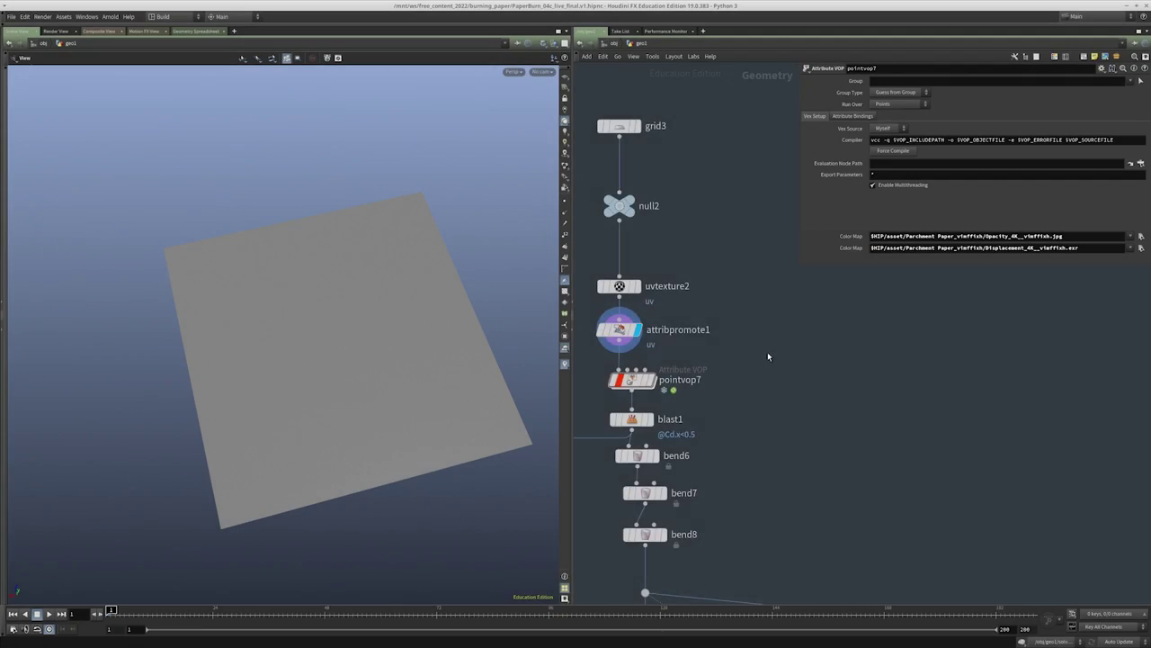
Delete the small node cluster under the stage 2 sticky note and save the scene
scroll(733, 270, down, 3)
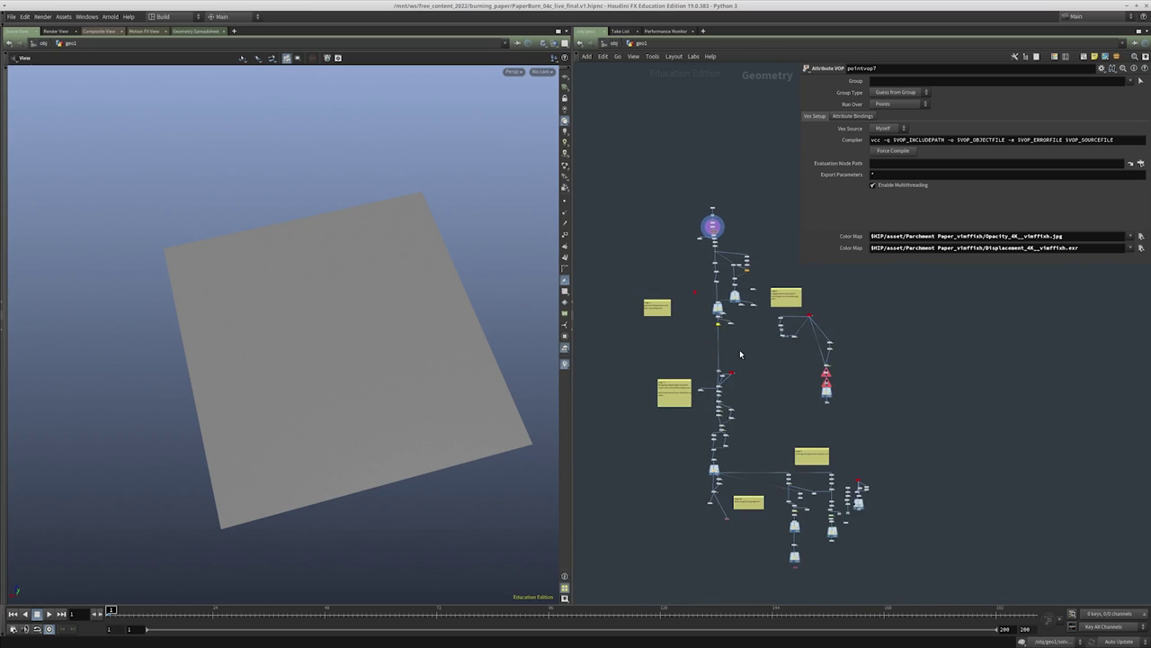
scroll(762, 310, up, 6)
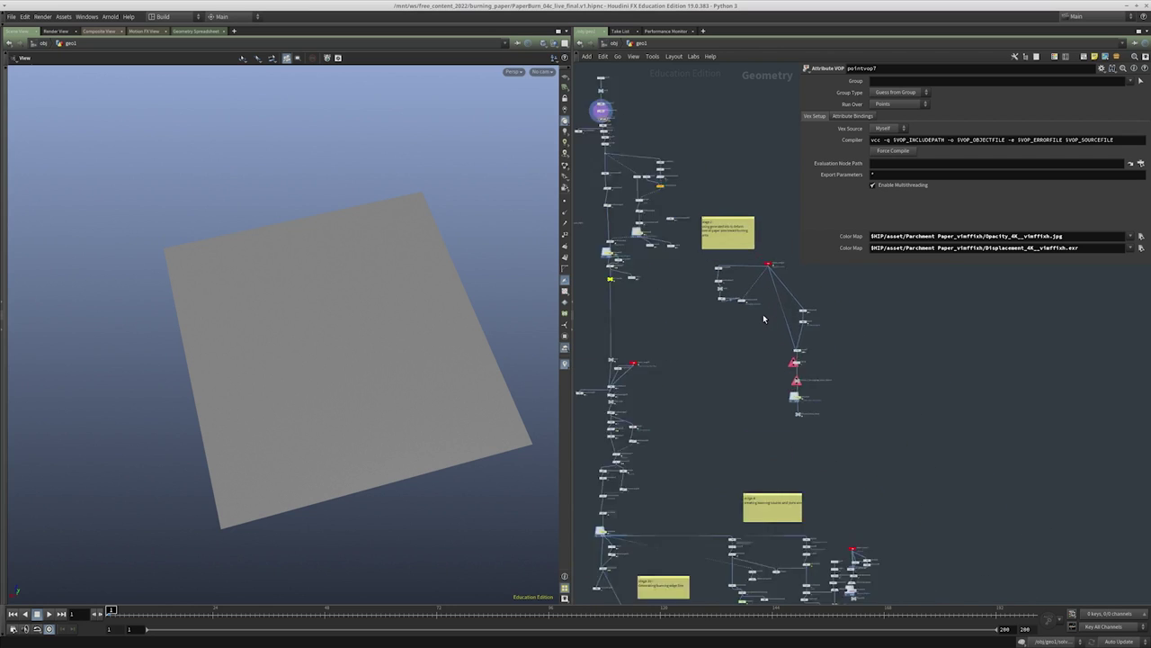
drag(731, 323, 670, 220)
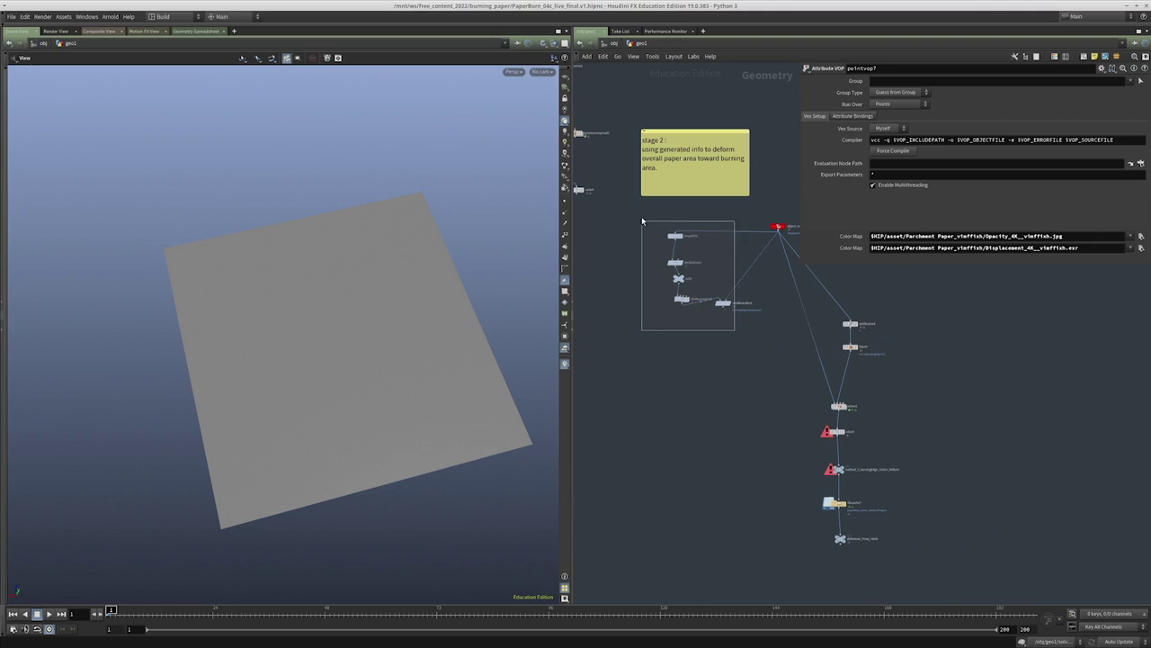
key(Delete)
key(h)
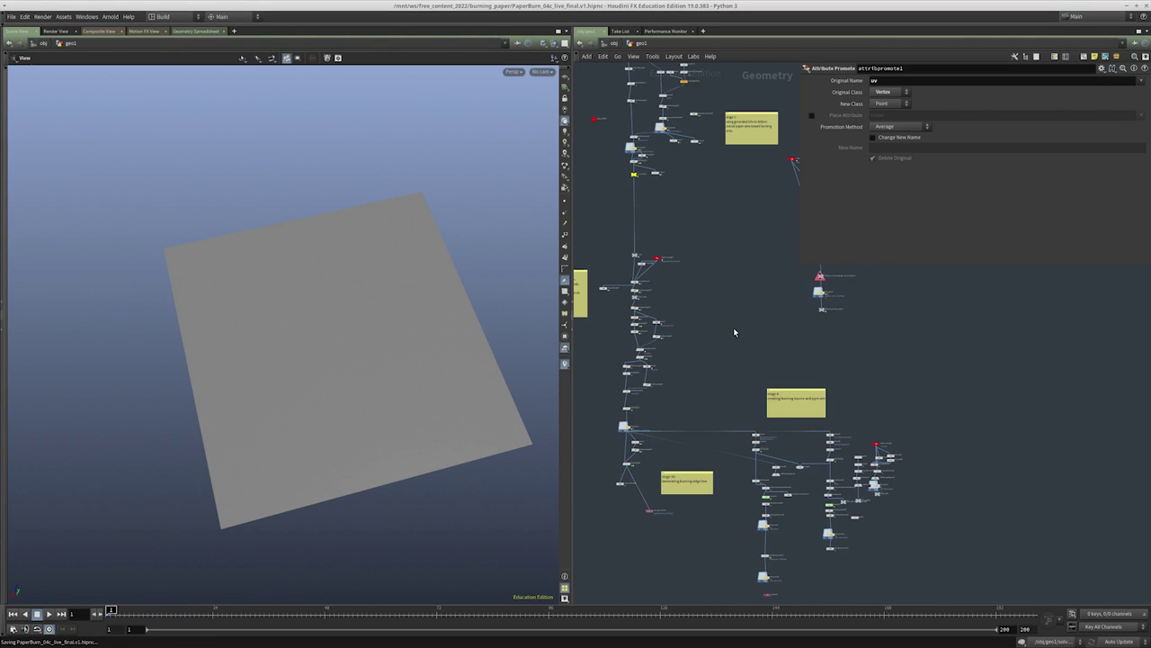
Display the result of the pointvop7 node and show its parameters
scroll(714, 333, up, 6)
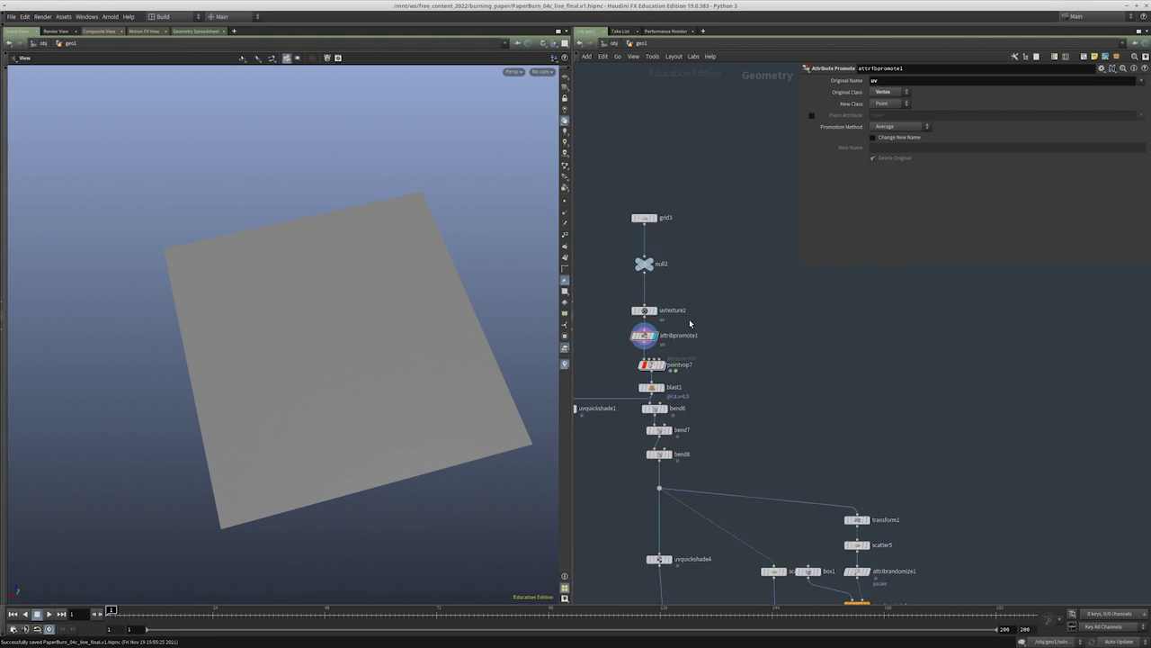
scroll(716, 305, up, 2)
click(681, 331)
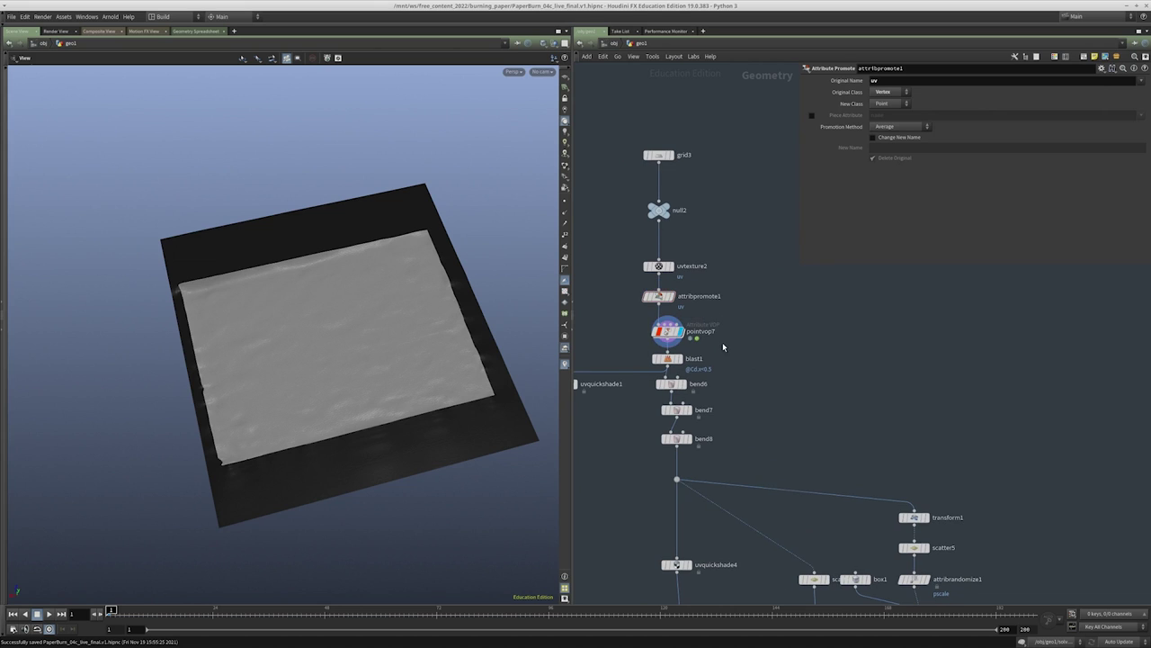
drag(640, 321, 639, 322)
scroll(766, 352, up, 2)
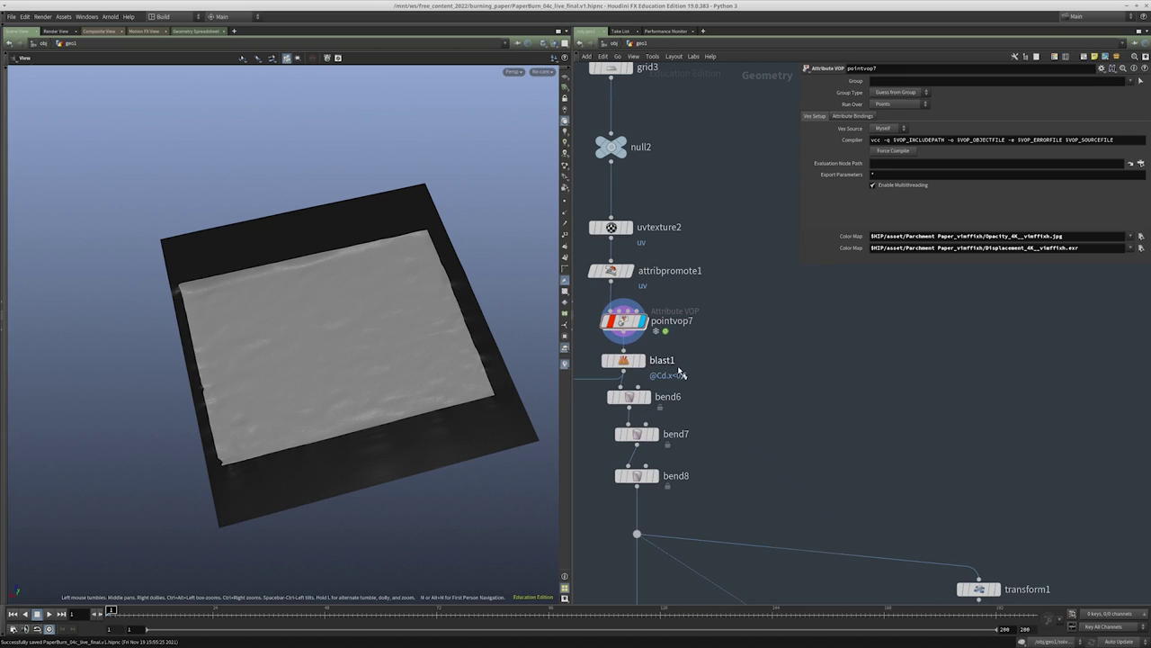
Display the blast1 node's result and frame the cropped paper in the viewport
drag(539, 365, 789, 359)
key(f)
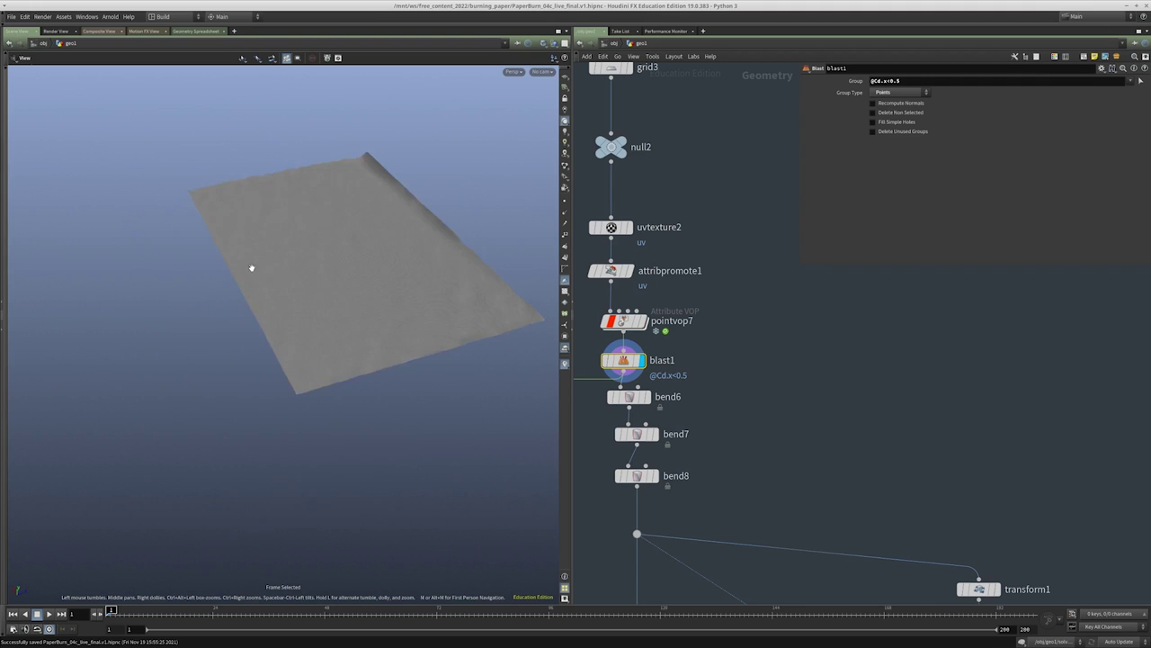
drag(284, 297, 98, 194)
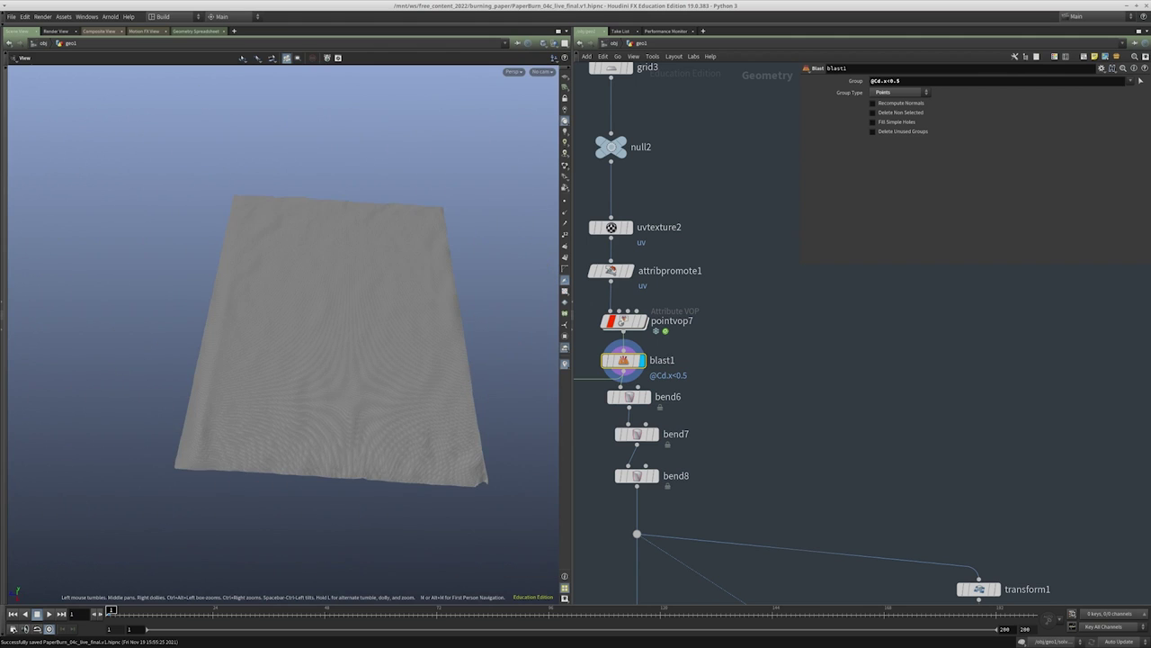
Switch to Firefox, open a Parchment Paper atlas from the Quixel Megascans paper results, and examine both of its renders
key(alt+Tab)
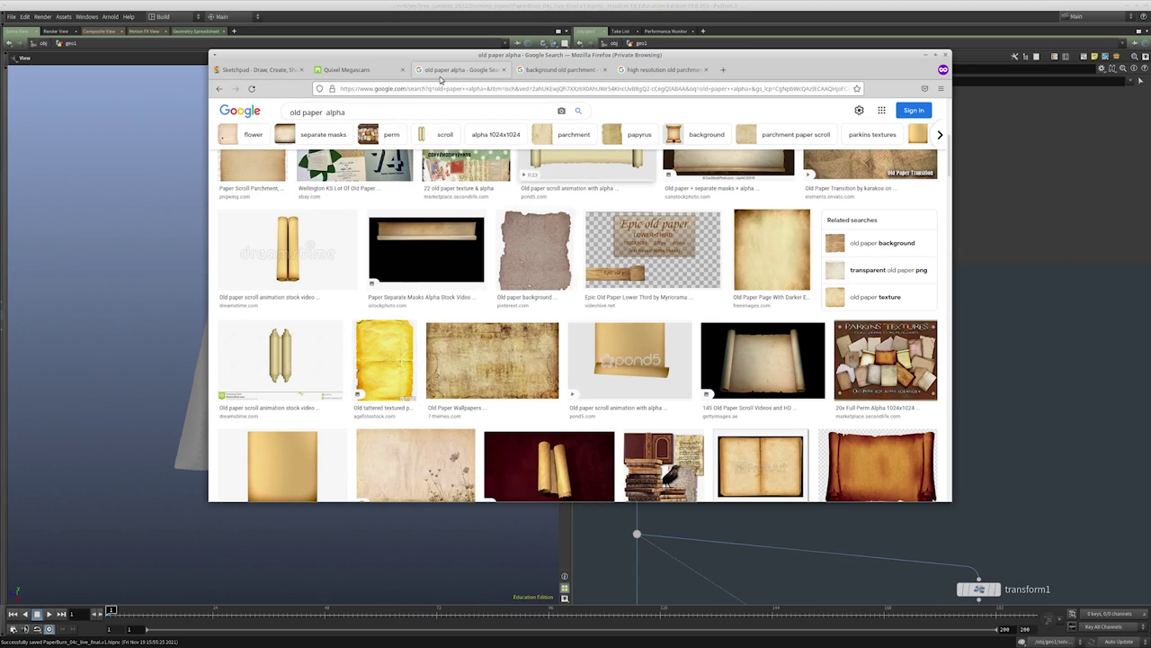
click(337, 70)
scroll(588, 253, up, 10)
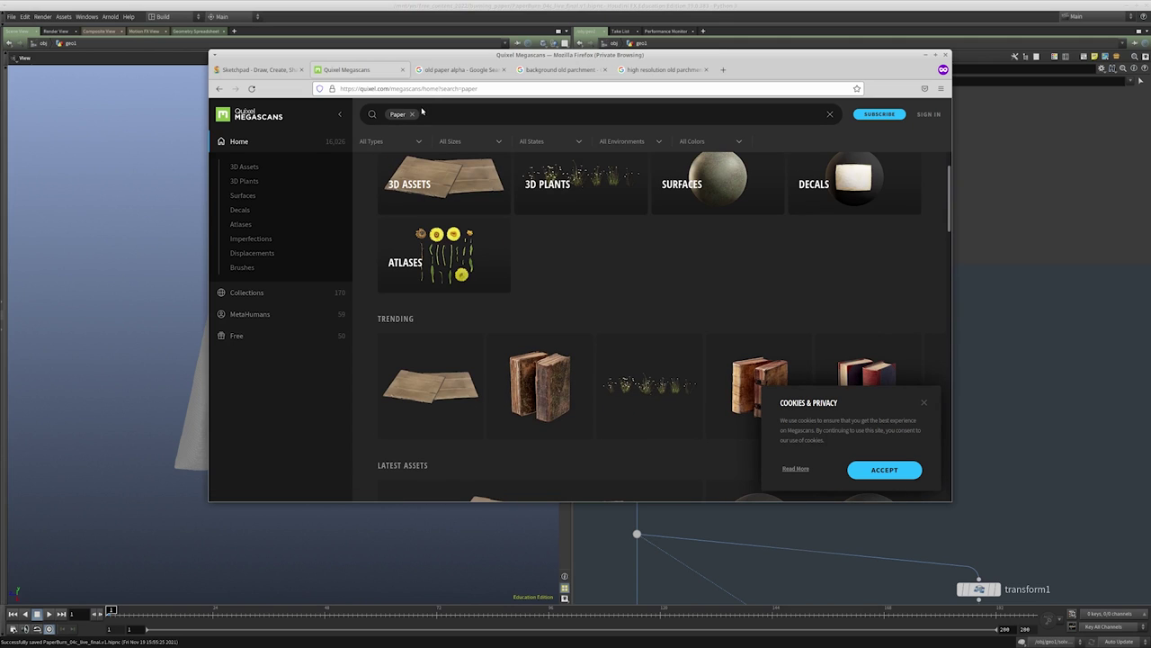
scroll(460, 200, down, 10)
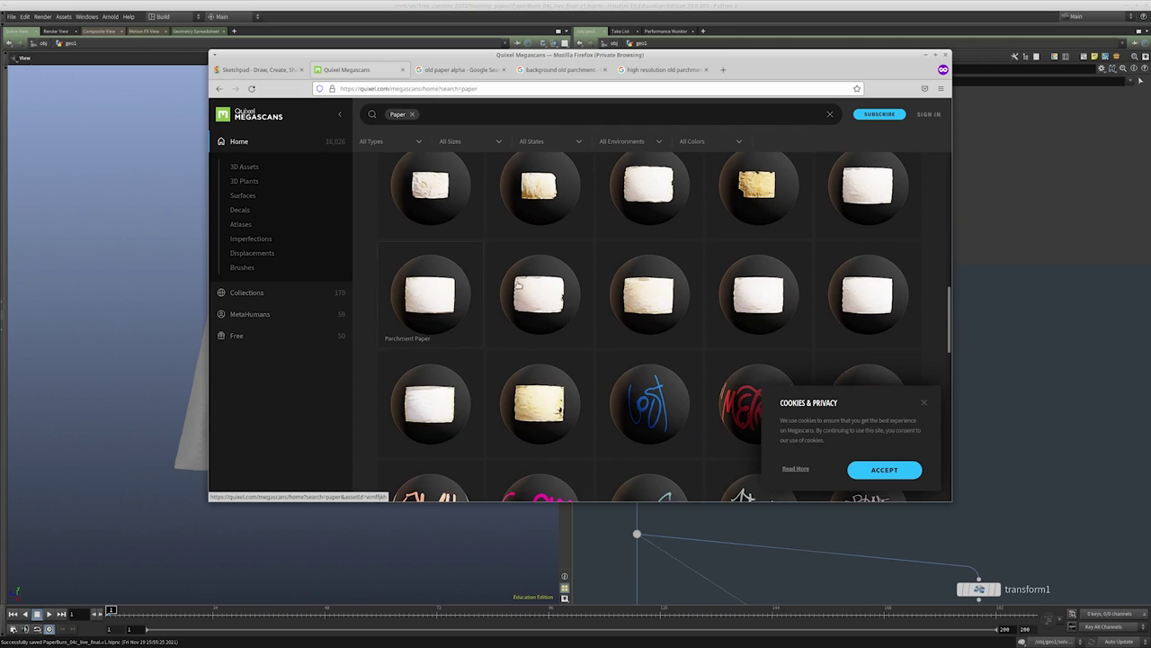
scroll(605, 282, up, 1)
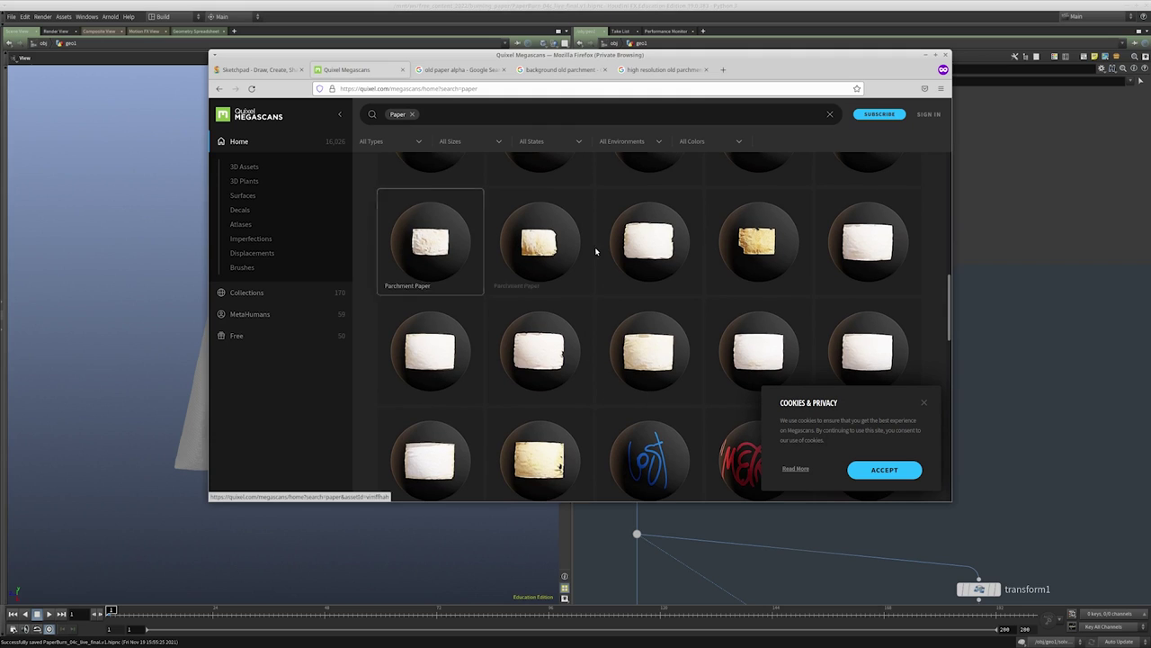
click(653, 253)
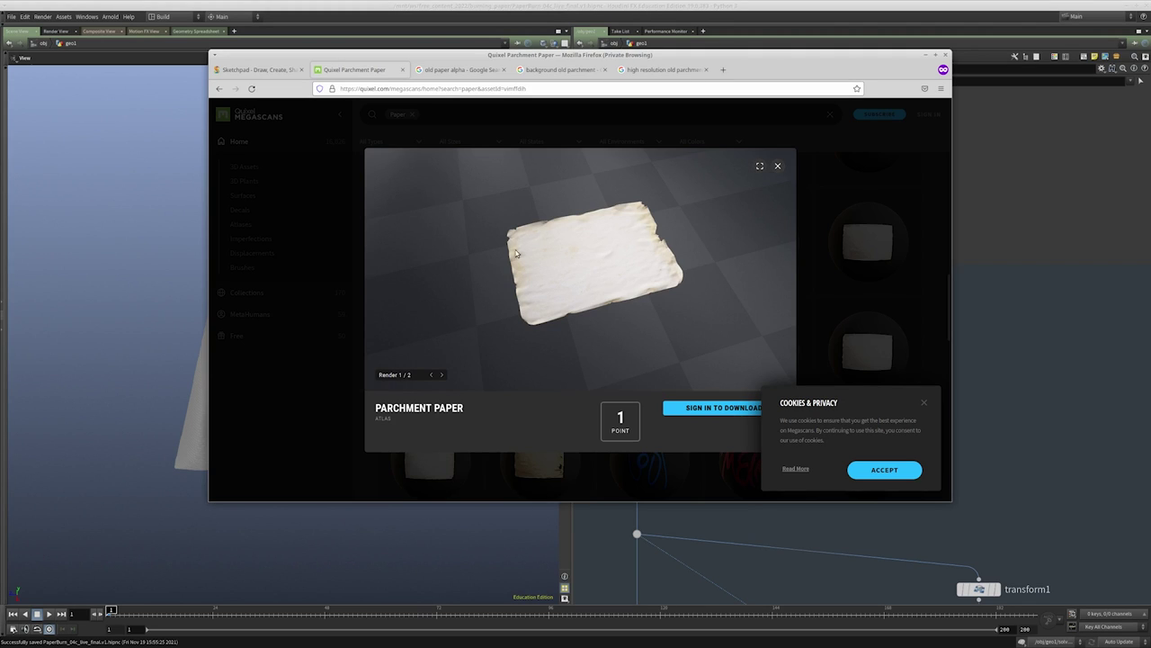
click(442, 375)
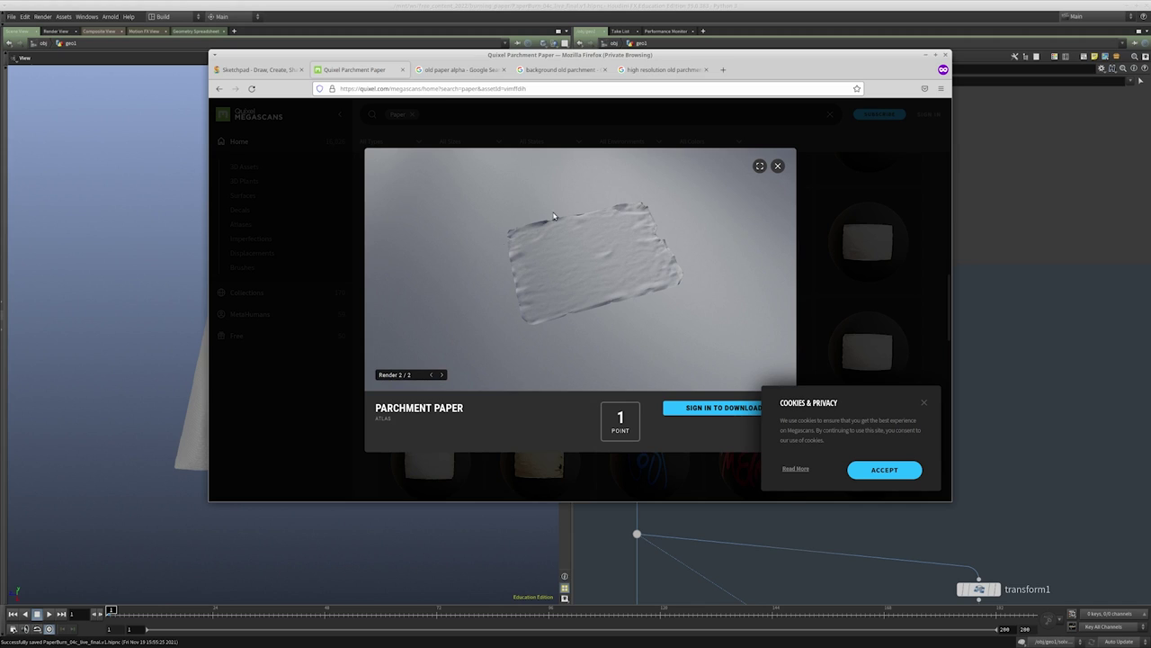
click(431, 374)
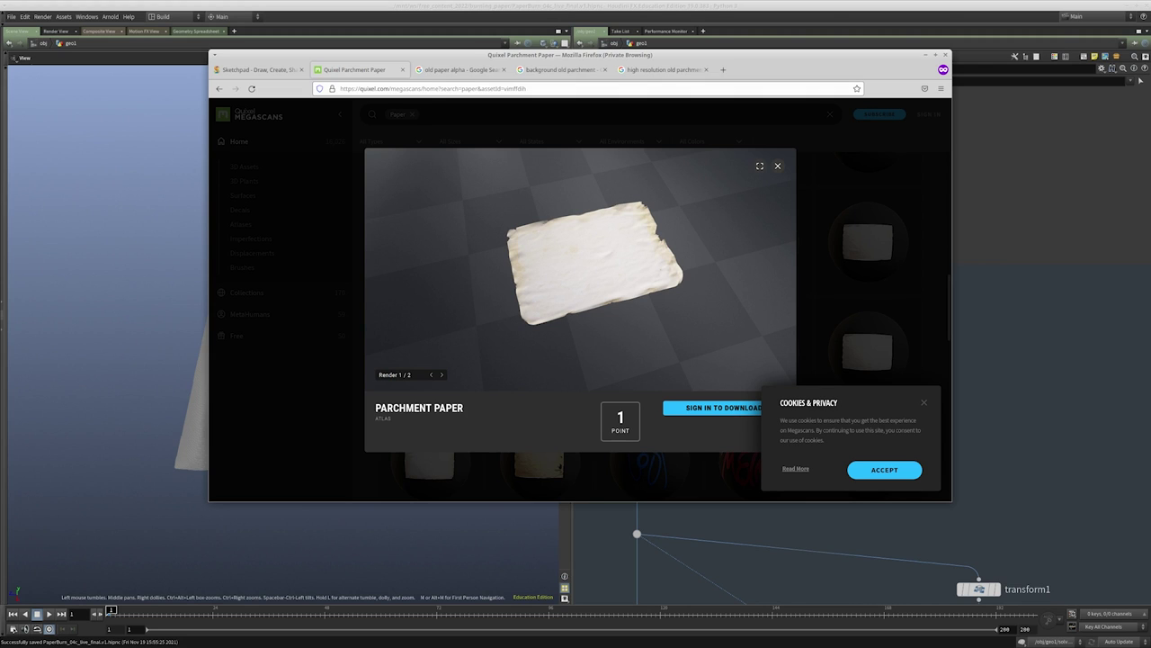
Switch to the image viewer windows and look over the parchment's opacity and albedo textures
key(alt+Tab)
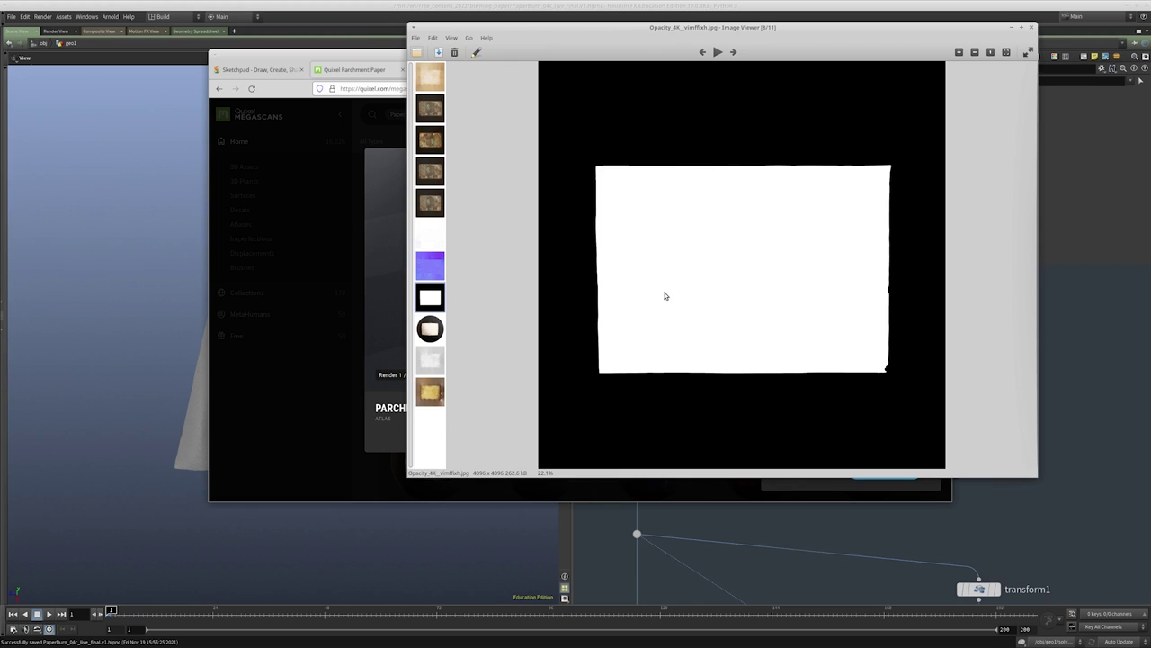
key(alt+Tab)
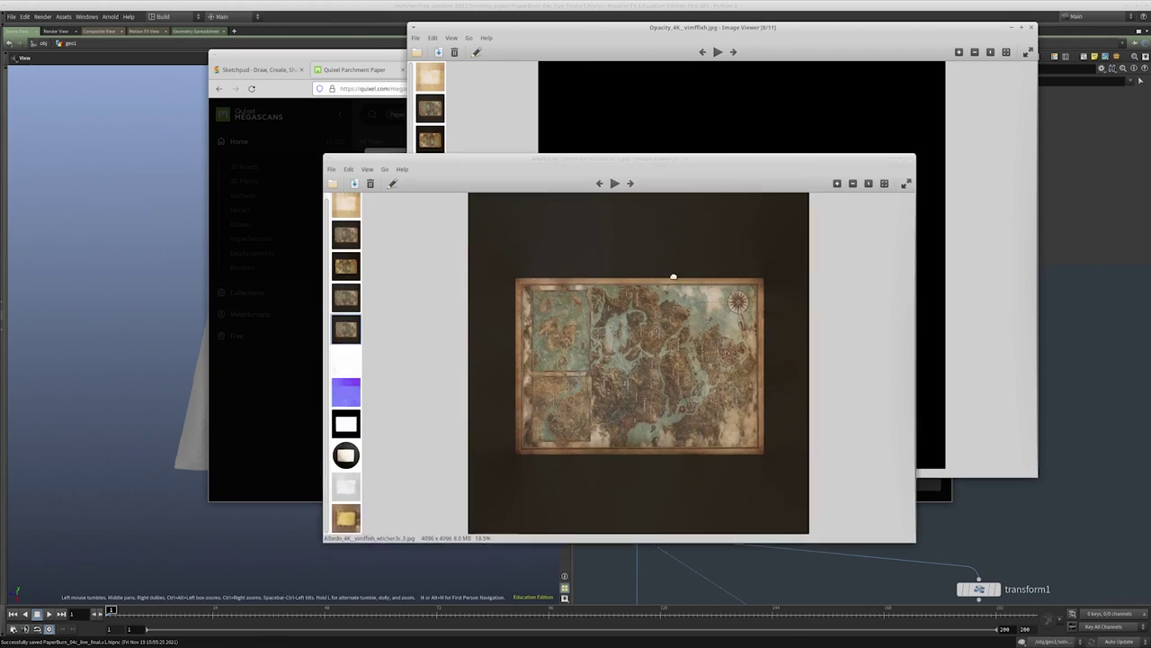
key(alt+Tab)
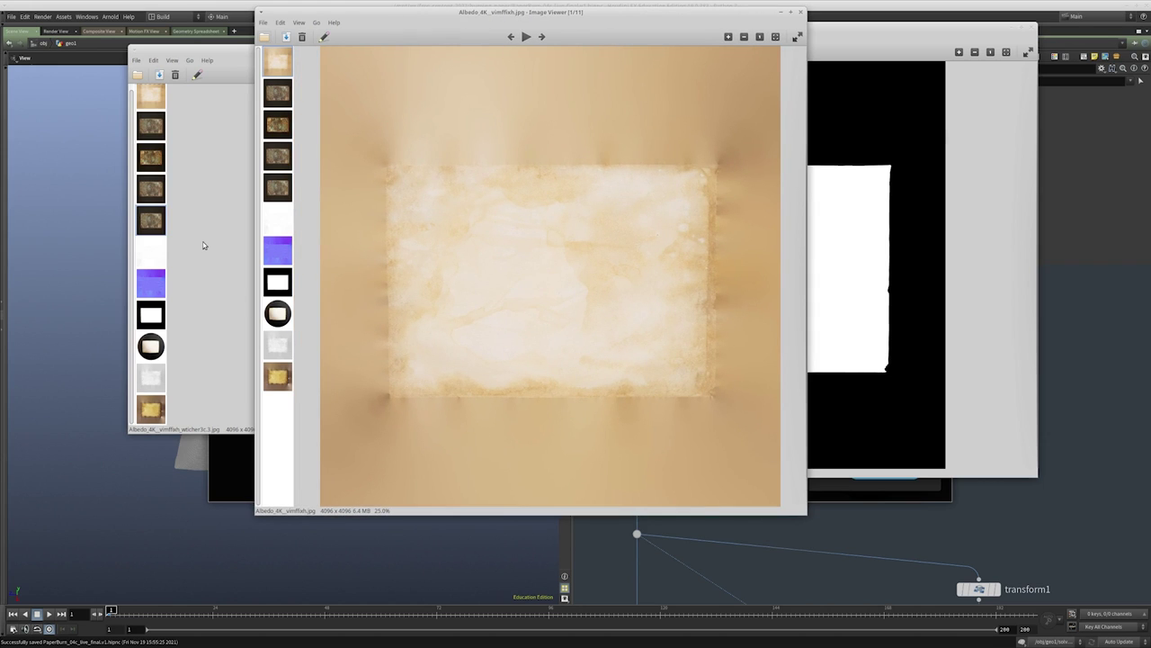
Examine the painted map version of the albedo texture up close in an enlarged image window
click(206, 310)
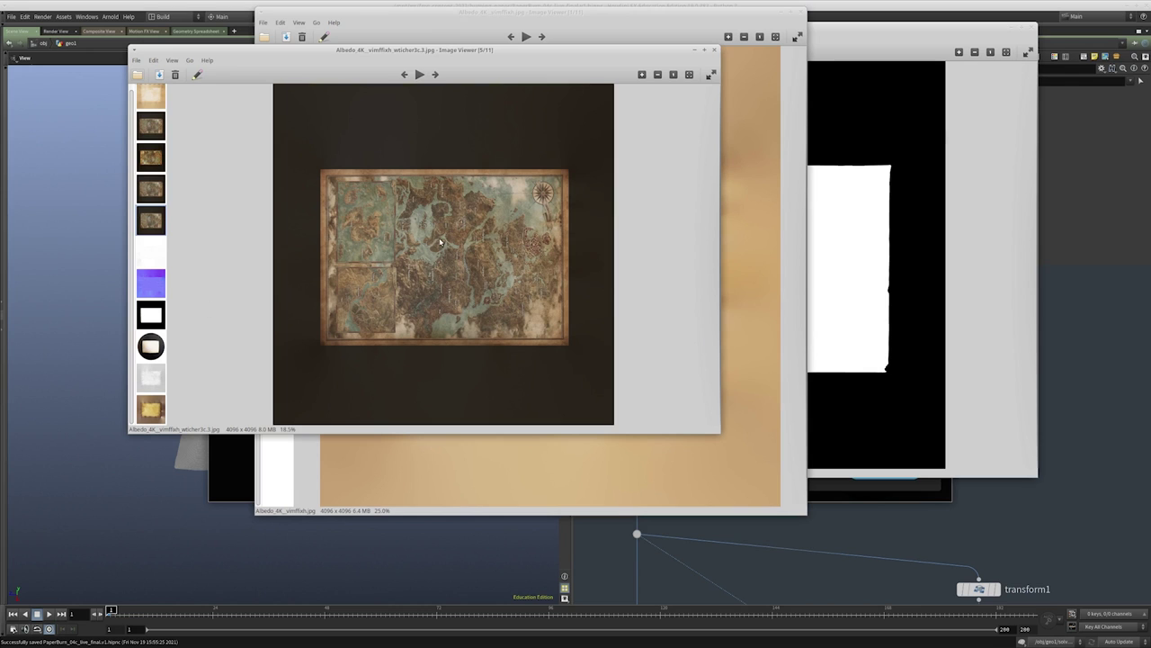
scroll(443, 242, up, 4)
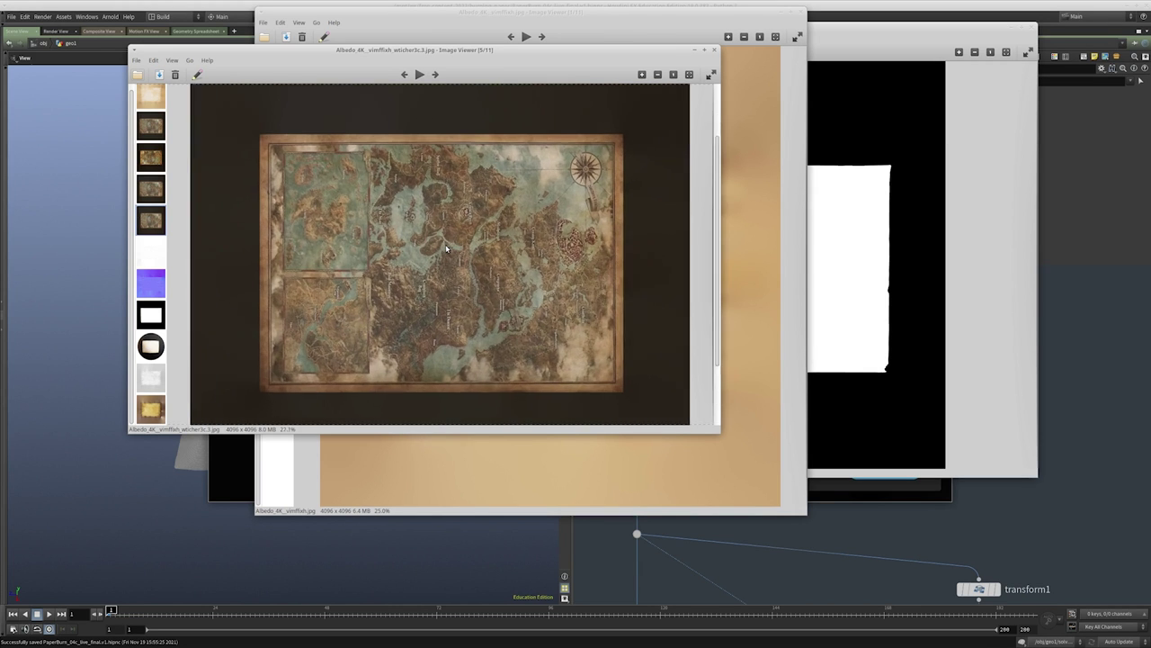
scroll(446, 244, up, 1)
scroll(445, 244, down, 2)
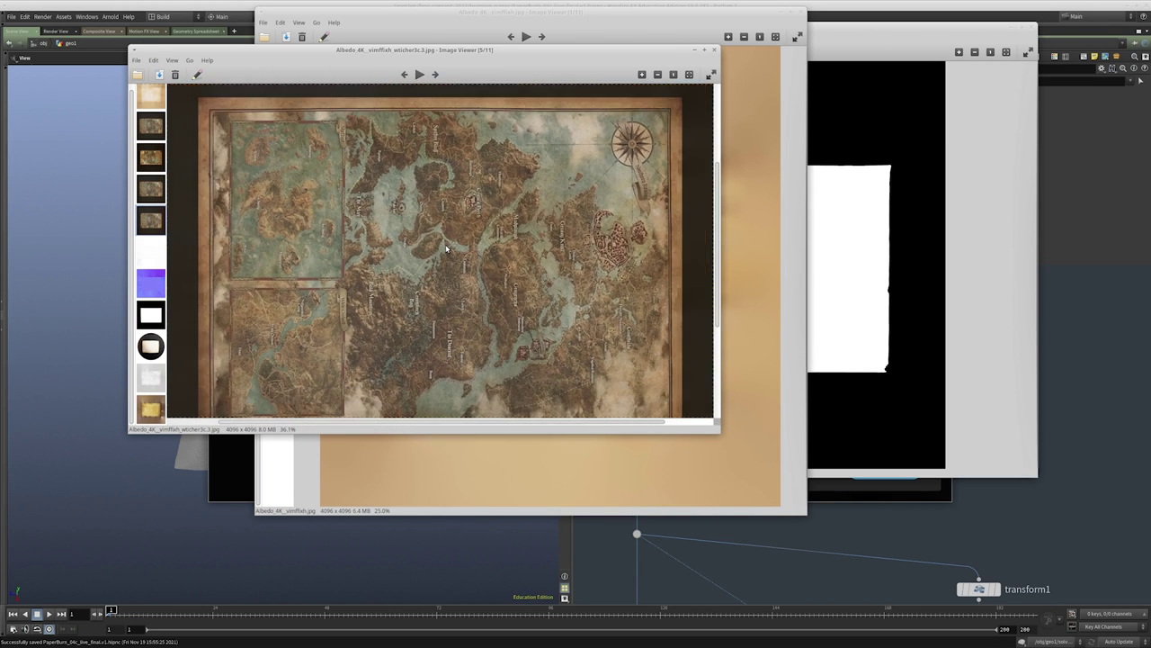
click(737, 252)
click(229, 223)
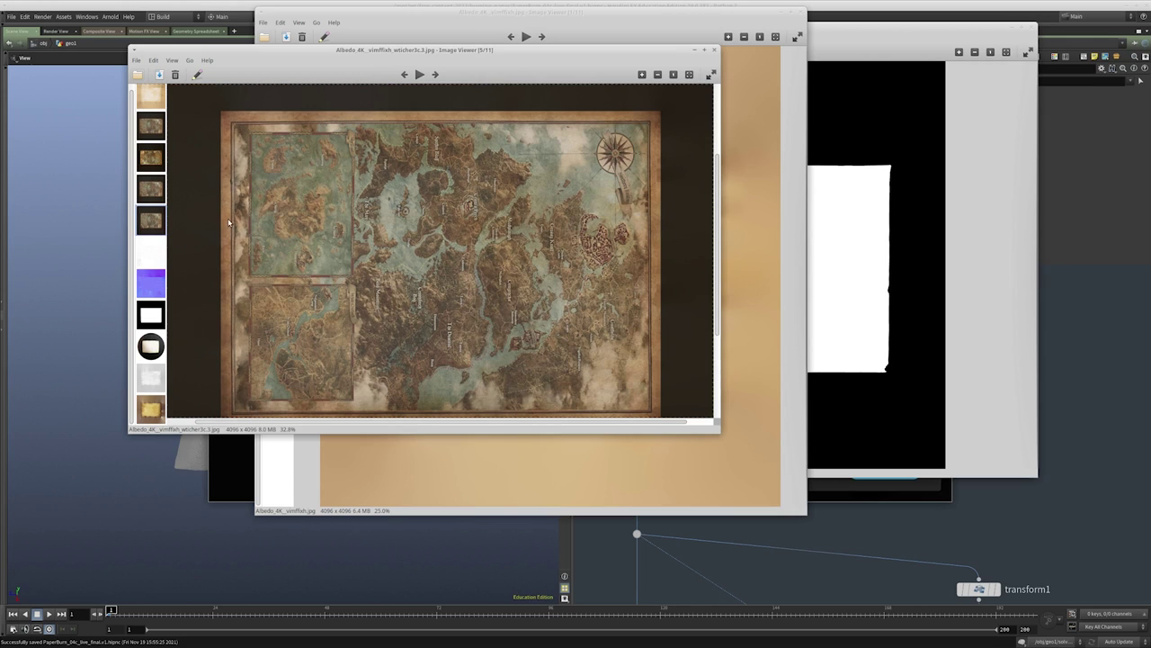
alt+right_drag(633, 371, 681, 424)
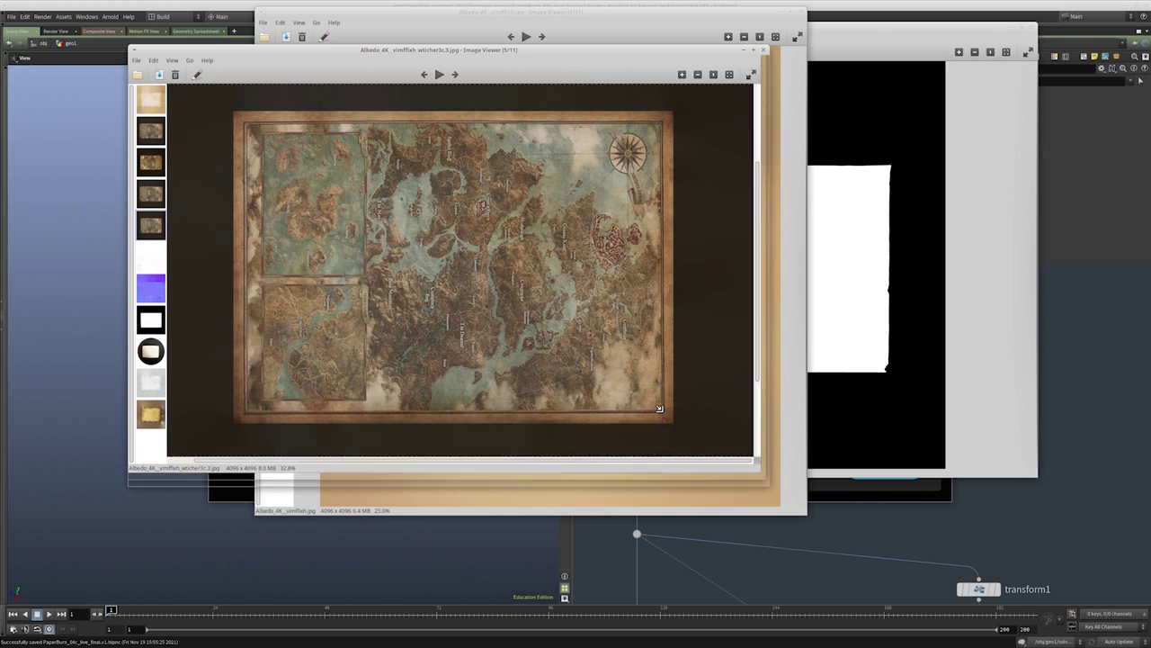
Put away the texture images, inspect the parchment's displacement map in MPlay, and close that window
key(ctrl+w)
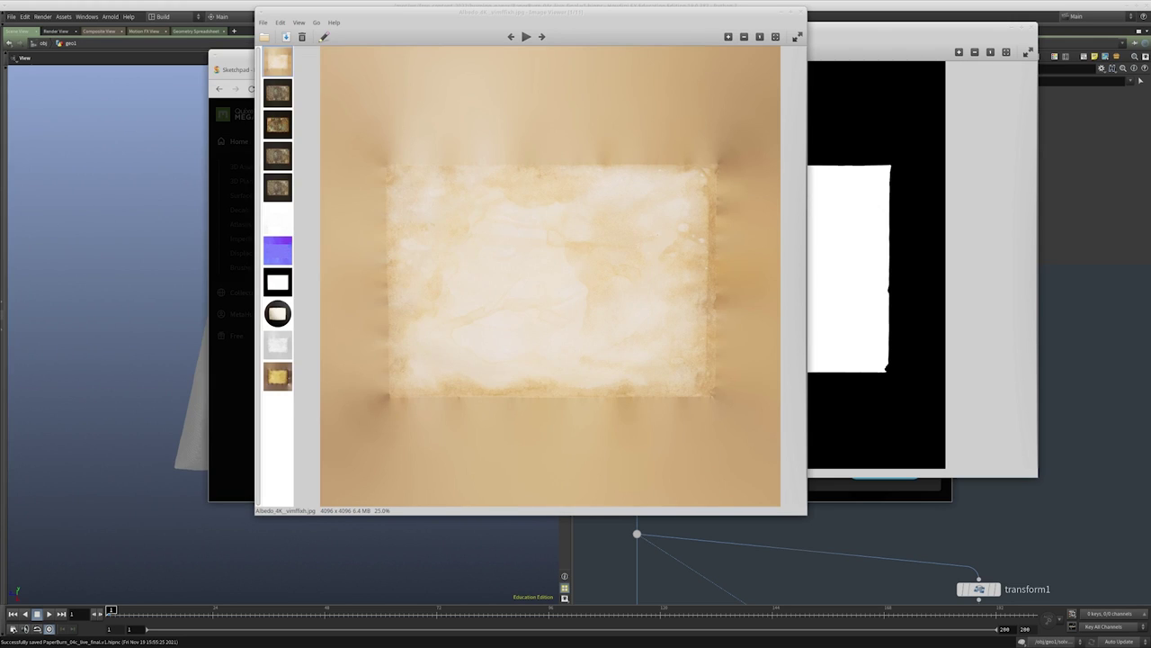
key(ctrl+w)
key(ctrl+w)
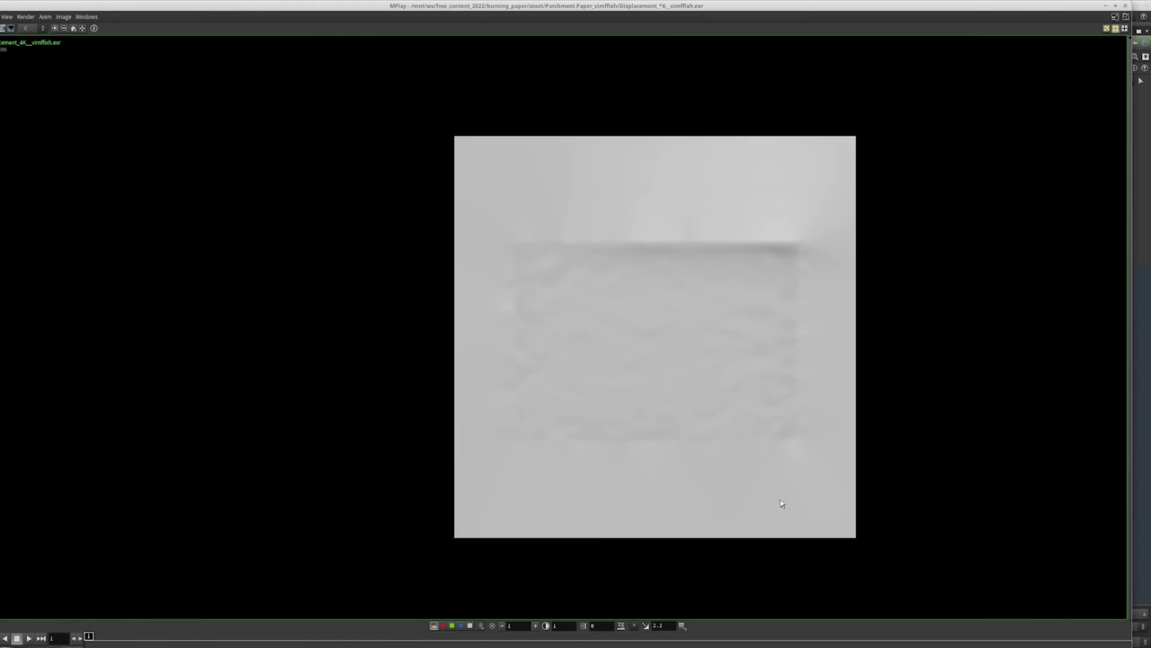
scroll(728, 248, up, 2)
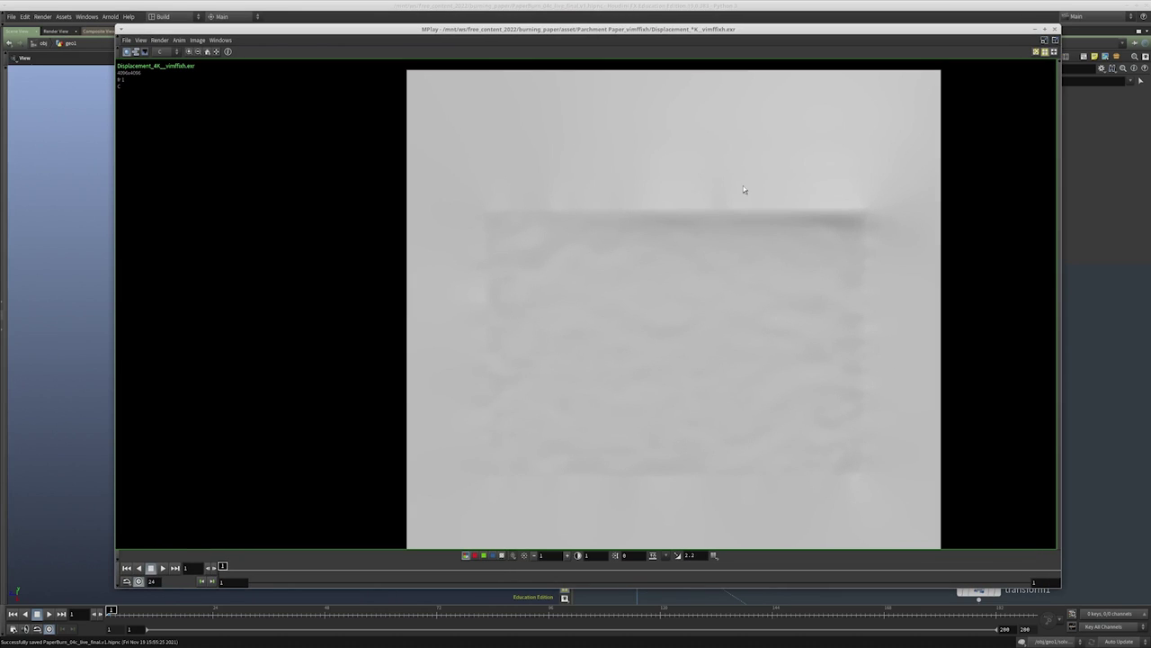
click(1055, 30)
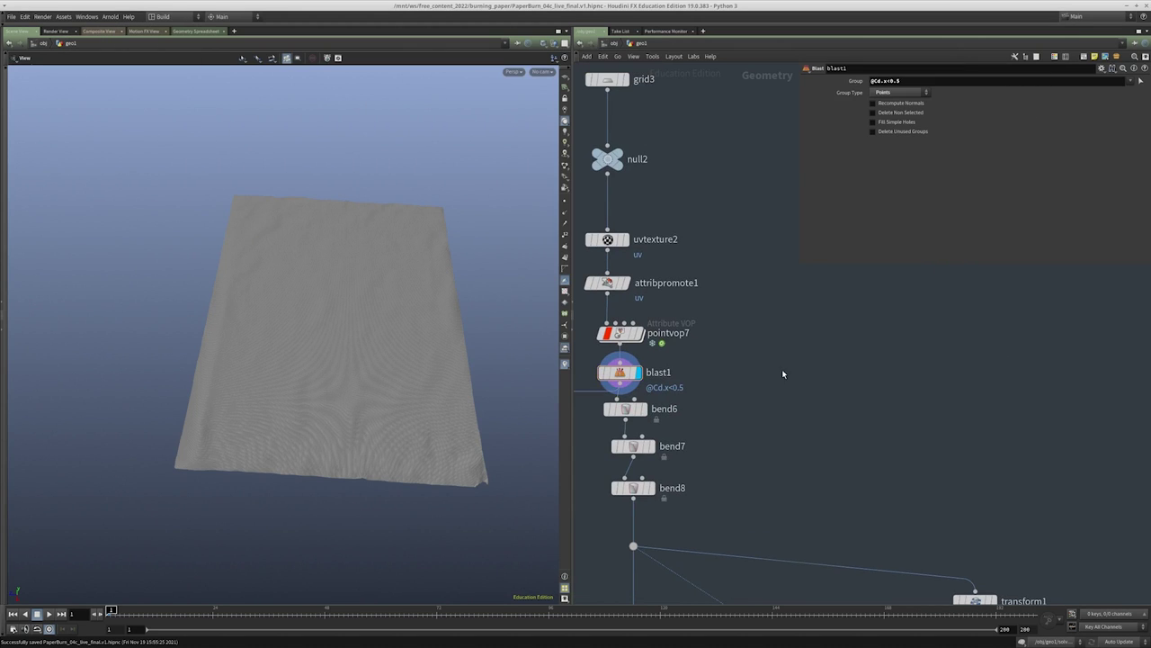
Switch to Firefox, review the image results for "old paper alpha" and "background old parchment", and return to Houdini
scroll(782, 369, down, 2)
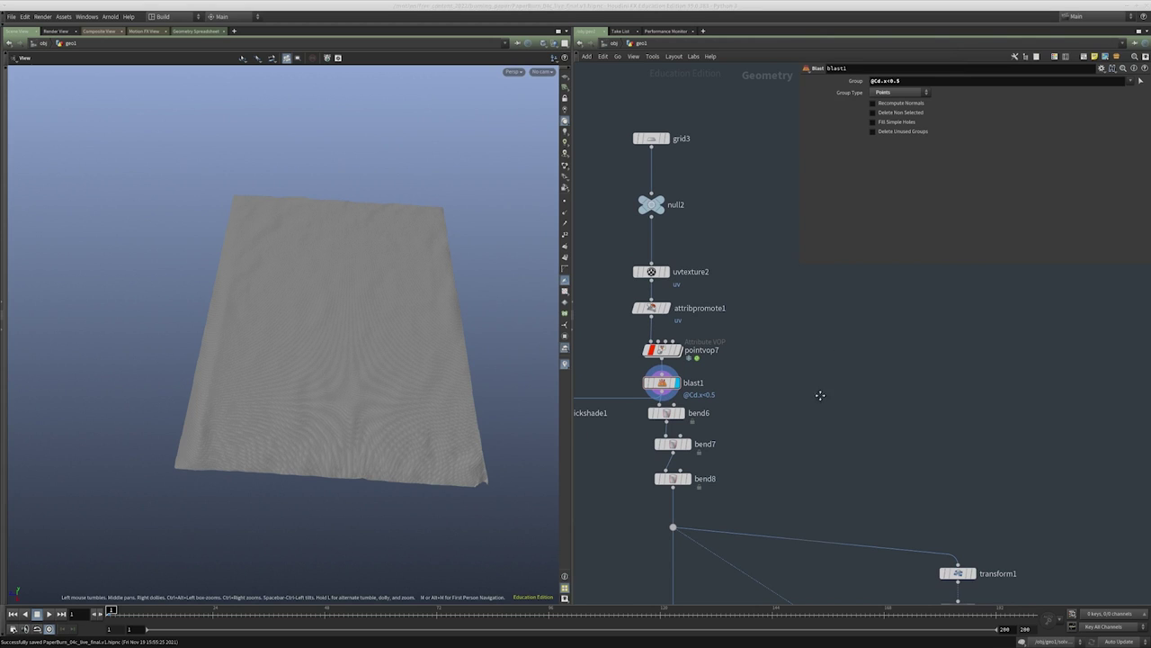
key(alt+Tab)
key(Tab)
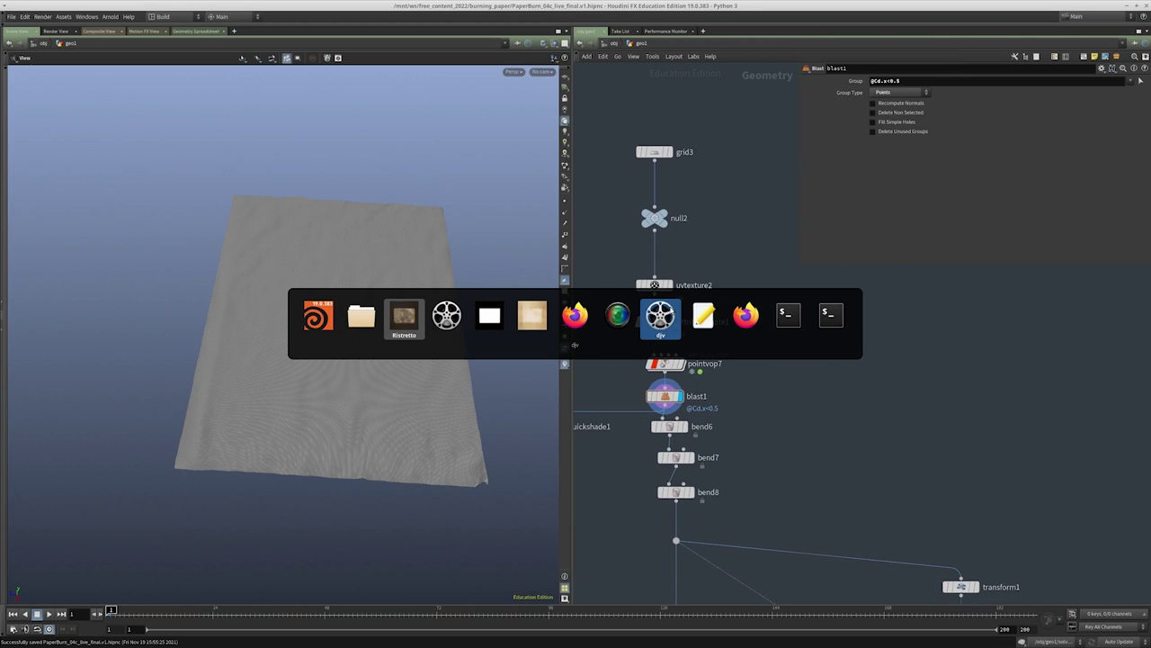
click(567, 313)
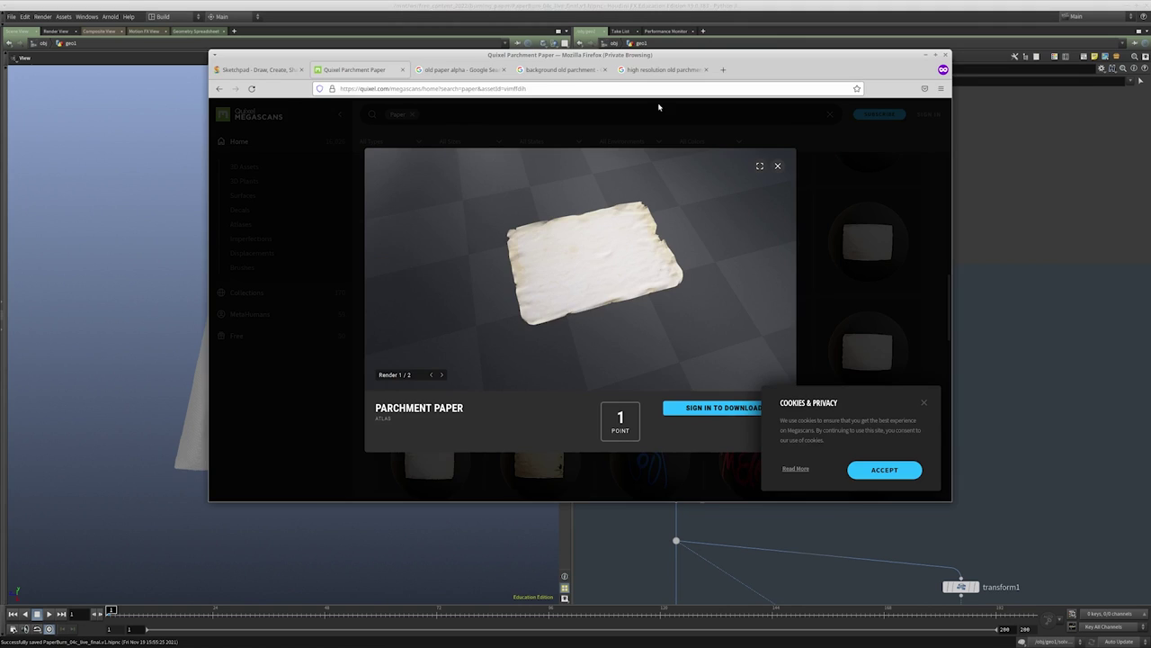
click(461, 72)
scroll(450, 77, up, 3)
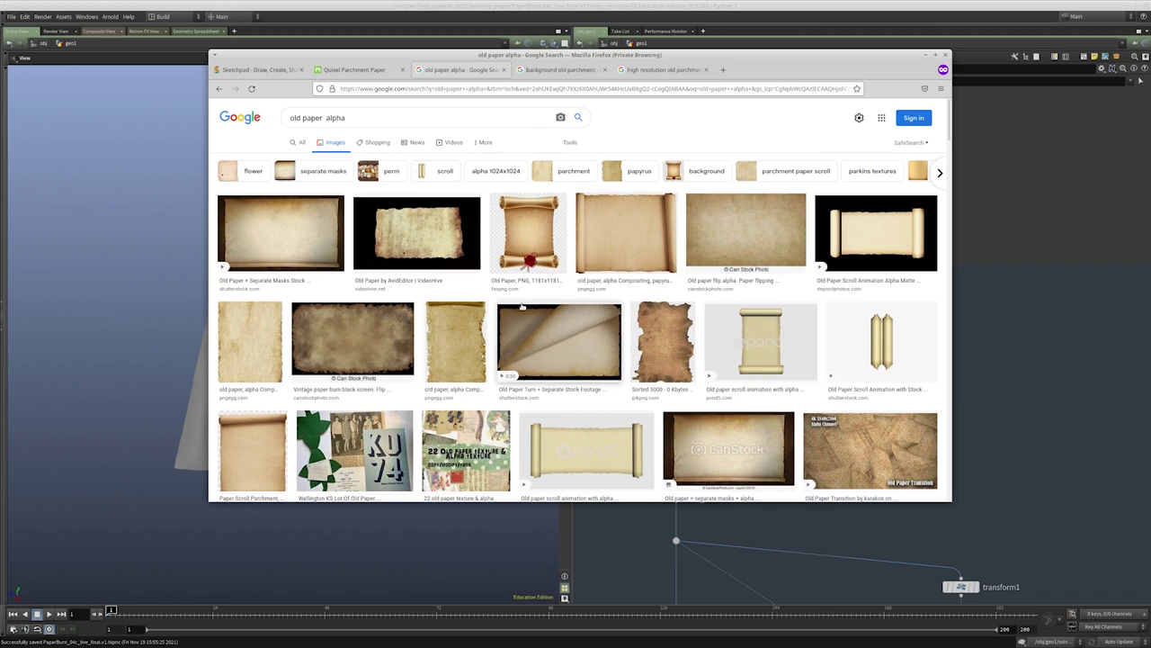
scroll(521, 307, down, 2)
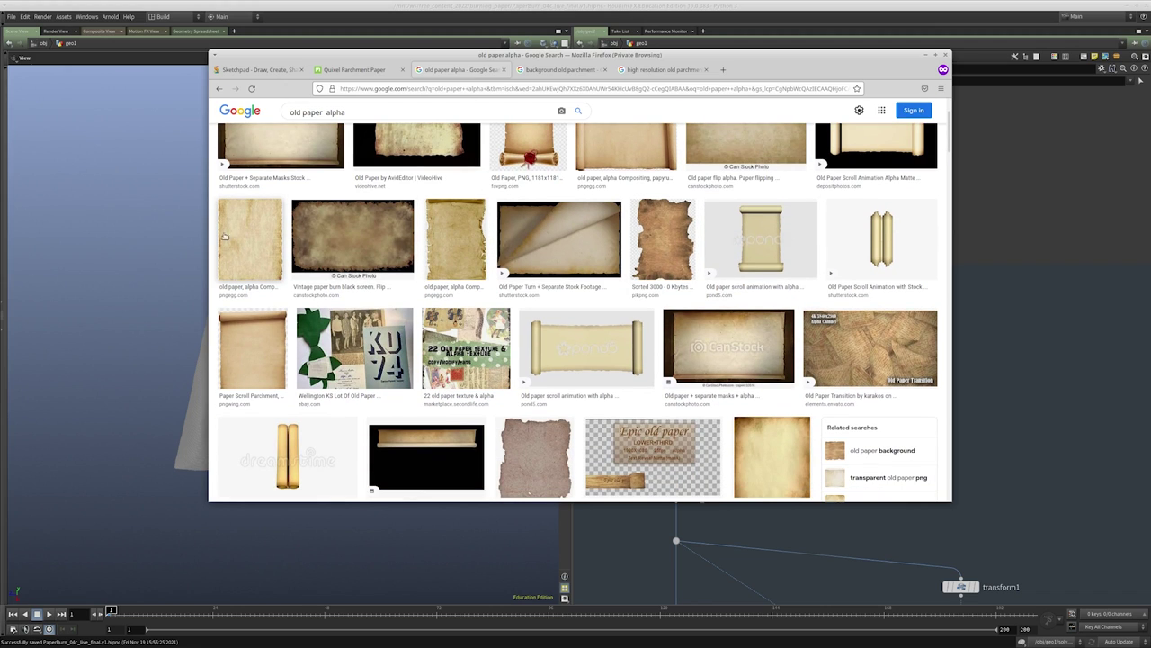
click(553, 70)
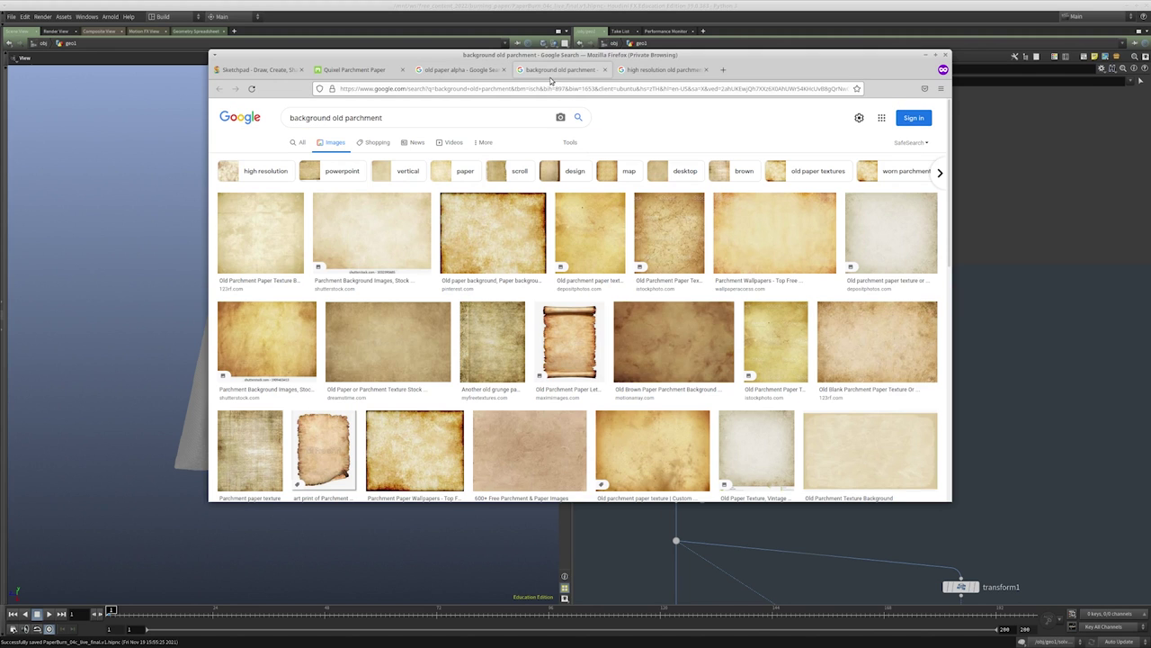
key(alt+Tab)
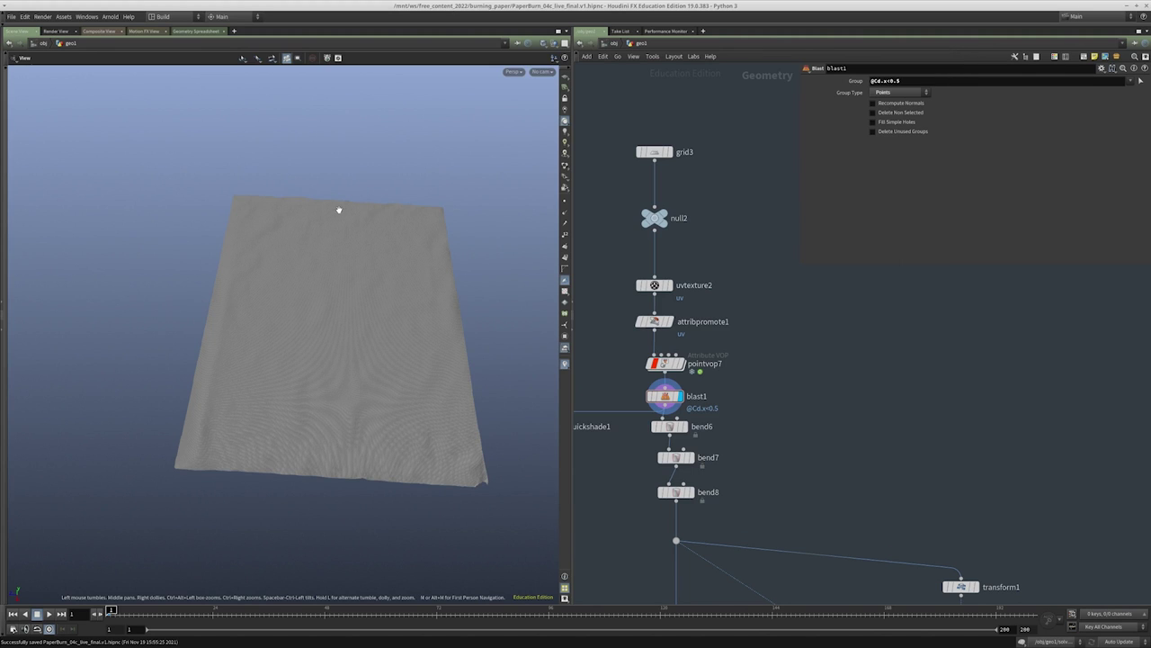
Add a Mountain noise node branching from attribpromote1 and display its result on the grid
scroll(809, 410, up, 2)
key(Tab)
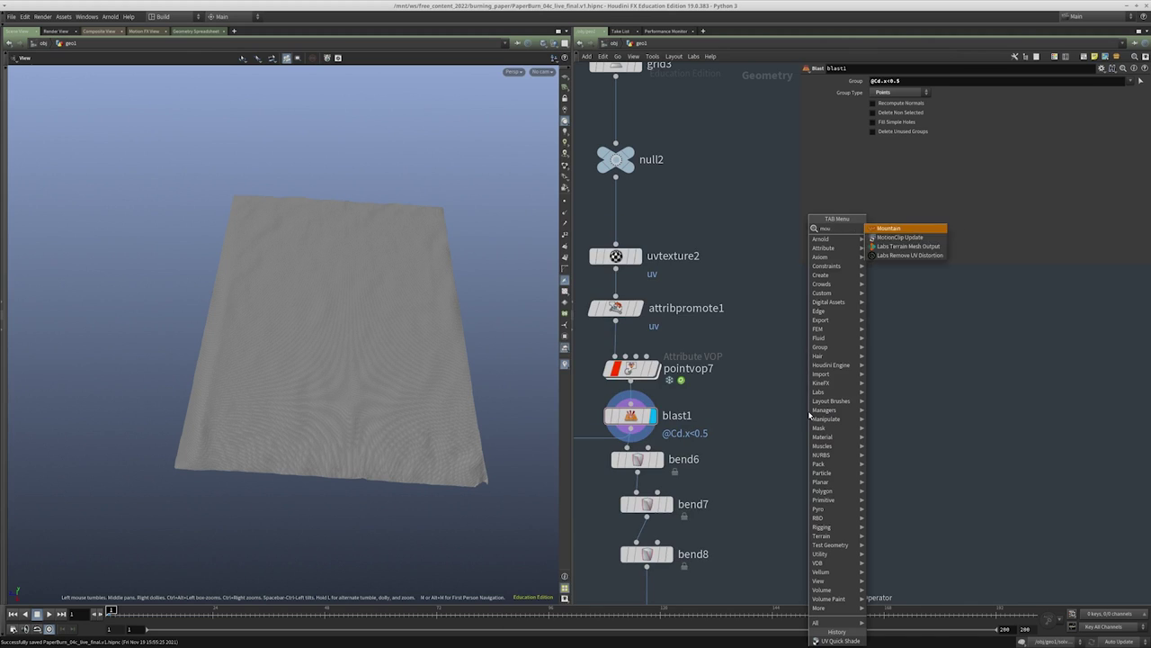
text(mo)
key(Return)
click(809, 416)
click(809, 402)
click(638, 297)
drag(763, 369, 834, 437)
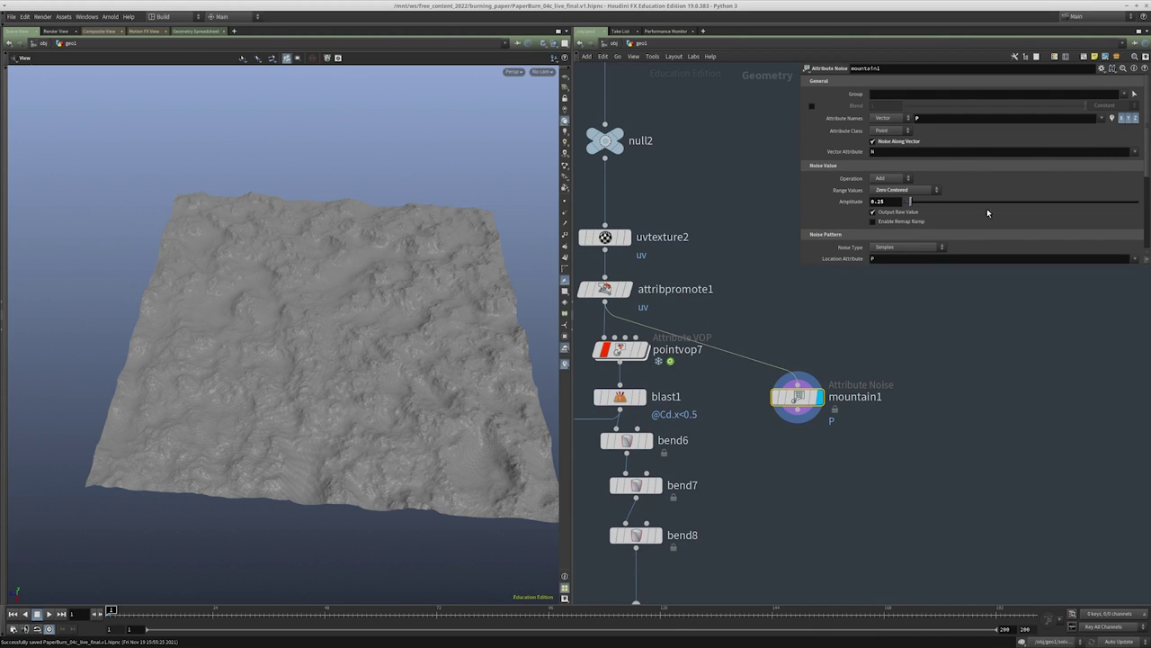
Set mountain1's noise element size to 3.73 and lower its fractal roughness
scroll(941, 184, down, 2)
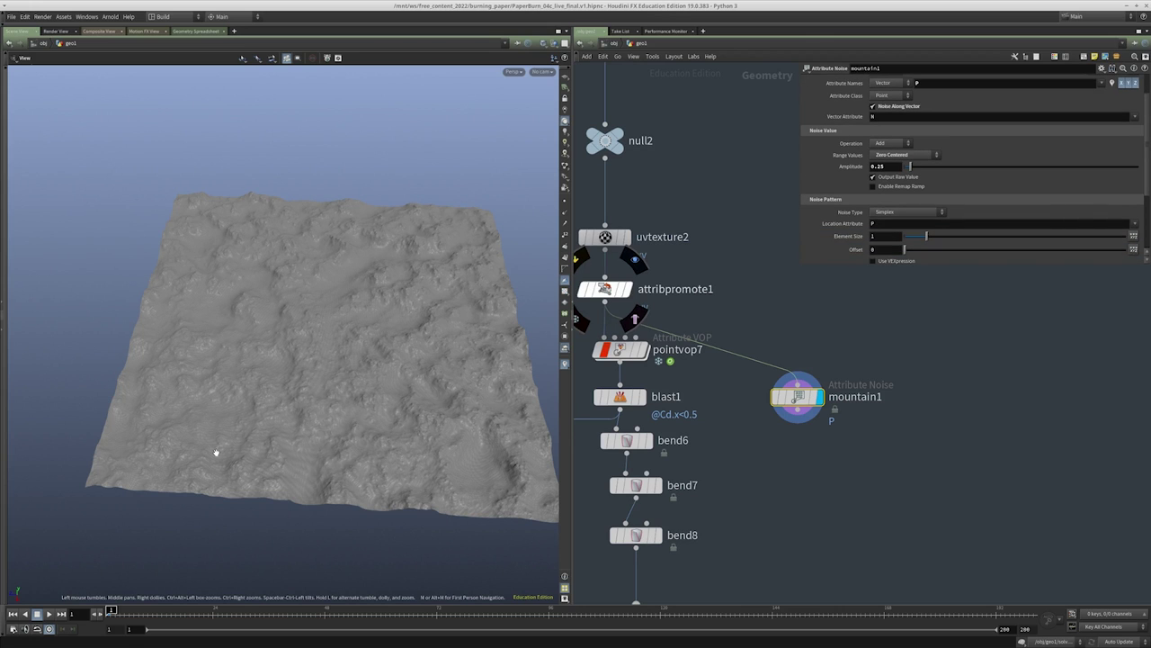
scroll(952, 206, down, 2)
drag(930, 201, 987, 201)
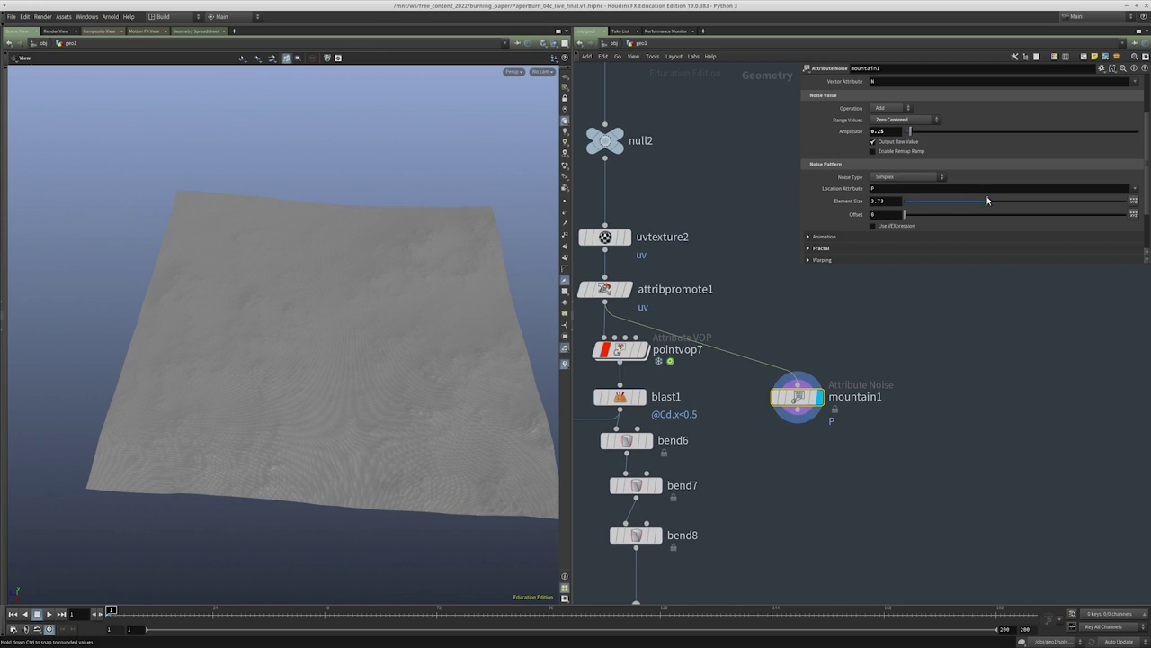
scroll(870, 194, down, 2)
click(885, 214)
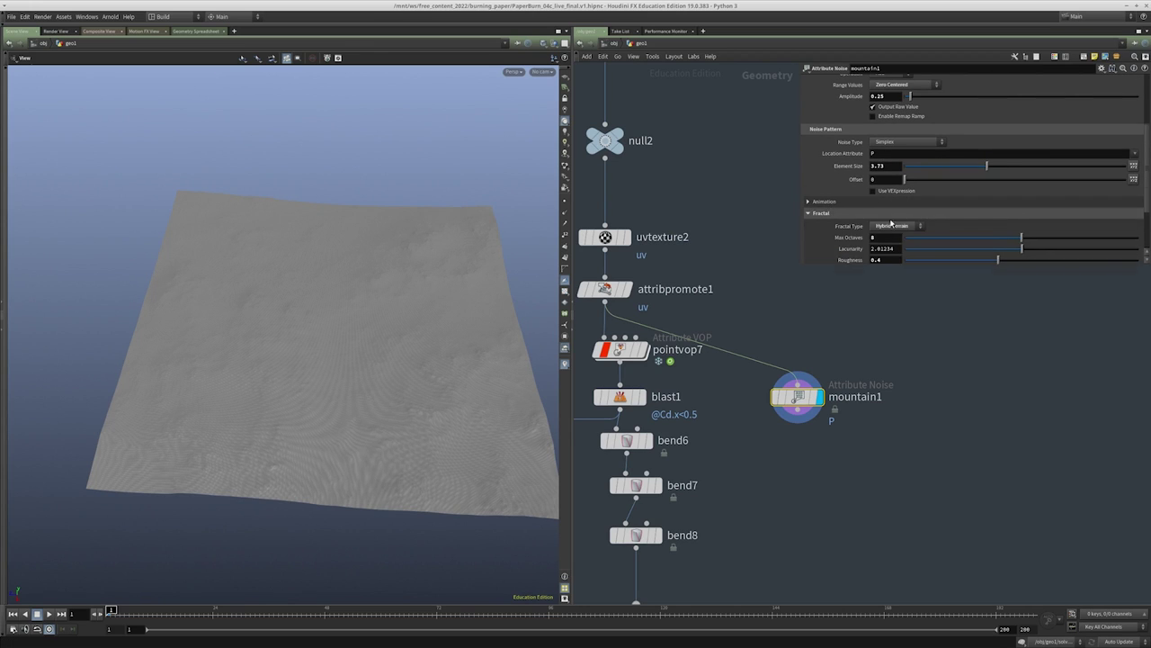
scroll(927, 222, down, 2)
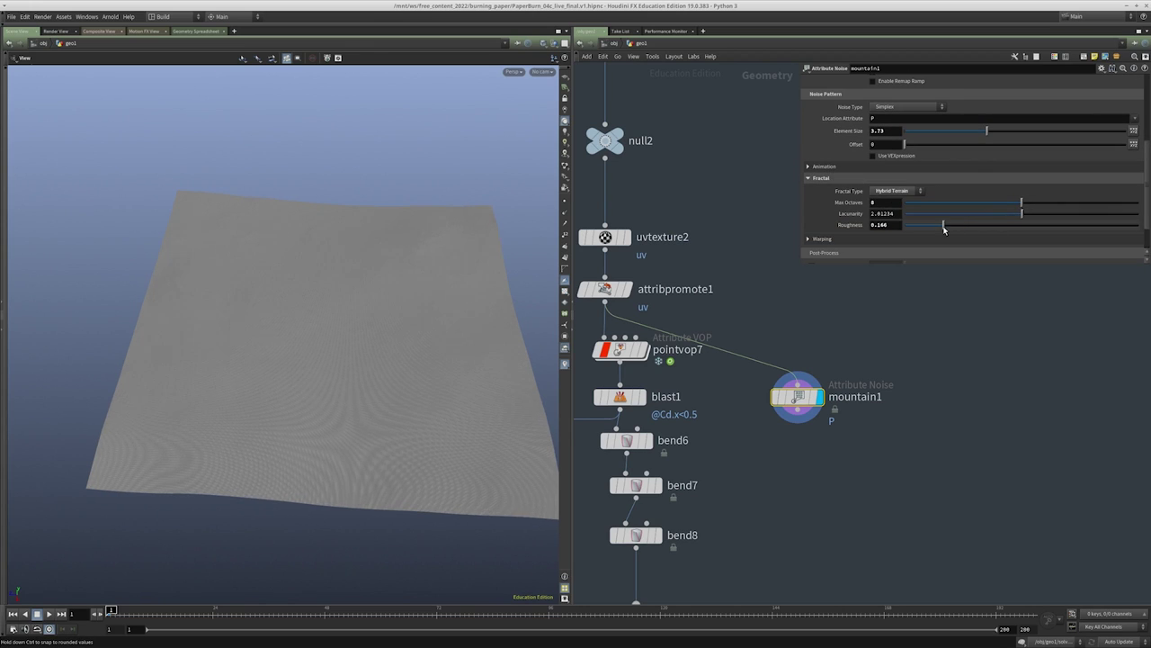
scroll(973, 158, up, 3)
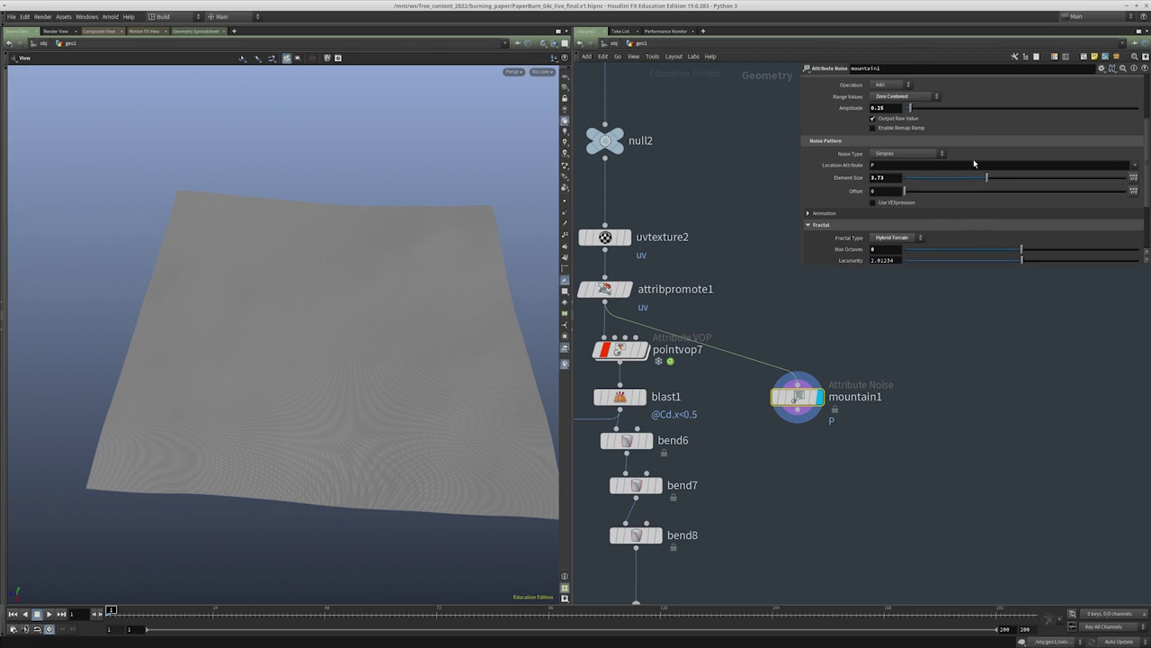
Raise mountain1's noise amplitude to 1.04 and set its fractal roughness to 0.216
drag(917, 124, 929, 120)
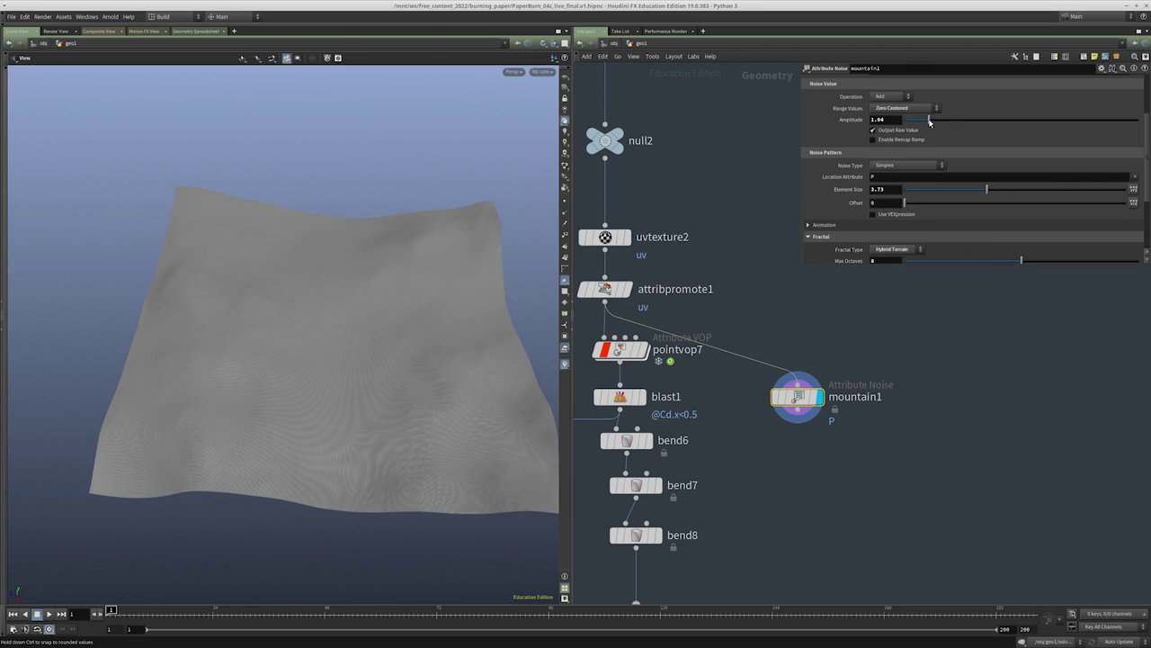
drag(329, 341, 342, 301)
scroll(1002, 229, down, 2)
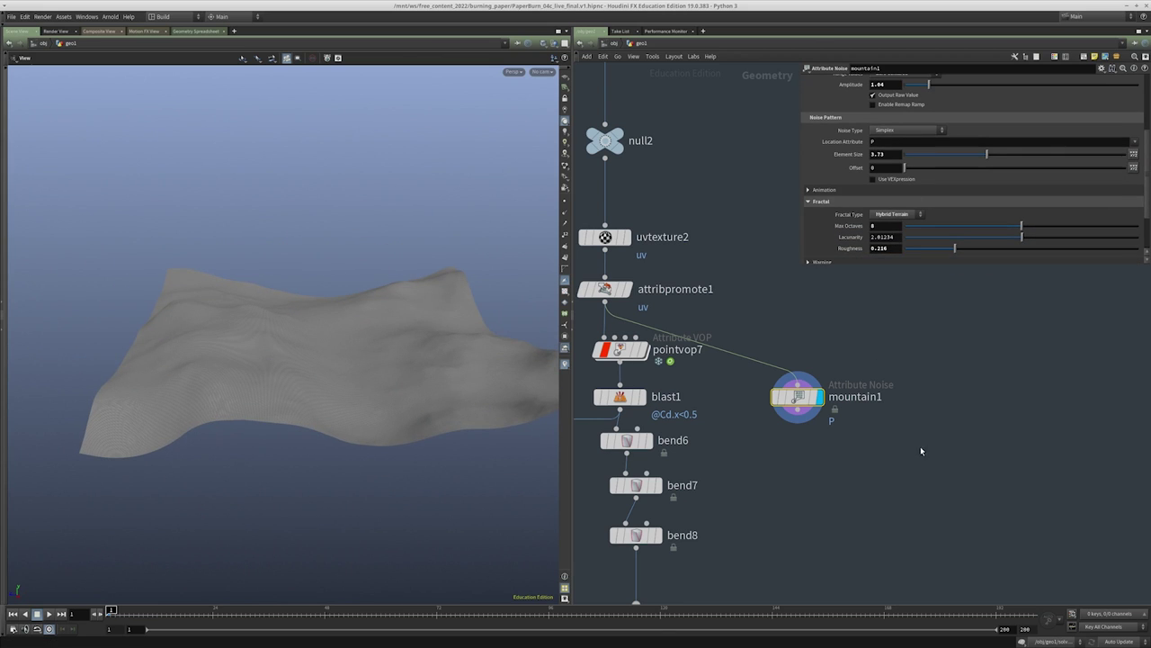
Remove the mountain1 node and display the displaced paper from pointvop7
middle_drag(921, 451, 910, 481)
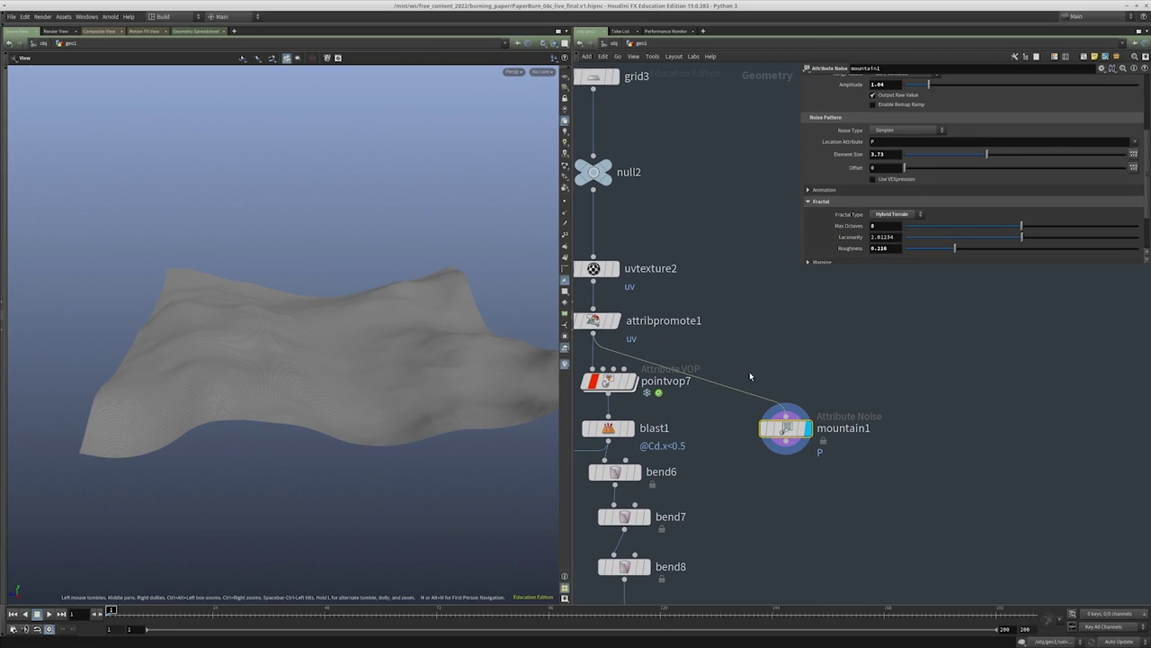
middle_drag(750, 376, 802, 367)
click(671, 311)
drag(716, 334, 577, 378)
drag(417, 330, 388, 395)
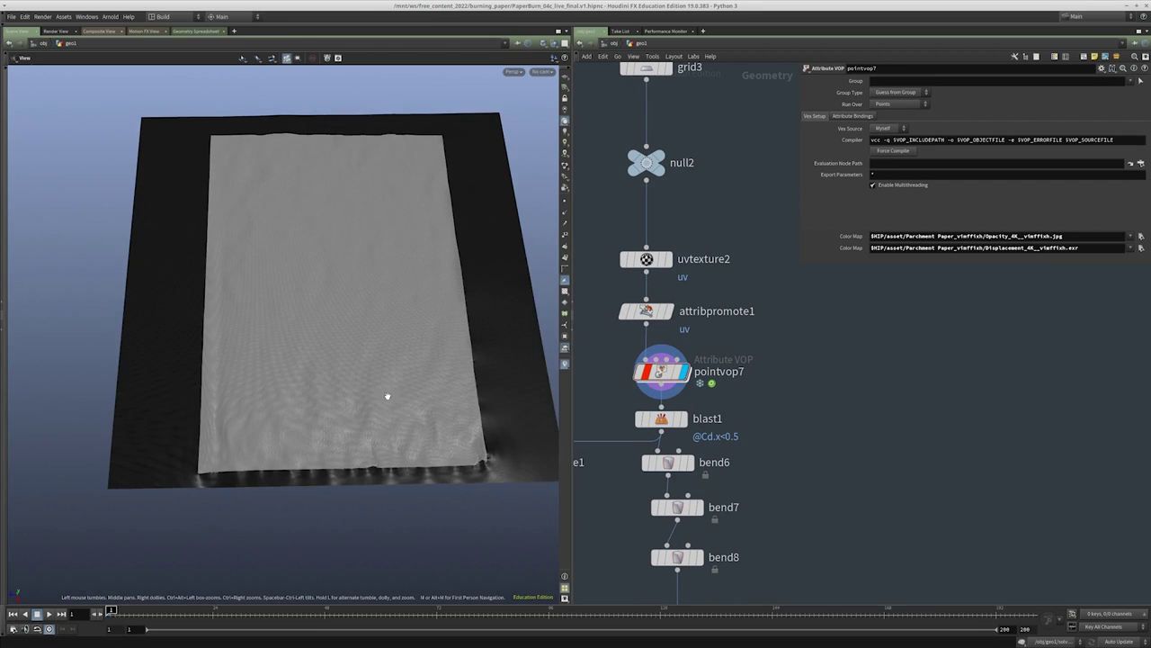
Examine the displaced paper's lower edge up close and look over the network inside pointvop7
scroll(388, 396, up, 6)
scroll(324, 303, down, 2)
drag(248, 366, 357, 200)
double_click(661, 371)
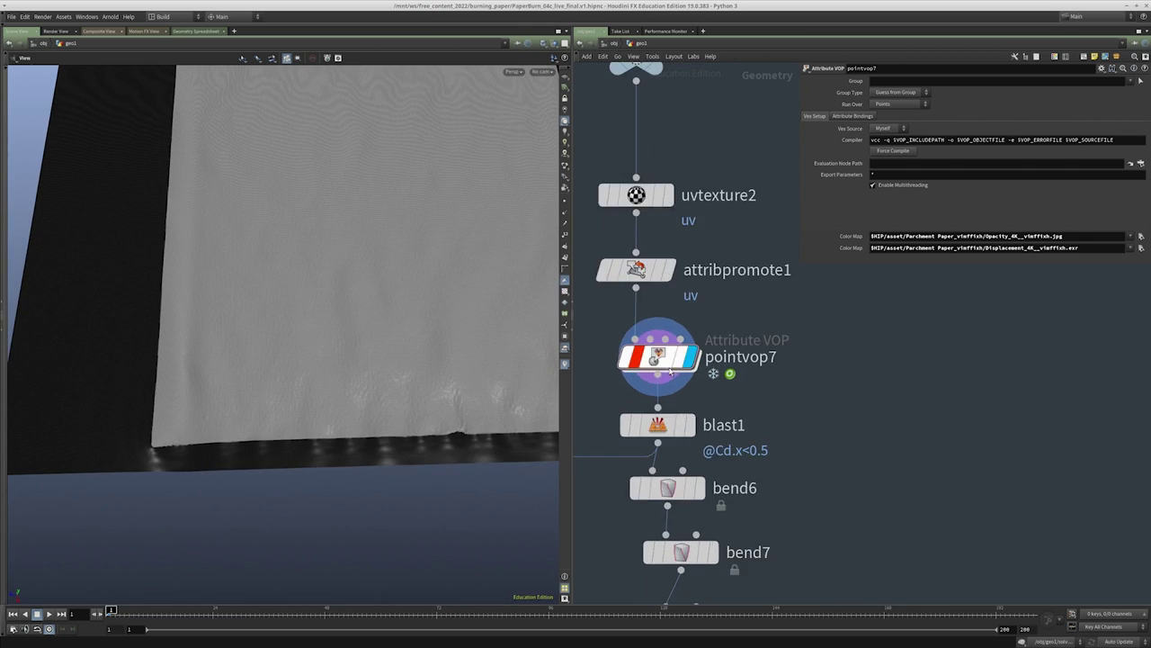
scroll(735, 381, up, 3)
click(848, 385)
middle_drag(740, 309, 729, 422)
click(770, 466)
key(u)
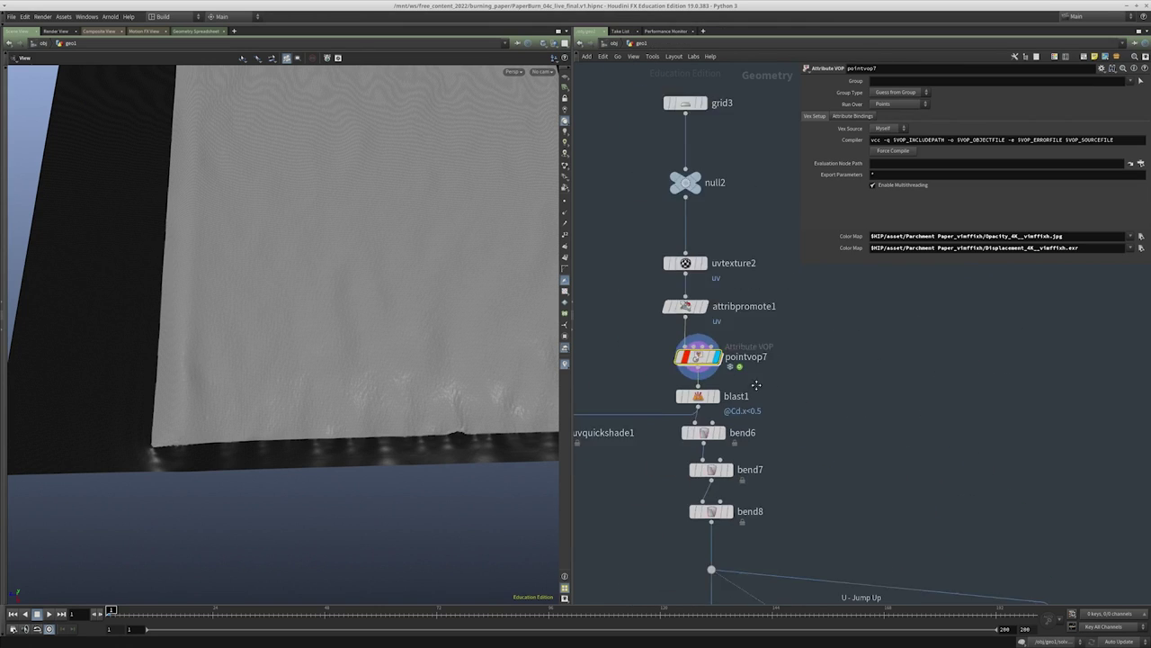
Display grid3, uvtexture2 and attribpromote1 one after another and review the UV projection and vertex-to-point promotion settings
drag(760, 328, 605, 416)
click(717, 149)
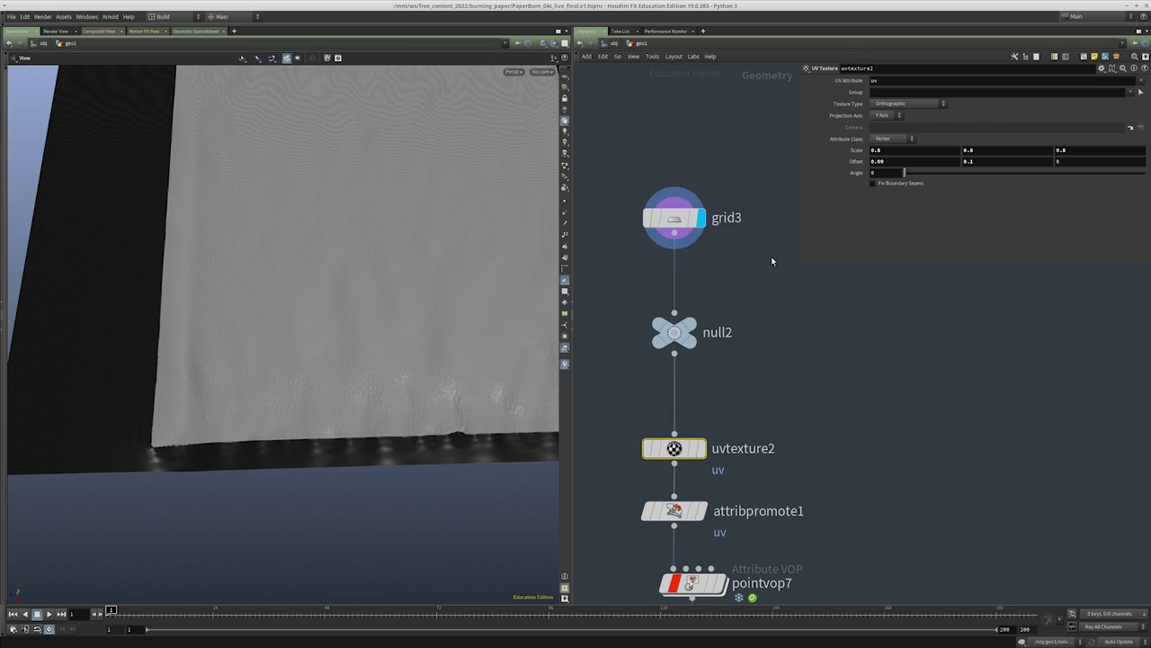
middle_drag(717, 283, 712, 242)
key(r)
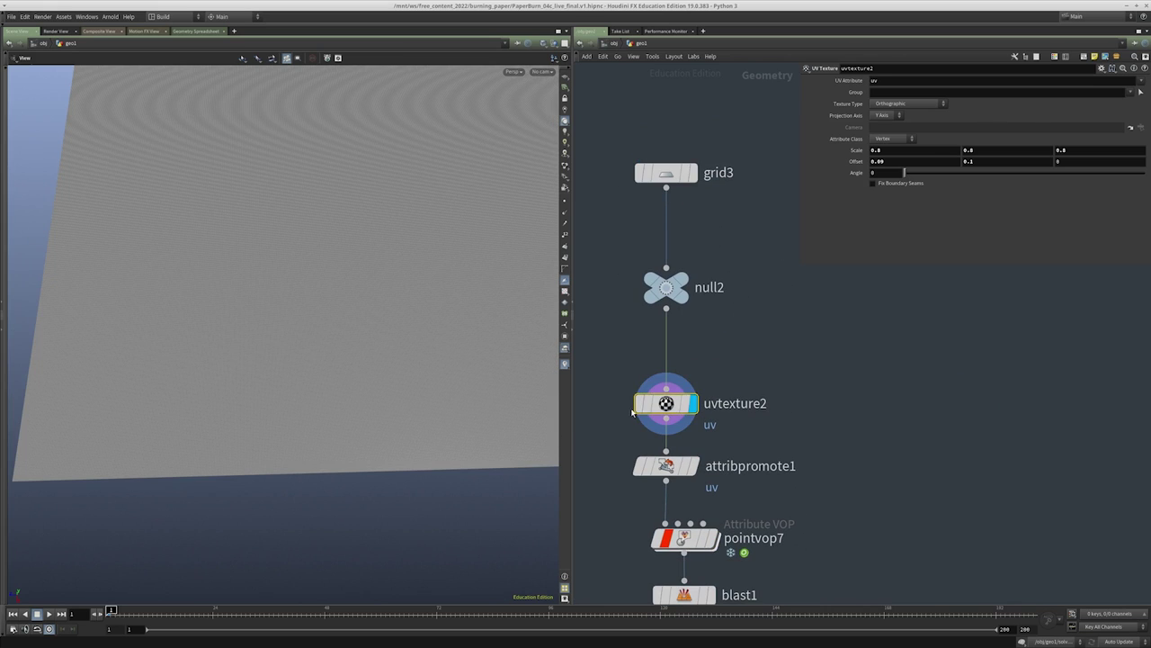
middle_drag(800, 408, 804, 338)
key(r)
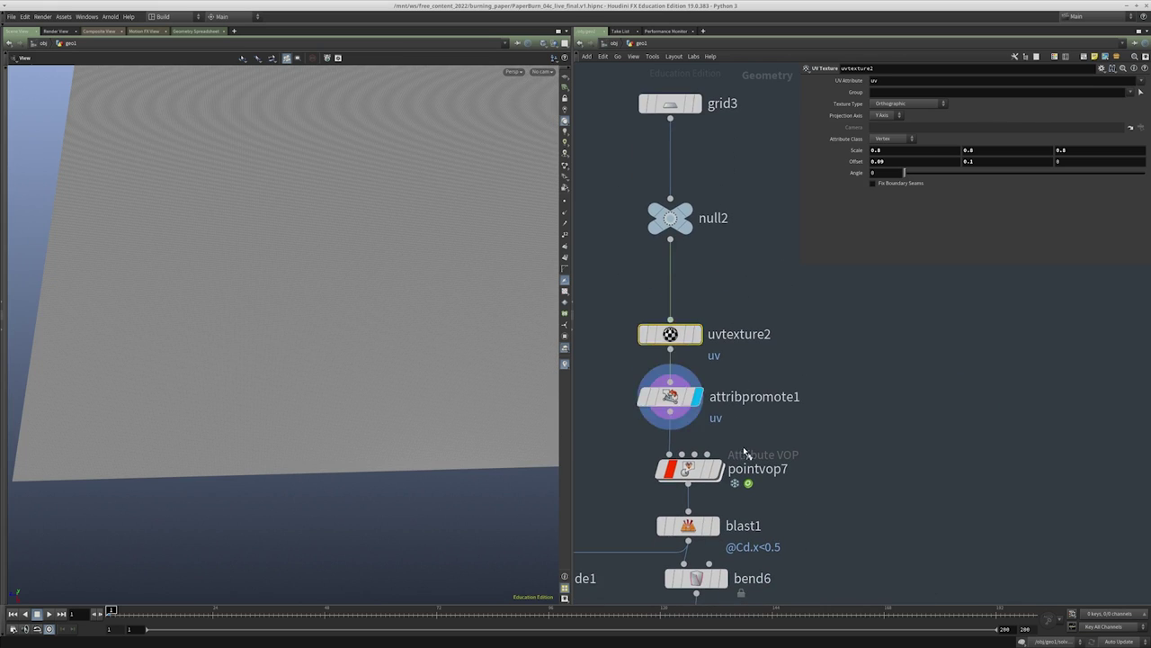
middle_drag(744, 438, 745, 409)
key(Down)
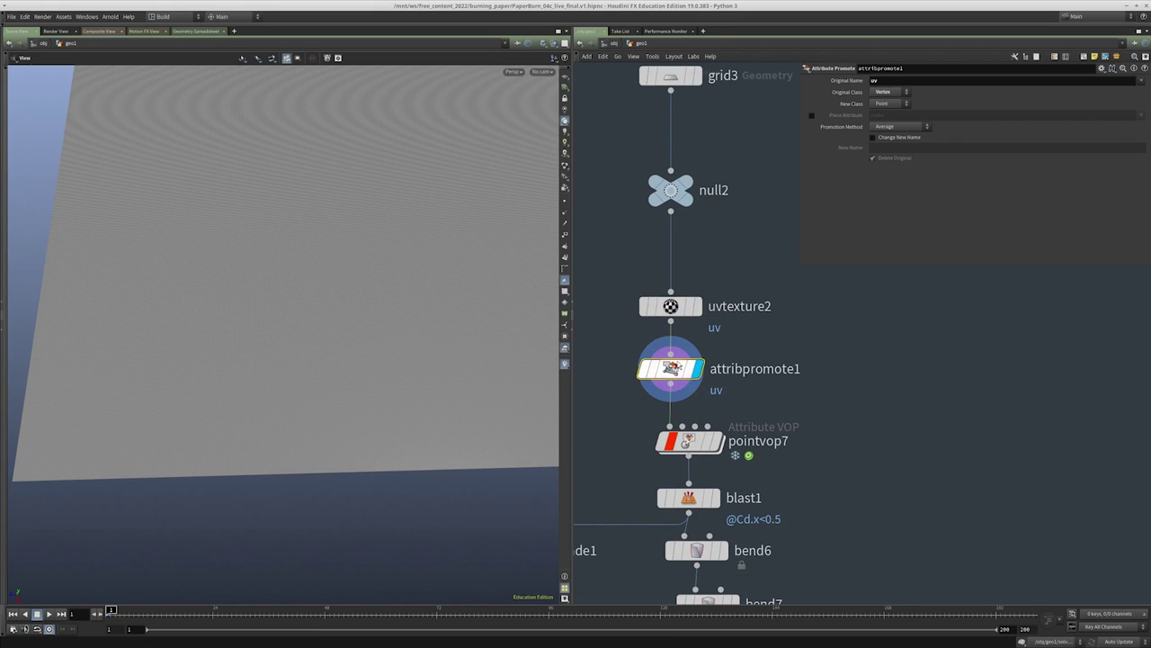
View the flat grid from another angle and display pointvop7 to compare its displaced result
drag(283, 296, 342, 294)
right_click(338, 293)
click(377, 228)
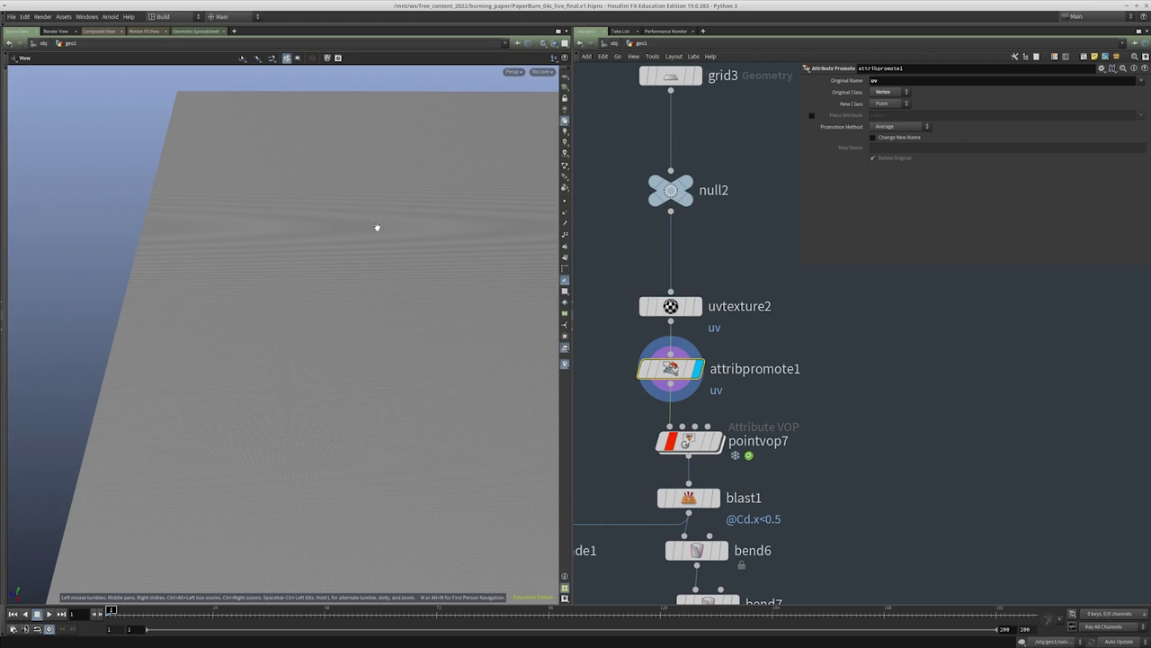
scroll(802, 433, down, 1)
click(715, 441)
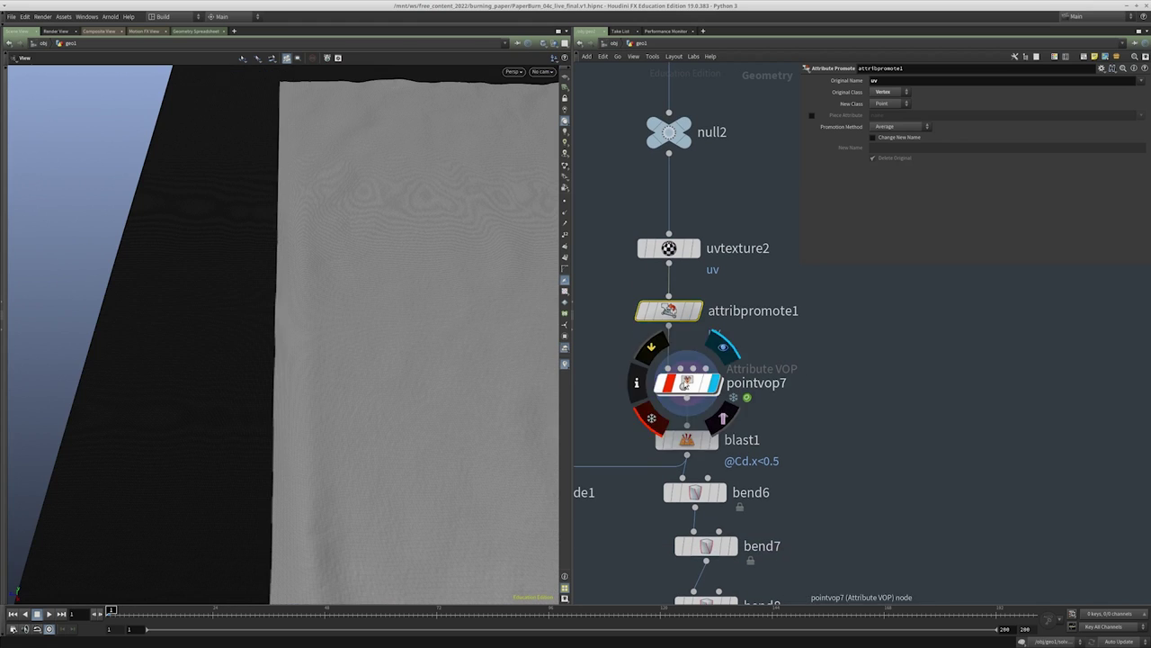
Open pointvop7's network and examine how the two color maps and vecsetcompon1 feed the geometry output
double_click(687, 383)
click(802, 353)
drag(360, 324, 254, 407)
middle_drag(810, 450, 782, 387)
click(765, 389)
scroll(787, 288, up, 3)
drag(787, 278, 996, 385)
middle_drag(742, 538, 1010, 472)
middle_drag(630, 286, 470, 255)
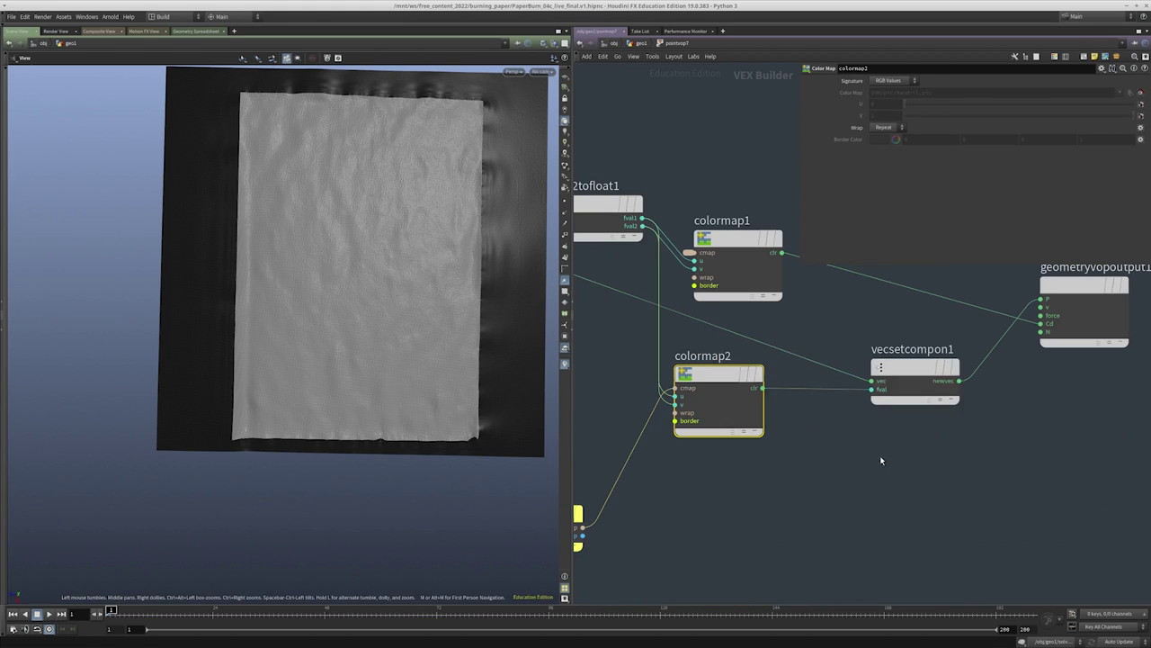
Try deleting the displacement color map nodes in the VOP network, and undo the deletion
key(Delete)
middle_drag(683, 409, 719, 405)
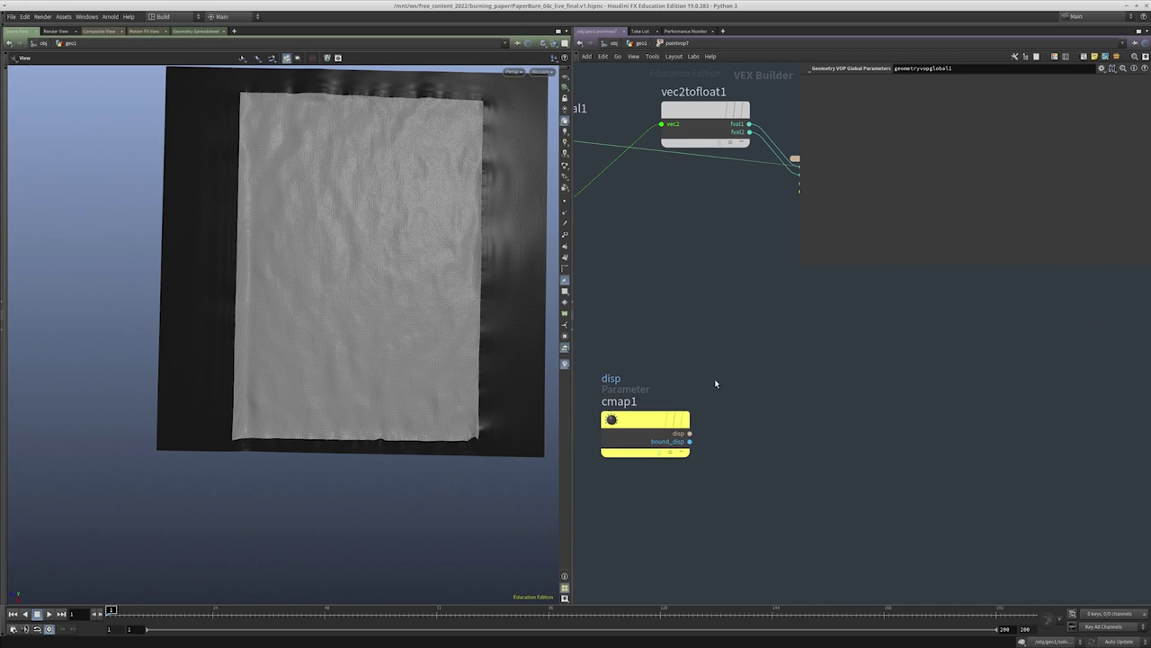
middle_drag(764, 365, 812, 447)
key(ctrl+z)
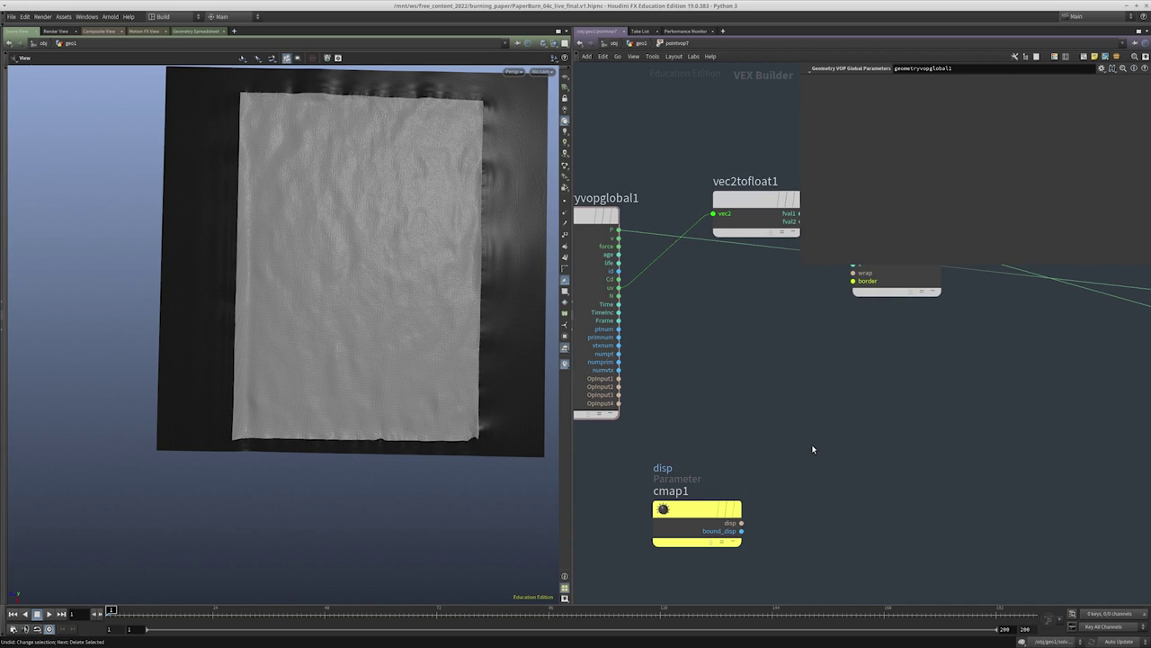
key(ctrl+z)
Delete colormap2 and vecsetcompon1 and disconnect the P wire from geometryvopglobal1 to geometryvopoutput1
drag(833, 384, 793, 414)
click(684, 521)
click(868, 418)
key(Delete)
key(l)
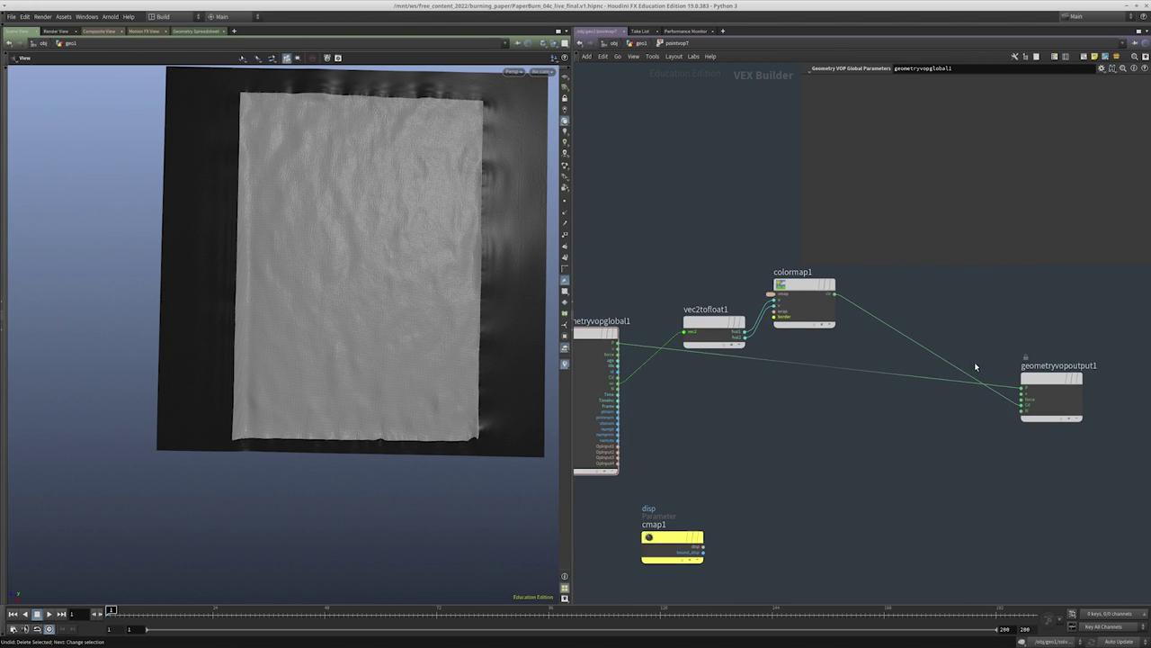
middle_drag(779, 485, 833, 430)
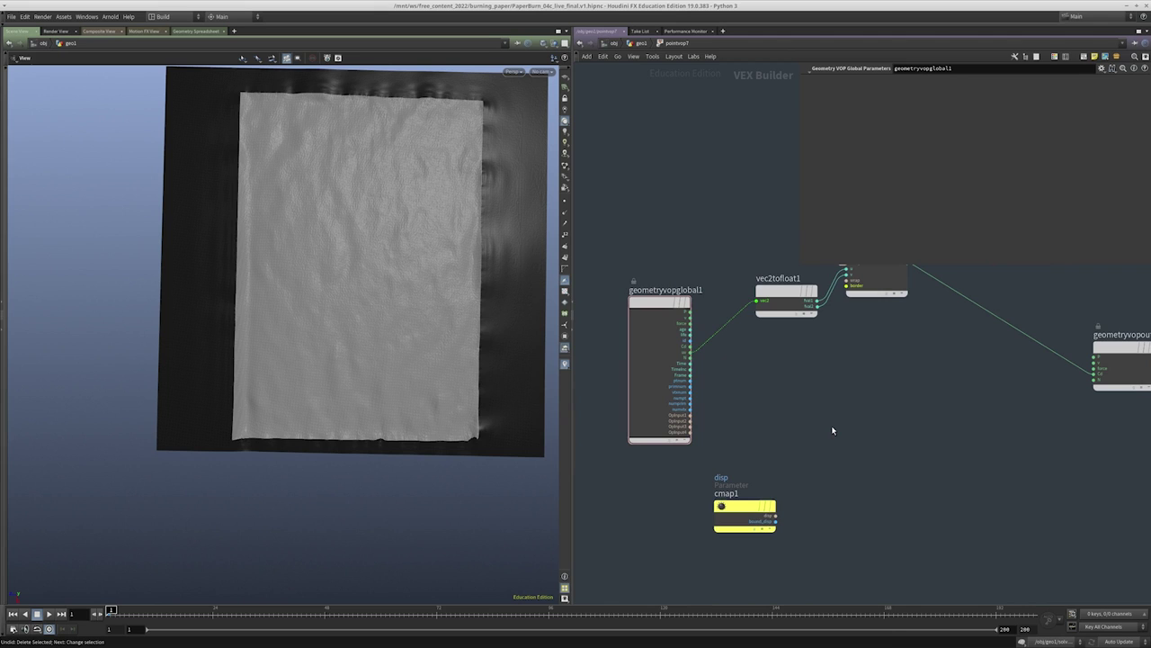
Add a new Color Map node to the network near the disp parameter node
key(Tab)
text(color)
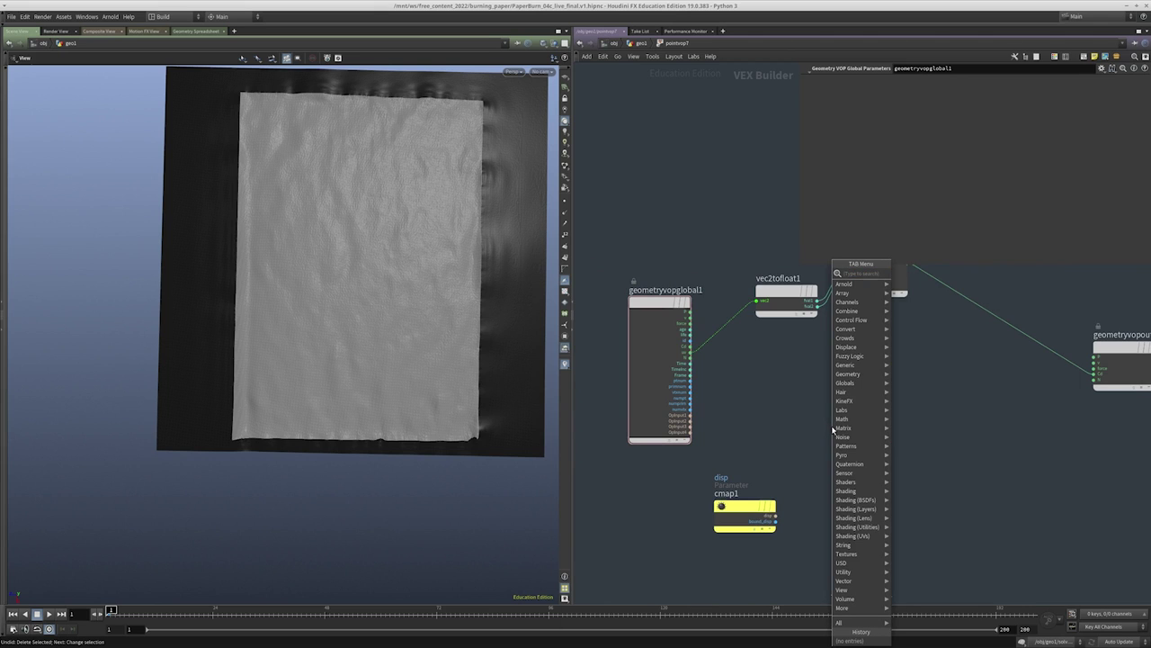
text( map)
key(Return)
click(833, 431)
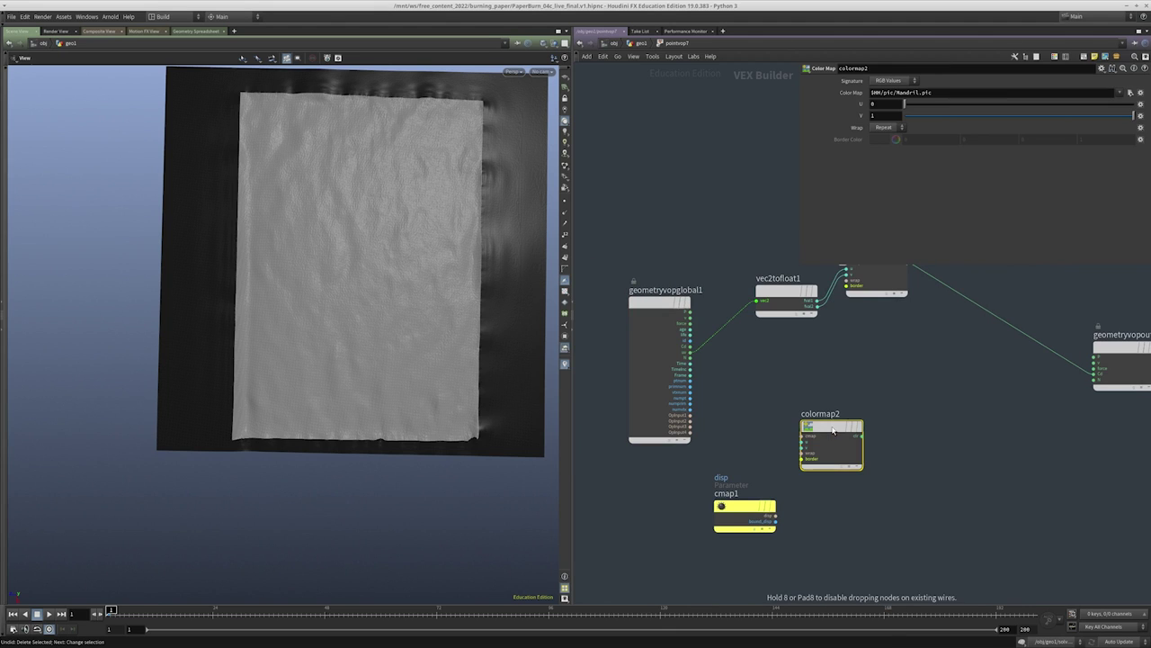
Move colormap2 farther from the disp parameter and connect the parameter's disp output to its cmap input
scroll(792, 474, up, 3)
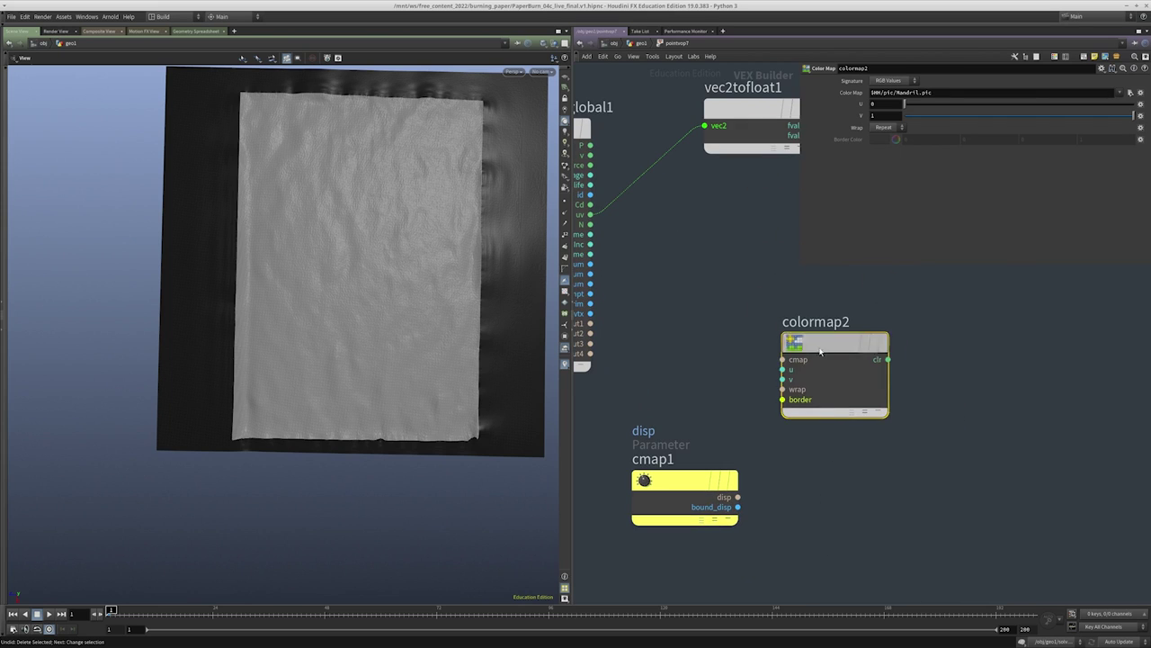
drag(835, 387, 985, 426)
drag(933, 397, 737, 496)
middle_drag(758, 416, 794, 465)
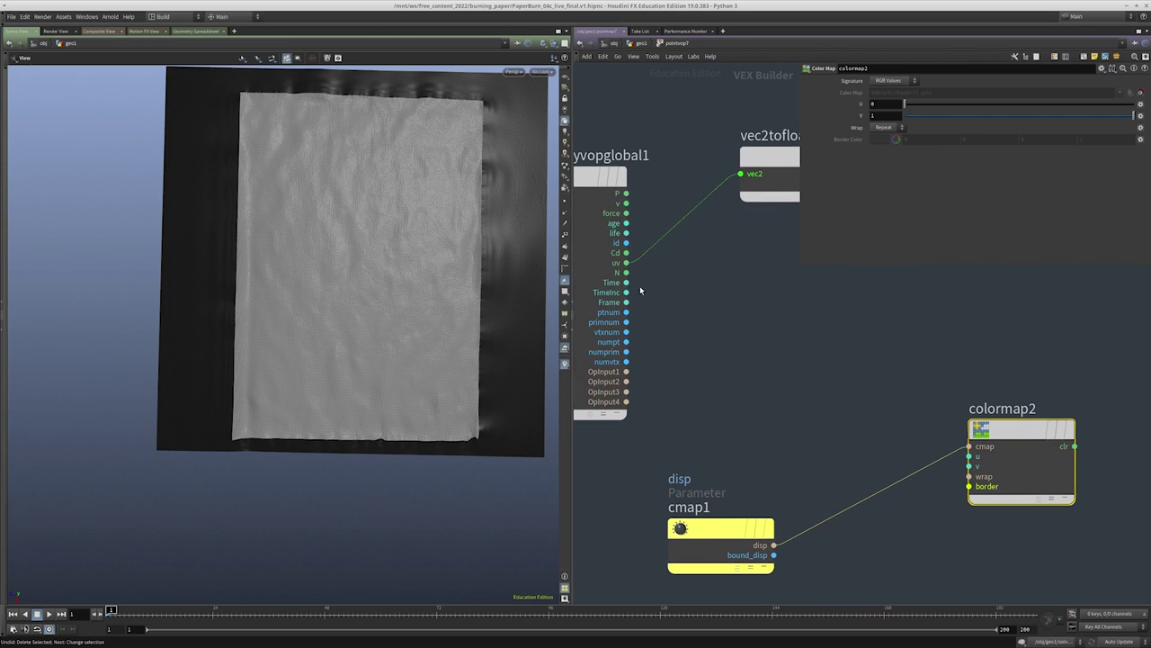
right_click(790, 408)
key(Escape)
Add a Vector to Float node below vec2tofloat1, beside geometryvopglobal1
middle_drag(739, 323, 702, 421)
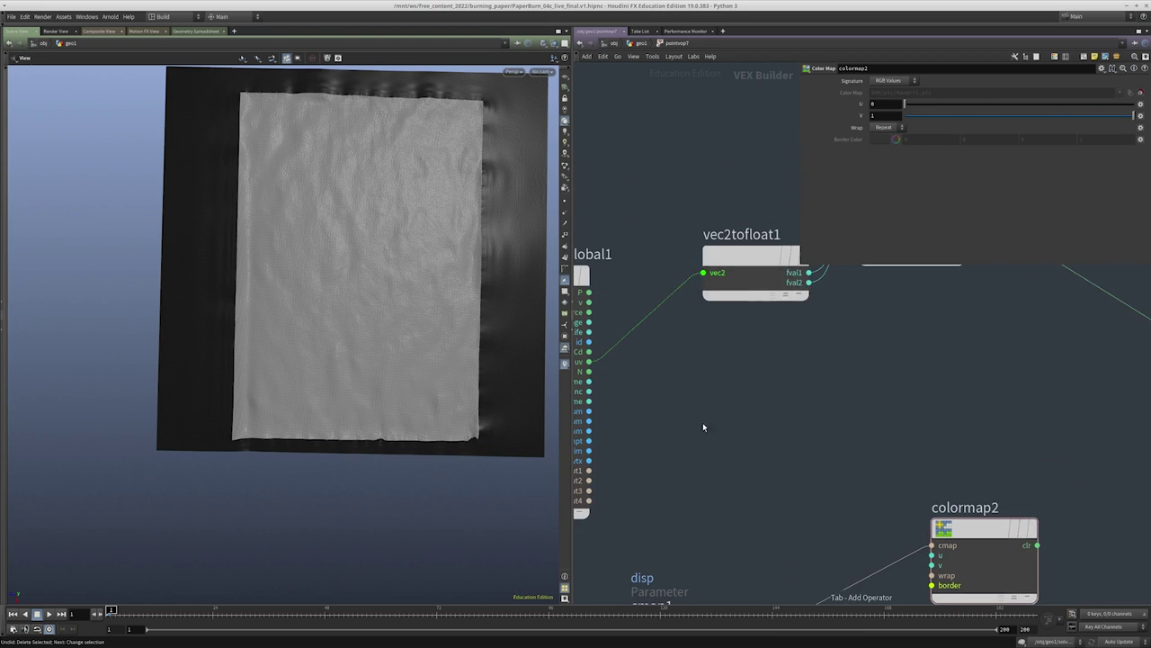
middle_drag(792, 372, 758, 396)
right_click(719, 441)
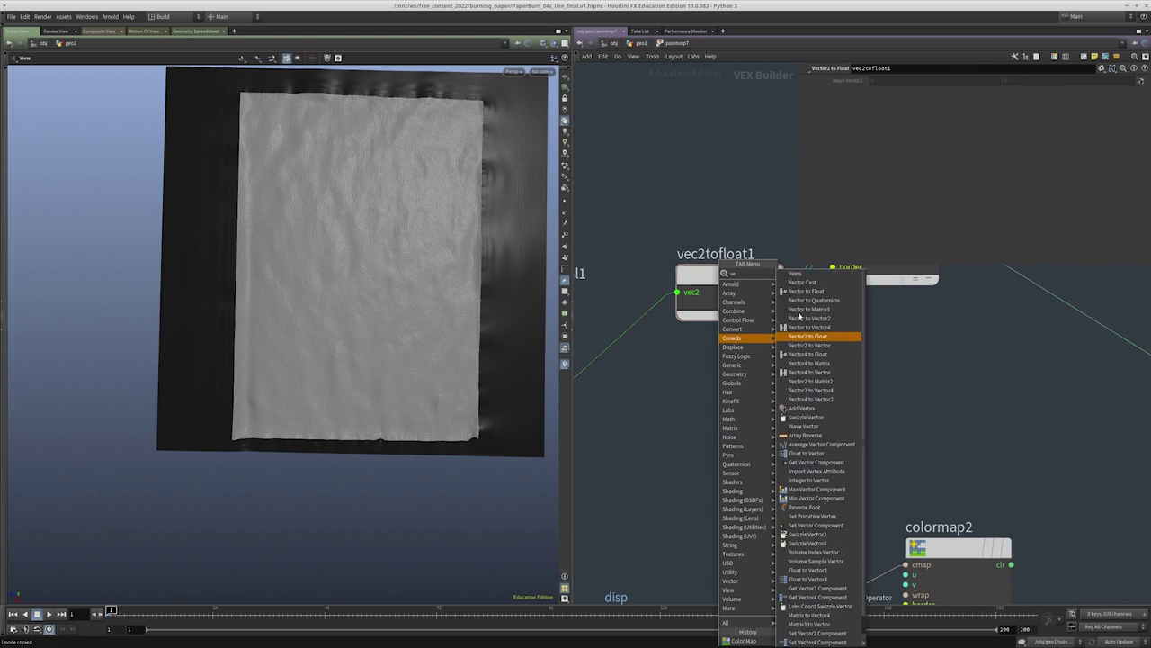
click(818, 290)
click(730, 415)
middle_drag(661, 481, 779, 472)
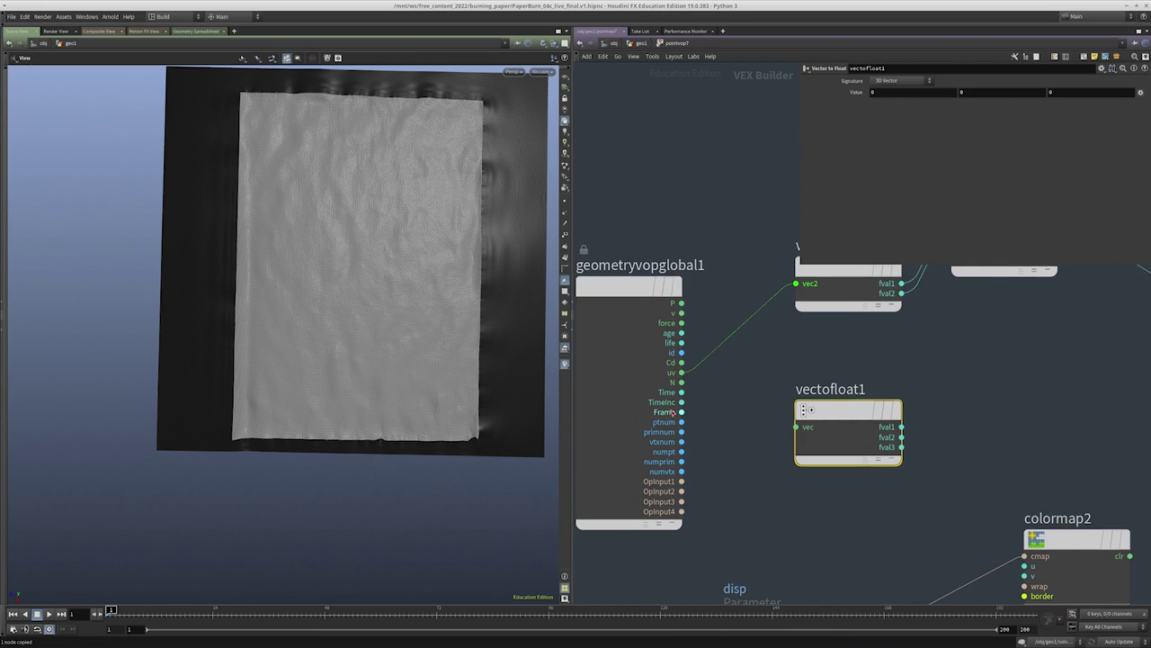
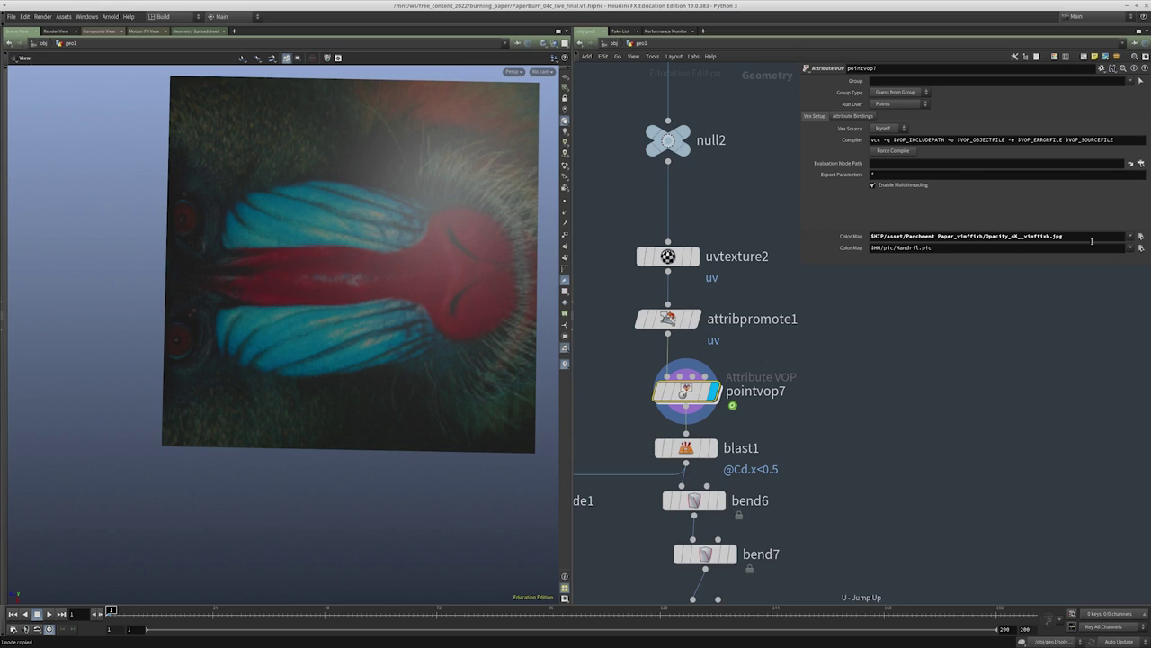
Set pointvop7's second Color Map to the parchment's Displacement_4K__vimffixh.exr and inspect the mapped grid up close
triple_click(989, 249)
text(2022/burning_paper/asset/Parchment Paper_vimffixh/Displacement_4K__vimffixh.exr)
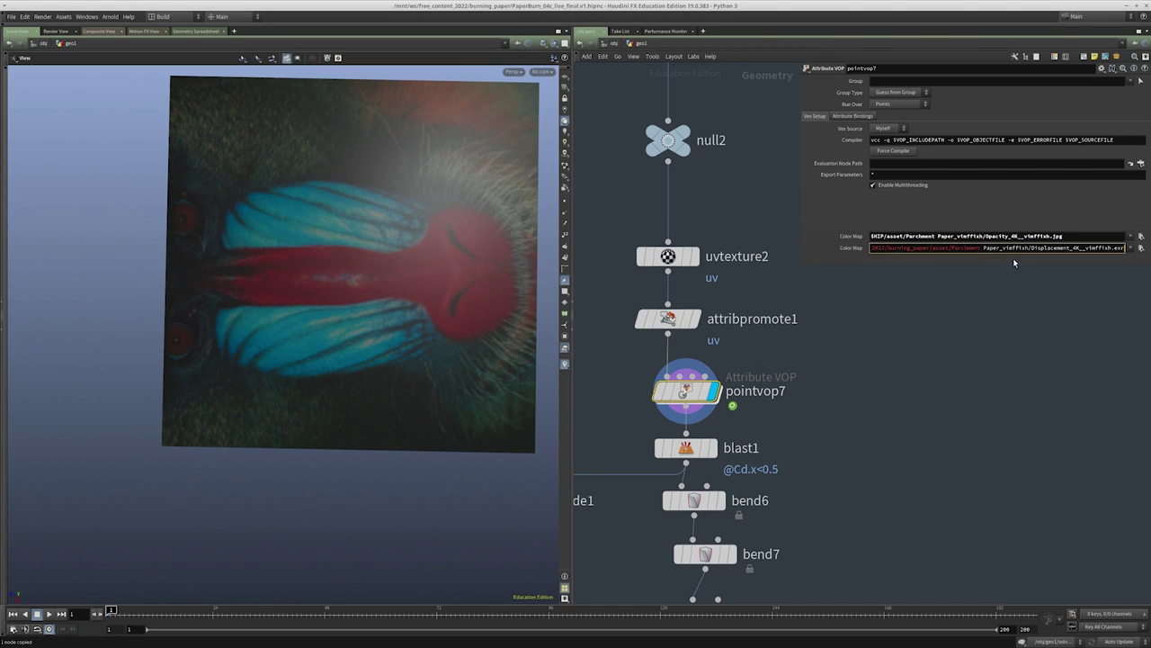
key(Return)
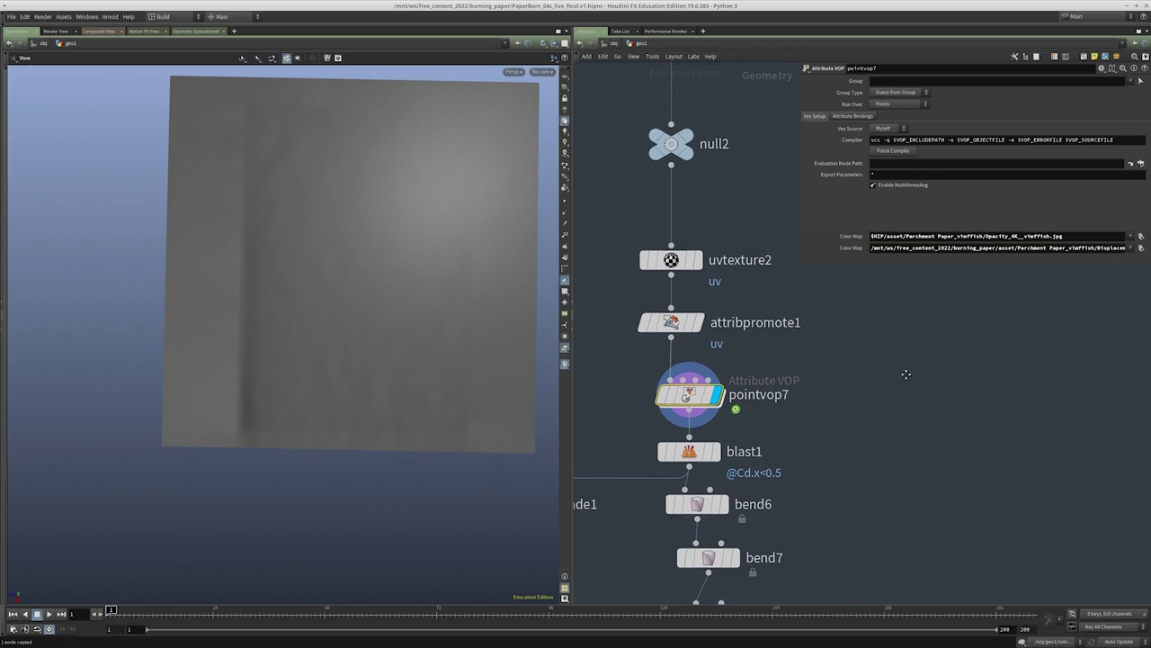
drag(317, 294, 270, 378)
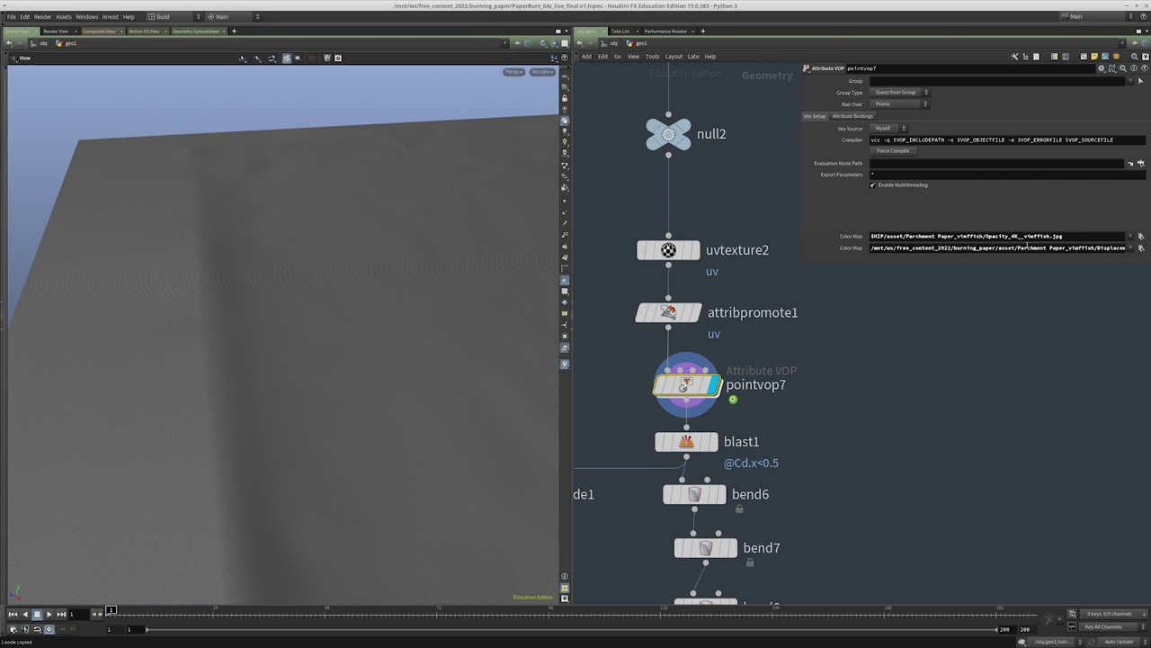
Replace the absolute folder prefix of pointvop7's displacement Color Map path with $HIP so it points to $HIP/asset
click(983, 236)
drag(1016, 249, 871, 248)
text($HIP/asset)
key(Return)
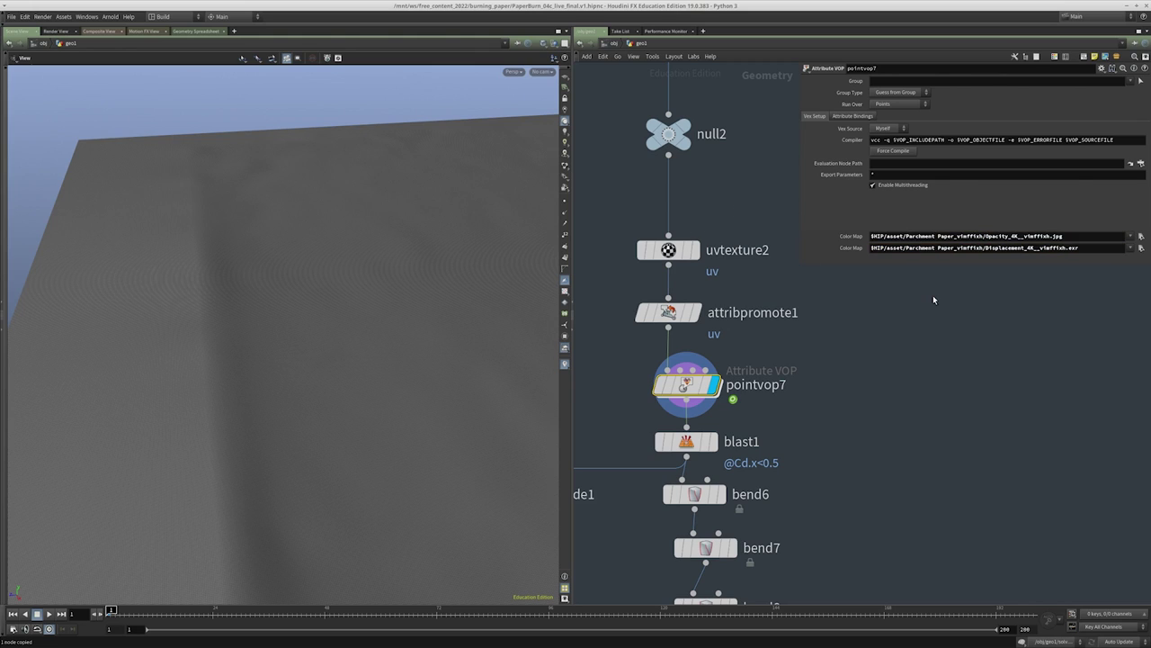
Inside pointvop7, add a Set Vector Component node above colormap2
double_click(676, 423)
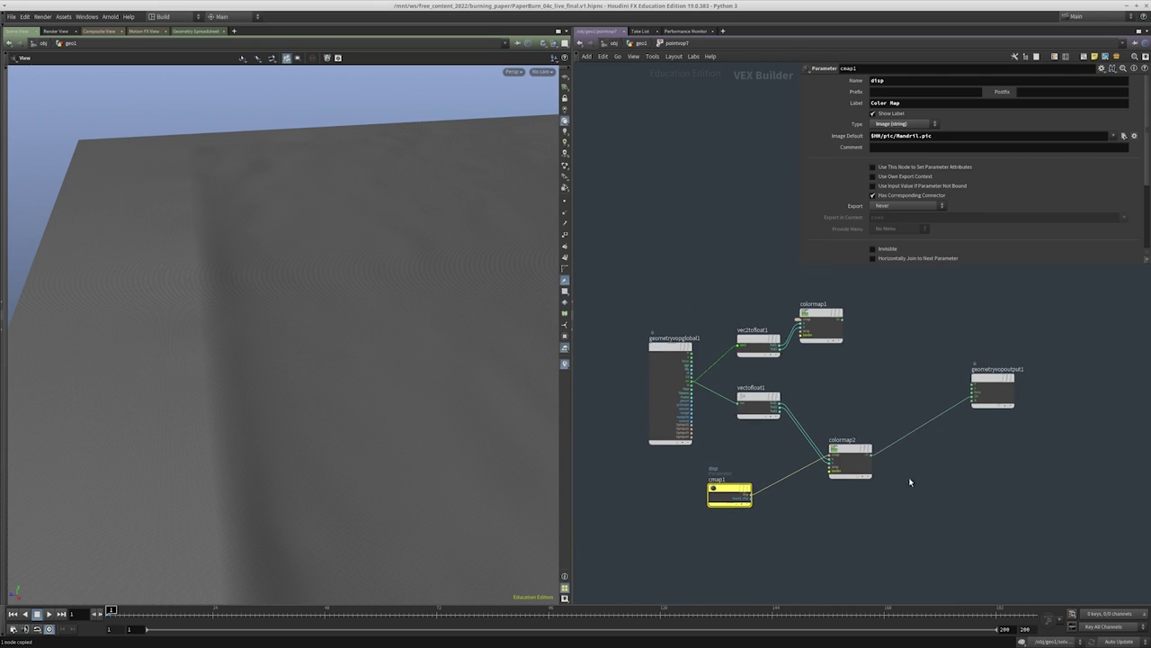
click(538, 54)
click(576, 137)
drag(182, 334, 258, 334)
right_drag(257, 334, 405, 297)
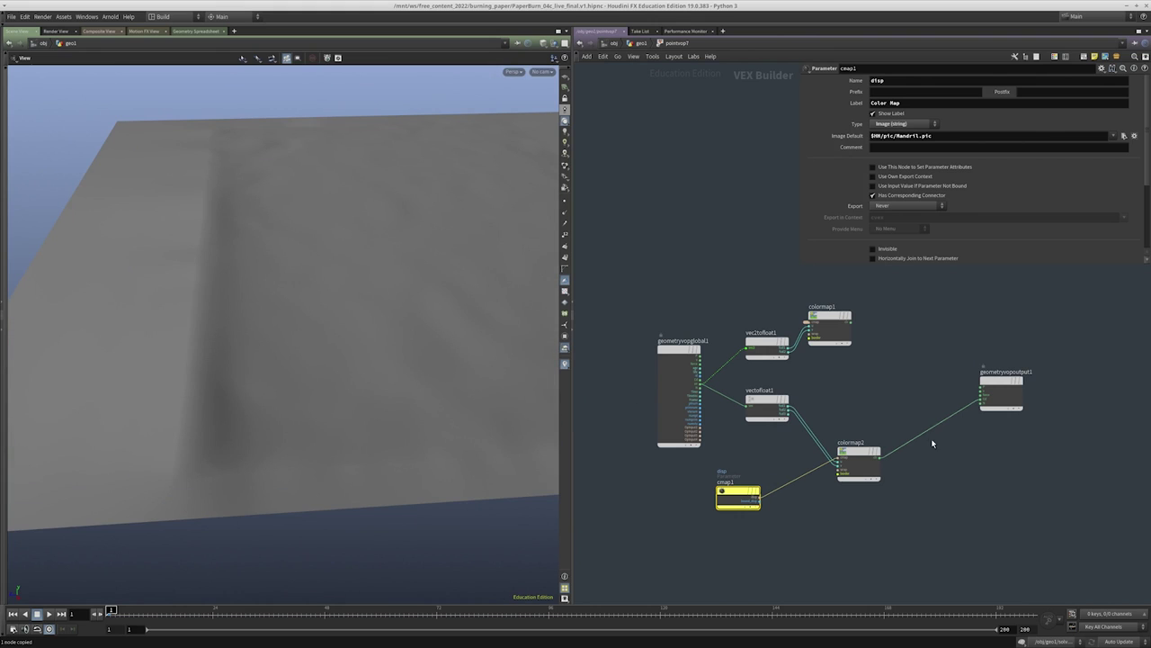
middle_drag(930, 441, 974, 384)
scroll(913, 314, up, 2)
middle_drag(928, 347, 927, 389)
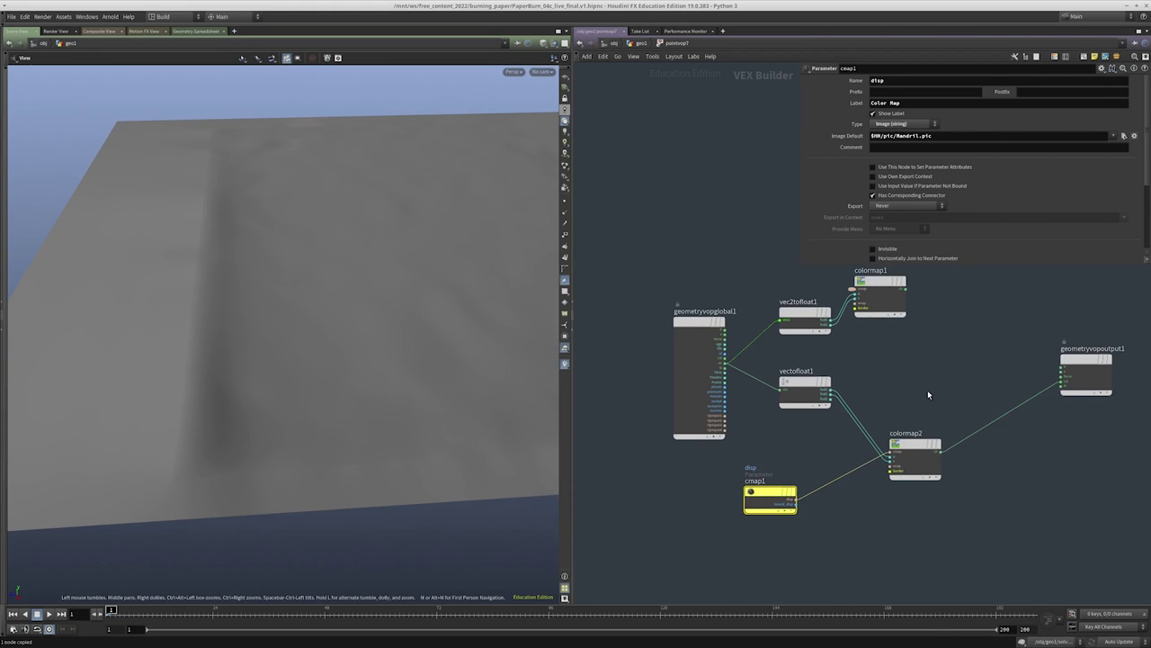
key(Tab)
text(set cv)
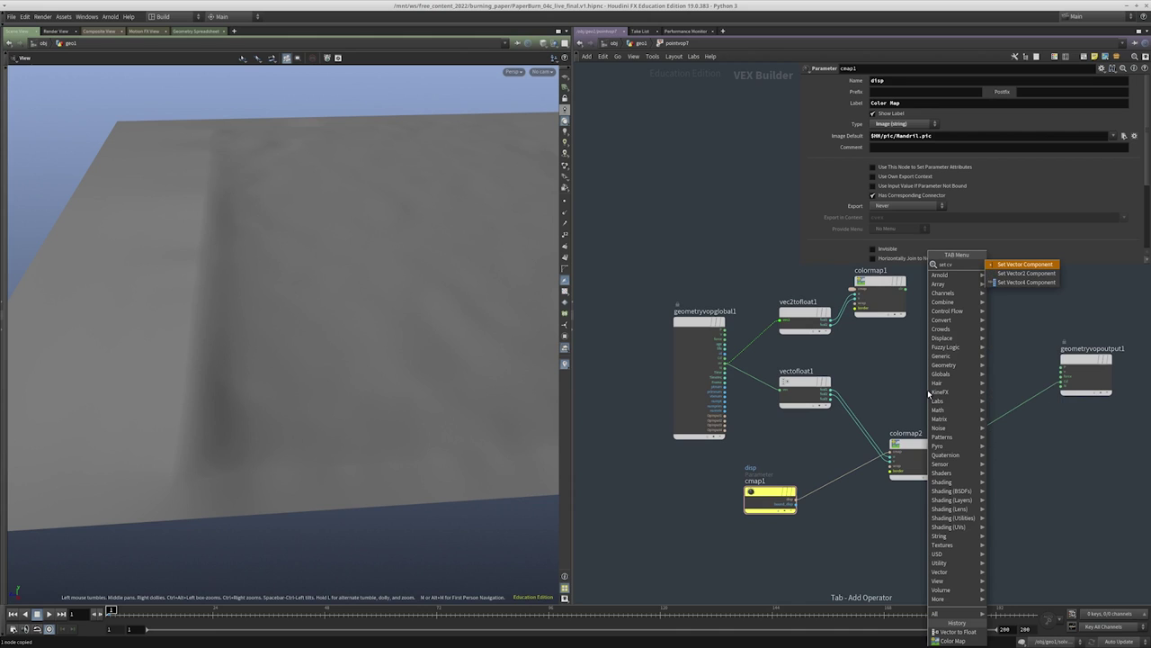
key(Return)
scroll(930, 395, up, 2)
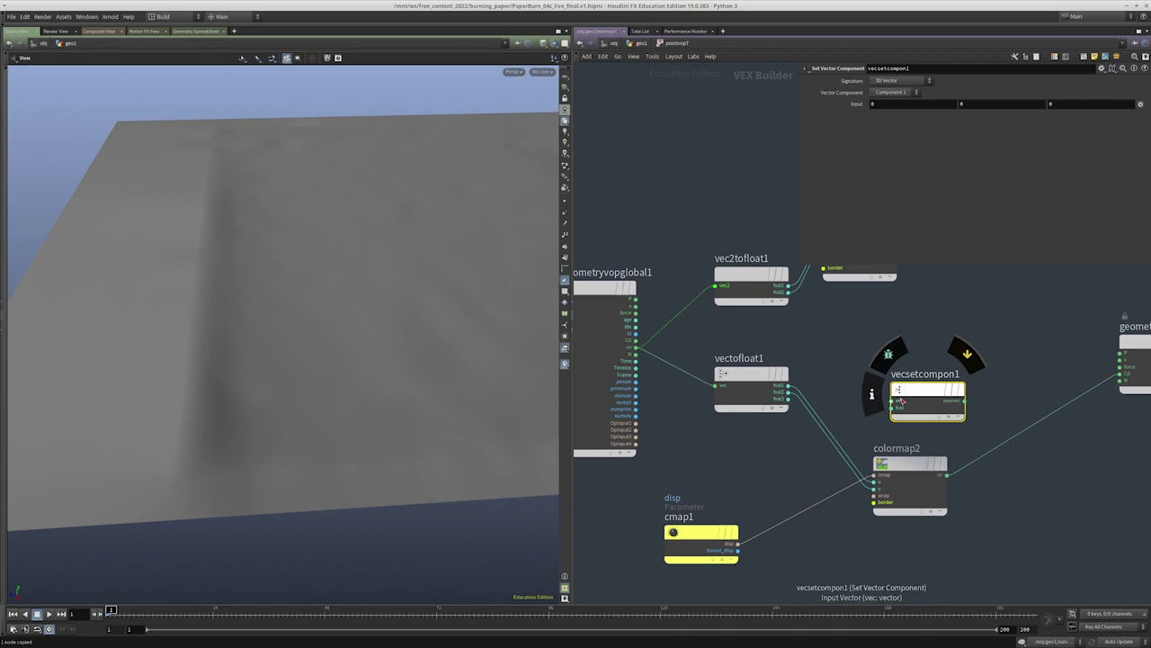
Feed global P into vecsetcompon1's vector input, set Vector Component to Component 2, and connect colormap2's clr output to fval
click(927, 395)
click(896, 407)
click(635, 299)
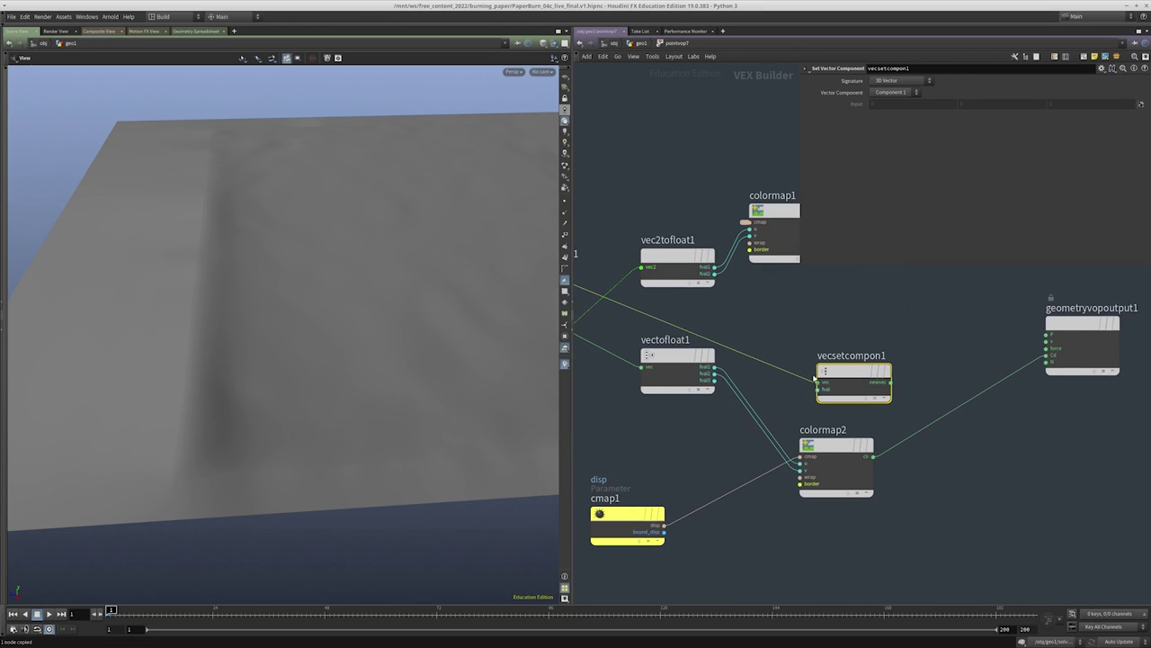
click(895, 93)
click(887, 108)
click(820, 389)
click(871, 456)
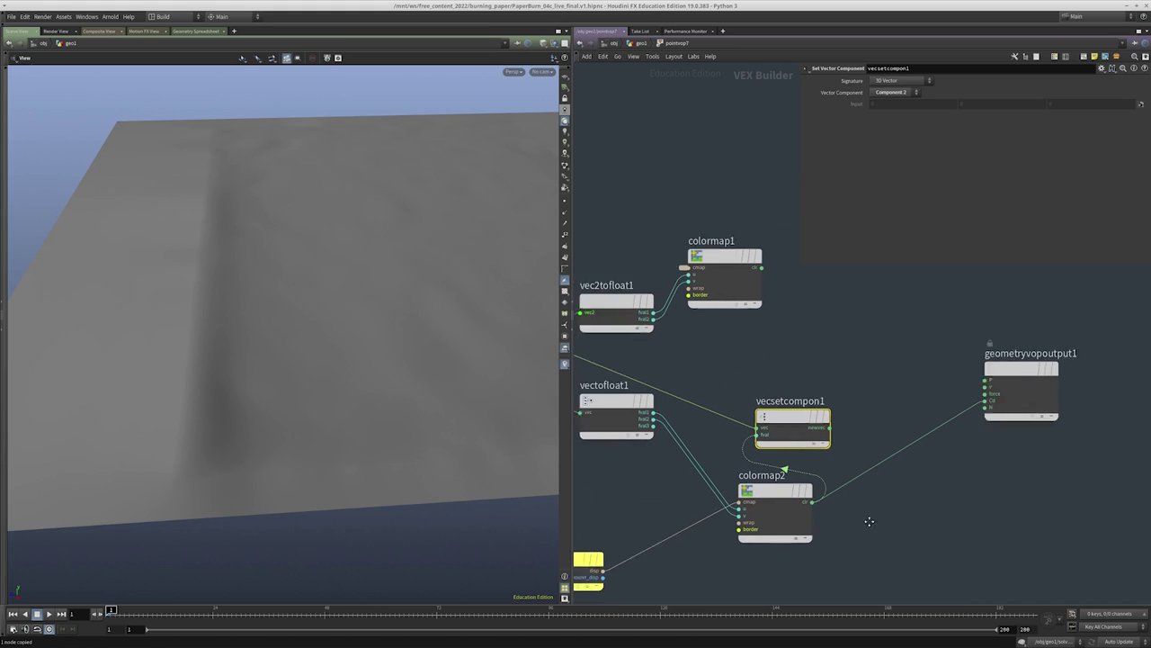
Connect vecsetcompon1's output to P and colormap1's clr to Cd on geometryvopoutput1, and inspect the displaced paper
click(1025, 376)
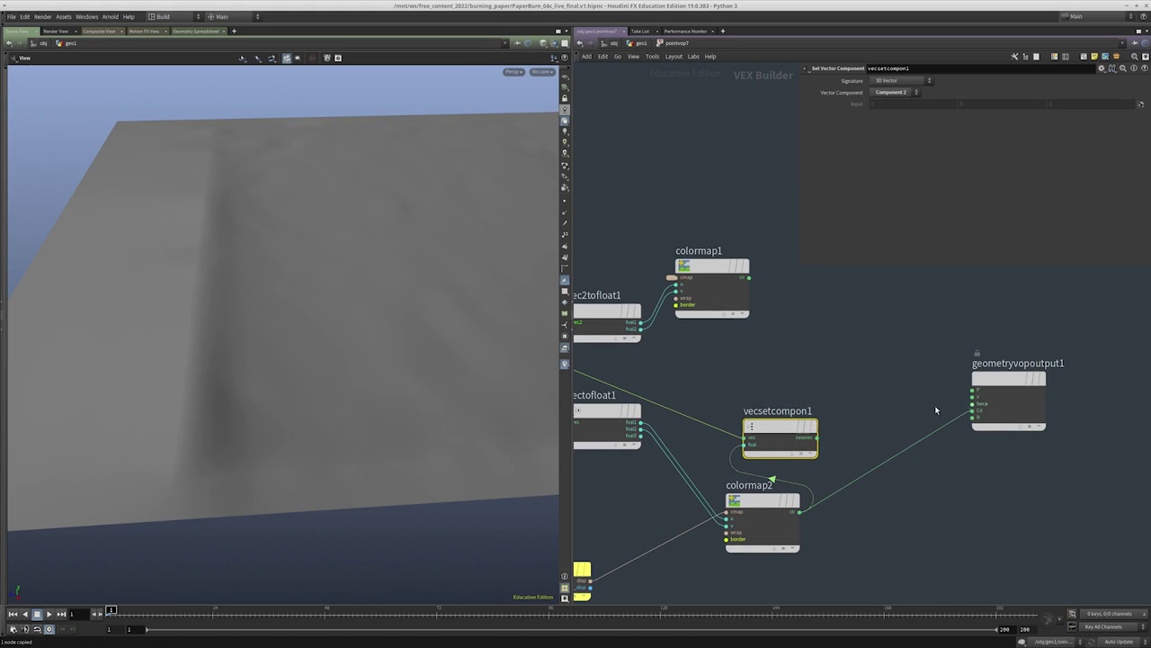
click(816, 438)
drag(306, 310, 504, 342)
middle_drag(852, 373, 861, 404)
click(999, 441)
mouse_move(424, 416)
mouse_down()
mouse_move(393, 415)
mouse_move(479, 510)
mouse_move(433, 437)
mouse_up()
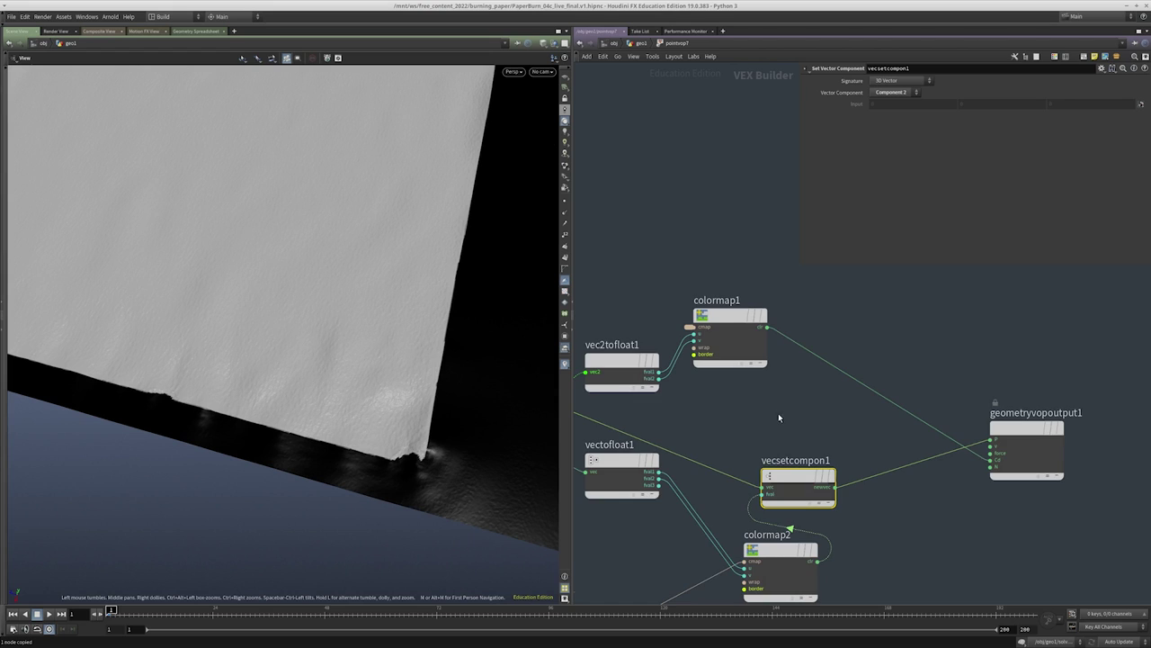
Return to the geometry network, examine grid3's point count and row and column settings, and inspect the displaced surface detail
key(u)
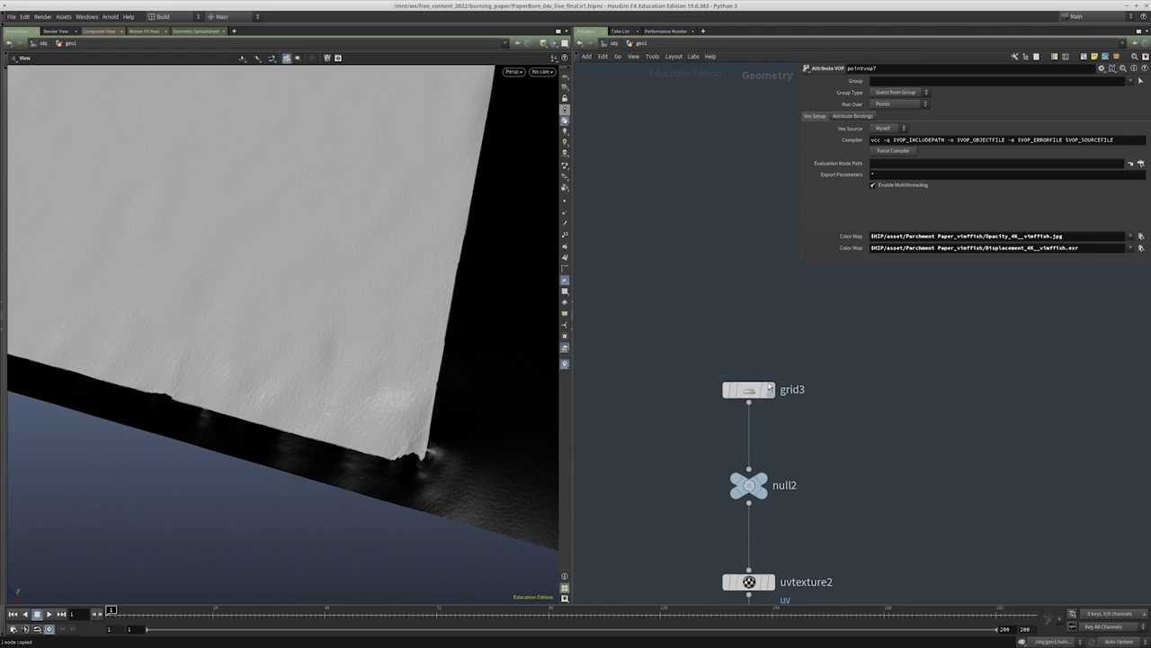
middle_click(769, 387)
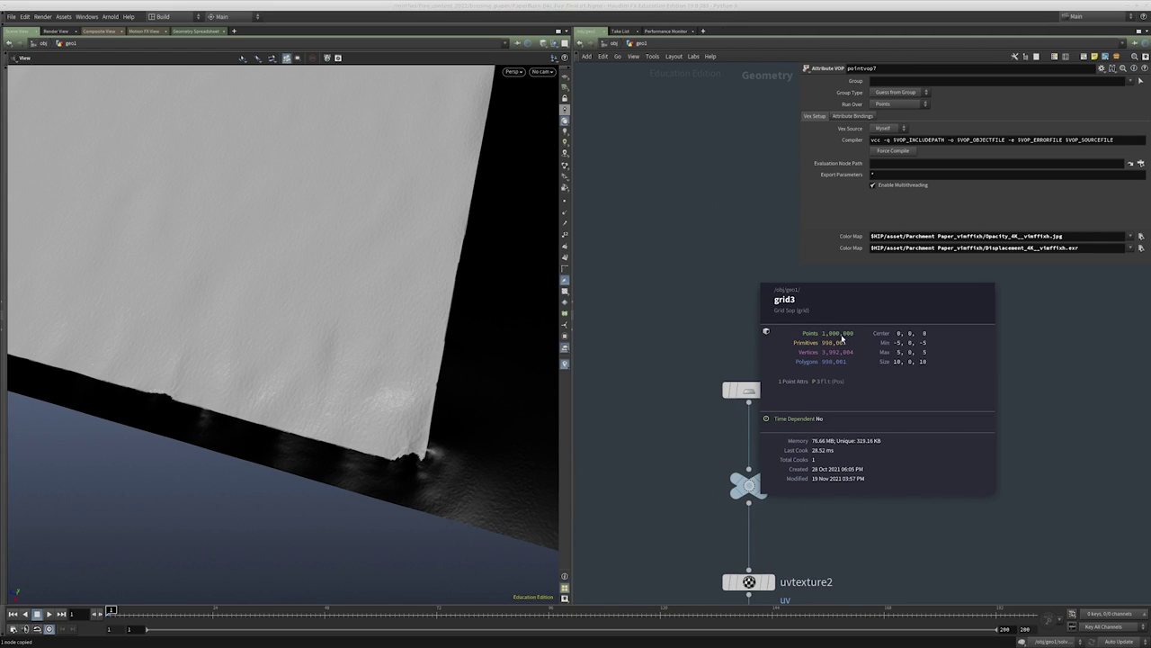
click(740, 390)
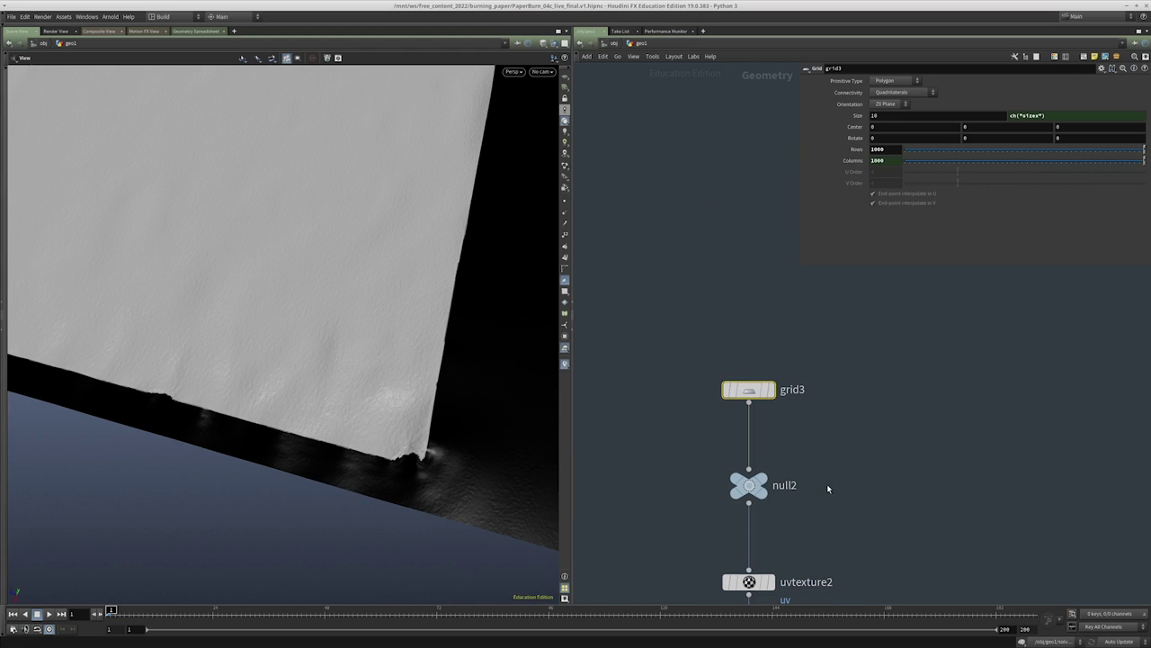
drag(503, 342, 350, 407)
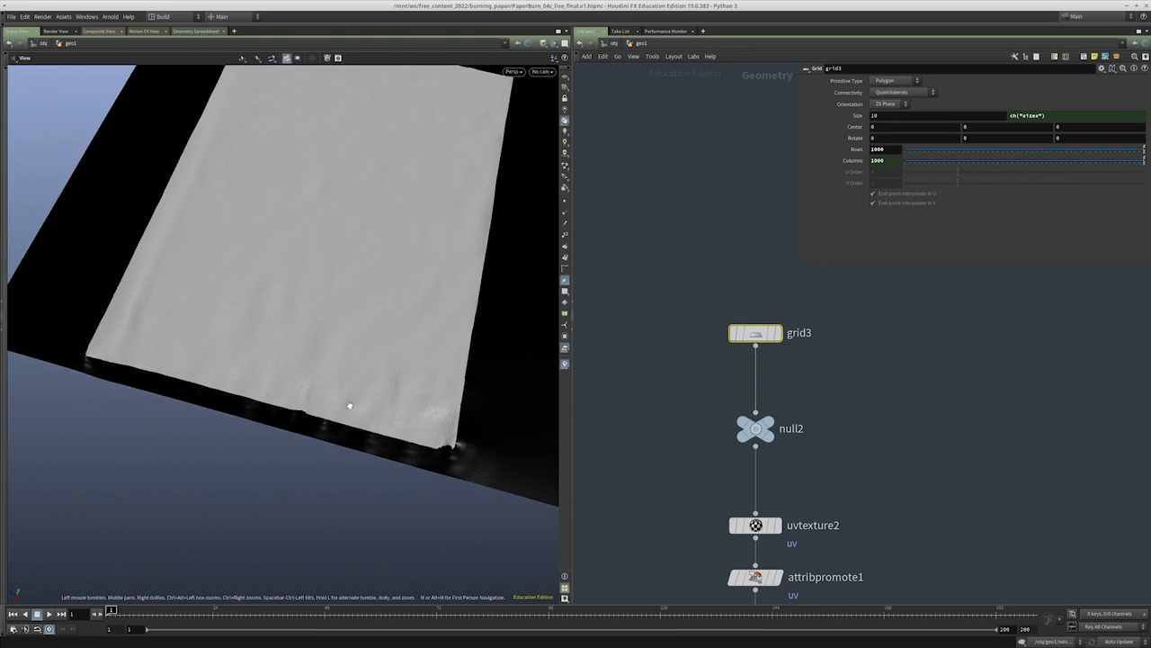
scroll(350, 407, up, 3)
scroll(329, 411, up, 1)
scroll(959, 457, down, 4)
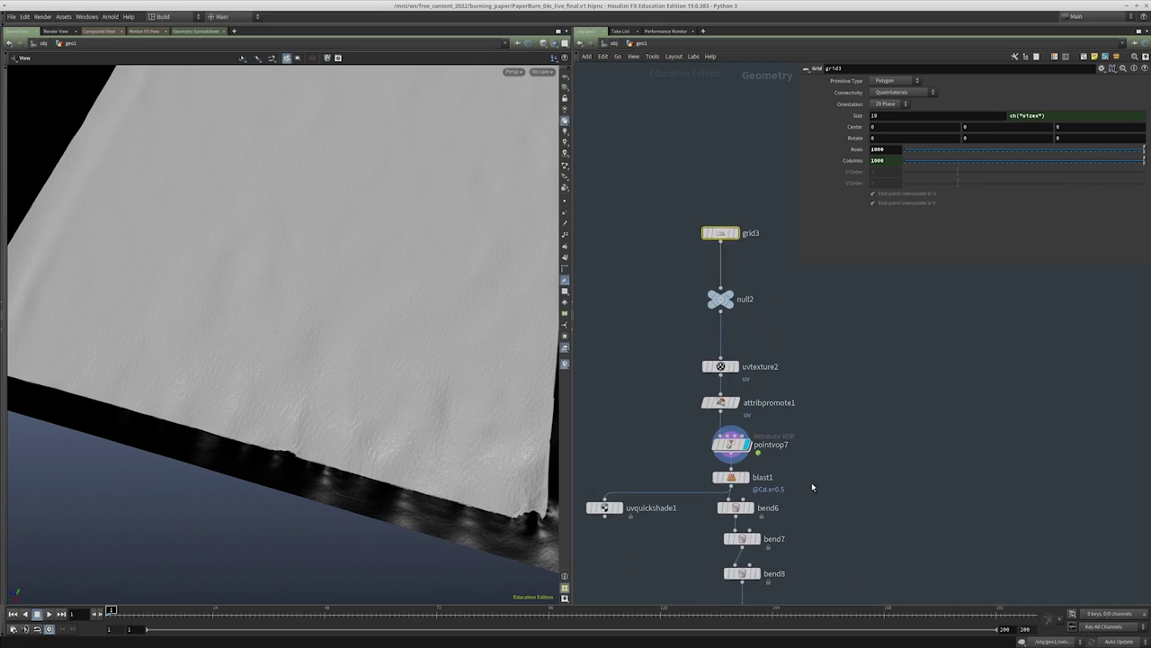
Display the blast1 node's output and inspect the trimmed paper edges
scroll(832, 459, up, 2)
drag(816, 436, 673, 406)
key(r)
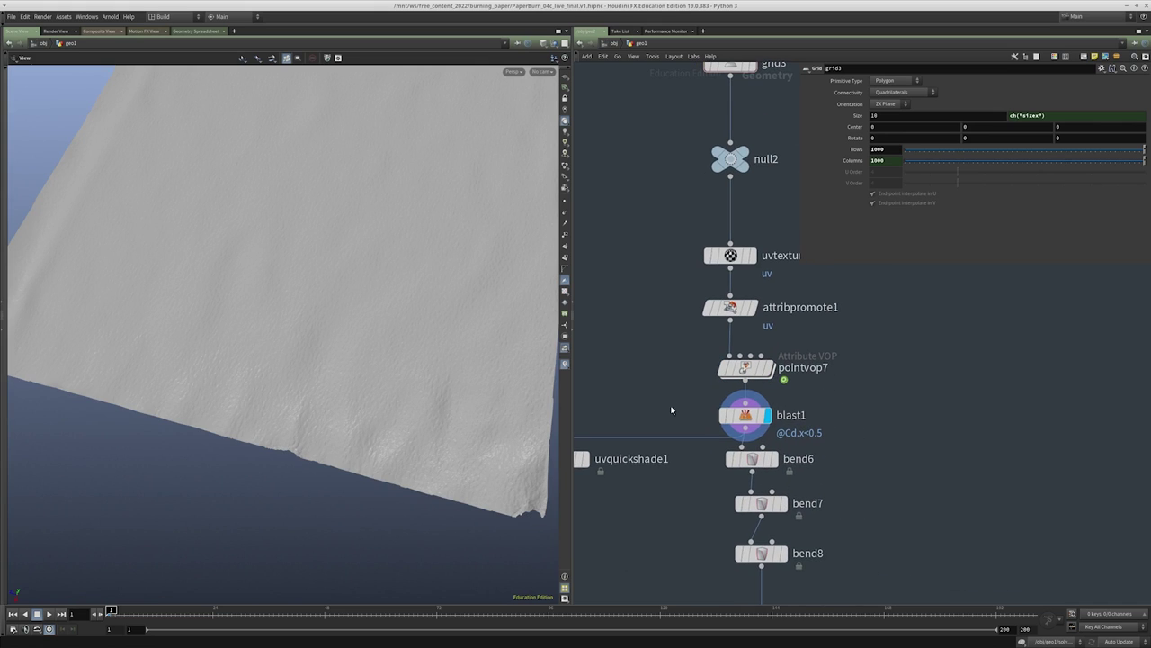
drag(352, 383, 324, 428)
middle_drag(700, 513, 805, 468)
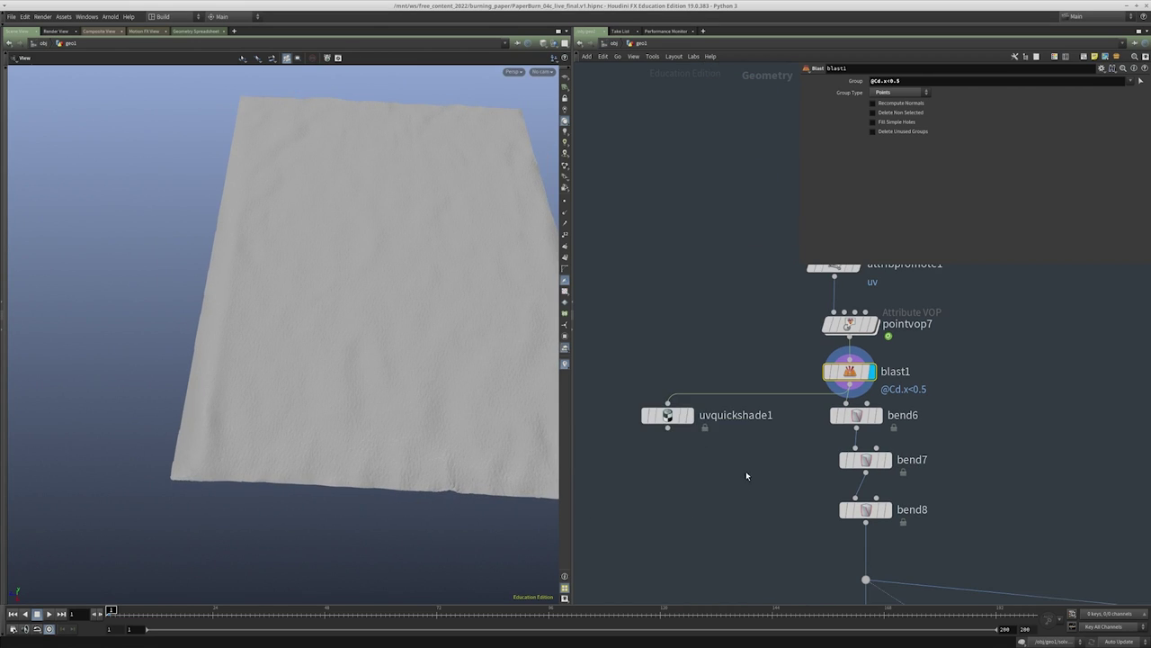
Display uvquickshade1 with viewport texturing enabled and inspect the map texture on the paper
click(668, 415)
middle_drag(734, 488, 727, 506)
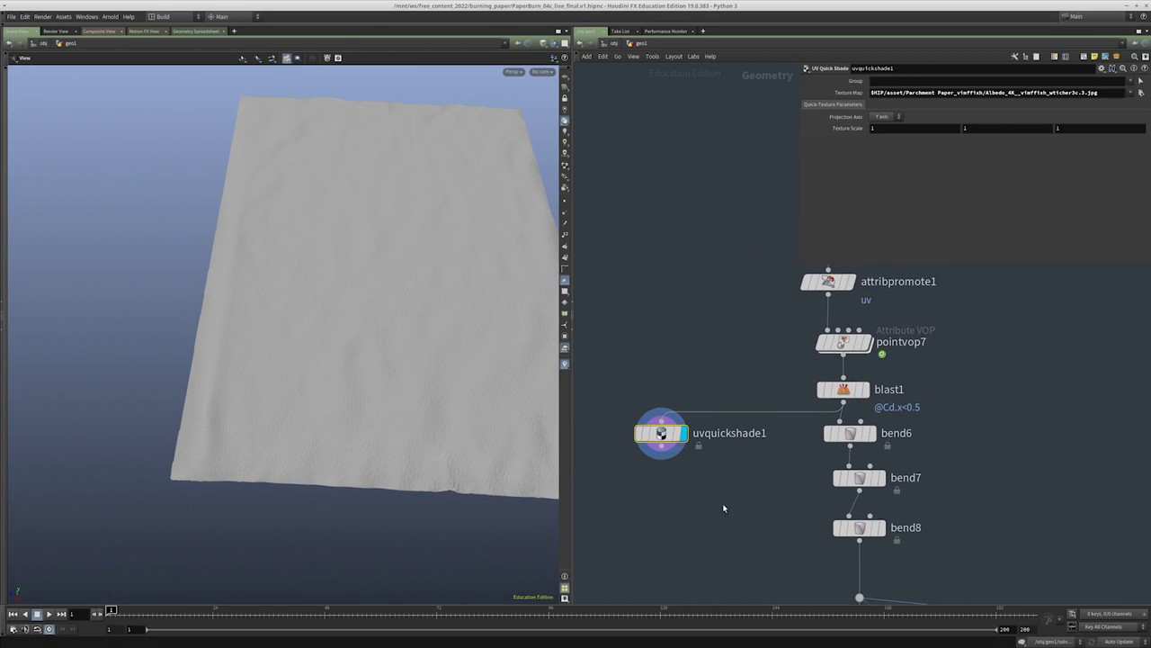
click(566, 166)
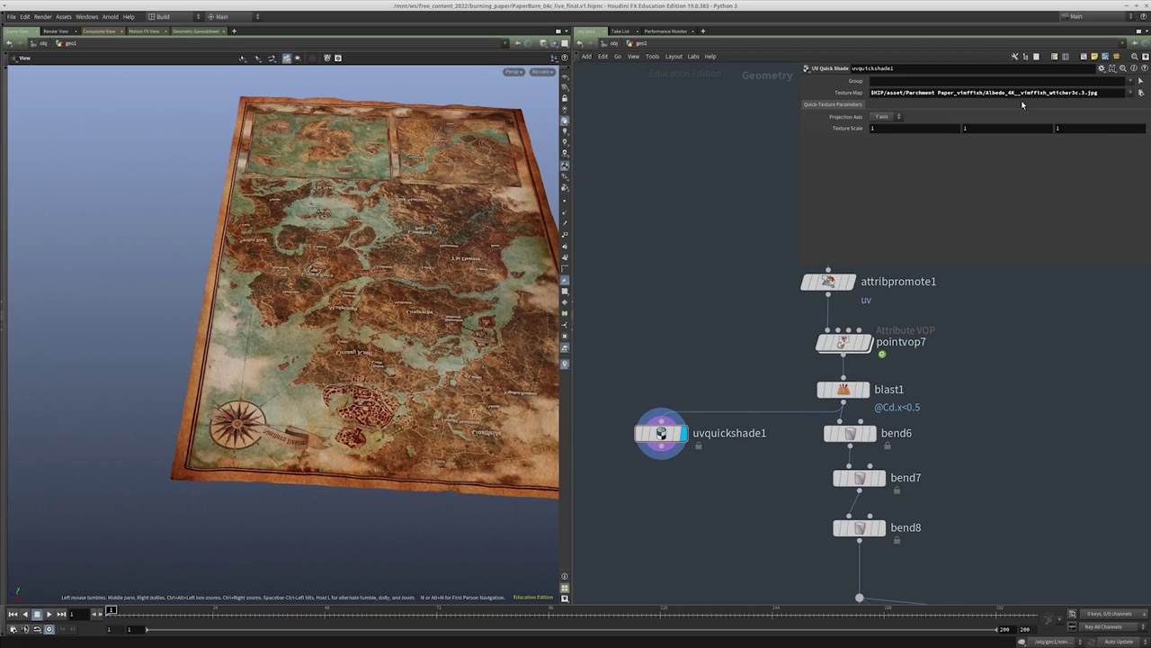
drag(441, 292, 321, 395)
scroll(756, 494, up, 3)
drag(400, 340, 441, 215)
Display bend6 and examine its parameters and its effect on the paper in front and perspective views
key(space+2)
key(space+3)
key(f)
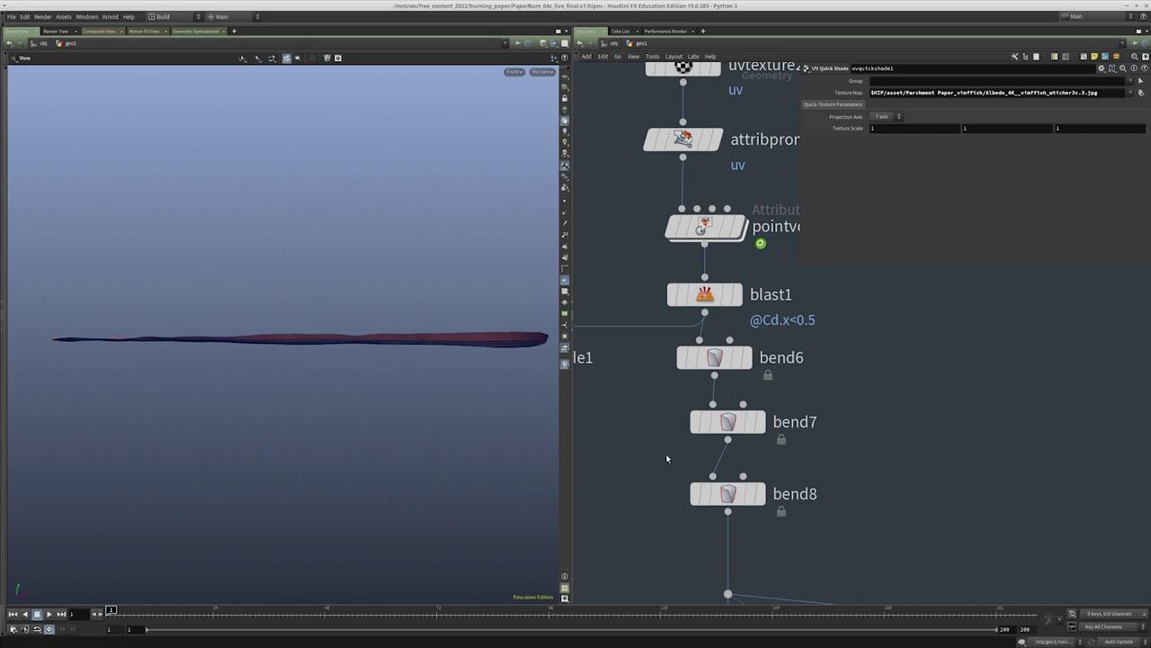
middle_drag(892, 401, 886, 408)
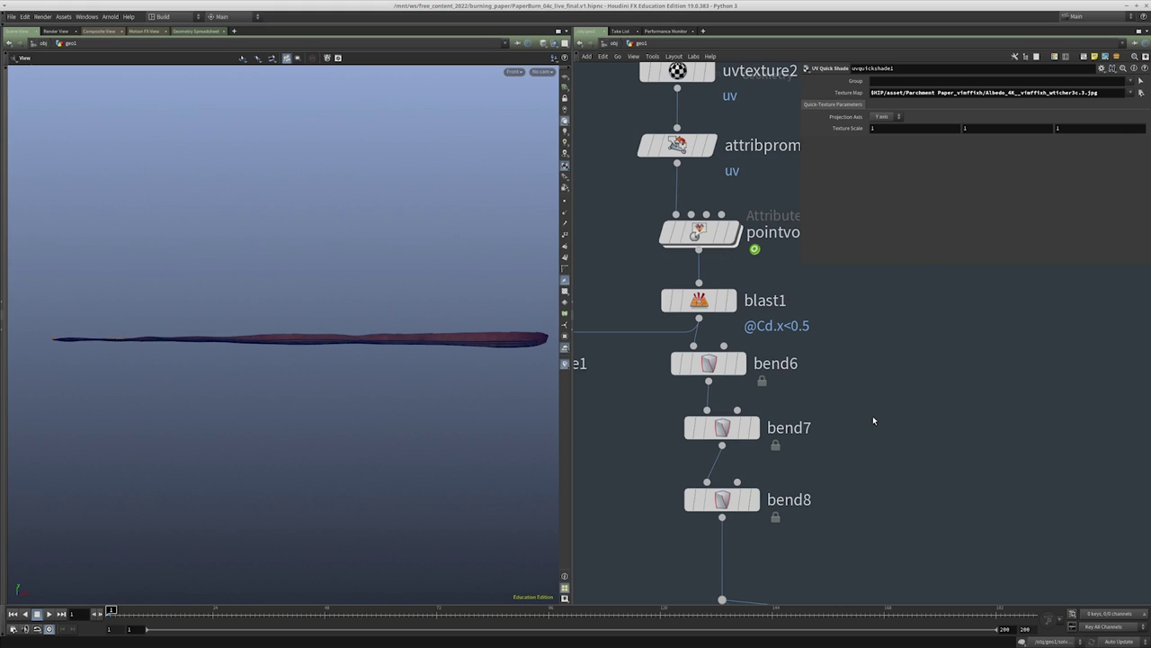
drag(797, 416, 739, 367)
middle_drag(740, 367, 743, 412)
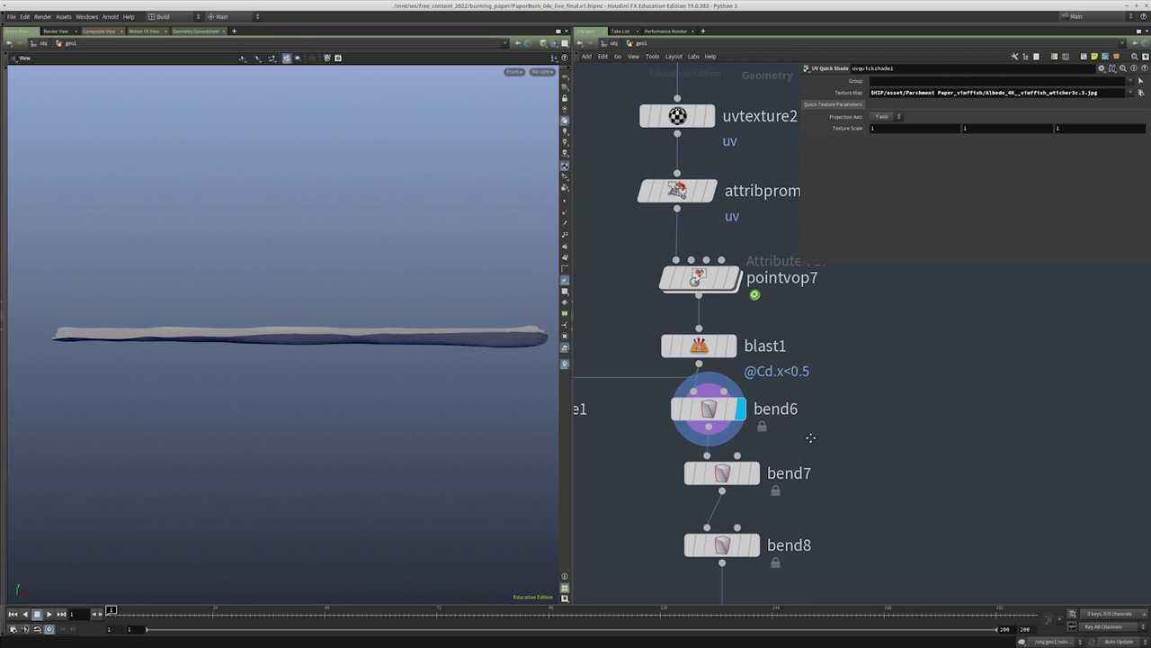
click(743, 419)
scroll(743, 424, down, 2)
key(space+1)
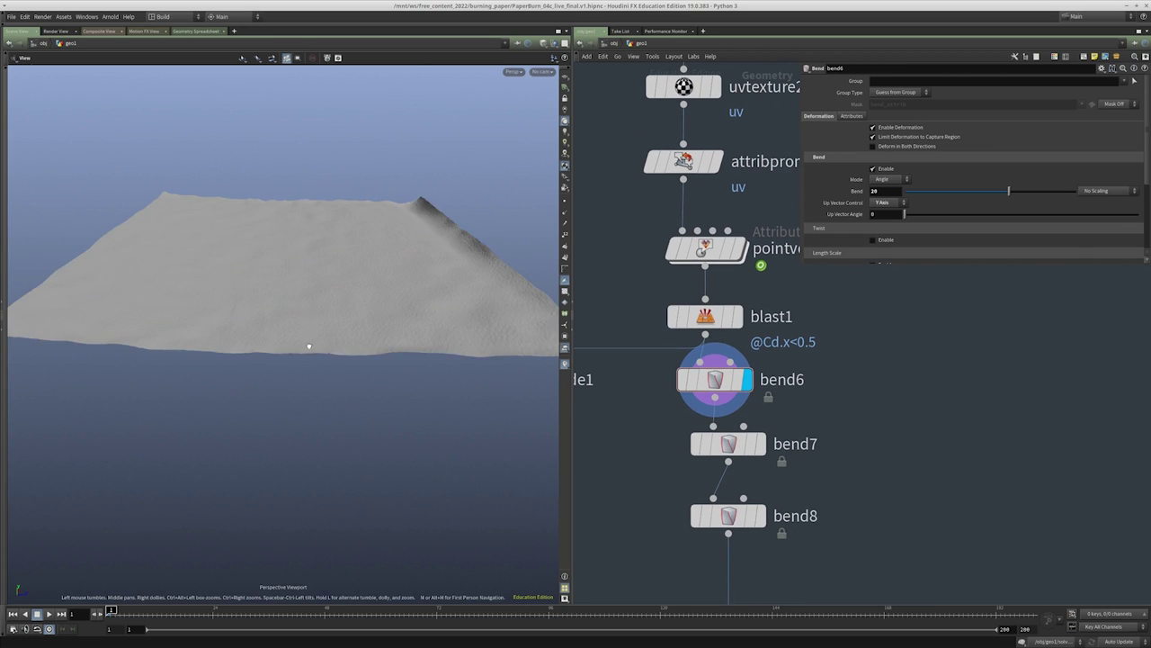
scroll(815, 436, down, 3)
Add a Bend node fed by blast1, display it, and bring up its viewport handle
key(Tab)
key(Escape)
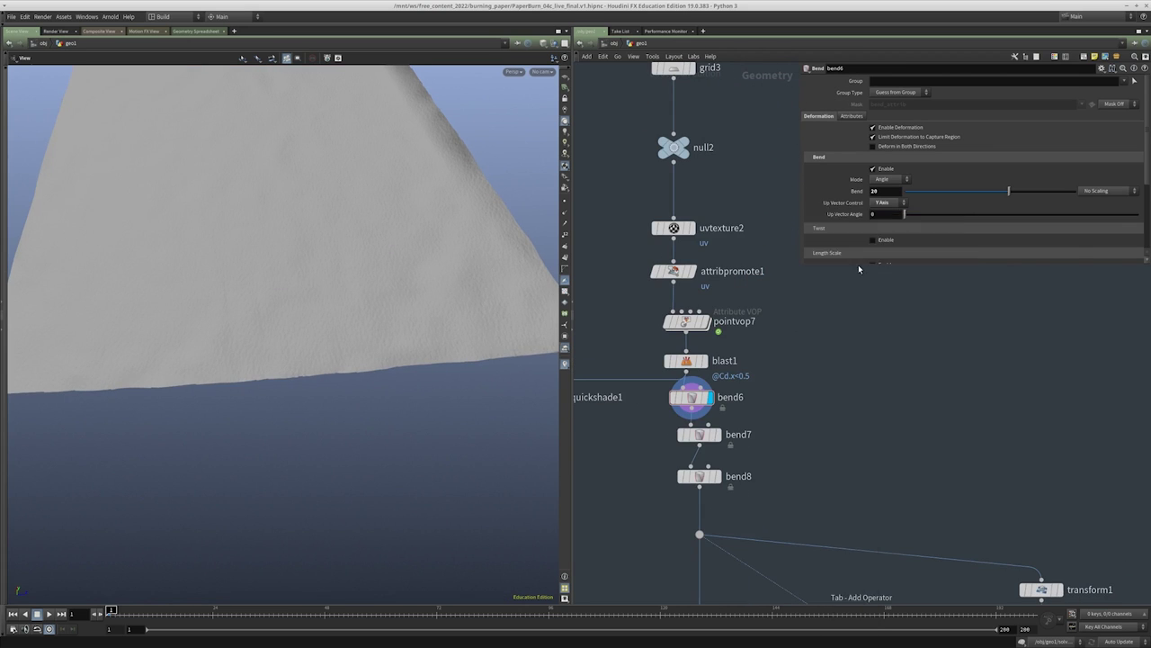
key(Tab)
text(be)
click(878, 219)
click(857, 431)
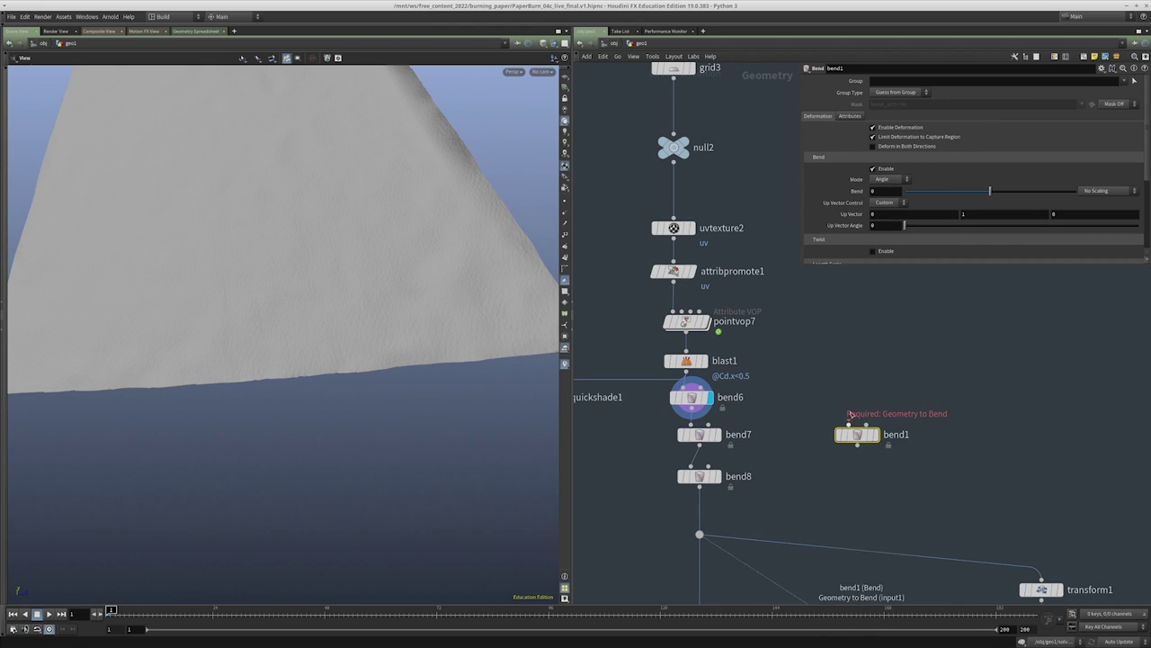
drag(910, 364, 846, 465)
drag(231, 267, 398, 372)
key(Return)
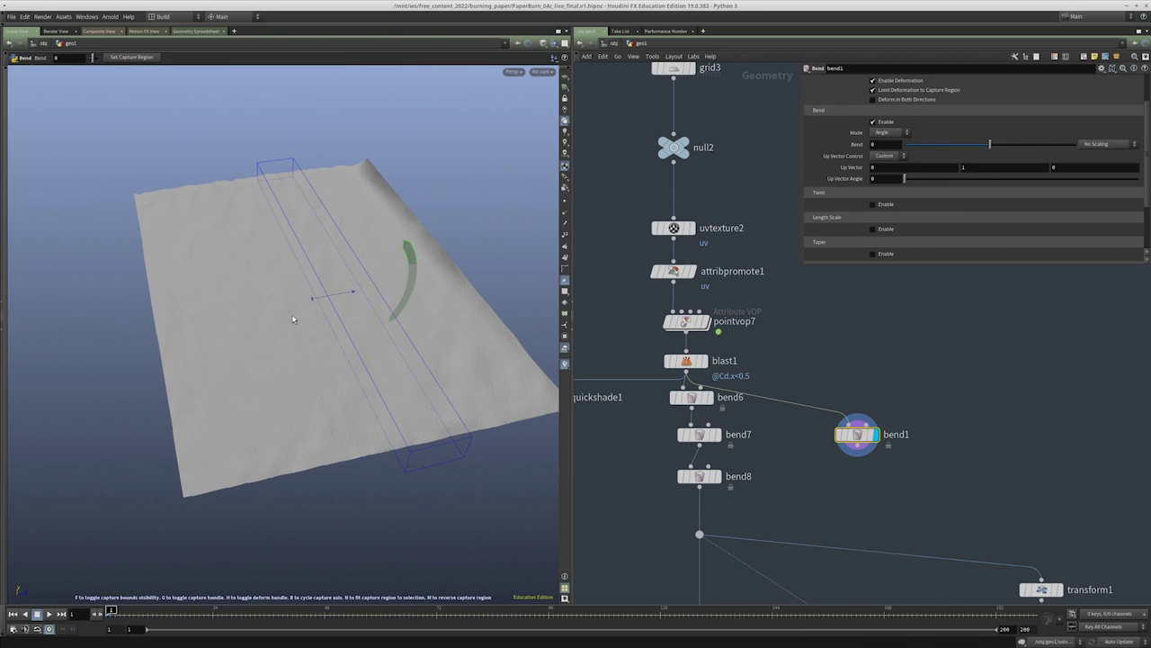
Set bend1's capture length to 3.58 and its bend angle to 38.8
scroll(882, 206, down, 3)
drag(938, 245, 993, 244)
scroll(1001, 162, up, 5)
drag(990, 154, 1026, 153)
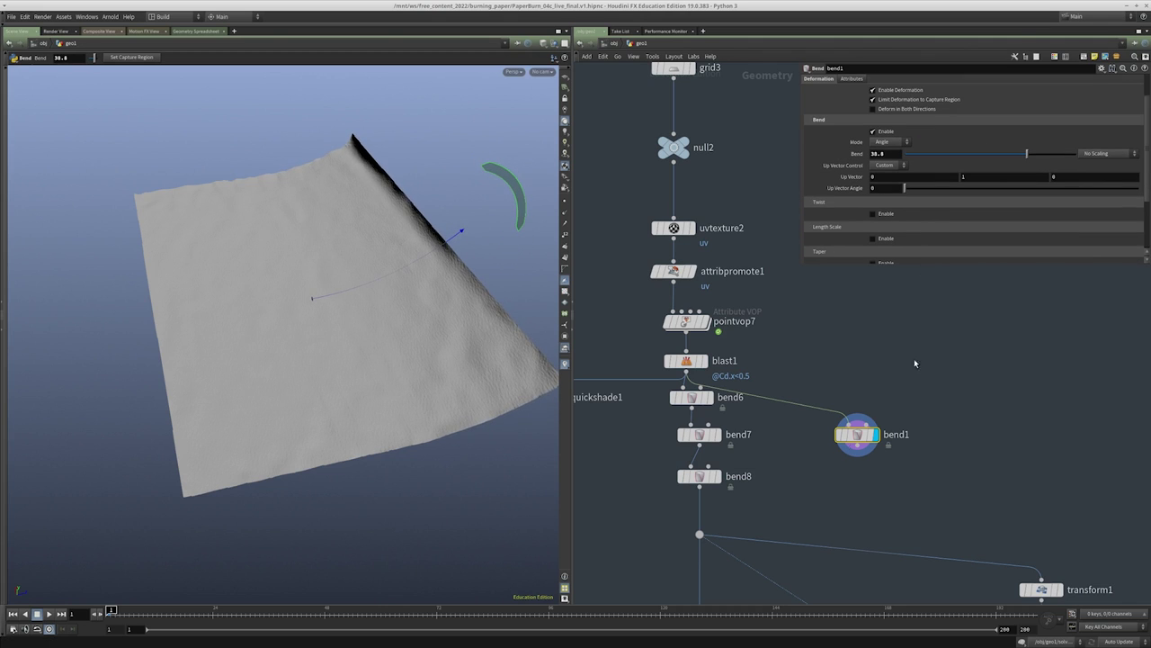
middle_drag(885, 527, 821, 415)
key(ctrl+v)
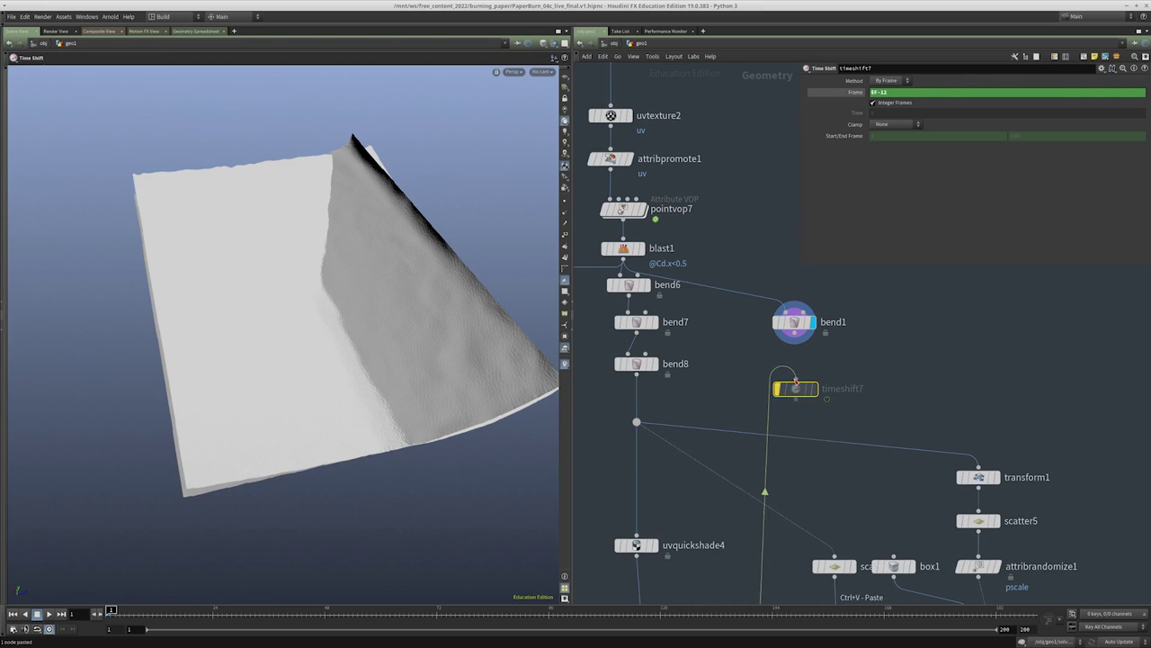
key(ctrl+z)
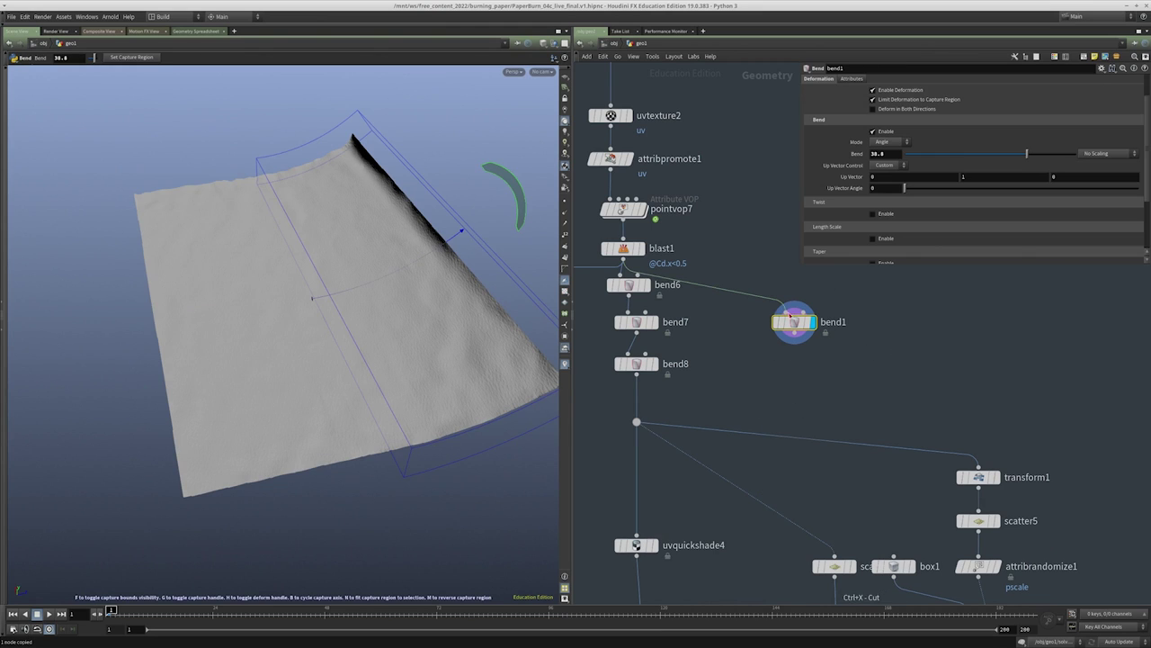
Duplicate bend1 below itself and wire bend1's output into the copy
scroll(801, 368, down, 2)
key(ctrl+v)
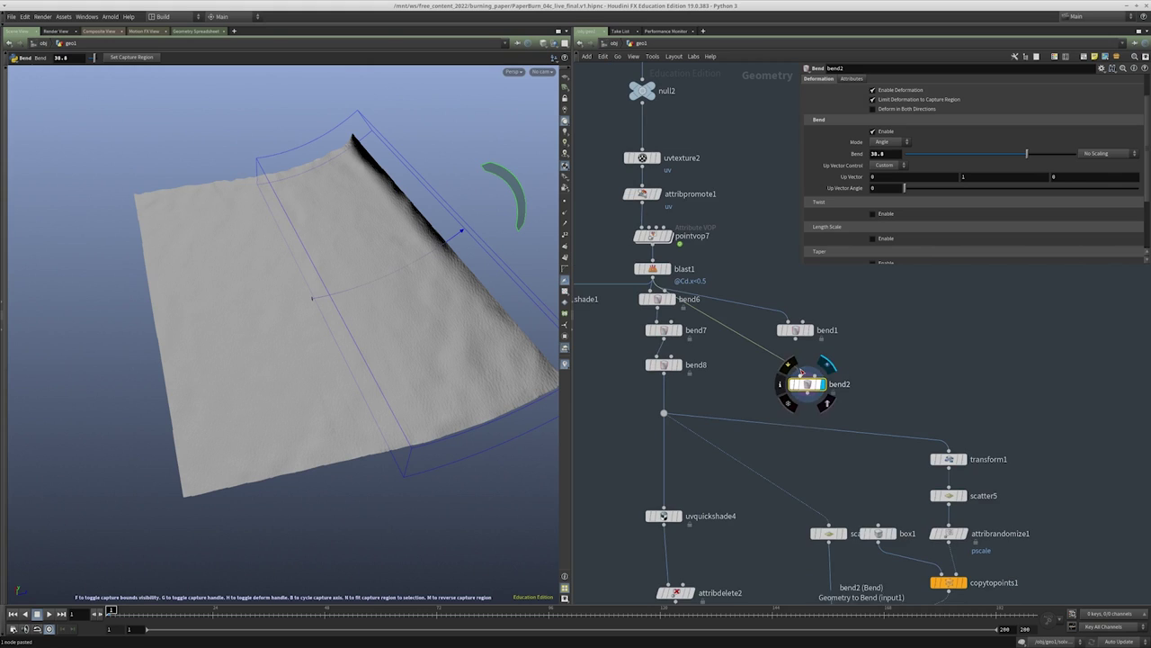
drag(884, 354, 772, 420)
Set bend2's capture direction Z to -1 and its bend angle to 10.4
scroll(943, 230, down, 3)
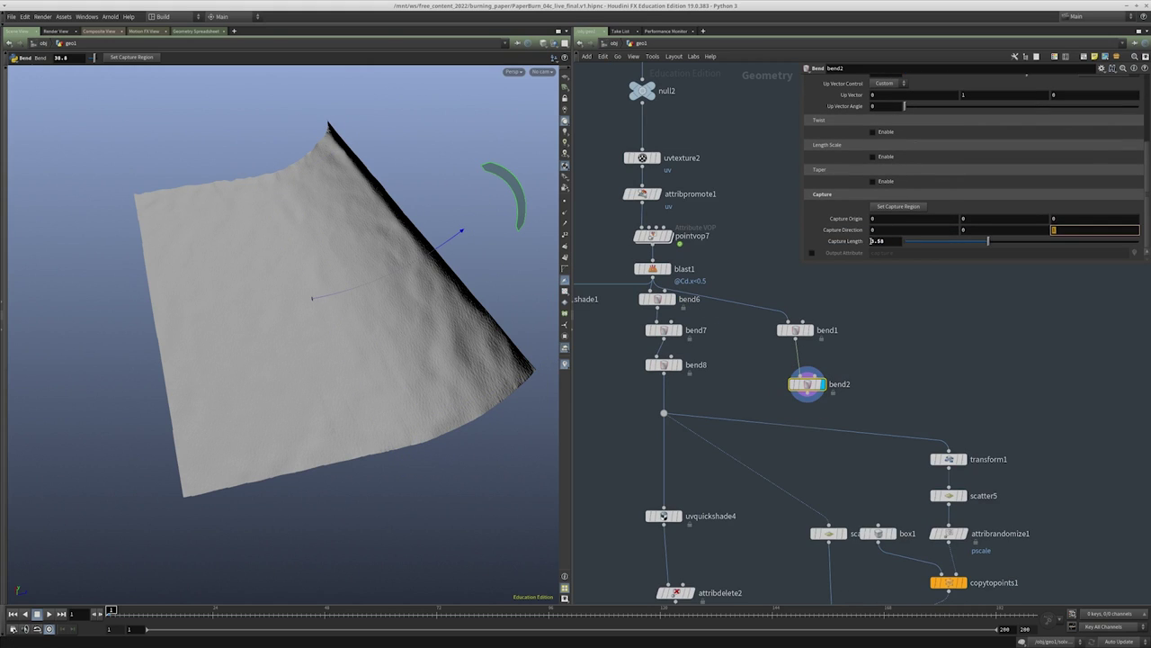
text(1)
key(Return)
scroll(998, 177, up, 4)
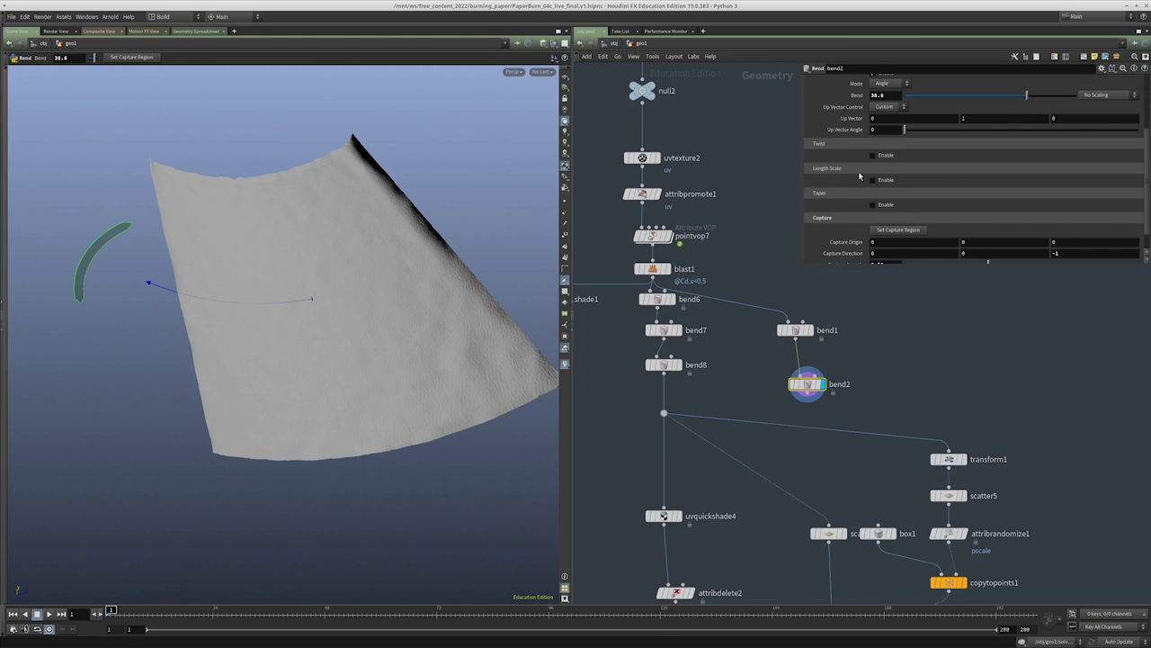
drag(1019, 153, 992, 153)
key(Escape)
drag(270, 297, 324, 274)
Add a third Bend node below bend2, connect bend2's output to it, and display it
middle_drag(762, 360, 678, 348)
drag(765, 283, 796, 370)
key(Tab)
text(bend)
key(Return)
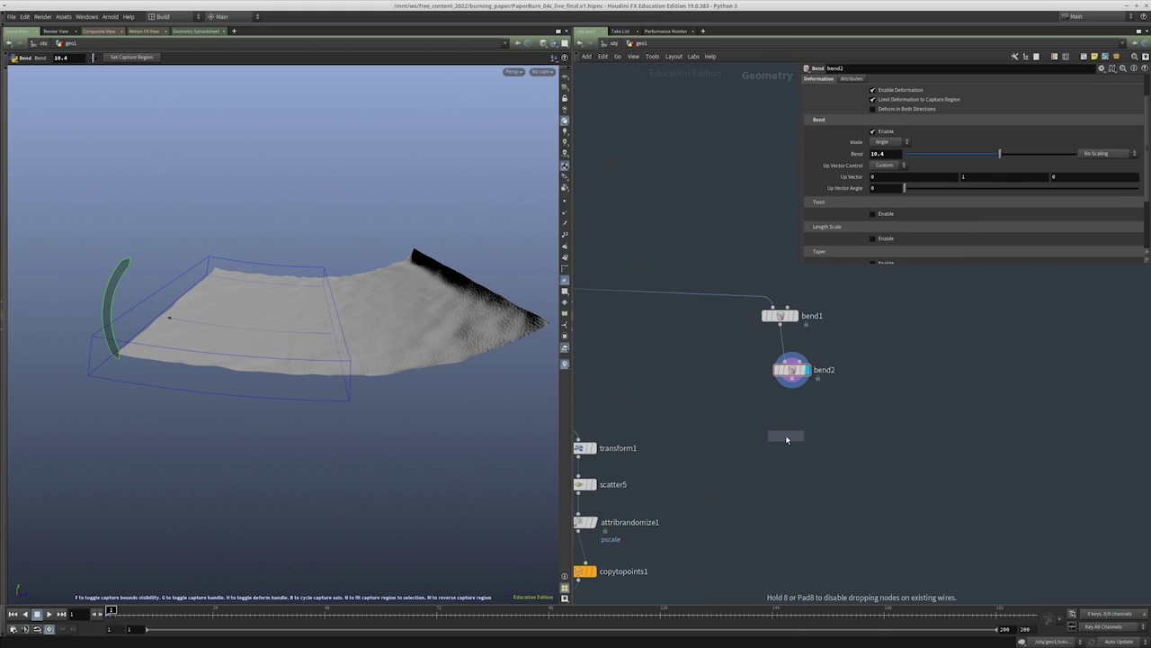
click(769, 433)
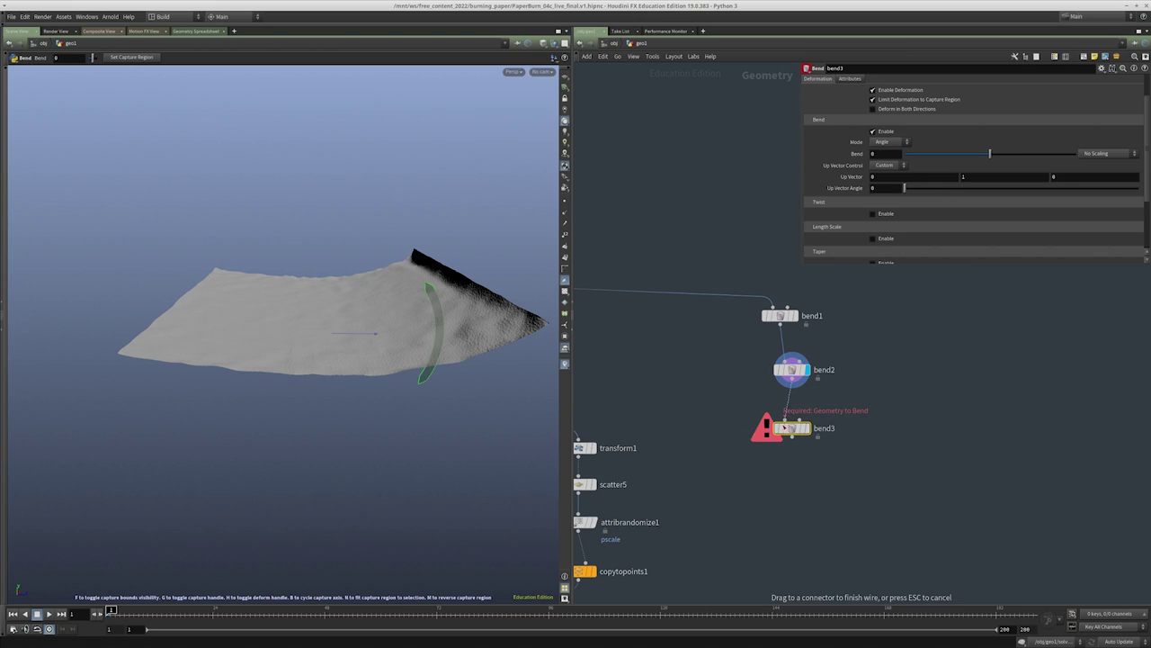
click(790, 419)
click(806, 428)
alt+drag(318, 345, 280, 354)
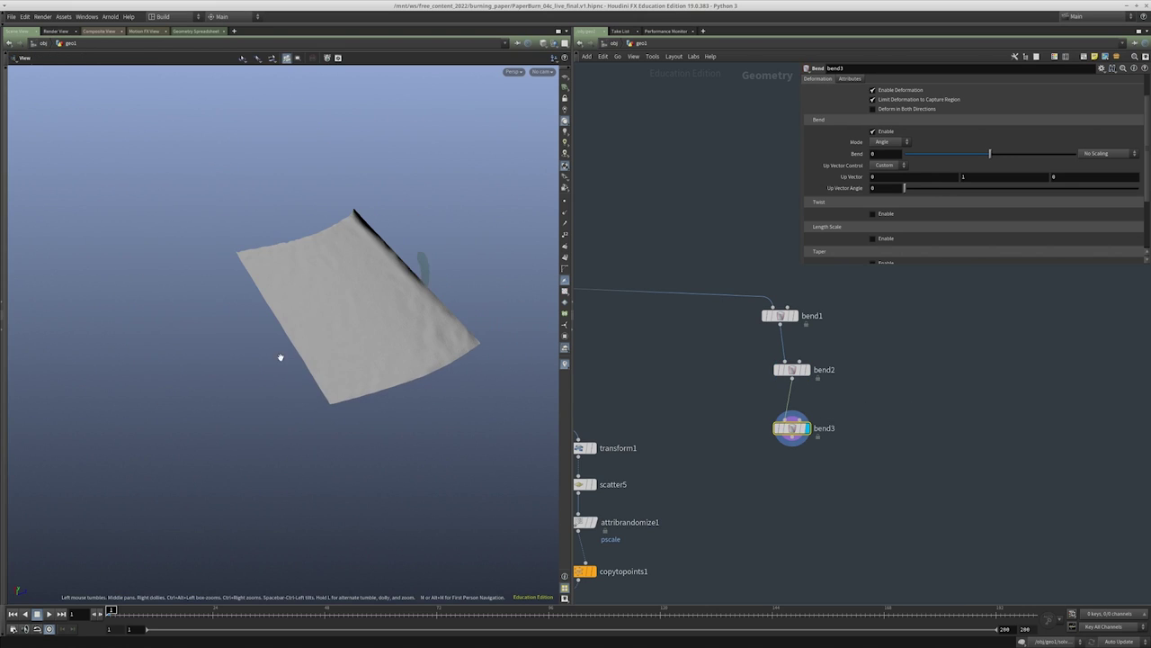
Set bend3's capture direction to 1, 0, 0, its capture length to 5.57 and its capture origin X to 3
scroll(863, 197, down, 3)
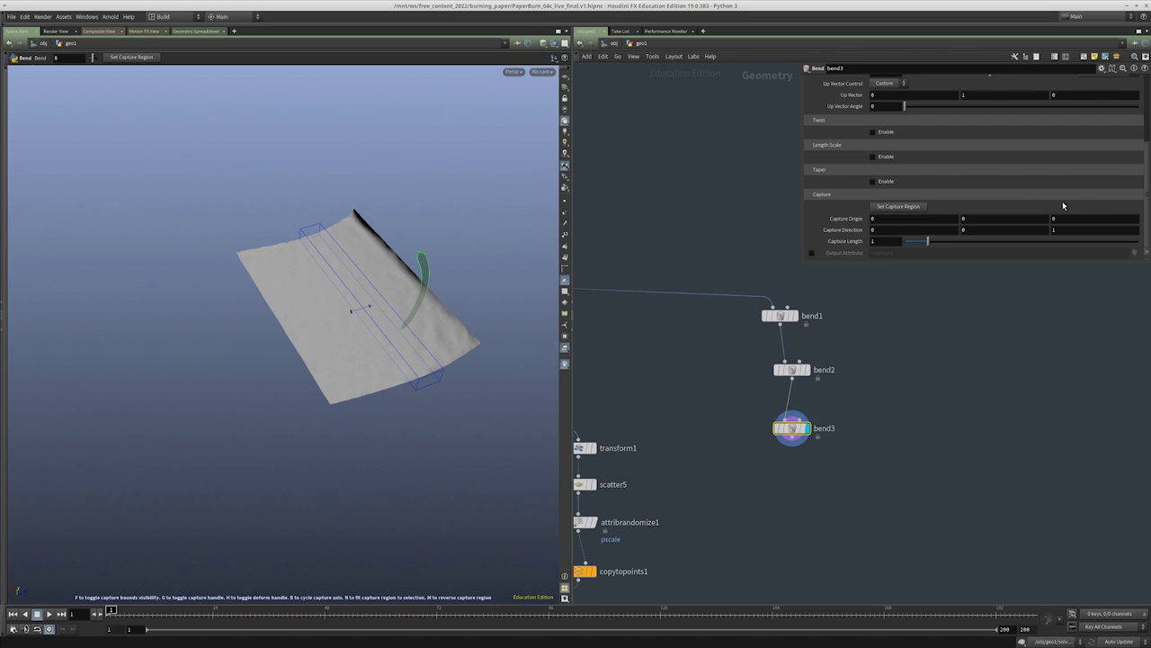
click(916, 229)
text(1)
key(Tab)
key(Tab)
text(0)
key(Return)
drag(927, 241, 1037, 235)
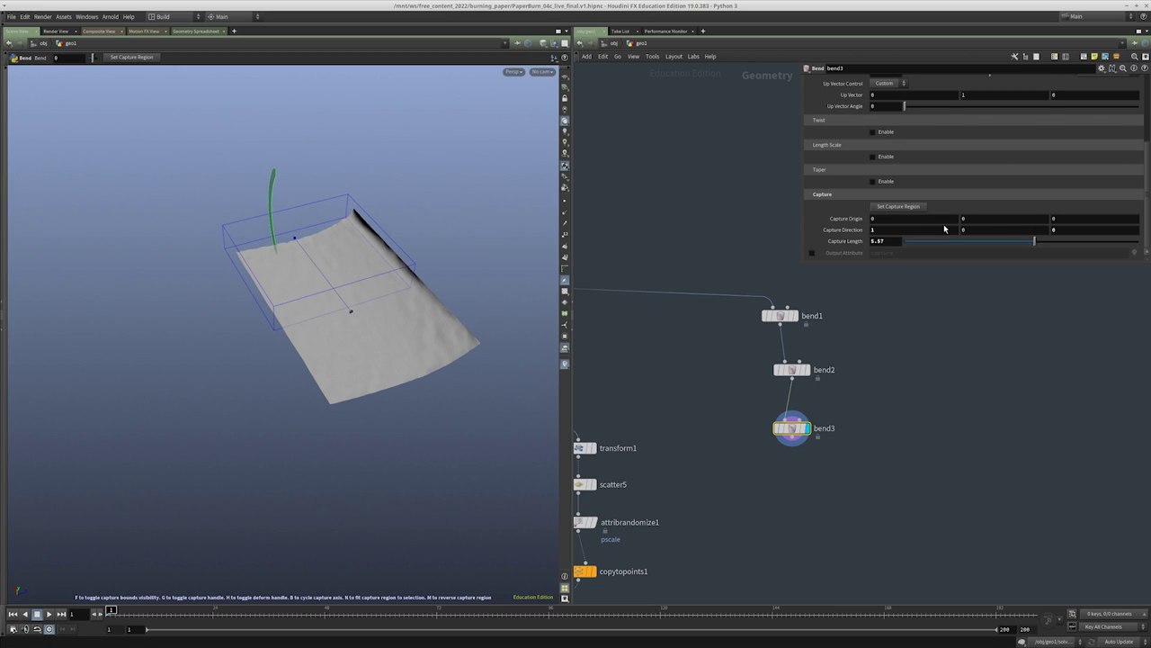
middle_drag(897, 216, 1021, 218)
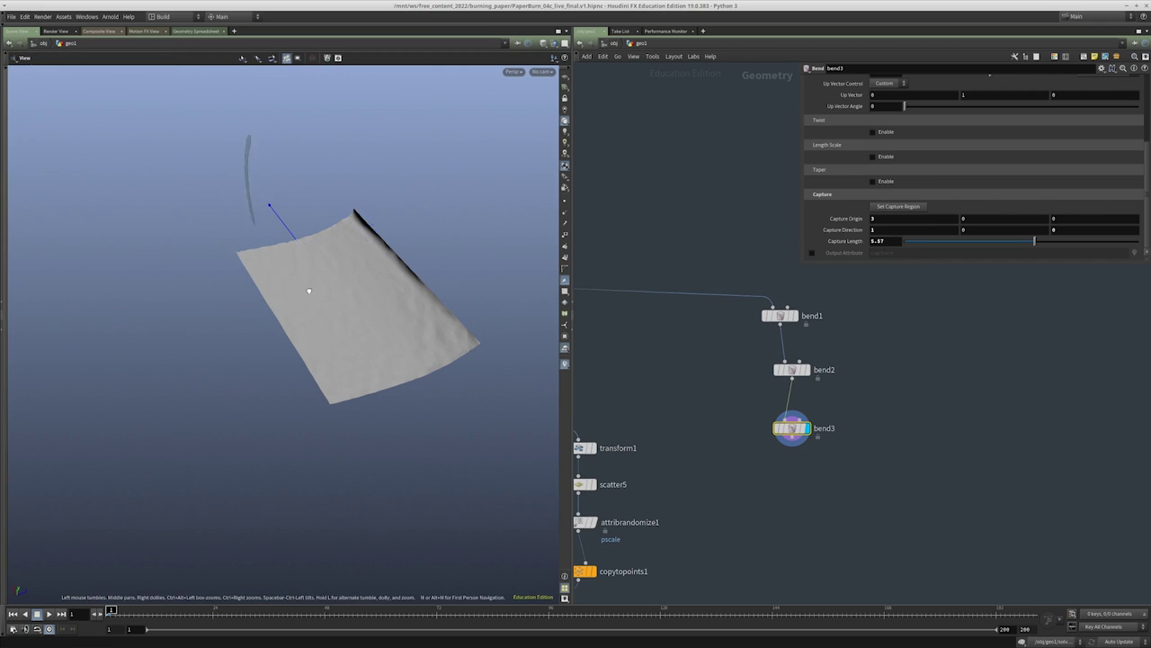
Set bend3's bend angle to 75.3 and inspect the curled edge from other angles
scroll(303, 270, up, 5)
scroll(779, 168, up, 3)
scroll(1017, 169, up, 3)
drag(999, 169, 1062, 171)
key(Escape)
drag(402, 280, 416, 300)
key(Return)
scroll(810, 450, down, 3)
scroll(774, 436, up, 3)
Duplicate bend3 below itself, wire bend3's output into the copy, display it and hide its capture bounds
middle_drag(722, 500, 719, 443)
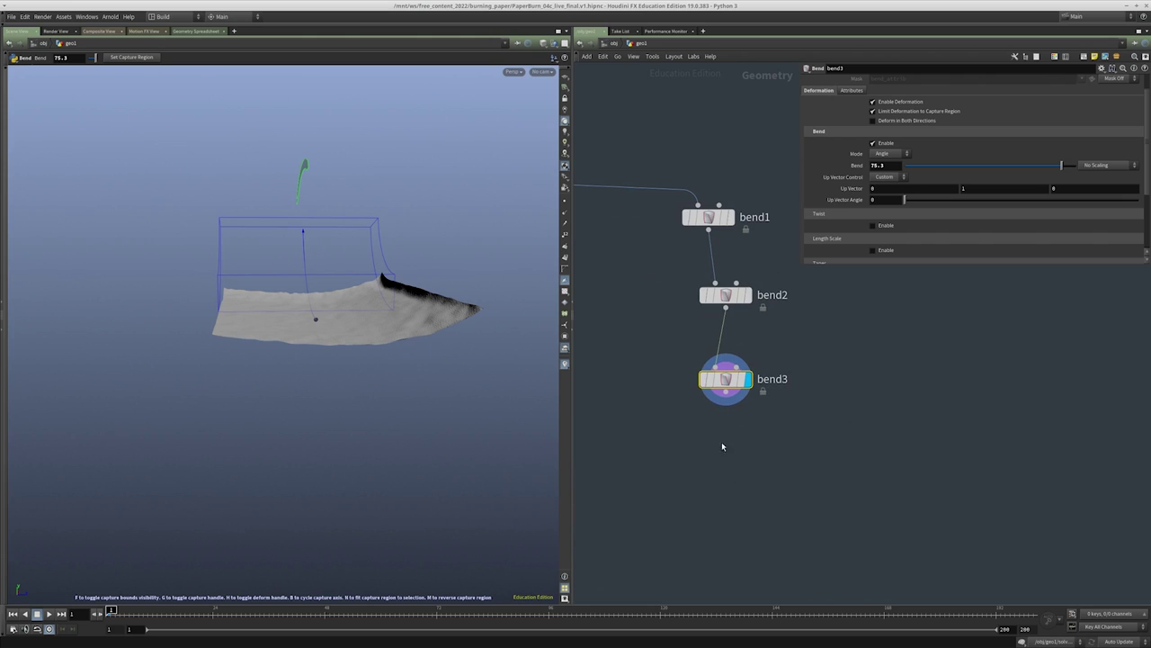
key(ctrl+v)
drag(726, 392, 711, 486)
key(Return)
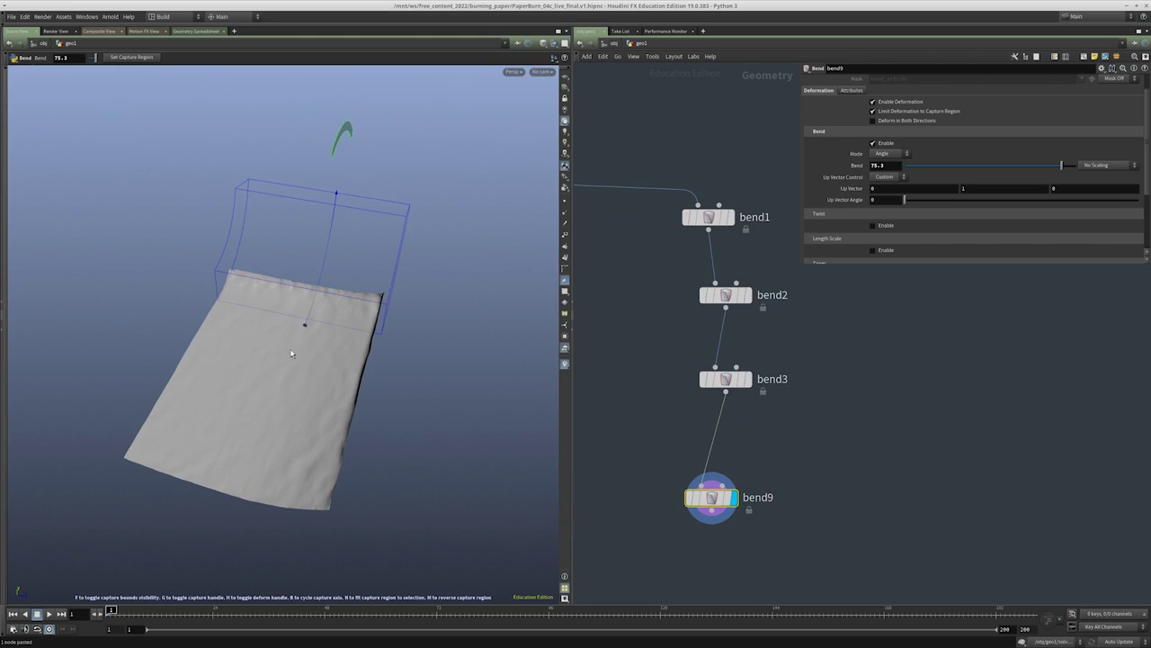
key(f)
click(962, 188)
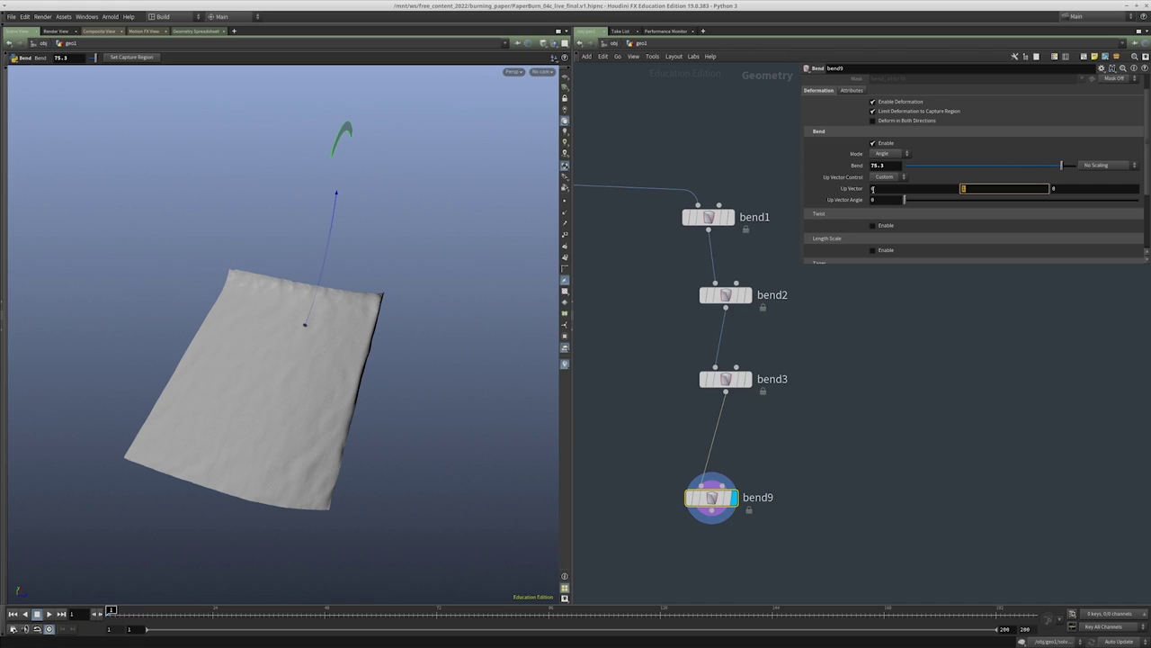
key(Return)
scroll(719, 360, down, 1)
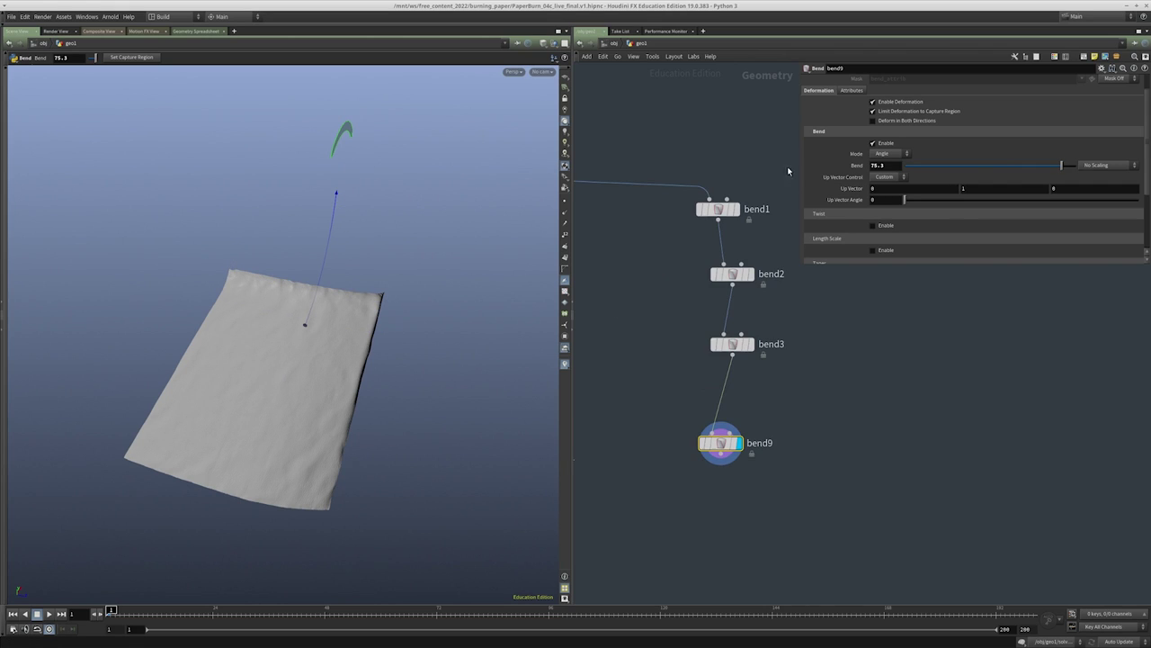
Enlarge the parameter view and set bend9's capture direction to 0, 0, 1
scroll(835, 234, down, 3)
drag(799, 264, 805, 464)
click(877, 348)
text(0)
key(Return)
key(Return)
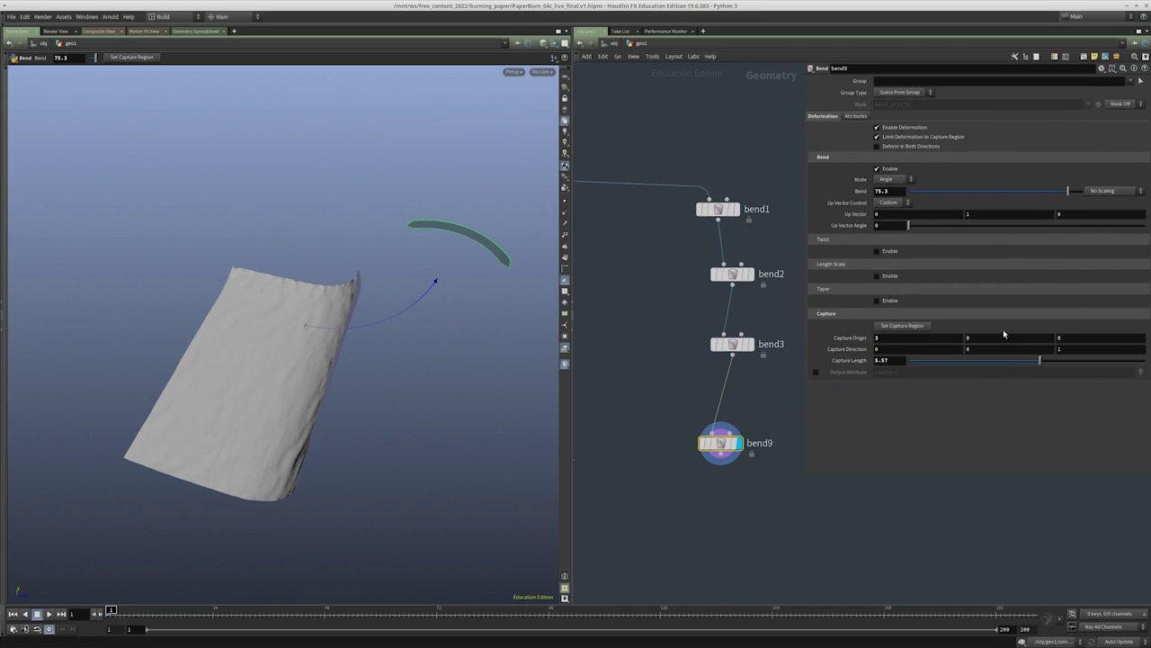
Aim bend9's capture region diagonally by setting its capture direction X and Z to -1
middle_drag(924, 349, 90, 334)
text(-1)
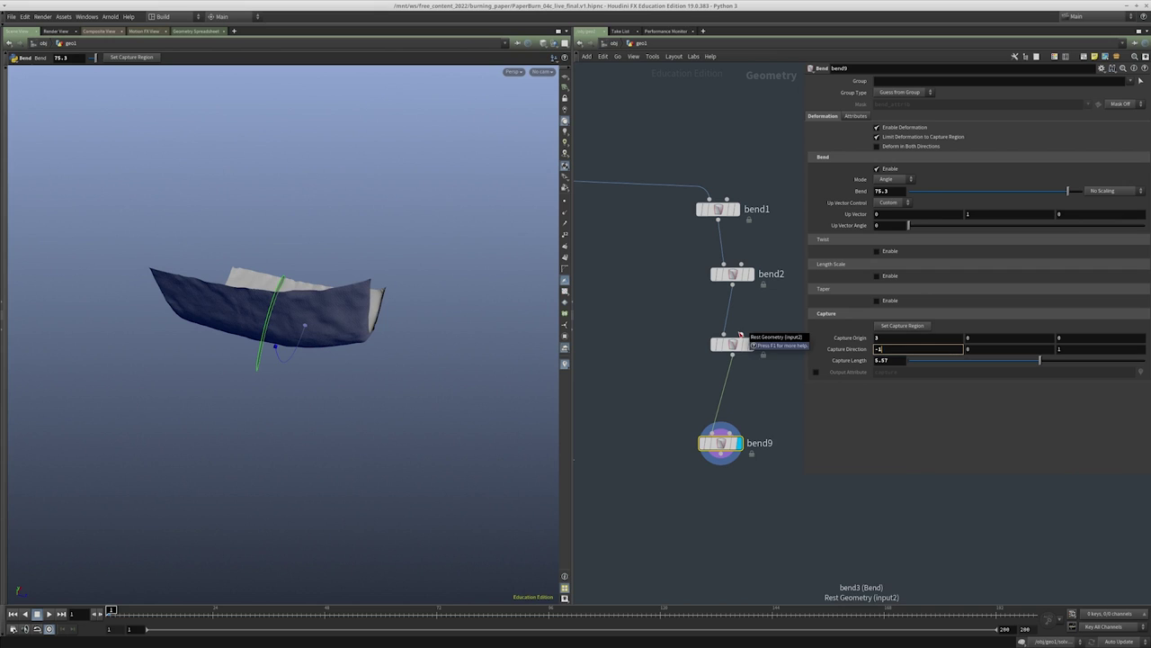
key(Return)
key(Return)
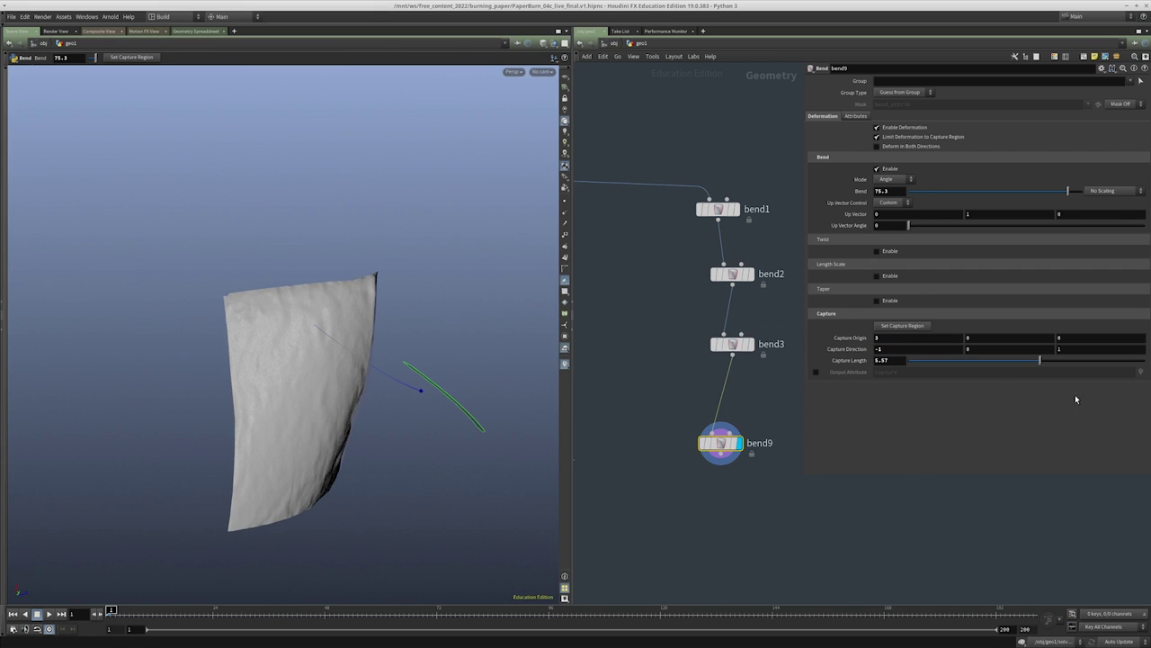
double_click(1069, 350)
text(-1)
key(Return)
key(Escape)
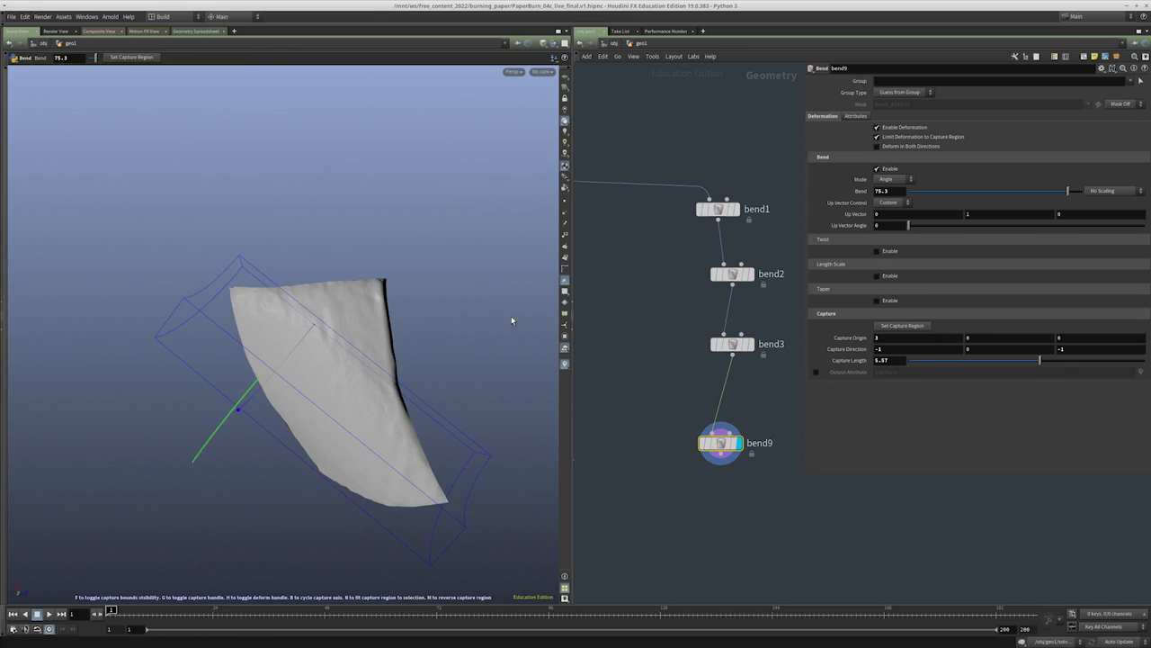
drag(504, 306, 337, 387)
key(Return)
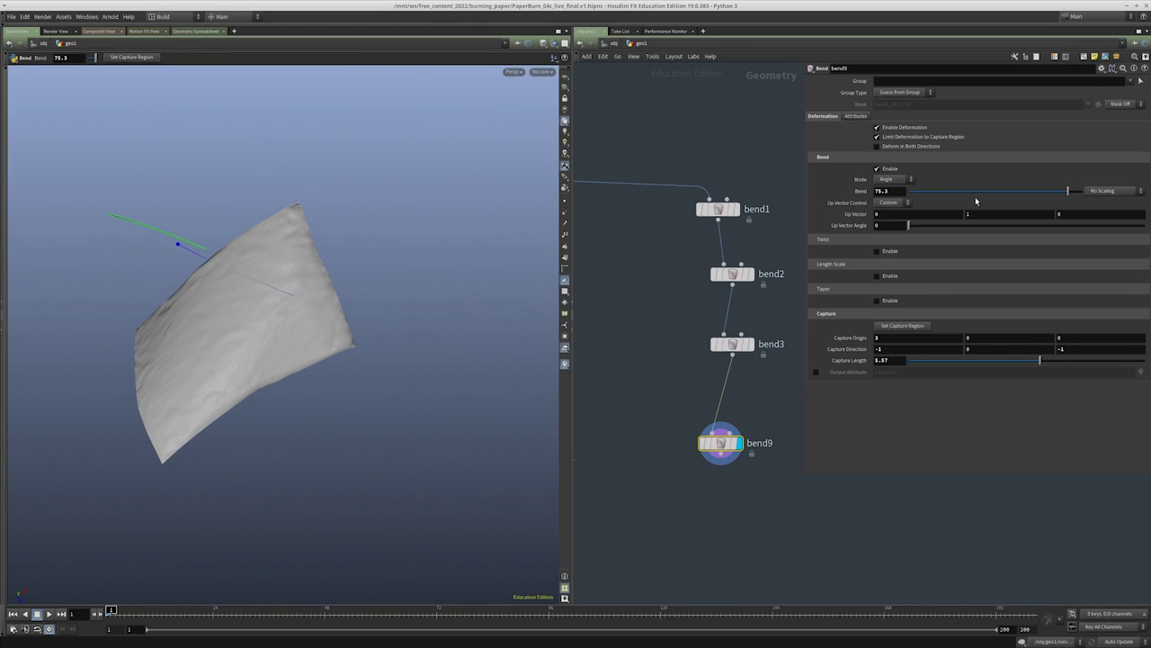
Set bend9's bend angle to -16.6 and place its capture origin at -3.7, 0, -2.7
click(980, 191)
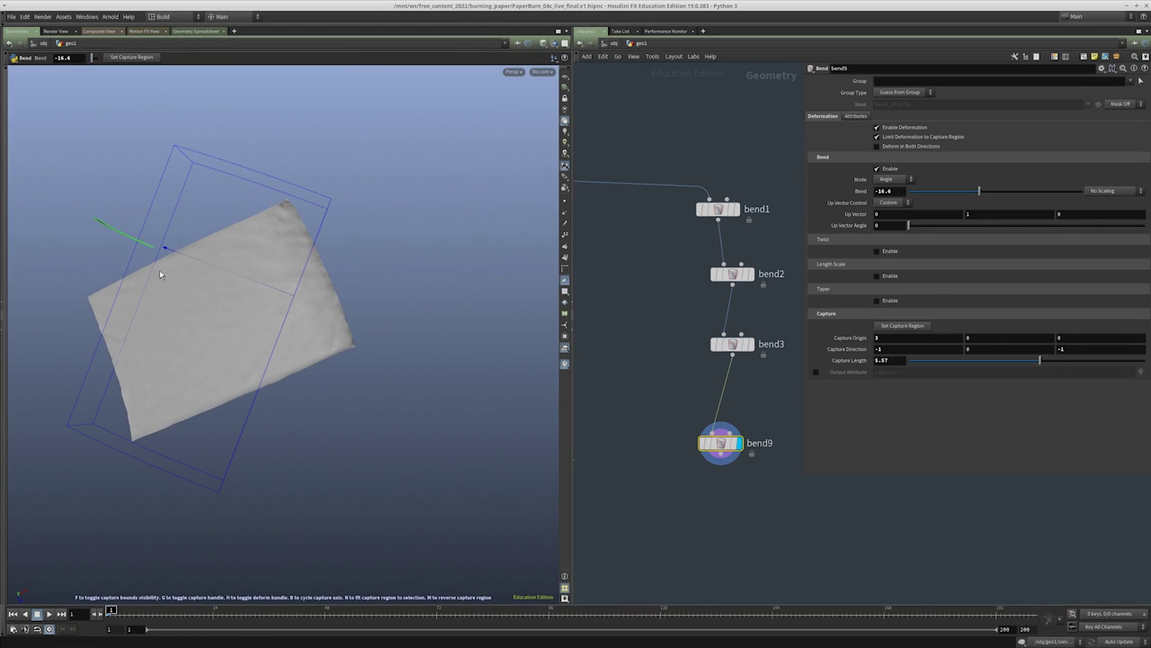
middle_drag(894, 337, 720, 343)
middle_drag(1094, 337, 959, 340)
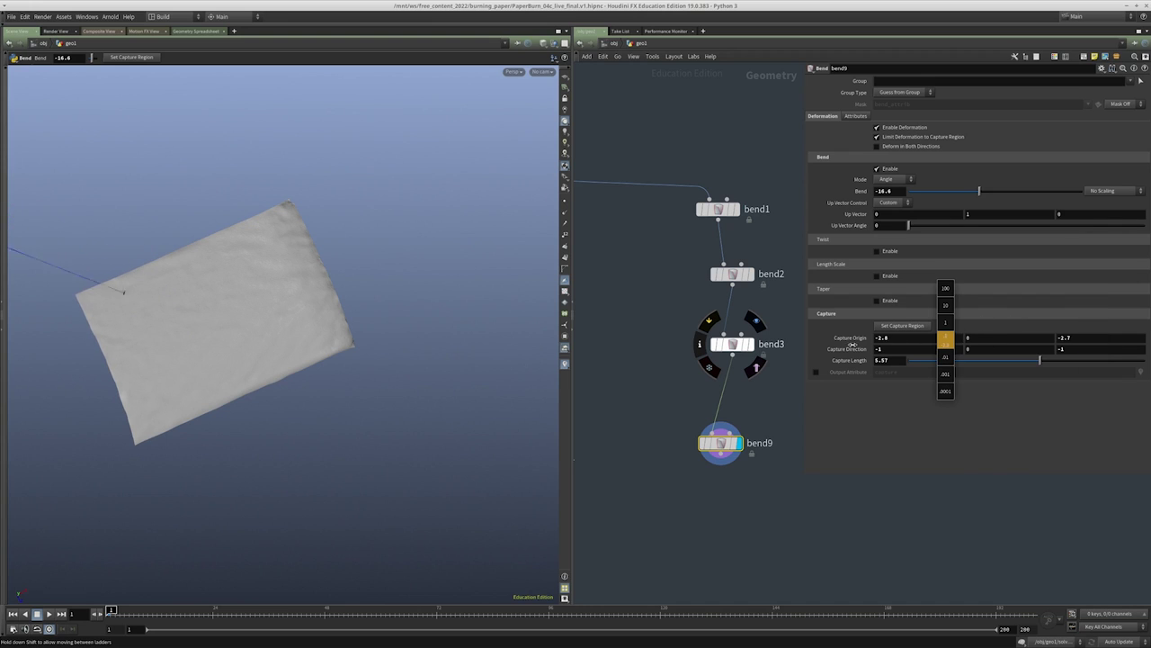
middle_drag(839, 340, 839, 340)
Set bend9's capture length to 1.6 and its bend angle to 47.5 so the sheet's corner curls
drag(1040, 361, 1021, 363)
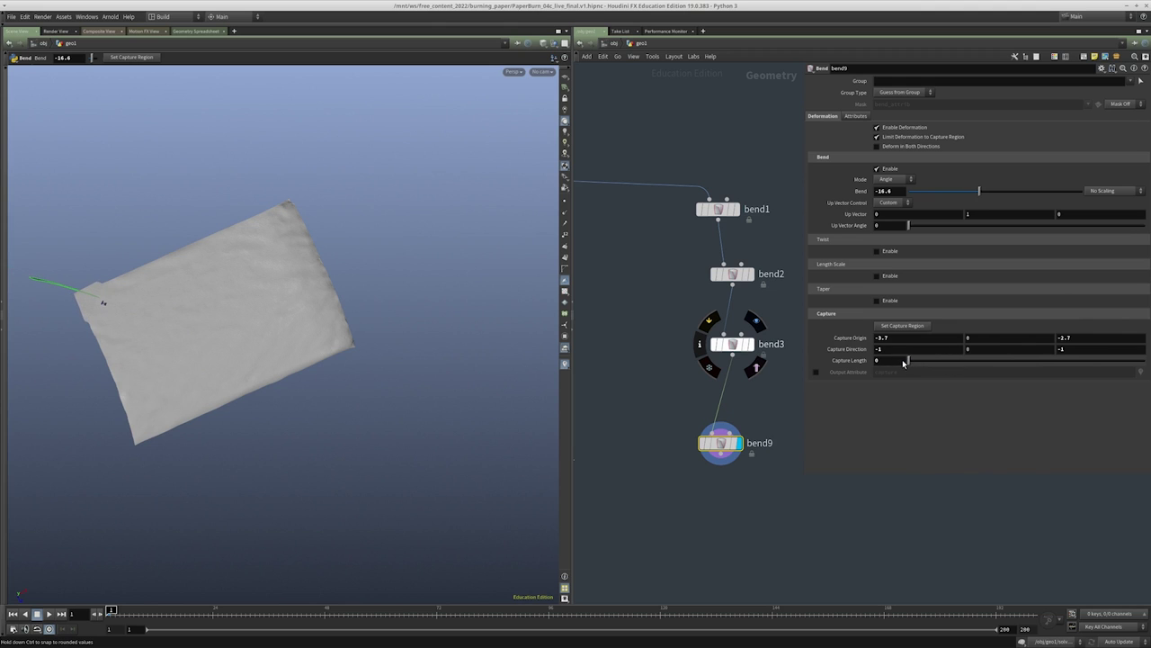
key(Escape)
mouse_move(260, 330)
mouse_down()
mouse_move(270, 324)
mouse_move(260, 329)
mouse_up()
scroll(465, 282, up, 5)
scroll(405, 297, down, 3)
drag(342, 318, 330, 282)
key(Return)
drag(963, 196, 995, 192)
middle_drag(890, 359, 926, 359)
drag(1004, 192, 1041, 190)
key(Escape)
View the sheet from the front and display bend8 of the original chain for comparison
drag(367, 280, 263, 335)
key(space+2)
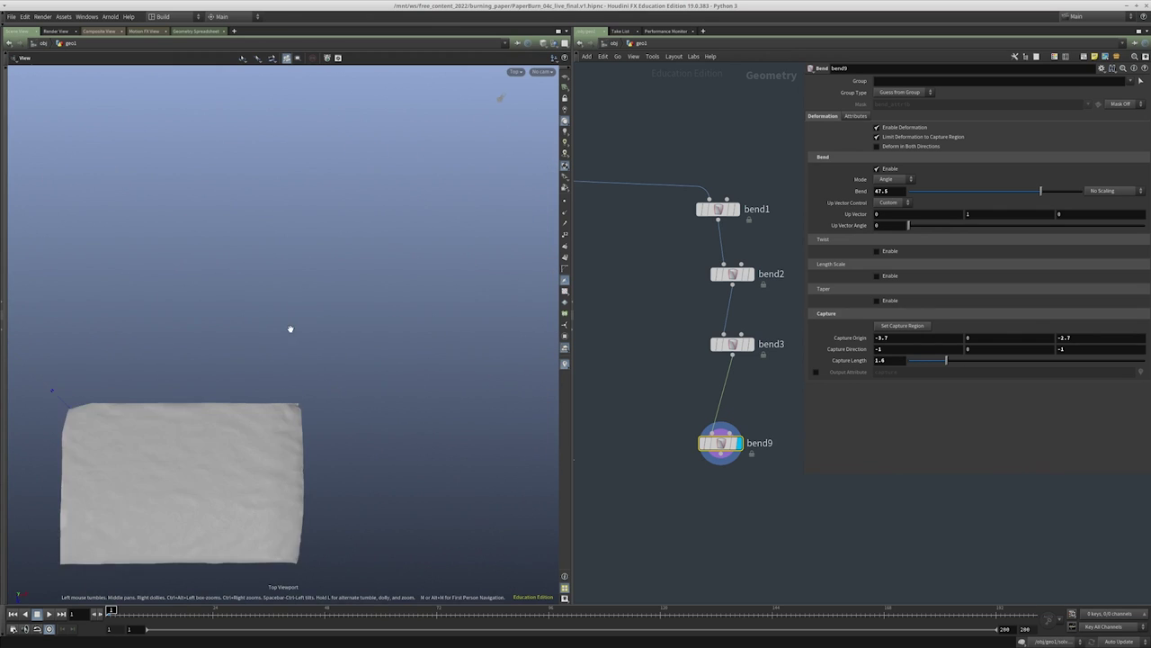
key(space+3)
scroll(657, 450, down, 6)
scroll(704, 402, up, 5)
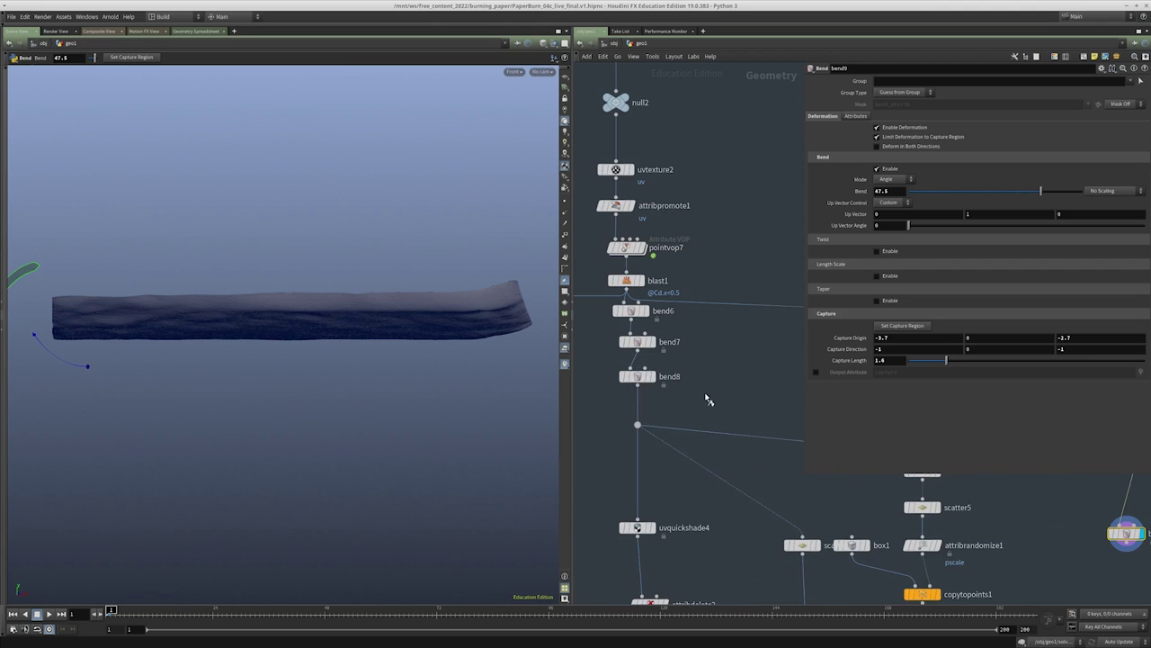
click(654, 376)
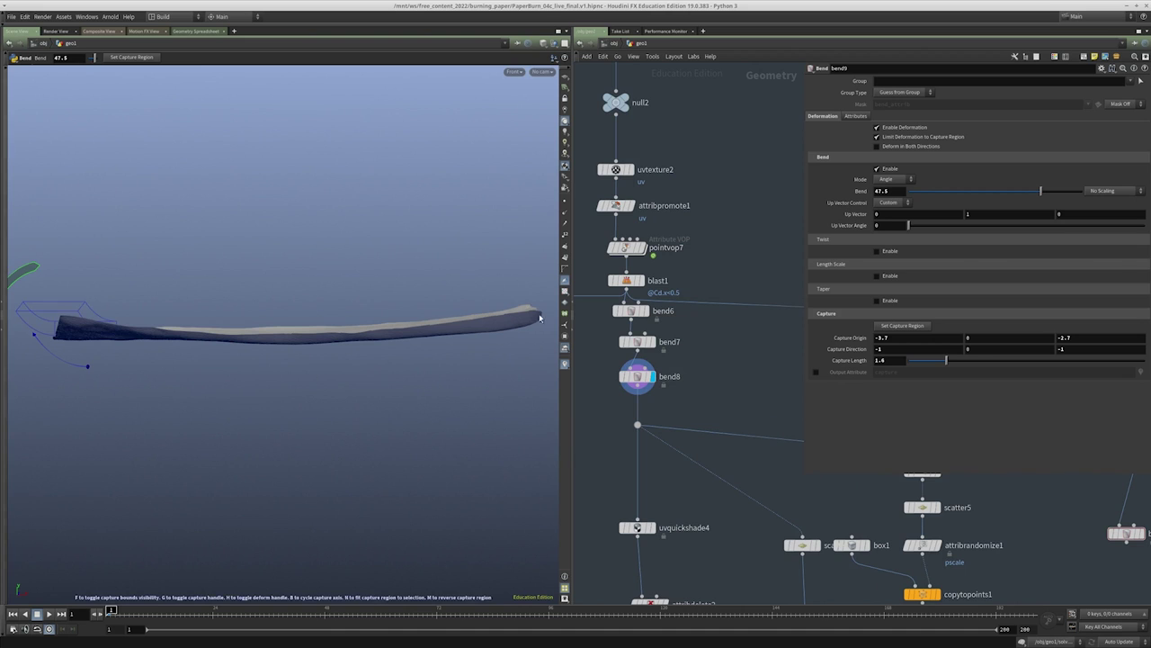
scroll(707, 371, down, 2)
scroll(773, 455, down, 2)
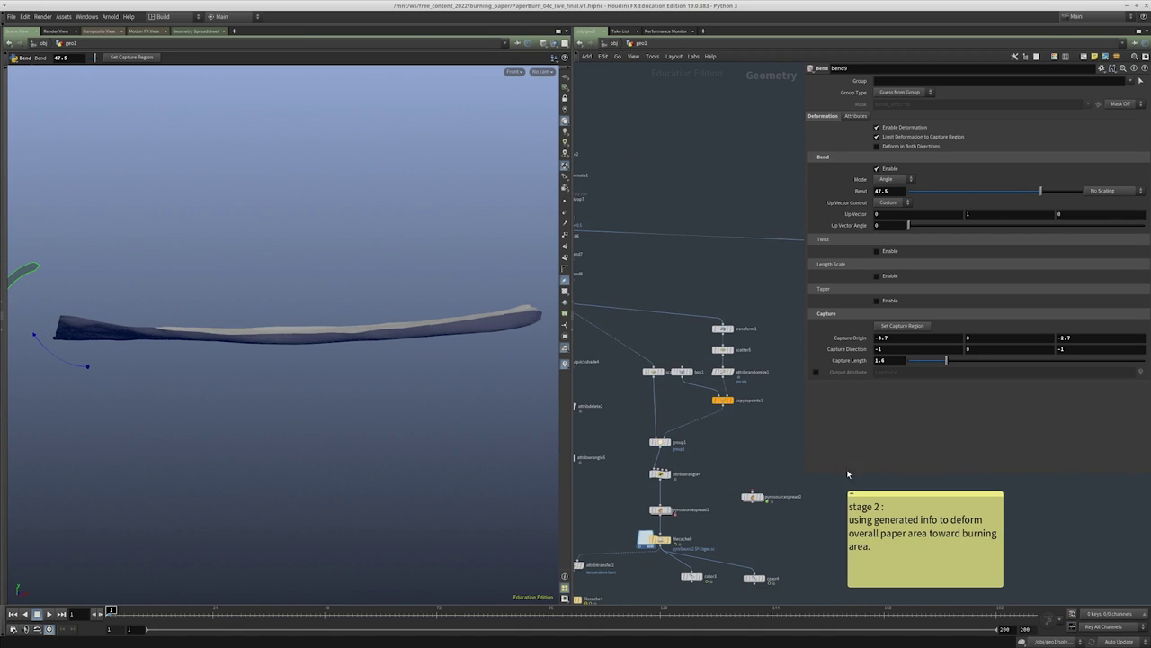
Narrow the parameter view, select bend8 and examine the original curled sheet from several angles
drag(805, 475, 946, 475)
middle_drag(617, 462, 716, 342)
scroll(716, 342, up, 3)
drag(610, 266, 721, 297)
drag(356, 324, 388, 413)
key(f)
drag(360, 358, 106, 316)
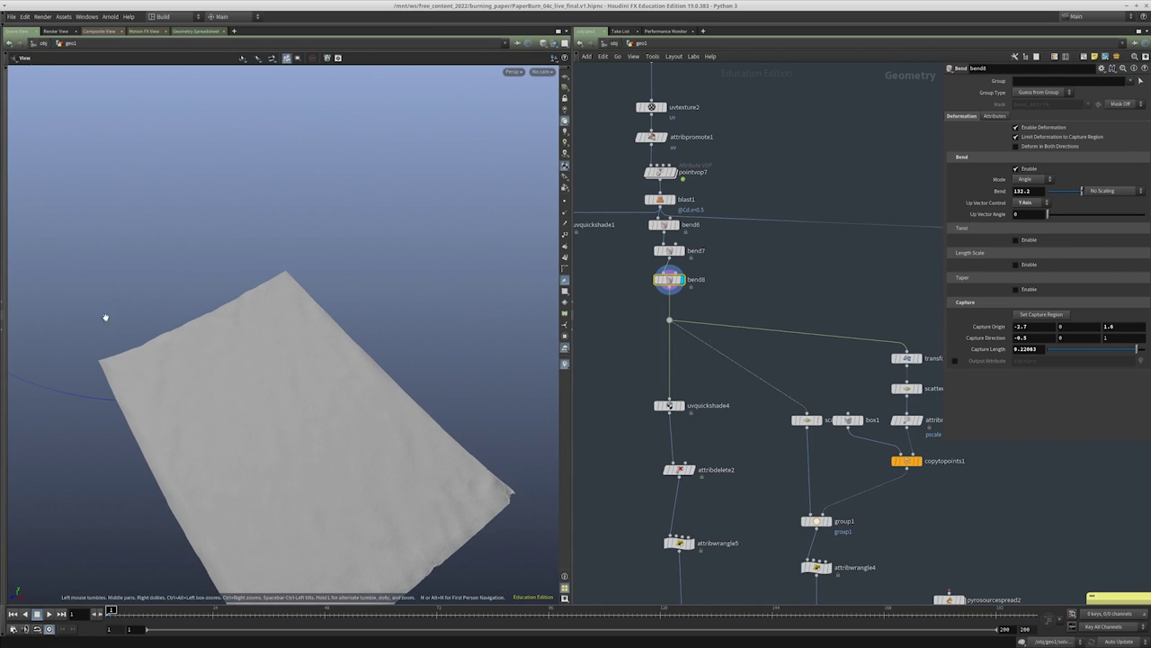
drag(303, 455, 432, 324)
key(Return)
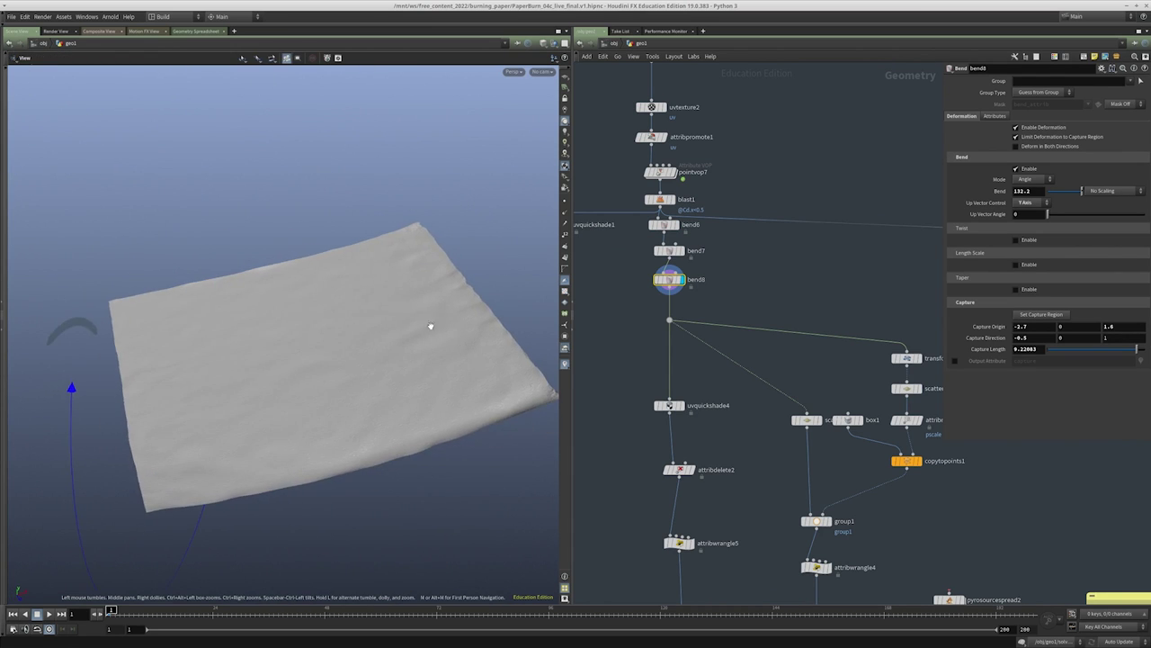
Display the color4 node below filecache8 and frame its points in the viewport
middle_drag(926, 525, 839, 300)
mouse_move(785, 400)
mouse_down()
mouse_move(714, 440)
mouse_move(792, 416)
mouse_up()
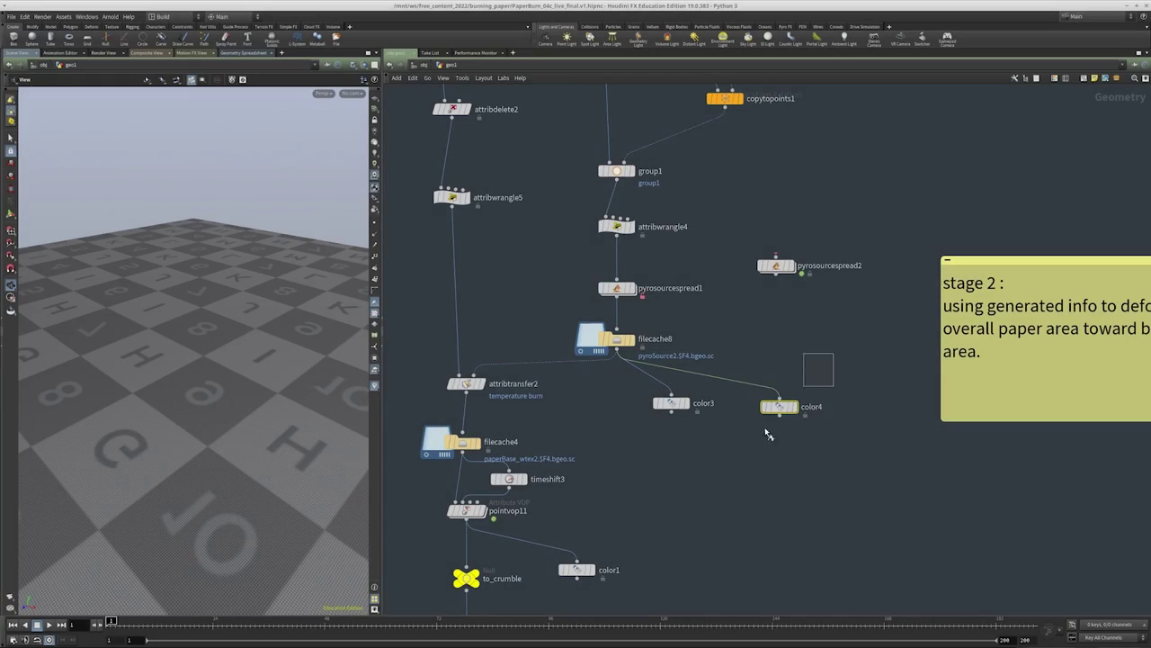
drag(767, 435, 761, 480)
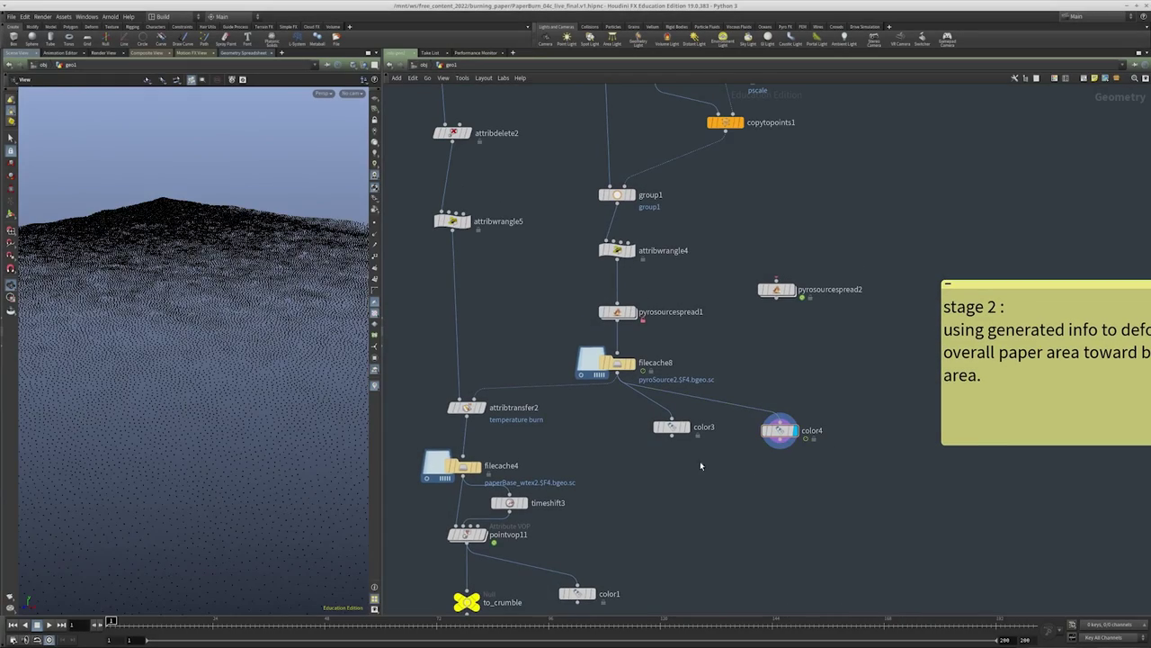
drag(253, 382, 275, 326)
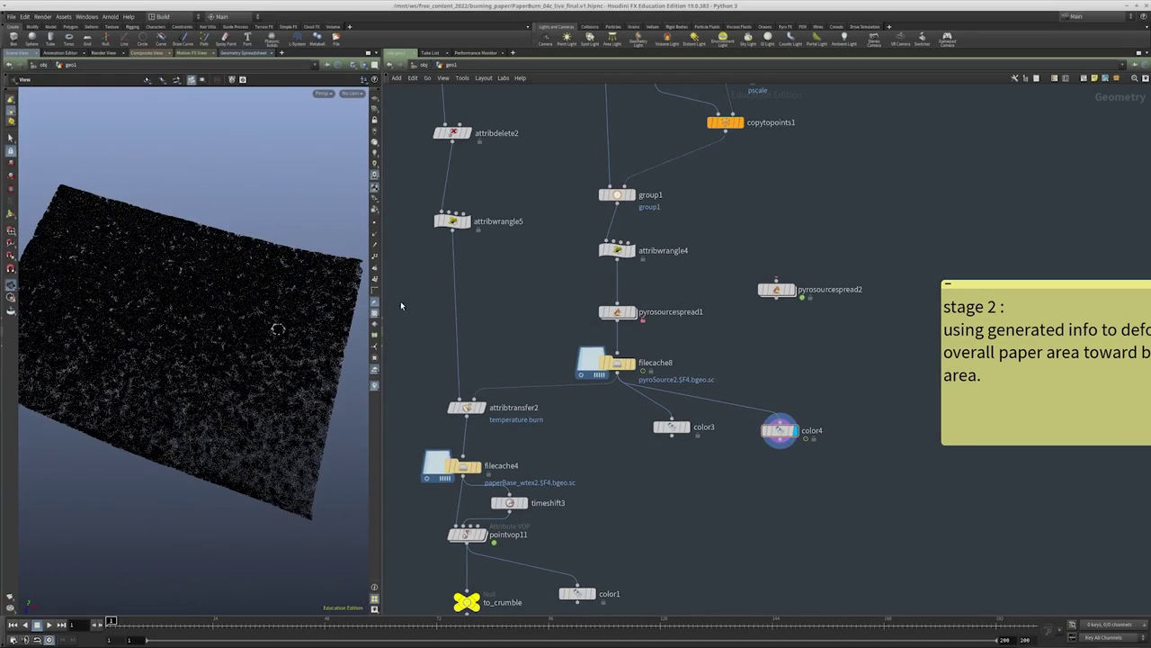
Widen the viewport, display color3 and play the animation to watch the burned areas spread
drag(383, 270, 469, 270)
scroll(352, 365, down, 5)
scroll(352, 365, up, 2)
scroll(351, 365, up, 5)
drag(755, 399, 682, 482)
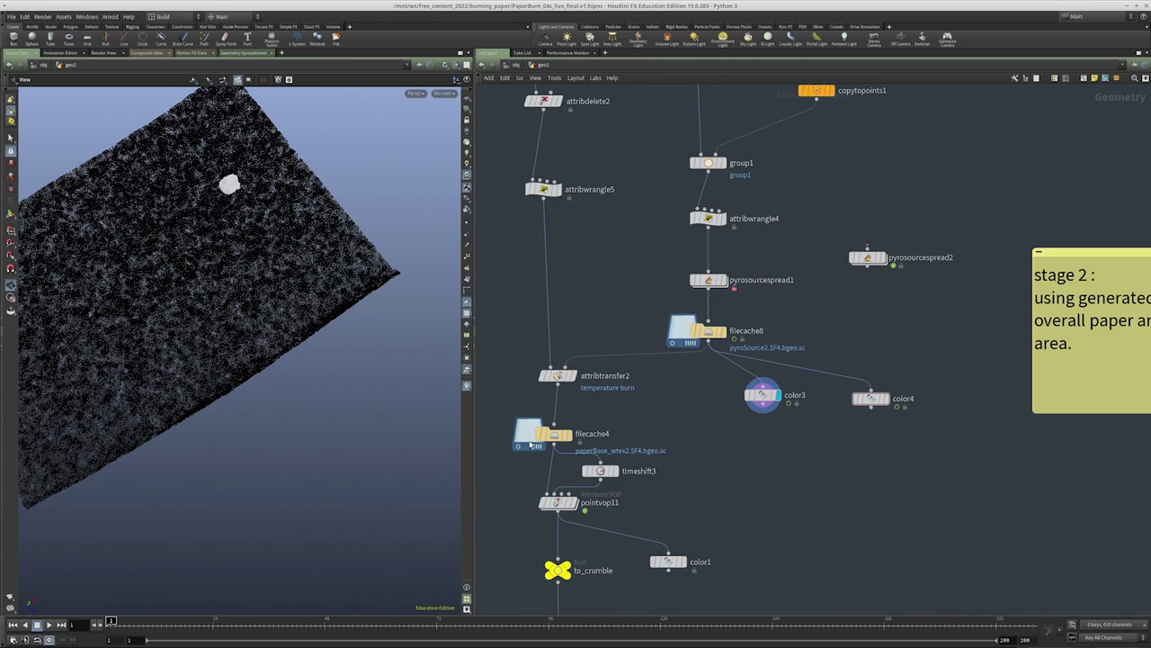
click(50, 625)
drag(180, 288, 345, 218)
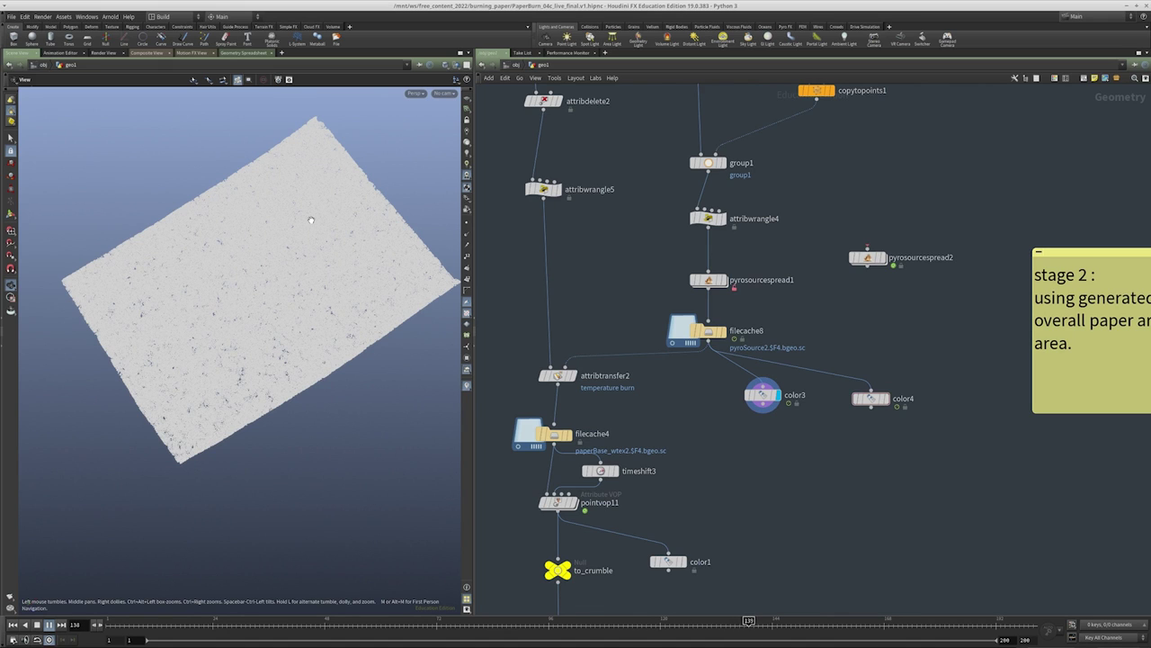
click(37, 624)
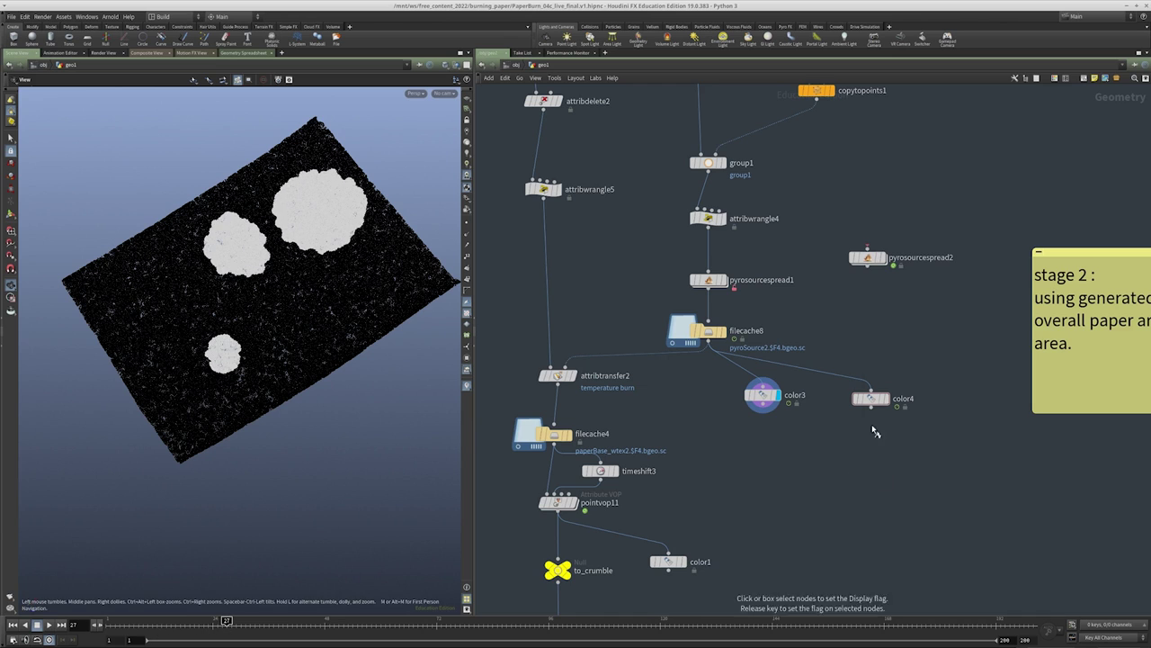
Display color4 and scrub the timeline to frame 56 to examine the burning edges
click(885, 398)
middle_drag(851, 456, 726, 484)
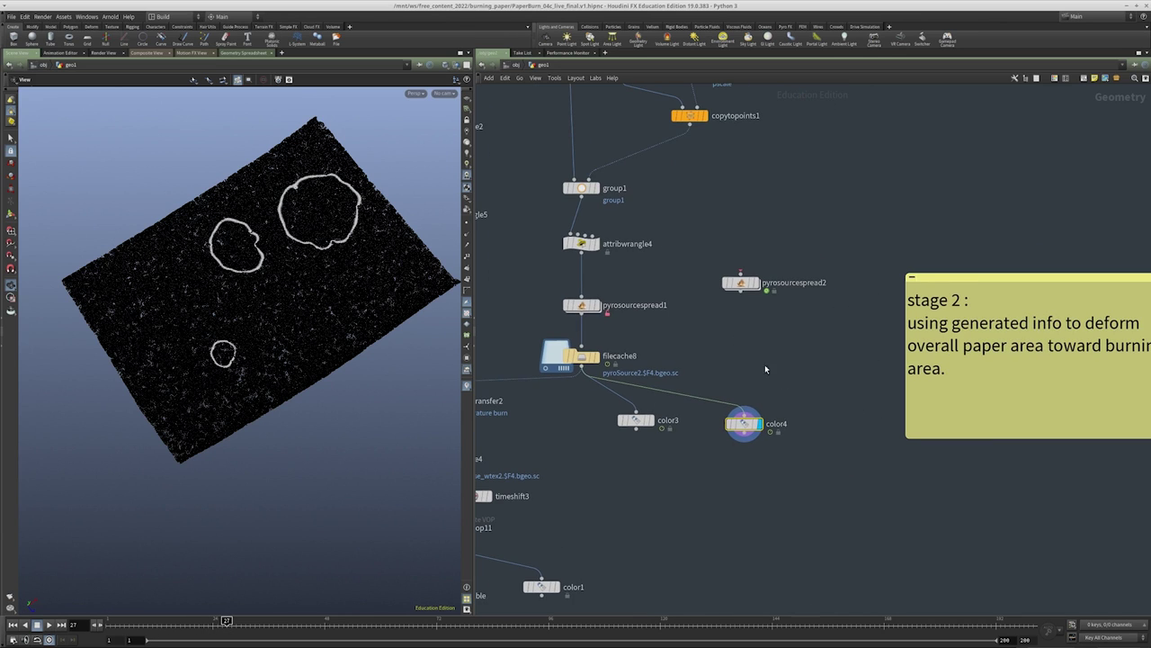
drag(198, 623, 207, 627)
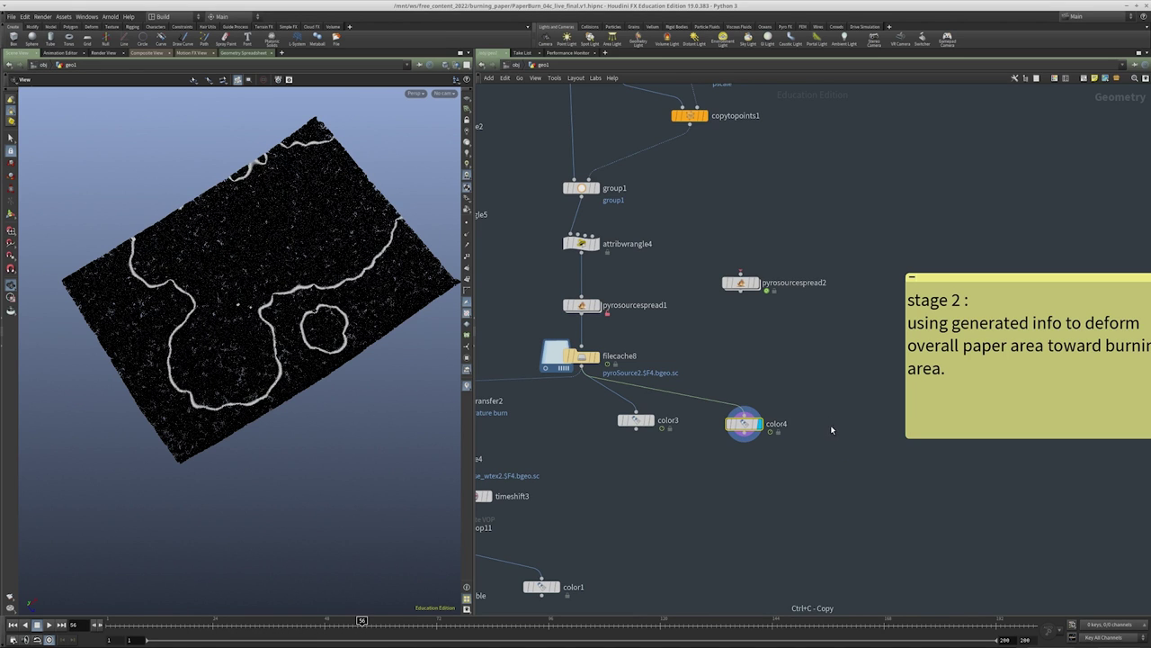
Duplicate color4 beside itself with its filecache8 input, display the copy and show its parameters
key(ctrl+v)
key(p)
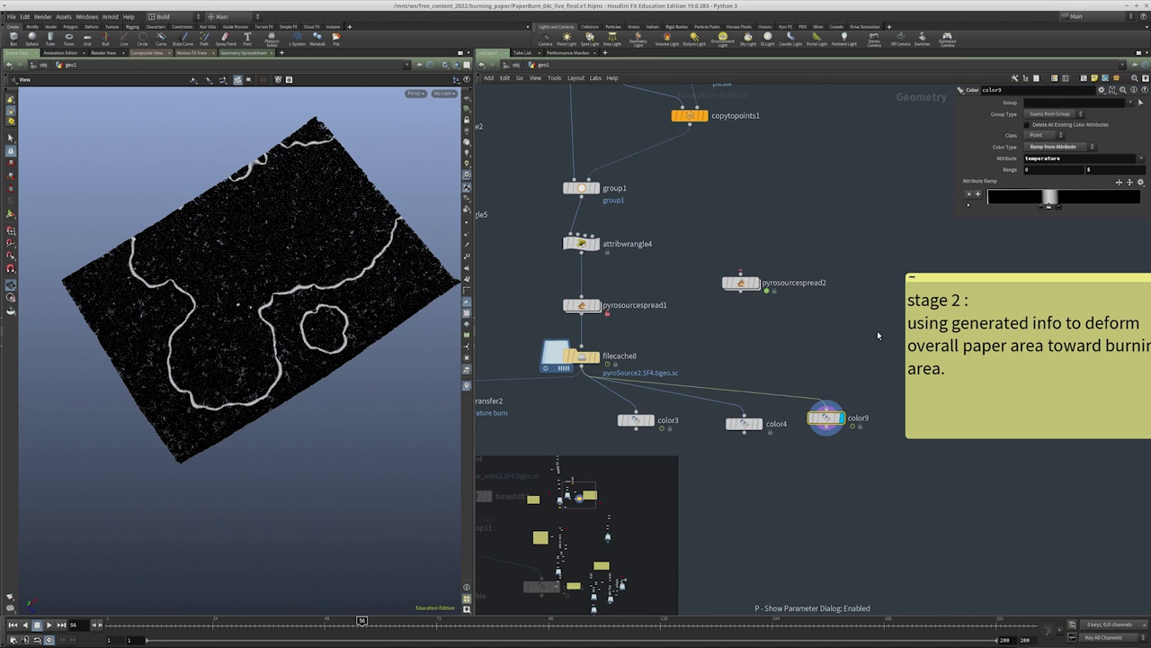
Widen color9's temperature ramp: black end point at the far end, white point at 0.20354, and expand the ramp's point controls
drag(1059, 207, 1141, 212)
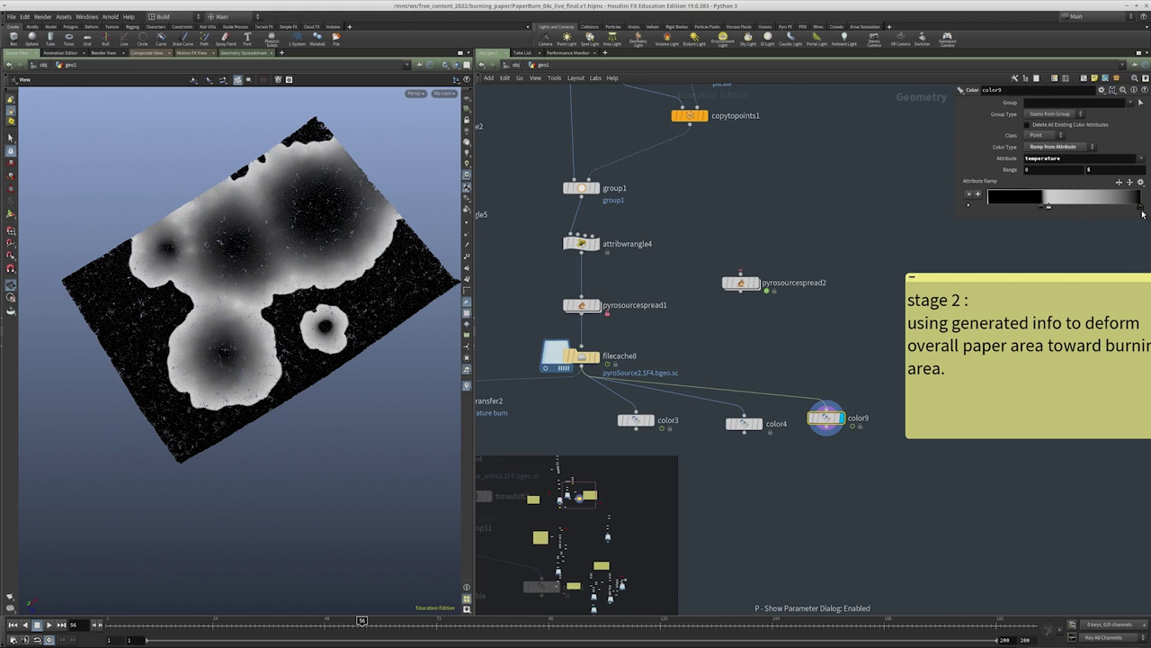
mouse_move(1042, 210)
mouse_down()
mouse_move(985, 210)
mouse_move(1031, 207)
mouse_move(1019, 208)
mouse_up()
click(968, 206)
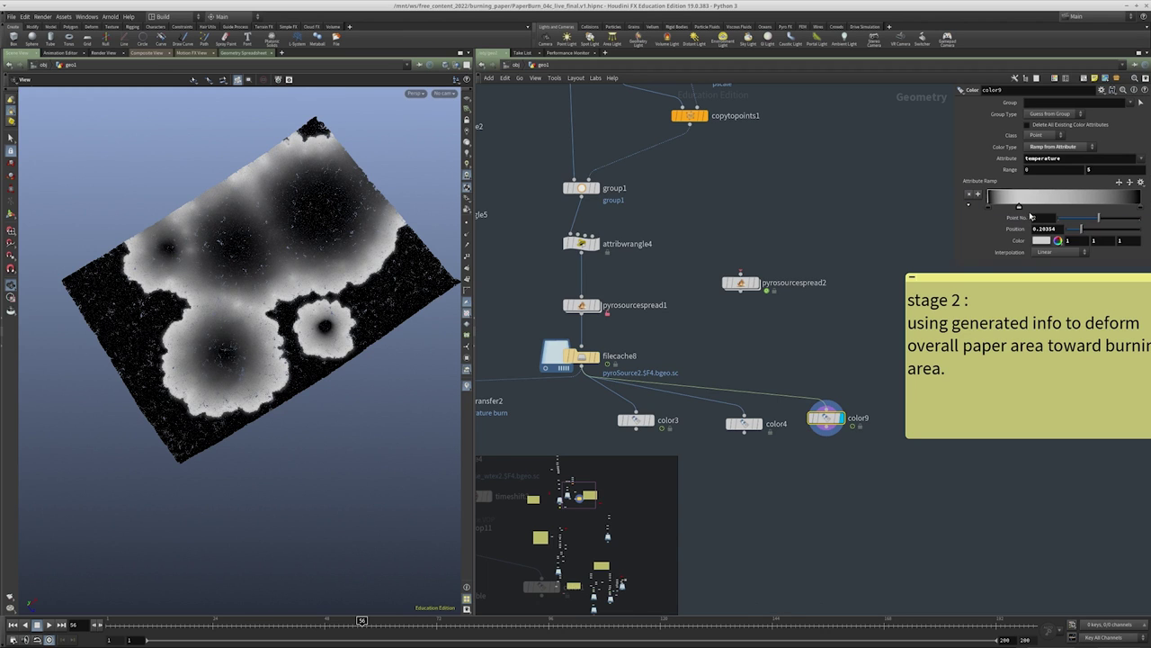
Change the white point of color9's ramp to orange with RGB 1, 0.5356, 0.226
click(1043, 241)
click(1067, 277)
mouse_move(1044, 267)
mouse_down()
mouse_move(1030, 273)
mouse_move(1120, 282)
mouse_up()
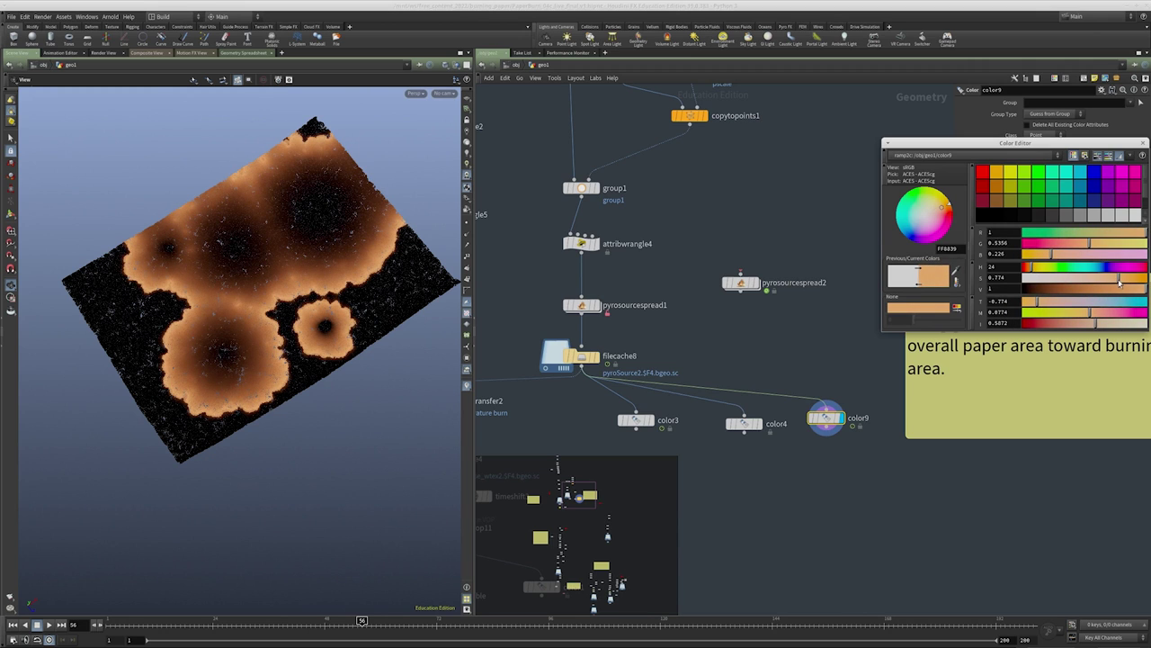
click(1142, 143)
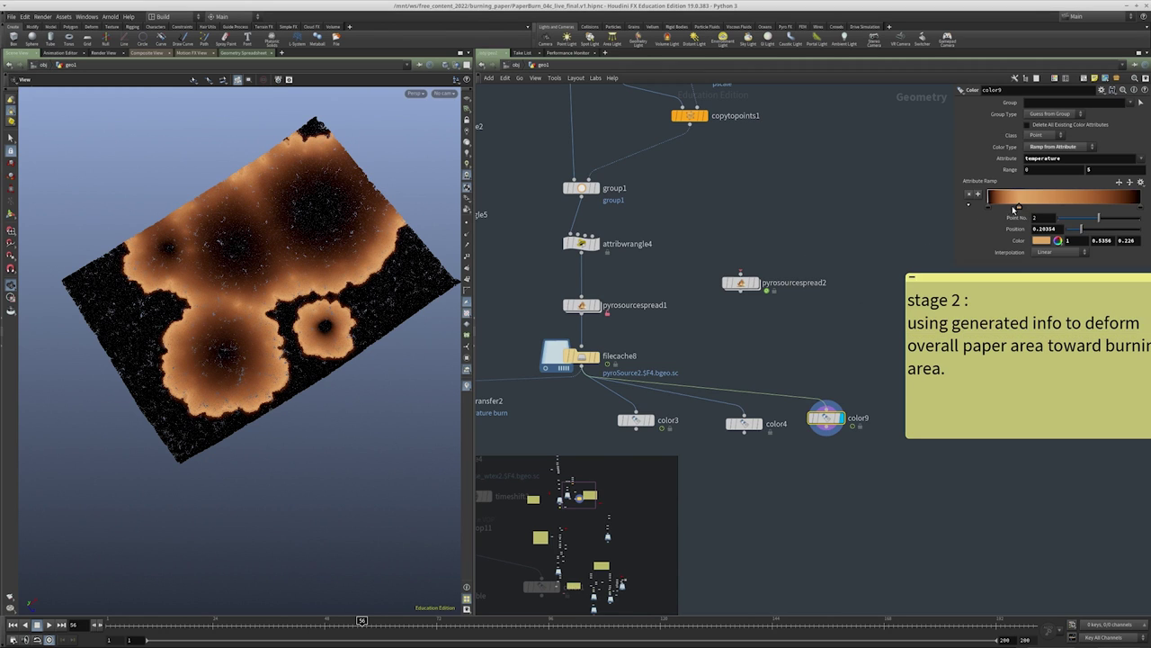
Set color9's temperature ramp point at position 0.182891 to bright orange with RGB 1, 0.5356, 0.226
click(1042, 240)
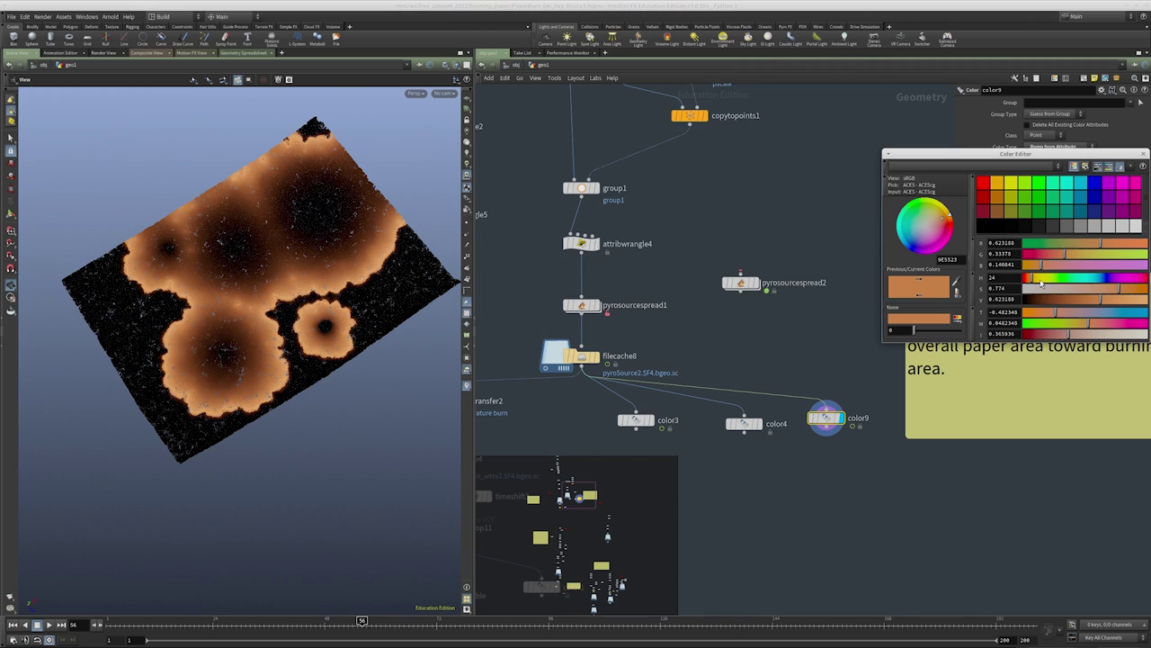
drag(1120, 288, 1026, 288)
drag(1101, 298, 1126, 289)
click(1031, 280)
drag(1088, 255, 1107, 259)
click(1034, 281)
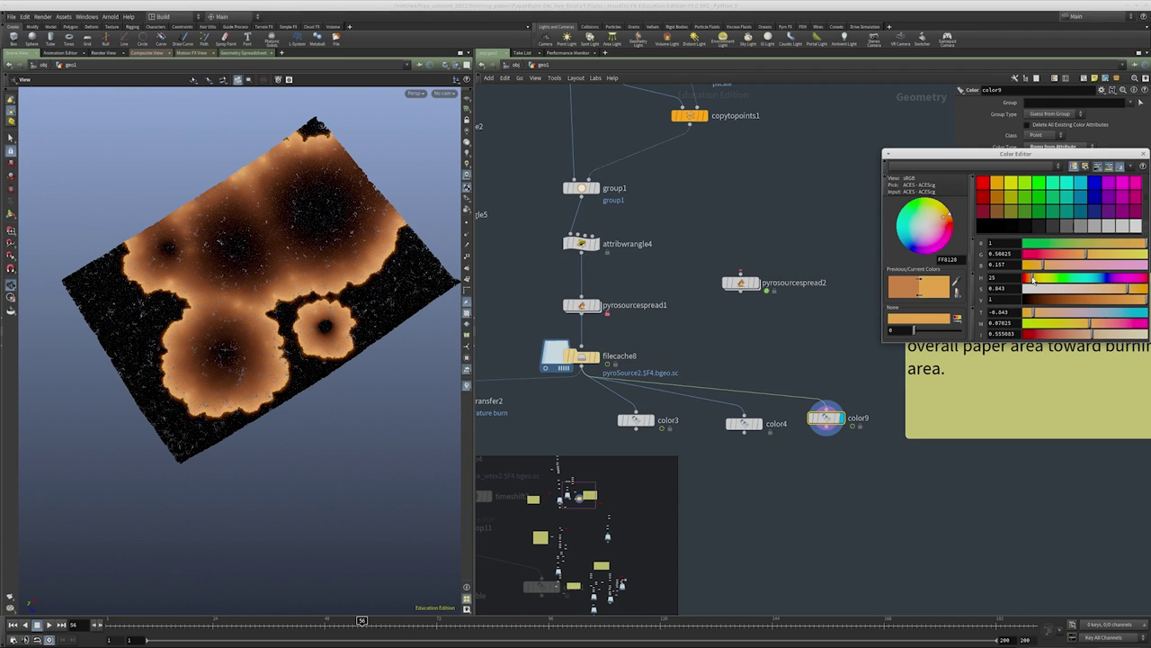
drag(1118, 294, 1102, 291)
click(1143, 155)
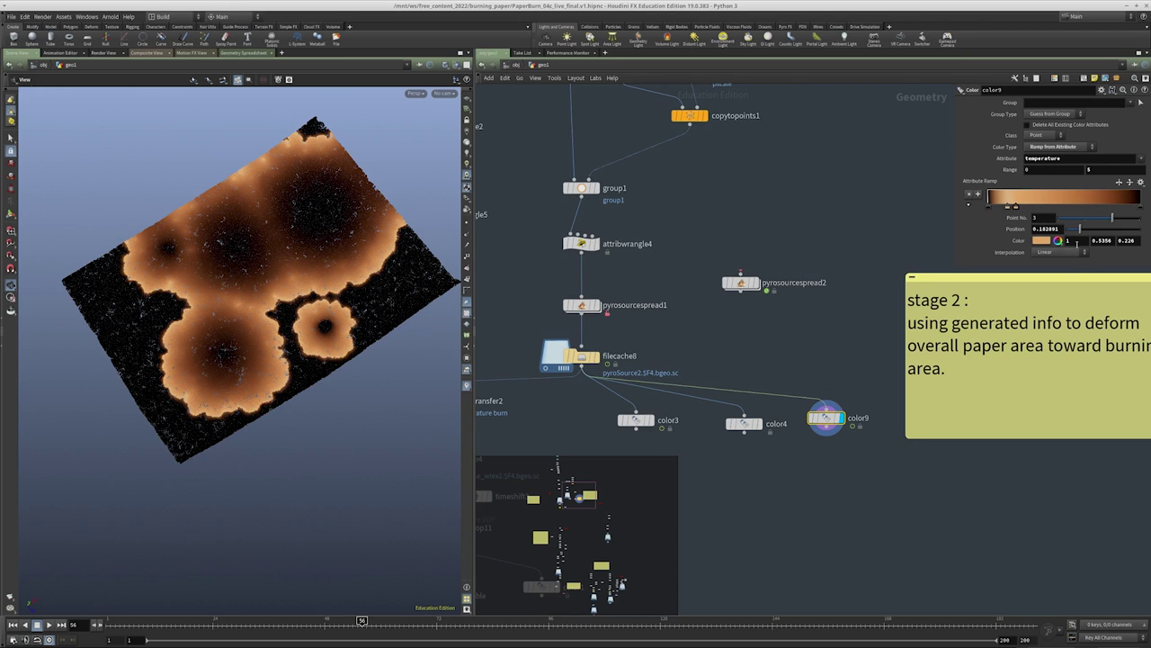
Play the animation from the first frame to examine the burn colors spreading across the paper
drag(362, 621, 112, 621)
click(49, 624)
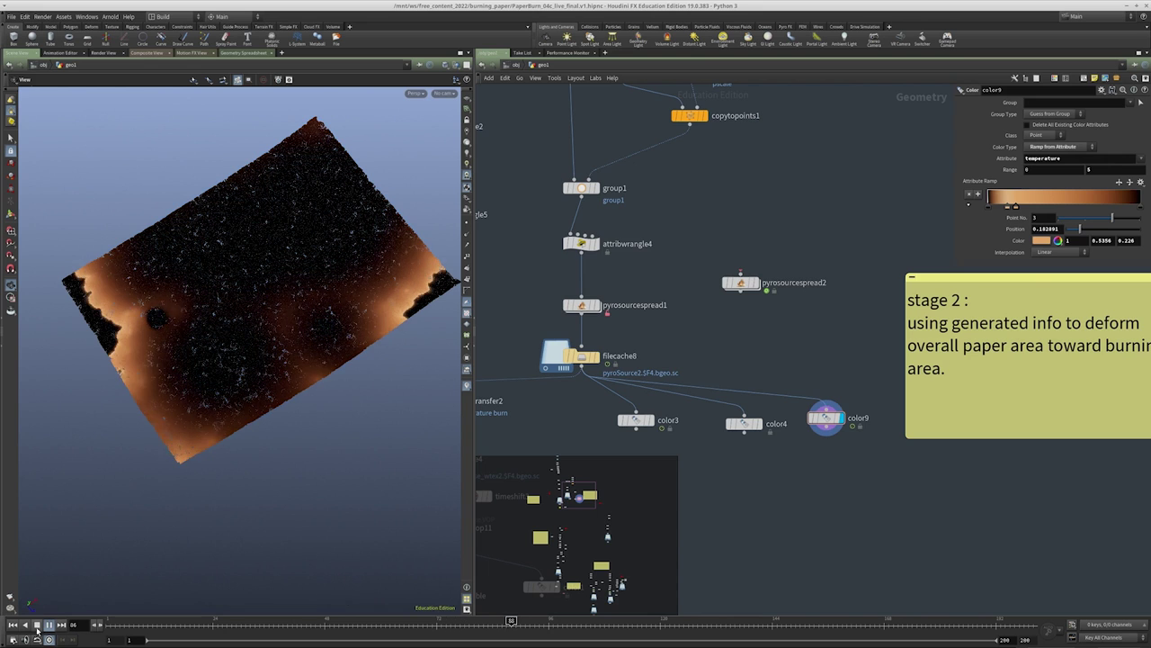
scroll(733, 308, down, 5)
scroll(733, 307, down, 2)
Copy the source grid node, place the duplicate in an empty part of the network, and display it
middle_drag(774, 322, 849, 275)
drag(670, 185, 540, 261)
middle_drag(912, 288, 848, 244)
key(ctrl+c)
key(ctrl+v)
click(856, 240)
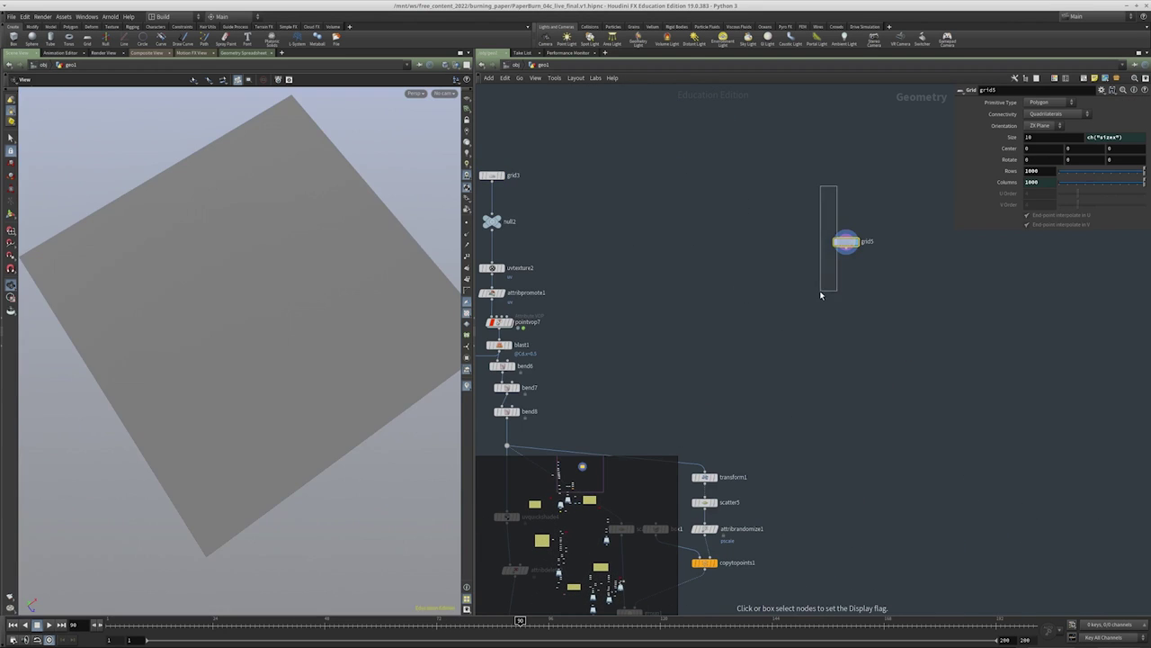
Set grid5's rows and columns to 200
click(1027, 171)
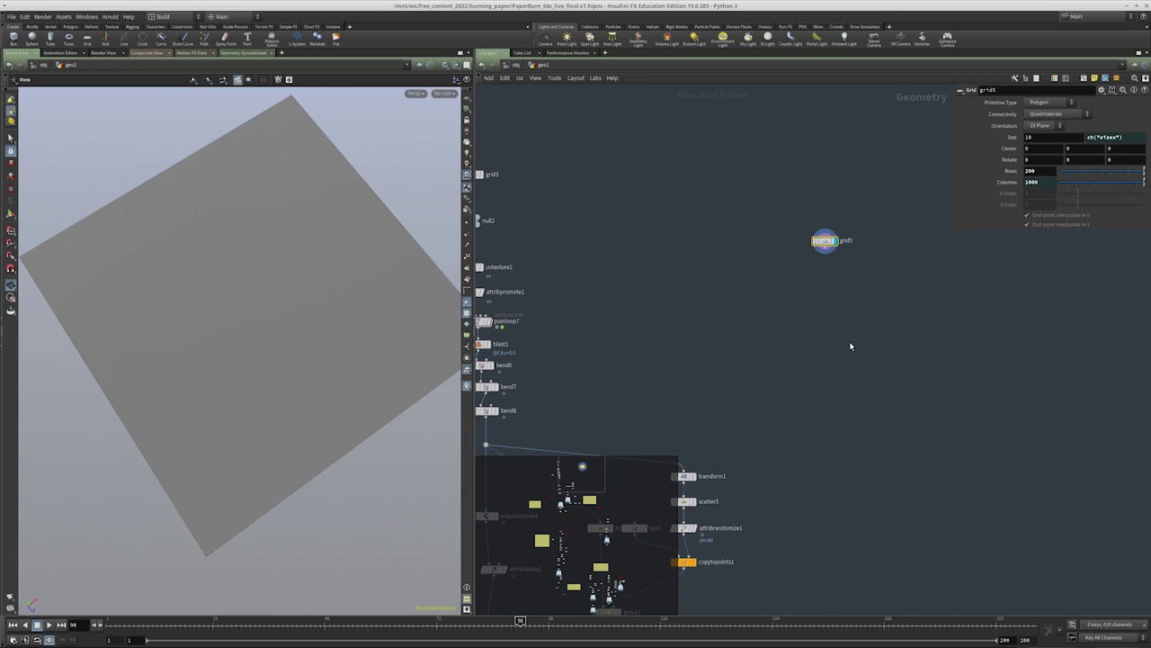
text(200)
key(Return)
scroll(252, 336, down, 3)
alt+drag(252, 336, 240, 311)
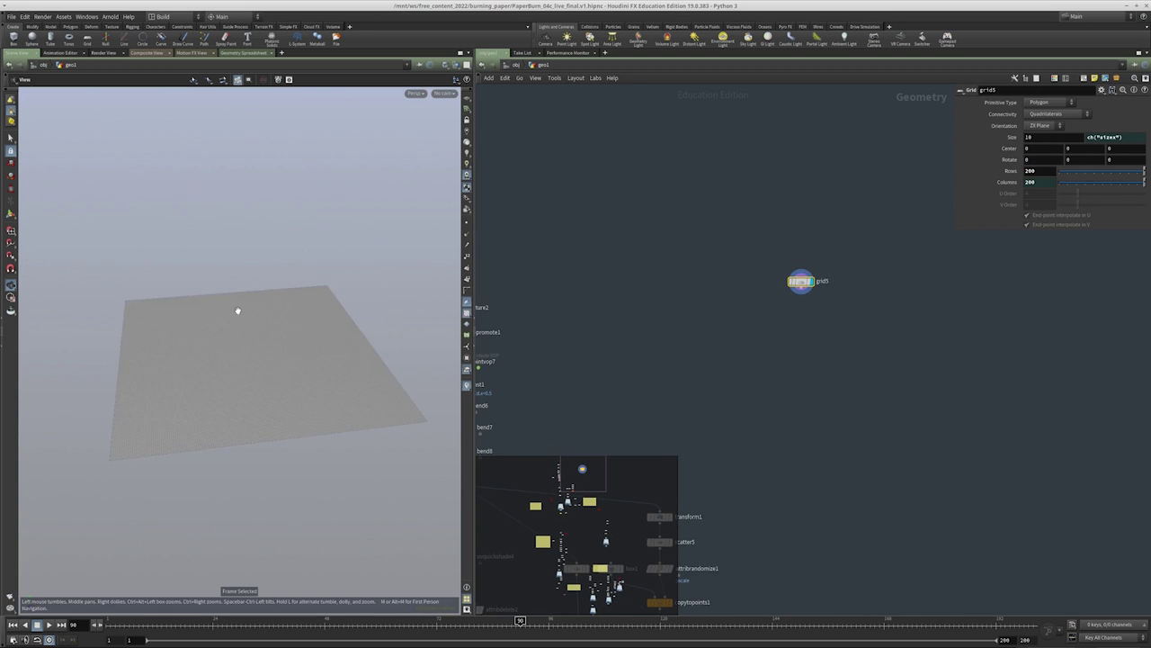
Check the viewport's background display options and switch the viewport lighting to headlight only
key(d)
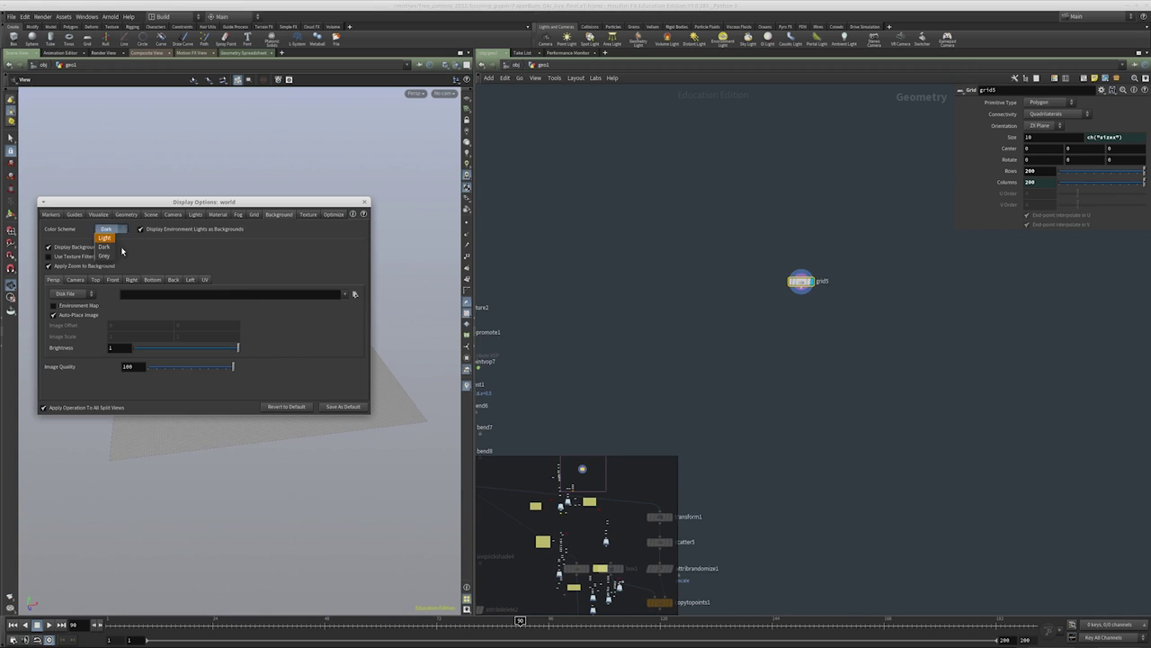
click(365, 200)
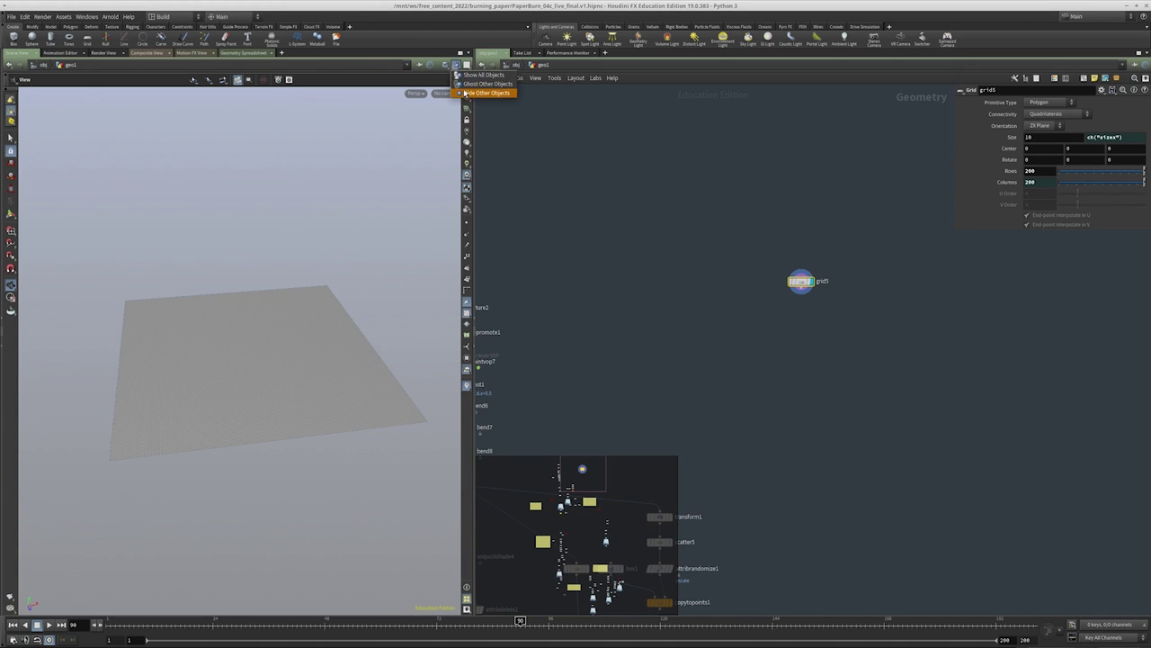
drag(325, 270, 346, 311)
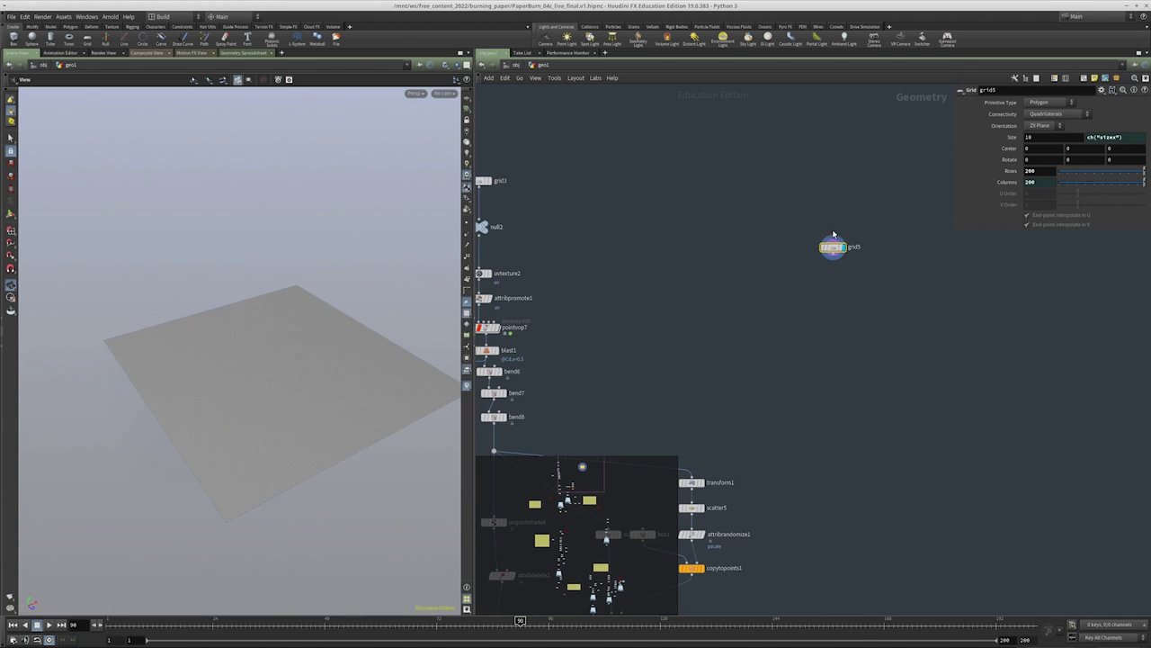
scroll(827, 252, up, 3)
mouse_move(828, 254)
key(d)
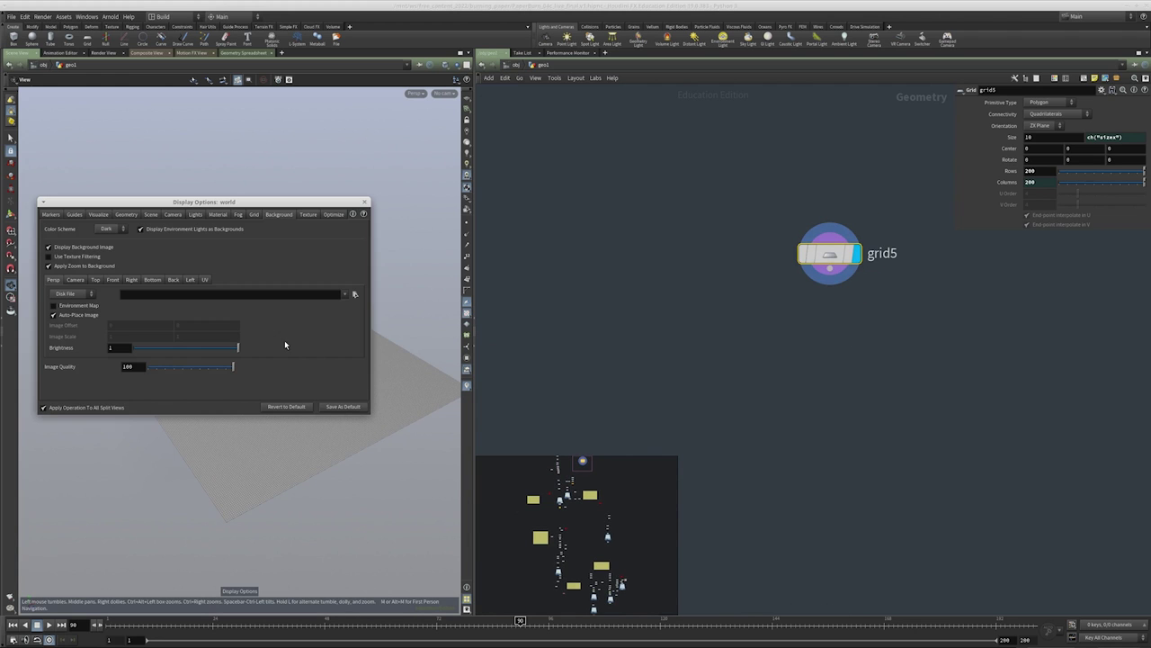
alt+drag(199, 253, 540, 270)
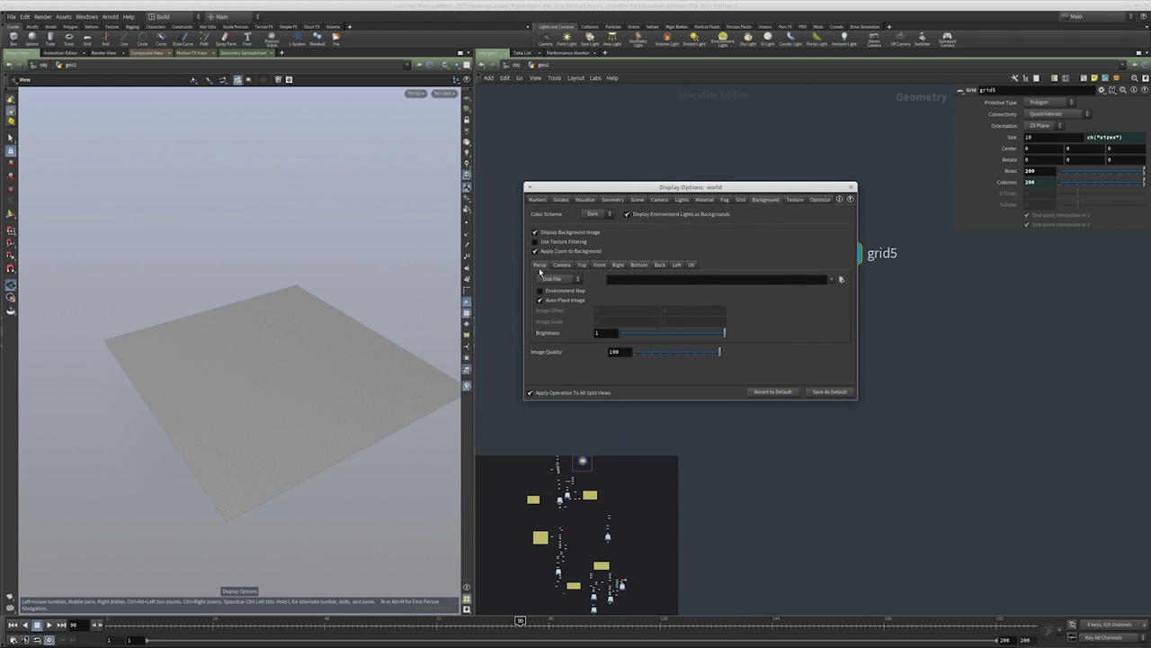
click(469, 187)
click(467, 142)
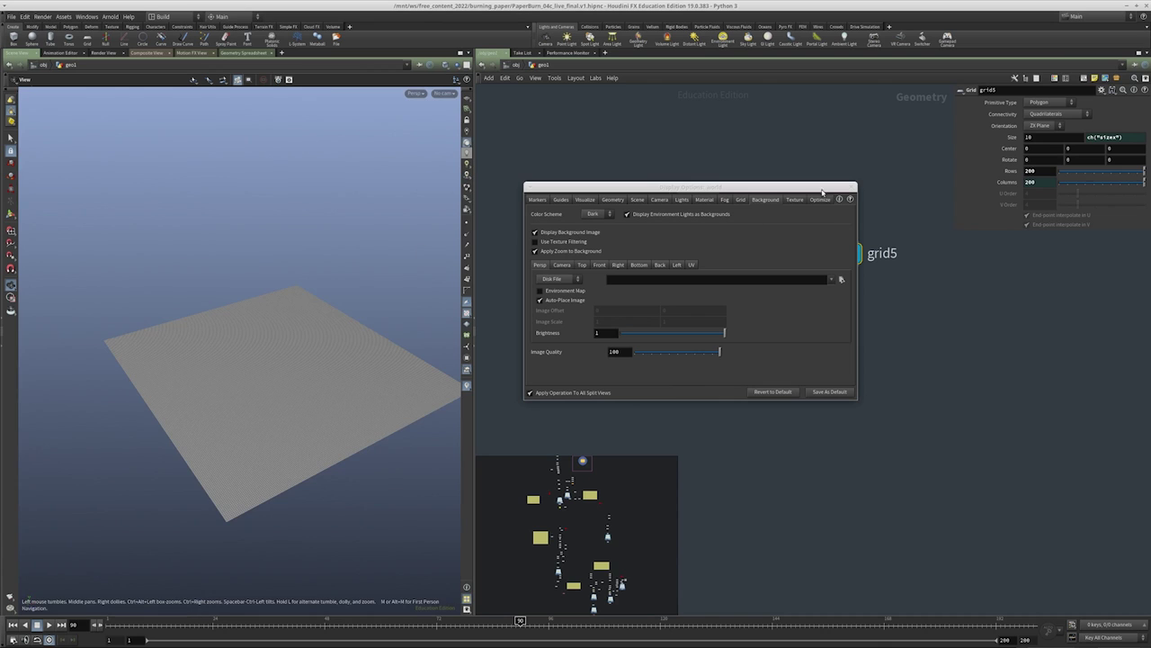
click(852, 187)
Add a Group Create node below grid5, wire grid5 into its first input, and display it
scroll(866, 265, up, 3)
key(Tab)
text(gr)
click(870, 238)
click(812, 308)
drag(788, 210, 792, 288)
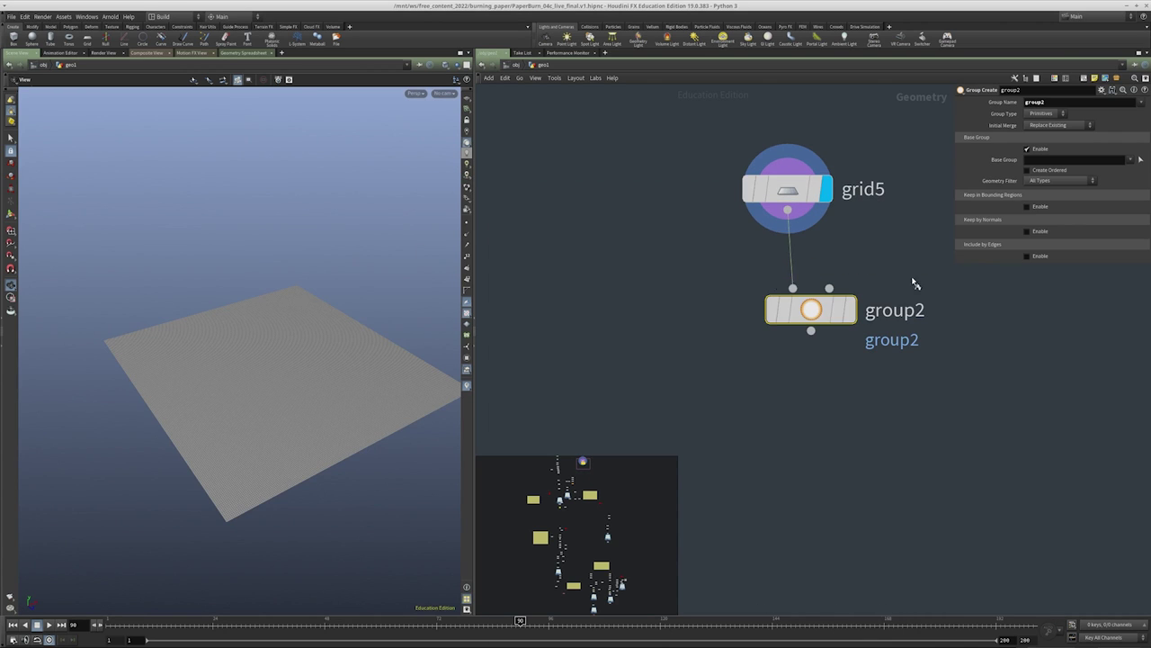
click(850, 309)
drag(300, 373, 266, 346)
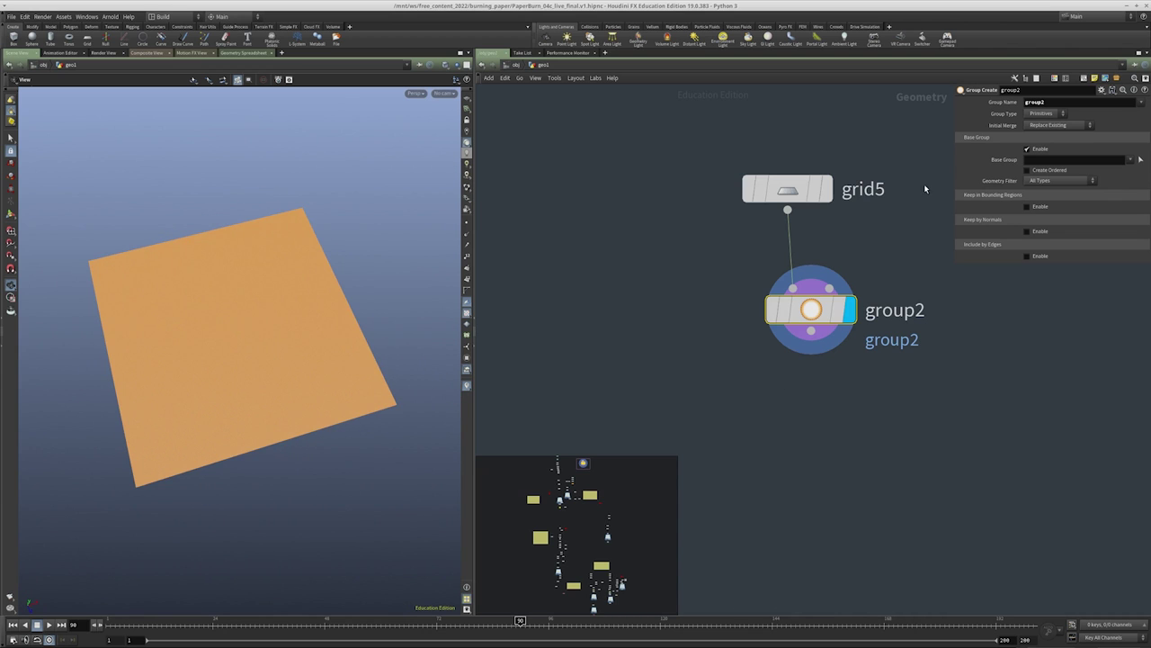
Set group2's group type to Points and pick a small patch of points at the grid's corner as its base group
click(1034, 148)
click(1029, 149)
click(1138, 160)
click(1054, 115)
click(1043, 126)
key(n)
mouse_move(415, 417)
mouse_down()
mouse_move(384, 391)
mouse_move(414, 415)
mouse_up()
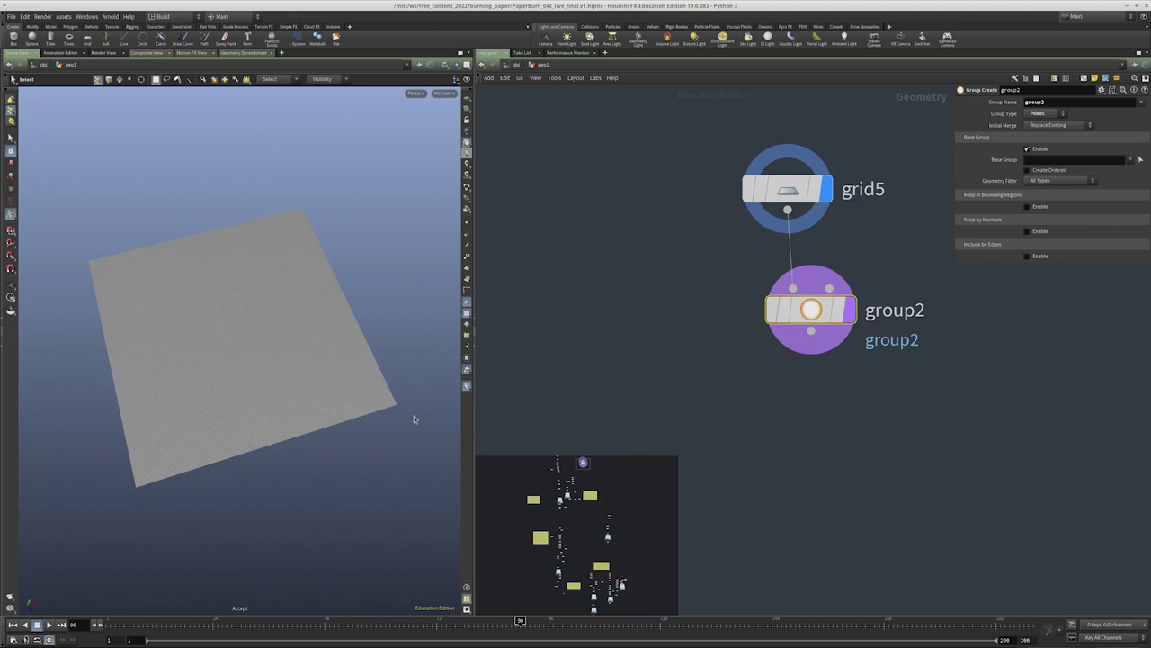
key(u)
double_click(739, 296)
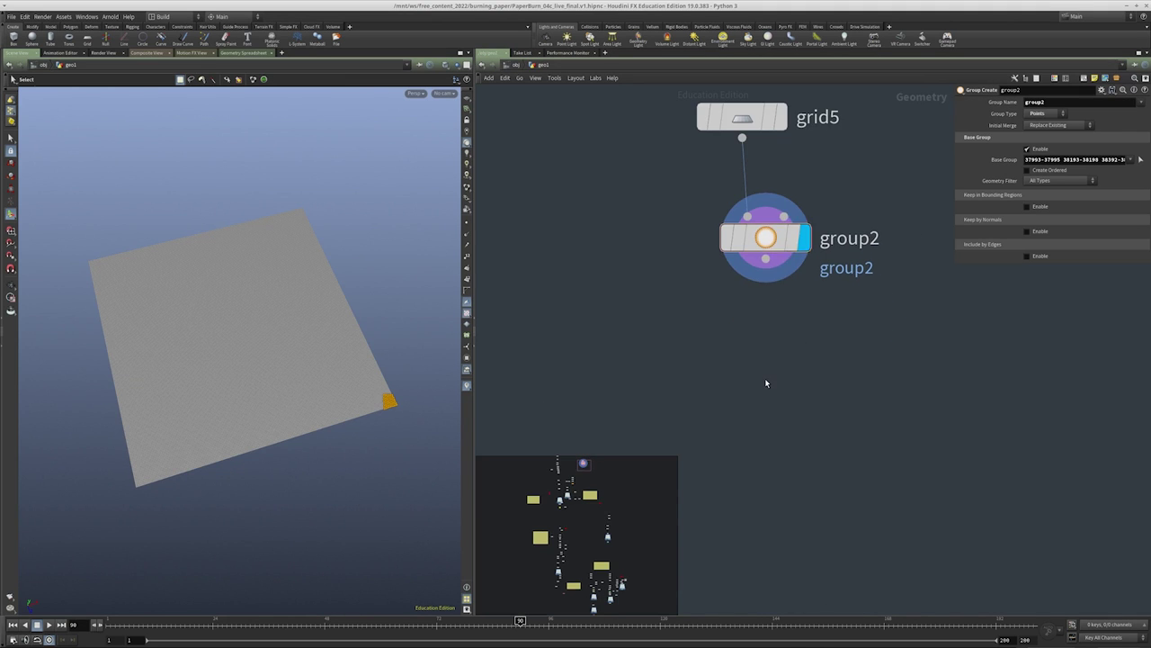
Add an Attribute Wrangle node below group2
key(Tab)
text(wra)
click(865, 227)
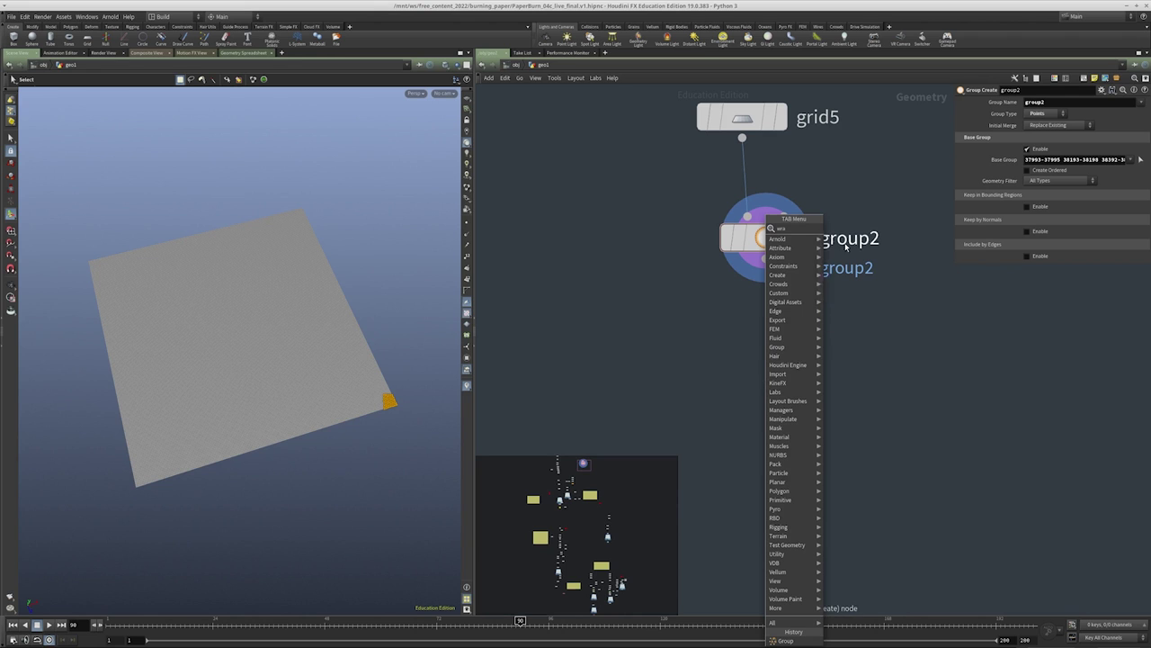
click(761, 355)
Add a Pyro Source Spread node fed by attribwrangle1, display it, and return to frame 1
key(Tab)
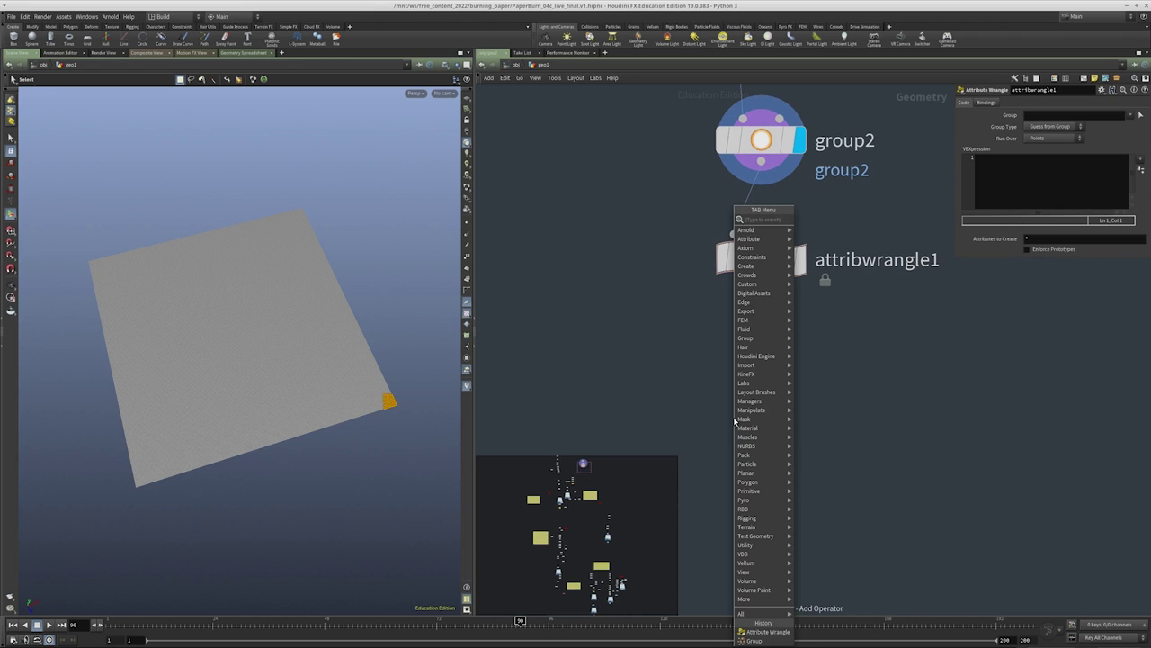
text(spread)
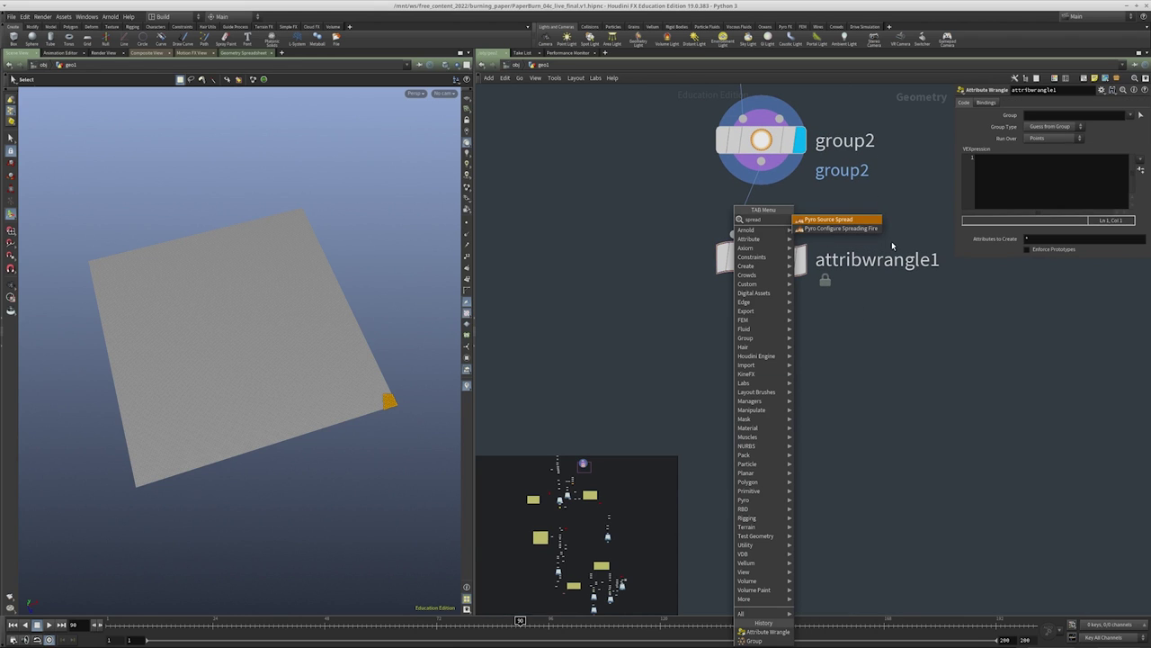
click(832, 220)
click(775, 415)
drag(762, 283, 775, 395)
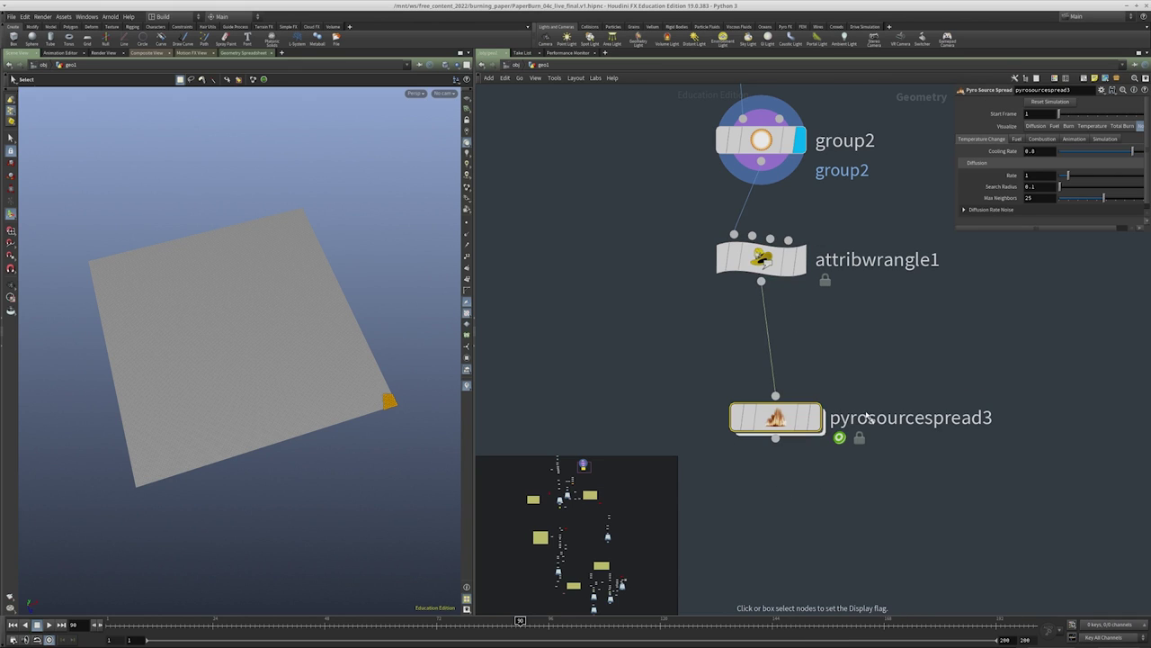
click(767, 436)
click(14, 624)
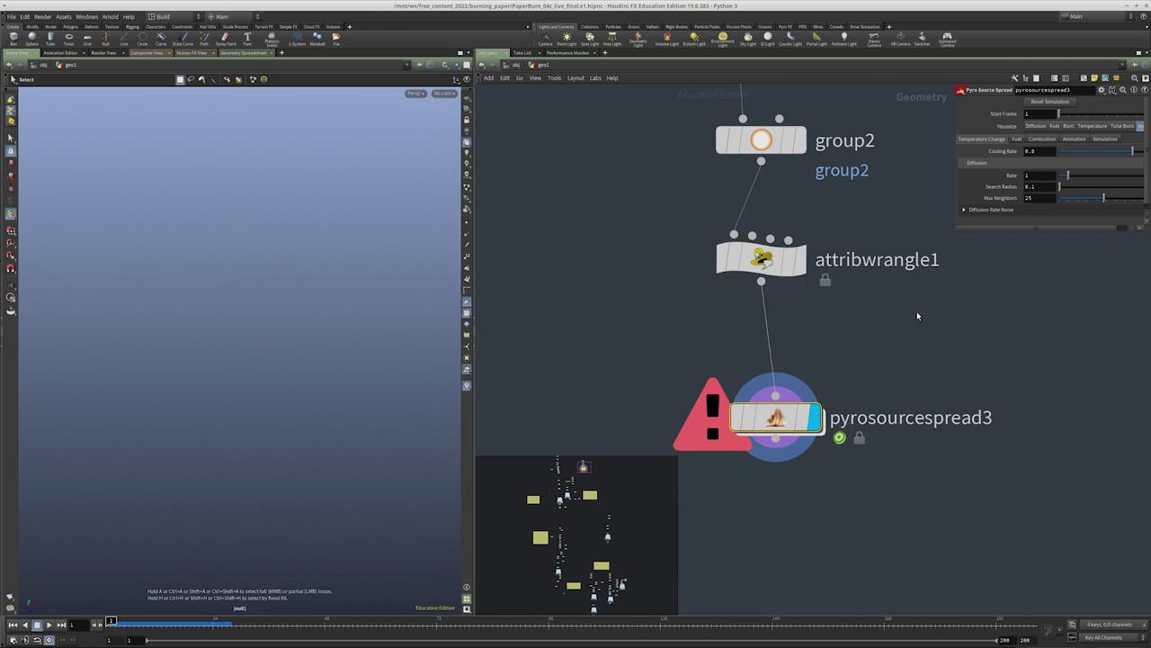
Enter the VEX expression f@temperature = 10; in attribwrangle1
key(Up)
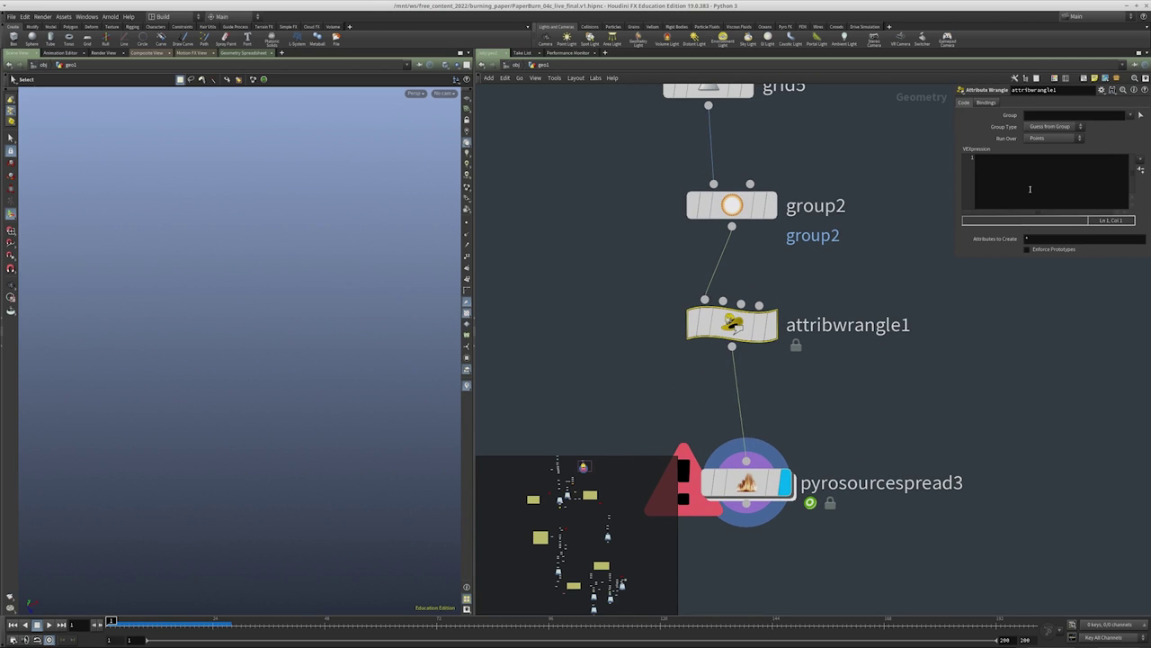
click(1010, 184)
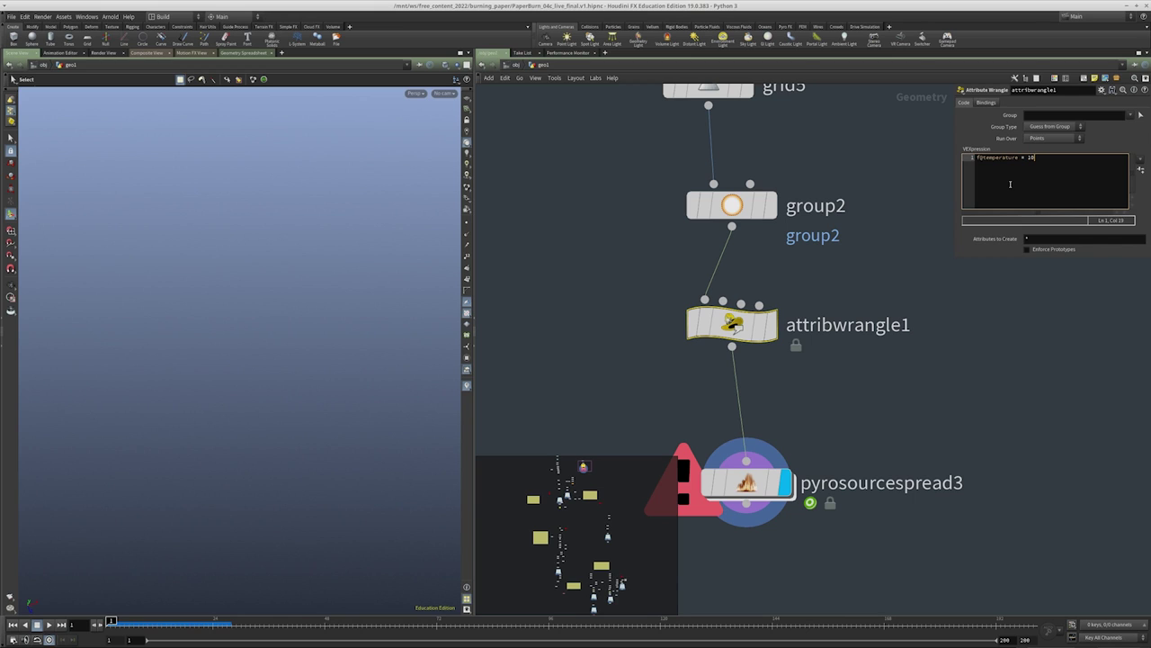
middle_drag(780, 265, 772, 294)
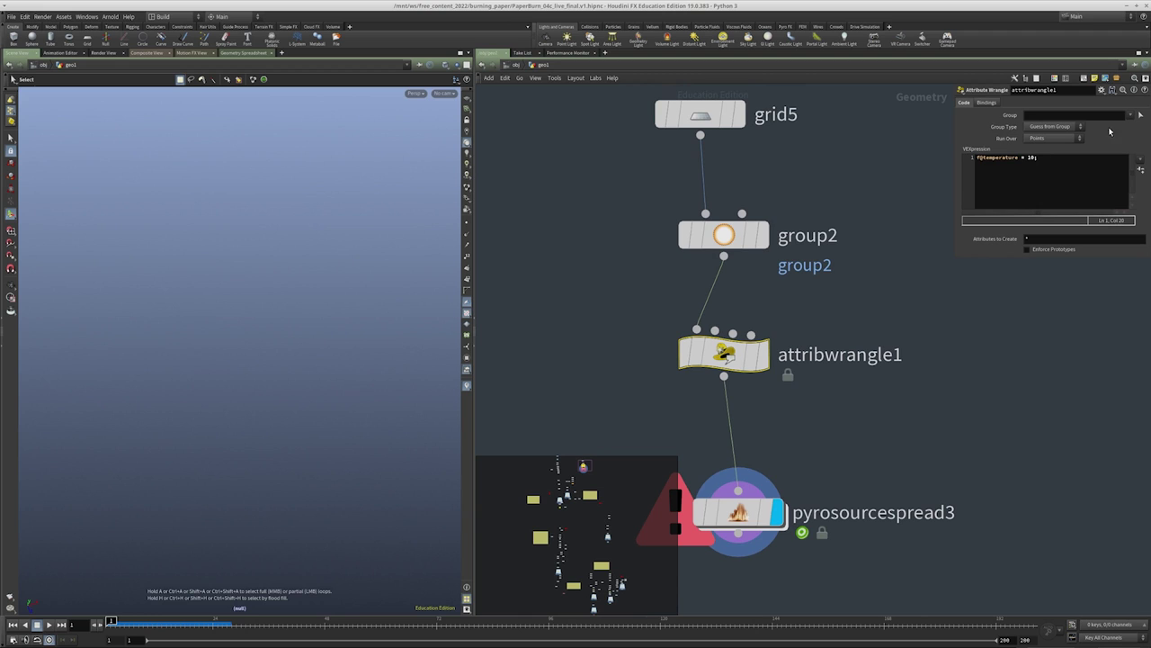
Display group2 and then attribwrangle1 to compare their outputs, and check the wrangle's available groups and temperature expression
click(763, 235)
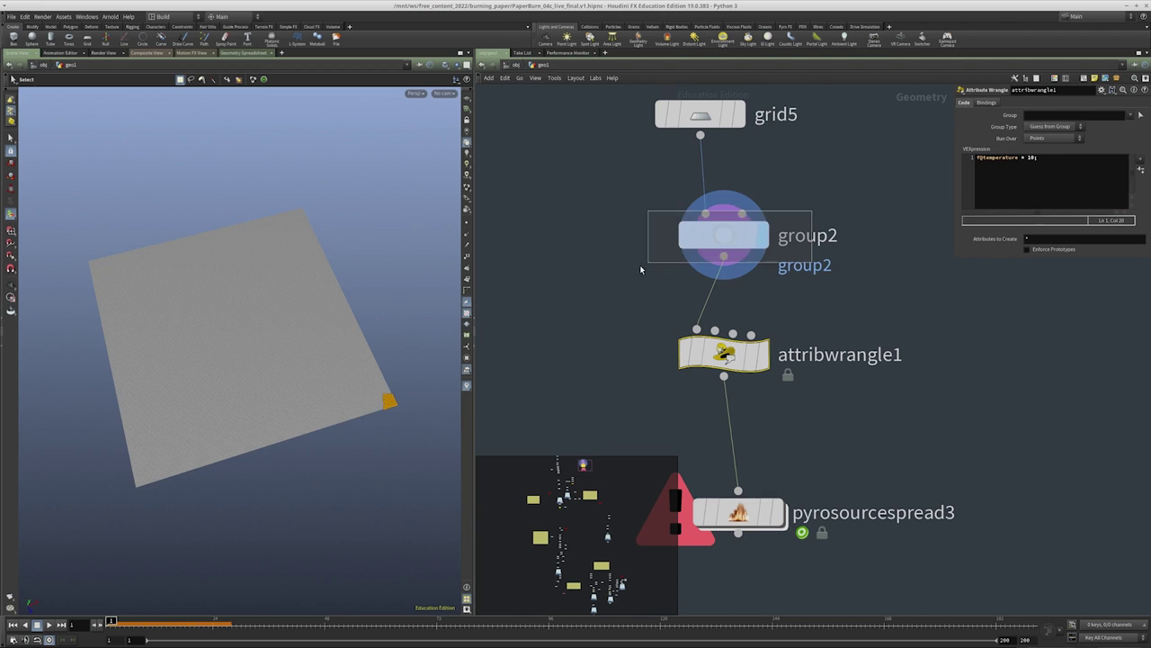
click(763, 354)
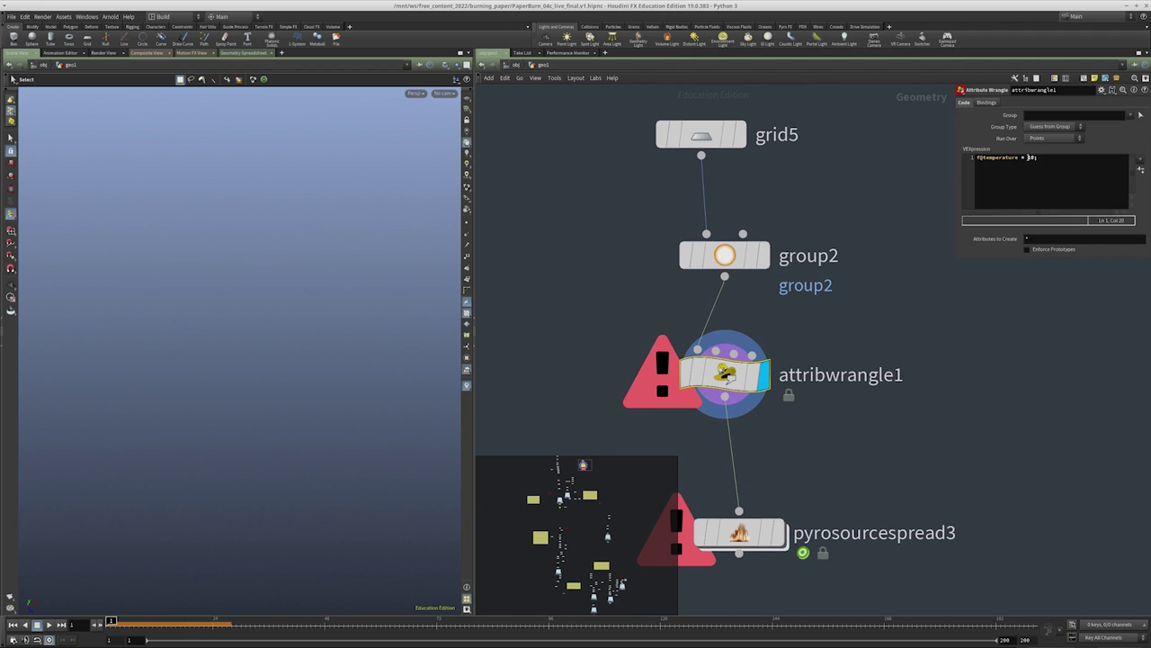
click(1130, 116)
click(1019, 159)
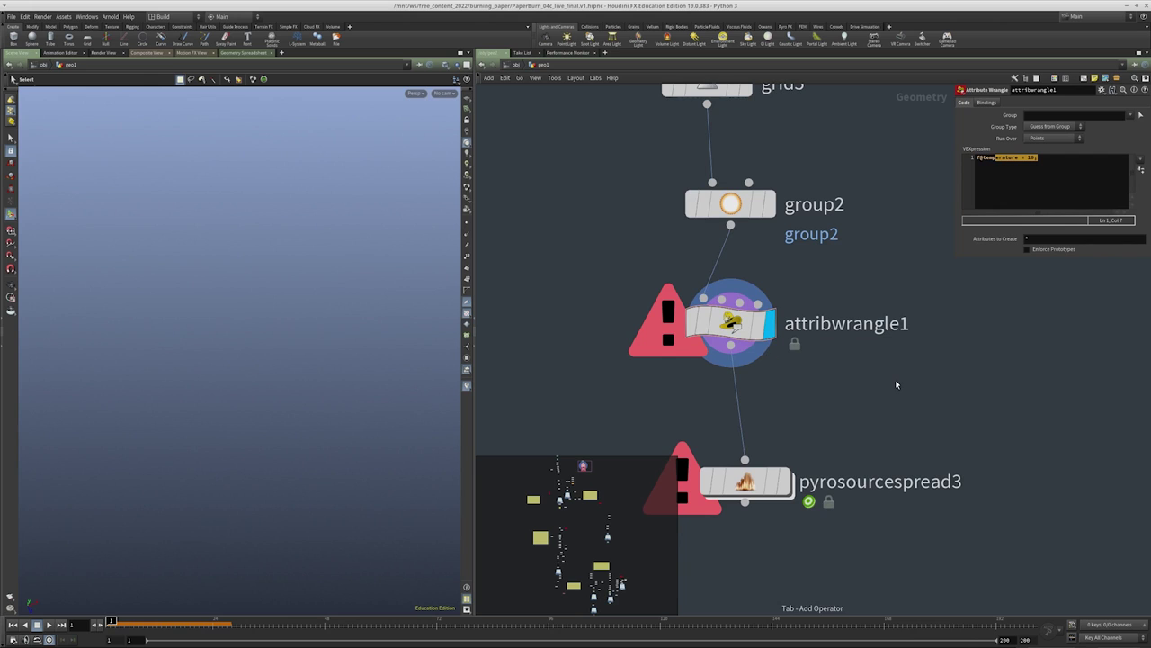
key(Tab)
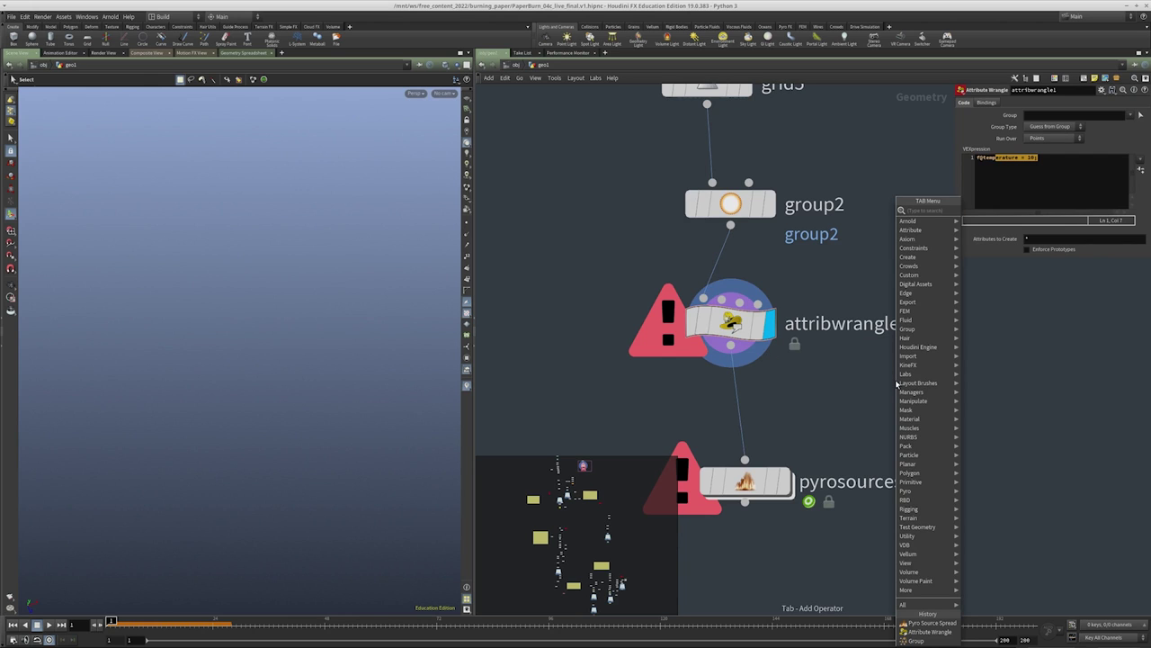
key(Escape)
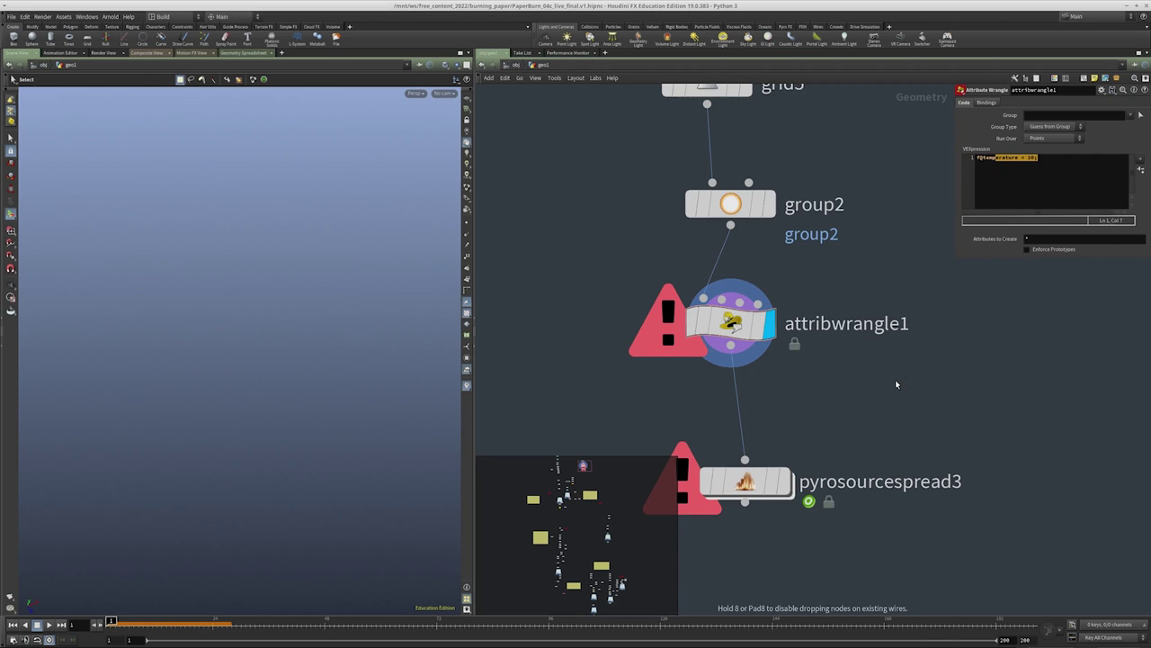
middle_drag(911, 412, 931, 383)
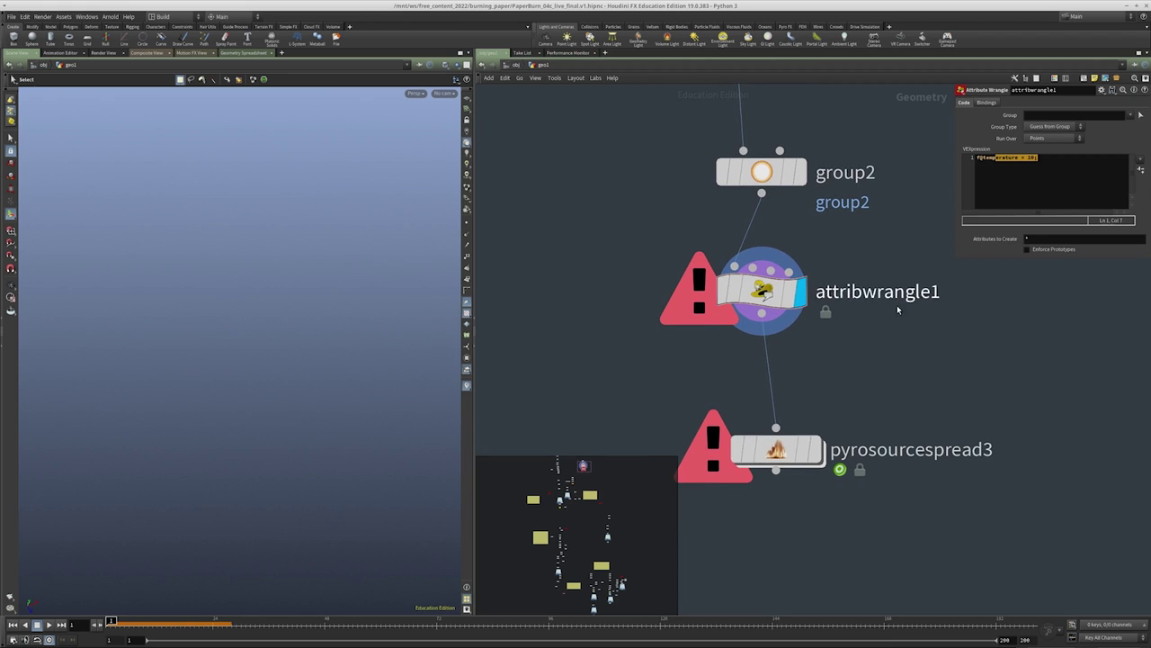
scroll(819, 381, down, 3)
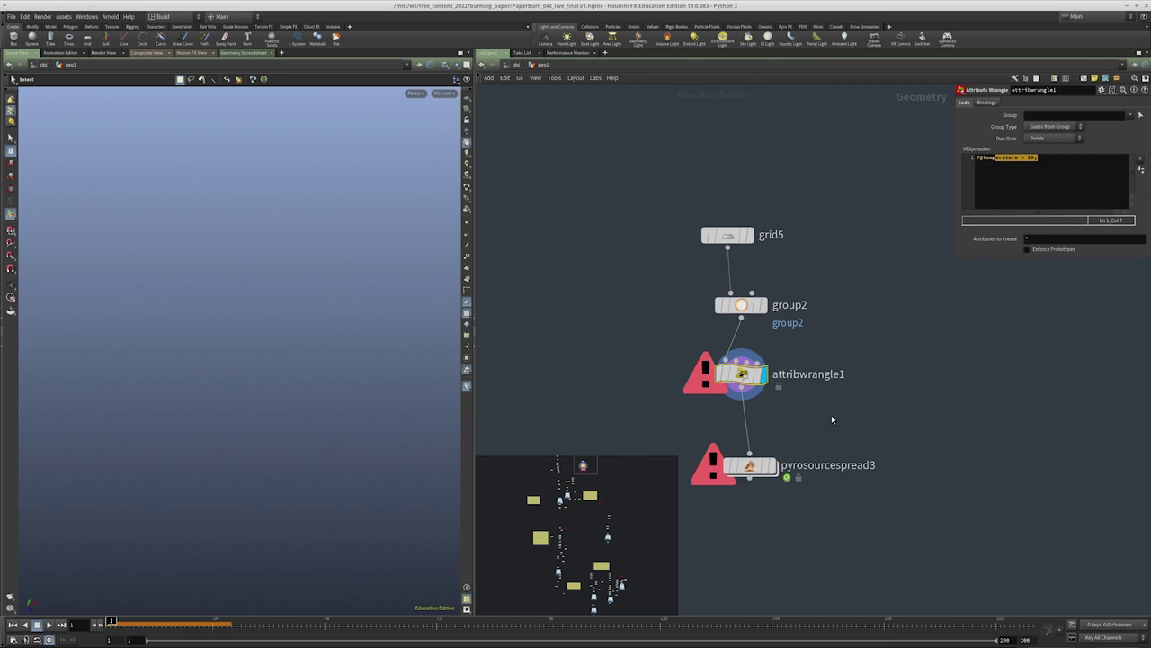
Check group2's parameters and open attribwrangle1's node information to read its error
click(742, 305)
click(744, 394)
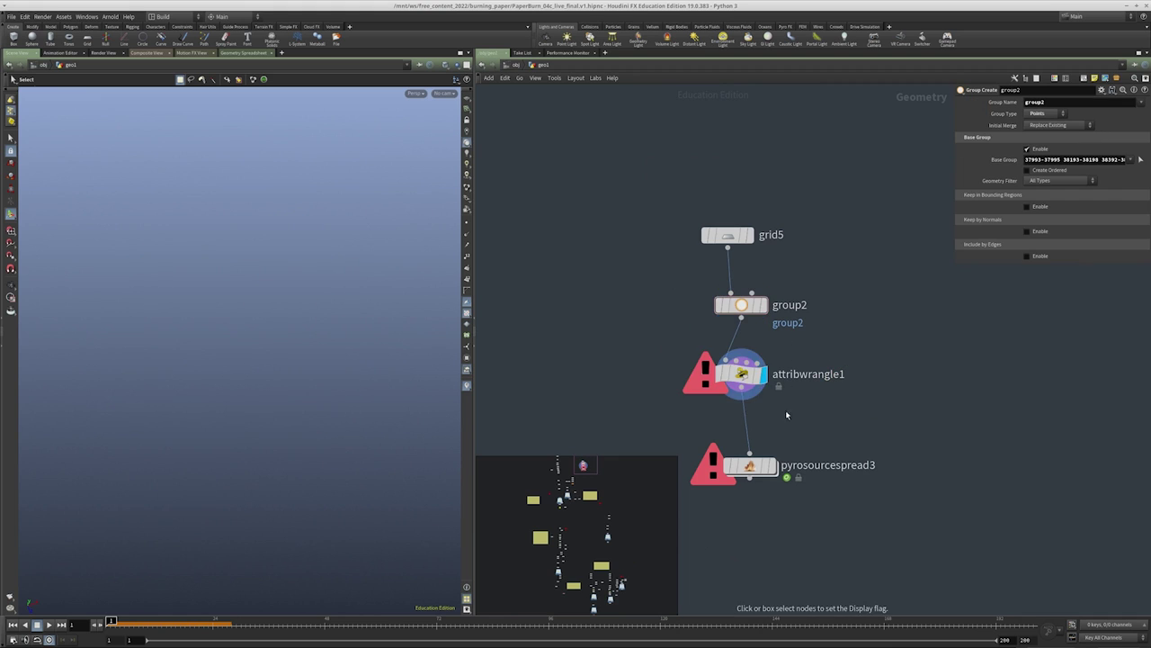
click(724, 373)
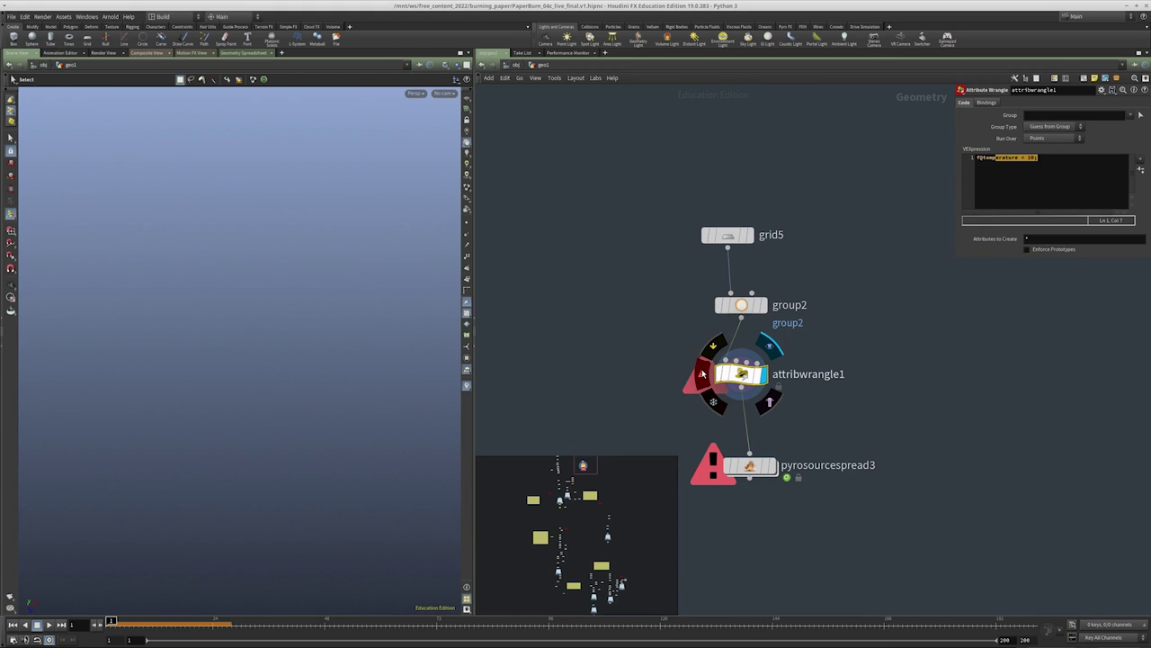
click(703, 373)
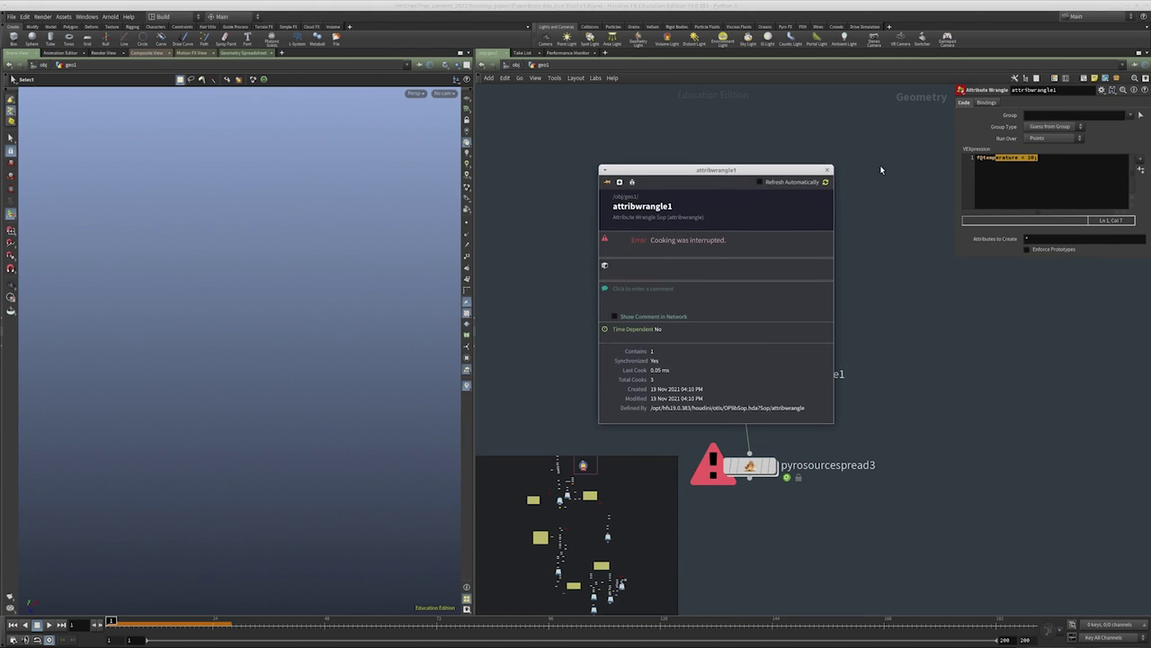
Close the node information and display group2, grid5 and pyrosourcespread3 in turn at frame 1 to trace the cooking error
click(828, 169)
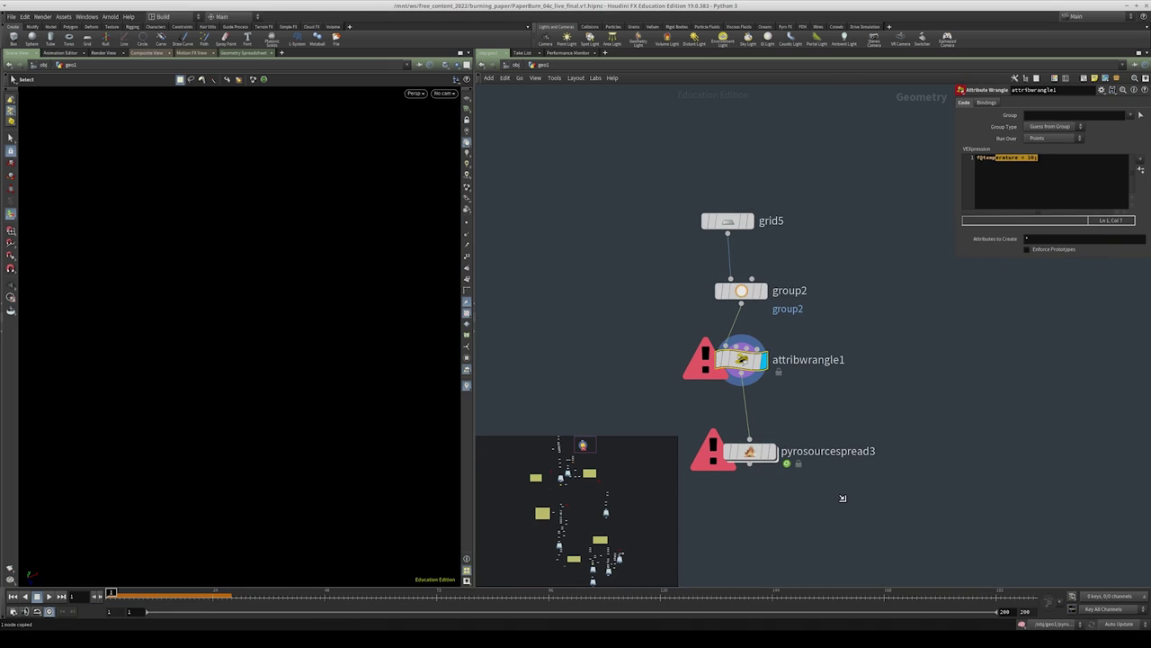
click(758, 297)
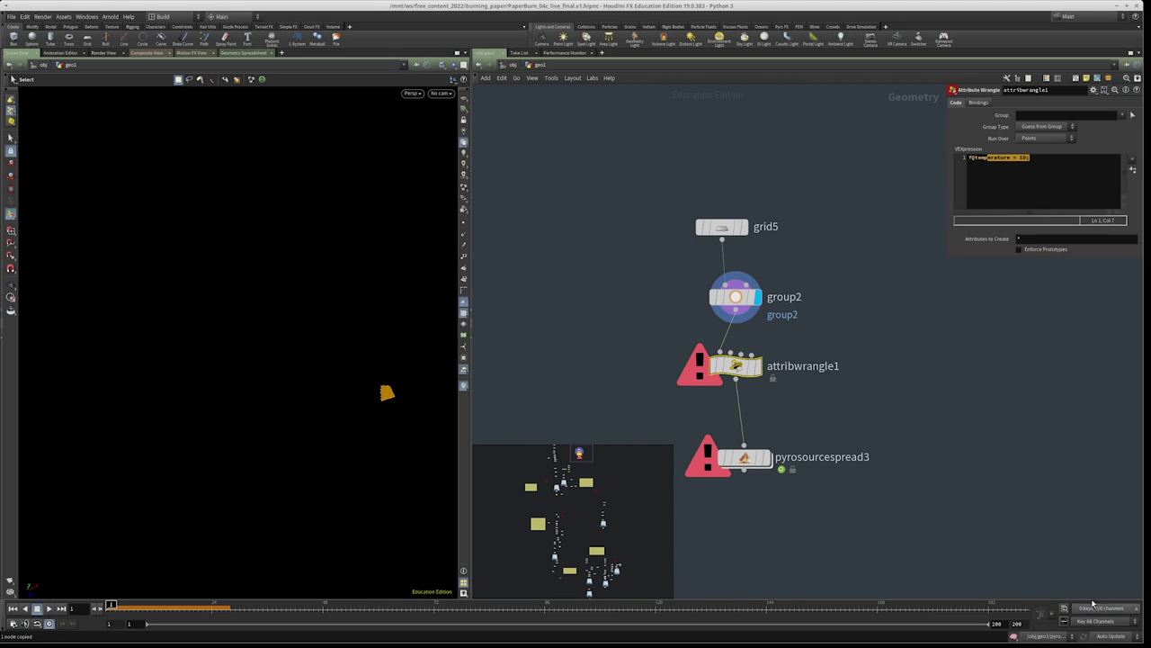
click(752, 298)
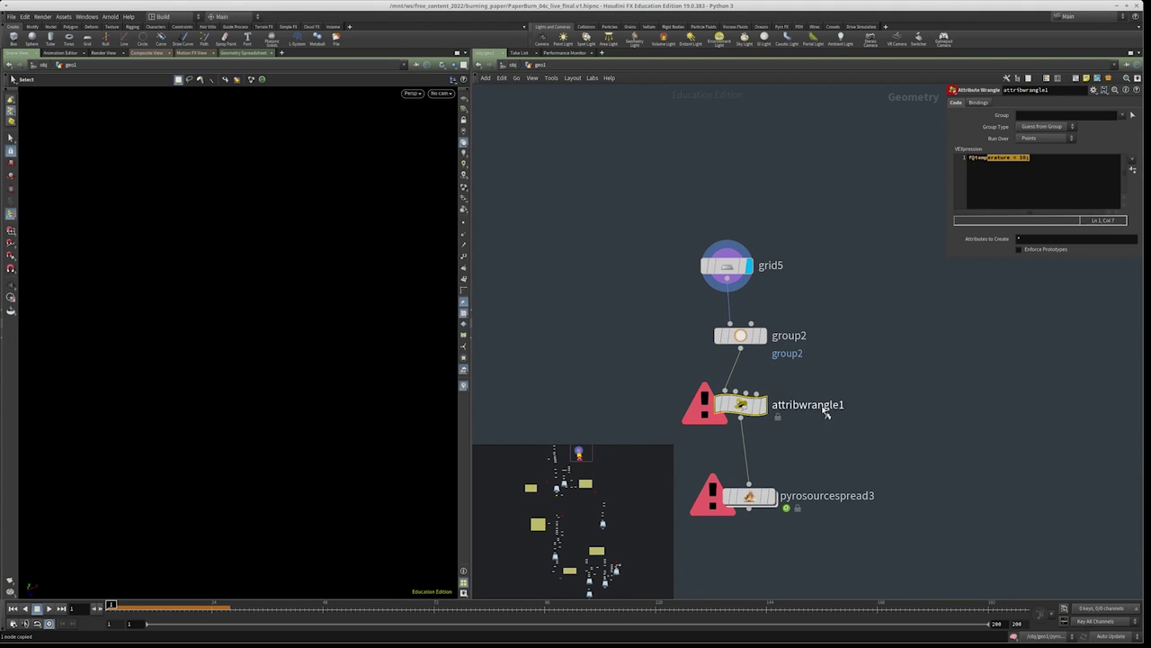
key(Down)
key(Down)
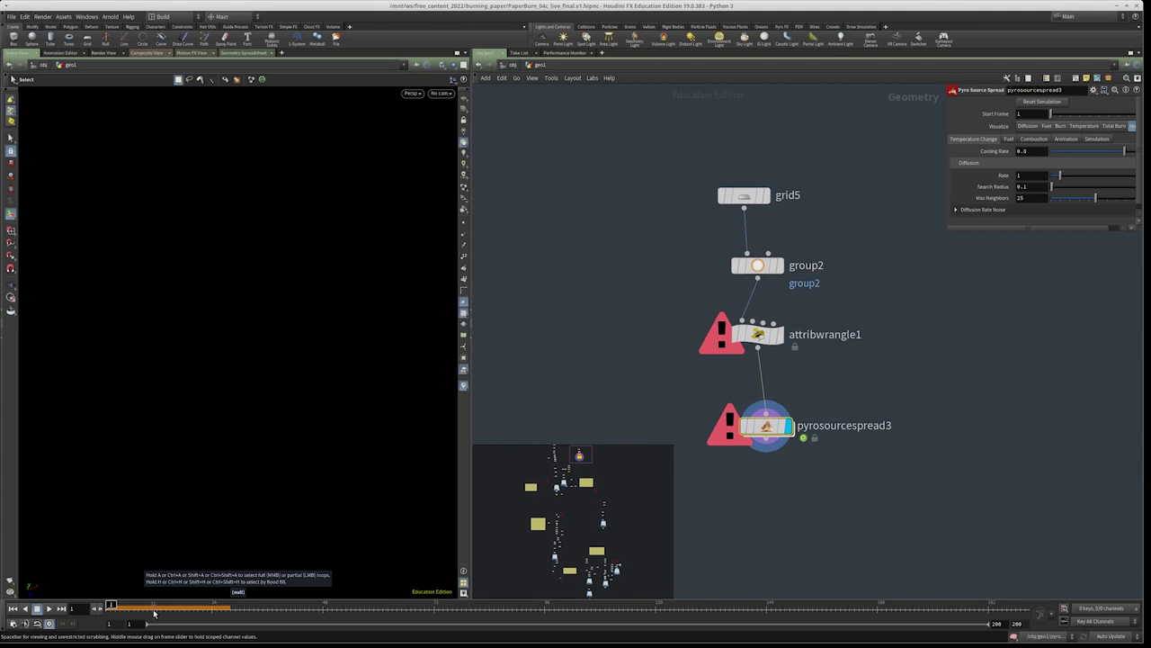
drag(152, 605, 110, 606)
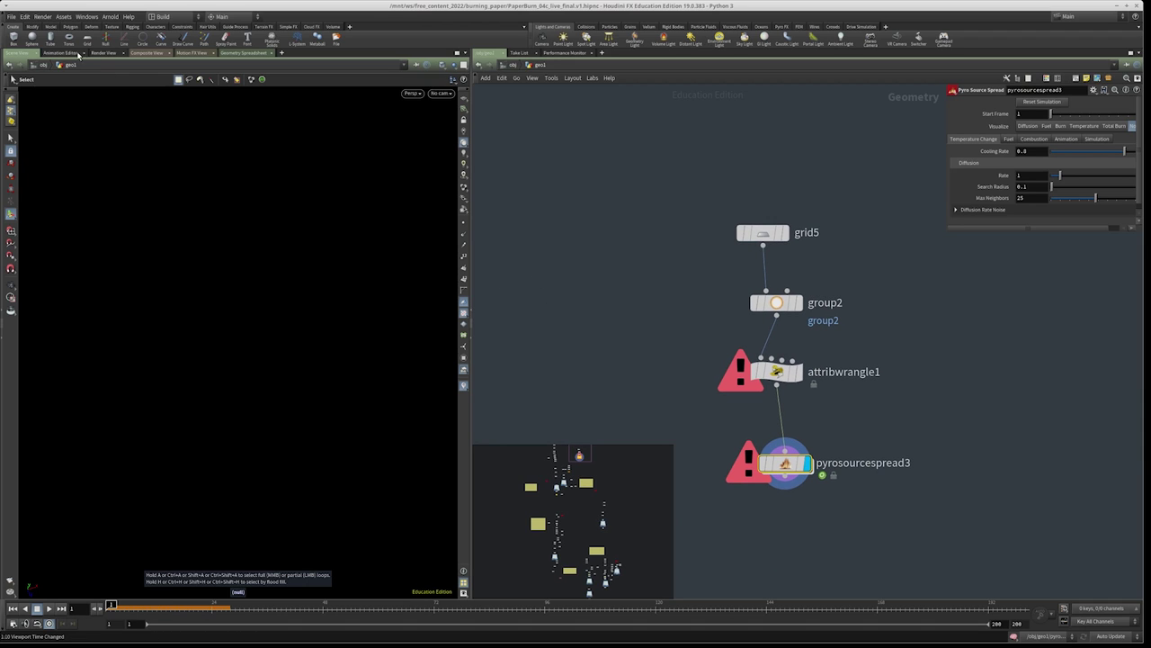
Refresh the scene view, display grid5, and step down the chain to display attribwrangle1 so it recooks
click(56, 54)
click(13, 55)
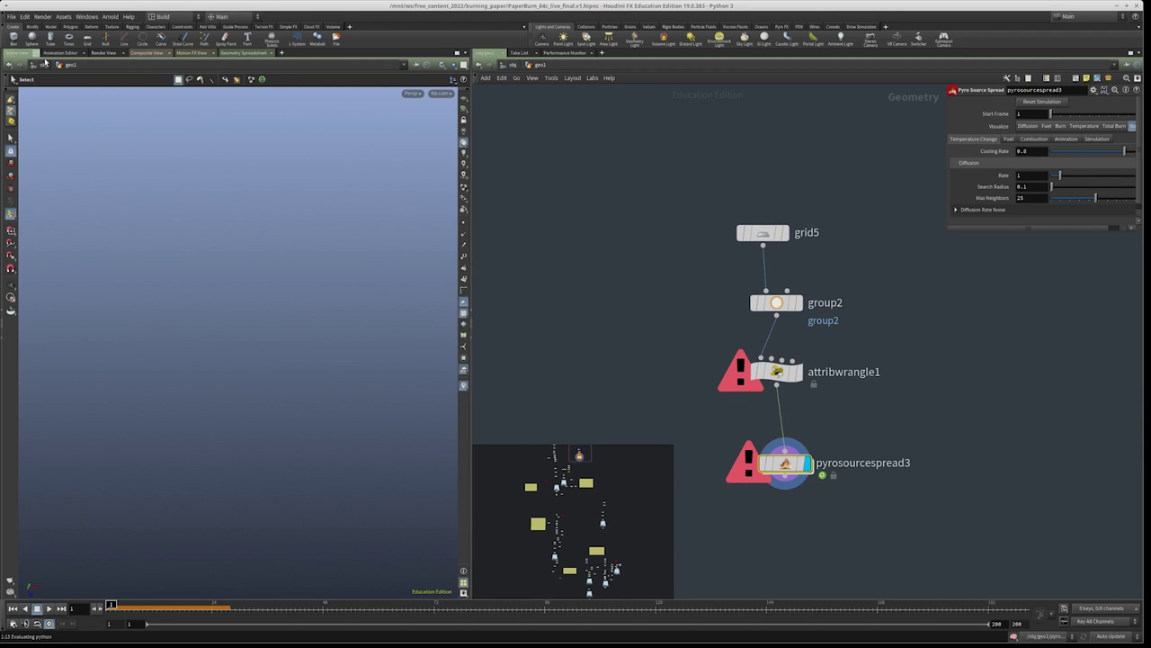
key(Up)
key(Up)
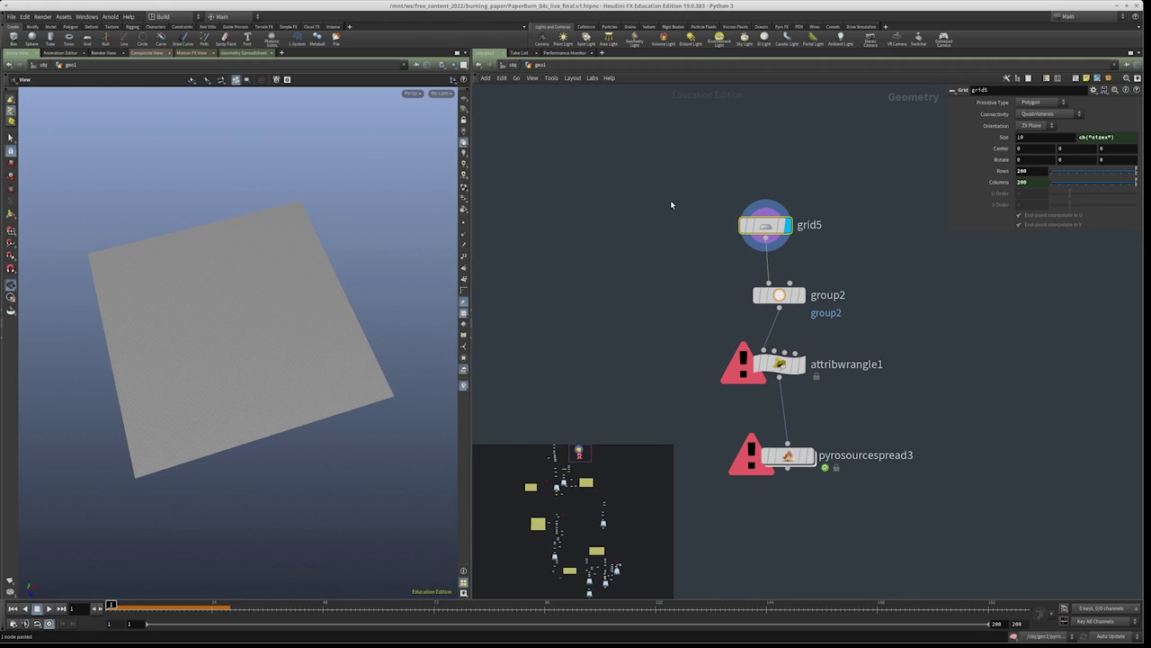
key(Down)
key(Down)
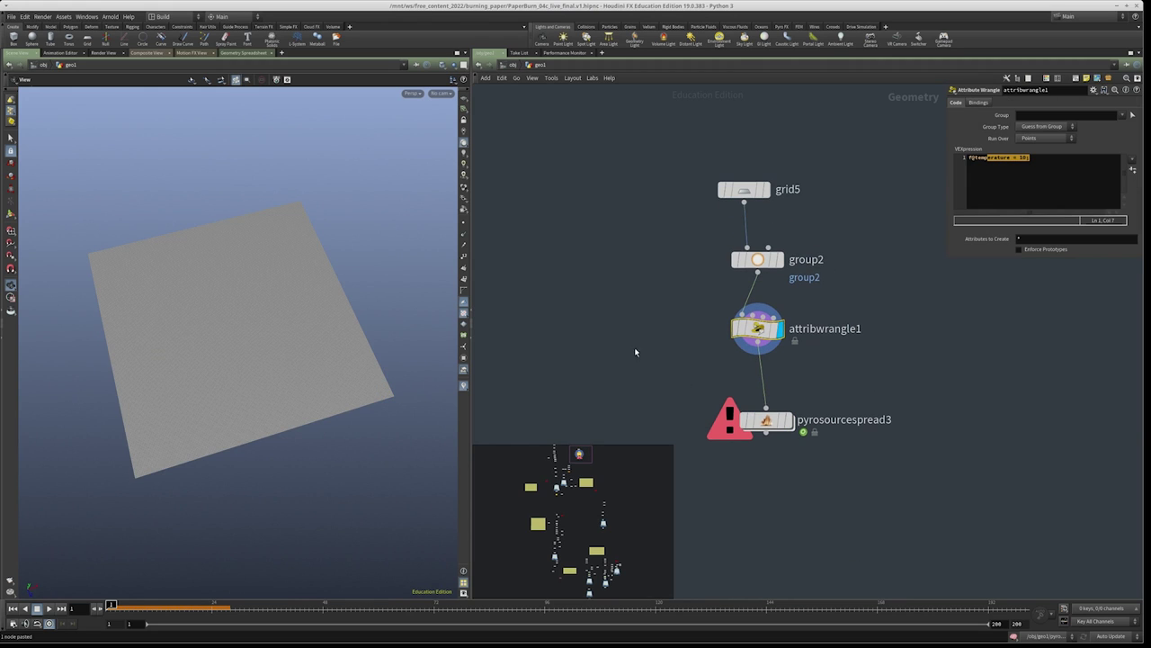
Restrict attribwrangle1 to the group2 point group
key(f)
scroll(830, 369, up, 3)
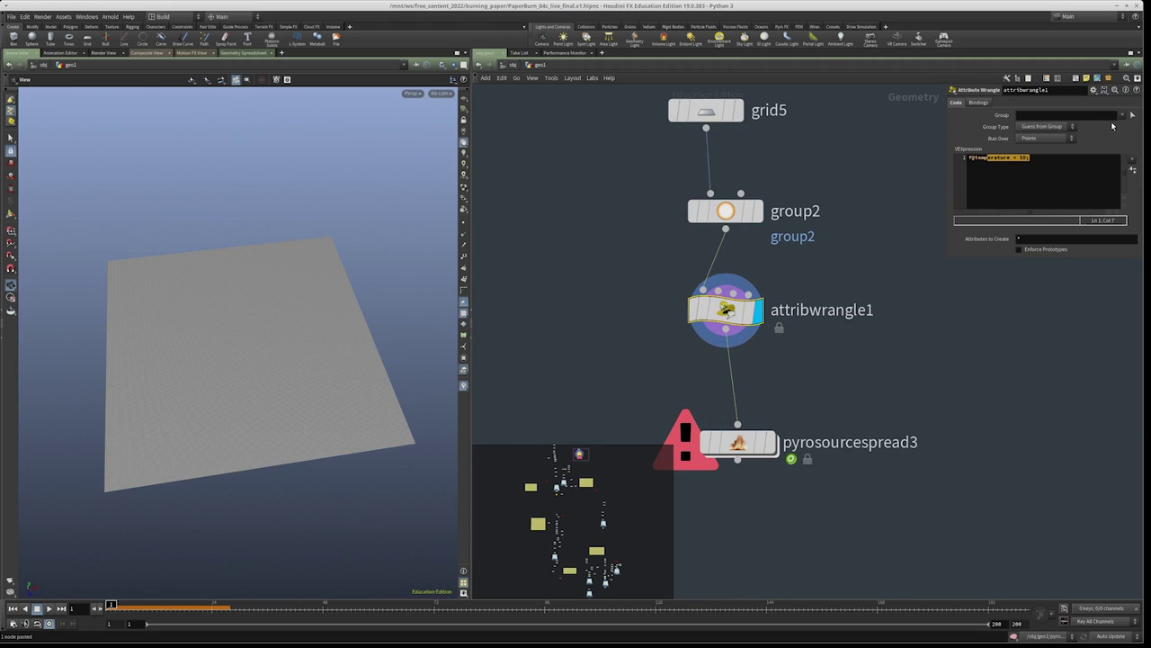
click(1128, 126)
middle_drag(656, 278, 671, 184)
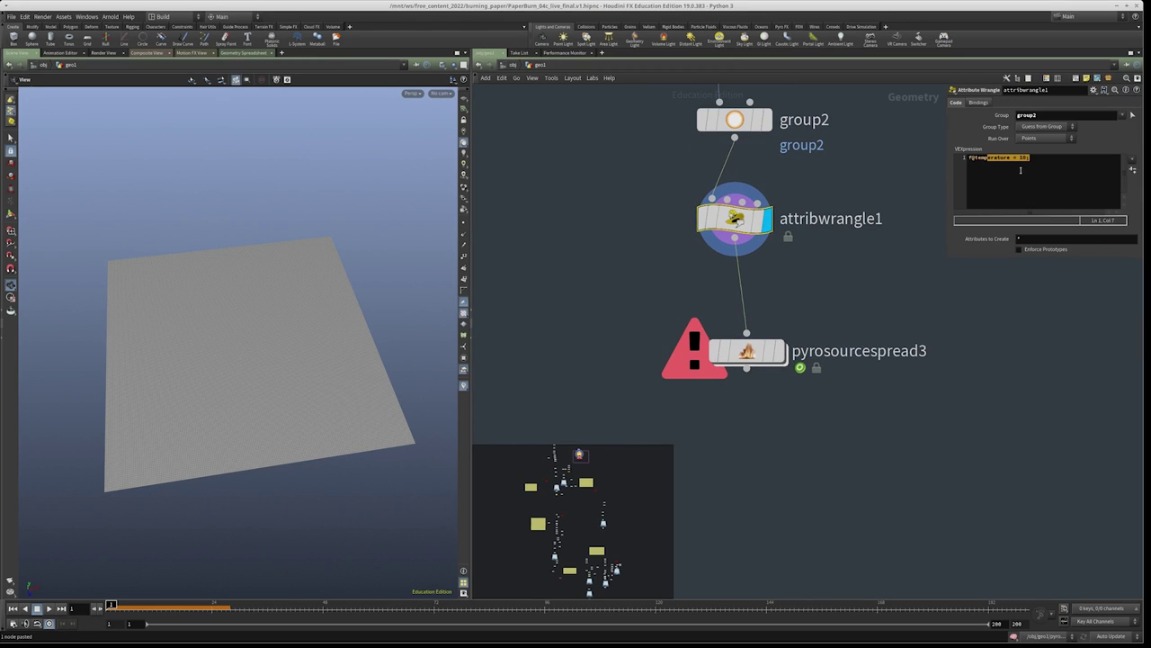
Recook pyrosourcespread3, add a Color node fed by it, and display the Color node
click(745, 353)
middle_drag(846, 445, 821, 374)
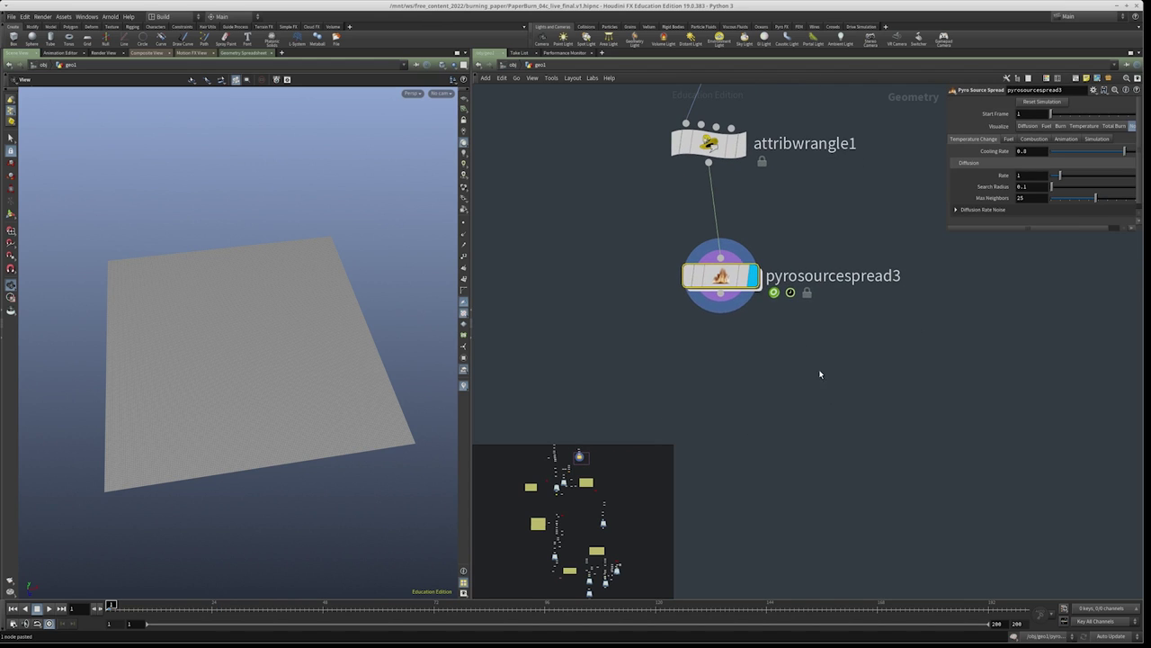
key(Tab)
text(co)
key(Return)
click(733, 386)
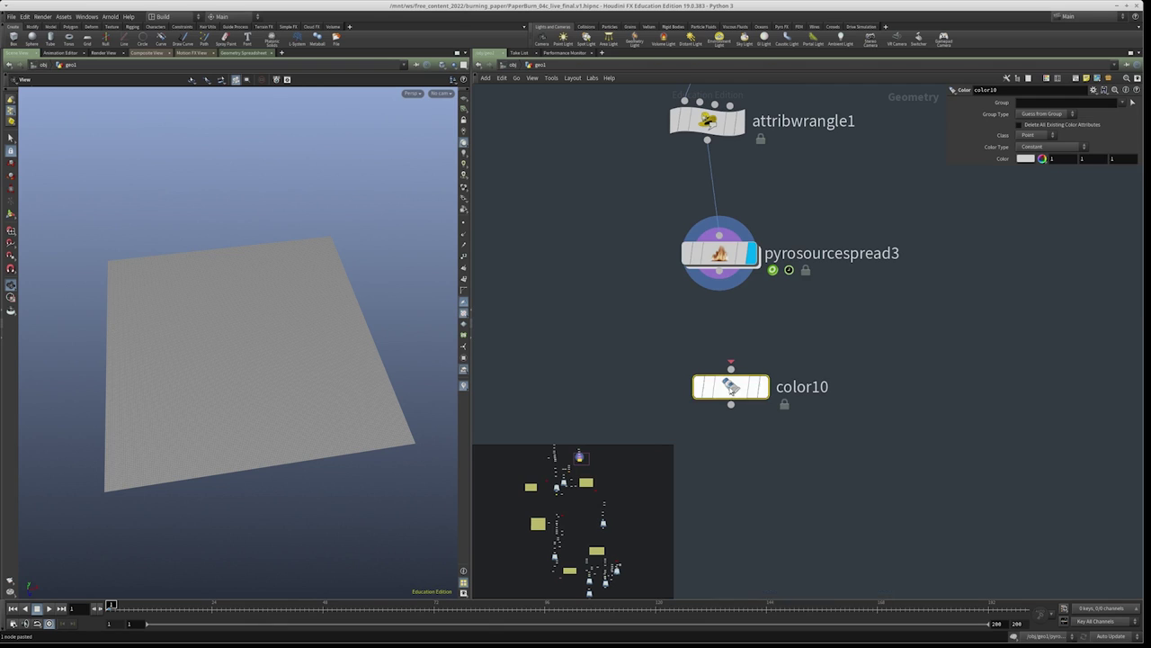
click(763, 387)
Widen pyrosourcespread3's parameter area, visualize Temperature, and play the simulation briefly to about frame 62
click(720, 253)
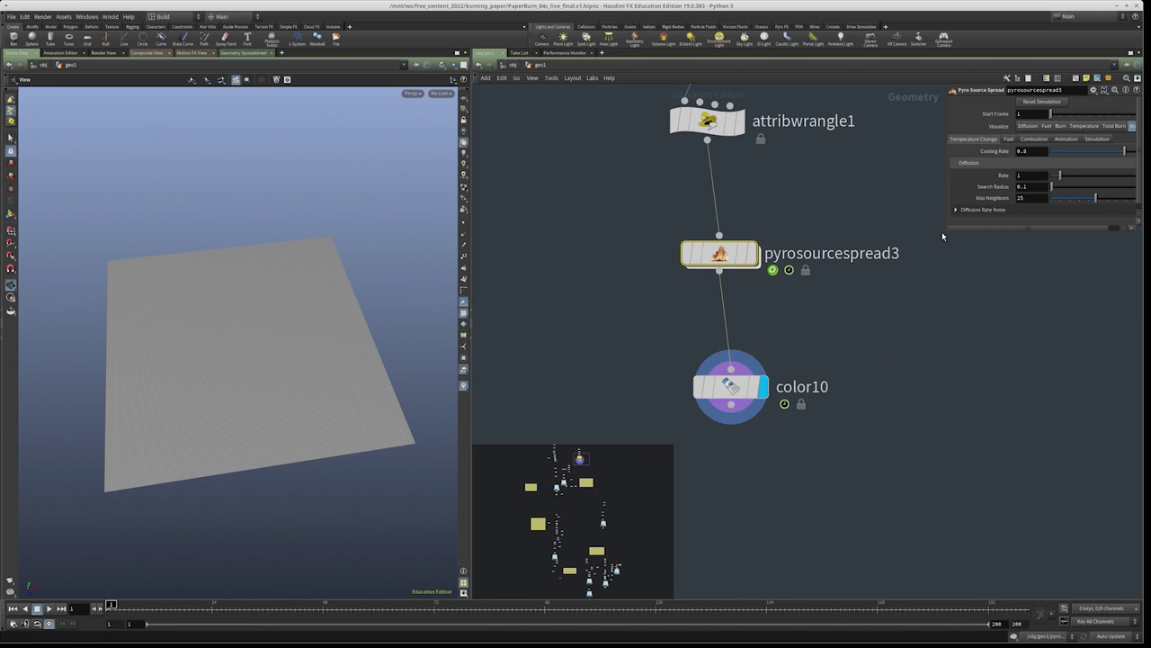
drag(945, 233, 852, 233)
click(987, 126)
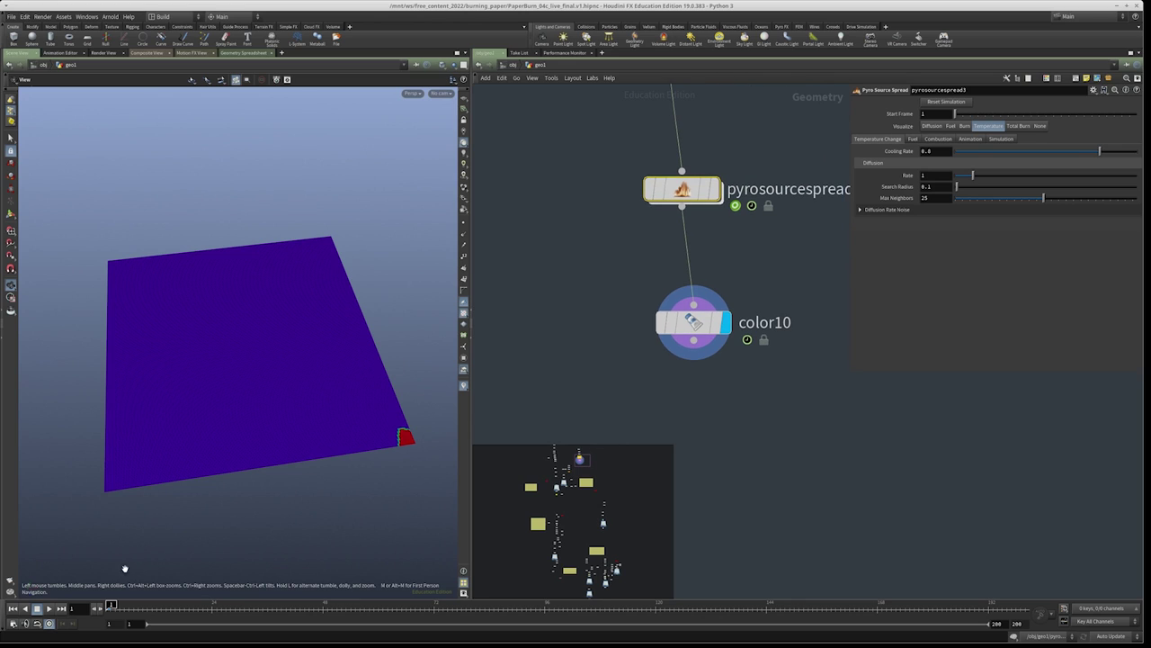
click(50, 610)
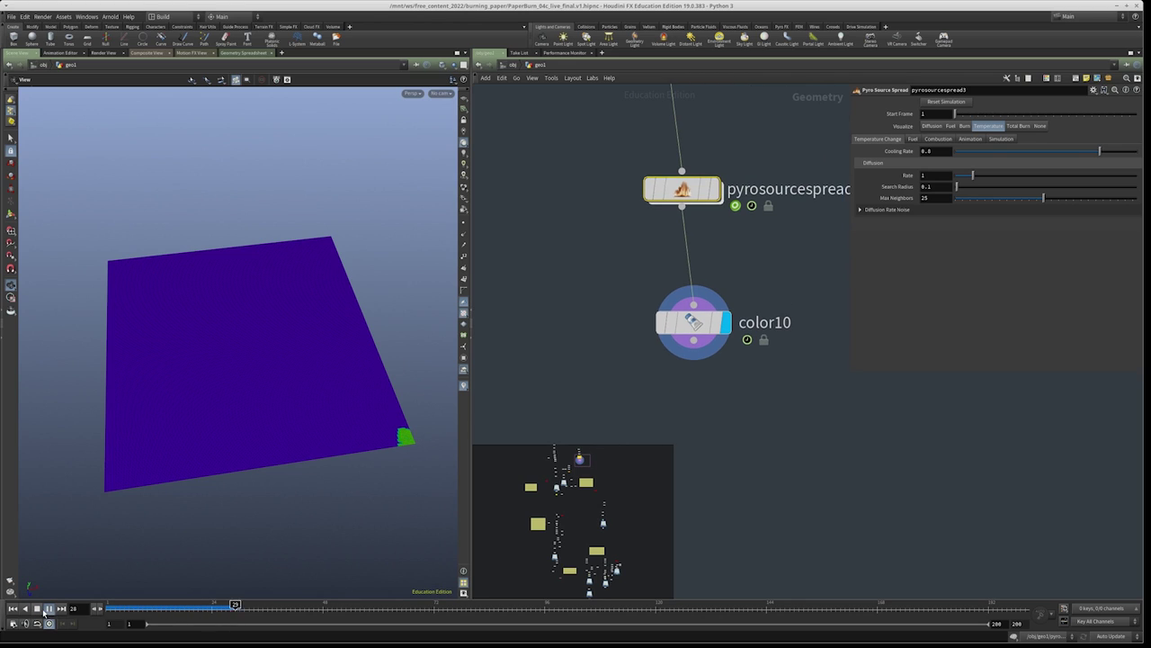
click(37, 609)
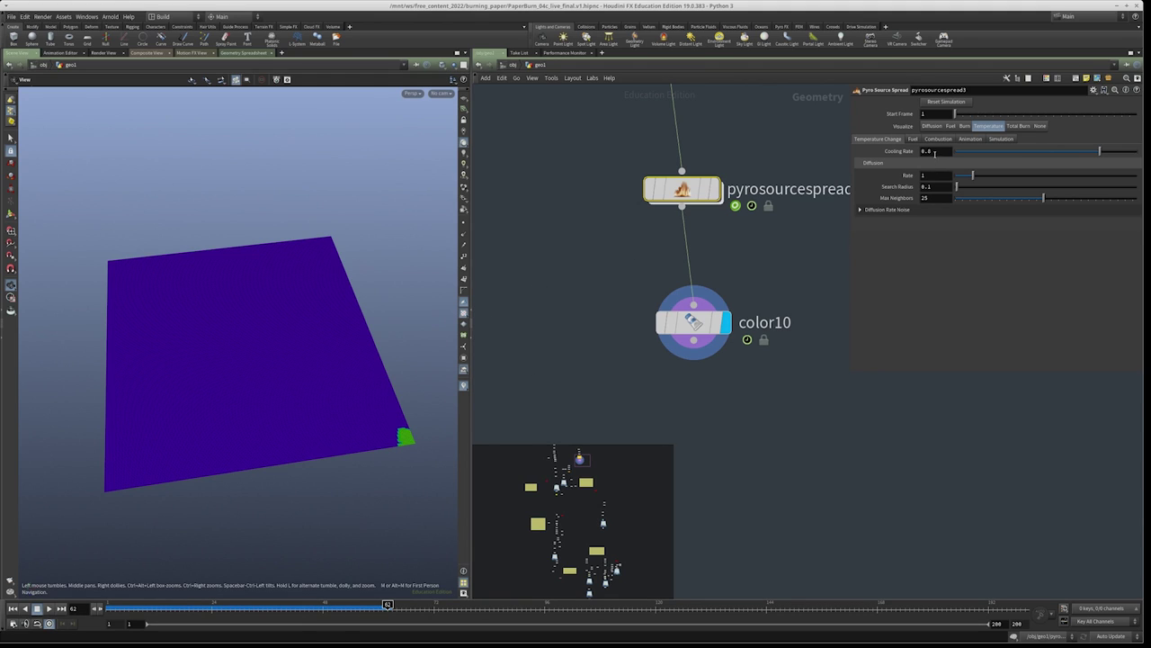
key(Tab)
text(col)
key(Escape)
Set color10's Color Type to Ramp from Attribute and use temperature as the attribute
click(721, 378)
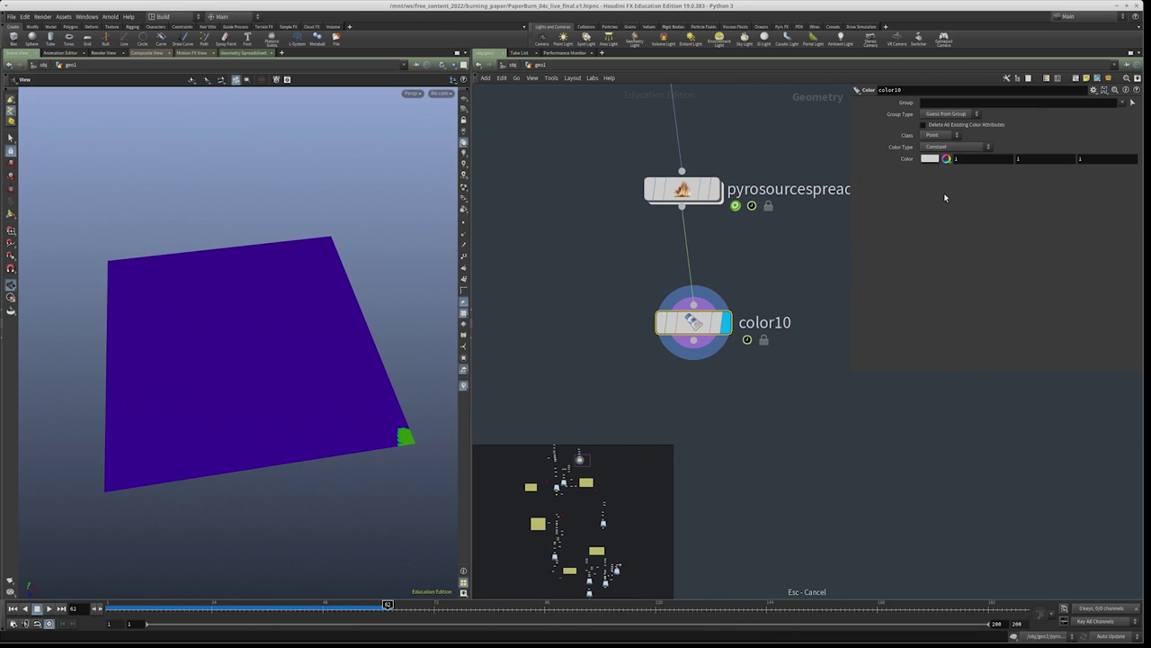
click(942, 148)
click(949, 187)
text(temperature)
key(Return)
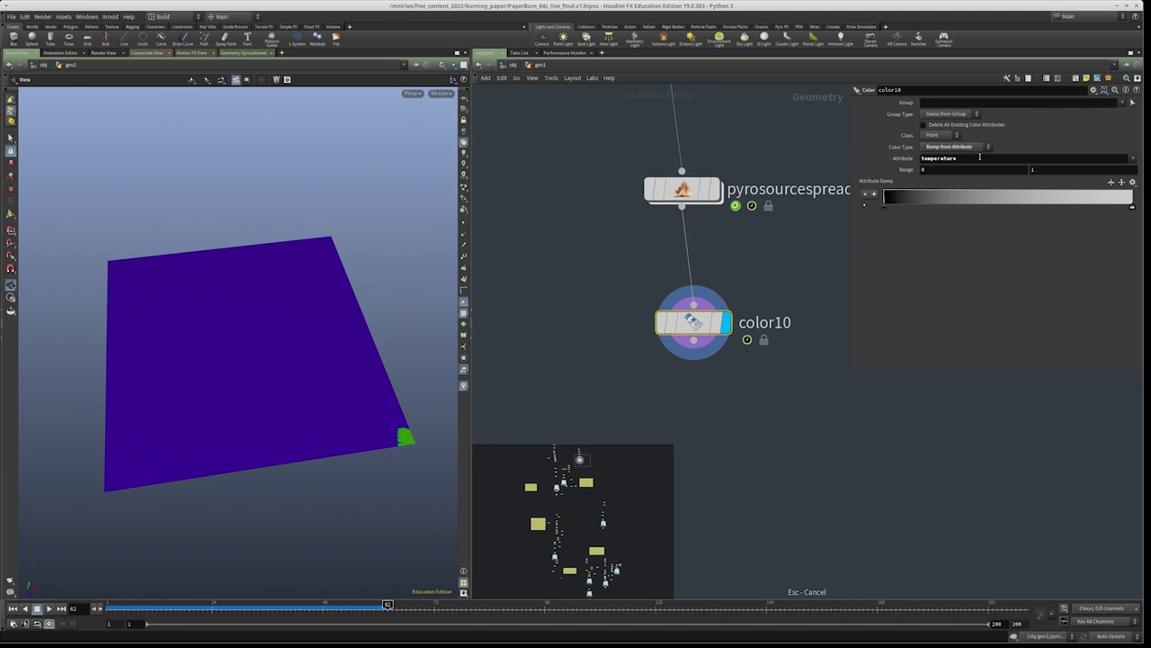
Set pyrosourcespread3's Visualize option to None so color10's temperature ramp drives the displayed color
click(682, 189)
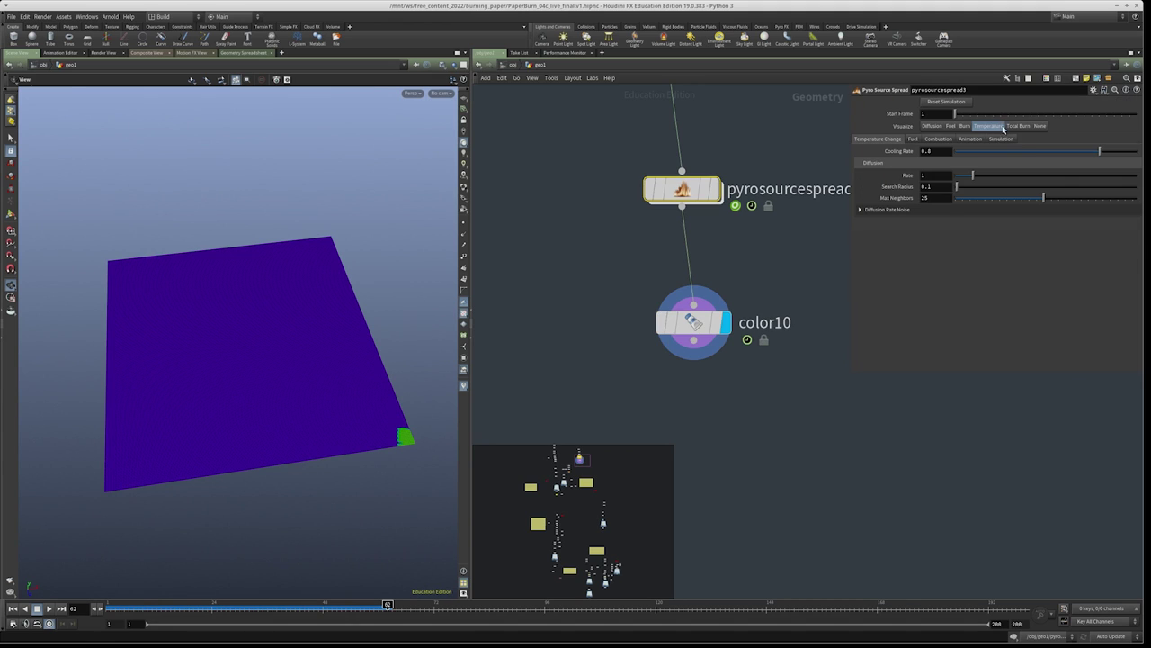
click(725, 317)
key(Up)
click(1041, 125)
drag(761, 349, 598, 265)
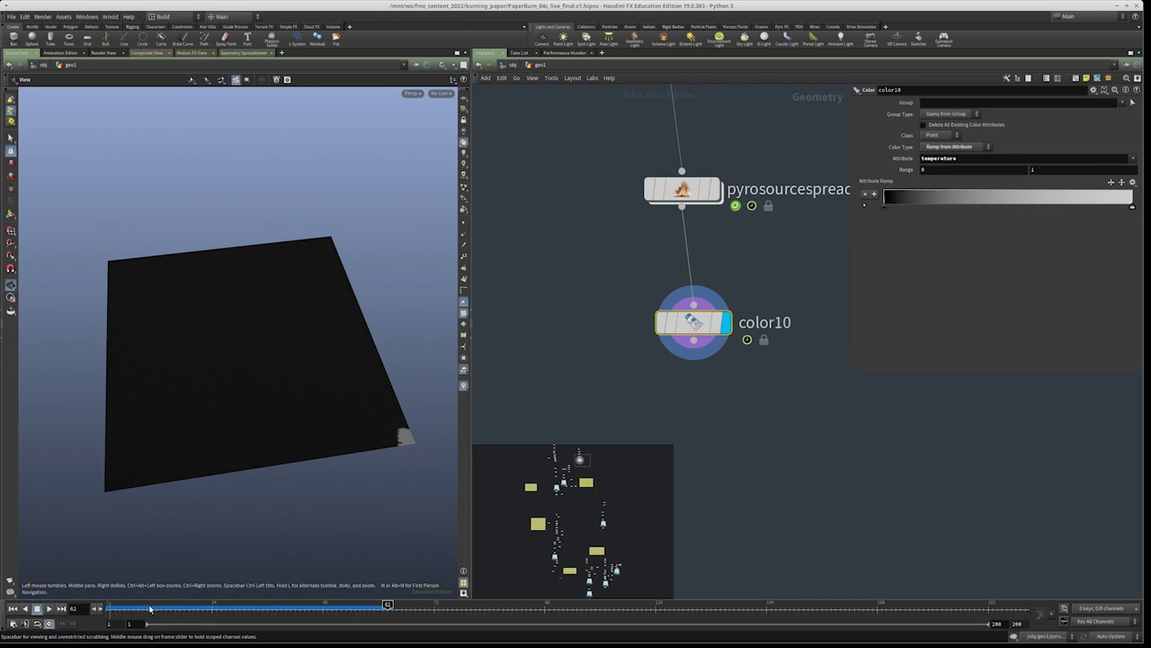
Return to frame 1 and set pyrosourcespread3's Cooling Rate to 0.5 and Search Radius to 0.5
key(Up)
middle_drag(767, 228, 753, 321)
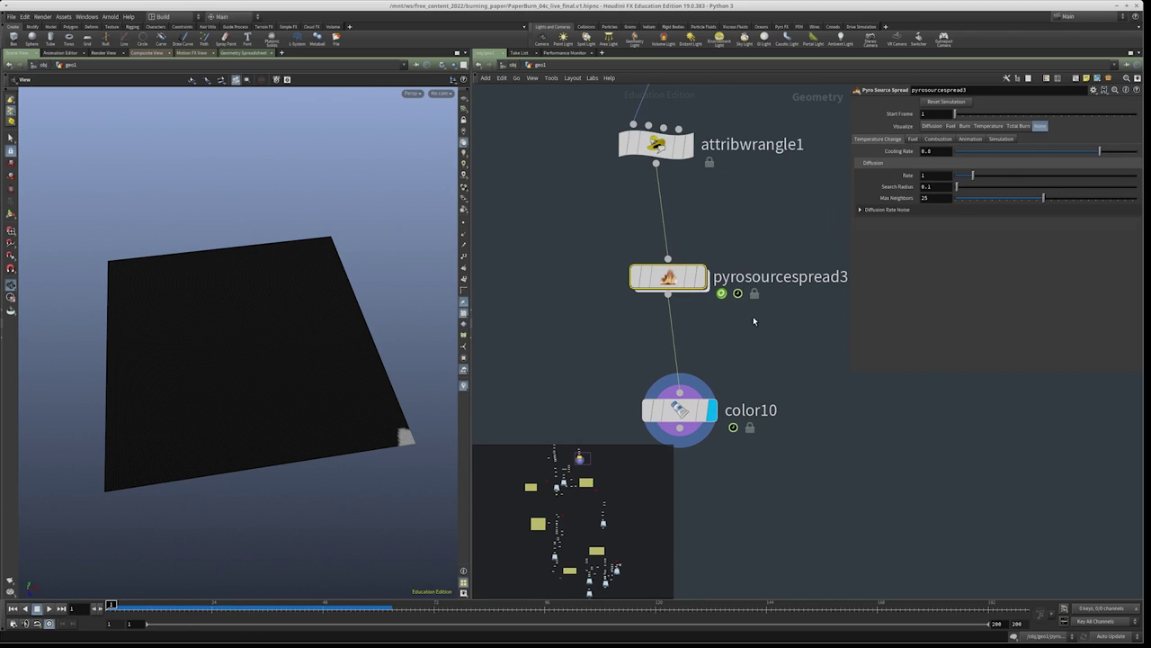
text(.5)
key(Tab)
key(Tab)
text(.5)
key(Return)
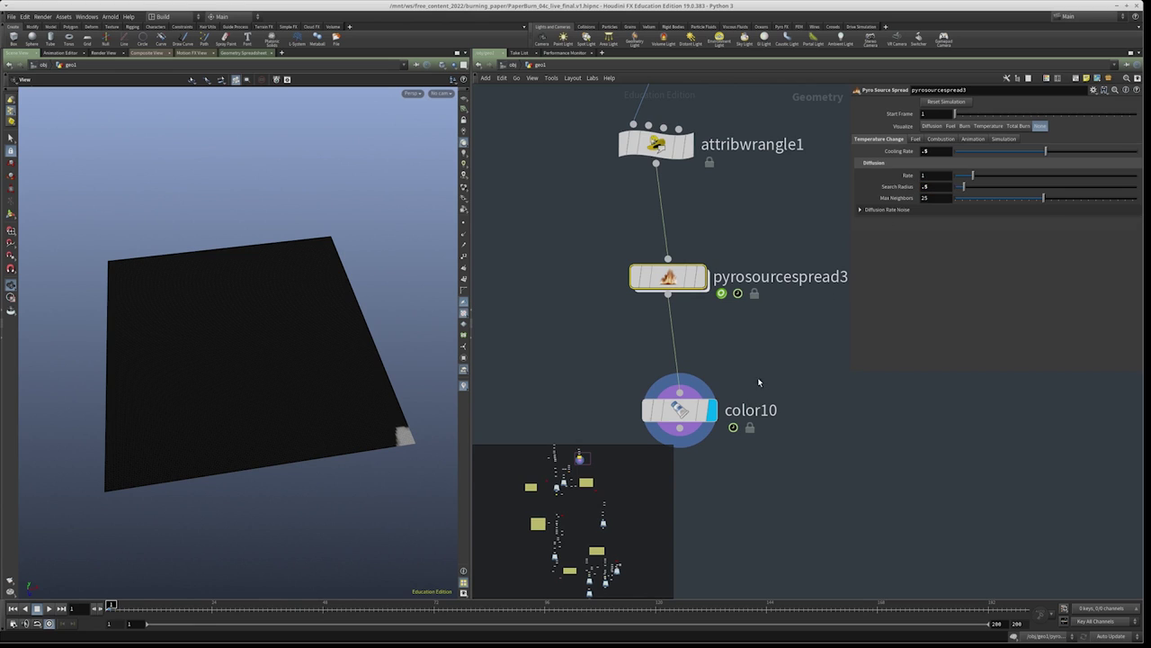
Play the spread simulation to examine how the temperature travels across the grid, and stop playback
middle_drag(758, 382, 760, 398)
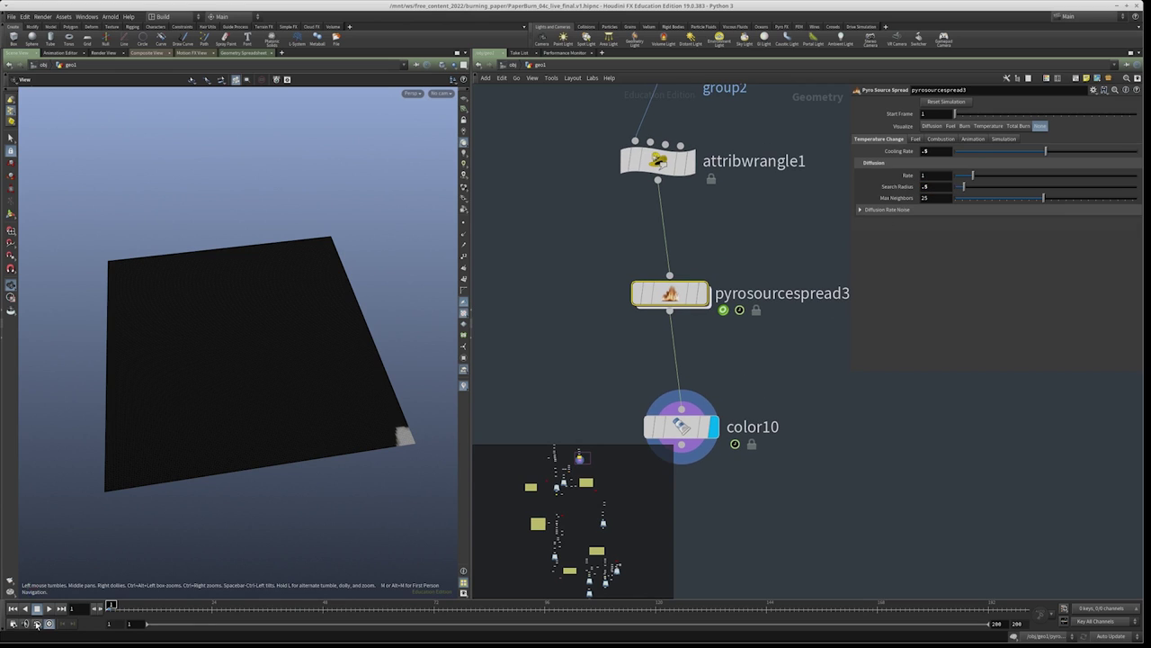
click(49, 610)
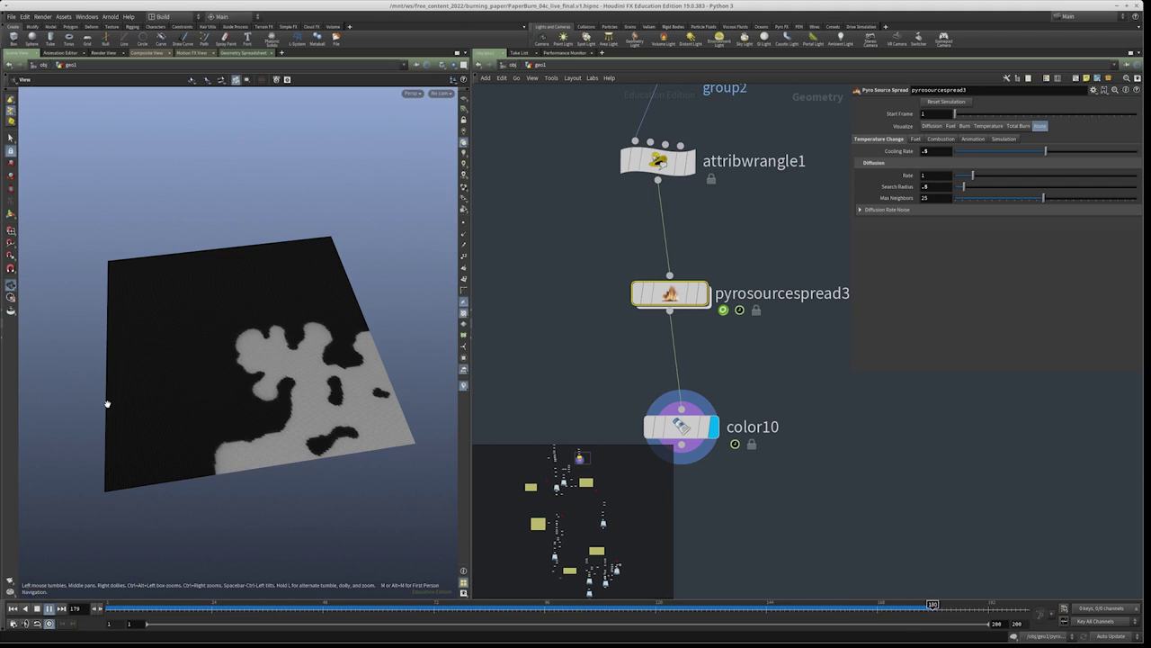
click(37, 609)
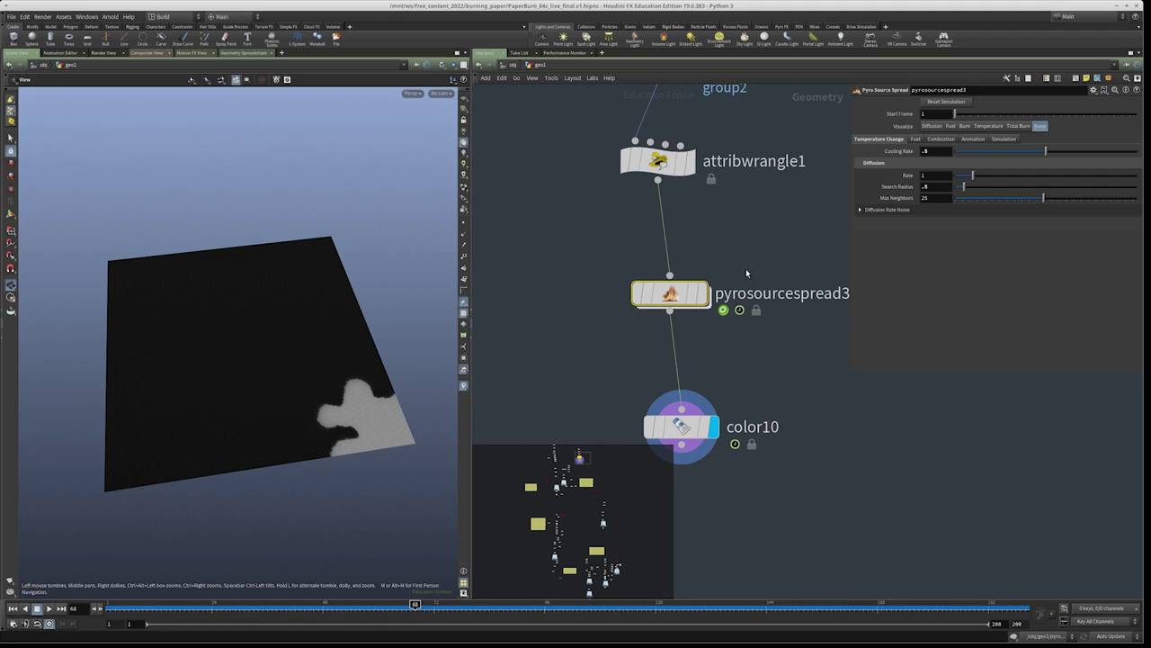
Insert a Scatter node between grid5 and group2
middle_drag(746, 268, 770, 313)
drag(839, 314, 520, 170)
middle_drag(519, 171, 517, 299)
click(655, 257)
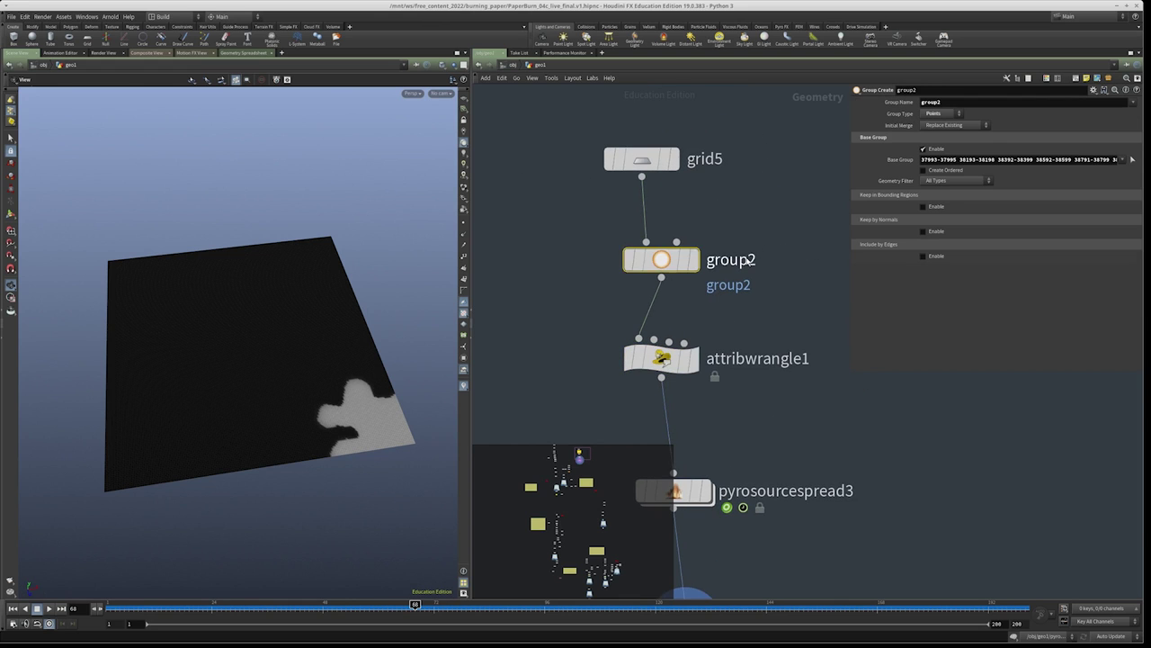
middle_drag(763, 221, 742, 160)
middle_drag(748, 220, 758, 296)
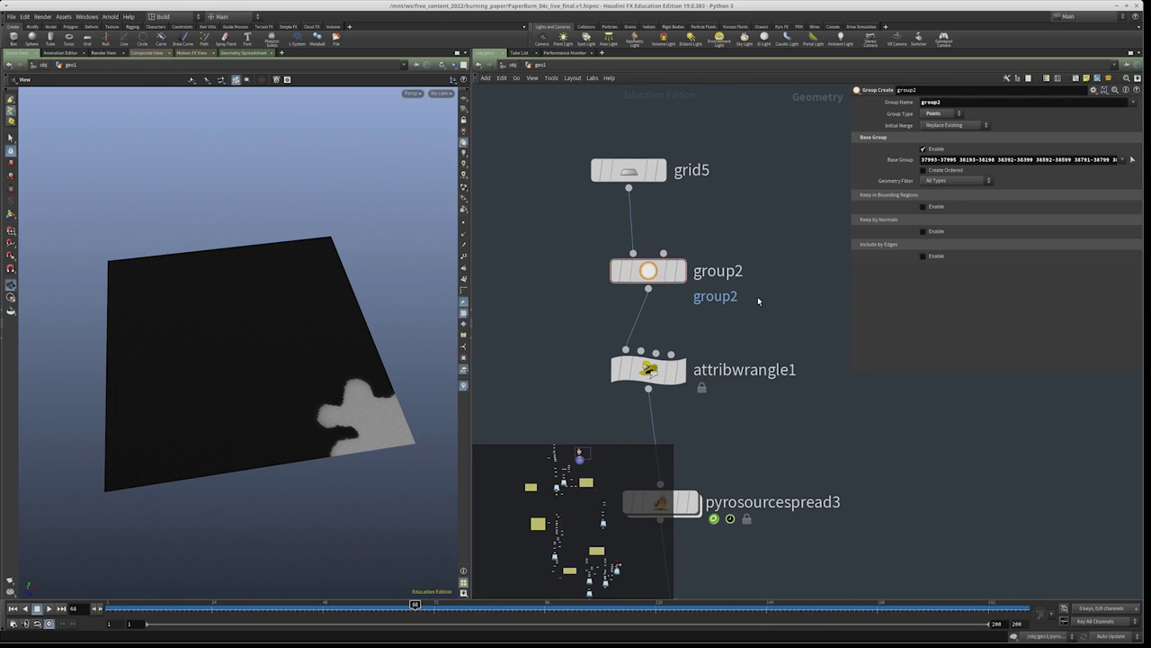
key(Tab)
text(scatter)
key(Return)
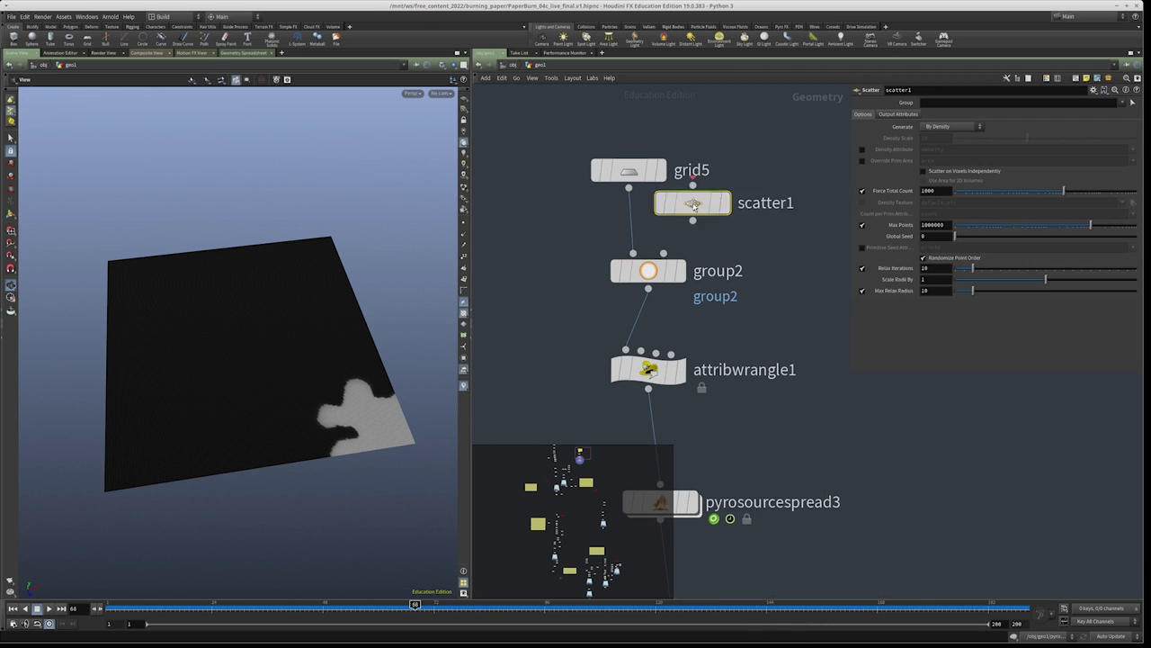
click(621, 231)
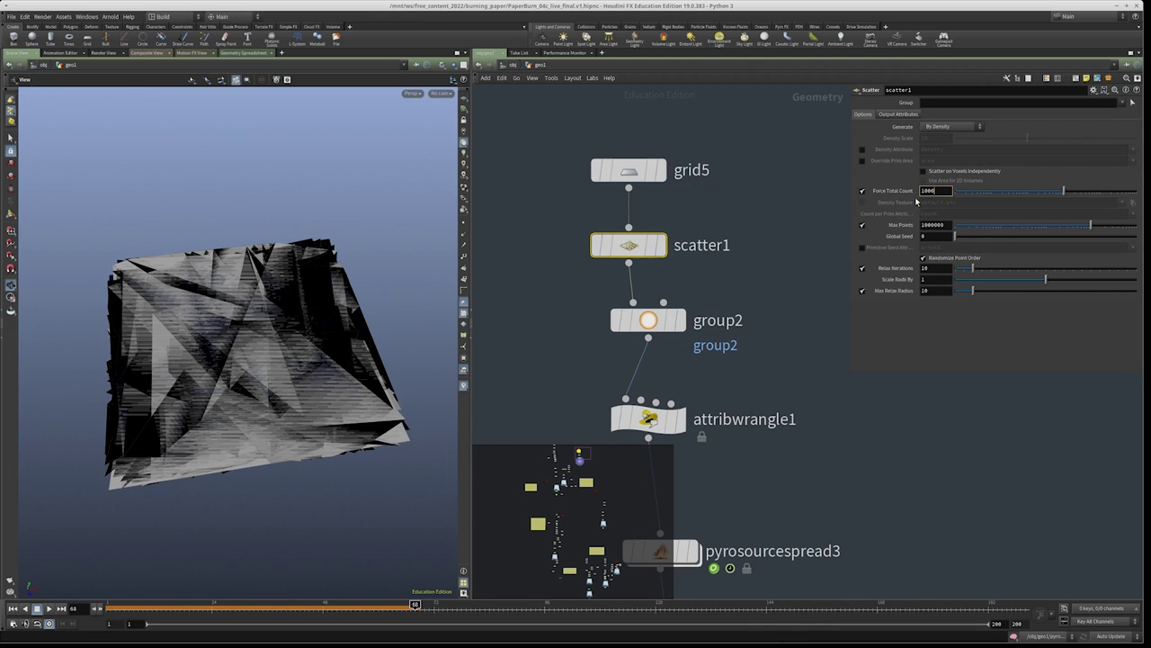
Set scatter1's Force Total Count to 100000 and display its scattered points
middle_drag(769, 243, 751, 261)
double_click(697, 272)
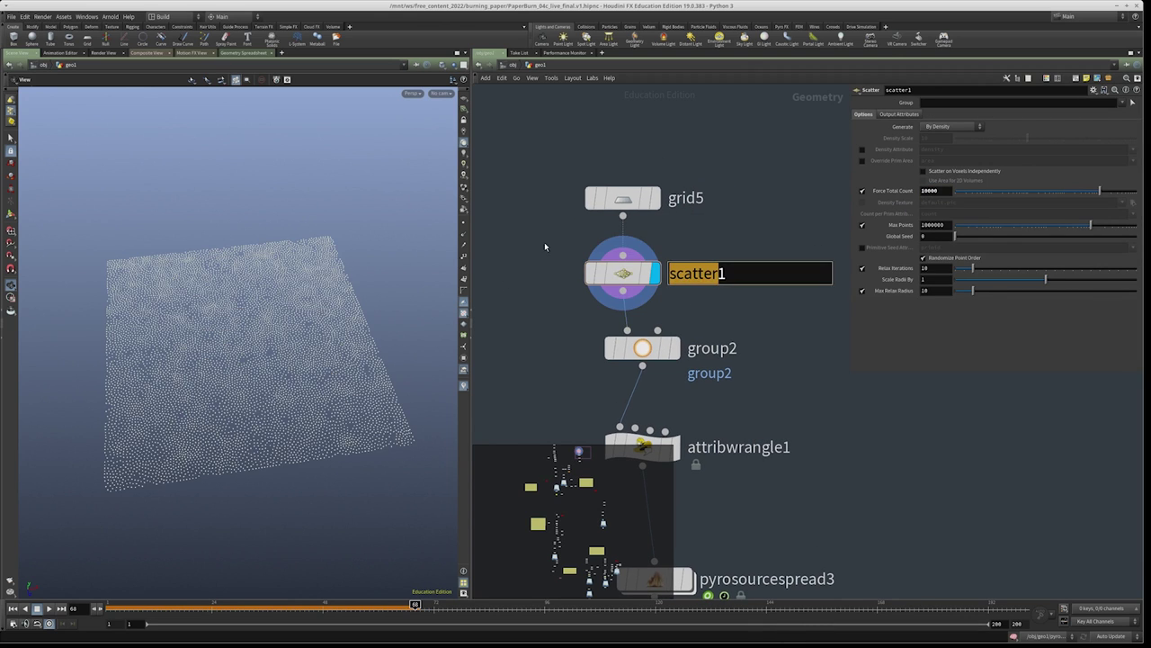
key(Escape)
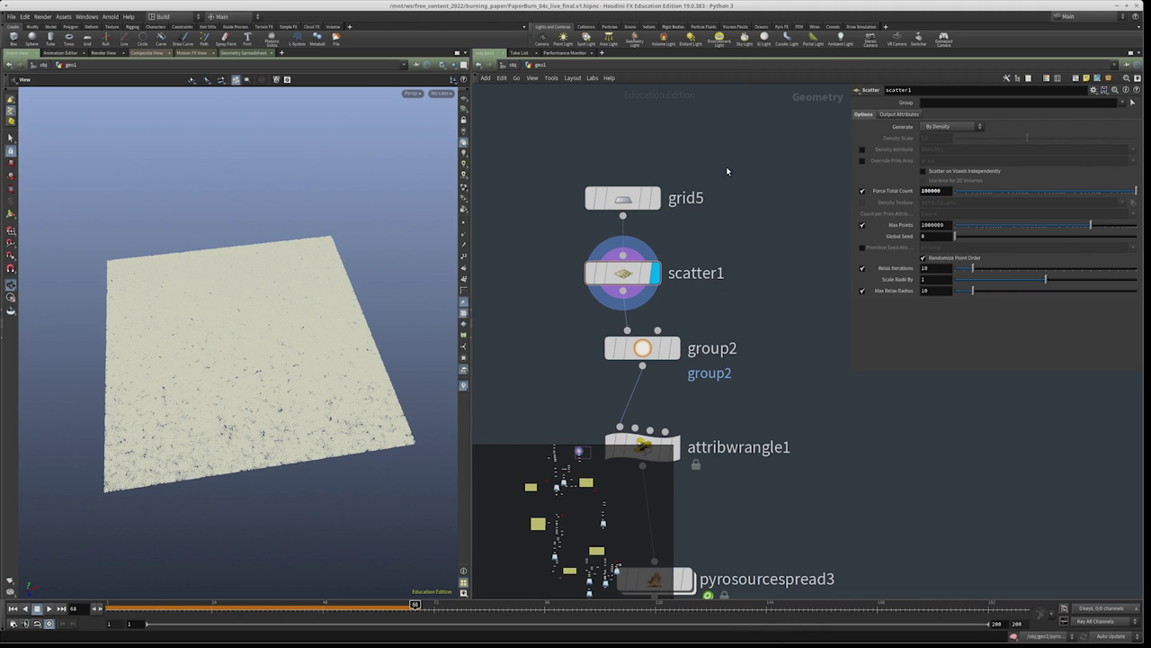
Display group2, disable its Base Group, and enable Keep in Bounding Regions with a bounding box
middle_drag(726, 167, 721, 136)
middle_drag(784, 250, 770, 173)
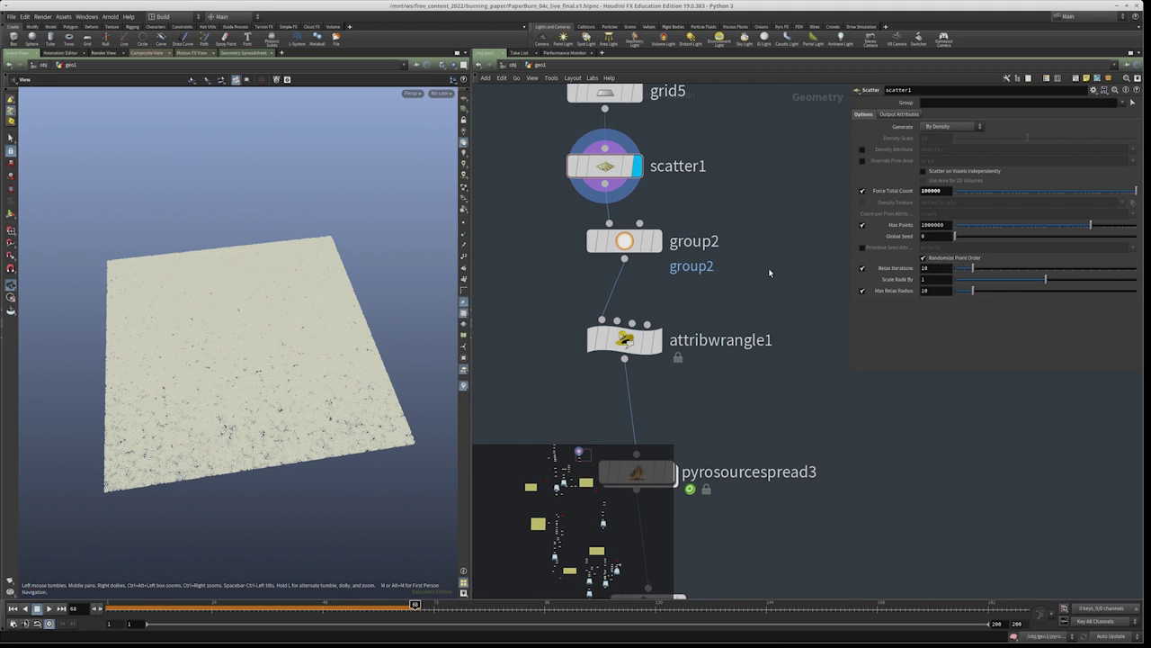
click(655, 241)
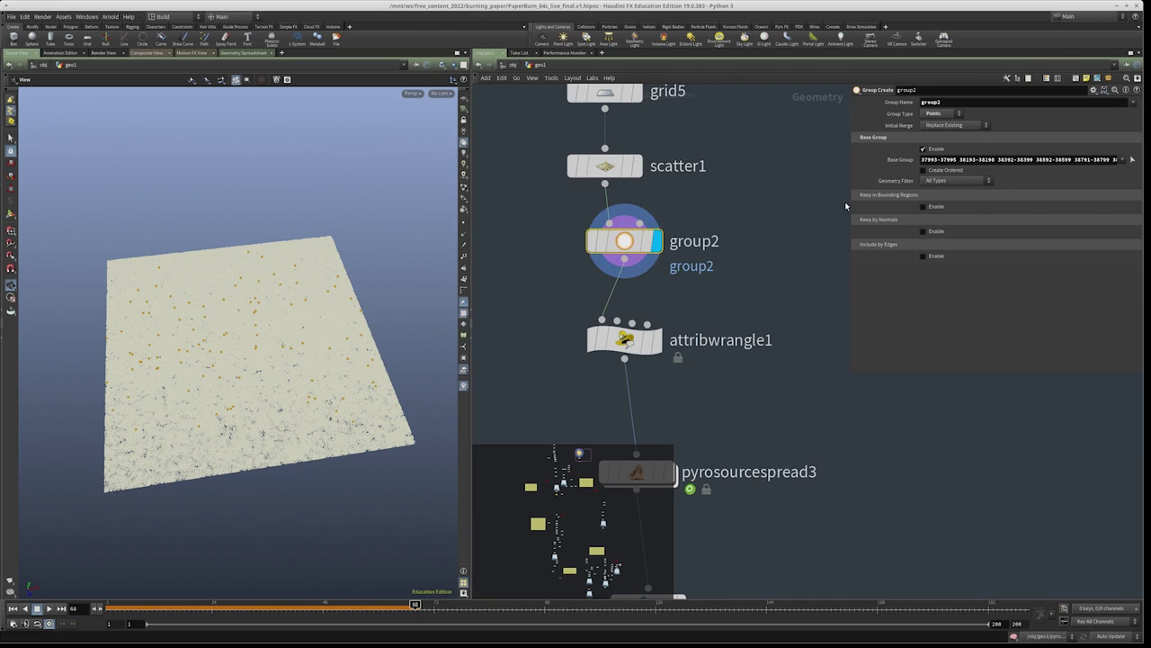
click(924, 149)
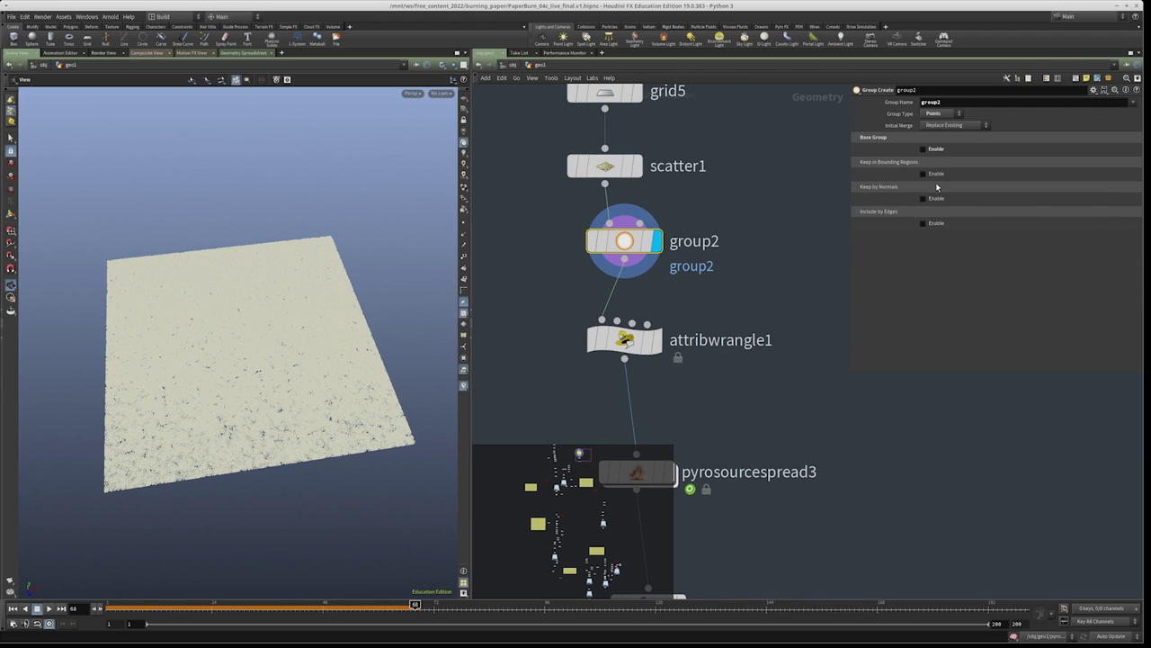
click(924, 173)
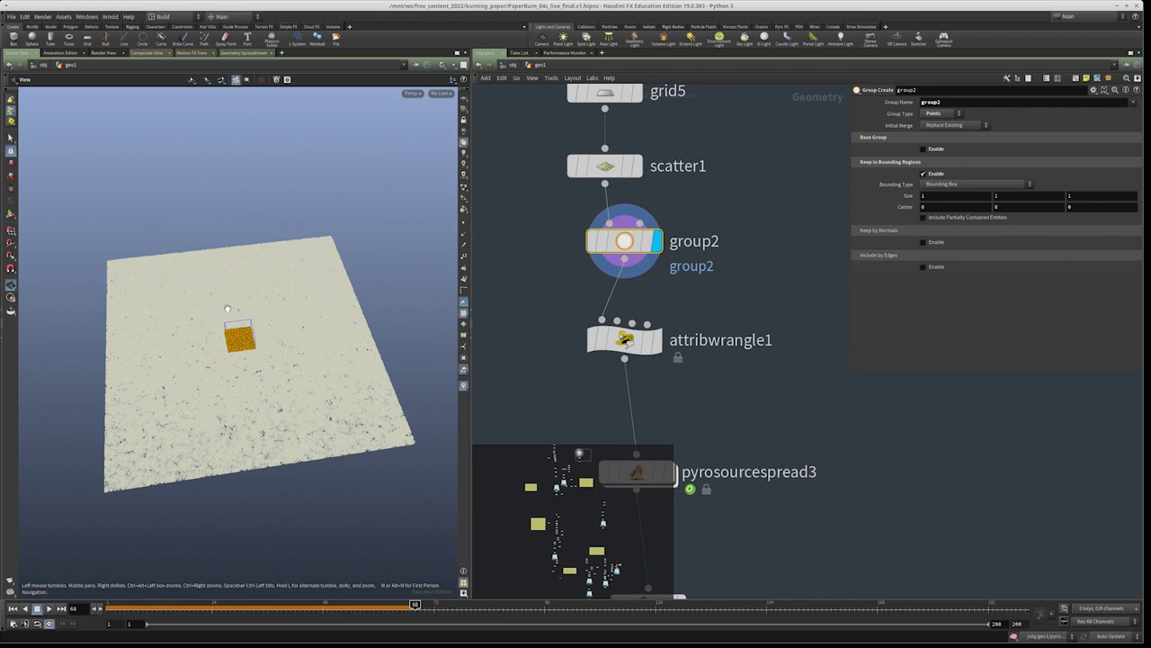
Move group2's bounding box from the grid's centre to its near corner, around X 5 and Z 5
key(Return)
drag(248, 374, 282, 515)
drag(290, 469, 445, 454)
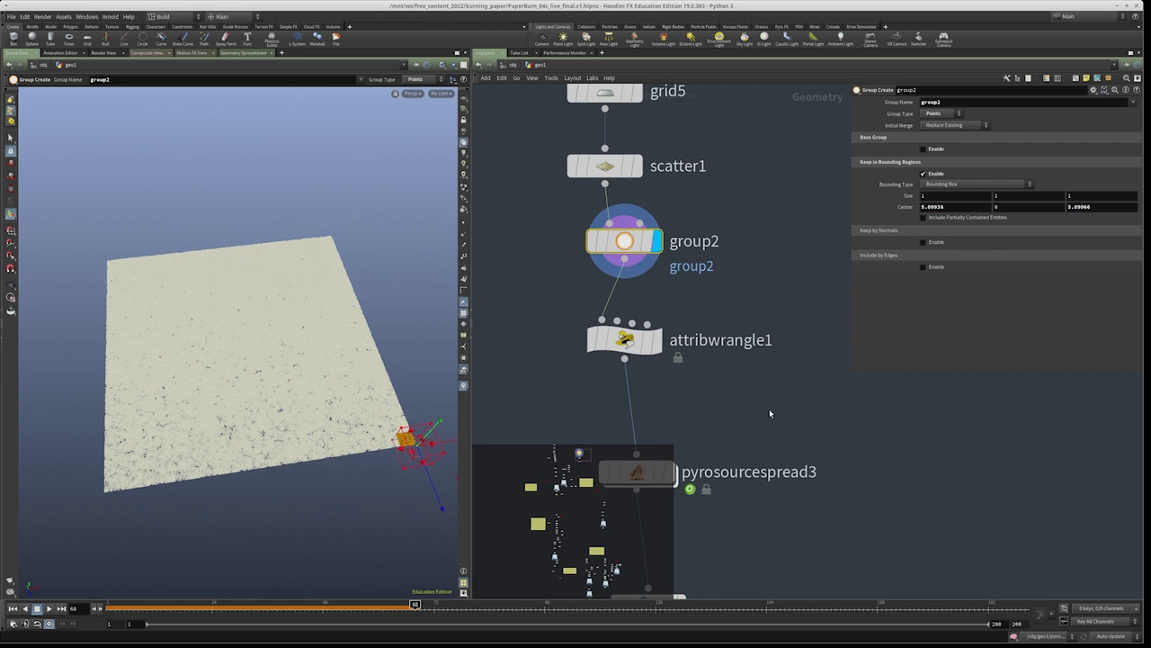
Display color10 and play the simulation from the first frame to examine the spread from the corner, and stop playback
scroll(769, 408, down, 2)
scroll(727, 311, down, 2)
click(667, 326)
scroll(792, 288, down, 2)
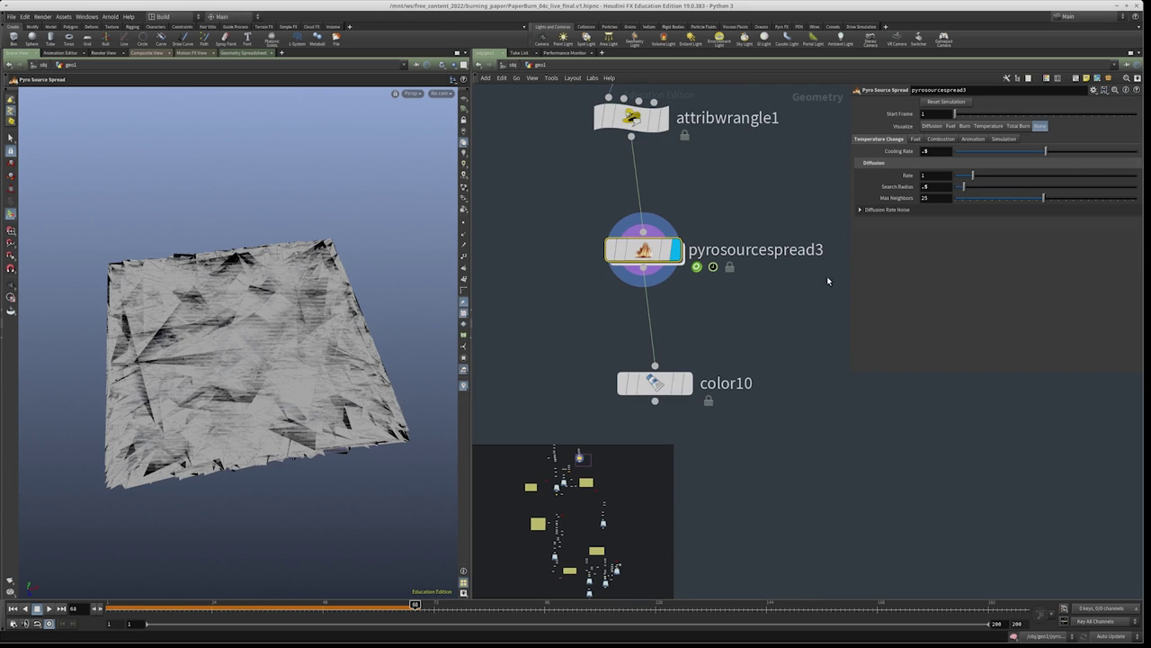
click(688, 383)
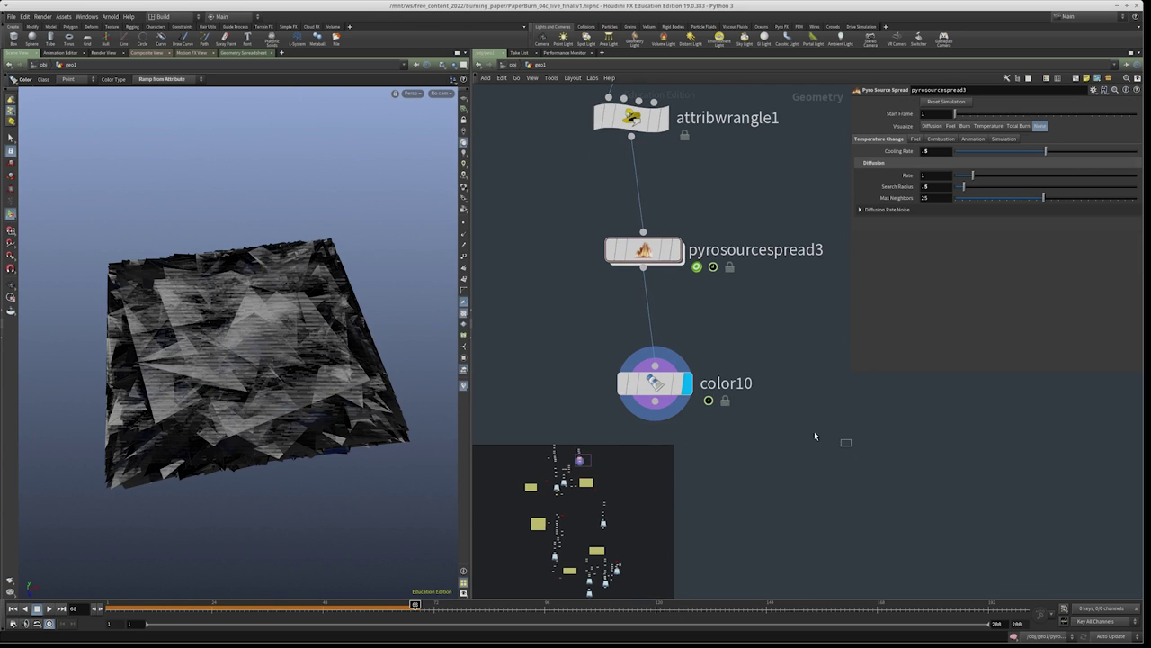
click(12, 609)
key(Escape)
drag(332, 351, 355, 441)
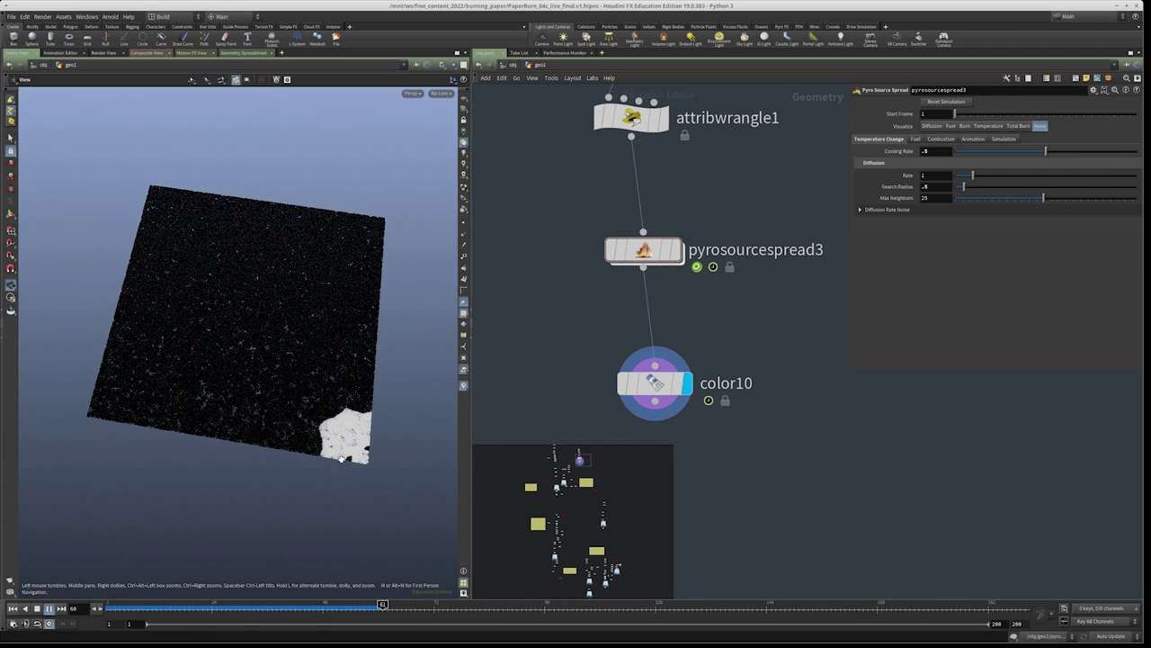
key(Return)
click(36, 609)
Set pyrosourcespread3's diffusion Search Radius to 1 and Max Neighbors to 50
drag(730, 288, 576, 380)
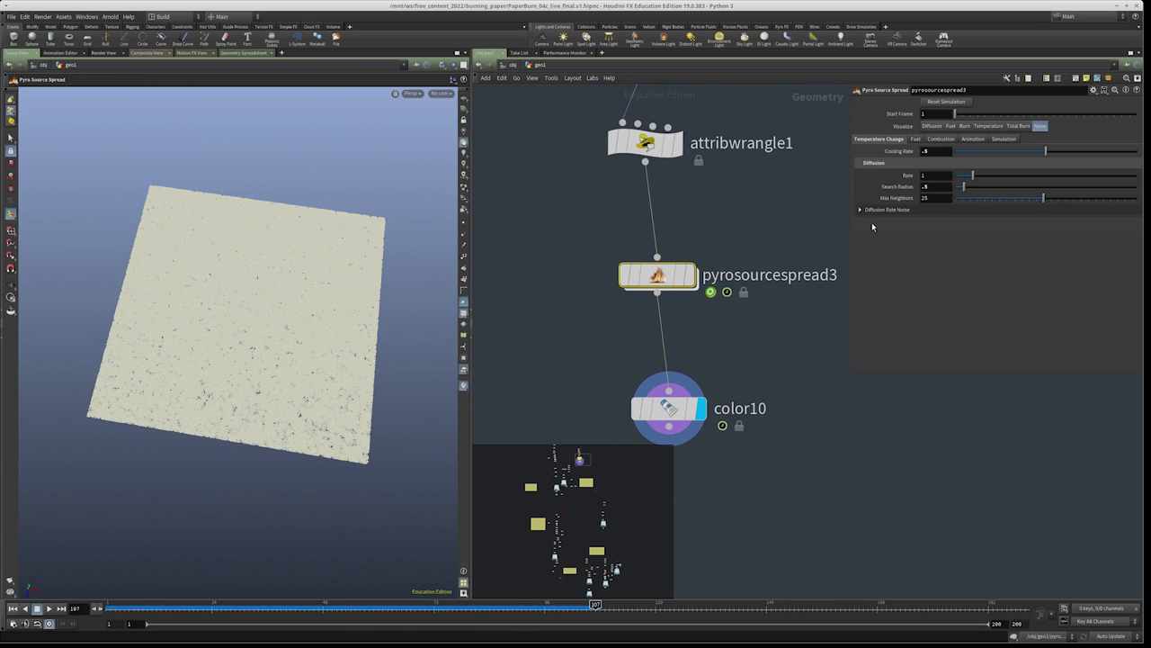
click(915, 183)
text(1)
key(Tab)
text(50)
key(Return)
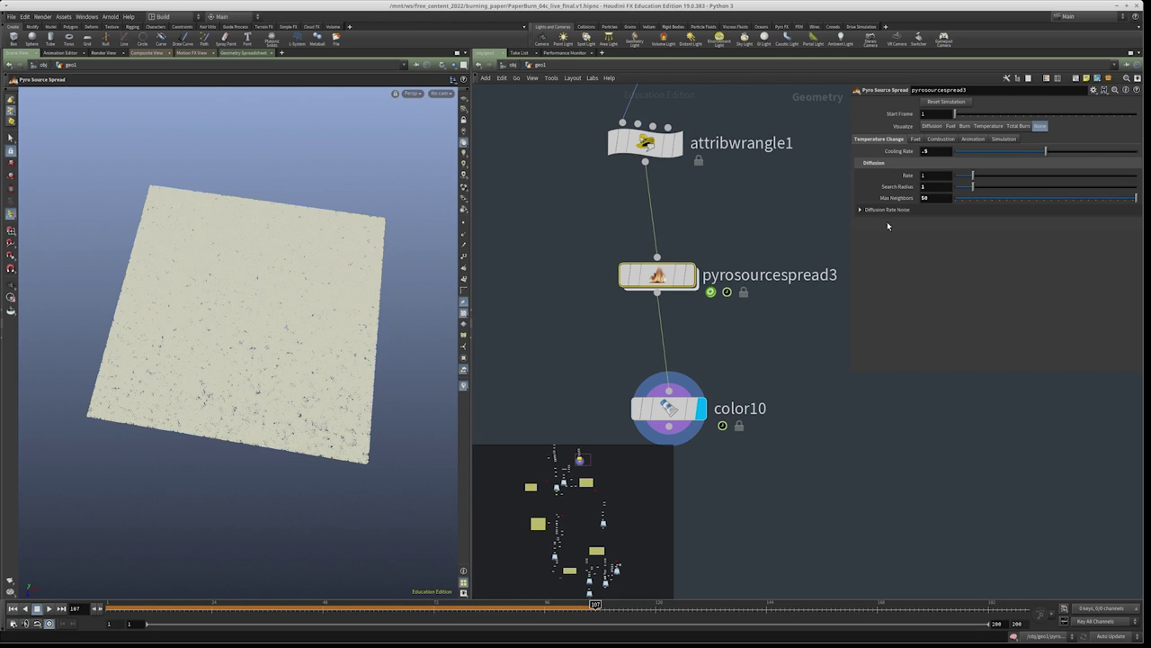
Expand pyrosourcespread3's Diffusion Rate Noise settings and set the Element Size to 0.2
mouse_move(643, 275)
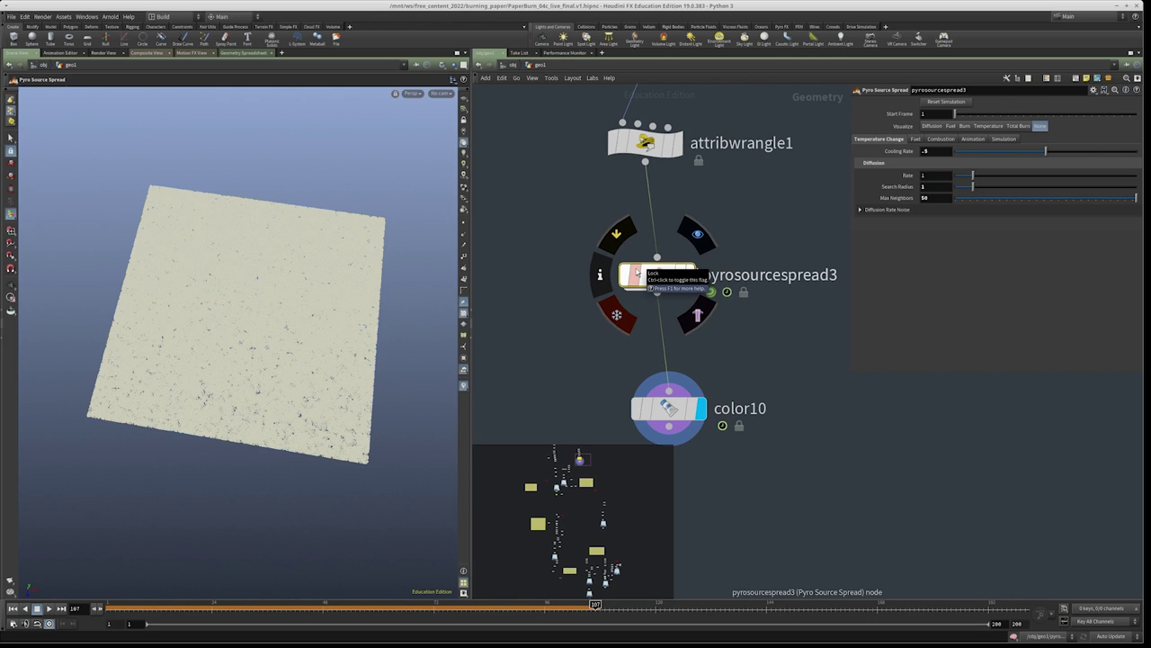
click(912, 209)
scroll(958, 270, down, 1)
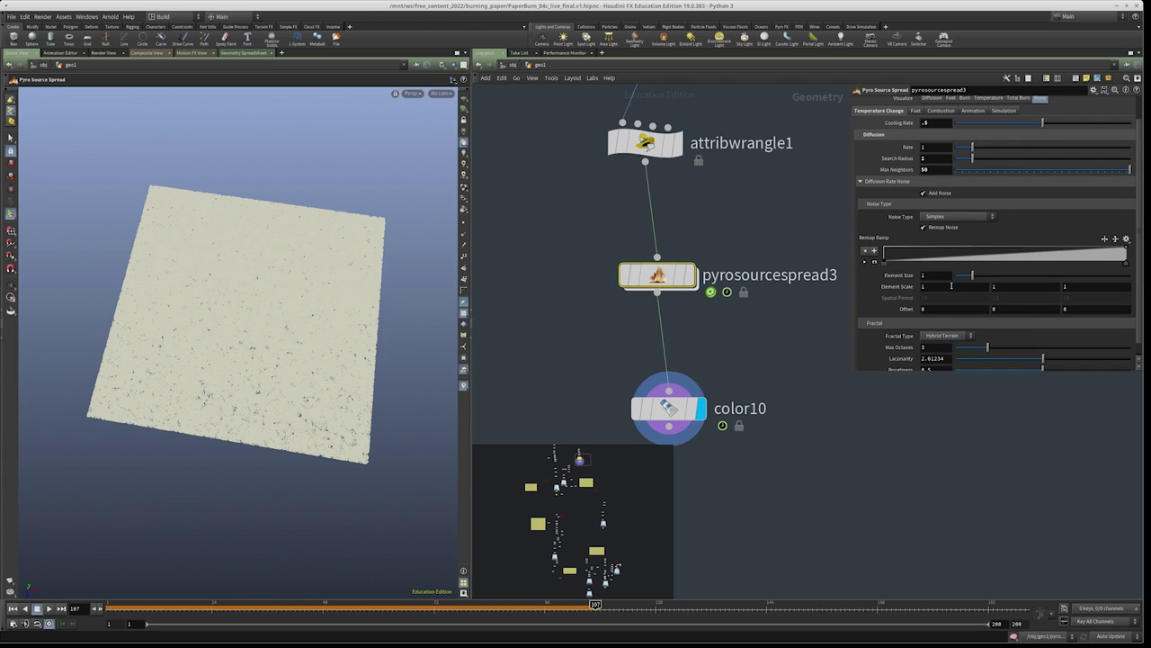
double_click(927, 278)
key(Return)
key(Tab)
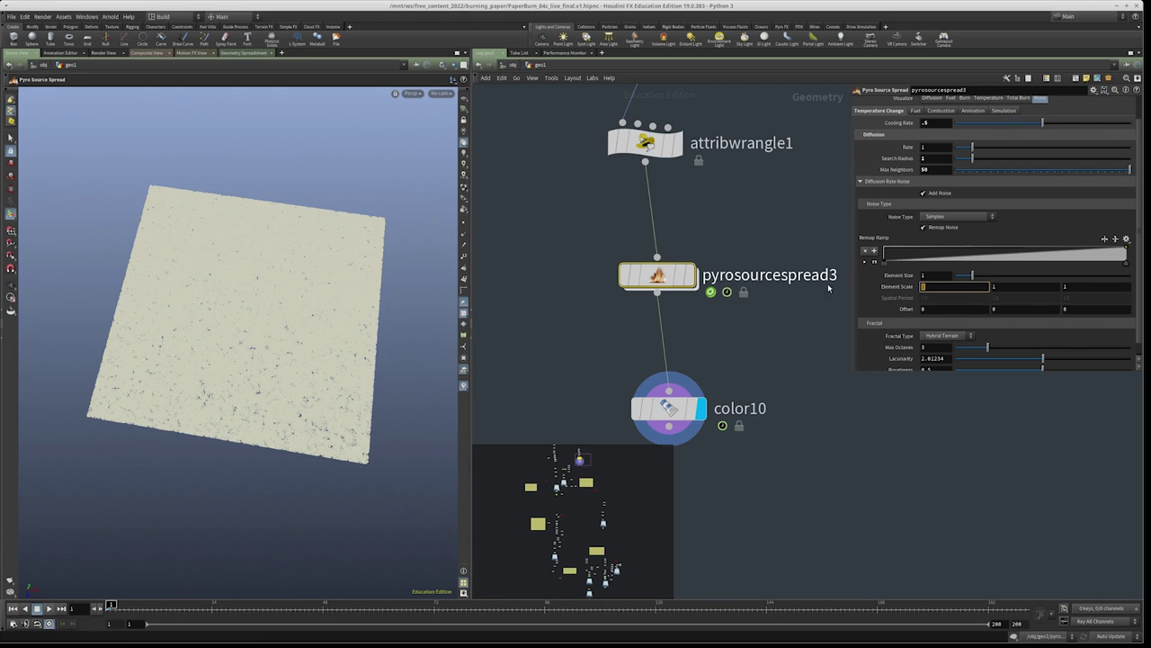
double_click(927, 274)
text(.2)
key(Return)
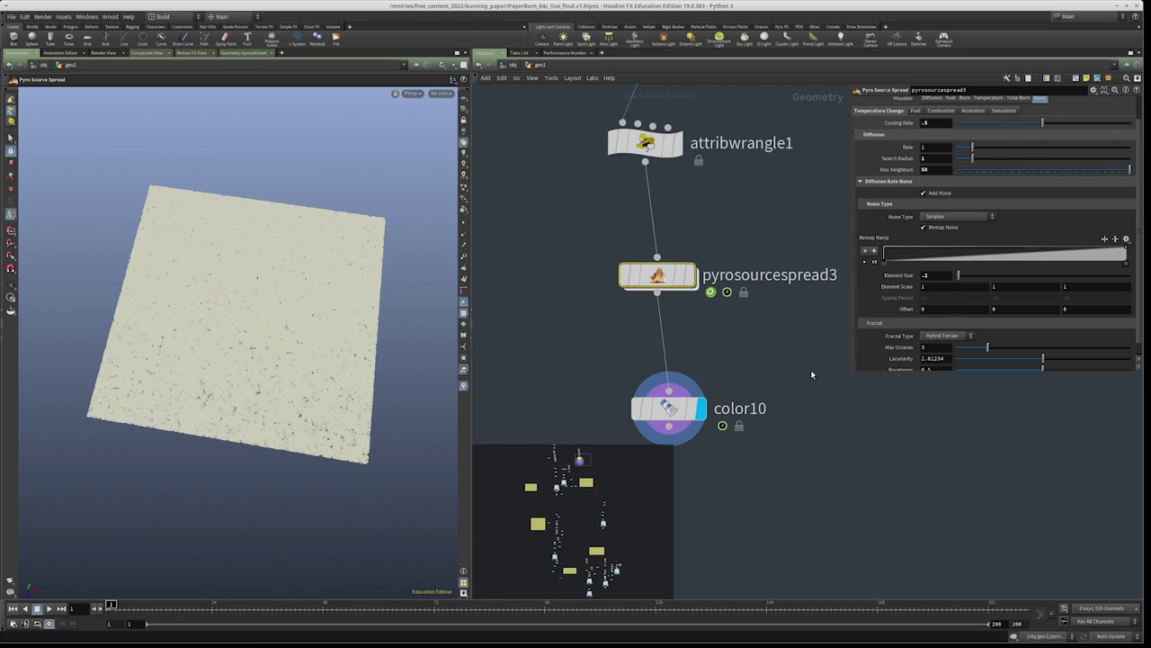
Select color10 and play the simulation to examine how the diffusion noise shapes the spread, and stop playback
scroll(799, 414, down, 1)
click(666, 383)
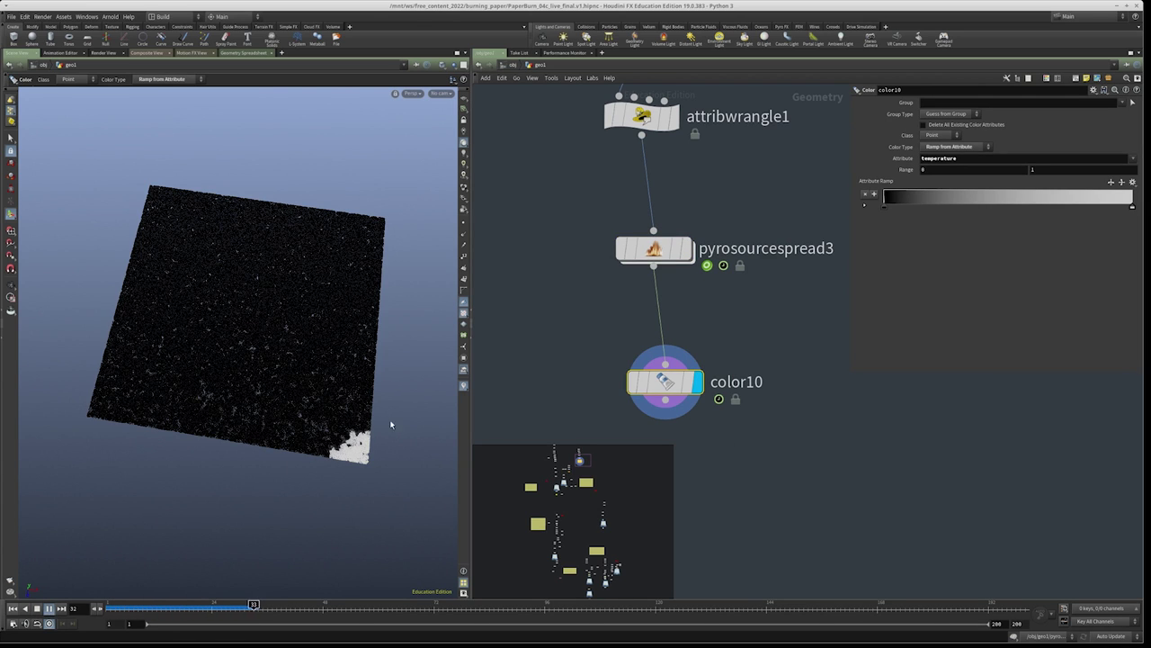
click(38, 610)
Set pyrosourcespread3's diffusion Rate to 5 and replay the simulation from the start with color10 selected
click(654, 249)
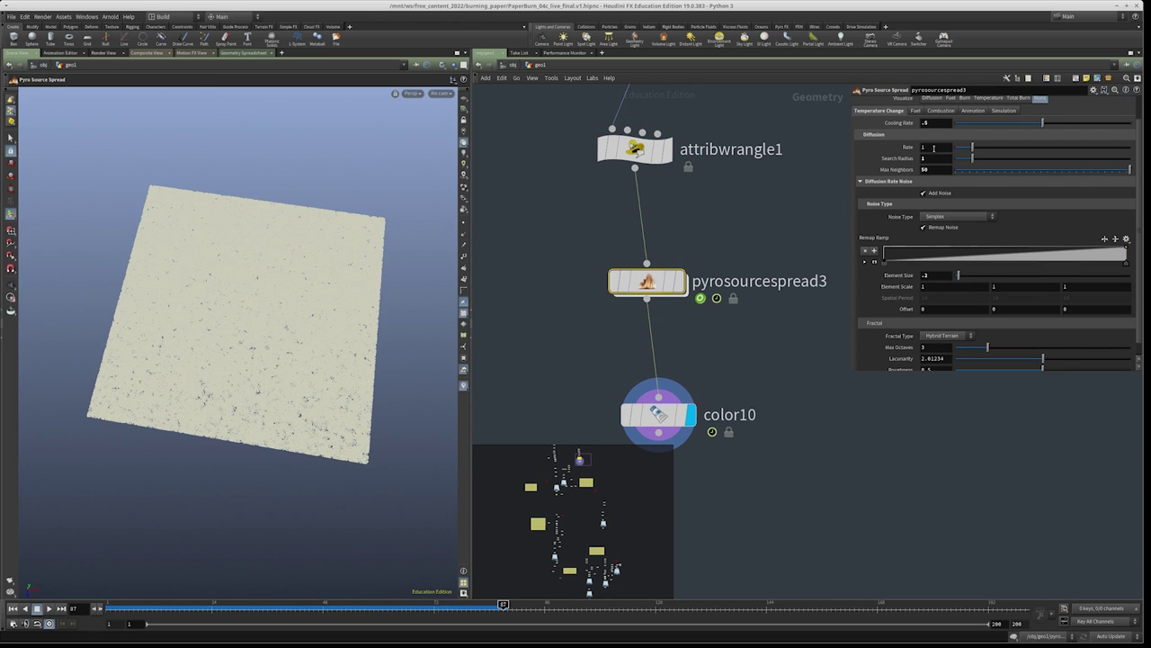
key(Return)
click(12, 609)
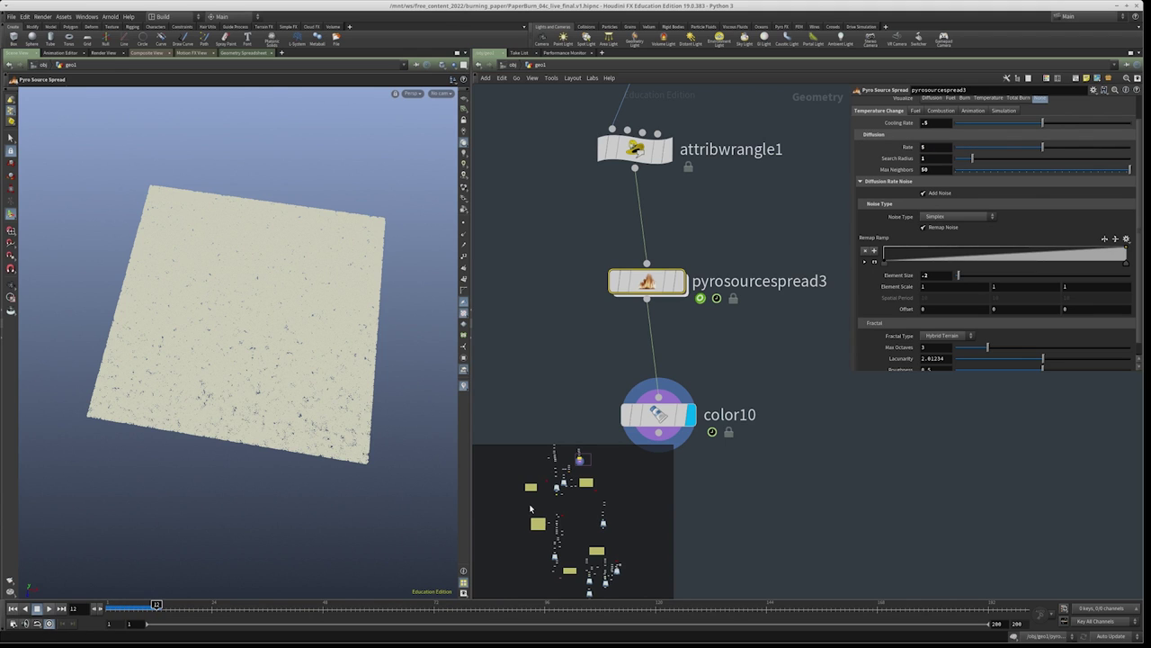
click(655, 415)
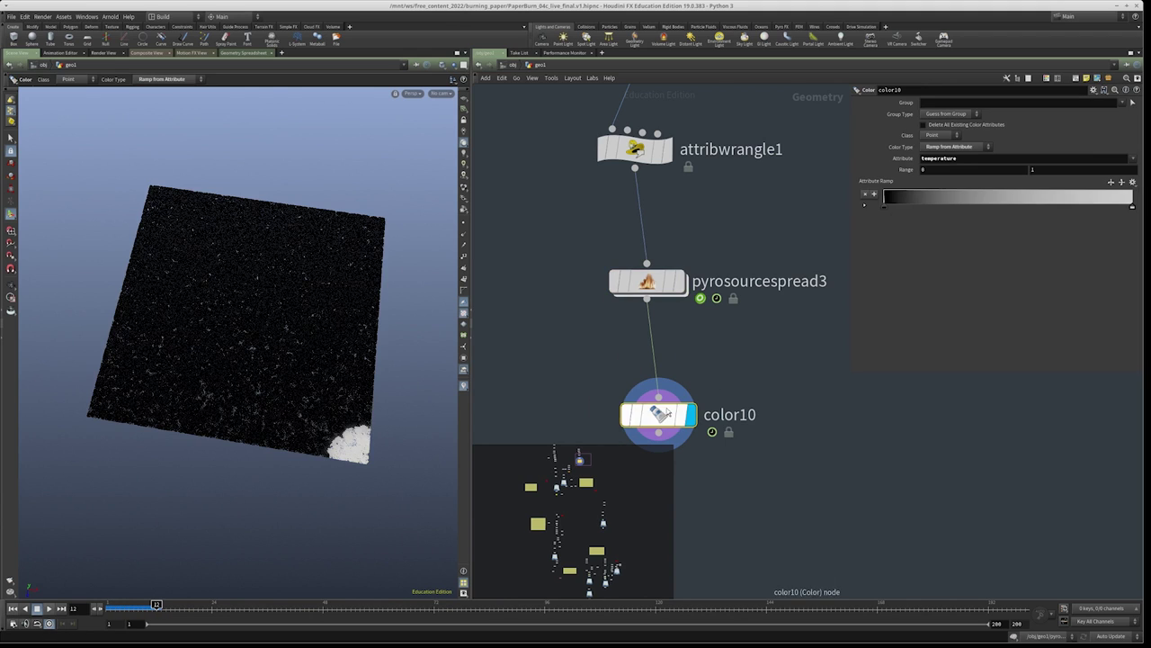
click(43, 612)
Set pyrosourcespread3's Search Radius to 1.5, diffusion Rate to 10 and Cooling Rate to 0.6
click(648, 282)
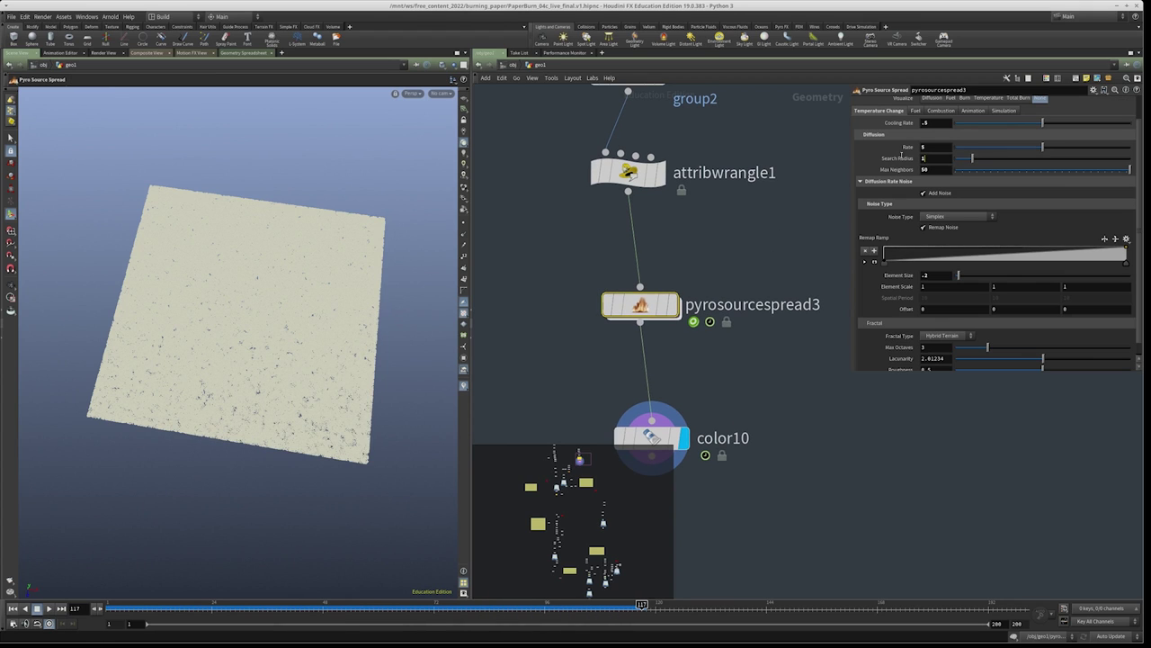
text(.5)
key(Return)
text(10)
key(Return)
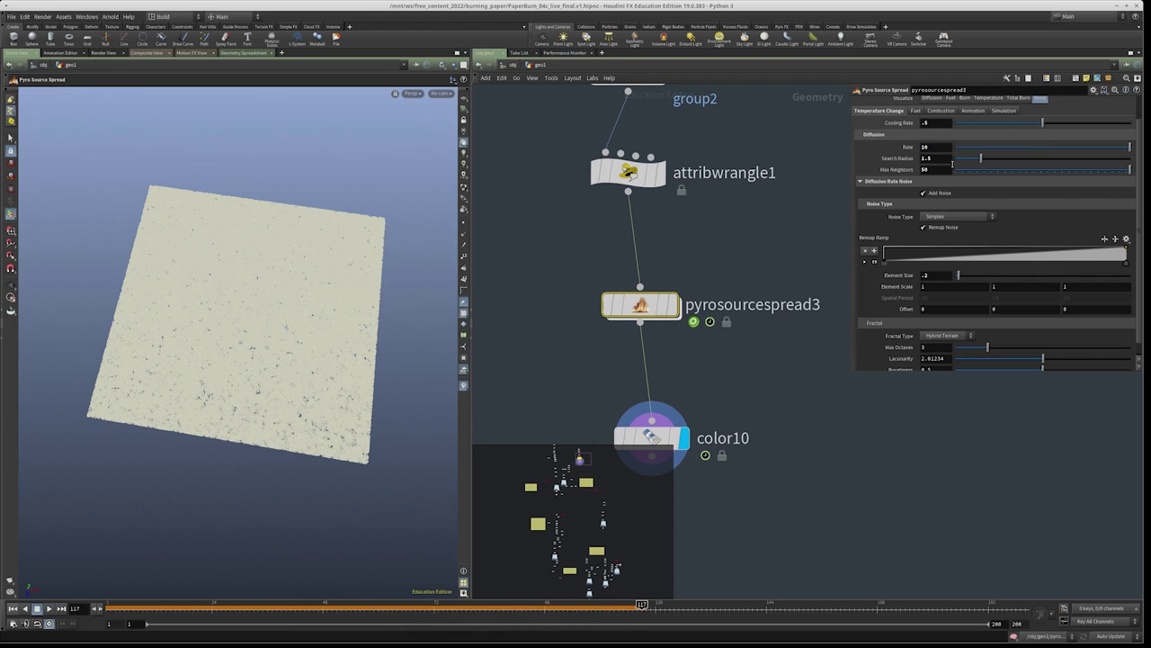
text(-.6)
key(Return)
Replay the simulation from the first frame with color10 selected to examine the faster spread, and stop playback
click(108, 604)
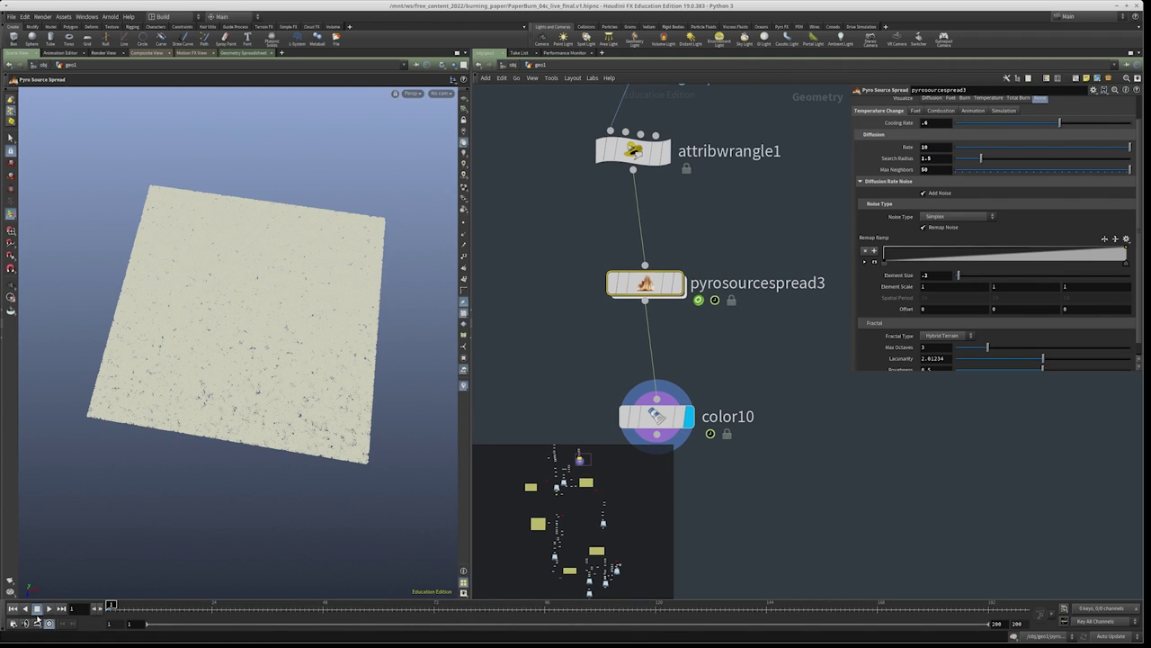
click(690, 407)
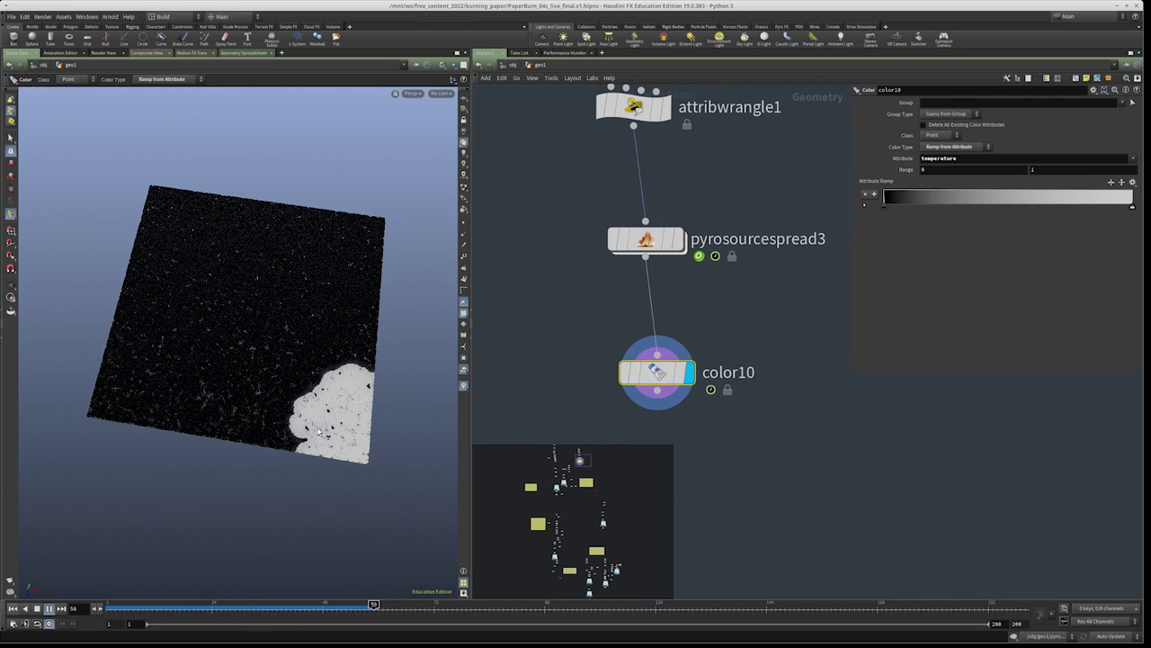
middle_drag(731, 255, 755, 399)
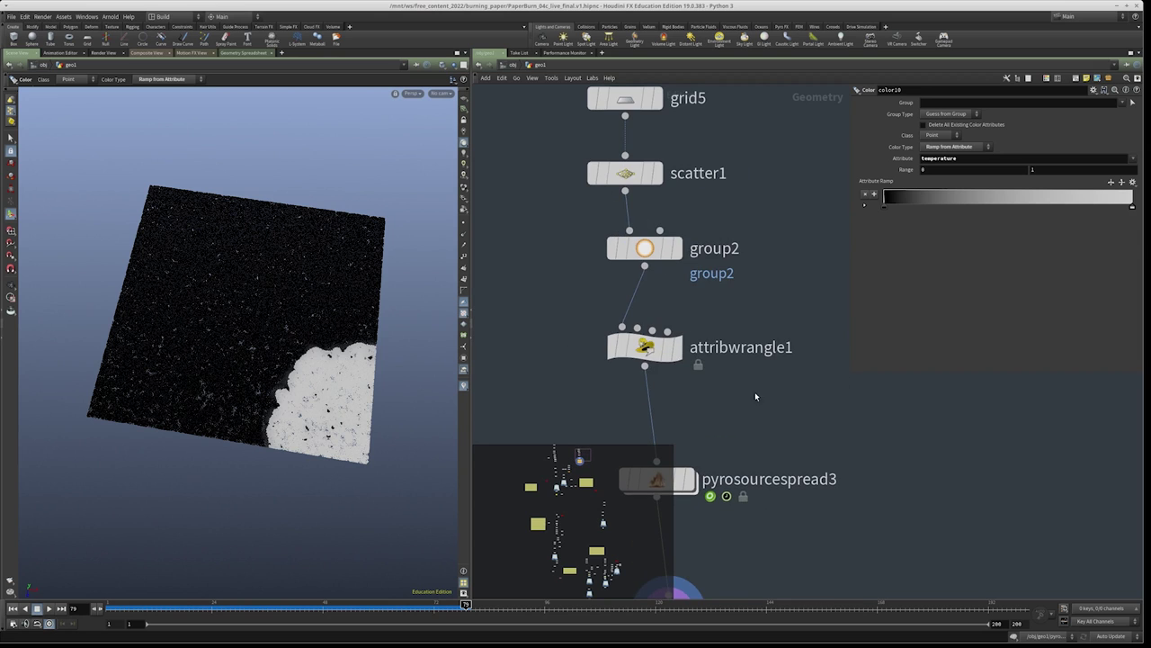
Insert a displayed copy of group2 before attribwrangle1 and move the copy's bounding box toward the grid's far corner
click(640, 249)
key(ctrl+c)
mouse_move(746, 288)
middle_down()
mouse_move(768, 311)
mouse_move(742, 293)
middle_up()
key(ctrl+v)
drag(596, 302, 604, 328)
click(636, 325)
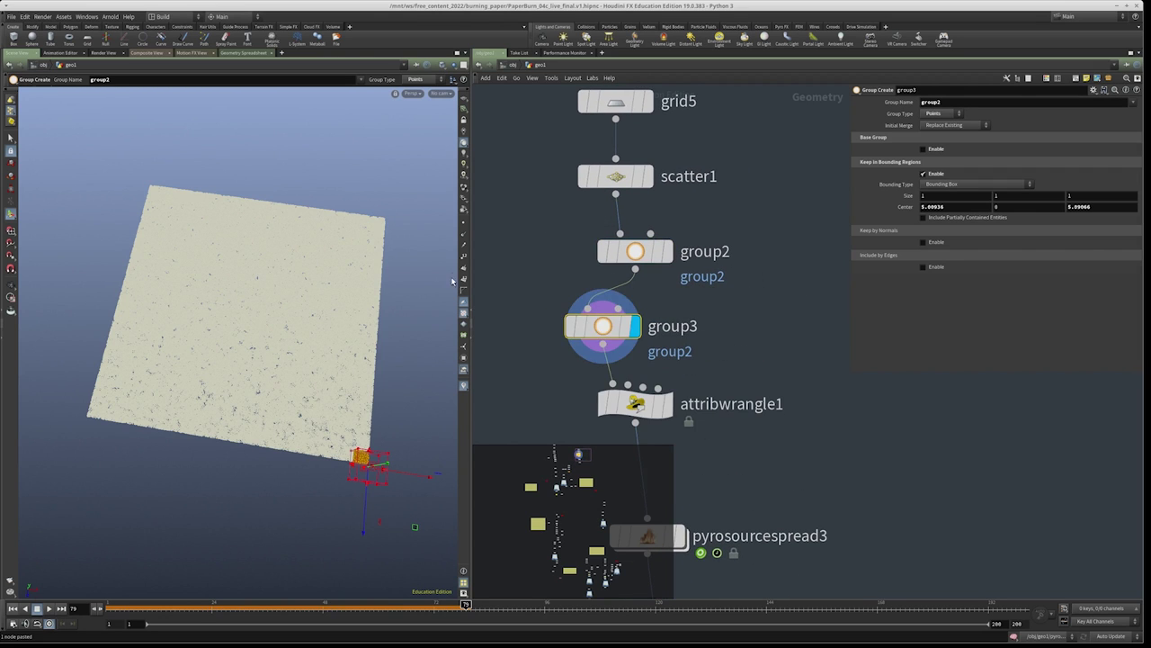
drag(416, 480, 150, 270)
Display color10 and go back to the start of the timeline to check which areas act as ignition sources
middle_drag(724, 271, 735, 141)
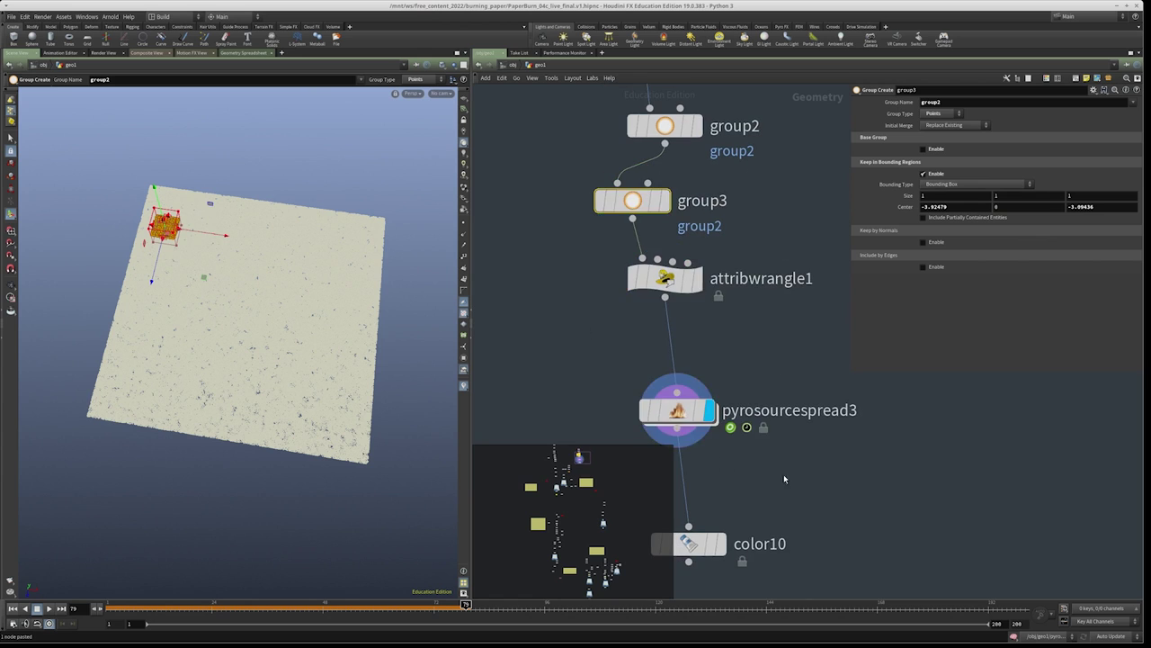
middle_drag(783, 474, 783, 321)
click(728, 393)
click(25, 609)
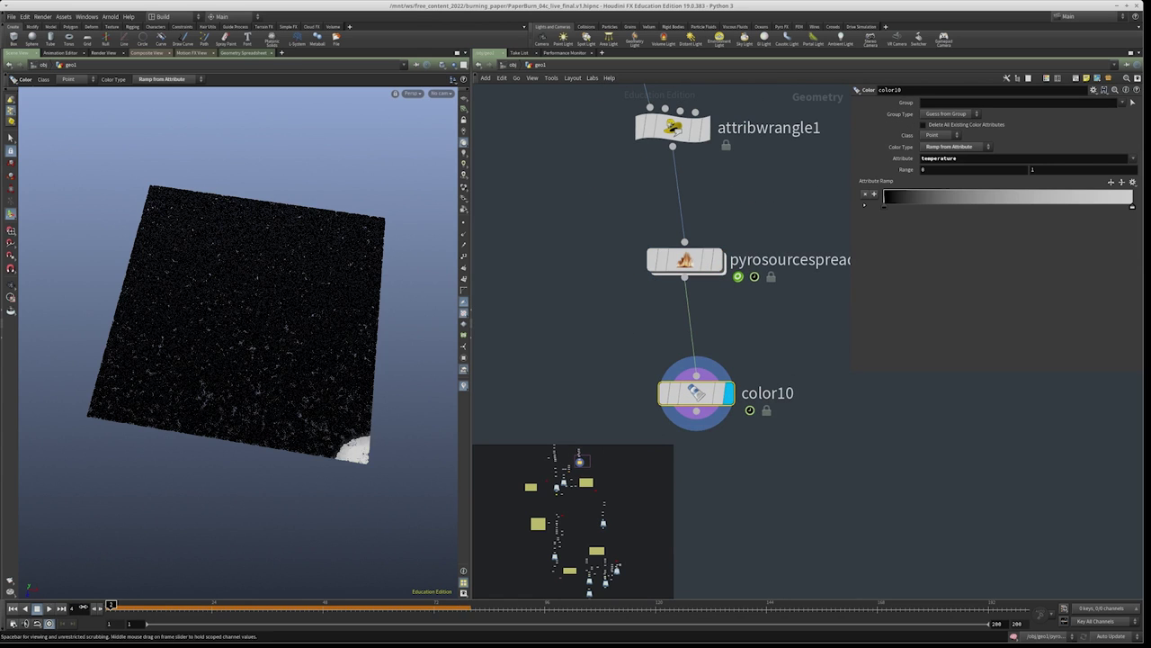
Set group3's Initial Merge to Union with Existing
middle_drag(692, 81, 698, 357)
click(591, 328)
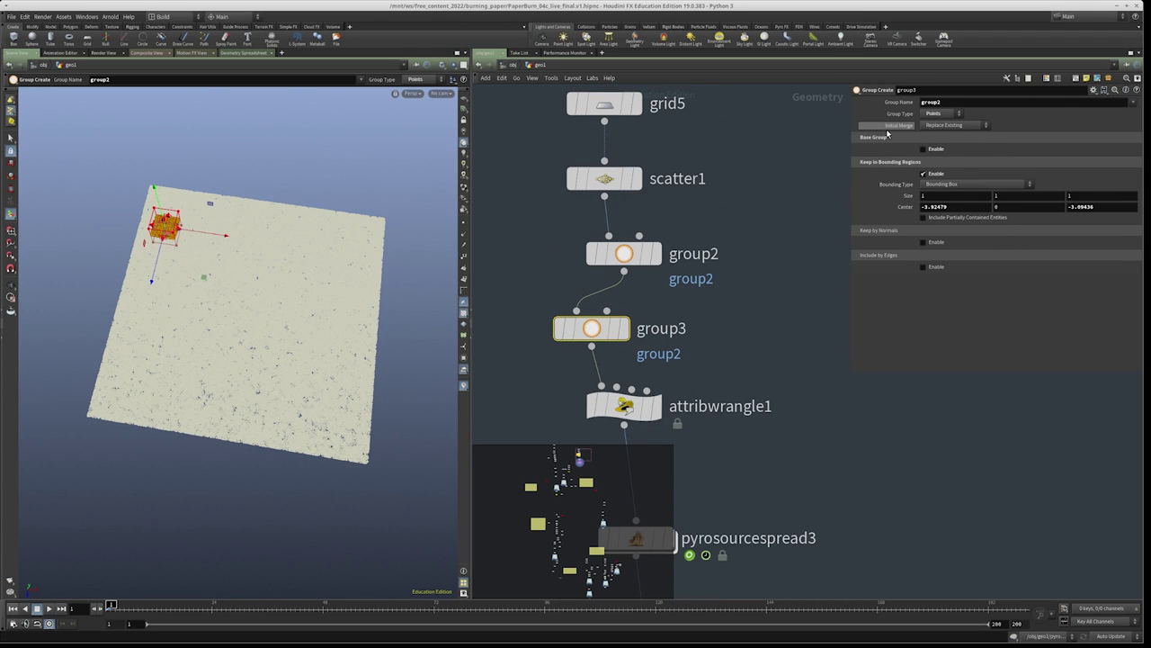
click(947, 127)
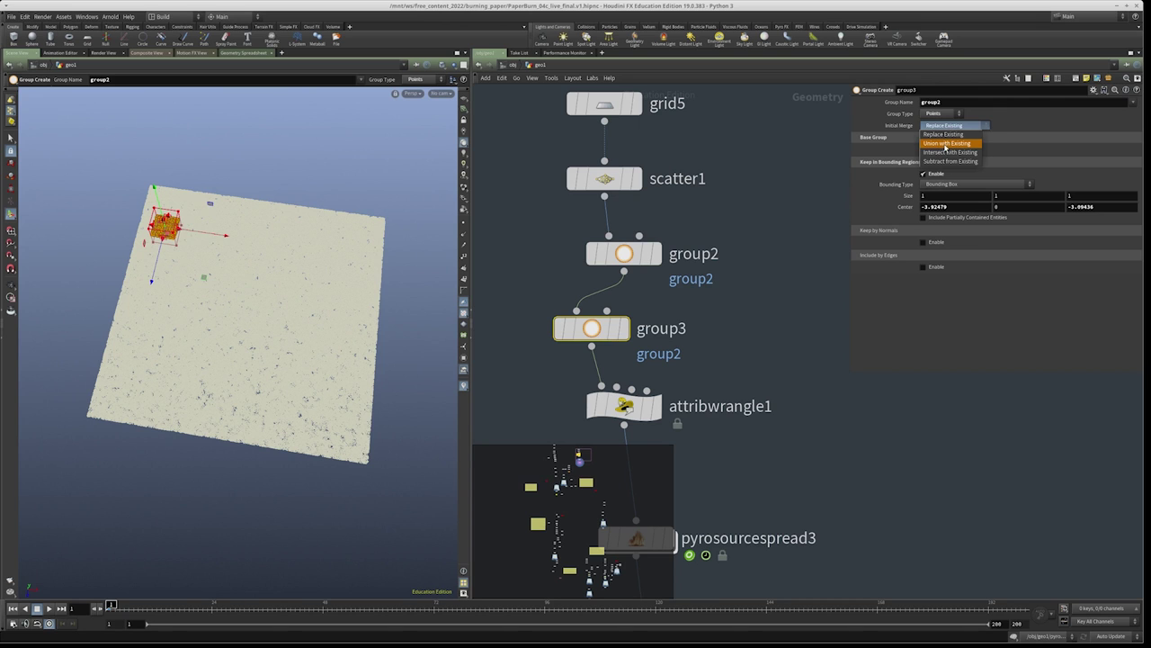
click(942, 144)
middle_drag(736, 341, 772, 248)
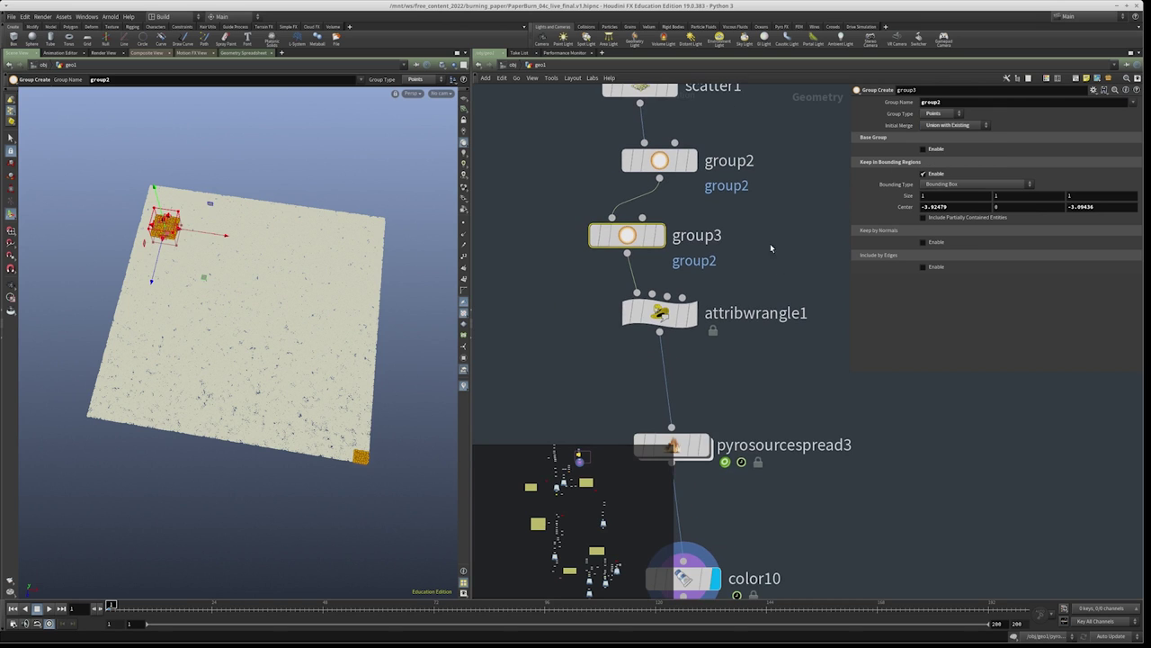
Select color10 and play the simulation to examine the spread from both ignition areas, and stop playback
middle_drag(684, 503, 675, 360)
click(669, 366)
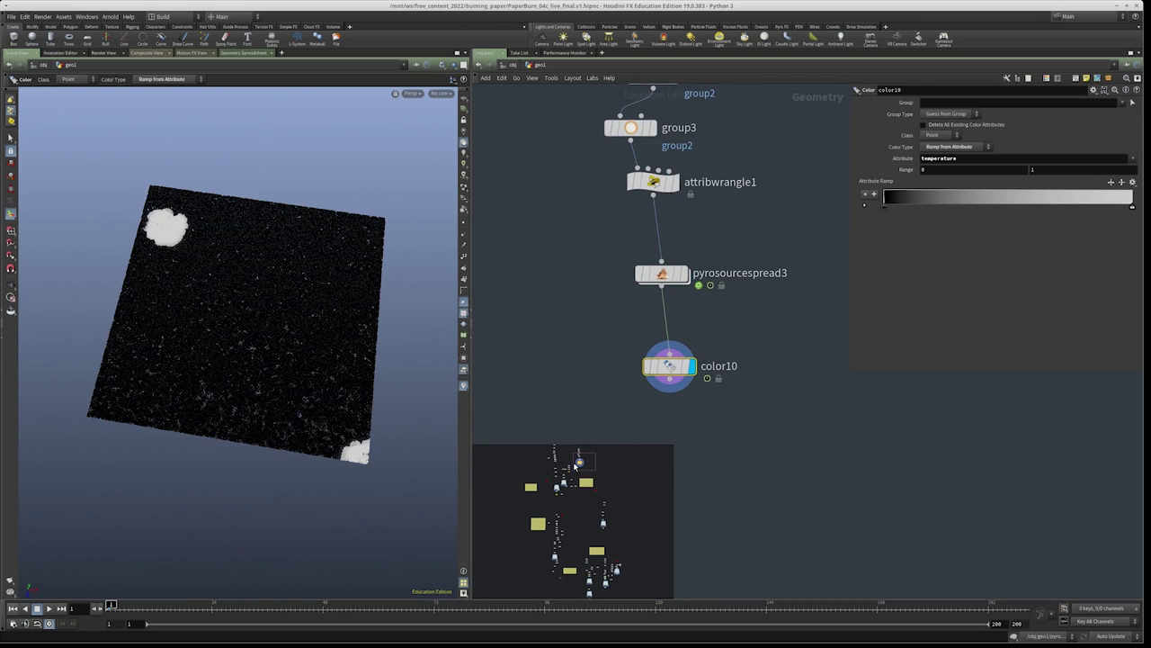
click(48, 609)
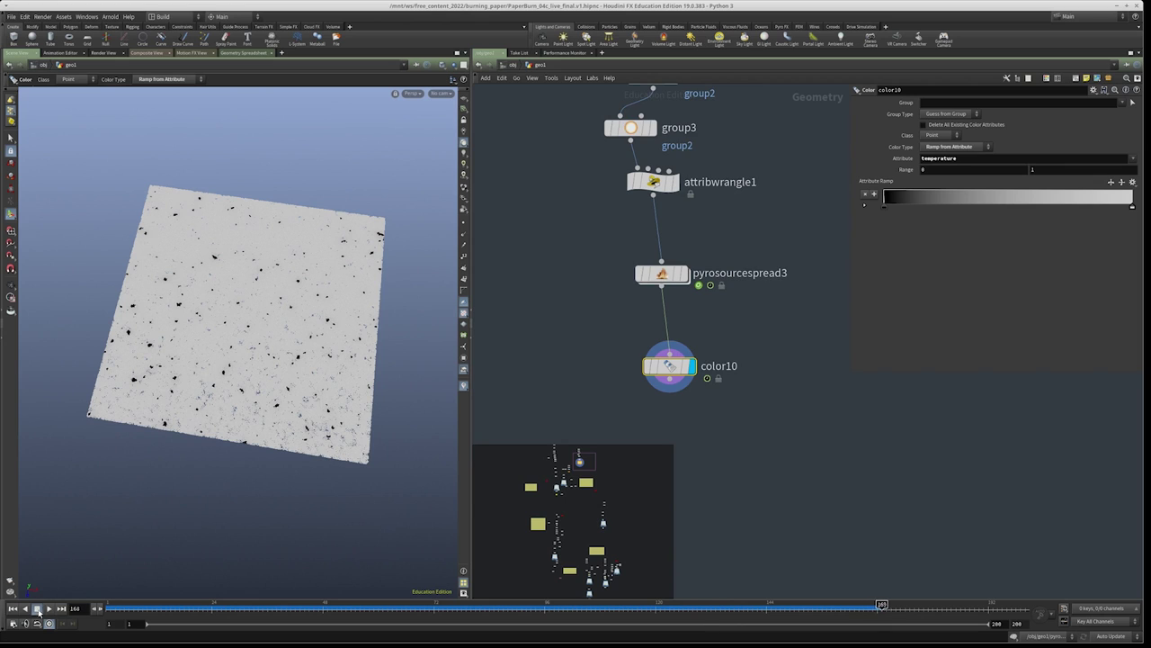
Paste a copy of color10 beside it, connect it to pyrosourcespread3, and display the copy
middle_drag(721, 459, 720, 387)
middle_drag(776, 360, 694, 345)
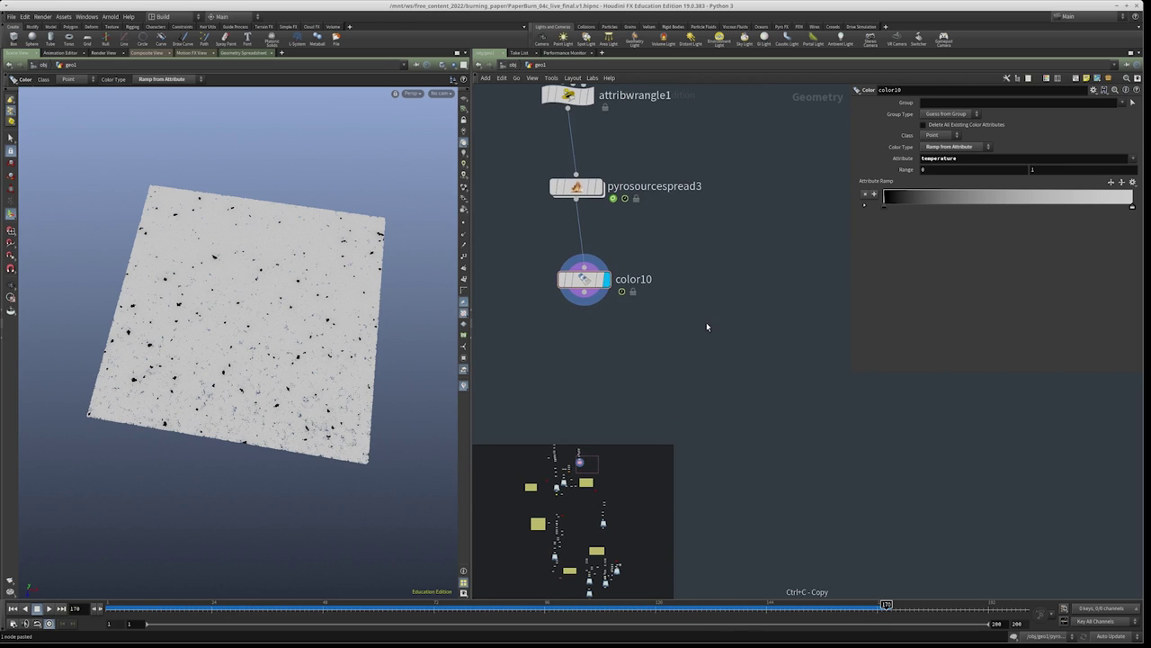
key(ctrl+v)
click(741, 288)
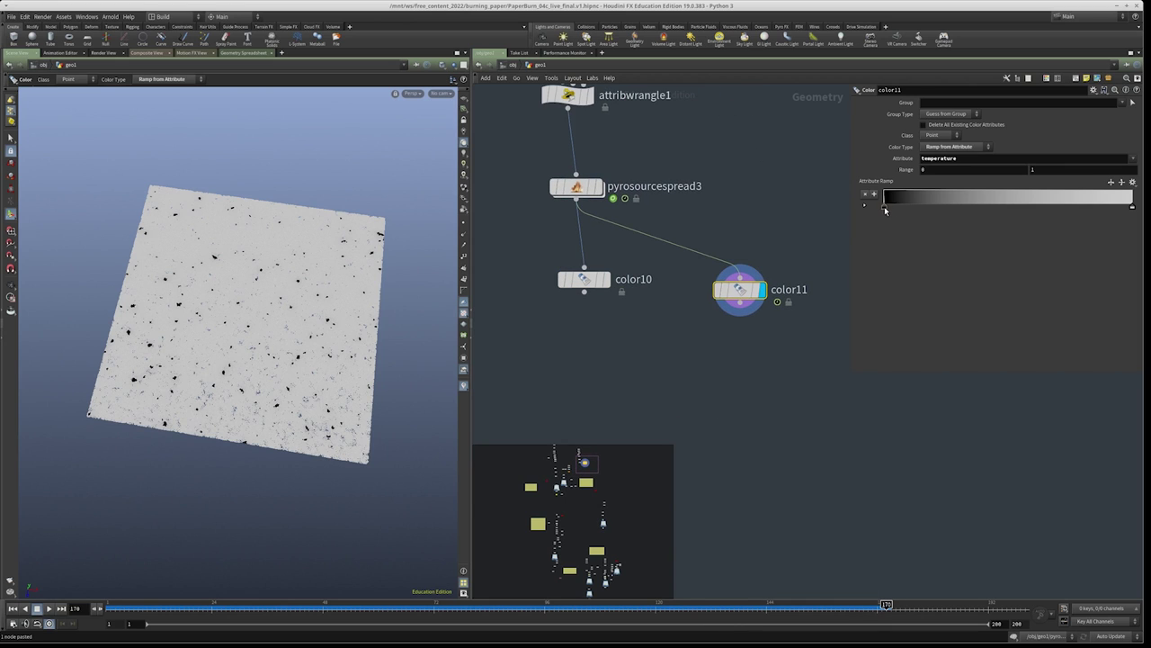
Reshape color11's ramp into a white band between black ends, and scrub the timeline to examine the moving burn edge
drag(885, 208, 936, 209)
drag(1131, 209, 1001, 207)
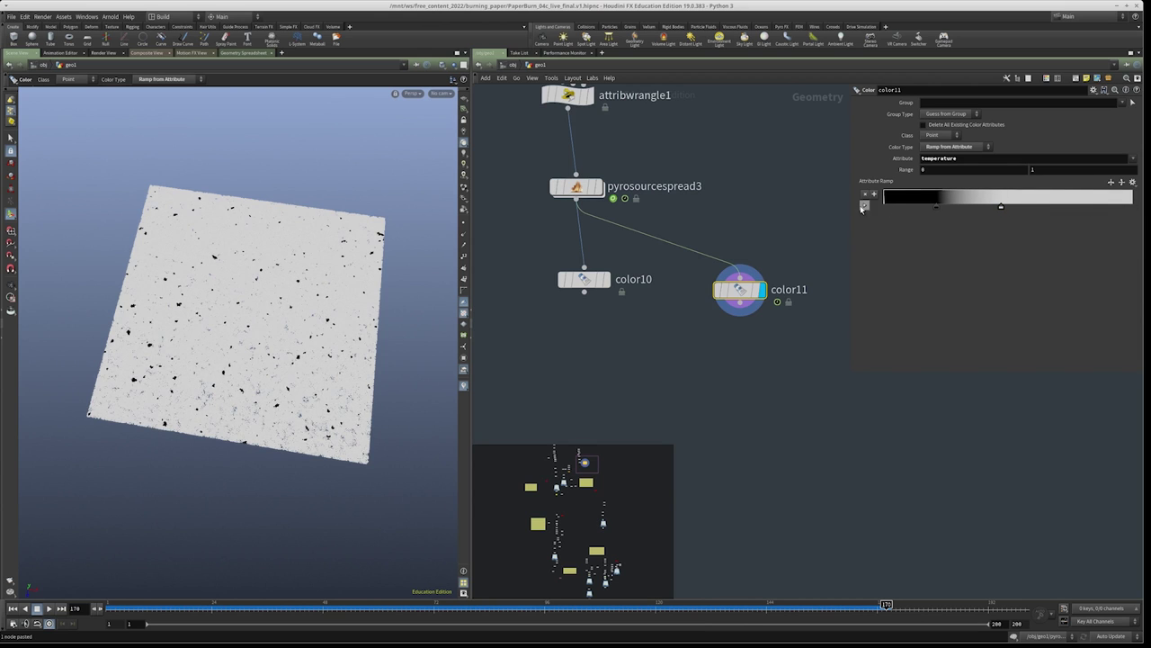
drag(900, 206, 1049, 205)
drag(315, 605, 286, 604)
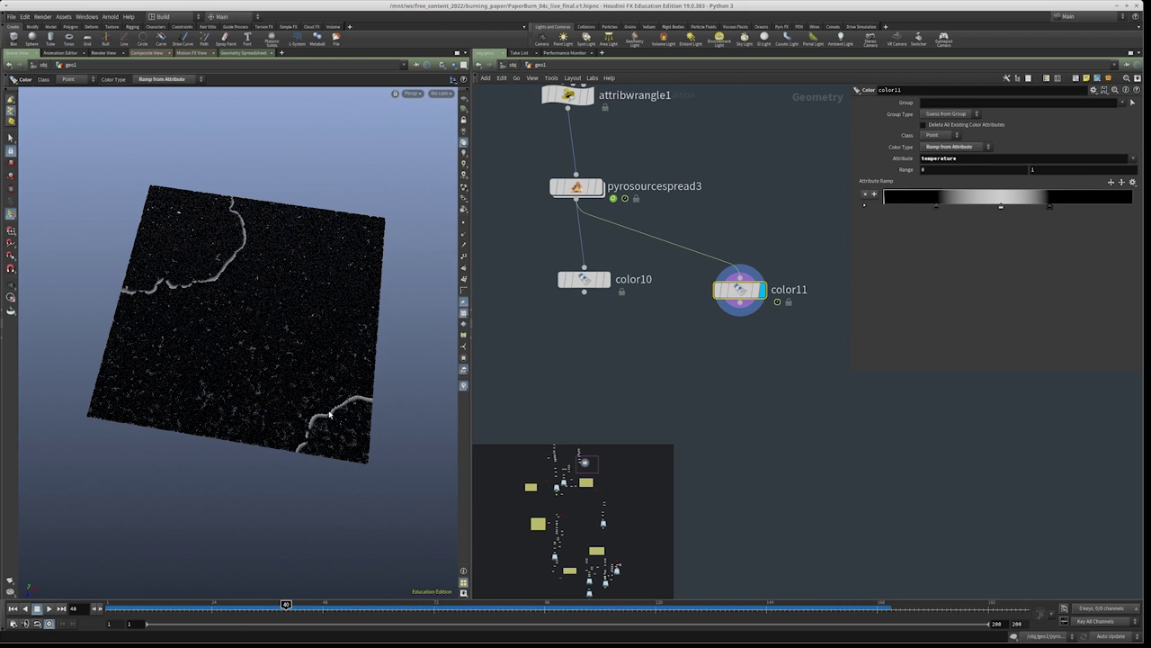
mouse_move(286, 605)
mouse_down()
mouse_move(193, 605)
mouse_move(477, 596)
mouse_up()
Display color10 and set the upper limit of its temperature Range to 5
middle_drag(629, 345, 650, 360)
click(621, 289)
middle_drag(526, 282, 544, 245)
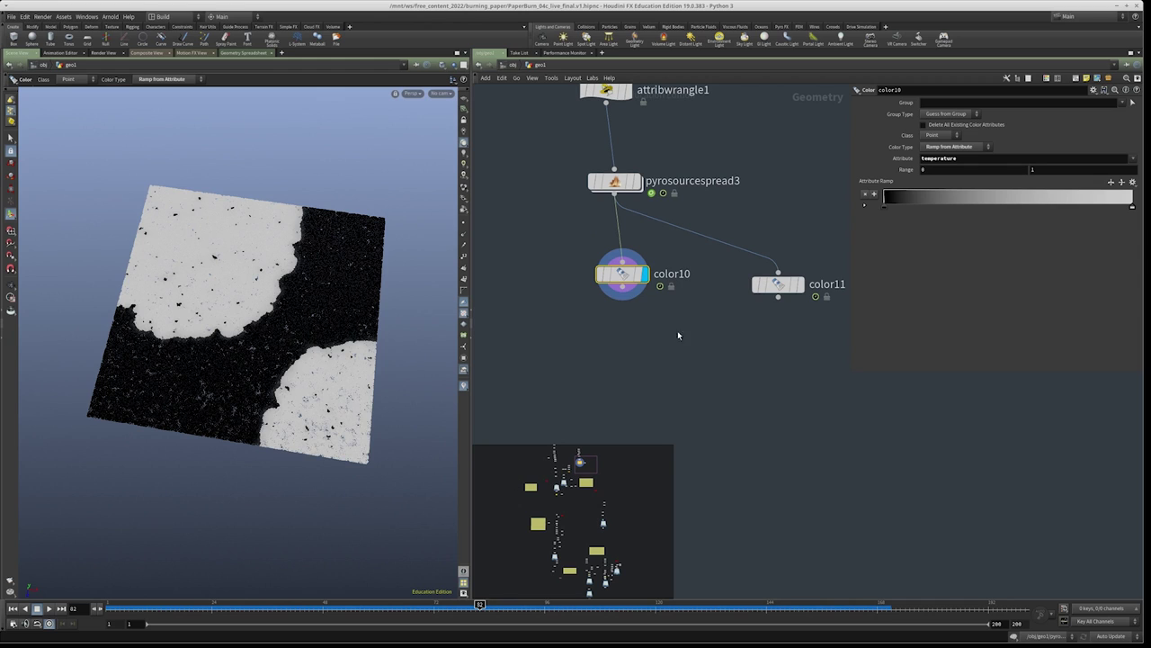
double_click(1049, 169)
text(5)
key(Return)
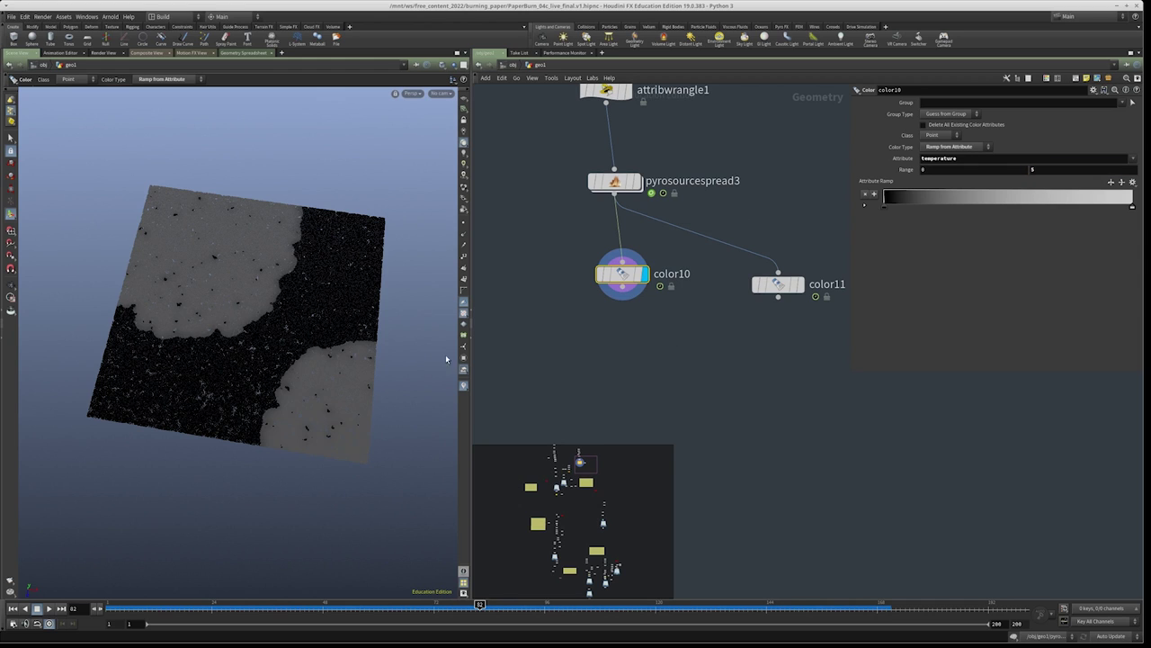
Set the upper limit of color10's temperature Range to 2 and scrub the timeline to examine the spread
double_click(1049, 169)
text(2)
key(Return)
middle_drag(645, 385, 661, 362)
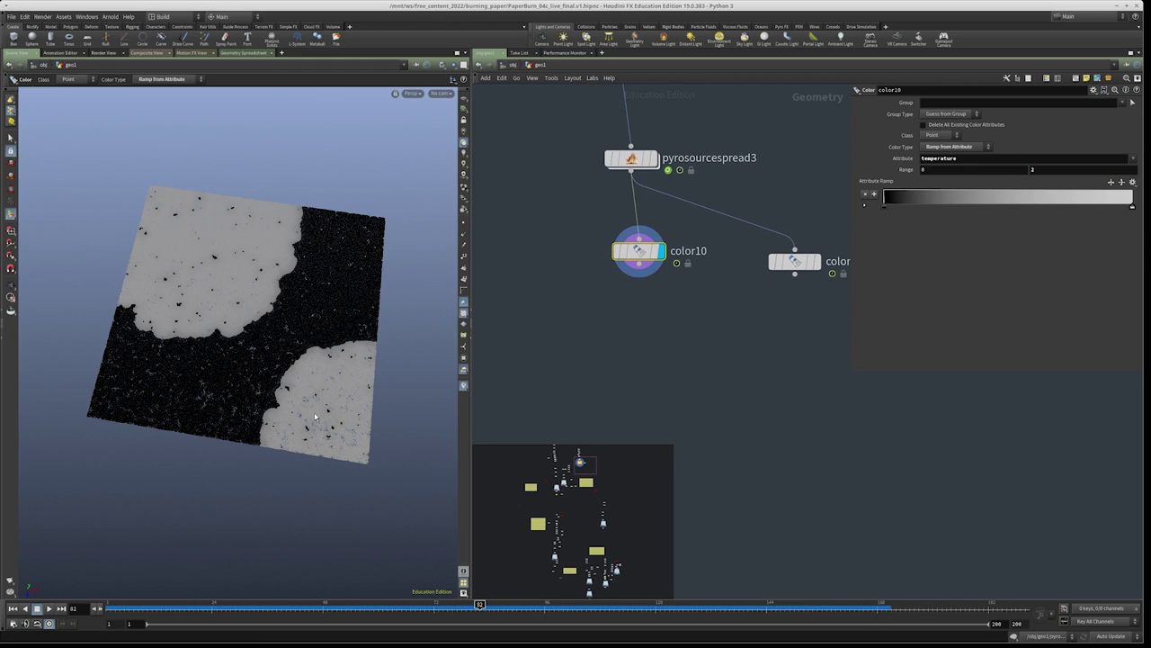
drag(178, 608, 644, 619)
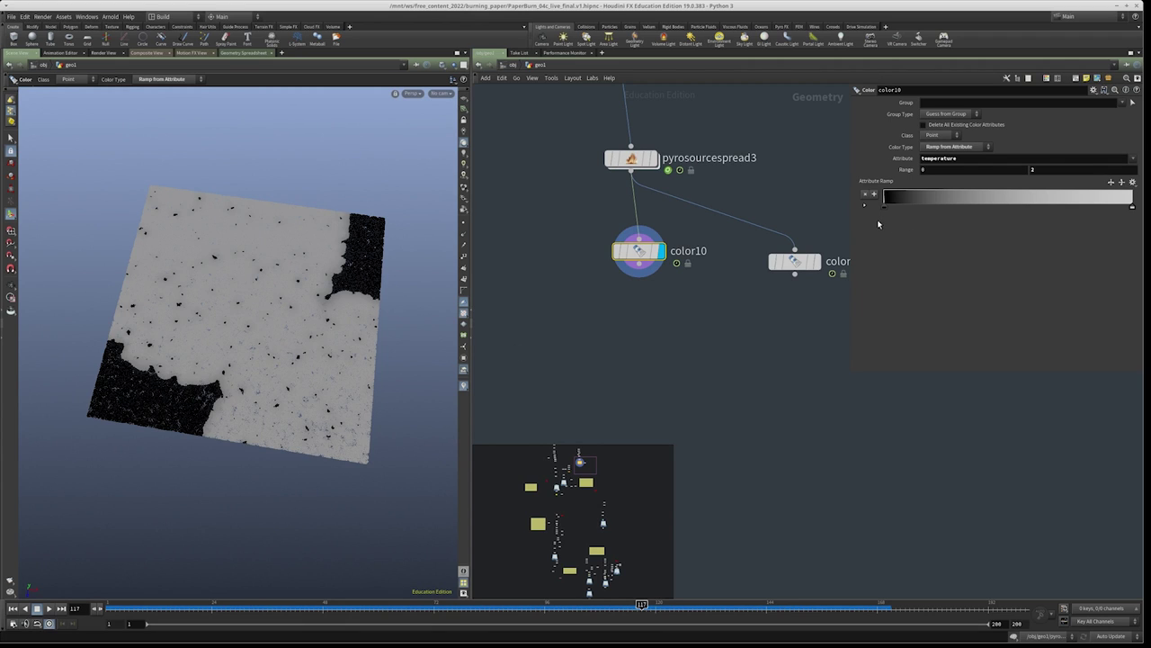
Move the black and white stops of color10's ramp inward and set the upper limit of its temperature Range to 1
mouse_move(890, 204)
mouse_down()
mouse_move(1062, 205)
mouse_move(913, 205)
mouse_up()
drag(1132, 206, 1086, 206)
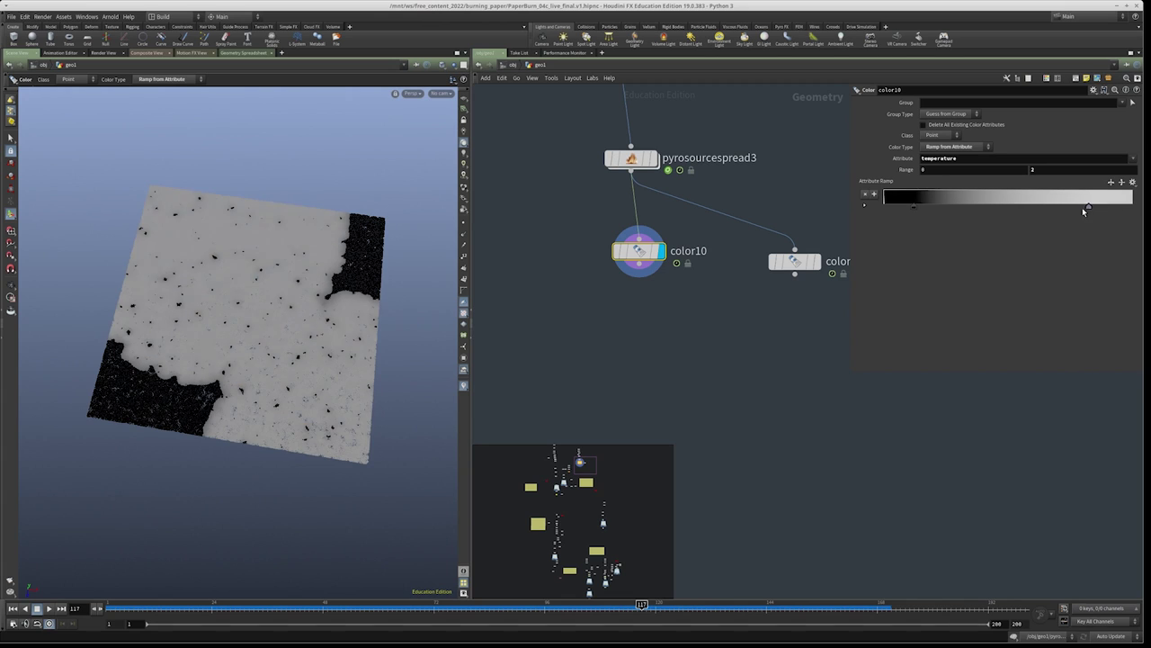
click(1064, 168)
text(.5)
key(Return)
double_click(1063, 169)
text(1)
key(Return)
drag(914, 206, 929, 206)
Return to frame 1, locate the transform1 to copytopoints1 chain in the original paper setup, and display scatter5
scroll(842, 346, down, 3)
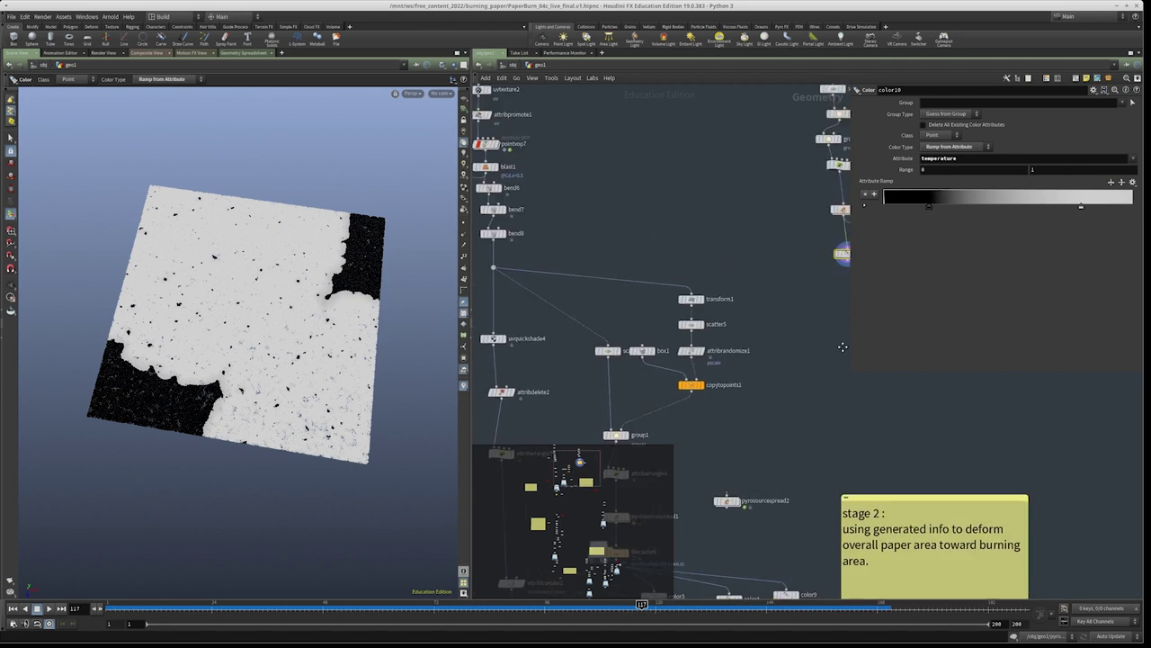
scroll(843, 347, down, 2)
scroll(786, 285, up, 2)
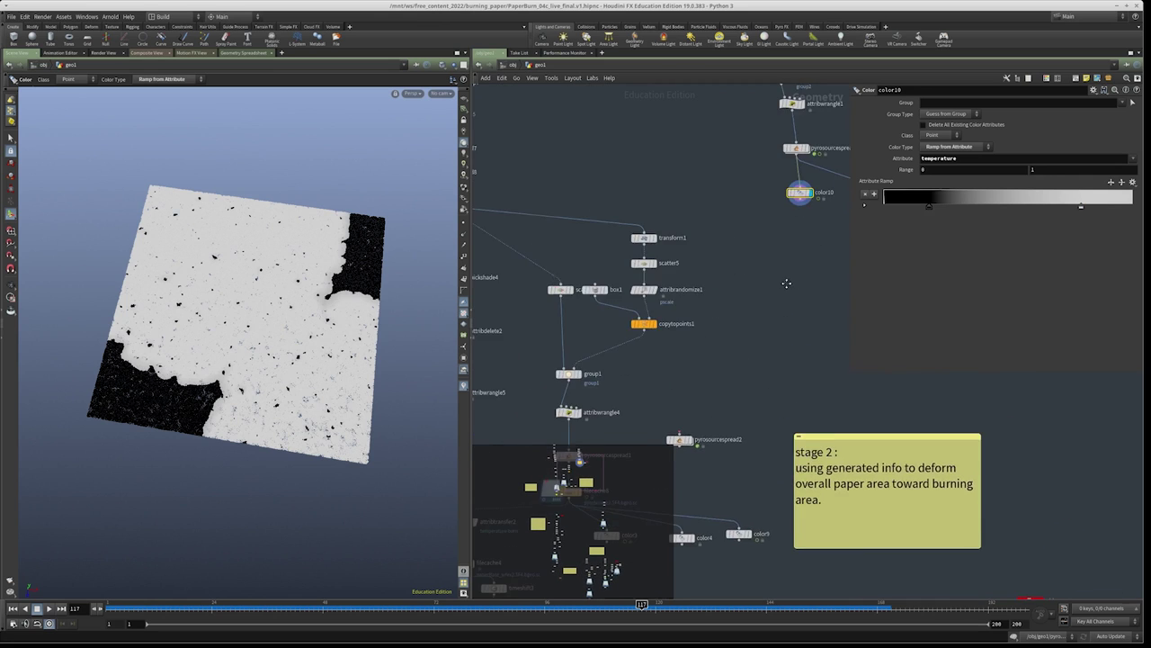
middle_drag(786, 285, 708, 388)
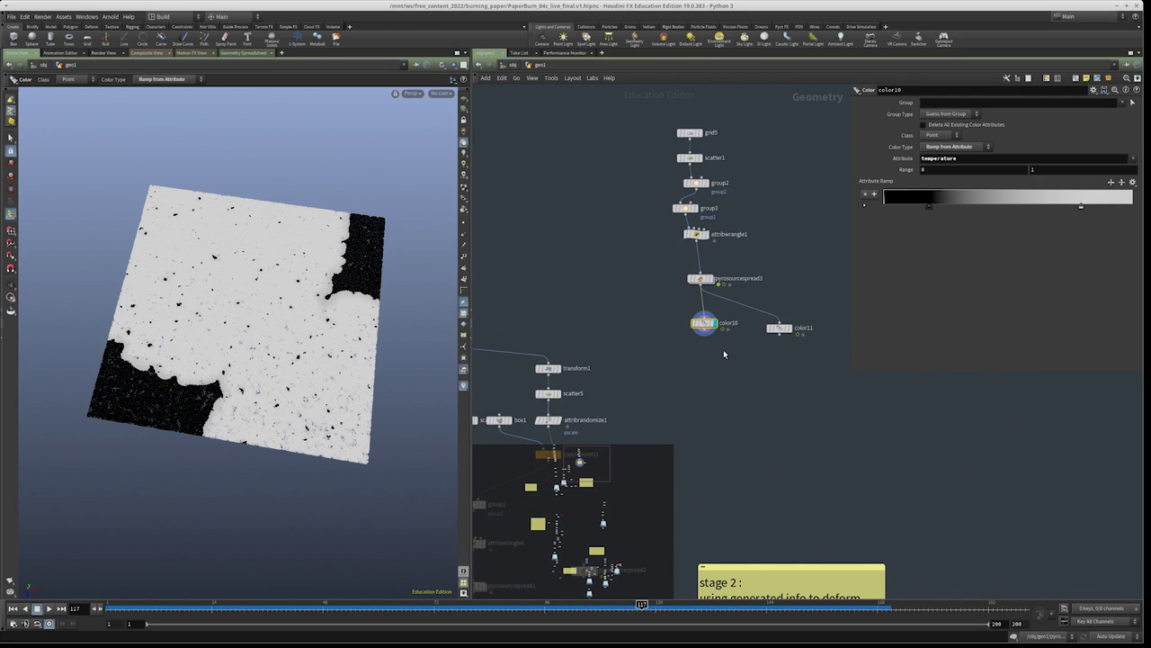
key(2)
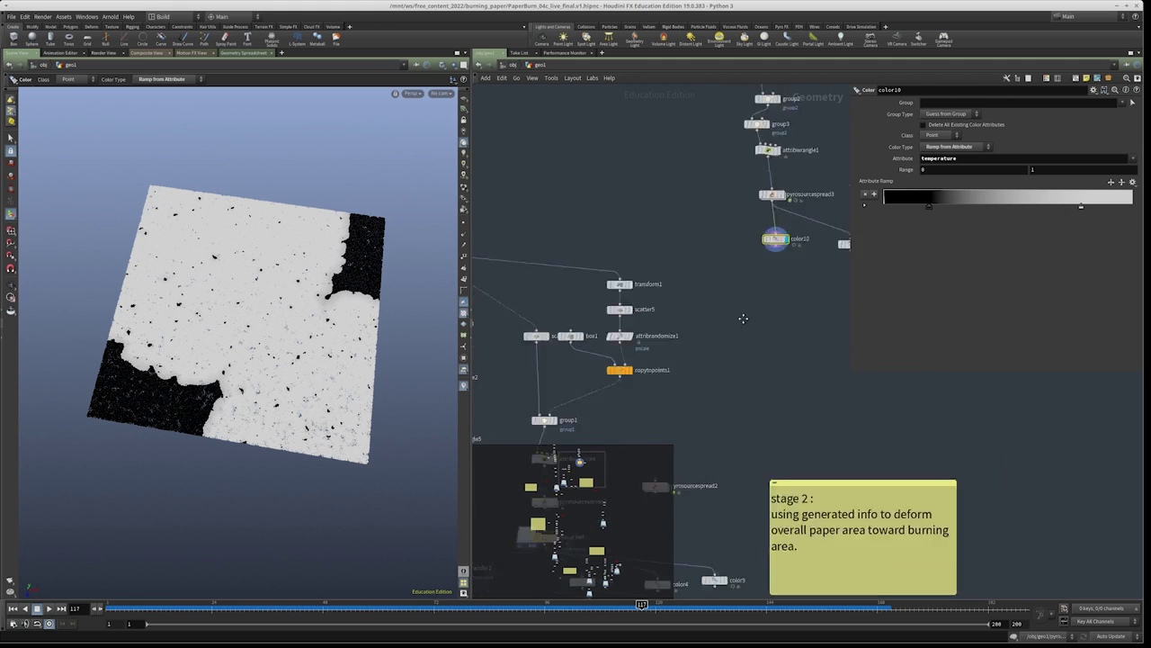
drag(720, 312, 658, 336)
click(12, 608)
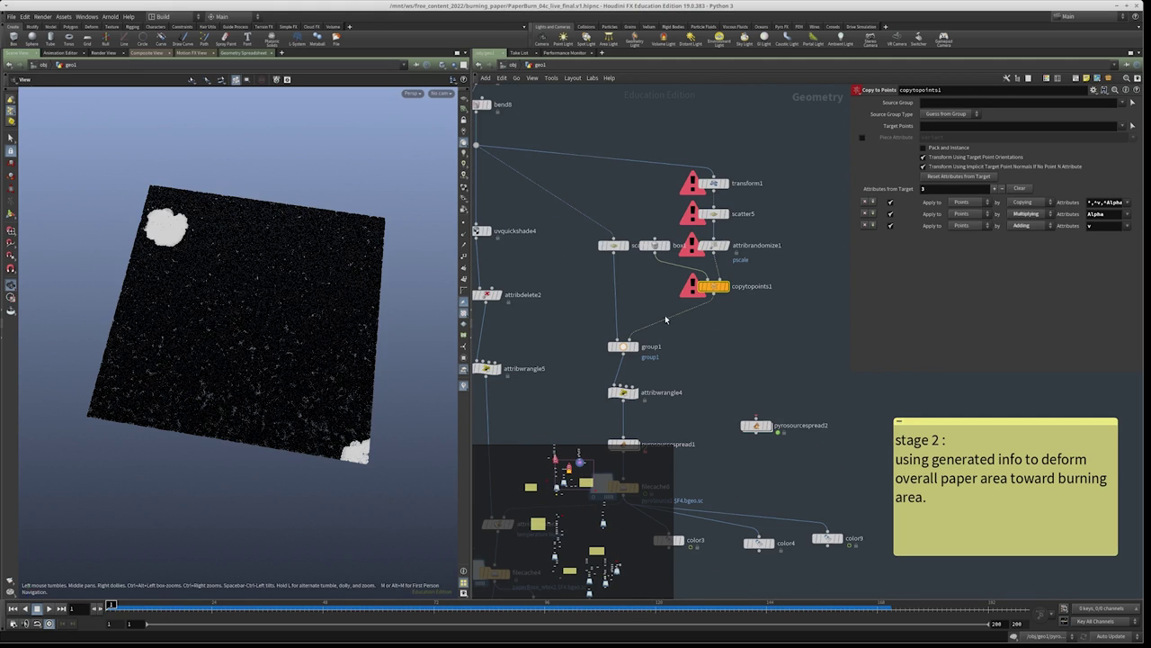
key(1)
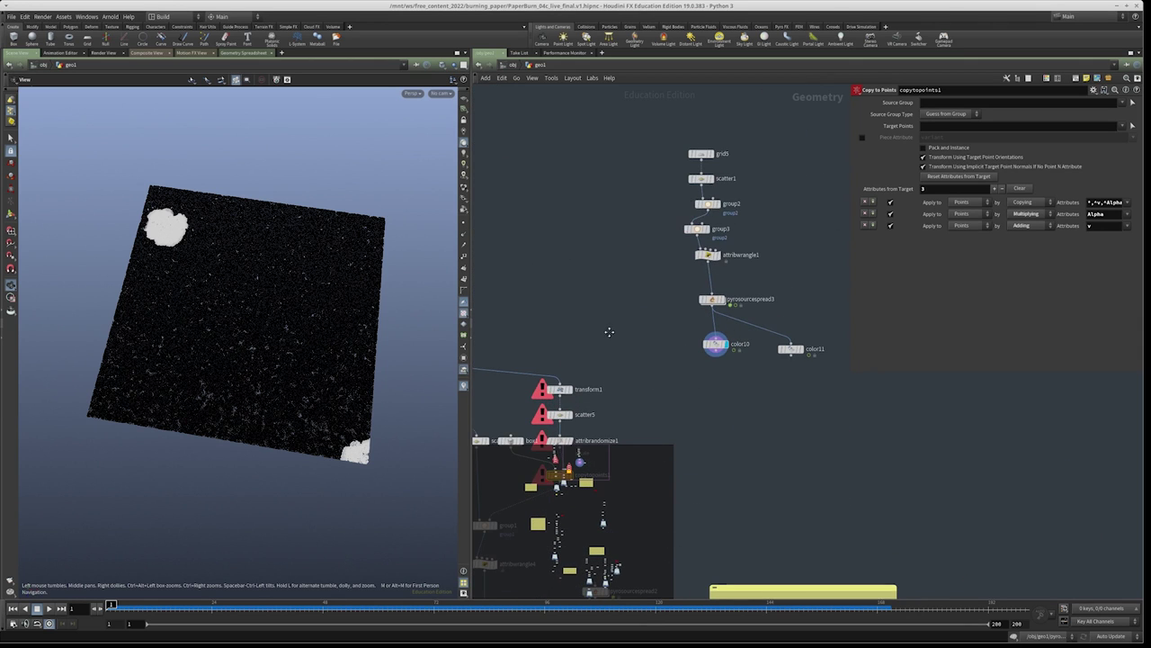
key(2)
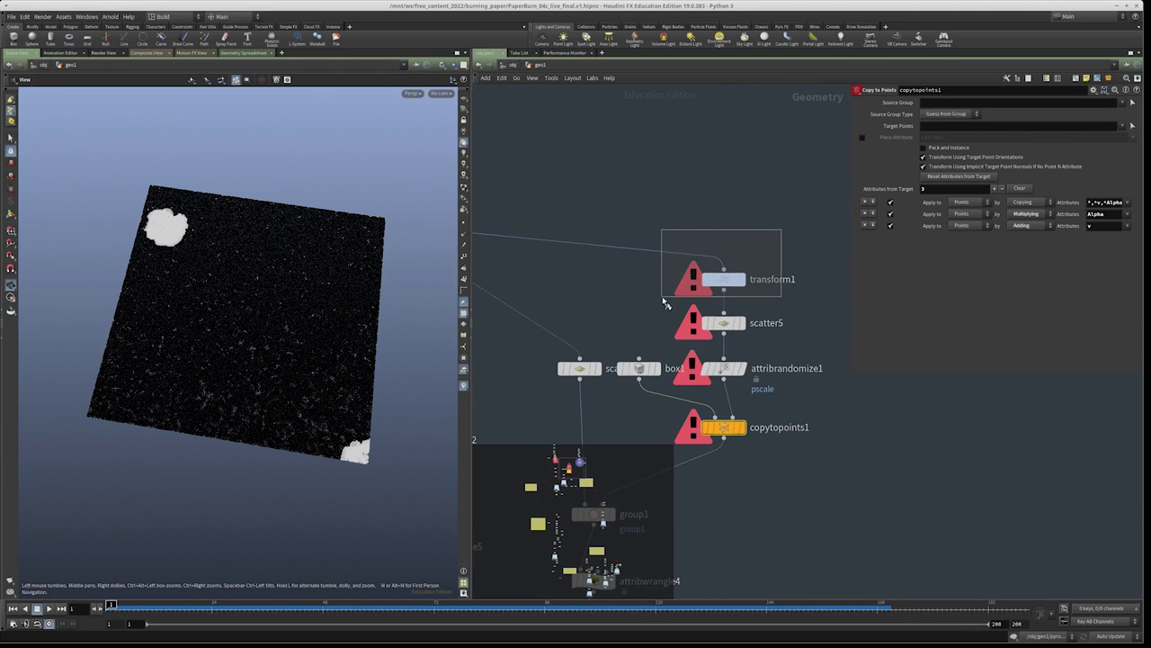
key(r)
key(r)
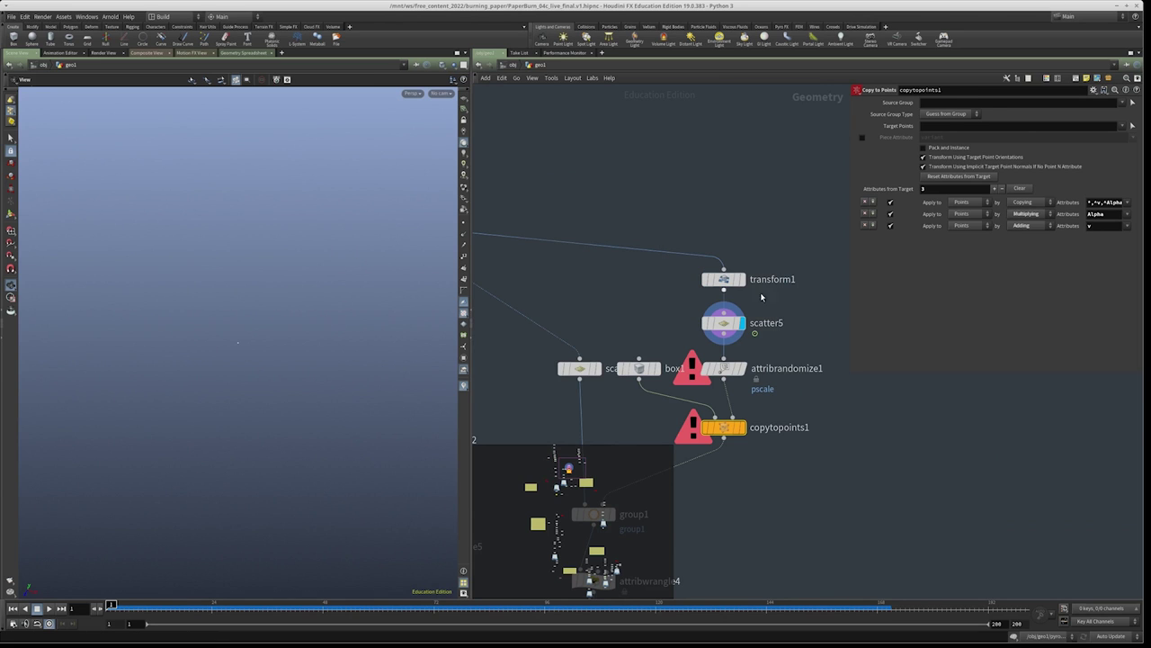
Examine transform1's scale settings and the expression driving scatter5's Global Seed
click(724, 279)
scroll(807, 315, up, 2)
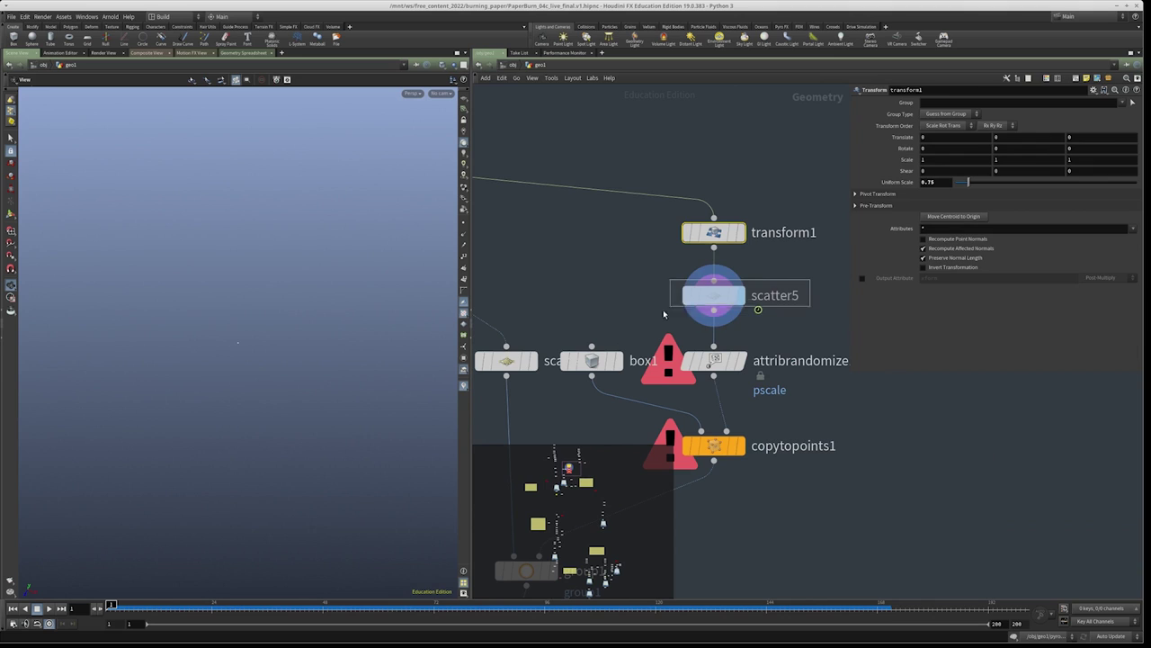
drag(663, 310, 662, 312)
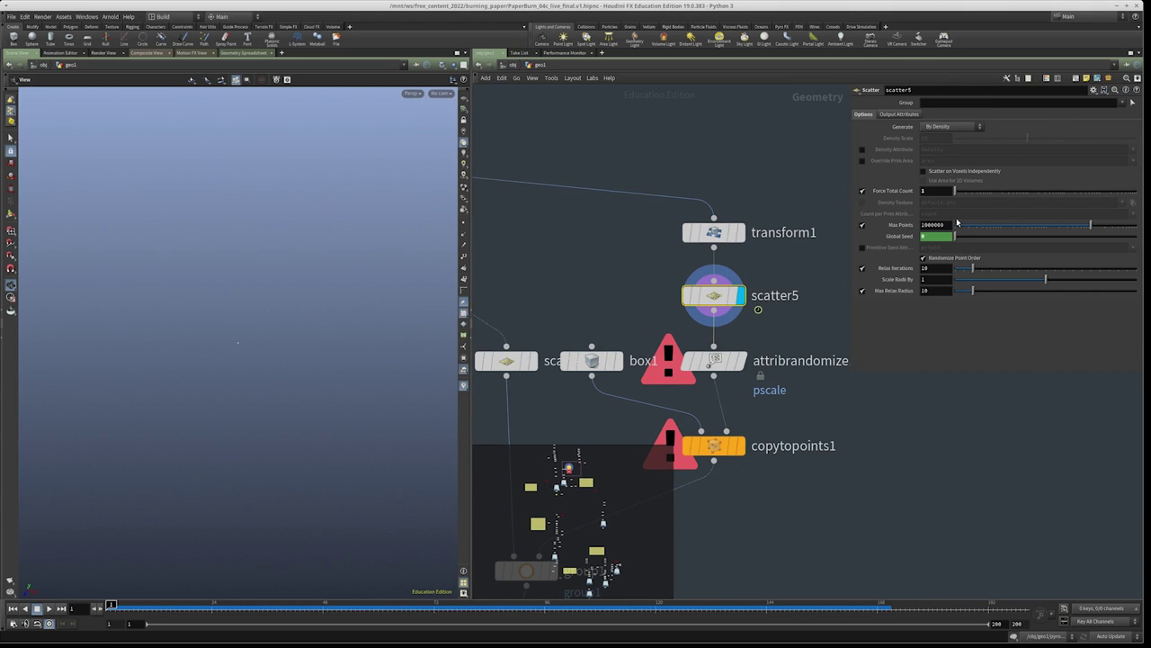
text(floor(@Frame/10))
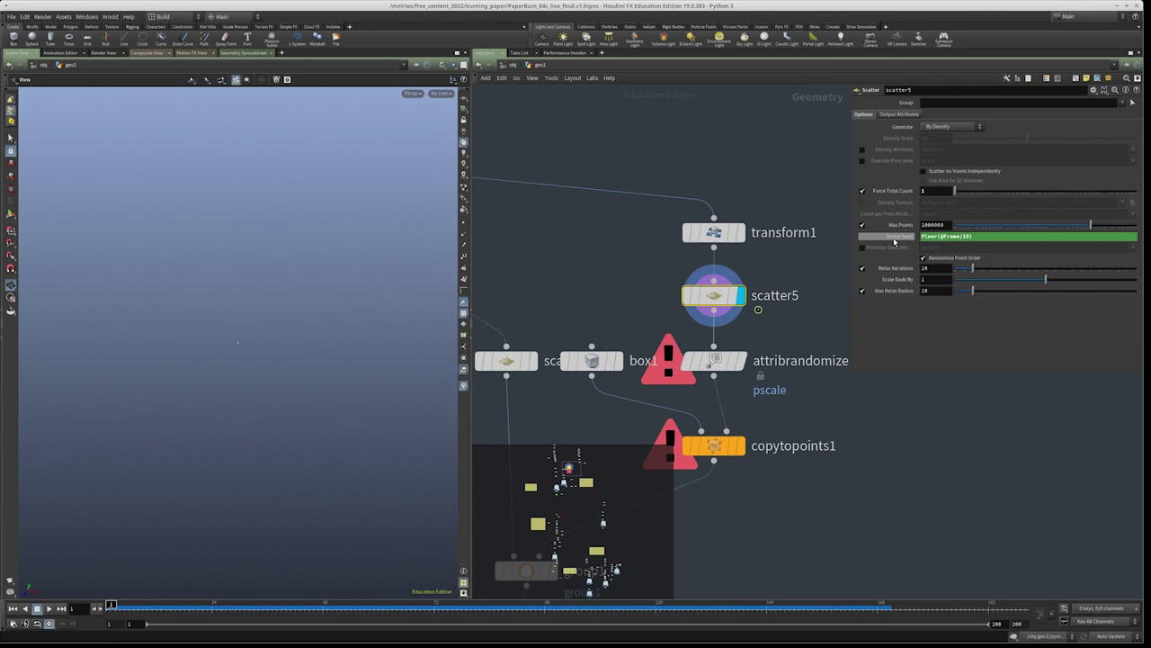
ctrl+middle_click(900, 235)
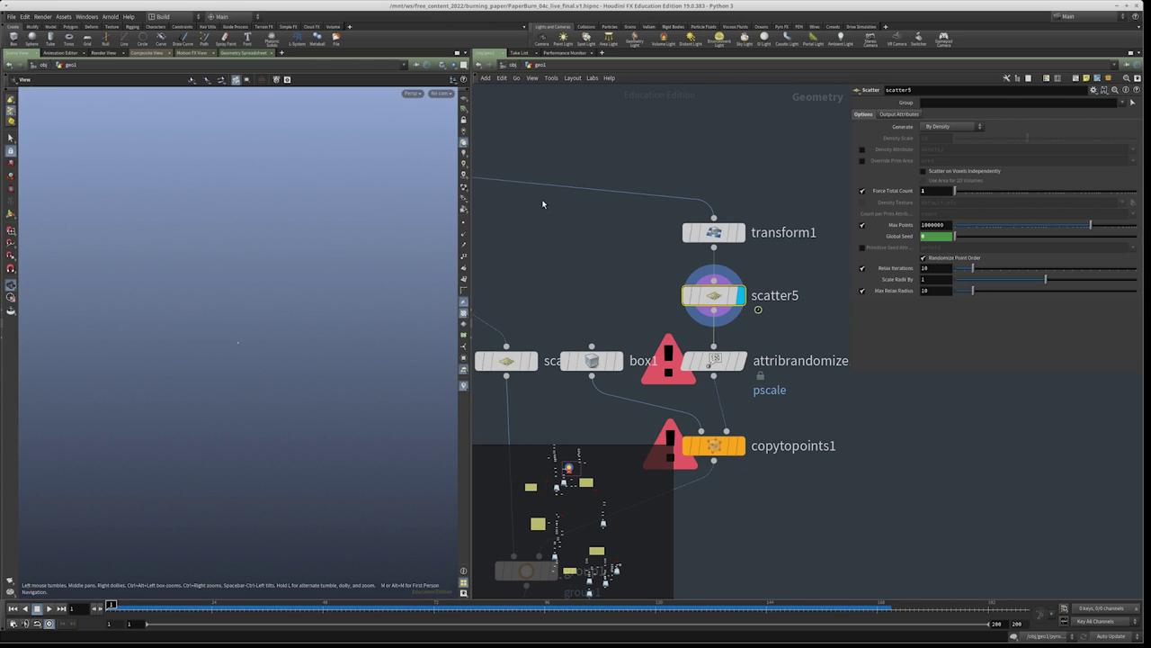
Compare transform1's geometry with scatter5's output and scrub the timeline to examine how the scattered point changes position
click(129, 609)
drag(205, 619, 248, 621)
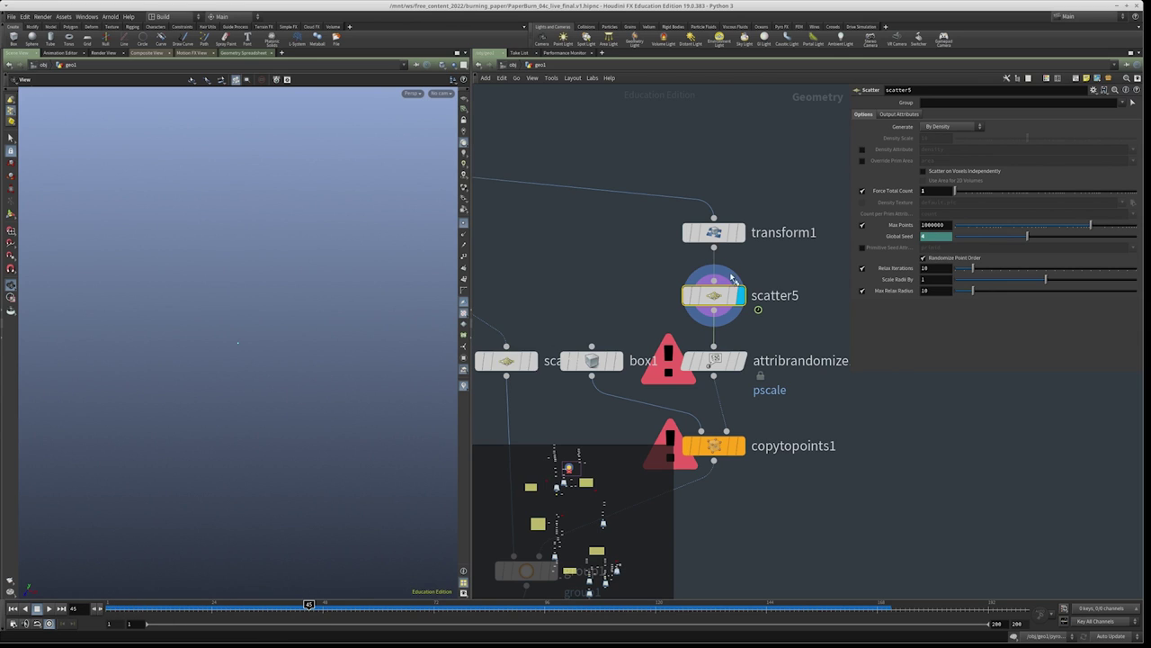
click(739, 233)
right_drag(386, 270, 359, 318)
click(738, 297)
click(119, 605)
drag(119, 609, 222, 609)
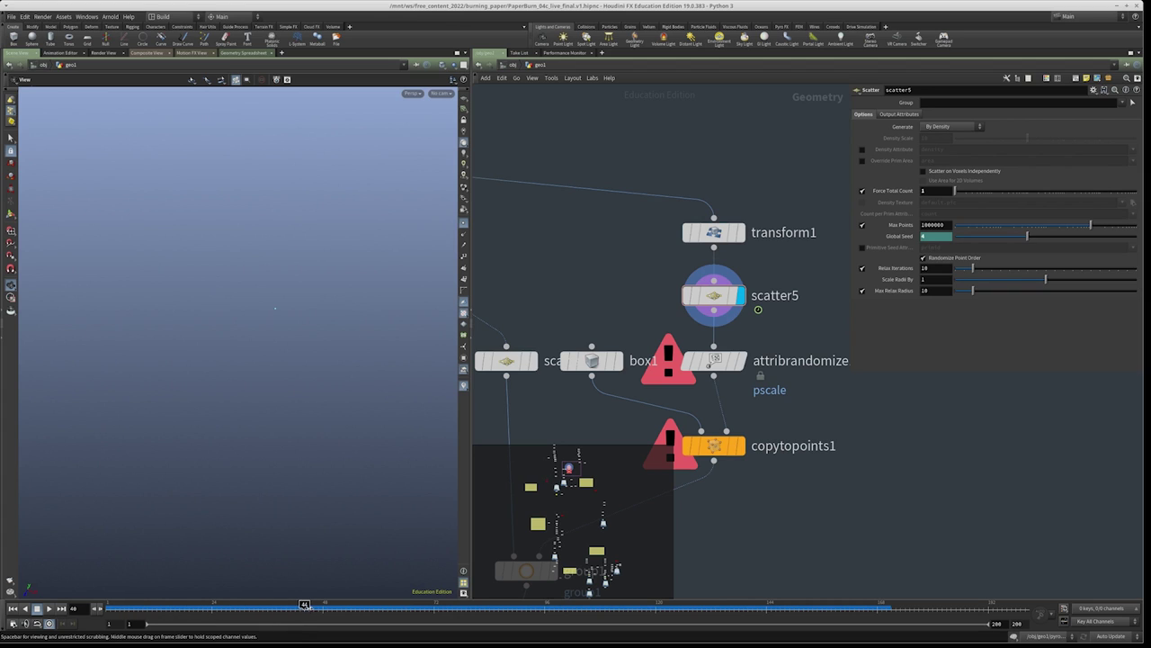
drag(398, 606, 415, 605)
middle_drag(647, 332, 636, 282)
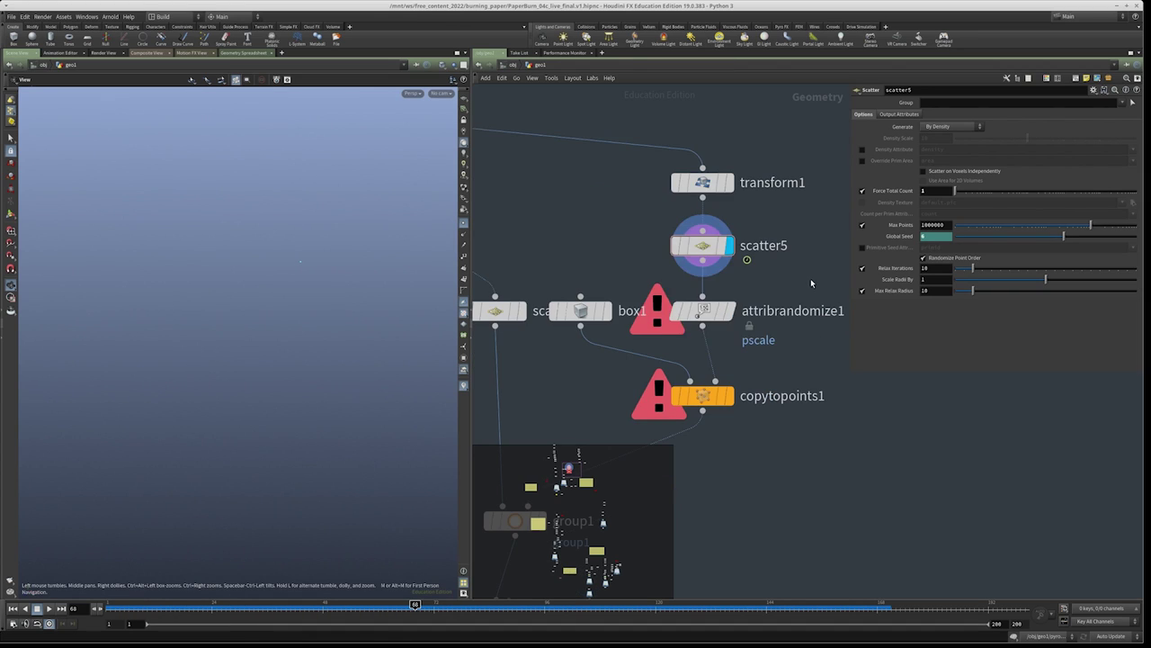
Display attribrandomize1 and examine its pscale distribution and option settings
click(730, 310)
click(703, 310)
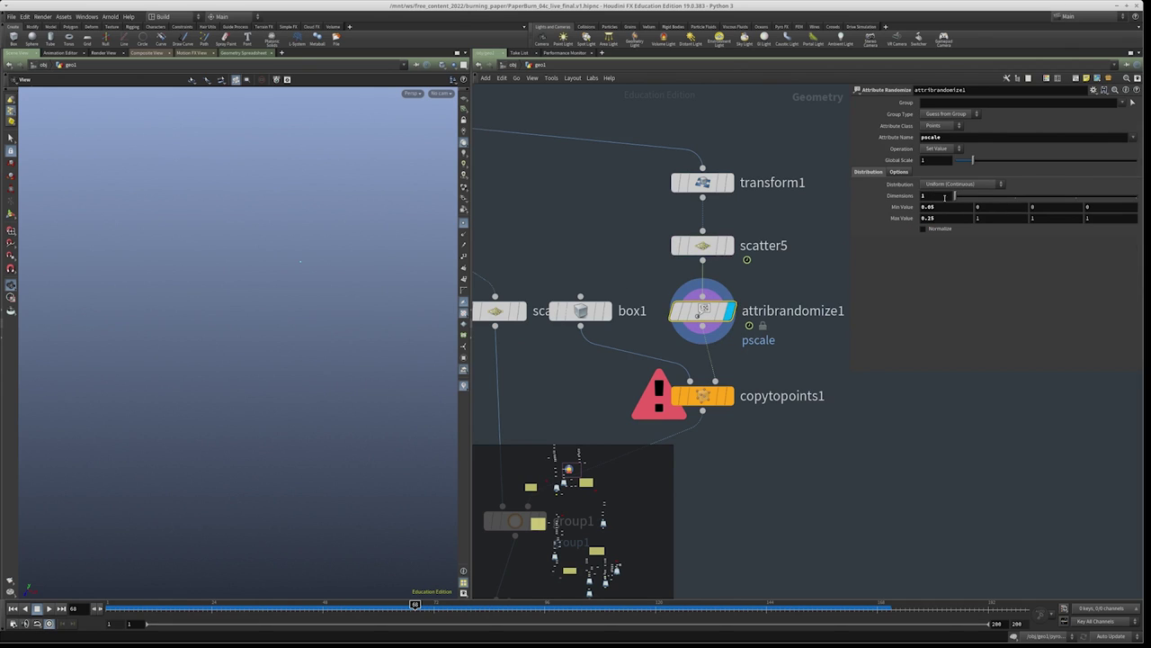
middle_drag(802, 341, 805, 361)
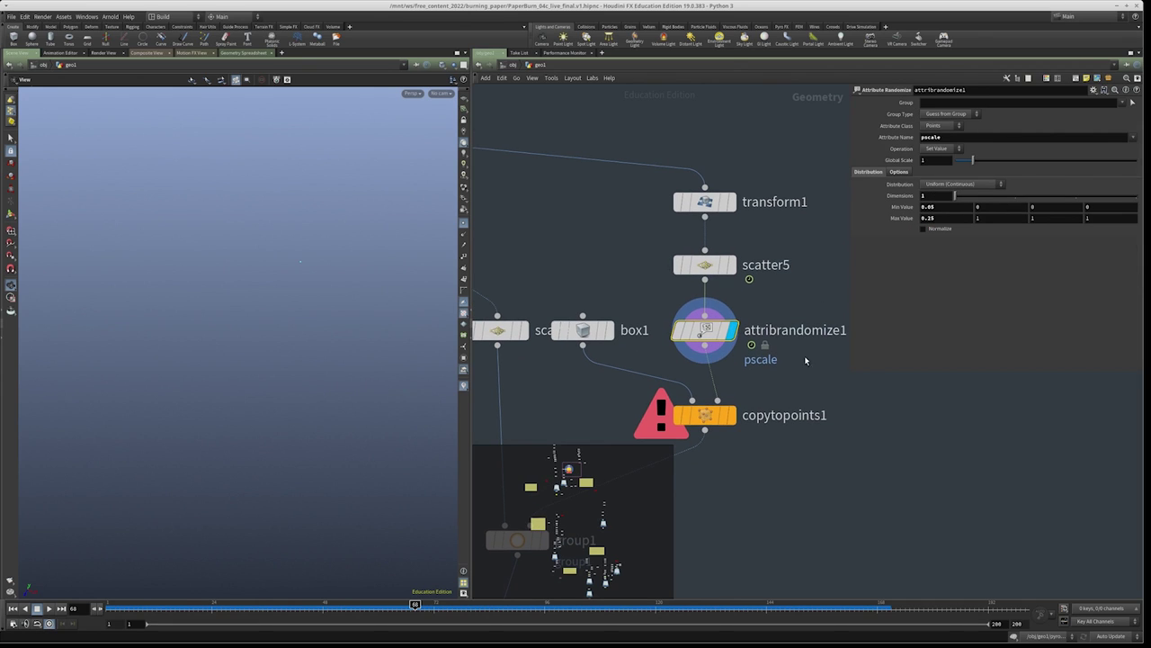
click(900, 172)
click(866, 172)
middle_drag(781, 400, 792, 365)
Display copytopoints1 and scrub the timeline to examine the randomly placed box
click(729, 389)
middle_drag(753, 456, 755, 428)
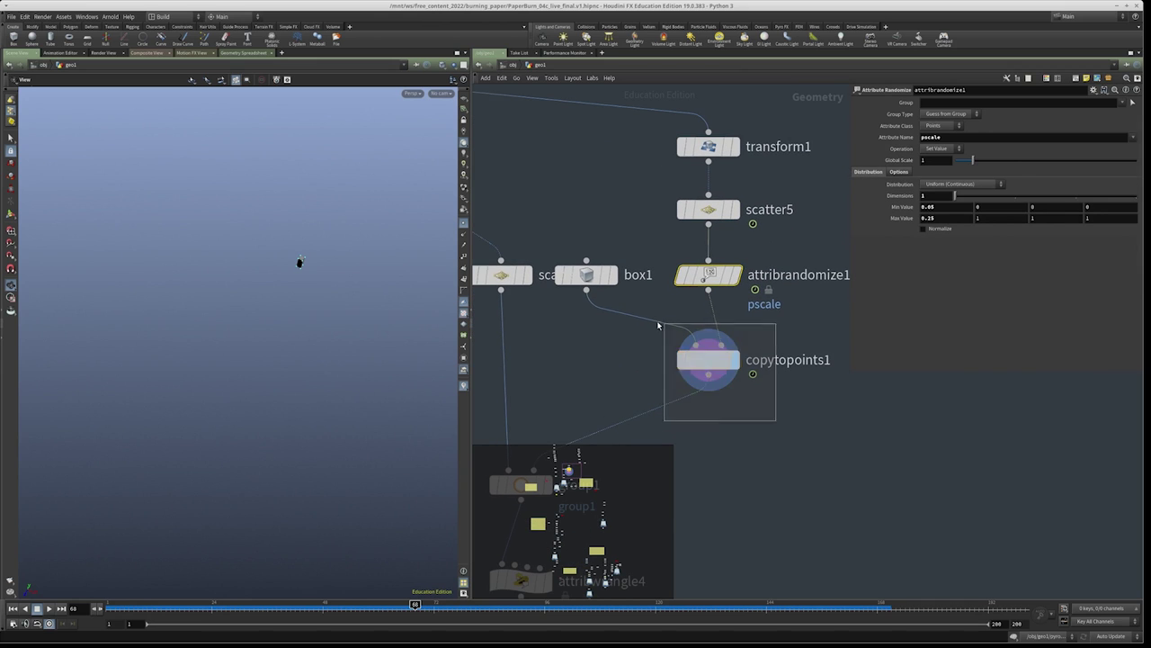
click(135, 605)
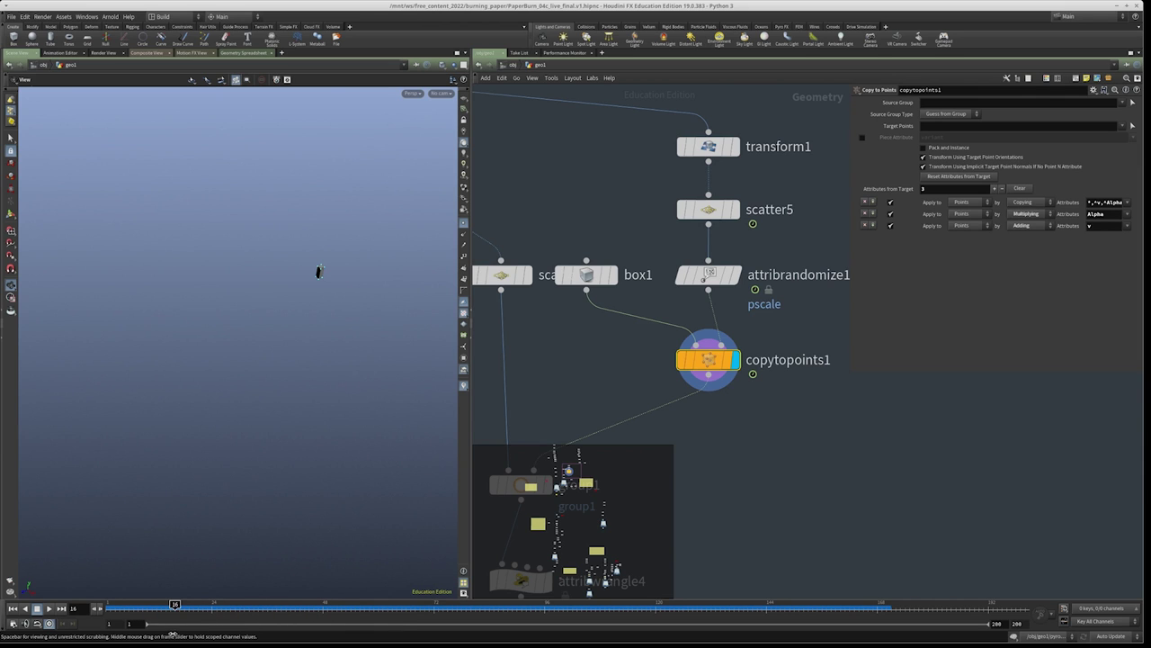
Display group1 and the scatter node feeding it, and examine that scatter's dense points and settings
scroll(746, 432, down, 3)
scroll(707, 373, up, 2)
drag(706, 423, 707, 425)
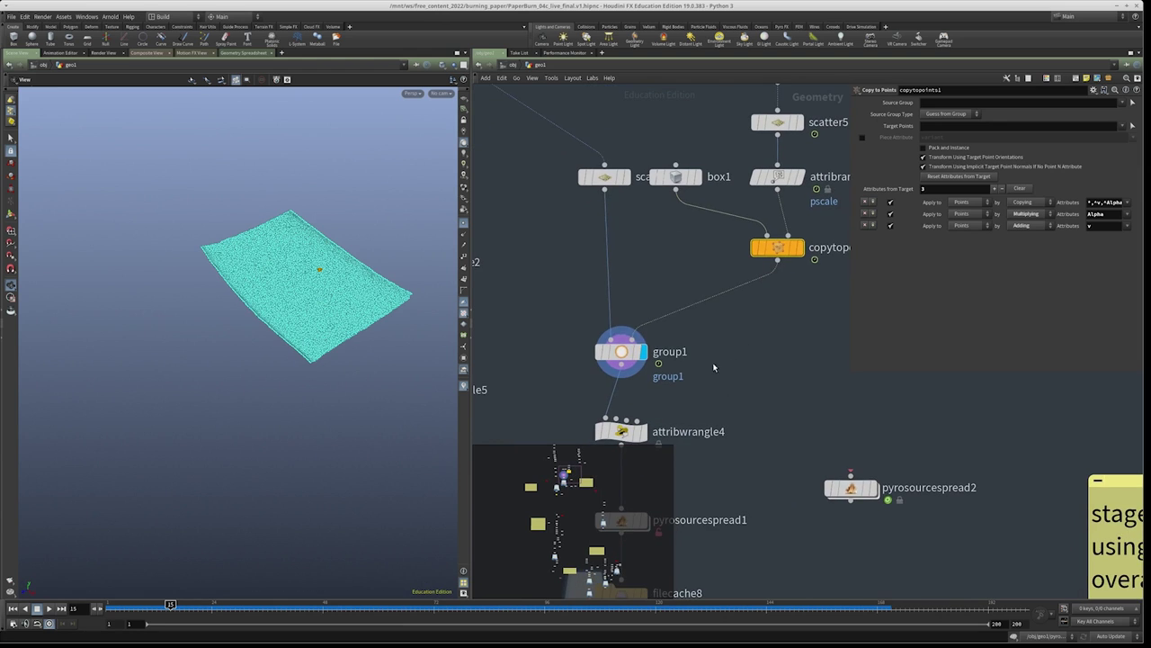
click(627, 191)
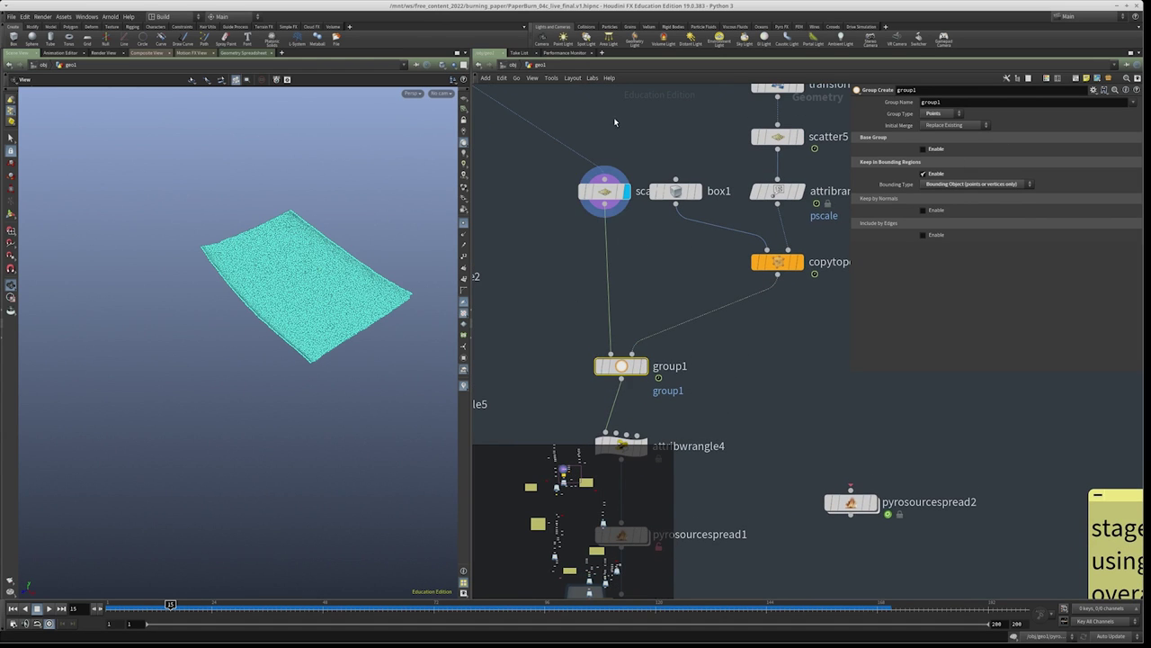
scroll(270, 302, up, 8)
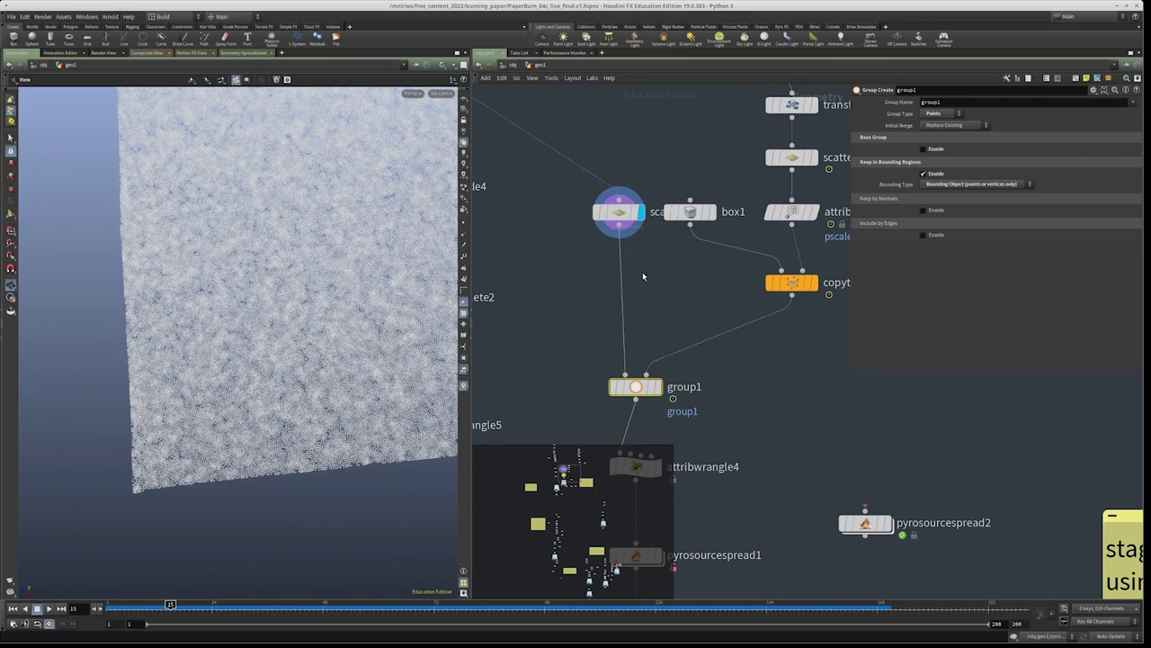
click(628, 213)
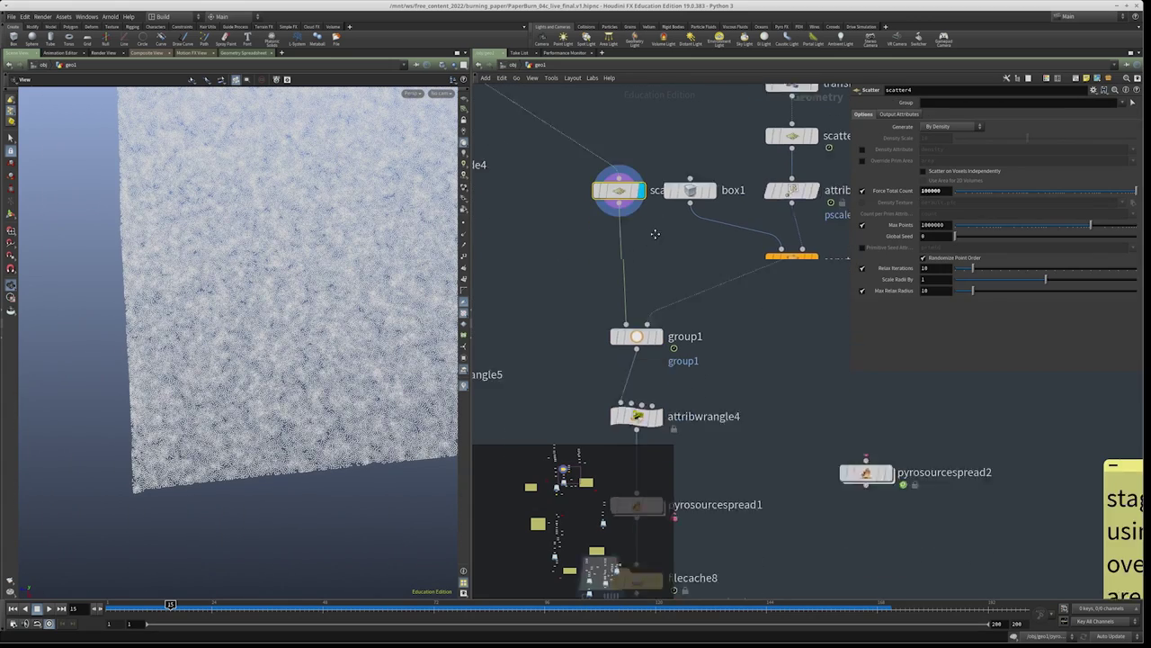
Display group1, return to frame 1, and scrub the timeline to examine the grouped points moving across the paper
click(657, 300)
click(634, 302)
key(ctrl+Left)
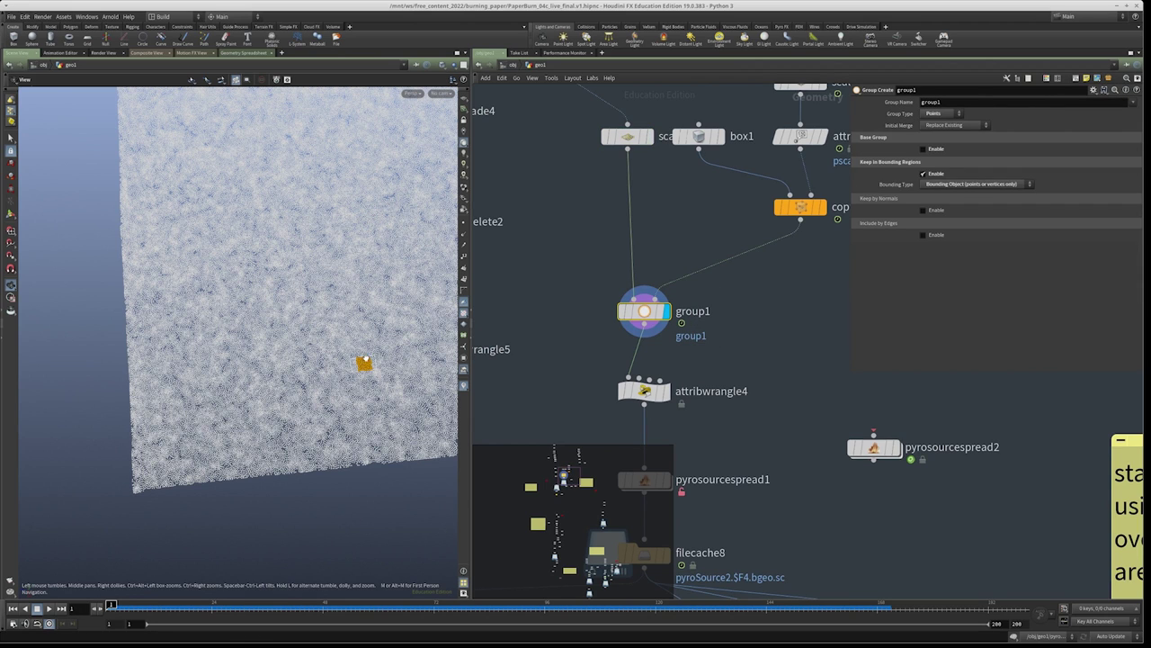
mouse_move(119, 608)
mouse_down()
mouse_move(324, 608)
mouse_move(138, 608)
mouse_up()
drag(246, 611, 294, 605)
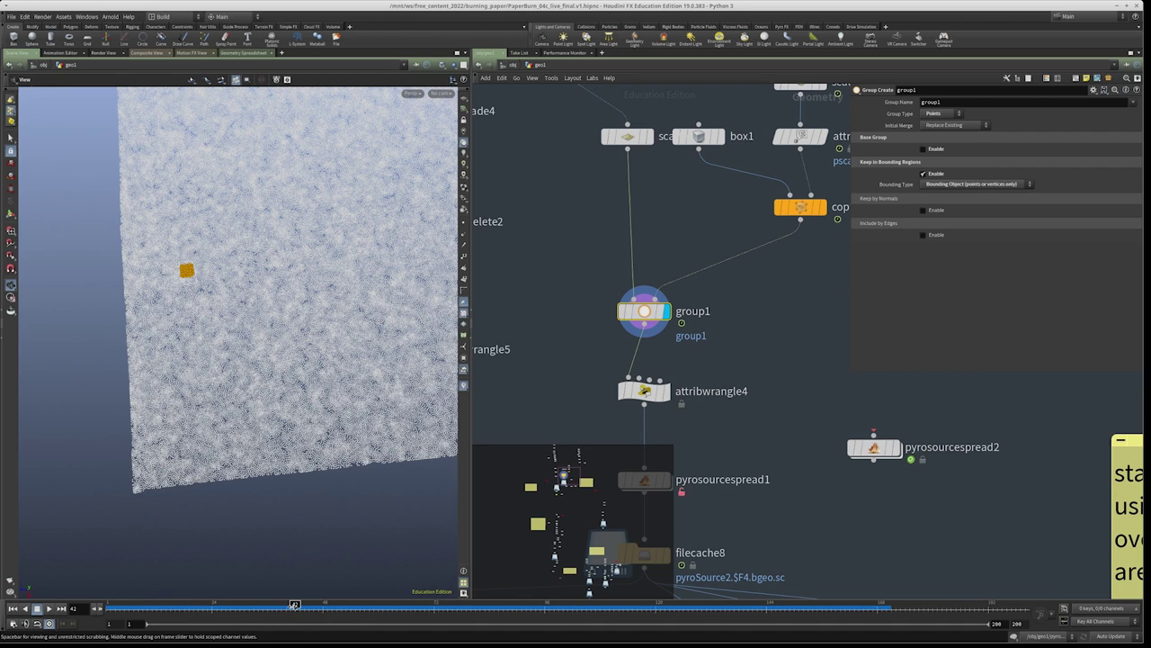
Display attribwrangle4 and examine the VEX line that sets temperature on group1
middle_drag(737, 345, 724, 308)
click(693, 347)
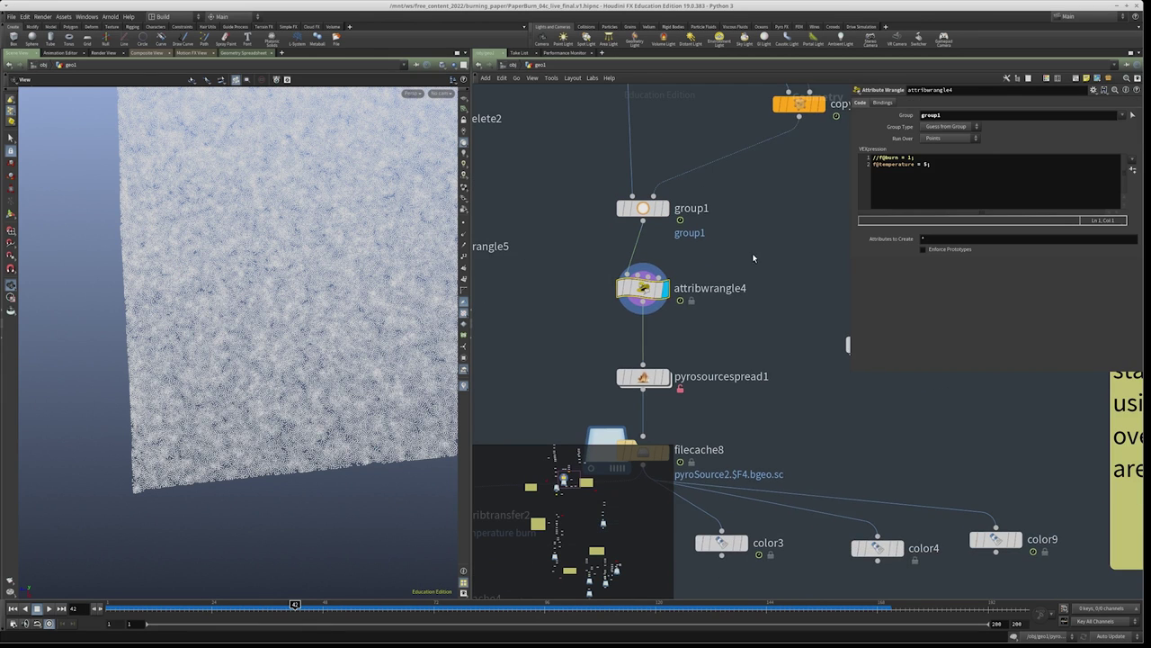
scroll(754, 258, up, 1)
key(ctrl+v)
drag(933, 171, 870, 164)
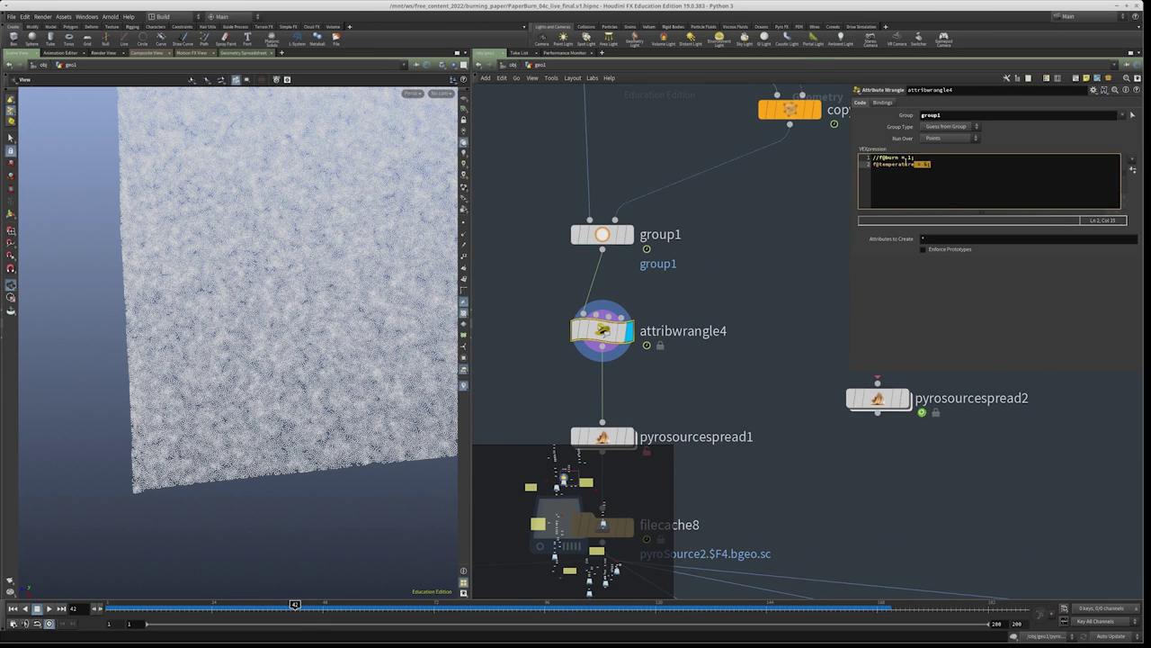
Display pyrosourcespread1 with its parameters and return to frame 1
middle_drag(674, 360, 725, 252)
drag(726, 252, 574, 340)
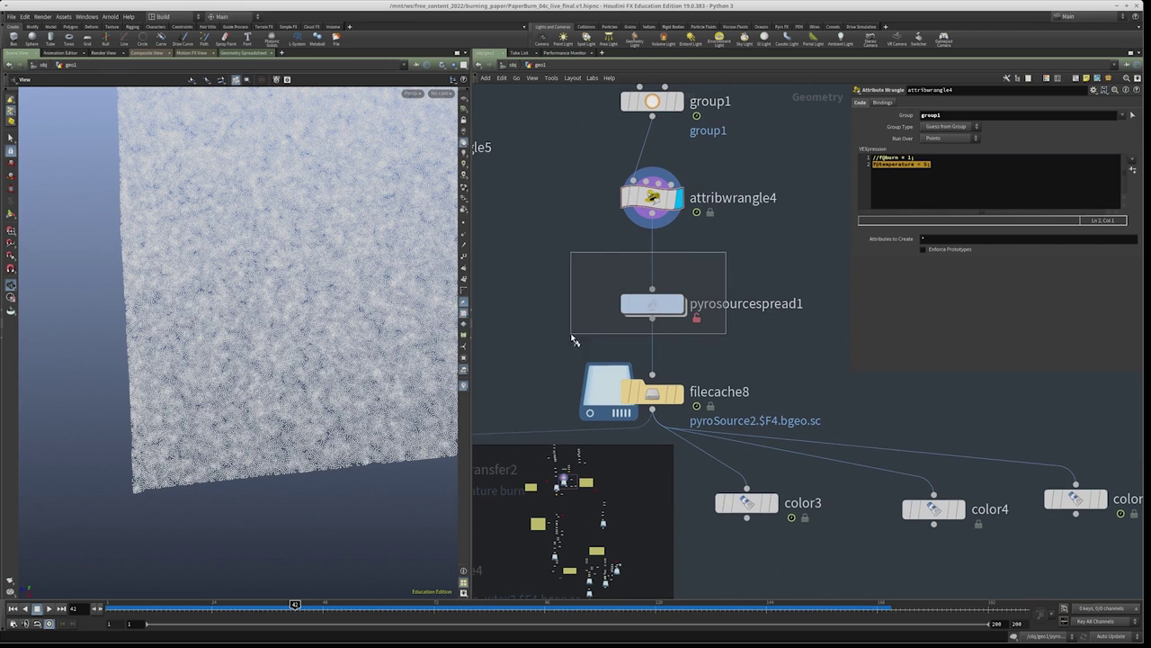
drag(726, 252, 572, 333)
key(r)
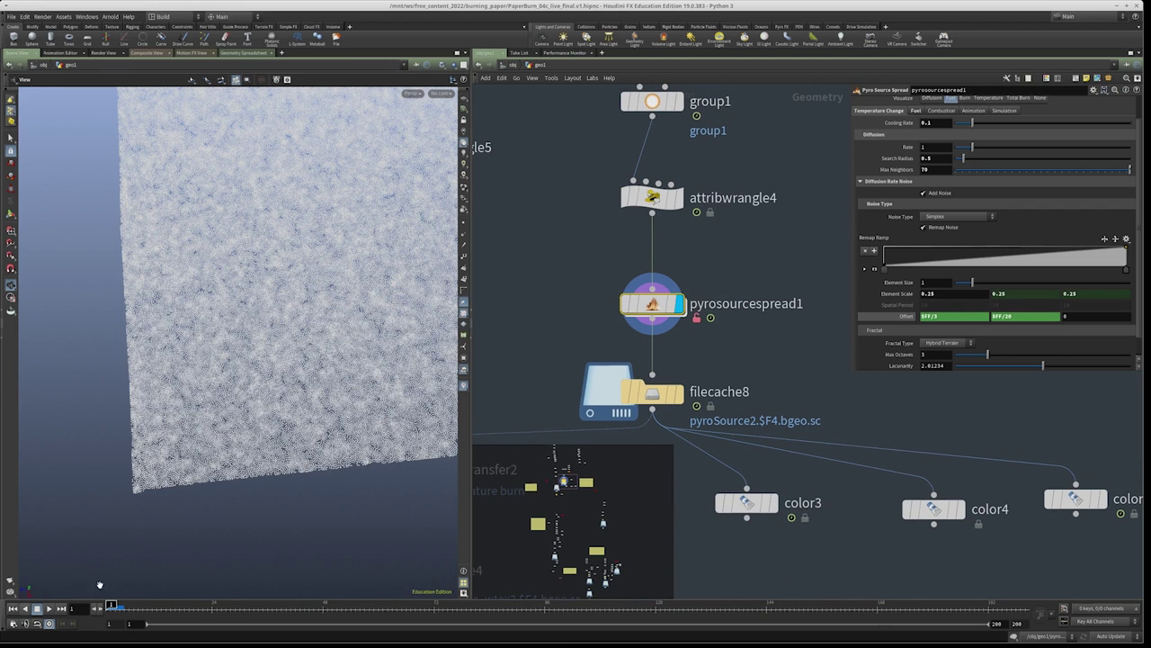
Examine pyrosourcespread1's diffusion, diffusion noise and fuel injection settings
scroll(927, 146, up, 2)
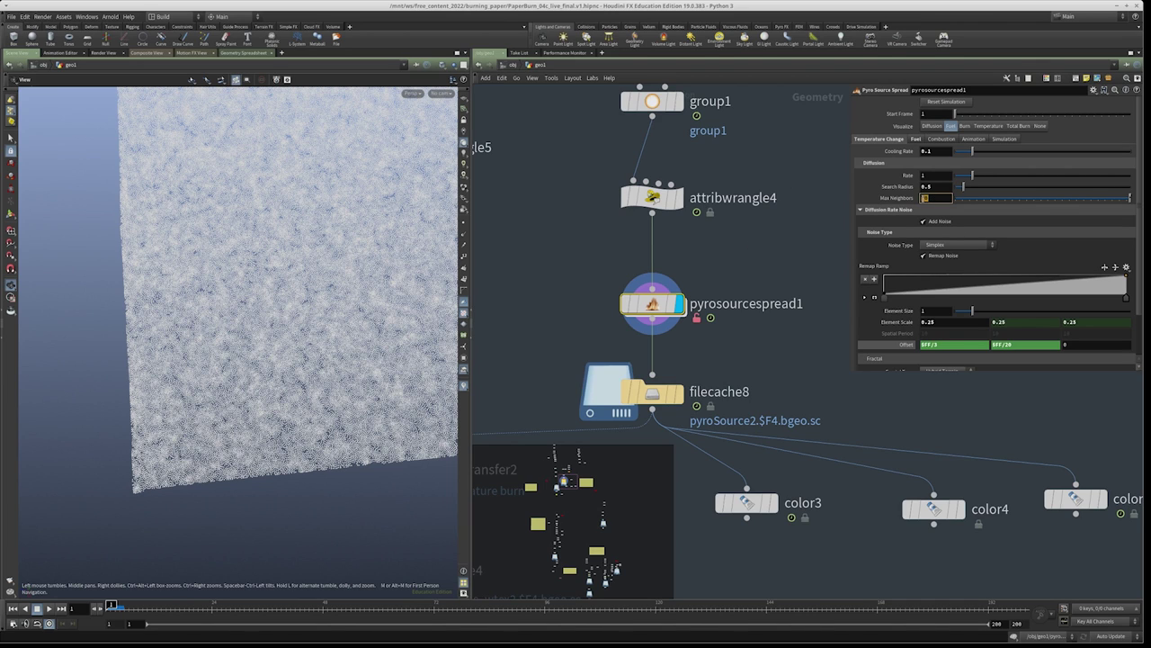
scroll(928, 216, down, 2)
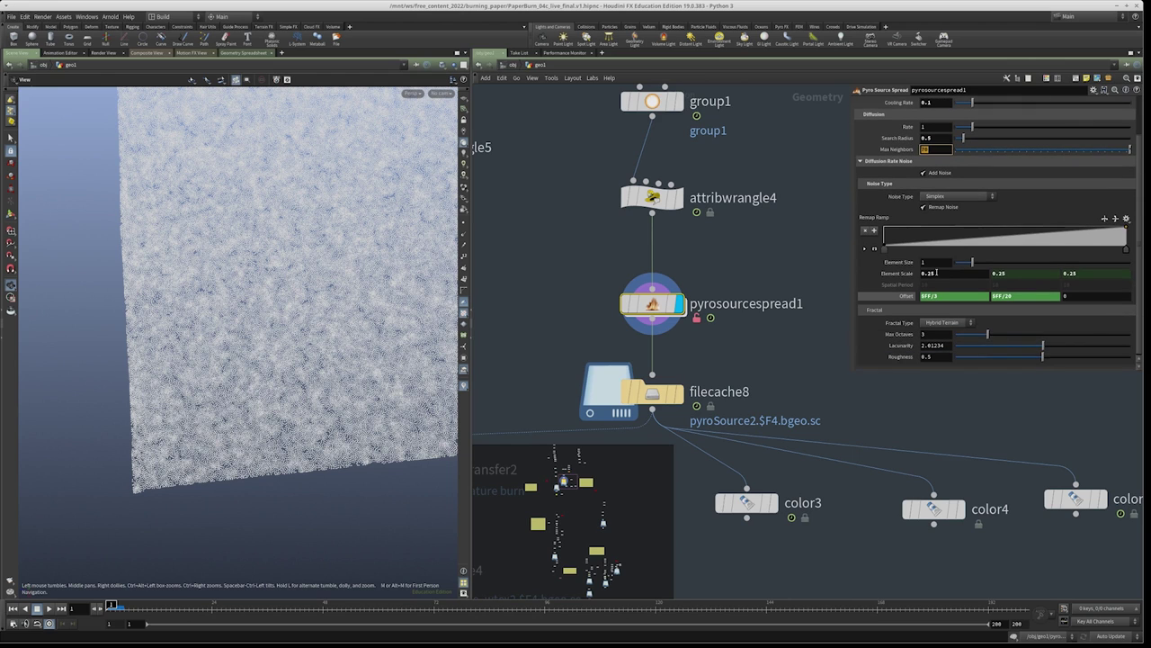
scroll(929, 239, up, 2)
click(916, 140)
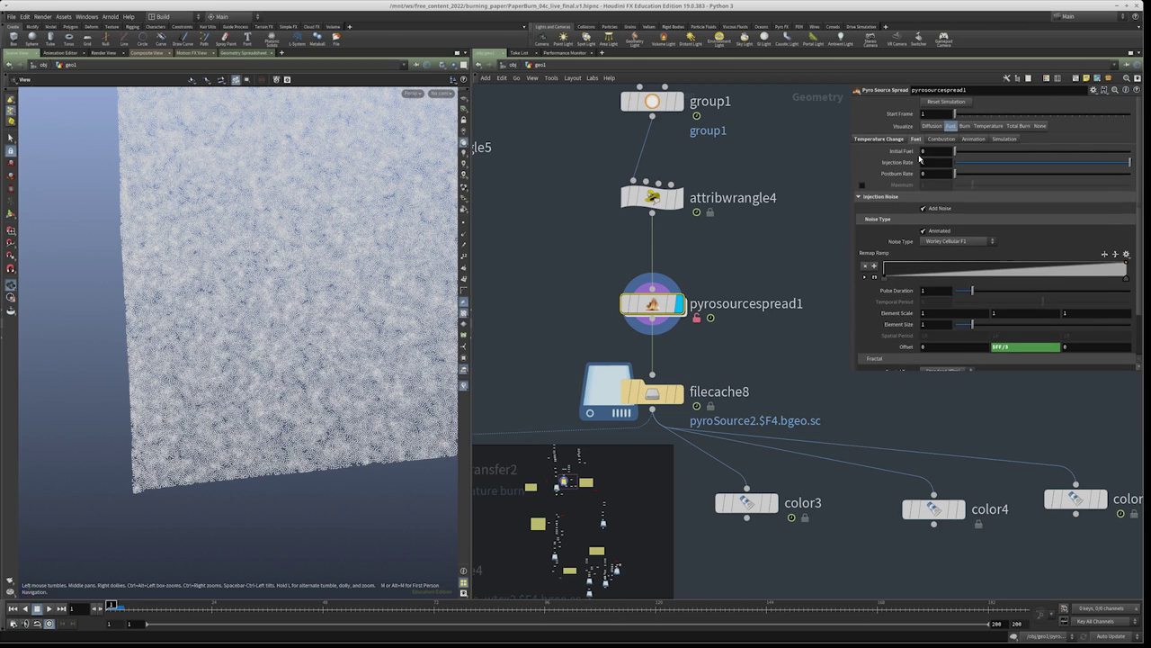
click(882, 139)
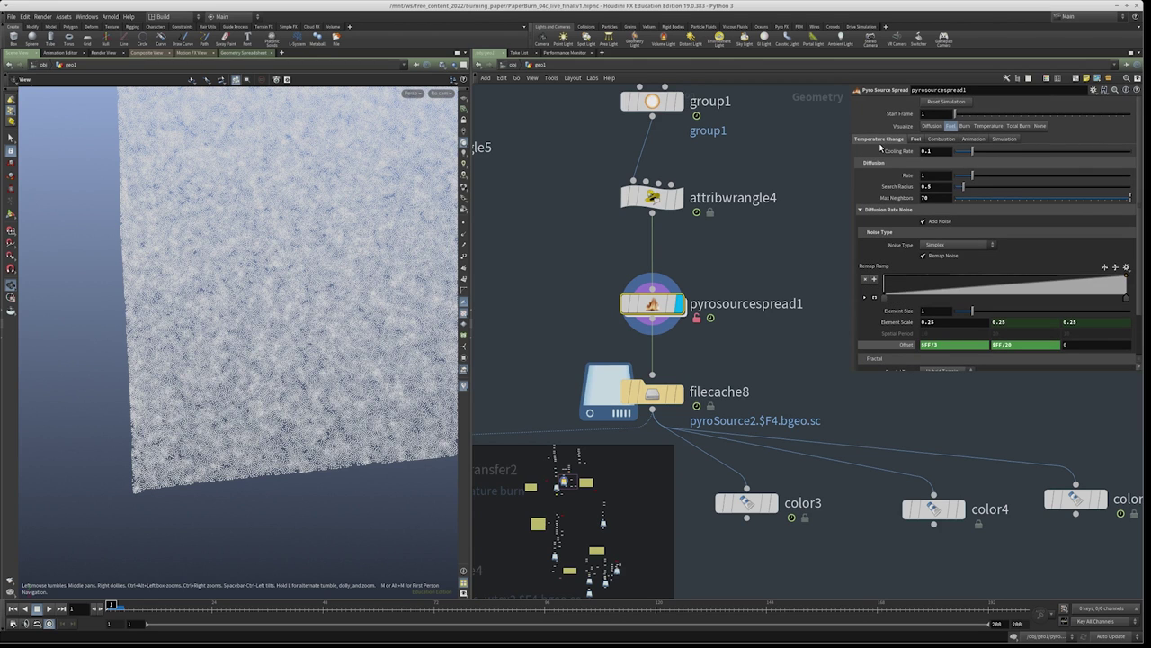
scroll(798, 227, down, 3)
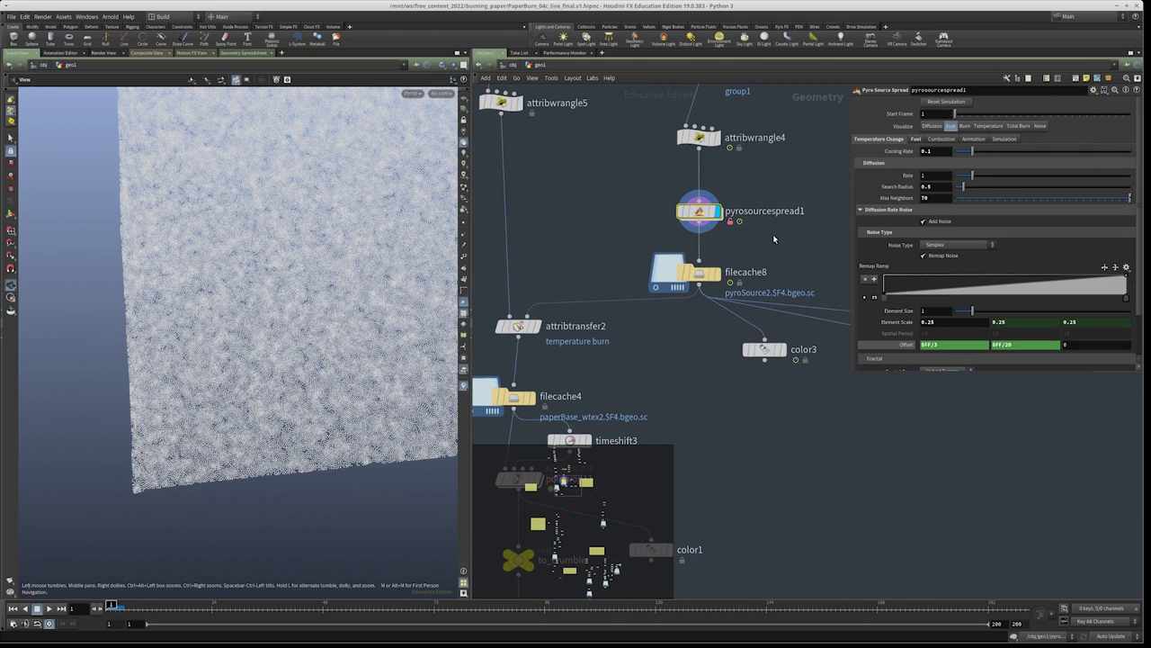
Display color3 and play the timeline to examine the burn spreading across the whole paper
click(764, 349)
middle_drag(833, 414, 715, 395)
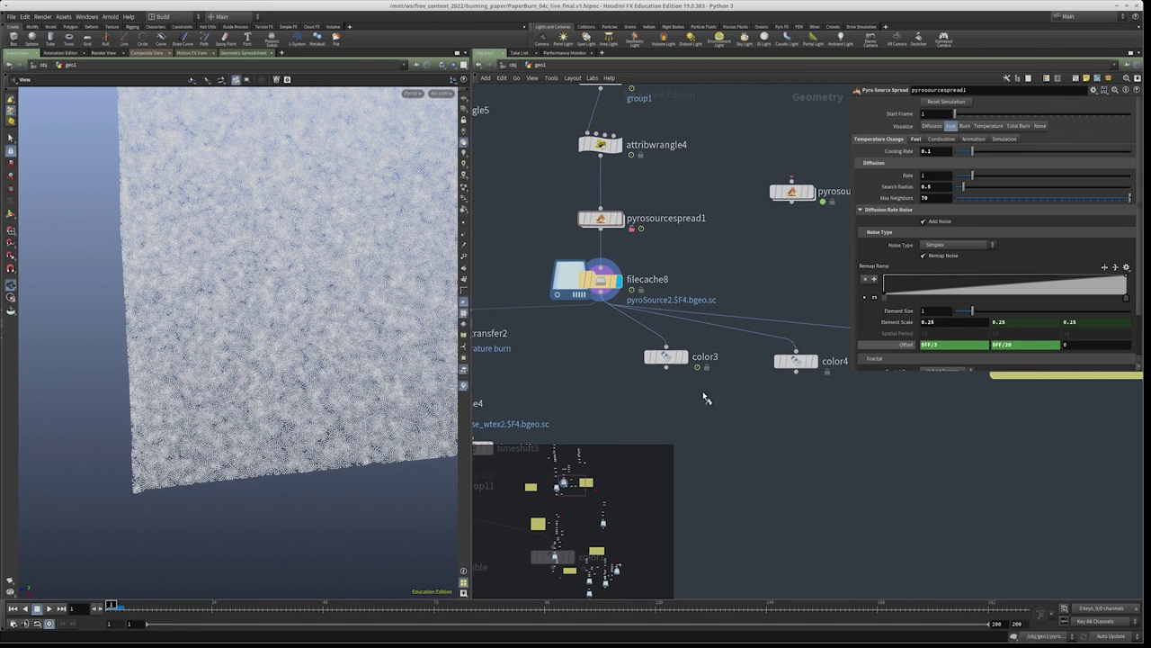
scroll(240, 327, down, 5)
drag(239, 327, 141, 547)
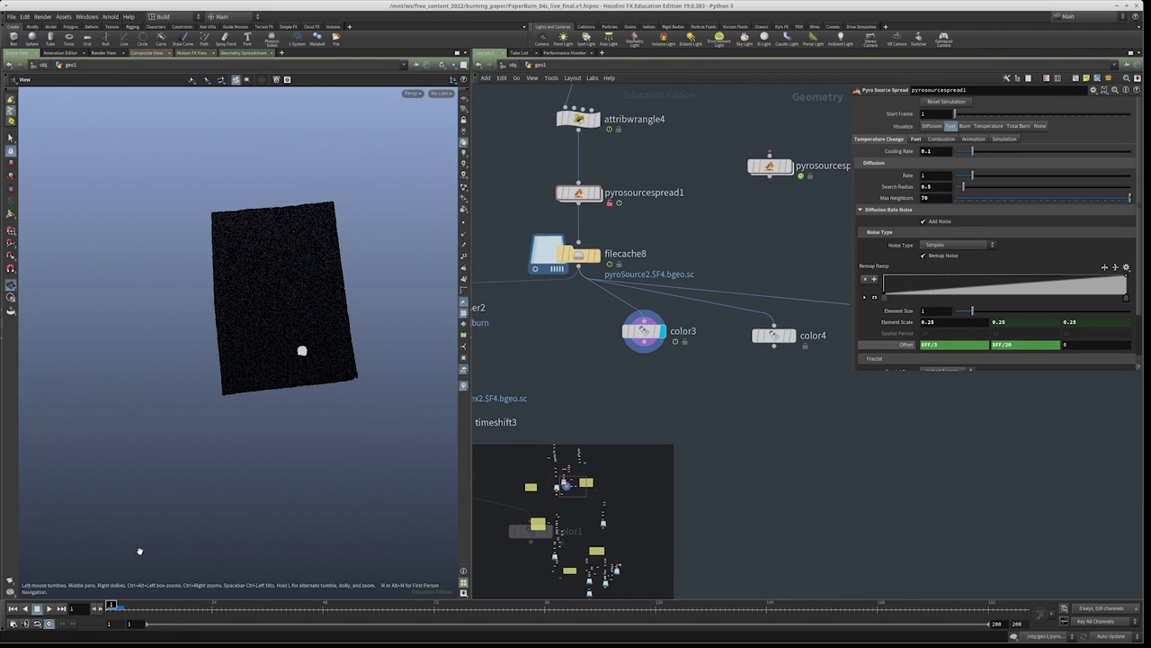
click(48, 609)
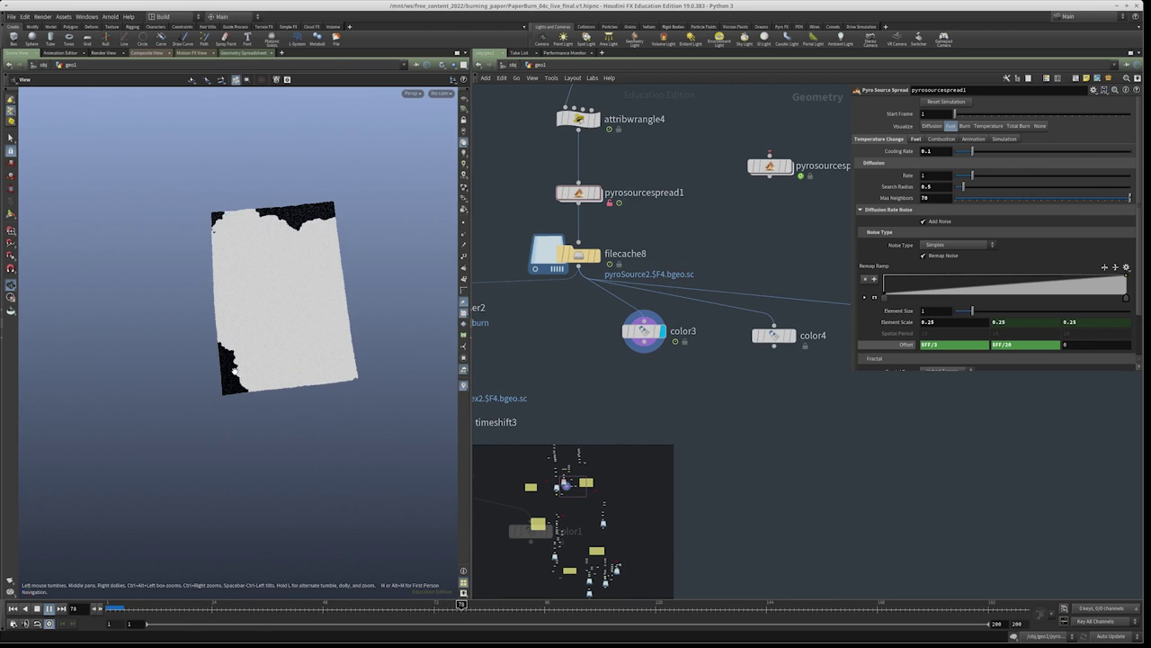
scroll(745, 371, down, 4)
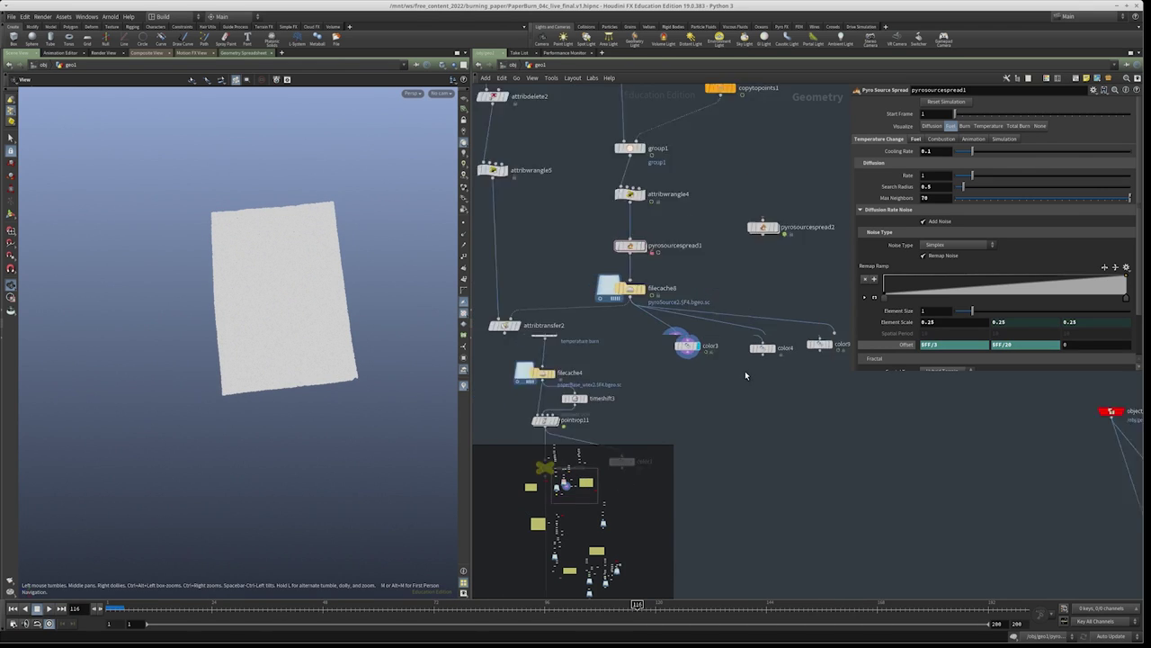
Display scatter4 with its parameters and examine the scattered points that feed the burn simulation
scroll(767, 341, up, 5)
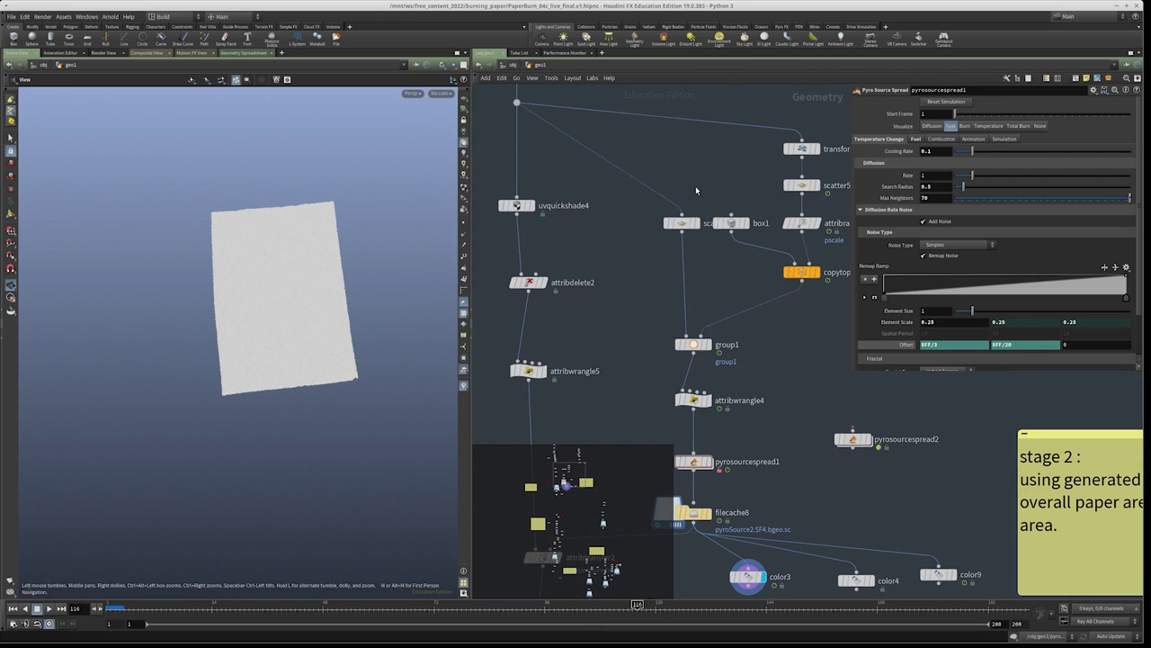
drag(695, 187, 663, 256)
middle_drag(640, 277, 613, 352)
scroll(292, 333, up, 5)
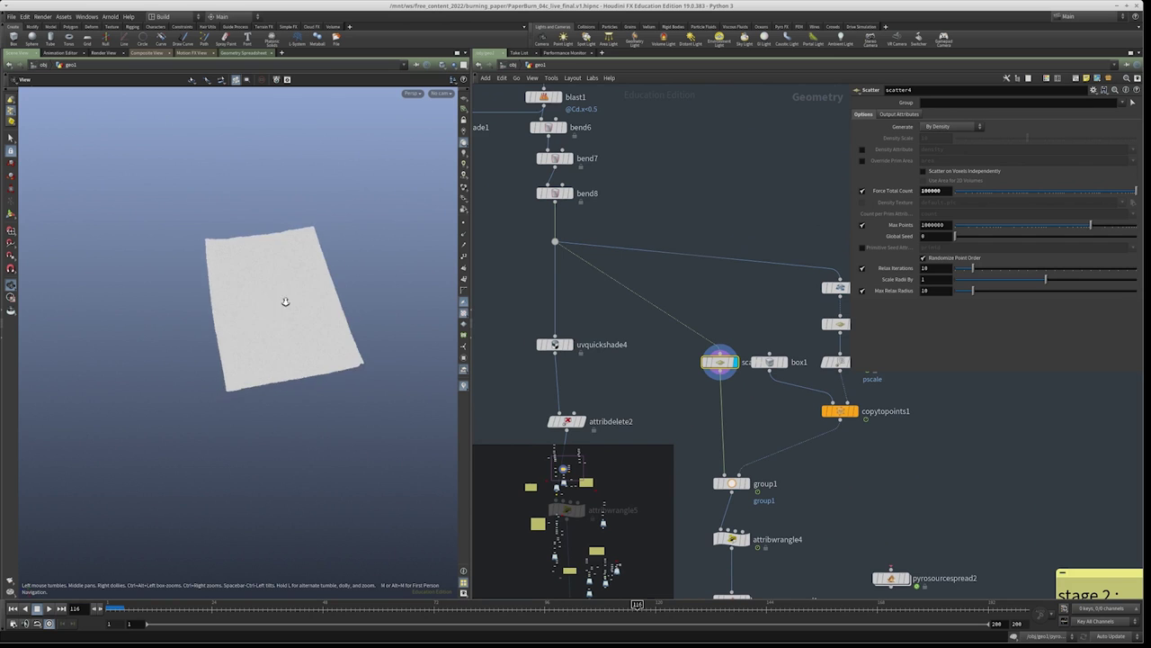
scroll(683, 297, down, 3)
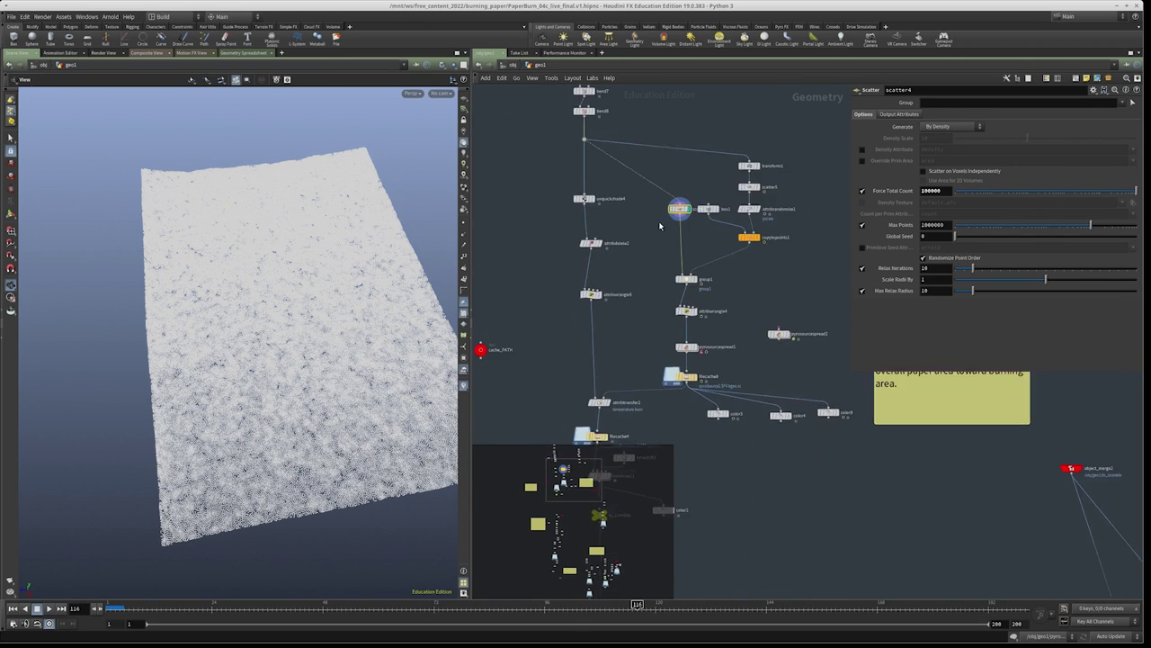
Display attribtransfer2 and examine its transfer of the temperature and burn point attributes onto the paper mesh
scroll(737, 360, up, 3)
middle_drag(715, 433, 612, 172)
click(622, 230)
click(608, 230)
drag(670, 340, 613, 295)
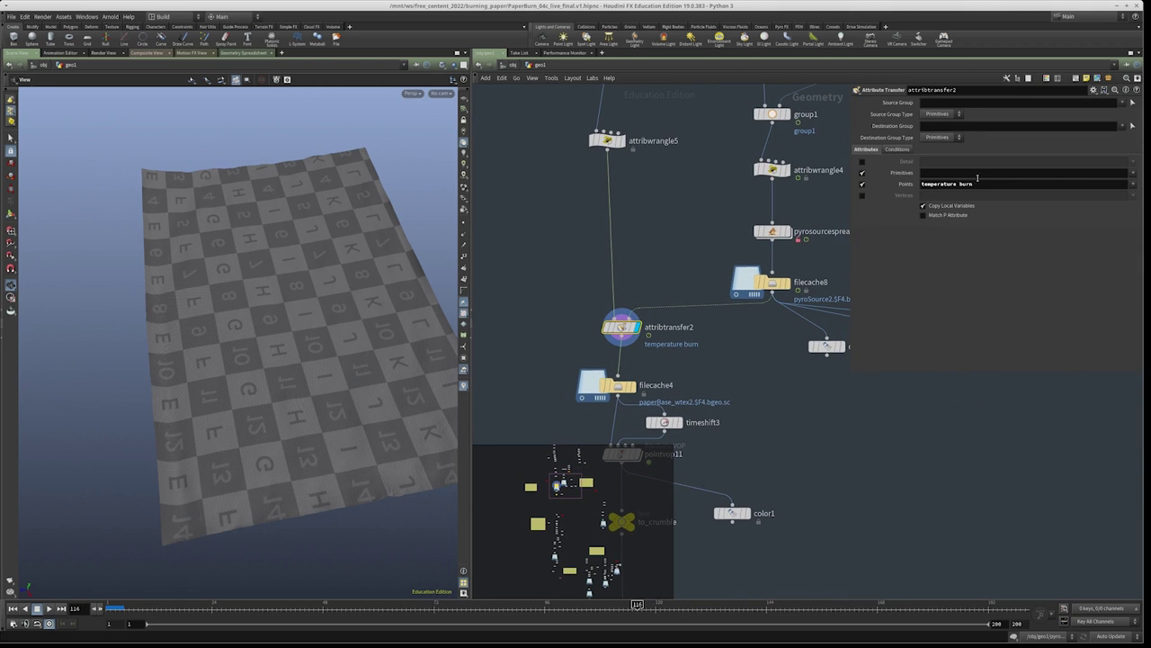
drag(984, 182, 846, 184)
mouse_move(626, 327)
middle_down()
mouse_move(584, 306)
mouse_move(667, 357)
middle_up()
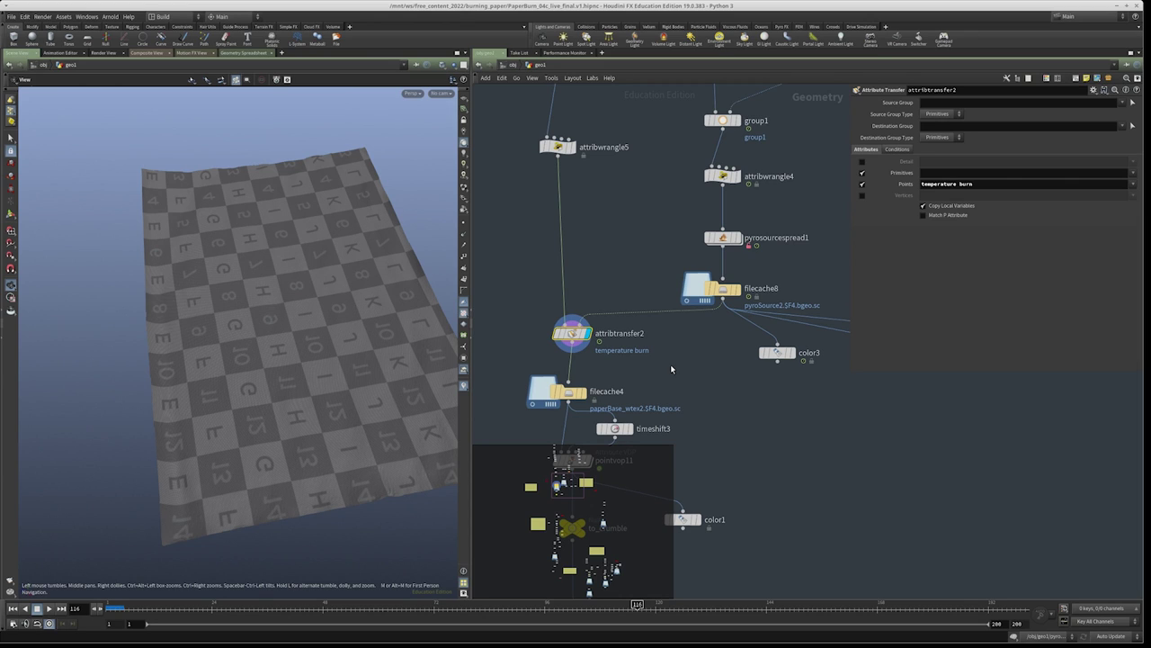
middle_drag(817, 286, 674, 282)
Compare the color3, color4 and color9 visualizations of the burning points at frame 35
click(647, 349)
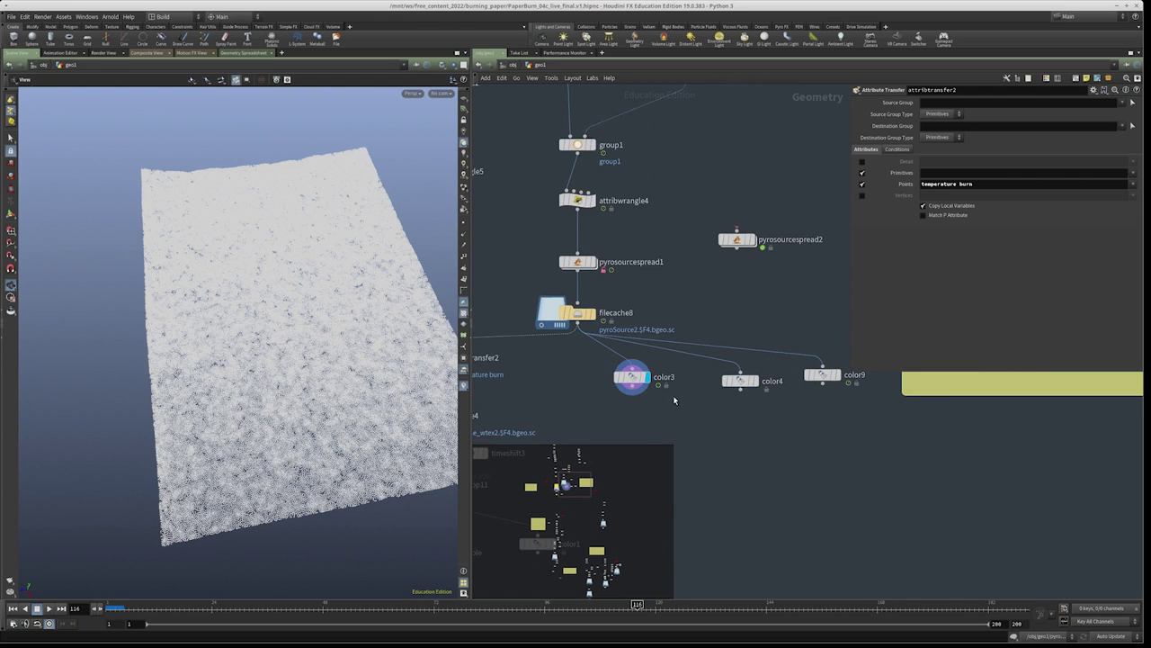
middle_drag(647, 349, 619, 350)
drag(248, 608, 263, 607)
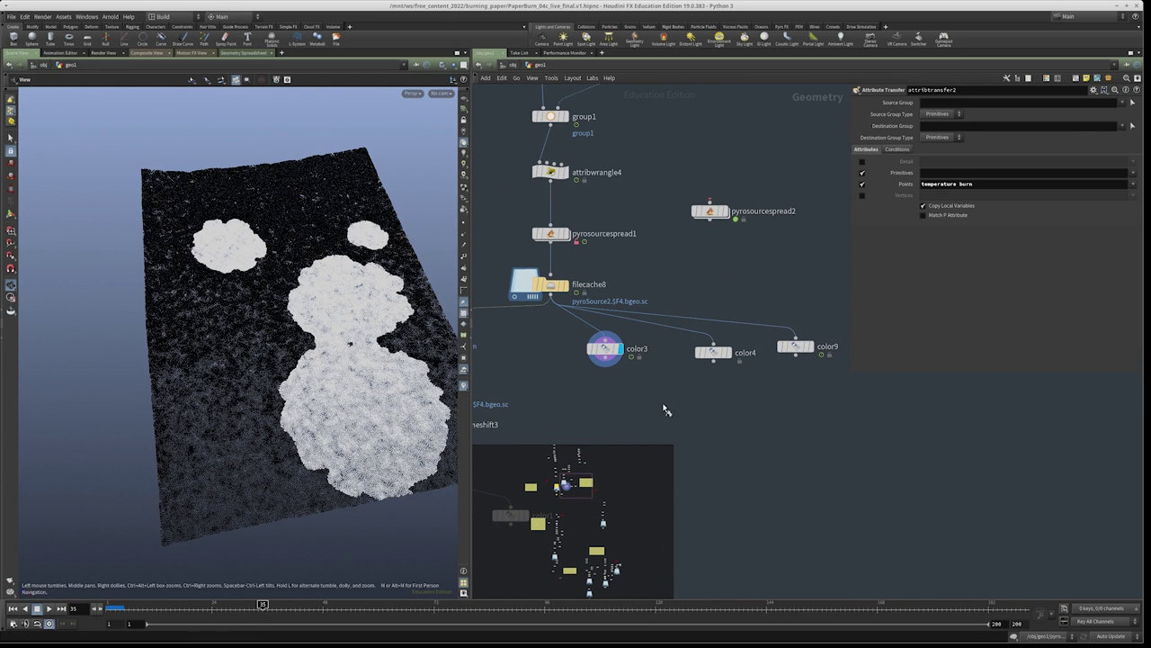
click(727, 351)
middle_drag(790, 379, 756, 368)
click(763, 334)
click(778, 334)
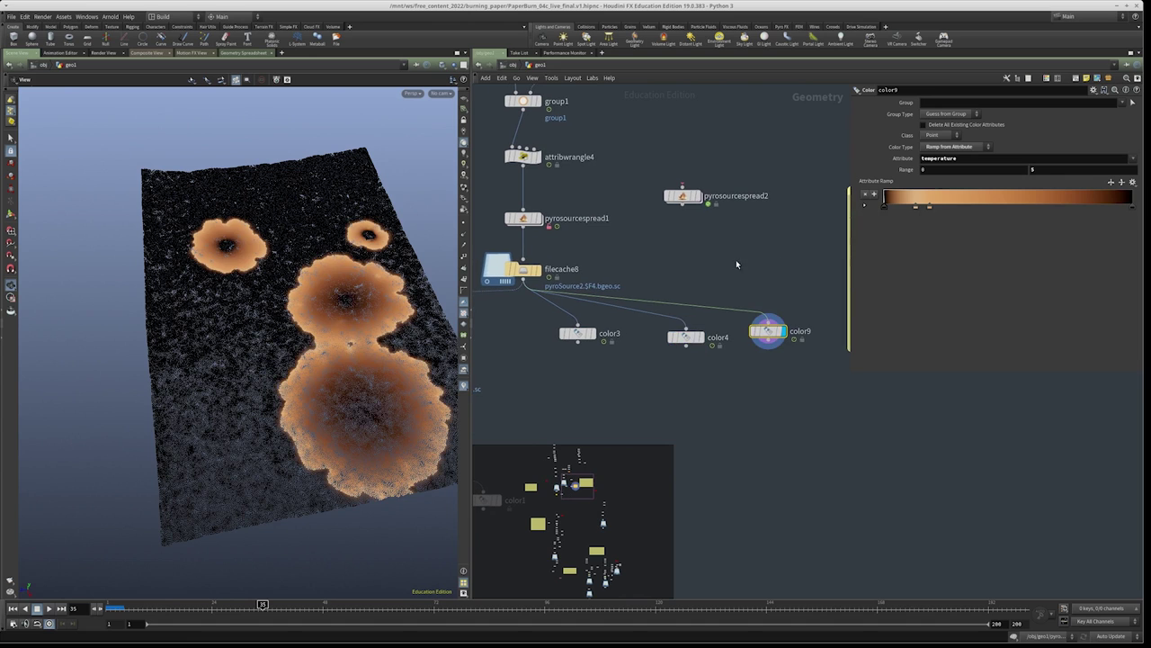
Display filecache4 below attribtransfer2 and scrub the timeline to examine the cached paper mesh
middle_drag(504, 353, 698, 349)
click(625, 314)
middle_drag(625, 314, 641, 286)
click(640, 282)
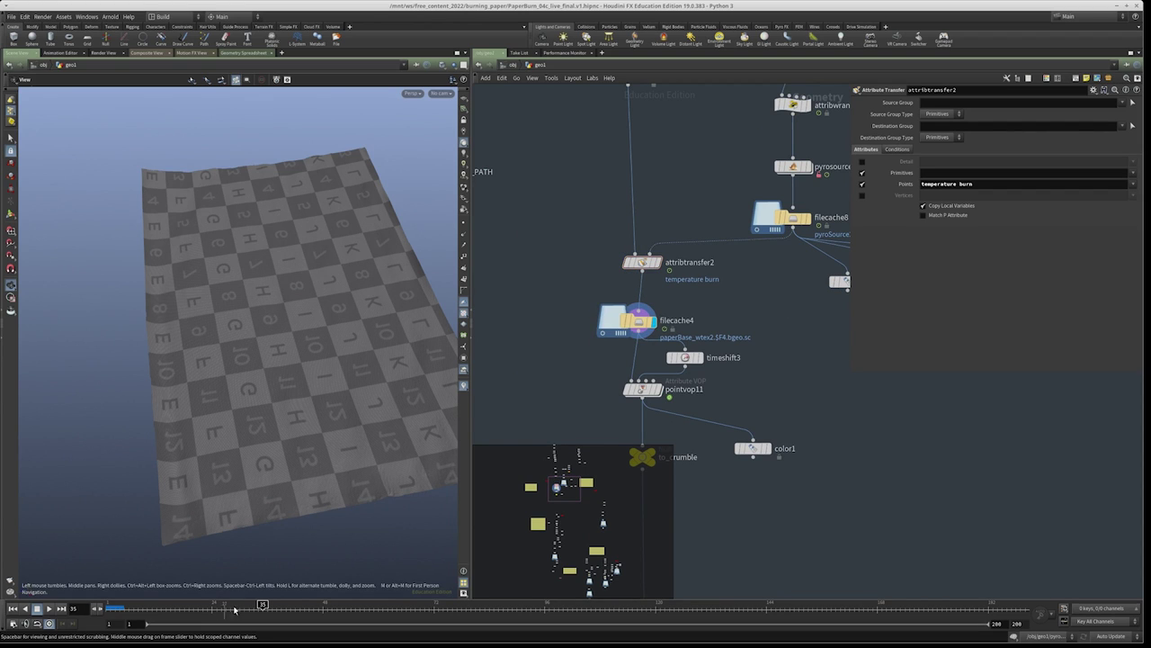
mouse_move(360, 608)
mouse_down()
mouse_move(480, 612)
mouse_move(452, 609)
mouse_up()
middle_drag(768, 384, 763, 356)
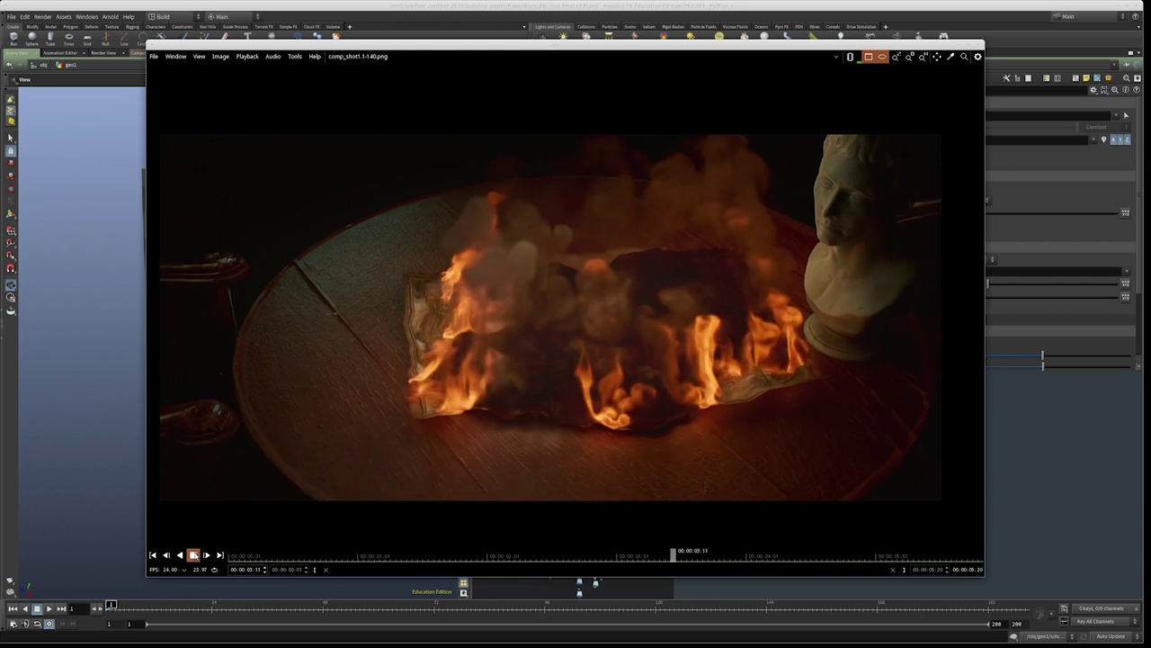
Close the rendered-sequence player and inspect blast4 and object_merge2 in the burning-edge network, ending on frame 19
key(ctrl+q)
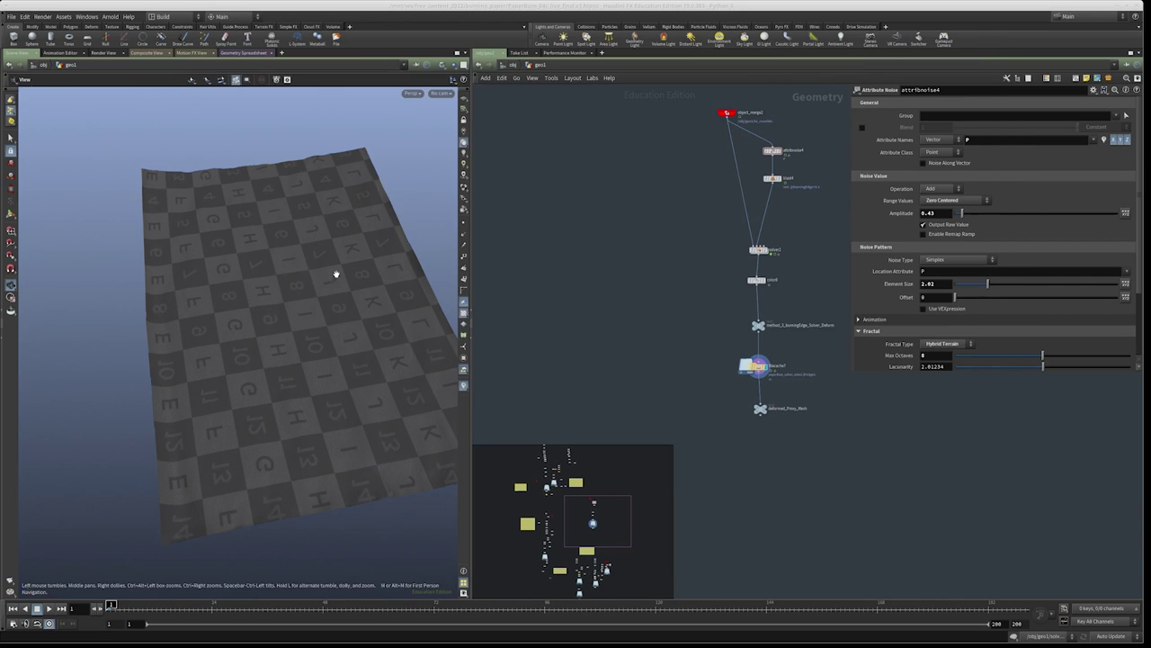
scroll(747, 298, up, 3)
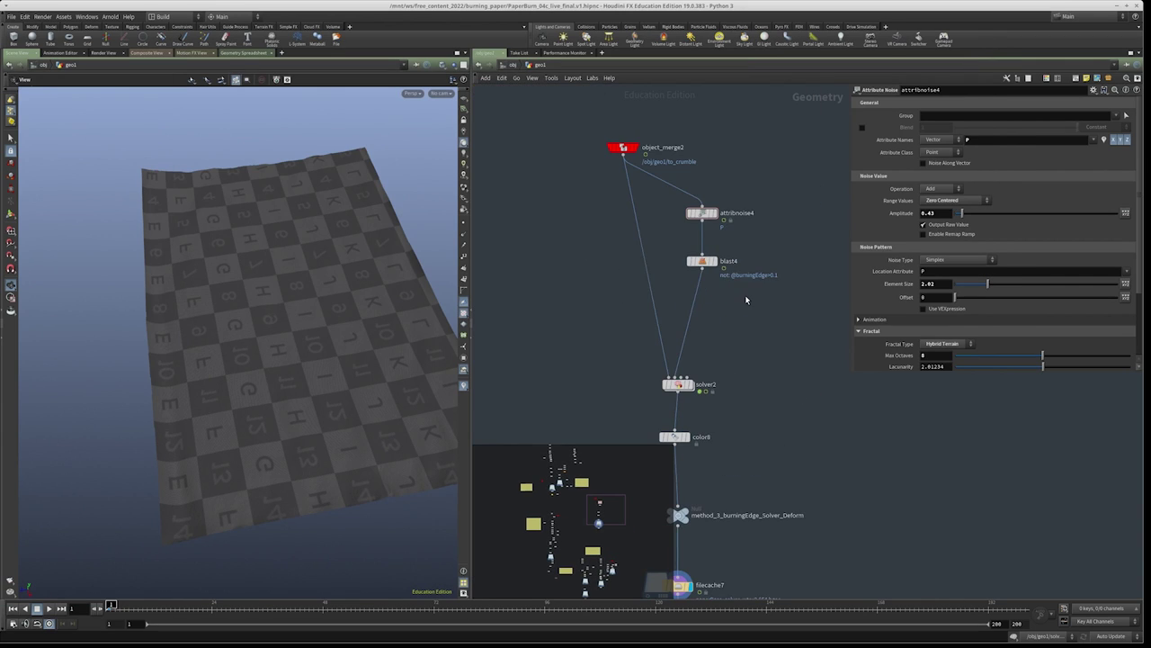
click(717, 273)
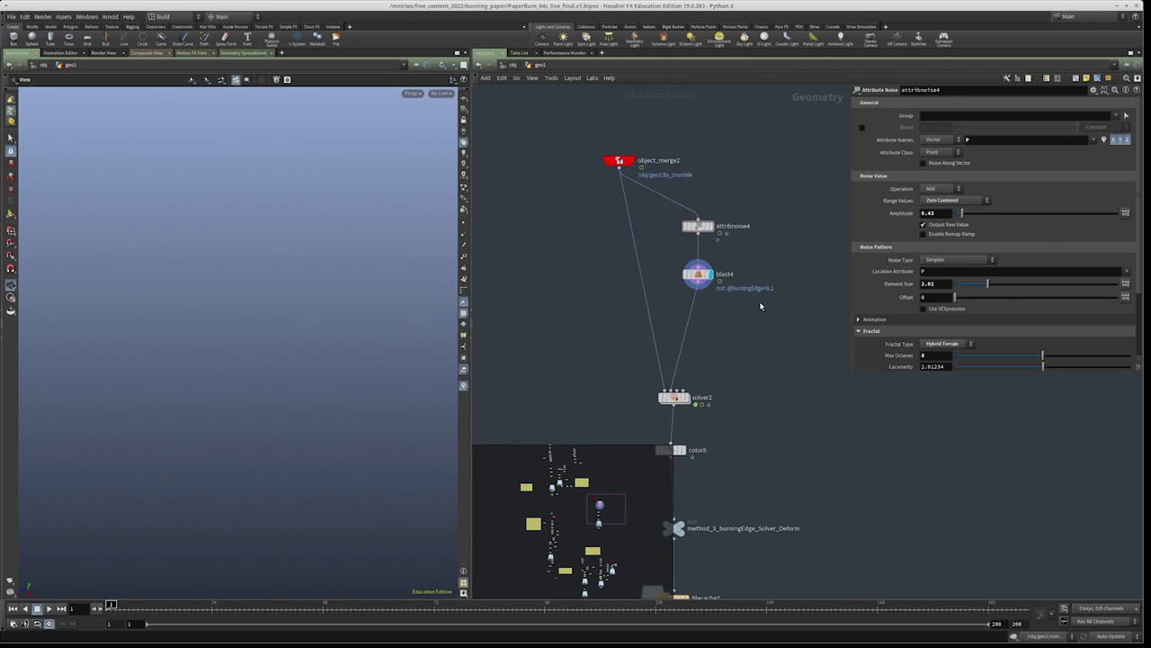
click(636, 186)
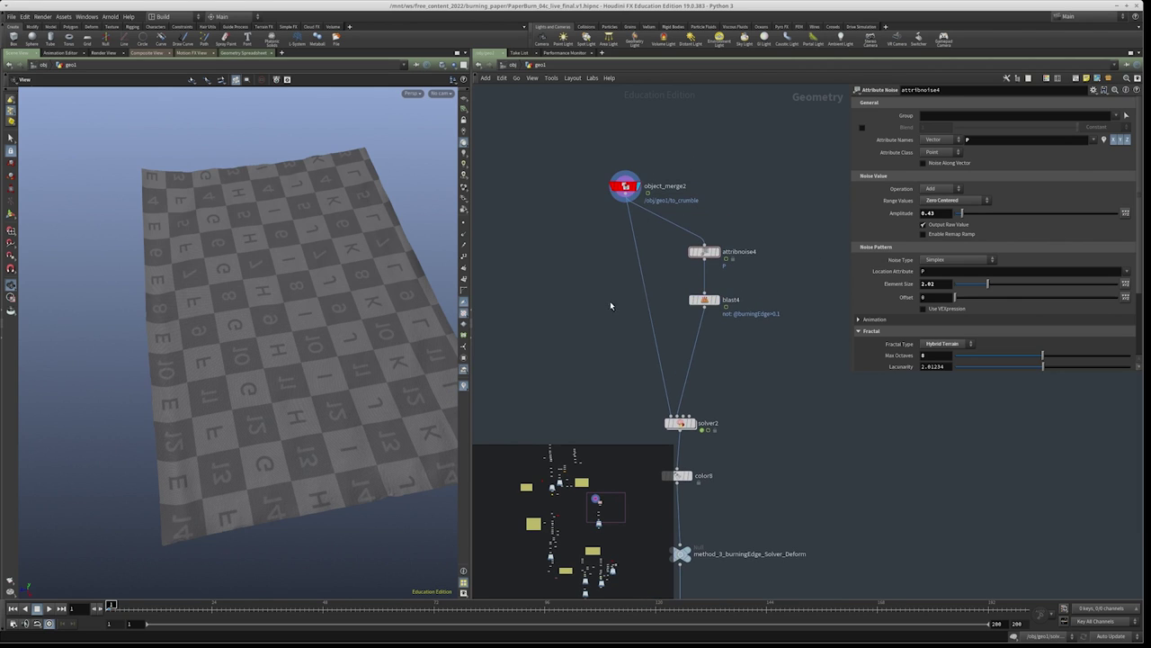
click(188, 609)
Switch to the Firefox window with the Sketchpad drawing page
key(alt+Tab)
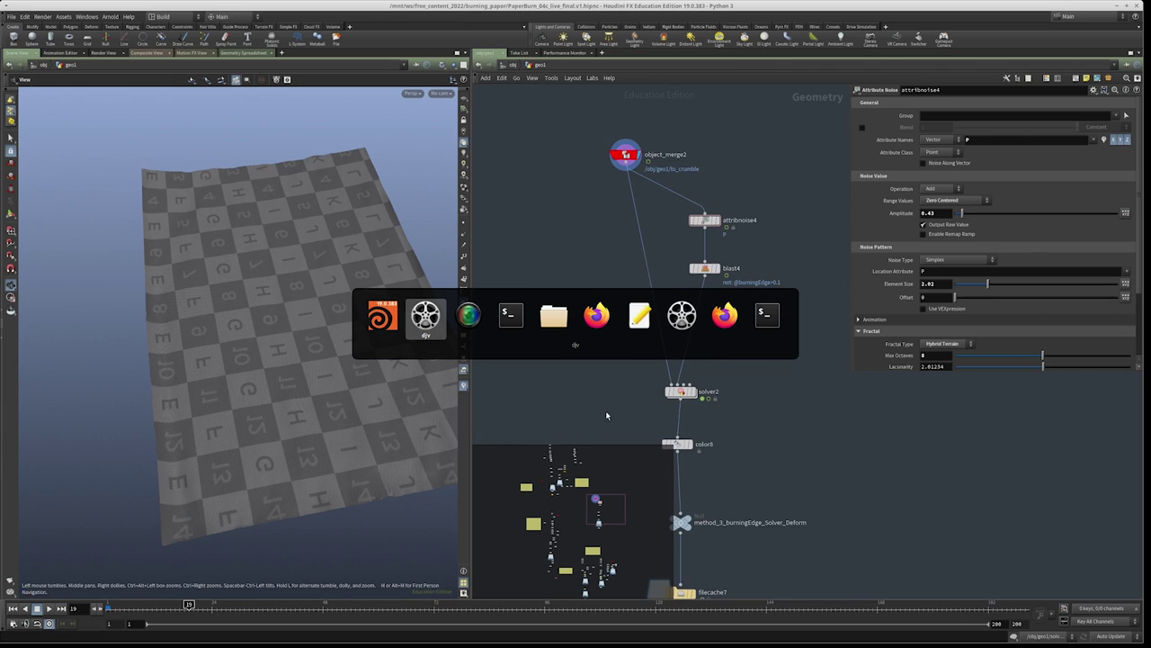
key(alt+Tab)
key(alt+Tab)
key(alt+Tab)
key(alt+Tab)
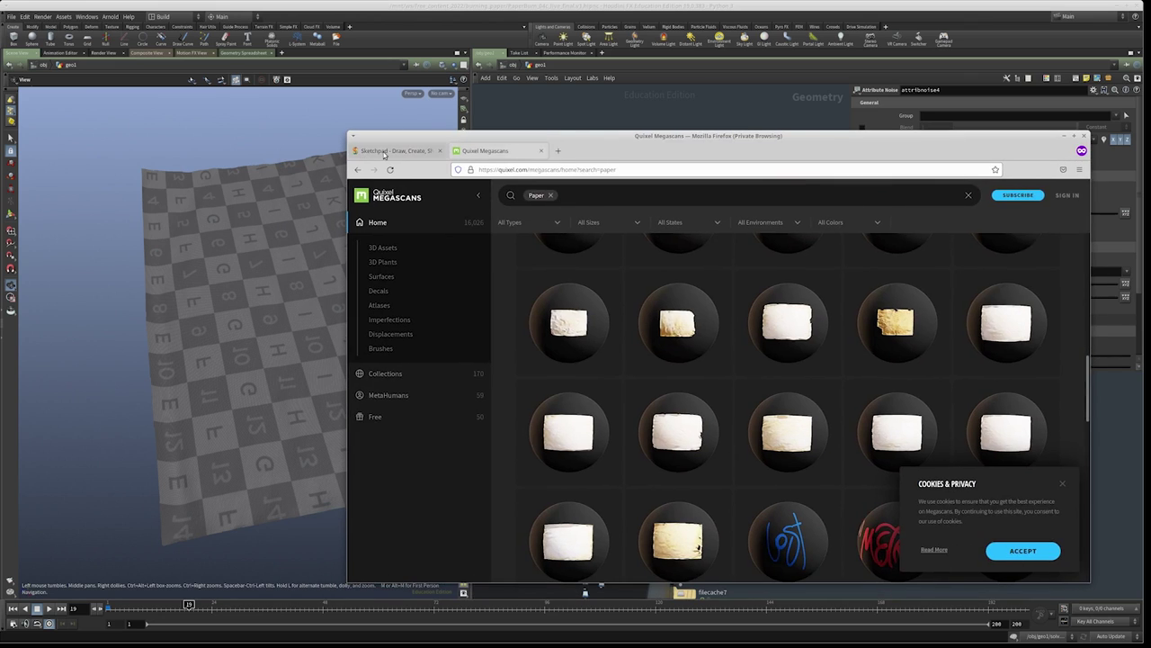
click(387, 150)
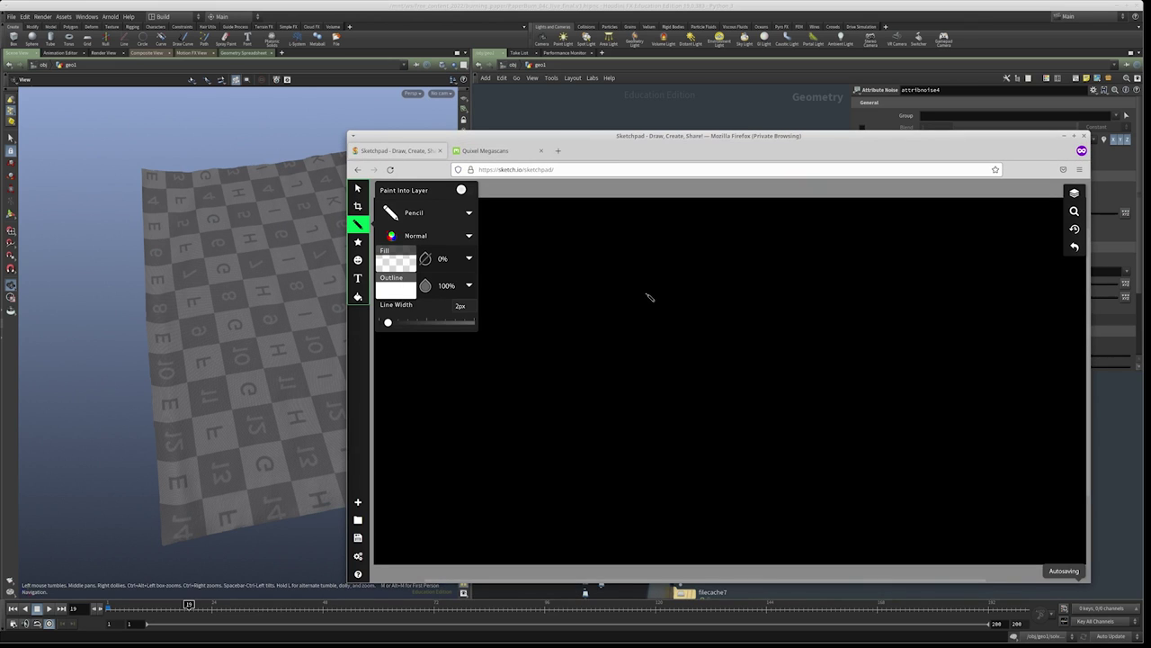
Sketch a three-by-three grid on the canvas and outline an irregular burn patch over its far-right cells
click(572, 266)
mouse_move(571, 266)
mouse_down()
mouse_move(699, 266)
mouse_move(704, 330)
mouse_move(588, 330)
mouse_move(572, 269)
mouse_move(624, 265)
mouse_move(637, 322)
mouse_move(532, 317)
mouse_move(534, 268)
mouse_move(598, 262)
mouse_move(593, 316)
mouse_up()
key(ctrl+z)
mouse_move(561, 267)
mouse_down()
mouse_move(563, 314)
mouse_move(557, 285)
mouse_move(635, 283)
mouse_up()
drag(530, 304, 635, 305)
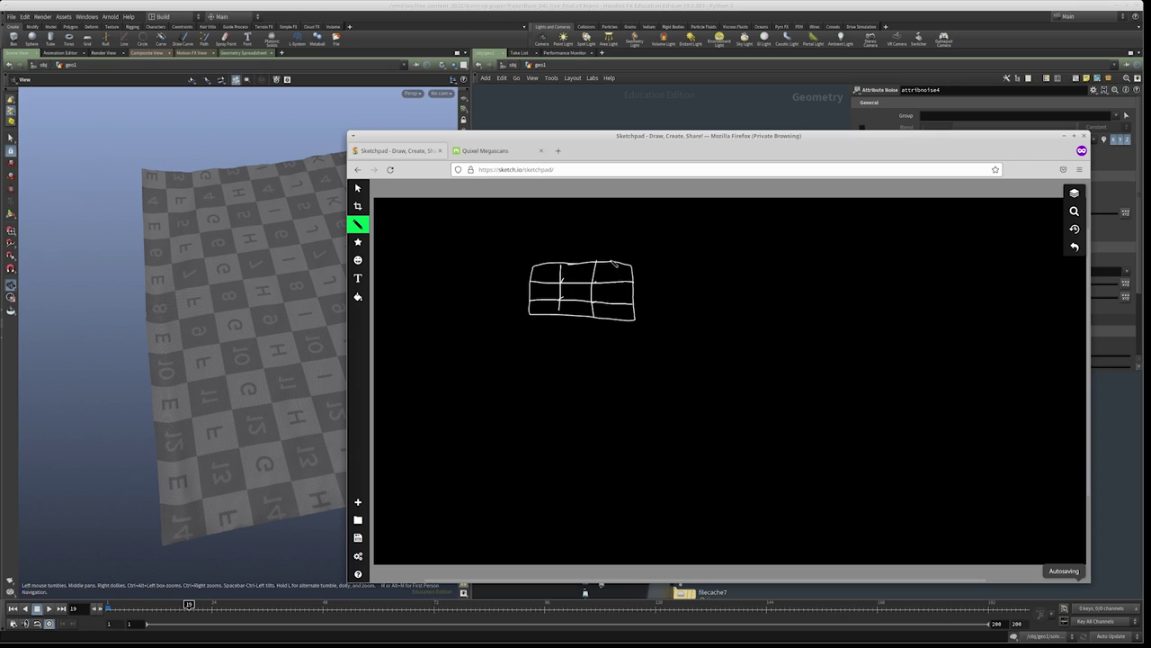
mouse_move(612, 263)
mouse_down()
mouse_move(619, 308)
mouse_move(635, 301)
mouse_move(631, 270)
mouse_move(610, 268)
mouse_move(622, 308)
mouse_move(637, 293)
mouse_move(617, 277)
mouse_up()
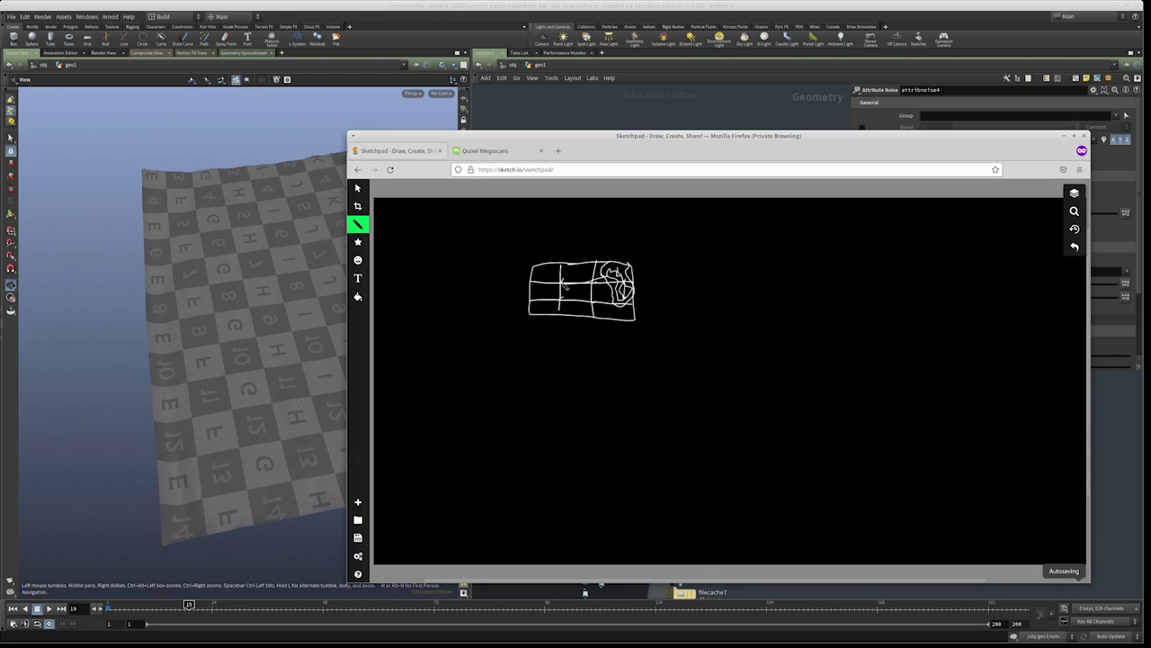
Below the grid, sketch a long arrow from the label "Nb" to the label "b", with a short direction arrow above its start
click(647, 407)
drag(767, 390, 771, 403)
mouse_move(614, 431)
mouse_down()
mouse_move(621, 415)
mouse_move(641, 435)
mouse_up()
mouse_move(648, 412)
mouse_down()
mouse_move(754, 391)
mouse_move(747, 398)
mouse_up()
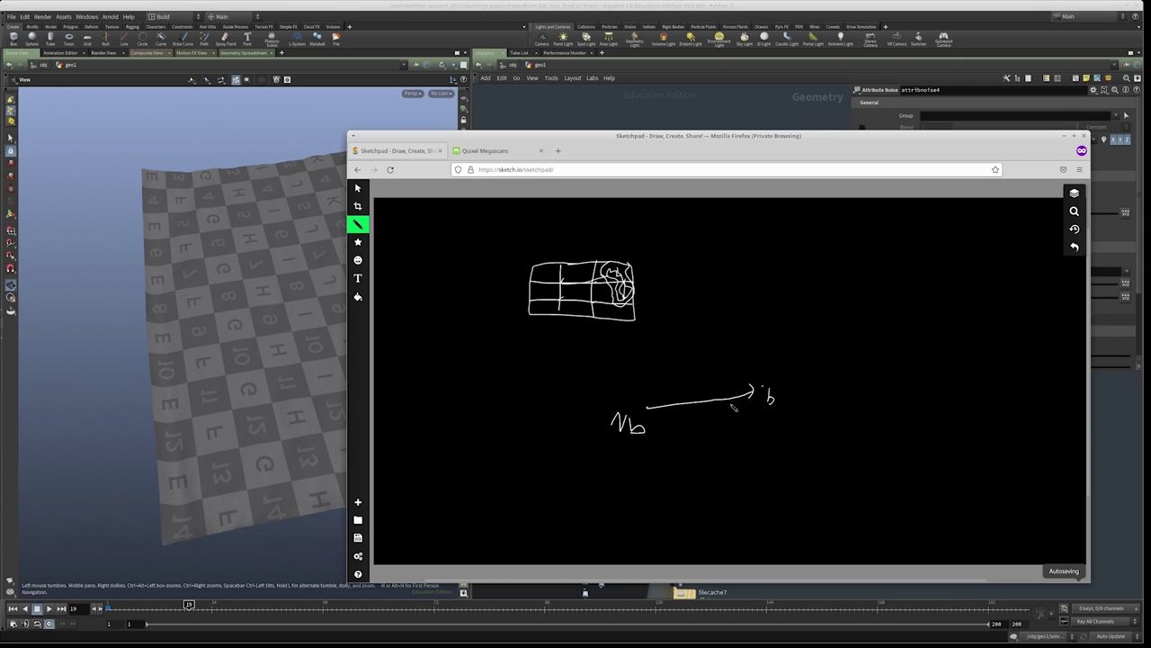
mouse_move(656, 405)
mouse_down()
mouse_move(654, 415)
mouse_move(663, 398)
mouse_up()
drag(761, 387, 771, 396)
Add more curved burn outlines over the first grid's lower-right, upper-left and upper-middle cells
mouse_move(601, 289)
mouse_down()
mouse_move(623, 328)
mouse_move(635, 324)
mouse_up()
mouse_move(552, 267)
mouse_down()
mouse_move(544, 295)
mouse_move(528, 299)
mouse_up()
mouse_move(578, 261)
mouse_down()
mouse_move(578, 278)
mouse_move(601, 263)
mouse_up()
Sketch a small two-by-two grid with explanatory strokes beside the first one, and return to Houdini
mouse_move(715, 268)
mouse_down()
mouse_move(772, 262)
mouse_move(773, 298)
mouse_move(736, 304)
mouse_move(720, 268)
mouse_move(749, 298)
mouse_move(748, 286)
mouse_move(775, 284)
mouse_up()
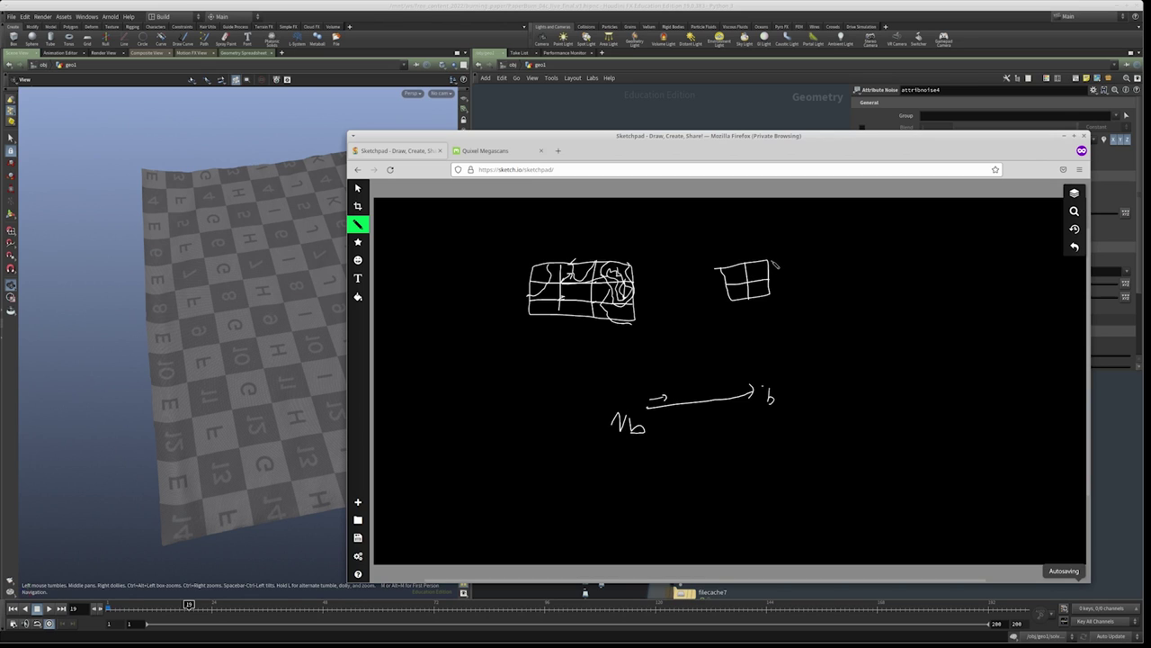
drag(758, 263, 764, 274)
mouse_move(741, 275)
mouse_down()
mouse_move(754, 346)
mouse_move(789, 344)
mouse_move(788, 316)
mouse_move(771, 316)
mouse_move(777, 342)
mouse_move(789, 329)
mouse_up()
click(714, 104)
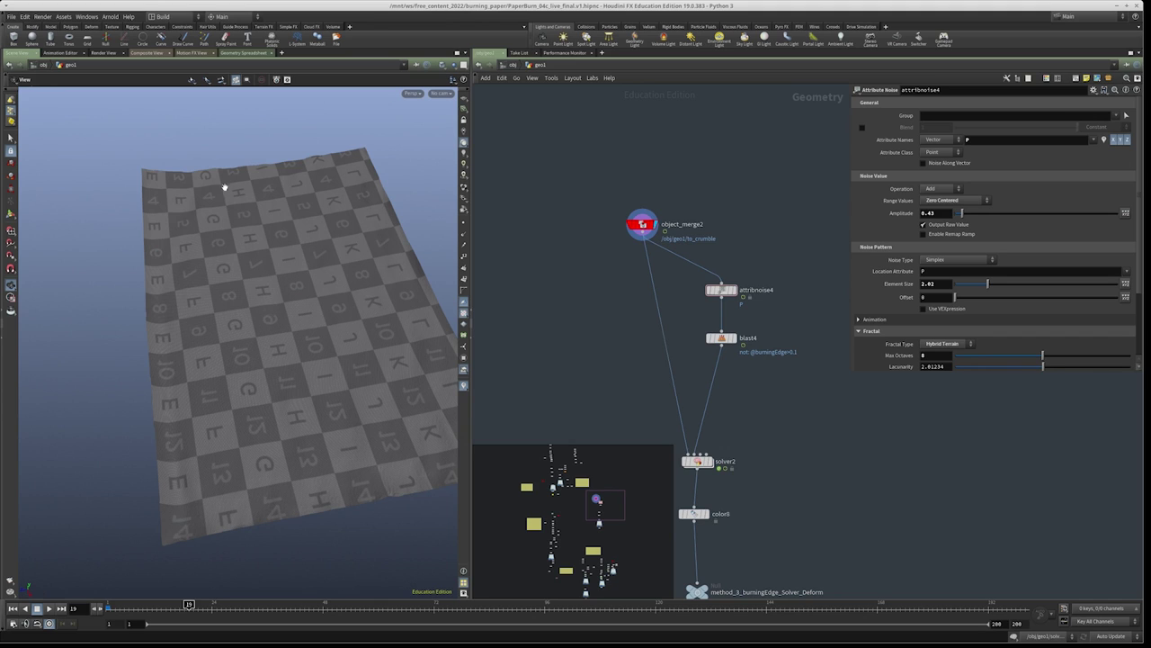
Display blast4 with its parameters to examine the isolated burning edges
scroll(748, 342, up, 3)
drag(625, 275, 727, 329)
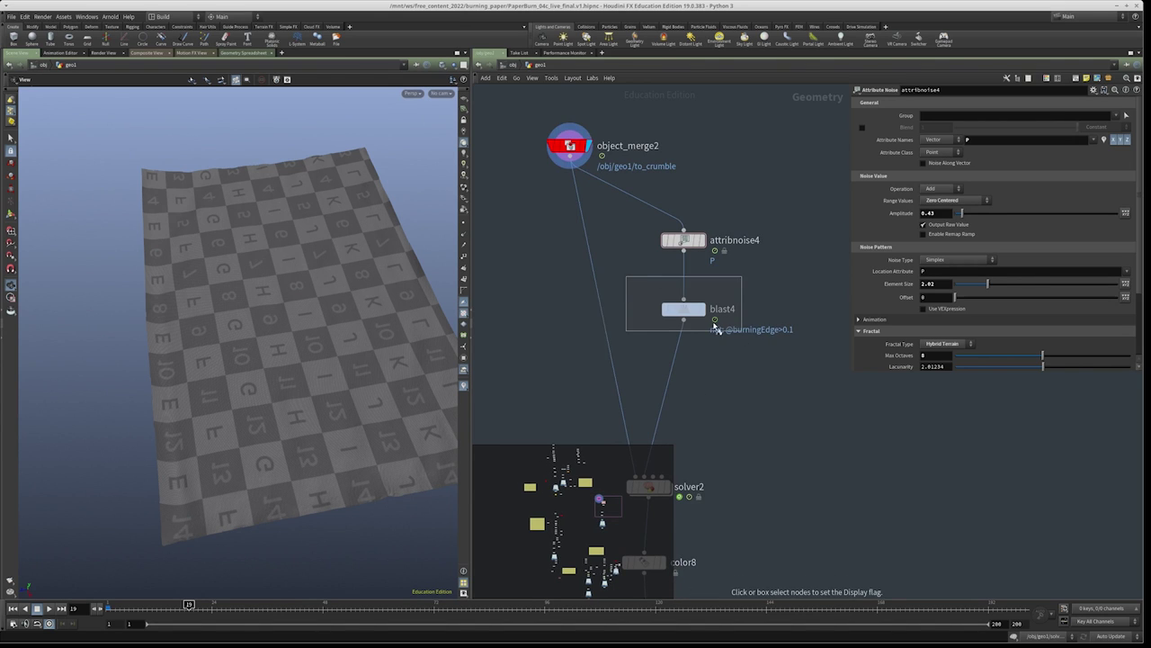
click(689, 308)
click(724, 309)
Duplicate blast4, connect the copy directly to object_merge2, display it and place it farther from the original branch
key(ctrl+c)
middle_drag(805, 345, 676, 354)
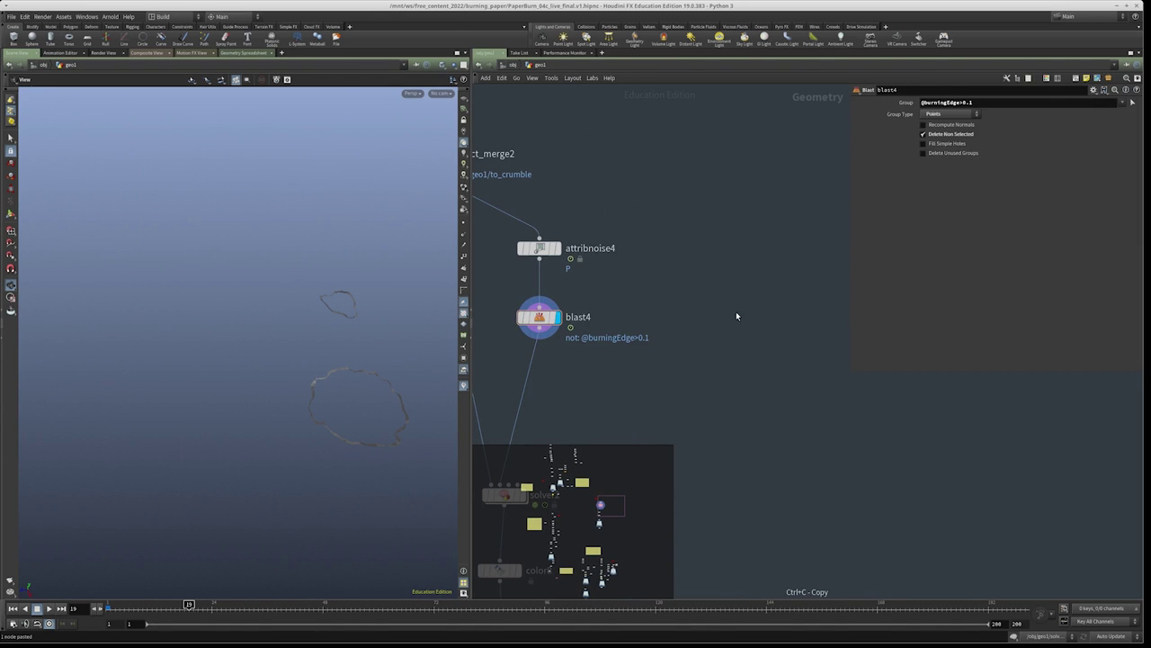
key(ctrl+v)
drag(736, 300, 546, 144)
scroll(689, 180, down, 3)
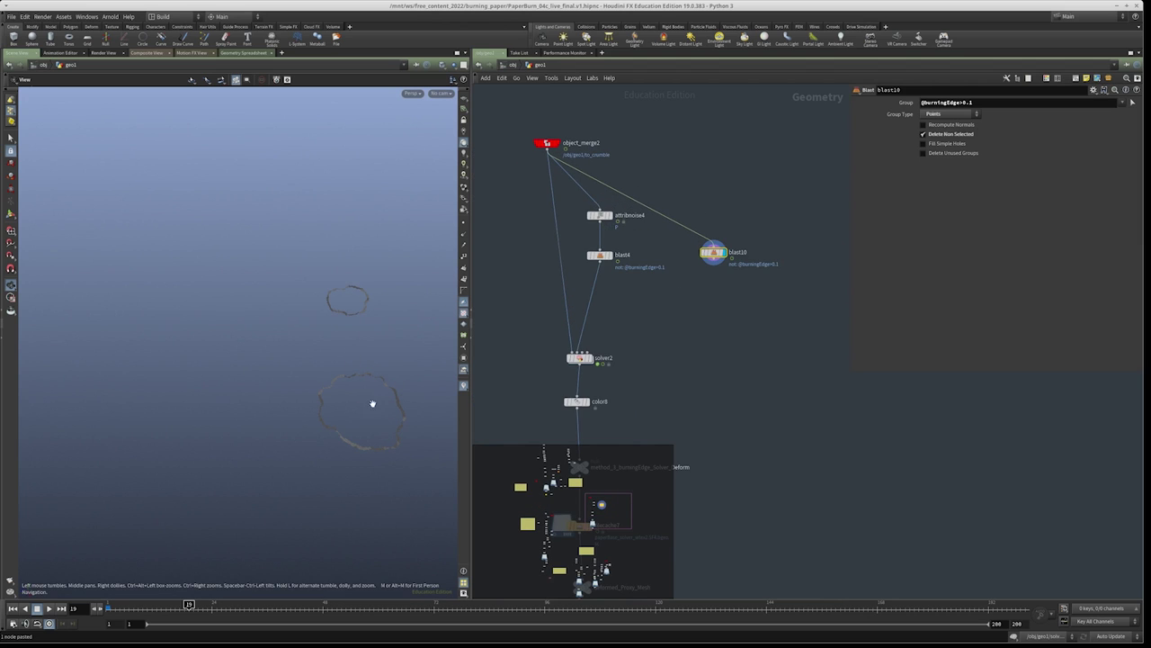
scroll(731, 256, up, 2)
middle_drag(730, 299, 697, 320)
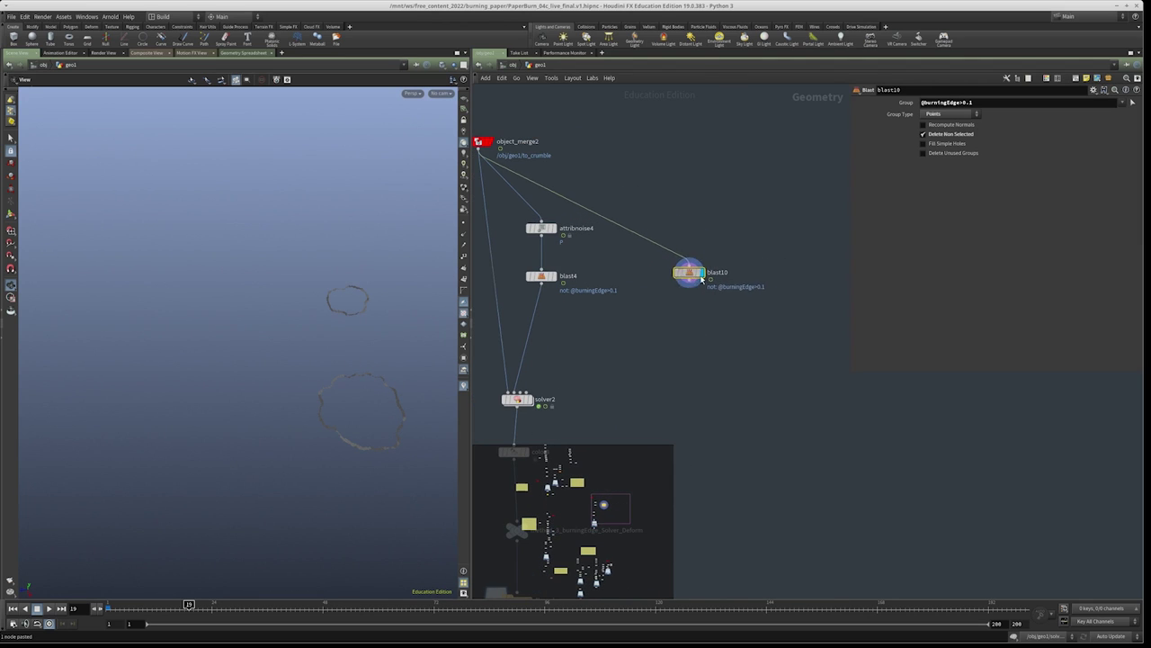
drag(702, 279, 780, 266)
scroll(763, 300, up, 1)
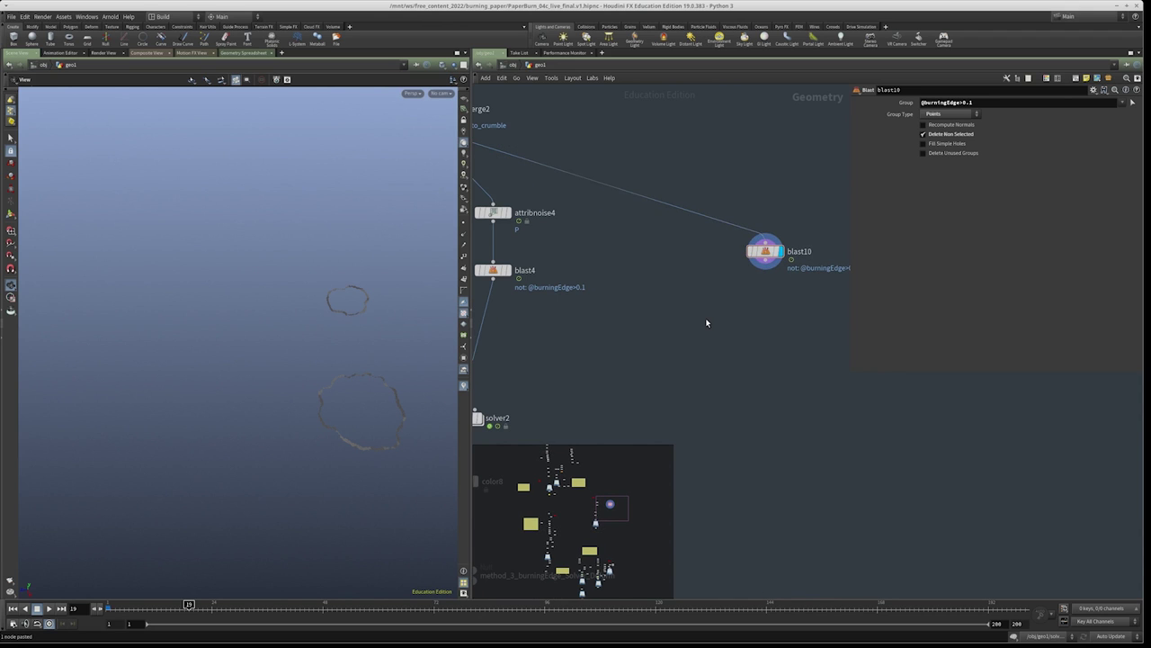
Add a Time Shift node, connect it below the copied blast node and display it
key(Tab)
text(time)
key(Escape)
key(Tab)
text(time)
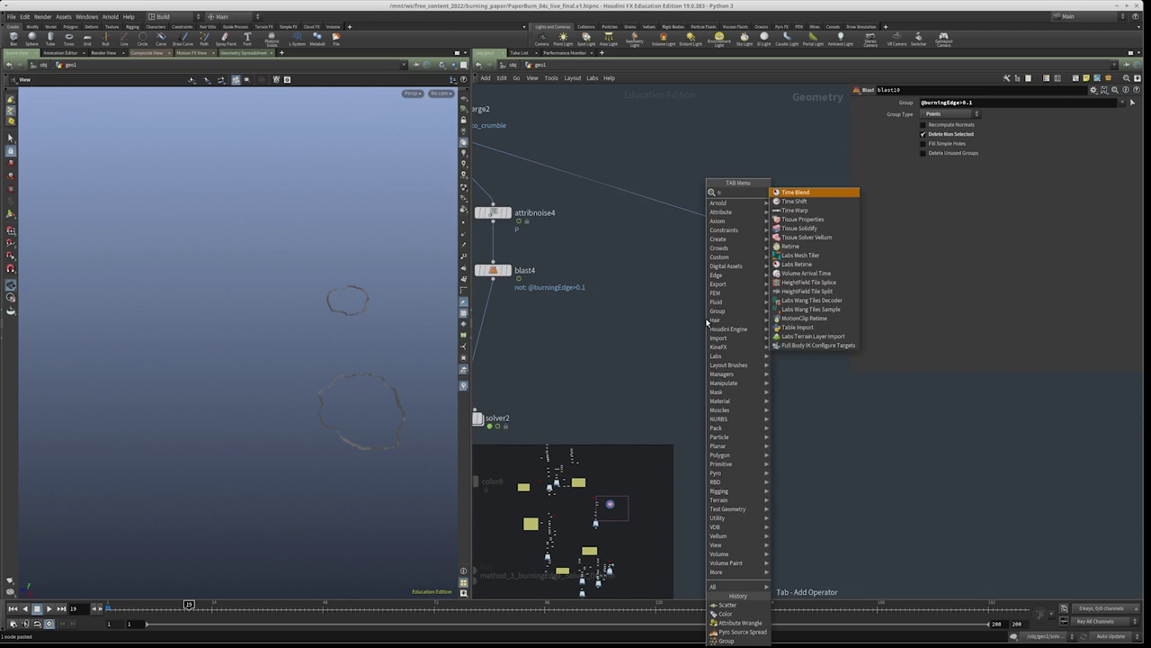
key(Return)
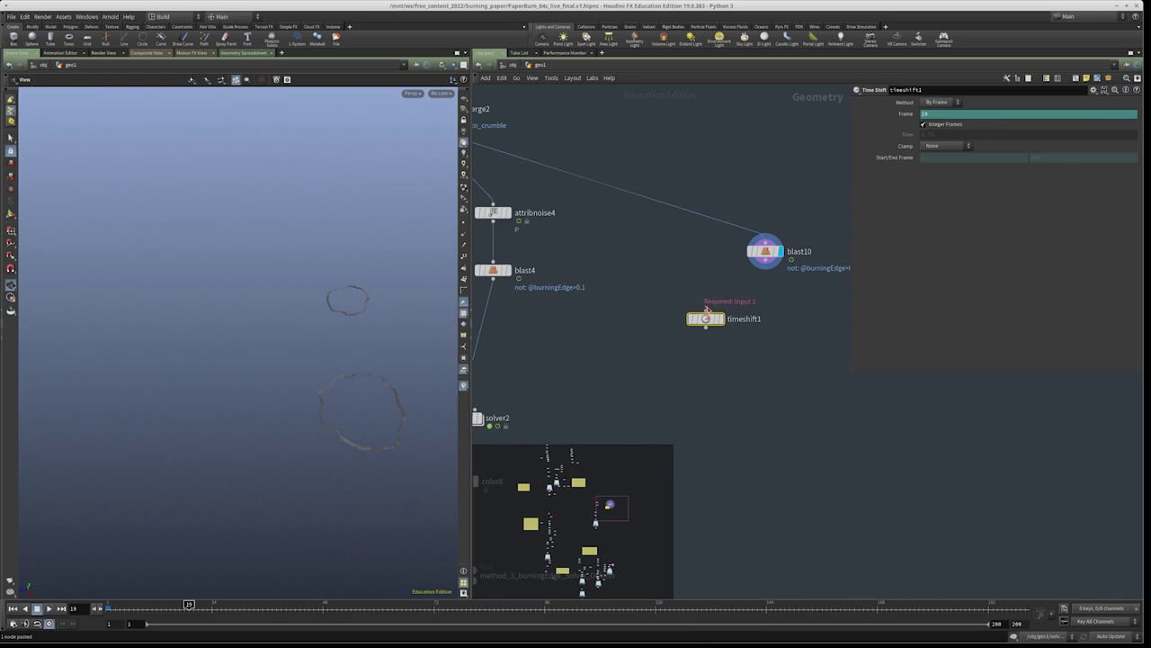
click(706, 320)
Duplicate the Time Shift node, connect the copy directly to object_merge2 and display it
key(ctrl+v)
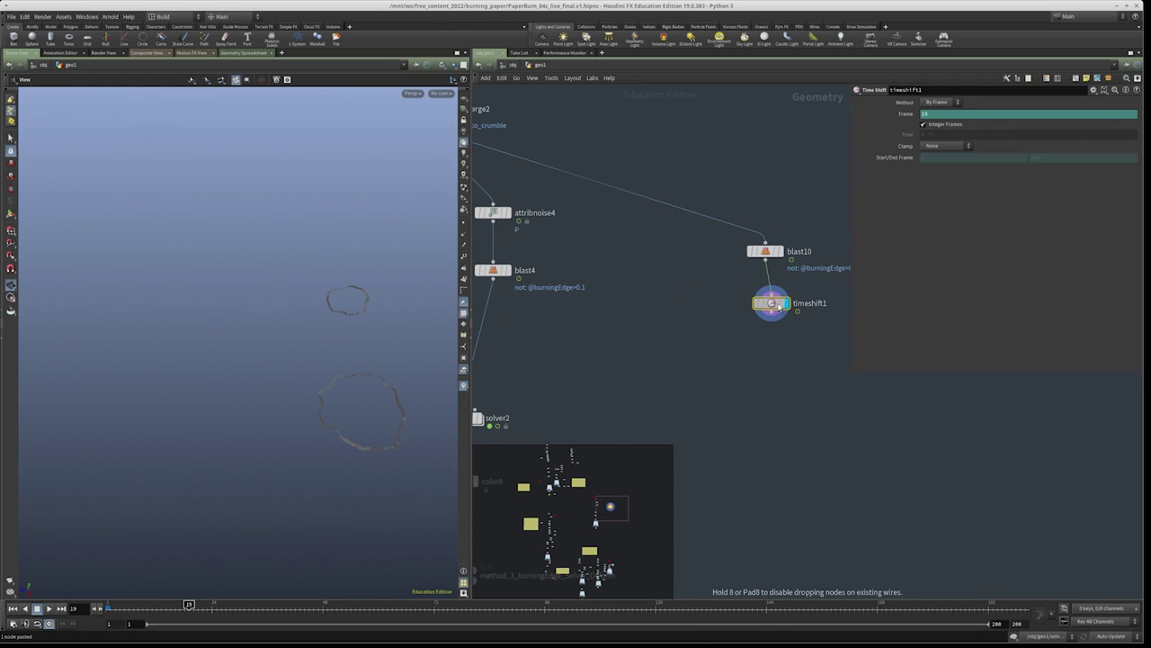
scroll(689, 344, down, 3)
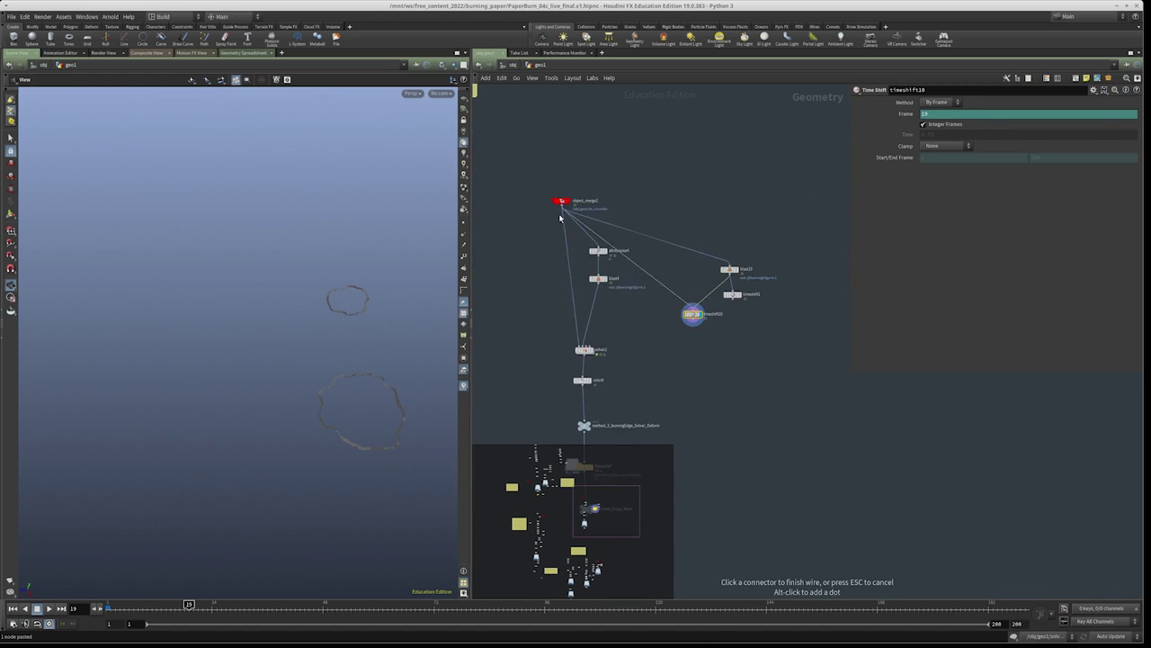
scroll(664, 239, up, 2)
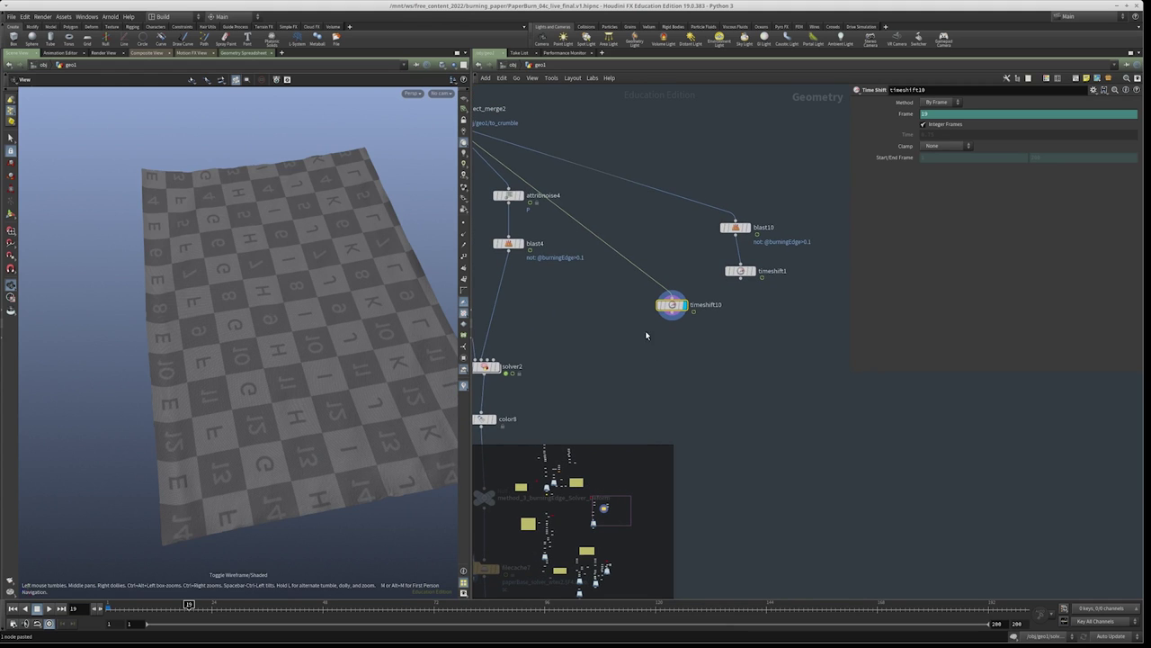
Add a Point VOP below the time shifts, with timeshift10 wired to its first input and timeshift1 to its second
scroll(672, 315, up, 2)
key(Tab)
text(point)
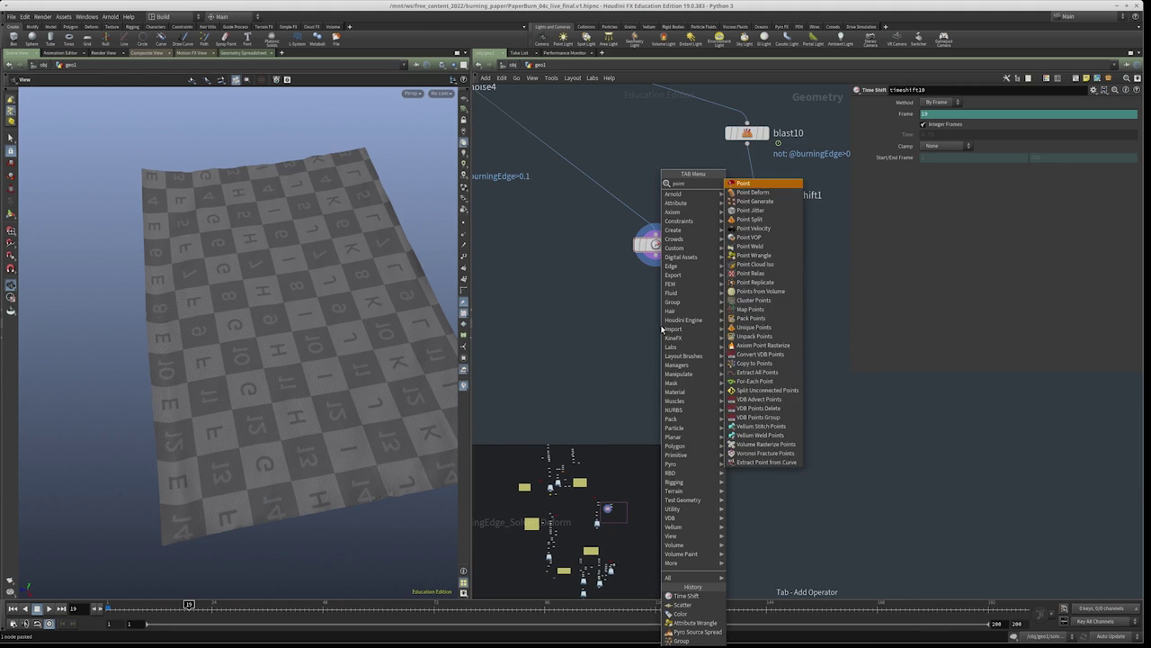
key(Return)
click(661, 326)
drag(657, 260, 650, 316)
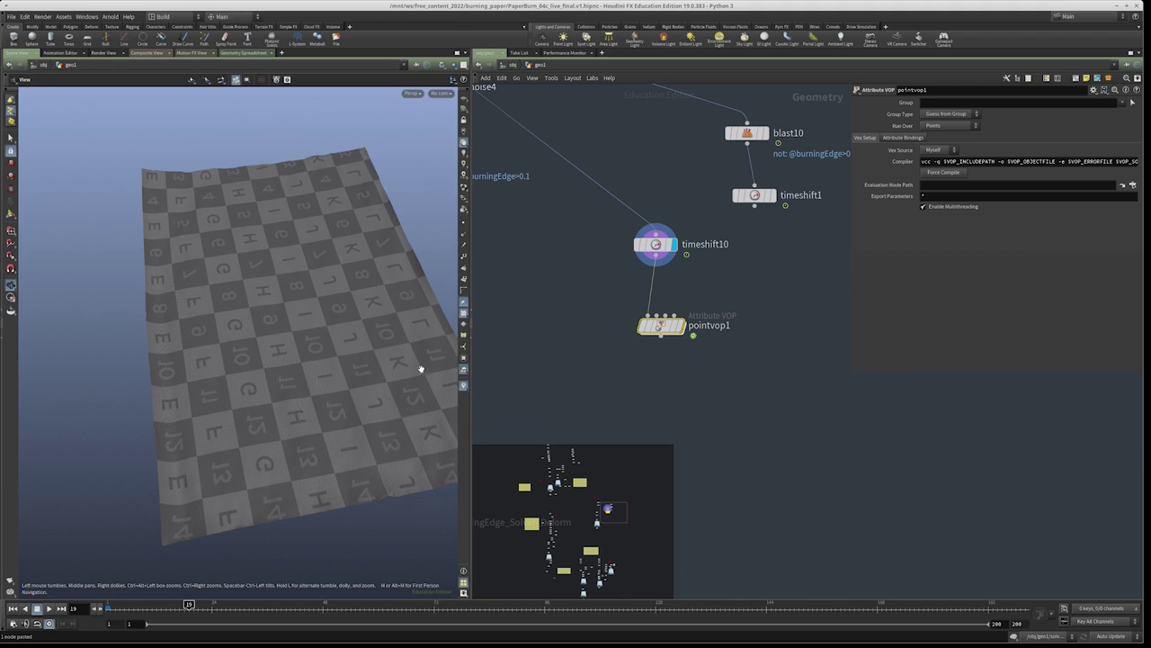
drag(755, 205, 658, 315)
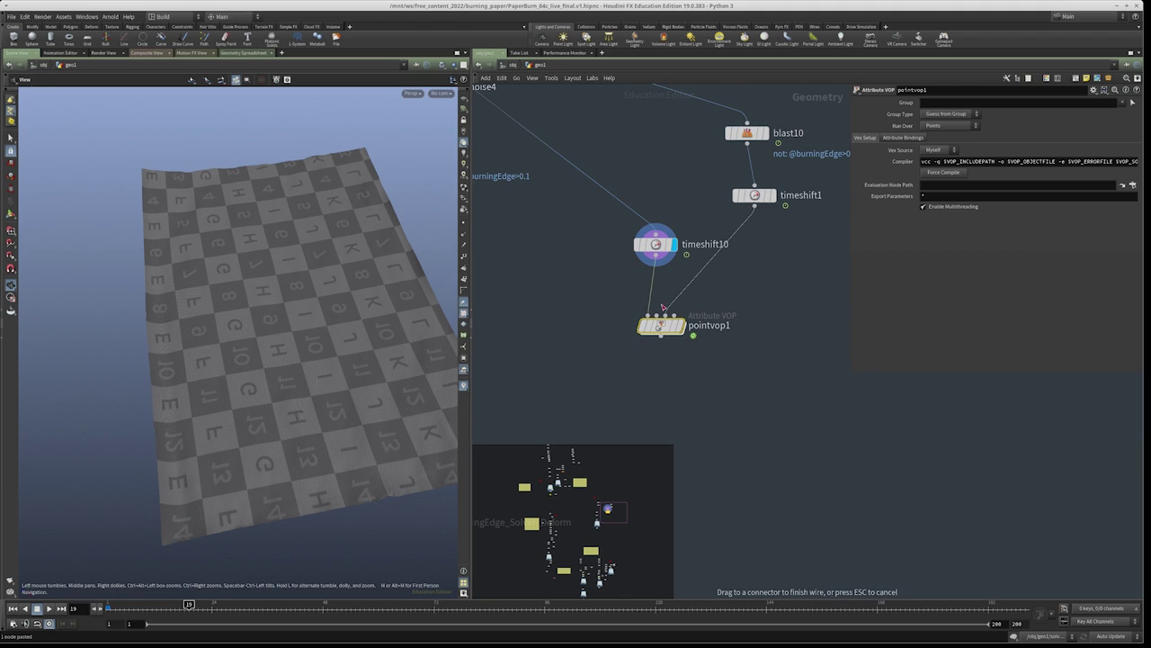
Display timeshift1 to check the burning edges, and set the display to pointvop1
click(771, 195)
middle_drag(777, 233, 779, 252)
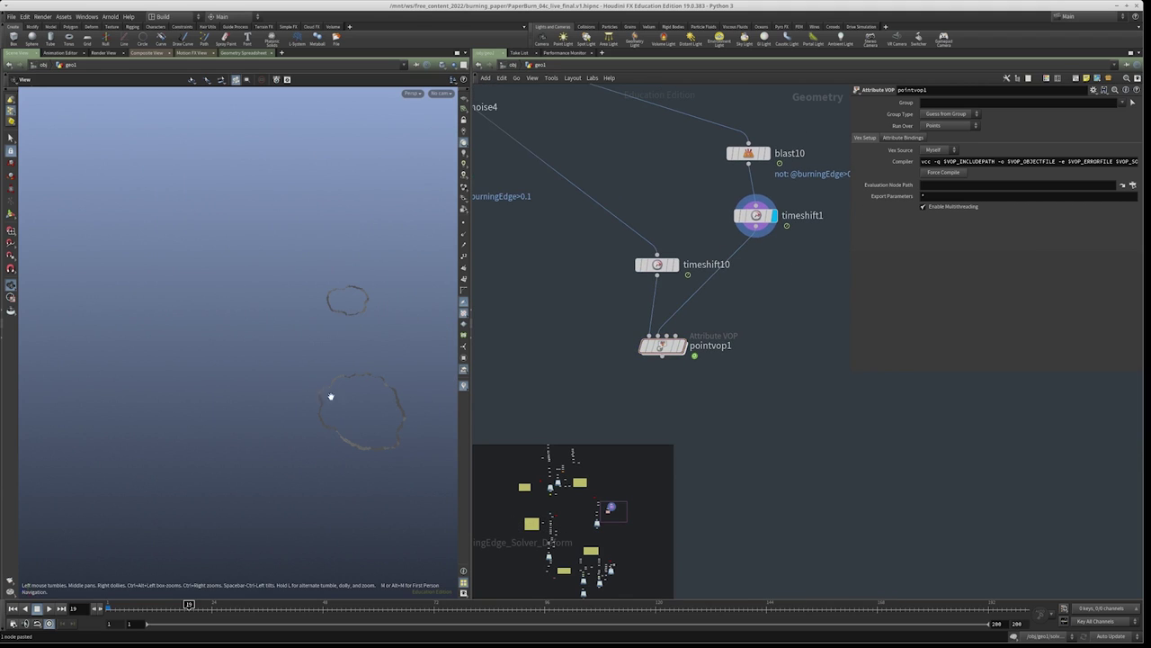
click(682, 346)
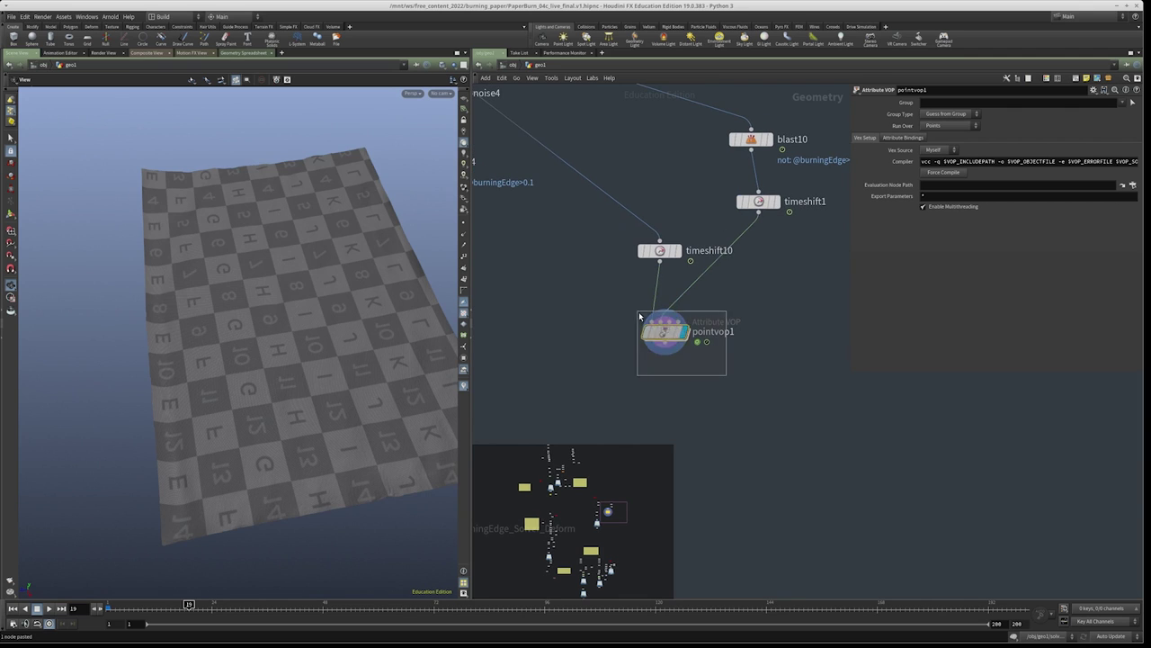
Enter pointvop1 and add an XYZ Distance node beside the global inputs
double_click(667, 333)
key(Tab)
text(xyz)
key(Return)
click(693, 369)
scroll(665, 364, up, 4)
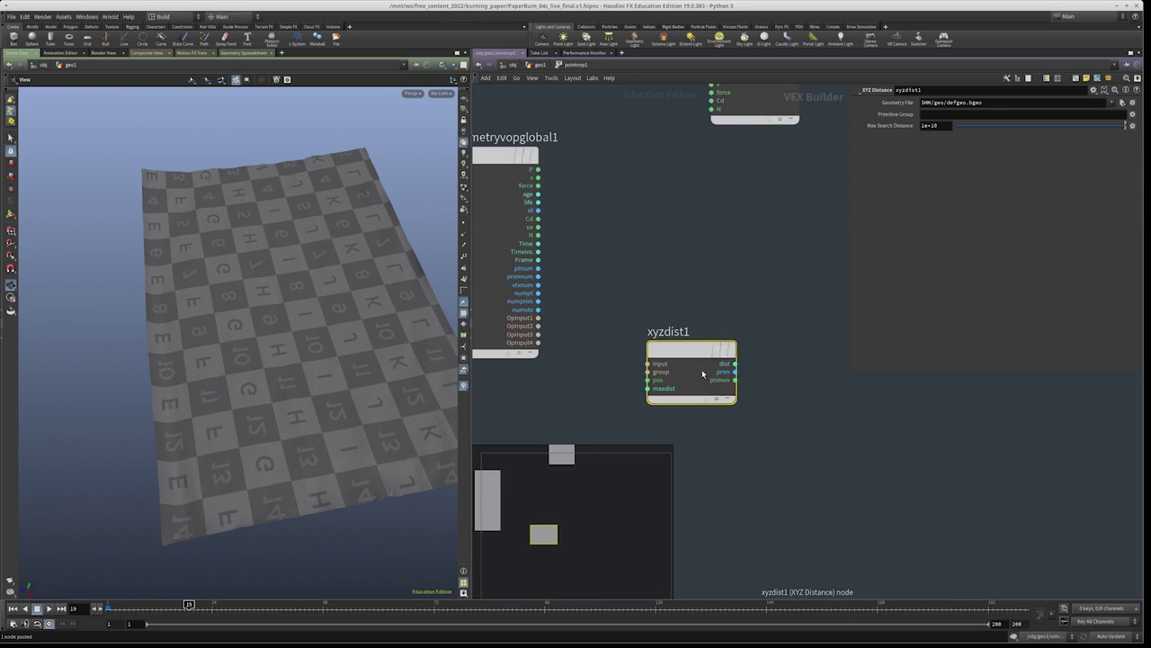
Connect OpInput2 to the XYZ Distance node's input and P to its pos input
scroll(604, 341, down, 2)
drag(517, 321, 627, 359)
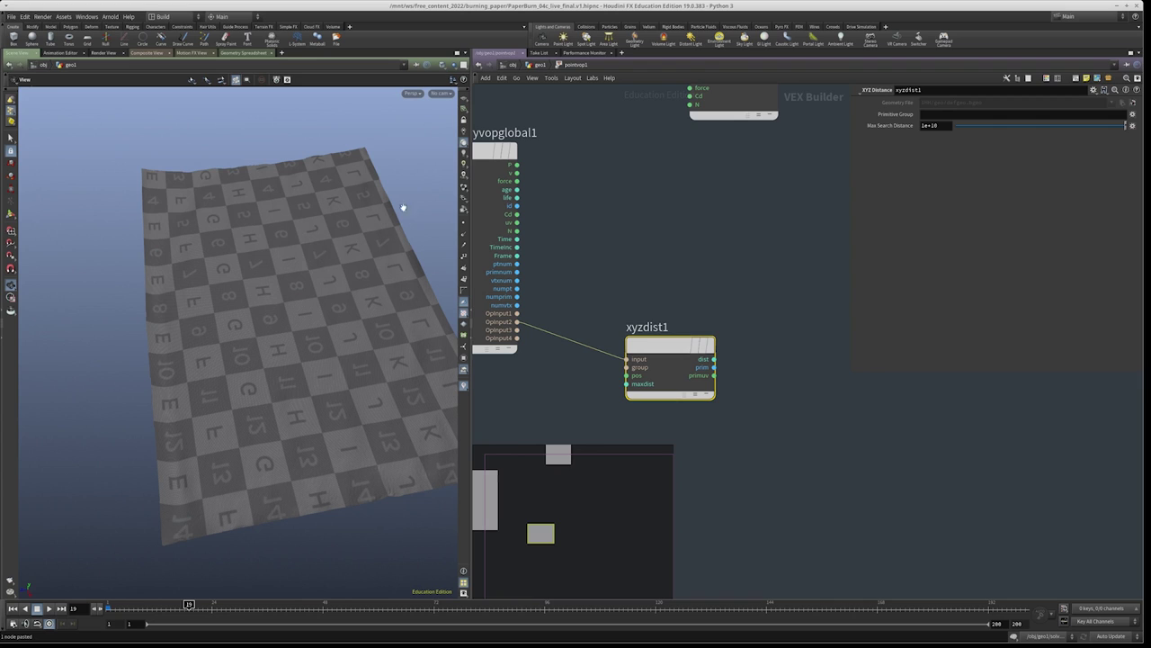
drag(514, 164, 691, 325)
middle_drag(691, 326, 683, 286)
click(936, 116)
middle_drag(699, 200, 710, 204)
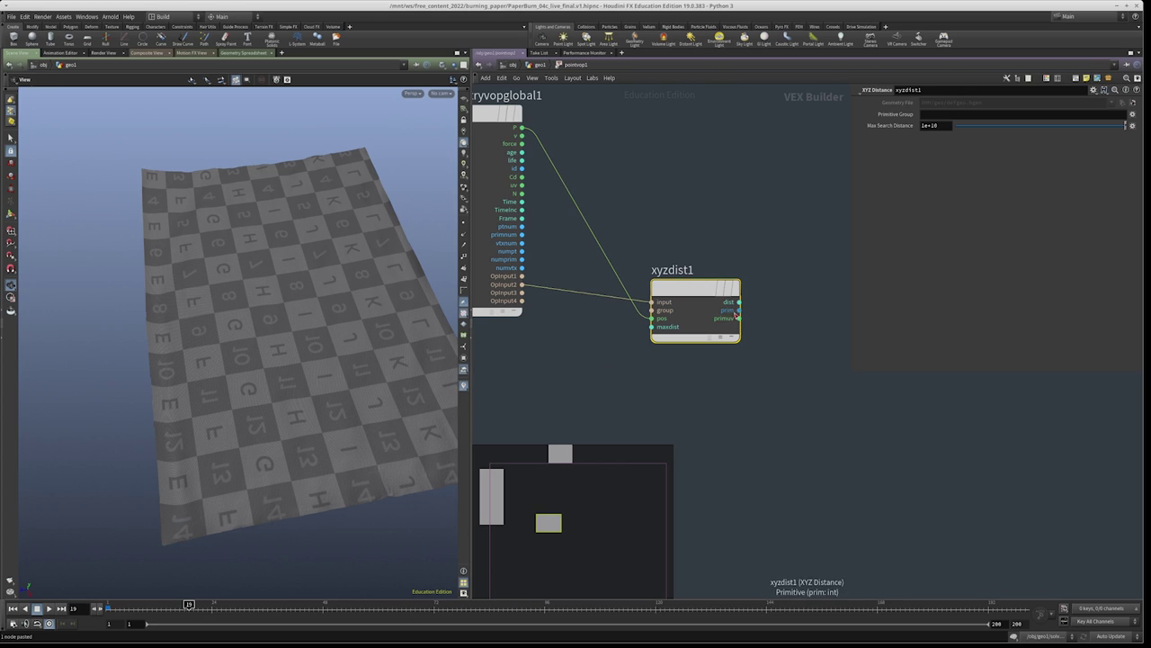
middle_drag(739, 343, 733, 345)
key(l)
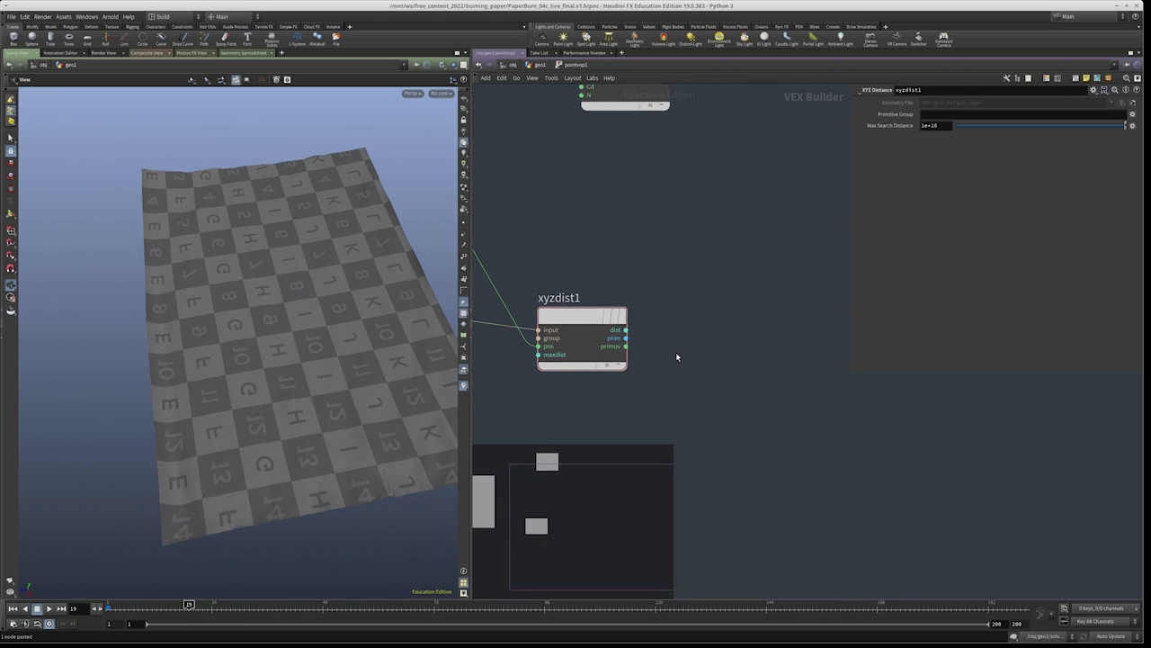
Connect the dist output to Cd on the geometry output, move that output node farther away and inspect the paper's shading
click(620, 331)
scroll(630, 185, down, 3)
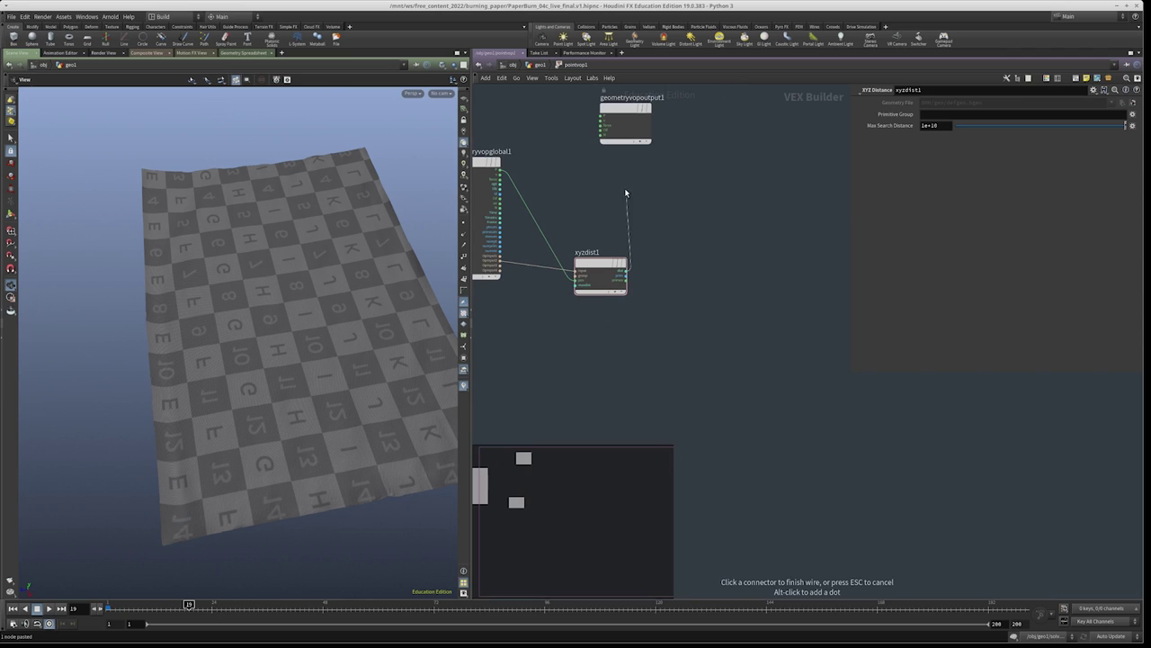
click(603, 133)
drag(624, 116, 742, 216)
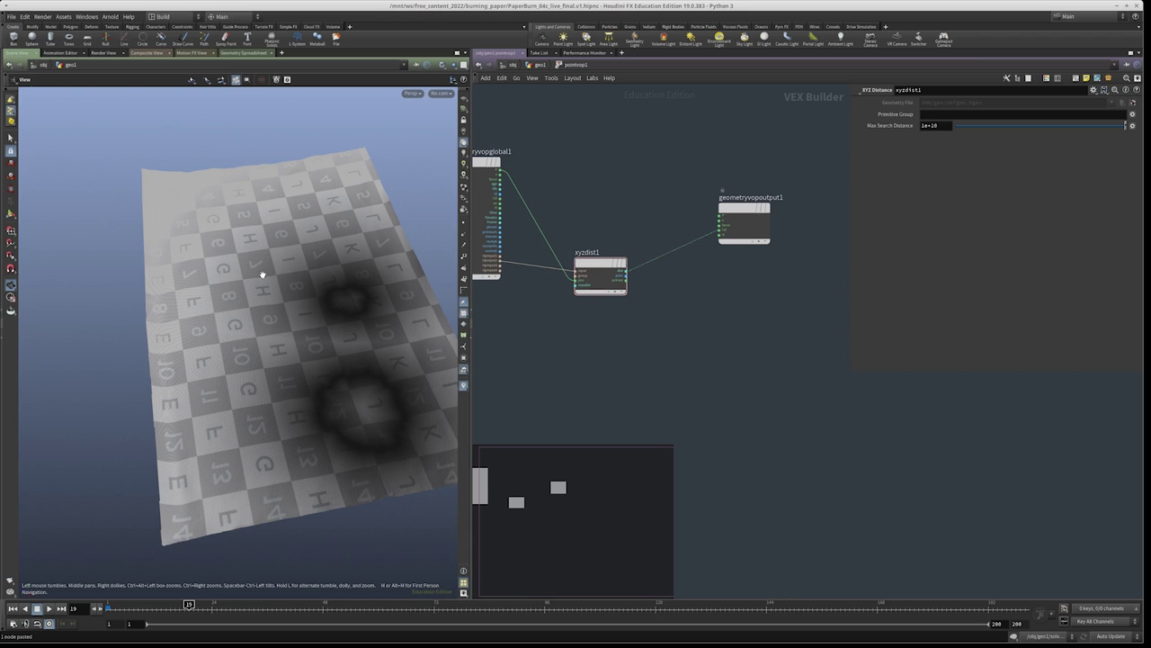
scroll(262, 274, up, 8)
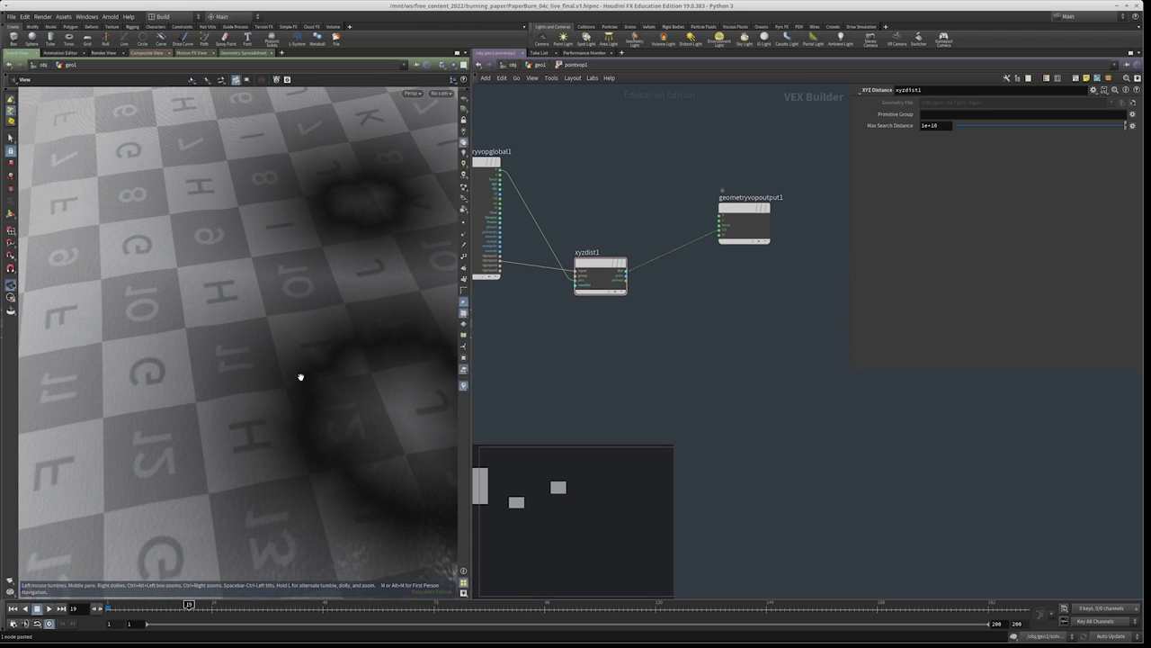
scroll(310, 378, down, 3)
scroll(122, 162, down, 4)
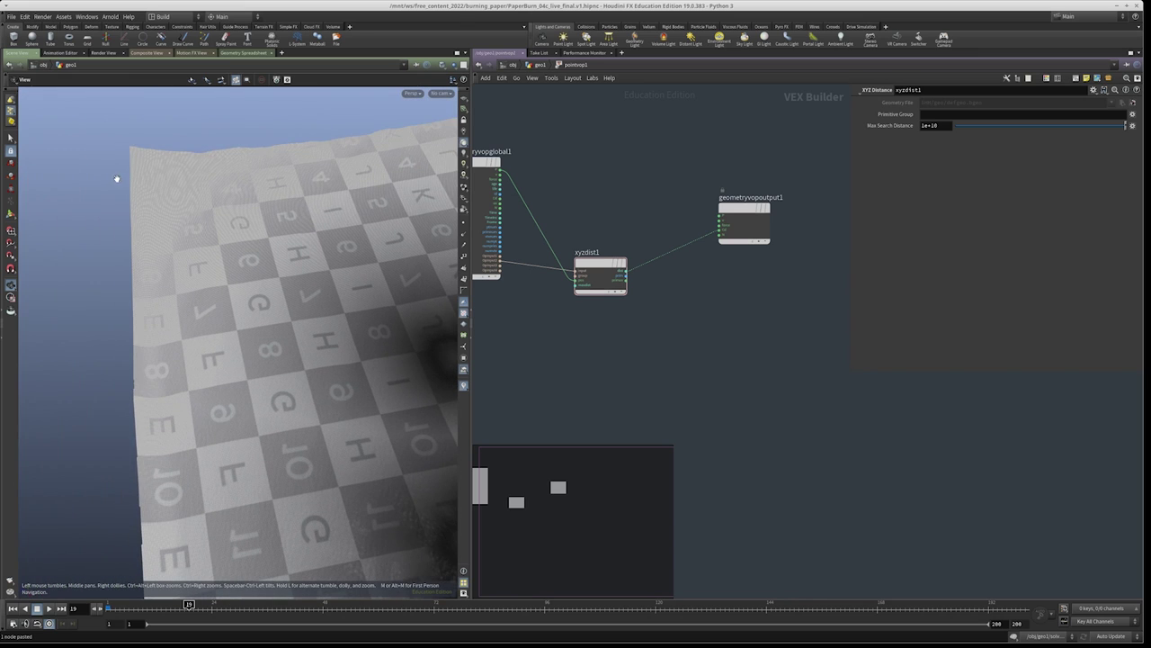
scroll(321, 337, up, 5)
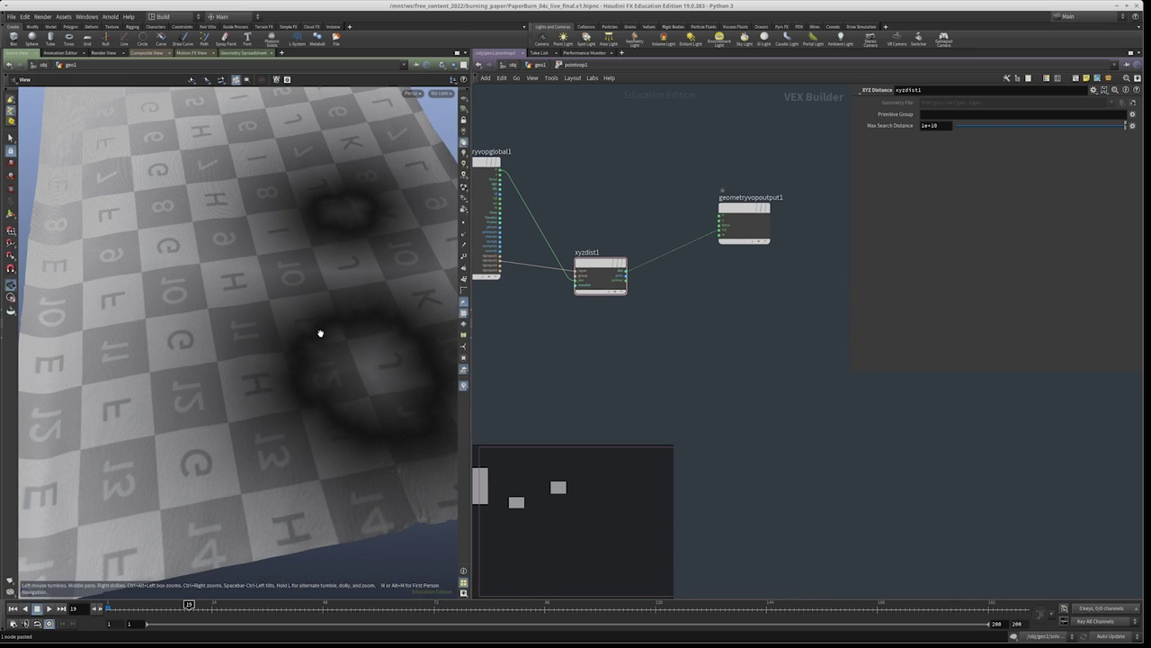
drag(177, 243, 118, 126)
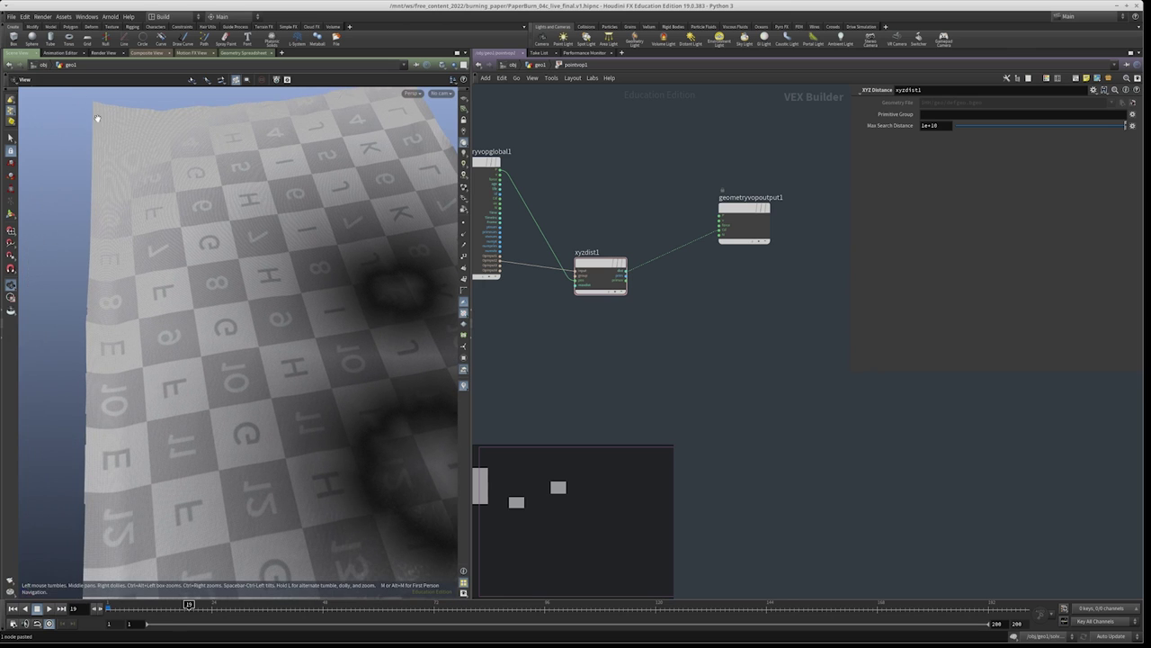
Add a Fit Range node and insert it between the xyzdist1 distance output and Cd
scroll(655, 288, up, 2)
key(Tab)
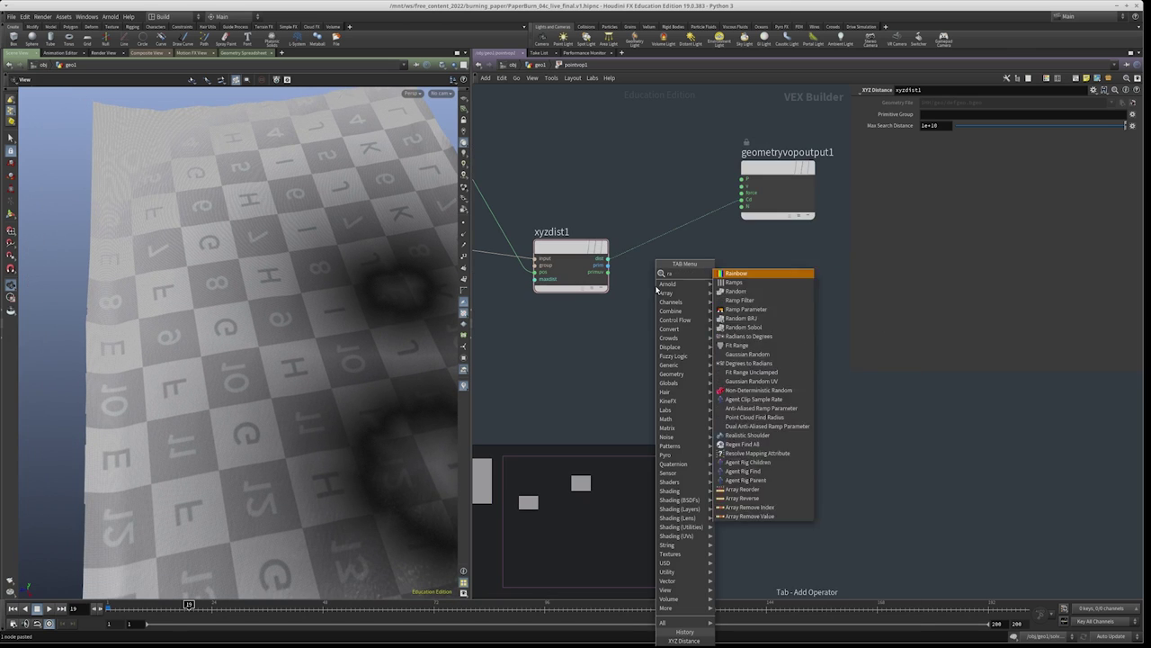
text(range)
key(Return)
click(684, 256)
drag(716, 320, 653, 192)
Set the fit's Source Max to 5, Destination Min to 1 and Destination Max to 0
double_click(935, 125)
text(5)
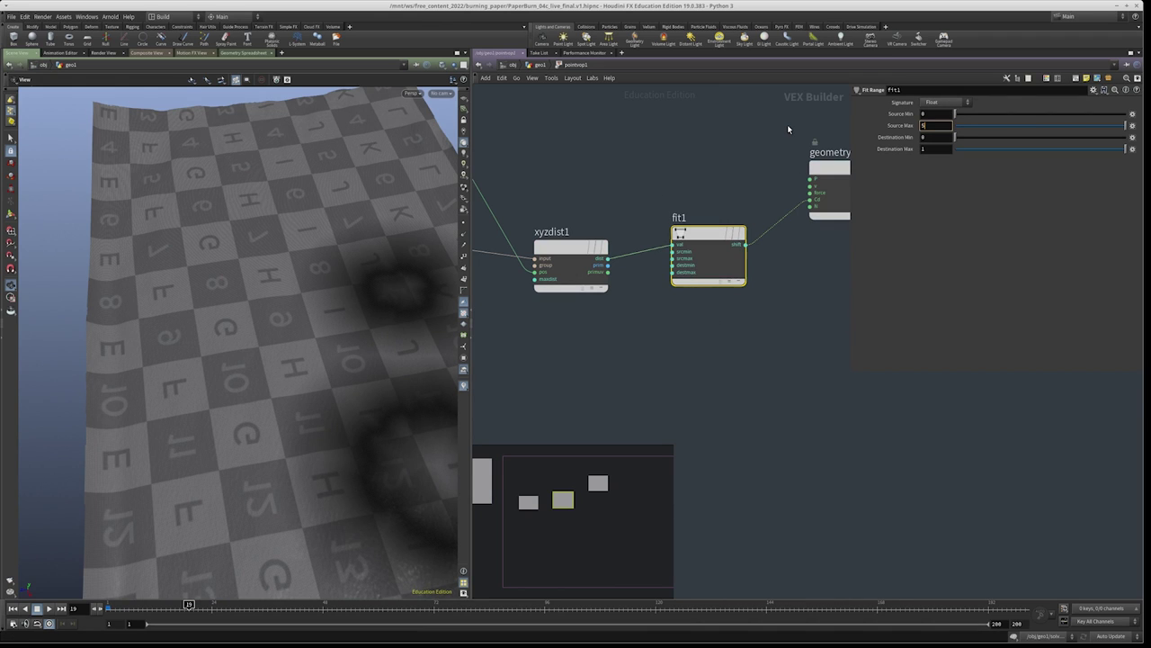
key(Return)
double_click(936, 137)
text(1)
key(Tab)
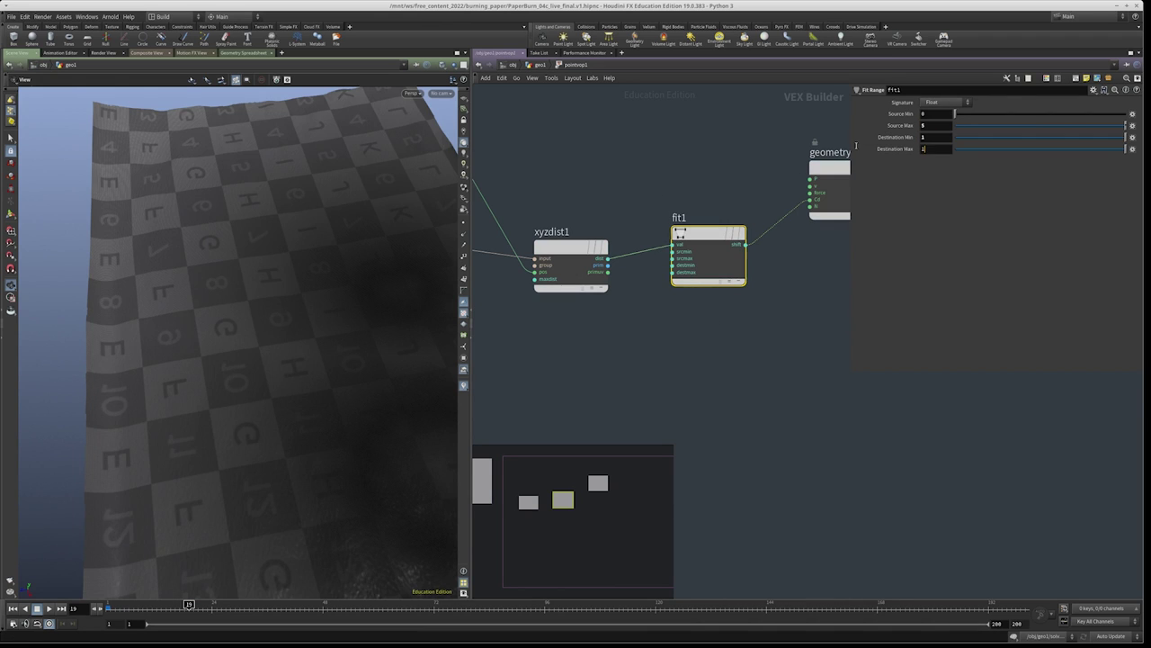
text(0)
key(Return)
Try a Source Max of 2 and then 1 on fit1, inspecting the falloff around the burning edges
mouse_move(419, 270)
mouse_down()
mouse_move(329, 419)
mouse_move(279, 376)
mouse_move(278, 290)
mouse_move(414, 261)
mouse_up()
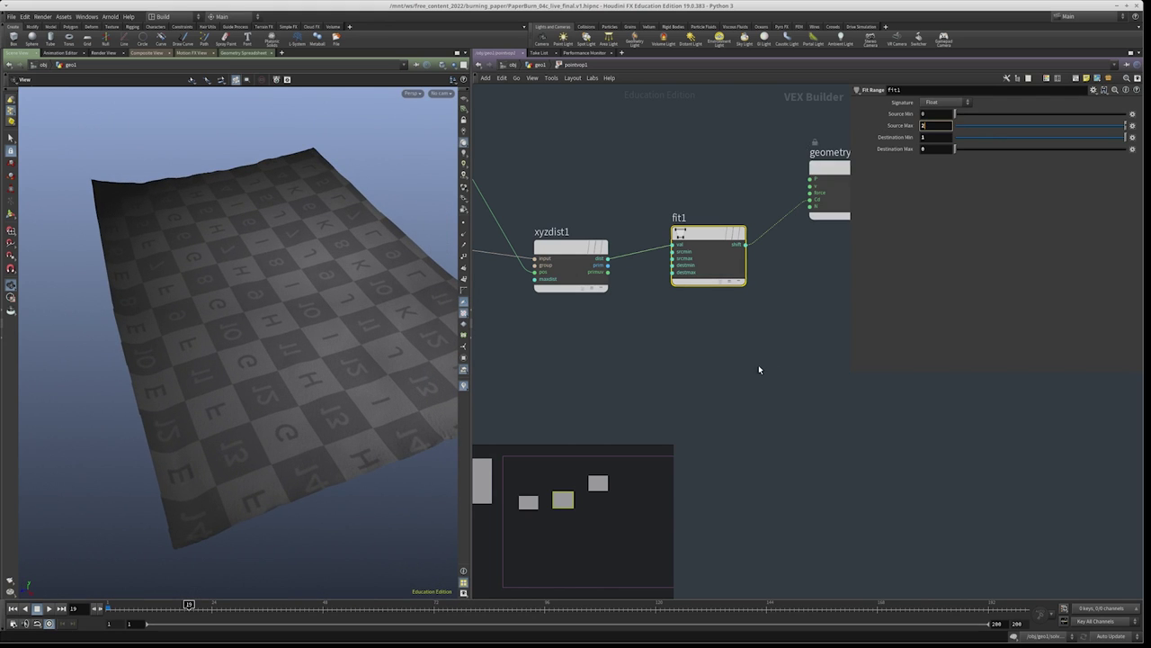
drag(383, 361, 288, 359)
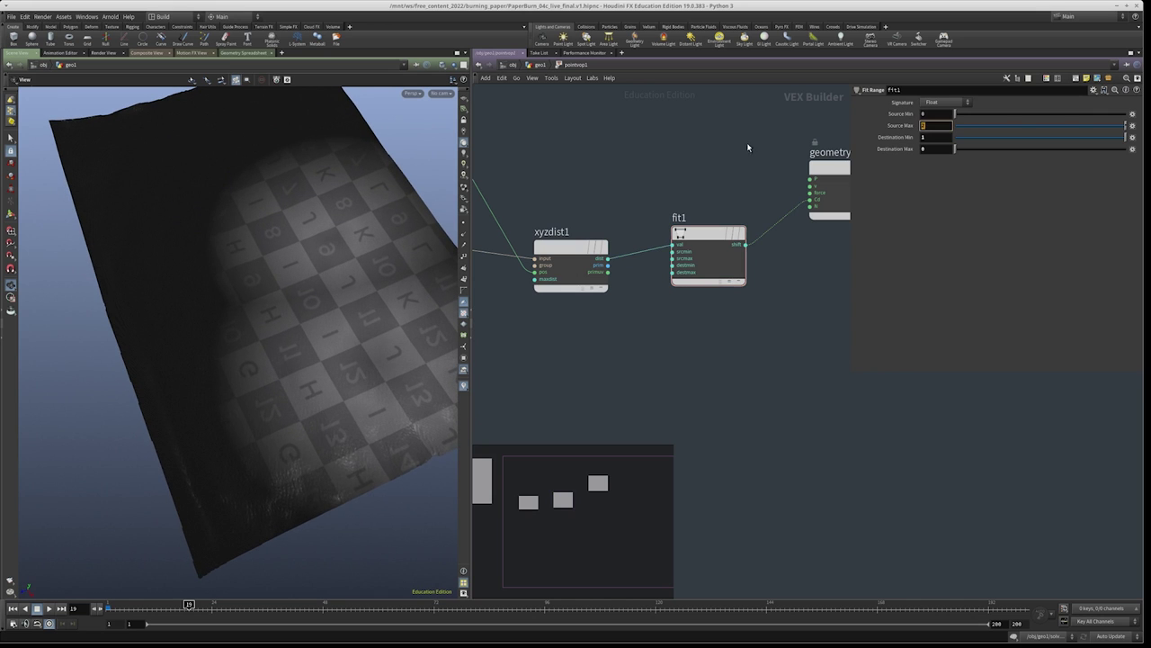
drag(368, 368, 314, 308)
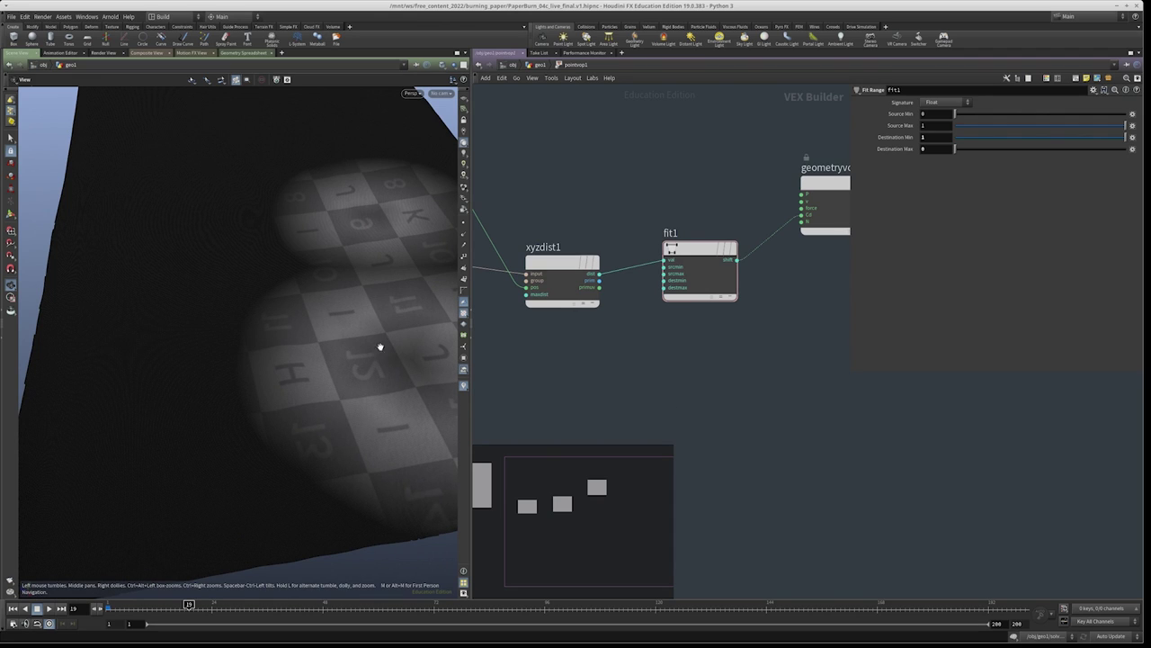
Return to the geometry network and compare timeshift1's burning edges with pointvop1's shaded result
key(u)
key(r)
click(703, 271)
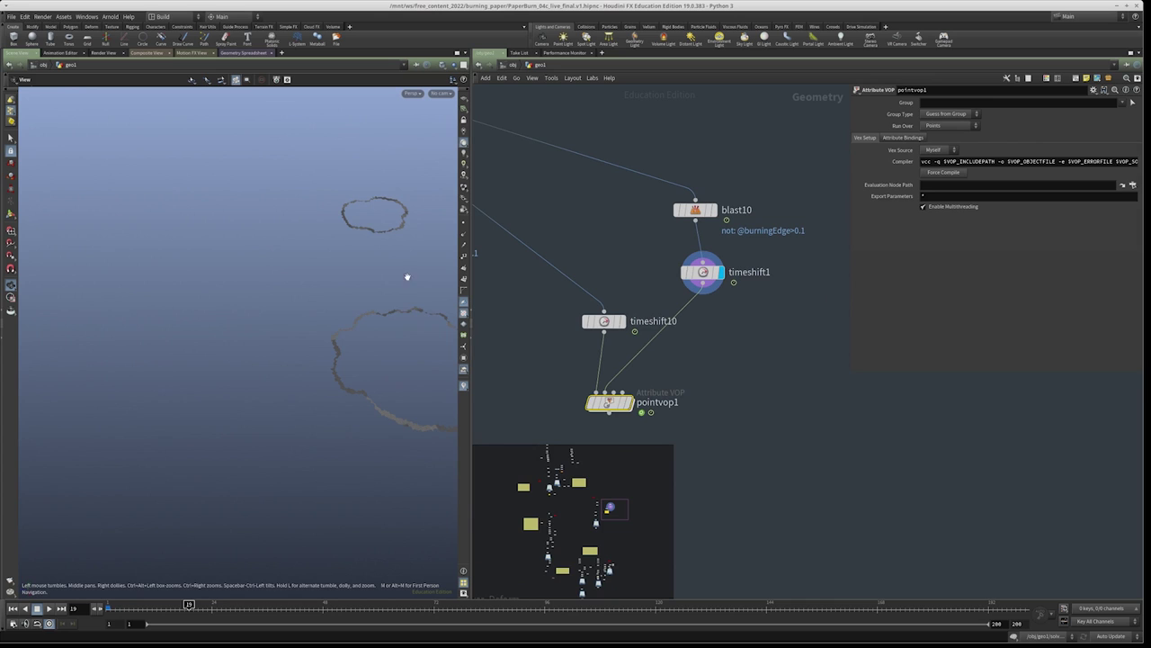
key(r)
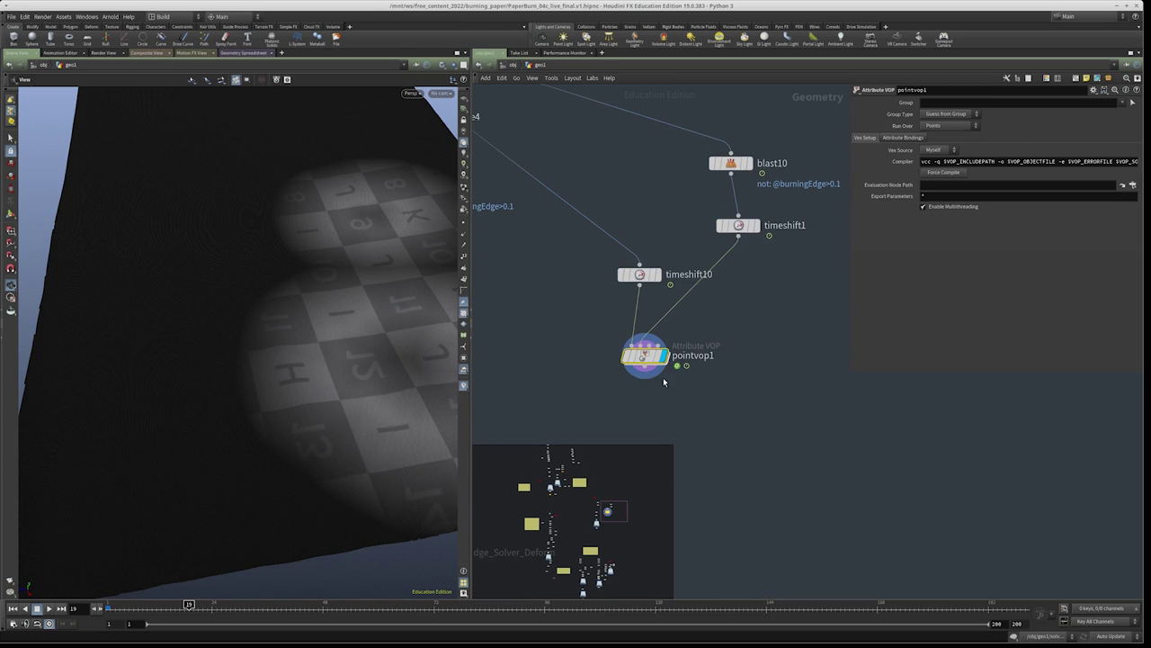
Reopen pointvop1, try a Source Max of 10 on fit1 and view the whole paper
double_click(643, 357)
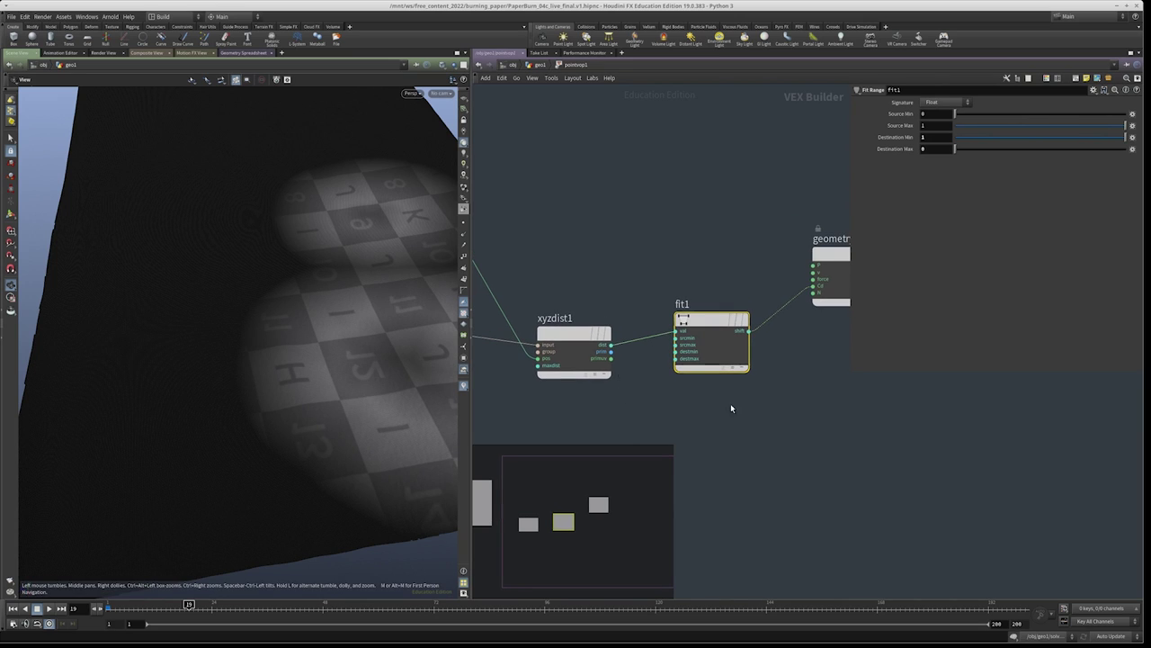
text(10)
key(Return)
scroll(228, 260, down, 5)
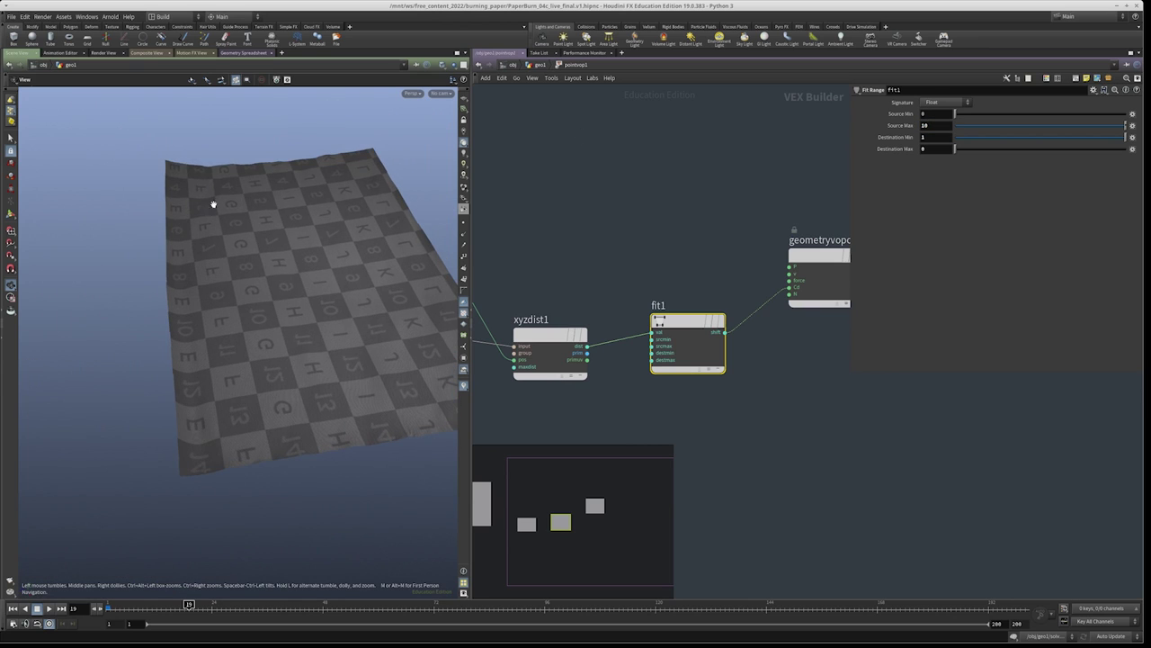
Set fit1's Source Max to 5 and inspect the shading across the paper
click(936, 125)
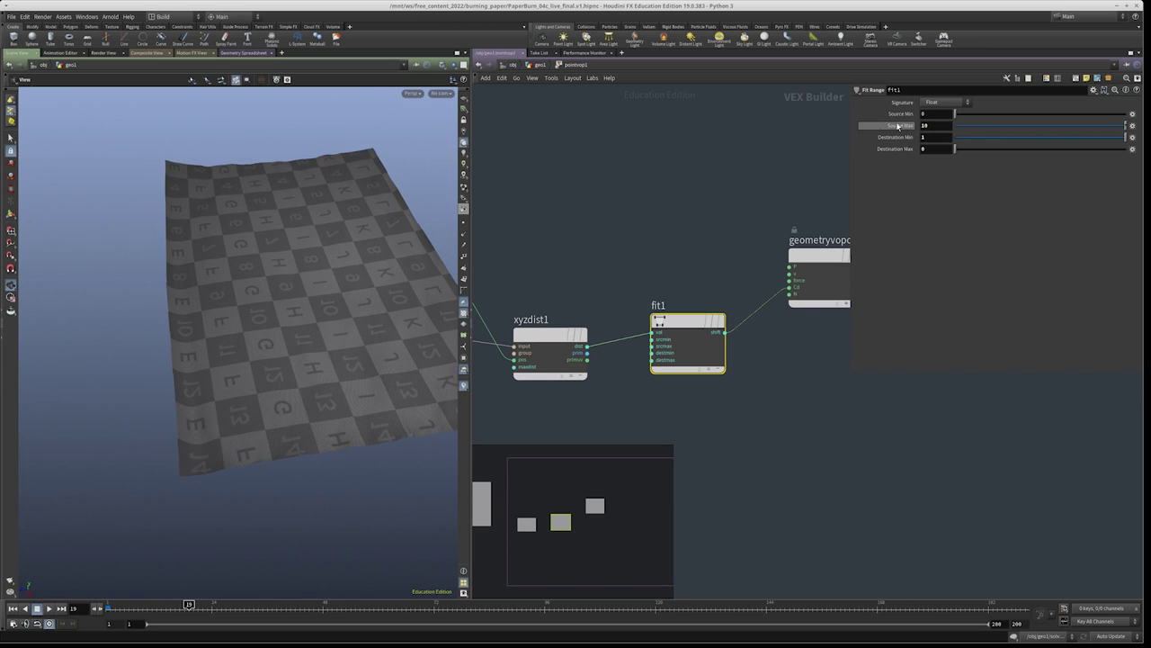
text(5)
key(Return)
mouse_move(297, 270)
mouse_down()
mouse_move(275, 206)
mouse_move(273, 217)
mouse_move(282, 175)
mouse_move(252, 176)
mouse_move(276, 219)
mouse_up()
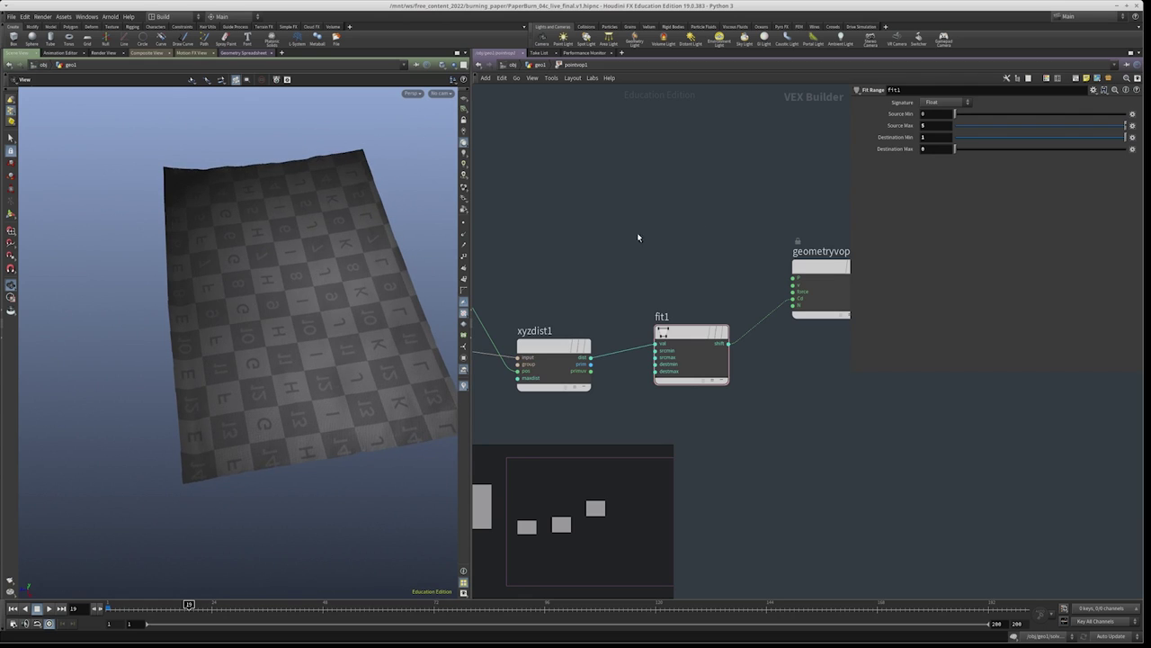
Add a Primitive Attribute node to the VOP network below the Fit Range node
middle_drag(682, 234, 647, 294)
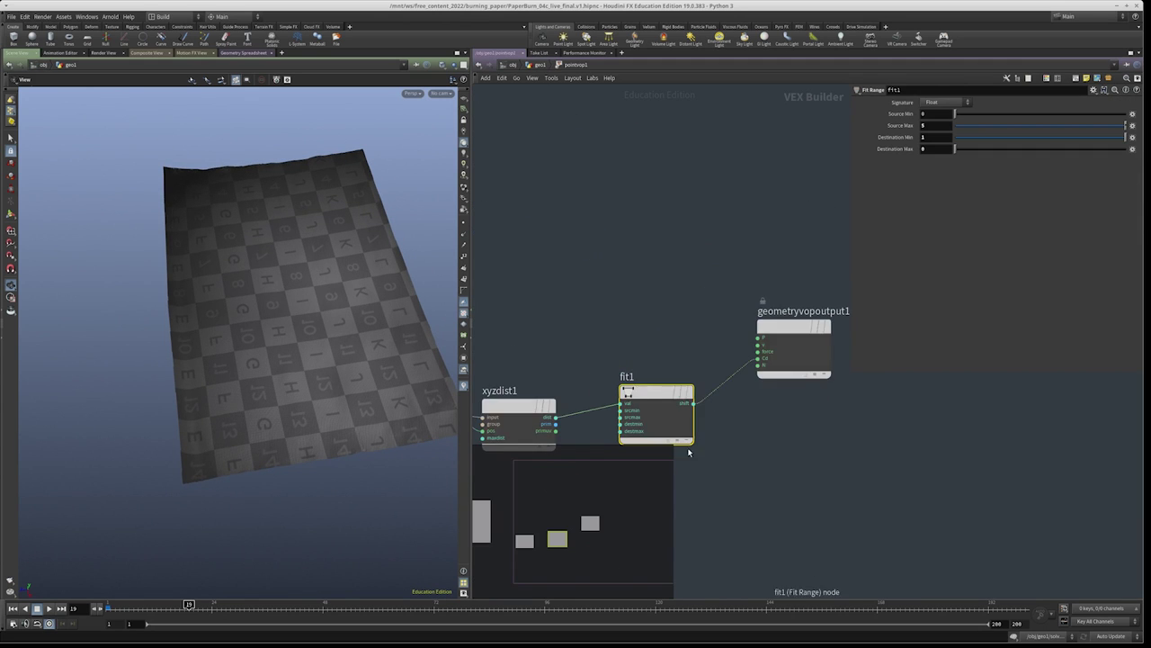
middle_drag(689, 453, 758, 311)
scroll(676, 334, up, 3)
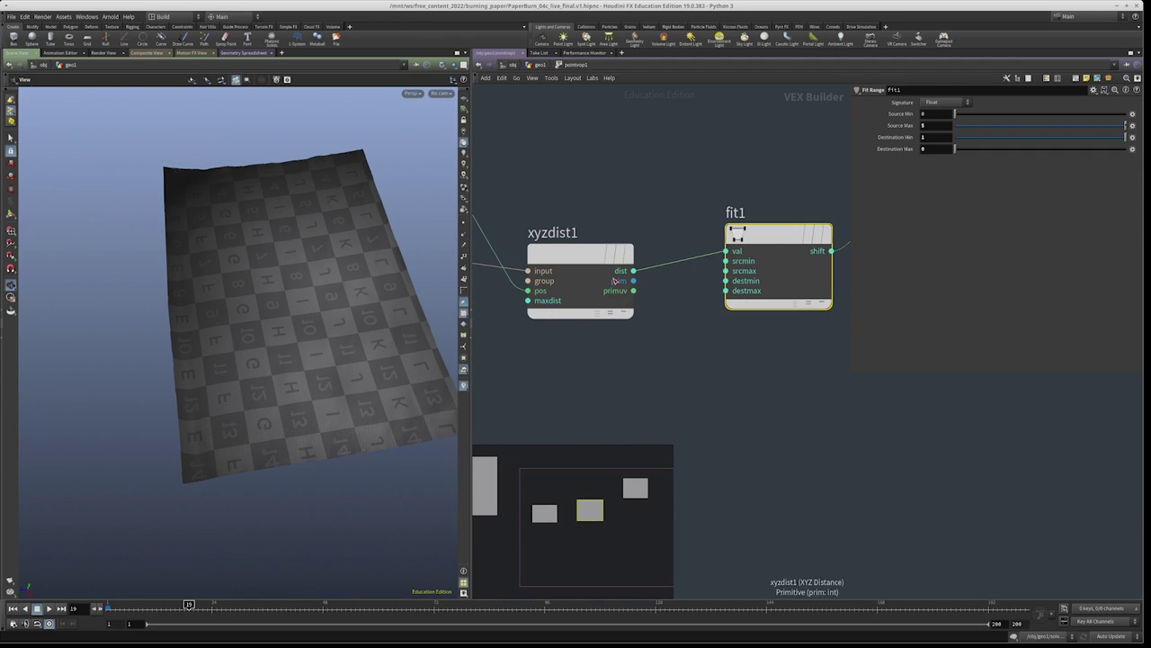
middle_drag(676, 334, 668, 318)
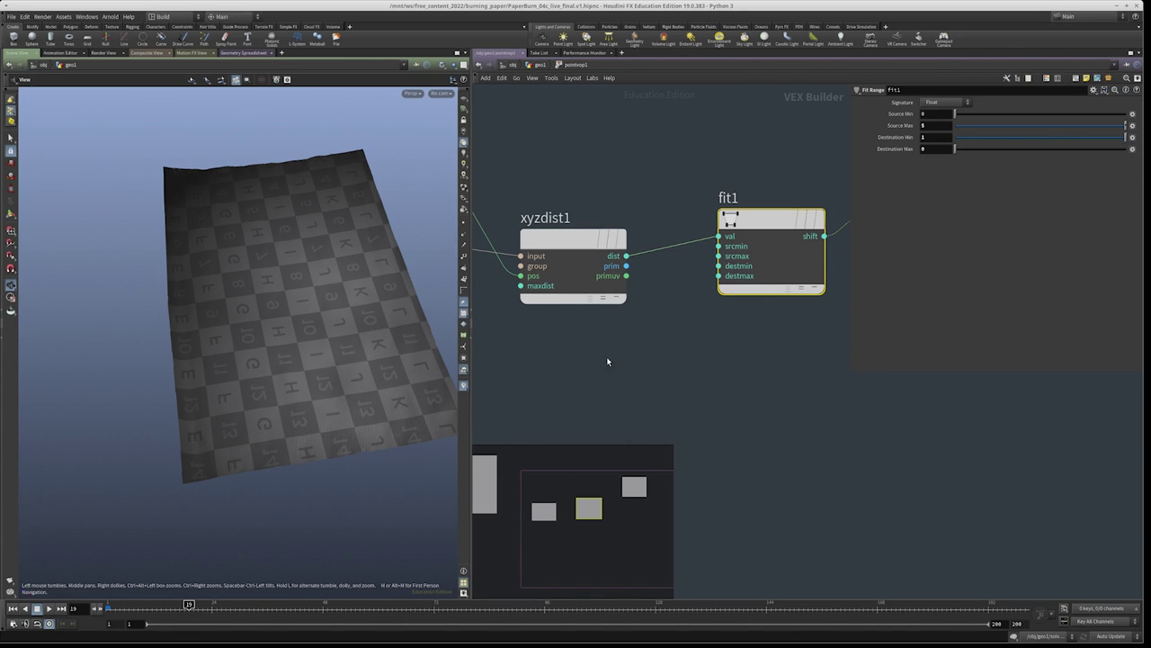
key(Tab)
text(prim)
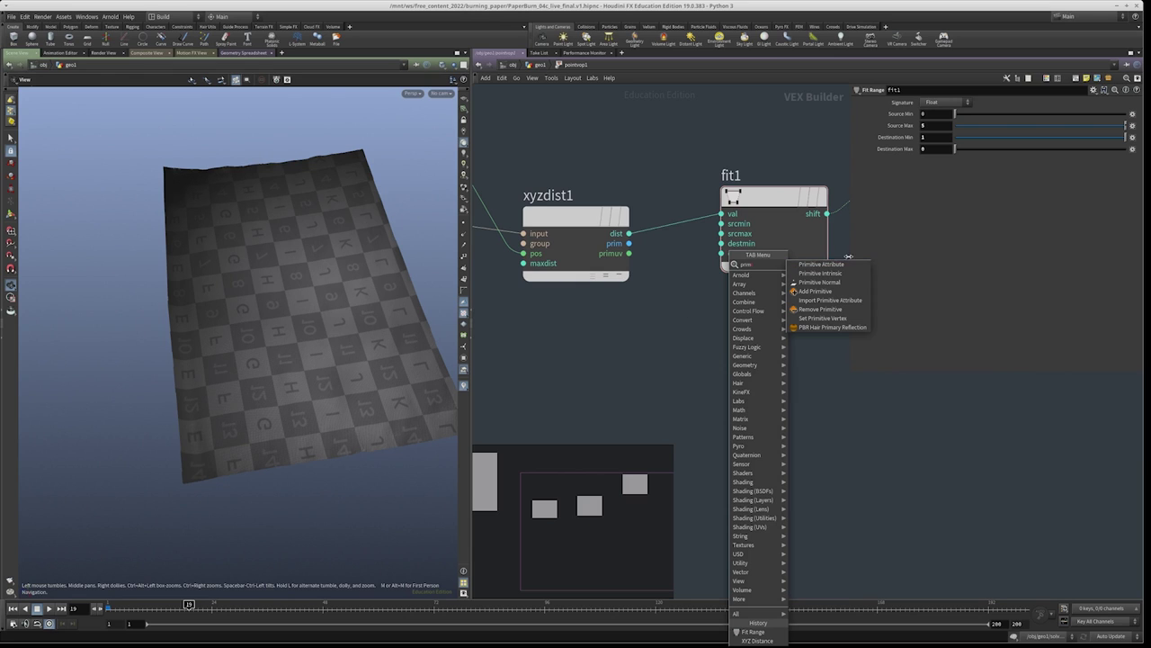
click(822, 264)
click(807, 348)
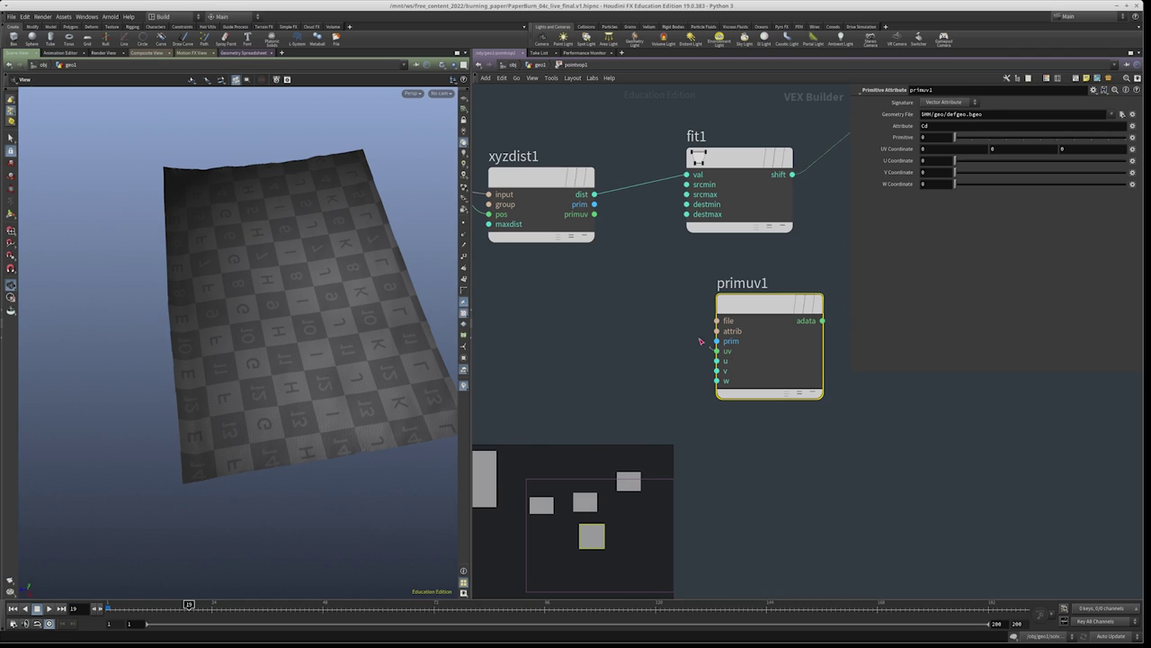
Wire xyzdist1's prim and primuv outputs and the geometry input from geometryvopglobal1 into primuv1's prim, uv and file inputs
drag(601, 232, 567, 216)
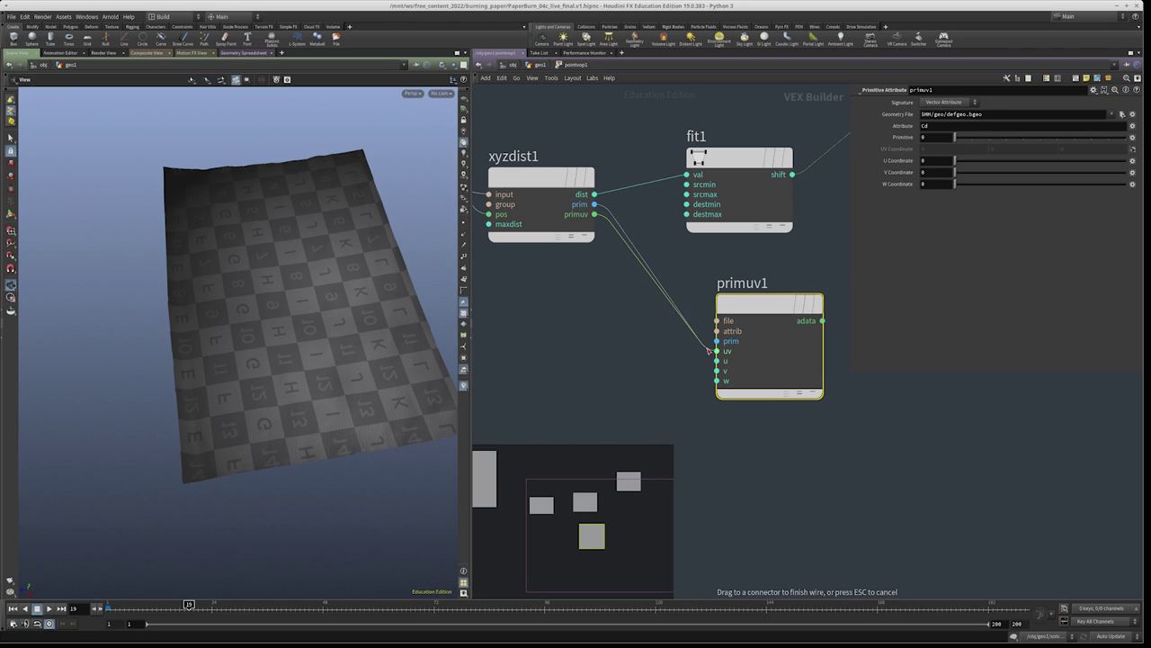
scroll(702, 297, down, 3)
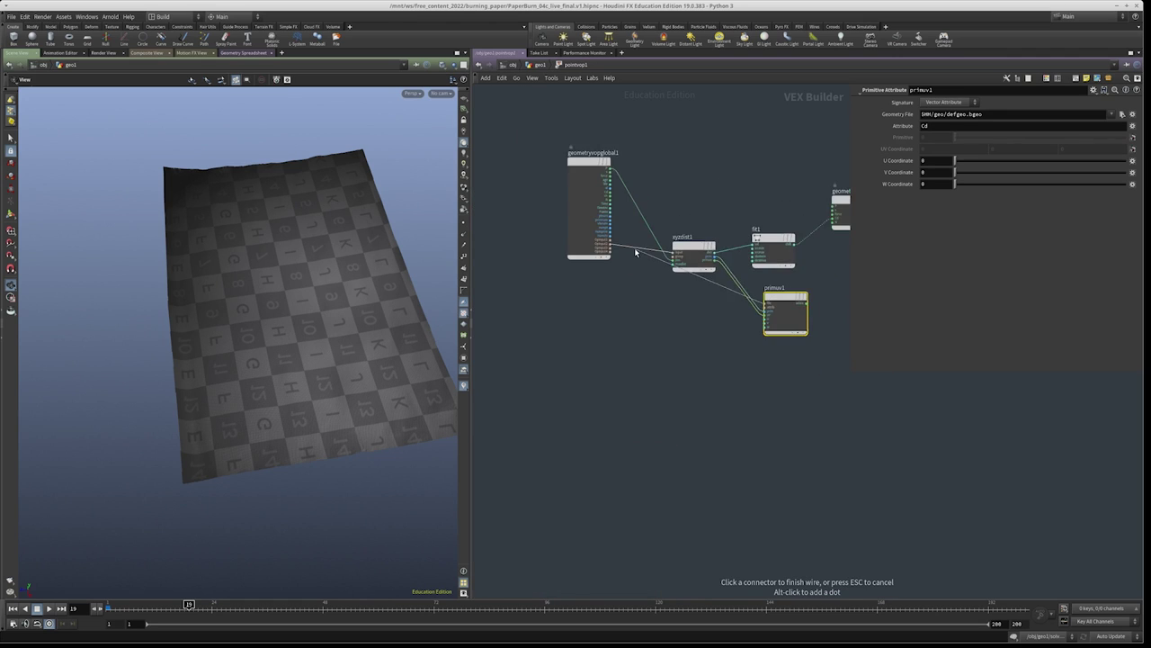
scroll(629, 252, up, 3)
click(592, 241)
middle_drag(707, 317, 677, 336)
middle_drag(686, 390, 531, 376)
Set primuv1's attribute to P and connect its adata output to the P input of geometryvopoutput1
click(932, 127)
text(P)
key(Return)
middle_drag(724, 401, 680, 368)
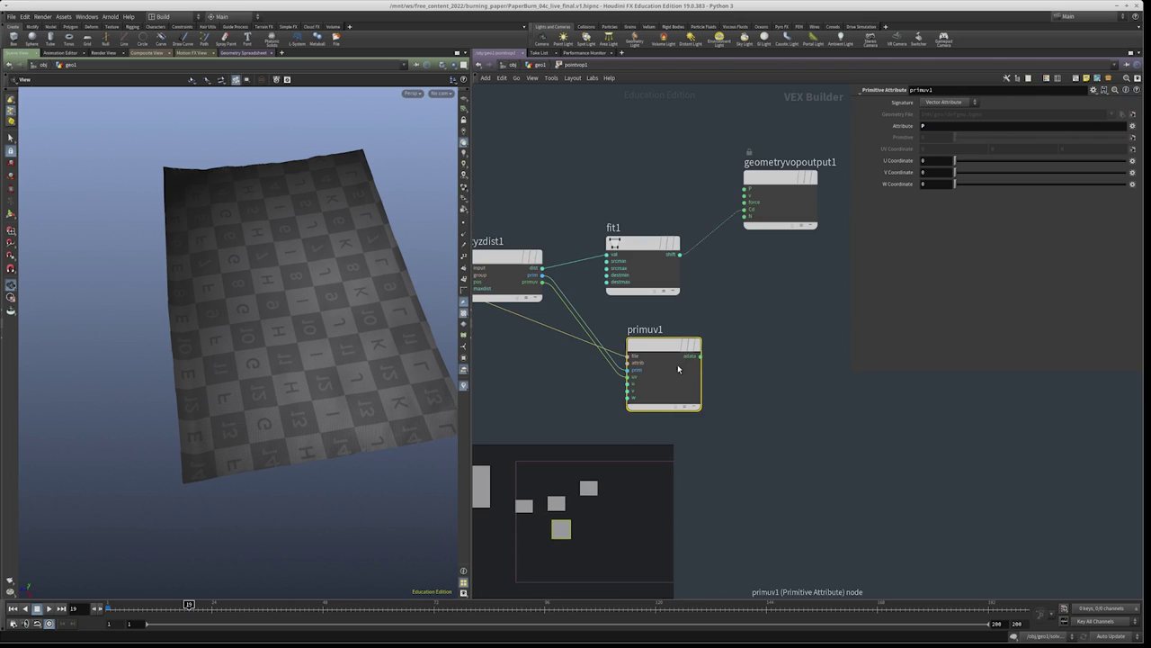
click(747, 189)
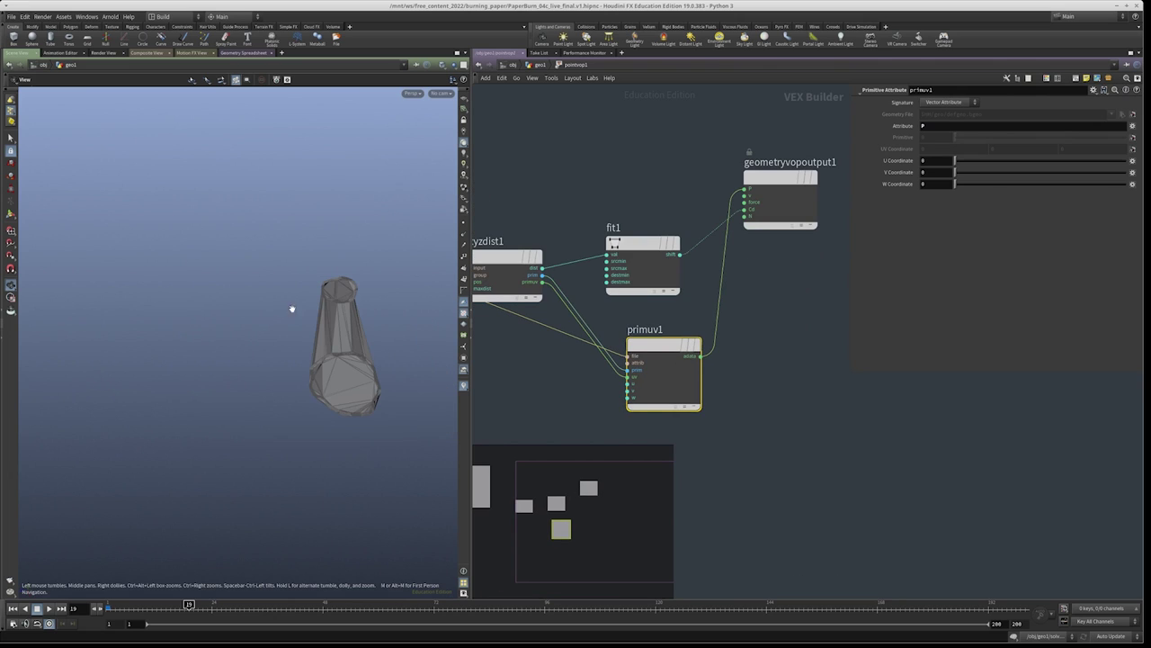
mouse_move(338, 370)
mouse_down()
mouse_move(360, 254)
mouse_move(343, 347)
mouse_up()
drag(325, 411, 329, 387)
scroll(359, 314, up, 5)
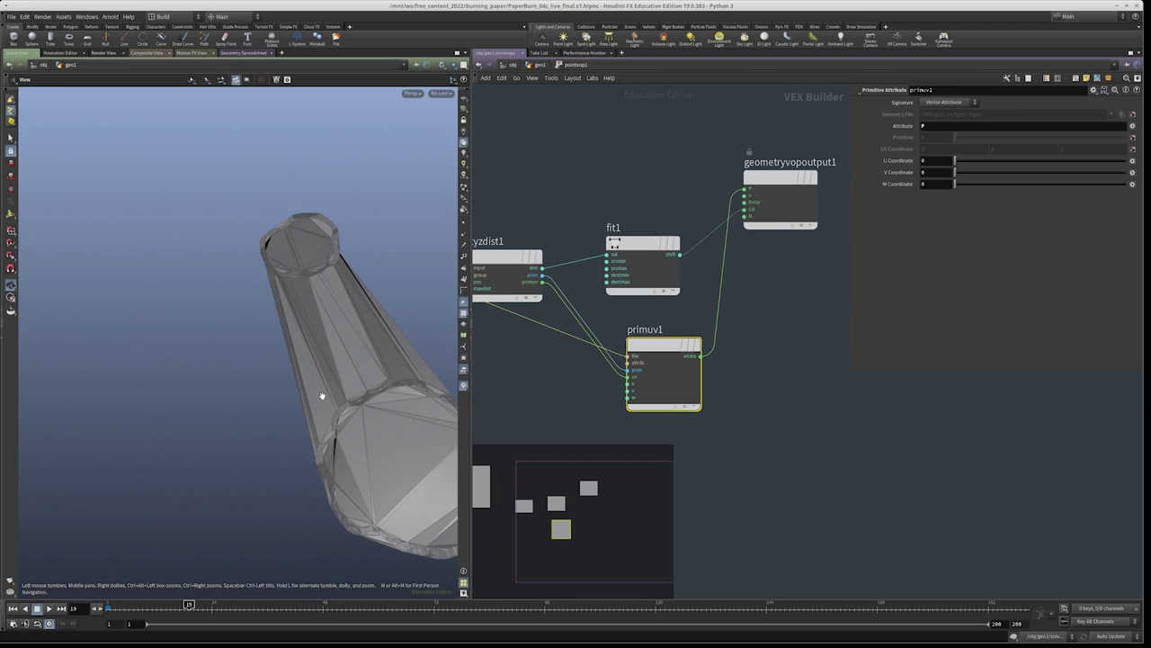
scroll(715, 249, down, 2)
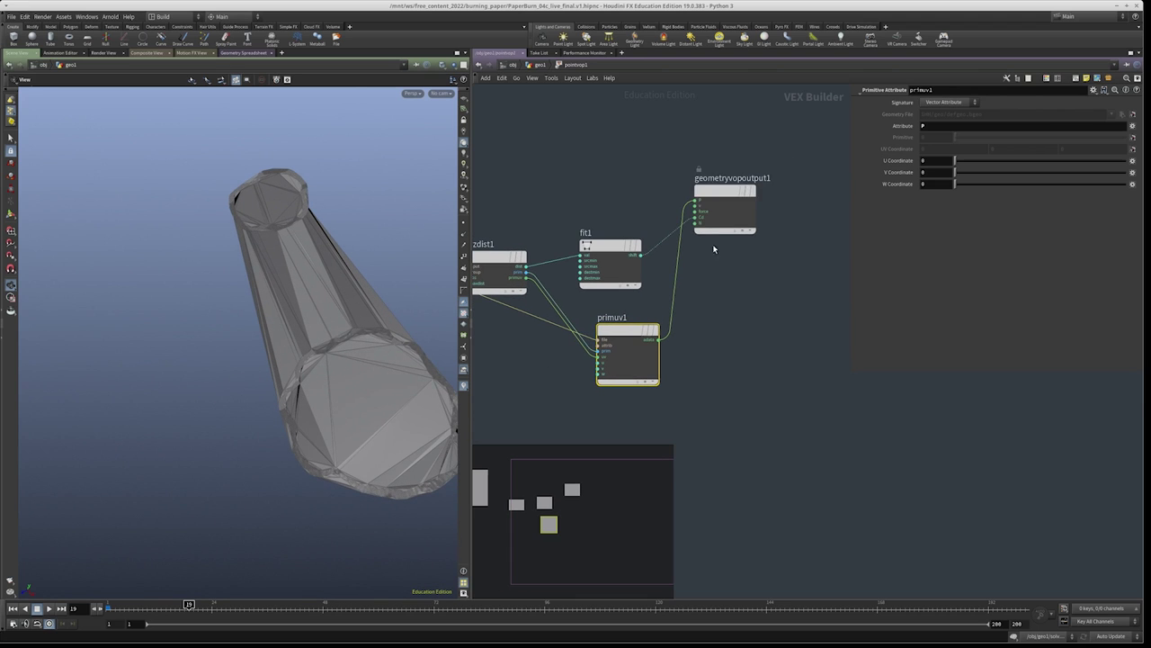
Make room before the output node and add a Multiply node next to primuv1
drag(717, 194, 812, 210)
key(l)
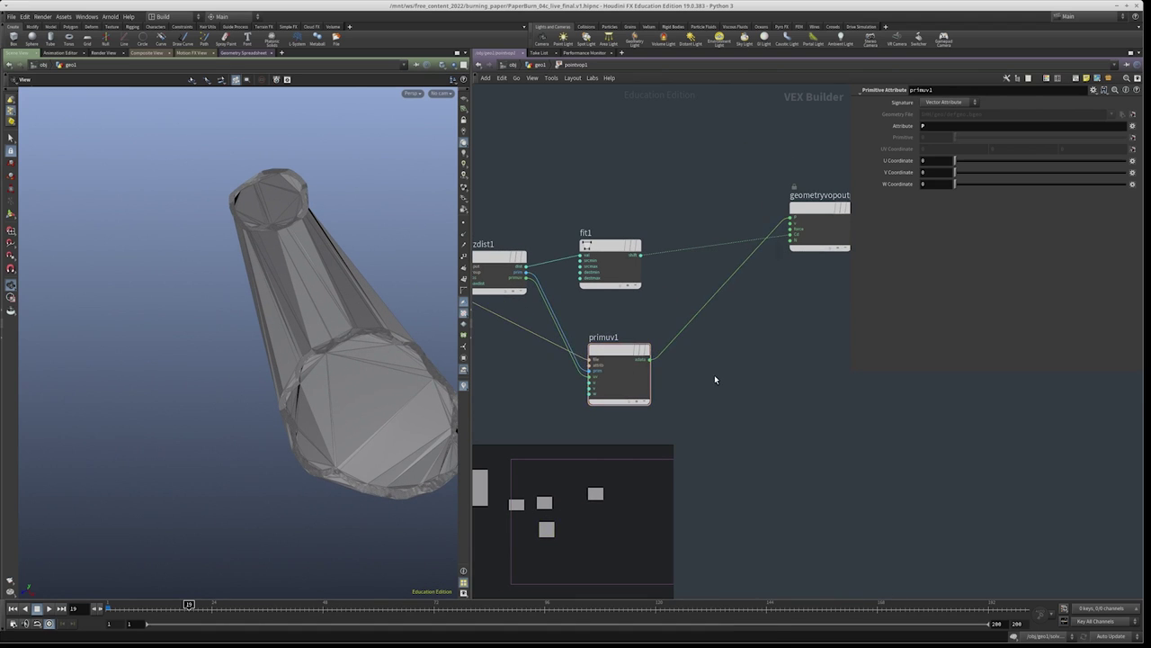
key(Tab)
text(mult)
key(Return)
click(745, 358)
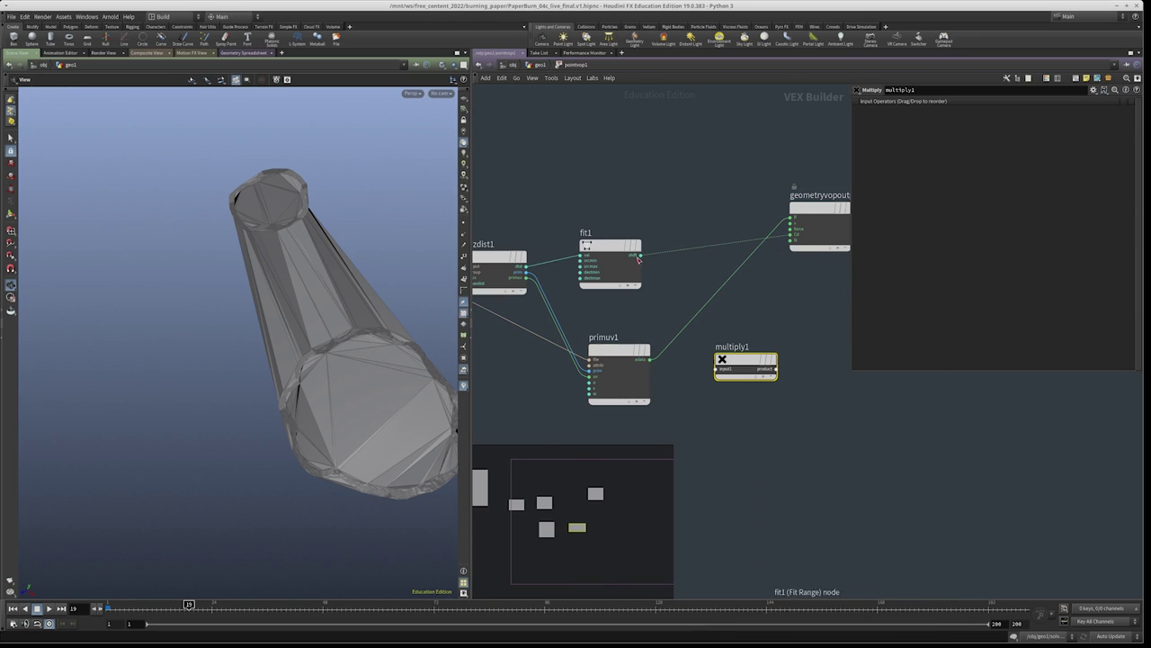
Try to drive the output's P with the product of primuv1's adata and fit1's shift, with adata as the first Multiply input
click(717, 369)
click(648, 359)
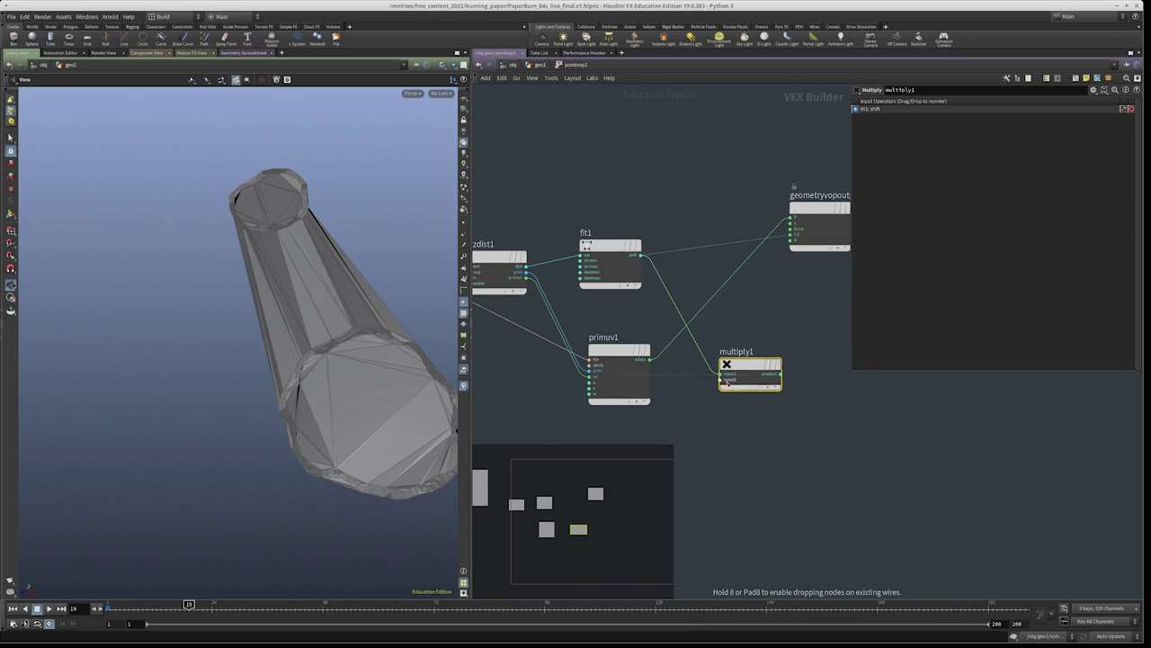
click(768, 372)
click(768, 372)
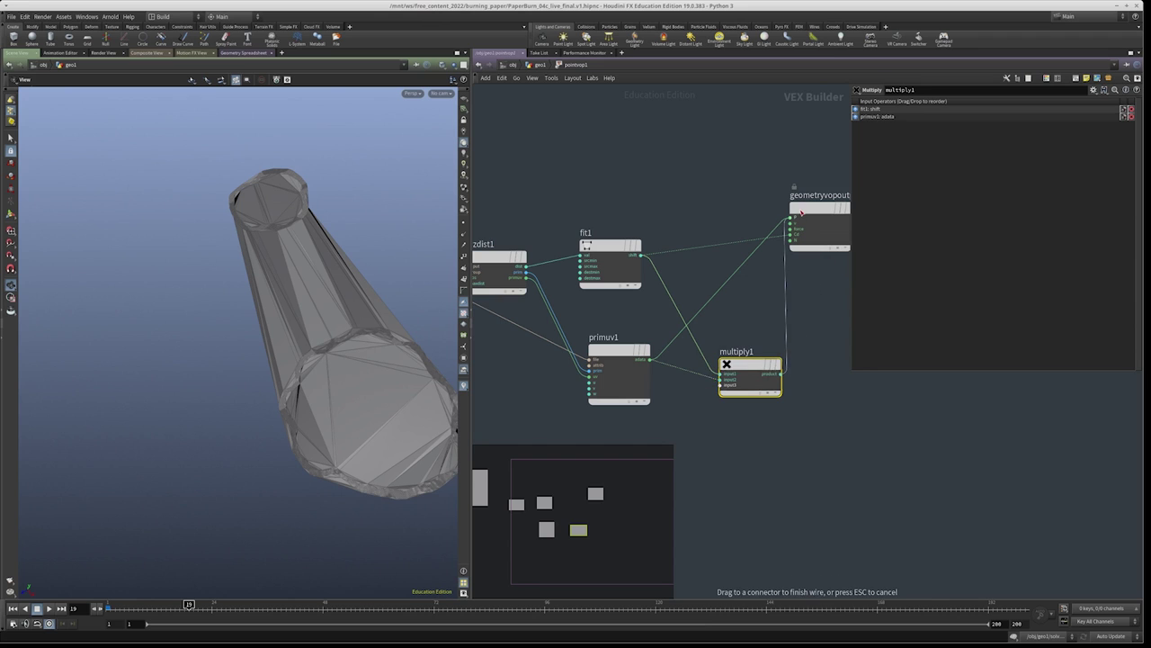
click(797, 216)
key(shift+r)
drag(231, 326, 378, 324)
Remove the Multiply node and reposition primuv1 below fit1
middle_drag(702, 297, 702, 268)
click(648, 330)
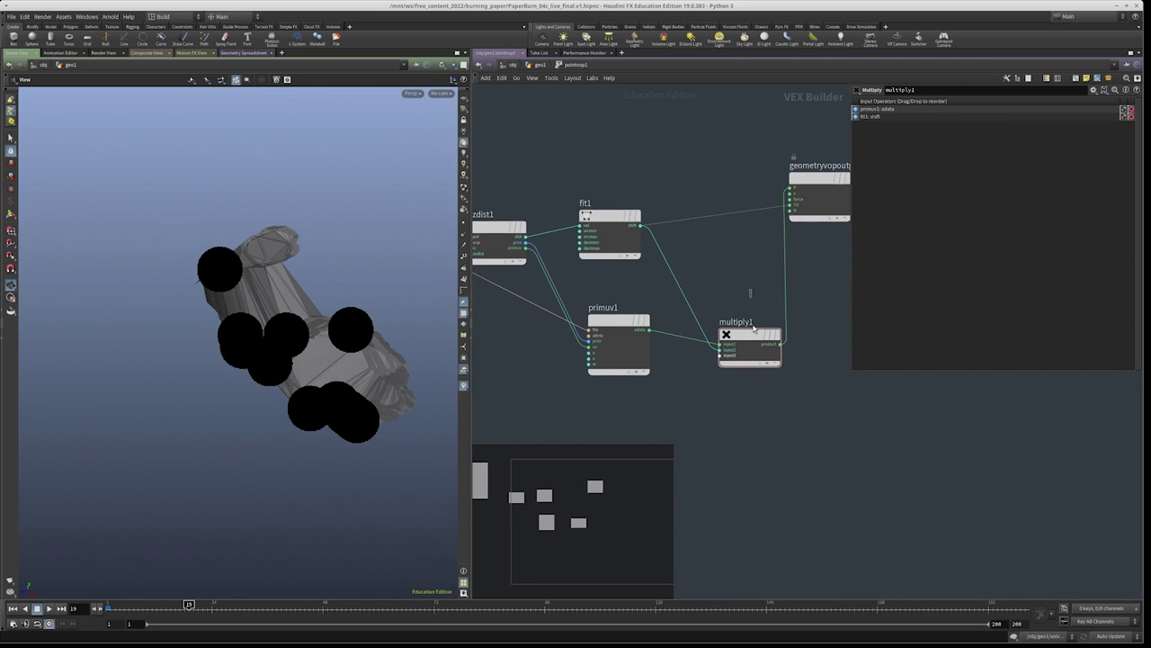
key(ctrl+x)
click(772, 247)
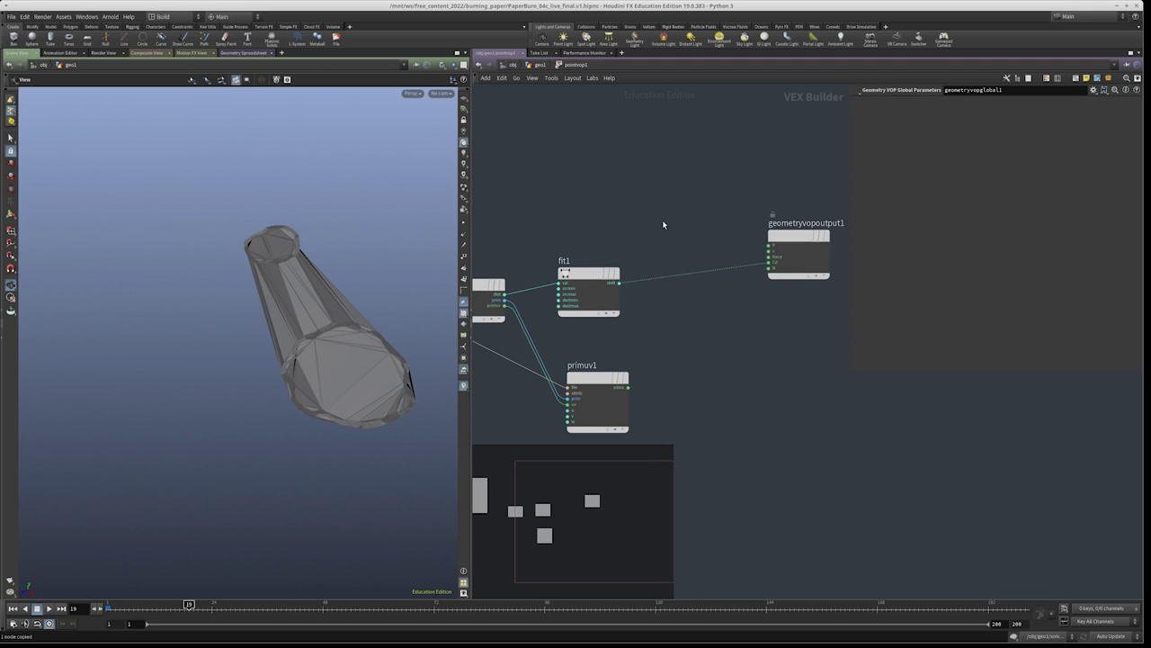
key(l)
click(641, 363)
drag(641, 366, 622, 381)
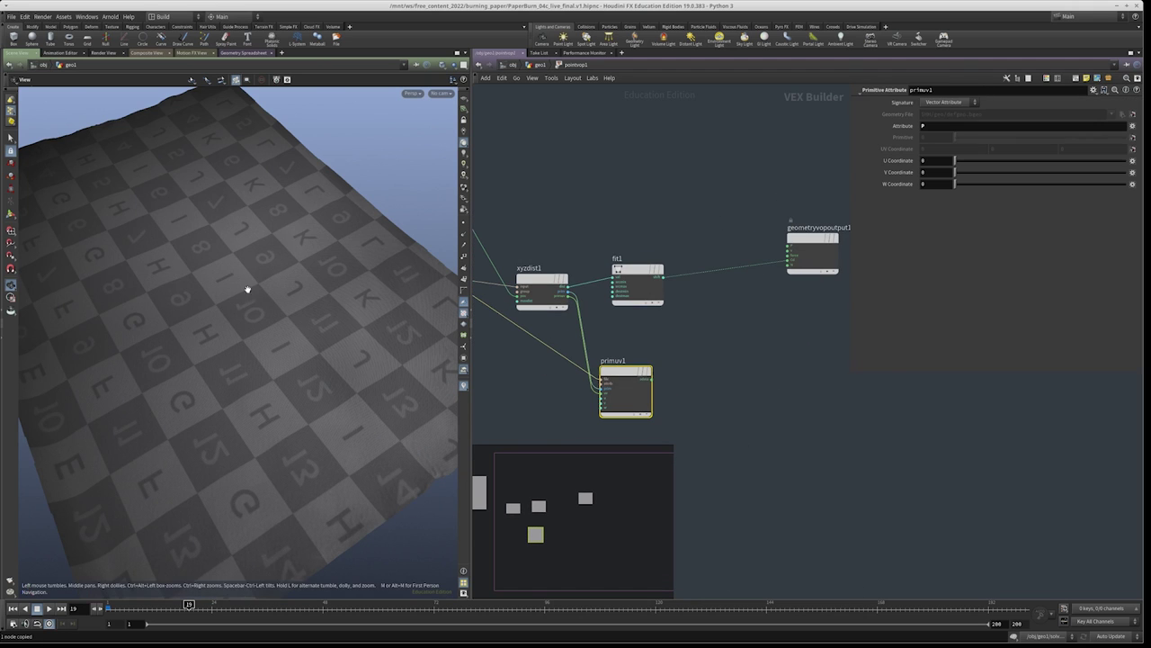
Add a Subtract node that takes the global P as its first input and primuv1's adata as its second
key(h)
drag(225, 303, 143, 225)
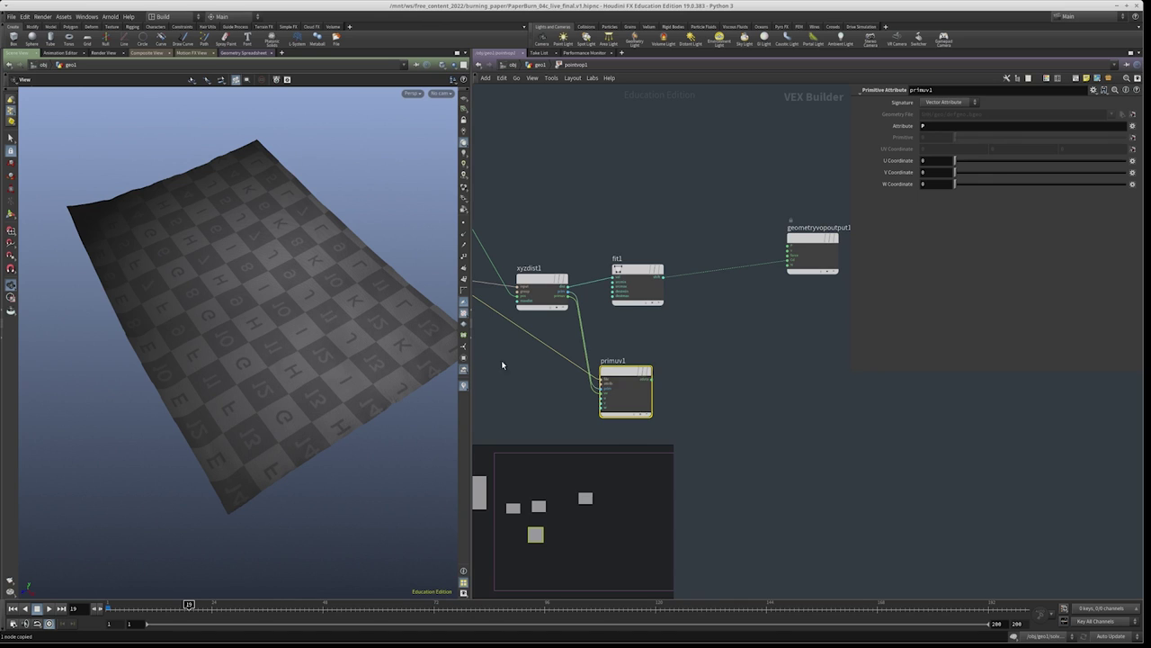
key(Tab)
text(subtract)
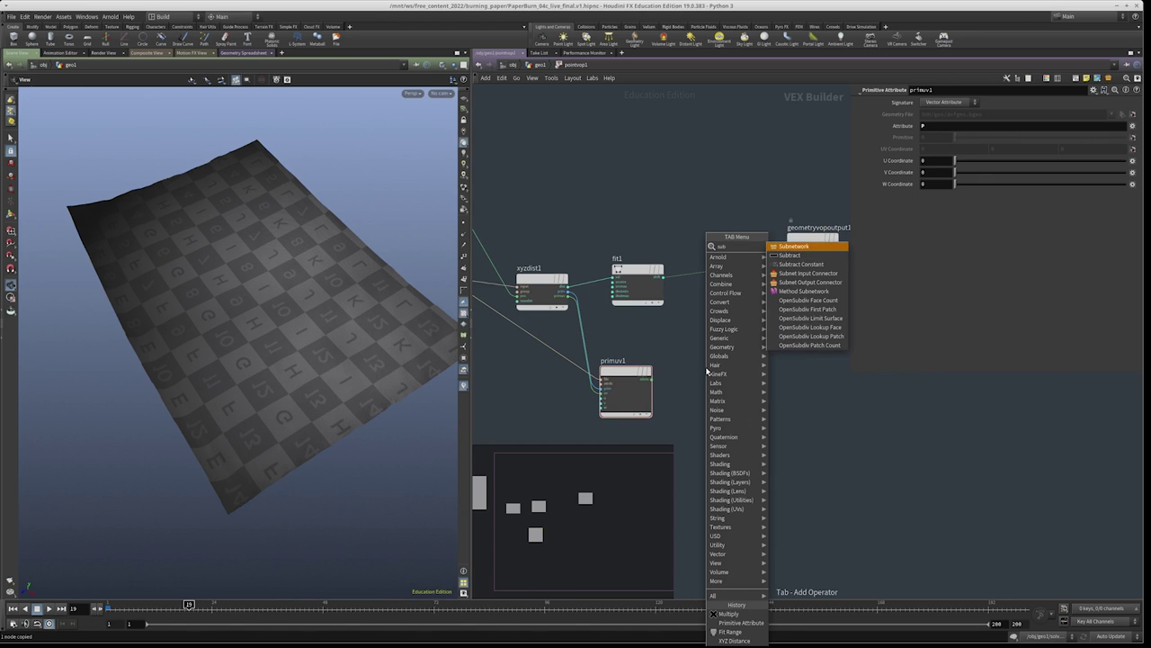
key(Return)
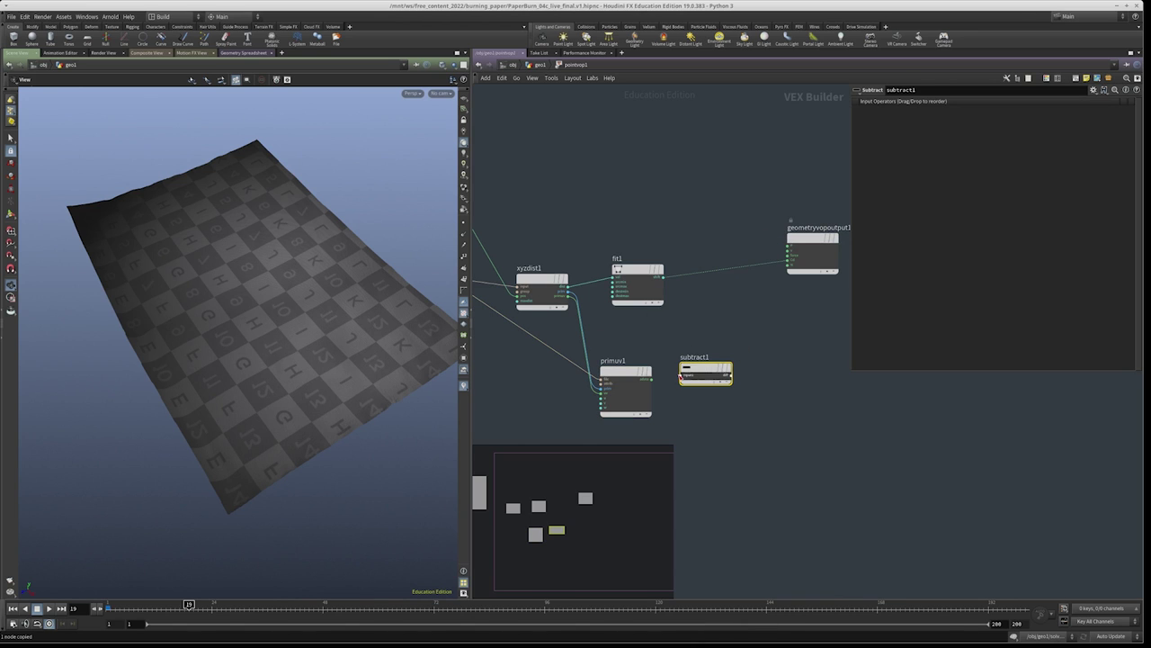
click(680, 376)
click(619, 190)
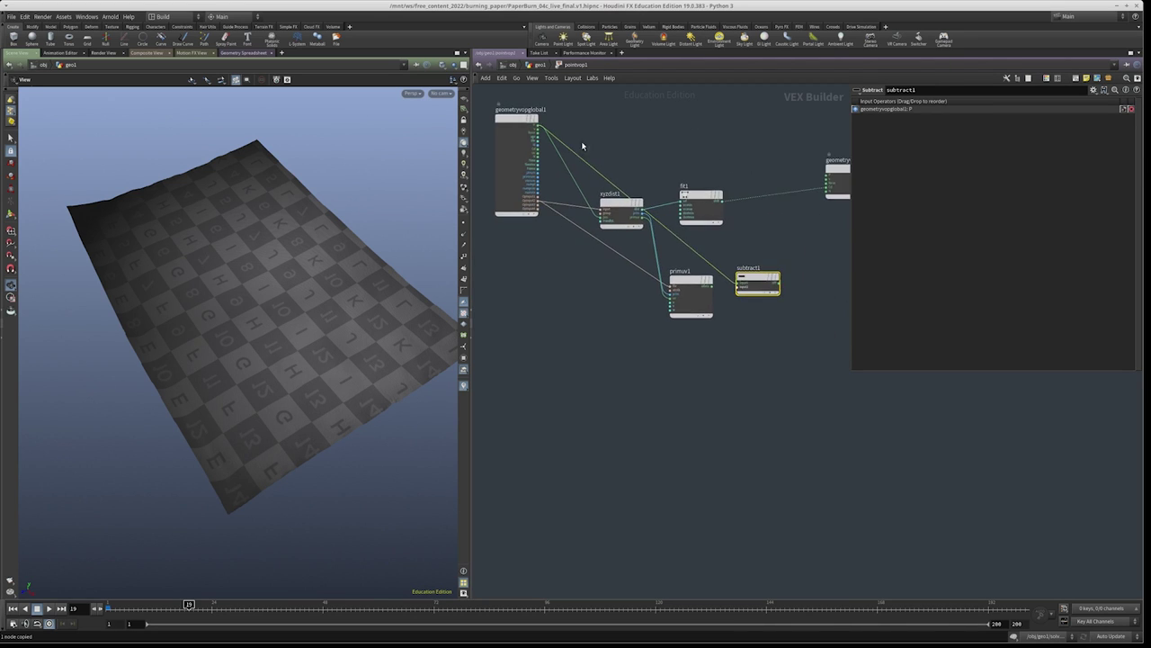
scroll(592, 122, up, 3)
middle_drag(800, 387, 714, 385)
scroll(714, 386, up, 2)
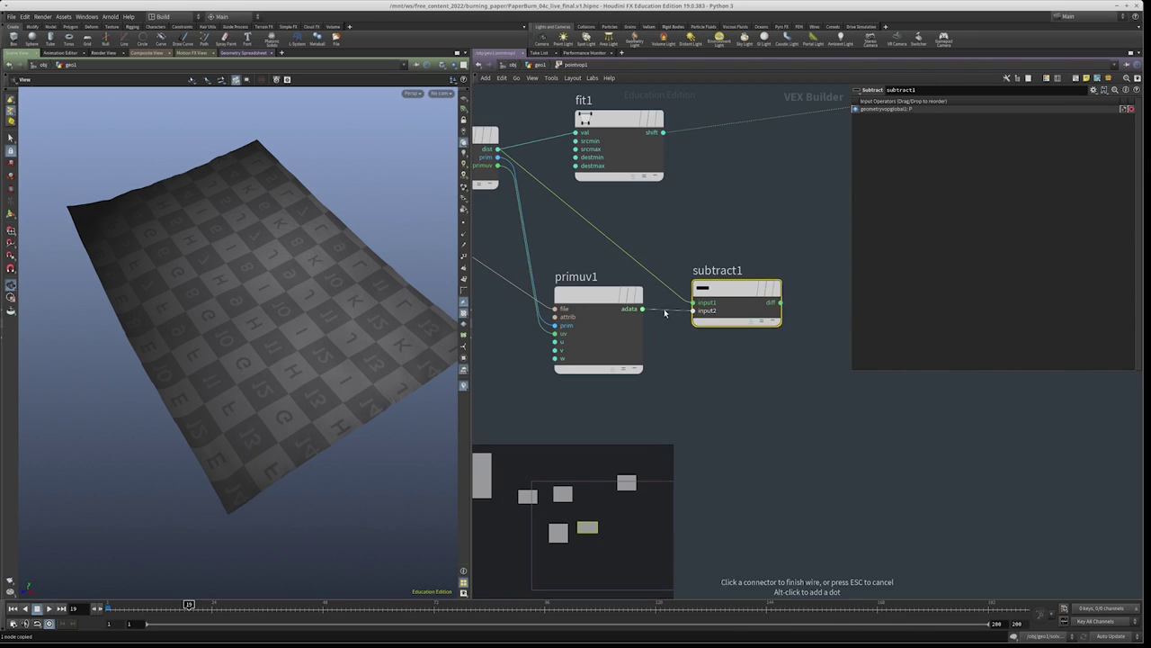
click(695, 310)
Connect subtract1's diff to the output's N and display point normals to inspect the vectors around the burn holes
middle_drag(857, 327, 722, 398)
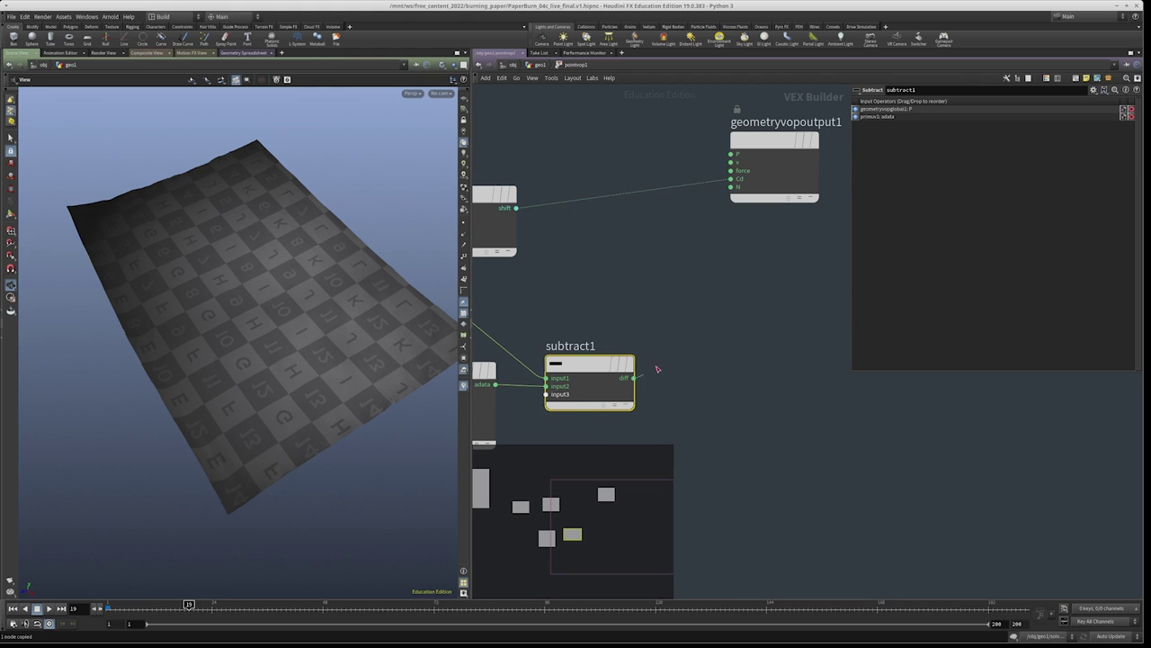
click(464, 224)
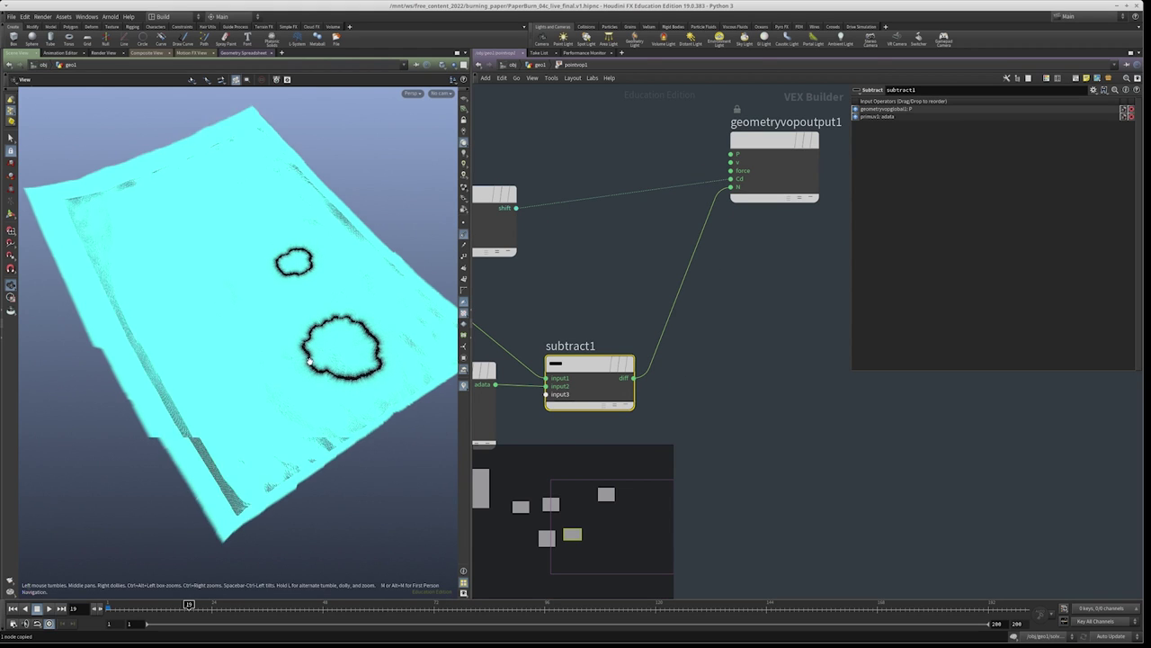
scroll(354, 333, up, 10)
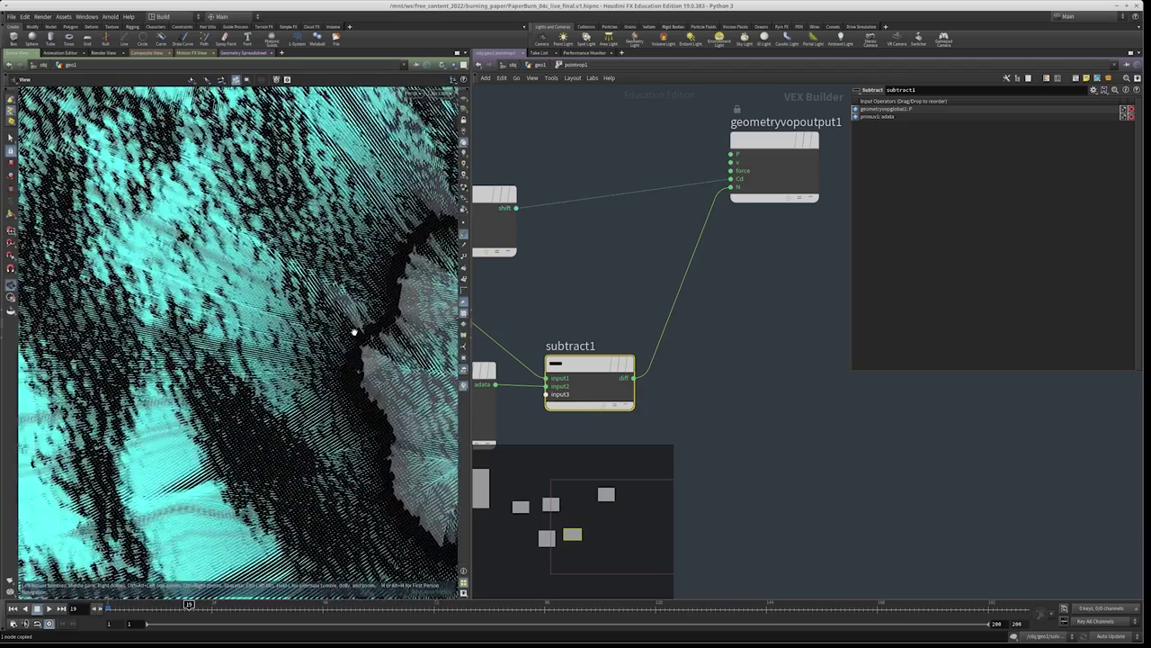
scroll(354, 332, up, 10)
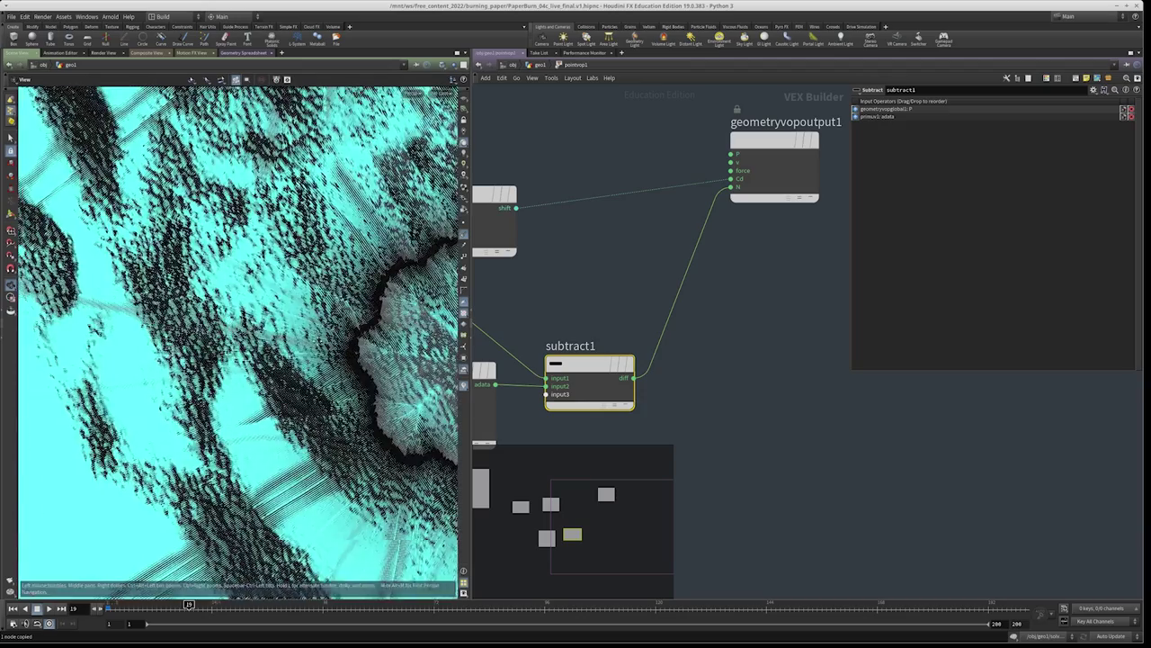
drag(239, 284, 314, 223)
drag(228, 270, 267, 303)
drag(150, 217, 261, 306)
Add an Add node above fit1 in the VOP network
middle_drag(729, 397, 850, 374)
scroll(806, 407, down, 3)
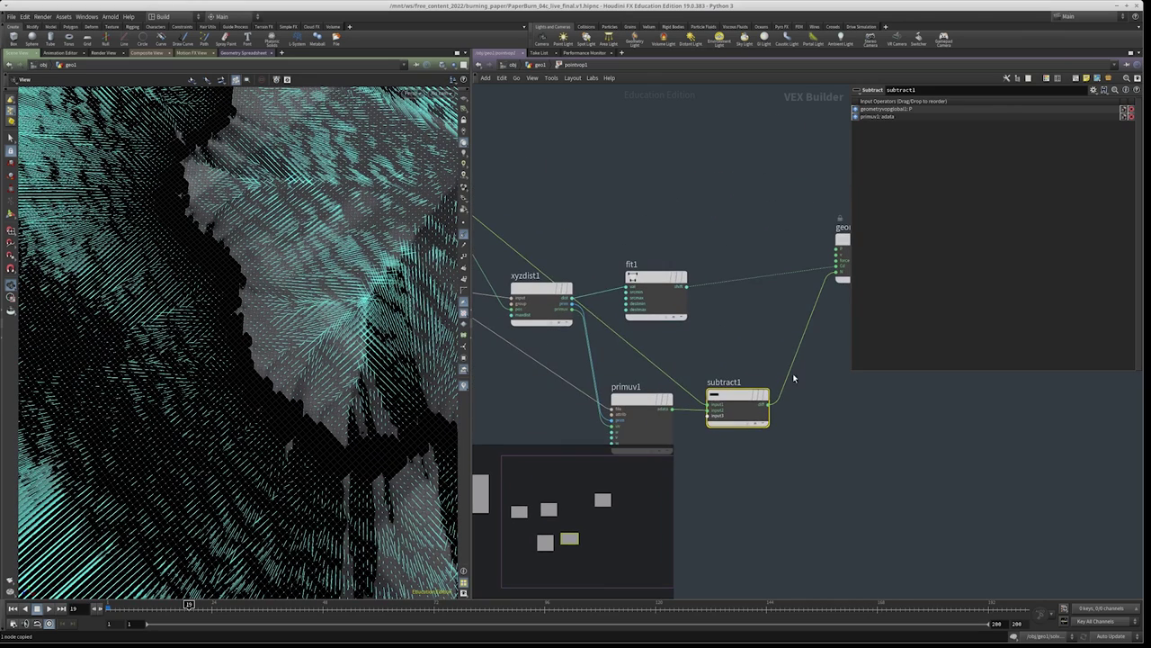
key(Tab)
text(add)
key(Return)
click(739, 221)
Wire subtract1's diff and the global P into the Add node's first two inputs
middle_drag(758, 374, 752, 334)
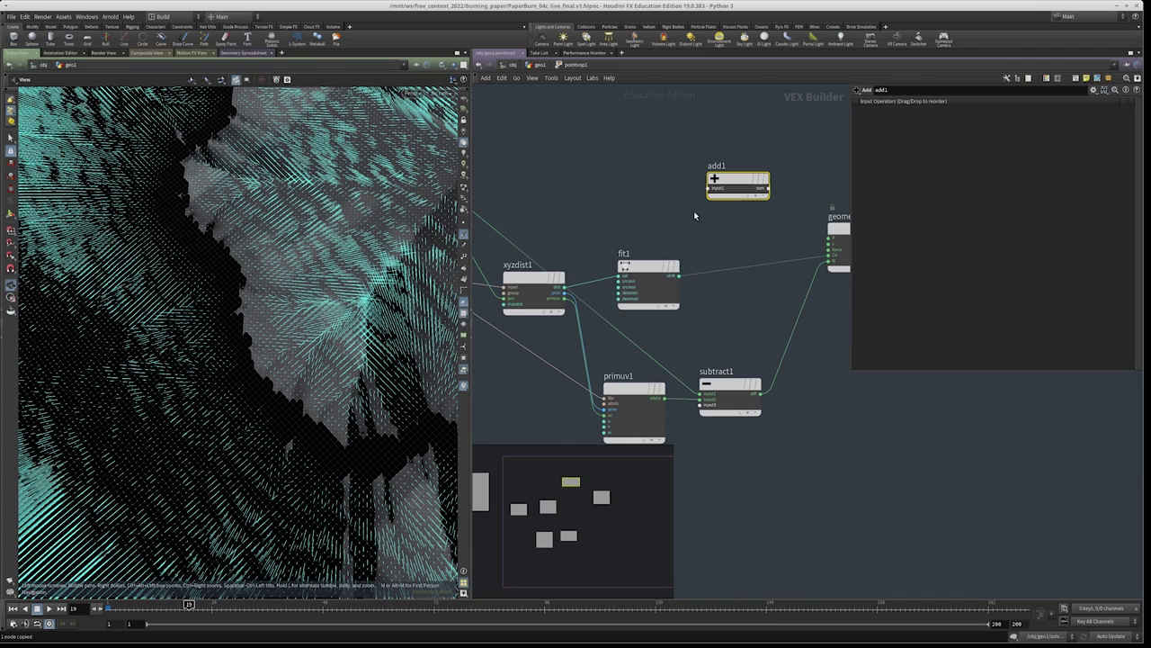
click(762, 393)
click(713, 187)
middle_drag(730, 195, 758, 254)
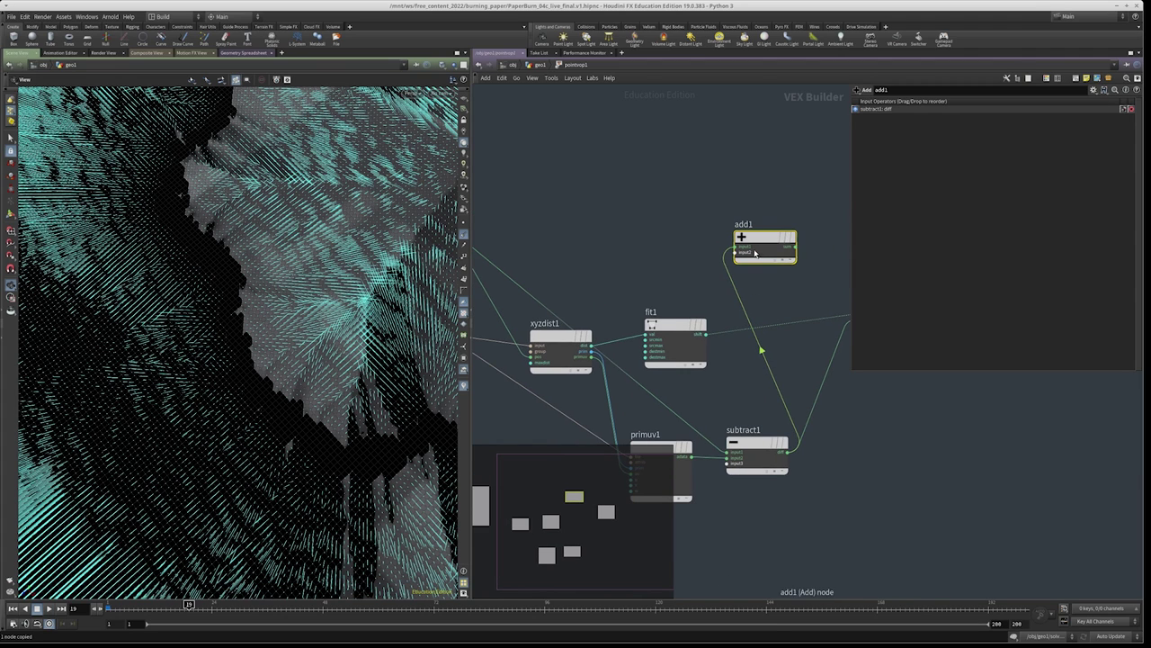
scroll(703, 237, down, 4)
click(620, 219)
middle_drag(620, 218, 497, 193)
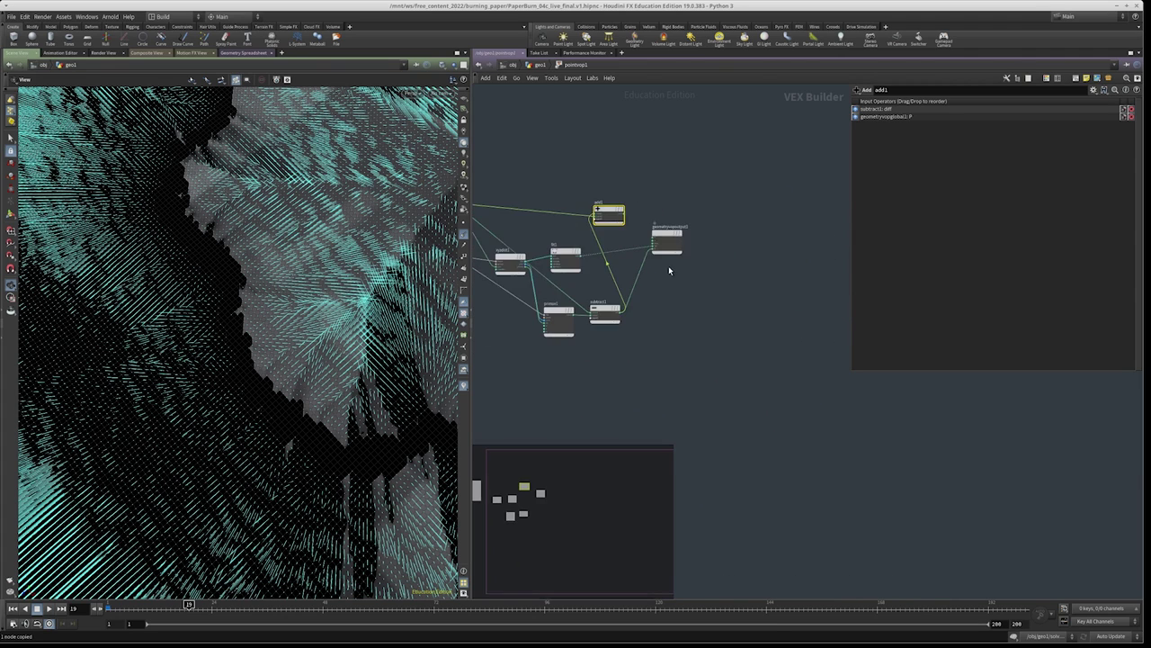
Move geometryvopoutput1 farther from the Add node and connect add1's sum to its P input
scroll(685, 272, up, 3)
drag(657, 224, 728, 224)
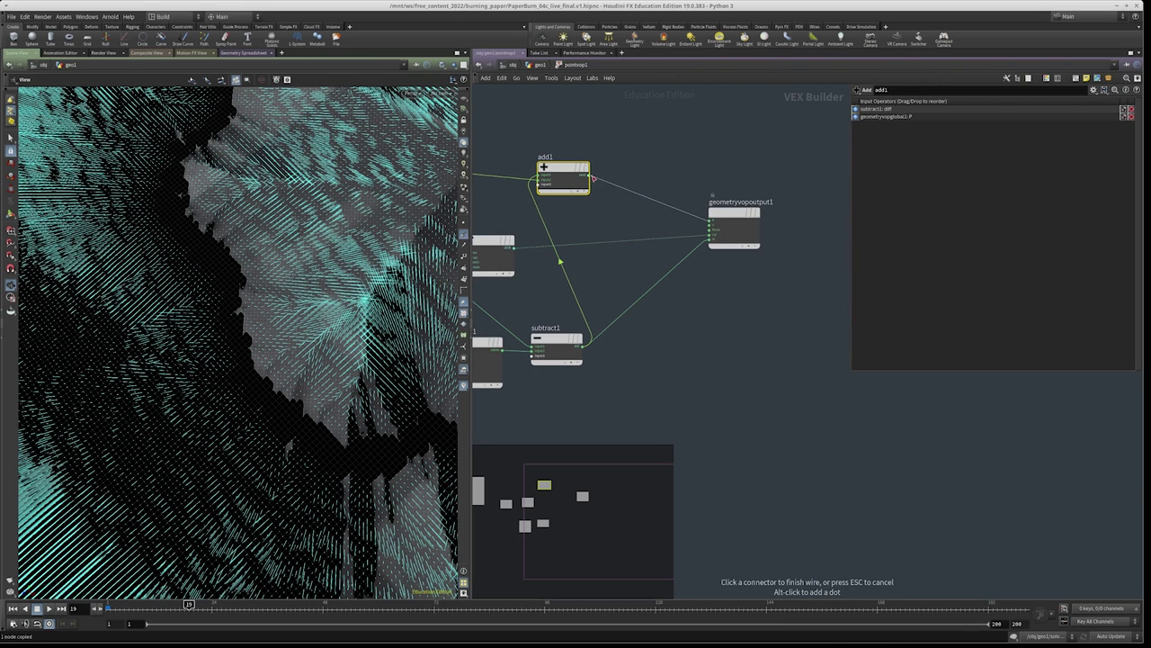
scroll(691, 231, up, 2)
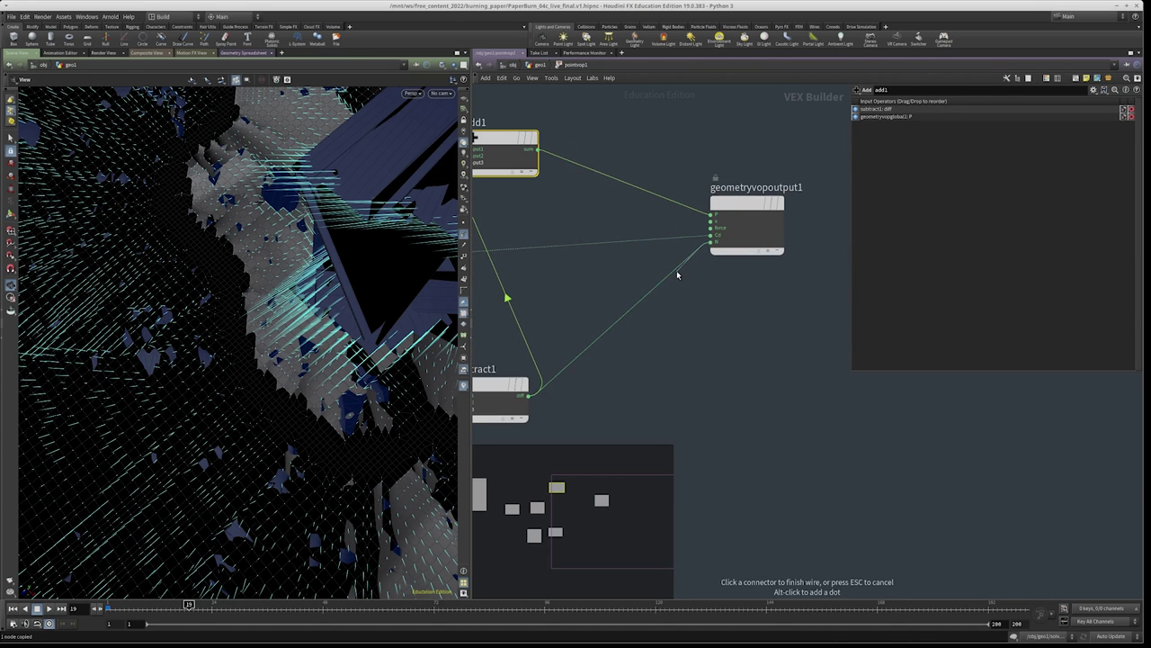
Disconnect the wires feeding the output's Cd and N inputs, and hide the point normals in the viewport
click(708, 258)
key(ctrl+z)
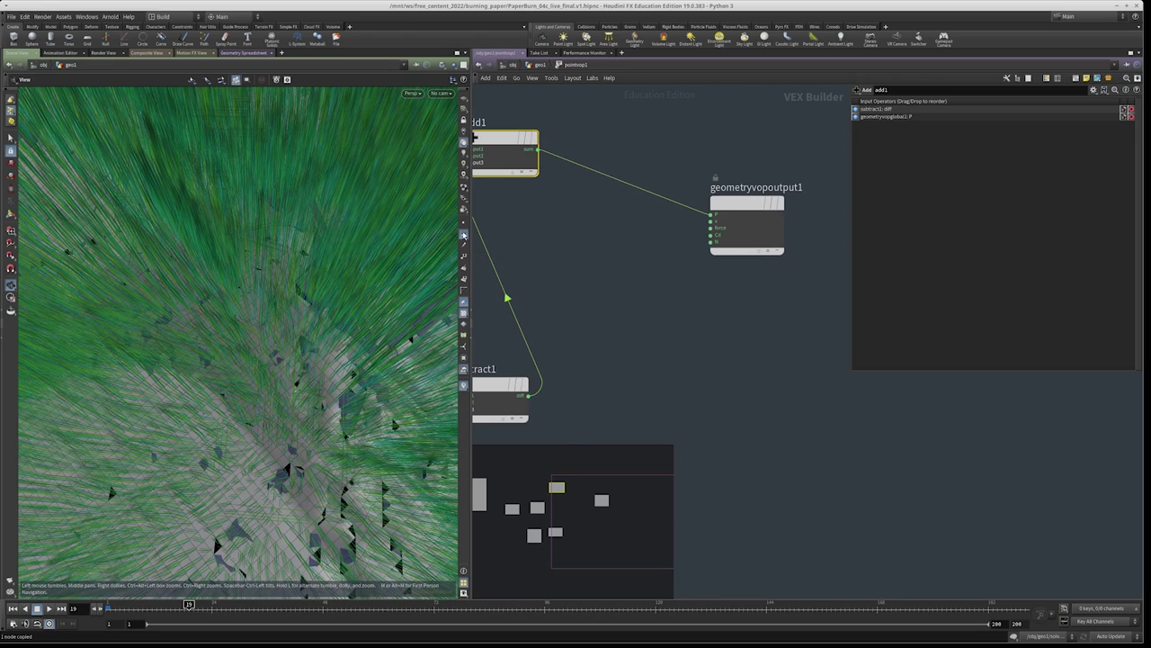
drag(285, 420, 368, 397)
key(h)
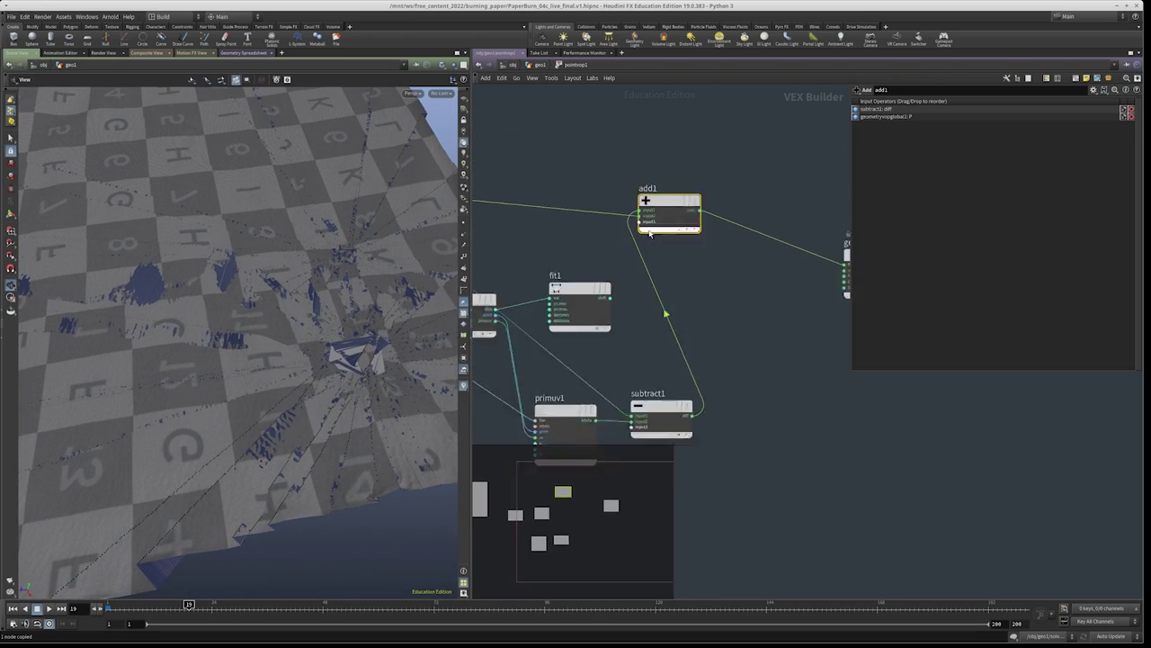
Insert a Multiply Constant node between subtract1 and add1 and set its multiplier to 0.707
key(Tab)
text(mul)
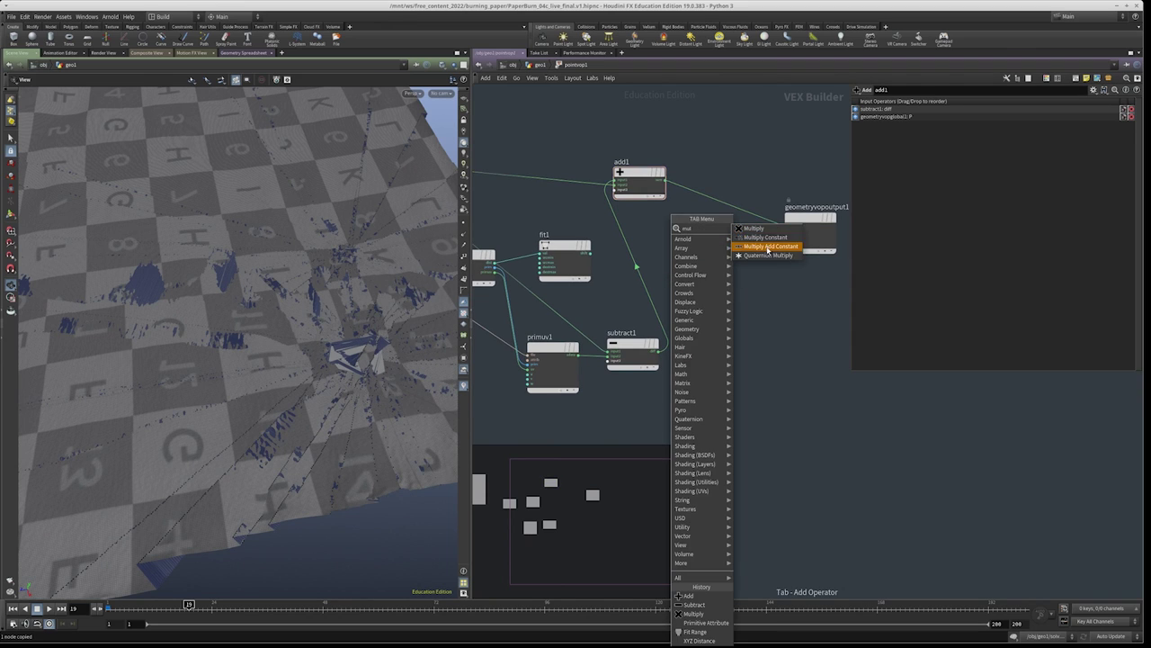
click(763, 237)
click(635, 273)
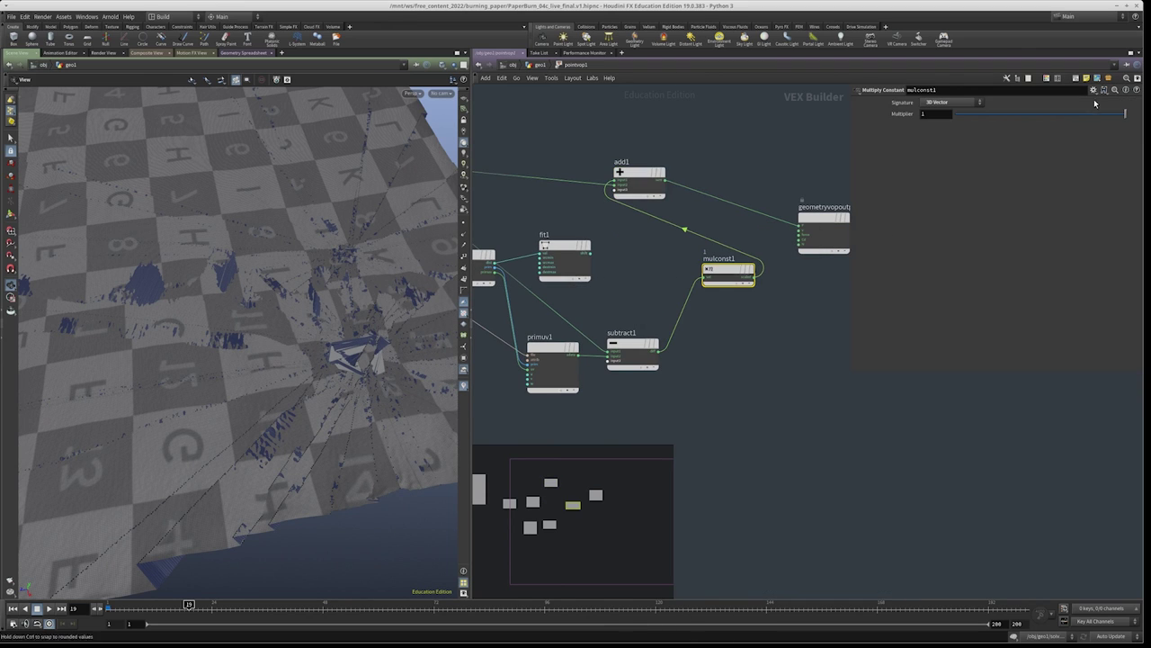
mouse_move(1073, 116)
mouse_down()
mouse_move(930, 121)
mouse_move(1075, 115)
mouse_up()
middle_drag(677, 406, 685, 365)
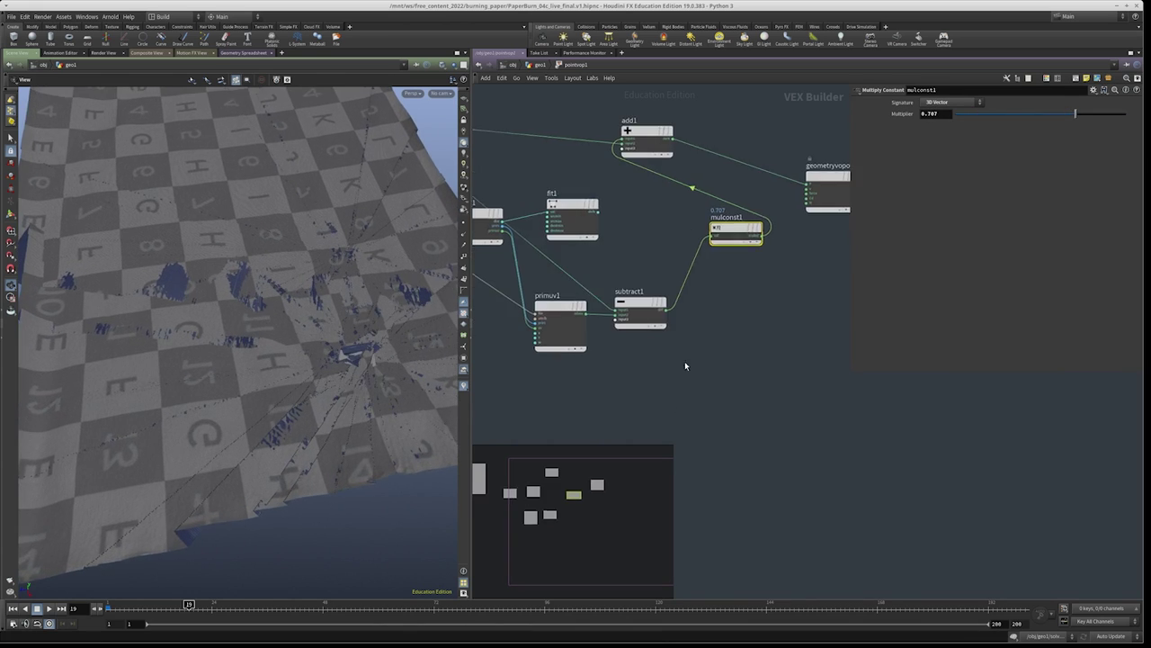
Reverse subtract1's input order so primuv1's adata comes first, and set mulconst1's multiplier to 0.158
click(635, 310)
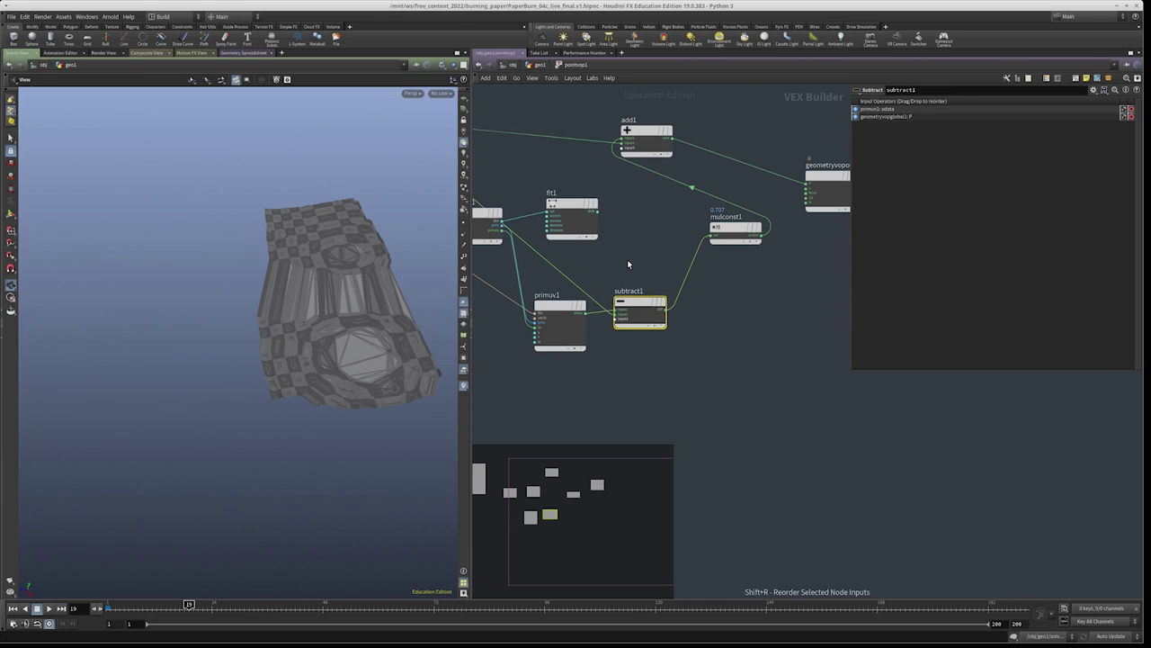
click(733, 246)
drag(1046, 114, 1118, 114)
text(0)
key(Return)
drag(342, 360, 279, 324)
drag(956, 114, 991, 115)
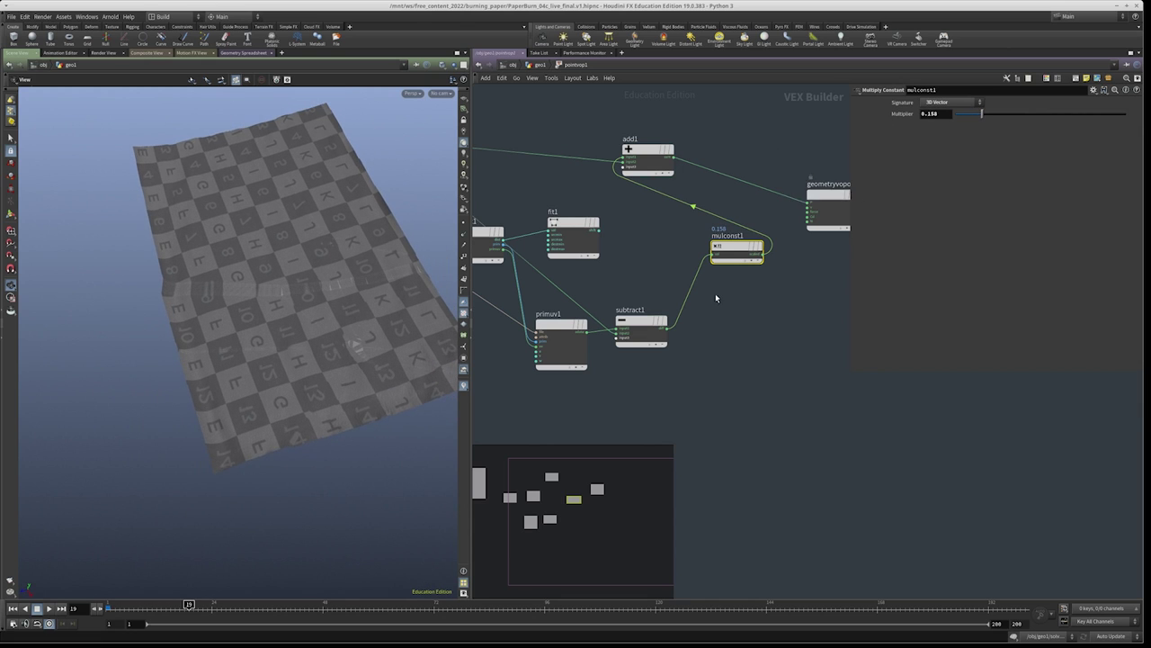
middle_drag(711, 358, 722, 374)
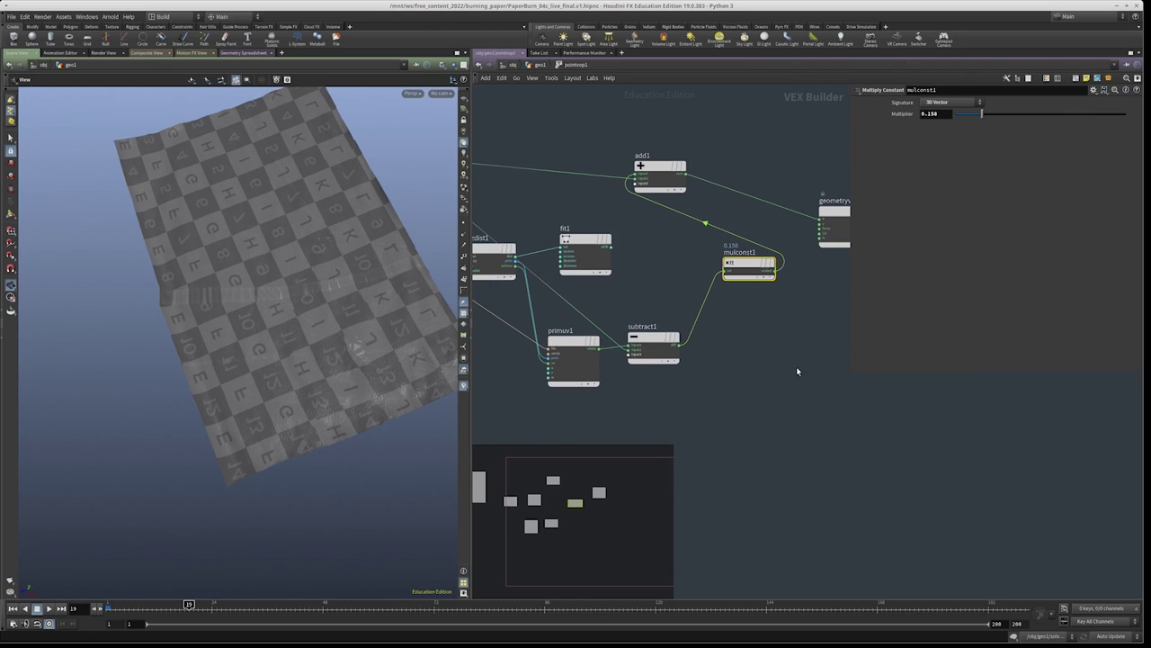
Move primuv1 and subtract1 together farther below fit1 to make room in the network
scroll(720, 351, up, 2)
drag(707, 364, 545, 315)
scroll(588, 311, down, 1)
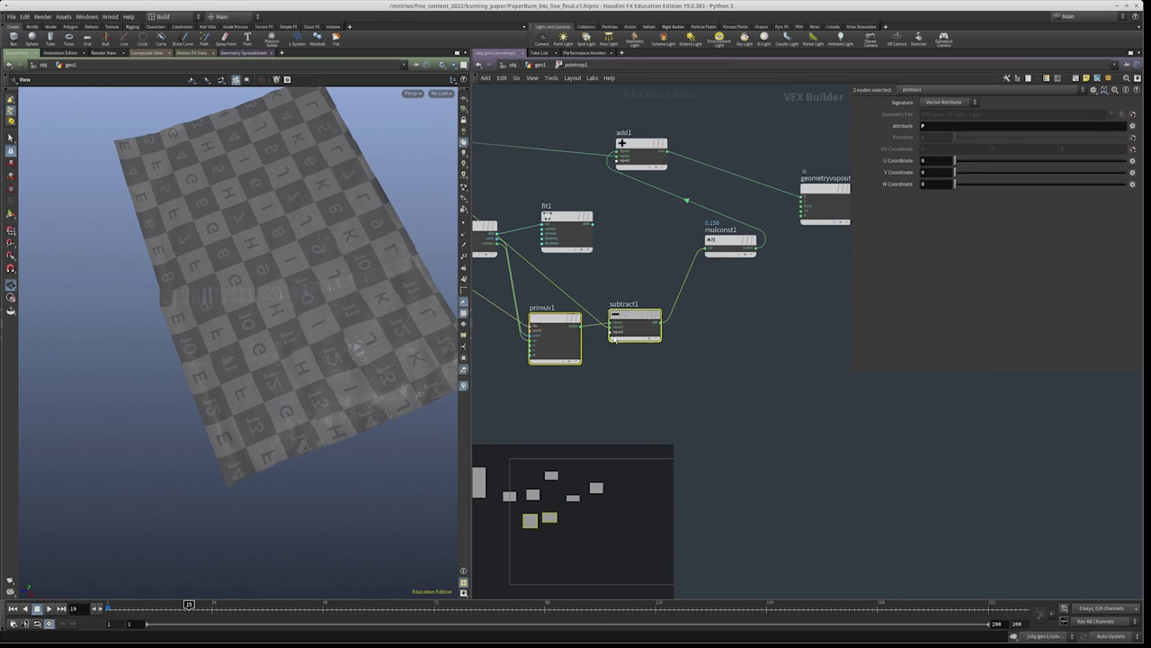
drag(627, 320, 603, 367)
click(600, 319)
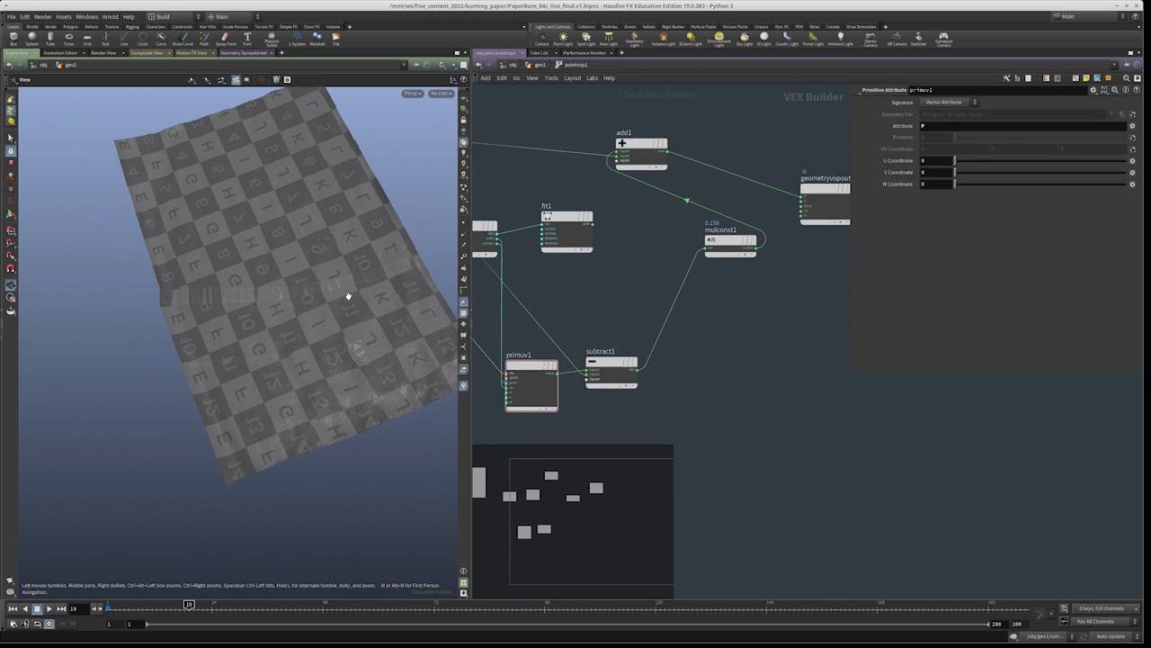
Add a Normalize node and insert it on the wire between subtract1 and mulconst1
scroll(566, 307, up, 2)
middle_drag(660, 295, 646, 264)
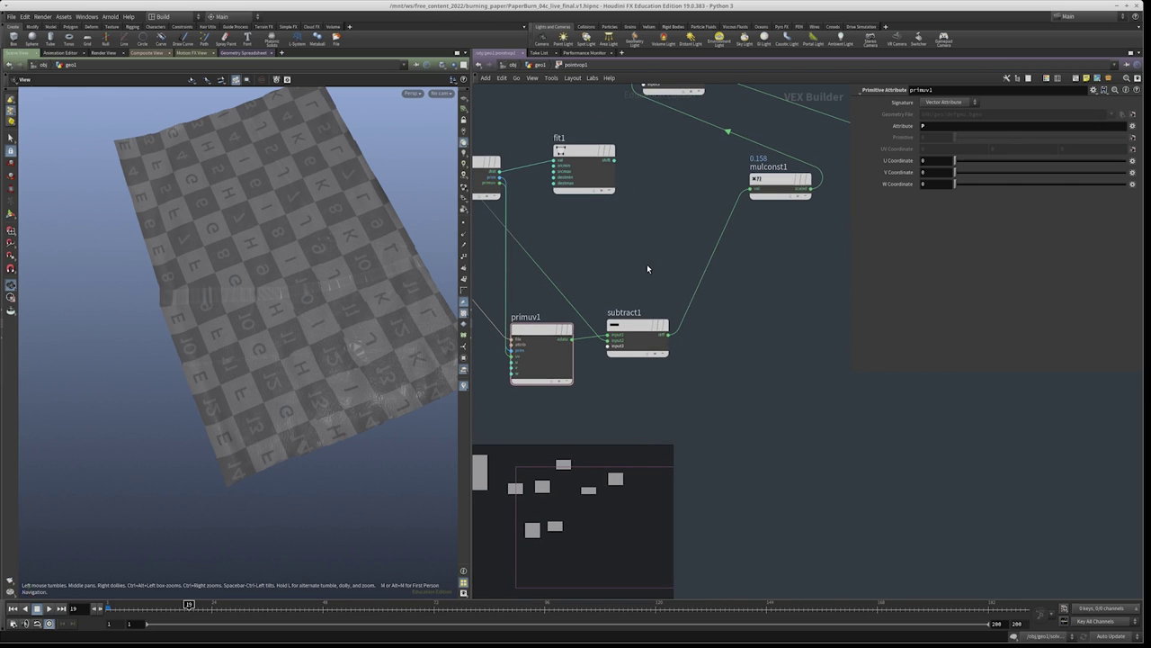
key(Tab)
text(norm)
key(Return)
click(648, 267)
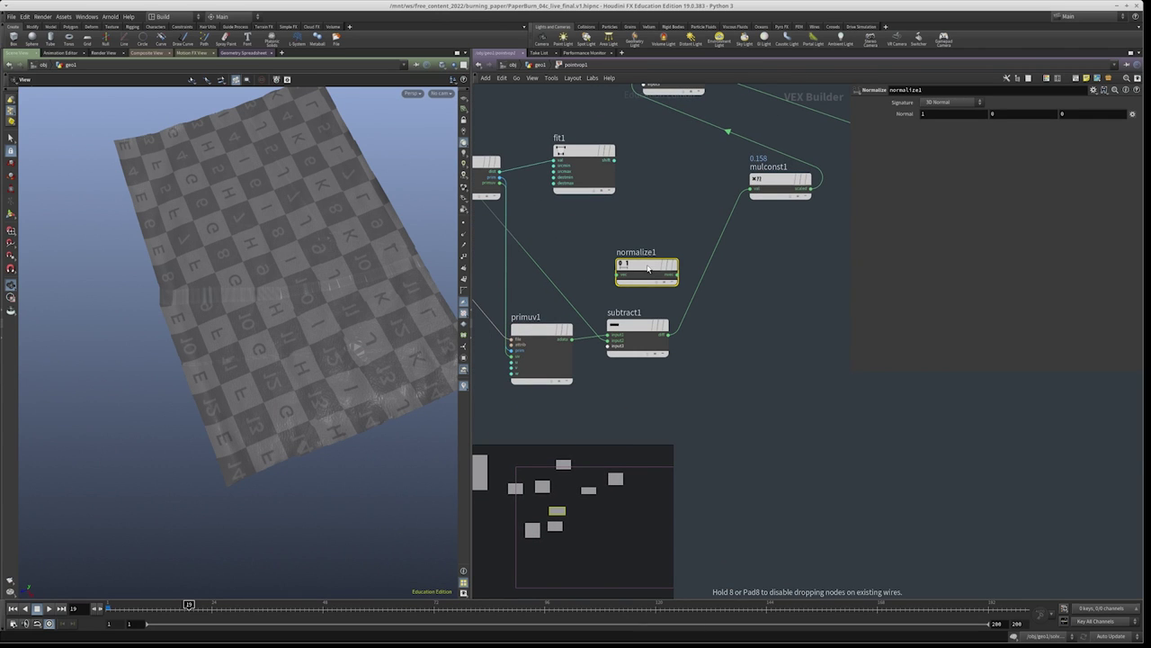
drag(644, 270, 750, 310)
Set mulconst1's multiplier to 0.05
middle_drag(771, 386, 690, 466)
click(709, 250)
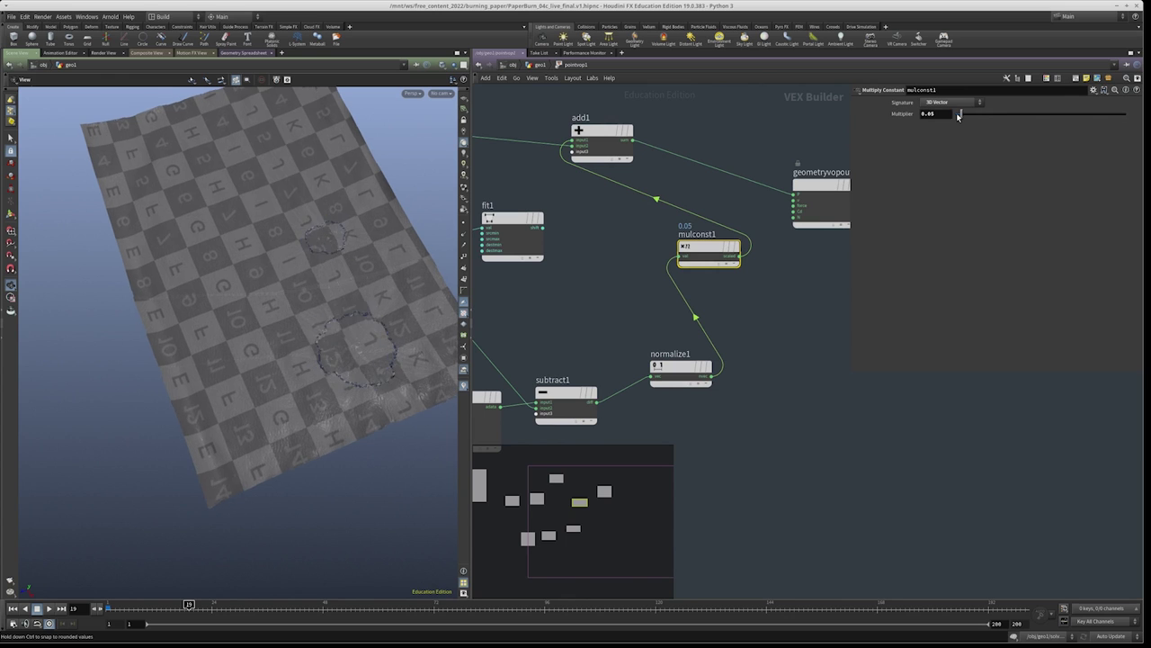
mouse_move(959, 113)
mouse_down()
mouse_move(1055, 115)
mouse_move(957, 117)
mouse_up()
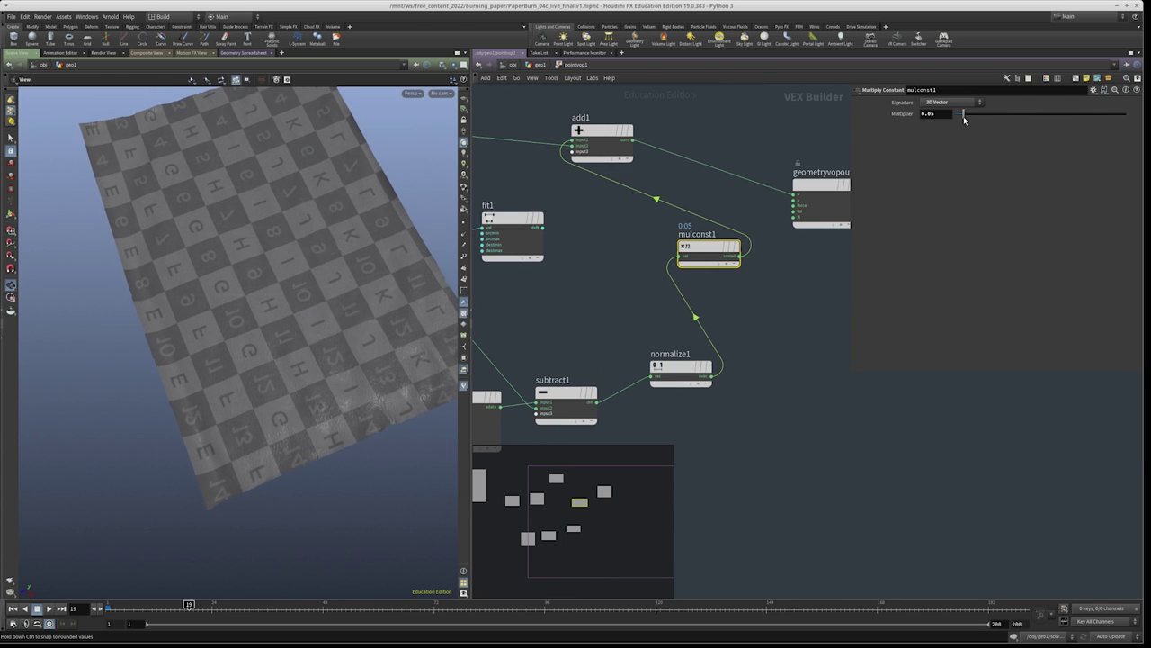
Add a Multiply node and wire fit1's shift and normalize1's normalized vector into its first two inputs
middle_drag(625, 320, 683, 298)
click(651, 261)
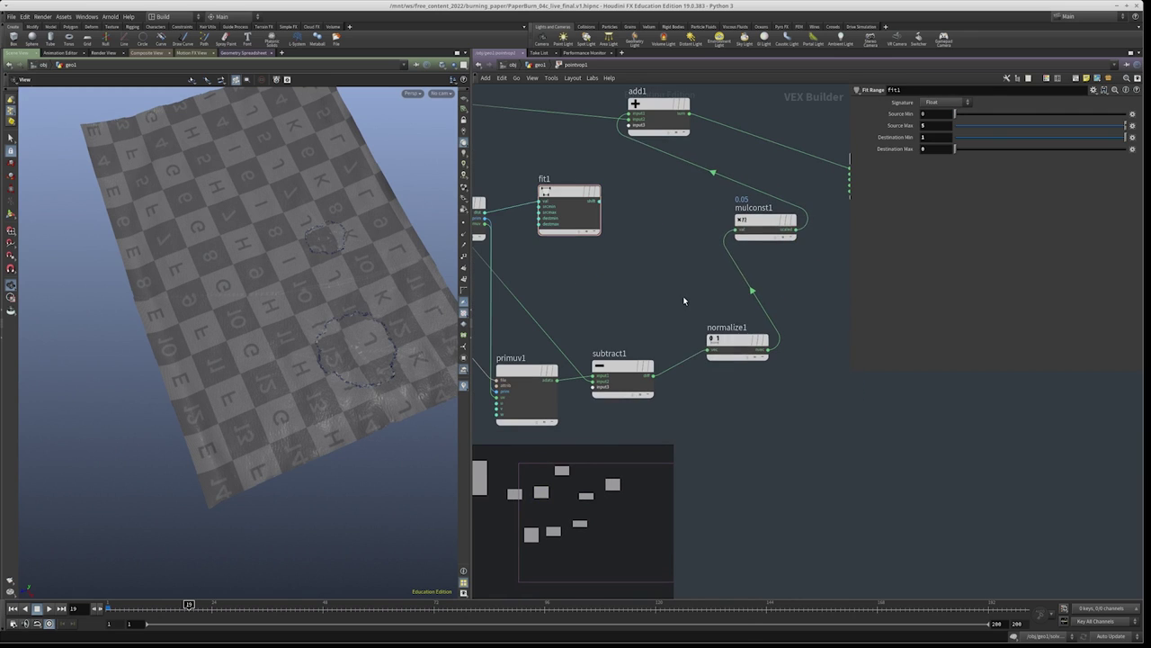
key(Tab)
mouse_move(720, 225)
click(773, 246)
click(702, 293)
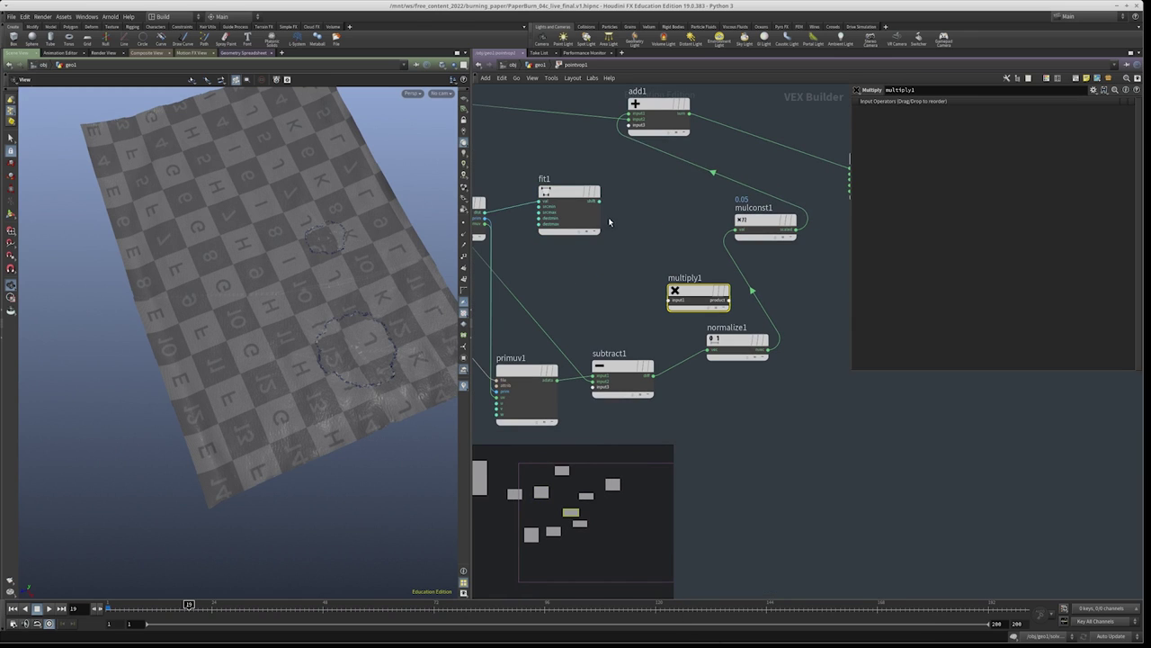
click(666, 298)
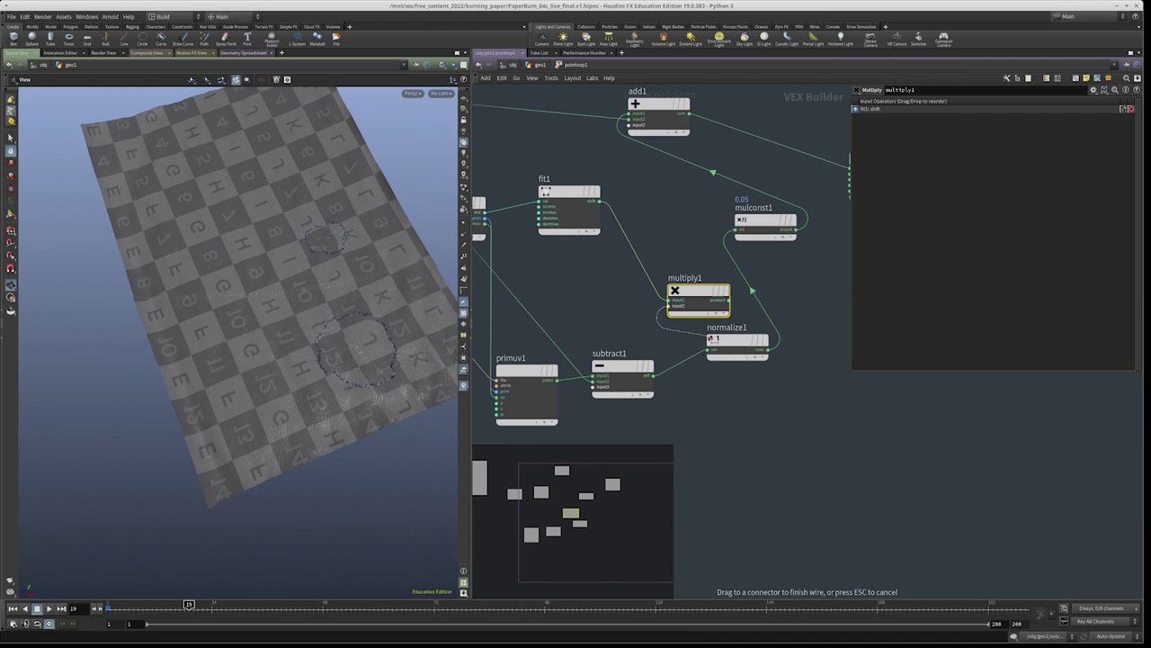
click(670, 306)
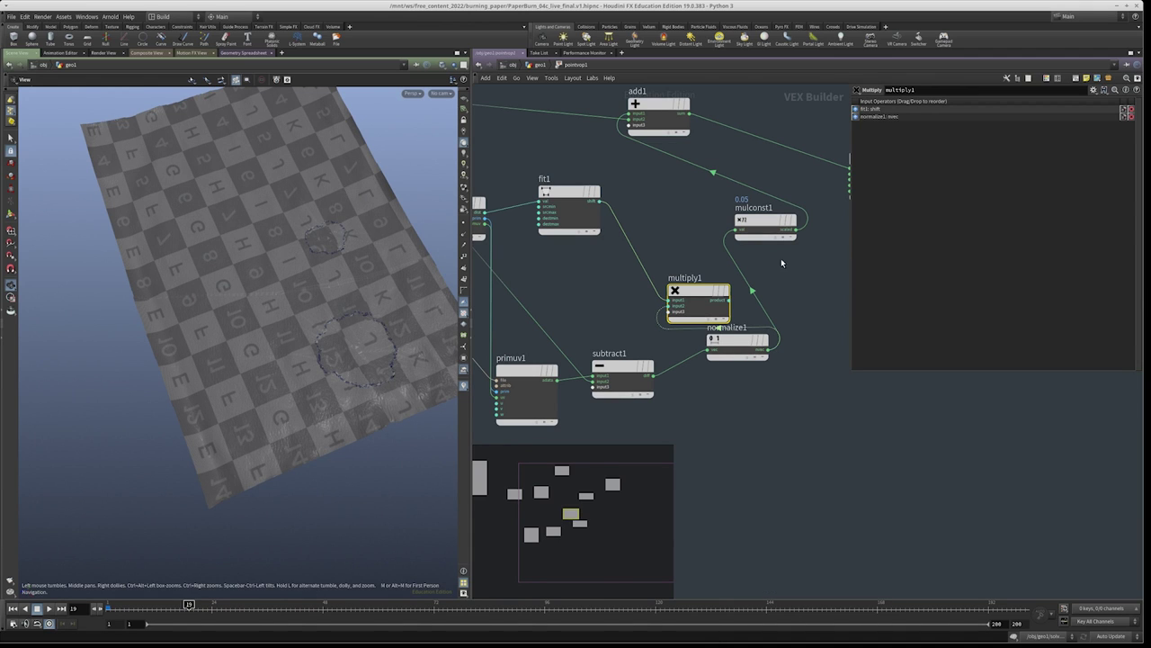
Connect multiply1's product to mulconst1 and reverse the order of multiply1's inputs
middle_drag(779, 264, 755, 312)
click(682, 318)
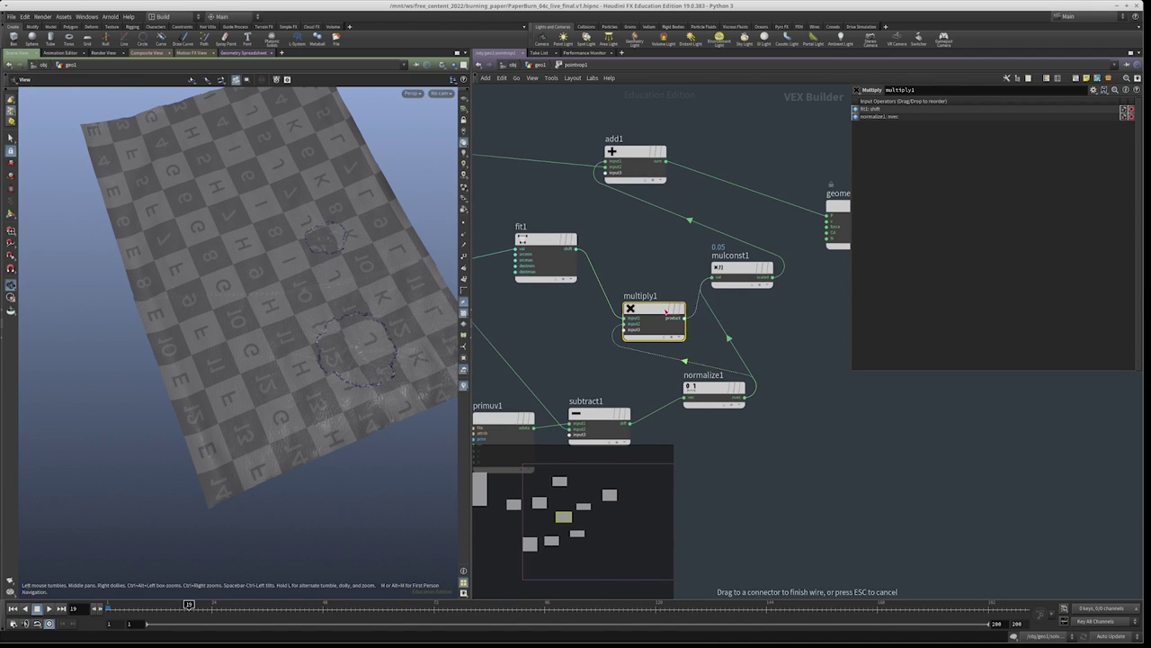
click(688, 358)
key(Escape)
key(shift+r)
Test mulconst1's multiplier at about 0.4 and set it to 0.214
middle_drag(794, 306, 761, 341)
click(720, 301)
drag(990, 122, 1023, 117)
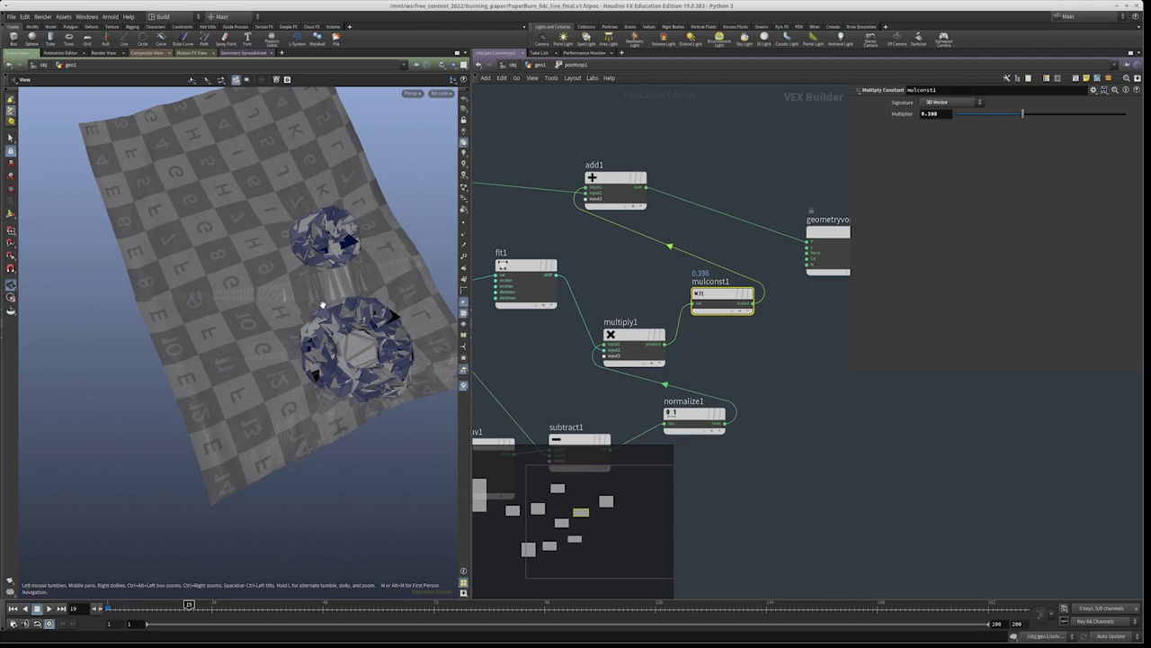
mouse_move(1009, 119)
mouse_down()
mouse_move(966, 117)
mouse_move(992, 115)
mouse_up()
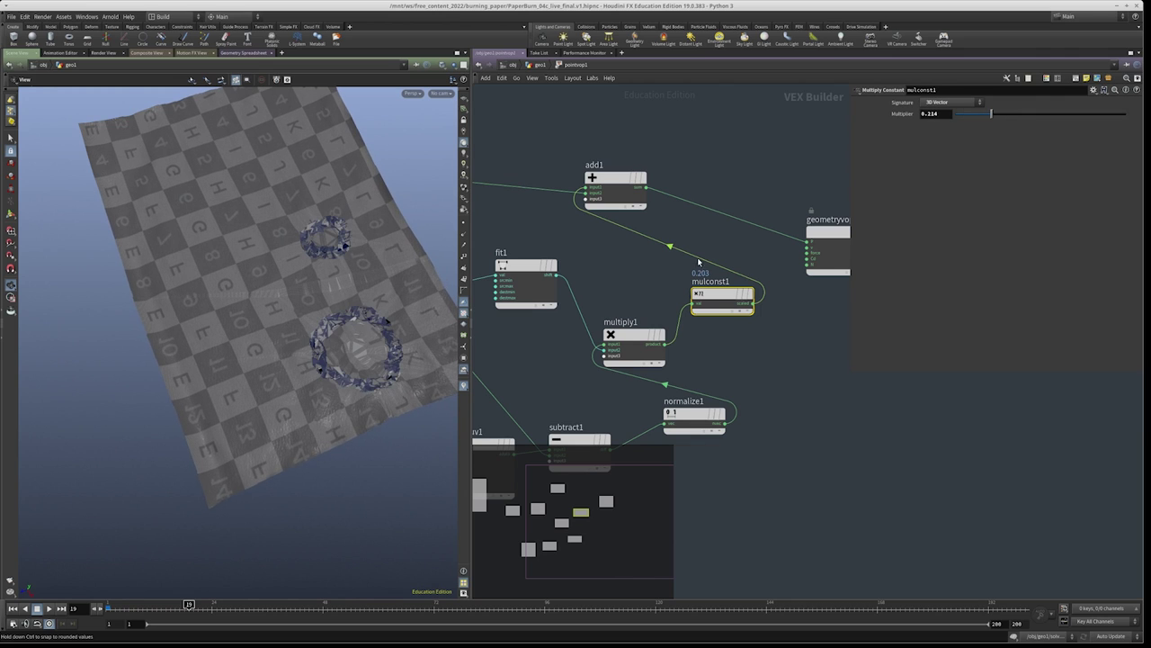
Set fit1's destination minimum to 0 and destination maximum to 1
middle_drag(561, 338, 658, 333)
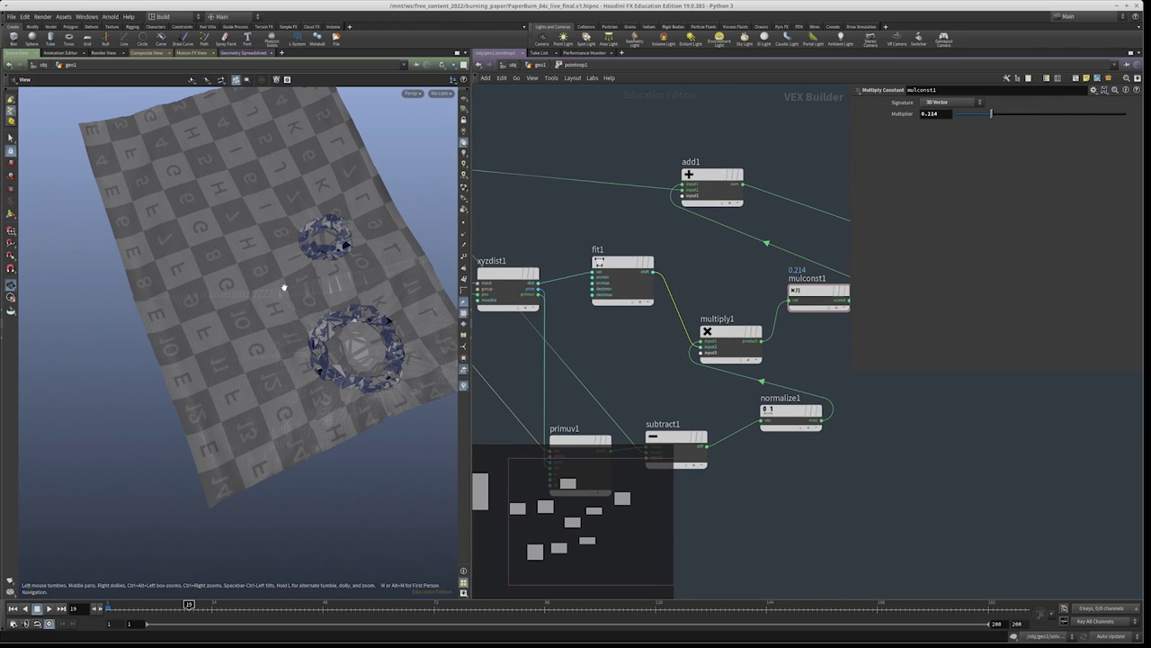
click(617, 292)
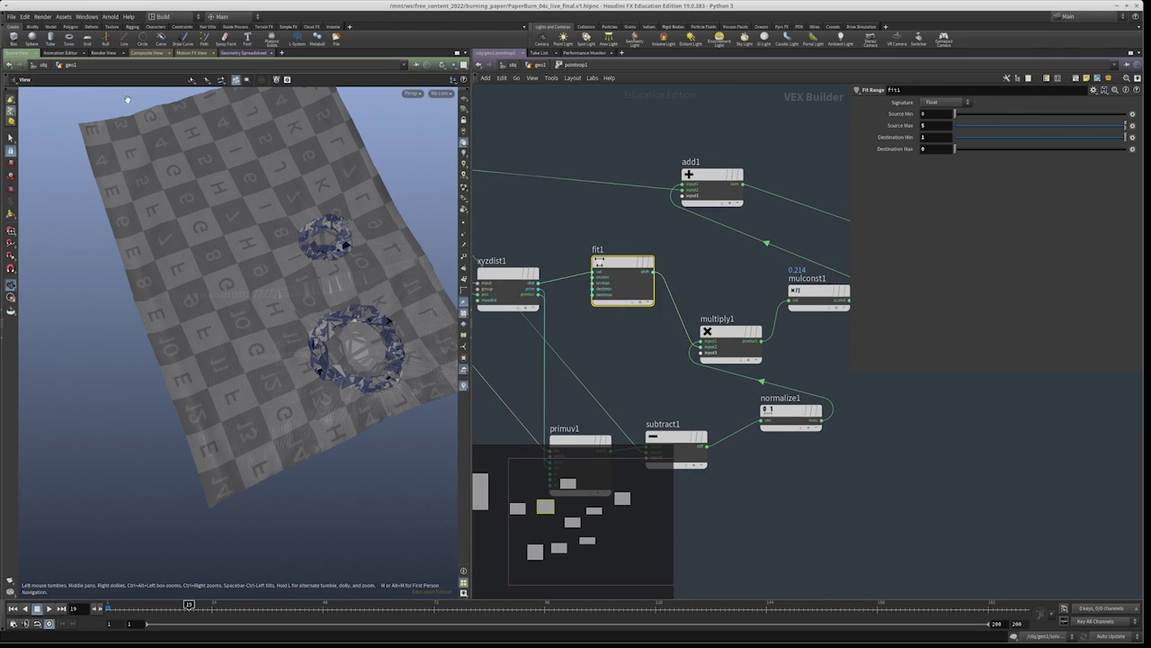
click(944, 148)
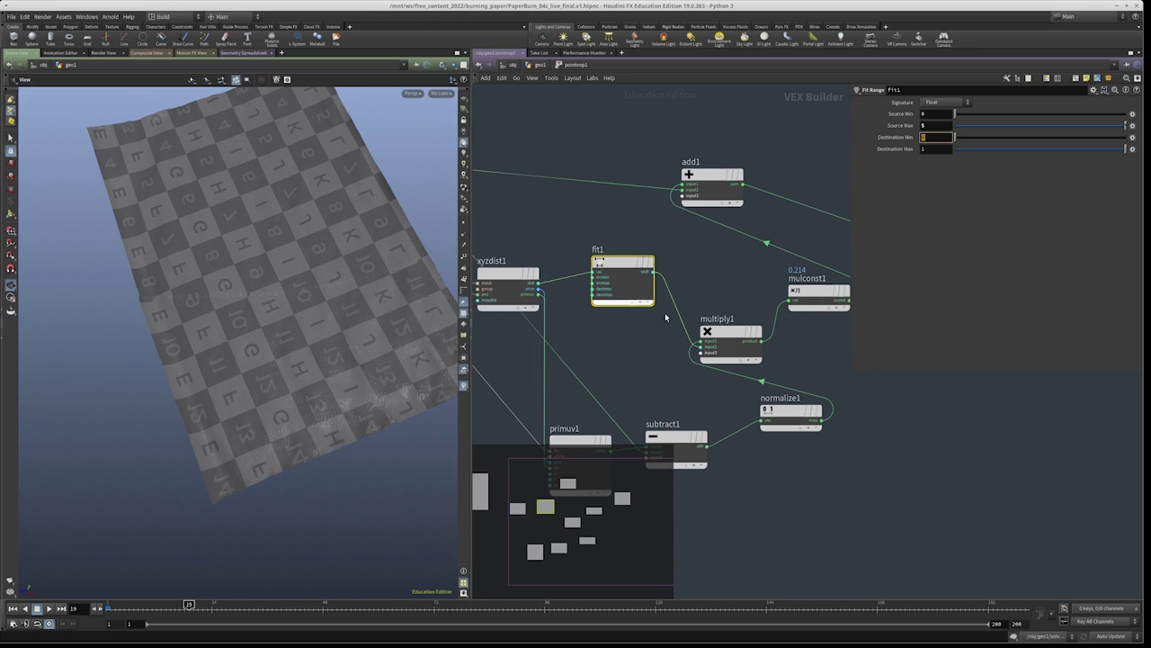
Try mulconst1's multiplier at 1 and reset it to 0
click(817, 297)
drag(1013, 117, 1144, 104)
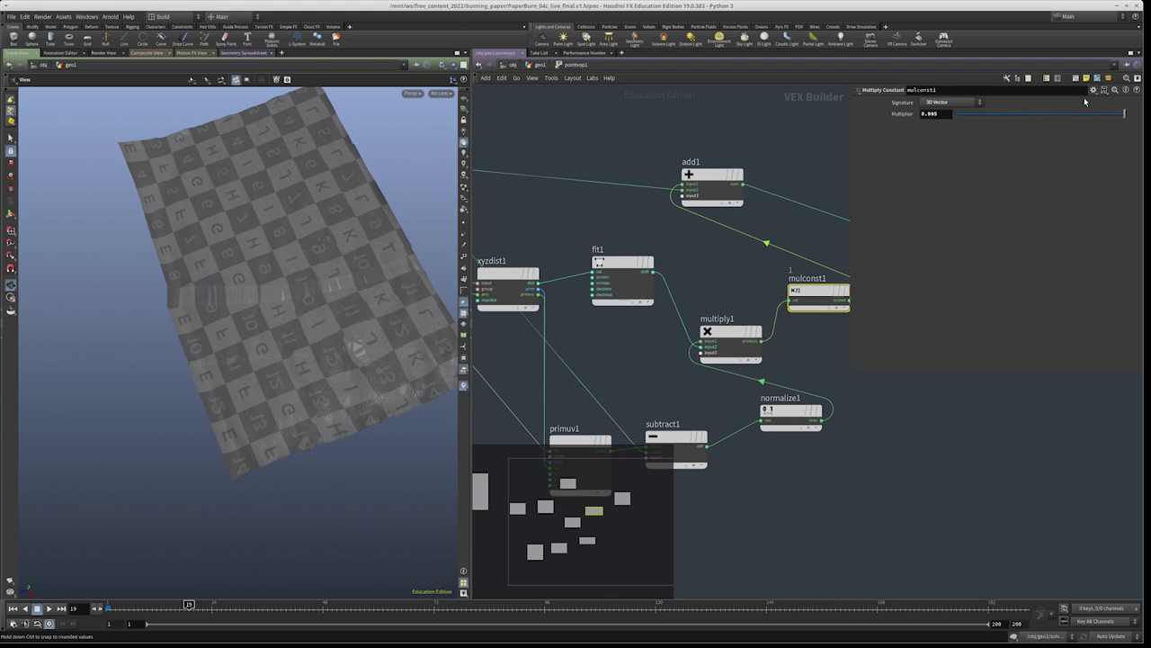
drag(990, 122, 925, 121)
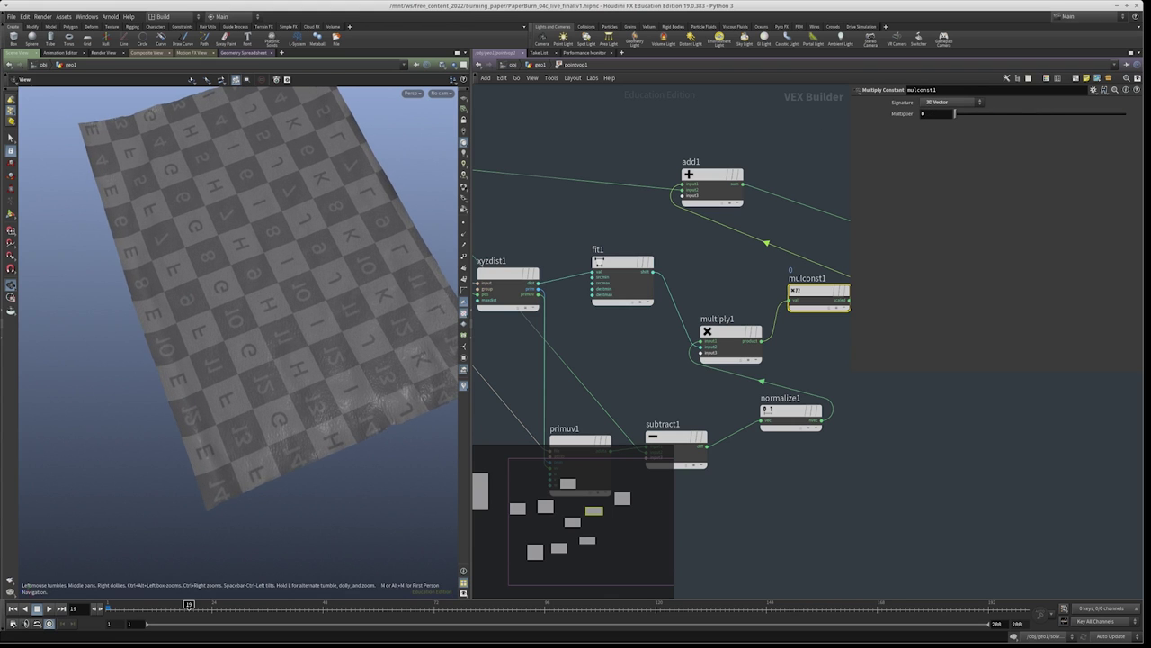
Switch to the DJV player, scrub through the rendered burning-paper sequence, and close the player
key(alt+Tab)
click(335, 516)
drag(346, 521, 642, 520)
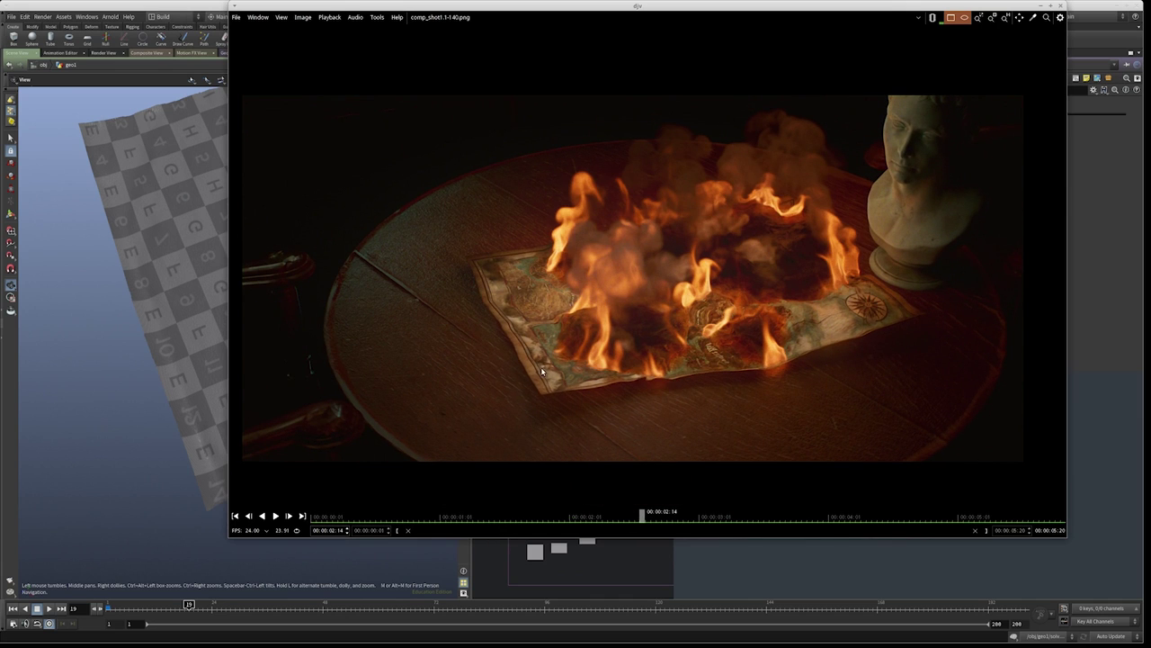
mouse_move(643, 518)
mouse_down()
mouse_move(771, 518)
mouse_move(399, 520)
mouse_move(540, 519)
mouse_up()
key(ctrl+q)
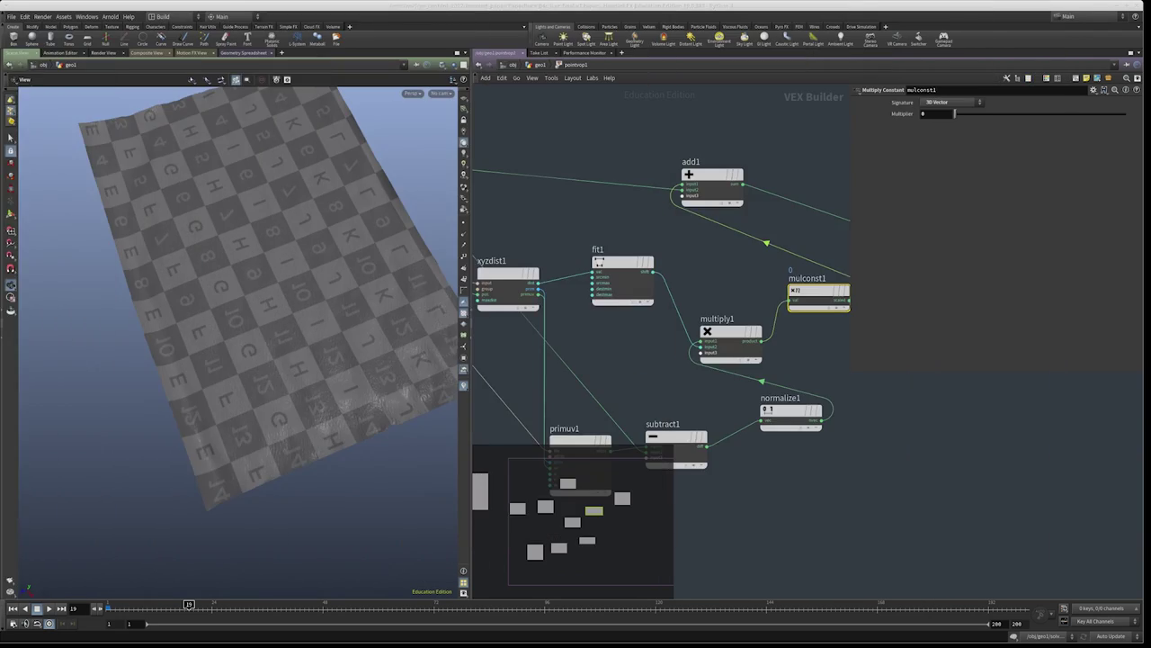
Set mulconst1's multiplier to 0.583 and display the paper as a wireframe, zoomed in on the burn area
alt+drag(296, 213, 360, 270)
middle_drag(737, 477, 627, 295)
drag(966, 118, 1058, 118)
scroll(308, 318, up, 10)
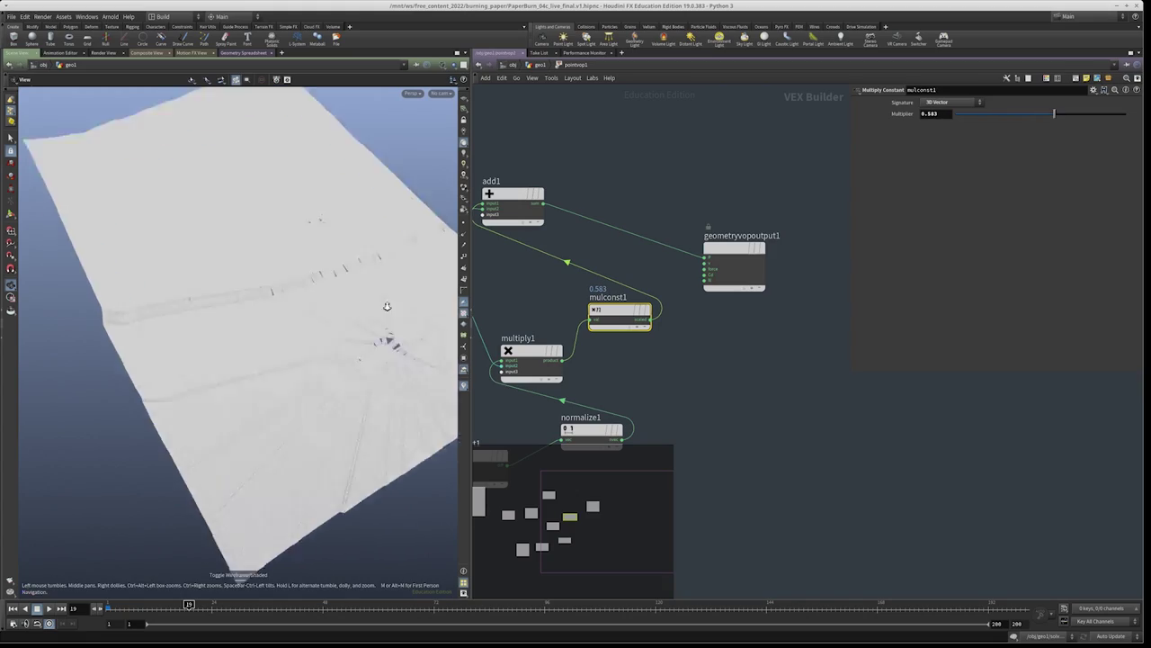
scroll(296, 314, down, 2)
scroll(296, 314, down, 4)
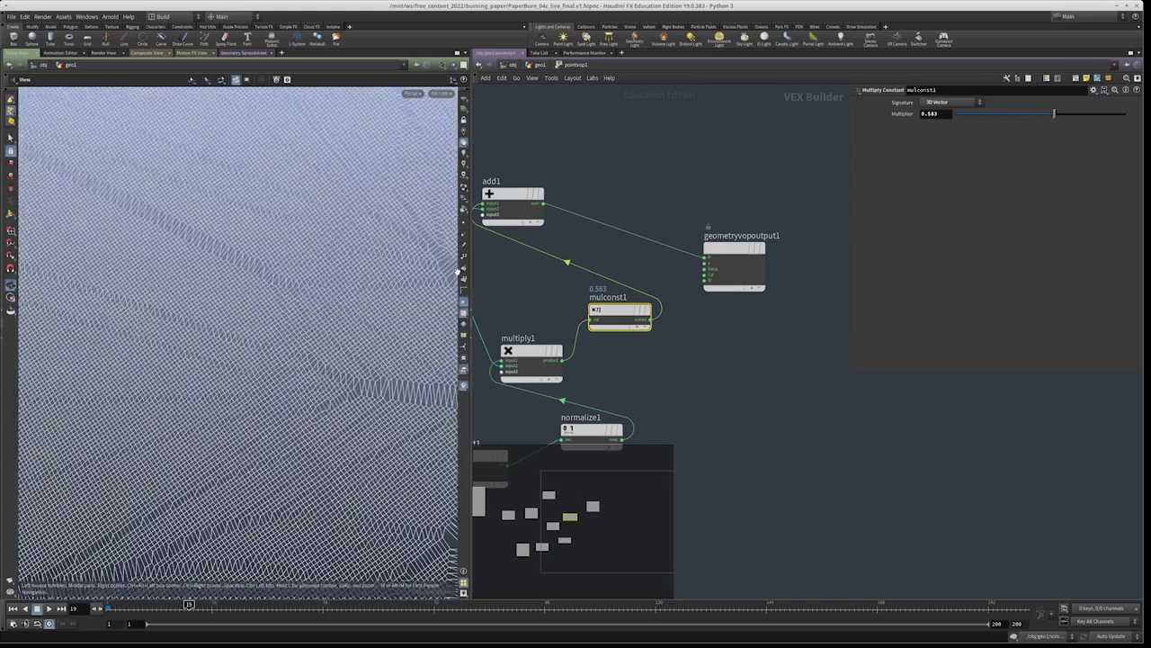
scroll(288, 320, up, 4)
scroll(289, 320, down, 1)
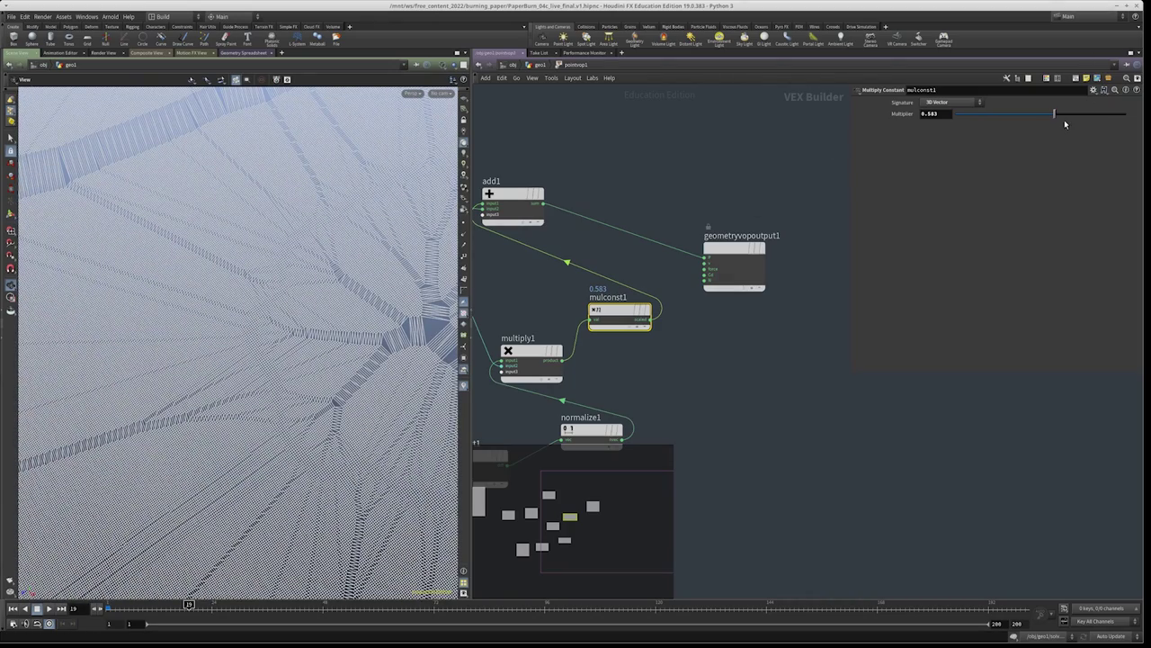
Set mulconst1's multiplier to 1 and inspect the stretched wireframe around the burn holes
drag(1093, 117, 1135, 115)
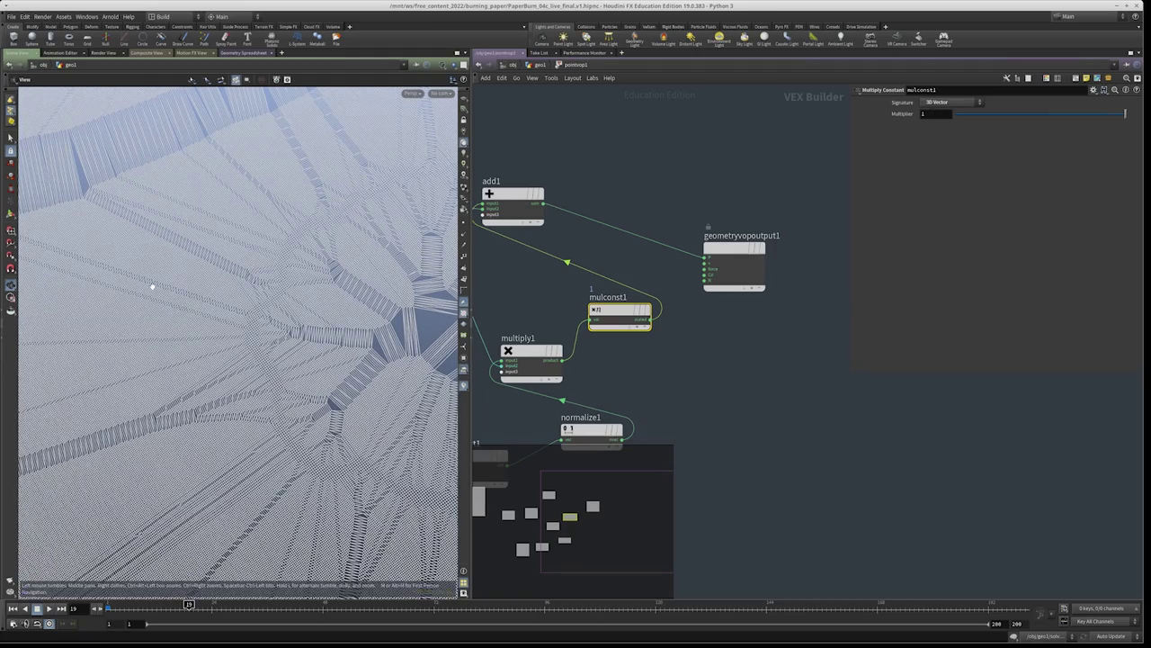
scroll(152, 286, down, 5)
drag(432, 244, 316, 314)
middle_drag(770, 455, 734, 362)
Return to the geometry network, add a Divide node connected below pointvop1, and display its output
key(u)
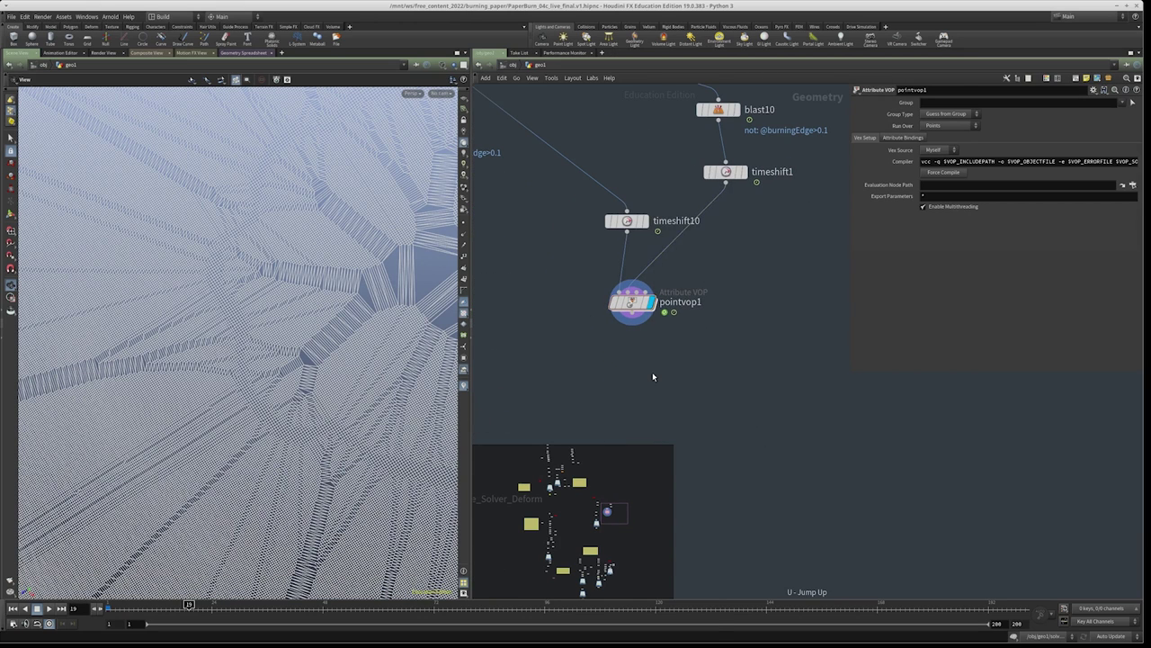
key(Tab)
text(divide)
key(Return)
click(652, 372)
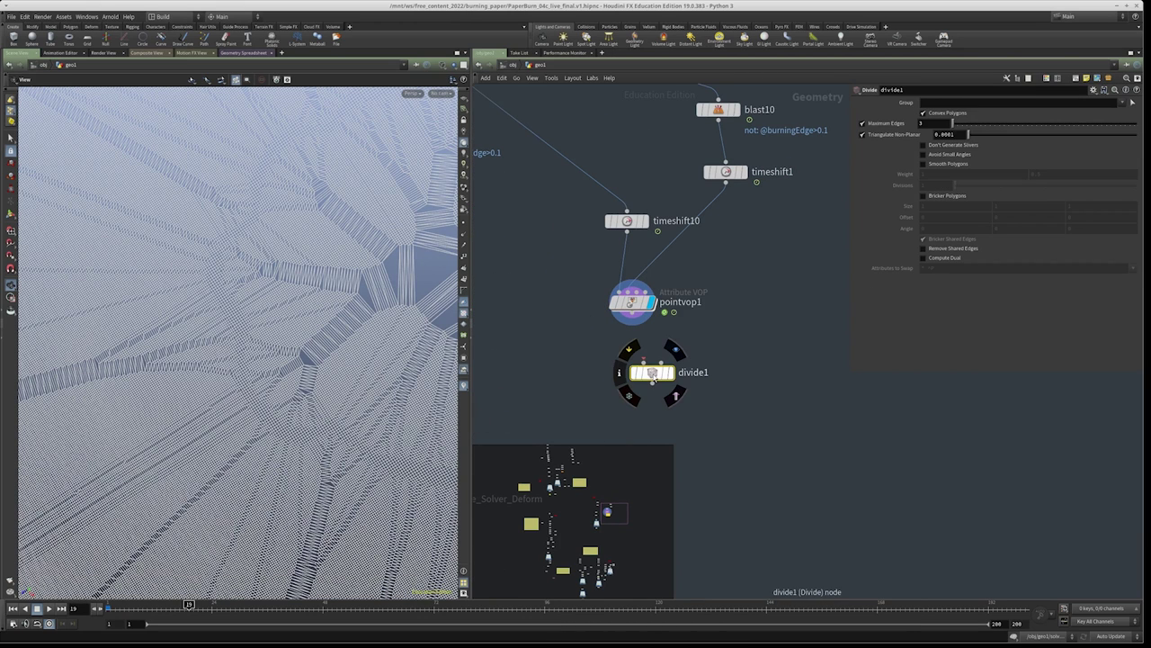
drag(566, 349, 720, 400)
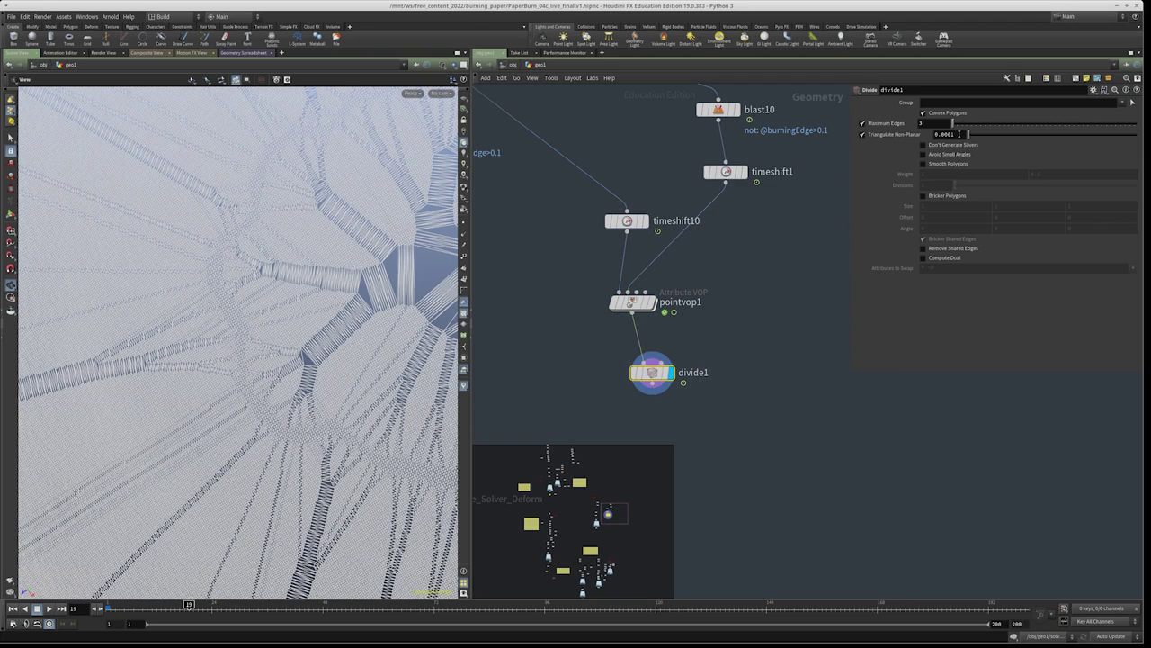
Turn off Convex Polygons and enable Compute Dual on divide1
click(942, 115)
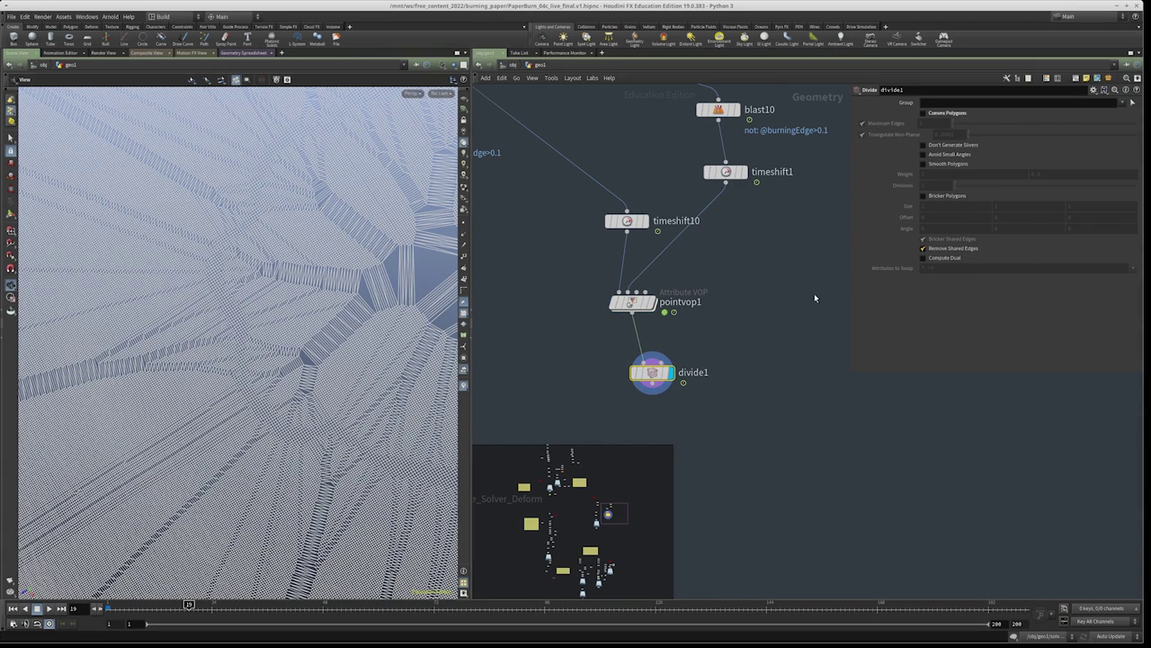
middle_drag(725, 348, 717, 308)
click(942, 258)
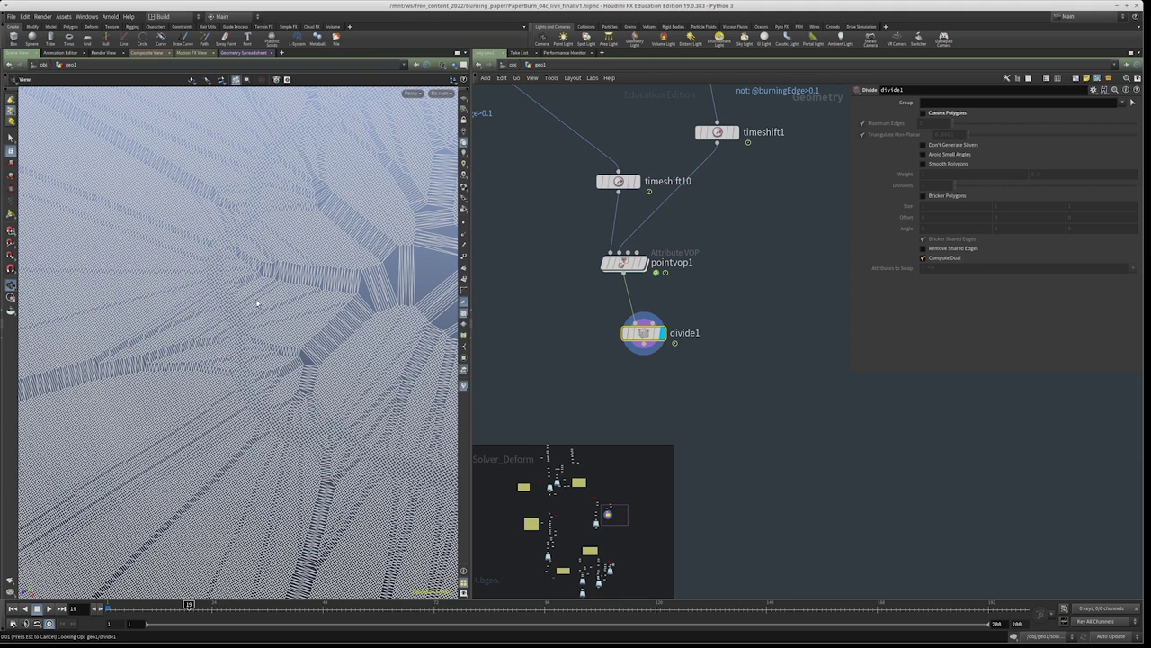
Try Remove Shared Edges in place of Compute Dual on divide1
mouse_move(742, 330)
middle_down()
mouse_move(741, 465)
mouse_move(741, 334)
middle_up()
scroll(741, 334, up, 1)
click(925, 259)
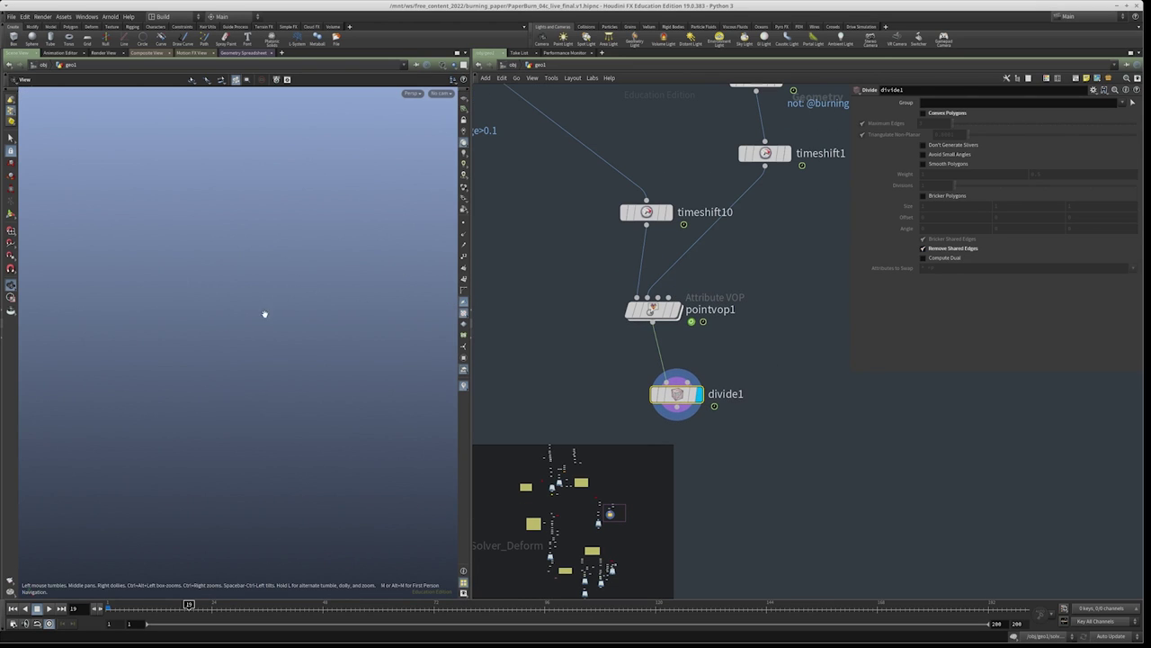
scroll(262, 314, down, 8)
scroll(290, 395, up, 5)
Remove the divide1 node and examine pointvop1's stretched mesh around the burn holes
key(ctrl+x)
scroll(296, 314, up, 3)
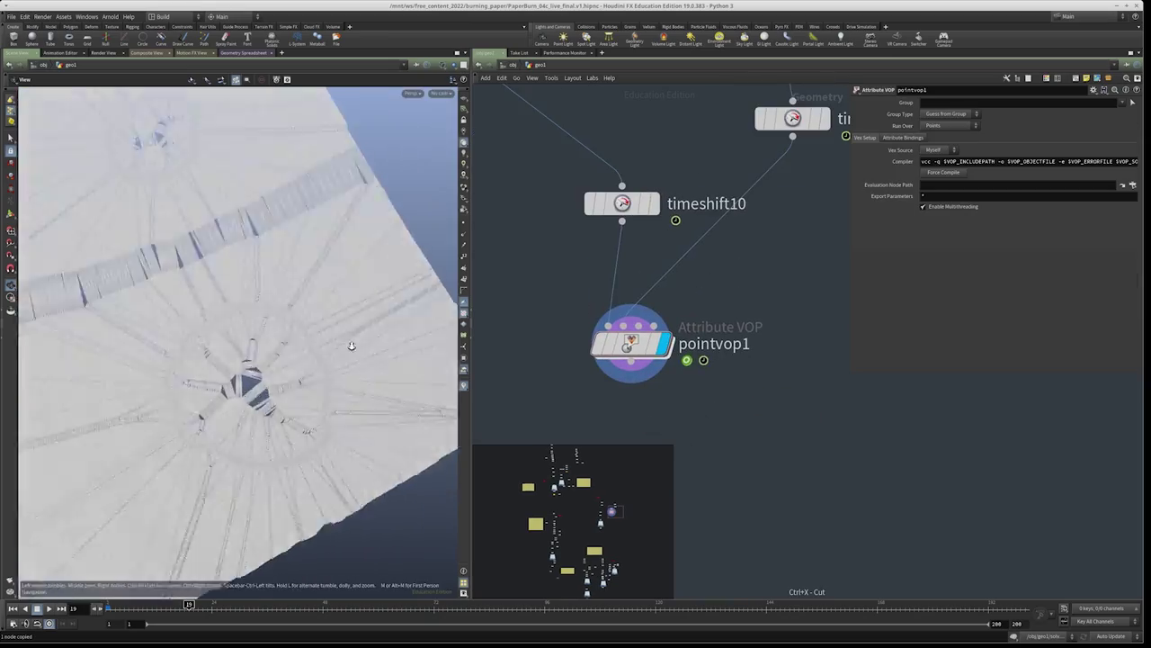
scroll(288, 310, up, 5)
drag(288, 304, 252, 288)
scroll(278, 273, down, 5)
scroll(744, 416, down, 3)
drag(742, 352, 504, 242)
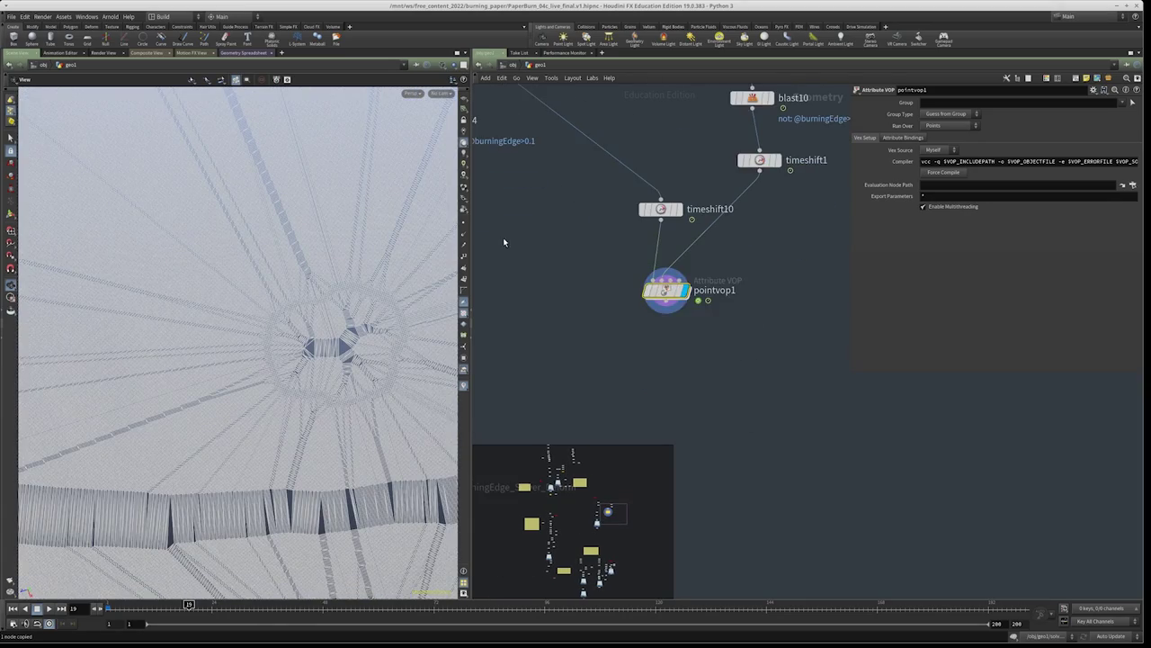
scroll(739, 331, up, 2)
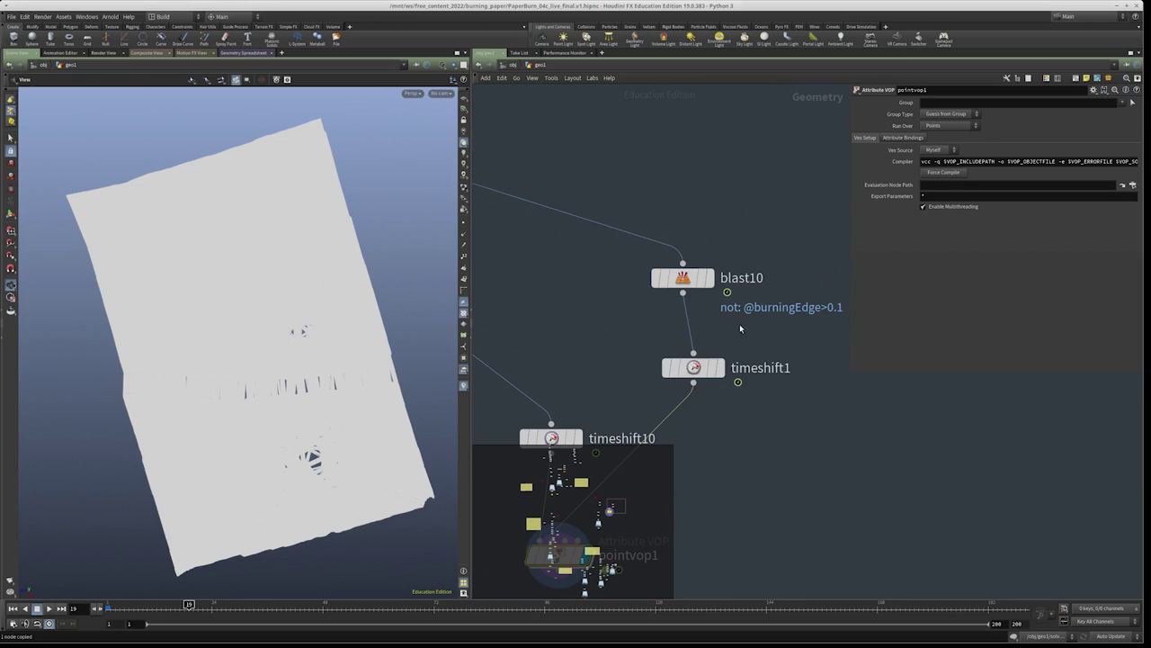
Bypass timeshift1 and toggle the viewport between wireframe and shaded display to show the textured paper
click(694, 367)
key(b)
mouse_move(693, 403)
middle_down()
mouse_move(742, 342)
mouse_move(758, 280)
middle_up()
mouse_move(306, 229)
mouse_down()
mouse_move(309, 321)
mouse_move(249, 377)
mouse_up()
key(w)
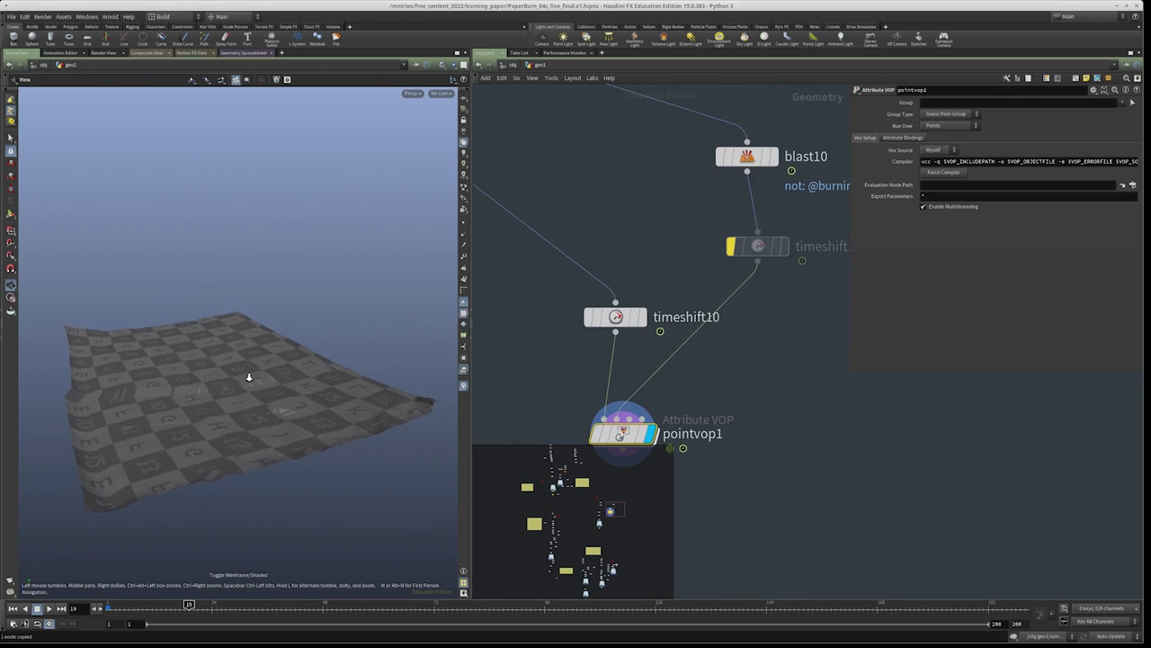
Display timeshift1's burn edge at frame 39
click(784, 245)
drag(207, 606, 281, 609)
key(f)
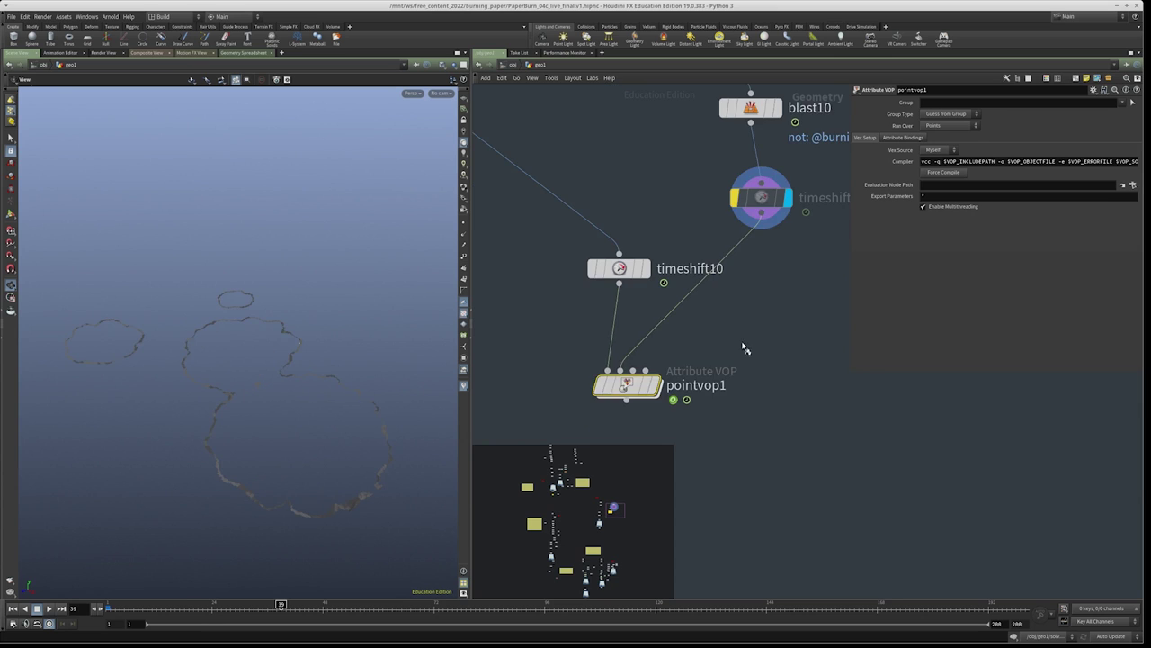
Display pointvop1's deformed paper, scrub the timeline to frame 59, and examine the stretched burn areas up close
key(r)
drag(300, 441, 241, 495)
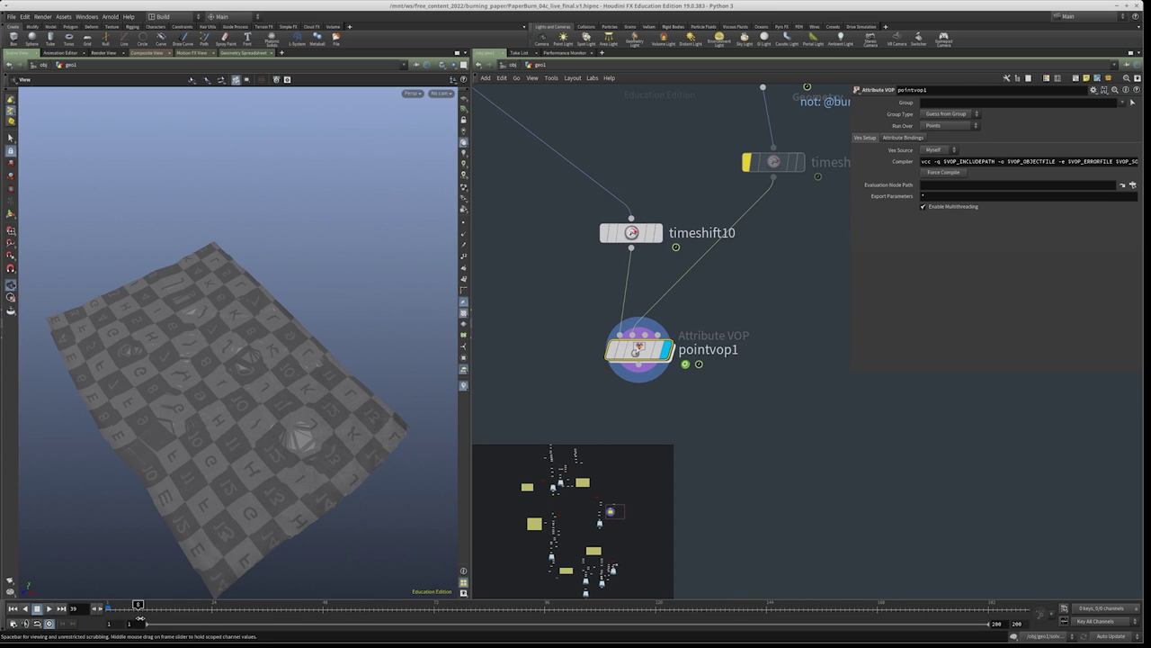
drag(135, 617, 367, 614)
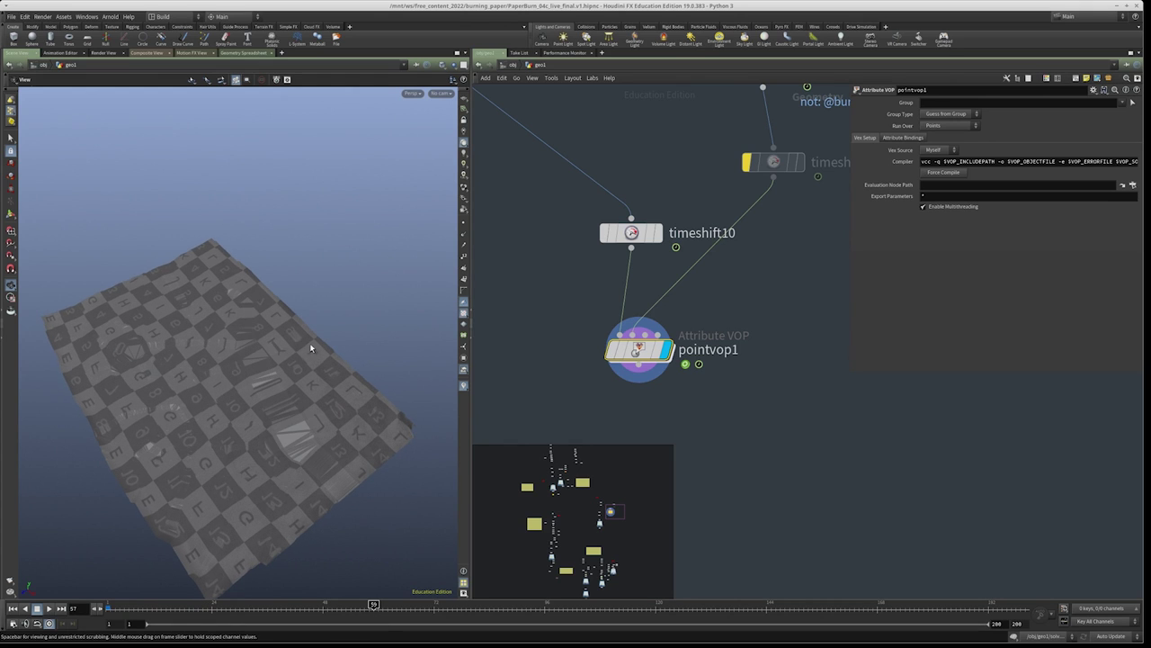
middle_drag(754, 309, 742, 277)
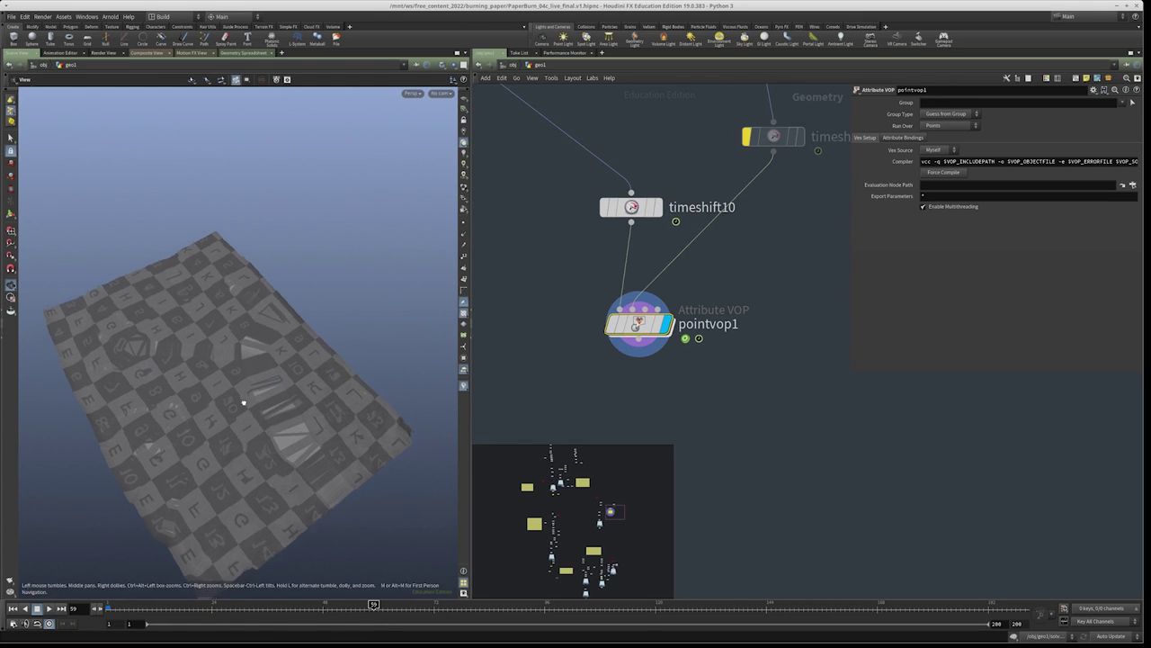
scroll(376, 331, up, 5)
drag(376, 331, 360, 327)
mouse_move(252, 304)
mouse_down()
mouse_move(200, 304)
mouse_move(196, 291)
mouse_up()
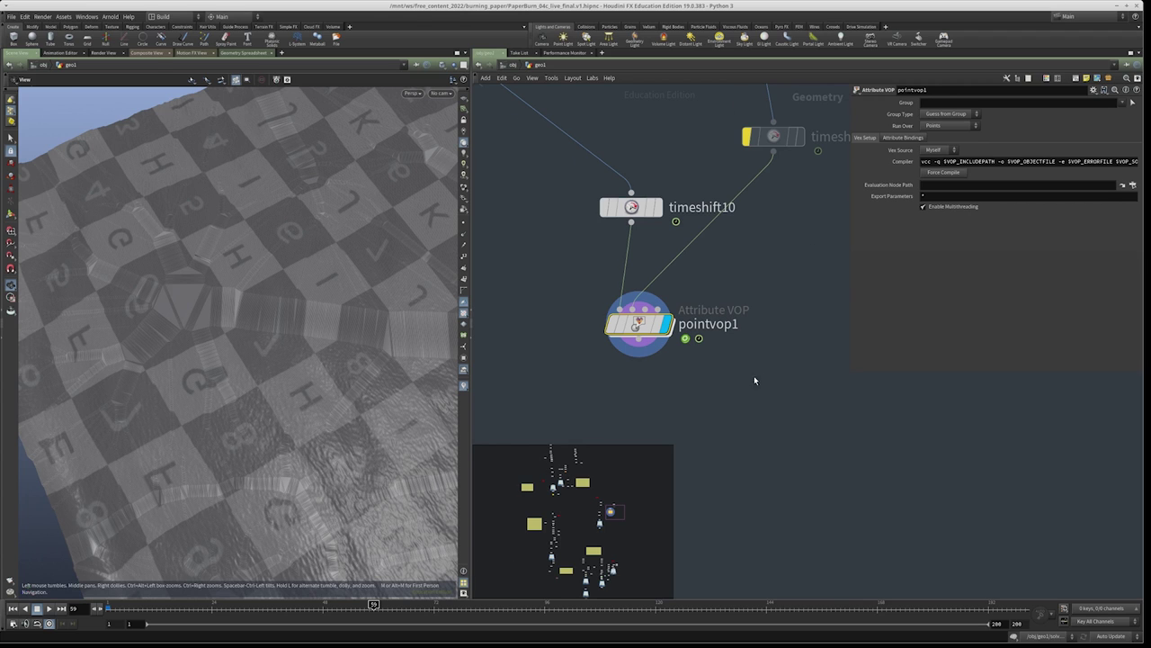
Add a Solver node below pointvop1
scroll(720, 378, down, 3)
key(Tab)
text(solver)
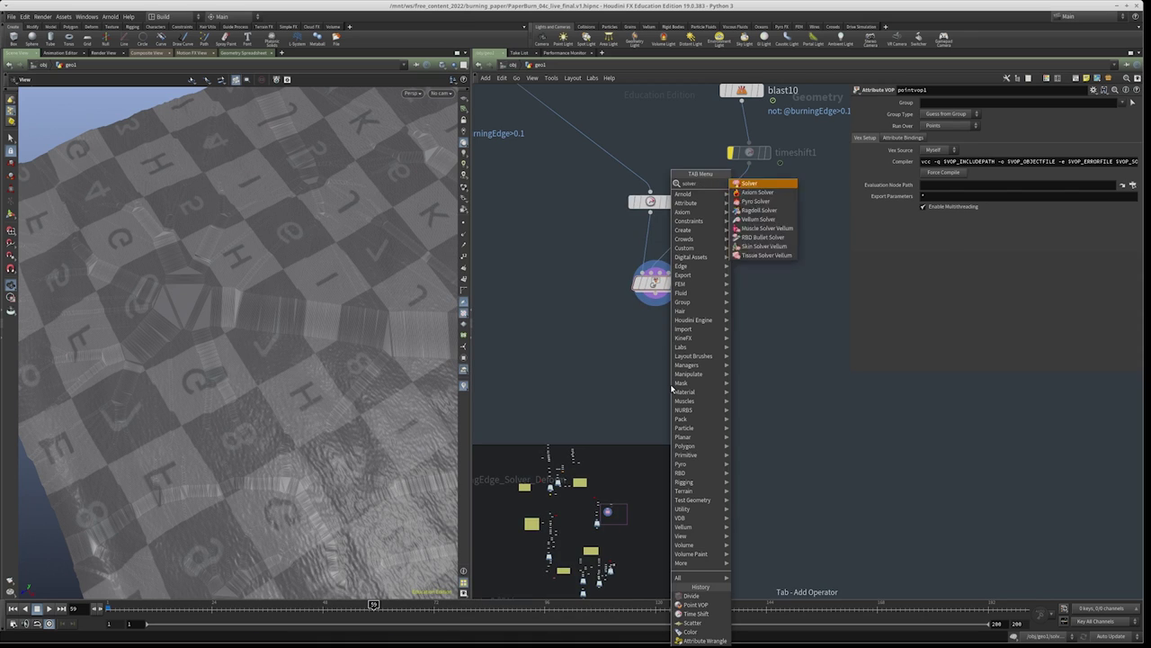
key(Return)
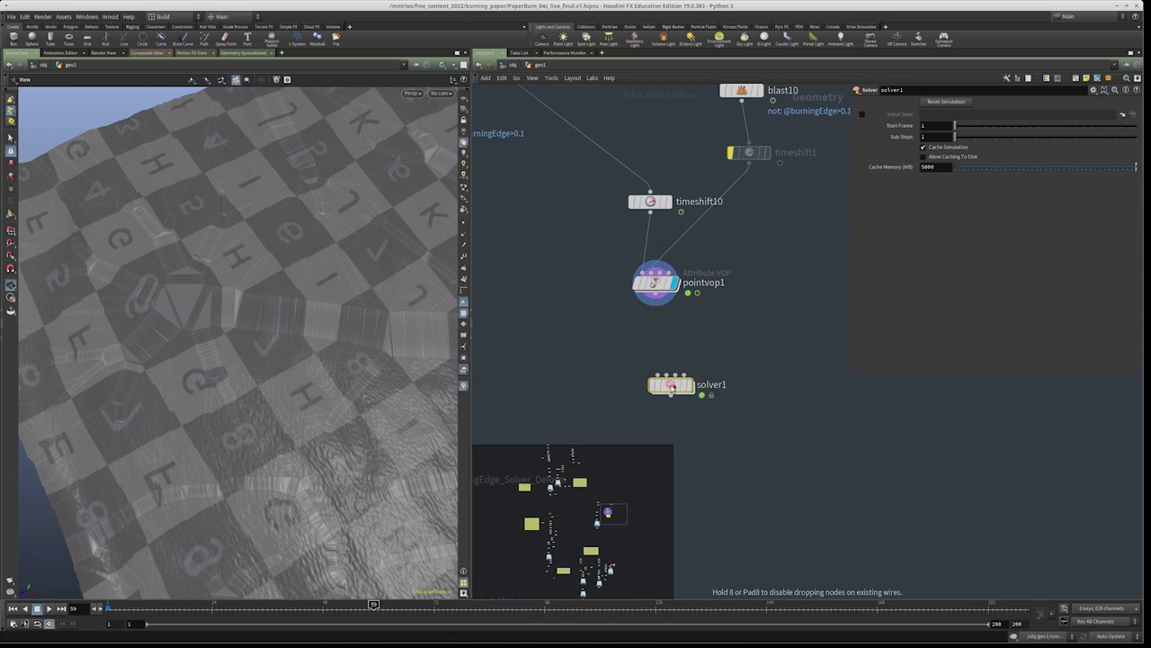
Open solver2 and copy its Prev_Frame and switch1 nodes for reuse
scroll(671, 388, down, 2)
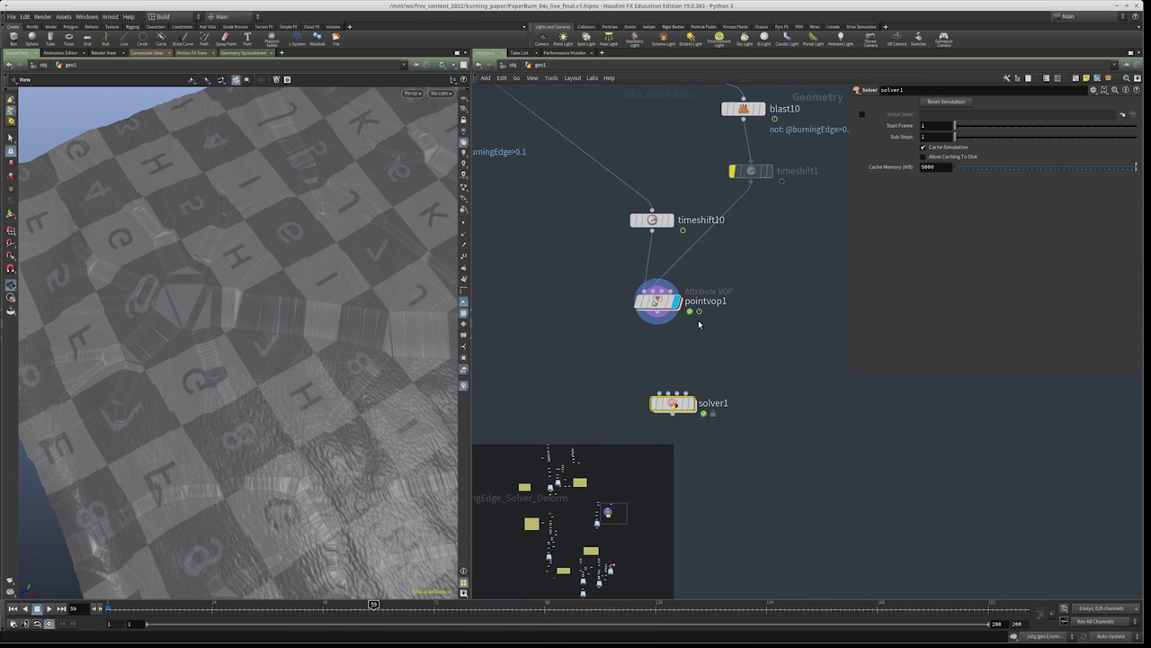
scroll(682, 368, down, 2)
scroll(565, 322, up, 2)
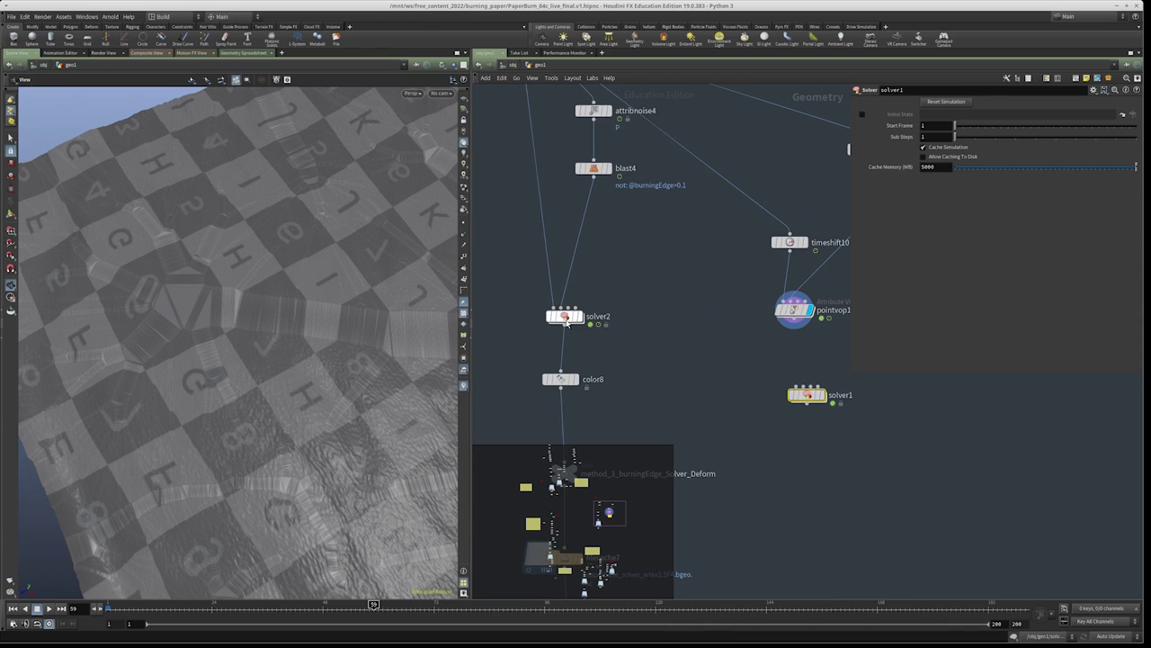
double_click(565, 322)
drag(564, 354, 634, 254)
key(ctrl+c)
click(689, 354)
middle_drag(702, 325, 676, 271)
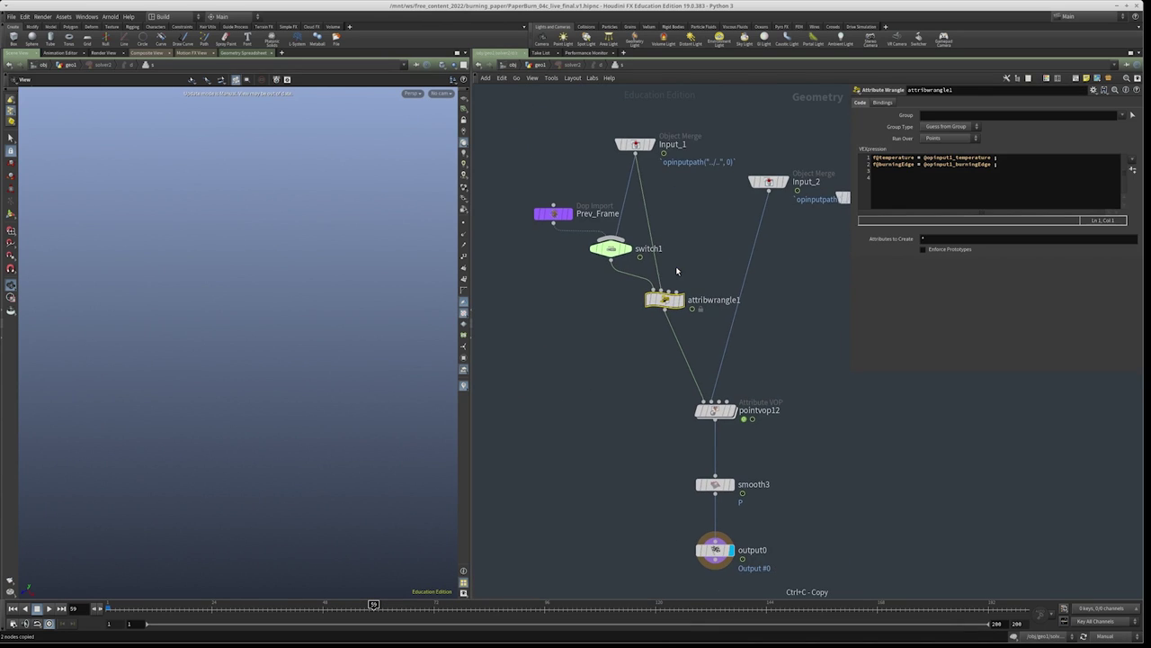
click(612, 249)
middle_drag(782, 363, 673, 329)
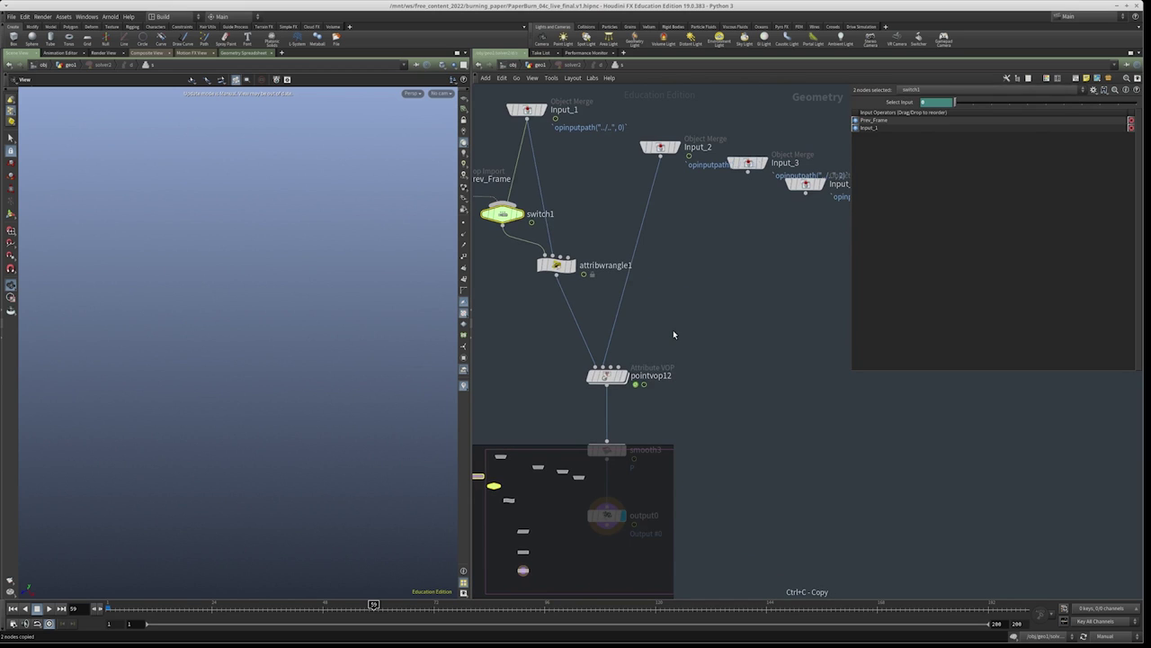
Paste the copied nodes inside solver1, remove the duplicate Prev_Frame1, and wire Prev_Frame and Input_1 into switch1
key(u)
middle_drag(550, 447, 481, 380)
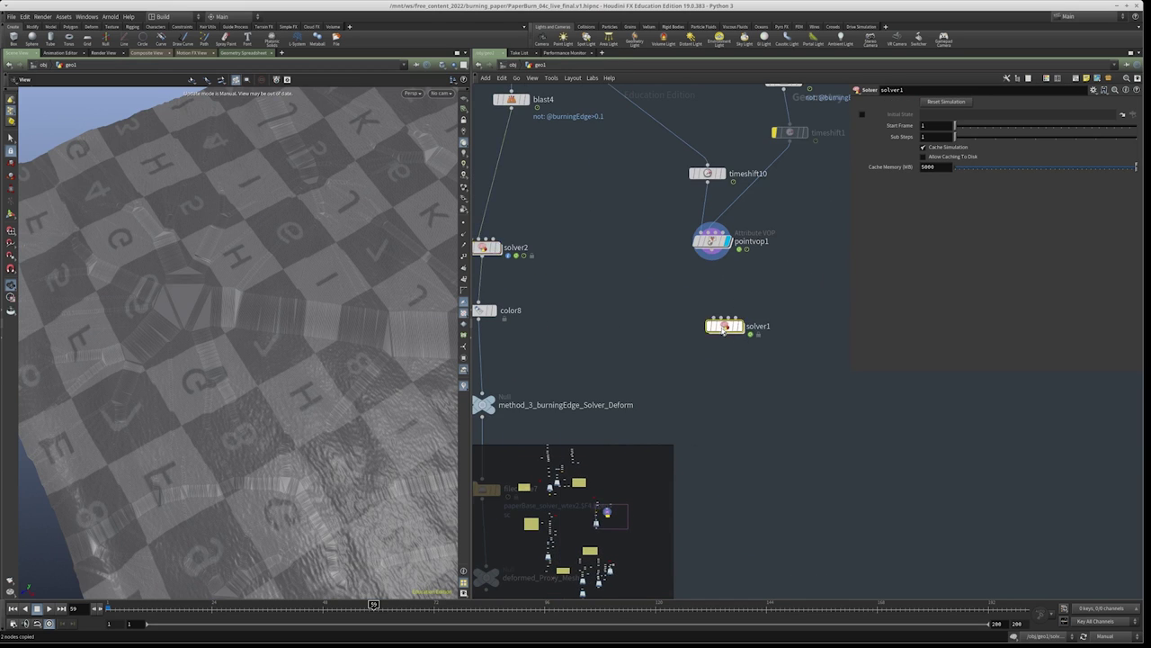
double_click(480, 381)
middle_drag(640, 366, 597, 306)
key(ctrl+v)
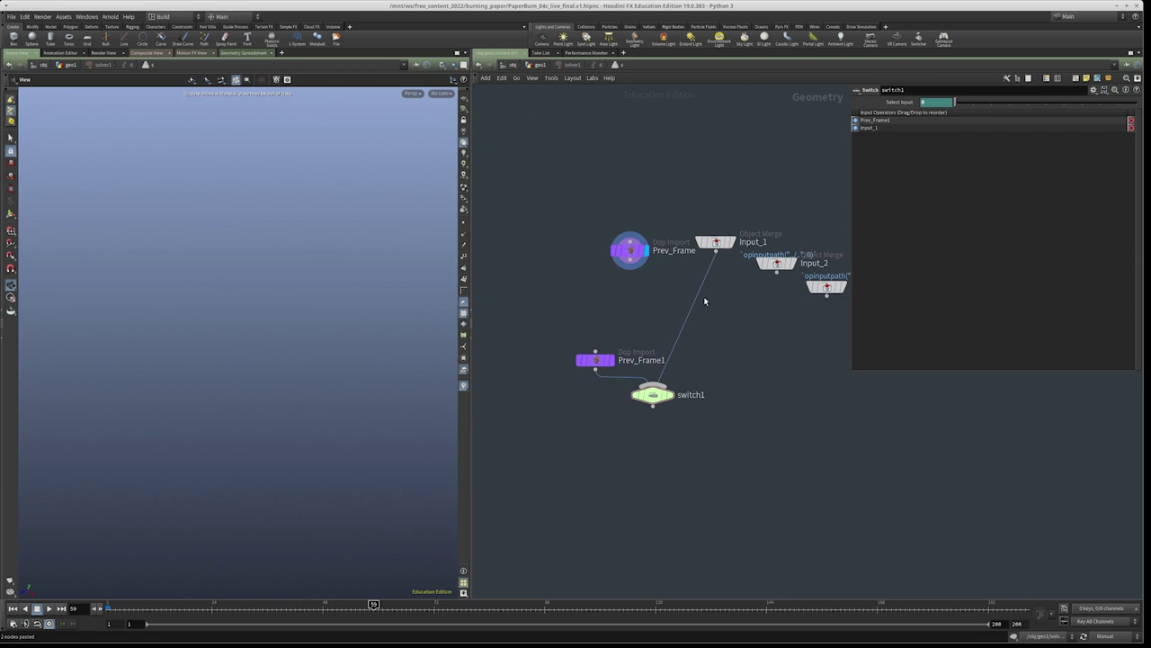
drag(595, 359, 576, 339)
drag(597, 389, 559, 325)
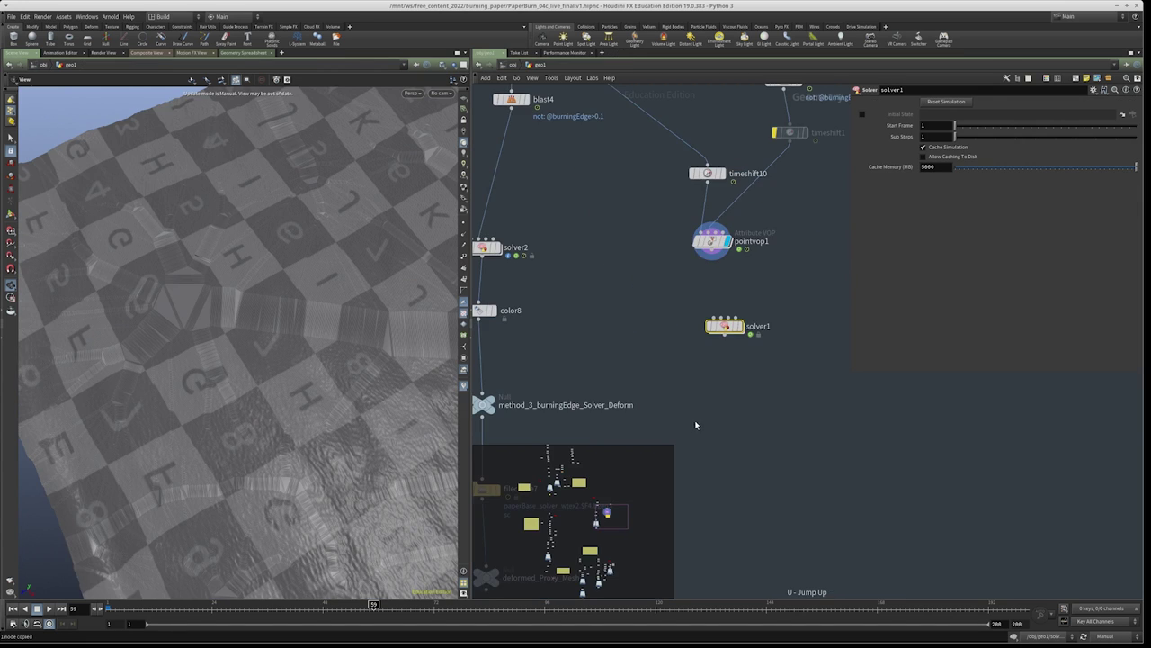
Copy pointvop1, connect timeshift10 and timeshift1 to solver1's first two inputs, and display solver1
middle_drag(695, 420, 710, 468)
drag(766, 281, 614, 334)
key(ctrl+c)
scroll(769, 300, up, 3)
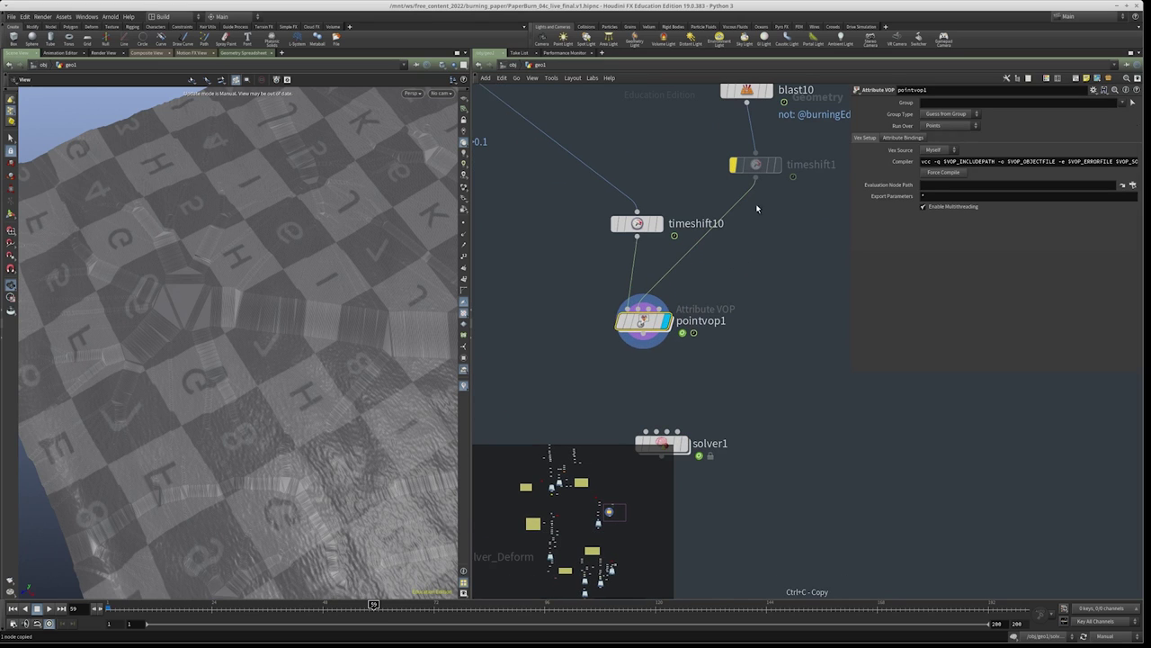
drag(694, 333, 662, 433)
middle_drag(712, 398, 731, 304)
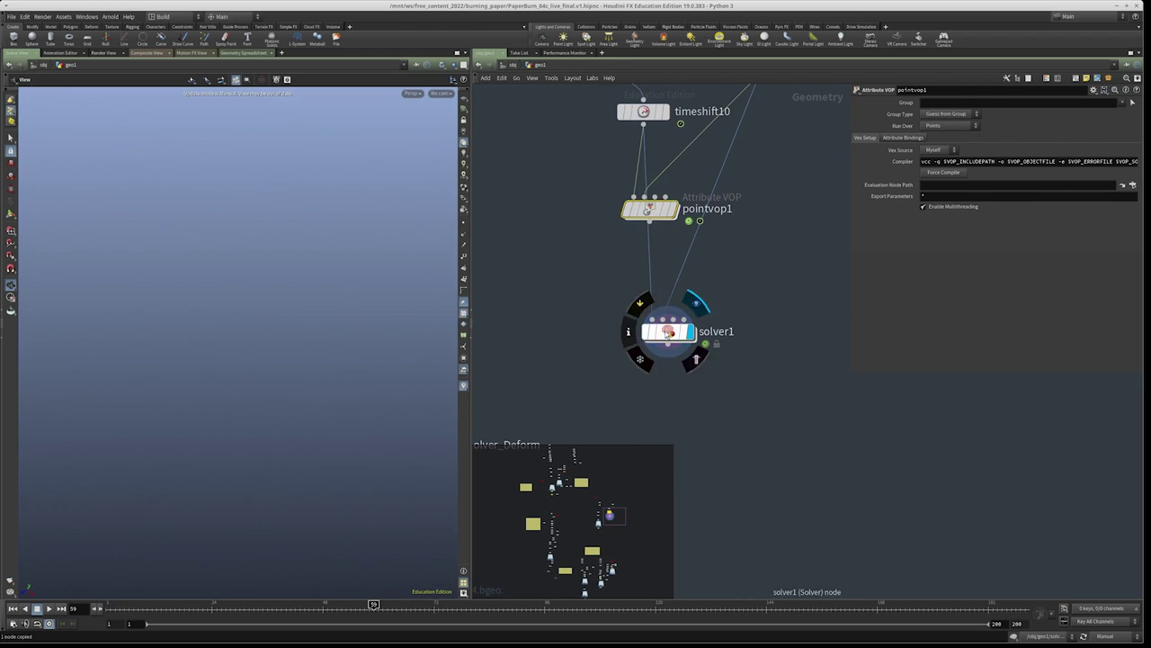
Paste pointvop1 inside solver1 and return the timeline to frame 1
double_click(681, 349)
key(ctrl+v)
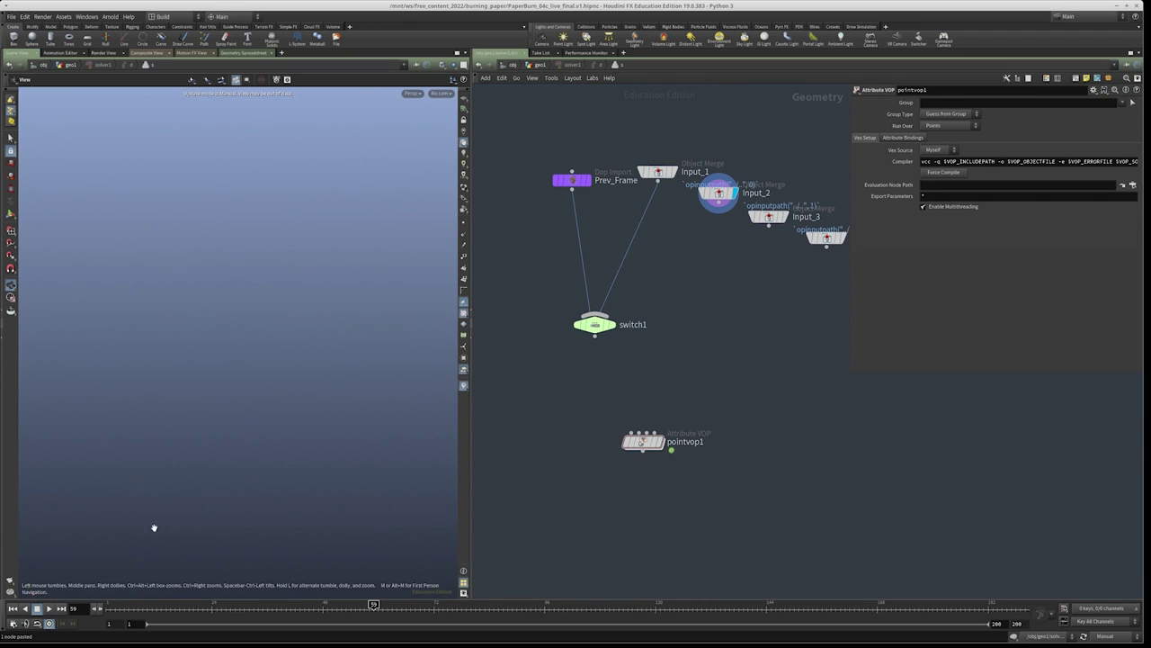
key(ctrl+Up)
In the geometry network, move the original pointvop1 aside, display it, and switch cooking to Auto Update
key(u)
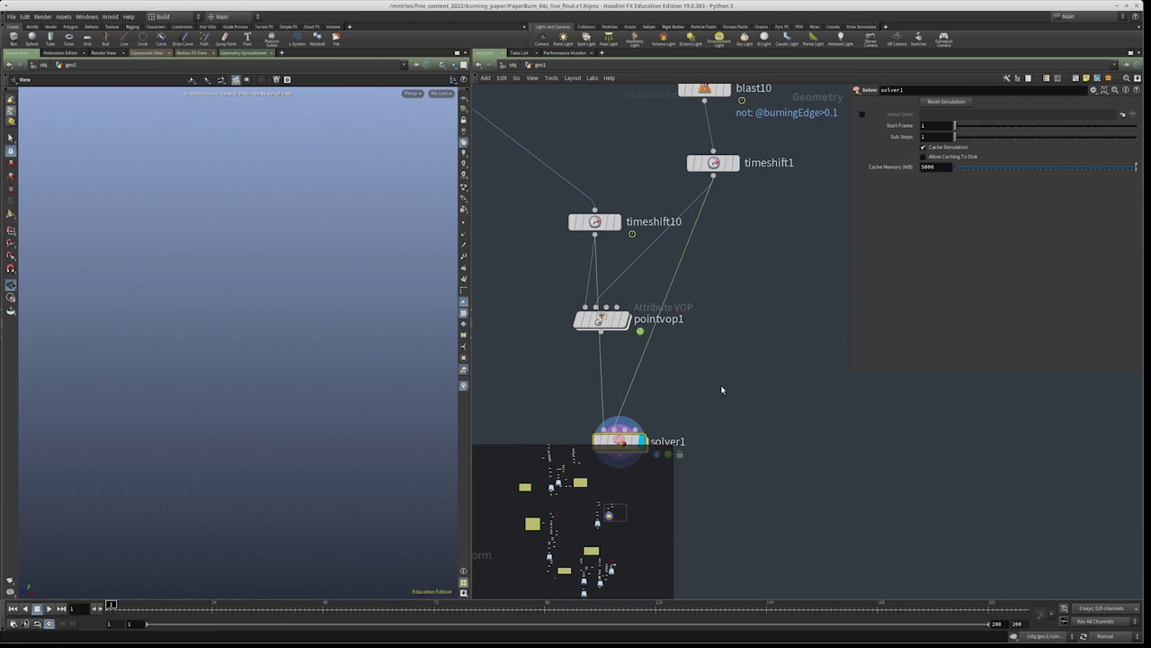
mouse_move(614, 321)
drag(615, 321, 641, 290)
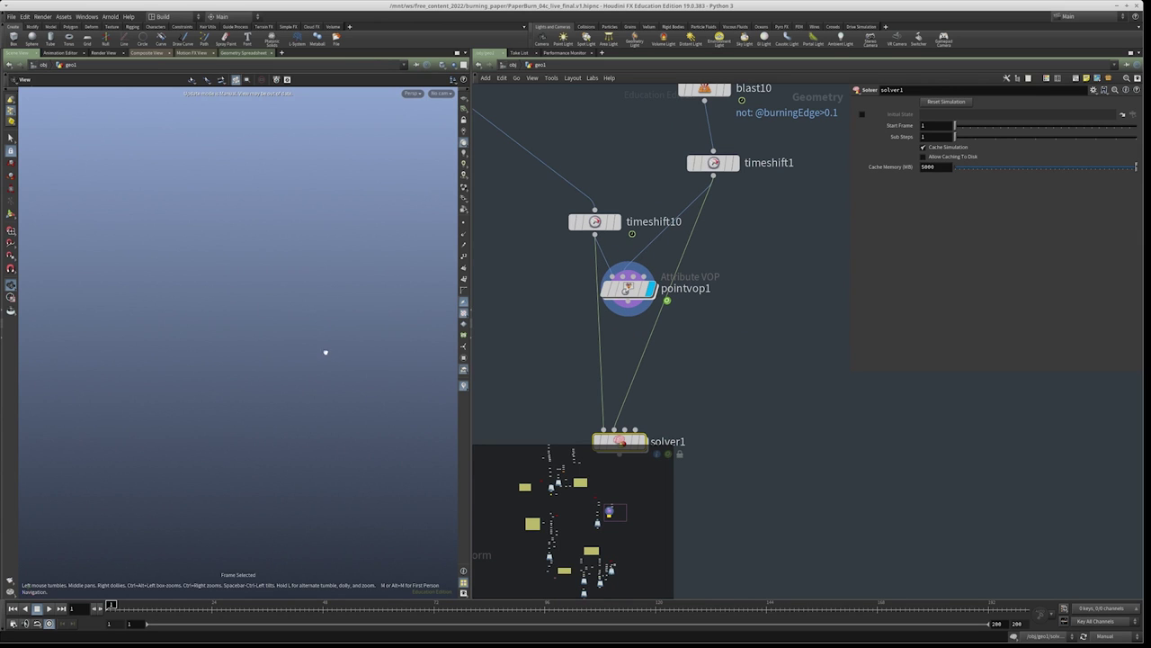
middle_drag(706, 395, 720, 329)
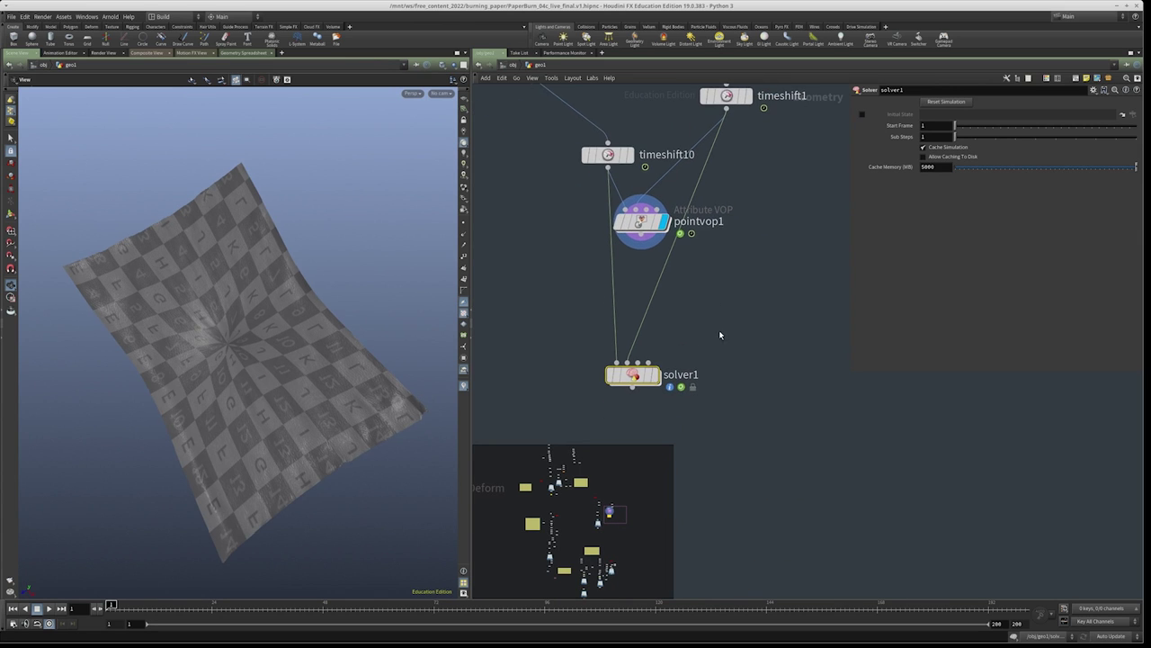
middle_drag(525, 265, 528, 249)
Inside solver1, connect switch1 to pointvop1's first input and display Input_1, Input_2 and Input_3 to check their geometry
drag(699, 288, 594, 391)
double_click(633, 359)
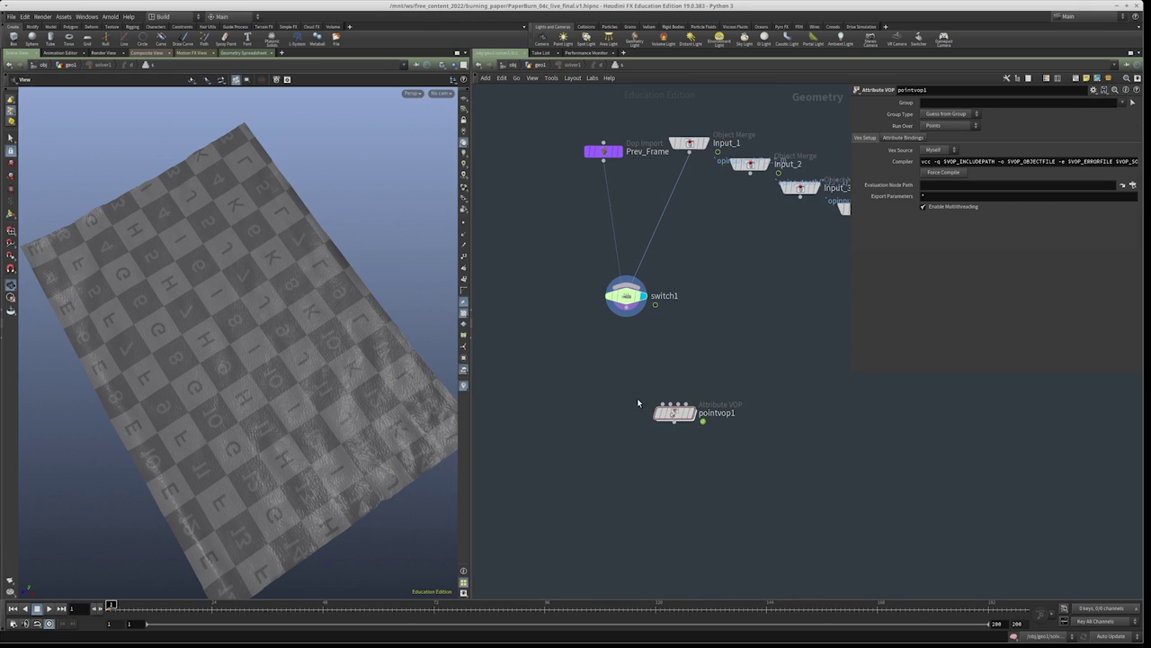
click(766, 164)
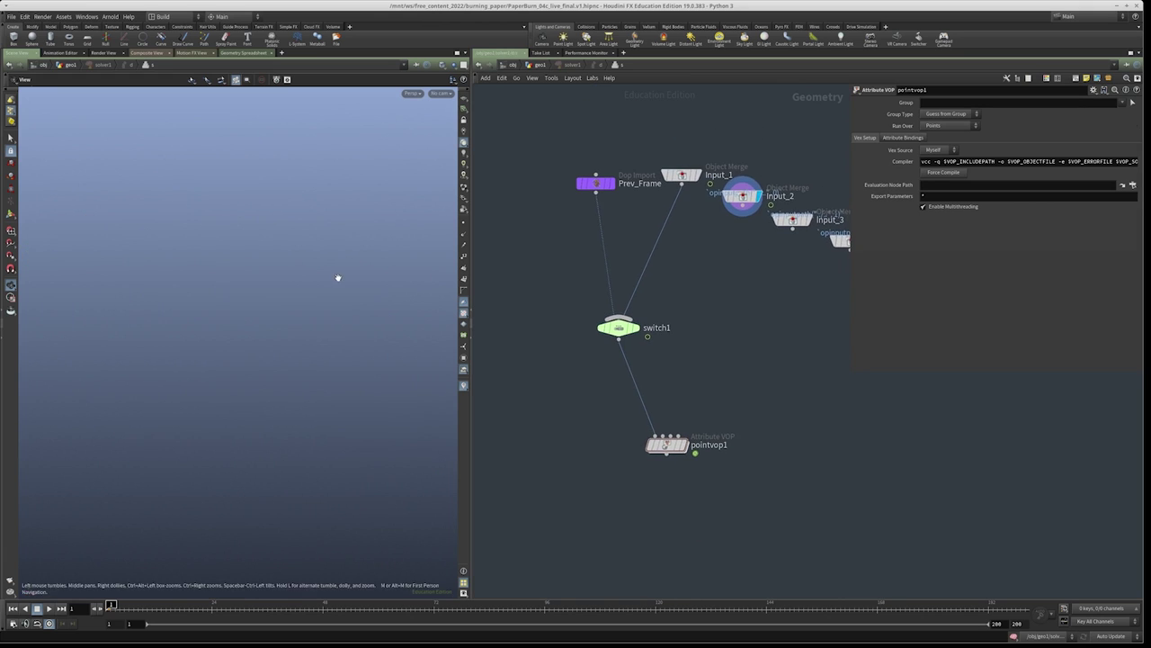
click(807, 220)
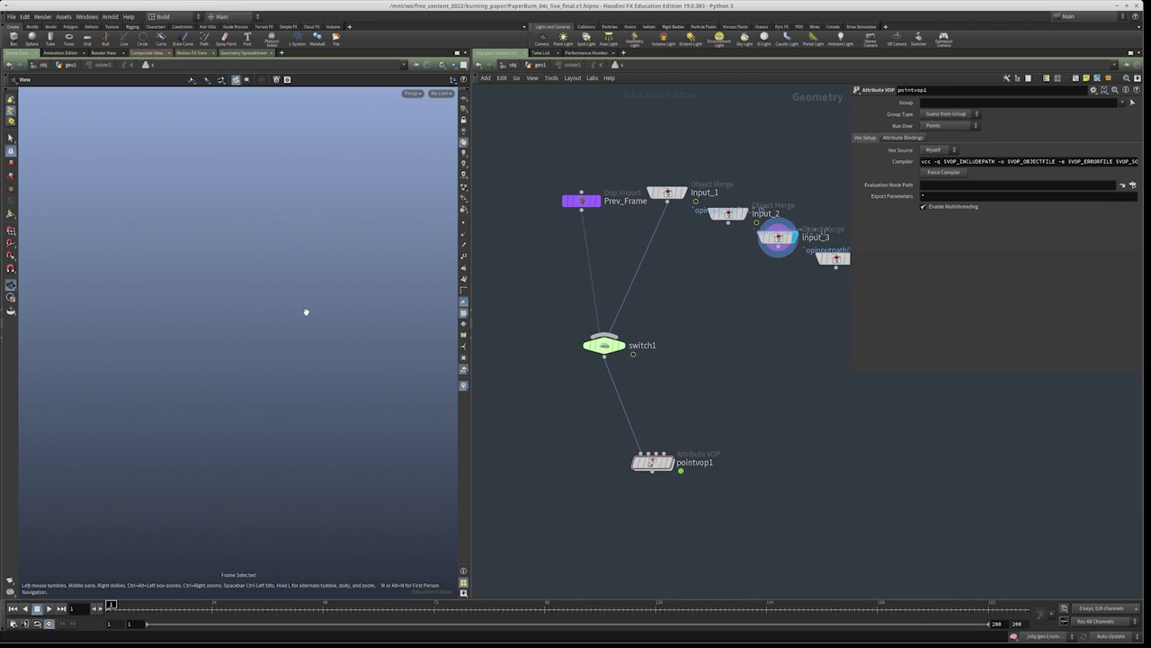
click(682, 193)
key(f)
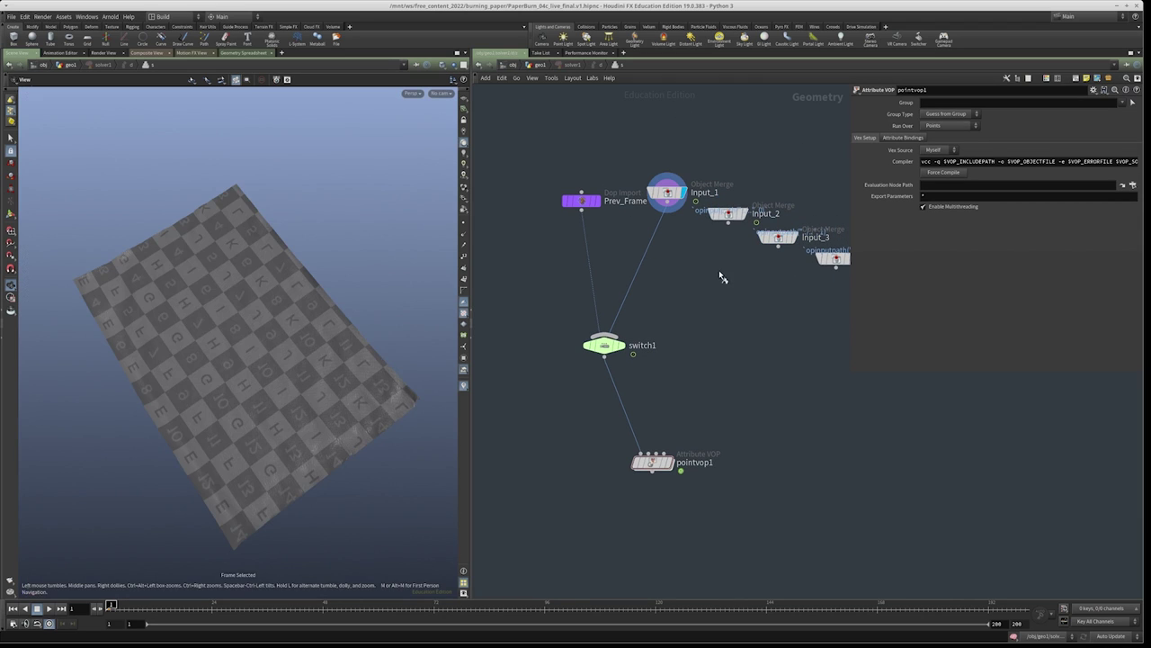
click(729, 214)
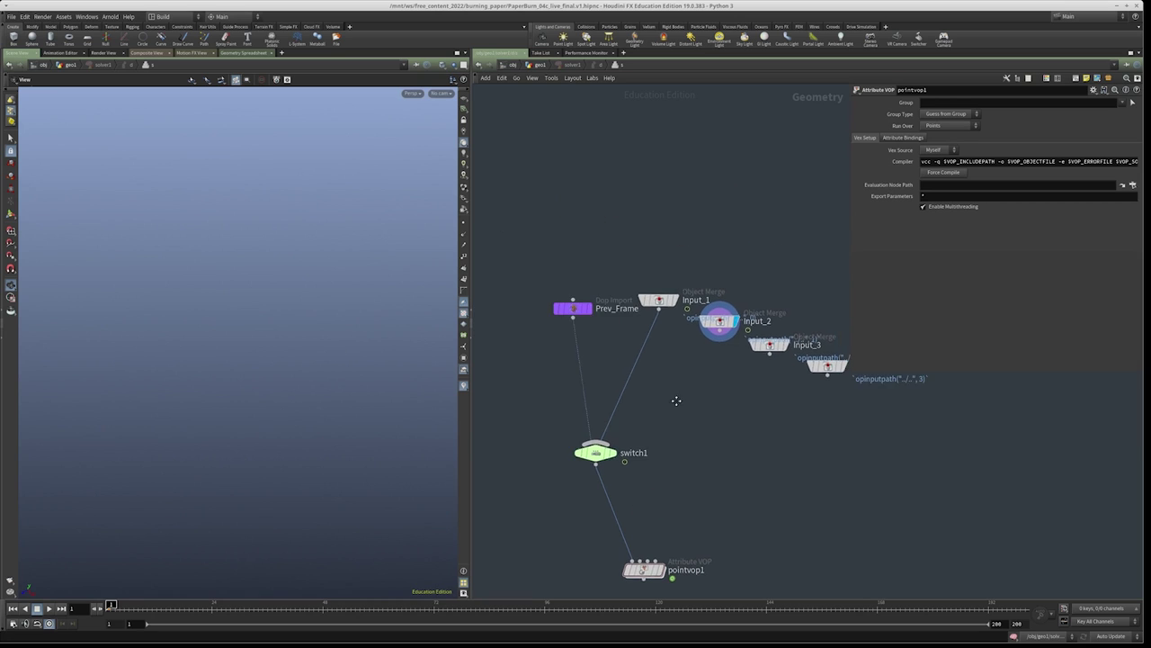
Return to the geometry network and set timeshift1's Frame to a fixed value of 50
key(u)
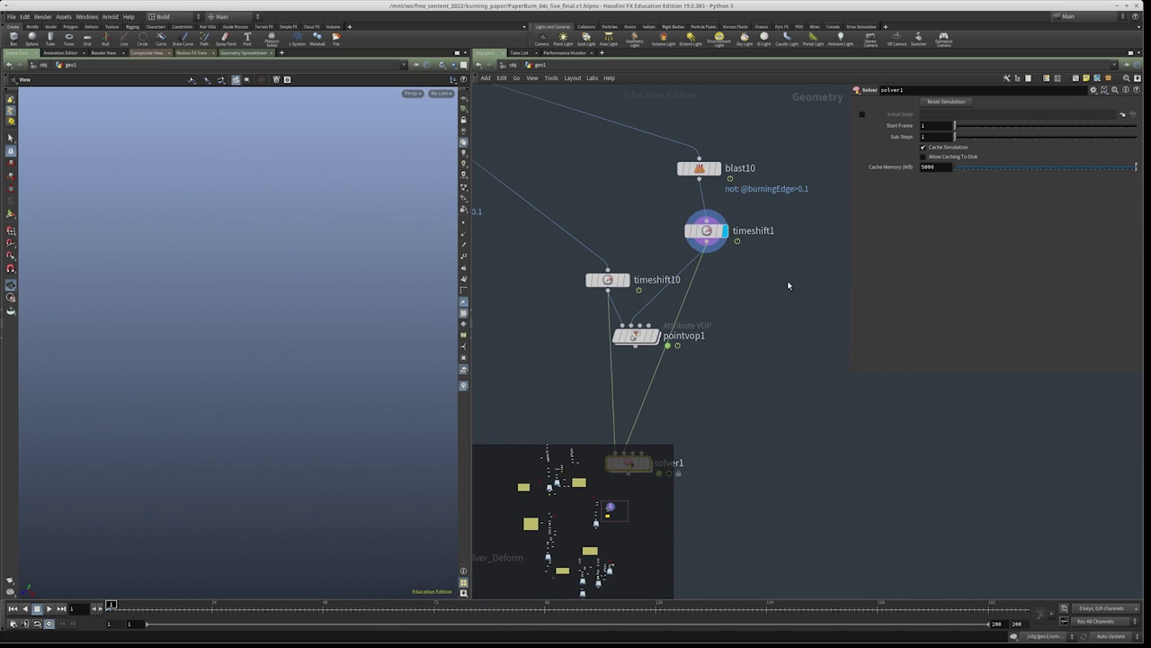
click(707, 230)
right_click(899, 123)
click(957, 219)
click(1025, 113)
text(50)
key(Return)
Inside solver1, connect Input_2 to pointvop1's second input and display pointvop1
click(694, 406)
double_click(696, 409)
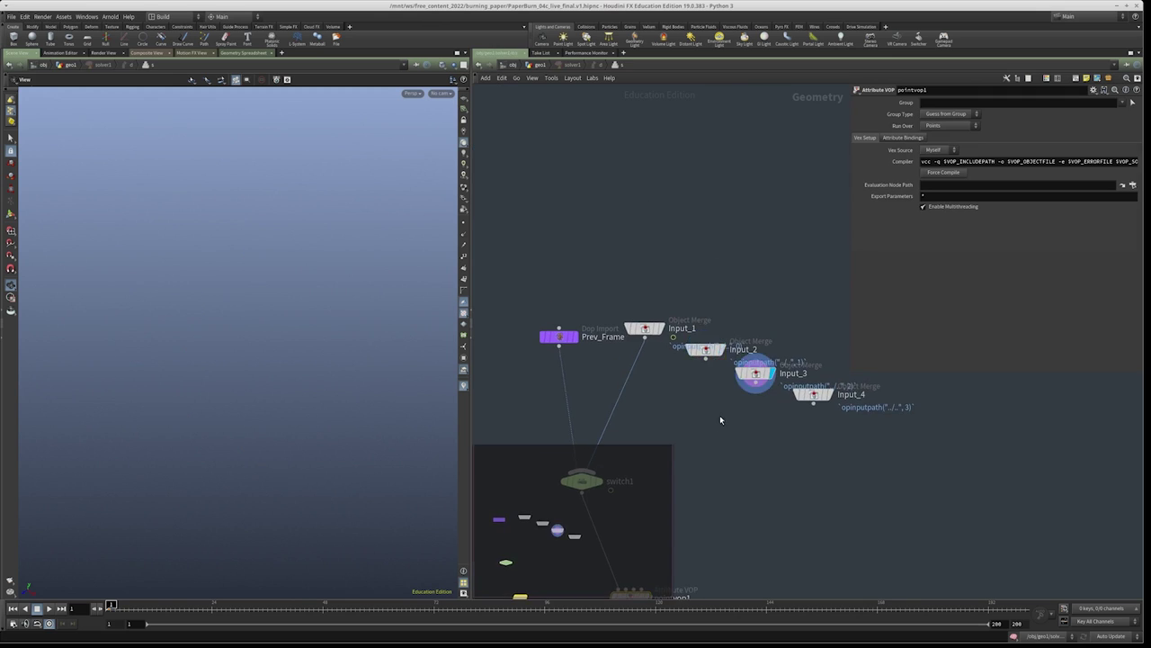
drag(674, 314, 640, 441)
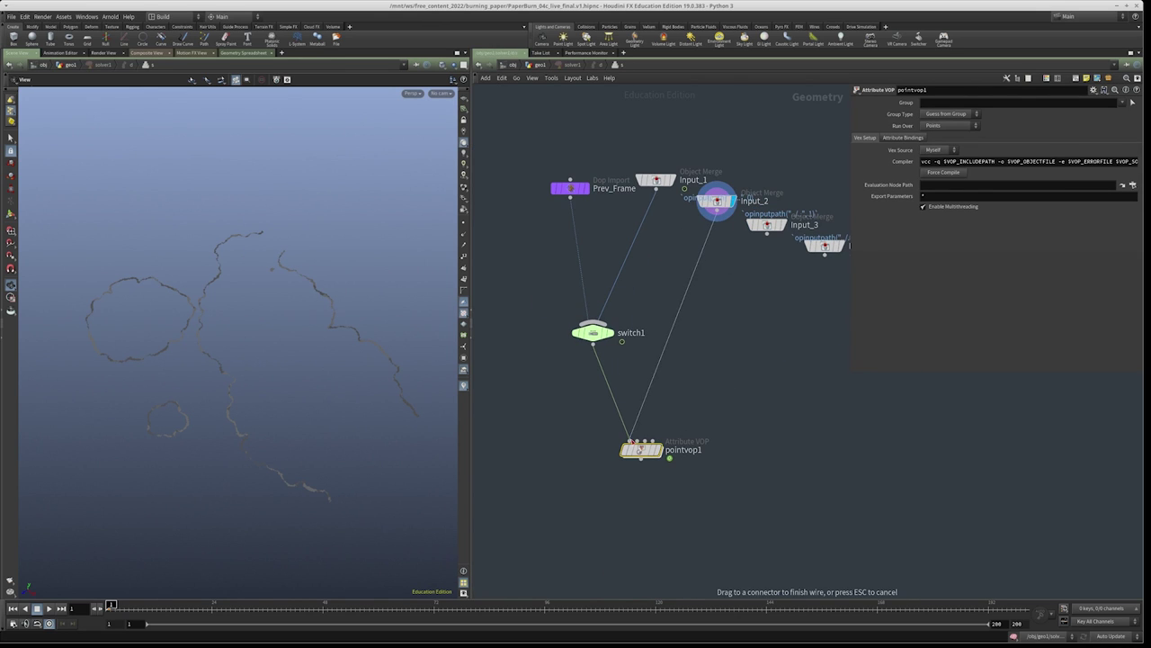
drag(720, 501, 570, 403)
Review the parameters of the switch1 and Prev_Frame nodes inside solver1
drag(645, 248, 503, 327)
scroll(650, 240, up, 3)
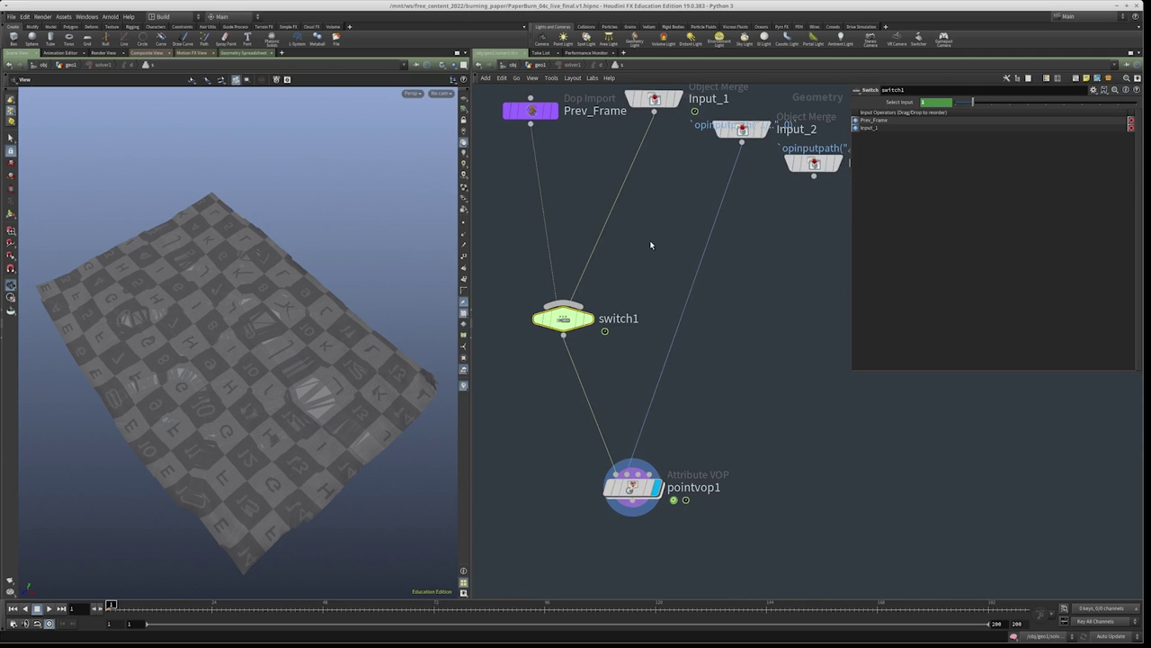
middle_drag(559, 160, 573, 184)
drag(573, 184, 514, 110)
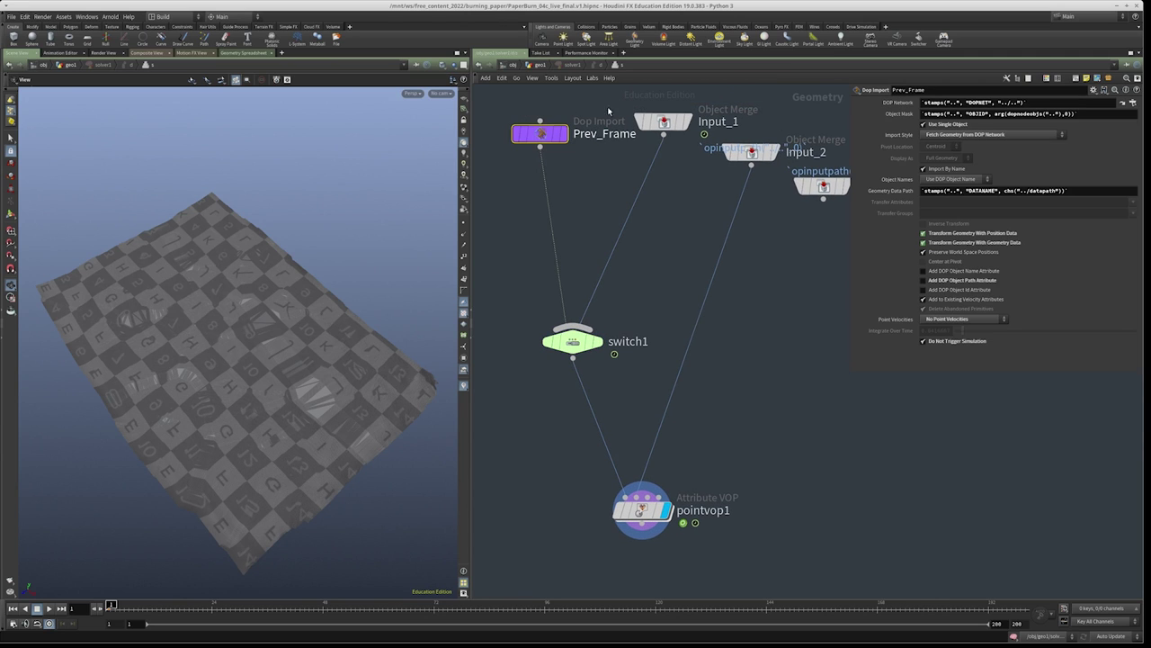
Inside solver1, display Input_1 and switch1 in turn and reveal the expression behind switch1's Select Input value
drag(613, 295, 491, 413)
click(664, 121)
click(688, 121)
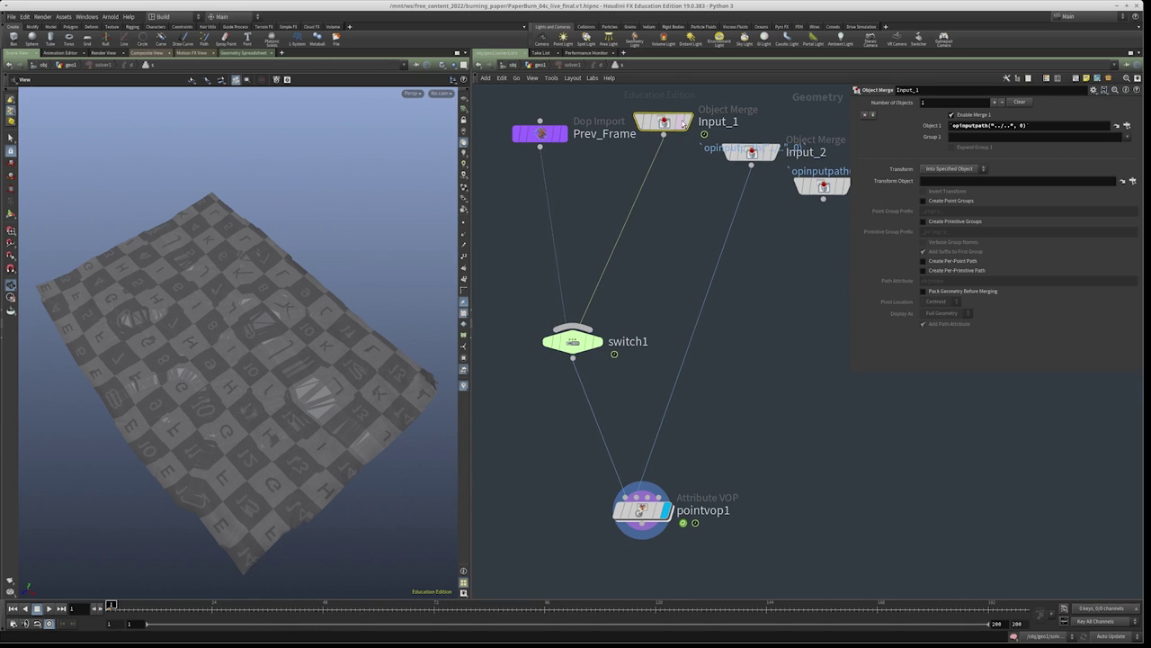
middle_drag(653, 234, 652, 267)
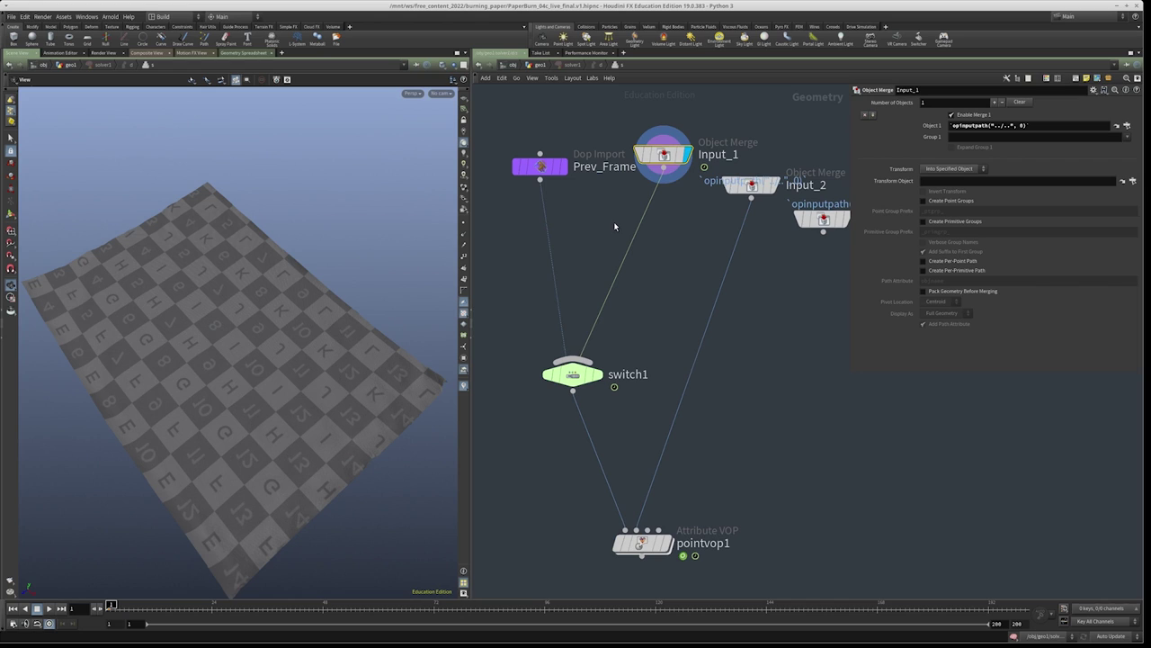
click(573, 374)
click(596, 375)
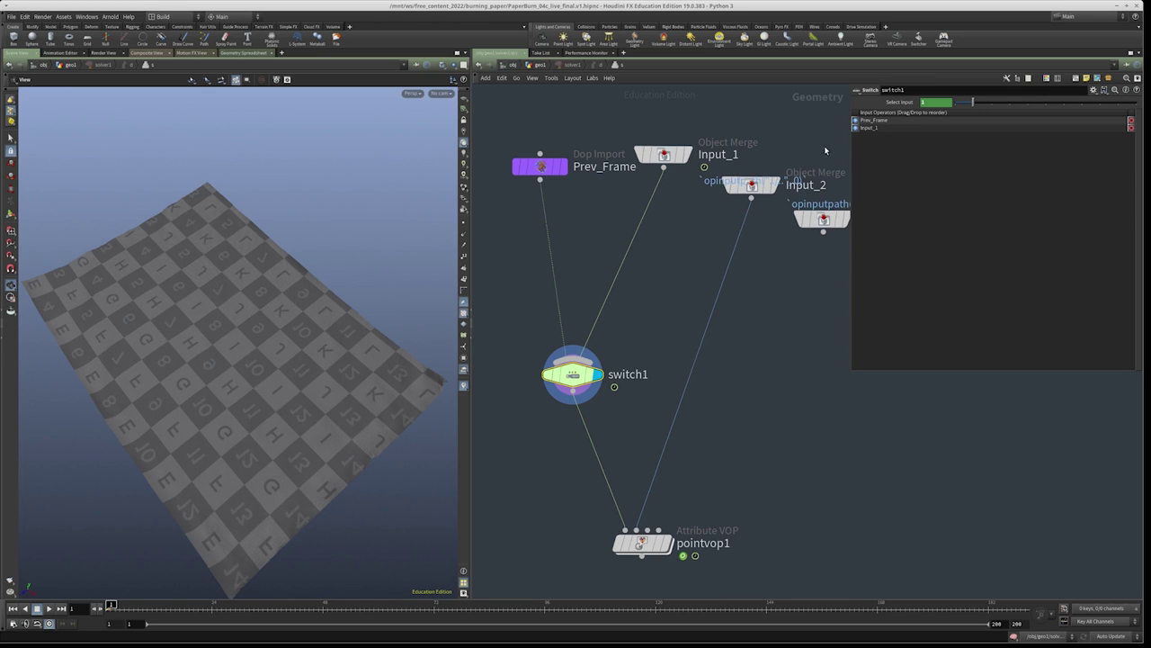
click(899, 101)
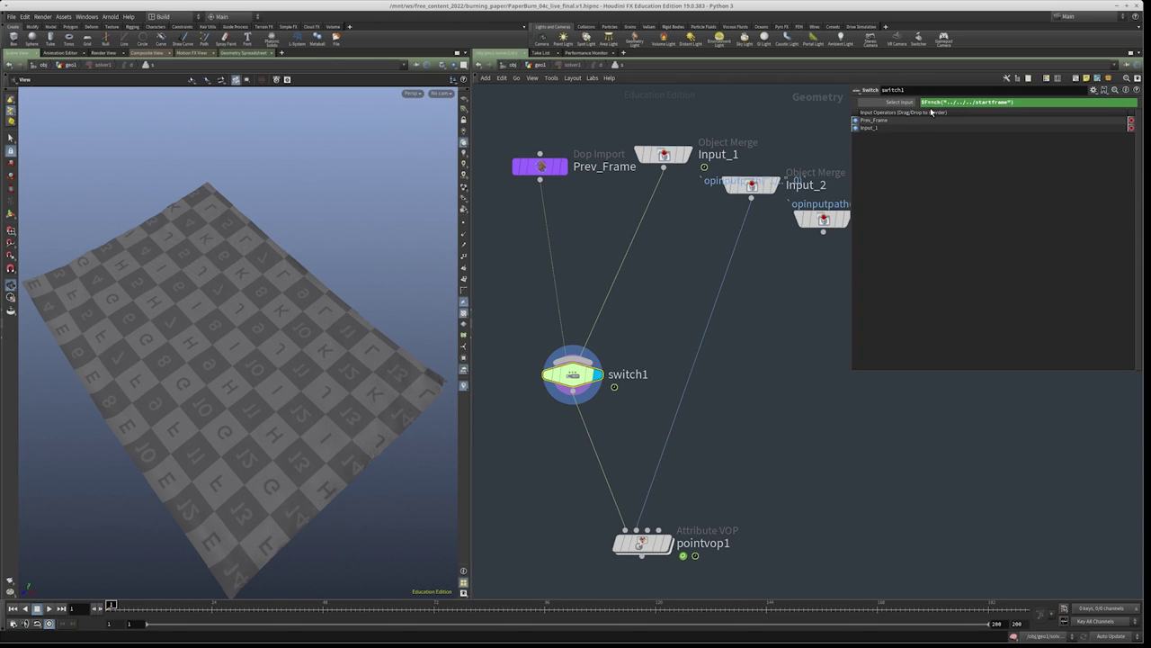
Compare switch1's output on frames 1 and 2, and put the display back on pointvop1 before leaving the solver
middle_drag(697, 307, 686, 311)
key(Right)
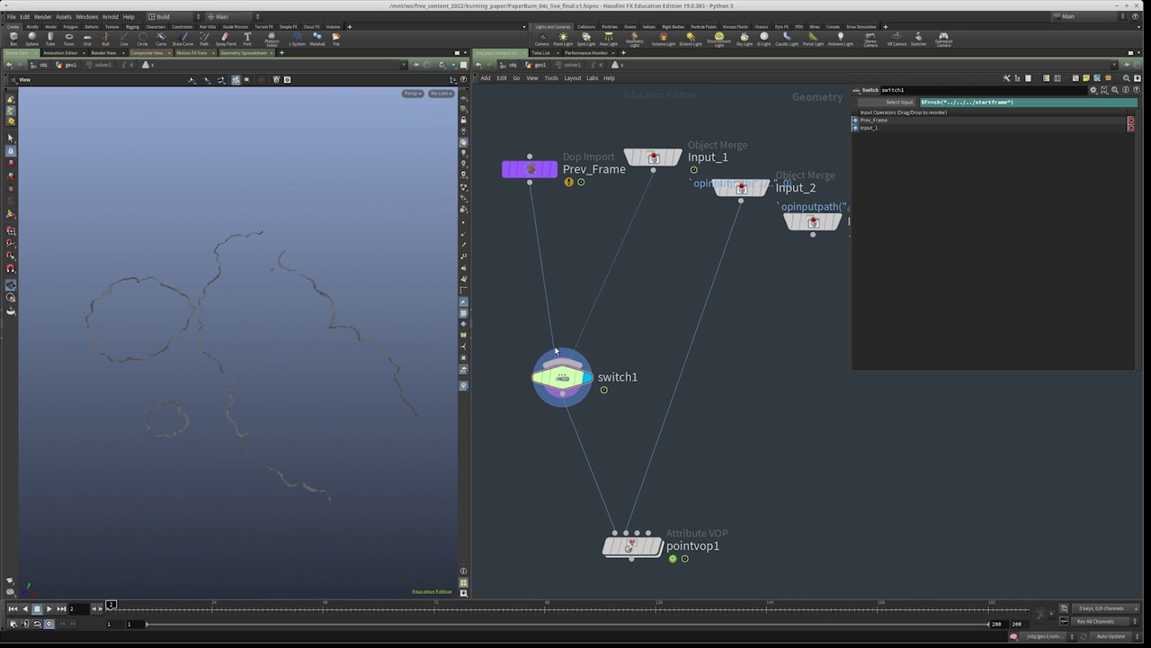
scroll(584, 259, down, 2)
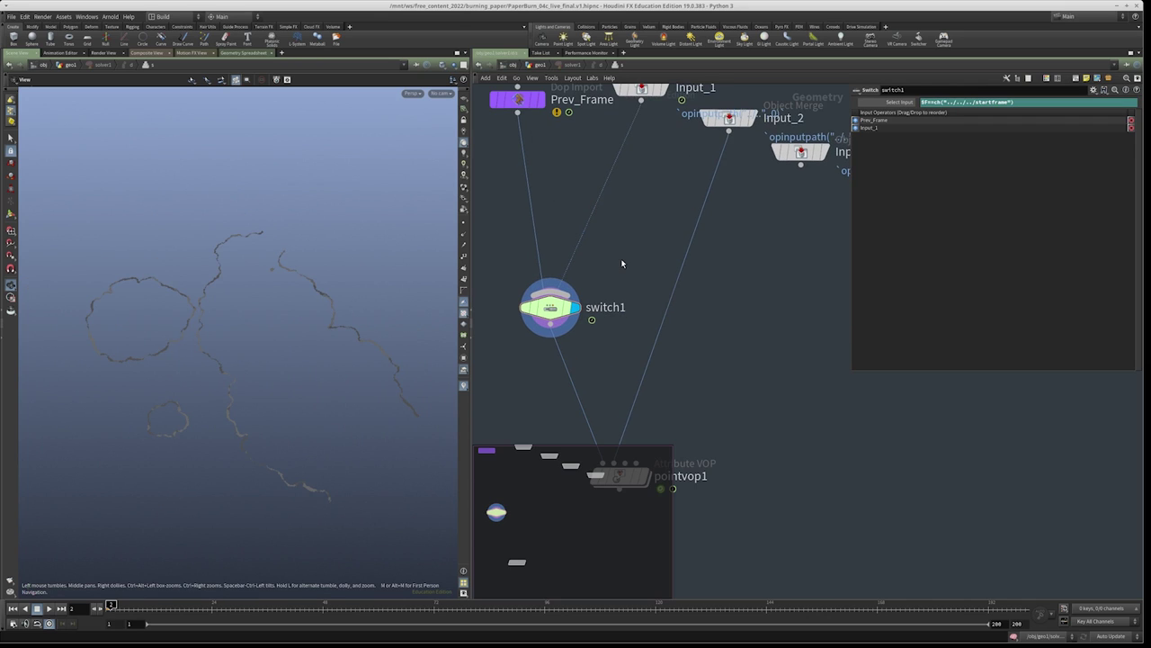
key(Left)
scroll(725, 373, down, 3)
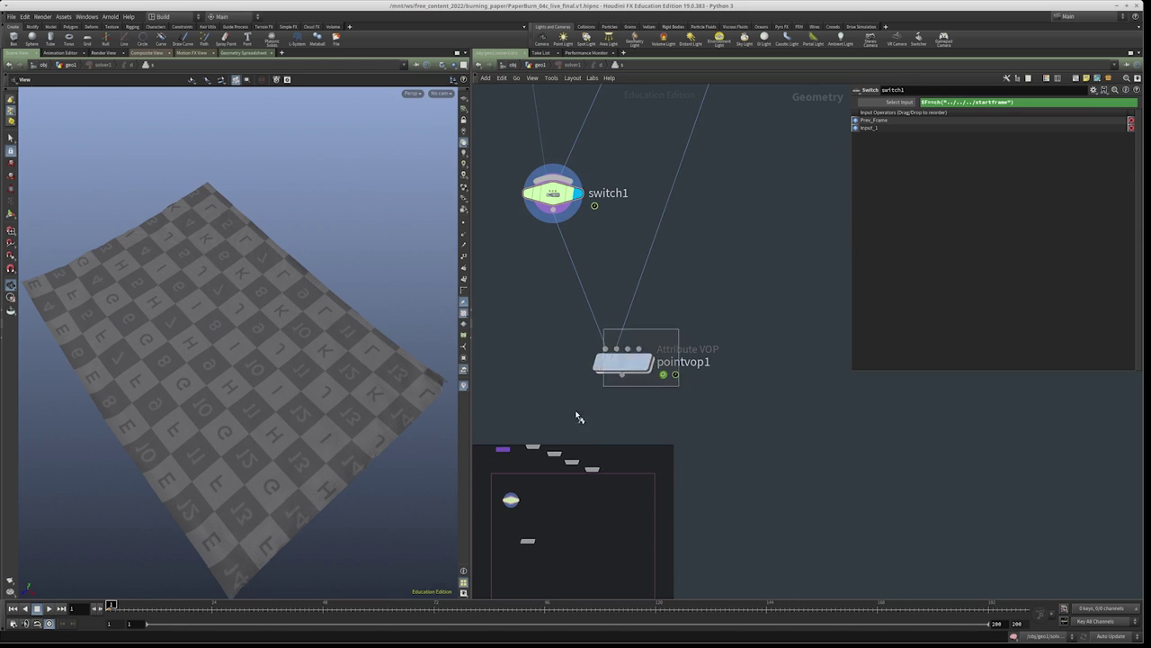
click(646, 361)
key(u)
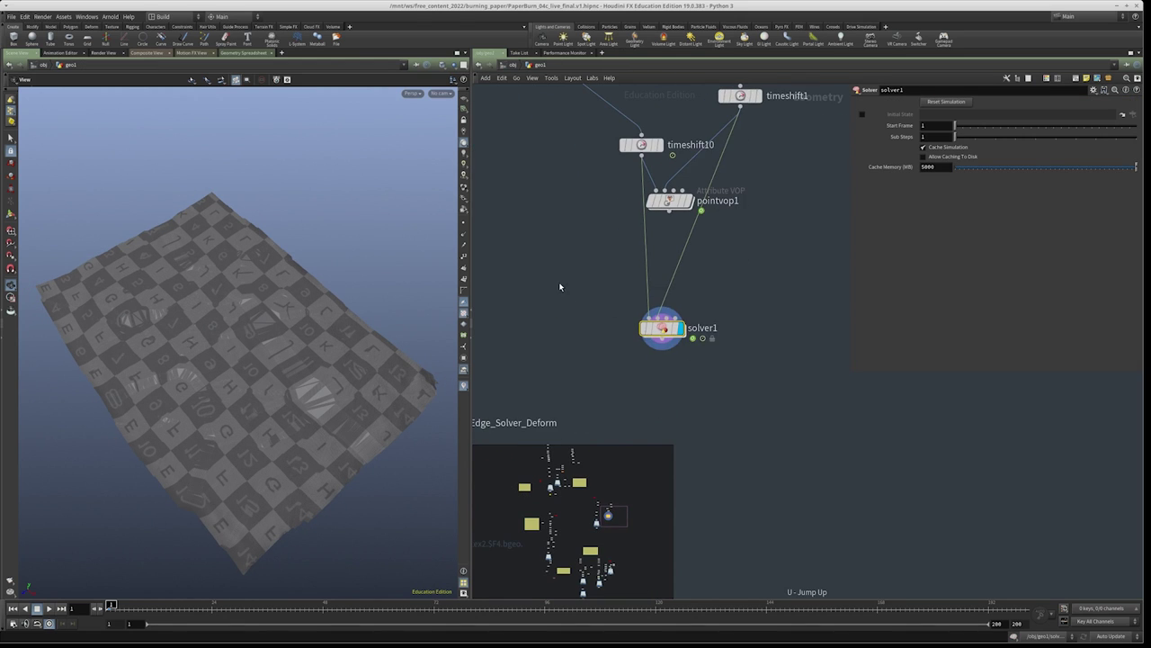
In the geometry network, set timeshift1's Frame to 20 and display solver1
scroll(736, 331, up, 3)
click(713, 222)
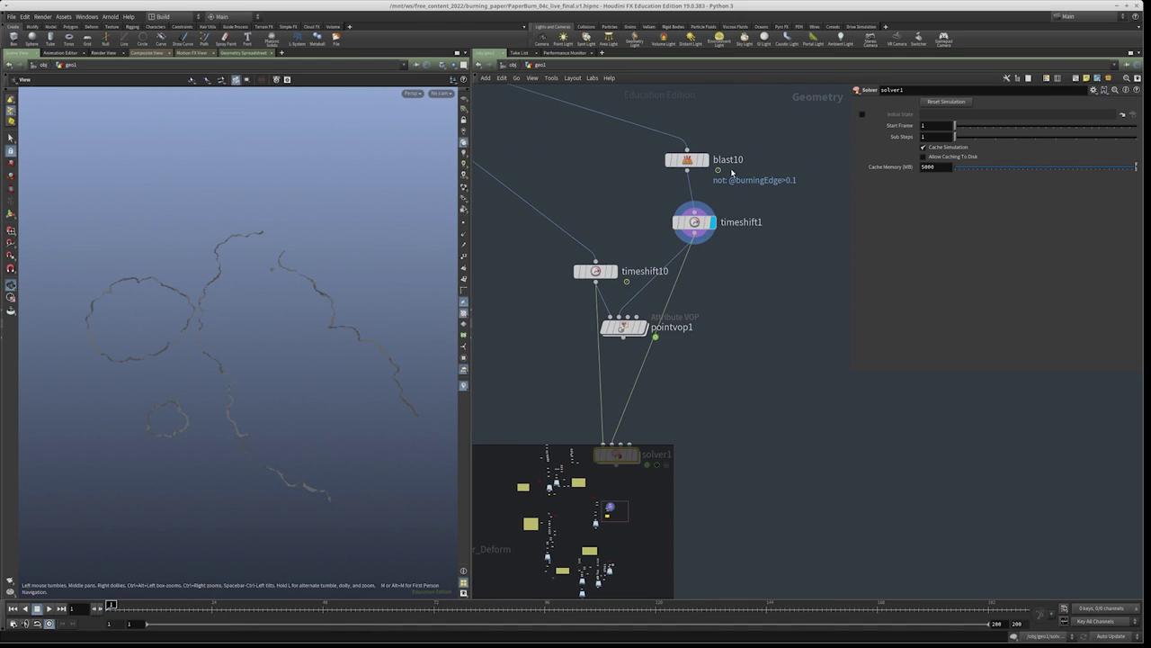
click(729, 227)
click(954, 114)
text(20)
key(Return)
middle_drag(709, 279, 777, 172)
click(701, 348)
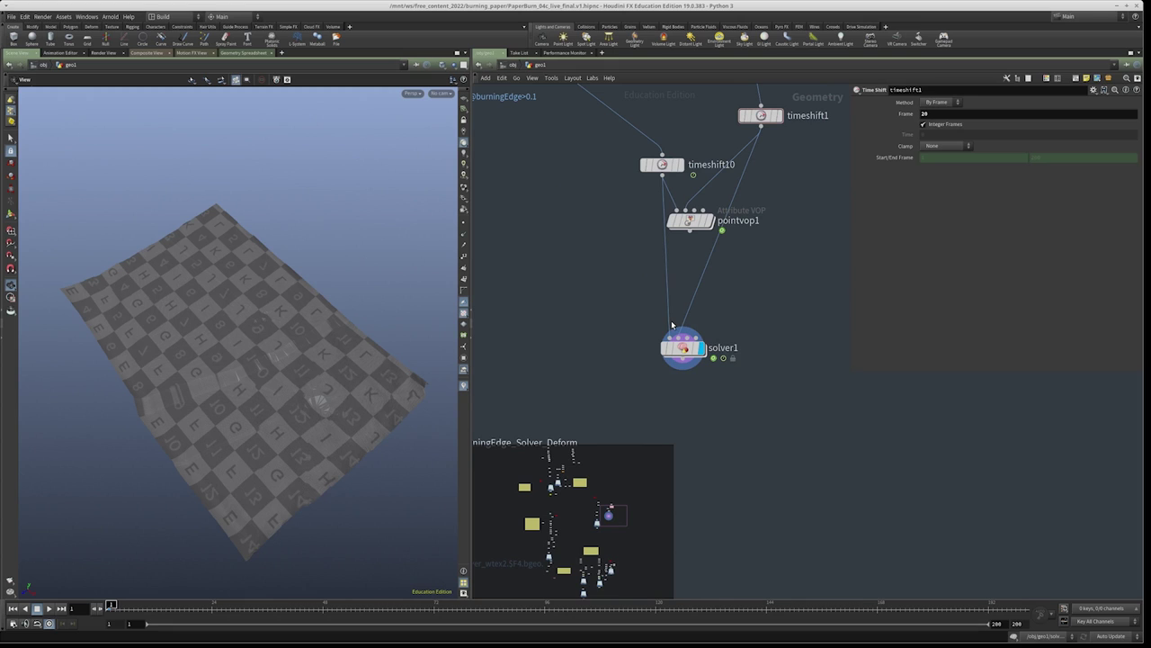
Play and scrub the solver1 simulation to check how the deformation accumulates, and return to frame 1
click(761, 115)
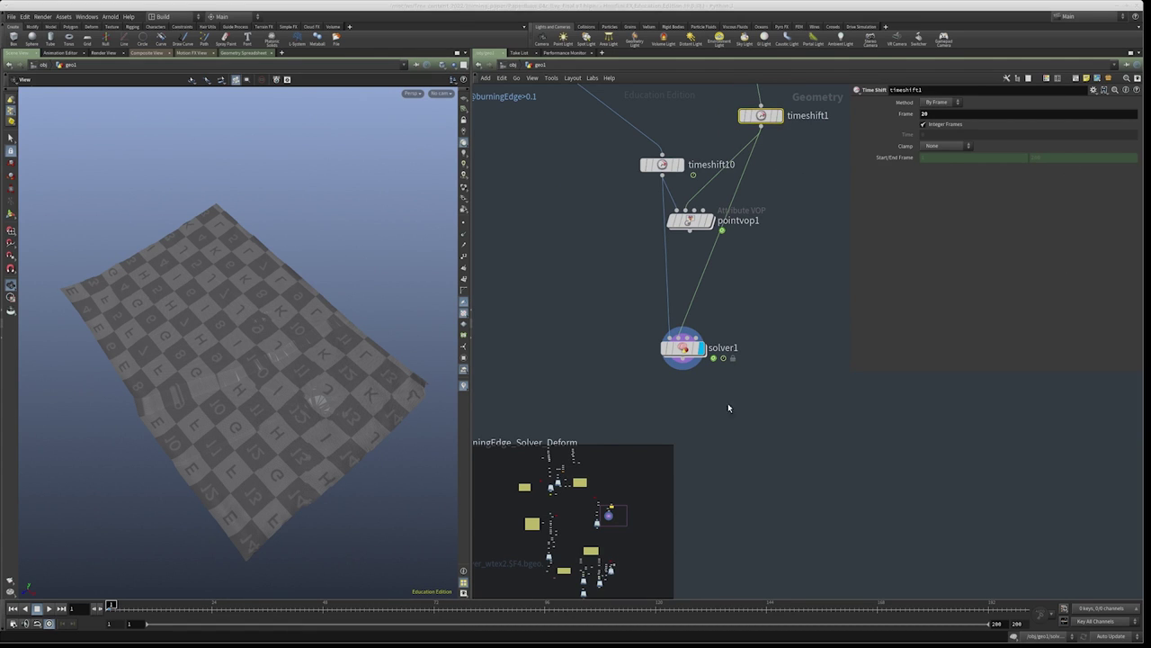
click(686, 348)
click(49, 609)
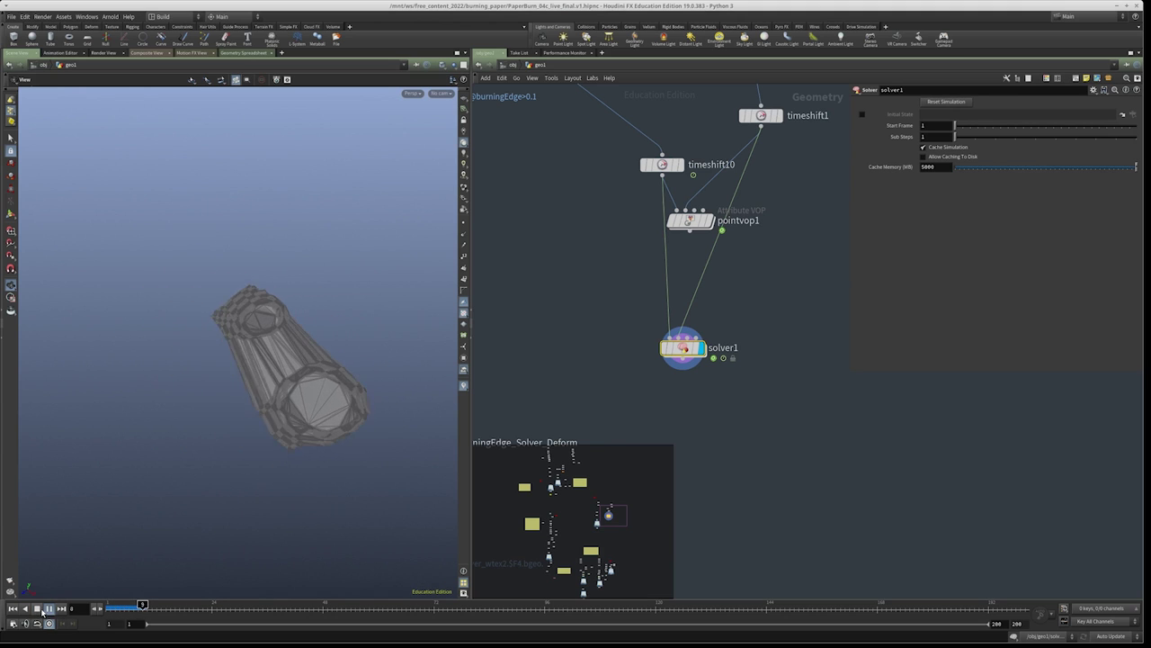
drag(110, 605, 157, 603)
drag(110, 621, 71, 624)
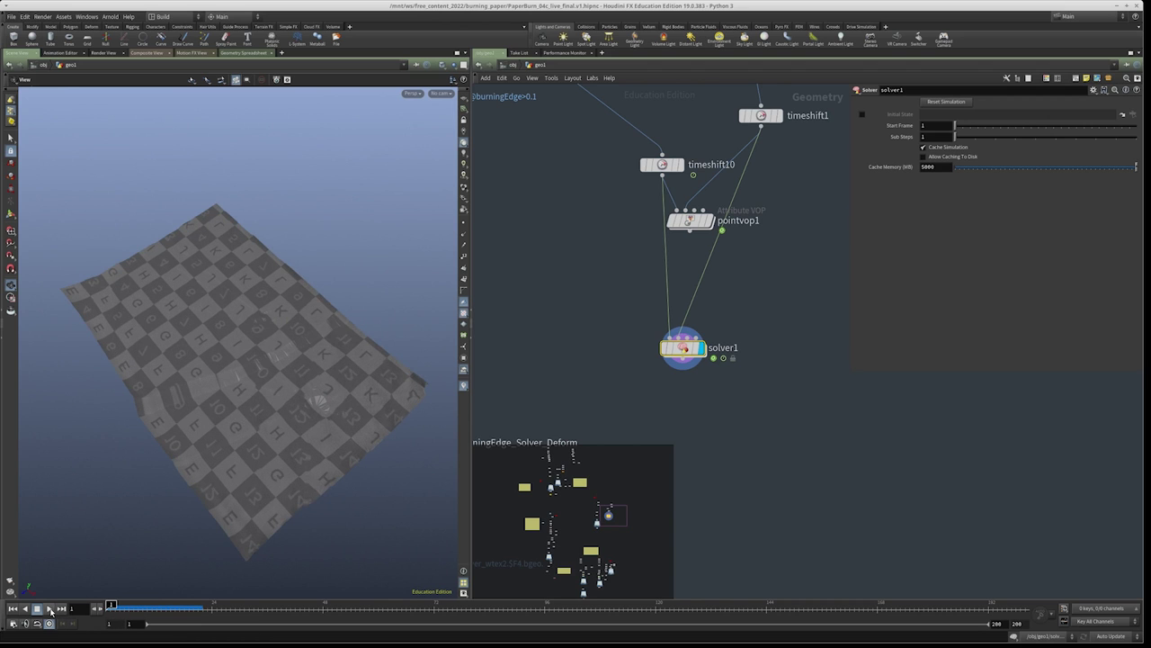
click(50, 609)
click(25, 609)
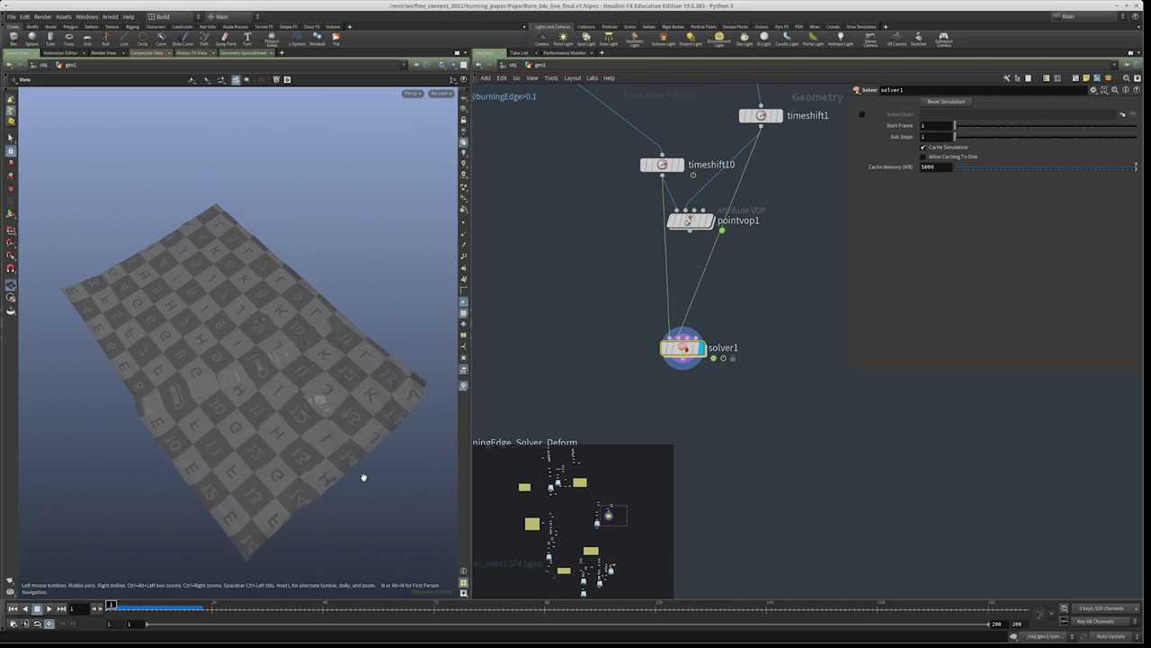
Bypass timeshift1 temporarily, play the solver1 simulation from frame 1, rewind, and re-enable timeshift1
middle_drag(719, 312, 664, 415)
click(690, 219)
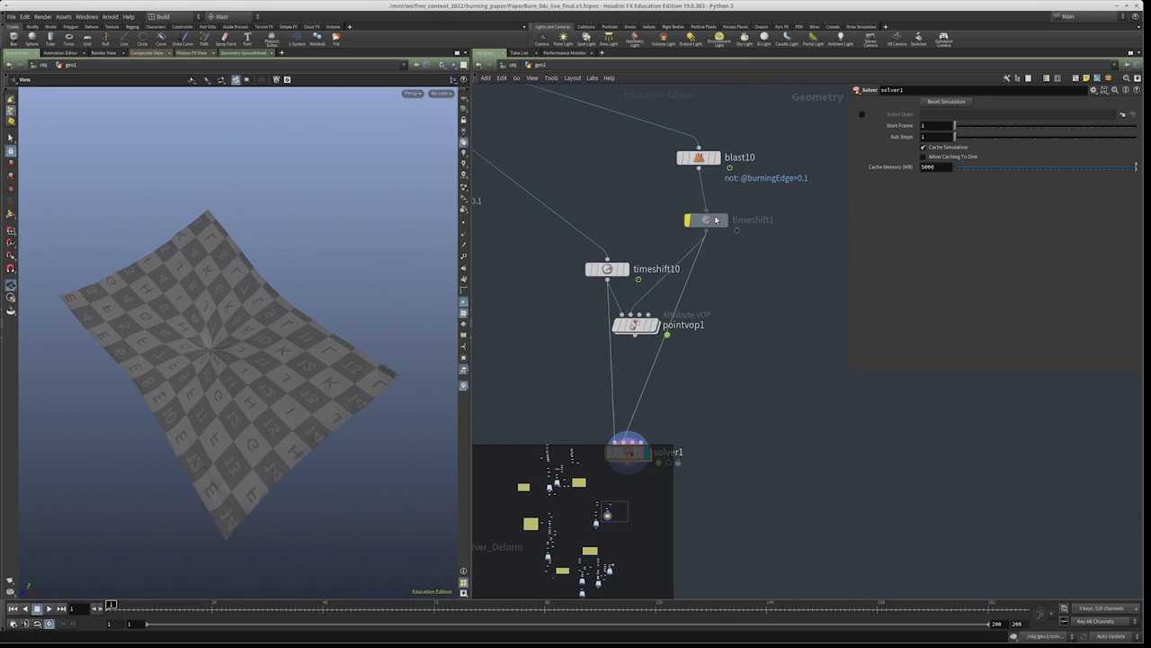
key(f)
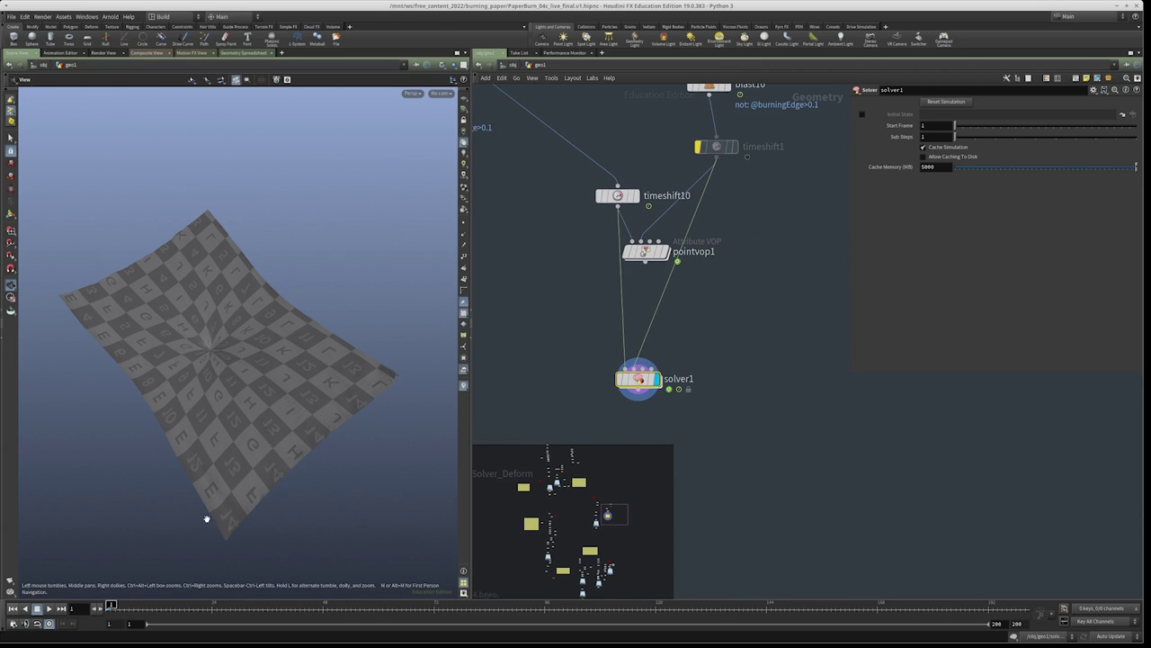
click(49, 608)
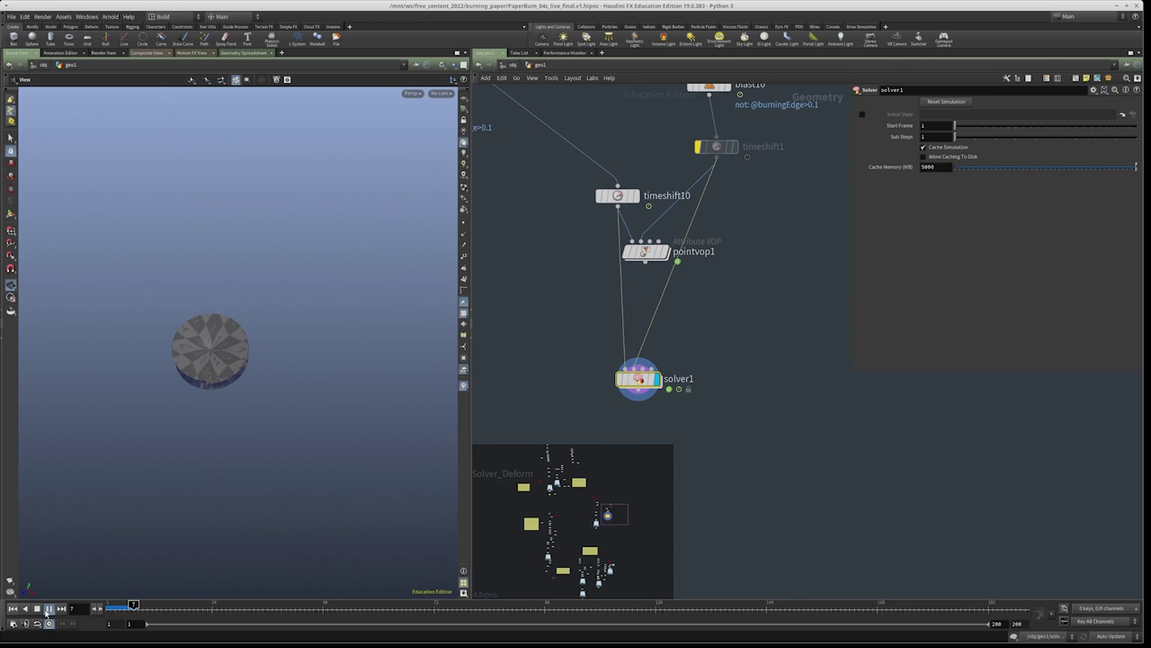
click(37, 609)
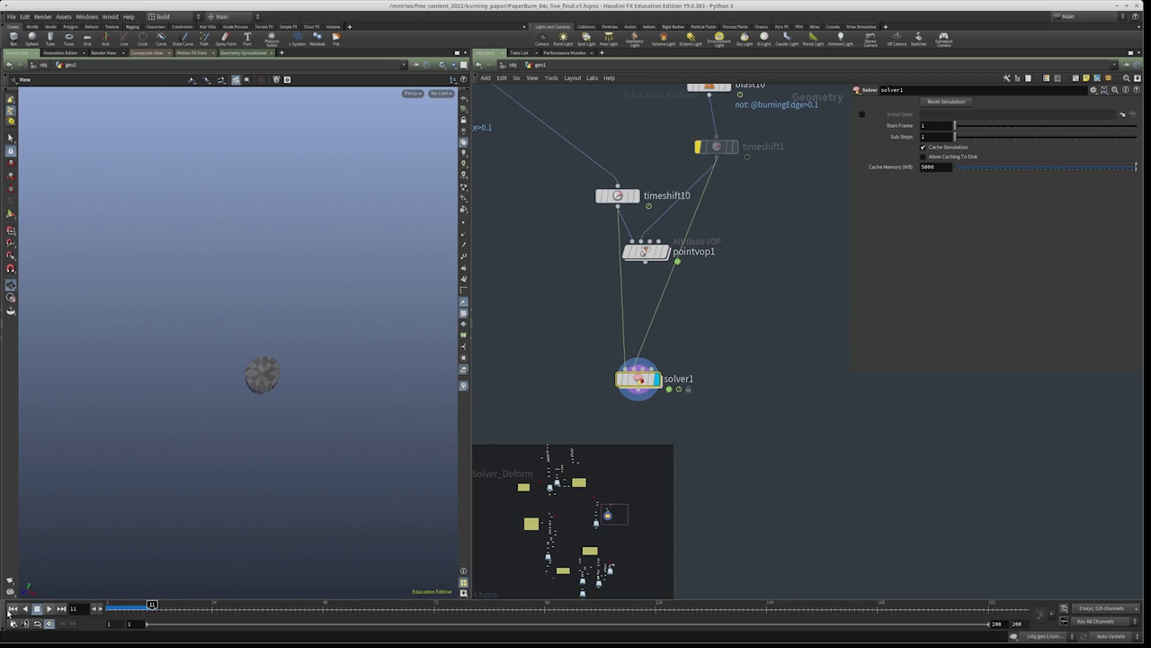
click(12, 608)
drag(699, 328, 617, 291)
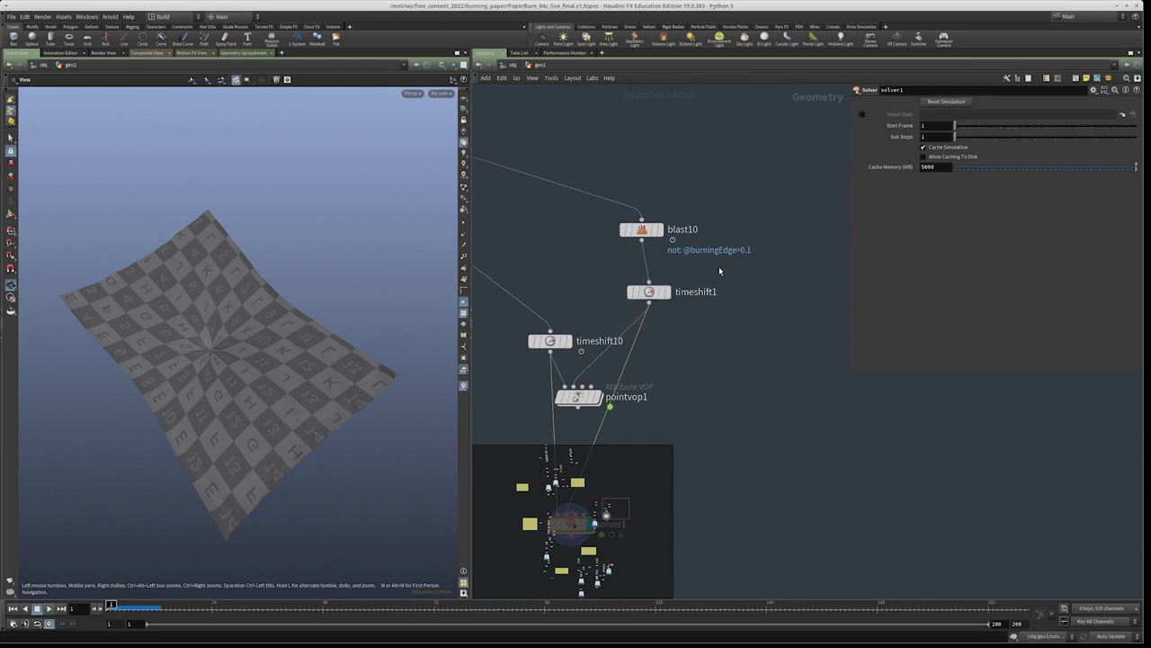
drag(662, 351, 520, 419)
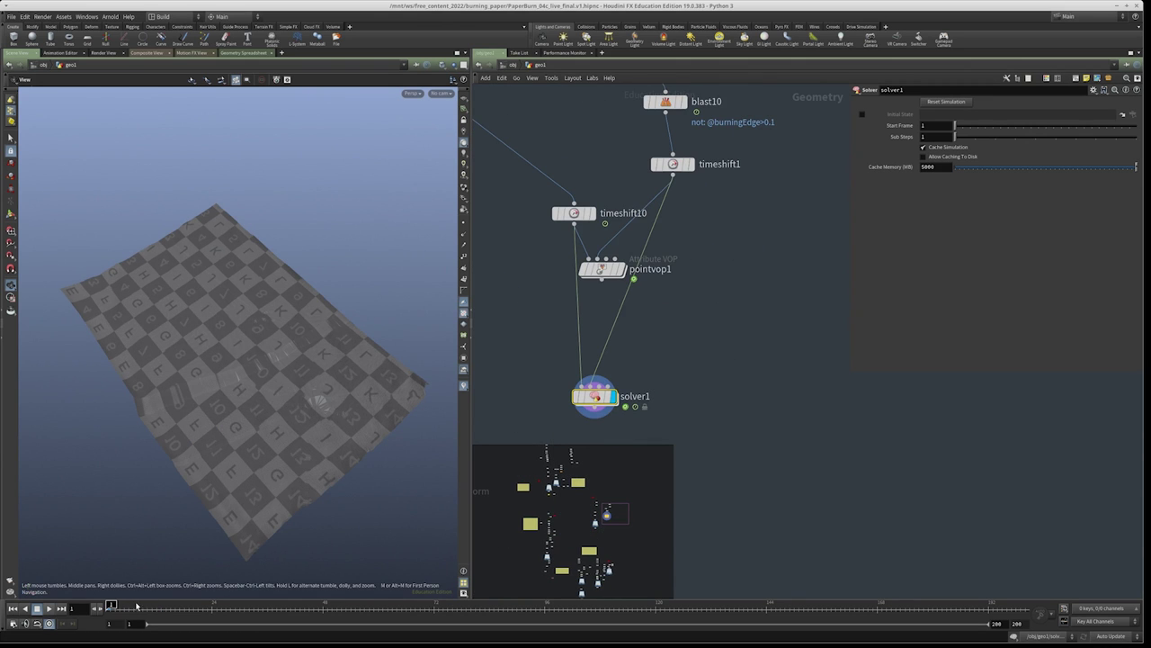
Play the solver1 simulation with timeshift1 enabled and rewind to the first frame
click(49, 609)
click(37, 608)
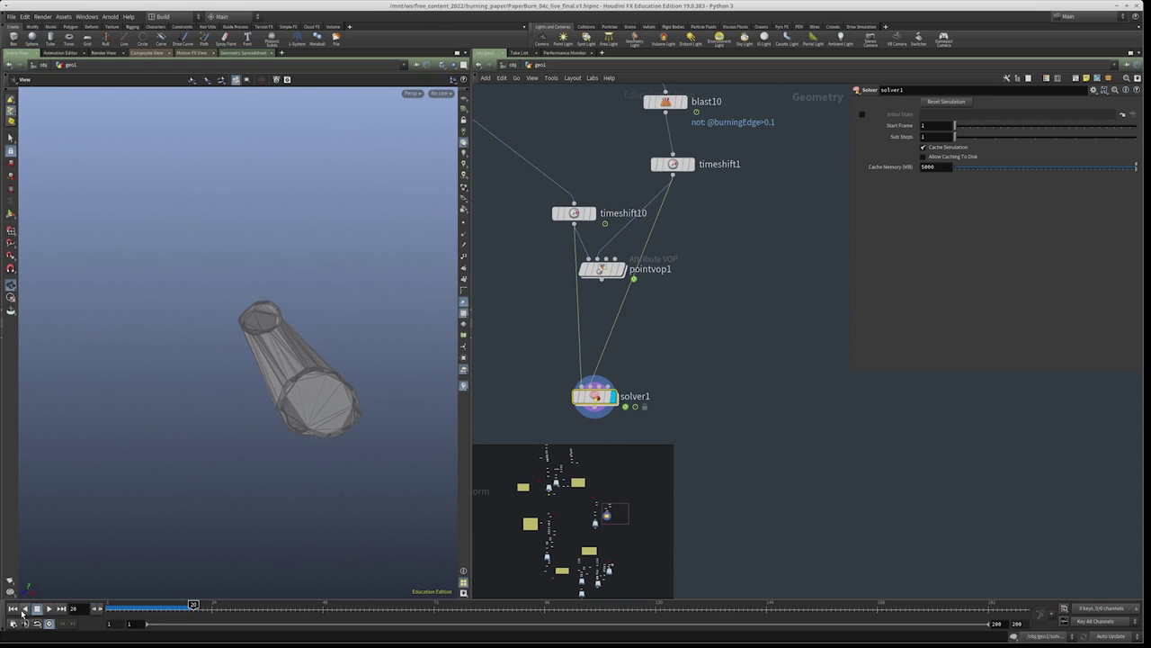
click(12, 609)
In the pointvop1 network inside solver1, set mulconst1's Multiplier to 0.05 and return to the solver's network
double_click(594, 396)
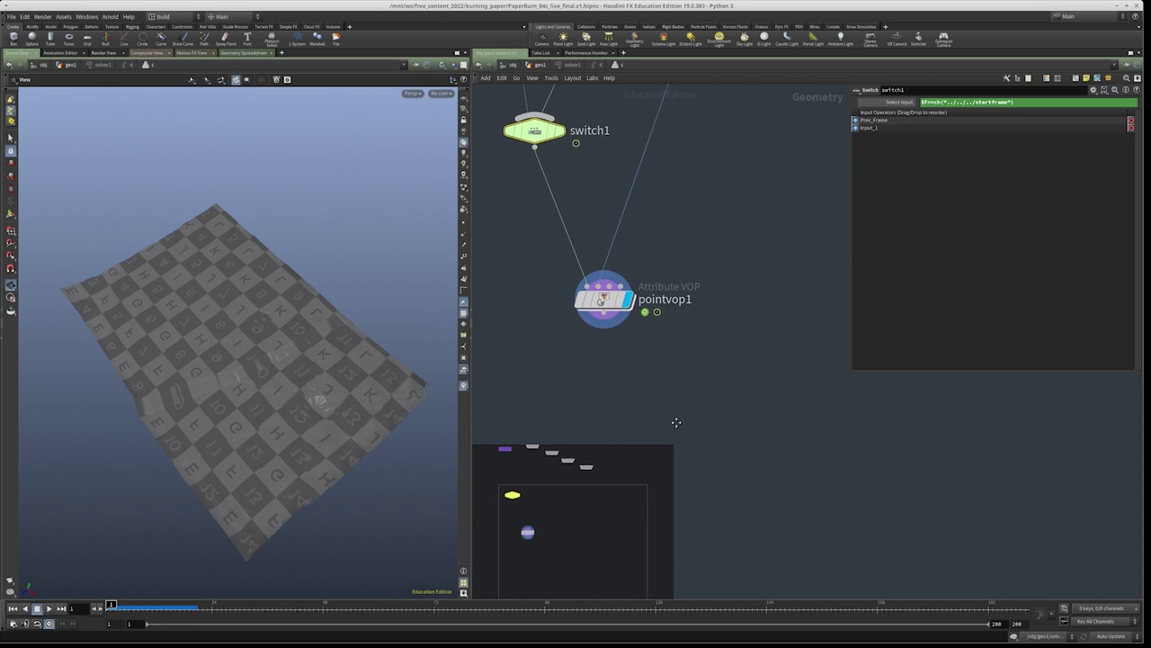
double_click(609, 325)
middle_drag(663, 378, 600, 274)
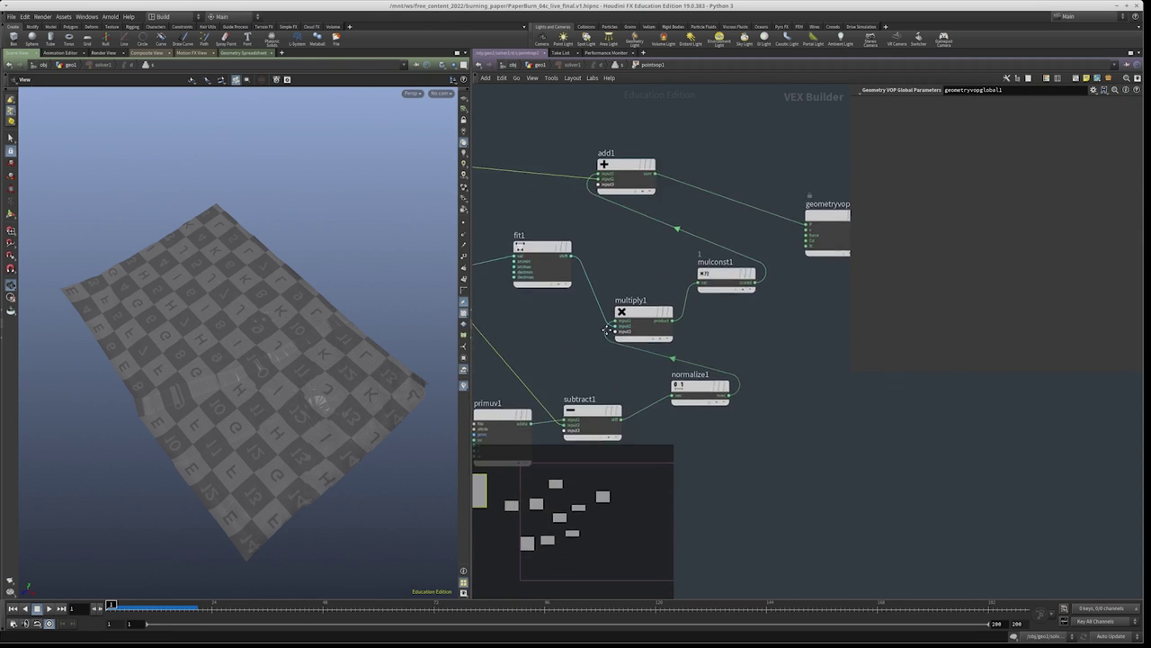
drag(698, 251, 677, 282)
mouse_move(782, 338)
middle_down()
mouse_move(788, 305)
mouse_move(790, 331)
middle_up()
text(.05)
key(Return)
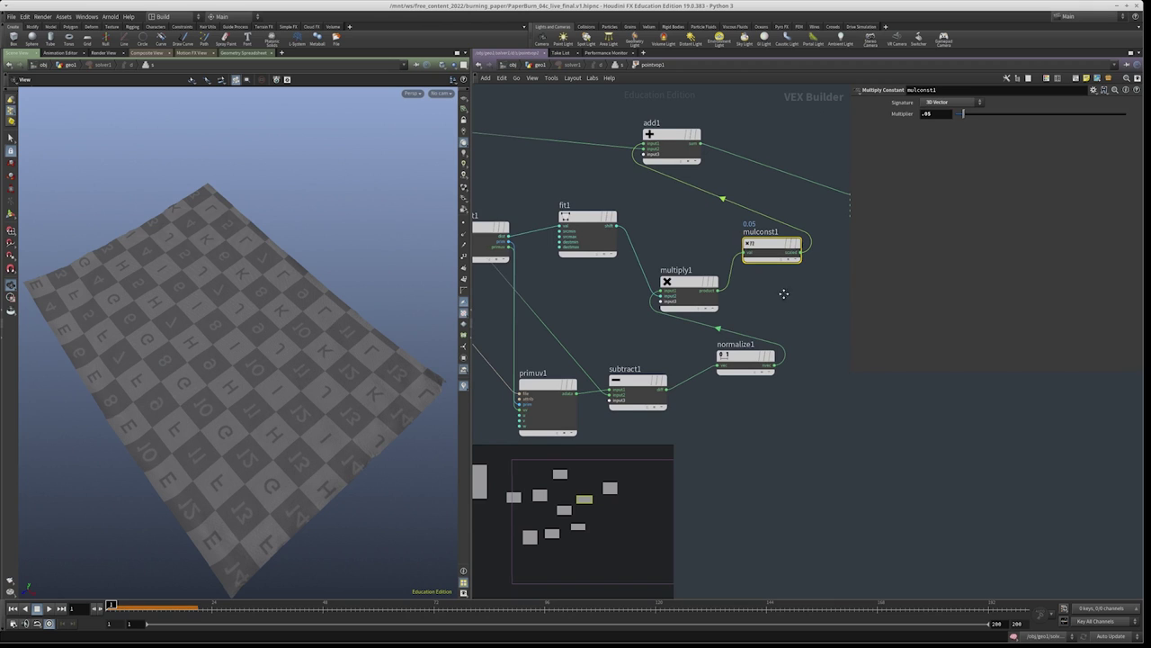
middle_drag(783, 294, 760, 296)
key(u)
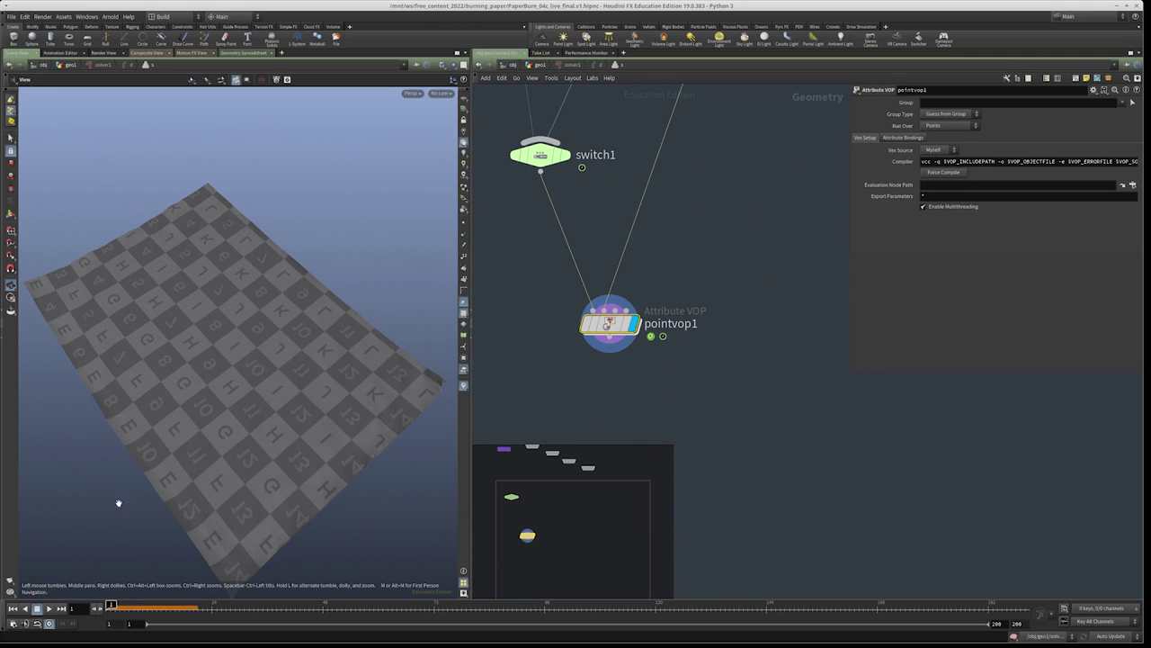
Play the weaker deformation inside the solver and again from solver1 in the geometry network, rewinding each time
click(49, 609)
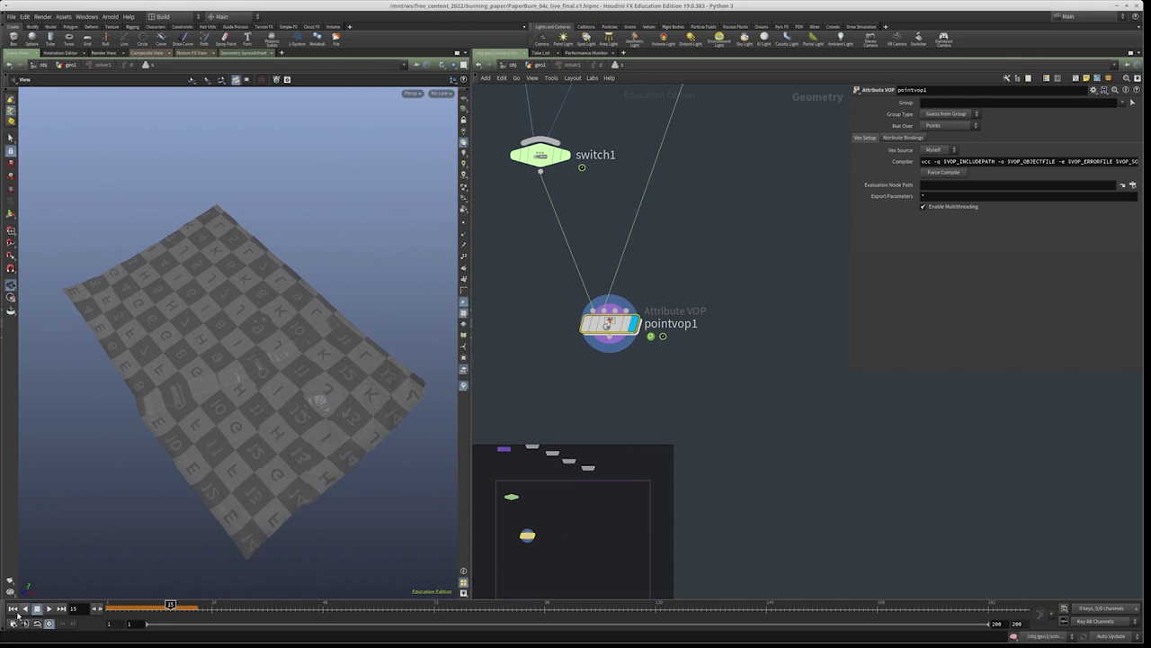
click(13, 609)
middle_drag(693, 419, 711, 358)
key(u)
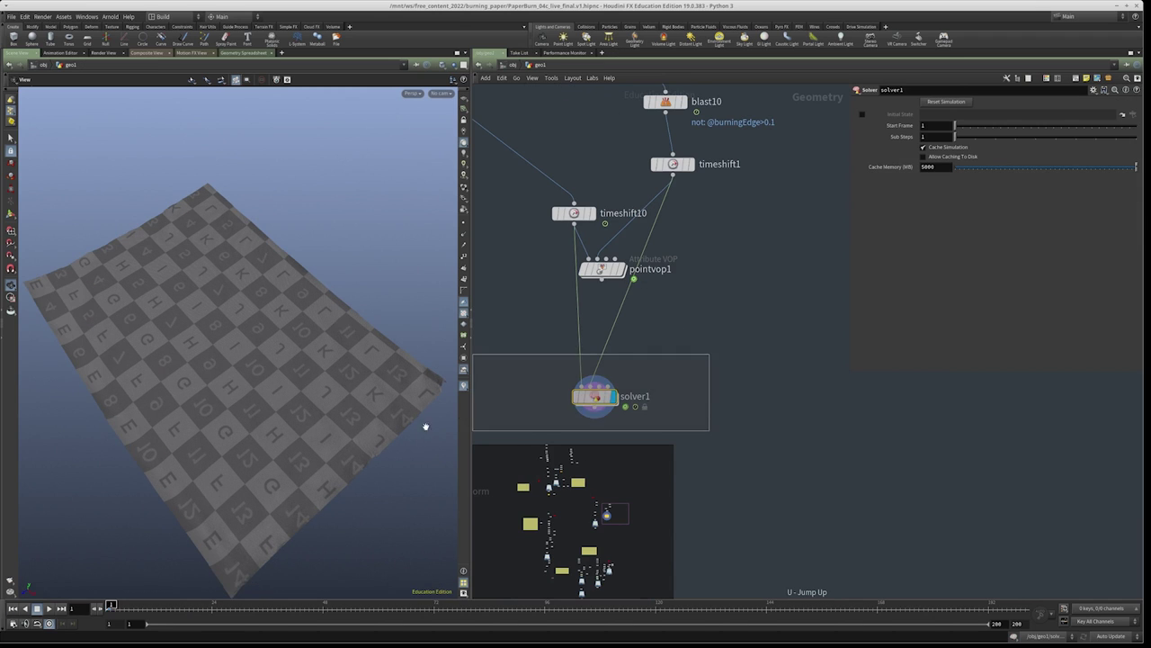
click(48, 609)
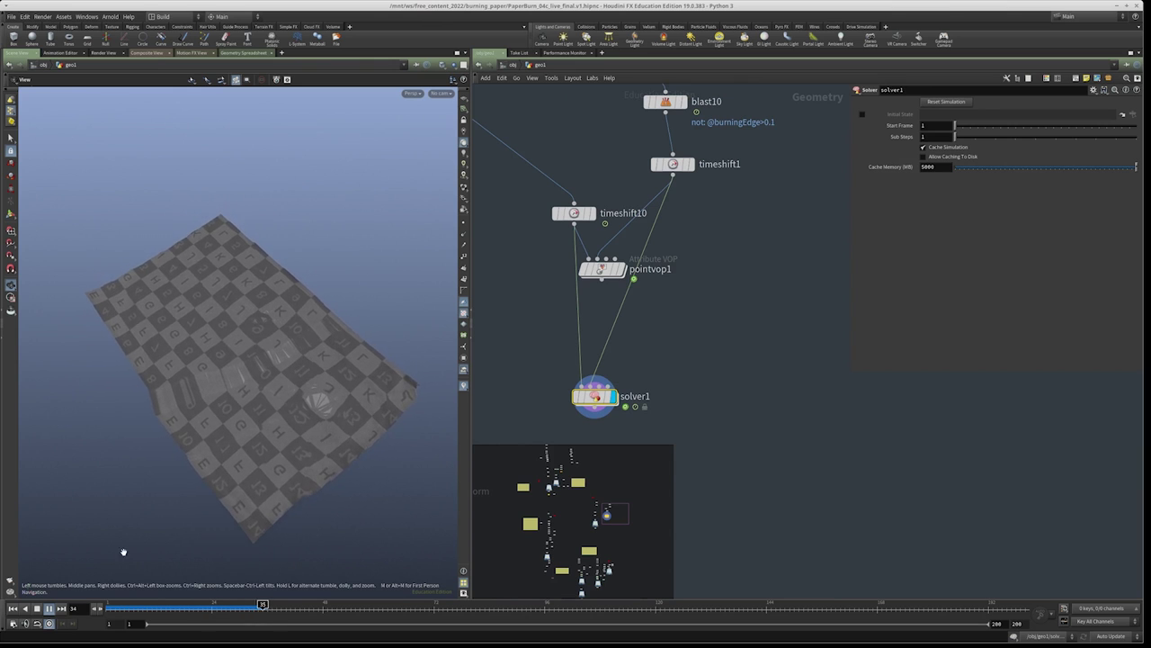
click(14, 609)
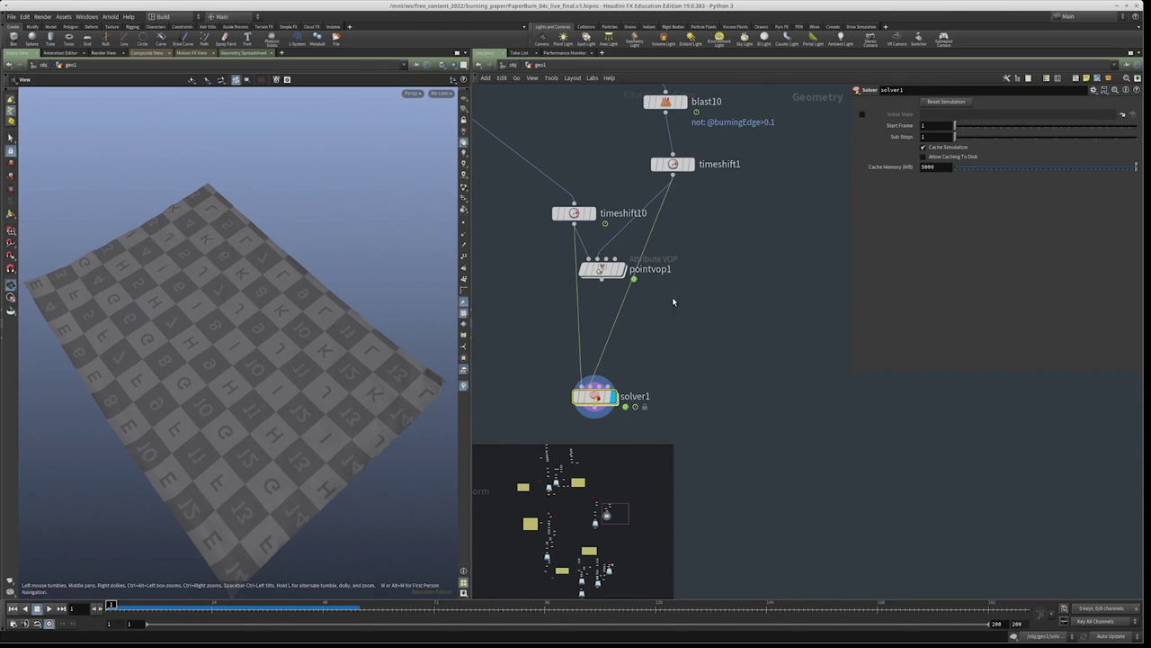
Bypass timeshift1 and play the solver1 simulation from frame 1 to check the animated burn edge's pull, rewinding when done
middle_drag(754, 179, 682, 346)
key(b)
drag(676, 295, 551, 341)
middle_drag(634, 335, 729, 139)
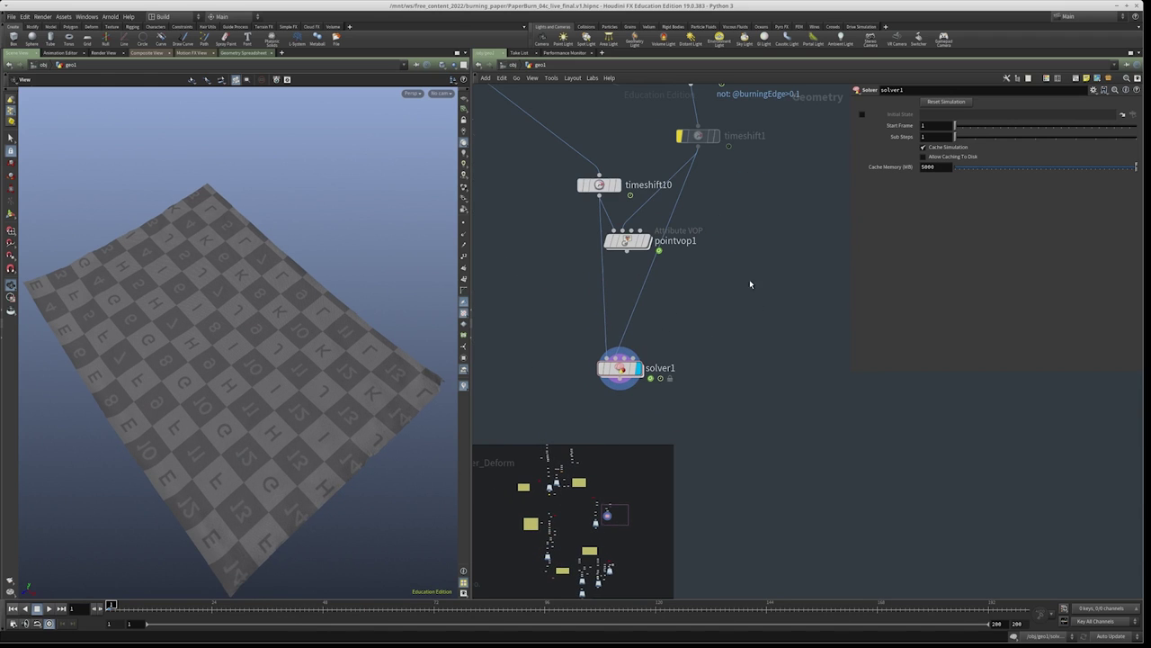
click(46, 609)
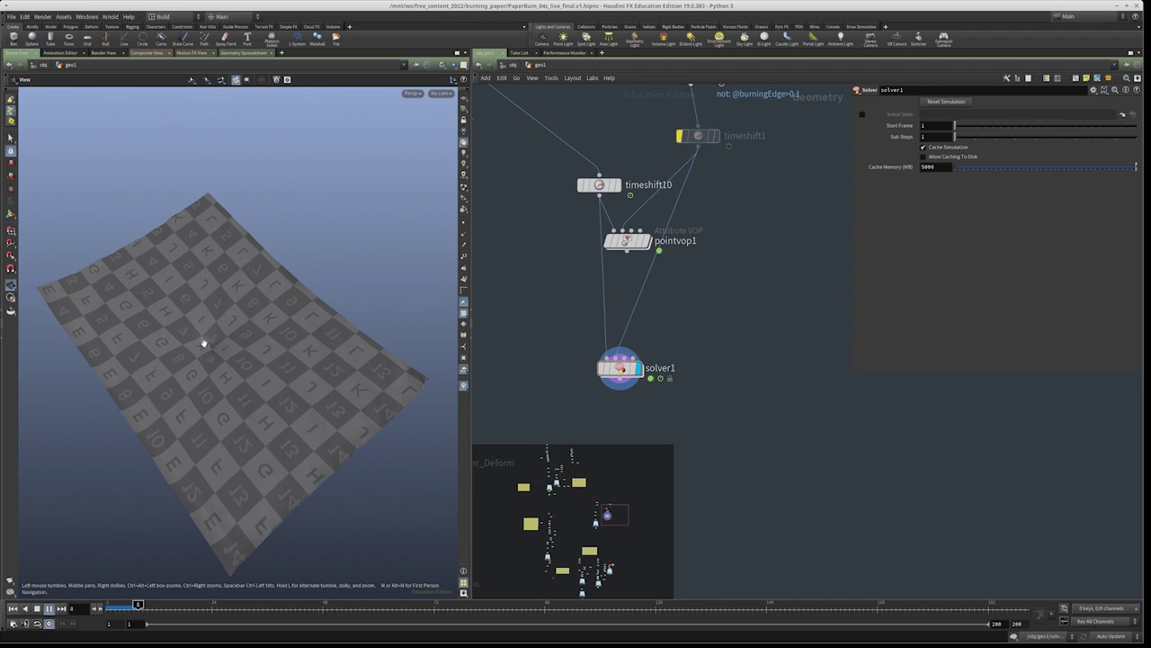
click(37, 608)
click(12, 608)
Check blast10's group settings and set solver1's Start Frame to 7
scroll(712, 284, down, 3)
middle_drag(711, 284, 709, 319)
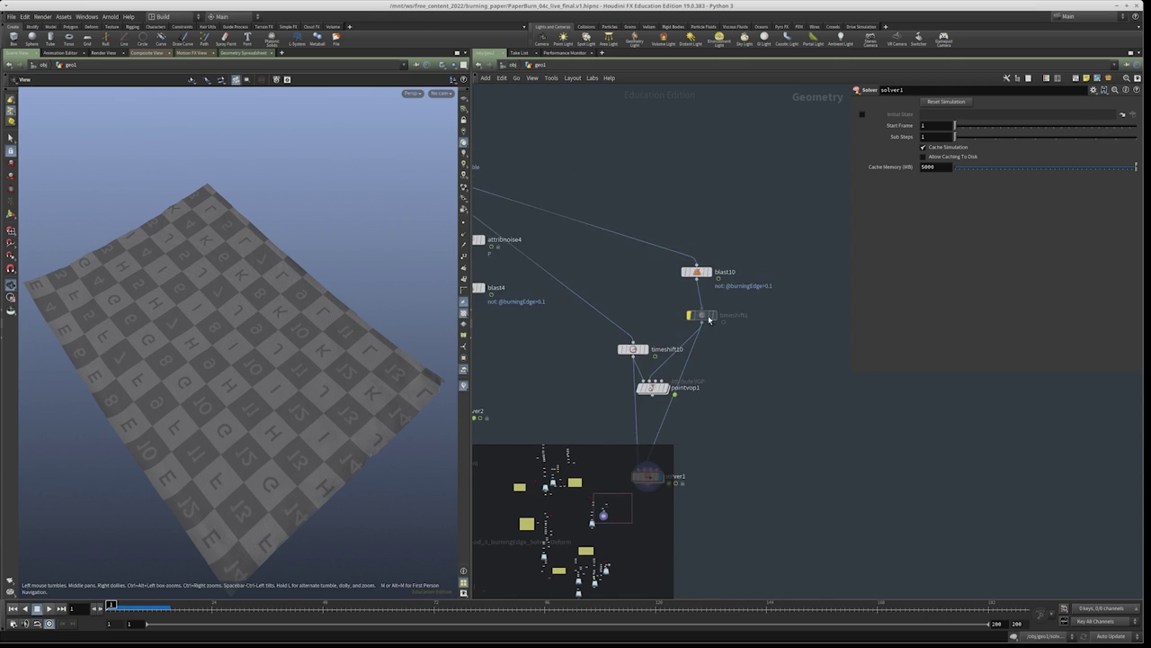
click(697, 271)
scroll(748, 327, up, 5)
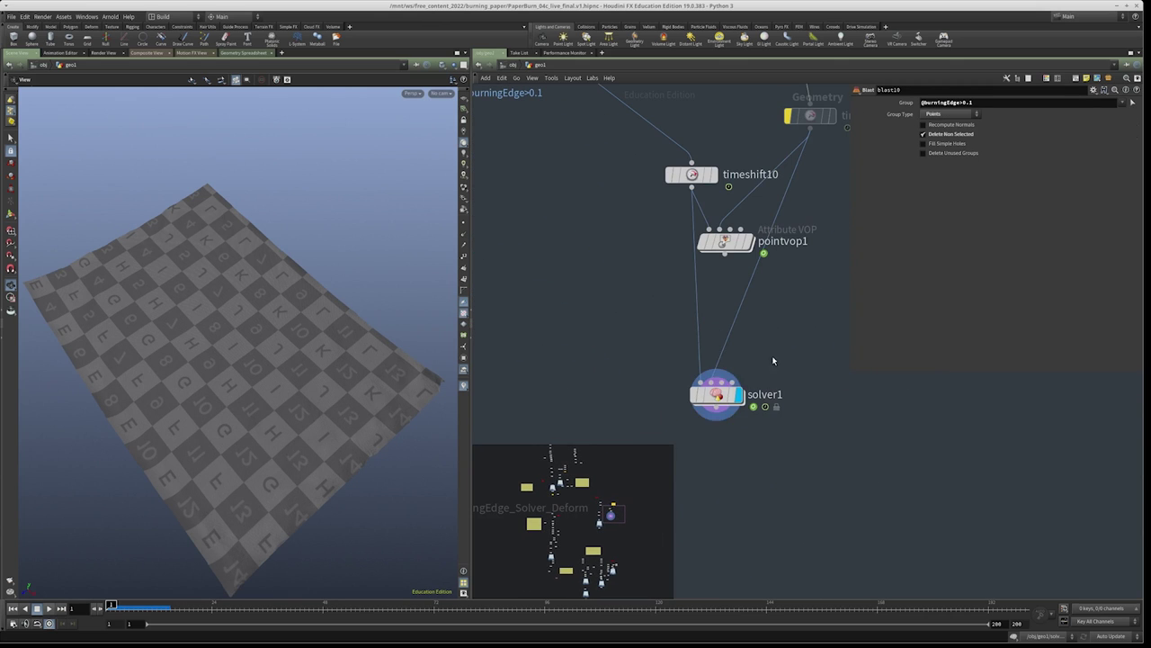
click(717, 394)
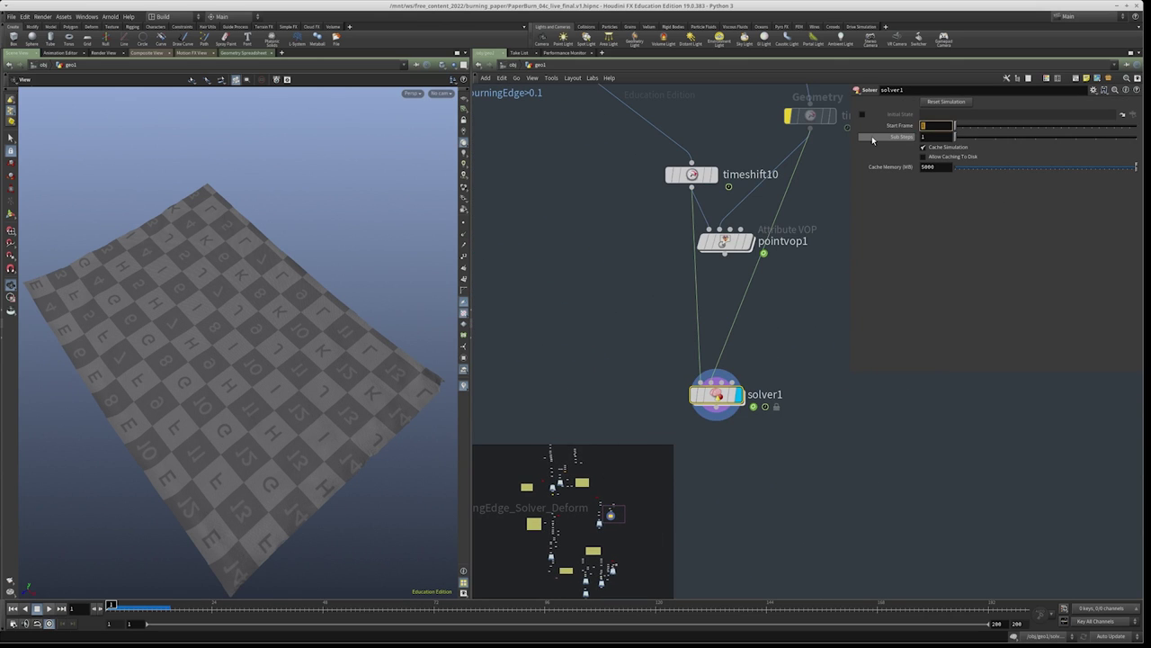
key(Return)
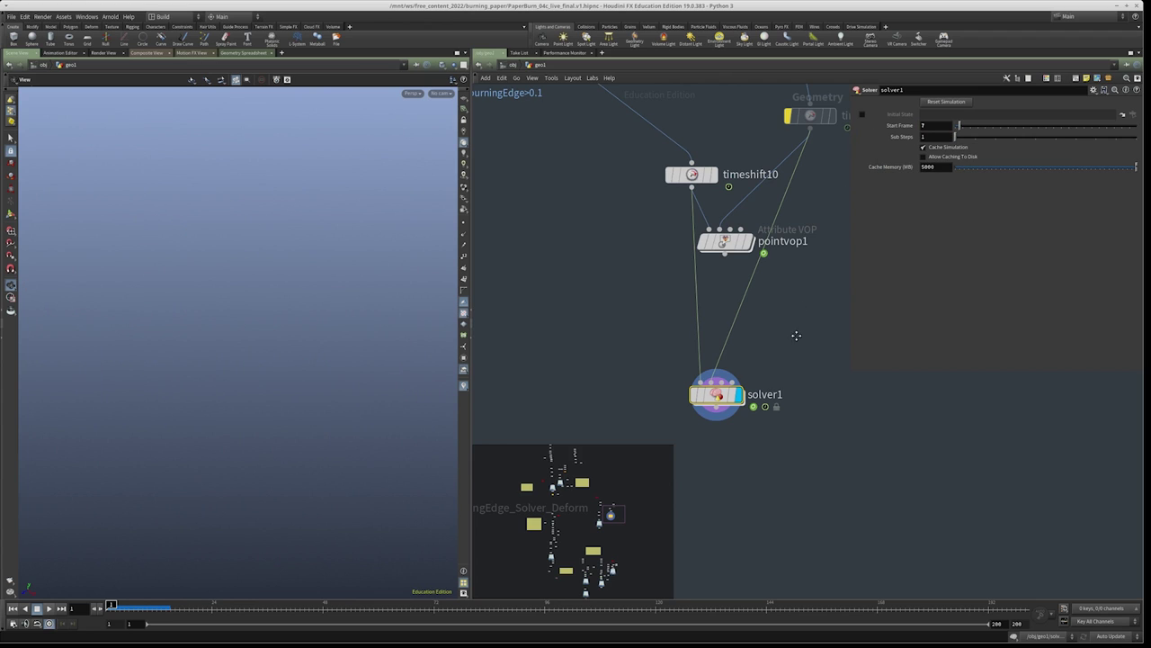
Set the timeline's start frame to 7 and play the solver1 simulation from there
middle_drag(796, 335, 777, 301)
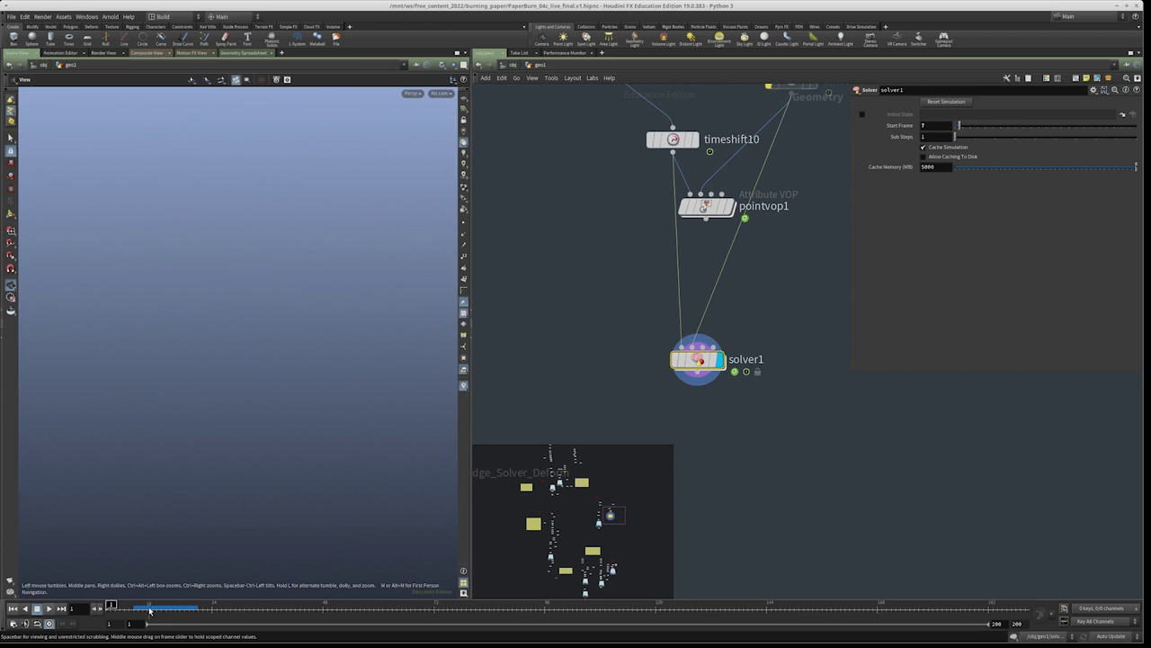
text(7)
key(Return)
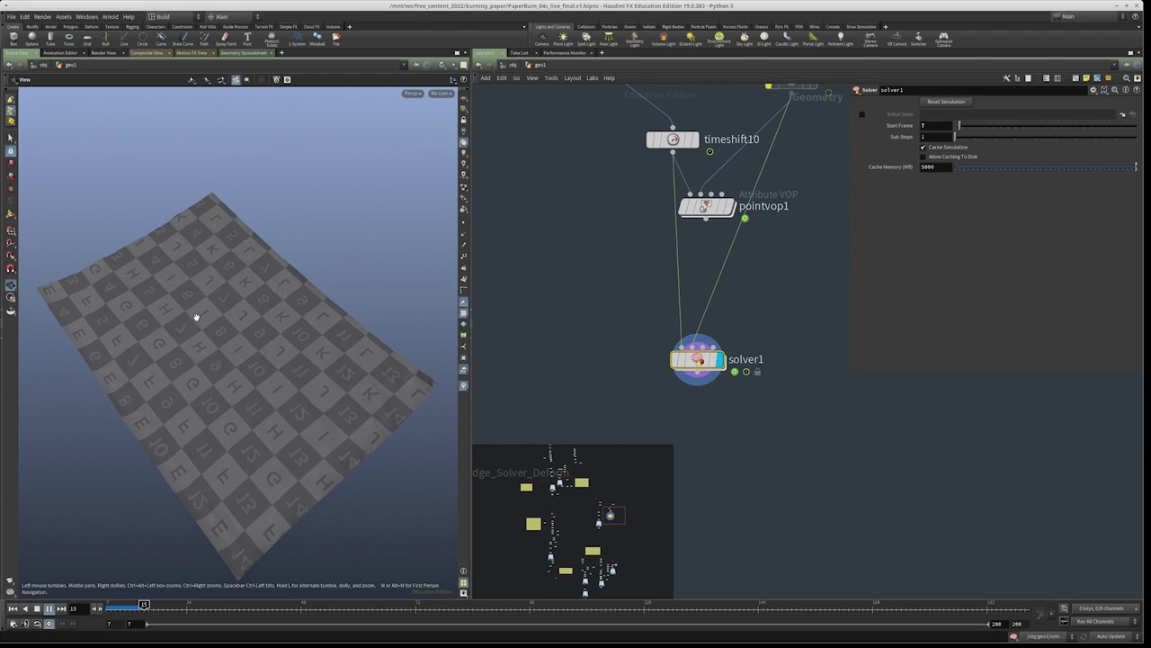
Overlay timeshift1's burn edge as a template on the solver1 result and orbit around the deformed paper
middle_drag(742, 384, 685, 481)
click(750, 182)
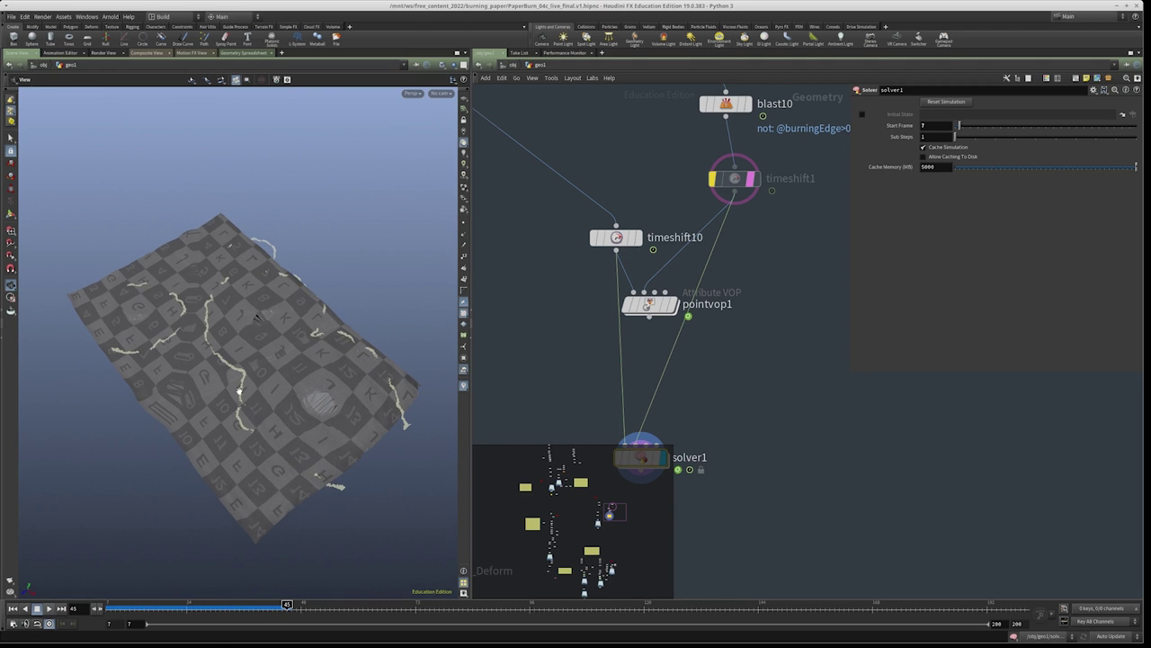
mouse_move(274, 393)
mouse_down()
mouse_move(303, 389)
mouse_move(312, 404)
mouse_move(291, 444)
mouse_move(101, 316)
mouse_up()
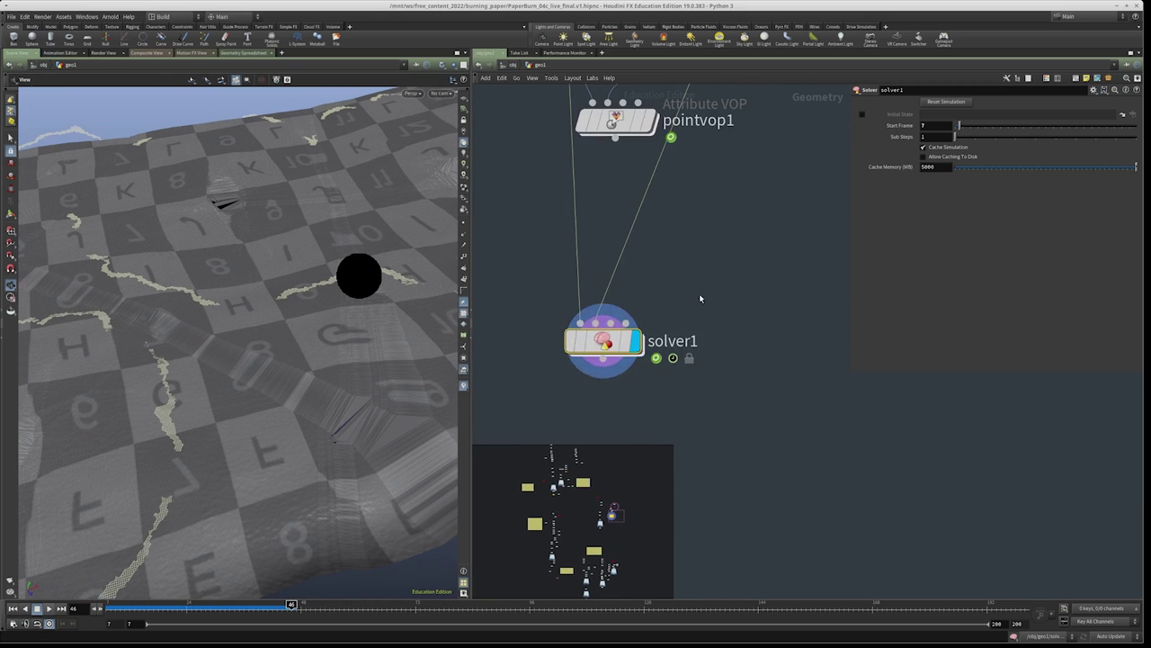
Open solver1's inner network, rewind to frame 7 and examine the paper mesh up close
double_click(603, 338)
drag(681, 287, 526, 192)
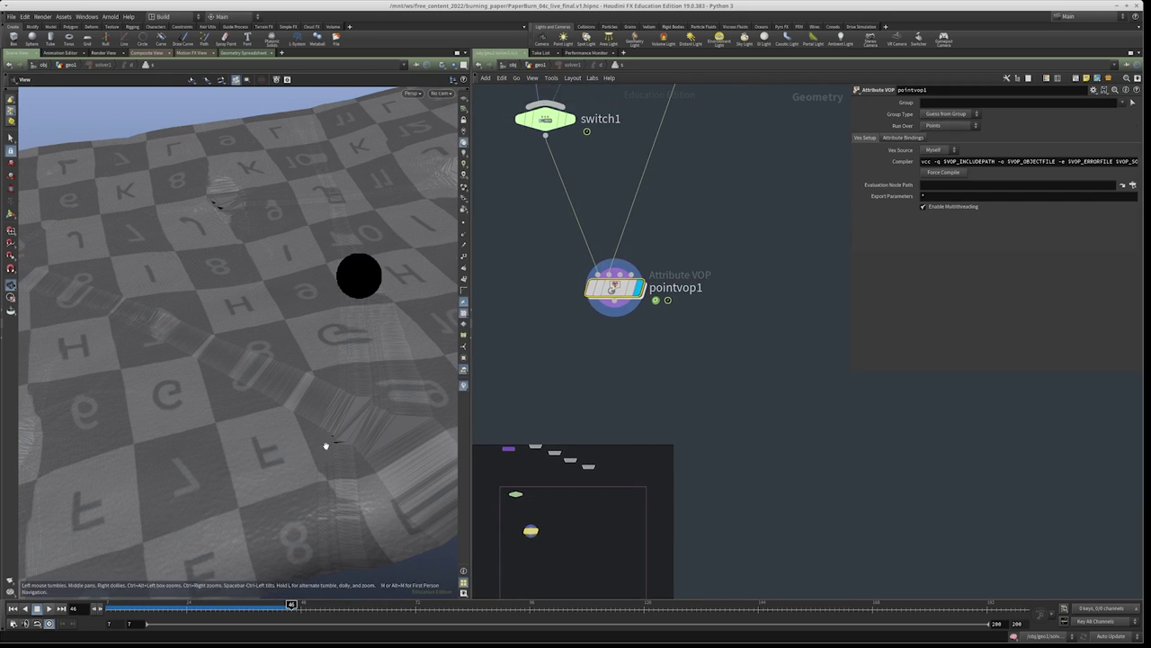
click(111, 616)
scroll(609, 404, down, 5)
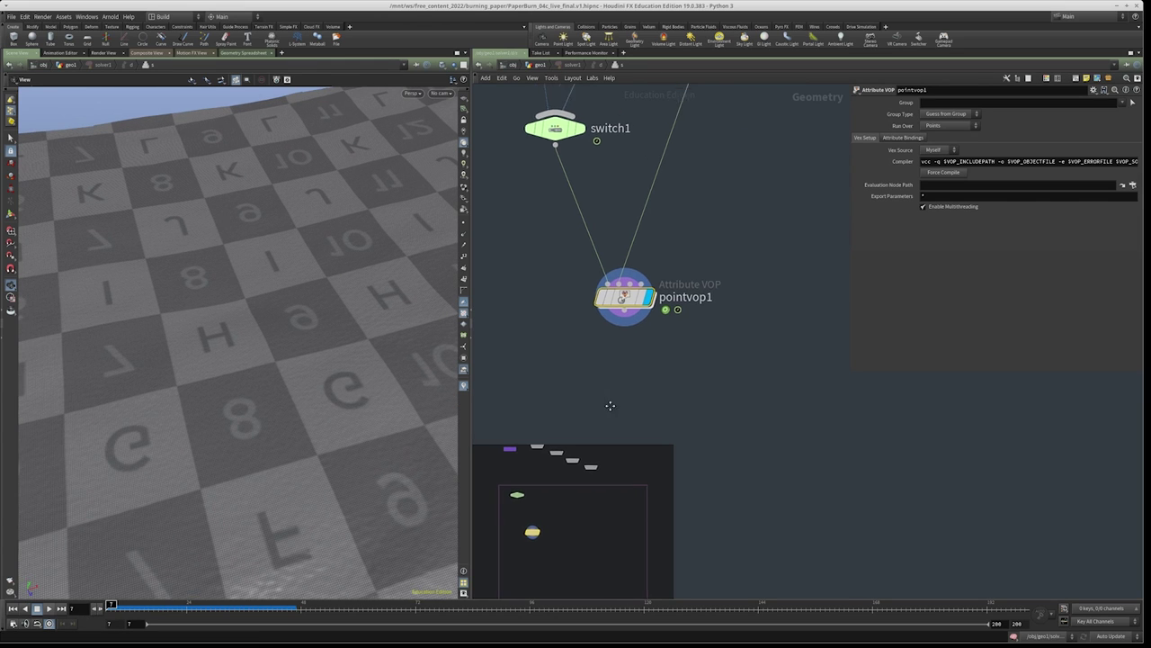
drag(378, 387, 290, 309)
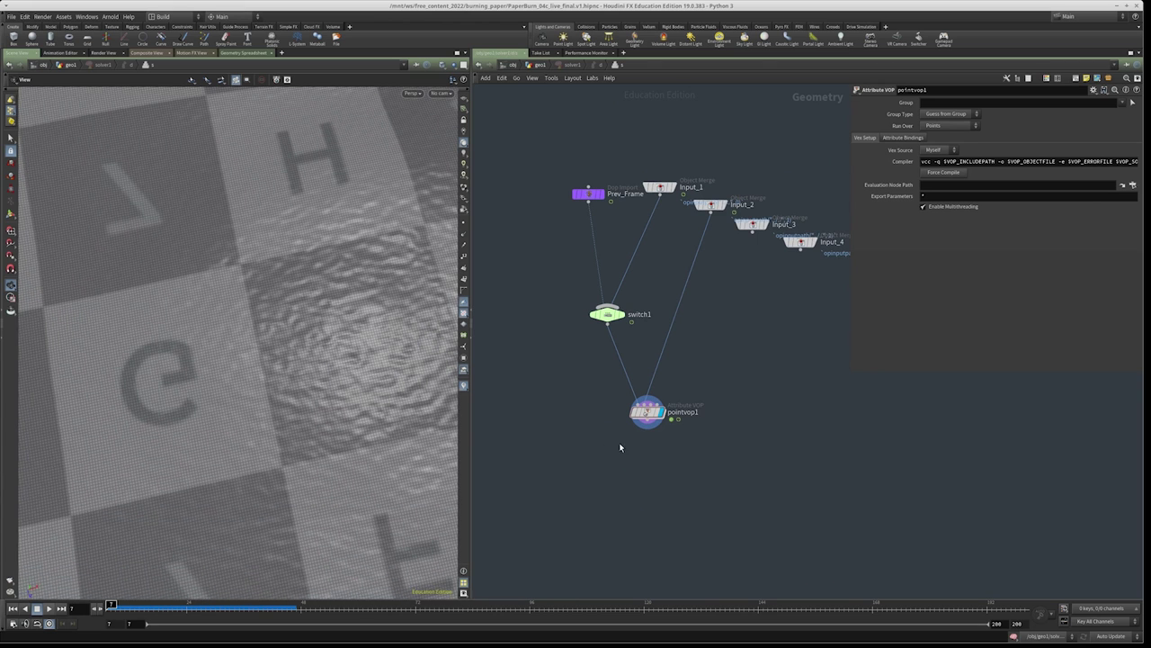
Add a displayed Smooth node after pointvop1 inside the solver, with Strength 20 and Filter Quality 1
key(Tab)
text(s)
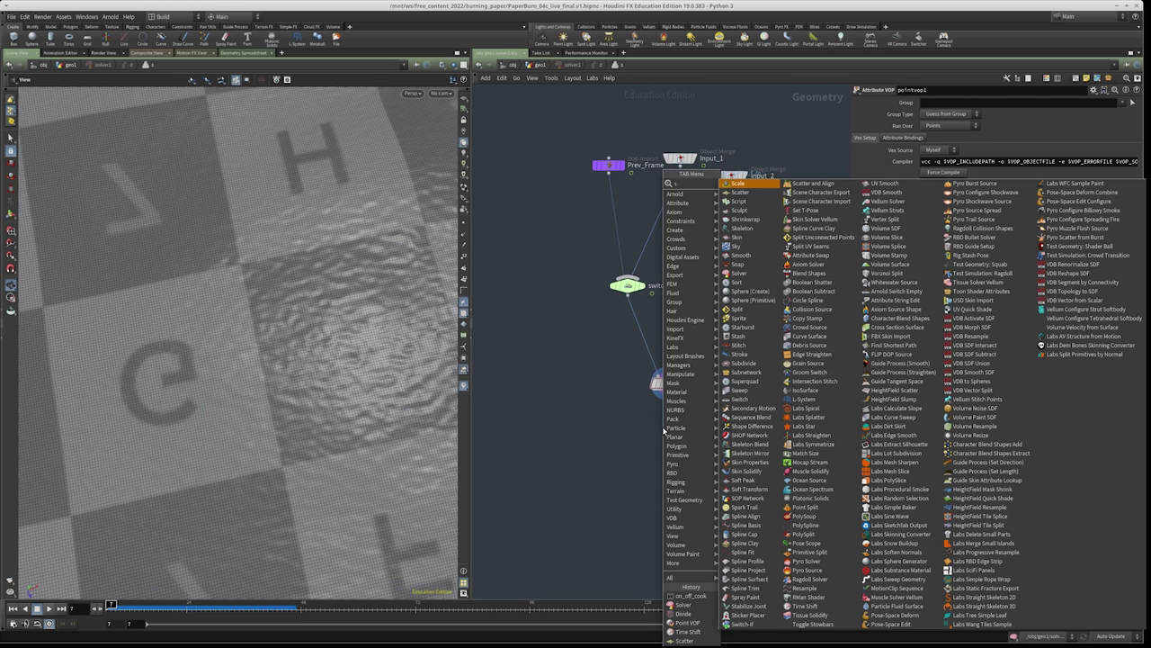
text(mooth)
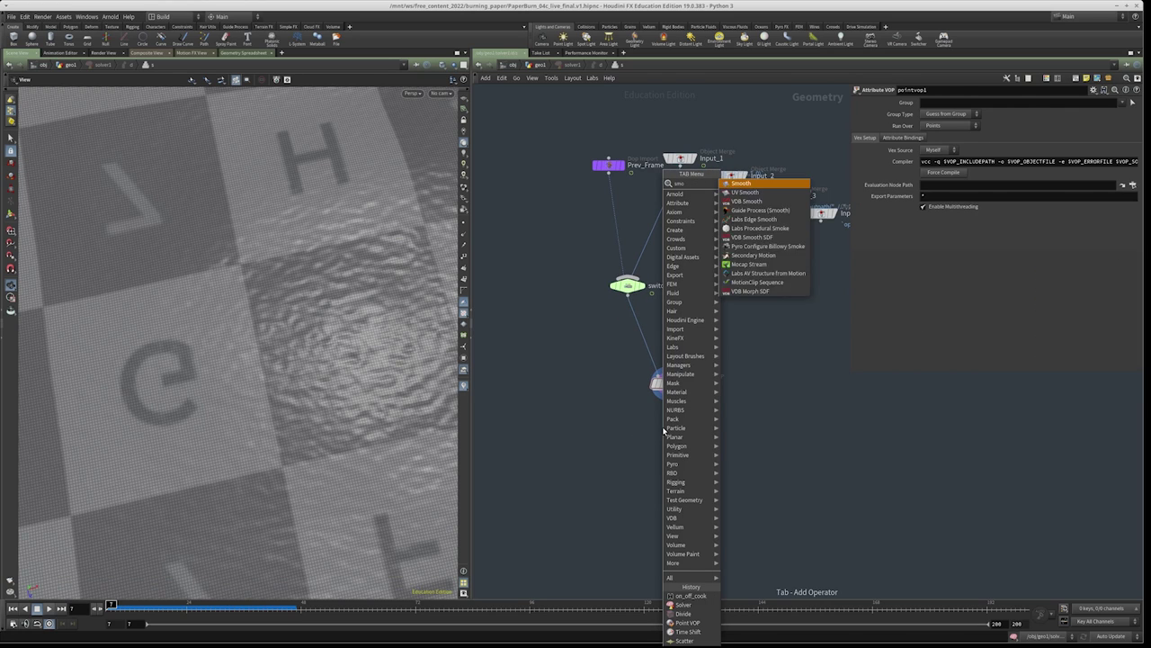
key(Return)
click(663, 427)
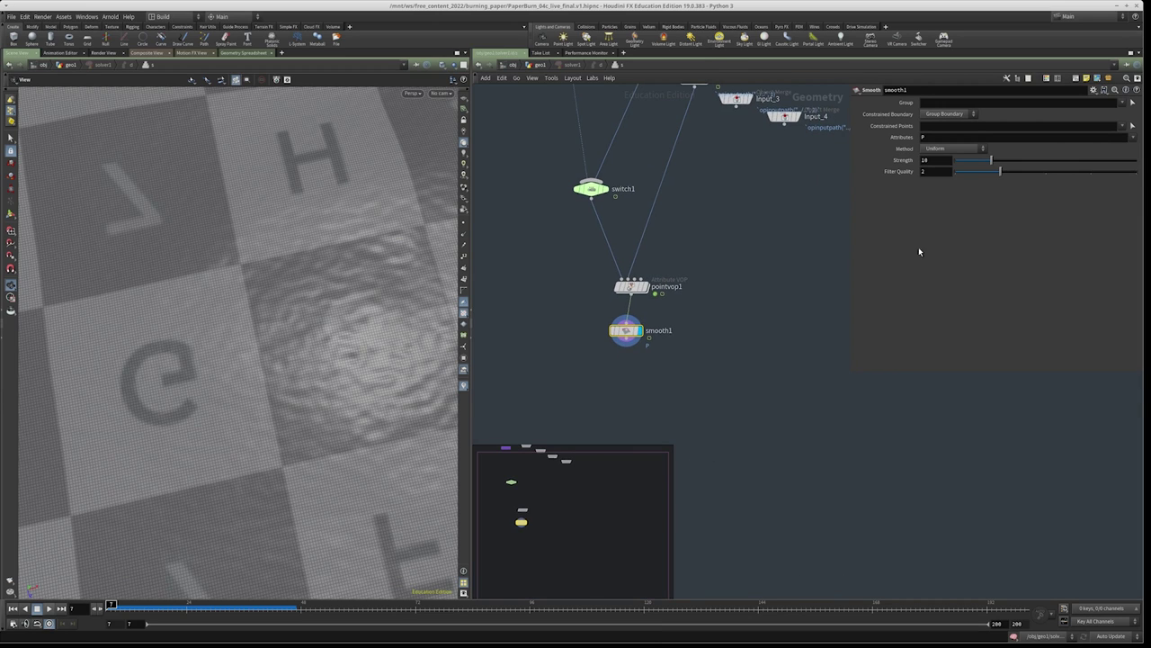
drag(378, 362, 144, 351)
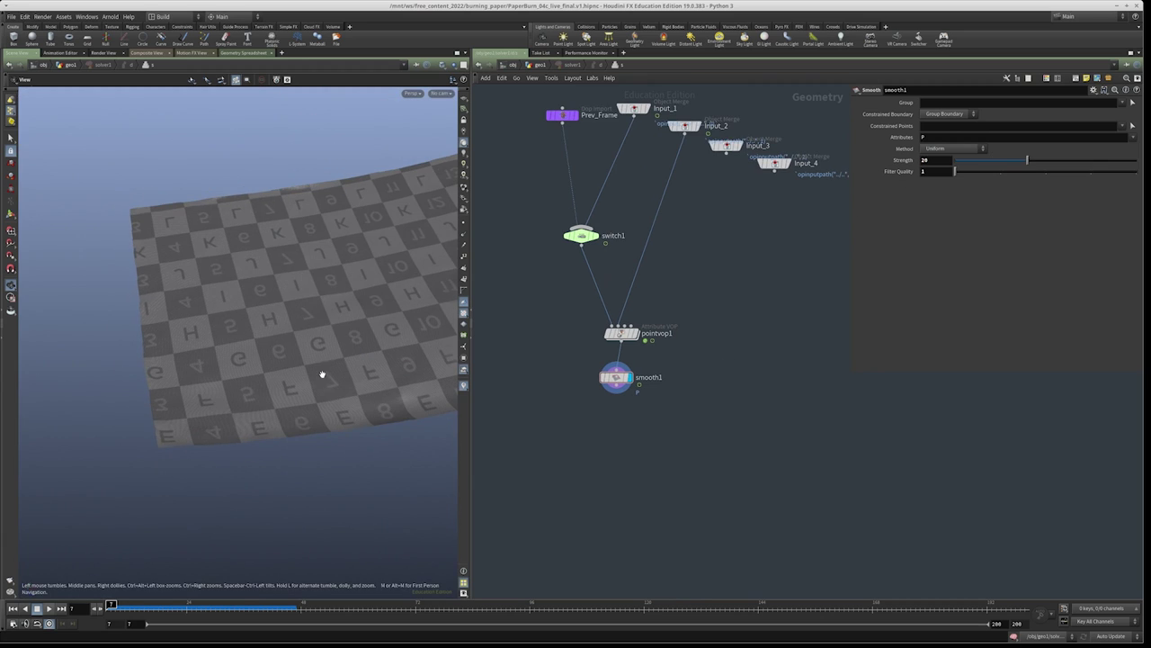
Return to the geometry network and play the smoothed solver1 simulation, stopping it at frame 43
key(u)
drag(735, 394, 471, 287)
middle_drag(754, 234, 746, 308)
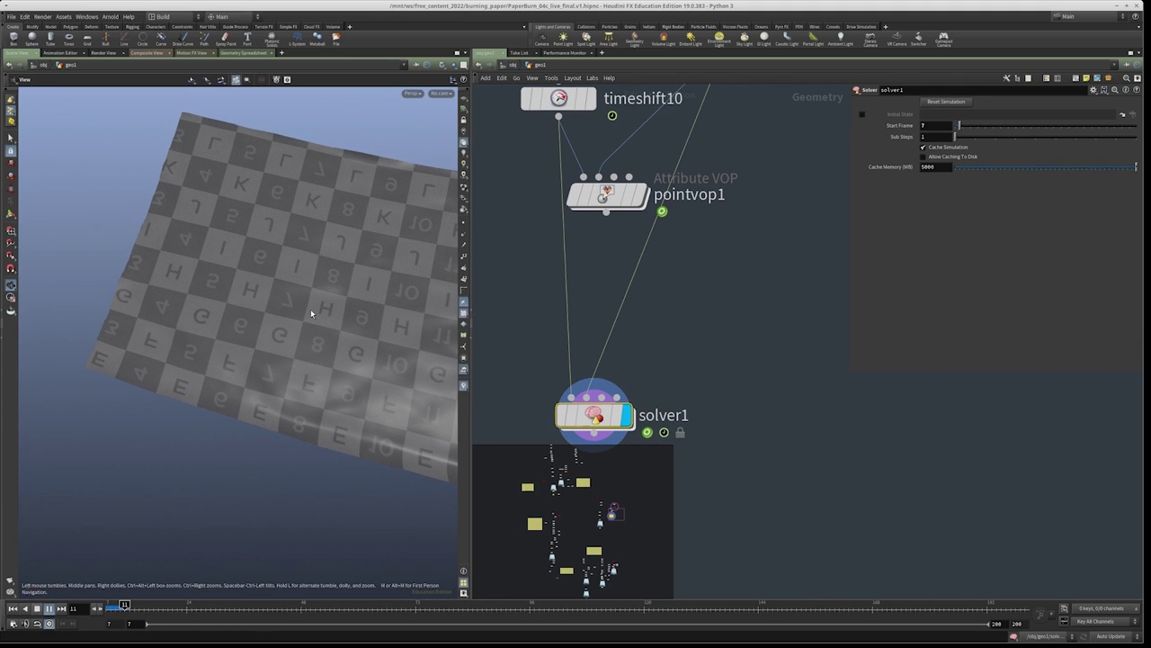
mouse_move(309, 360)
mouse_down()
mouse_move(273, 398)
mouse_move(252, 352)
mouse_move(429, 312)
mouse_move(337, 326)
mouse_move(350, 318)
mouse_move(332, 296)
mouse_move(26, 331)
mouse_move(255, 341)
mouse_up()
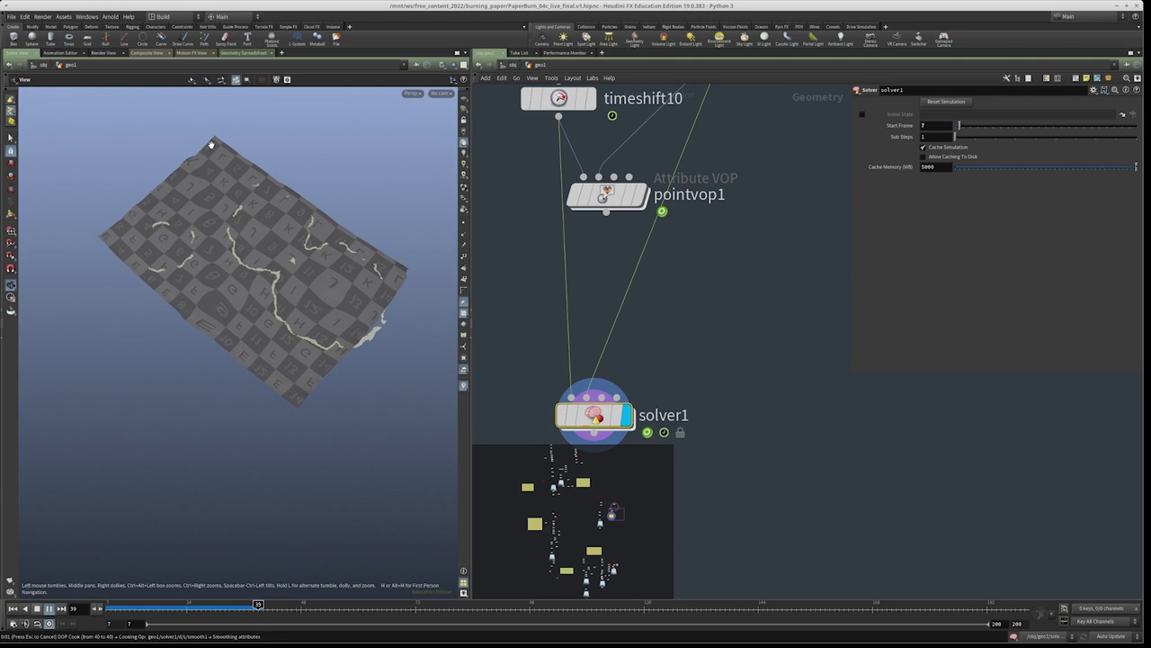
click(48, 609)
Examine the smoothed paper deformation around the burn edge from several angles and distances
drag(239, 286, 180, 303)
scroll(213, 357, up, 10)
drag(279, 306, 341, 318)
mouse_move(286, 453)
mouse_down()
mouse_move(154, 303)
mouse_move(234, 342)
mouse_move(255, 237)
mouse_move(222, 348)
mouse_move(193, 315)
mouse_move(212, 297)
mouse_move(238, 302)
mouse_up()
scroll(716, 339, down, 5)
scroll(762, 403, down, 5)
scroll(558, 351, up, 5)
Display attribnoise4 in the neighbouring solver2 branch to examine the noise-displaced paper
middle_drag(663, 224, 575, 146)
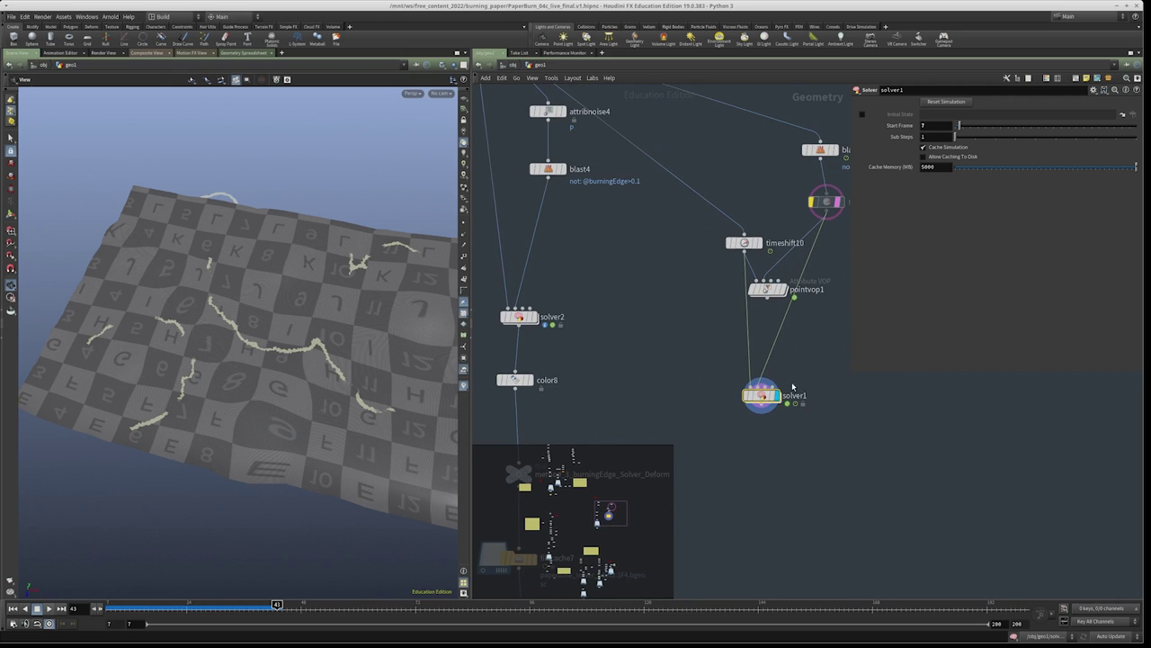
middle_drag(692, 328, 729, 406)
scroll(537, 170, up, 2)
key(r)
middle_drag(537, 170, 696, 254)
scroll(647, 303, up, 1)
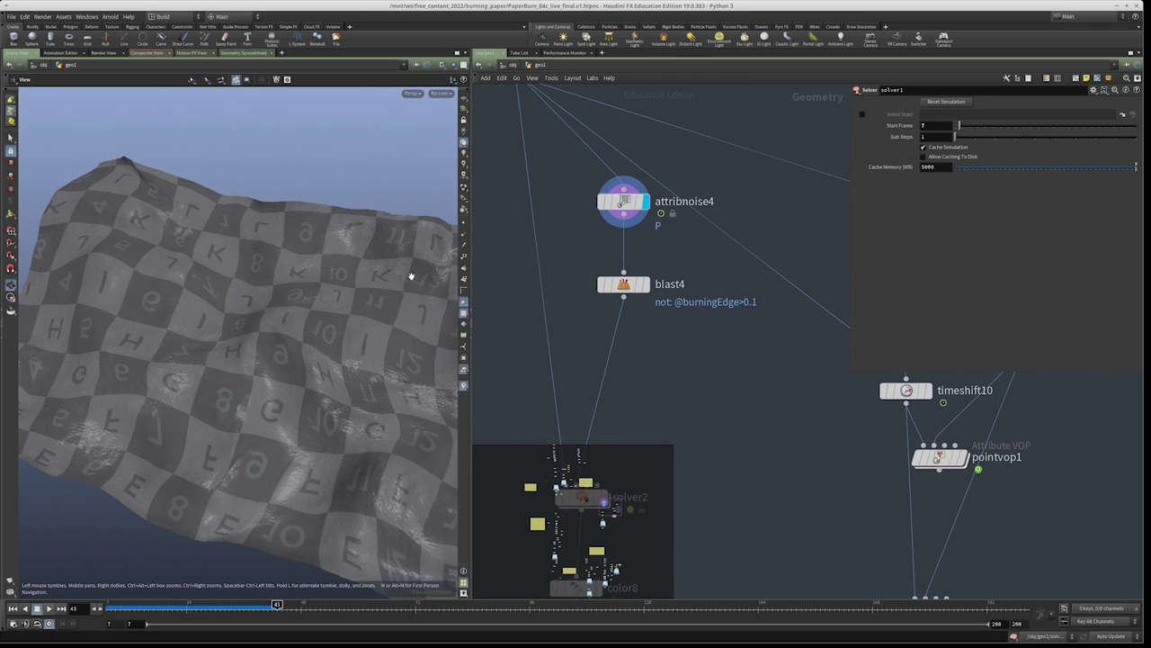
key(f)
Display blast4 and examine the isolated, noise-displaced burn edge
mouse_move(750, 369)
middle_down()
mouse_move(750, 251)
mouse_move(741, 383)
middle_up()
click(630, 296)
key(r)
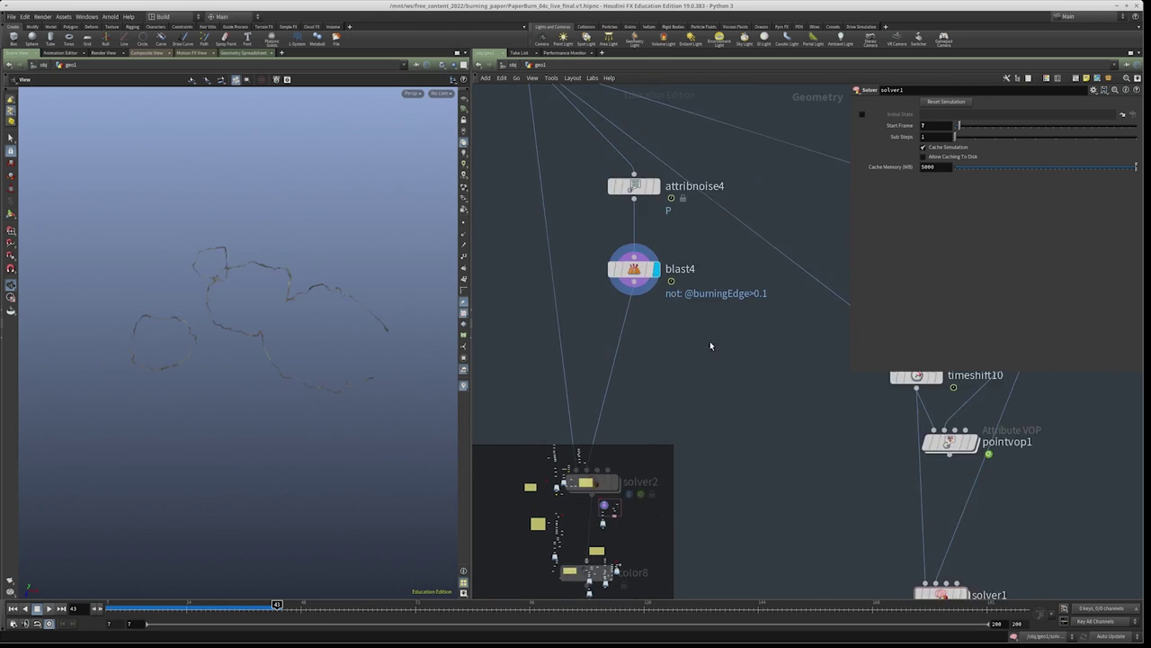
middle_drag(713, 327, 711, 319)
middle_drag(676, 247, 647, 313)
drag(231, 347, 386, 297)
scroll(547, 194, down, 2)
scroll(548, 194, up, 3)
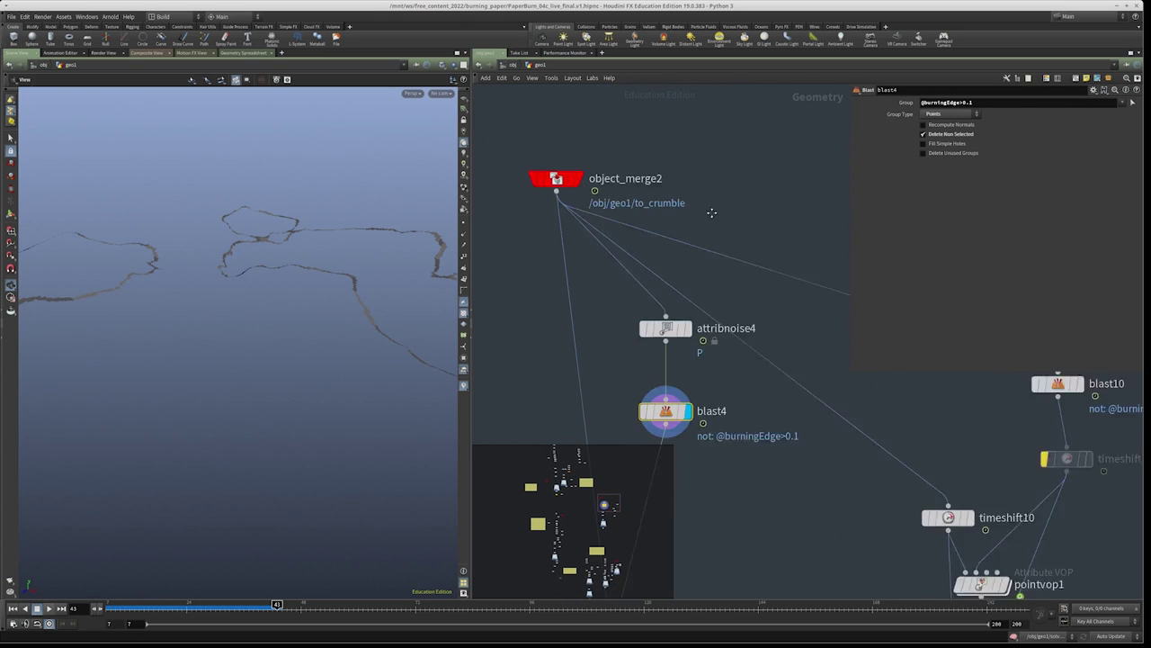
Inspect blast4's edge from another angle and scrub its animation to frame 32
click(636, 283)
drag(267, 278, 441, 329)
click(636, 282)
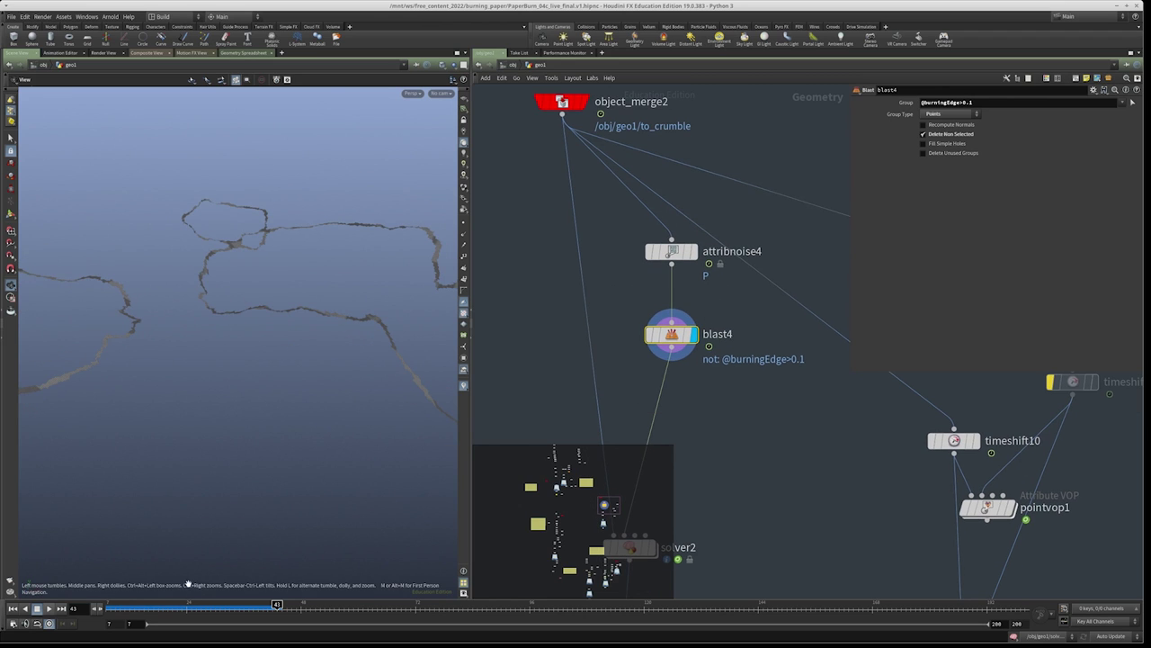
drag(158, 609, 225, 609)
key(1)
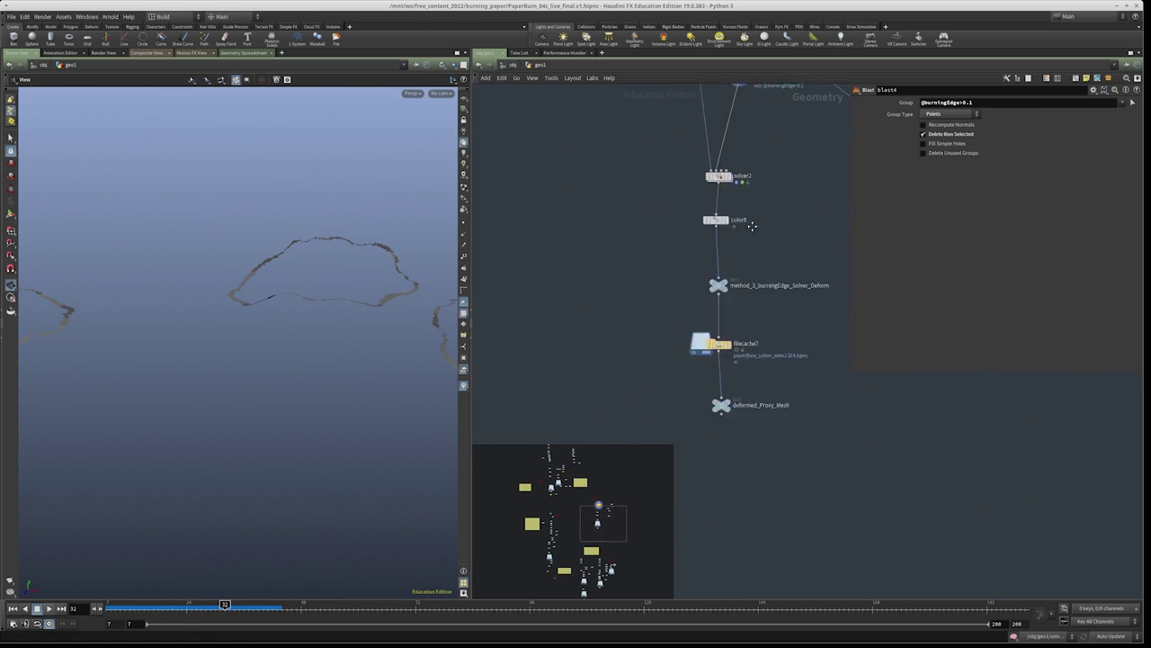
Display the deformed_Proxy_Mesh null and maximize the viewport to show the whole cached paper
click(685, 343)
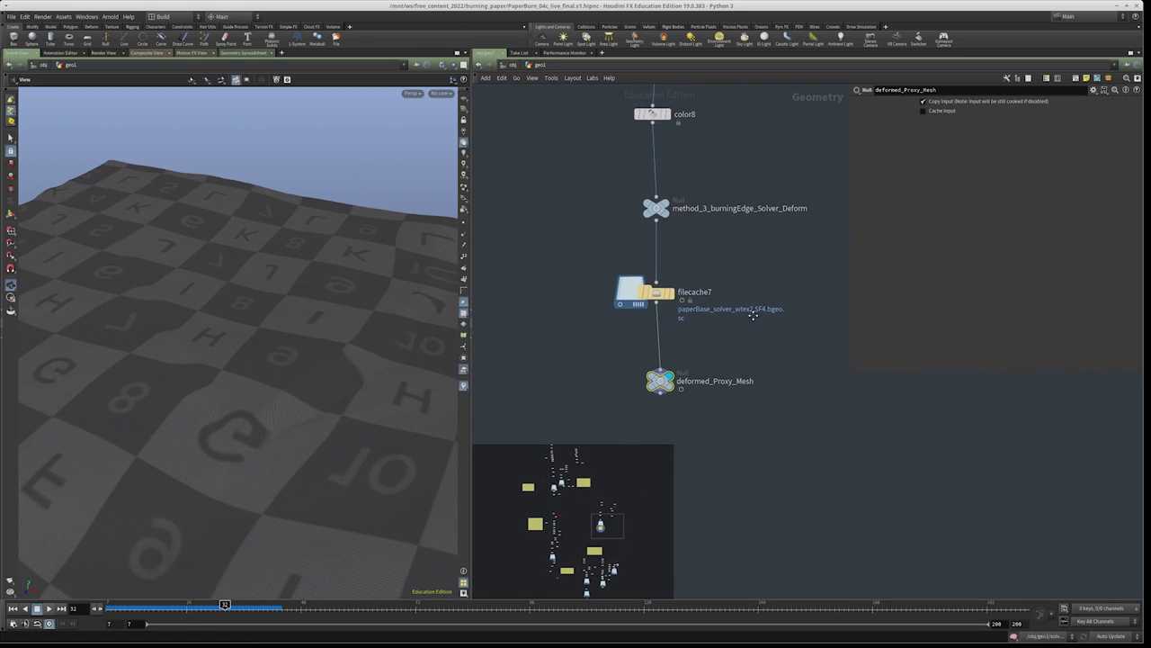
key(h)
drag(211, 345, 273, 354)
key(ctrl+b)
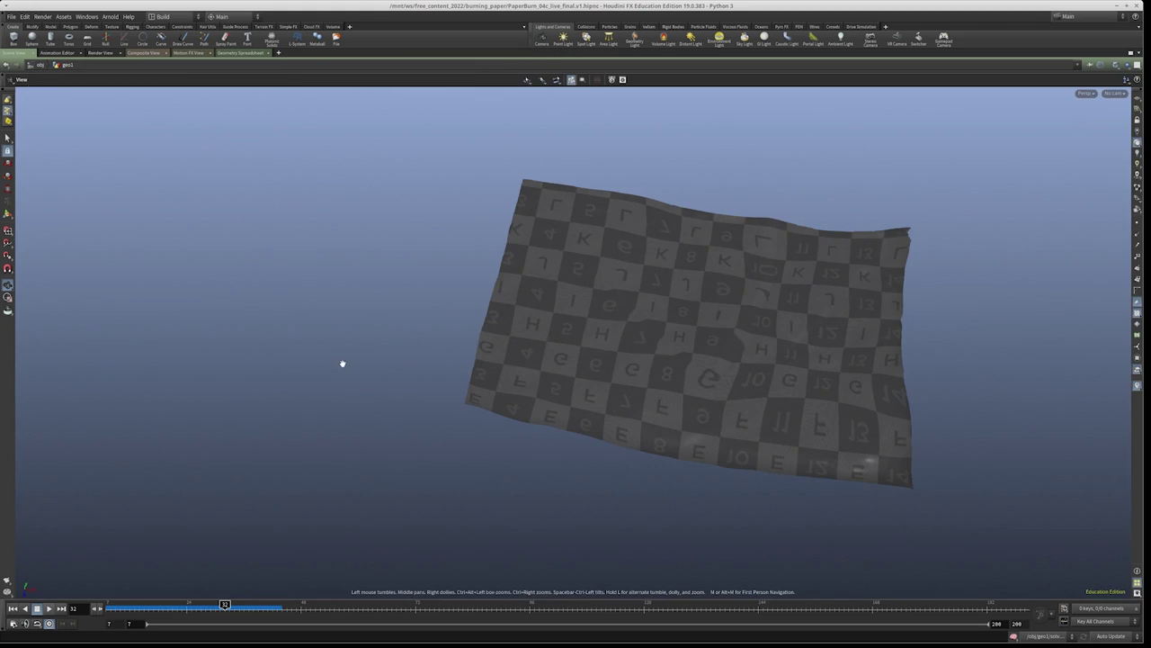
key(ctrl+b)
key(ctrl+b)
Examine the cached mesh's deformation up close at frame 32, then frame the whole sheet again
drag(587, 351, 738, 296)
scroll(684, 297, up, 5)
scroll(634, 299, up, 10)
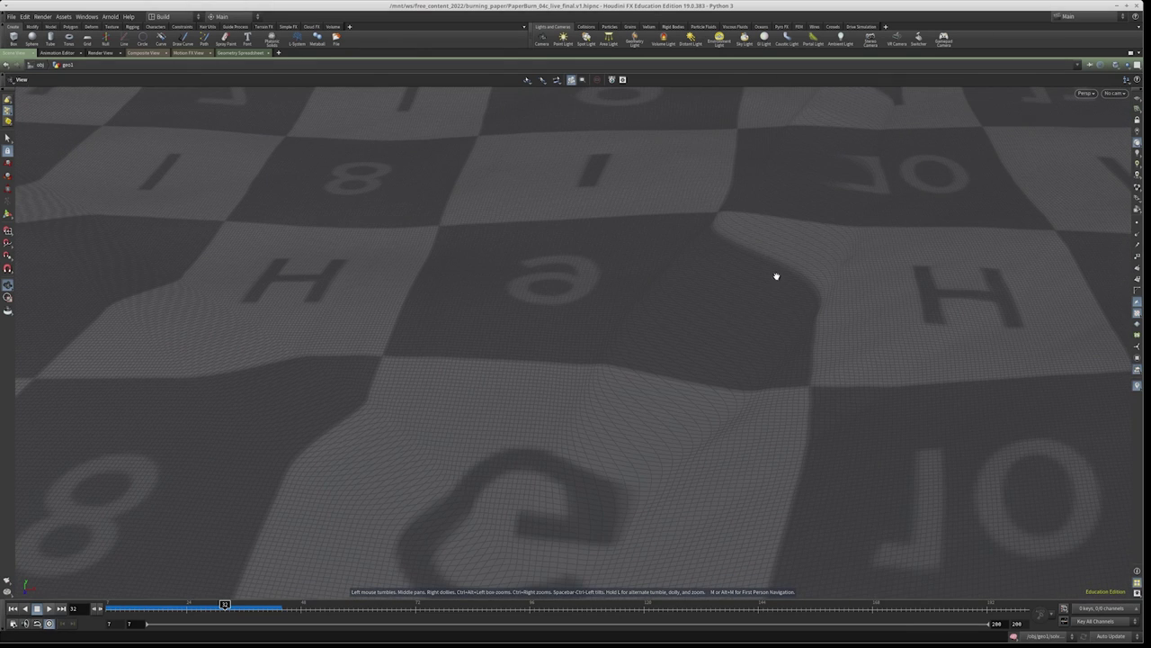
scroll(734, 321, down, 10)
drag(684, 283, 480, 373)
Rewind and scrub the cached deformed paper's animation through to frame 133
click(98, 609)
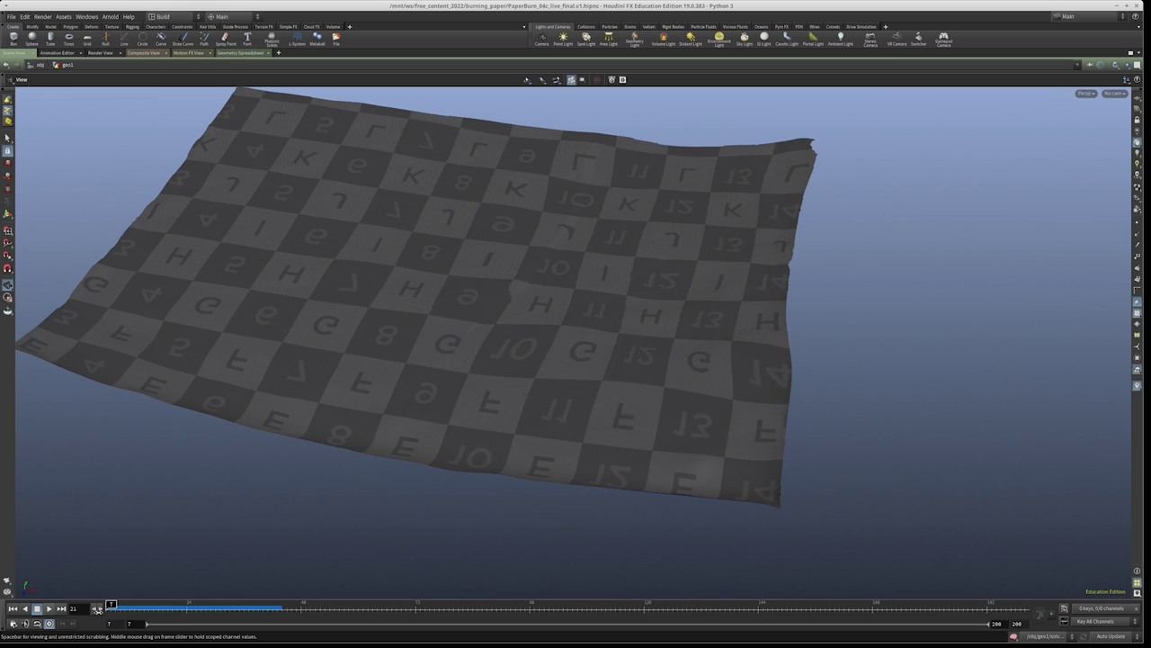
click(186, 613)
drag(252, 613, 706, 612)
drag(711, 347, 627, 379)
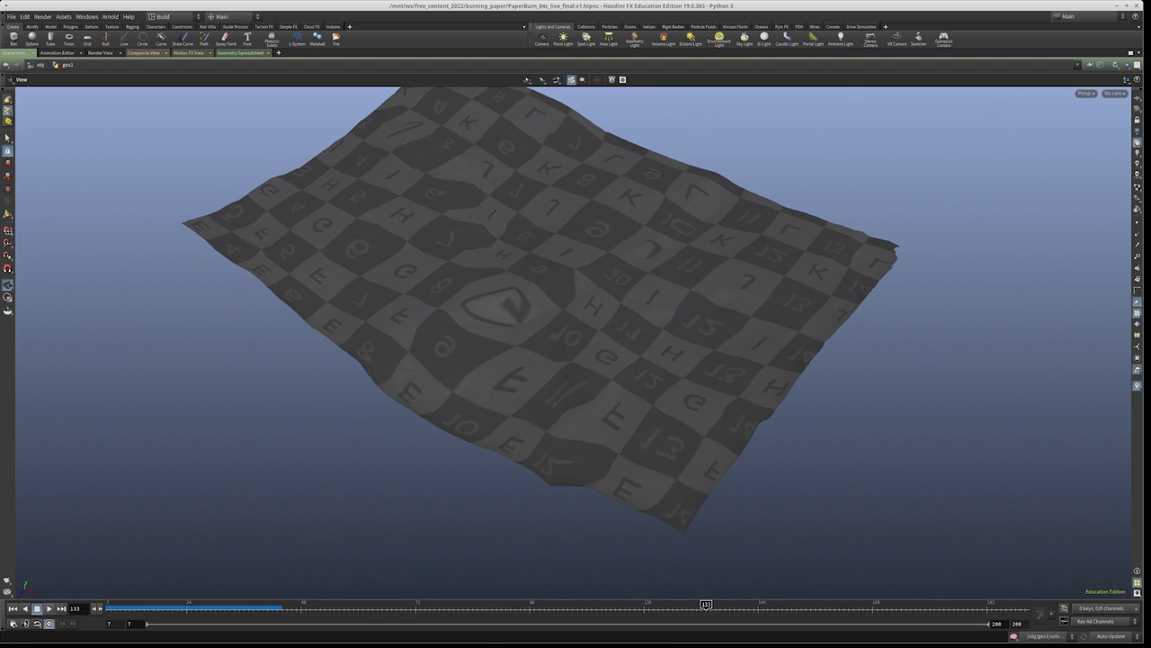
Switch to the DJV player and scrub through comp_shot1.1-140.png to review the paper's motion in the burning render
key(alt+Tab)
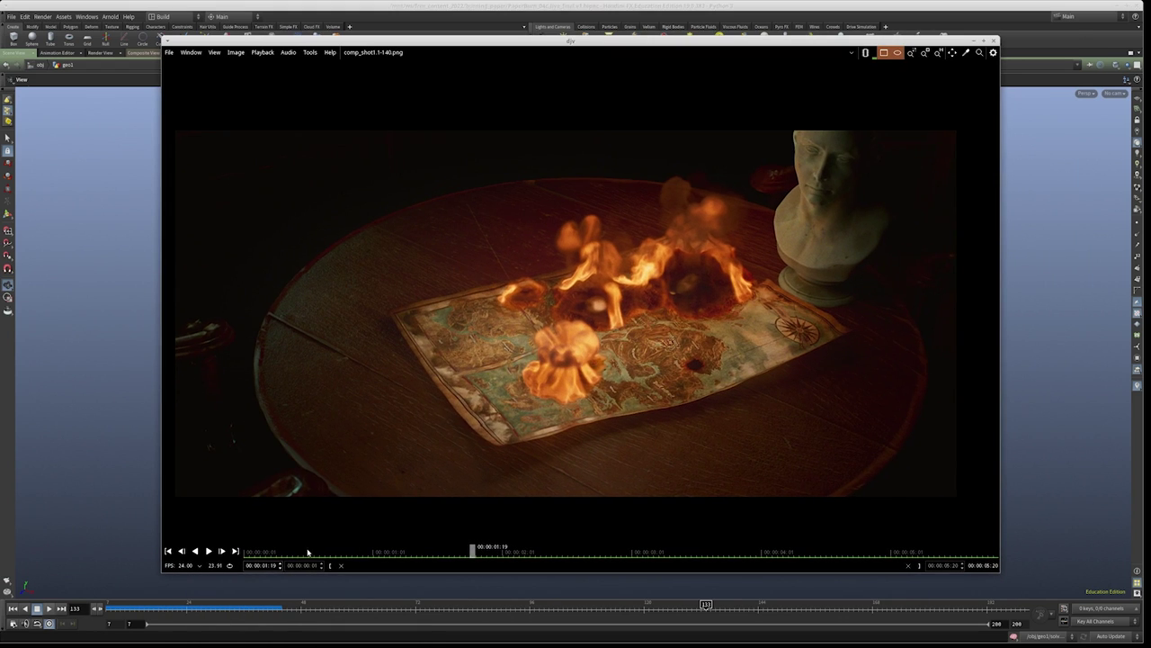
click(250, 550)
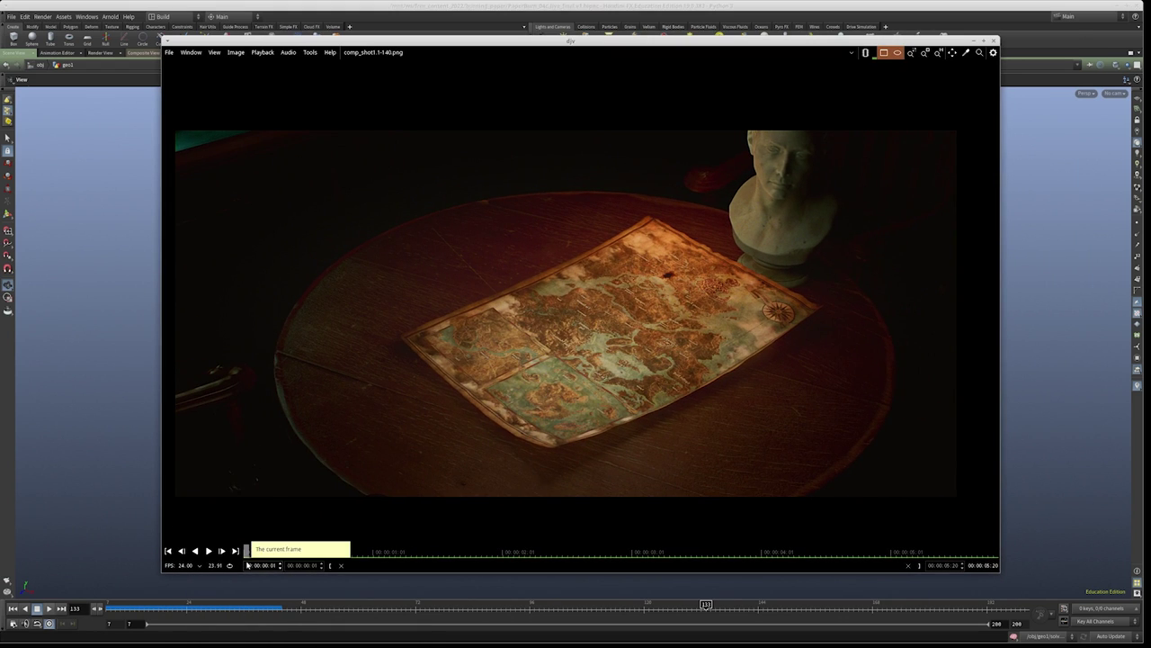
drag(257, 550, 441, 558)
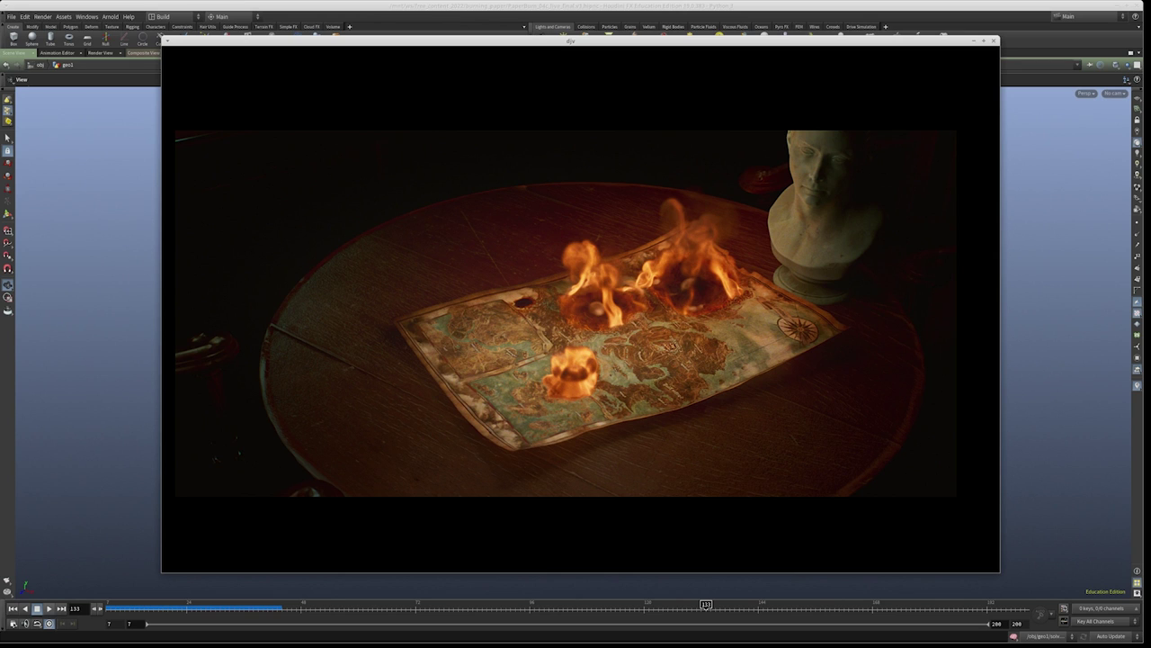
drag(454, 546, 699, 545)
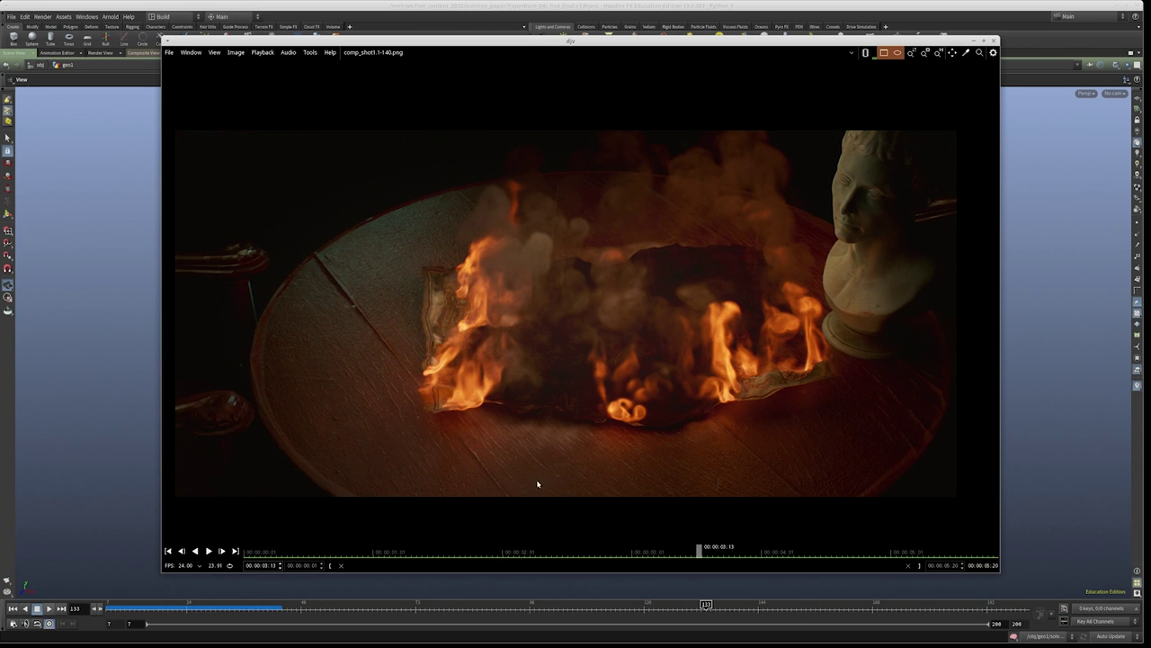
drag(419, 551, 534, 553)
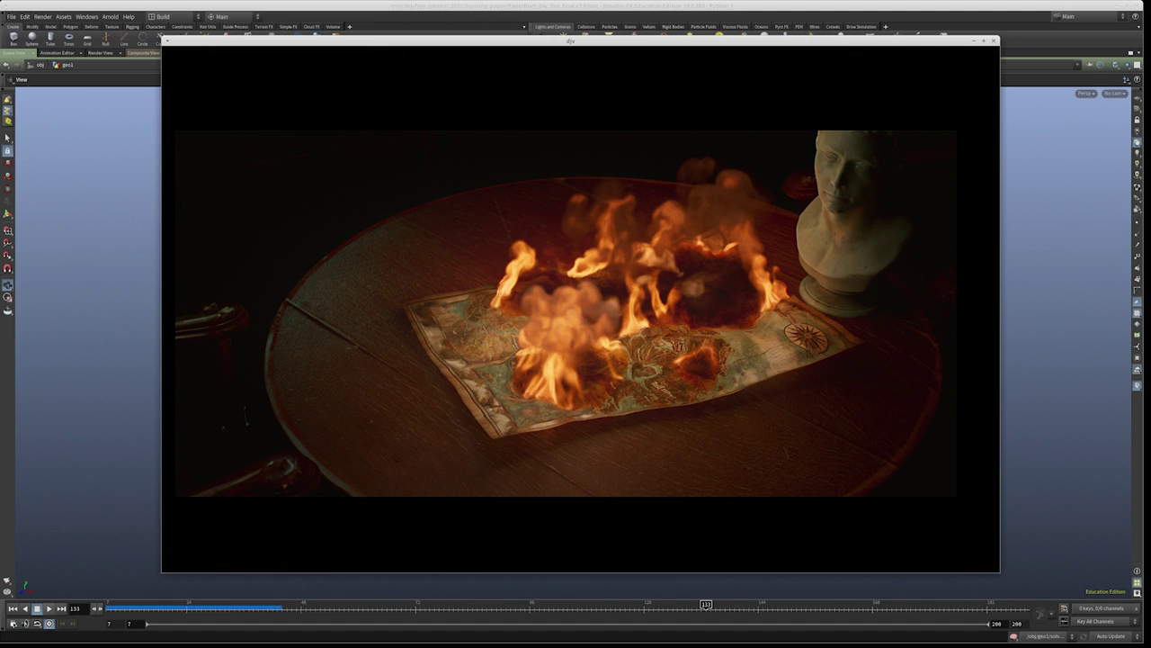
mouse_move(318, 295)
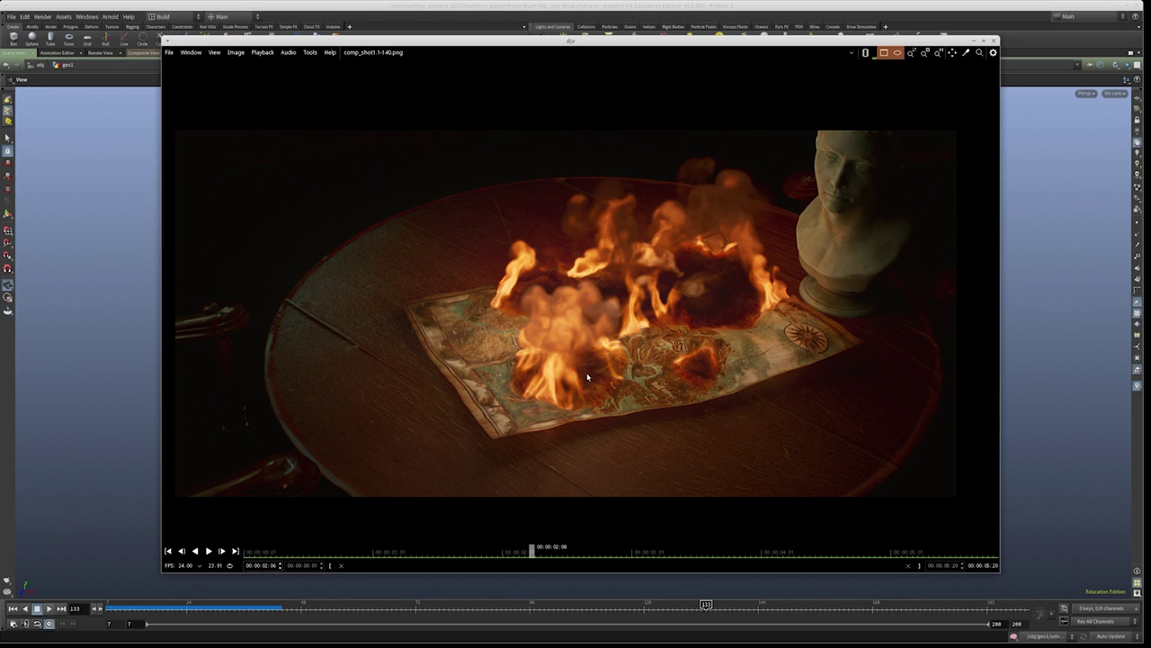
drag(531, 551, 920, 530)
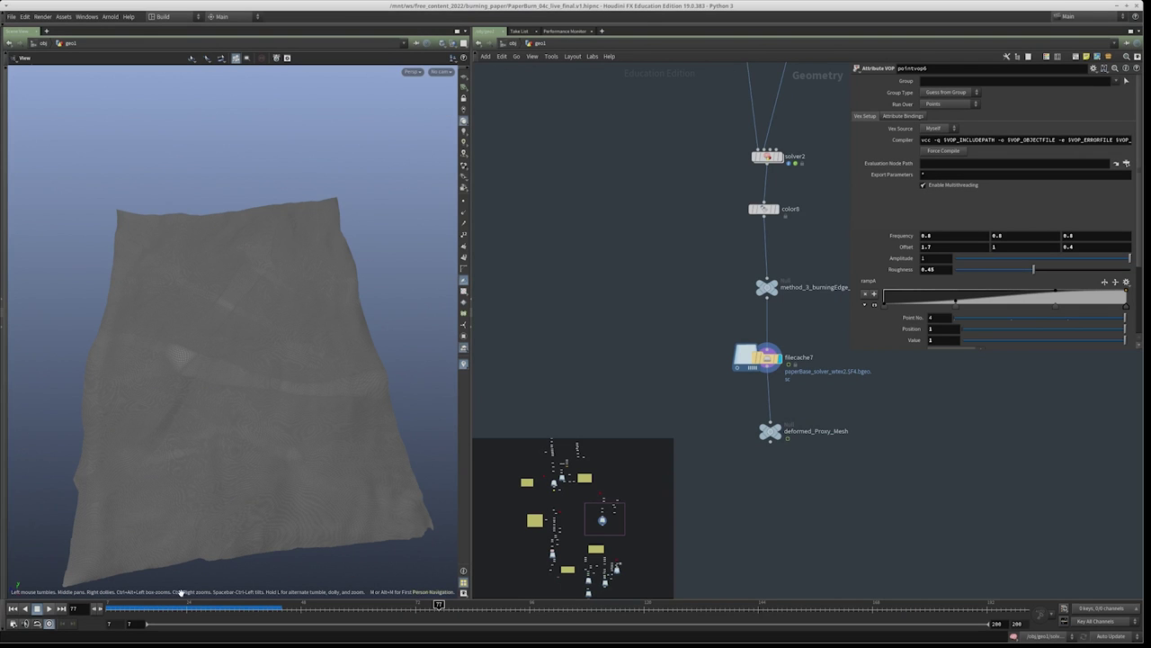
Back in Houdini, scrub filecache7's deformation to frame 89 and display filecache4 upstream for comparison
drag(130, 605, 495, 606)
mouse_move(270, 391)
mouse_down()
mouse_move(303, 334)
mouse_move(299, 351)
mouse_move(355, 350)
mouse_move(360, 388)
mouse_move(278, 381)
mouse_up()
scroll(559, 346, down, 3)
scroll(663, 341, down, 5)
middle_drag(576, 327, 625, 328)
scroll(612, 249, up, 5)
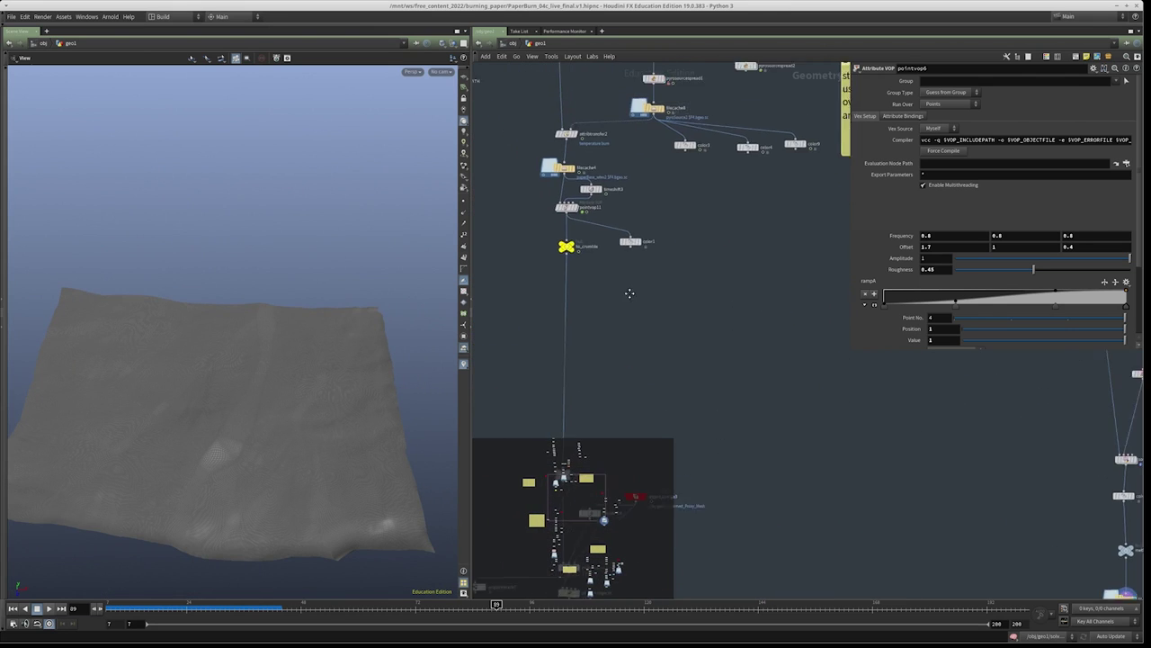
click(577, 167)
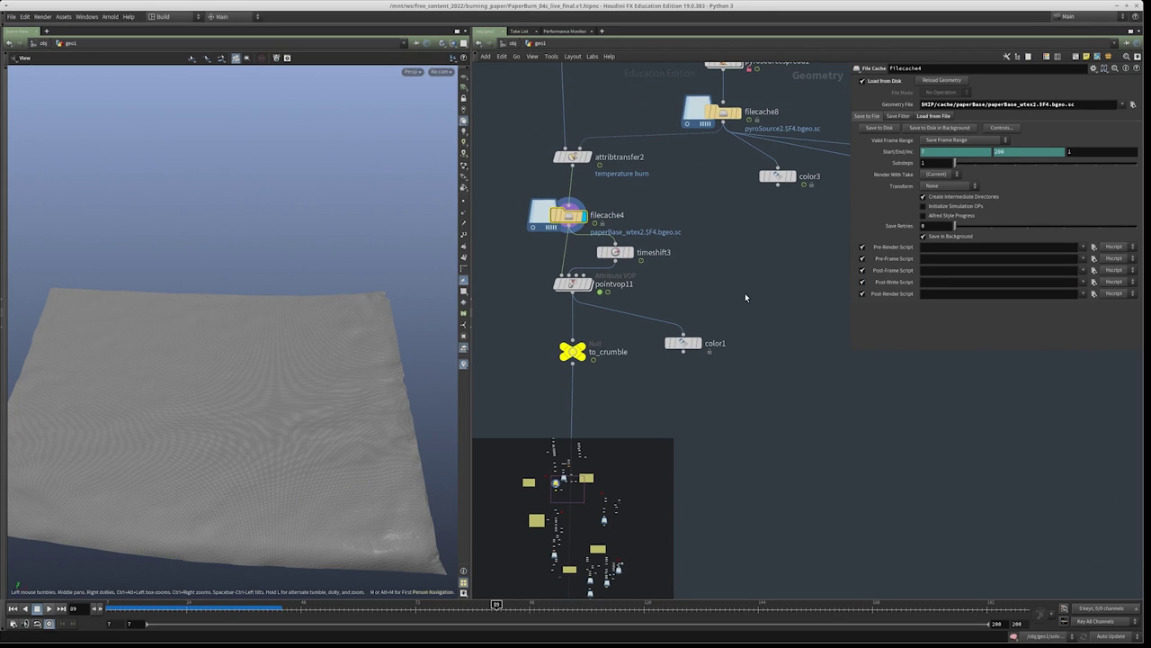
Display timeshift3 below filecache4 and check its frame settings
scroll(716, 369, down, 2)
scroll(688, 273, up, 3)
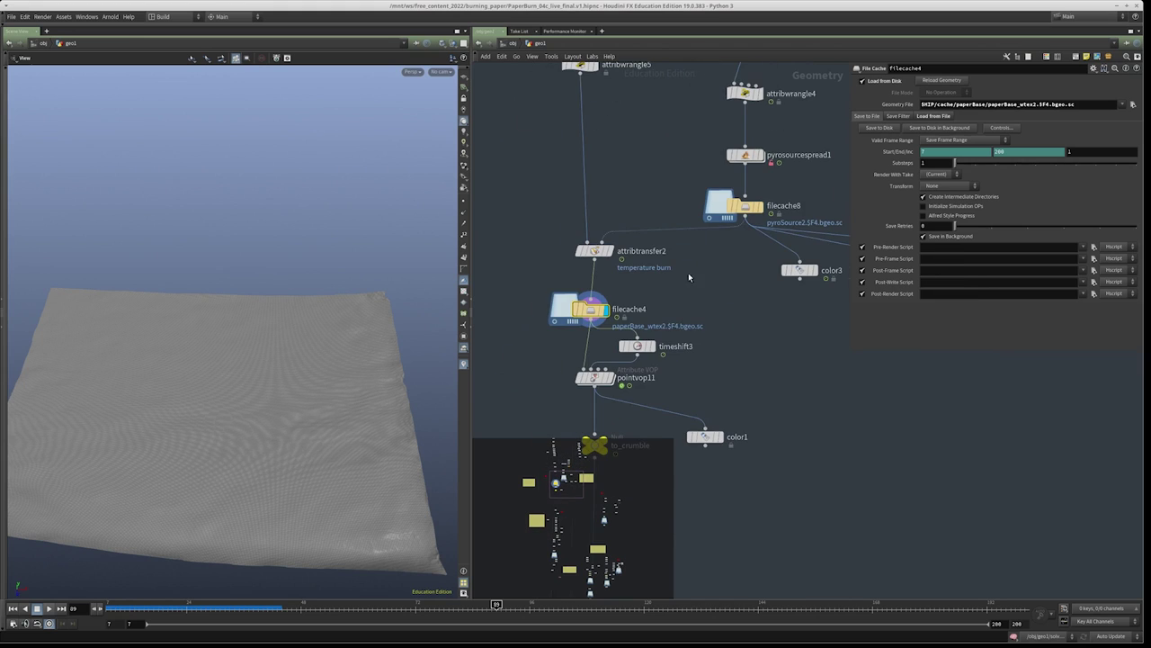
scroll(699, 302, up, 1)
middle_drag(749, 393, 681, 302)
drag(681, 302, 585, 248)
middle_drag(629, 257, 670, 243)
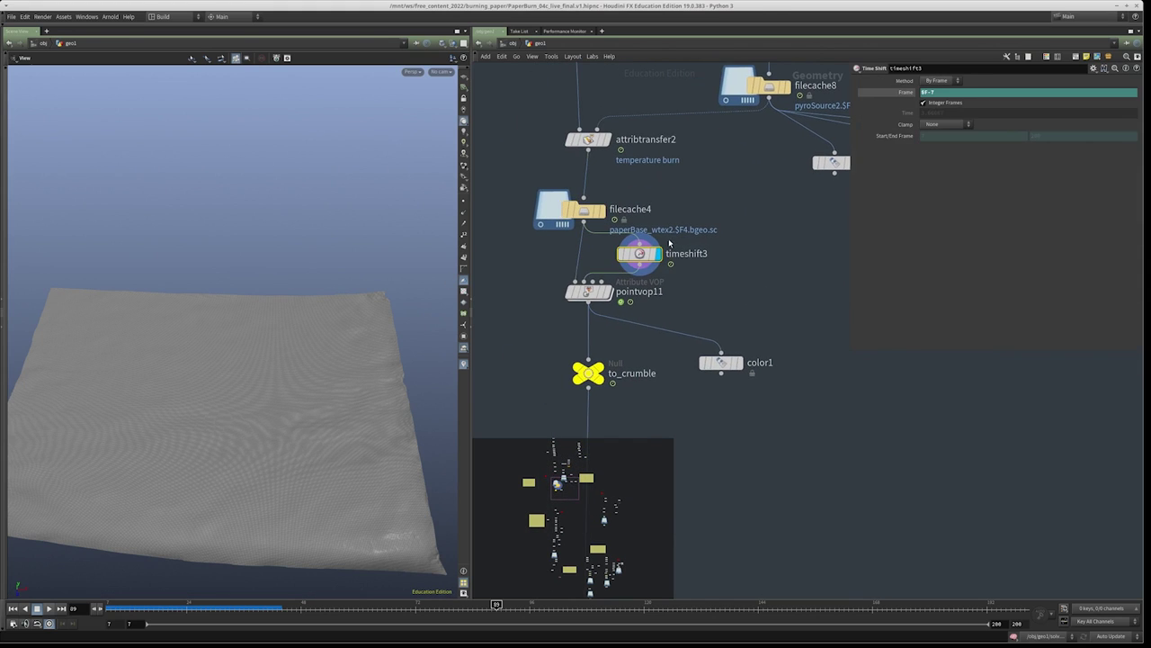
Rewind, display color1 below pointvop11 and scrub to frame 22 to examine the burningEdge mask on the paper
middle_drag(695, 282, 698, 245)
drag(698, 245, 525, 280)
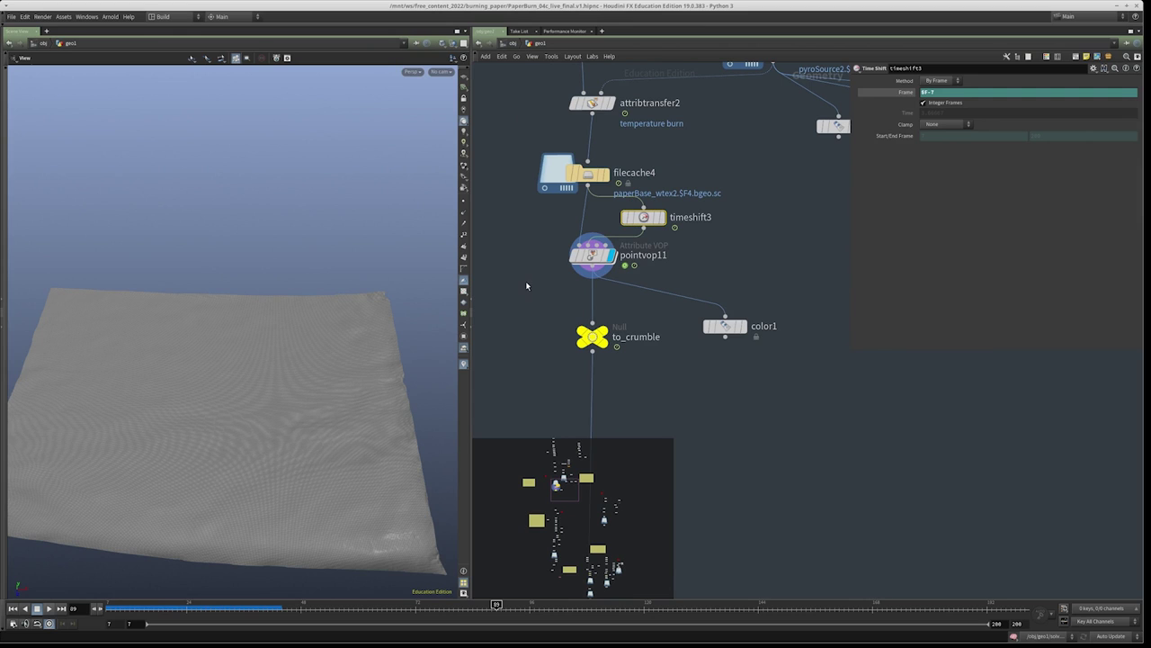
key(r)
click(723, 322)
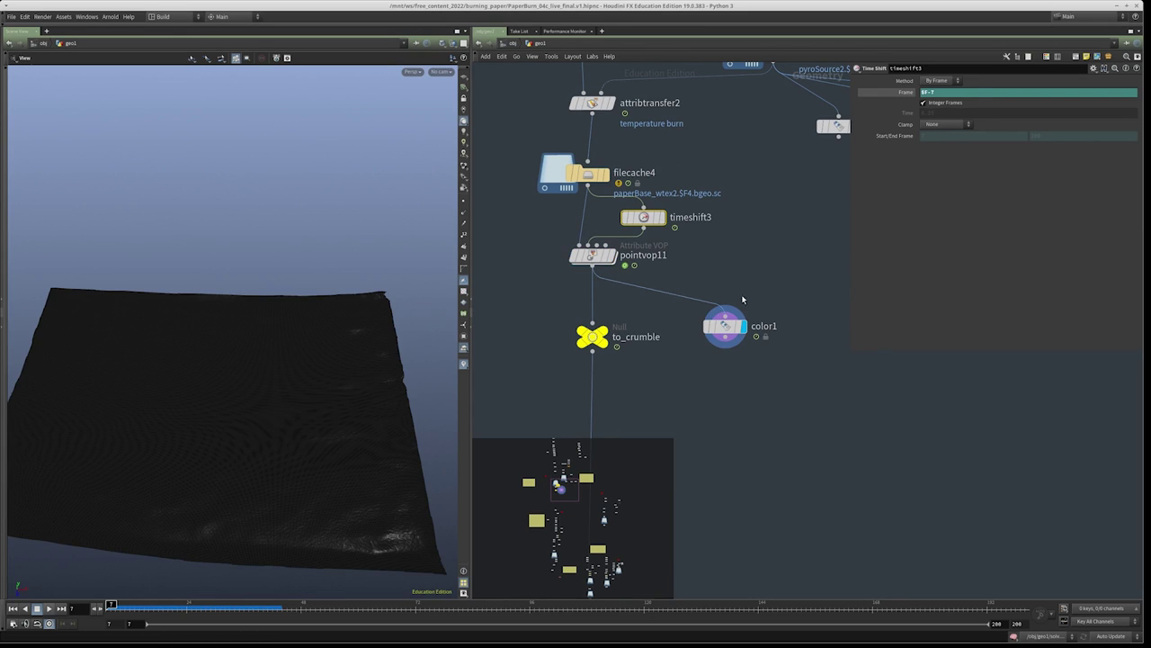
drag(111, 607, 178, 607)
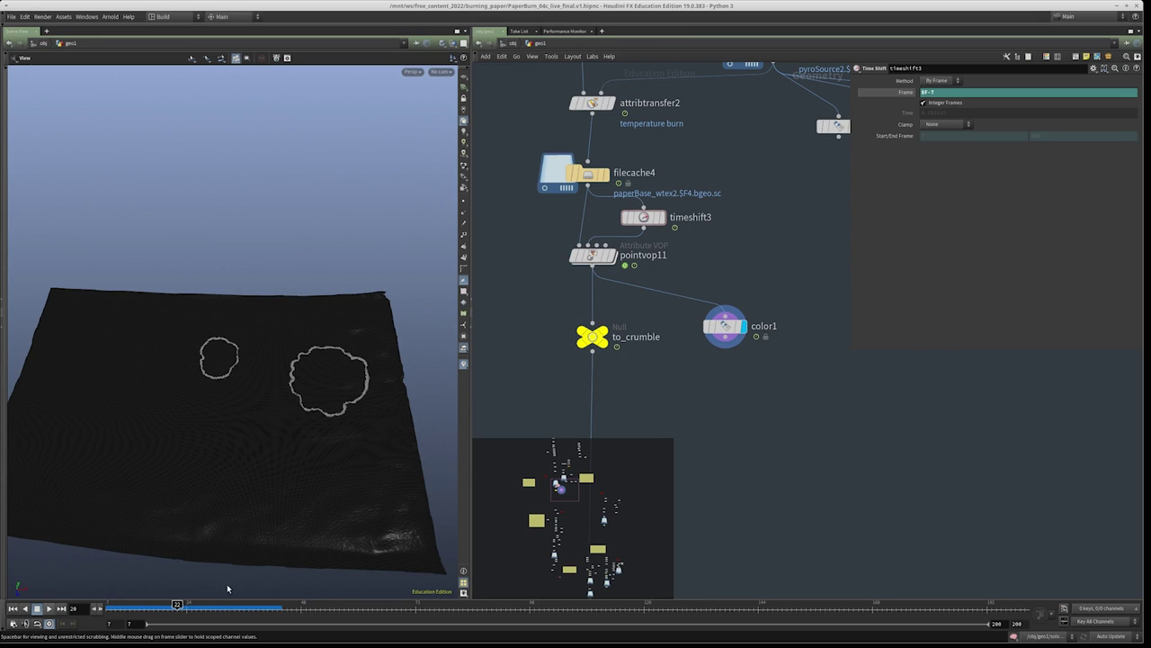
middle_drag(680, 350, 676, 321)
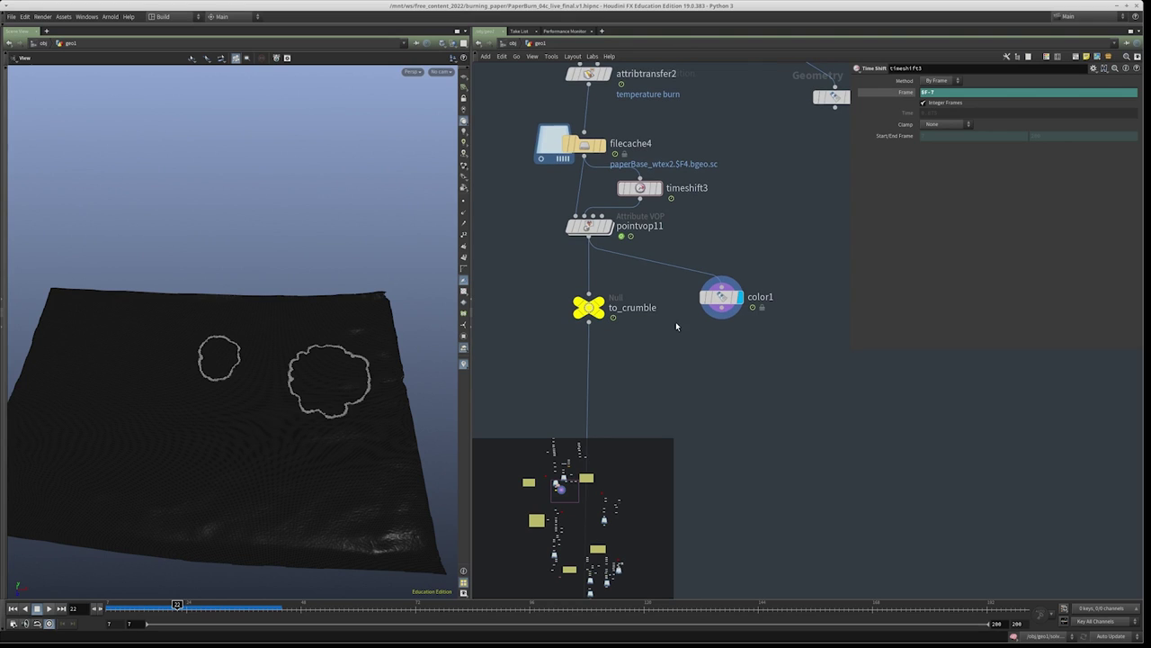
Open pointvop11 and examine how its delayed temperature passes through the fit and Edge ramp into the burningEdge bind
mouse_move(596, 229)
click(639, 188)
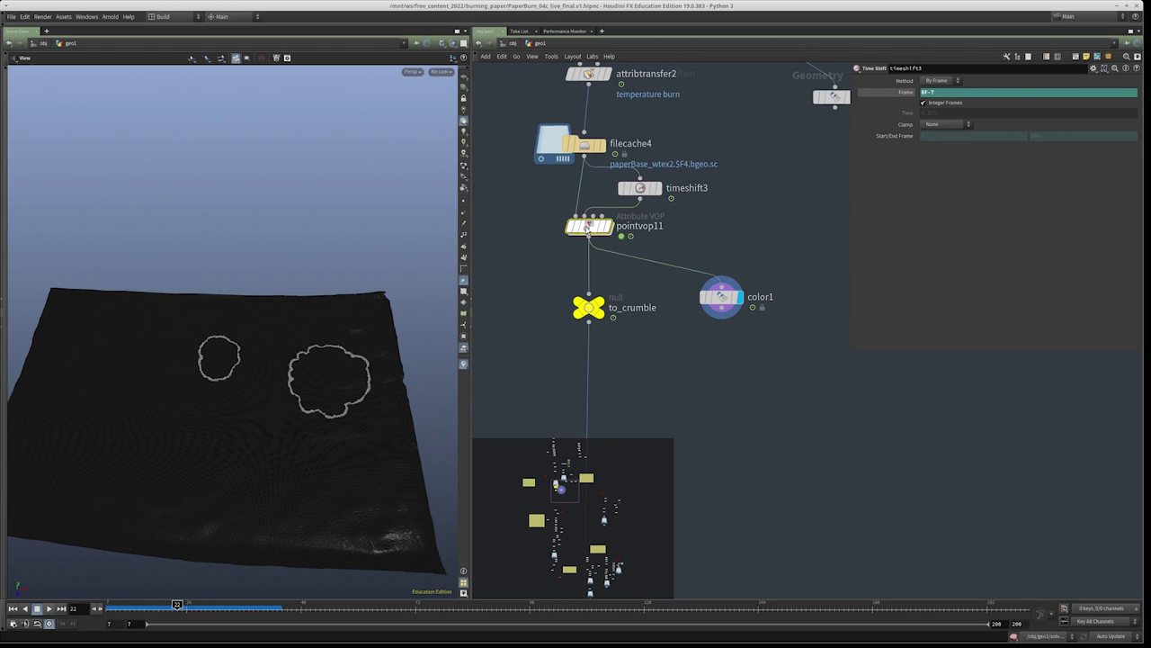
double_click(586, 226)
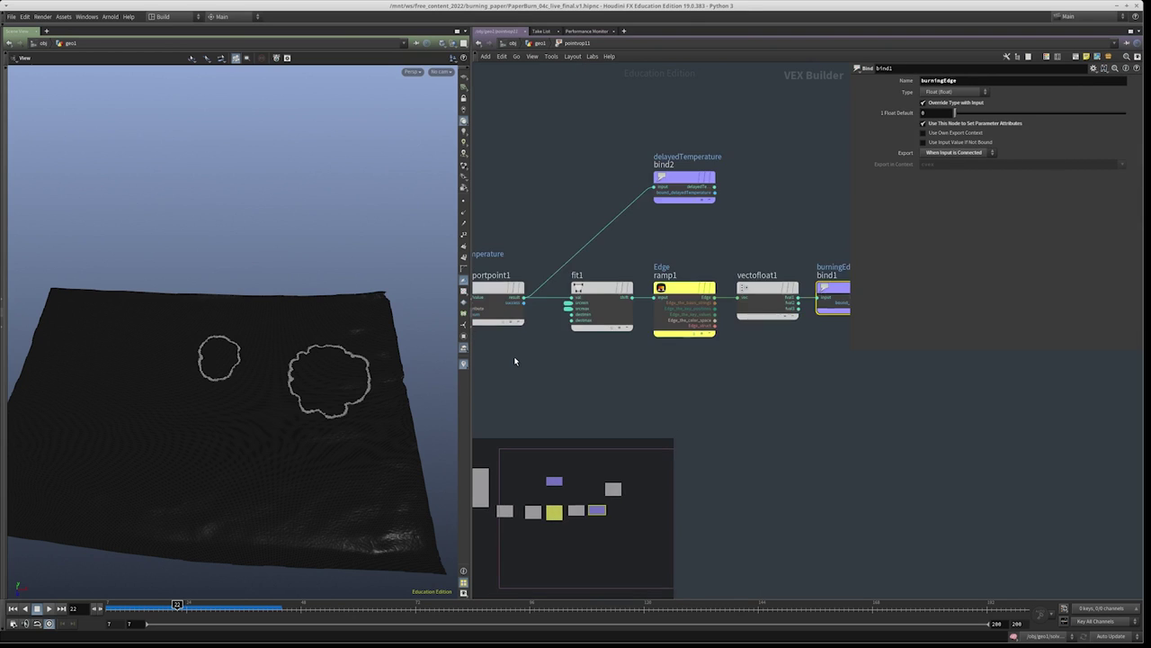
click(630, 300)
key(Down)
key(Down)
key(Down)
key(Down)
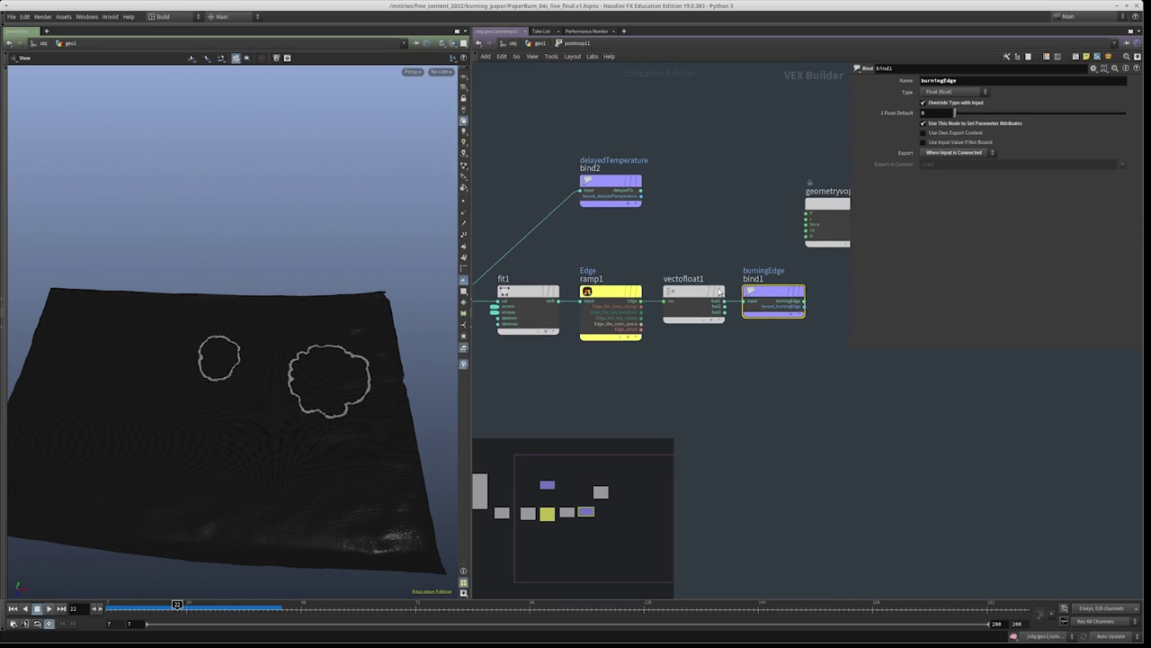
Return to the geometry network and compare pointvop11's paper with color1's burningEdge colouring
key(u)
click(635, 284)
click(746, 354)
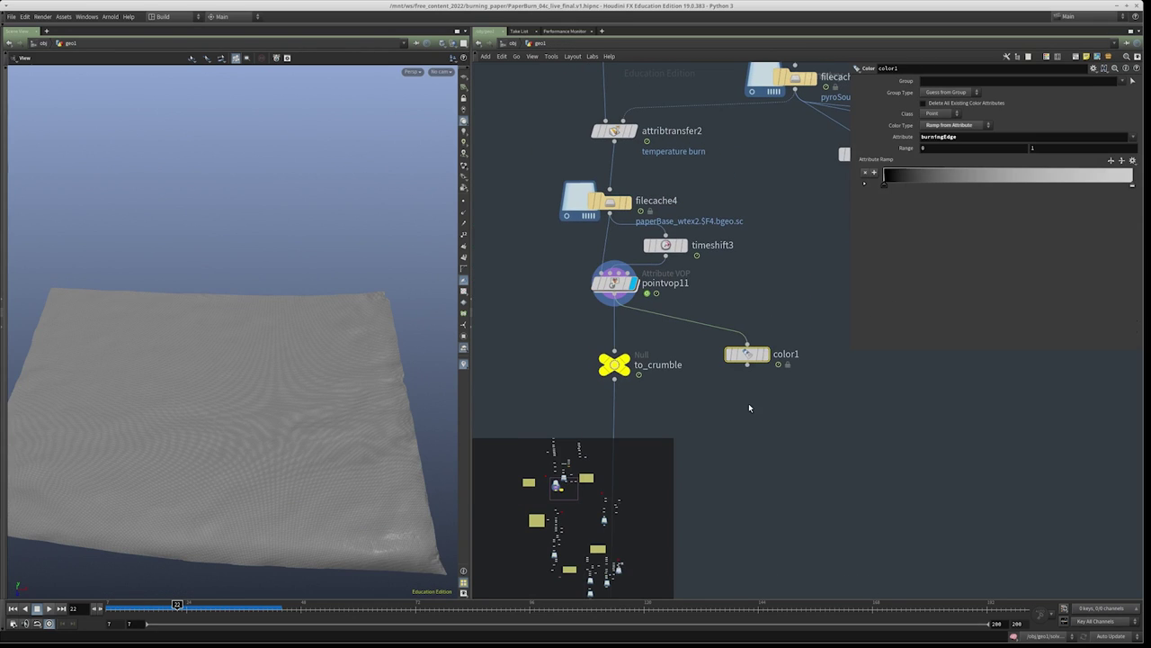
click(765, 354)
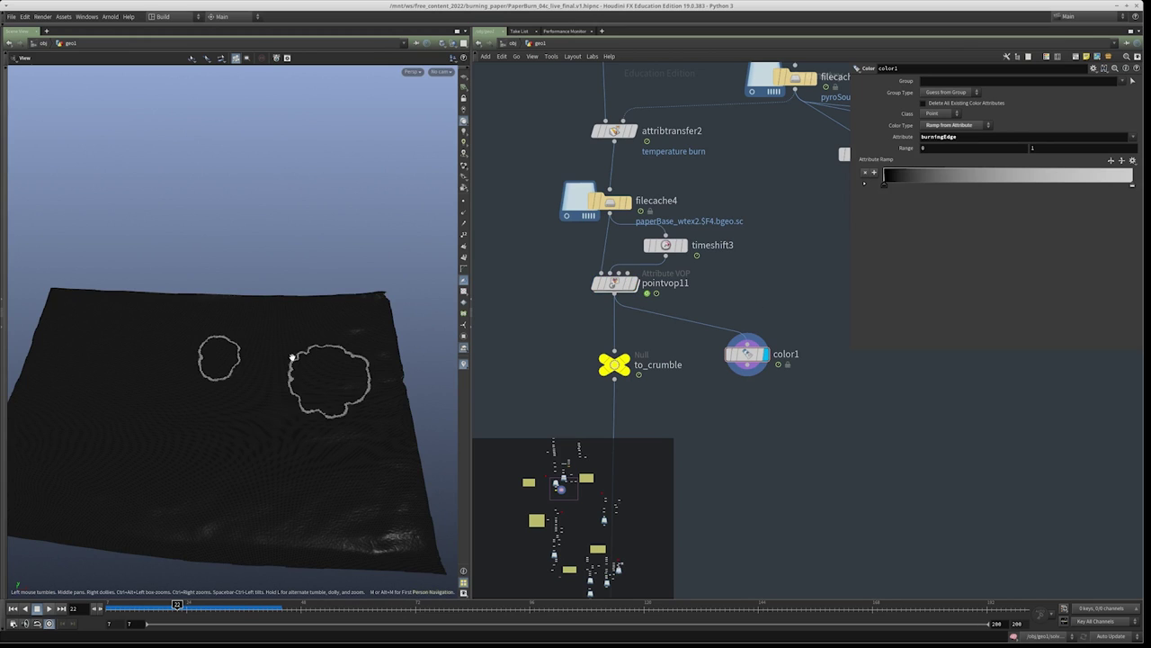
Paste a Color node, feed it from filecache4, display it and set its ramp attribute to temperature
key(ctrl+v)
click(729, 395)
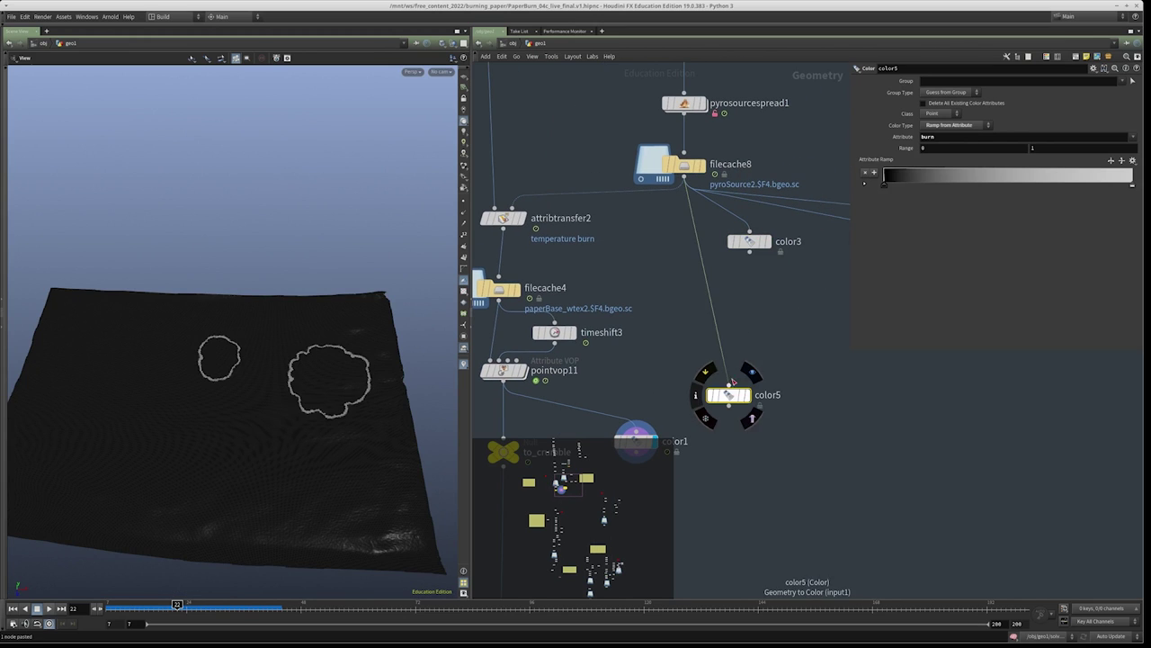
click(554, 343)
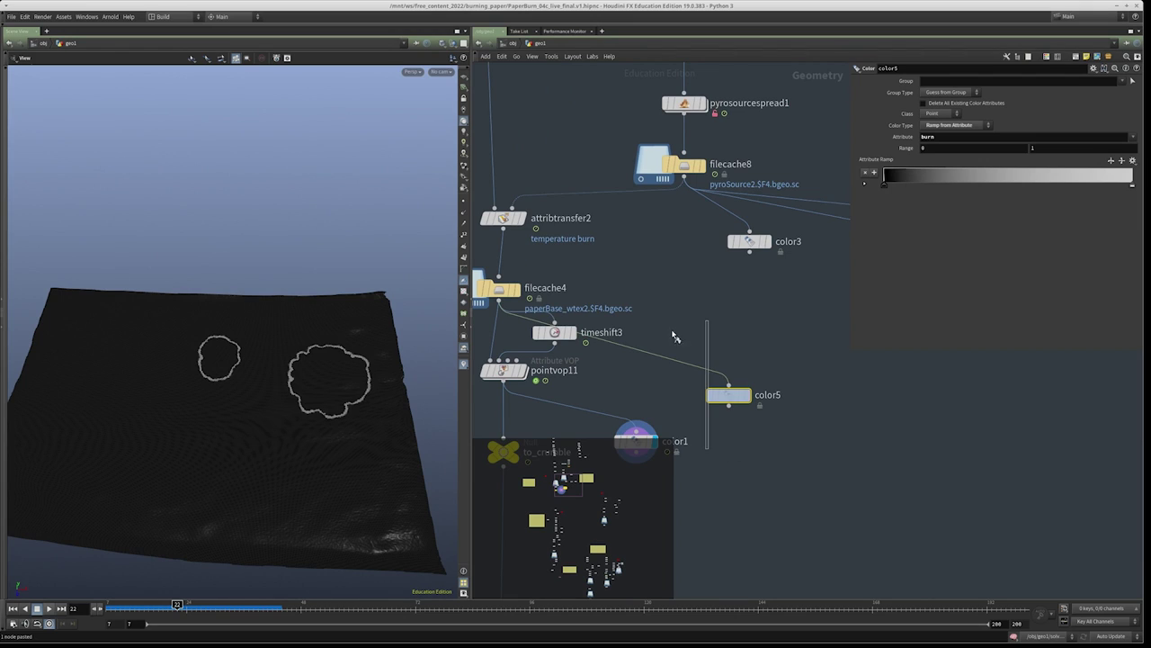
click(746, 396)
click(942, 135)
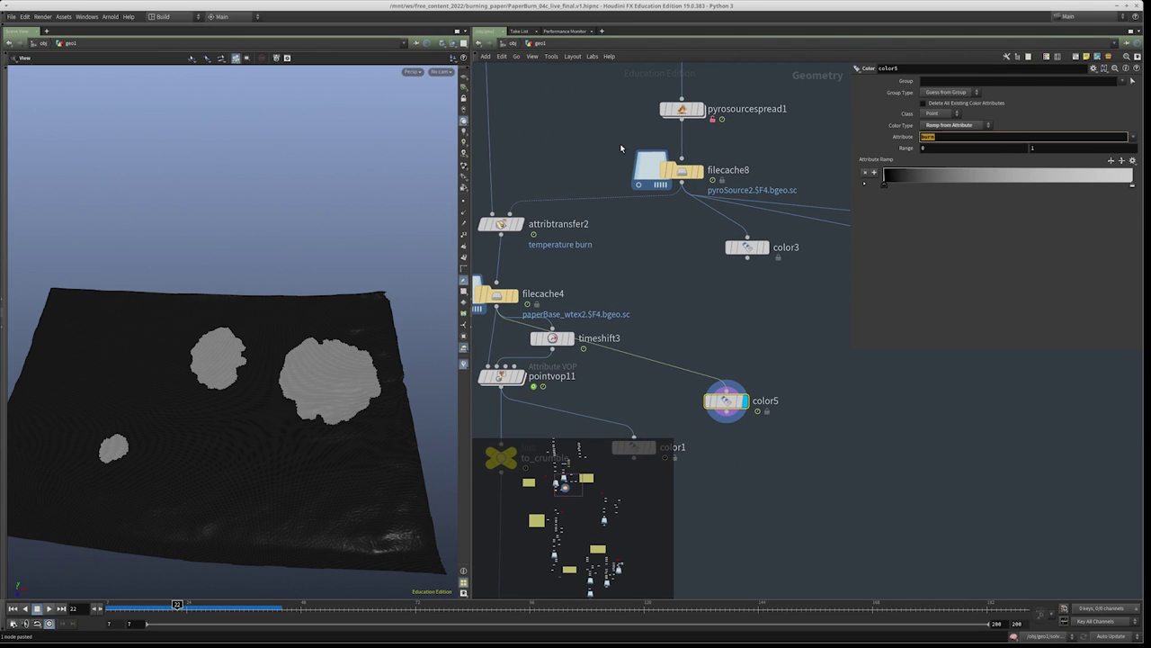
key(Return)
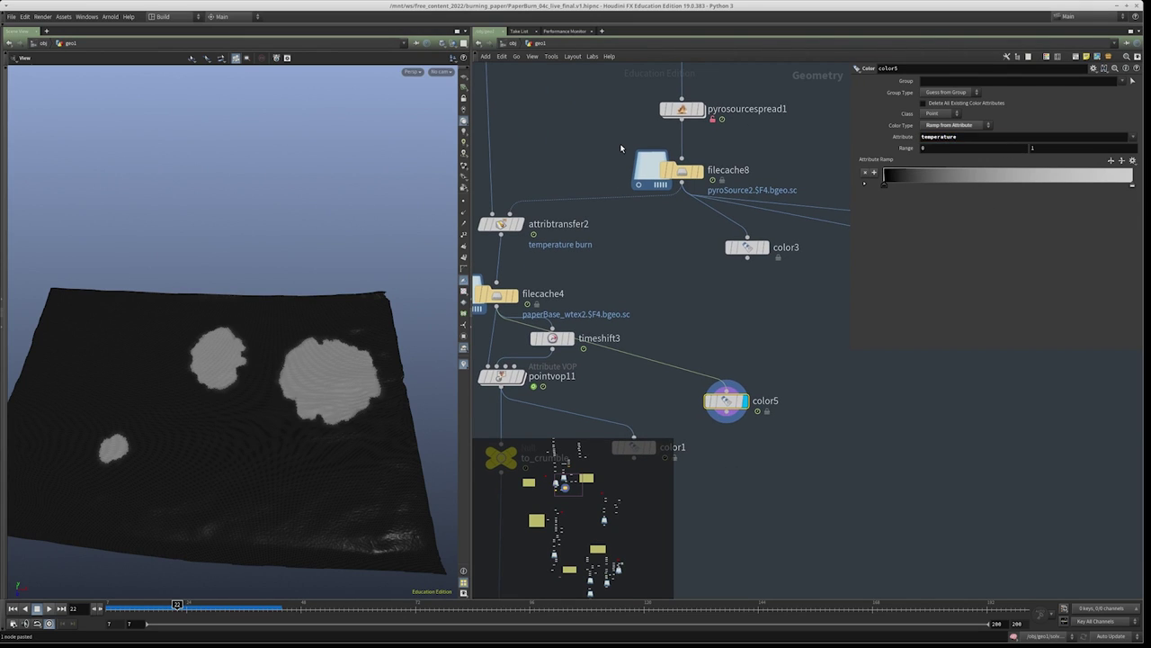
Reshape color5's attribute ramp into a narrow white band between black keys near the low temperature end
drag(885, 184, 1006, 187)
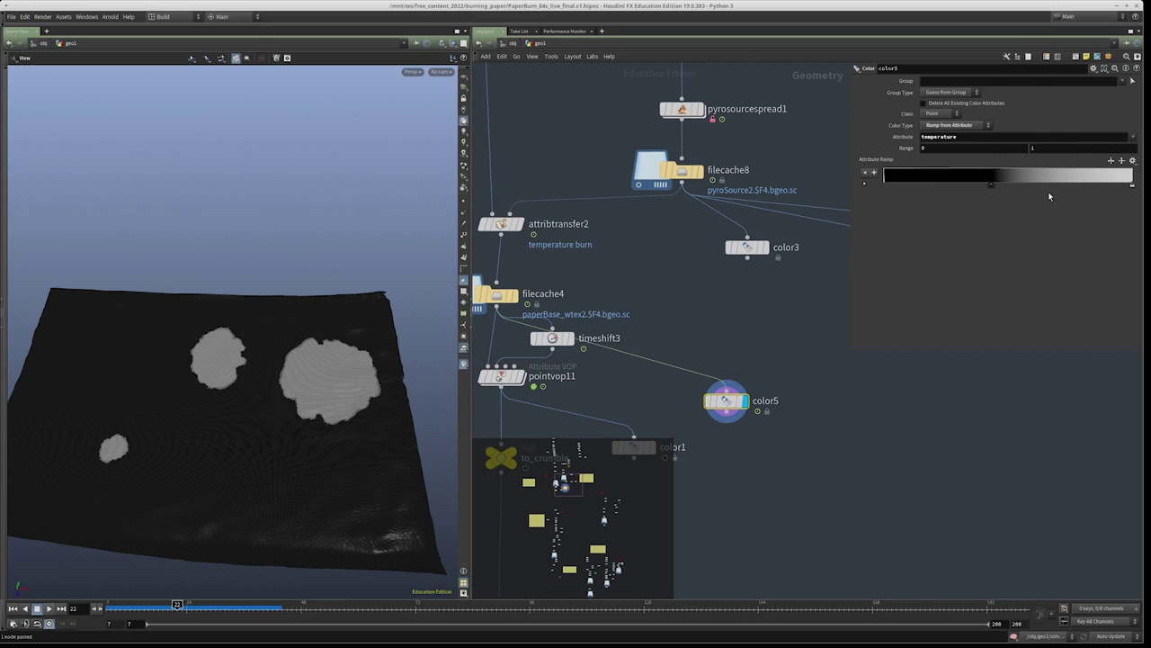
drag(1132, 186, 976, 186)
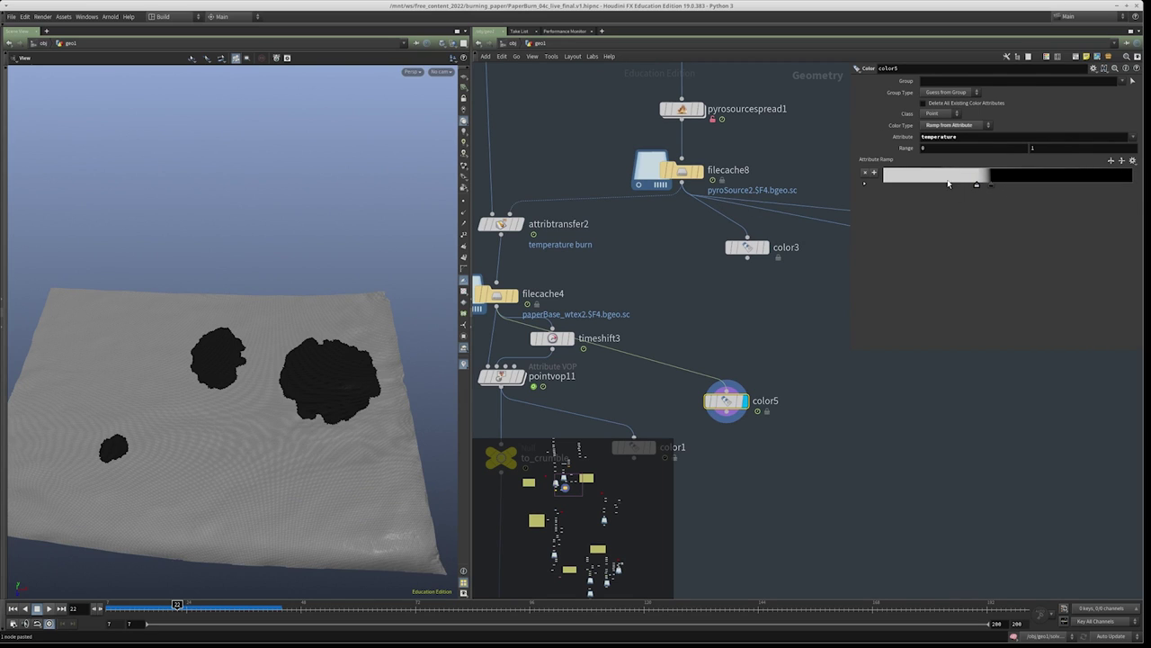
drag(1047, 174, 954, 251)
mouse_move(972, 189)
mouse_down()
mouse_move(896, 189)
mouse_move(940, 189)
mouse_move(906, 186)
mouse_move(928, 186)
mouse_move(917, 186)
mouse_up()
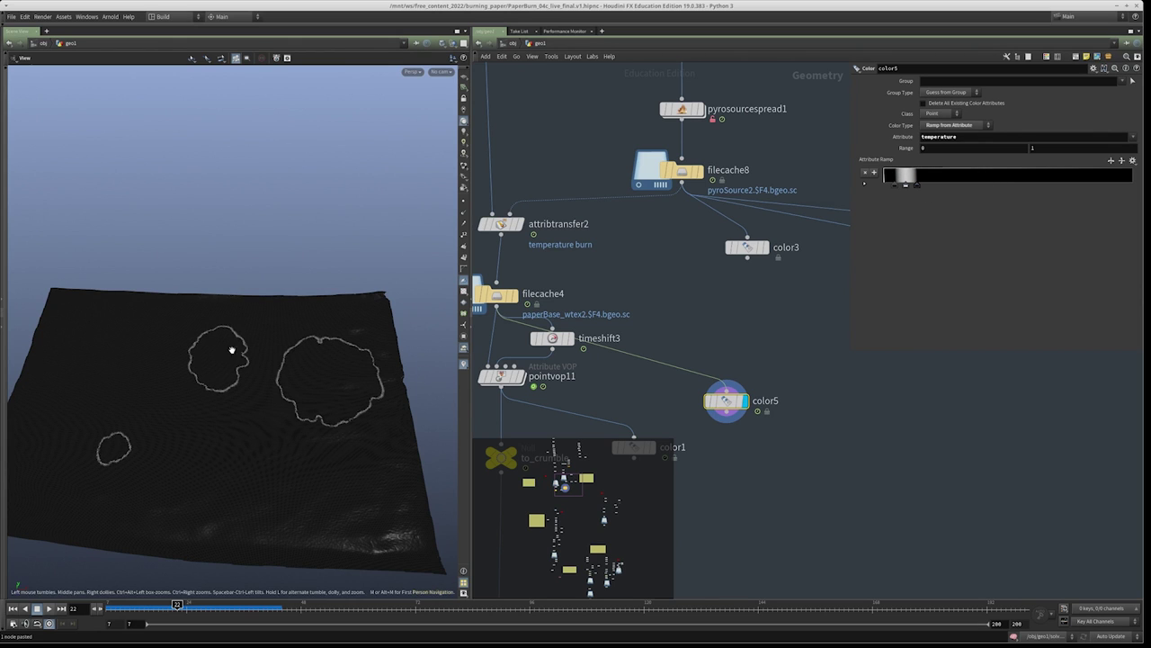
Orbit the paper and alternate the display between color5 and color1 to compare the current and delayed burn edges
drag(231, 342, 250, 384)
scroll(701, 290, down, 3)
scroll(701, 289, up, 3)
click(710, 360)
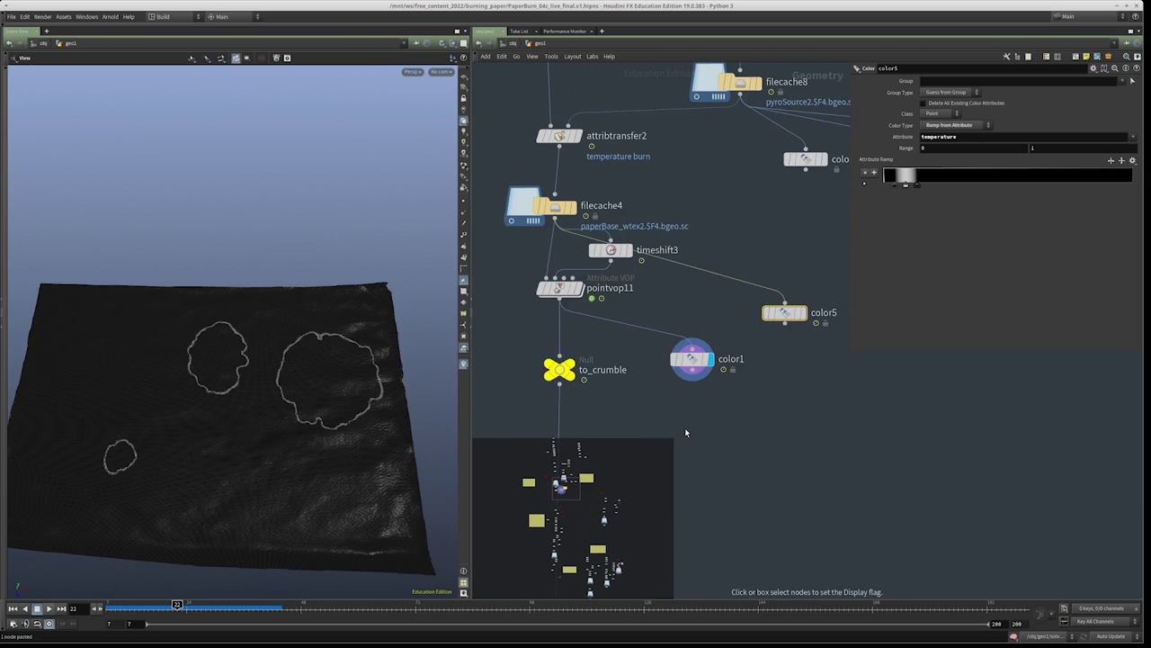
middle_drag(519, 296, 553, 278)
key(ctrl+z)
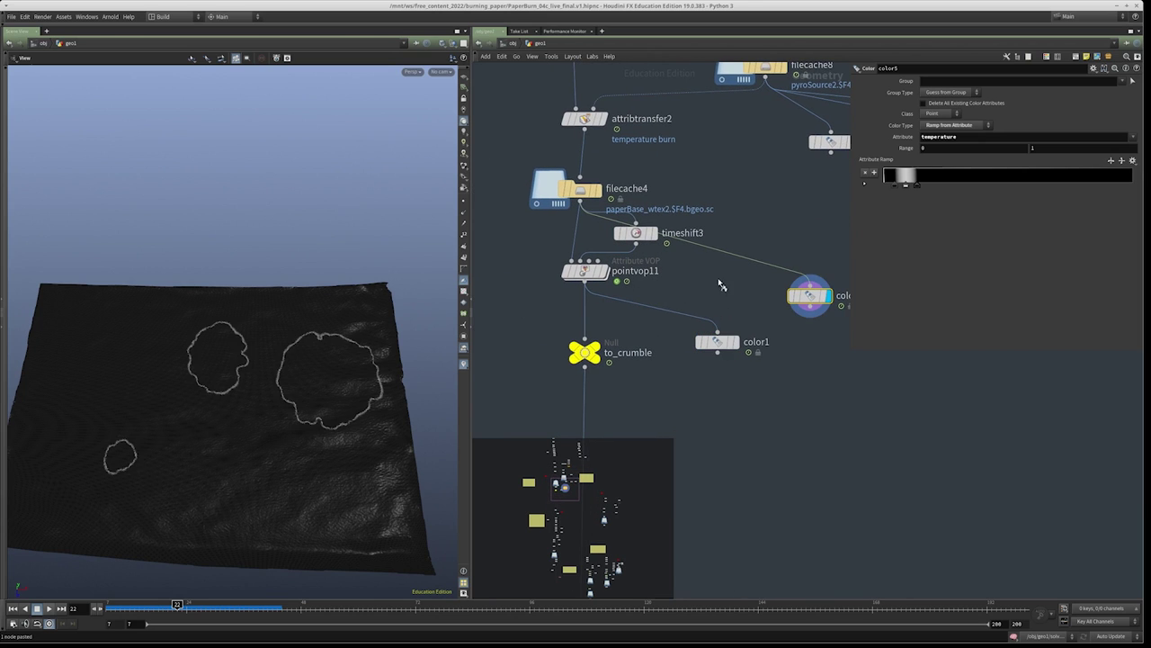
click(734, 342)
middle_drag(765, 364, 747, 338)
Widen color5's white ramp band and shift it toward higher temperatures, comparing it with color1's burningEdge ring
click(809, 268)
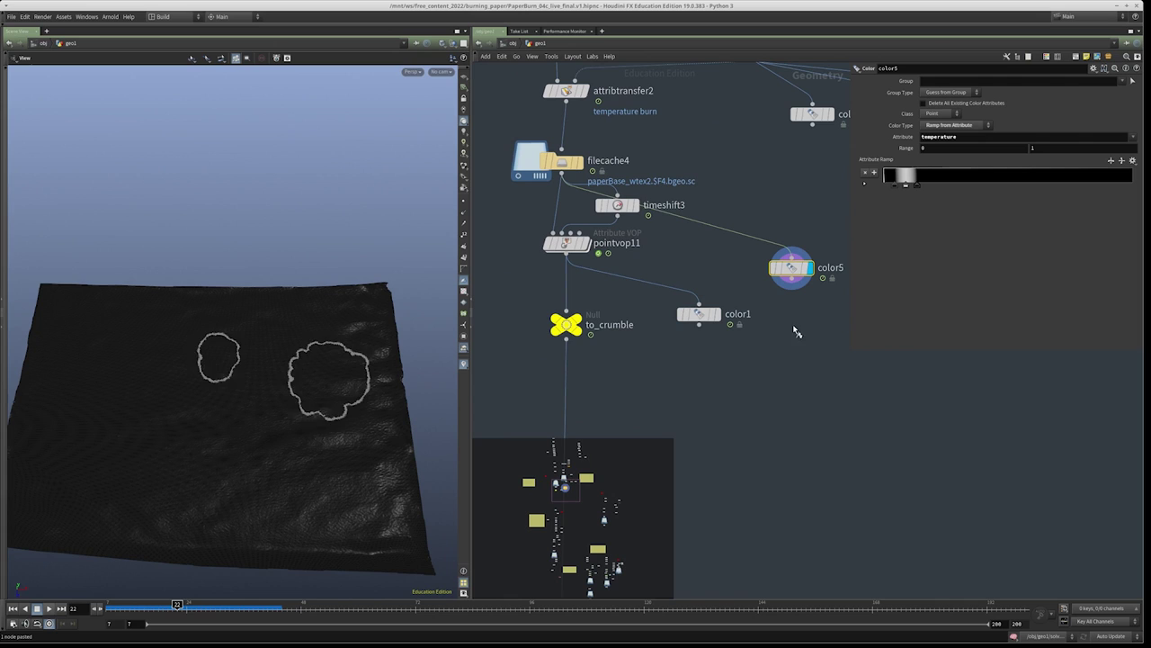
mouse_move(919, 185)
mouse_down()
mouse_move(968, 184)
mouse_move(917, 184)
mouse_up()
click(716, 314)
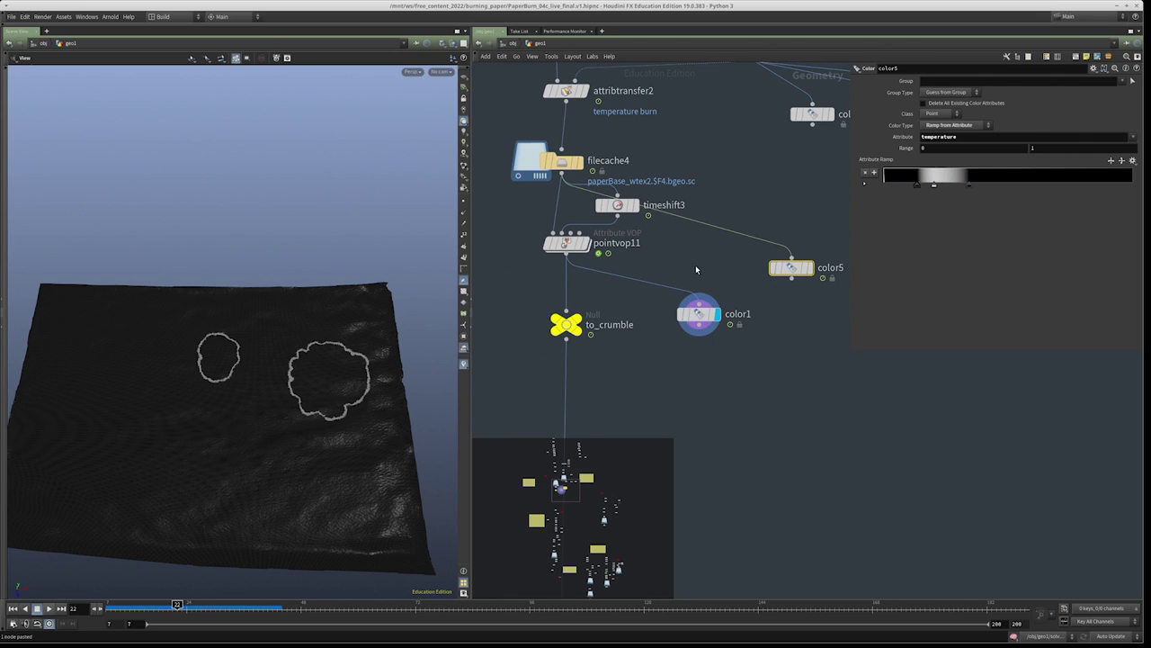
click(809, 269)
mouse_move(1042, 150)
middle_down()
mouse_move(1068, 151)
mouse_move(997, 153)
mouse_move(1011, 154)
middle_up()
click(717, 314)
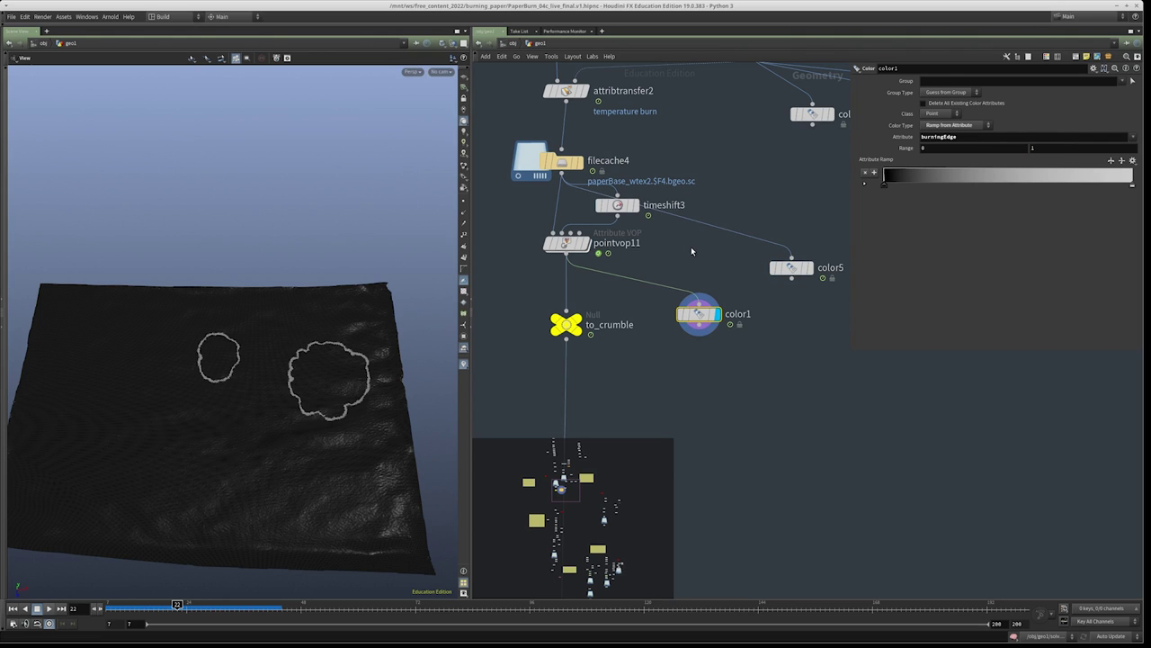
Display object_merge3, timeshift4 and null1 in turn to examine the meshes feeding pointdeform1 around frame 88
scroll(680, 249, down, 5)
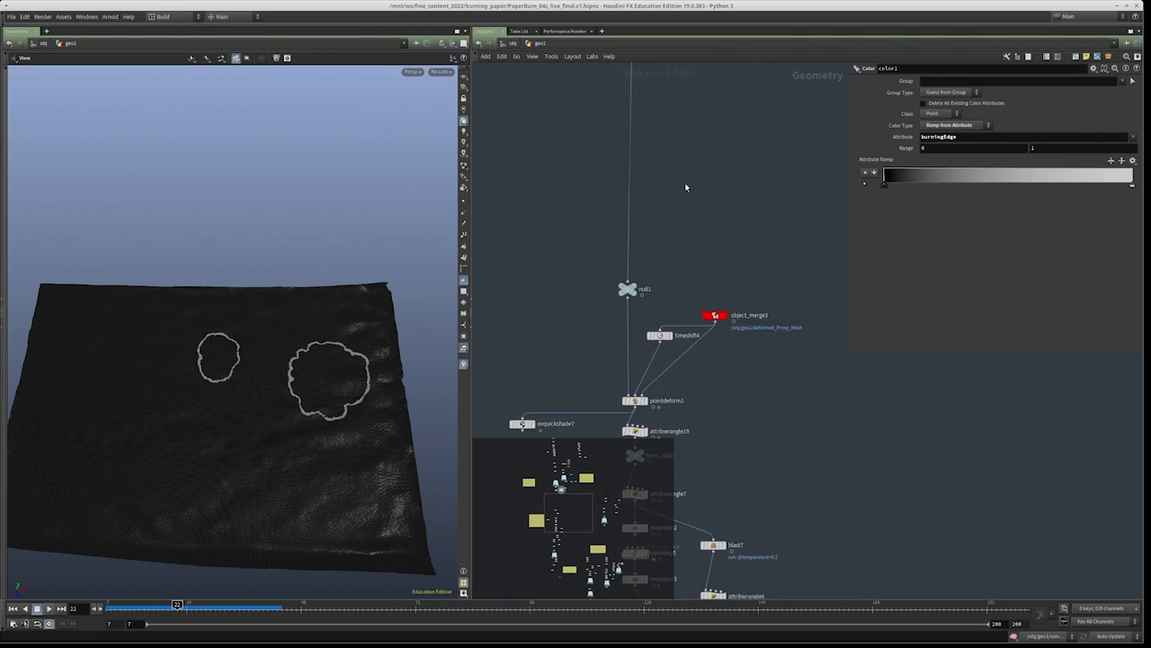
scroll(687, 184, up, 2)
click(735, 231)
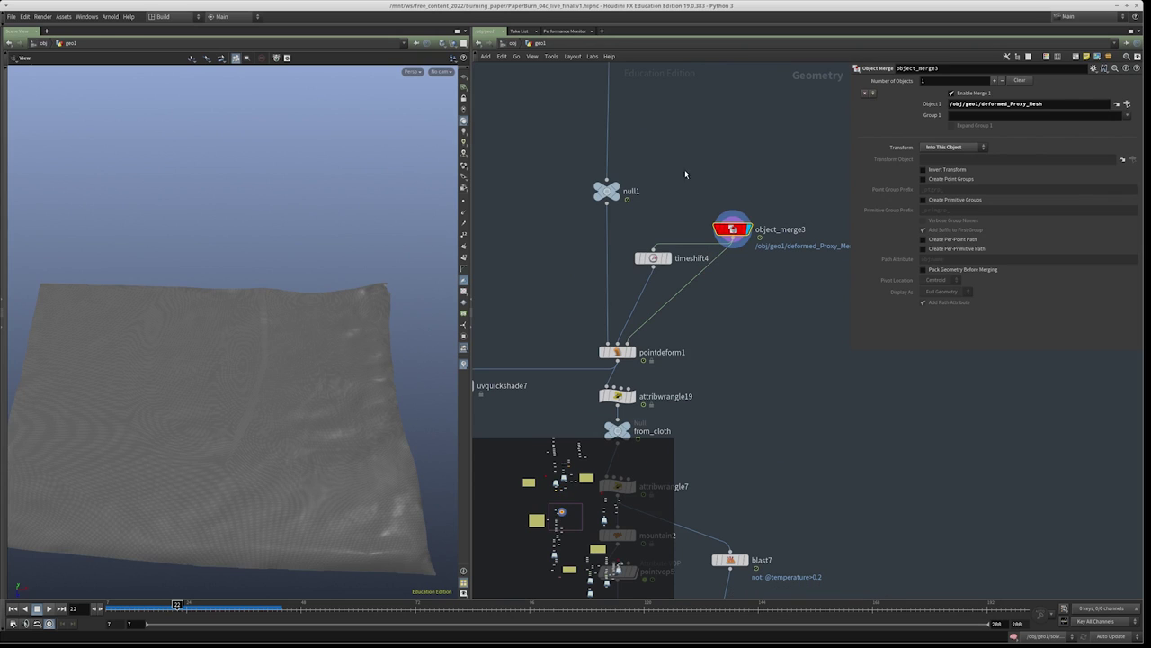
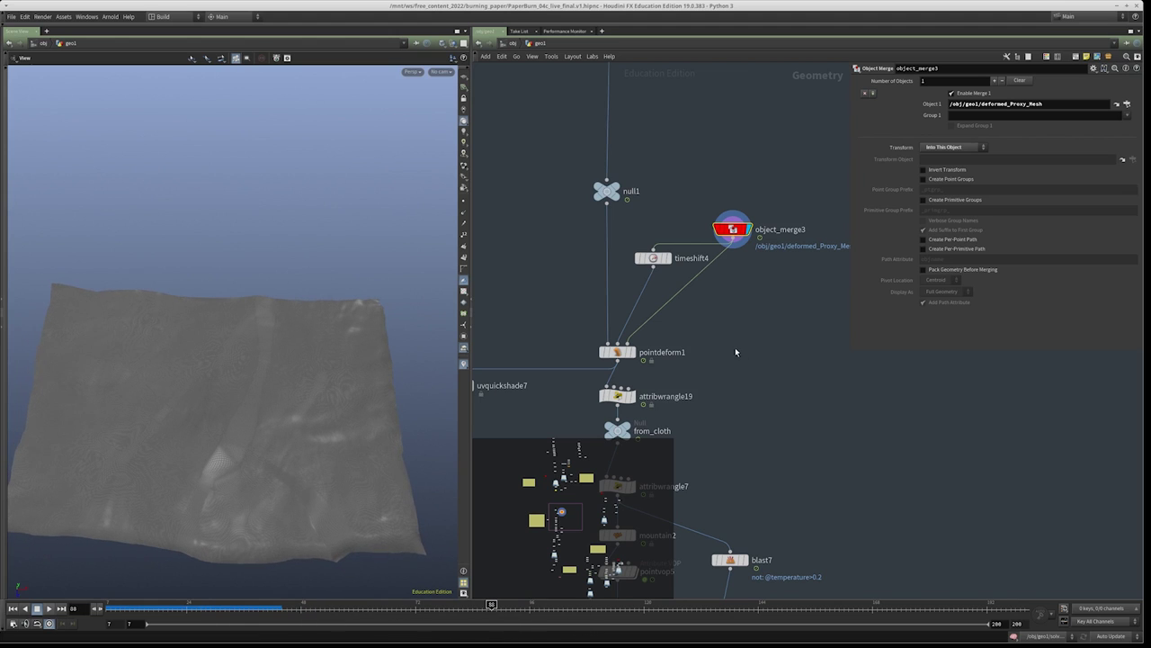
middle_drag(691, 268, 725, 231)
click(703, 220)
middle_drag(727, 134, 734, 159)
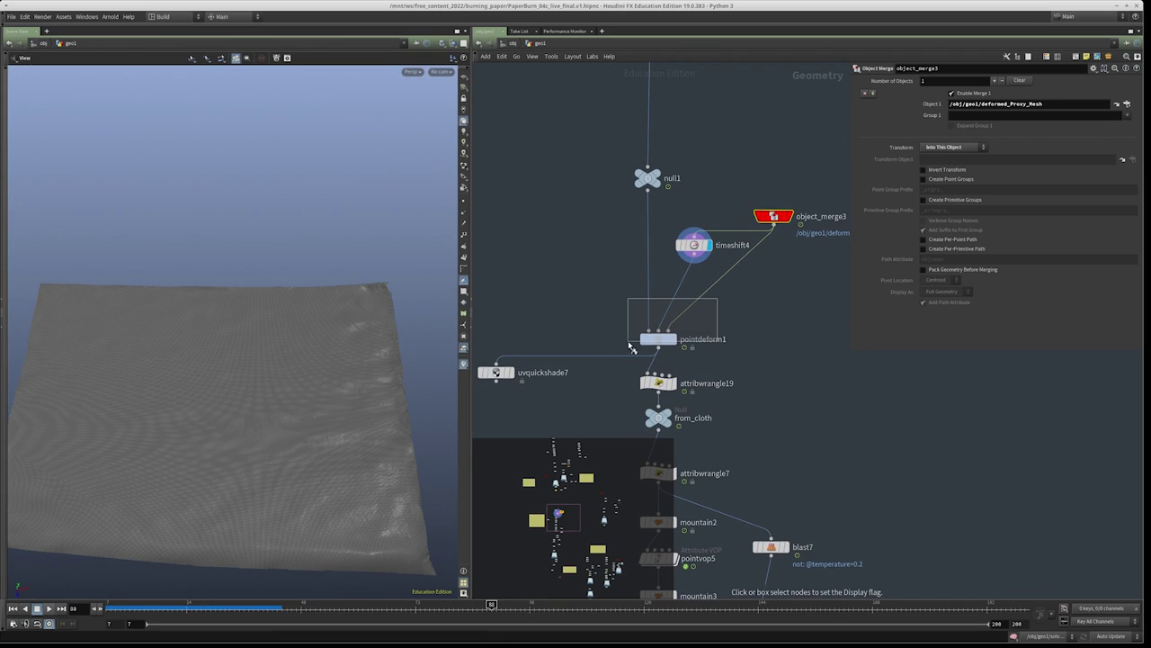
click(665, 338)
middle_drag(790, 236, 790, 270)
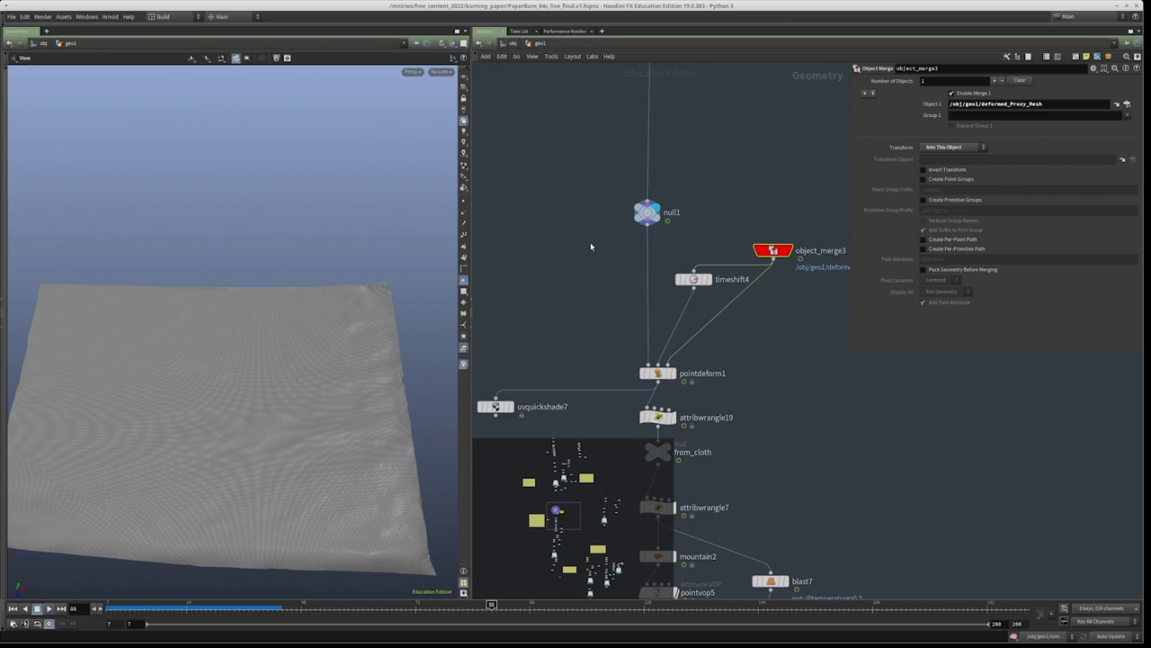
drag(254, 435, 280, 470)
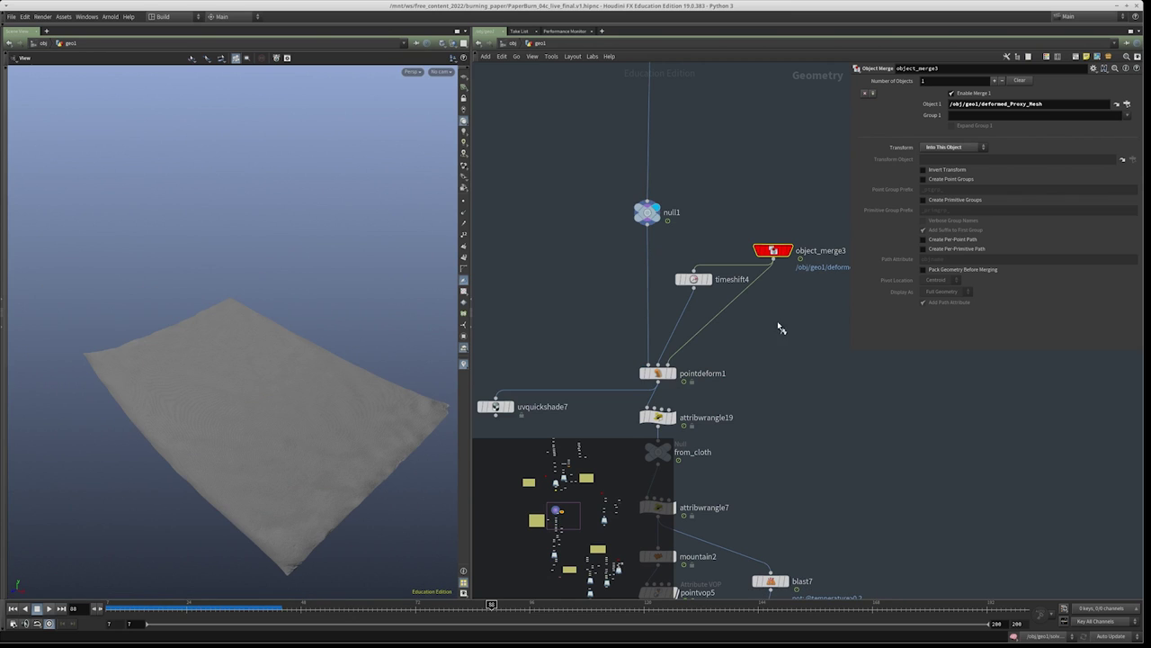
click(788, 250)
Display pointdeform1, scrub through the deformation to frame 81 and examine the stretched paper surface up close
middle_drag(765, 394, 771, 373)
scroll(733, 397, up, 3)
click(656, 331)
drag(167, 615, 298, 612)
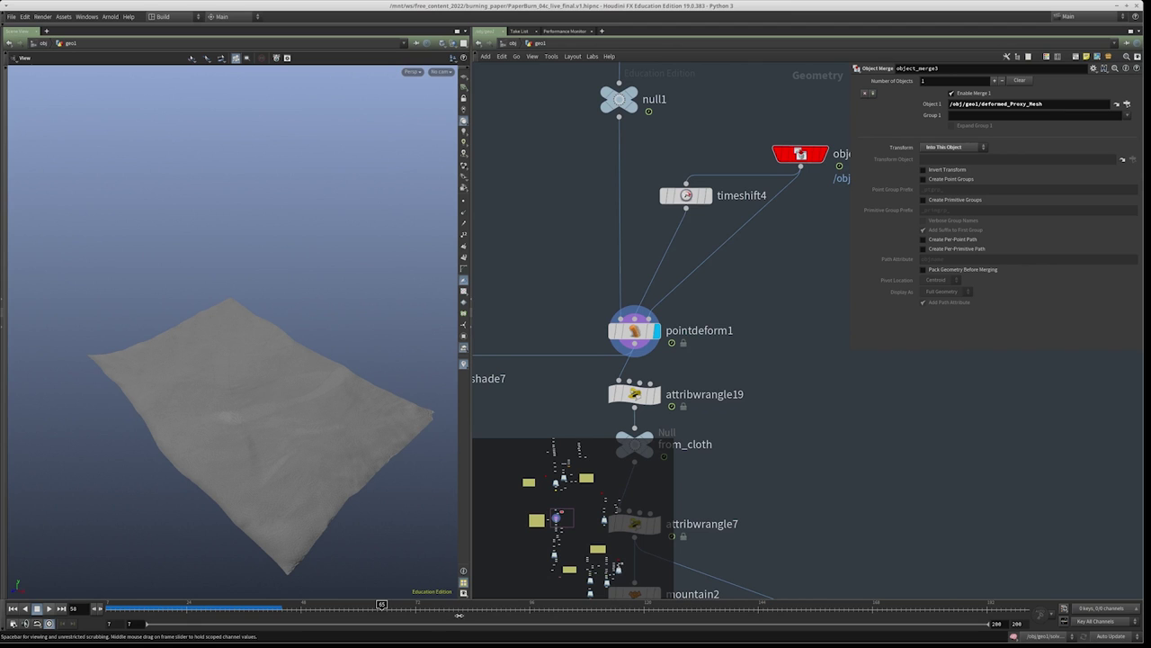
scroll(328, 416, up, 10)
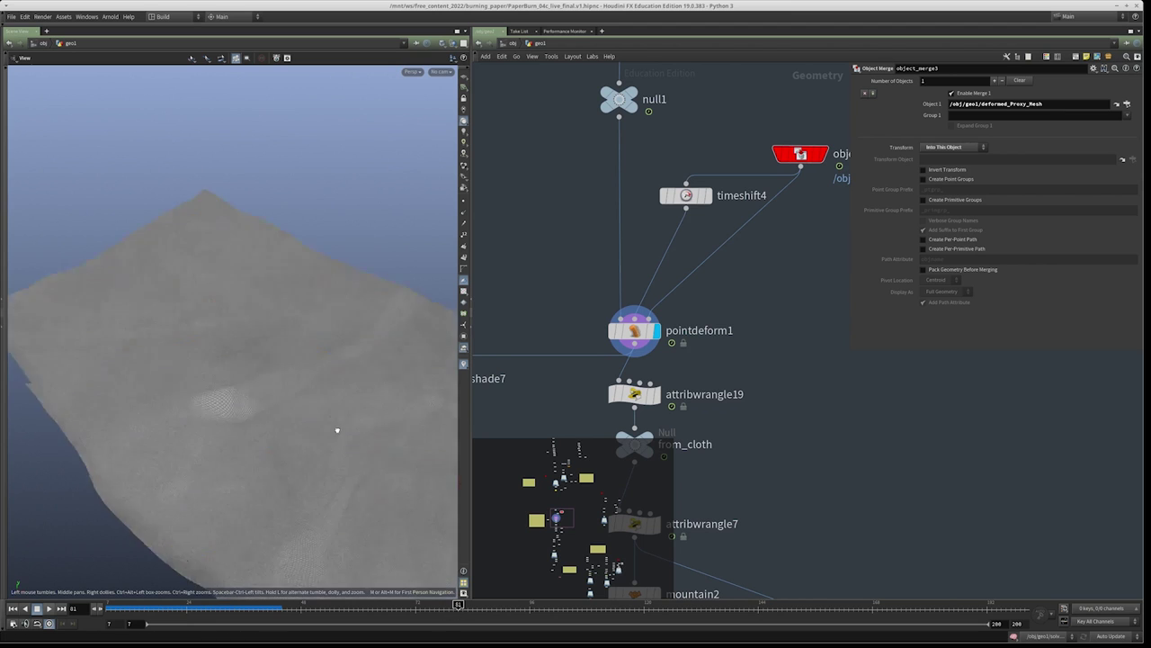
Try capture radii of 1 and 2 on pointdeform1 and set its Minimum Points to 10
key(F2)
key(Return)
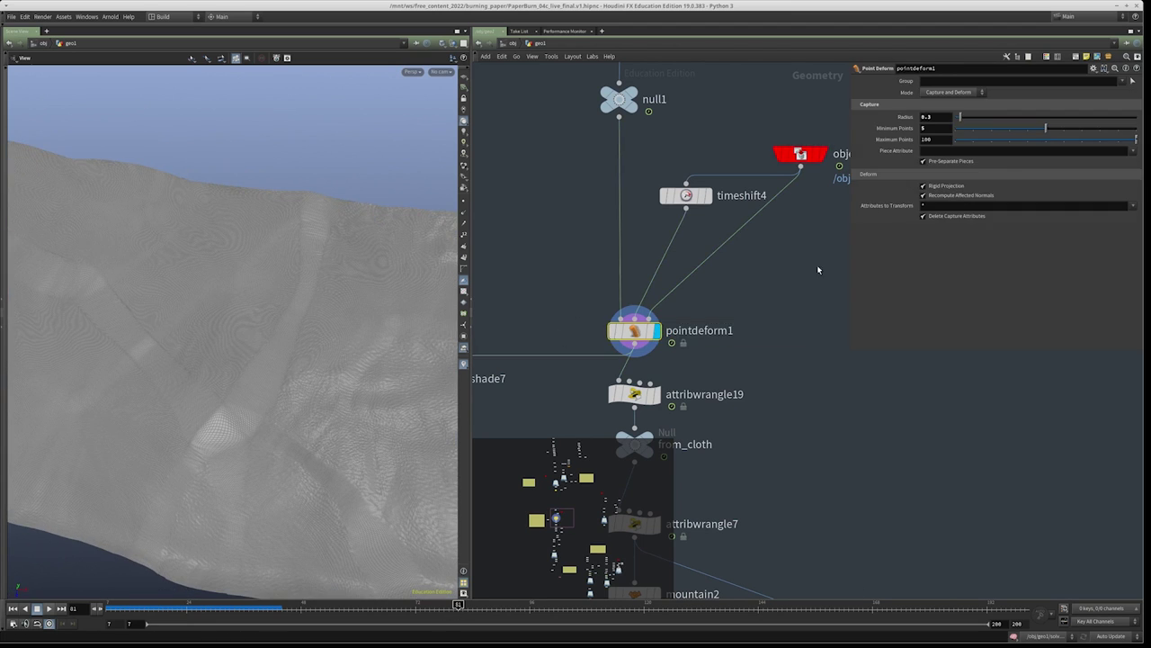
middle_drag(798, 295, 821, 260)
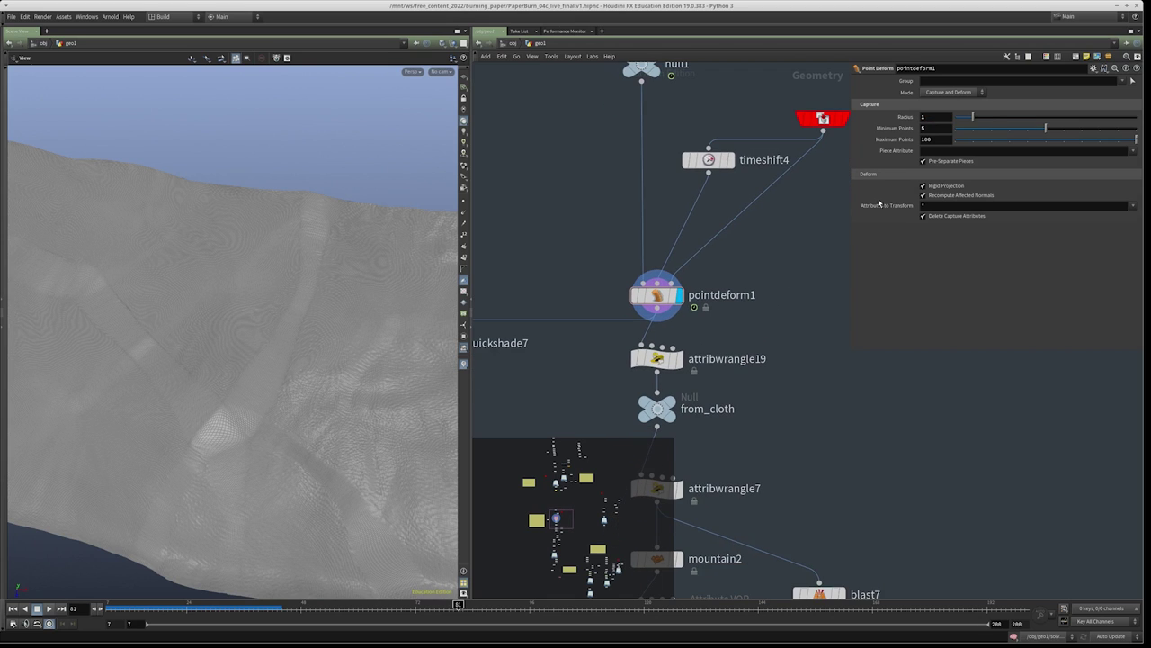
middle_drag(806, 321, 797, 349)
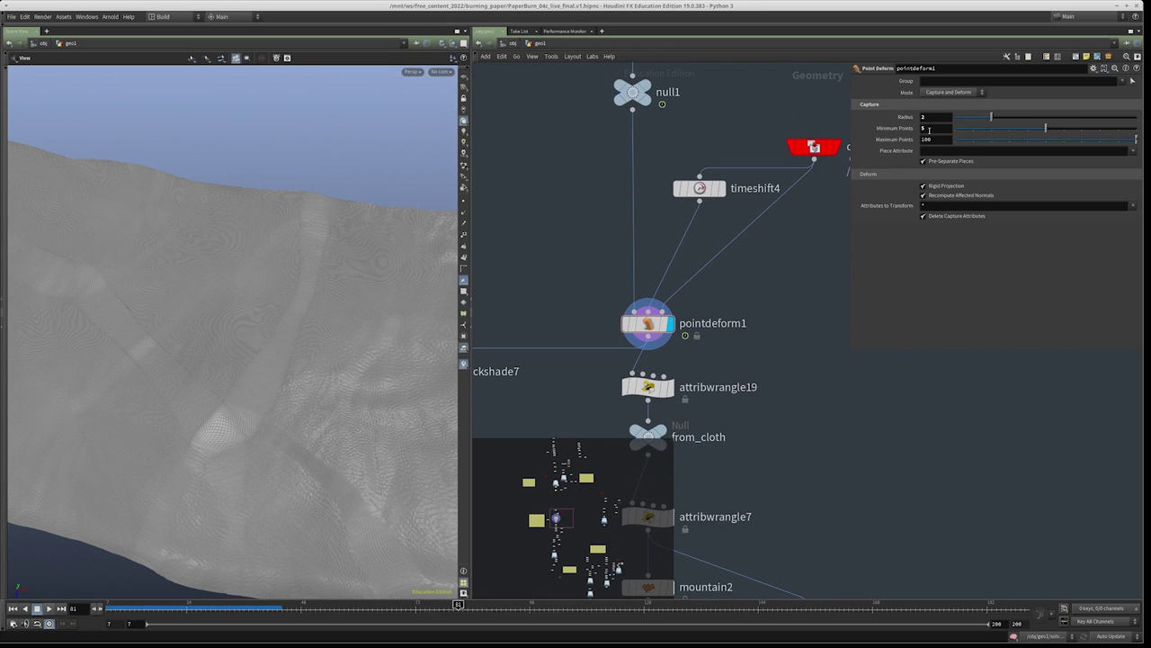
key(Return)
Set pointdeform1's capture radius to .05 and compare it with .3 on the paper's stretched crease
drag(323, 310, 360, 342)
text(.05)
key(Return)
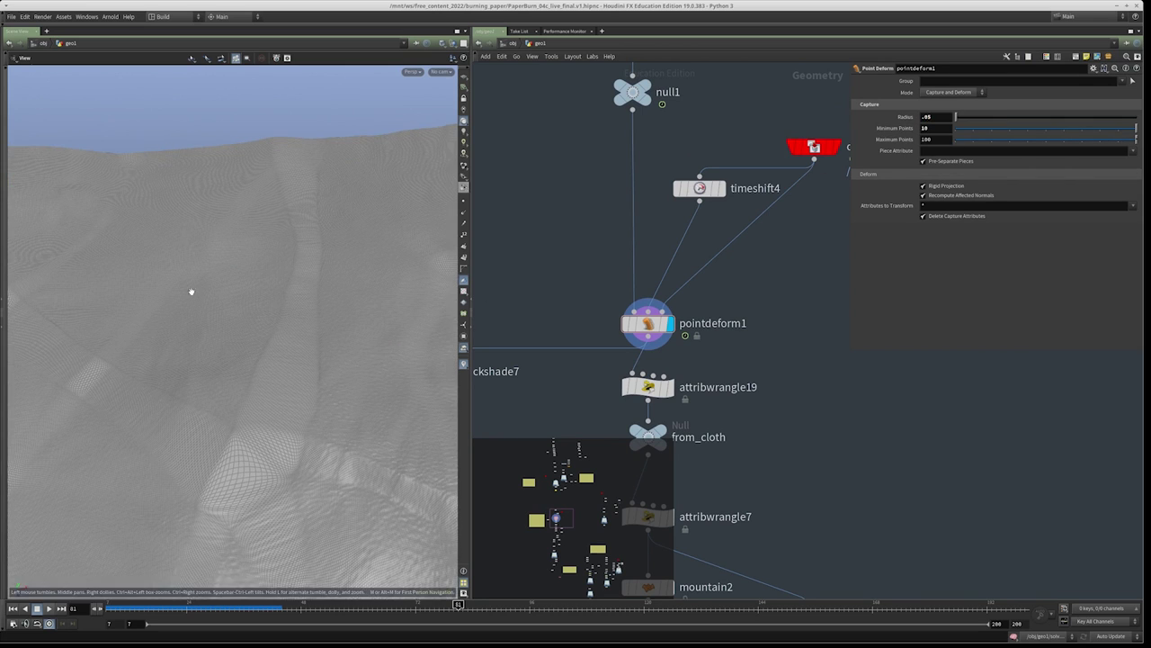
drag(195, 291, 285, 333)
text(.)
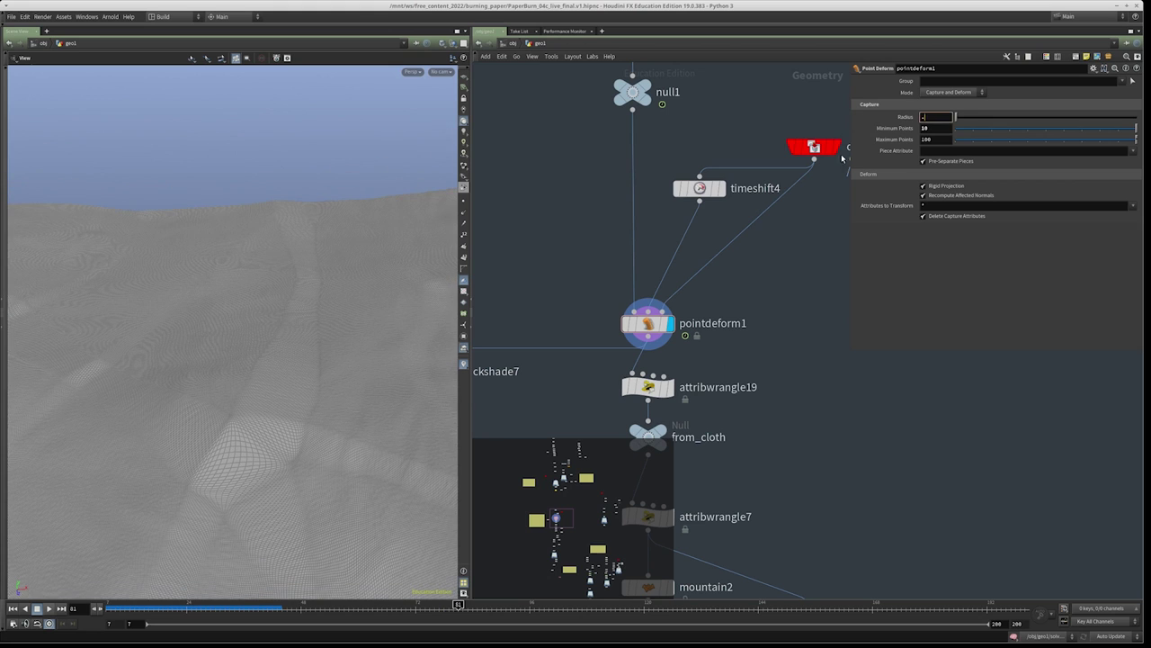
text(3)
key(Return)
drag(286, 398, 241, 399)
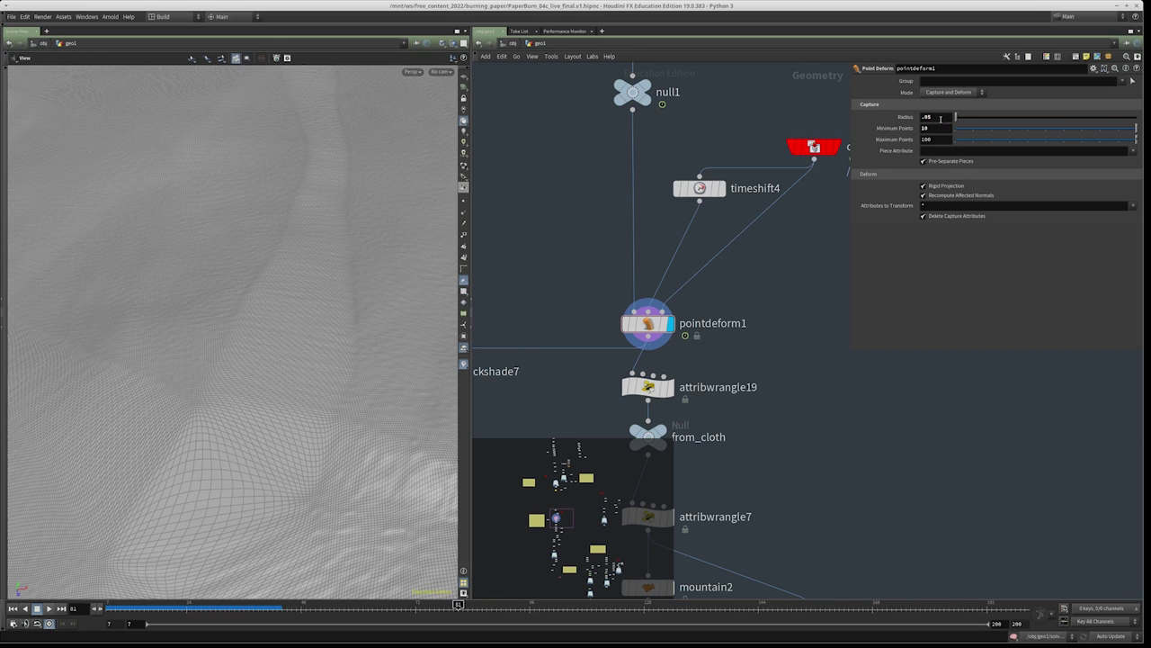
Set pointdeform1's capture radius to 1 and inspect the deformed paper surface as a whole
middle_drag(795, 279, 788, 300)
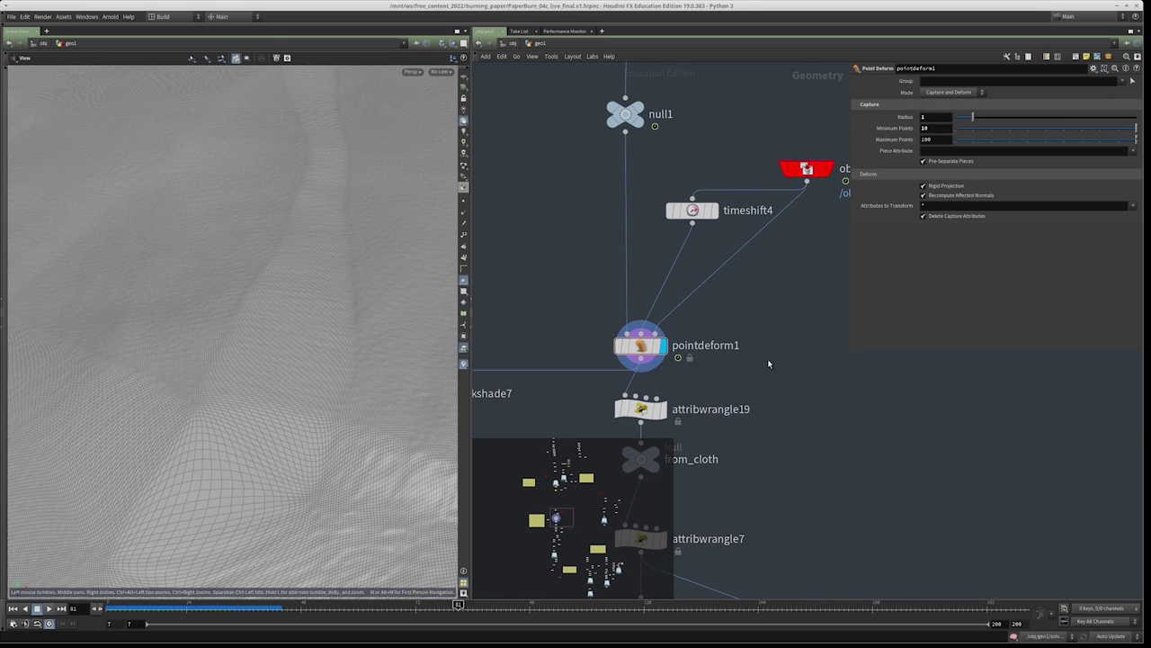
middle_drag(769, 364, 766, 398)
drag(375, 334, 294, 393)
middle_drag(778, 326, 761, 184)
drag(321, 213, 311, 381)
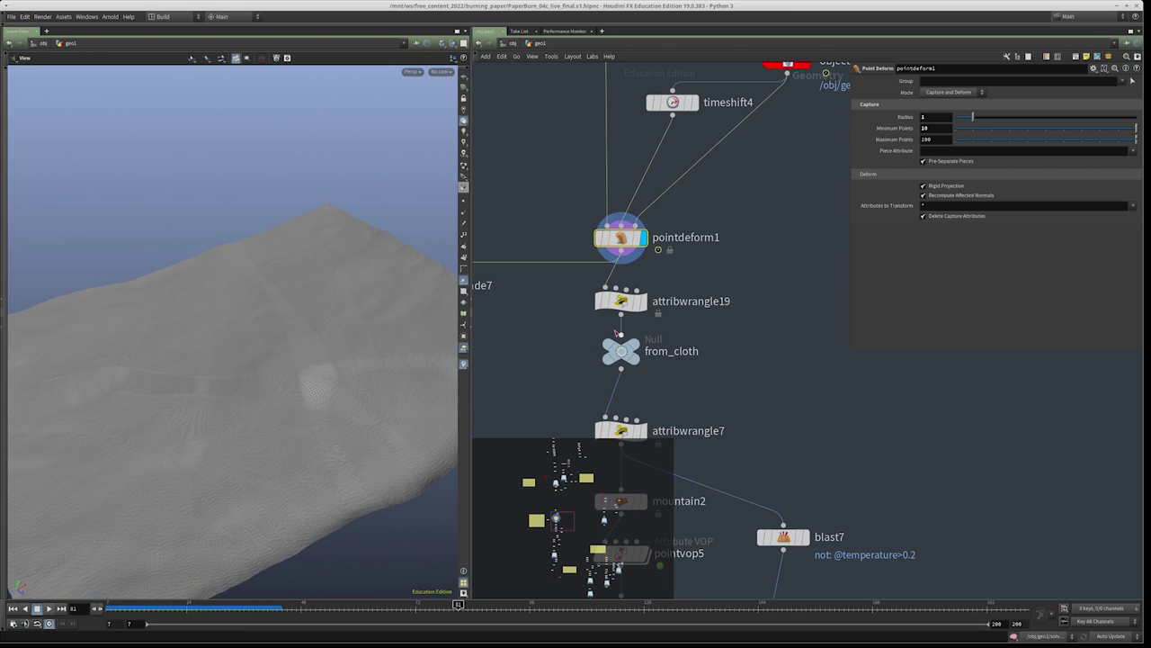
Display uvquickshade7 and scrub between frames 54 and 87 to examine the map texture on the deformed paper
scroll(616, 333, down, 3)
drag(542, 224, 584, 312)
middle_drag(560, 216, 570, 233)
drag(463, 176, 315, 372)
key(f)
scroll(404, 327, up, 5)
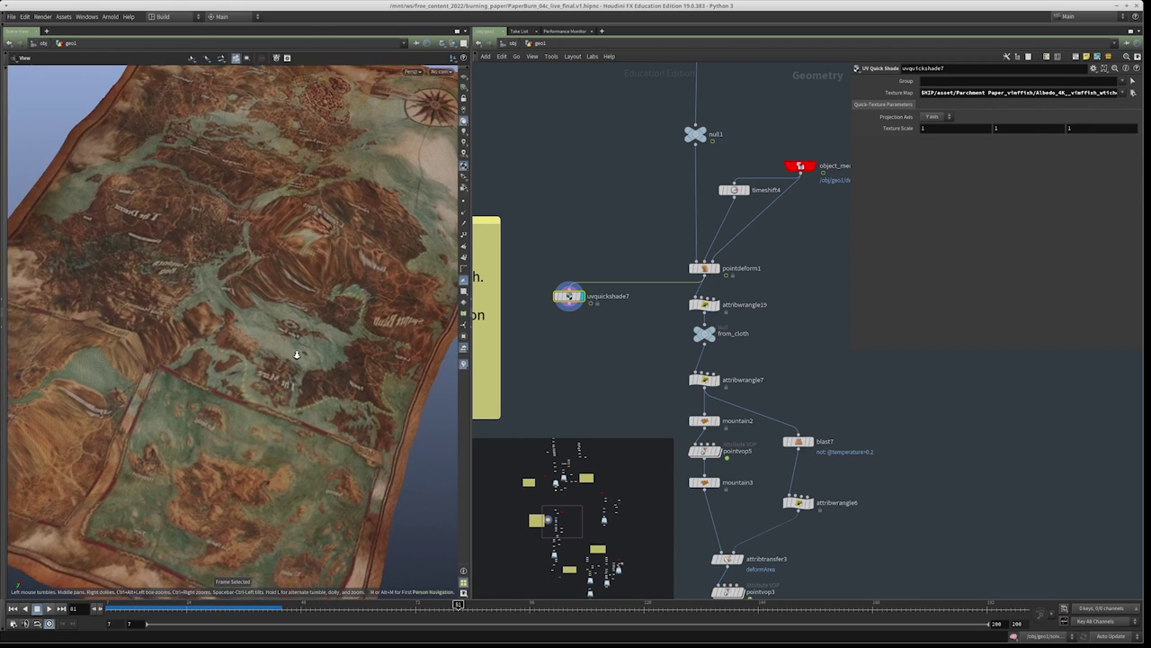
scroll(330, 359, down, 5)
drag(131, 605, 332, 608)
click(402, 606)
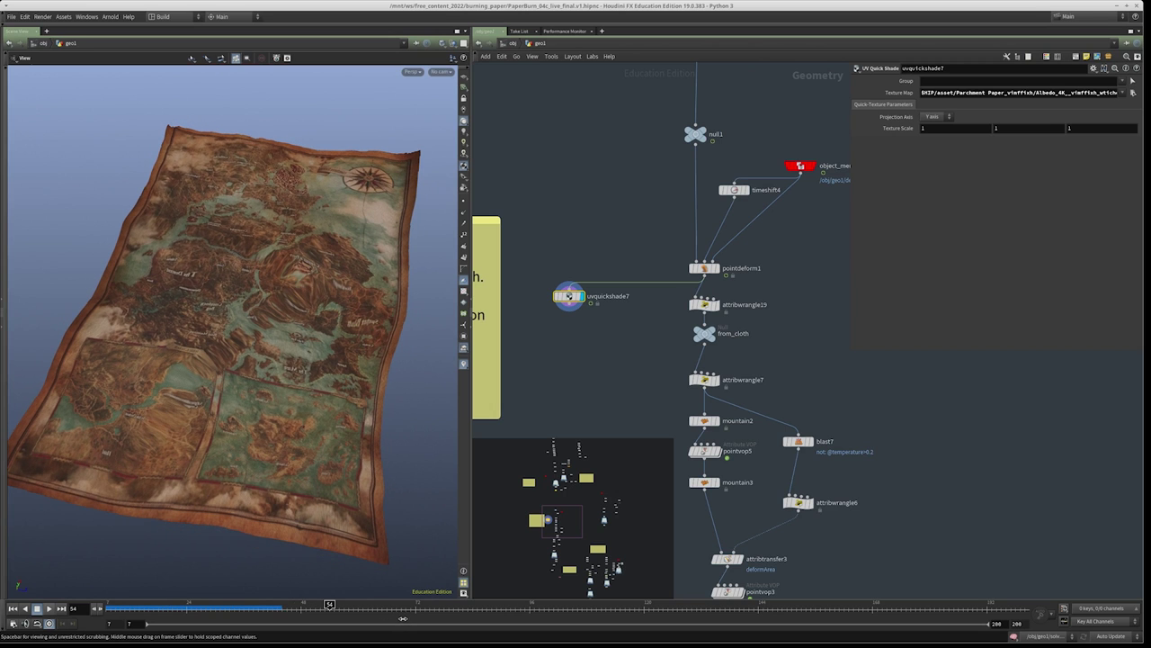
drag(440, 608, 481, 612)
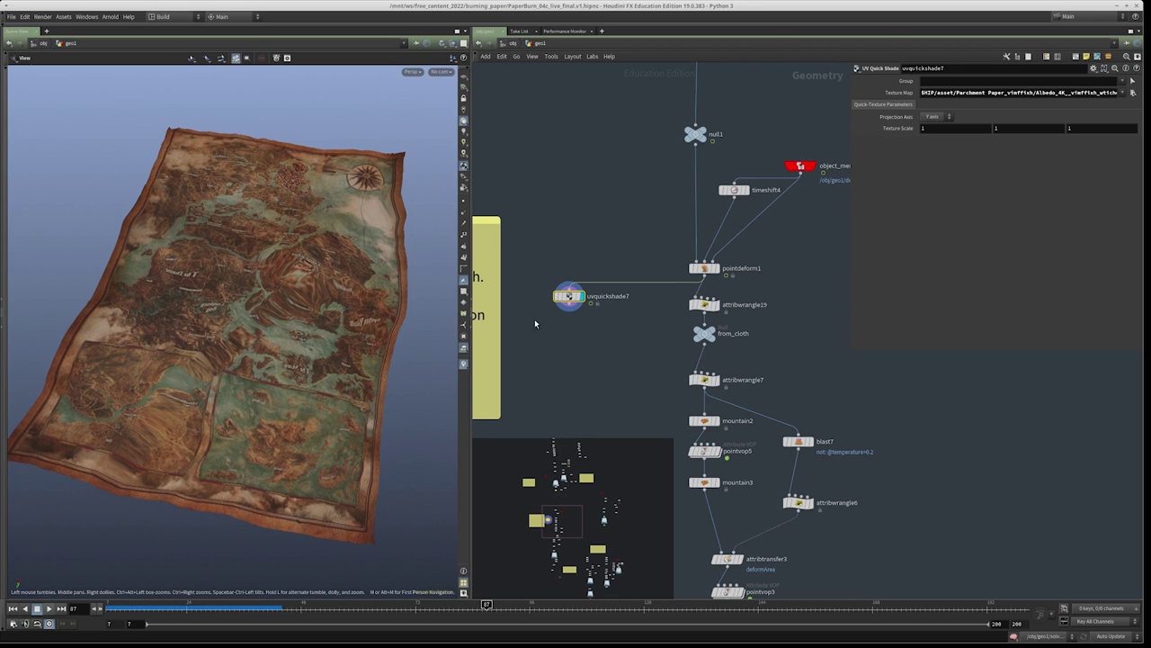
Display attribwrangle19, read its rest attribute expression and examine the paper surface up close
middle_drag(534, 323, 496, 287)
click(677, 269)
scroll(702, 260, up, 5)
middle_drag(684, 236, 694, 270)
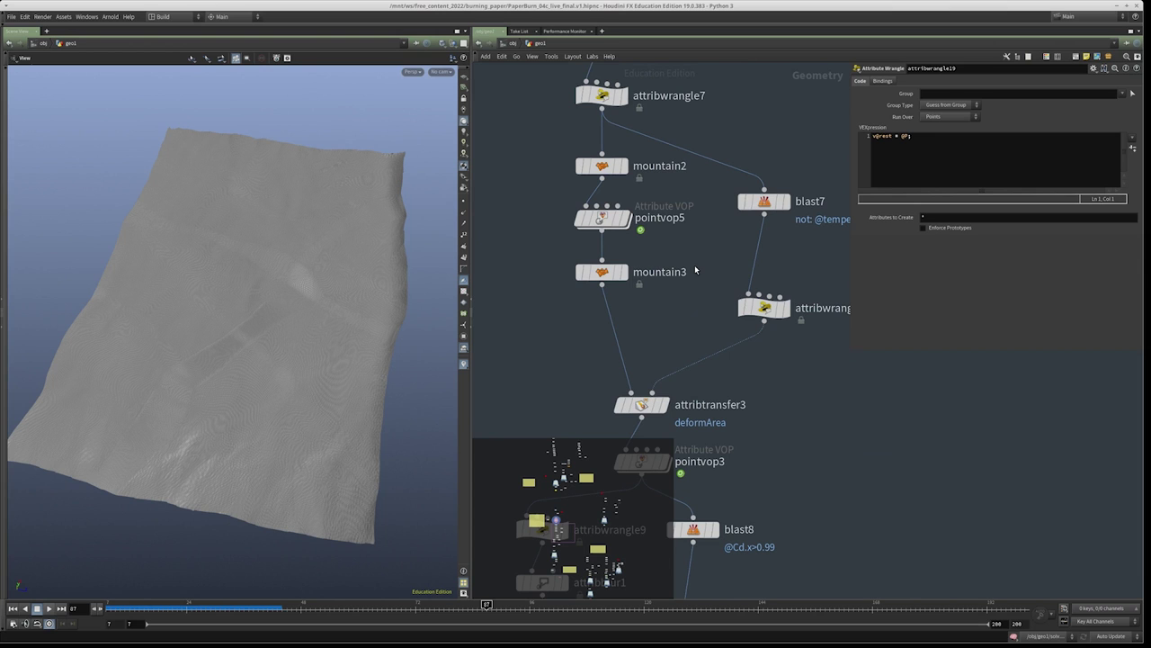
scroll(669, 251, down, 2)
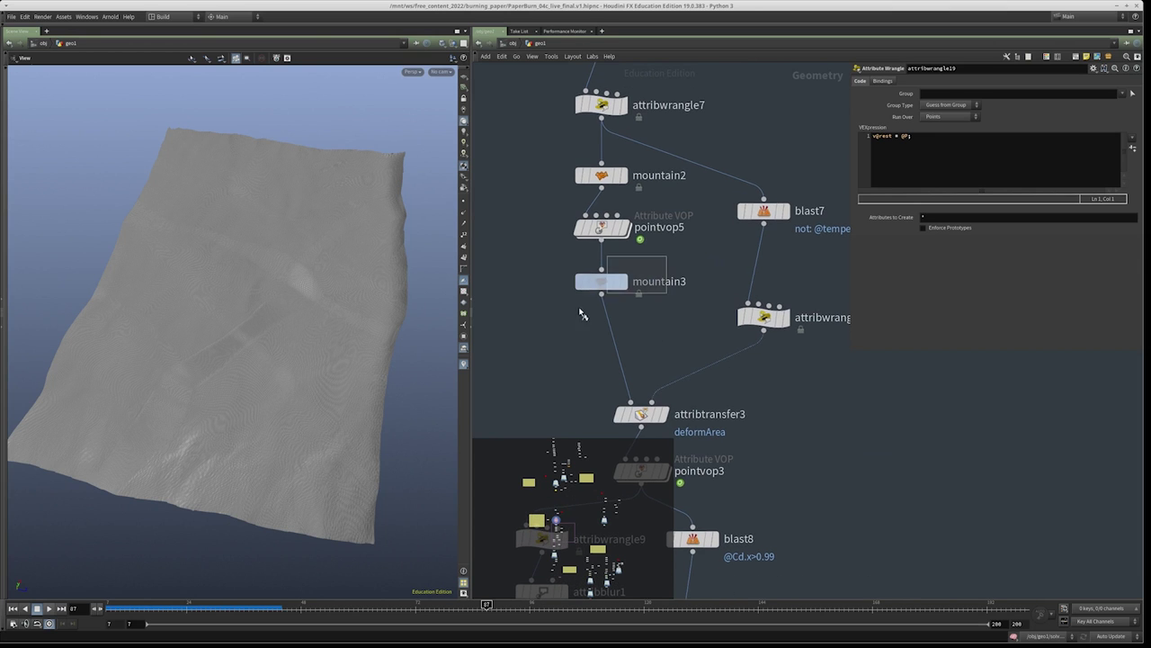
click(615, 292)
drag(211, 301, 270, 378)
scroll(351, 334, up, 5)
drag(351, 334, 234, 342)
scroll(621, 168, up, 2)
Display attribwrangle7, mountain2, pointvop5 and mountain3 in turn, moving to frame 42, to examine the noise displacement on the paper
click(593, 158)
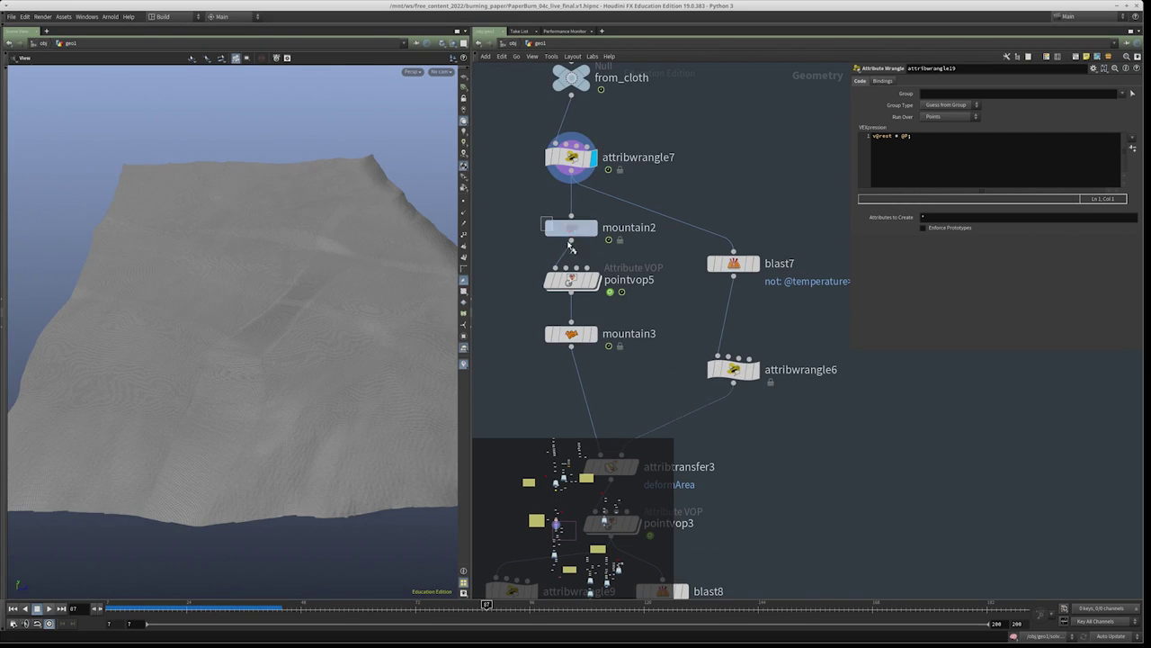
click(593, 227)
click(571, 229)
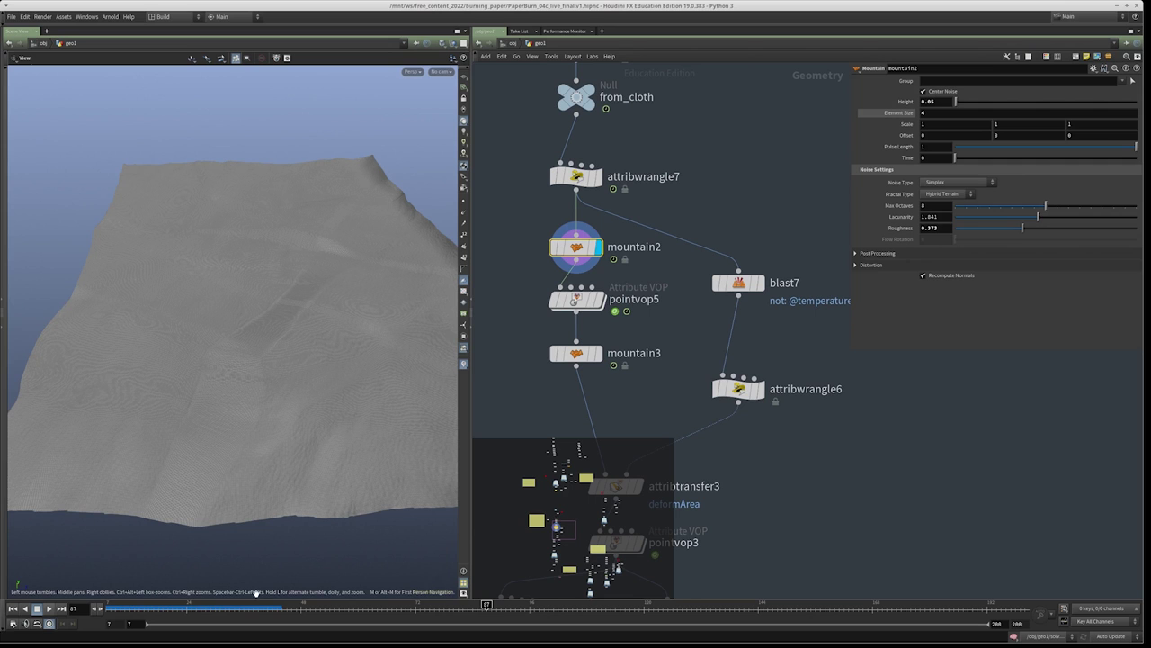
click(270, 607)
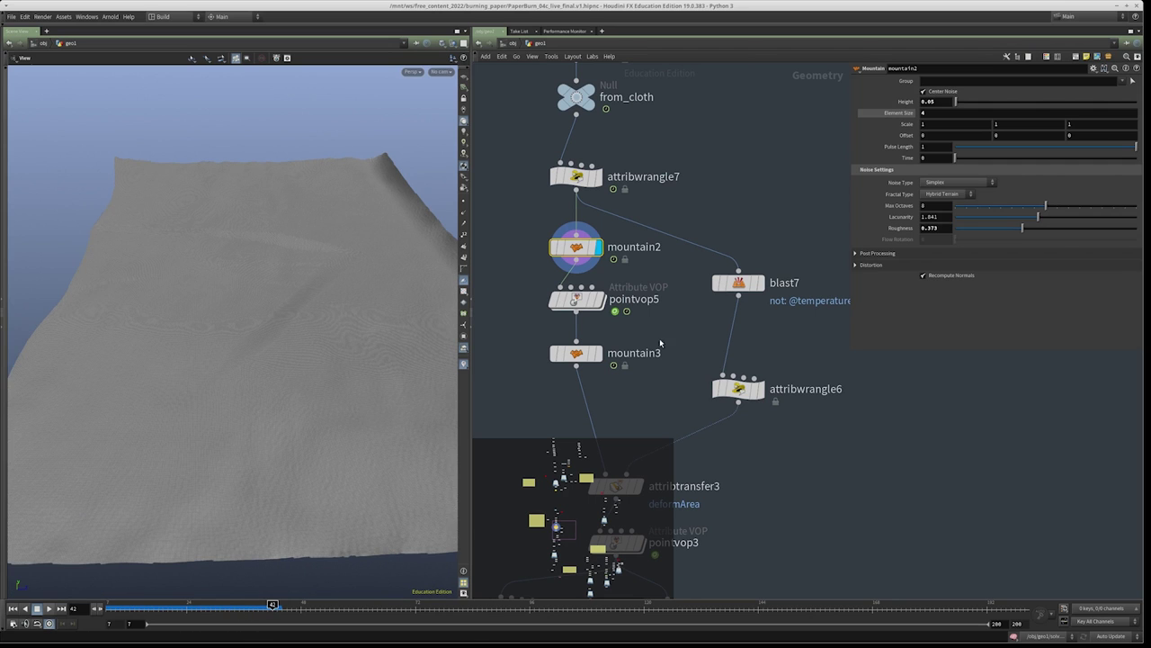
click(595, 299)
click(599, 352)
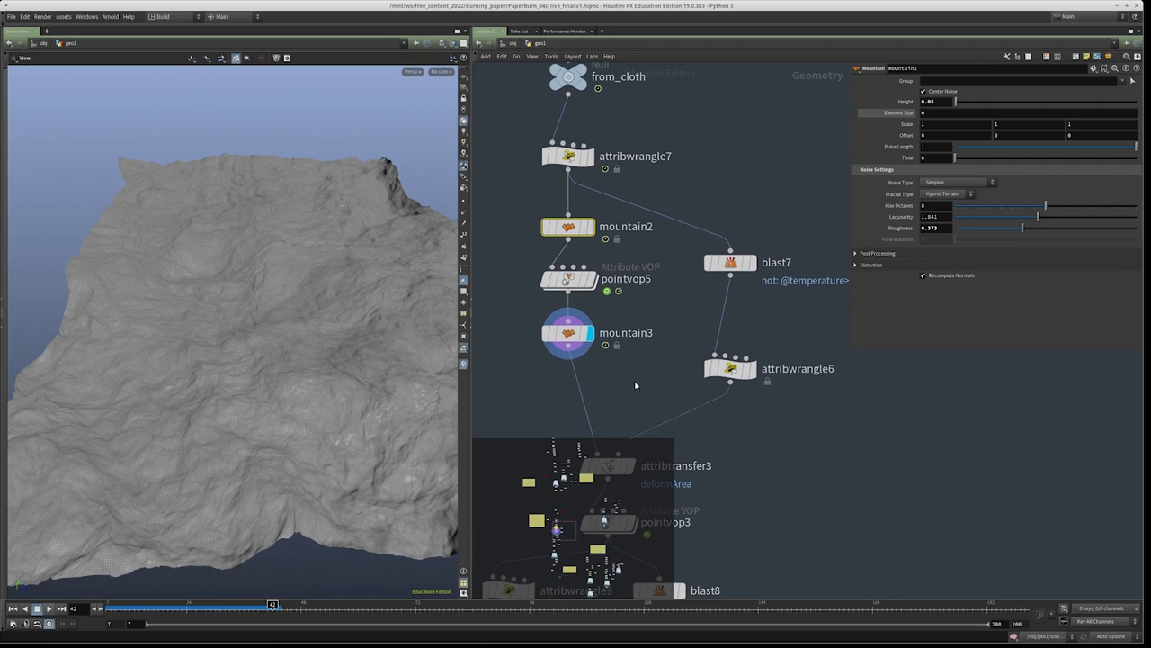
click(569, 333)
scroll(303, 370, up, 3)
scroll(302, 370, down, 2)
Display blast7 and review its temperature-based group settings and the paper areas it isolates
click(747, 270)
middle_drag(652, 271, 649, 328)
click(583, 292)
click(745, 327)
middle_drag(751, 371, 707, 316)
scroll(333, 314, down, 3)
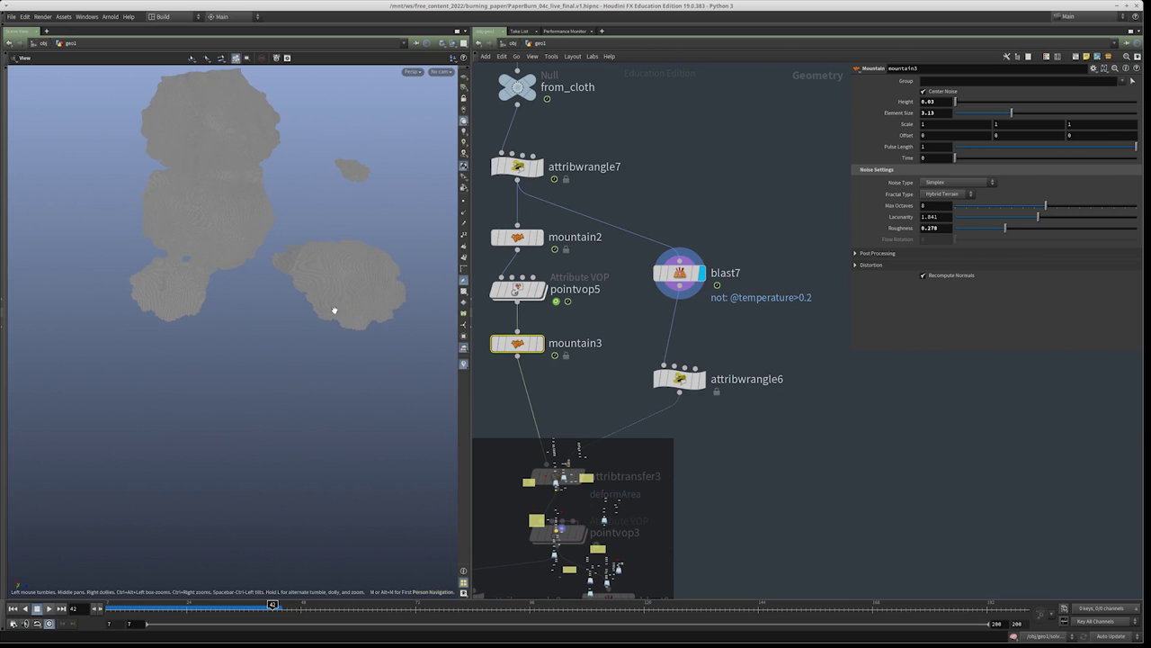
click(676, 277)
middle_drag(667, 305, 661, 284)
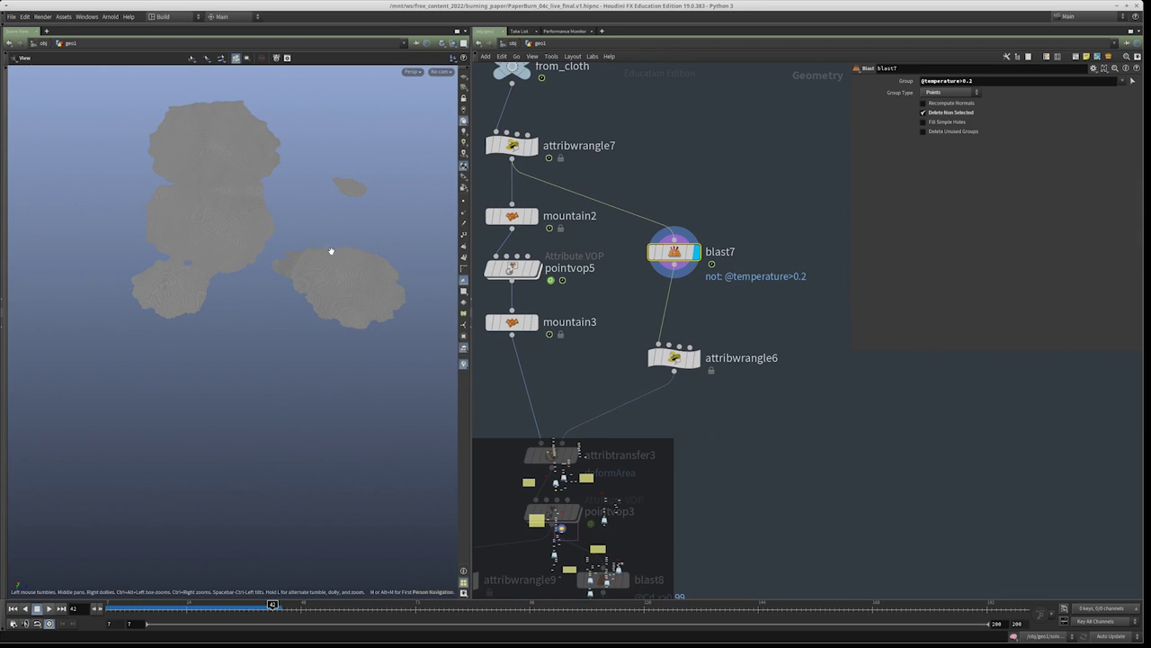
scroll(329, 274, up, 2)
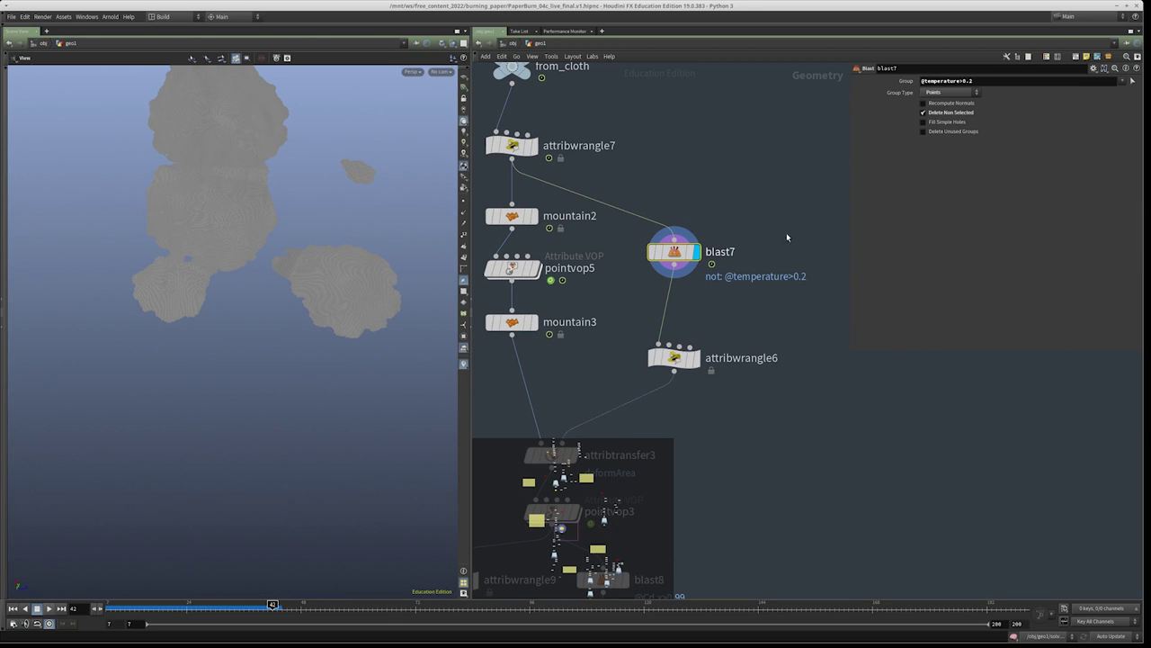
Display attribwrangle6 and read the deformArea expressions in attribwrangle6 and attribwrangle7
click(675, 357)
middle_drag(860, 292, 851, 225)
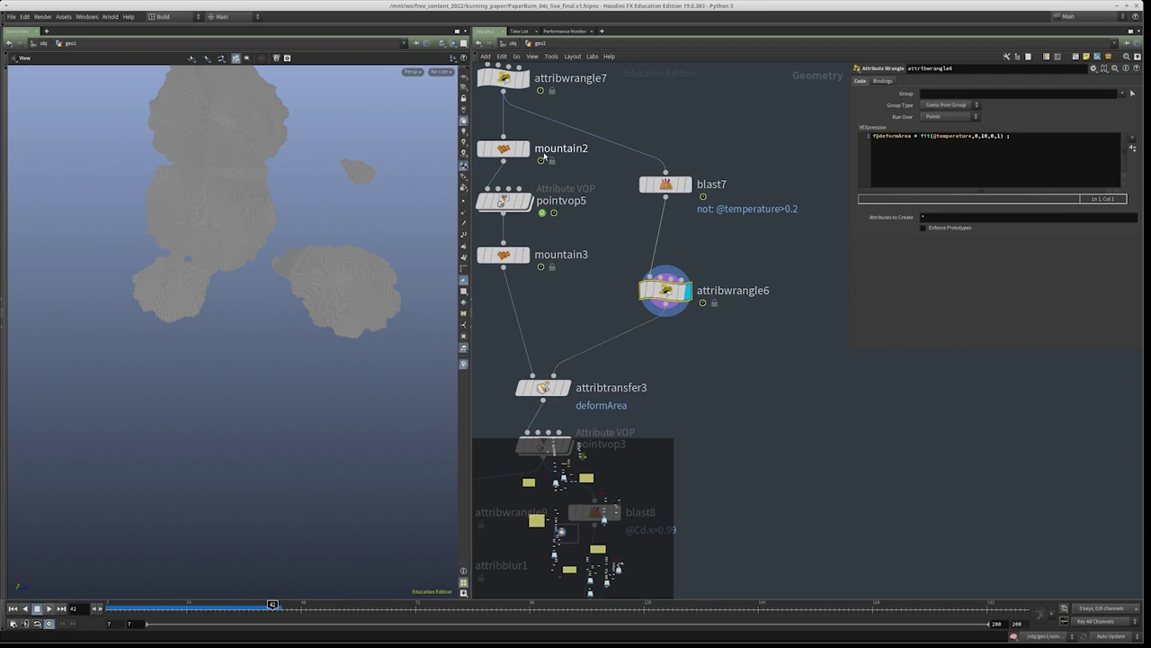
middle_drag(546, 153, 600, 263)
click(558, 187)
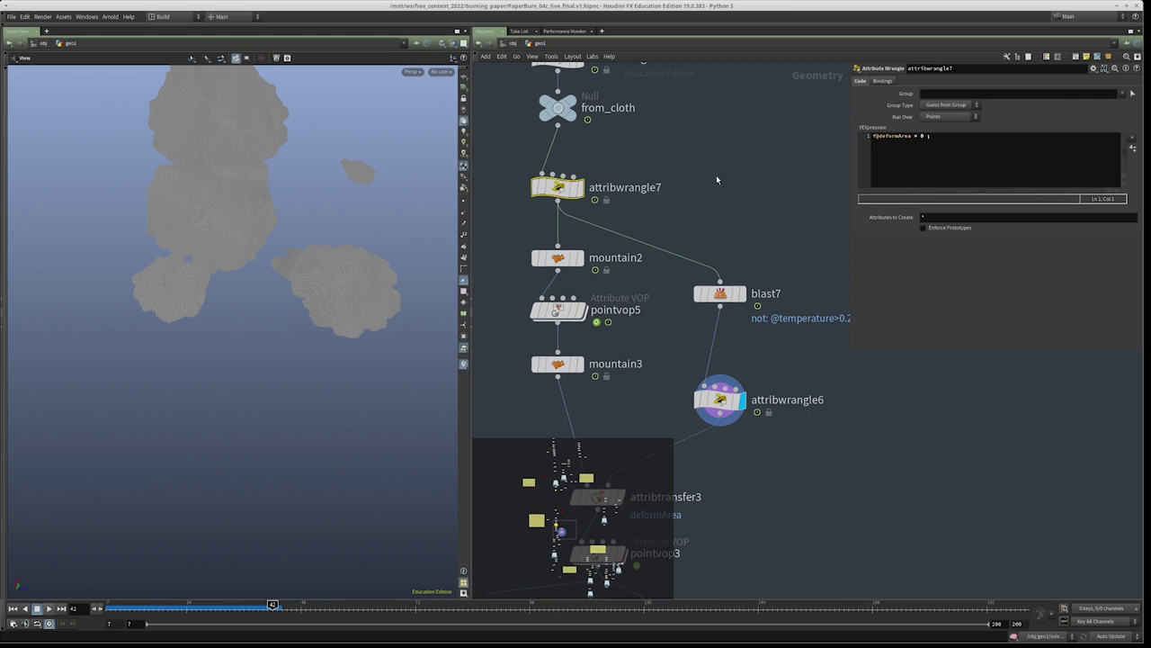
middle_drag(671, 194, 699, 97)
Display attribtransfer3 and examine the noisy paper at its output
click(641, 392)
middle_drag(742, 330, 748, 244)
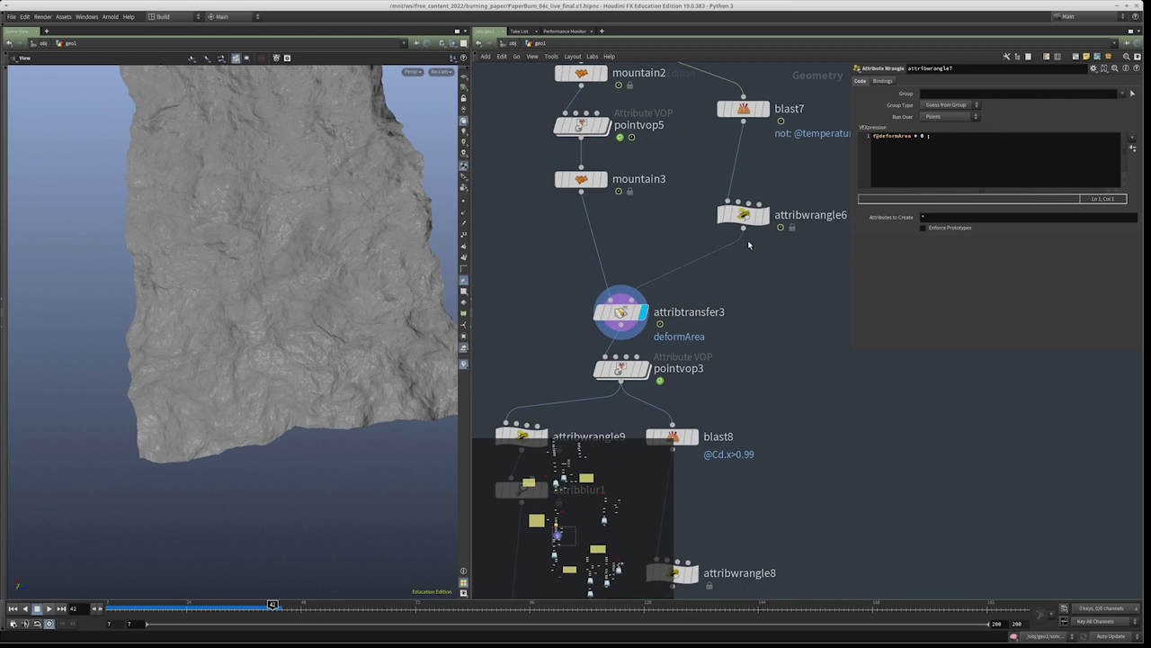
middle_drag(777, 307, 773, 295)
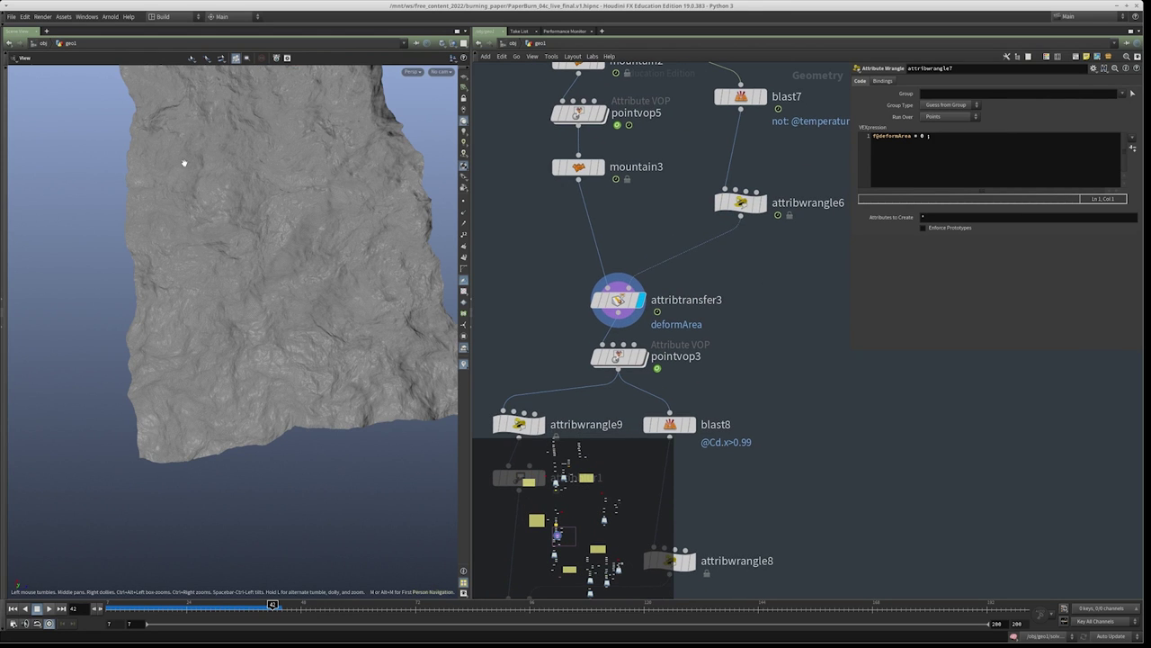
scroll(222, 228, down, 5)
middle_drag(741, 265, 689, 314)
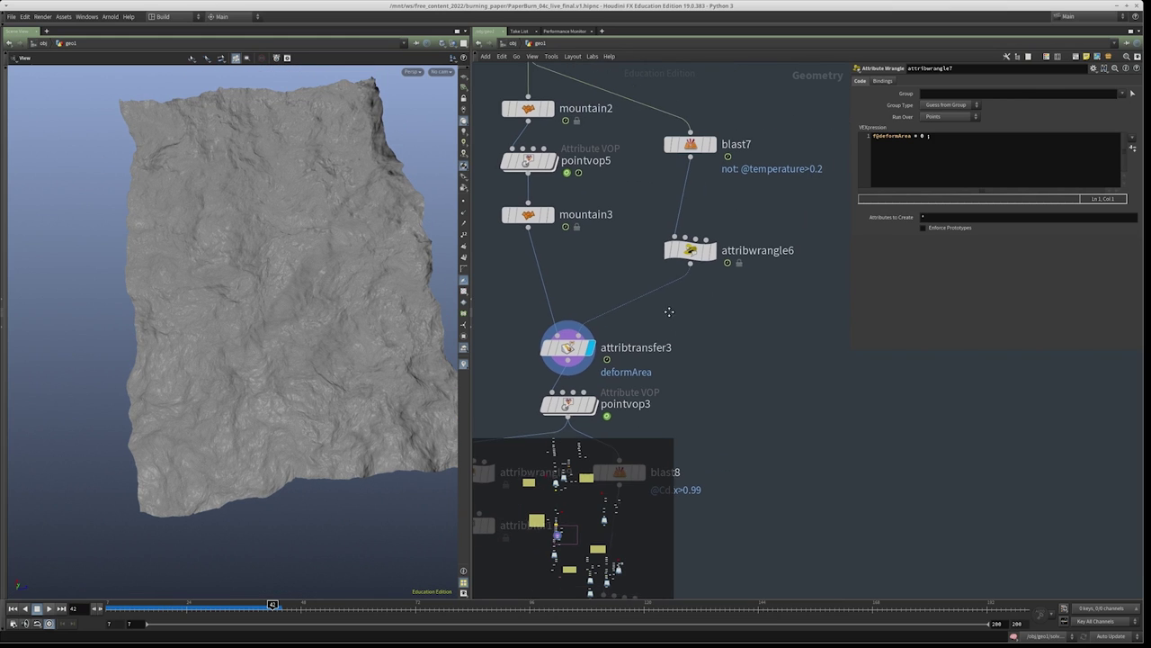
Add a Color node fed by blast7, display it, and set its color to red (1, 0, 0)
key(Tab)
text(col)
key(Return)
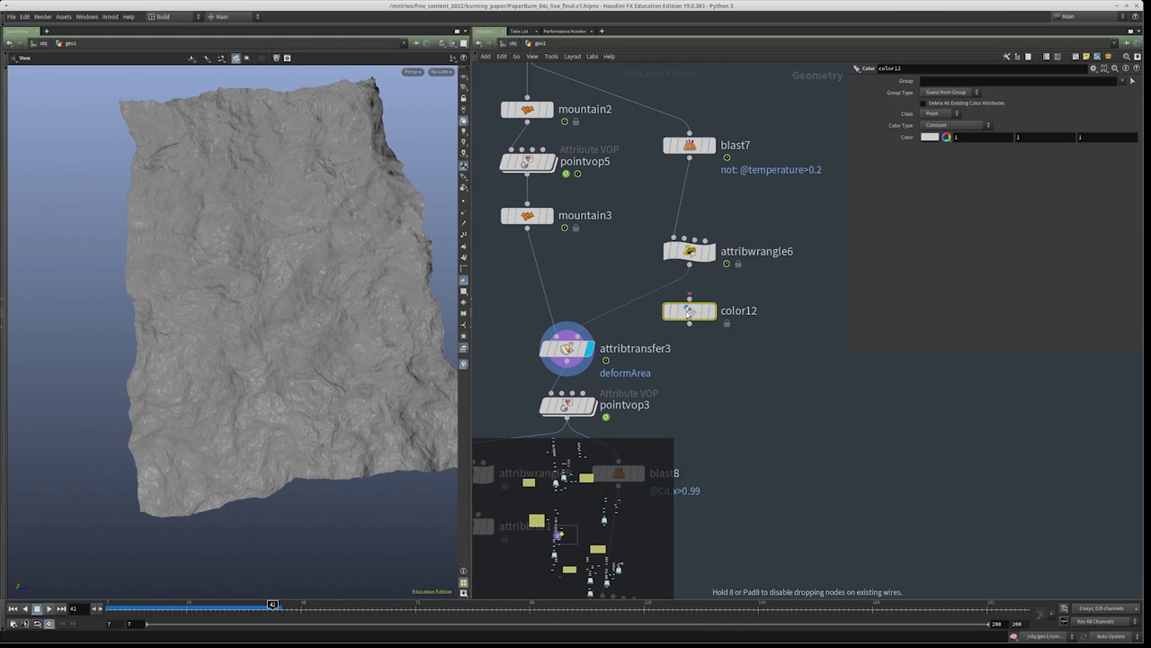
click(821, 285)
middle_drag(789, 244, 636, 222)
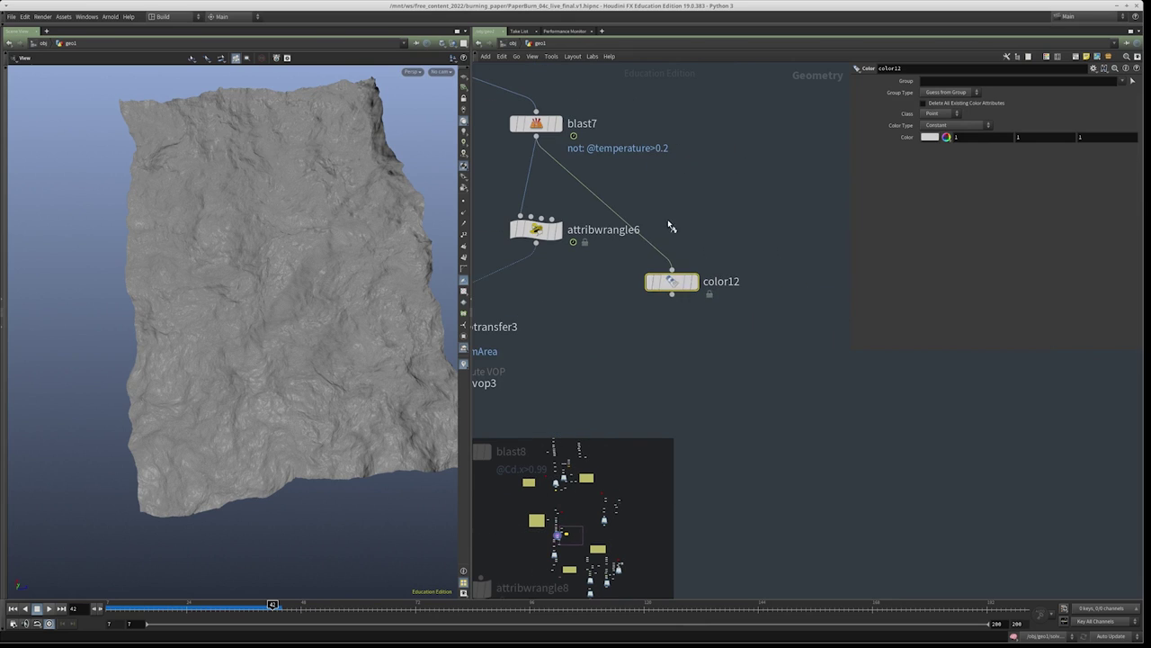
click(694, 282)
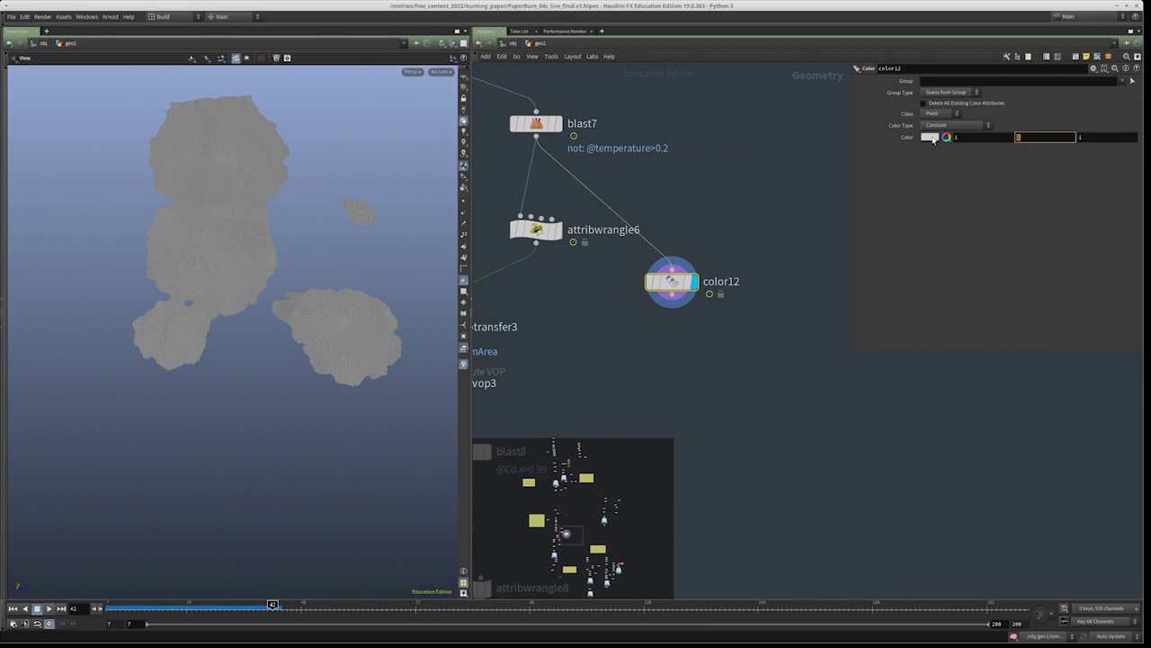
text(0)
key(Tab)
text(0)
key(Return)
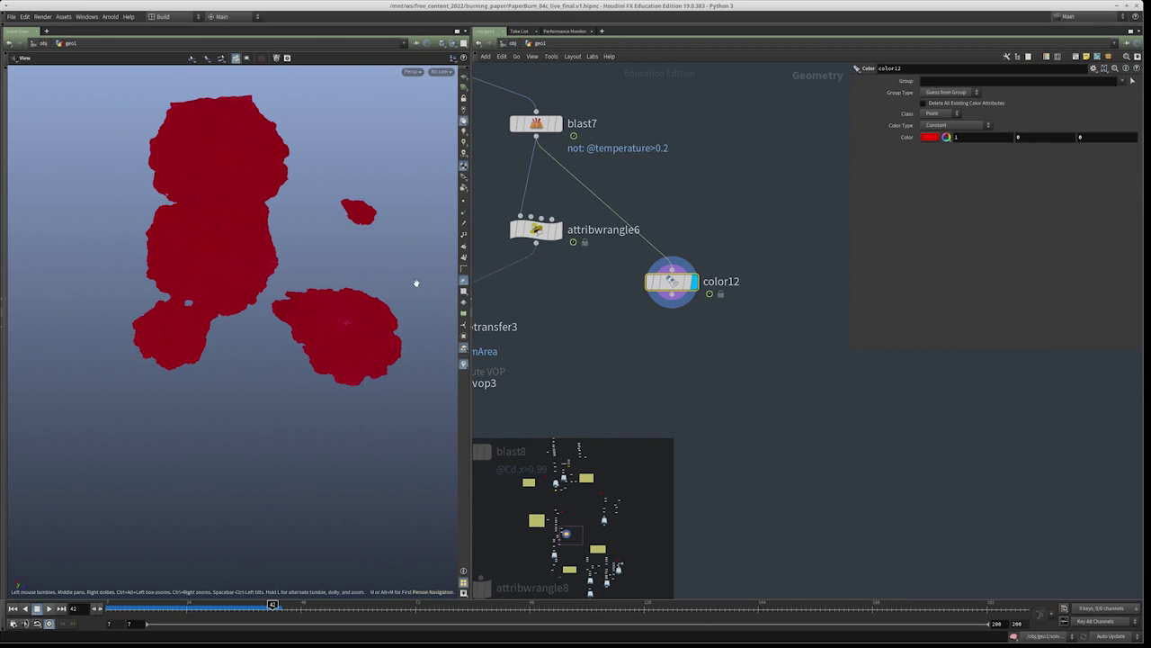
Duplicate the red Color node, feed the copy from mountain3 and display it
key(ctrl+c)
middle_drag(535, 363, 581, 327)
key(ctrl+v)
click(562, 310)
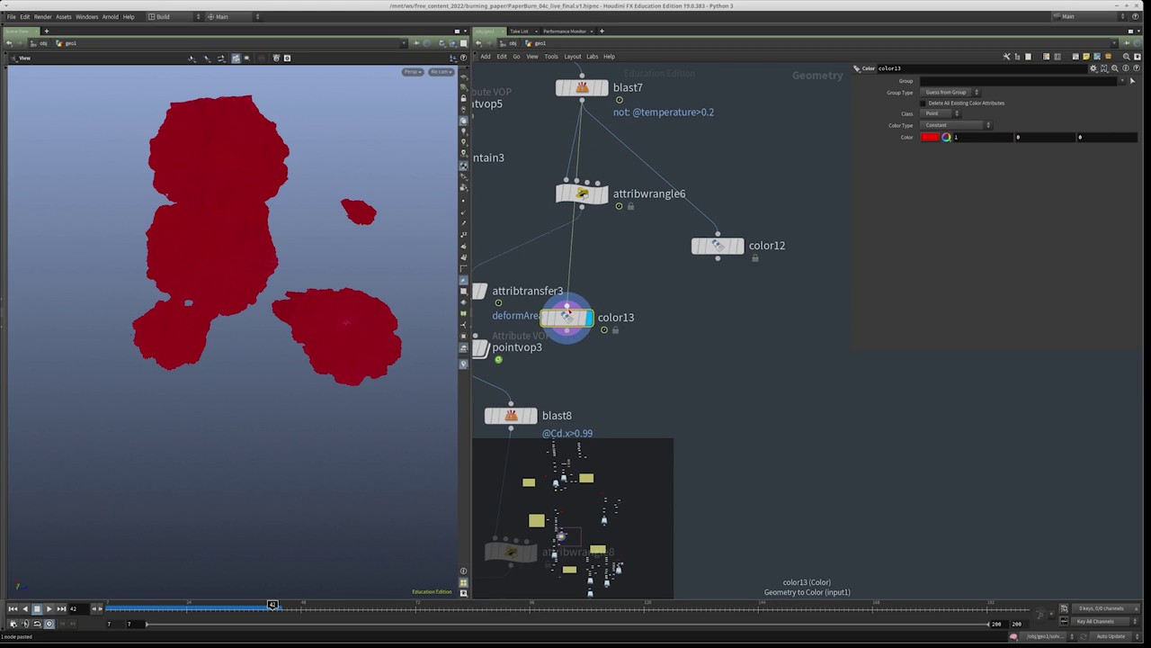
scroll(576, 270, down, 5)
scroll(589, 208, up, 4)
click(611, 193)
scroll(683, 297, up, 2)
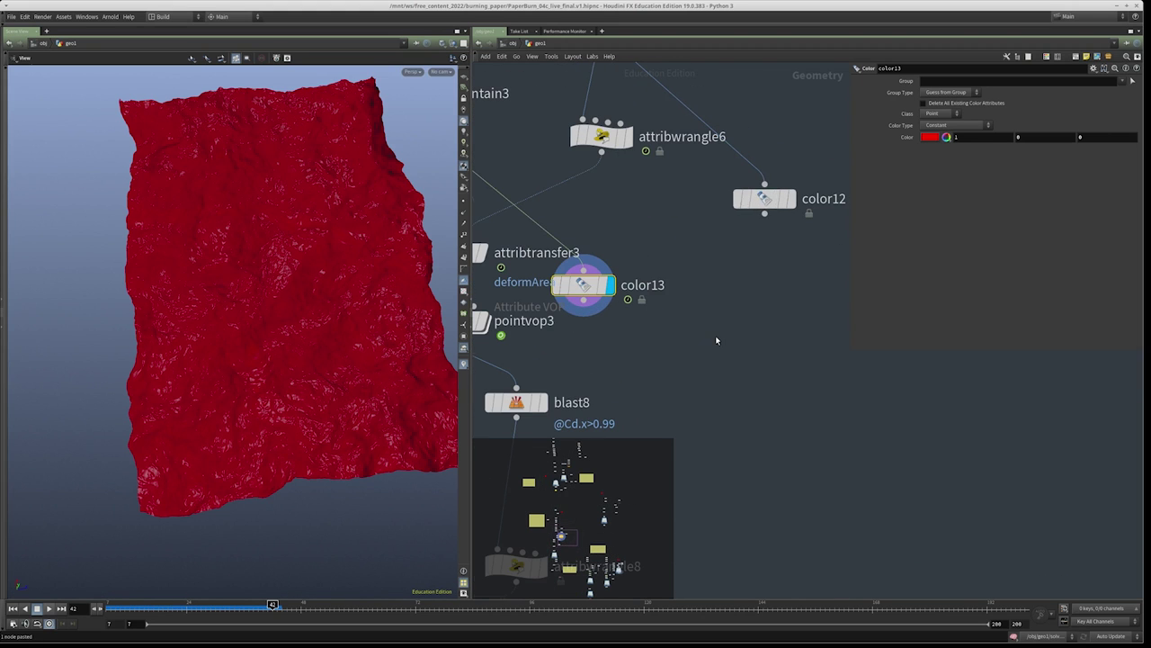
Add an Attribute Transfer with color13 as destination and color12 as source, display it, and transfer the point attribute Cd
key(Tab)
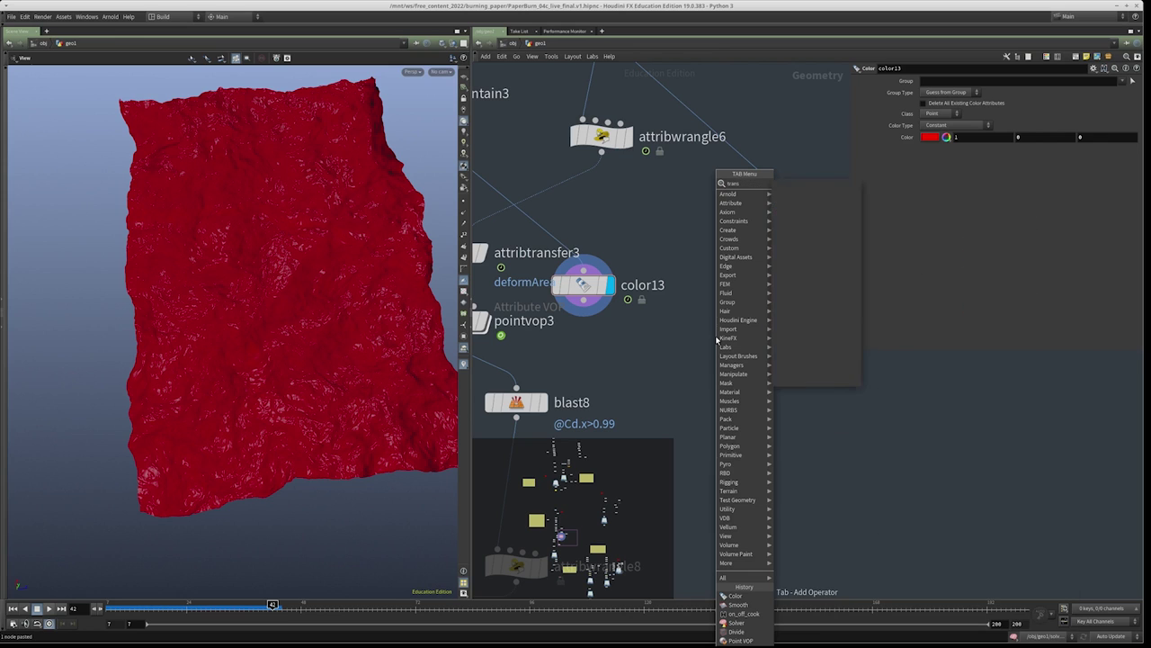
text(trans)
key(Return)
click(712, 333)
drag(704, 326, 659, 281)
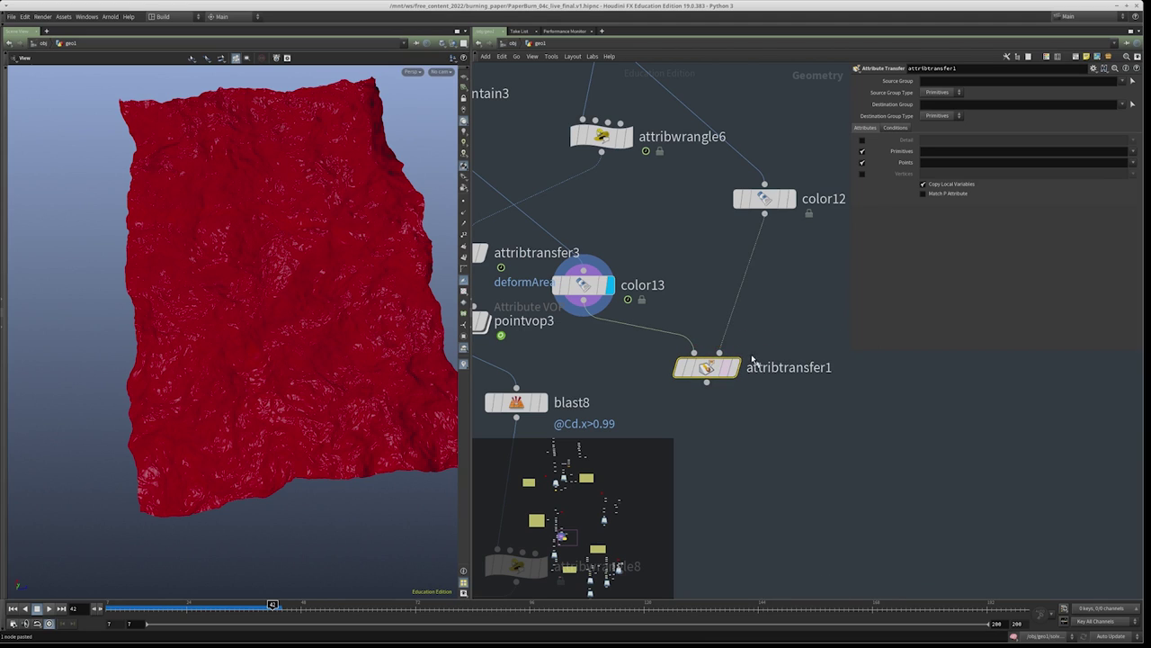
click(735, 369)
text(Cd)
key(Return)
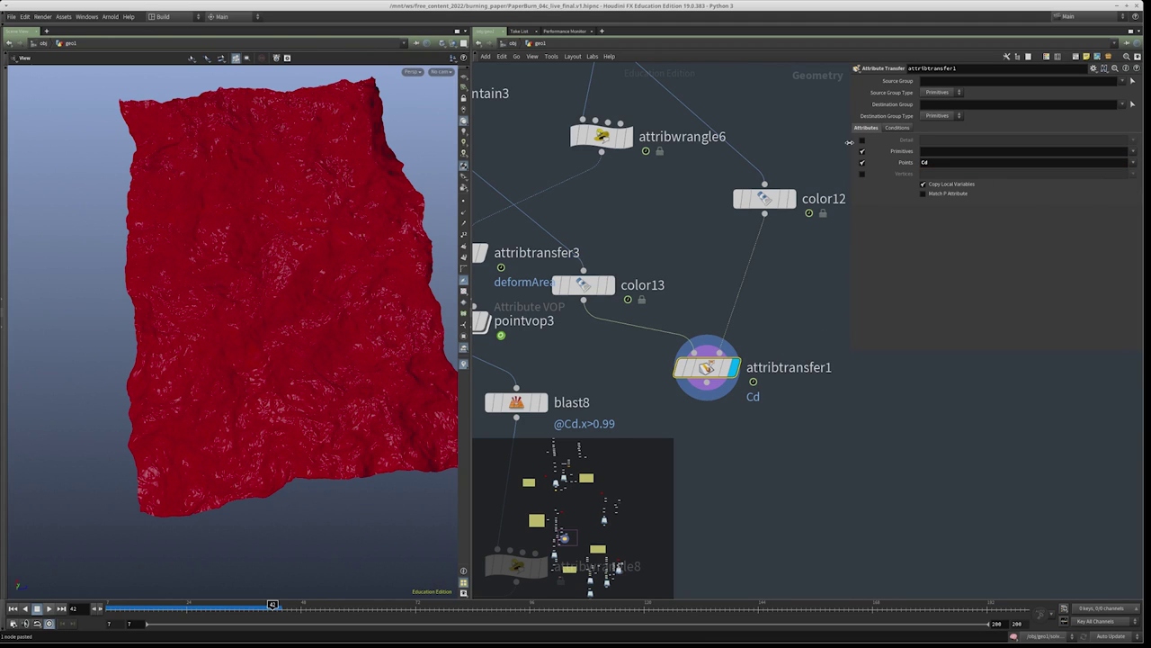
Make color13 black and set attribtransfer1's Distance Threshold to 0.02 and Blend Width to 1.54
click(898, 128)
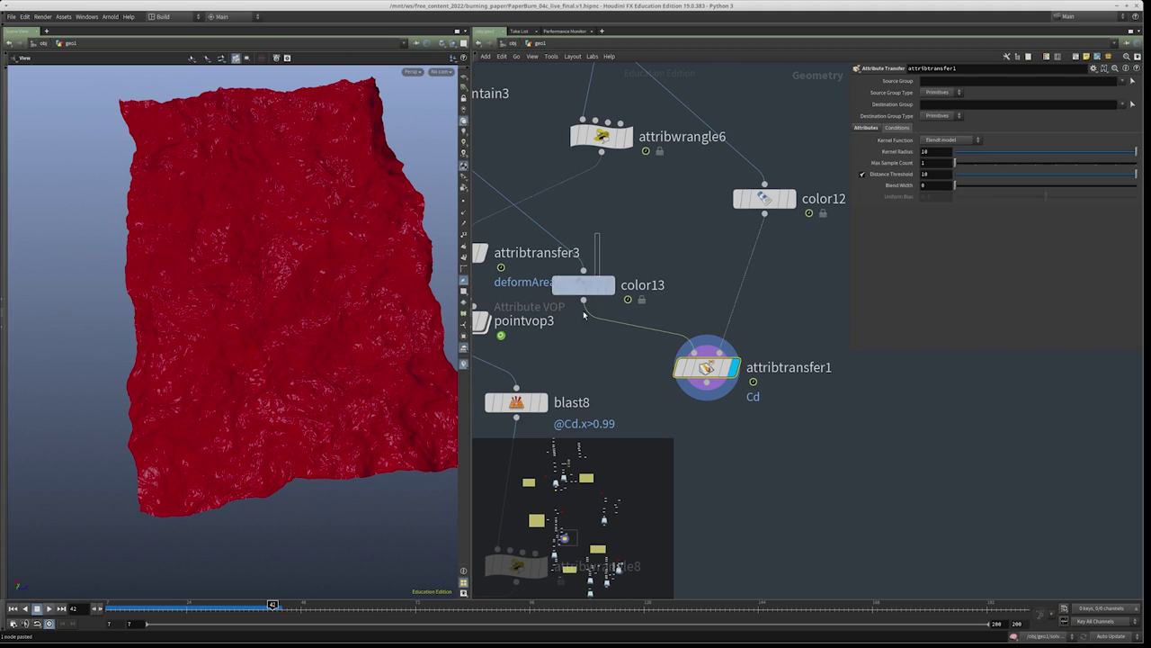
click(597, 283)
click(706, 367)
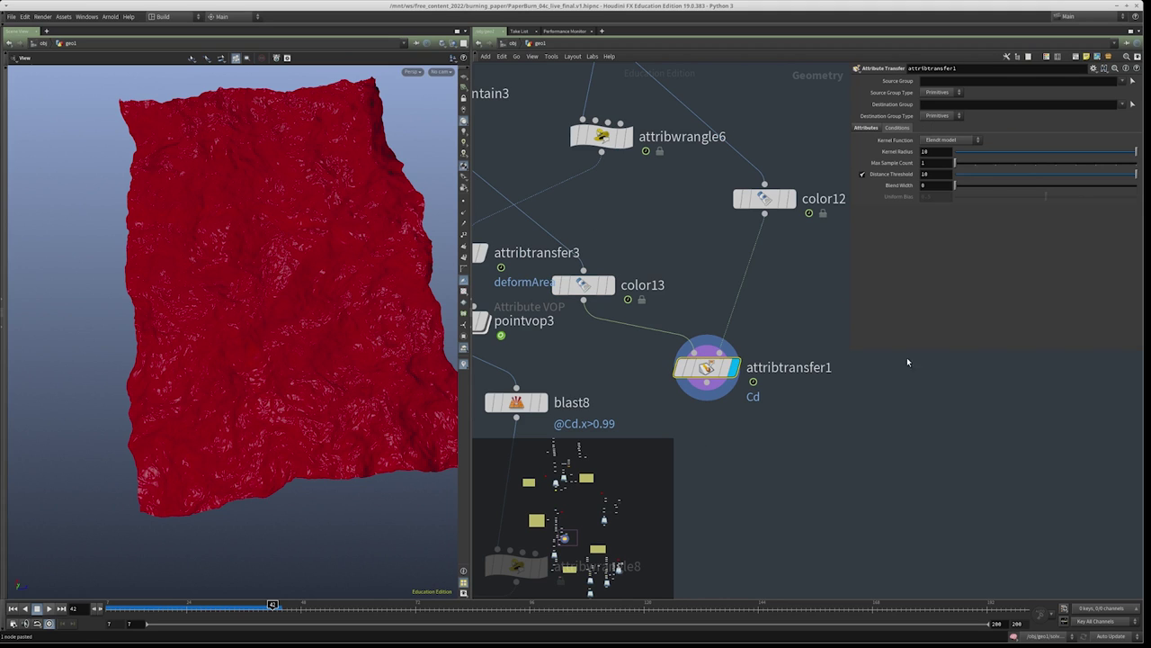
mouse_move(968, 177)
mouse_down()
mouse_move(955, 186)
mouse_move(971, 191)
mouse_up()
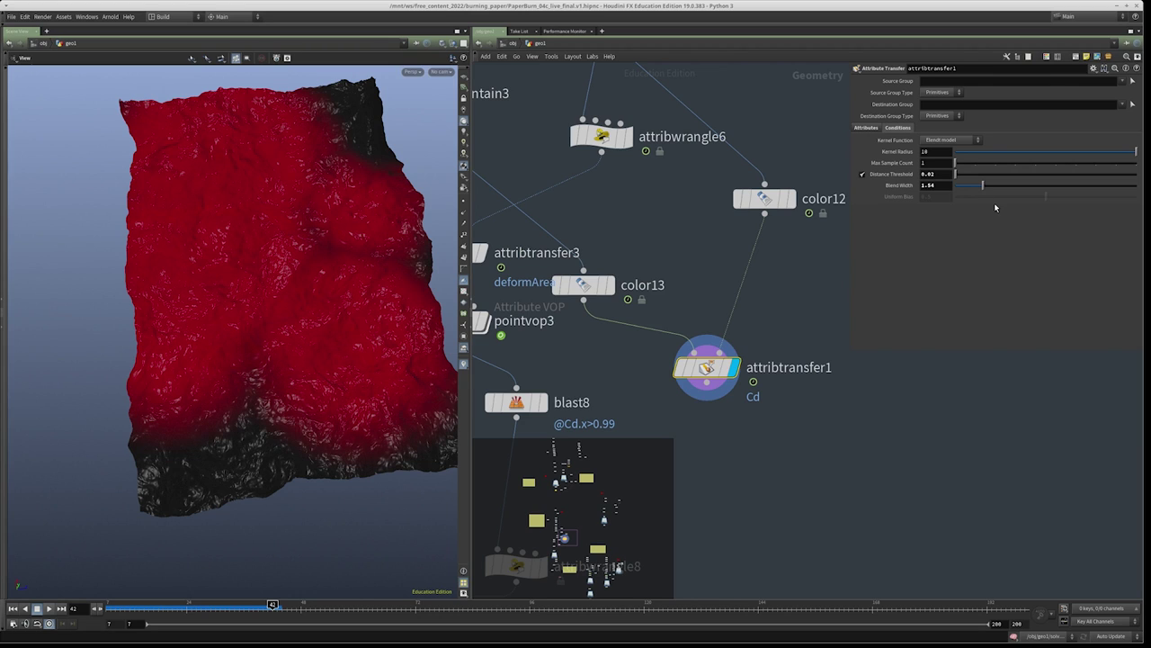
Display attribtransfer3 and review its distance threshold and blend width conditions for deformArea
scroll(752, 322, down, 5)
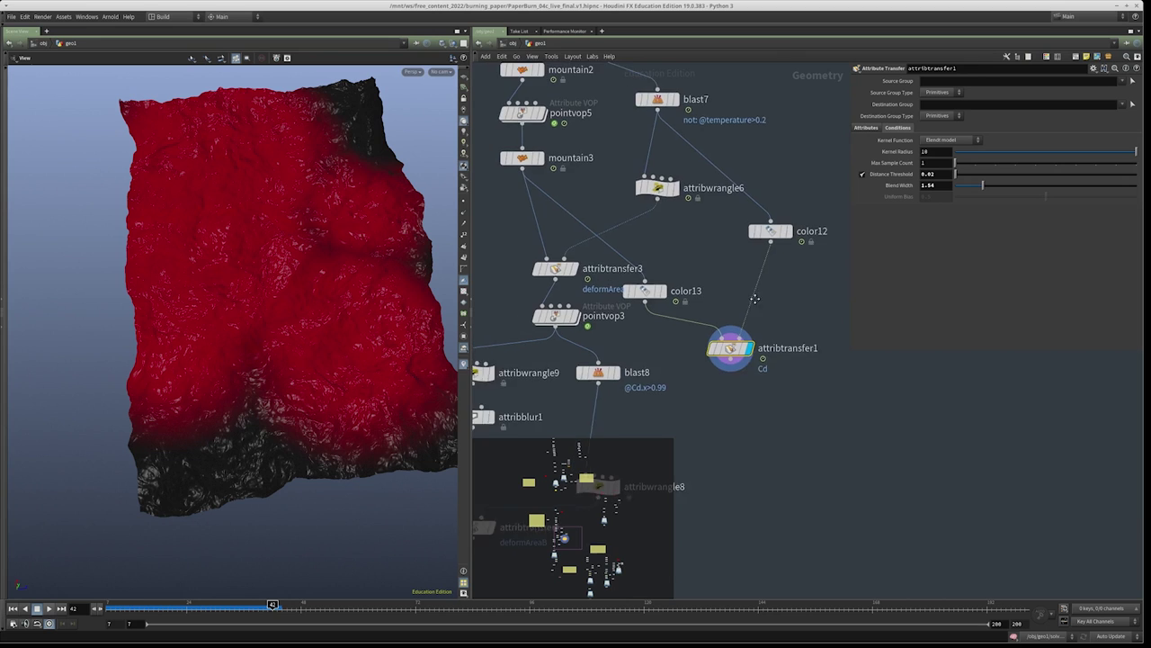
scroll(720, 270, up, 5)
click(594, 260)
mouse_move(745, 173)
middle_drag(745, 174, 800, 222)
click(794, 192)
click(649, 308)
click(620, 308)
middle_drag(621, 307, 642, 243)
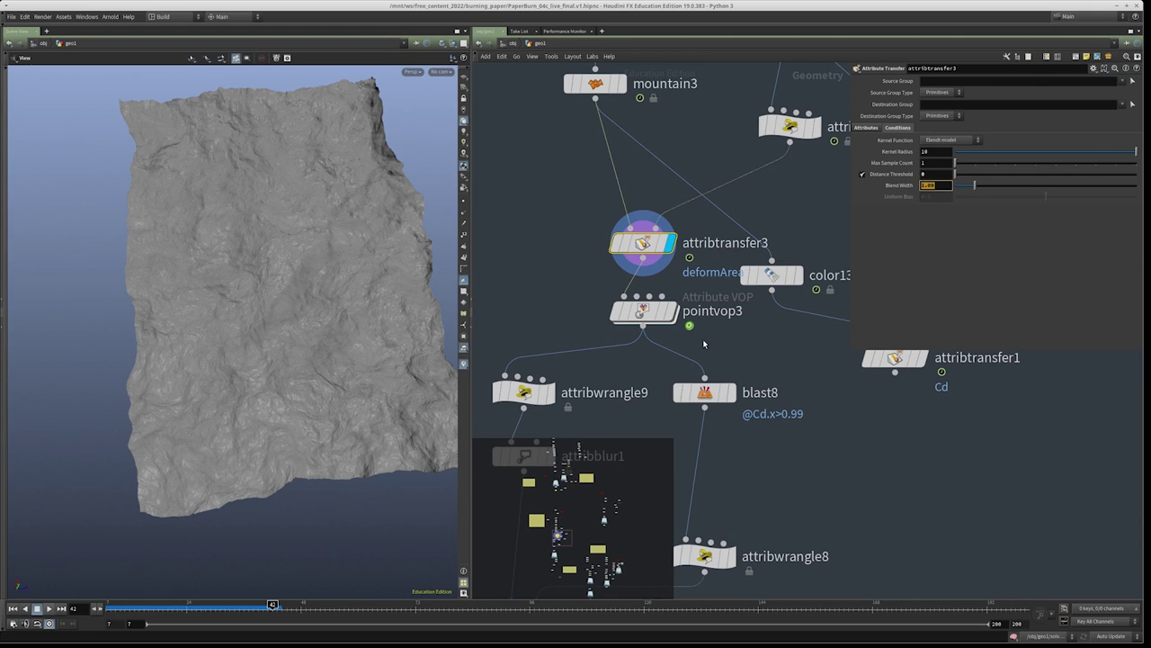
Display pointvop3 and examine its color ramp and the burn spots on the paper
click(642, 310)
click(669, 311)
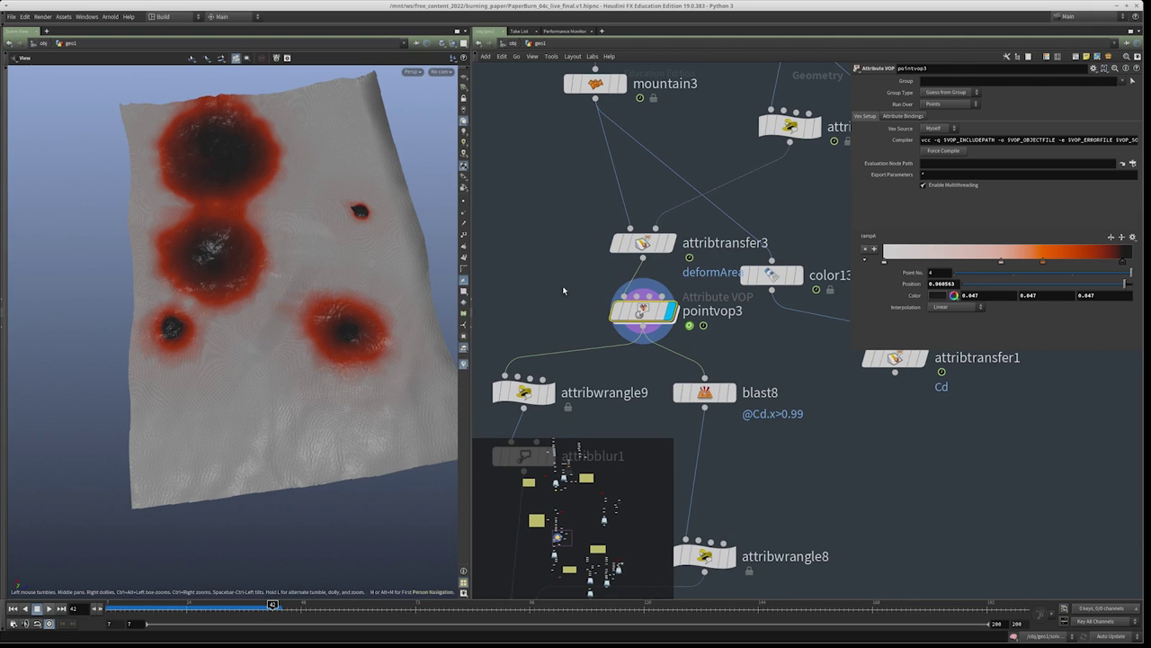
mouse_move(641, 309)
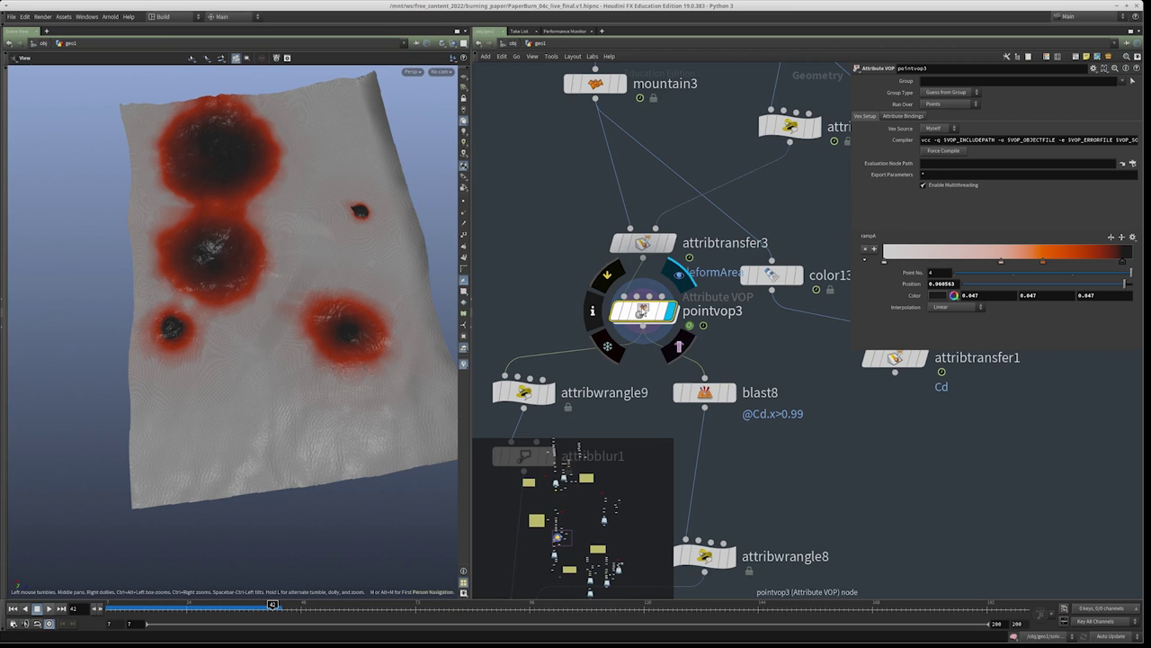
Move to frame 69, display attribwrangle7 and review the noise settings of mountain3
mouse_move(367, 603)
mouse_down()
mouse_move(394, 601)
mouse_move(381, 603)
mouse_up()
middle_drag(559, 207, 541, 376)
drag(626, 237, 493, 308)
middle_drag(661, 435, 691, 539)
click(636, 232)
scroll(621, 251, down, 3)
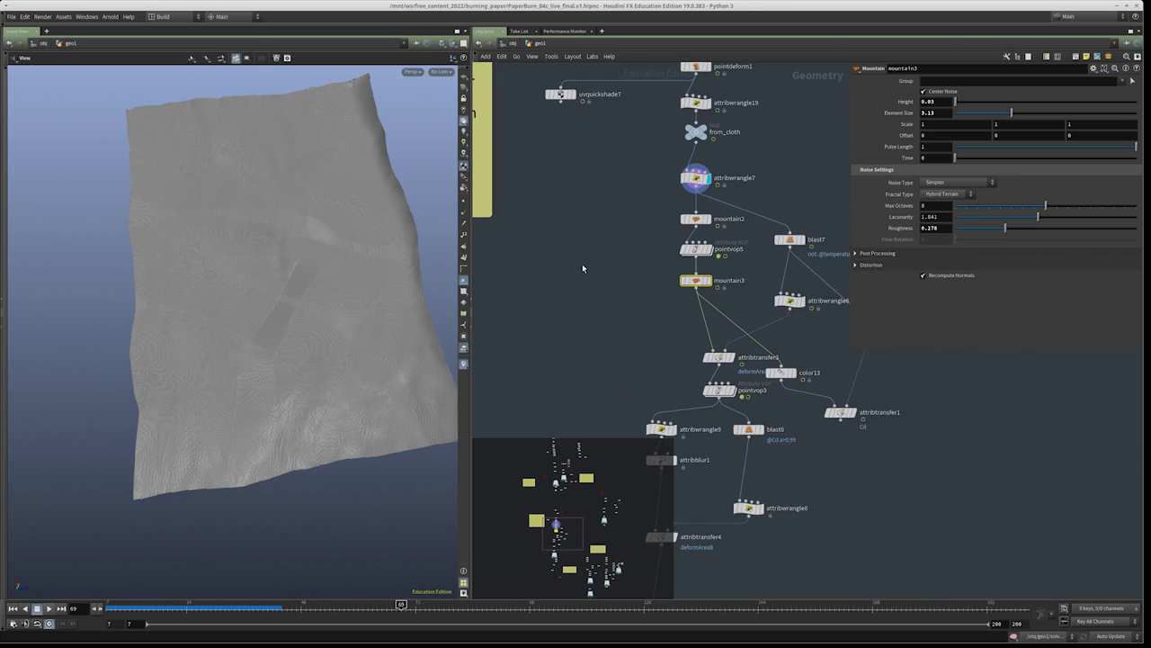
Add an Attribute VOP below attribtransfer1 and feed it from attribtransfer1's output
middle_drag(627, 332, 560, 294)
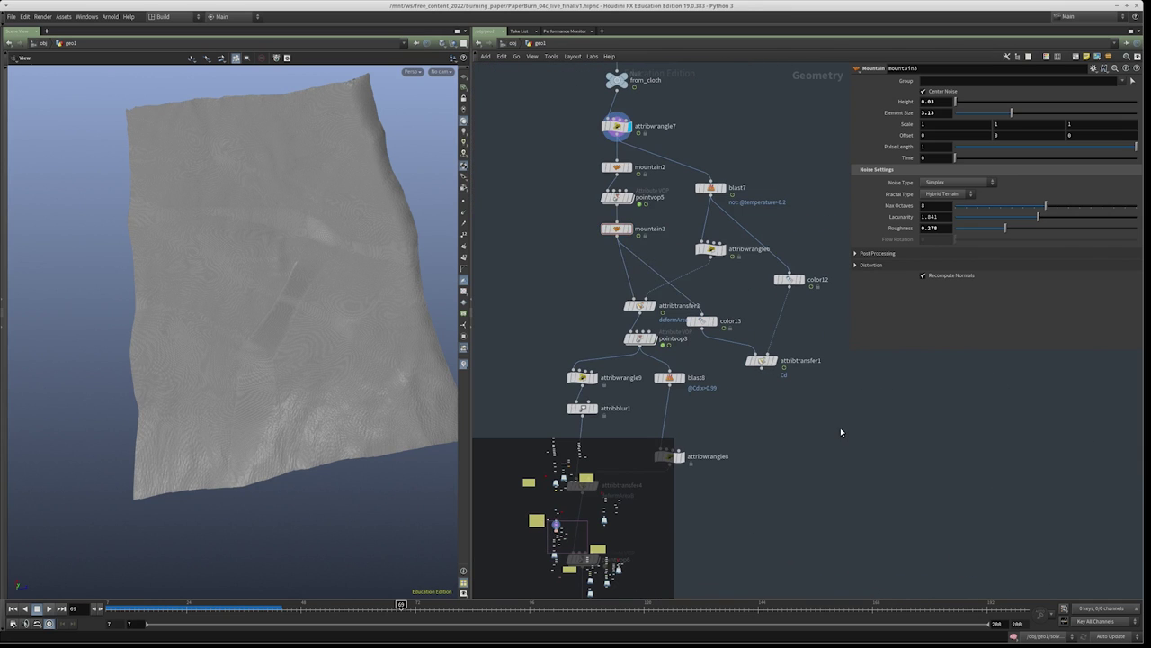
key(Tab)
key(Return)
click(840, 429)
click(829, 418)
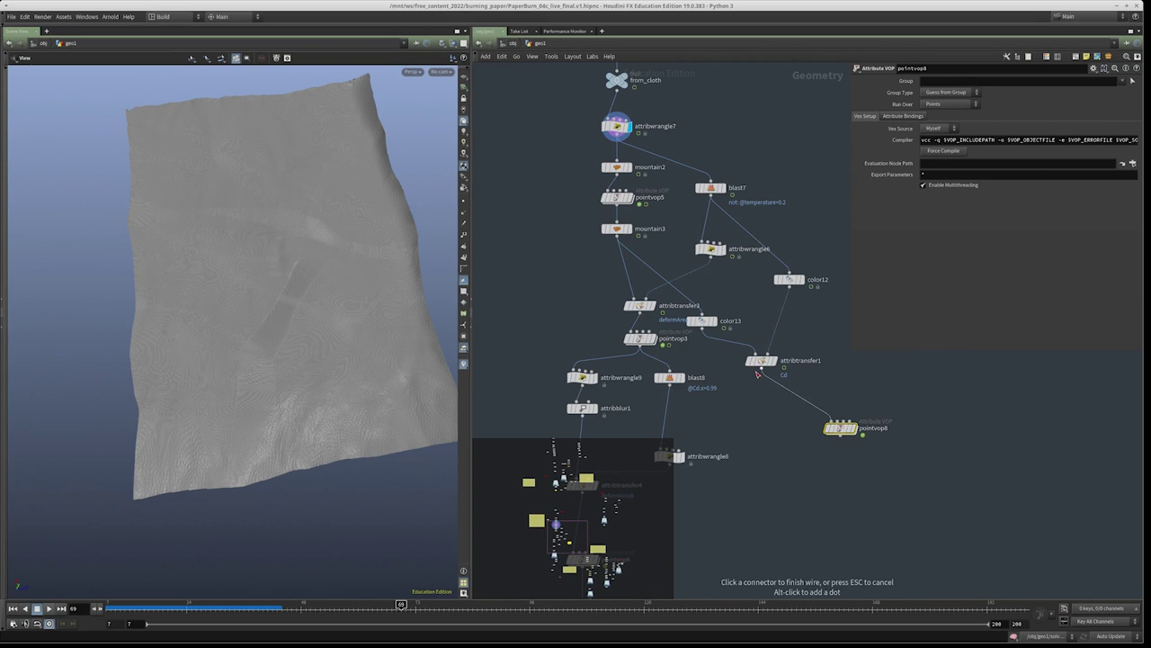
click(762, 369)
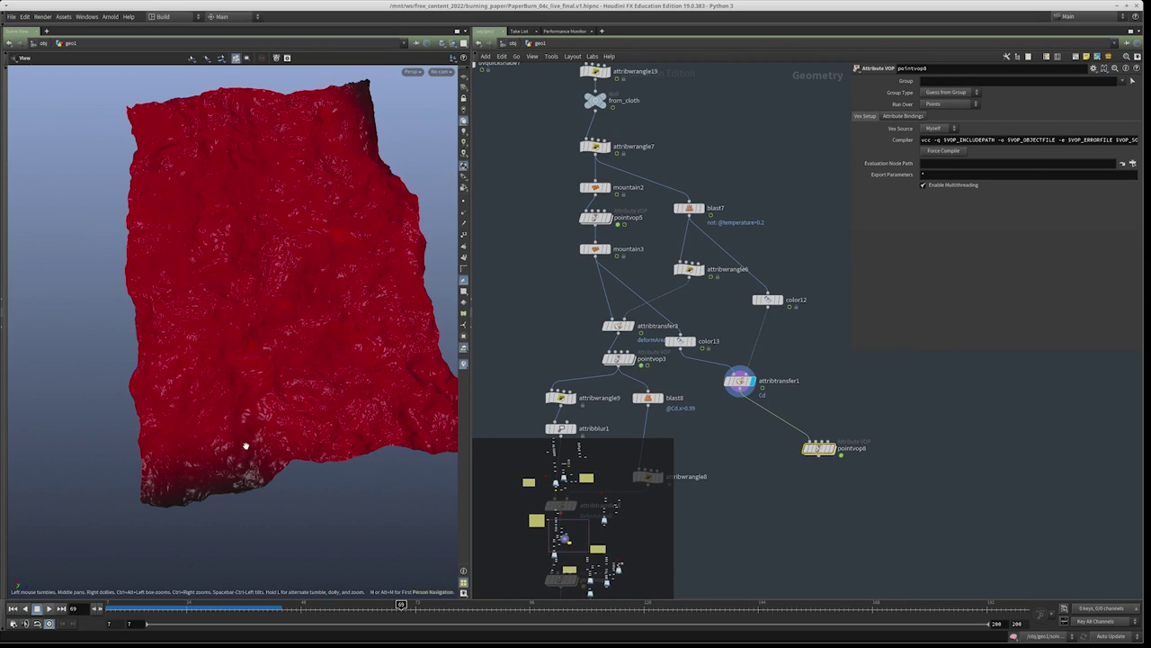
Display attribtransfer1 and lower its Blend Width for a sharper edge between the red and black areas
click(740, 381)
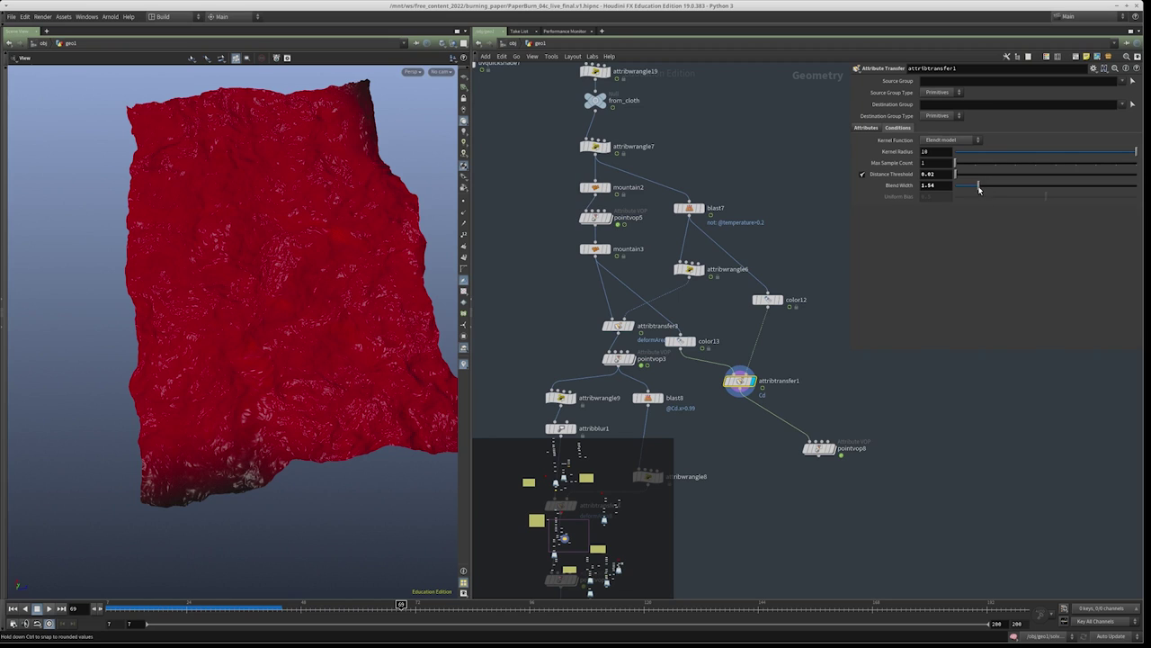
drag(966, 188, 964, 189)
scroll(822, 427, up, 3)
Display mountain3, attribwrangle7 and attribwrangle19 in turn to compare the paper shapes and examine attribwrangle19's rest position expression
click(804, 452)
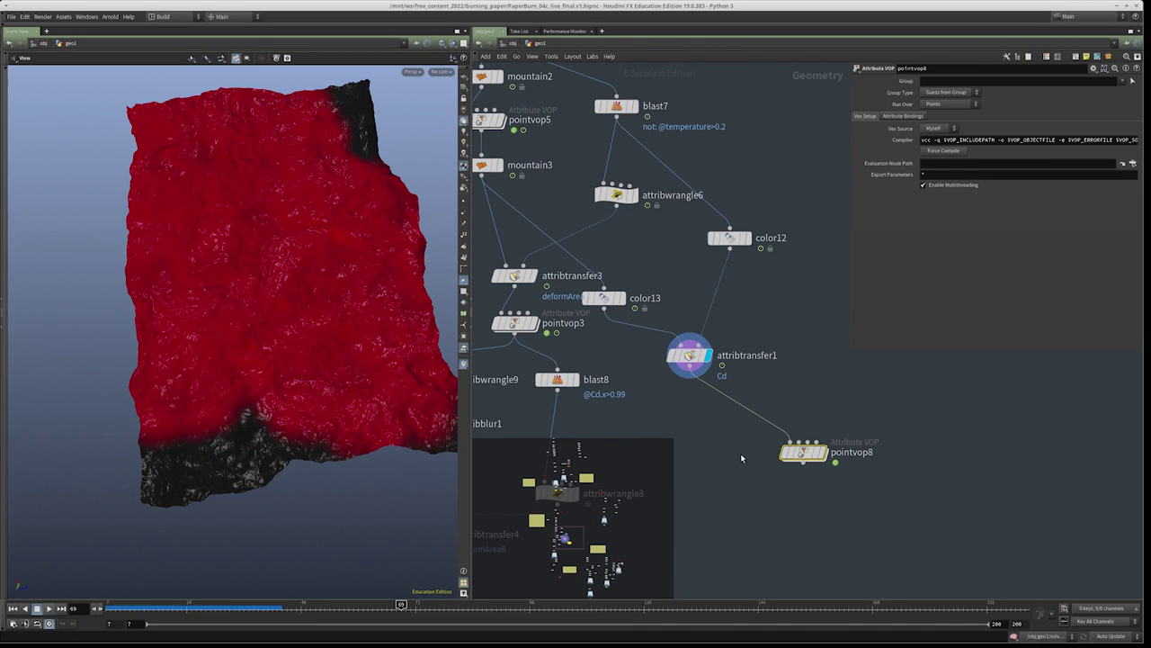
key(r)
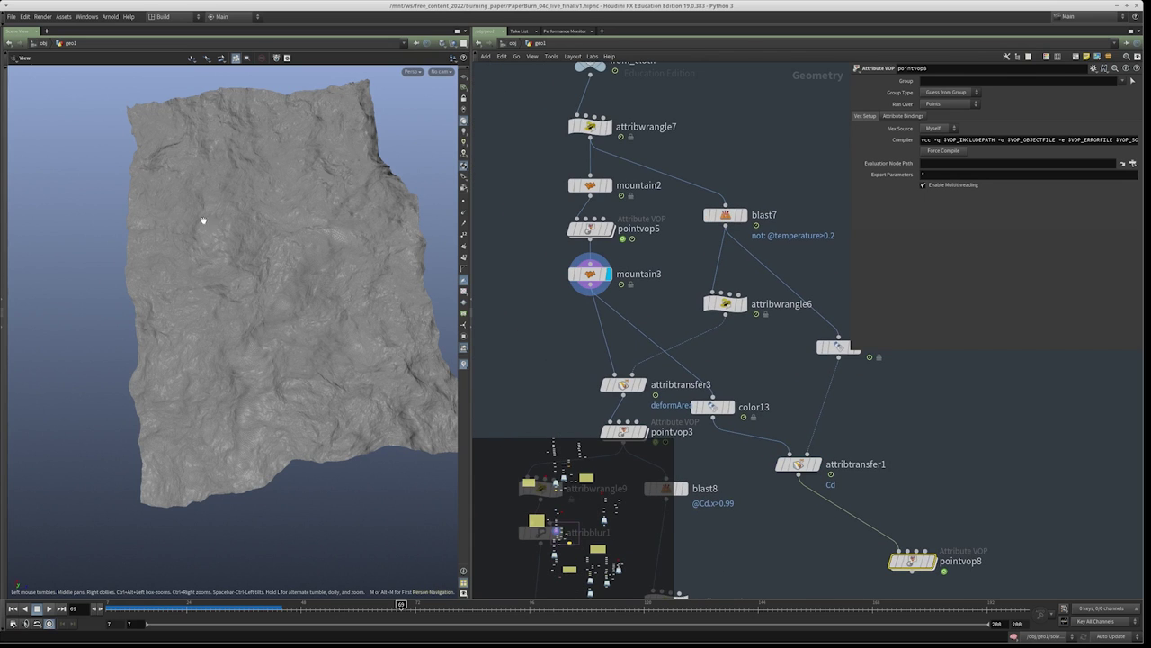
middle_drag(652, 234, 642, 375)
key(r)
click(570, 281)
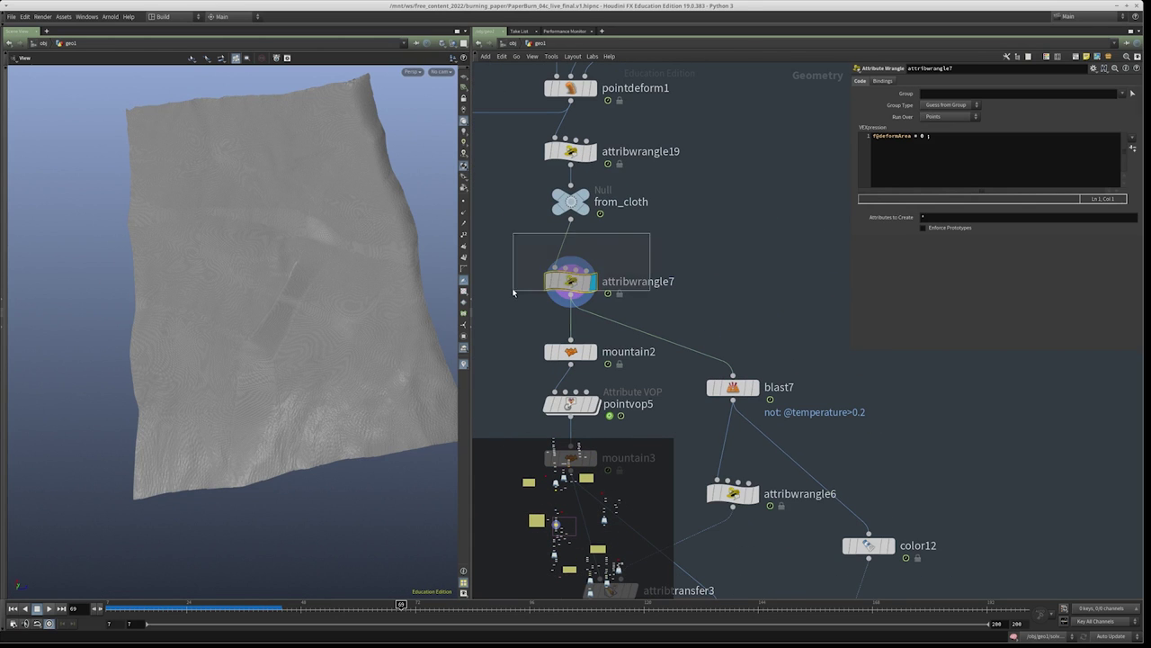
key(Up)
key(Up)
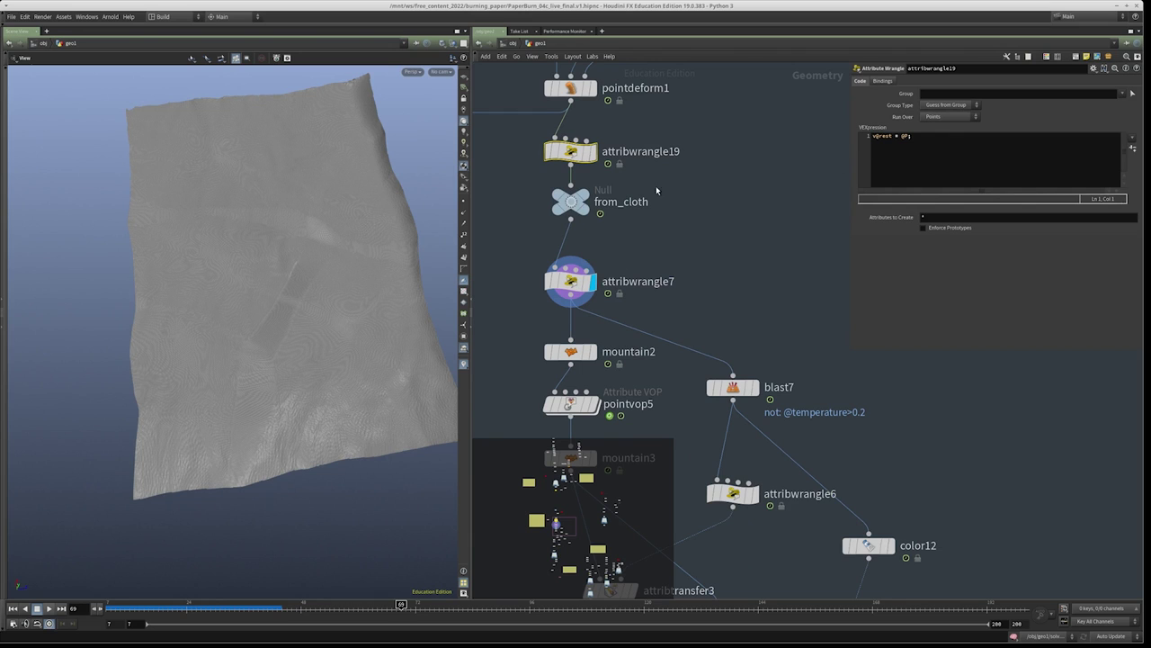
mouse_move(571, 153)
key(r)
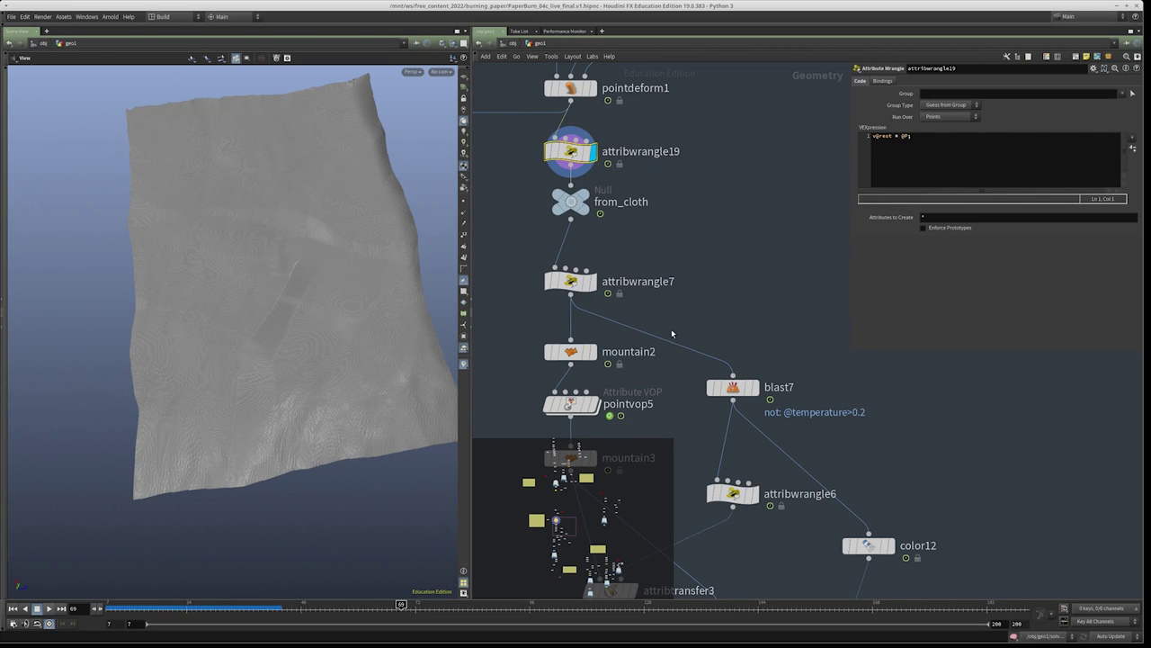
Display pointvop8 and enter its VOP network
scroll(671, 333, down, 2)
middle_drag(671, 333, 578, 168)
key(r)
click(717, 364)
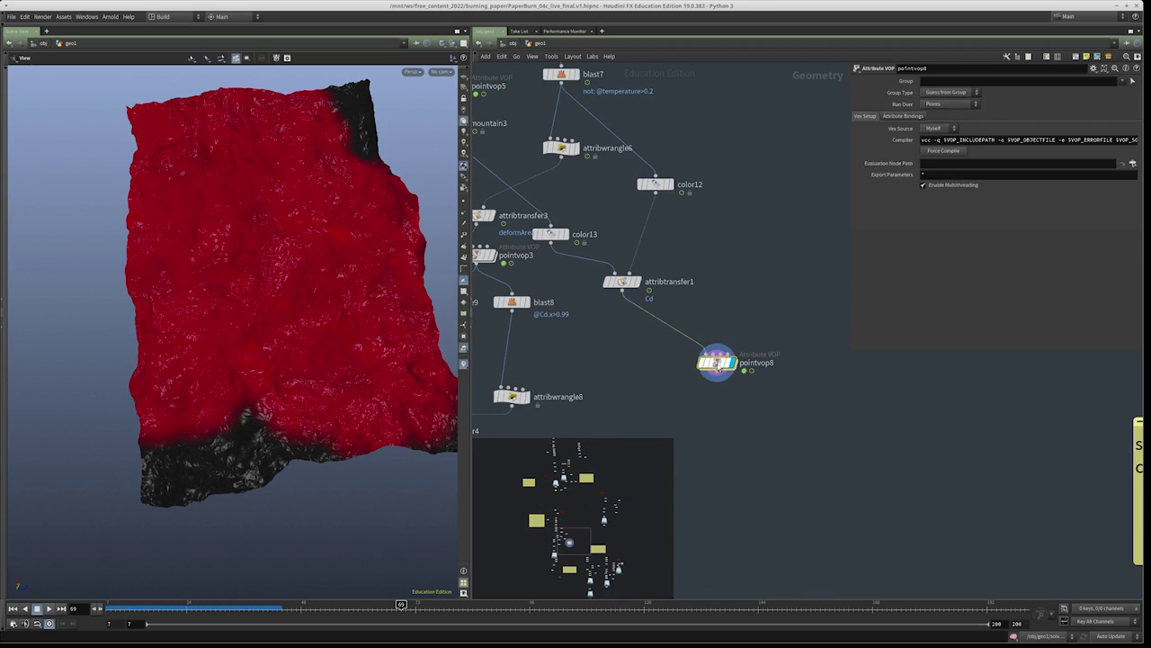
double_click(717, 364)
Add a Bind node that reads the attribute rest as type Vector
key(Tab)
text(b)
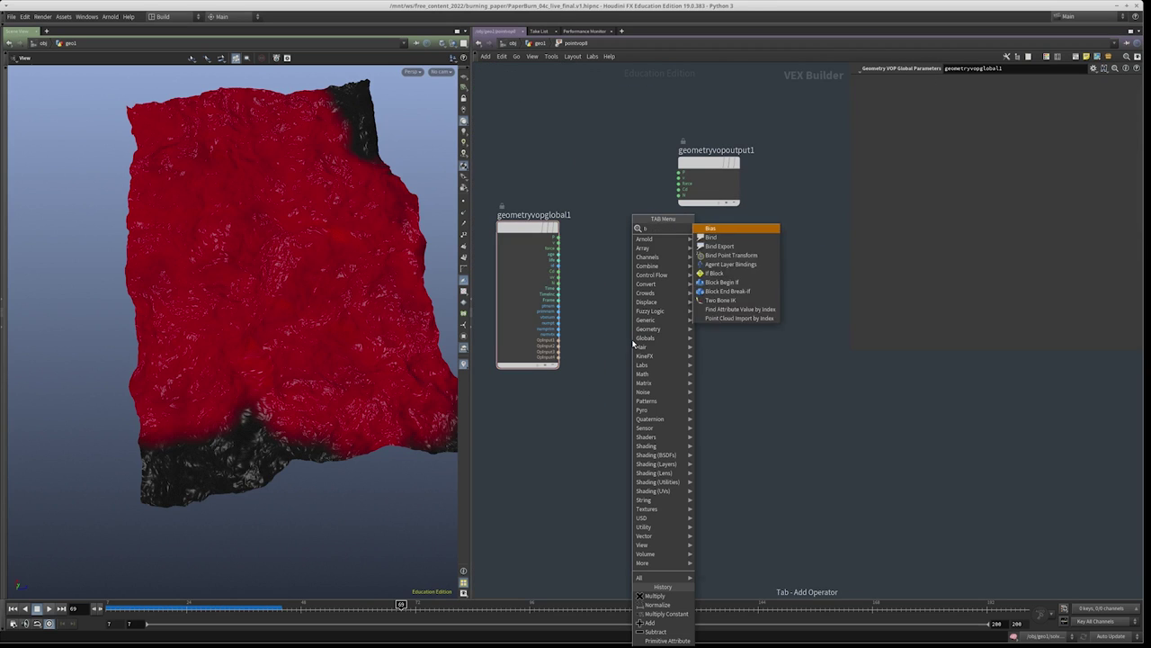
text(ind)
key(Return)
click(633, 347)
double_click(928, 80)
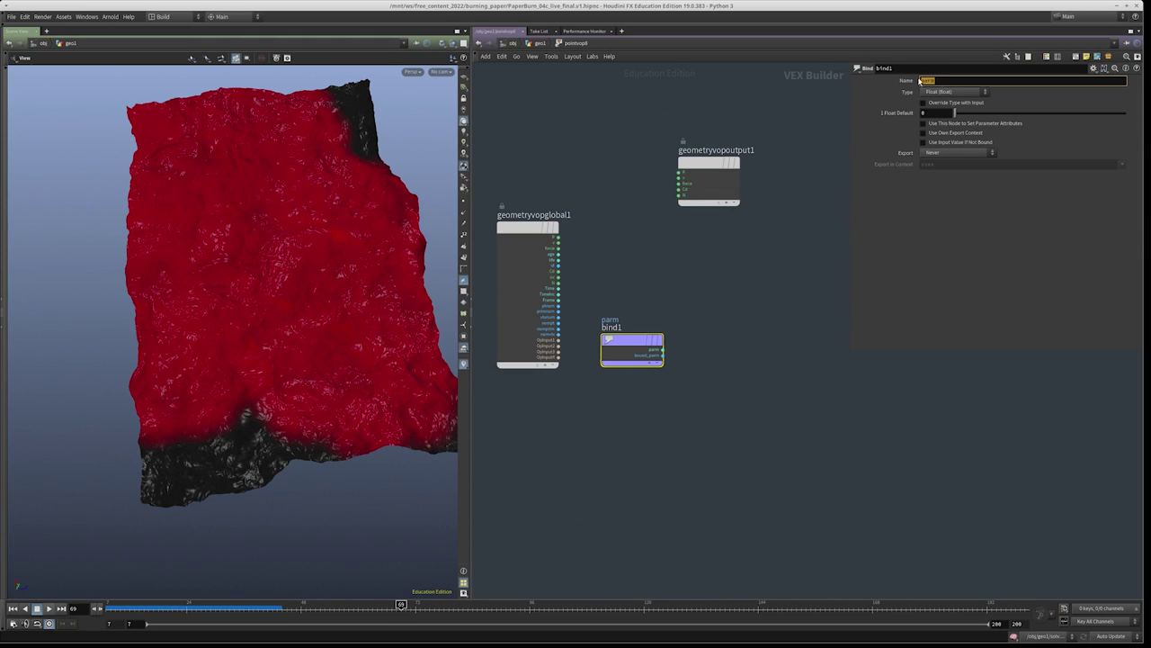
click(957, 93)
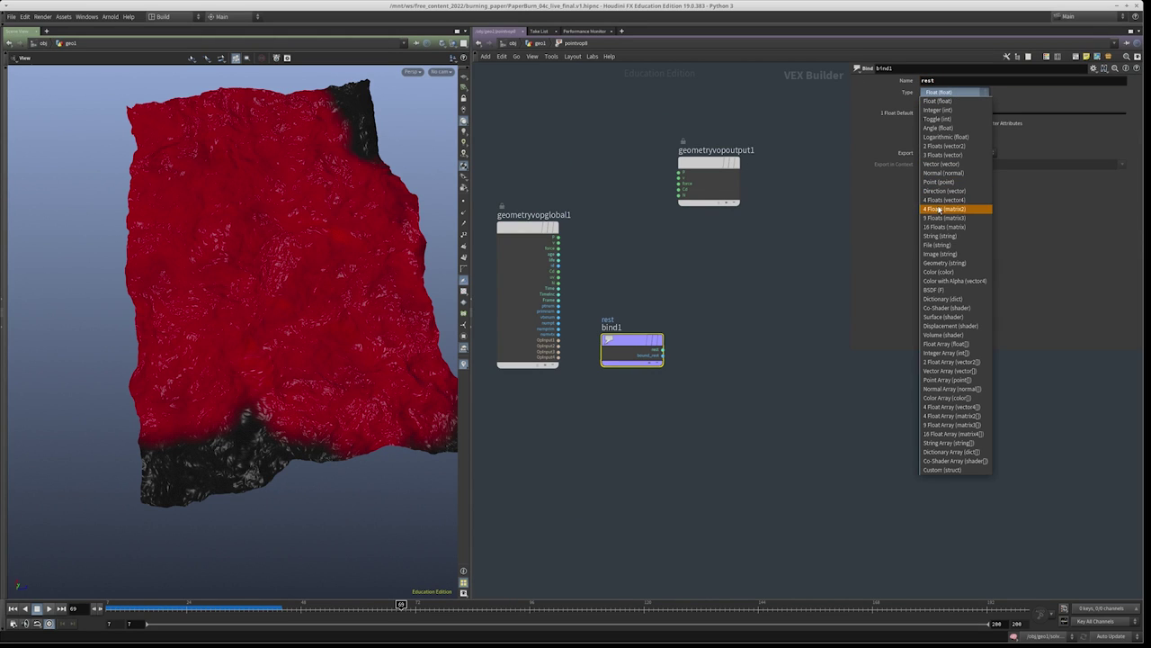
click(940, 164)
Add a Mix node with P wired to input1 and the bound rest attribute wired to input2
scroll(707, 319, up, 3)
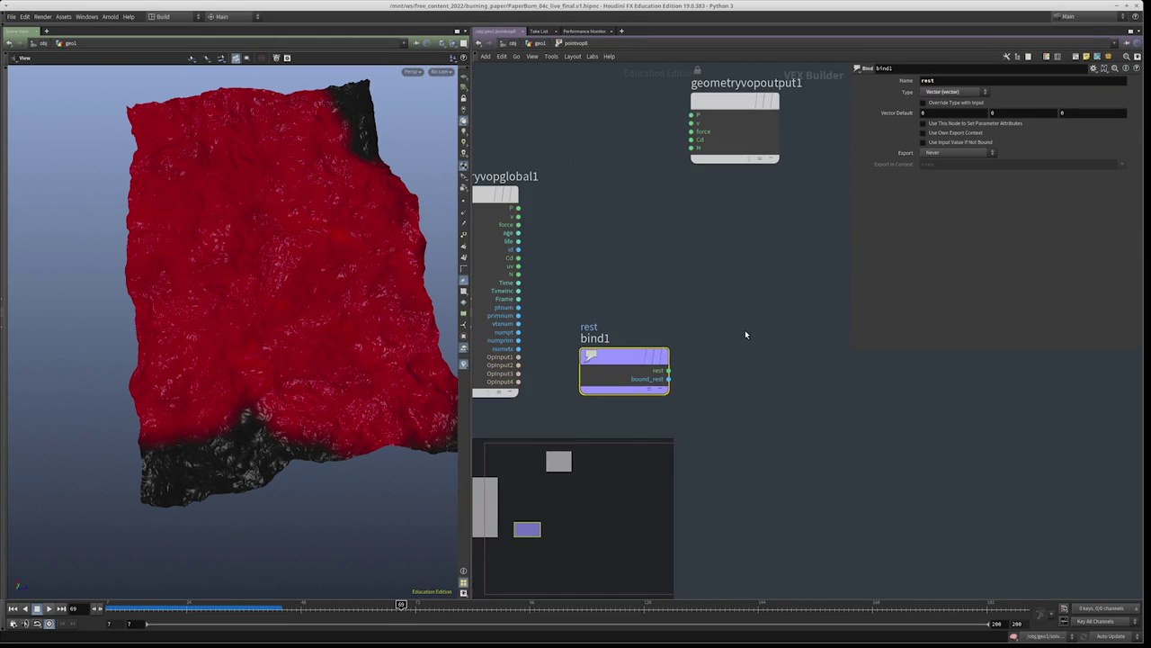
key(Tab)
text(mix)
key(Return)
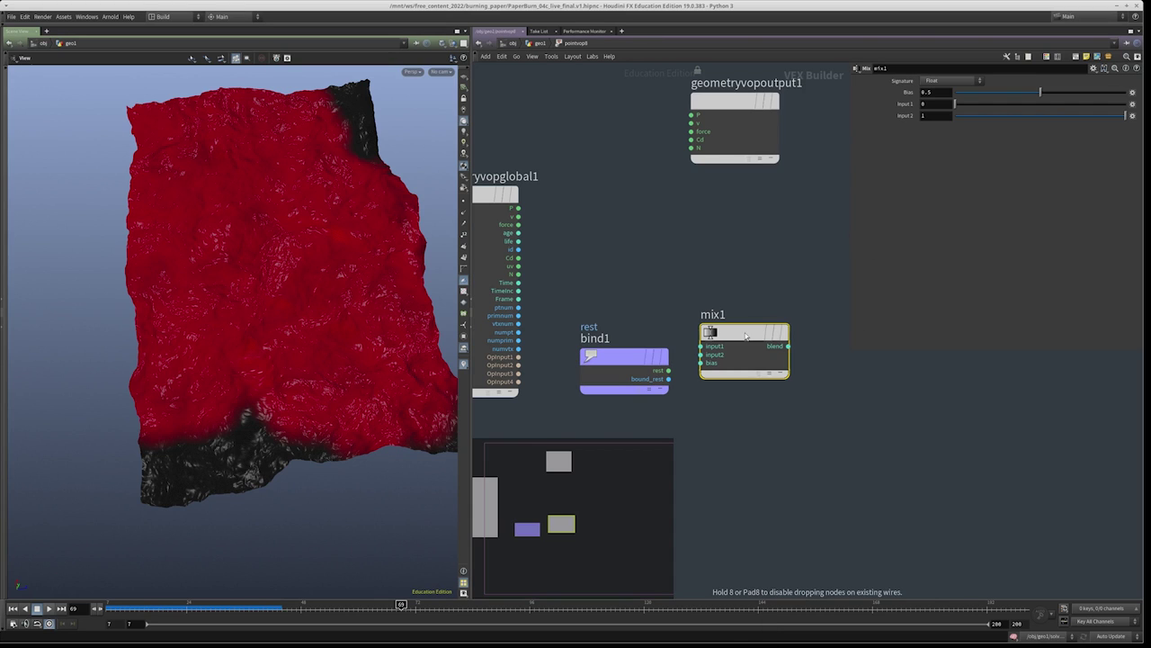
mouse_move(518, 207)
mouse_down()
mouse_move(702, 346)
mouse_move(668, 370)
mouse_up()
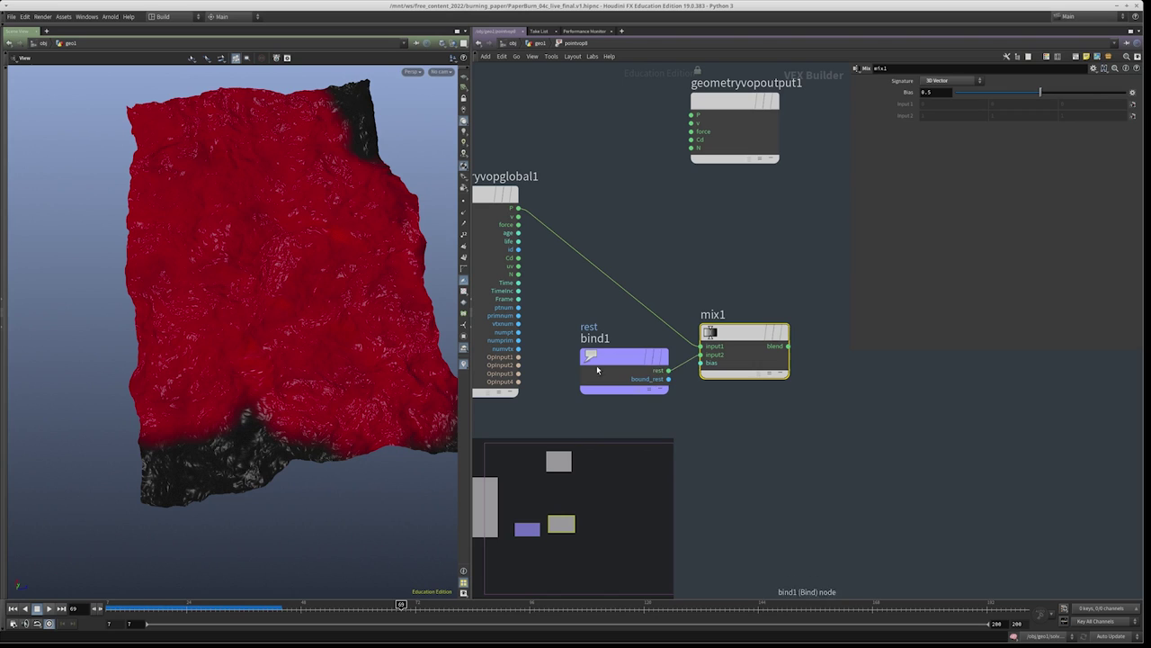
drag(597, 369, 589, 399)
Add a Vector to Float node that splits Cd and feeds its first component into the Mix node's bias
click(707, 365)
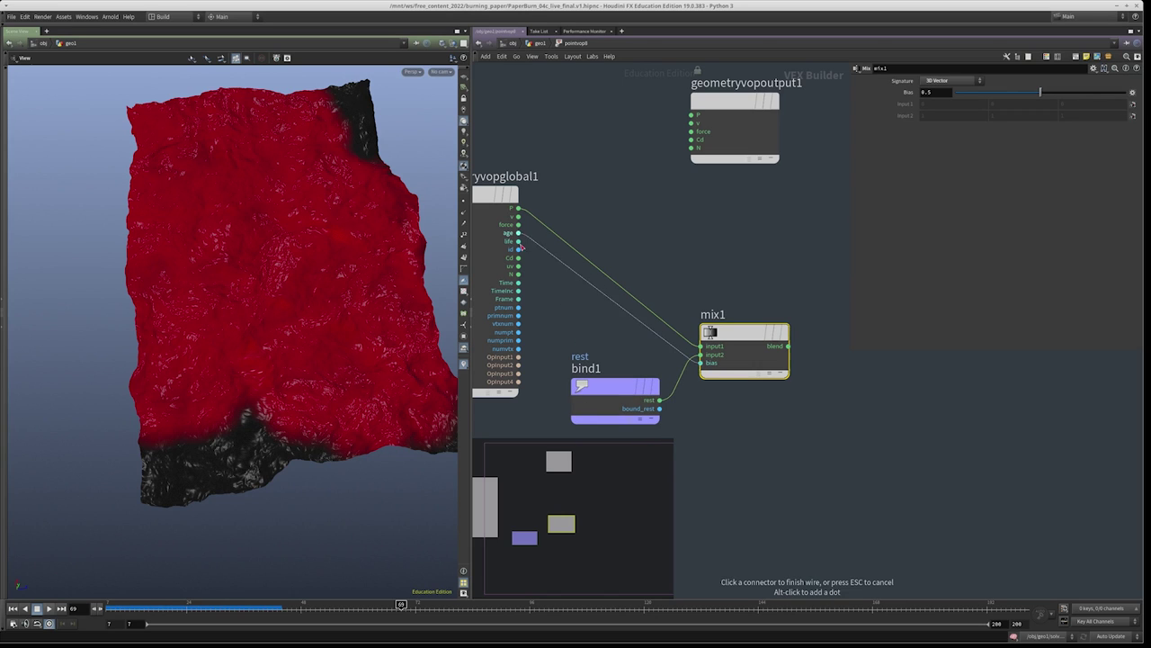
key(Tab)
text(vec)
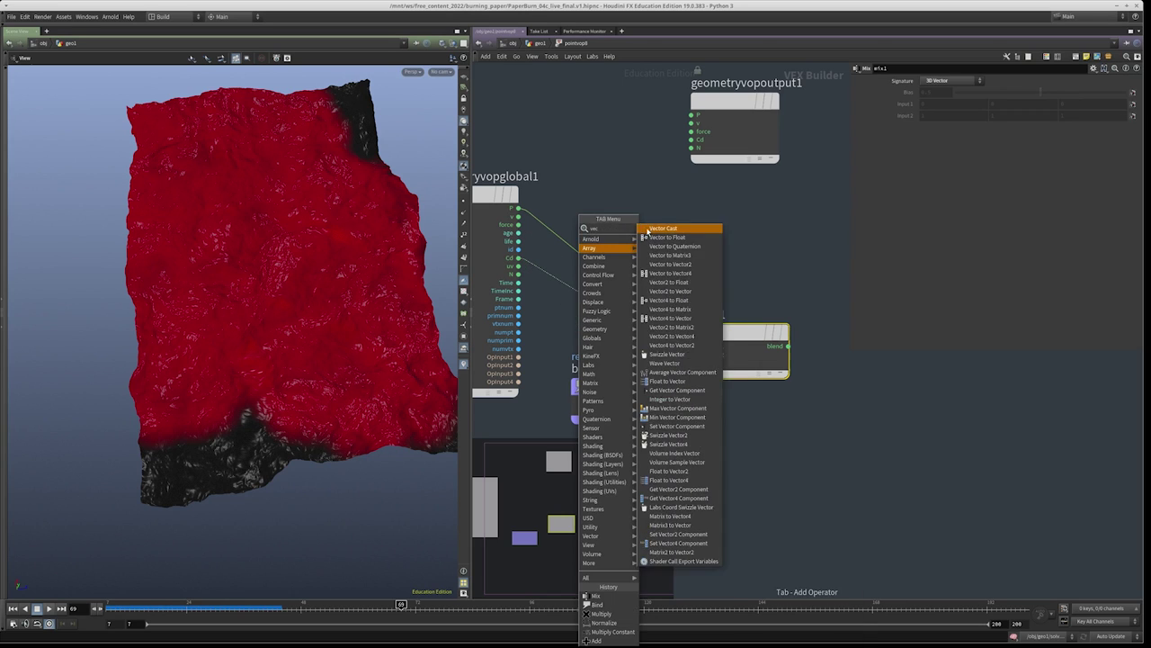
click(666, 236)
click(565, 291)
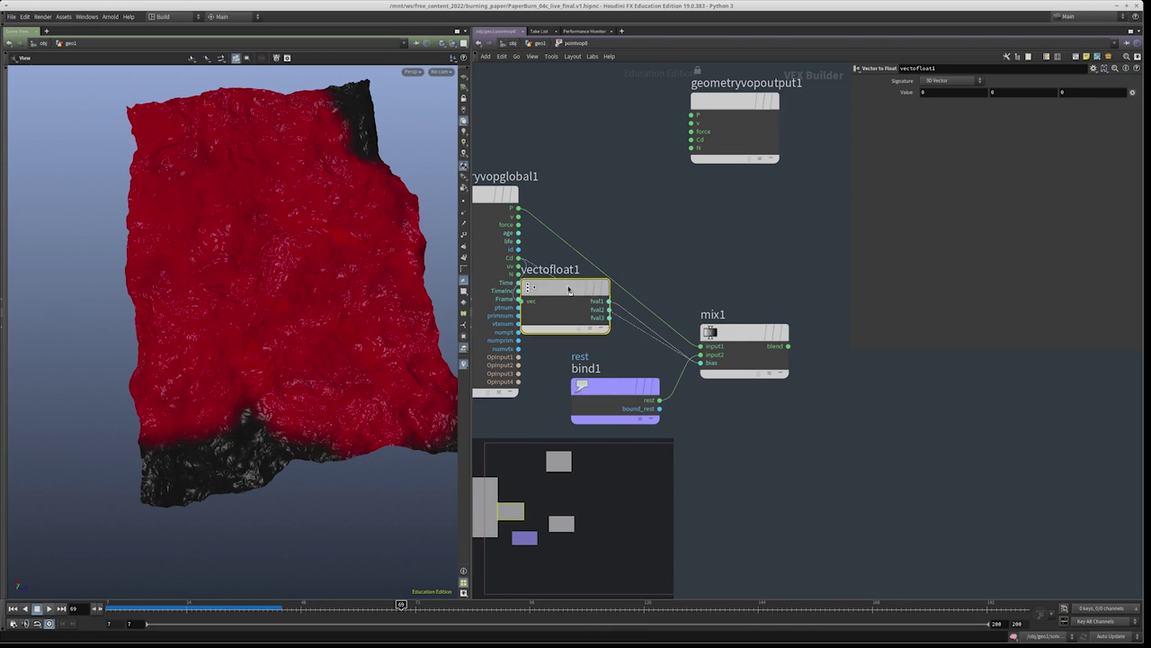
drag(629, 306, 561, 321)
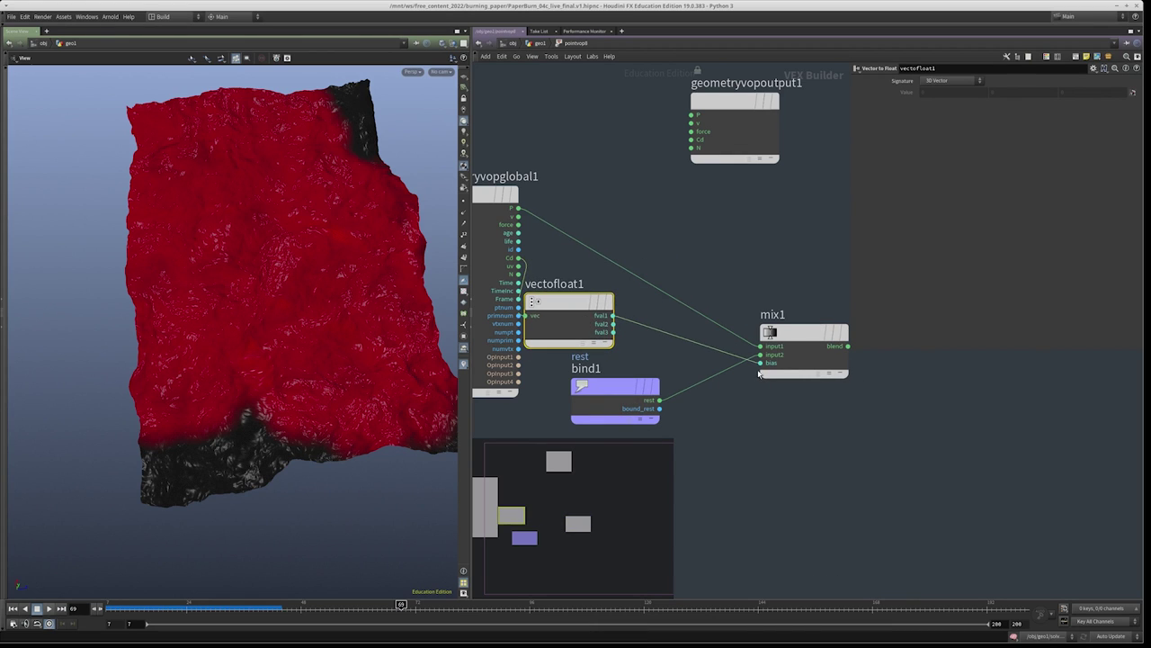
Wire the Mix node's blend to the output P, and swap its inputs so rest feeds input1 and P feeds input2
middle_drag(807, 392, 719, 409)
drag(754, 362, 708, 154)
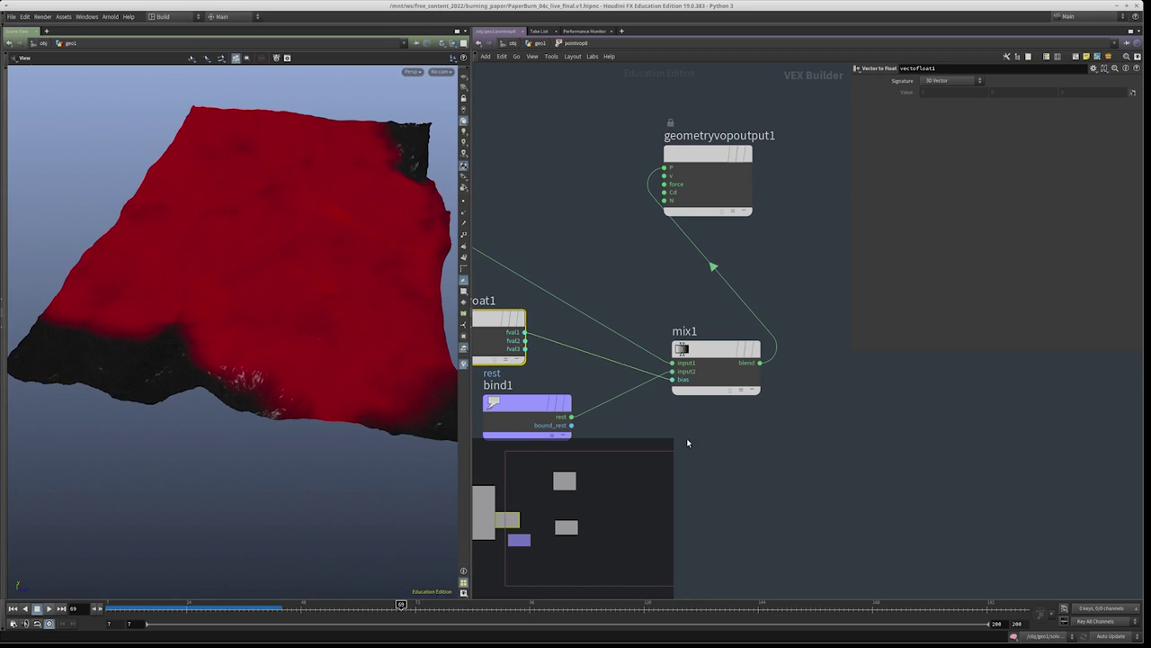
middle_drag(663, 395, 710, 354)
click(720, 321)
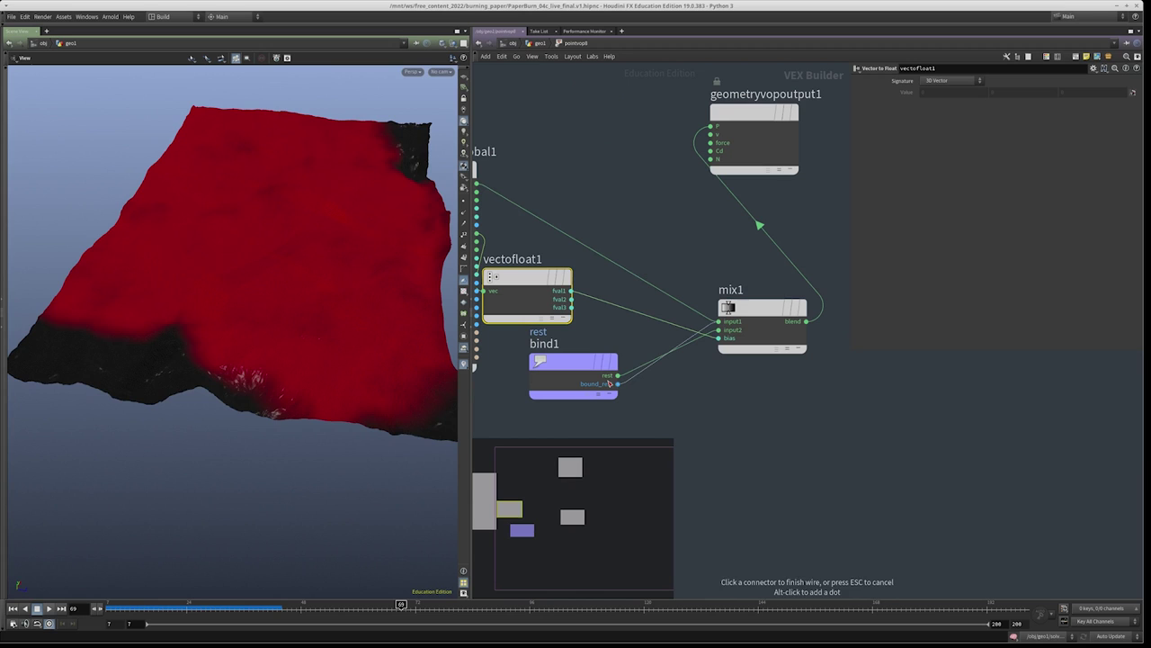
scroll(648, 174, down, 4)
scroll(649, 173, up, 3)
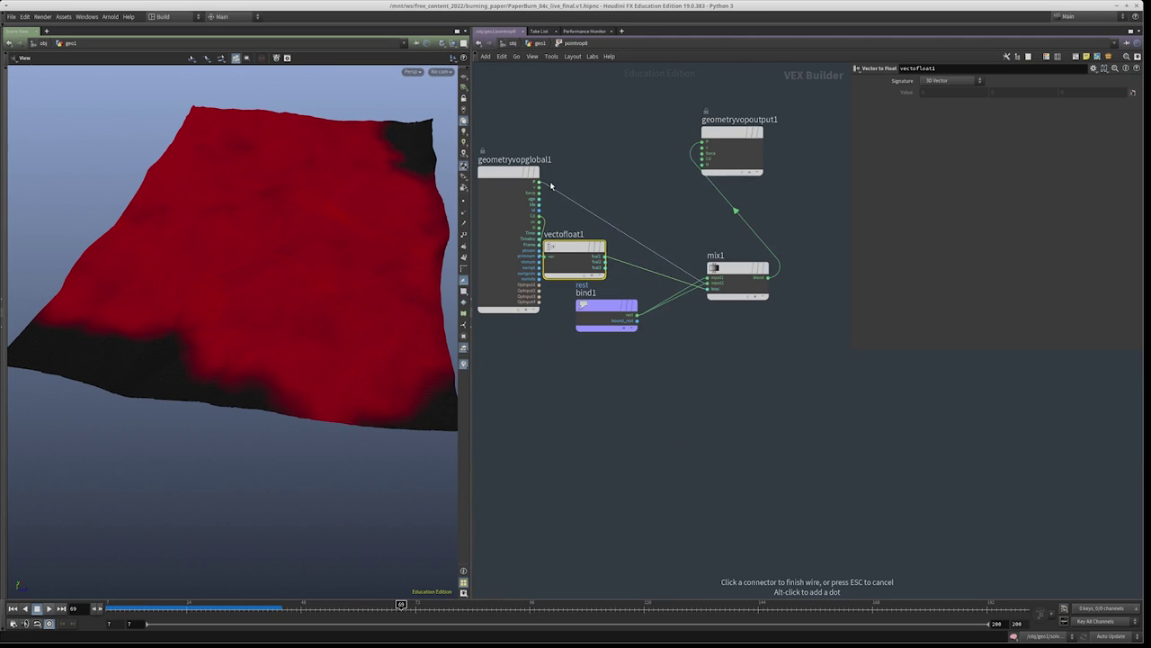
click(540, 183)
Return to the geometry network, paste a copied Color node below pointvop8, connect it and display it
middle_drag(631, 160, 630, 228)
key(u)
key(ctrl+v)
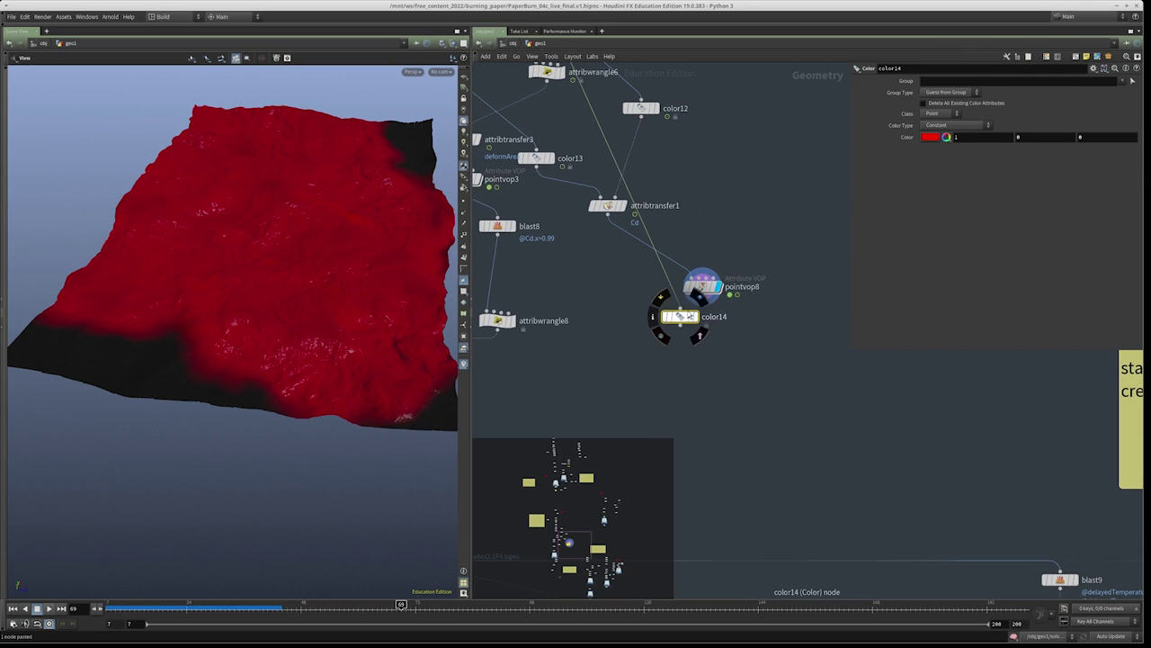
drag(679, 319, 702, 378)
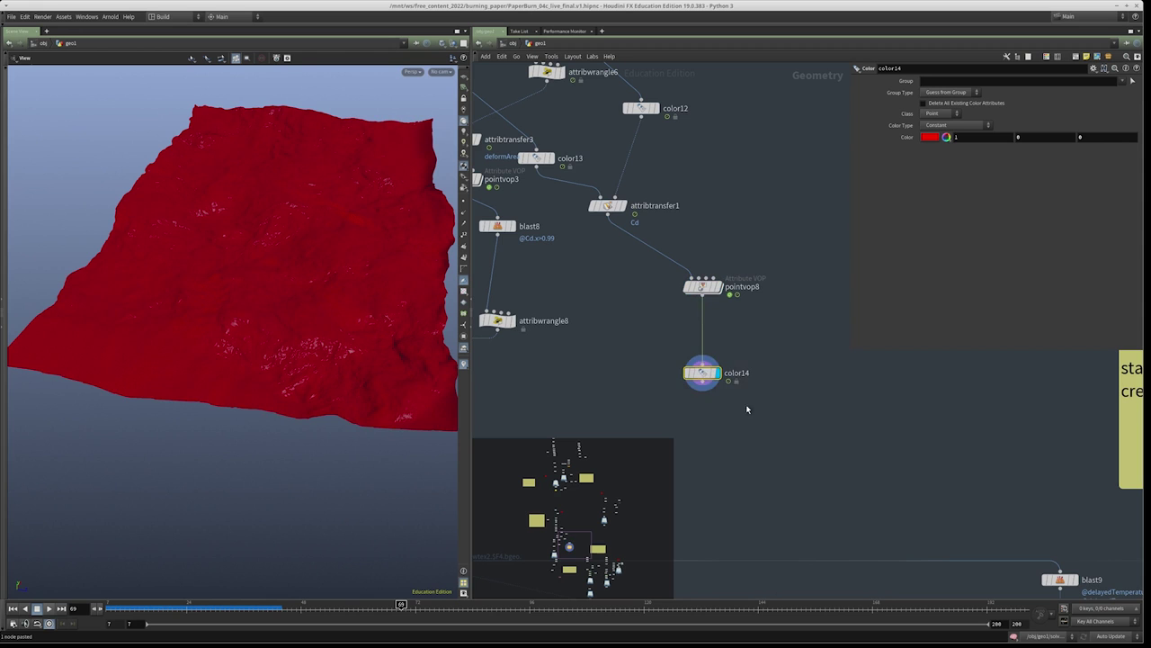
Set the pasted Color node's color to white (1, 1, 1)
double_click(1022, 138)
text(1)
key(Tab)
text(1)
key(Return)
Scrub the timeline up to frame 76 and inspect from several angles how the noise deformation spreads over the paper
drag(270, 297, 163, 608)
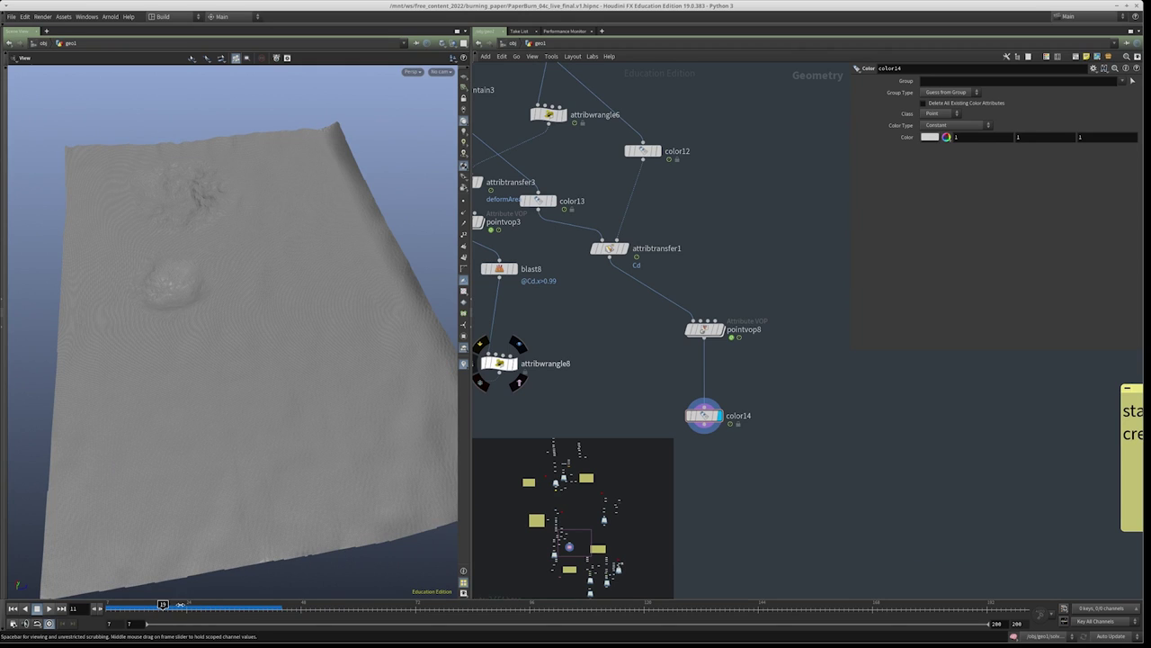
drag(257, 615, 330, 618)
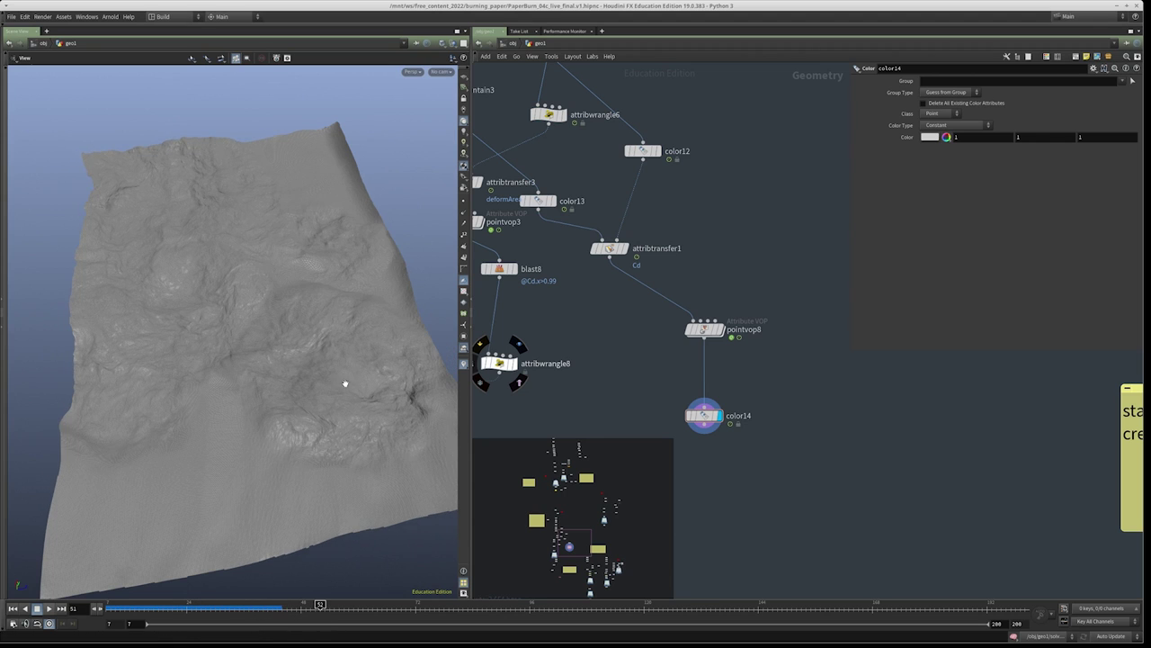
mouse_move(327, 351)
mouse_down()
mouse_move(231, 309)
mouse_move(128, 385)
mouse_move(291, 434)
mouse_move(296, 377)
mouse_move(337, 332)
mouse_up()
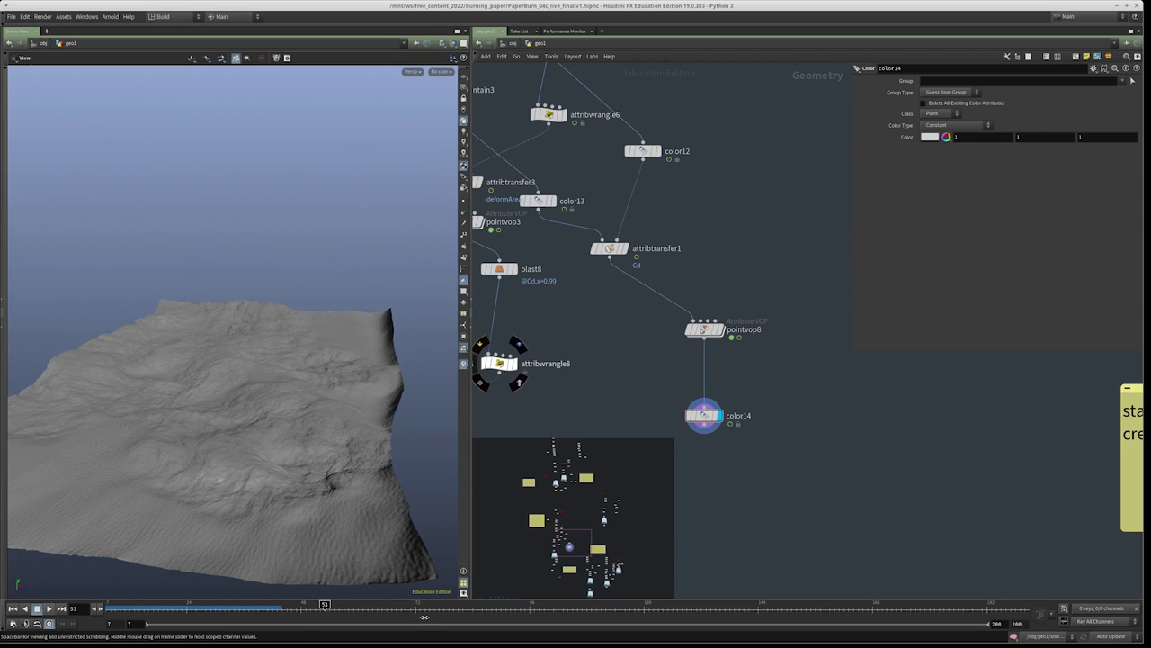
click(434, 605)
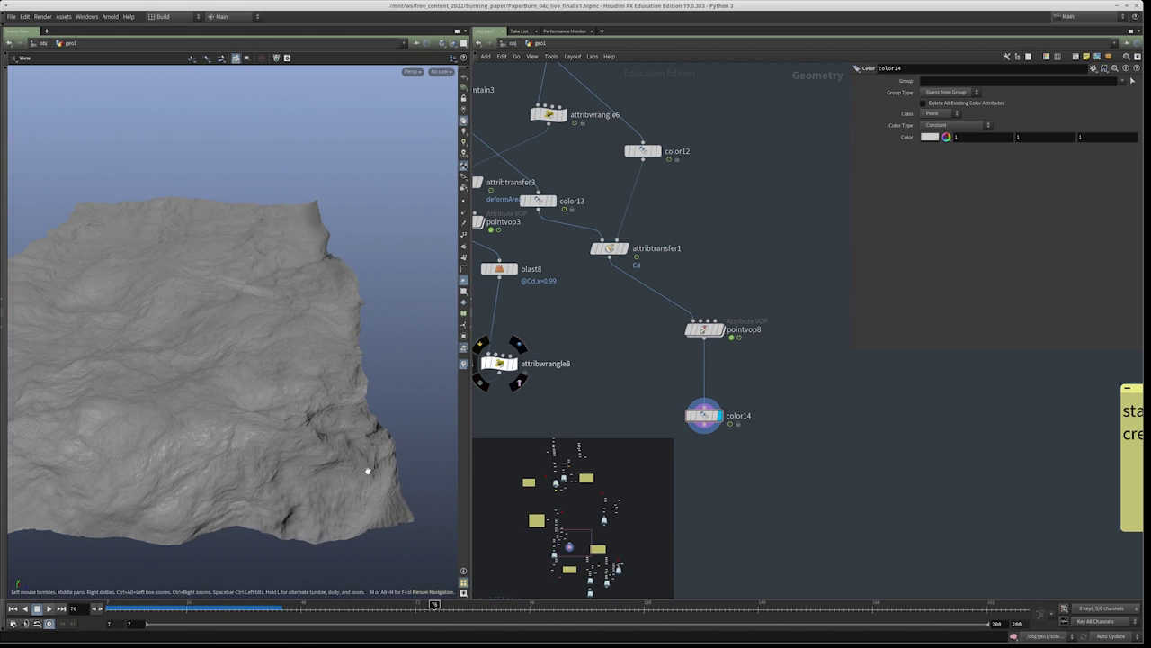
Display blast8 and attribwrangle8, and examine the deformAreaB expression in attribwrangle8
scroll(622, 381, down, 5)
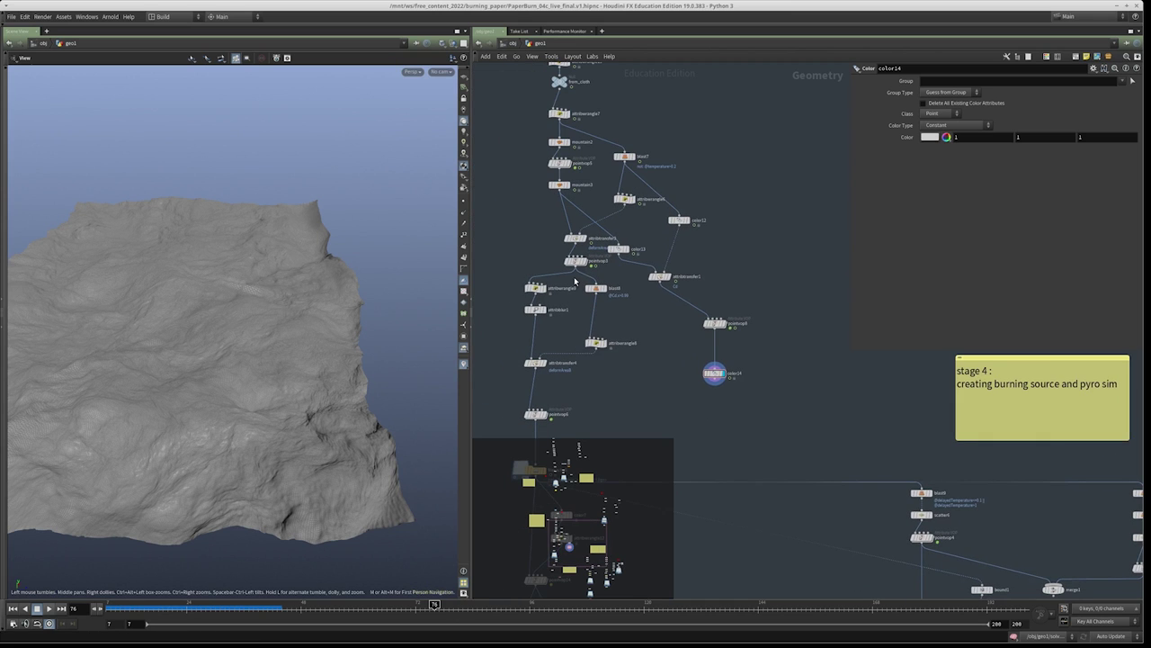
scroll(577, 308, up, 5)
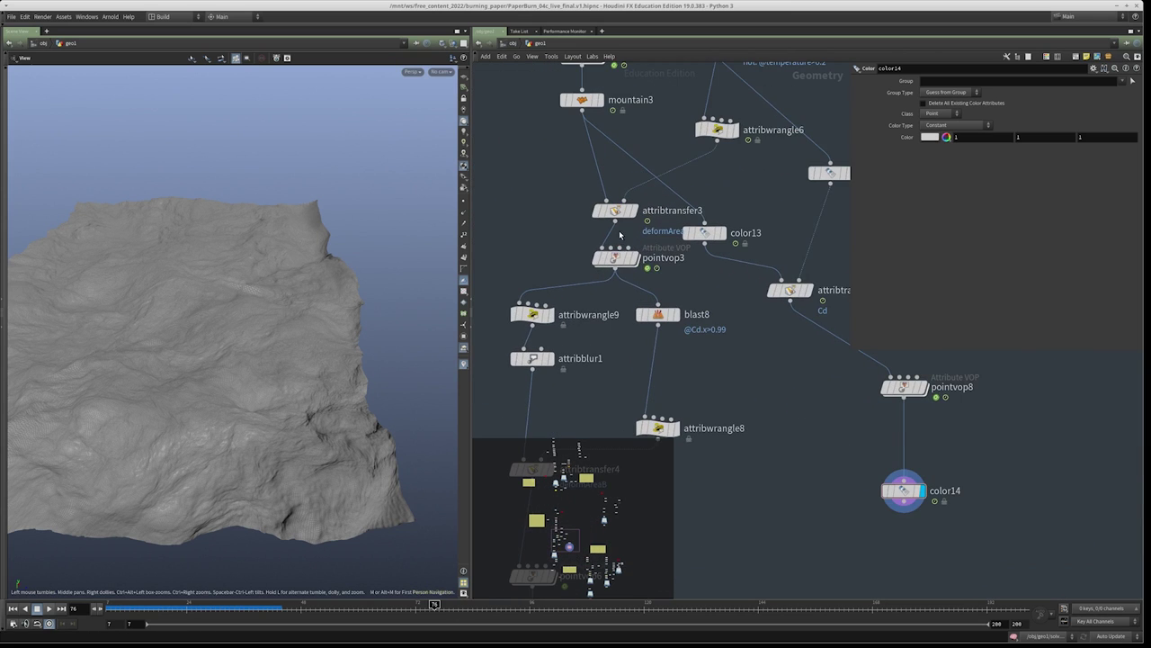
drag(601, 284, 721, 358)
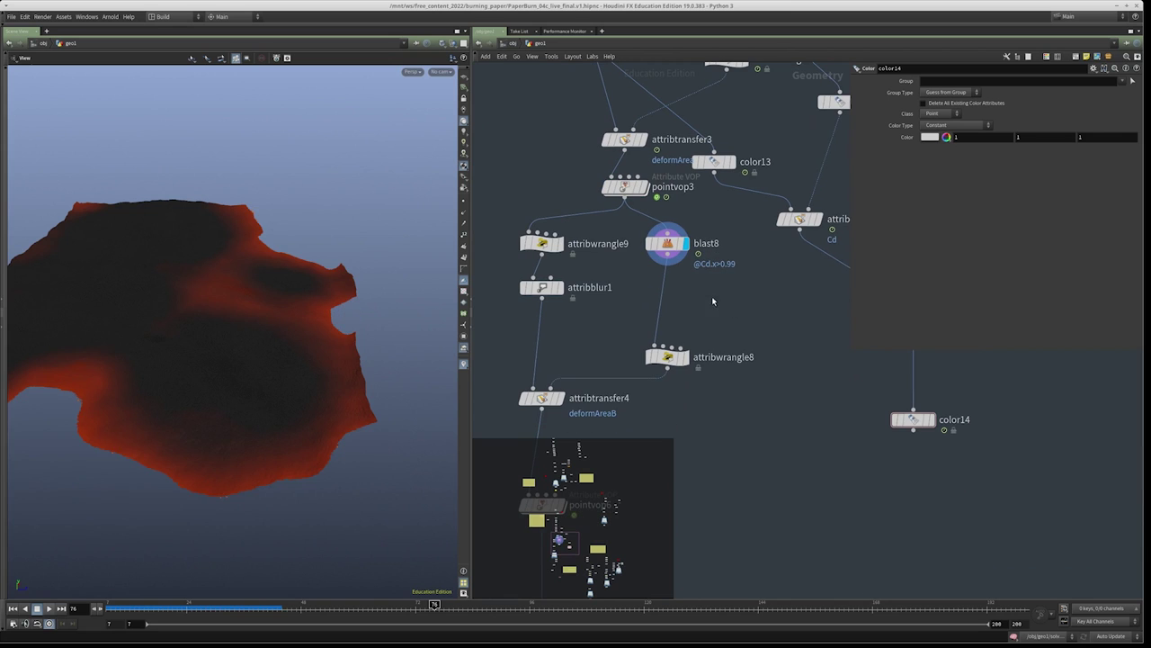
click(670, 358)
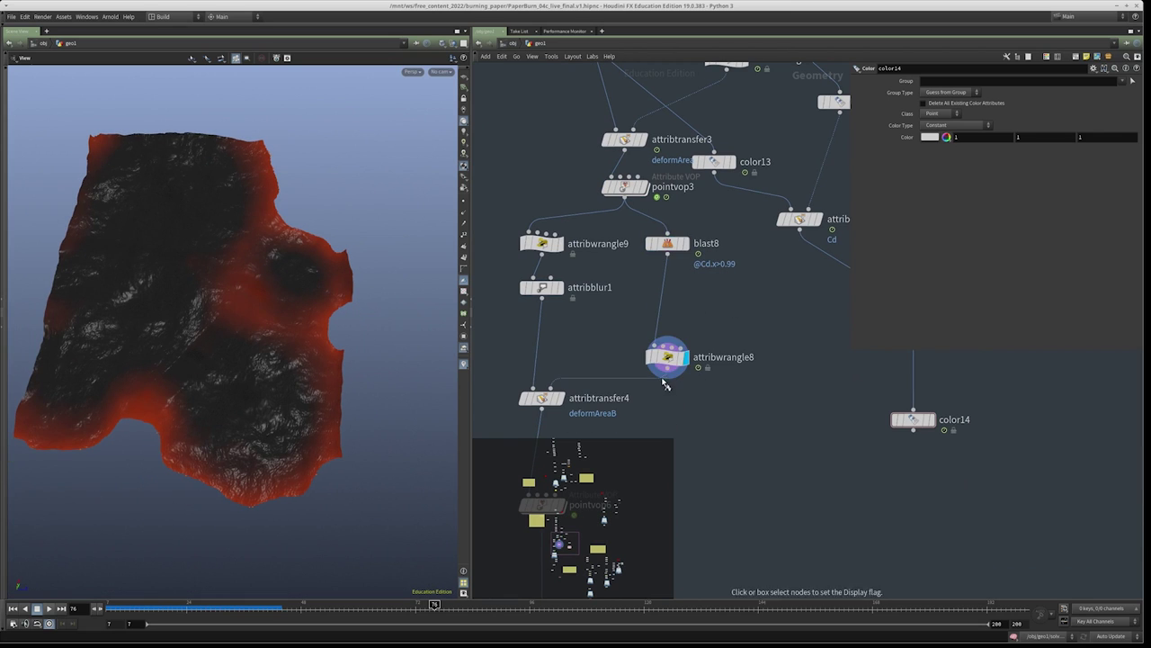
middle_drag(716, 396, 725, 338)
click(676, 296)
middle_drag(708, 237, 745, 295)
drag(937, 151, 875, 144)
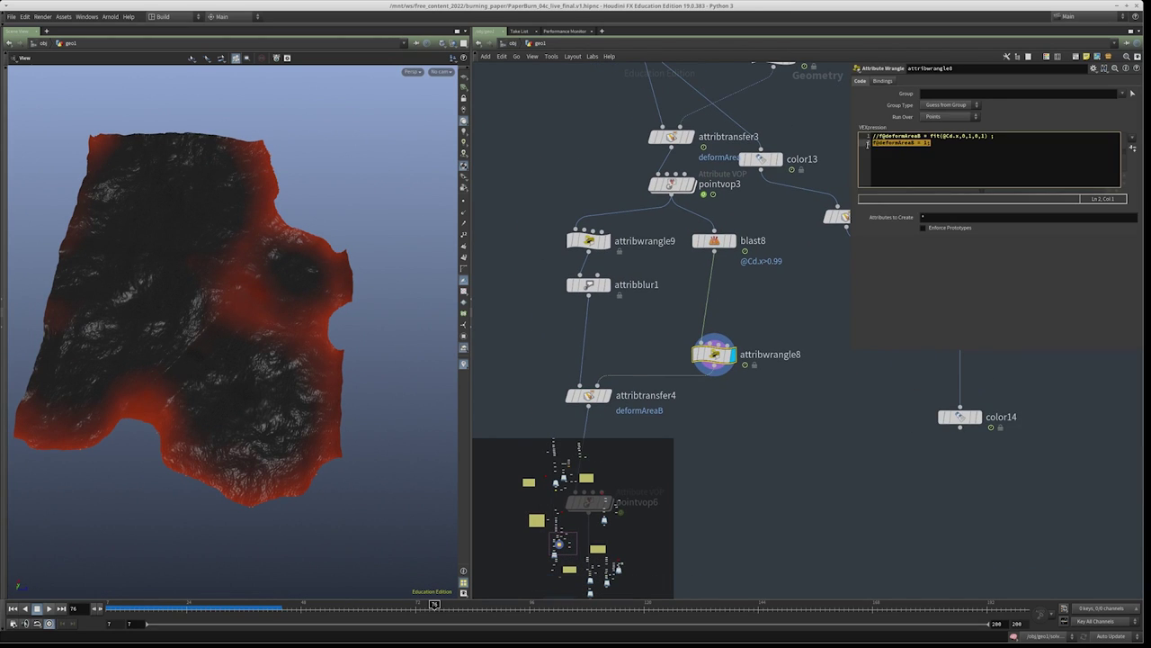
Display attribblur1 and attribwrangle9 in turn, and examine the temperaturefade expression in attribwrangle9
middle_drag(639, 267, 657, 287)
drag(566, 283, 670, 336)
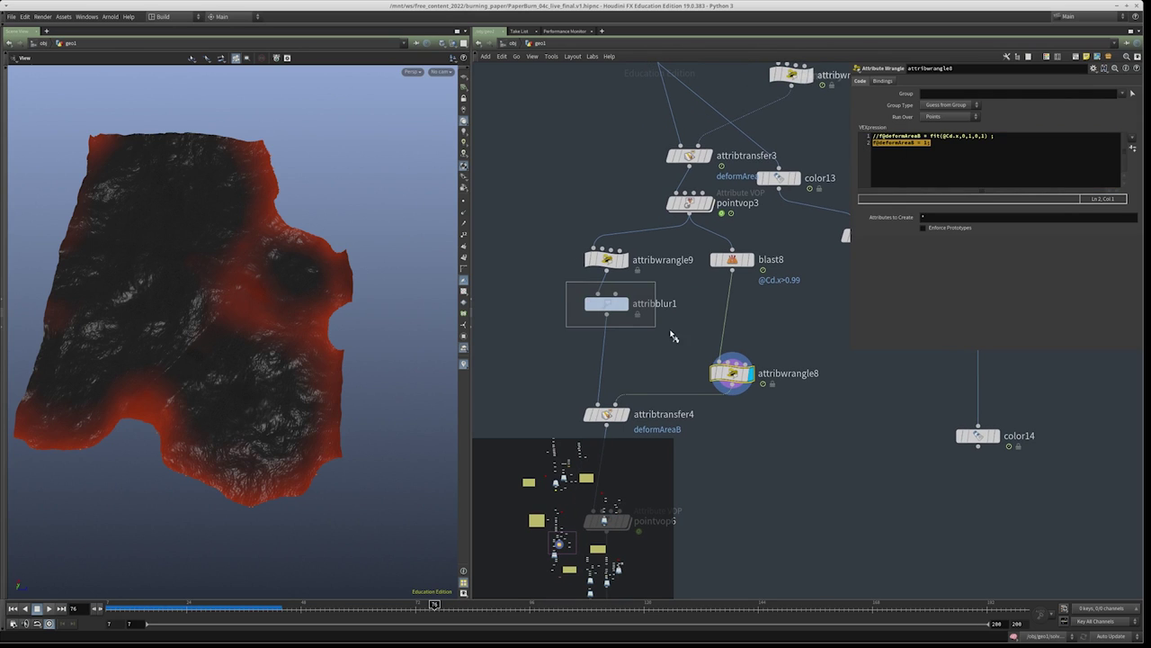
key(r)
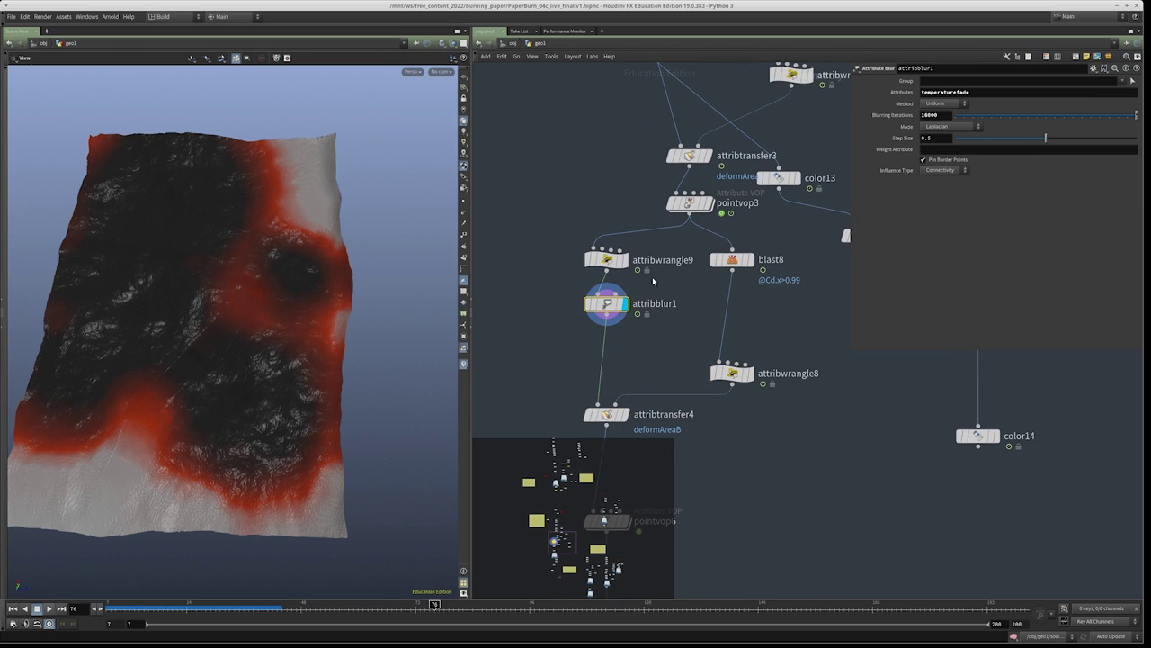
click(604, 260)
key(r)
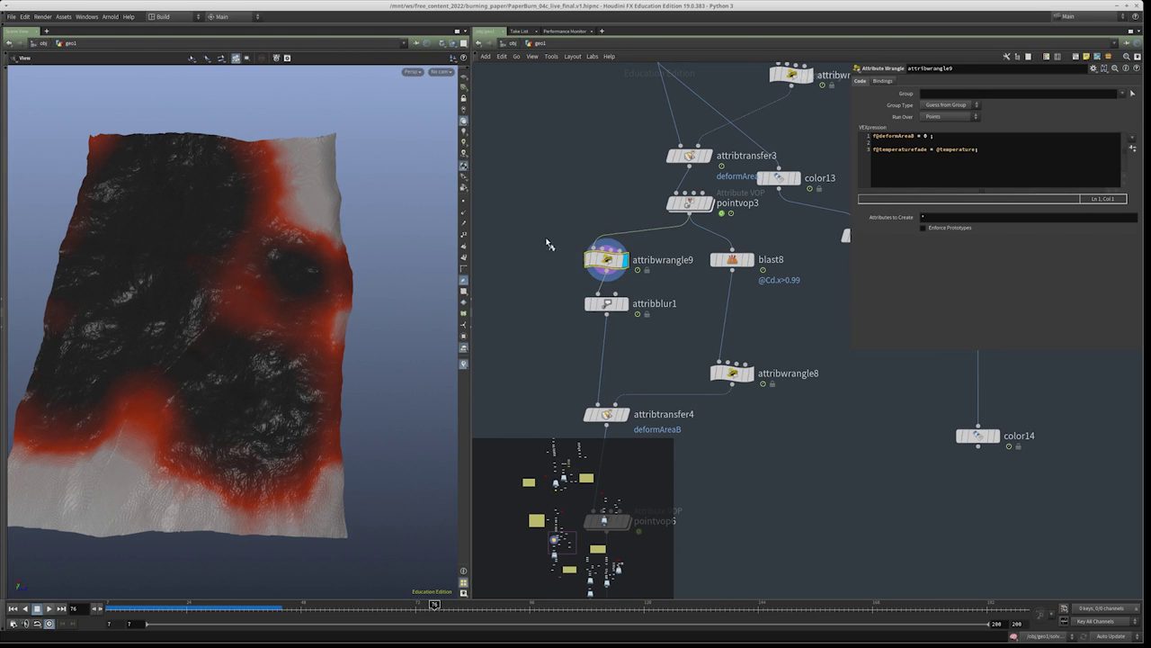
middle_drag(678, 268, 671, 243)
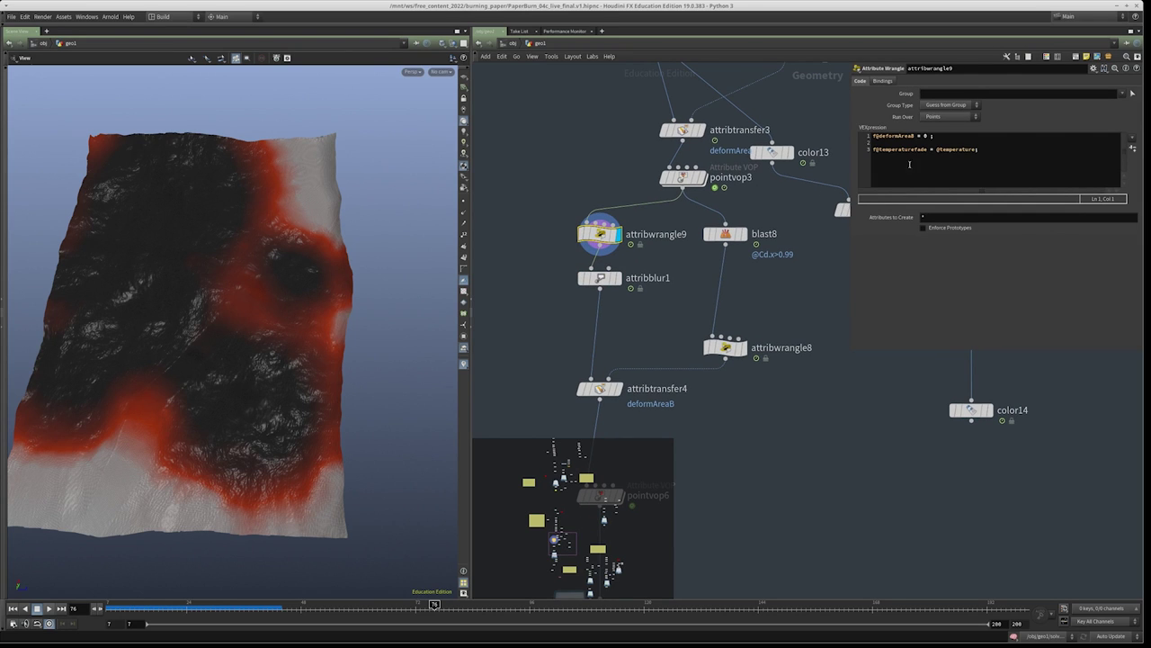
drag(930, 149, 969, 152)
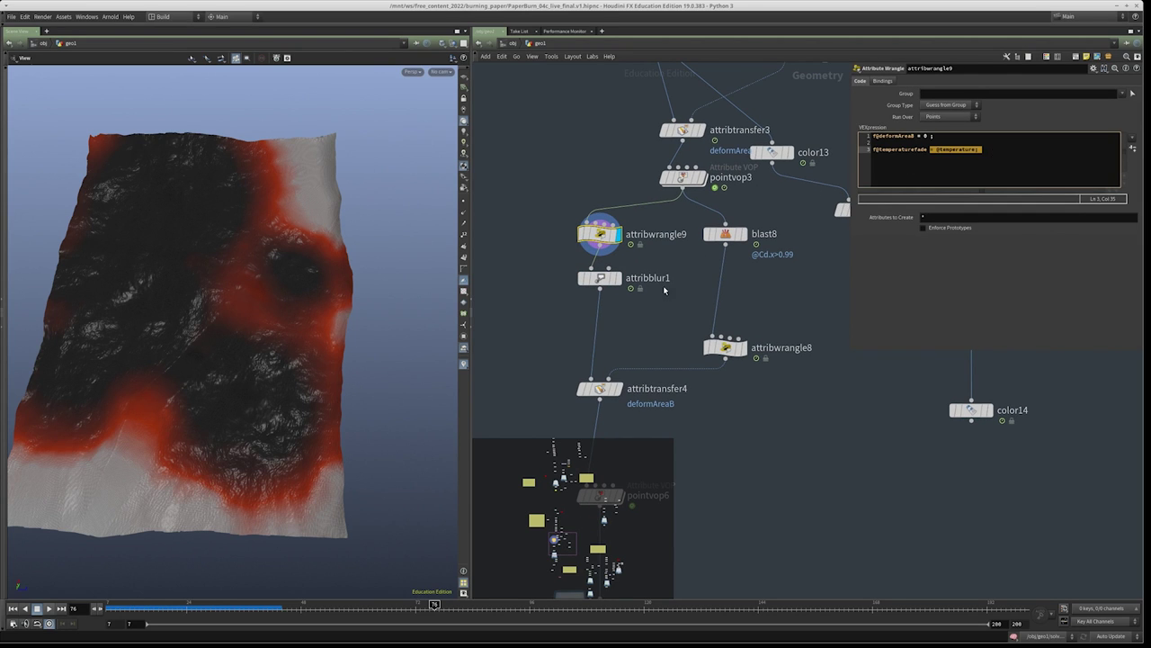
Display attribblur1 to review its blur settings for temperaturefade, and compare it with the geometry from attribwrangle8
click(600, 278)
key(r)
middle_drag(631, 324, 633, 307)
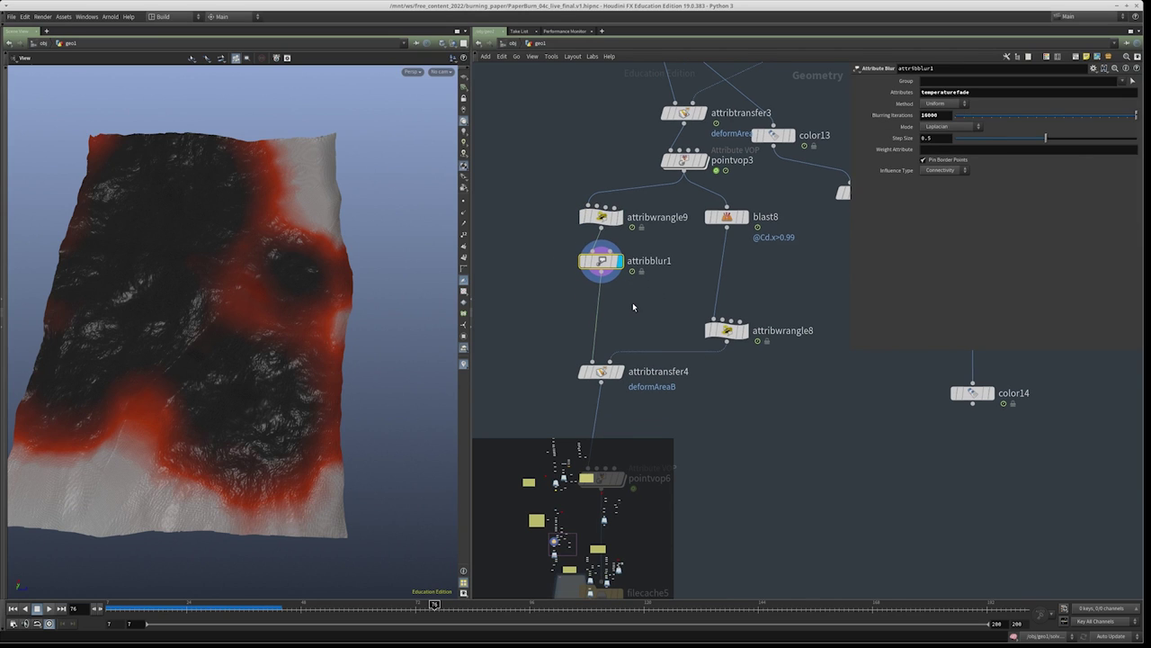
middle_drag(633, 307, 659, 249)
drag(592, 241, 709, 346)
key(r)
middle_drag(811, 371, 791, 321)
click(752, 223)
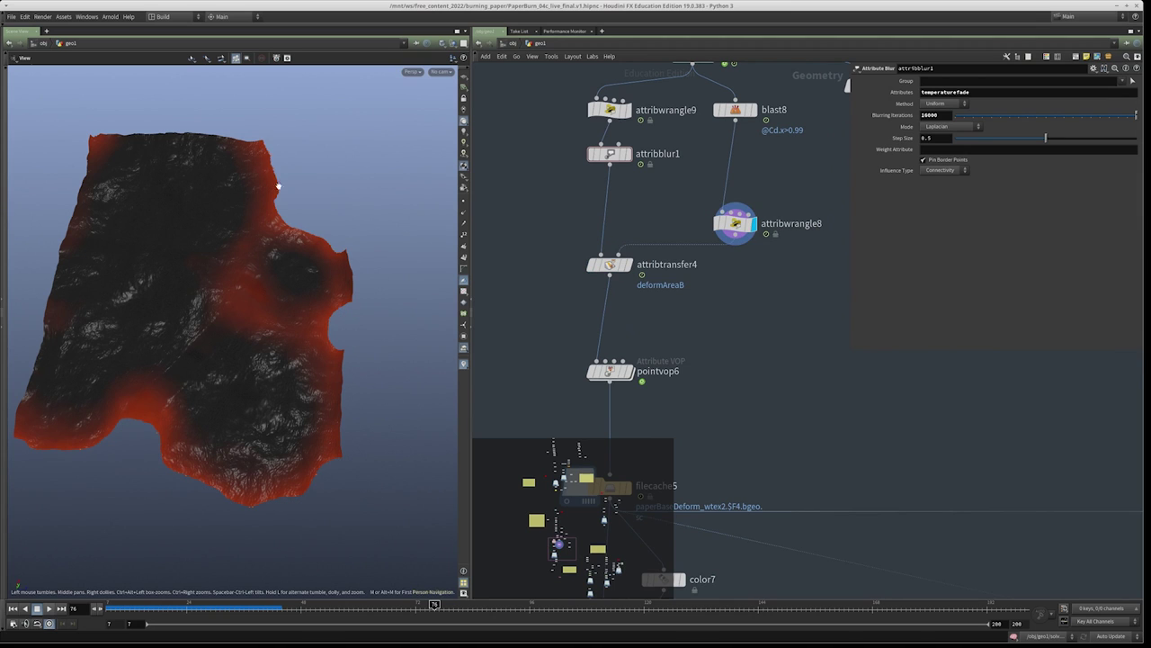
Display pointvop6 and inspect from several close angles how its deformation affects the paper around the burnt edges
key(r)
middle_drag(600, 284, 601, 223)
key(r)
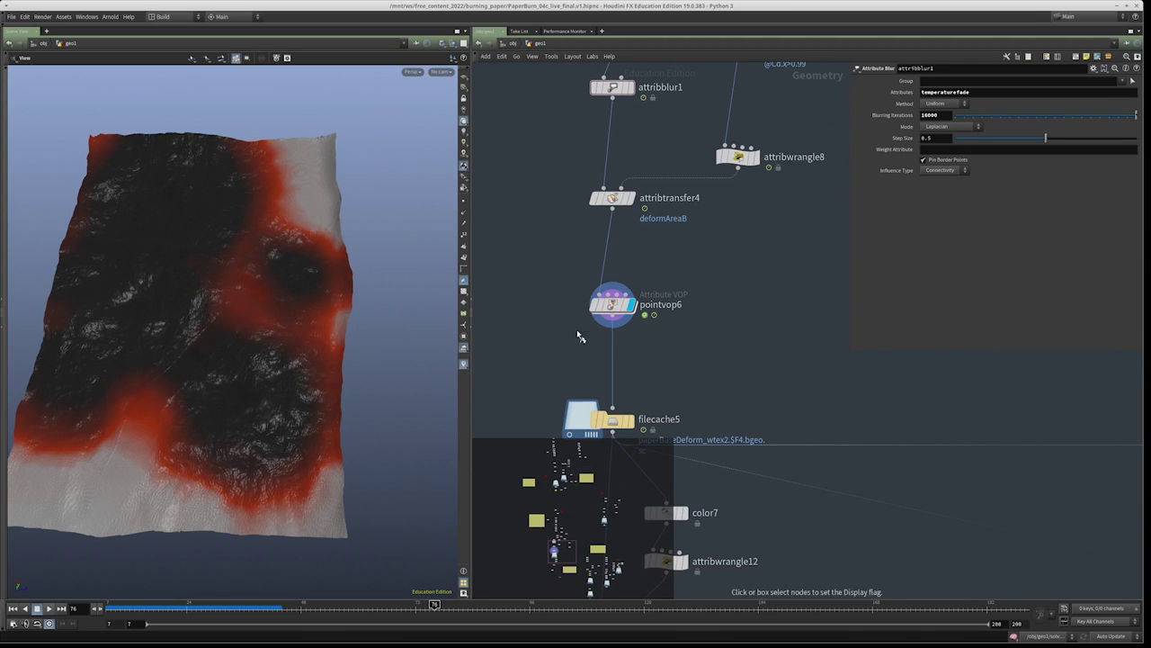
click(612, 304)
drag(275, 386, 216, 381)
scroll(298, 313, up, 5)
drag(298, 312, 260, 257)
key(r)
key(r)
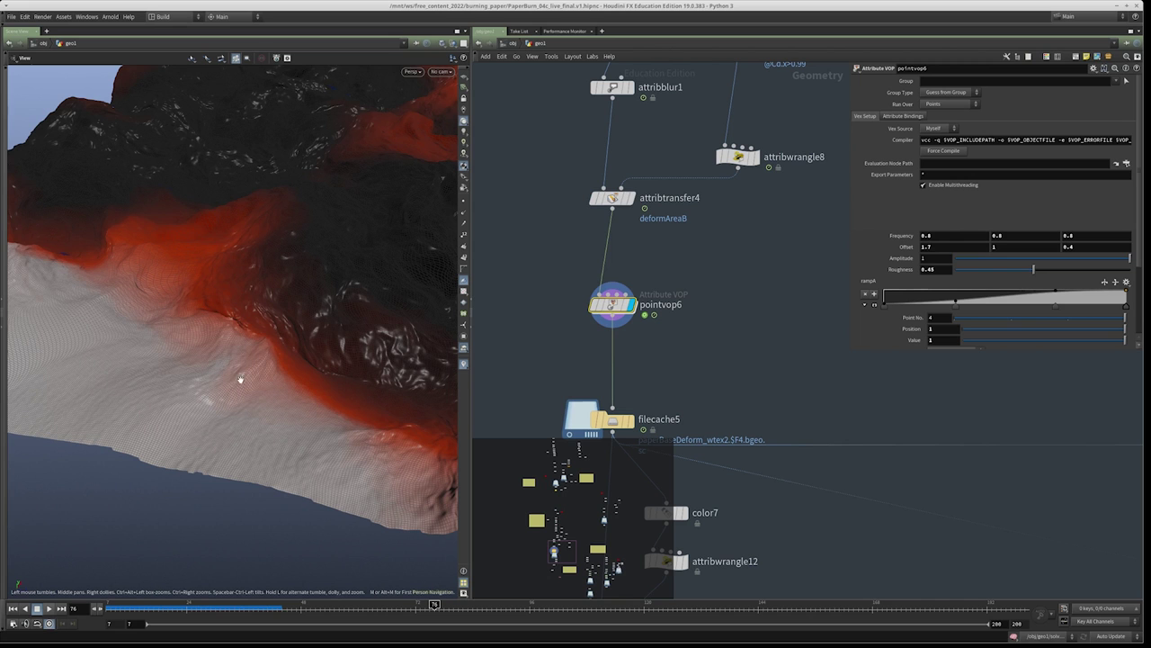
drag(302, 386, 201, 339)
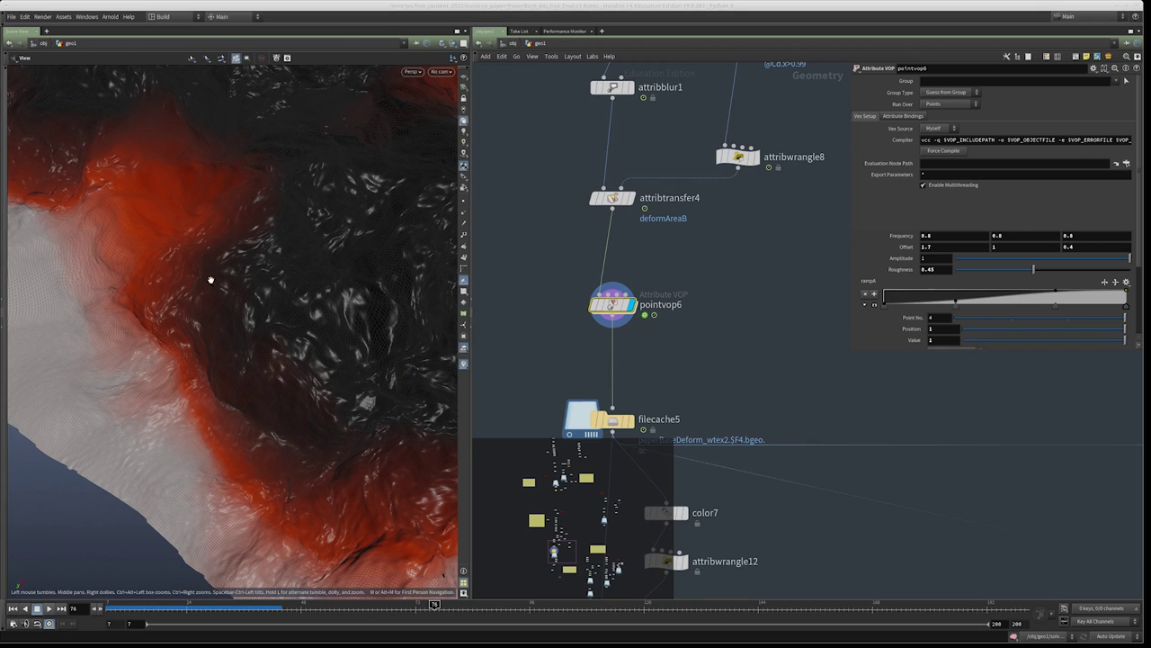
middle_drag(652, 317, 641, 283)
drag(282, 296, 236, 310)
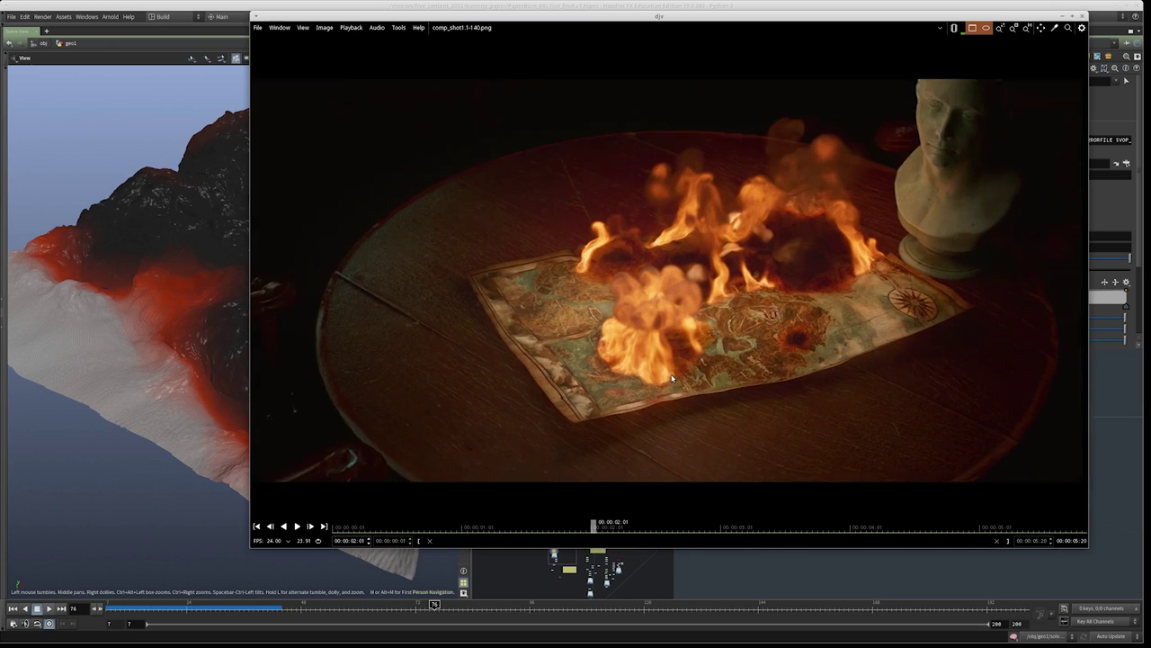
Switch to the djv player and examine the map's distortion around the flames over several frames of the comp_shot1 sequence
scroll(709, 358, up, 3)
scroll(721, 309, down, 2)
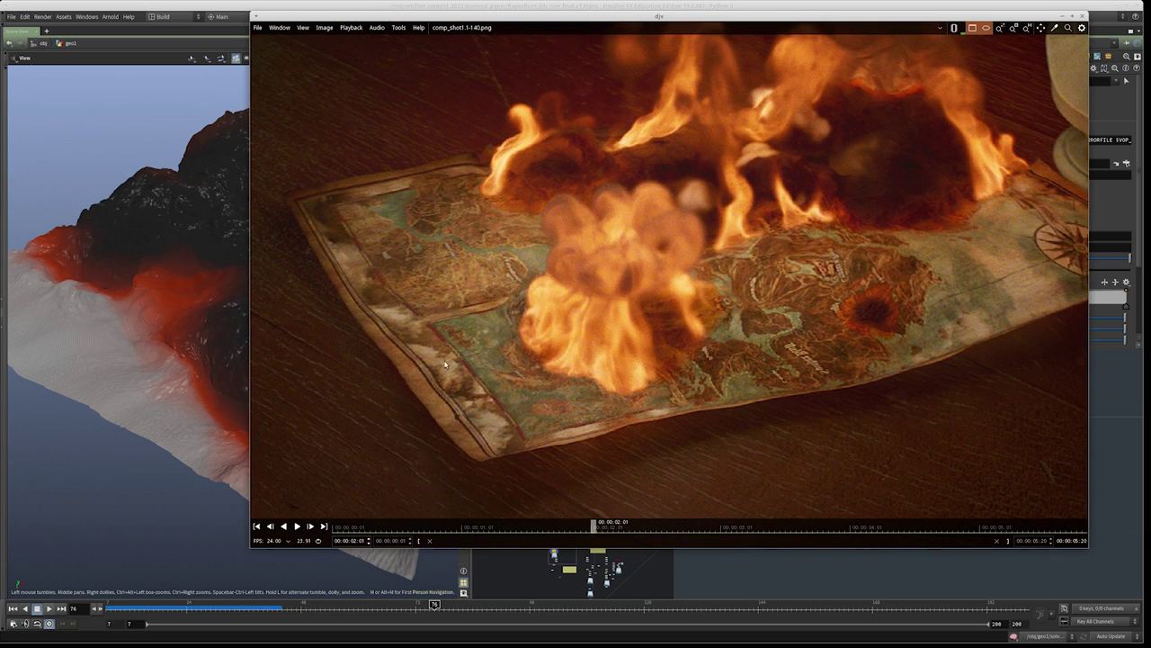
scroll(571, 387, up, 2)
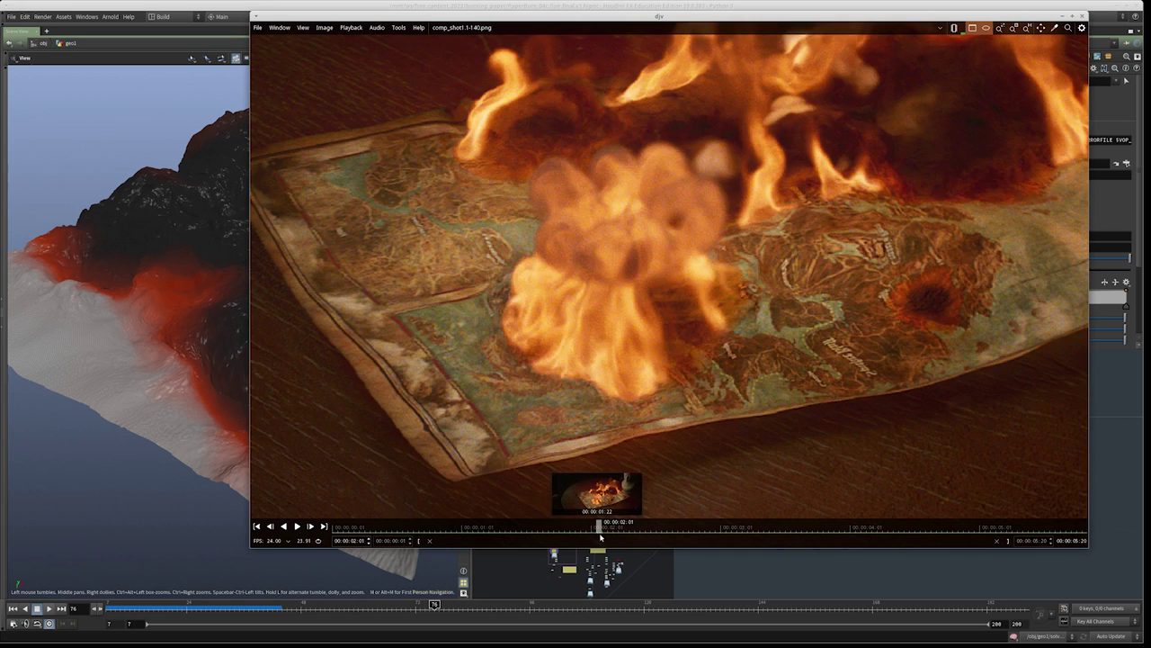
click(625, 527)
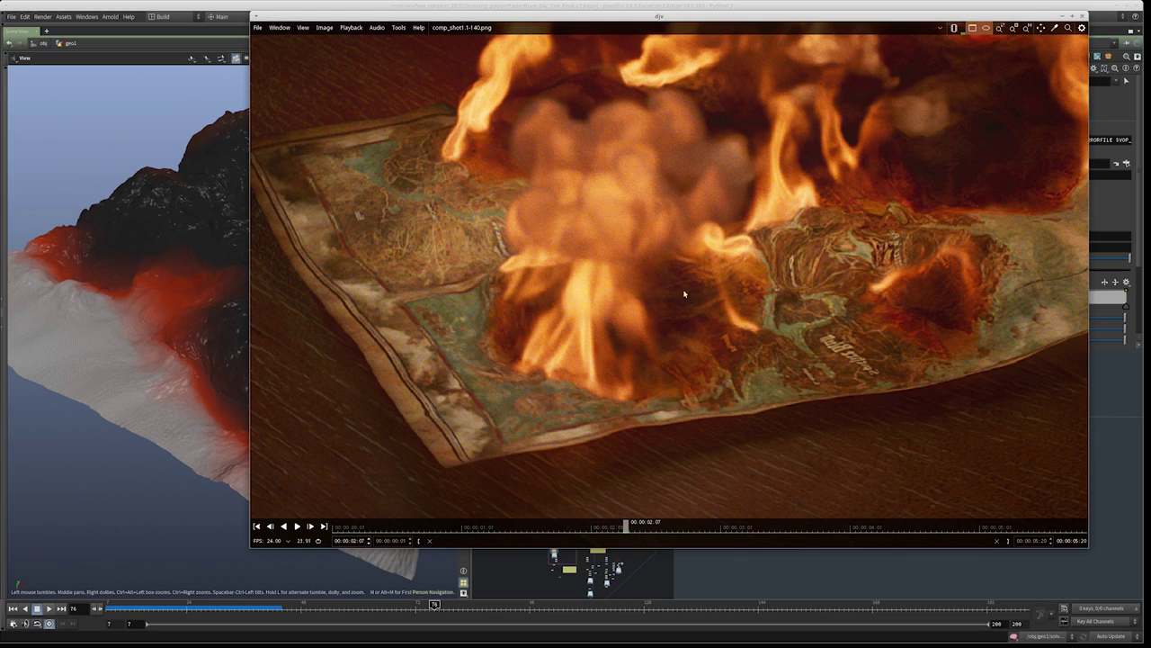
drag(673, 529, 841, 529)
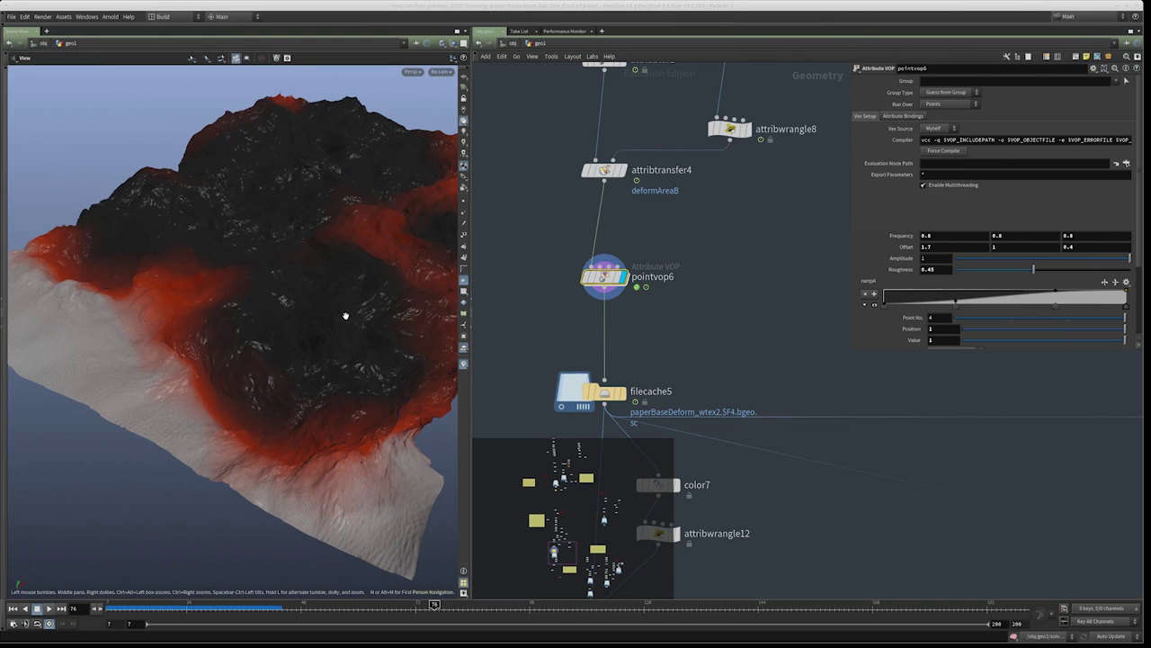
Return to Houdini, display filecache5 and scrub the timeline to review the cached paper deformation
drag(345, 316, 298, 311)
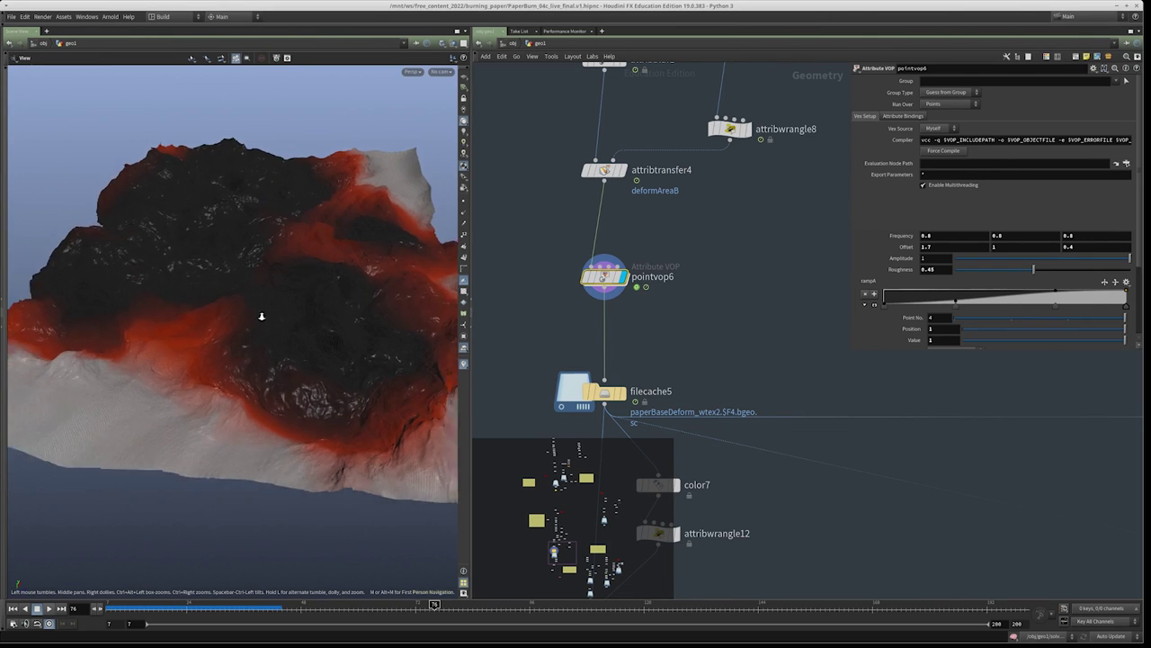
scroll(298, 311, down, 3)
scroll(637, 406, down, 2)
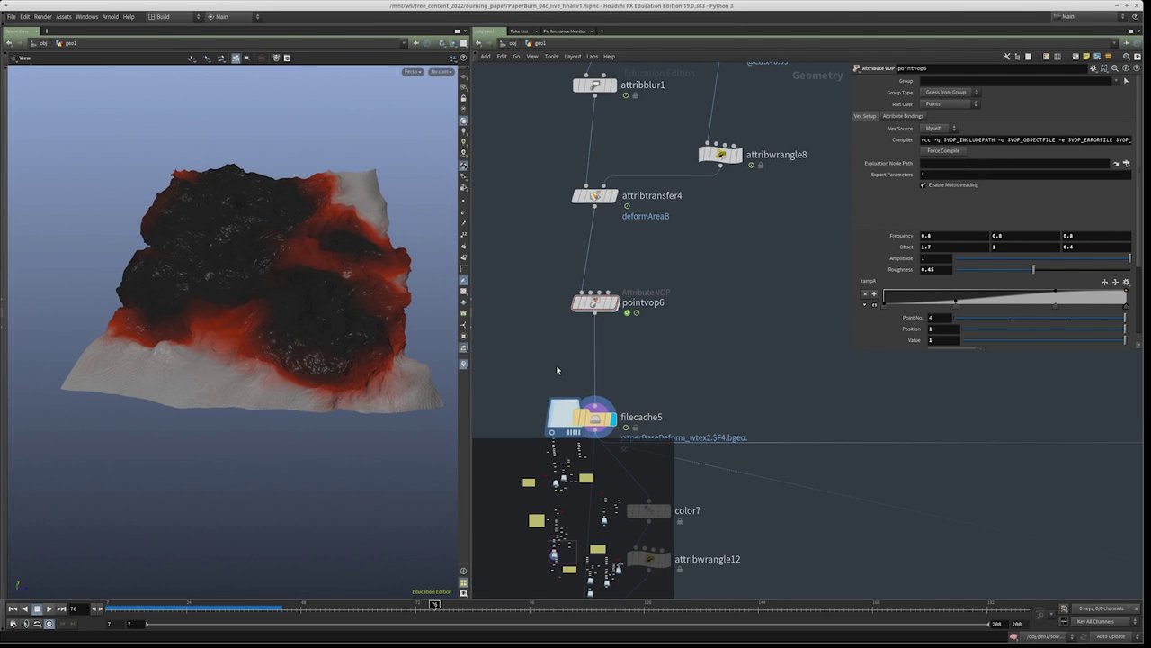
scroll(630, 396, down, 3)
scroll(712, 293, down, 5)
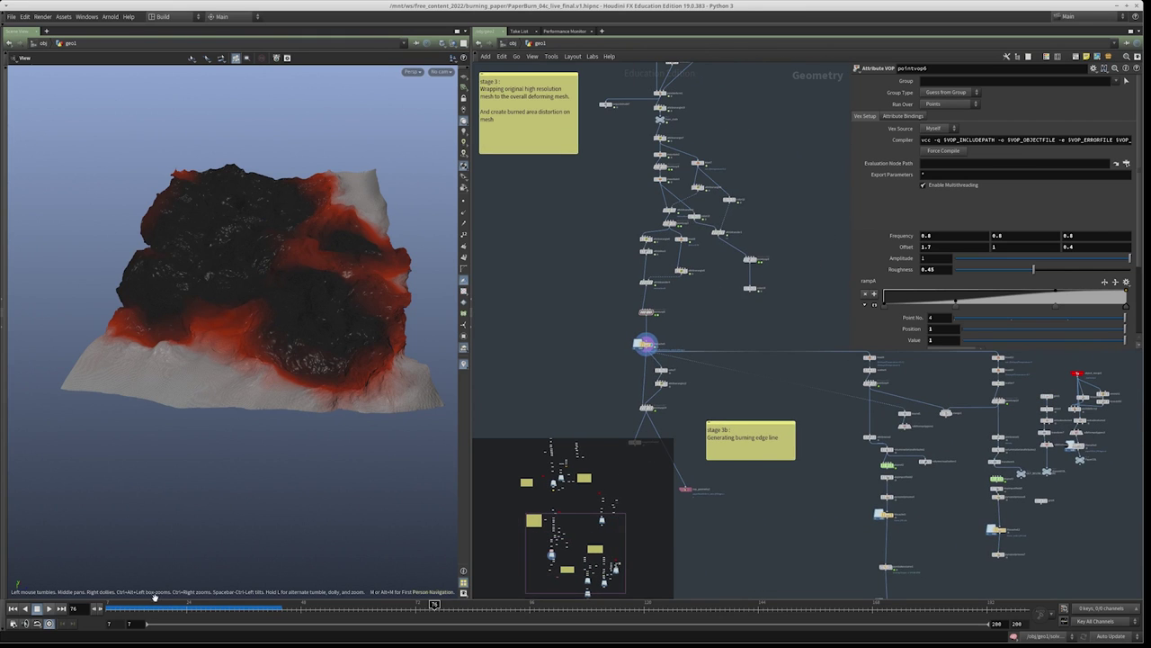
drag(135, 606, 262, 604)
Widen the viewport and start a flipbook render of the textured map paper
drag(469, 255, 614, 254)
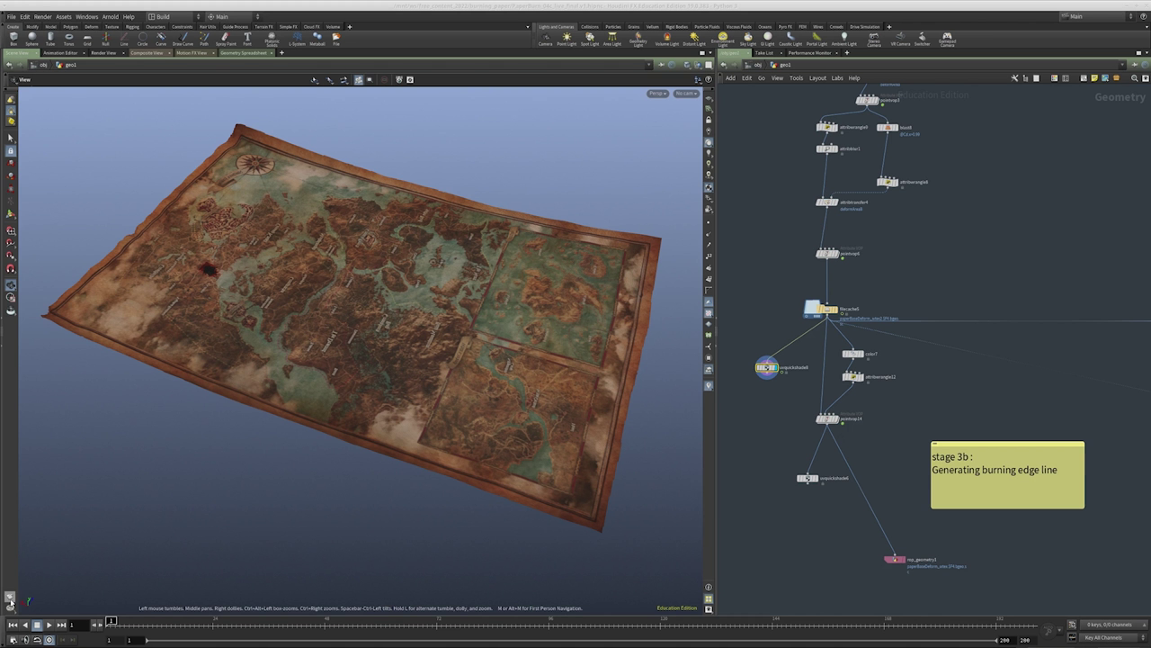
right_click(10, 600)
click(36, 604)
click(141, 636)
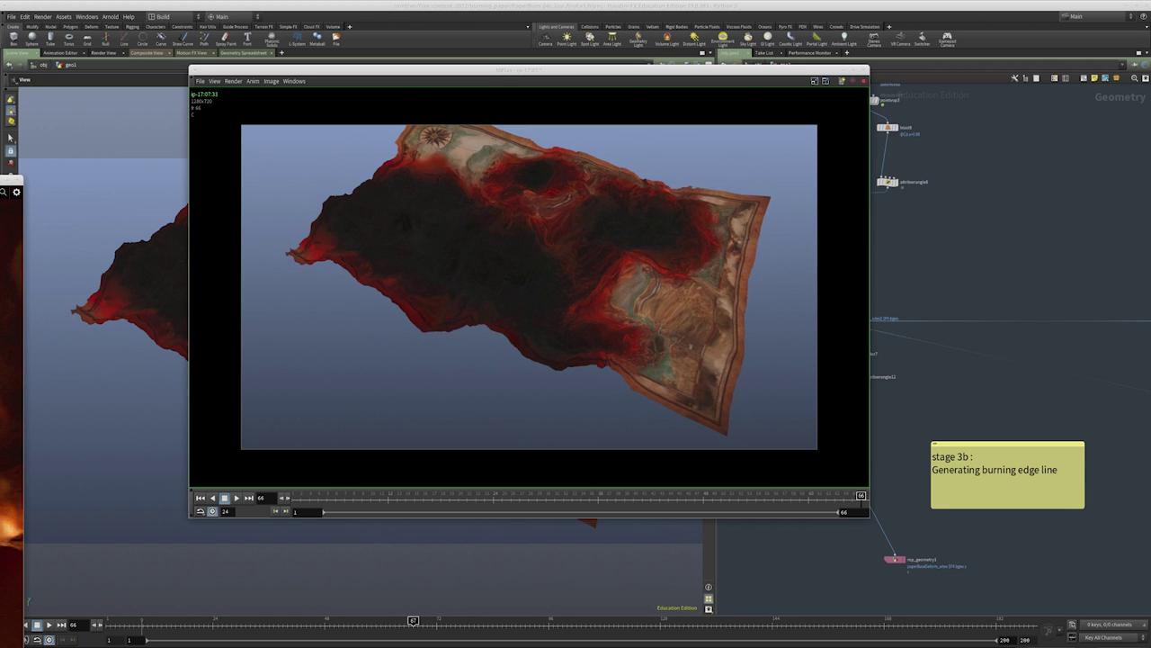
Compare the reference images paper1.png and map_burning.png with early burning frames of the comp_shot1 sequence
key(alt+Tab)
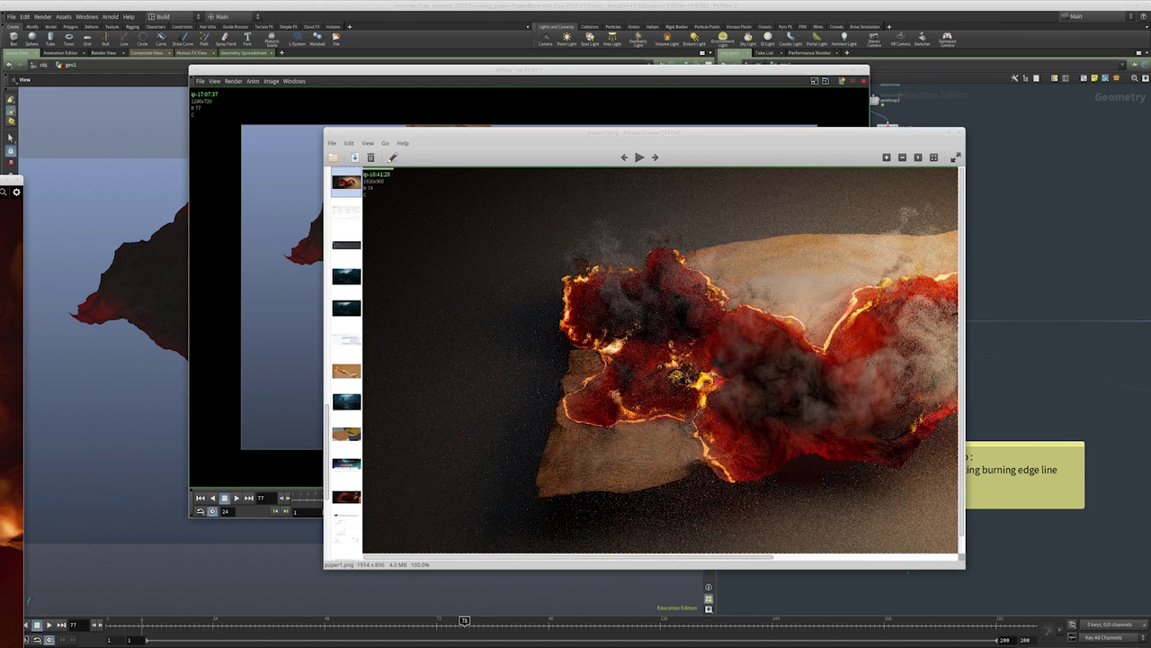
key(alt+Tab)
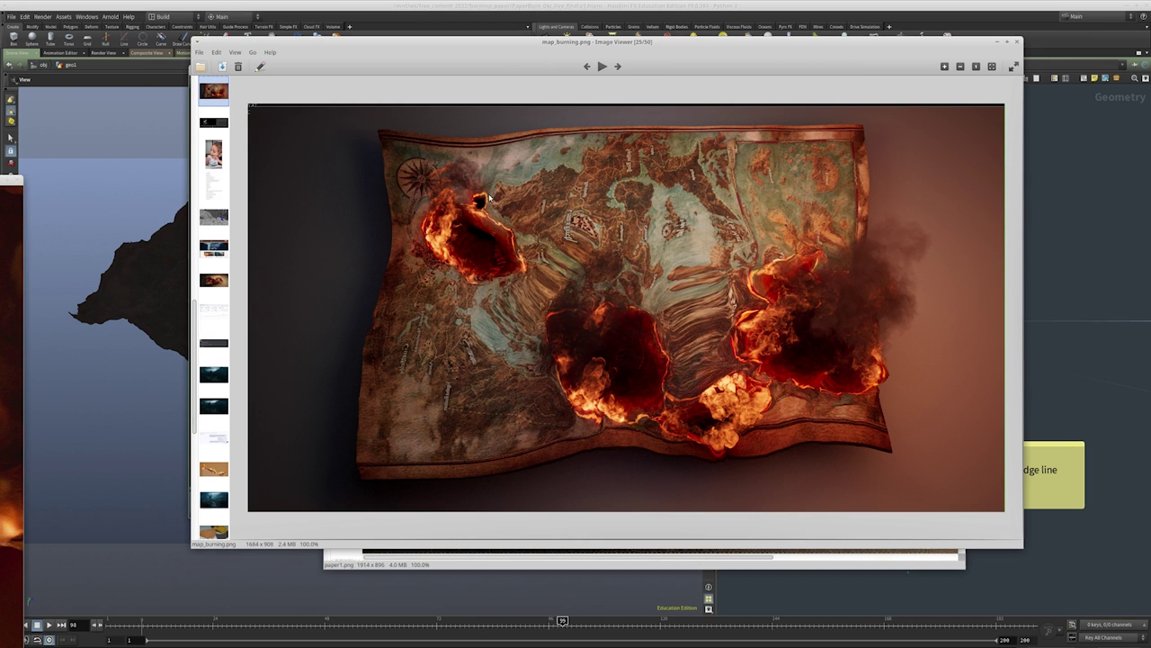
key(alt+Tab)
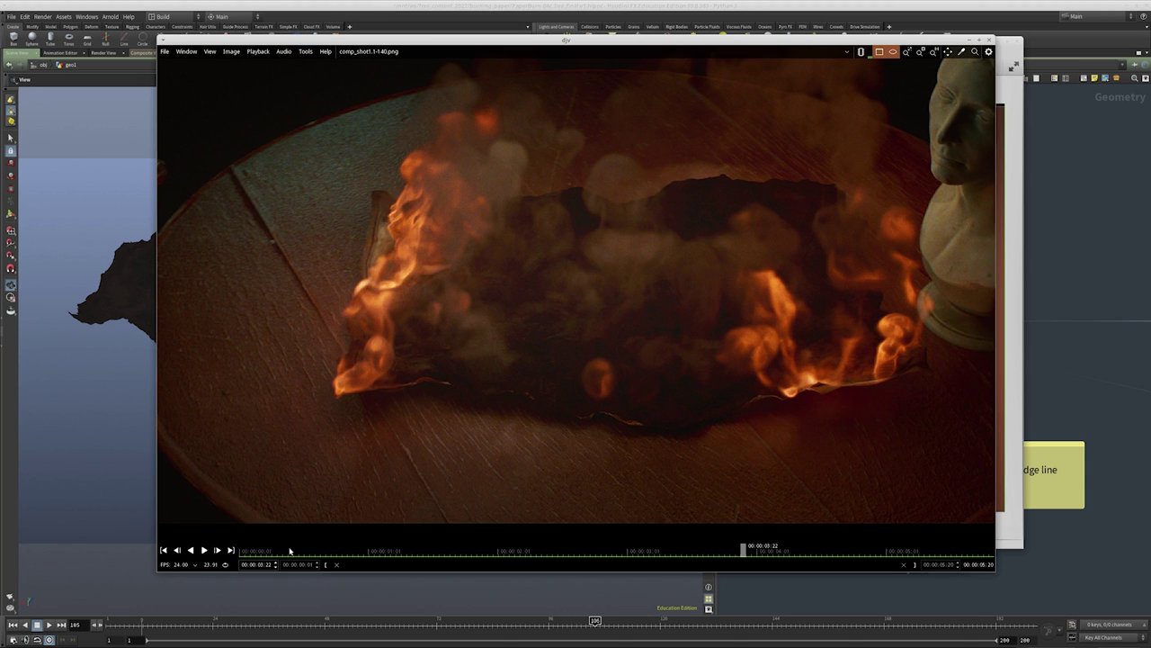
drag(290, 550, 437, 555)
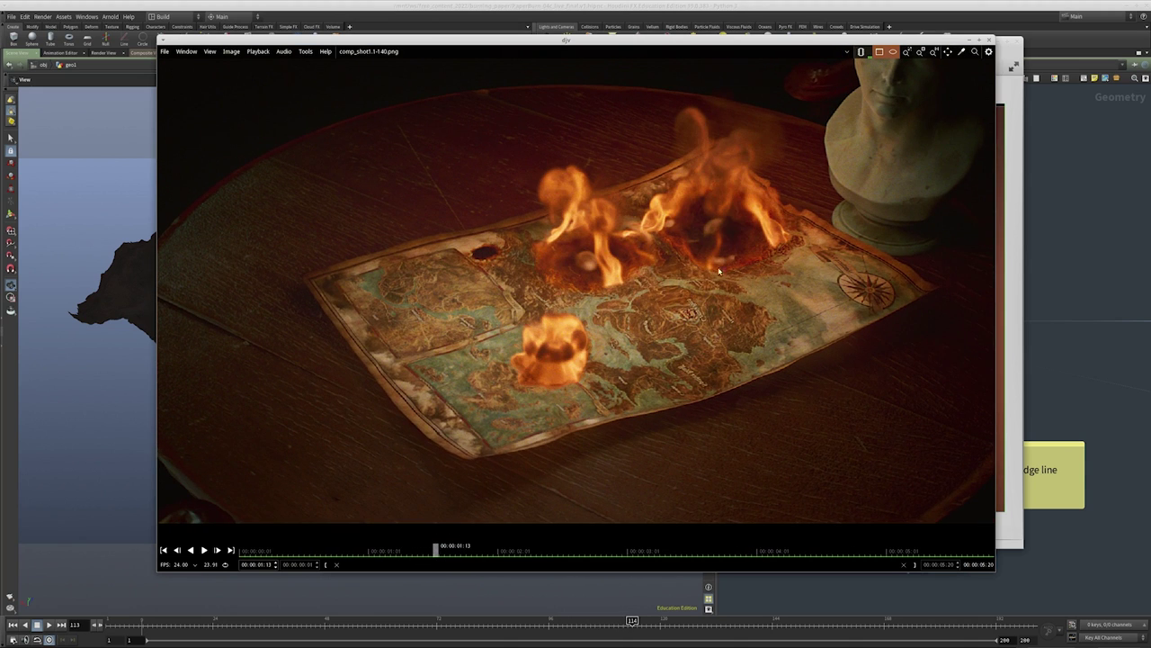
key(alt+Tab)
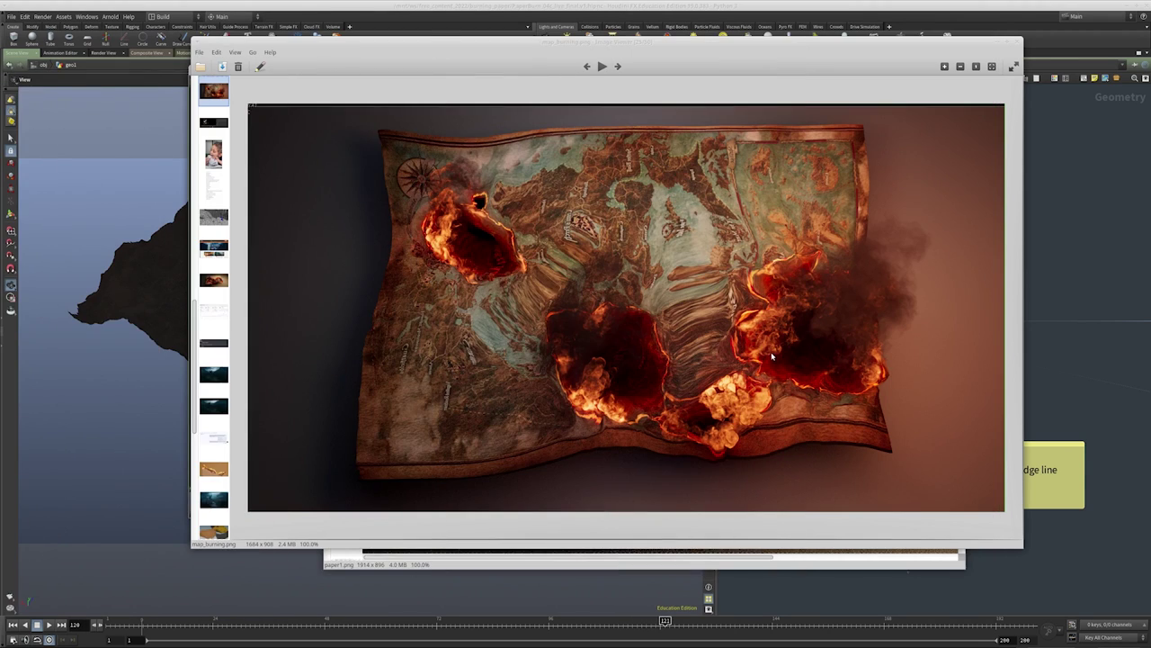
Close both reference images, and play back the flipbook in MPlay before closing it
key(ctrl+w)
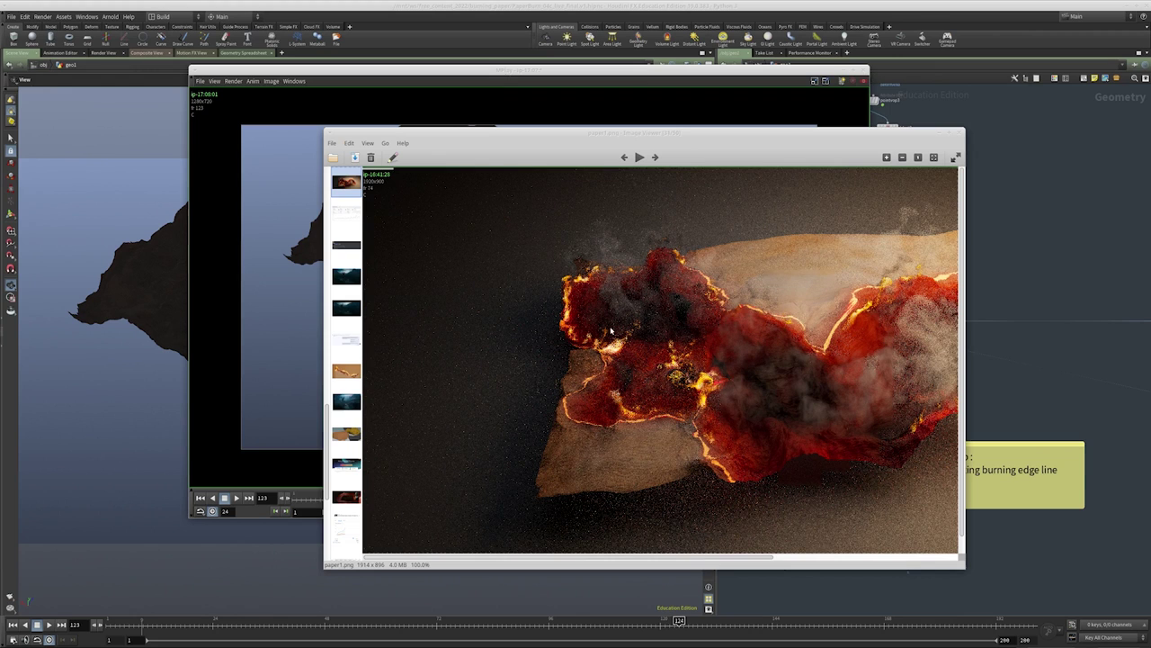
key(ctrl+w)
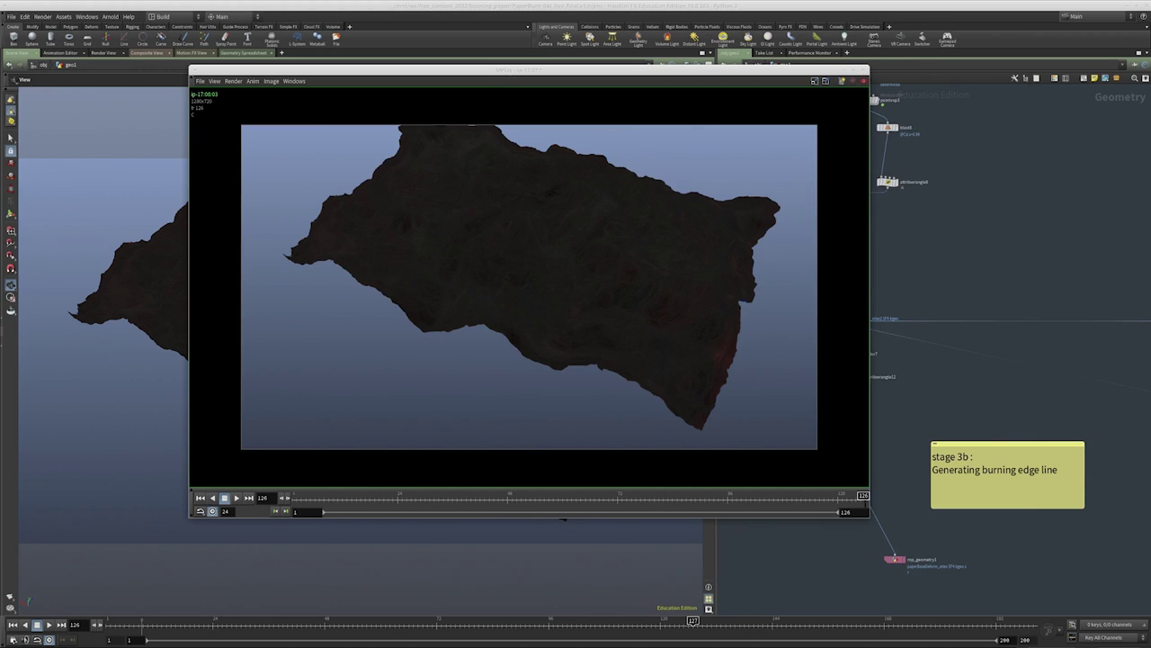
click(237, 497)
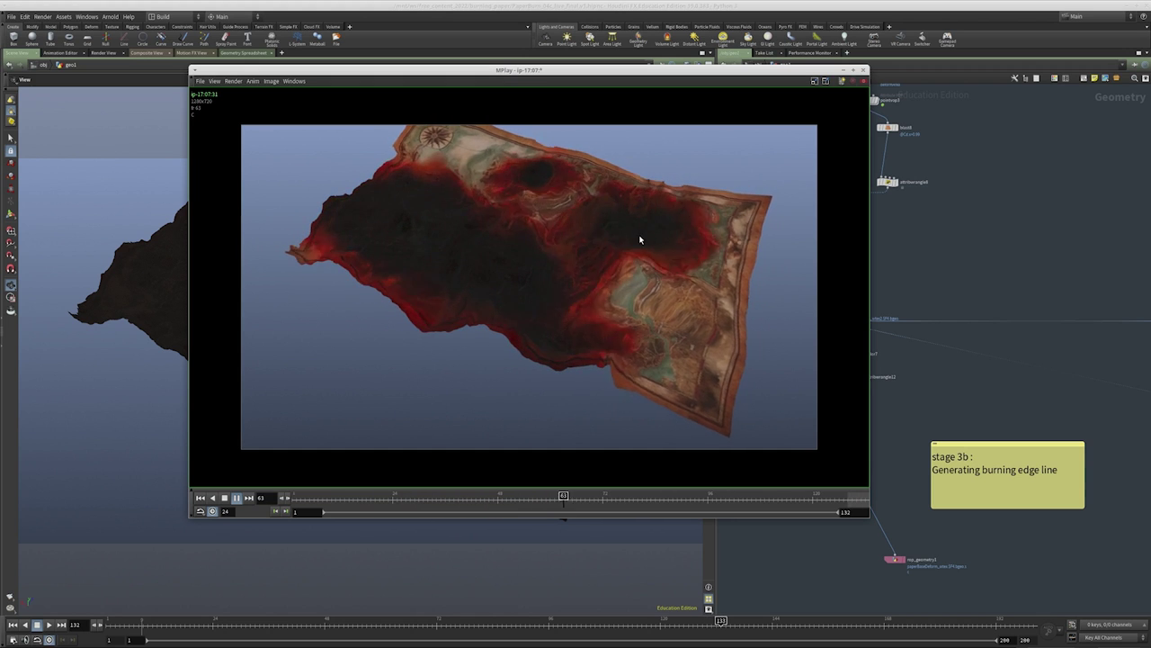
click(864, 81)
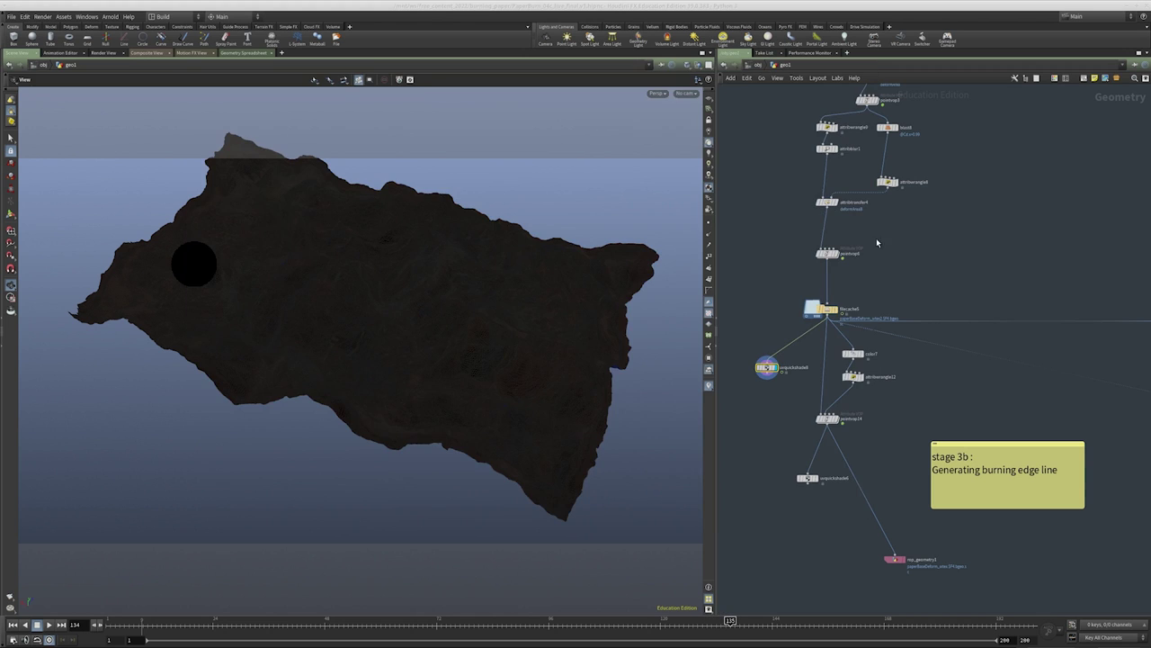
Display color7 at frame 32 and examine its burningEdge attribute ramp and the burning edge line up close
scroll(857, 365, up, 4)
key(ctrl+Left)
click(869, 343)
middle_drag(922, 393, 839, 416)
key(r)
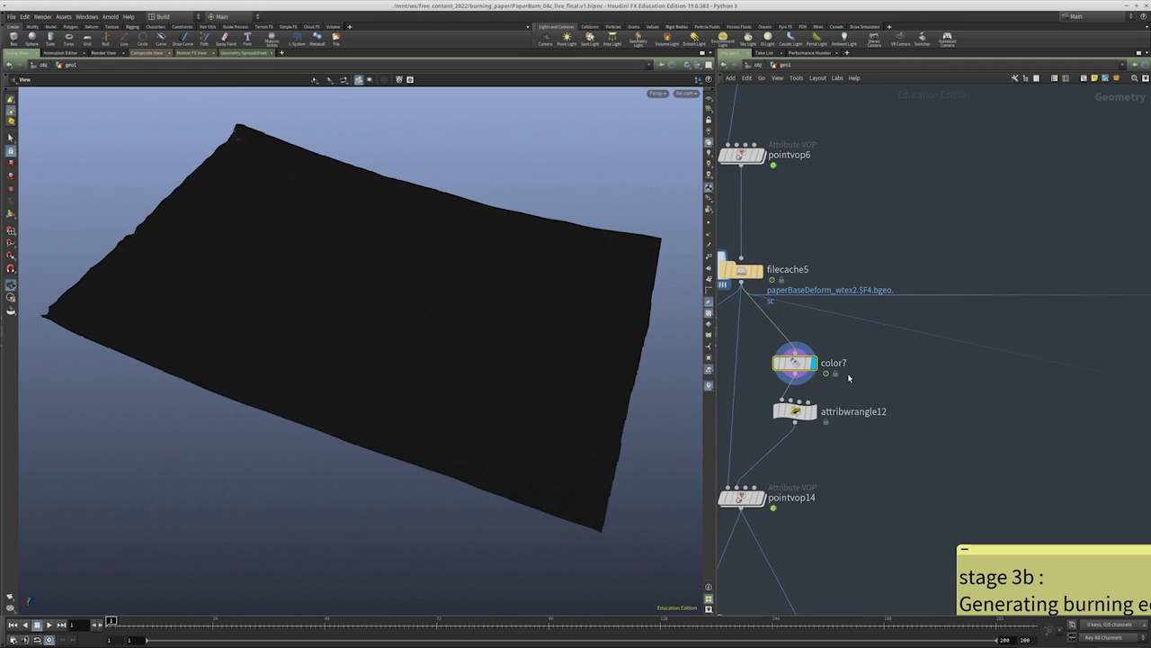
middle_drag(924, 419, 911, 453)
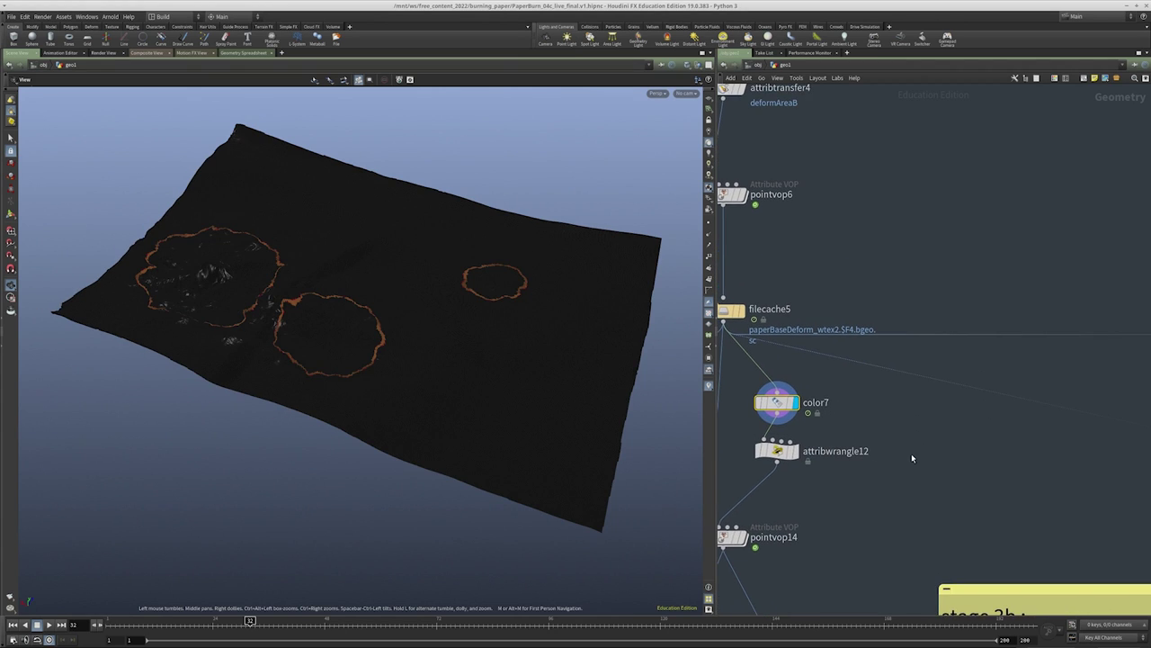
key(p)
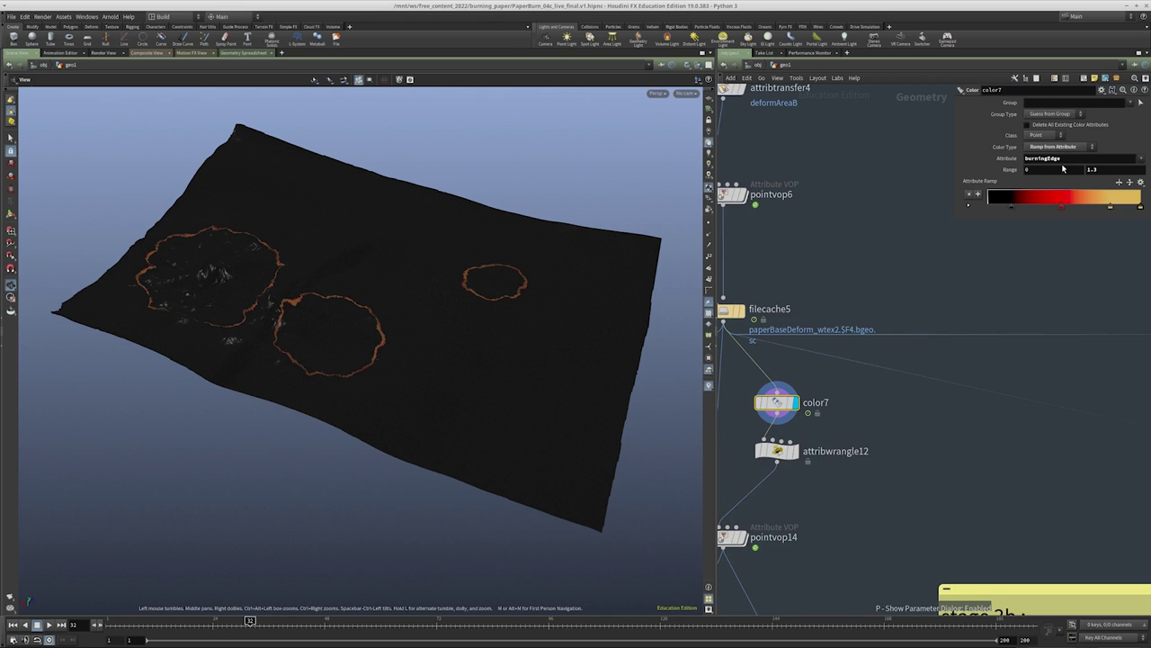
scroll(372, 391, up, 10)
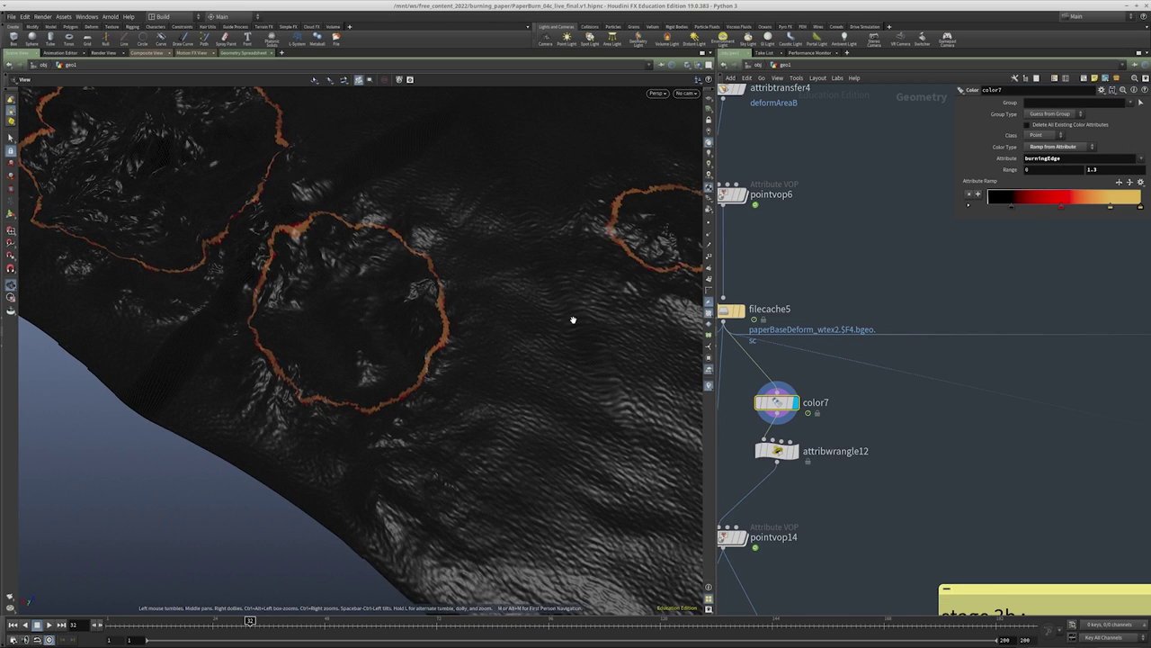
scroll(313, 360, up, 3)
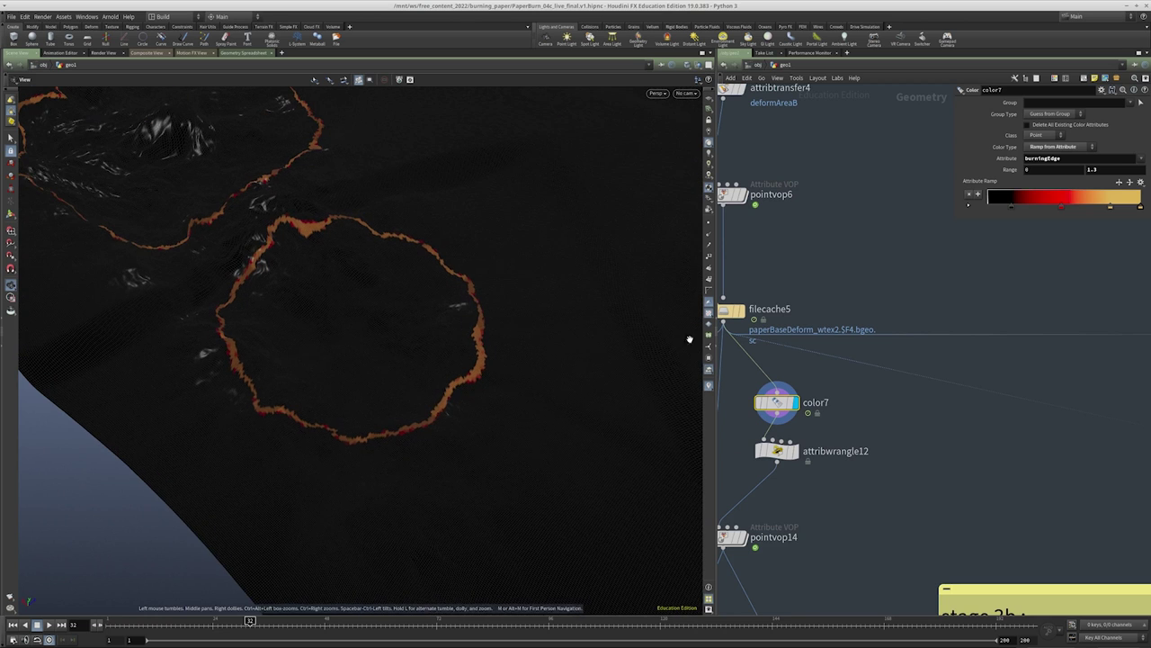
Display pointvop14 to view the burning edge line combined with the burnt paper colors
middle_drag(858, 459, 836, 335)
click(821, 395)
click(782, 419)
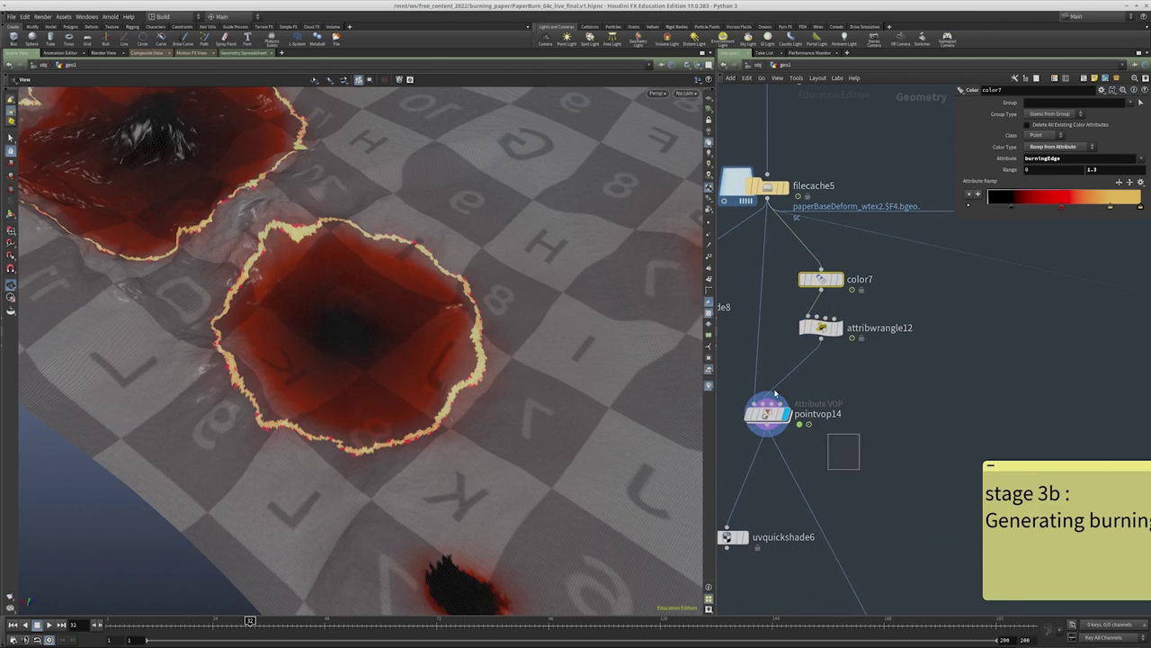
Display uvquickshade6 below pointvop14 to view the whole paper with the burning edge line on its default texture
scroll(363, 397, down, 5)
drag(363, 397, 539, 367)
middle_drag(782, 565, 835, 452)
click(797, 424)
scroll(821, 458, down, 4)
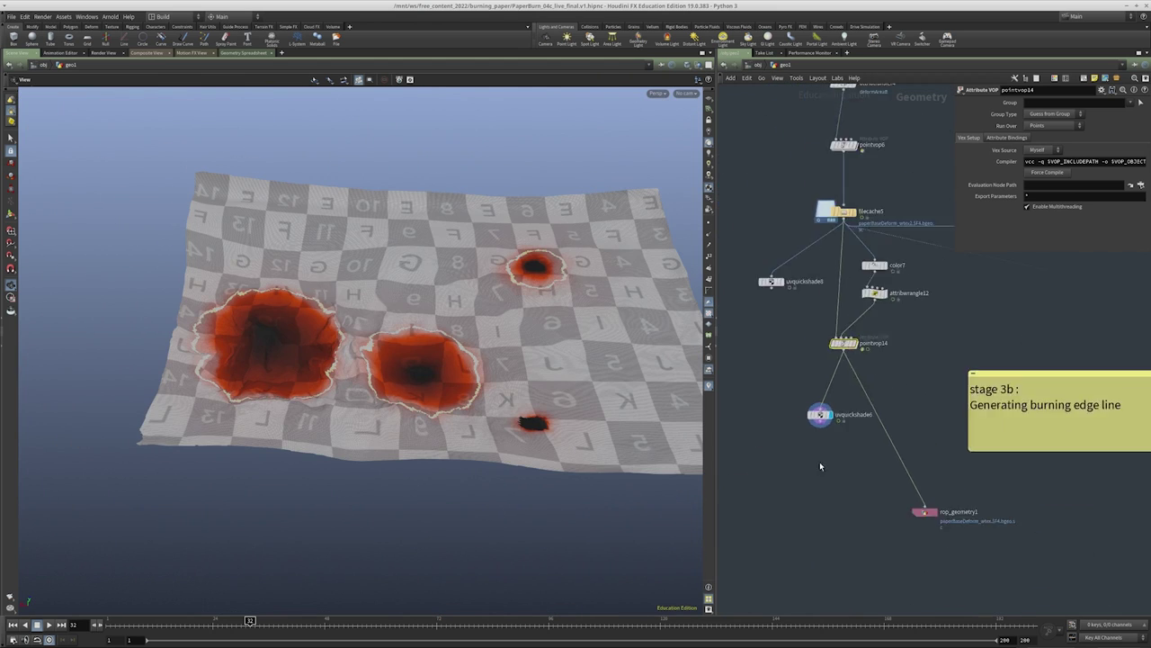
Duplicate uvquickshade8, connect the copy to pointvop14's output, and display it to show the parchment map texture
click(807, 334)
scroll(807, 447, up, 3)
key(ctrl+c)
drag(922, 382, 872, 417)
drag(873, 425, 773, 433)
click(789, 433)
drag(362, 366, 252, 368)
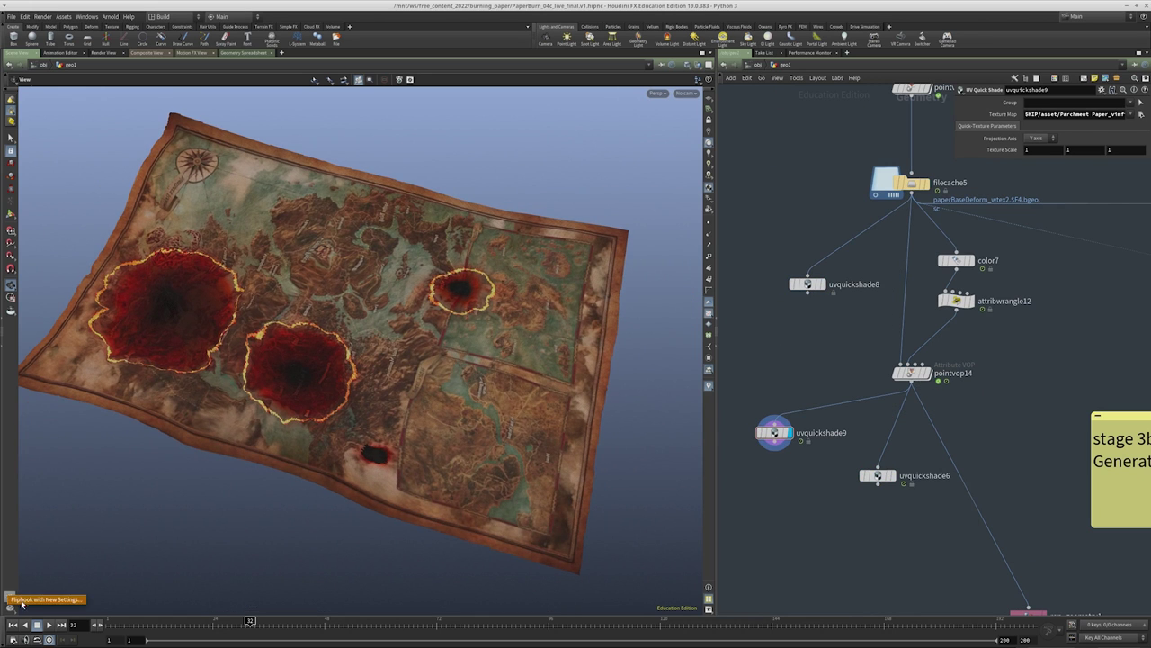
Start a new viewport flipbook render of the parchment-textured burning paper
click(22, 602)
click(84, 483)
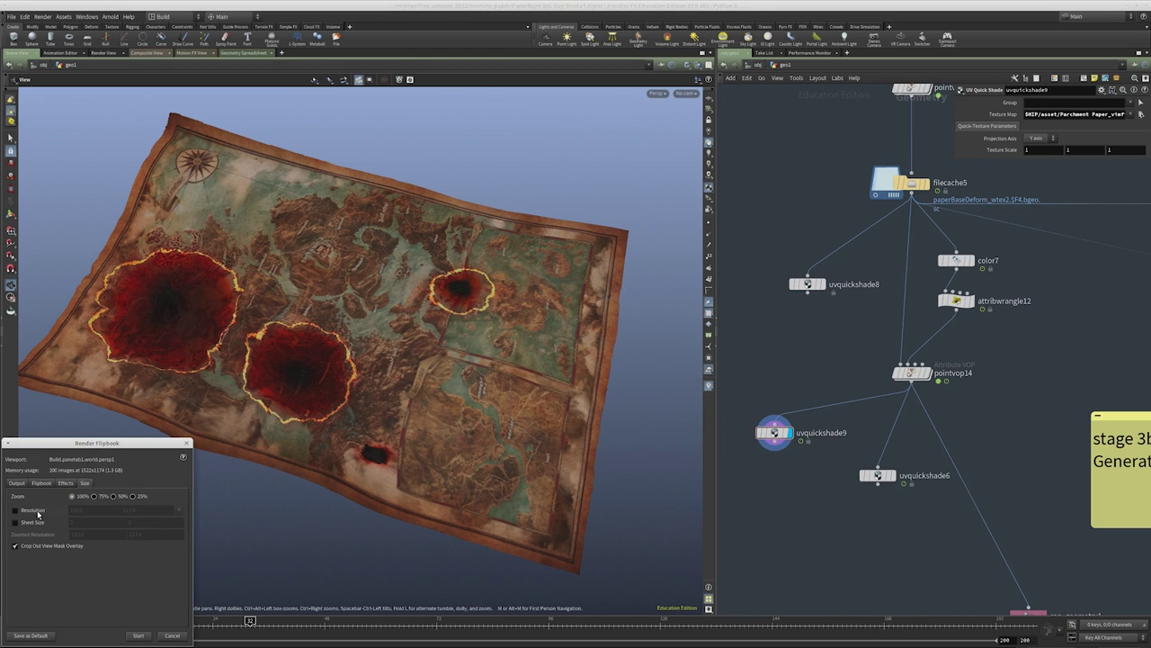
click(48, 547)
click(137, 636)
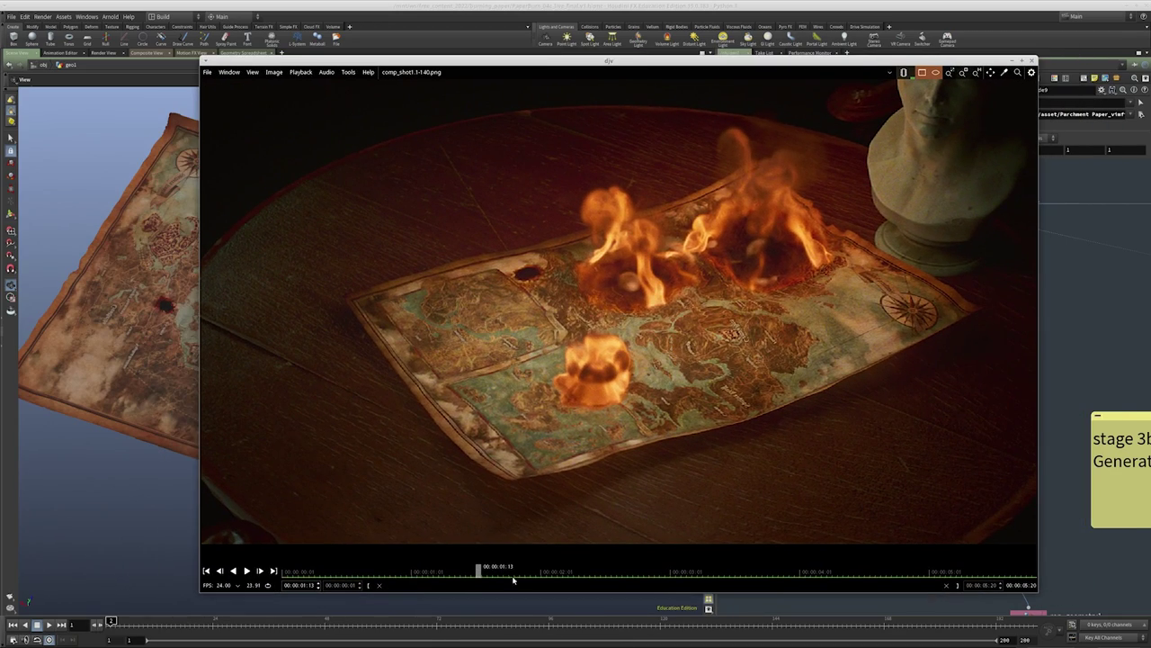
Compare the burning in the comp_shot1 sequence with the burning_2.mp4 and burning_1.mp4 videos, replaying burning_1.mp4 from its start
click(587, 571)
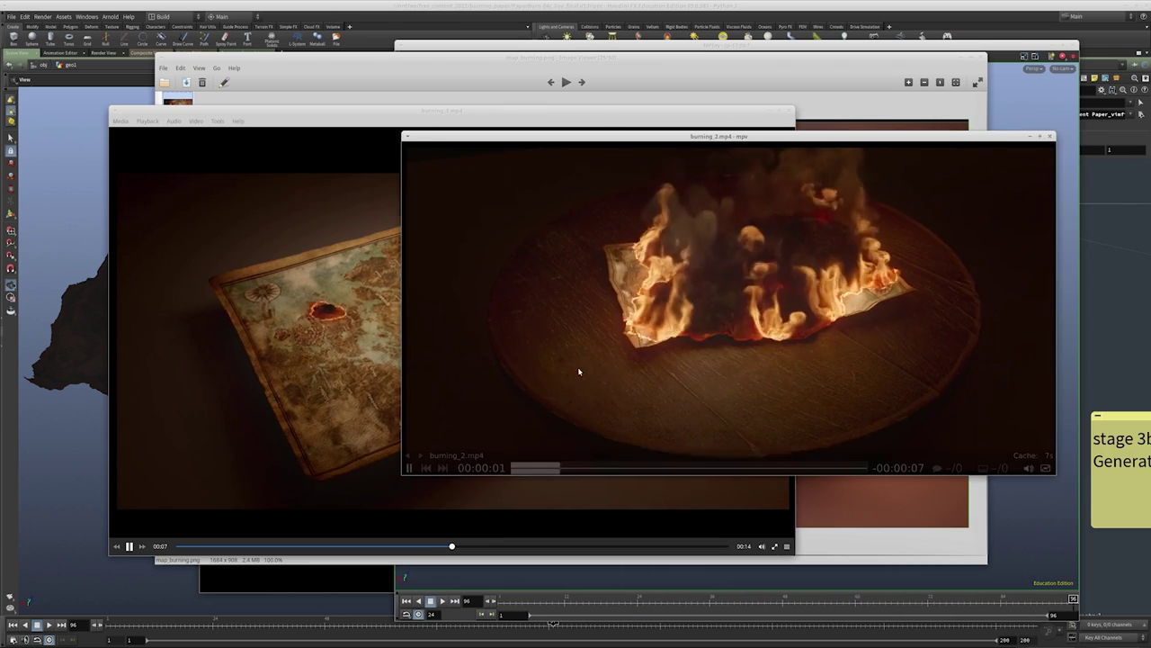
click(379, 365)
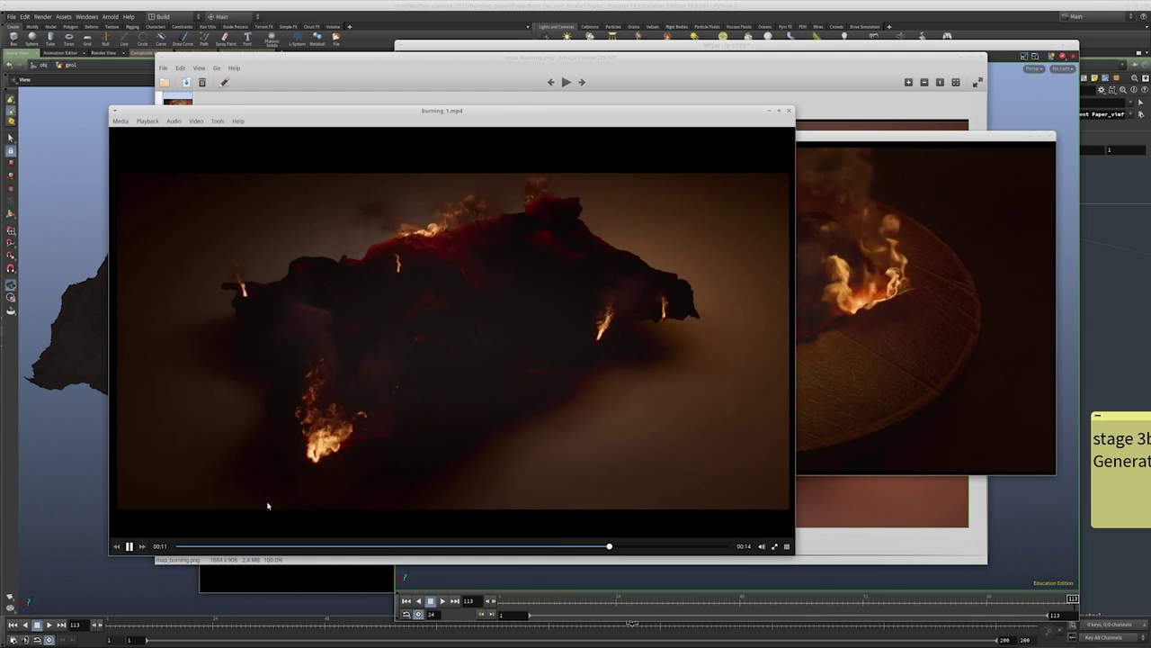
click(175, 546)
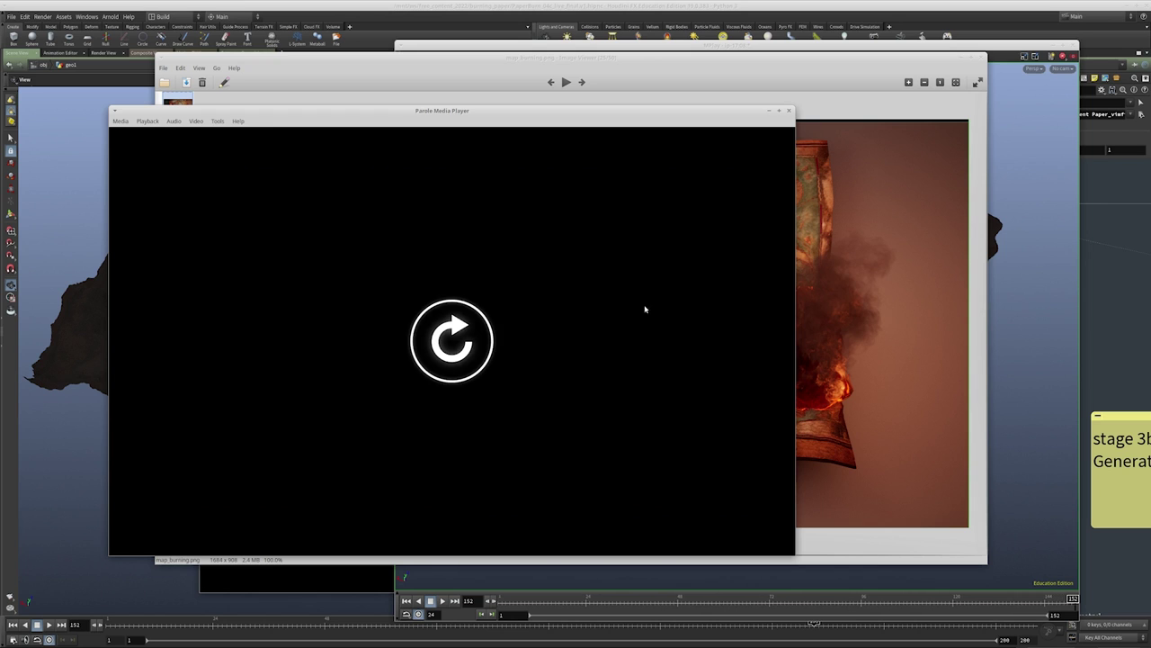
Close map_burning.png, the comp_shot1 sequence and the burning videos, and play back the flipbook in MPlay
click(837, 295)
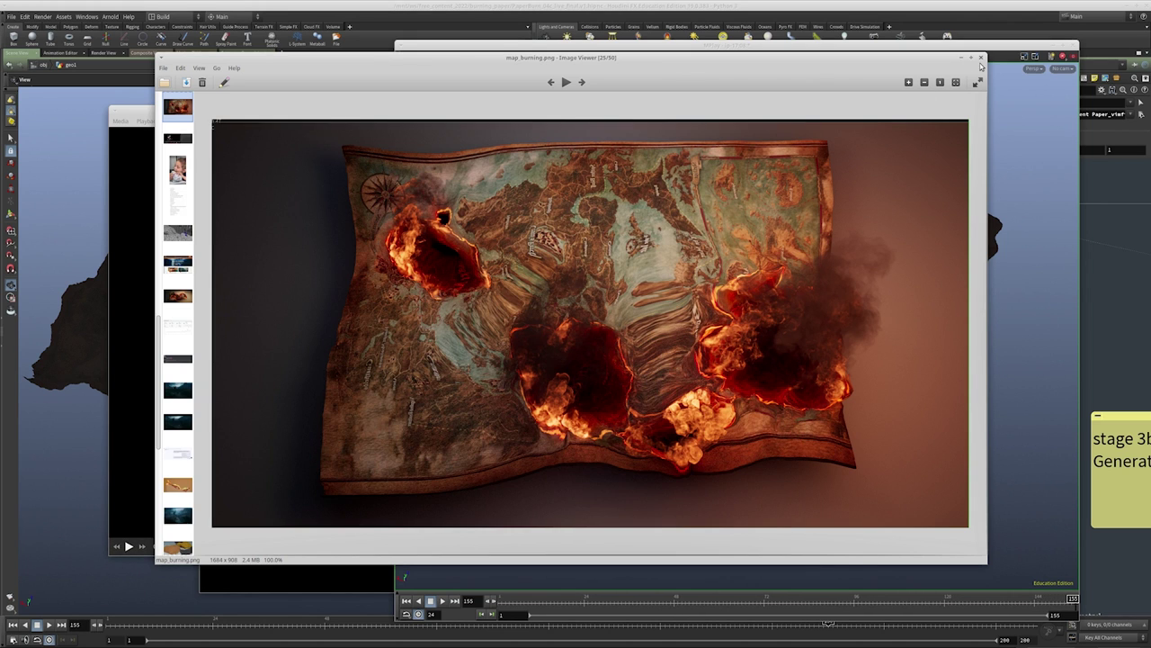
click(982, 58)
click(280, 90)
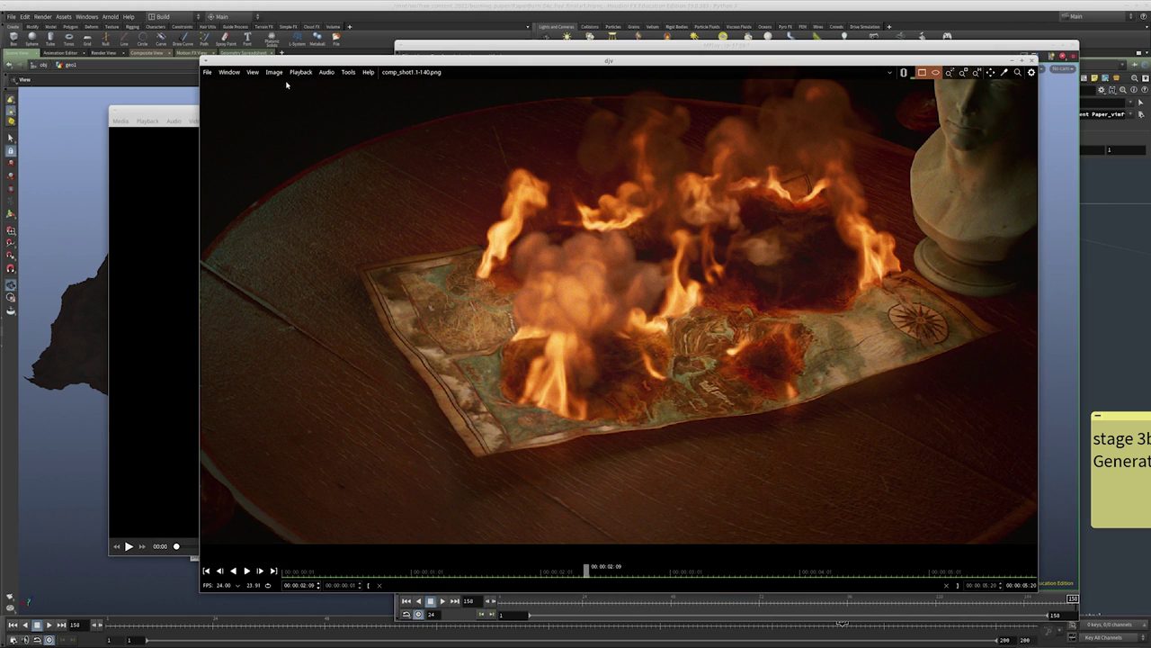
key(ctrl+q)
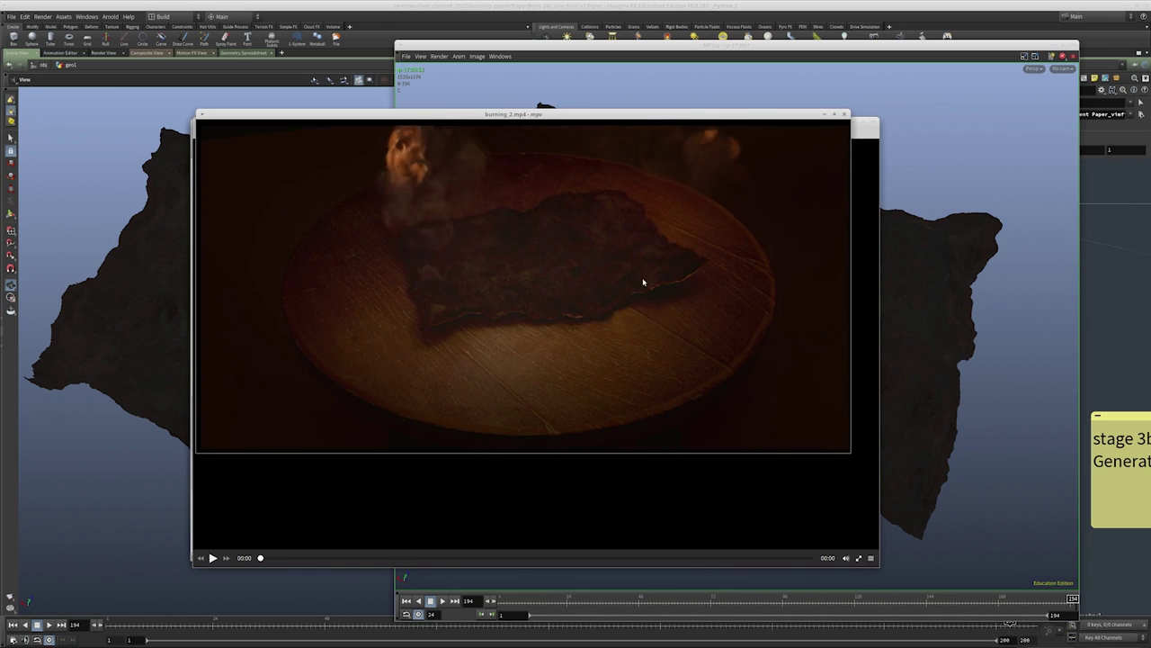
key(q)
key(ctrl+q)
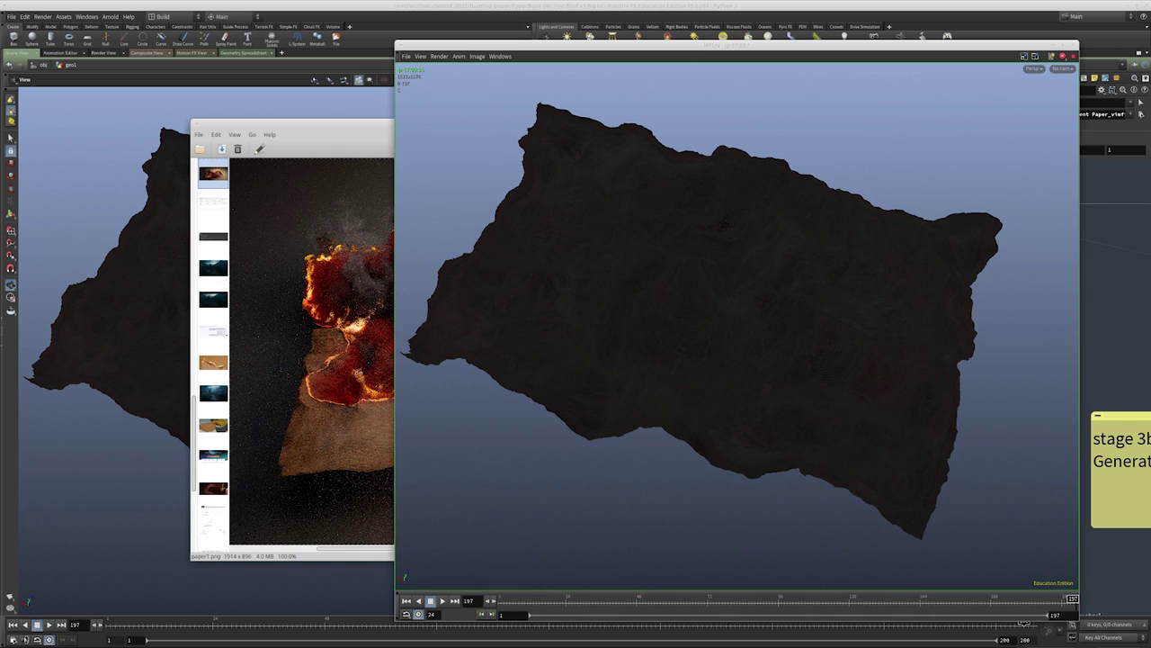
click(442, 600)
alt+drag(489, 430, 376, 435)
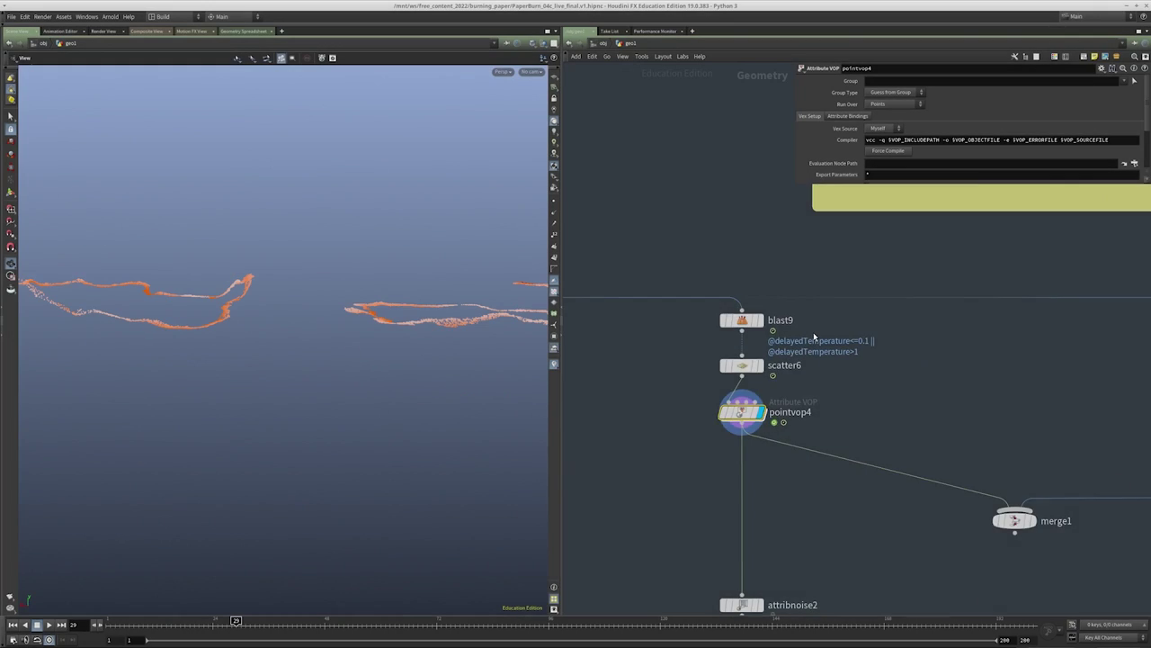
Display filecache5 to view the deformed paper that feeds the stage 4 burning source branches
scroll(807, 362, up, 3)
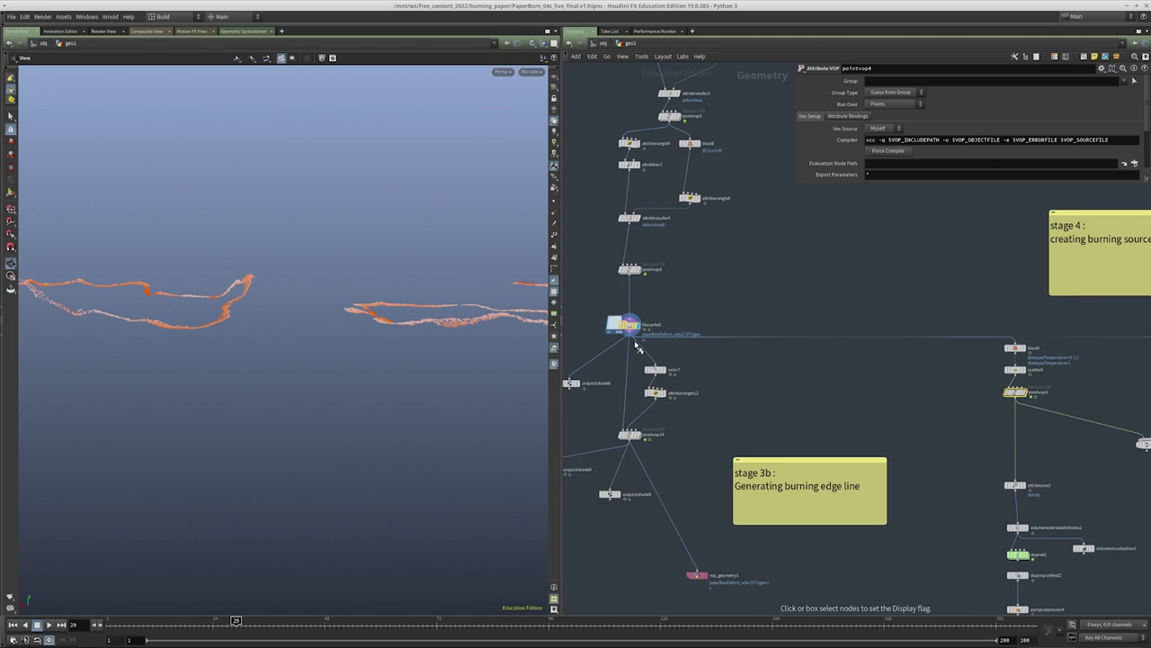
scroll(730, 376, down, 2)
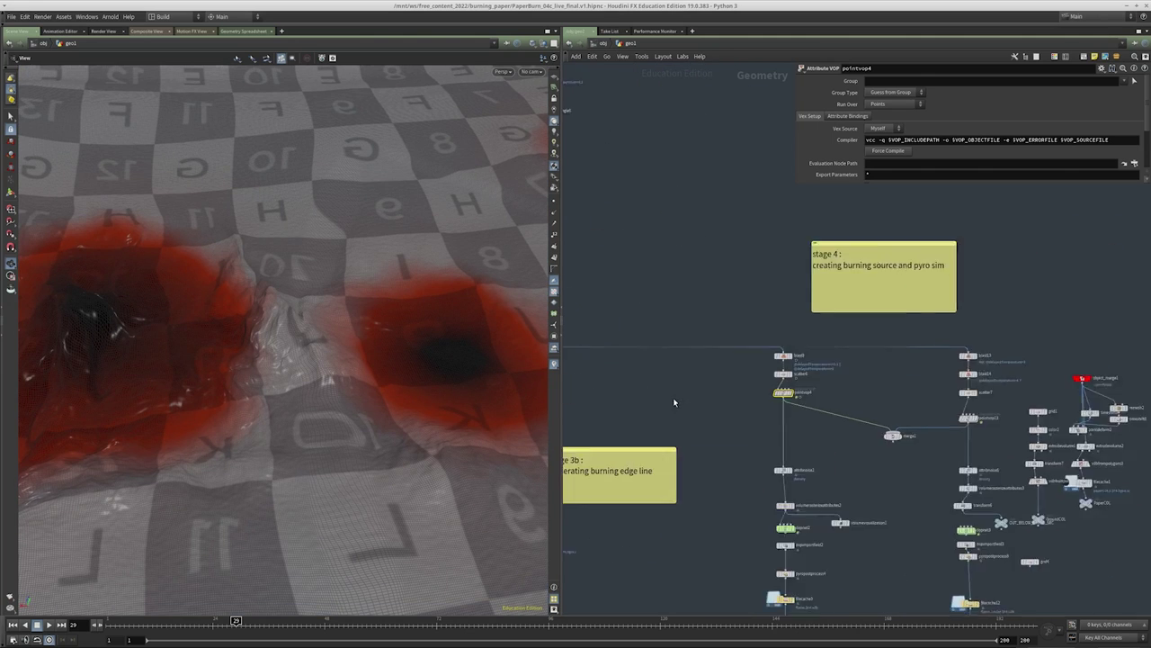
scroll(752, 372, up, 4)
scroll(752, 371, up, 2)
Display blast9 and examine its delayedTemperature group expression and the burning edge strips it isolates
click(631, 365)
right_drag(487, 346, 404, 339)
drag(404, 340, 375, 380)
scroll(375, 381, up, 3)
drag(600, 396, 601, 396)
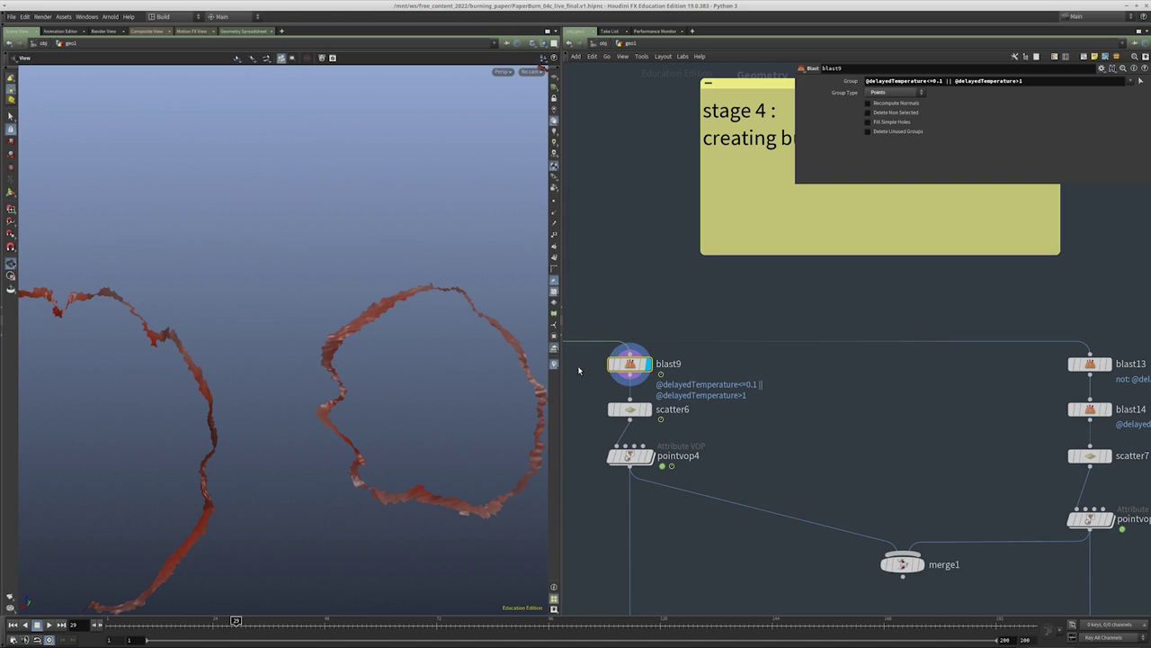
middle_drag(728, 374, 732, 360)
drag(324, 360, 363, 354)
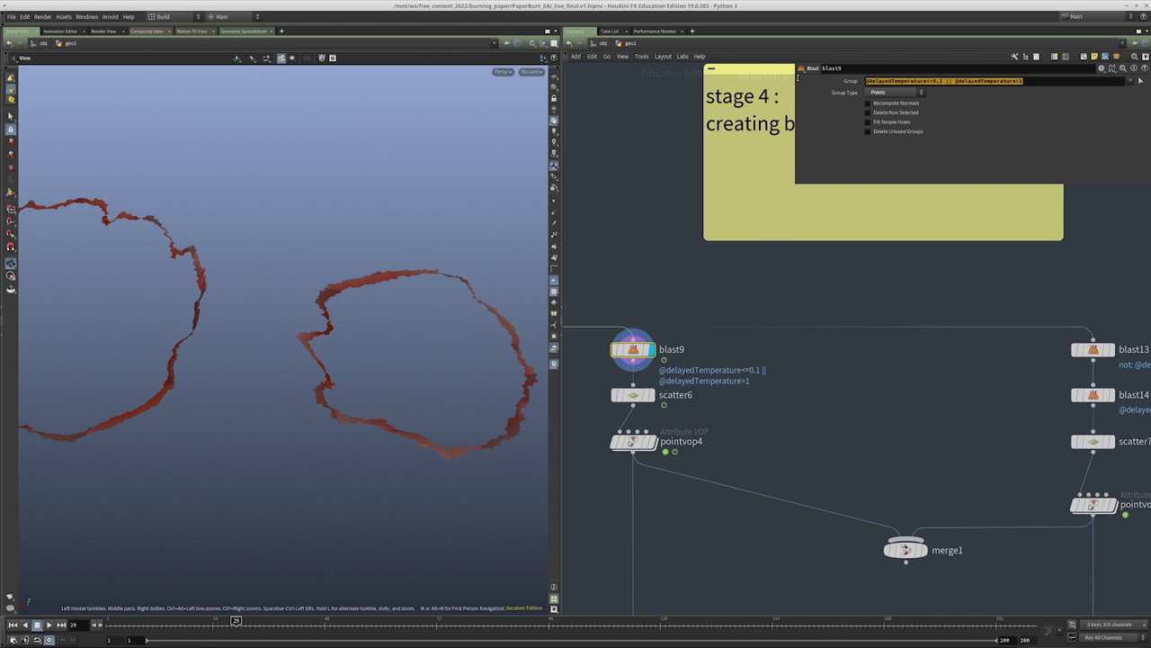
Display scatter6 and inspect the points scattered on the burning edge strips and its scatter settings
middle_drag(719, 414, 738, 370)
click(671, 352)
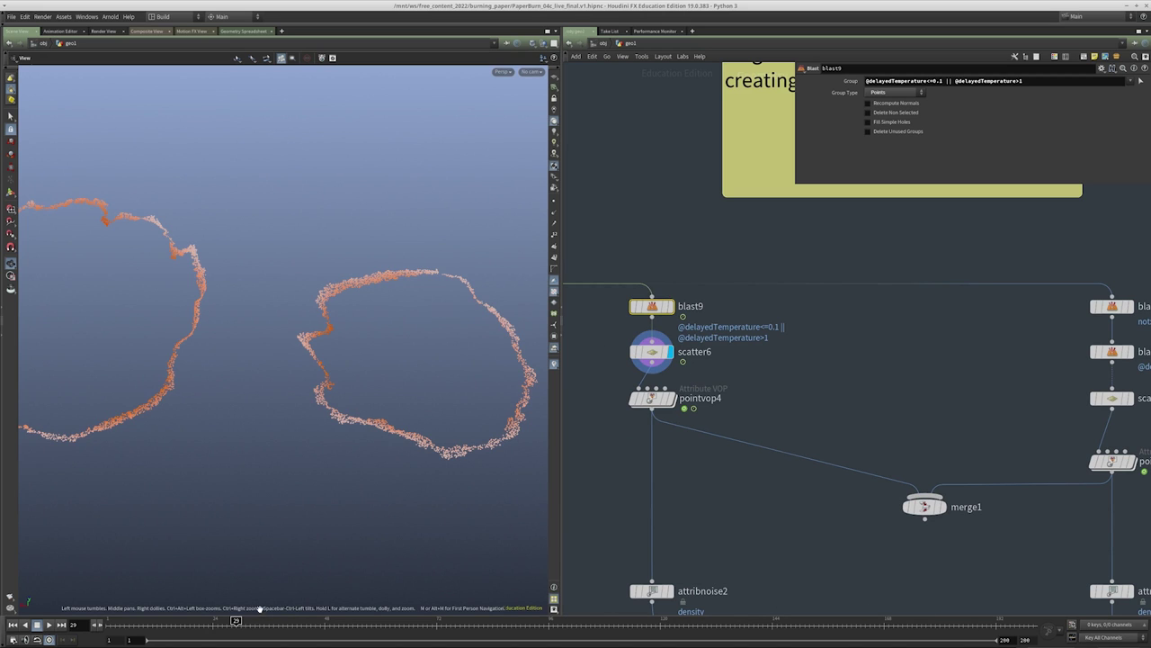
click(652, 352)
middle_drag(652, 352, 649, 326)
Display pointvop4, look at its temperature fit network, and check its minimum and maximum source values
click(667, 373)
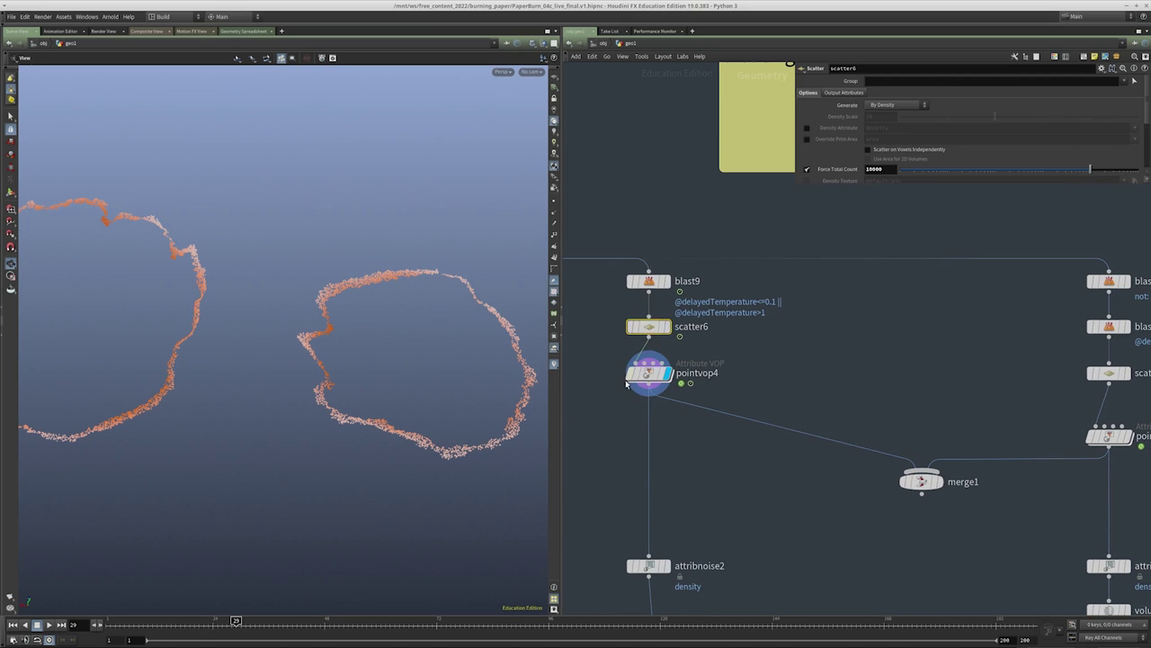
double_click(652, 376)
drag(647, 355, 676, 483)
drag(926, 479, 905, 310)
drag(812, 303, 781, 423)
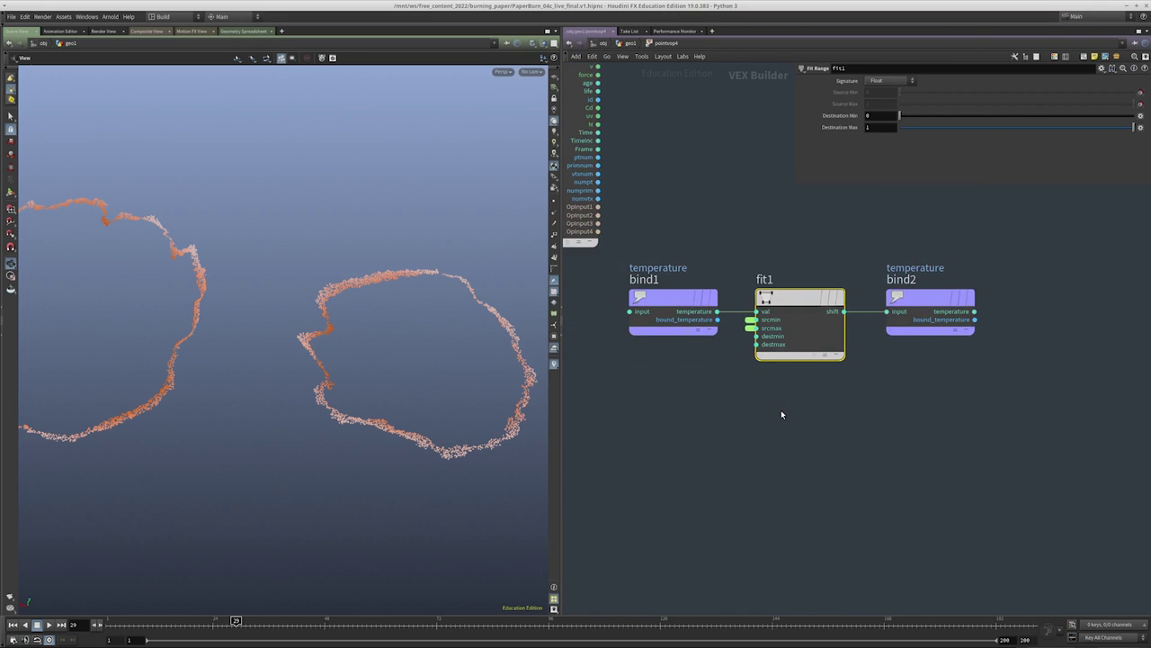
key(u)
scroll(828, 144, down, 3)
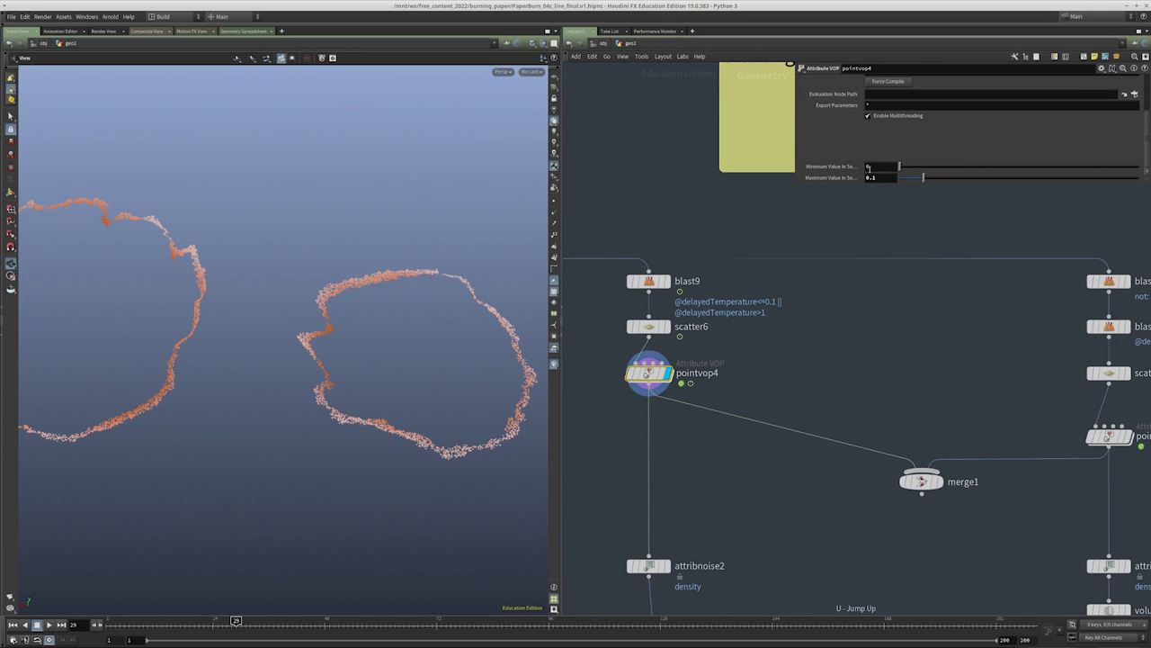
middle_drag(759, 332, 861, 269)
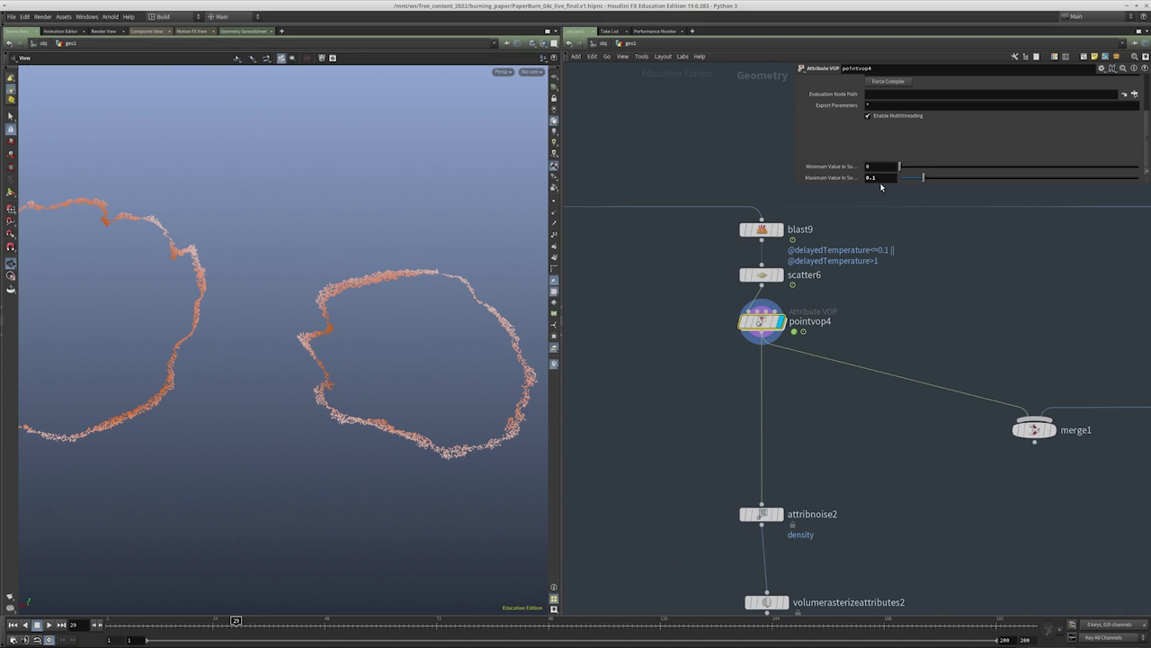
Display attribnoise2 and review its noise settings for the density attribute
middle_drag(821, 531, 821, 450)
drag(855, 365, 633, 475)
middle_drag(862, 356, 845, 337)
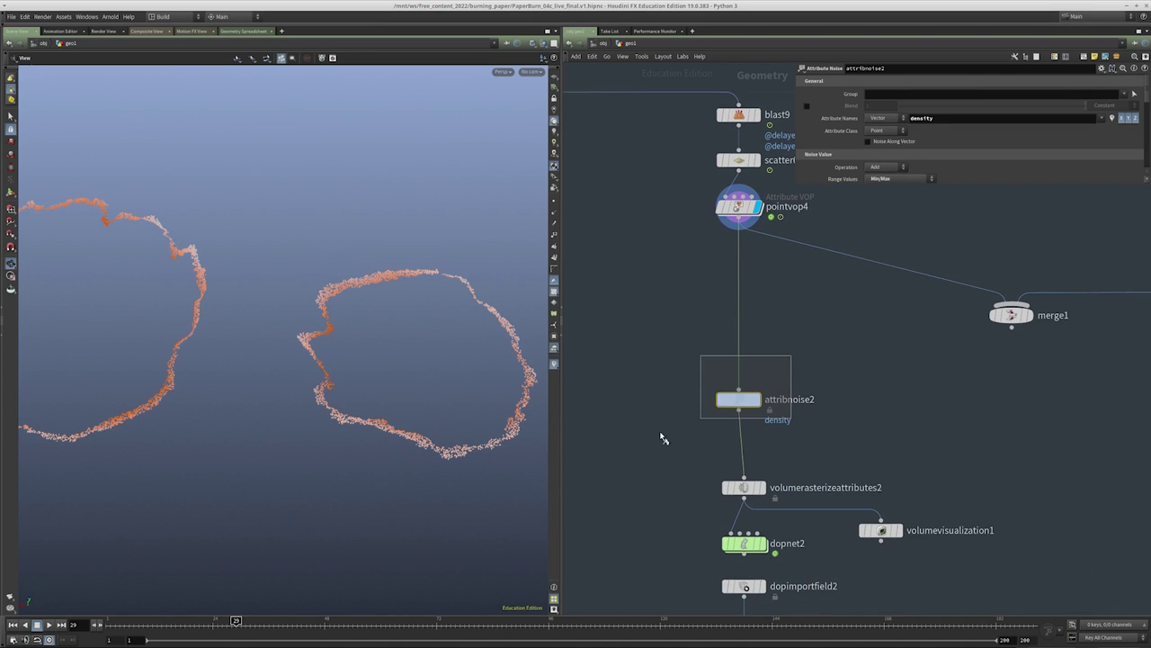
key(r)
scroll(870, 136, down, 4)
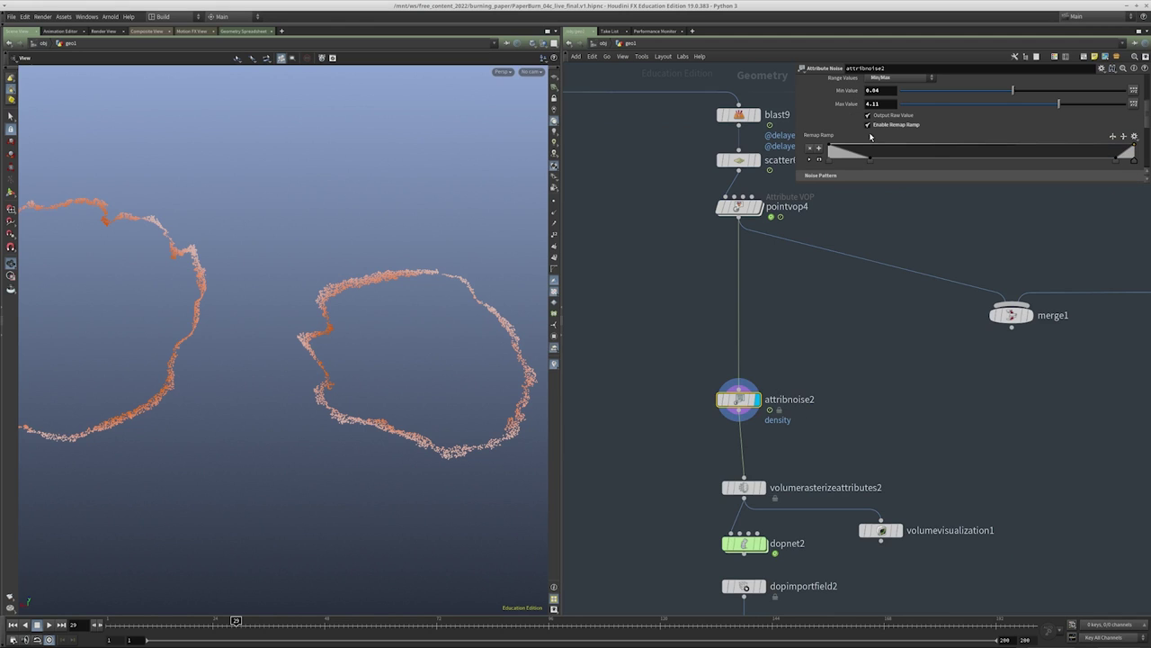
Enlarge the parameter view, inspect attribnoise2's node information, and set its density attribute type to Float
drag(794, 184, 847, 440)
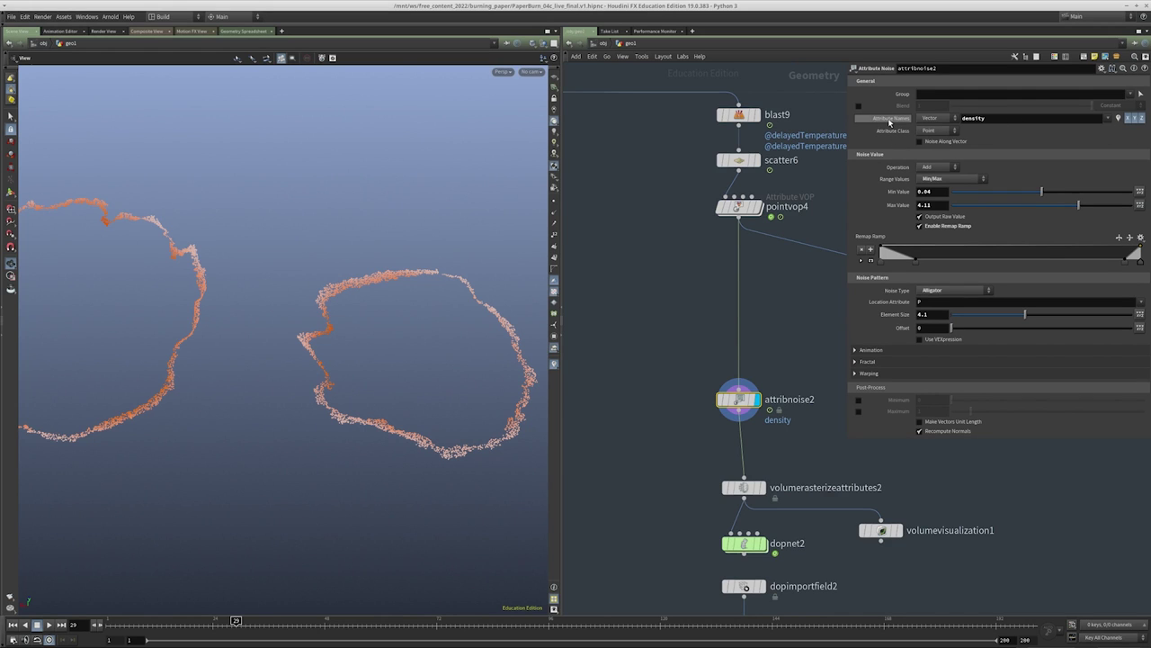
middle_click(749, 404)
scroll(780, 213, down, 5)
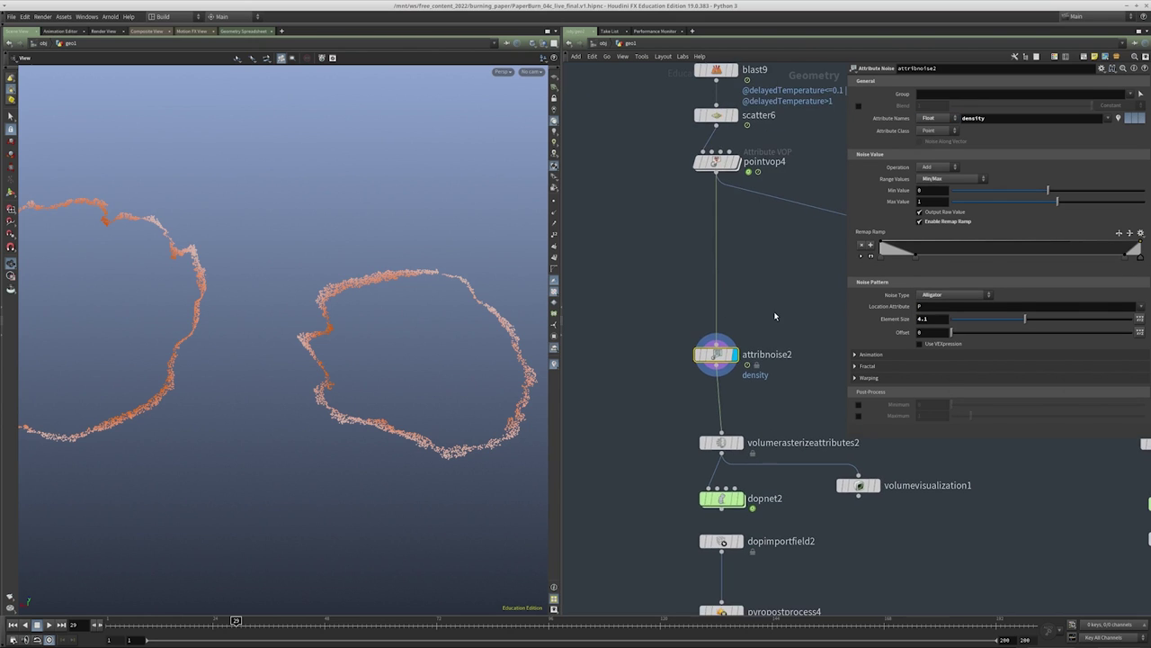
Display volumerasterizeattributes2 and examine how it rasterizes density and temperature into volumes
click(686, 262)
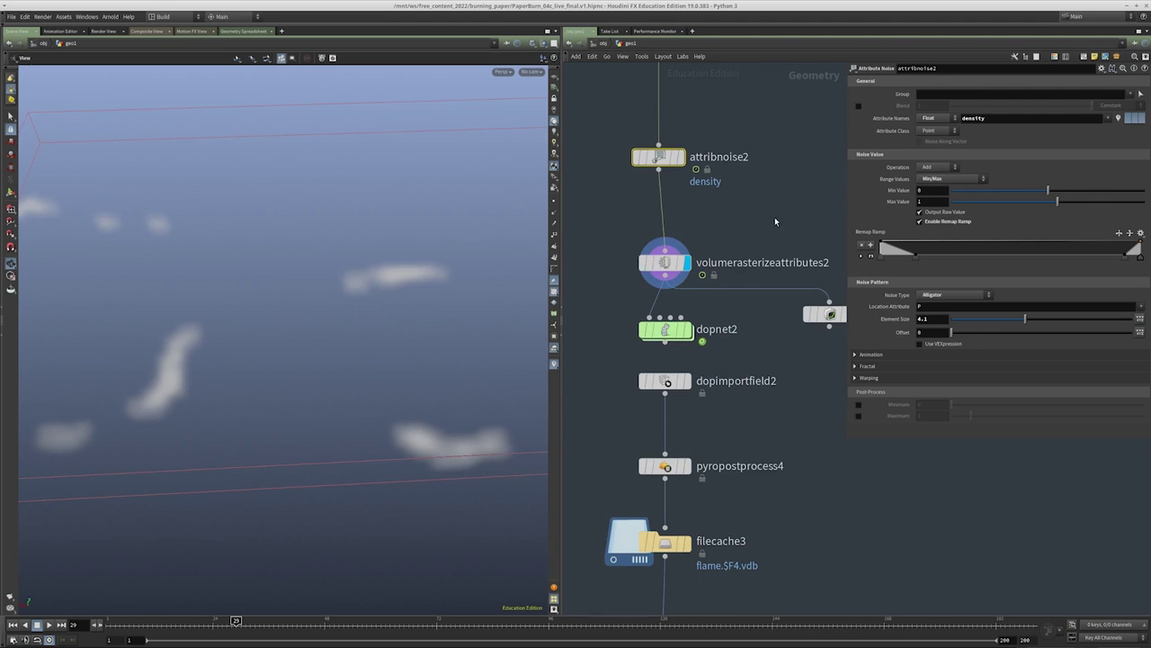
click(666, 262)
scroll(745, 324, up, 2)
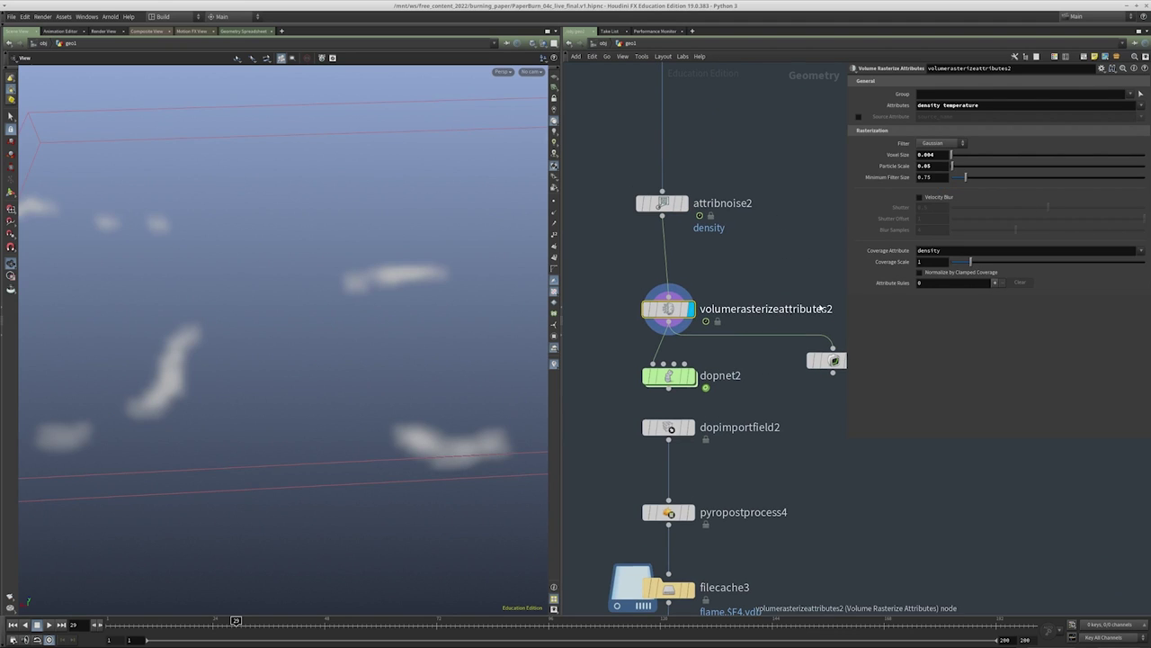
Examine the rasterized density volume from volumerasterizeattributes2 at frames 29 and 34, together with its surrounding nodes
scroll(810, 261, up, 1)
scroll(415, 238, down, 3)
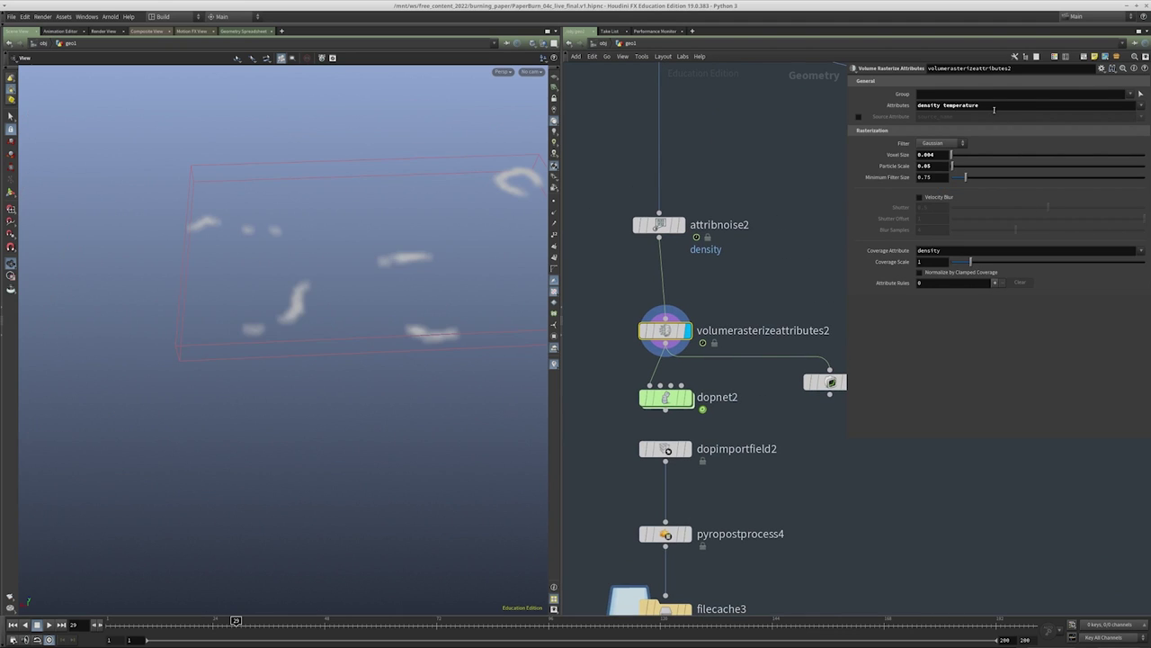
middle_drag(794, 207, 710, 244)
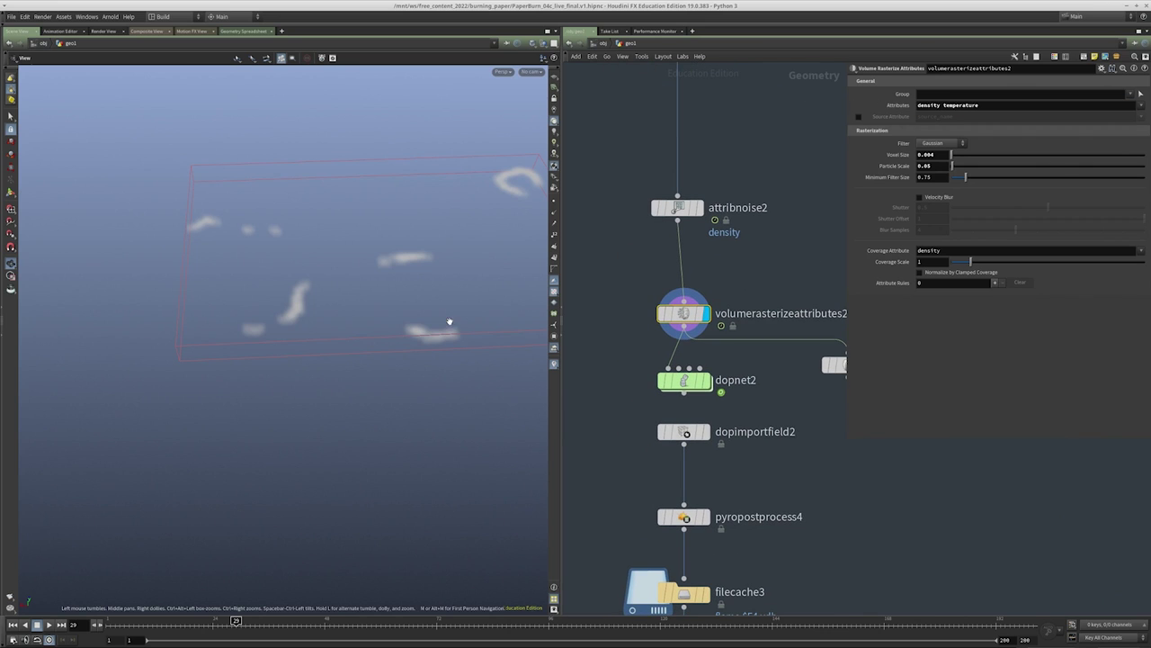
scroll(311, 333, down, 3)
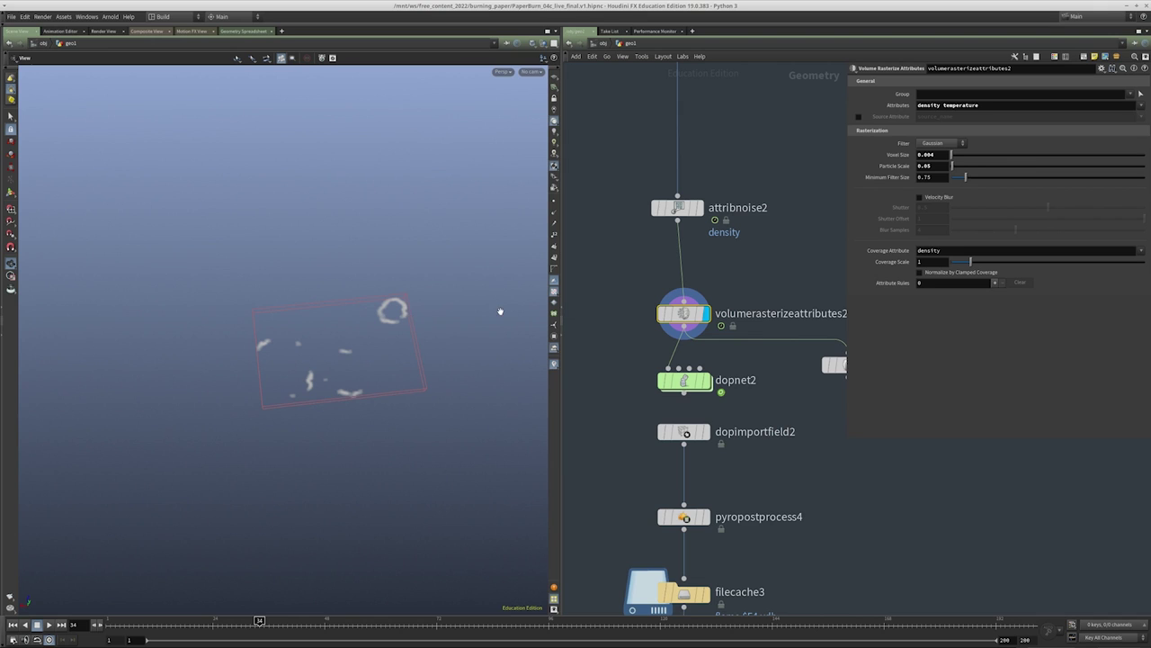
middle_drag(732, 367, 726, 341)
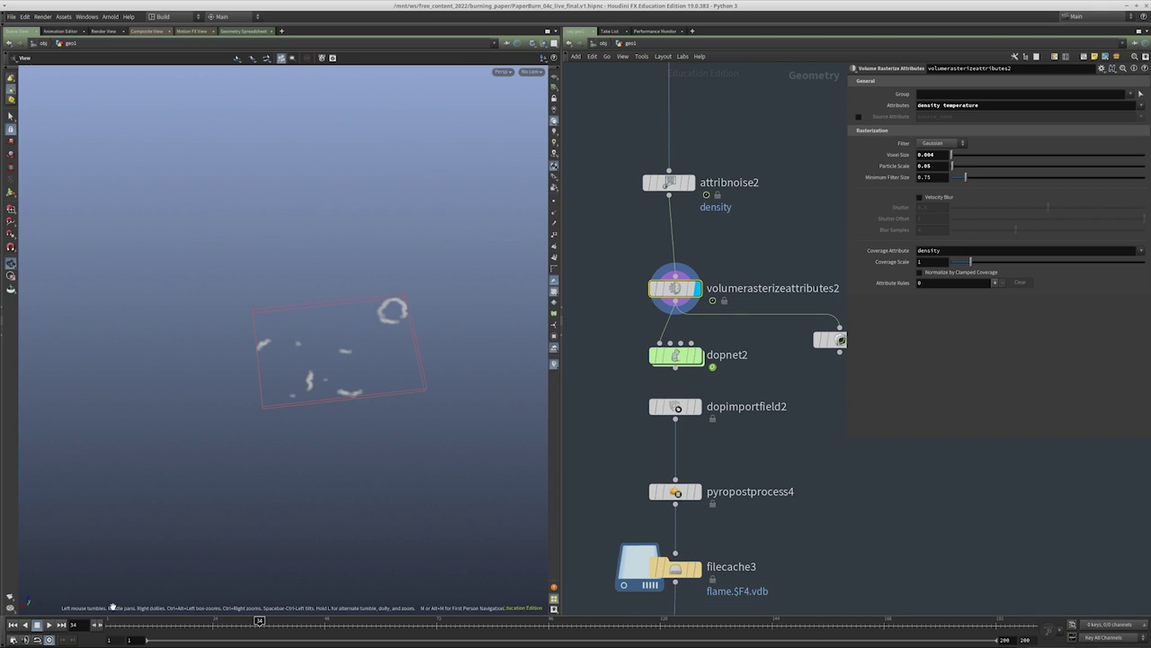
scroll(731, 454, down, 4)
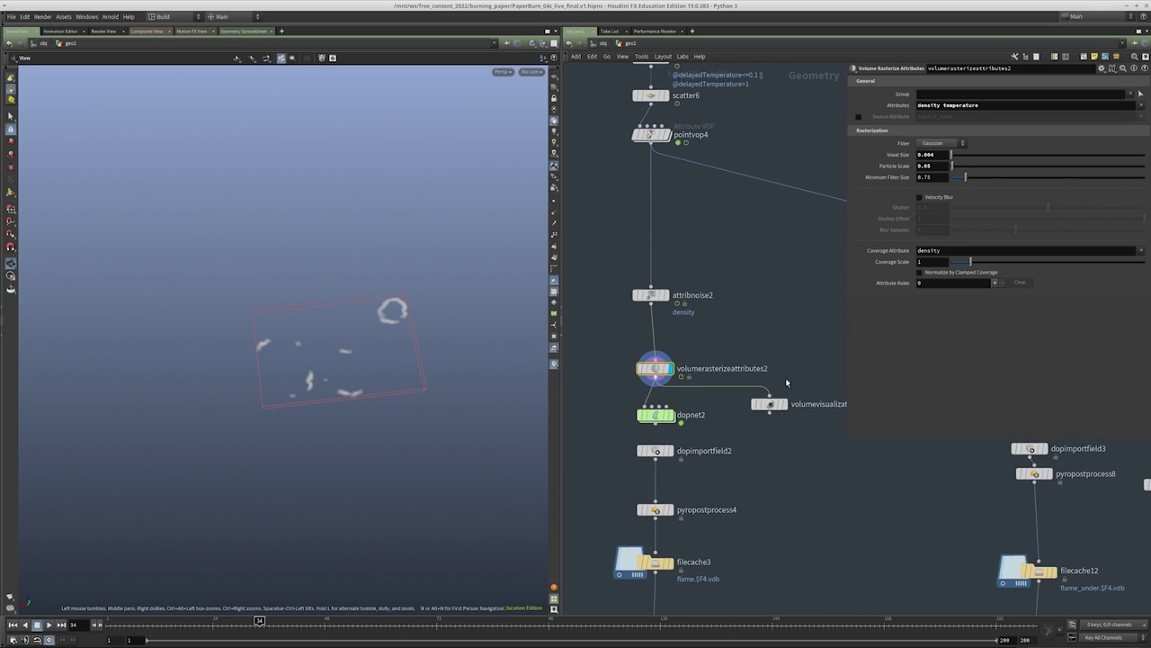
scroll(787, 382, up, 3)
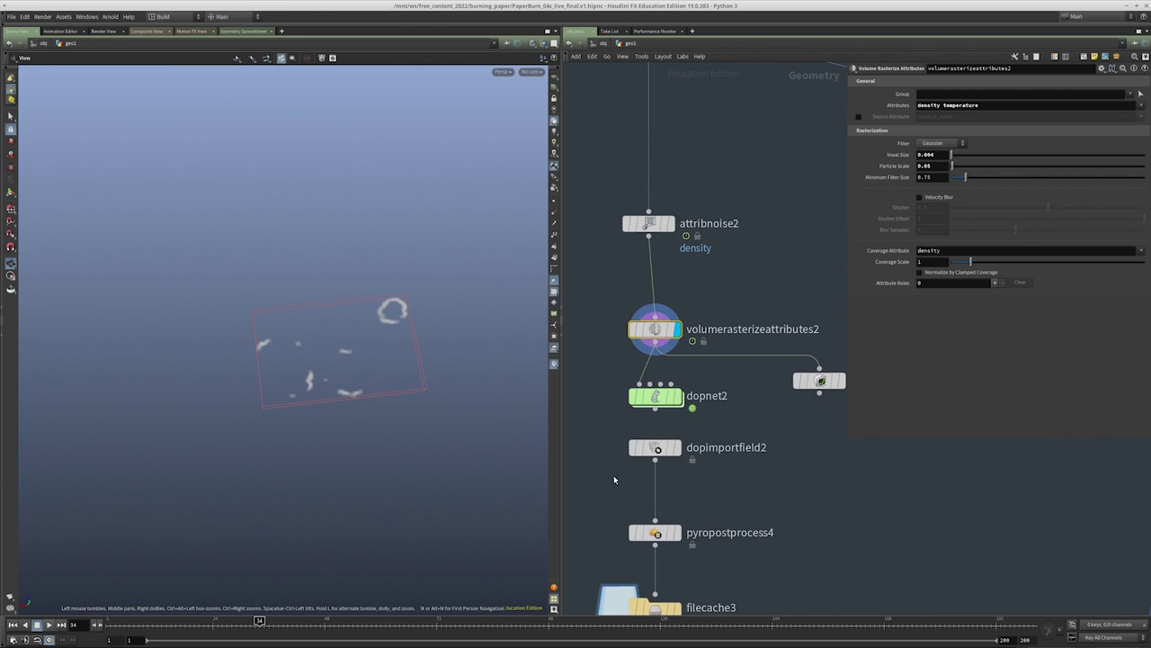
Inside dopnet2, delete the bypassed COL volume source and the merge2 node
click(13, 623)
double_click(656, 396)
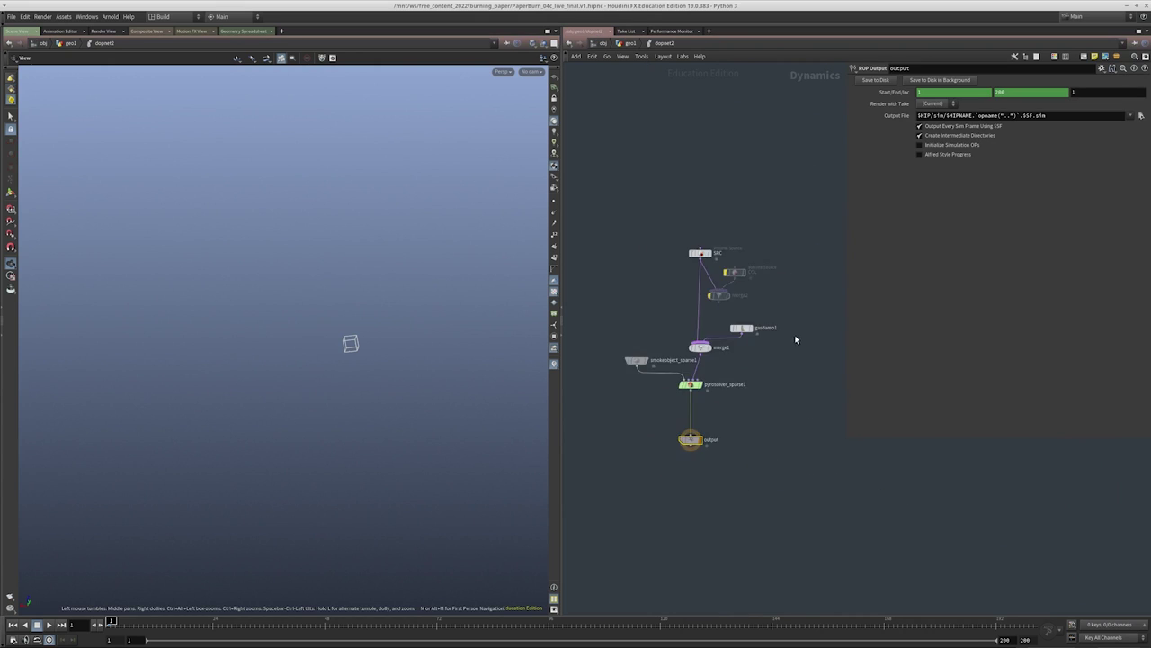
scroll(795, 339, up, 3)
drag(691, 255, 691, 255)
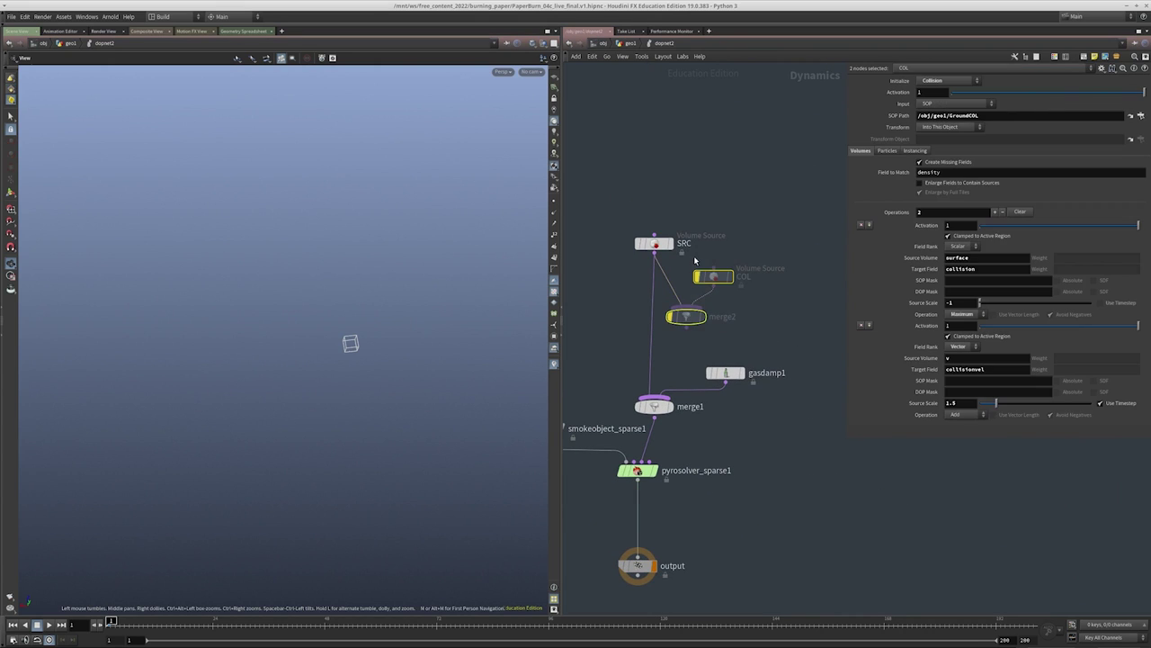
key(Delete)
Examine the remaining solver network, including the SRC volume source operations and the gasdamp1 settings
drag(748, 195, 631, 320)
middle_drag(632, 324, 659, 283)
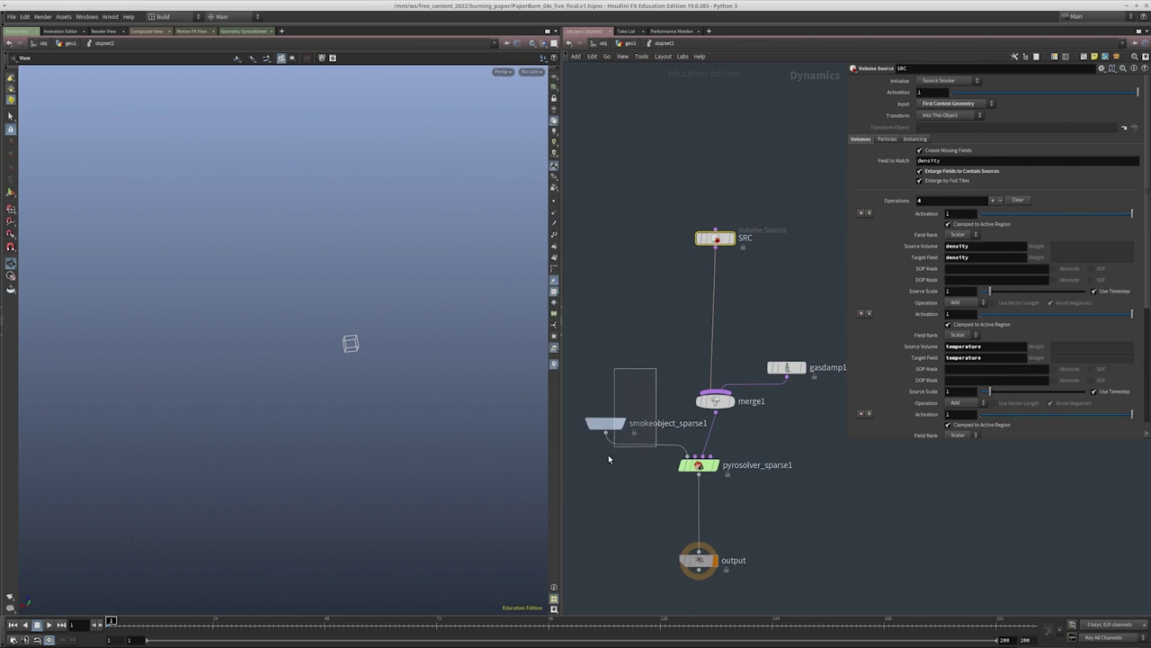
click(702, 458)
middle_drag(693, 399, 649, 436)
drag(792, 380, 753, 244)
middle_drag(753, 244, 745, 260)
drag(744, 261, 757, 430)
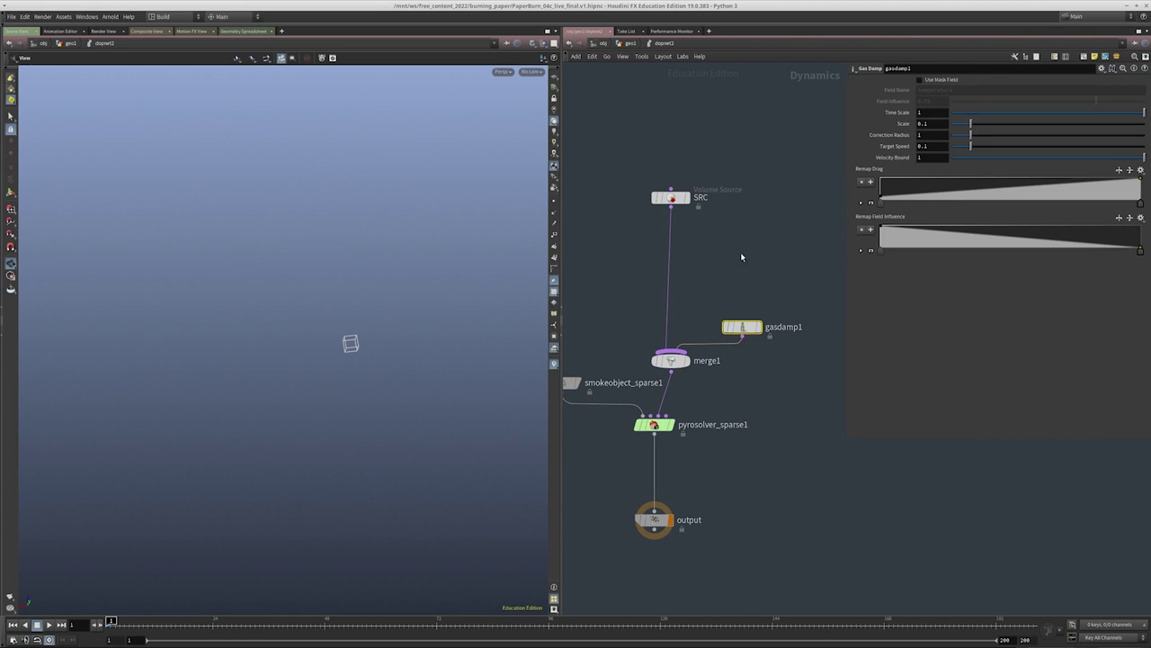
middle_drag(741, 252, 745, 280)
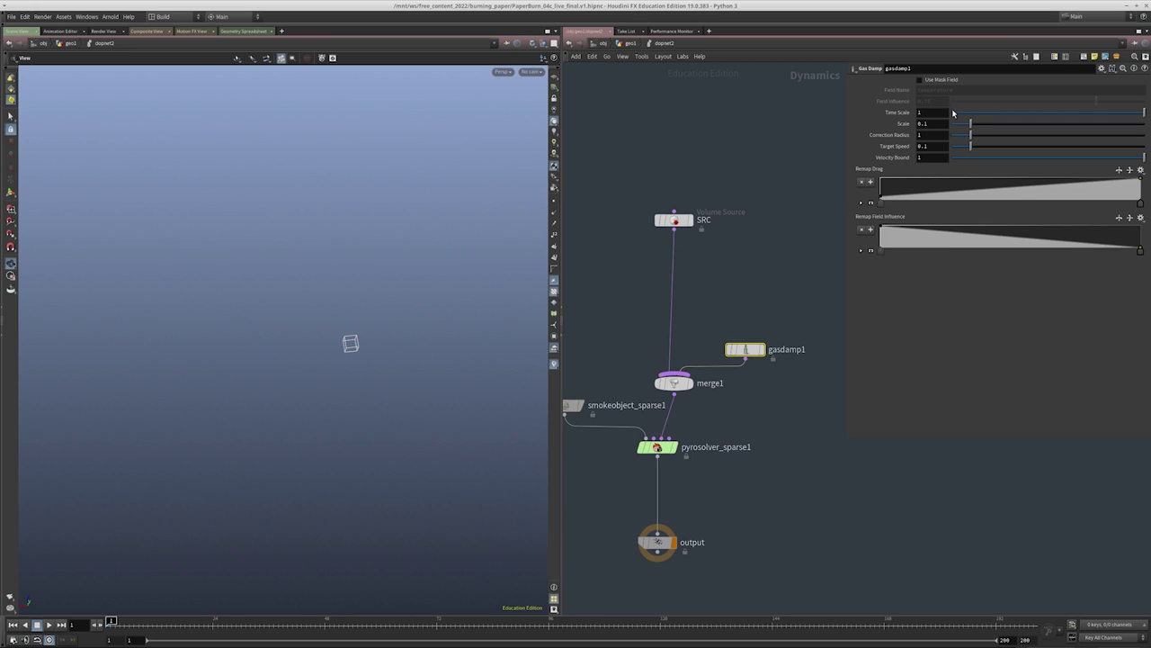
key(Return)
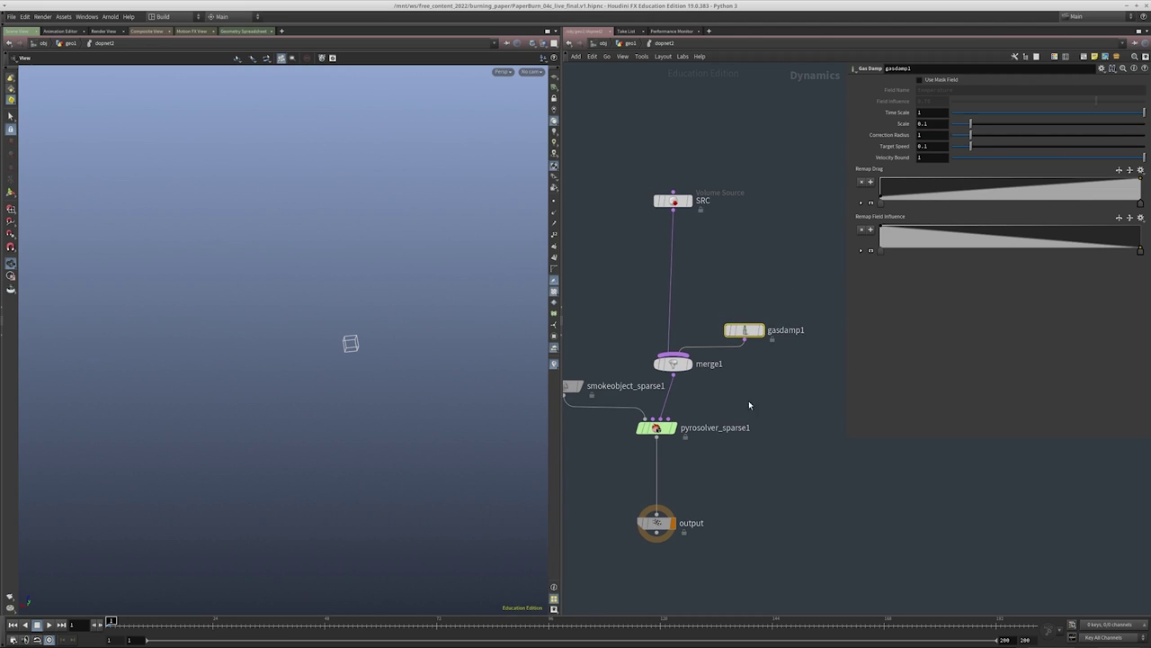
key(Down)
key(Down)
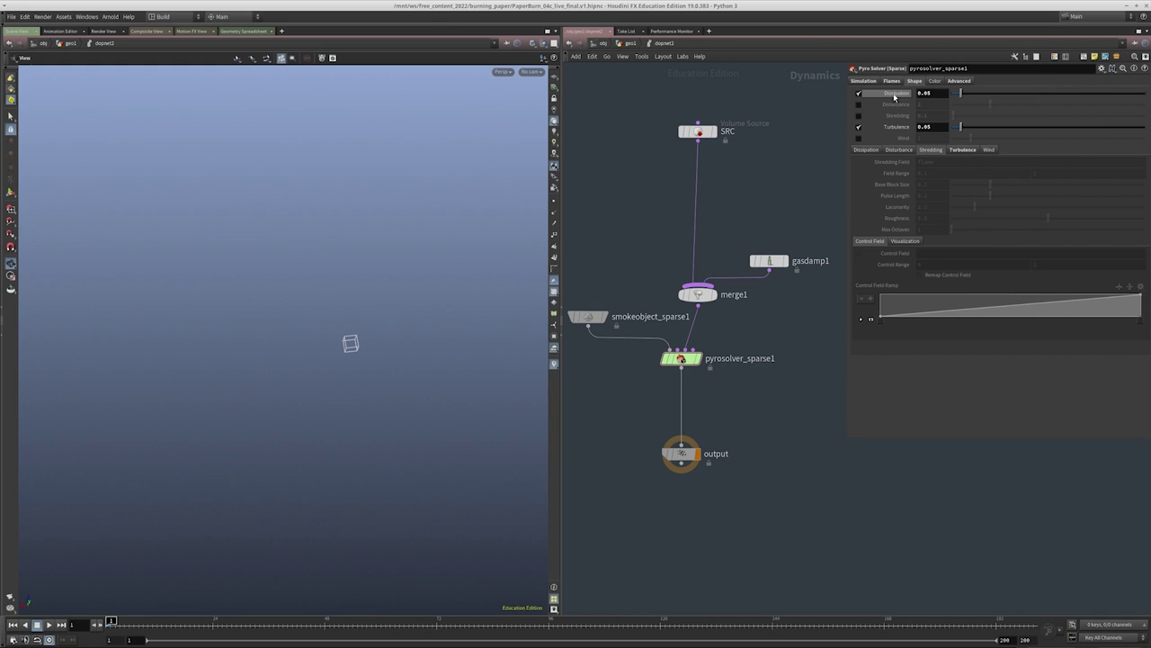
Try temperature as the turbulence influence field of pyrosolver_sparse1, and set it back to density
click(961, 150)
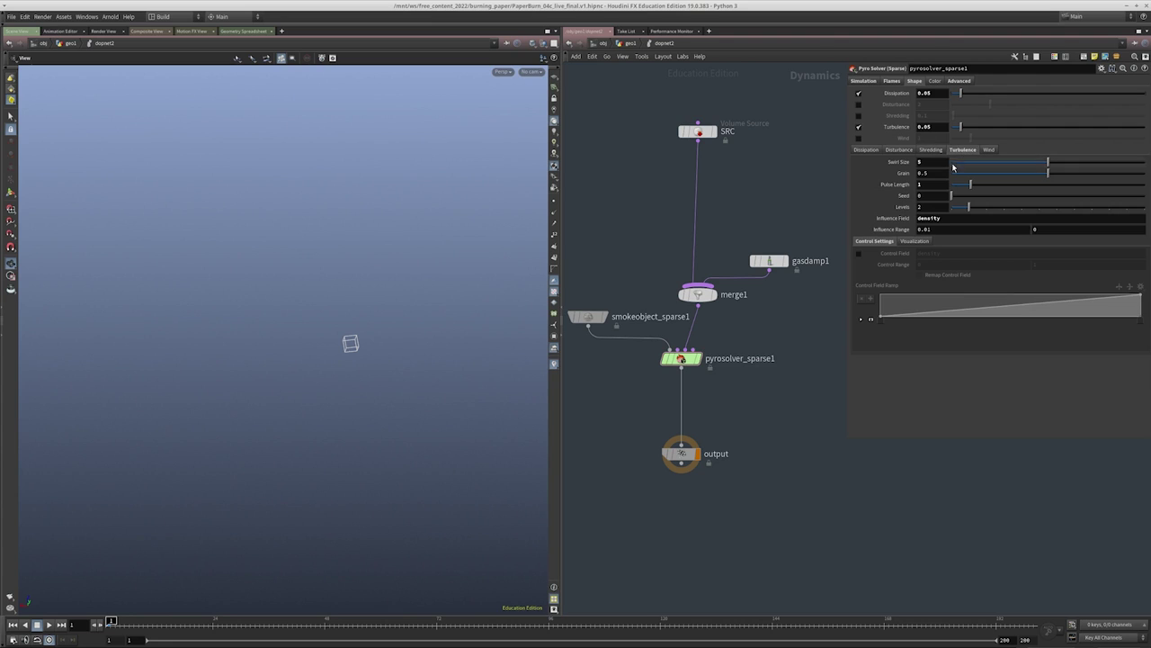
click(889, 221)
text(temperature)
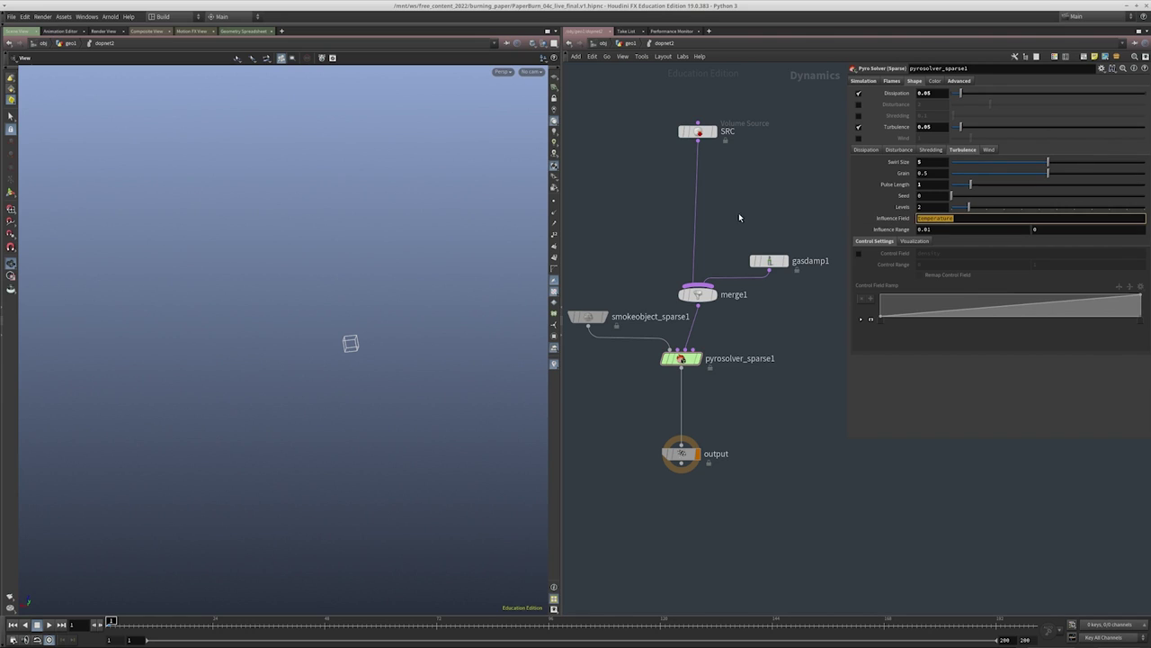
text(density)
key(Return)
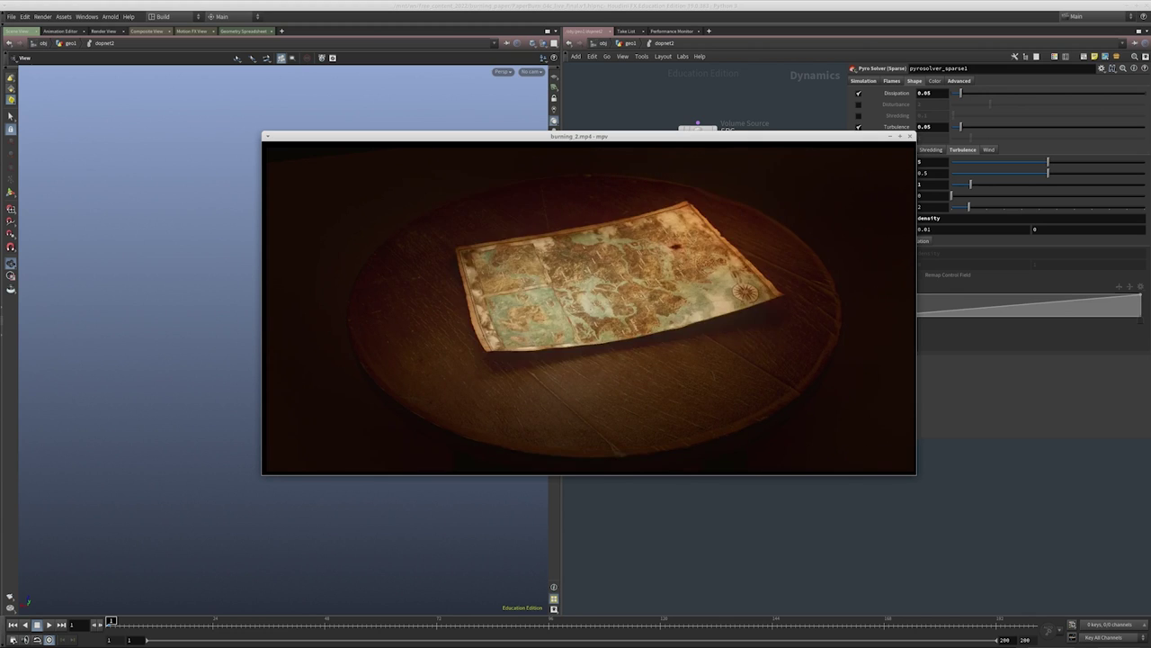
View the burning_2.mp4 and burning_1.mp4 reference videos in the media player and close them
key(q)
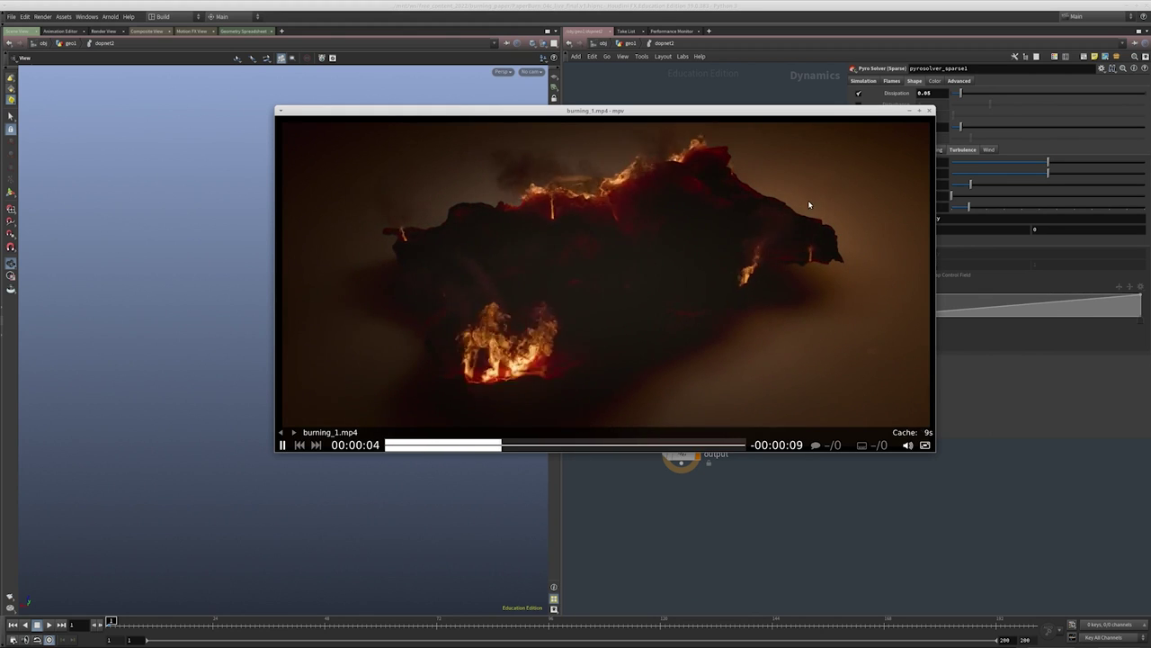
click(930, 109)
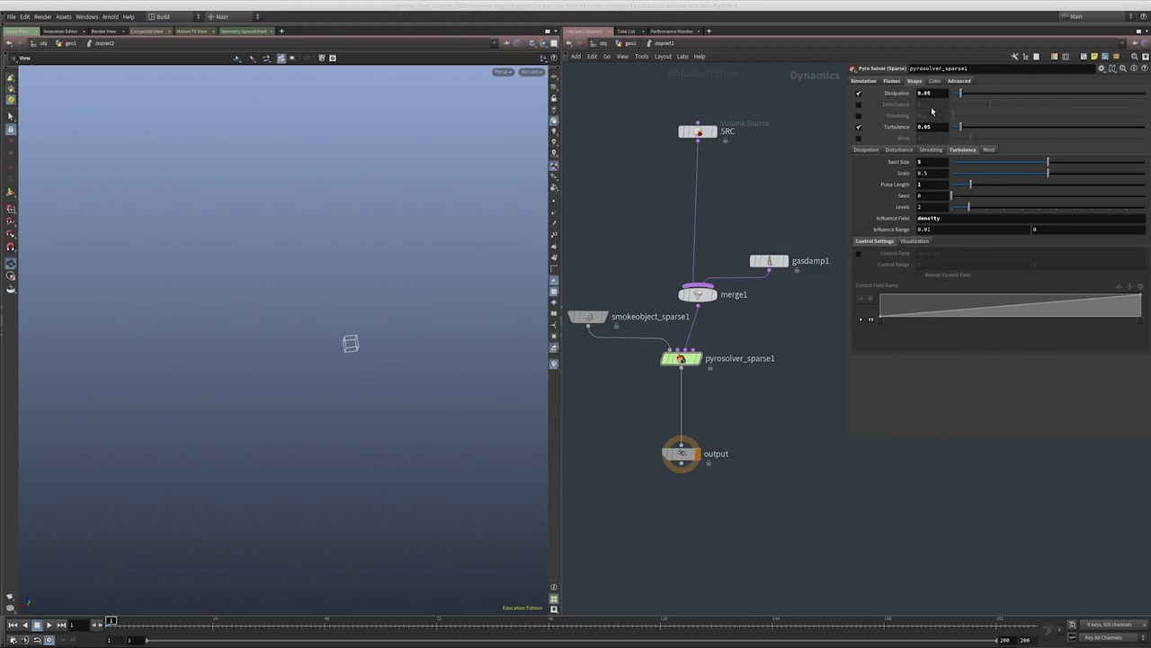
Examine the pyro solver's turbulence influence field and its temperature diffusion, cooling rate and buoyancy settings
click(951, 217)
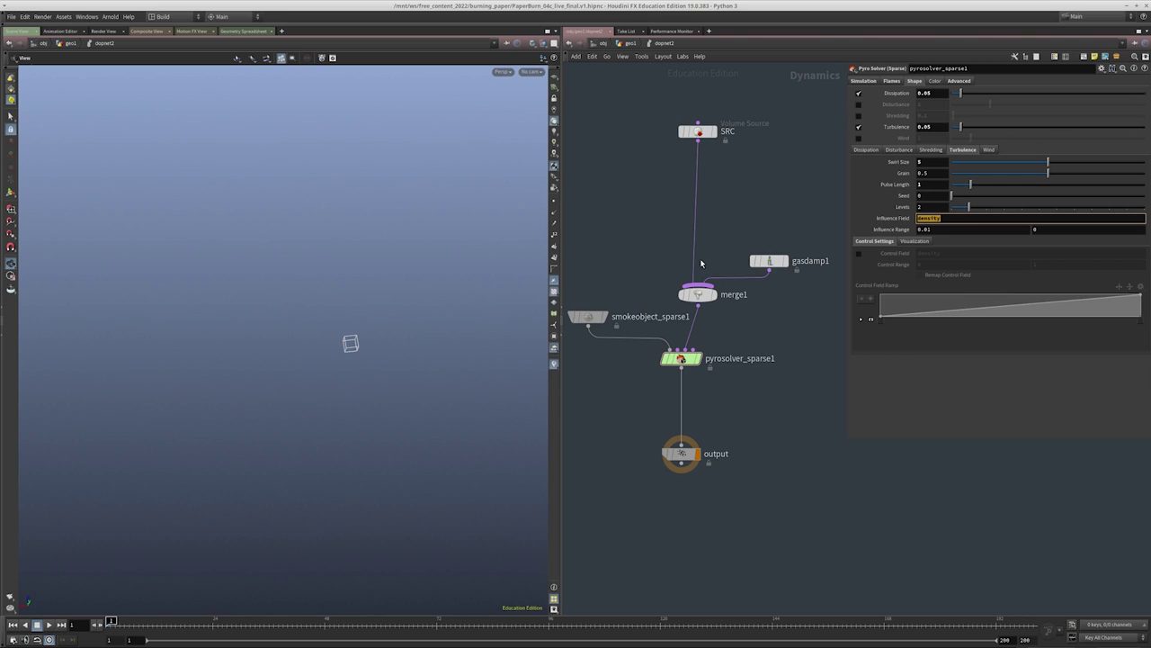
click(861, 81)
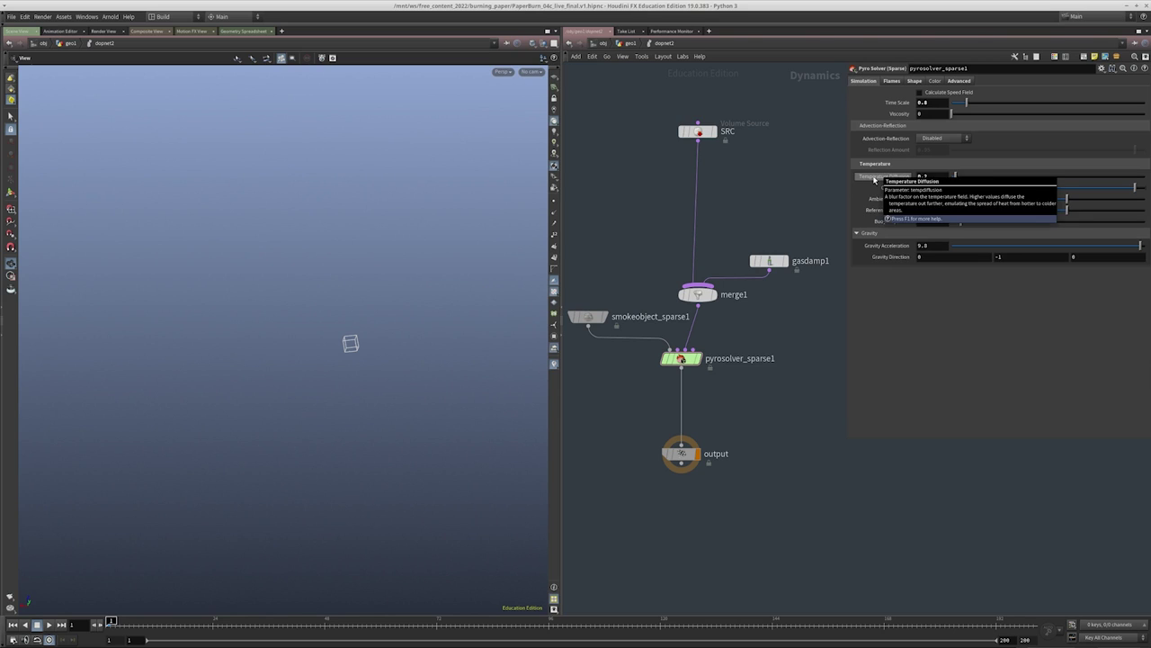
click(873, 179)
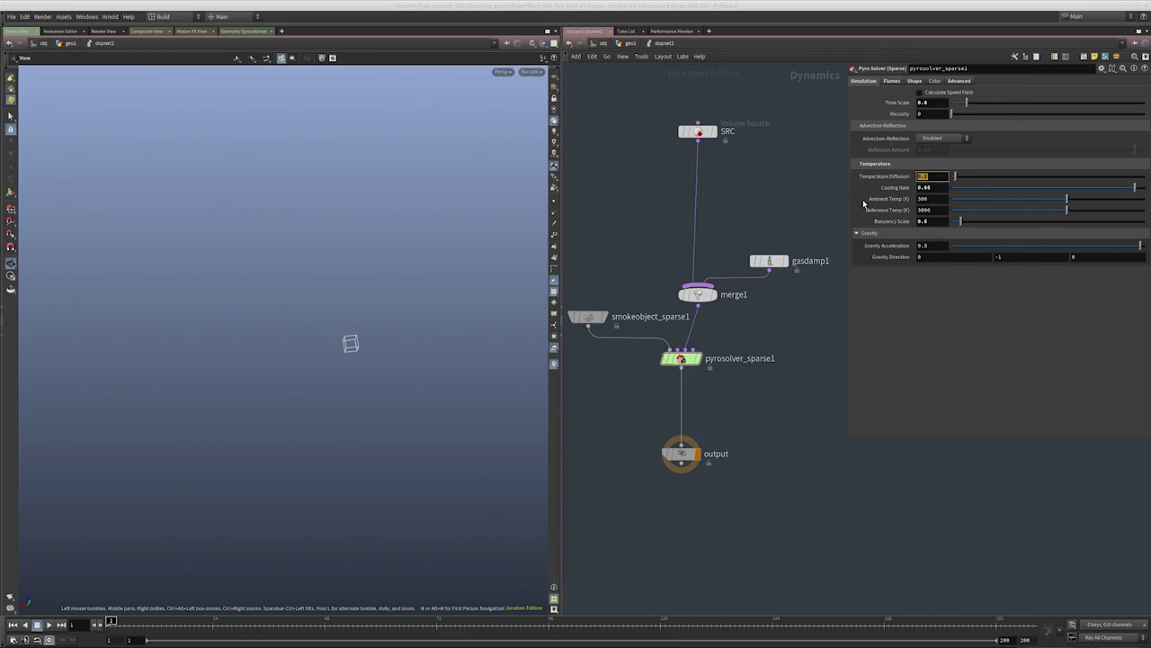
click(914, 81)
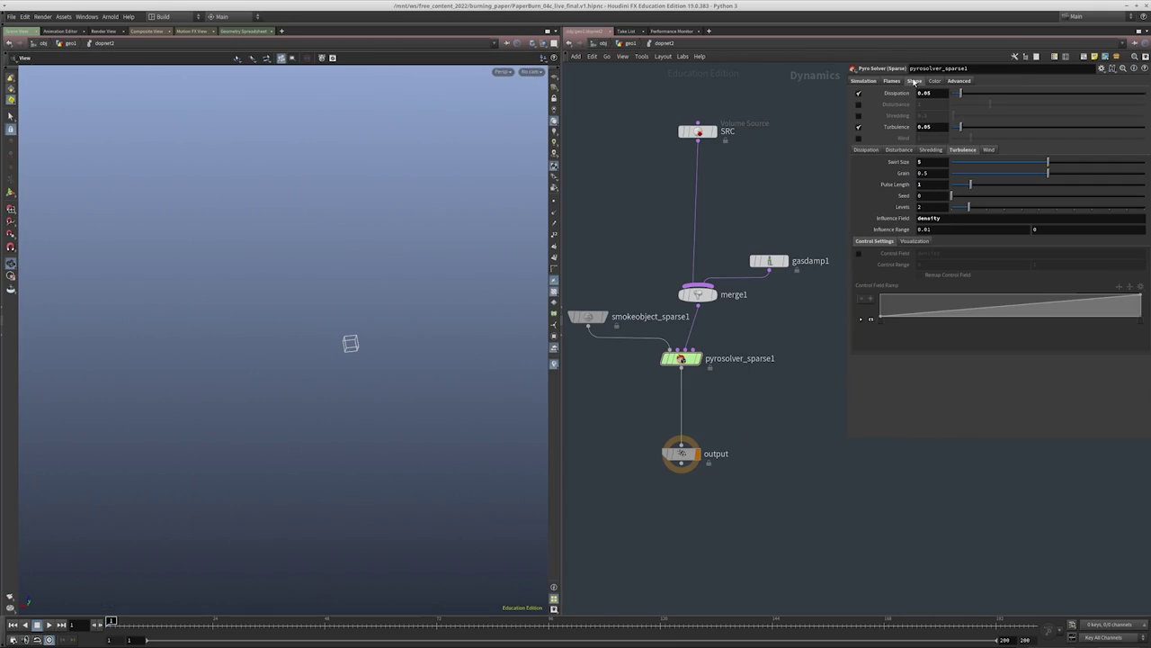
Return to the geometry network, display filecache3, and view the cached flame simulation at frame 65
middle_drag(778, 333, 744, 370)
key(u)
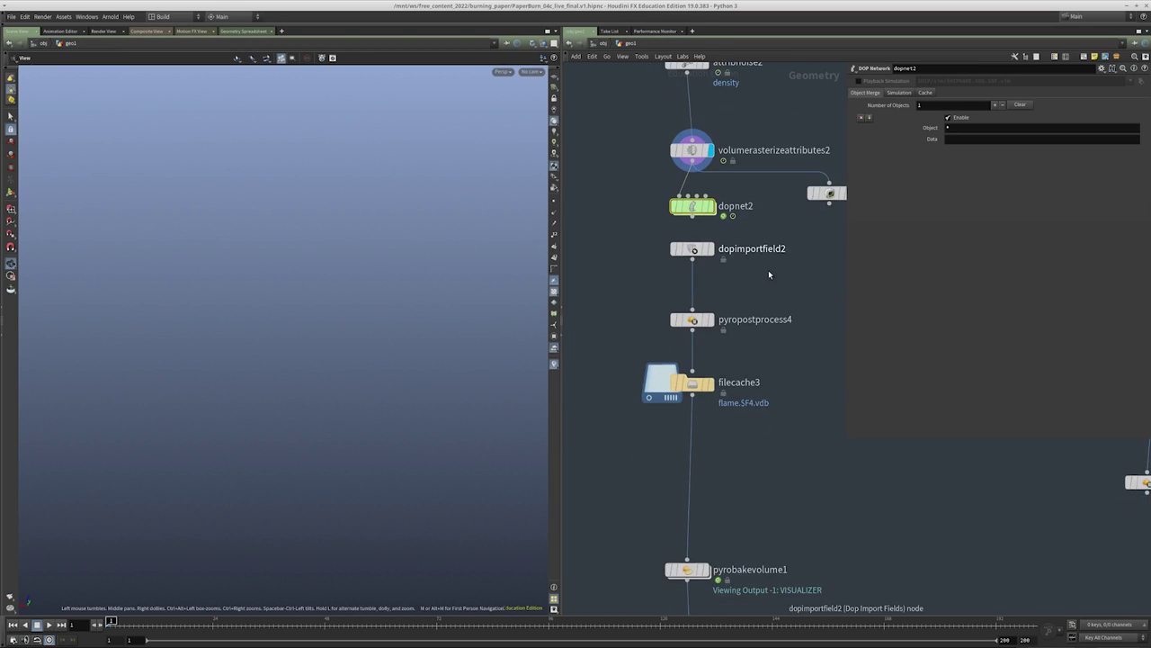
click(651, 313)
drag(139, 624, 404, 621)
drag(396, 328, 370, 312)
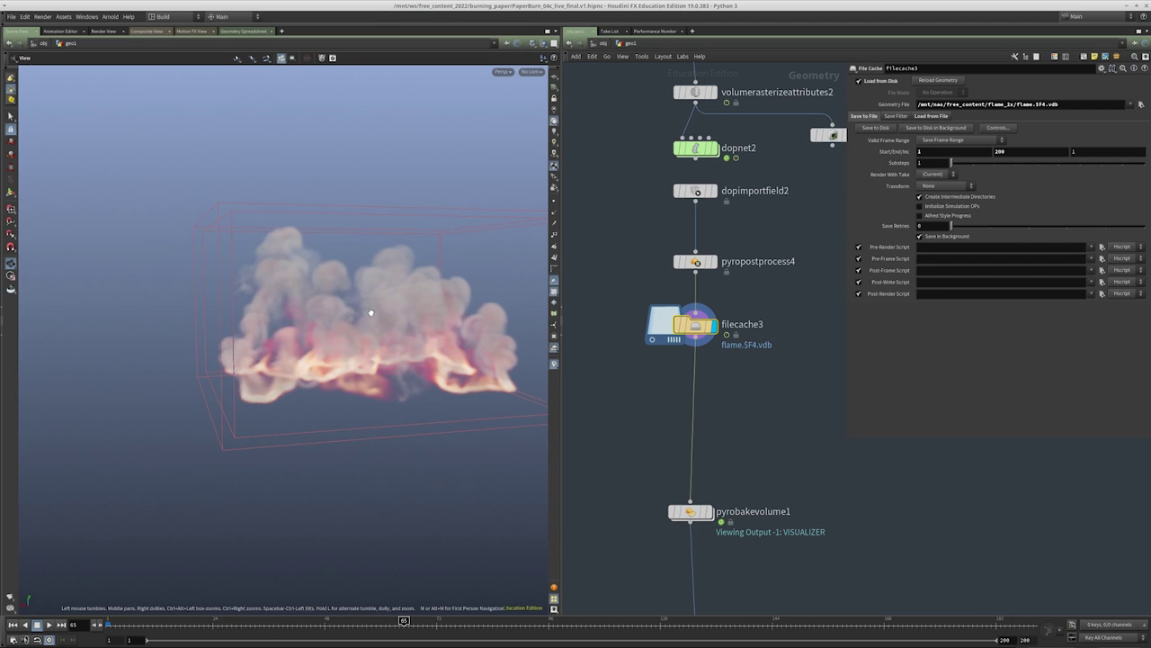
Switch to the djv image viewer, watch the composited comp_shot1 burning sequence, and close it
key(alt+Tab)
key(Tab)
key(Tab)
key(Tab)
key(Tab)
key(Tab)
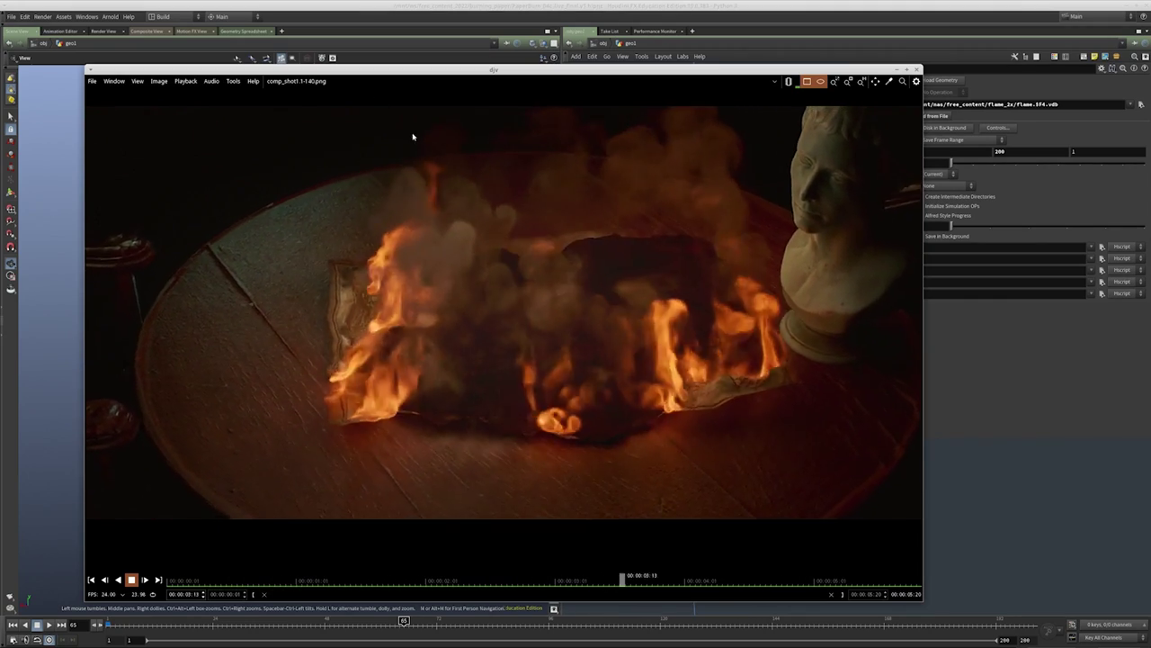
alt+drag(701, 351, 496, 321)
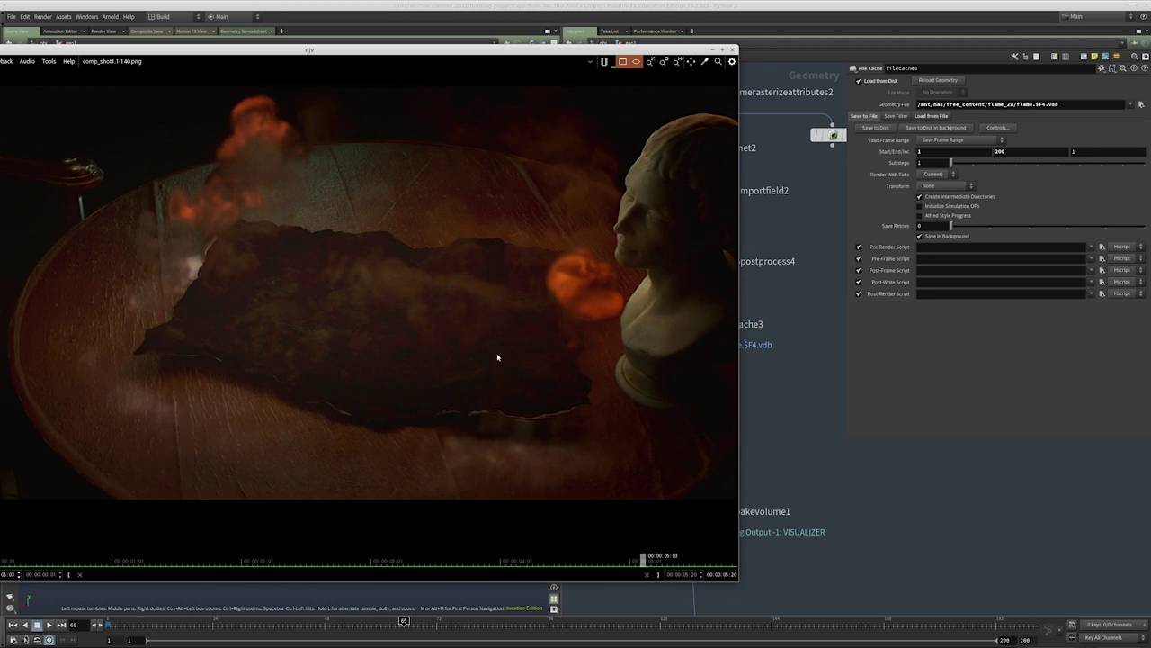
key(ctrl+q)
Inside dopnet2, set the flame lifespan of pyrosolver_sparse1 to 0.1
drag(761, 253, 589, 217)
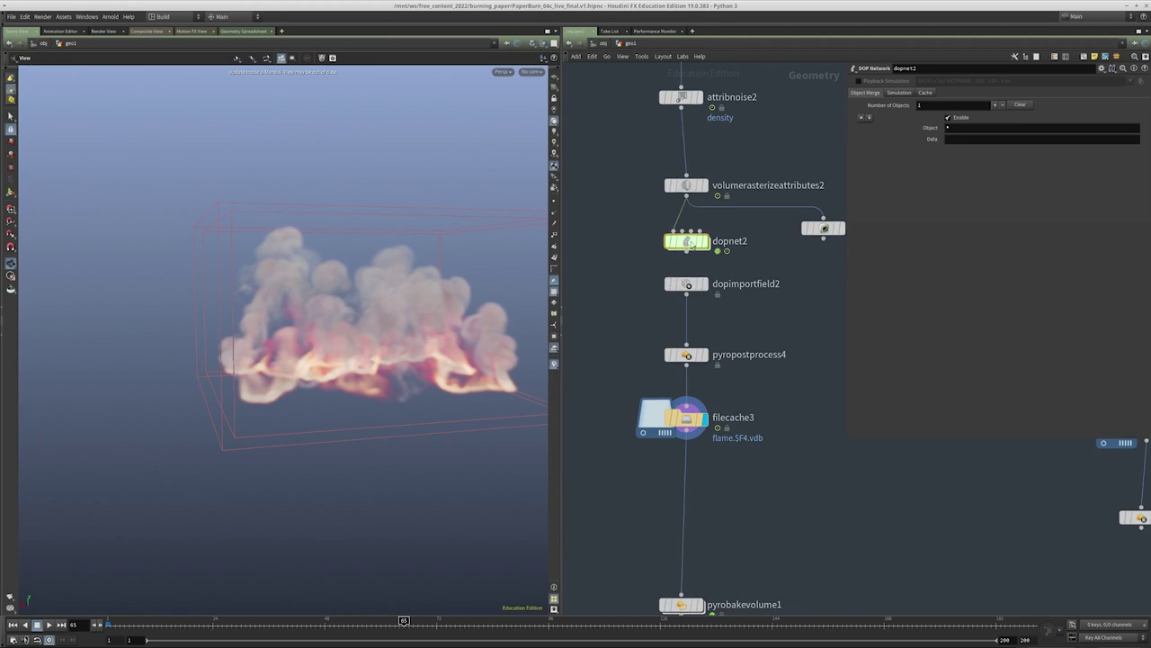
double_click(695, 251)
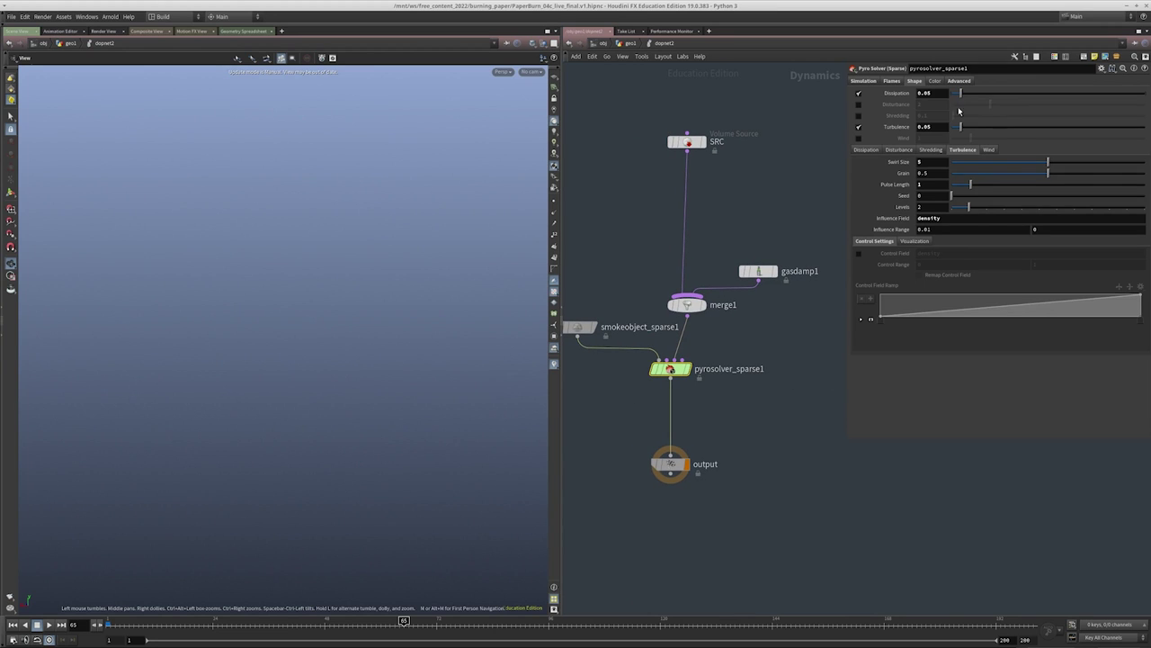
click(891, 81)
drag(925, 95, 948, 104)
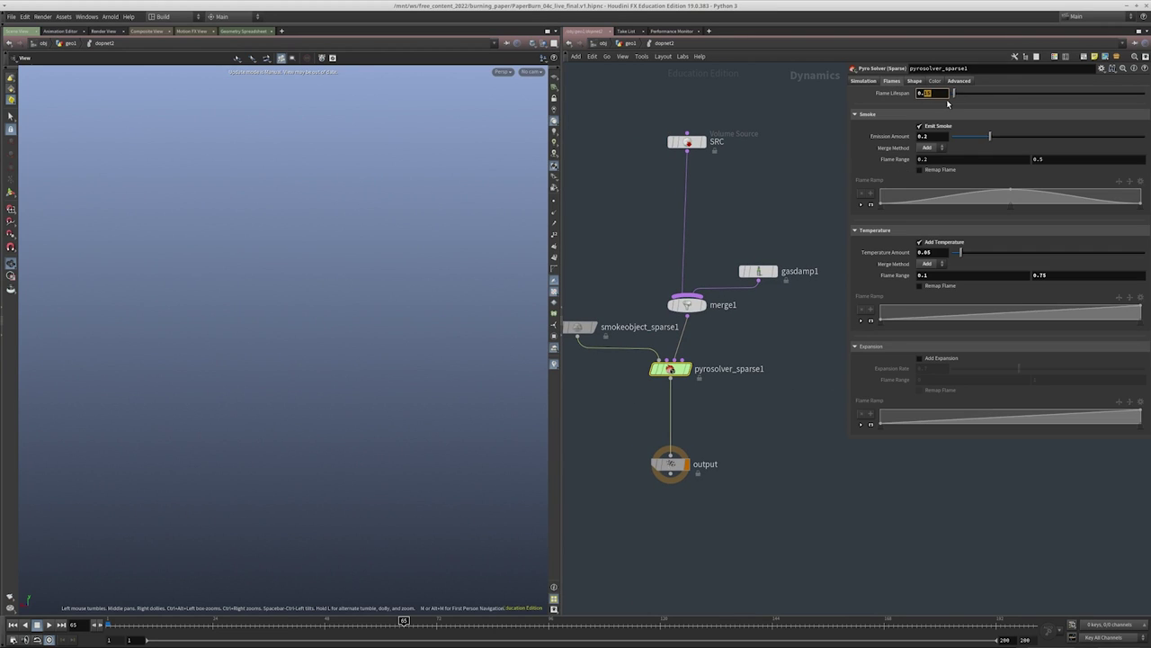
text(1)
key(Return)
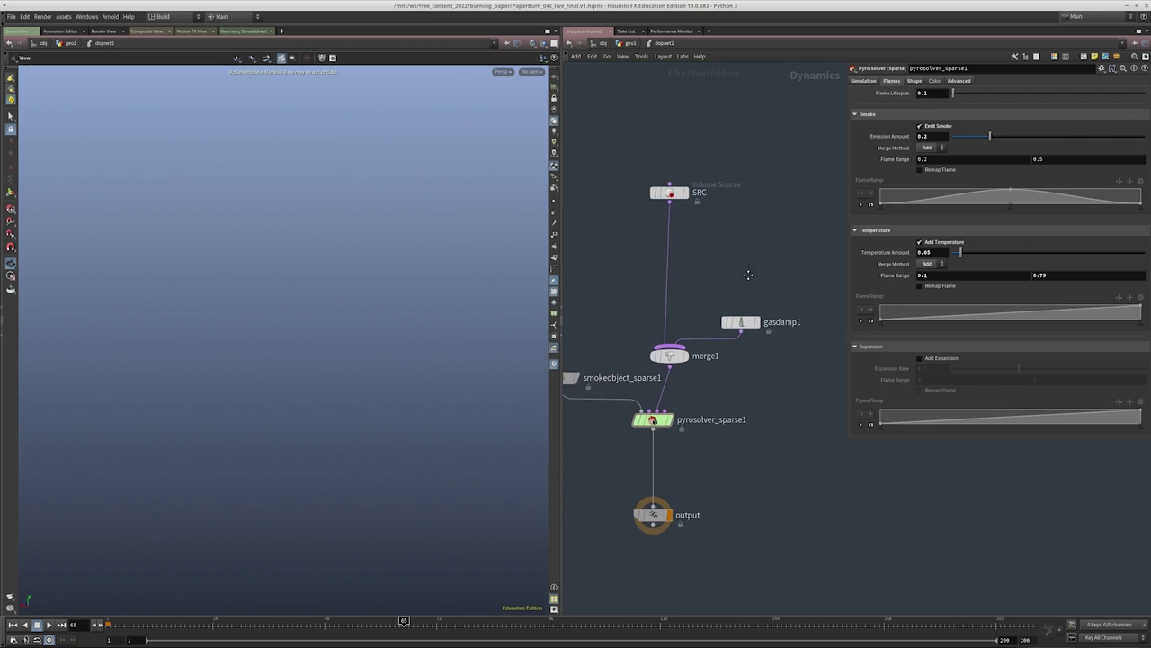
Turn off Emit Smoke and Add Temperature in the pyro solver's flame settings
click(938, 127)
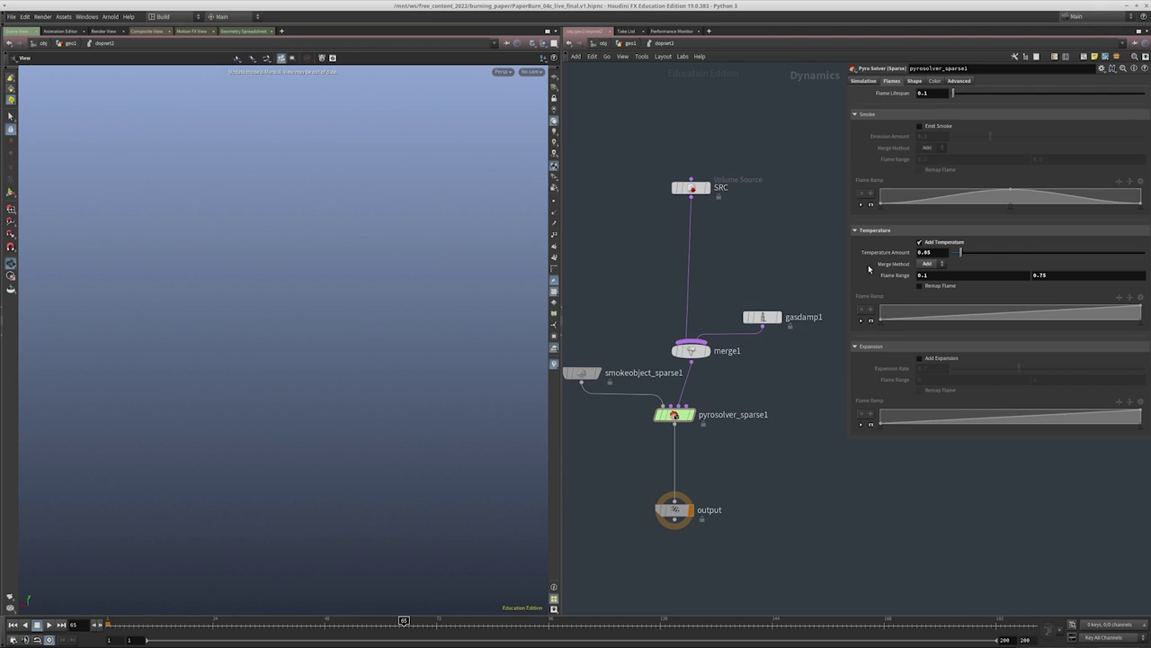
click(928, 244)
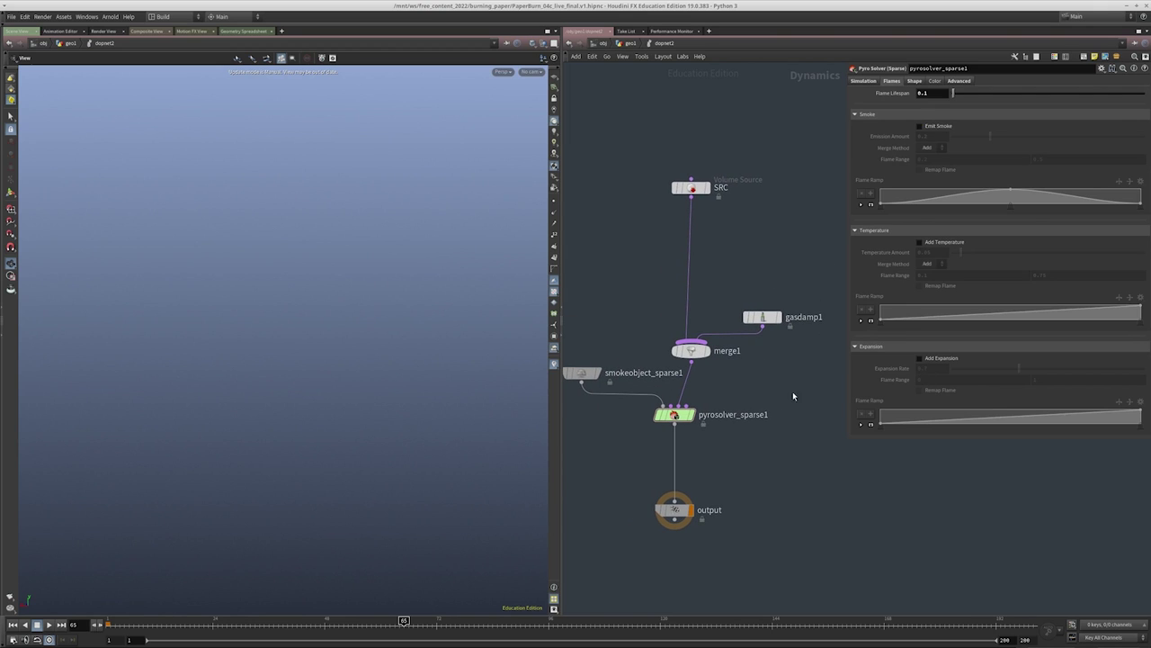
Examine the SRC node's density-to-flame source operation and return to the pyro solver's flame settings
click(689, 230)
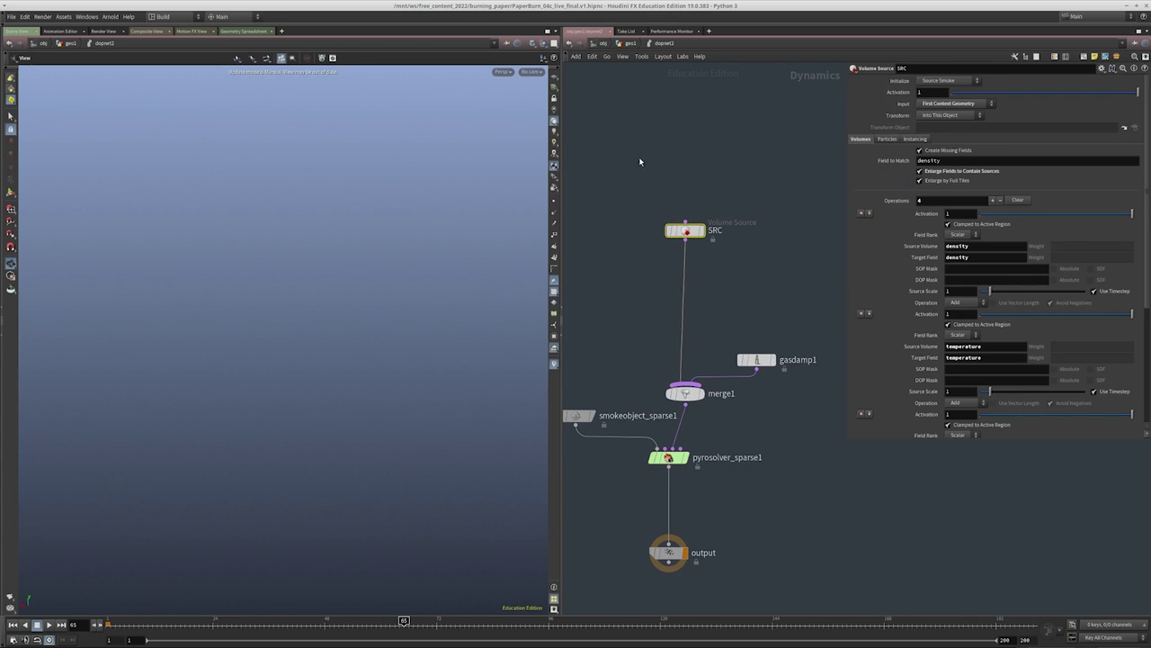
scroll(869, 313, down, 2)
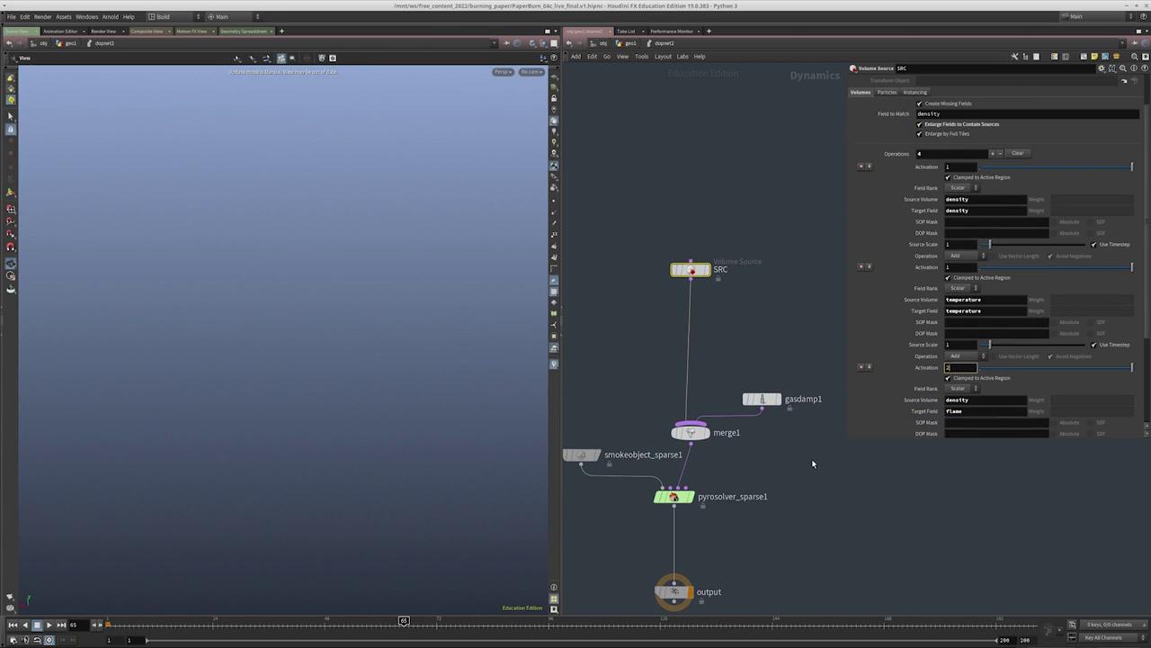
click(670, 427)
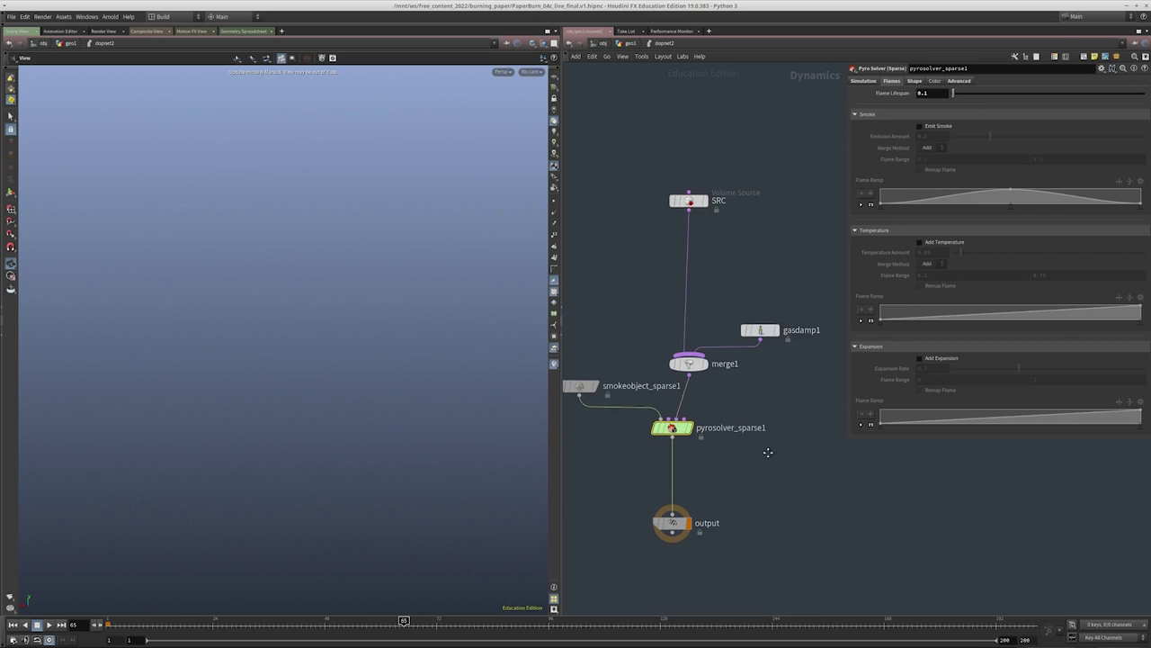
Return to geo1, display filecache3, and examine the cached flame simulation around frames 37 and 51
key(u)
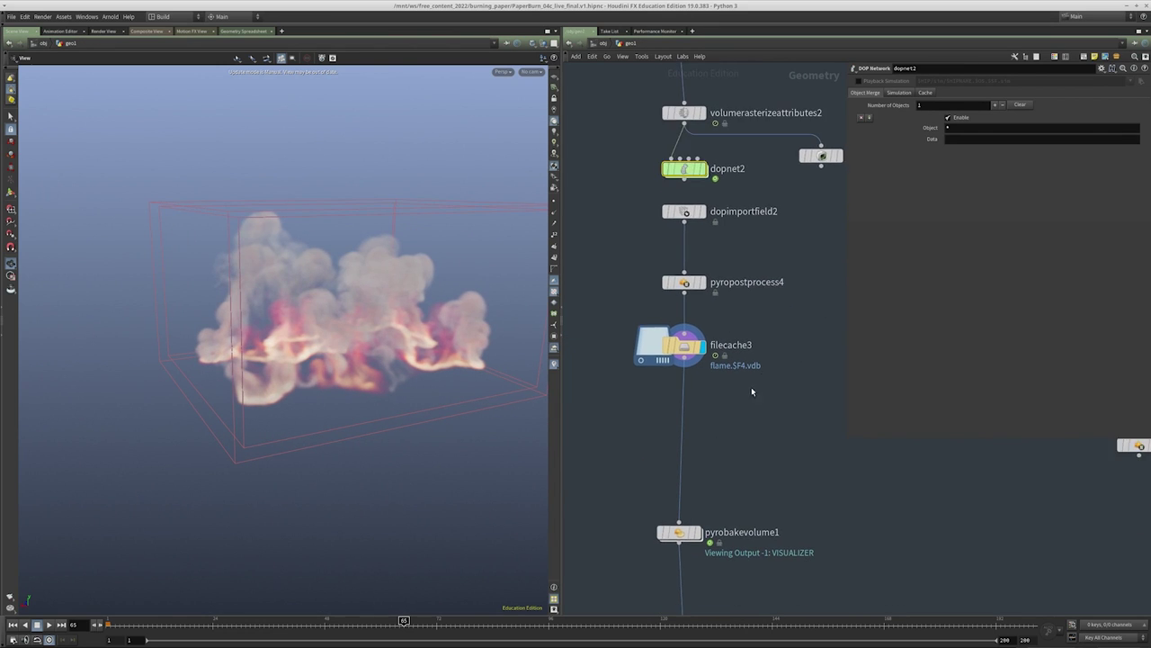
click(708, 384)
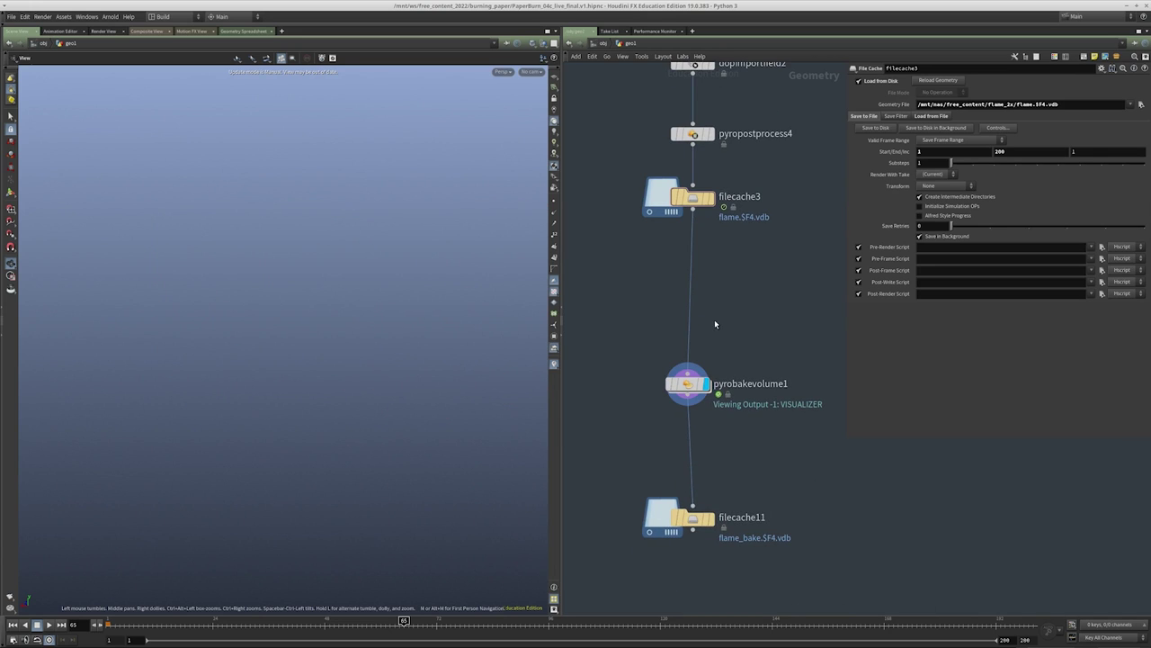
click(665, 193)
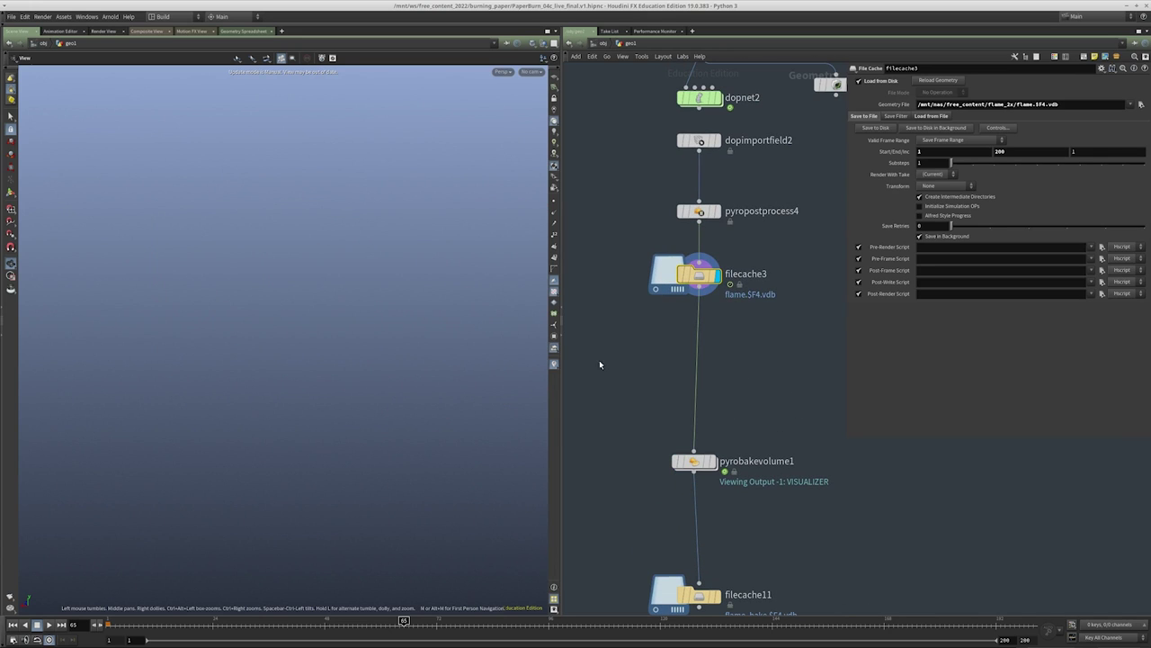
drag(233, 621, 272, 621)
middle_drag(767, 360, 767, 404)
scroll(310, 378, up, 5)
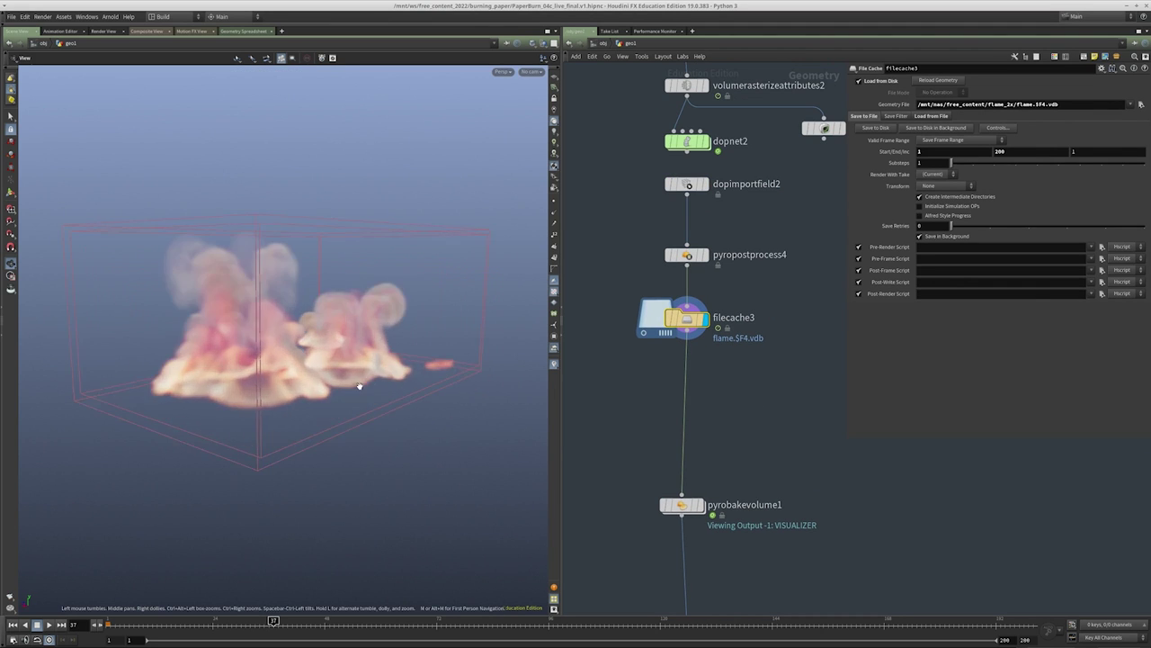
drag(310, 378, 283, 481)
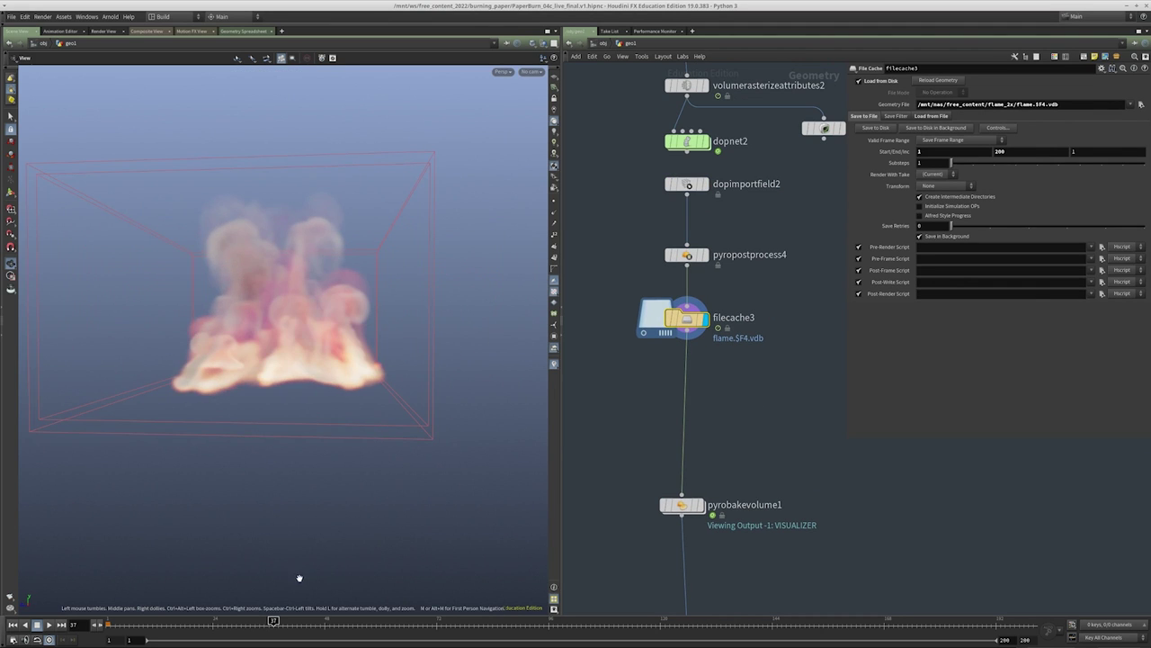
click(339, 623)
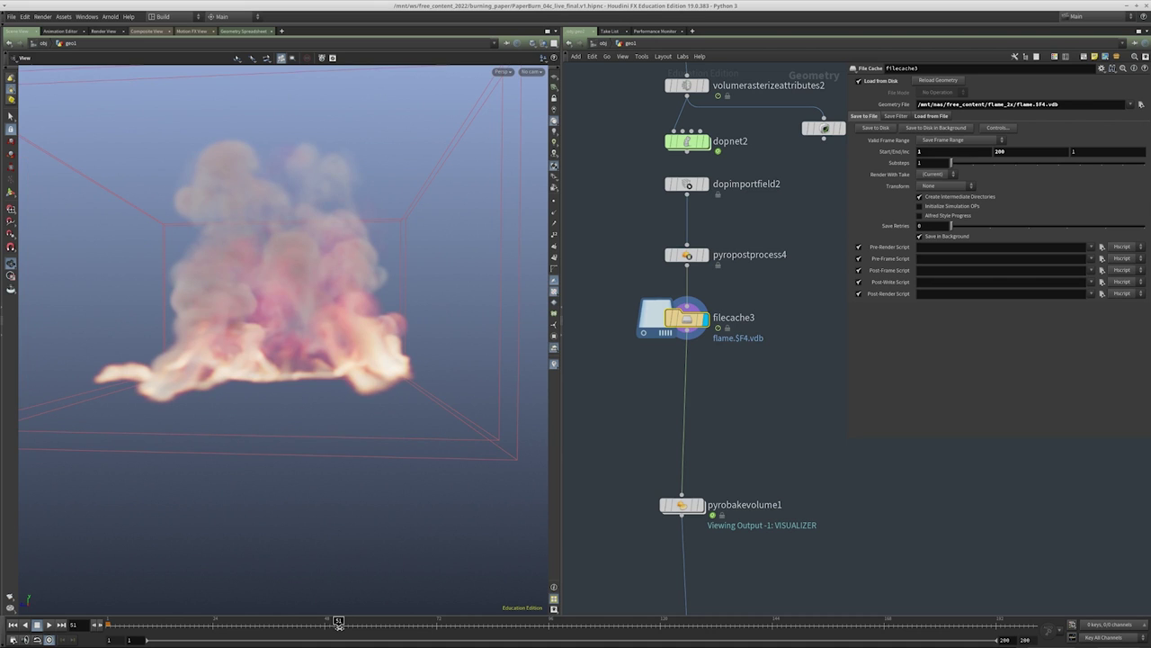
drag(333, 437, 437, 288)
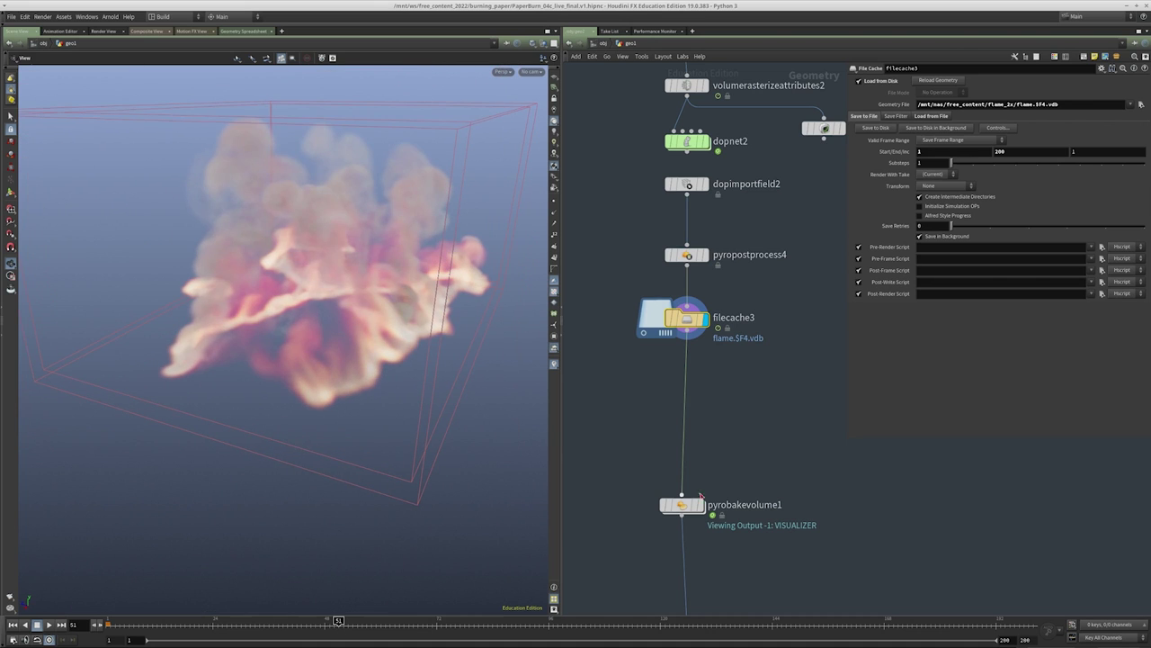
Examine the secondary fire bindings of pyrobakevolume1 and the post-process settings of pyropostprocess4
middle_drag(717, 476, 738, 364)
click(704, 393)
drag(748, 436, 721, 371)
middle_drag(761, 356, 738, 347)
click(716, 262)
middle_drag(623, 412, 656, 408)
click(656, 407)
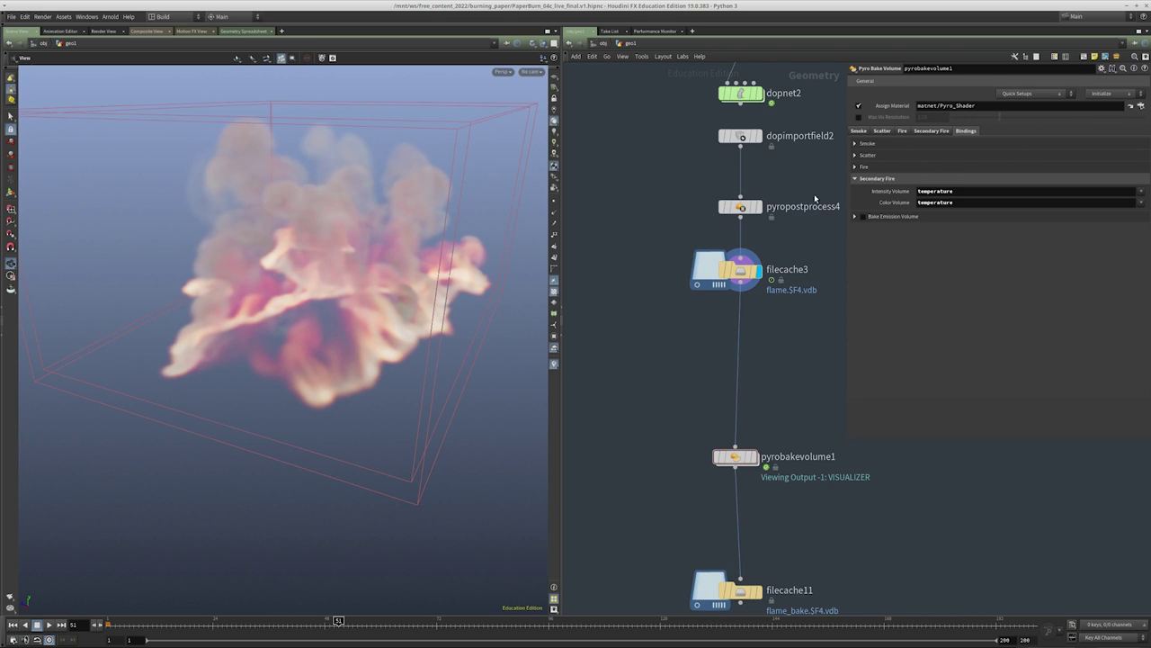
drag(807, 239, 705, 185)
Add a Pyro Bake Volume node fed by filecache3 and display its result
middle_drag(672, 390, 695, 310)
click(684, 307)
key(Tab)
text(pyro ba)
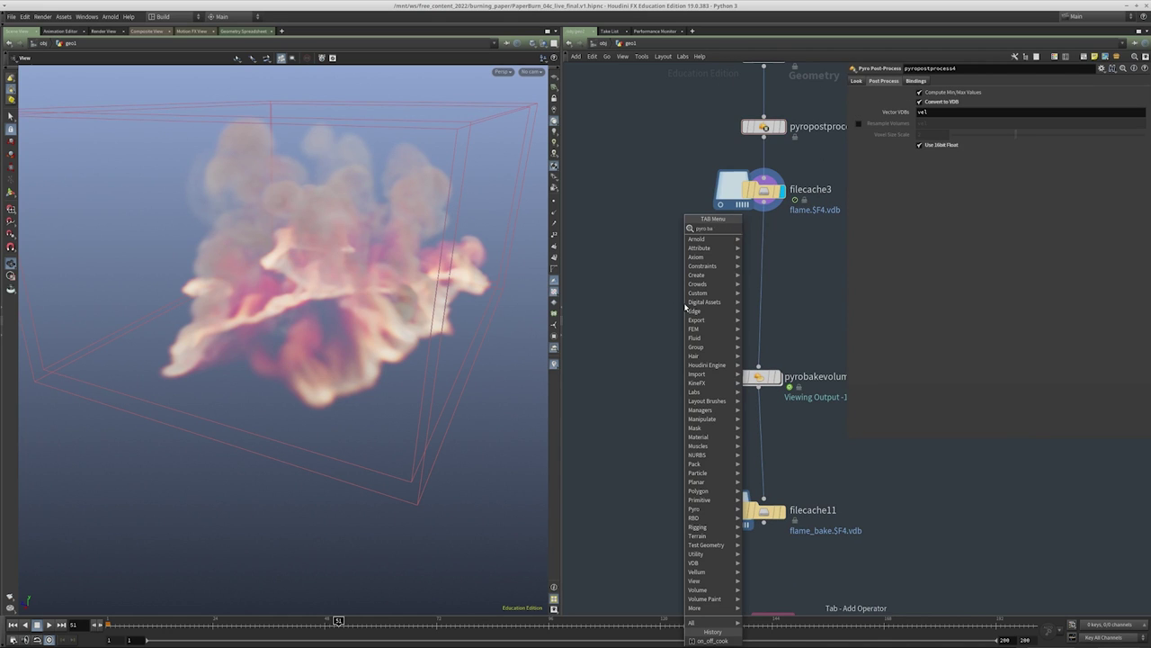
key(Return)
click(684, 302)
click(762, 210)
click(684, 291)
drag(683, 303, 585, 356)
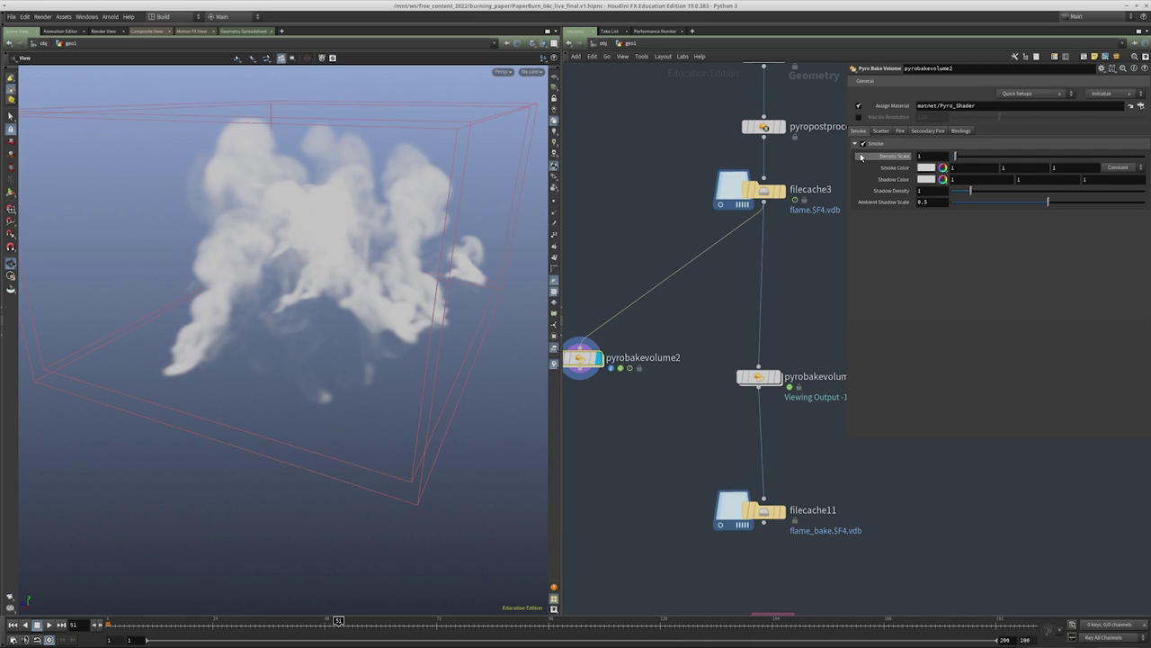
Enable Fire on pyrobakevolume2 and set its Intensity Scale to 50
click(900, 130)
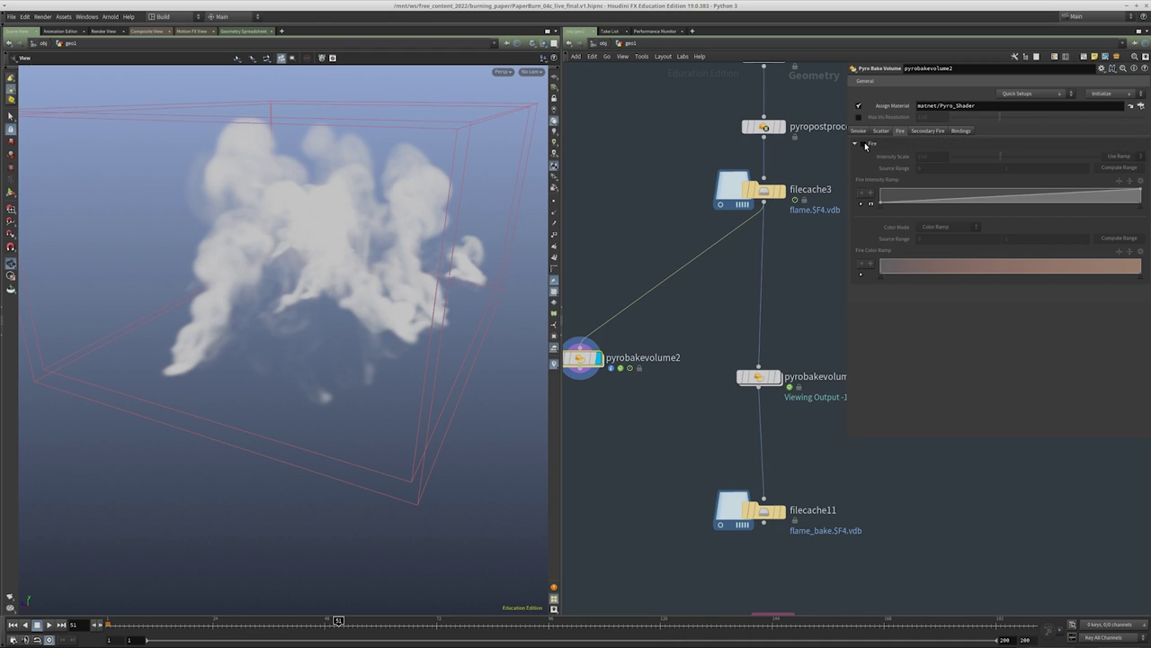
click(865, 143)
key(h)
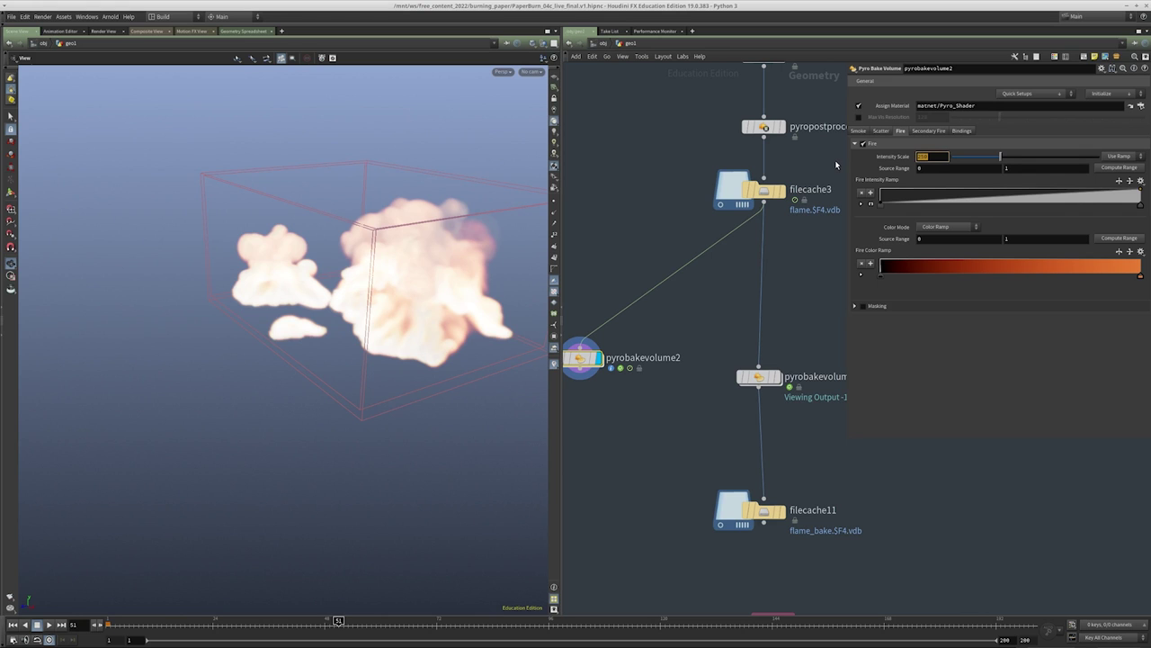
key(Return)
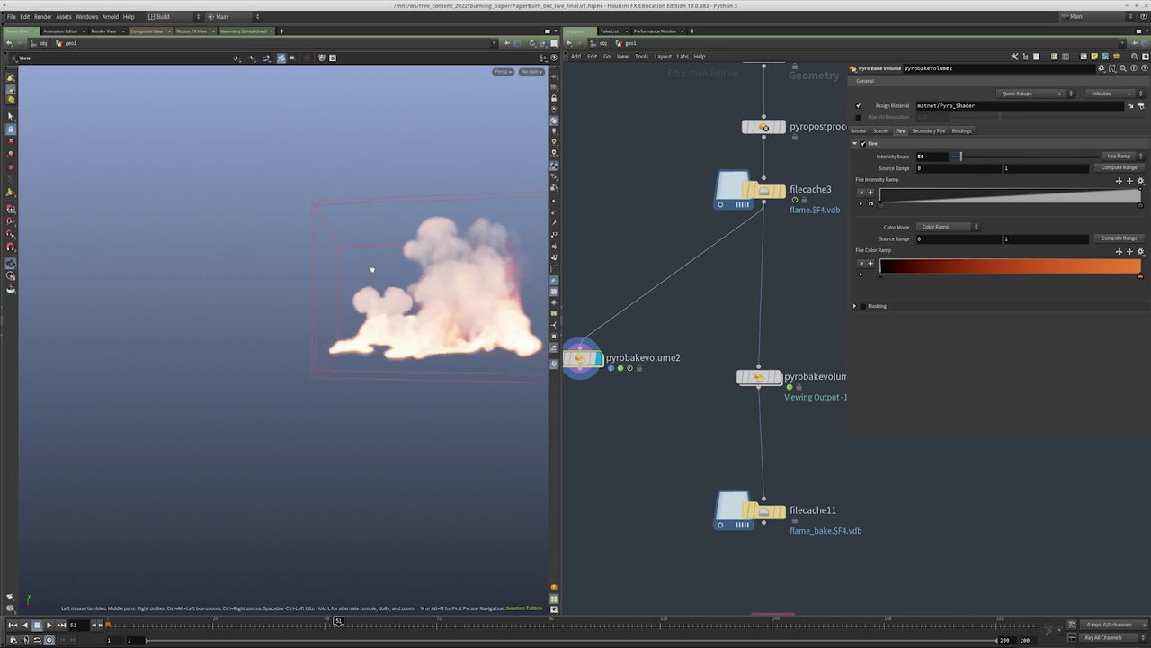
Try a smoke Density Scale of 0.1 on pyrobakevolume2 and inspect the flames
click(860, 131)
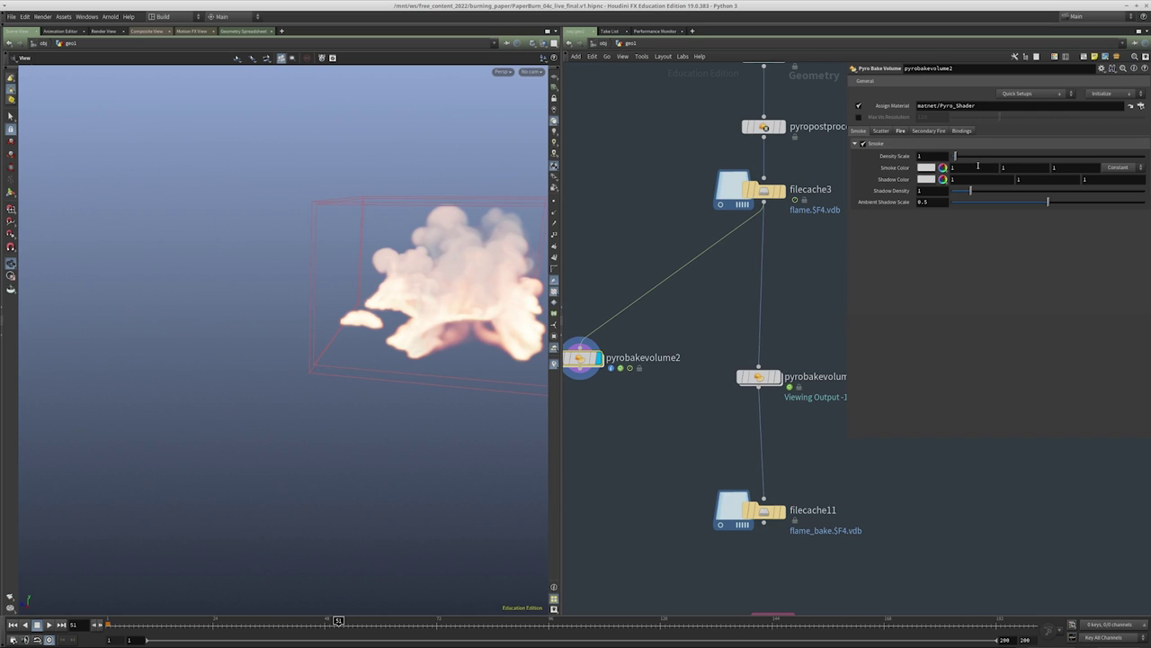
click(925, 158)
text(.1)
key(Return)
drag(467, 252, 512, 270)
drag(486, 228, 354, 265)
right_drag(354, 265, 495, 218)
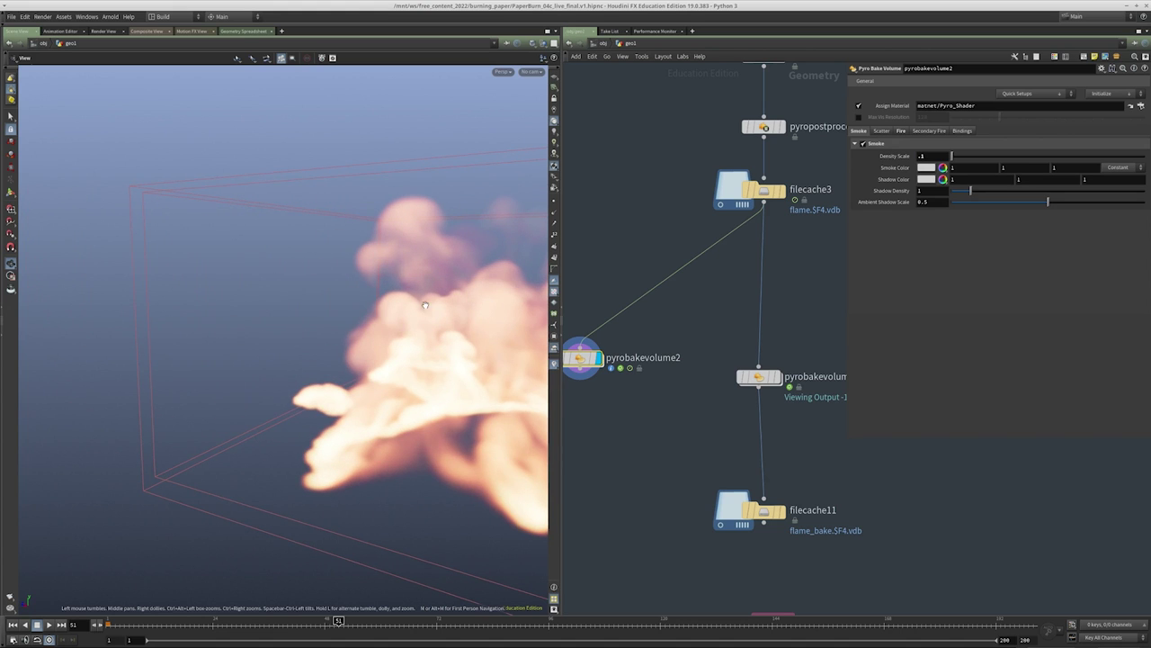
Set the smoke Density Scale of pyrobakevolume2 to 0.05 and check its scatter settings
double_click(930, 155)
text(.05)
key(Return)
scroll(399, 226, up, 2)
click(882, 131)
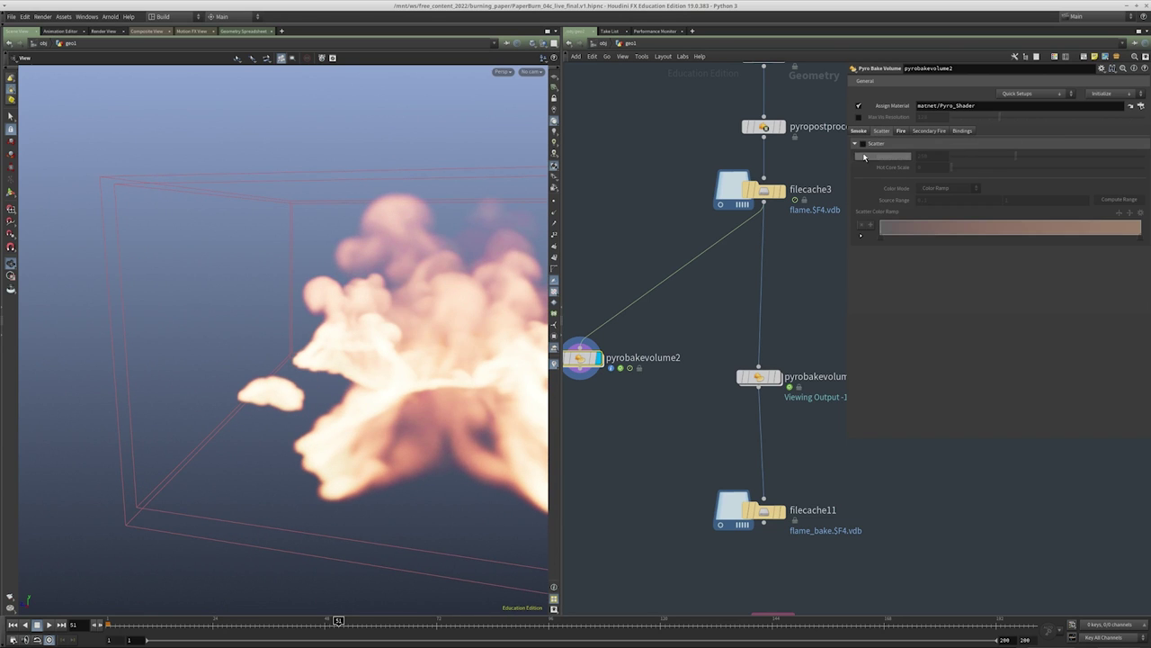
drag(495, 351, 434, 390)
middle_drag(706, 391, 754, 355)
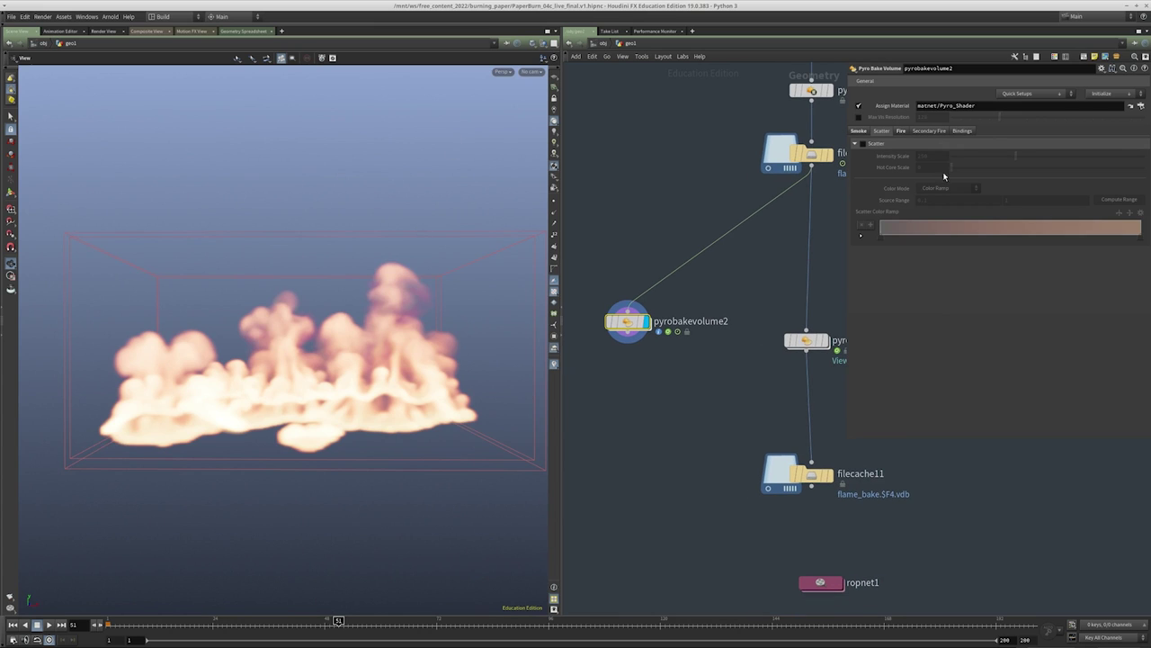
Set the maximum of the fire intensity Source Range on pyrobakevolume2 to 8
click(902, 130)
click(1007, 168)
text(2)
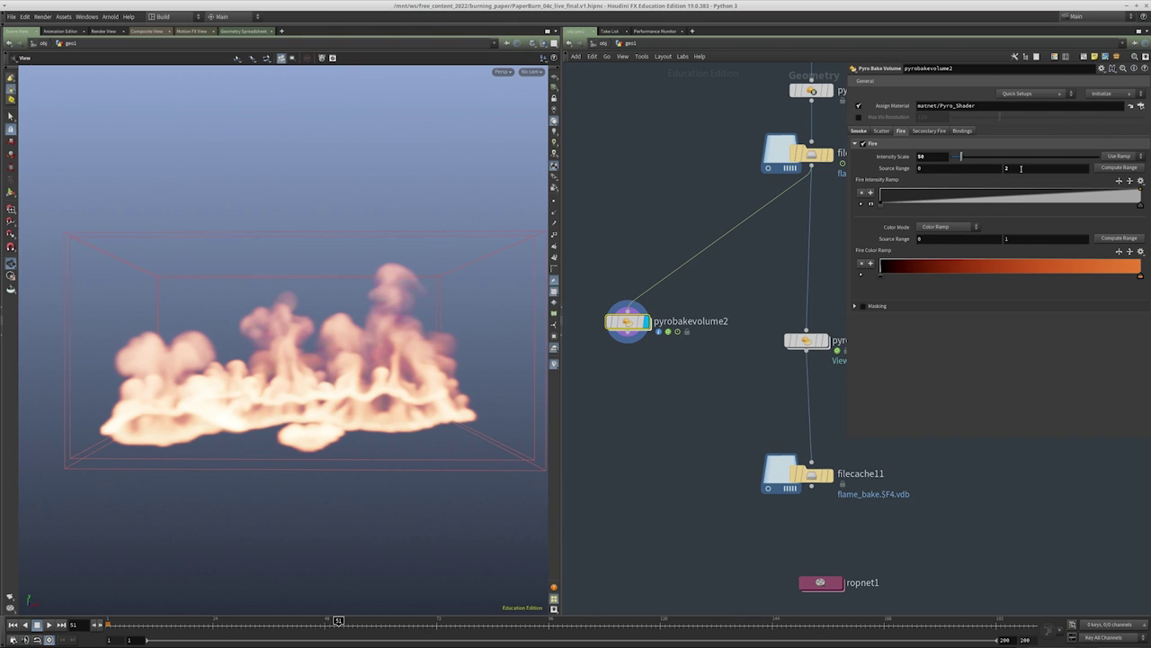
drag(297, 387, 573, 343)
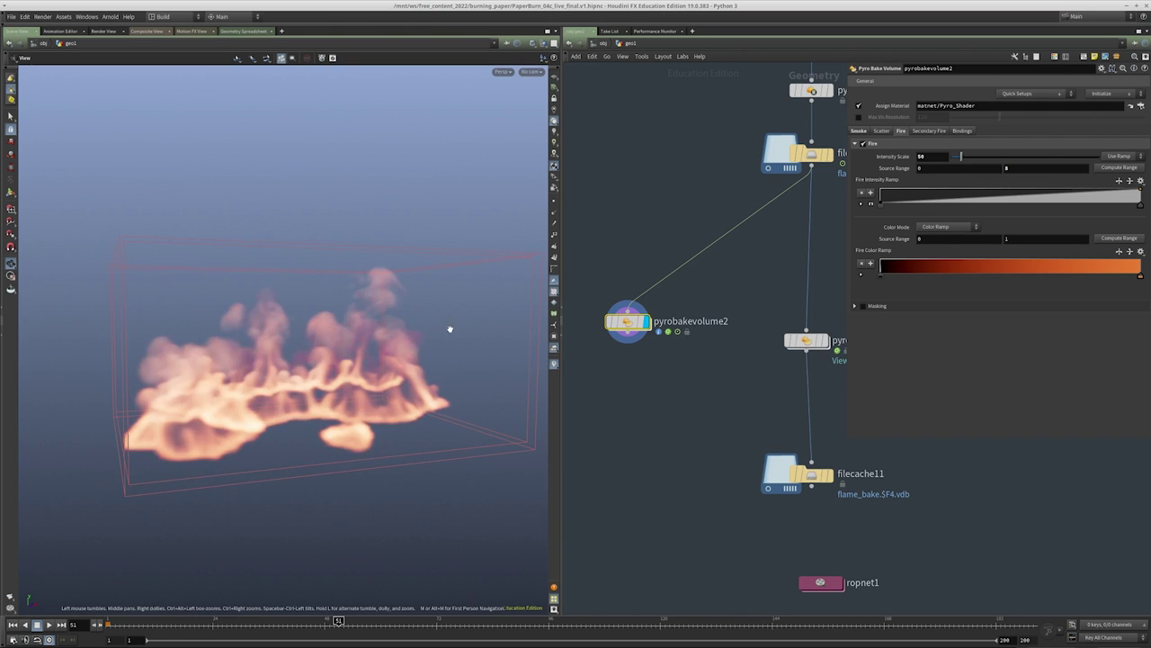
drag(450, 329, 380, 330)
Insert a Volume VOP node between filecache3 and pyrobakevolume2, keeping pyrobakevolume2 displayed
middle_drag(614, 425, 686, 344)
key(Tab)
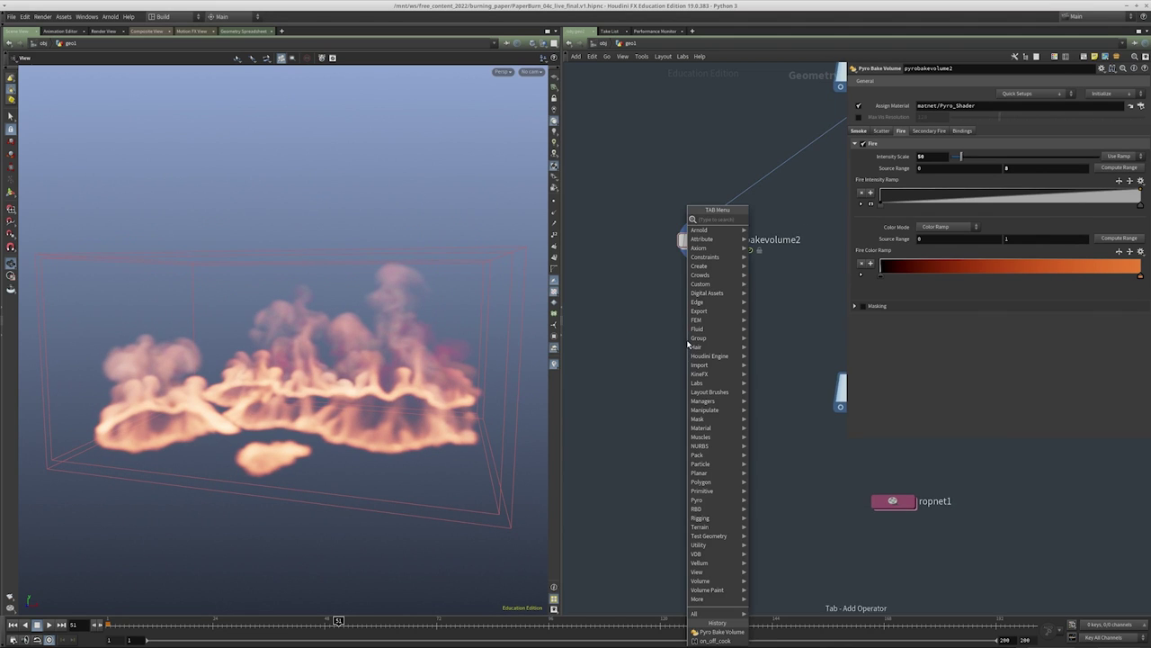
key(Return)
click(686, 339)
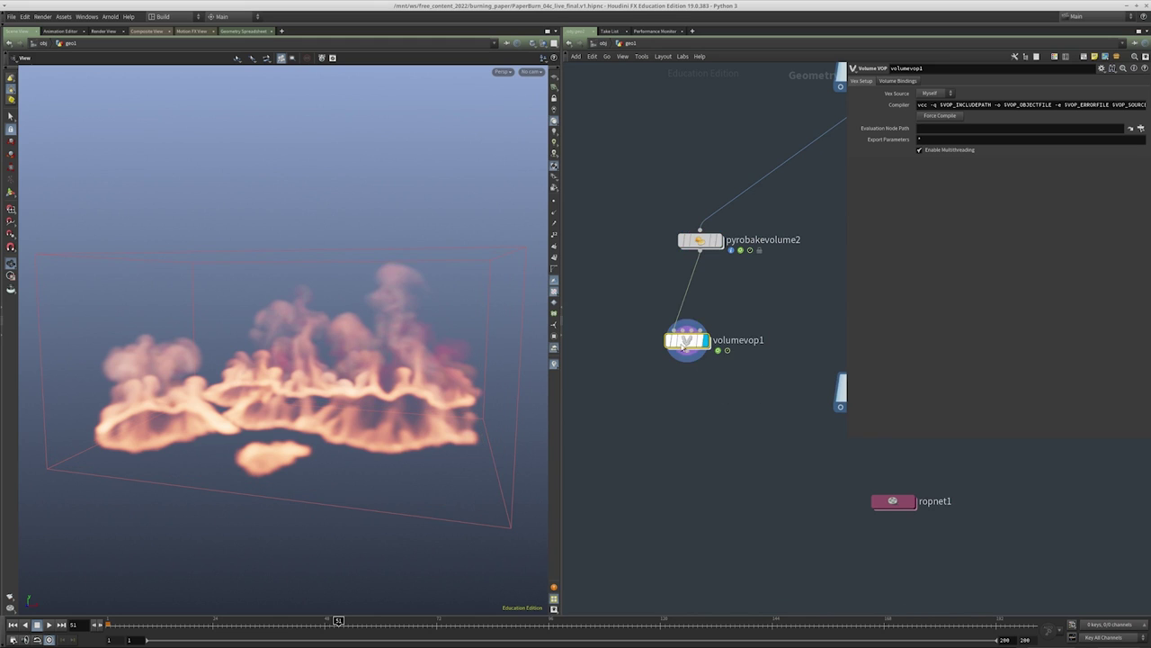
click(707, 340)
drag(686, 340, 744, 184)
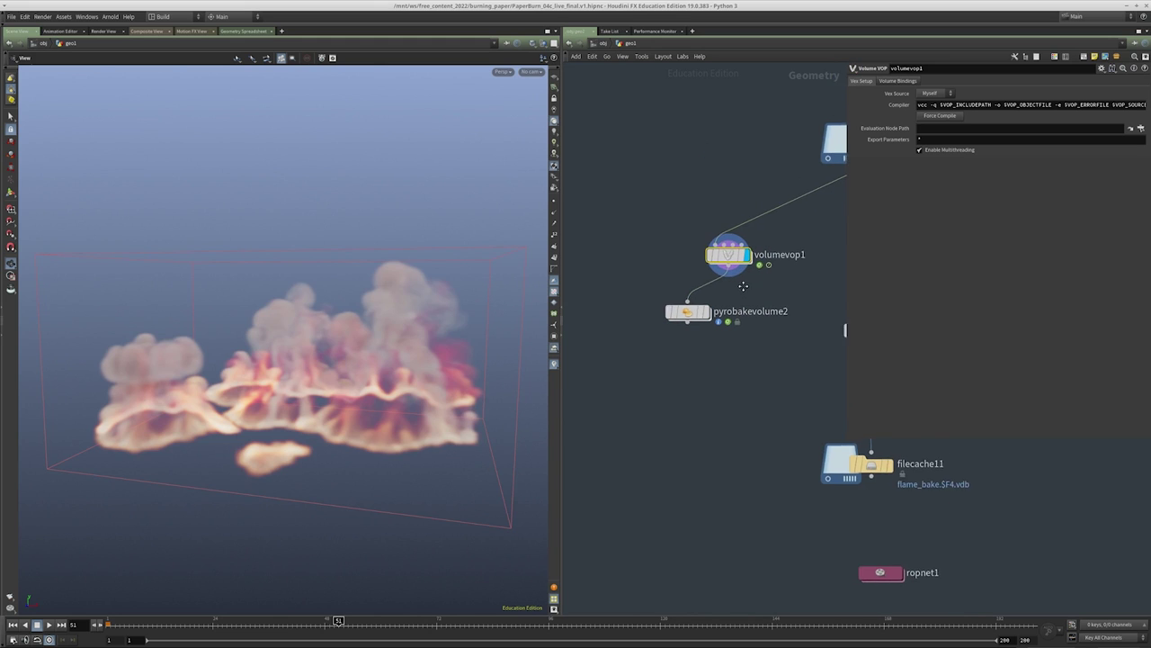
click(709, 346)
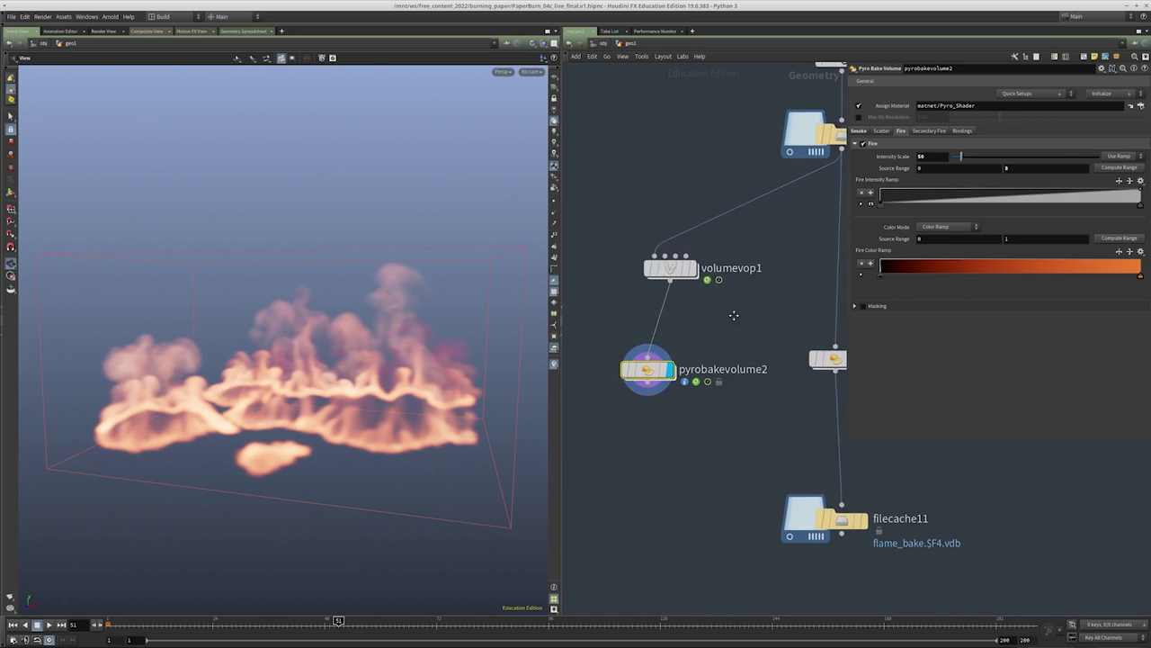
Inside volumevop1, add a Bind node named temperature
double_click(644, 272)
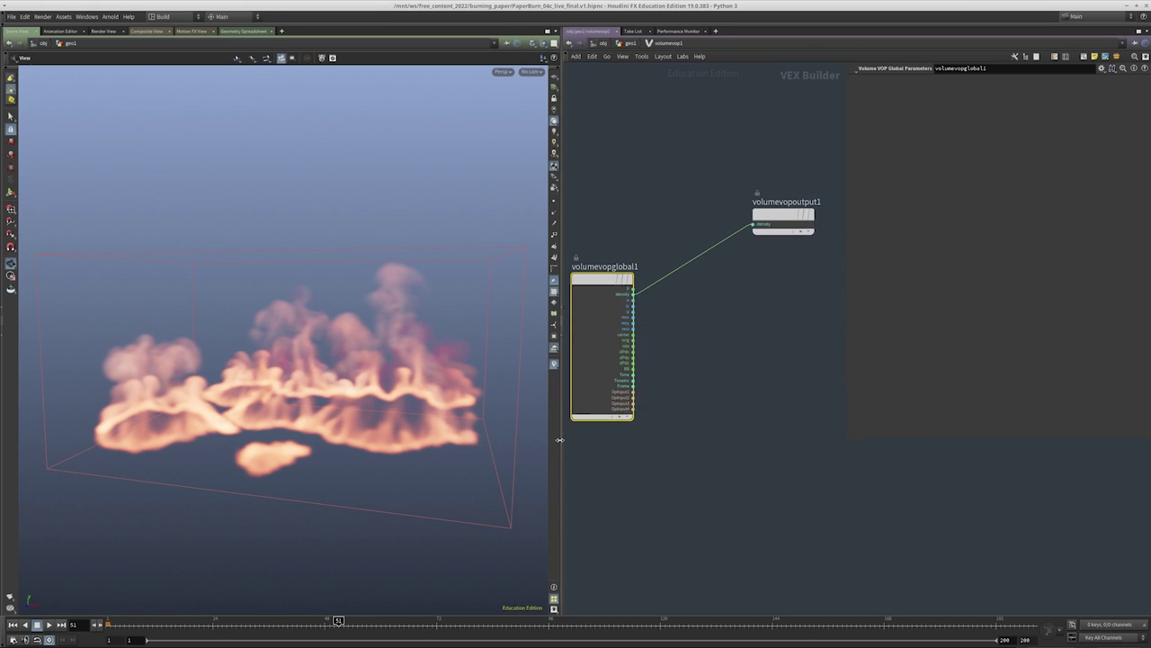
key(Tab)
text(bind)
key(Return)
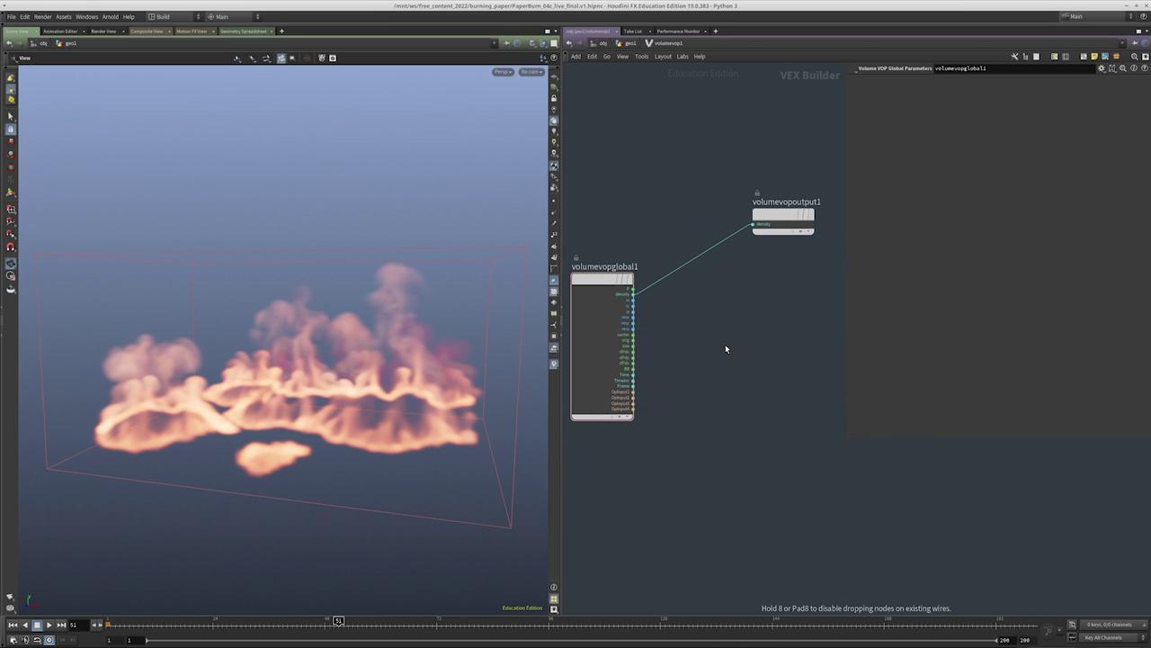
click(725, 345)
key(ctrl+a)
double_click(942, 81)
text(t)
key(Return)
Add a Bind Export node with its parameter name set to temperature
middle_drag(942, 473, 841, 502)
click(729, 440)
key(Tab)
text(bind e)
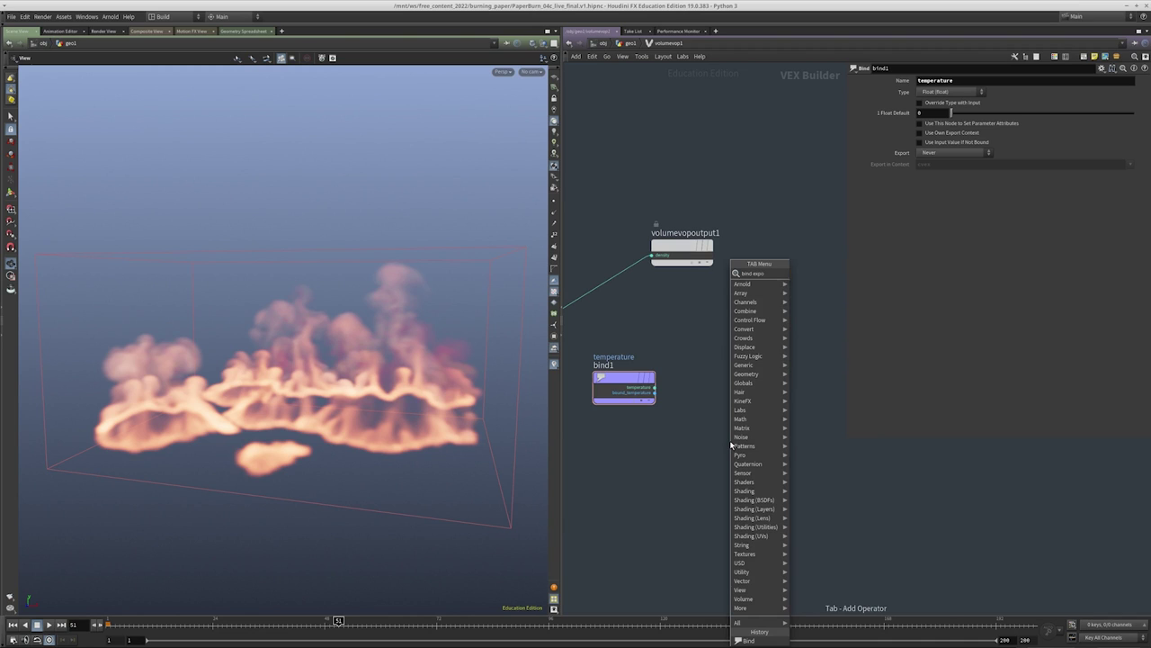
key(Return)
click(730, 445)
click(952, 80)
text(t)
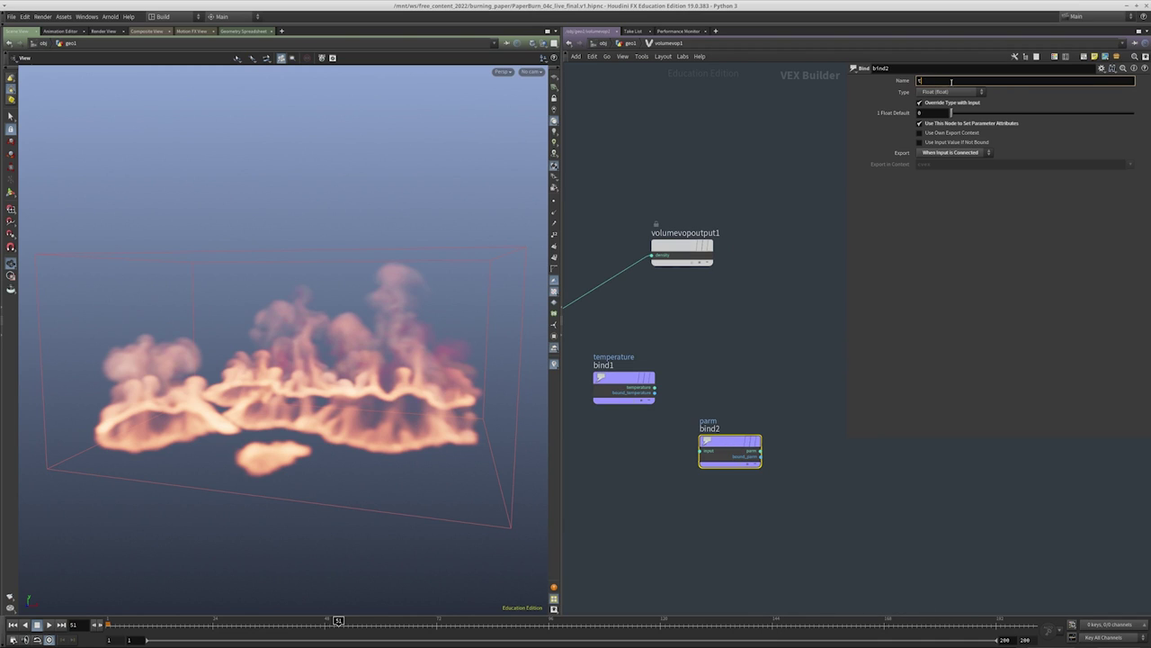
text(emperature)
key(Return)
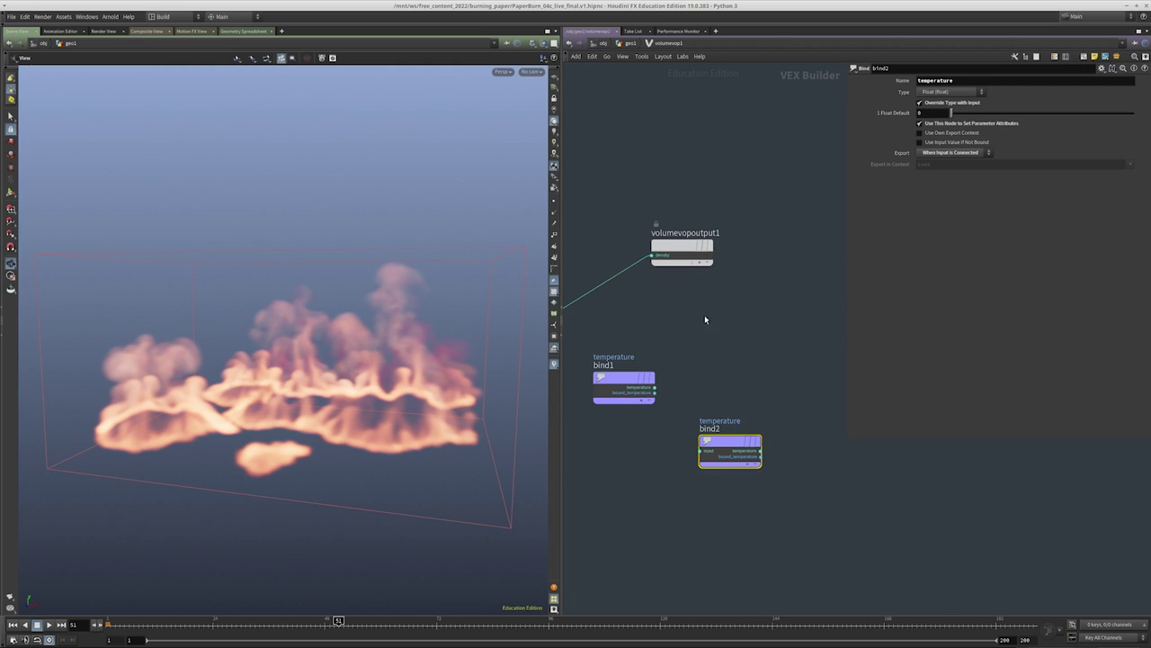
Add a Vector to Float node and feed it the position output P of the volume globals
key(h)
key(Tab)
click(836, 274)
click(728, 357)
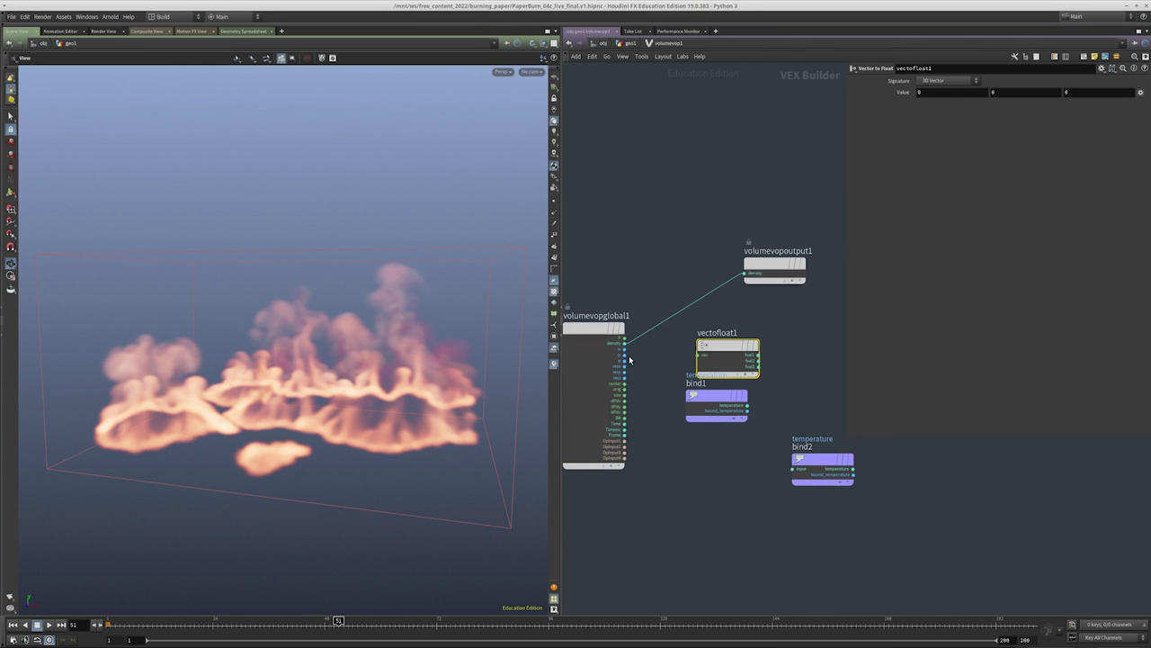
click(623, 340)
Add a Fit Range node and connect the vector's second component, fval2, to its val input
key(Tab)
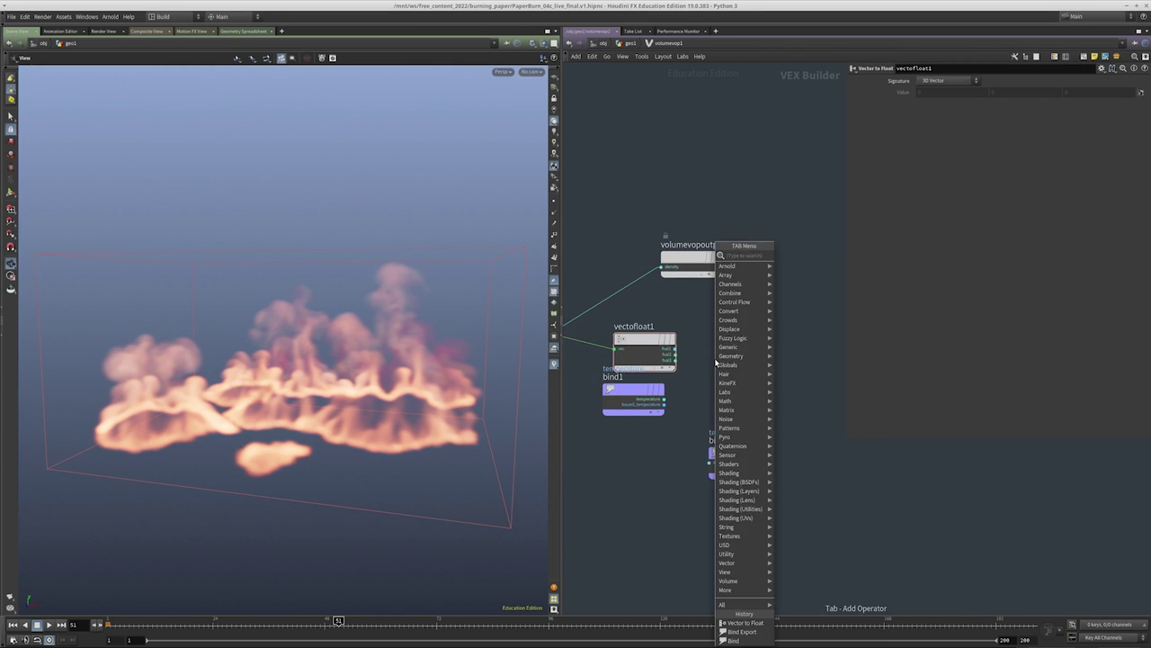
text(fit)
key(Return)
click(684, 358)
scroll(630, 377, up, 3)
drag(675, 355, 711, 343)
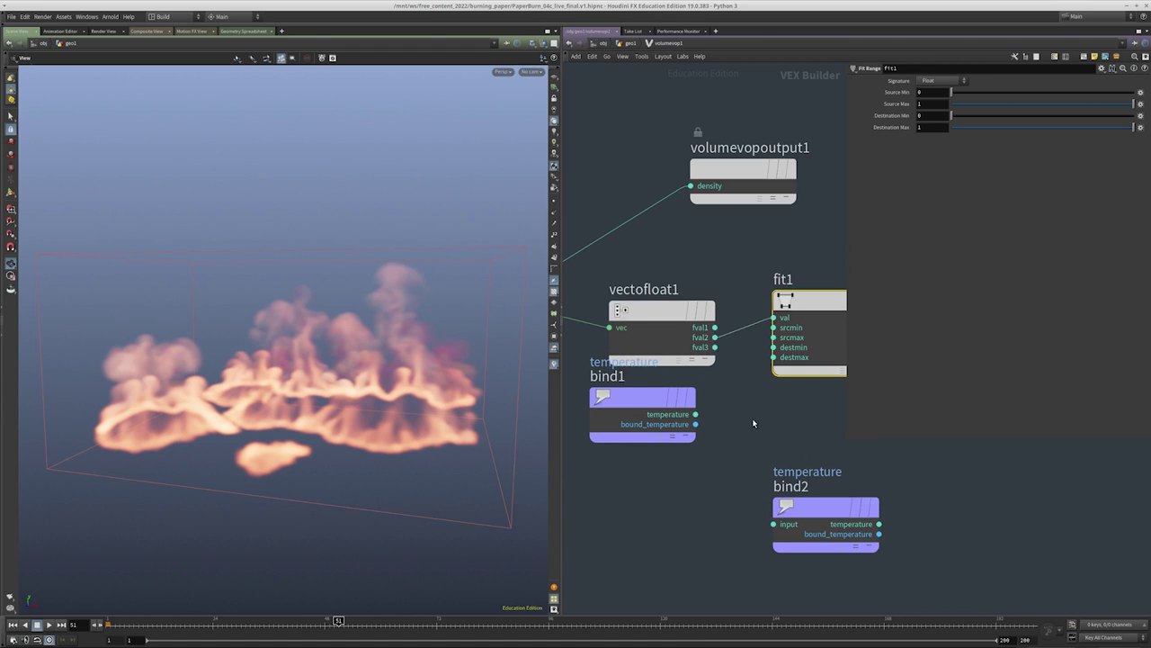
Add a Ramp Parameter fed by the Fit Range output and set its type to Spline Ramp (float)
scroll(765, 396, down, 3)
click(804, 375)
key(Tab)
text(ram)
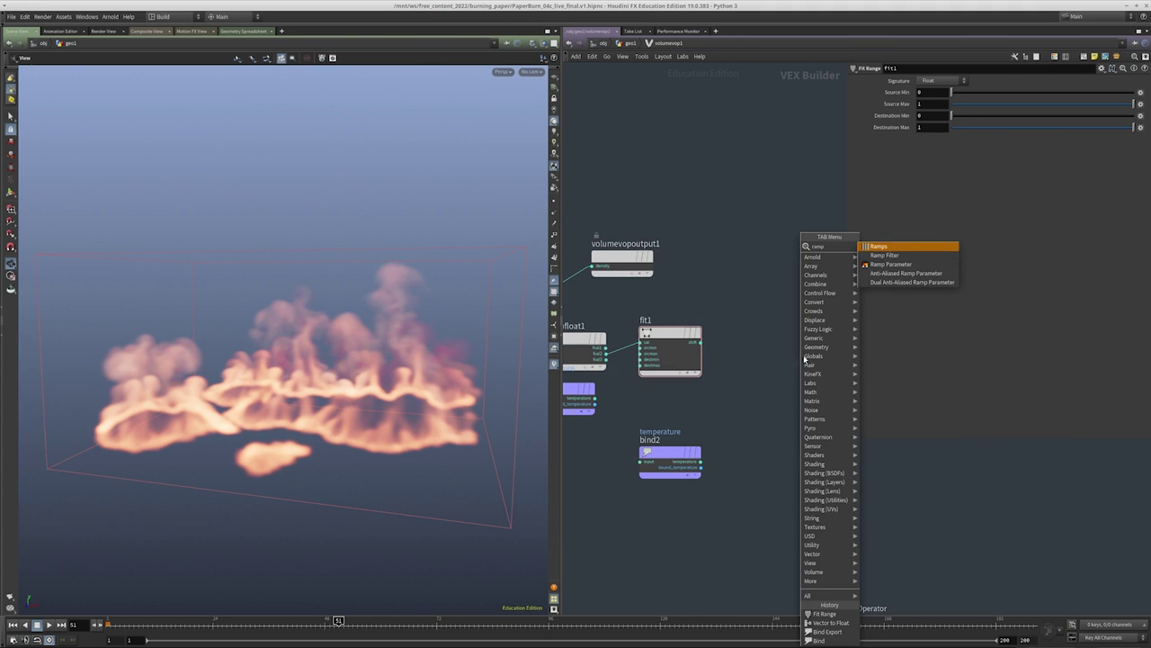
click(891, 263)
click(782, 342)
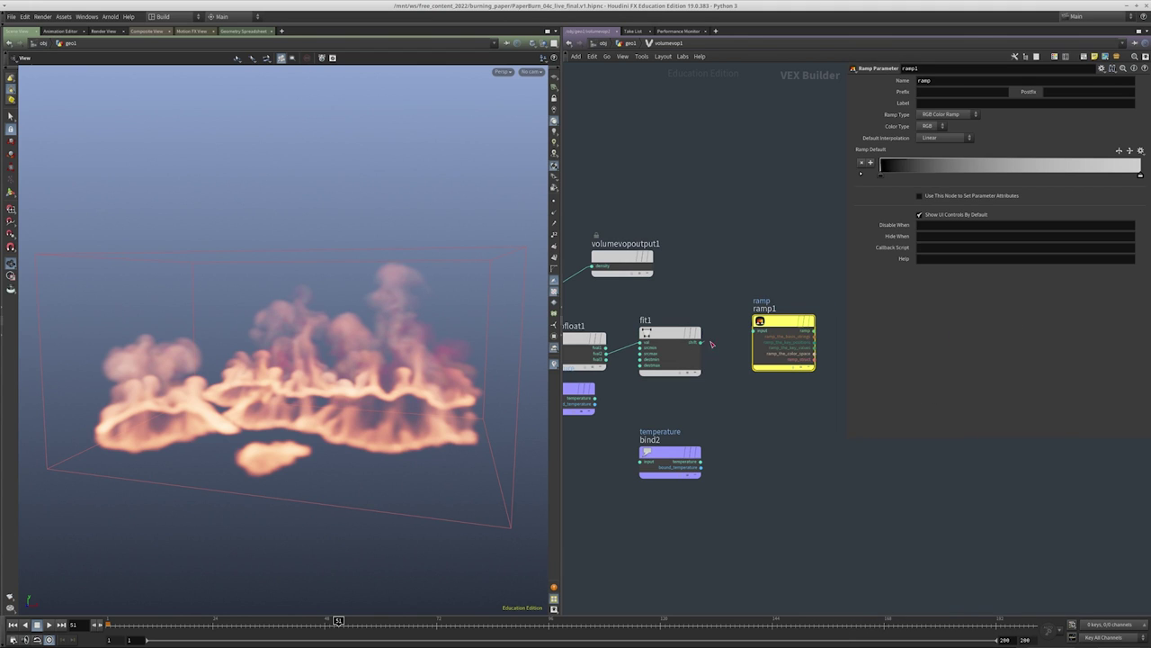
click(765, 337)
click(946, 115)
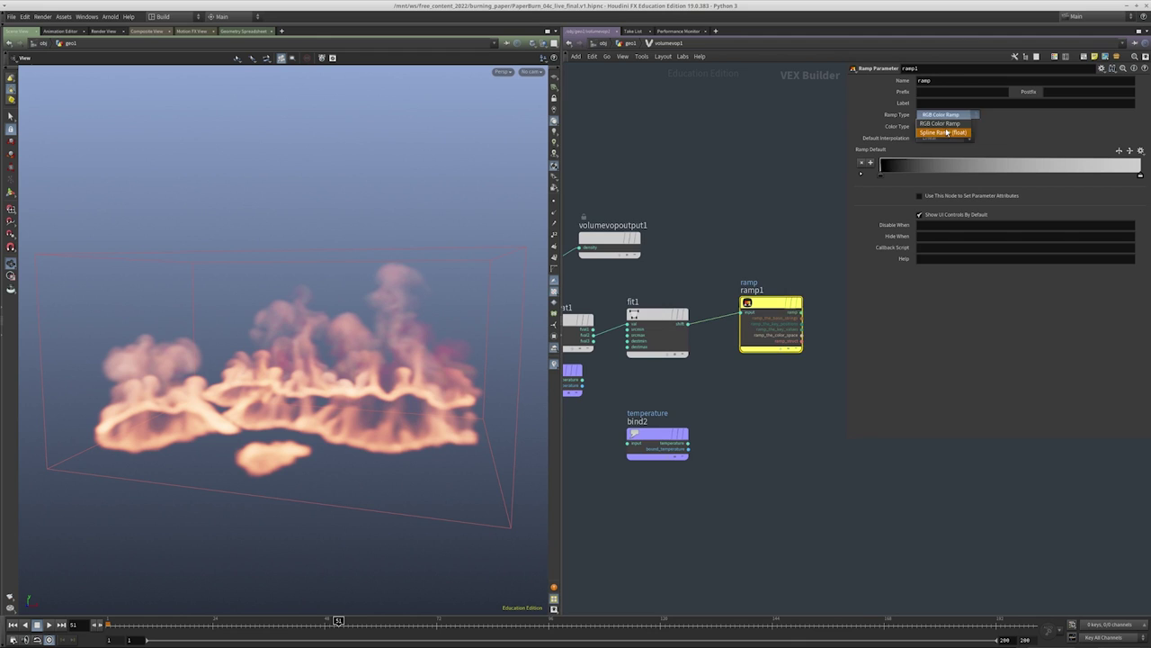
click(947, 132)
scroll(684, 408, down, 4)
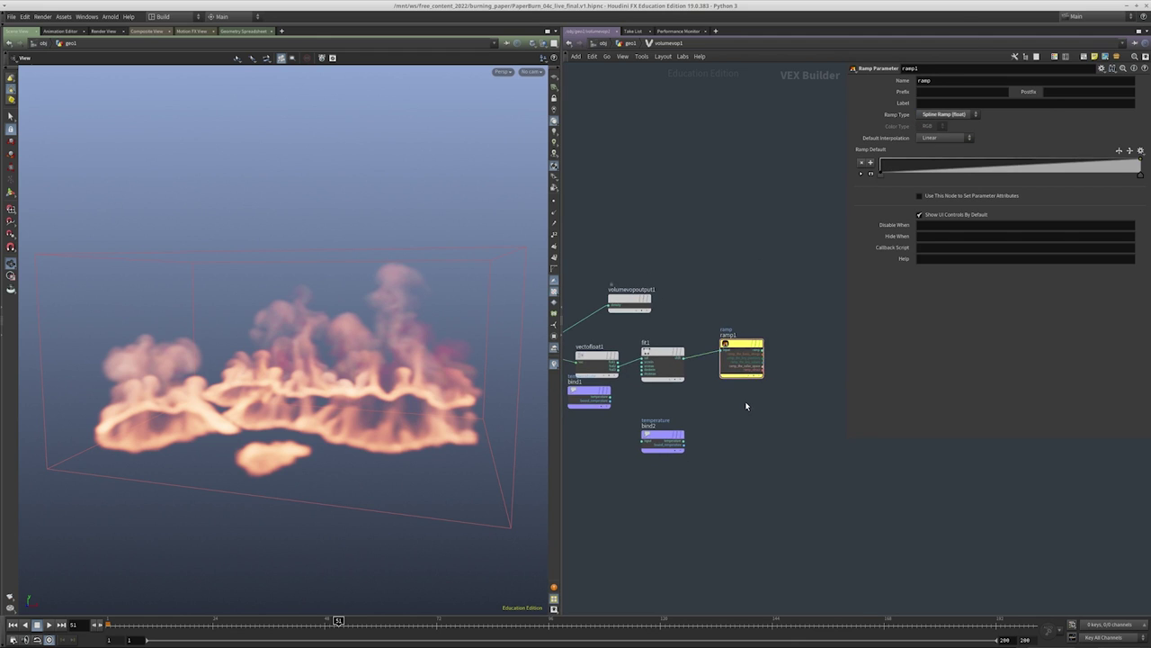
Feed the ramp's output into the temperature Bind Export and move the temperature Bind node lower, below the Vector to Float node
key(u)
drag(1142, 197, 1145, 170)
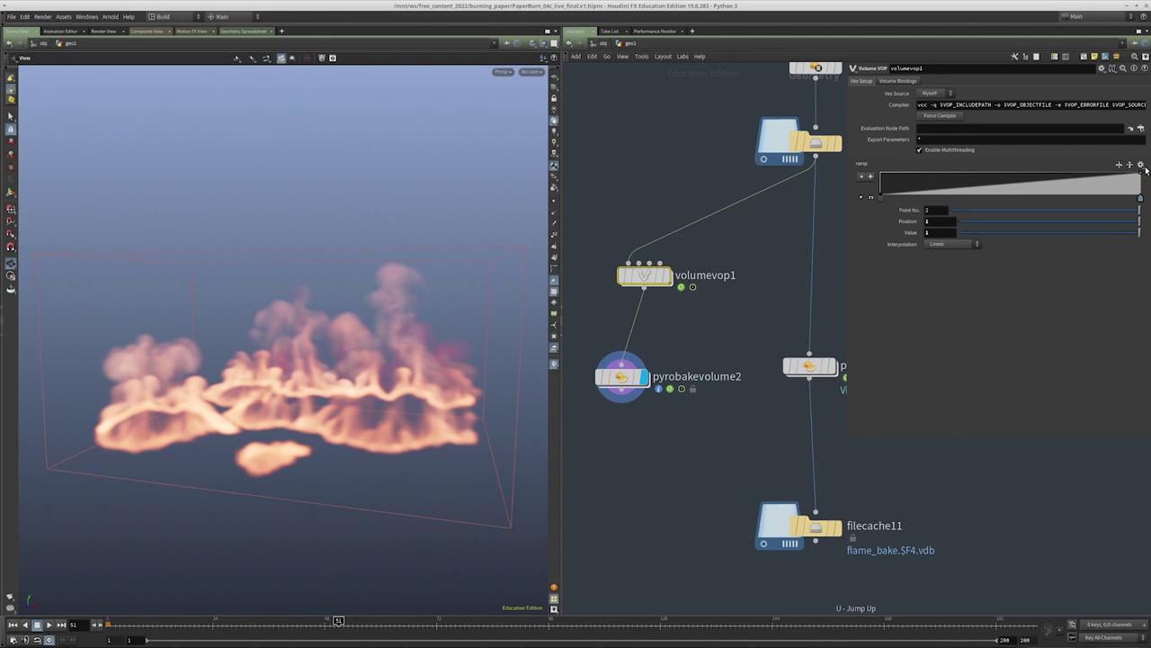
click(635, 385)
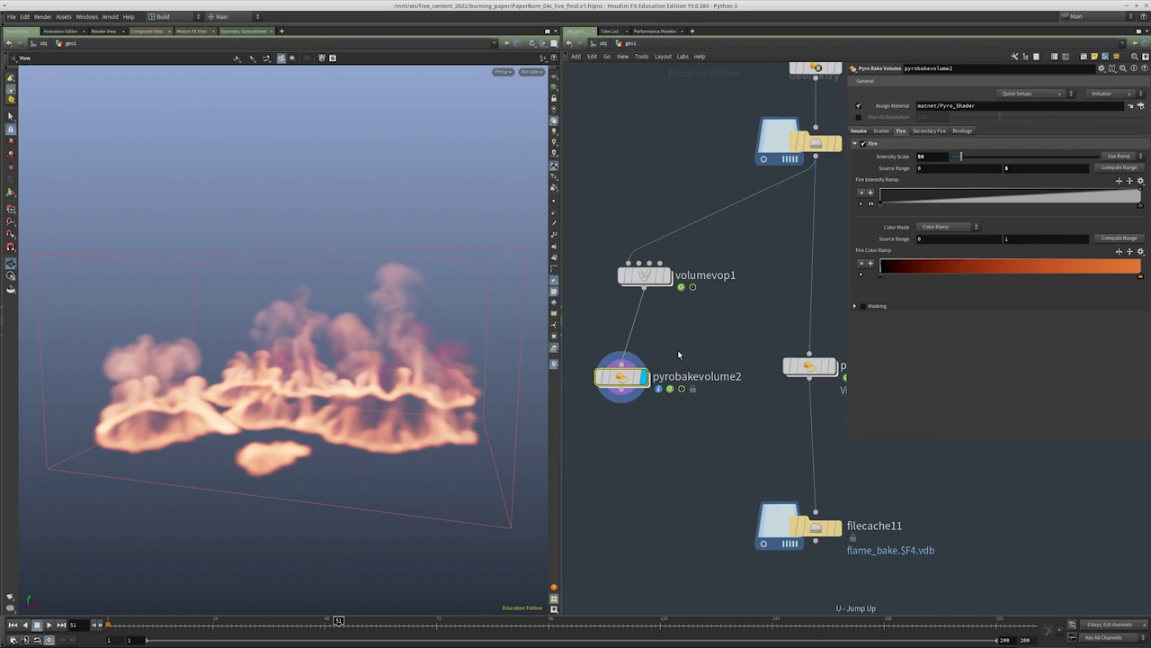
double_click(644, 275)
drag(689, 420, 814, 349)
scroll(807, 336, up, 3)
scroll(794, 351, down, 3)
middle_drag(778, 452, 734, 430)
scroll(684, 405, up, 3)
drag(681, 406, 691, 478)
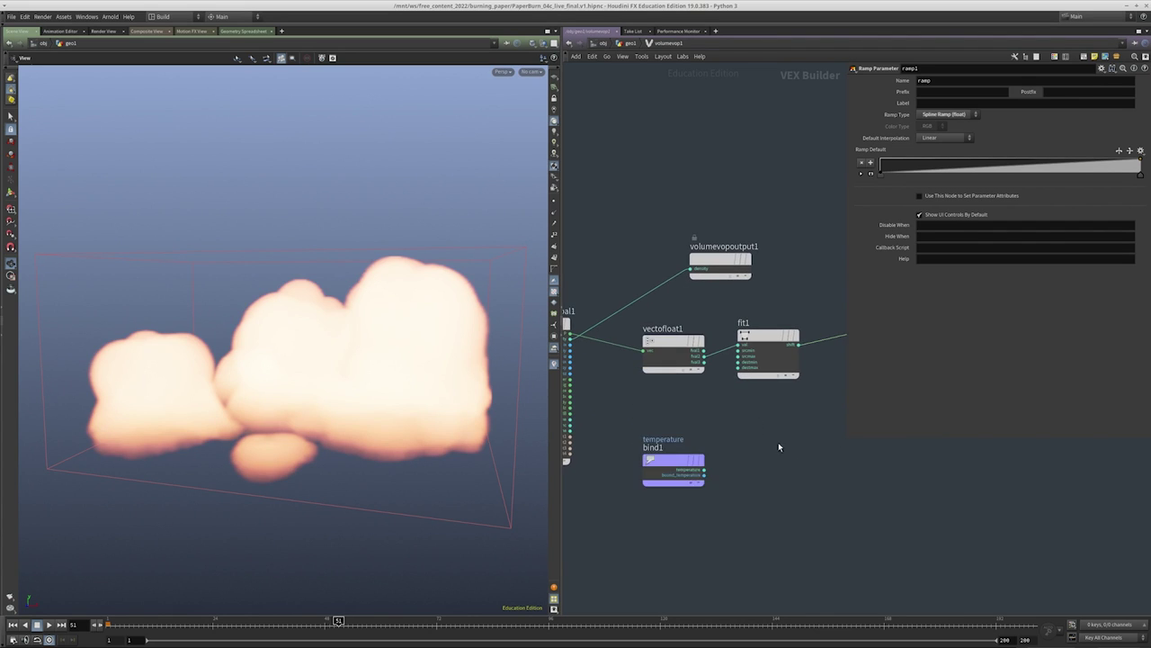
Insert a Multiply node between the Fit Range and the ramp, with the Bind node's temperature as its second input
middle_drag(778, 441, 740, 433)
key(Tab)
text(mu)
click(820, 238)
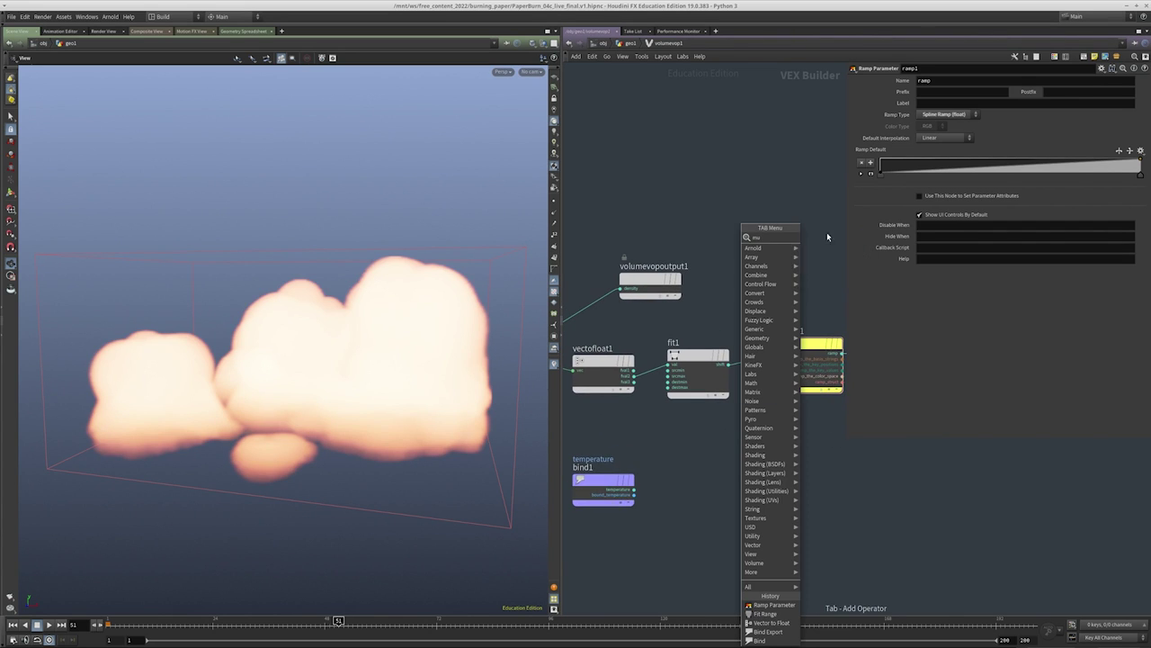
click(794, 361)
drag(796, 371, 634, 489)
Promote the Fit Range's srcmin and srcmax inputs to parameters
middle_drag(650, 414, 680, 349)
click(723, 320)
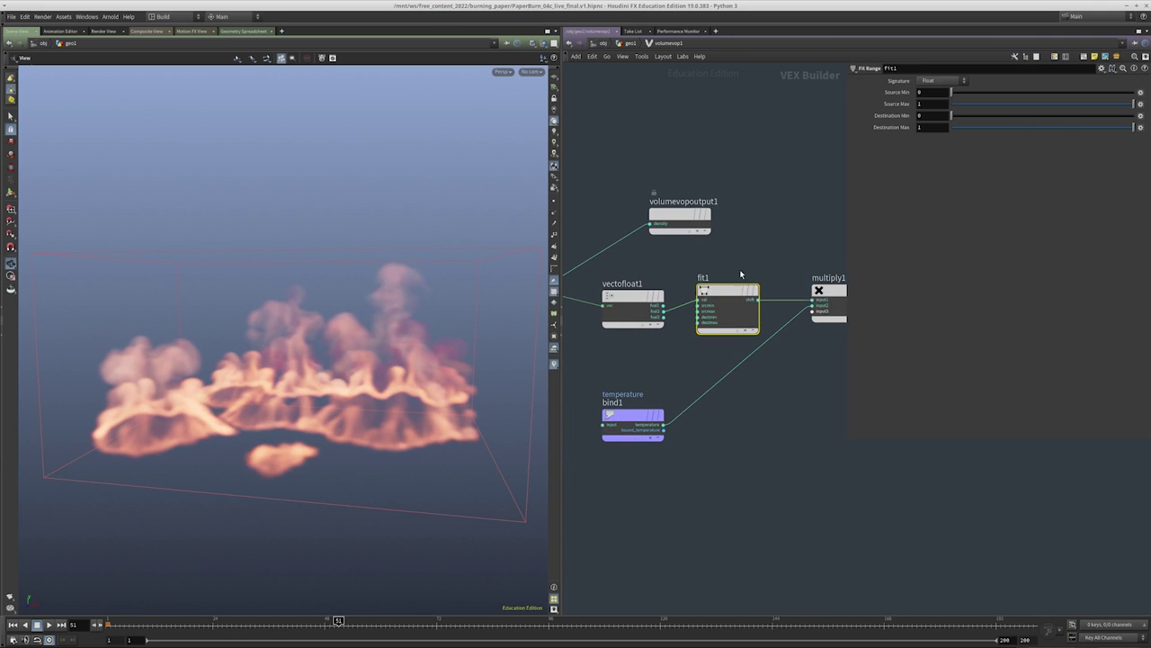
scroll(706, 309, up, 5)
right_click(707, 306)
key(Escape)
right_click(707, 308)
key(Escape)
right_click(706, 307)
click(719, 312)
right_click(707, 314)
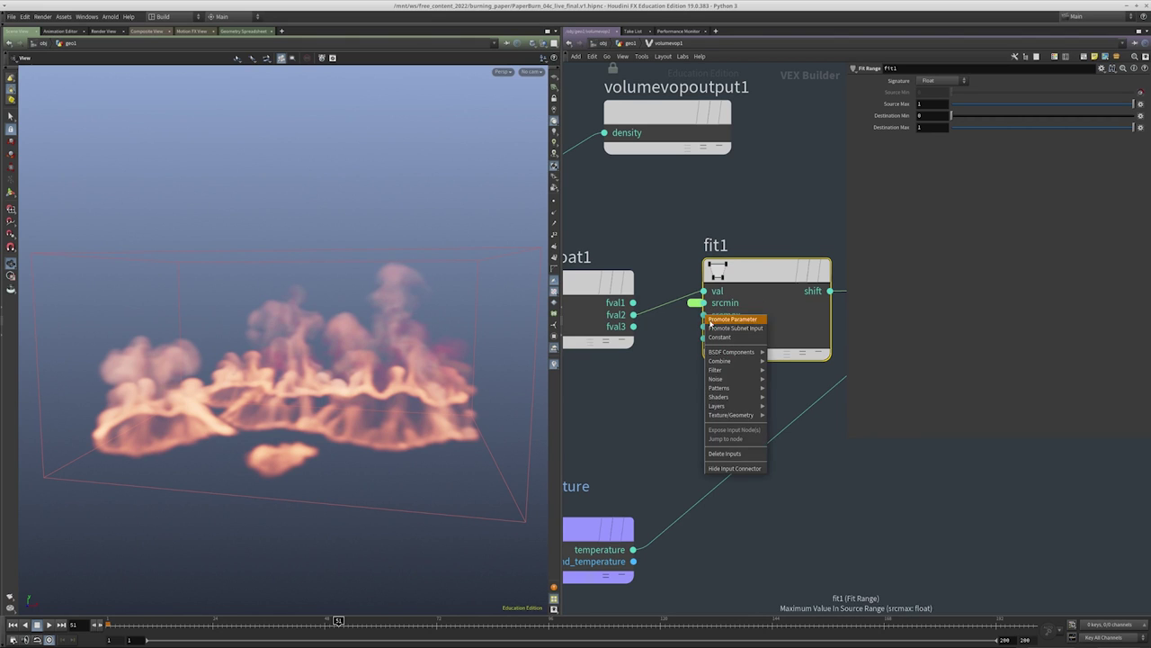
click(710, 321)
Try a source range minimum of 0.1 and maximum of 4 on the Volume VOP
key(u)
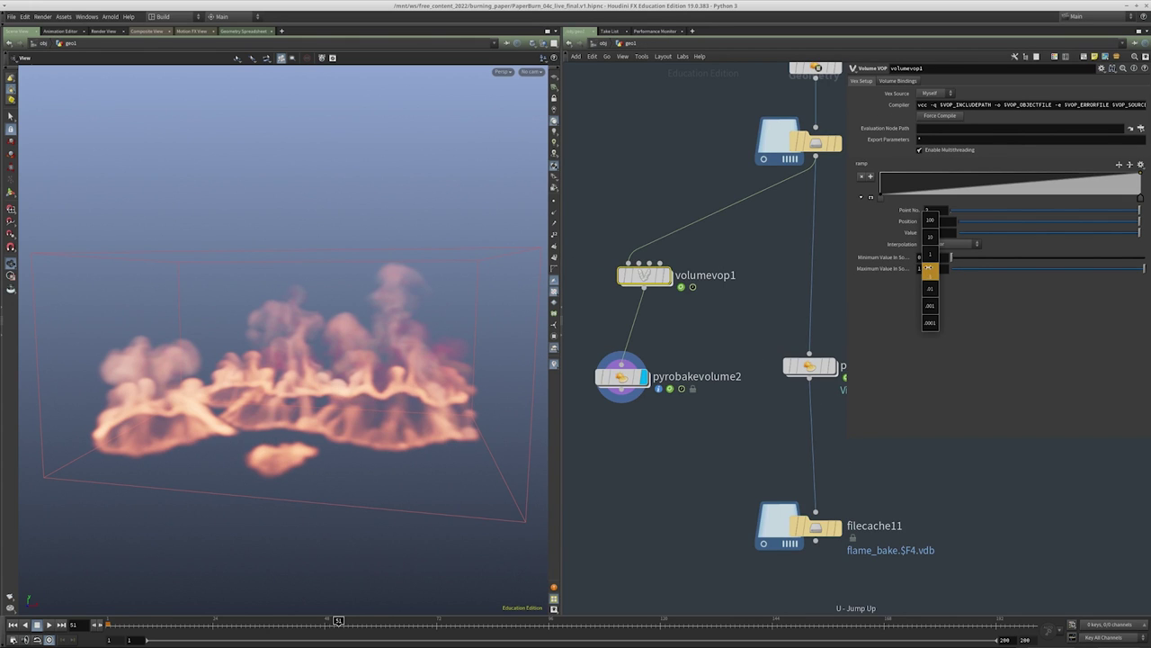
click(920, 258)
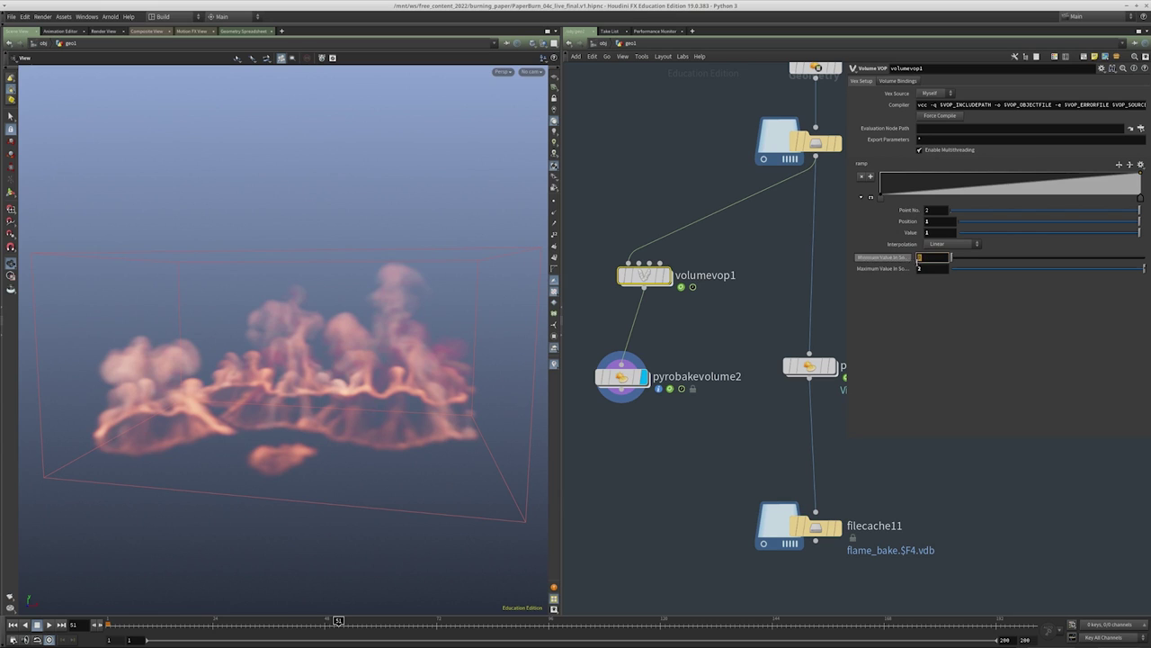
key(Return)
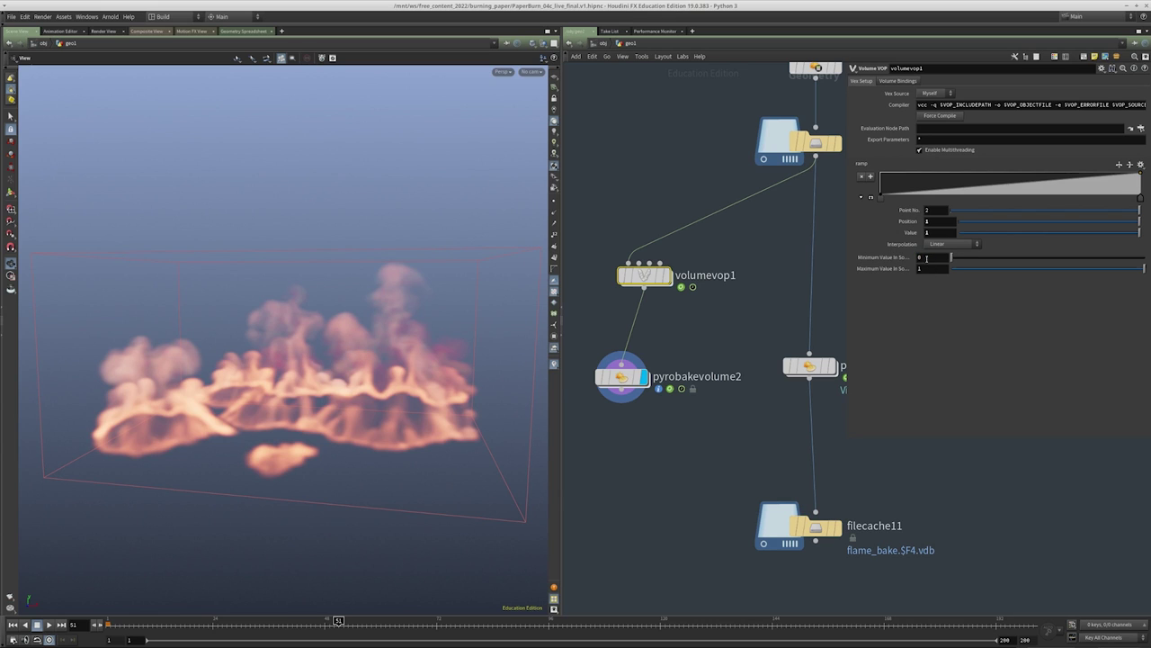
text(-2)
key(Return)
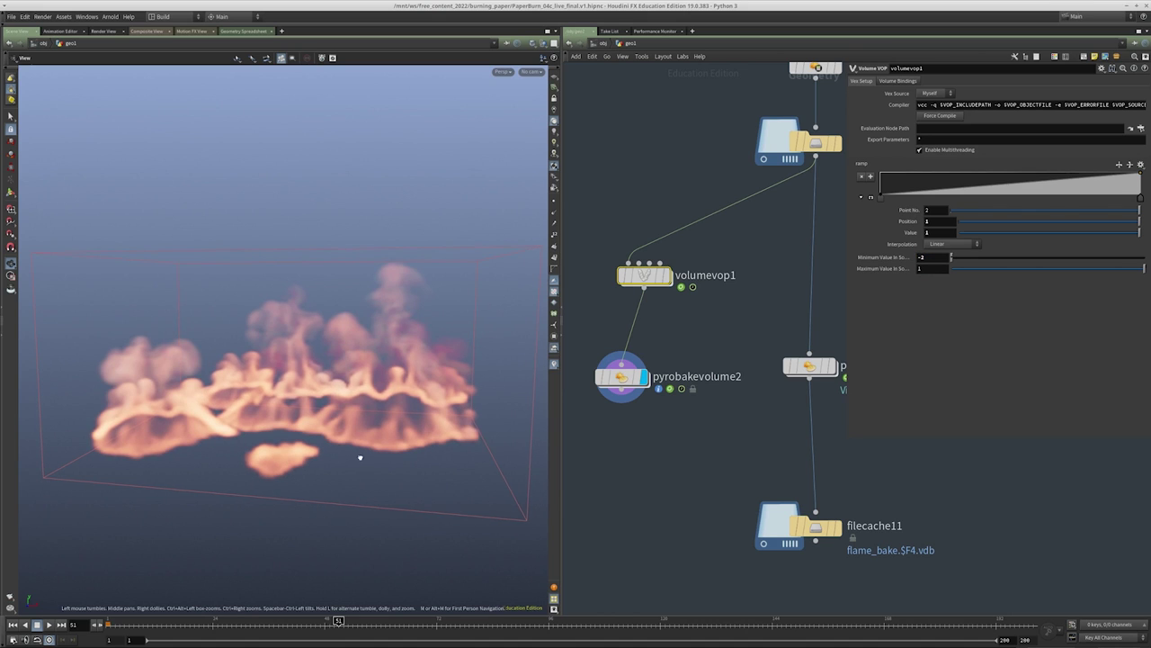
middle_drag(931, 267, 964, 269)
middle_click(647, 274)
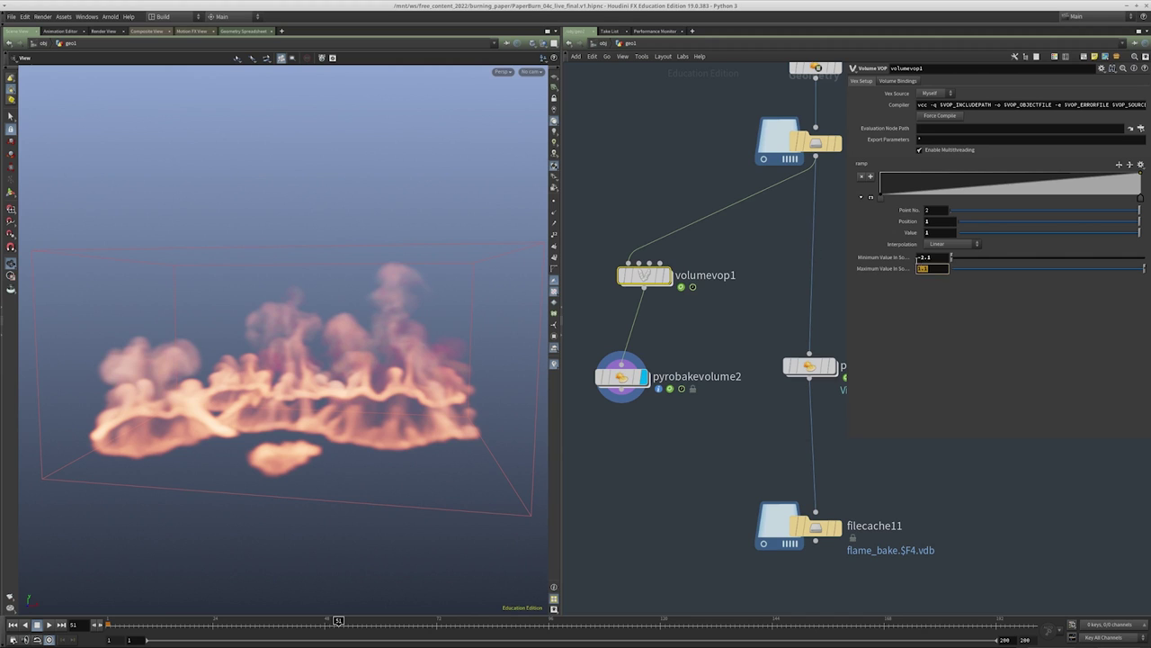
key(Return)
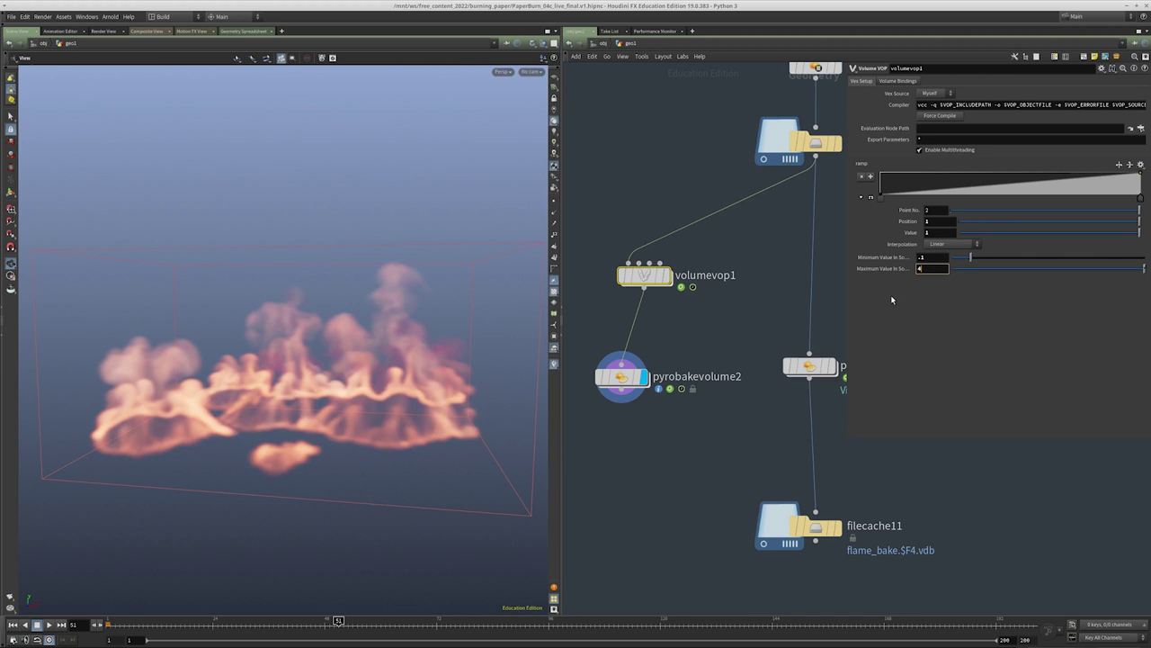
text(4)
key(Return)
Try different ramp shapes on the Volume VOP, placing the second point at position 0.226644 with value 1
drag(1144, 197, 1018, 213)
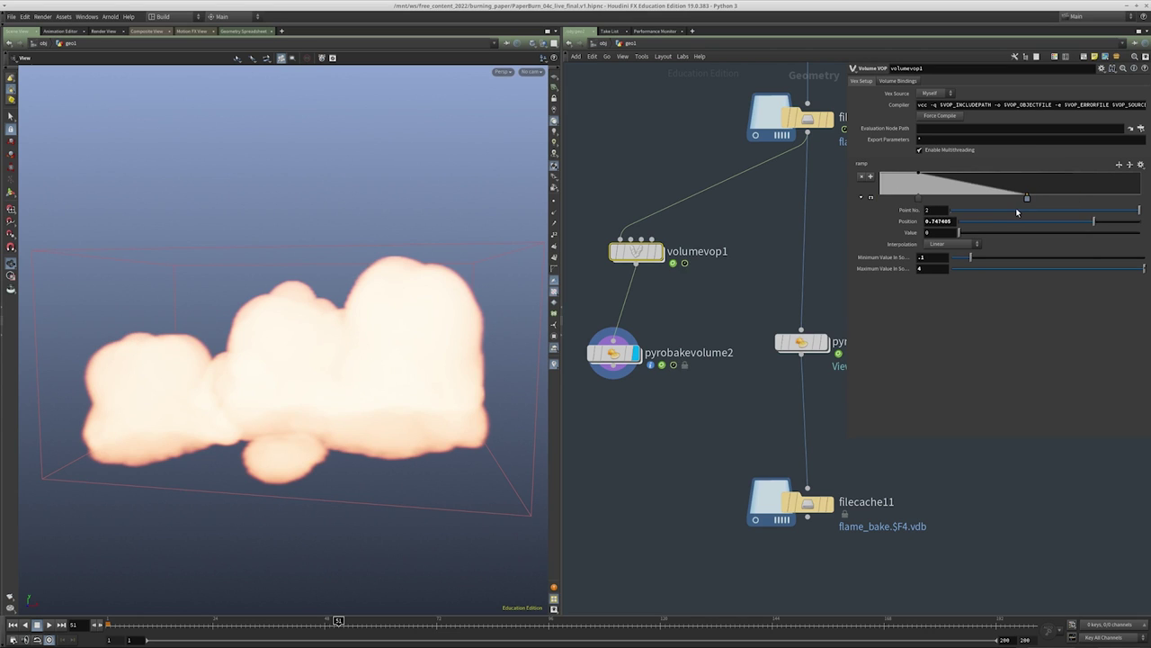
drag(916, 198, 869, 207)
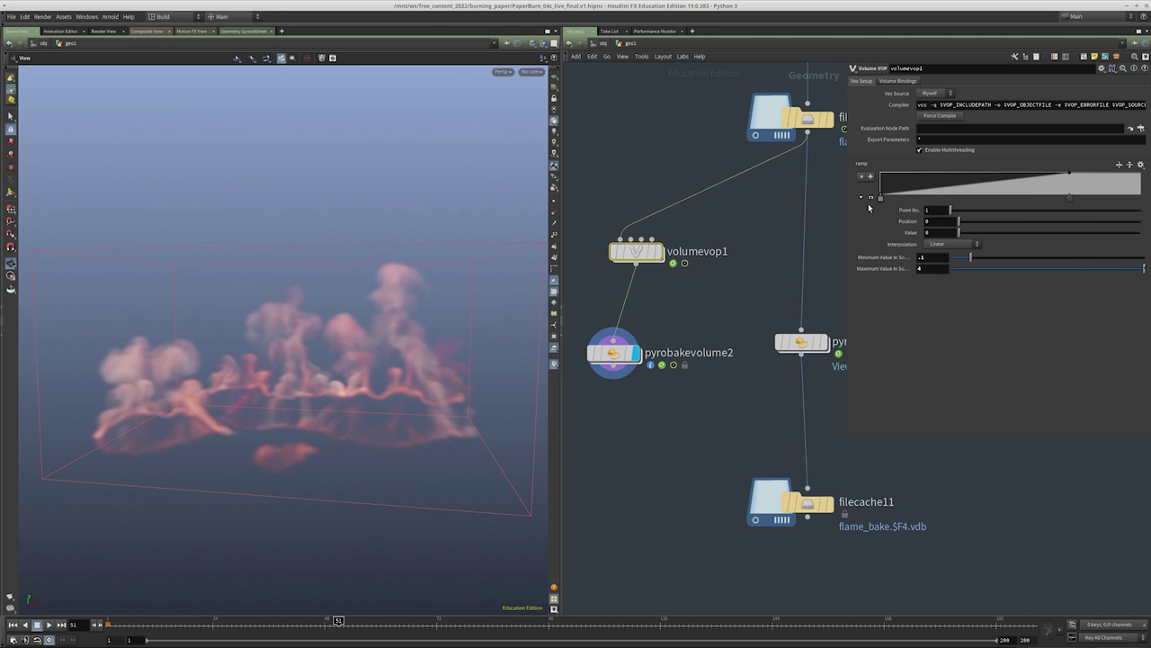
drag(1070, 199, 939, 202)
drag(232, 347, 297, 342)
Wire the Fit Range's shift output directly into the ramp input, bypassing the Multiply node
double_click(647, 253)
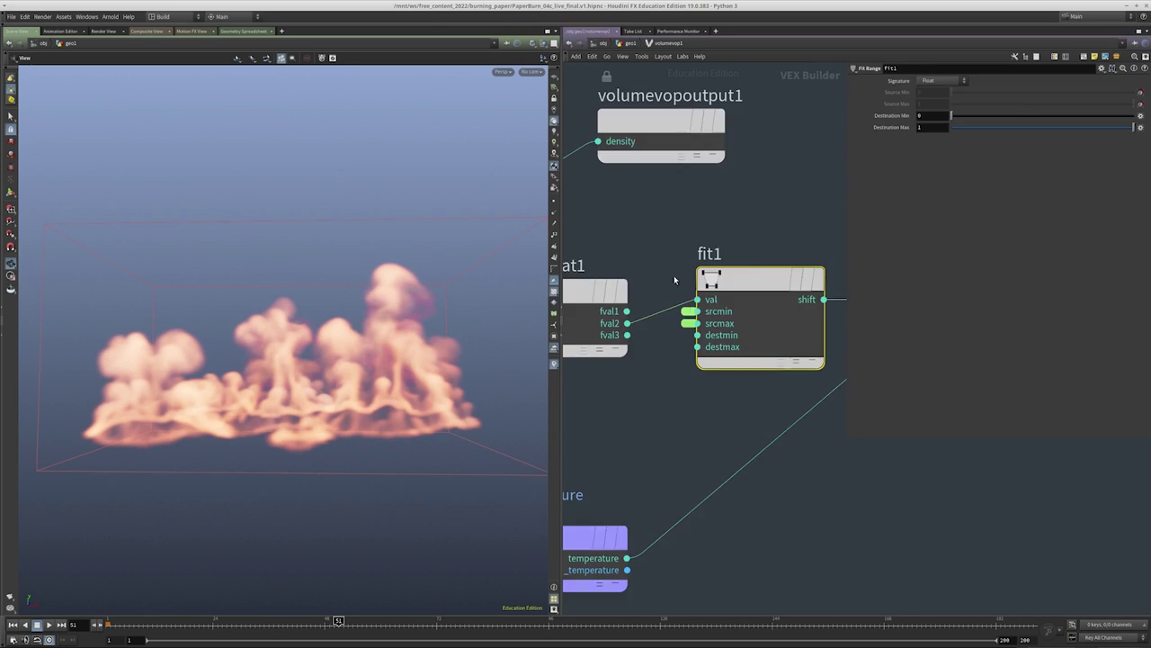
scroll(684, 377, up, 3)
middle_drag(837, 449, 609, 418)
scroll(640, 399, down, 2)
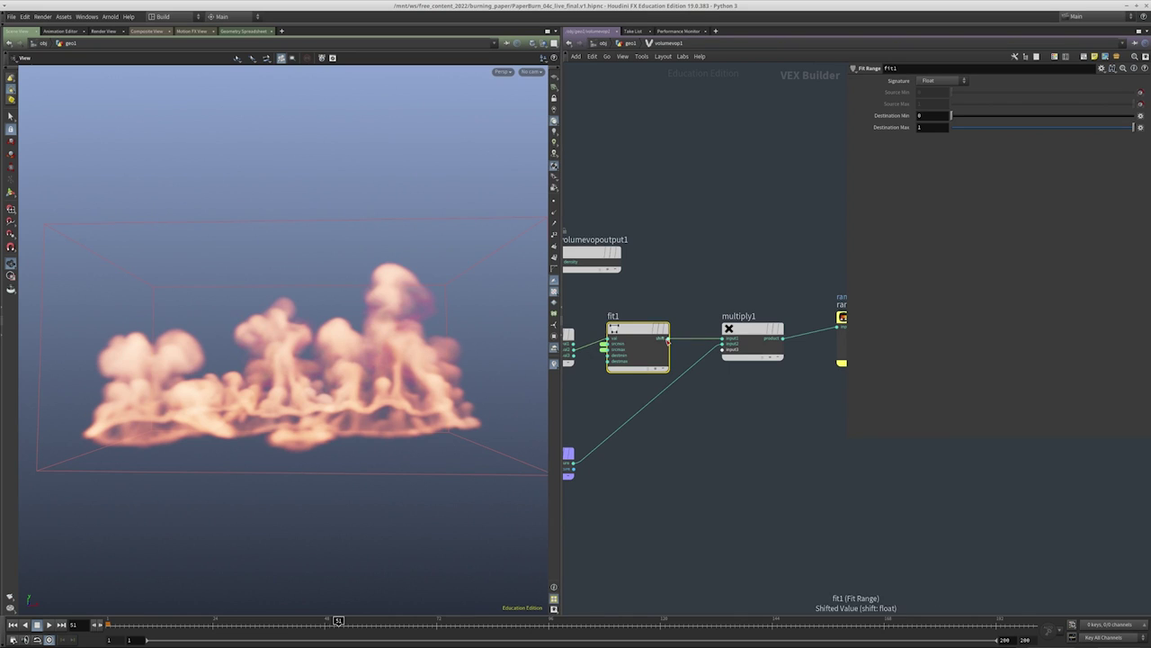
click(667, 338)
click(688, 435)
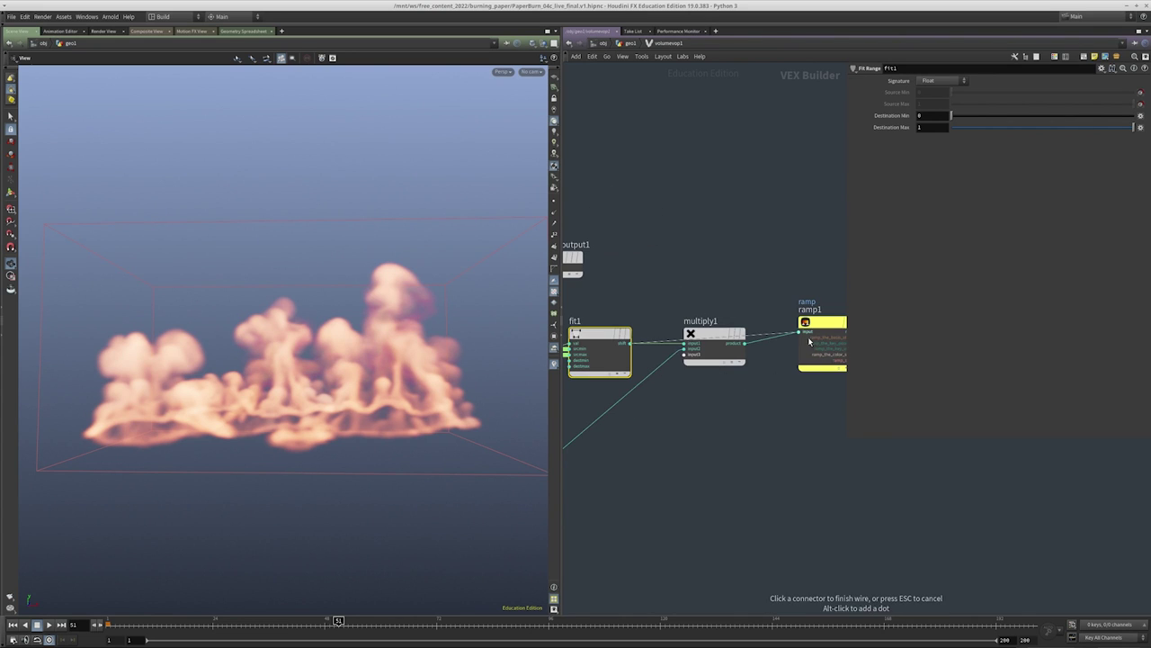
Set the Volume VOP's source range to a minimum of 0 and a maximum of 25
key(u)
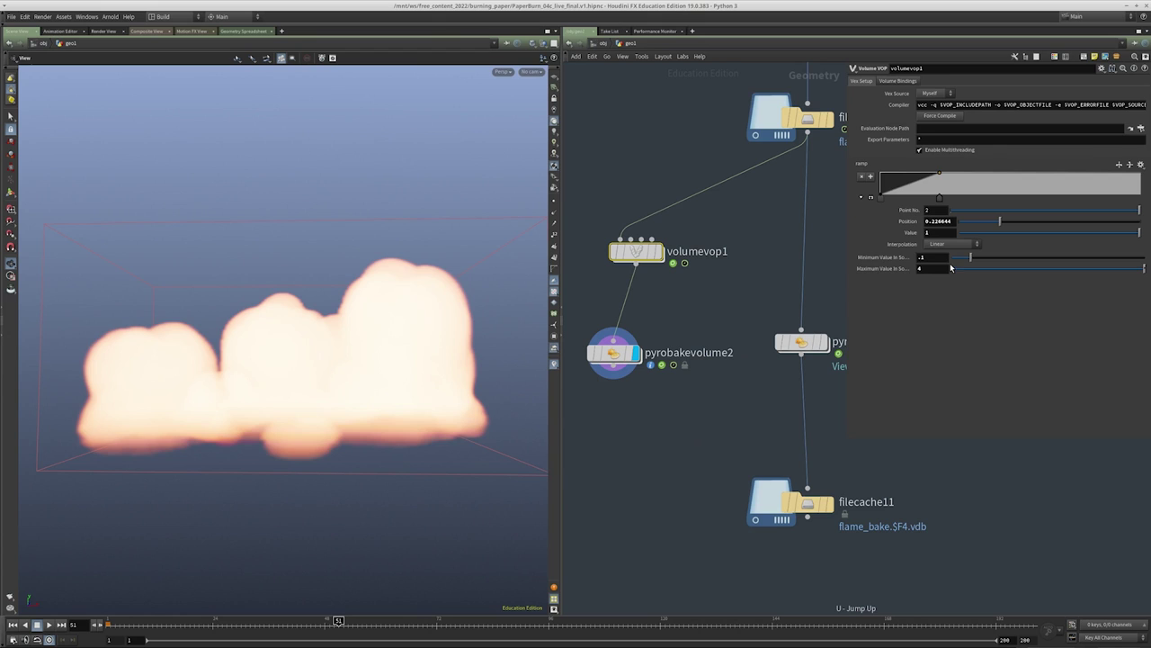
double_click(930, 258)
text(0)
key(Return)
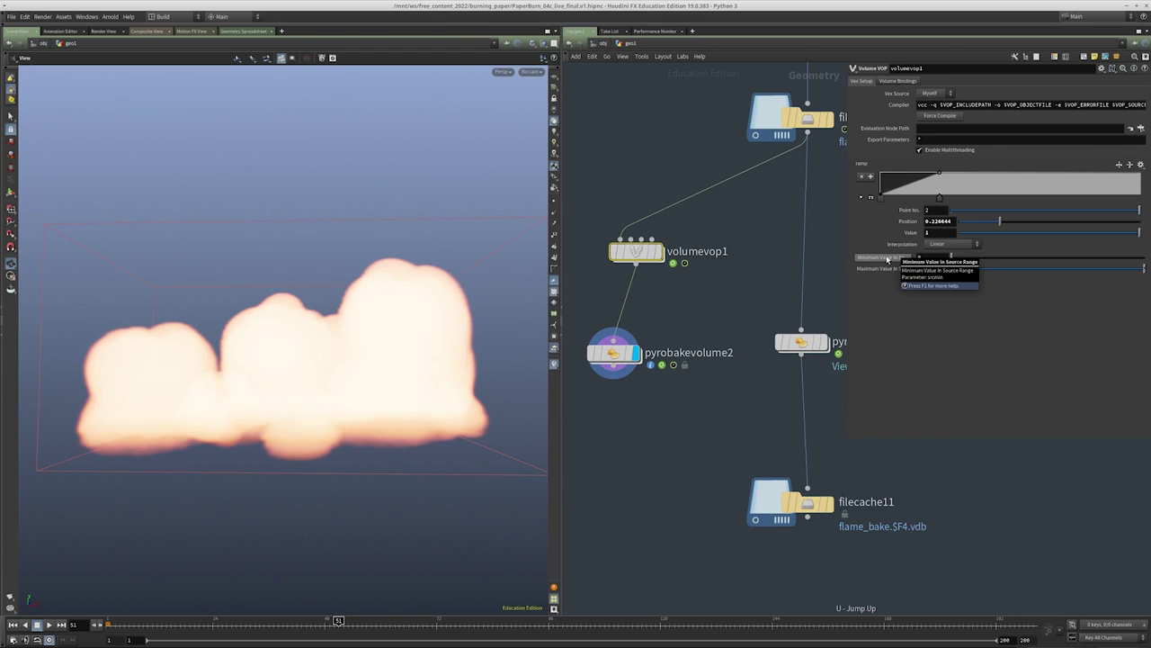
click(927, 271)
text(4)
key(Return)
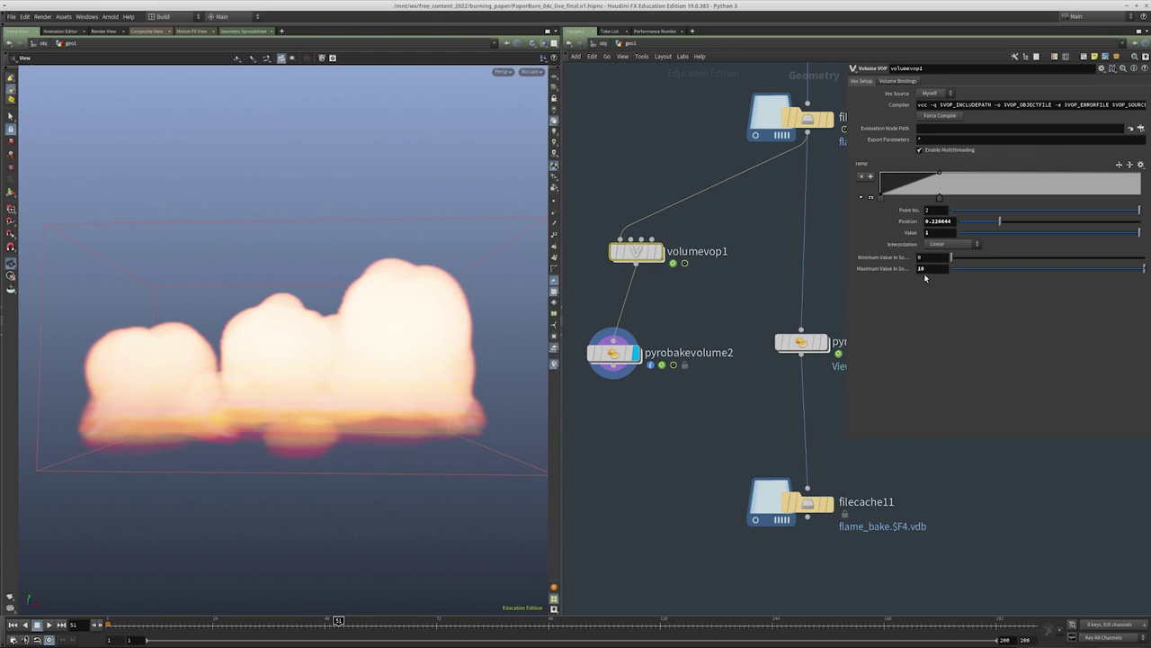
key(Return)
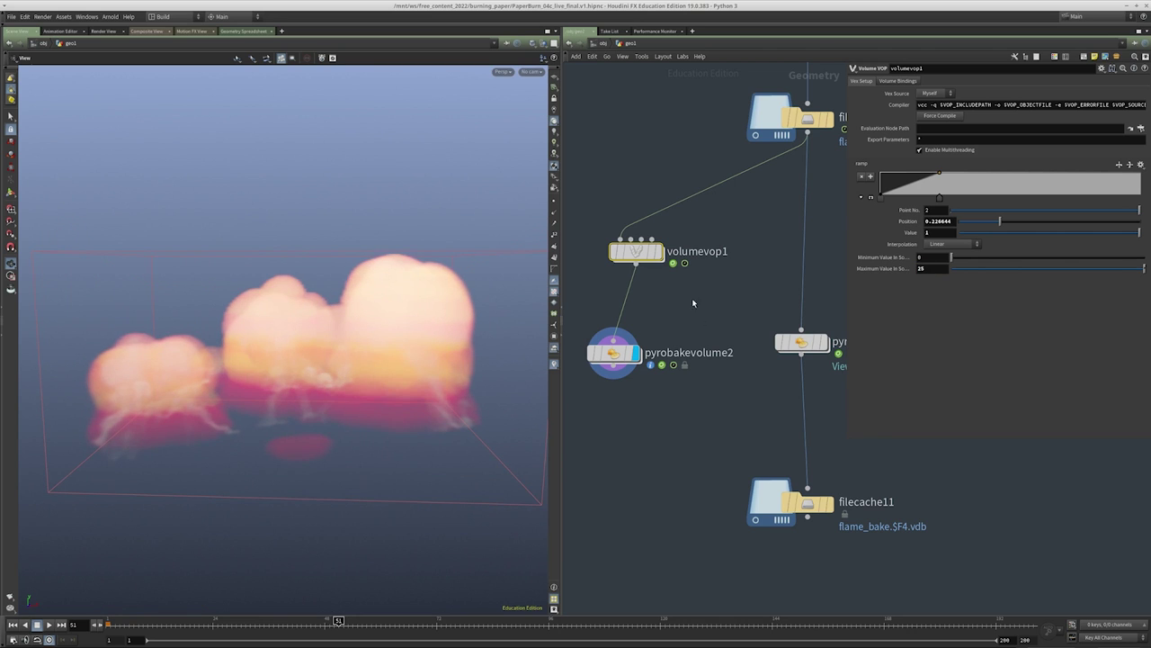
Invert the Fit Range with Destination Min 1 and Destination Max 0, and reconnect the Multiply product to the ramp
double_click(637, 252)
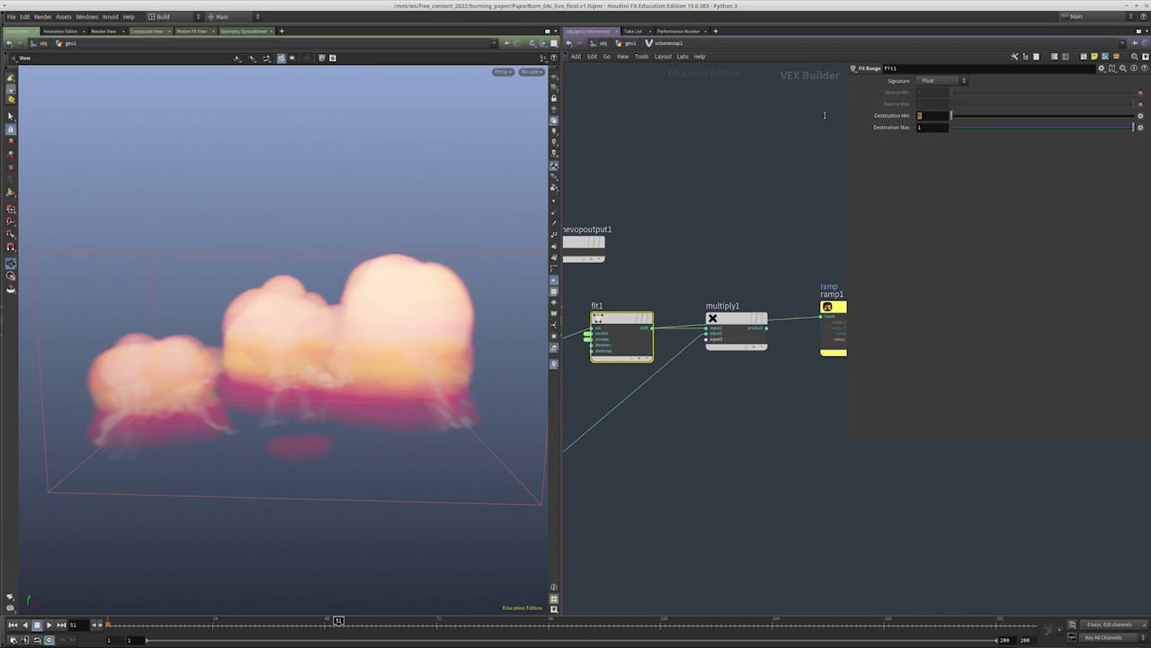
text(0)
key(Return)
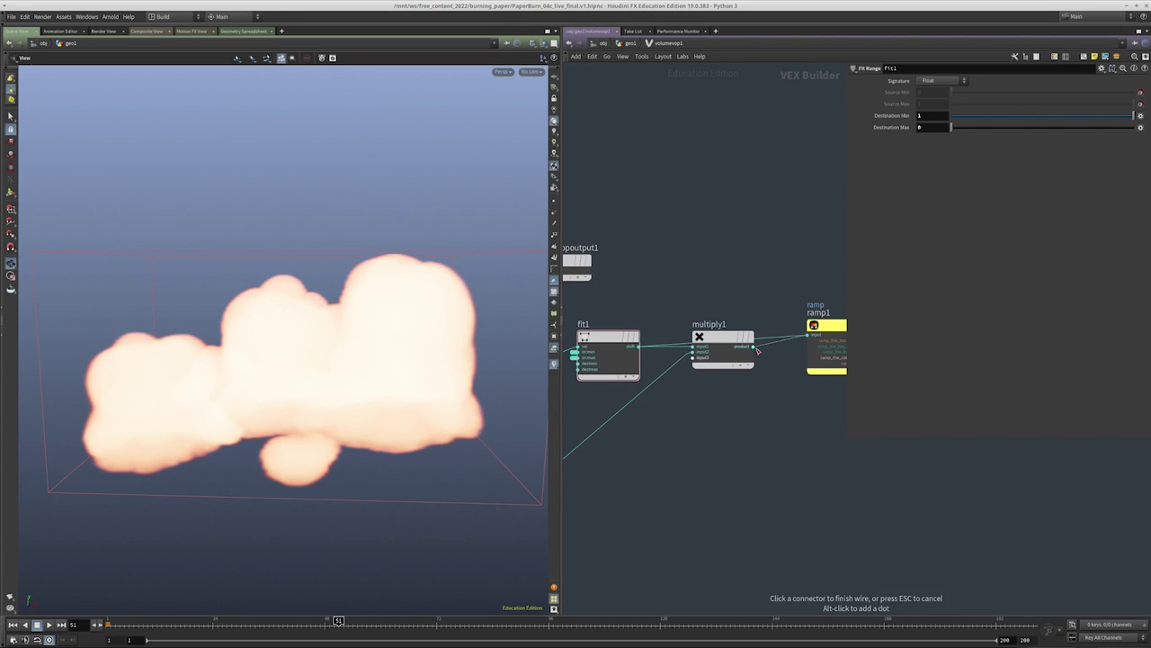
Reduce the Volume VOP's maximum value in source range, trying 5 and settling on 3
key(u)
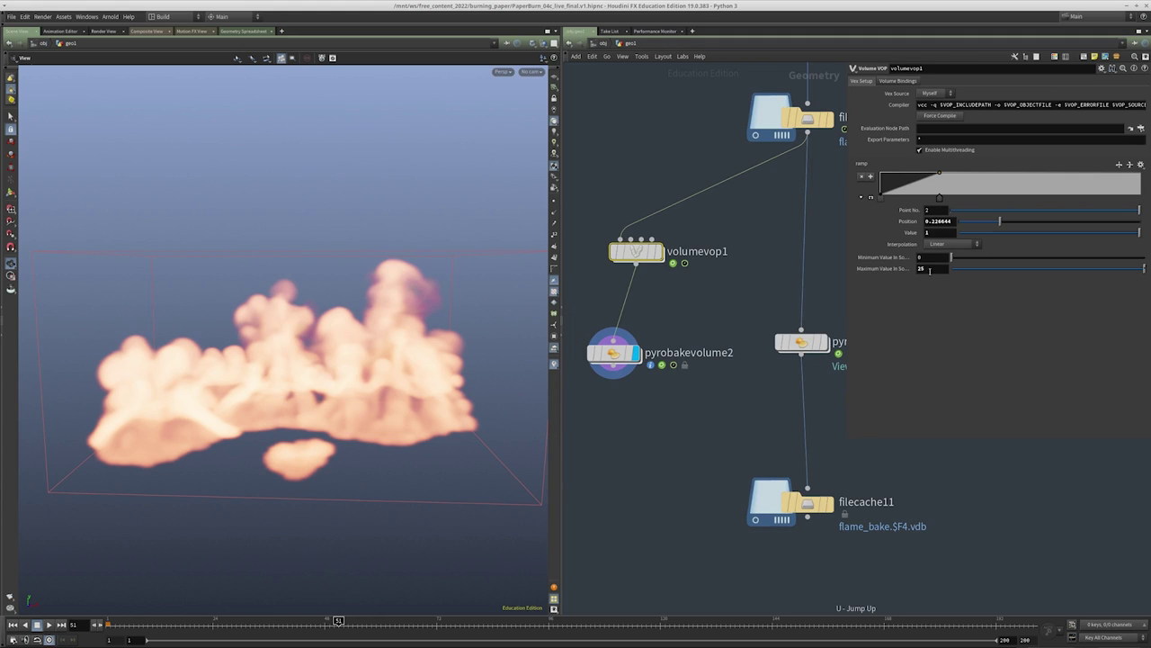
middle_click(930, 267)
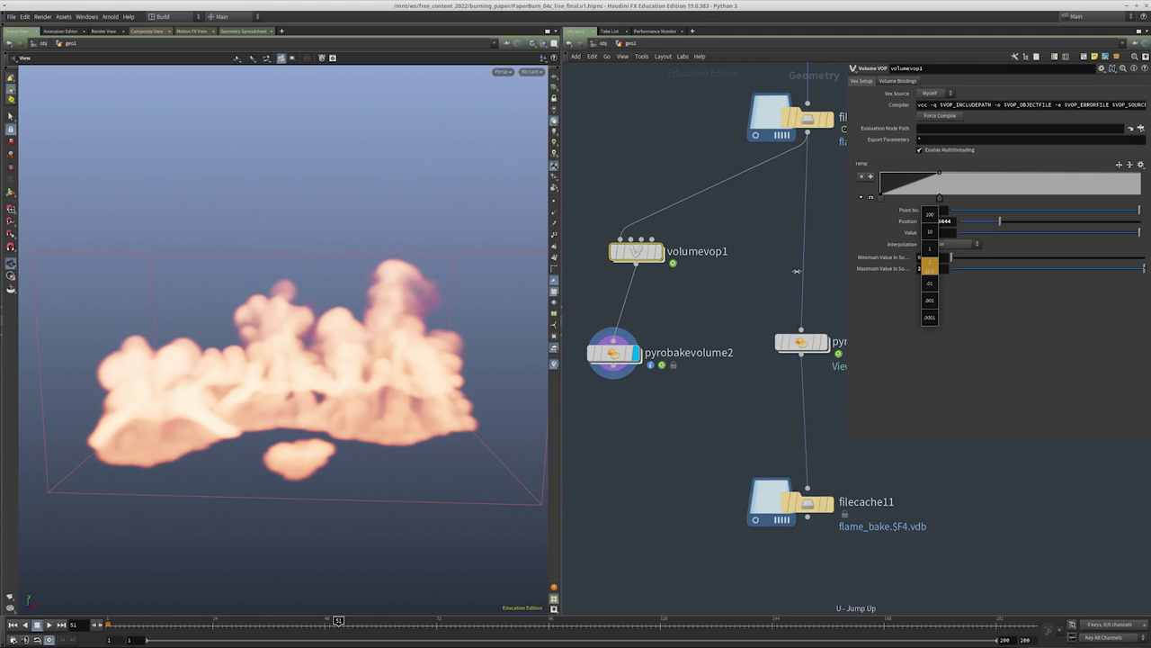
middle_drag(798, 269, 824, 275)
text(5)
key(Return)
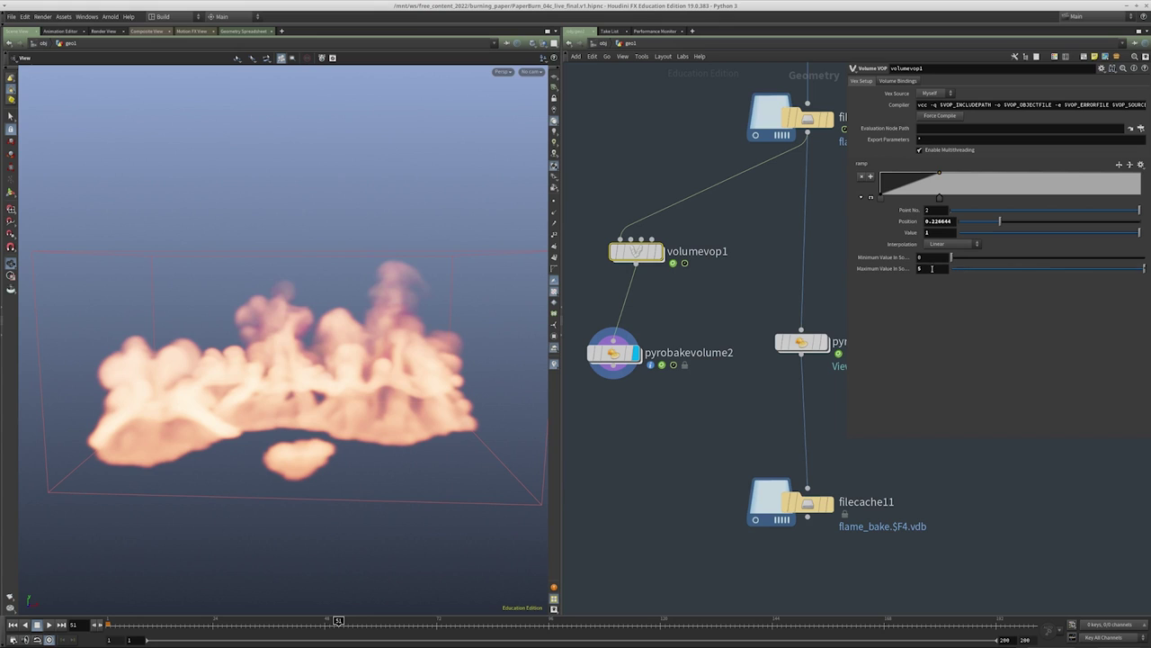
text(1)
key(Return)
text(2)
key(Return)
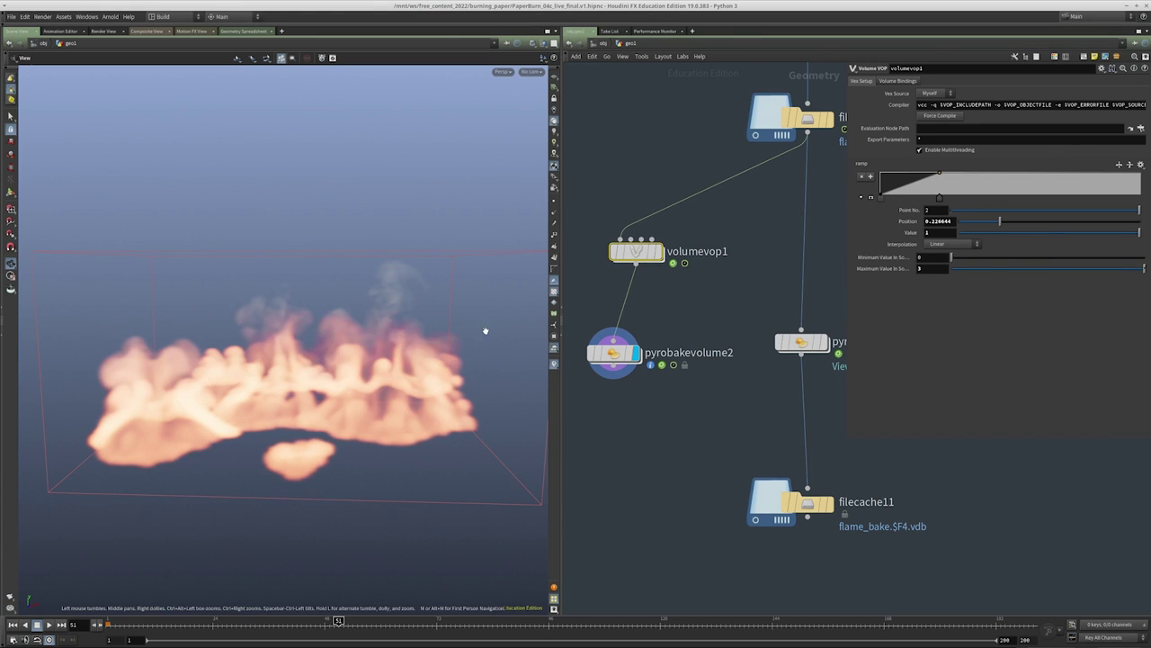
Set the smoke density of pyrobakevolume2 to 0 to show only the fire
drag(301, 341, 225, 315)
click(621, 352)
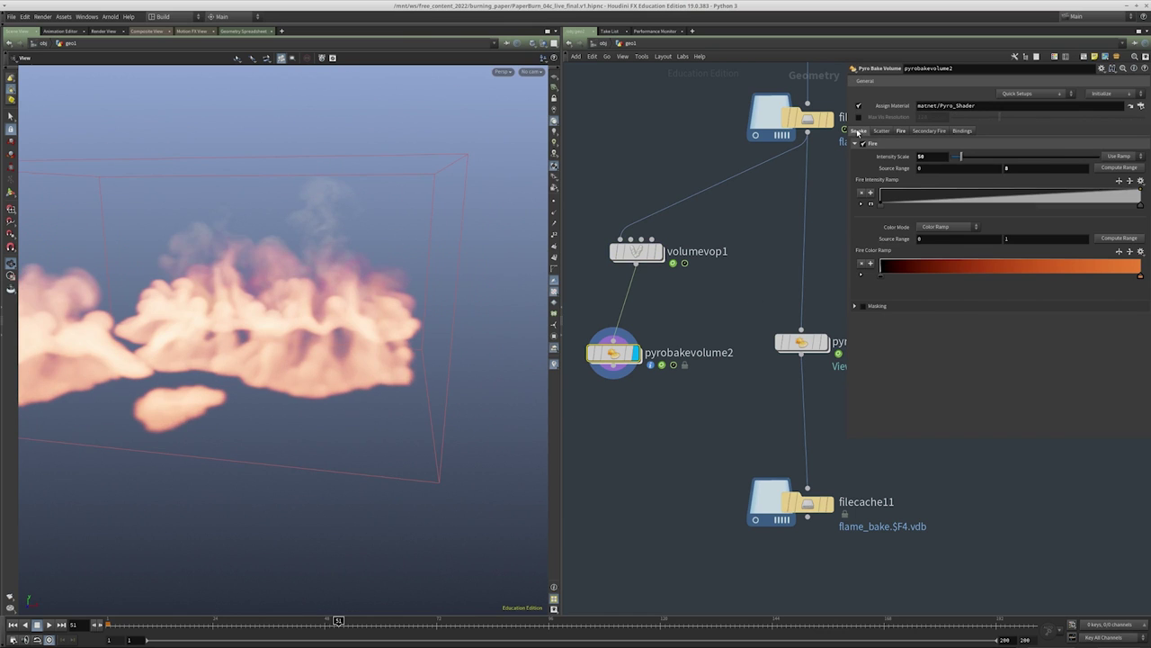
click(859, 131)
text(0)
key(Return)
drag(342, 310, 393, 320)
scroll(670, 285, up, 3)
Try the second point of the Volume VOP's ramp at position 0.99481
click(630, 238)
drag(297, 315, 483, 318)
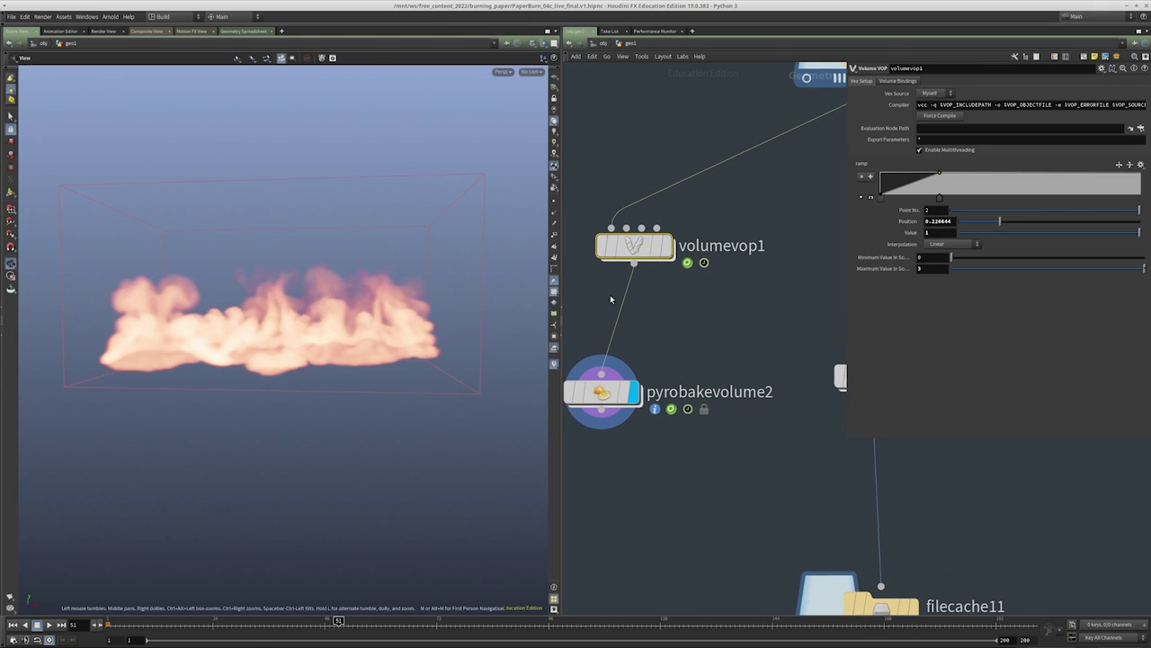
drag(947, 201, 1140, 190)
click(958, 246)
key(Escape)
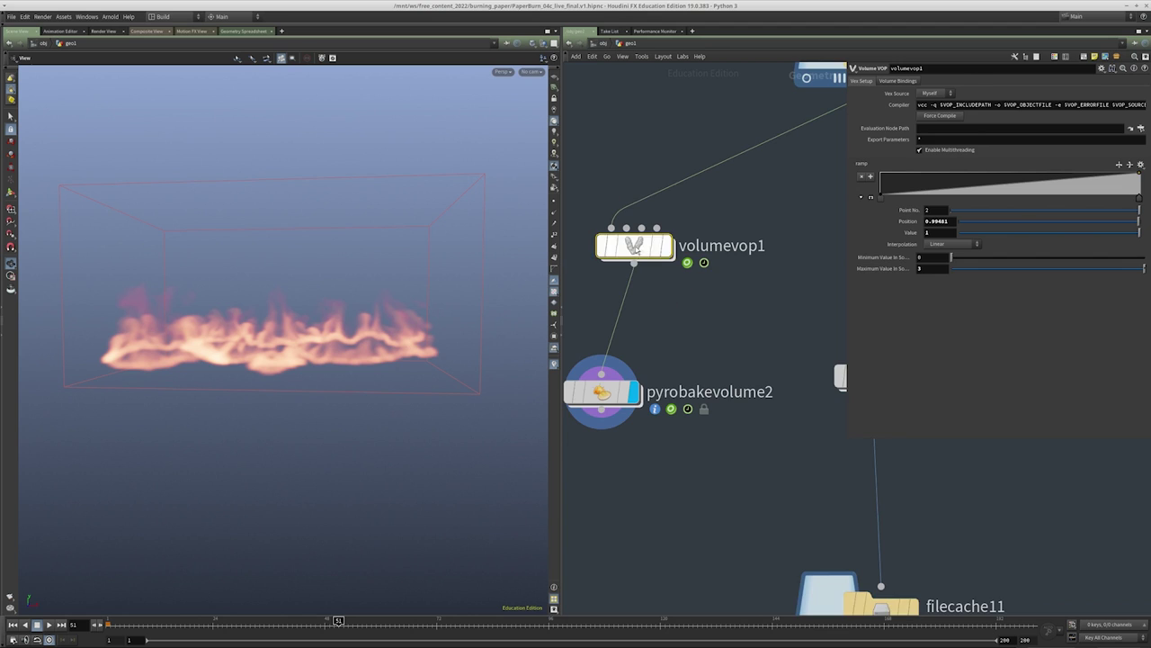
Widen the network editor pane and move the Volume VOP ramp's second point to position of about 0.699
double_click(634, 248)
drag(561, 303, 417, 304)
middle_drag(493, 315, 561, 276)
scroll(636, 347, up, 2)
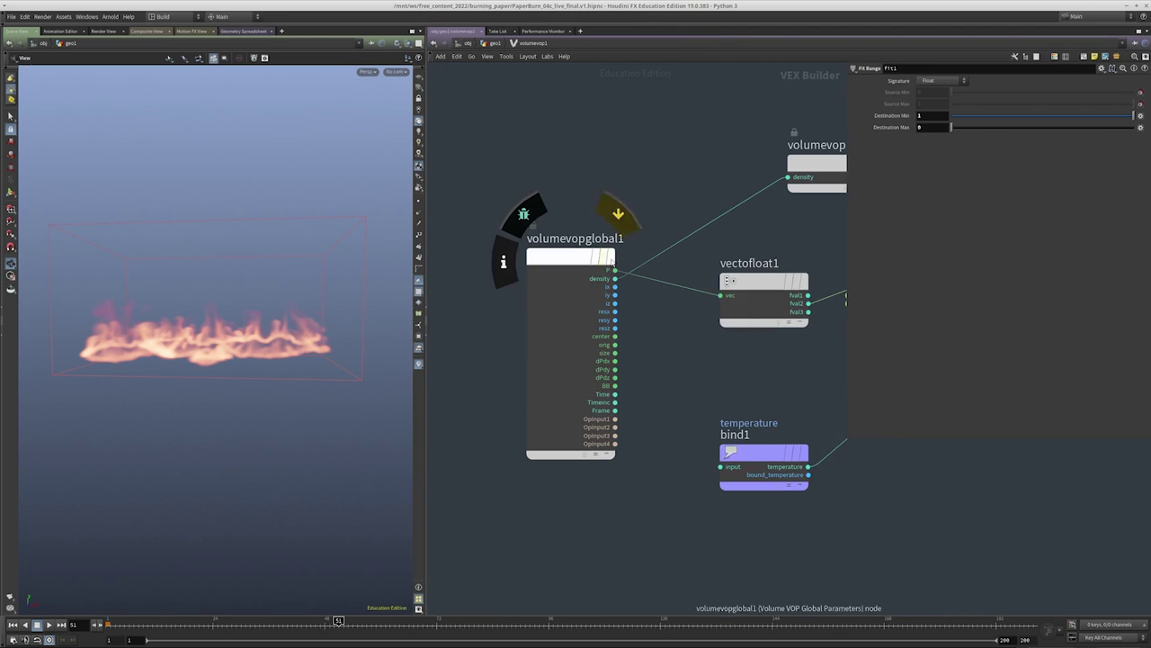
scroll(270, 333, up, 4)
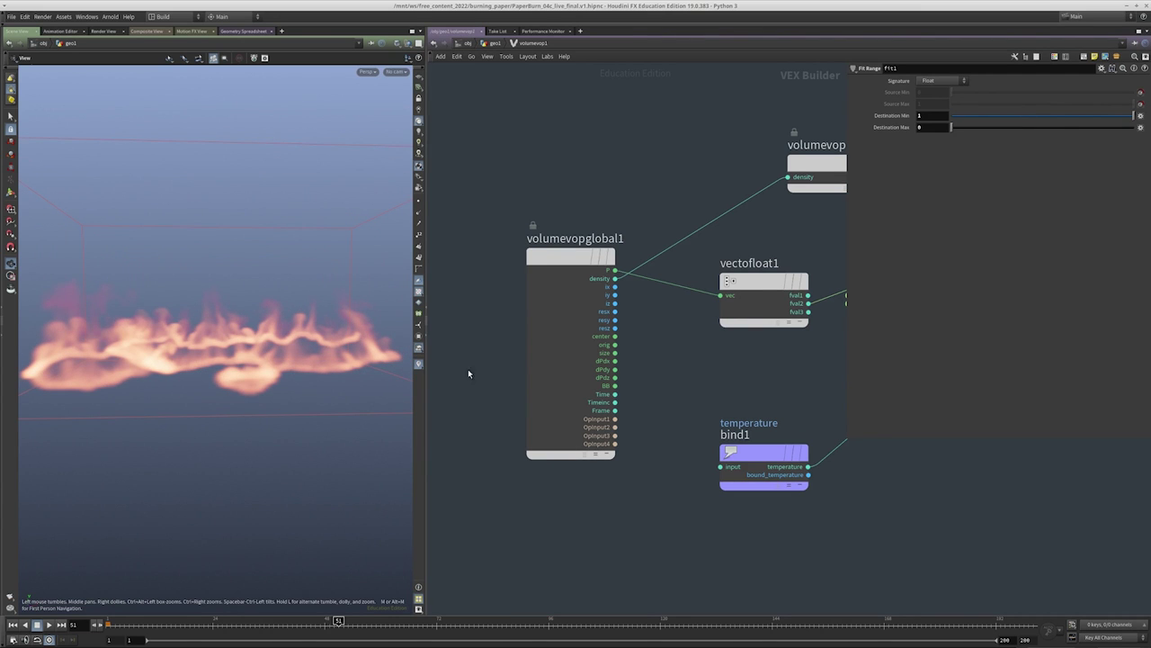
key(u)
drag(1140, 198, 1063, 197)
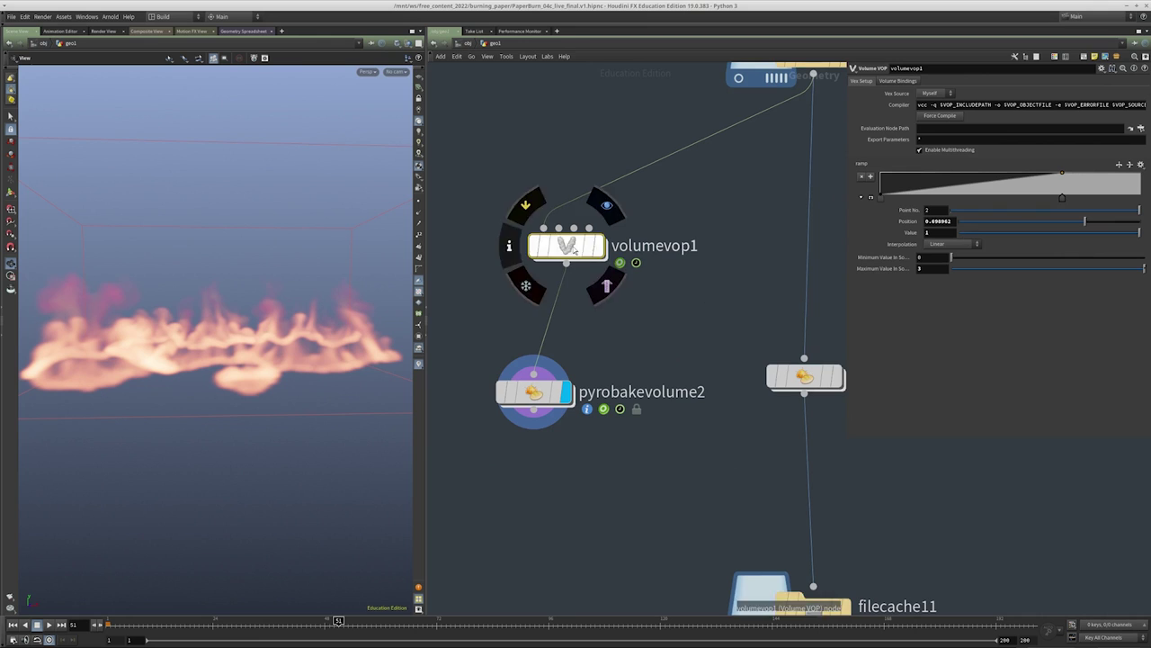
Open the Volume VOP network and add a Turbulent Noise node above the existing nodes
double_click(566, 246)
key(Tab)
text(noi)
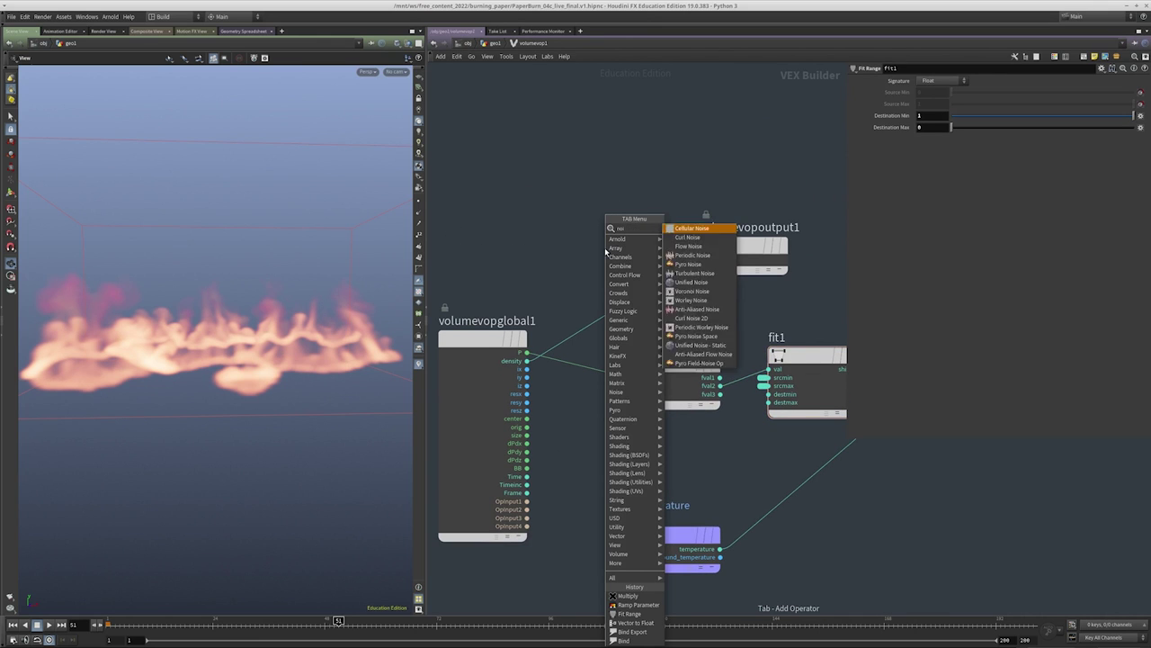
key(Down)
key(Down)
key(Down)
key(Down)
key(Down)
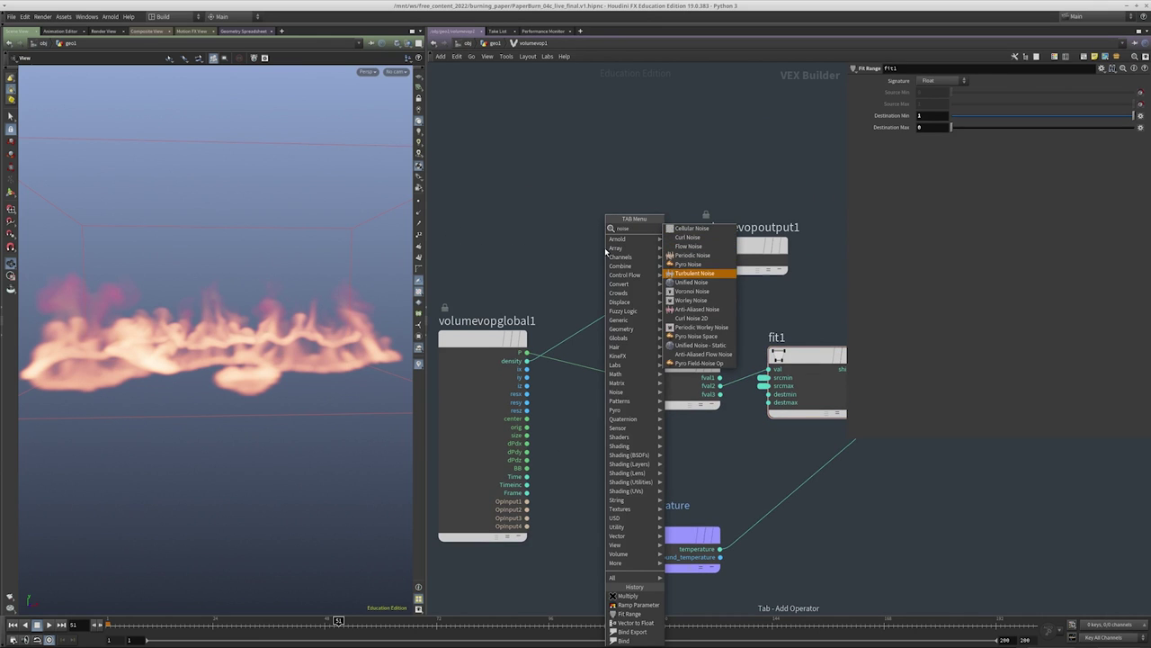
key(Return)
click(605, 250)
drag(608, 254, 634, 106)
Insert an Add node on the wire between the global P output and vectofloat1
key(Tab)
mouse_move(621, 221)
click(674, 220)
click(585, 366)
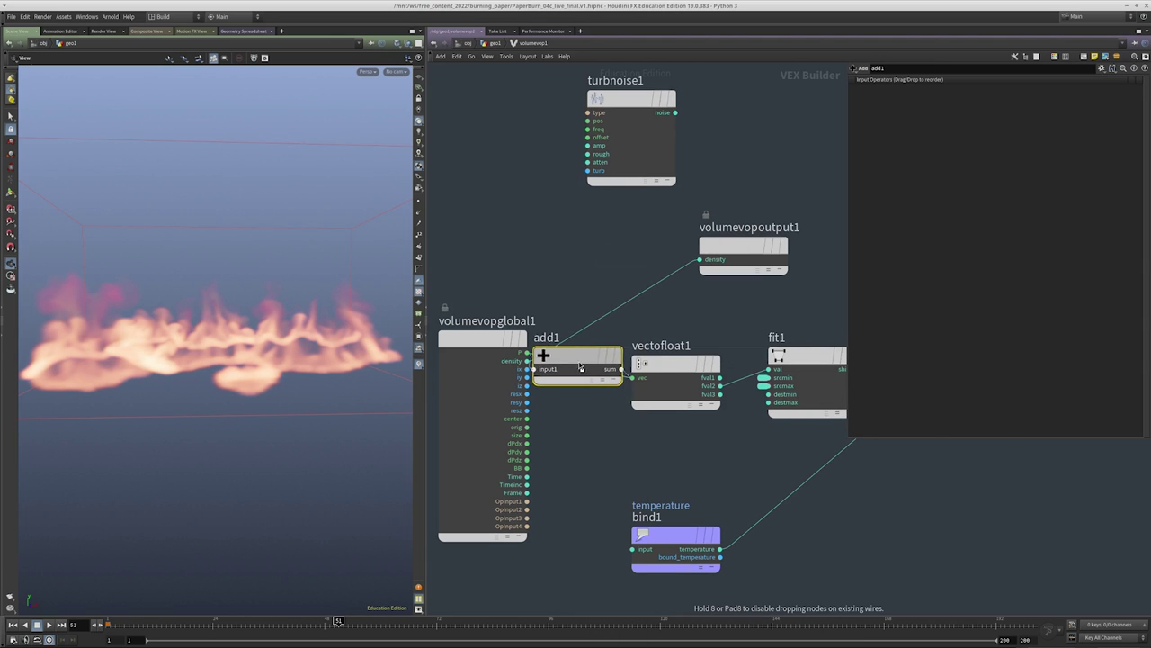
Connect the turbulent noise output to the Add node's second input and global P to the noise's pos input
click(603, 377)
click(675, 112)
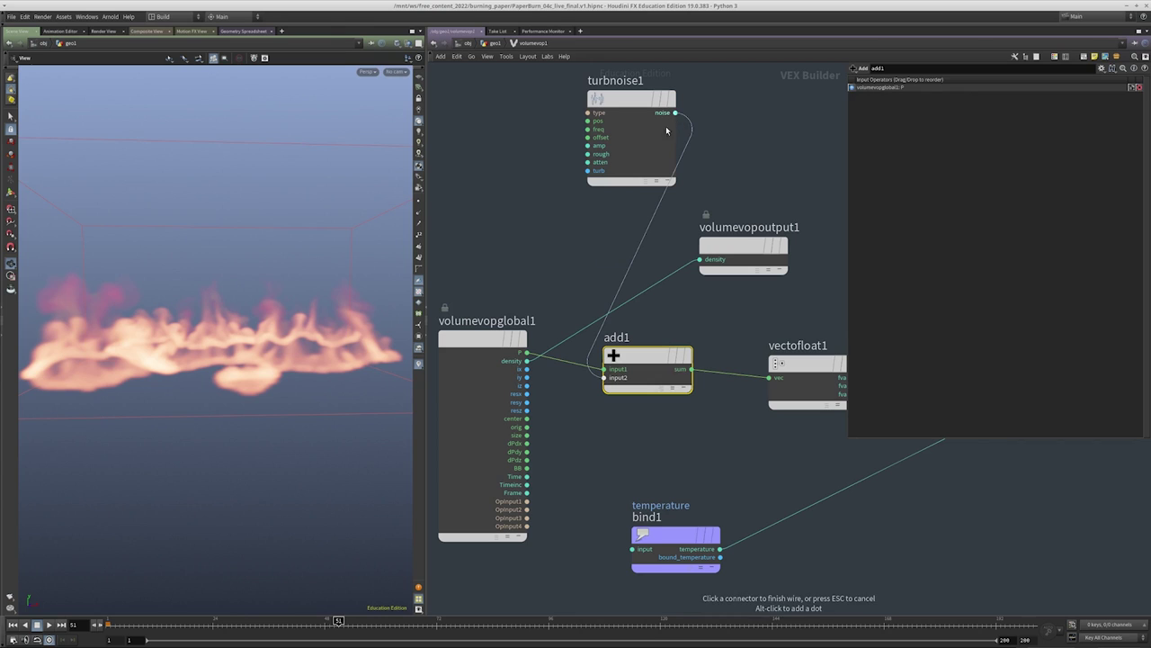
click(584, 122)
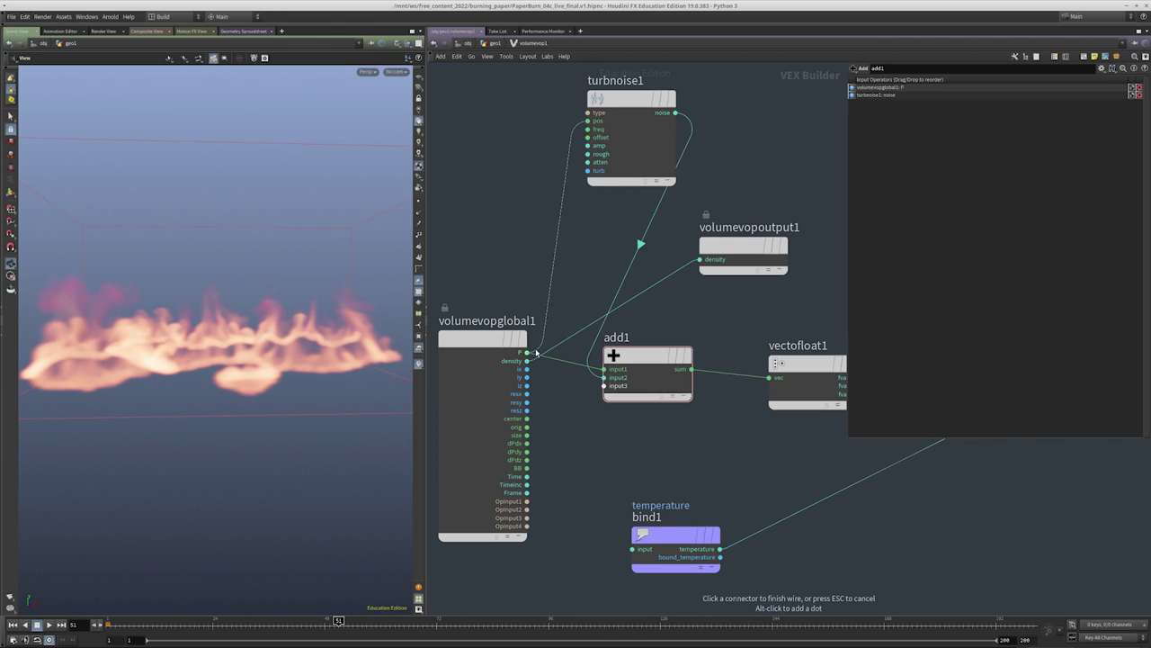
click(529, 353)
Change the turbulent noise's signature to 3D Noise
click(608, 135)
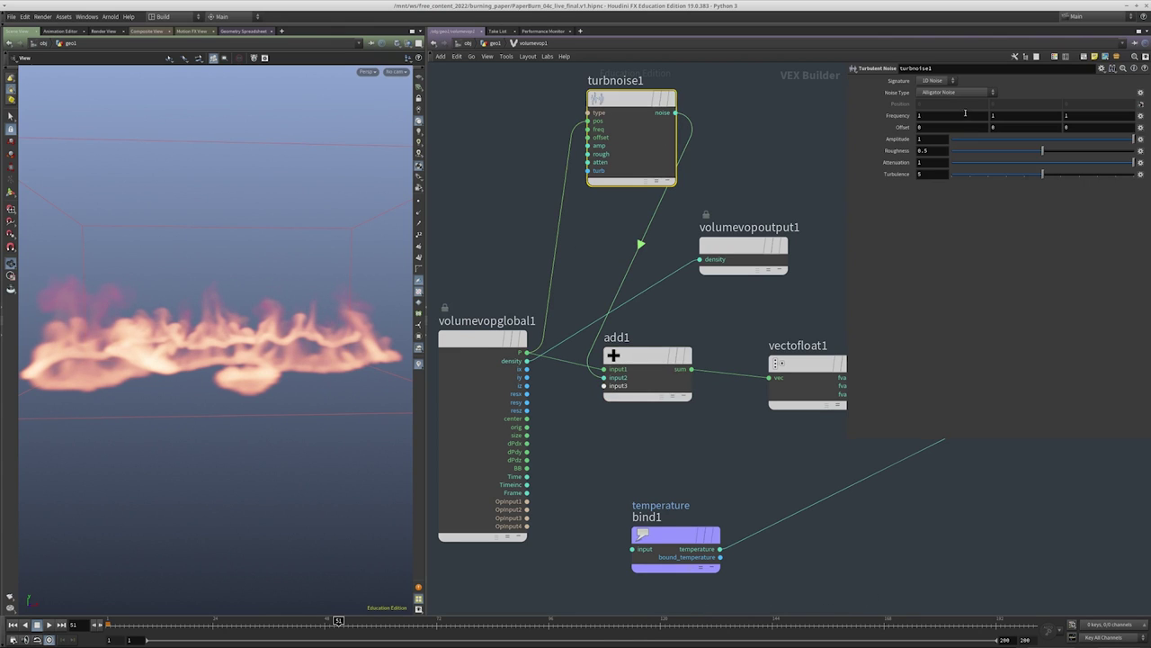
click(932, 94)
click(932, 80)
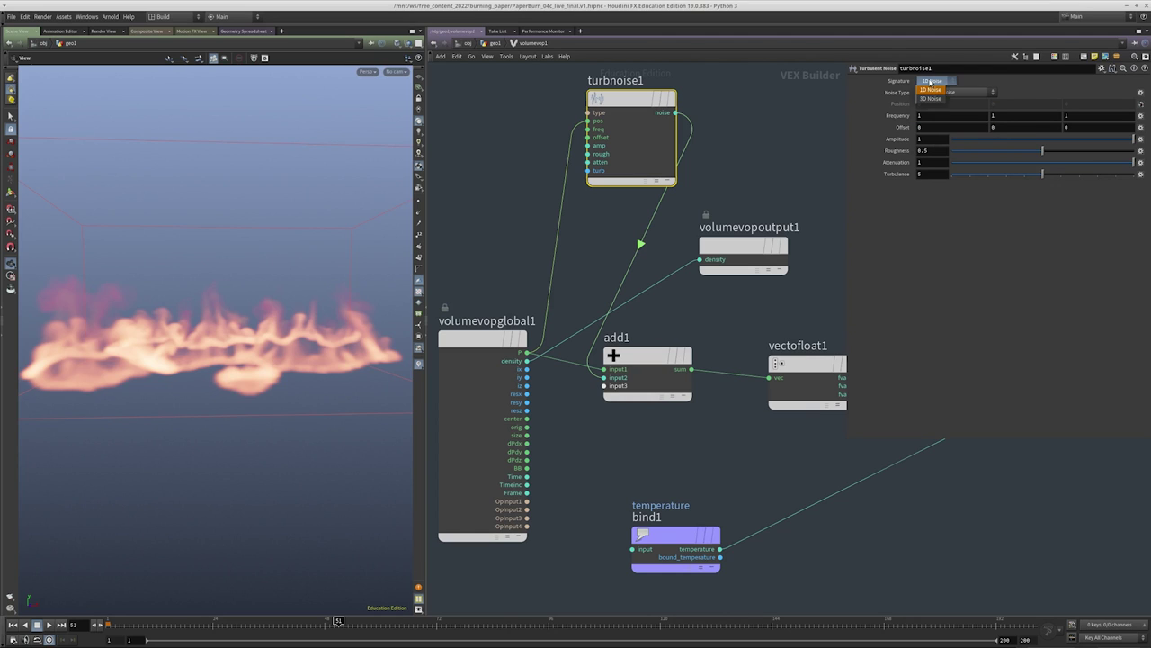
click(930, 99)
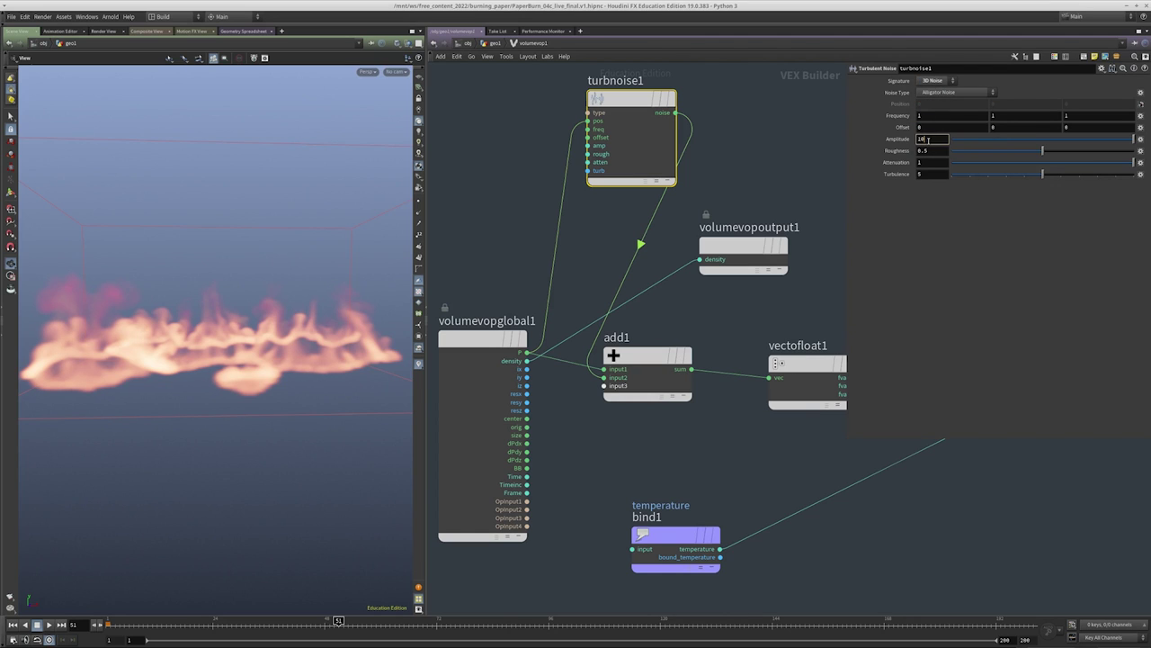
Try the turbulent noise at amplitude 10 with a frequency of 0.2 on all axes, then at amplitude 2
click(929, 140)
text(10)
key(Return)
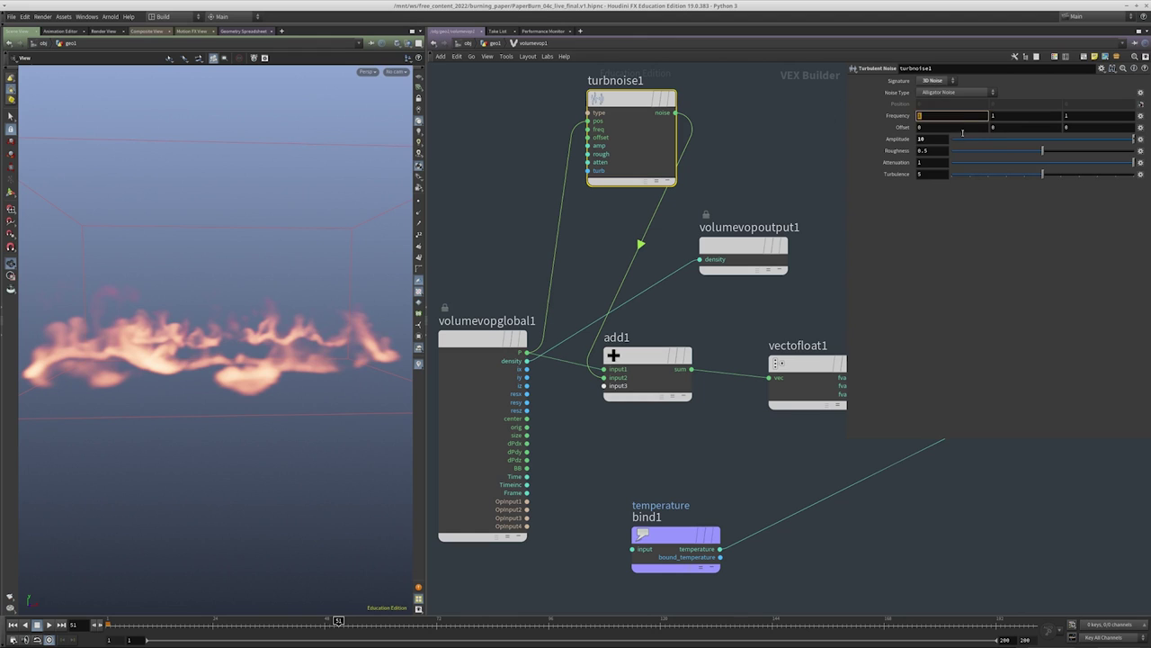
click(1018, 116)
text(-2)
key(Return)
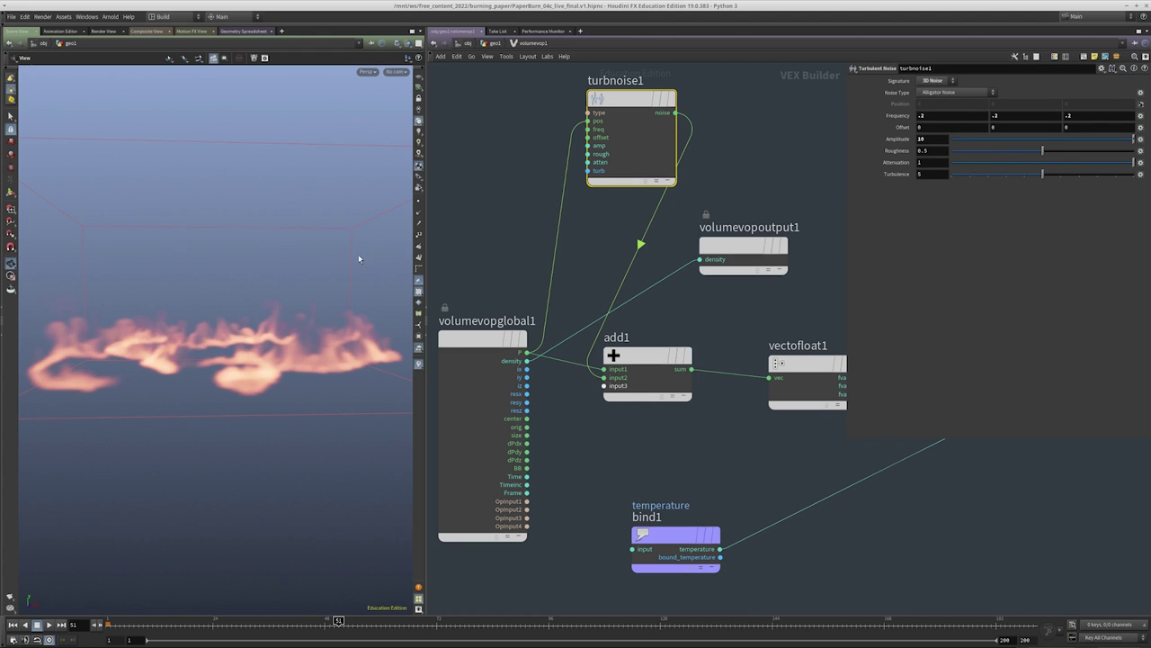
text(2)
key(Return)
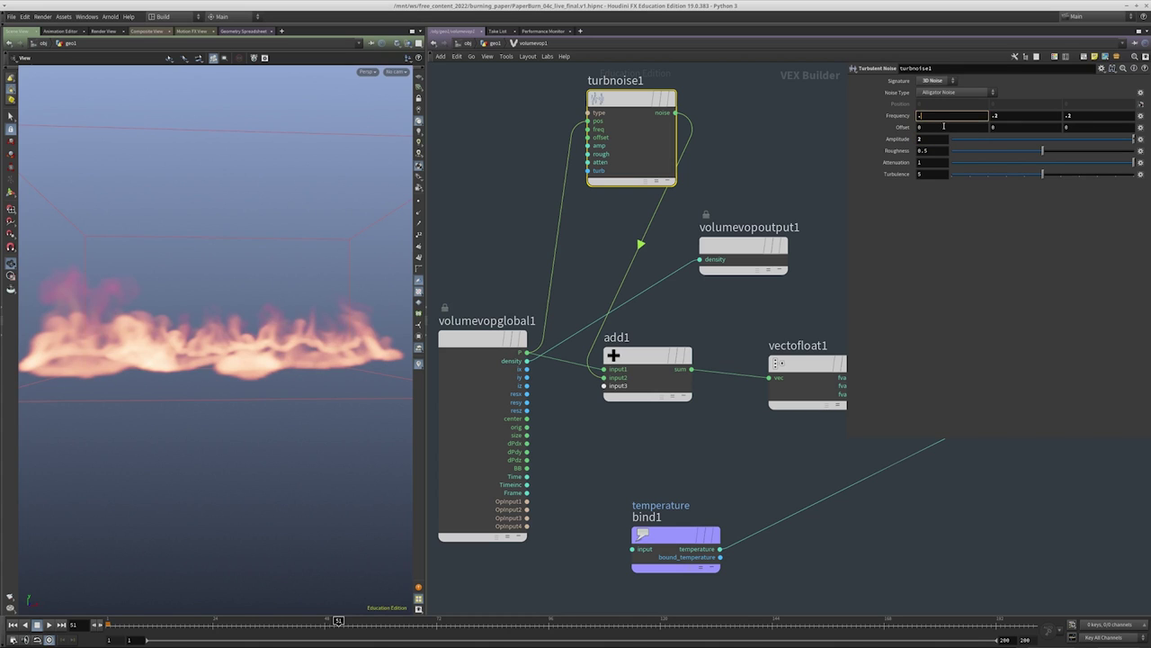
Set the turbulent noise's frequency to 0.05 on all axes and its amplitude to 4
key(Tab)
text(.)
click(941, 139)
text(4)
Inspect the noise-varied flames from other angles while scrubbing the timeline through frame 67 to frame 75
drag(278, 258, 227, 306)
drag(360, 623, 492, 620)
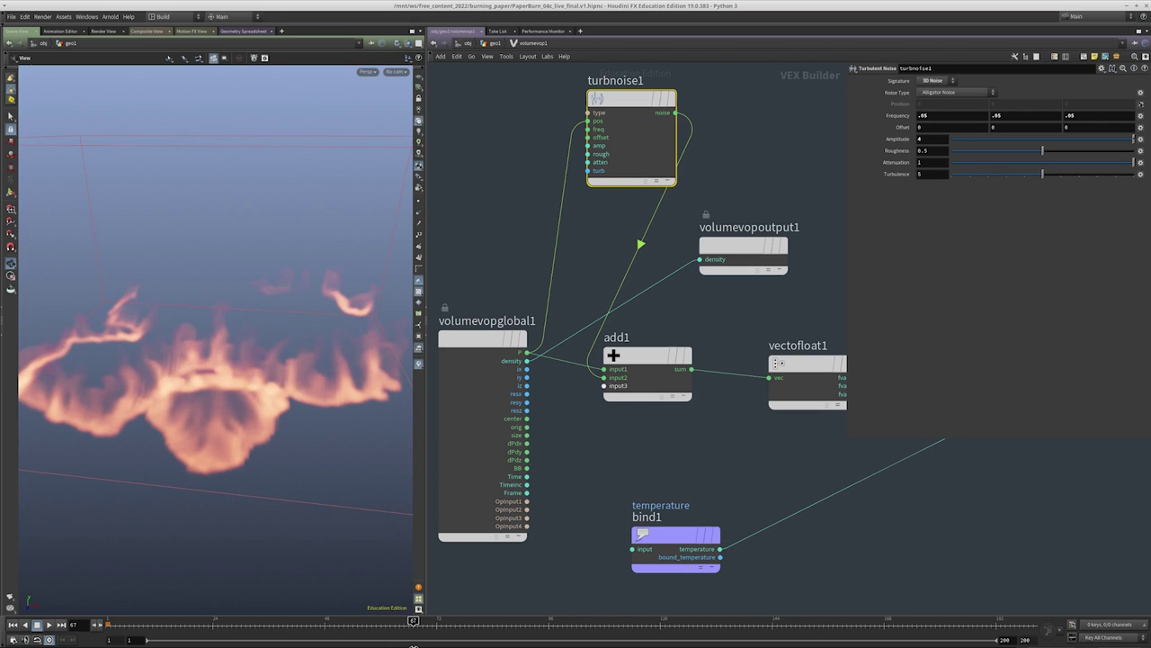
drag(337, 496, 256, 448)
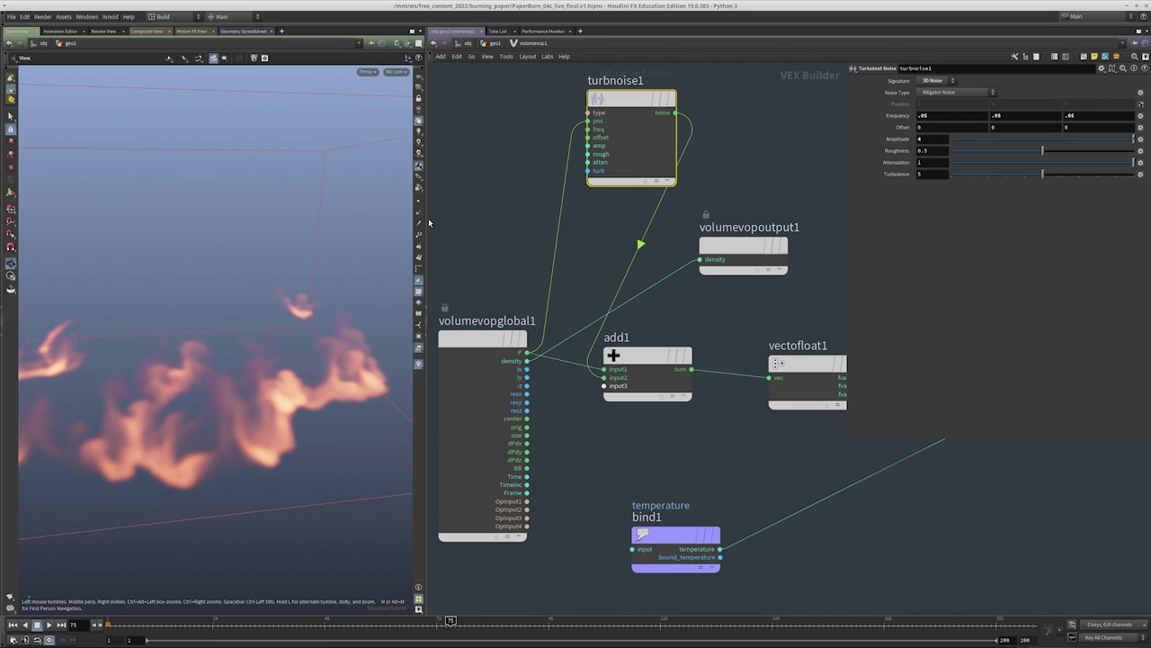
Return to the geo1 network with a wider network pane and add a Blast node fed by filecache3
drag(429, 222, 354, 225)
middle_drag(736, 305, 678, 346)
key(u)
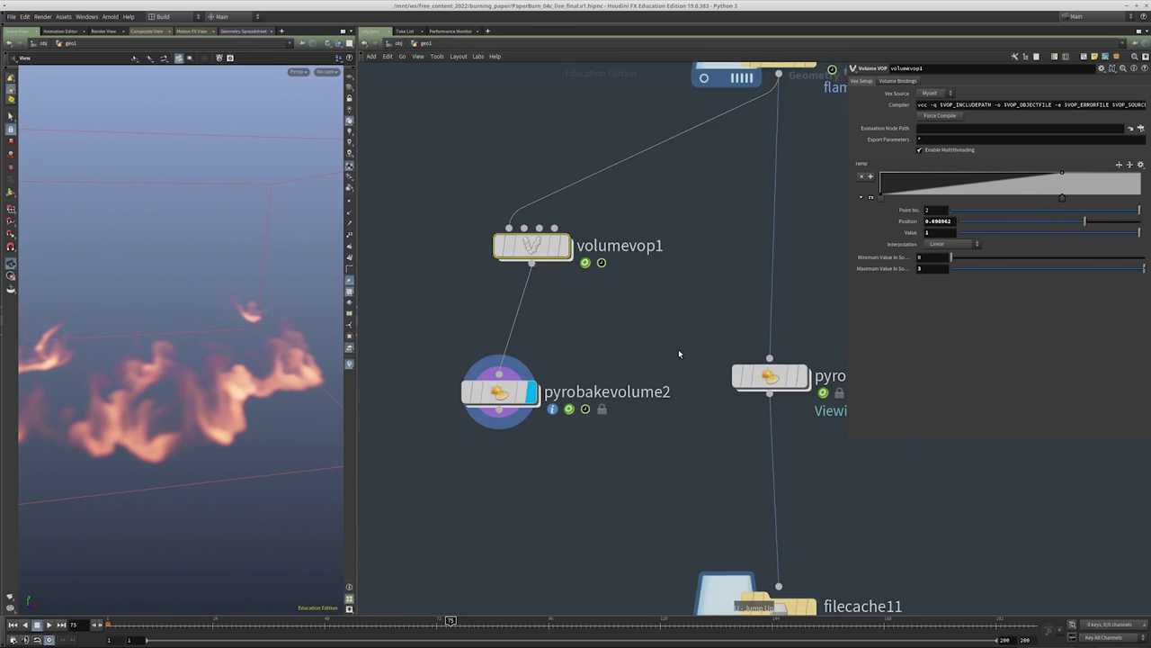
key(Tab)
key(Escape)
key(Tab)
text(blast)
key(Return)
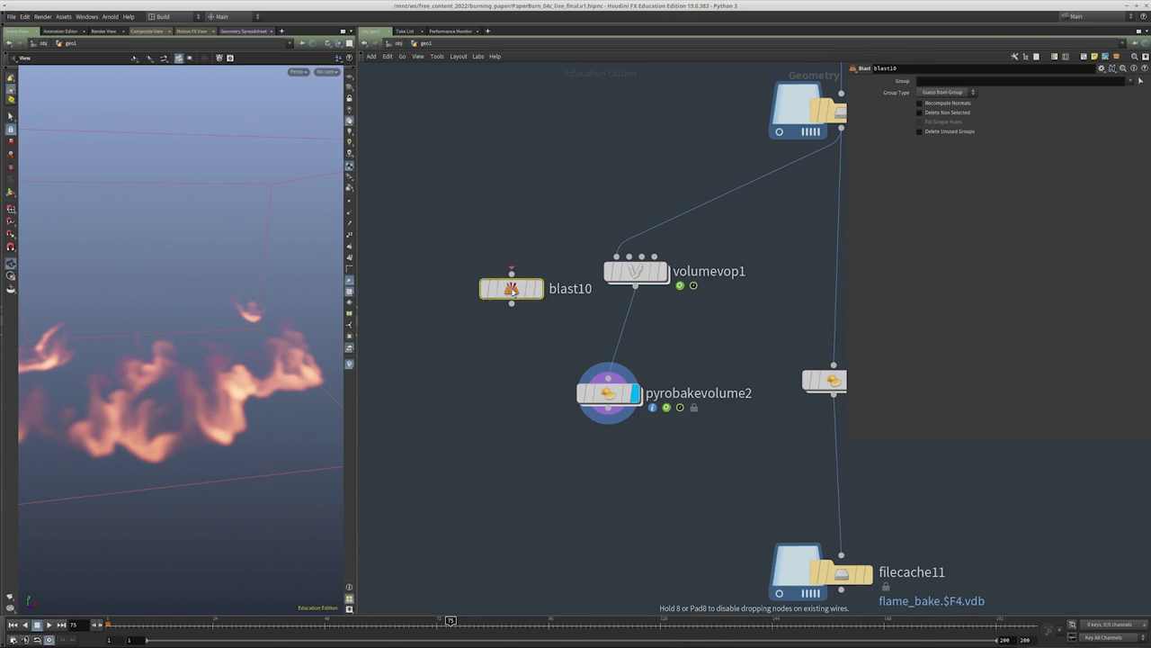
click(420, 354)
scroll(581, 250, down, 3)
drag(727, 212, 483, 333)
click(941, 86)
text(@)
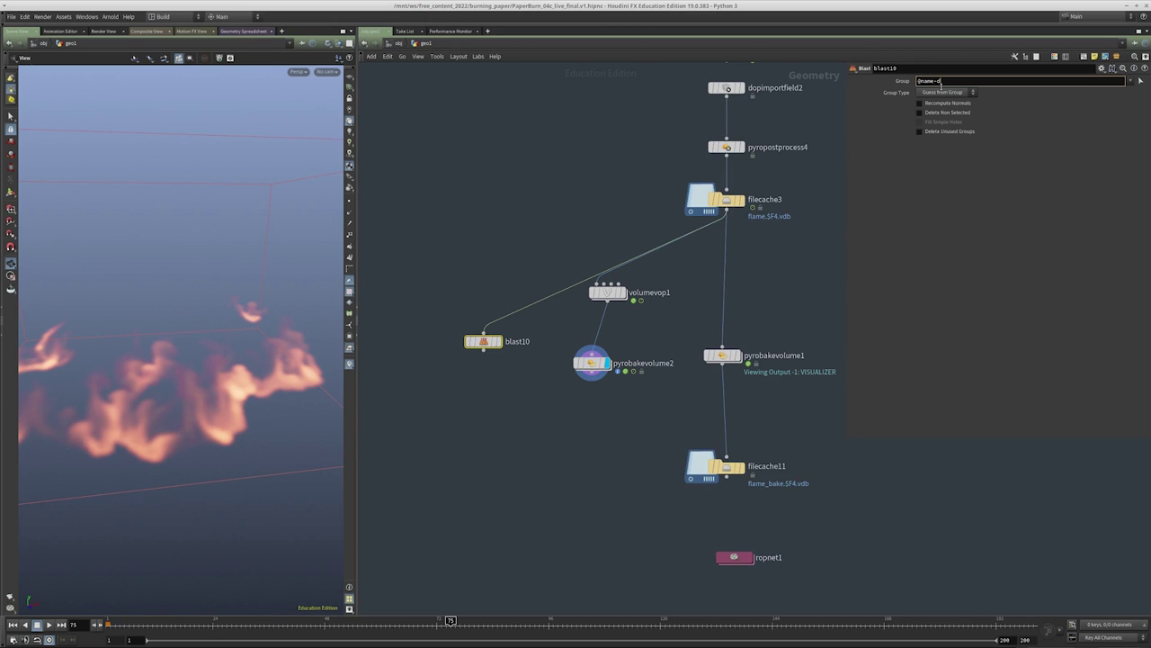
text(name=temperature)
key(Return)
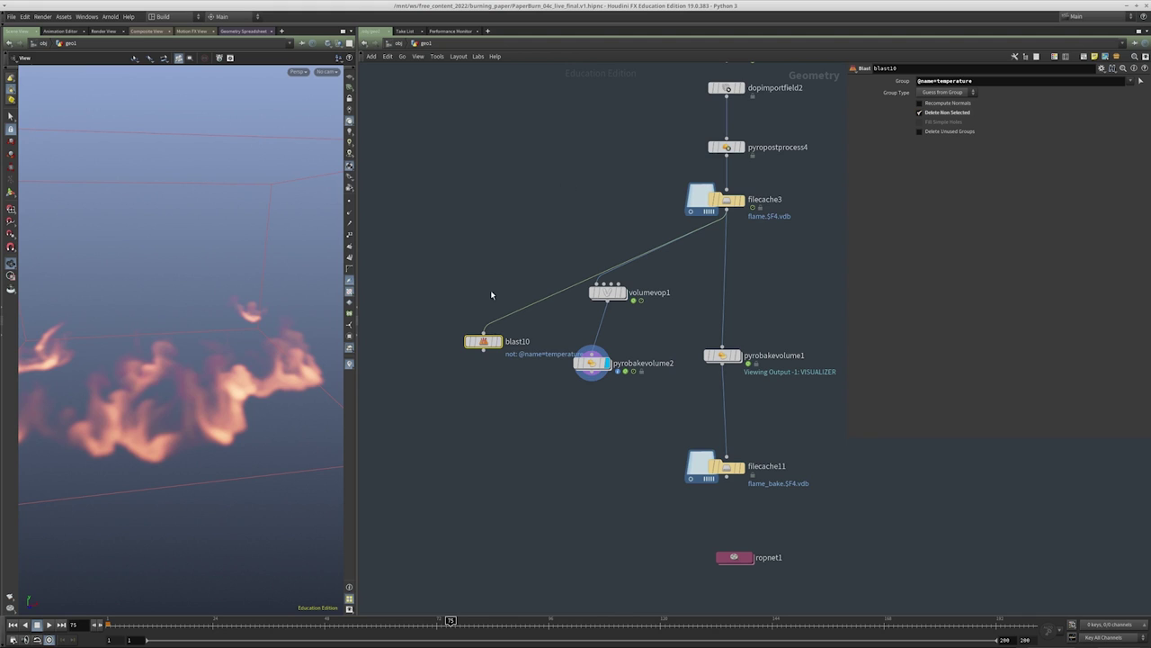
click(498, 341)
middle_drag(486, 297, 524, 245)
middle_click(520, 289)
drag(521, 289, 491, 240)
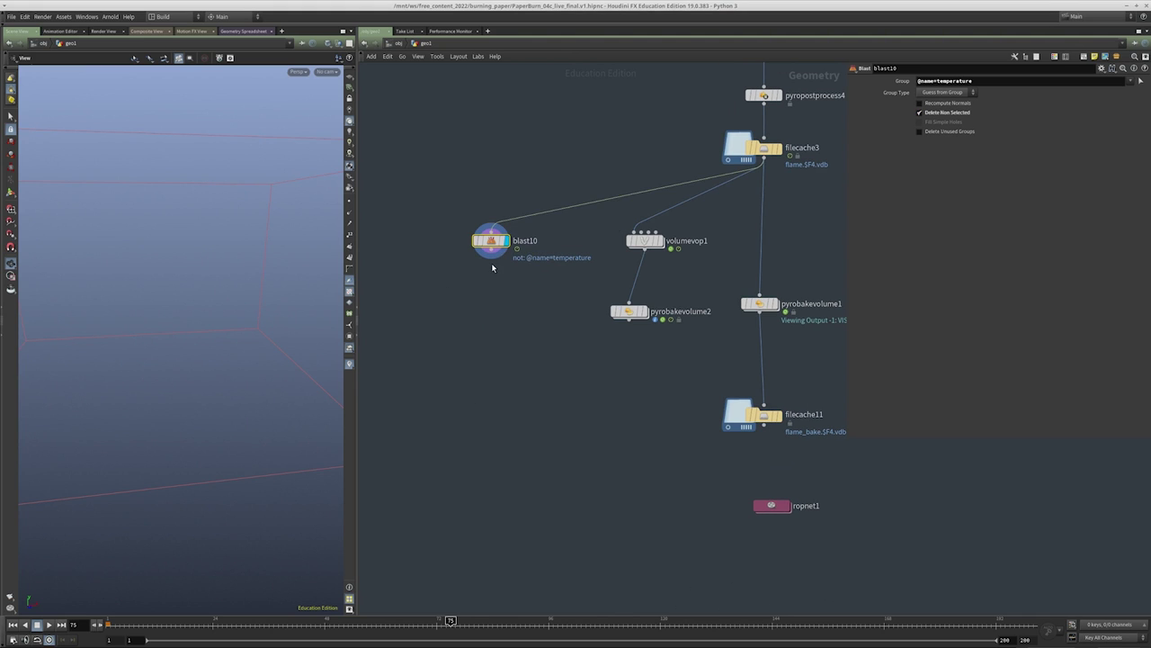
Add a Name node below blast10, connected to its output, and display it
key(Tab)
key(Escape)
key(Tab)
text(name)
key(Return)
click(498, 287)
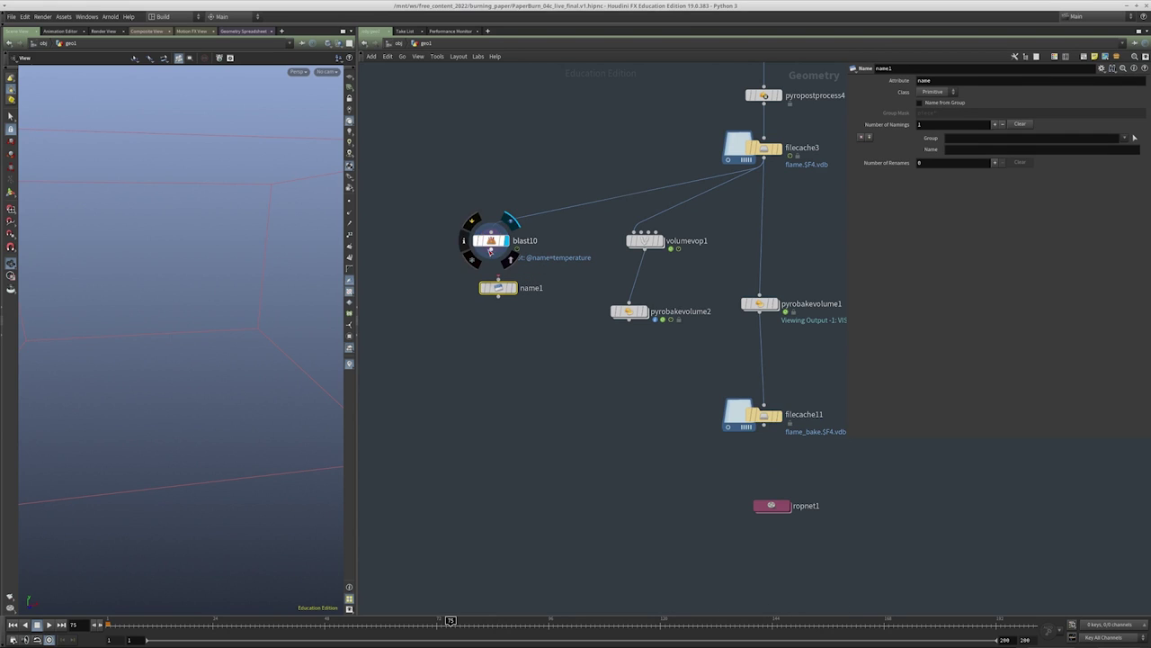
Set the Name node's group to temperature and its name to density
click(988, 139)
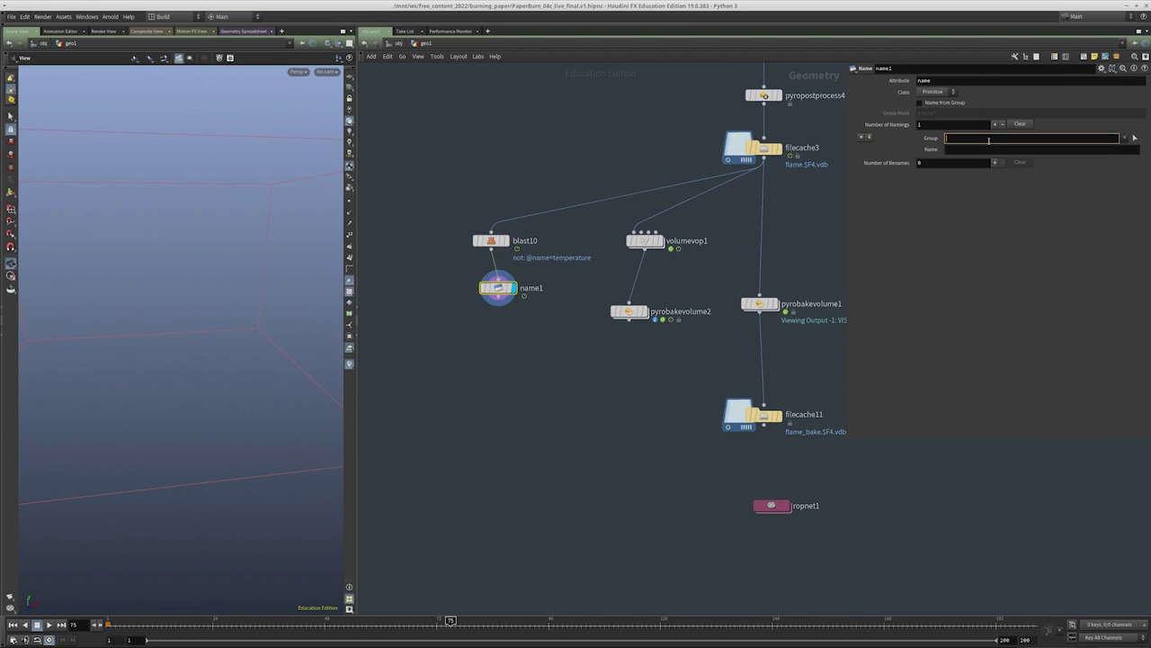
key(Tab)
text(den)
key(Return)
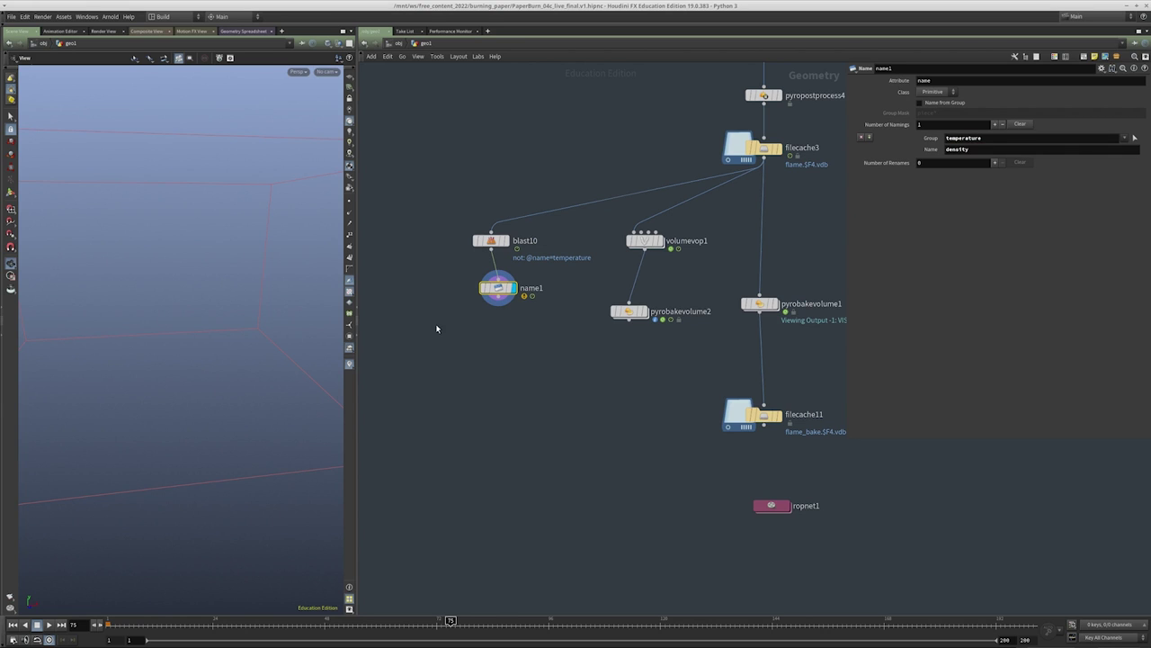
middle_click(501, 289)
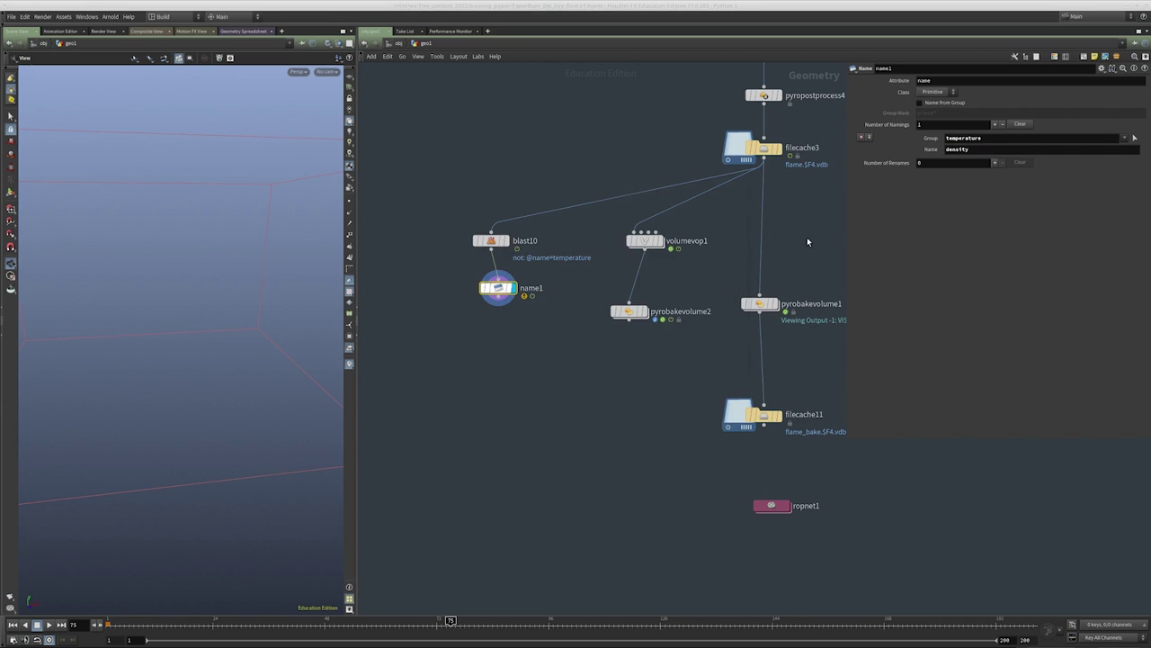
click(1123, 138)
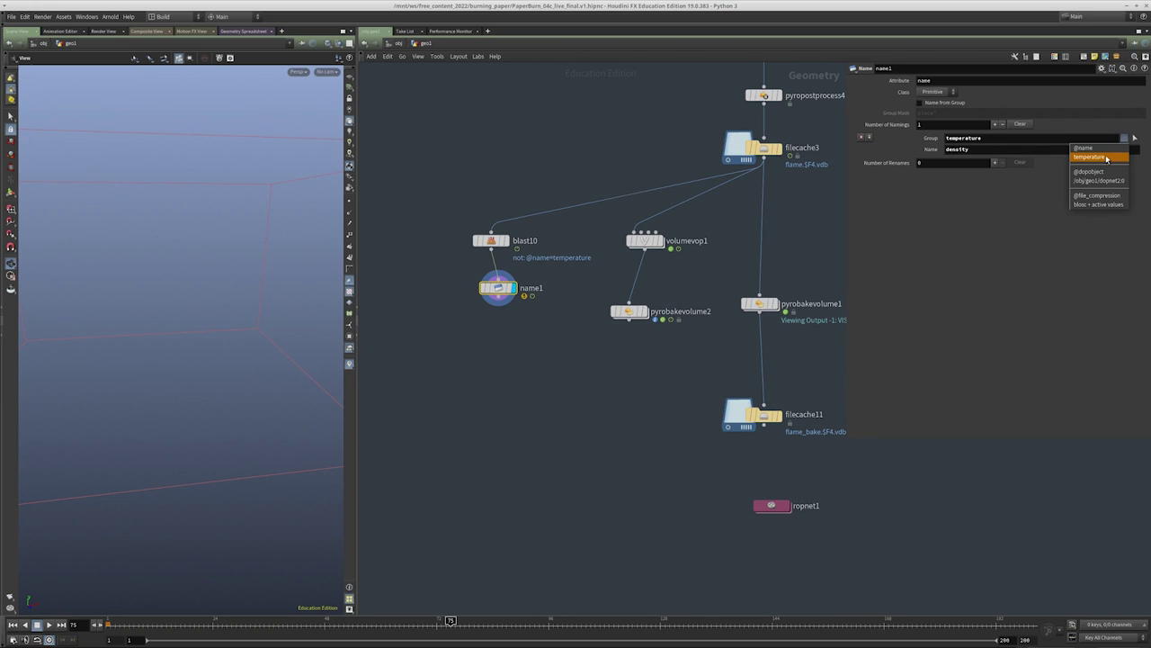
click(1100, 159)
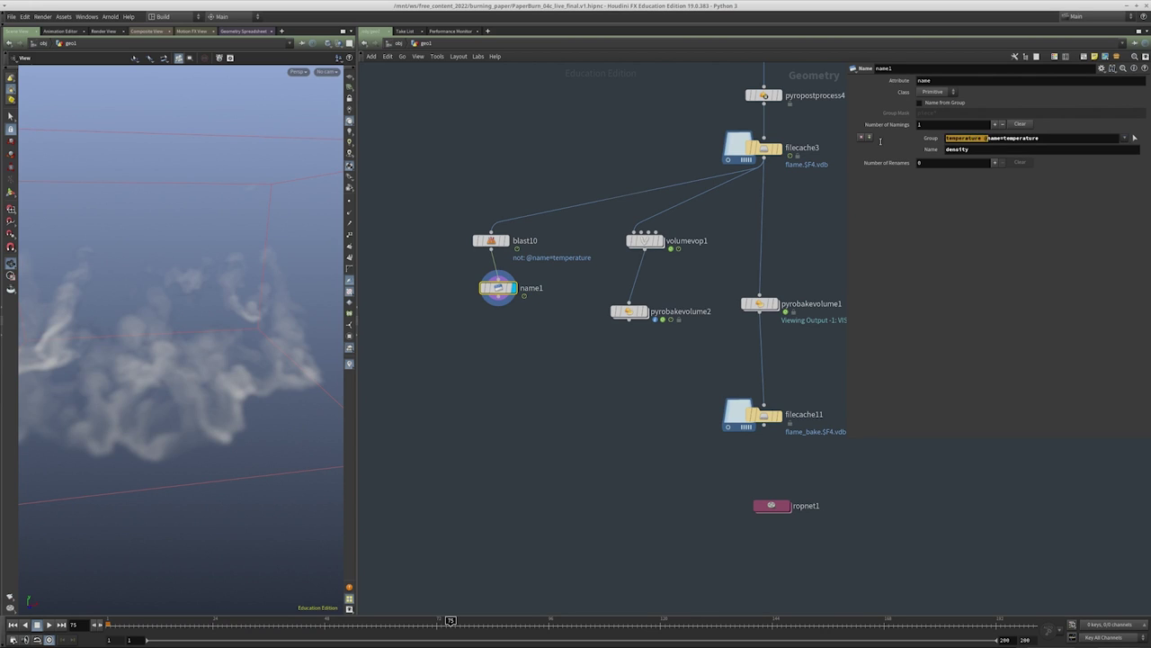
key(BackSpace)
middle_click(518, 291)
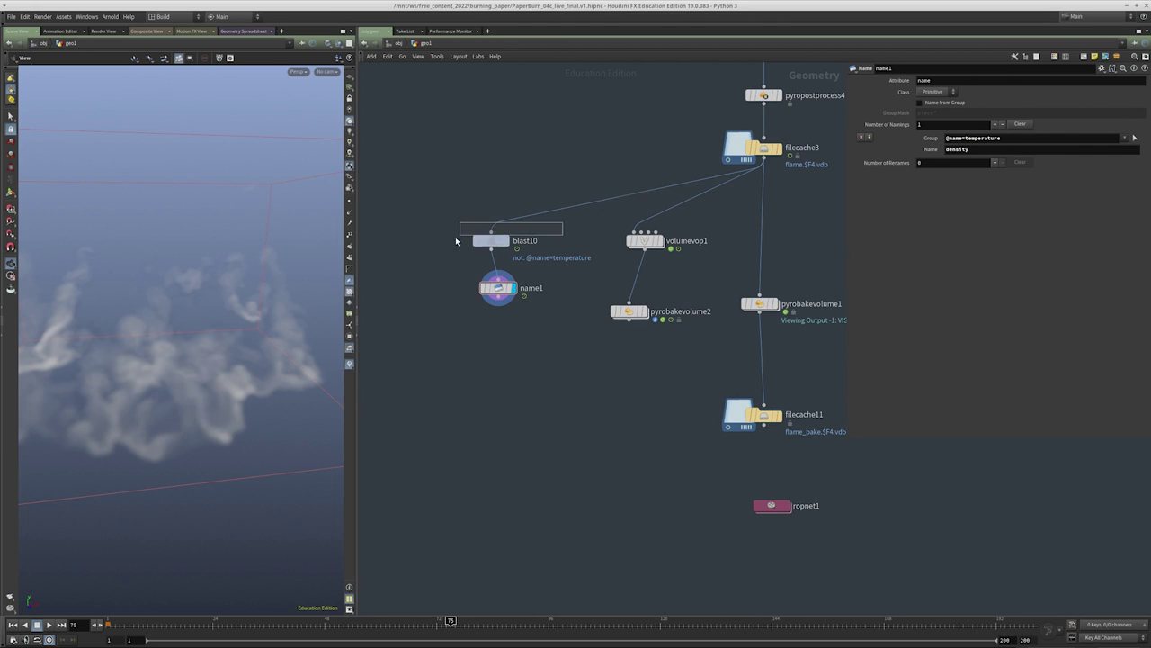
Duplicate blast10 and insert the copy between filecache3 and volumevop1
drag(455, 237, 455, 236)
key(ctrl+c)
key(ctrl+v)
click(644, 215)
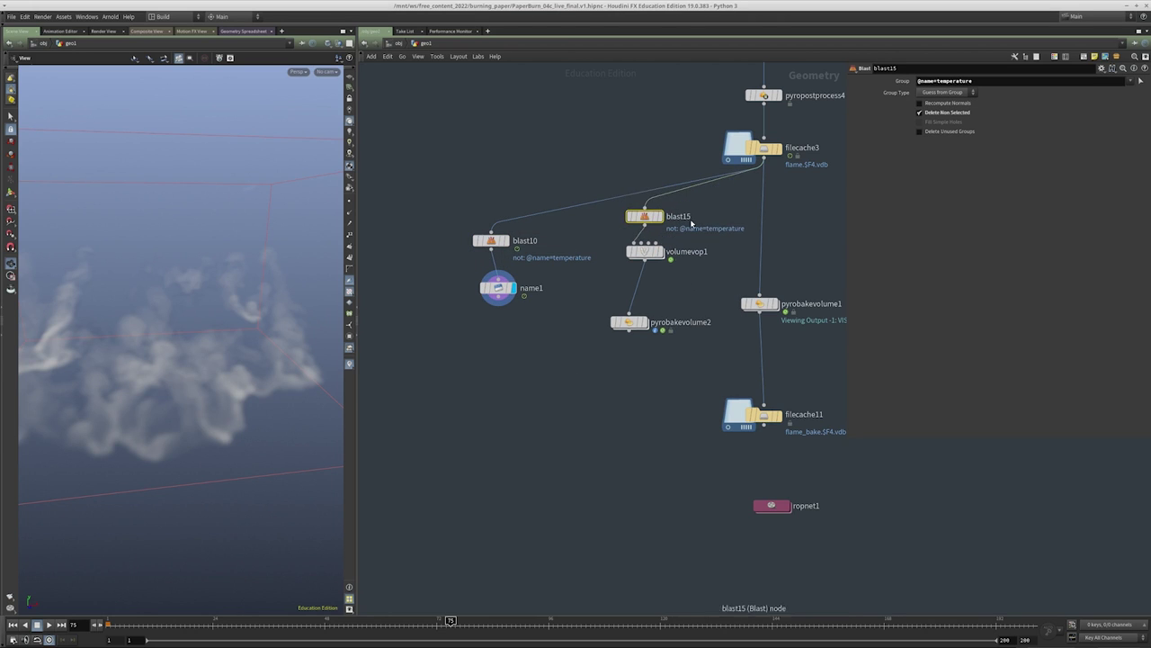
text(nsity)
key(Return)
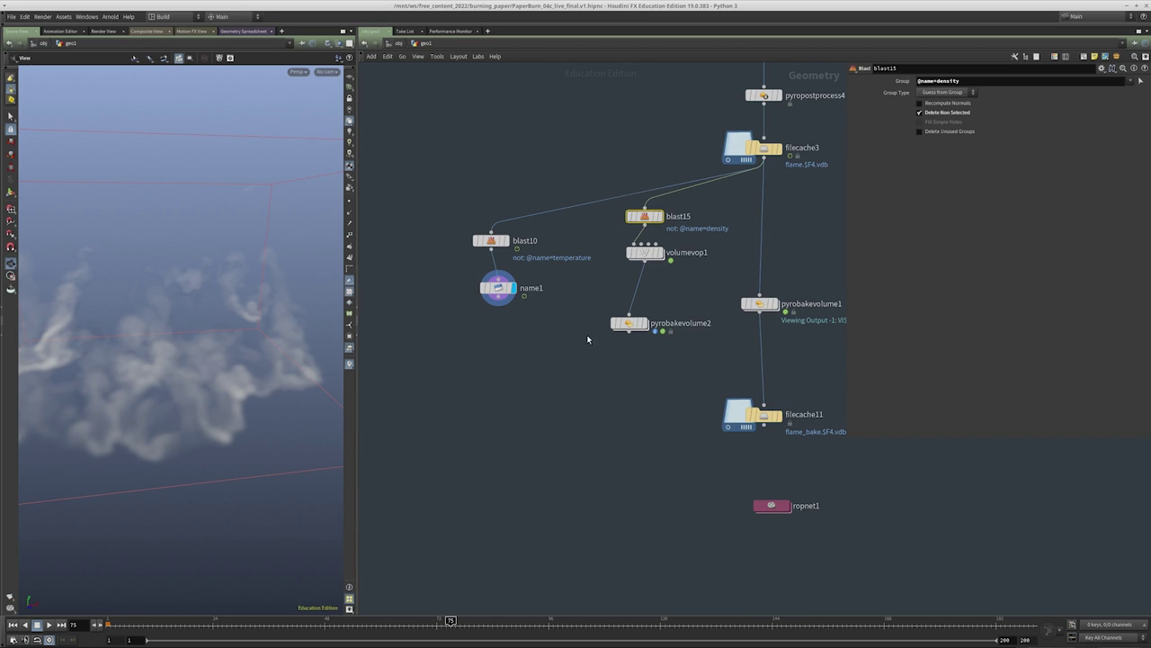
click(659, 216)
middle_drag(601, 298, 624, 272)
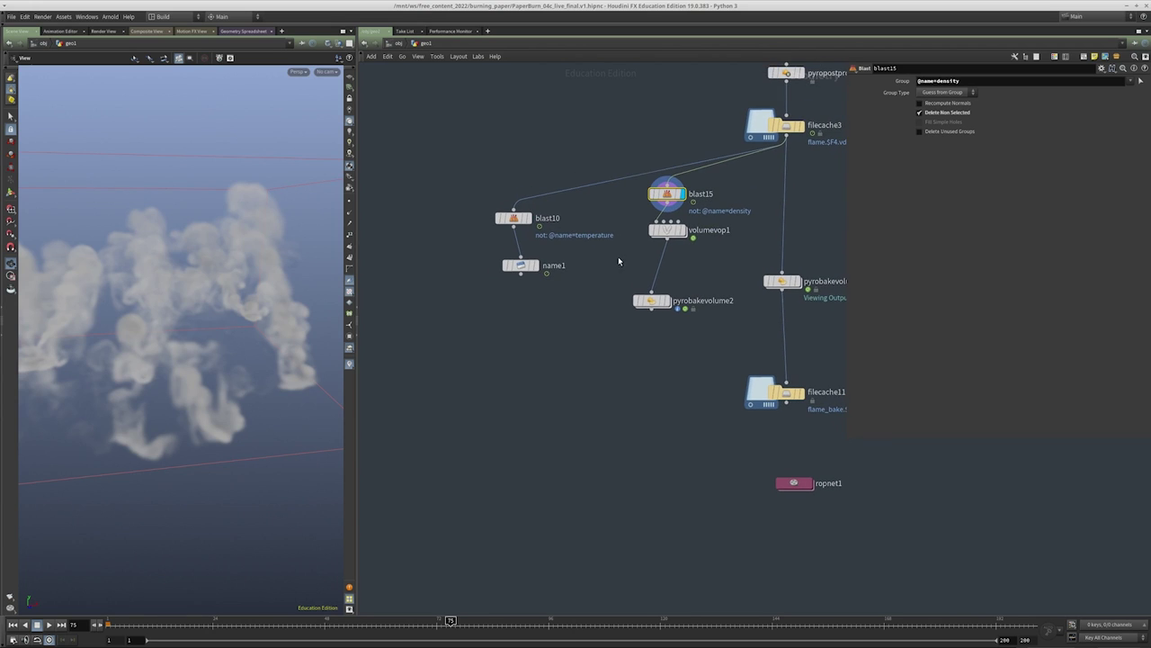
middle_click(664, 202)
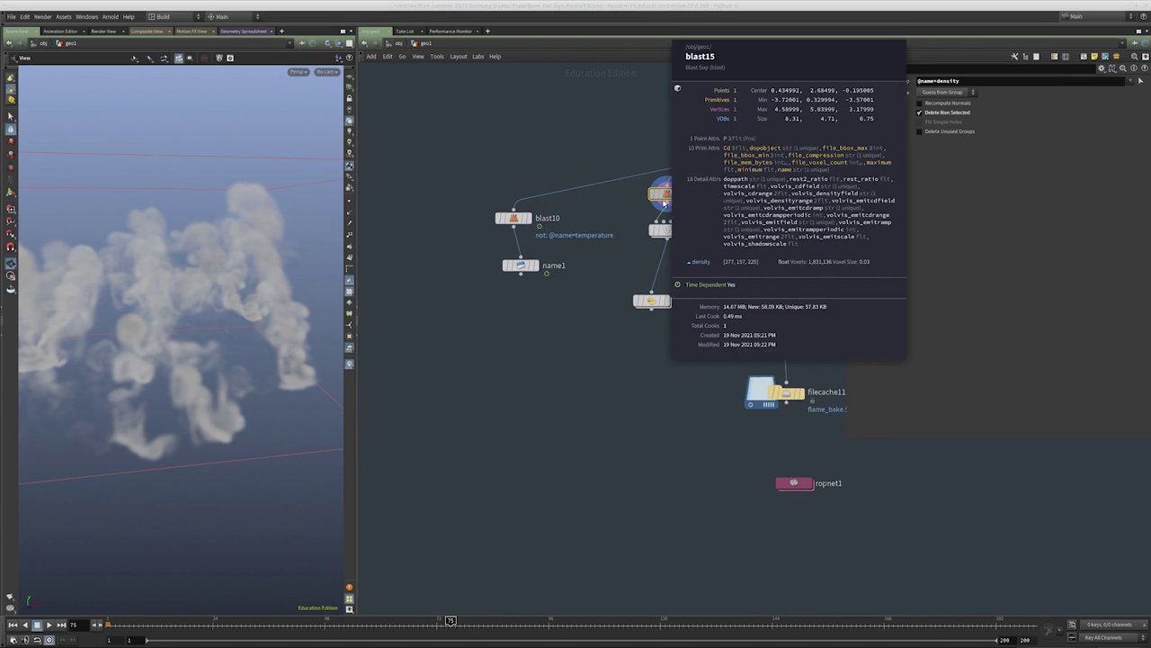
Turn off Delete Non Selected on blast15, then display volumevop1 and move it lower to make room above it
click(920, 112)
middle_drag(716, 265, 713, 312)
click(680, 277)
middle_drag(624, 312, 627, 290)
drag(689, 257, 683, 283)
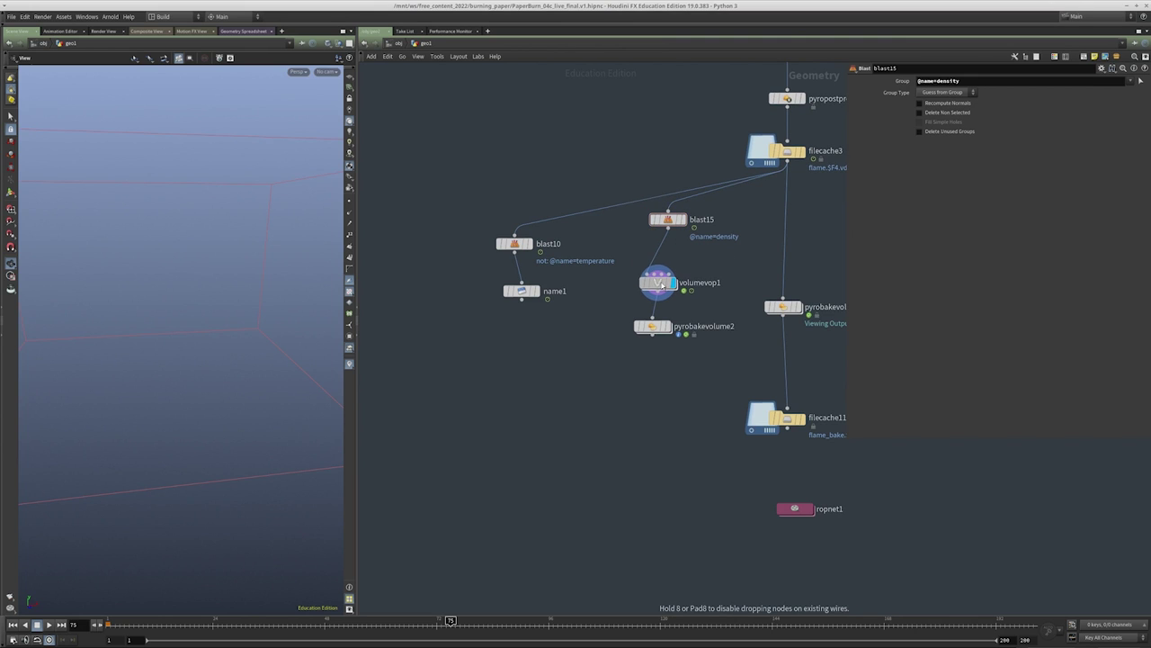
Add a Merge node between blast15 and volumevop1, connect name1 into it, and display pyrobakevolume2
key(Tab)
text(merge)
key(Return)
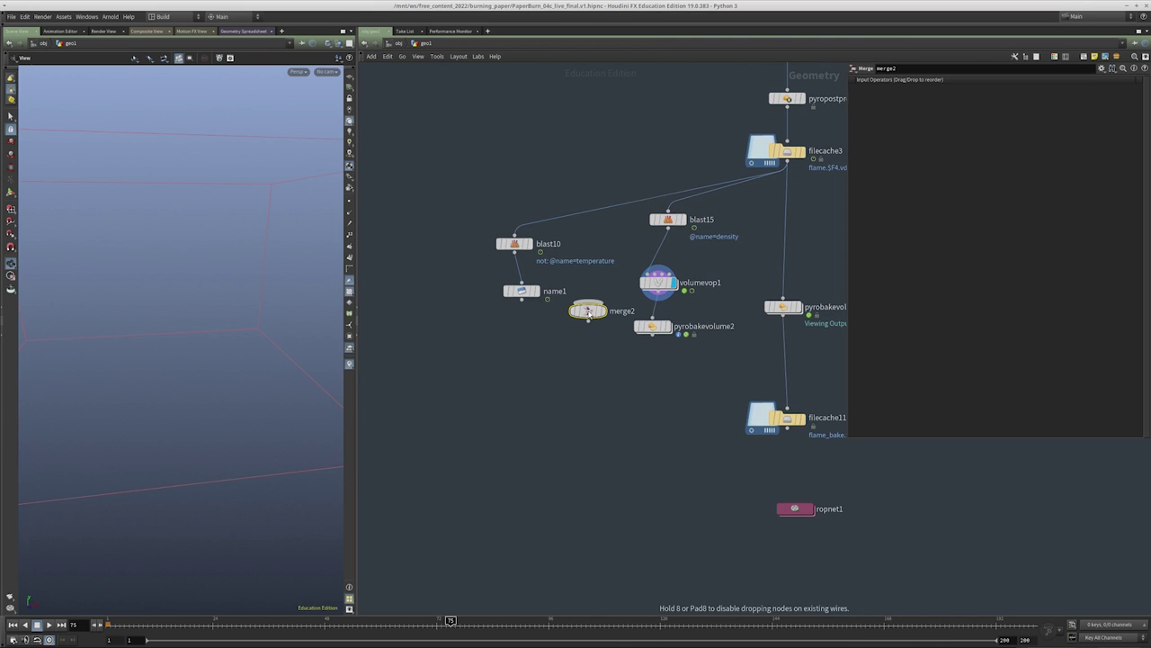
click(673, 256)
drag(667, 249, 522, 299)
drag(736, 317, 609, 376)
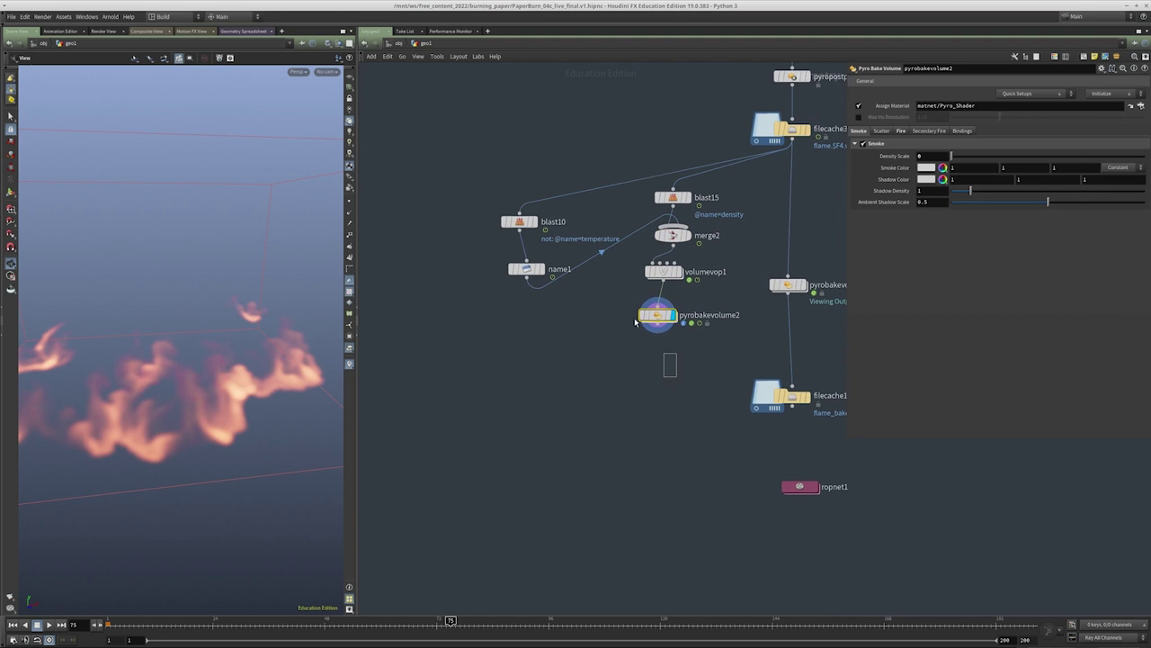
Raise the smoke density scale of pyrobakevolume2, trying 1.7 and settling on 1, and inspect the flames
drag(959, 162, 955, 162)
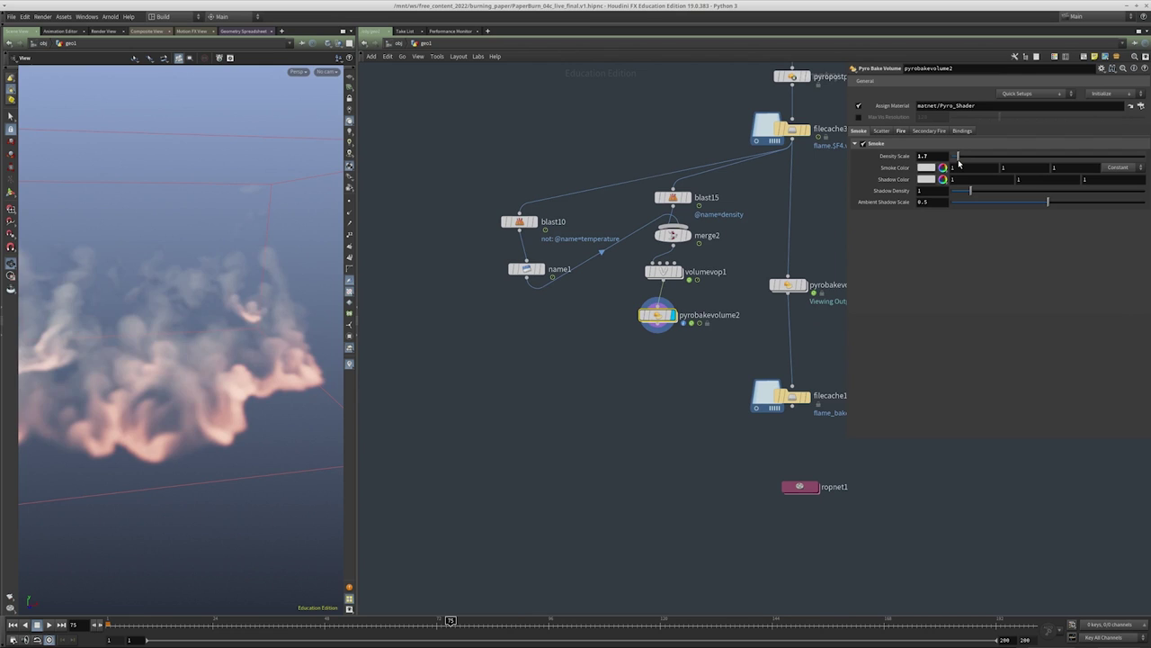
drag(239, 295, 162, 306)
mouse_move(956, 162)
mouse_down()
mouse_move(968, 161)
mouse_move(955, 160)
mouse_up()
mouse_move(225, 377)
mouse_down()
mouse_move(279, 360)
mouse_move(180, 364)
mouse_move(232, 353)
mouse_move(216, 360)
mouse_up()
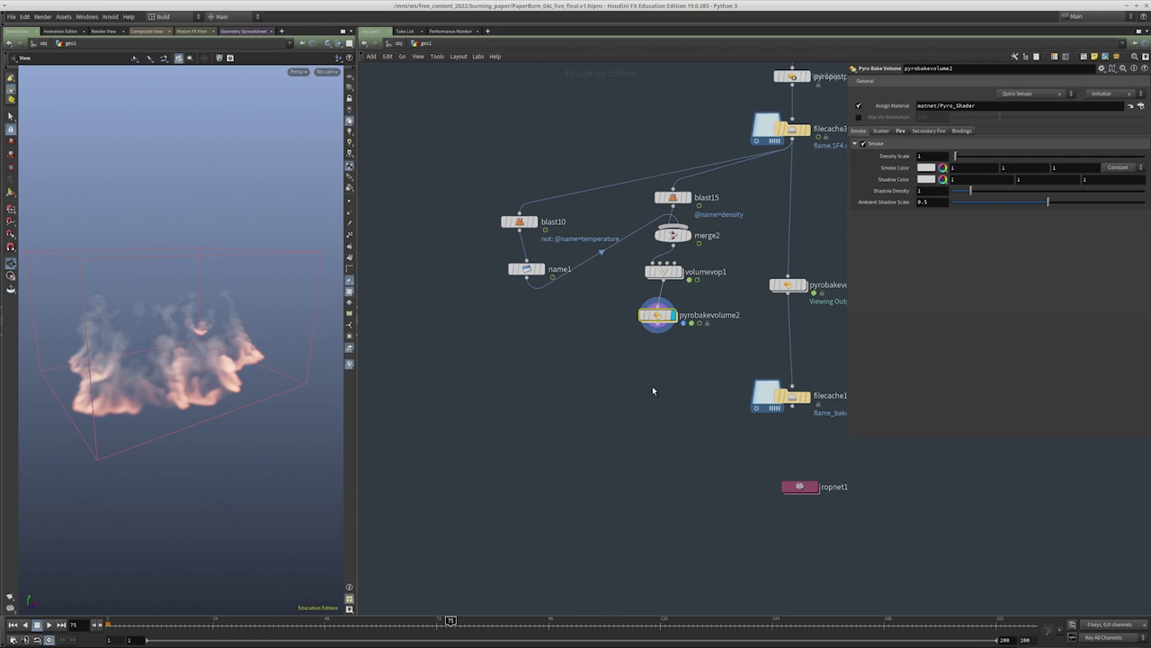
Enable Scatter on pyrobakevolume2, set its Intensity Scale to 397, and check the node's info
middle_drag(653, 386, 627, 396)
click(886, 131)
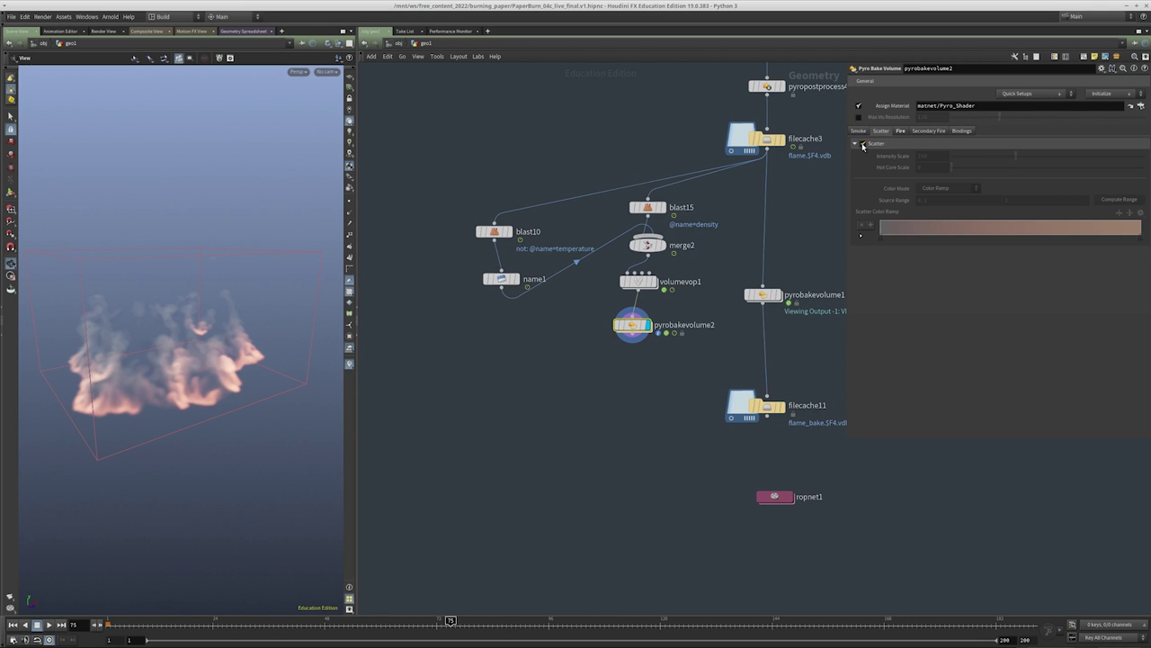
drag(228, 340, 221, 270)
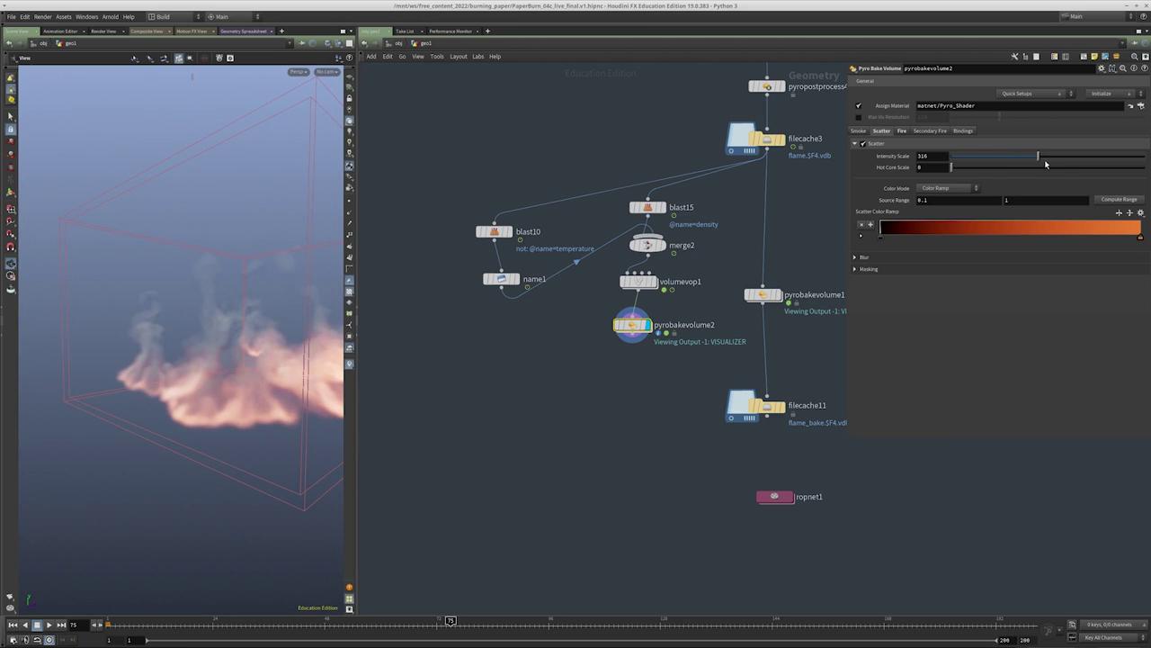
middle_click(643, 329)
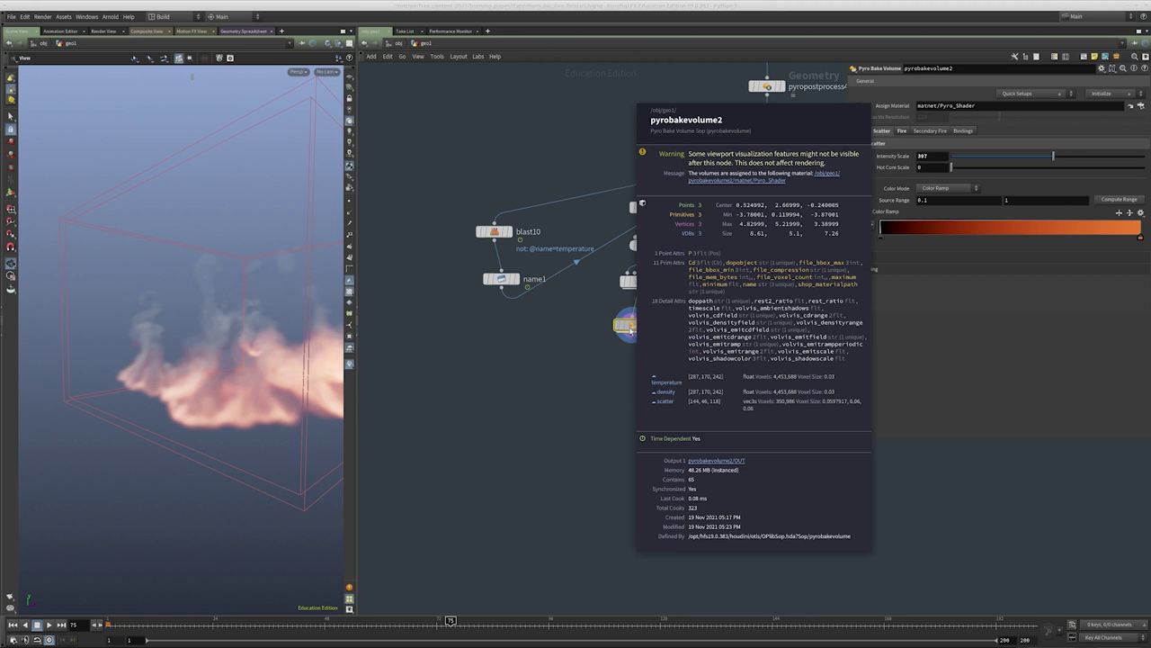
drag(270, 369, 200, 450)
Show uvquickshade8 as a template so the textured paper appears with the flames, and view it in an enlarged viewport
scroll(600, 479, down, 4)
middle_drag(600, 478, 564, 286)
scroll(564, 286, up, 3)
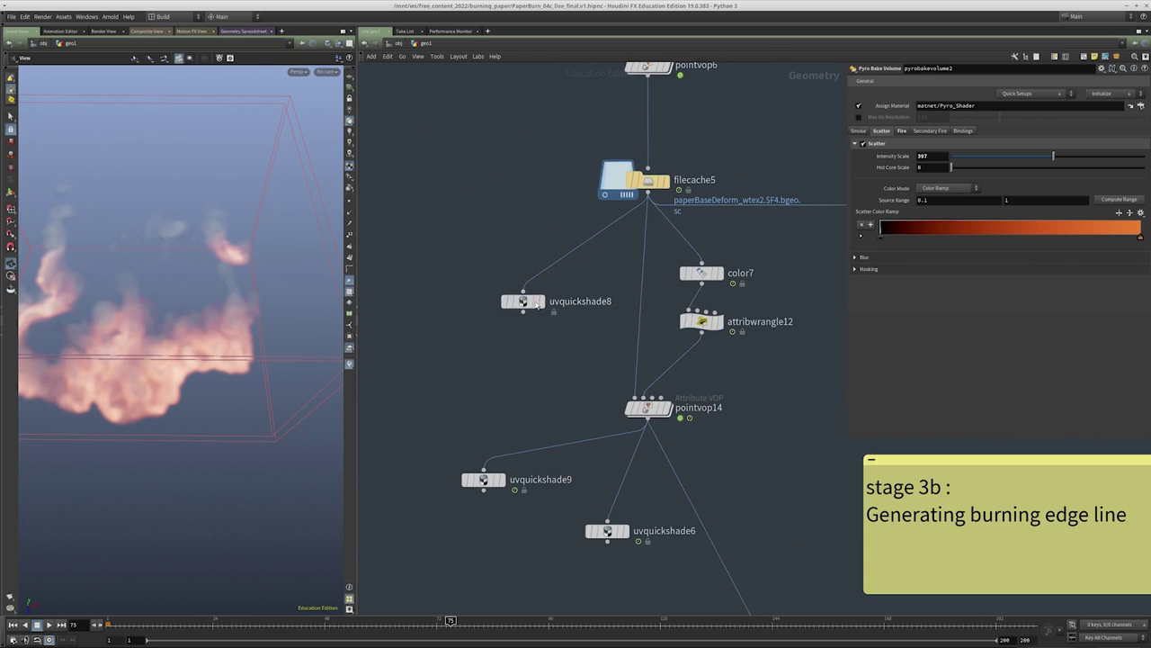
click(533, 305)
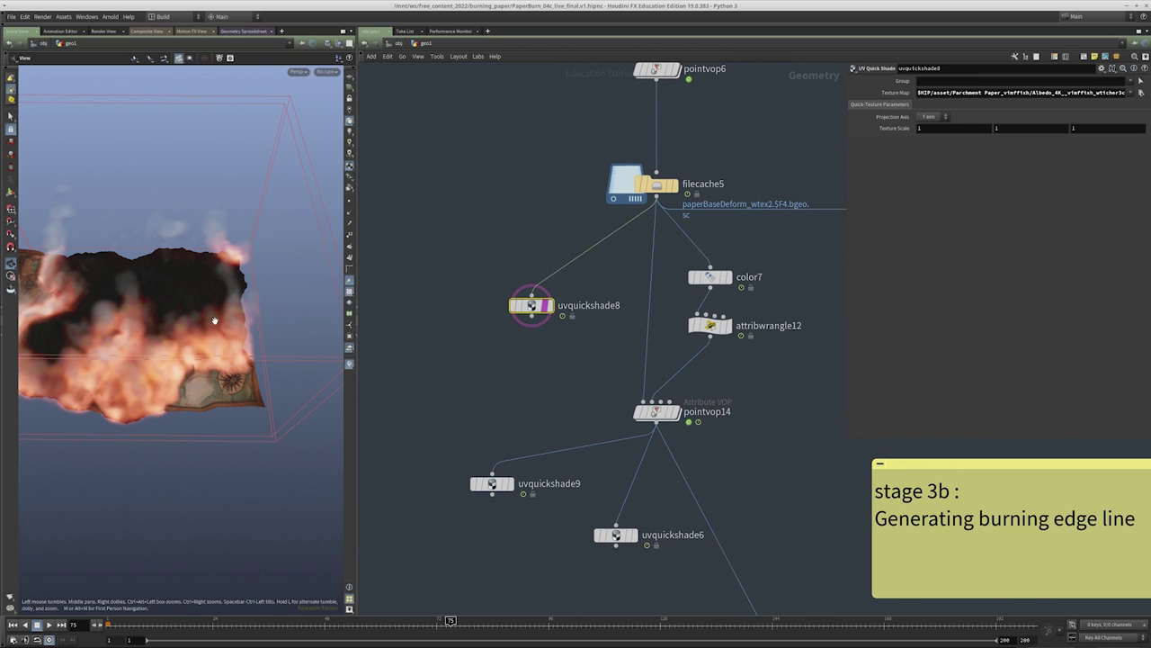
key(ctrl+b)
right_drag(458, 314, 144, 342)
drag(144, 342, 567, 282)
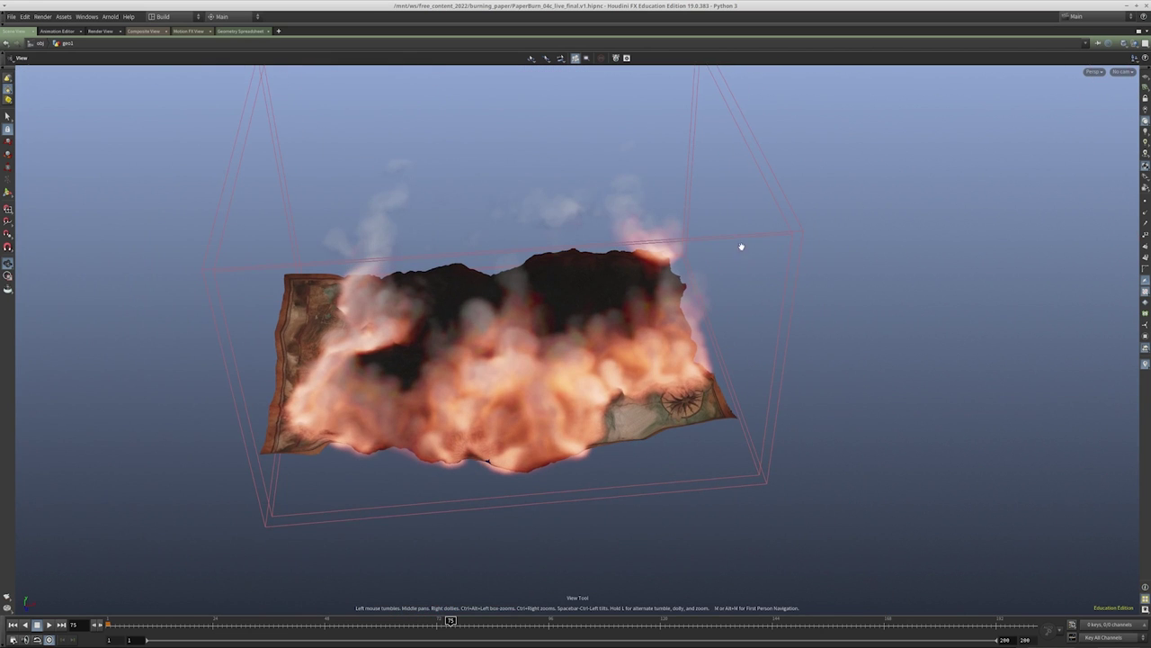
Set the viewport shading mode to Flat Shaded, orbit around the burning paper, and restore the pane layout
click(1124, 43)
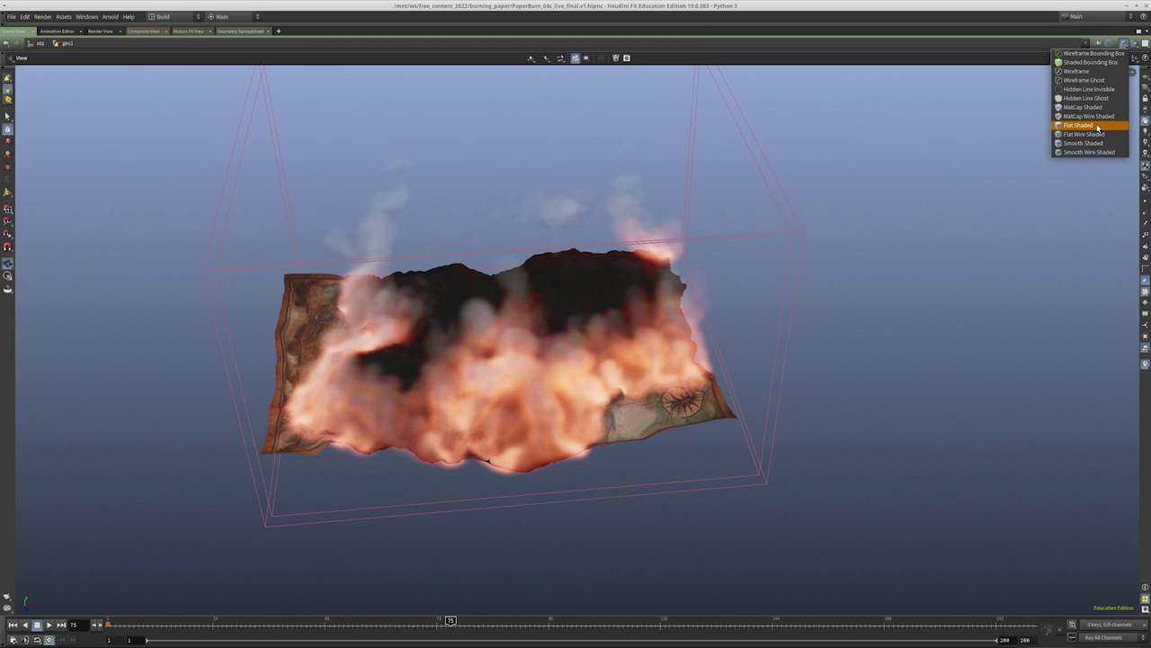
click(1098, 127)
mouse_move(552, 327)
mouse_down()
mouse_move(588, 311)
mouse_move(791, 314)
mouse_move(576, 357)
mouse_move(429, 368)
mouse_move(534, 383)
mouse_move(542, 325)
mouse_move(478, 342)
mouse_move(496, 335)
mouse_up()
key(ctrl+b)
scroll(789, 487, down, 3)
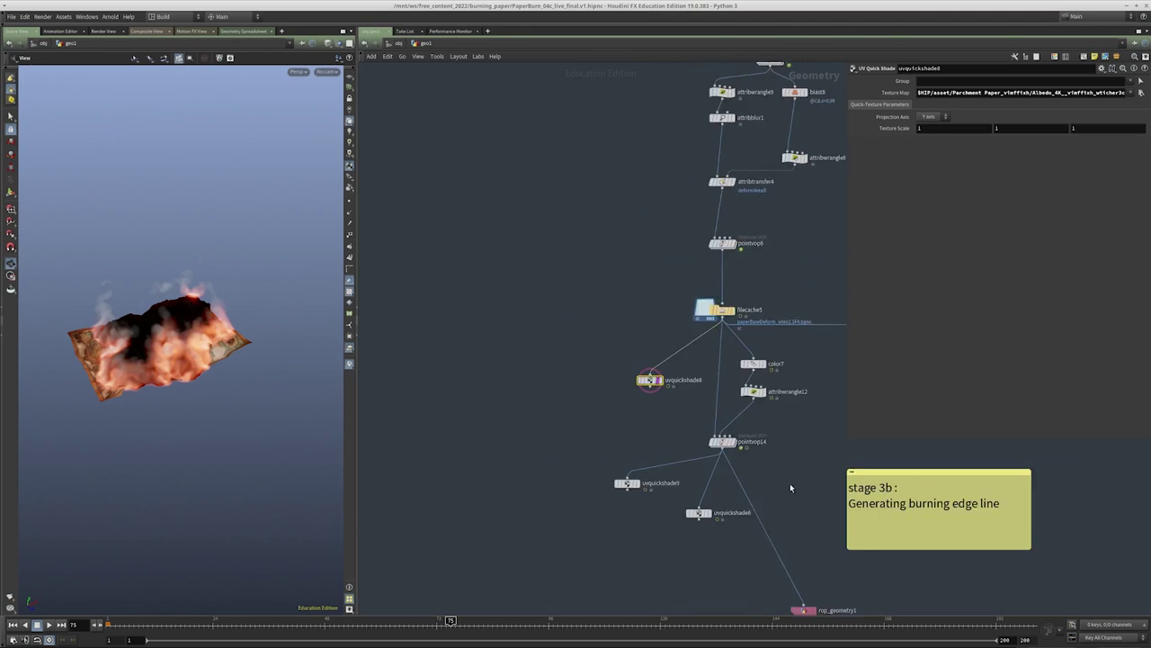
Return to pyrobakevolume2 and enable its Max Vis Resolution at 1024
scroll(790, 483, down, 3)
middle_drag(679, 440, 640, 408)
scroll(640, 407, up, 4)
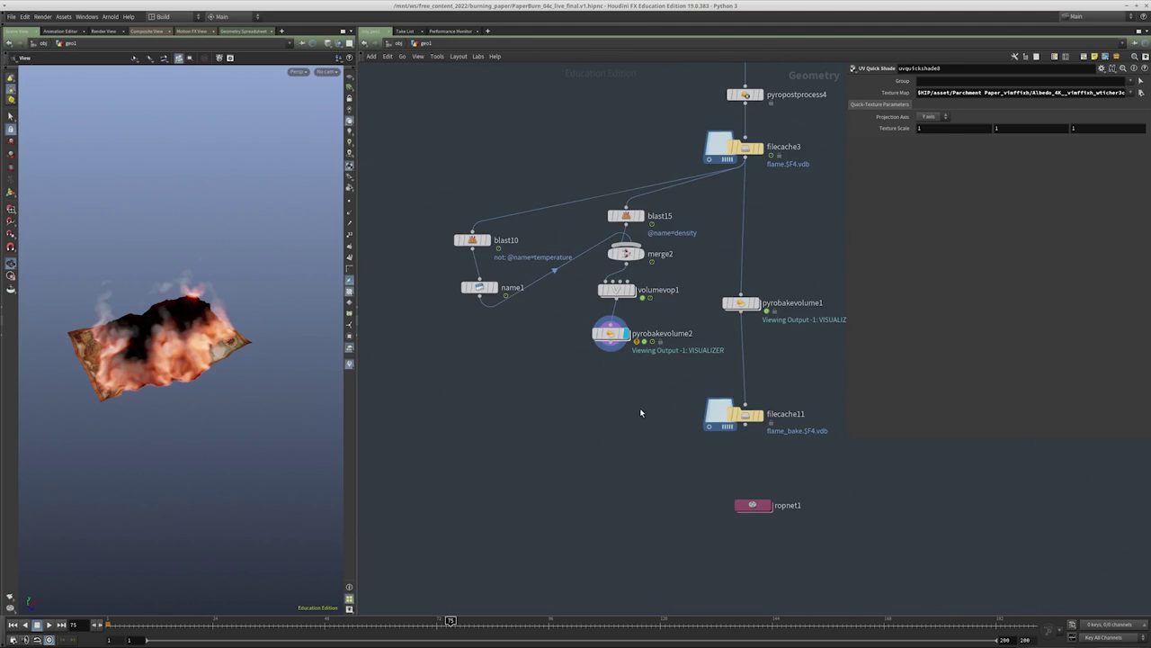
click(612, 334)
click(859, 118)
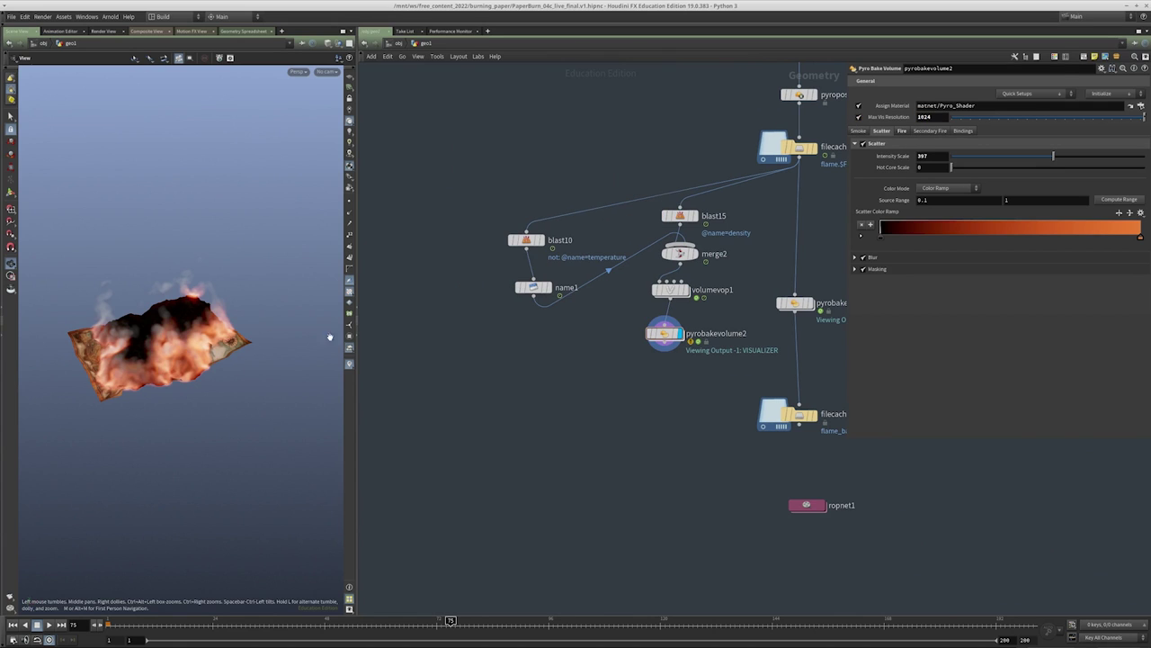
Widen the viewport, open its display options, and look through the lights, scene, camera and material settings
drag(357, 235, 689, 270)
key(d)
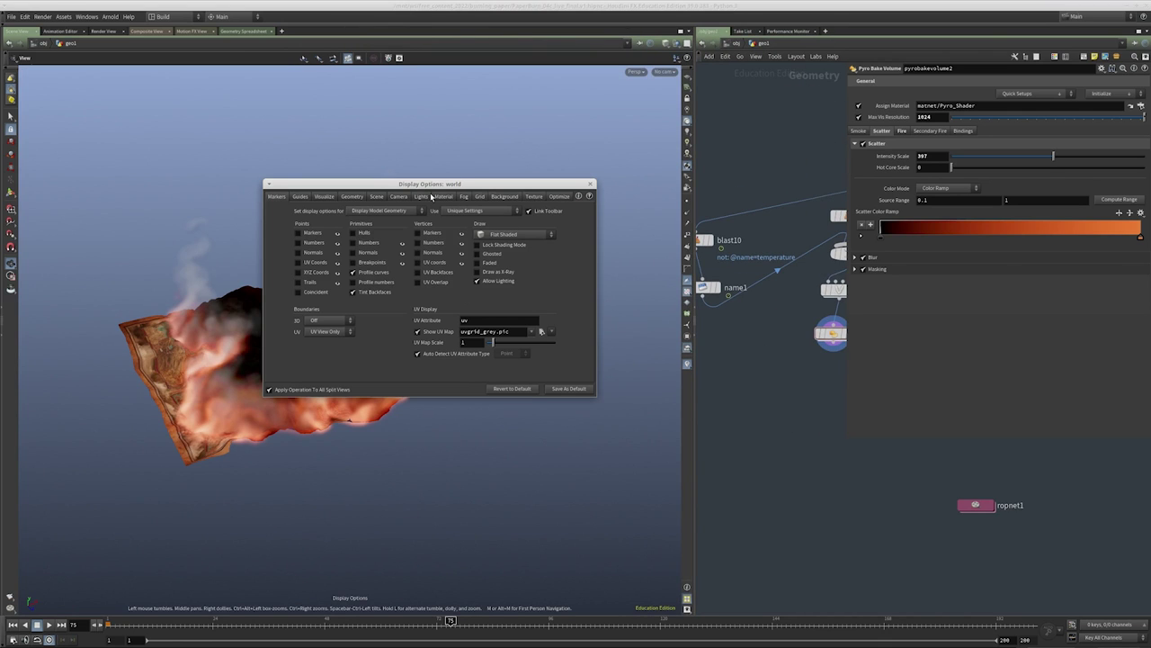
click(442, 196)
click(421, 196)
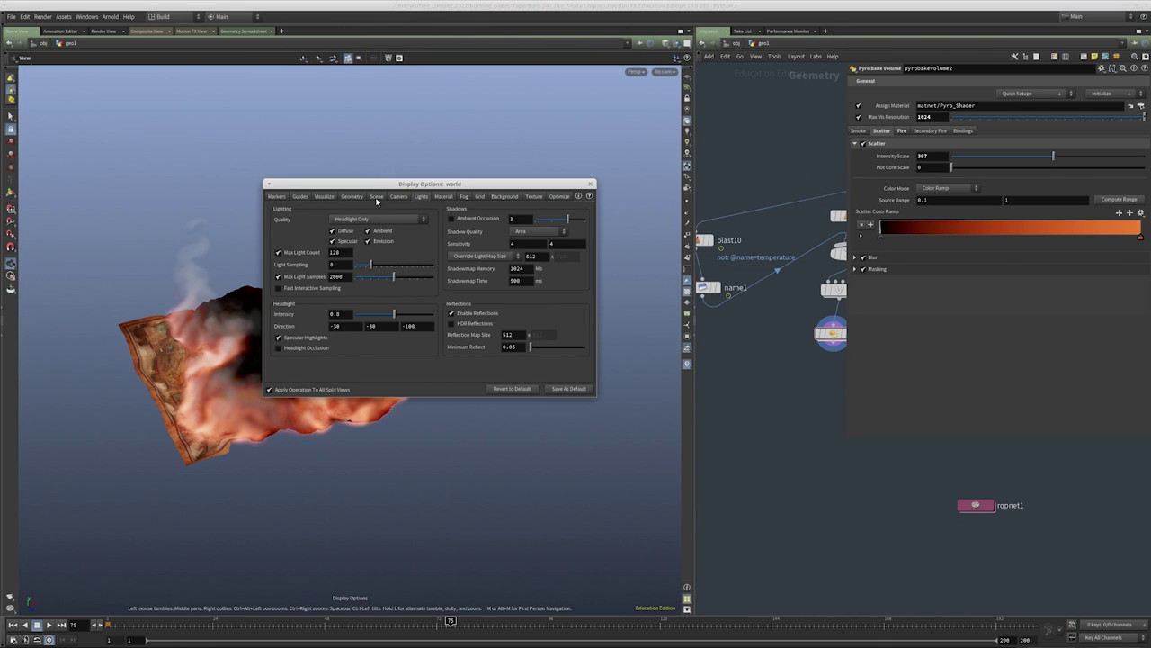
click(377, 196)
click(396, 197)
click(419, 197)
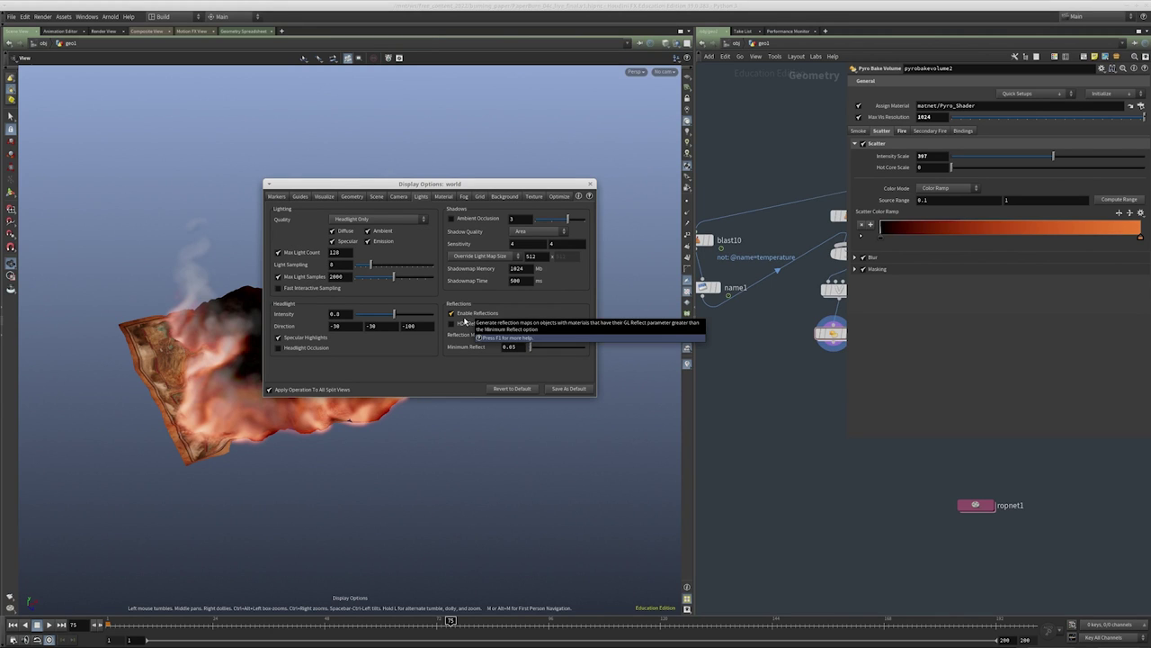
click(444, 197)
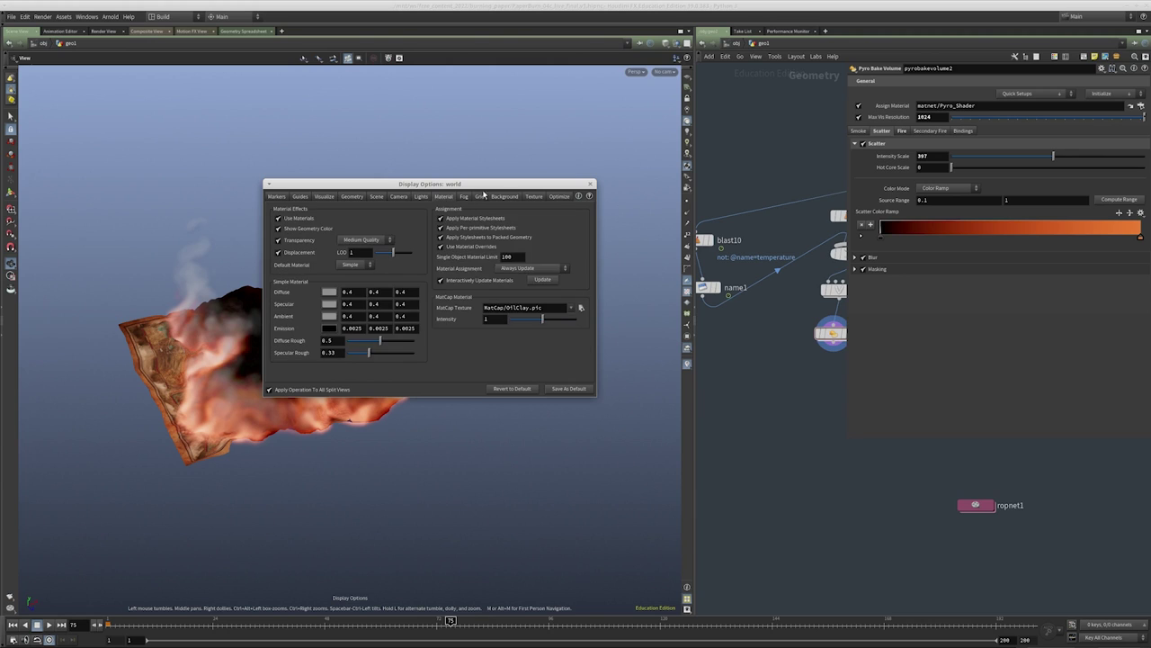
Set both the 2D and 3D HDR textures to Full HDR, check the scene's HDR rendering option, and refresh the view
click(535, 197)
click(449, 302)
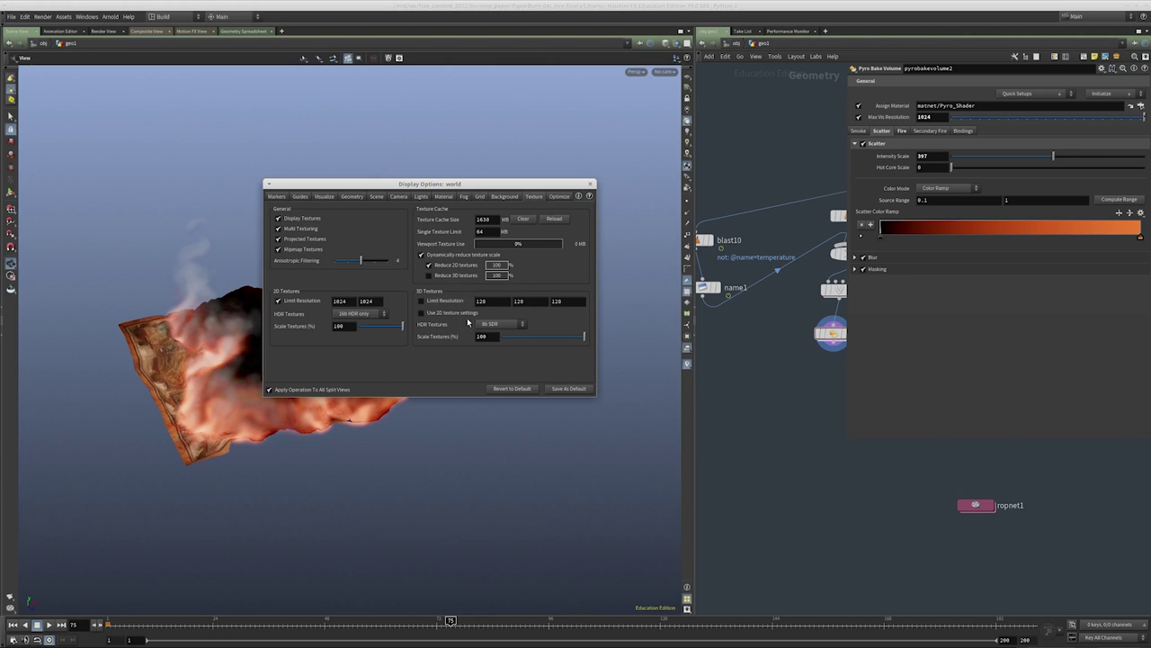
click(486, 325)
click(491, 333)
click(339, 314)
click(343, 322)
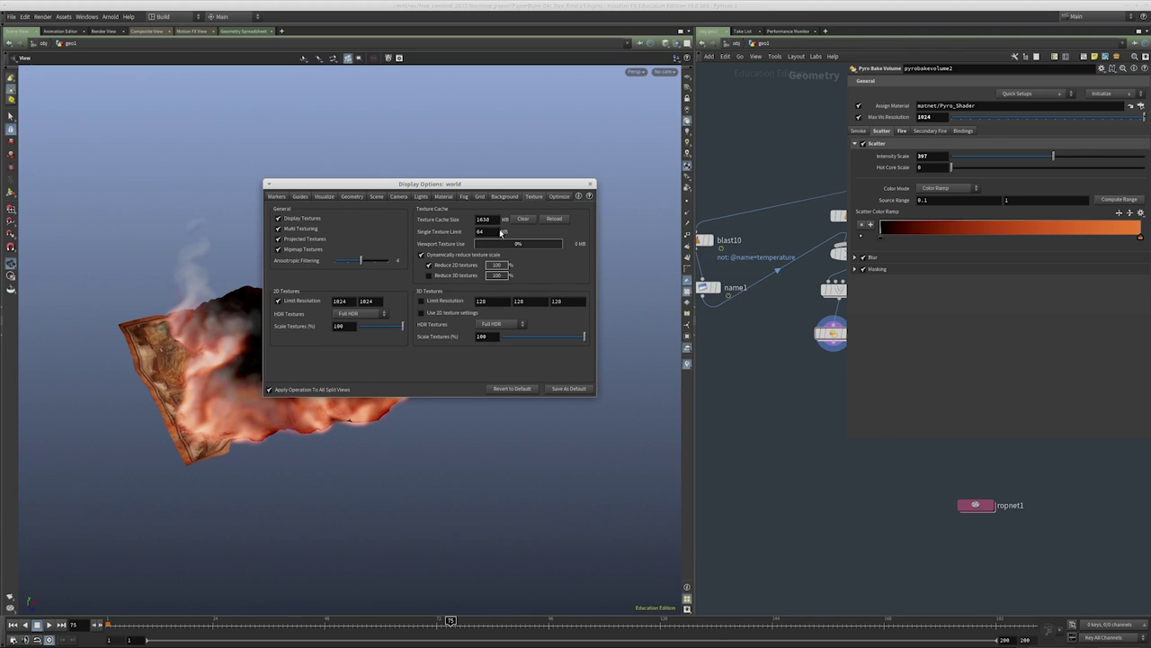
click(377, 196)
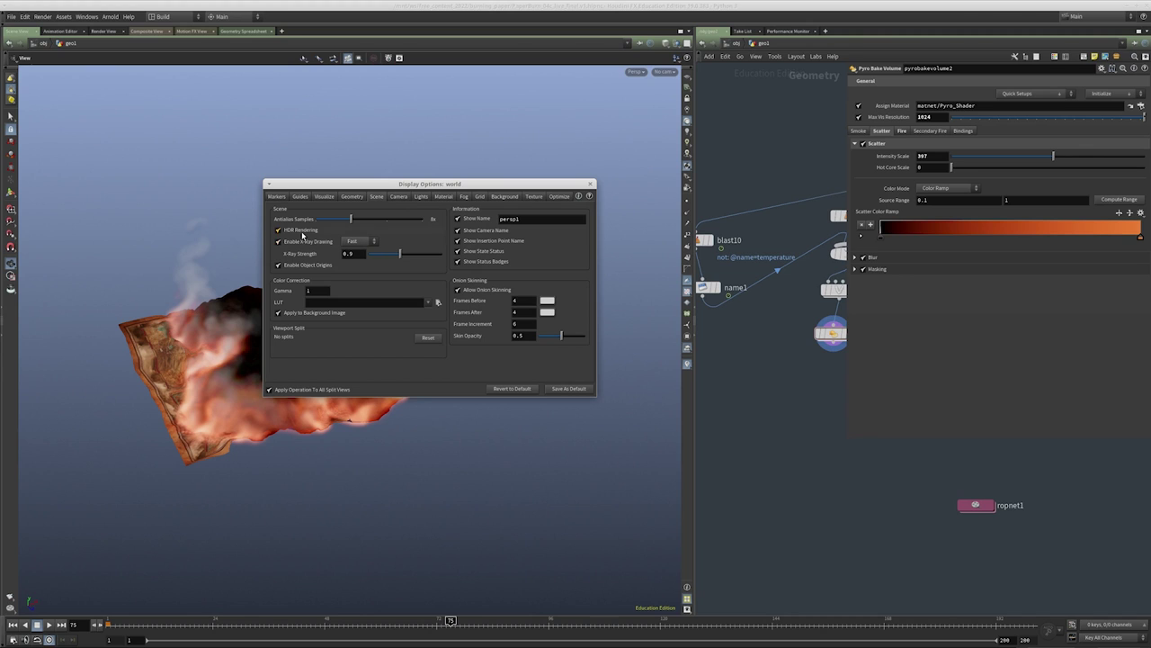
click(590, 183)
click(60, 31)
click(33, 32)
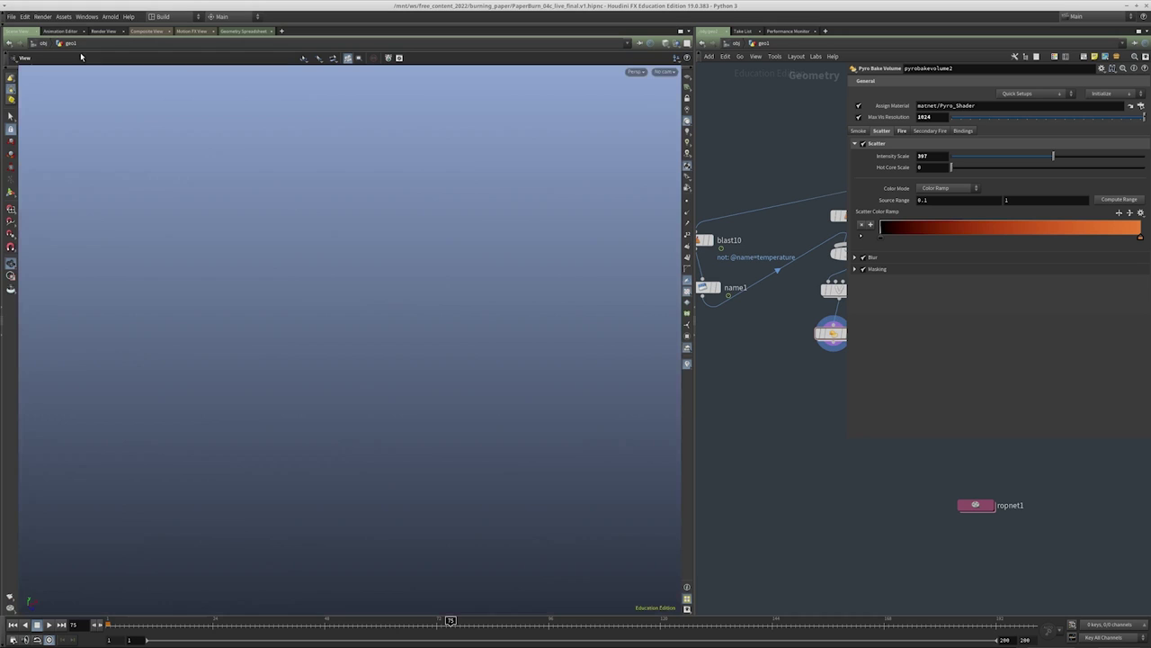
Frame the burning paper in the maximized viewport and render a flipbook with the default output settings
mouse_move(398, 351)
mouse_down()
mouse_move(503, 369)
mouse_move(585, 365)
mouse_move(498, 384)
mouse_move(581, 384)
mouse_up()
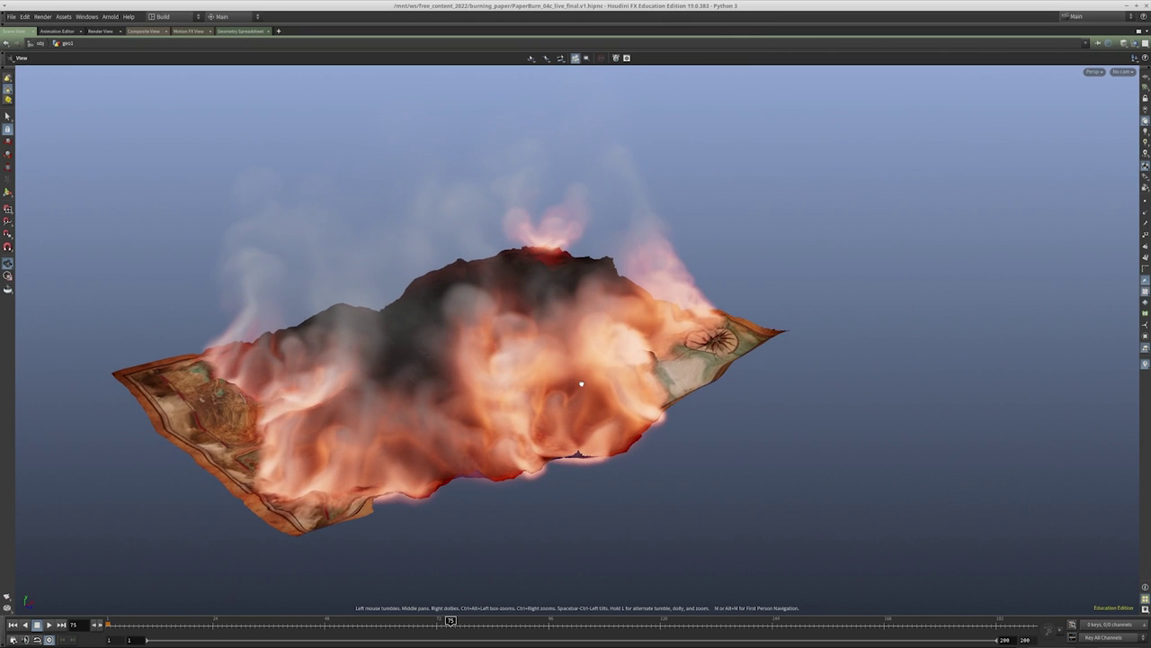
mouse_move(479, 430)
mouse_down()
mouse_move(399, 417)
mouse_move(297, 477)
mouse_up()
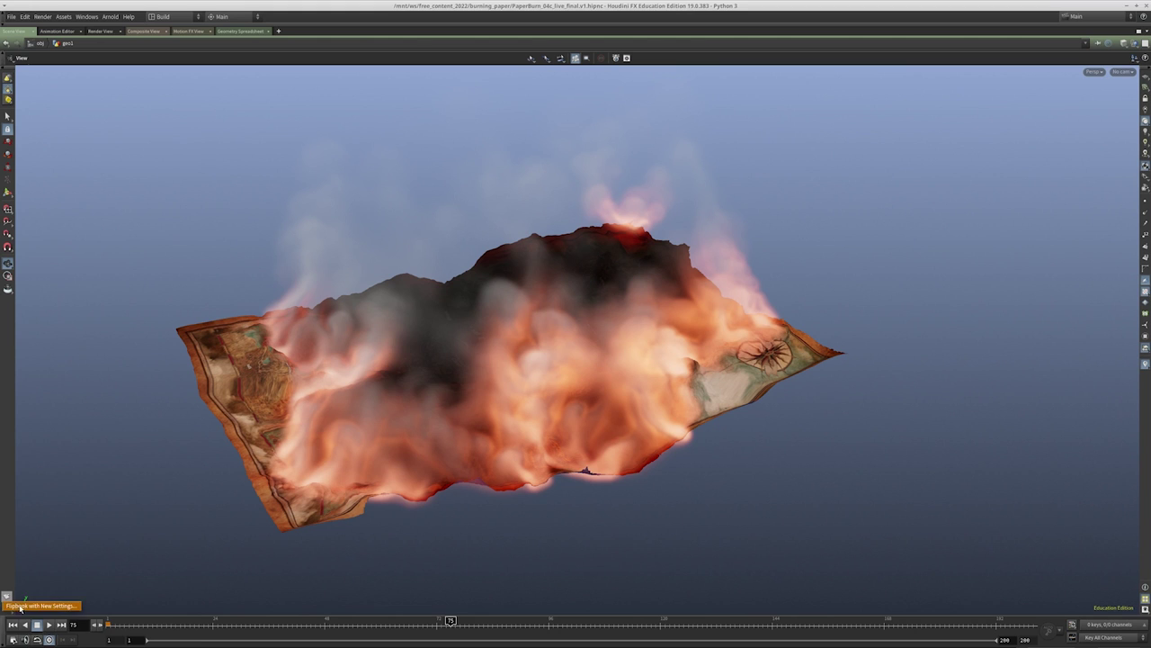
click(20, 607)
click(17, 487)
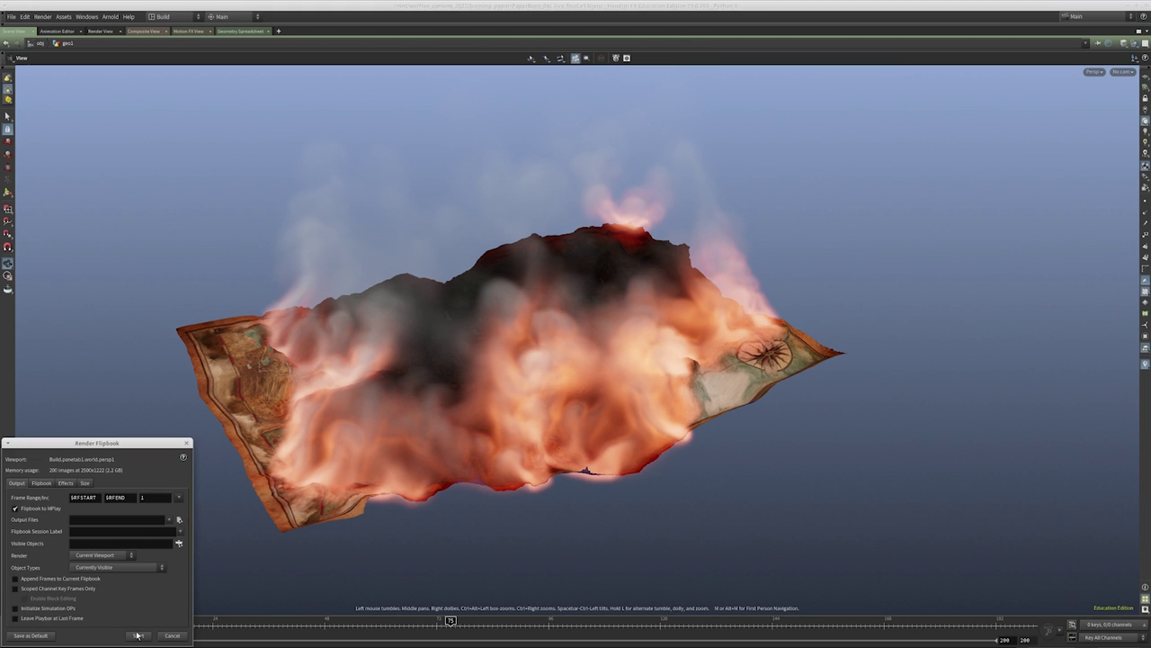
click(138, 635)
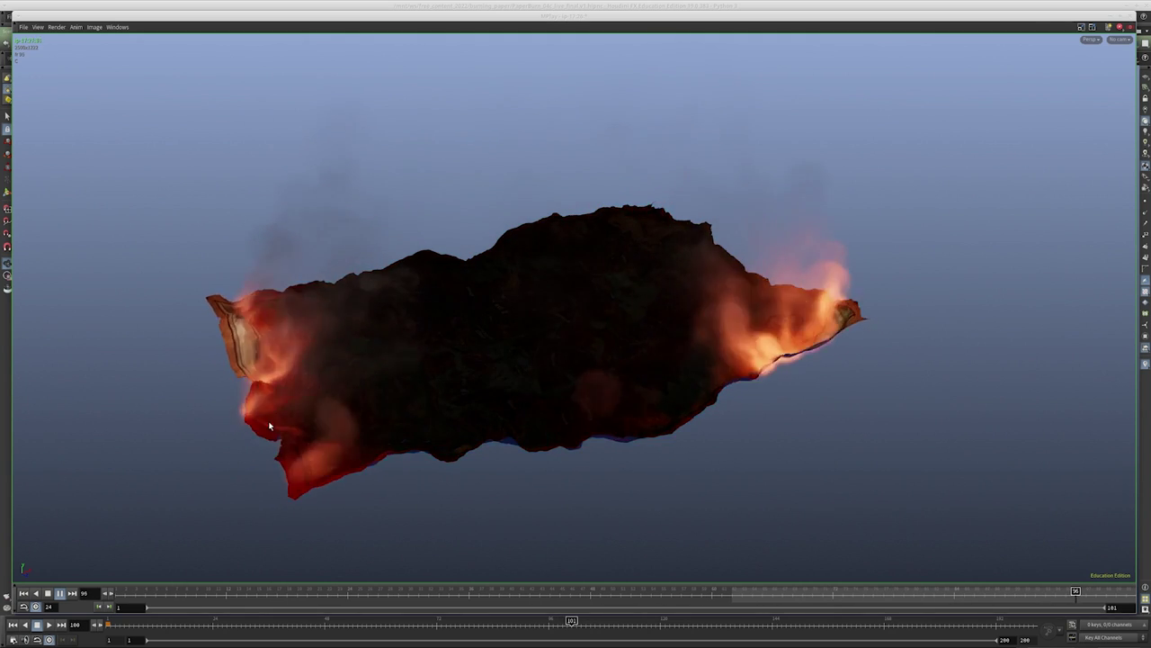
Switch to the djv player and play the comp_shot1 render sequence from its beginning
key(alt+Tab)
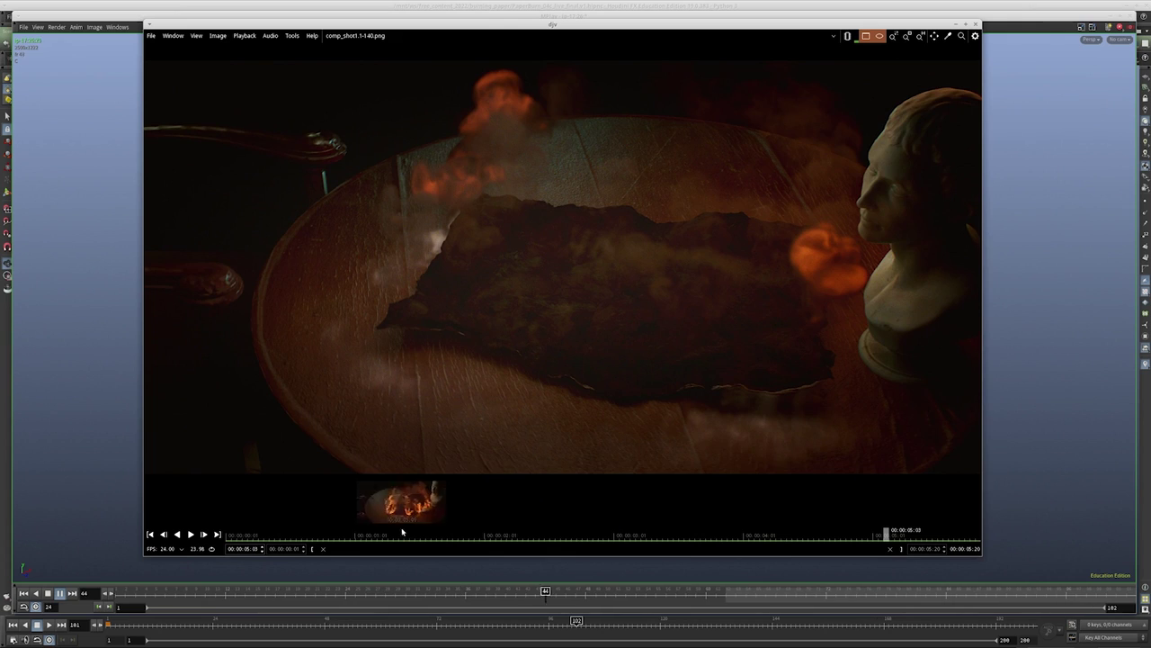
click(230, 535)
click(190, 534)
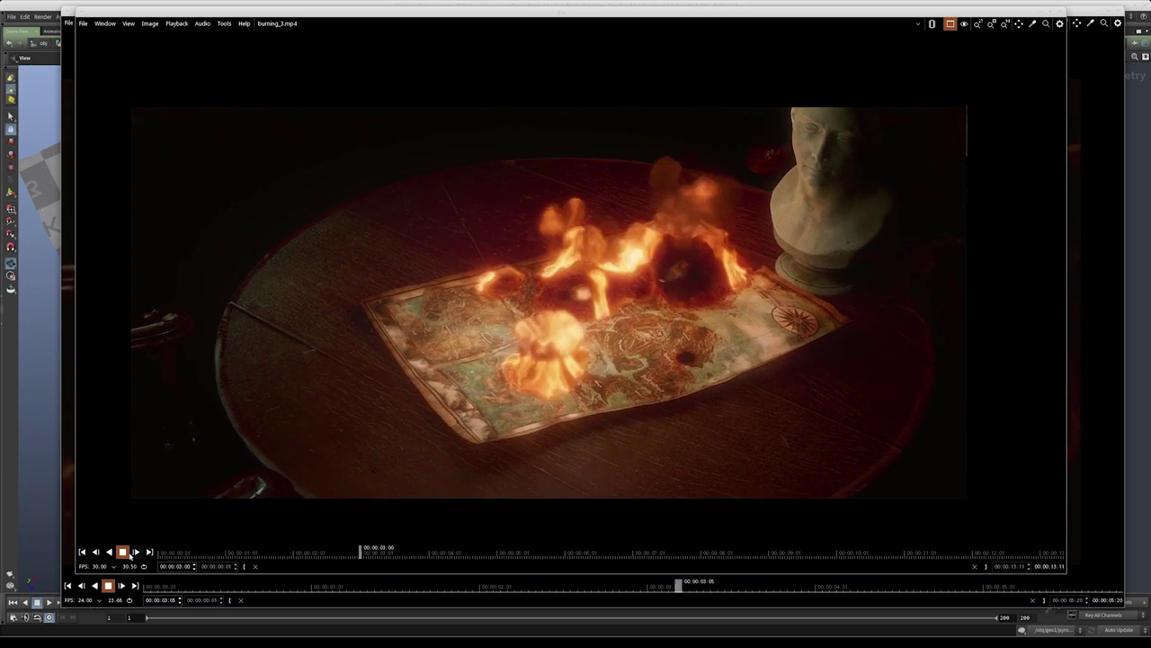
Play the burning_3.mp4 video, pausing to study the flames, and close the player to return to Houdini
click(123, 552)
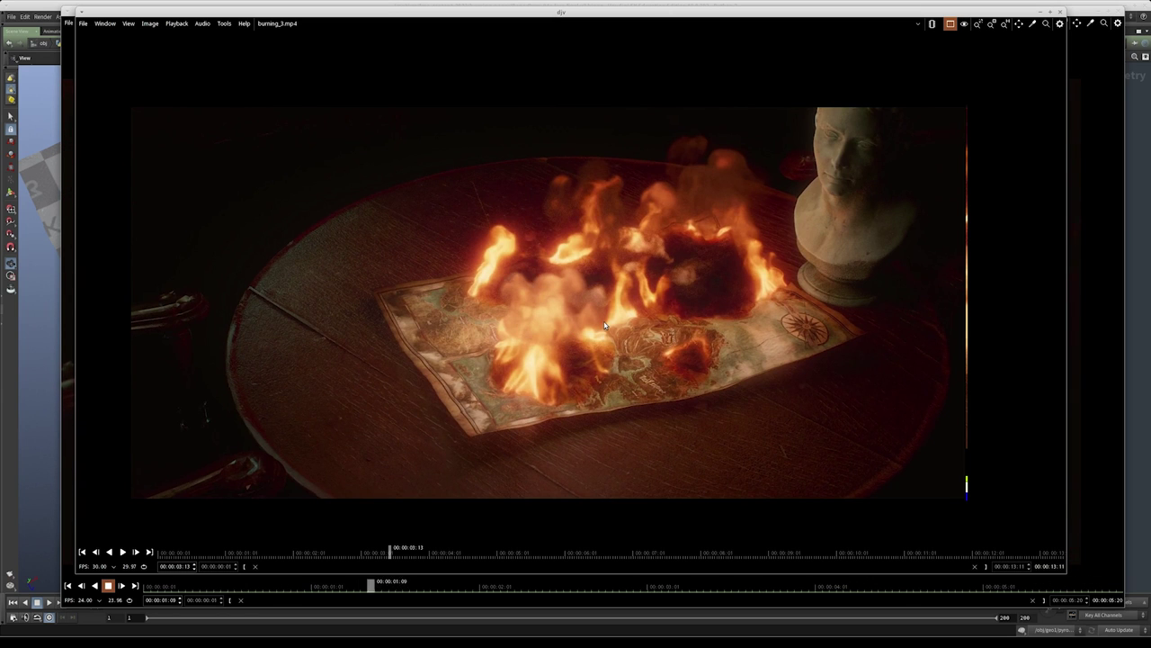
click(124, 552)
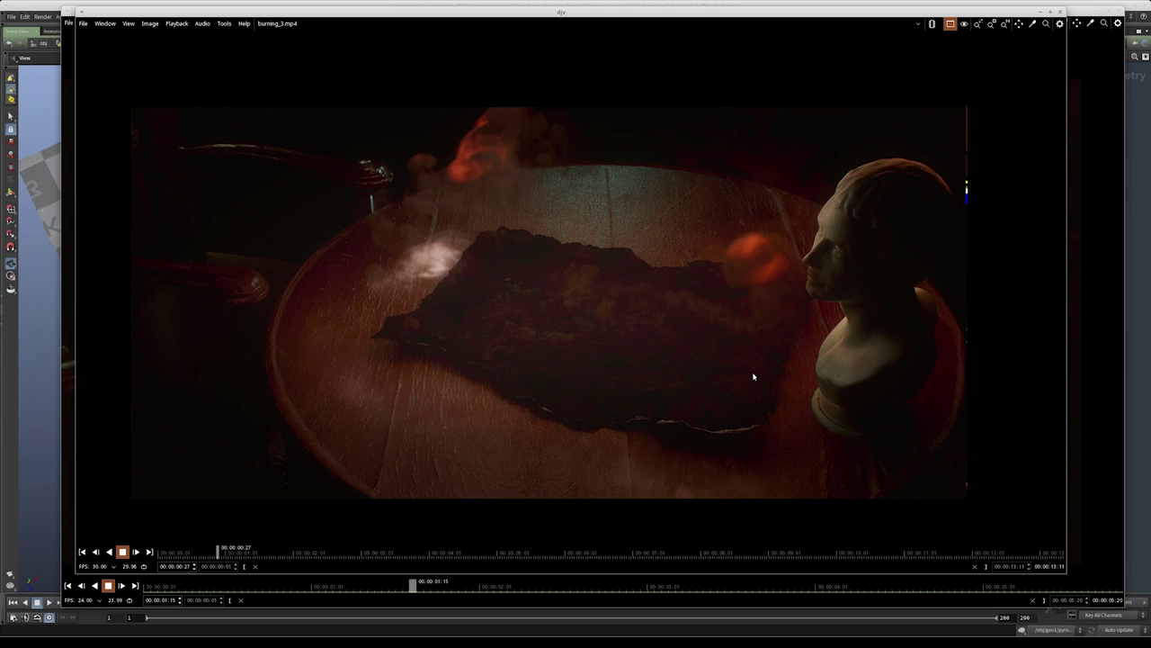
key(space)
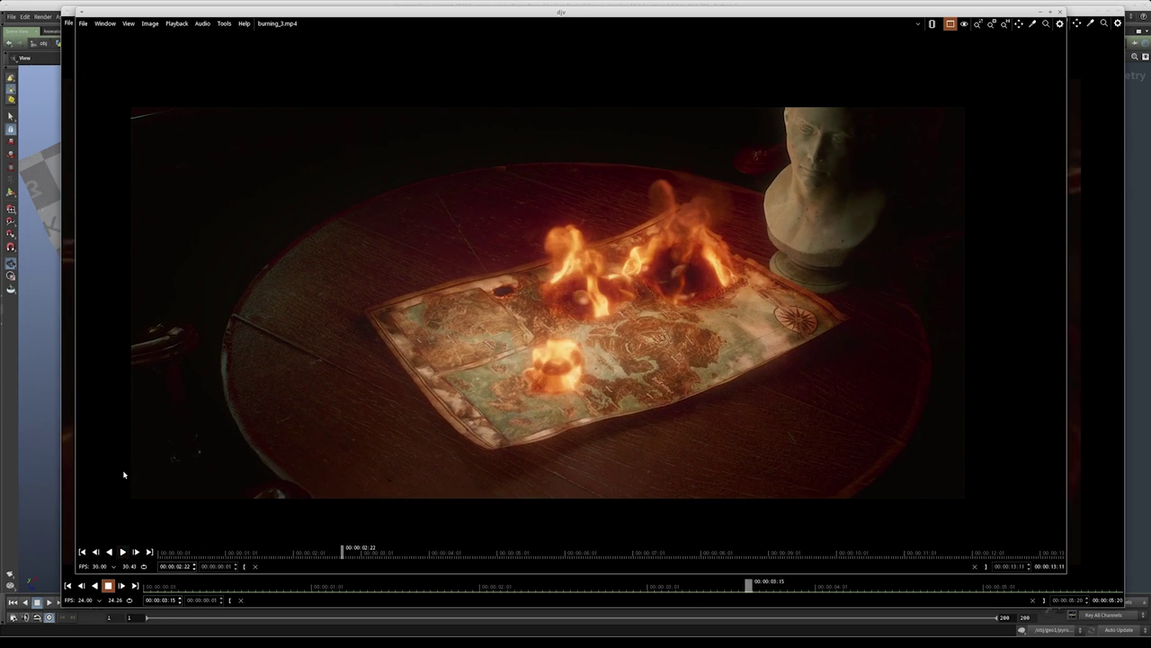
key(ctrl+q)
Review the staged burning paper network, look inside solver2, and return to the geo1 level
scroll(754, 417, up, 5)
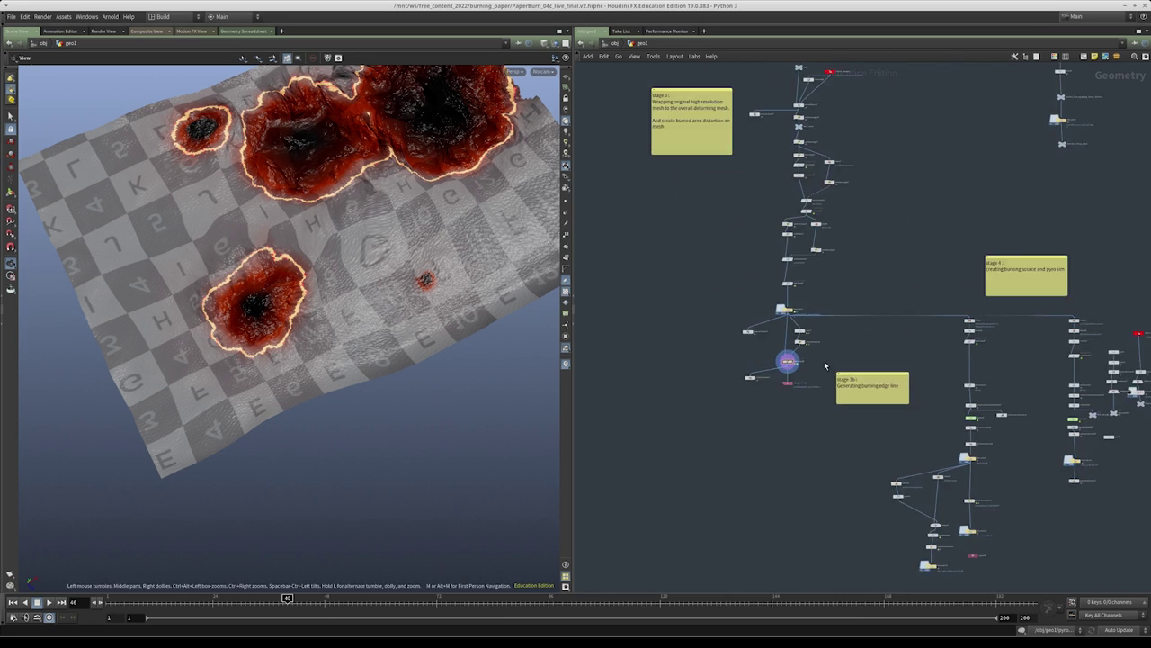
scroll(846, 477, down, 5)
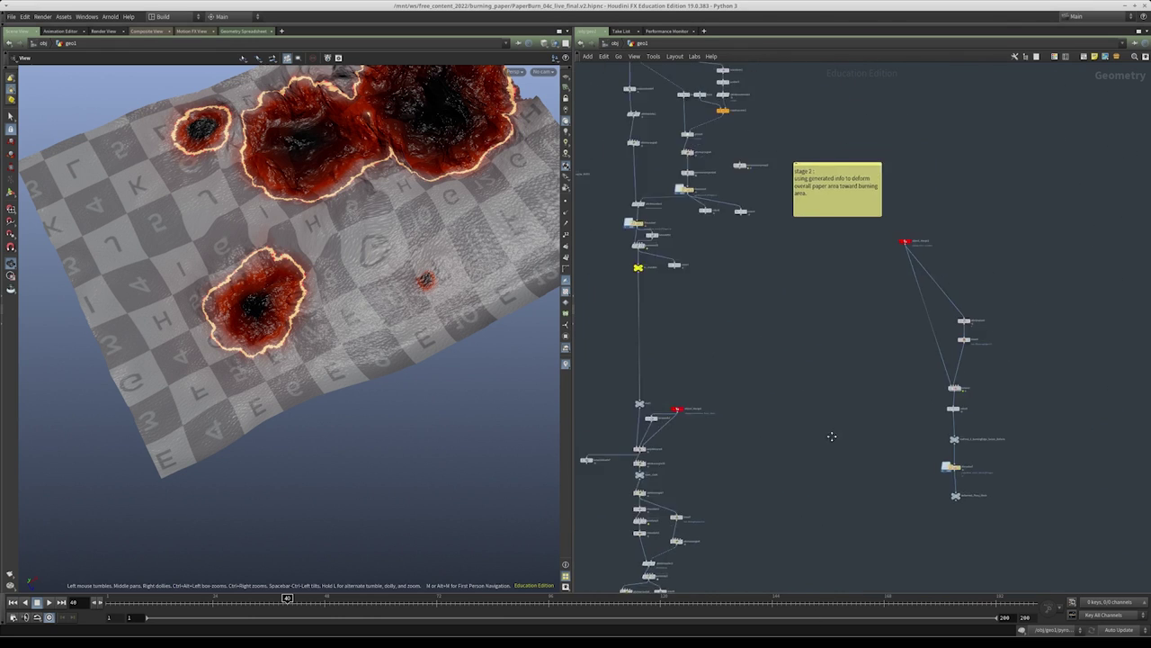
scroll(856, 207, down, 3)
scroll(815, 385, up, 4)
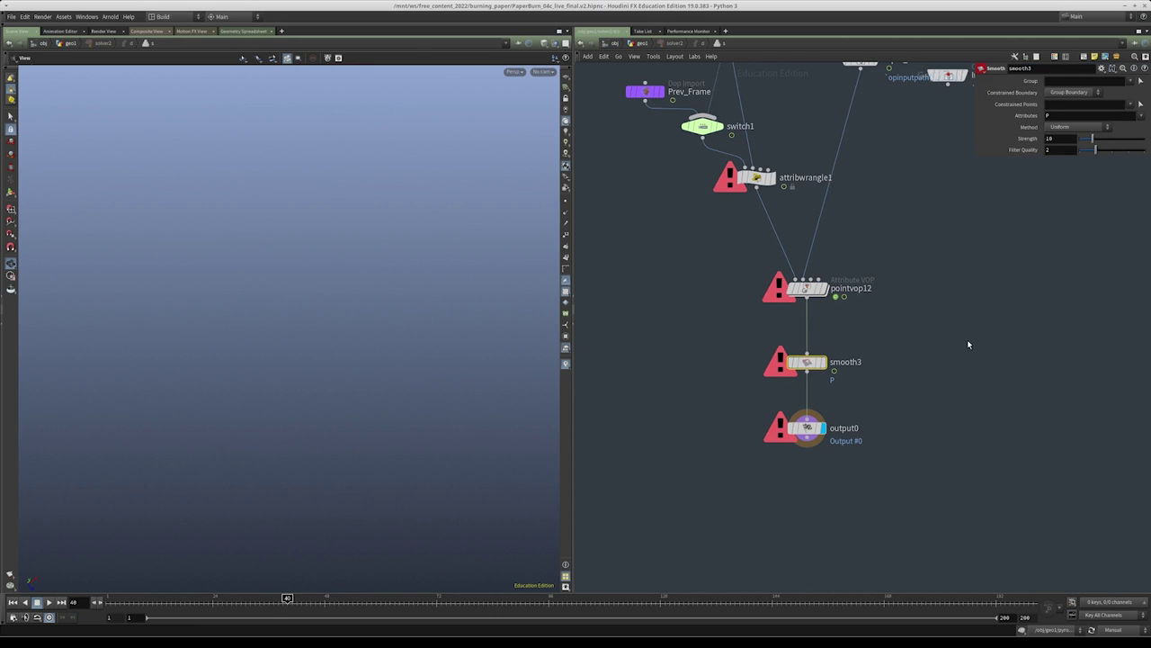
key(u)
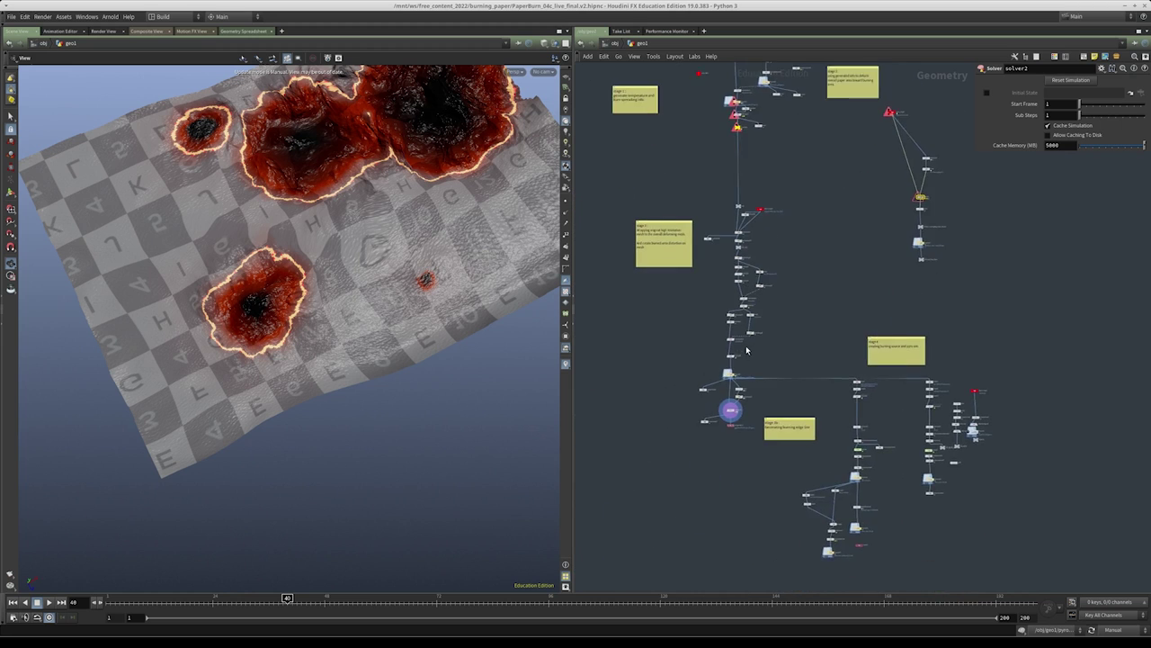
Find the flame baking branch, examine the temperature network inside volumevop1, and return to the geo1 level
middle_drag(892, 416, 874, 326)
scroll(877, 413, up, 5)
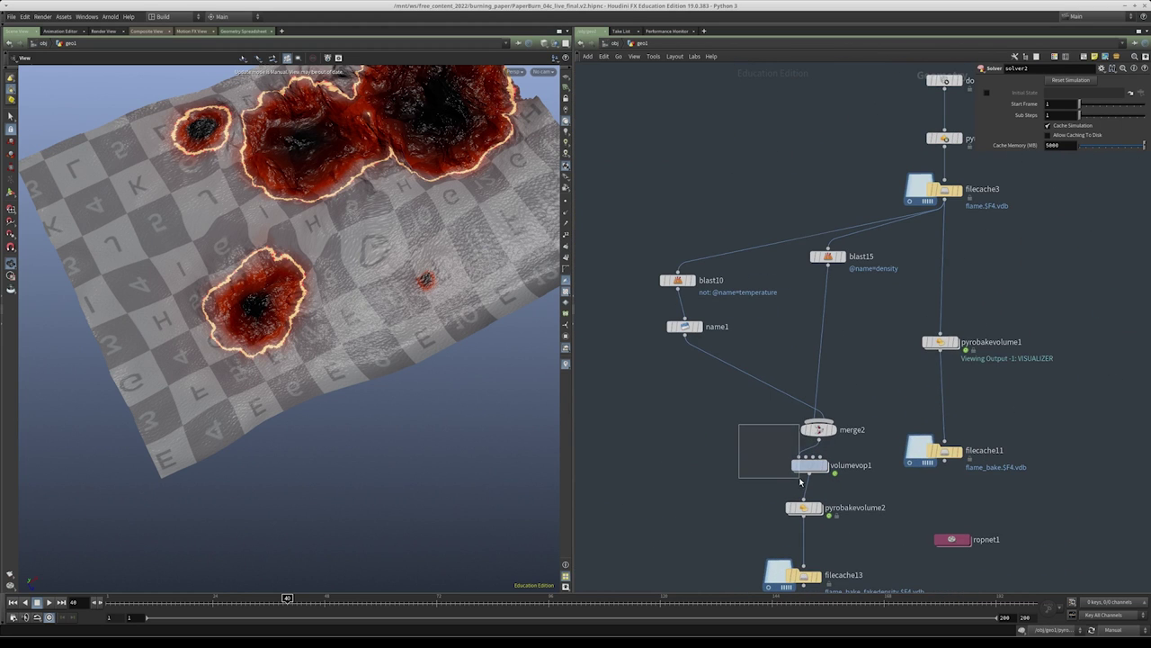
middle_drag(790, 480, 748, 385)
scroll(747, 363, up, 3)
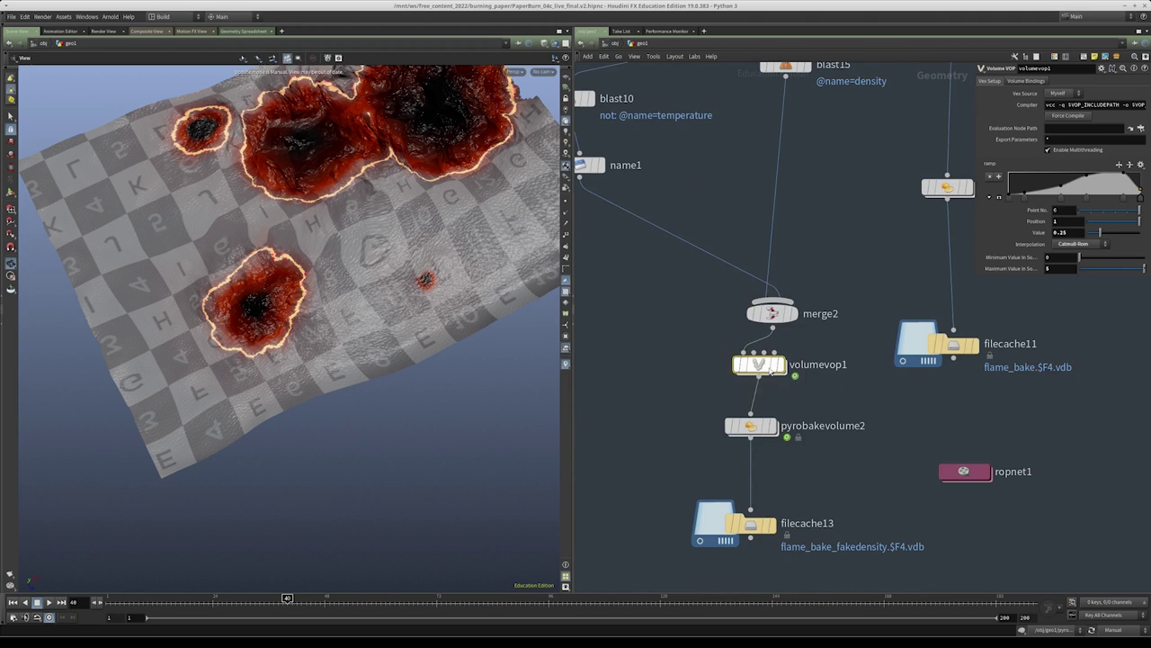
key(i)
middle_drag(804, 444, 769, 487)
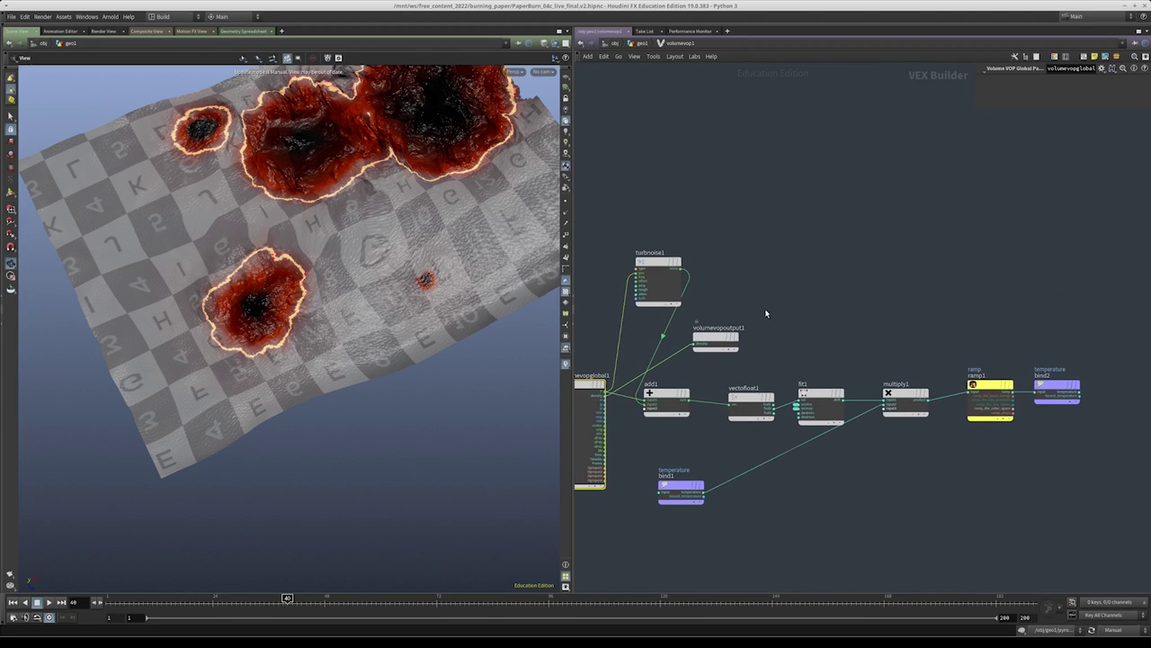
middle_drag(765, 313, 771, 291)
key(u)
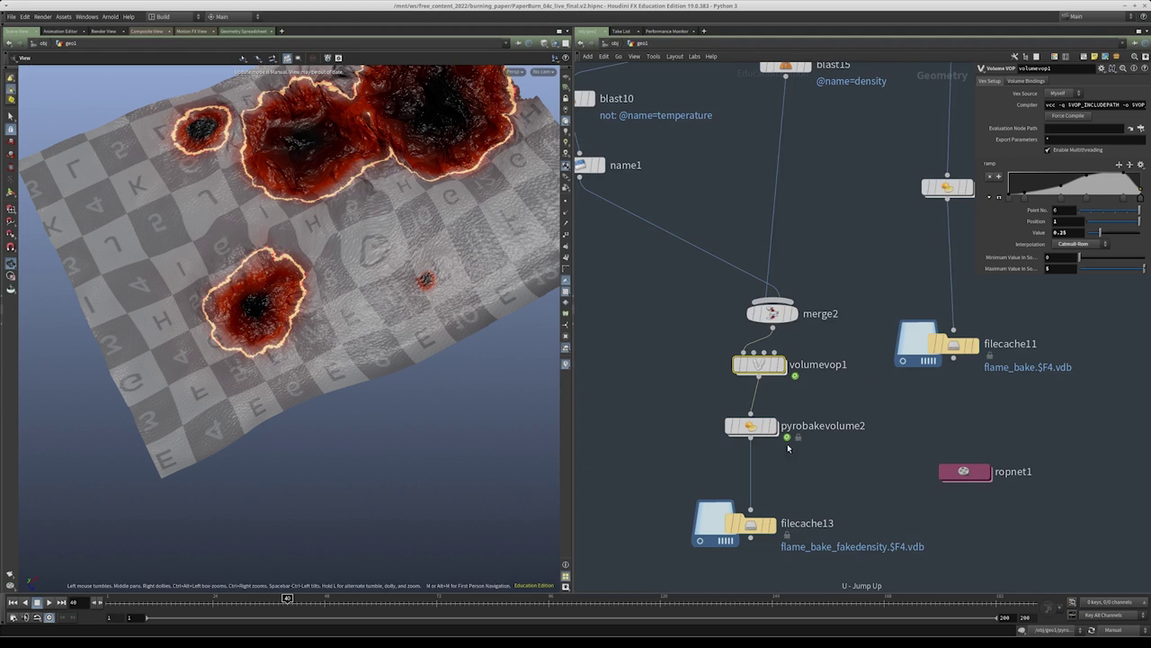
Follow the flame baking branch down to filecache13 and look over the surrounding stage 3b network
middle_drag(787, 443, 800, 357)
key(Return)
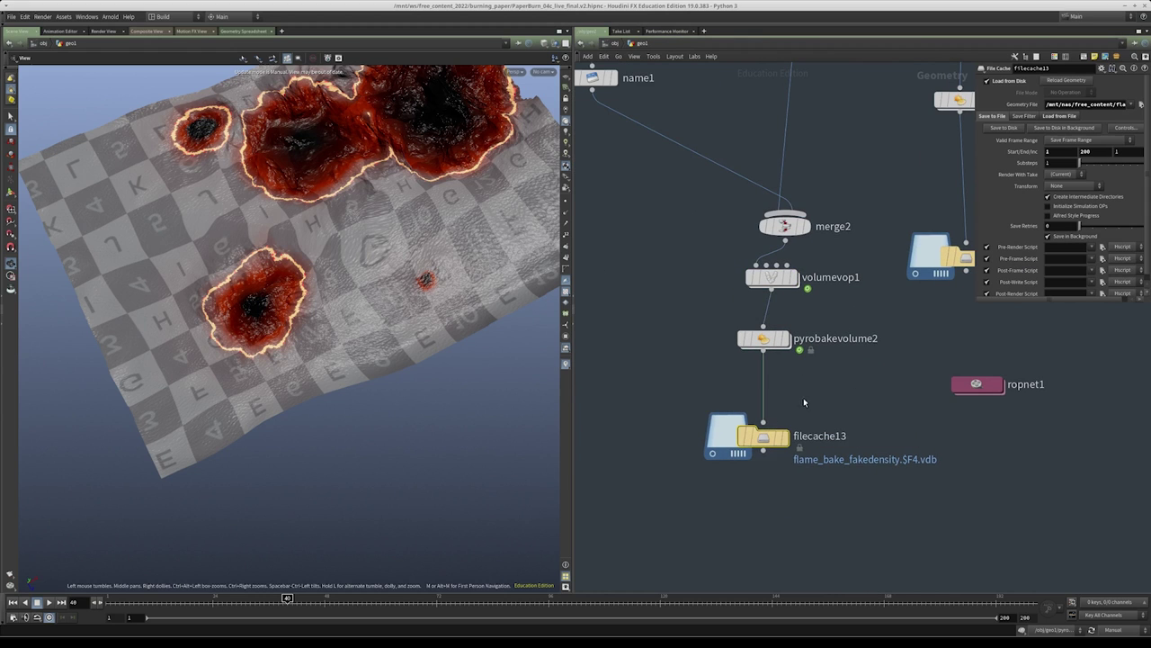
scroll(801, 402, down, 3)
scroll(629, 372, down, 5)
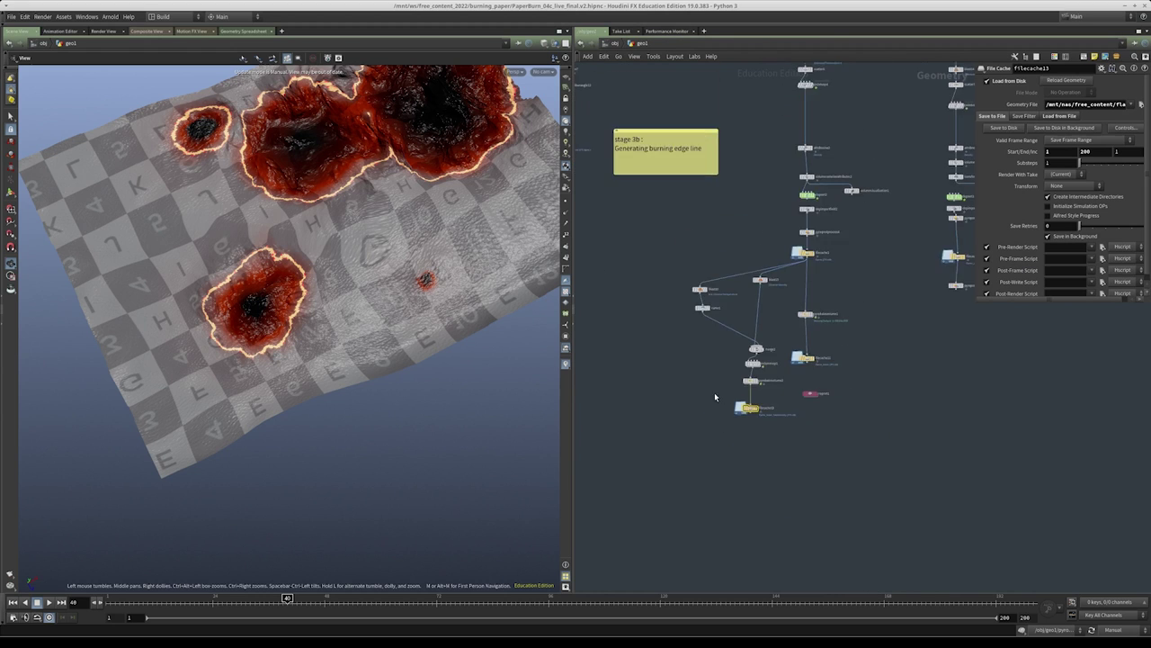
scroll(715, 326, up, 2)
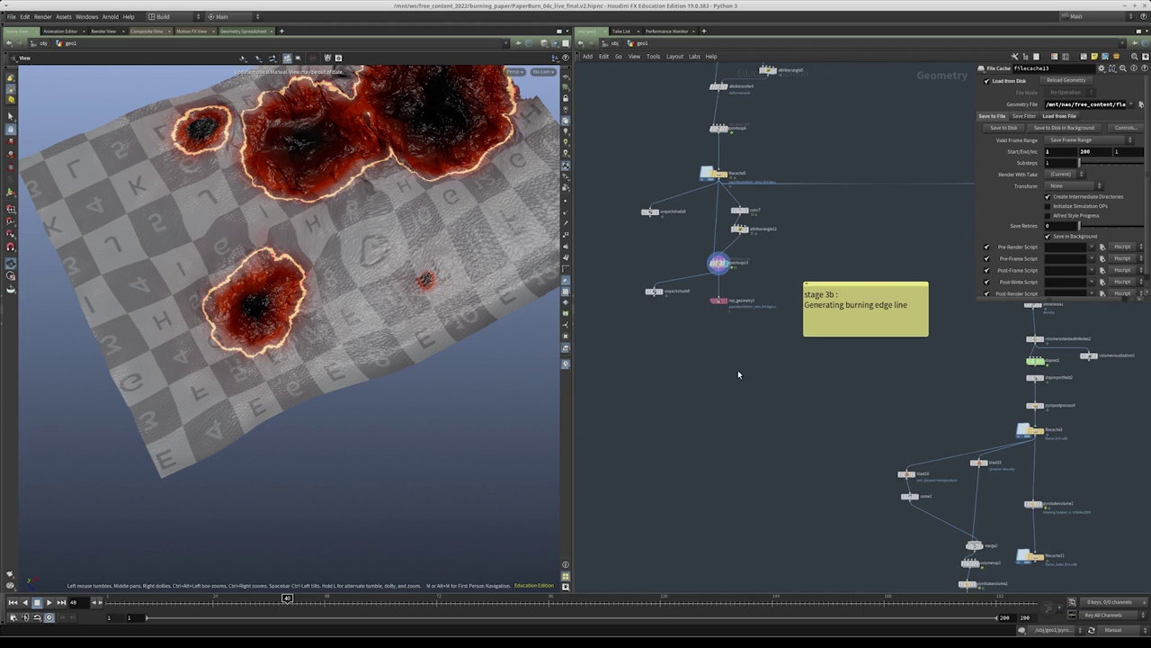
Bring up the djv players with burning_3.mp4, comp_shot1 and comp_shot2, and rearrange their windows for comparison
key(alt+Tab)
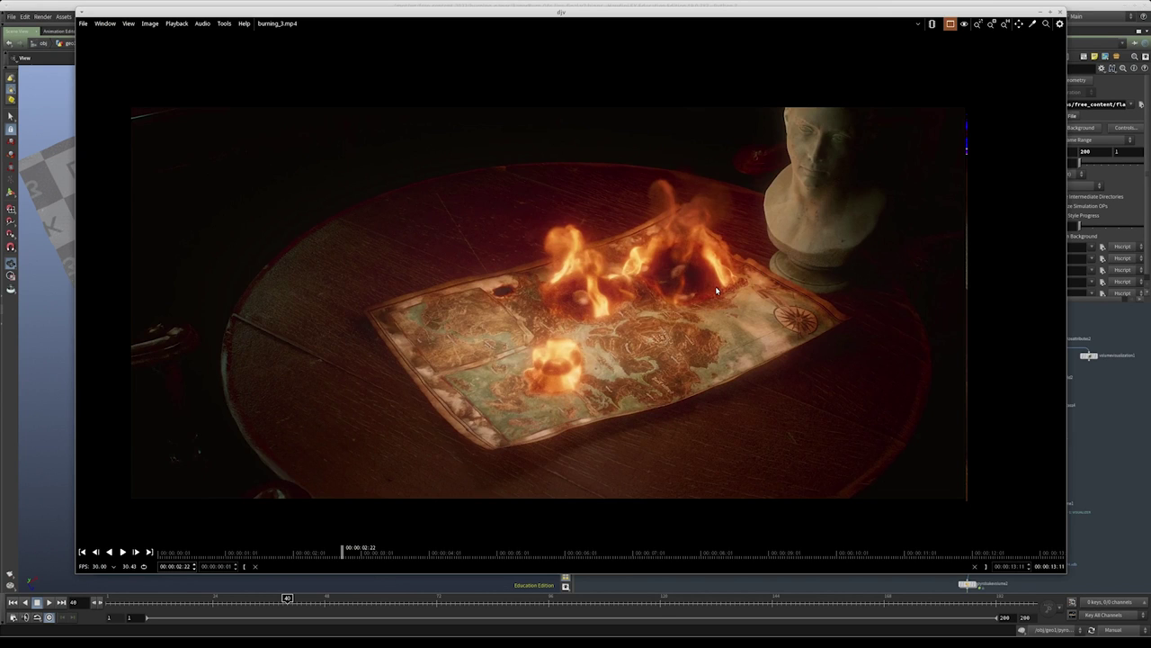
key(alt+Tab)
key(alt+Tab)
key(alt+Tab)
key(alt+Tab)
key(alt+Tab)
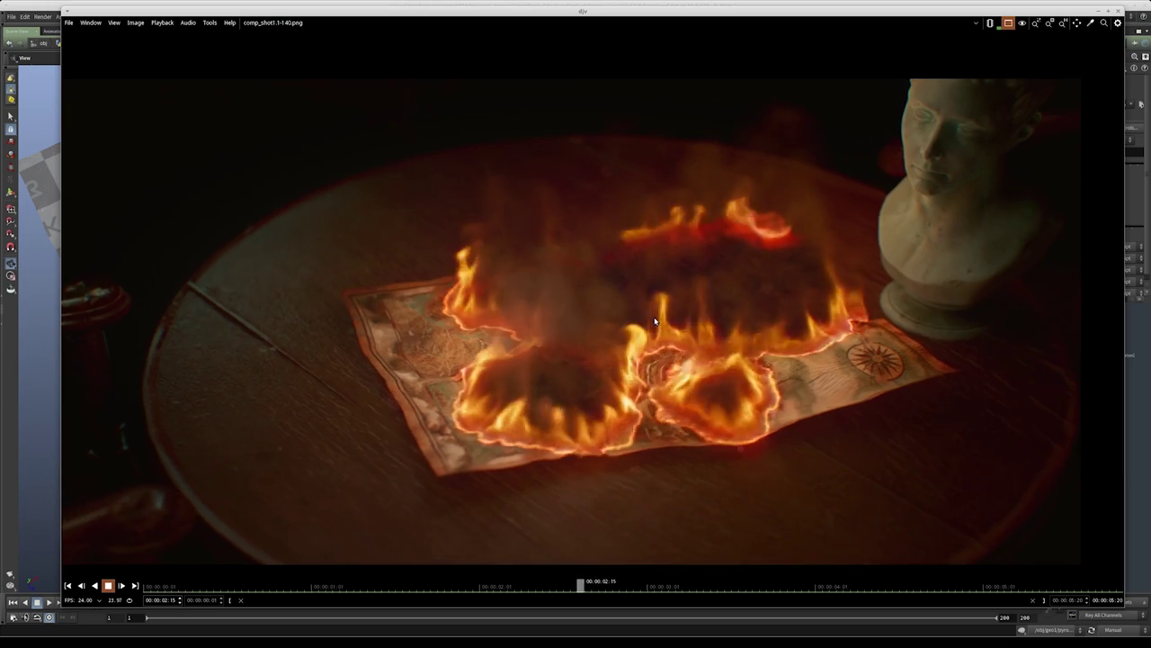
key(super+Down)
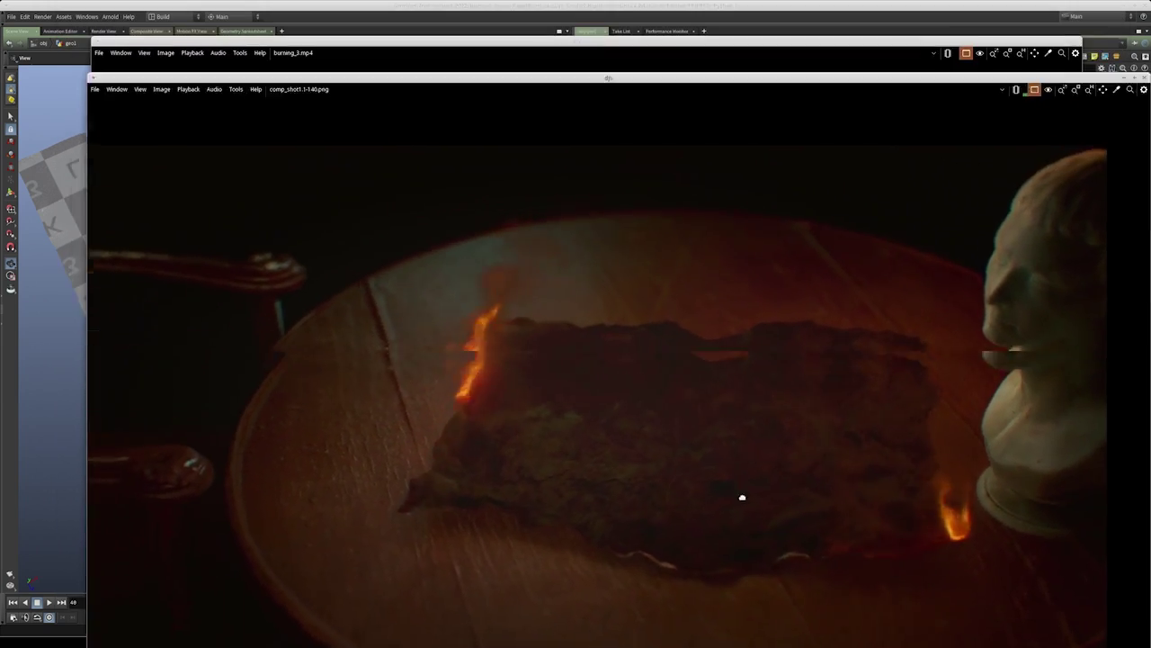
key(super+Right)
key(super+Left)
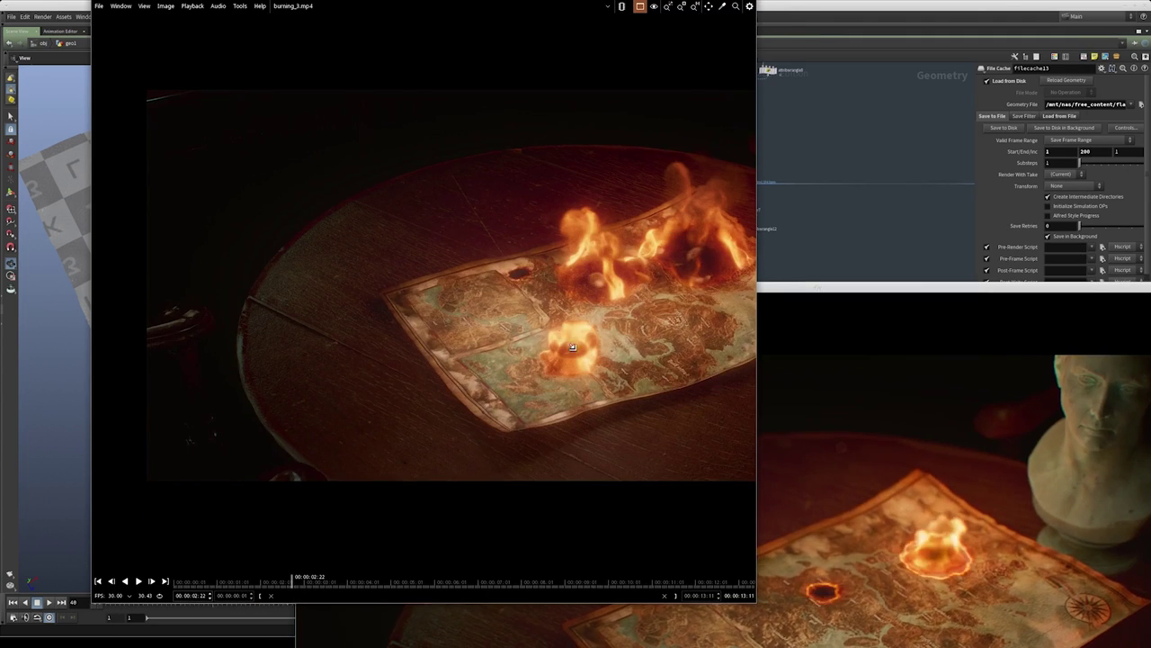
key(super+Down)
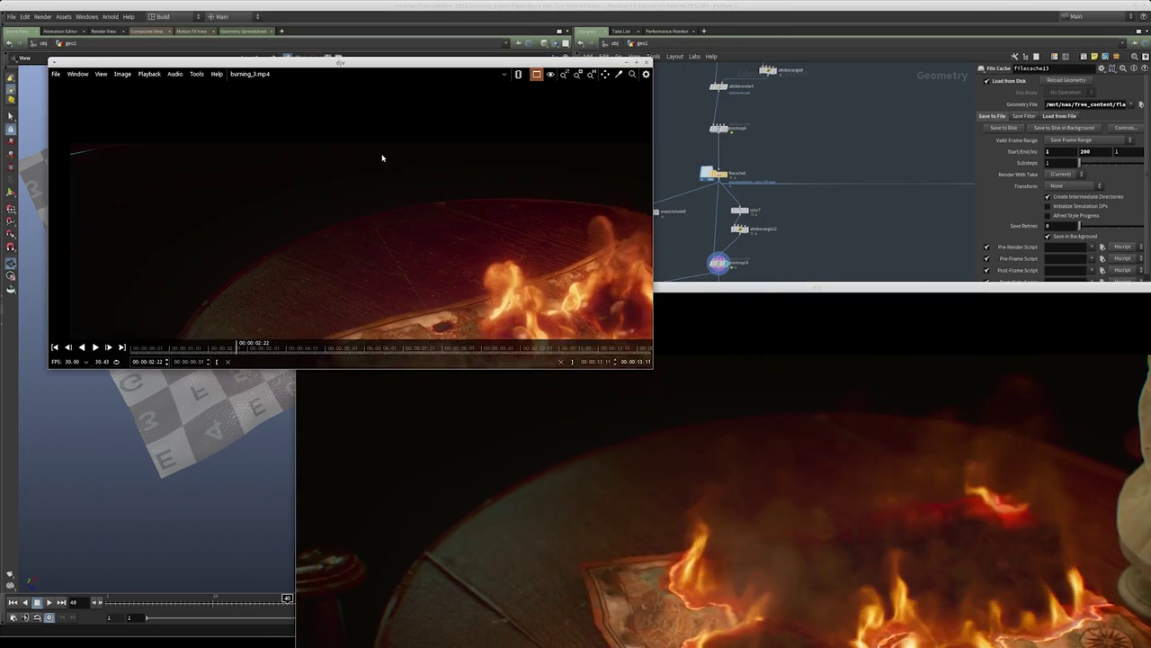
key(super+Up)
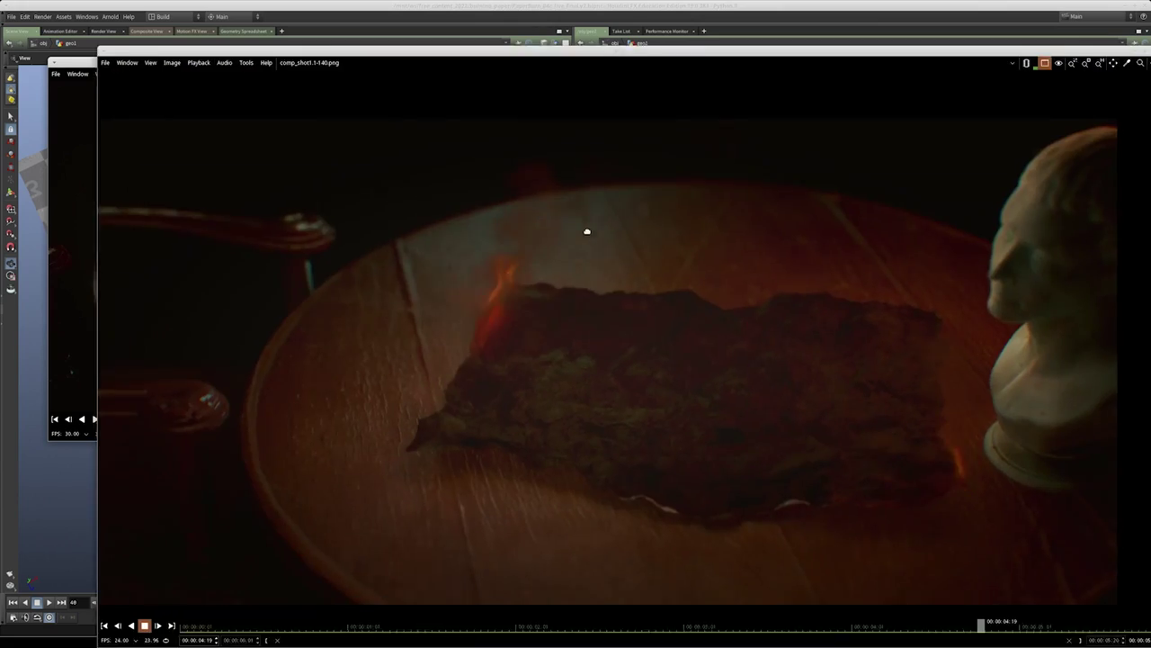
key(super+Down)
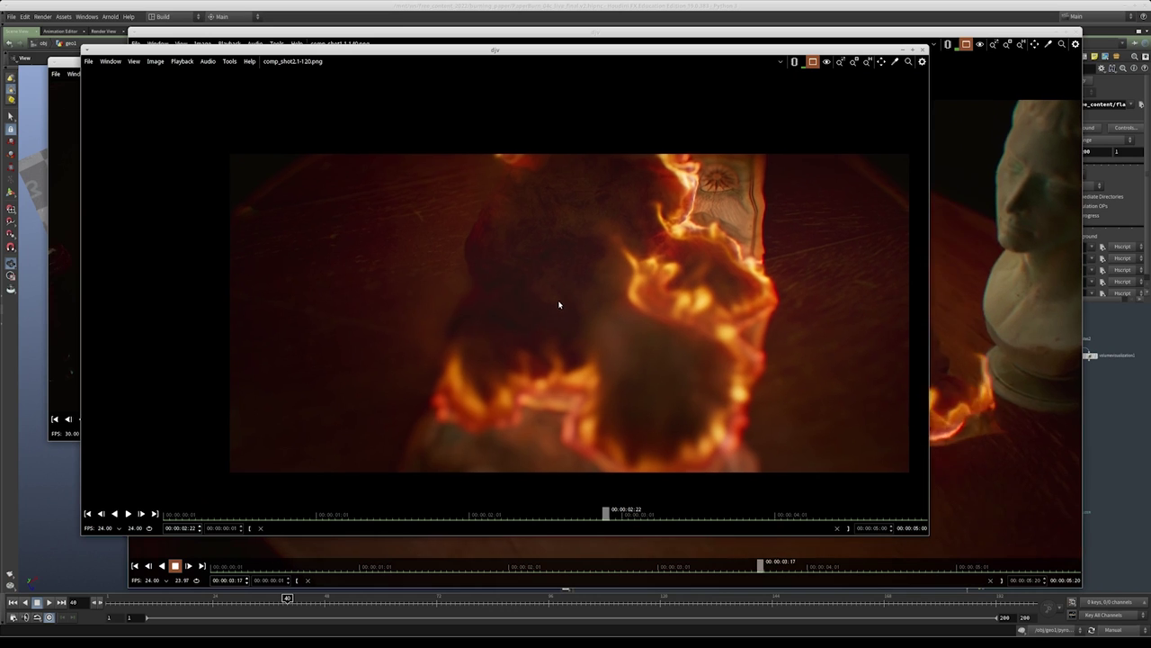
Play the comp_shot2 render sequence, compare it with burning_3.mp4, and return to Houdini
key(space)
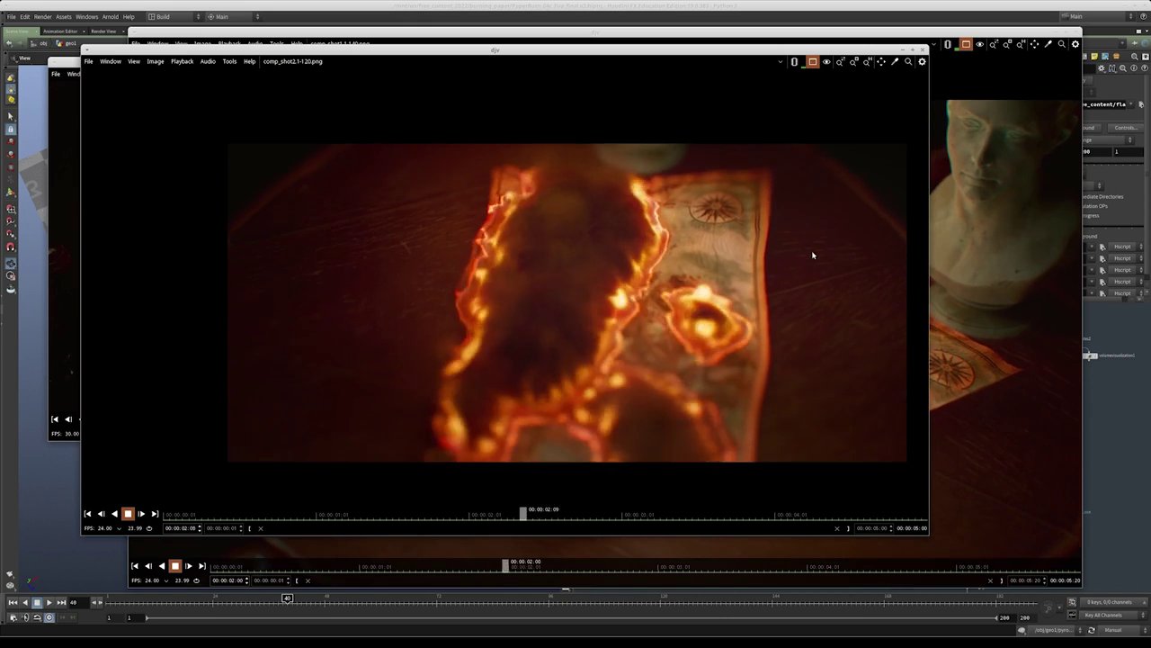
alt+drag(817, 358, 966, 380)
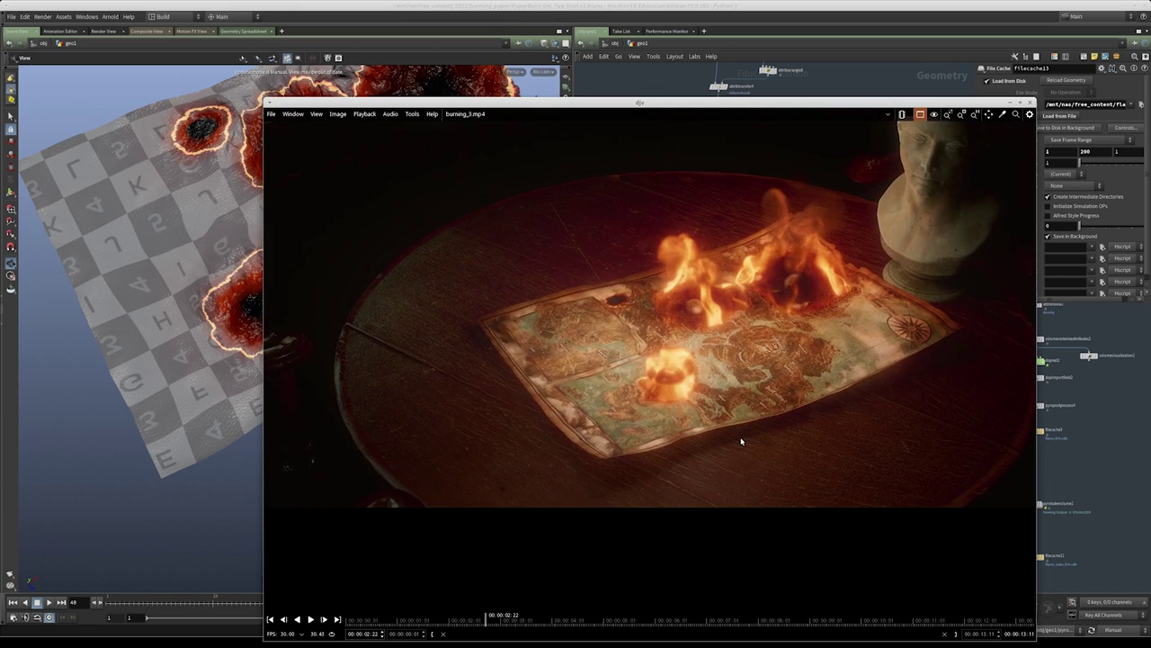
key(space)
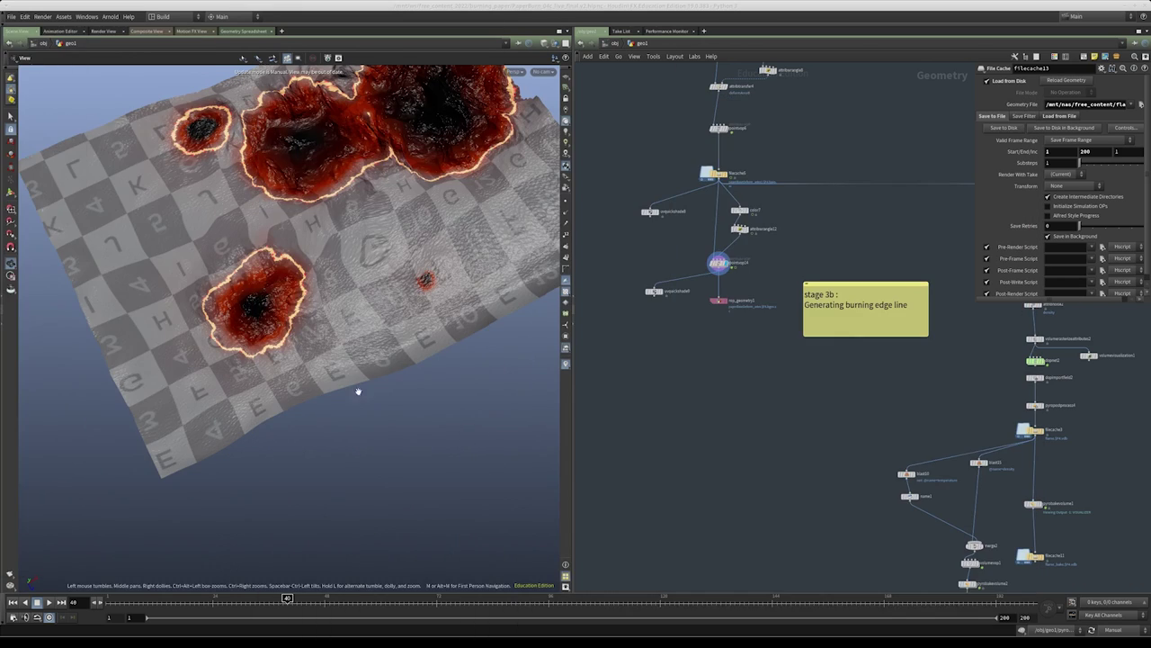
Display pointvop7 near the start of the paper network and inspect its grid in the viewport
scroll(777, 376, down, 5)
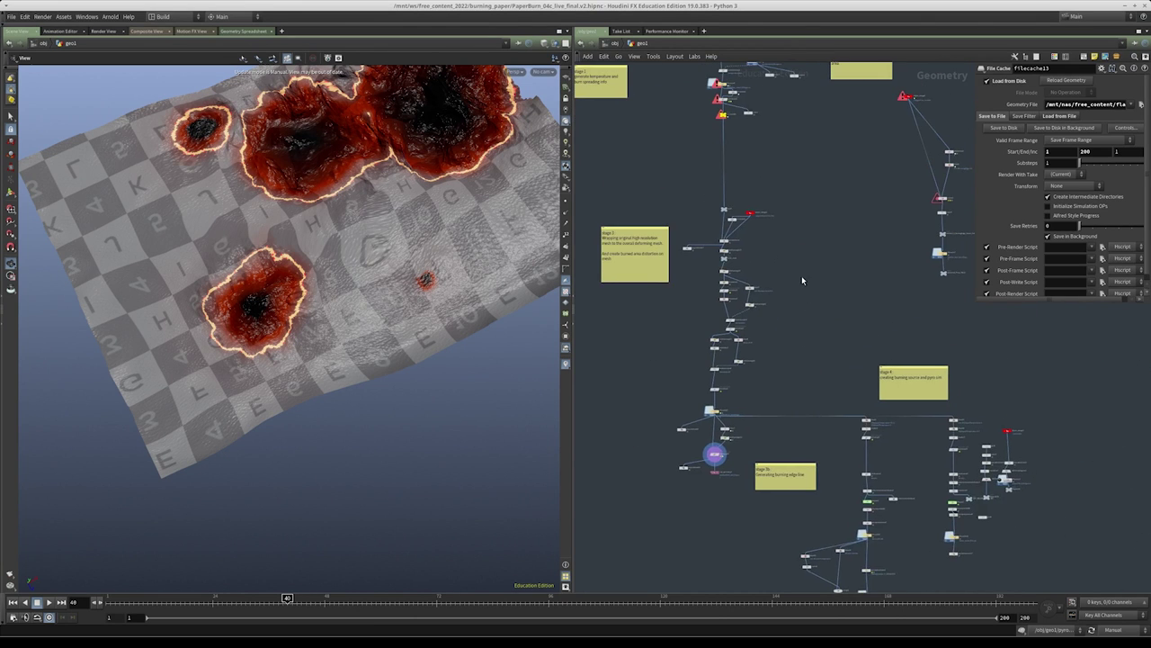
scroll(770, 432, up, 6)
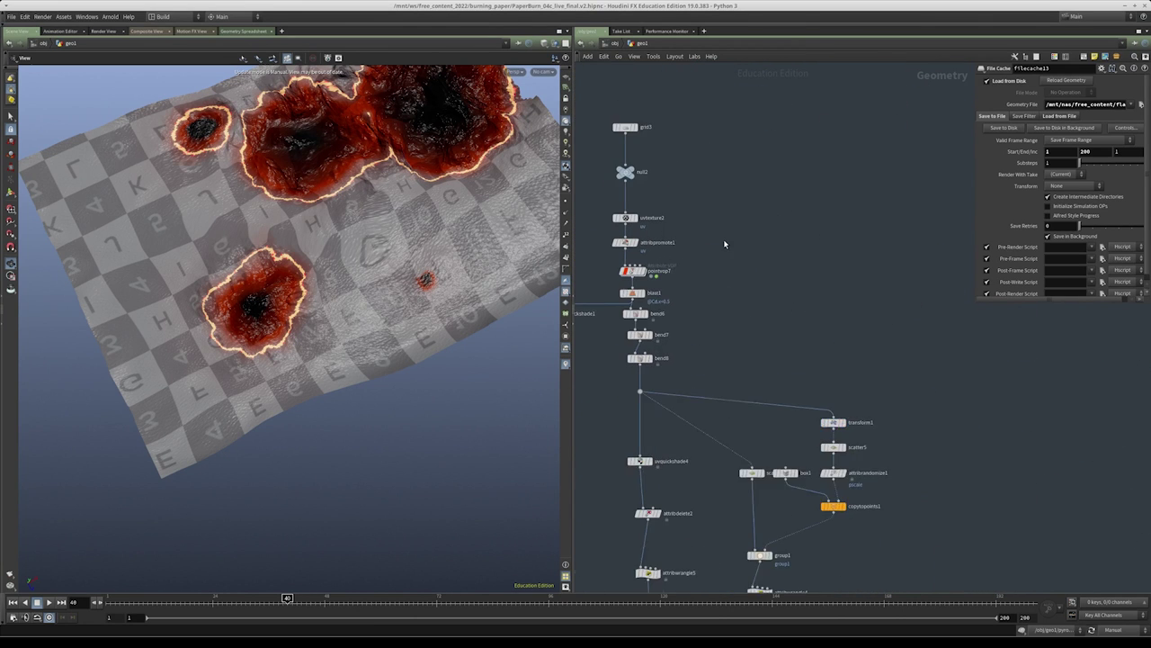
click(632, 288)
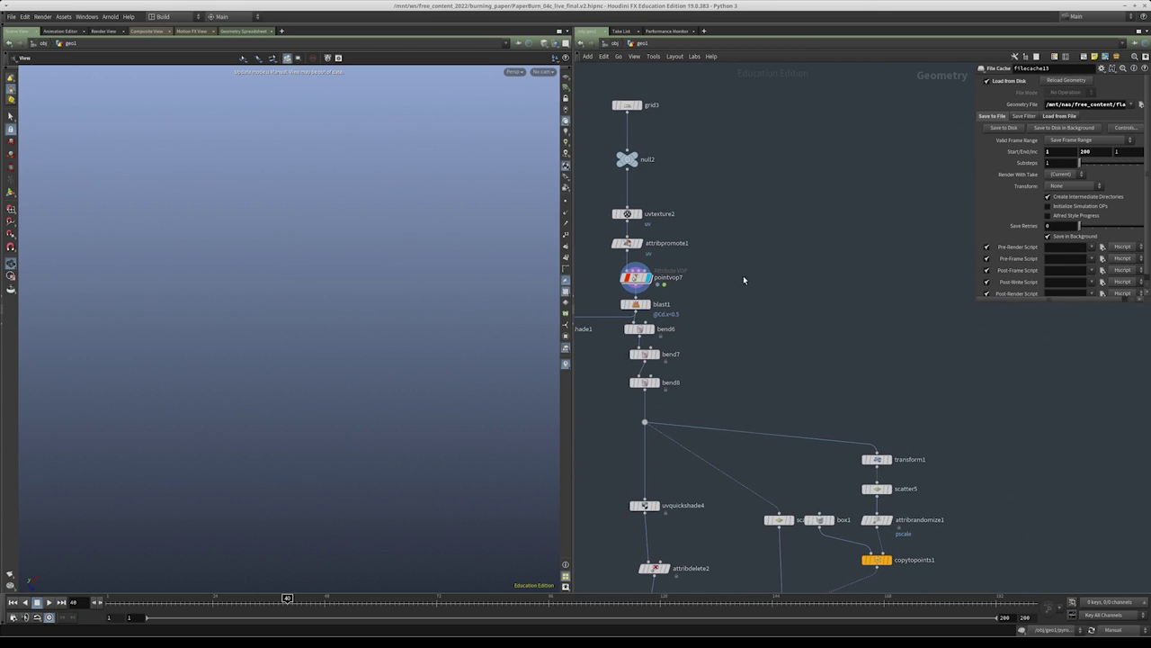
key(f)
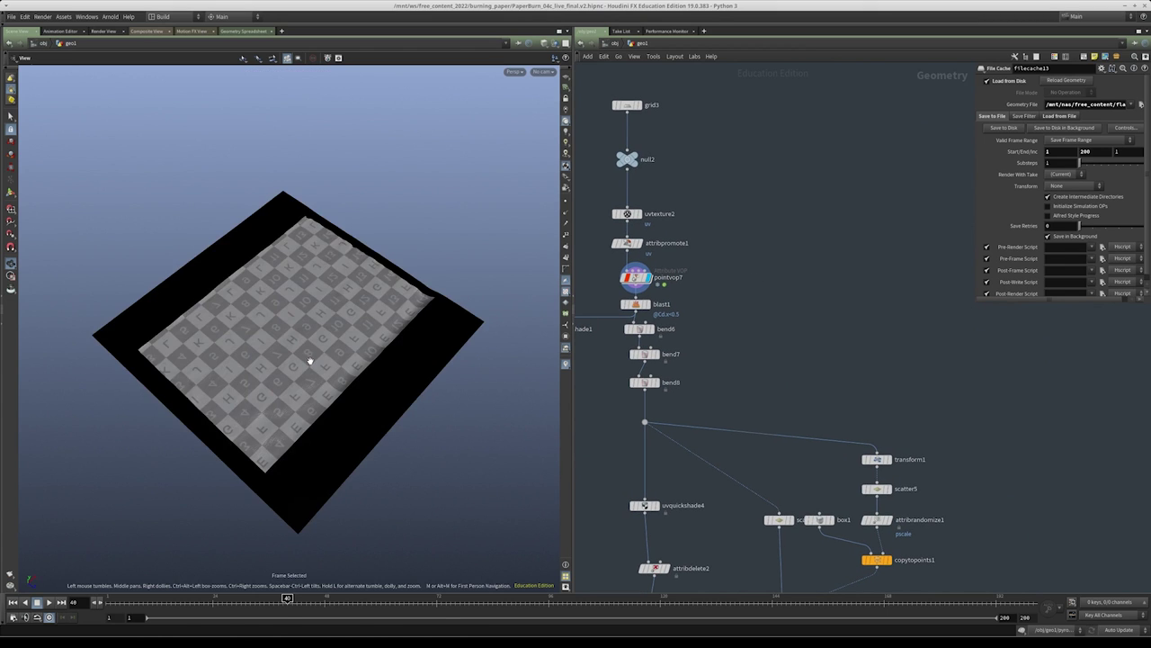
drag(385, 308, 423, 297)
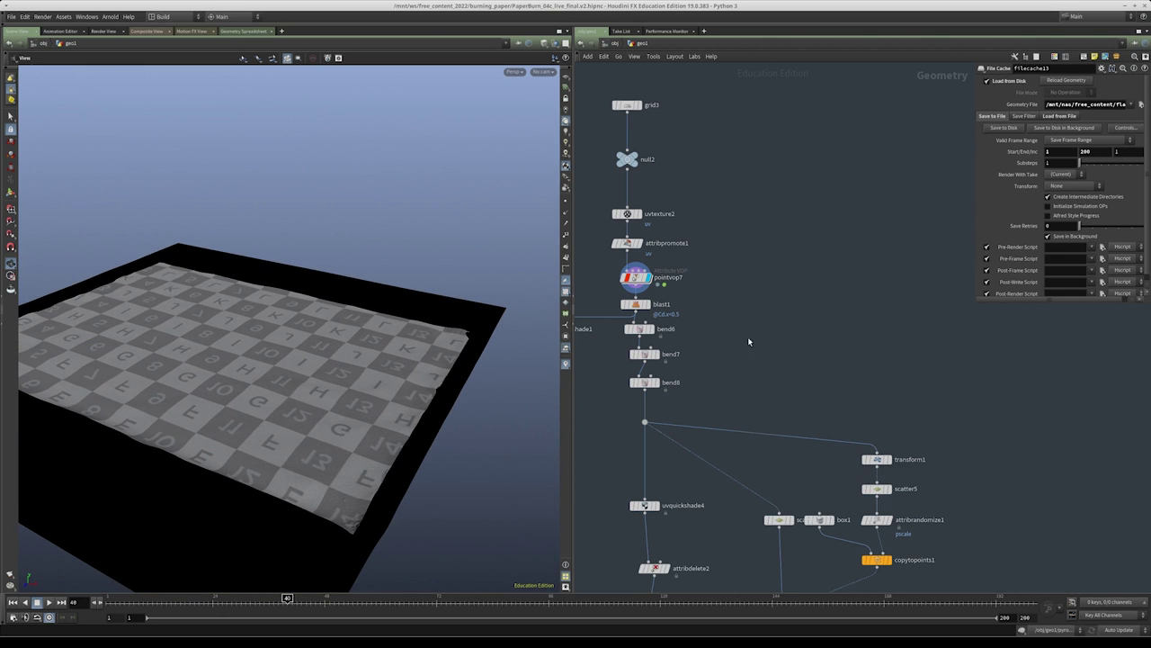
Display blast1 and inspect the edges and surface of the trimmed paper from several angles
scroll(619, 324, up, 5)
click(648, 287)
drag(360, 355, 306, 101)
drag(230, 334, 416, 258)
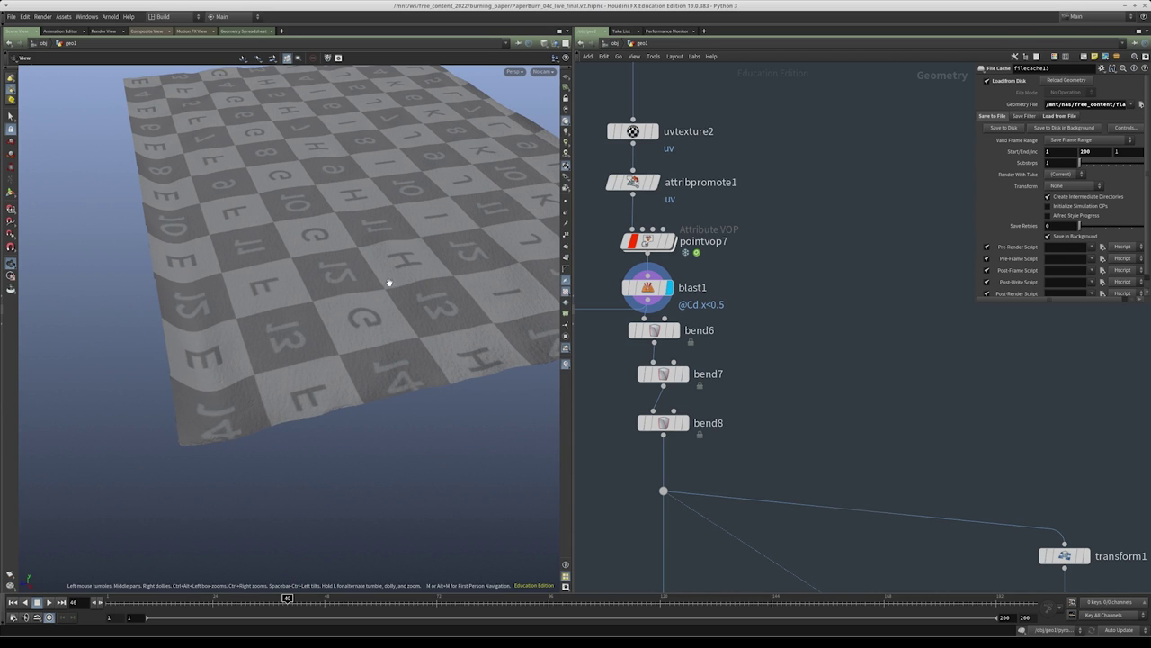
drag(424, 177, 20, 330)
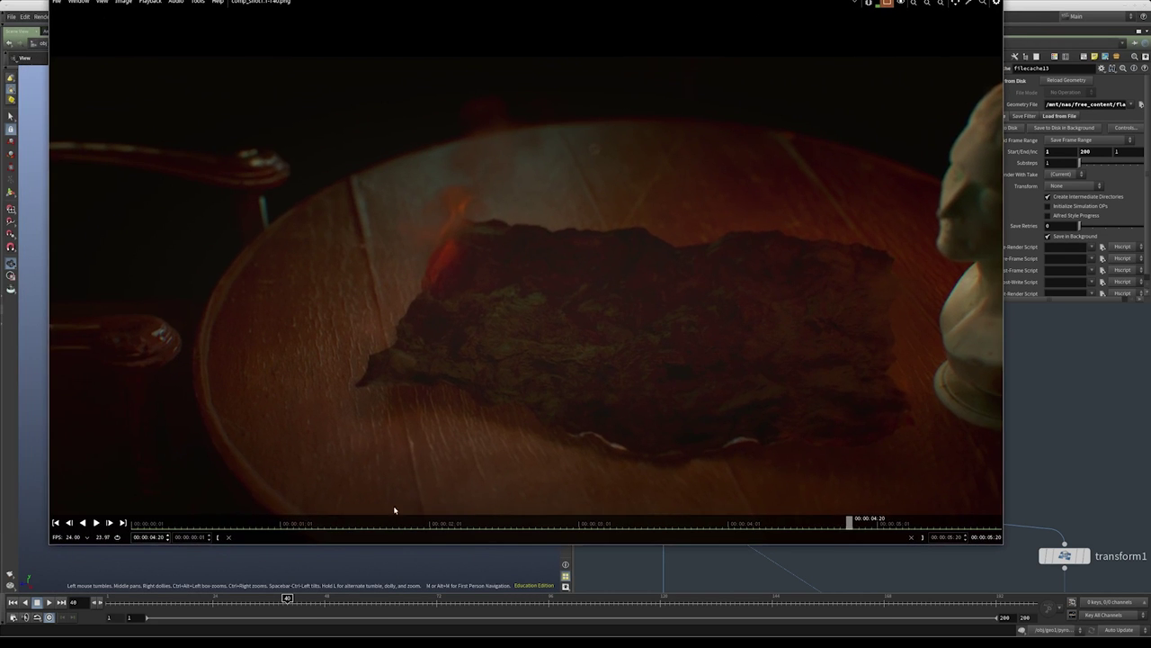
Play comp_shot1 from near its beginning, examine the paper surface and burning edges up close, and return to Houdini
click(189, 523)
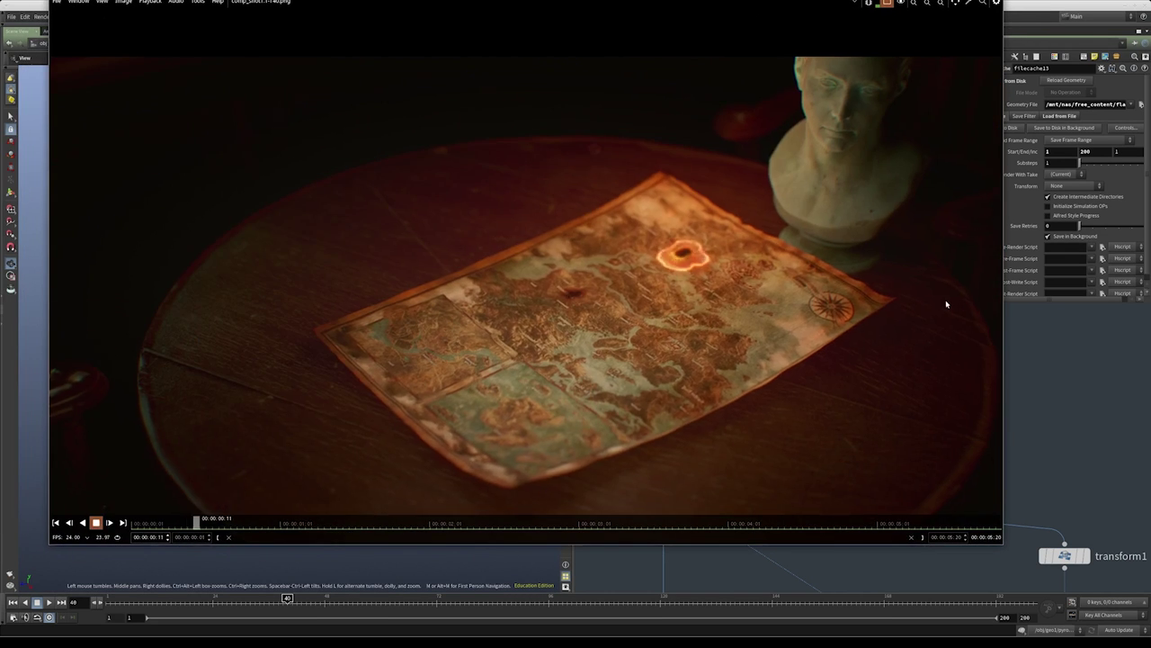
key(space)
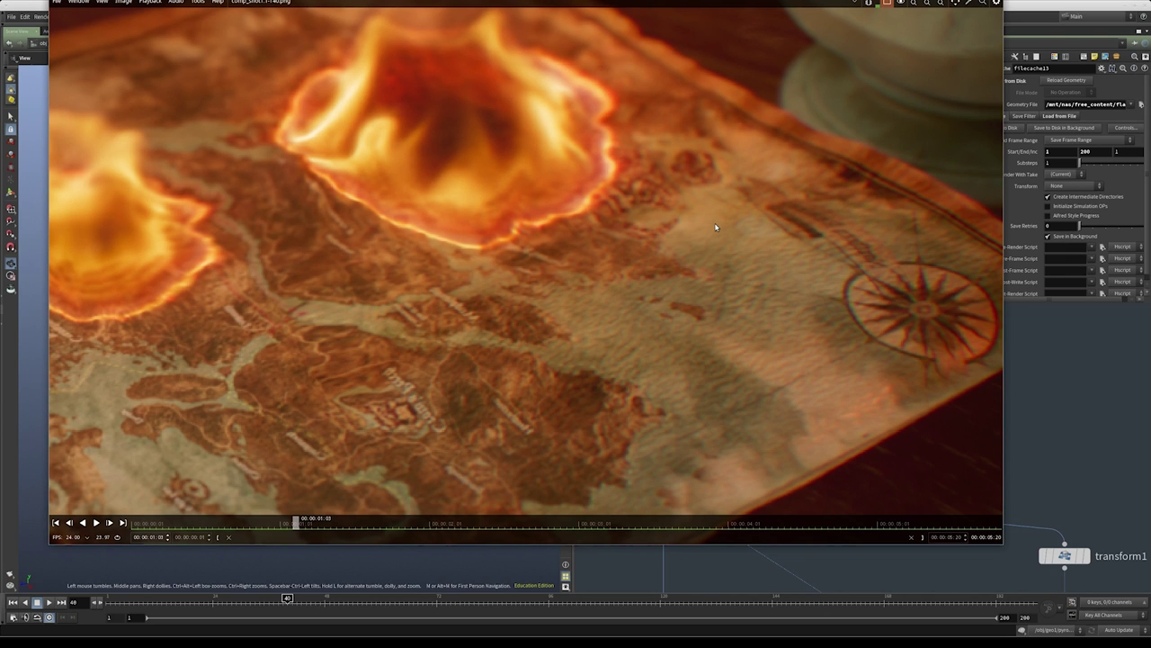
key(Up)
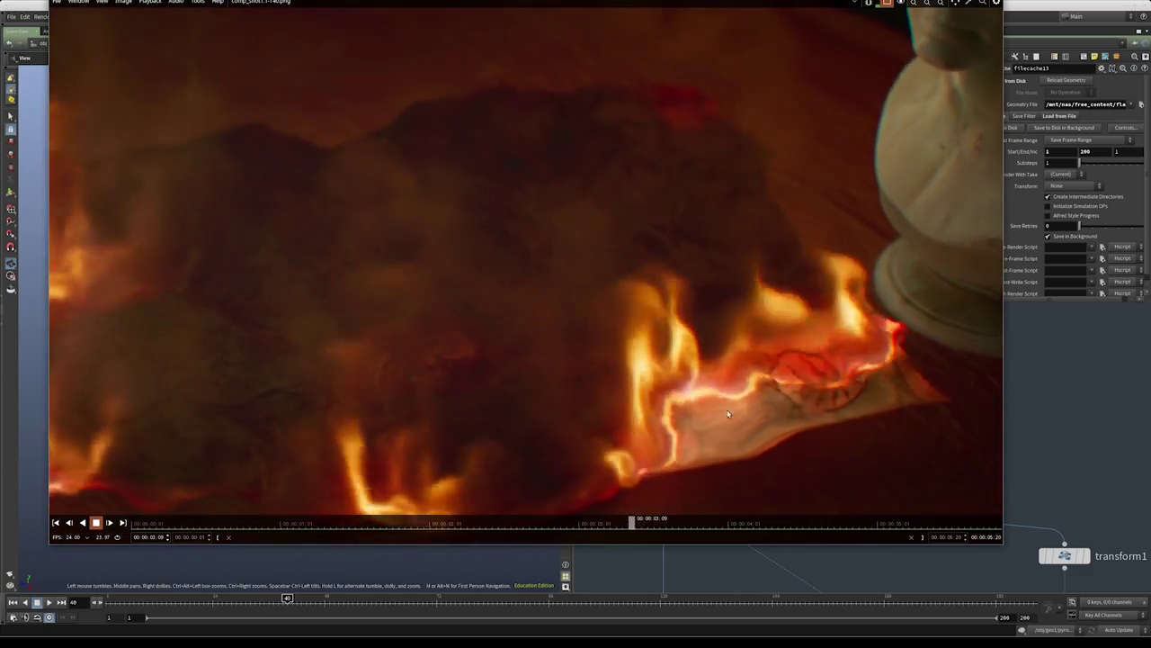
key(Up)
key(Escape)
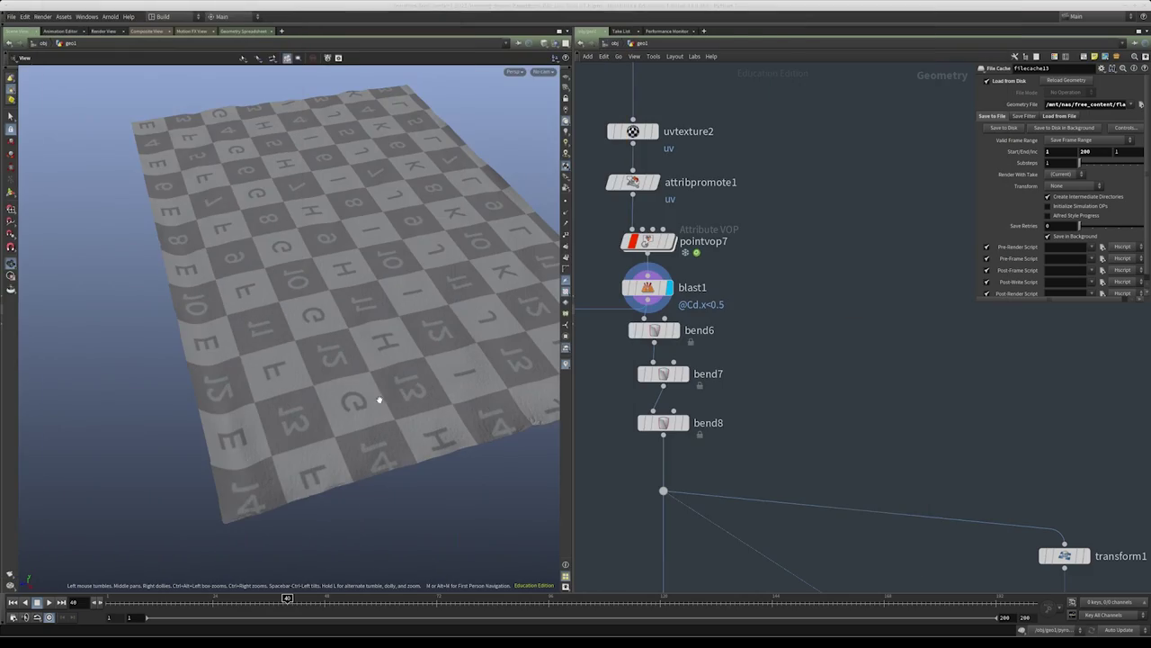
Add a new Grid node in the empty area beside pointvop7
scroll(888, 344, down, 2)
key(Tab)
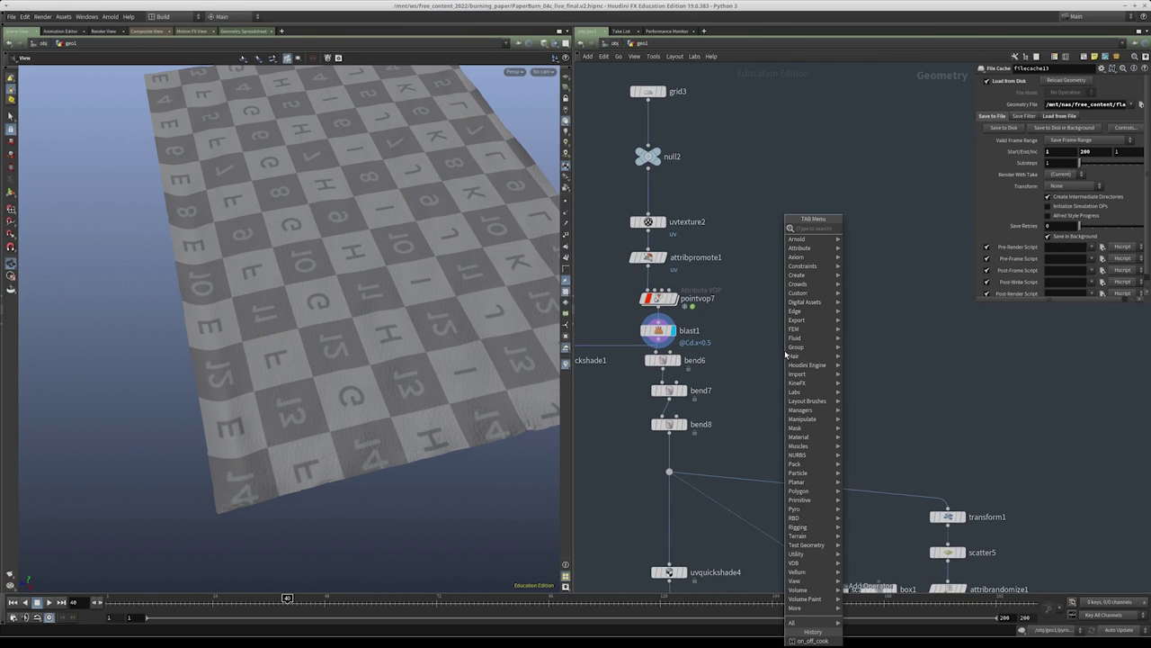
text(grid)
key(Return)
click(842, 300)
scroll(698, 355, up, 4)
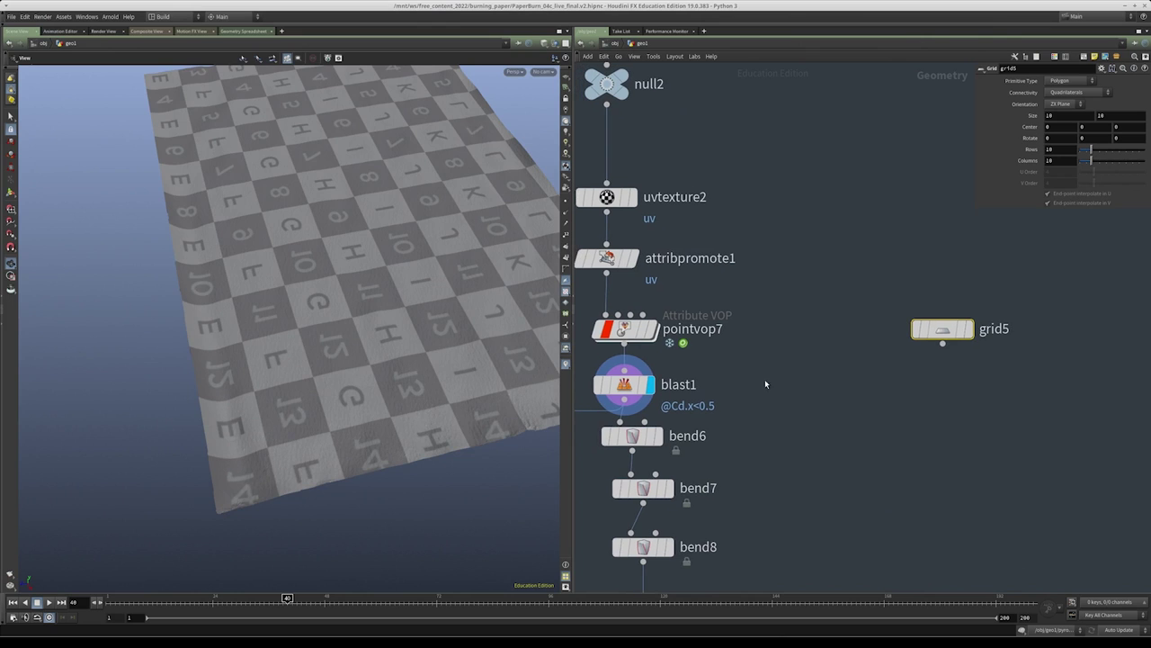
Template the blast1 paper and view it from the top as a sizing reference
key(space+2)
key(space+h)
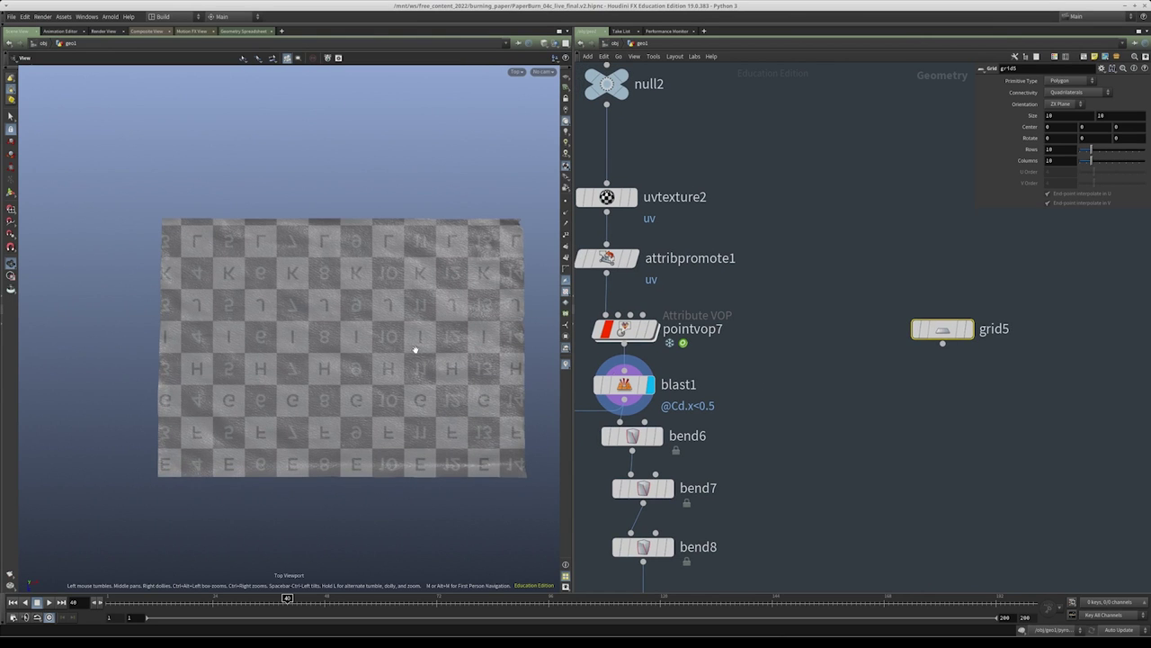
click(651, 386)
key(w)
key(w)
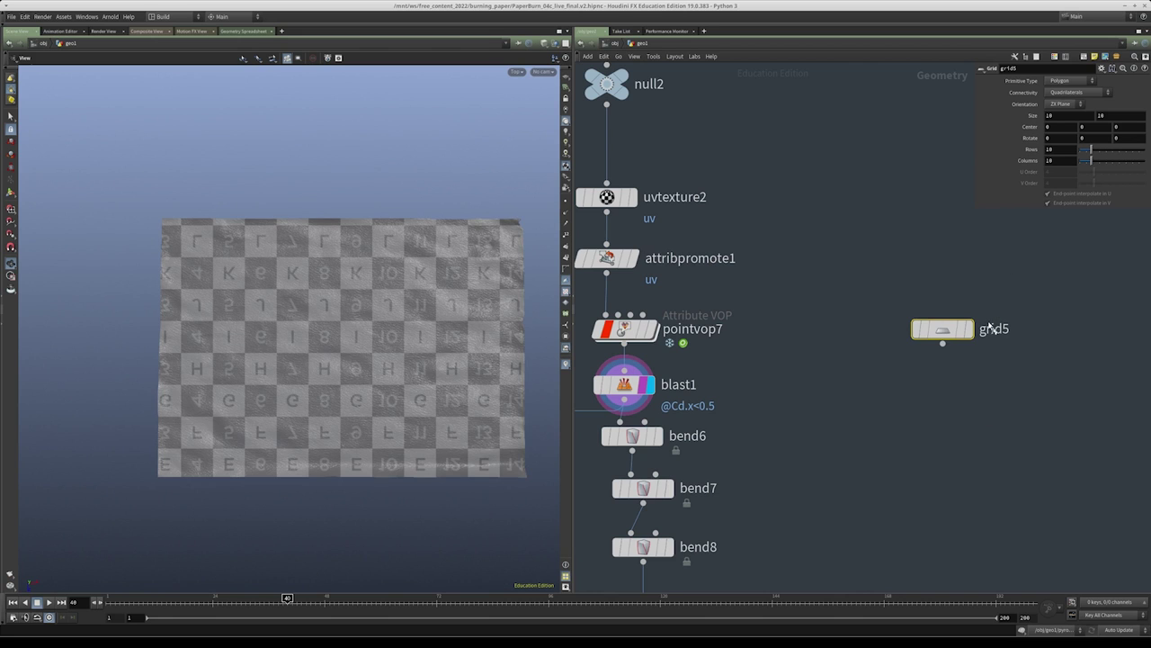
Display the new grid and resize it with its handles to the templated paper's outline, about 8.98 by 6.34
key(r)
key(Return)
drag(340, 148, 337, 218)
drag(335, 556, 335, 476)
drag(544, 348, 527, 347)
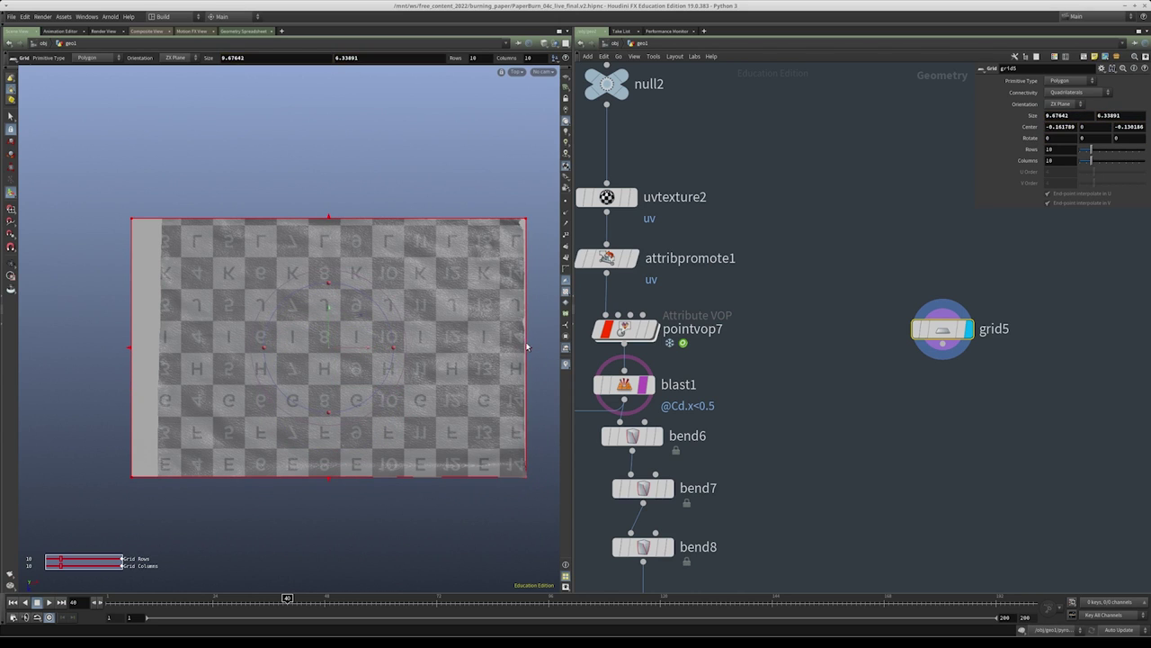
drag(131, 347, 296, 275)
Add an Attribute VOP node running over points below grid5
middle_drag(909, 360, 744, 362)
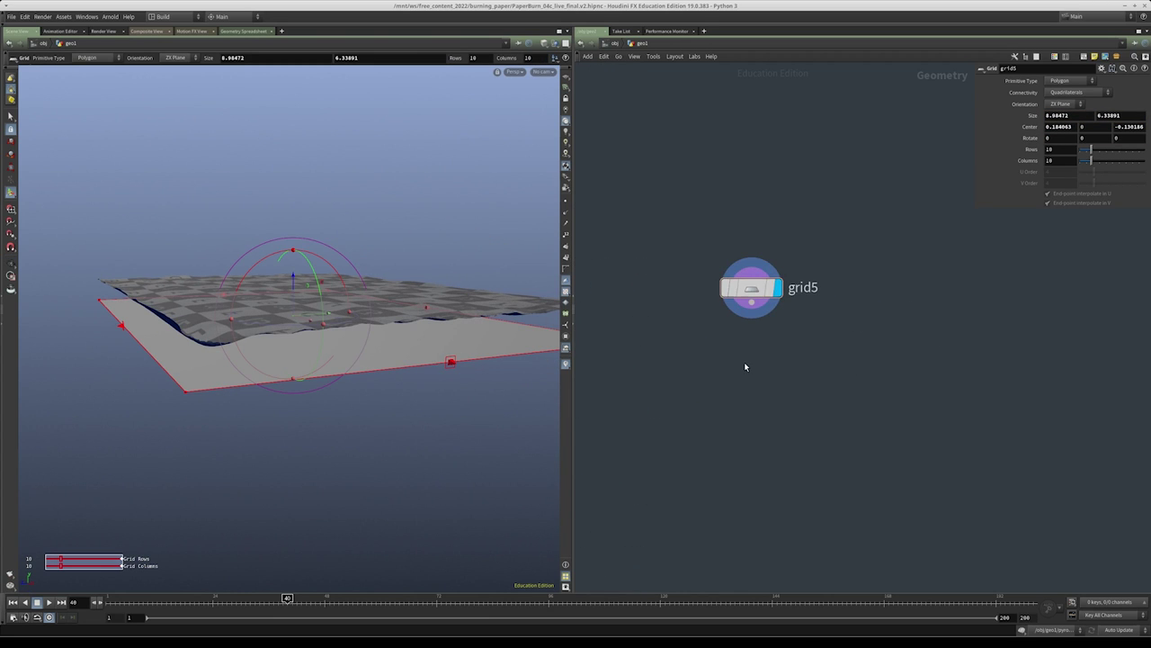
key(Tab)
text(attribute vop)
key(Return)
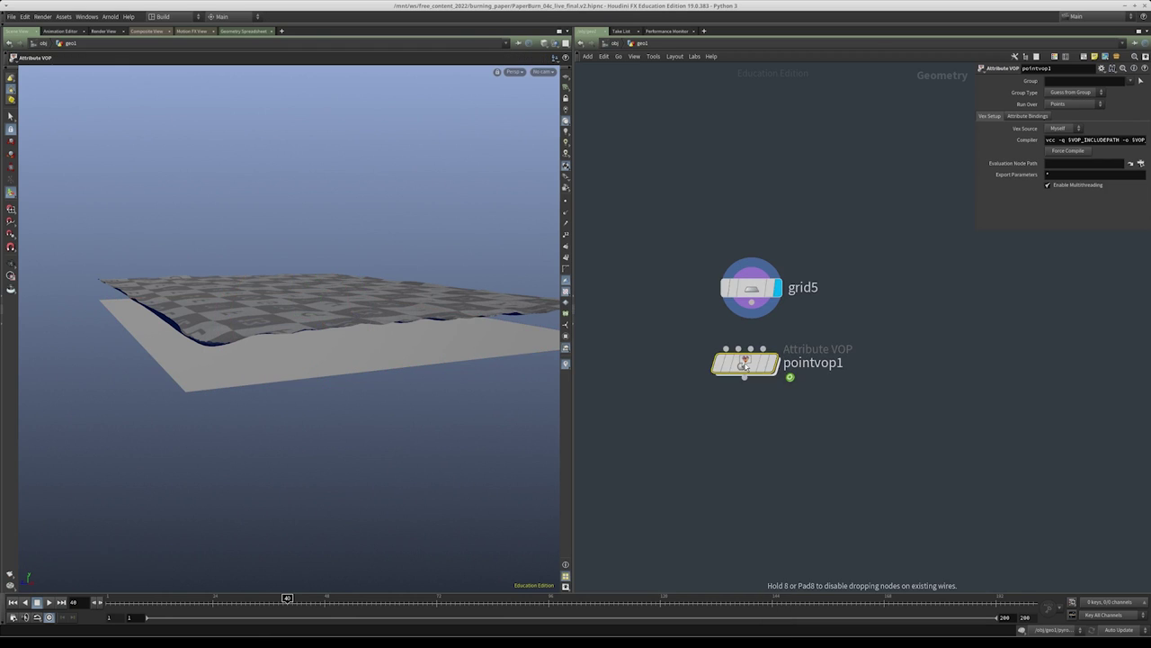
click(783, 407)
Add a UV Texture node between grid5 and the Attribute VOP, with its input wired from the grid
key(Tab)
text(te)
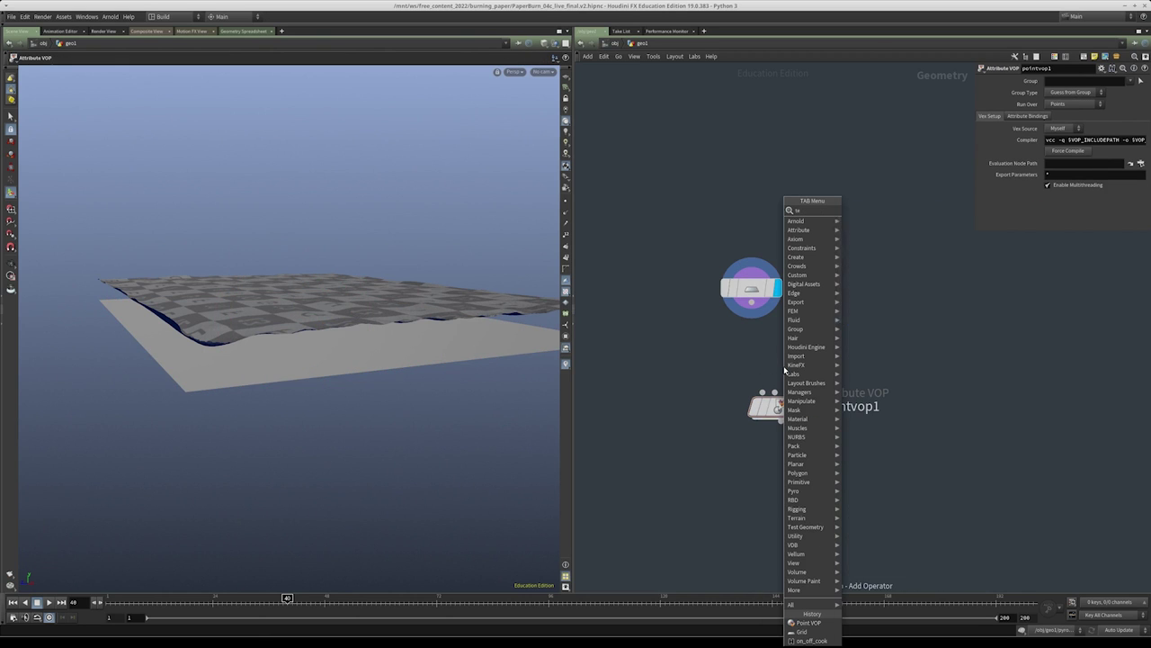
text(xtur)
key(Return)
click(781, 367)
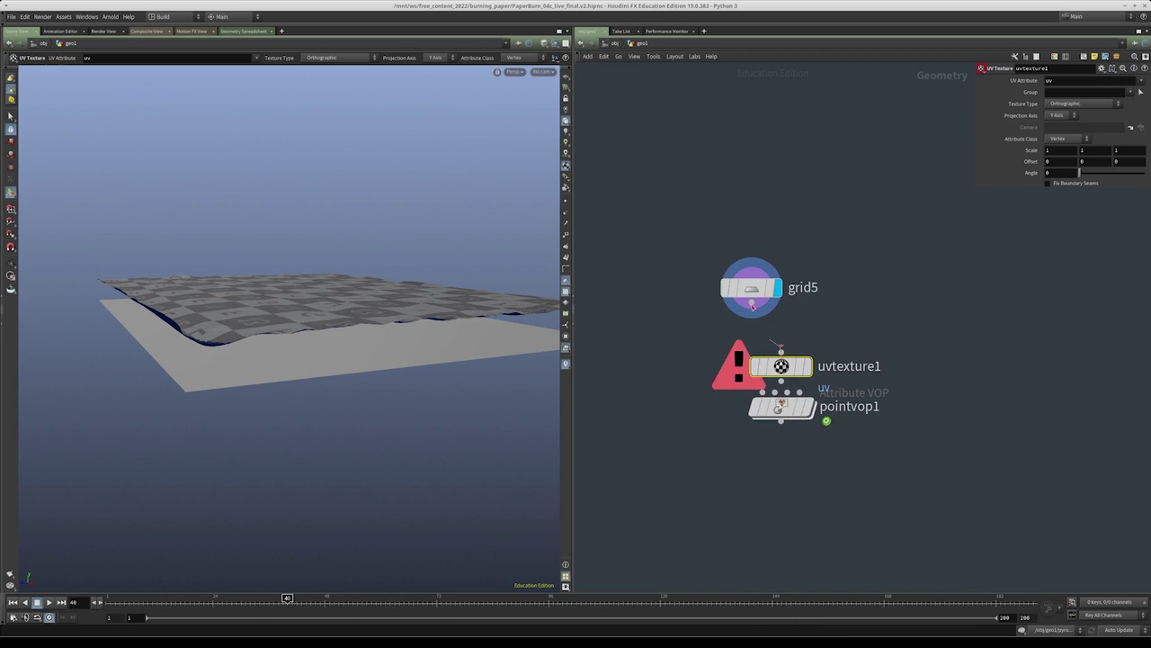
Set the UV Texture's attribute class to Point and move pointvop1 further below it
click(1069, 139)
click(1061, 149)
drag(781, 407, 781, 480)
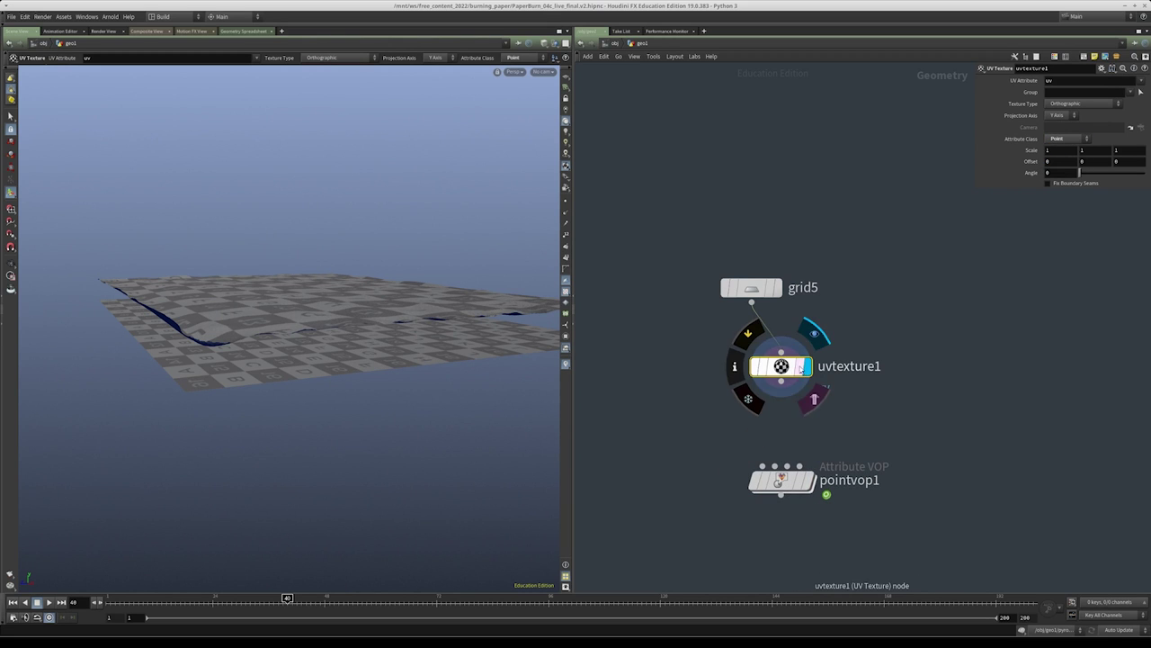
Clear the paper template so only the UV-textured grid is displayed, and inspect the grid from above
click(814, 401)
key(Escape)
drag(334, 273, 384, 201)
key(Return)
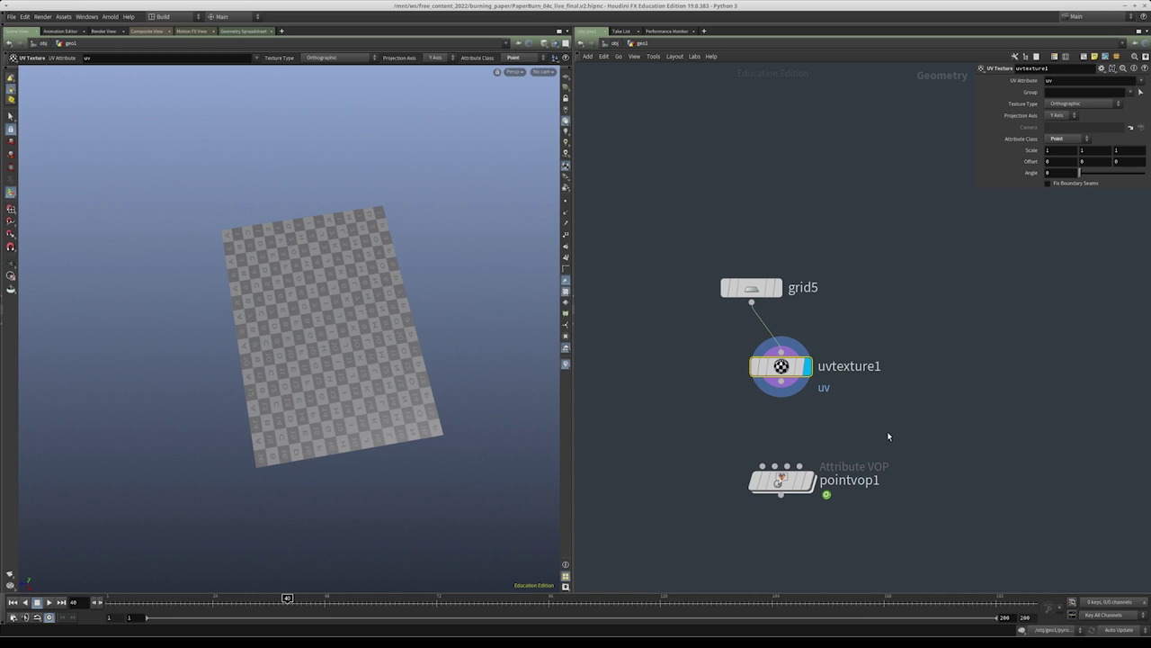
Wire uvtexture1 into pointvop1's first input and display pointvop1
middle_drag(888, 436, 859, 366)
middle_drag(795, 334, 755, 324)
drag(771, 313, 759, 394)
click(798, 412)
Set both the rows and the columns of grid5 to 256
key(Up)
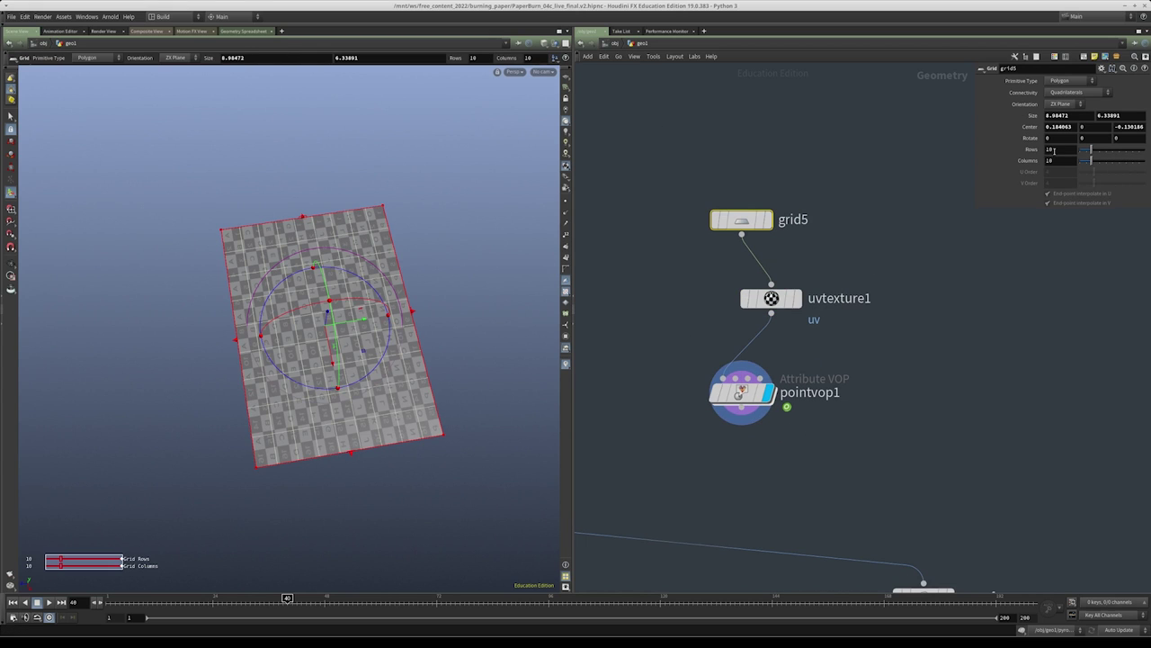
text(256)
key(Tab)
text(256)
key(Return)
Center grid5 at the origin with zero offsets and set its second size value to 6.2
text(0)
key(Tab)
key(Tab)
text(0)
key(Return)
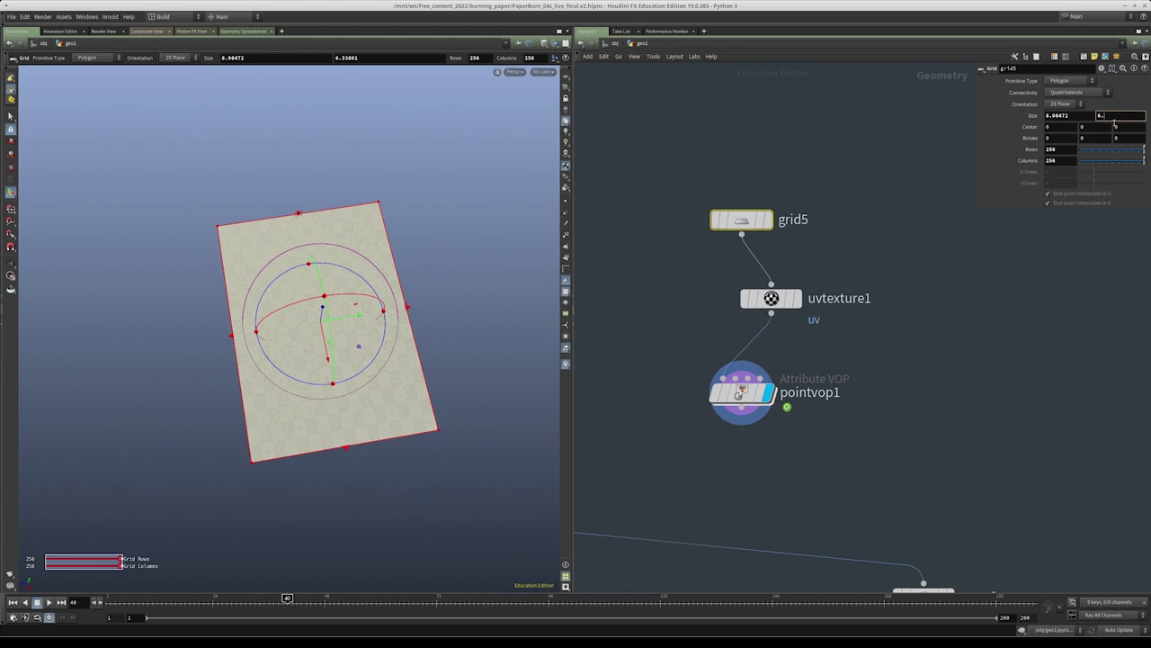
text(6.2)
key(Return)
click(1048, 116)
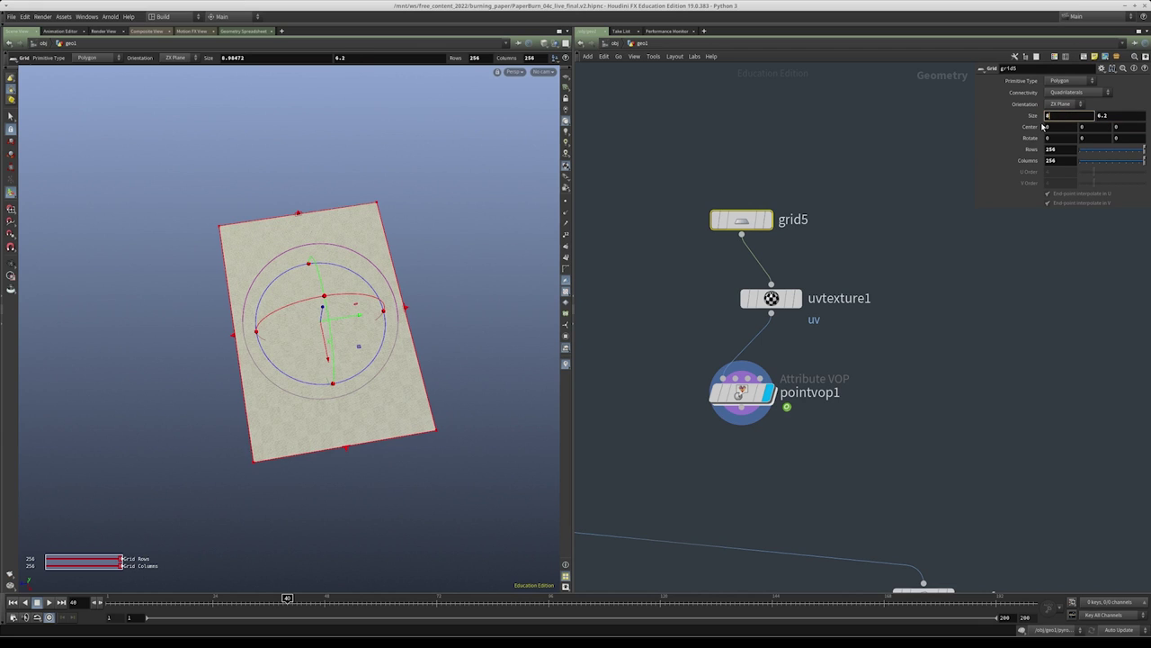
middle_drag(900, 128, 873, 93)
Inside pointvop1, add a Vector to Float node and feed it from the global Cd output
click(740, 351)
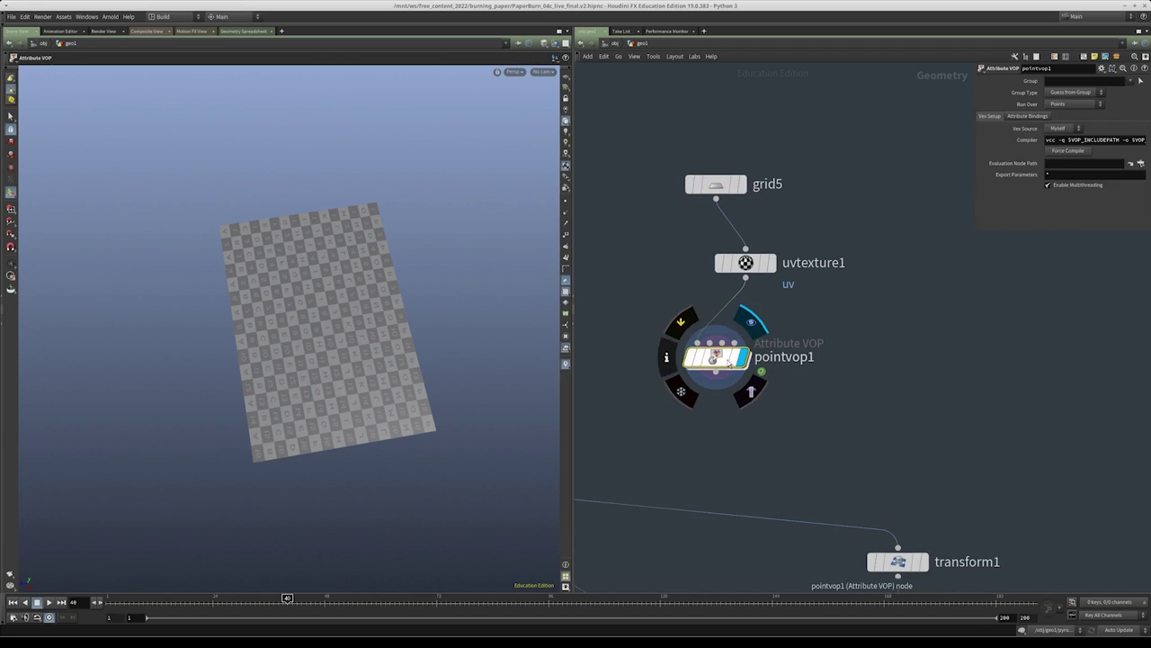
key(i)
middle_drag(877, 372, 802, 347)
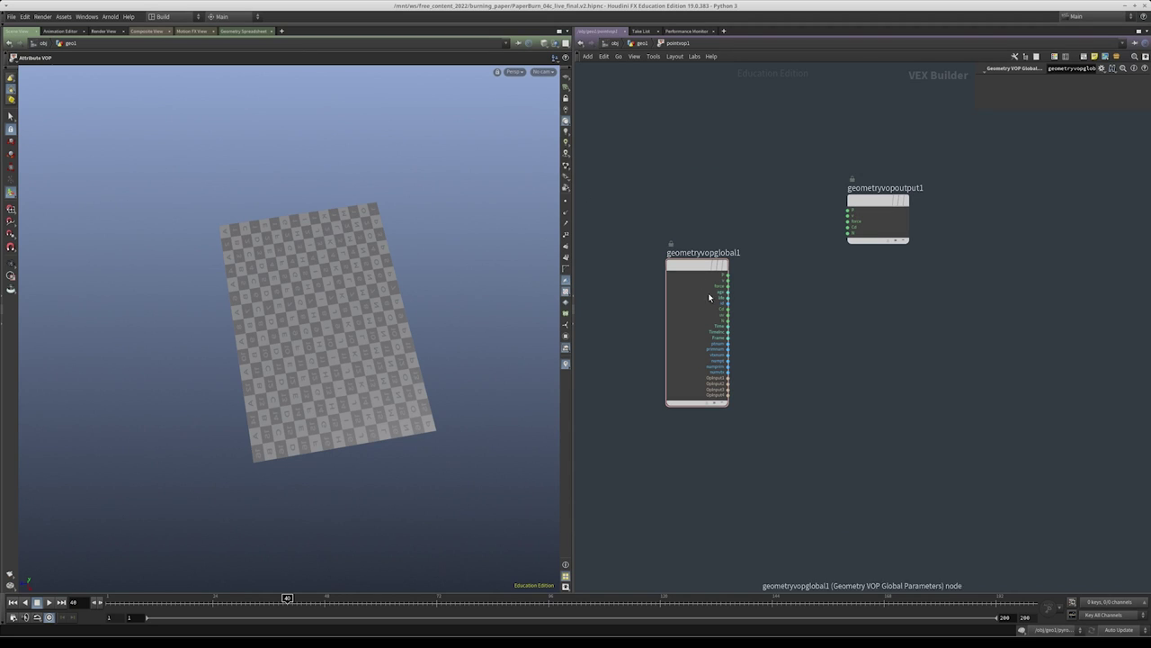
scroll(760, 308, up, 5)
key(Tab)
text(vec)
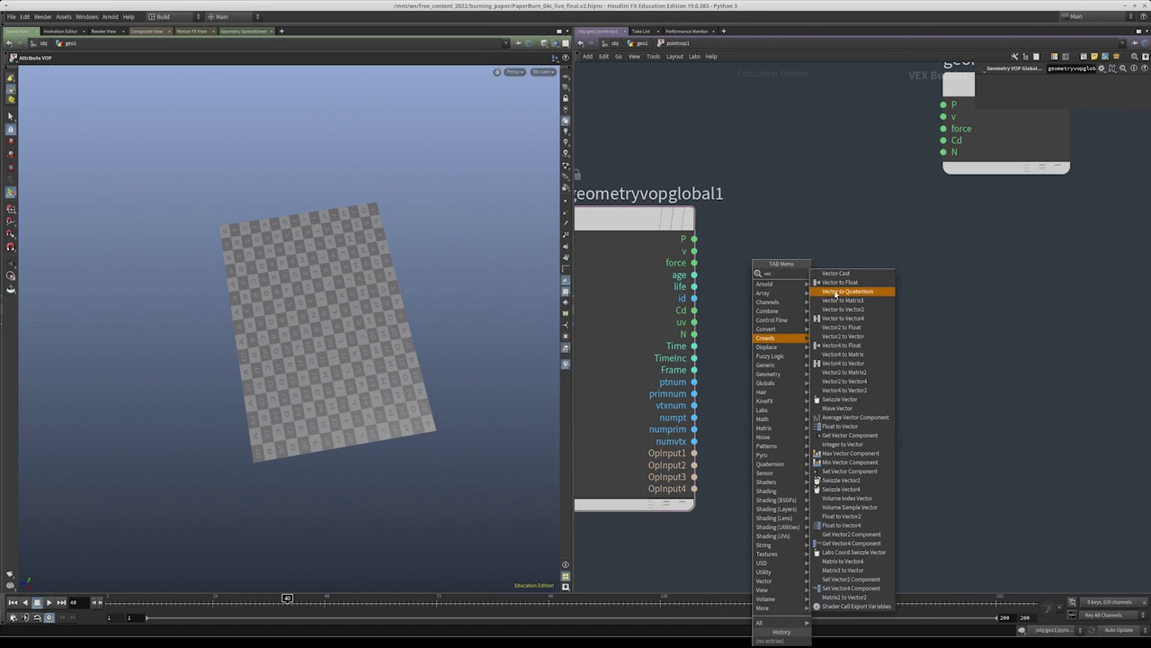
click(838, 281)
click(810, 306)
drag(693, 310, 770, 325)
middle_drag(1015, 337, 937, 331)
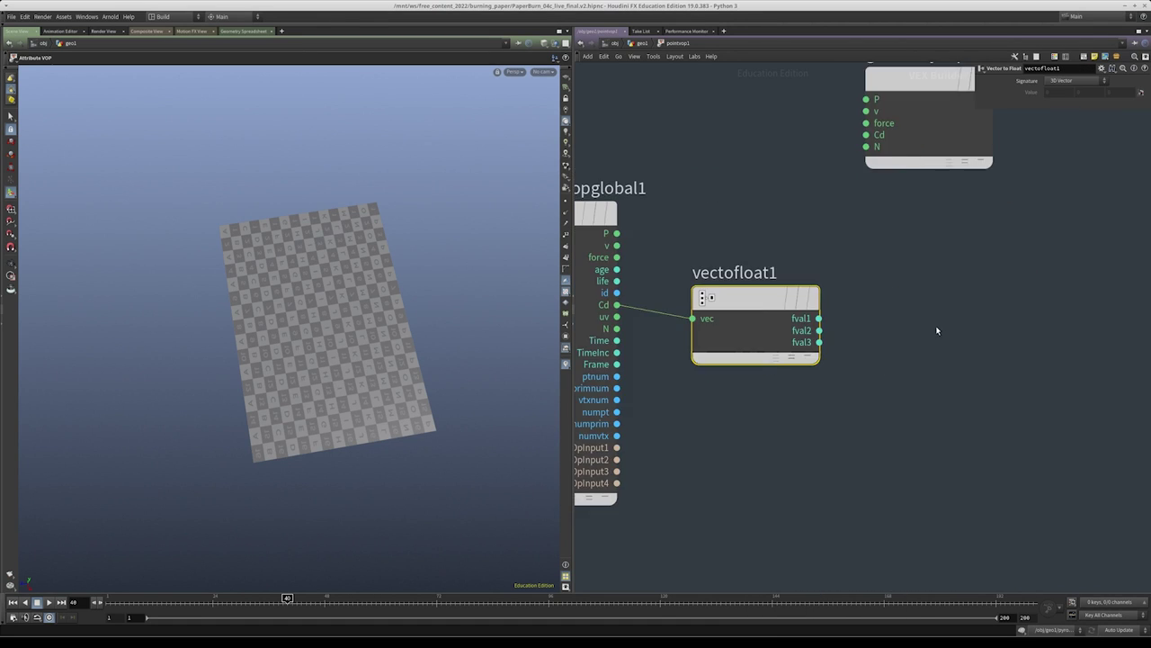
Add a Ramp Parameter node, wire fval1 into its input and connect its ramp output to the geometry output's Cd
key(Tab)
text(r)
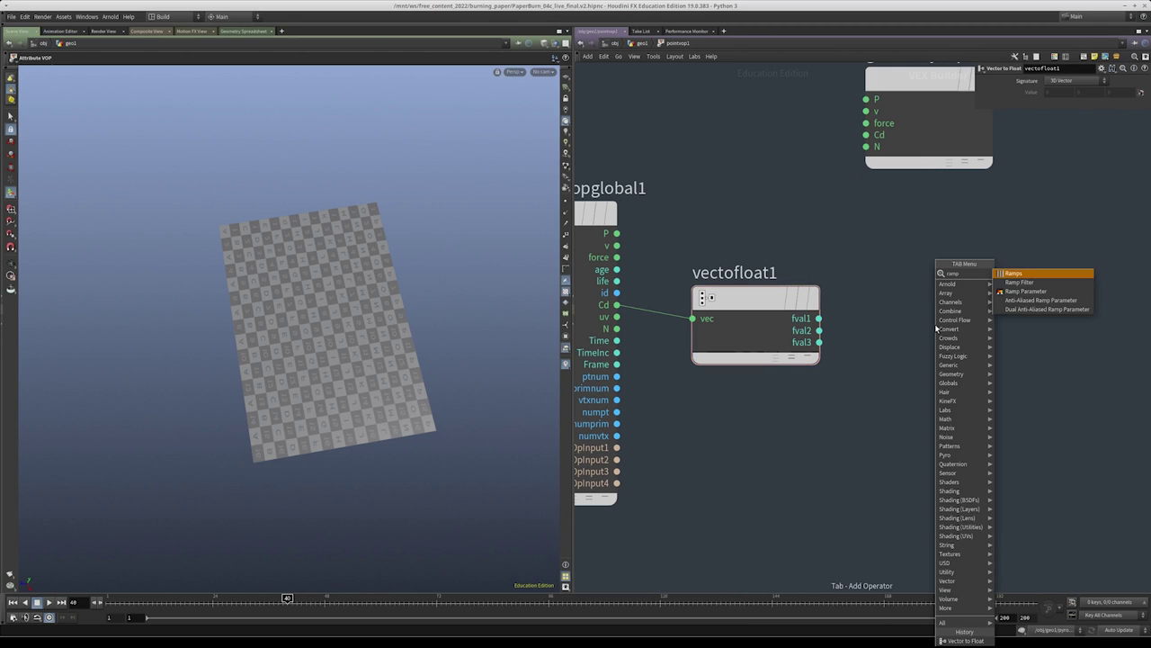
key(Return)
key(Escape)
key(Tab)
text(ramp)
key(Down)
key(Down)
key(Return)
click(936, 324)
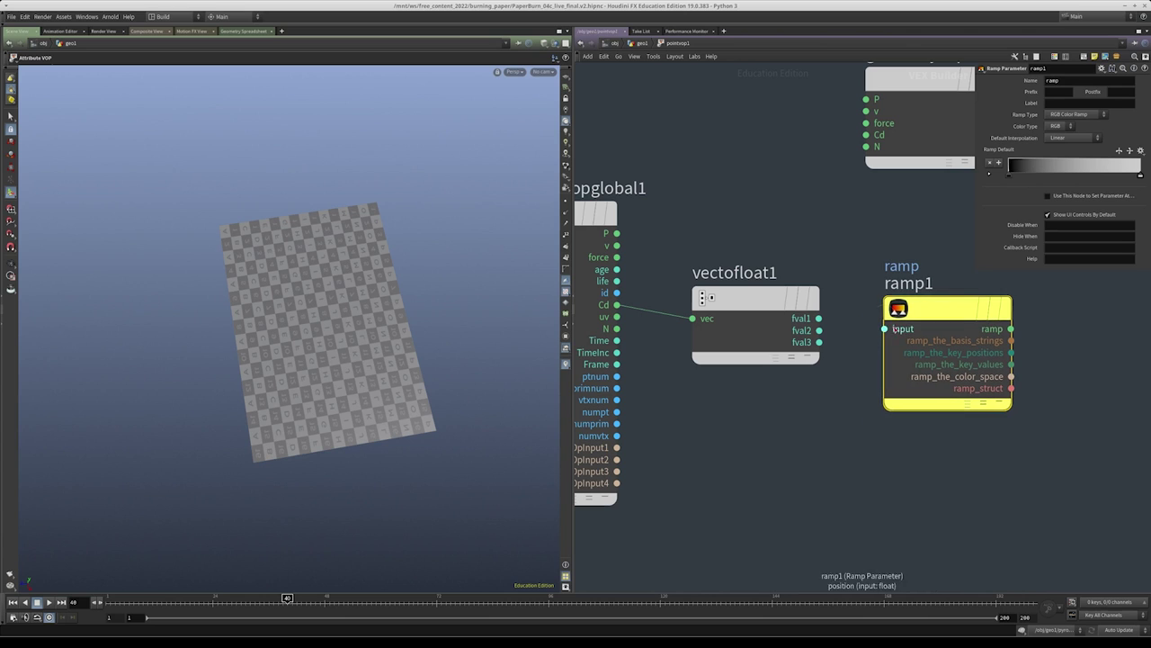
click(1010, 330)
click(865, 135)
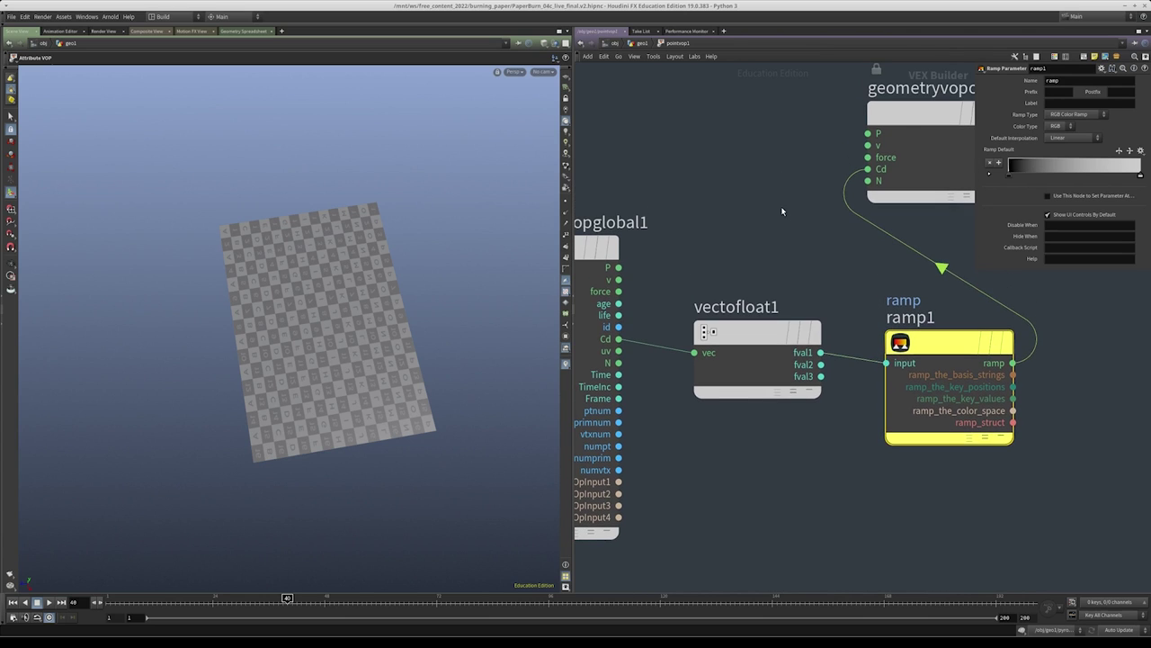
Return to the geometry network and turn off the UV map display in the viewport
key(u)
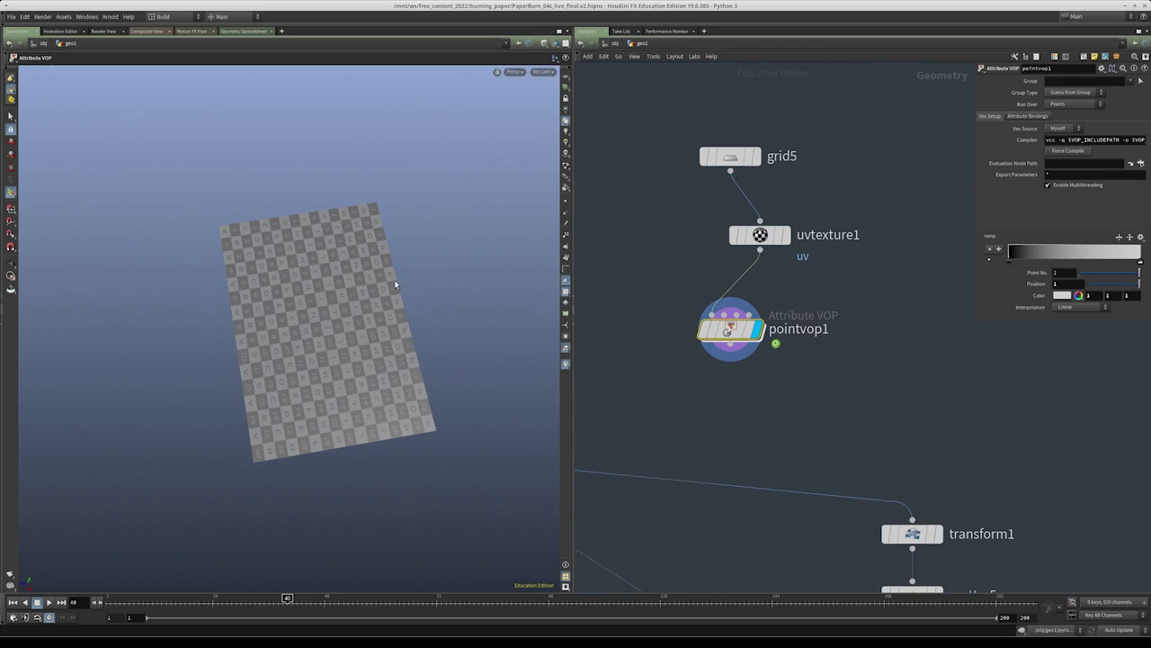
key(d)
click(373, 321)
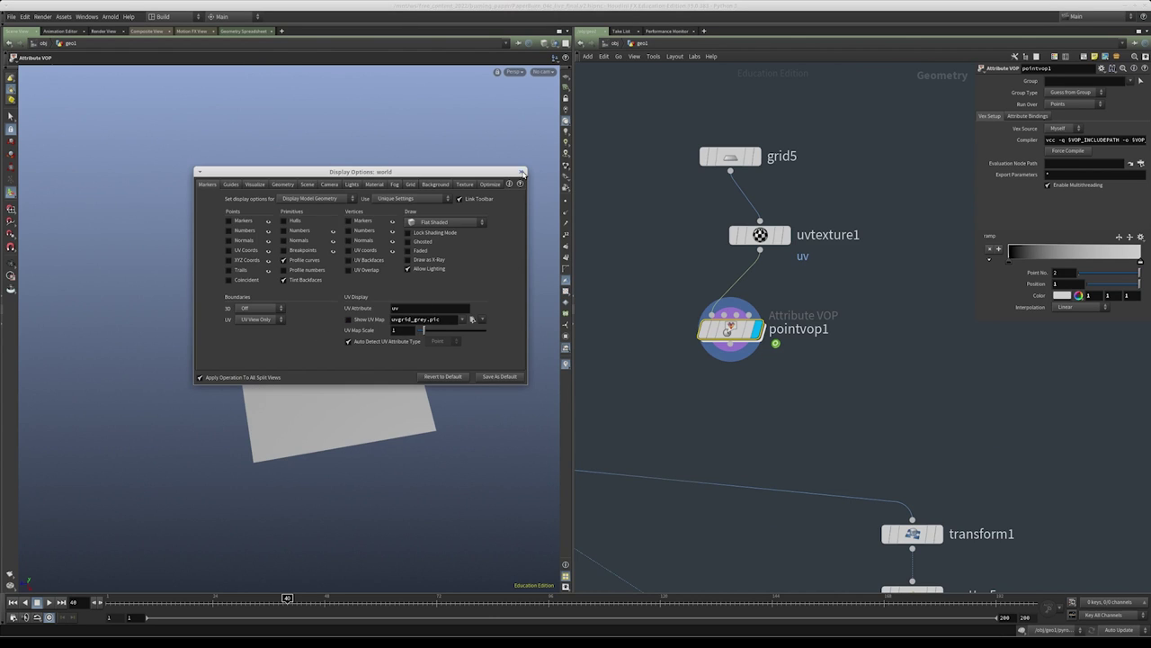
click(522, 172)
drag(825, 278, 655, 376)
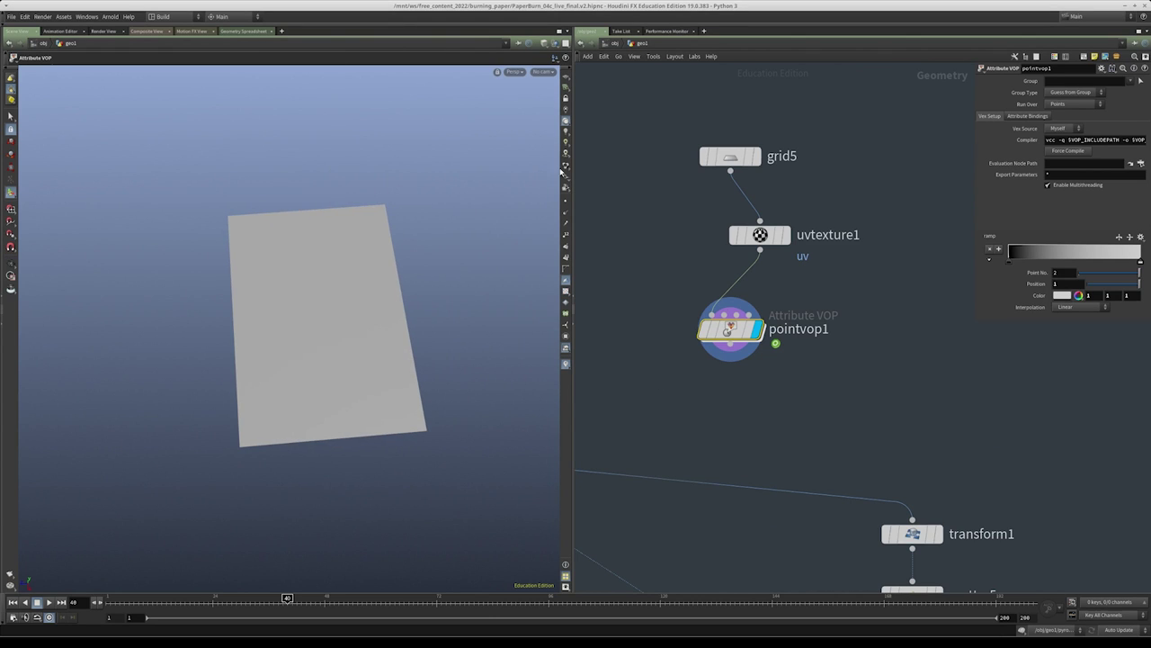
click(561, 171)
click(603, 174)
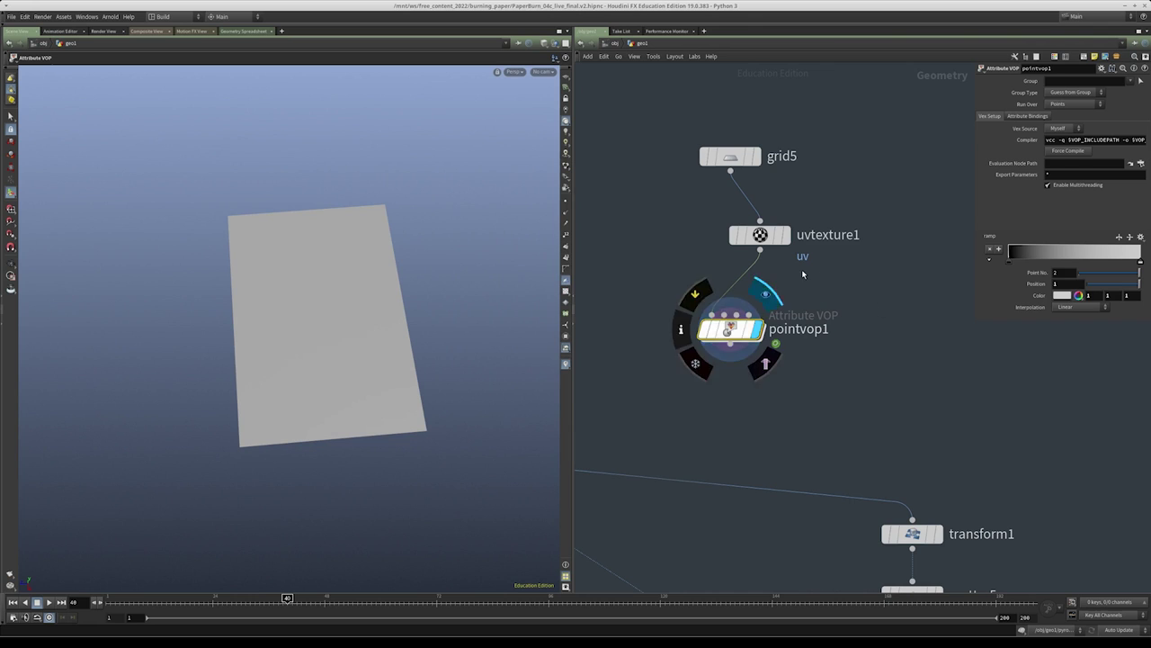
Examine uvtexture1's layout in the UV view, and return to the perspective view with pointvop1 displayed
click(760, 235)
drag(818, 304, 710, 244)
key(r)
key(space+5)
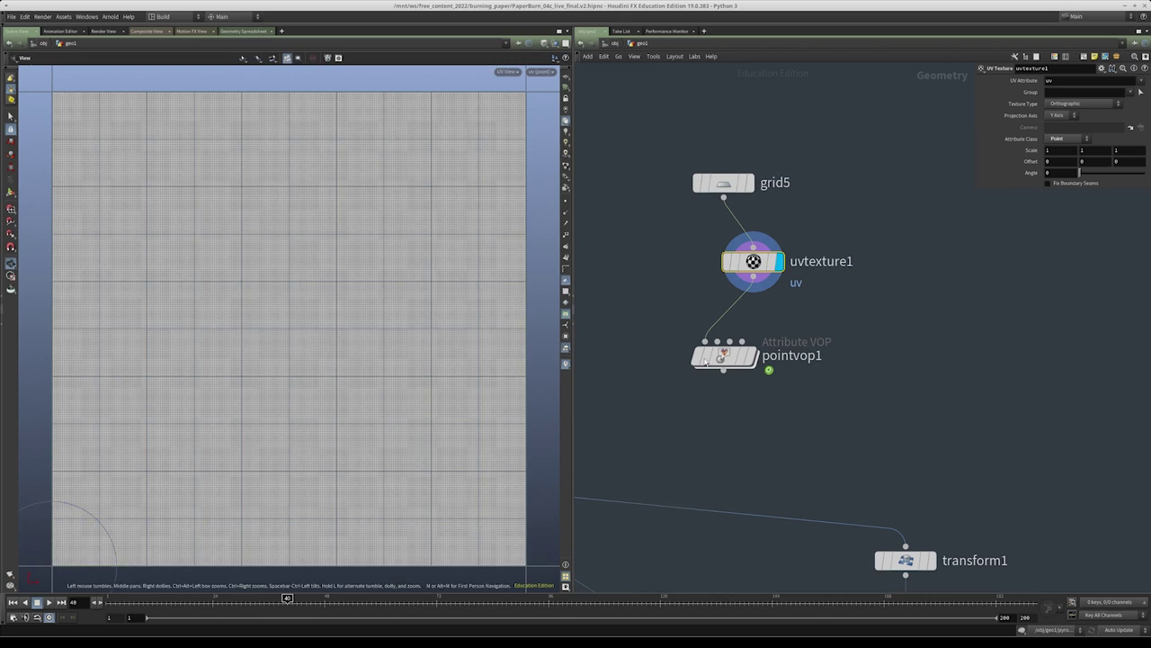
click(752, 356)
key(space+1)
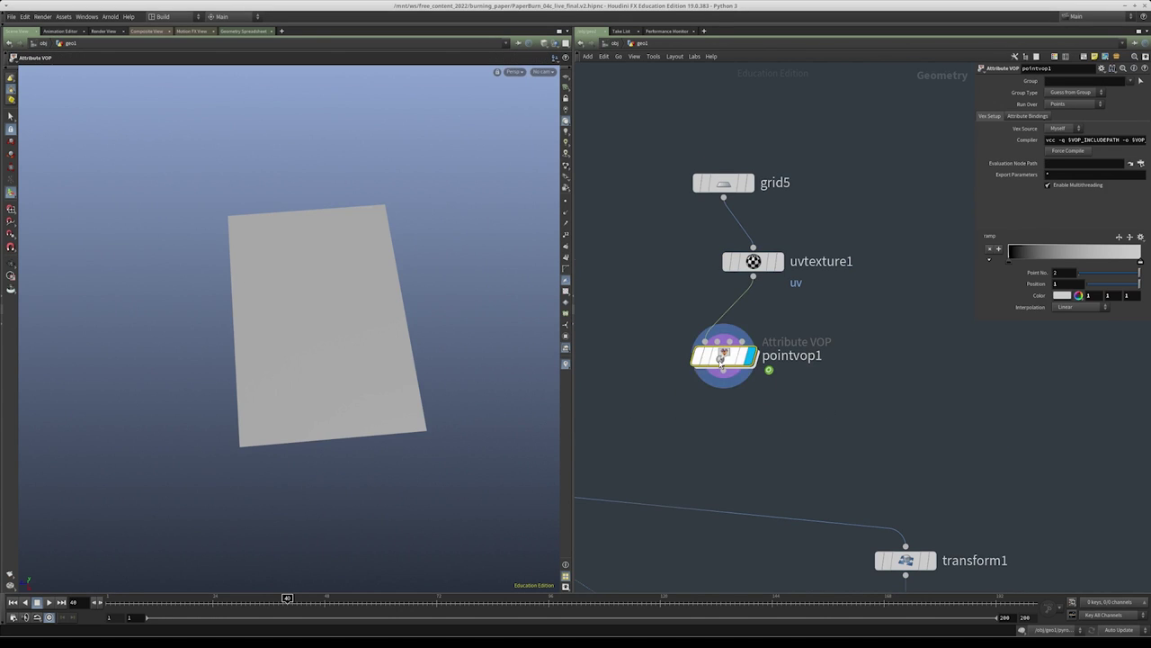
Inside pointvop1, feed the Vector to Float node from the global uv output instead of Cd
double_click(725, 356)
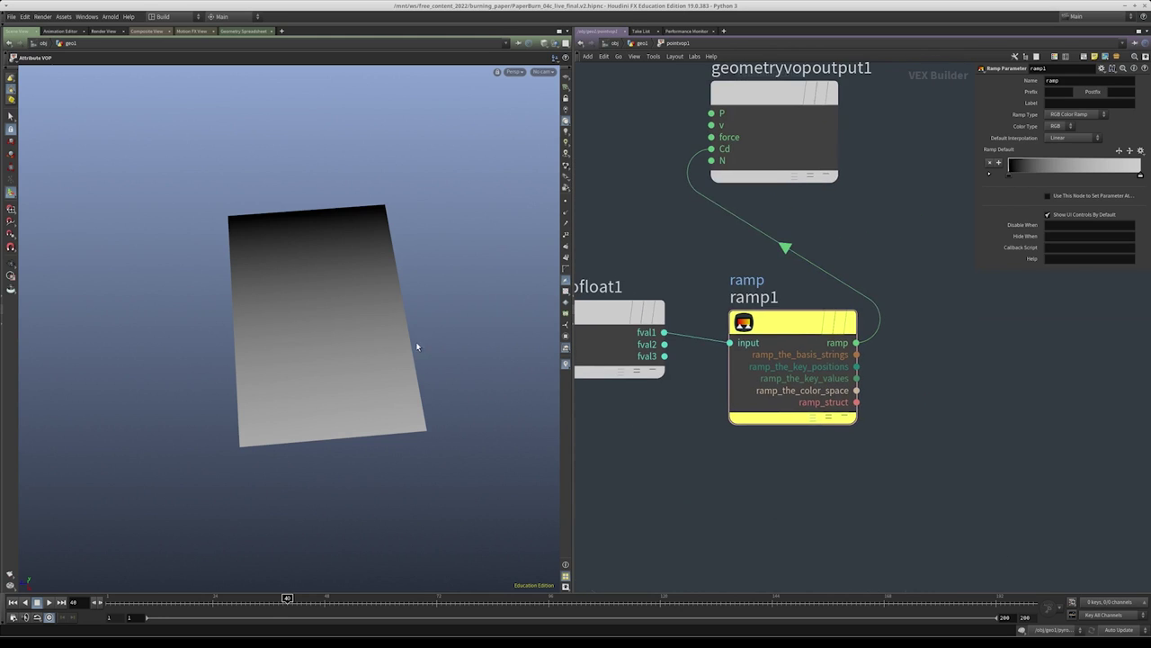
key(u)
Edit pointvop1's ramp so both ends are white and the middle is black, setting the last point's color to 1
drag(1140, 261, 1015, 263)
click(1126, 259)
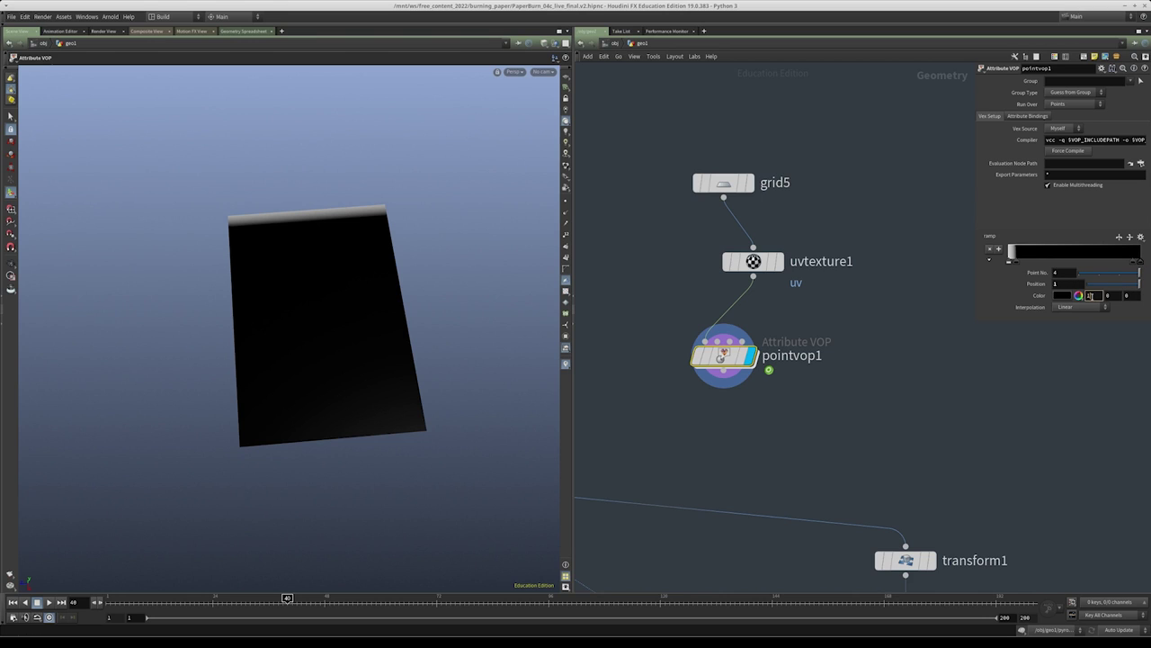
text(1)
key(Tab)
text(1)
key(Return)
middle_drag(820, 383, 825, 405)
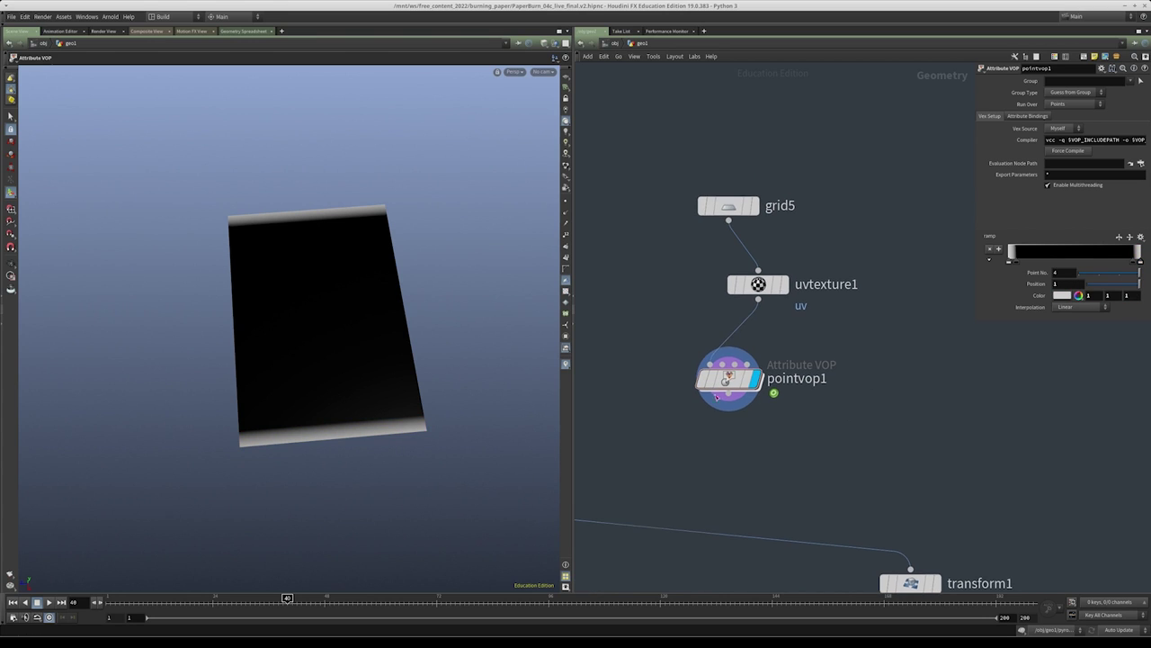
Inside pointvop1, rename the ramp parameter as ramp_u
double_click(725, 368)
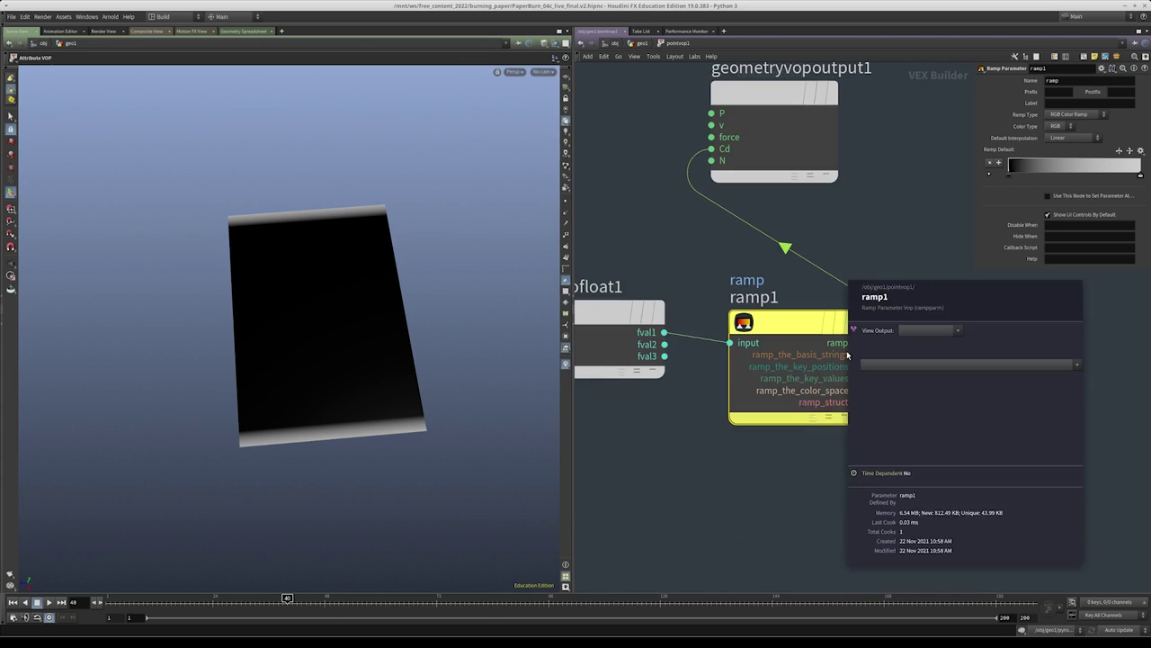
scroll(711, 434, down, 3)
click(1099, 80)
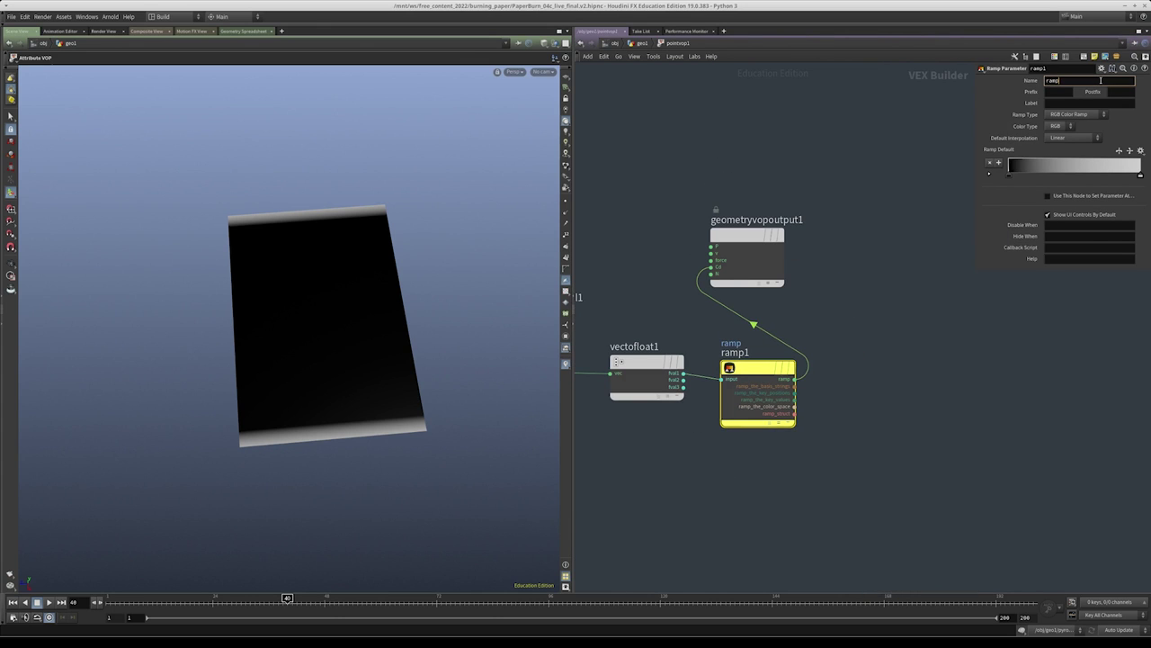
text(_y)
key(Return)
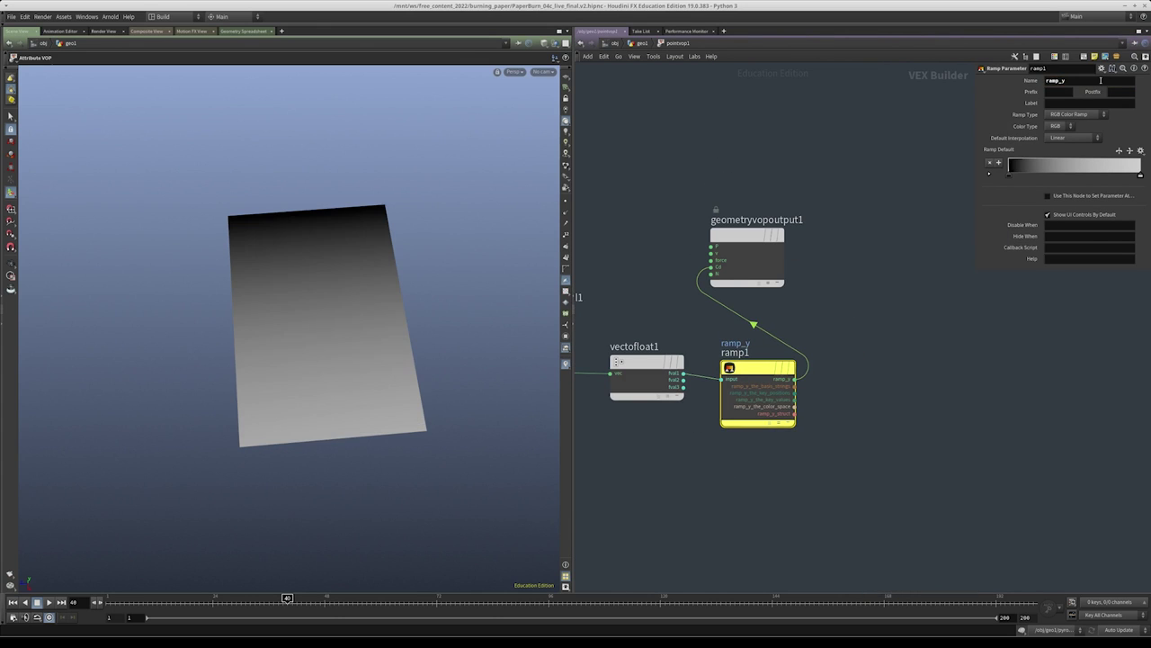
click(1100, 80)
key(Return)
Duplicate the ramp node with its input fed from fval2, and name the copy's parameter ramp_v
middle_drag(813, 545, 890, 378)
key(ctrl+c)
key(ctrl+v)
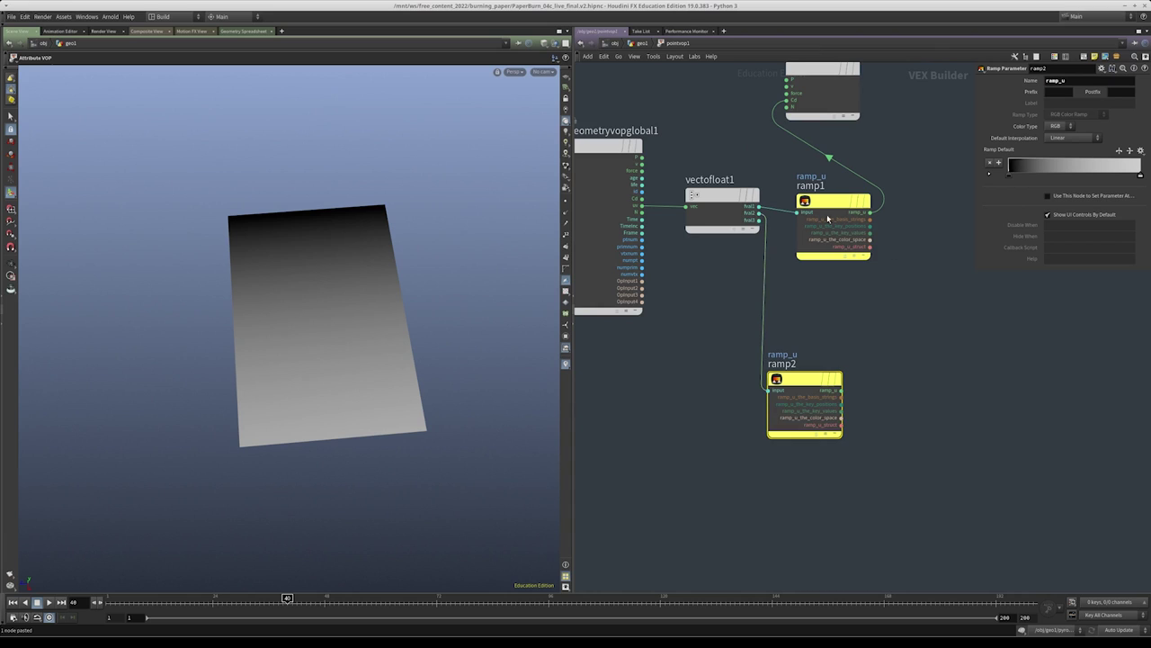
middle_drag(812, 380, 750, 402)
click(1064, 81)
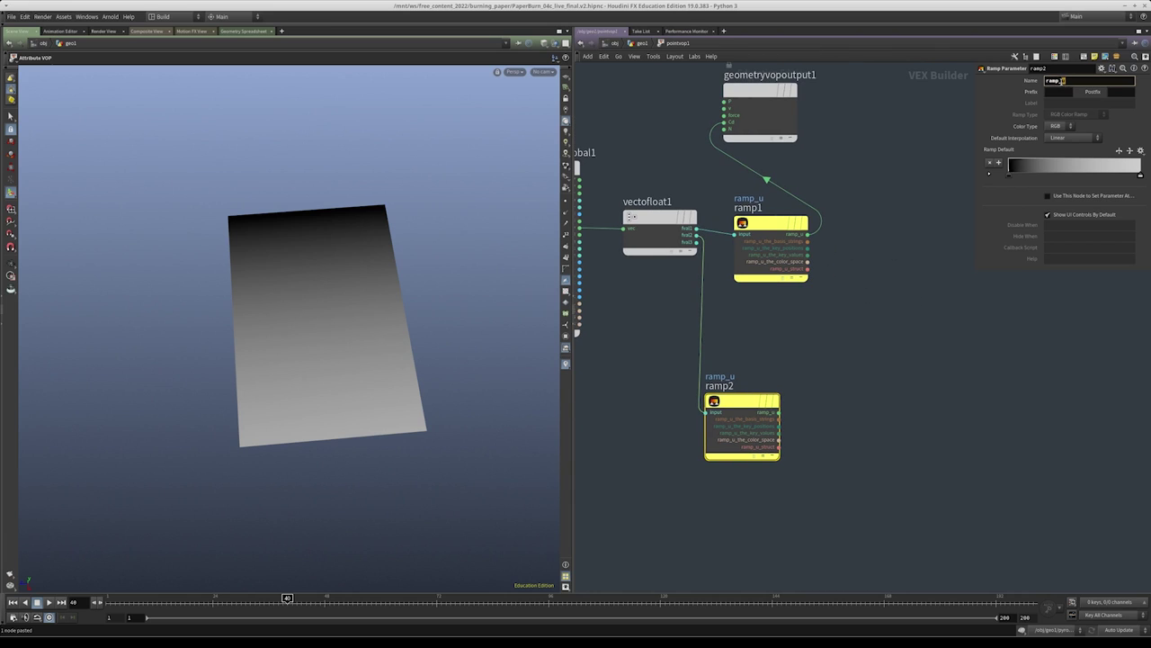
text(v)
key(Return)
Add a Float to Vector node that combines ramp_u and ramp_v, with its output wired to the geometry output's Cd
middle_drag(928, 386, 870, 401)
key(Tab)
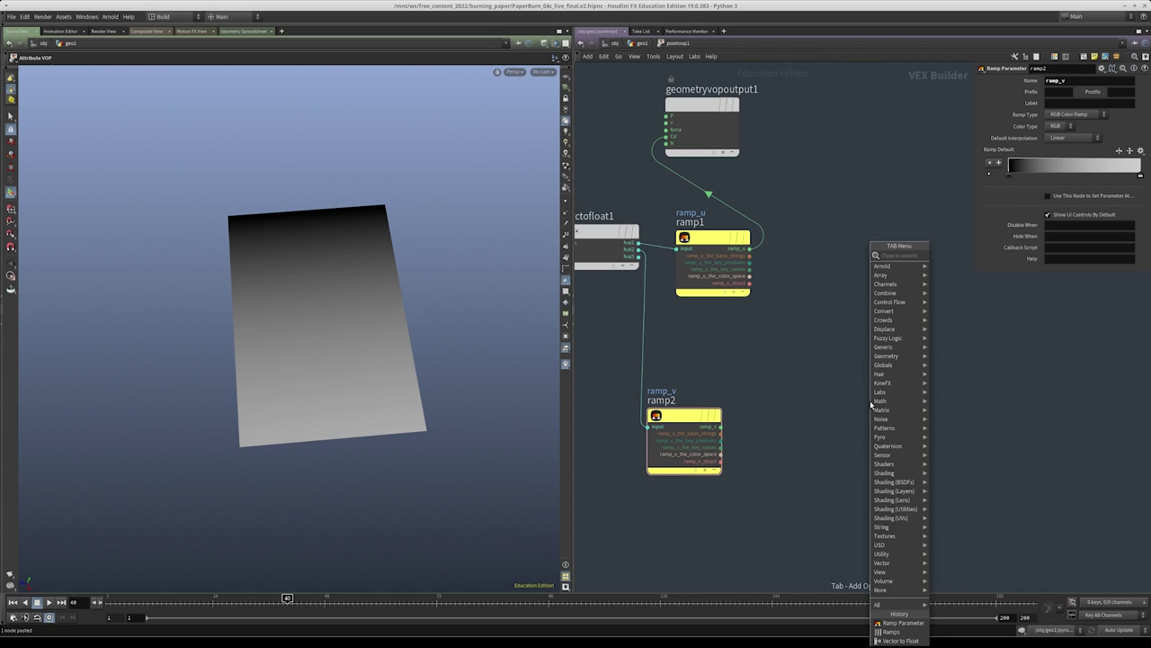
text(float to)
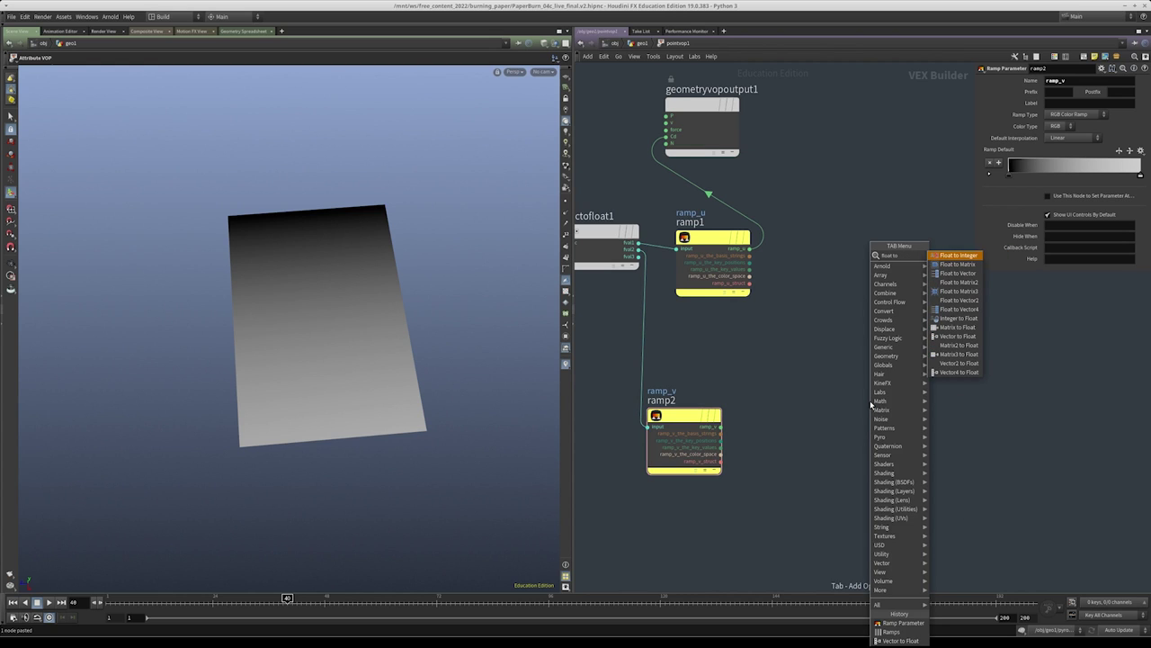
click(957, 273)
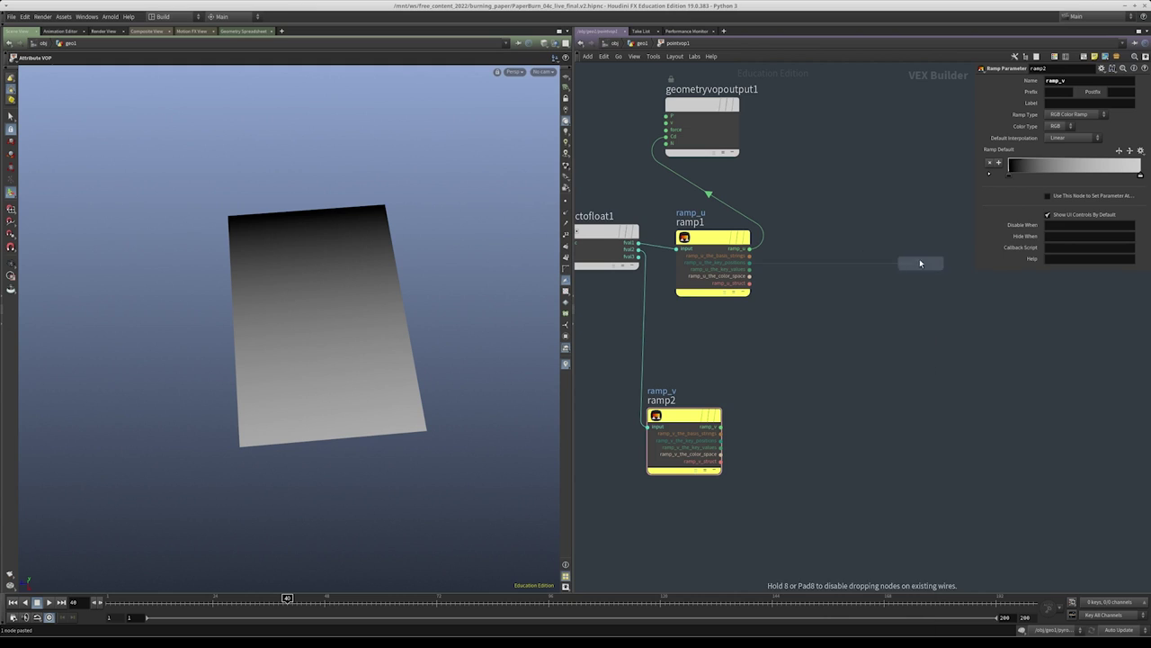
click(918, 263)
drag(749, 249, 721, 427)
middle_drag(987, 380, 960, 423)
drag(928, 311, 879, 192)
middle_drag(914, 428, 903, 410)
key(u)
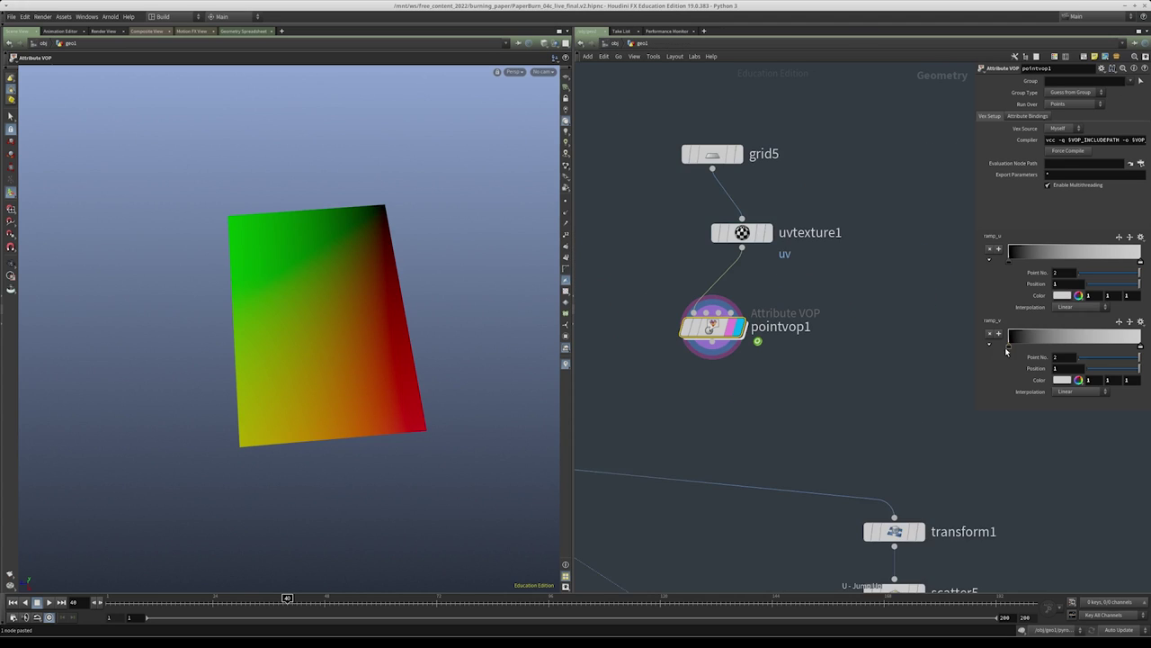
Edit pointvop1's ramp_u to fall from white at the start to black at about position 0.051
drag(1139, 262, 1016, 261)
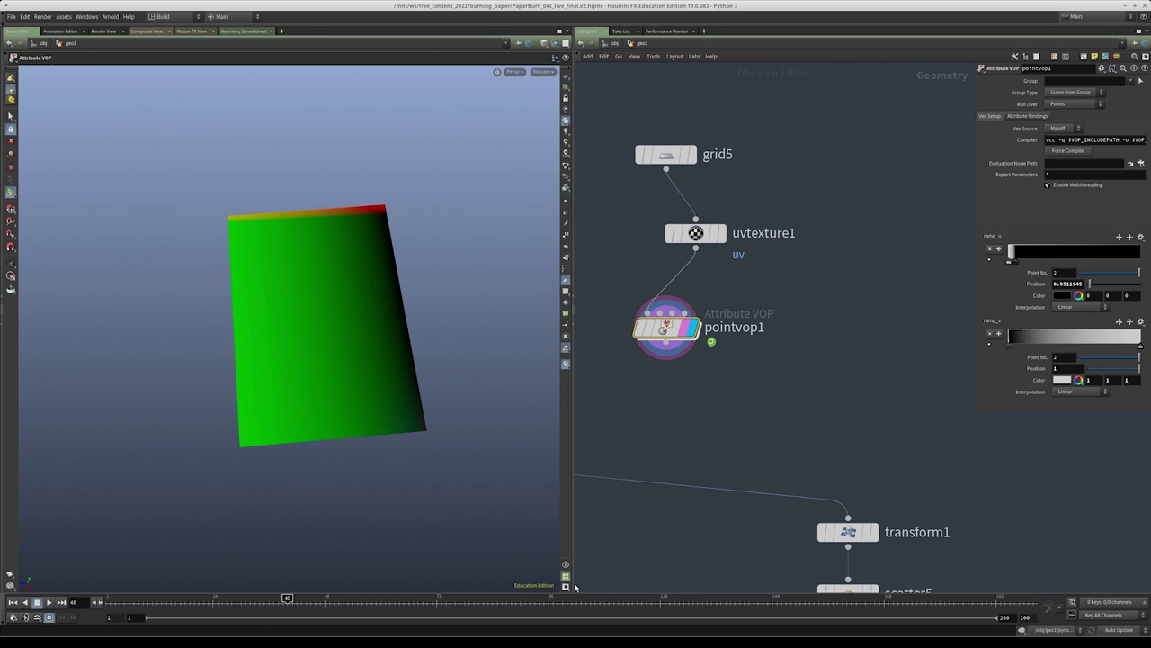
click(548, 589)
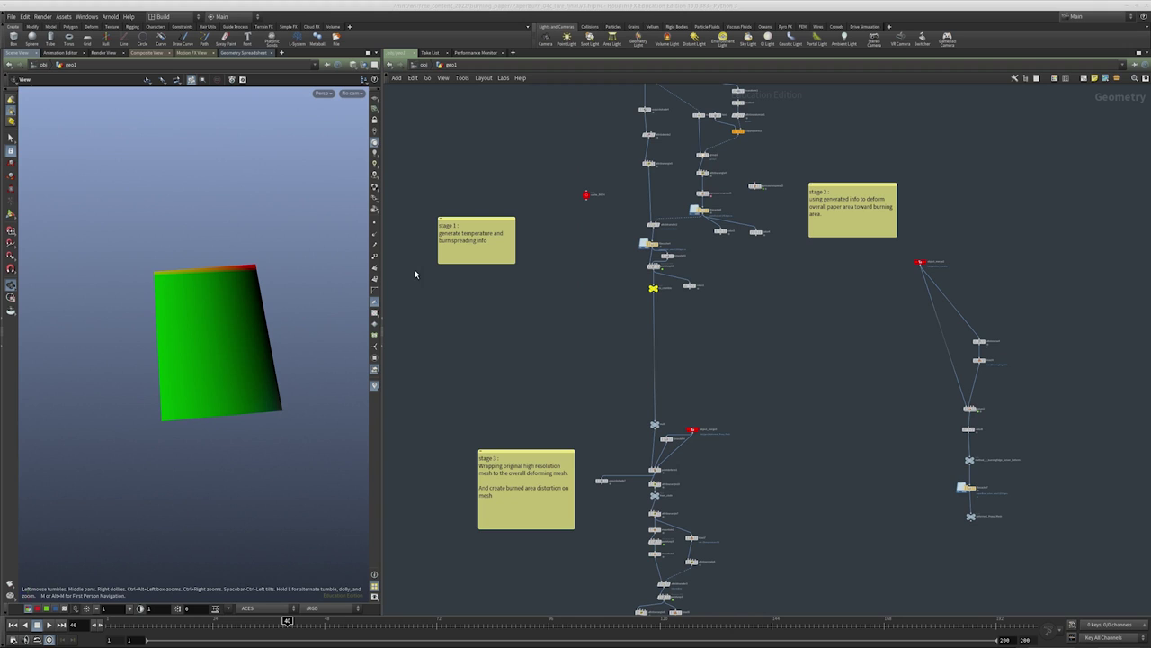
Widen the scene view pane and move pointvop1 directly below uvtexture1
drag(381, 260, 441, 256)
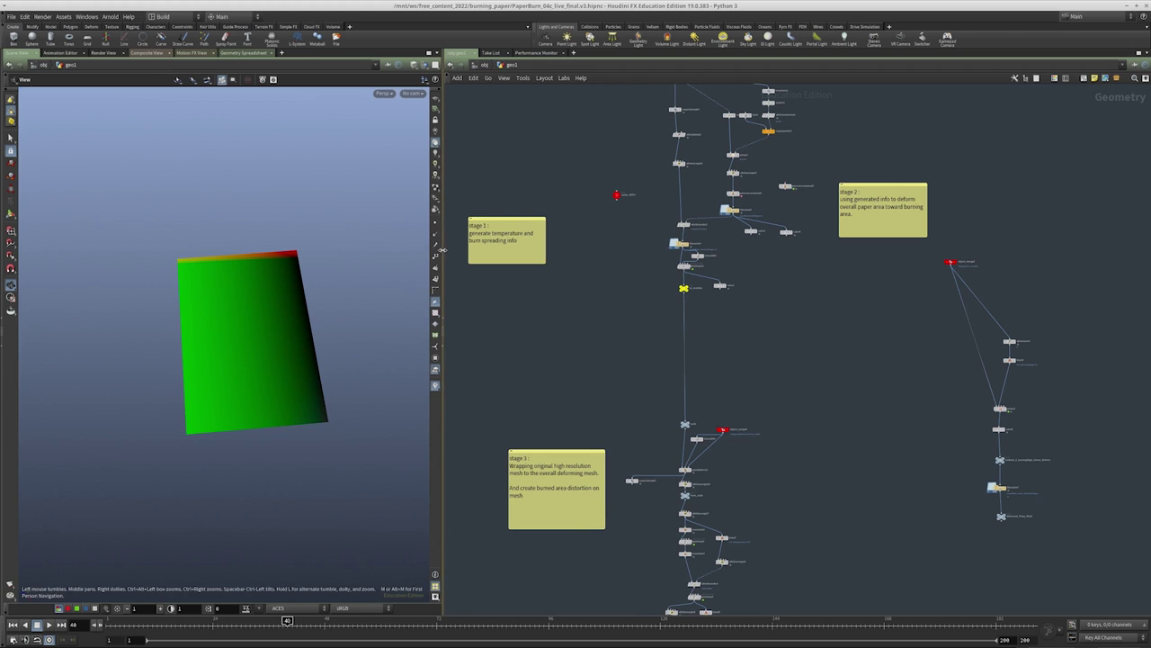
scroll(674, 360, up, 10)
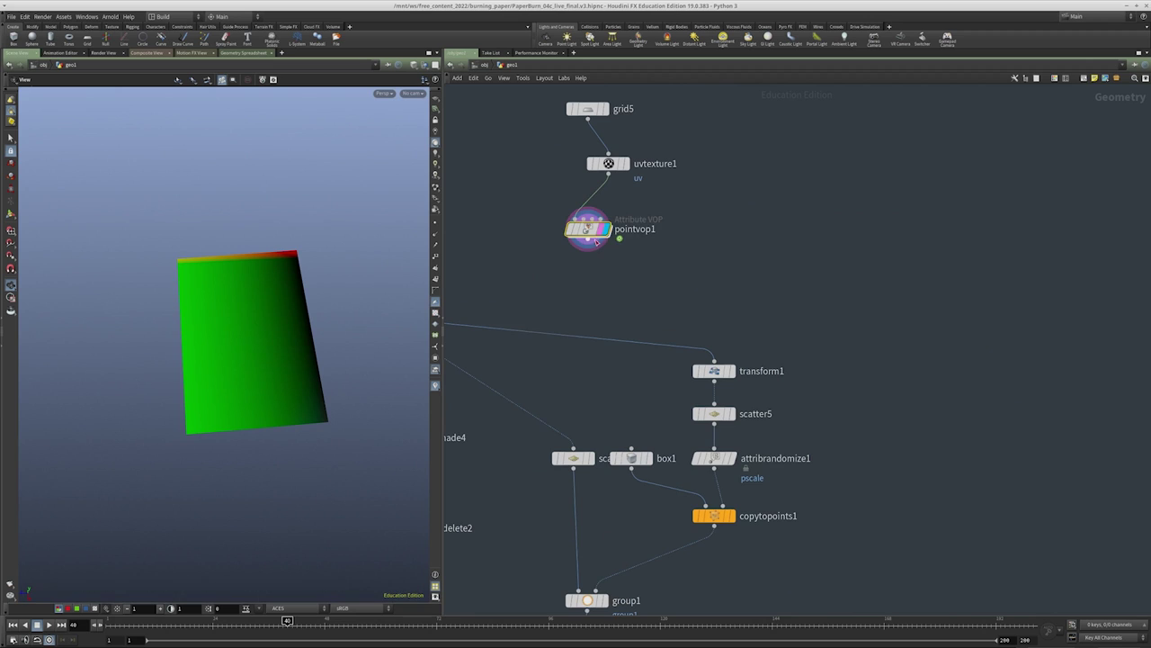
drag(598, 210, 619, 214)
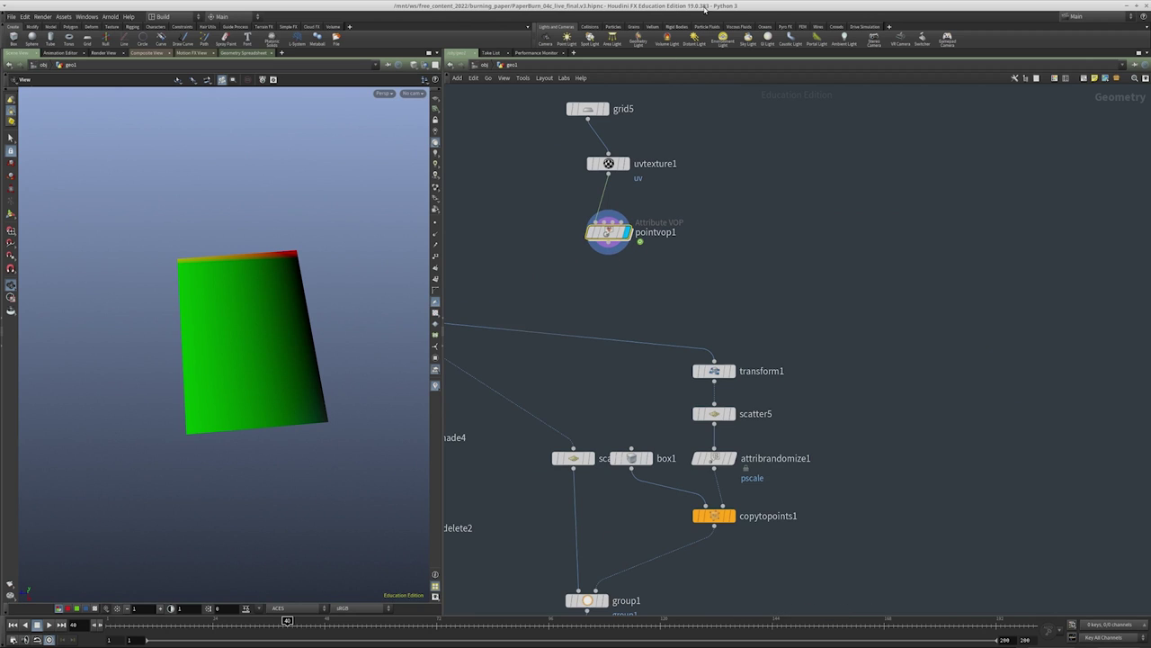
middle_drag(774, 224, 770, 256)
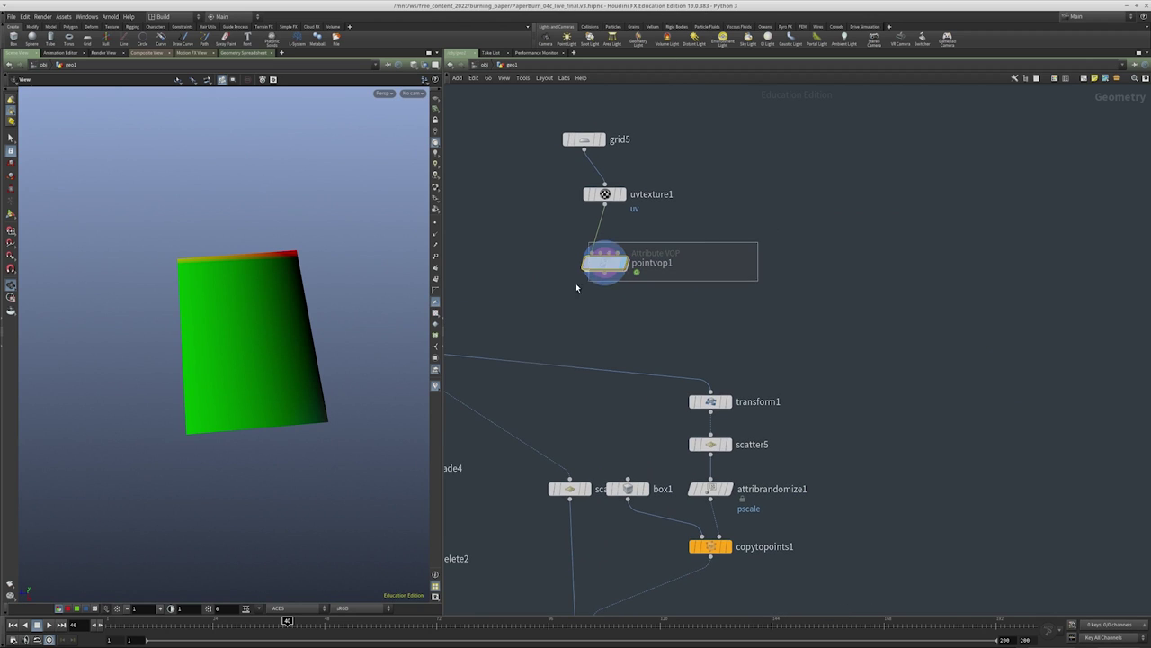
scroll(710, 240, up, 2)
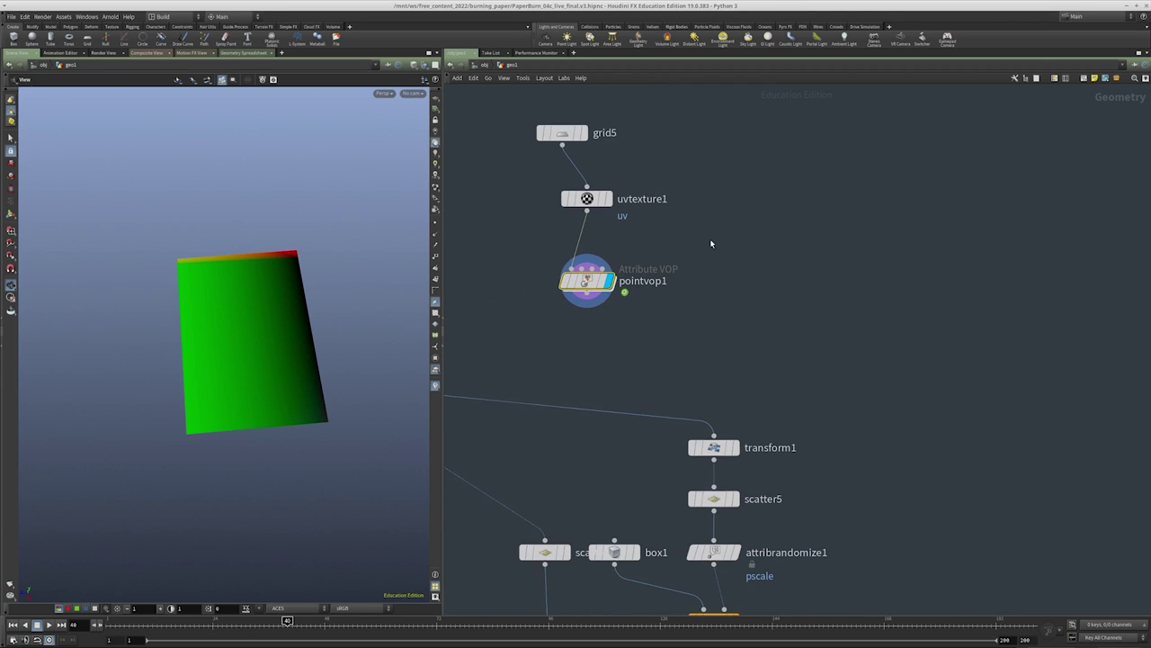
Isolate the red color channel in the viewport to inspect the grid's ramp_u gradient
click(69, 609)
click(76, 609)
click(76, 609)
drag(254, 243, 306, 257)
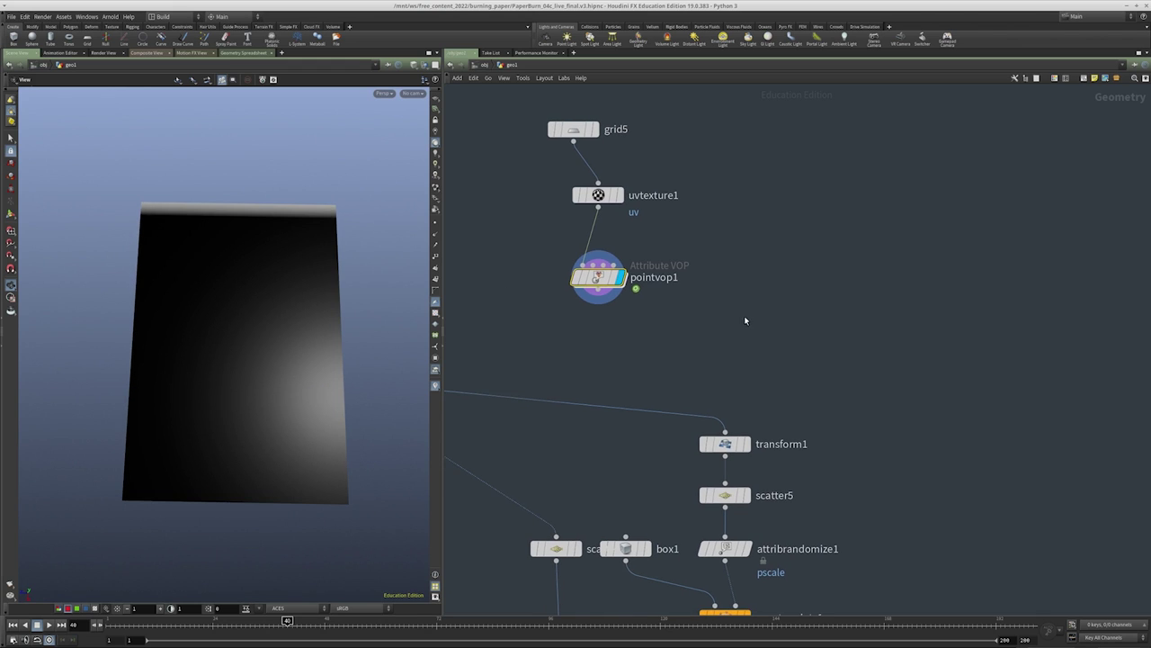
Add points near the end of pointvop1's ramp_u so it rises from black to white at position 1
key(p)
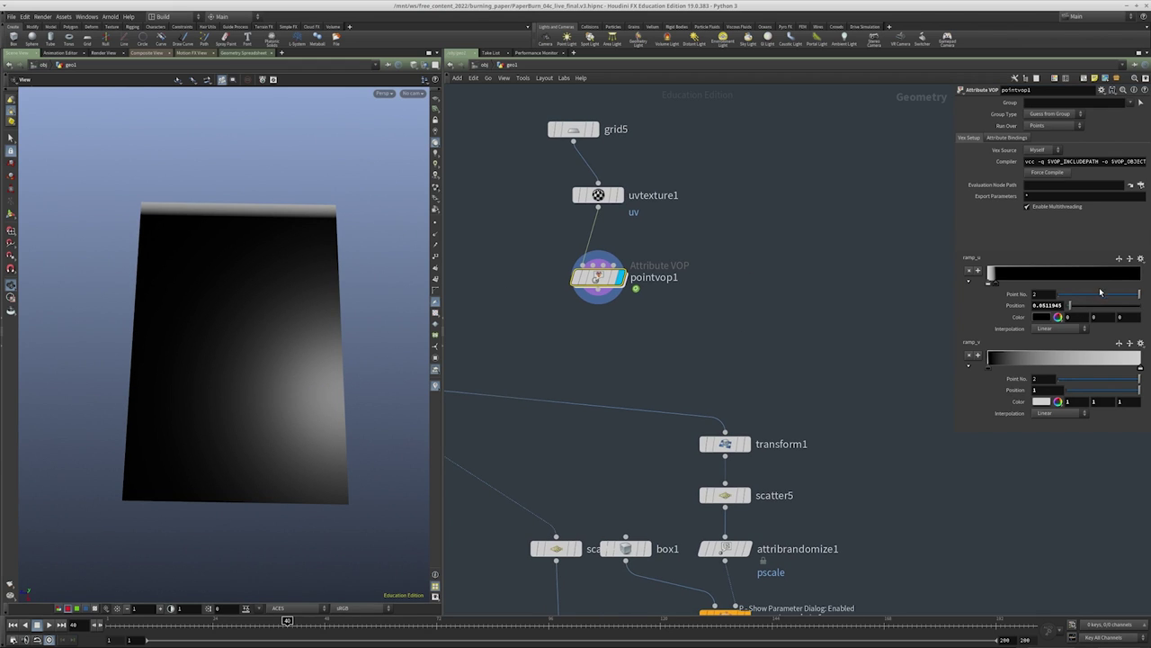
click(1134, 280)
double_click(1141, 278)
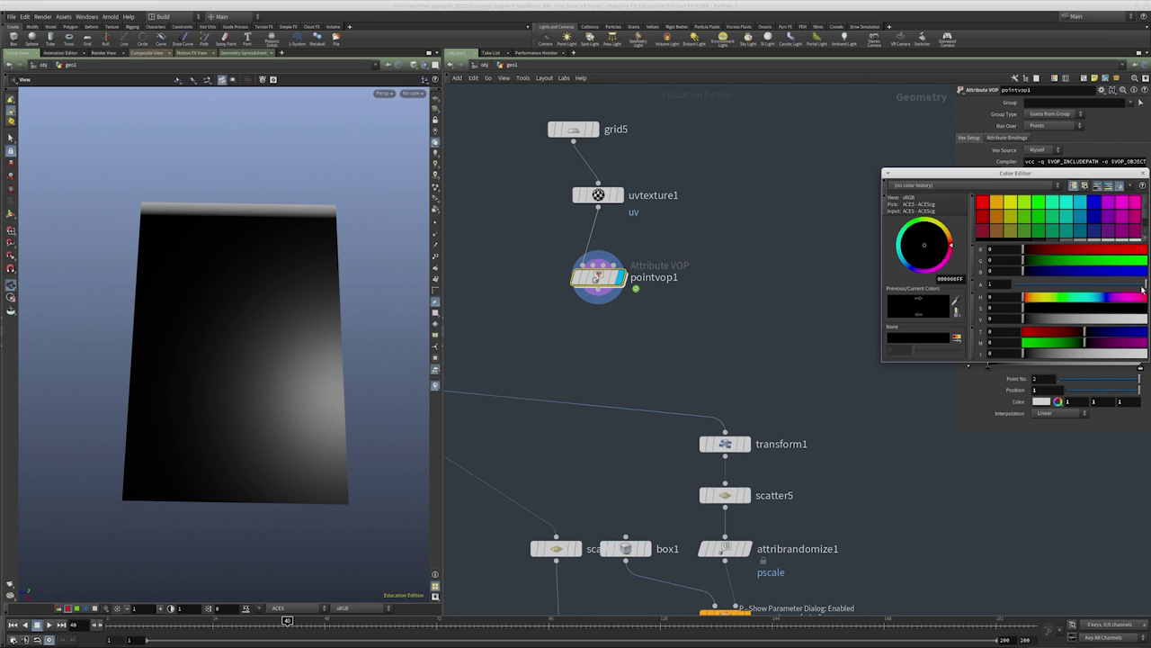
click(1143, 174)
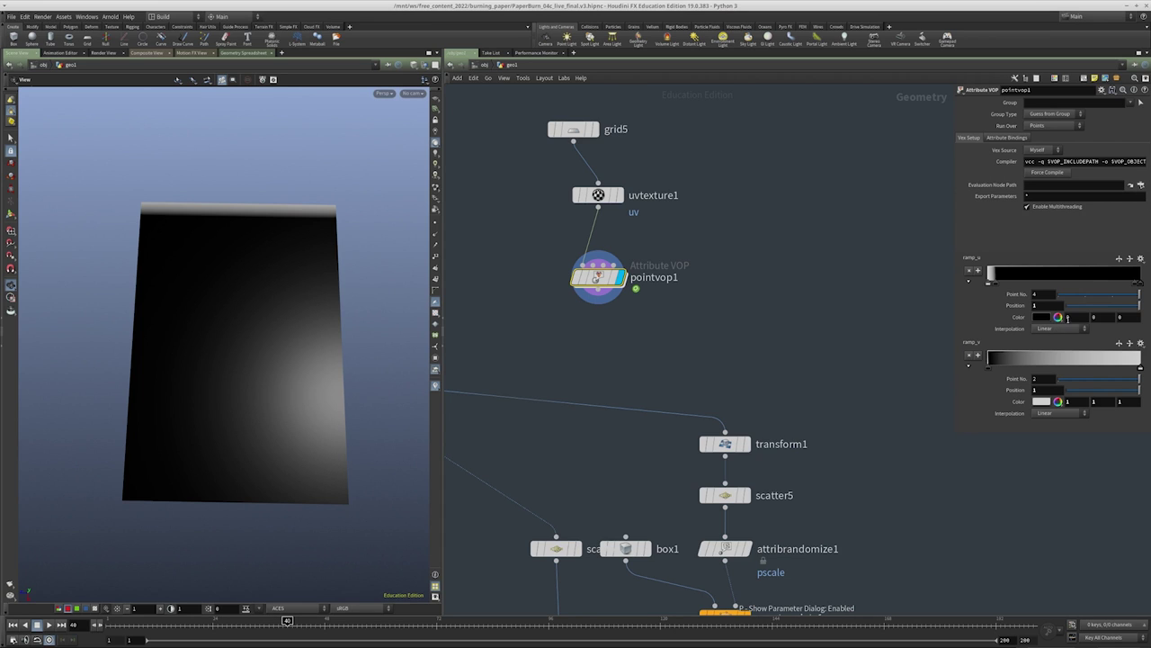
key(Return)
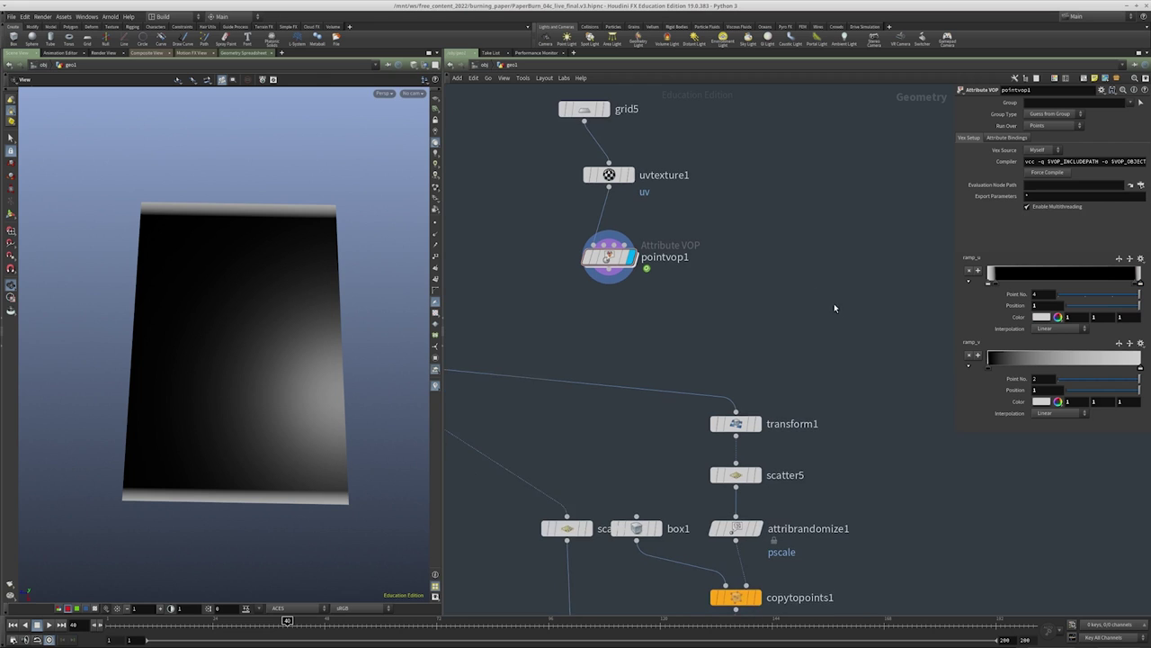
With the green channel isolated, make ramp_v white at both ends and black between, with point 3 at about position 0.944
drag(300, 362, 271, 474)
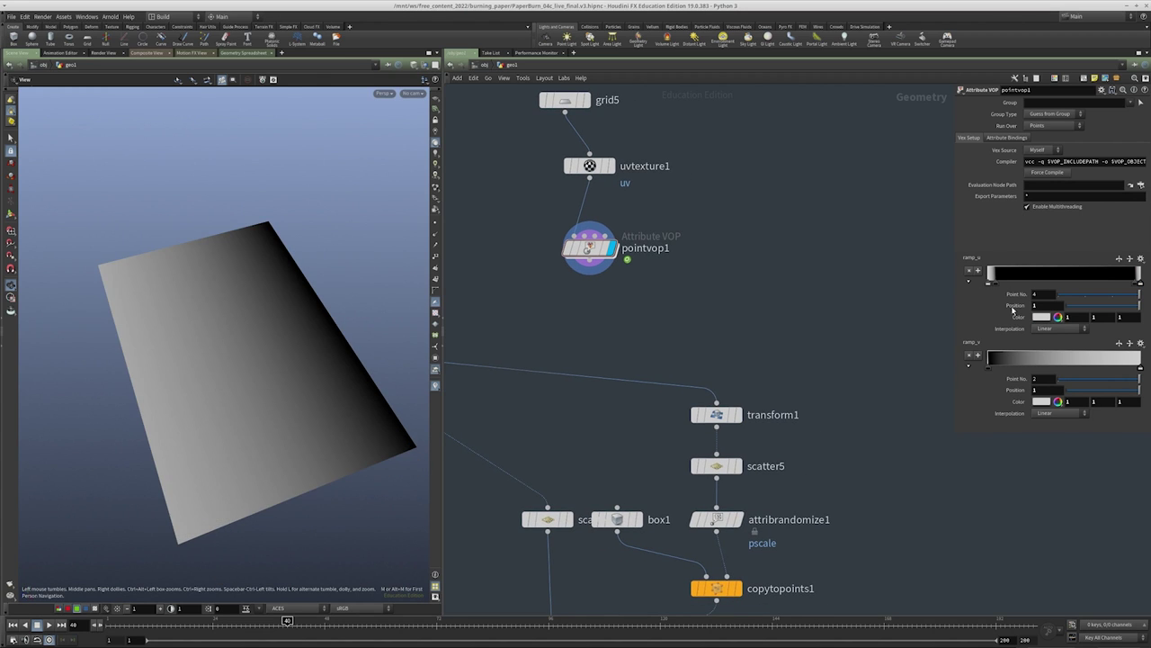
mouse_move(1144, 370)
mouse_down()
mouse_move(983, 369)
mouse_move(995, 368)
mouse_up()
drag(1010, 372, 999, 371)
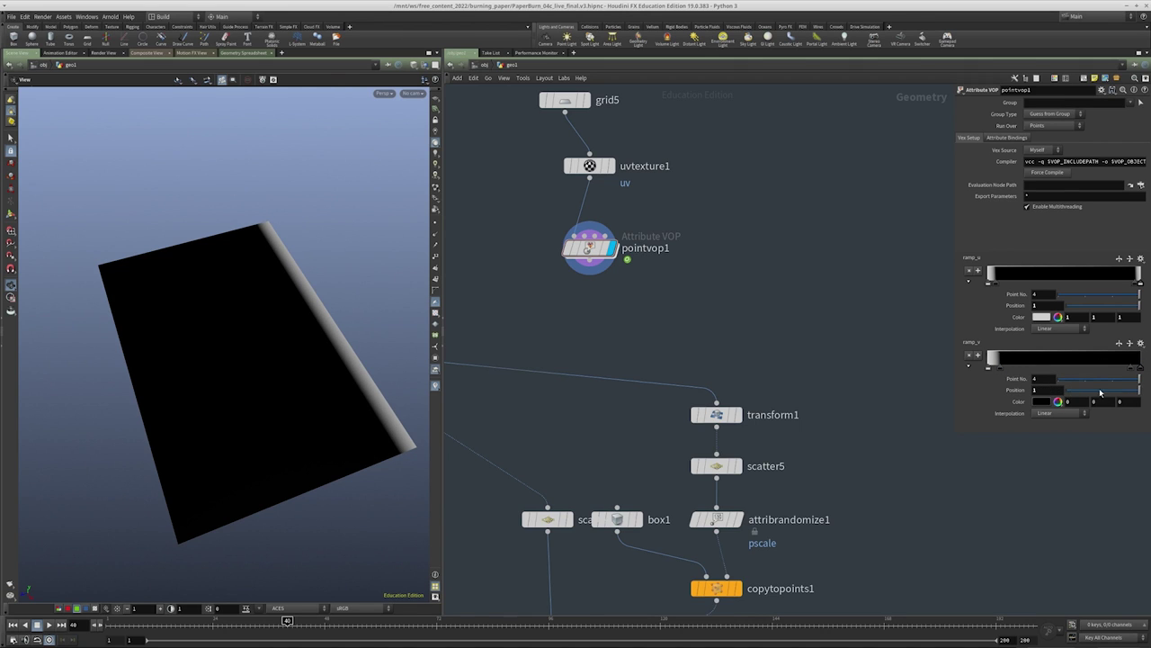
key(Return)
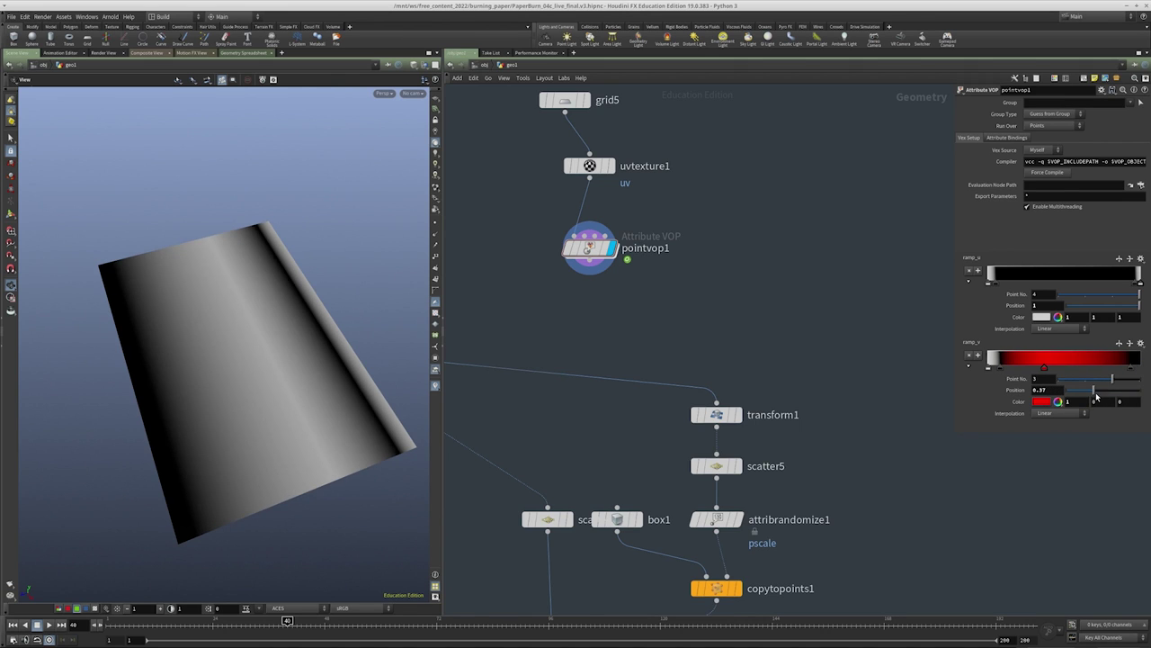
click(1126, 402)
text(1)
key(Return)
drag(1047, 370, 1137, 364)
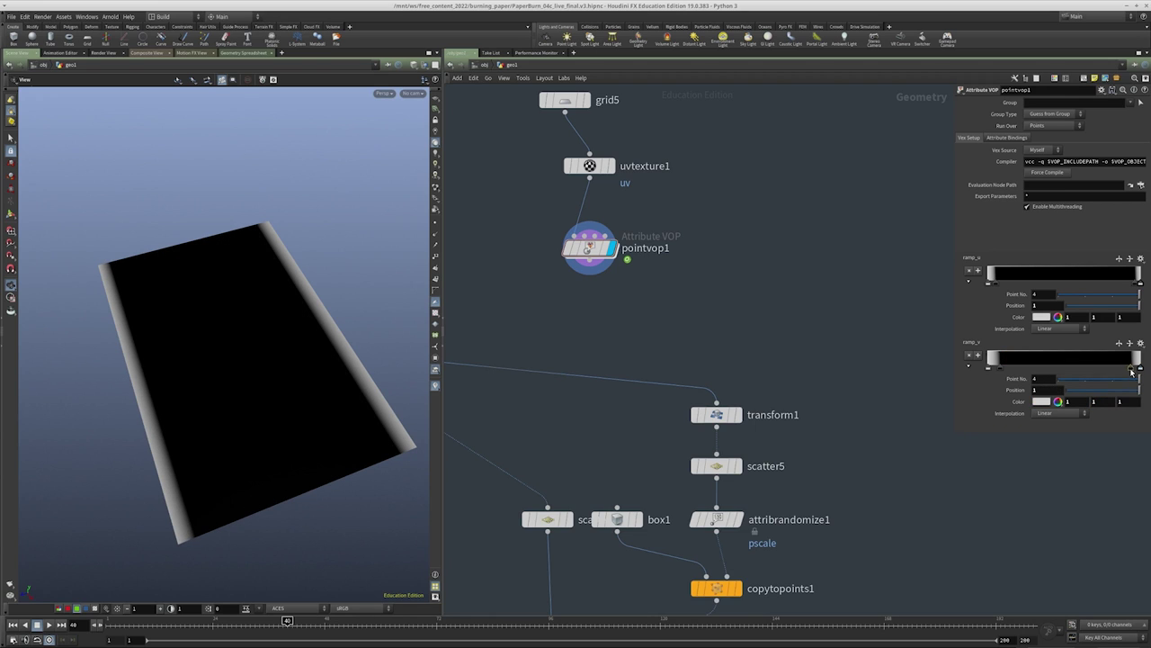
drag(1131, 370, 1134, 370)
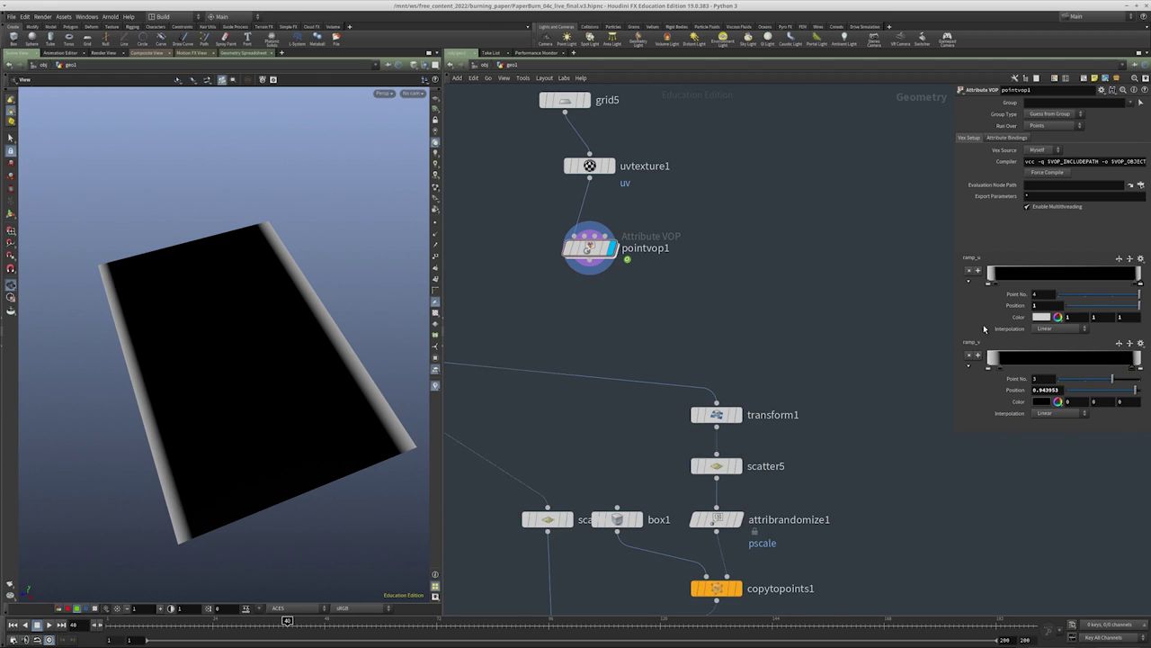
Restore the full-color viewport display and open the network inside pointvop1
middle_drag(720, 285, 720, 376)
middle_drag(750, 329, 763, 295)
click(602, 306)
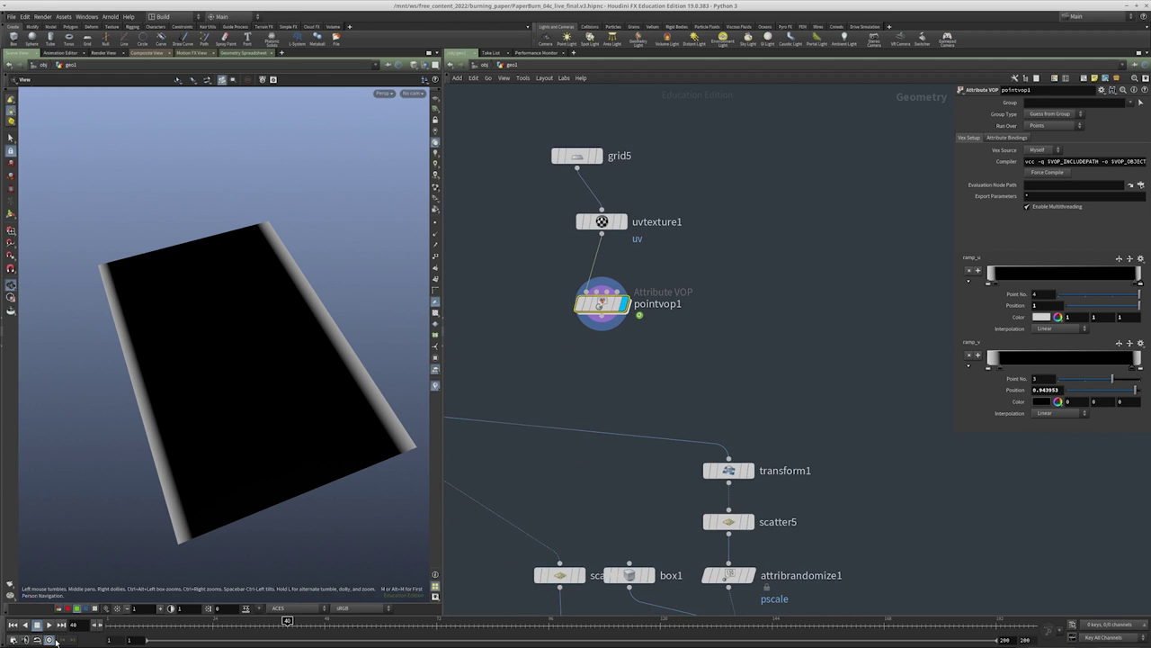
double_click(601, 304)
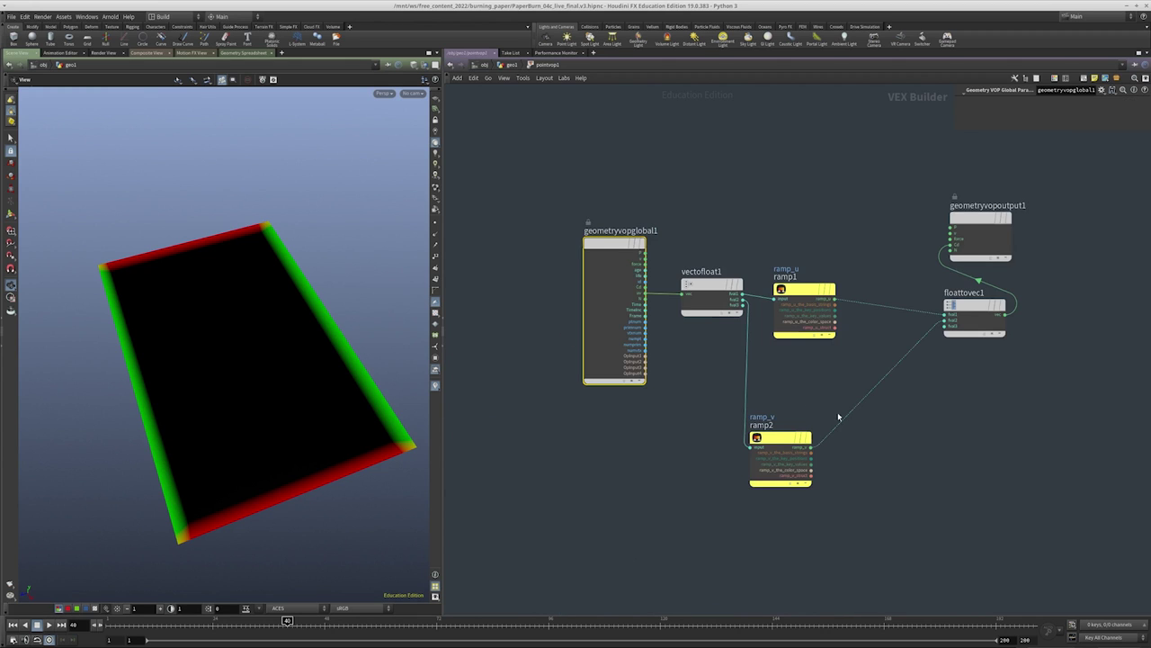
Add a Turbulent Noise node above the ramps, with the global P output wired to its pos input
key(Tab)
text(noise)
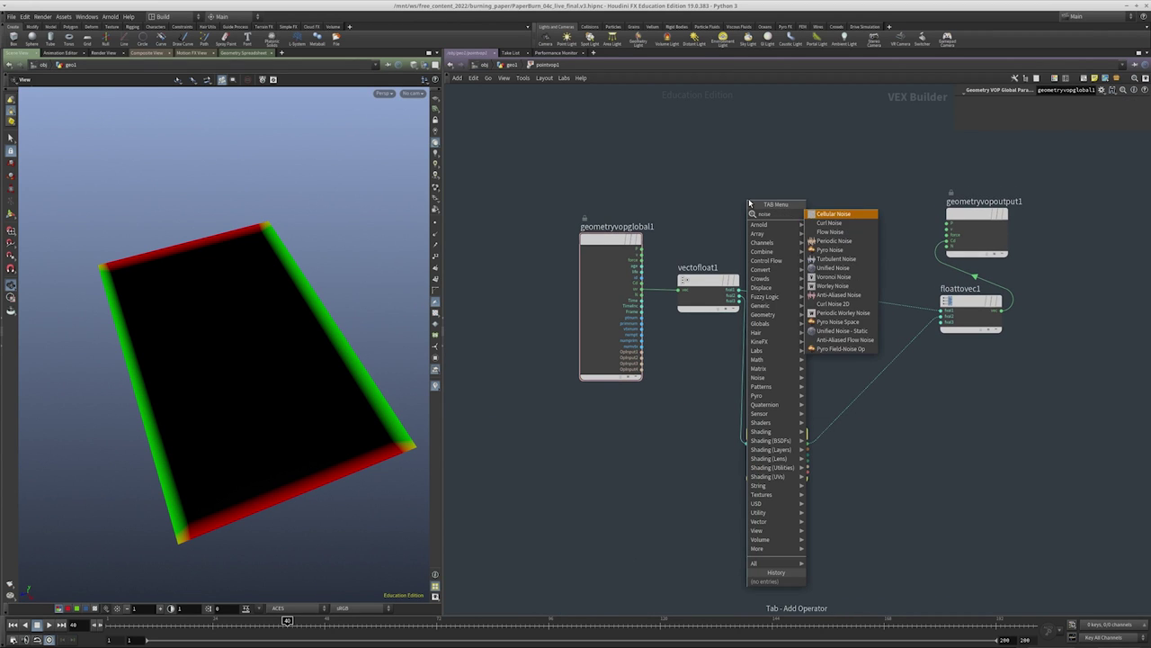
click(861, 261)
click(785, 175)
scroll(648, 226, up, 3)
drag(637, 260, 787, 184)
click(811, 170)
middle_drag(771, 180, 662, 215)
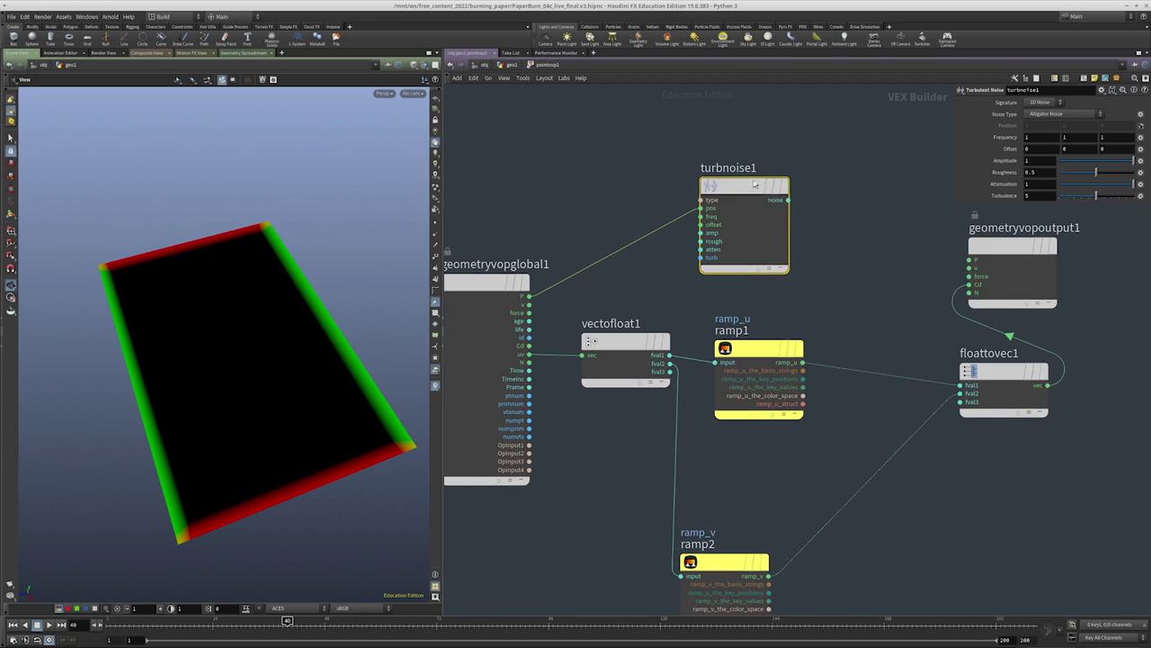
drag(738, 185, 727, 116)
Add an Add node that sums global P and the turbulent noise, and wire its sum to the geometry output's P
key(Tab)
text(add)
key(Return)
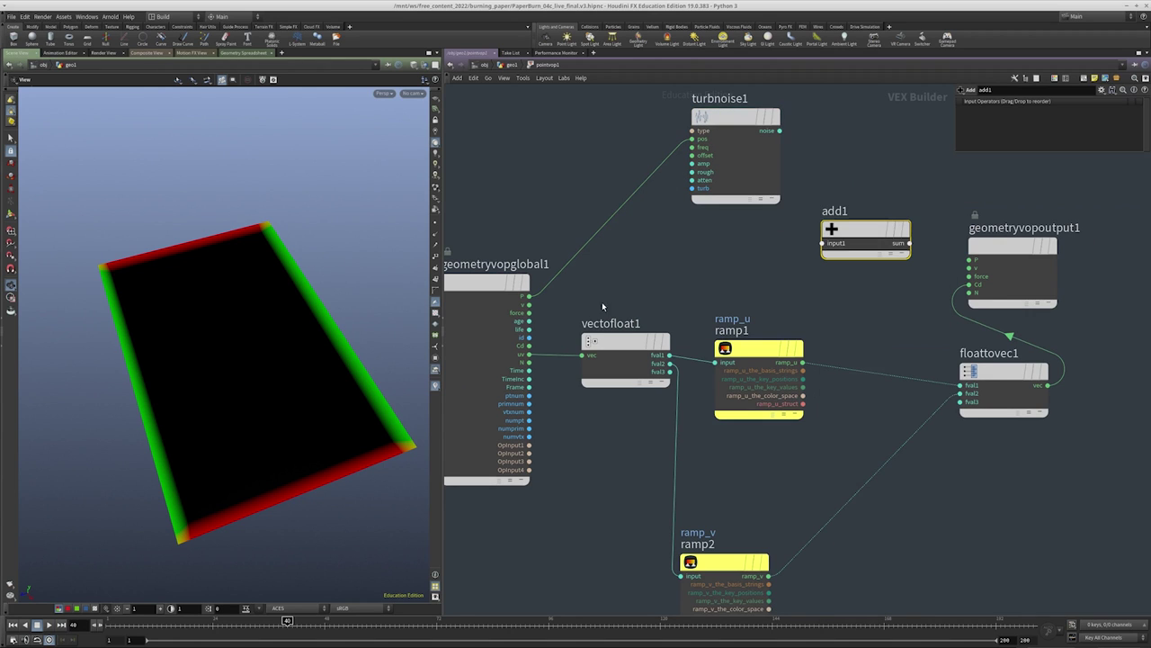
click(534, 298)
click(822, 244)
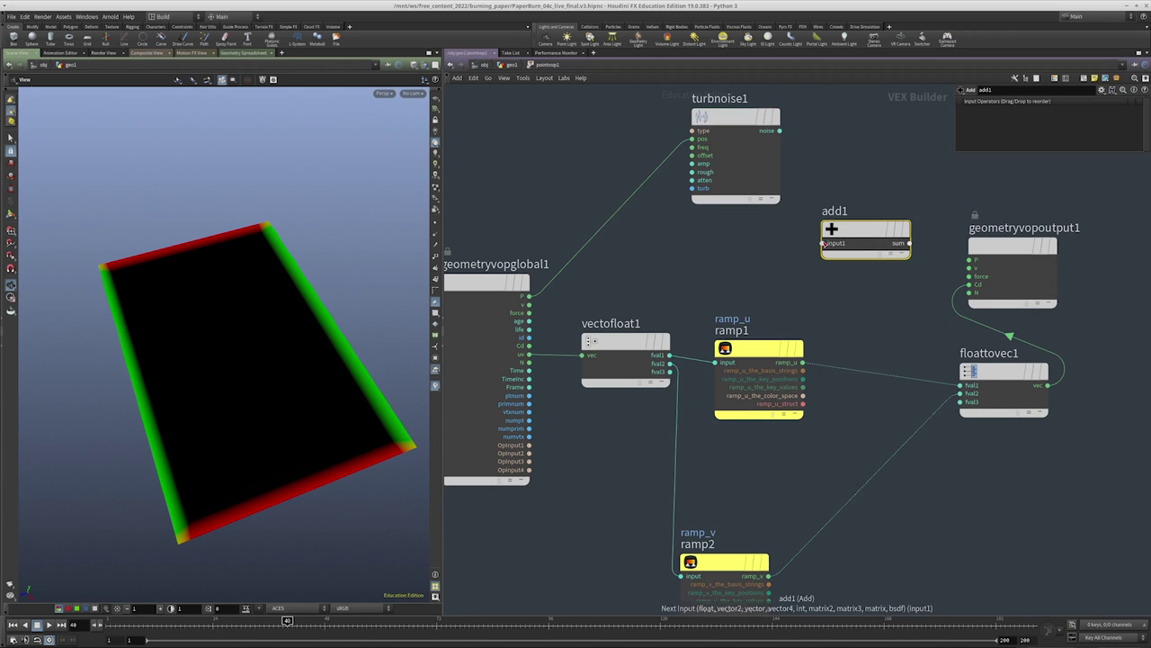
click(530, 296)
click(779, 131)
click(822, 251)
middle_drag(817, 163, 672, 197)
click(736, 281)
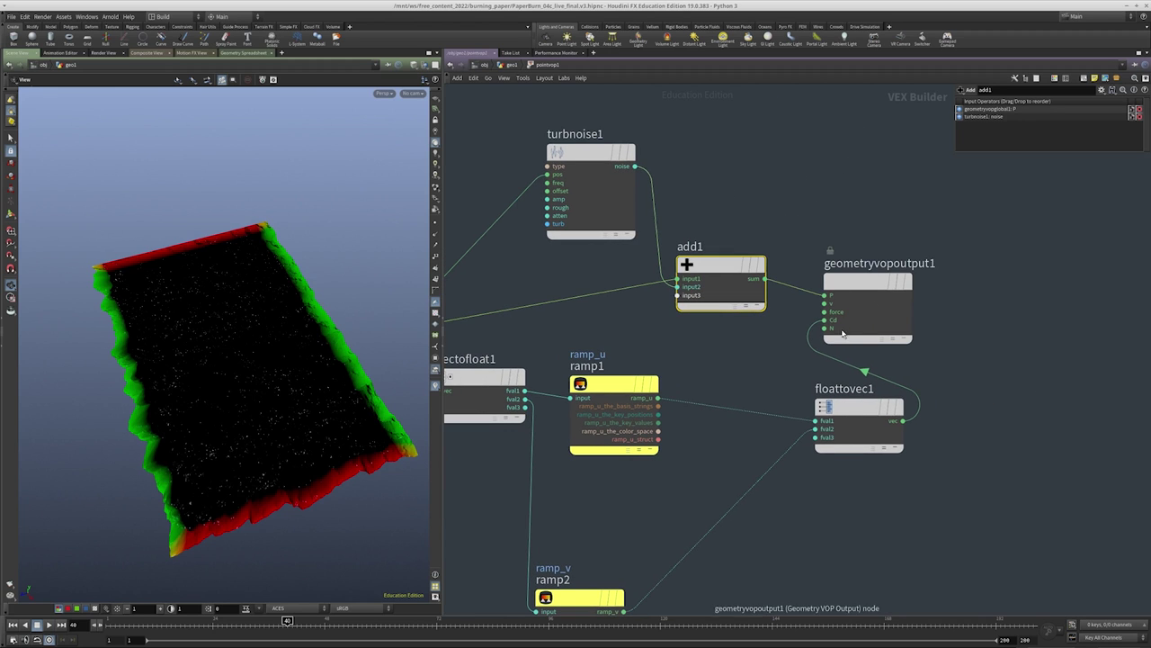
Disconnect floattovec1 from the geometry output's Cd and switch turbnoise1's signature to 3D Noise
middle_drag(748, 275, 769, 348)
drag(769, 348, 769, 348)
drag(677, 142, 567, 315)
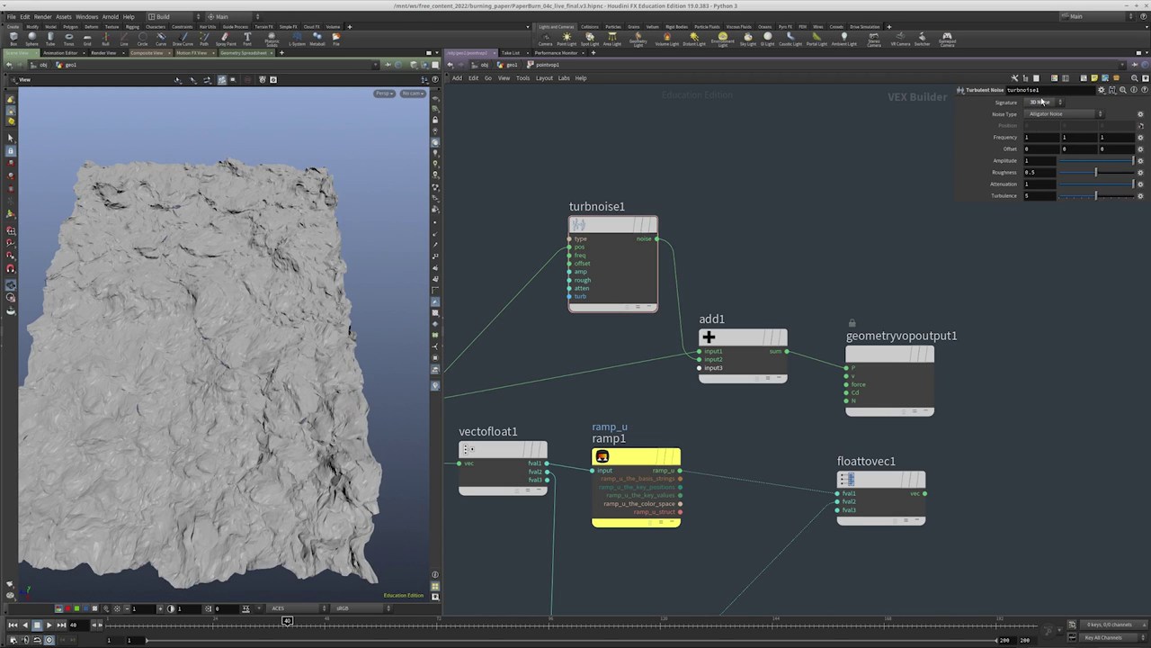
Set turbnoise1's noise type to Zero Centered Perlin Noise and widen the scene view pane
click(1048, 114)
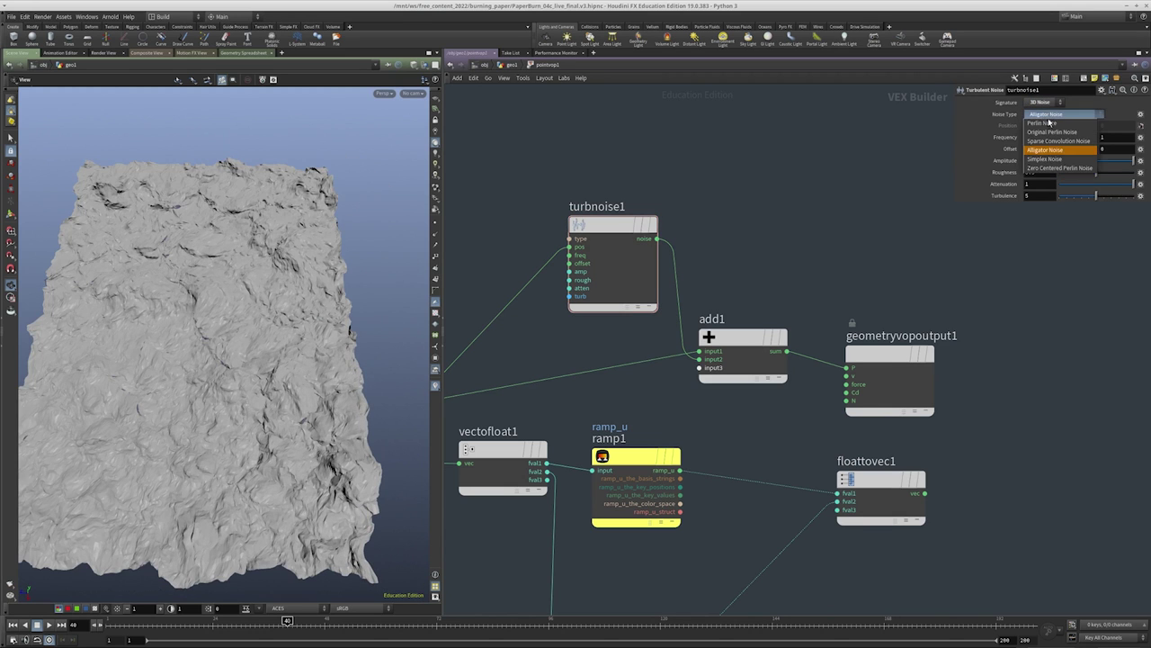
click(1055, 168)
drag(264, 321, 229, 350)
drag(443, 167, 674, 168)
scroll(444, 206, up, 6)
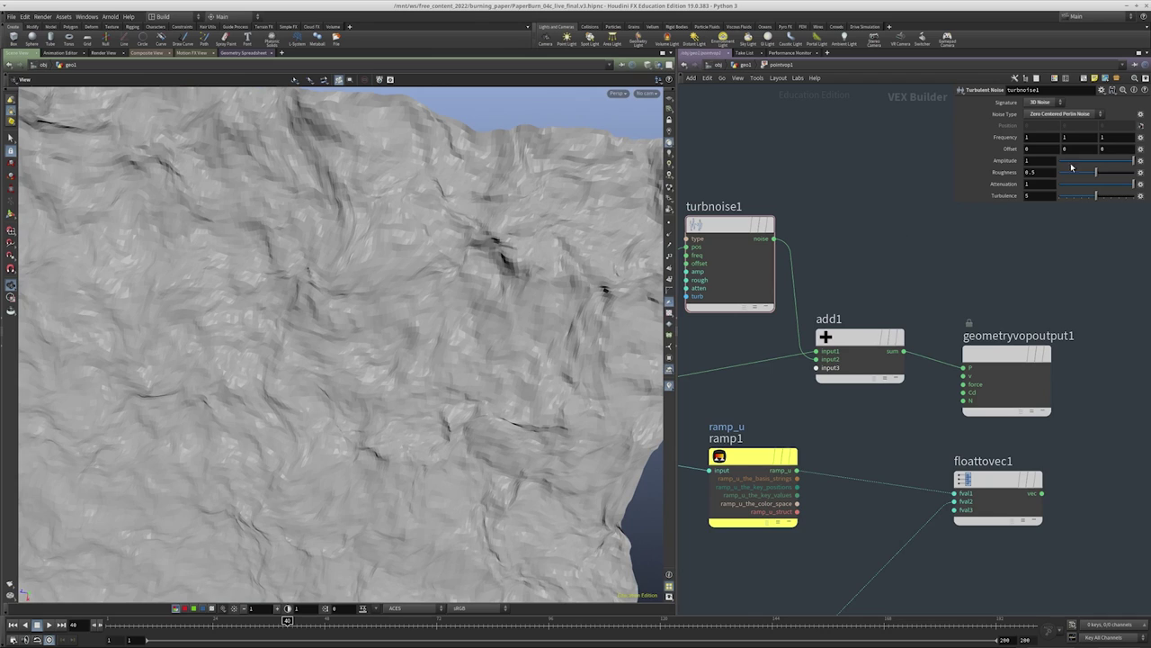
Set turbnoise1's frequency to 4 on all three axes and its amplitude to about 0.16
key(Tab)
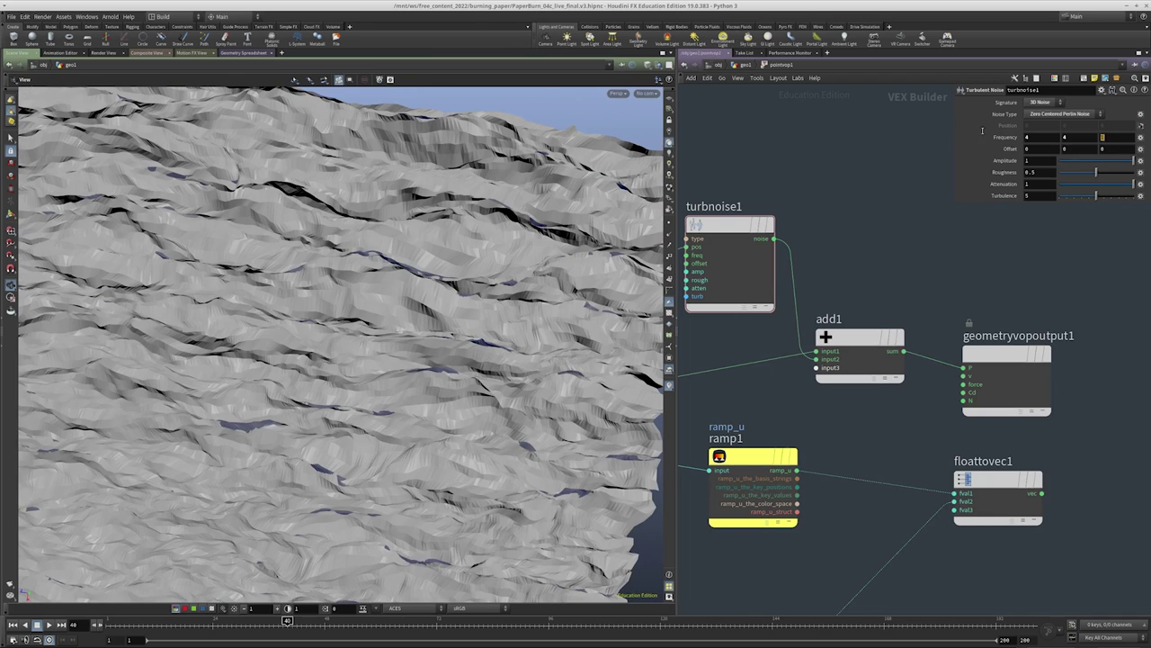
text(4)
key(Return)
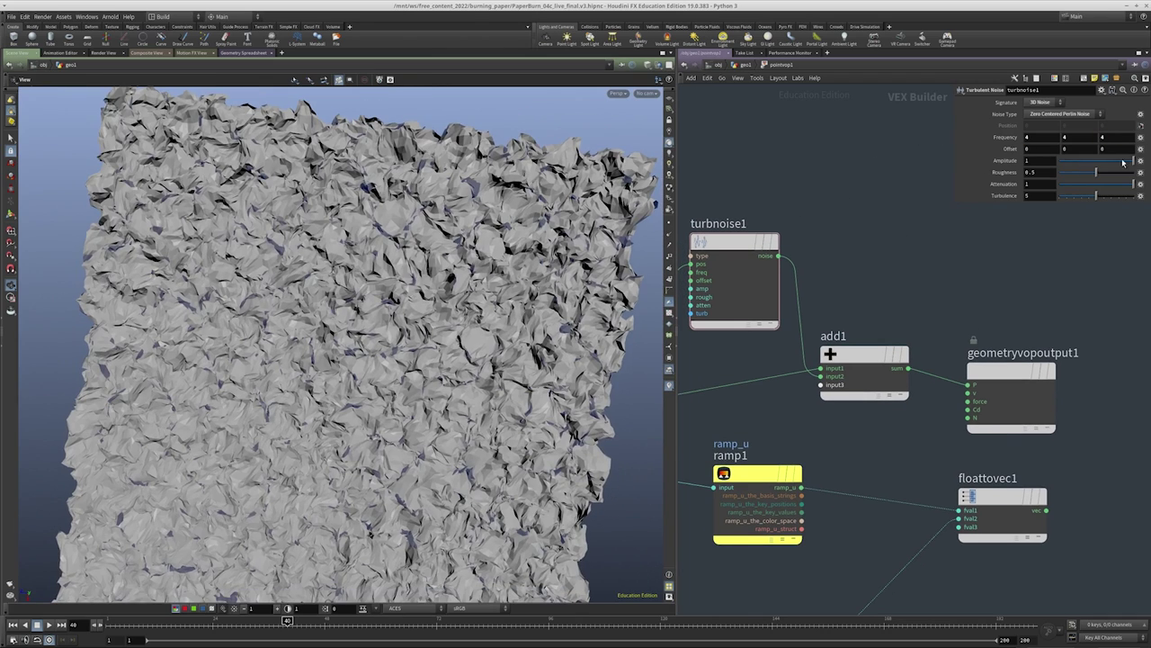
drag(1123, 162, 1101, 164)
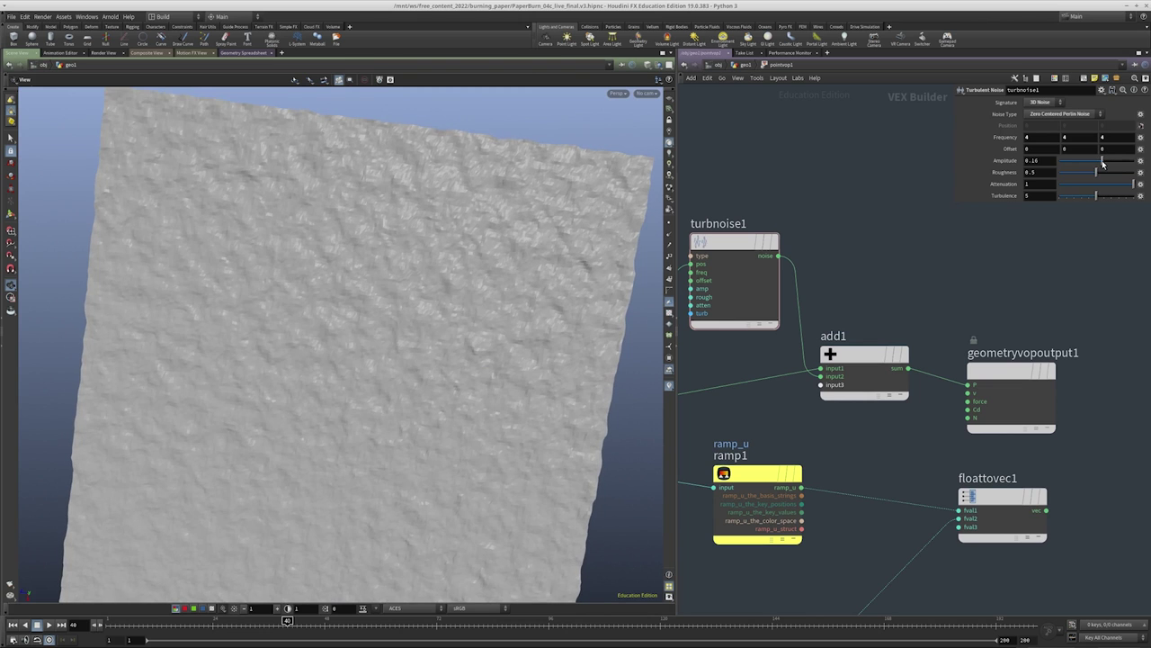
scroll(98, 249, down, 5)
alt+drag(98, 249, 327, 375)
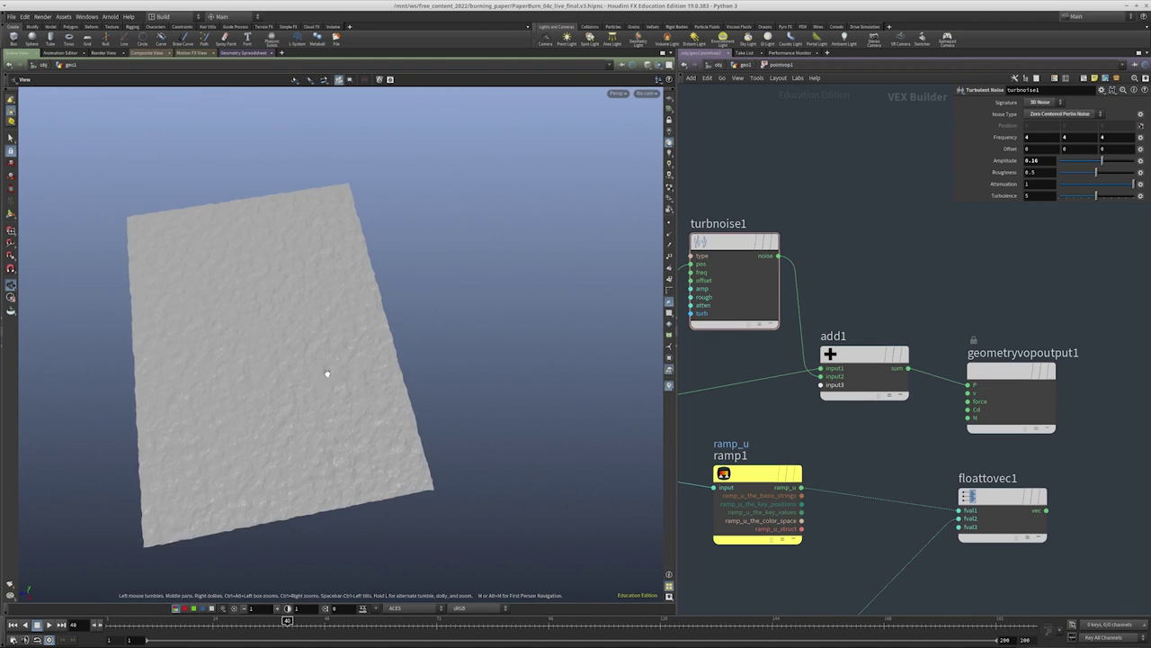
Narrow the scene view pane and move floattovec1 well below the geometry output node
scroll(892, 236, down, 2)
middle_drag(785, 451, 805, 402)
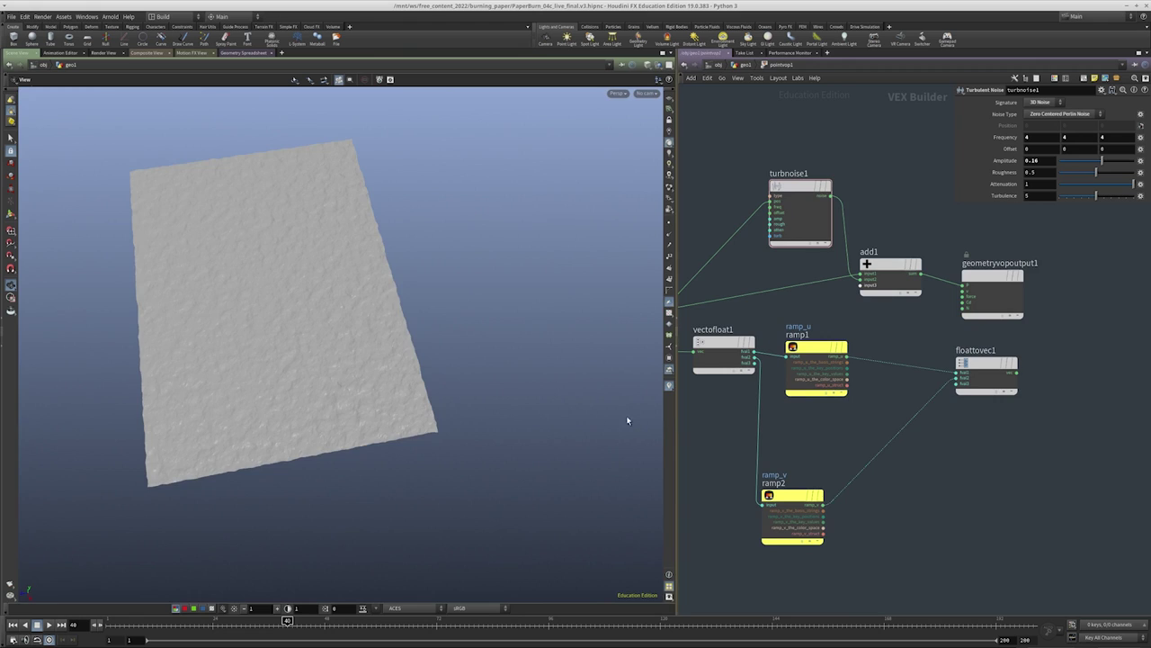
drag(673, 359, 530, 360)
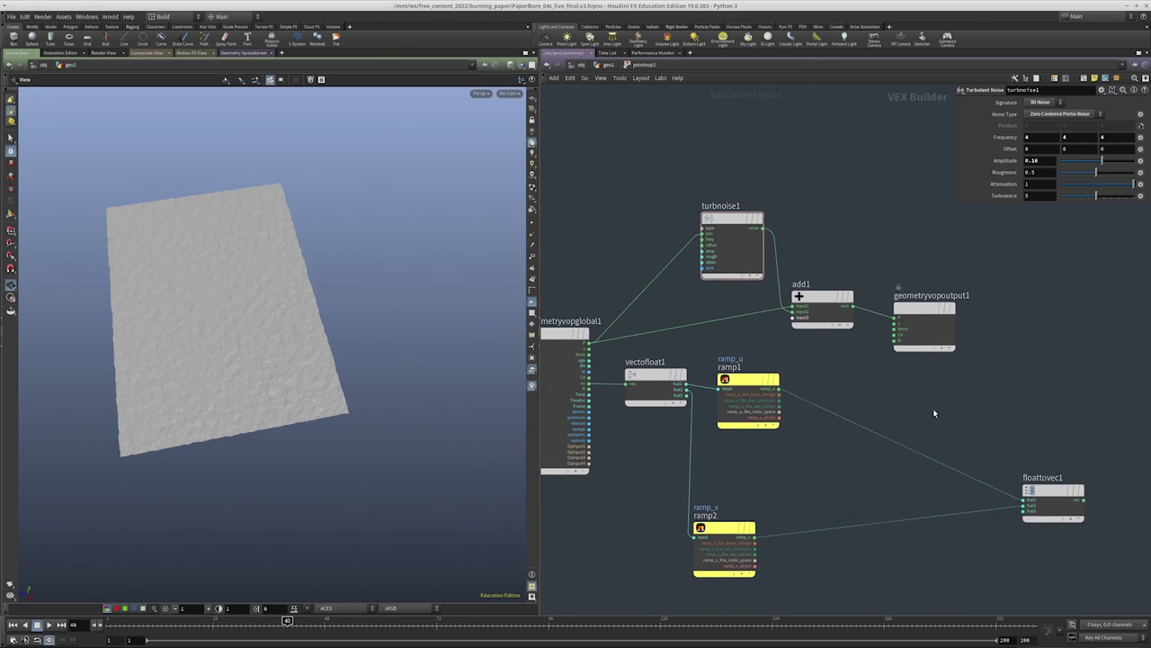
Back on pointvop1's parameters, set ramp_u's start point color to red and its end point color to blue
key(u)
mouse_move(685, 267)
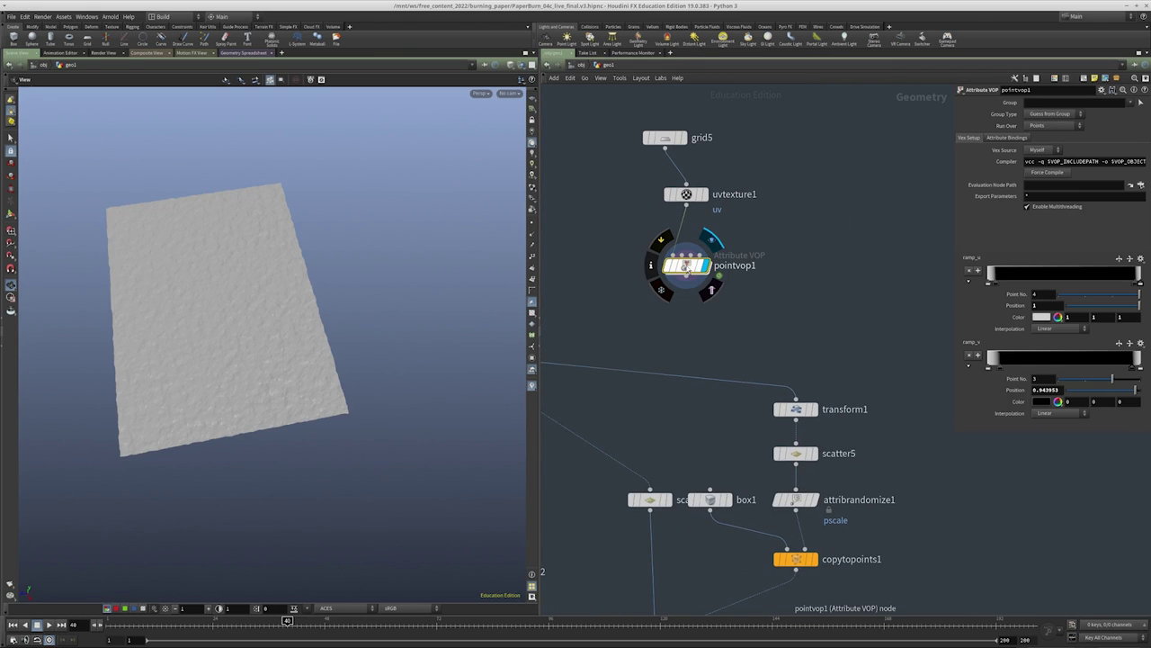
click(988, 283)
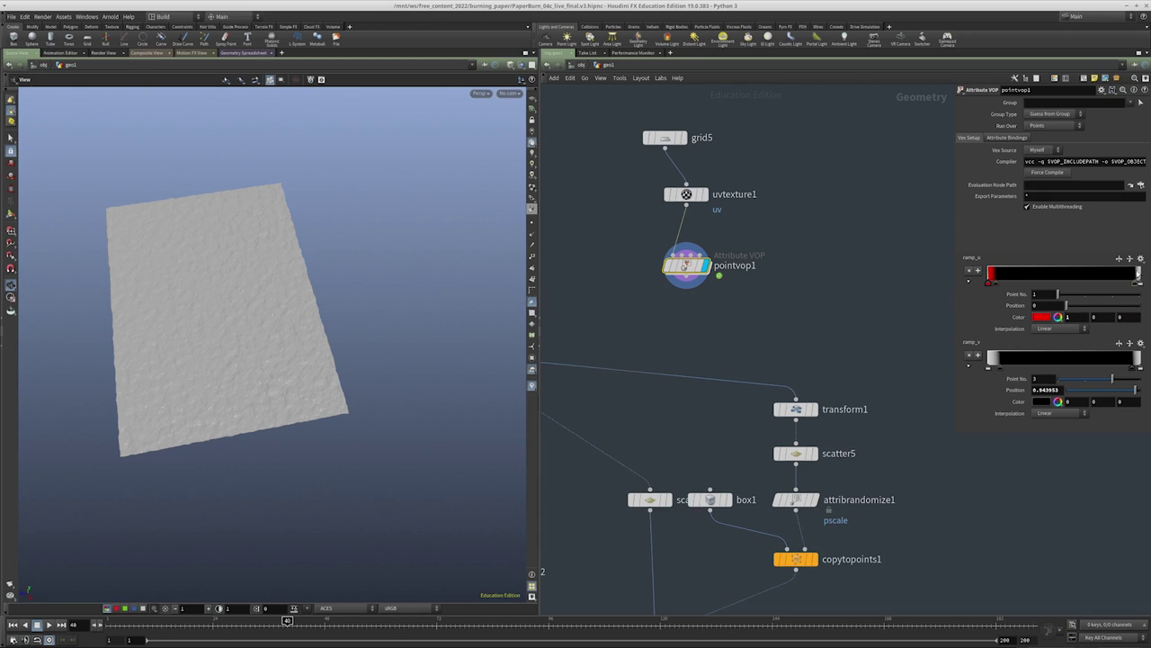
text(0)
key(Tab)
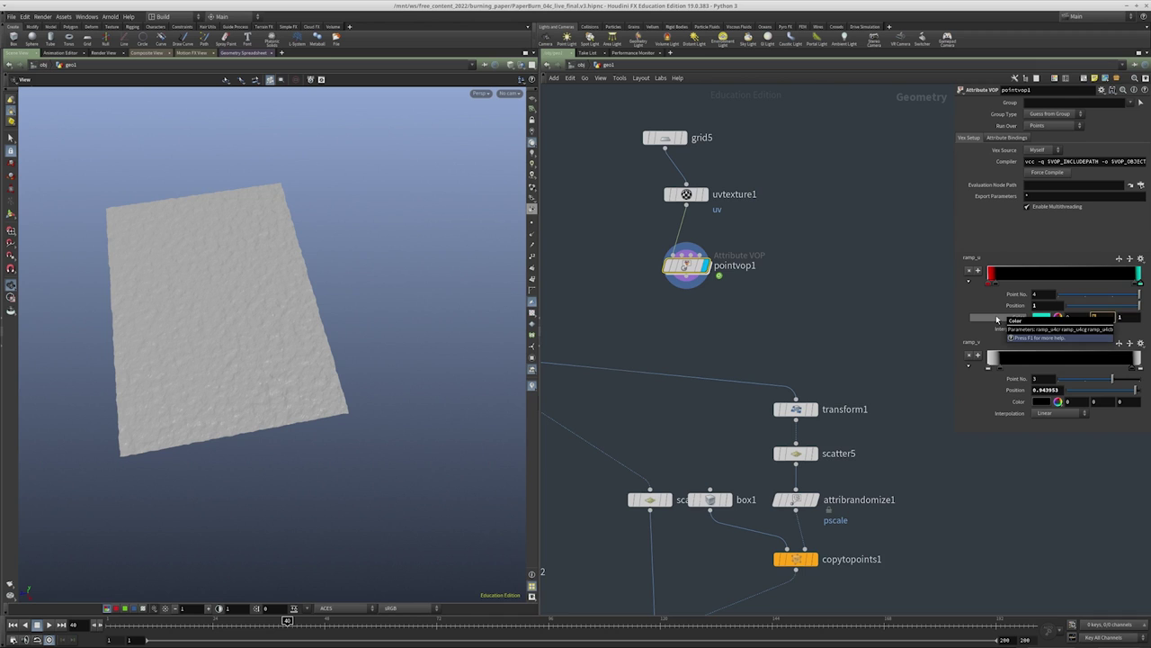
Inside pointvop1, add a Vector to Float node with the ramp_u output wired to its vec input
key(i)
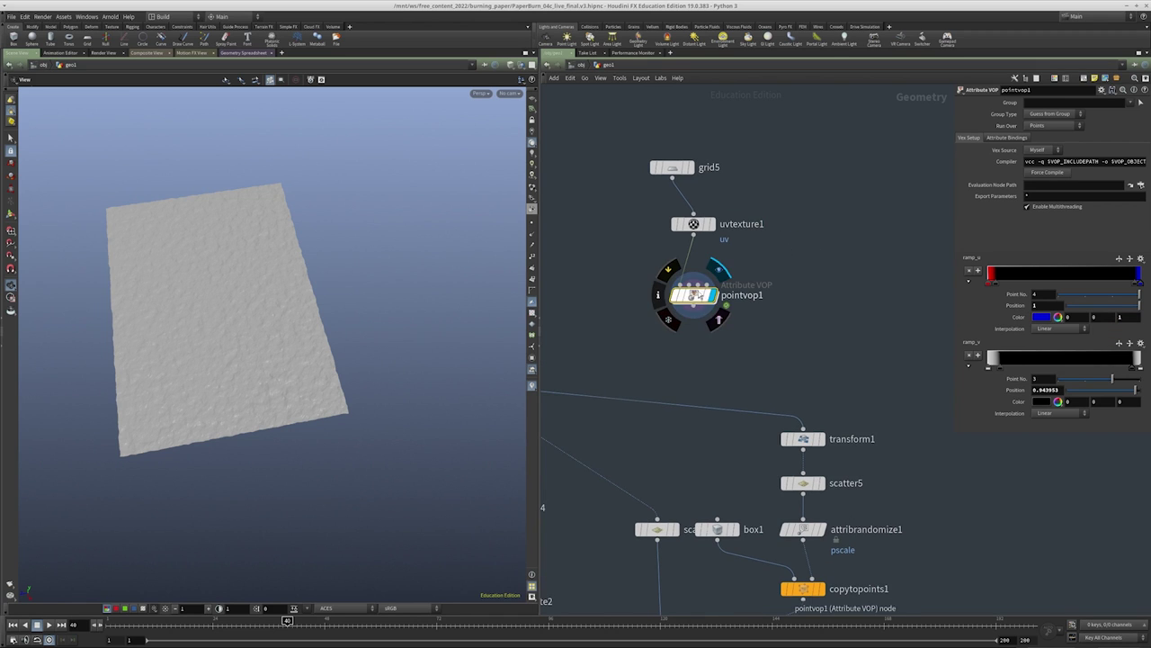
key(Tab)
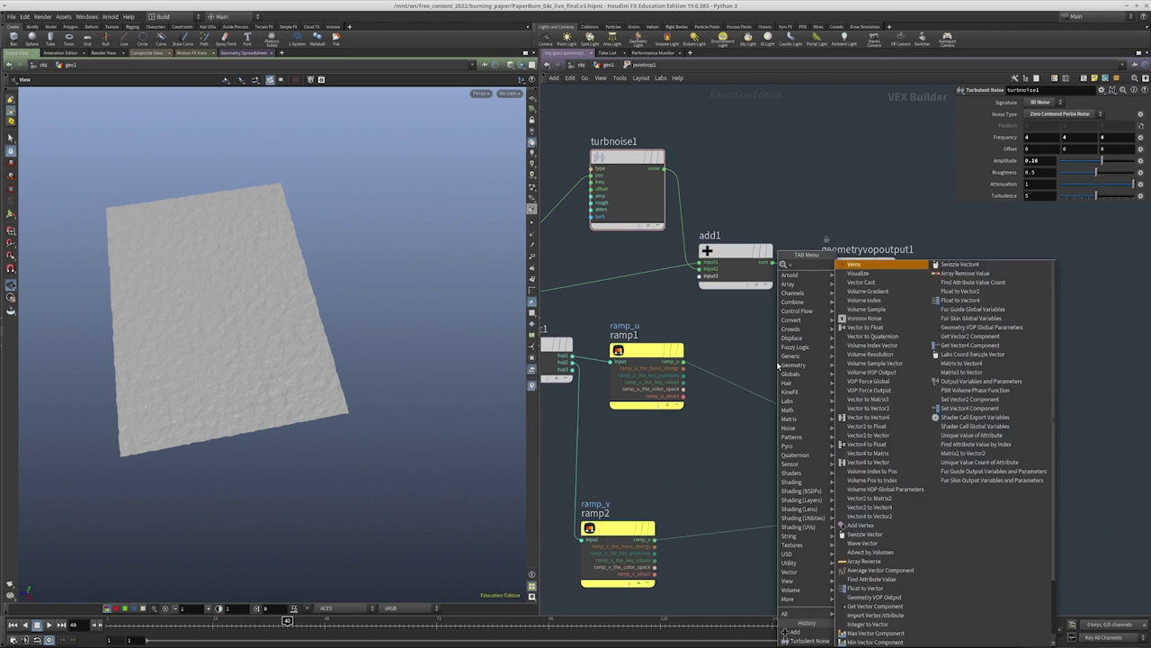
click(868, 276)
click(815, 359)
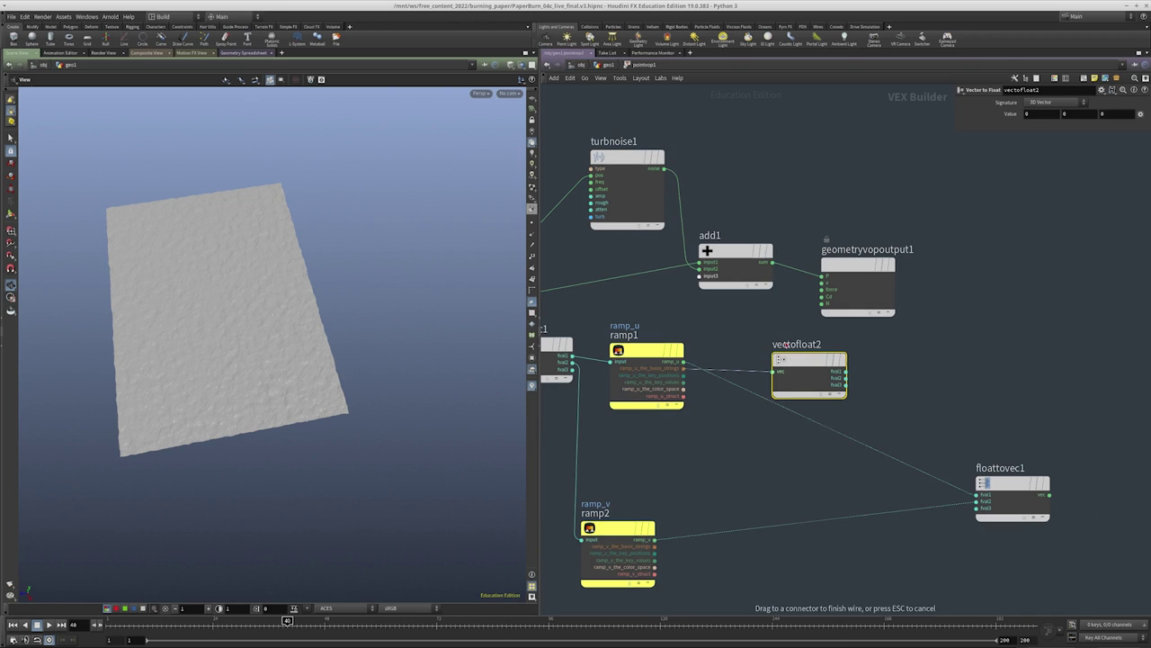
click(777, 369)
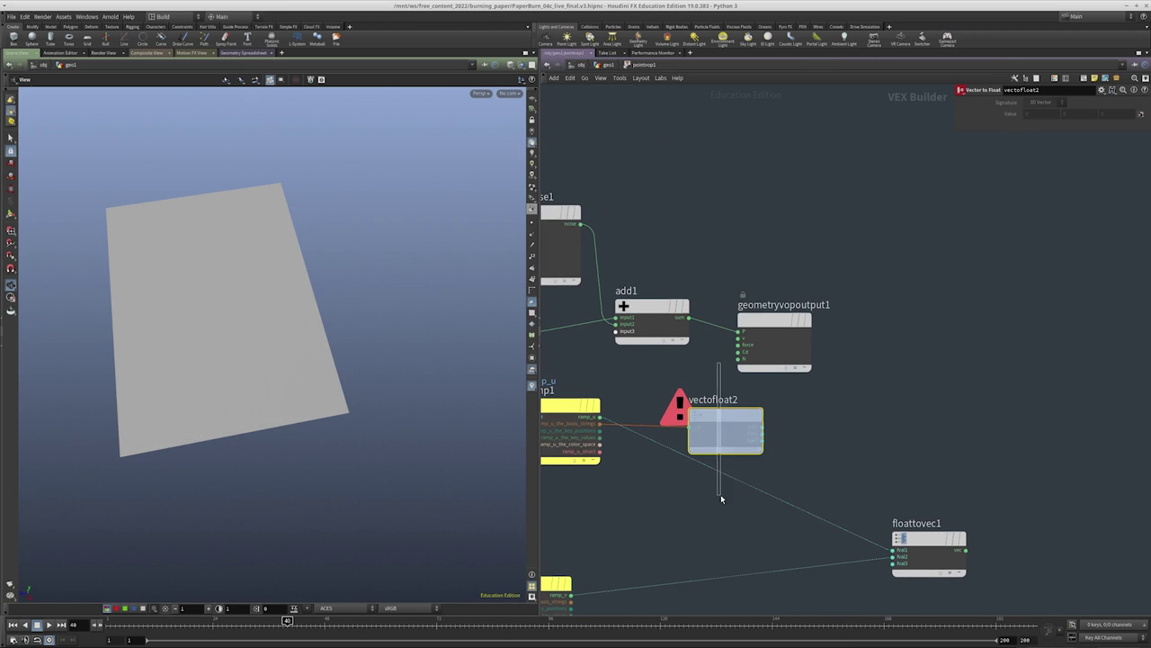
Move the geometry output node aside, insert a Multiply between add1 and its P input, and wire vectofloat2's fval1 into the multiply
click(769, 382)
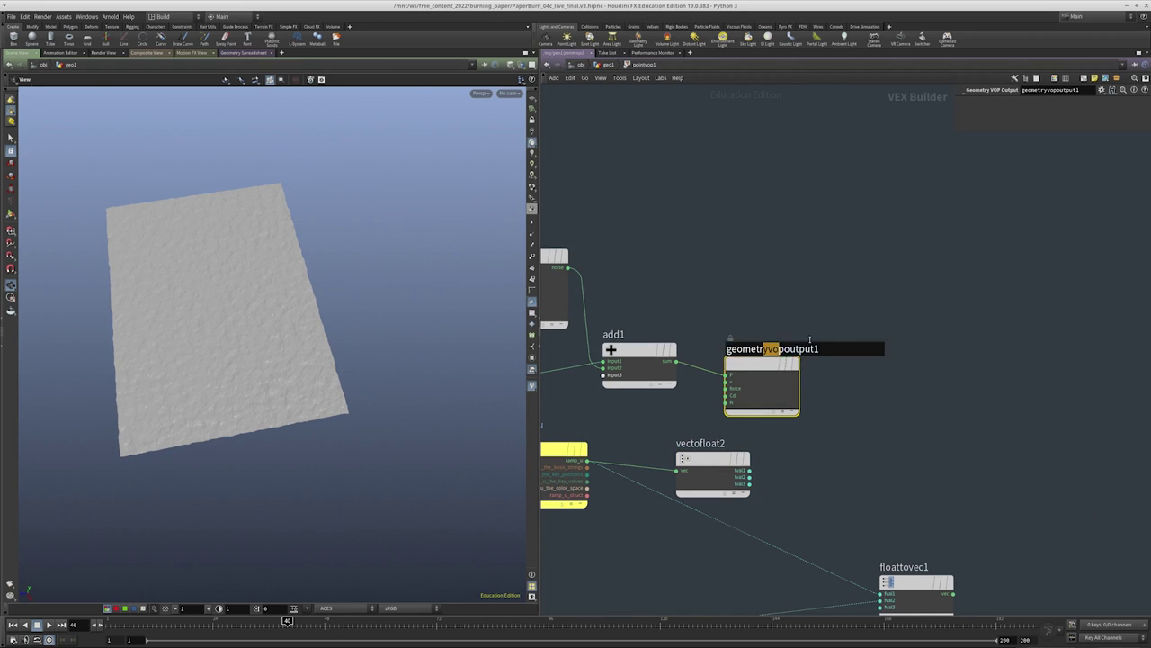
drag(769, 383, 892, 318)
key(Tab)
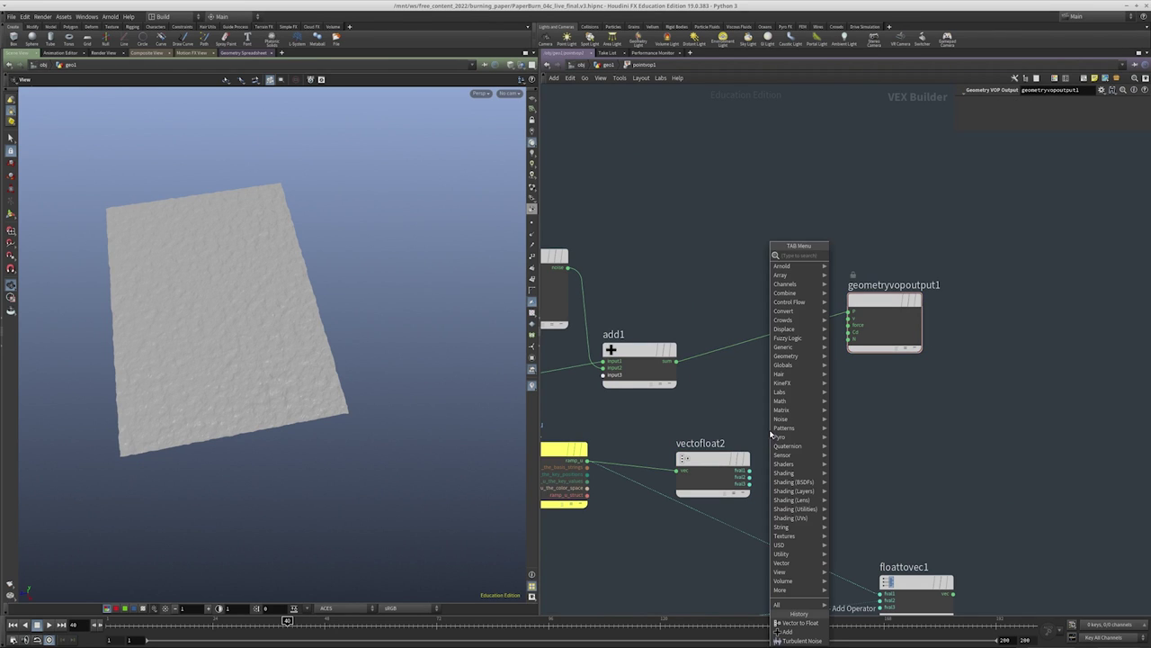
text(mu)
click(854, 256)
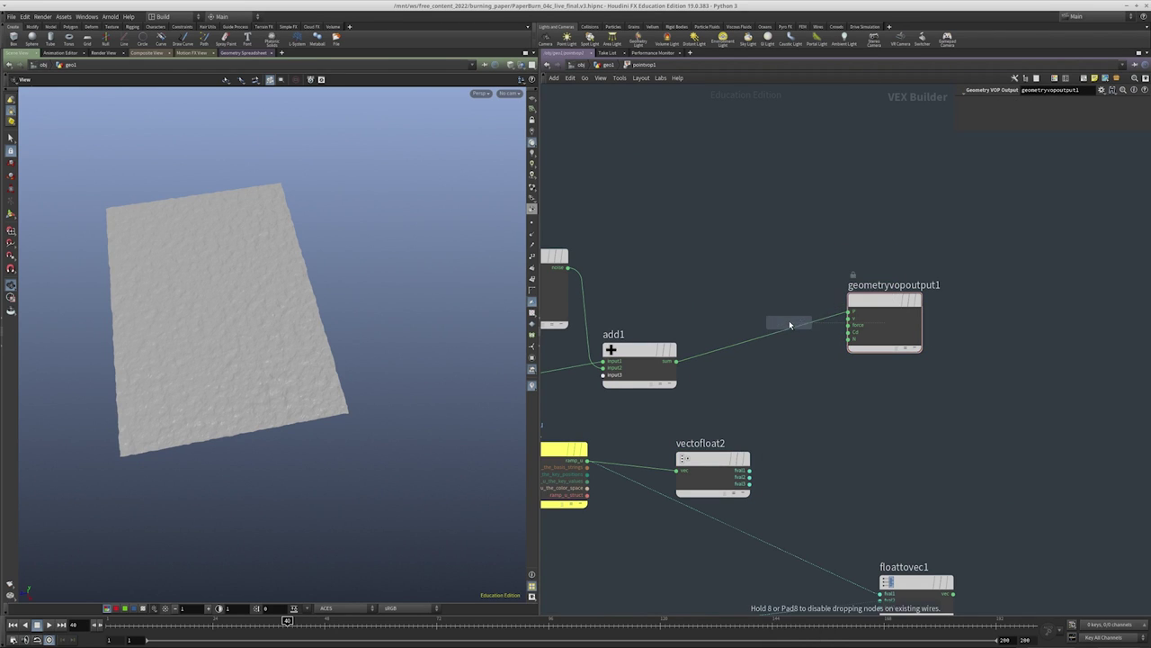
click(784, 324)
click(749, 469)
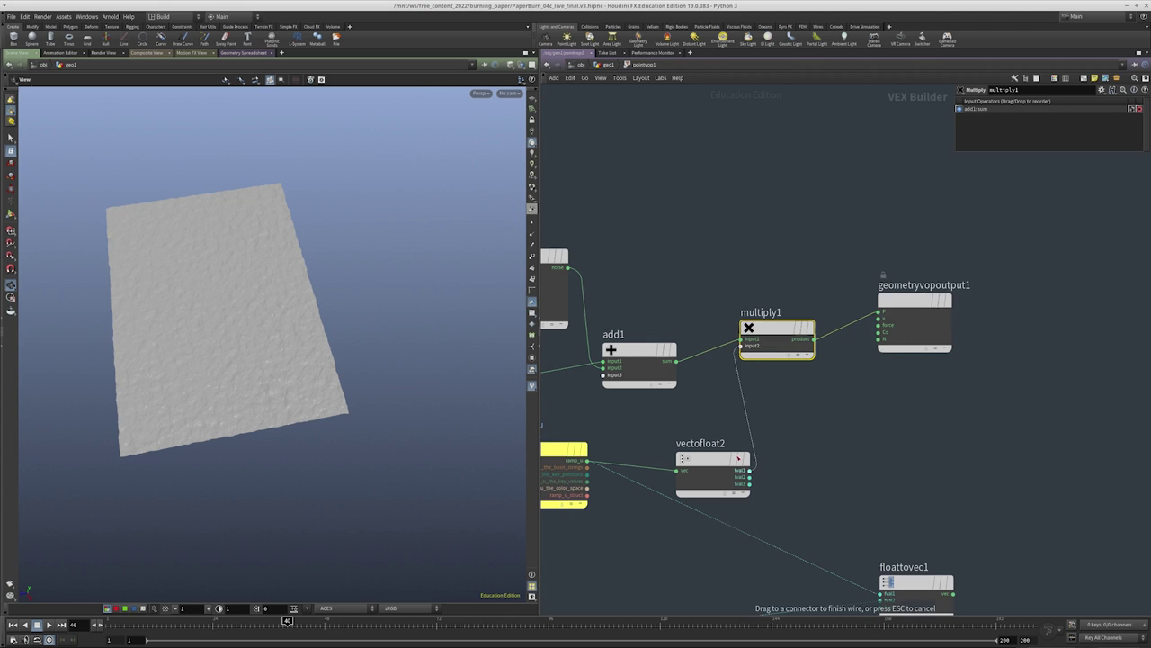
key(l)
Place an extra Add node just below multiply1
key(Tab)
text(add)
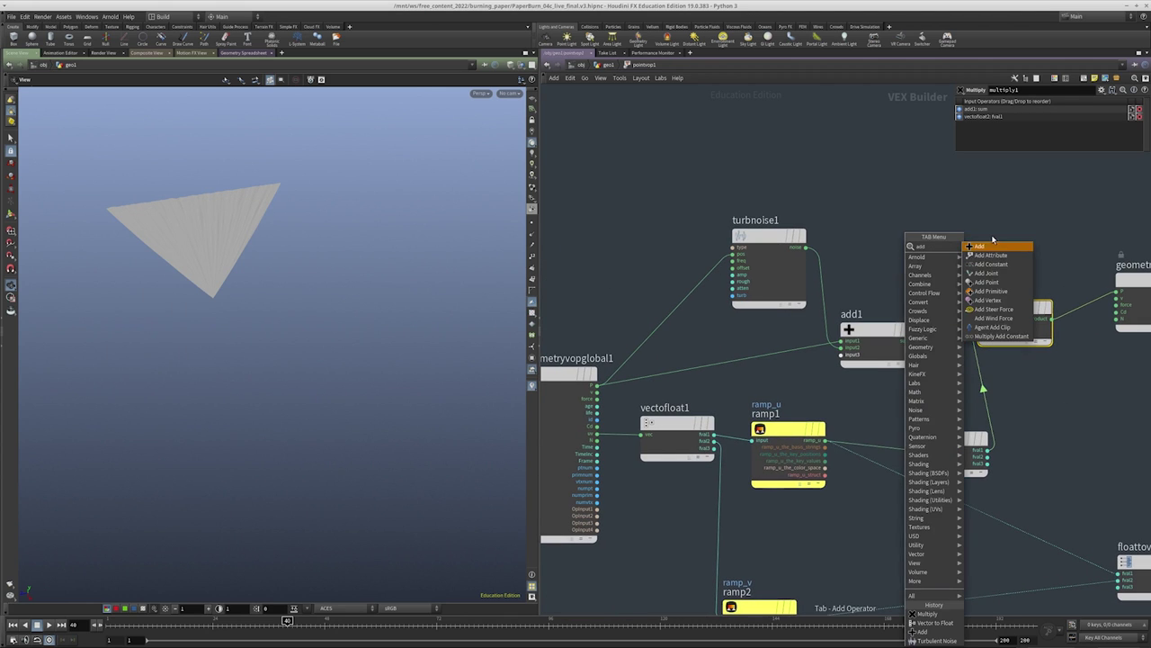
click(980, 247)
drag(1016, 415, 1031, 336)
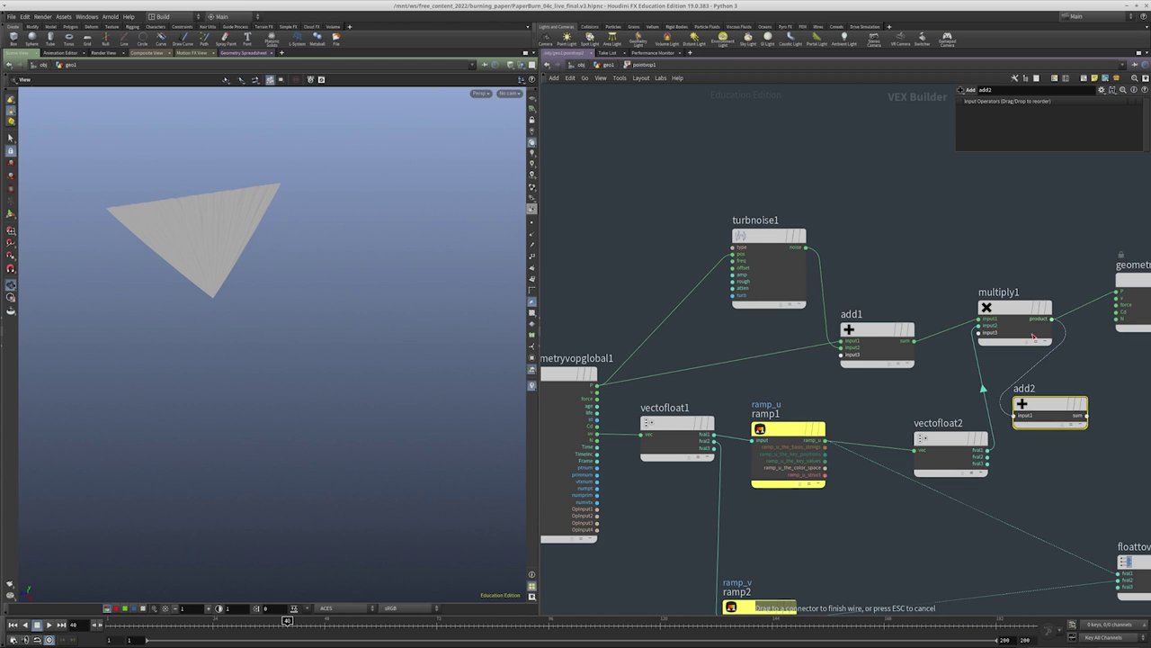
Rewire turbnoise1's noise into multiply1, and use add1 to sum multiply1's product with global P into the geometry output's P
click(983, 320)
click(866, 358)
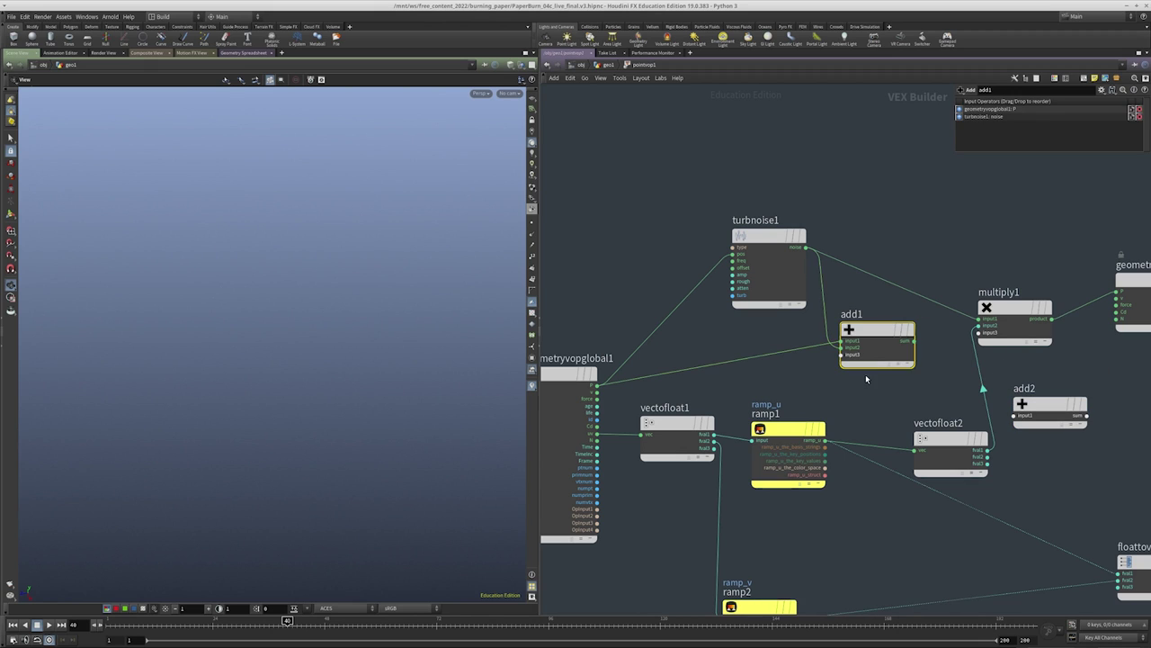
drag(866, 354, 1039, 261)
click(1016, 246)
click(1039, 319)
click(1023, 255)
click(597, 385)
middle_drag(1119, 294, 840, 332)
drag(808, 285, 946, 369)
Switch the scene view to wireframe and examine the displaced edge of the paper up close
mouse_move(290, 367)
mouse_down()
mouse_move(318, 257)
mouse_move(357, 275)
mouse_move(332, 360)
mouse_move(381, 328)
mouse_move(360, 276)
mouse_move(368, 314)
mouse_move(373, 275)
mouse_move(275, 346)
mouse_move(257, 275)
mouse_move(352, 360)
mouse_move(373, 308)
mouse_move(383, 381)
mouse_move(422, 431)
mouse_move(383, 375)
mouse_move(330, 406)
mouse_move(408, 377)
mouse_move(398, 338)
mouse_move(447, 318)
mouse_move(368, 347)
mouse_up()
key(h)
key(w)
drag(344, 308, 352, 301)
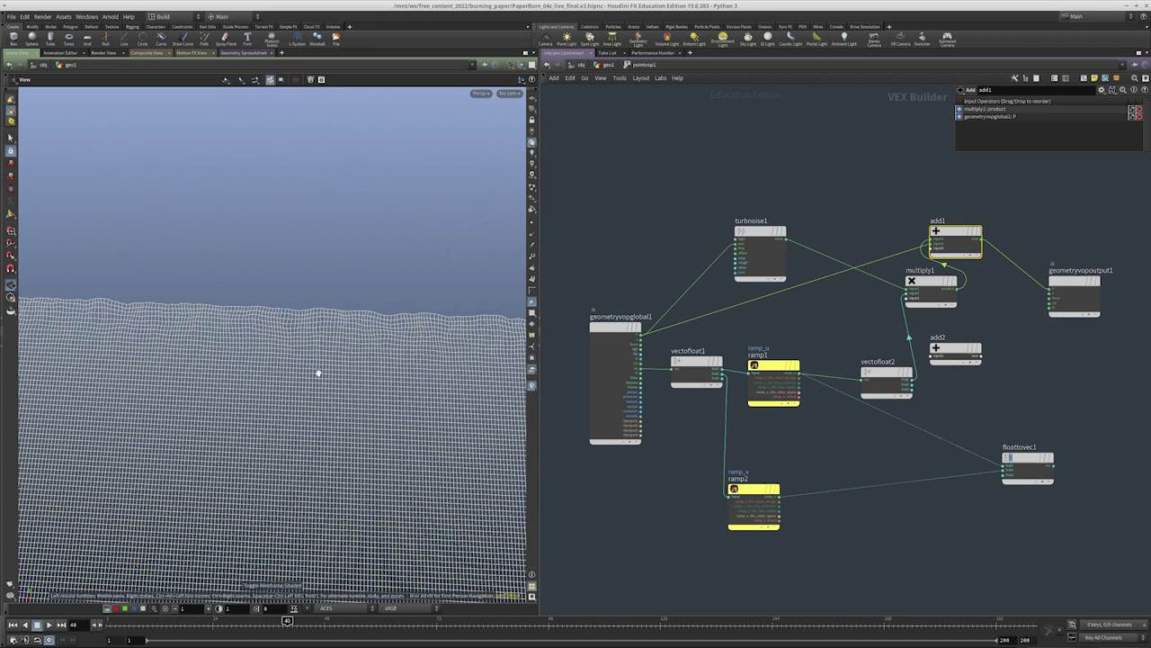
Add a Vector to Float node above turbnoise1 and feed it with turbnoise1's noise output
scroll(770, 332, up, 4)
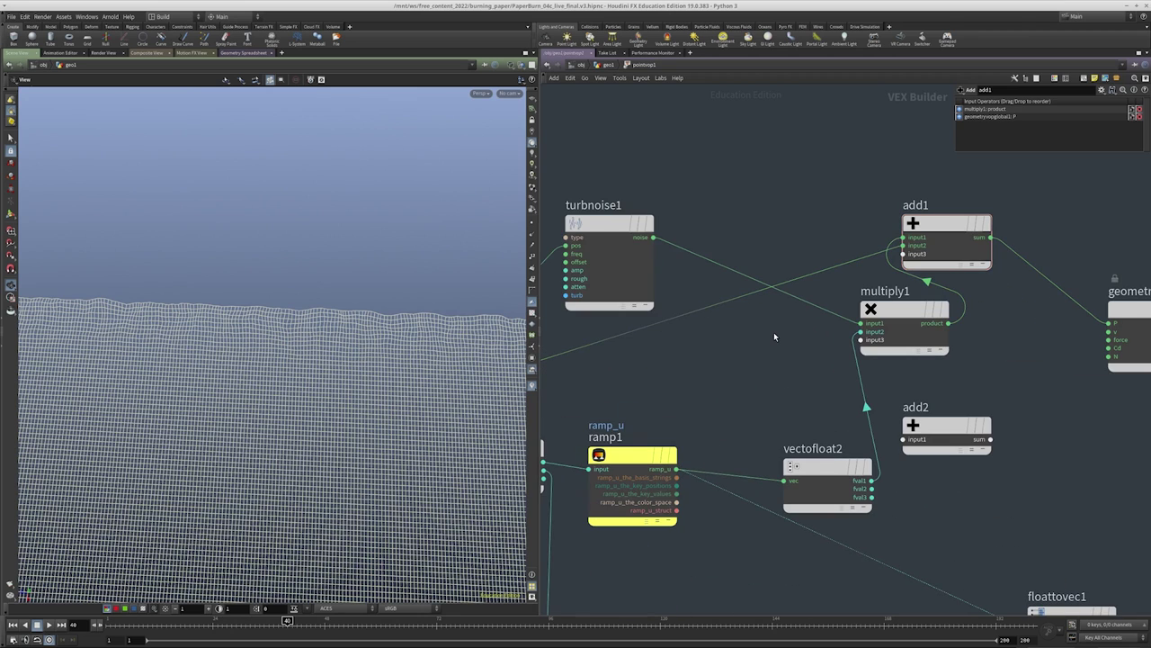
key(Tab)
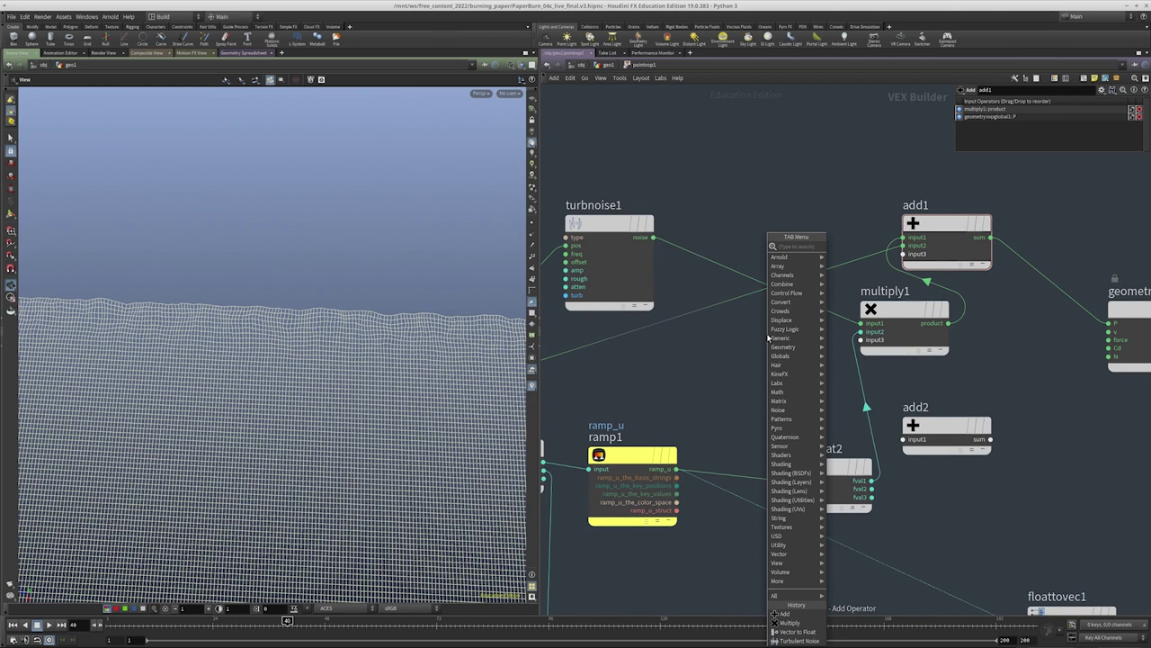
text(vec)
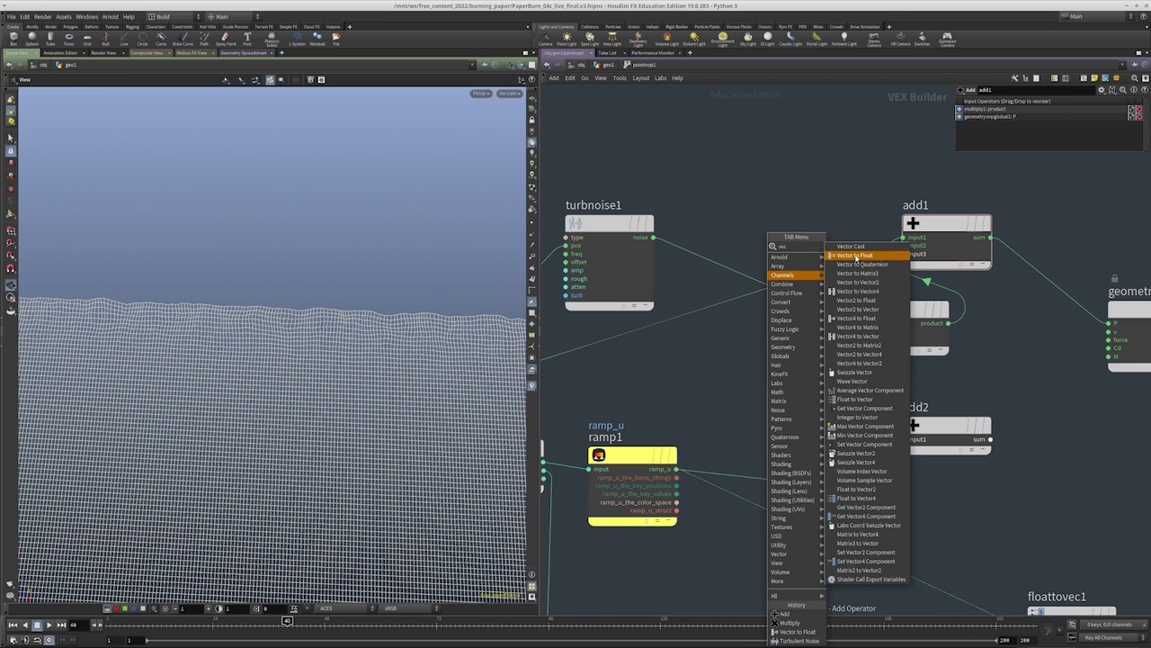
click(855, 256)
middle_drag(672, 162, 669, 205)
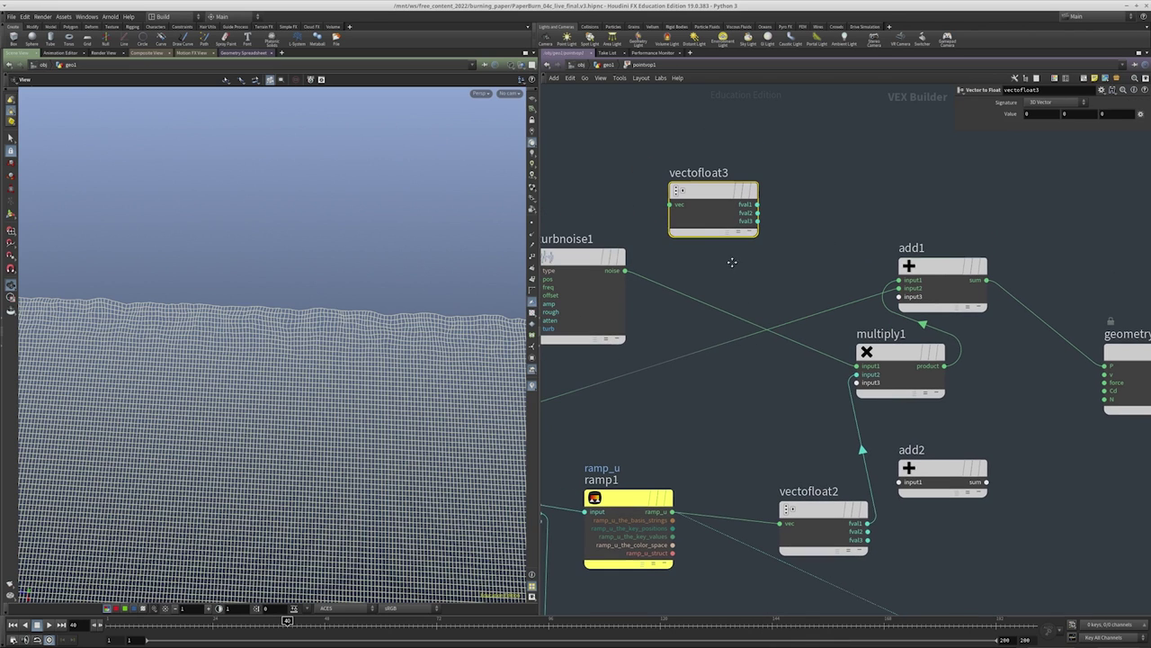
middle_drag(814, 261, 684, 306)
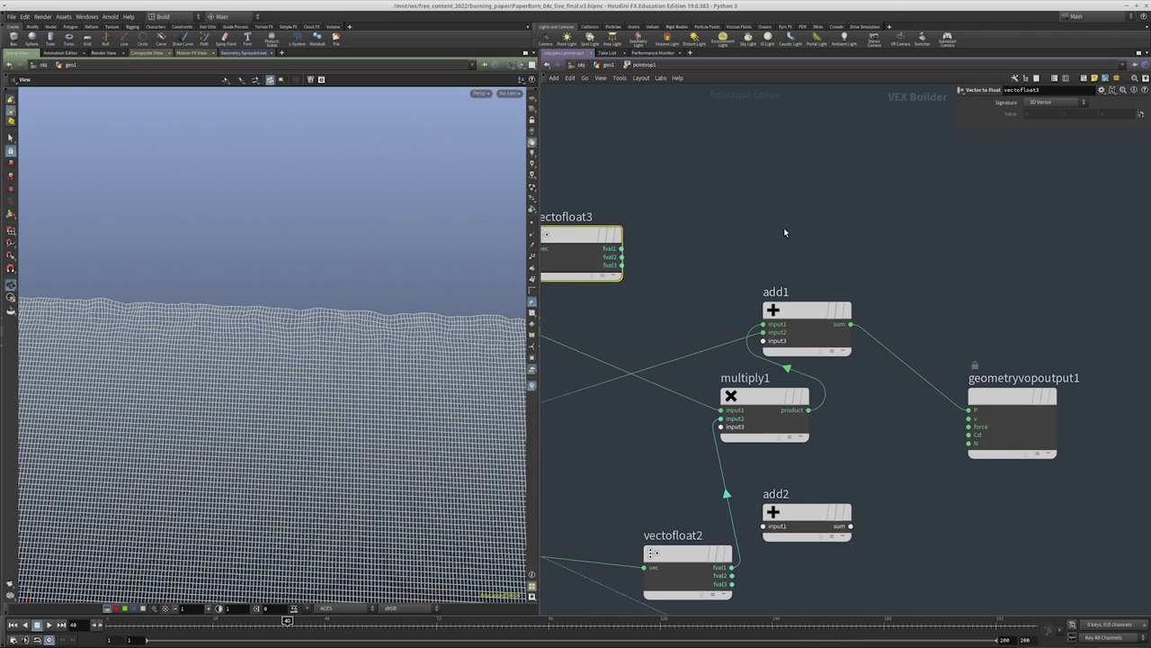
Add a Float to Vector node above add1 and wire vectofloat3's three outputs into its matching fval inputs
key(Tab)
text(float to vec)
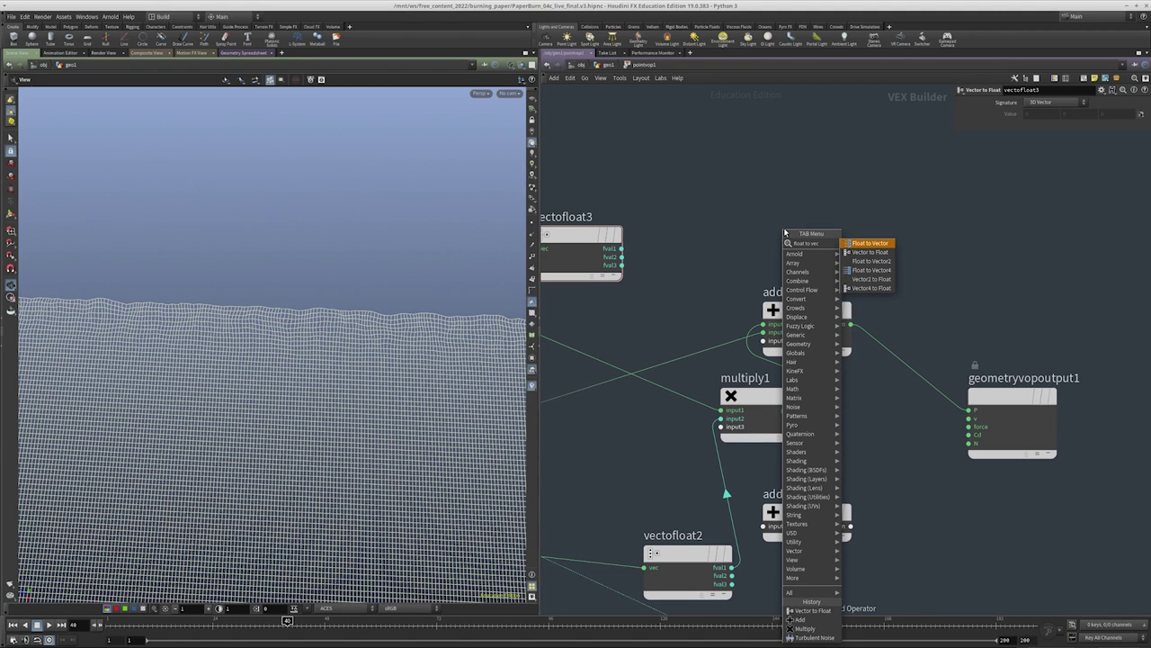
click(880, 243)
click(841, 232)
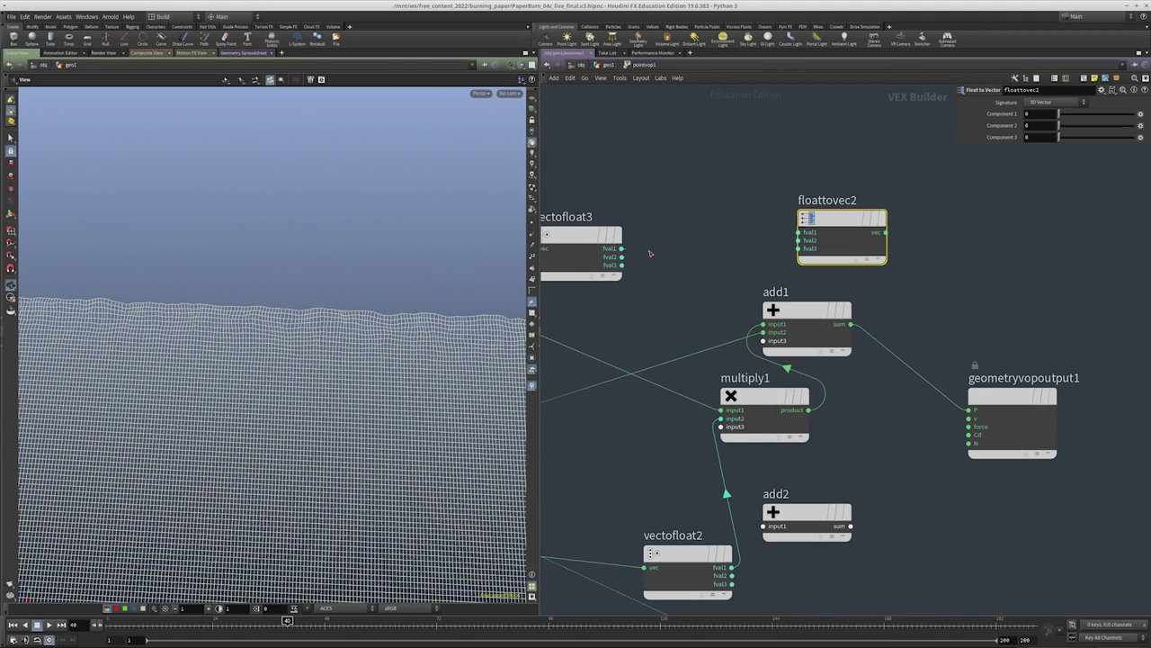
drag(622, 248, 798, 240)
drag(621, 265, 798, 248)
Wire floattovec2's vec output into multiply1's first input and spread out the nodes around it
scroll(886, 272, down, 3)
drag(1058, 398, 776, 314)
scroll(776, 315, down, 3)
drag(814, 349, 808, 214)
scroll(989, 356, up, 3)
middle_drag(702, 218, 789, 293)
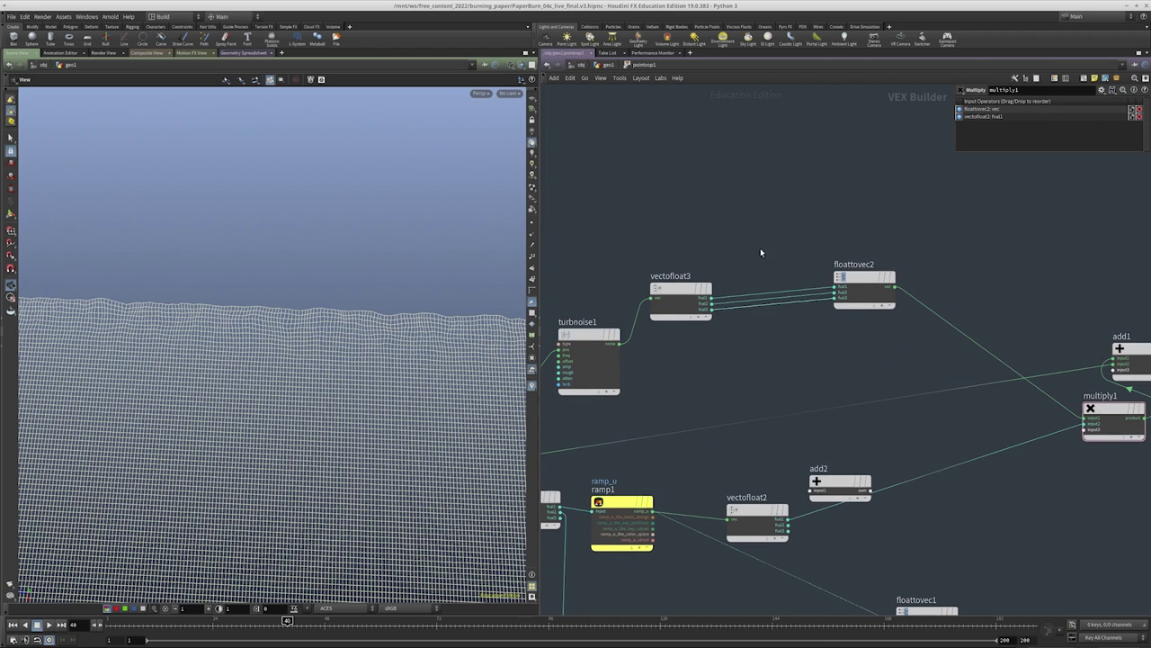
Add a Multiply Constant node on the fval1 connection between vectofloat3 and floattovec2
key(Tab)
text(mu)
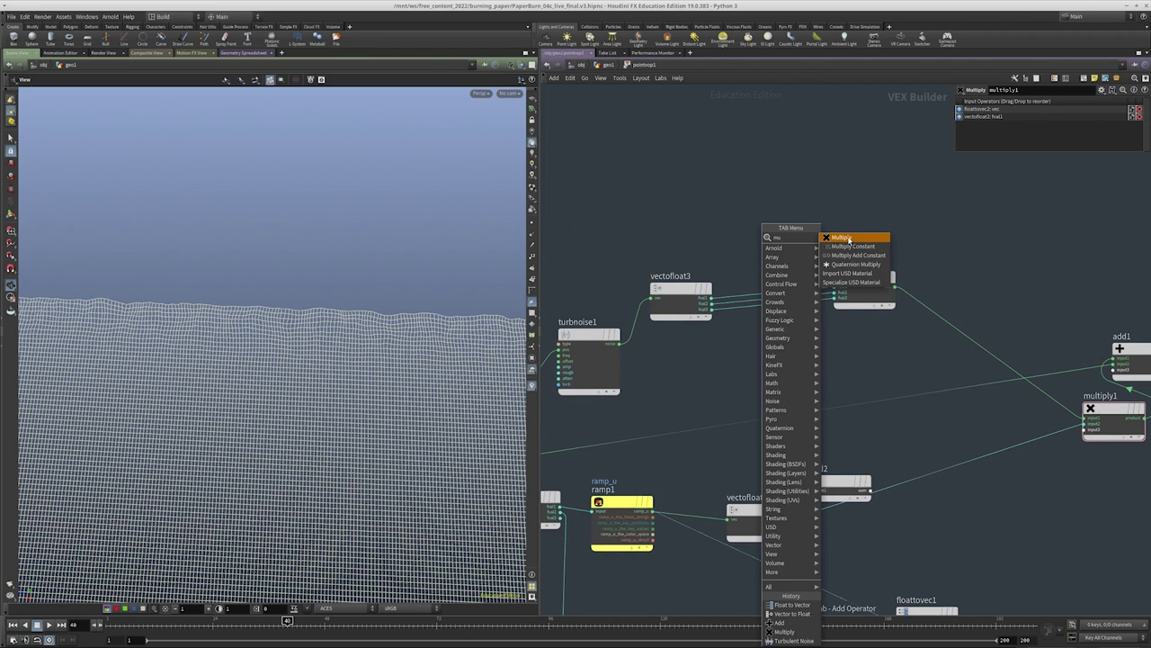
click(852, 247)
click(764, 263)
scroll(755, 270, up, 3)
drag(680, 317, 733, 187)
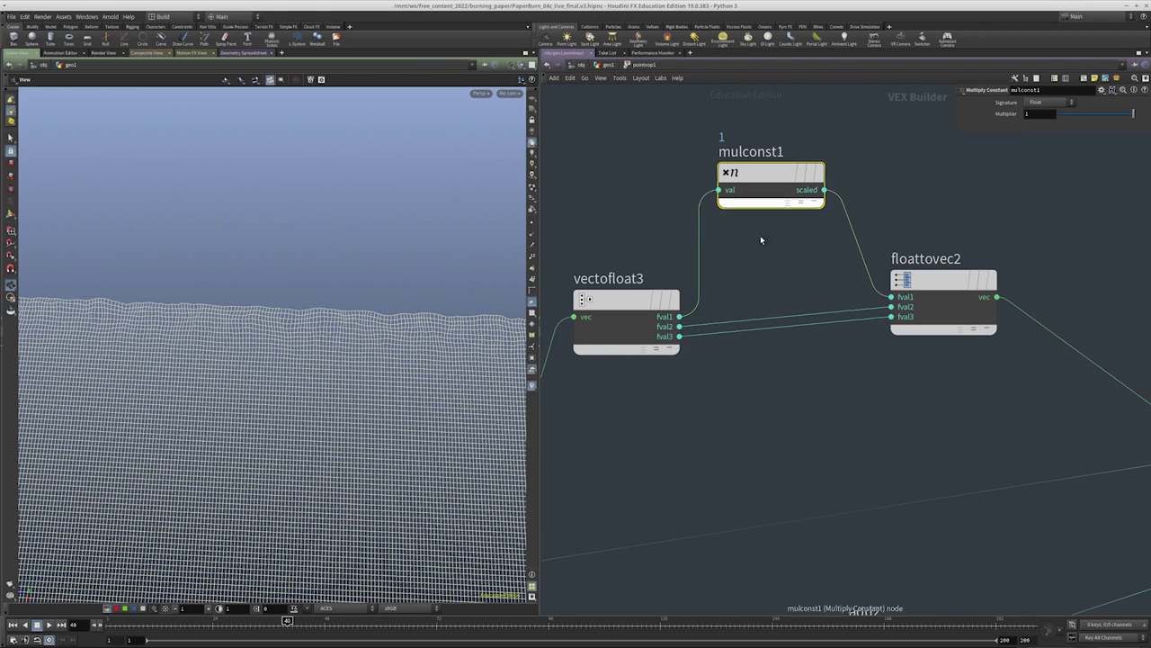
Duplicate the Multiply Constant twice and wire the copies into the fval2 and fval3 connections between vectofloat3 and floattovec2
alt+drag(810, 206, 861, 405)
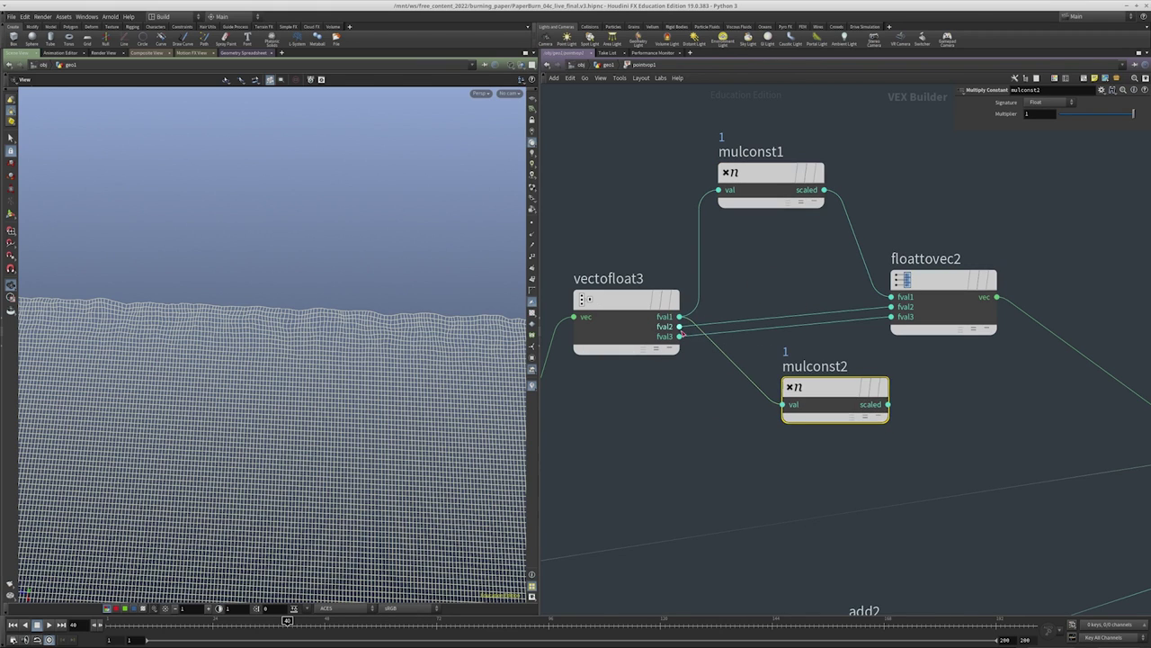
key(Escape)
click(897, 307)
middle_drag(704, 383, 687, 255)
drag(800, 262, 719, 288)
drag(787, 304, 874, 187)
middle_drag(710, 280, 695, 337)
click(747, 191)
middle_drag(746, 198, 728, 265)
drag(851, 109, 714, 176)
middle_drag(327, 243, 392, 272)
Set the multiplier of mulconst3, on the fval3 channel, to 0
click(703, 397)
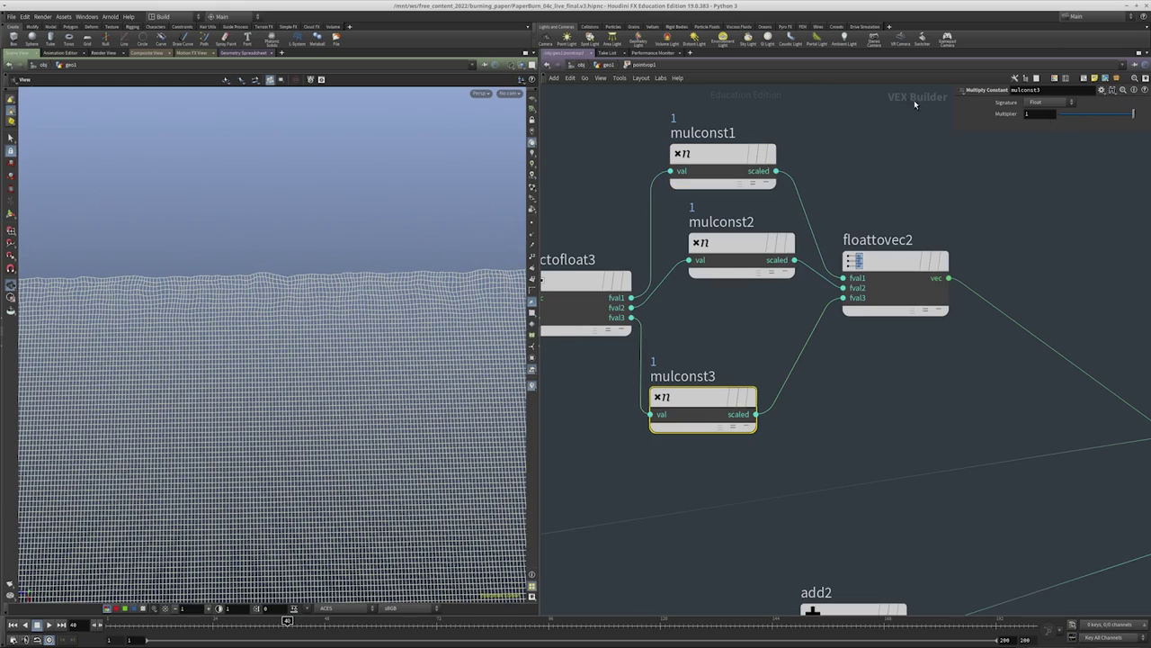
text(0.2)
key(Return)
click(911, 159)
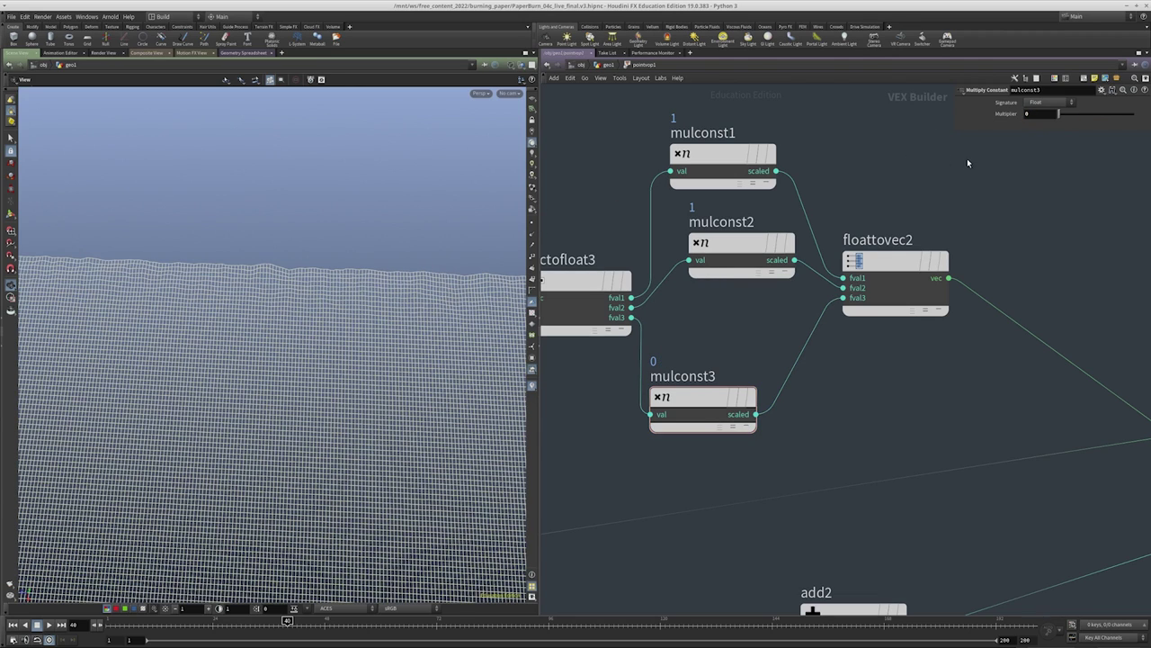
middle_drag(718, 323, 721, 354)
Try another multiplier on mulconst2, return the scene view to shaded display, and set the multiplier back to 1
click(743, 275)
drag(401, 324, 527, 275)
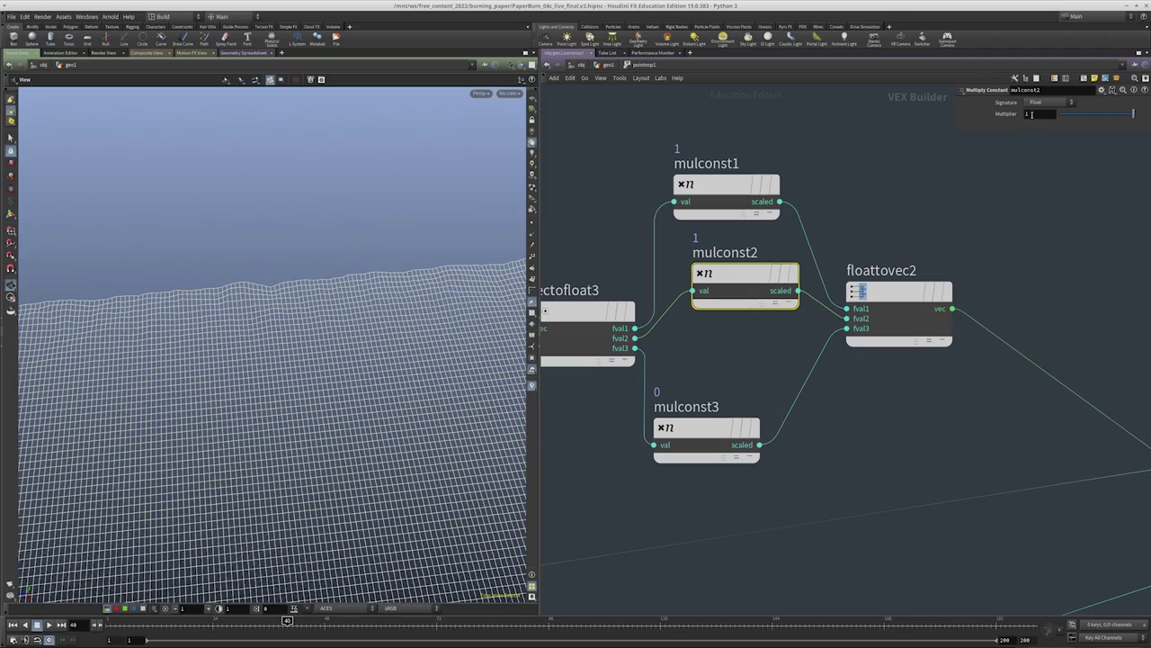
text(2)
key(Return)
key(w)
mouse_move(372, 283)
mouse_down()
mouse_move(253, 269)
mouse_move(330, 324)
mouse_move(347, 297)
mouse_move(409, 341)
mouse_up()
text(1)
Set the multiplier of mulconst1, on the fval1 channel, to 0.5
drag(845, 148, 665, 230)
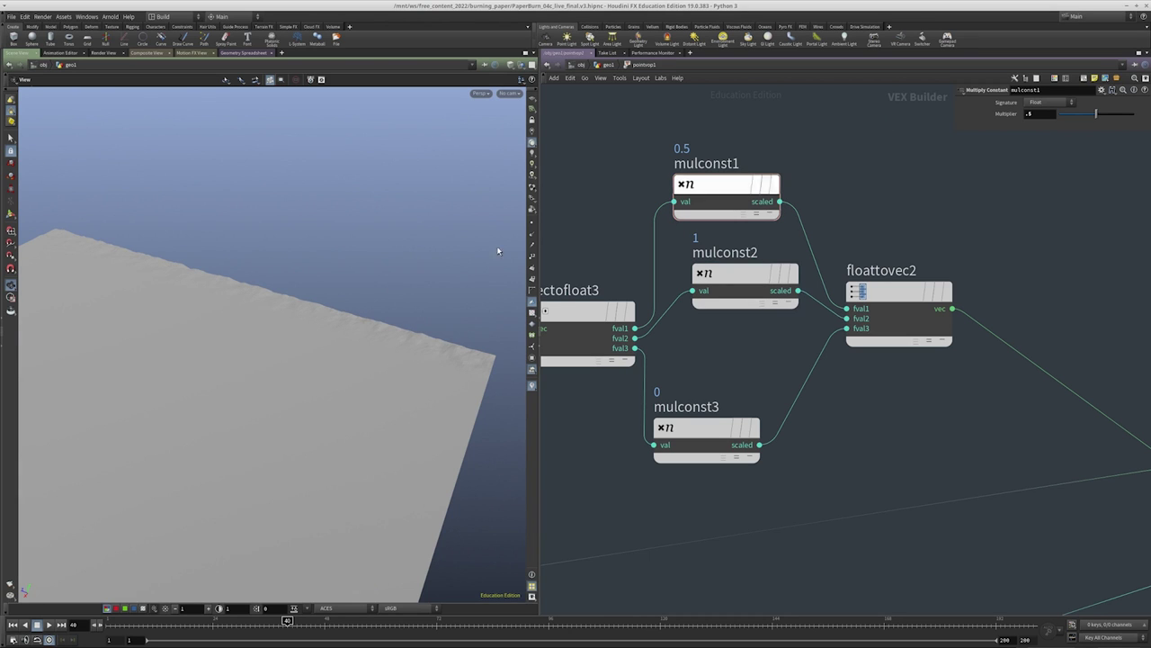
mouse_move(386, 351)
mouse_down()
mouse_move(447, 357)
mouse_move(296, 411)
mouse_move(273, 289)
mouse_move(324, 296)
mouse_up()
Duplicate the noise chain of turbnoise1, vectofloat3, the three Multiply Constants and floattovec2 above the original
scroll(761, 403, down, 3)
middle_drag(760, 403, 911, 518)
drag(1005, 231, 702, 423)
key(ctrl+c)
key(ctrl+v)
middle_drag(776, 235, 629, 234)
middle_drag(859, 296, 885, 163)
Delete the unused add2 node
click(769, 411)
key(Delete)
middle_drag(788, 445, 781, 418)
Duplicate multiply1 and place the copy above it, beside the noise chains
click(688, 421)
scroll(733, 414, up, 2)
key(ctrl+c)
click(994, 328)
key(ctrl+c)
key(ctrl+v)
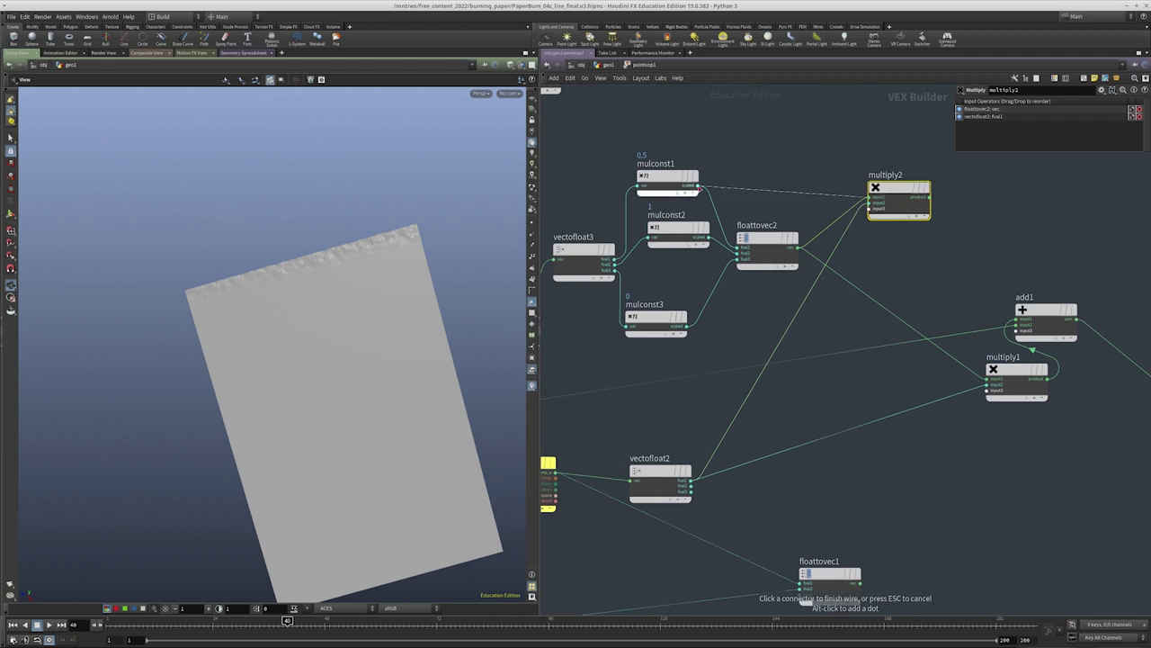
Wire floattovec3's vec and vectofloat2's fval3 into multiply2, and multiply2's product into add1's free input
scroll(791, 212, down, 5)
drag(773, 181, 773, 182)
scroll(889, 301, up, 2)
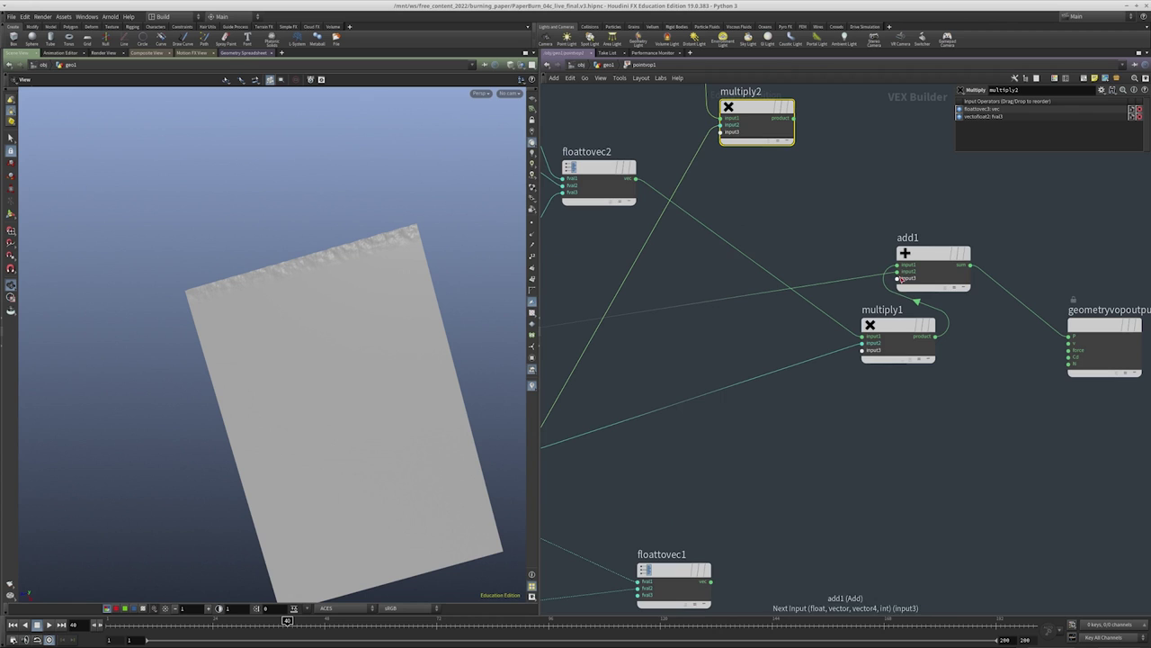
middle_drag(788, 167, 805, 313)
scroll(853, 405, down, 3)
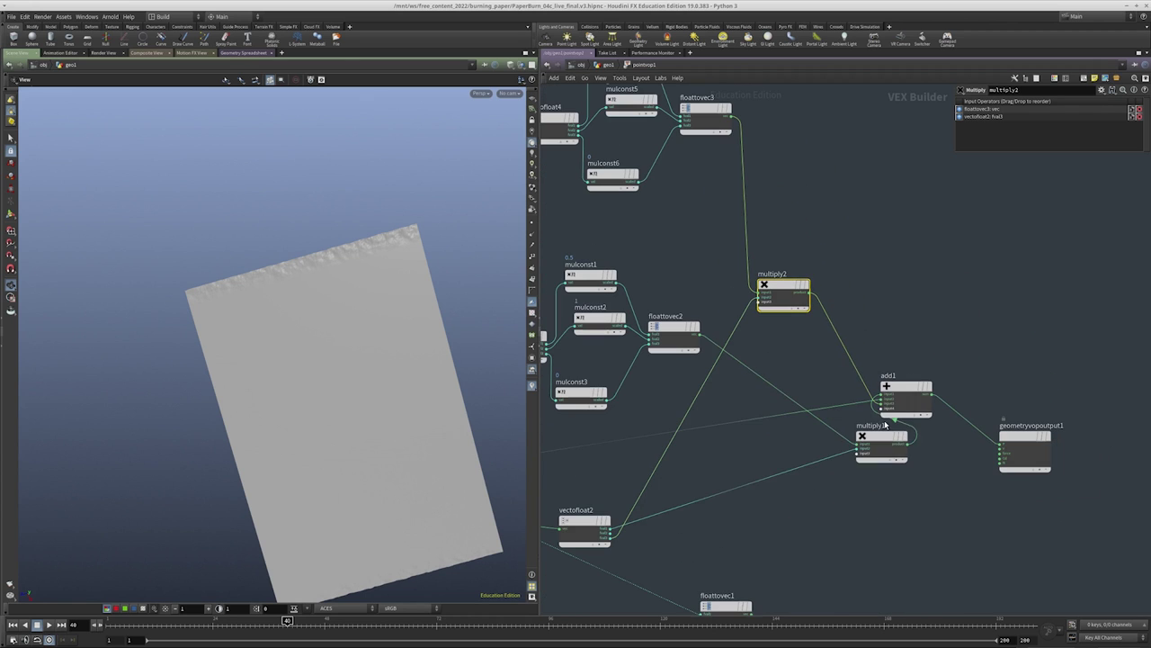
Set turbnoise2's noise type to Simplex Noise and frame the whole paper to check both displaced ends
middle_drag(579, 204, 755, 383)
scroll(727, 367, up, 2)
click(649, 288)
click(1062, 115)
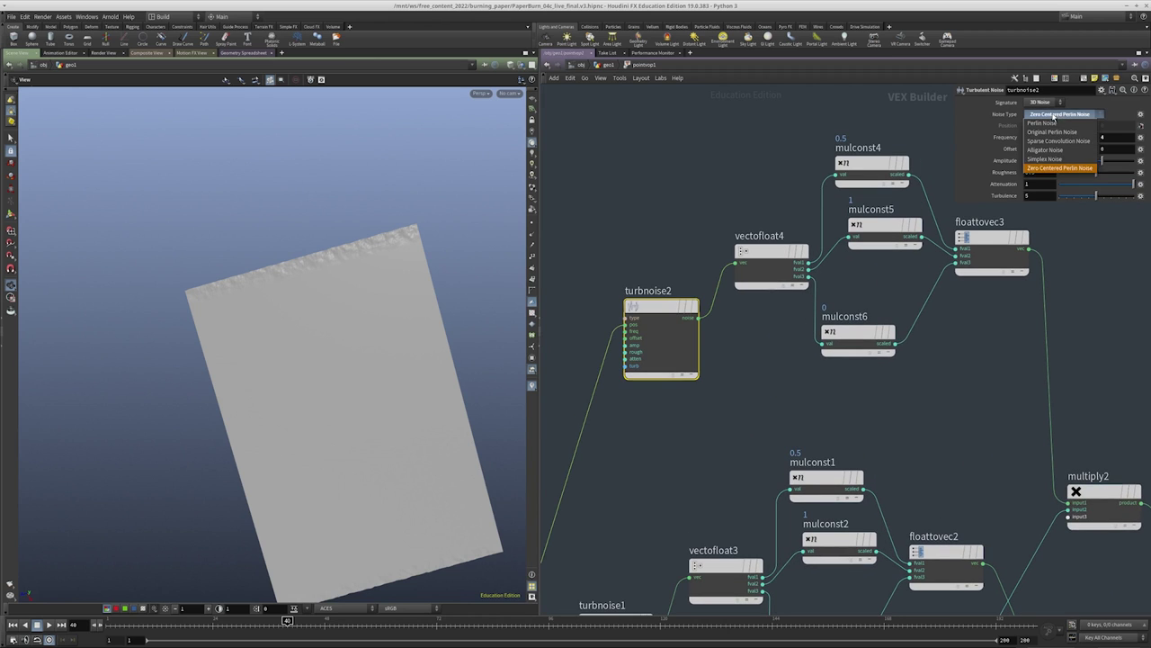
click(1045, 158)
drag(378, 207, 314, 264)
key(f)
drag(312, 346, 279, 261)
Try disconnecting floattovec2 from multiply1 and one of add1's inputs to compare the displacement of each edge
scroll(766, 358, down, 5)
scroll(774, 292, up, 5)
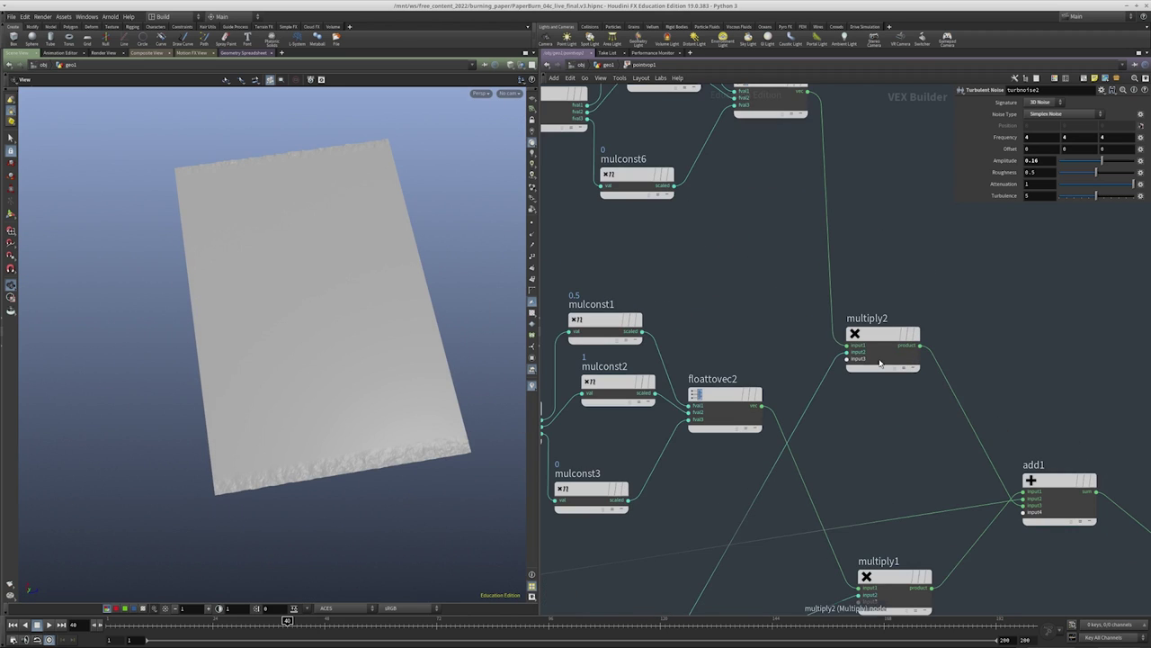
middle_drag(939, 455, 843, 355)
scroll(829, 359, down, 2)
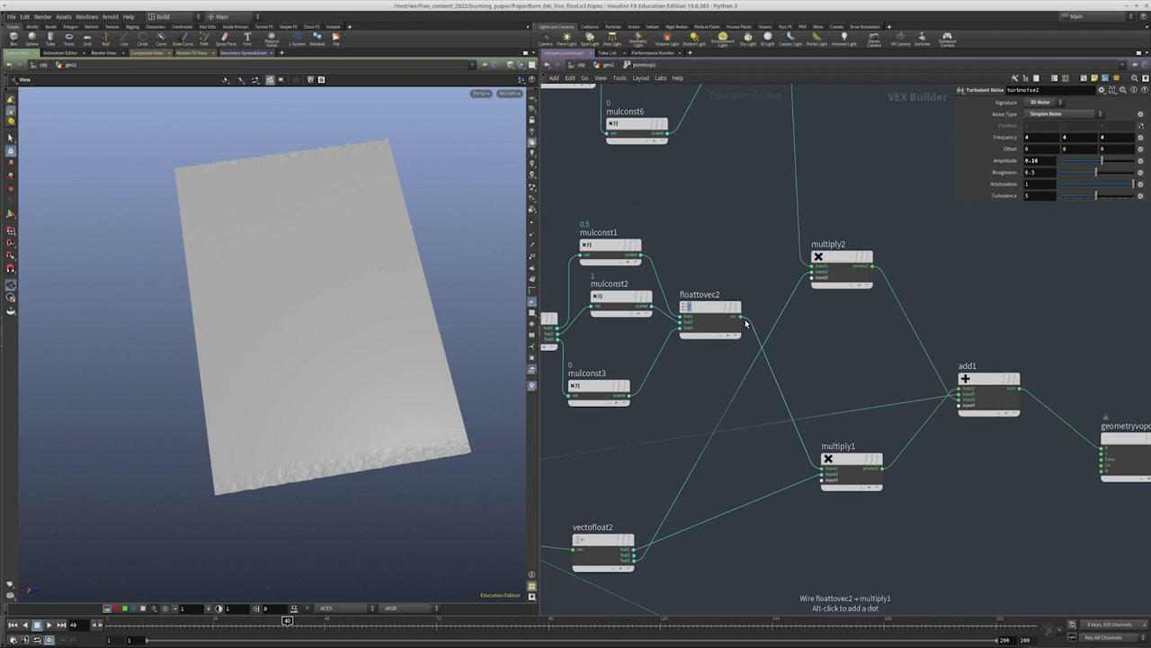
click(732, 468)
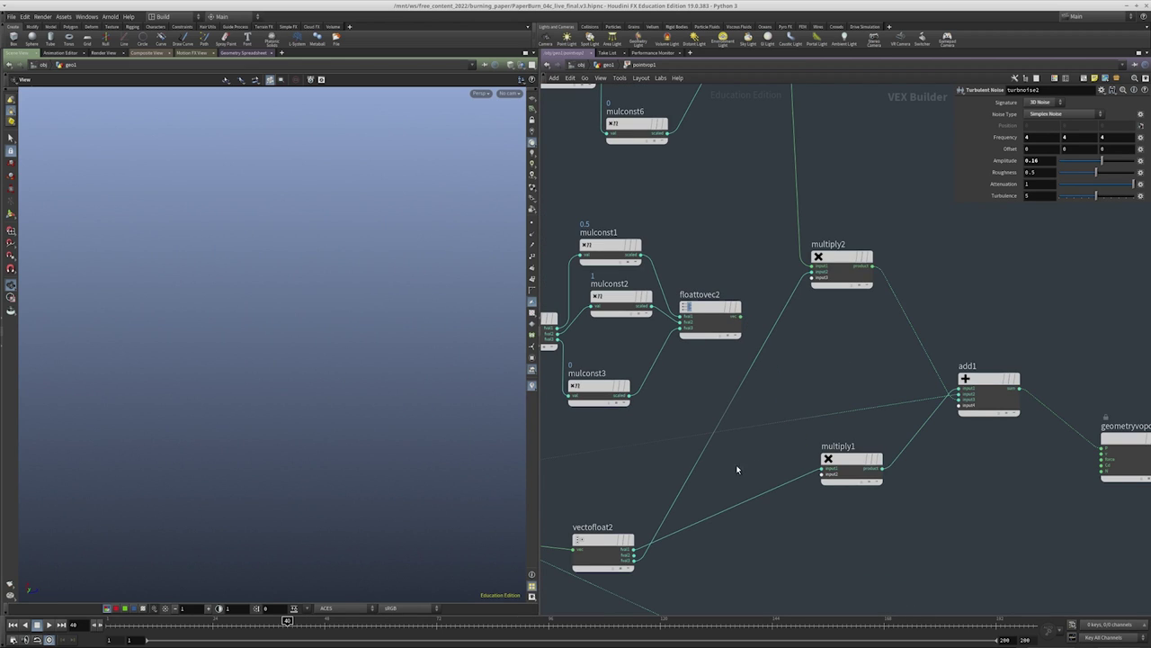
scroll(903, 422, up, 2)
click(888, 361)
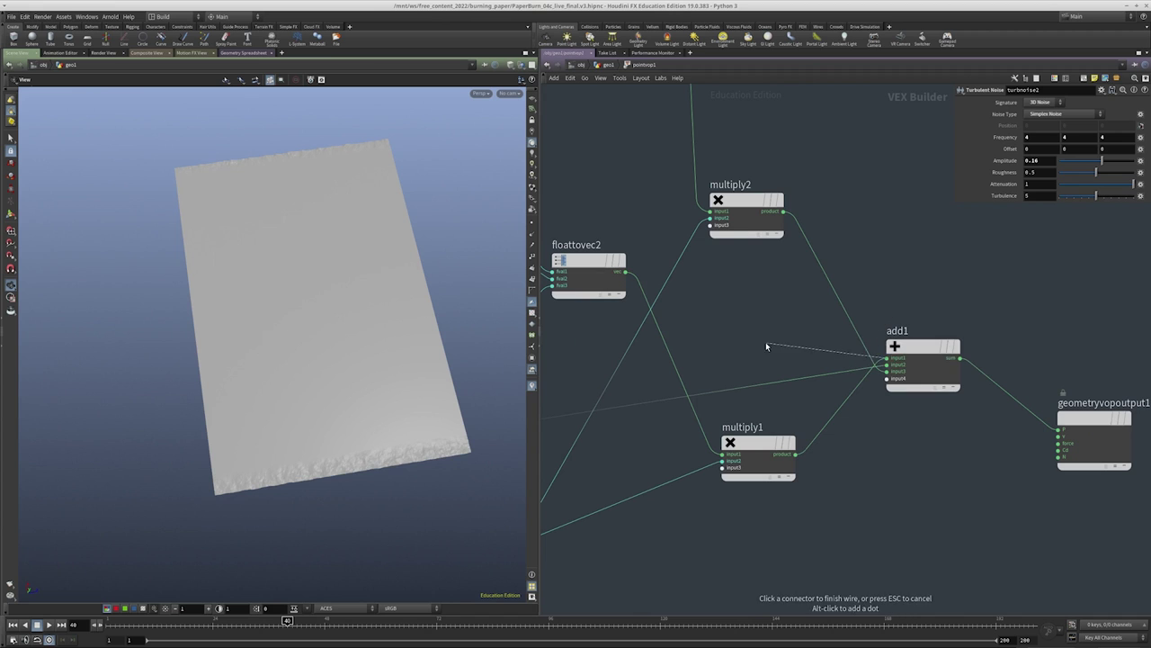
click(761, 335)
drag(418, 394, 368, 369)
drag(326, 403, 438, 361)
drag(797, 455, 888, 371)
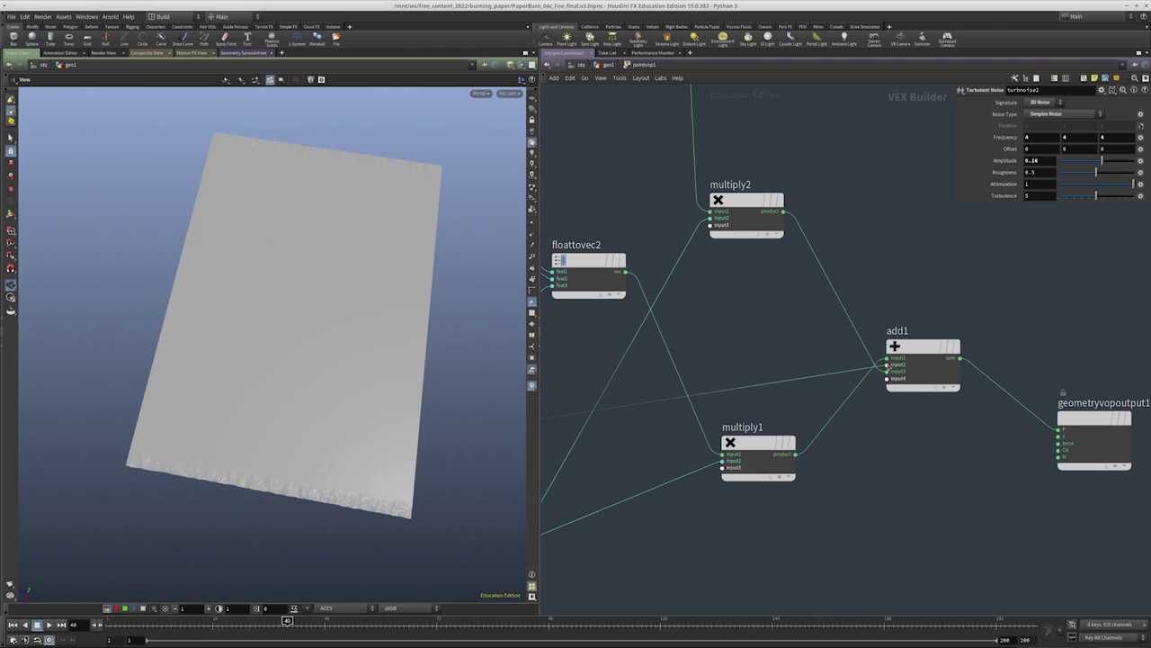
Set turbnoise2's frequency to 2 on all three axes and inspect the displaced paper edge
drag(378, 423, 298, 441)
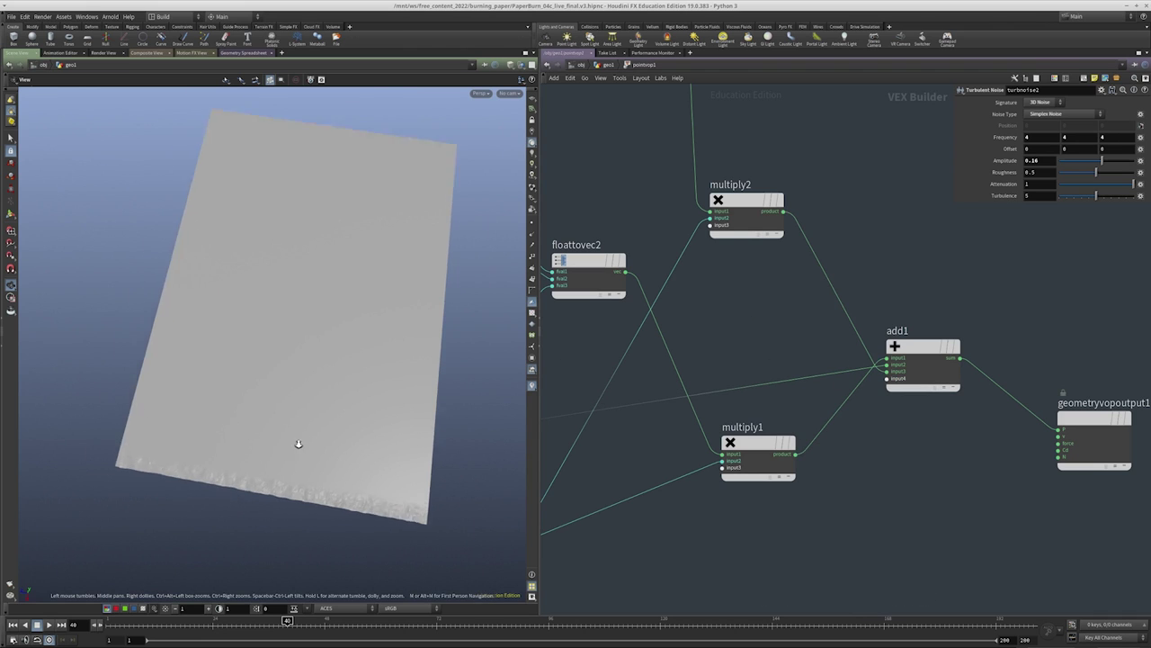
right_drag(298, 441, 304, 326)
drag(304, 325, 288, 304)
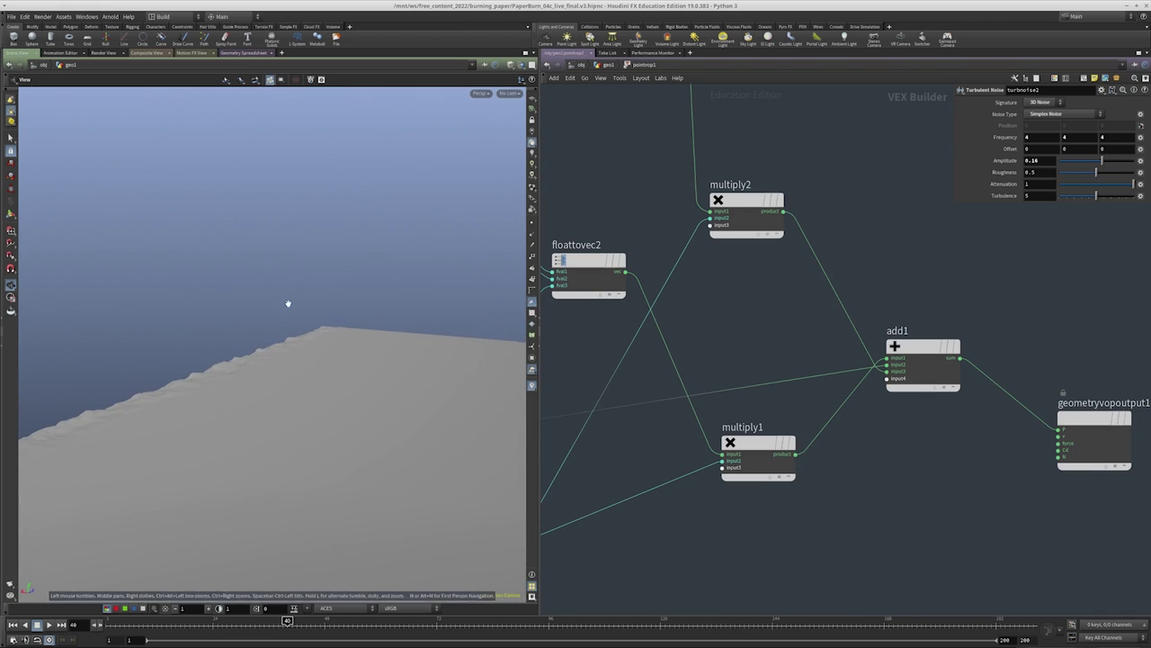
scroll(824, 461, down, 5)
middle_drag(825, 462, 881, 543)
scroll(737, 262, up, 3)
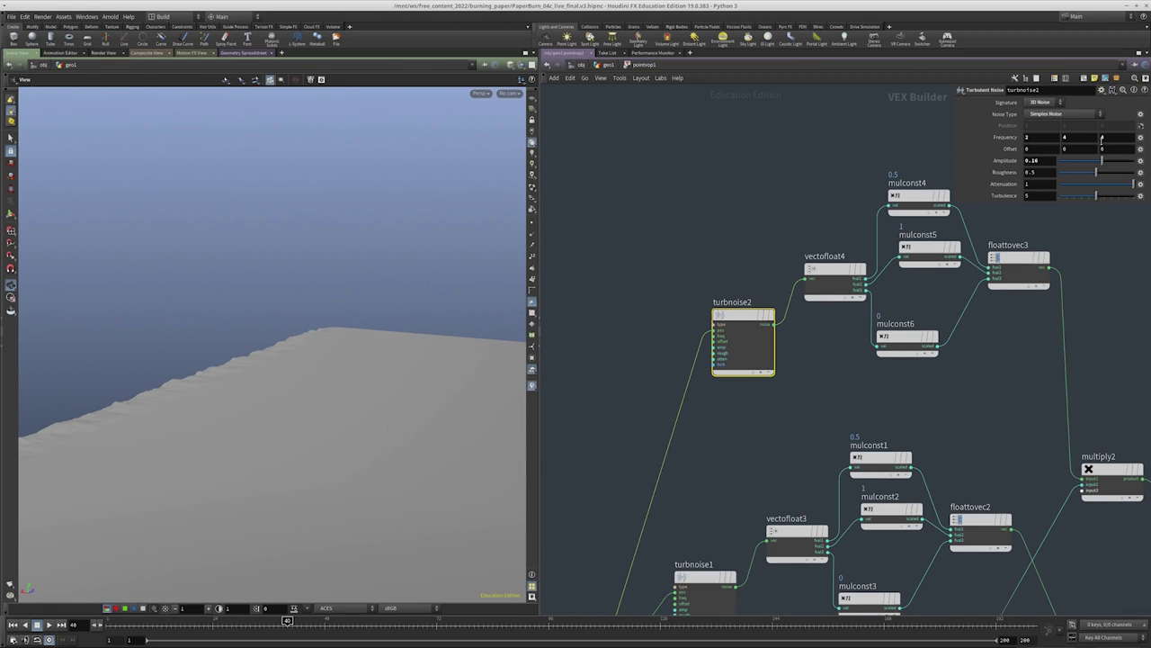
click(731, 165)
drag(335, 343, 388, 407)
scroll(714, 252, down, 1)
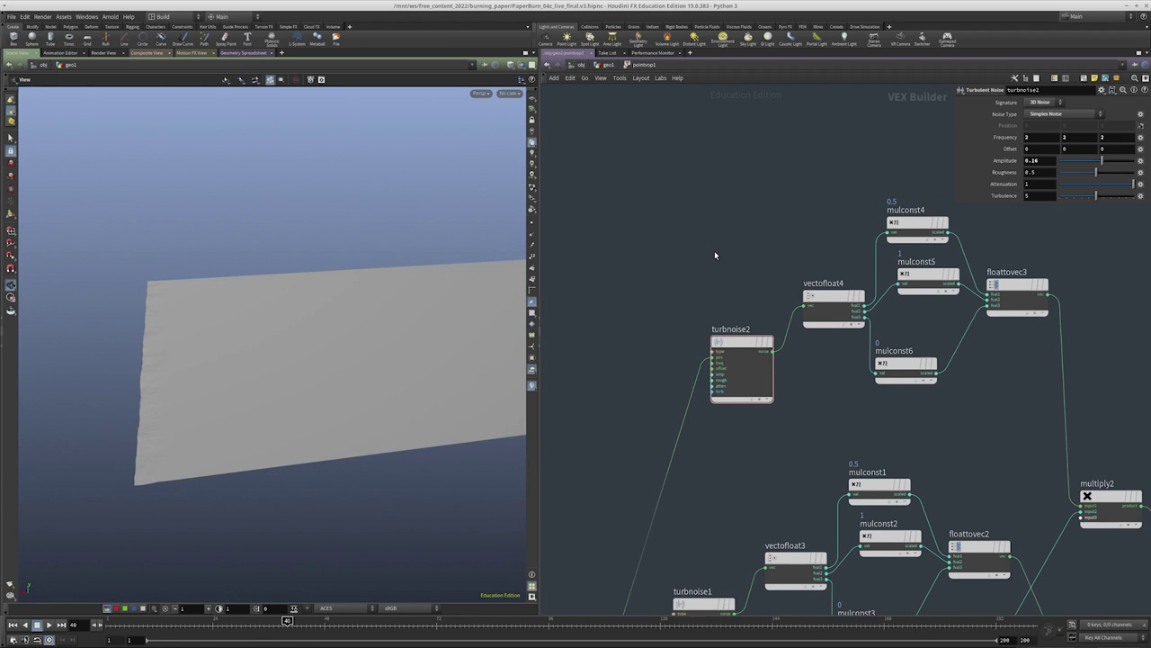
Move ramp_u's third point to position 0.932153 to match the falloff at the paper's other end
key(u)
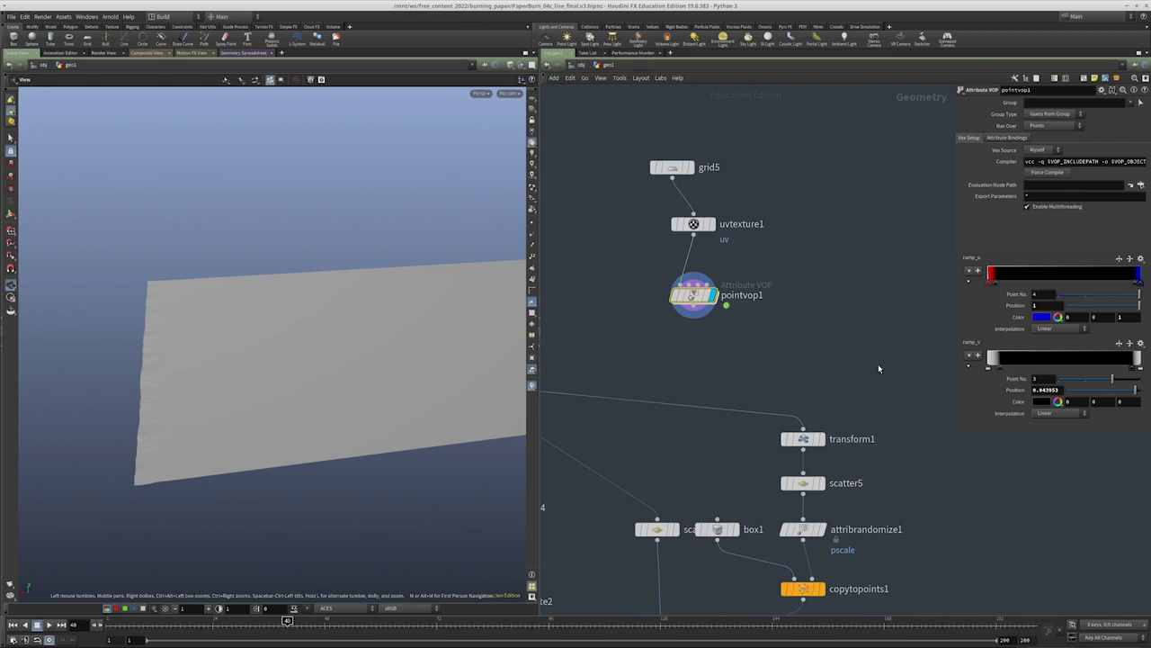
click(1130, 284)
drag(423, 468, 361, 392)
scroll(774, 359, down, 4)
Replace floattovec1 in pointvop1 with a copy of vectofloat2, and wire ramp2's ramp_v output into the copy's vec input
key(u)
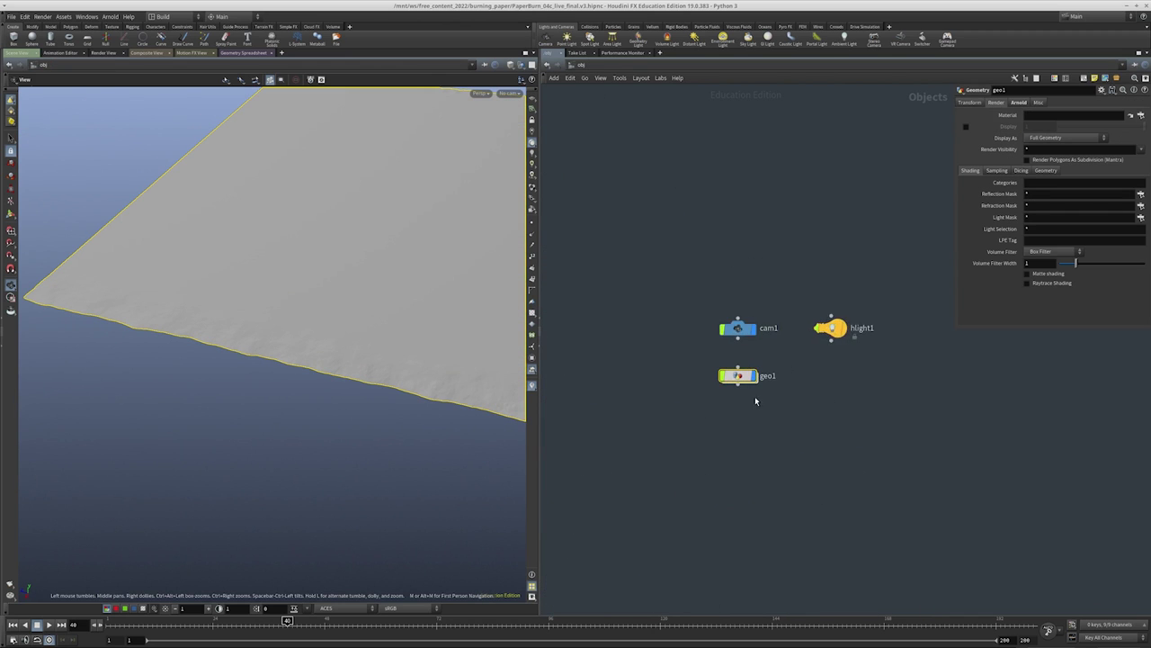
key(i)
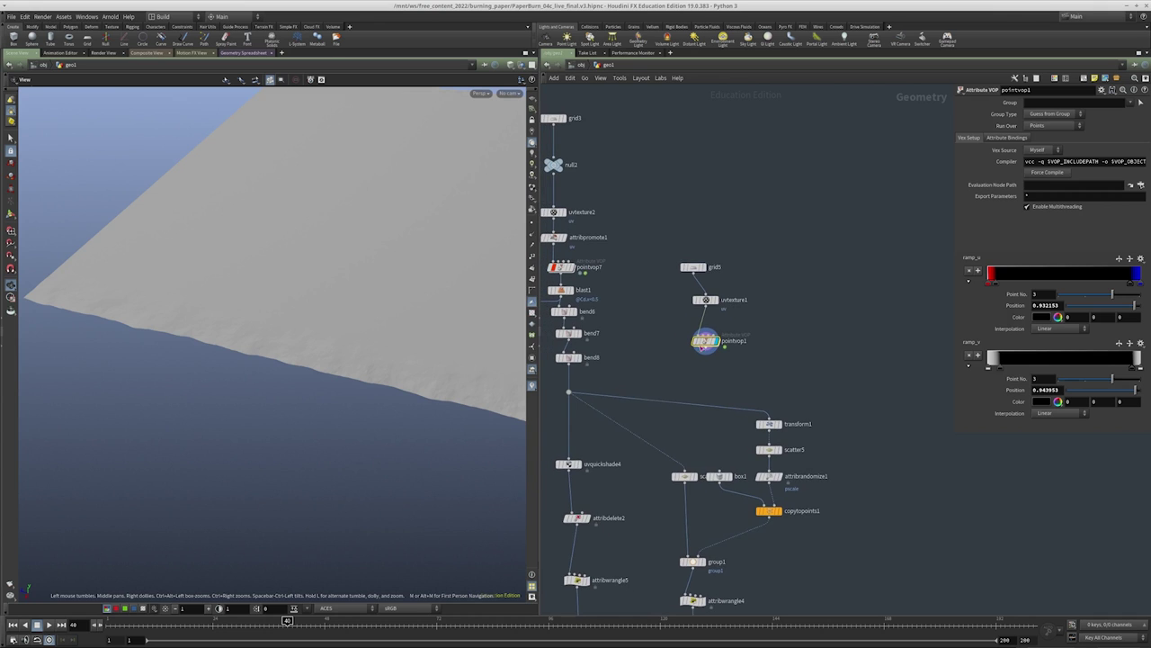
key(i)
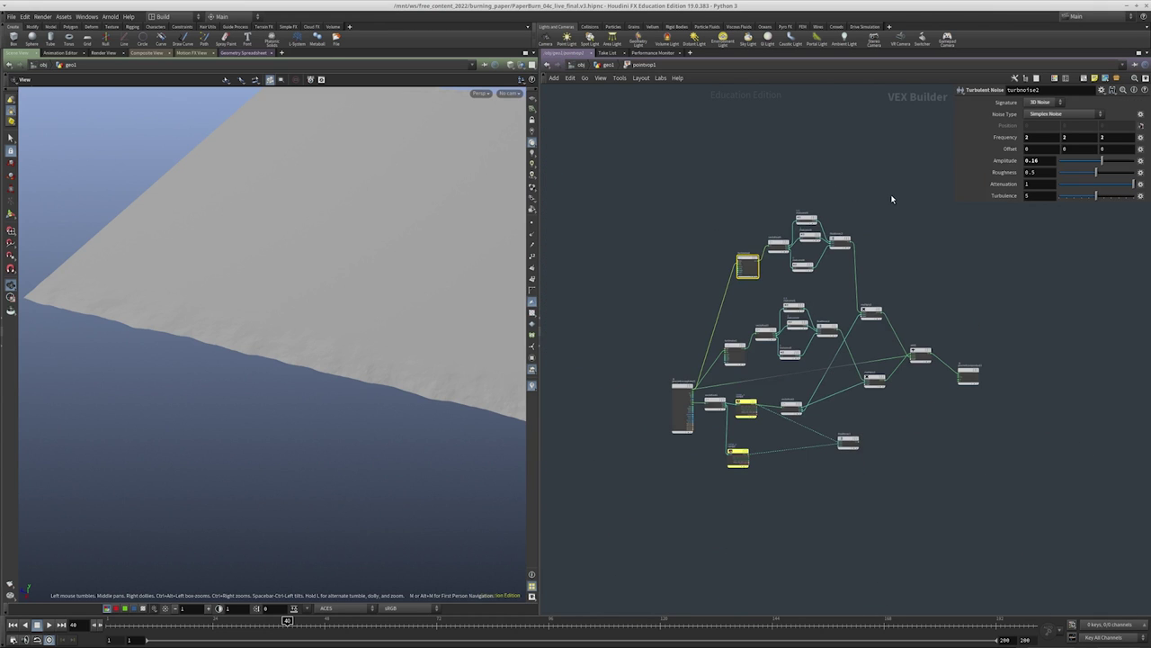
scroll(868, 409, up, 1)
middle_drag(869, 408, 862, 314)
drag(825, 320, 825, 320)
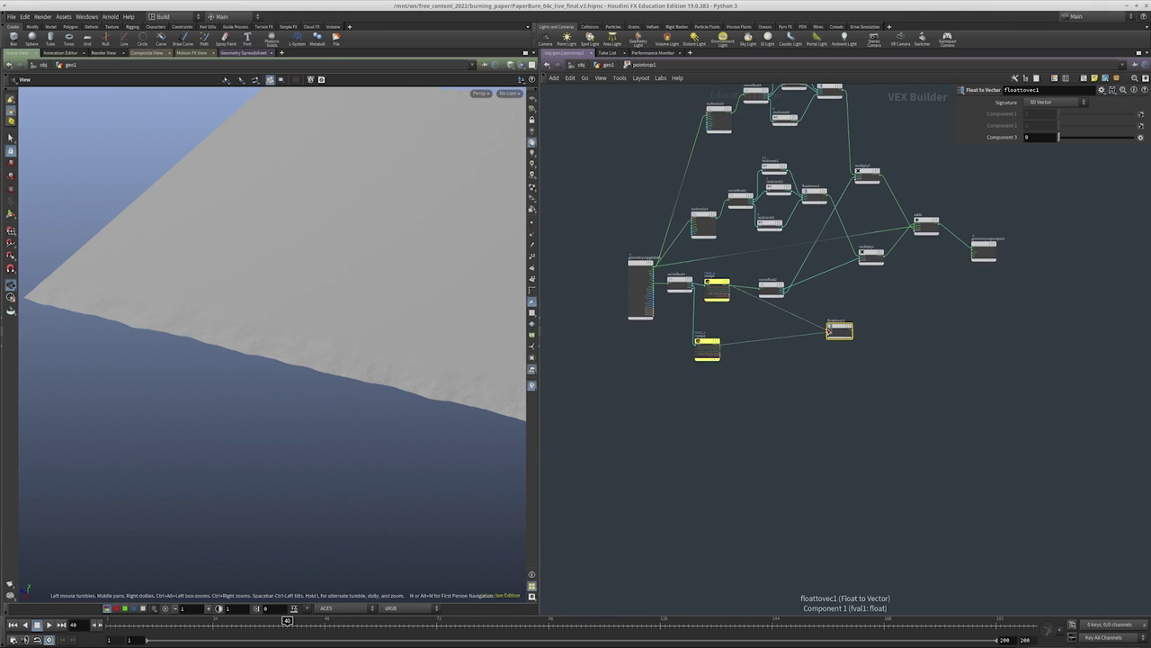
scroll(764, 394, up, 3)
key(ctrl+c)
key(ctrl+v)
scroll(744, 428, up, 3)
drag(678, 237, 649, 415)
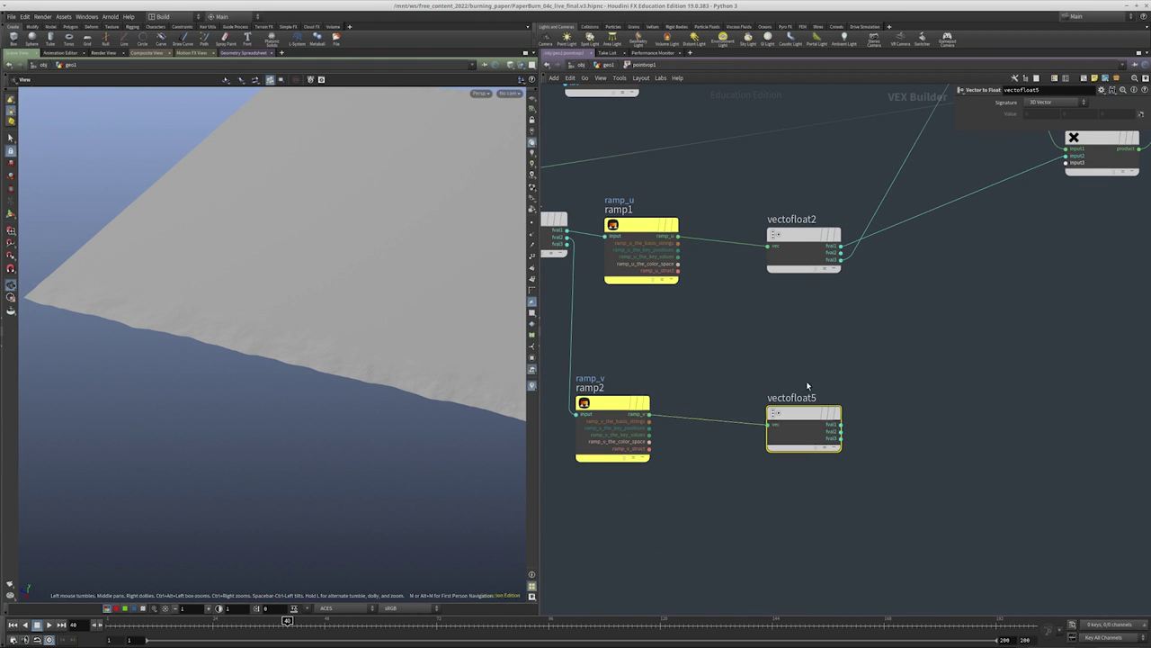
Colour ramp_v's start red and its end blue, keeping the middle black, and return inside pointvop1
key(u)
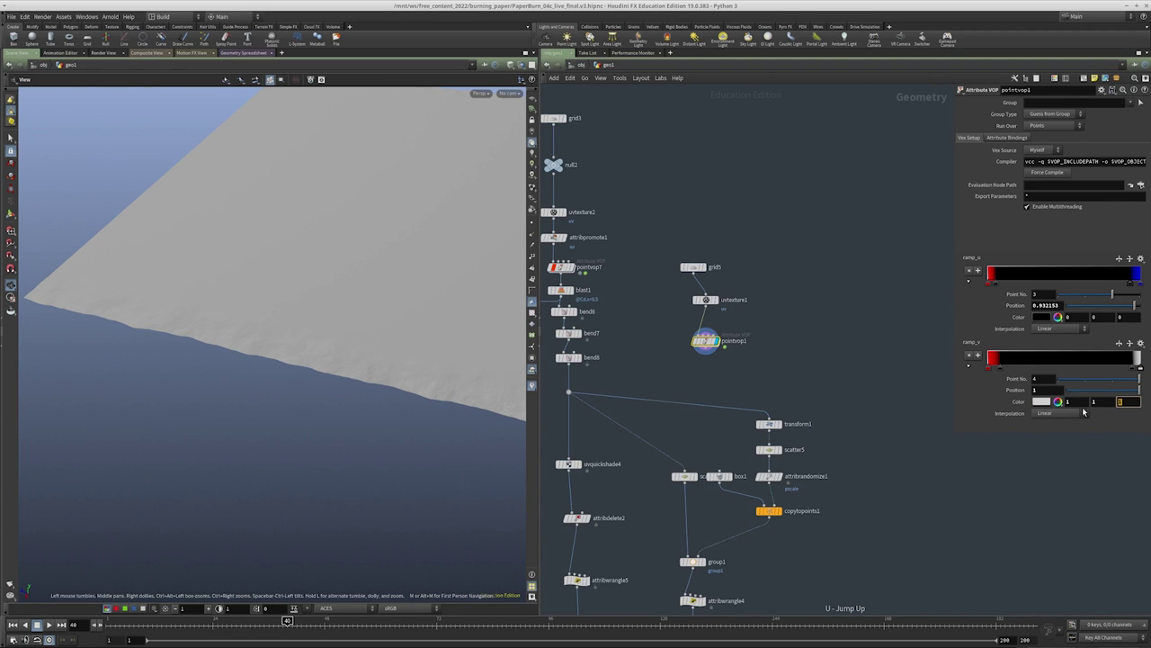
double_click(705, 340)
key(h)
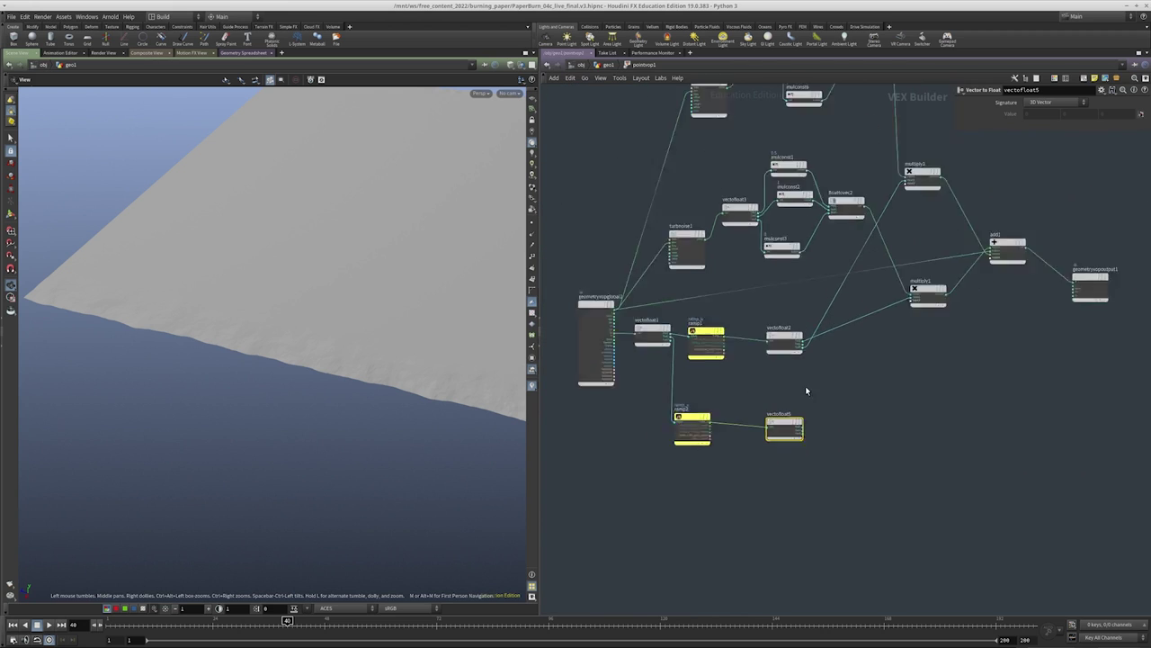
Duplicate both turbulent noise chains together with a multiply node and place the copies below the ramp2 branch
drag(789, 167, 624, 369)
middle_drag(843, 474, 833, 317)
key(ctrl+z)
key(ctrl+v)
drag(848, 141, 611, 385)
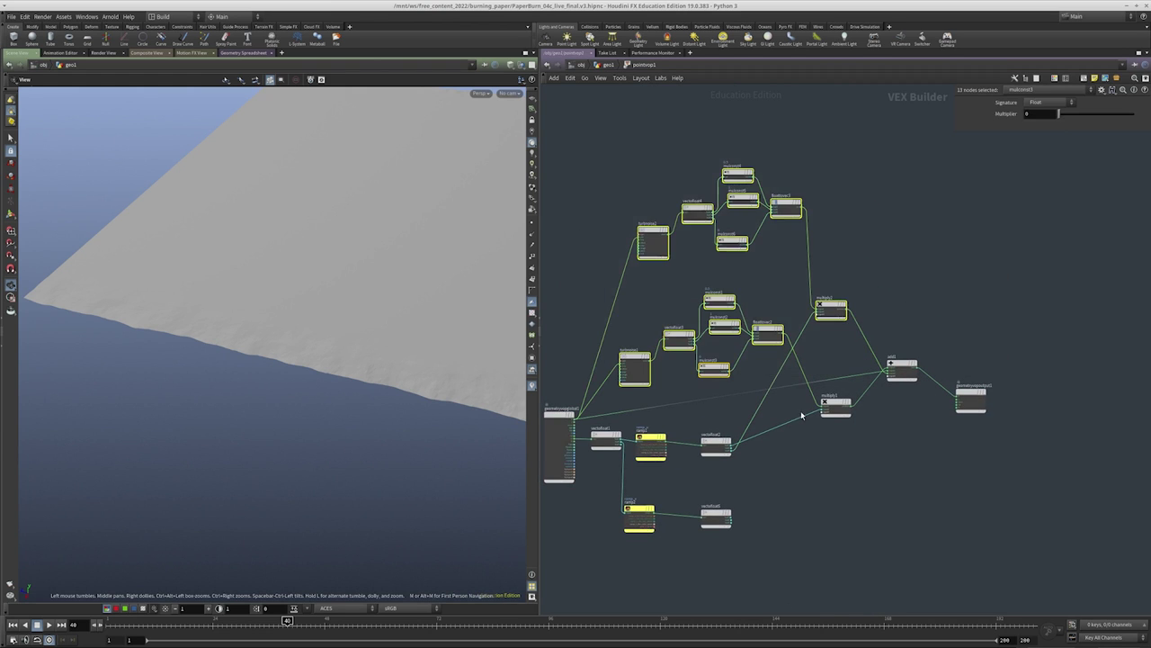
middle_drag(809, 540, 813, 361)
key(ctrl+v)
middle_drag(705, 389, 703, 438)
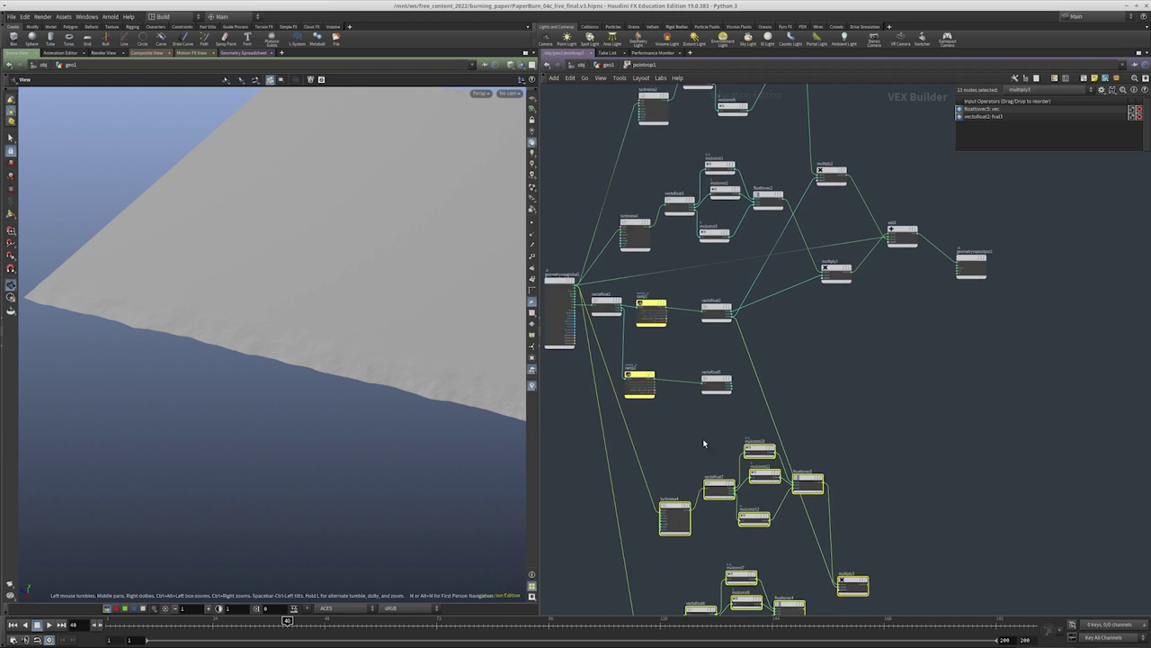
click(702, 438)
Feed multiply3's second input from vectofloat5's fval1 instead of vectofloat2
scroll(749, 376, up, 3)
middle_drag(814, 417, 781, 226)
middle_drag(877, 518, 921, 443)
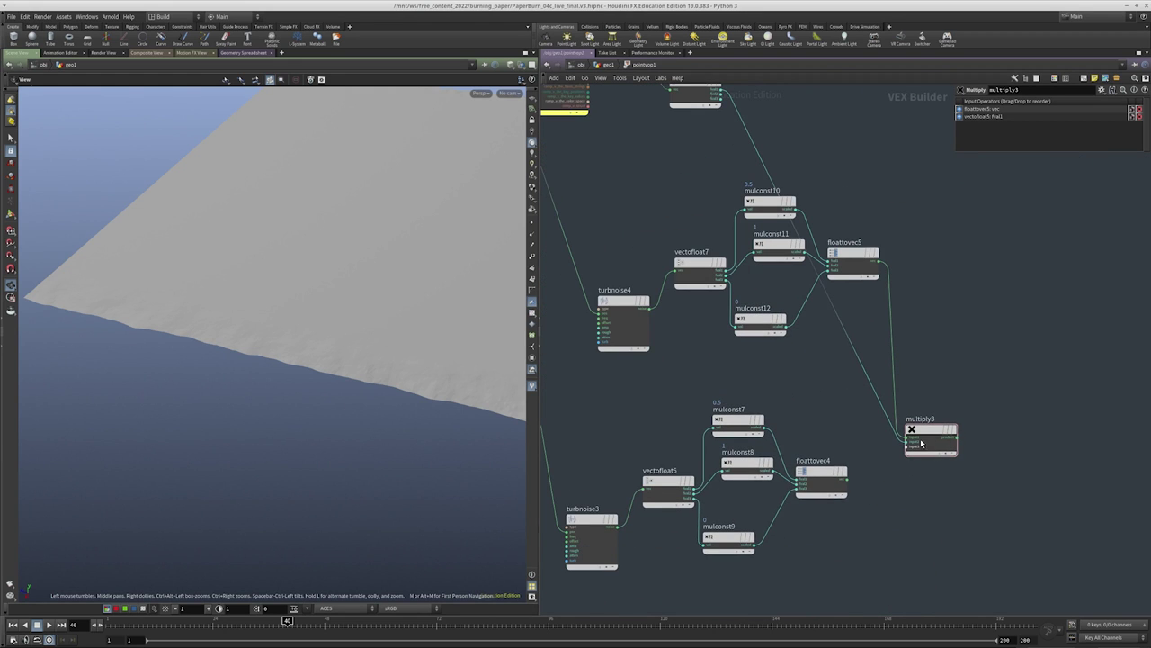
Add a Multiply node beside floattovec4 and connect floattovec4's vec output to its first input
middle_drag(863, 472, 819, 468)
key(Tab)
text(mu)
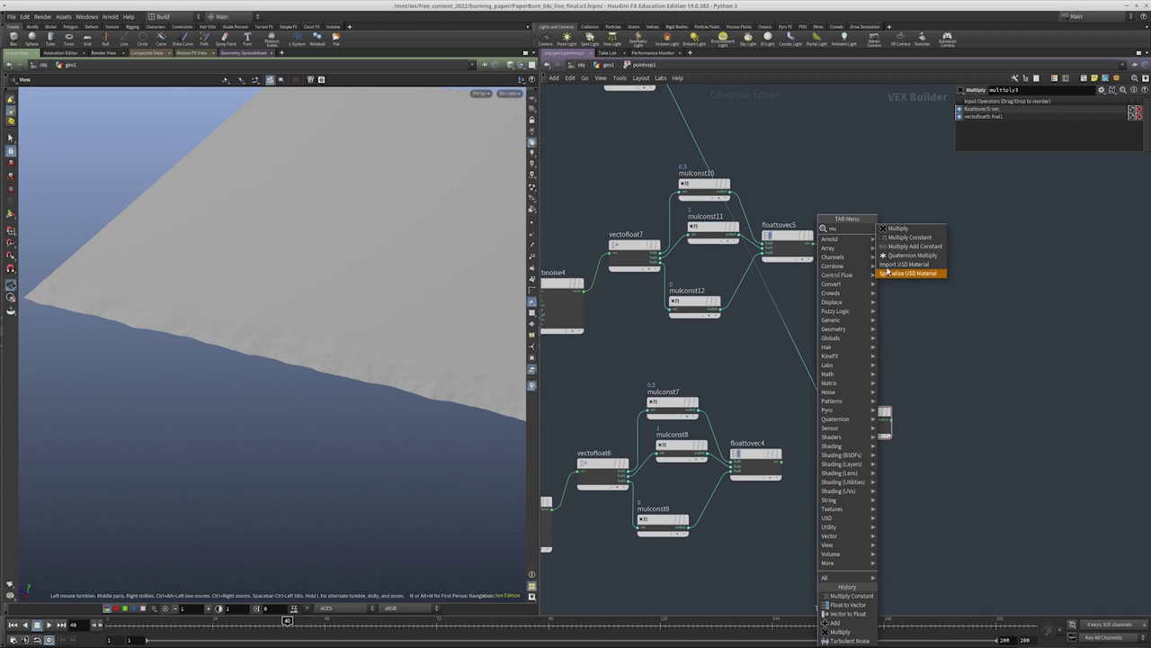
click(898, 229)
click(848, 455)
drag(783, 461, 838, 463)
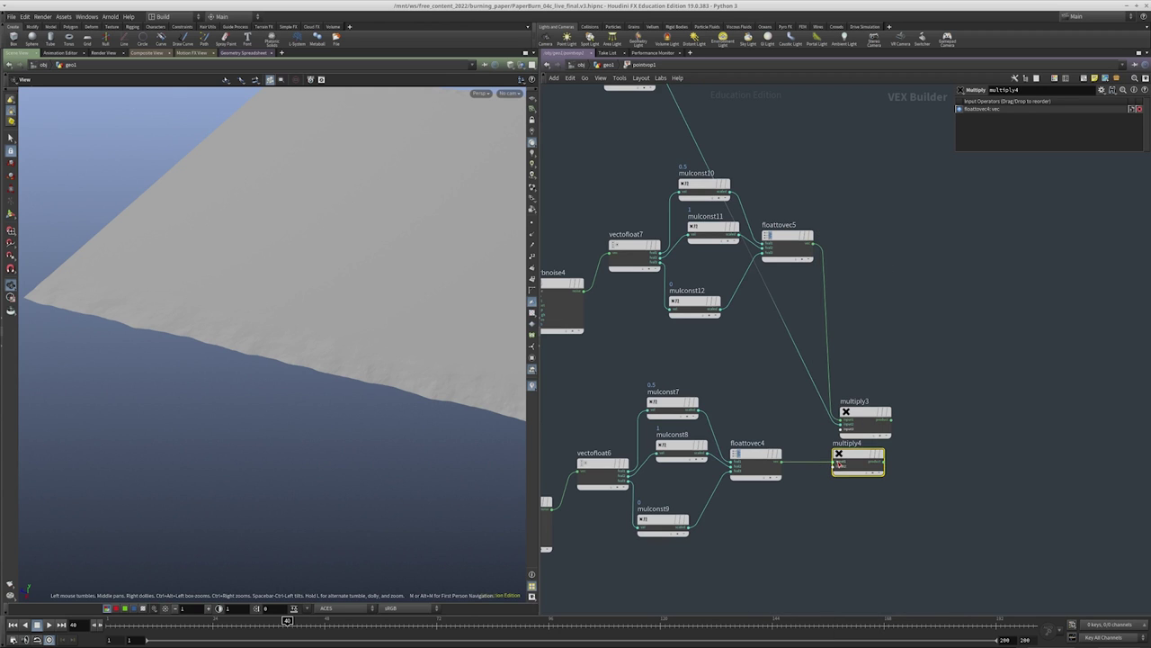
Wire vectofloat5's fval3 into multiply4's second input
scroll(756, 436, down, 5)
scroll(753, 249, up, 3)
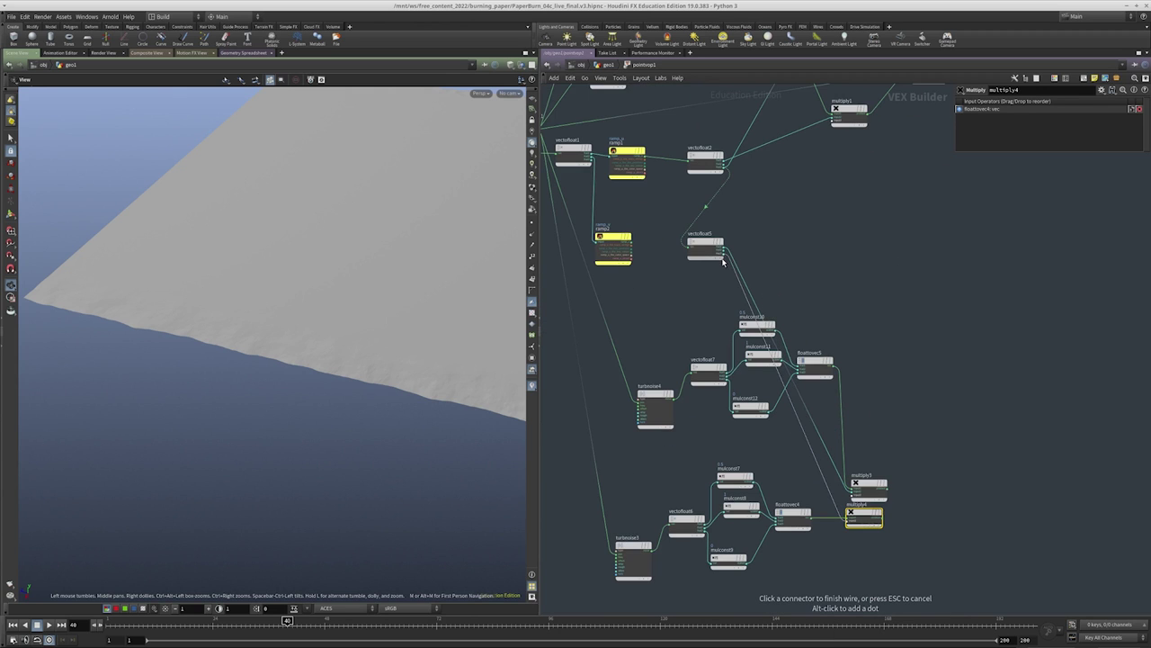
click(720, 256)
middle_drag(746, 206, 817, 269)
Reconnect ramp2's ramp_v output to vectofloat5 and move multiply4 clear below multiply3
scroll(719, 348, up, 3)
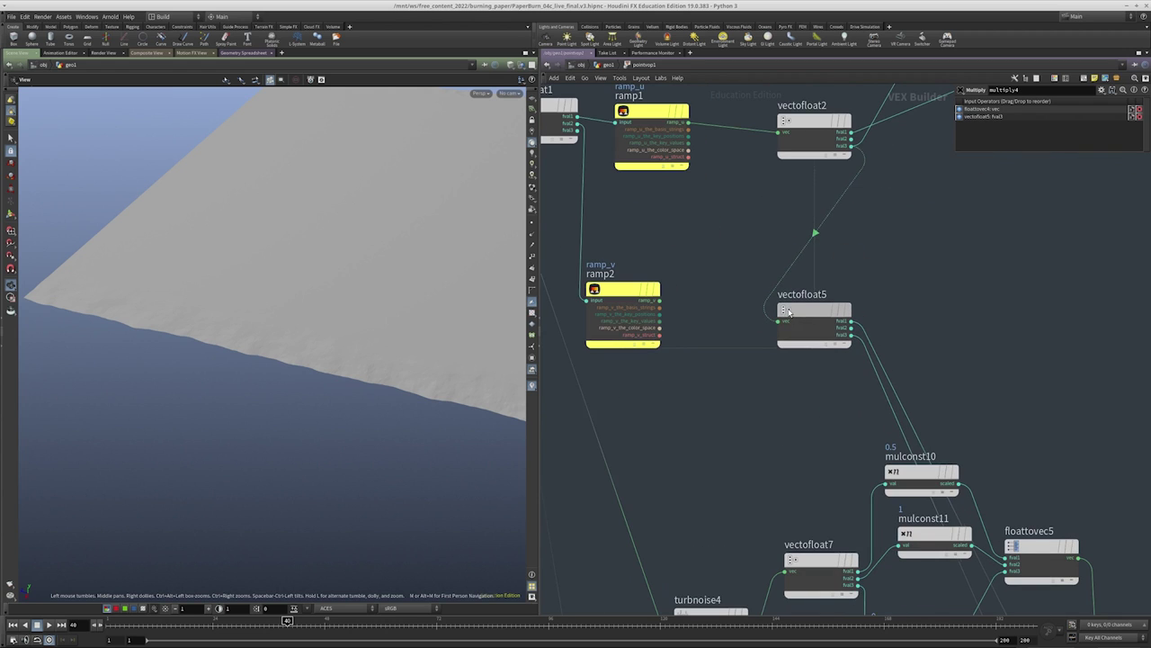
scroll(746, 395, down, 4)
scroll(850, 317, up, 2)
middle_drag(850, 317, 875, 279)
middle_drag(884, 337, 922, 286)
drag(871, 407, 885, 454)
middle_drag(936, 313, 810, 398)
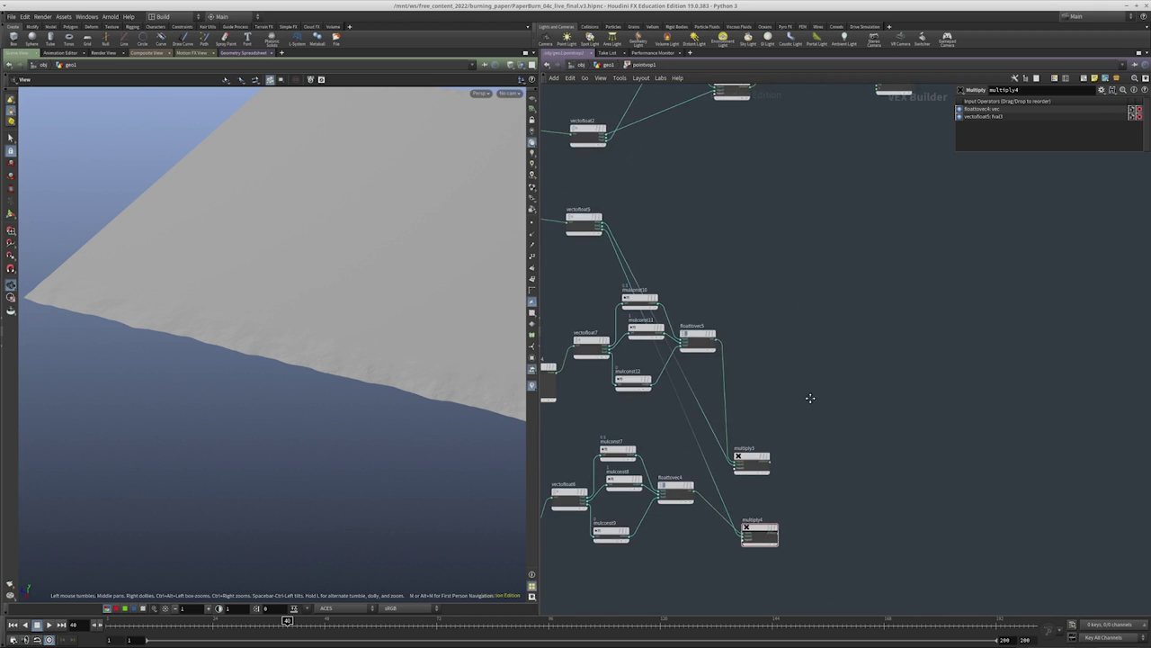
Bring the whole paper into view and wire multiply3's product into add1's free input
middle_drag(893, 196, 859, 327)
drag(915, 314, 827, 204)
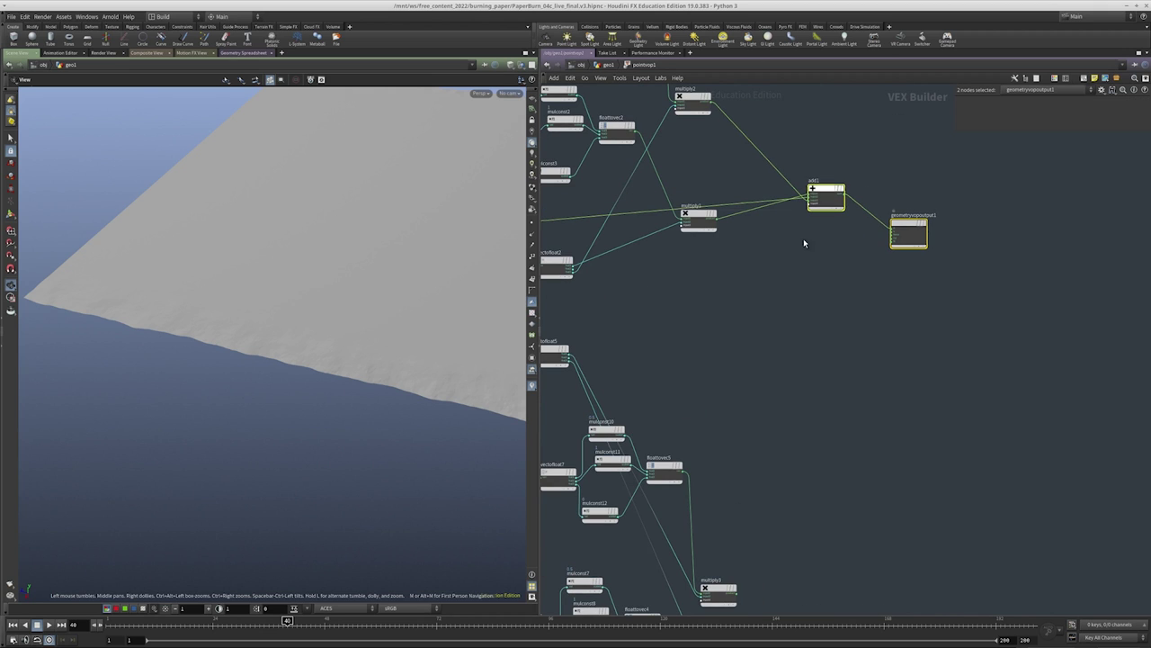
scroll(283, 255, down, 5)
drag(283, 254, 298, 432)
scroll(324, 342, up, 5)
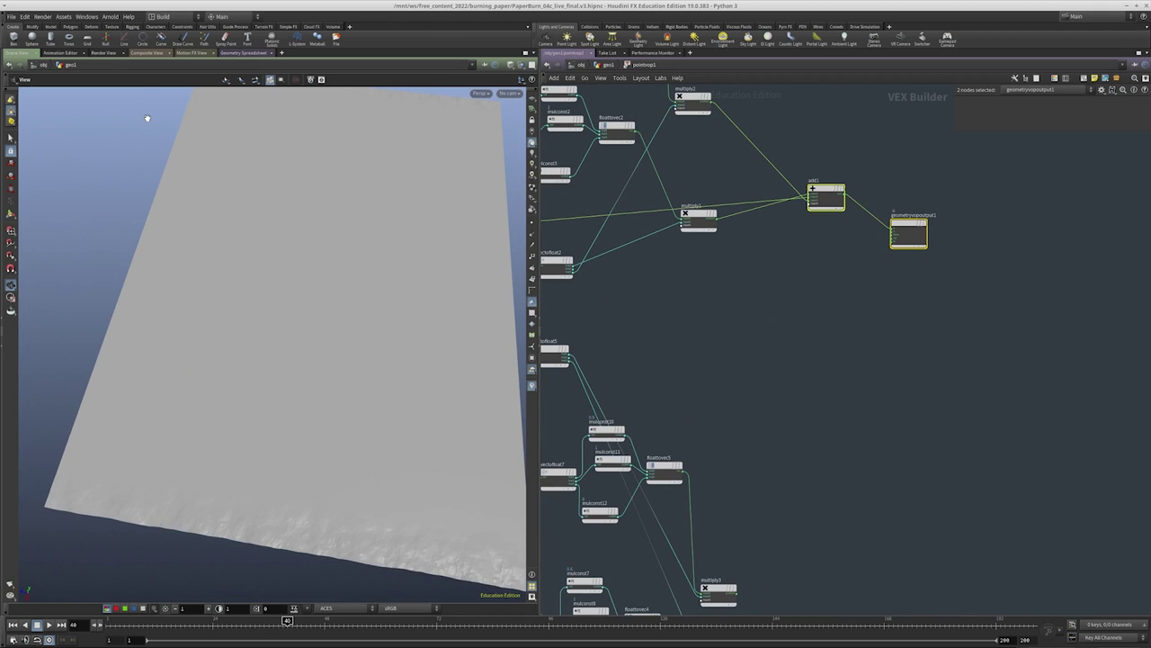
click(784, 244)
click(813, 206)
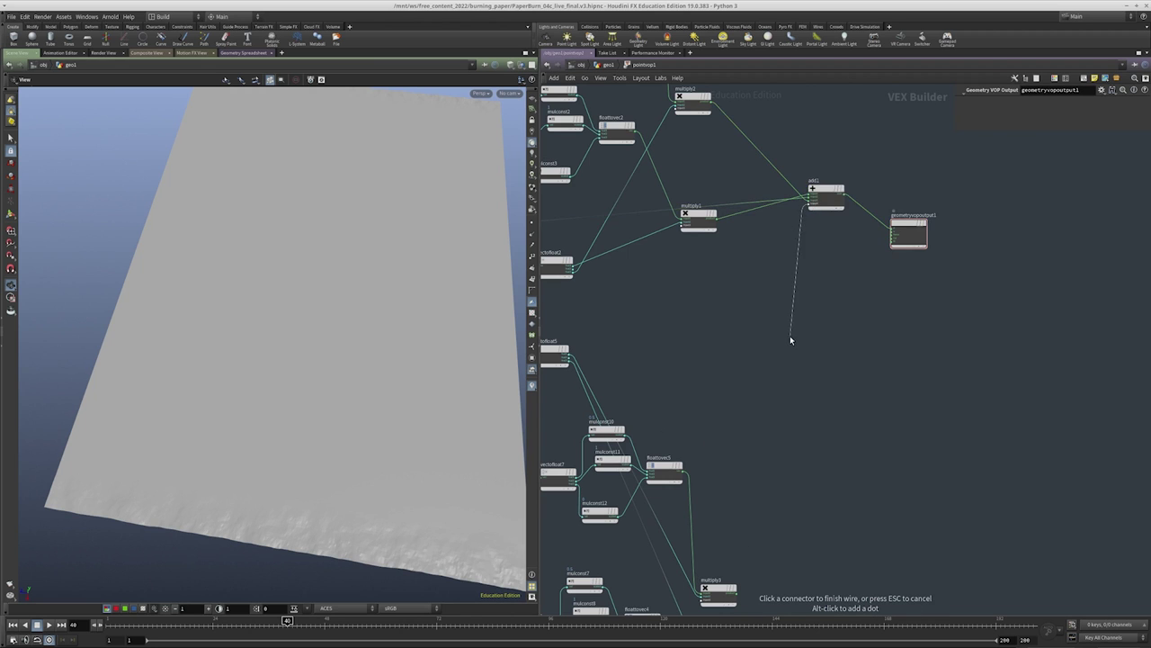
click(769, 493)
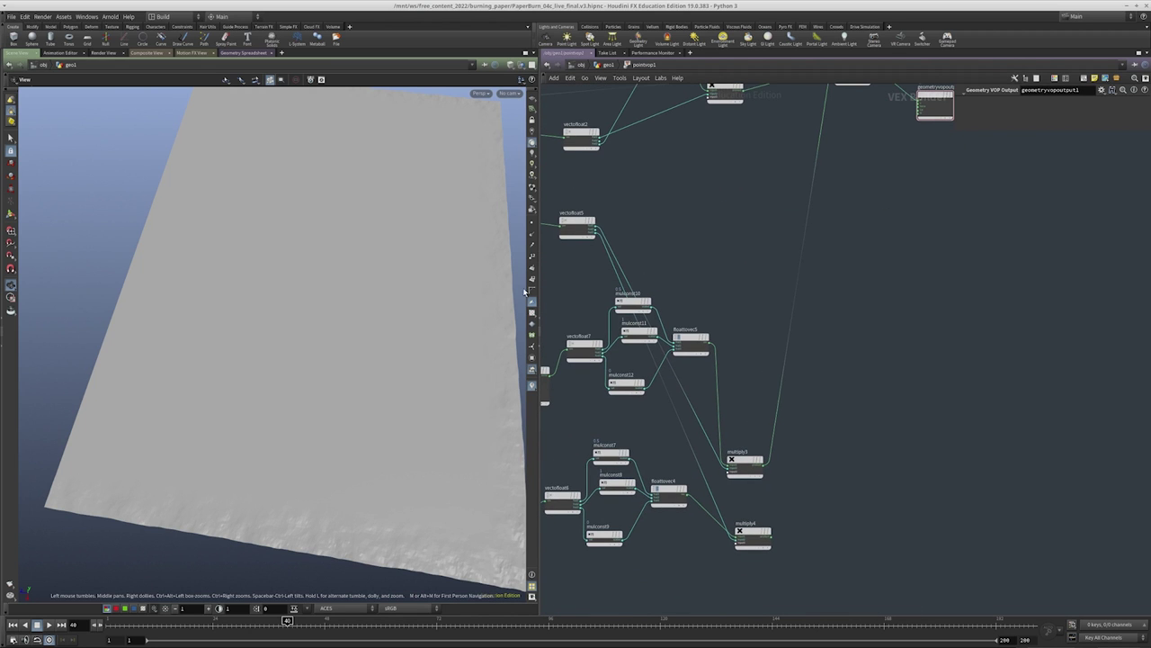
Wire multiply4's product into add1's next free input and check the paper's side edges
click(771, 539)
scroll(771, 540, down, 3)
scroll(812, 163, up, 3)
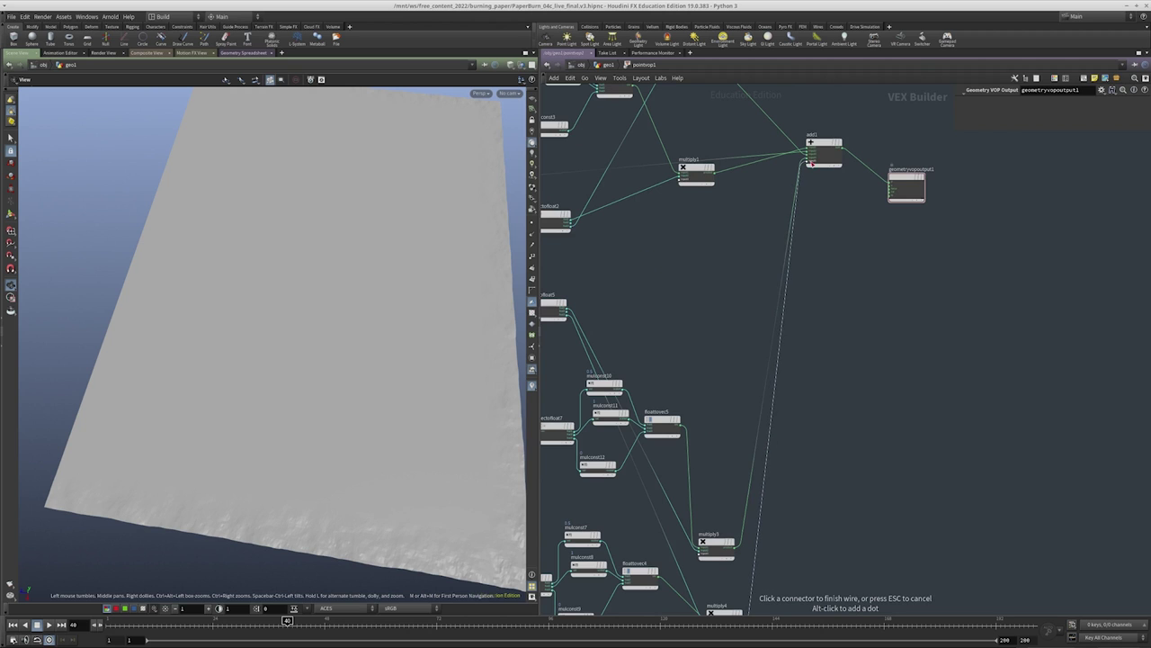
click(812, 165)
drag(347, 321, 900, 301)
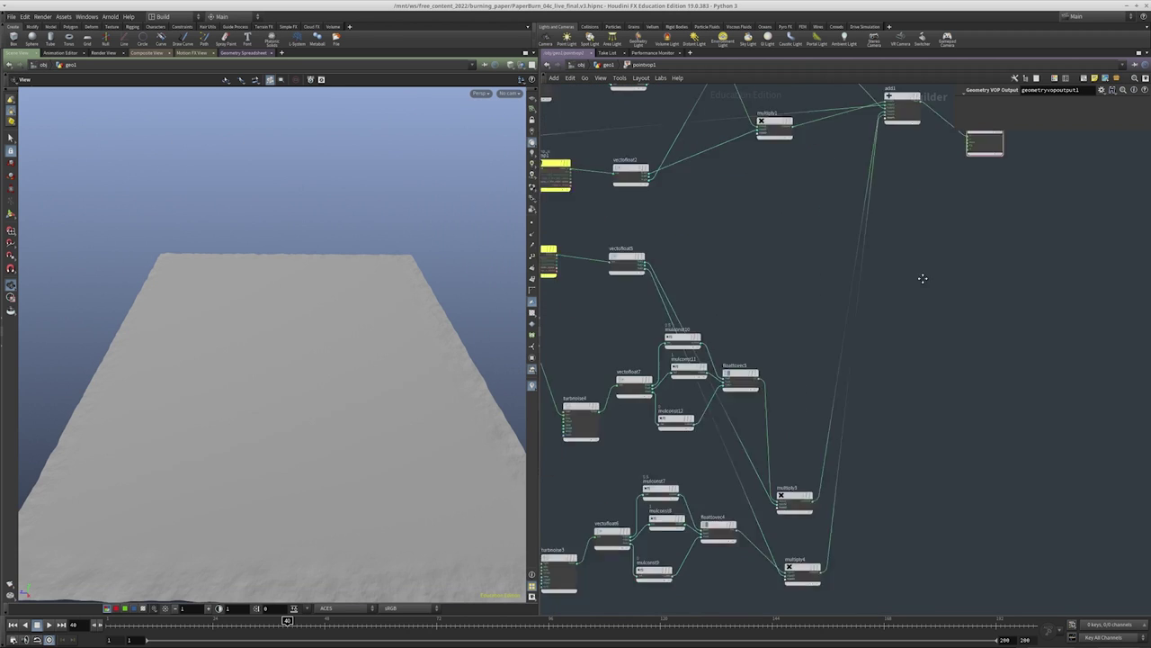
Widen ramp_v's blue end by moving its third point to position 0.917404
key(u)
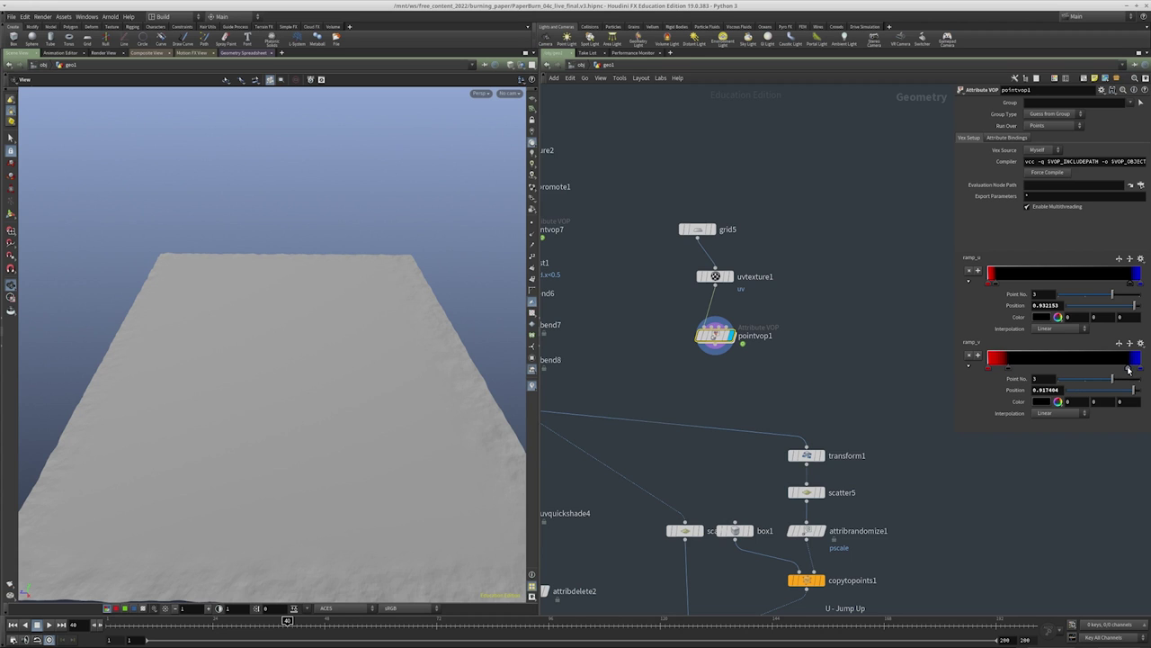
drag(399, 399, 441, 420)
scroll(804, 378, up, 3)
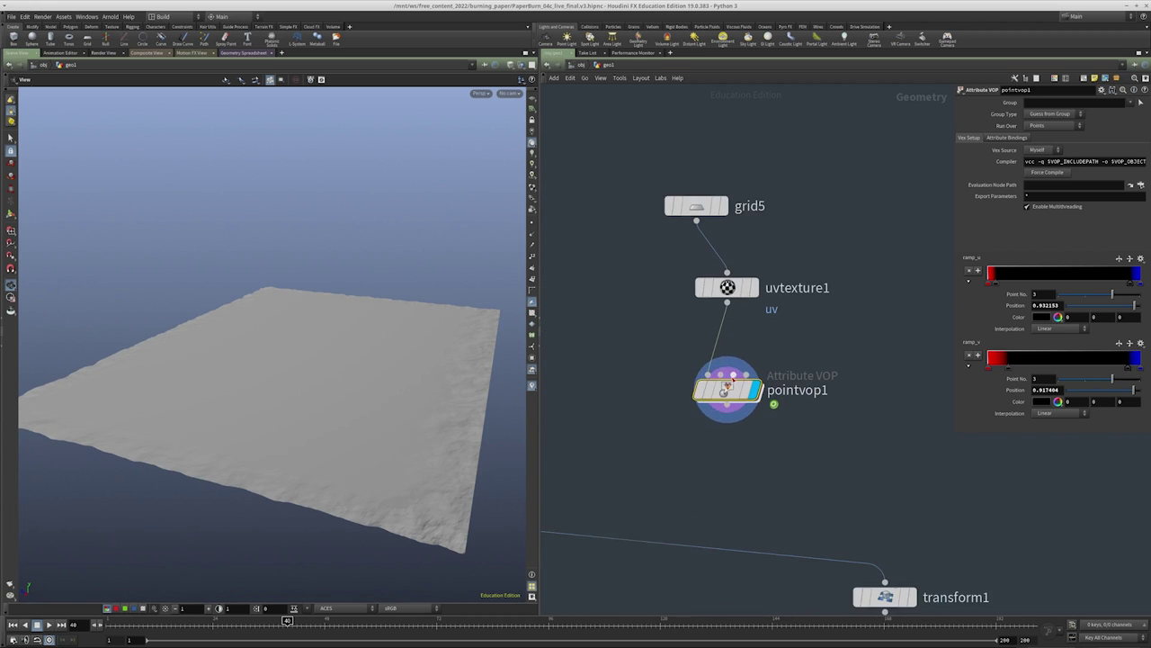
Set the frequency of turbnoise3 inside pointvop1 to 0.5 for broader displacement along the paper's side
double_click(731, 382)
scroll(666, 452, up, 4)
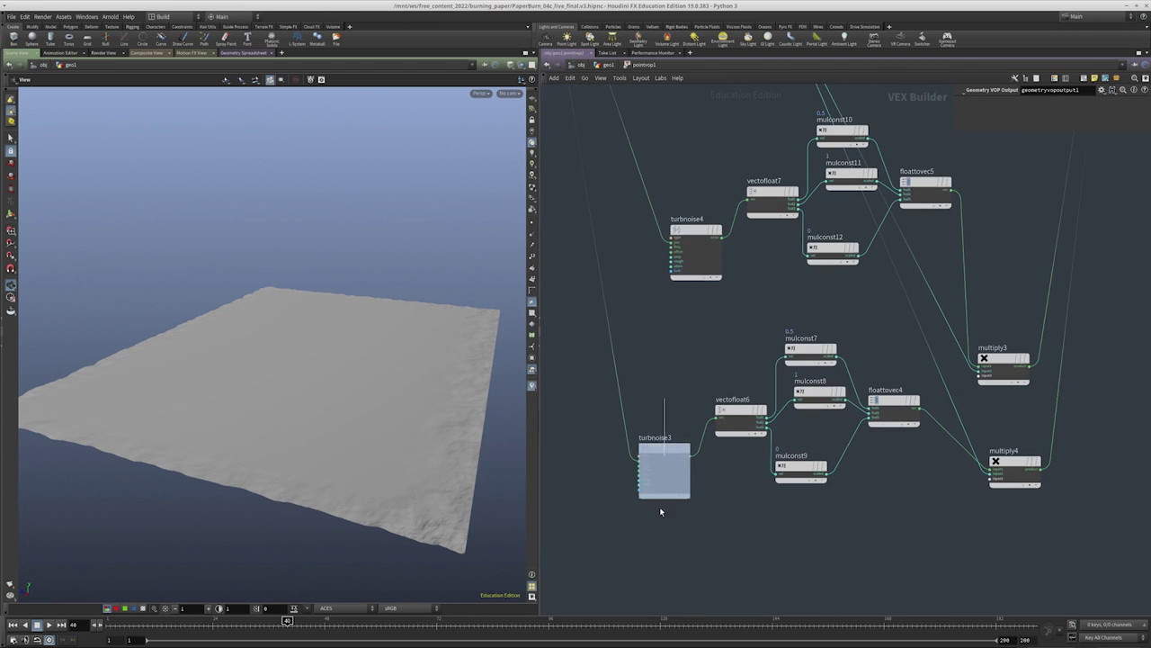
click(667, 453)
middle_drag(676, 363, 733, 360)
drag(314, 262, 164, 351)
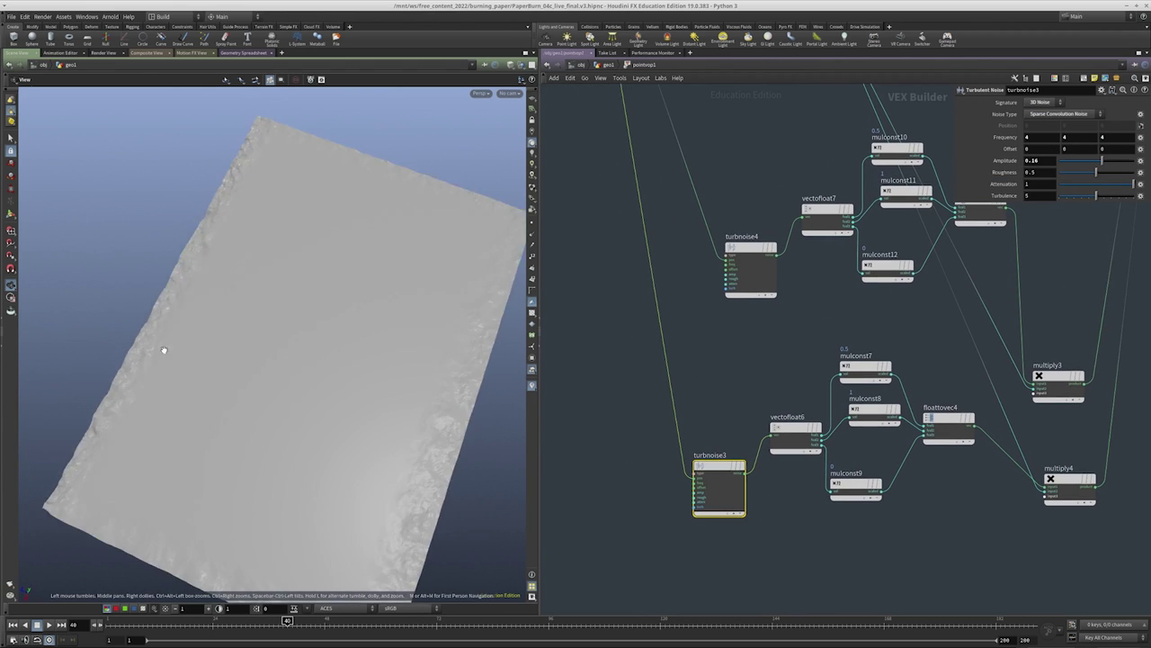
right_drag(164, 351, 419, 273)
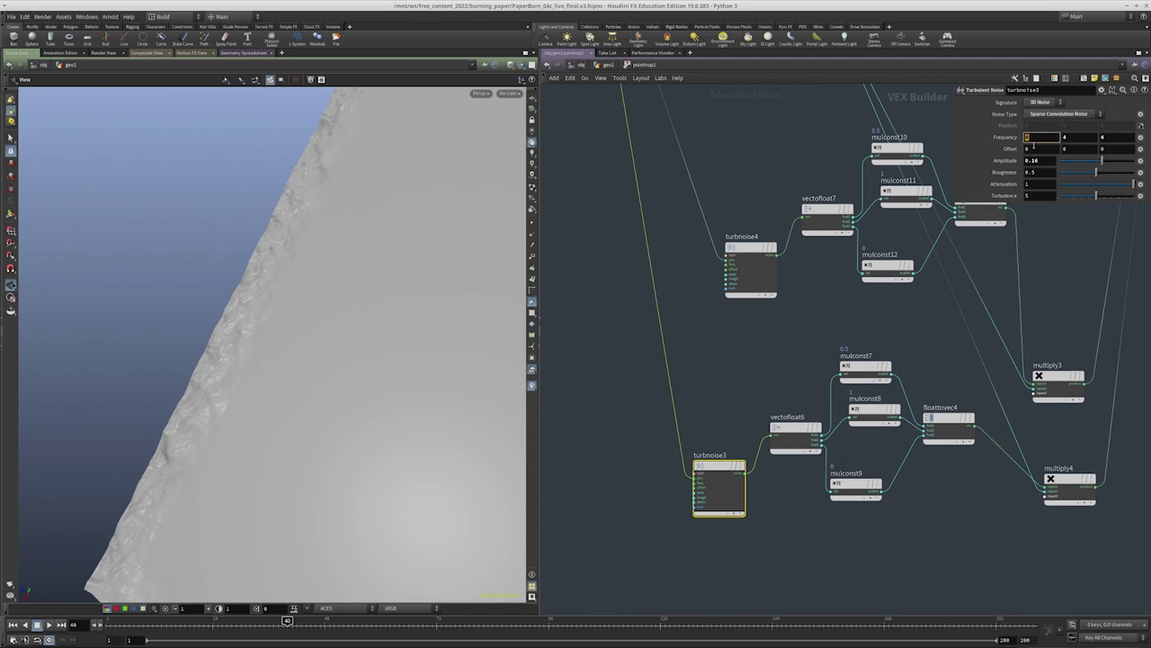
text(.5)
key(Return)
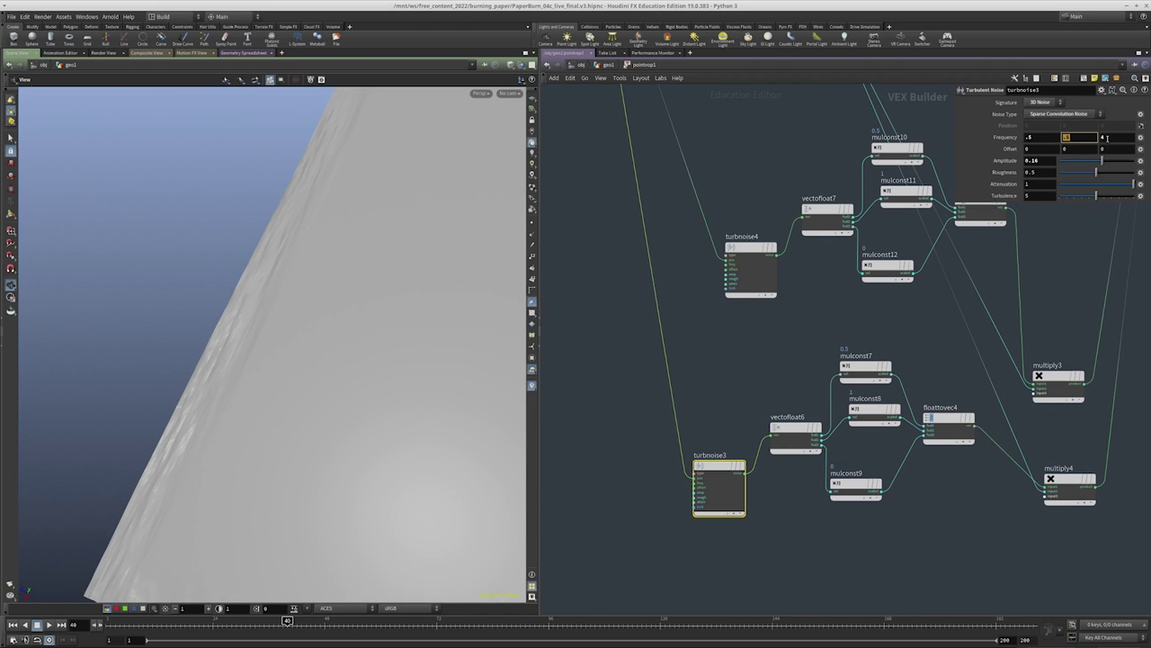
mouse_move(357, 303)
mouse_down()
mouse_move(336, 246)
mouse_move(359, 227)
mouse_move(333, 234)
mouse_move(296, 383)
mouse_move(219, 393)
mouse_move(340, 302)
mouse_up()
Set the interpolation of ramp_v's third point to Catmull-Rom, leaving the point at position 0.917404
key(u)
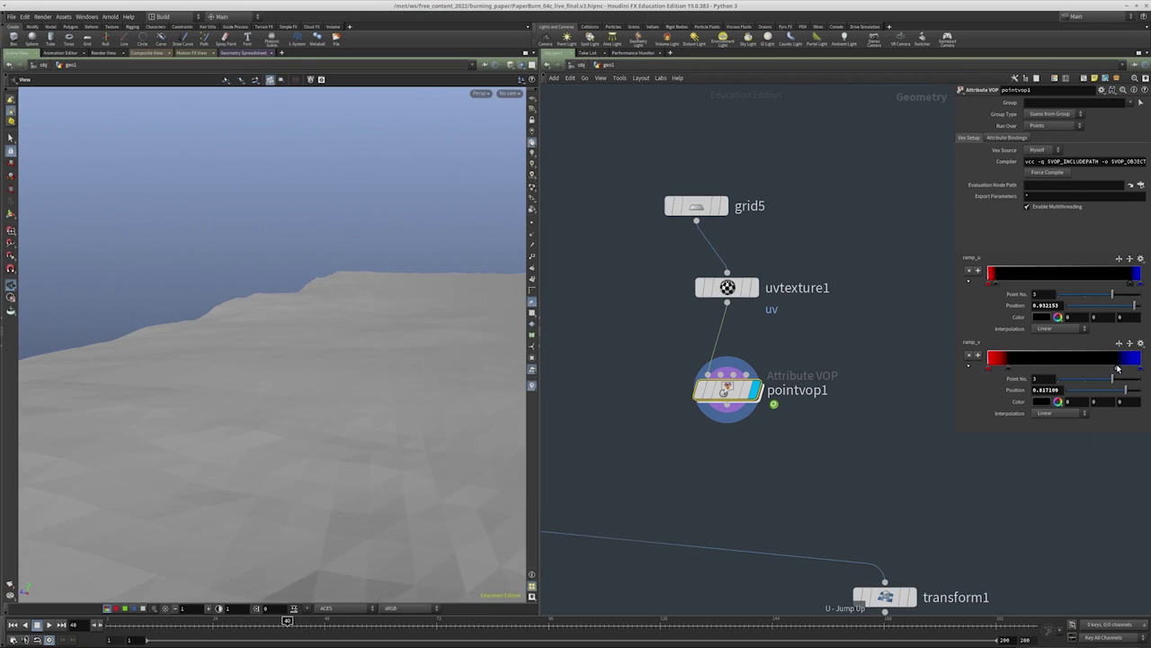
click(1050, 415)
click(1048, 438)
drag(395, 372, 512, 369)
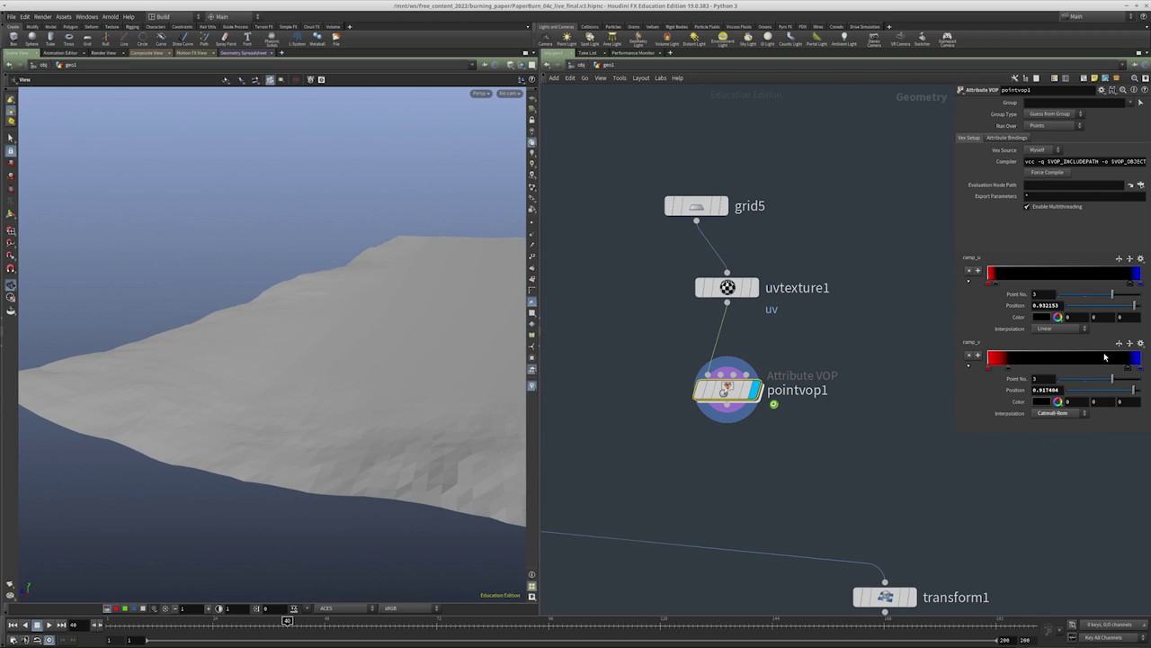
Set the interpolation of the last two points of ramp_v to Bezier
click(1048, 414)
click(1053, 459)
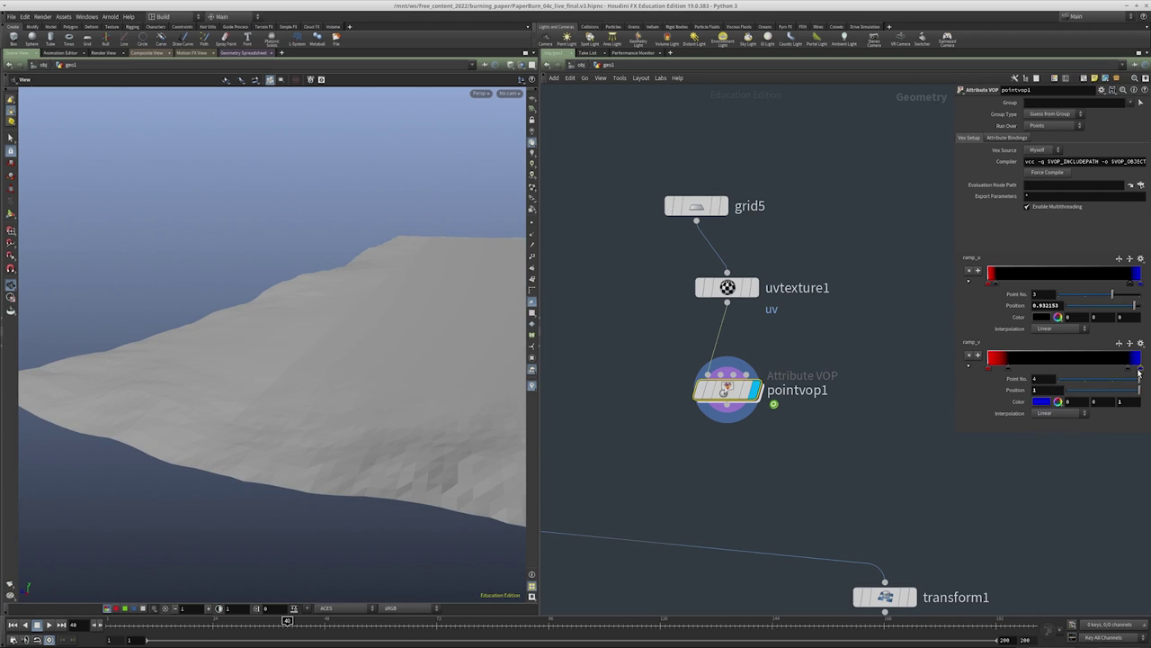
click(1070, 417)
click(1060, 461)
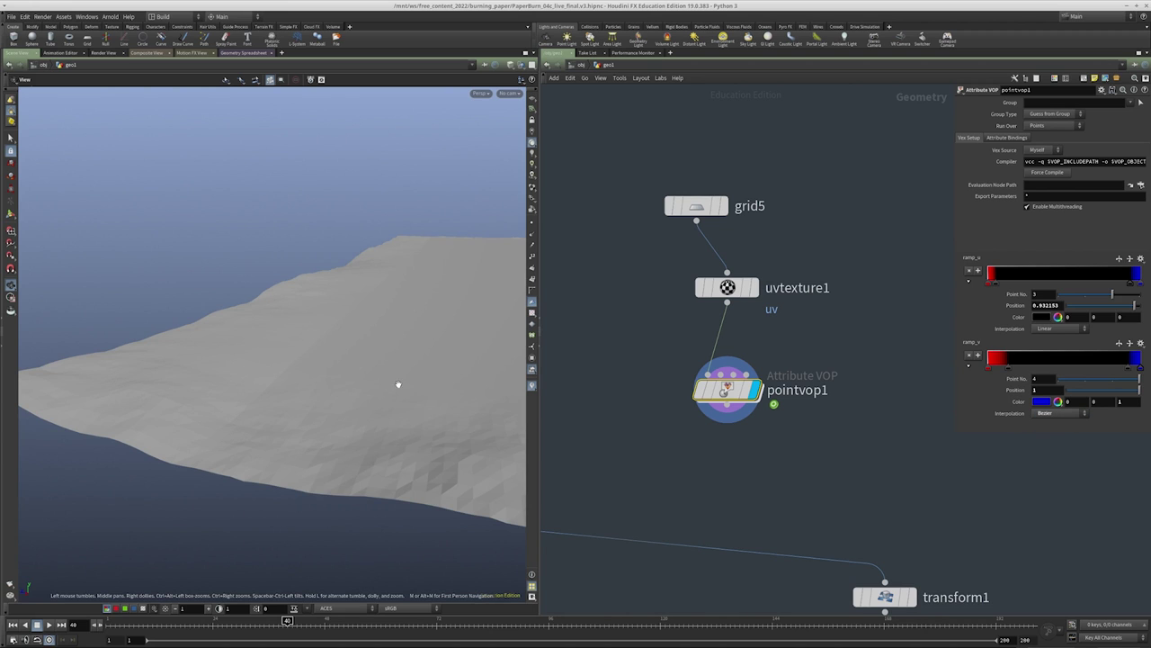
Move the third point of ramp_v to about 0.93 and set its interpolation to Catmull-Rom
drag(1126, 371, 1130, 370)
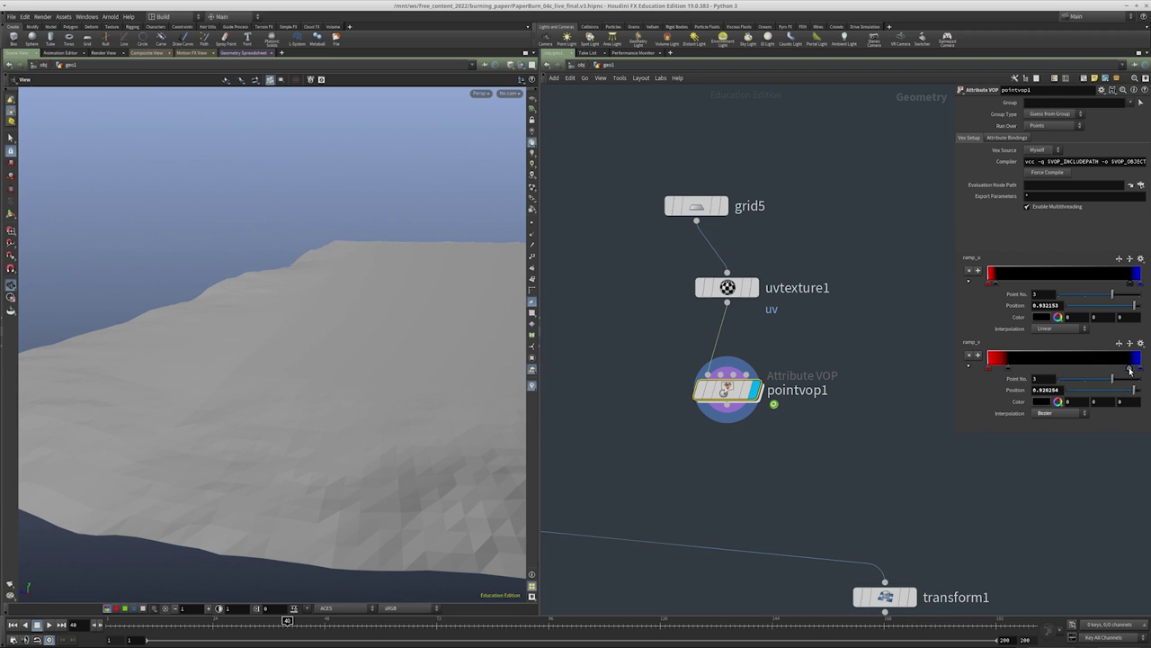
drag(497, 346, 296, 422)
click(1037, 415)
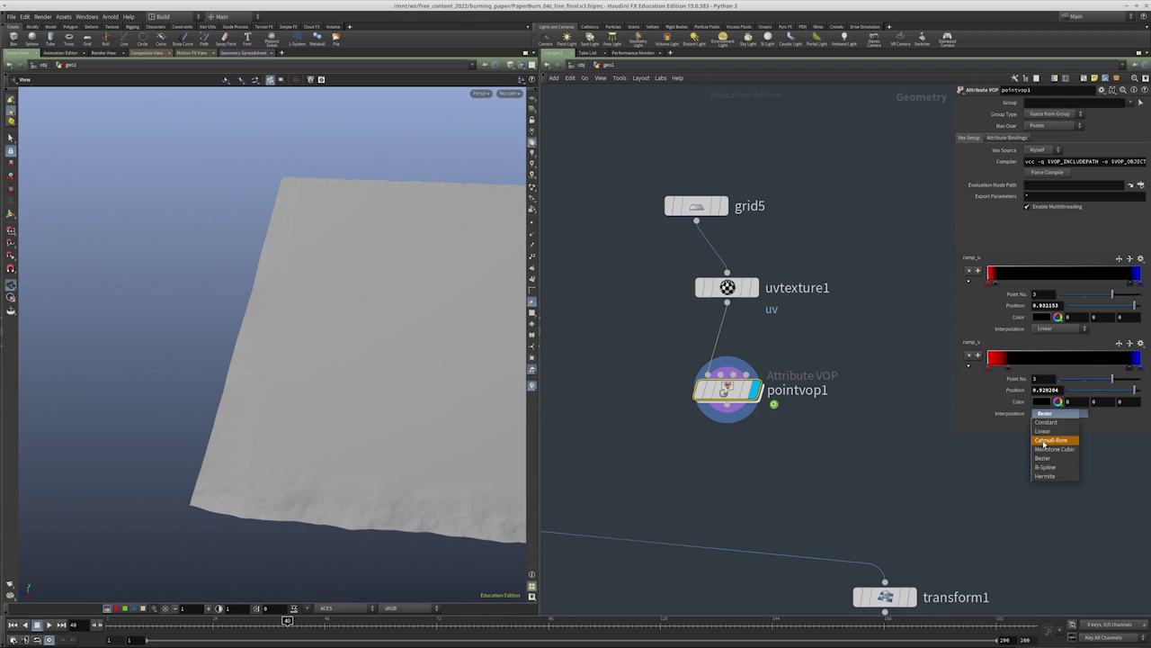
click(1044, 440)
click(968, 366)
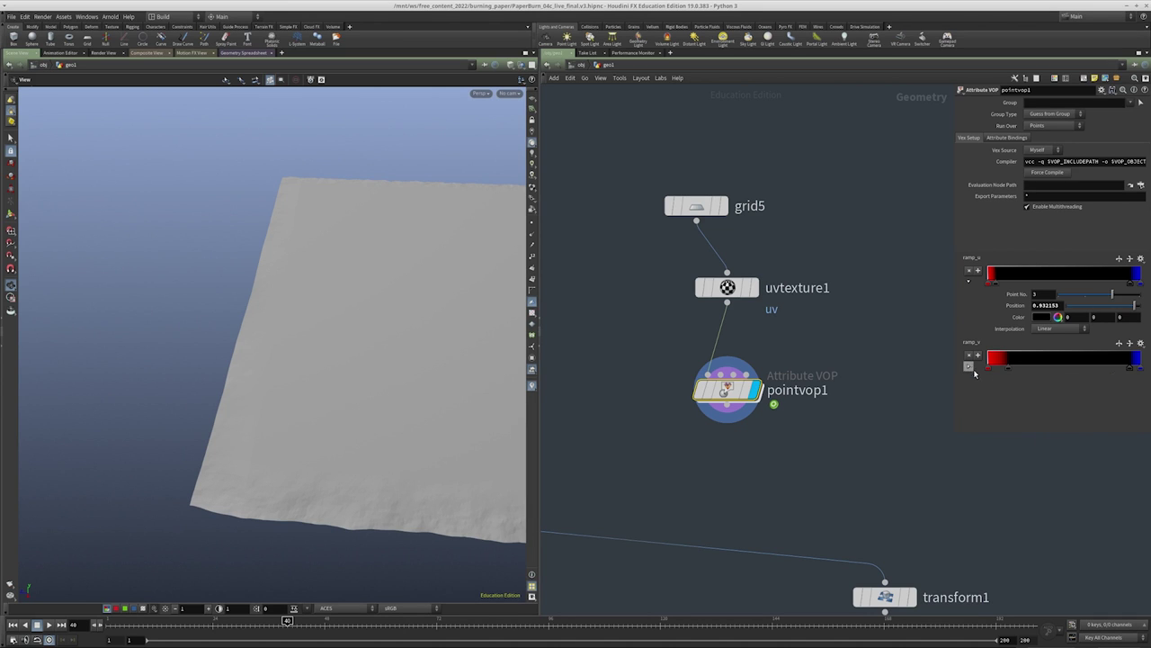
click(967, 367)
drag(288, 338, 315, 377)
Inside pointvop1, set turbnoise4 to Sparse Convolution Noise with frequency 0.5 on all axes and amplitude 0.05
double_click(727, 389)
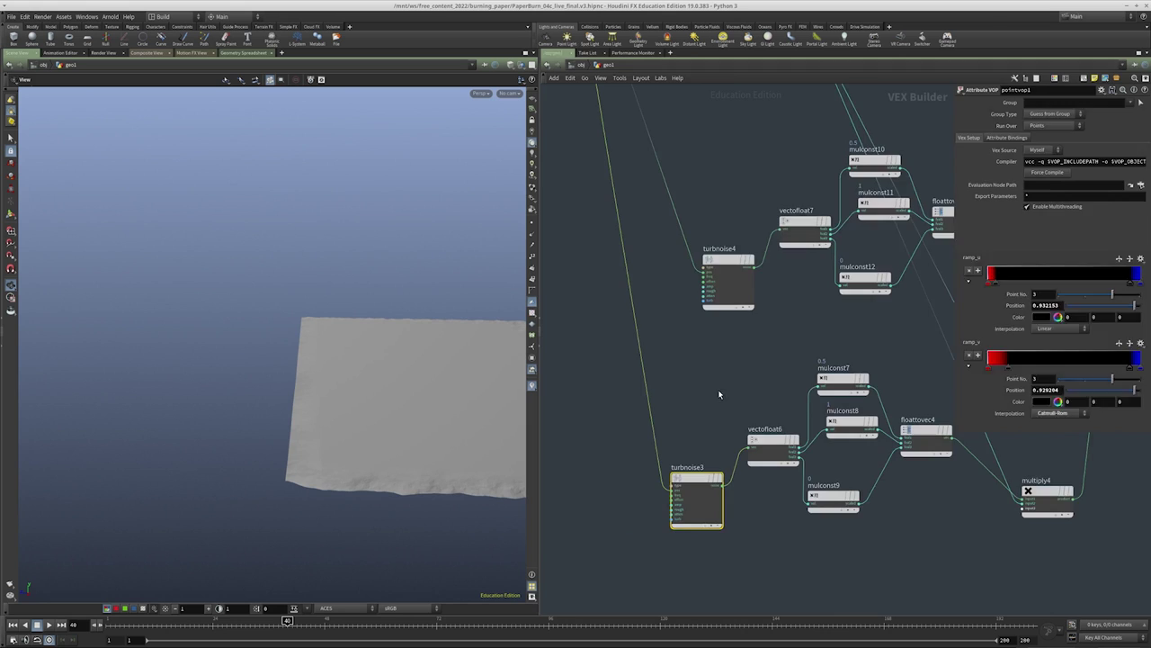
click(715, 360)
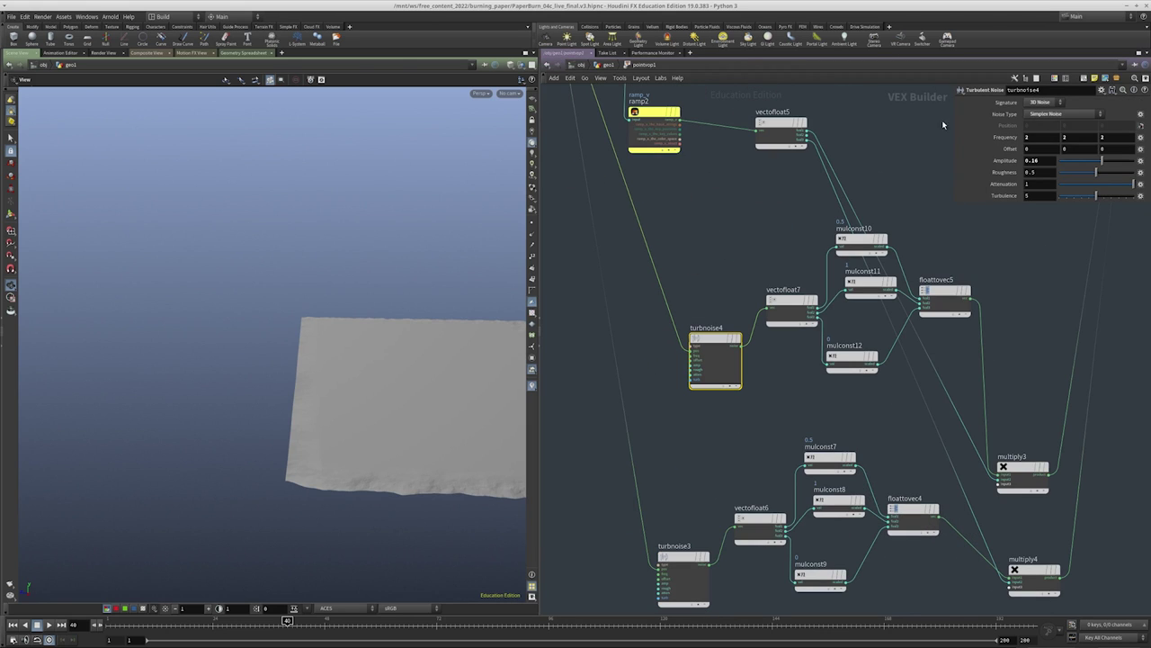
click(1063, 115)
click(1057, 142)
middle_drag(686, 262, 655, 224)
drag(324, 342, 416, 309)
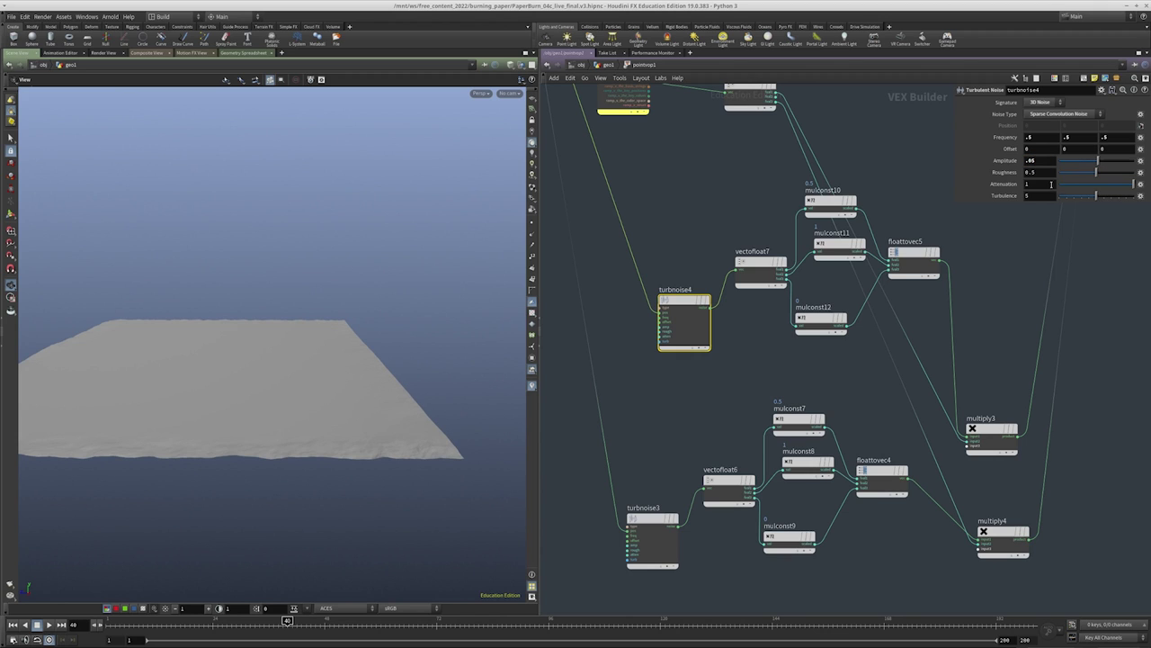
Examine the displaced edges of the paper surface and the ramp and noise branches inside pointvop1
key(u)
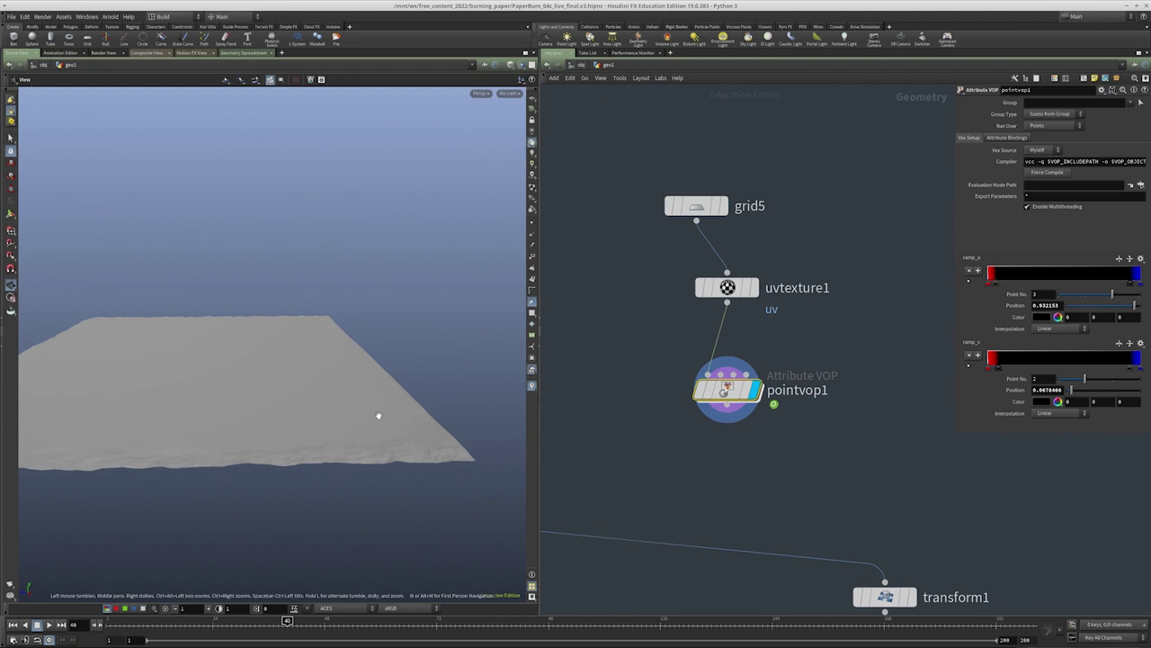
mouse_move(386, 401)
mouse_down()
mouse_move(366, 411)
mouse_move(357, 437)
mouse_move(376, 397)
mouse_up()
key(i)
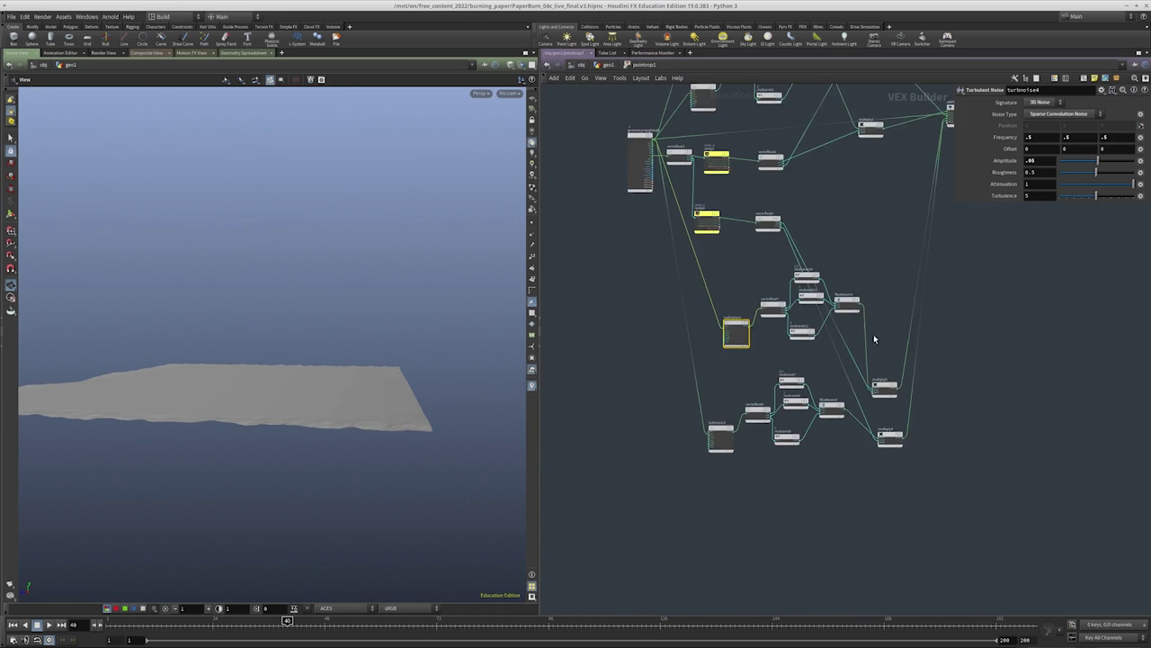
scroll(827, 320, up, 5)
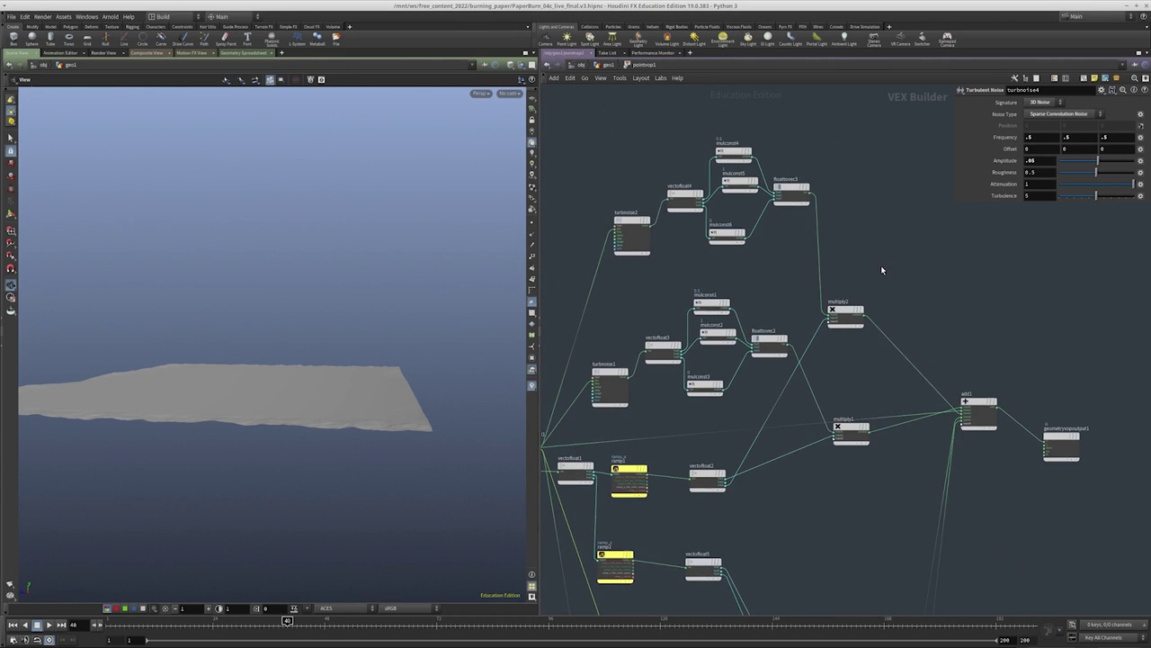
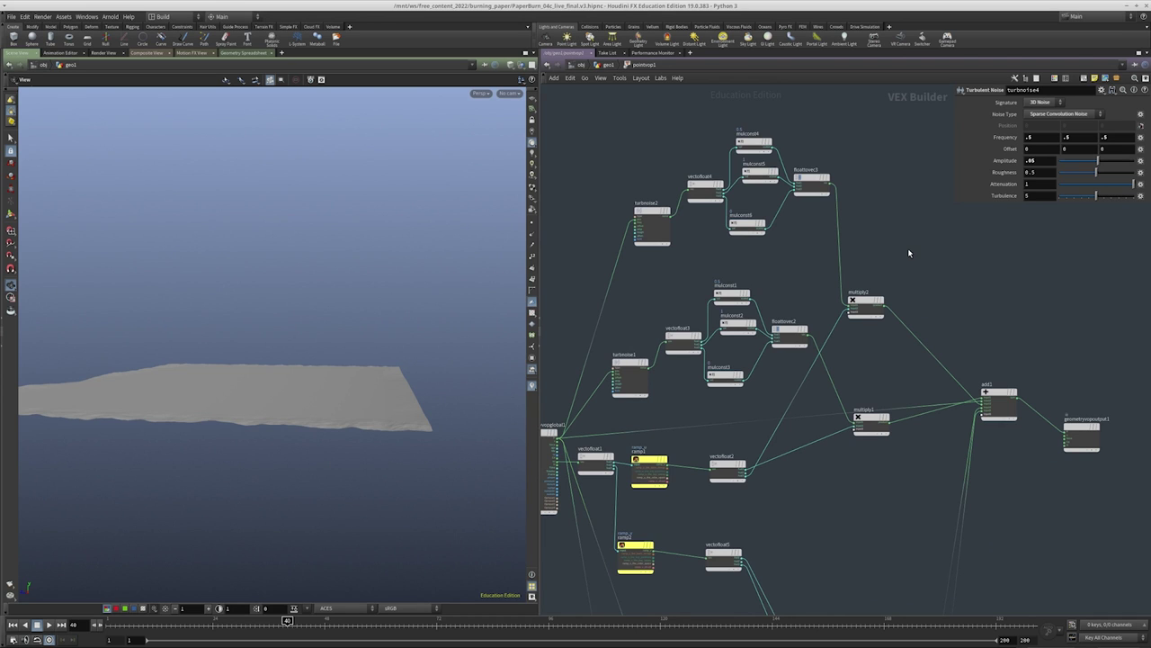
scroll(912, 259, up, 3)
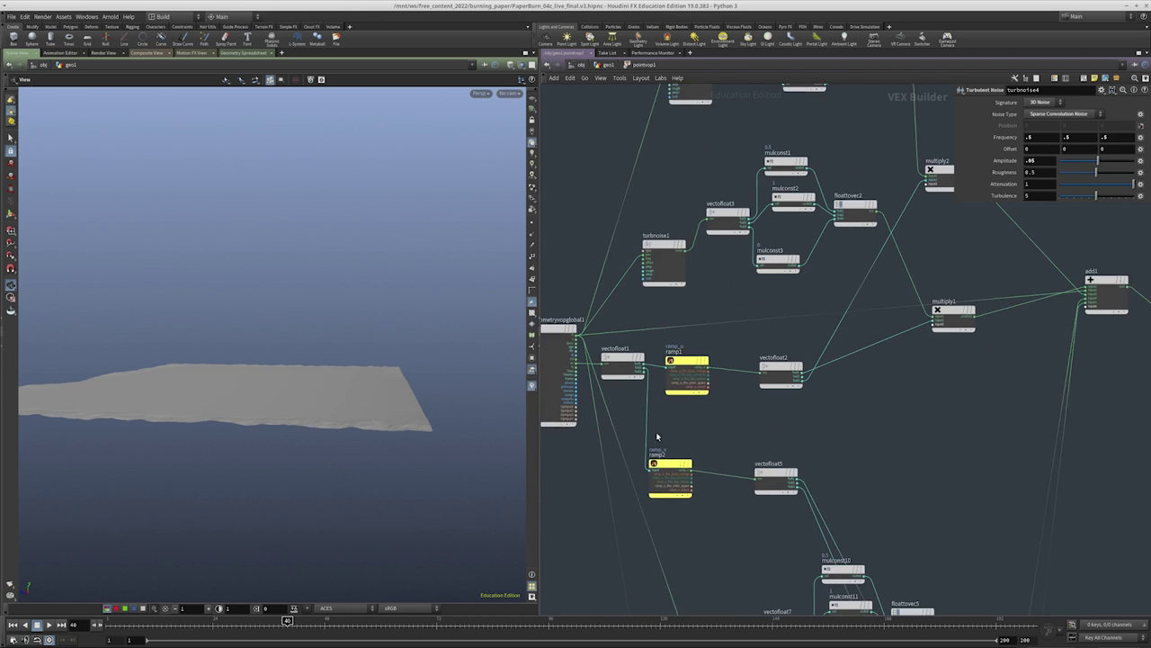
middle_drag(860, 392, 843, 423)
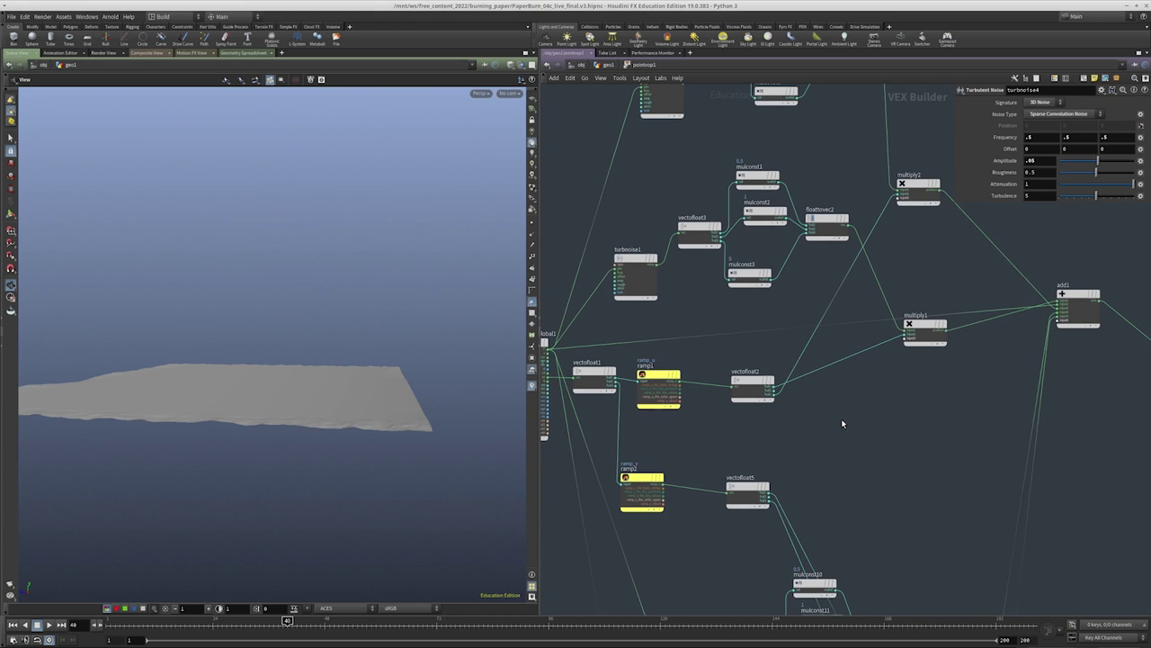
drag(270, 378, 263, 353)
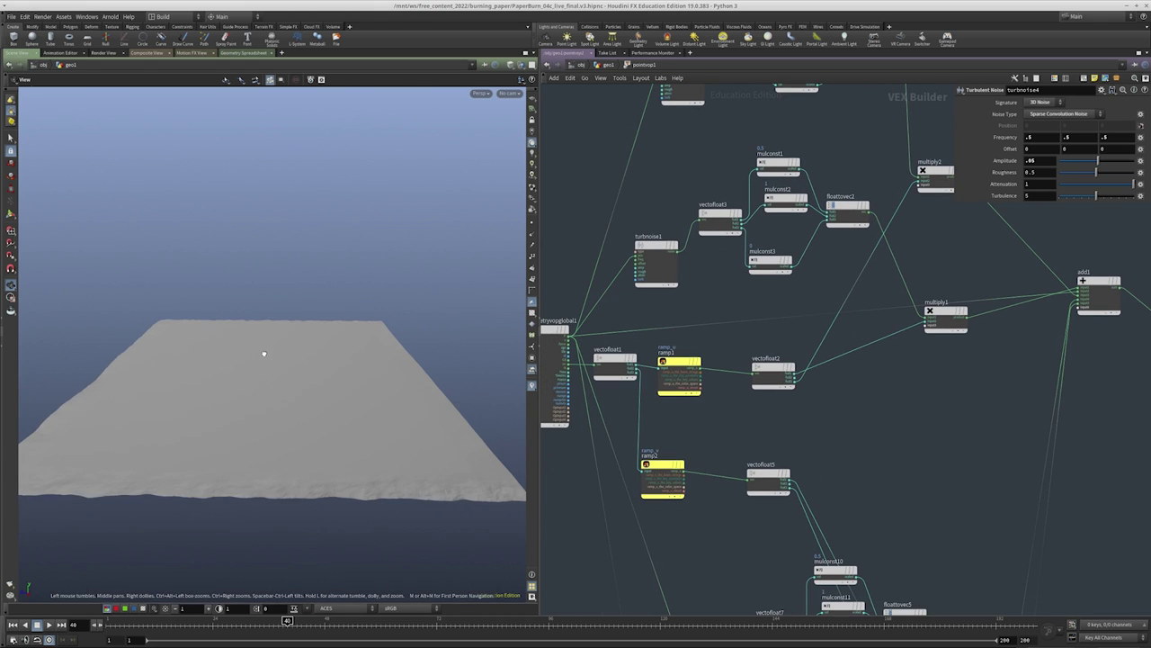
middle_drag(705, 520, 728, 475)
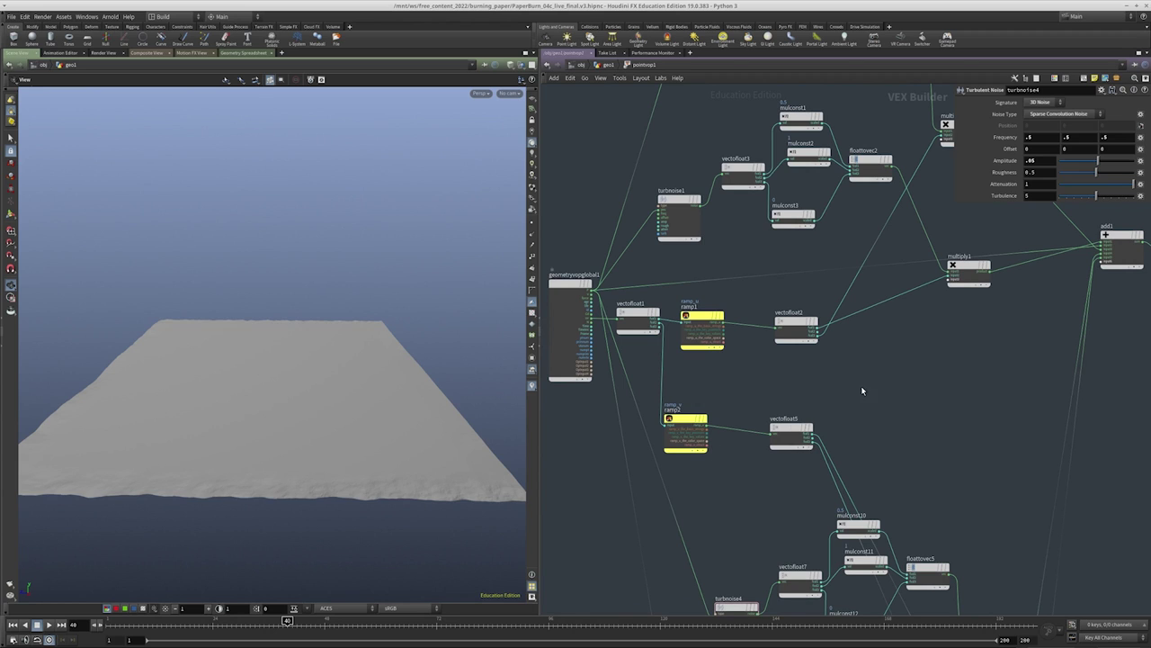
middle_drag(880, 364, 889, 327)
Duplicate the ramp_u parameter node and name the copy ramp_u_center
drag(732, 478, 702, 303)
middle_drag(850, 357, 817, 354)
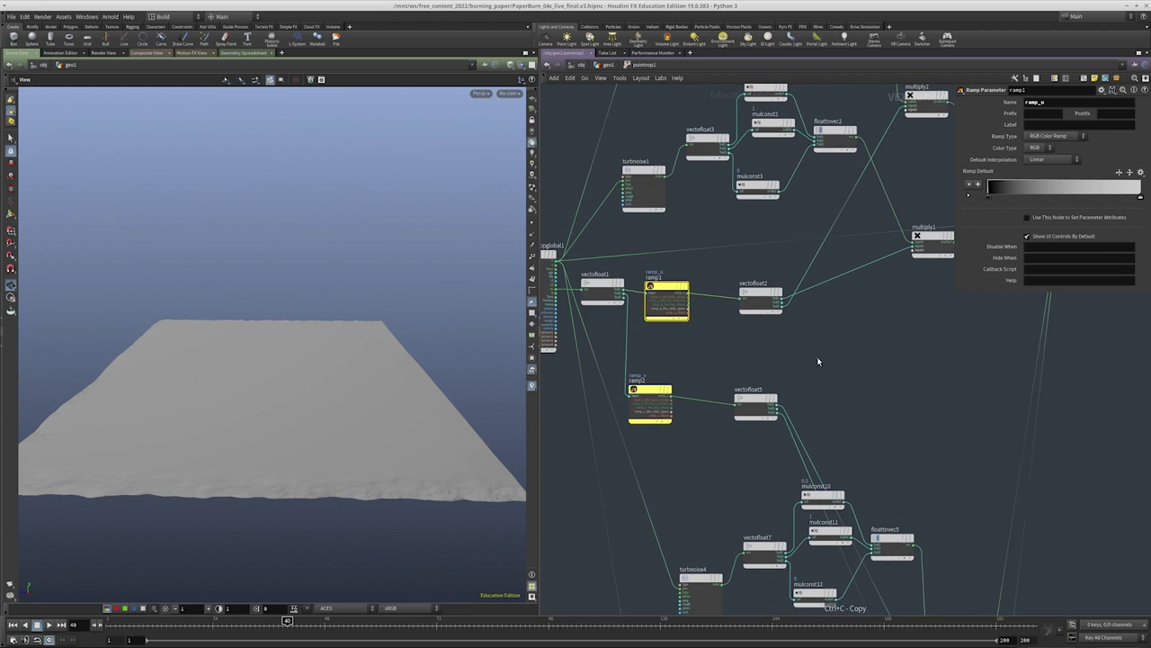
key(ctrl+v)
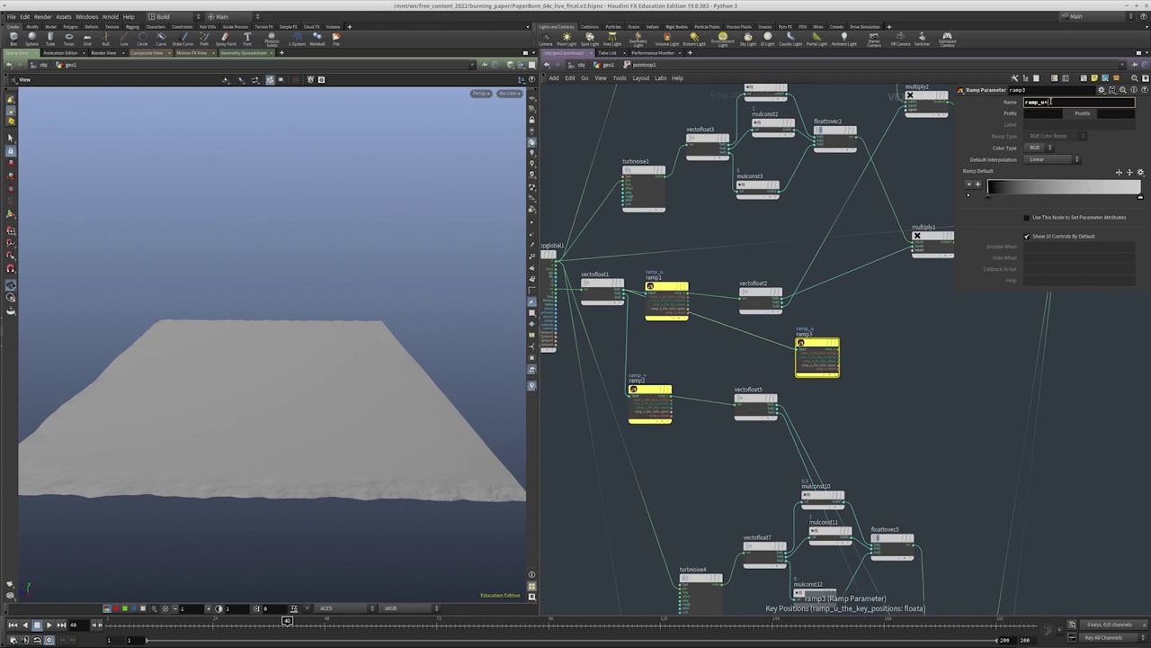
key(Return)
Duplicate the ramp_v parameter node and name the copy ramp_v_center
drag(691, 366, 627, 425)
key(ctrl+c)
key(ctrl+v)
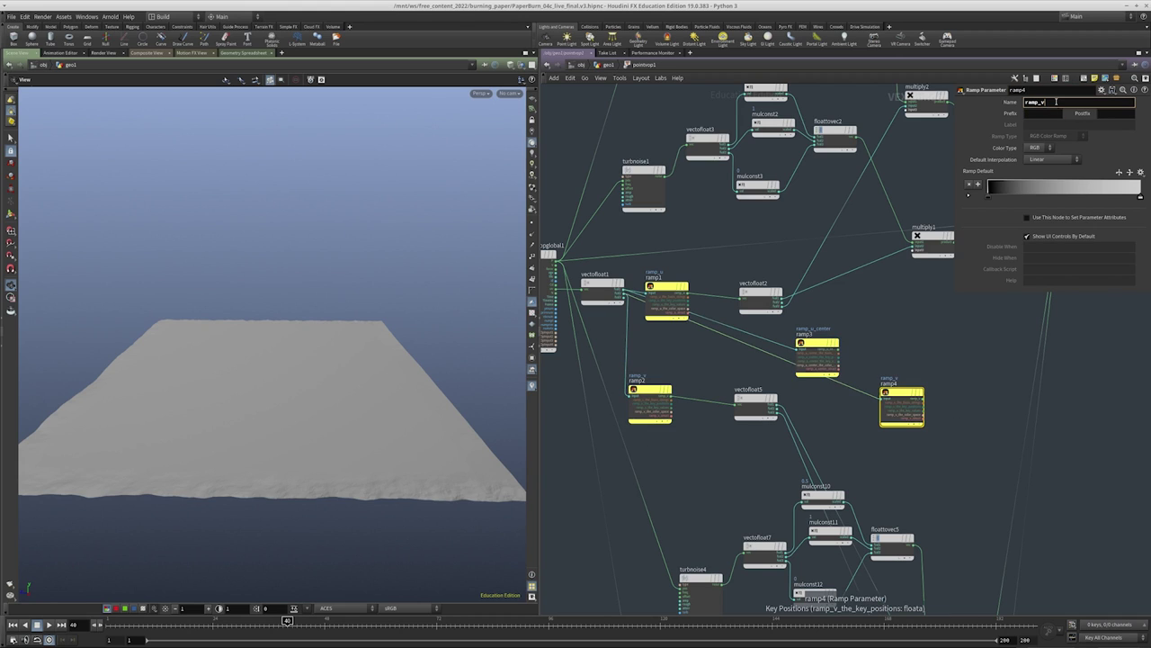
text(r)
key(Return)
Create an Add node and feed it the outputs of ramp_u_center and ramp_v_center
scroll(907, 338, up, 3)
drag(768, 340, 850, 333)
middle_drag(993, 359, 878, 410)
key(Tab)
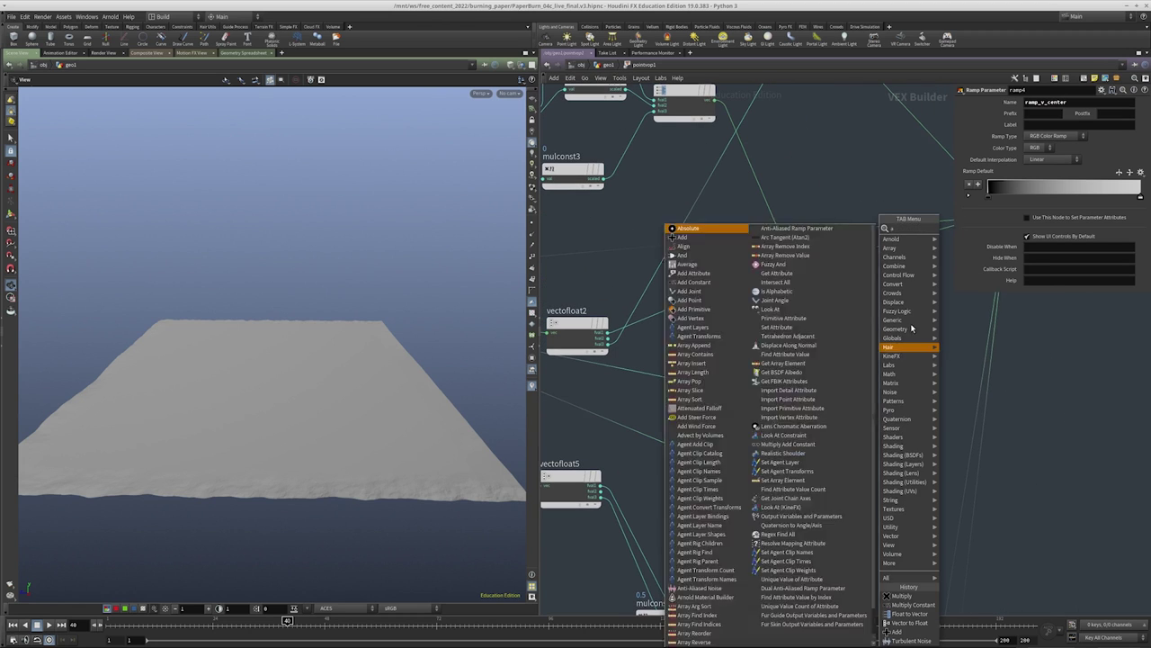
key(Escape)
click(890, 381)
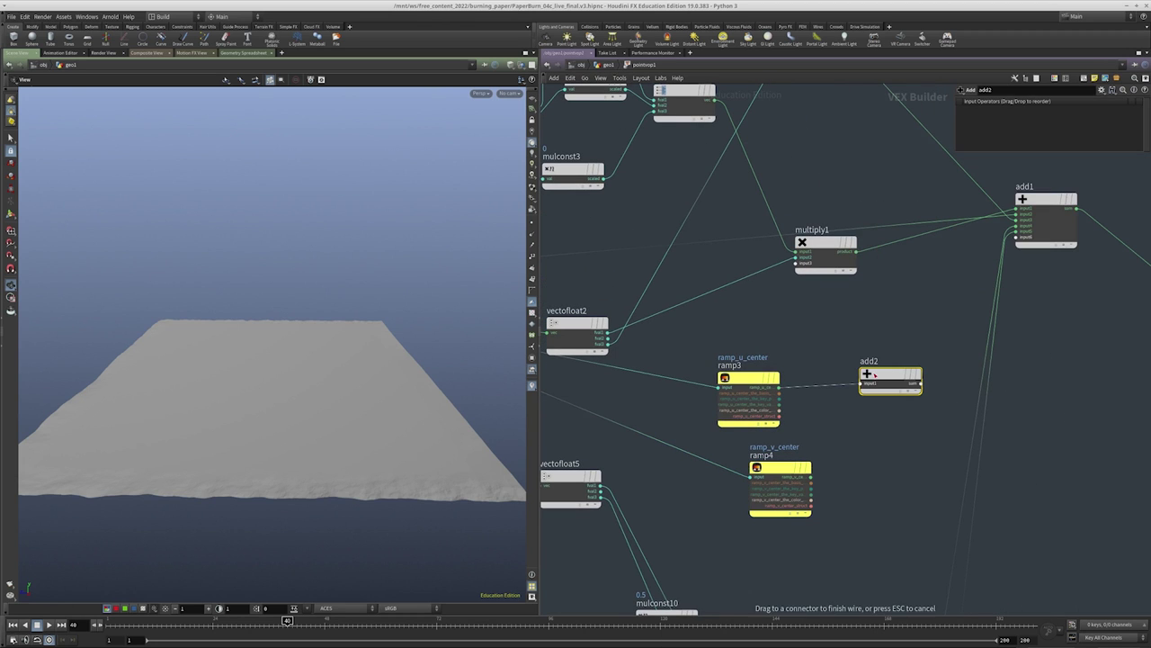
click(869, 383)
click(814, 468)
middle_drag(902, 448, 830, 499)
Connect the sum of the two center ramps to the Cd input of the geometry output node
click(847, 436)
click(1082, 340)
middle_drag(1061, 400, 1049, 425)
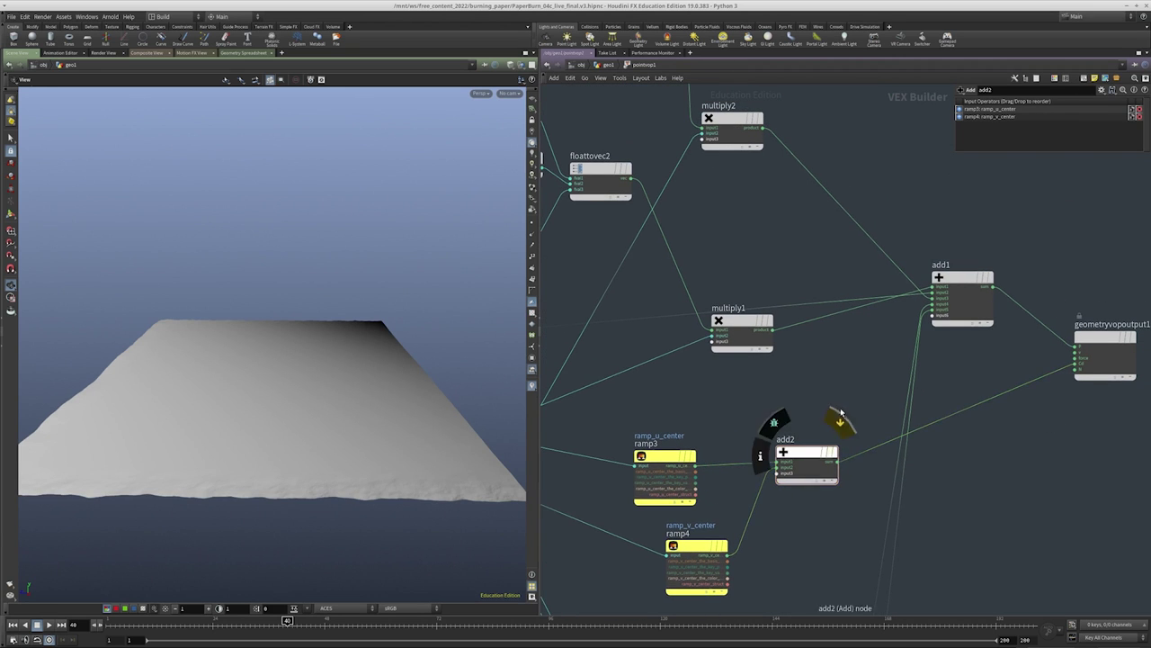
Shape ramp_u_center as a black-white-black gradient, with white at about 0.55 and the last black point at about 0.92
key(u)
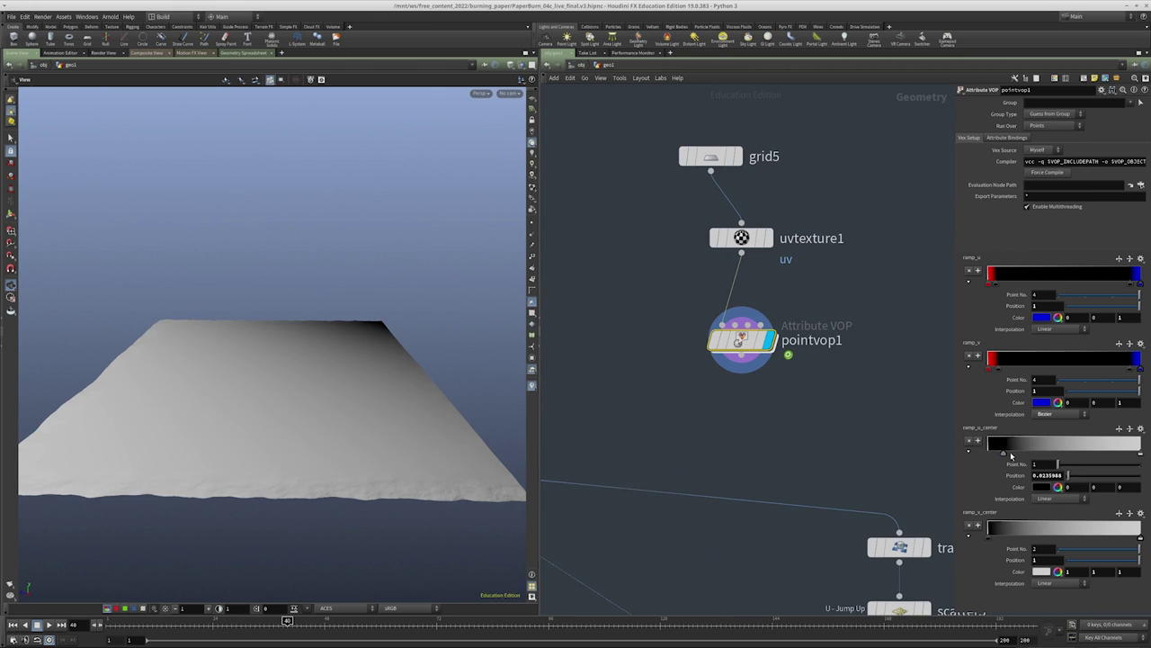
mouse_move(1139, 454)
mouse_down()
mouse_move(1066, 453)
mouse_move(1139, 453)
mouse_up()
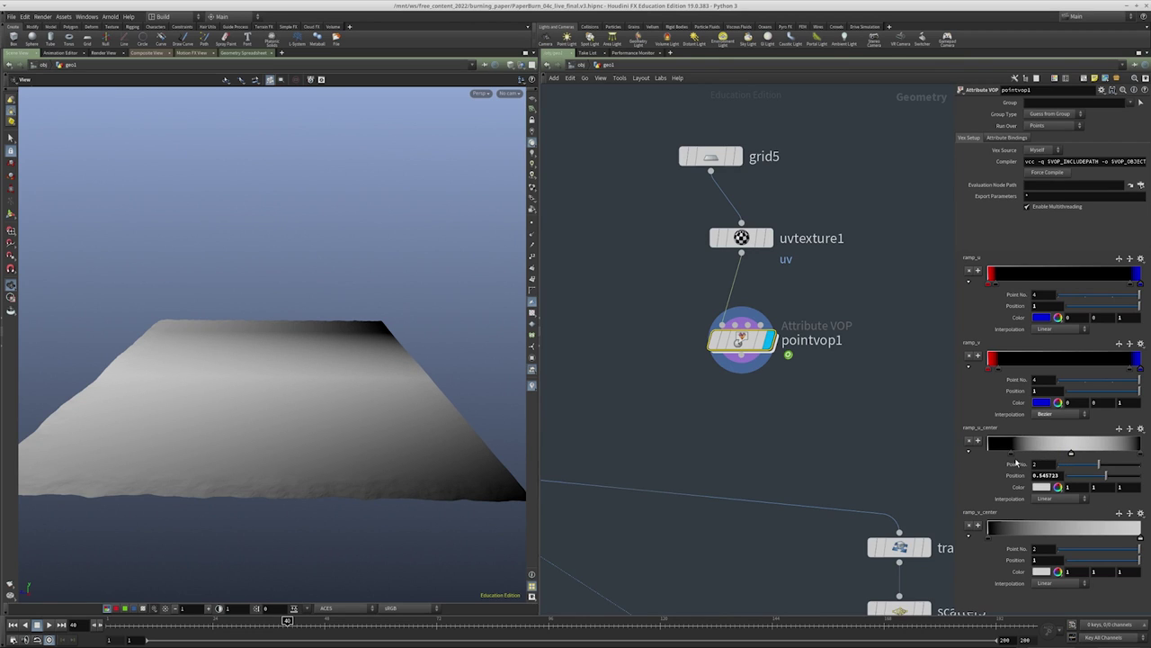
drag(990, 454, 997, 456)
drag(1132, 456, 1127, 455)
Shape ramp_v_center as a black-white-black gradient, with the first black point at about 0.12 and the last at 1
drag(989, 540, 1008, 540)
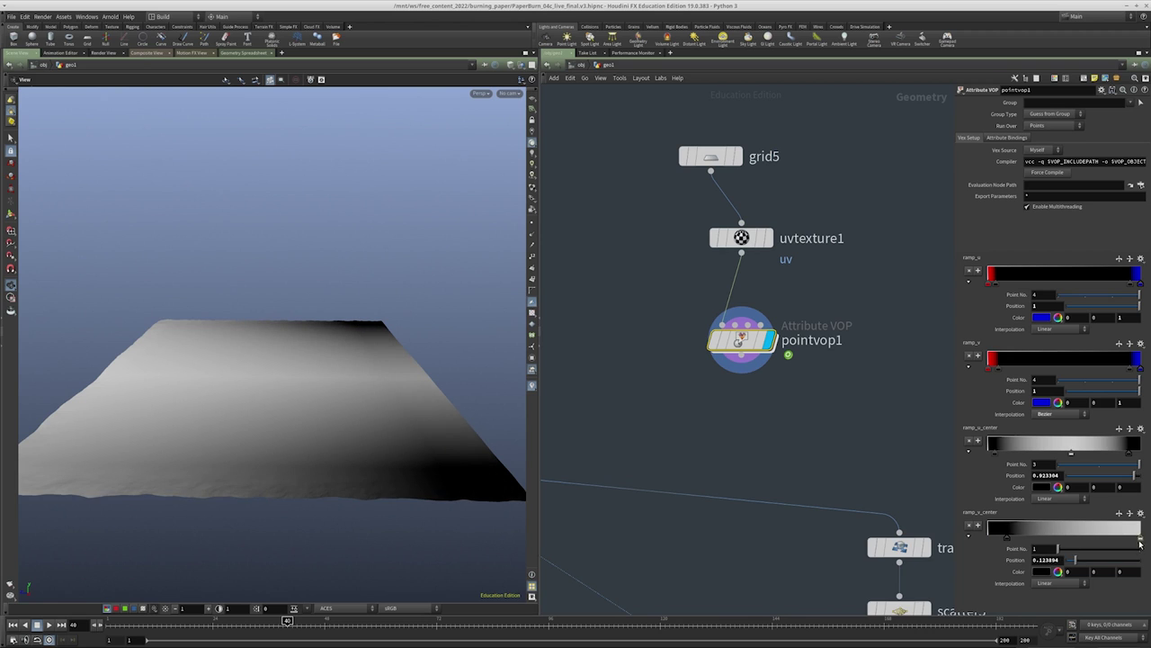
drag(1098, 538, 1077, 534)
click(1138, 531)
Move the first black point of ramp_v_center to about 0.077 and enter the pointvop1 network
drag(442, 442, 467, 369)
middle_drag(794, 404, 818, 349)
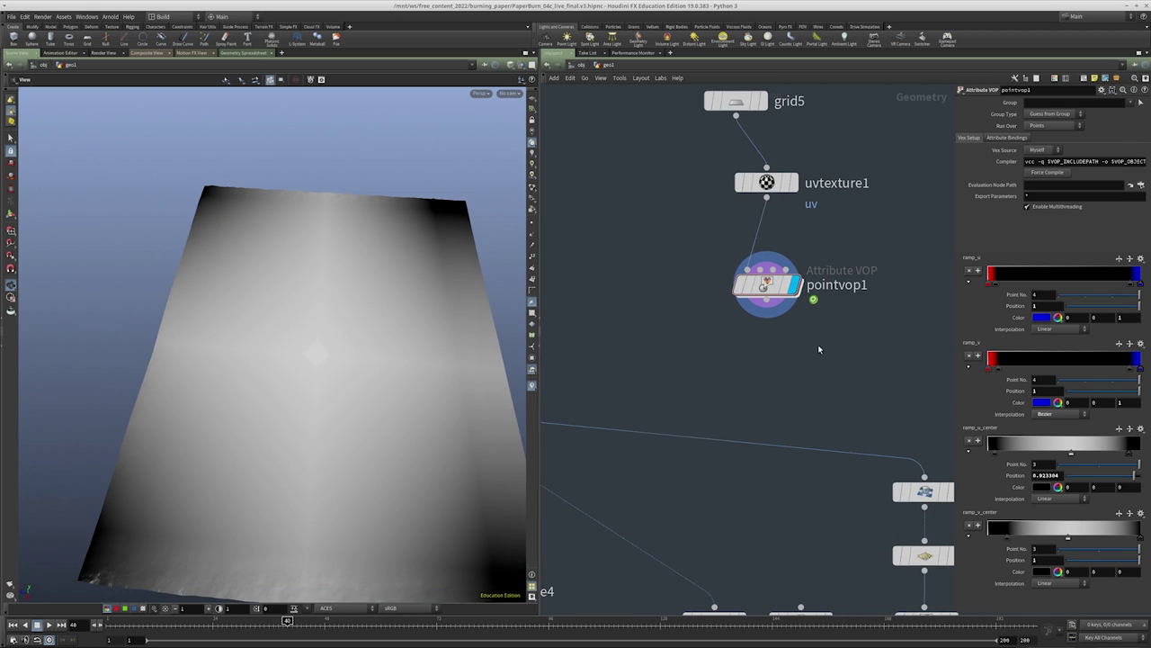
drag(351, 297, 321, 336)
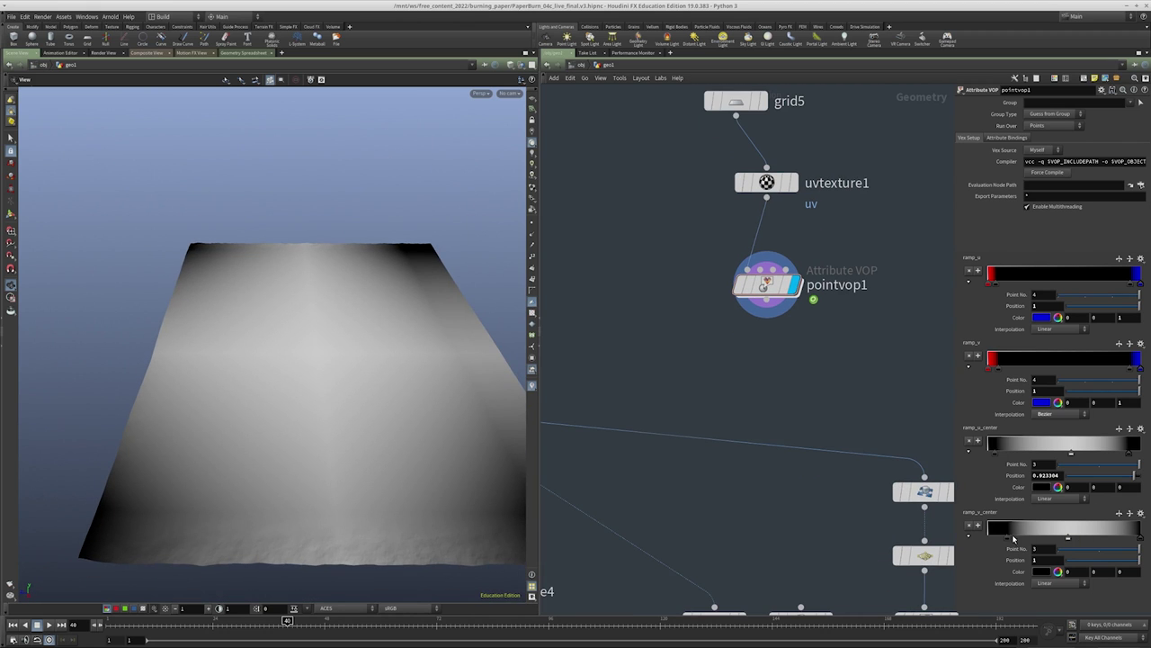
drag(1007, 543, 999, 540)
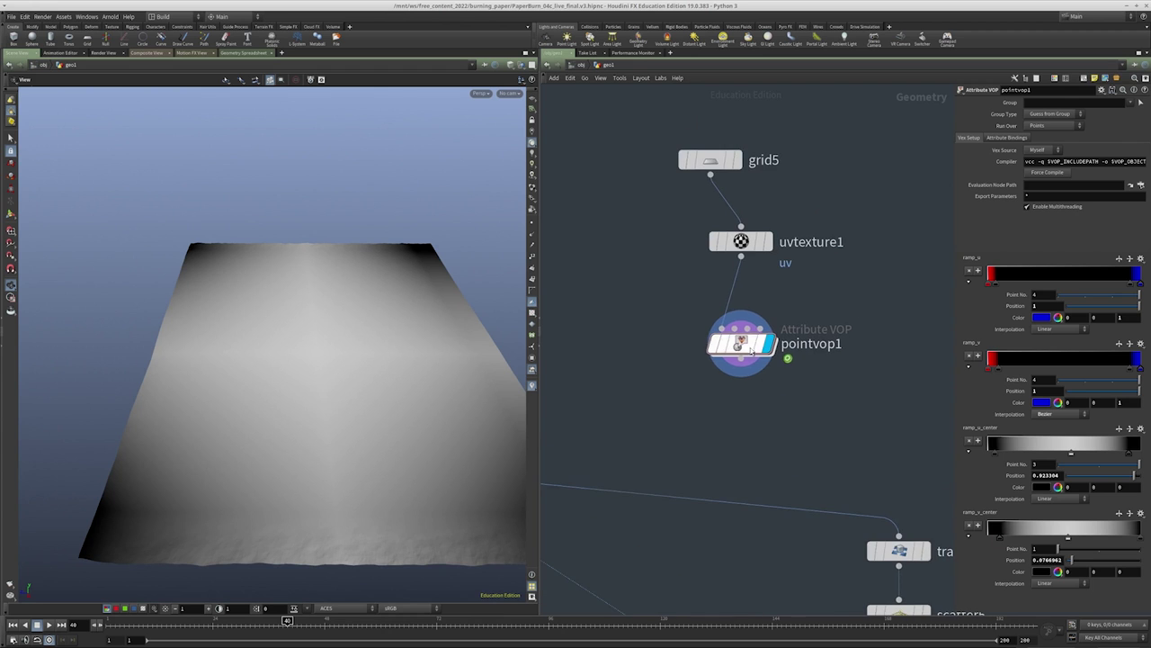
key(i)
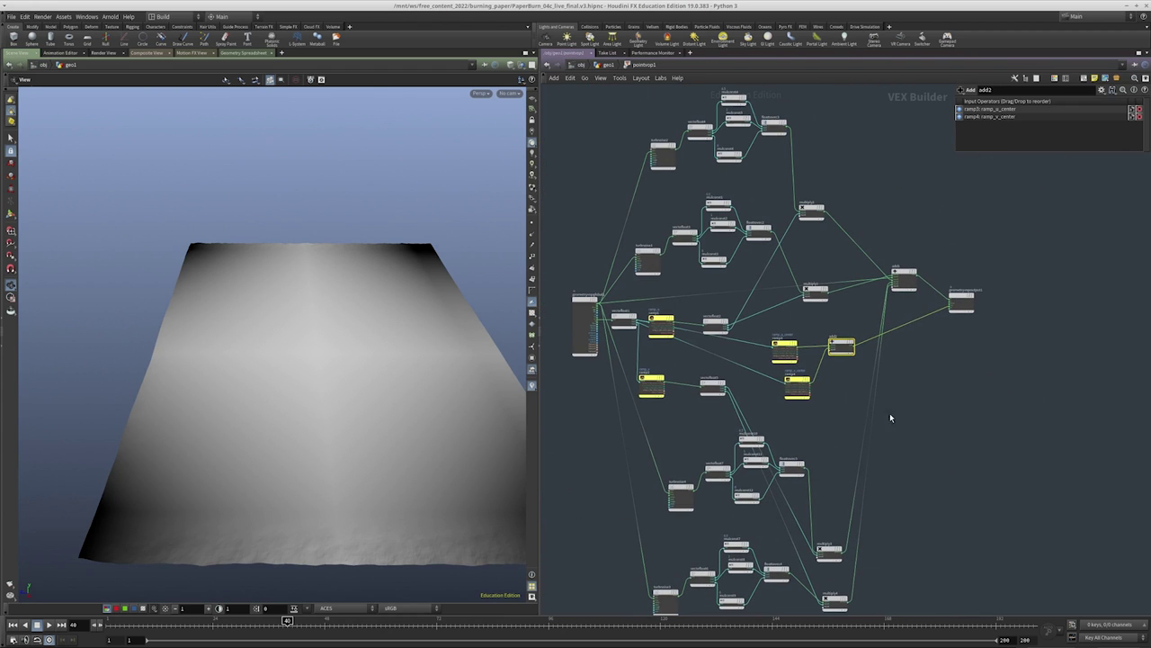
key(Tab)
text(tu)
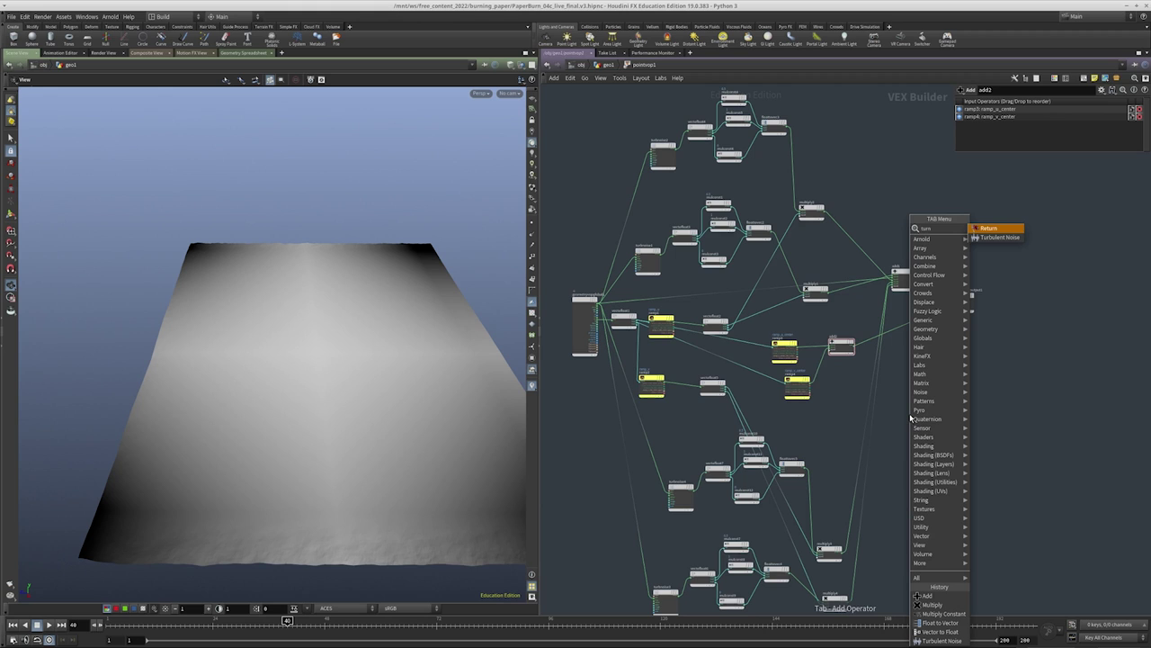
key(Escape)
key(Tab)
text(c)
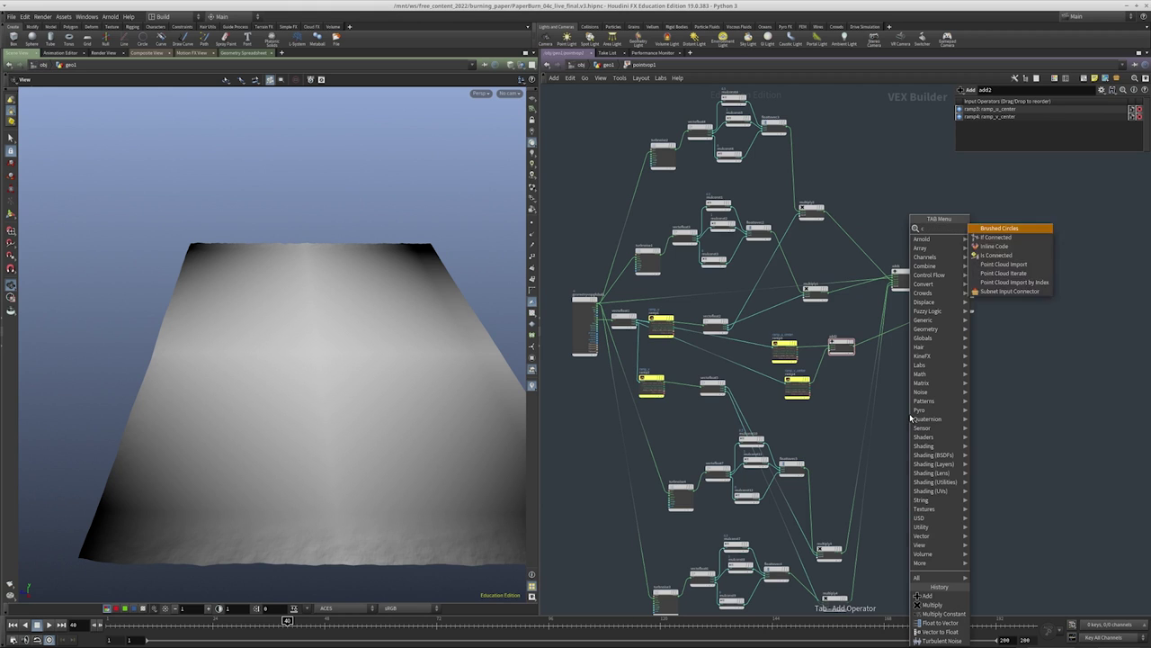
key(Escape)
key(Tab)
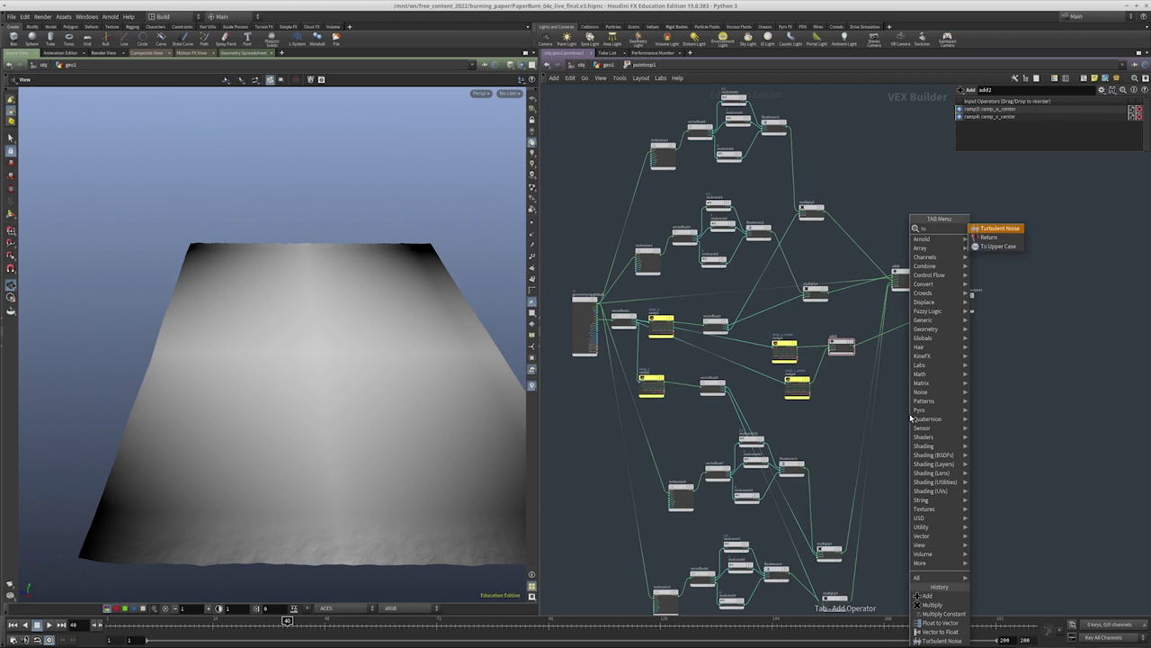
key(Return)
Add a Turbulent Noise node beneath the Add node that sums the two center ramps
key(Tab)
text(tu)
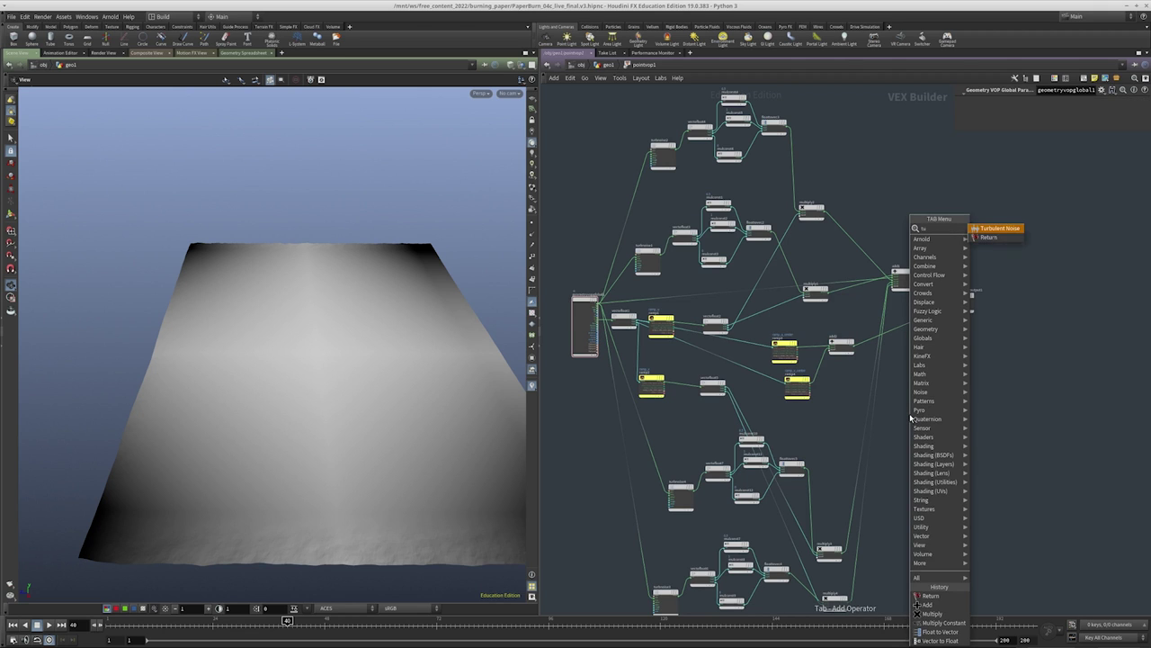
text(rbn)
key(Down)
key(Return)
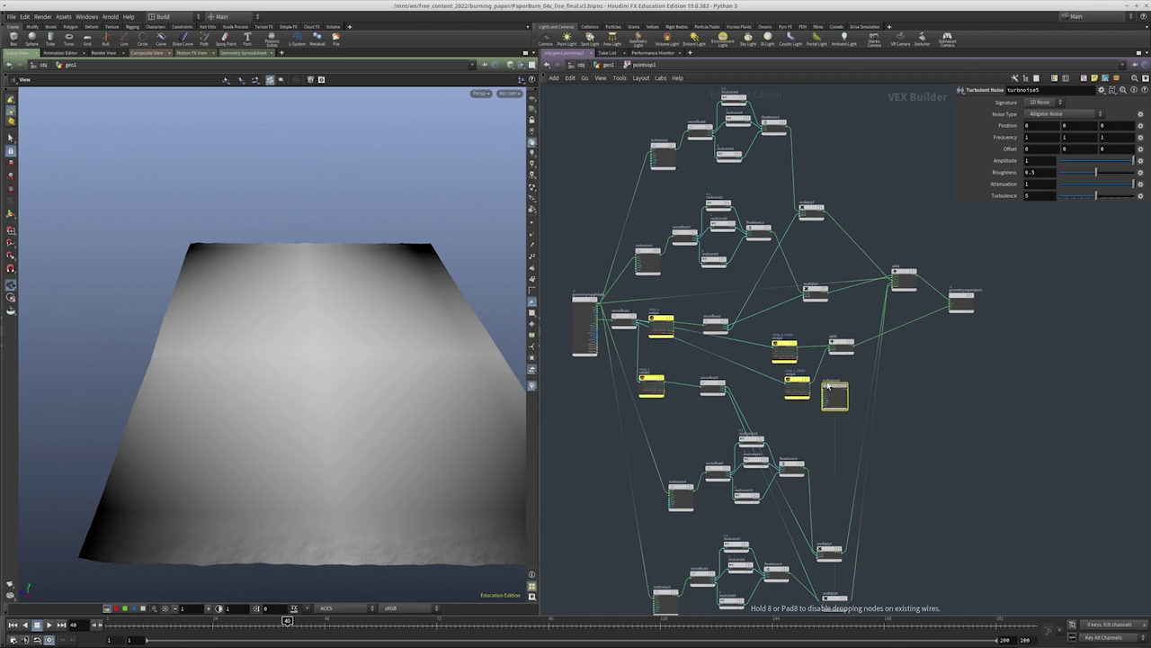
scroll(807, 389, up, 3)
scroll(844, 389, down, 3)
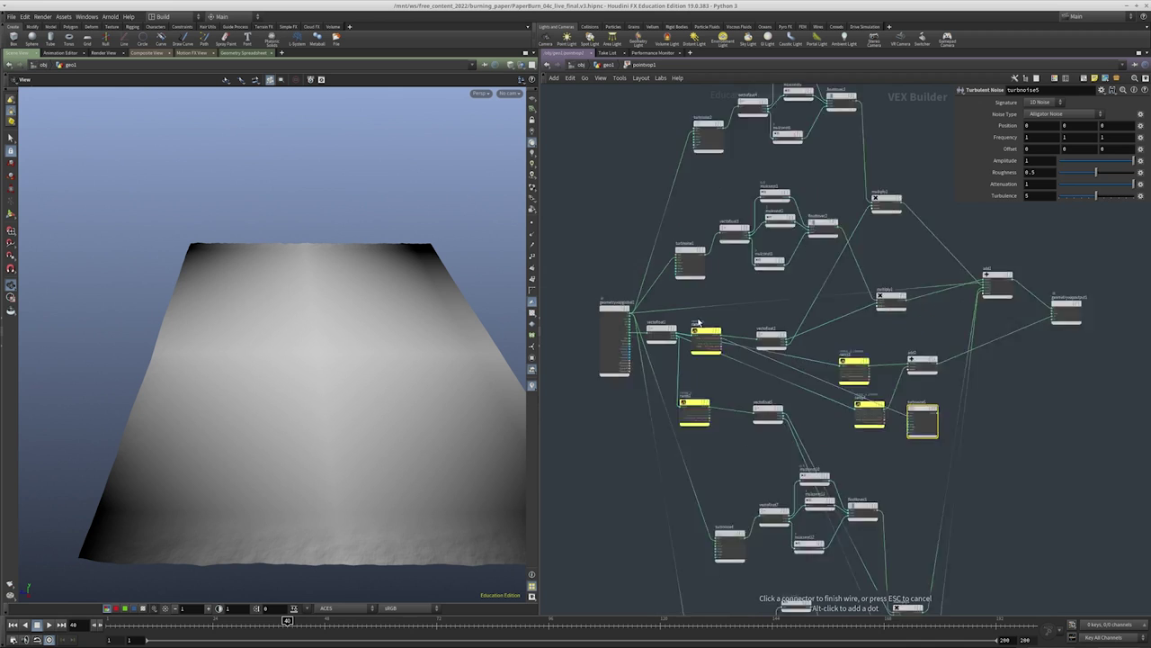
Add a Multiply node on the Add node's wire to the output color and connect the turbnoise5 noise as its second input
scroll(899, 388, up, 3)
scroll(913, 387, up, 4)
click(913, 387)
key(Tab)
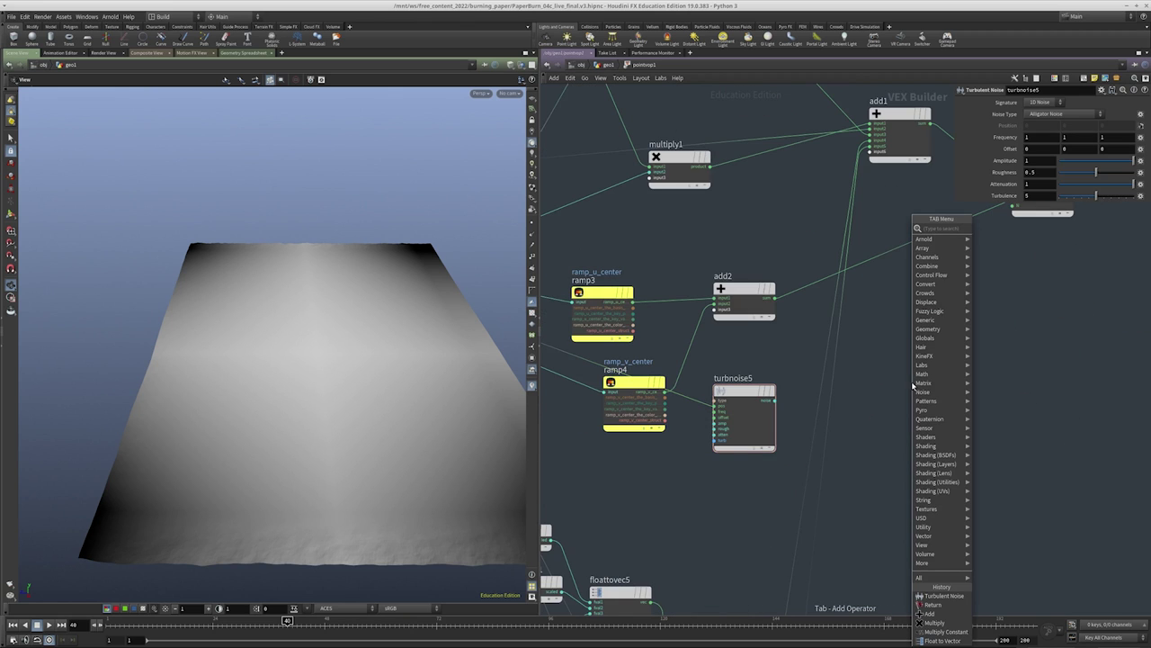
text(mu)
click(1014, 229)
click(814, 301)
click(830, 293)
click(770, 400)
click(745, 419)
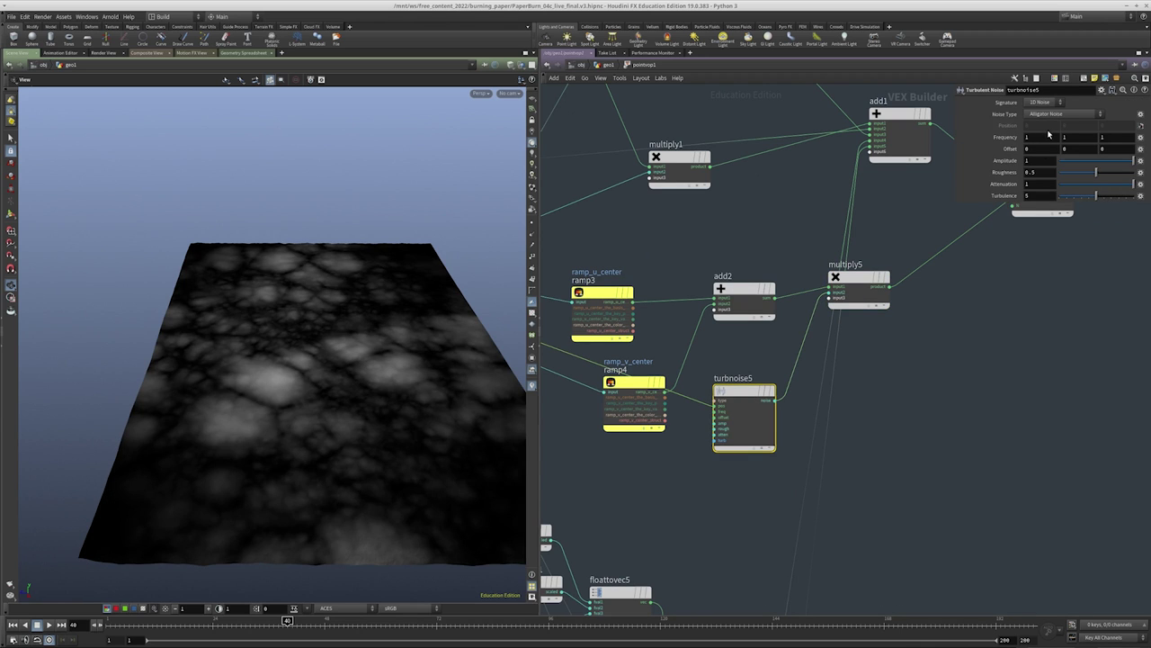
Rewire the product of multiply5 from the output color into the next free input of add1
middle_drag(937, 331, 924, 447)
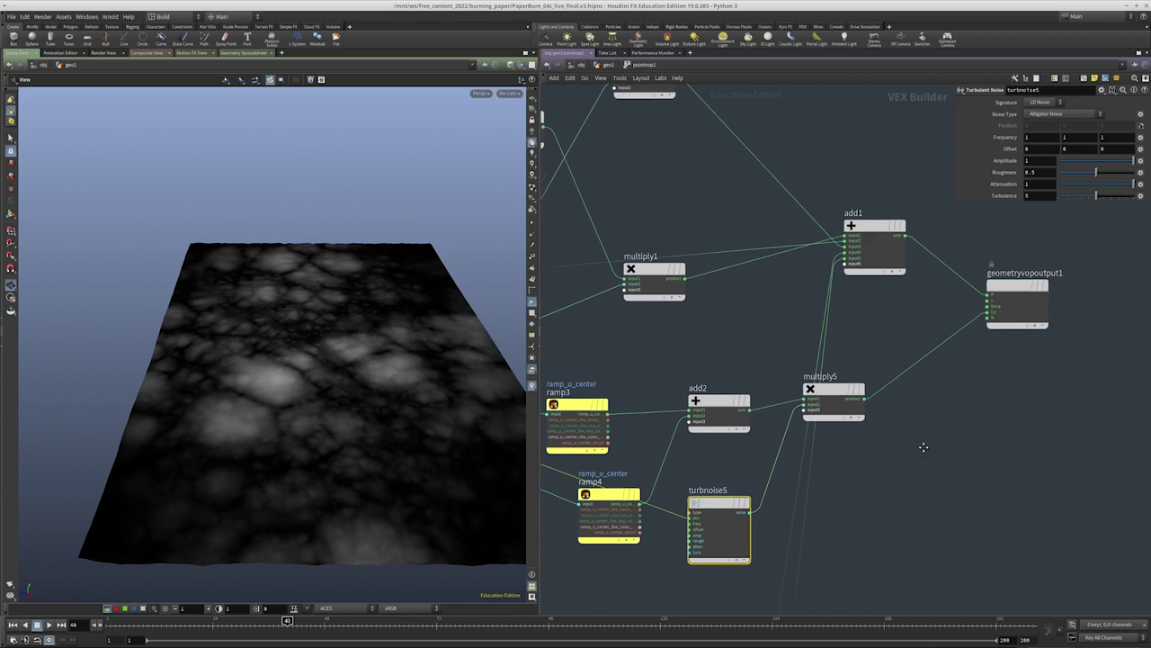
click(864, 399)
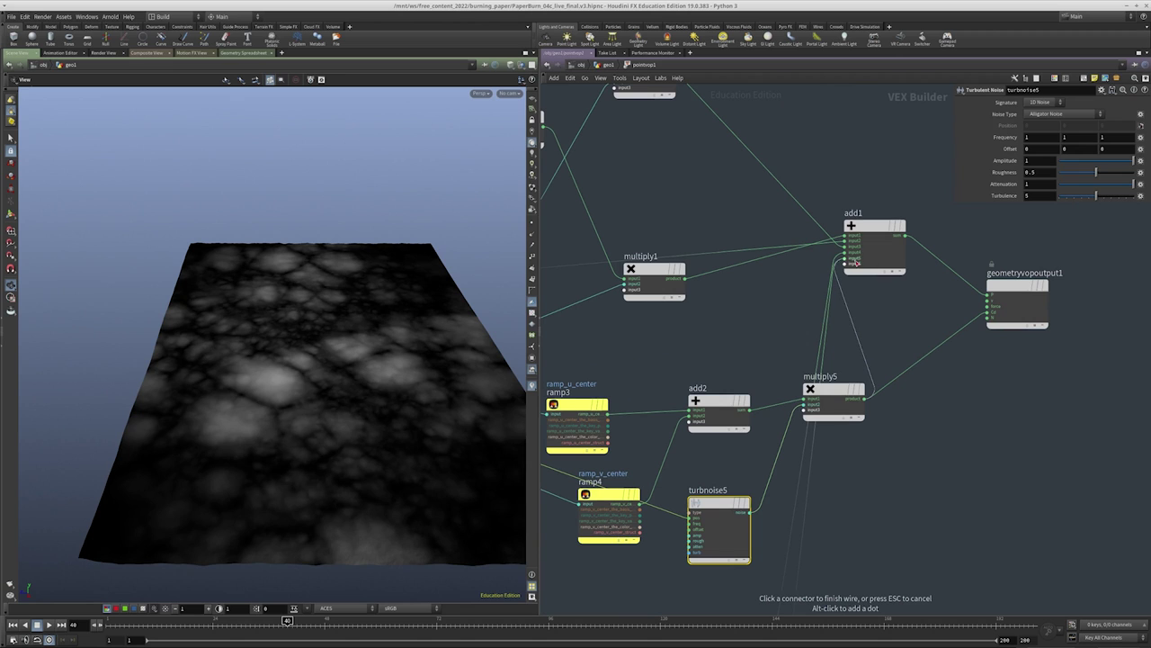
click(851, 268)
middle_drag(927, 334, 921, 355)
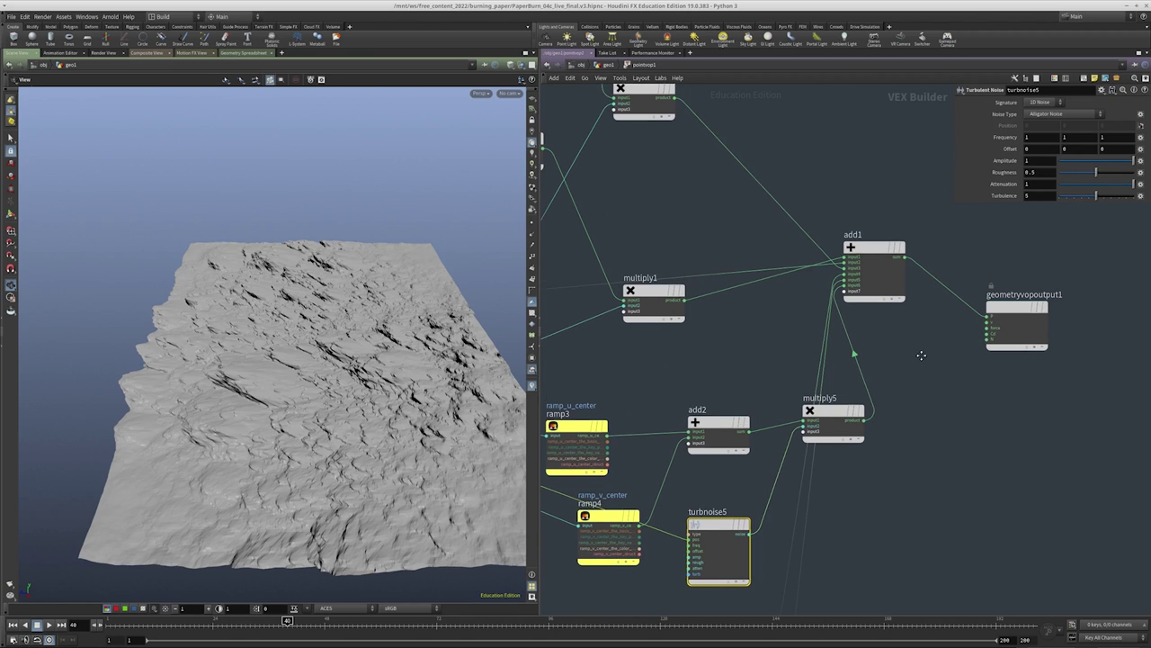
middle_drag(845, 511, 841, 371)
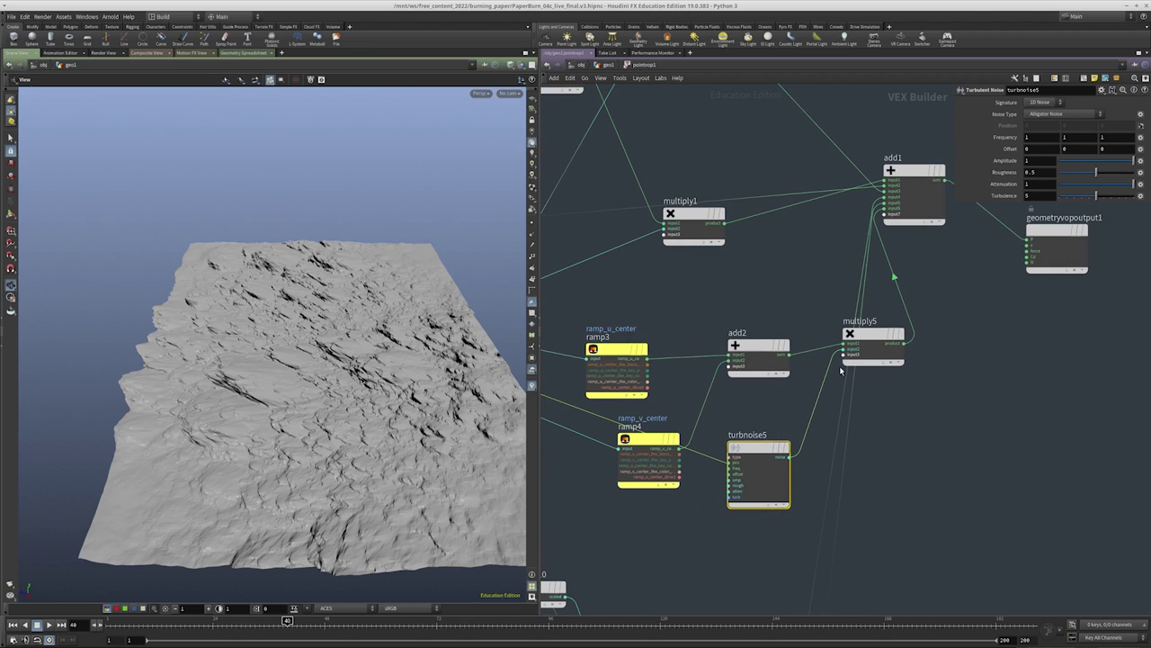
Set turbnoise5 to 3D Noise with a frequency of 0.2 on all axes and an amplitude of 0.2
click(1039, 121)
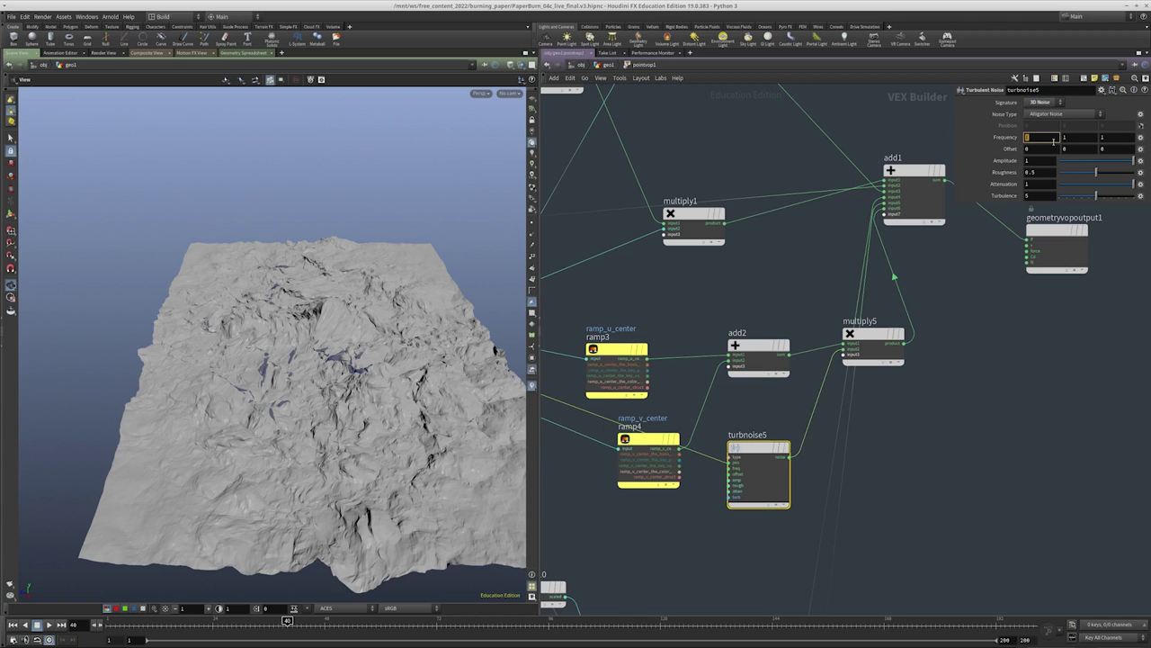
text(.2)
key(Tab)
click(1044, 160)
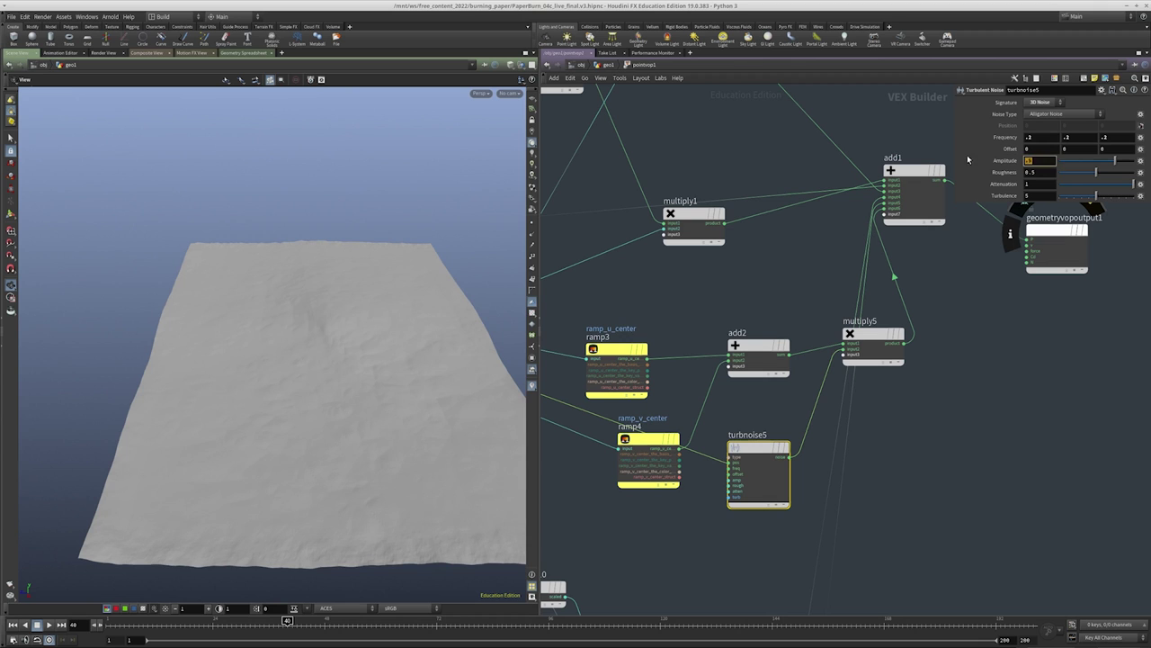
scroll(303, 403, up, 5)
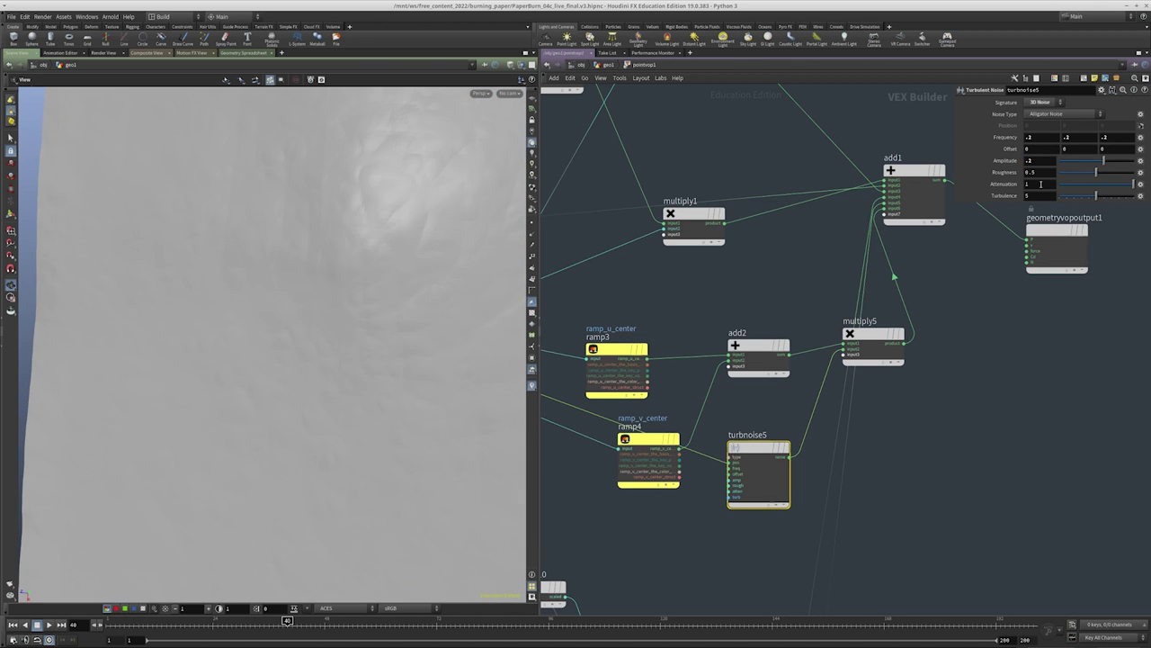
Try an amplitude of 0.7 on turbnoise5 and undo it
middle_drag(1037, 160, 1080, 160)
scroll(336, 264, down, 5)
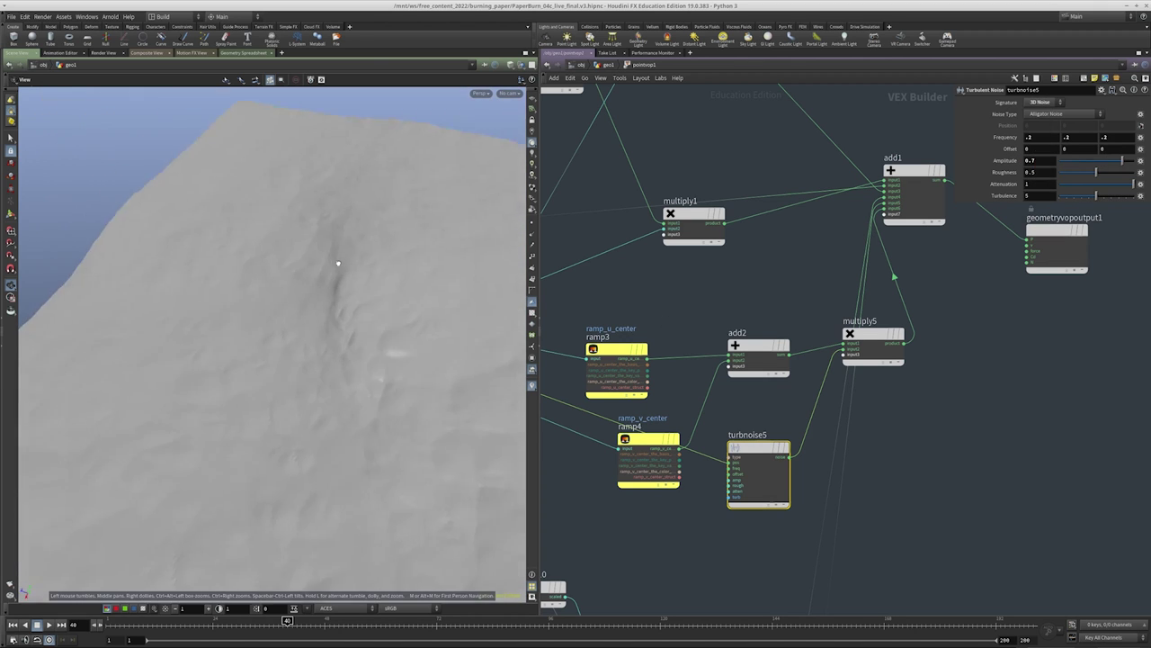
drag(394, 255, 432, 297)
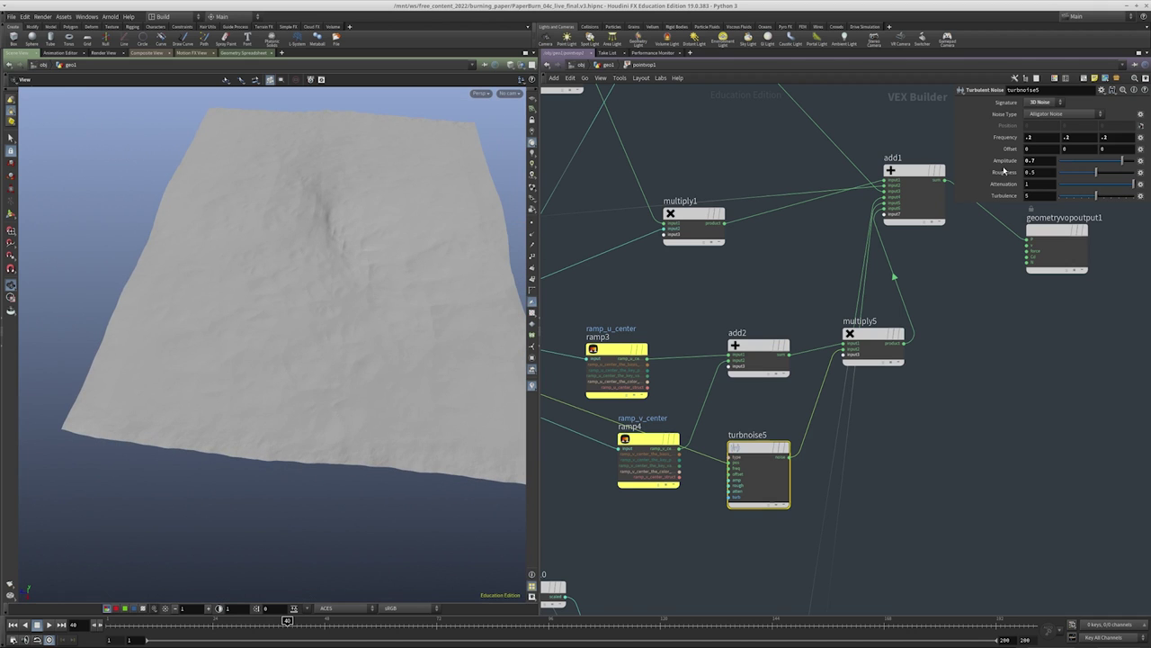
key(ctrl+z)
Return to the geo1 network, add a Mountain node beneath pointvop1 and display its result
middle_drag(762, 381, 759, 400)
drag(347, 301, 333, 395)
middle_drag(930, 496, 924, 385)
key(u)
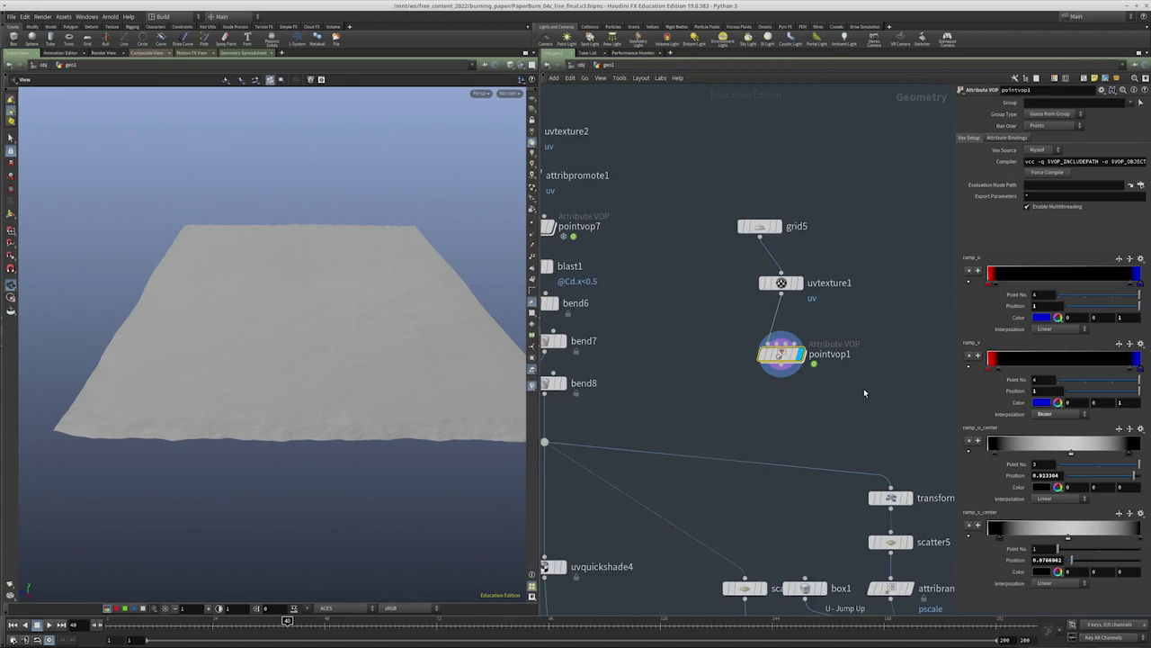
key(Tab)
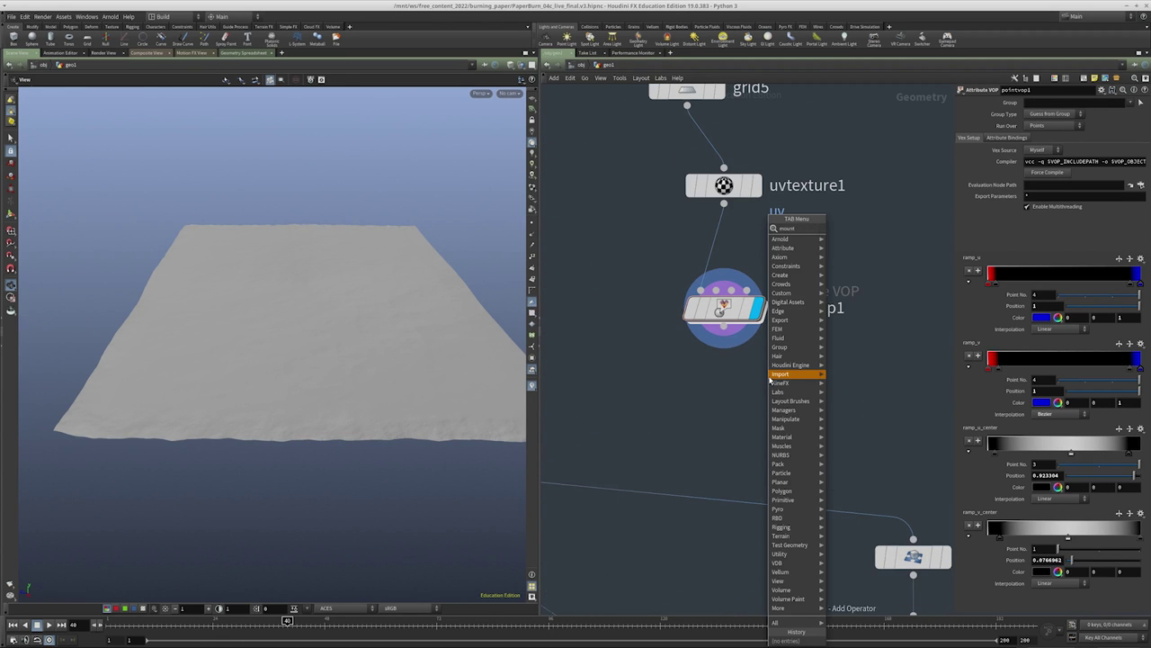
click(797, 372)
click(770, 378)
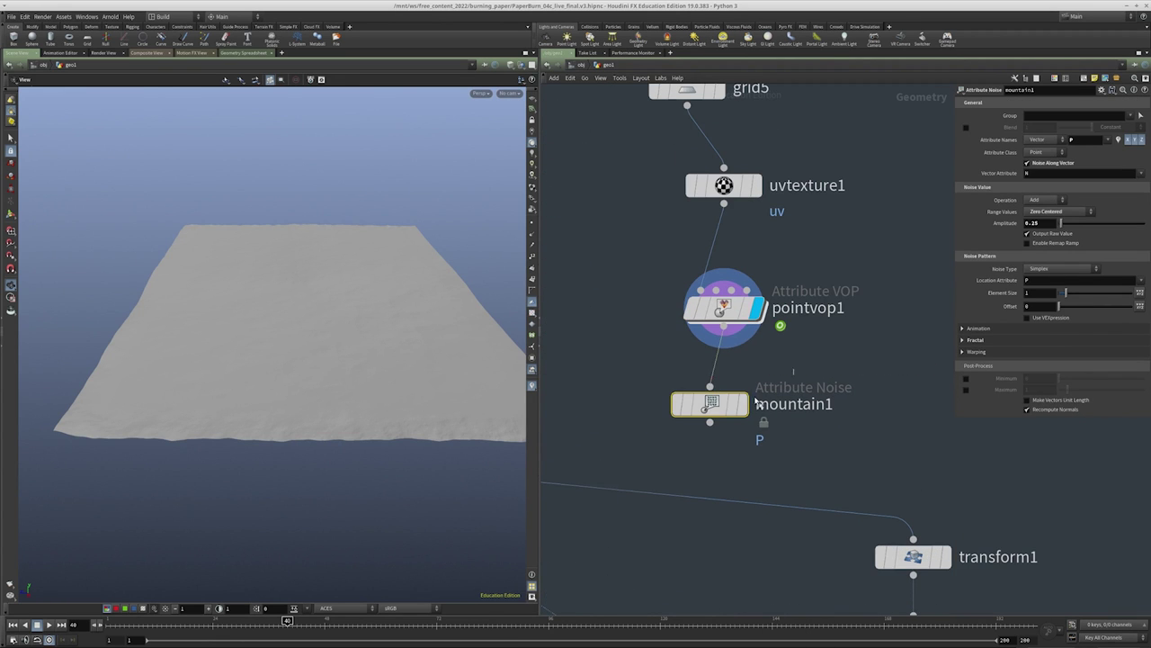
click(710, 404)
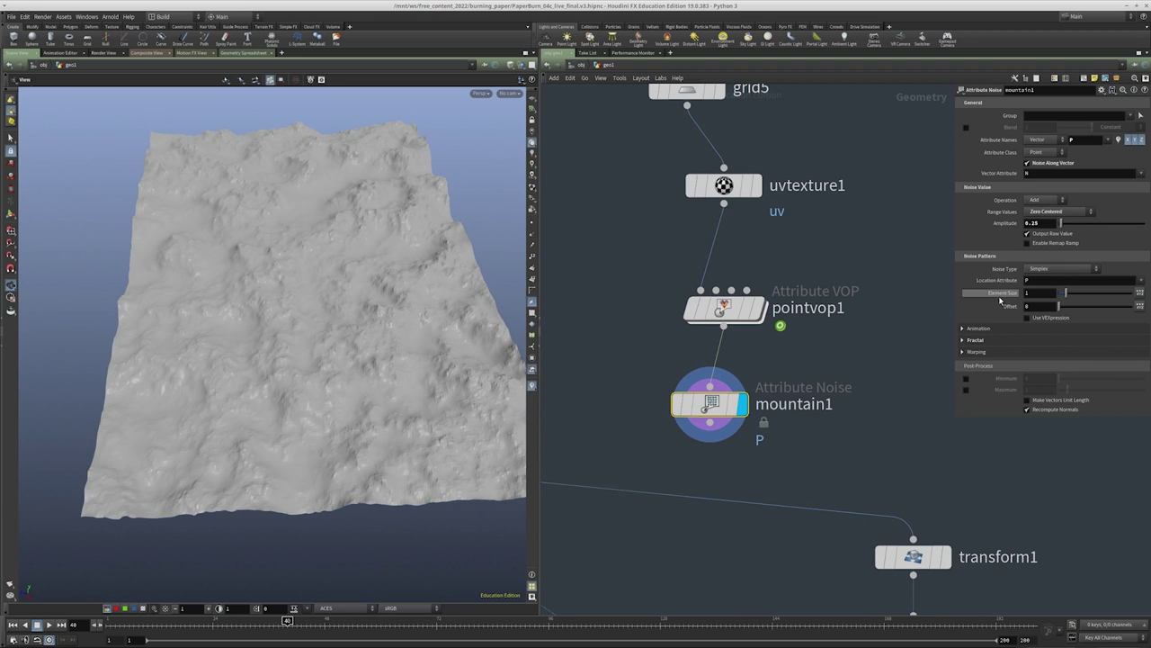
Lower the mountain1 fractal roughness to about 0.2 and set its amplitude to 0.05
click(999, 339)
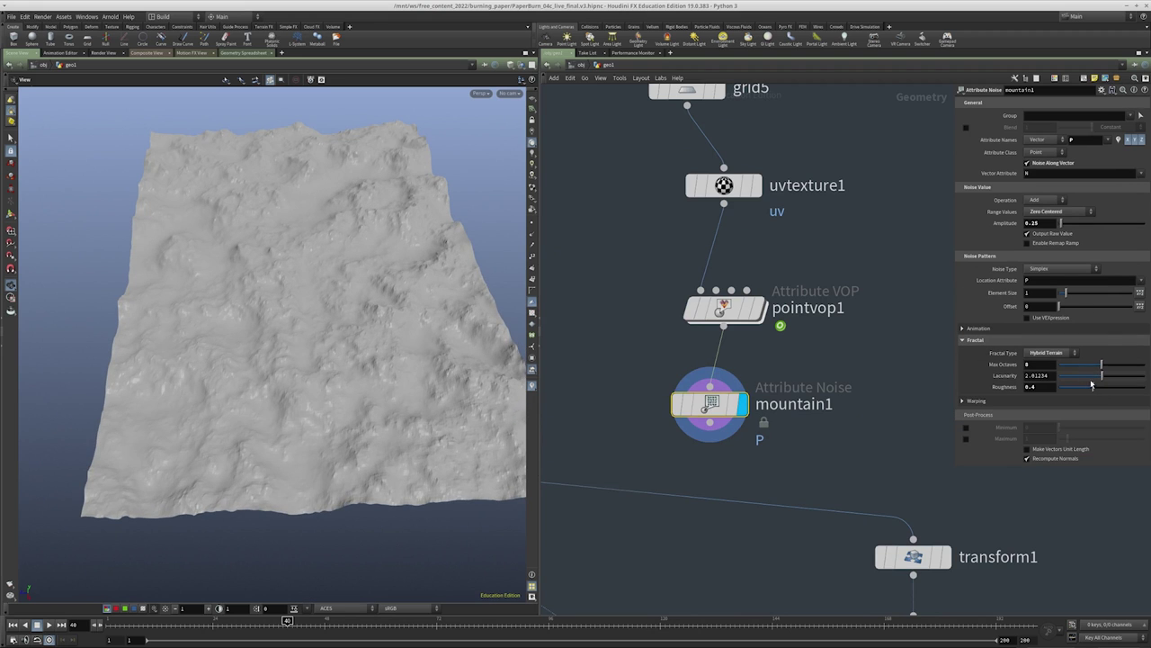
drag(1091, 390, 1076, 389)
drag(424, 321, 373, 270)
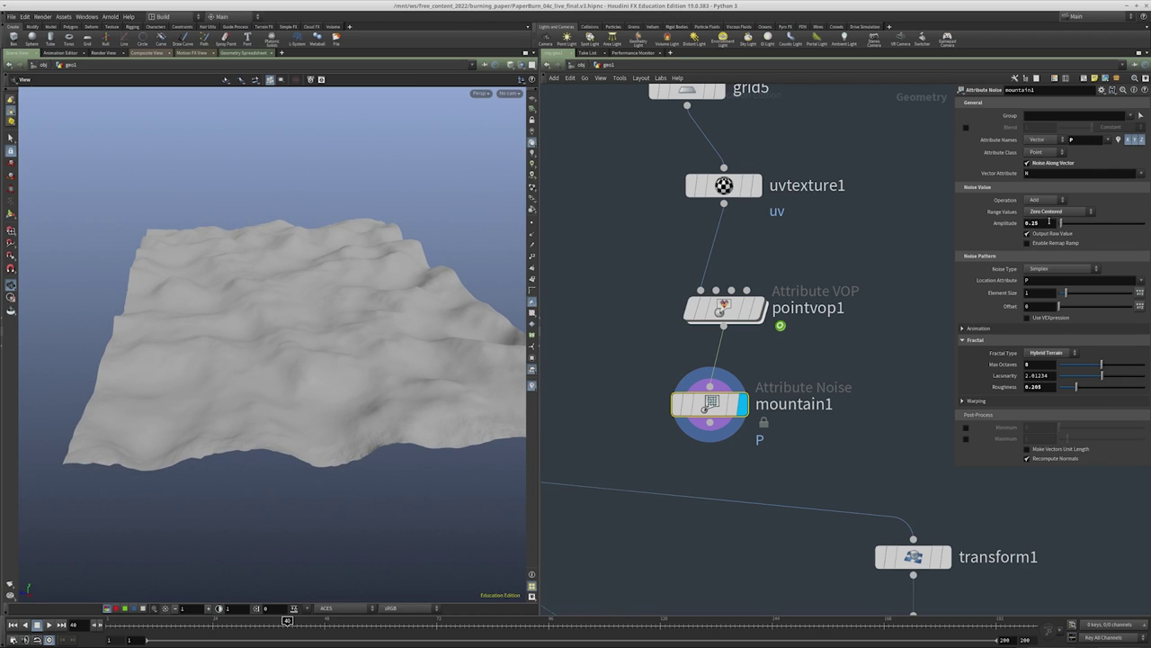
key(Return)
drag(414, 333, 393, 316)
right_drag(393, 316, 417, 379)
scroll(417, 379, down, 5)
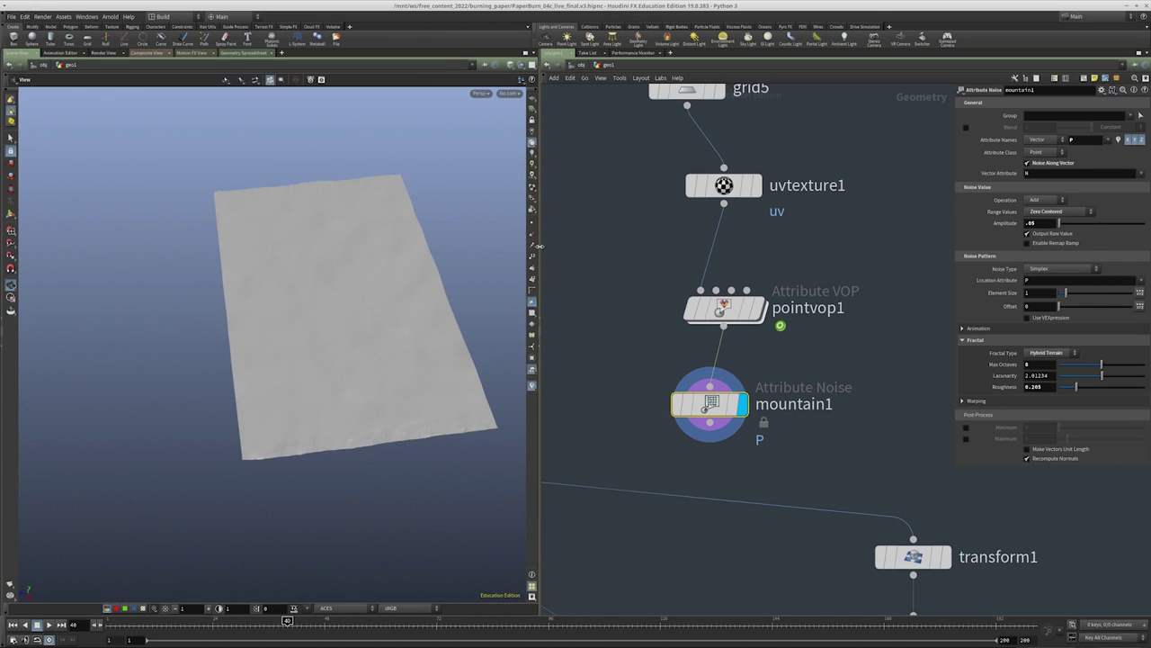
Widen the viewport and move the node chain from grid5 to mountain1 higher in the network
drag(538, 342, 560, 342)
scroll(824, 198, down, 4)
drag(824, 196, 691, 432)
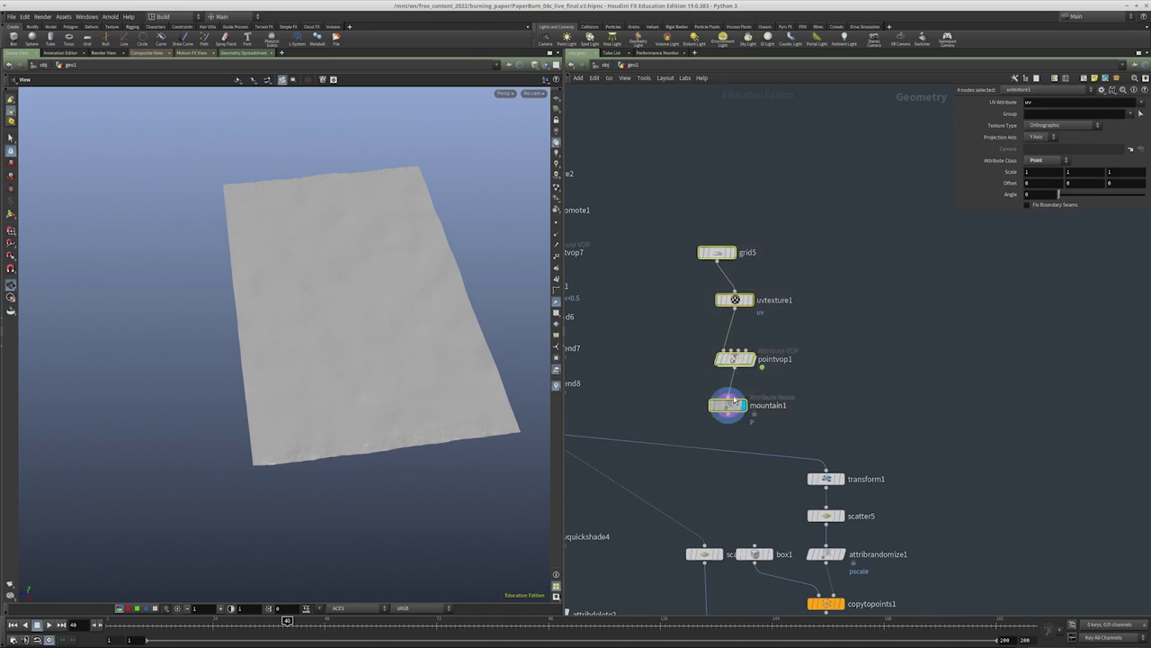
drag(735, 299, 768, 198)
drag(270, 297, 88, 134)
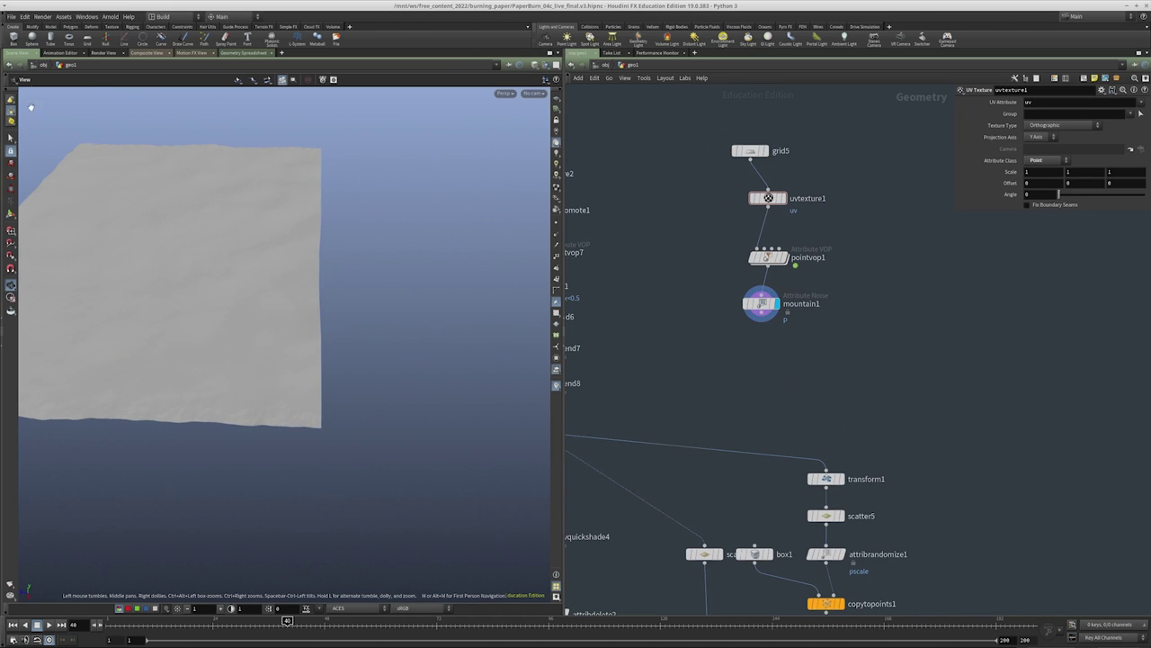
Copy the bend6, bend7 and bend8 nodes and connect the pasted copies beneath mountain1
scroll(720, 370, up, 2)
middle_drag(644, 360, 681, 373)
drag(624, 408, 614, 445)
key(ctrl+c)
middle_drag(918, 439, 806, 396)
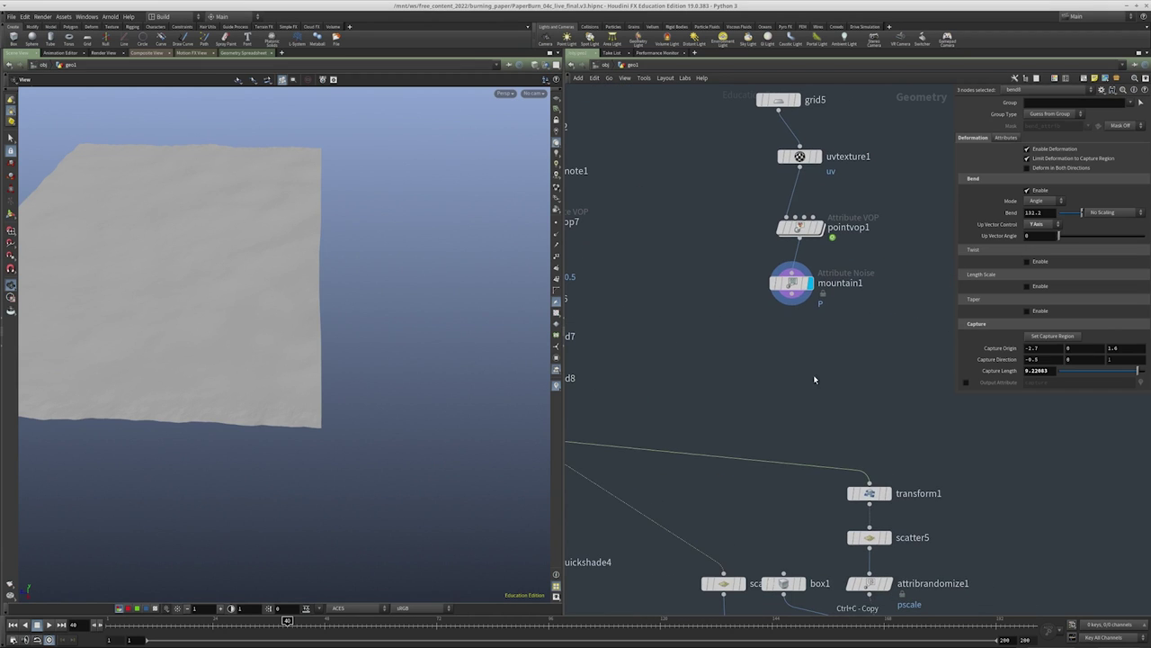
key(ctrl+v)
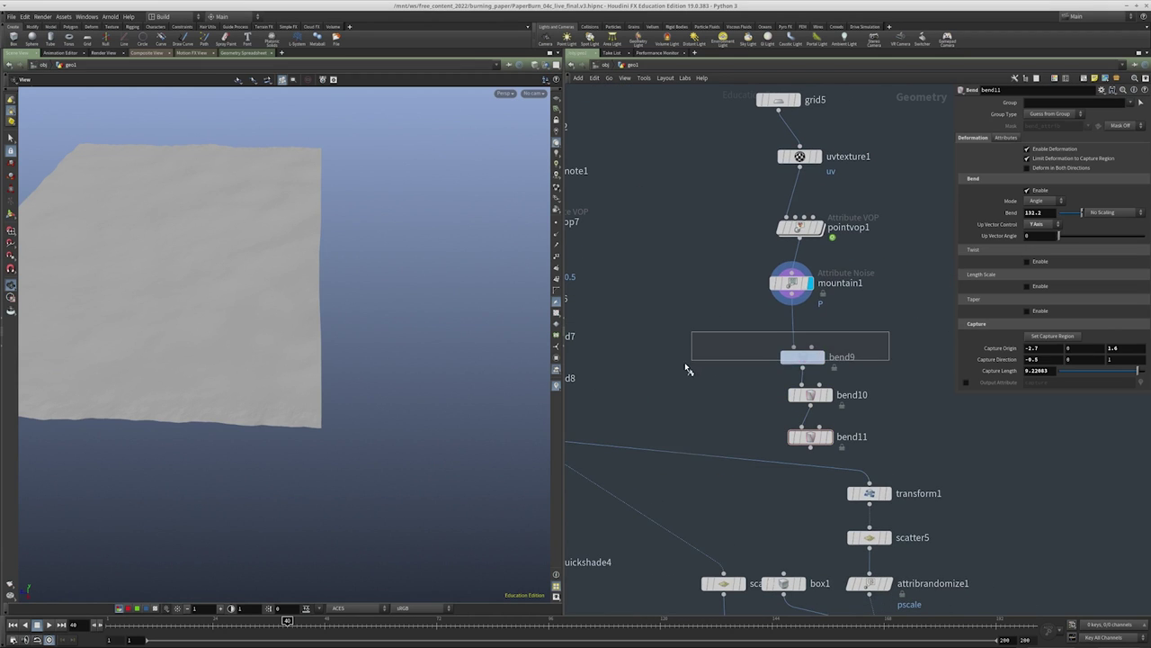
middle_drag(687, 369, 719, 384)
Display the copied bend nodes in turn and examine how the paper curls from several angles
key(r)
drag(243, 270, 257, 221)
mouse_move(894, 385)
mouse_down()
mouse_move(813, 409)
mouse_move(895, 389)
mouse_up()
key(r)
drag(249, 285, 333, 297)
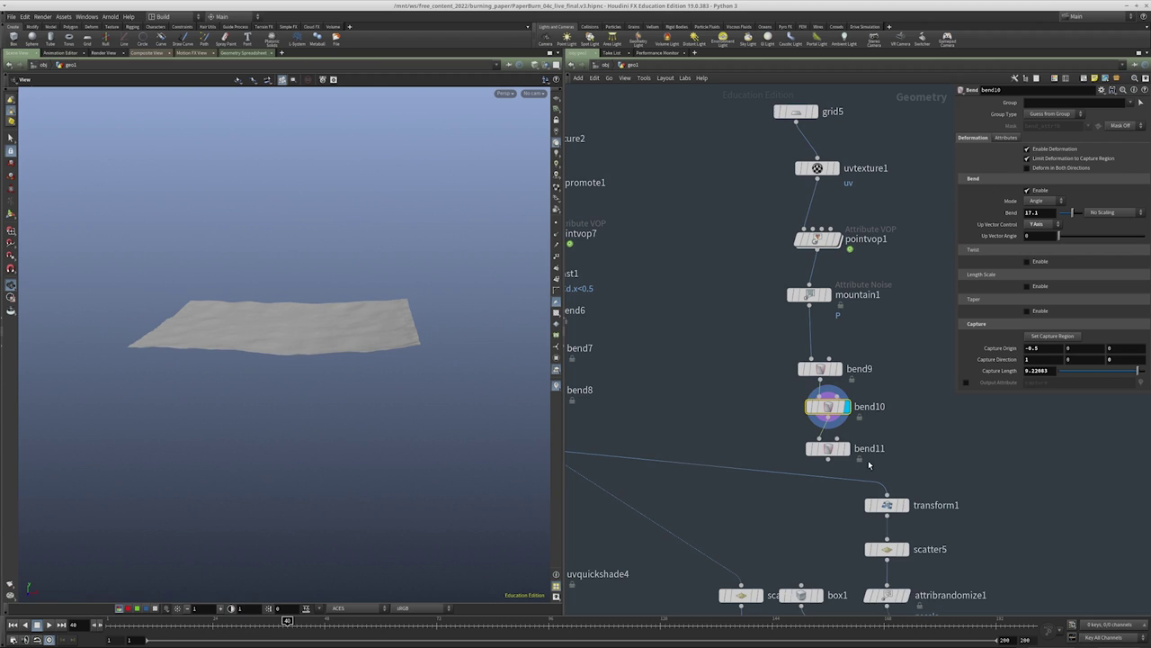
key(r)
middle_drag(731, 447, 698, 445)
mouse_move(489, 360)
mouse_down()
mouse_move(280, 386)
mouse_move(357, 316)
mouse_move(345, 266)
mouse_move(293, 332)
mouse_move(225, 305)
mouse_up()
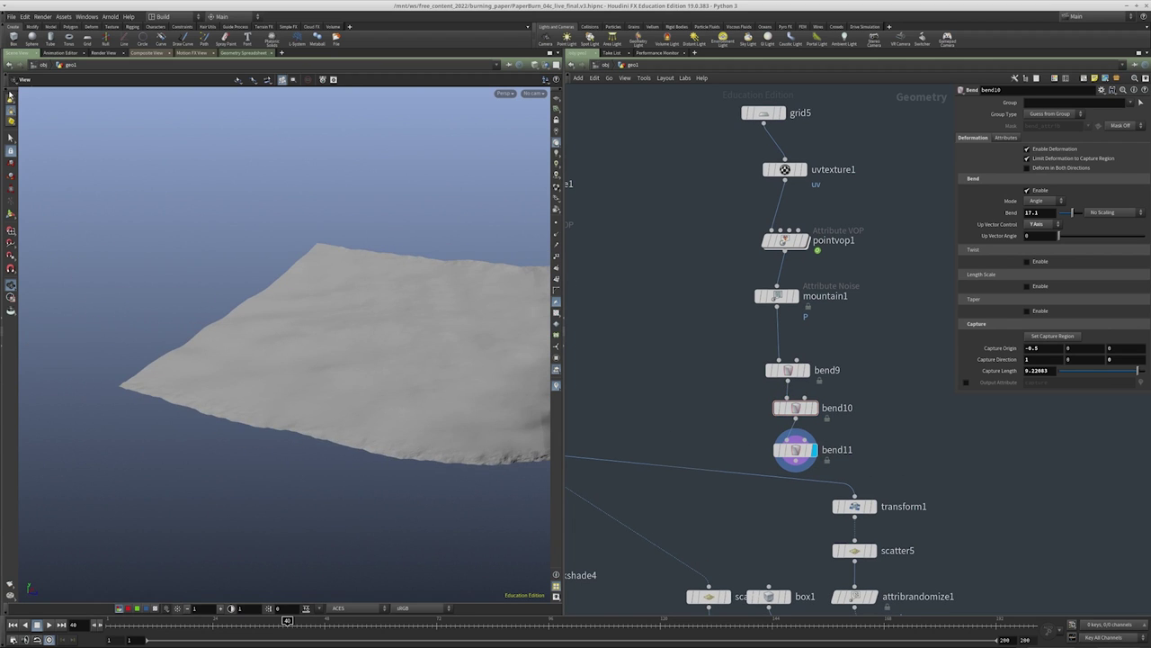
right_click(18, 146)
right_click(12, 137)
drag(182, 257, 270, 332)
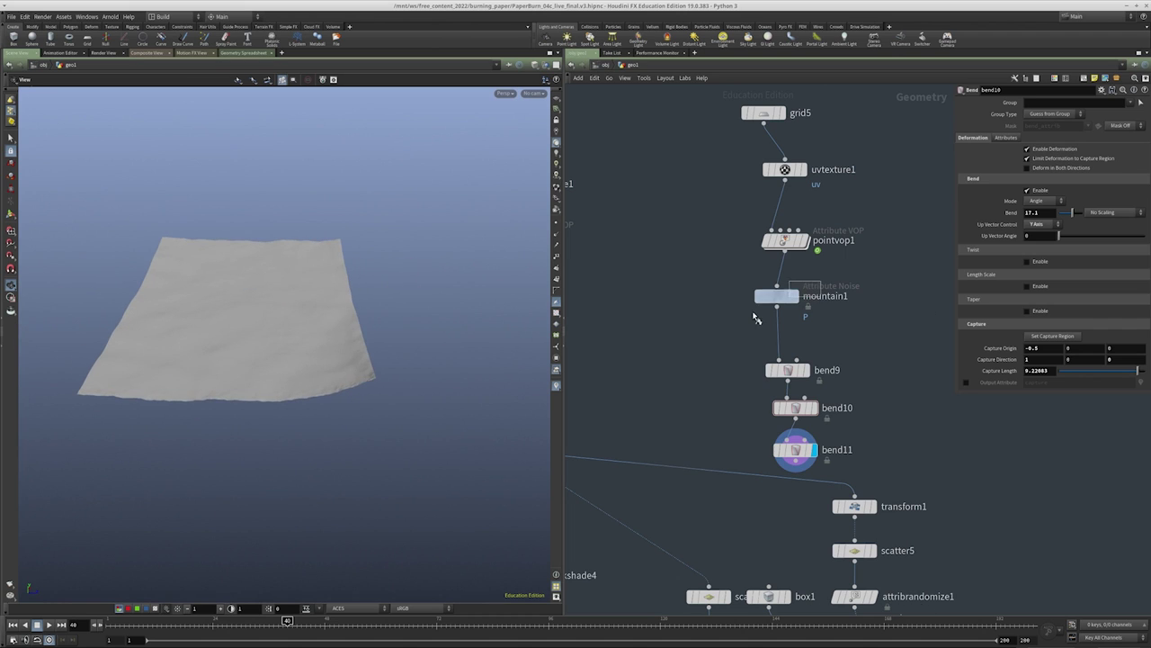
Switch the display back to pointvop1 and frame the unbent paper in the viewport
click(793, 296)
click(803, 240)
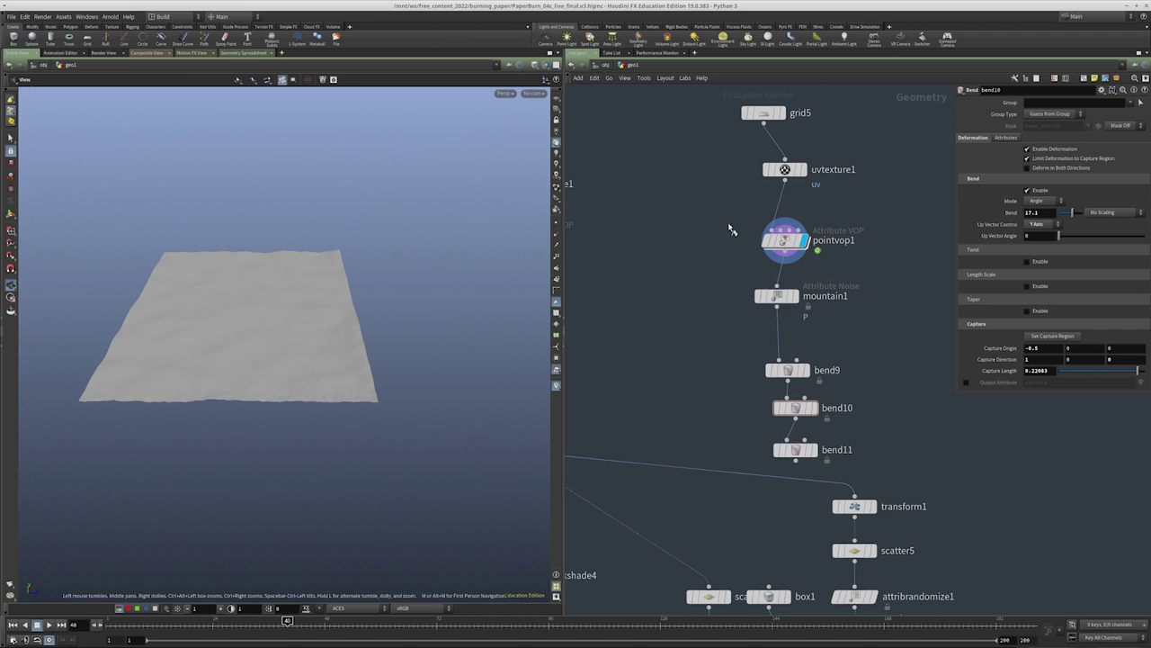
middle_drag(731, 230, 736, 256)
drag(350, 350, 142, 195)
key(space+2)
click(26, 108)
click(191, 157)
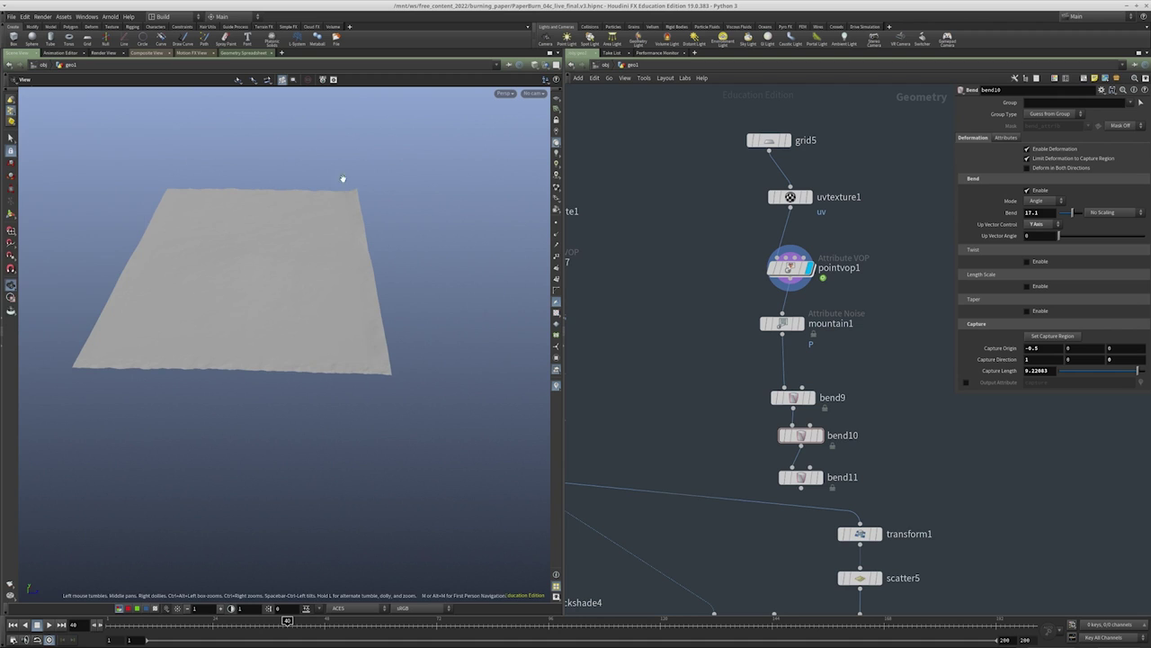
drag(77, 154, 397, 417)
Select the narrow strip along the paper's right edge and apply a Soft Transform to it
key(s)
drag(406, 496, 352, 129)
drag(391, 215, 396, 323)
key(Tab)
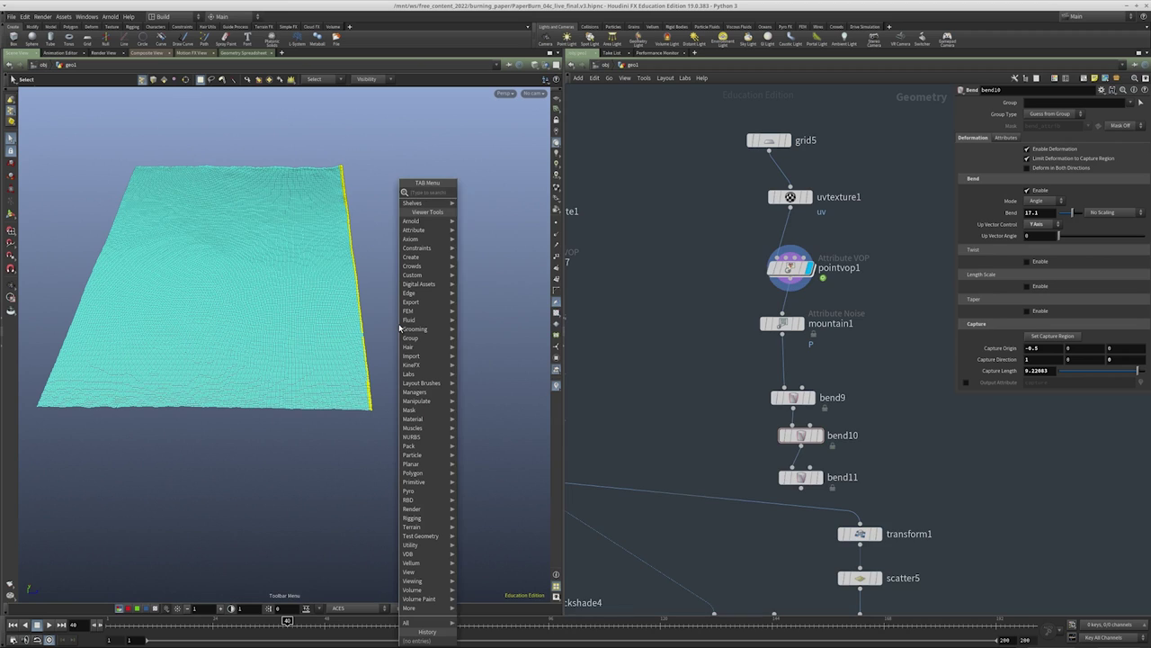
text(soft)
key(Down)
key(Return)
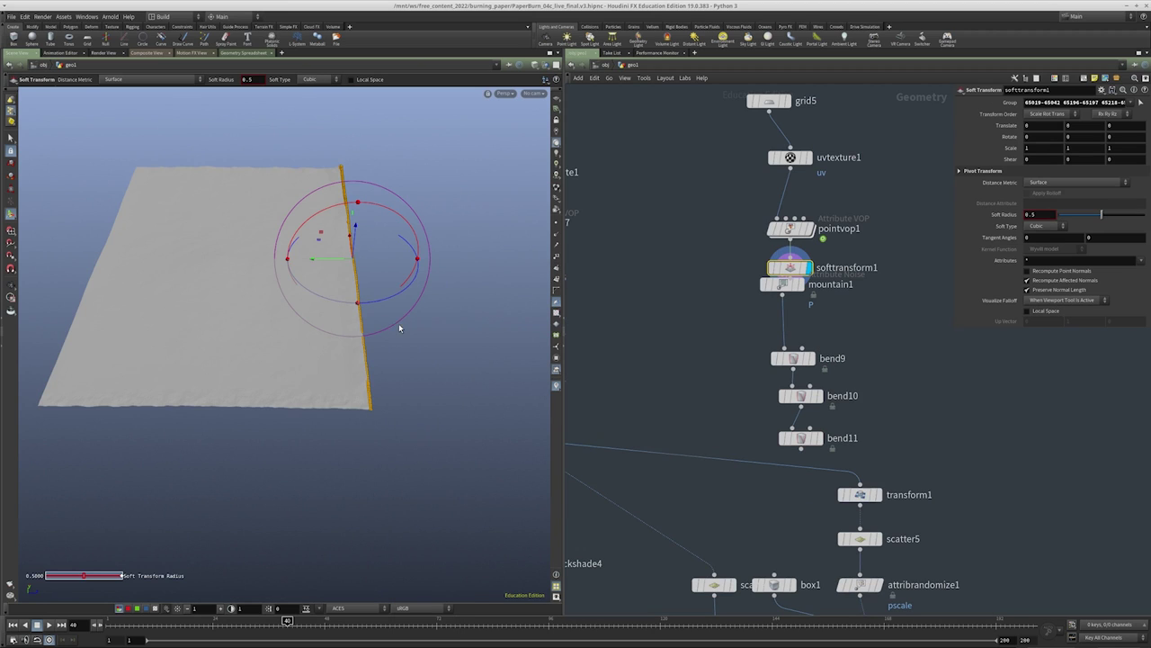
Lift the selected paper edge by about 0.19 and rotate it about -58 degrees around X
alt+drag(414, 256, 353, 233)
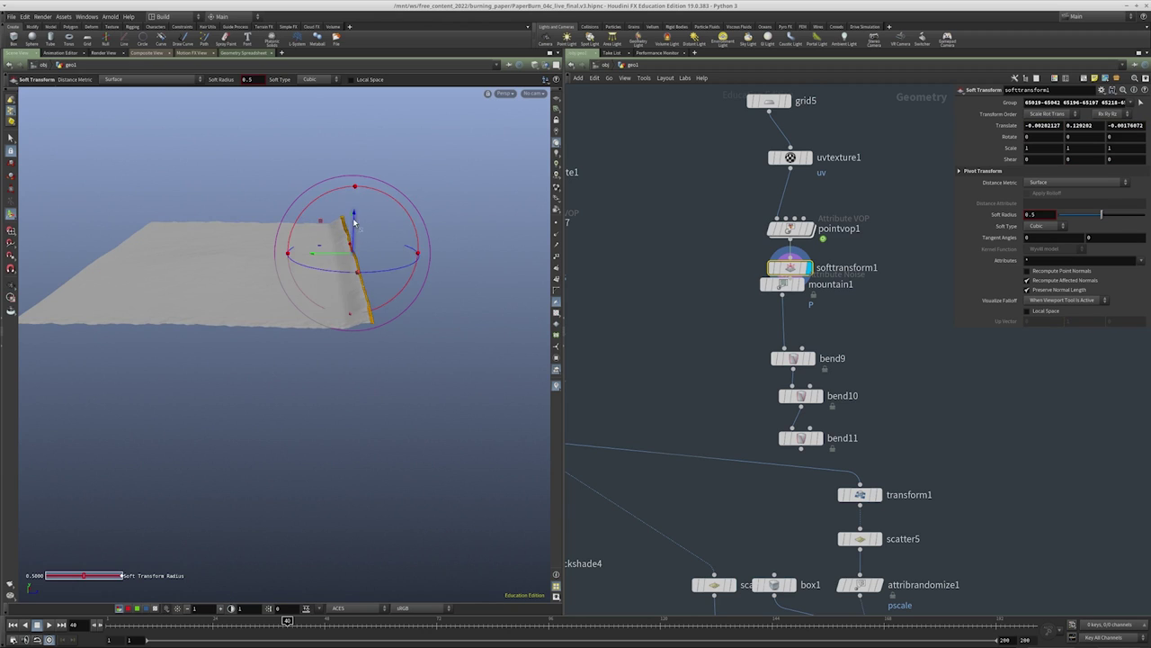
key(r)
drag(326, 197, 351, 250)
key(t)
key(r)
drag(316, 197, 308, 216)
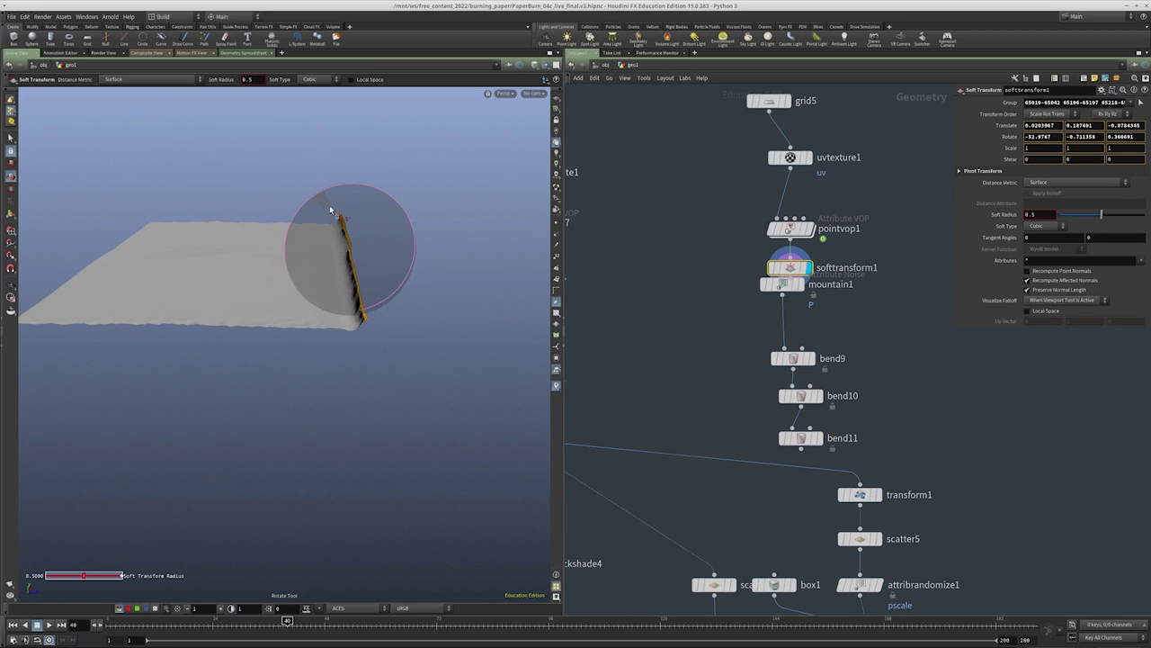
Adjust the soft-transformed edge's translation to about 0.12 in Y and 0.03 in Z
key(space+3)
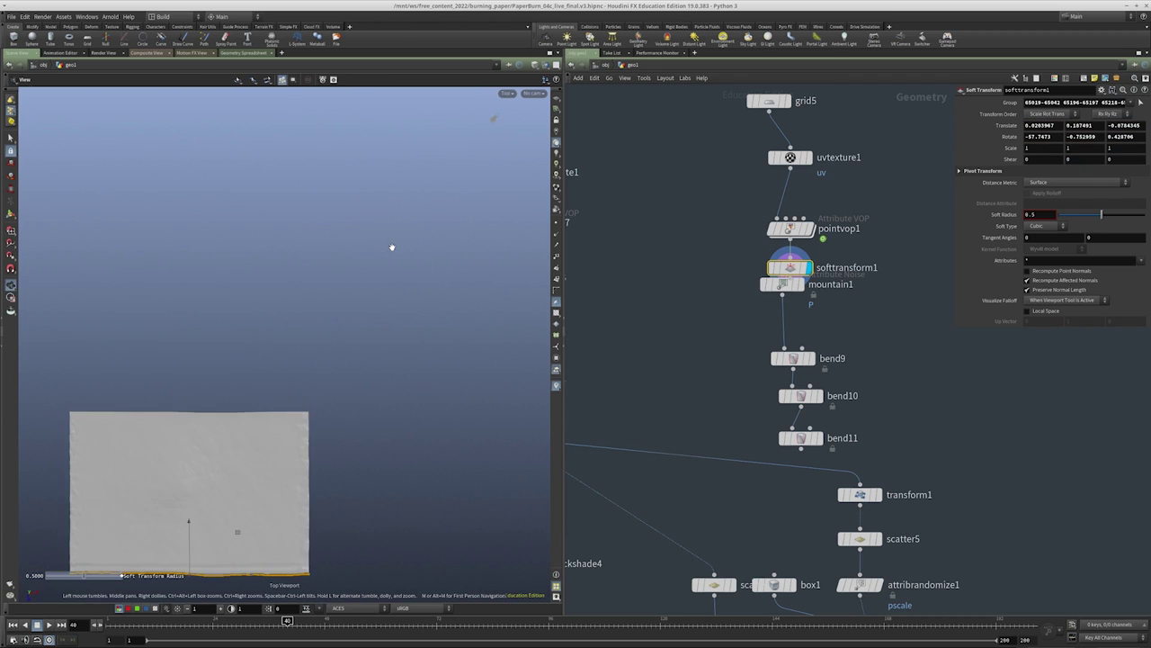
drag(386, 352, 326, 349)
key(s)
key(space+1)
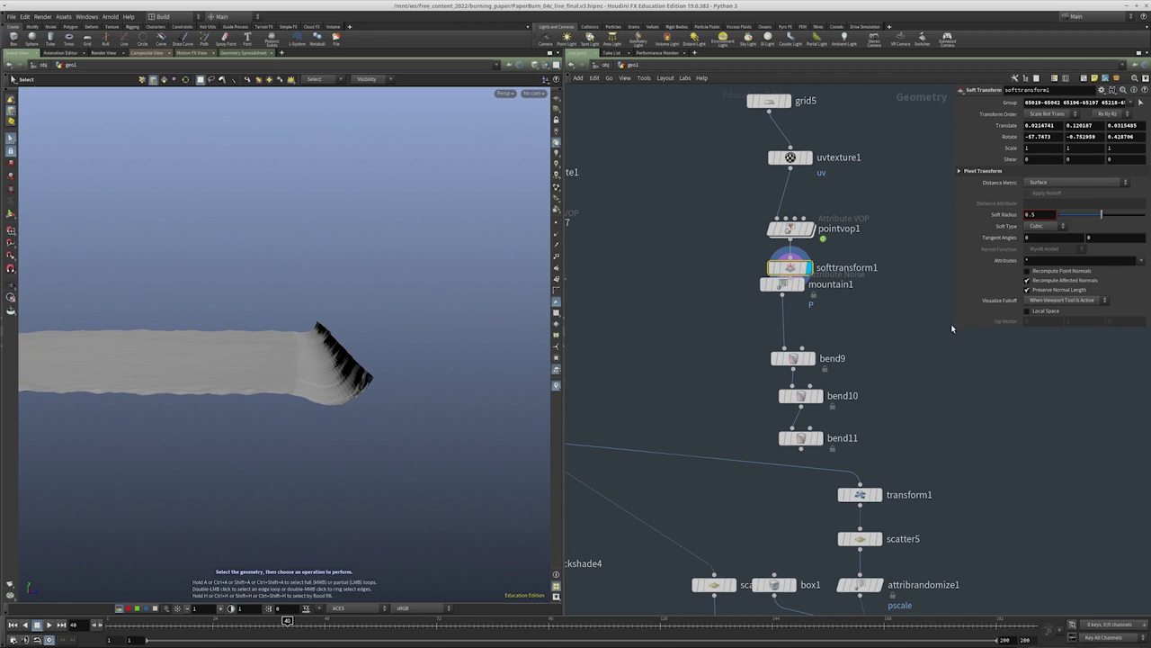
Add a Blend Shapes node with pointvop1 as its first input and softtransform1 as the shape to blend
scroll(829, 356, up, 3)
drag(705, 311, 706, 348)
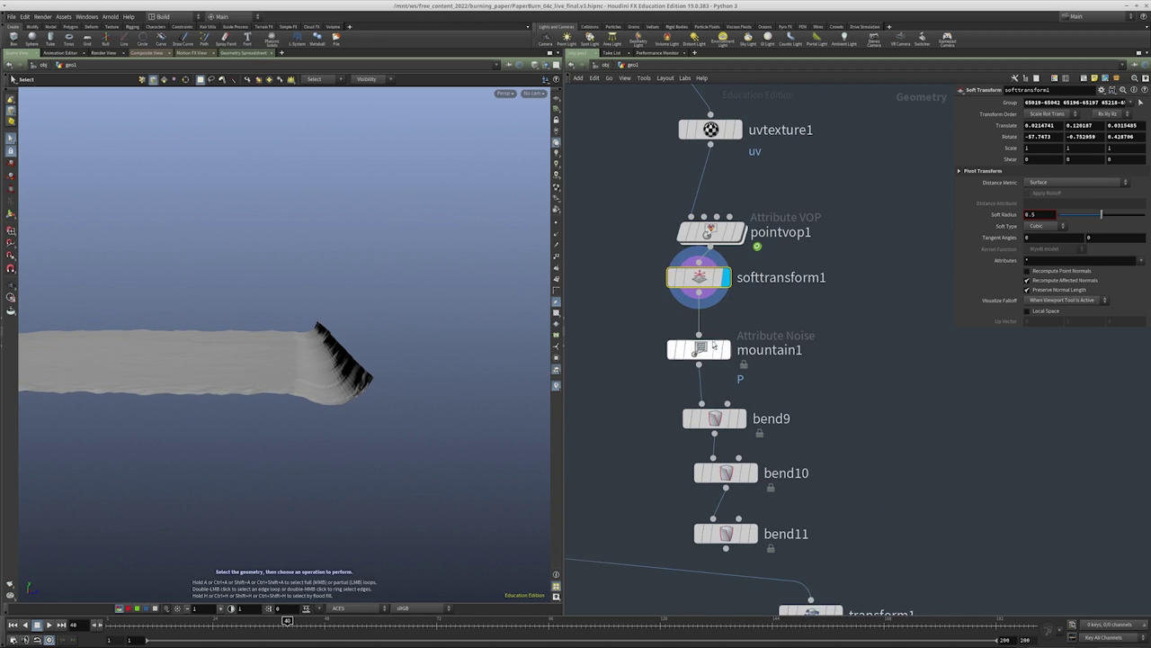
key(Tab)
text(blend)
key(Return)
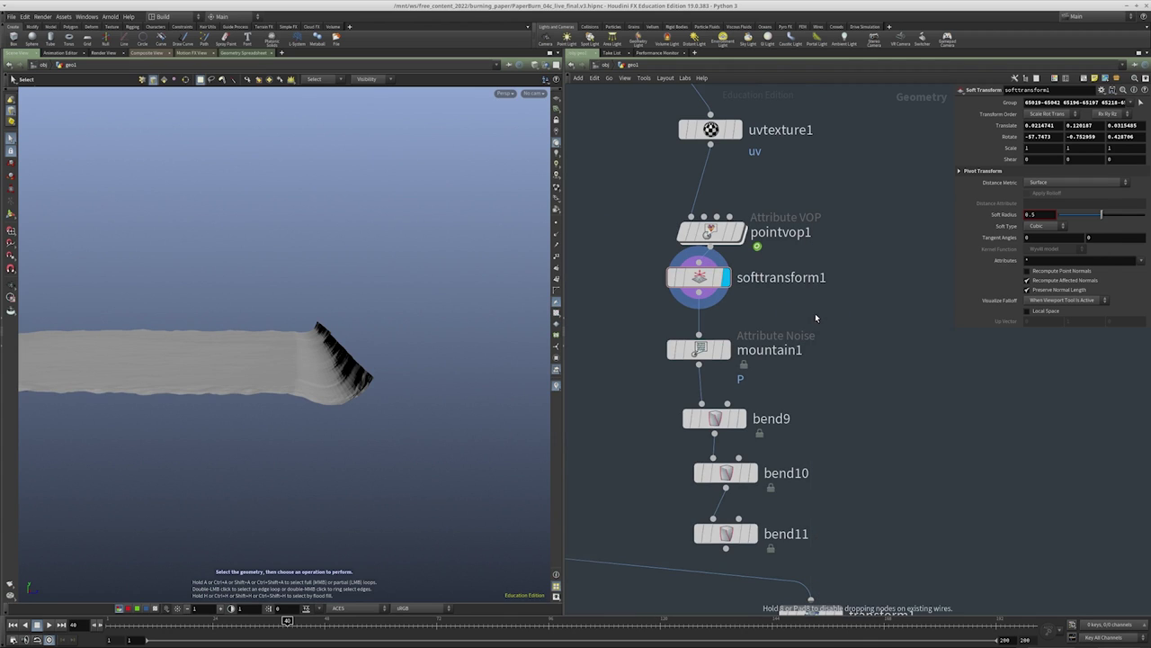
click(815, 313)
drag(799, 298, 736, 285)
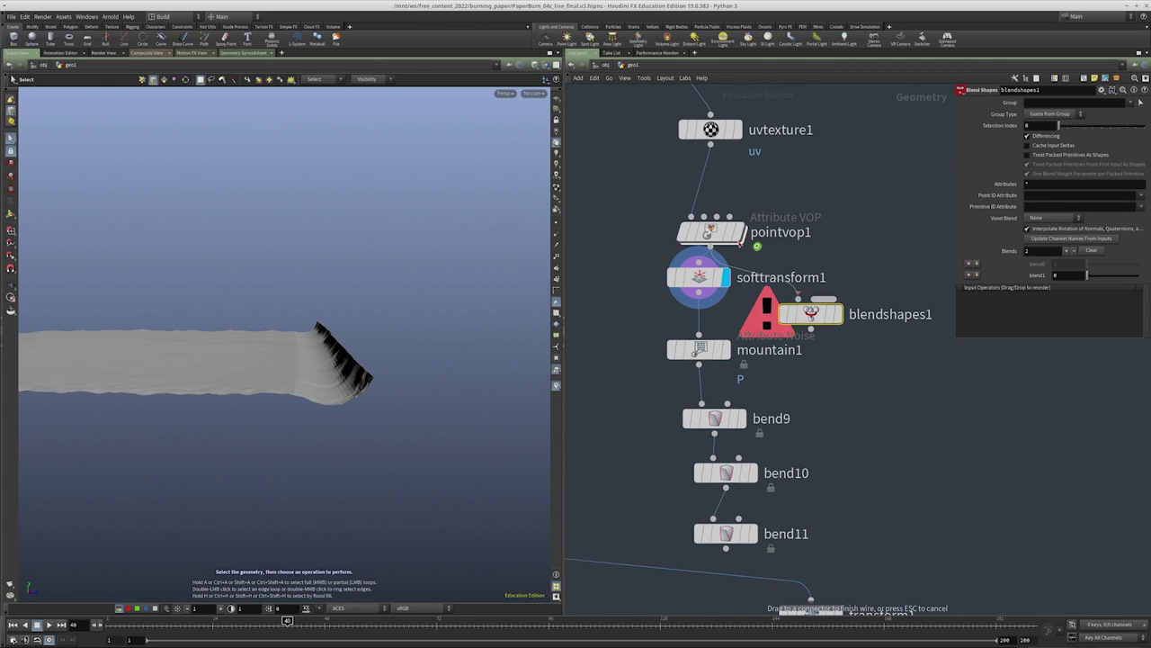
click(740, 242)
scroll(750, 328, down, 2)
click(711, 291)
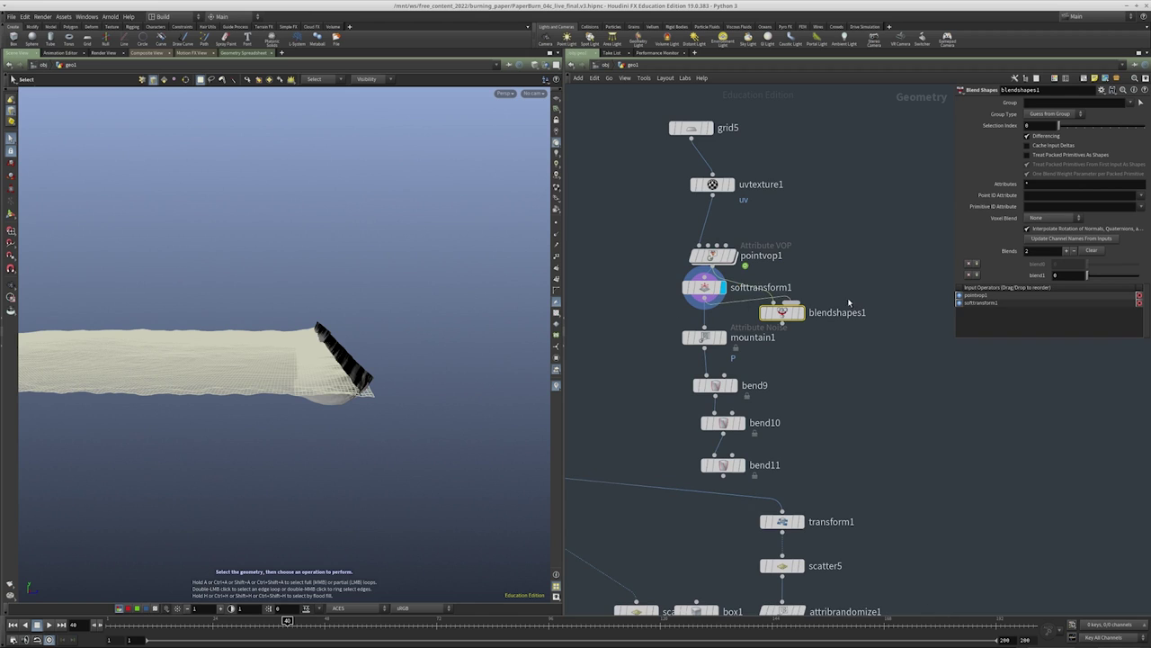
Display blendshapes1 and set its blend1 weight to about 0.377
scroll(774, 366, up, 2)
click(761, 320)
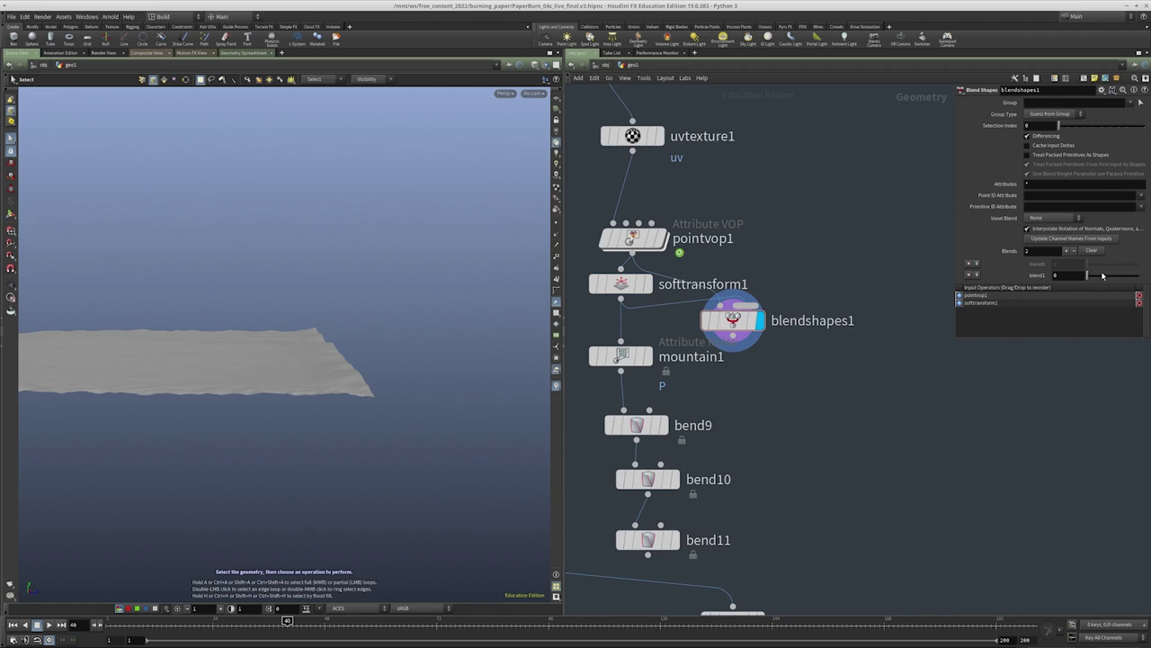
mouse_move(1109, 280)
mouse_down()
mouse_move(1136, 275)
mouse_move(1093, 268)
mouse_up()
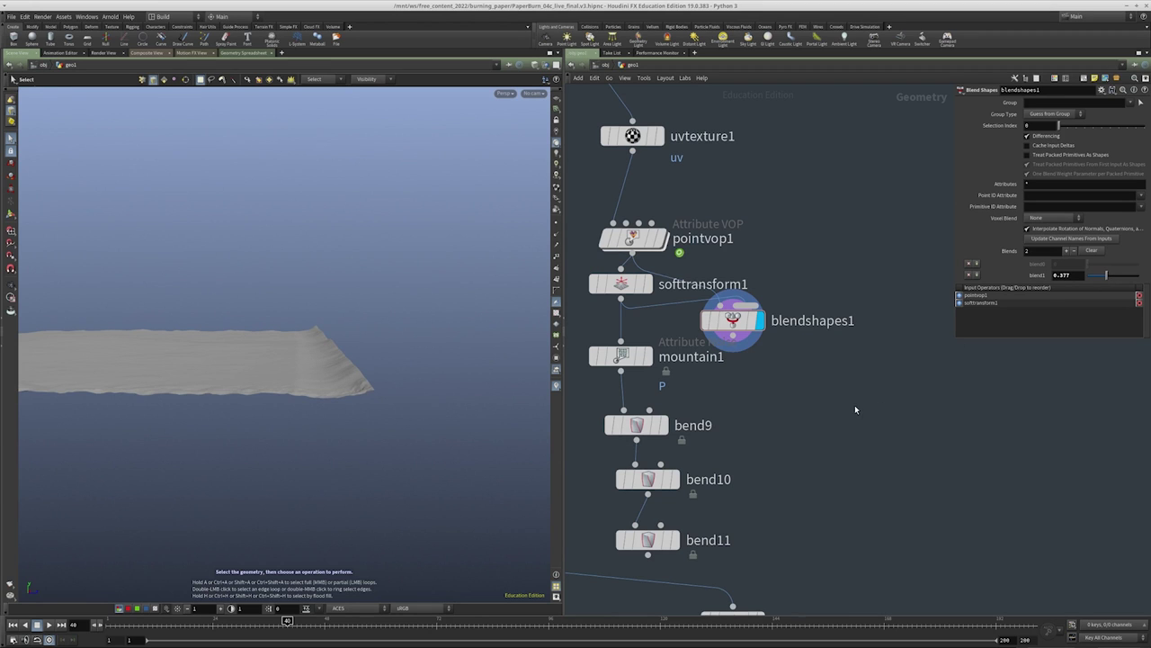
Feed the blendshapes1 output into mountain1 and display mountain1
middle_drag(855, 411, 901, 377)
drag(667, 300, 667, 307)
middle_drag(667, 311, 667, 241)
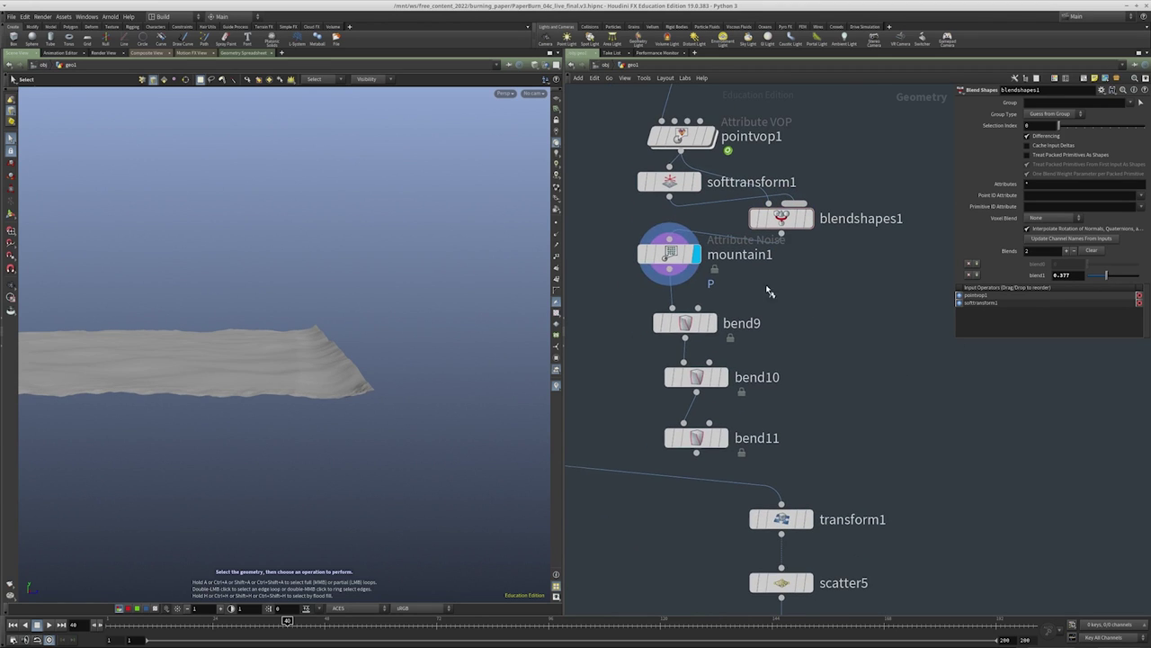
Display the blended sheet at bend10 and then at bend11
click(726, 376)
middle_drag(878, 374, 881, 340)
click(726, 403)
scroll(750, 378, down, 3)
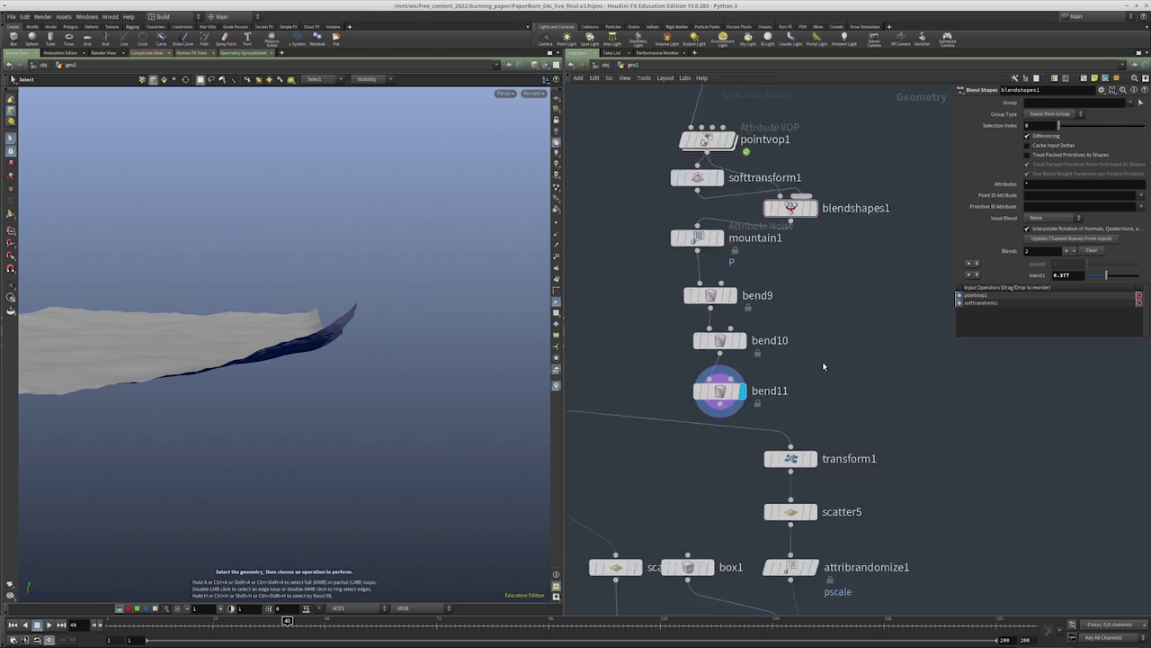
middle_drag(665, 455, 829, 409)
key(Escape)
Compare the sheet at bend8 in the original branch with bend11 in the new one
drag(123, 332, 558, 403)
middle_drag(807, 381, 707, 350)
drag(635, 358, 567, 315)
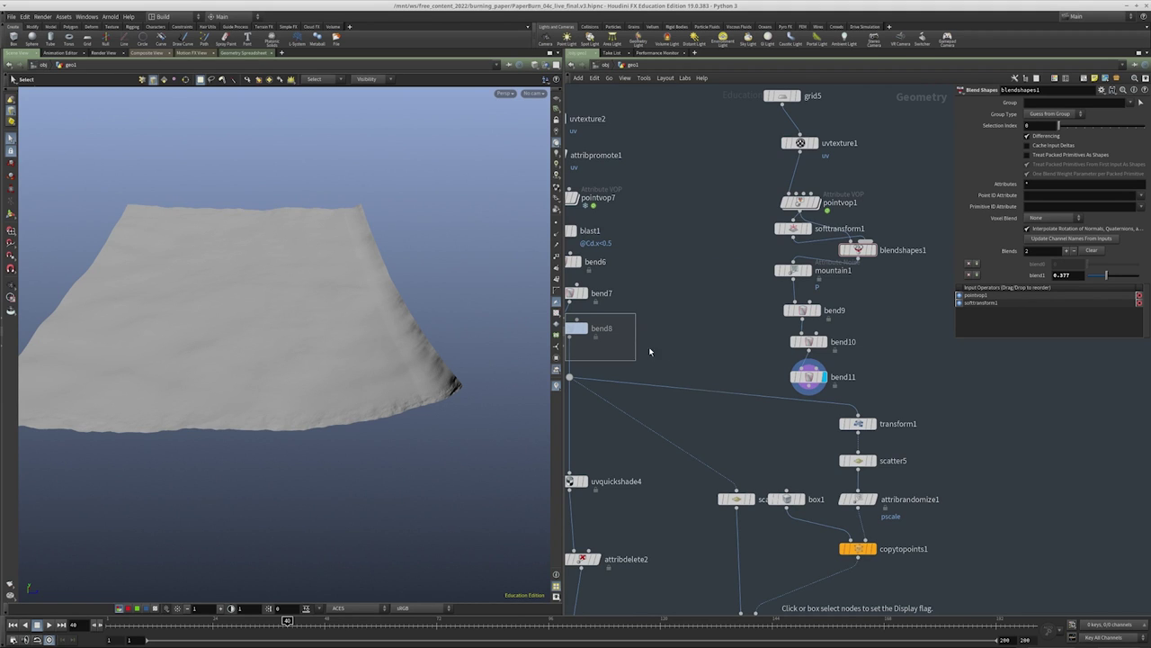
middle_drag(926, 421, 878, 383)
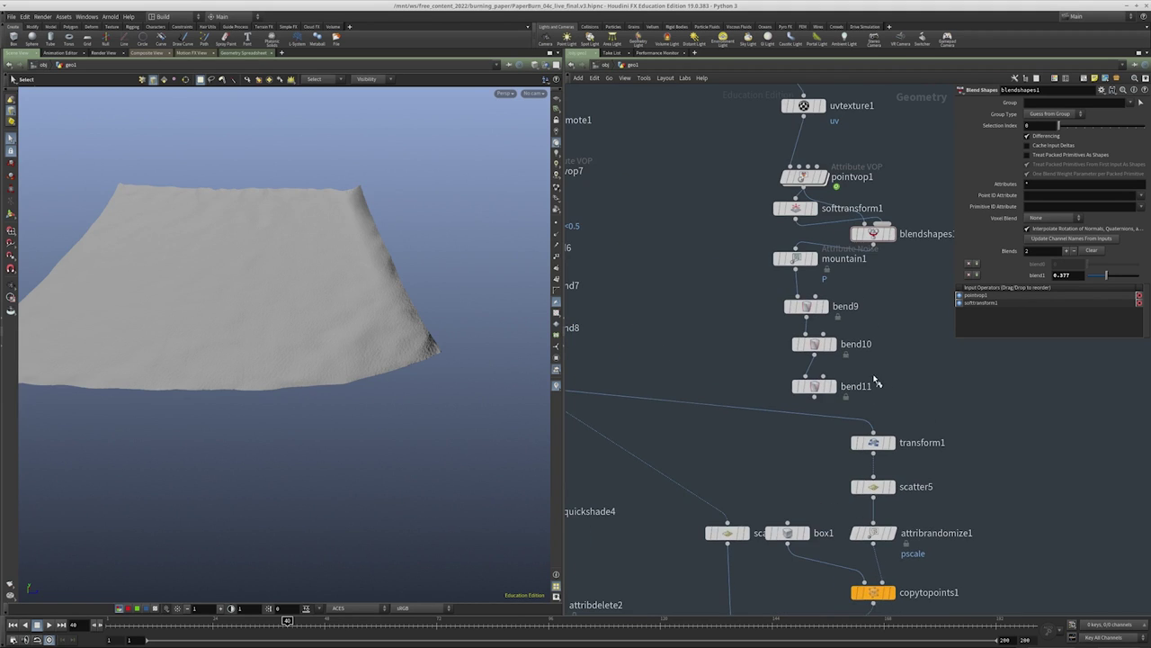
click(830, 386)
Add a Mountain node after bend11 and display it
scroll(907, 337, up, 2)
key(Tab)
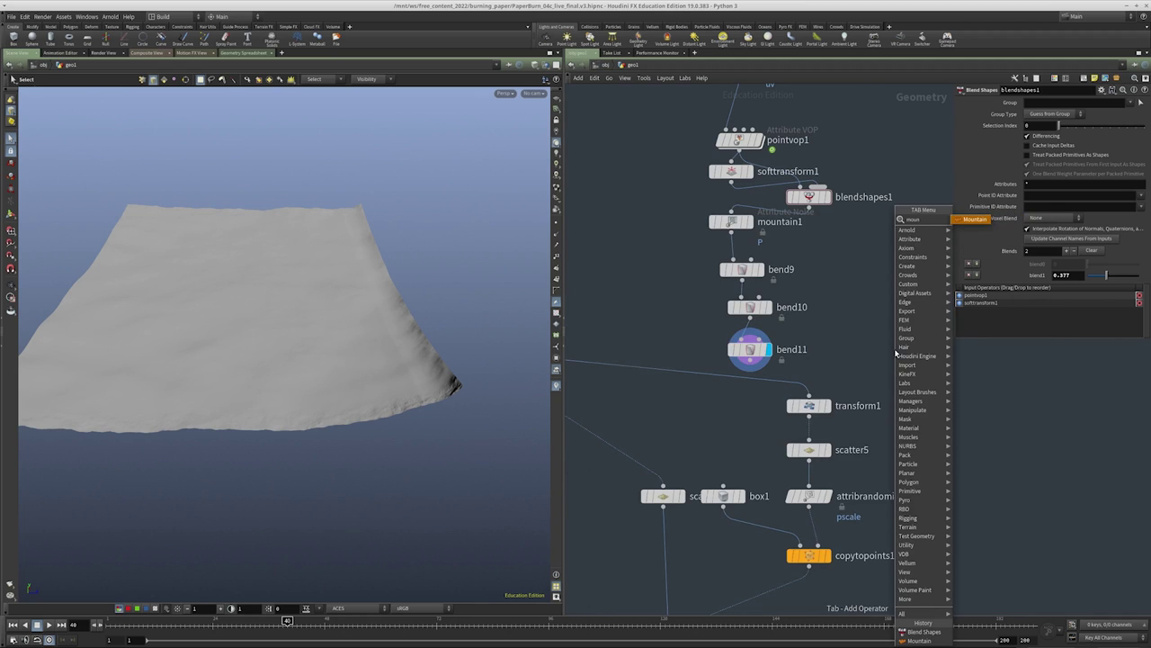
click(895, 351)
click(895, 353)
drag(894, 338, 757, 361)
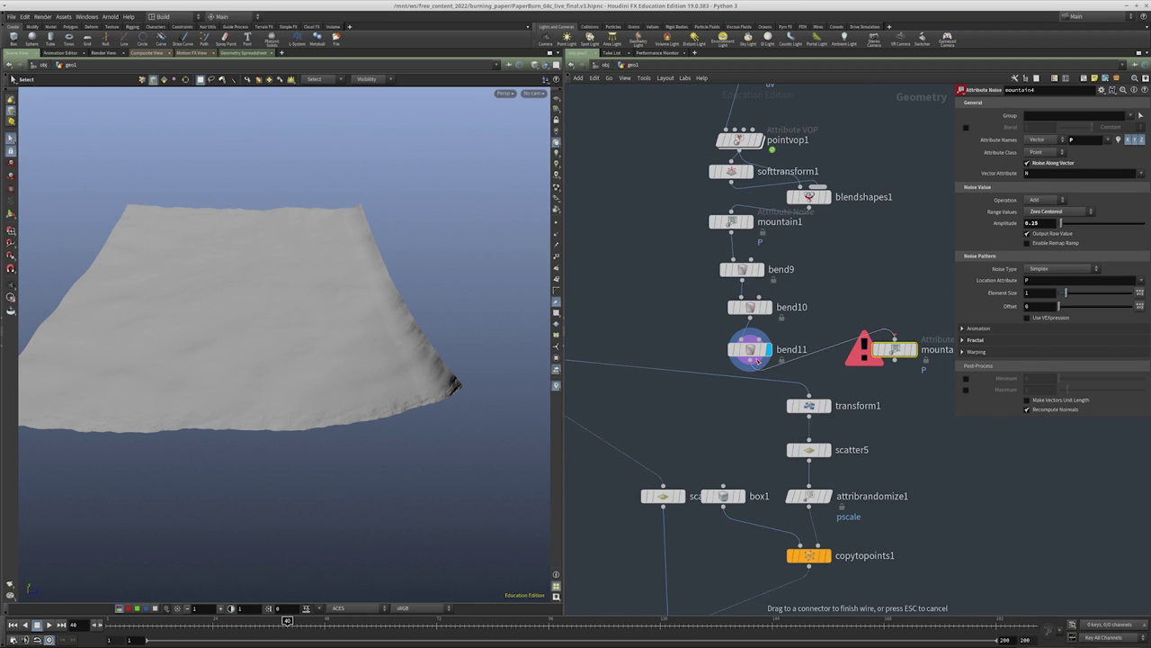
click(915, 349)
middle_drag(890, 282, 879, 318)
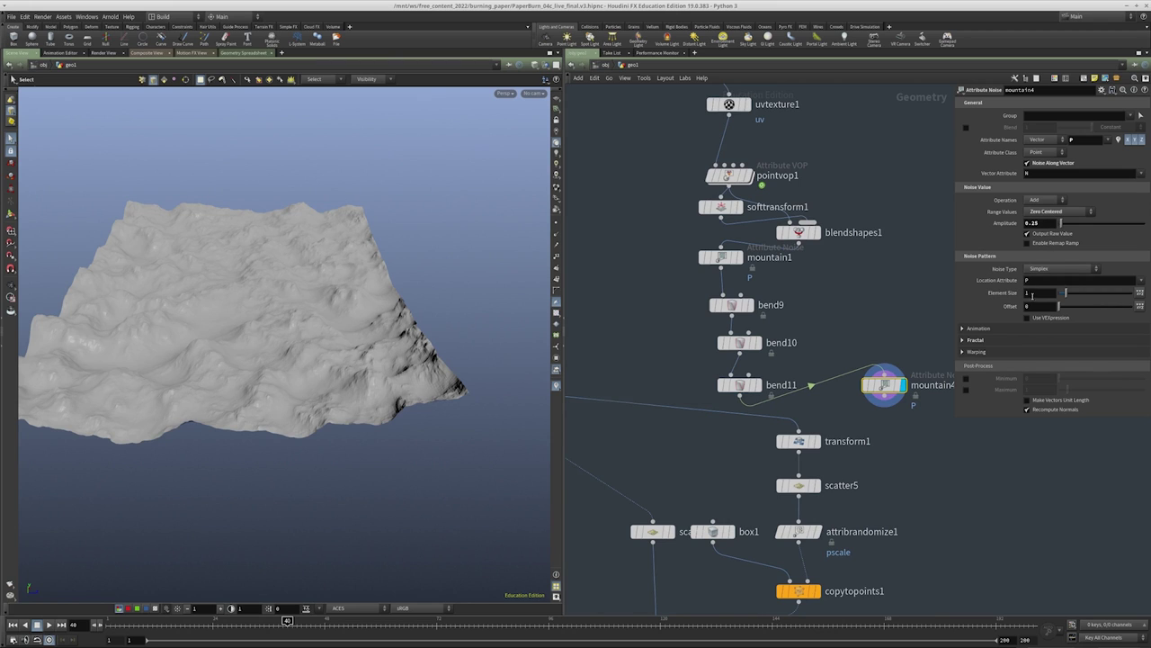
Try element sizes of 10 and 0.1 for the noise on mountain4
text(10)
key(Return)
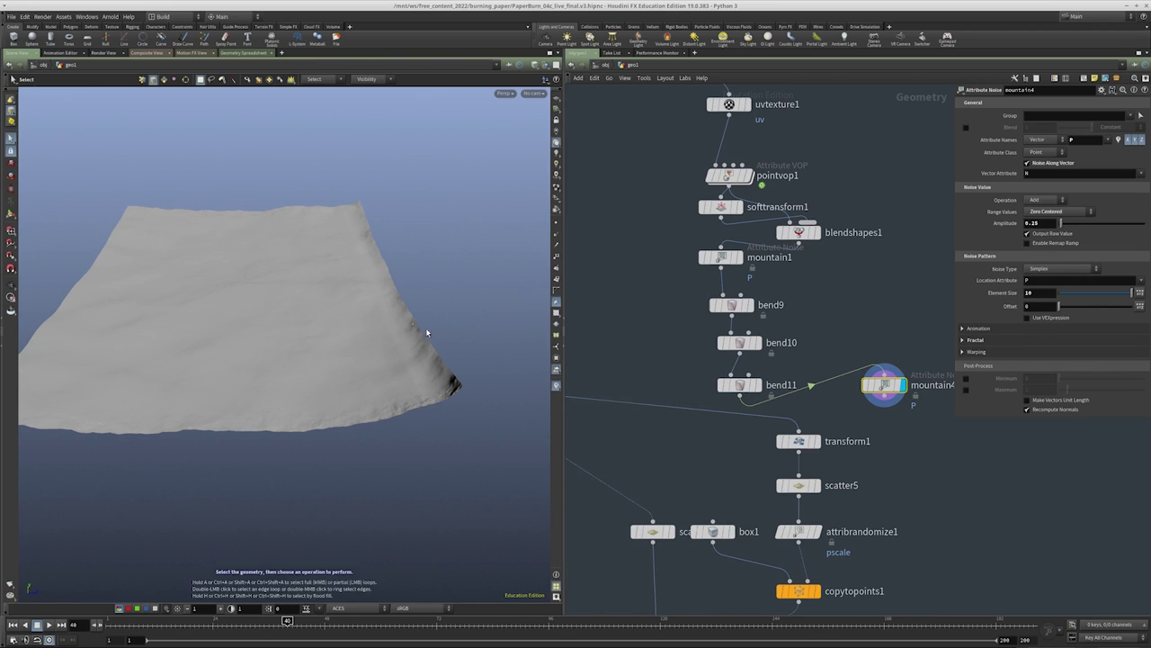
drag(1034, 295, 989, 286)
text(-1)
key(Return)
key(Escape)
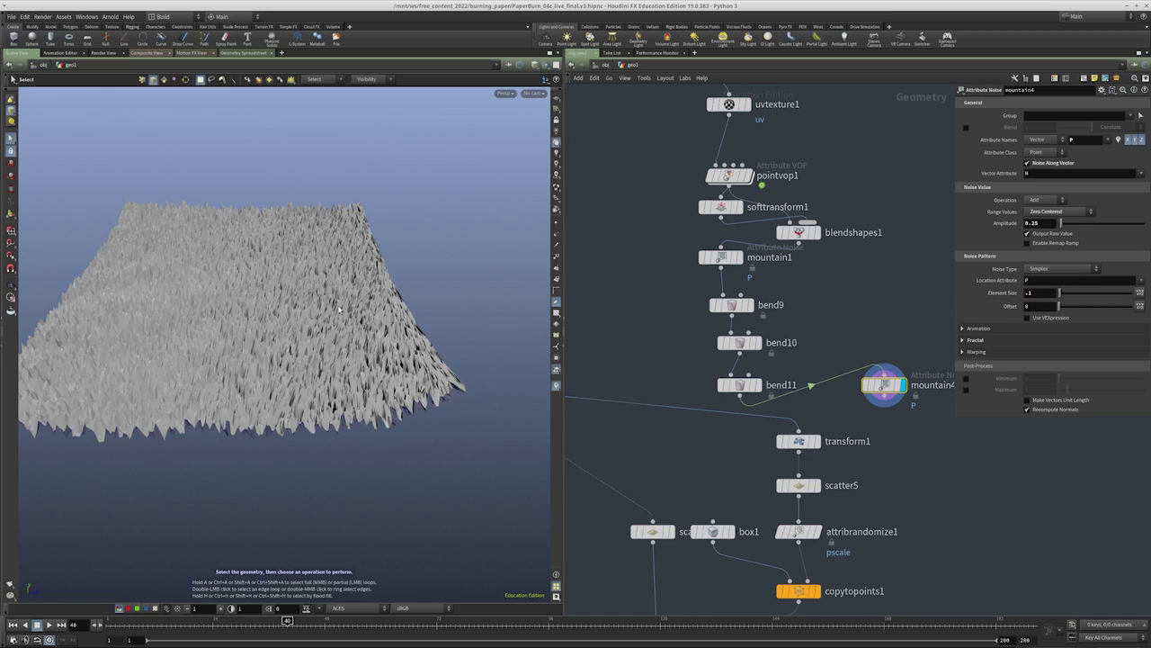
scroll(305, 338, up, 5)
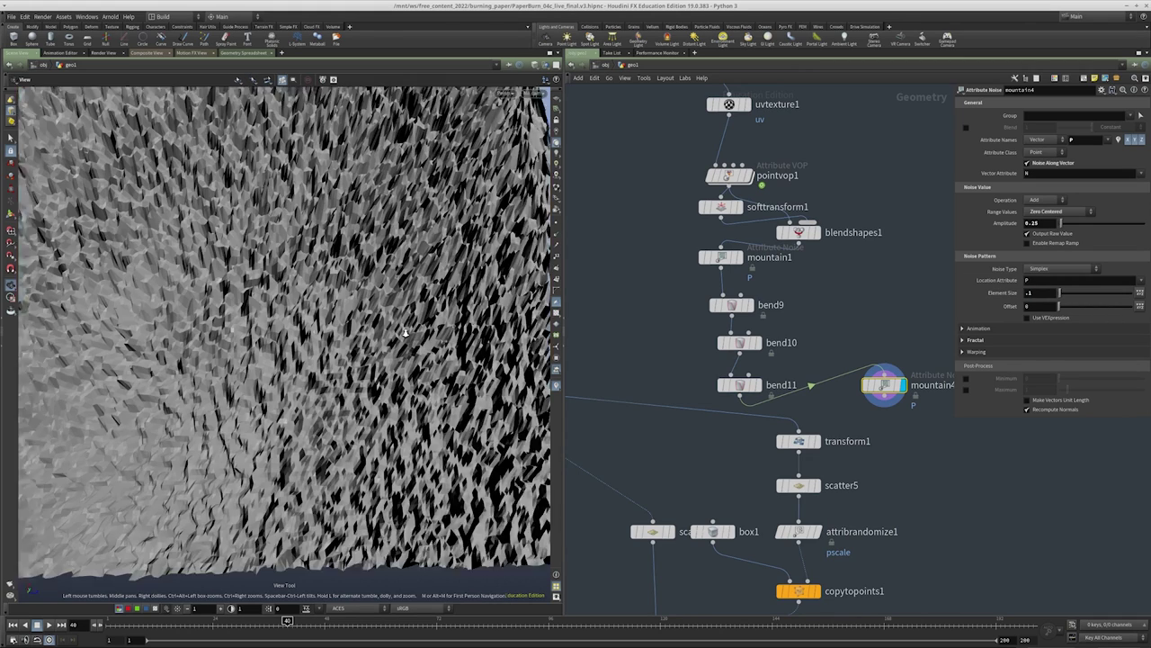
Set the mountain4 noise amplitude to 0.025 and its fractal roughness to 0
text(.025)
key(Return)
scroll(326, 343, up, 3)
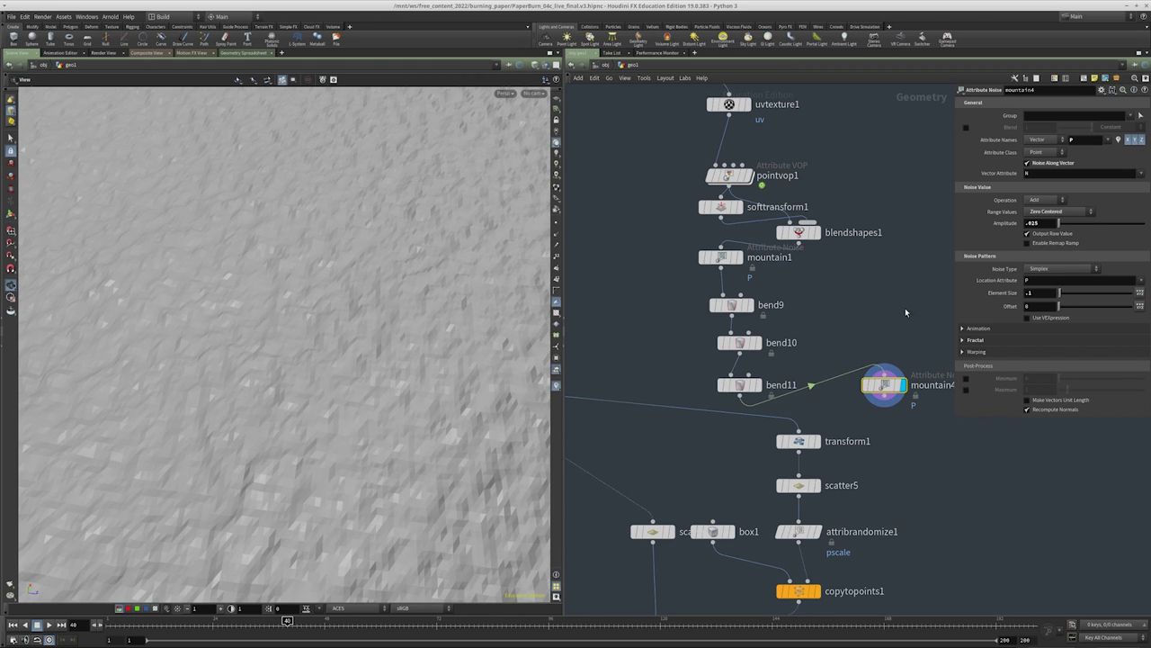
click(964, 342)
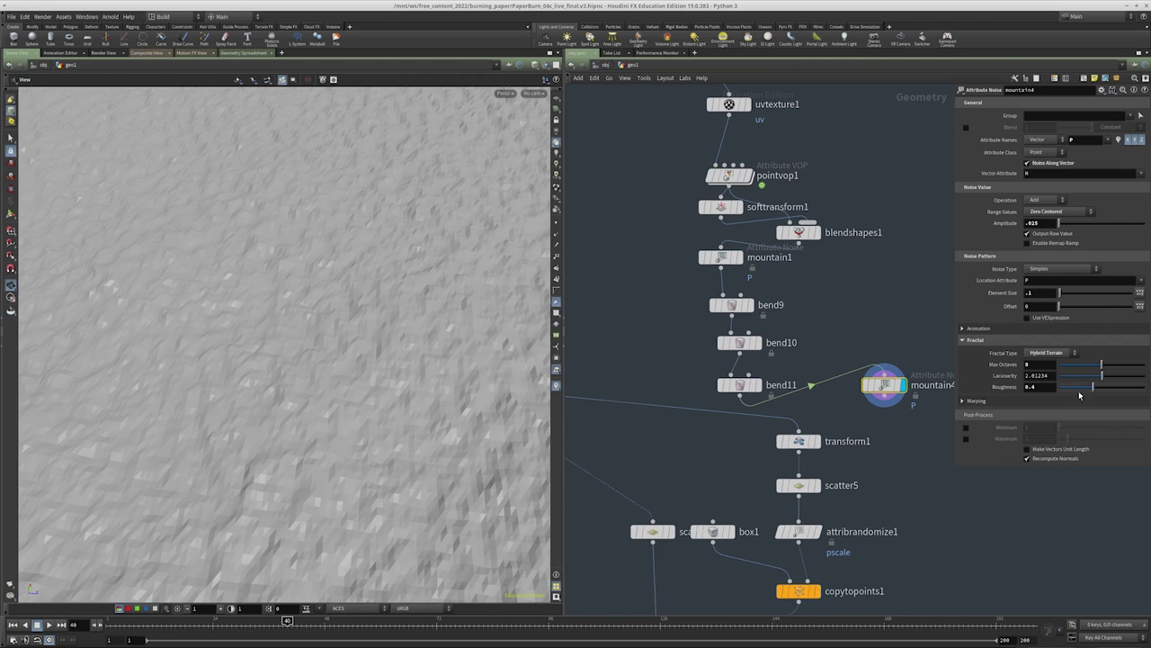
drag(1085, 391, 1072, 389)
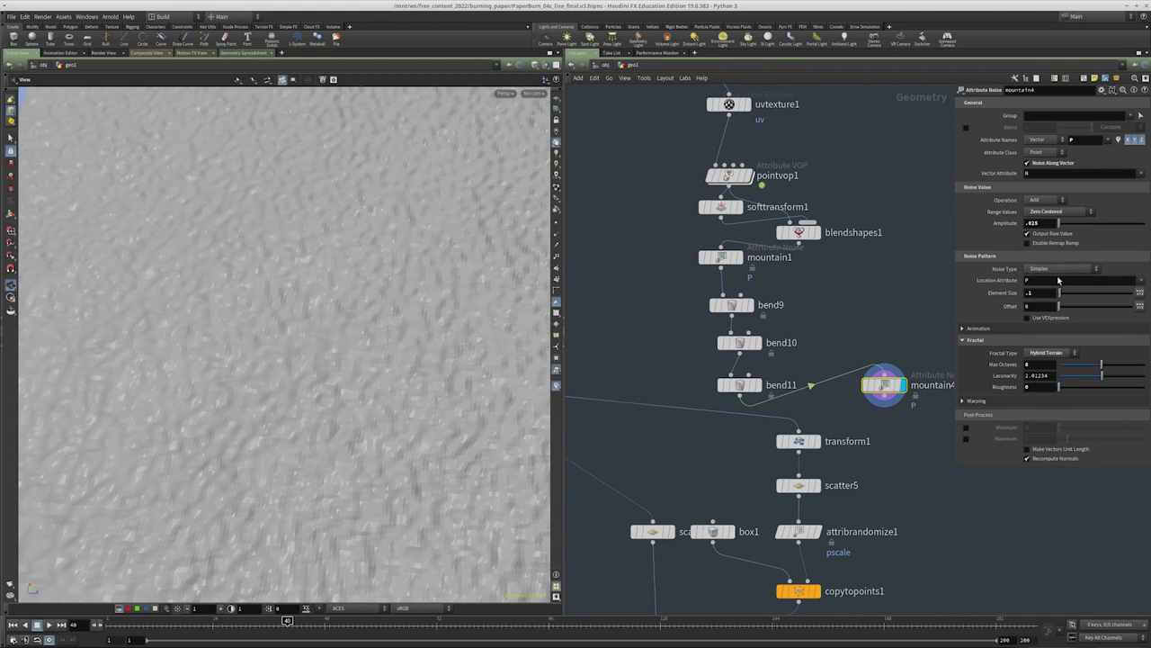
Try an element size of 0.025 on mountain4 with the amplitude reduced to 0.01 and 0.005
text(.025)
key(Return)
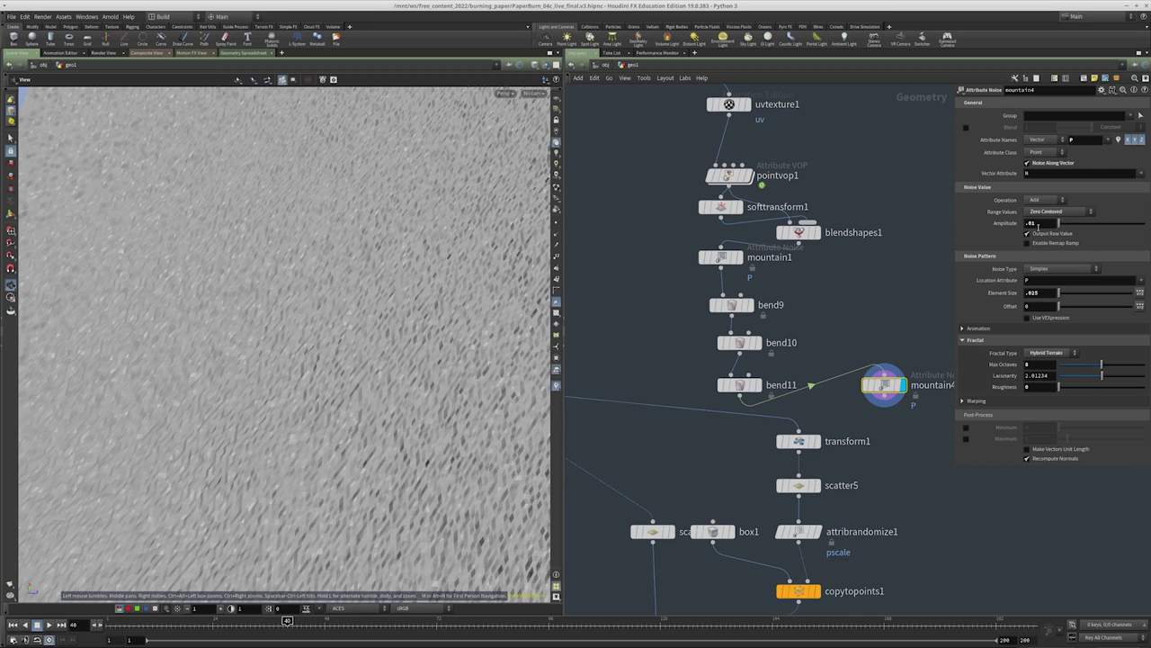
key(BackSpace)
text(025)
key(Return)
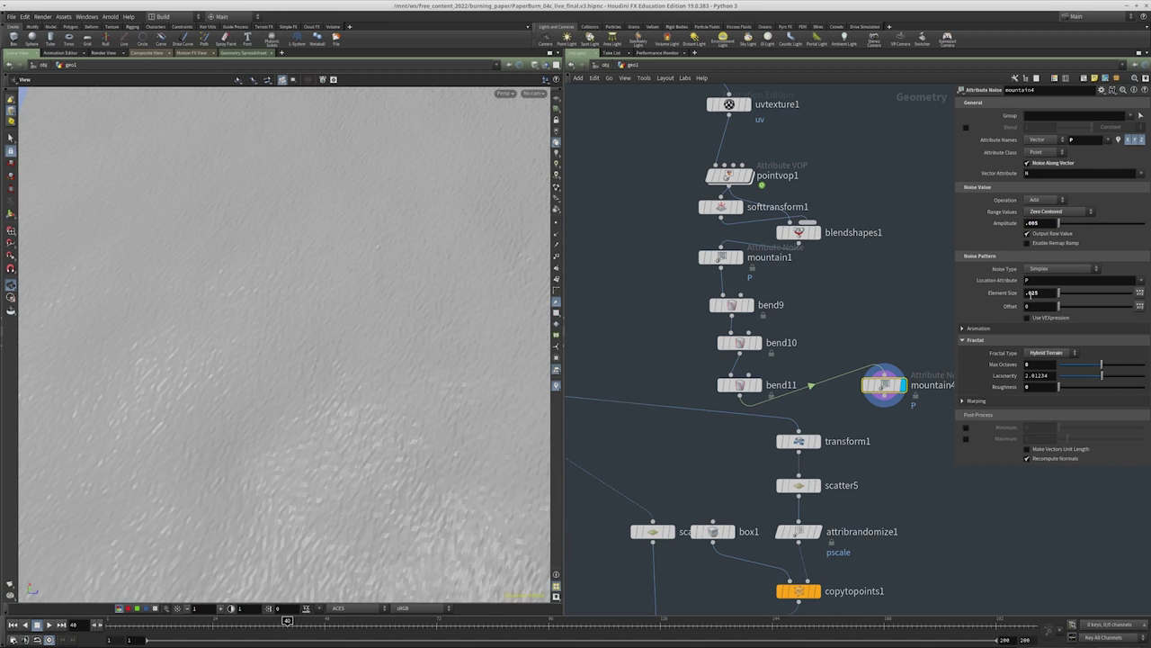
Set the mountain4 element size to 0.05 and amplitude to 0.003, and inspect the sheet in an enlarged viewport
key(Return)
drag(296, 347, 402, 323)
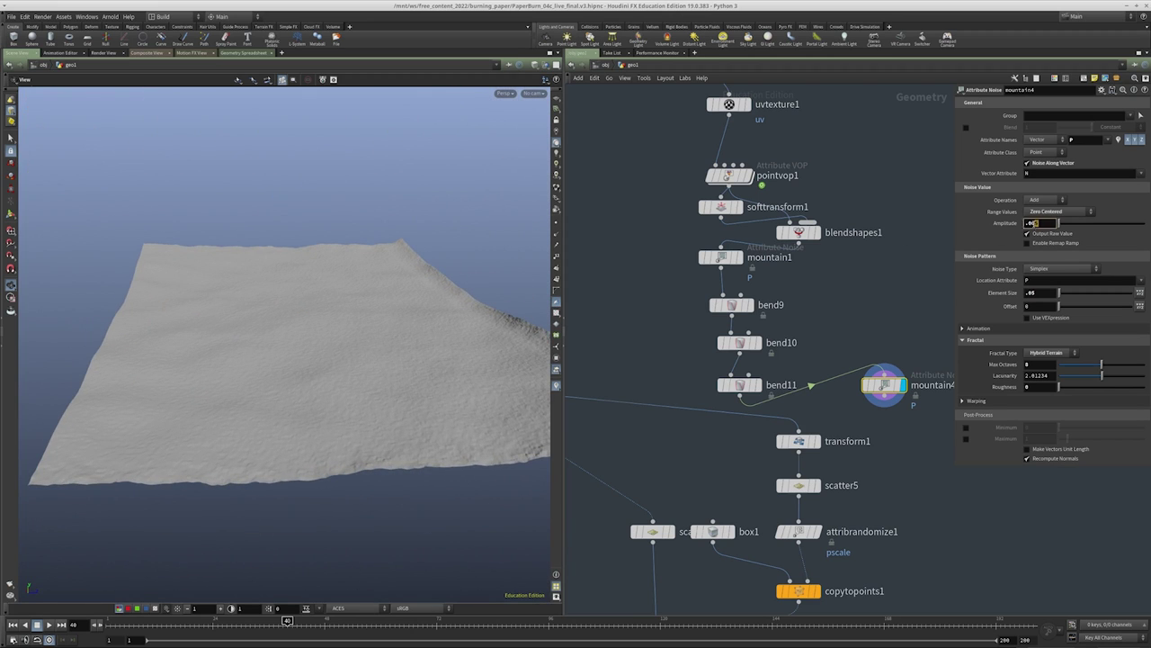
drag(261, 347, 368, 350)
key(ctrl+b)
drag(507, 318, 1033, 321)
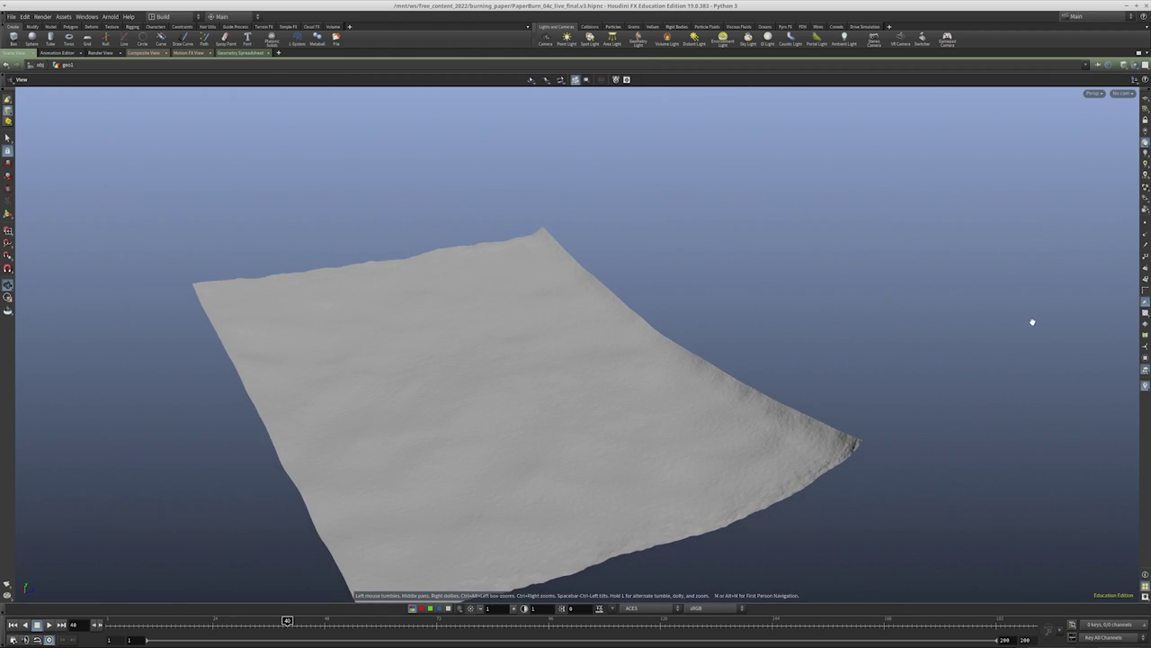
key(ctrl+b)
Move the whole node chain from grid5 to mountain4 upward, clear of the nodes below it
scroll(887, 257, down, 2)
drag(894, 228, 765, 466)
drag(868, 454, 857, 348)
middle_drag(857, 347, 935, 365)
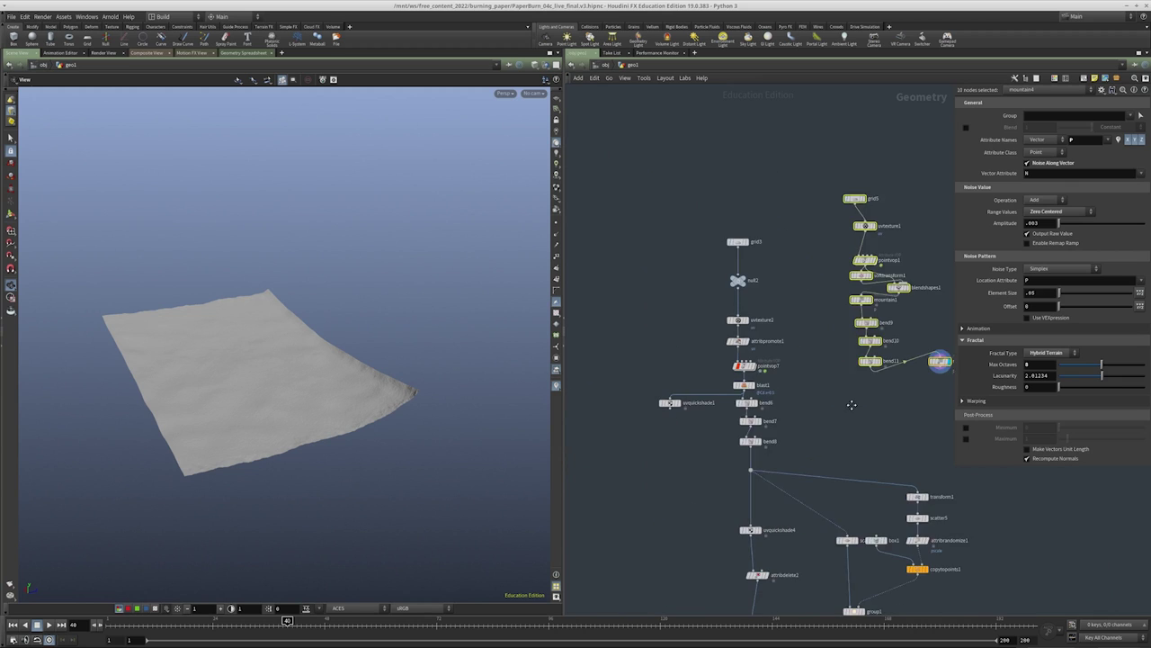
Duplicate uvquickshade1, connect the copy to mountain4 and display it
scroll(702, 355, up, 2)
click(675, 397)
key(ctrl+v)
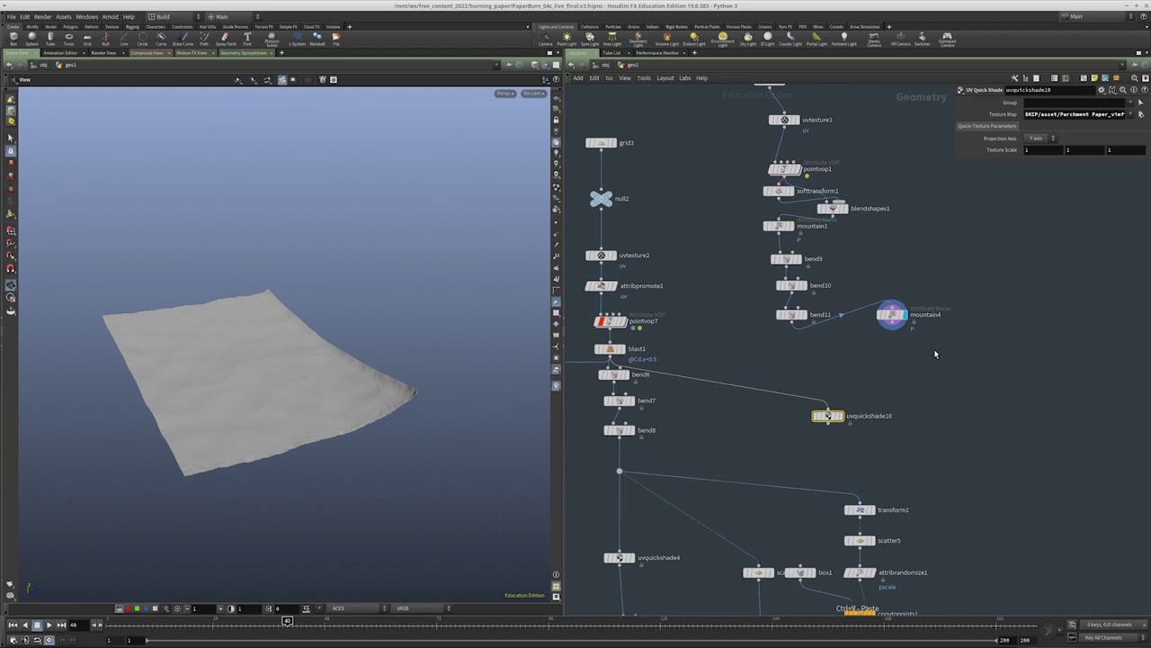
drag(890, 324, 828, 410)
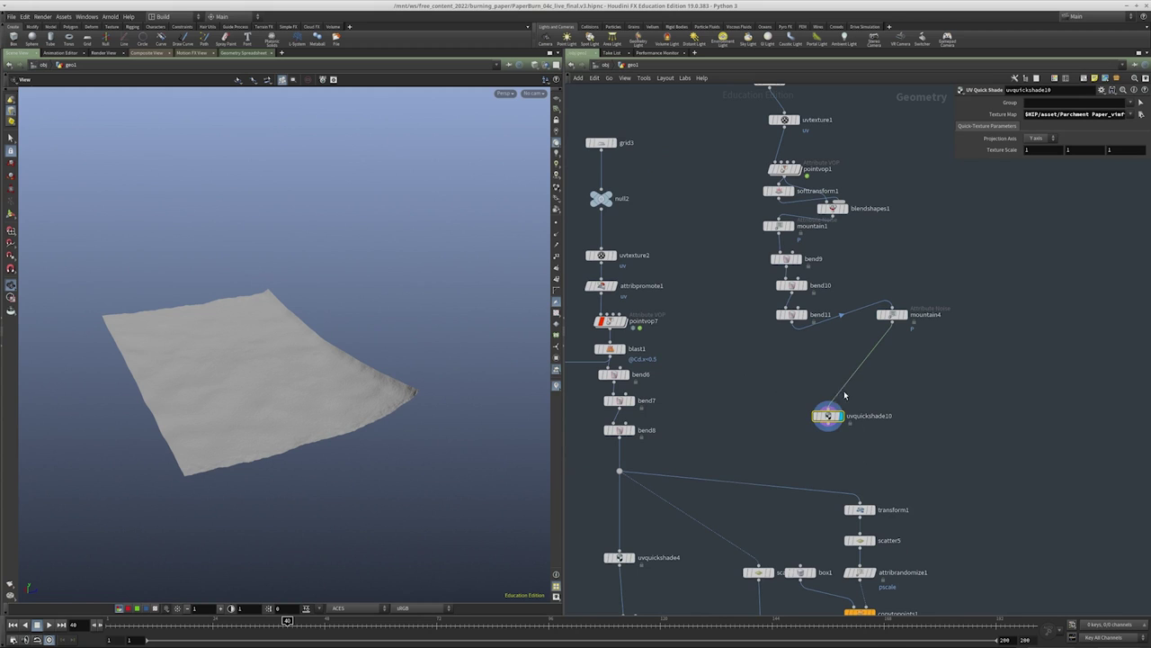
Adjust the viewport display options to show the sheet with its parchment texture
key(d)
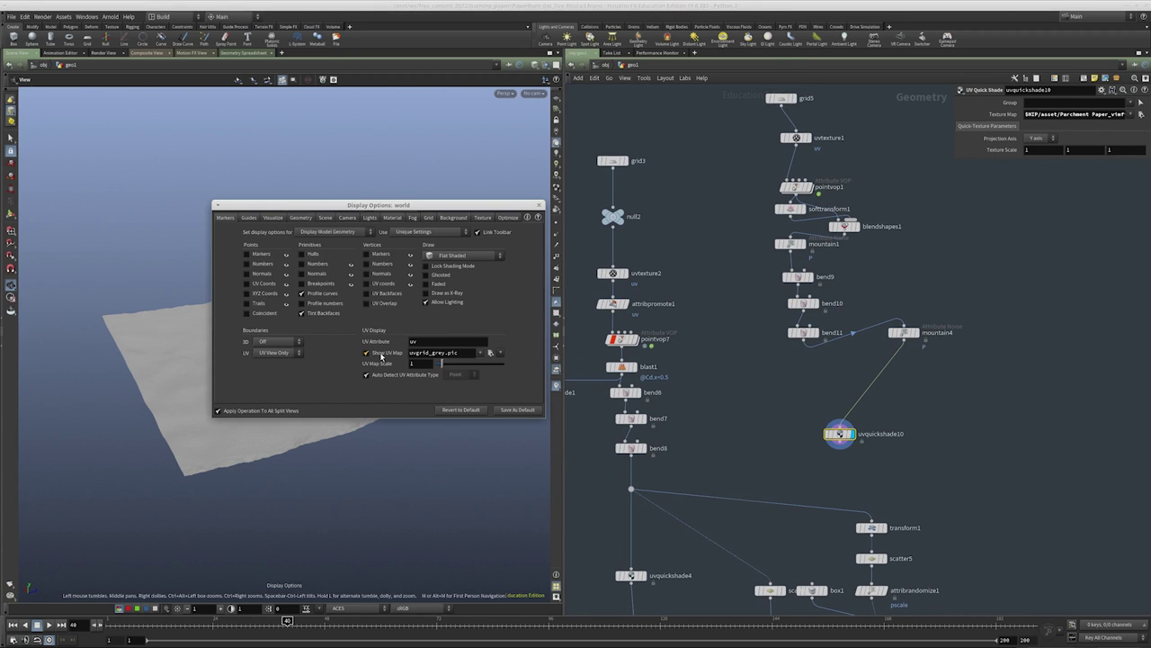
click(538, 205)
scroll(905, 387, up, 2)
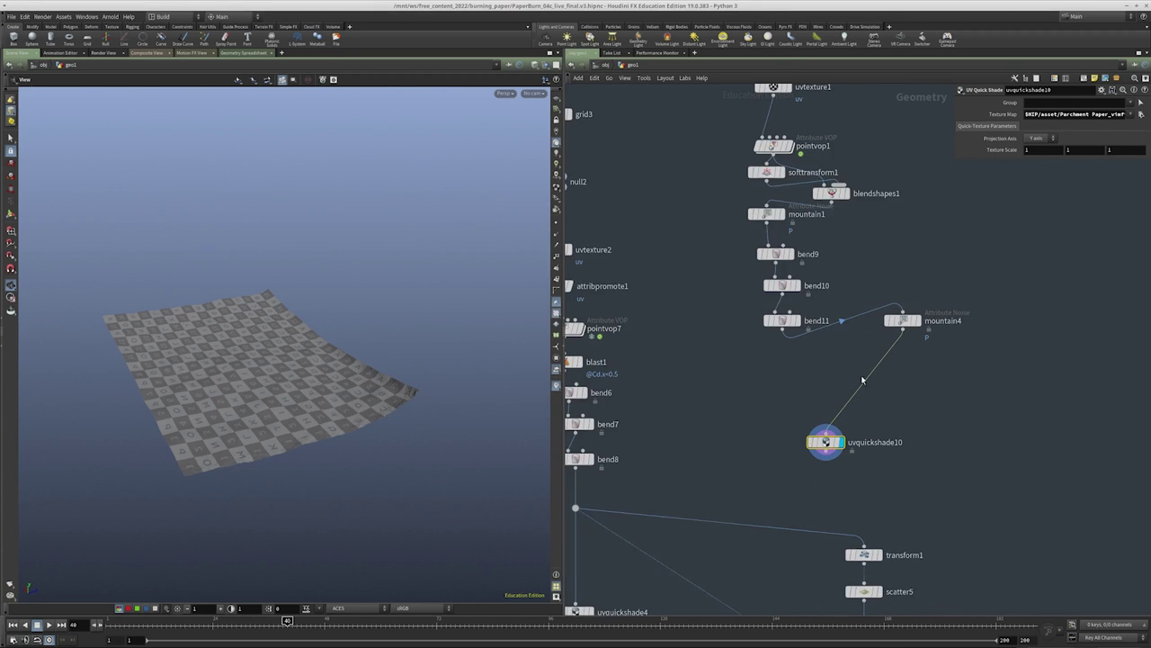
key(d)
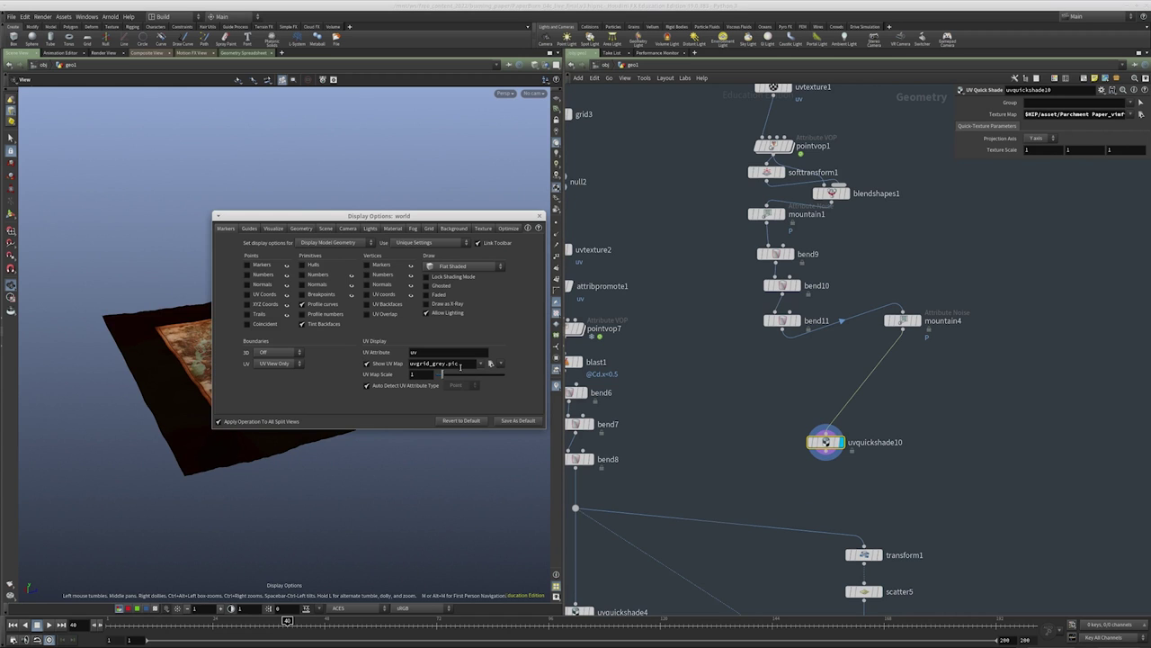
click(540, 216)
Examine the placement of the map texture on the sheet from above, toggling between wireframe and shaded display
drag(334, 321, 289, 382)
scroll(290, 382, up, 5)
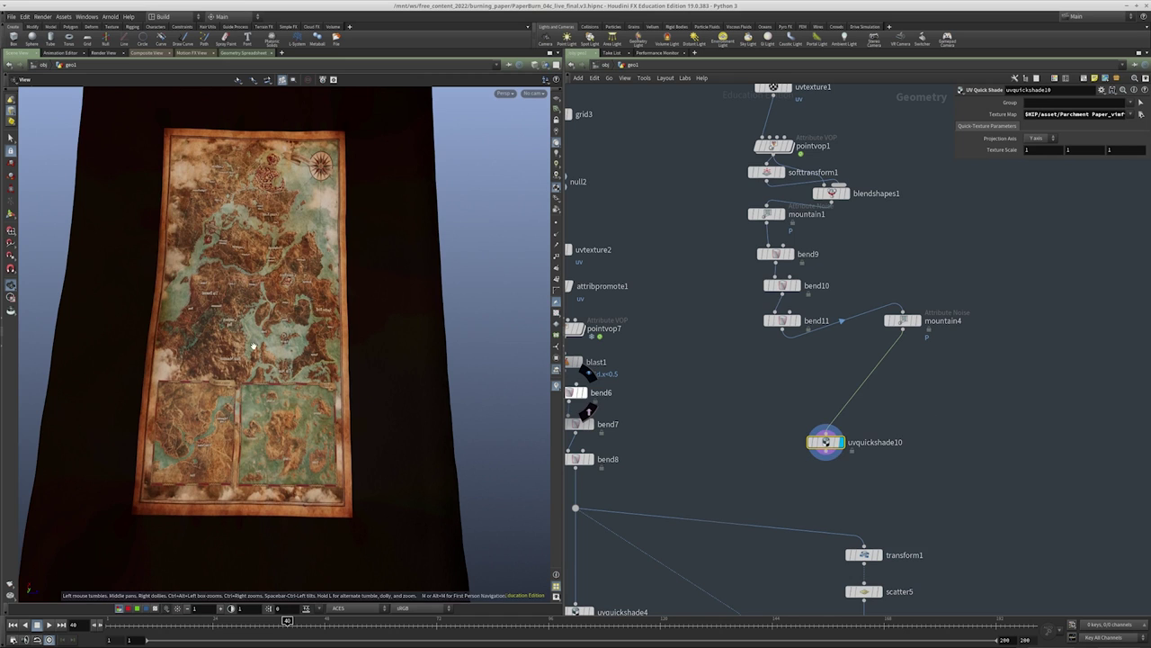
mouse_move(351, 274)
mouse_down()
mouse_move(244, 252)
mouse_move(264, 270)
mouse_up()
key(w)
key(w)
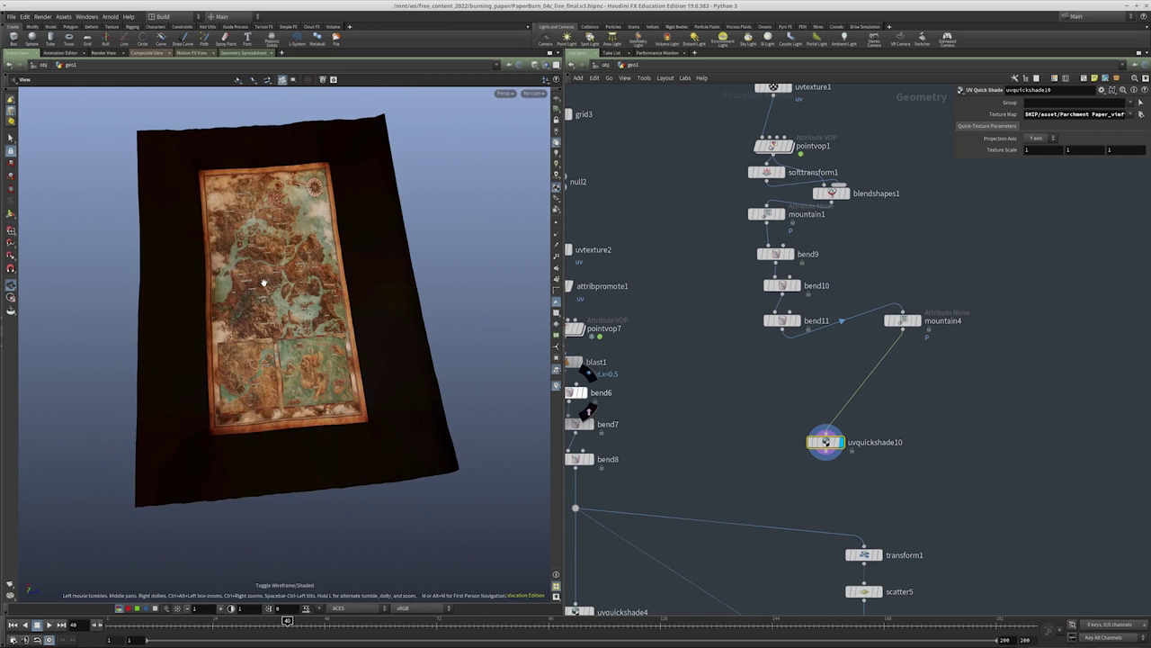
scroll(313, 278, up, 2)
scroll(313, 278, up, 1)
middle_drag(792, 364, 828, 345)
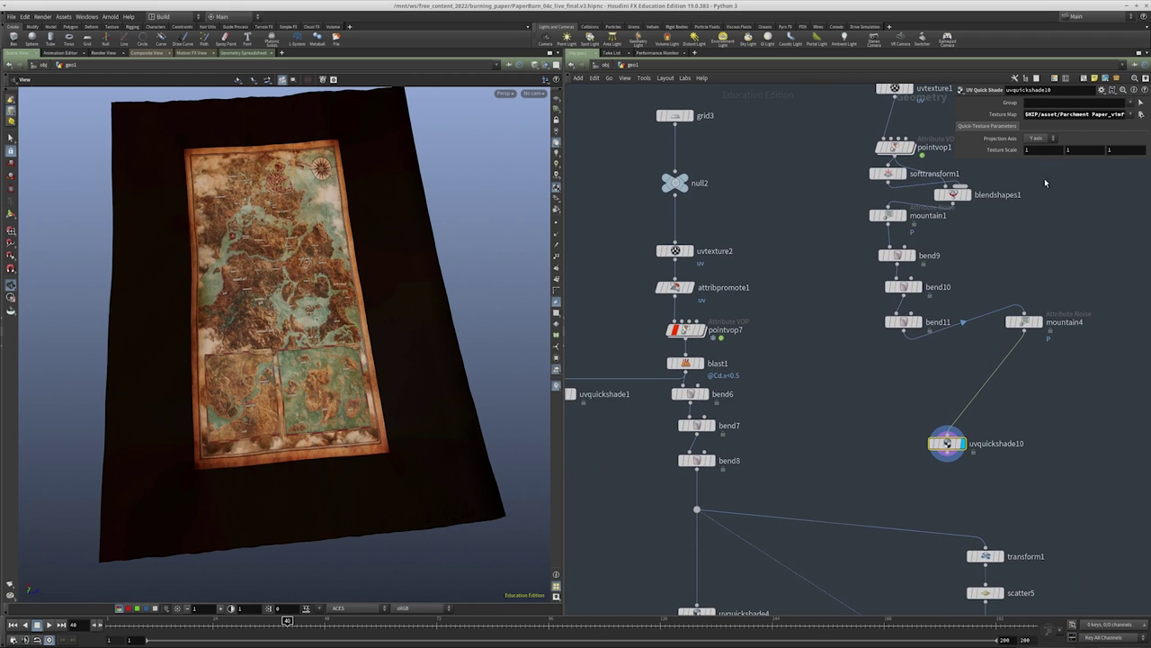
Try changing the texture scale on uvquickshade10 and set its projection axis to X
middle_drag(1033, 152, 1043, 150)
middle_click(1042, 150)
middle_drag(1043, 150, 1063, 149)
Insert a UV Texture node between mountain4 and uvquickshade10
middle_drag(1025, 329, 989, 313)
key(Tab)
text(uvte)
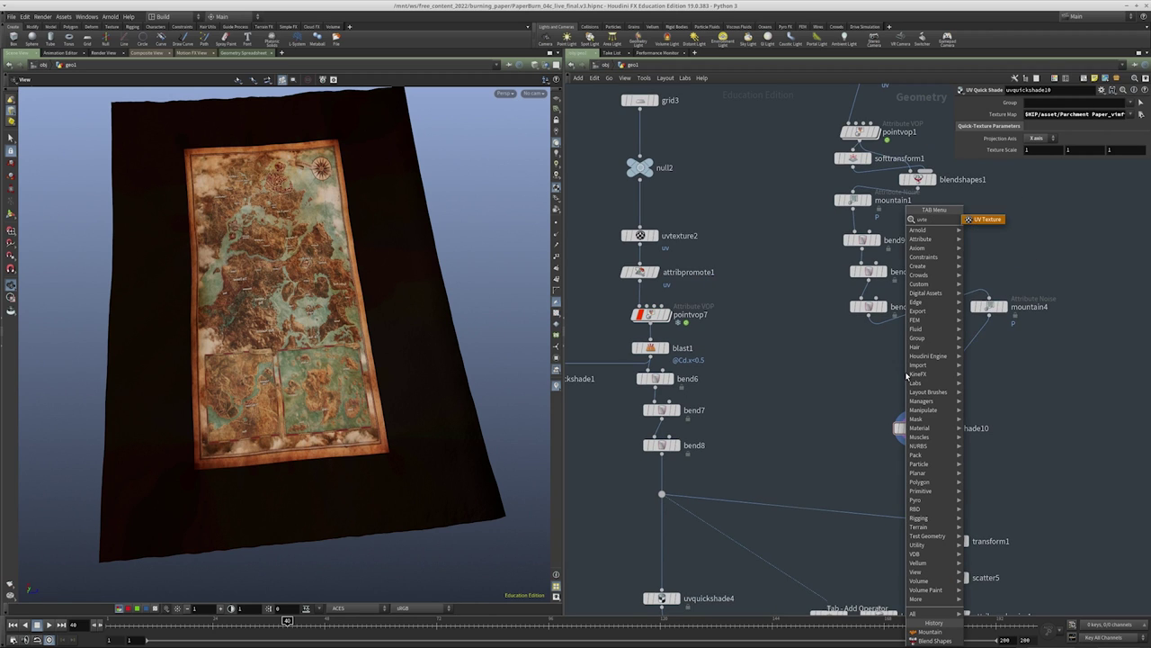
key(Return)
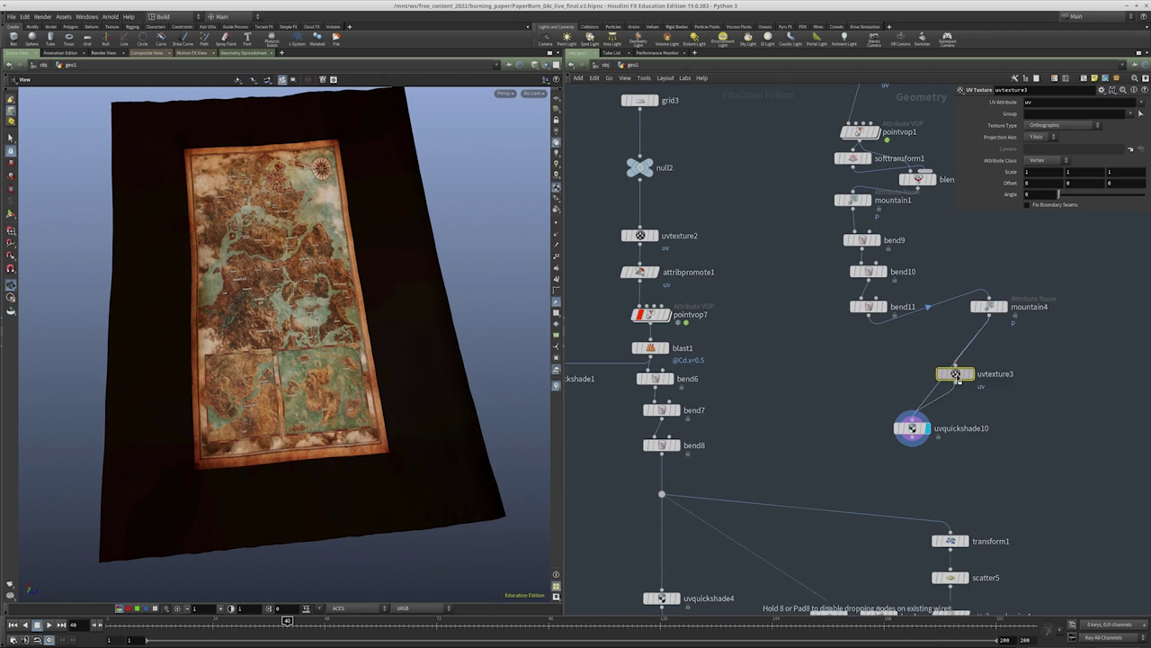
click(957, 378)
Tidy the new UV Texture node's position and set its X scale to 0.83
middle_drag(957, 377, 897, 396)
drag(899, 430, 886, 441)
mouse_move(1041, 170)
middle_down()
mouse_move(1078, 170)
mouse_move(1044, 171)
middle_up()
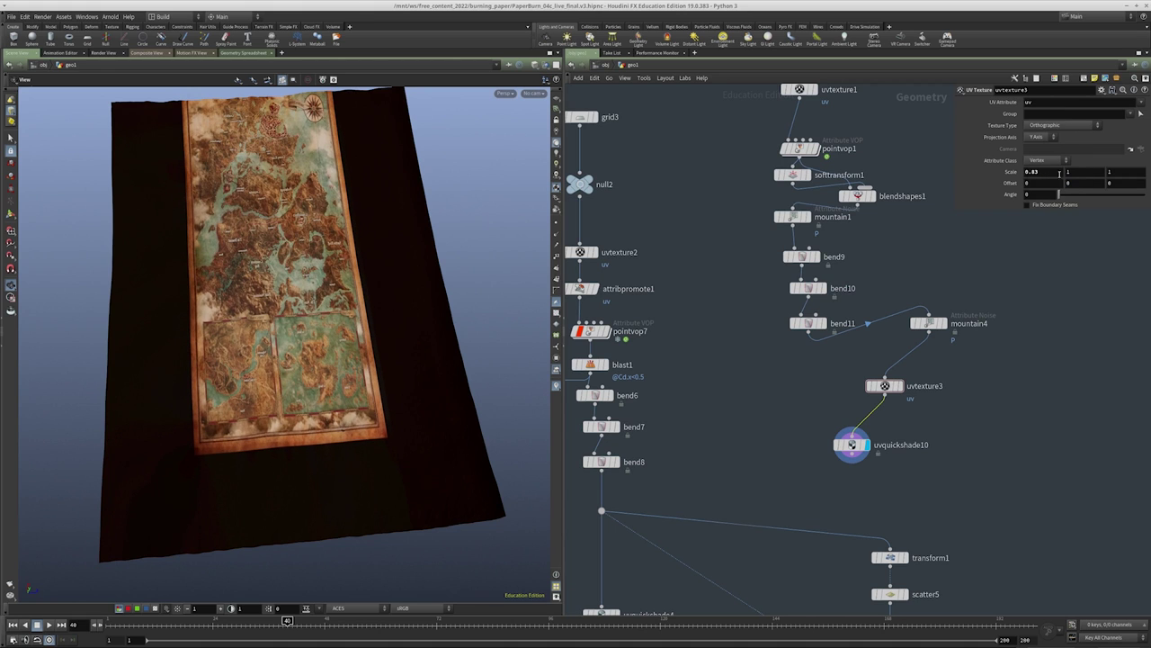
Try different scale values on the UV Texture node to fit the map to the sheet
middle_drag(1116, 171, 1013, 171)
click(852, 445)
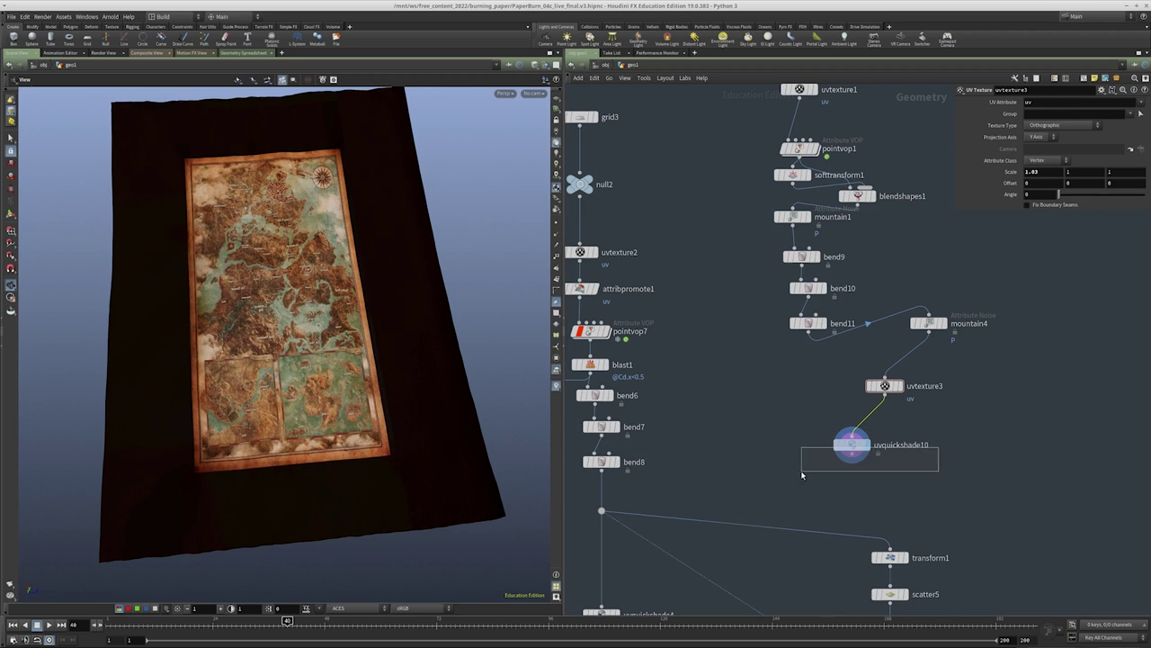
click(884, 385)
middle_drag(1014, 171, 990, 172)
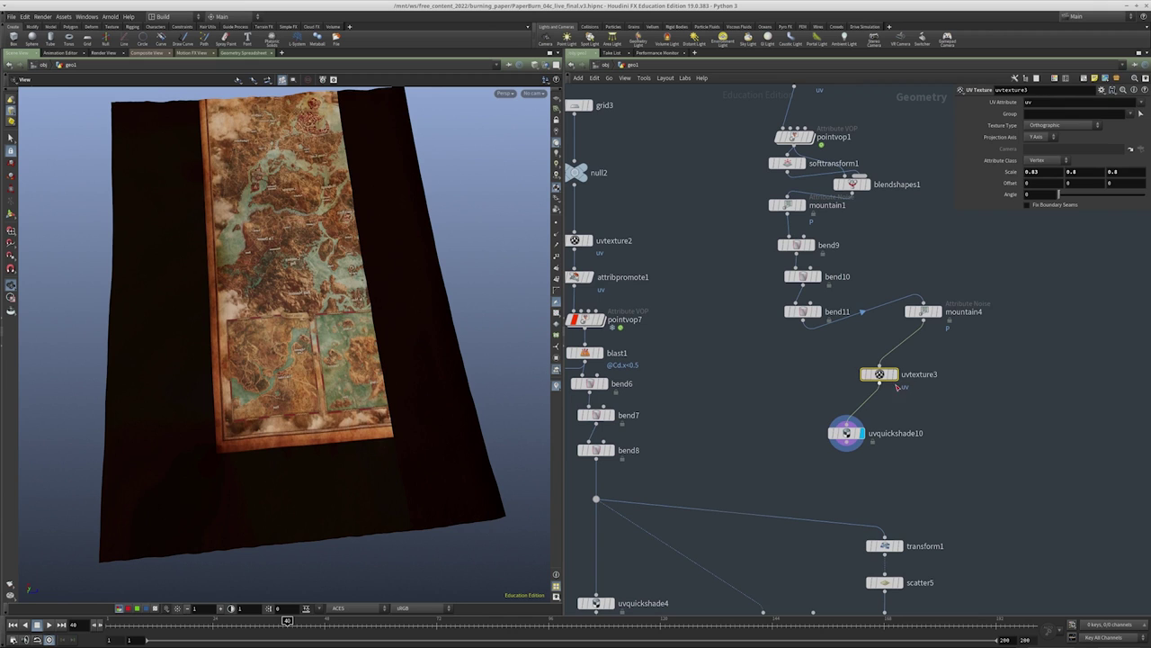
Replace the uvtexture3 node with a UV Project node between mountain4 and uvquickshade10
key(ctrl+x)
key(Tab)
text(texture)
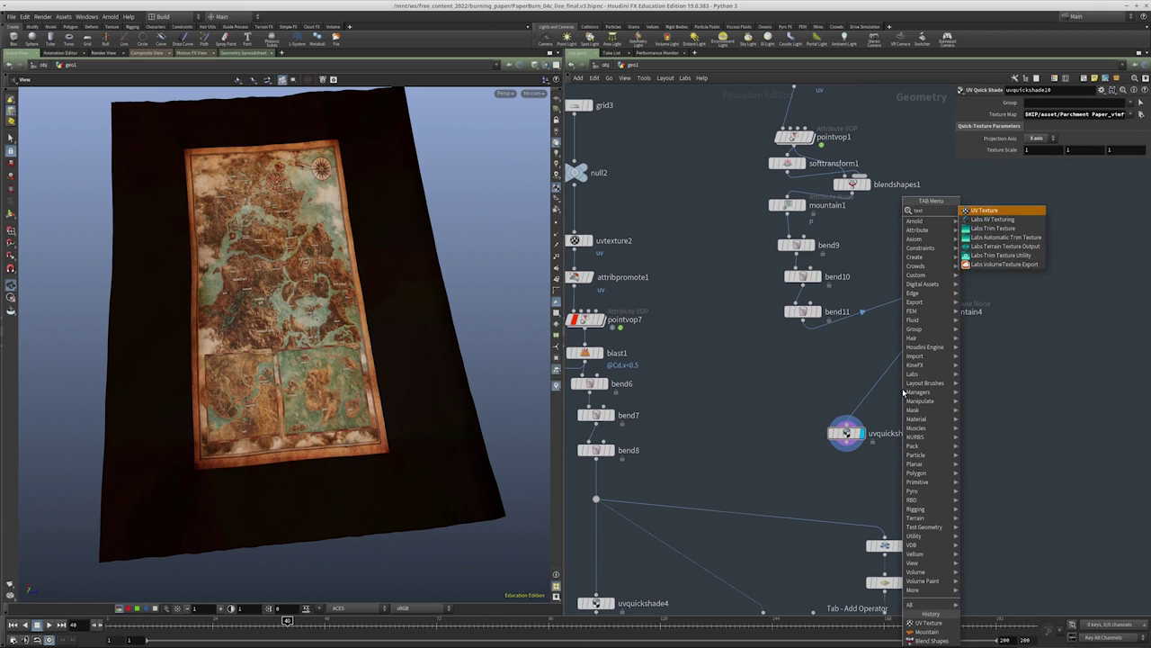
key(Return)
key(Delete)
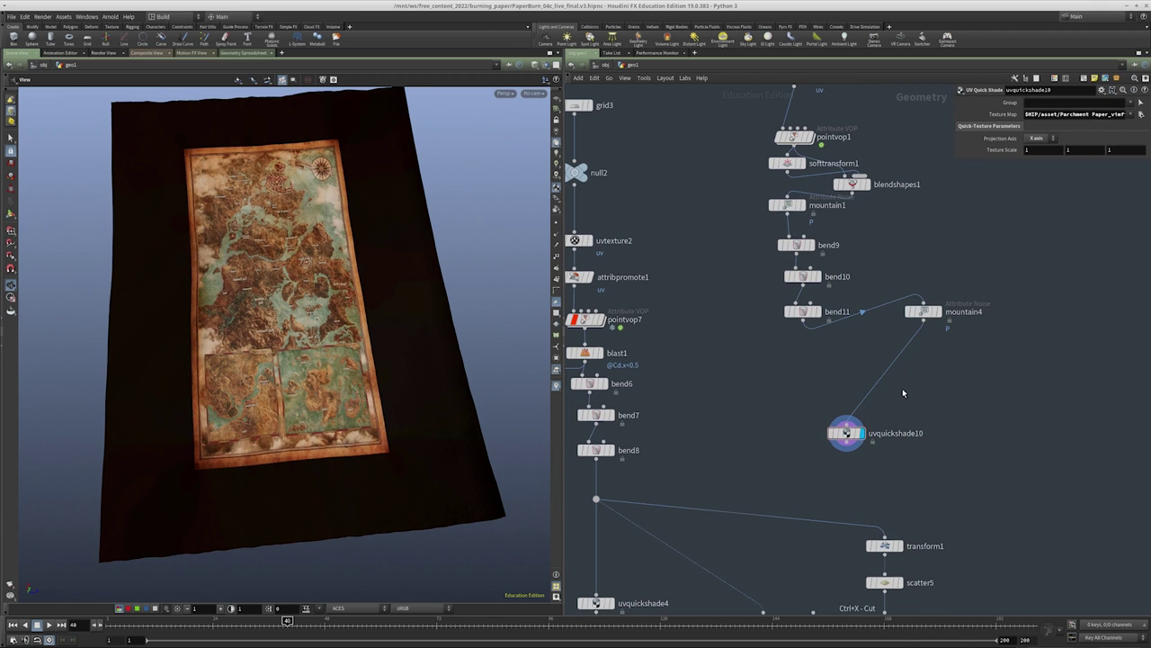
key(Tab)
text(project)
key(Down)
key(Return)
click(895, 347)
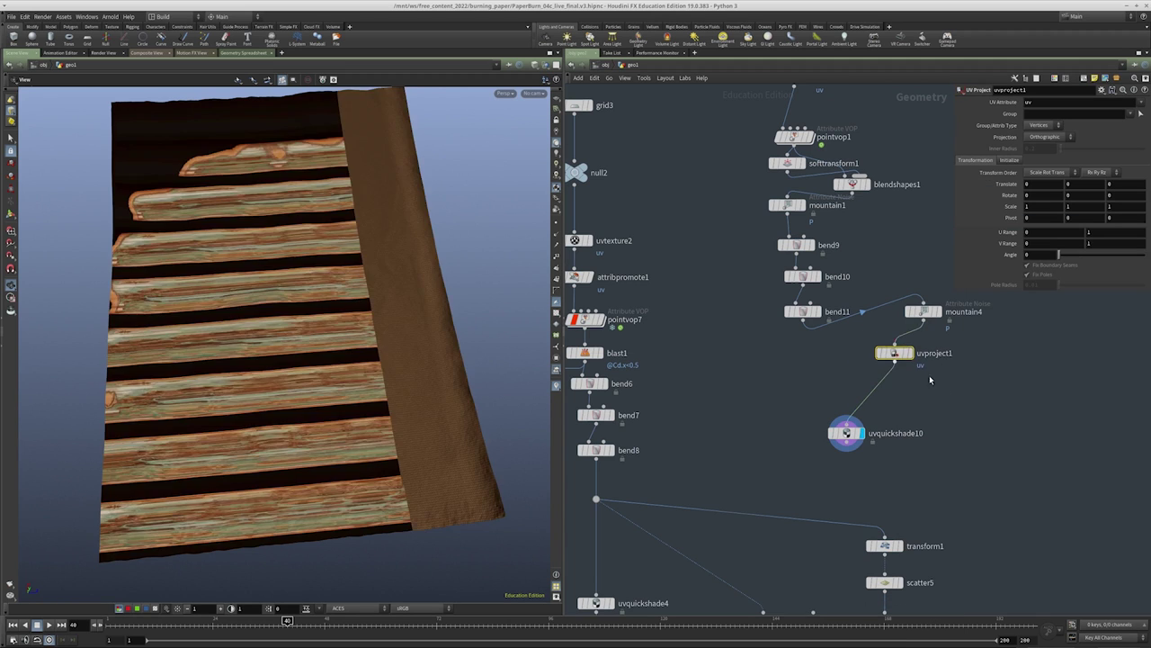
Initialize the UV projection with the To Best Plane method and display the result through uvquickshade10
click(908, 352)
click(1012, 160)
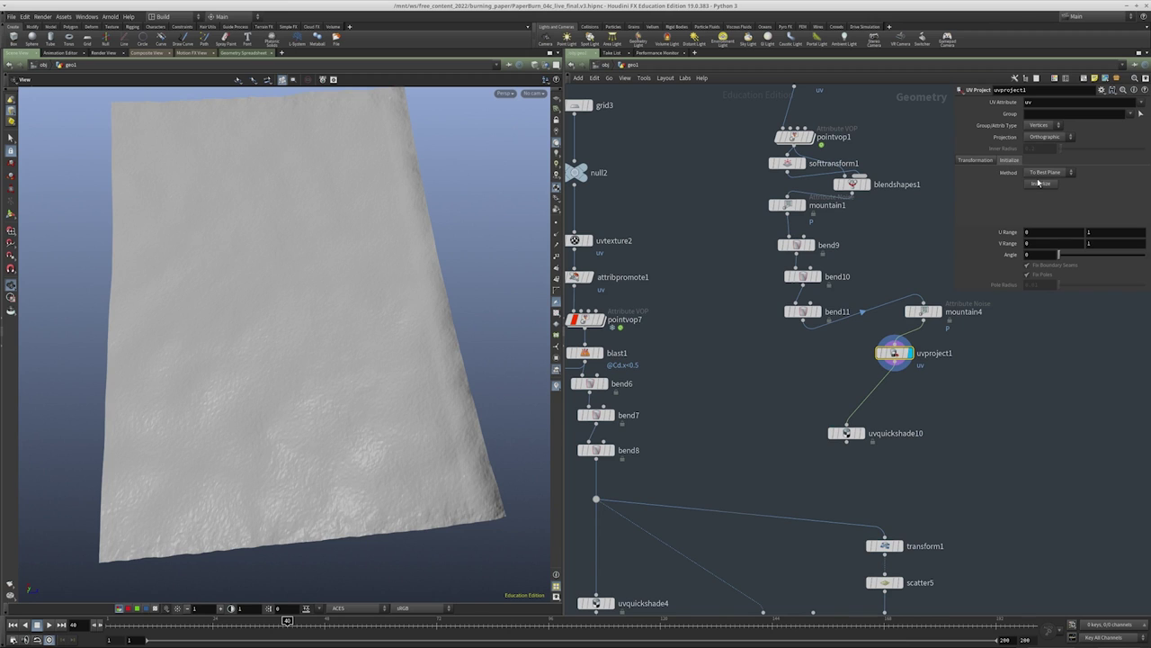
click(860, 433)
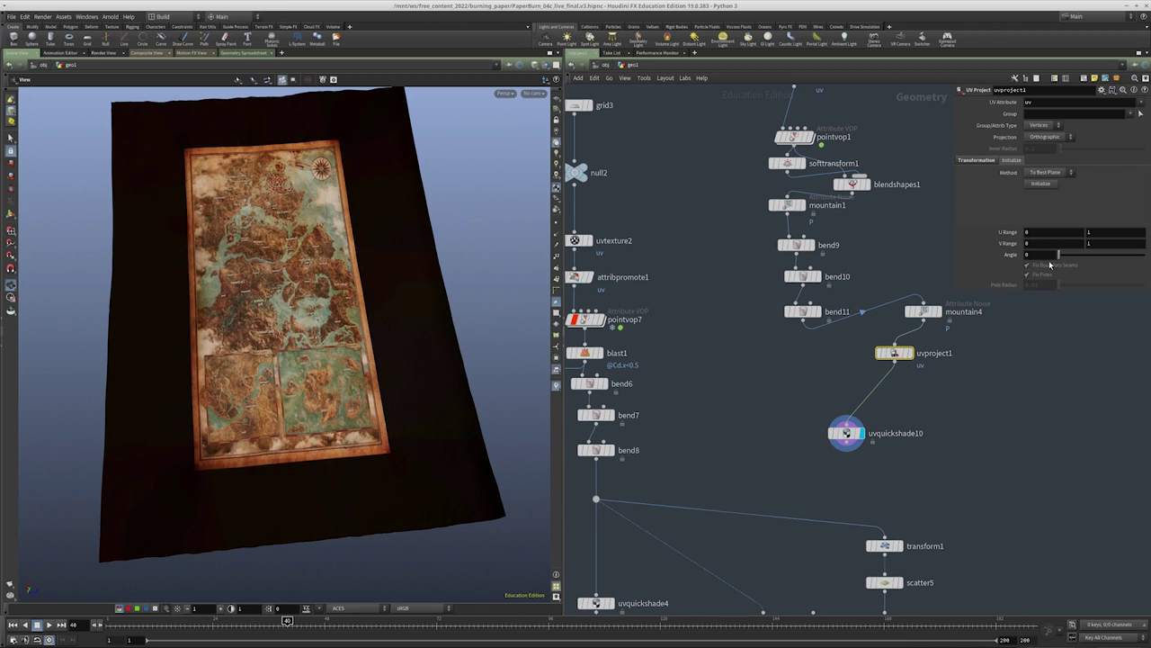
Fit the UV projection to the sheet with X and Y scale about 12.61 and 12.3, Y translate about 0.44 and Z about 0.10
click(979, 161)
middle_drag(1008, 206, 1142, 199)
middle_drag(1052, 206, 1147, 206)
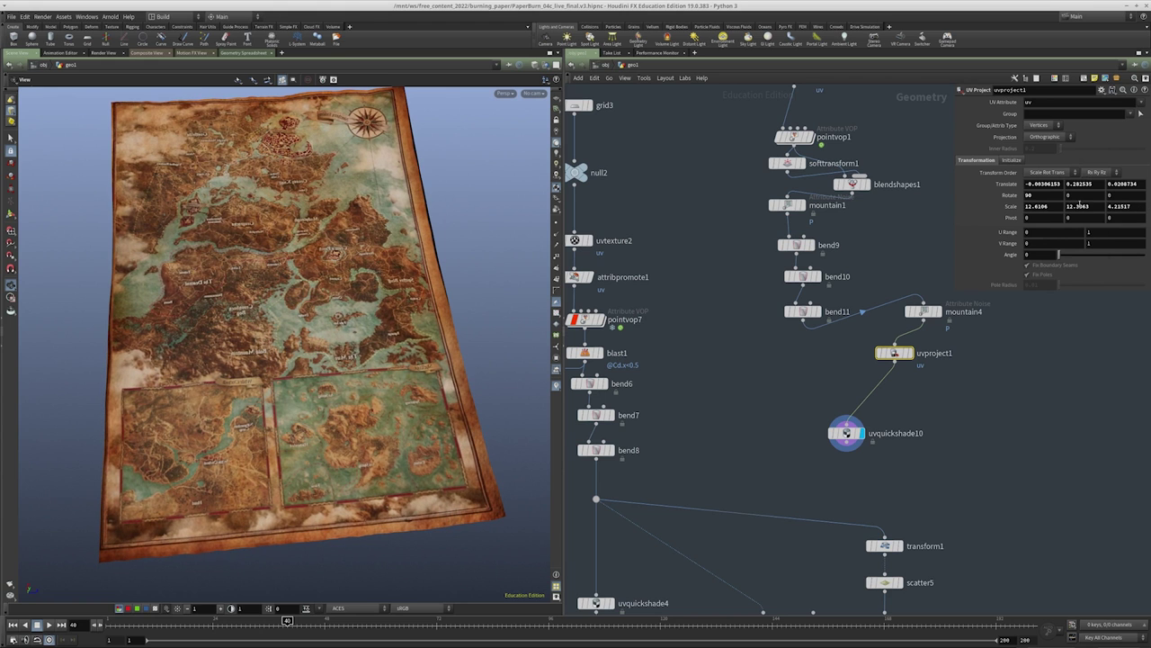
mouse_move(1039, 182)
middle_down()
mouse_move(1041, 198)
mouse_move(1139, 199)
mouse_move(1051, 201)
middle_up()
middle_drag(1118, 182, 1135, 200)
Examine the fitted map texture on the sheet from several angles, including in an enlarged viewport
key(ctrl+b)
drag(368, 321, 542, 389)
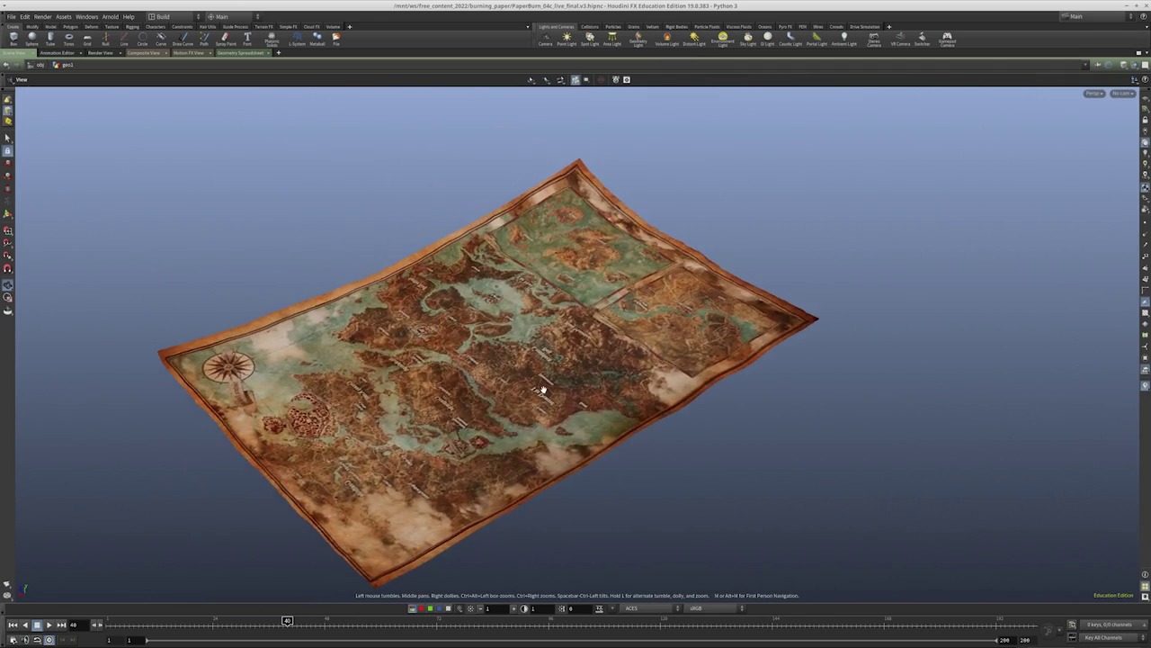
key(ctrl+b)
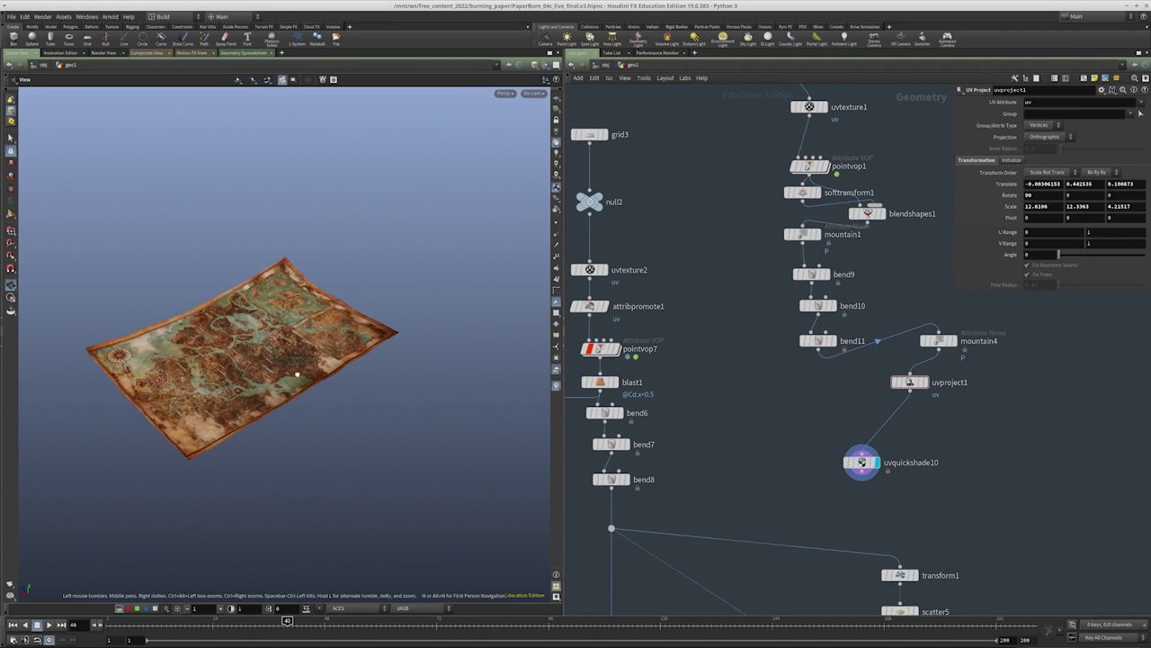
drag(303, 369, 378, 356)
scroll(444, 340, up, 5)
mouse_move(444, 340)
mouse_down()
mouse_move(267, 315)
mouse_move(236, 327)
mouse_move(288, 357)
mouse_move(423, 398)
mouse_up()
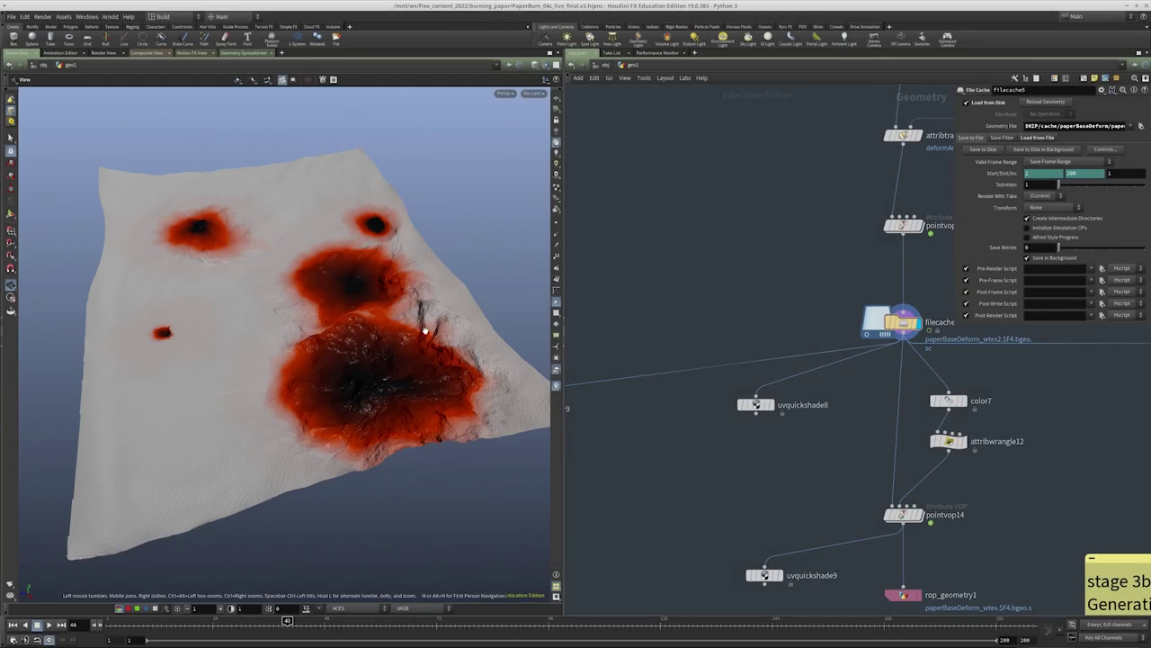
Replace the old color9 node with a fresh Color node wired from filecache5 and display it
drag(423, 331, 386, 353)
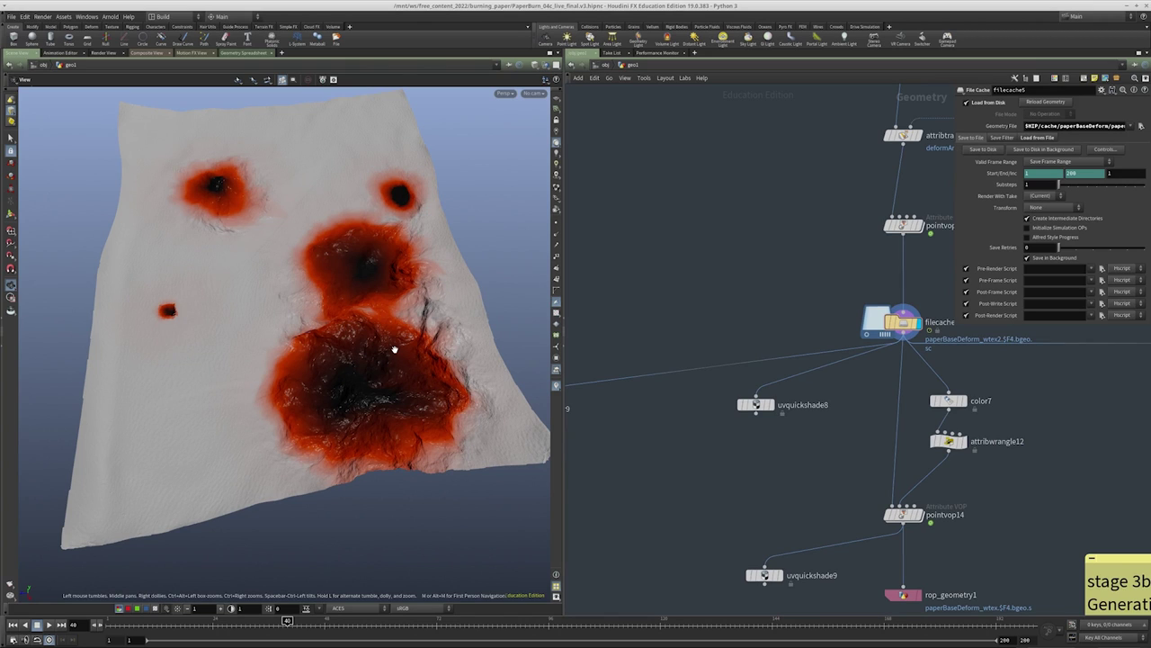
middle_drag(748, 542, 719, 485)
click(617, 414)
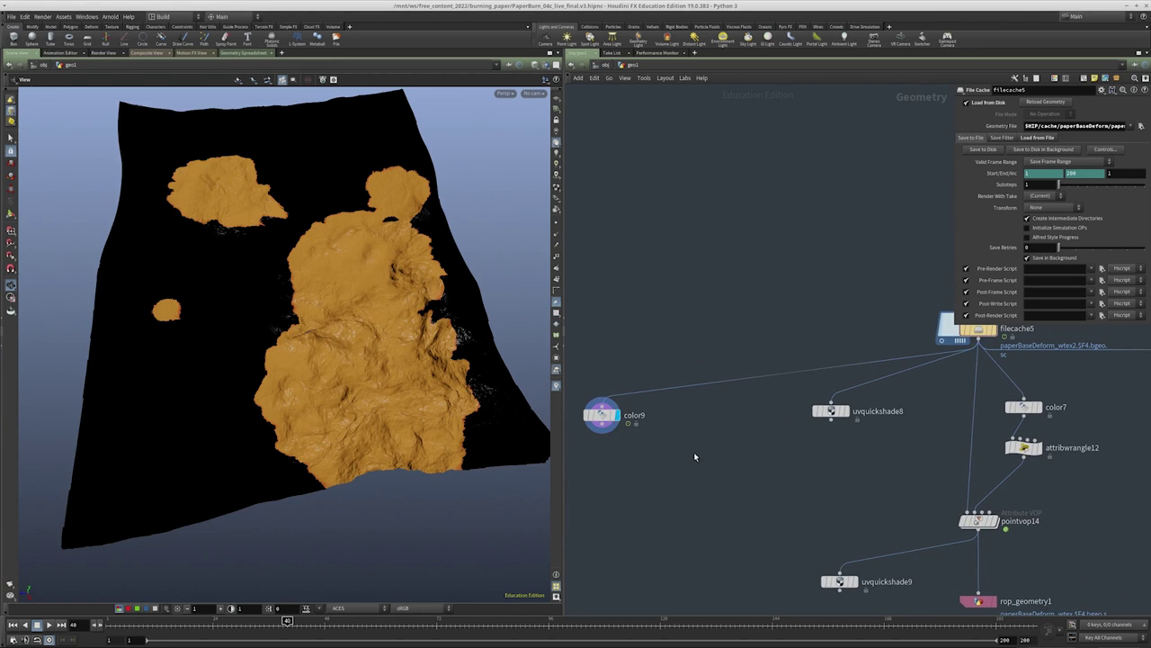
key(Delete)
key(Tab)
text(color)
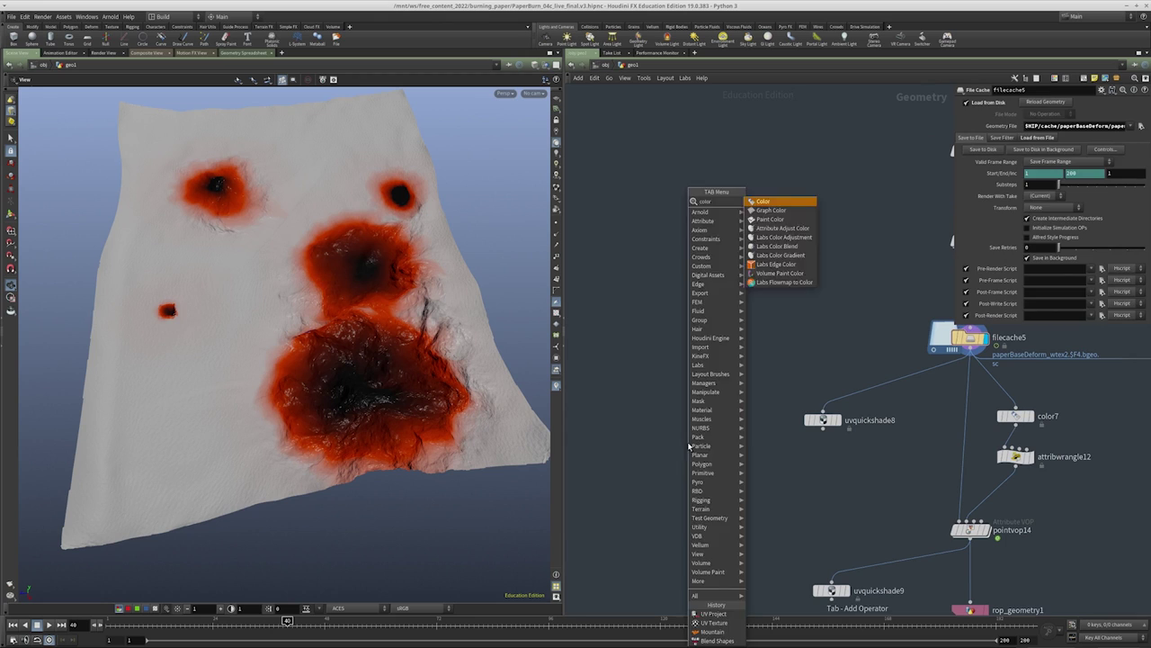
key(Return)
click(688, 440)
drag(969, 353, 688, 435)
click(704, 441)
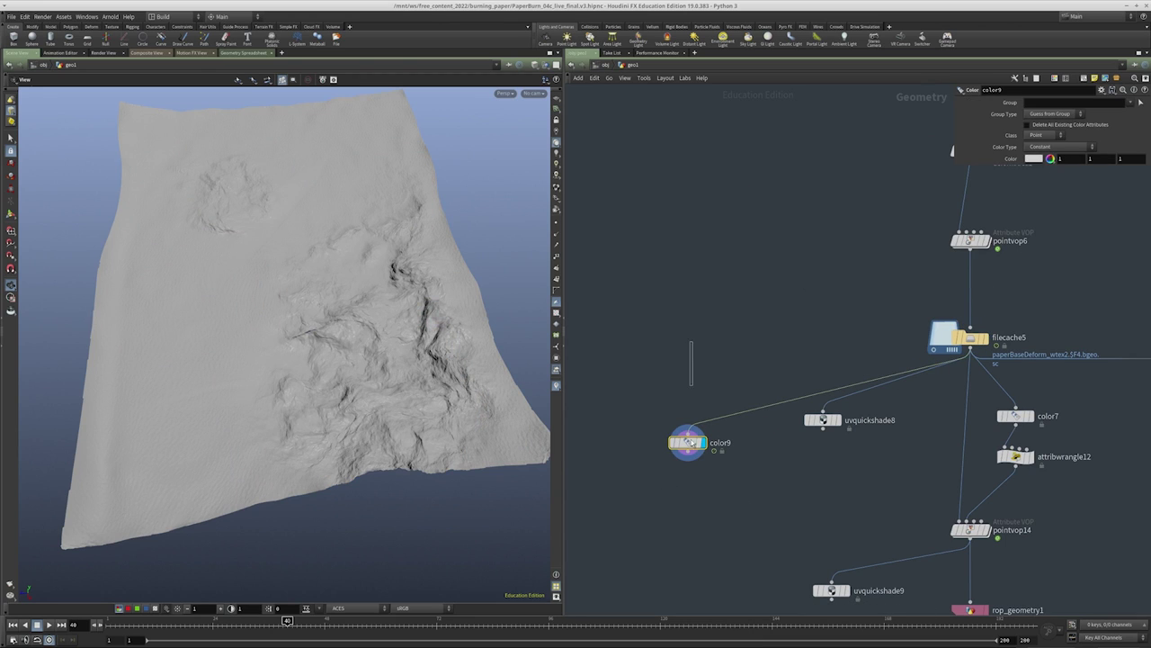
Color the points with Ramp from Attribute using the temperature attribute and a range maximum of 4.5
click(1060, 147)
click(1054, 178)
click(1058, 159)
text(t)
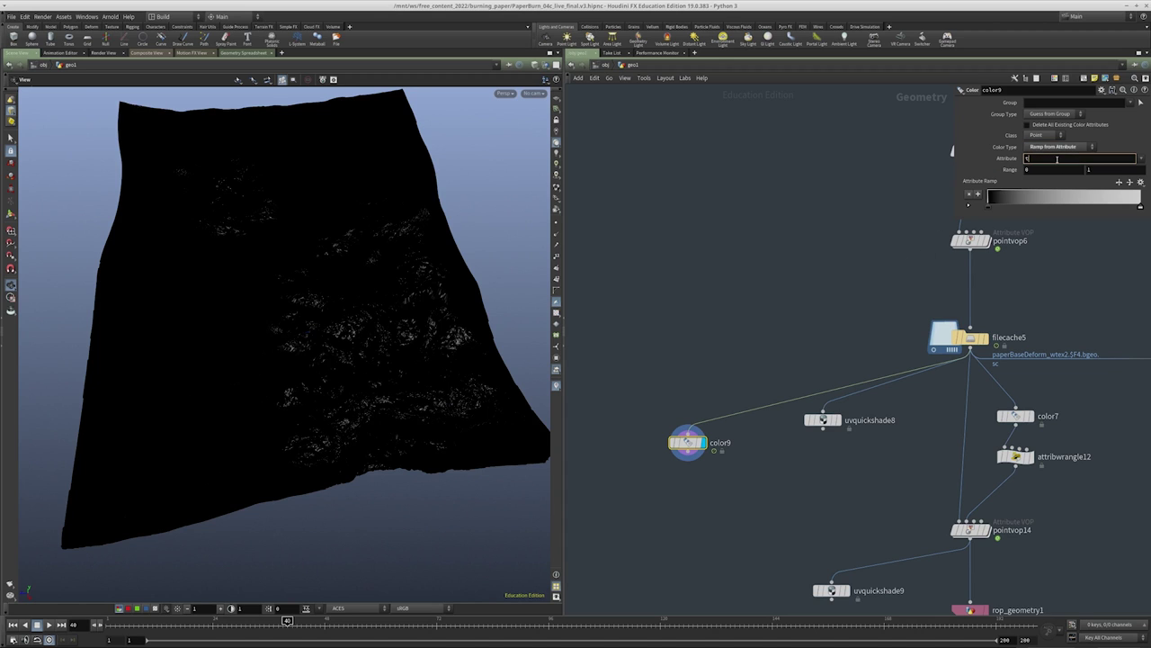
text(emperature)
key(Return)
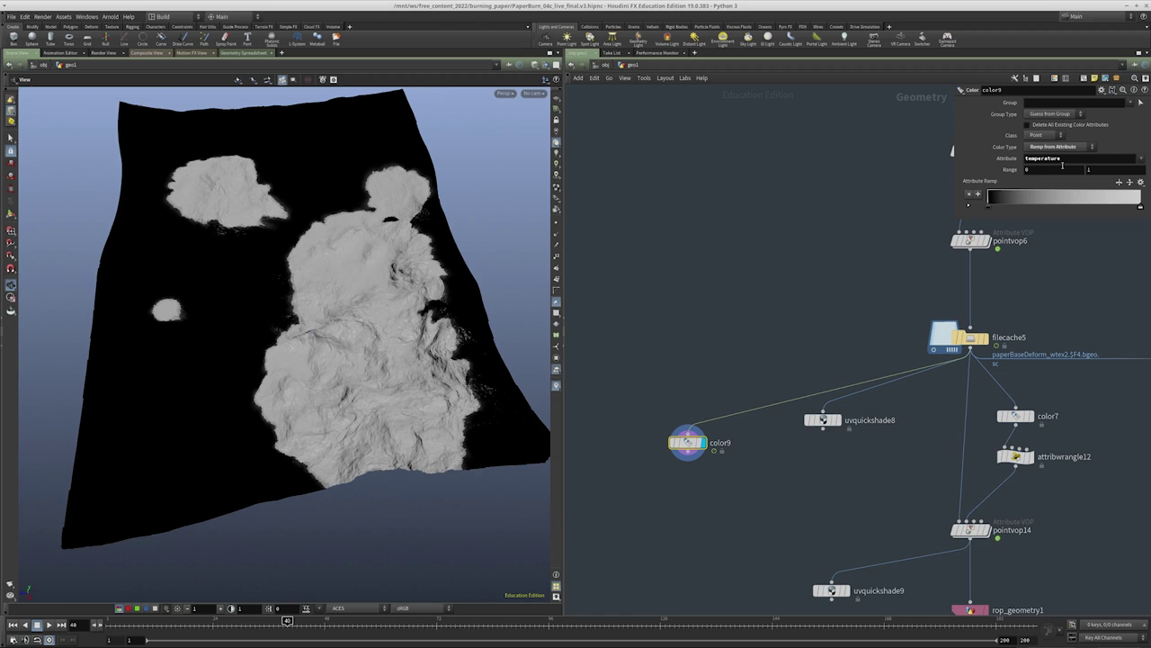
middle_drag(1094, 171, 1119, 171)
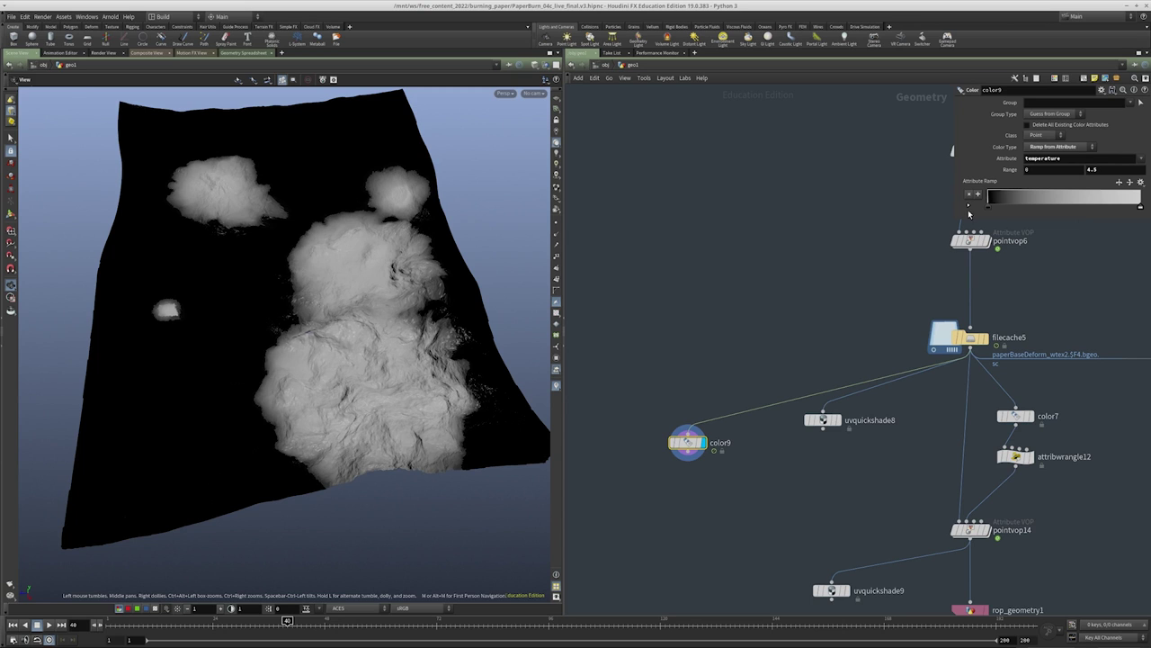
Rename the new Color node as to_be_deleted
middle_drag(776, 308, 789, 276)
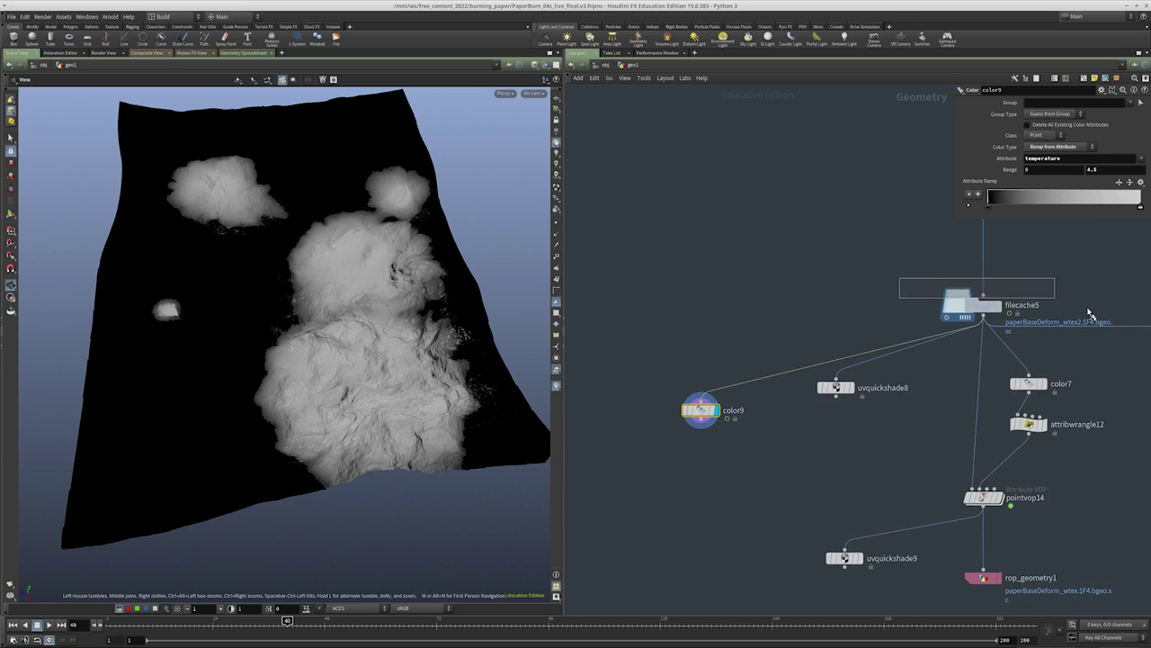
key(r)
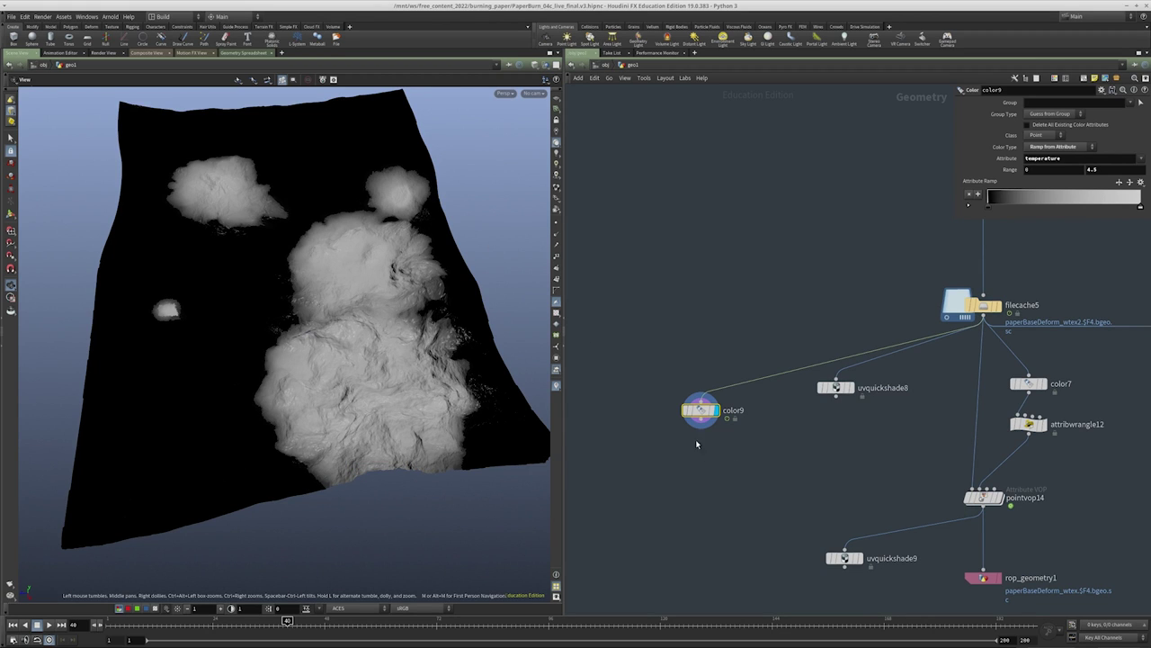
middle_drag(710, 454, 744, 434)
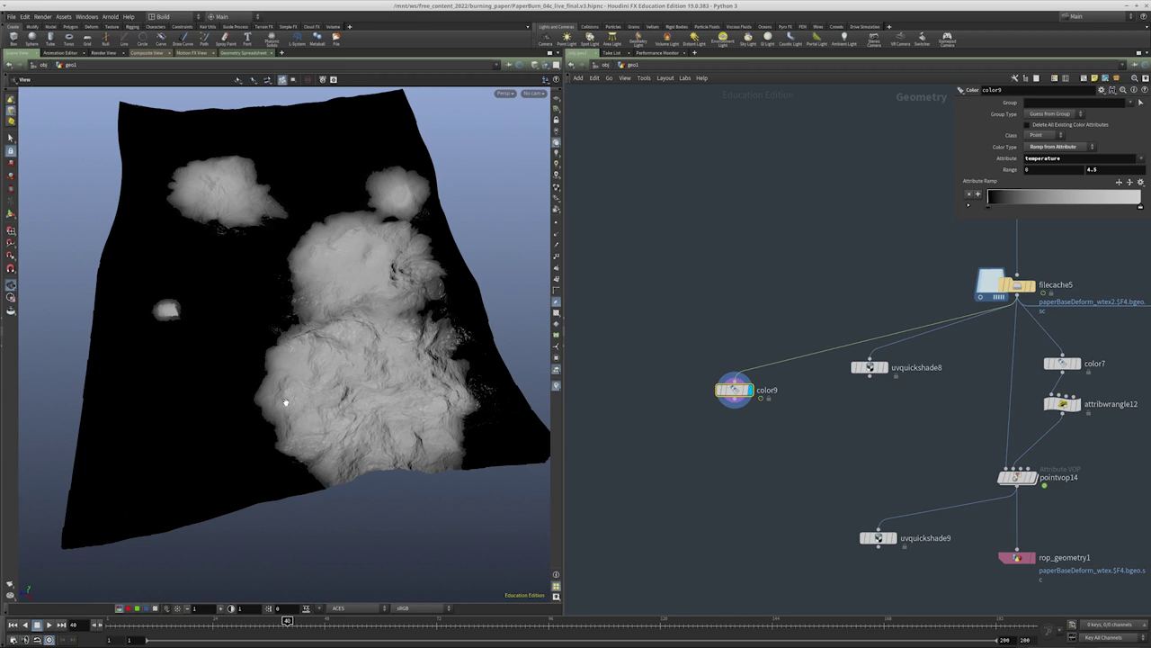
middle_drag(737, 413, 744, 420)
double_click(779, 398)
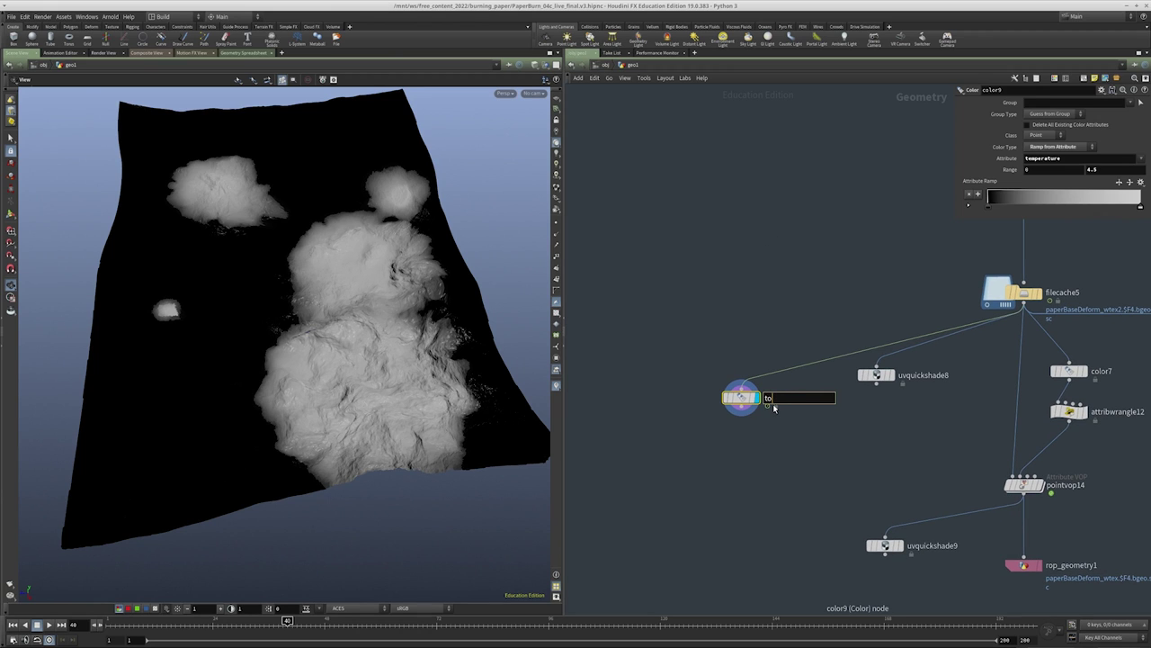
key(Return)
Duplicate the to_be_deleted Color node and place the copy beside the original under filecache5
drag(689, 481, 774, 320)
key(ctrl+c)
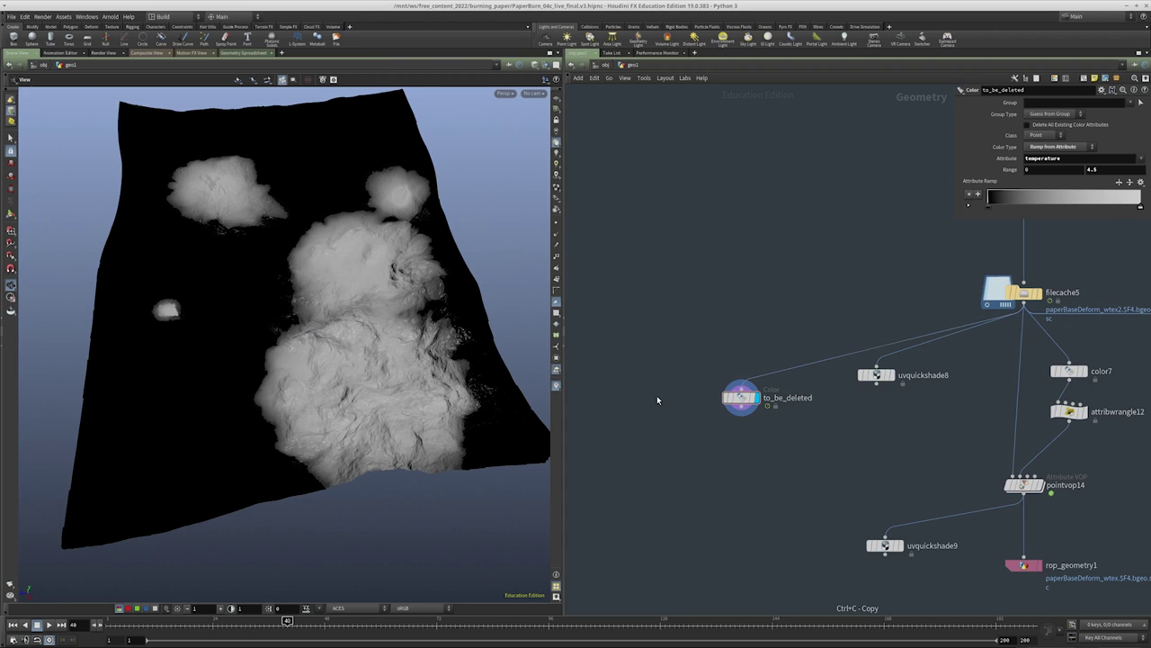
key(ctrl+v)
drag(657, 400, 625, 401)
Reshape the duplicate's attribute ramp into a narrow white band near the low end with black beyond it
drag(1141, 212, 989, 211)
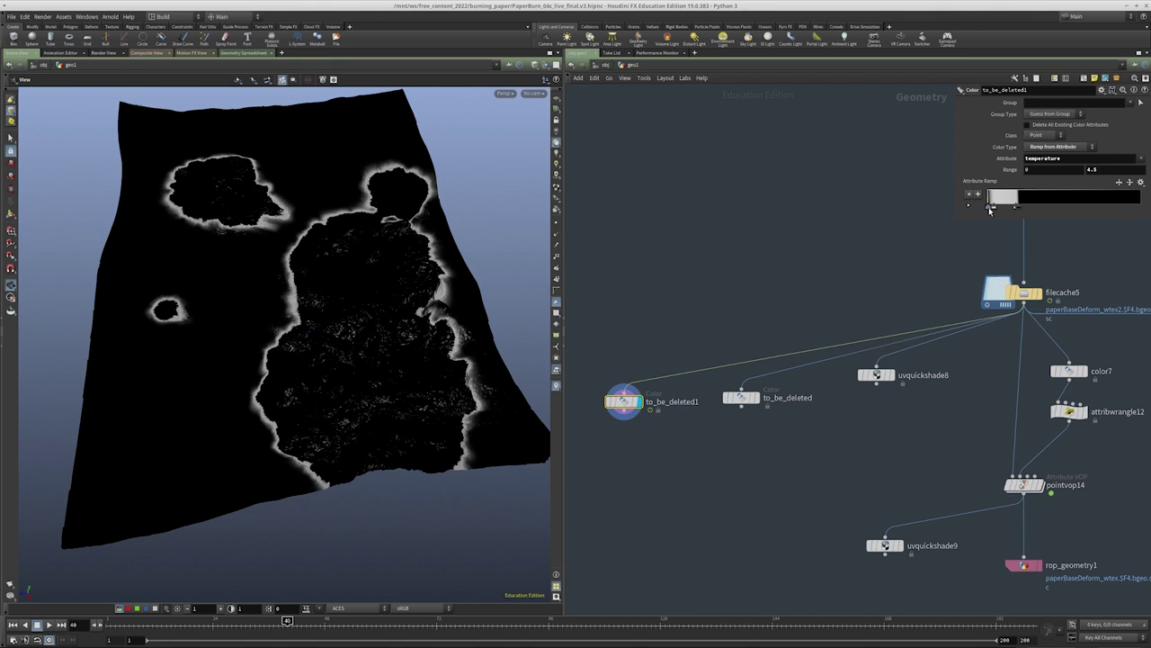
text(1)
key(Return)
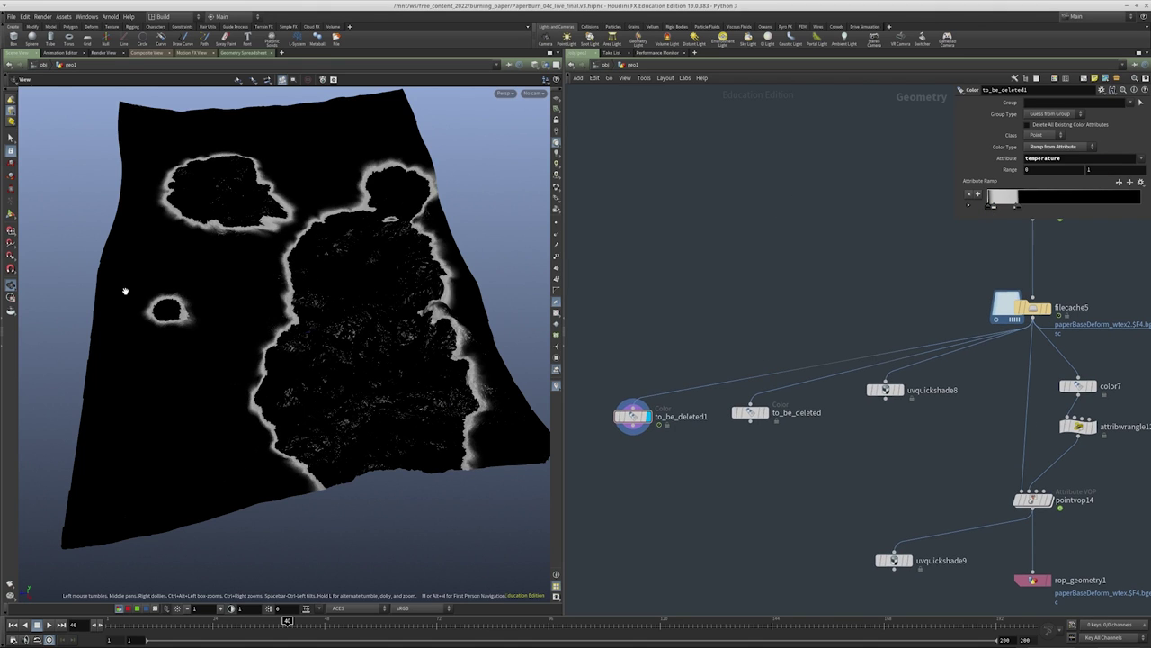
drag(996, 208, 993, 208)
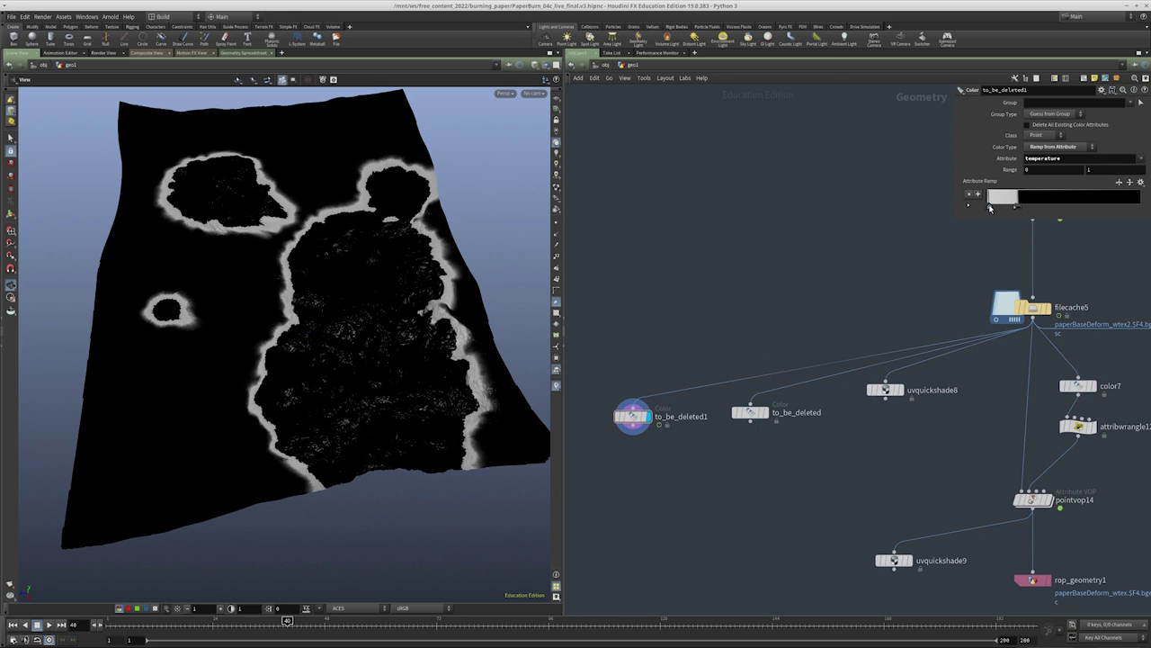
Set the temperature range of to_be_deleted1 to 0.1 and 7.6
middle_drag(679, 448, 704, 385)
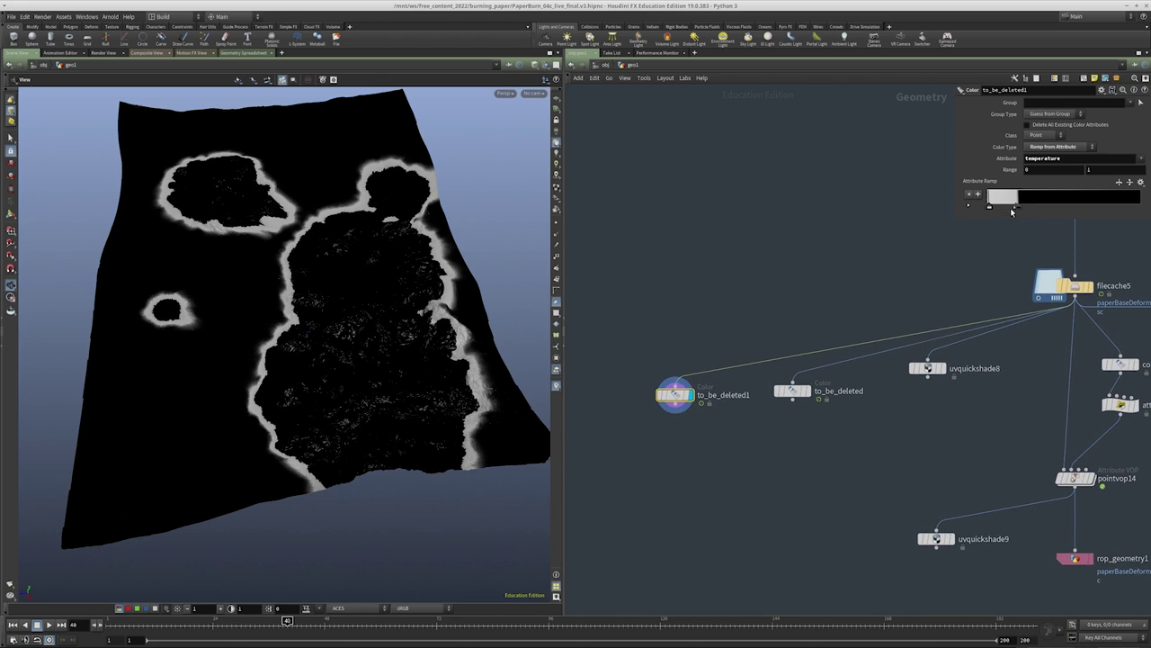
middle_drag(1109, 170, 1108, 170)
middle_drag(1035, 171, 1048, 173)
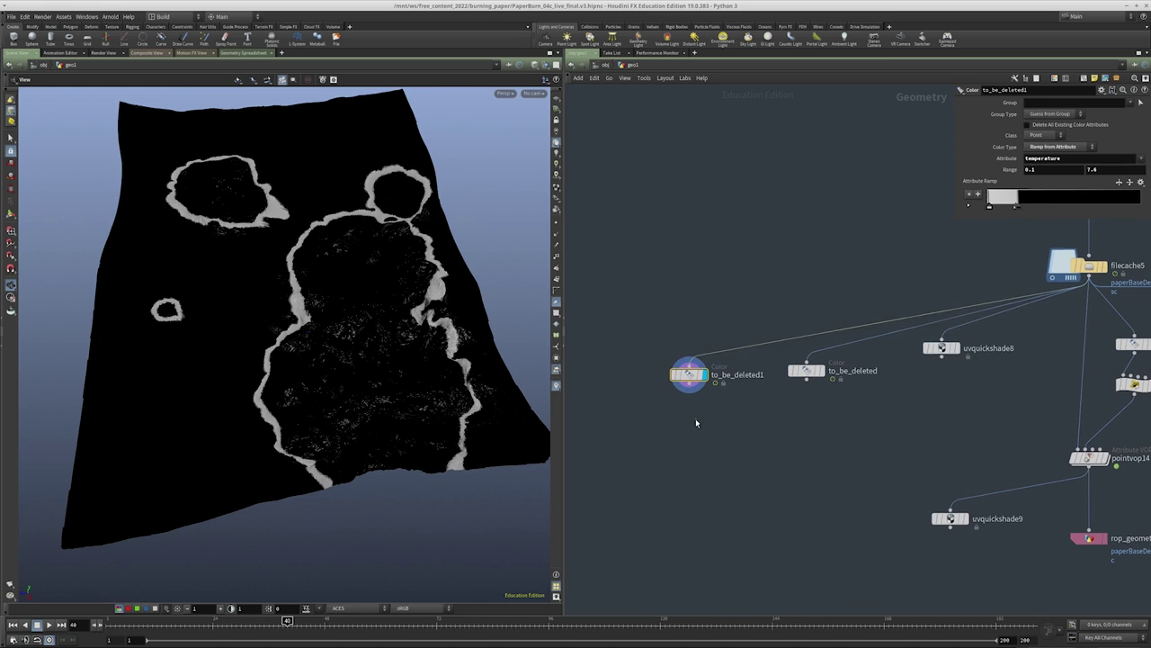
key(Tab)
text(blas)
key(Return)
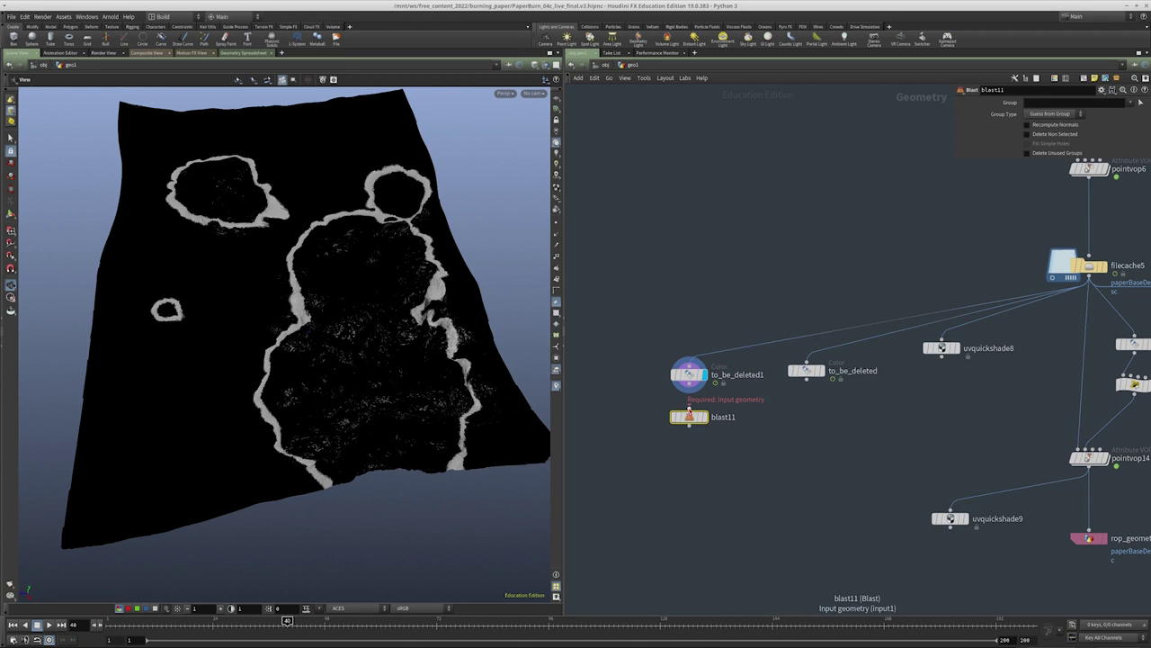
click(1069, 102)
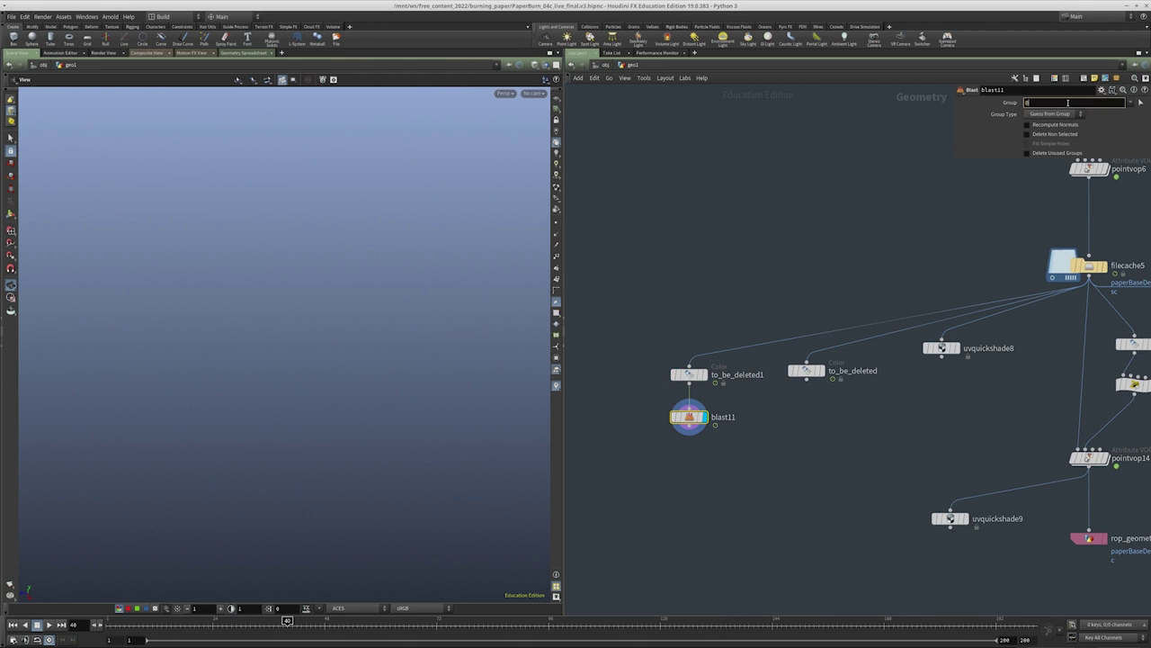
text(@Cd.x<0.5)
key(Return)
click(1070, 114)
click(1043, 151)
click(1027, 133)
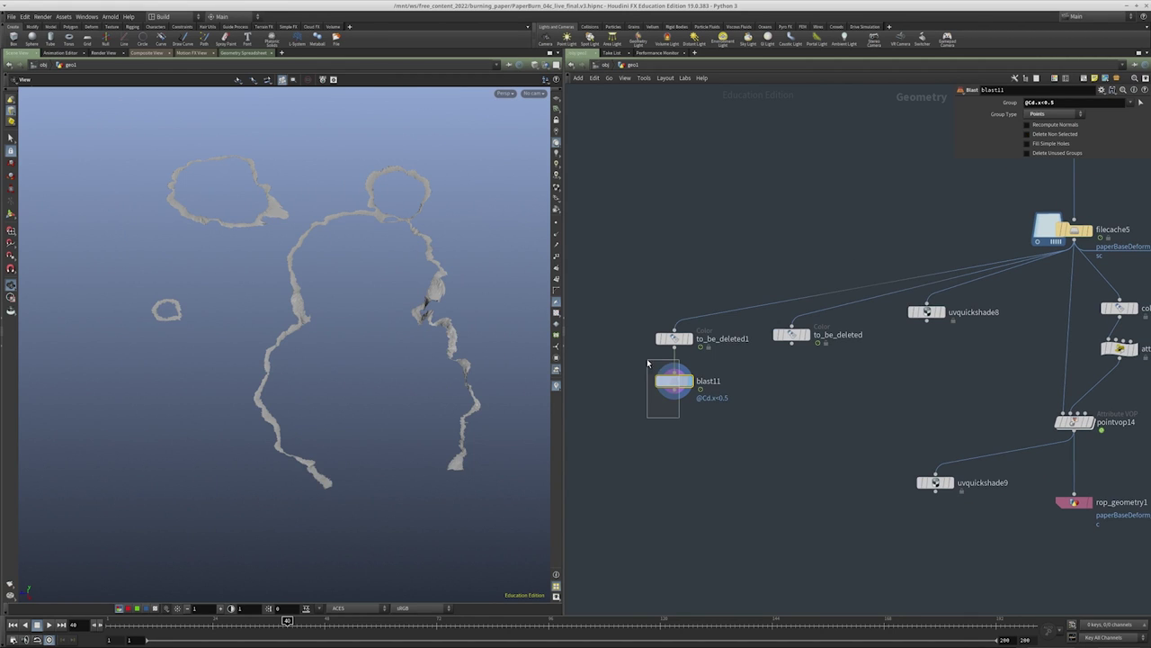
Duplicate the Blast node, wire the copy to to_be_deleted instead, and enable Delete Non Selected on it
key(ctrl+c)
key(ctrl+v)
drag(794, 417, 812, 351)
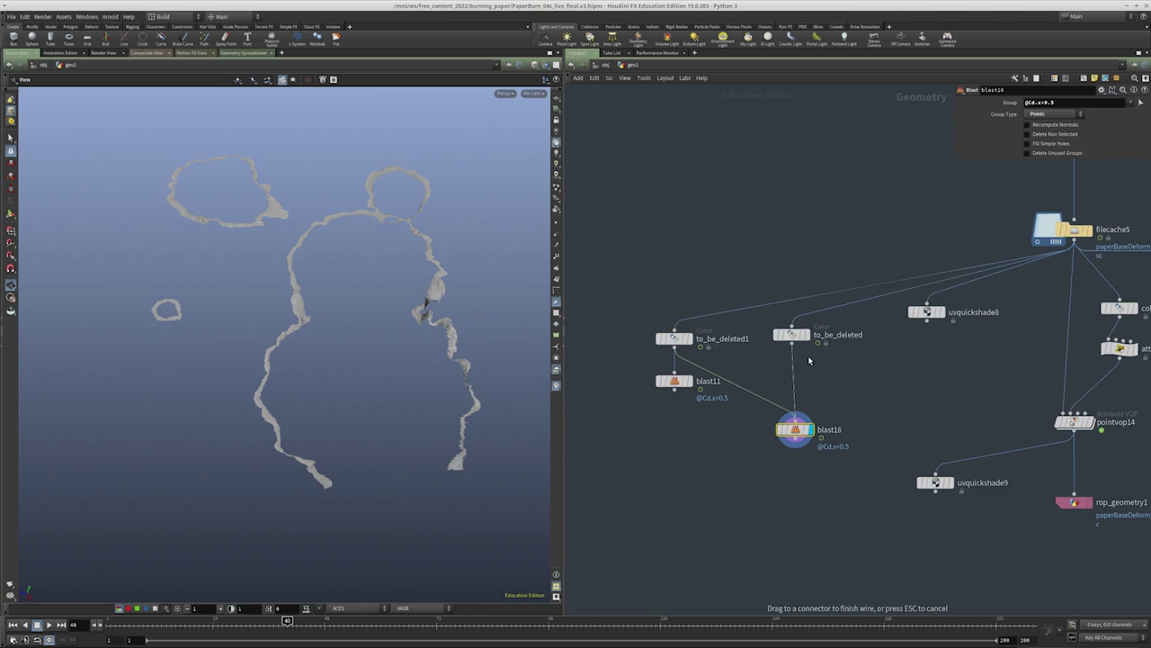
click(812, 378)
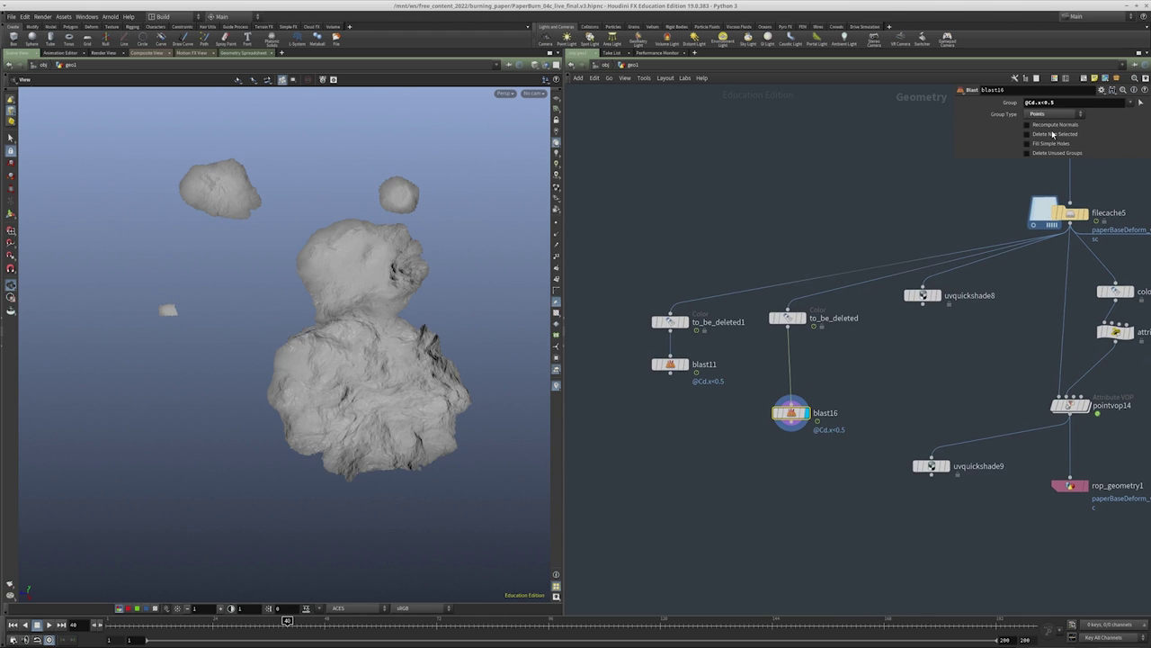
click(1027, 134)
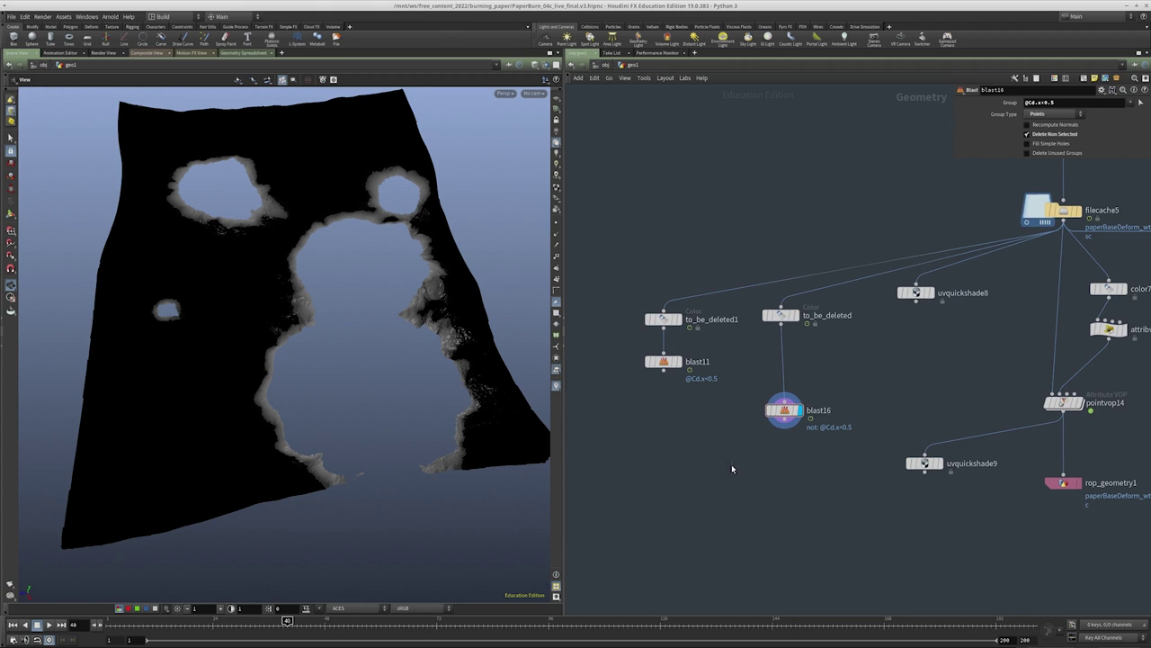
key(Tab)
key(Escape)
key(Tab)
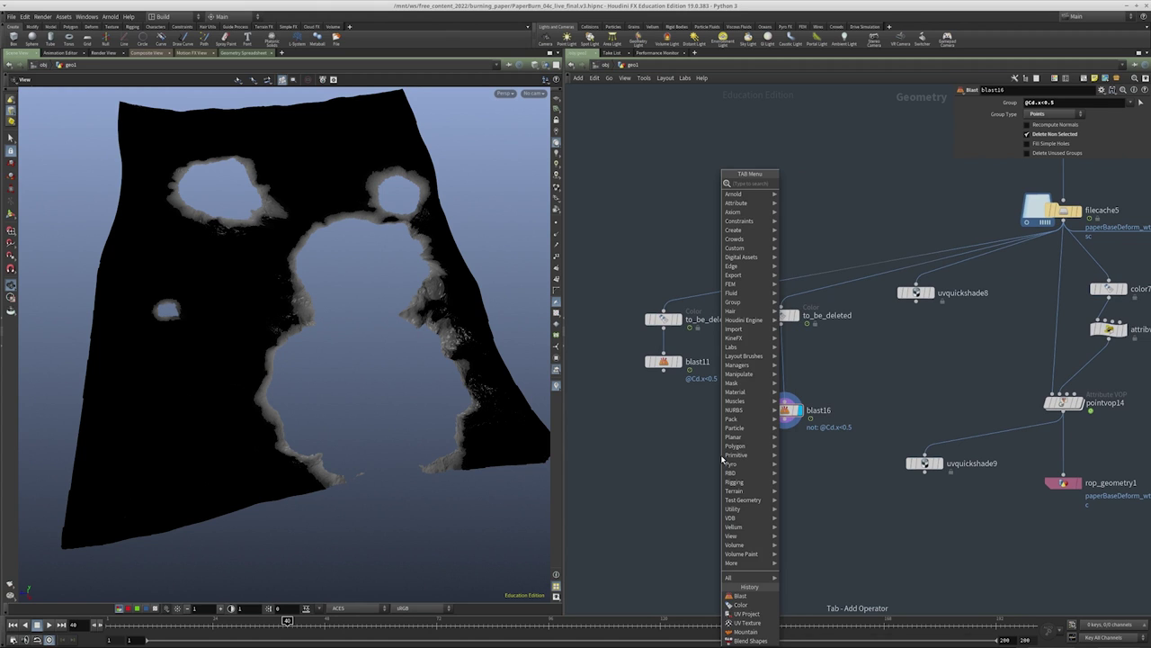
key(Escape)
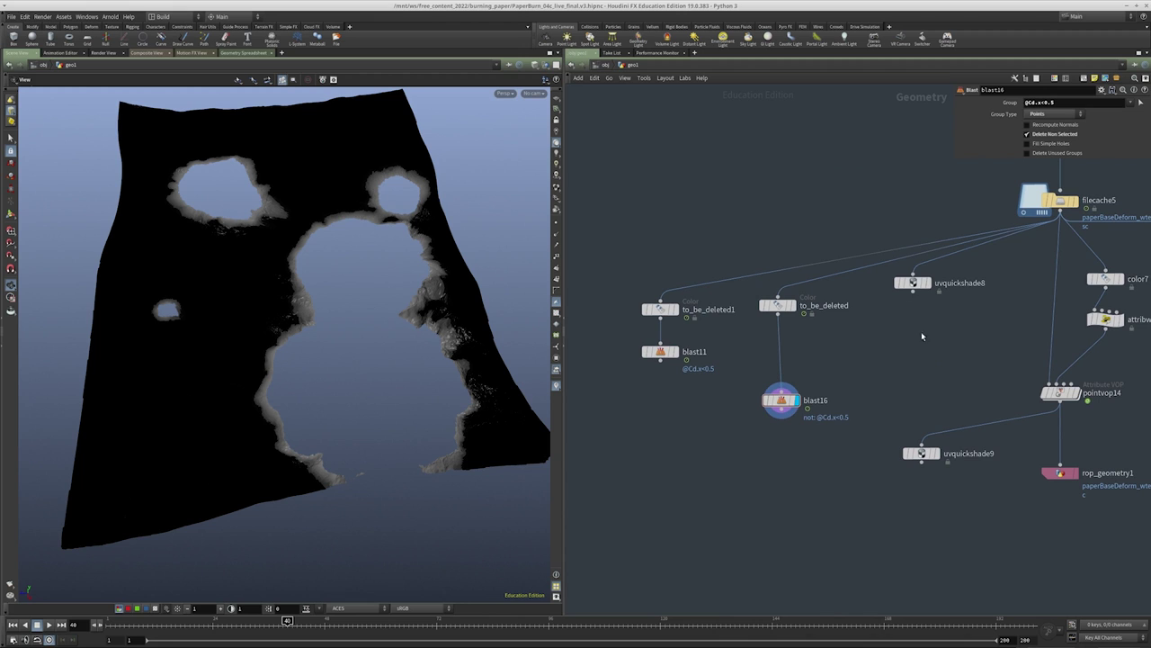
Add a Color node below blast16, display it, and scrub the unburned paper from frame 1 to frame 22
click(913, 282)
click(761, 527)
key(Tab)
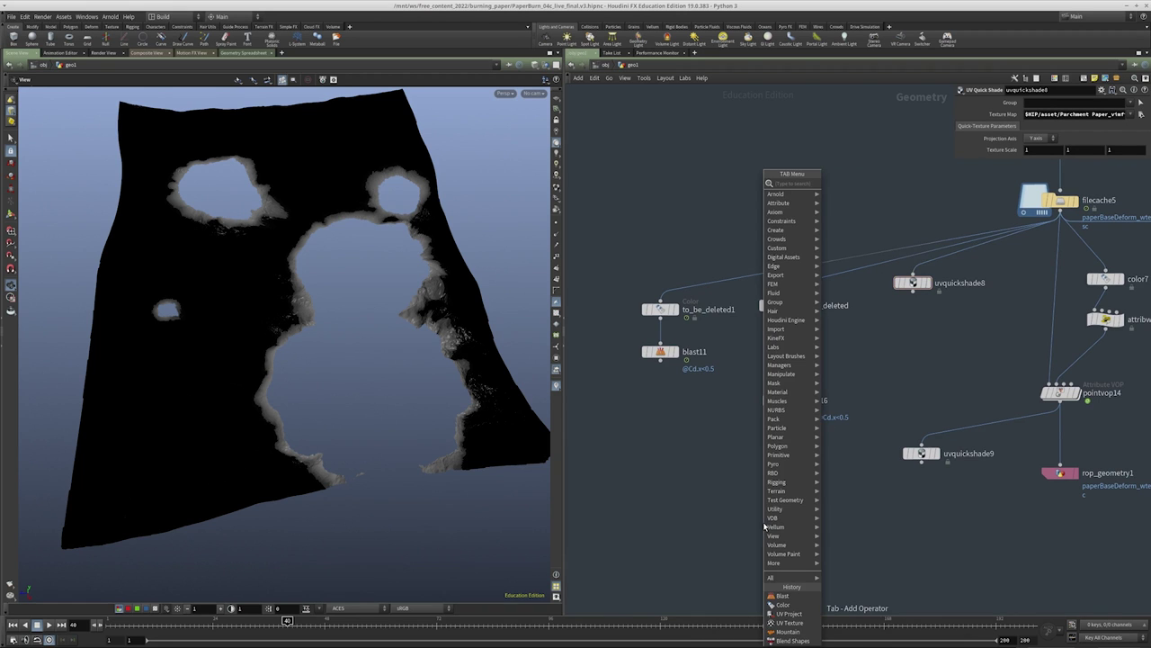
key(Return)
click(777, 432)
drag(780, 413, 763, 516)
click(779, 523)
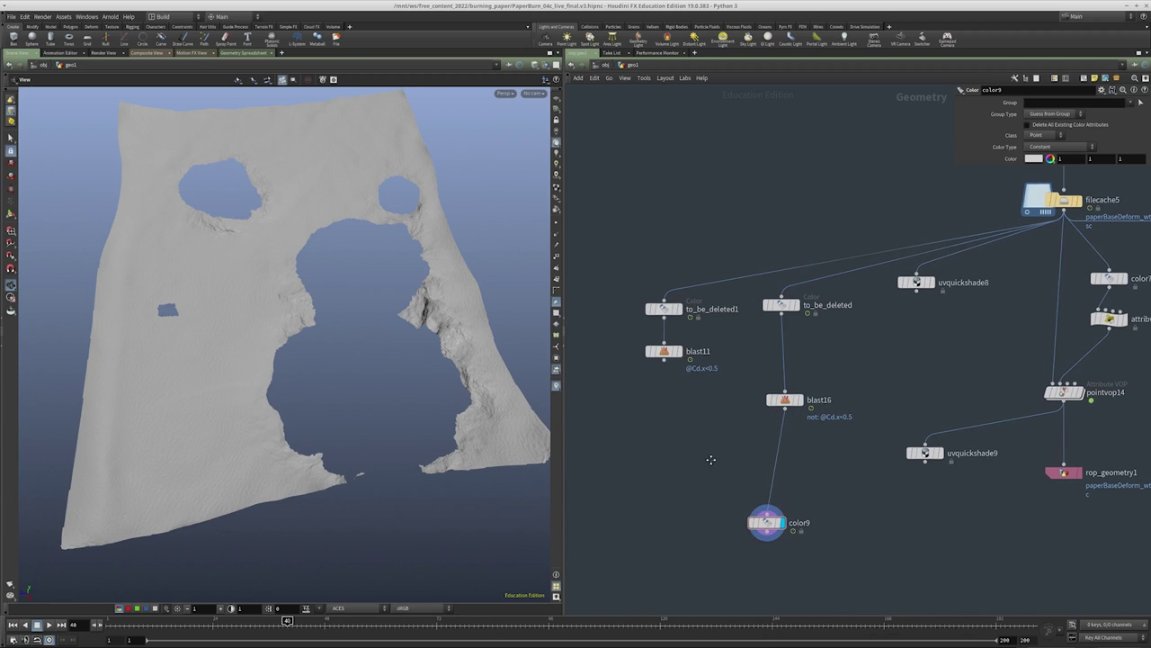
mouse_move(122, 621)
mouse_down()
mouse_move(152, 621)
mouse_move(111, 621)
mouse_up()
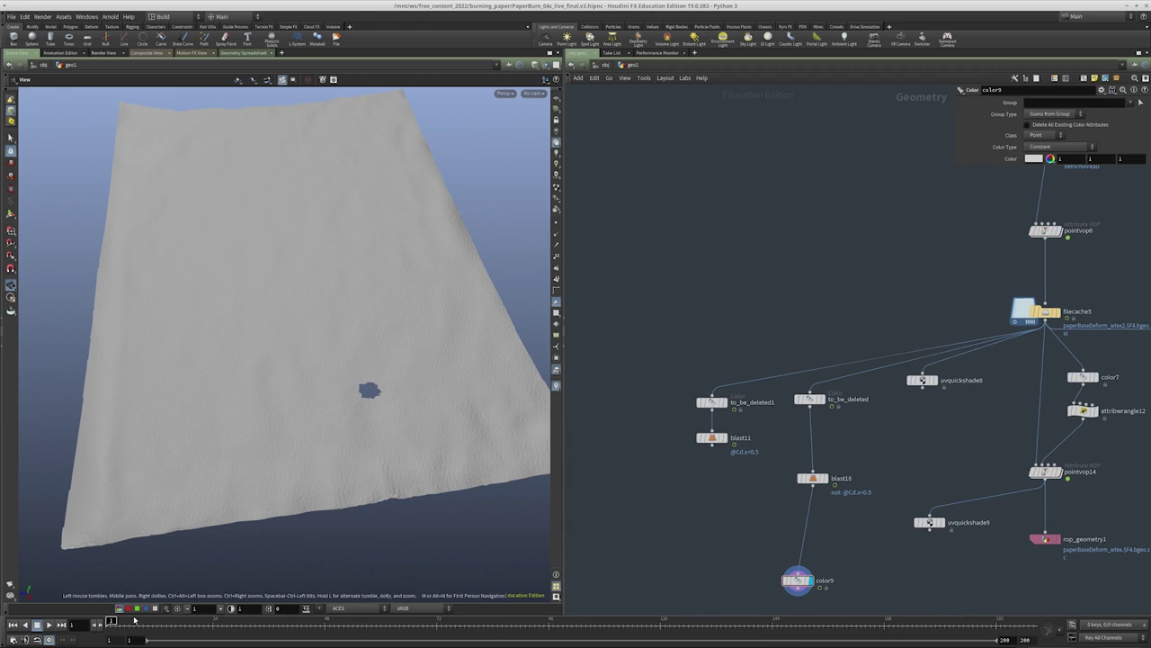
drag(129, 621, 203, 622)
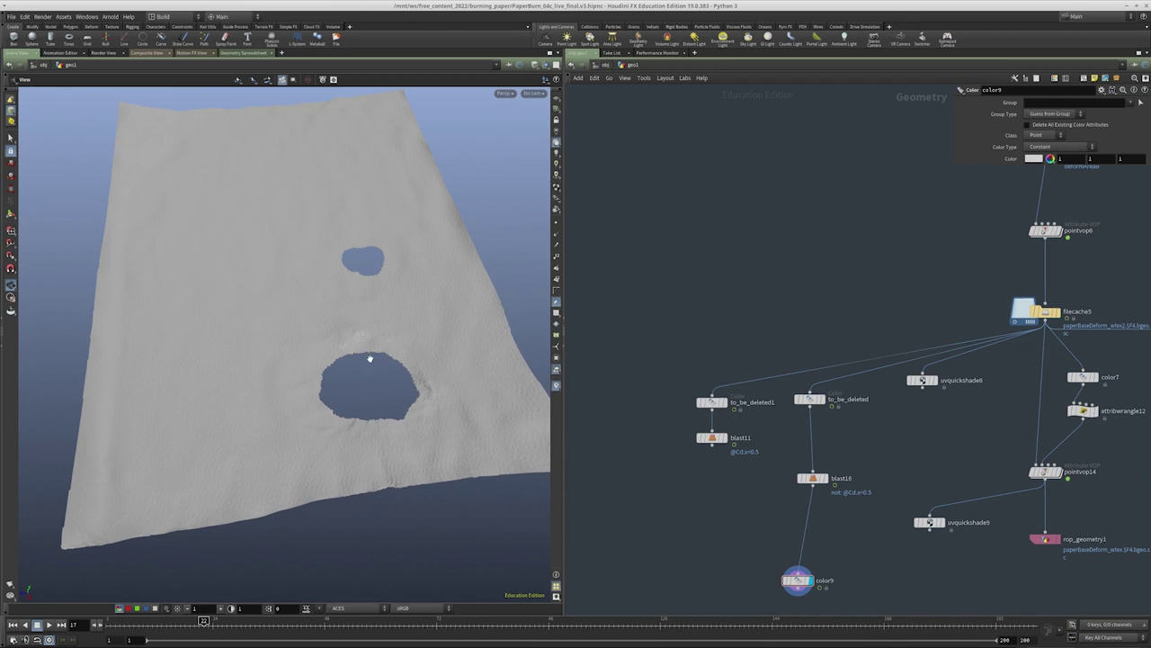
Display blast11 and add a Scatter node wired to its output
middle_drag(742, 502, 718, 405)
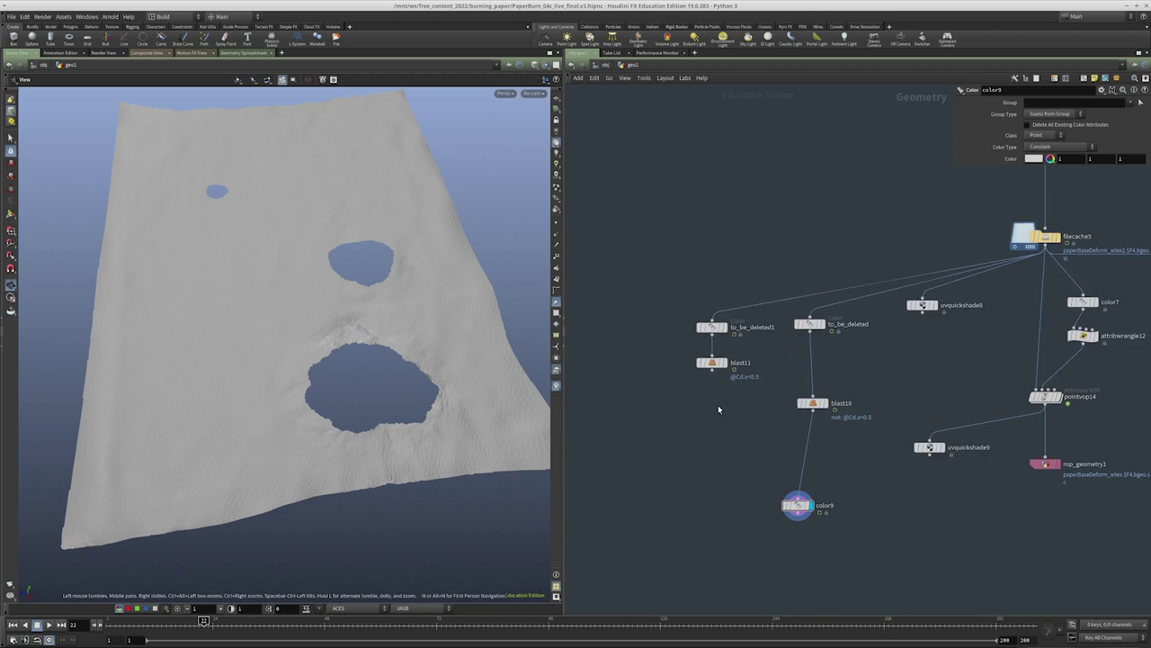
scroll(718, 405, up, 3)
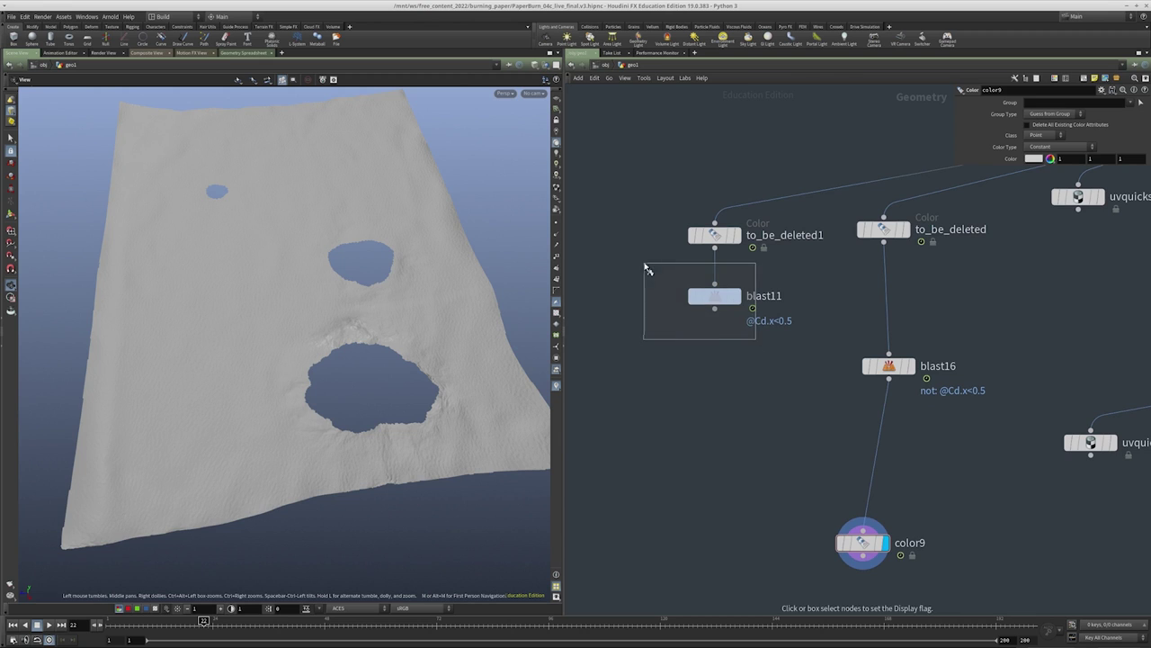
click(748, 317)
click(738, 326)
key(Tab)
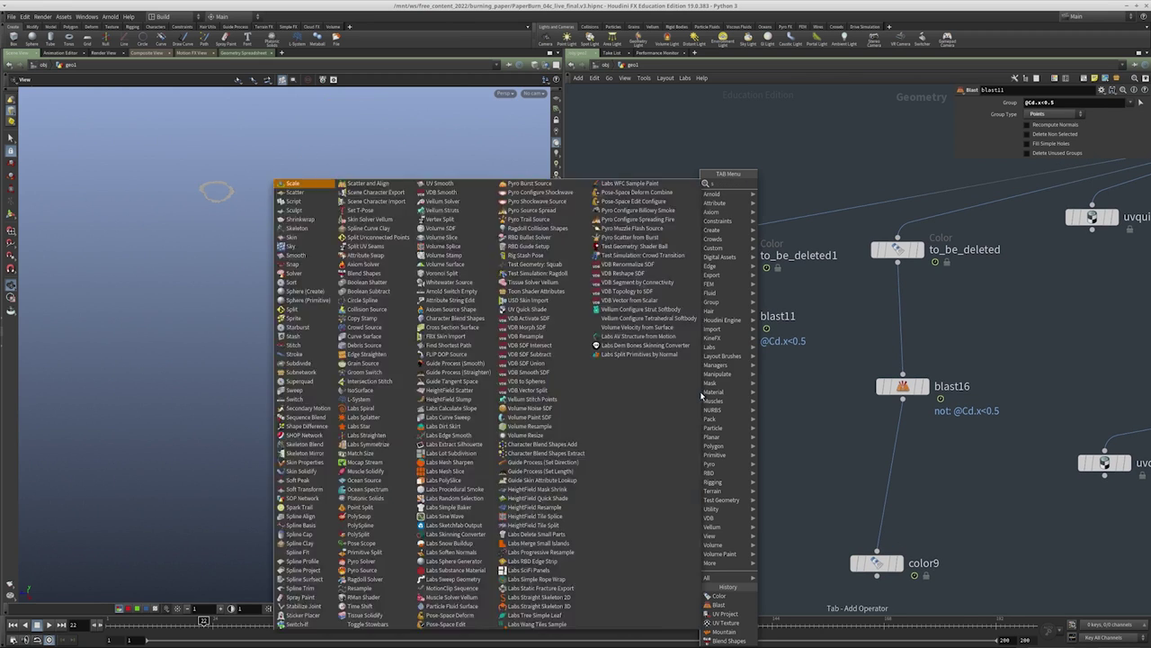
text(sca)
click(787, 192)
click(727, 385)
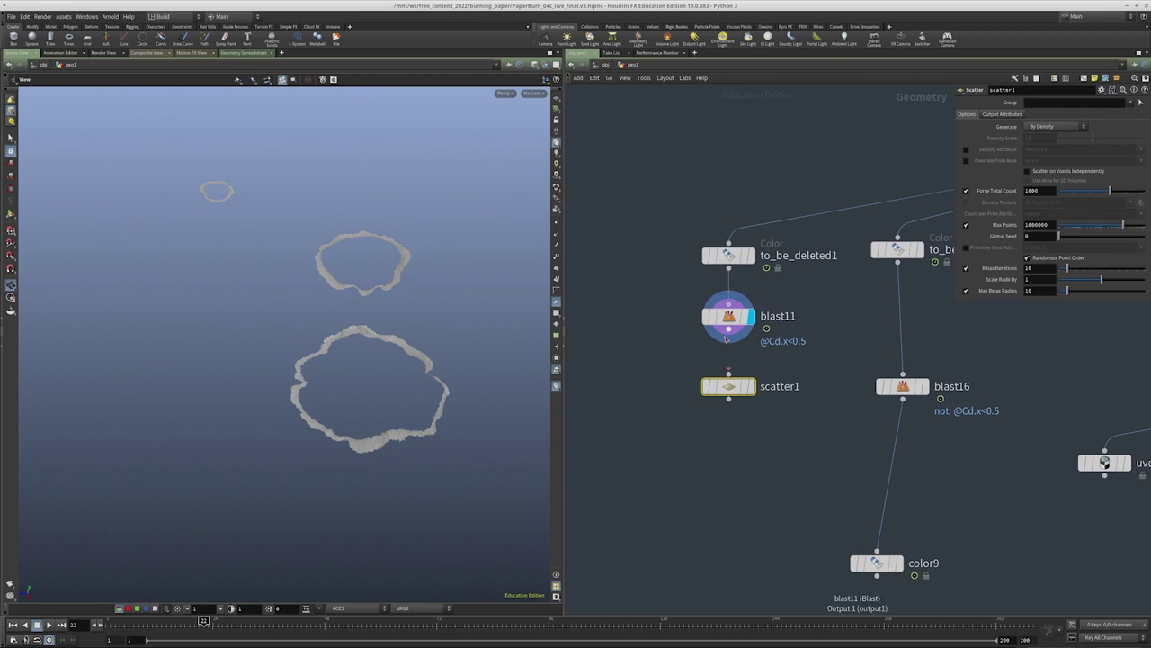
Add a POP network fed by scatter1 and set it as the displayed node
middle_drag(750, 454, 708, 419)
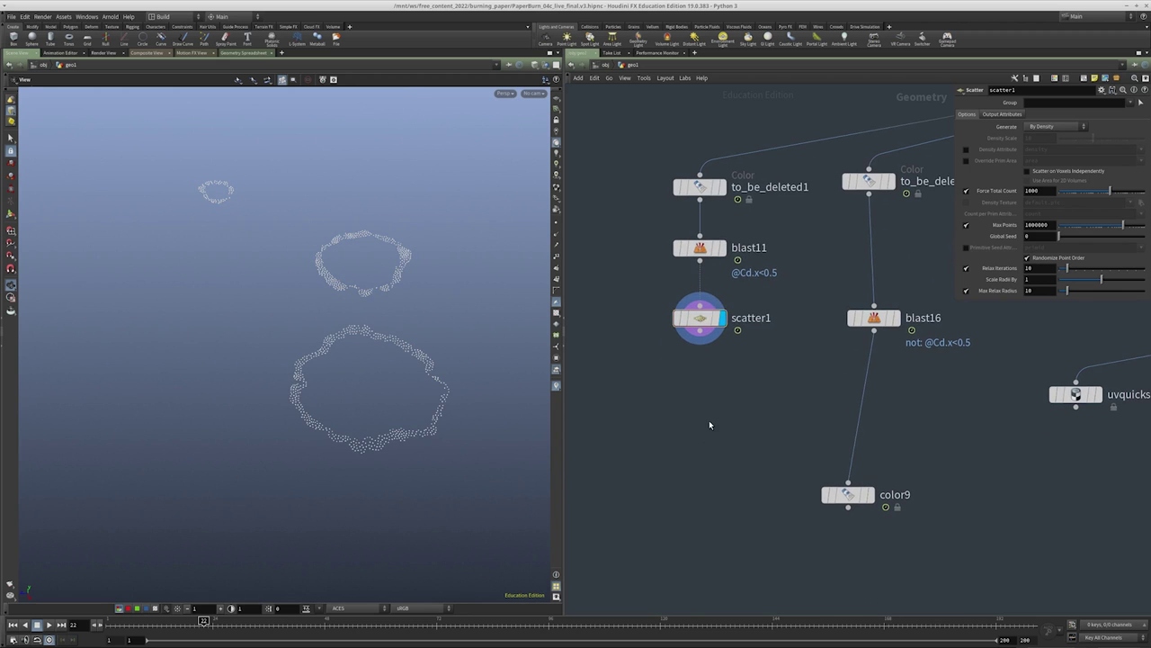
key(Tab)
text(popnet)
key(Return)
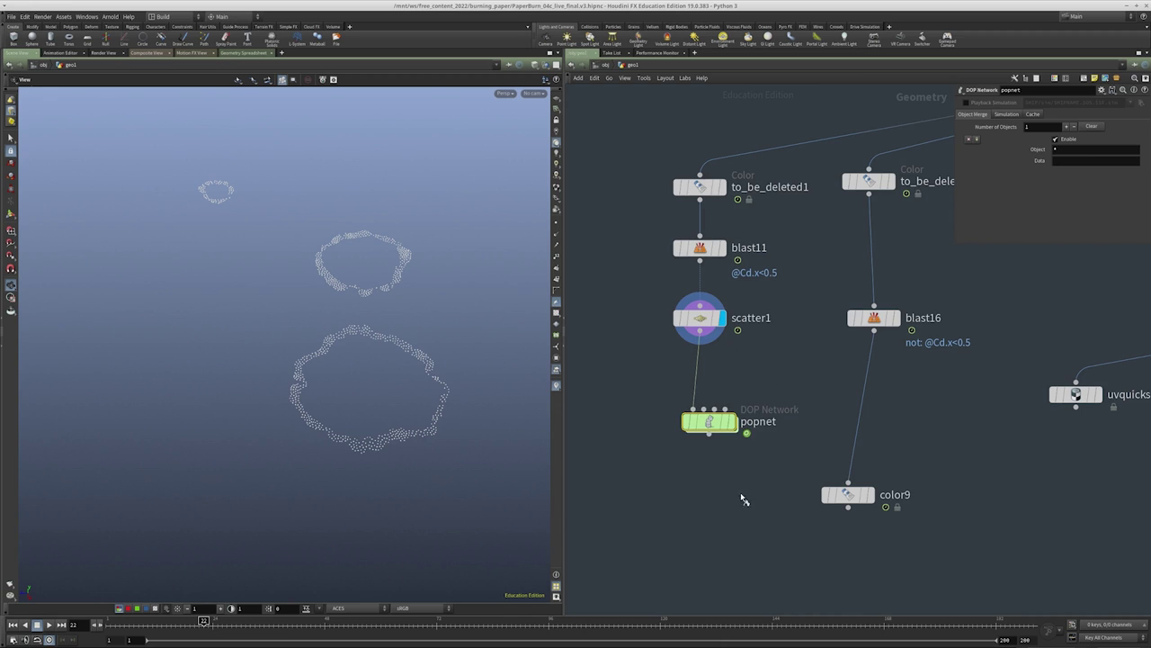
click(710, 423)
click(715, 430)
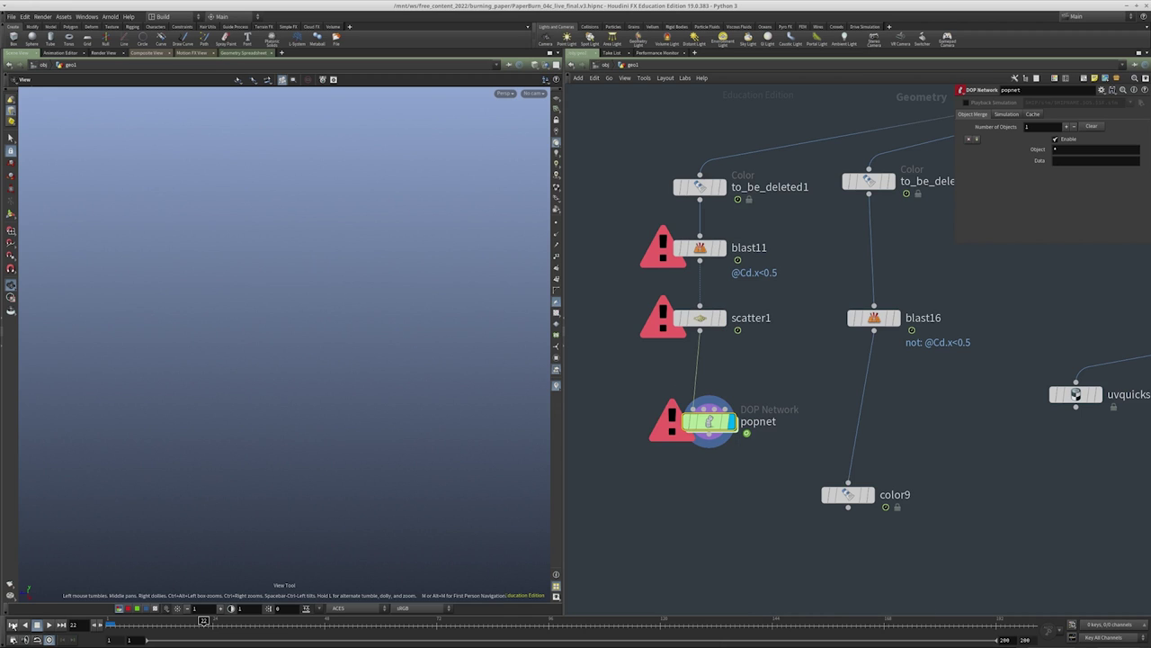
Inside popnet, set the Emission Type of source_first_input to All Points
double_click(707, 424)
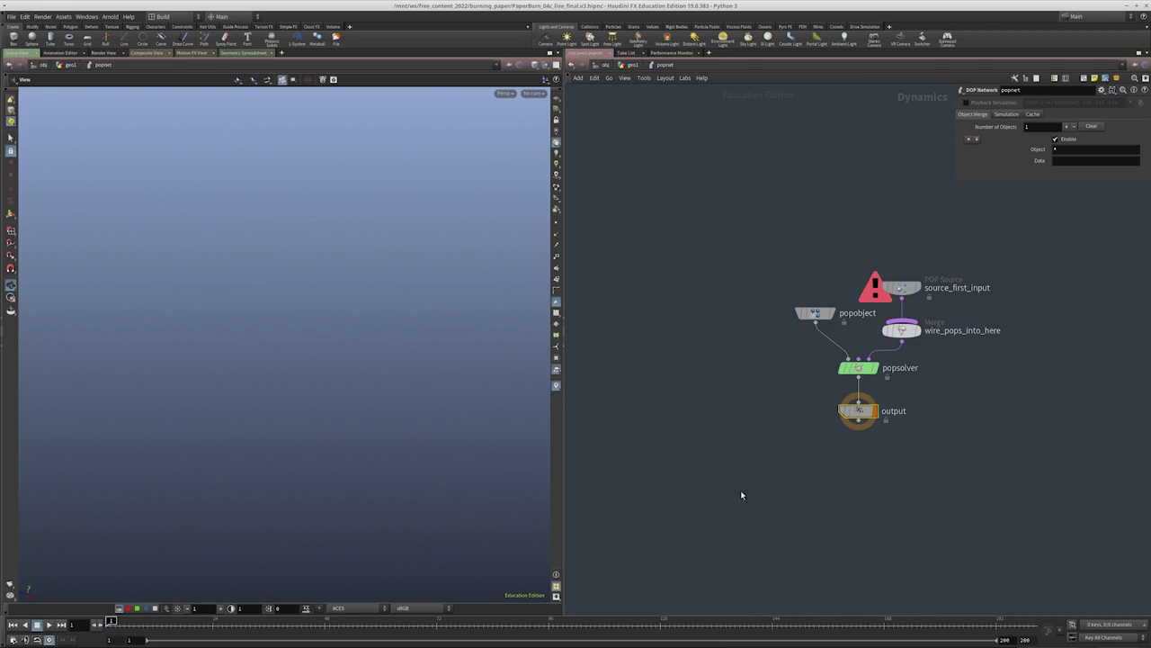
click(901, 287)
scroll(901, 287, up, 2)
middle_drag(809, 360, 753, 409)
click(1048, 127)
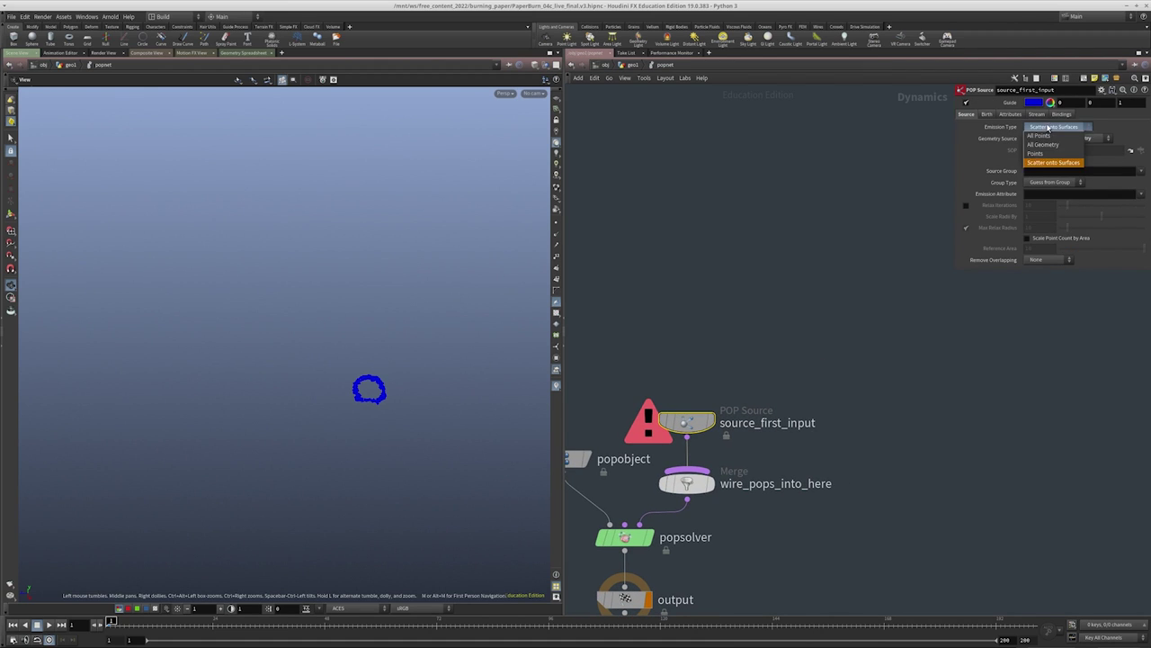
click(1048, 136)
Set the particle source's Life Expectancy to 1 and Life Variance to 0.25, checking the scene frame rate in between
click(987, 116)
text(1)
key(Return)
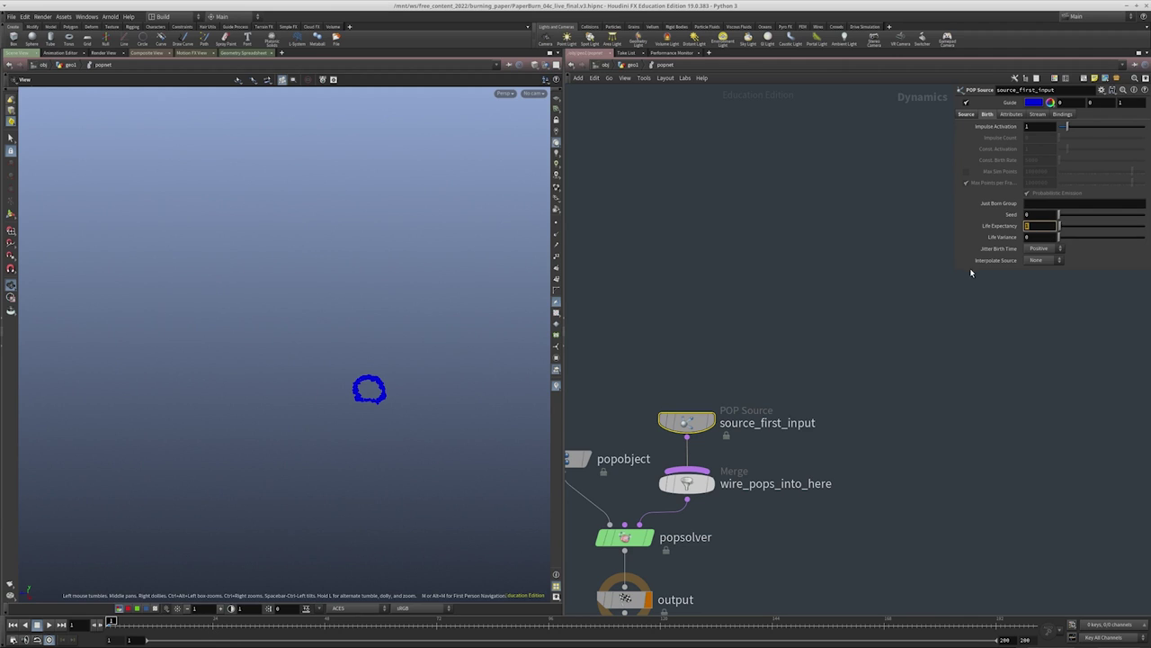
click(18, 640)
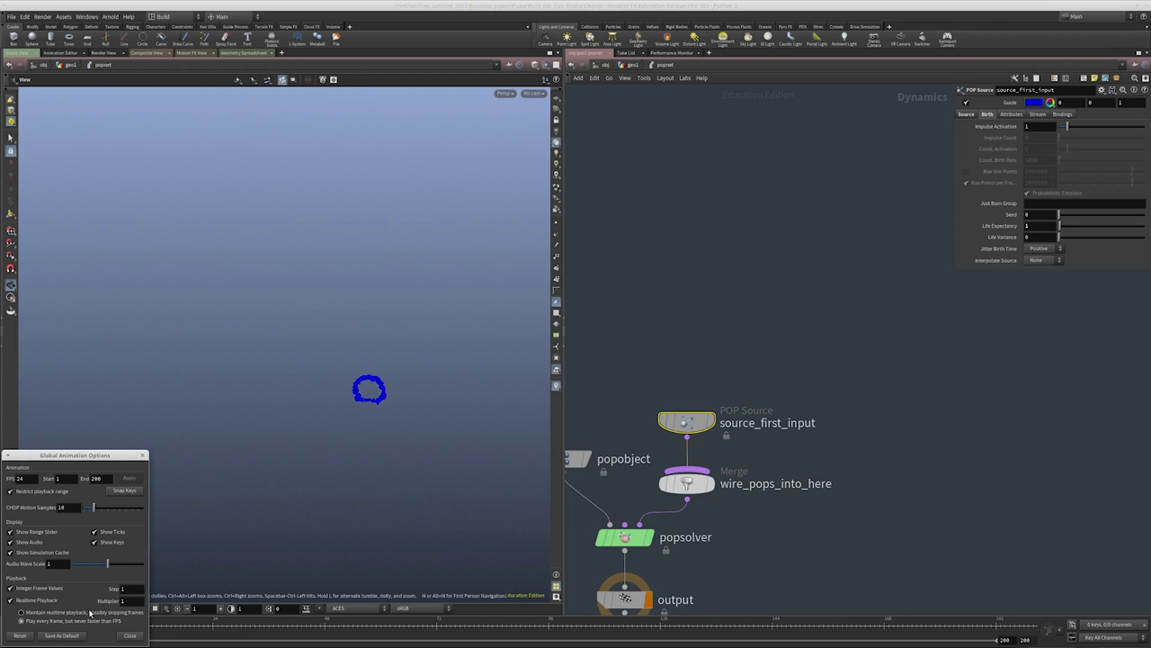
double_click(28, 478)
click(133, 635)
double_click(1041, 237)
text(.25)
key(Return)
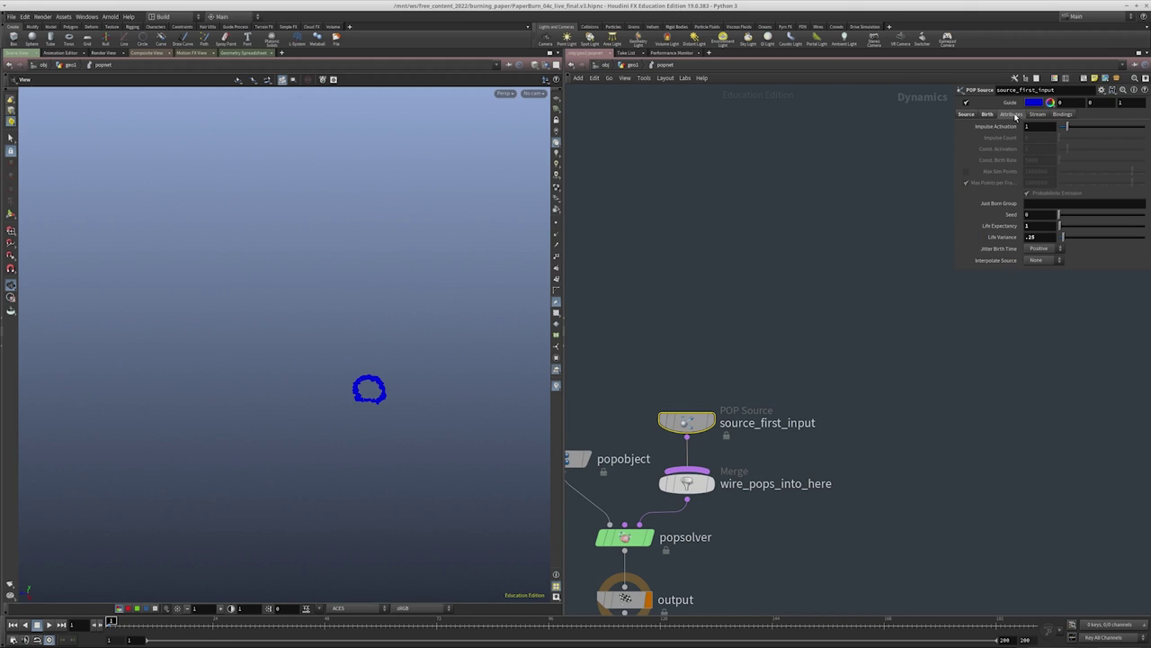
Set the source's Initial Velocity to Add to inherited velocity with a Y velocity of 1
click(1012, 114)
click(1061, 114)
click(1011, 114)
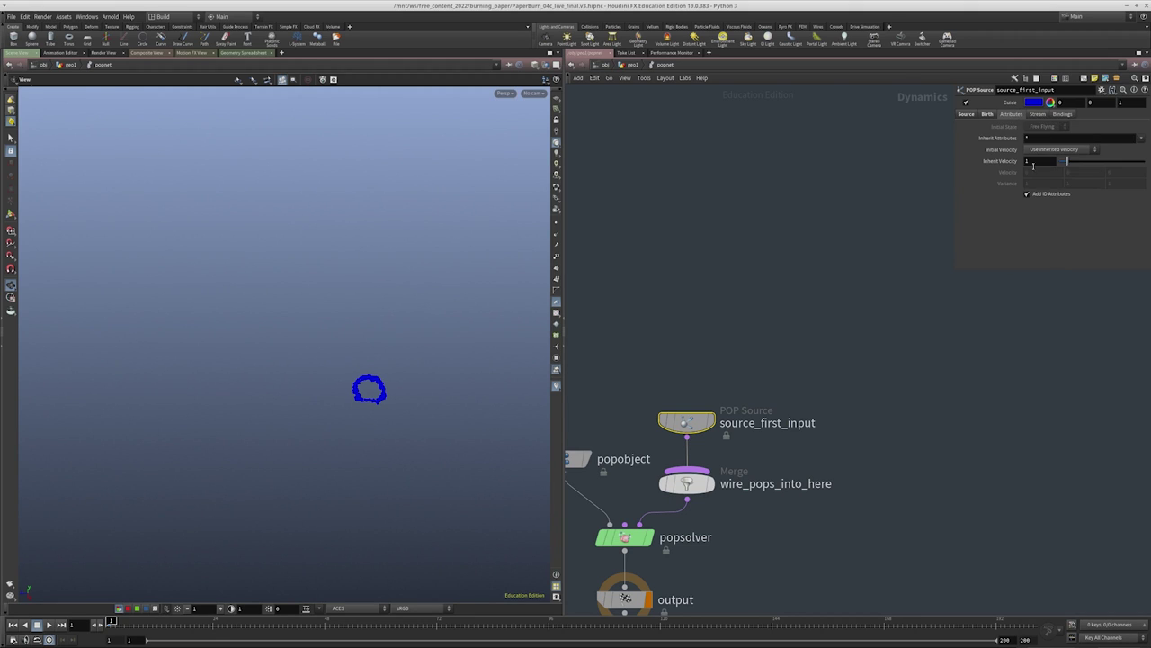
click(1060, 149)
click(1051, 167)
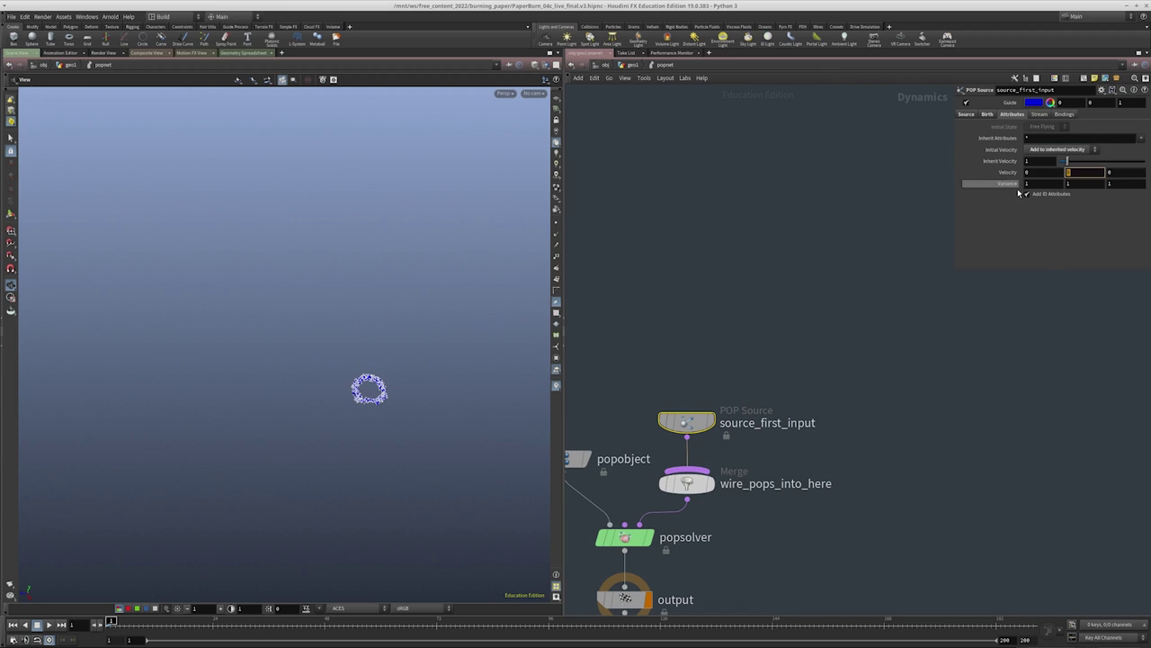
Set the source's velocity variance to 0.5 on all three axes
click(1043, 183)
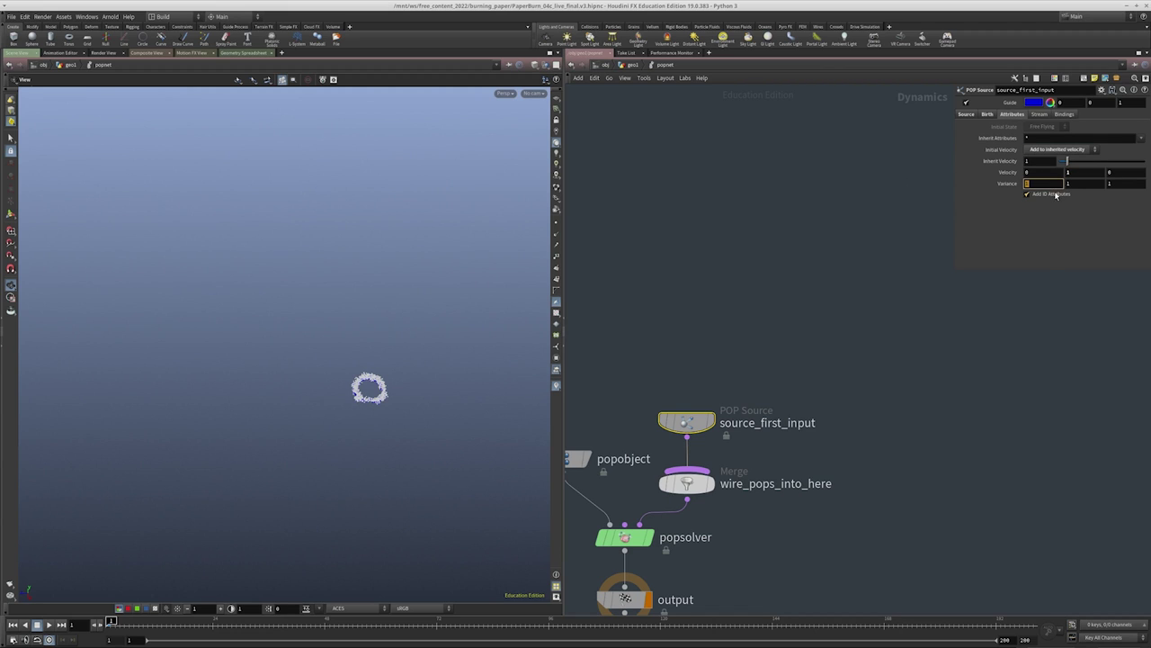
text(.5)
key(Tab)
text(.5)
key(Tab)
text(.5)
key(Return)
Set the source's X and Z velocity to 0.2
click(1049, 173)
text(.2)
key(Return)
click(1111, 172)
text(.2)
key(Return)
key(h)
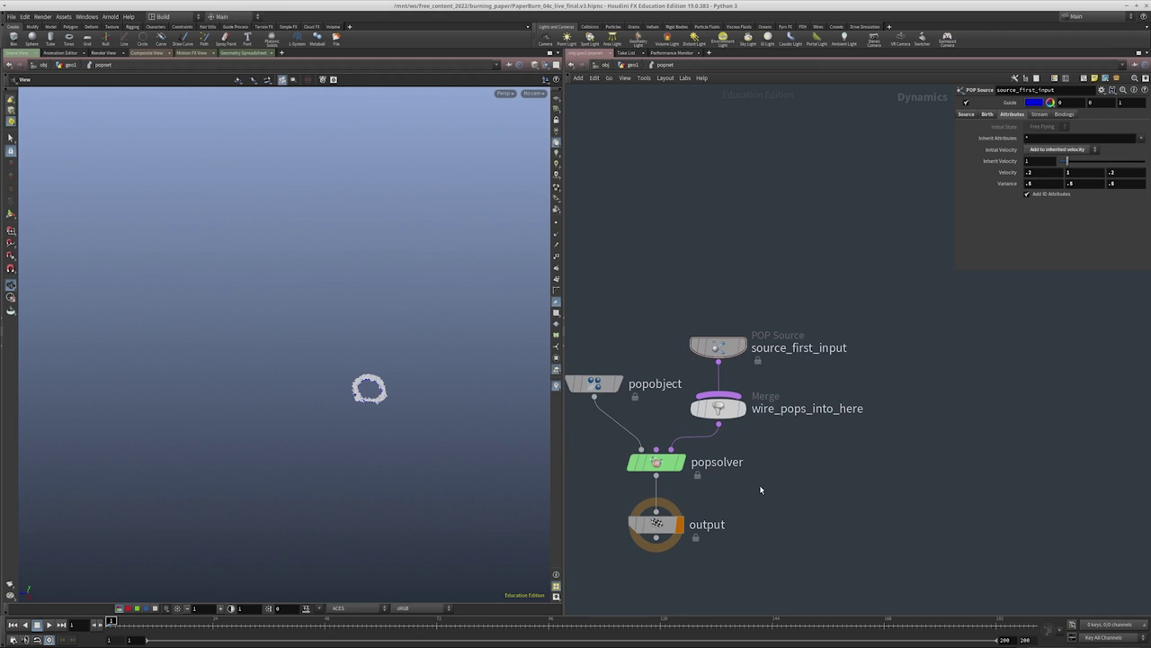
Play the particle simulation and stop it at frame 19 to examine the emission
click(666, 525)
click(47, 624)
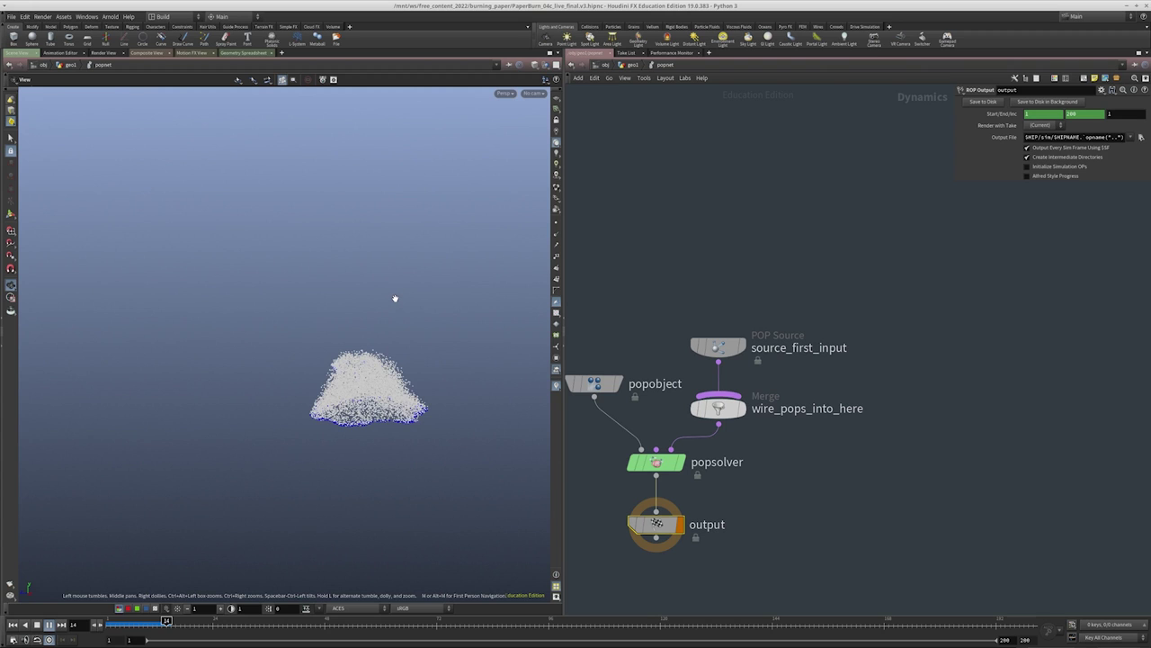
click(37, 624)
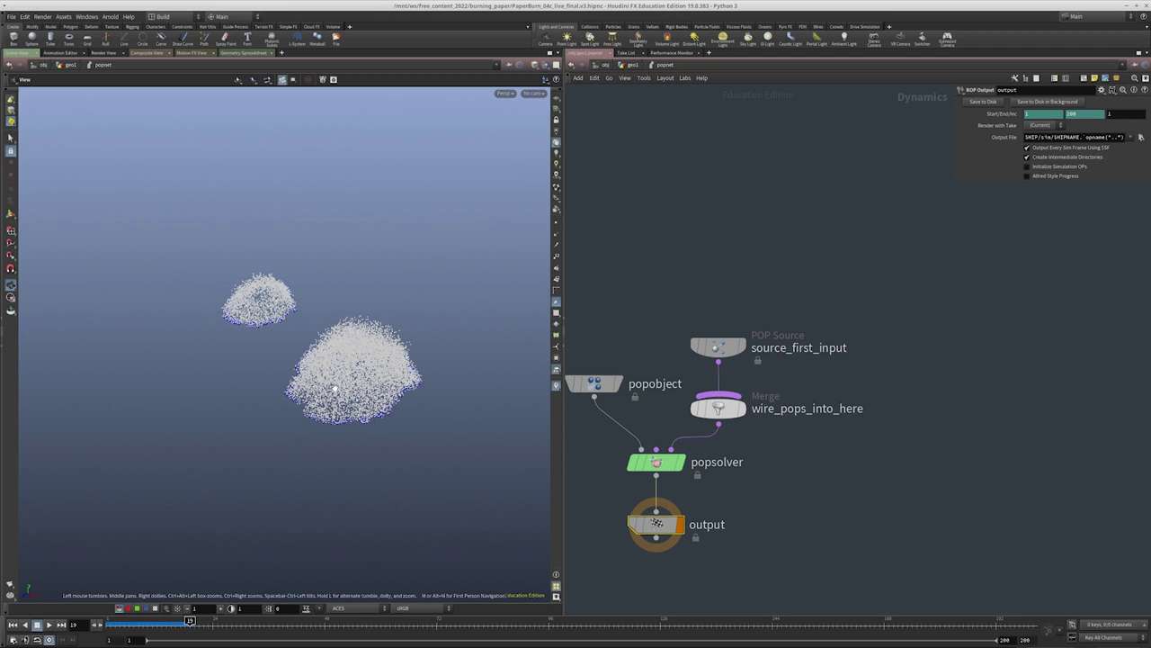
Reduce the velocity of source_first_input to 0.1, 0.5 and 0.1
scroll(776, 325, up, 3)
click(692, 355)
click(1074, 172)
text(.5)
click(1041, 172)
text(.1)
click(1110, 172)
text(.1)
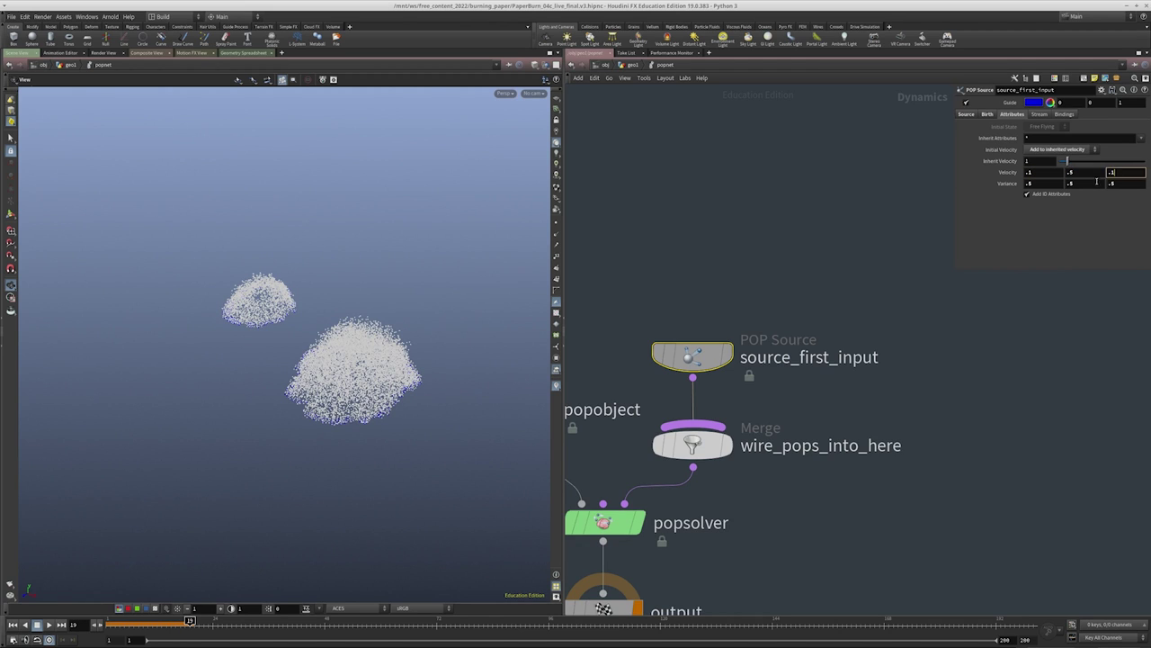
Reduce the source's velocity variance to 0.1 on all three axes
click(1054, 185)
text(.1)
key(Tab)
text(.1)
key(Tab)
text(.1)
key(Return)
key(h)
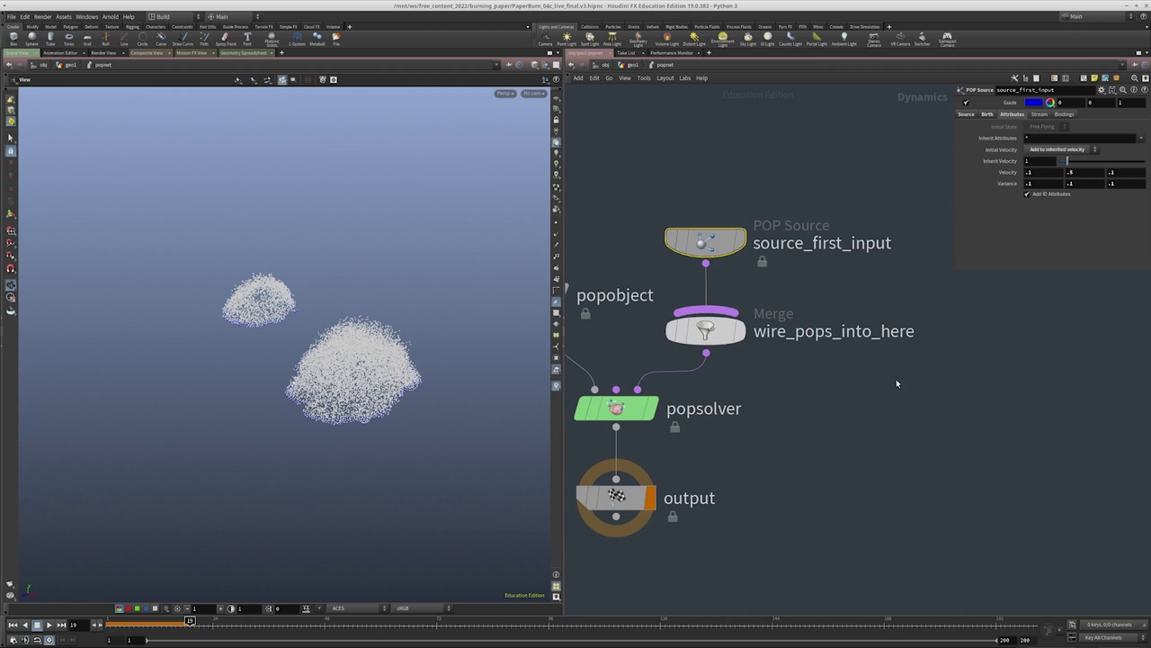
Insert a POP Force with noise Amplitude 5 between source_first_input and wire_pops_into_here
key(Tab)
text(pop for)
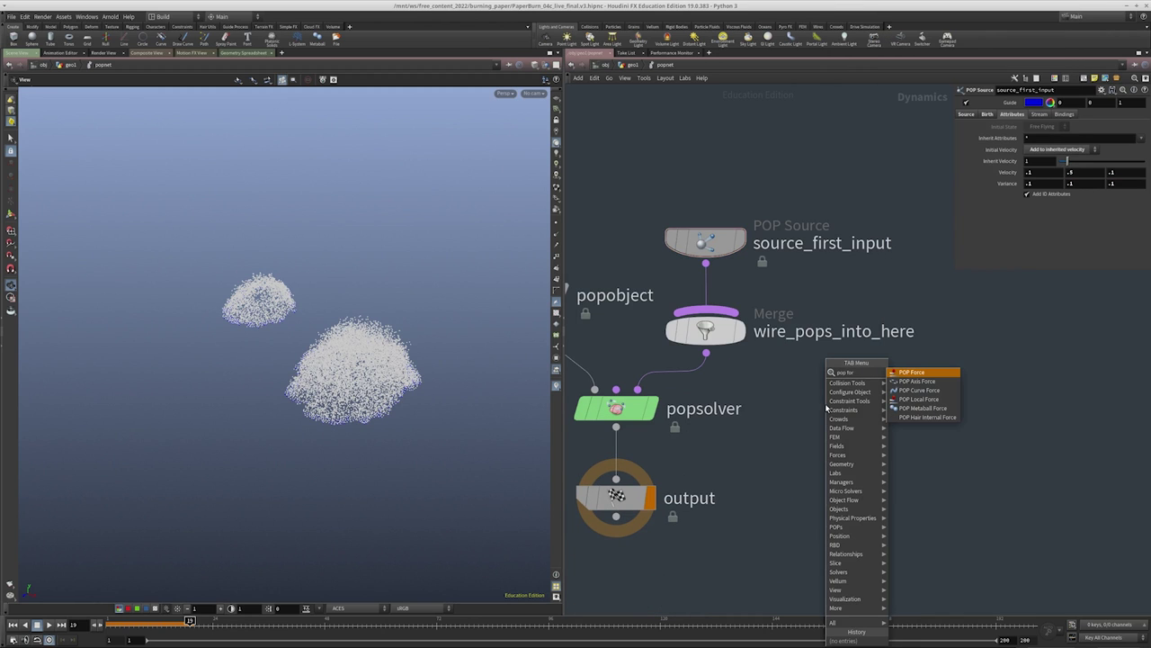
key(Return)
click(826, 409)
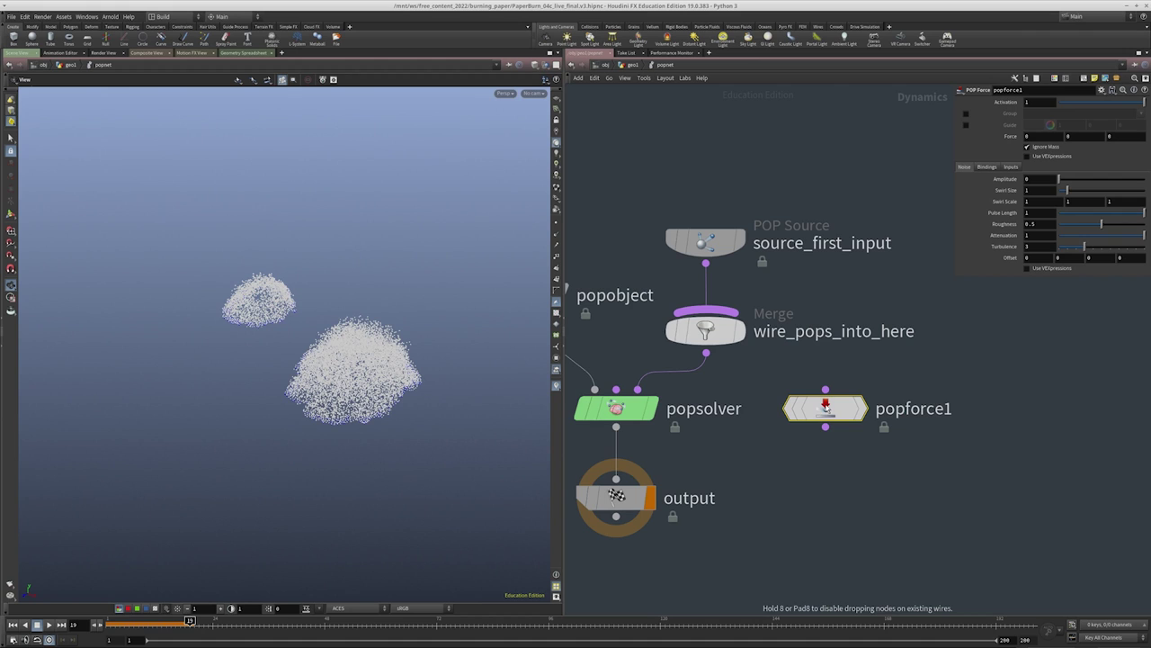
click(1043, 179)
text(5)
key(Return)
key(Tab)
drag(821, 423, 703, 338)
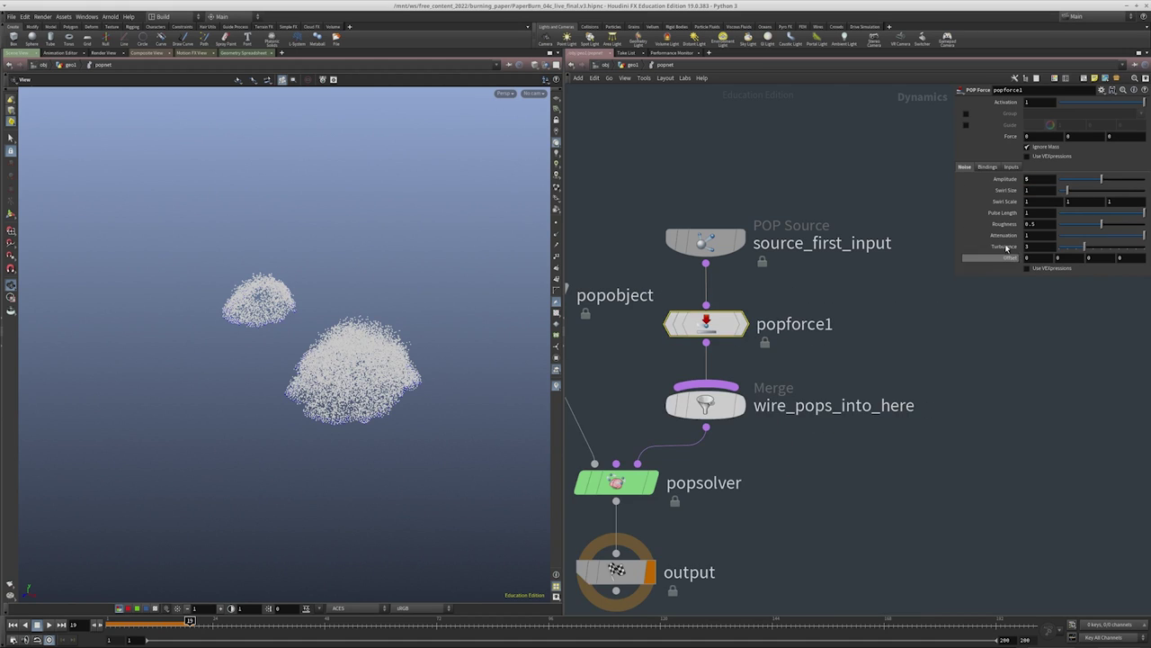
Insert a copy of the POP Force between the source and popforce1, with Swirl Size 3 and Amplitude 1
key(ctrl+v)
drag(814, 361, 694, 291)
text(3)
key(Return)
click(1034, 179)
text(1)
key(Return)
key(h)
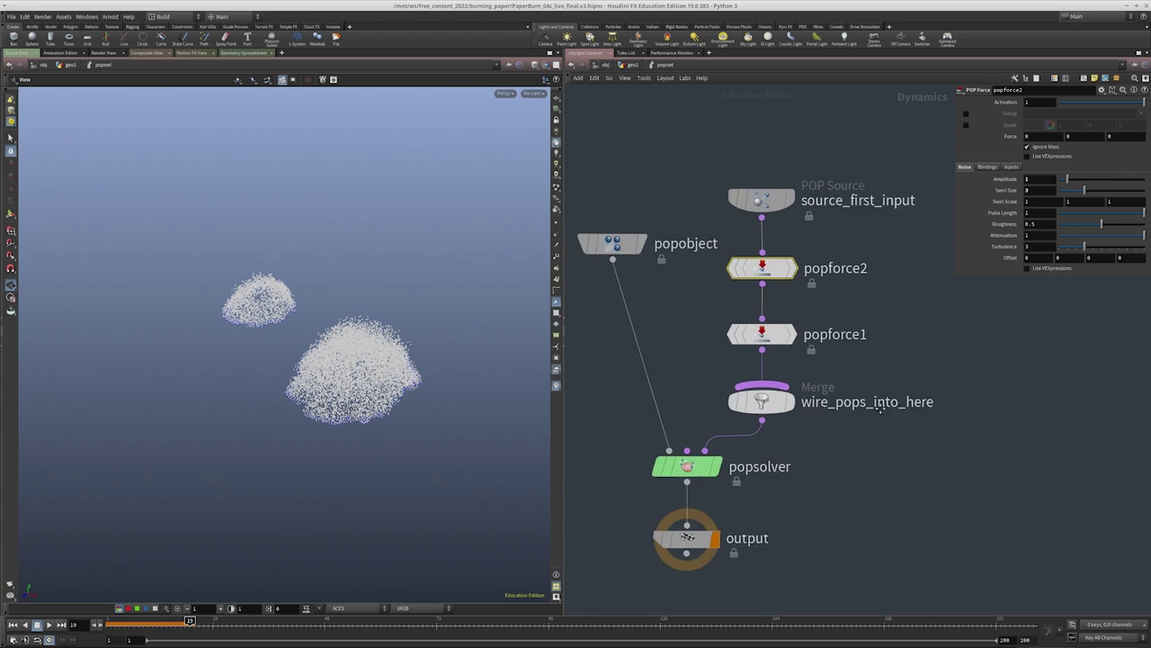
Rewind and play the particle simulation to examine how the two forces move the embers
middle_drag(825, 529, 846, 363)
click(708, 371)
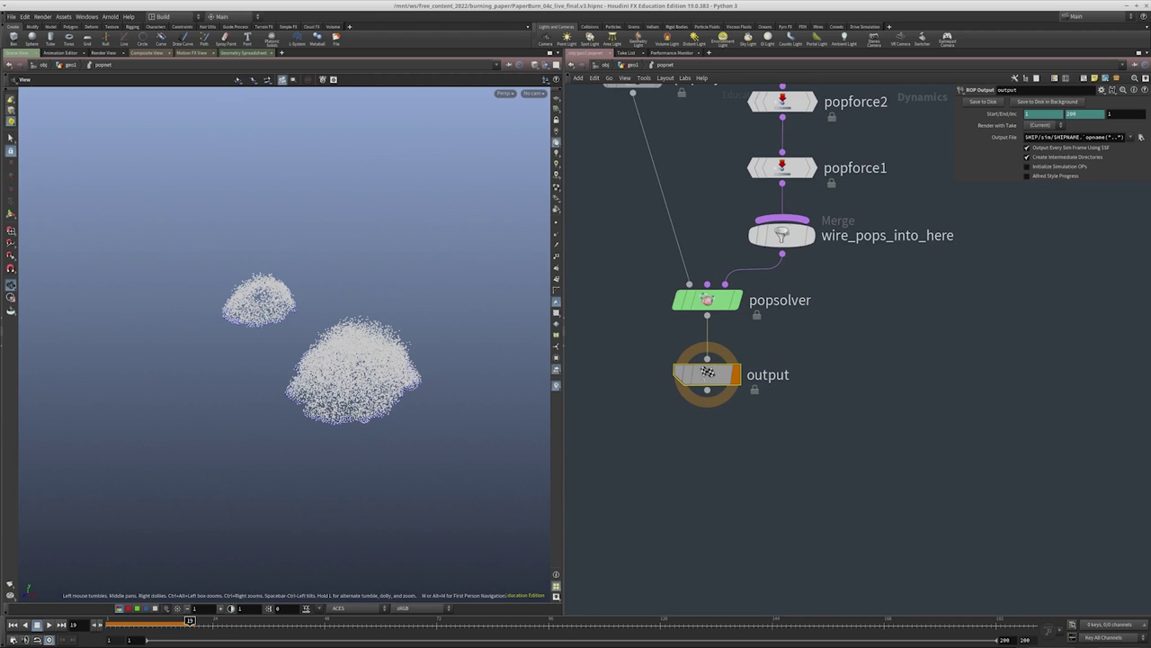
click(12, 624)
click(49, 624)
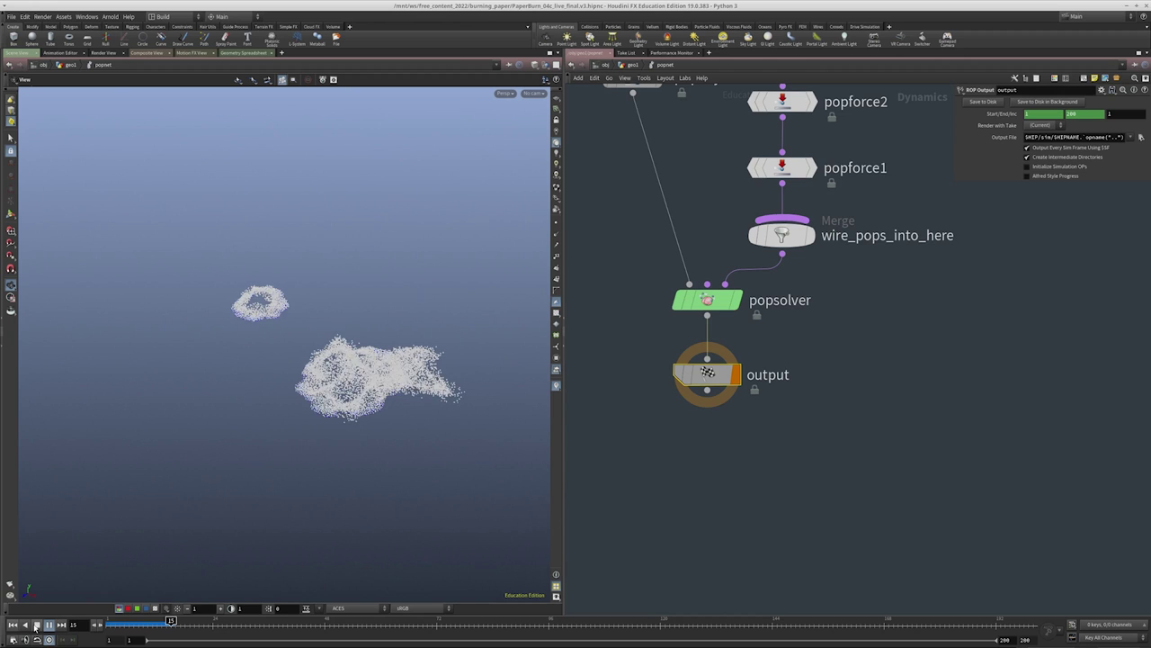
Review the noise settings of popforce1 and popforce2, and return to the geo1 network
middle_drag(902, 220, 861, 358)
drag(855, 339, 730, 279)
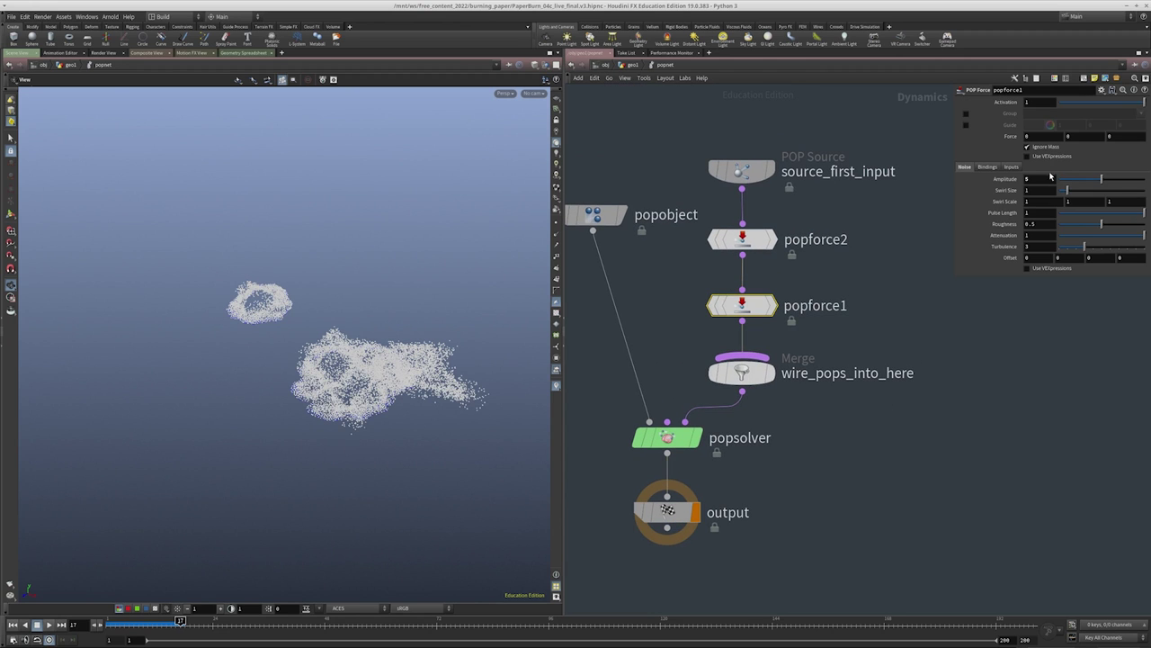
click(1040, 190)
click(742, 239)
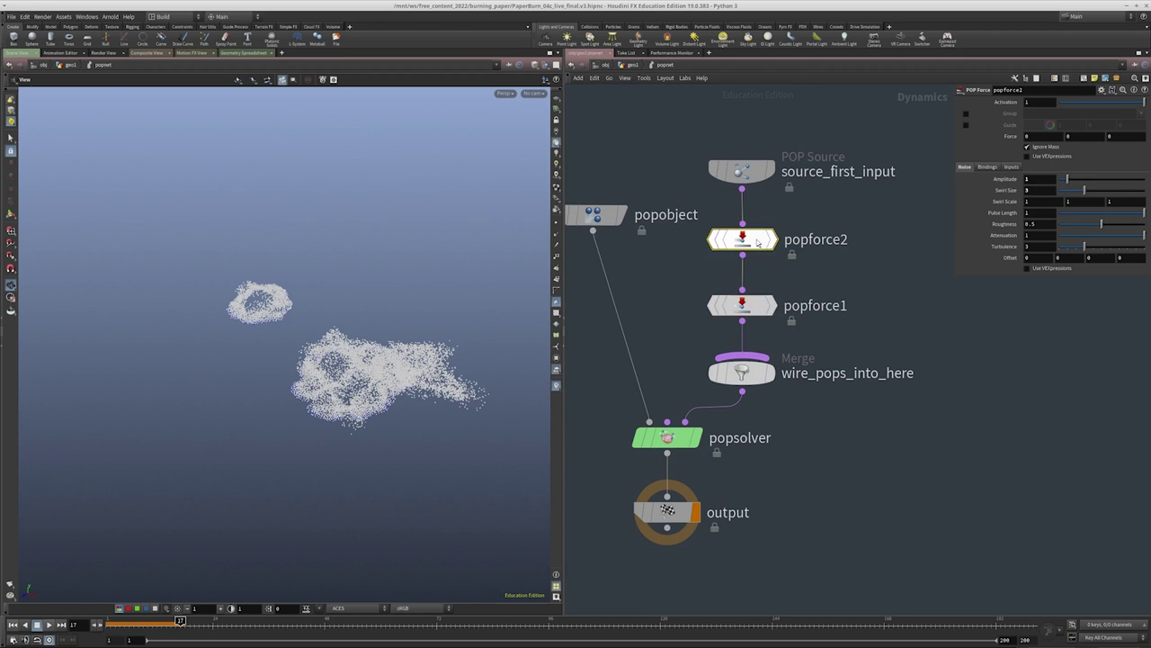
key(Down)
middle_drag(787, 468, 806, 353)
key(u)
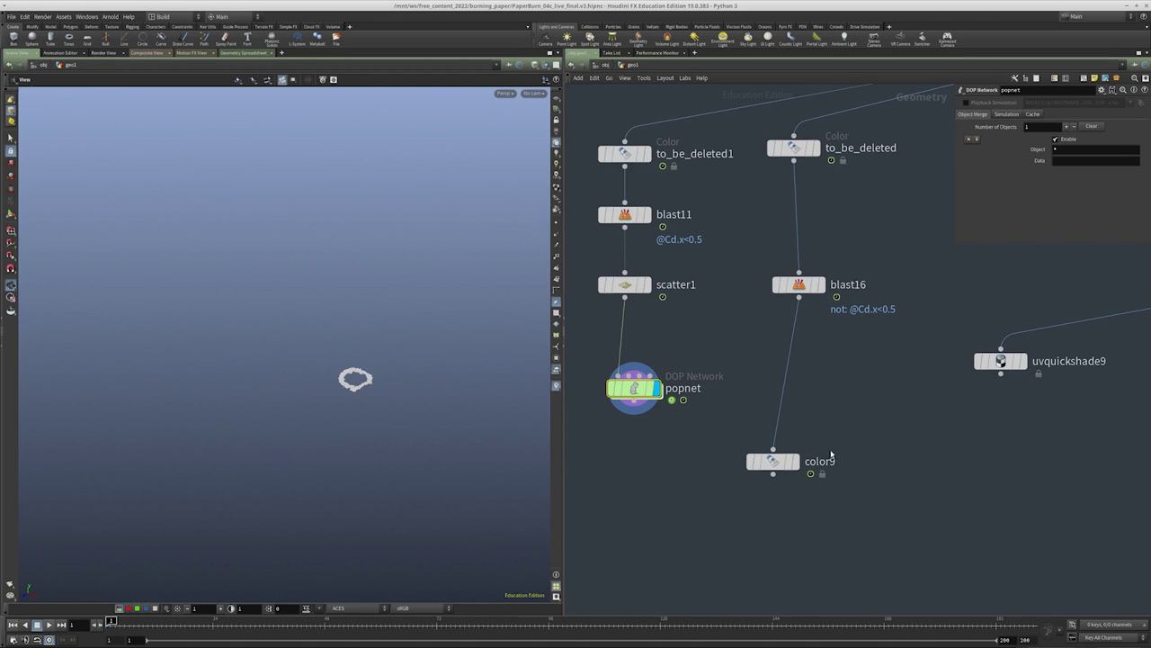
Display color9's unburned paper and template popnet so the paper and the embers show together
drag(828, 439, 752, 493)
key(r)
middle_drag(779, 504, 779, 477)
click(653, 364)
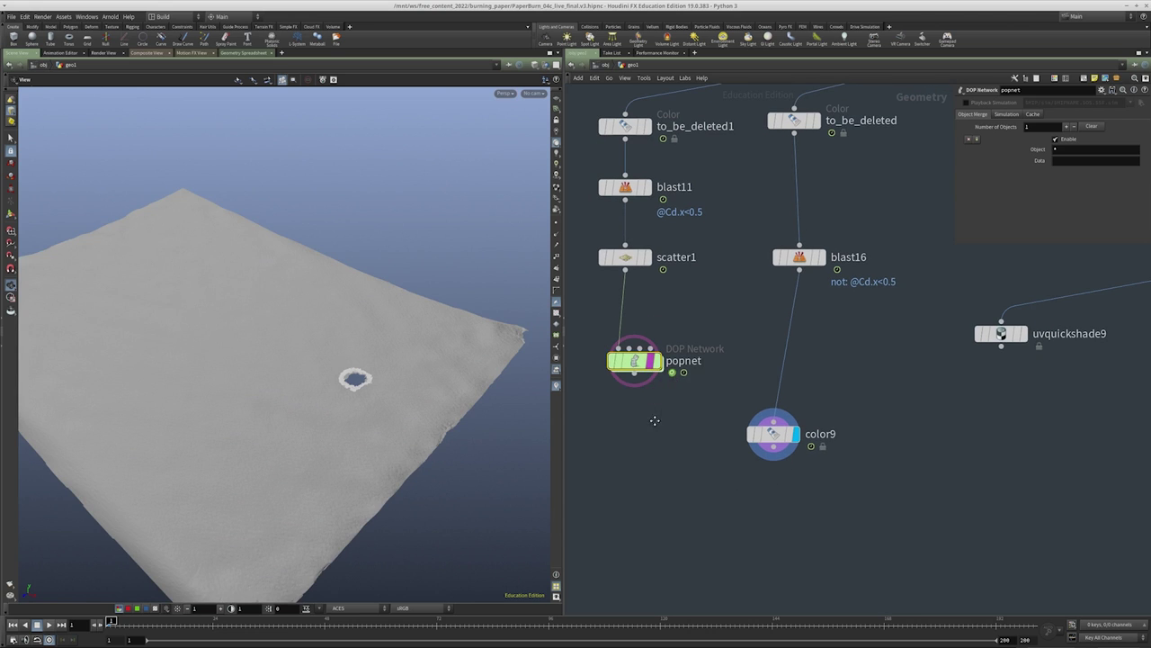
Append a Color node after popnet, set its color to orange (1, 0.356, 0.08), display it and template color9 beside it
key(Tab)
mouse_move(674, 183)
click(746, 405)
click(644, 453)
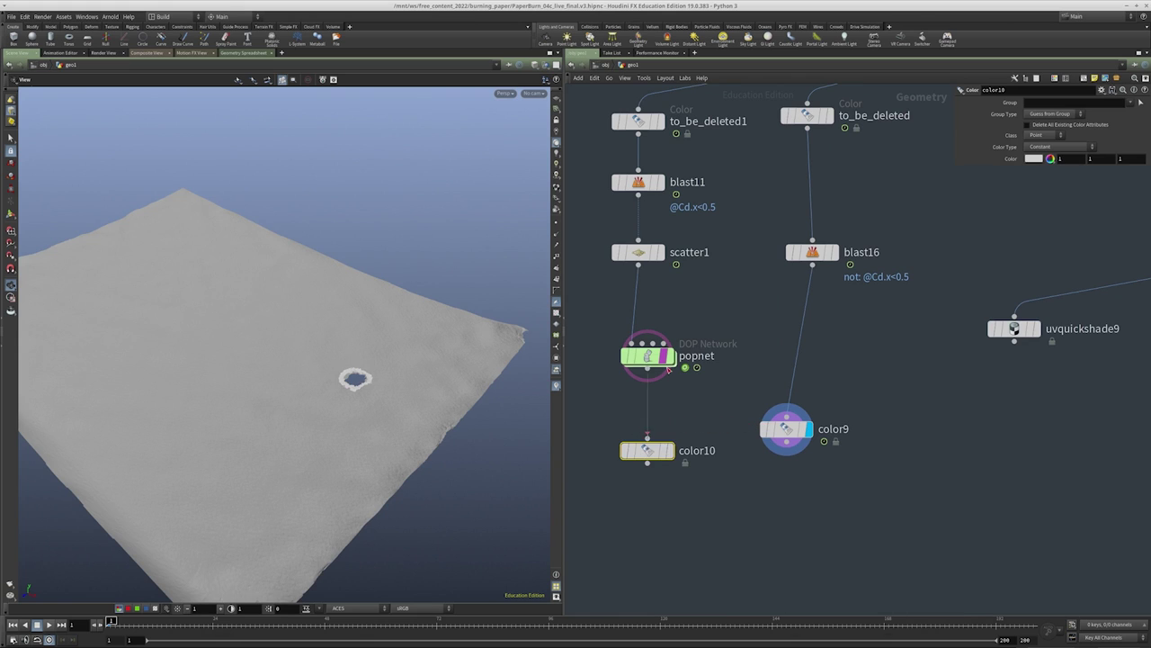
drag(648, 368, 647, 440)
key(r)
click(1035, 160)
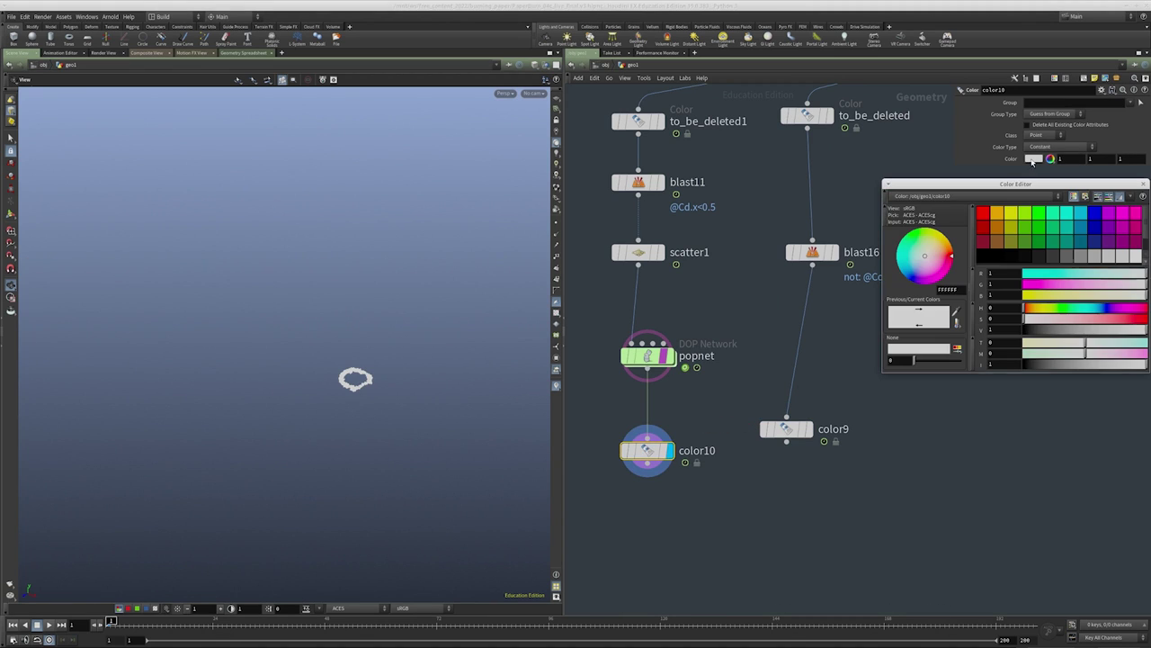
drag(1030, 307, 1039, 314)
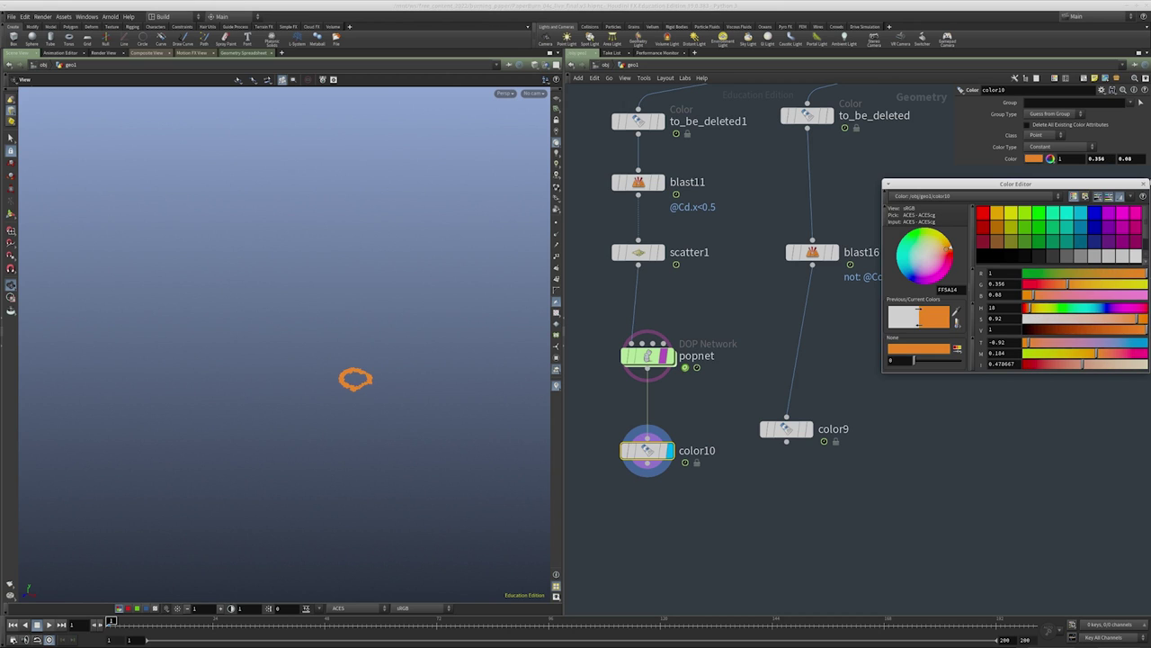
click(1143, 184)
click(806, 429)
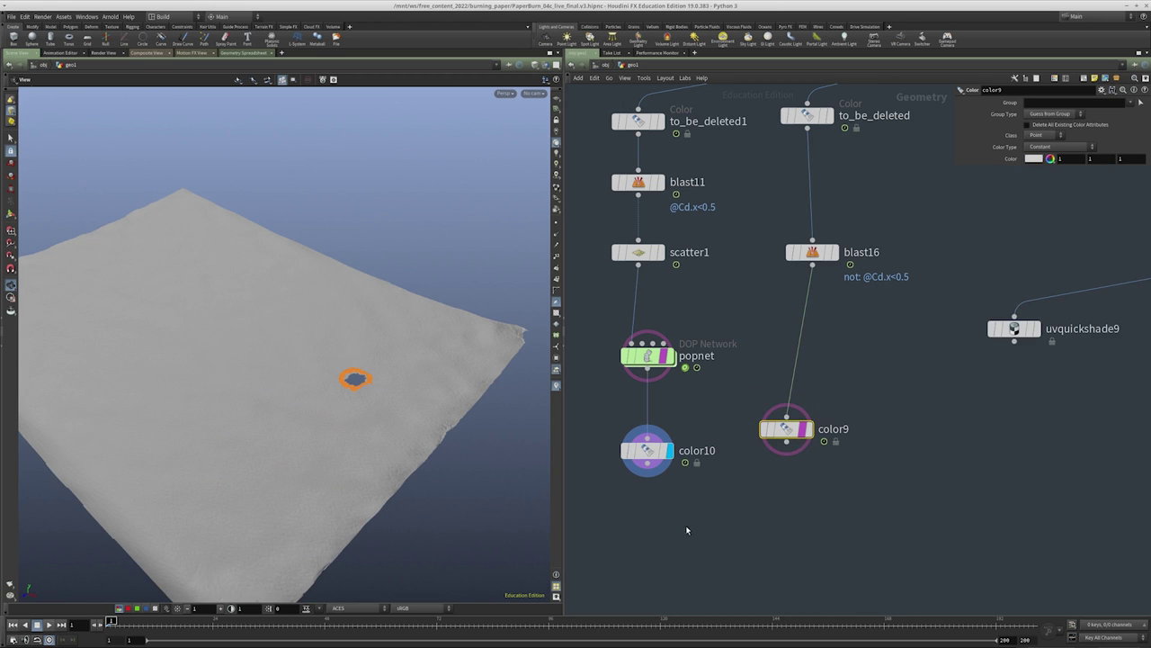
Display the flame cache filecache13 at frame 18 together with the templated paper of color9 and embers of color10
key(h)
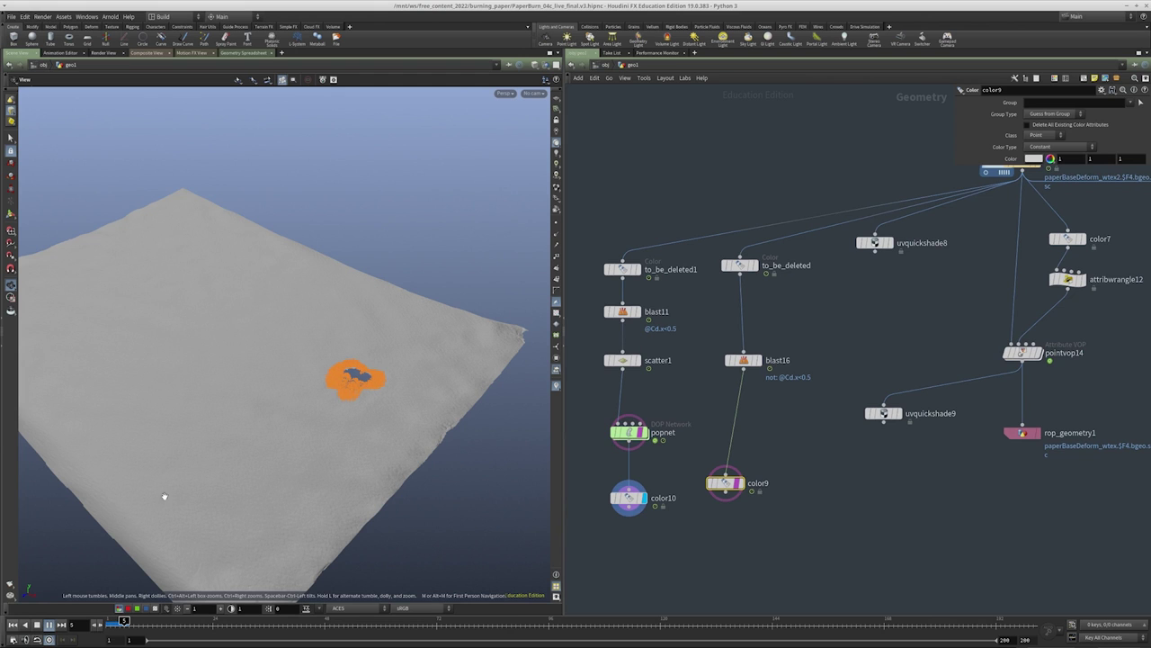
scroll(782, 495, down, 5)
middle_drag(788, 496, 585, 368)
scroll(627, 395, down, 2)
scroll(630, 377, up, 4)
scroll(800, 526, up, 3)
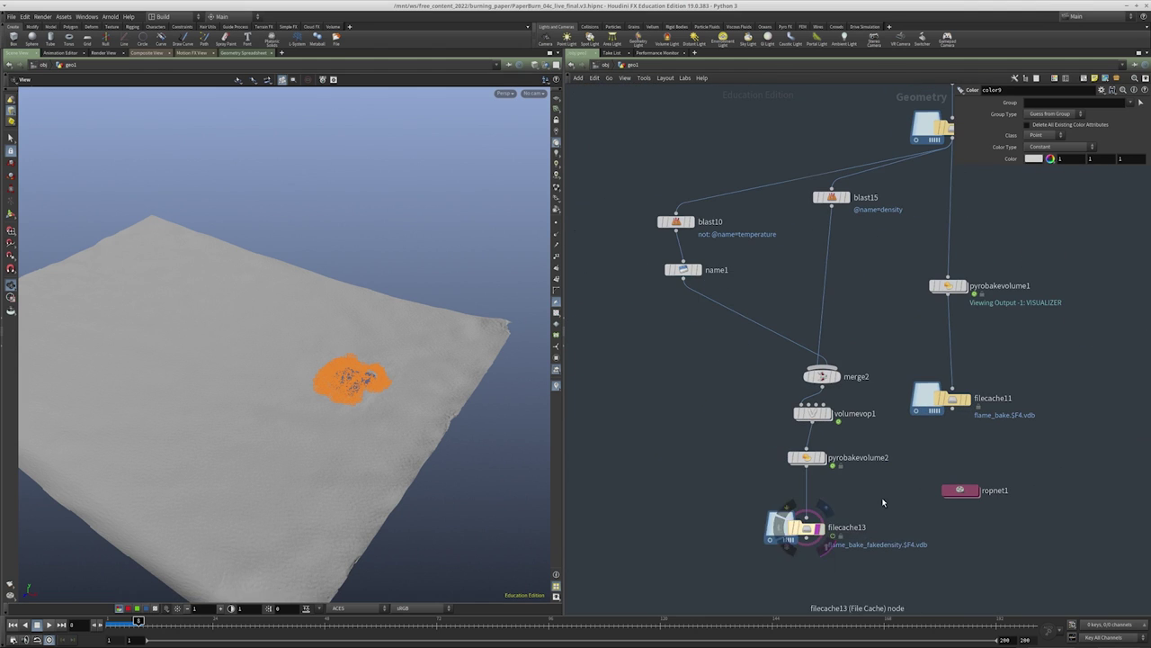
drag(337, 352, 373, 342)
scroll(842, 493, up, 1)
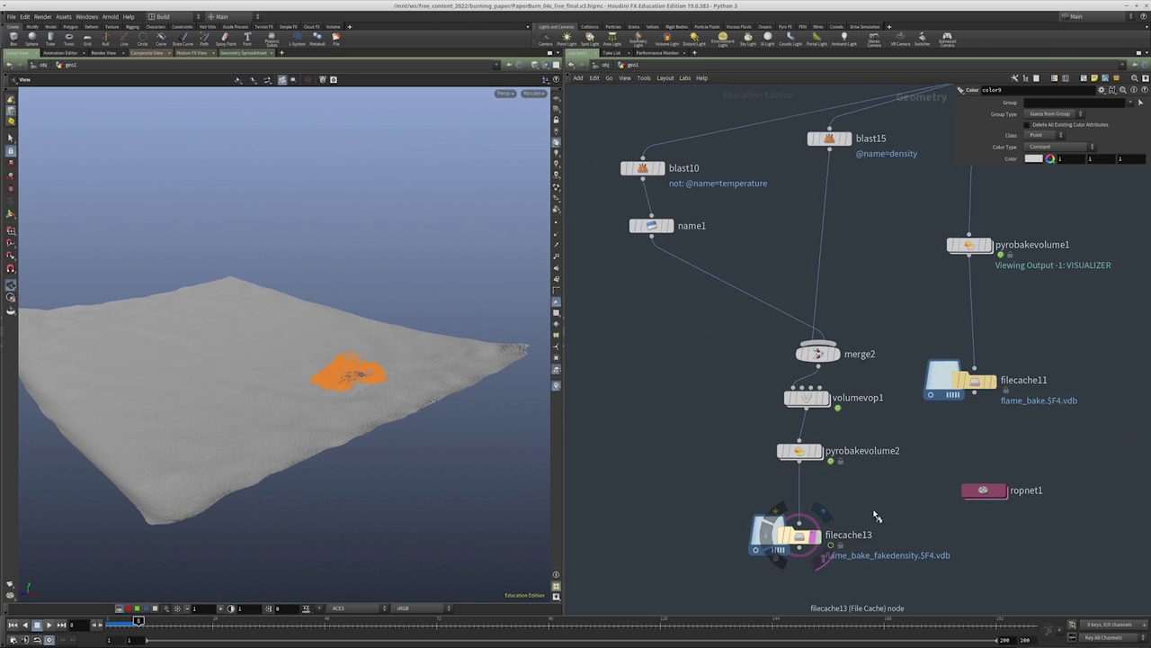
click(815, 536)
click(805, 538)
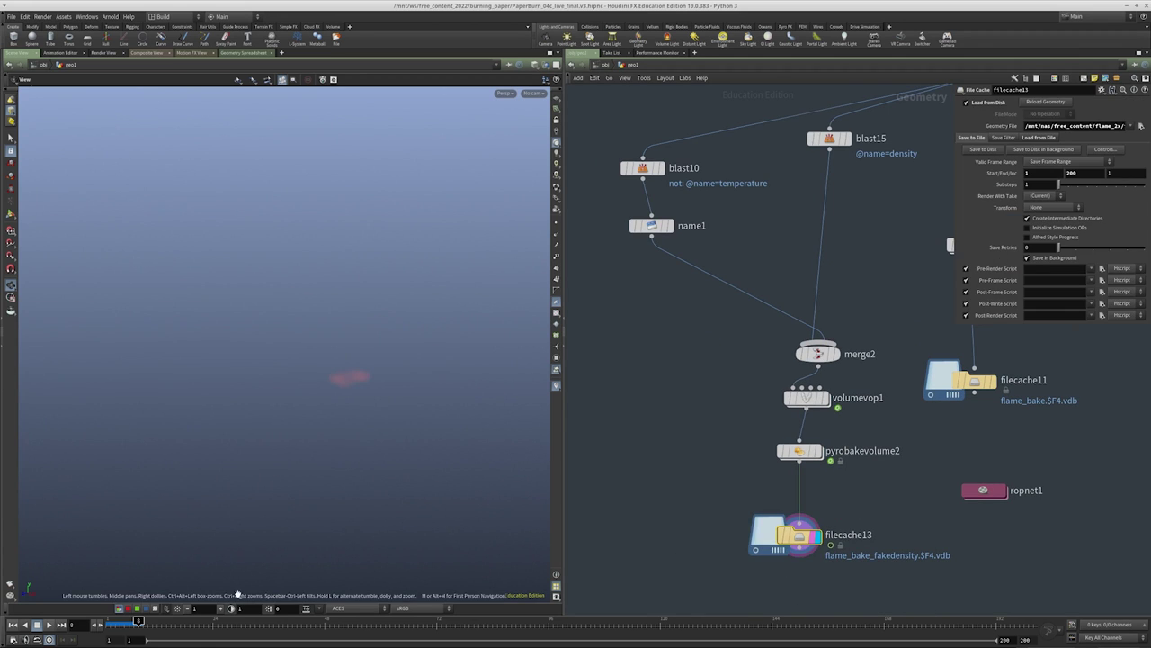
drag(180, 620, 184, 620)
scroll(686, 481, down, 3)
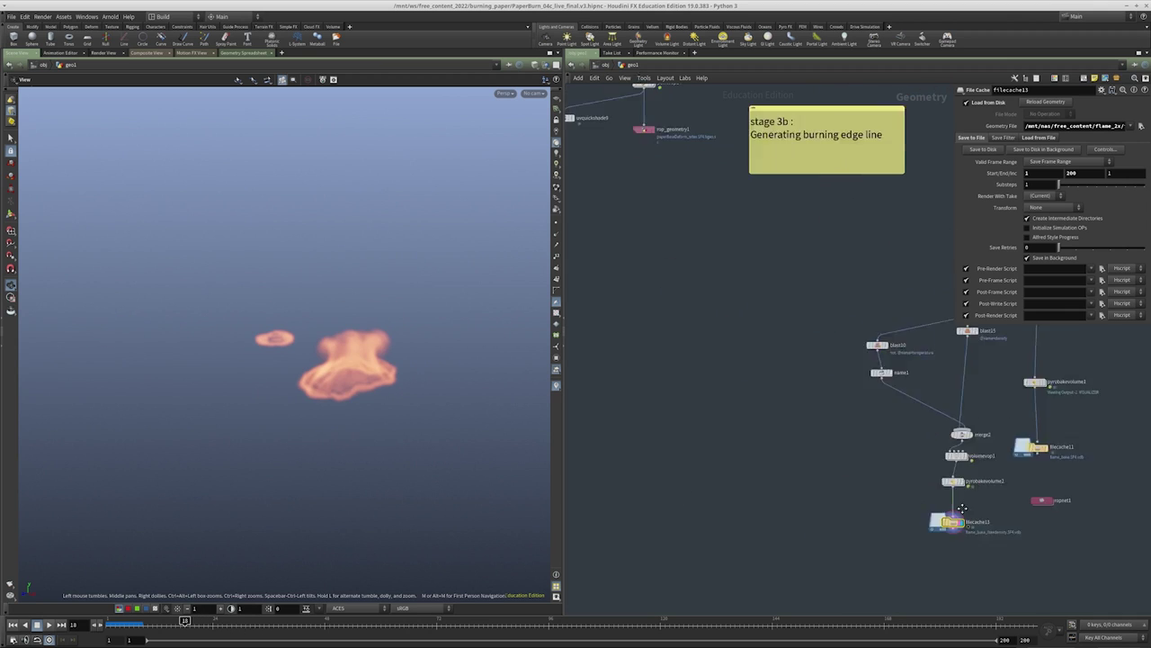
scroll(814, 449, up, 5)
click(820, 448)
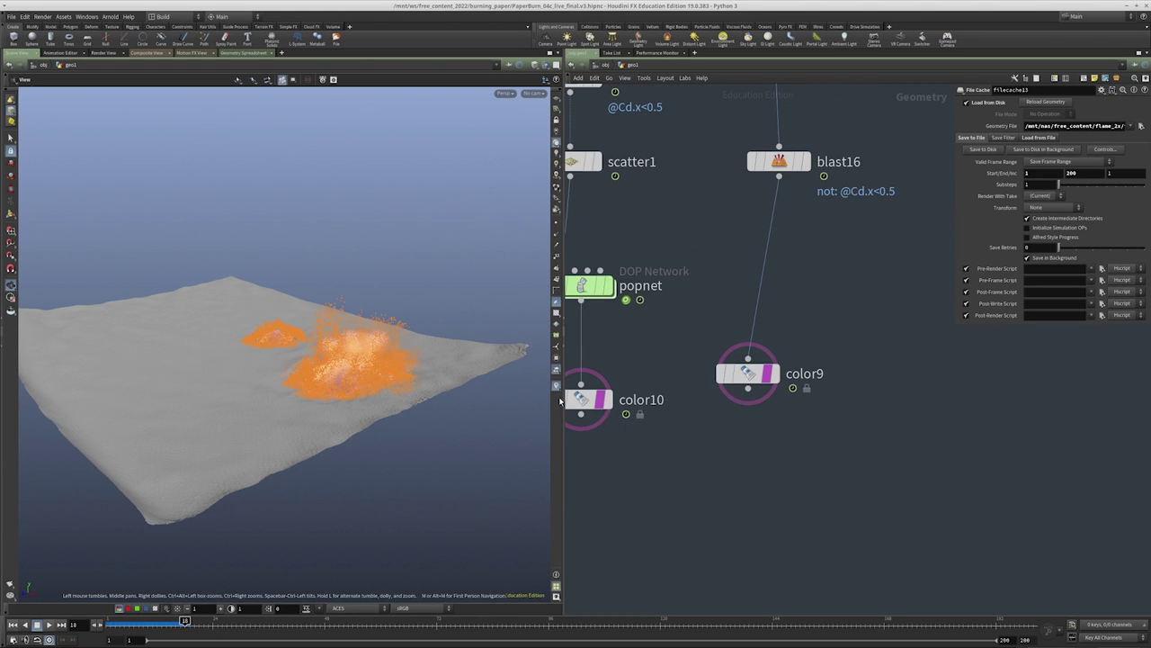
Widen the viewport to inspect the embers up close, and set scatter1's Force Total Count to 500
drag(562, 437, 688, 437)
drag(449, 360, 486, 306)
scroll(907, 415, down, 5)
scroll(871, 407, up, 2)
scroll(872, 408, up, 1)
click(759, 458)
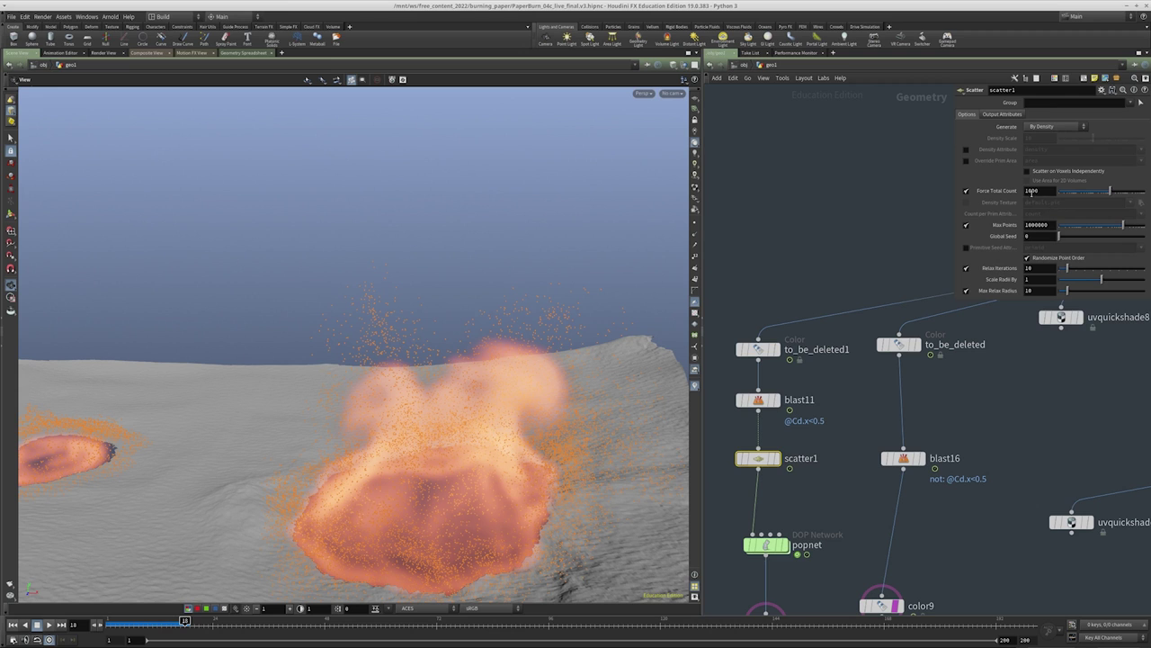
text(500)
key(Return)
middle_drag(762, 196, 774, 162)
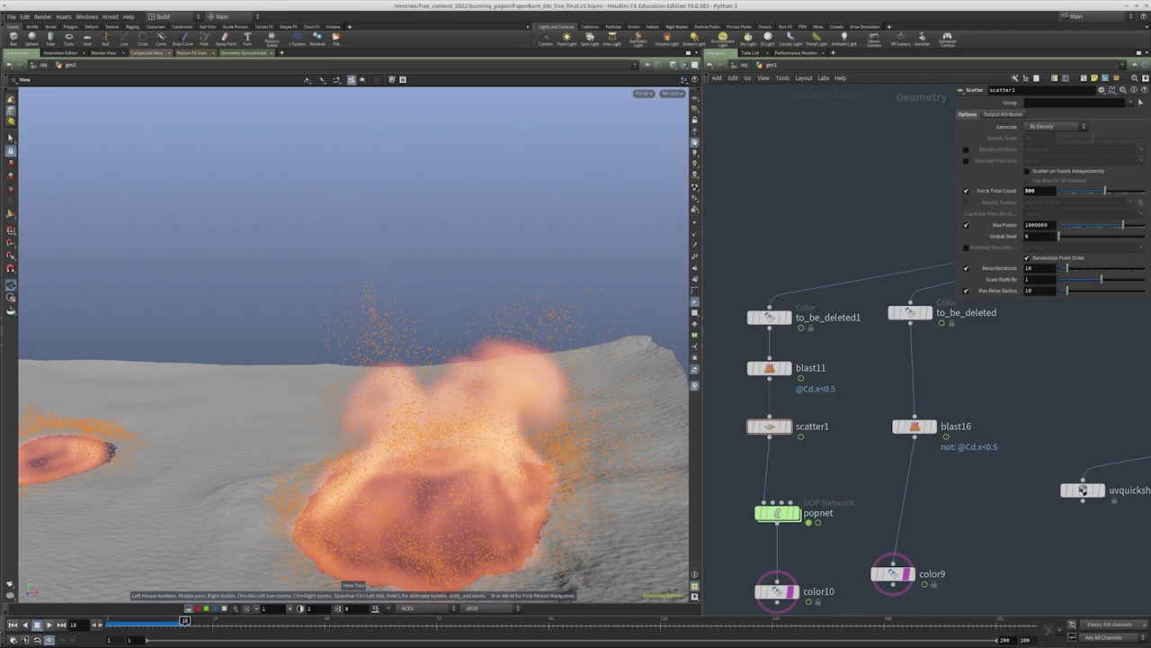
Rewind to the first frame, frame the whole paper and start a flipbook of the full frame range from the current viewport
key(ctrl+Up)
drag(504, 423, 477, 360)
scroll(843, 424, down, 3)
scroll(843, 425, down, 3)
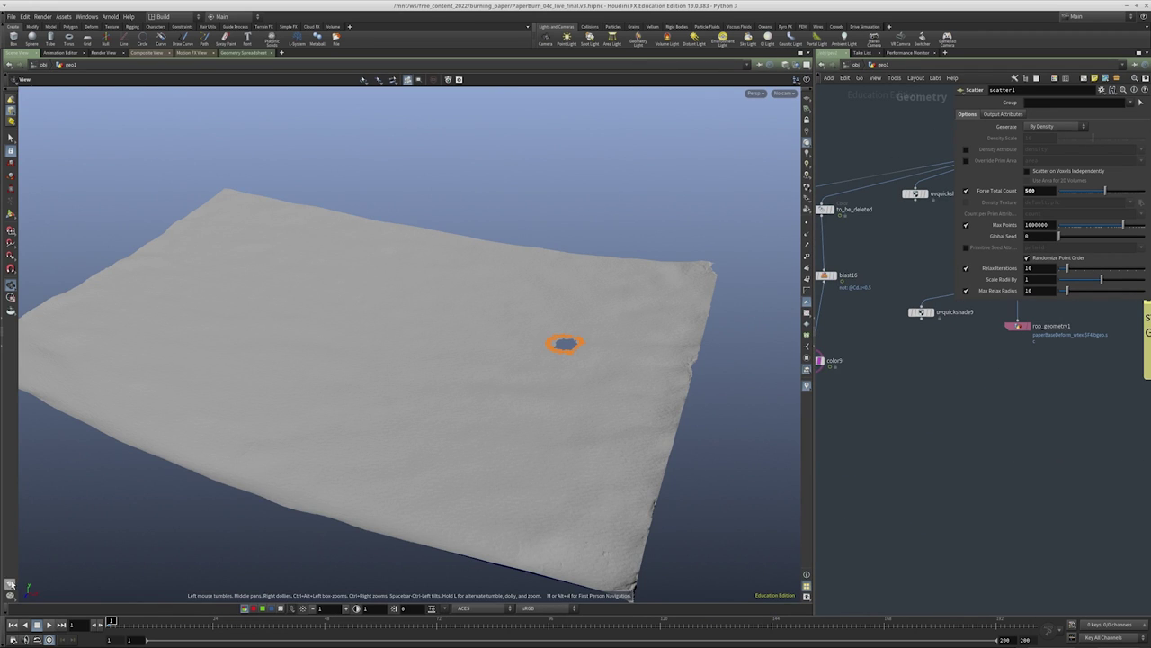
right_click(10, 583)
click(45, 591)
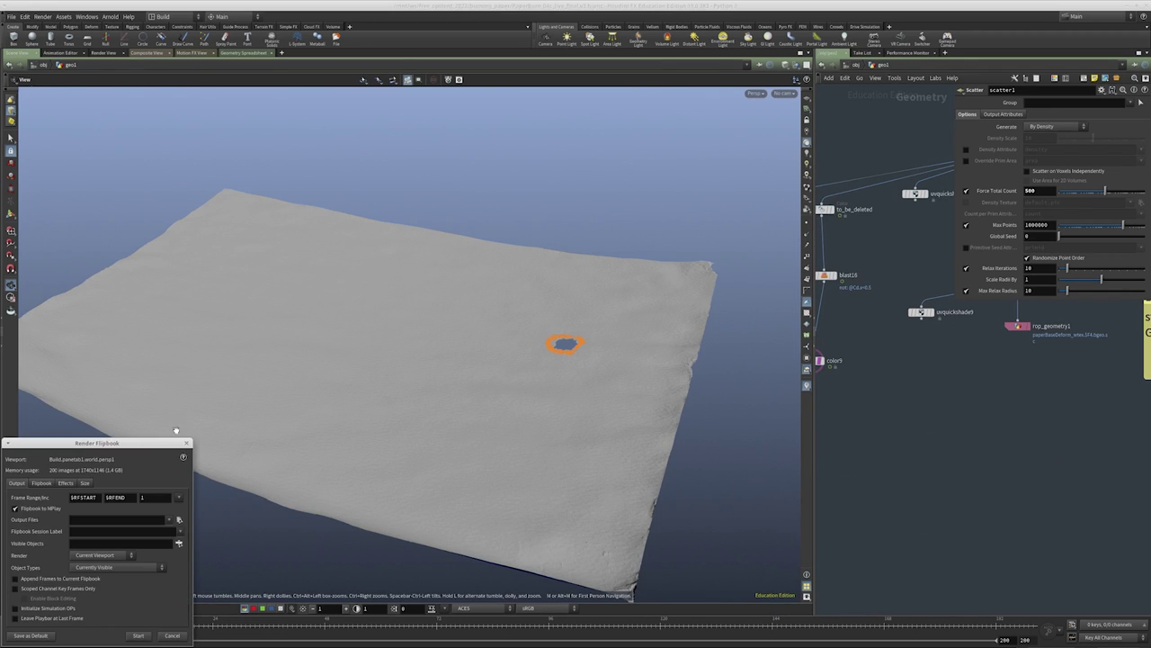
click(138, 635)
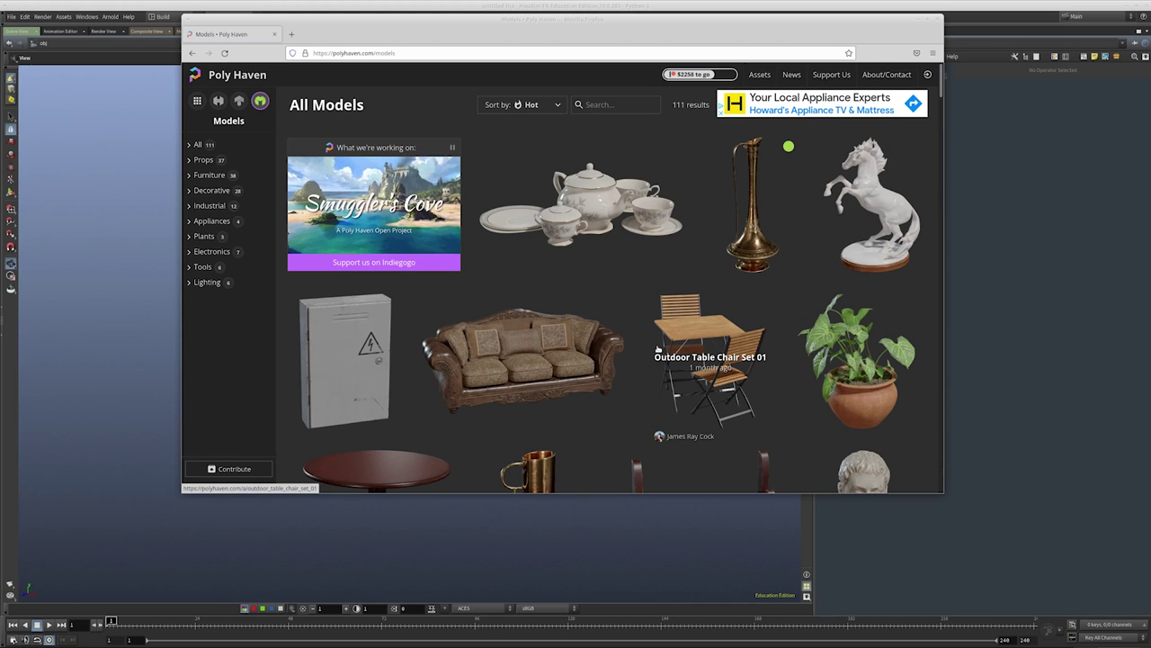
Browse Poly Haven's model library and open the page of the Lantern 01 model
scroll(589, 302, down, 3)
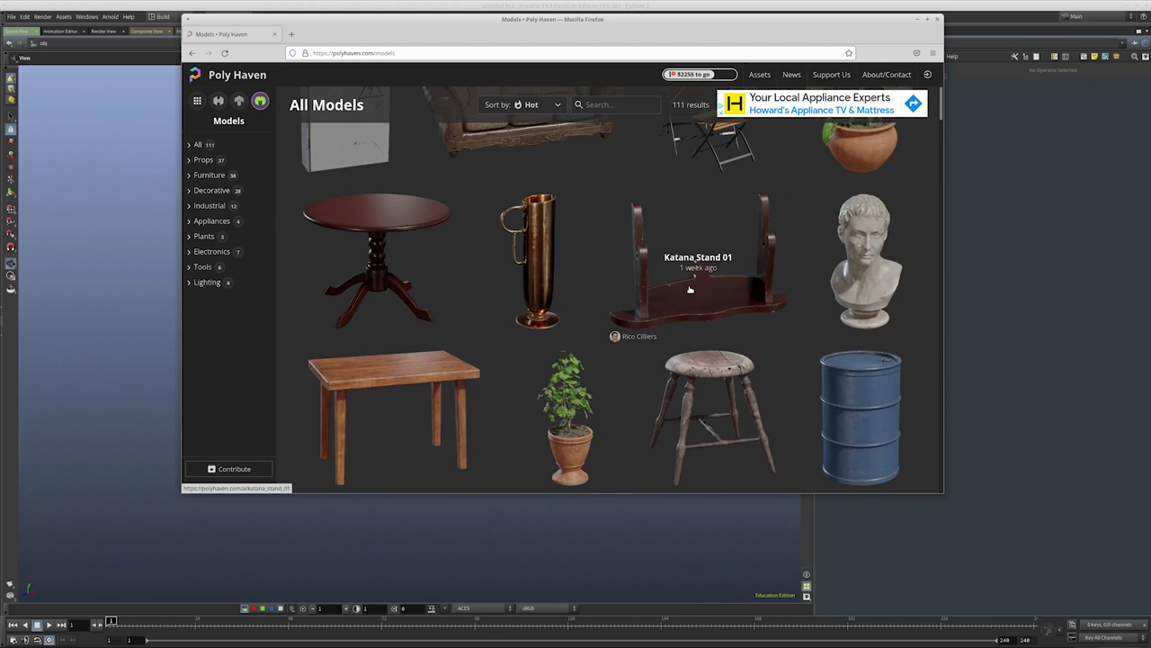
scroll(386, 360, down, 2)
scroll(387, 297, up, 2)
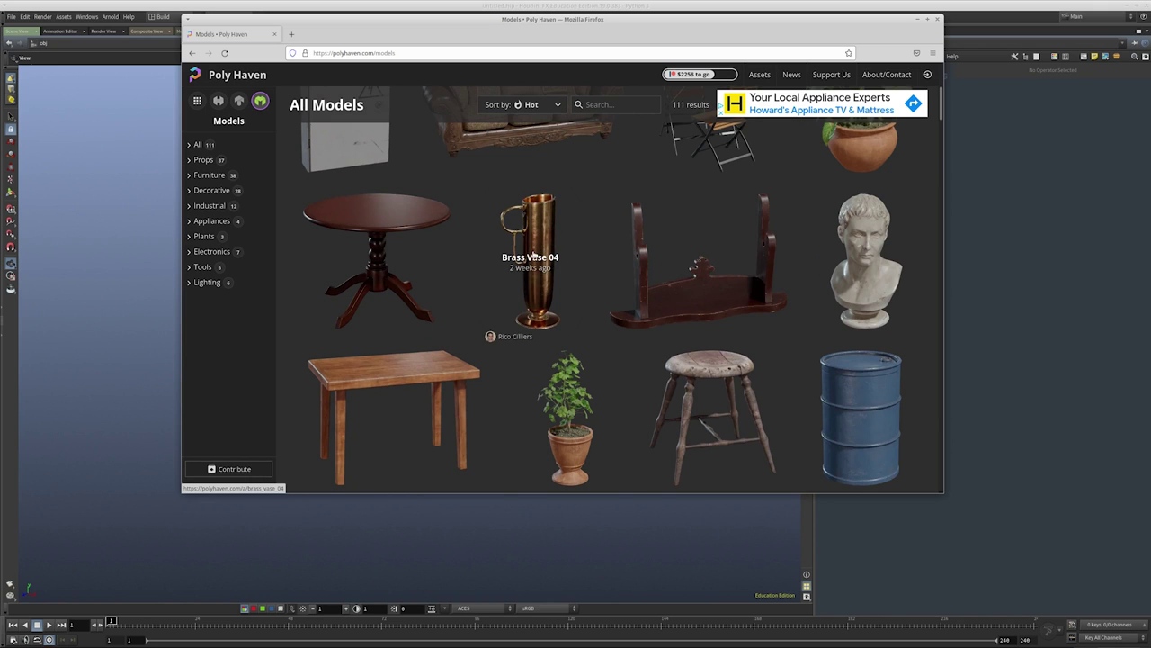
scroll(539, 250, down, 8)
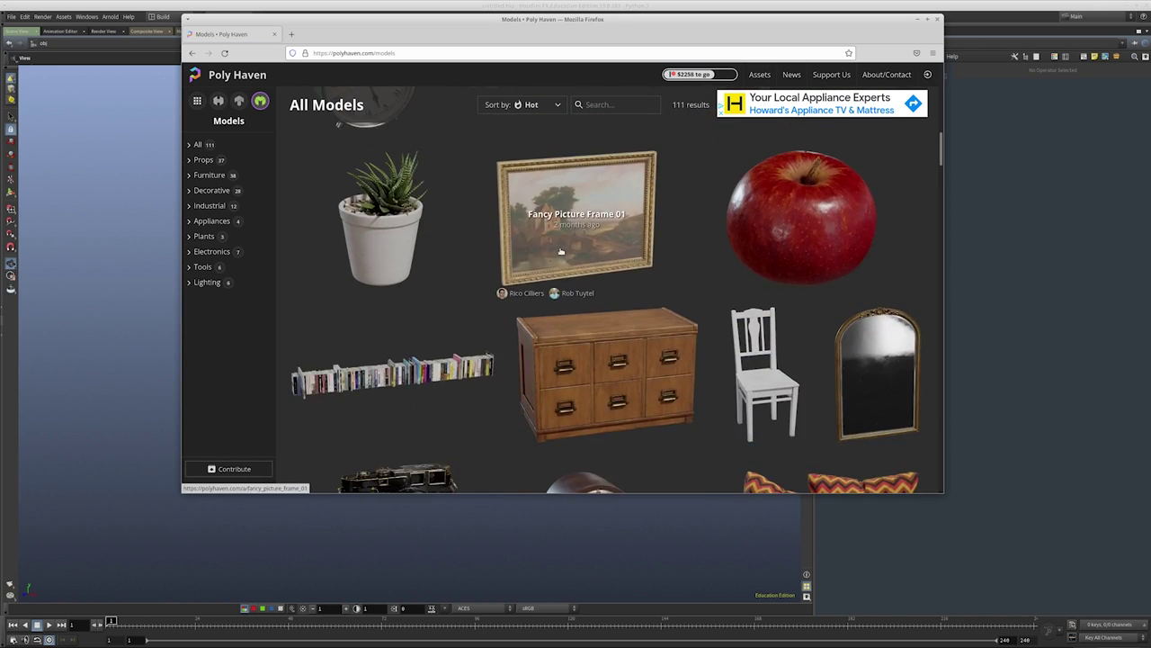
scroll(560, 251, down, 2)
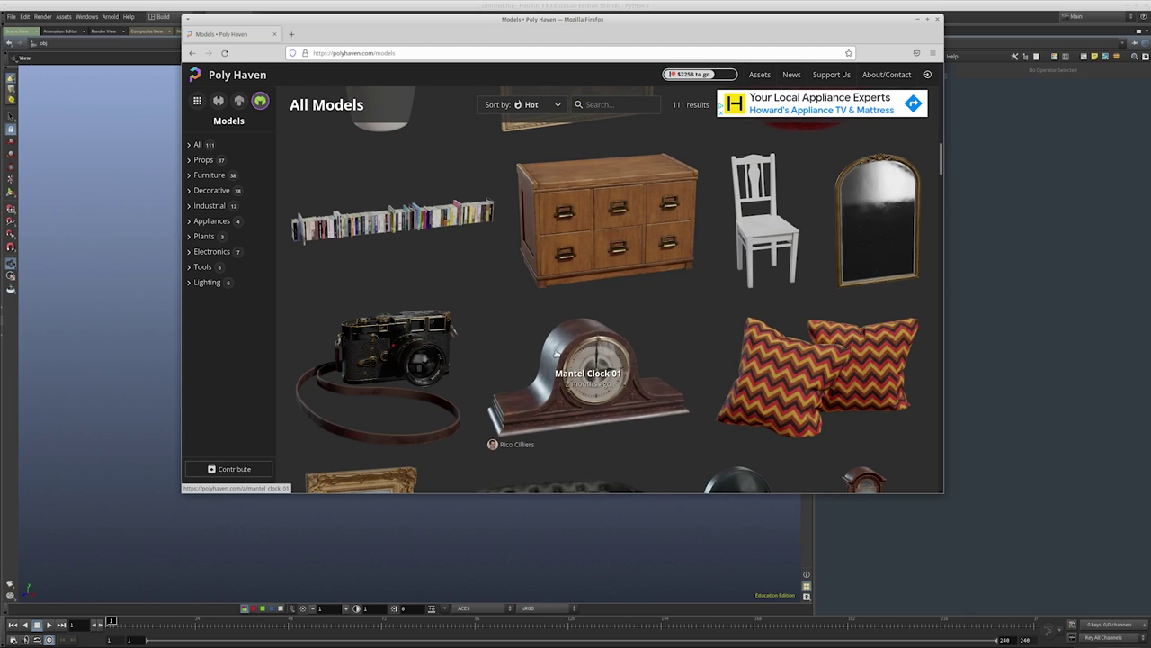
scroll(765, 243, down, 3)
scroll(771, 257, down, 4)
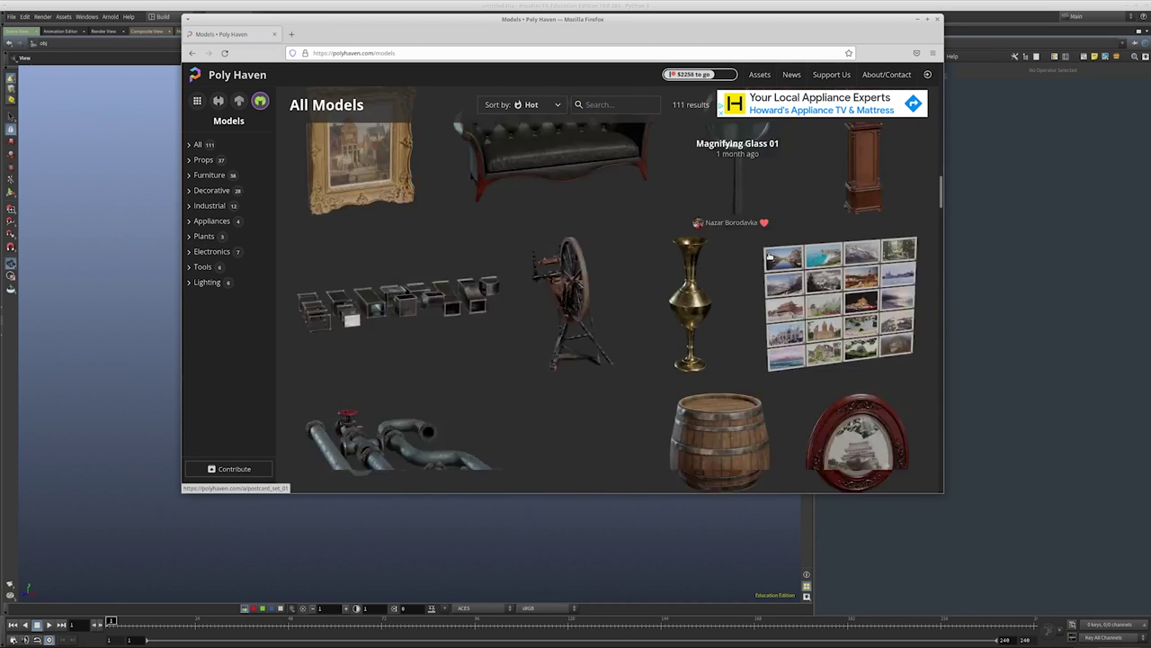
scroll(773, 260, up, 10)
scroll(776, 261, up, 4)
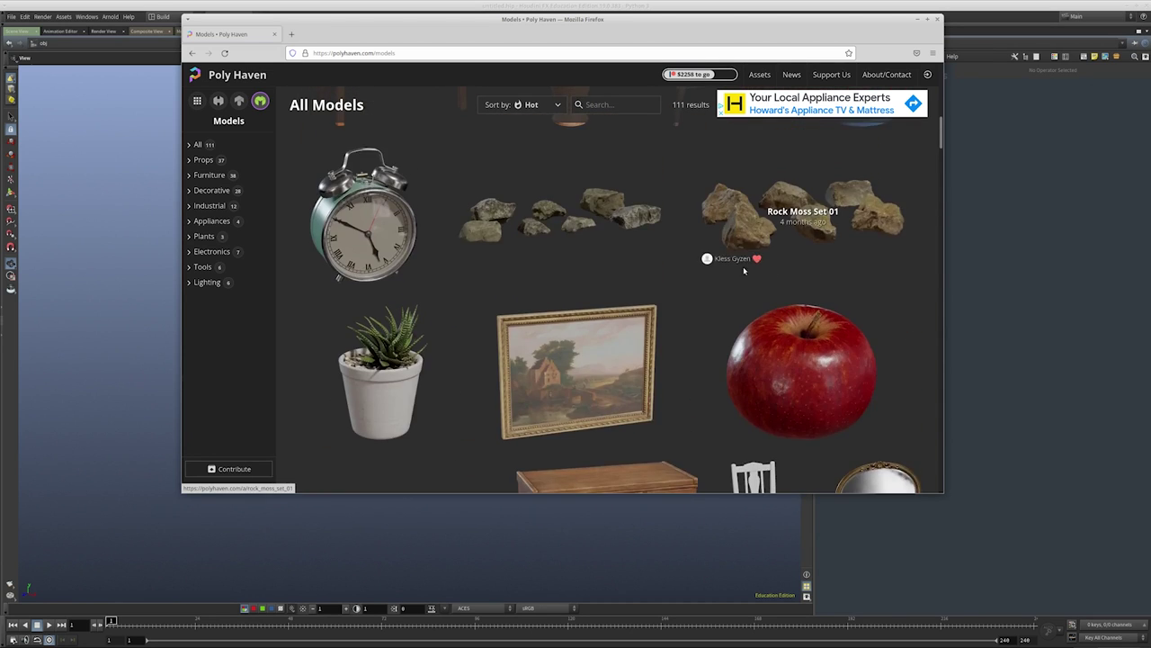
scroll(760, 306, down, 3)
scroll(759, 329, down, 10)
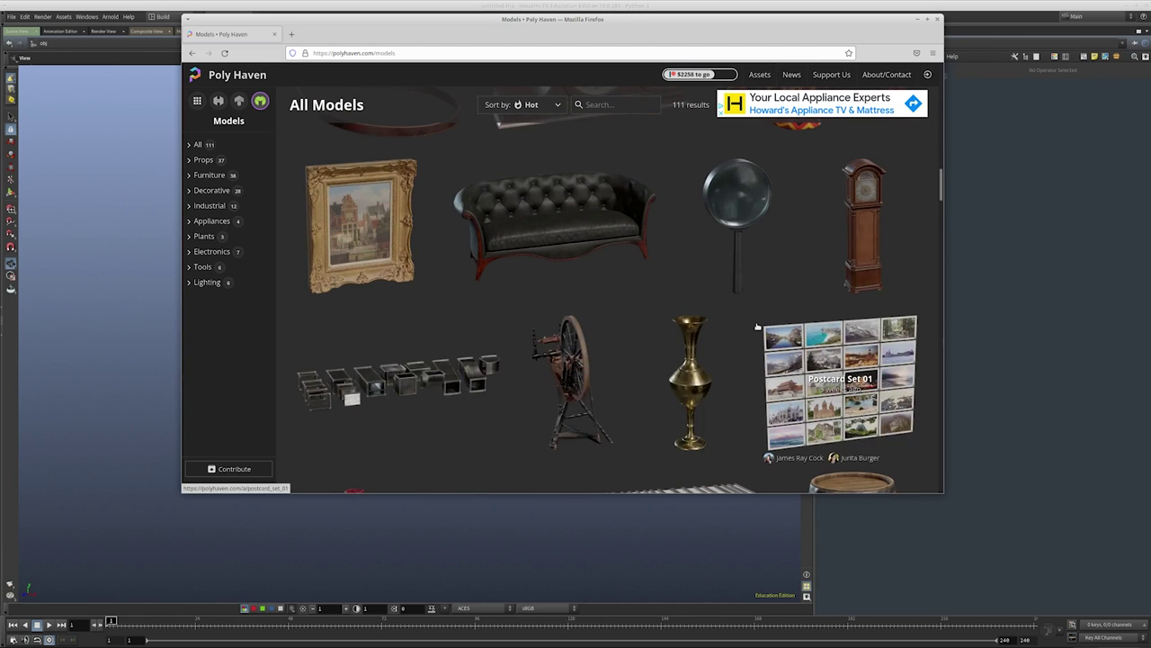
scroll(757, 327, down, 10)
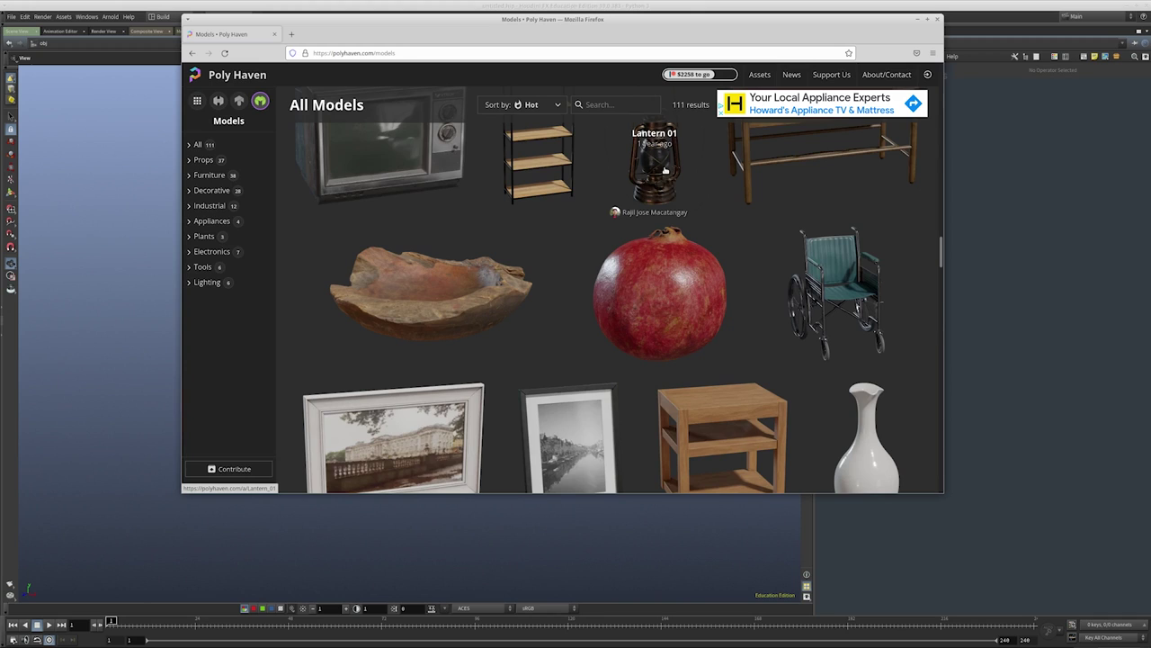
click(665, 170)
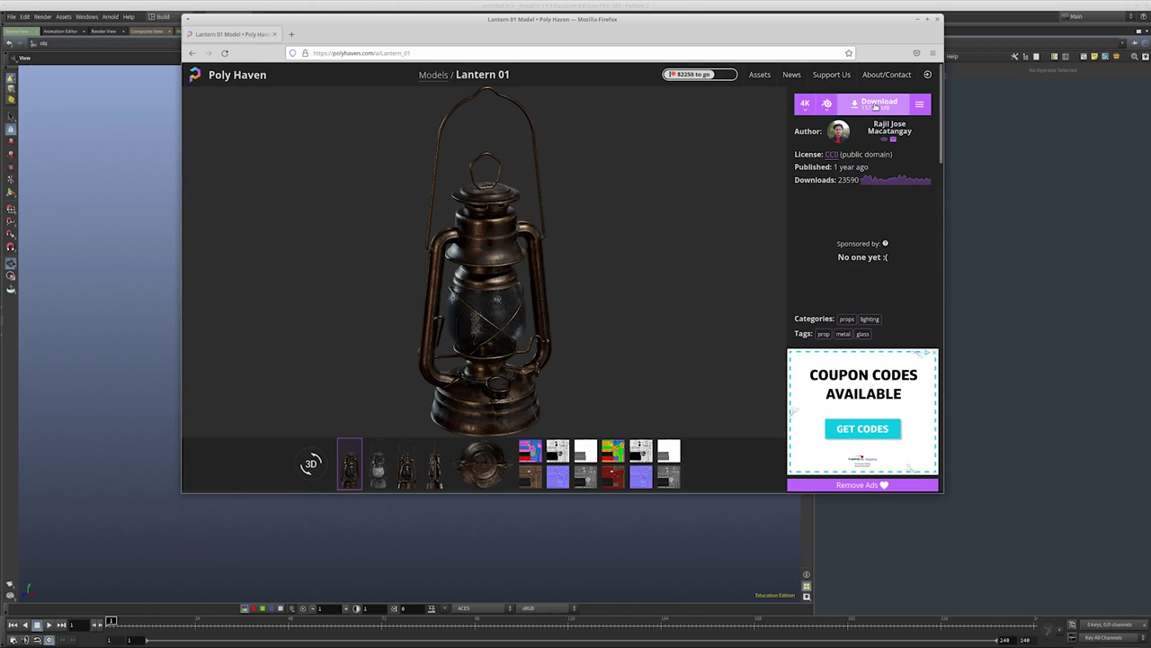
Choose the ZIP format for the Lantern 01 download, excluding the Blend file and keeping the glTF file
click(826, 104)
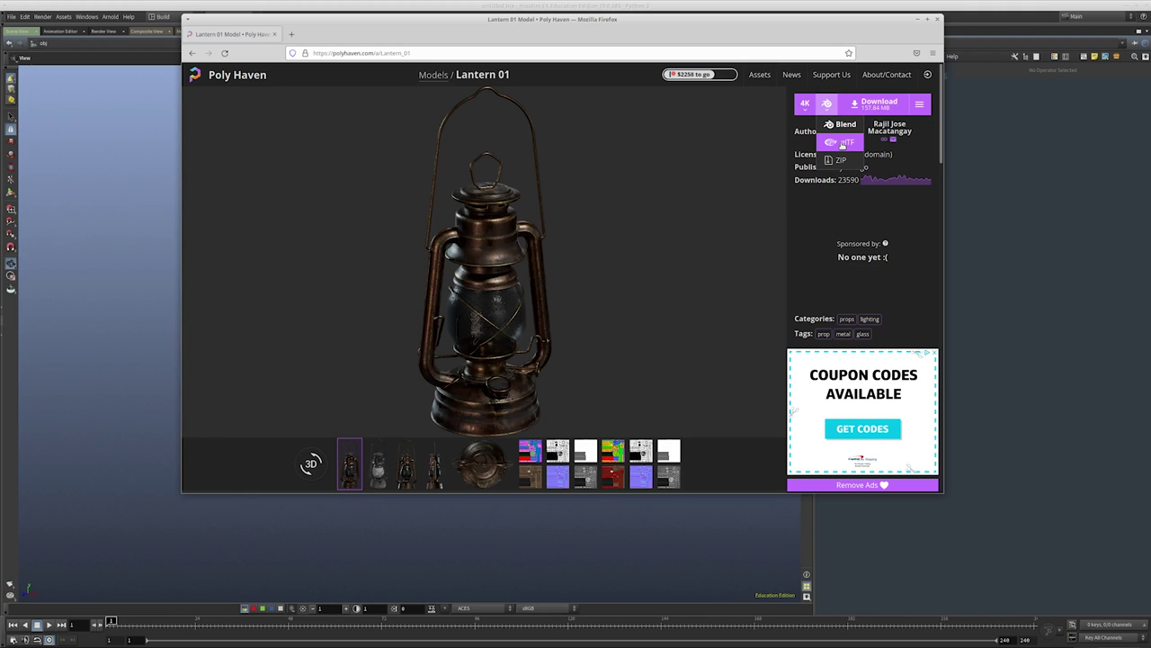
click(840, 159)
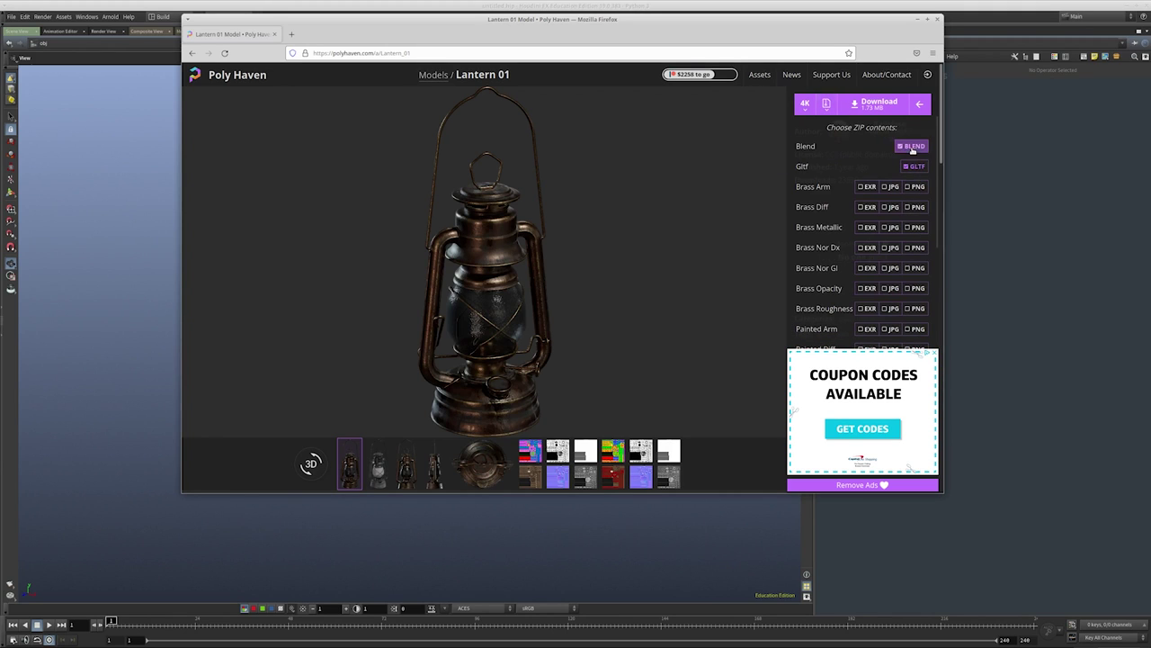
click(913, 145)
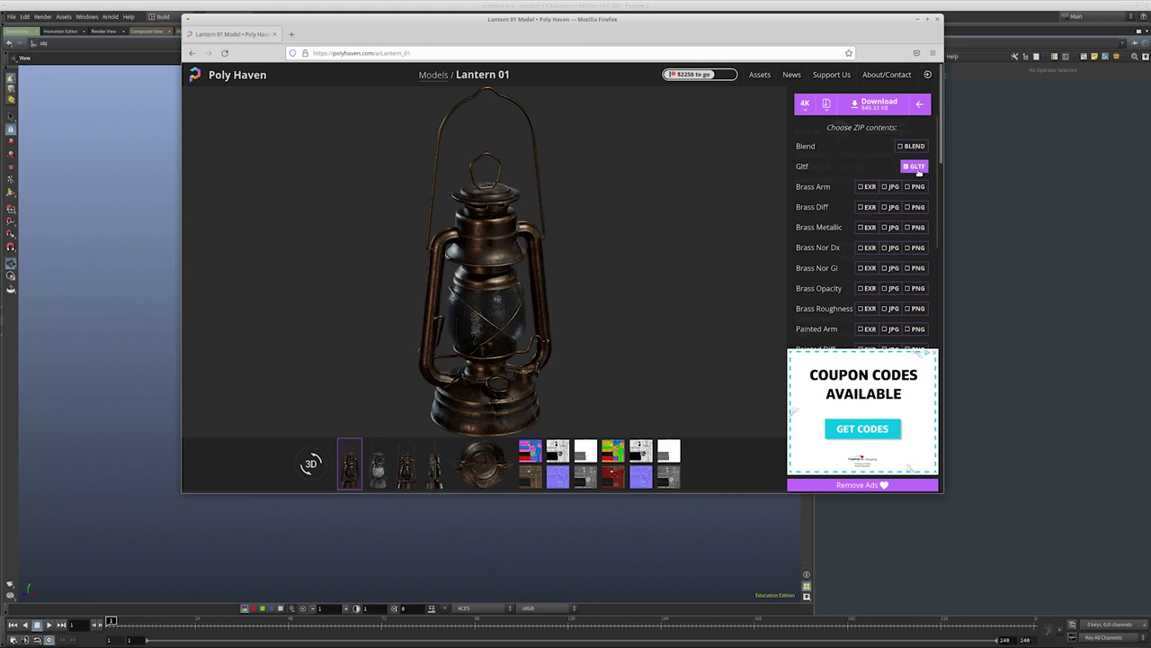
click(922, 168)
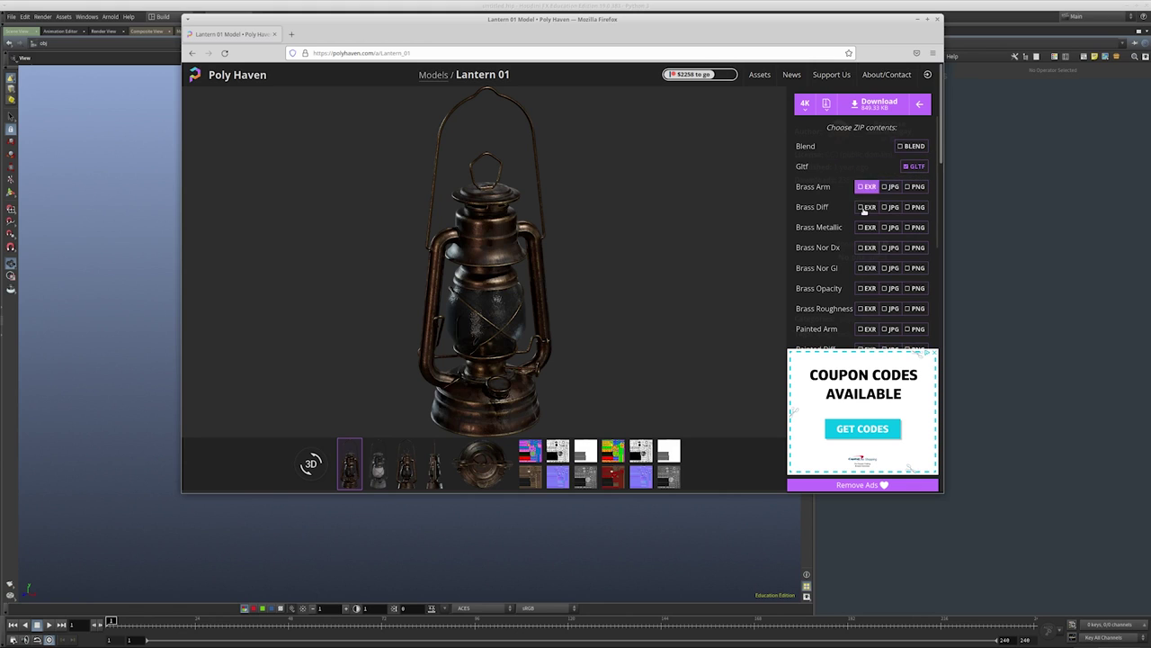
Include the JPG versions of all seven Painted maps, from Arm to Roughness, and of the Brass Roughness map in the ZIP
scroll(889, 310, down, 3)
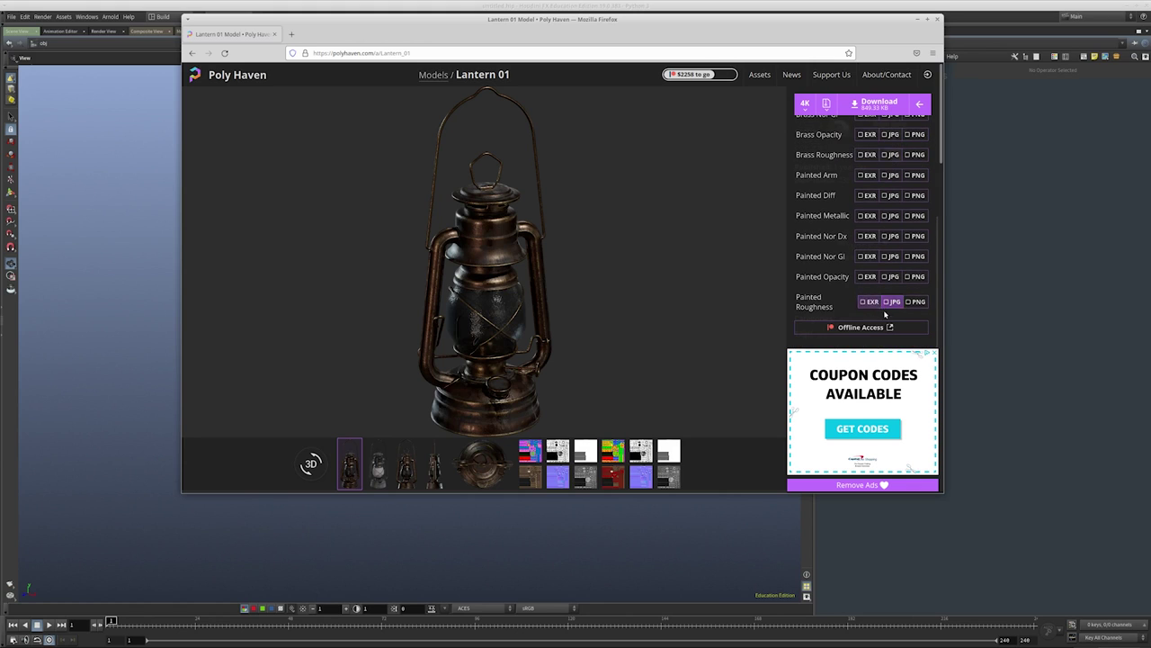
scroll(888, 313, down, 1)
click(890, 301)
click(890, 276)
click(890, 257)
click(890, 236)
click(889, 216)
click(890, 195)
click(890, 175)
click(889, 155)
Include the JPG versions of the Brass Opacity, Nor GL, Nor DX, Metallic, Diff and Arm maps in the ZIP
scroll(888, 157, up, 4)
click(890, 288)
click(890, 268)
click(889, 248)
click(889, 227)
click(889, 207)
click(889, 187)
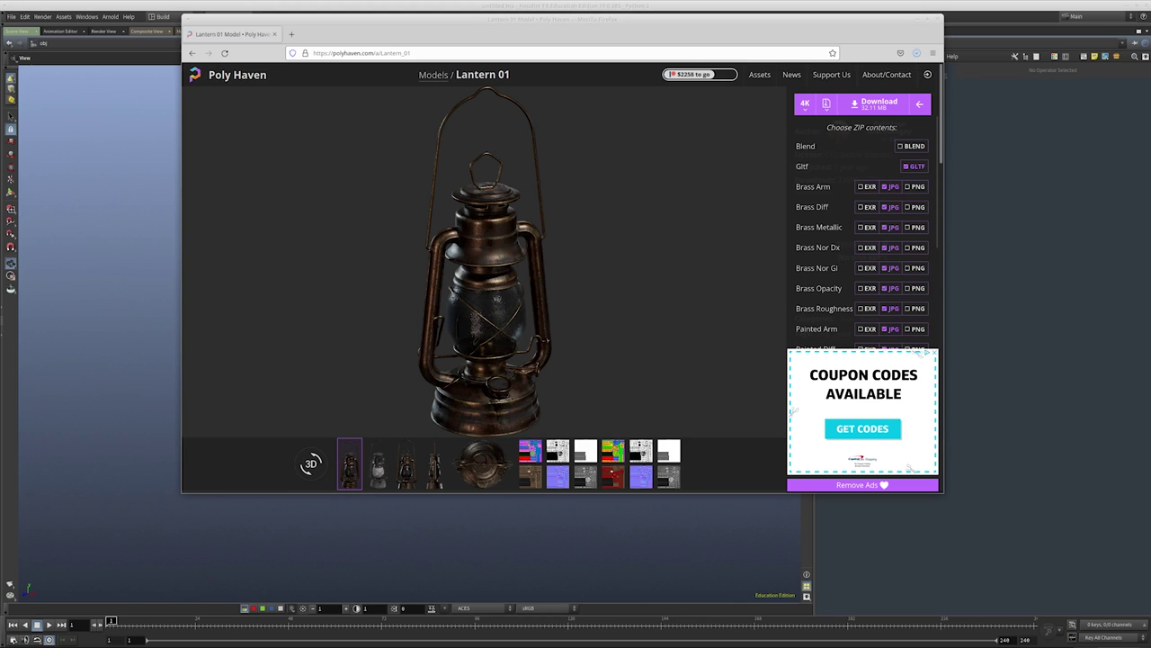
Switch to Houdini and widen the network editor pane
click(1077, 257)
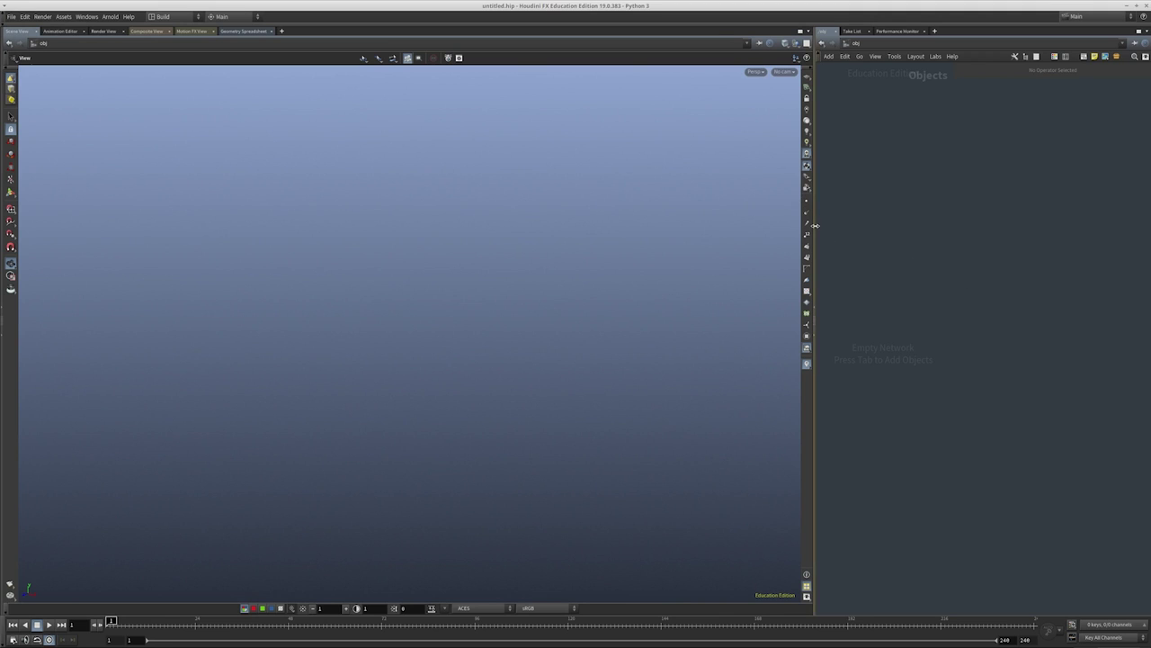
drag(814, 226, 677, 153)
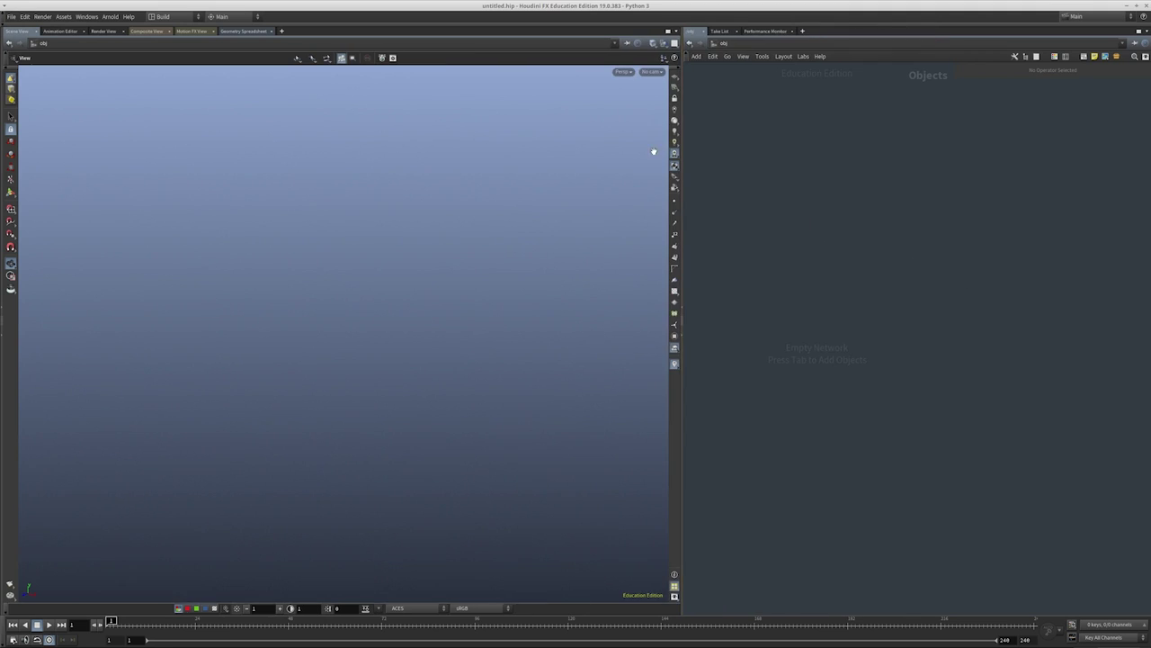
Import Lantern_01_4k.gltf from the burning_paper asset folder as a GLTF scene with the default import options
click(11, 15)
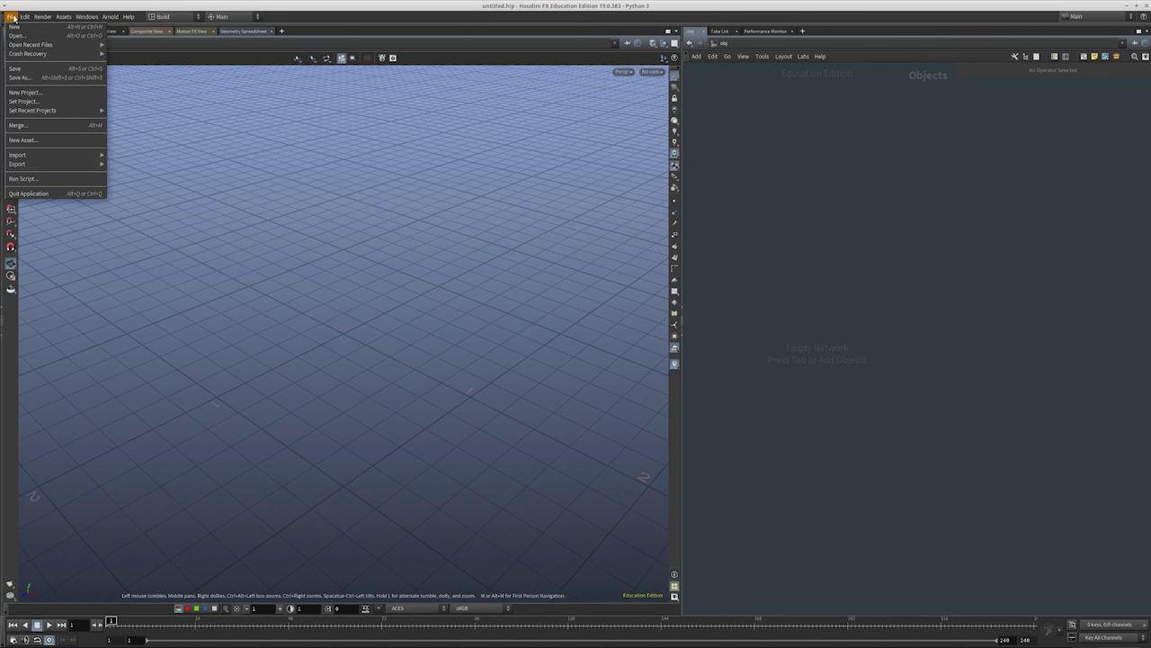
click(31, 150)
click(13, 15)
mouse_move(49, 154)
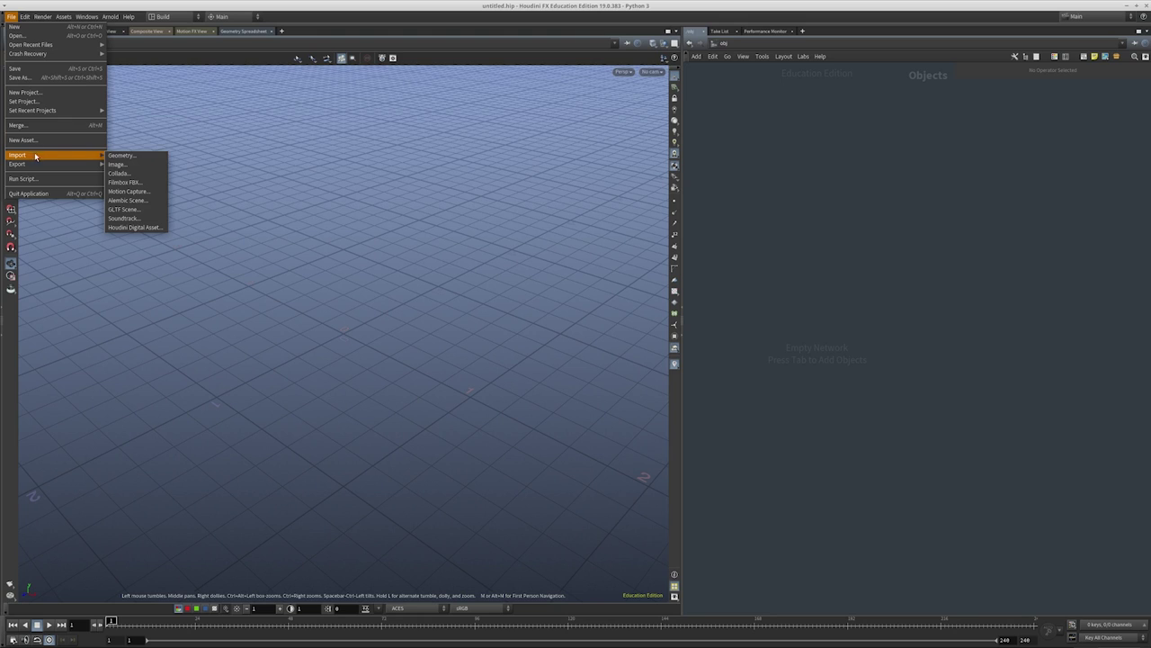
click(122, 210)
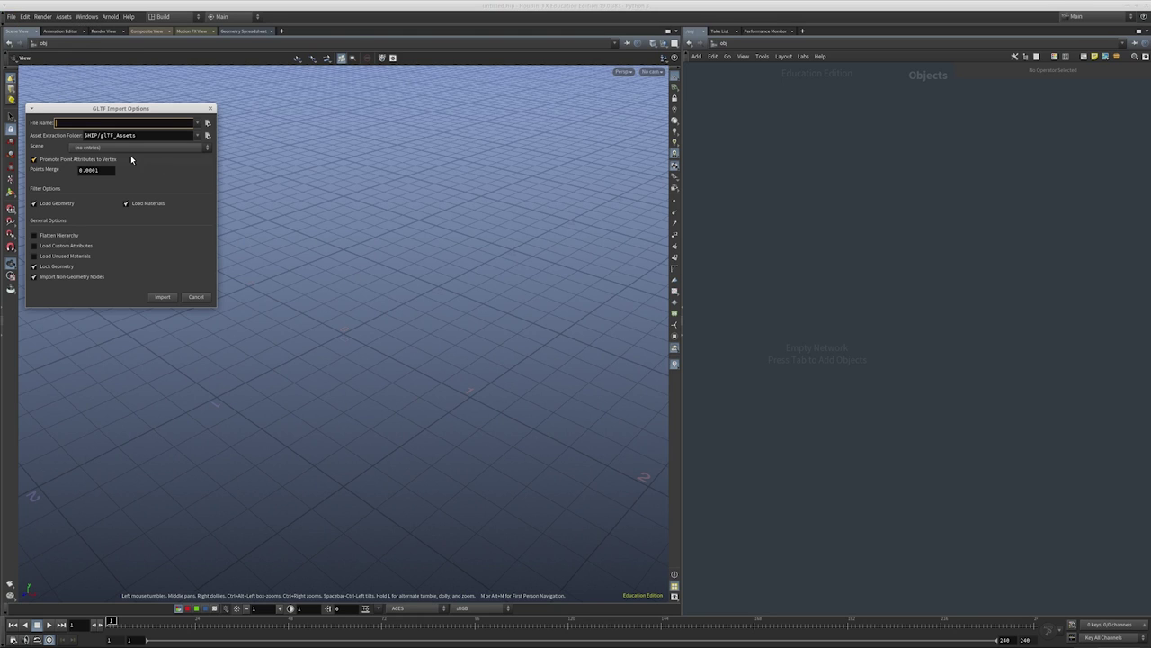
click(207, 122)
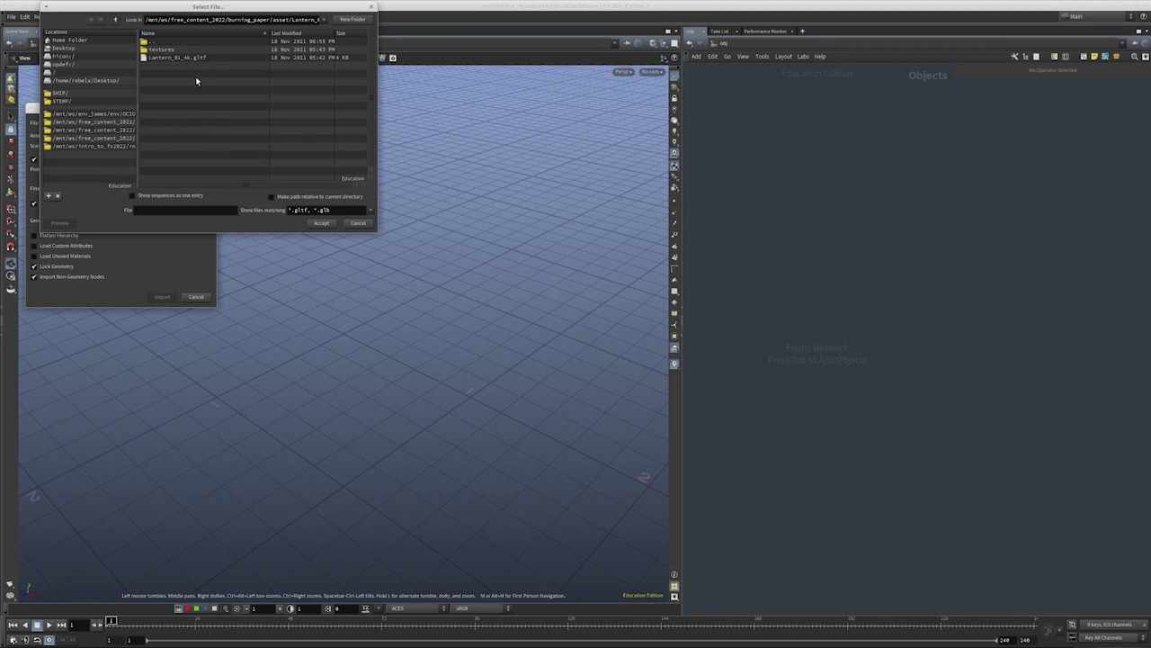
click(432, 124)
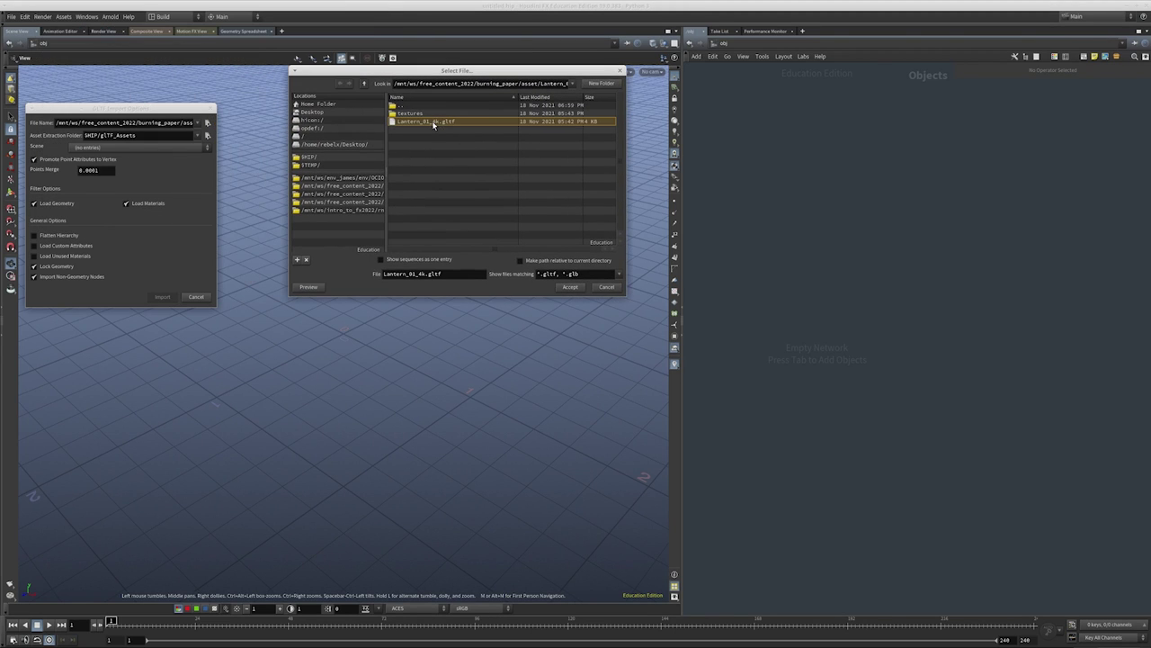
click(569, 287)
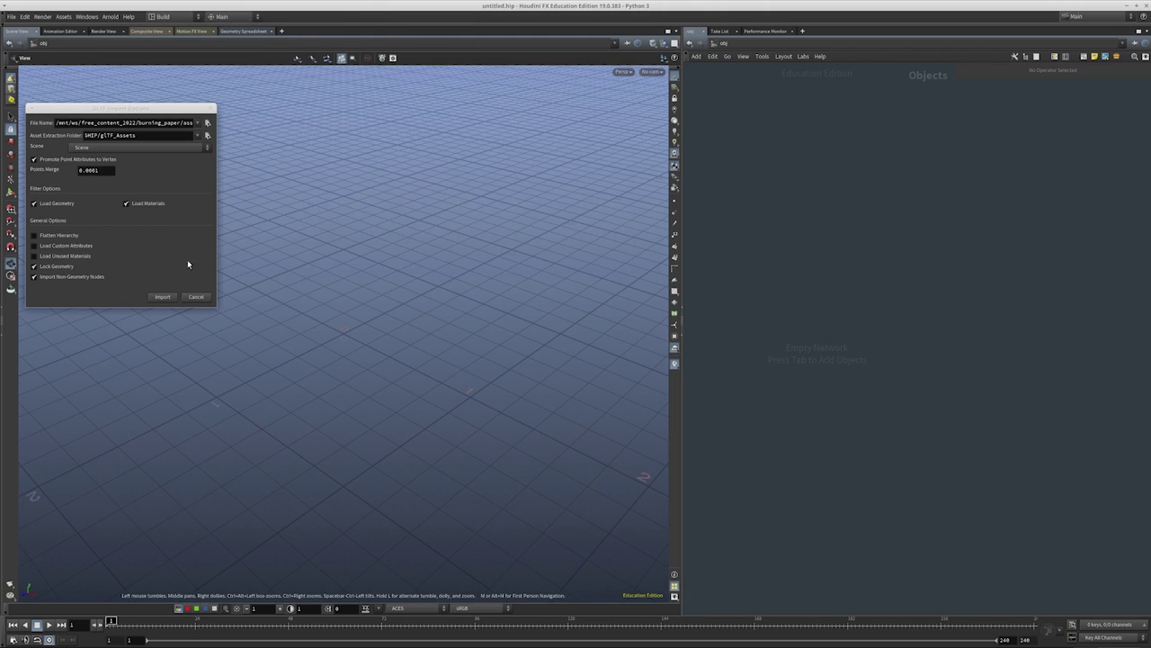
click(171, 298)
Enter the imported Lantern_01_4k_gltf hierarchy and examine its materials, lantern body and glass objects together with the model in the viewport
drag(926, 353, 838, 378)
double_click(836, 375)
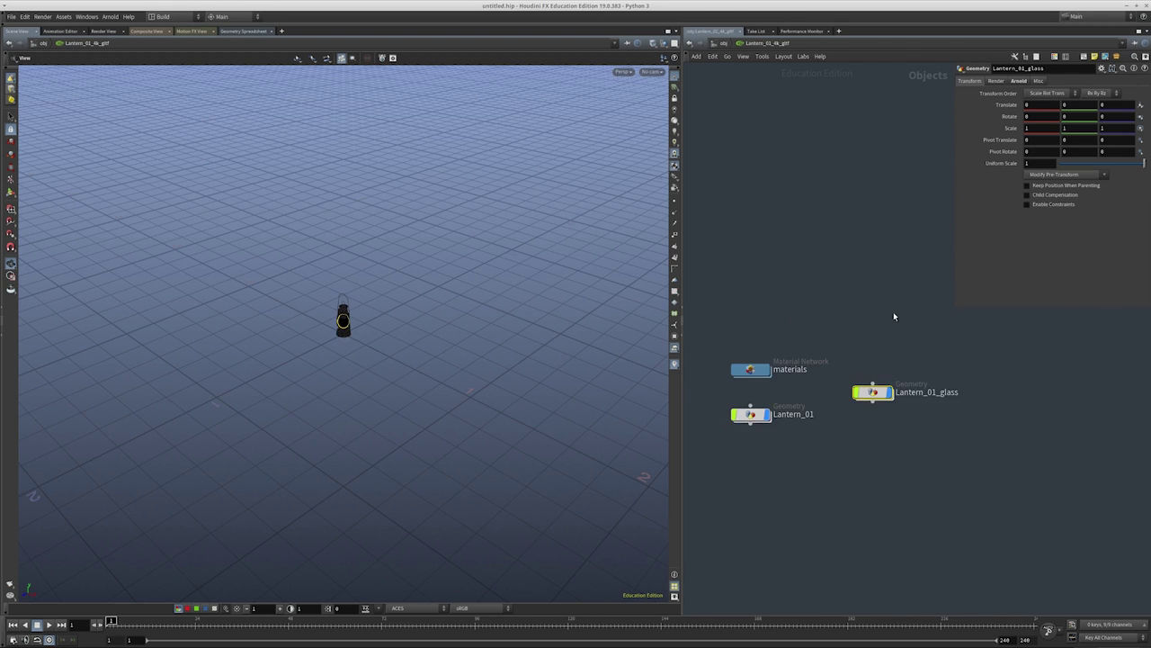
click(872, 392)
key(f)
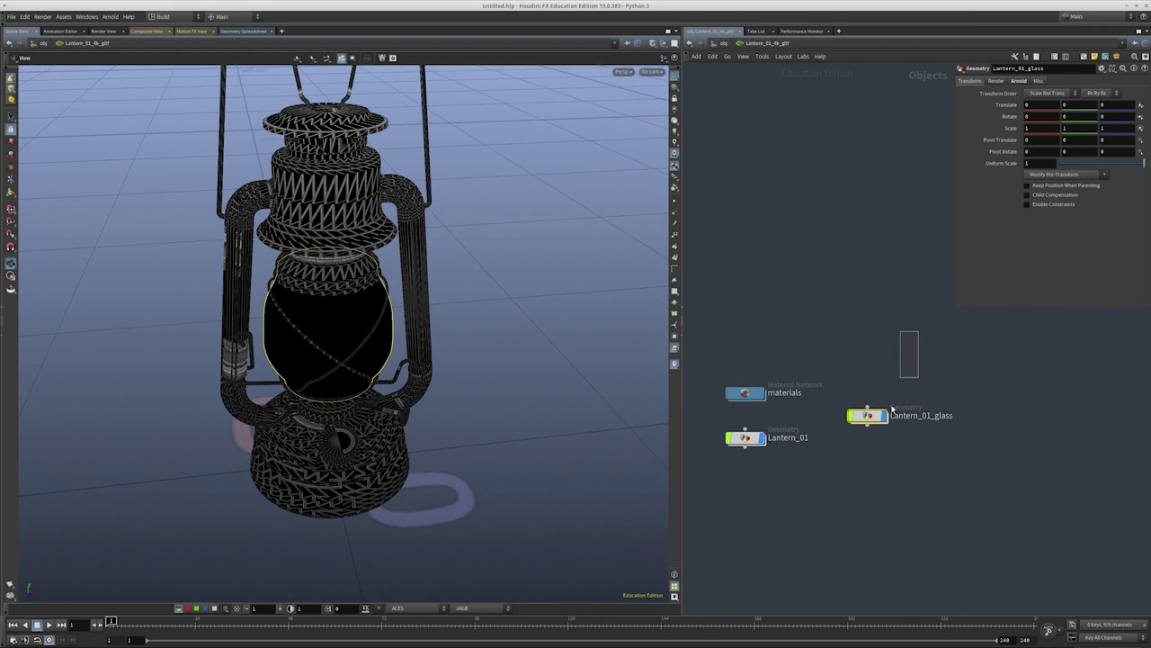
drag(789, 466, 696, 387)
drag(811, 320, 698, 376)
drag(346, 212, 388, 227)
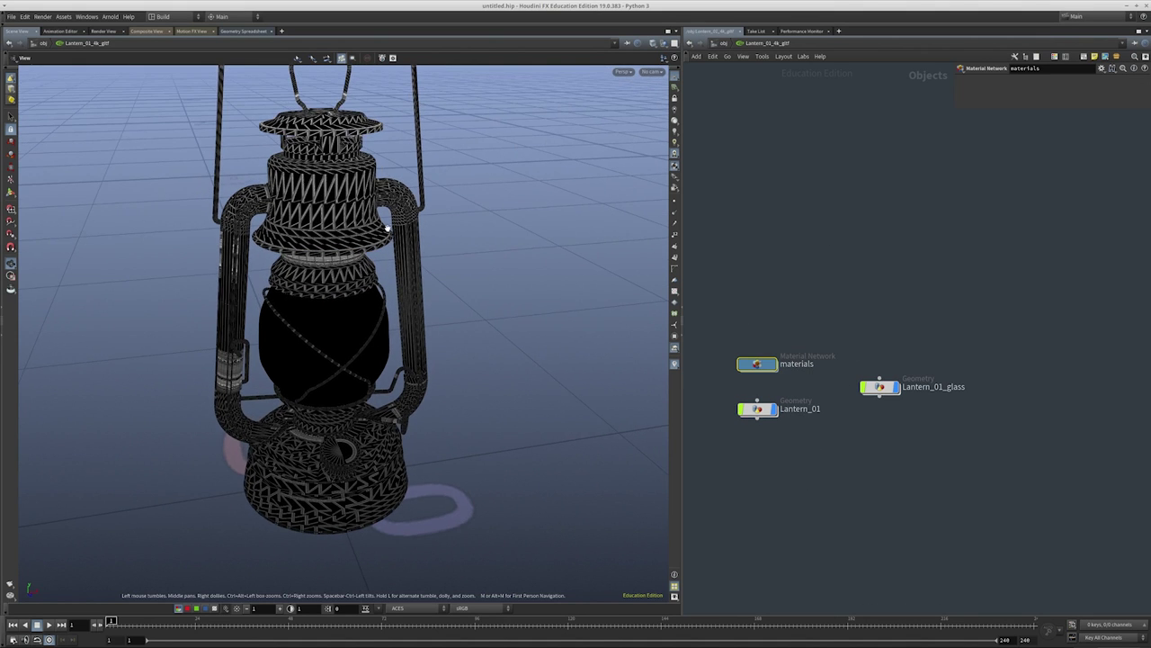
drag(378, 278, 371, 270)
scroll(355, 273, down, 5)
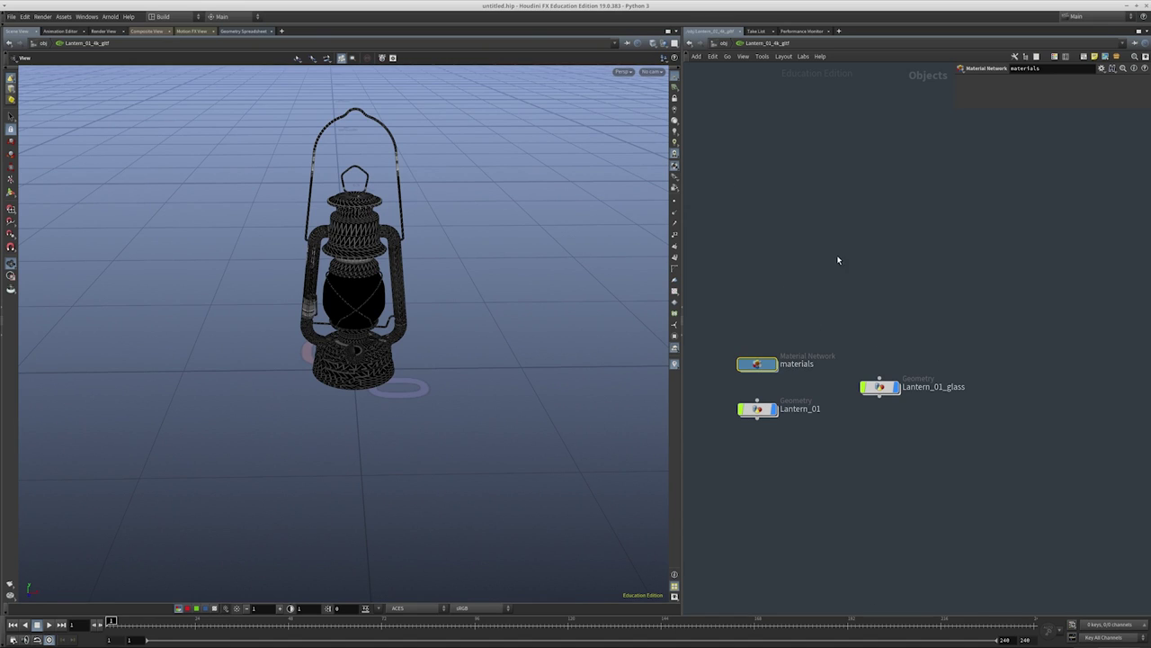
Go to the stage network and add a SOP Create node named latern_metal
click(722, 43)
click(723, 44)
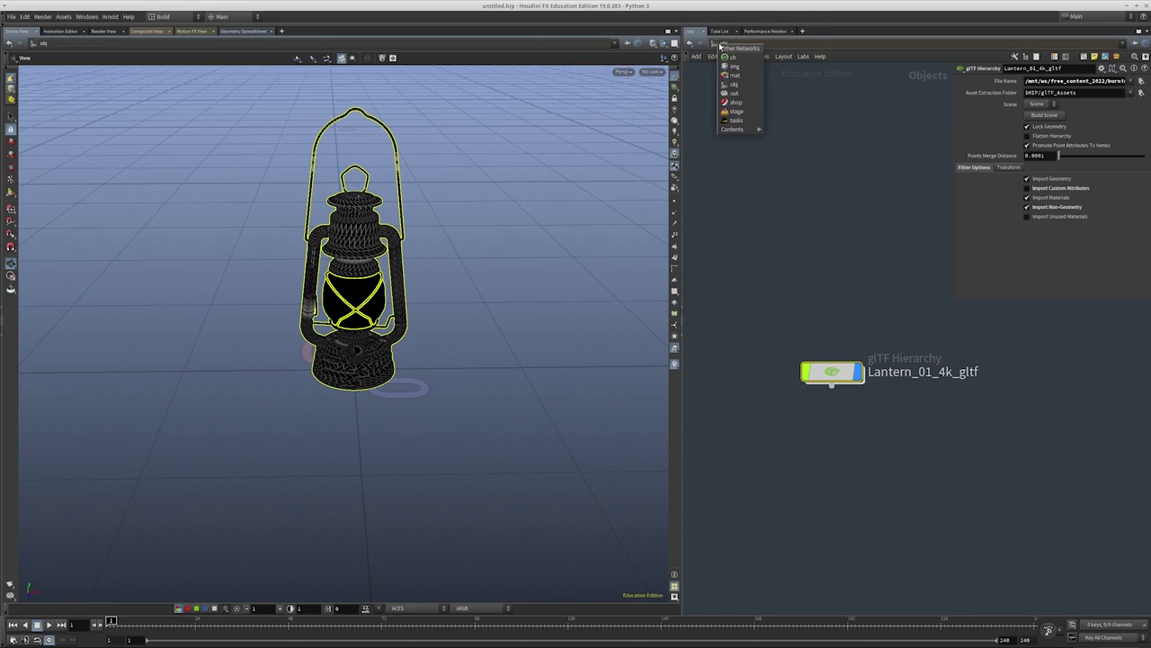
click(743, 113)
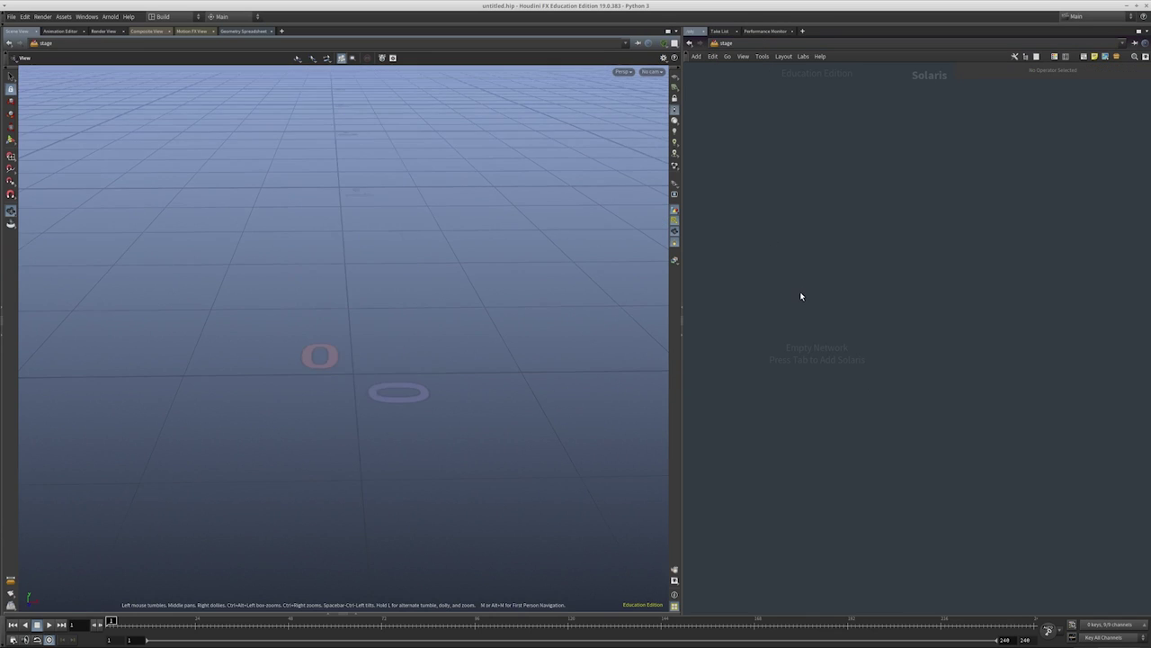
click(622, 71)
click(818, 212)
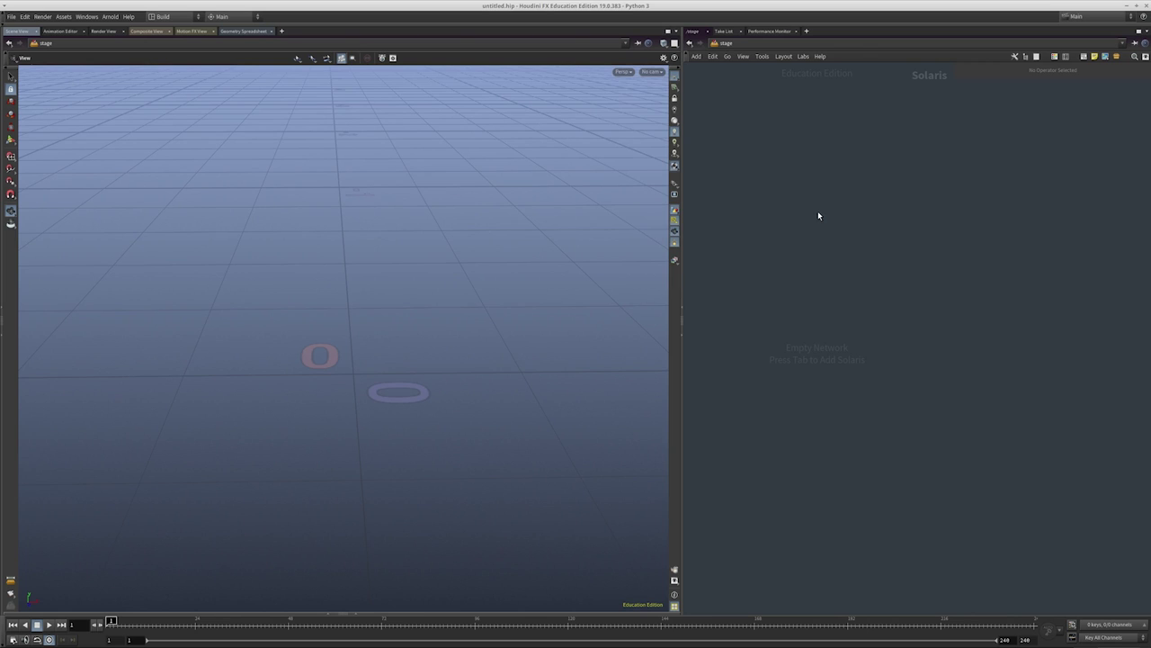
key(Tab)
text(sopcrea)
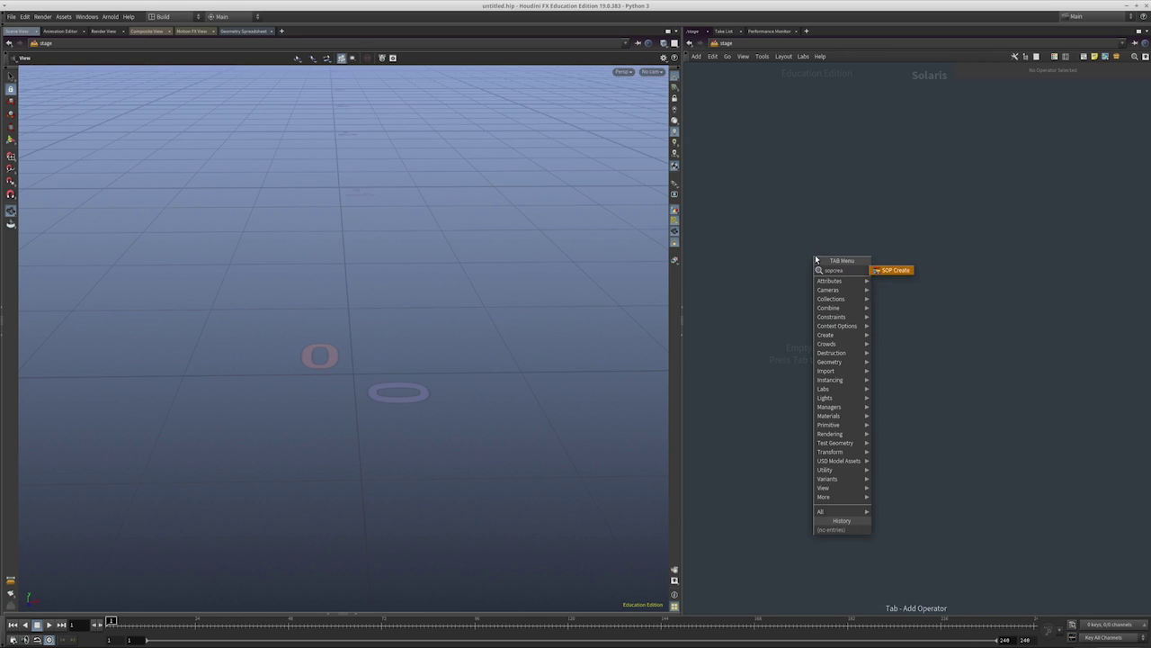
key(Return)
click(815, 257)
double_click(879, 259)
text(latern_metal)
key(Return)
Duplicate the latern_metal node and rename the copy latern_glass
drag(900, 386, 742, 108)
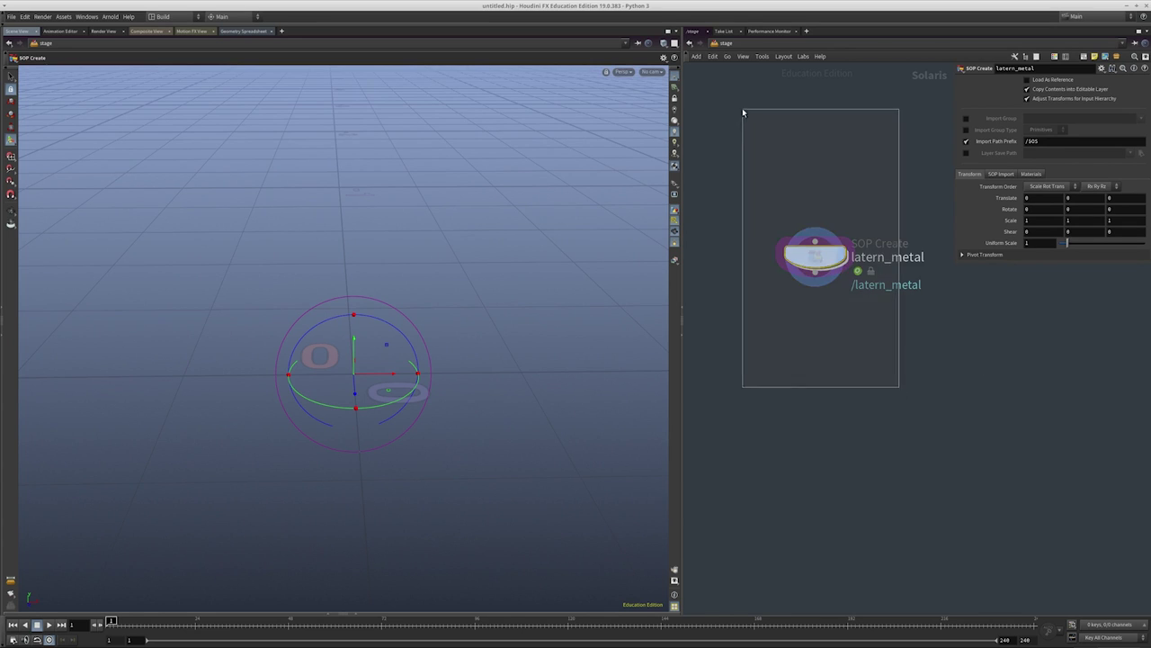
key(ctrl+c)
key(ctrl+v)
double_click(976, 322)
drag(979, 322, 1090, 330)
text(g)
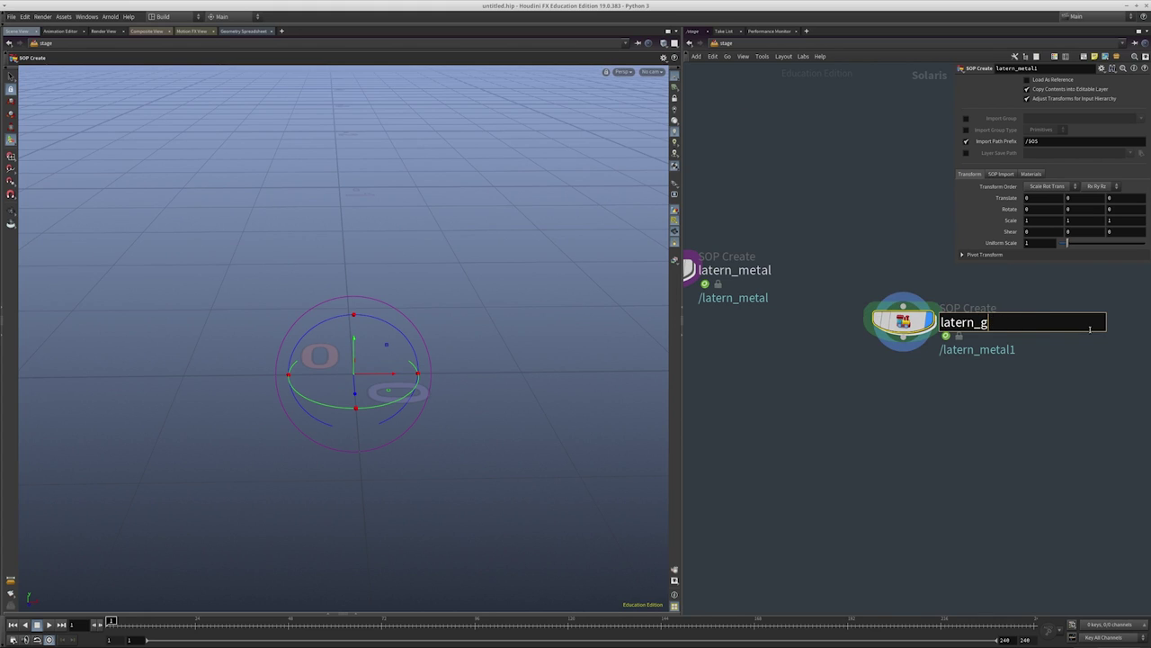
text(lass)
key(Return)
scroll(935, 288, down, 3)
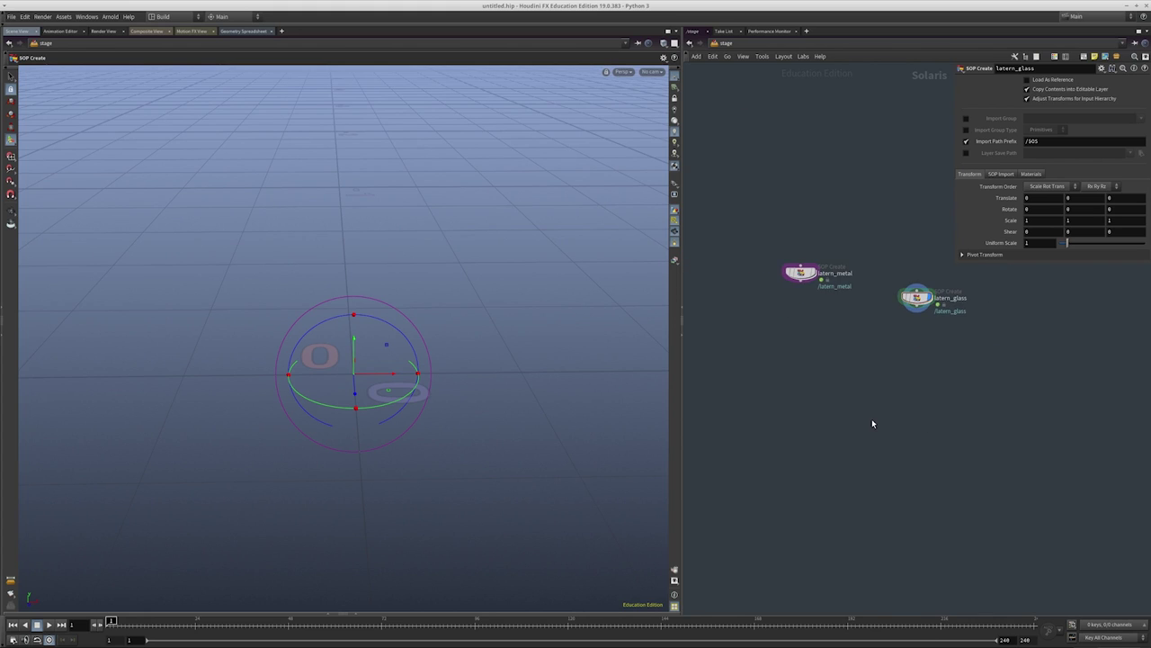
Add a Material Library node below the two SOP Create nodes
key(Tab)
key(Return)
click(873, 420)
Copy the Mesh_002 node from the Lantern_01_glass object into the latern_glass SOP Create network and return to the stage
click(742, 45)
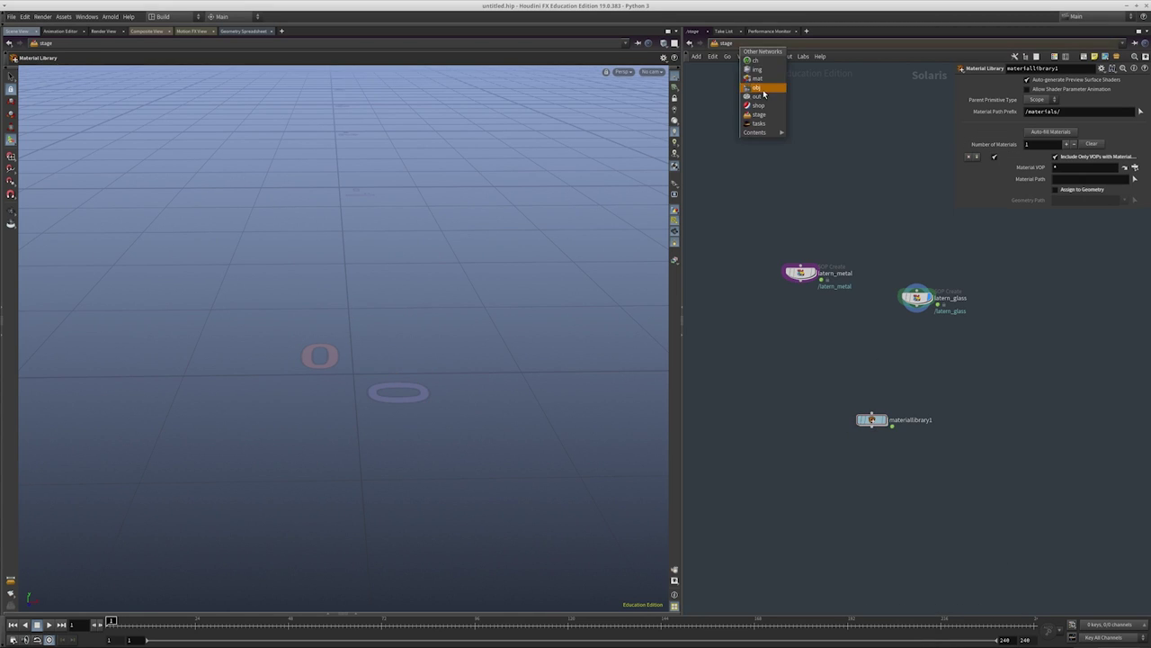
click(753, 86)
click(879, 386)
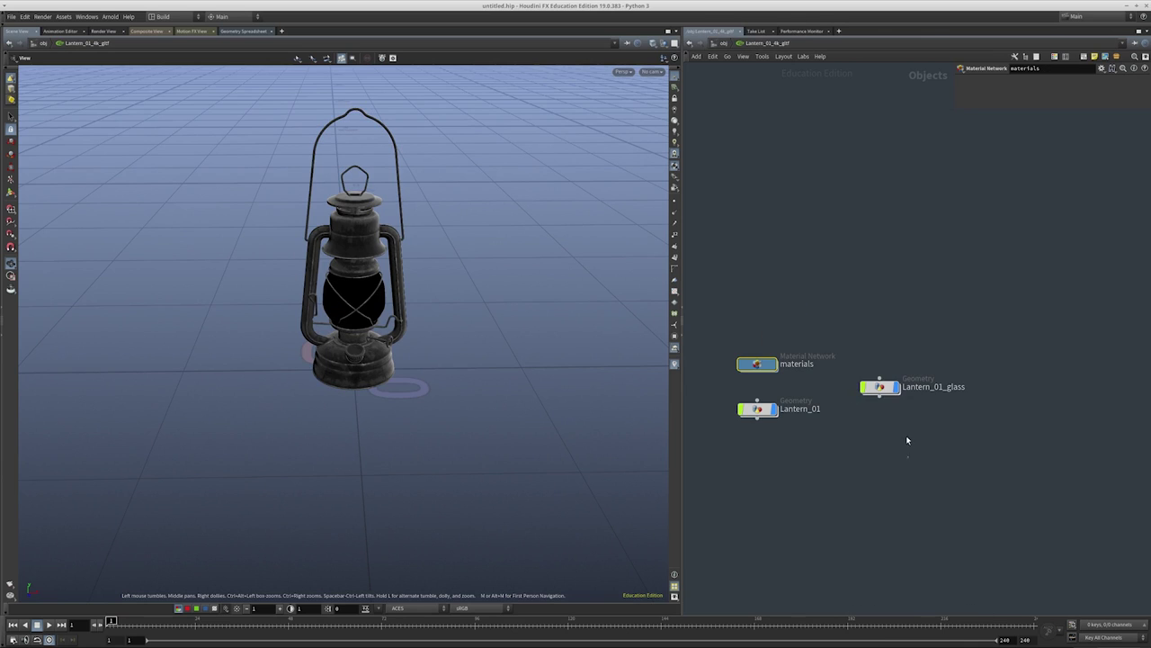
double_click(880, 386)
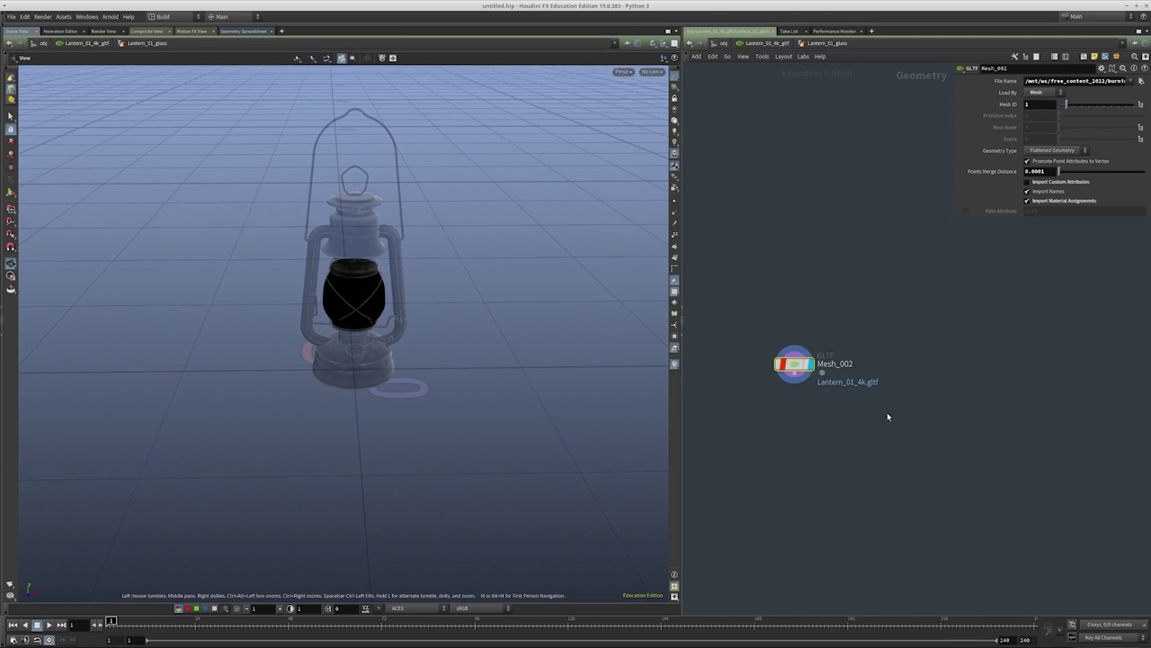
click(722, 43)
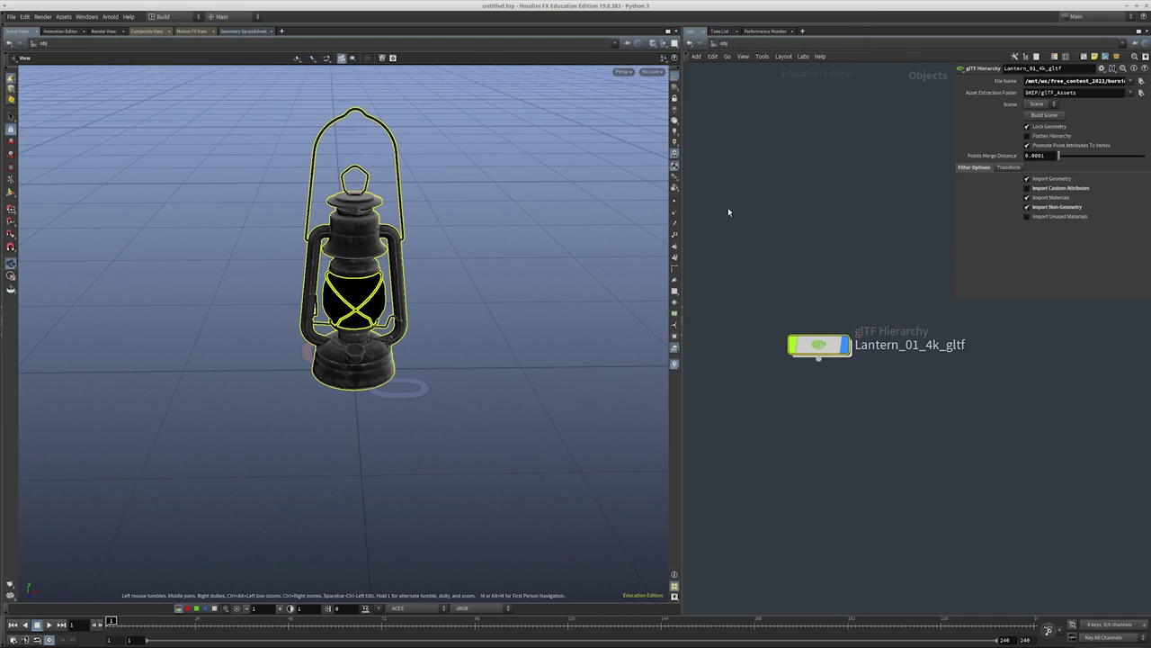
click(734, 44)
click(746, 110)
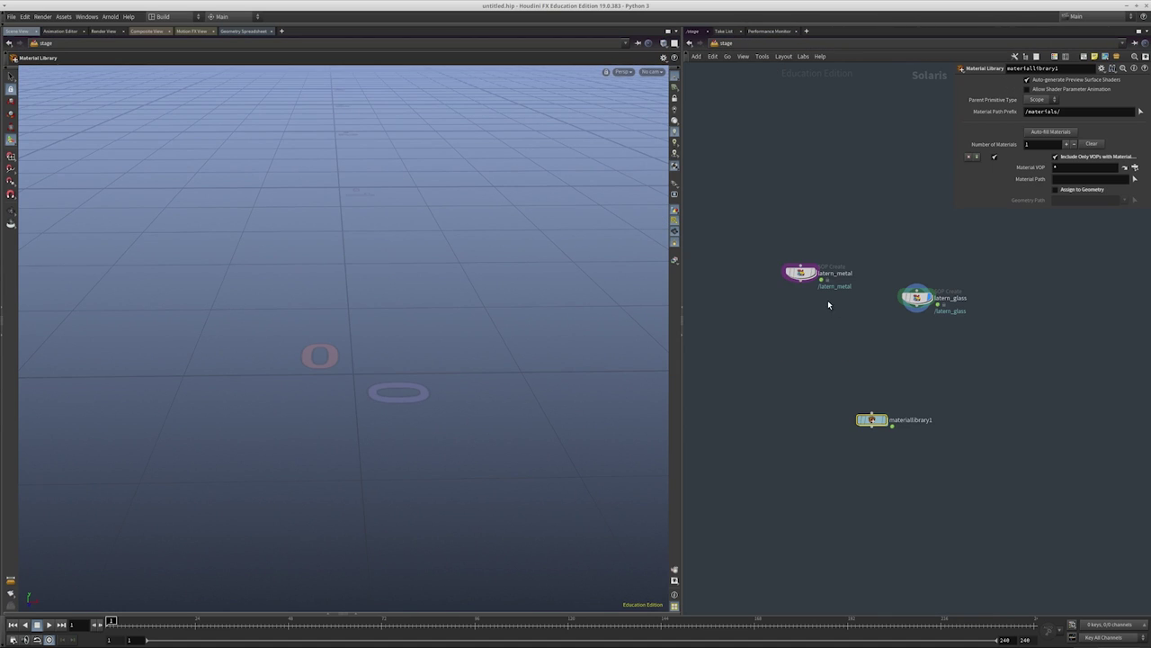
double_click(917, 297)
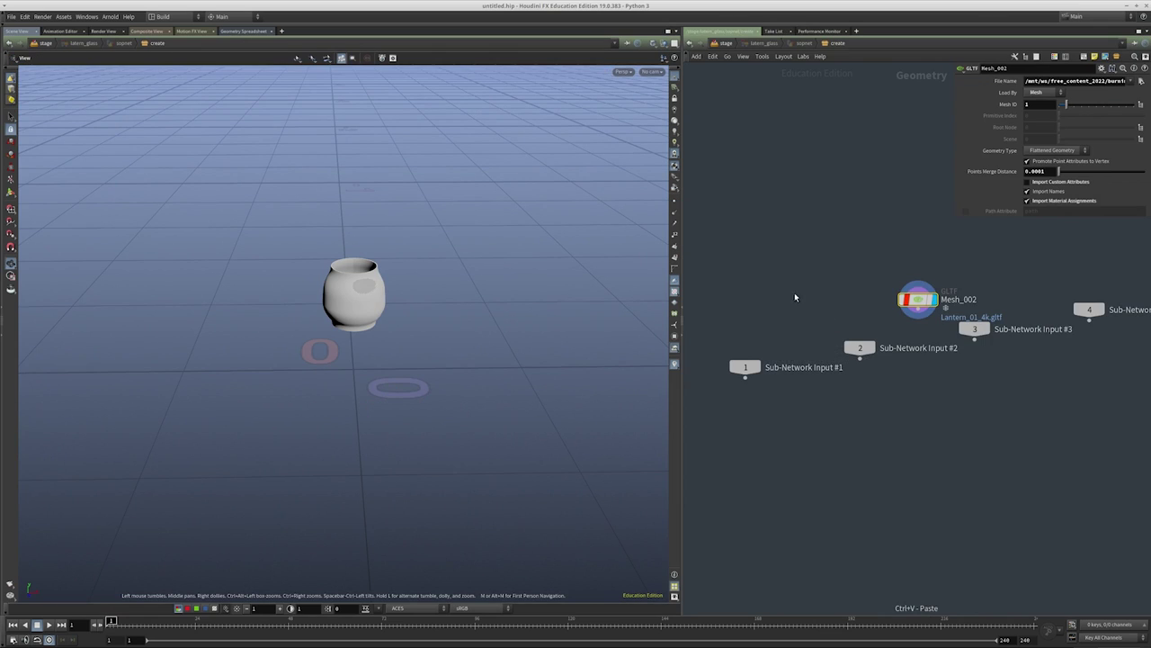
drag(891, 279, 787, 448)
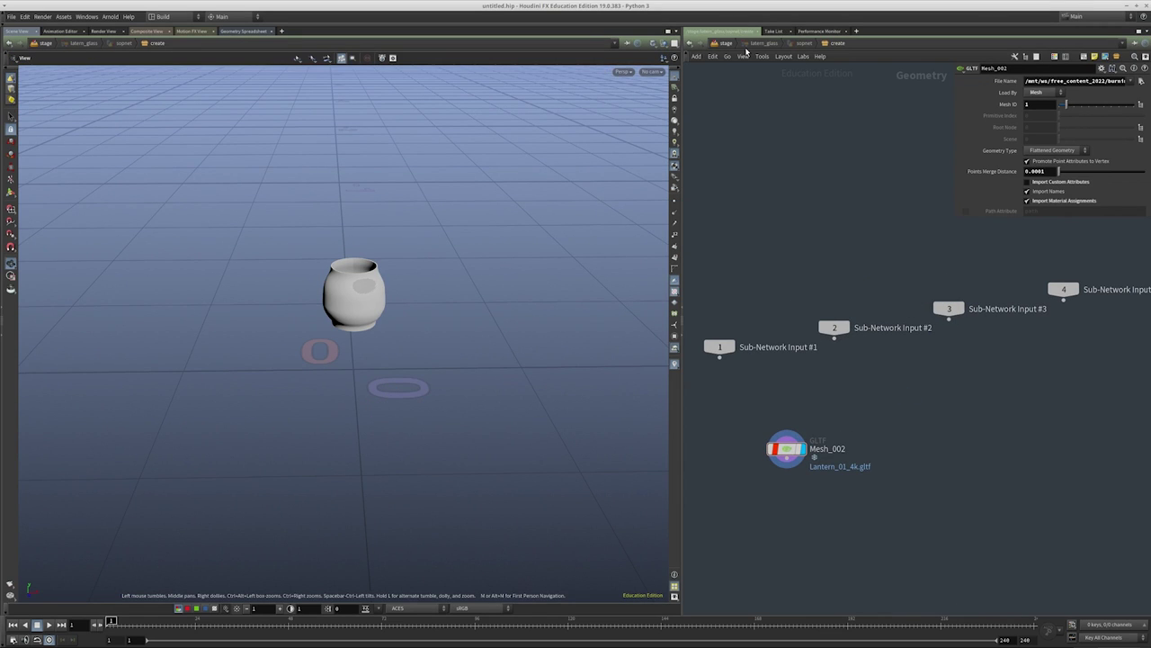
click(693, 44)
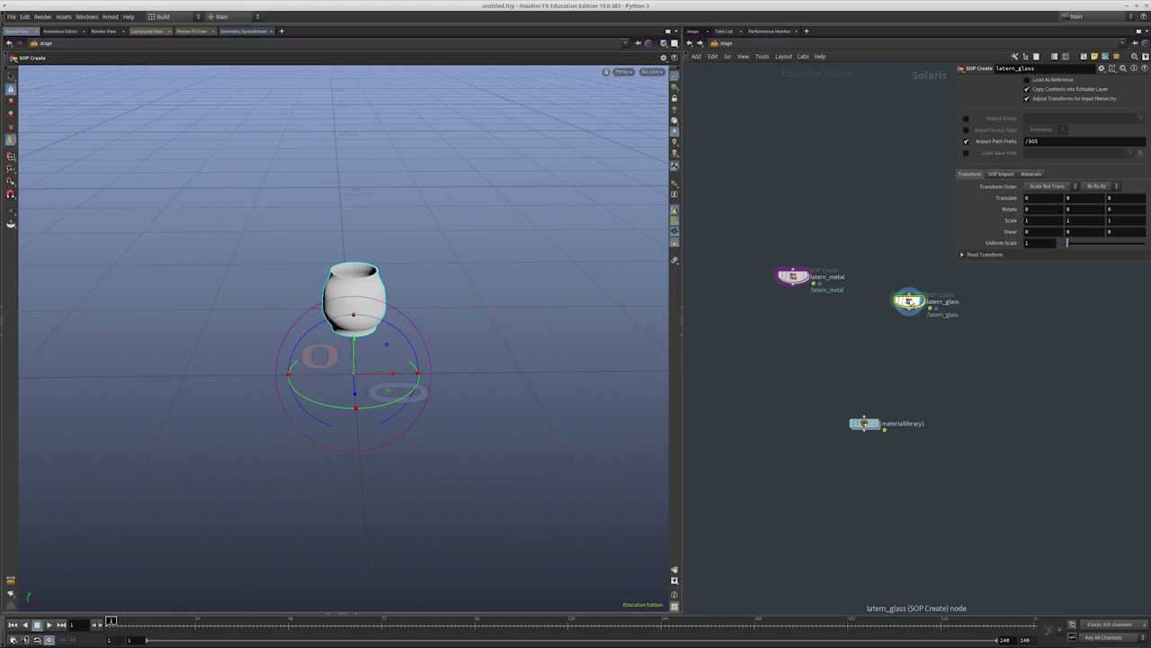
double_click(908, 301)
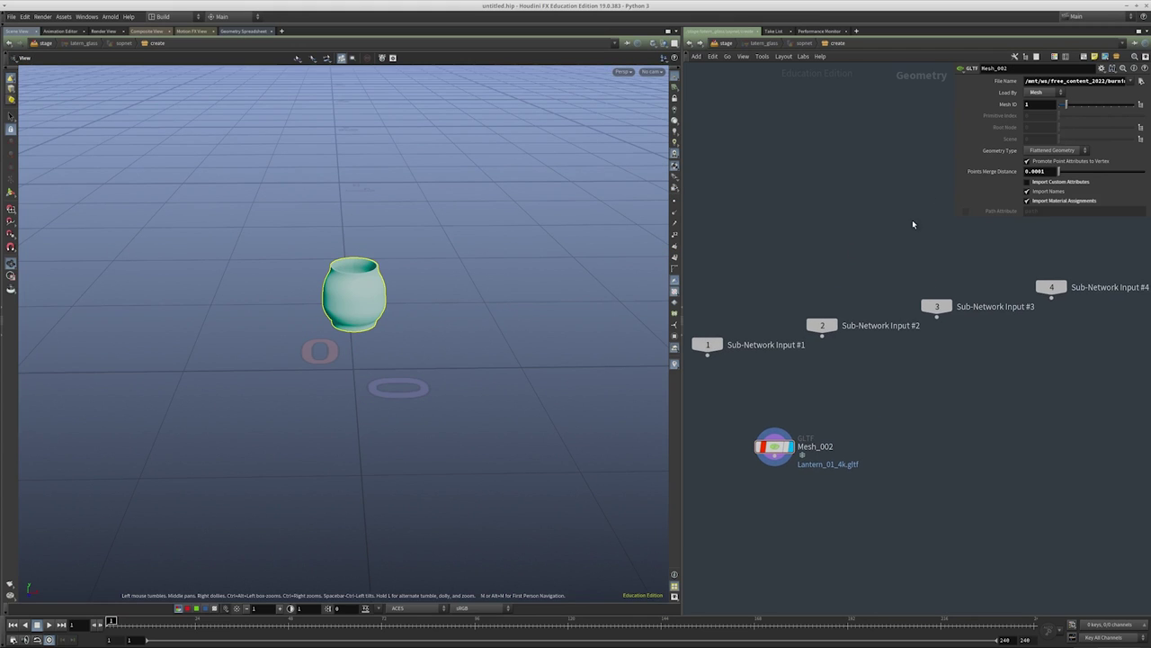
key(u)
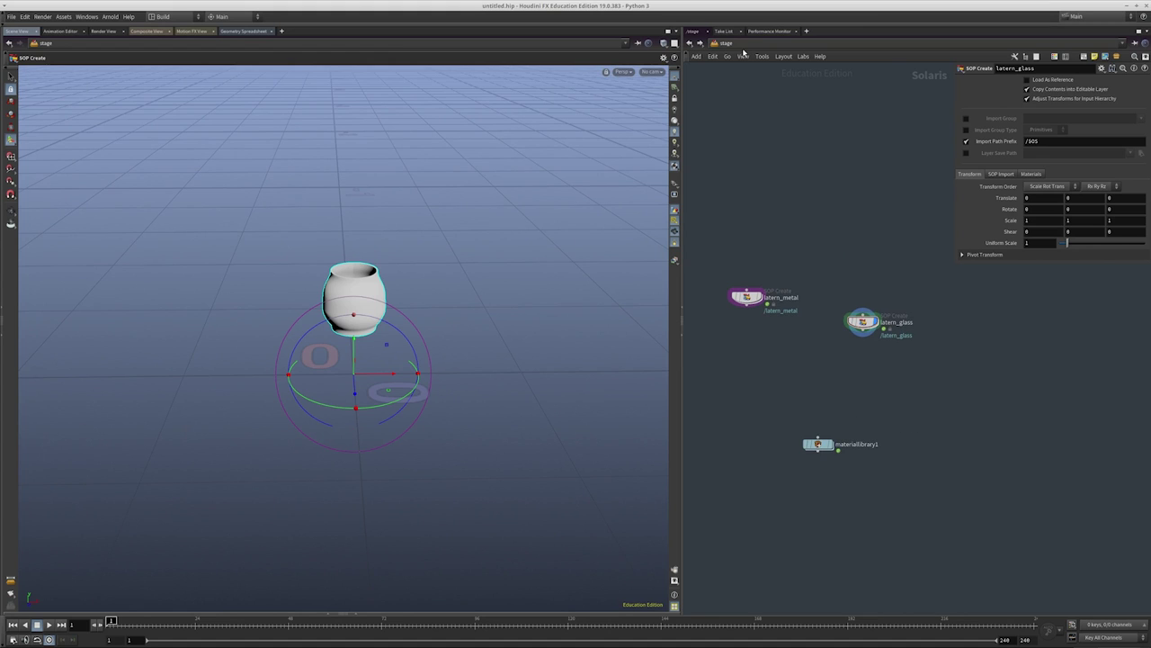
Copy the Mesh node from the Lantern_01 object into the latern_metal SOP Create network and place it below the sub-network inputs
click(727, 42)
click(744, 96)
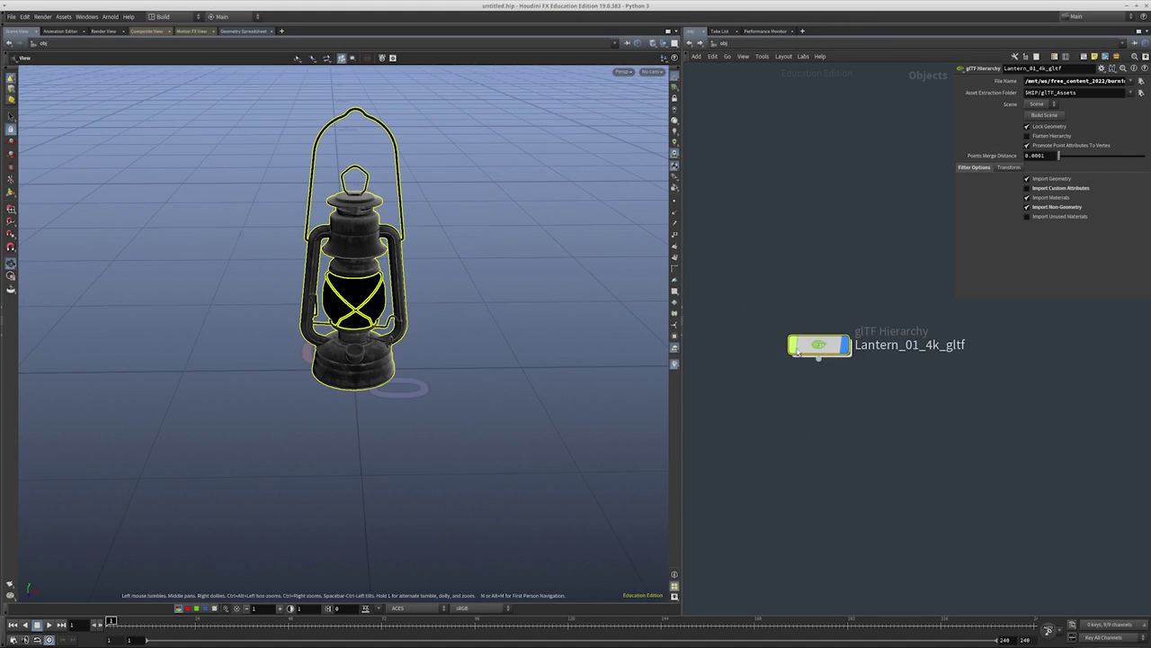
double_click(758, 408)
key(ctrl+c)
click(724, 43)
click(725, 42)
click(767, 114)
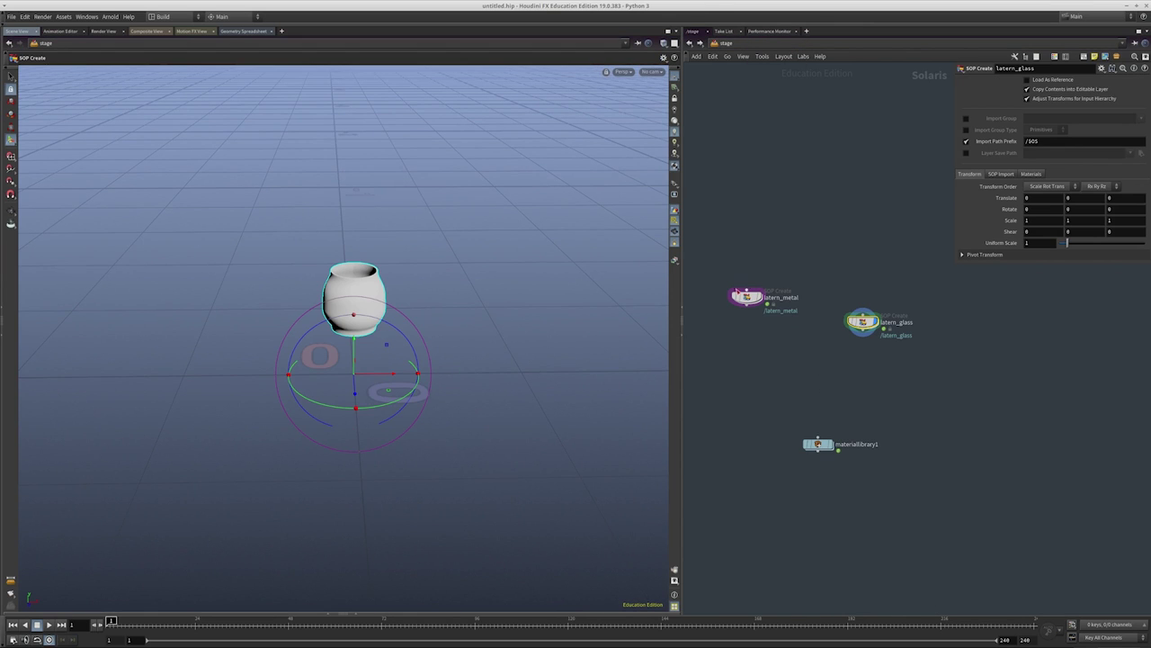
double_click(745, 296)
key(ctrl+v)
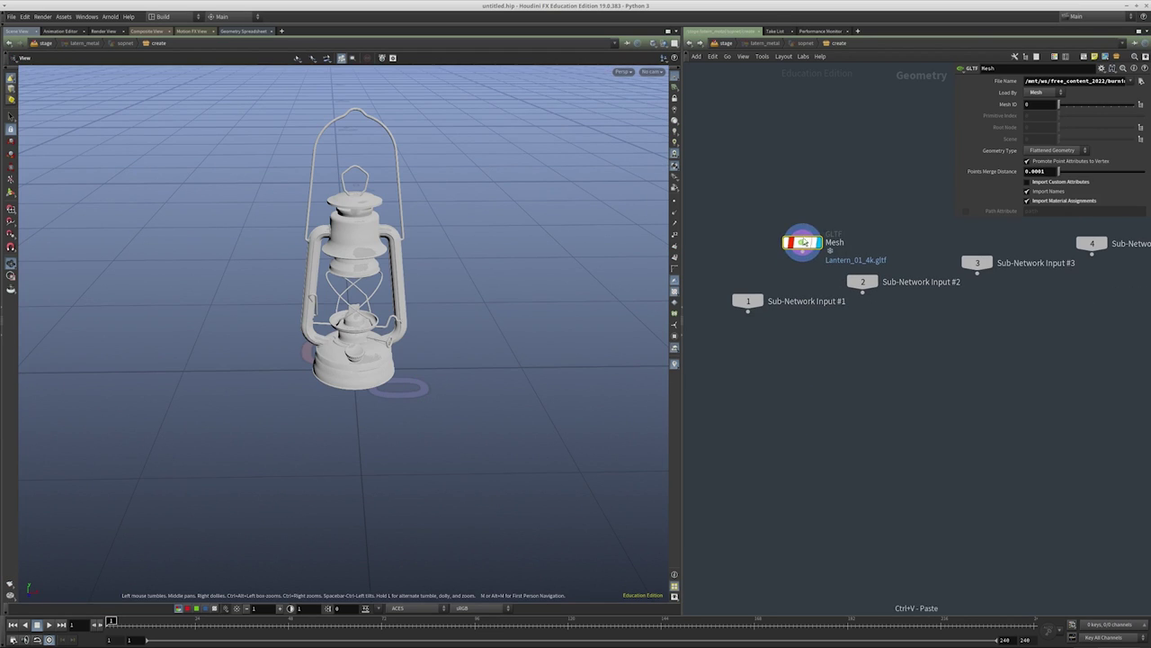
drag(791, 237, 789, 387)
Add a Merge node on the stage and connect latern_metal and latern_glass to it
click(725, 42)
key(Tab)
text(merge)
key(Return)
click(805, 311)
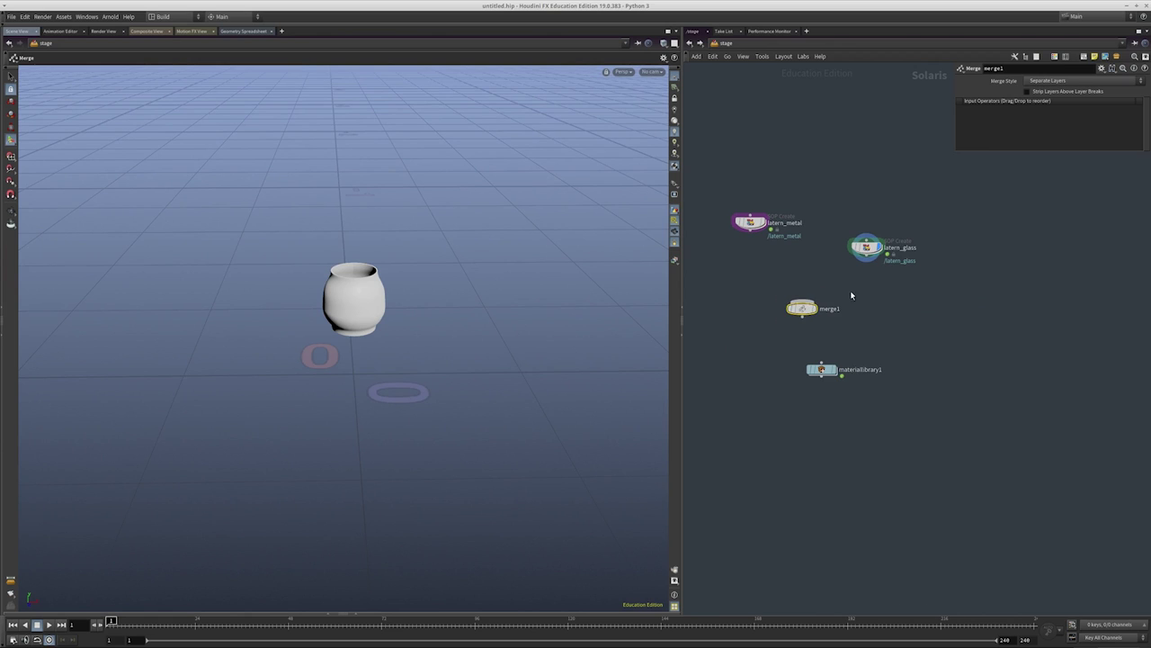
scroll(851, 296, up, 2)
drag(886, 278, 690, 177)
drag(722, 220, 785, 310)
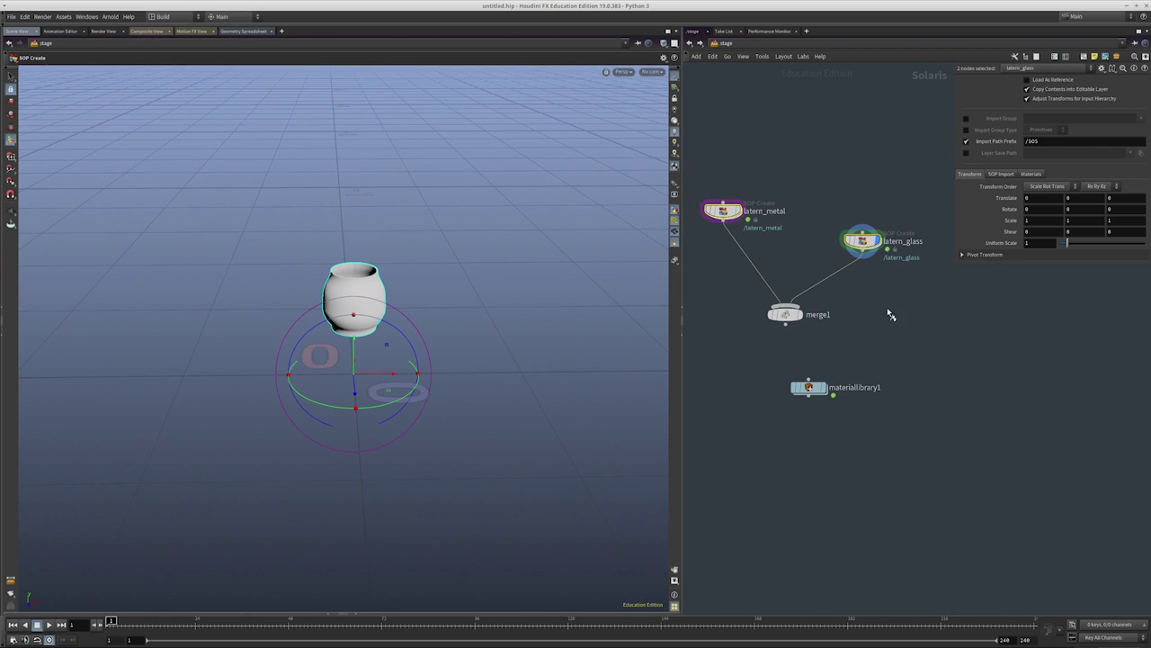
Add a Grid node, connect it to merge1, and wire merge1 into materiallibrary1 as the displayed node
key(Tab)
text(grid)
key(Return)
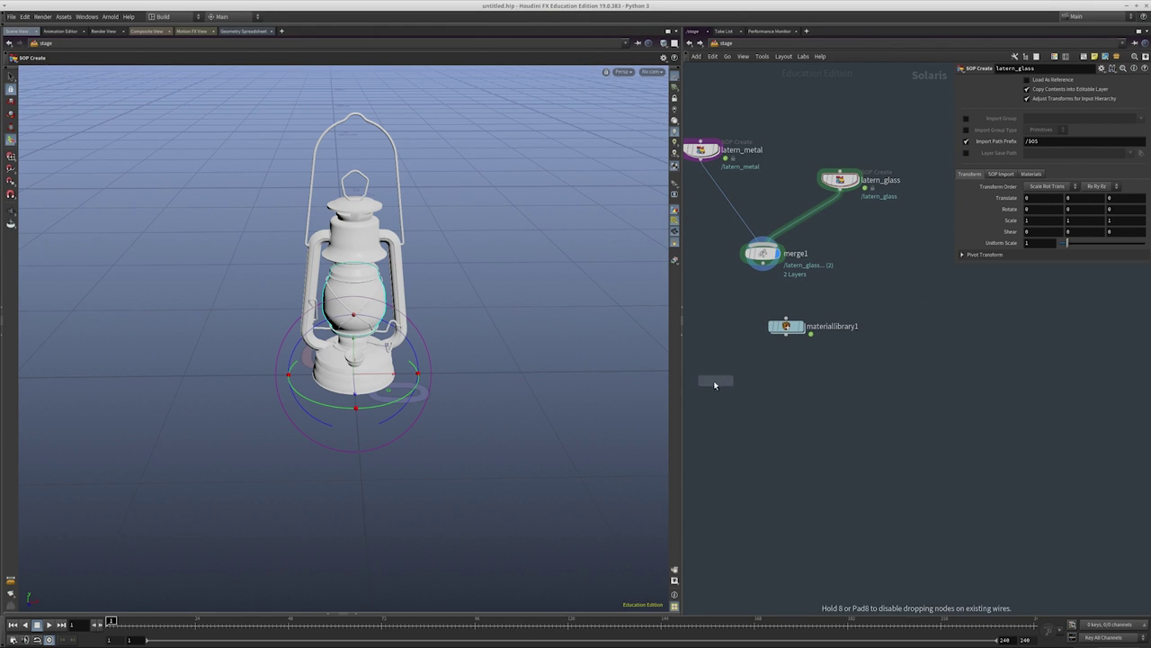
click(857, 268)
drag(848, 278, 763, 244)
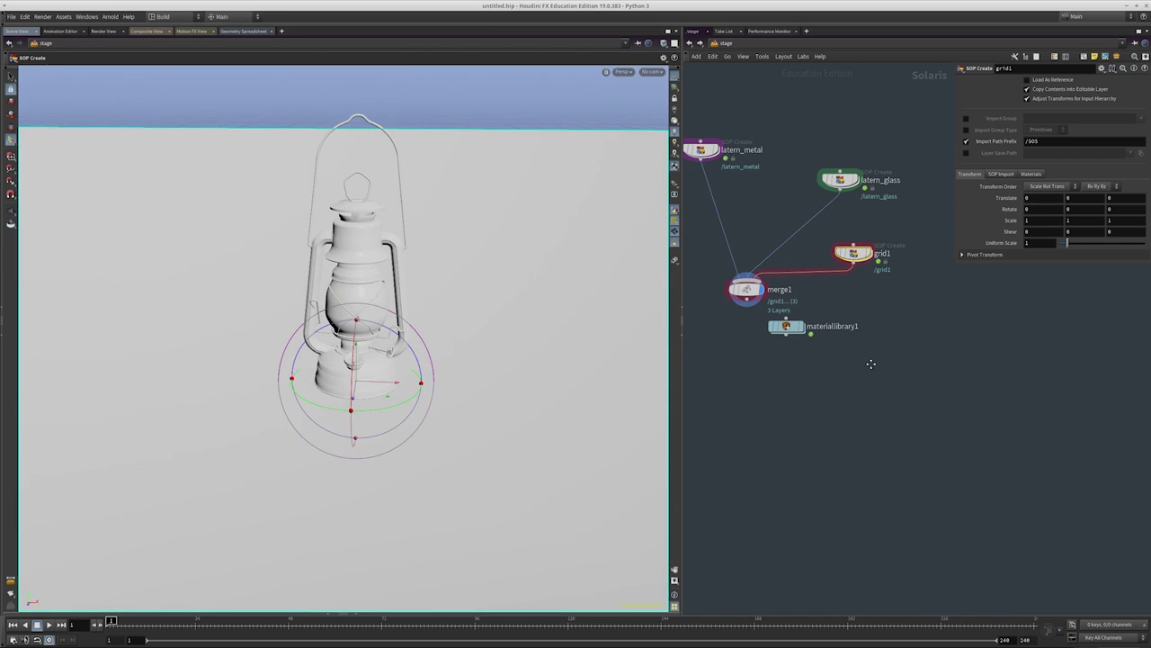
middle_drag(870, 363, 867, 302)
drag(783, 262, 743, 310)
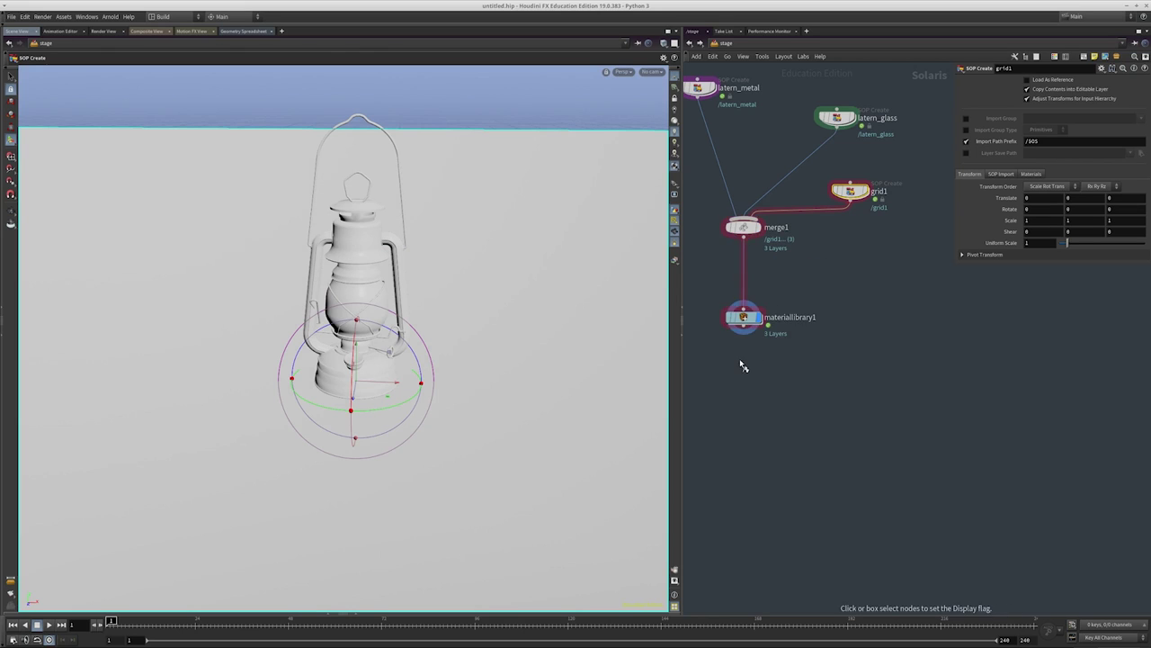
Copy the Lantern_01_glass and Lantern_01_brass shaders from the materials network inside the Lantern_01_4k_gltf object
click(756, 45)
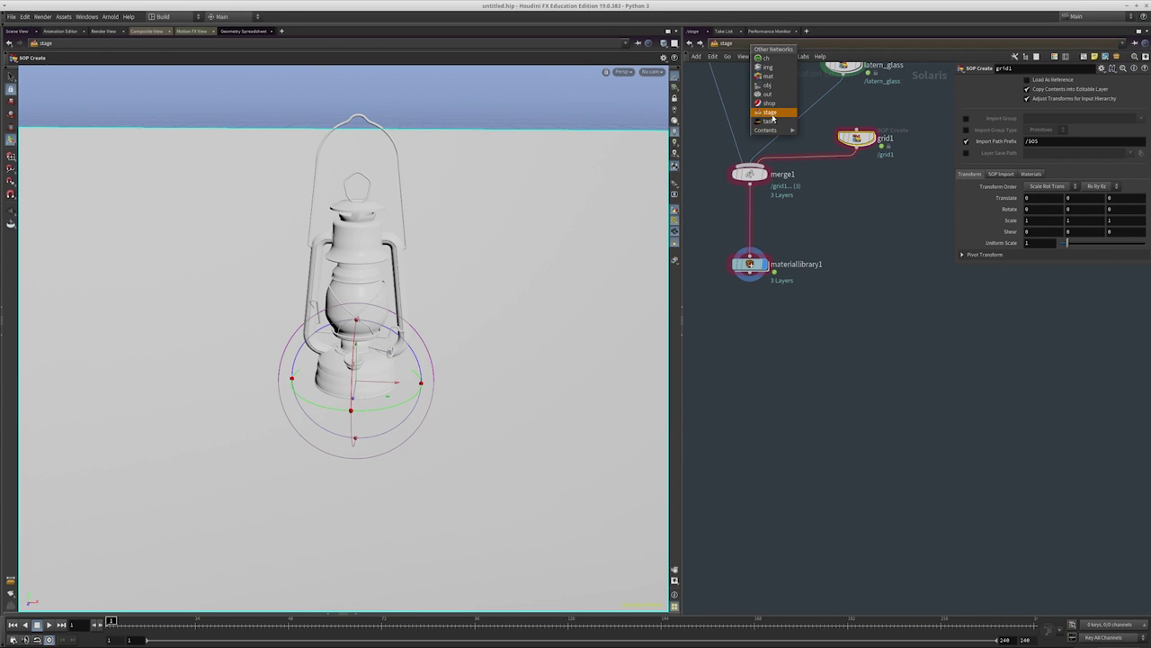
click(766, 86)
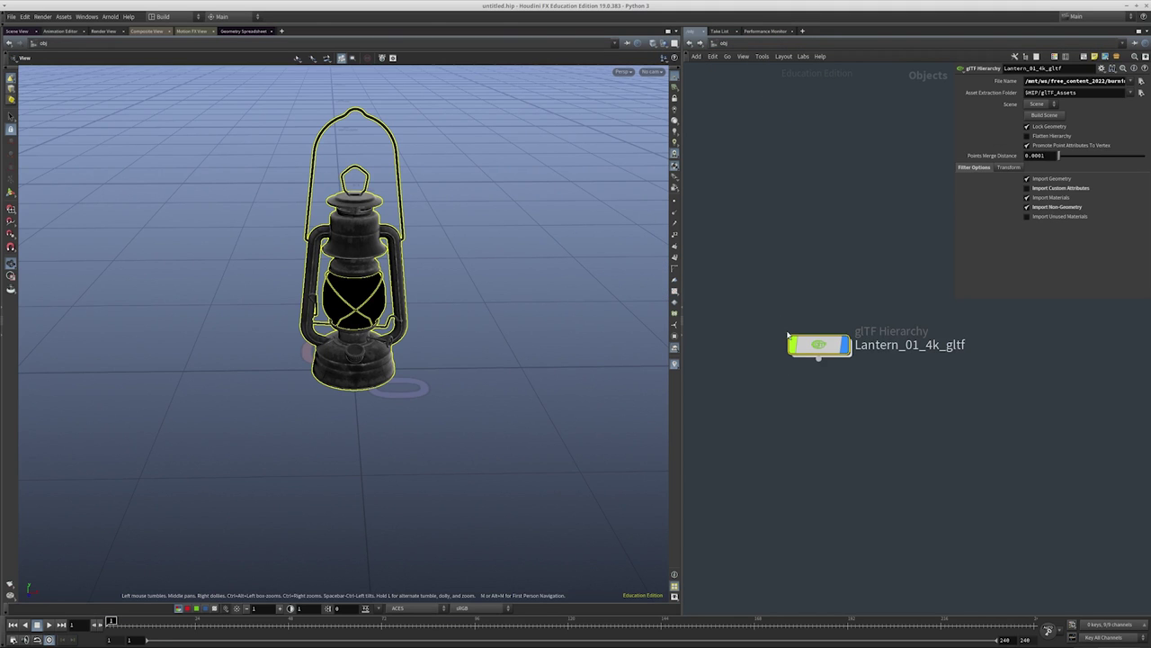
double_click(815, 345)
click(754, 365)
double_click(754, 366)
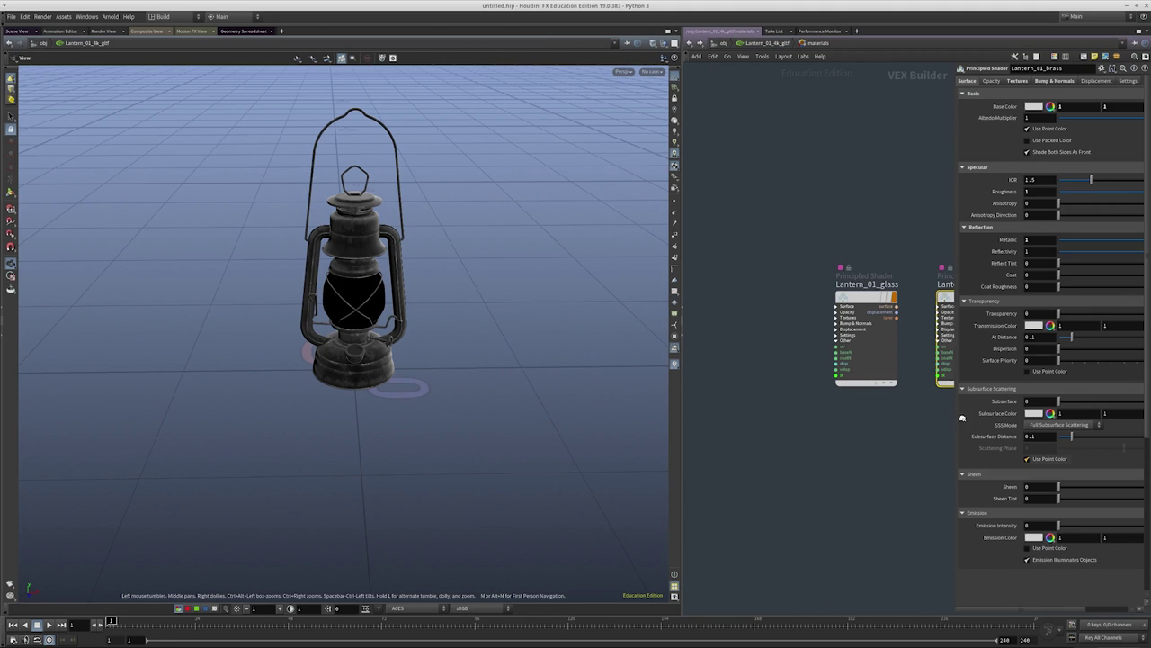
key(h)
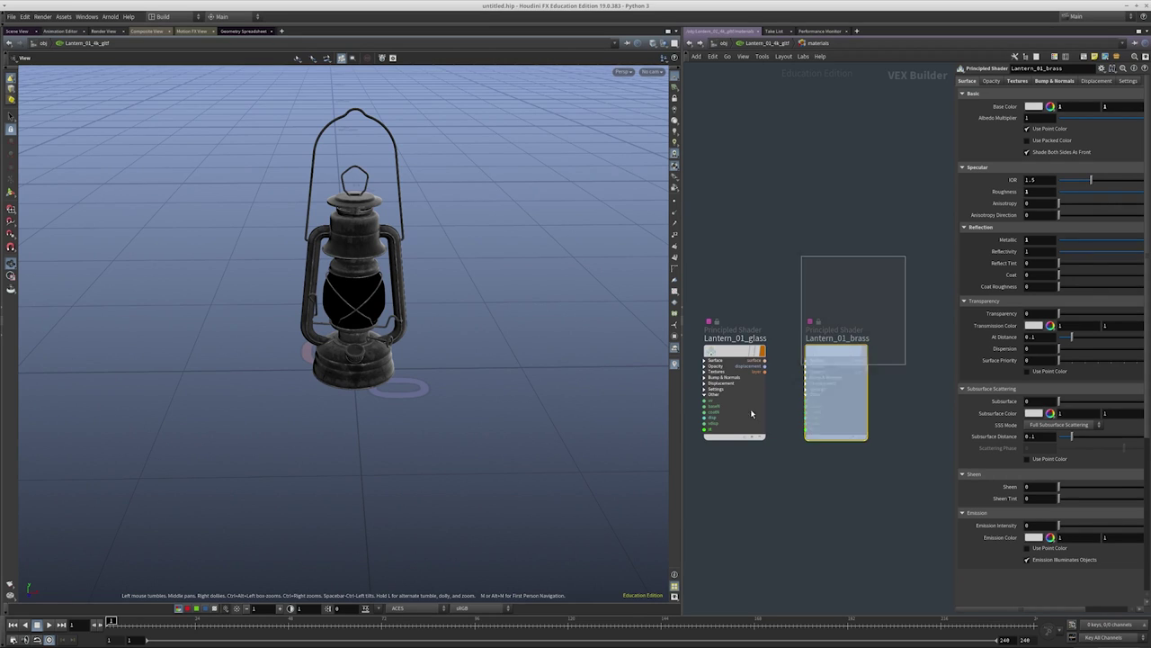
key(ctrl+c)
Paste the two copied lantern shaders into the stage's materiallibrary1 network and return to the stage
click(723, 43)
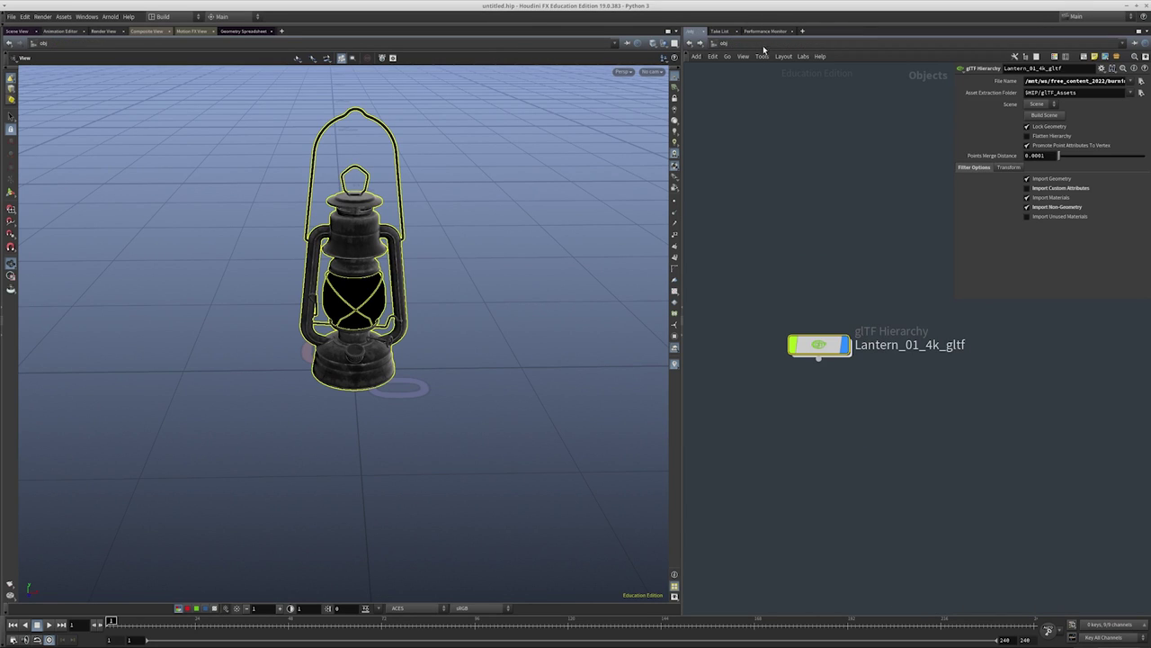
click(754, 45)
click(776, 113)
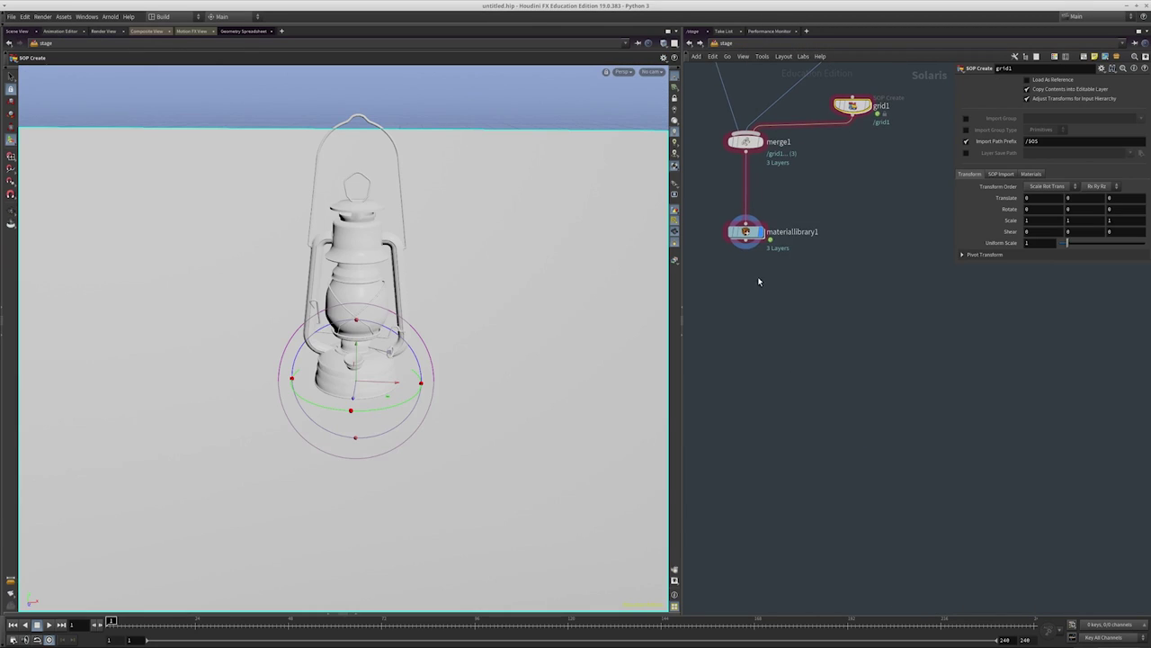
double_click(745, 233)
key(ctrl+v)
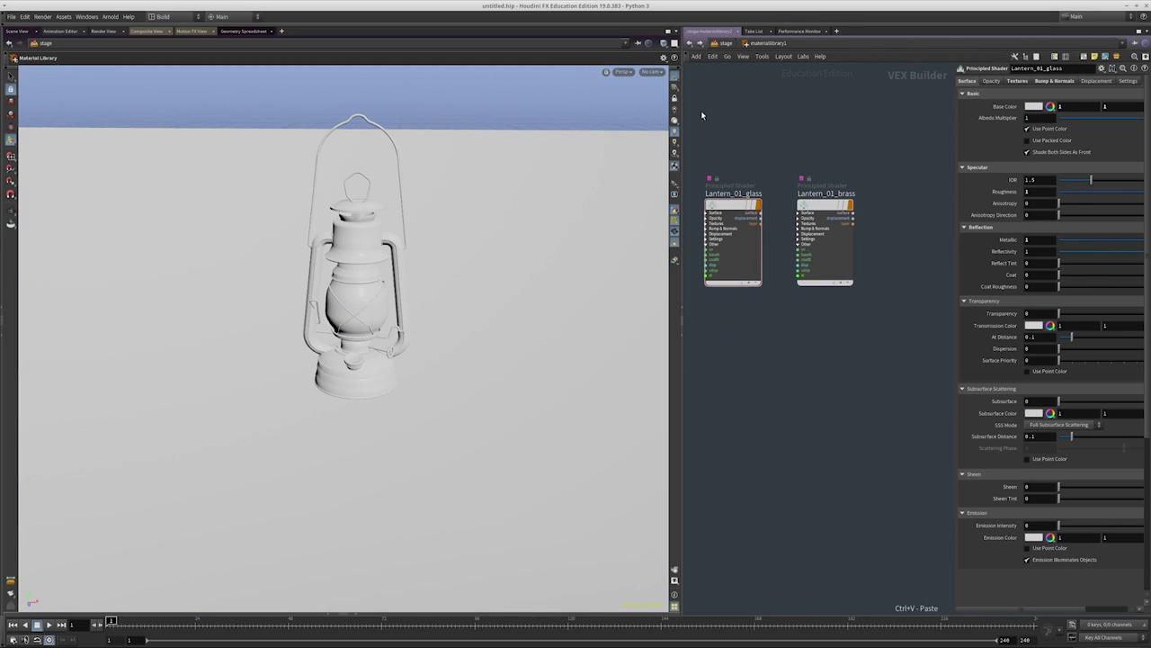
click(722, 44)
Add an Assign Material node on the stage and connect it after materiallibrary1
key(Tab)
text(assign)
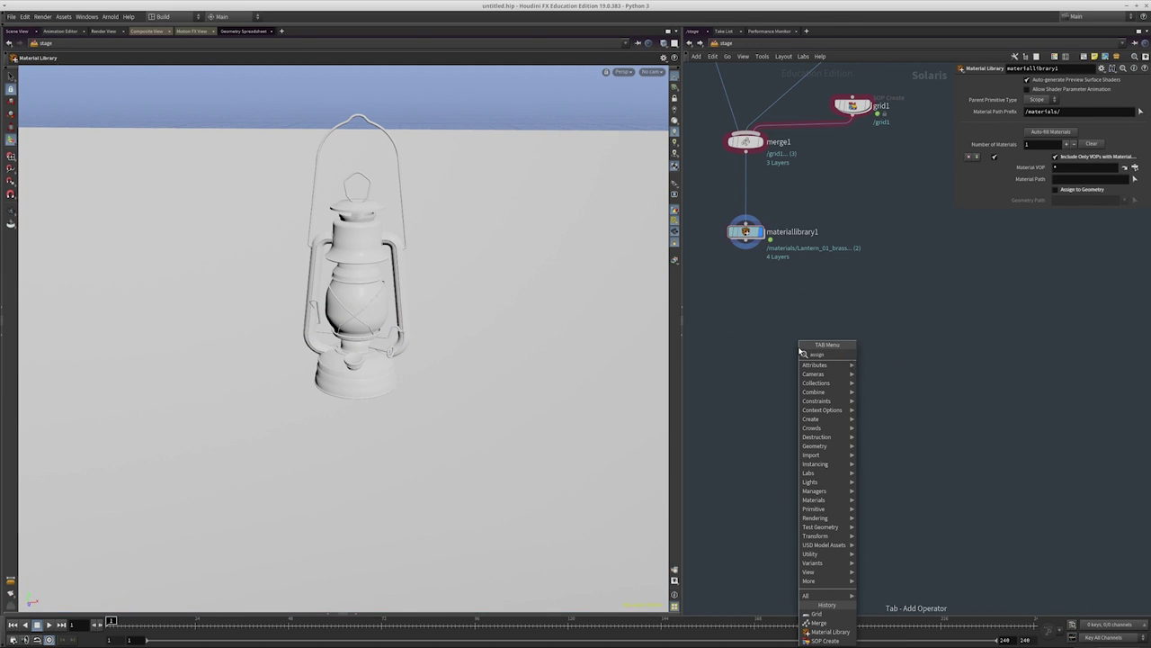
key(Return)
click(799, 347)
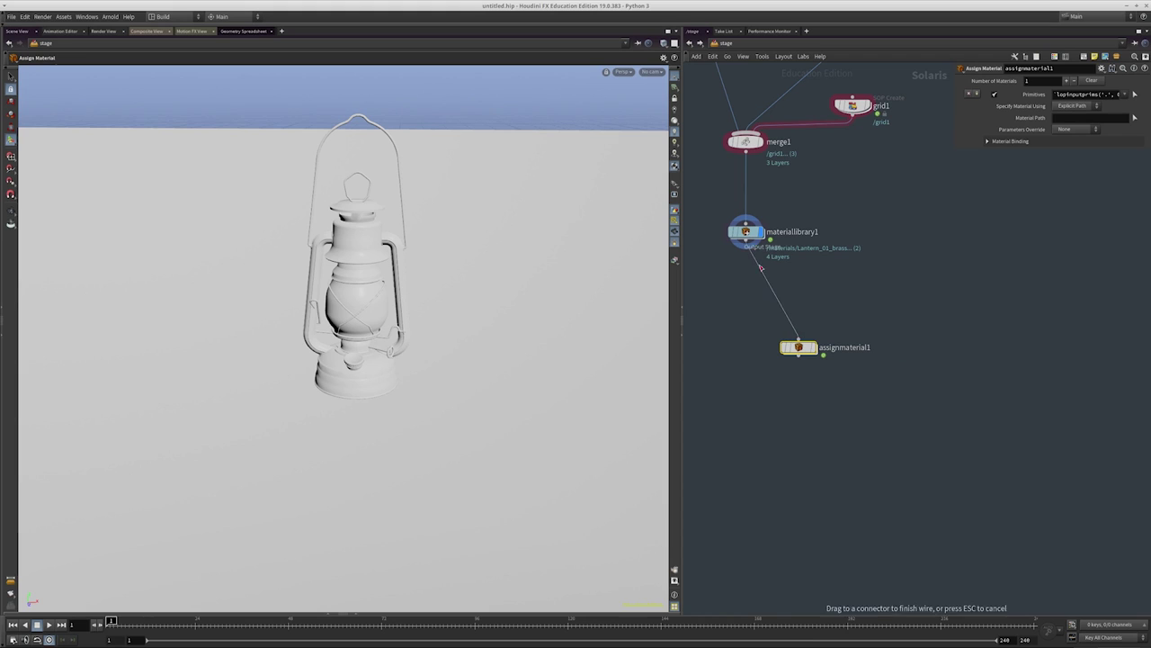
Switch to the Solaris2 desktop layout and show the node parameters over the network
click(159, 20)
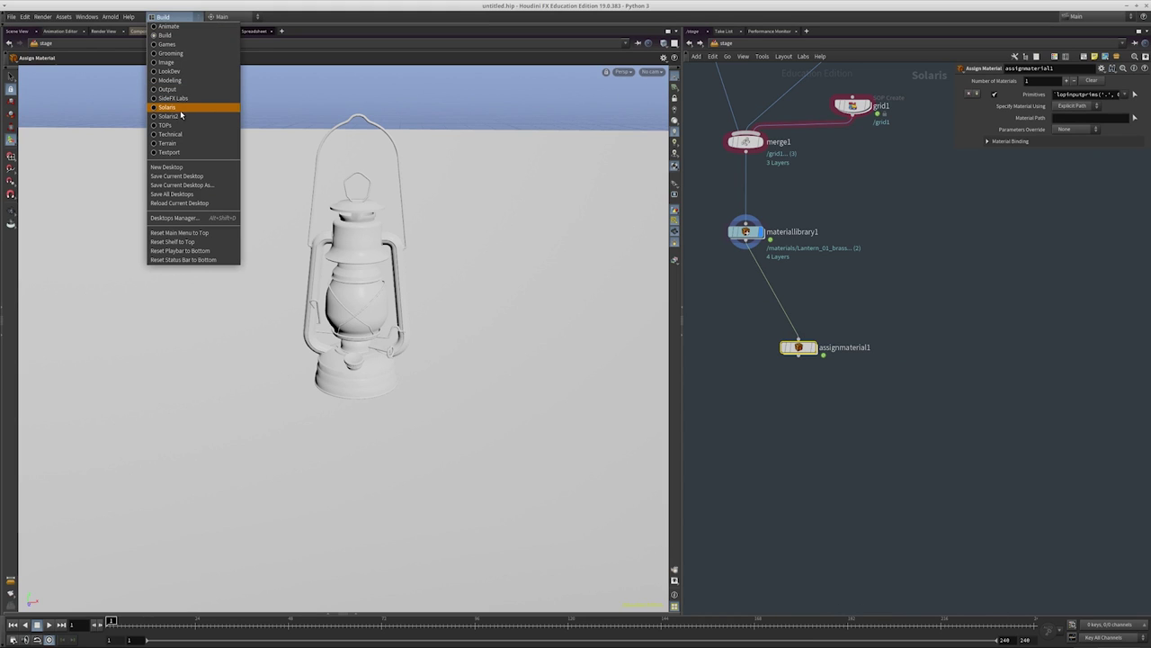
click(402, 319)
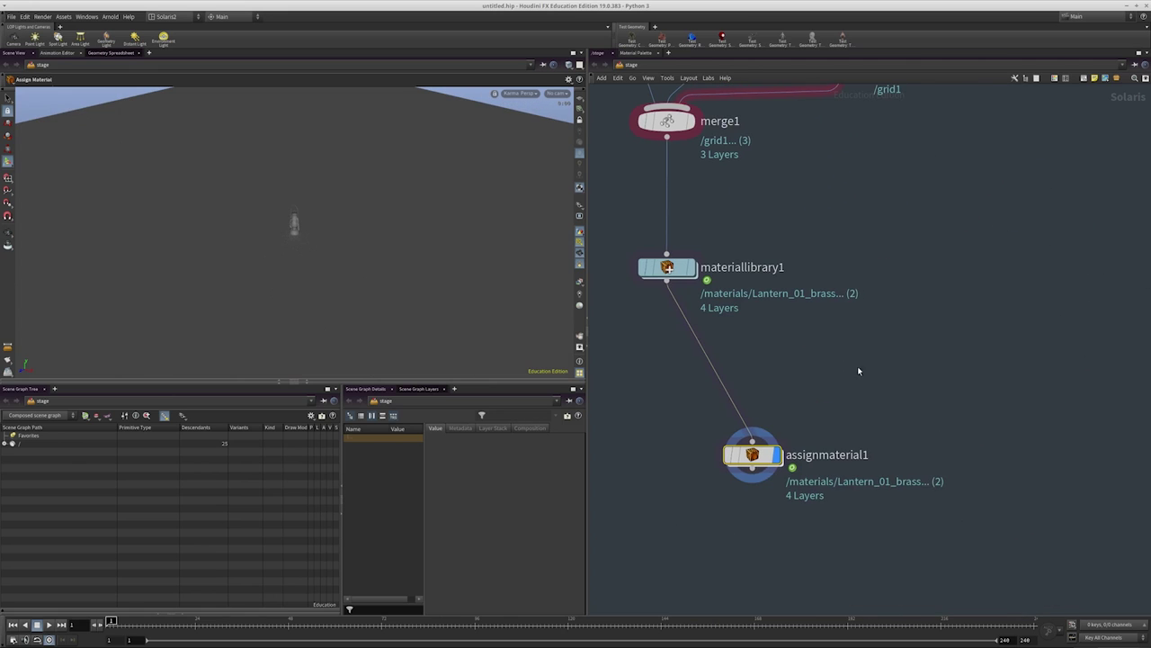
key(p)
Assign the material /materials/Lantern_01_glass to the /latern_glass primitive in assignmaterial1
click(5, 443)
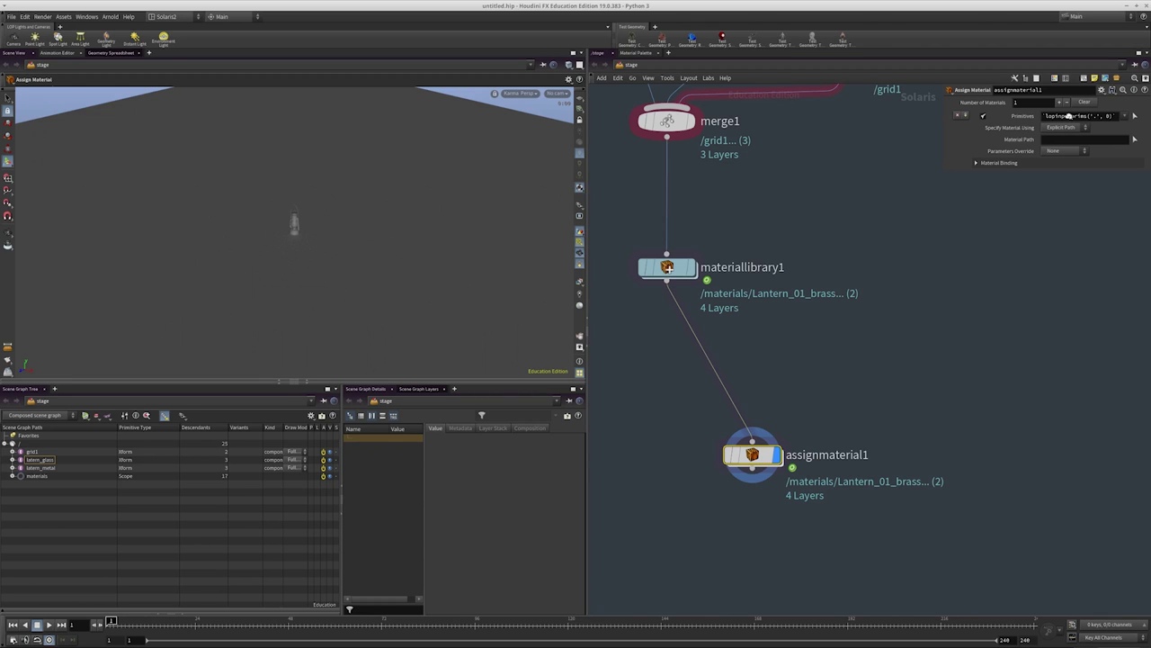
click(11, 476)
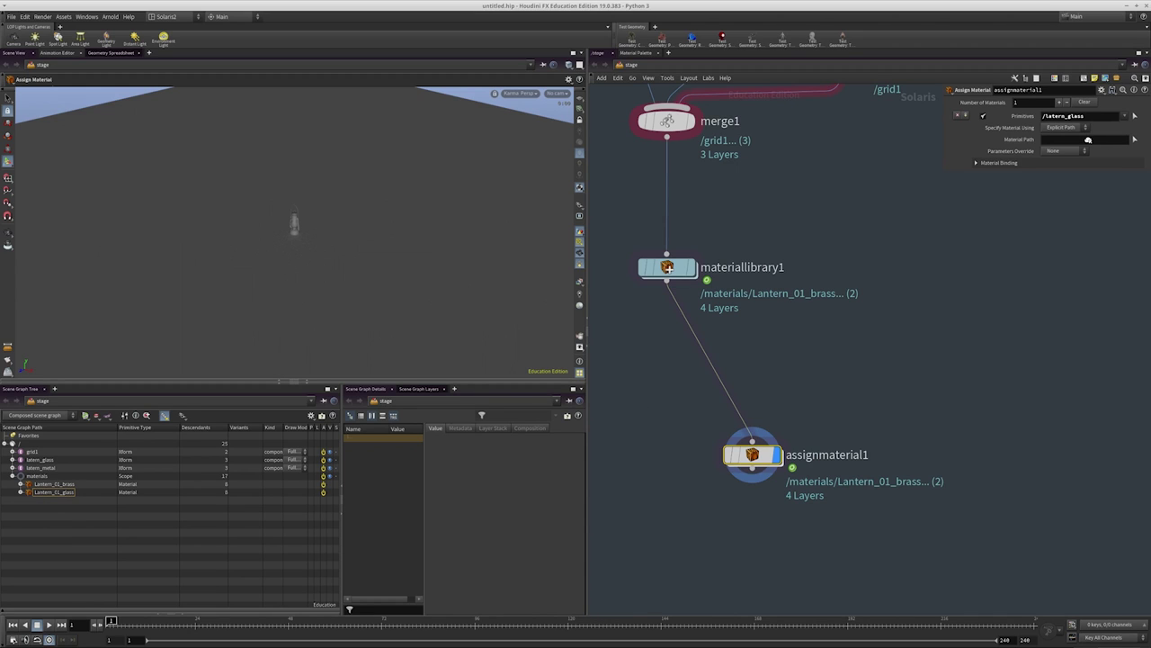
drag(1088, 140, 1088, 140)
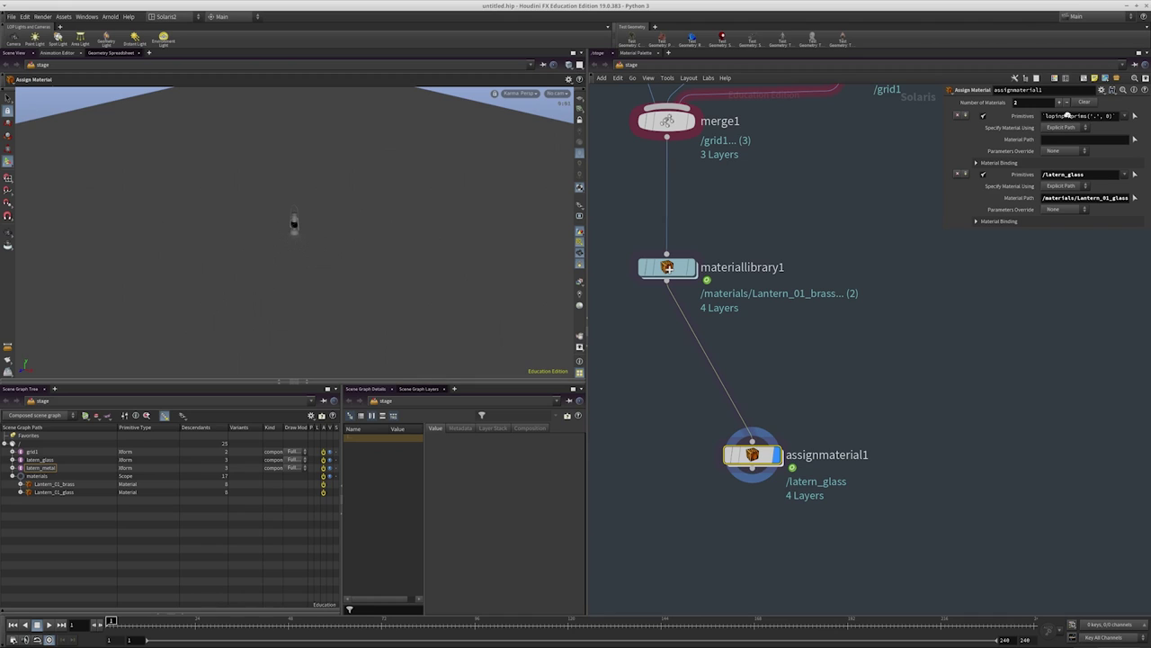
Assign /materials/Lantern_01_brass to the /latern_metal primitive in a second material entry of assignmaterial1
drag(1069, 117, 1068, 117)
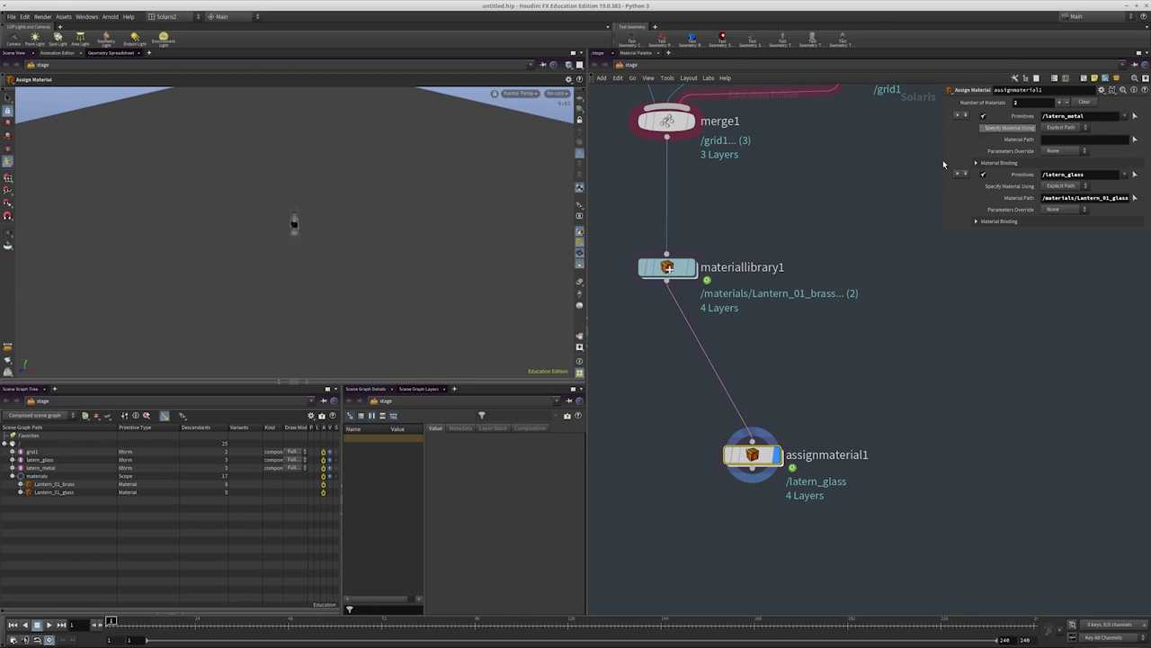
click(41, 468)
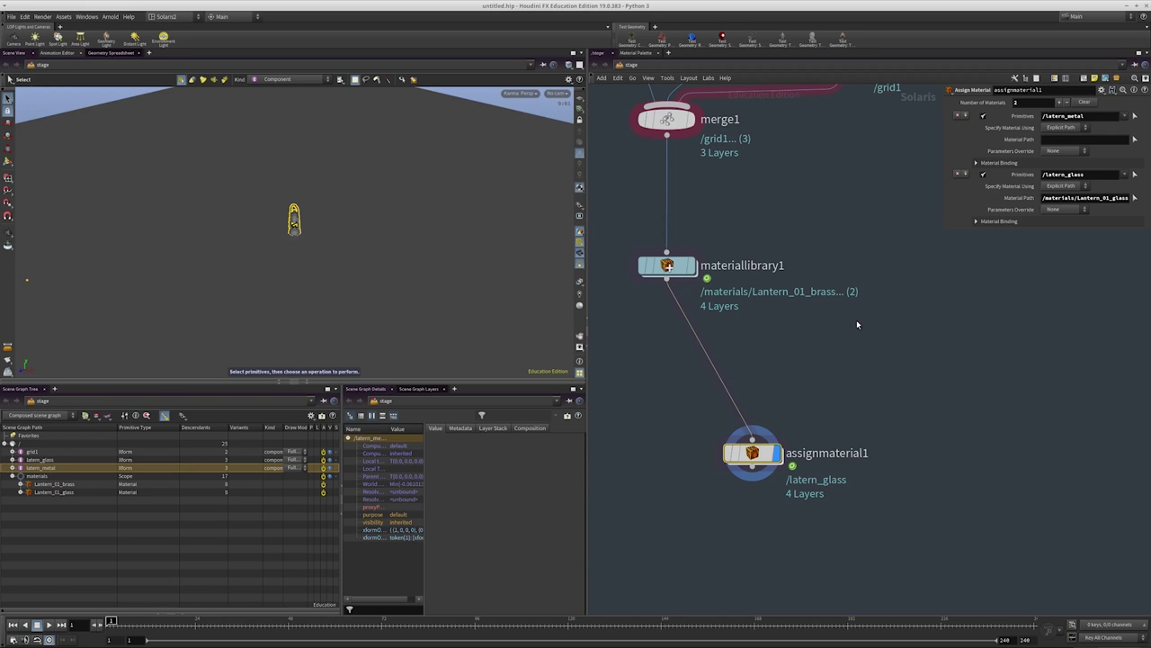
click(55, 492)
click(135, 484)
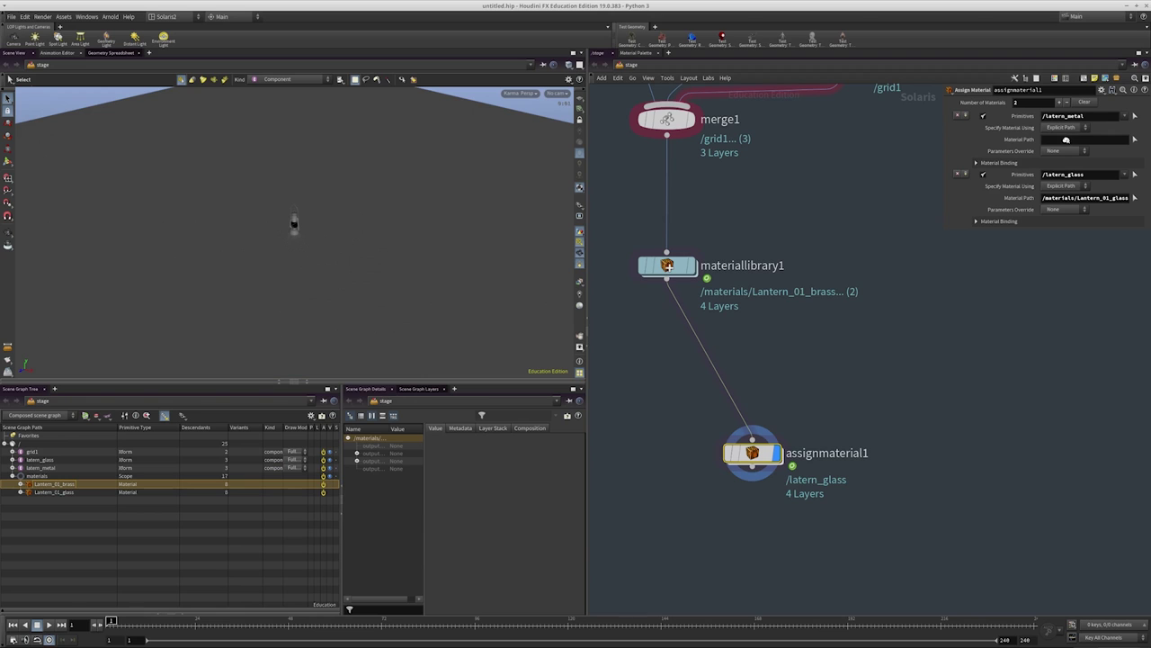
drag(1069, 140, 1068, 140)
Set the uniform scale of the grid1 node to 0.2
middle_drag(902, 365, 923, 284)
key(Escape)
drag(256, 272, 228, 303)
drag(342, 249, 376, 209)
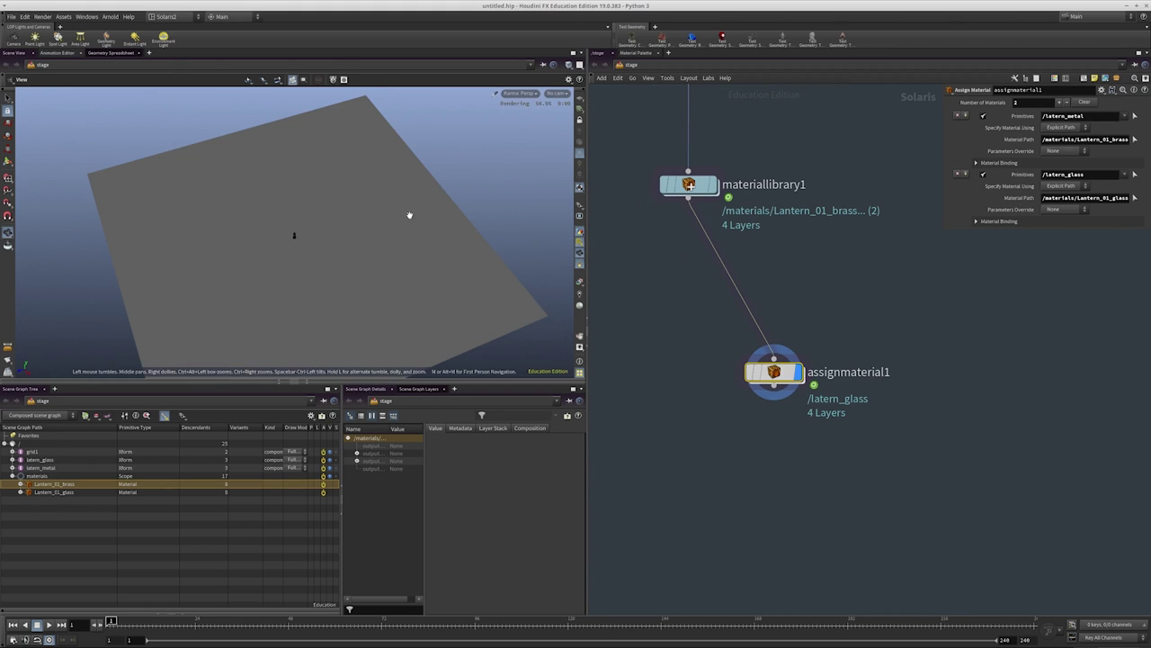
middle_drag(774, 86, 774, 324)
drag(808, 315, 828, 297)
text(.2)
key(Return)
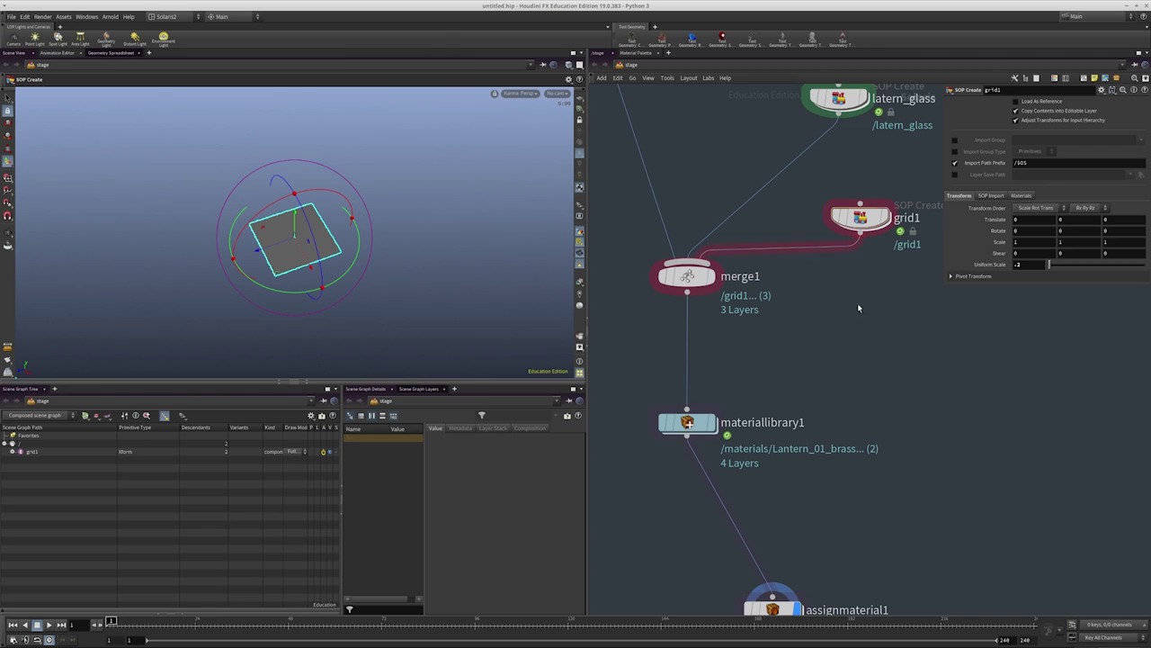
Move the assignmaterial1 node directly below materiallibrary1
key(Escape)
drag(341, 167, 381, 196)
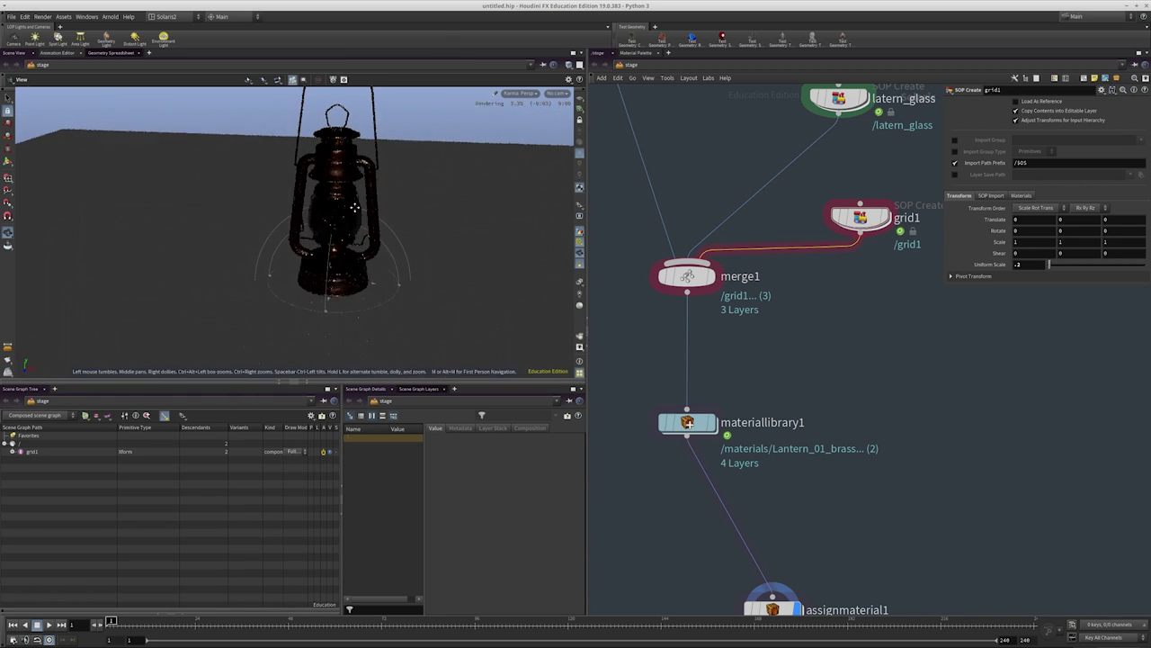
scroll(380, 197, up, 3)
key(Return)
scroll(823, 364, down, 2)
drag(764, 405, 704, 399)
Add a dome light node on the stage beside materiallibrary1
key(Tab)
text(sk)
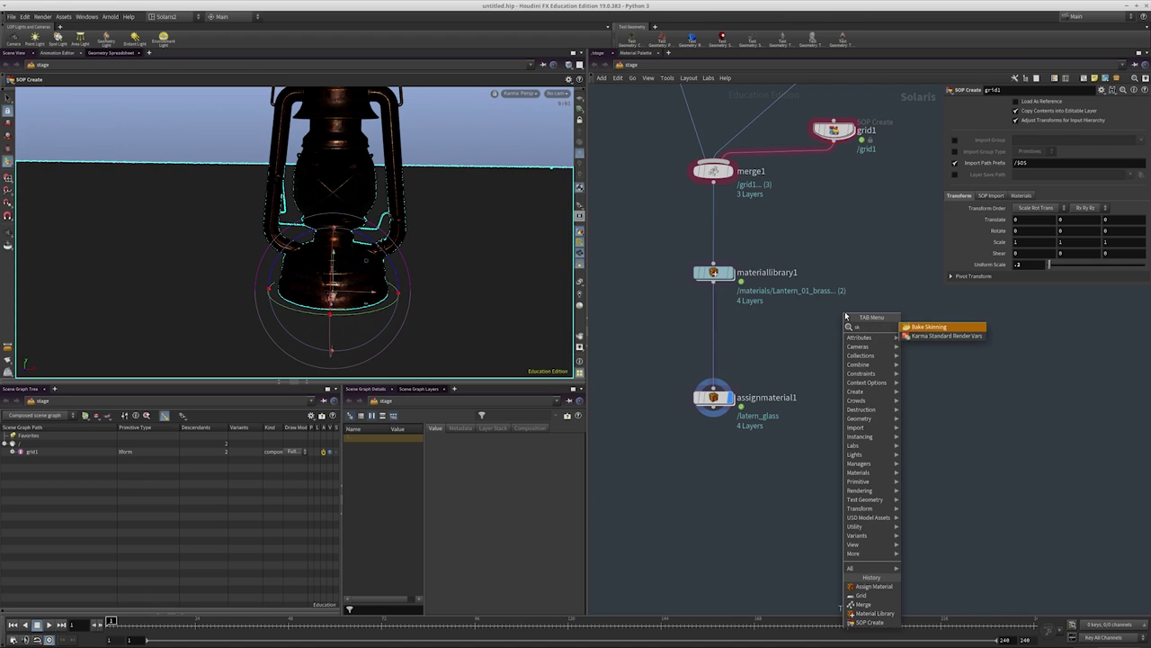
text(ydome)
key(Return)
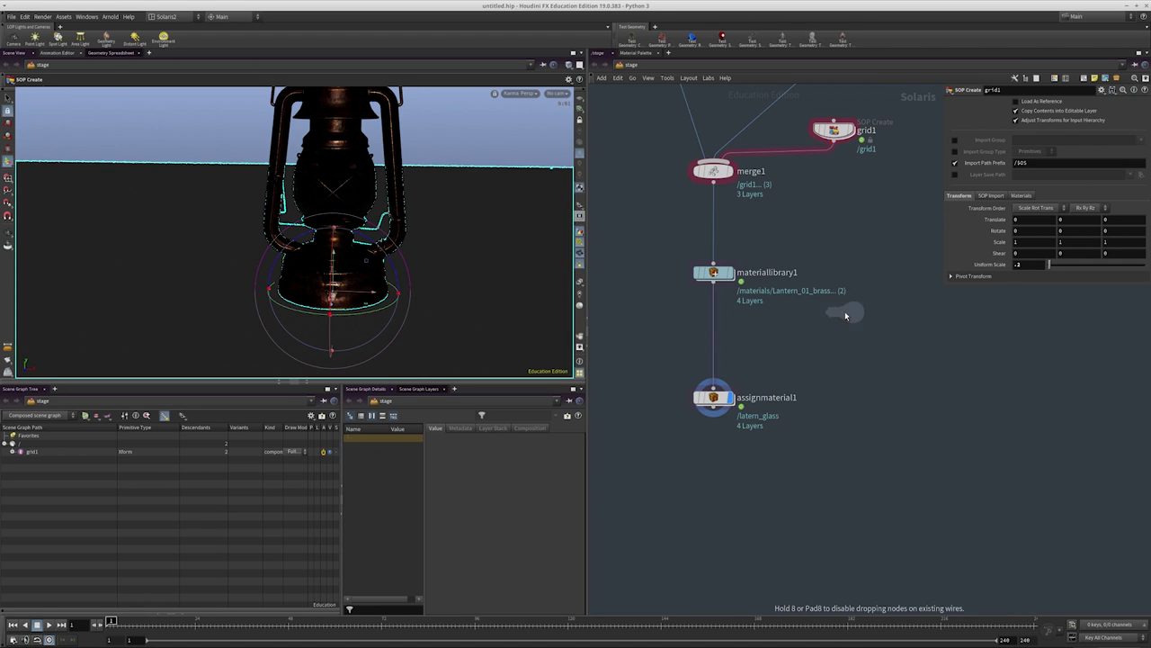
click(845, 313)
drag(846, 314, 890, 269)
Add a Merge node below domelight1, feed the light into it, and connect it to materiallibrary1
key(Tab)
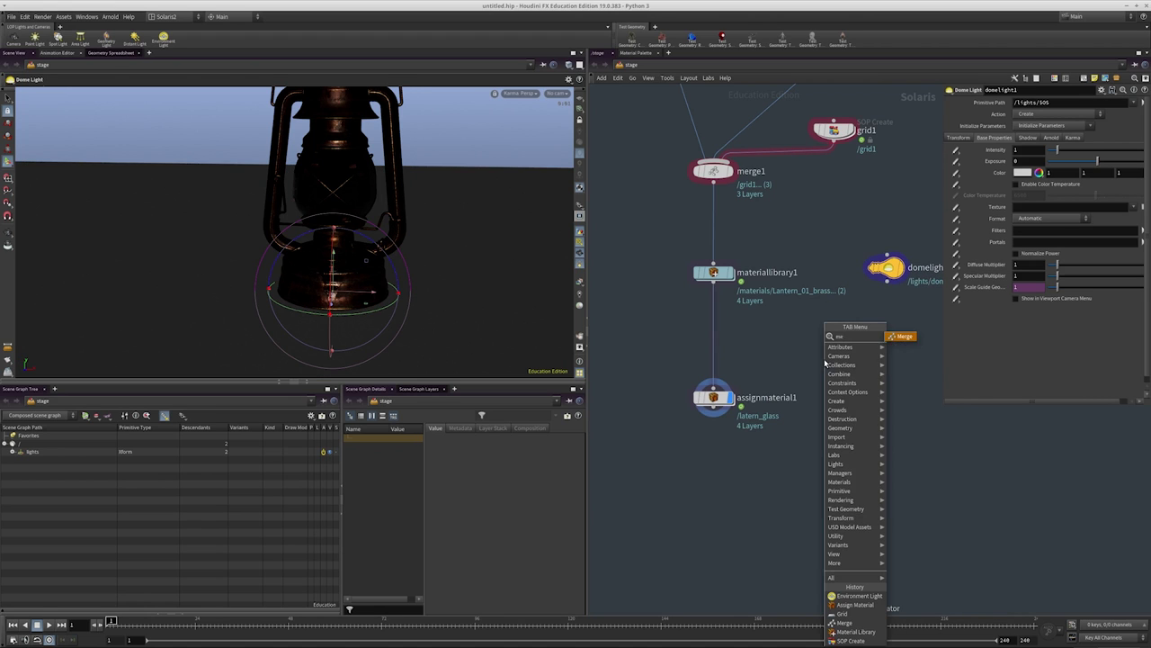
click(825, 360)
drag(825, 359, 911, 320)
middle_drag(911, 320, 947, 265)
drag(844, 394, 741, 384)
click(746, 304)
click(940, 274)
click(938, 252)
key(Escape)
Add another Merge node that combines merge1 and merge2 and feeds materiallibrary1
key(Tab)
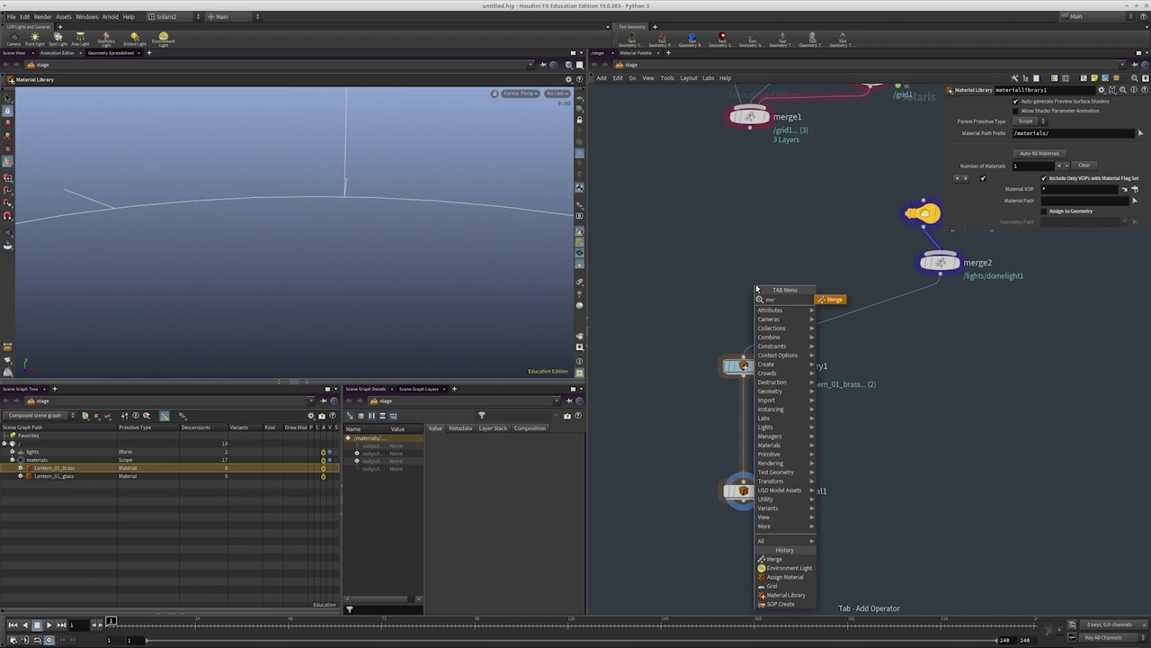
text(merge)
key(Return)
click(755, 284)
drag(755, 275, 751, 128)
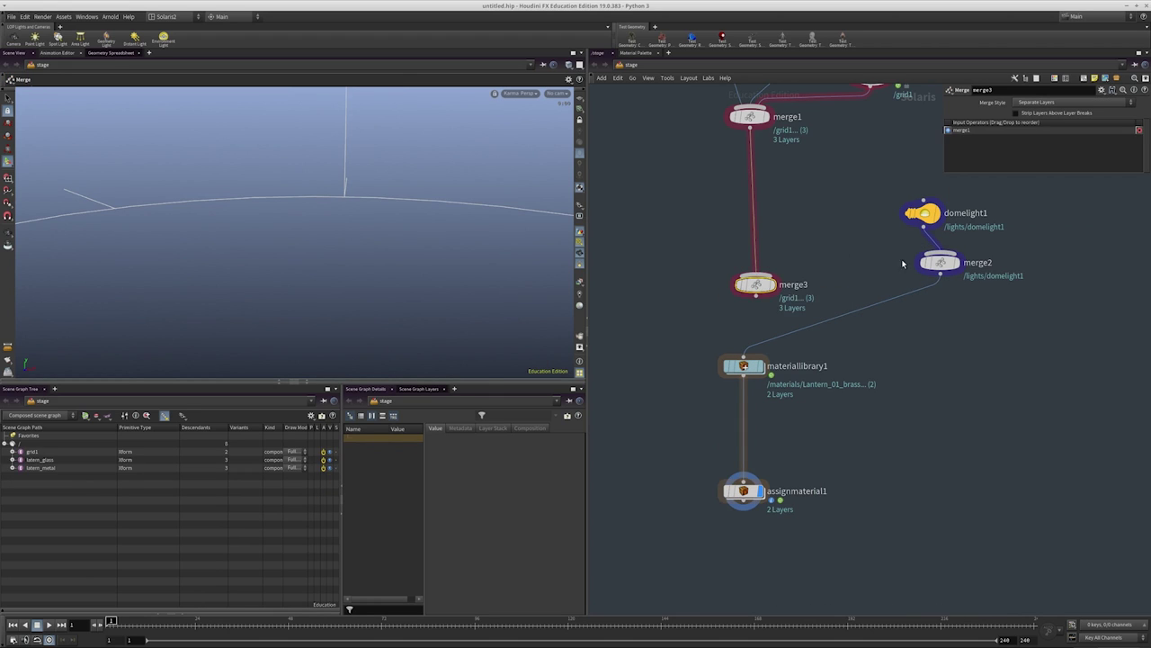
drag(955, 268, 743, 358)
middle_drag(815, 419, 806, 360)
drag(656, 361, 806, 493)
key(Escape)
drag(403, 281, 387, 243)
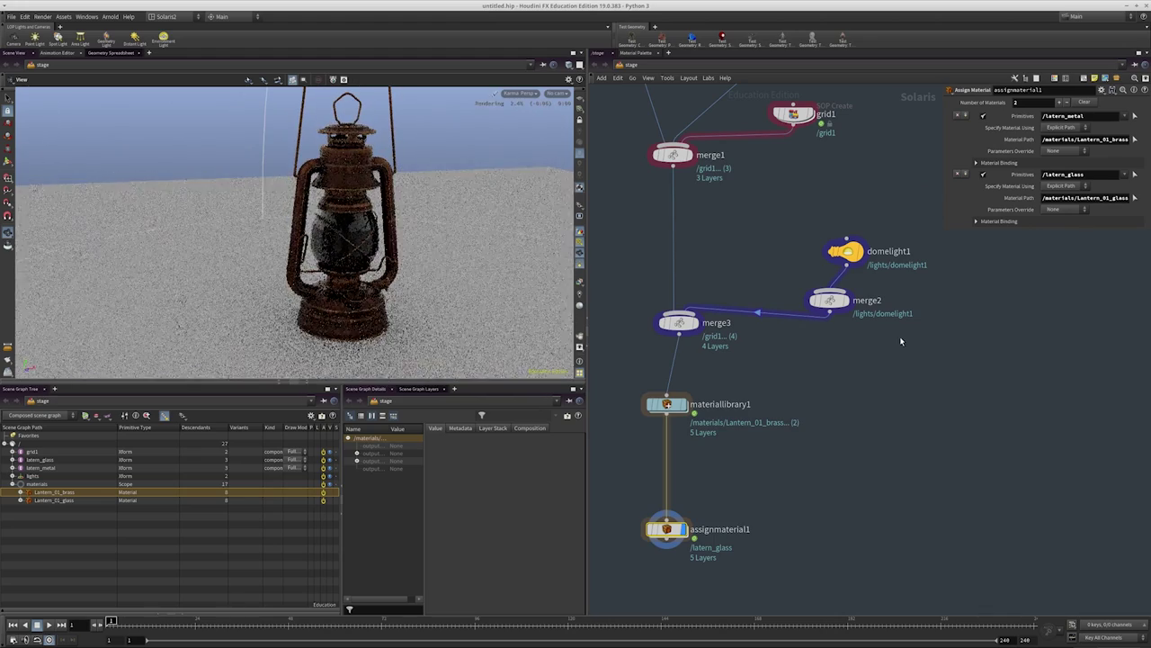
Add a Light node beside domelight1, connect it to merge2, and move domelight1 up to separate it from the new light
middle_drag(775, 211, 794, 344)
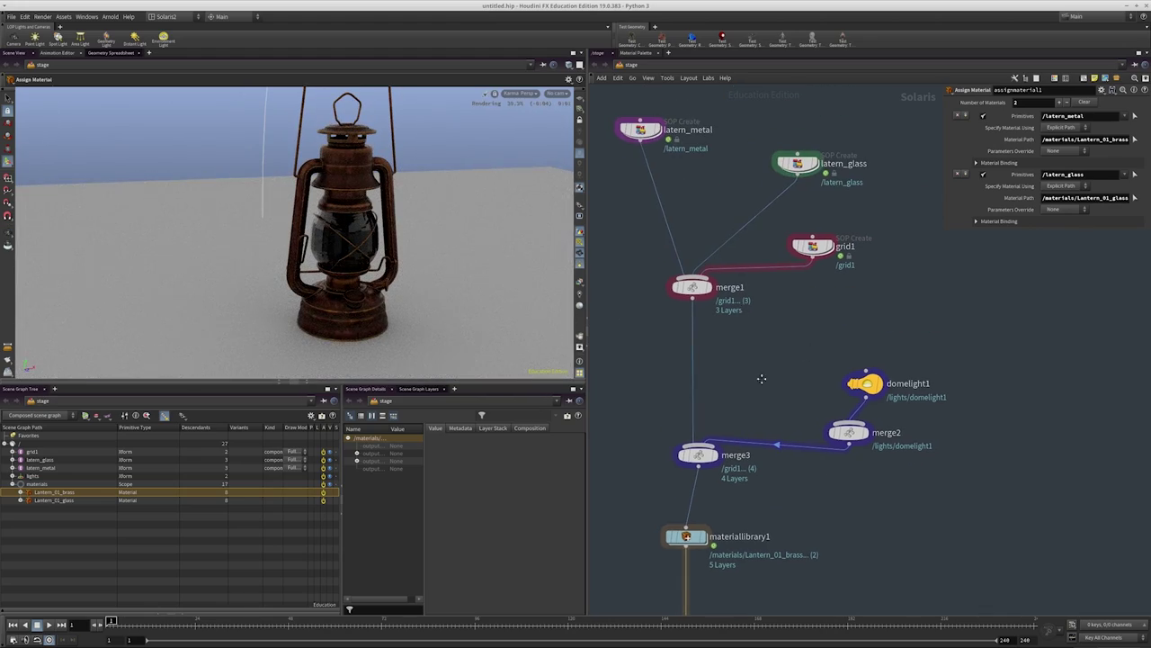
middle_drag(761, 382, 764, 428)
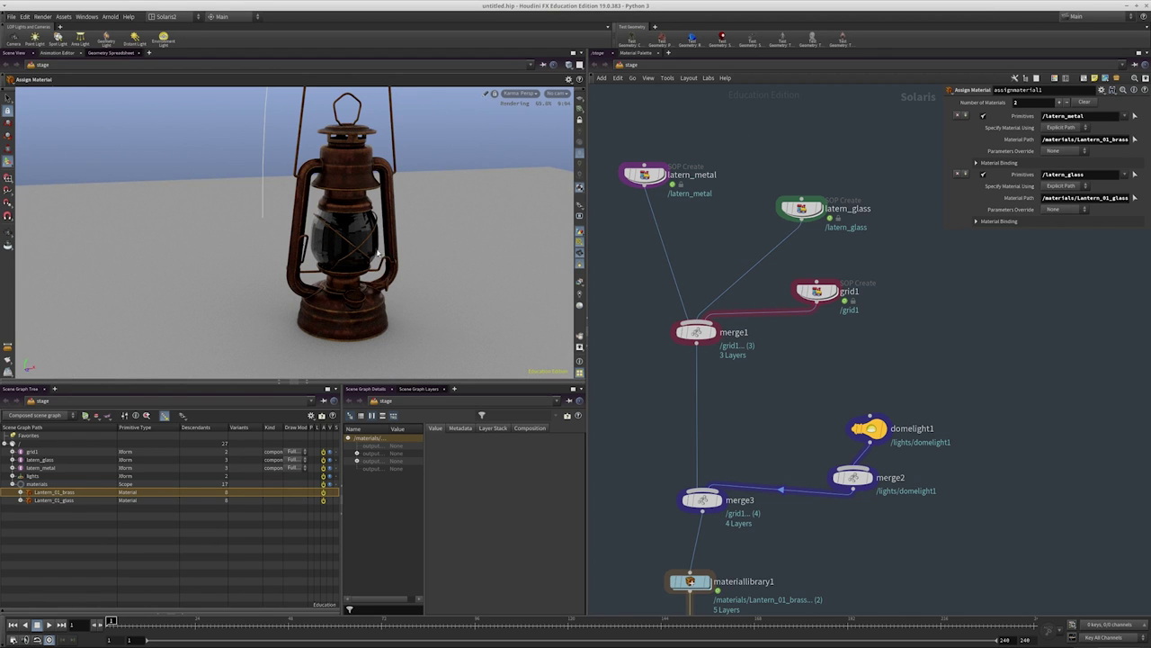
scroll(385, 253, up, 3)
middle_drag(796, 385, 791, 359)
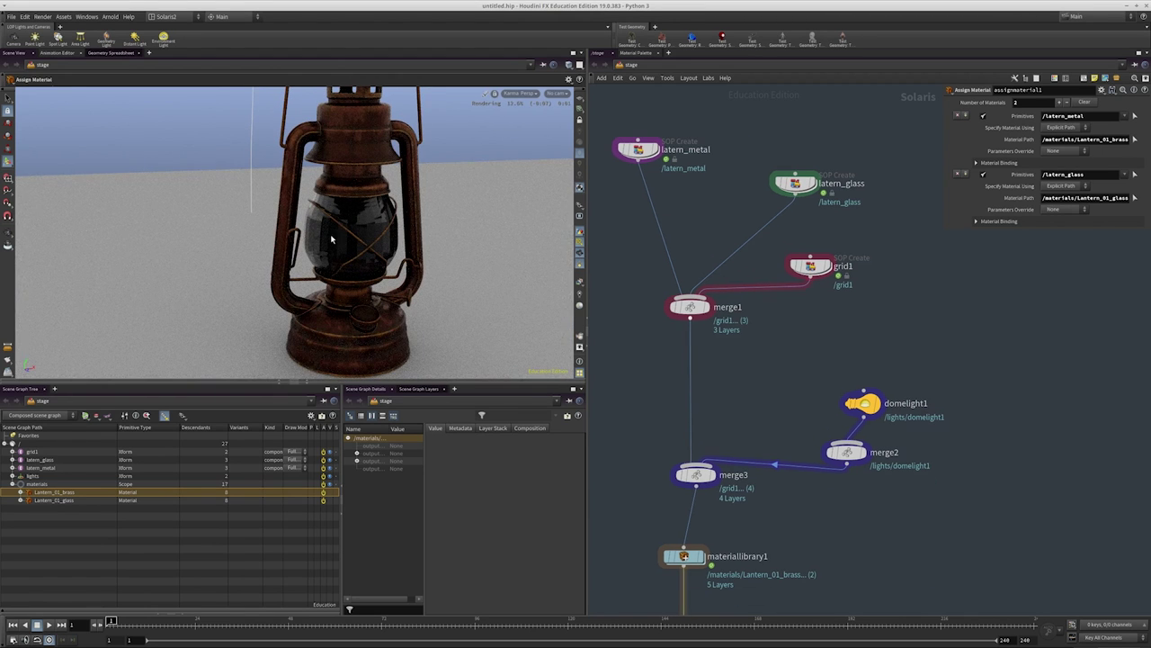
middle_drag(878, 327, 882, 351)
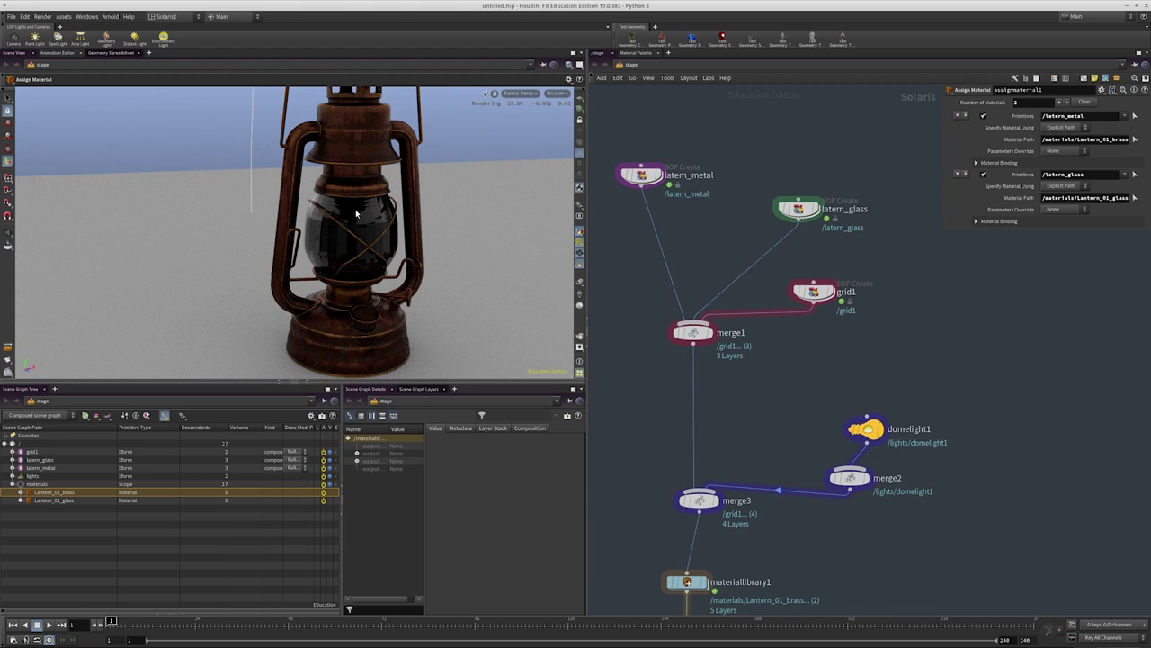
key(Tab)
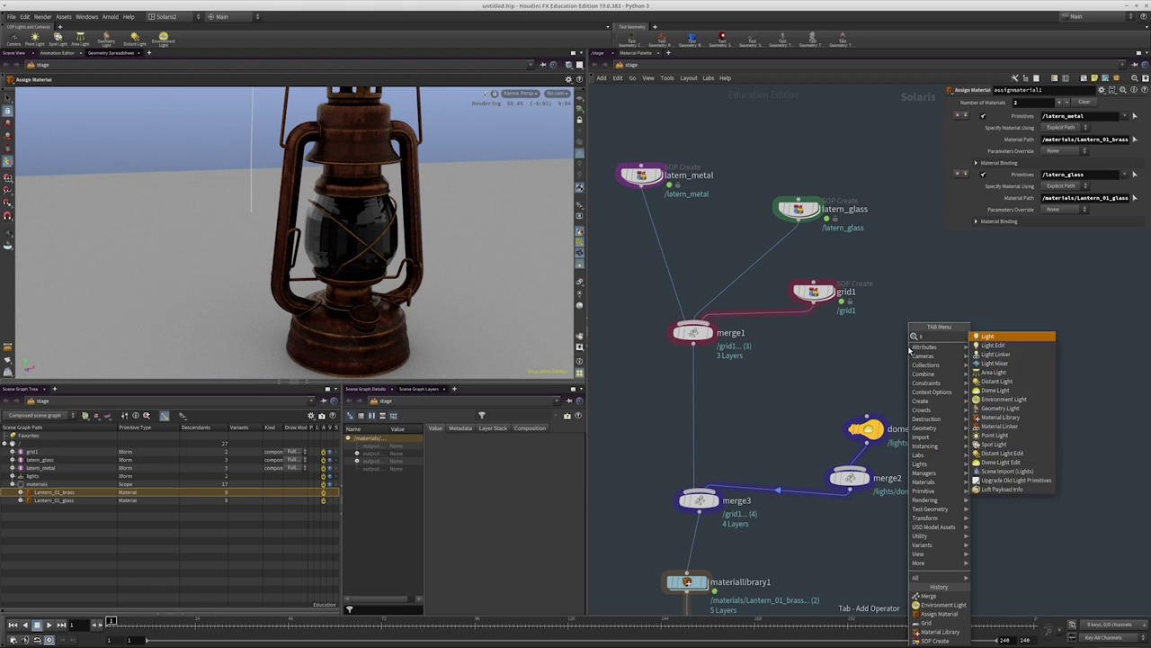
key(Escape)
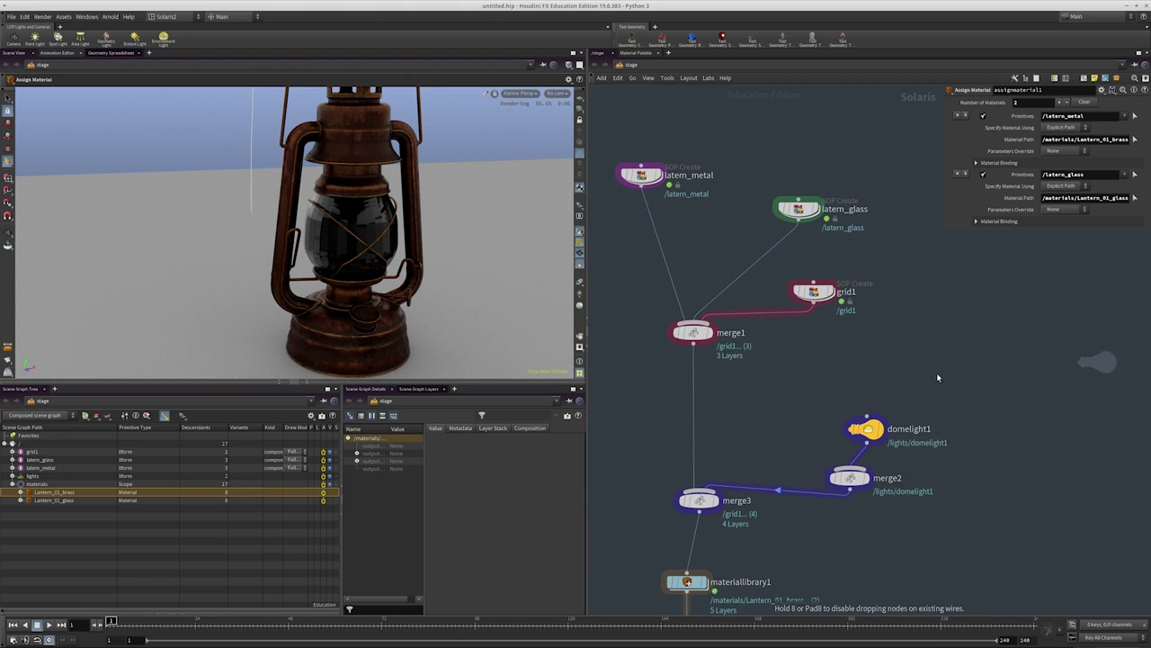
click(935, 372)
click(885, 462)
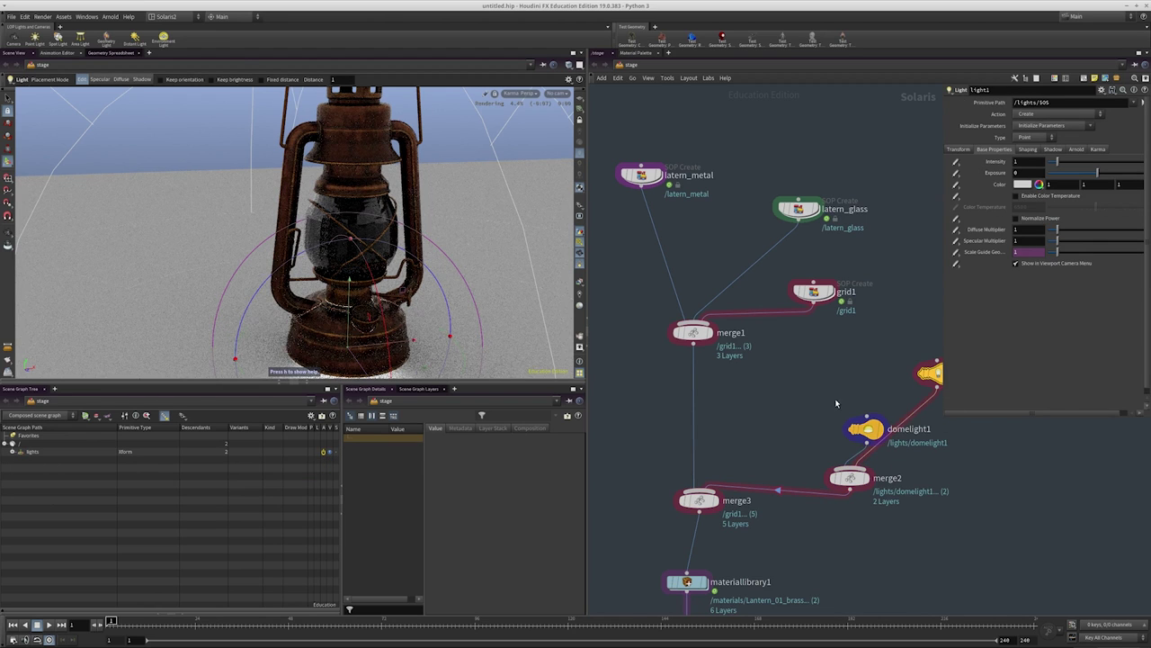
drag(866, 429, 831, 393)
Change the new light's type to Sphere and raise it to the height of the lantern's glass globe
click(959, 149)
click(1025, 138)
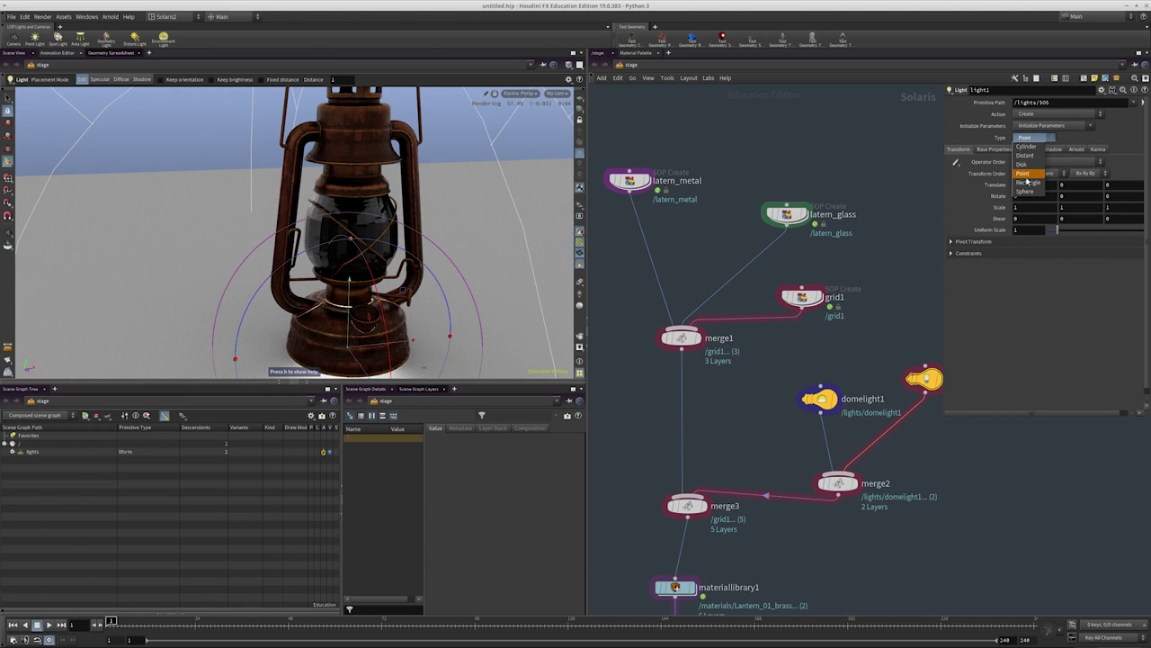
click(1026, 191)
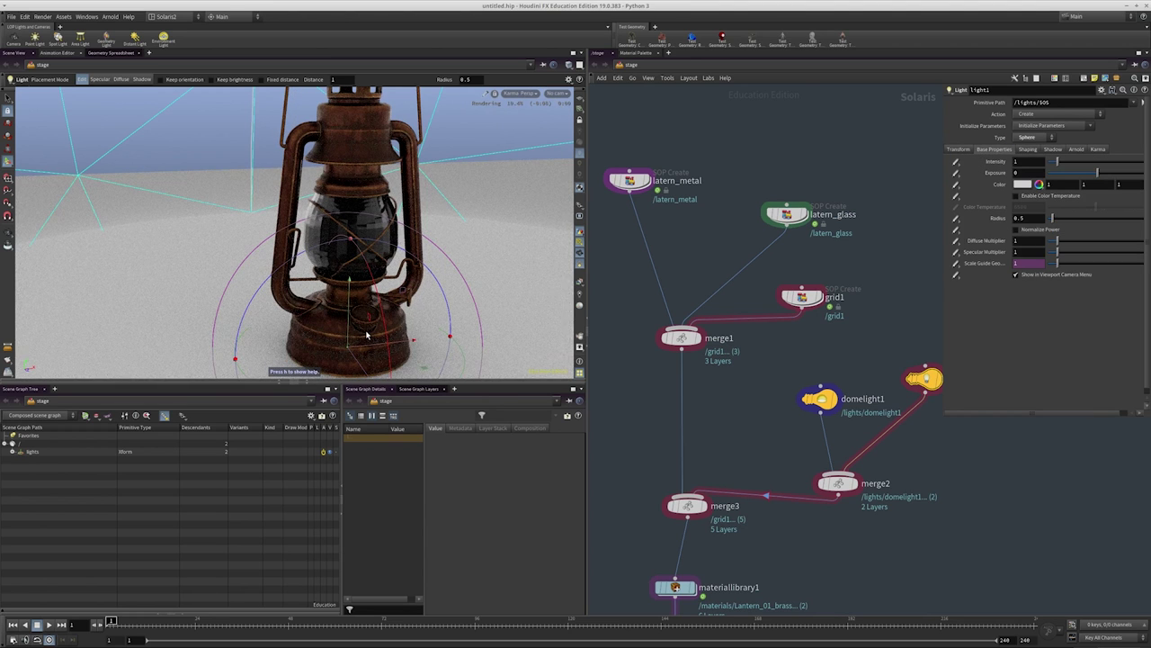
drag(353, 241, 352, 157)
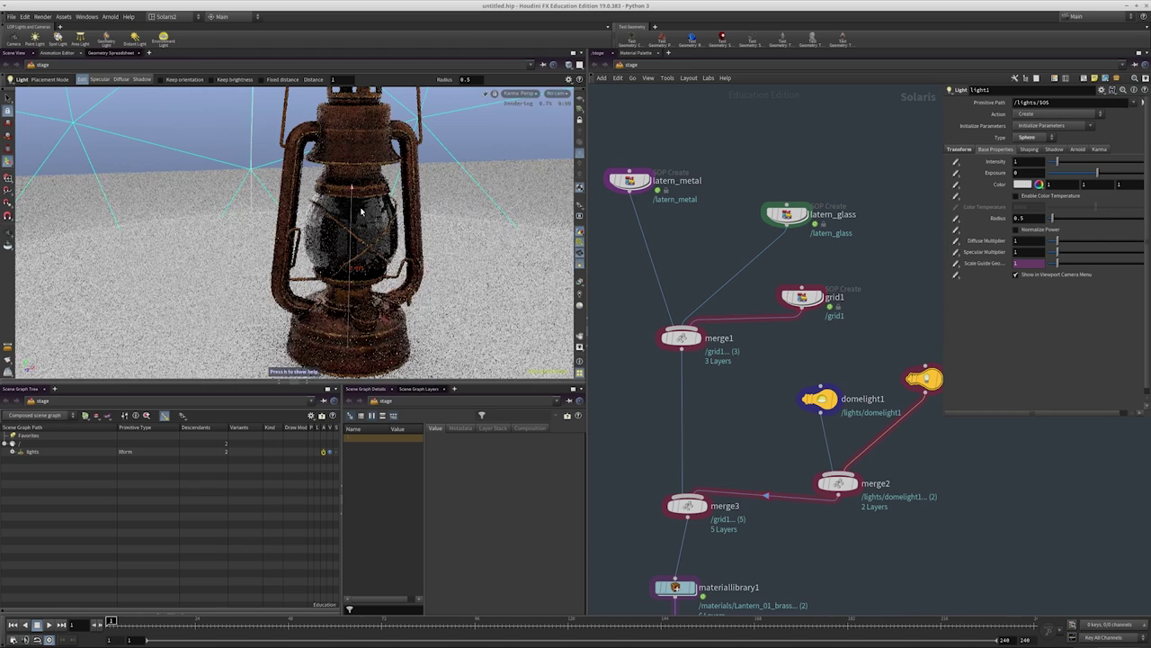
Set the sphere light's radius to 0.005
text(0.05)
key(Return)
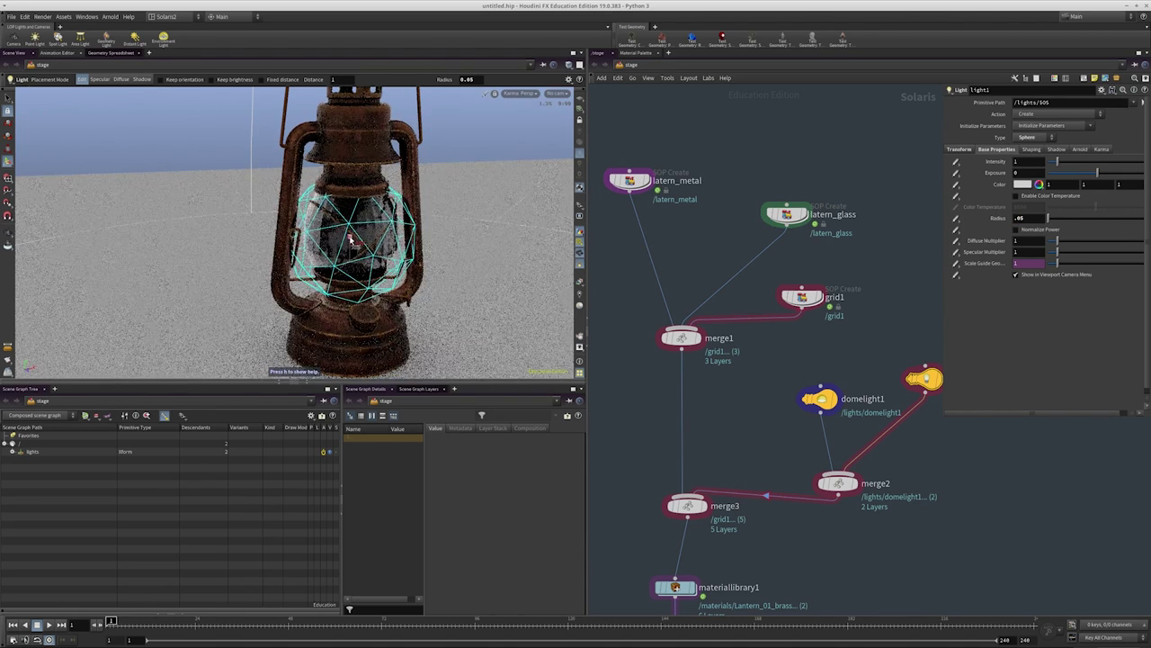
click(1021, 218)
key(Return)
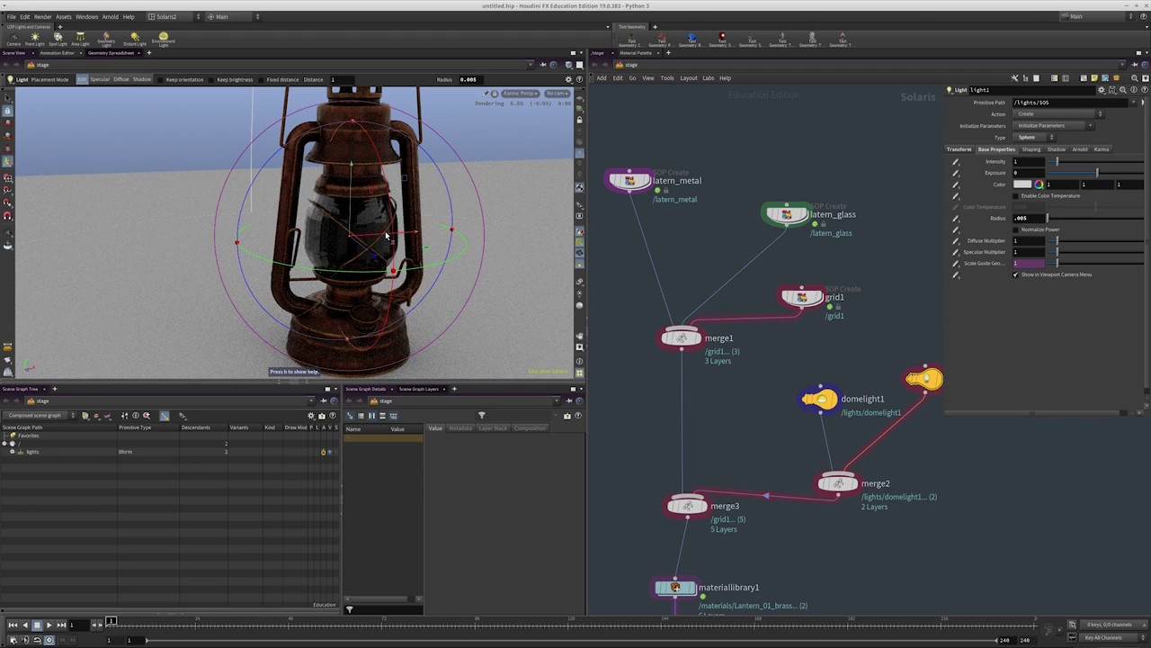
Move the sphere light outside the lantern, enable Render Light Geometry, and place it back inside the glass globe
click(466, 230)
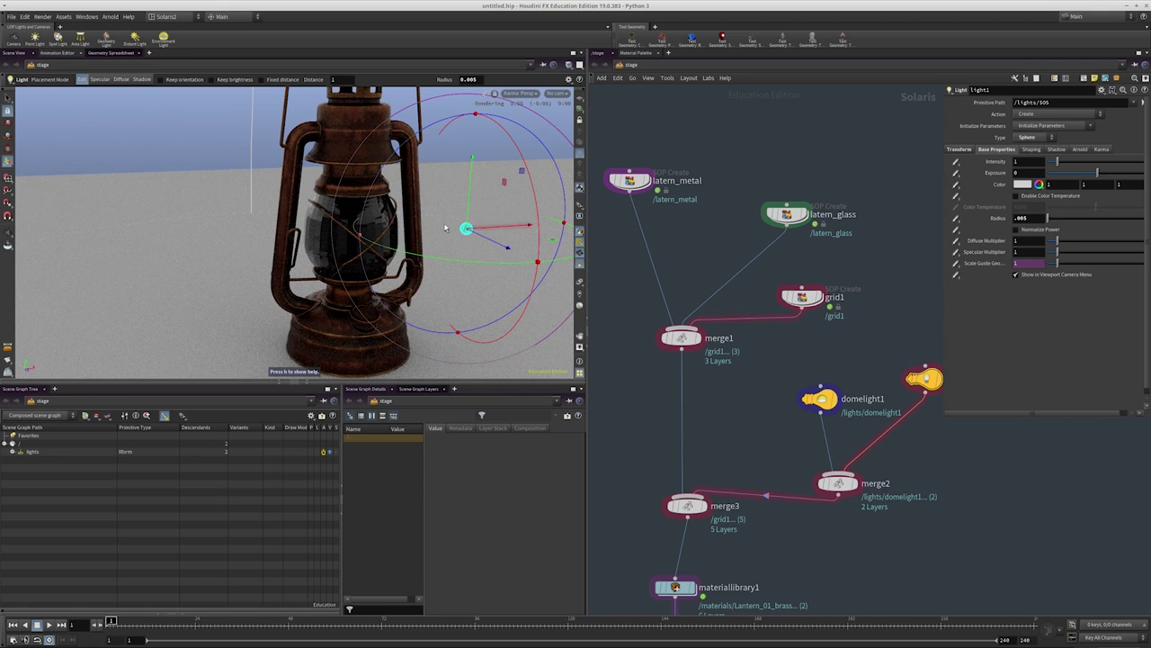
click(1103, 149)
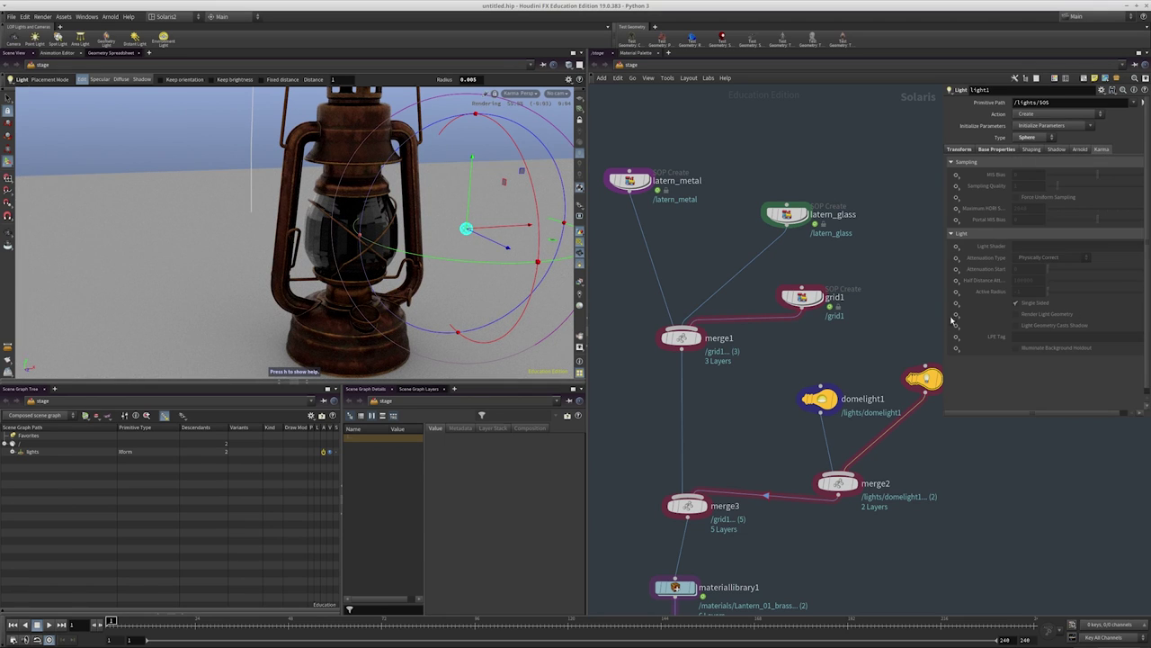
click(1014, 315)
drag(504, 233, 334, 231)
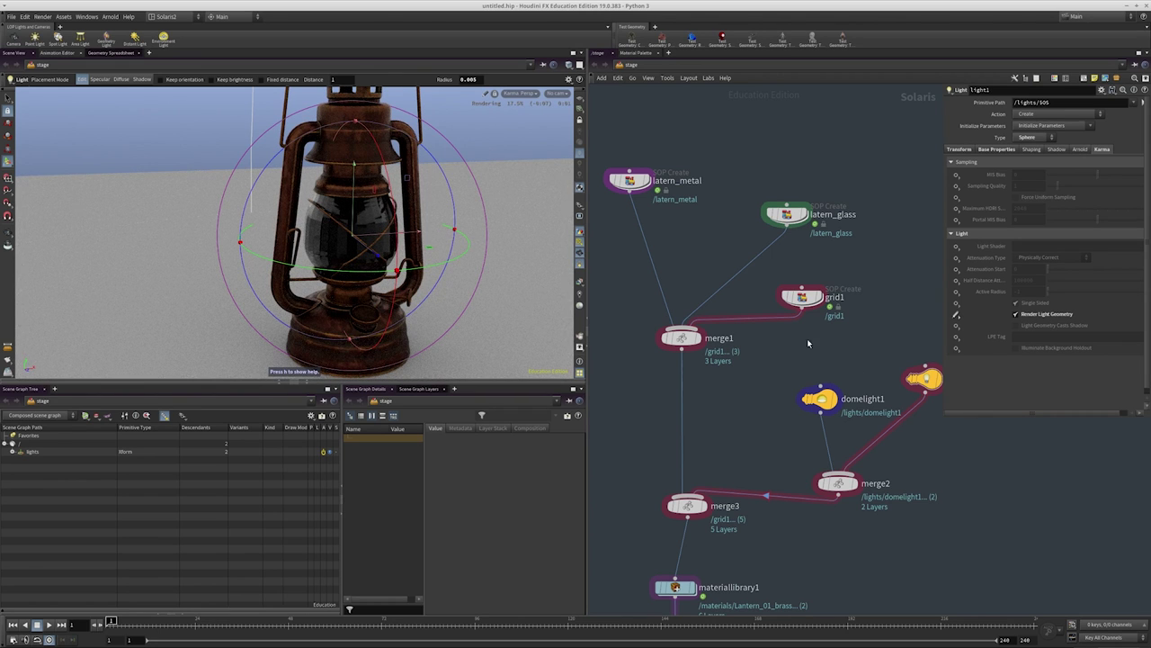
Set domelight1's color to a pale blue with hue 214 and saturation 0.387
scroll(731, 338, down, 2)
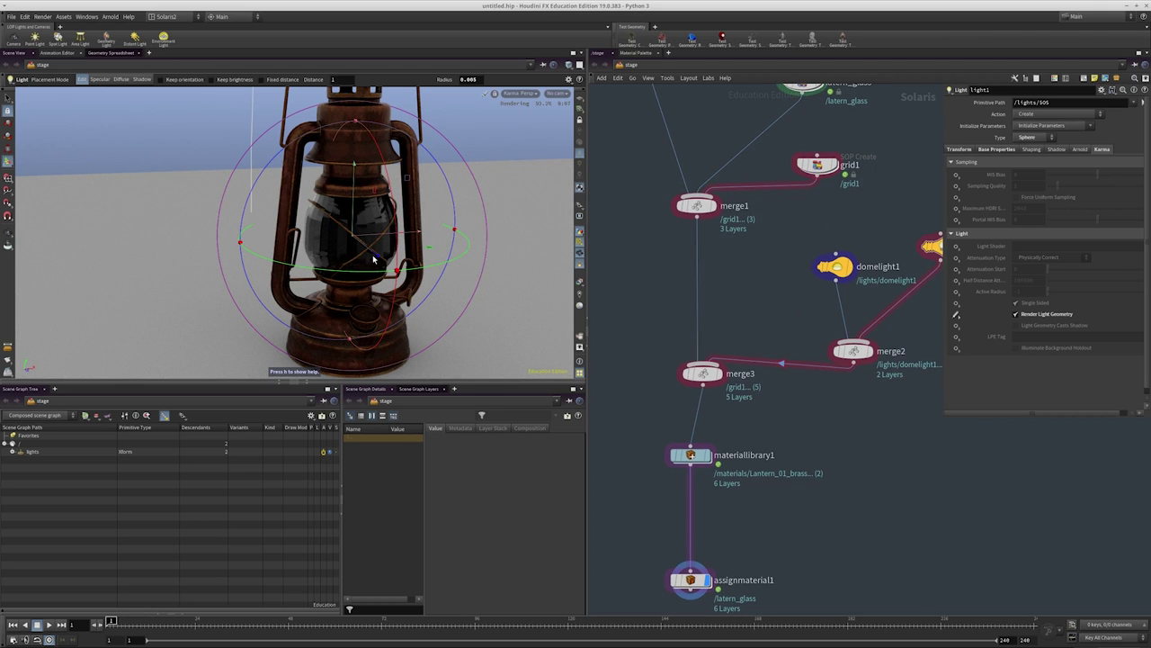
middle_drag(783, 343, 650, 386)
drag(639, 258, 733, 359)
click(1024, 173)
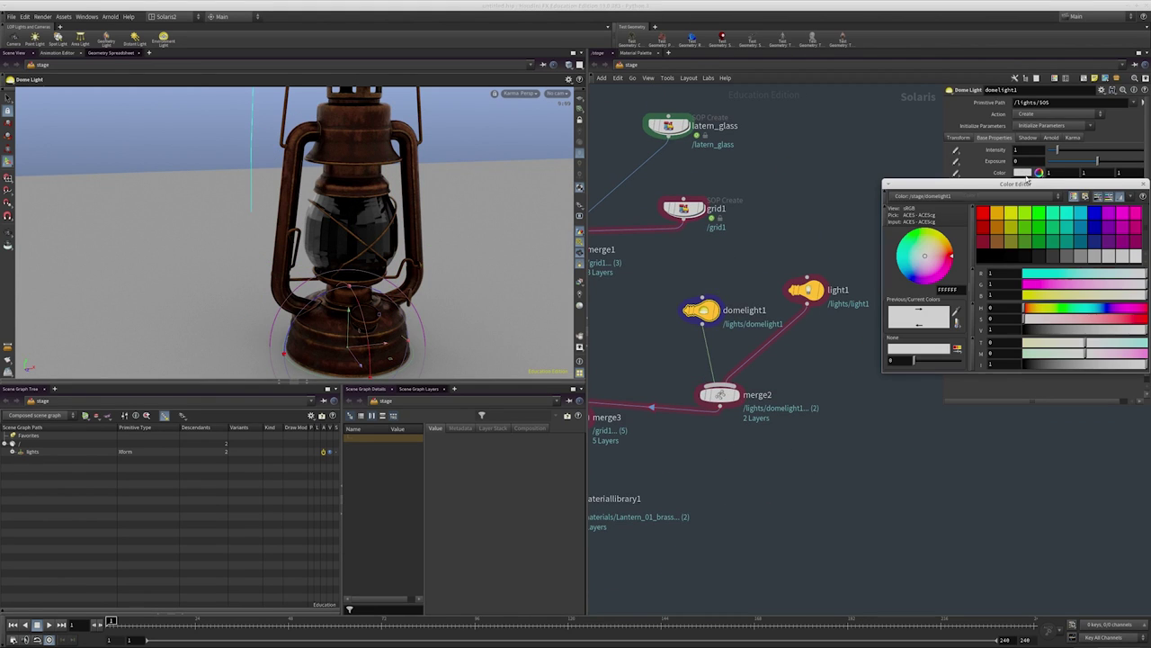
drag(1048, 315, 1090, 300)
click(1097, 308)
click(1085, 320)
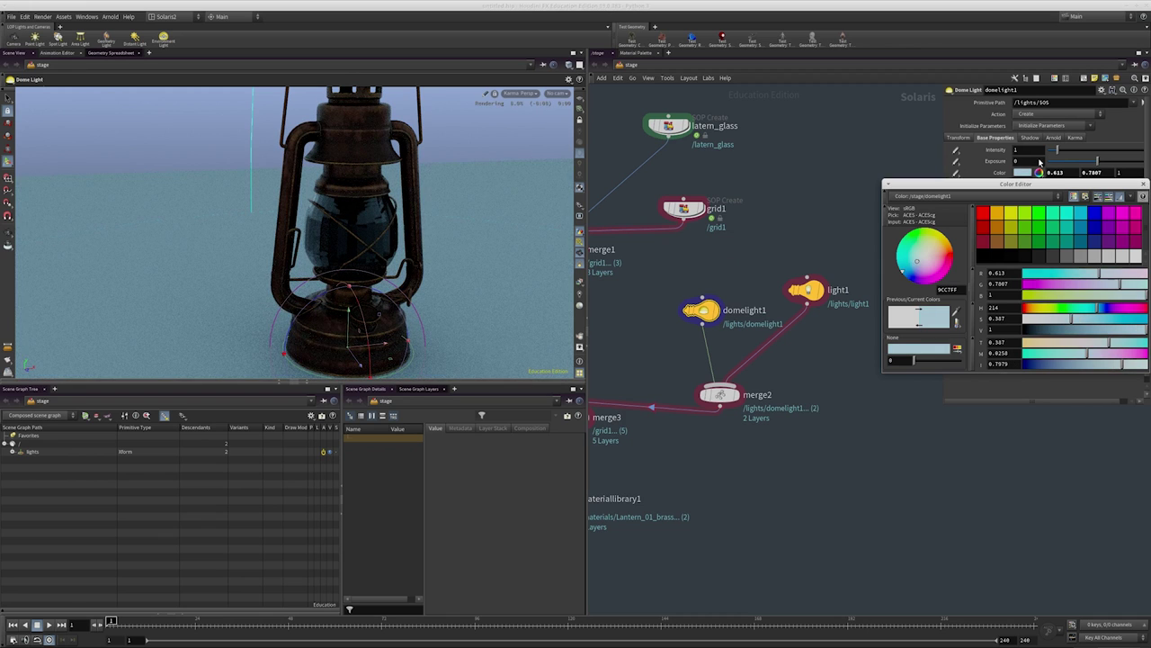
click(1143, 183)
Set the dome light's intensity to 0.3
click(1027, 149)
text(.3)
key(Return)
Set light1's color to a warm orange with hue 21 and saturation 0.766
drag(829, 332, 805, 243)
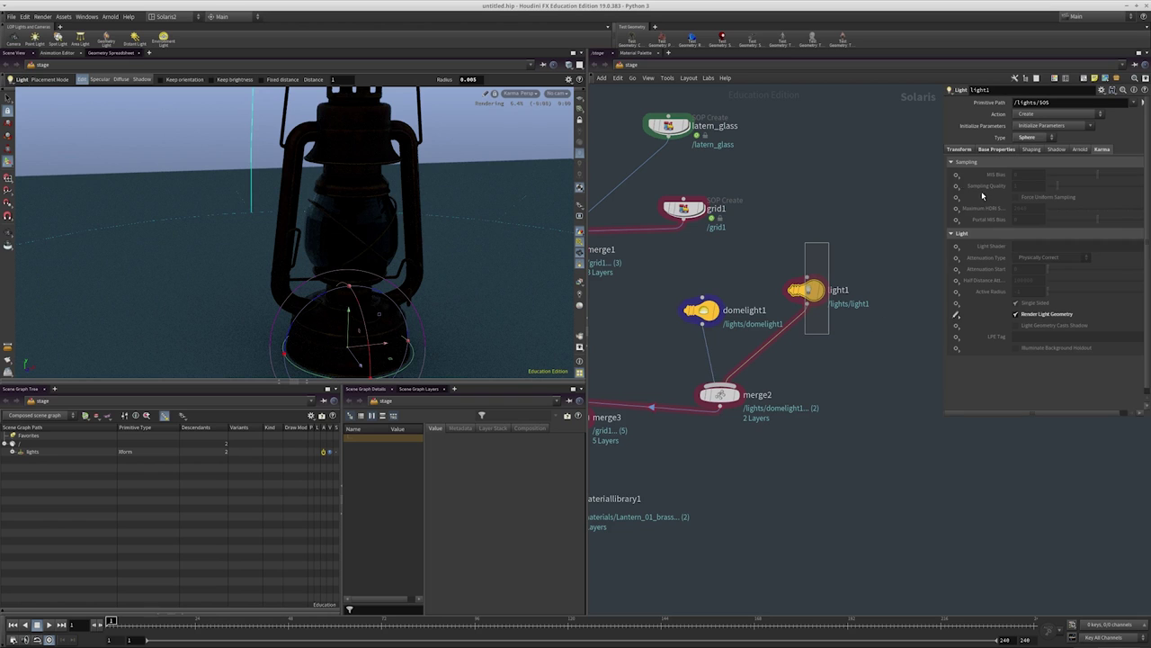
click(990, 149)
click(1029, 189)
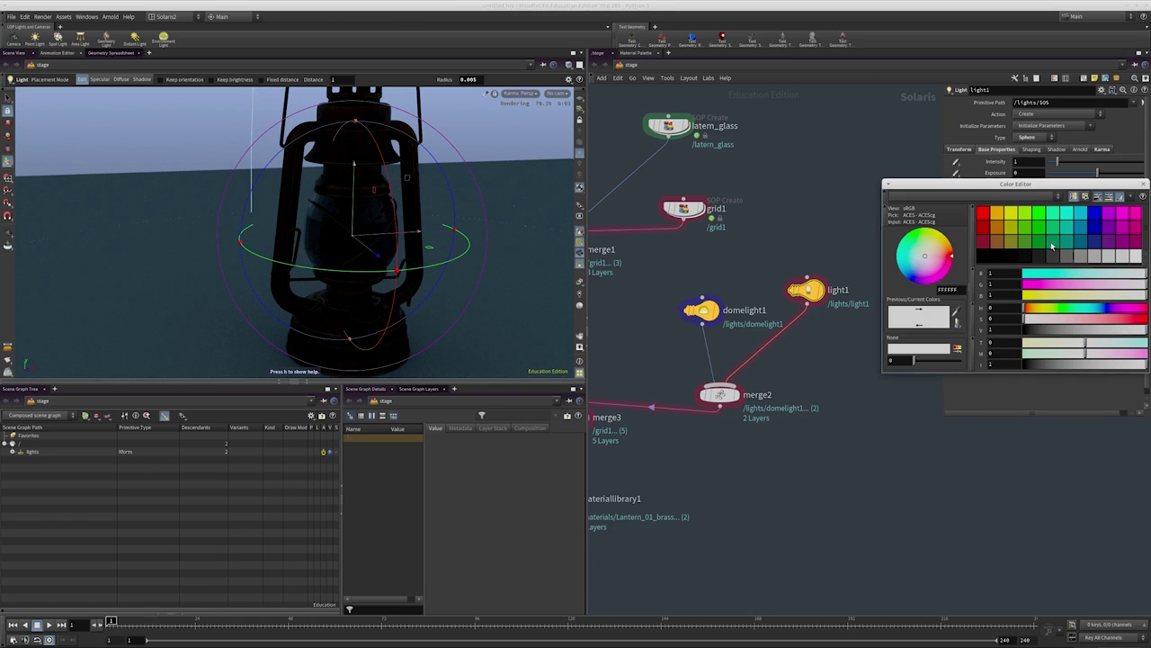
click(1033, 308)
drag(1050, 318, 1118, 318)
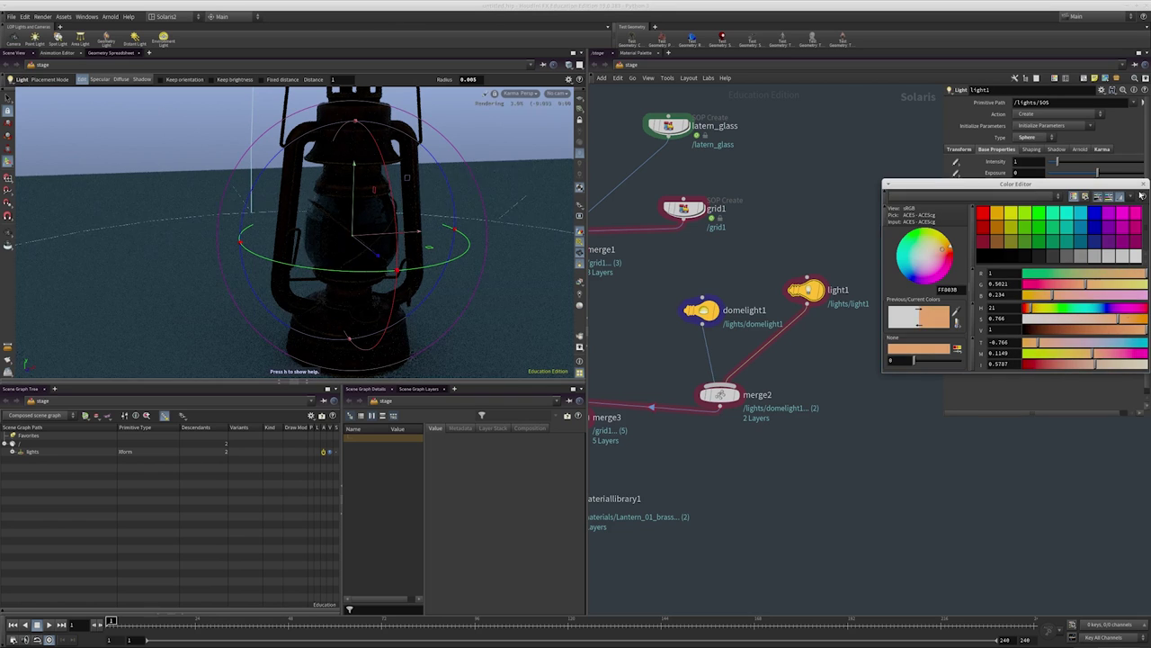
Increase the intensity of light1 strongly
click(1023, 162)
text(00)
key(Return)
Go inside materiallibrary1 and set the transparency of the Lantern_01_glass shader to 1
middle_drag(800, 212, 808, 225)
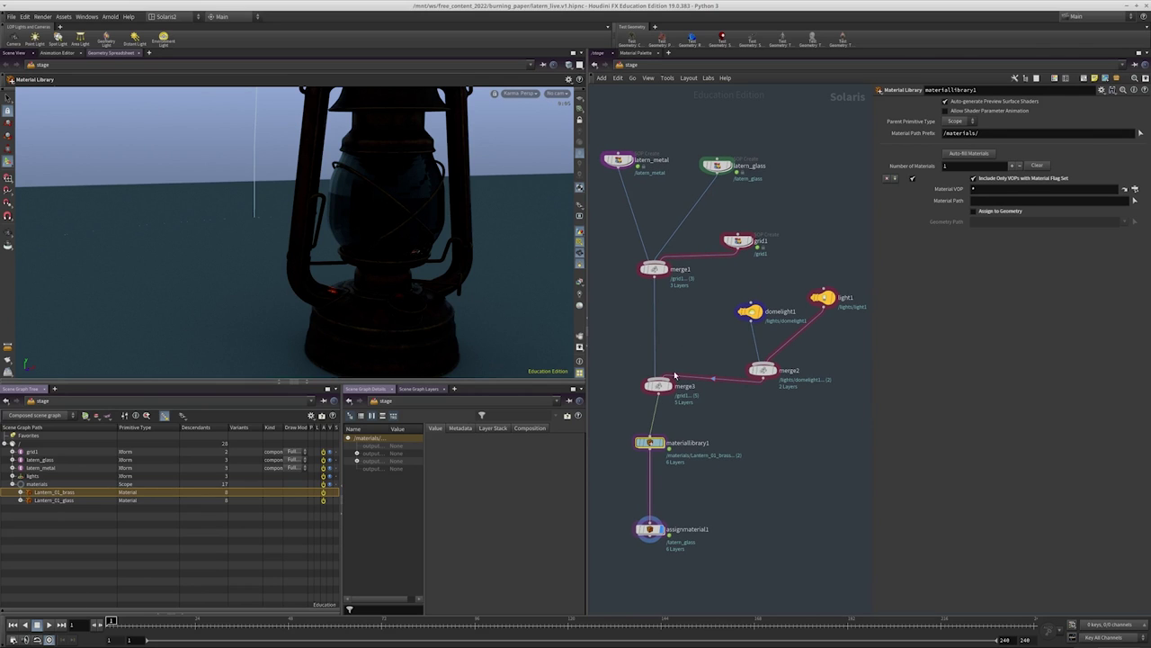
double_click(655, 432)
middle_drag(681, 501, 675, 526)
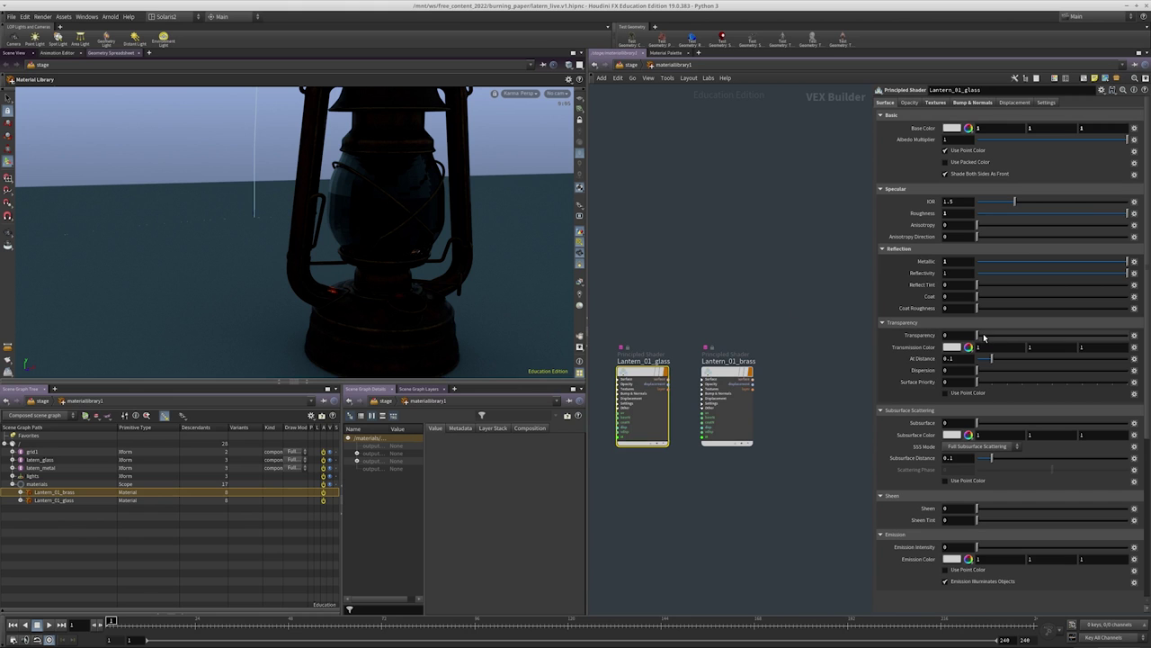
drag(984, 336, 1132, 336)
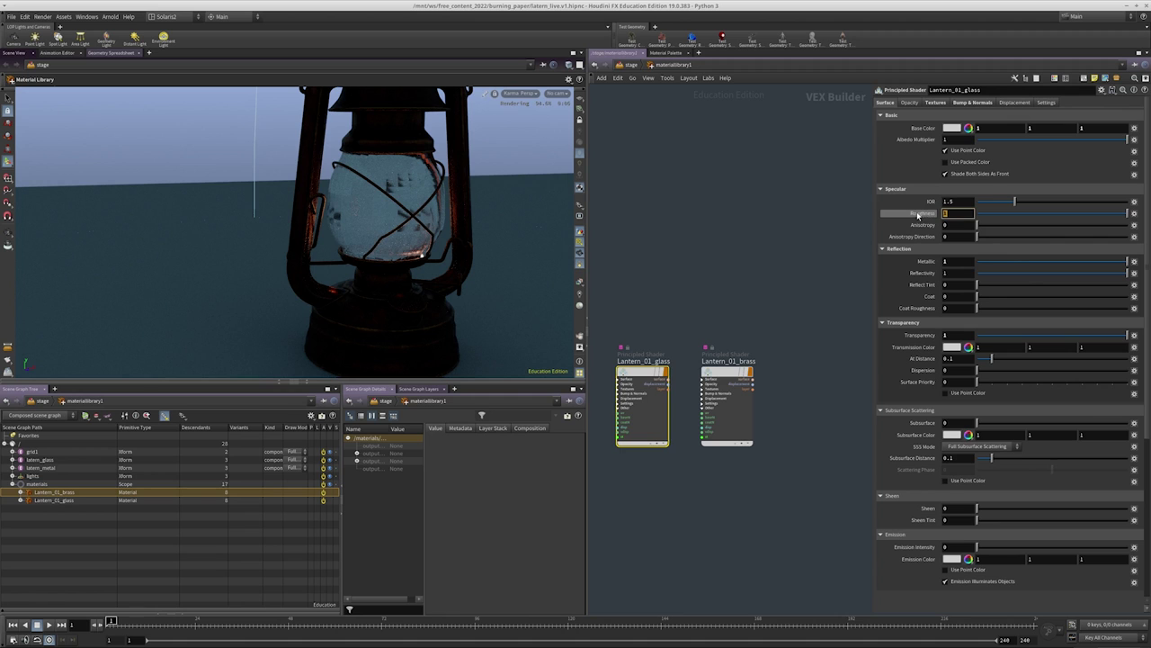
Try a roughness of 0.1 on the glass shader, followed by 0
key(Return)
text(.1)
key(Return)
text(0)
key(Return)
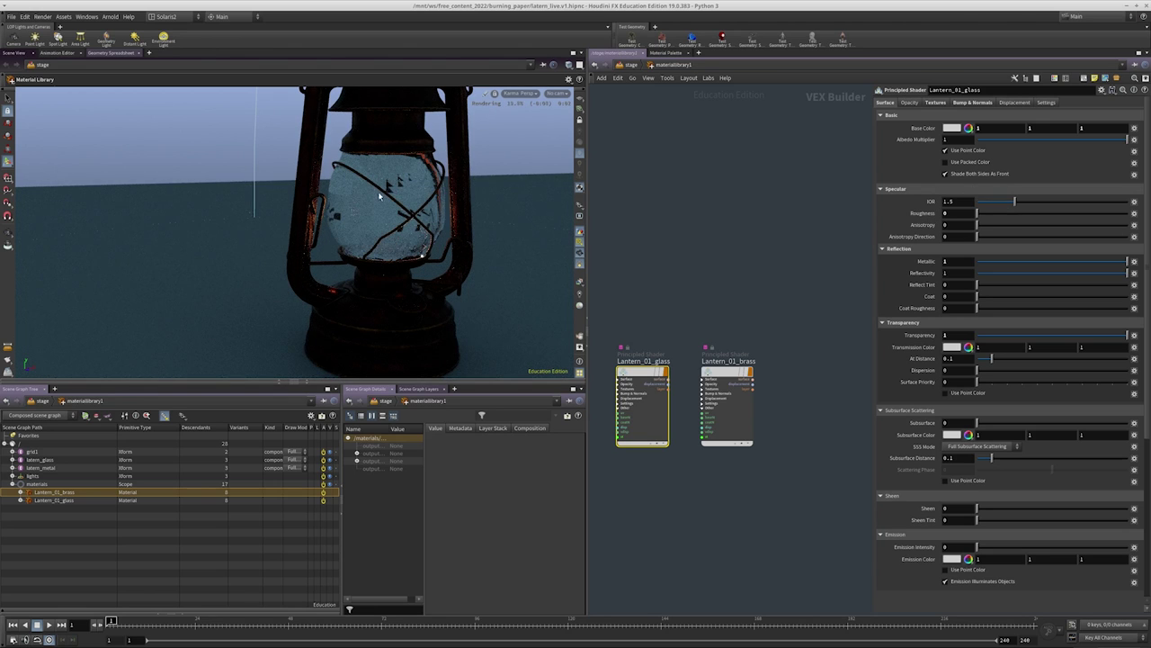
Disable the base normal map on the Lantern_01_glass shader and return to its surface settings
click(979, 102)
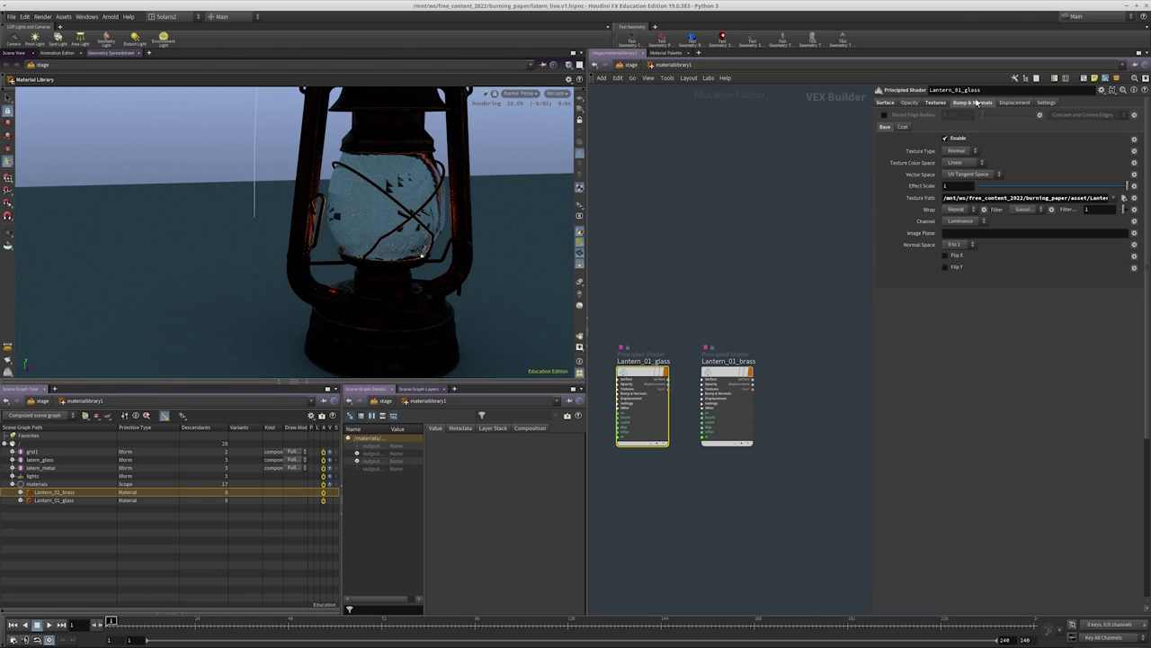
click(945, 138)
click(886, 102)
Try a glass roughness of 0.5, and raise it to 0.979
double_click(961, 213)
text(.5)
key(Return)
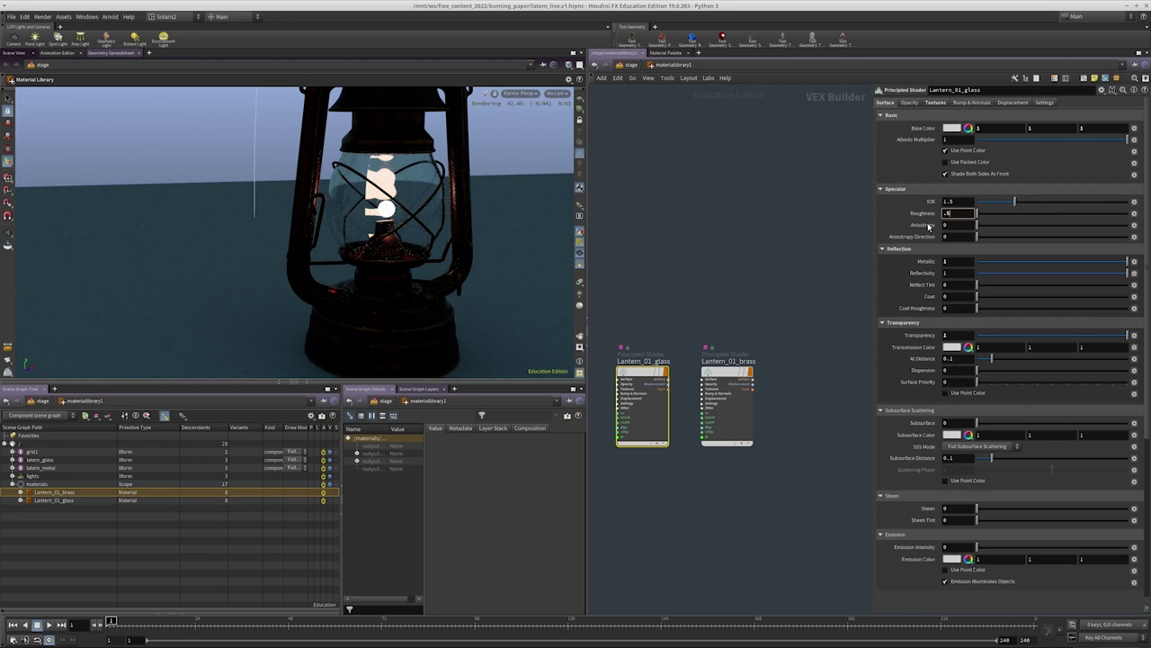
drag(1090, 222, 1124, 218)
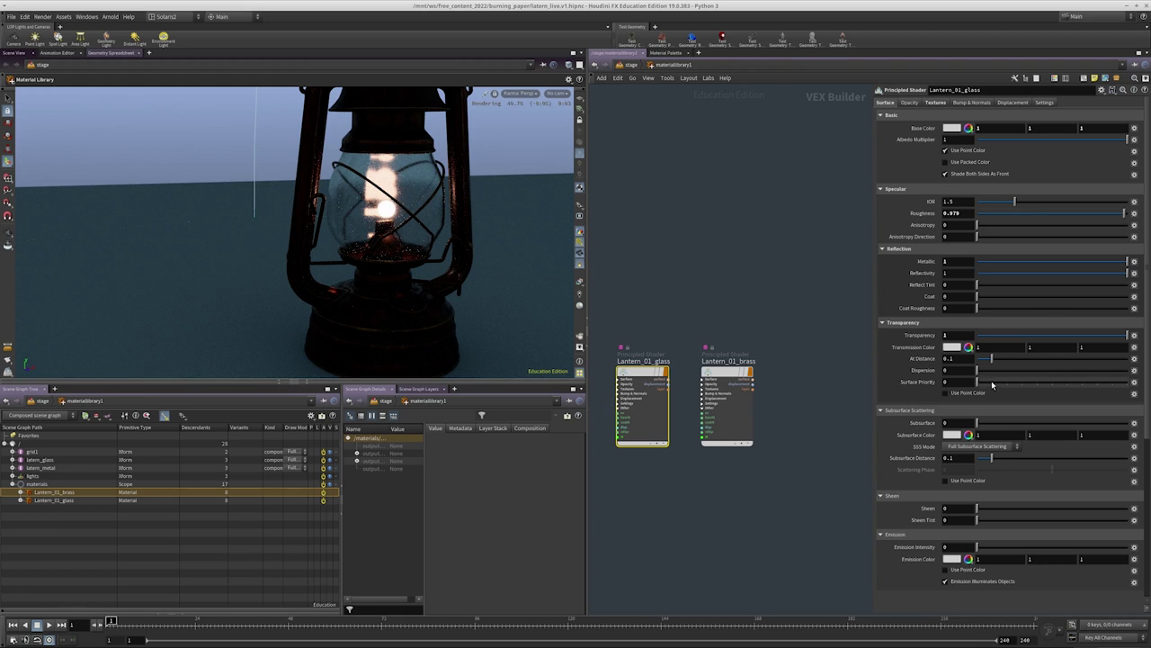
Adjust the glass shader's transmission At Distance and set it to 0.1
drag(993, 366, 968, 360)
double_click(967, 359)
text(.1)
key(Return)
scroll(932, 389, down, 1)
scroll(932, 389, up, 1)
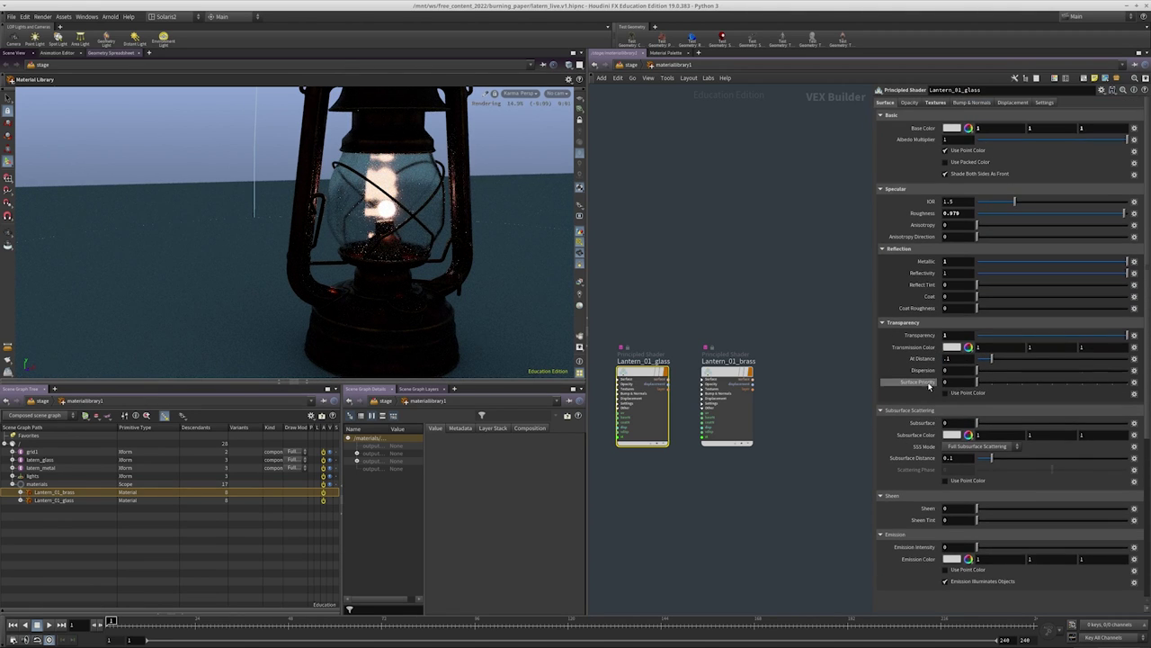
Set the glass shader's roughness to 1
double_click(971, 212)
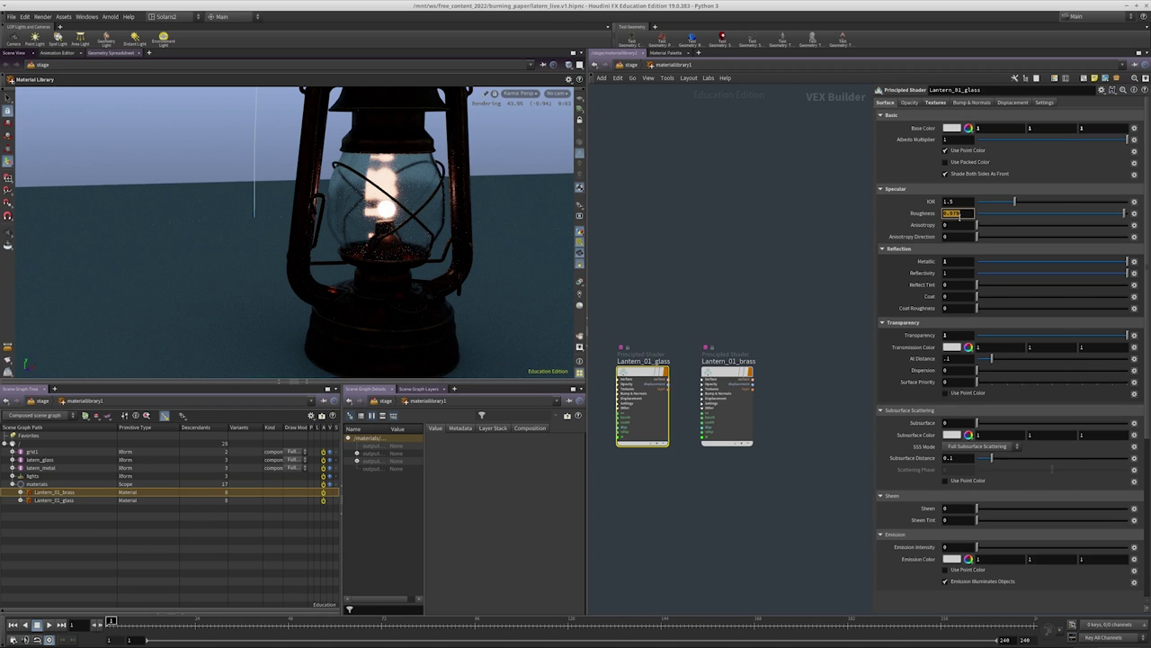
text(1)
key(Return)
Lower the glass shader's metallic value to 0.132 and its reflectivity to 0.491
click(1014, 261)
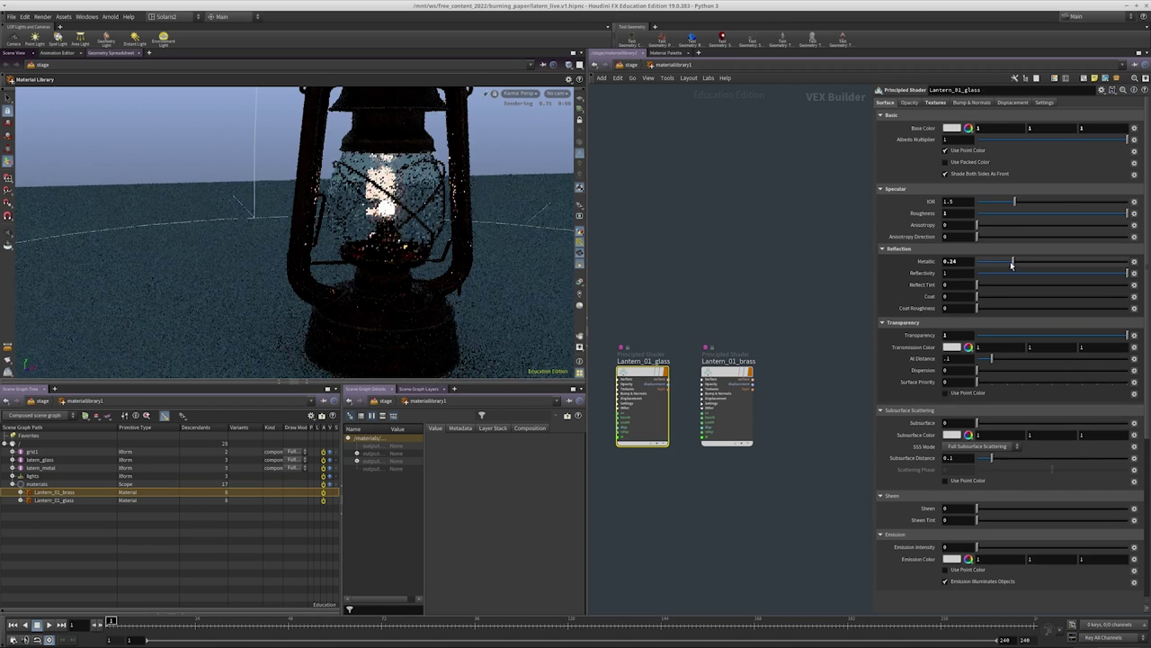
click(996, 262)
click(1051, 272)
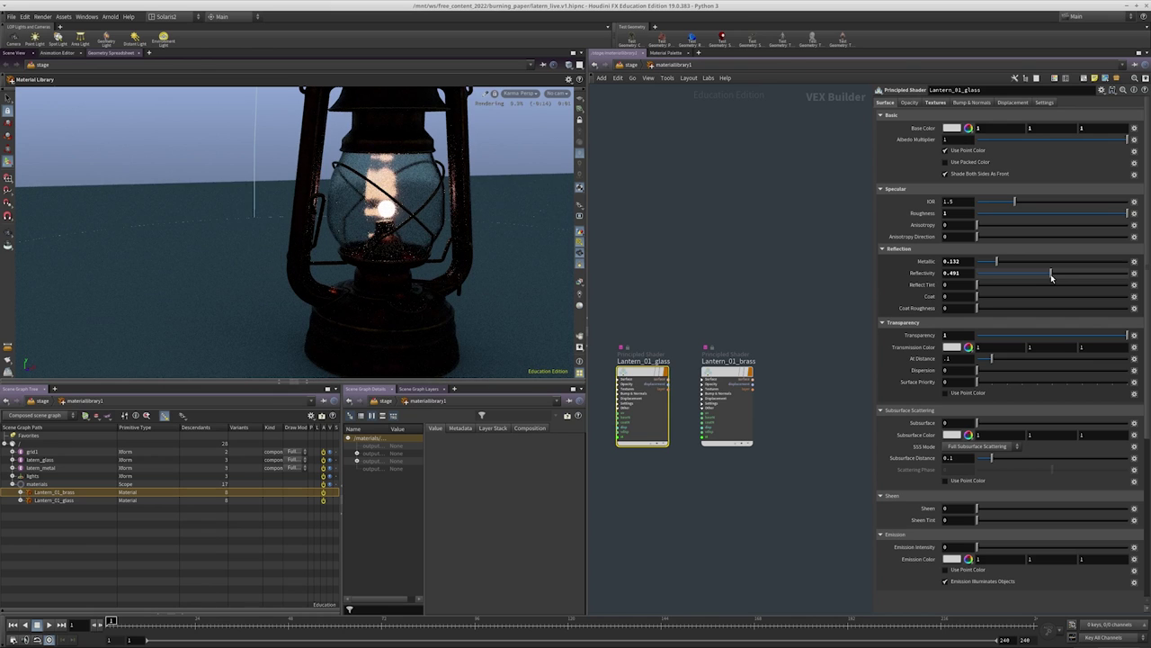
Raise the roughness of the Lantern_01_glass shader to 4
double_click(955, 213)
text(1)
key(Return)
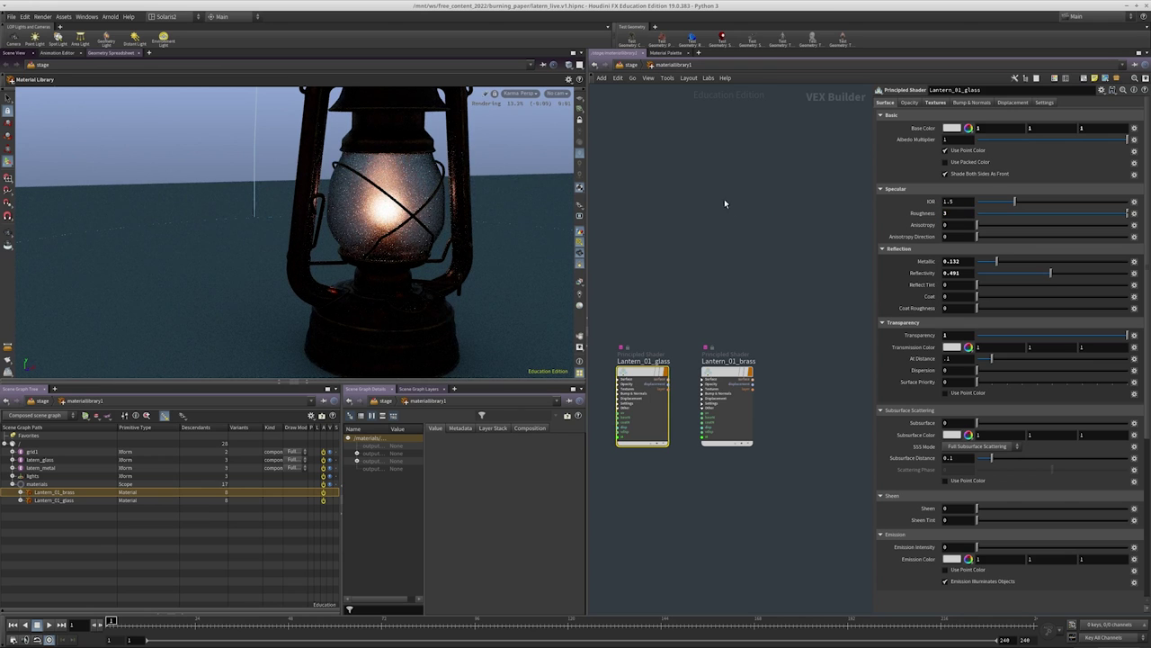
middle_drag(720, 196, 729, 208)
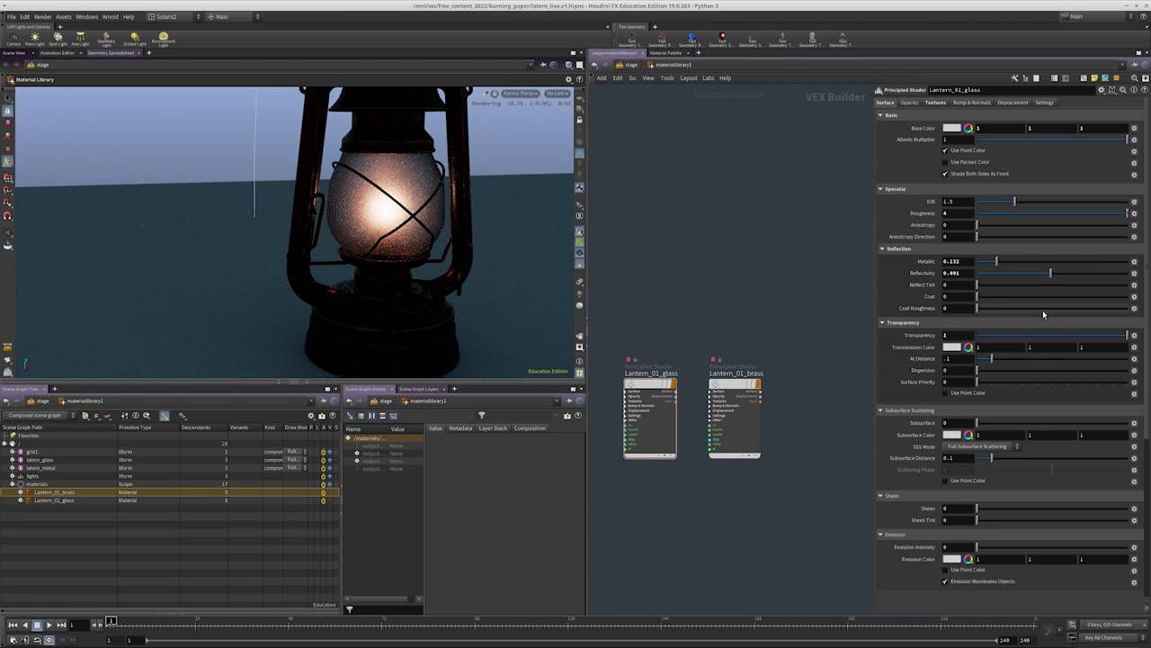
Set the glass shader's reflectivity to 1 and raise its metallic value to the maximum
drag(1049, 272, 1127, 271)
drag(995, 261, 1128, 261)
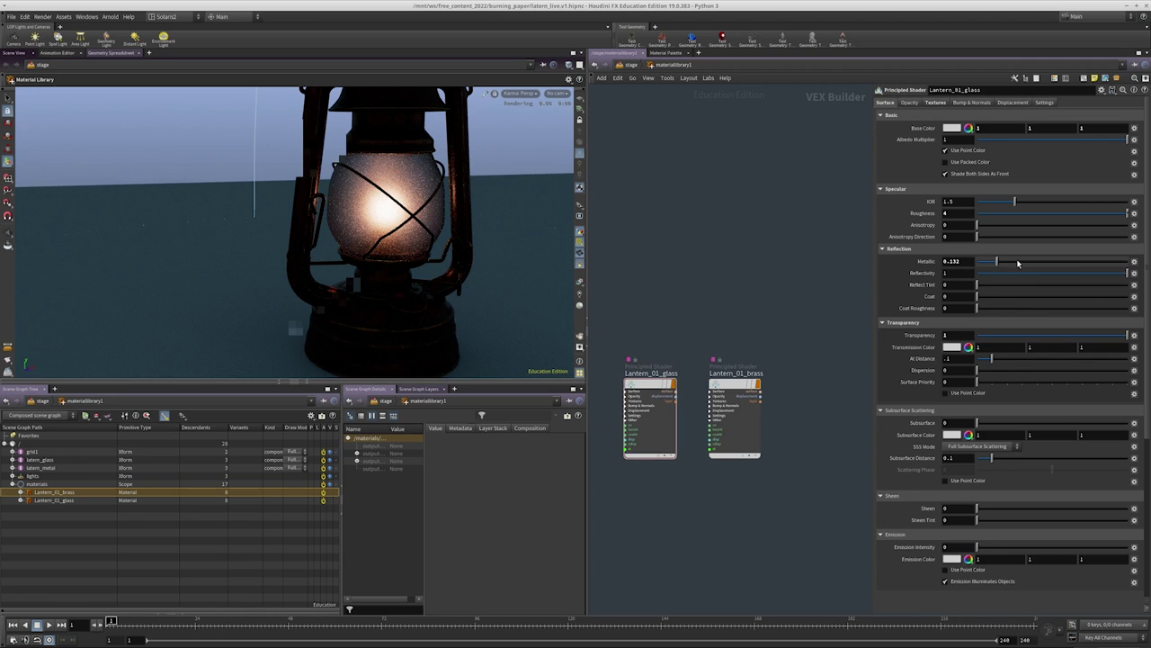
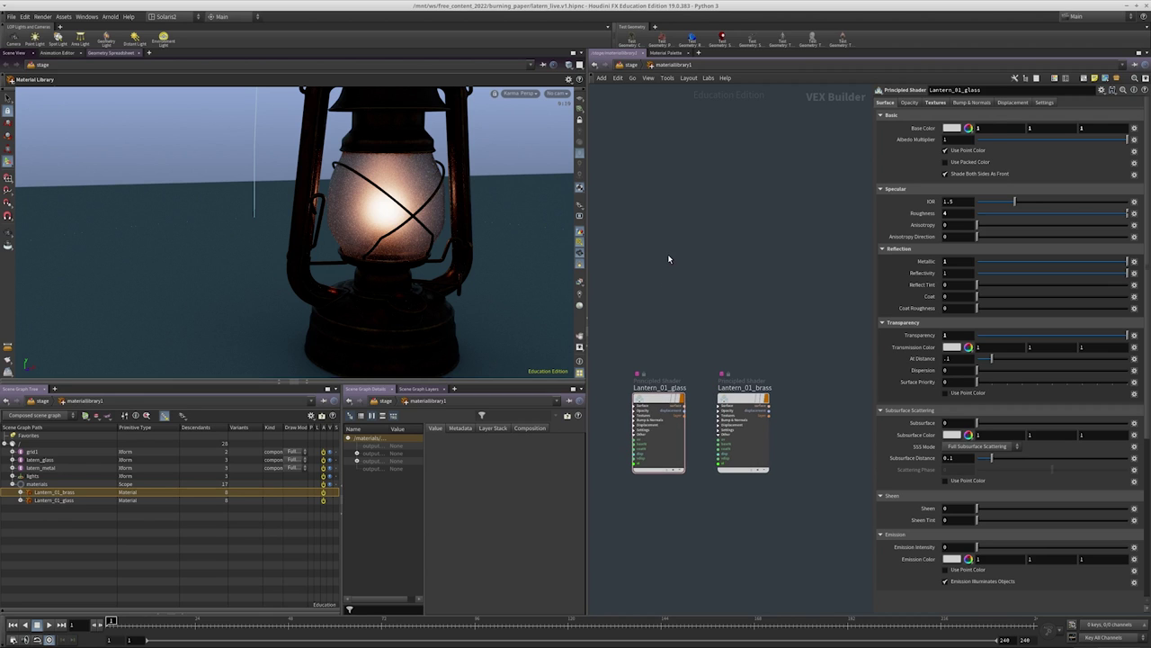
Try intensities of 1000 and 10000 on light1, then set its intensity to 100
key(u)
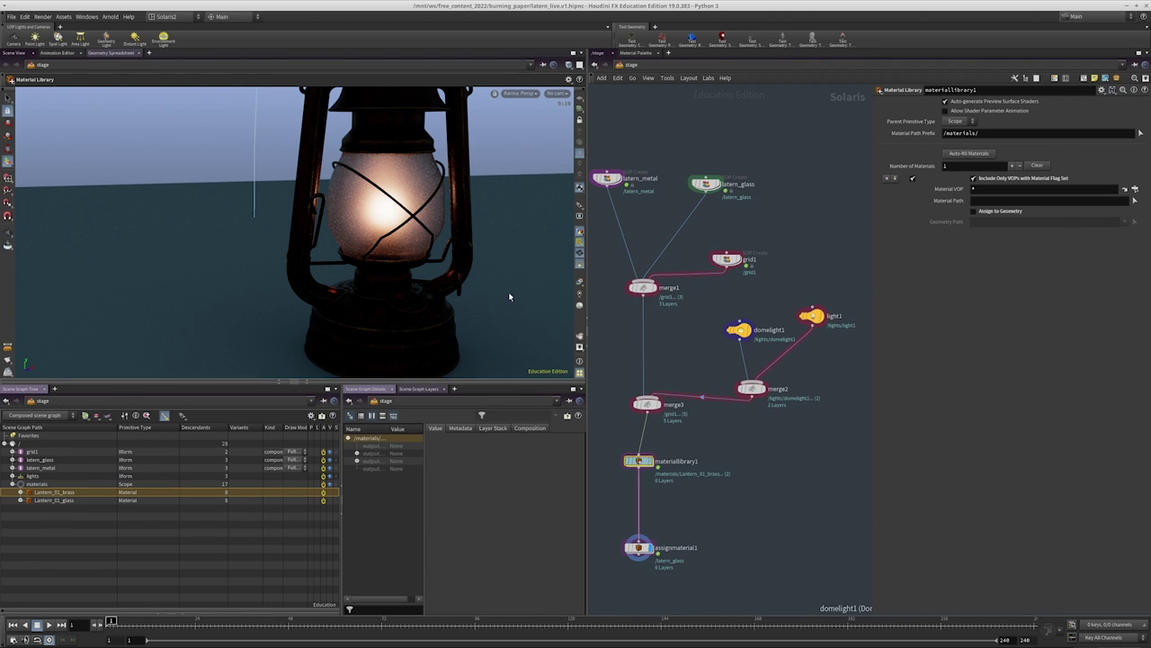
click(812, 315)
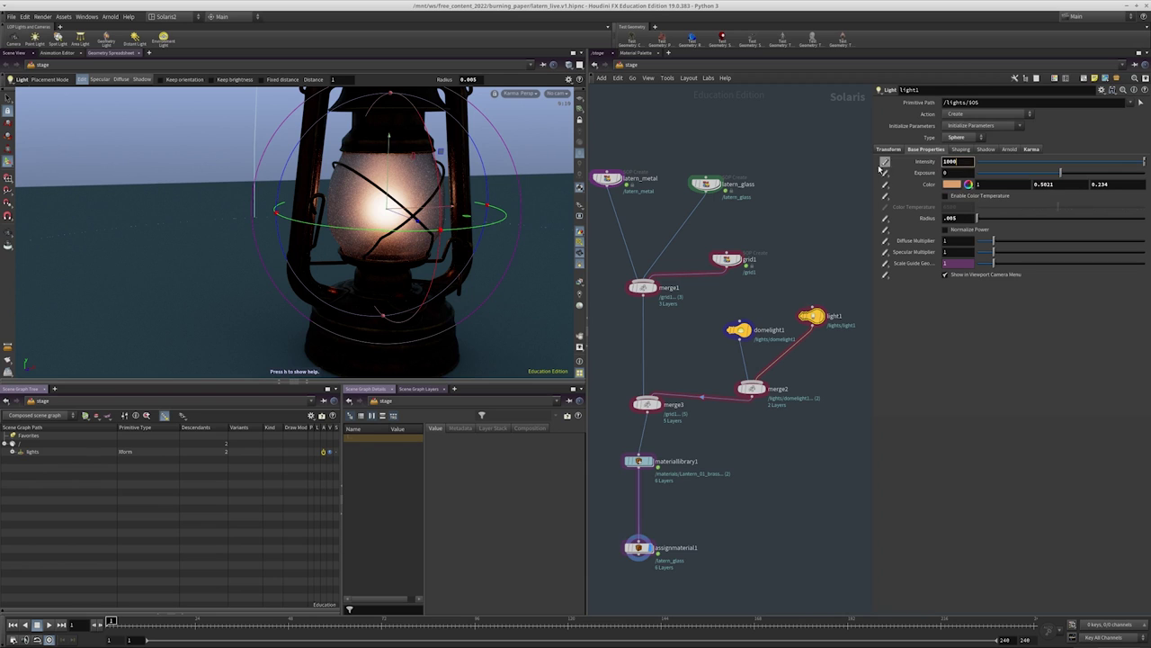
text(1000)
key(Return)
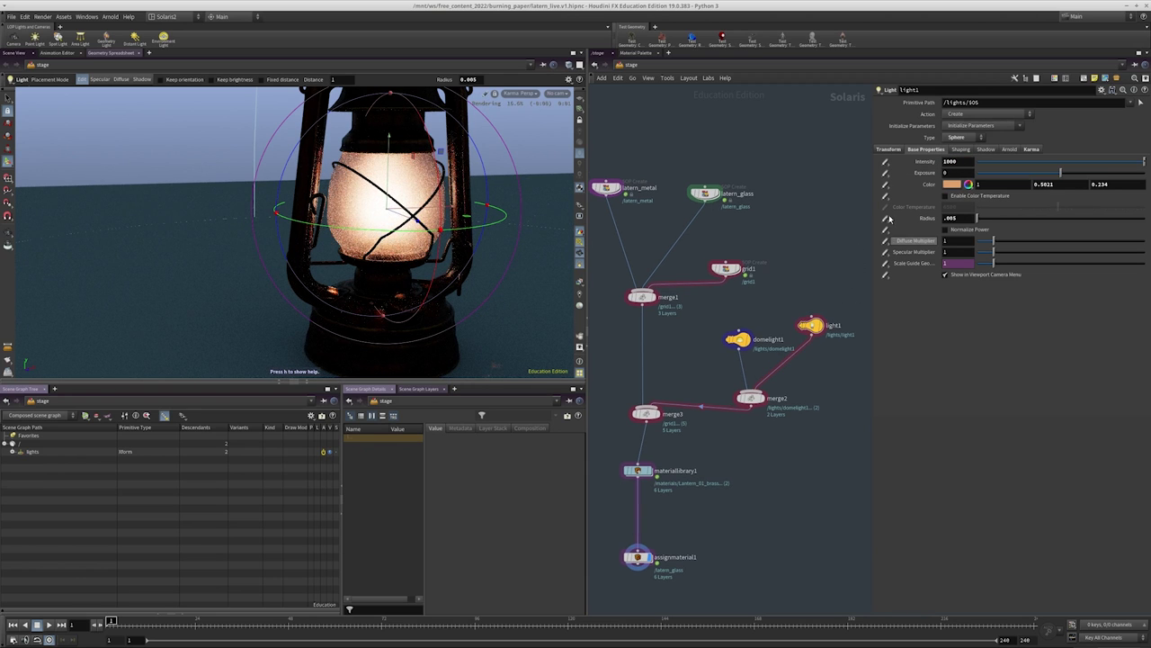
click(958, 162)
text(0)
key(Return)
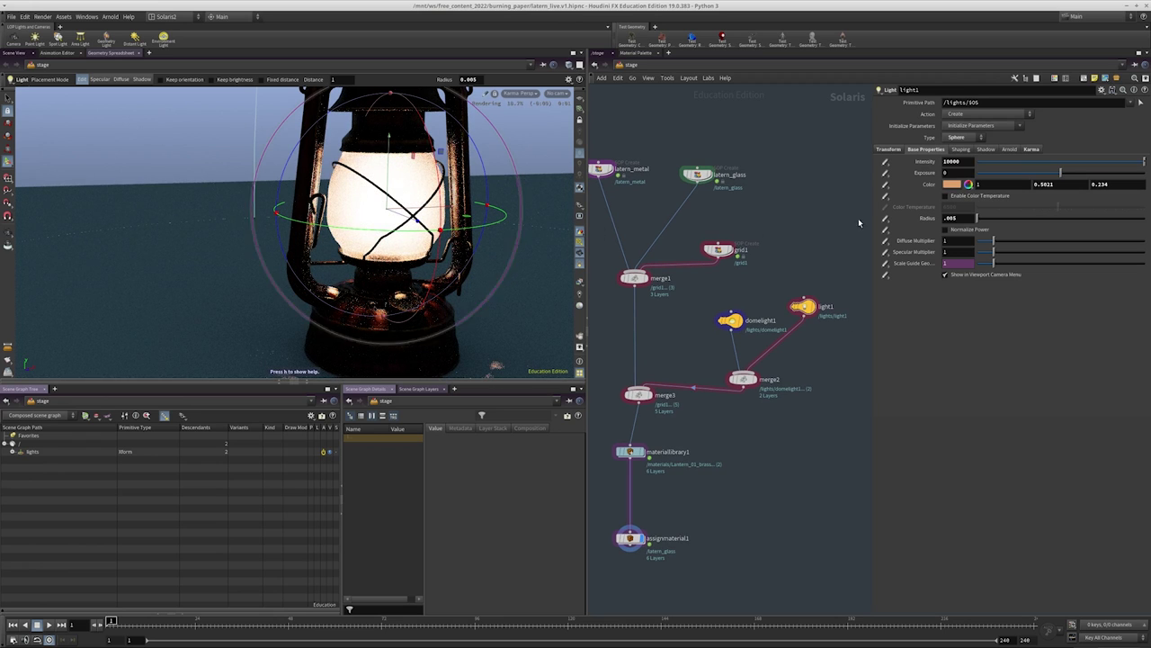
key(BackSpace)
key(BackSpace)
key(Return)
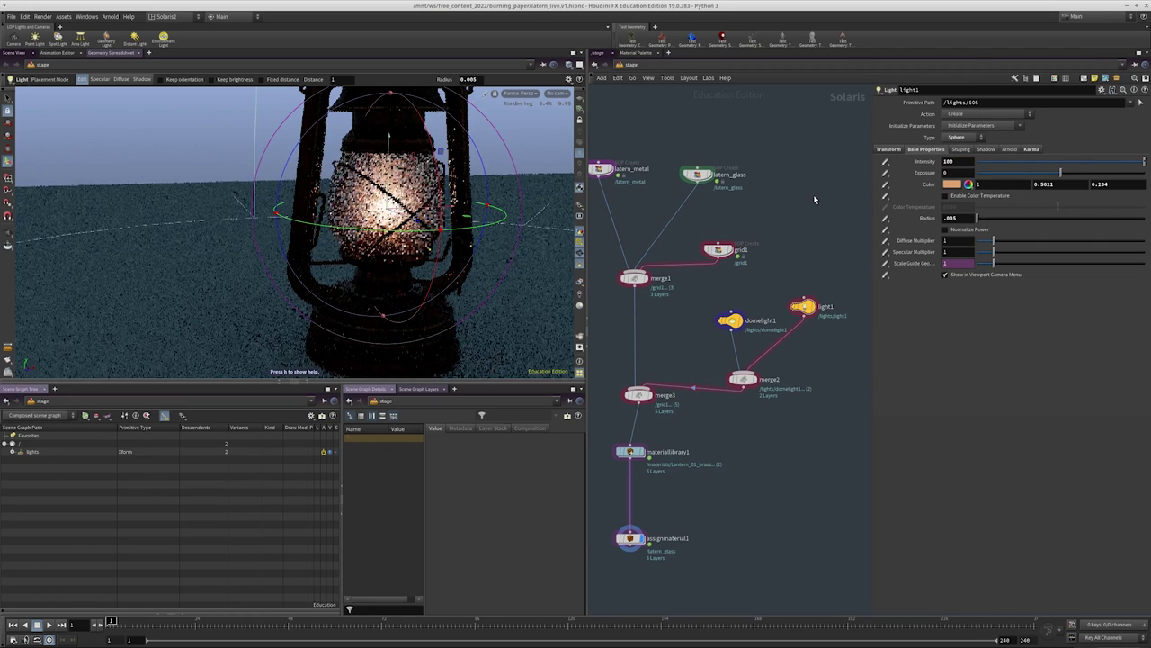
Insert a Render Geometry Settings node between latern_glass and merge1
key(Tab)
text(render)
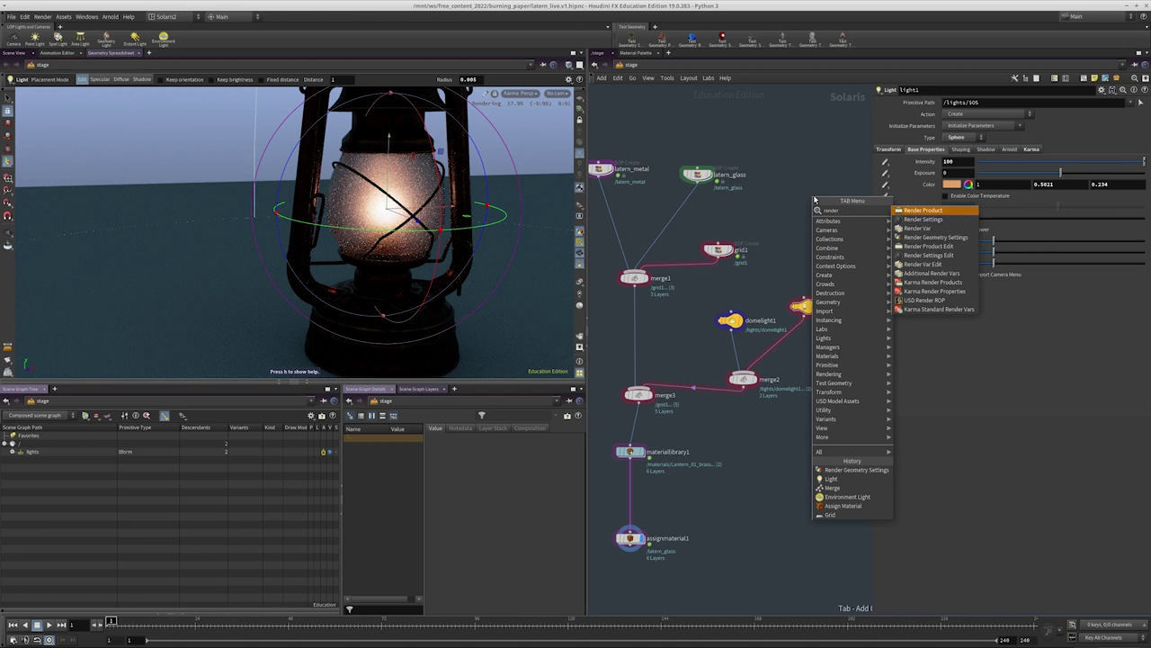
click(931, 238)
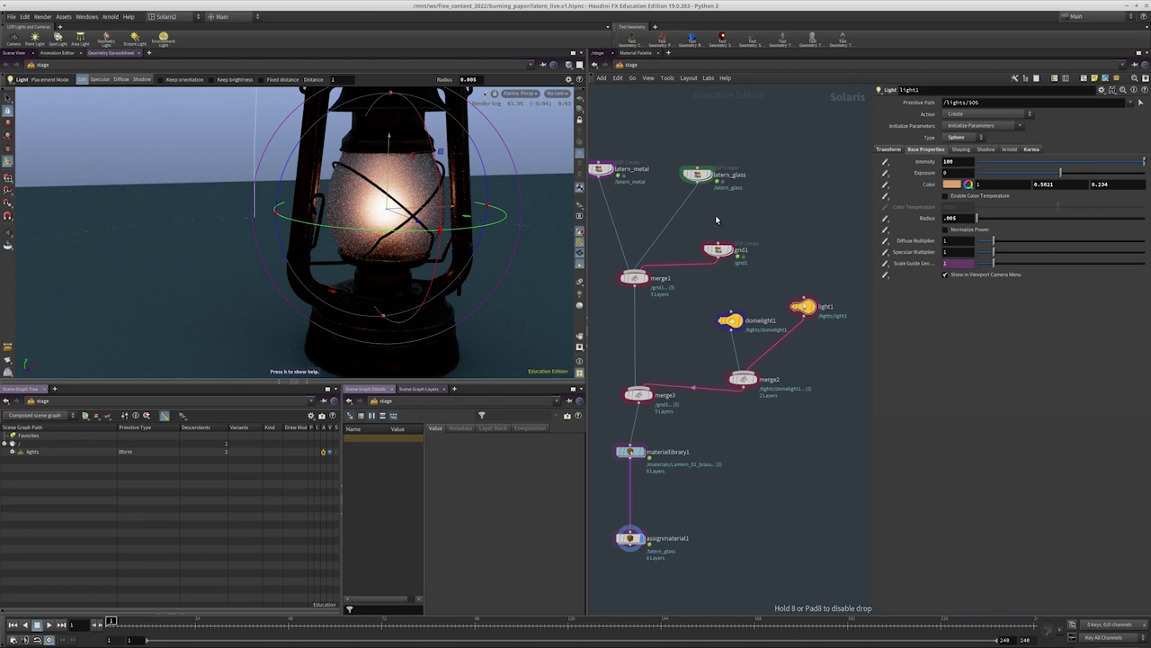
click(684, 213)
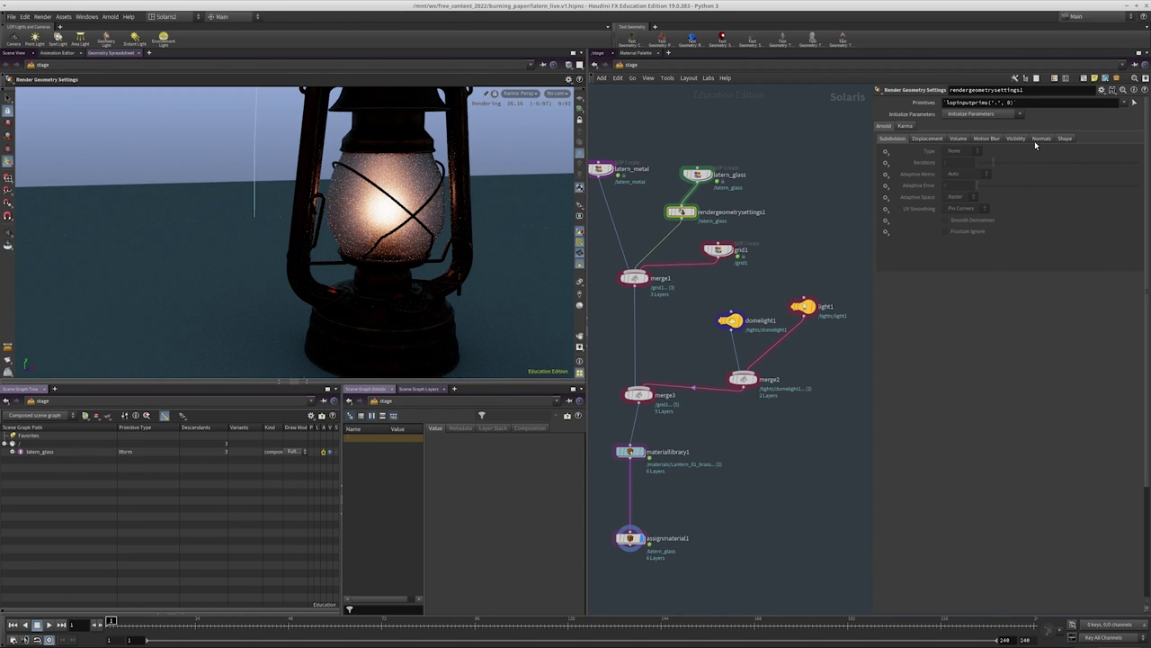
Exclude the lantern glass from shadow rays by setting its Karma render visibility to -shadow
click(903, 127)
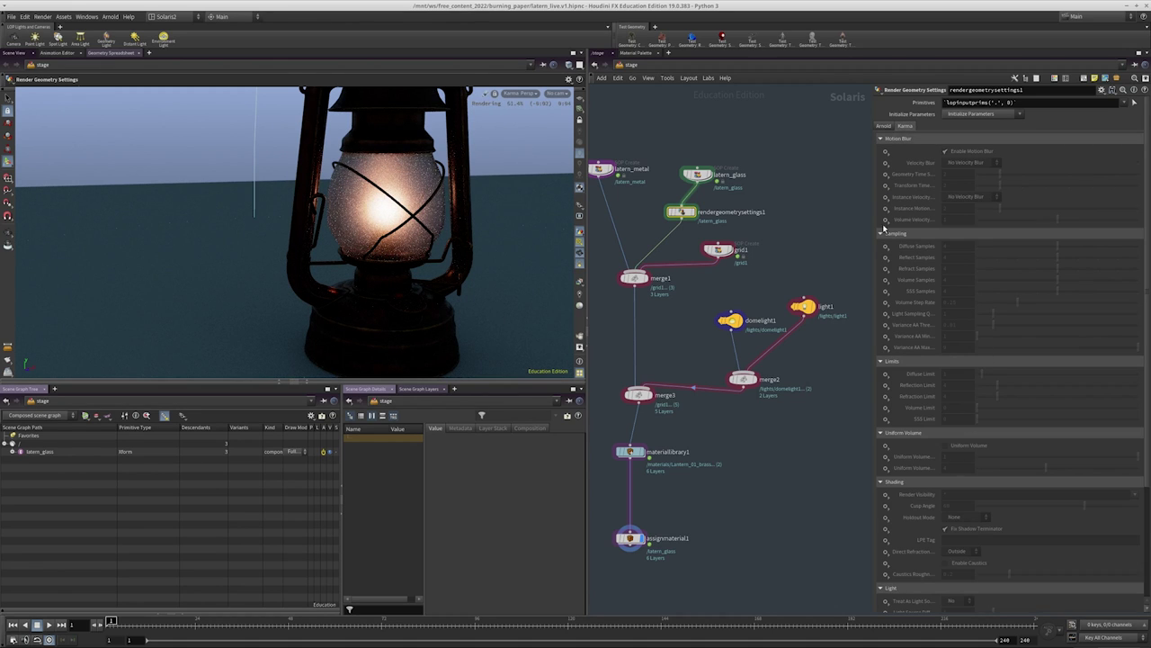
scroll(885, 422, down, 1)
click(886, 483)
click(907, 492)
click(1135, 485)
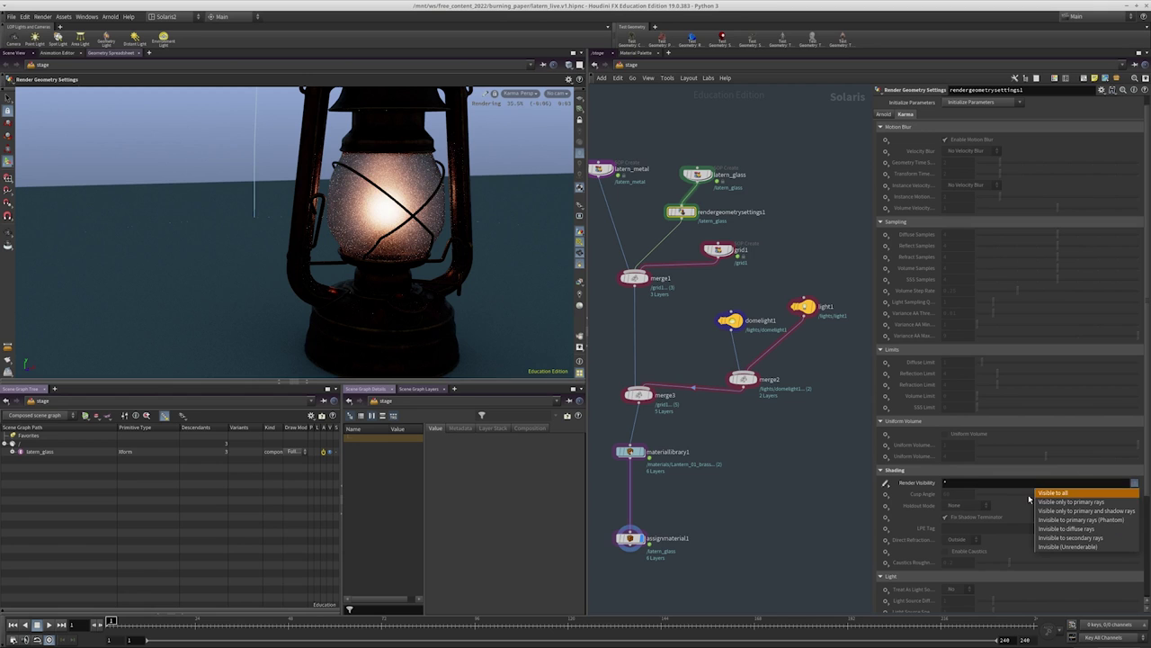
click(967, 484)
text(-)
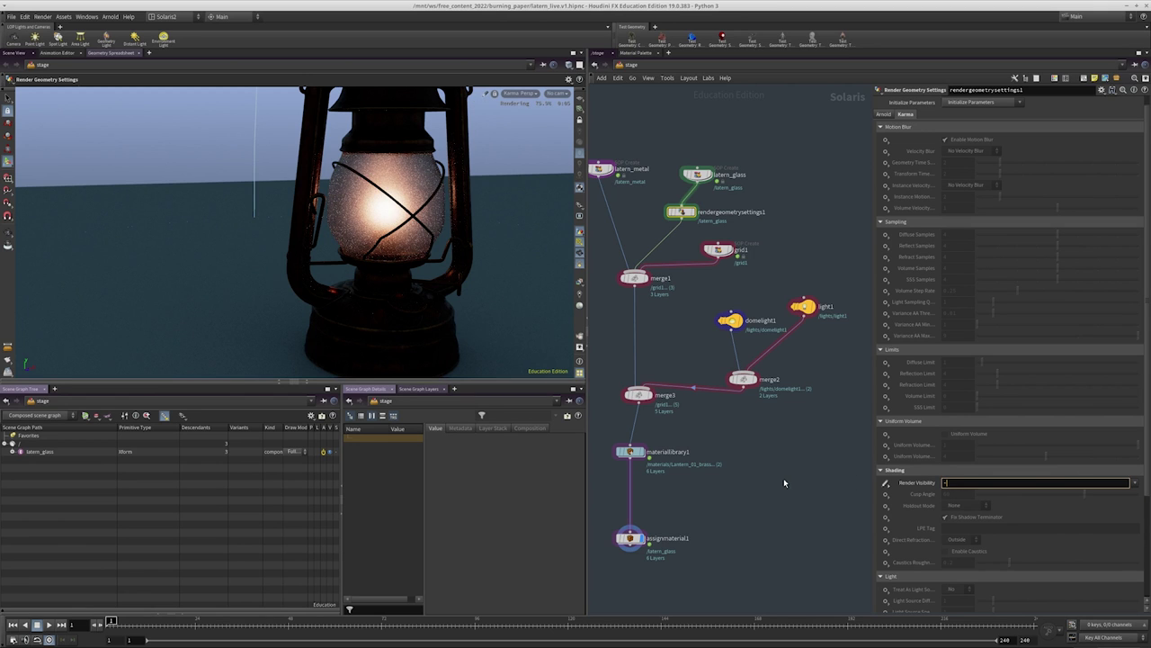
text(shadow)
key(Return)
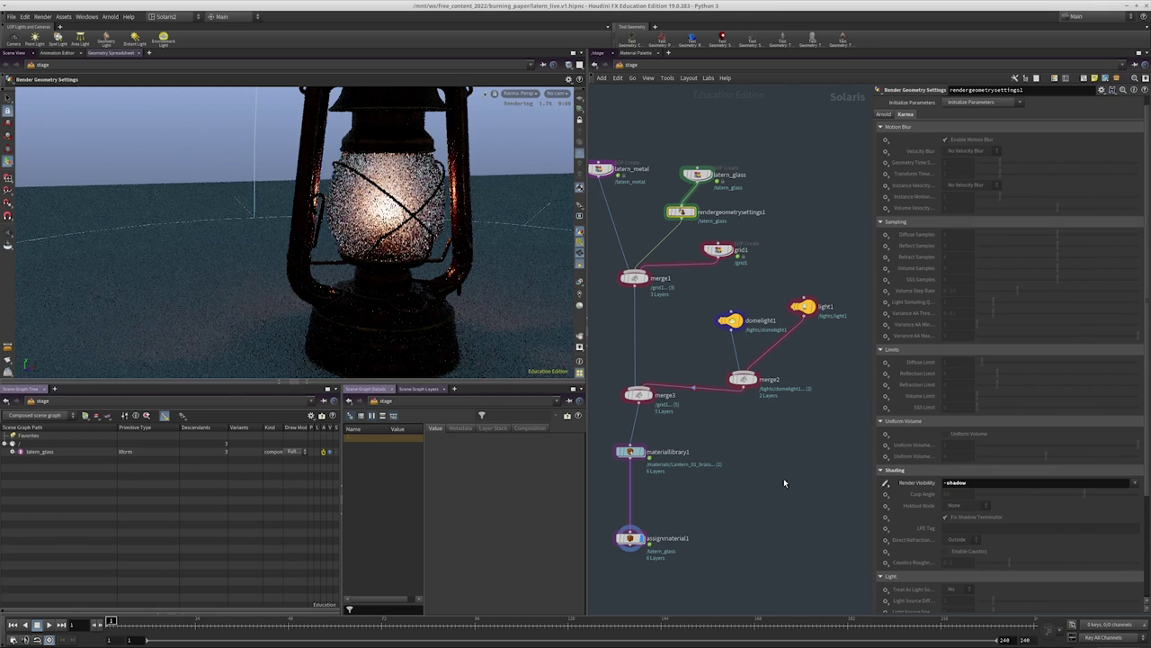
Set the intensity of light1 to 1000
middle_drag(783, 483, 788, 427)
key(Escape)
drag(297, 216, 373, 158)
key(Return)
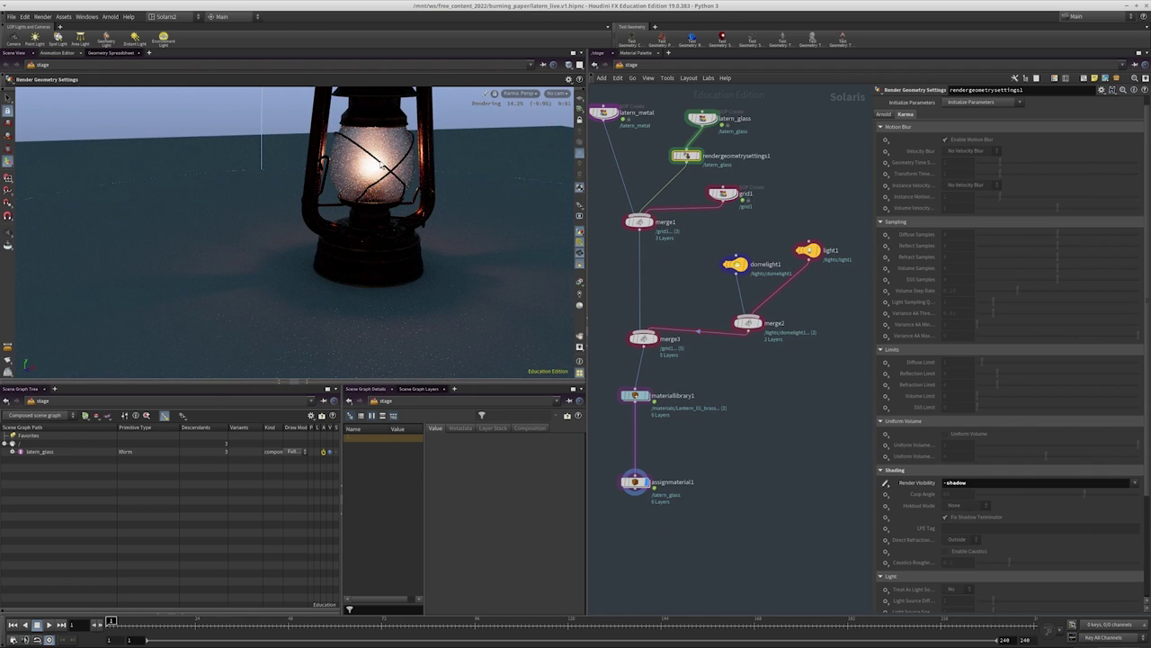
scroll(720, 180, up, 3)
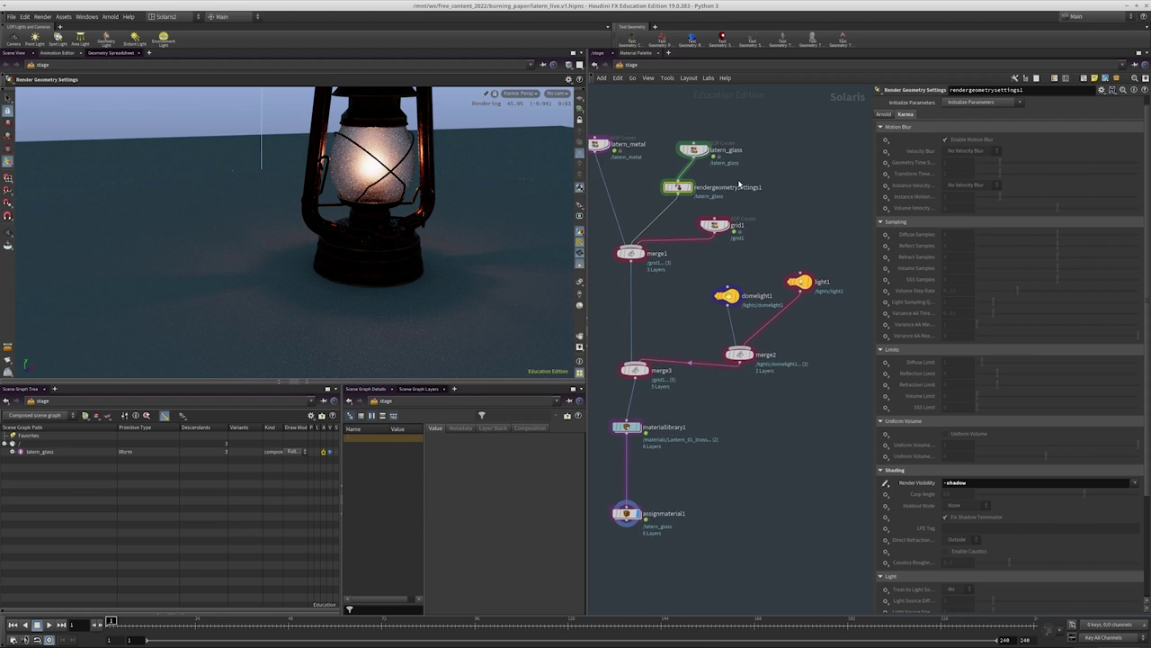
drag(731, 229, 642, 262)
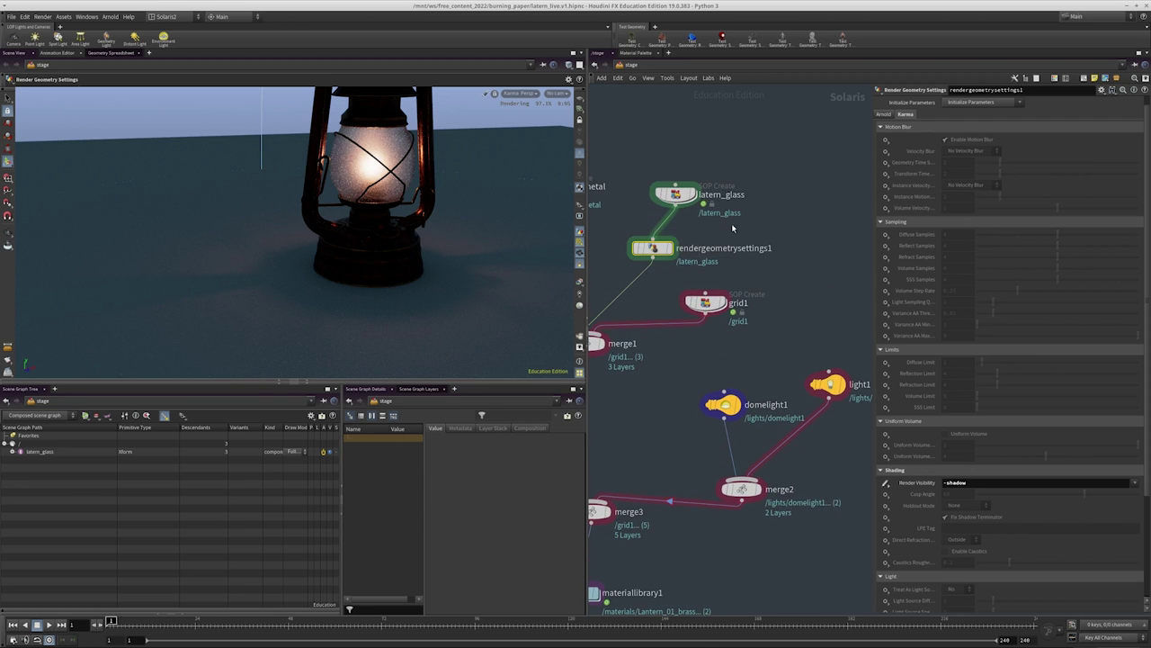
middle_drag(732, 228, 737, 191)
click(722, 167)
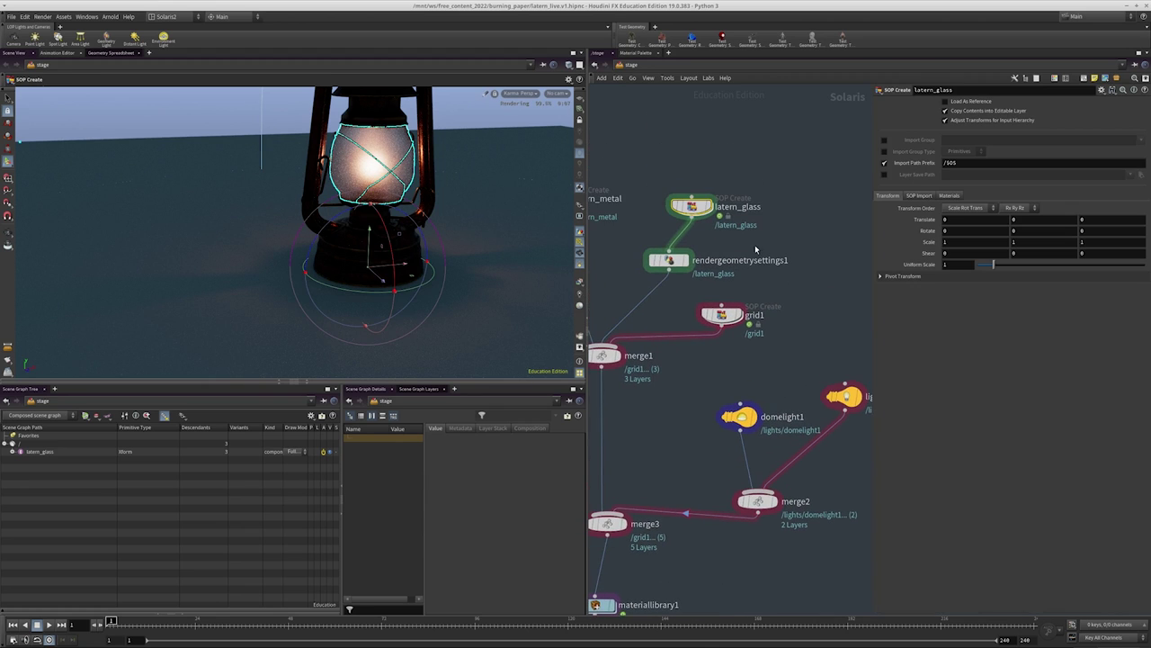
click(794, 300)
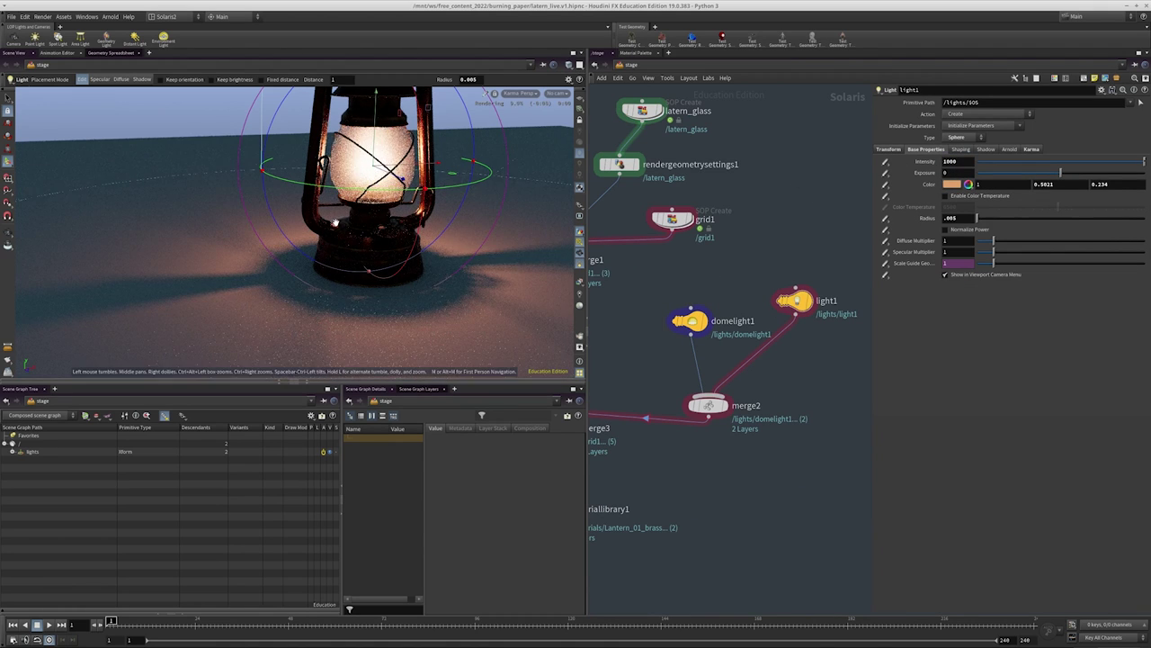
Examine the rendered lantern's glowing glass and the light and shadows on the ground from near and far
key(Escape)
drag(344, 252, 344, 217)
scroll(344, 217, up, 6)
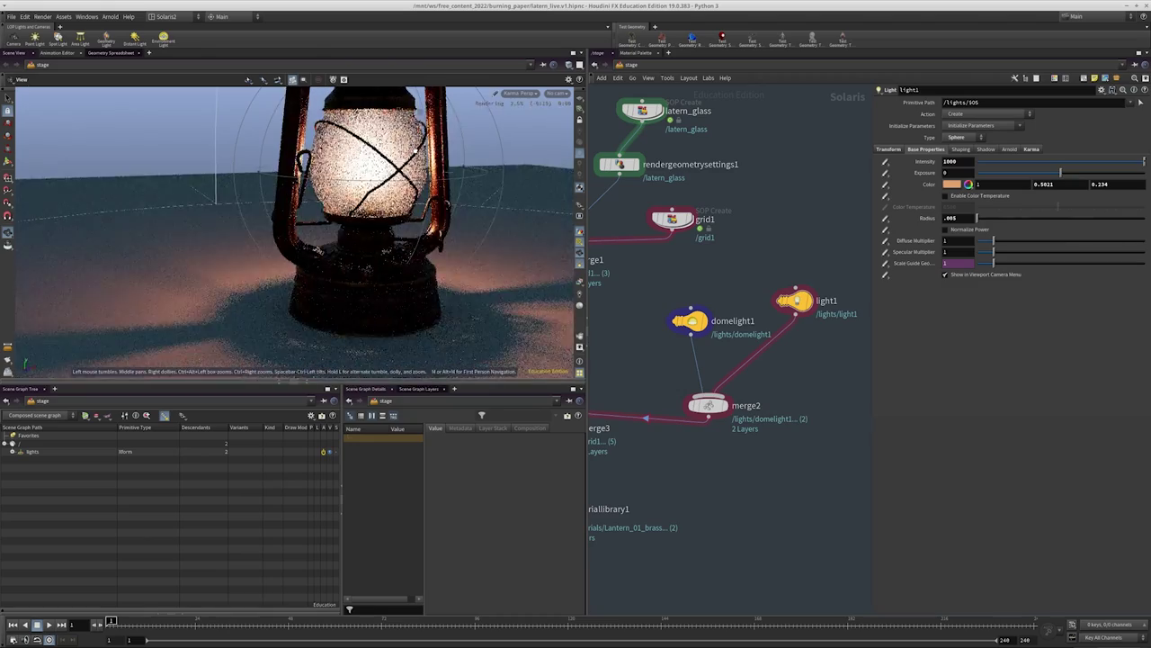
drag(428, 167, 315, 229)
key(Return)
middle_drag(642, 171, 695, 173)
key(Escape)
scroll(206, 241, down, 3)
drag(207, 241, 424, 244)
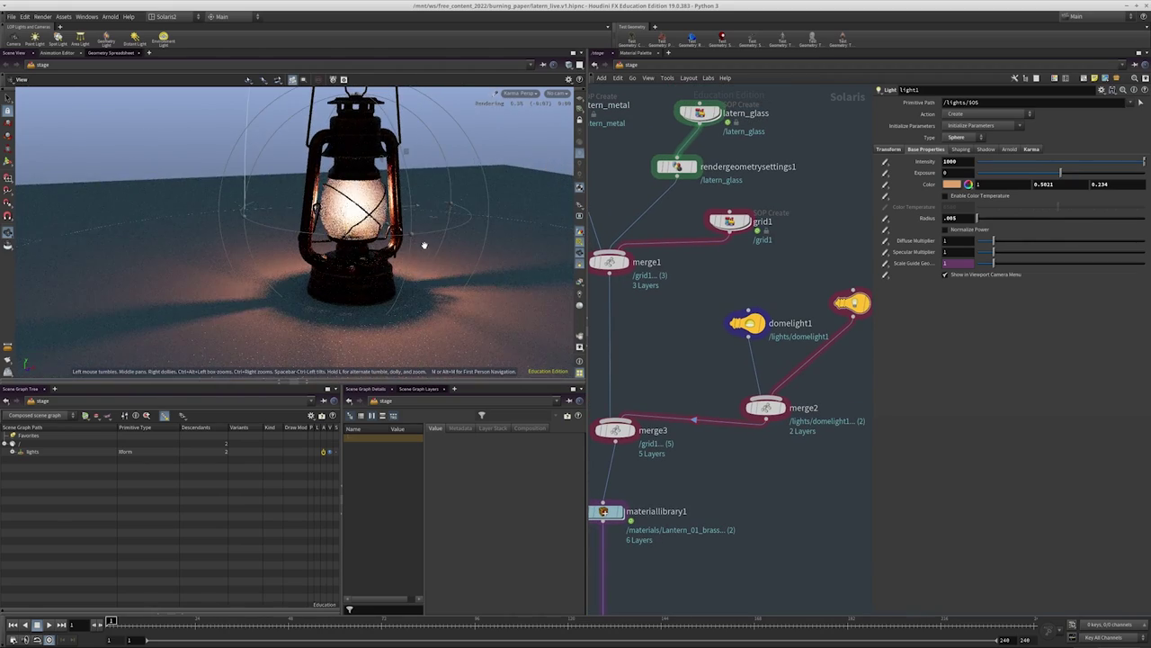
key(Return)
Enable fake caustics on the Lantern_01_glass shader, try different shadow opacities and set the value to 0
mouse_move(713, 427)
middle_down()
mouse_move(731, 496)
mouse_move(733, 423)
middle_up()
click(681, 357)
double_click(681, 357)
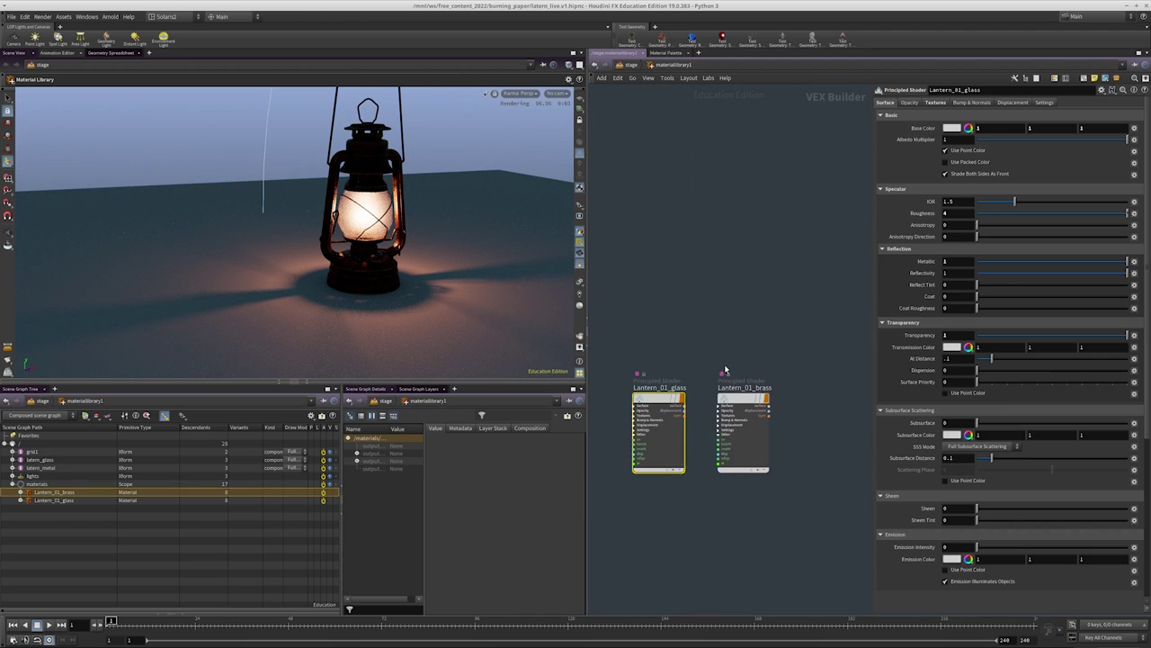
click(1043, 102)
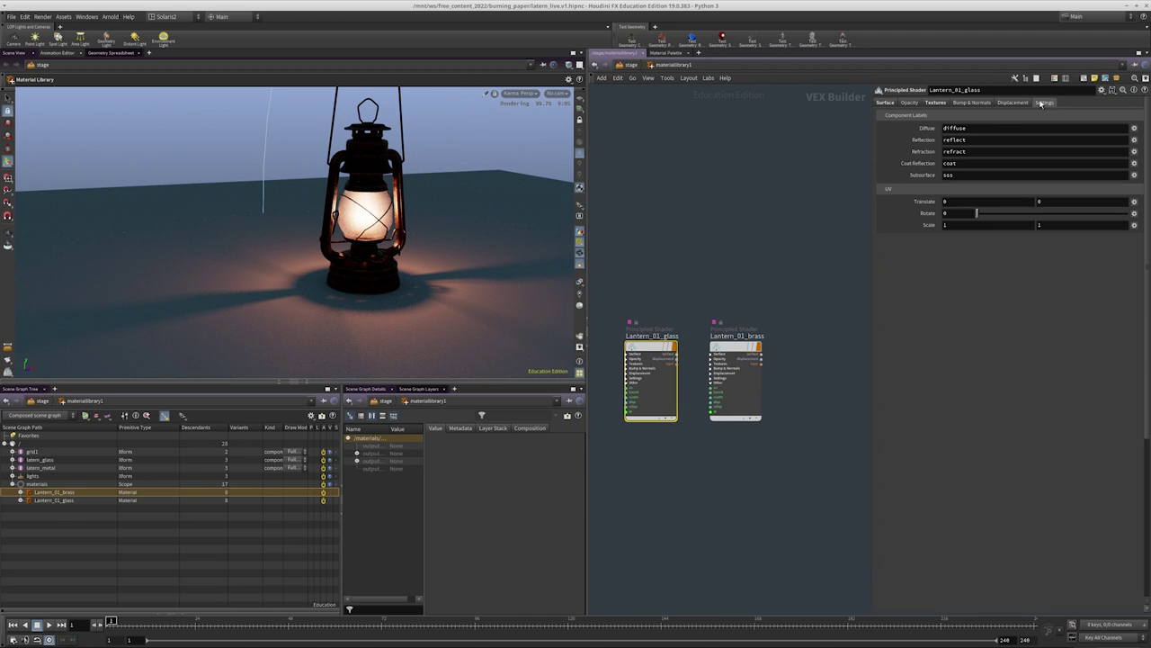
click(909, 103)
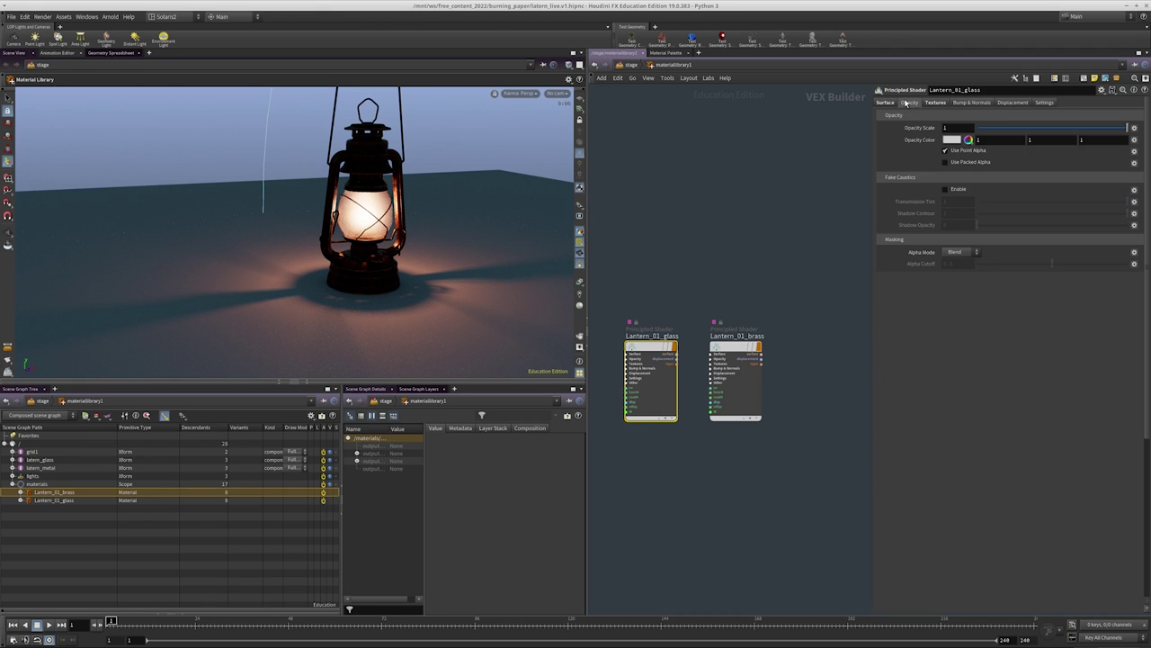
click(957, 190)
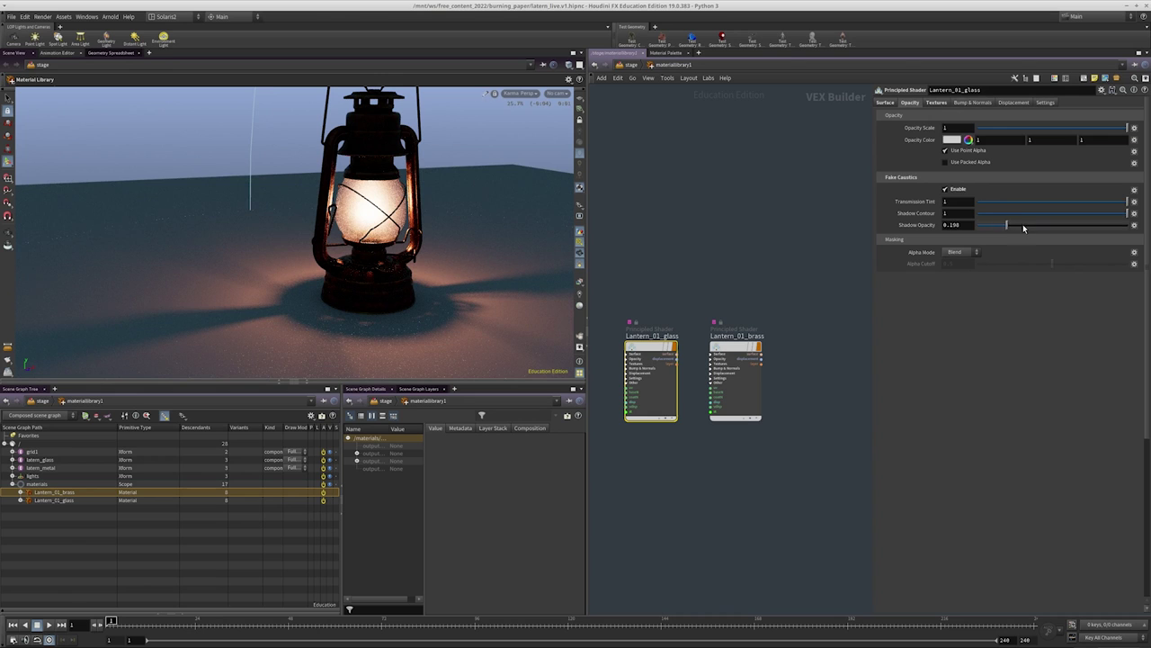
drag(1025, 226, 1026, 227)
drag(1075, 229, 979, 227)
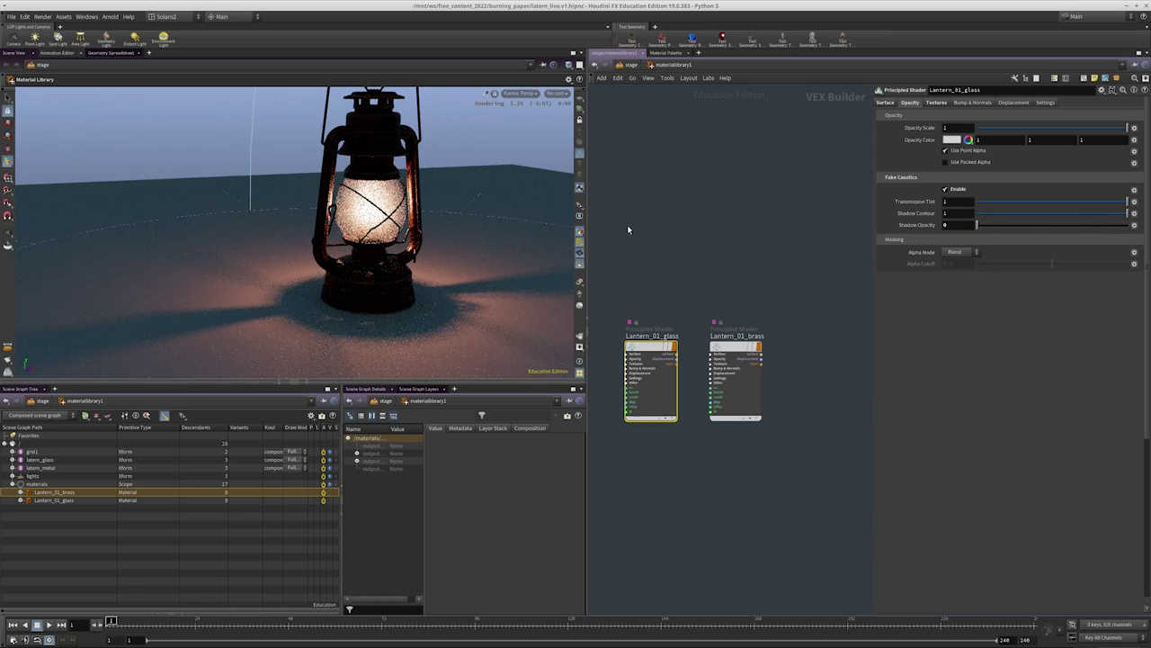
Return to the stage network and add a SOP Create node below the assignmaterial1 node
click(628, 66)
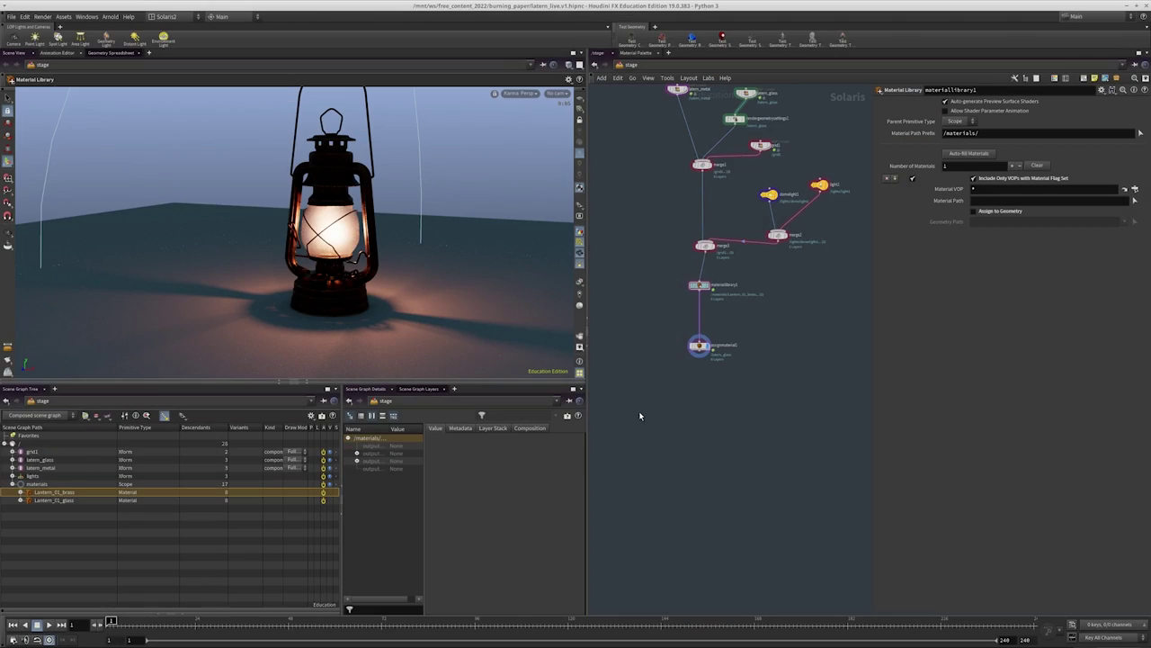
key(Tab)
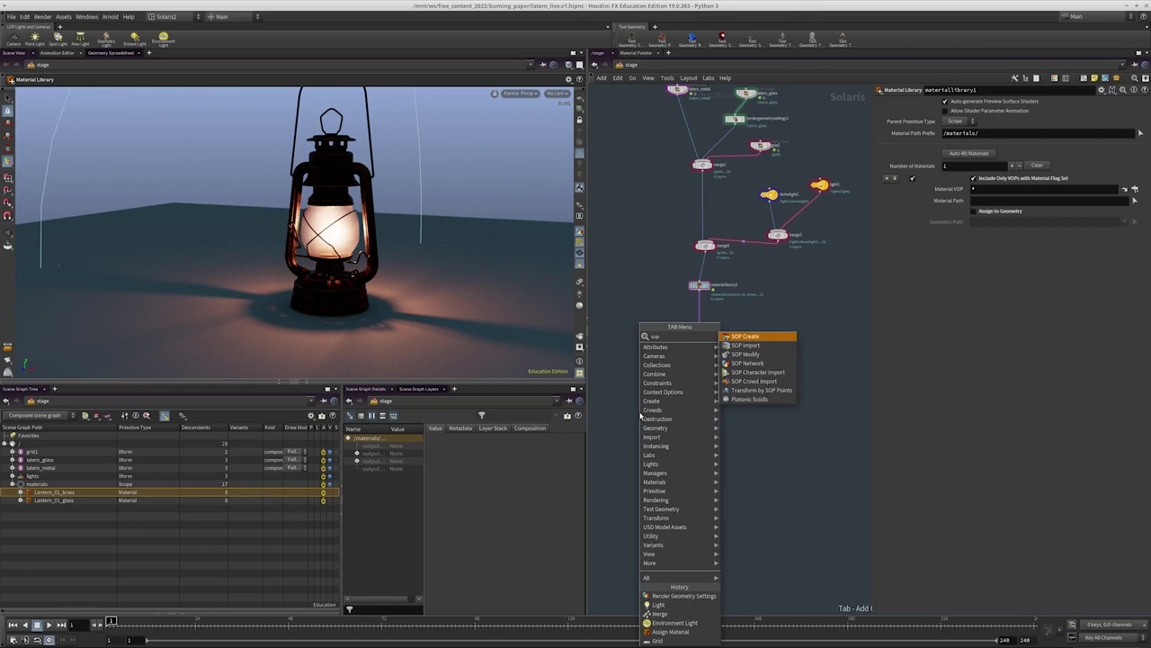
text(sopc)
key(Return)
click(640, 413)
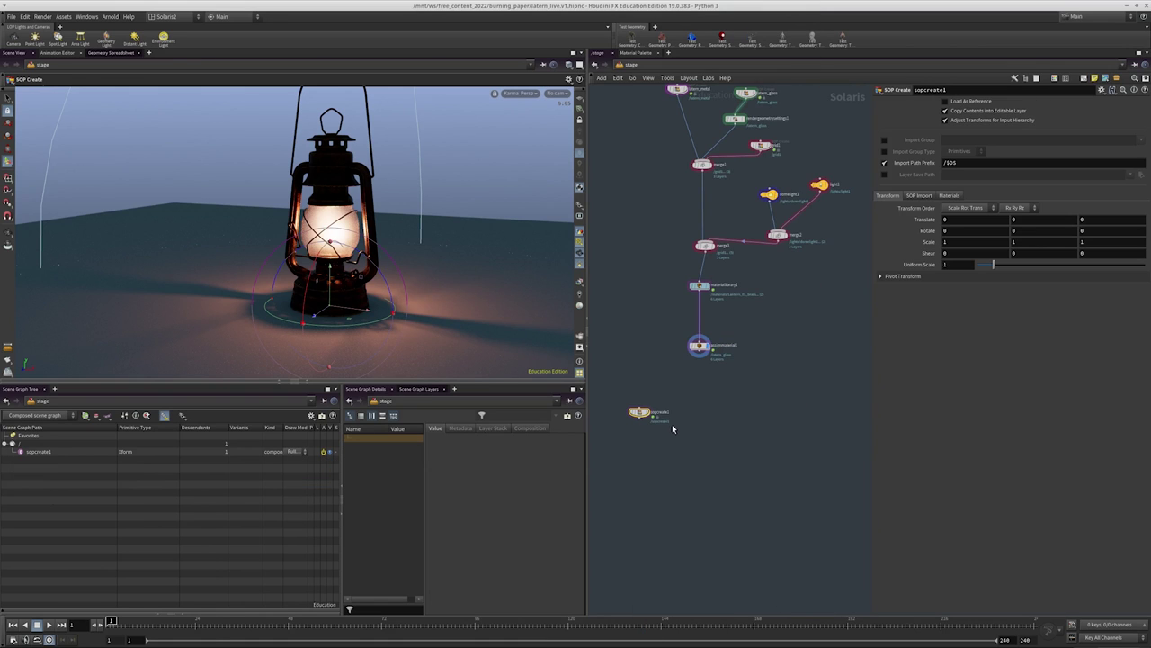
Add a File node inside sopcreate1 that loads $HIP/cache/paperBaseDeform_ready/paperBaseDeform_wtex2.v2.$F4.bgeo.sc
double_click(639, 410)
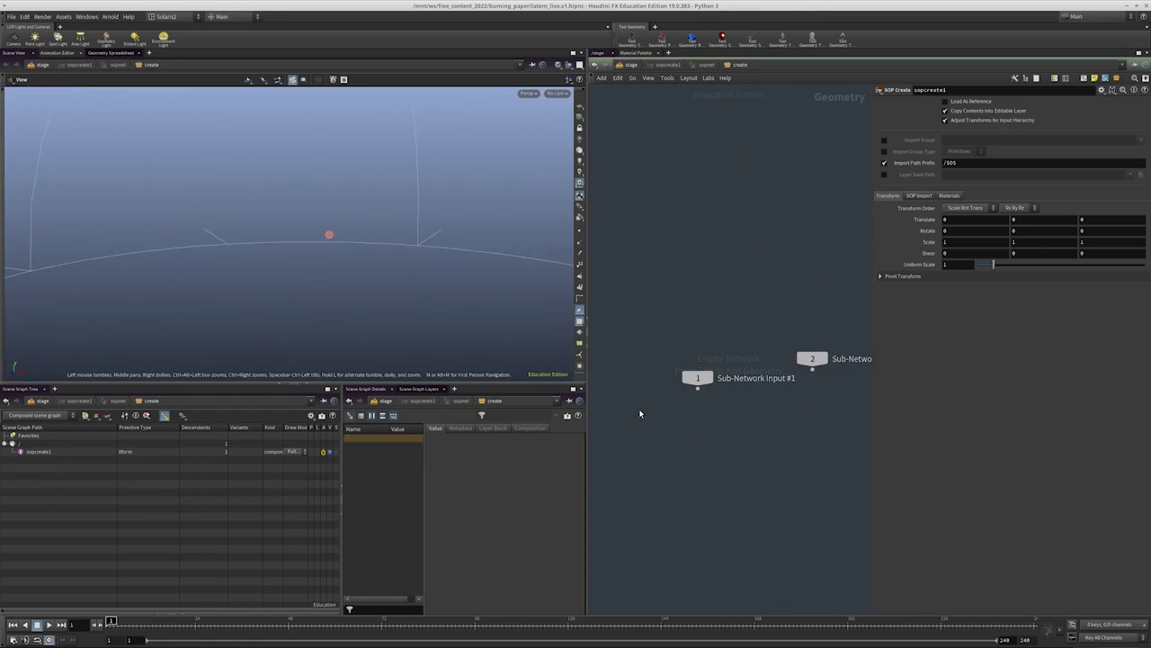
key(Tab)
text(file)
key(Return)
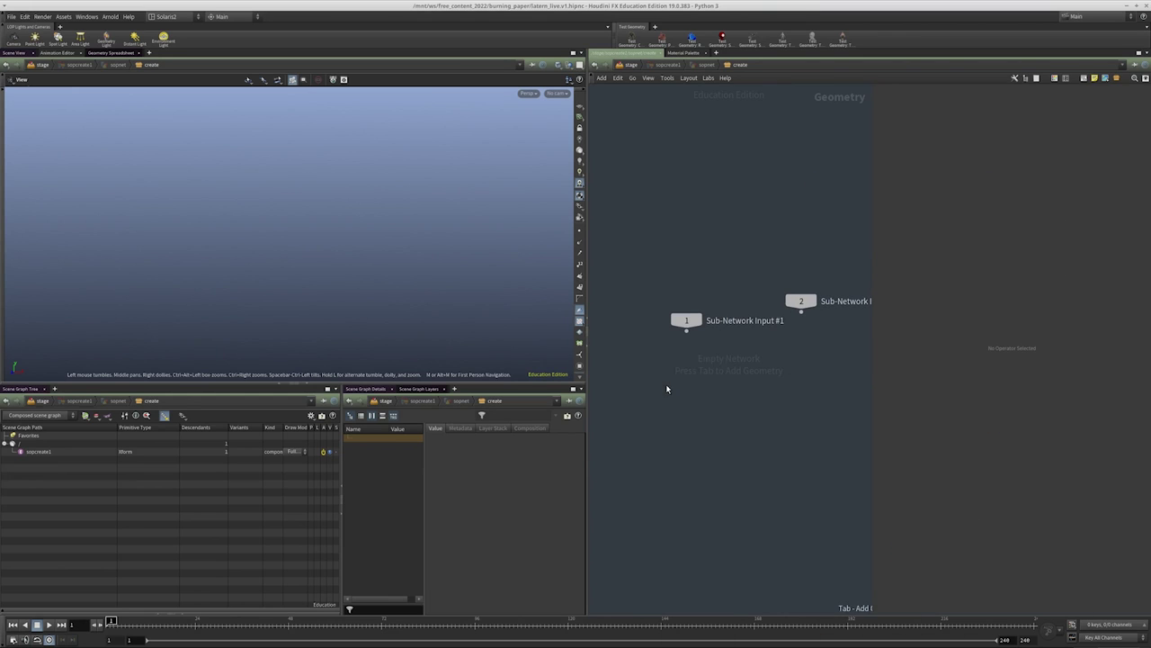
click(667, 386)
click(989, 114)
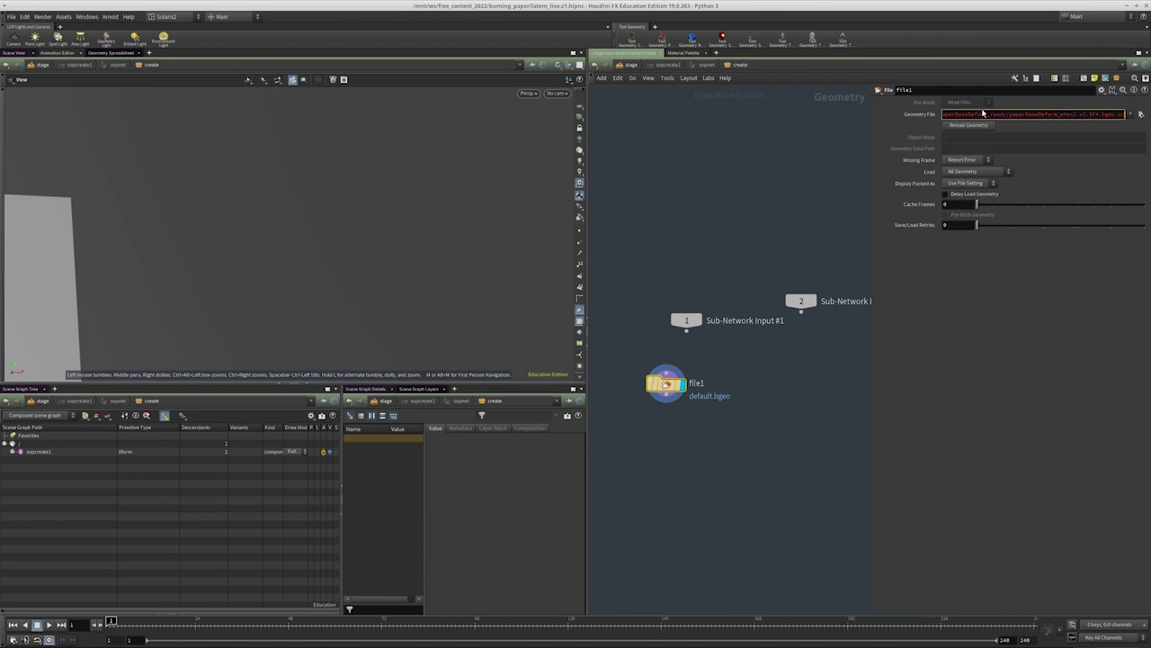
text($HIP/cache/paperBaseDeform_ready/paperBaseDeform_wtex2.v2.$F4.bgeo.sc)
key(Return)
Go to frame 36 and examine the burn holes in the imported paper from several angles
drag(295, 261, 114, 590)
drag(166, 626, 243, 629)
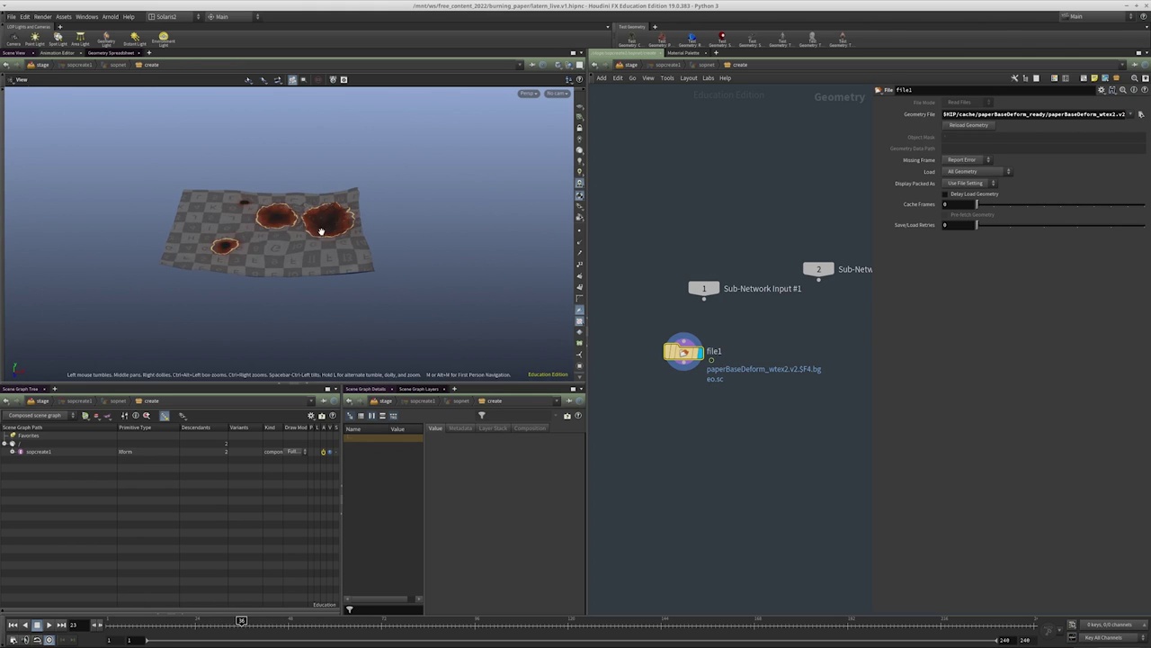
scroll(347, 232, up, 6)
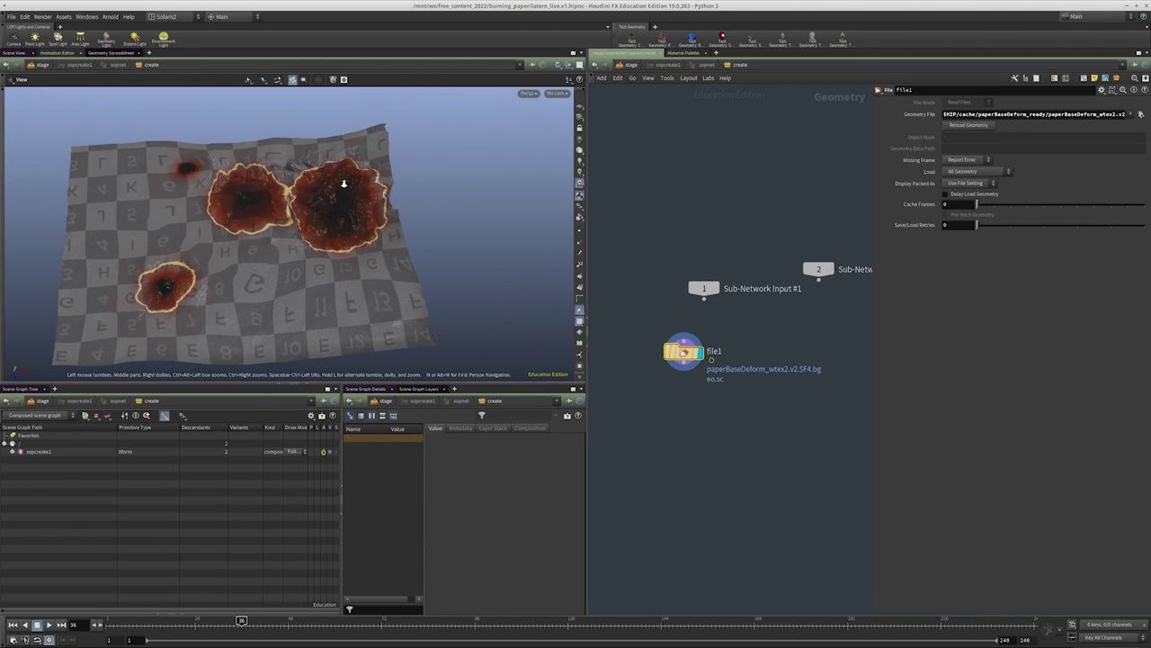
scroll(225, 265, down, 5)
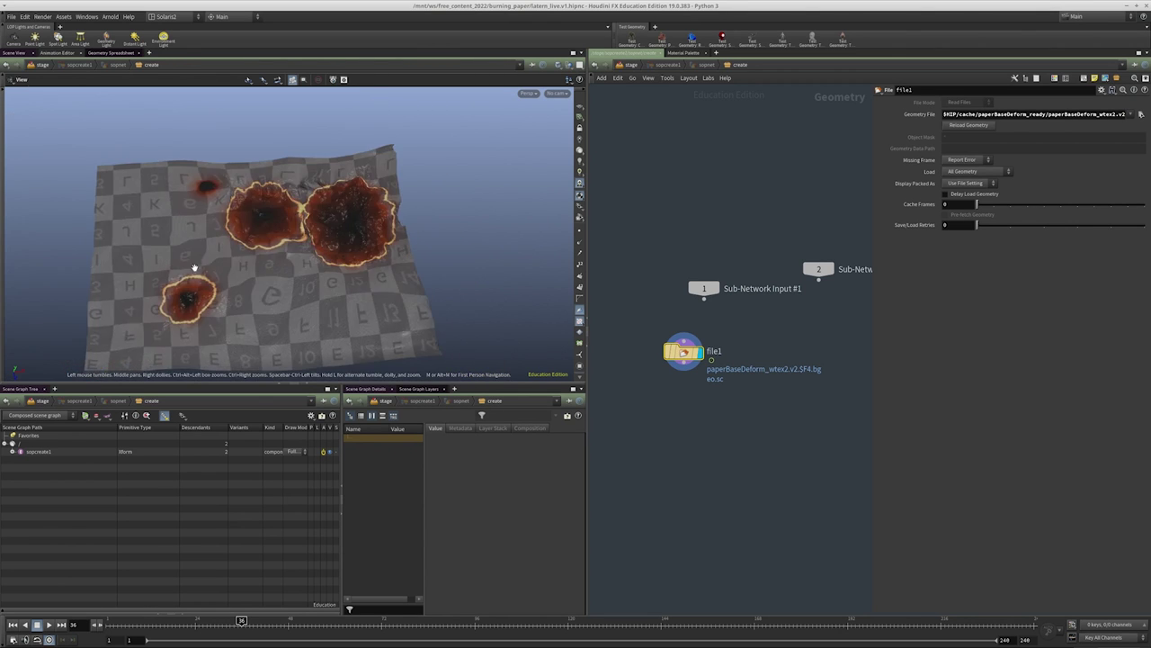
mouse_move(195, 267)
mouse_down()
mouse_move(288, 213)
mouse_move(272, 226)
mouse_move(298, 212)
mouse_move(359, 214)
mouse_up()
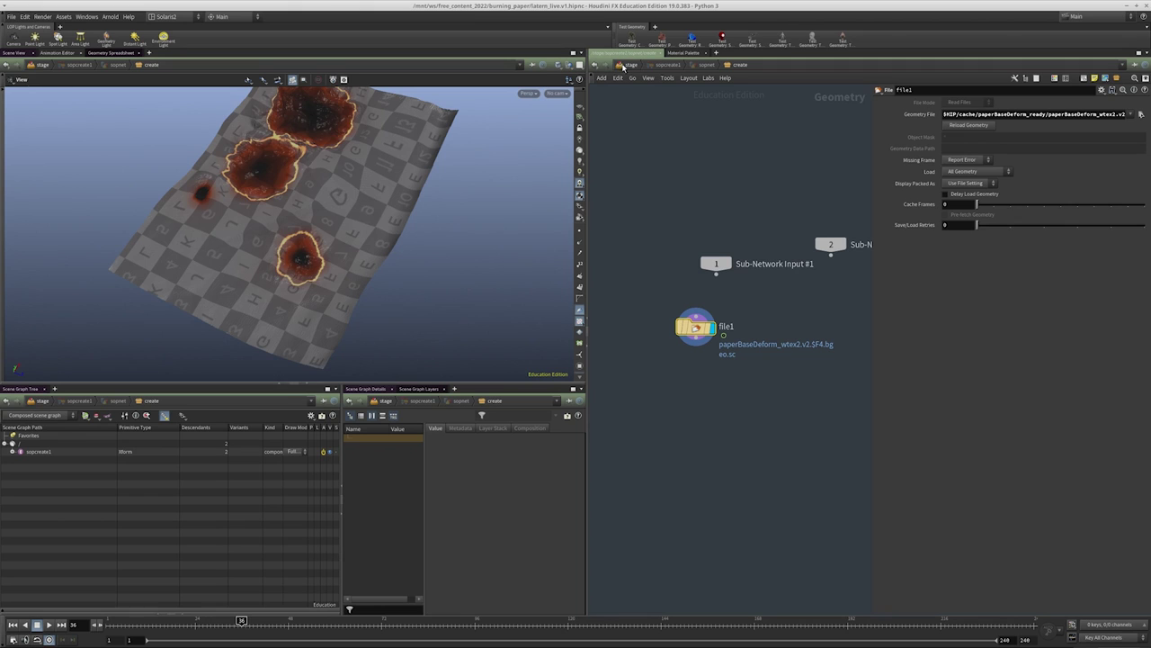
Return to the stage network and move sopcreate1 up beside the merge1 node
drag(350, 239, 327, 201)
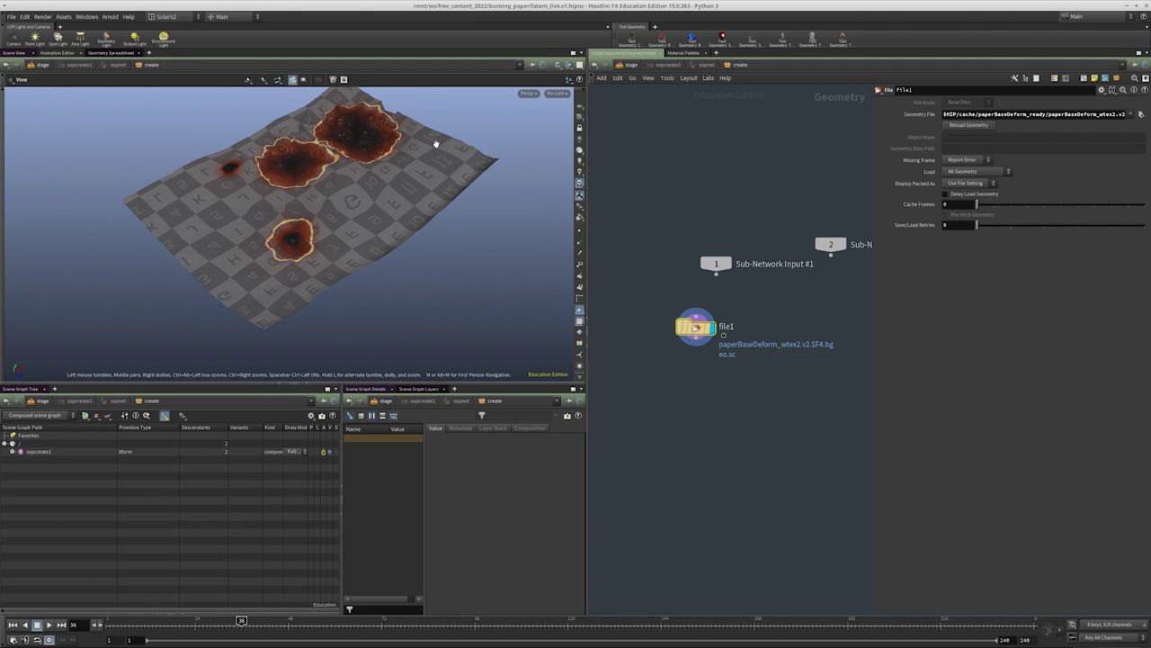
click(632, 65)
drag(649, 398, 646, 250)
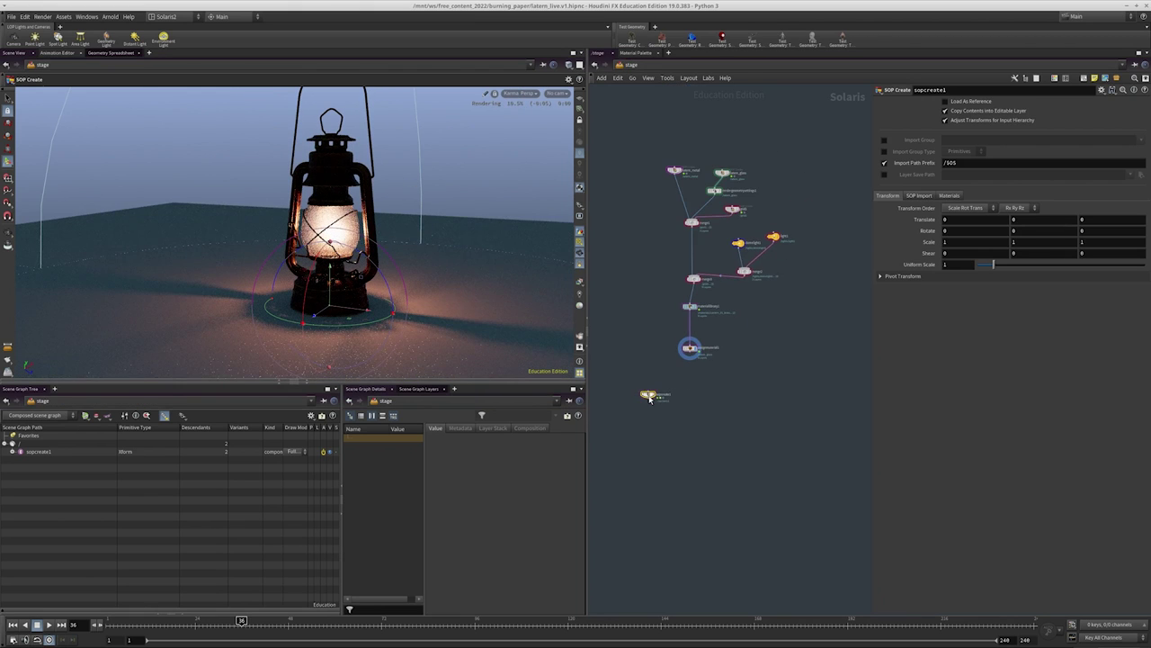
key(h)
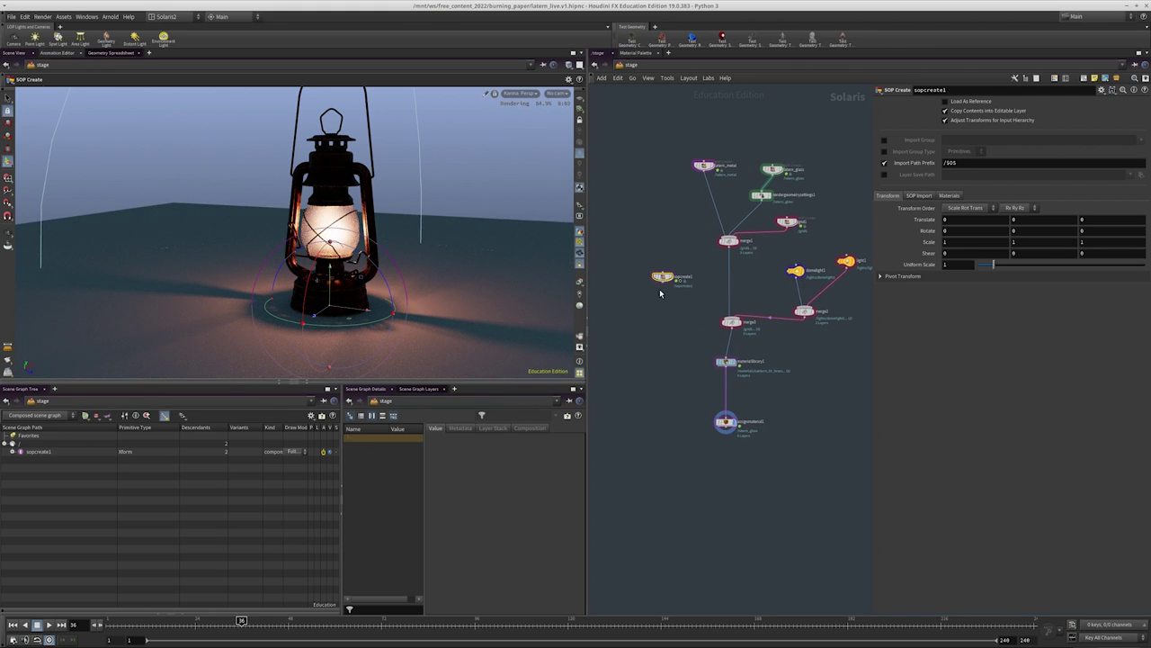
drag(685, 282, 639, 233)
scroll(773, 212, up, 3)
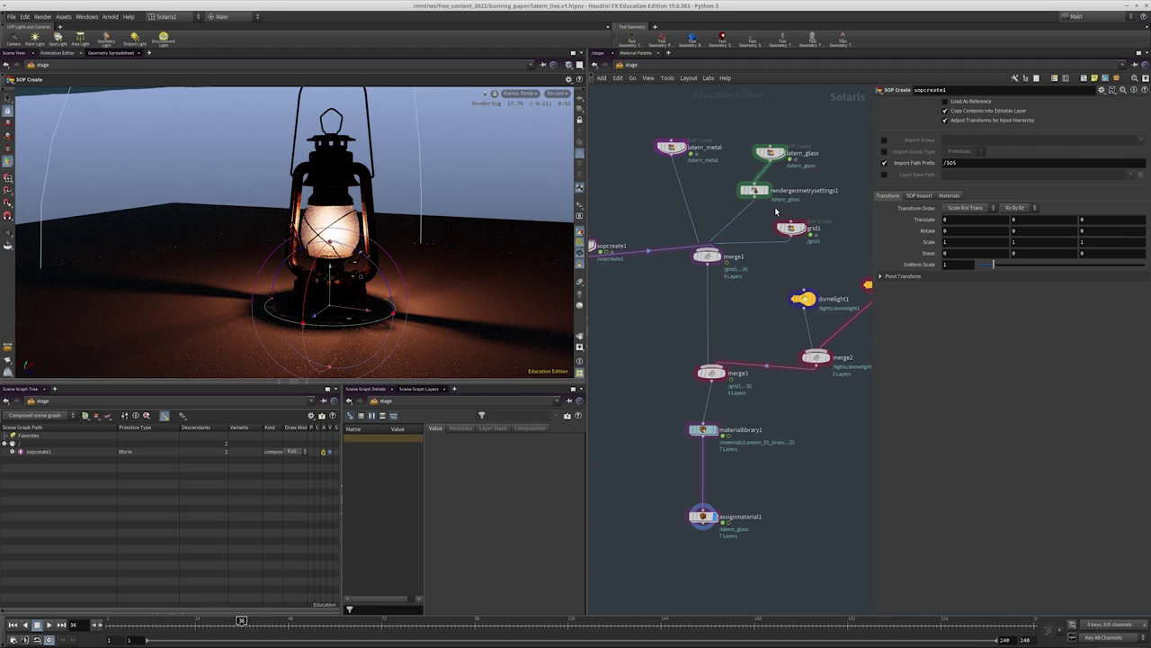
middle_drag(670, 285, 740, 268)
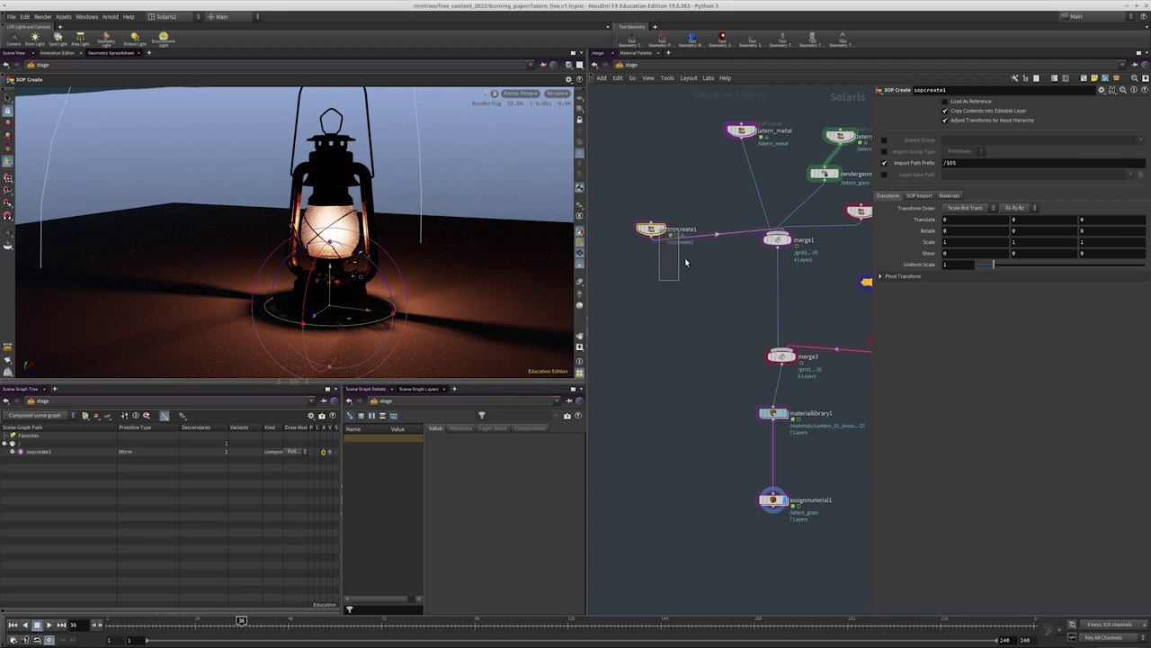
key(y)
drag(720, 179, 717, 238)
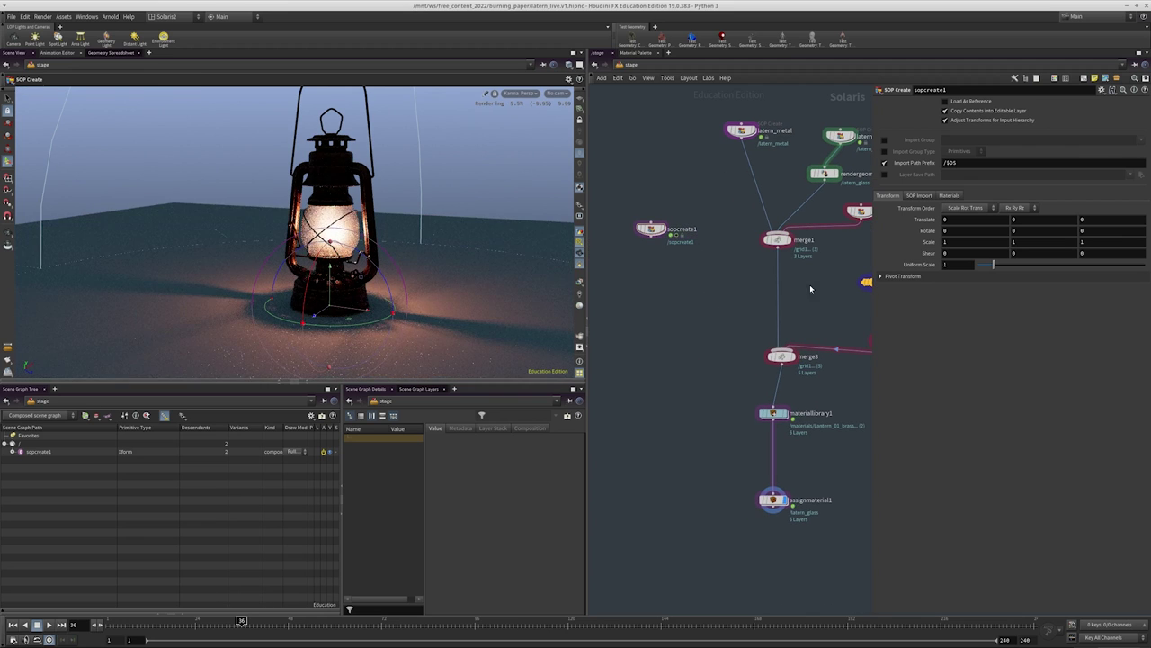
Detach grid1 from merge1 and set it aside, then move the lantern nodes with merge1 higher up in the network
scroll(792, 288, down, 2)
middle_drag(777, 295, 755, 298)
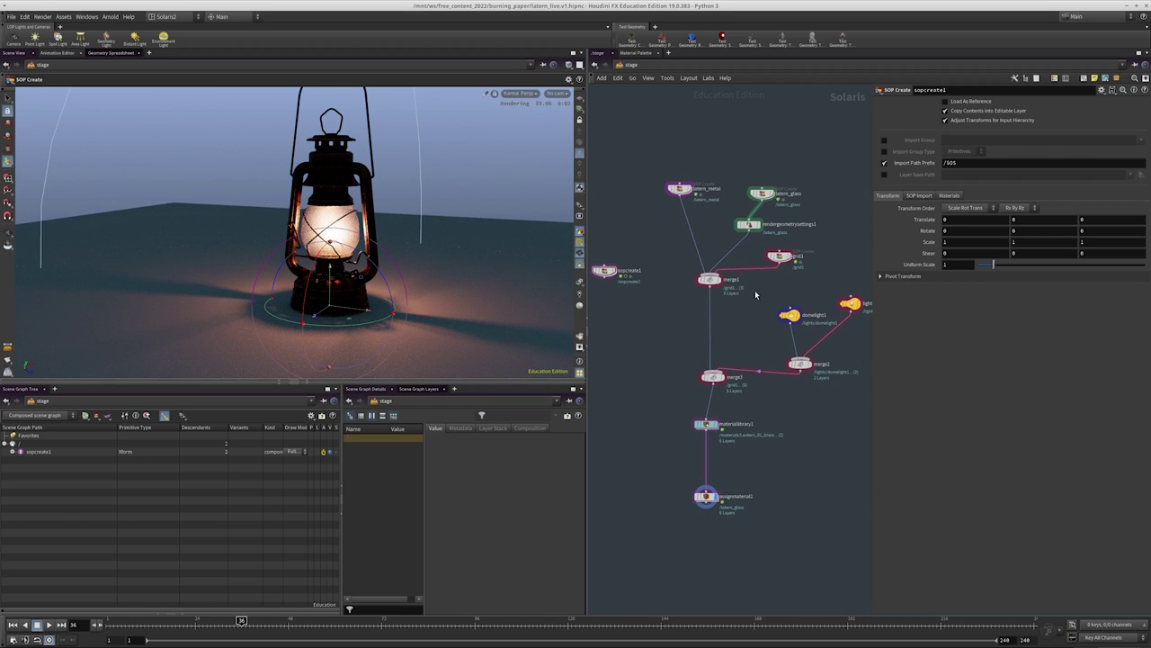
drag(755, 282, 632, 328)
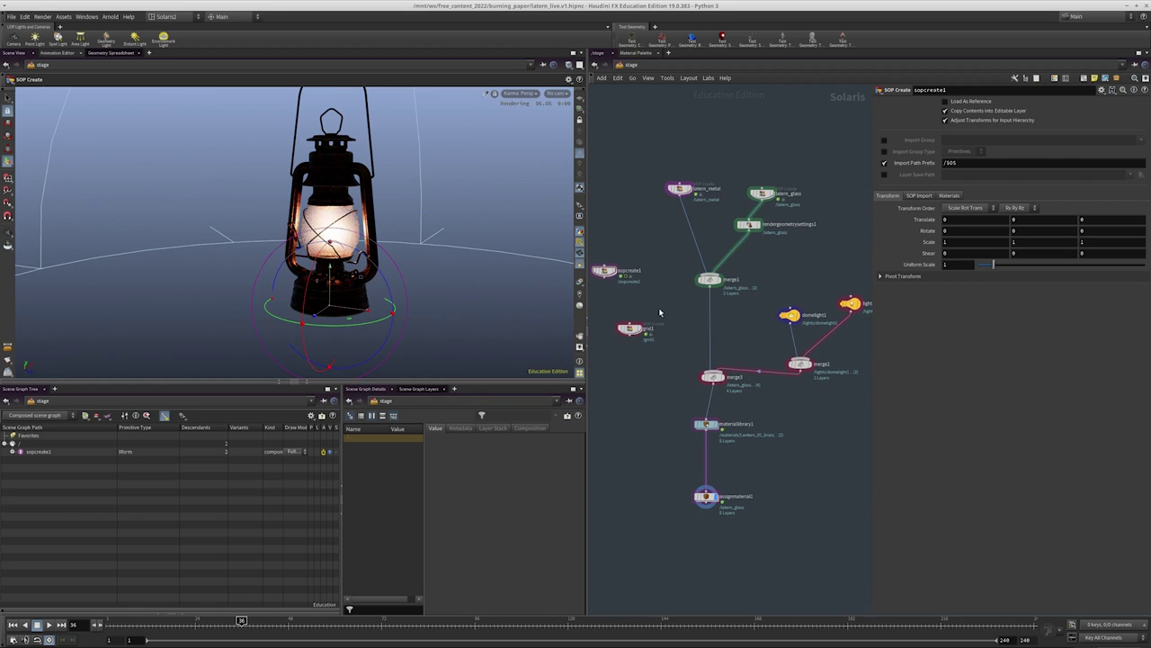
middle_drag(713, 290, 723, 289)
drag(719, 281, 711, 182)
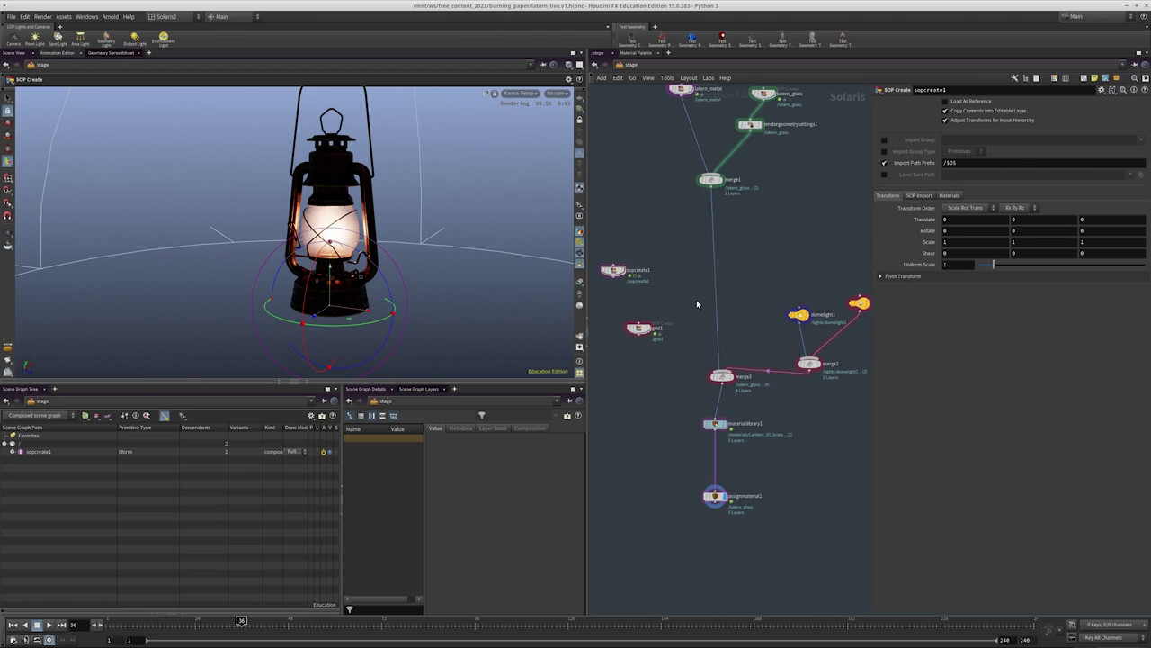
Add a Merge node between merge1 and merge3 and connect sopcreate1 to it as a further input
key(Tab)
text(merg)
key(Return)
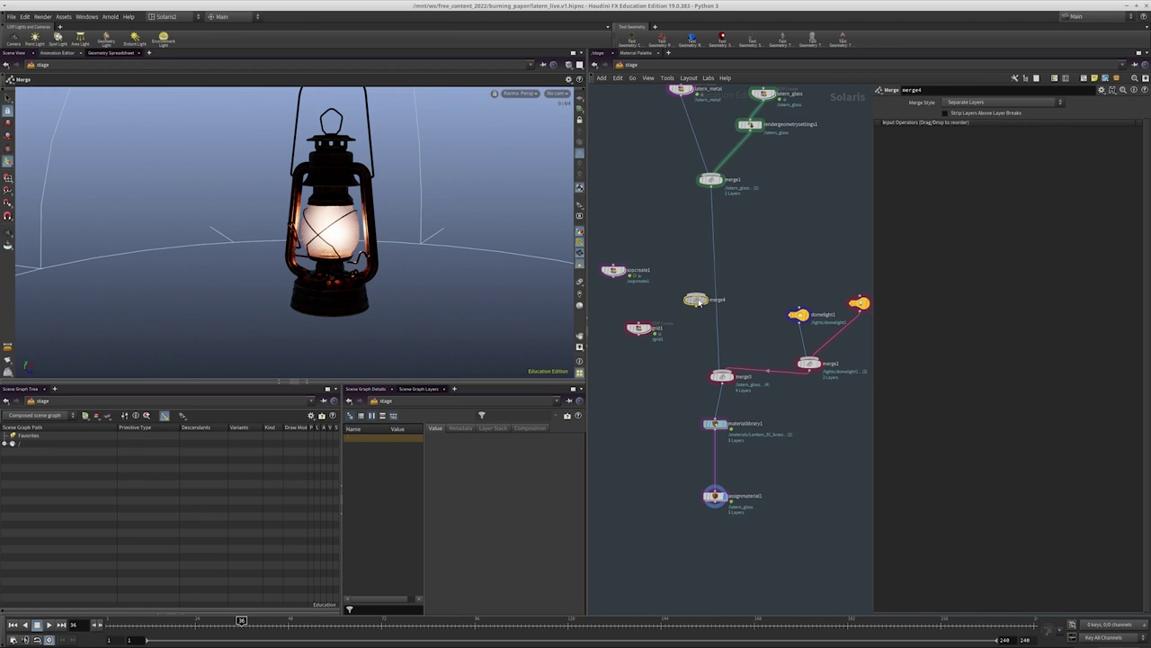
drag(708, 286, 614, 277)
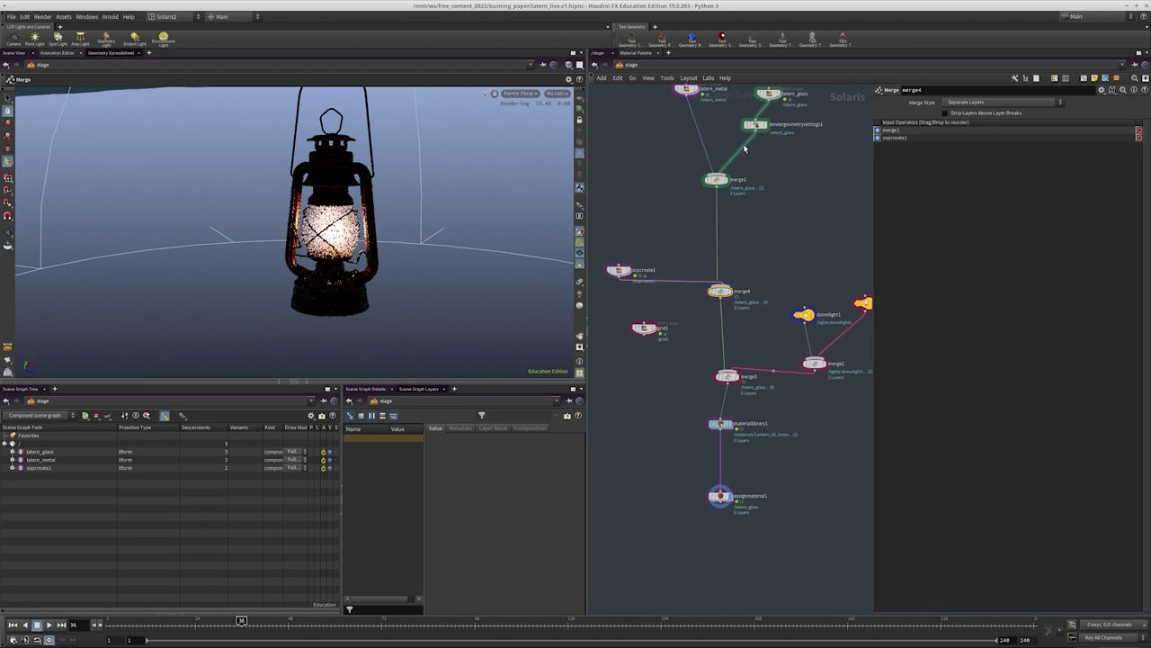
Rename the sopcreate1 node to paper
middle_drag(646, 164, 670, 263)
drag(639, 367, 626, 349)
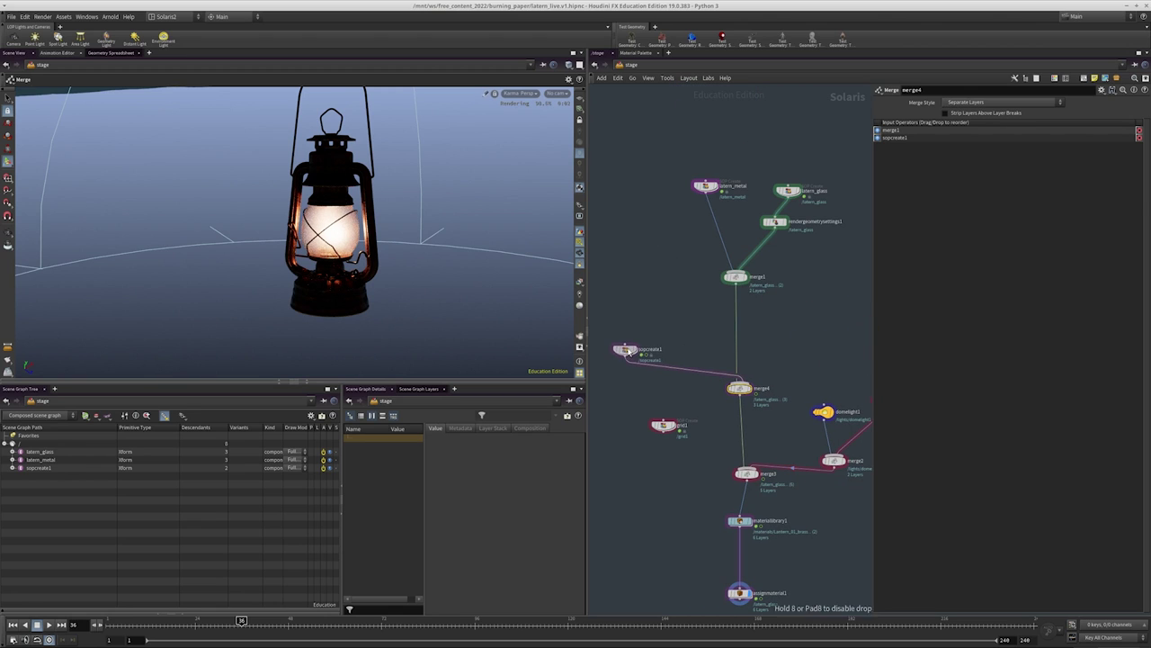
double_click(650, 350)
text(paper)
key(Return)
middle_drag(629, 342, 644, 312)
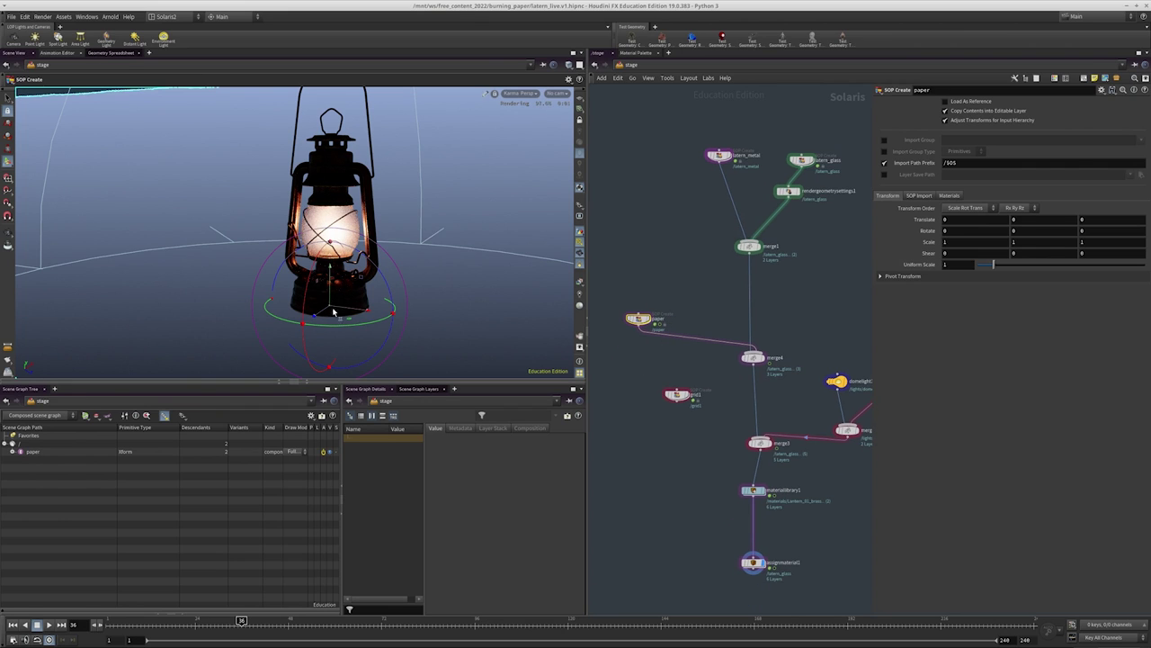
Display the output of merge4 to compare the paper's size with the lantern
click(763, 357)
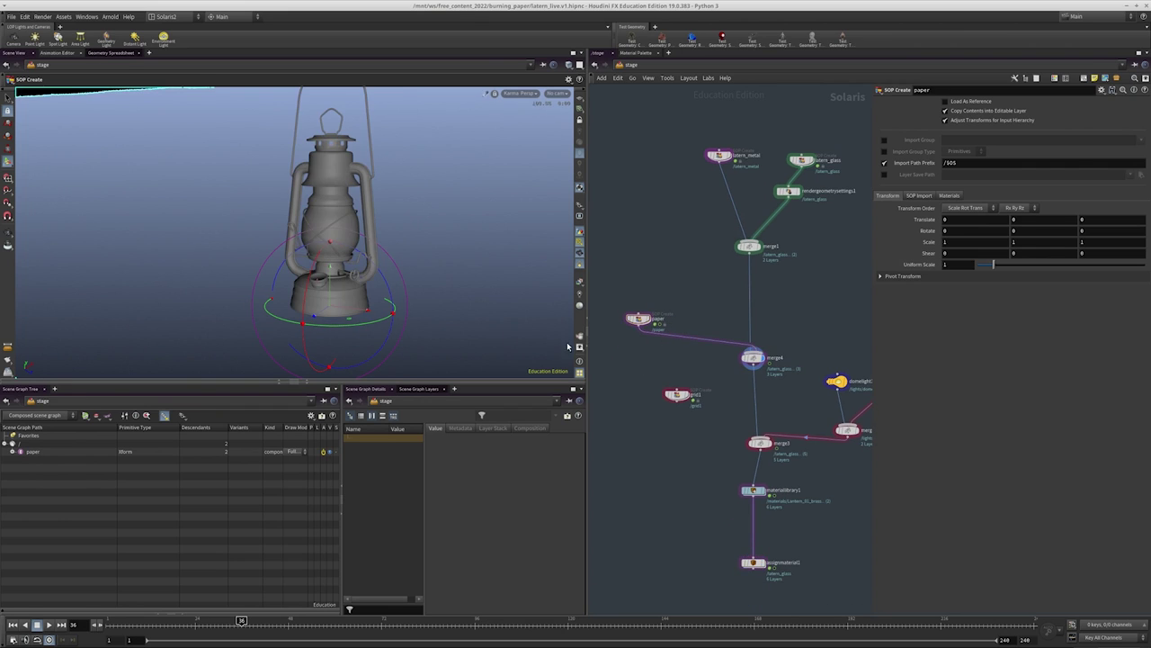
key(Escape)
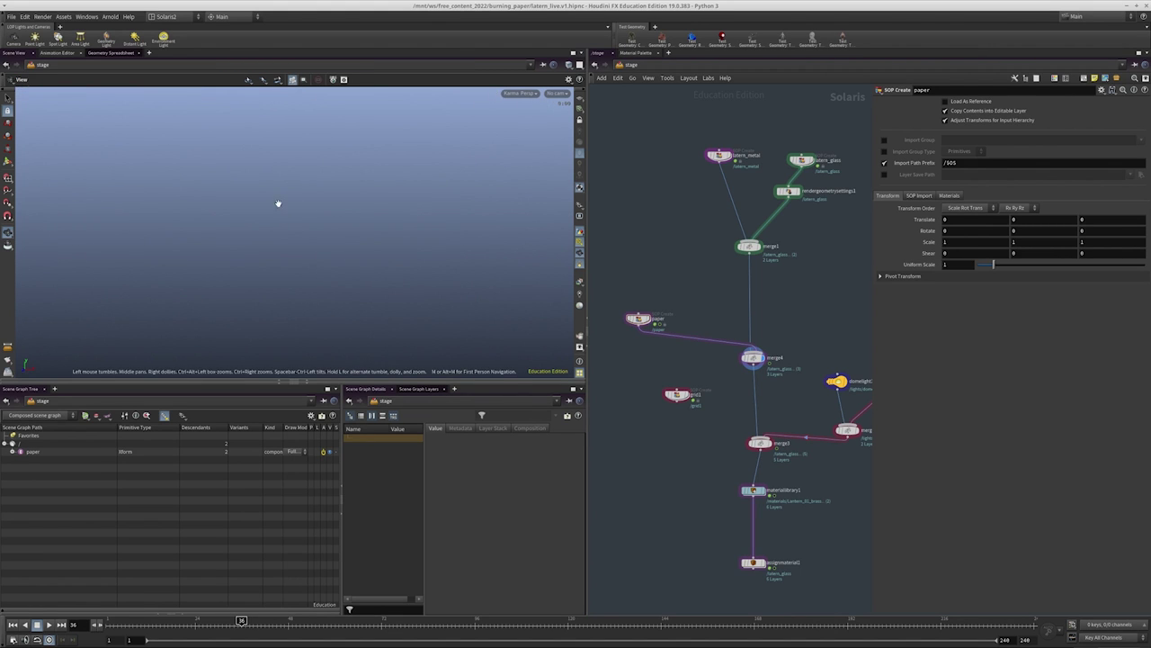
drag(276, 239, 397, 275)
key(Return)
scroll(780, 313, up, 2)
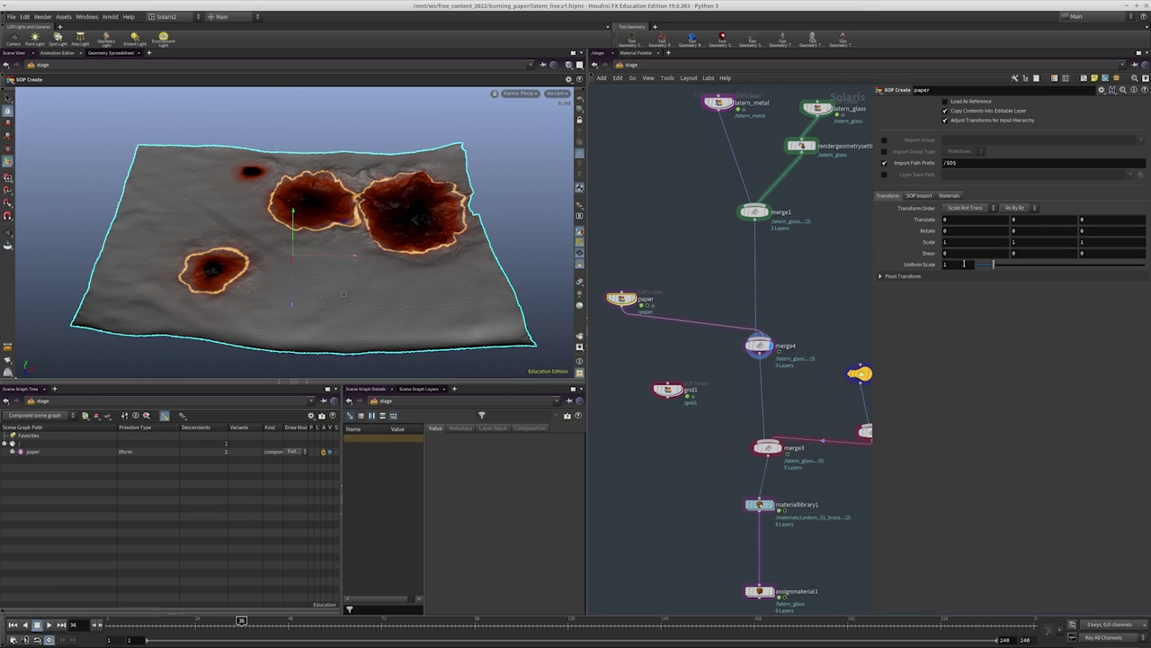
Try uniform scales of .1 and .01 on the paper
key(Return)
key(Escape)
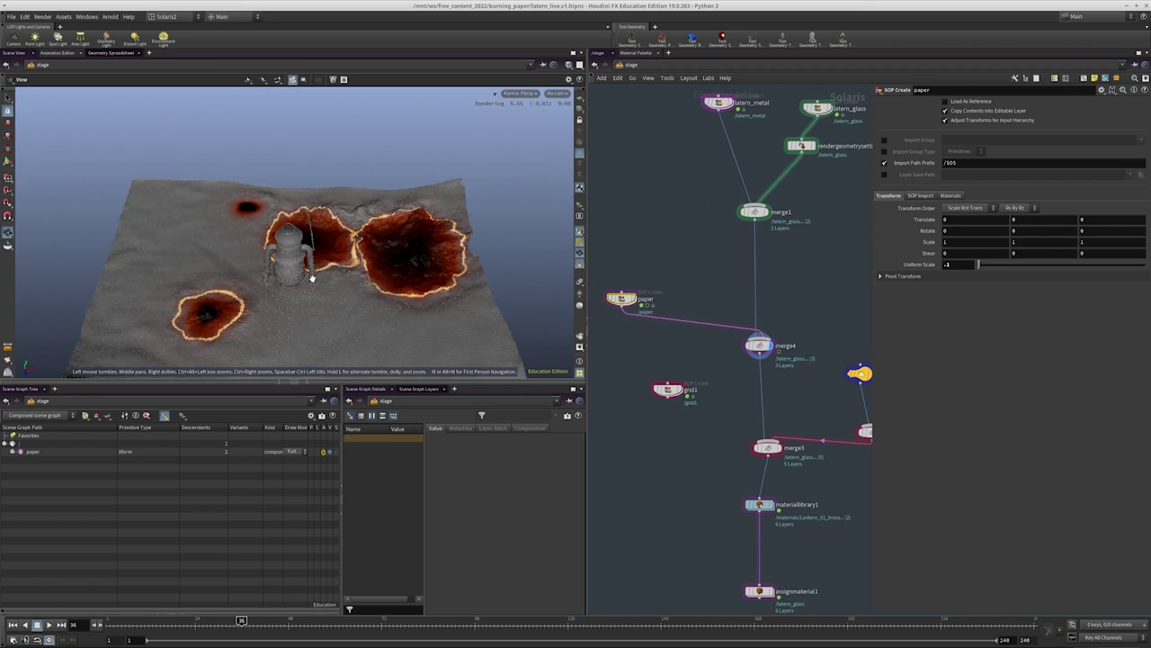
key(Return)
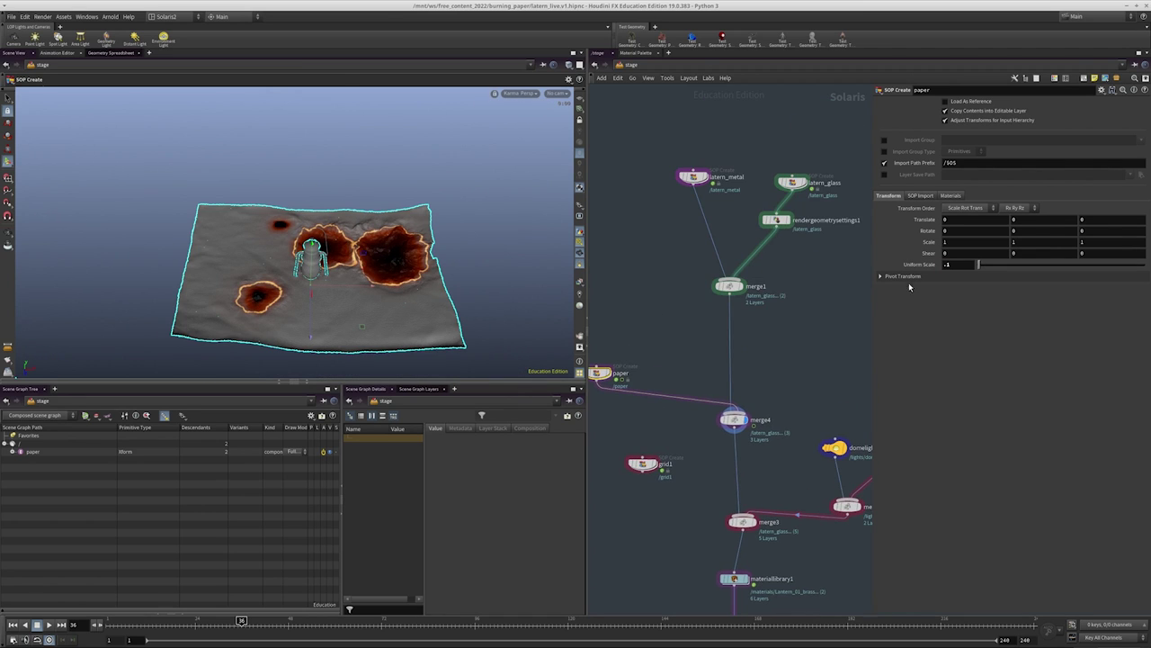
key(Return)
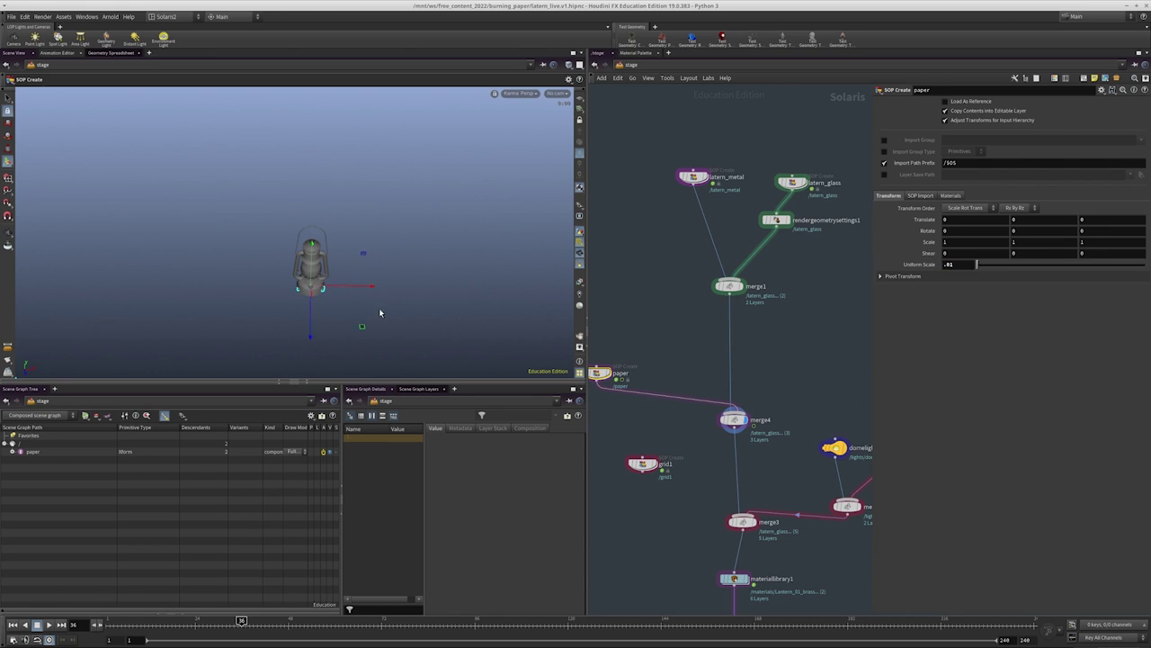
Set the paper's uniform scale to .05 and place it in front of the lantern, at about 0.28 in Z
drag(345, 289, 231, 296)
click(958, 263)
text(.05)
key(Return)
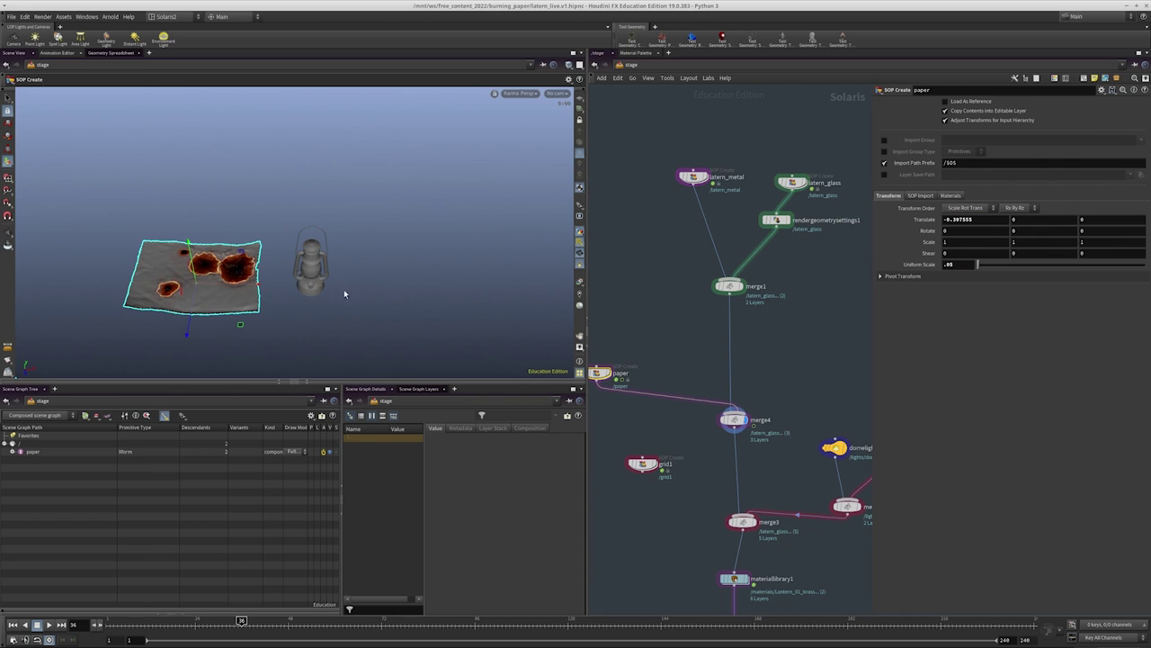
drag(248, 286, 464, 156)
key(Escape)
Move grid1 above merge4 and connect it as another input of that merge
middle_drag(684, 430, 687, 326)
scroll(670, 355, up, 2)
drag(639, 360, 789, 217)
click(742, 306)
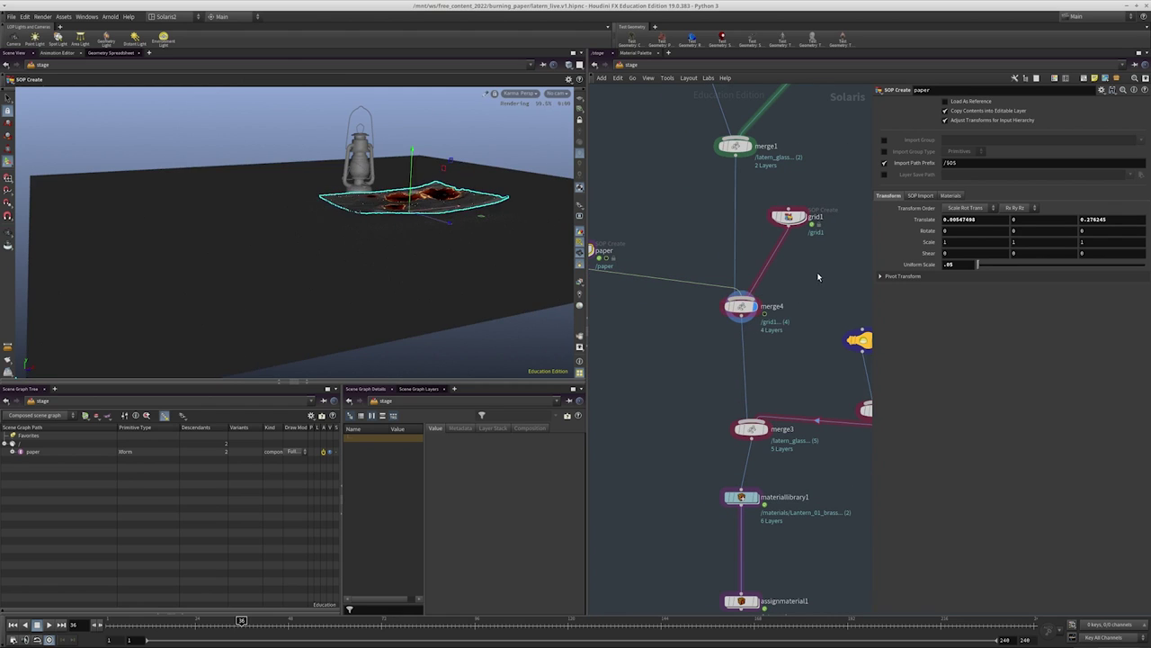
Display the output of assignmaterial1 to render the lit scene with the paper, lantern and ground
mouse_move(377, 239)
mouse_down()
mouse_move(442, 216)
mouse_move(468, 270)
mouse_up()
scroll(657, 319, down, 3)
scroll(727, 432, up, 3)
click(670, 474)
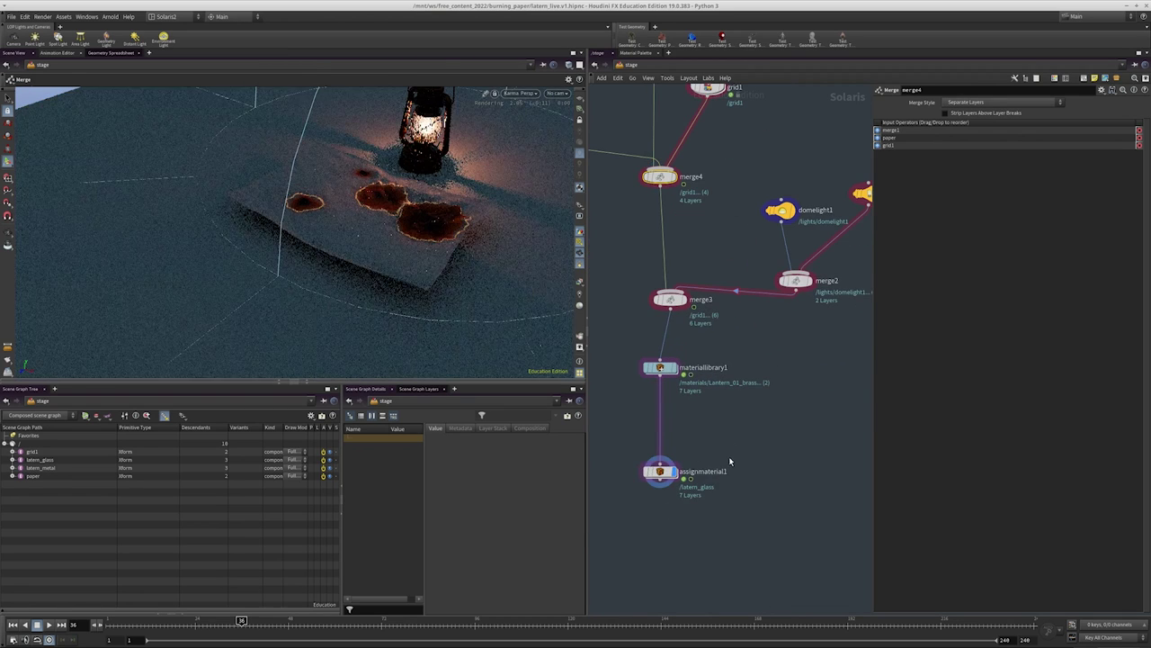
middle_drag(729, 456, 720, 509)
drag(362, 239, 360, 270)
scroll(650, 264, down, 2)
scroll(651, 263, up, 3)
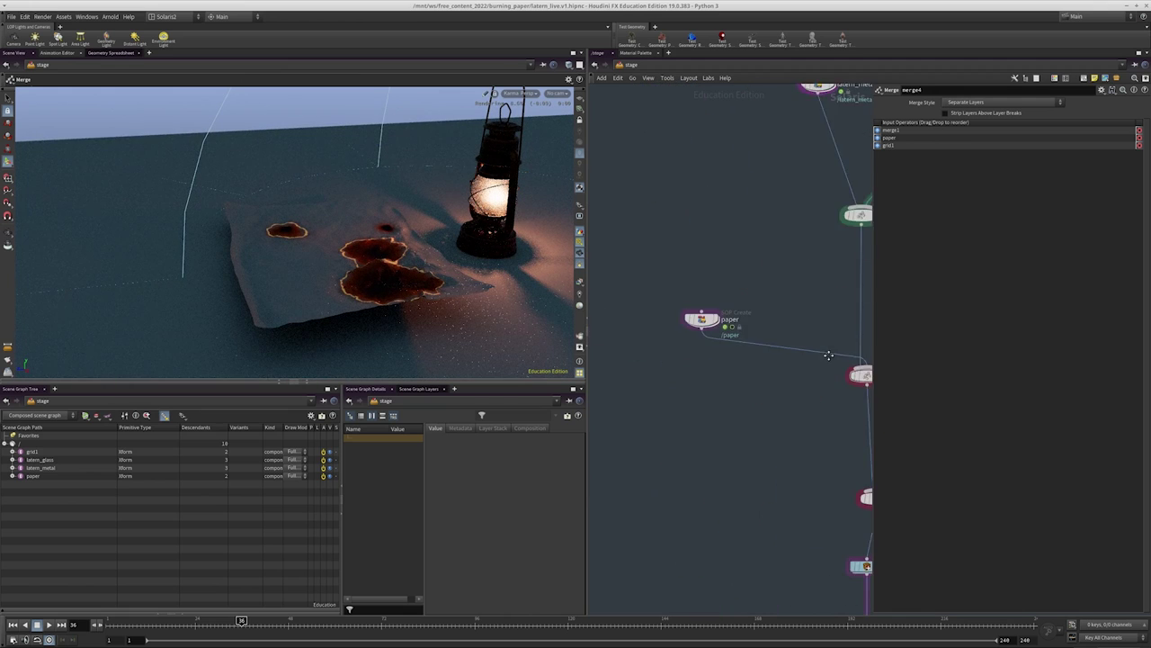
Lower the paper to about -0.017 in Y so it rests on the ground
click(728, 312)
drag(329, 227, 323, 225)
key(h)
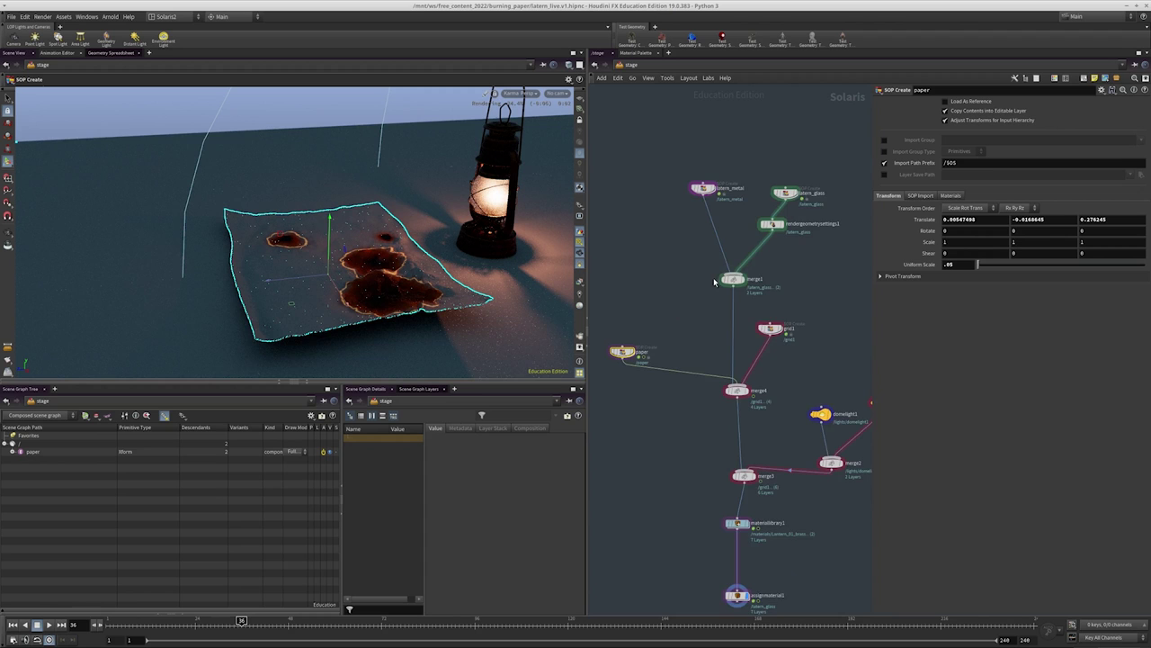
Create a Principled Shader inside materiallibrary1 and name it paper
middle_drag(641, 275, 597, 61)
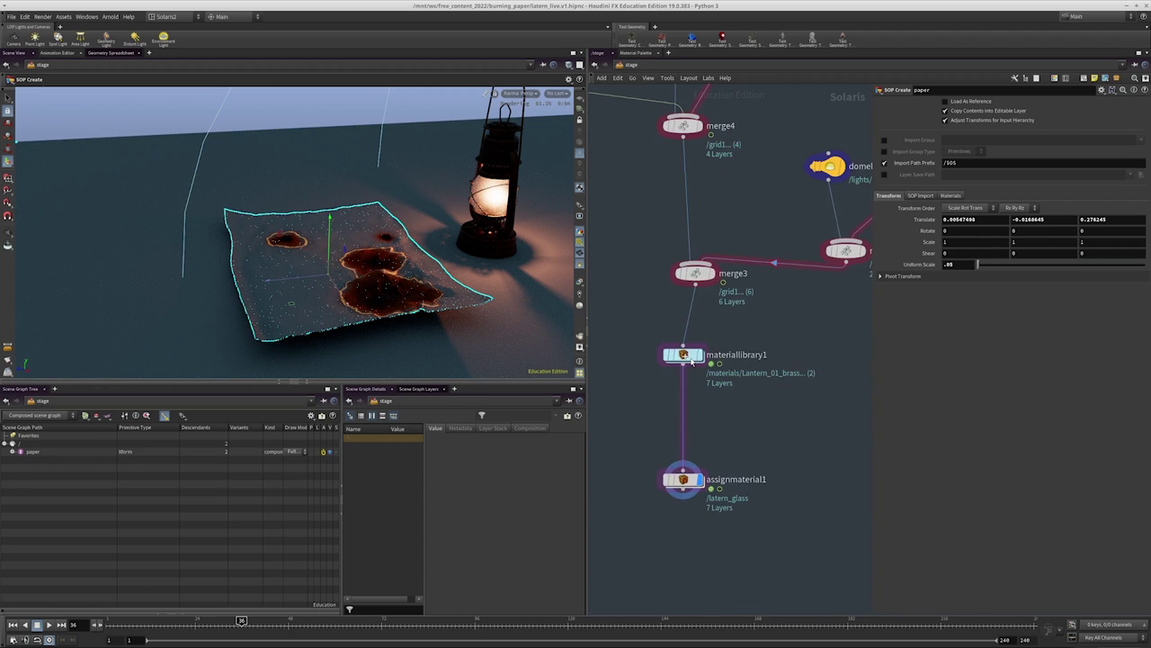
double_click(681, 351)
key(Tab)
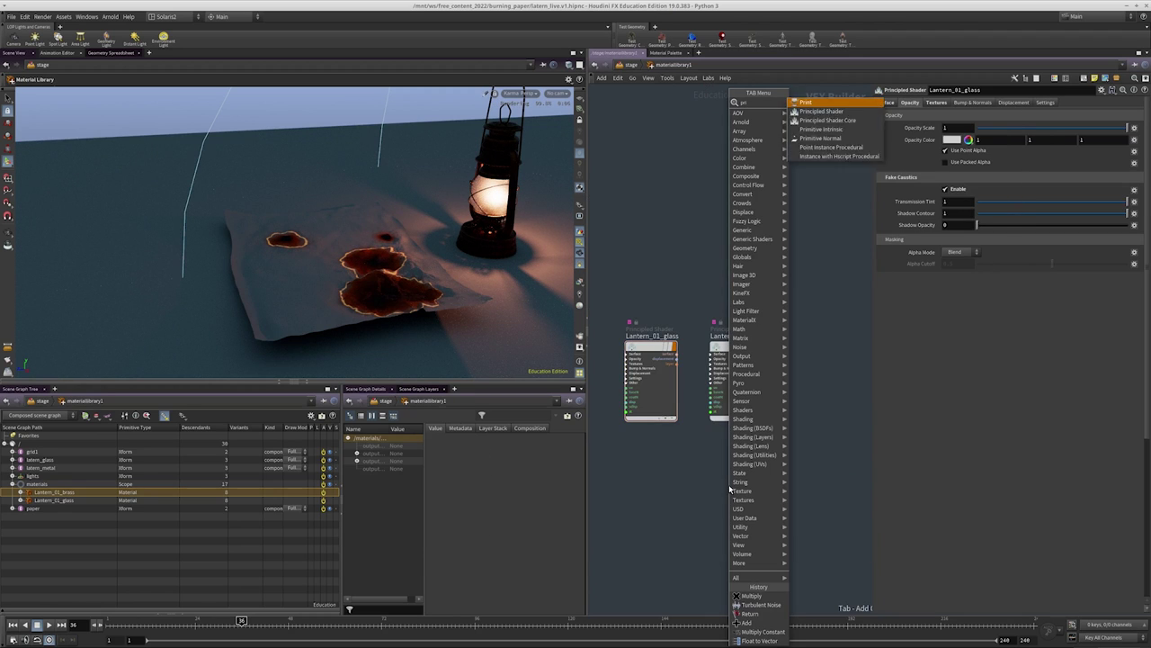
key(Return)
click(730, 489)
double_click(727, 475)
text(mater)
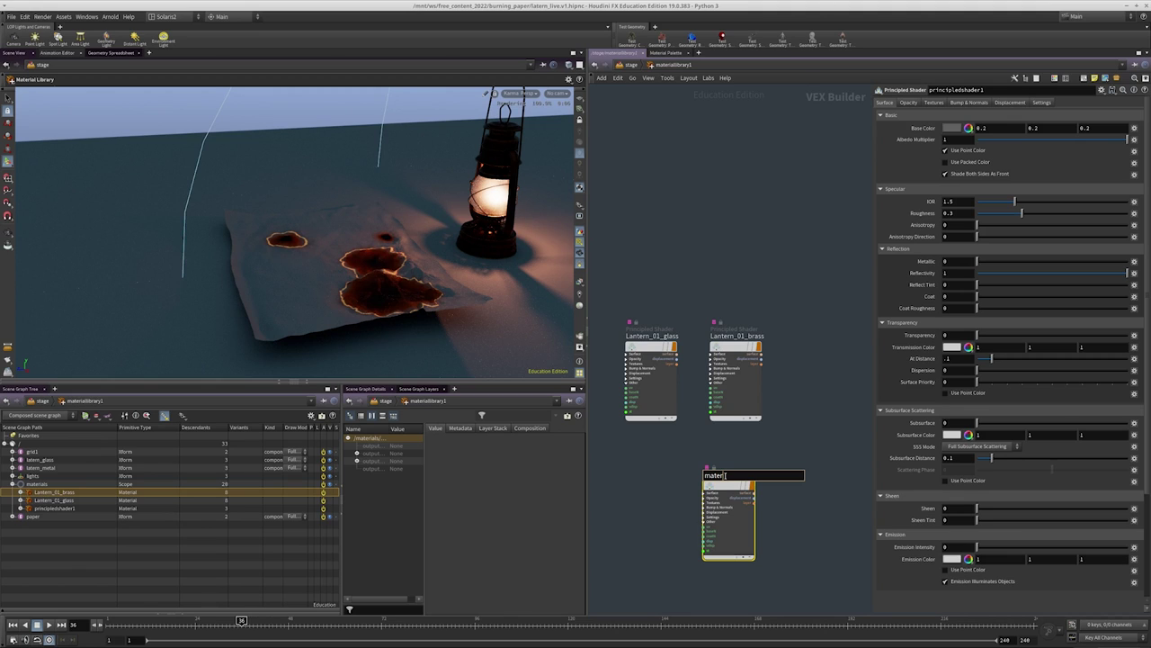
text(aper)
key(Return)
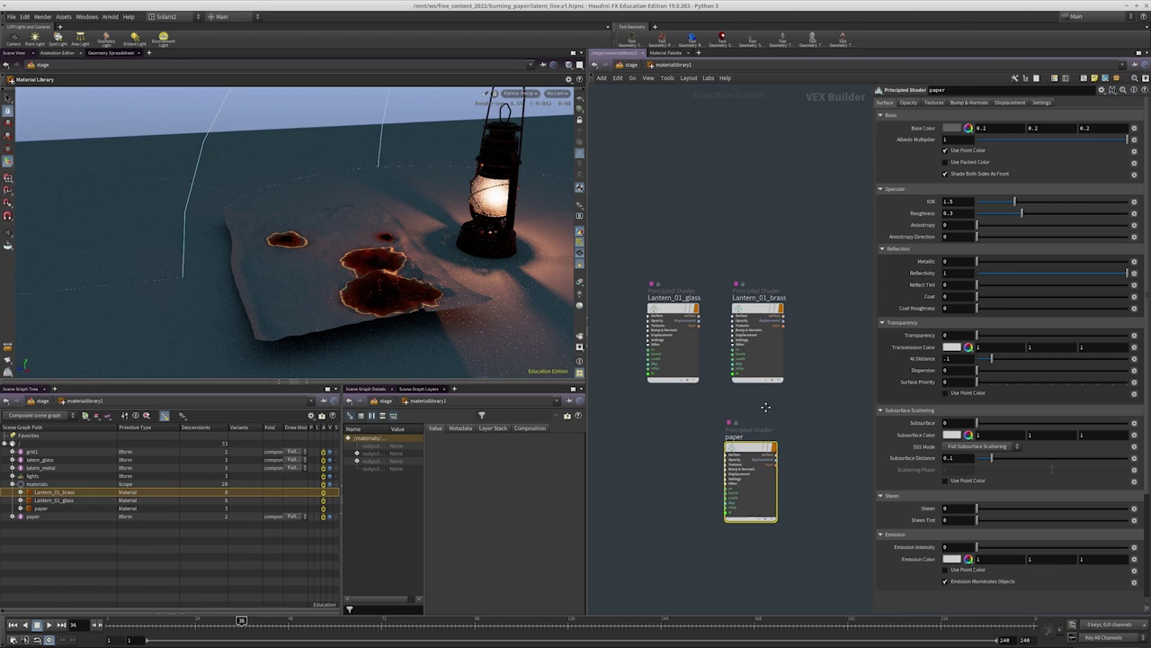
Set the paper shader's base color to a dark reddish brown of about 0.2, 0.088, 0.047
click(954, 129)
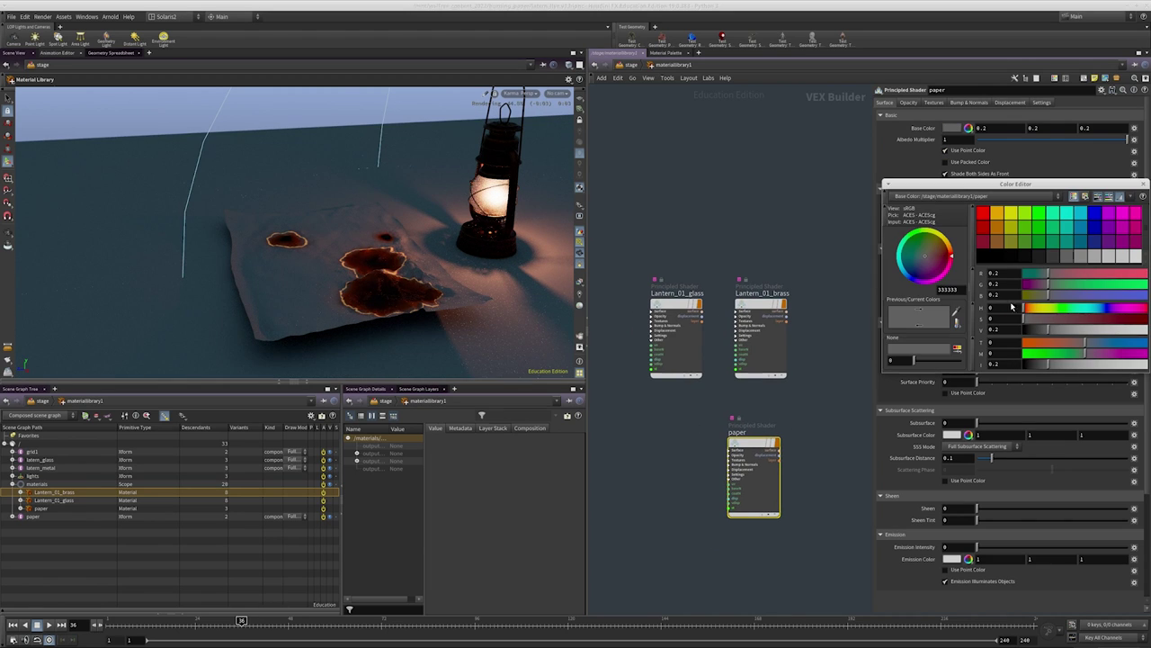
drag(1055, 310, 1028, 310)
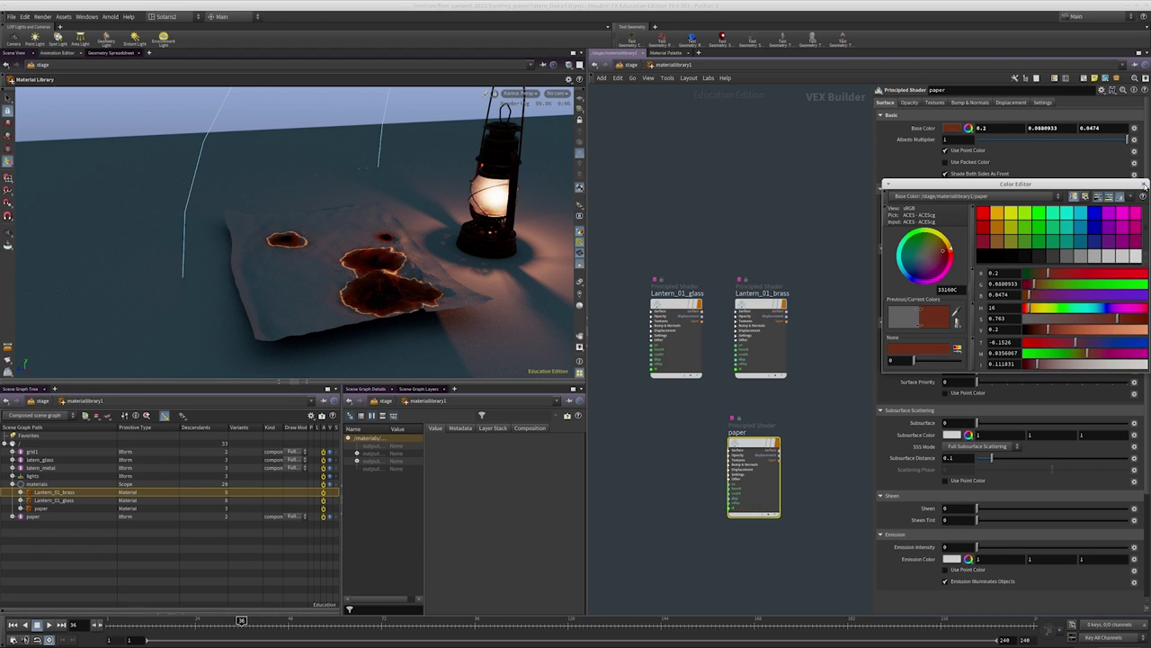
click(1144, 184)
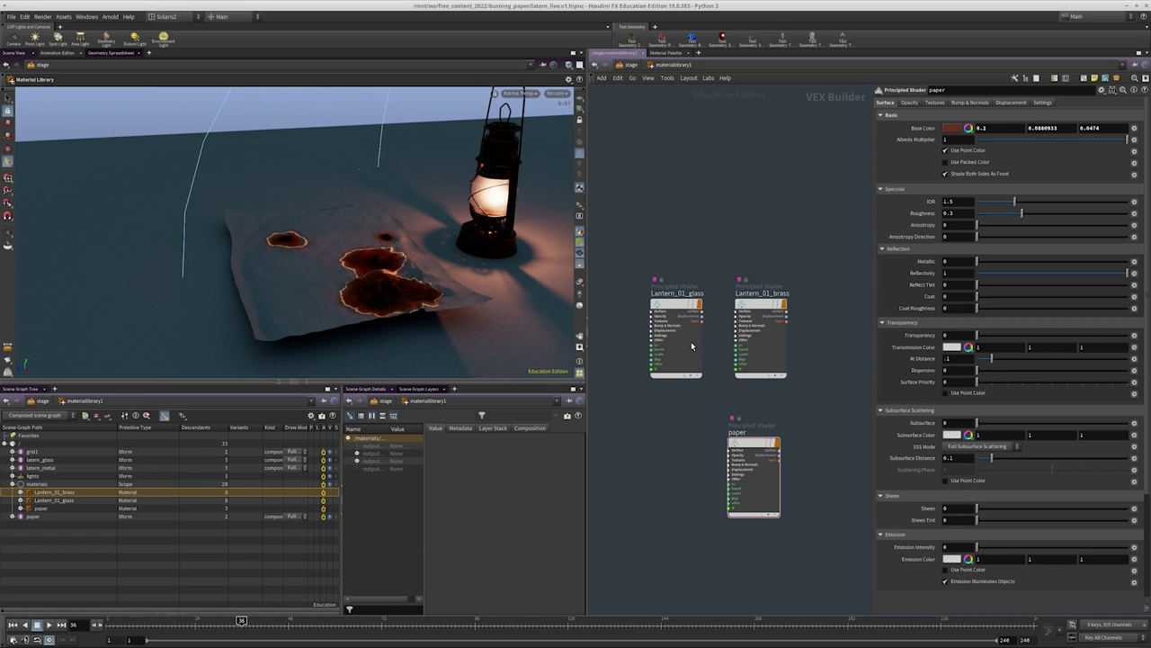
Add an entry at the start of assignmaterial1 that assigns /materials/paper to the /paper primitive
click(630, 67)
drag(612, 419, 744, 545)
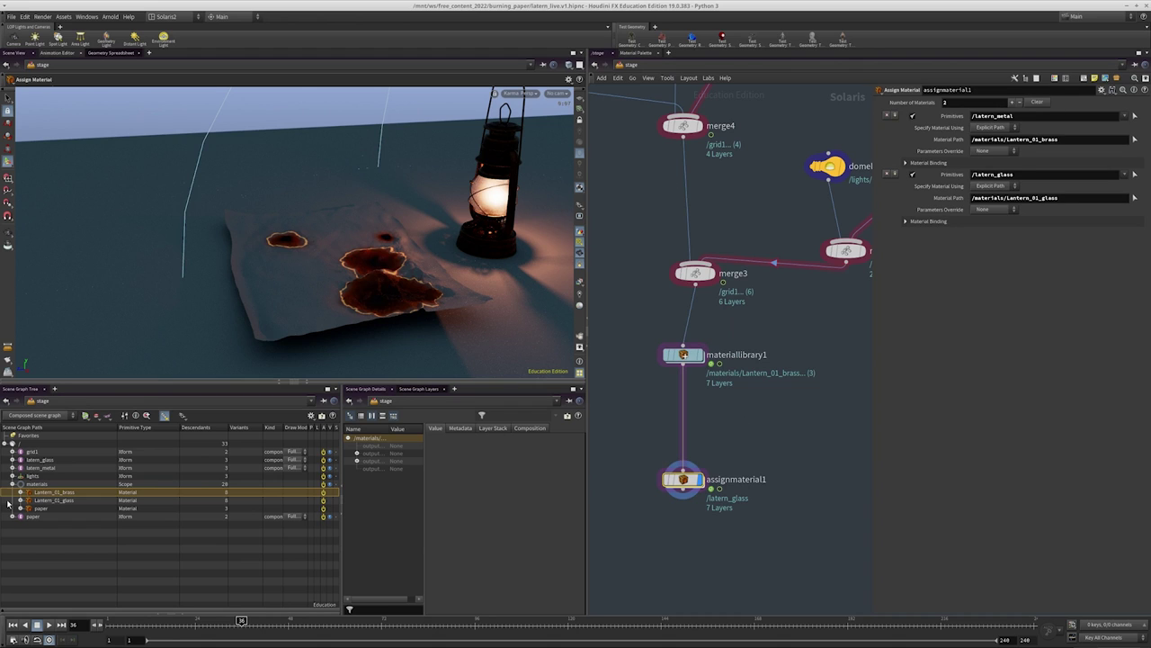
click(887, 116)
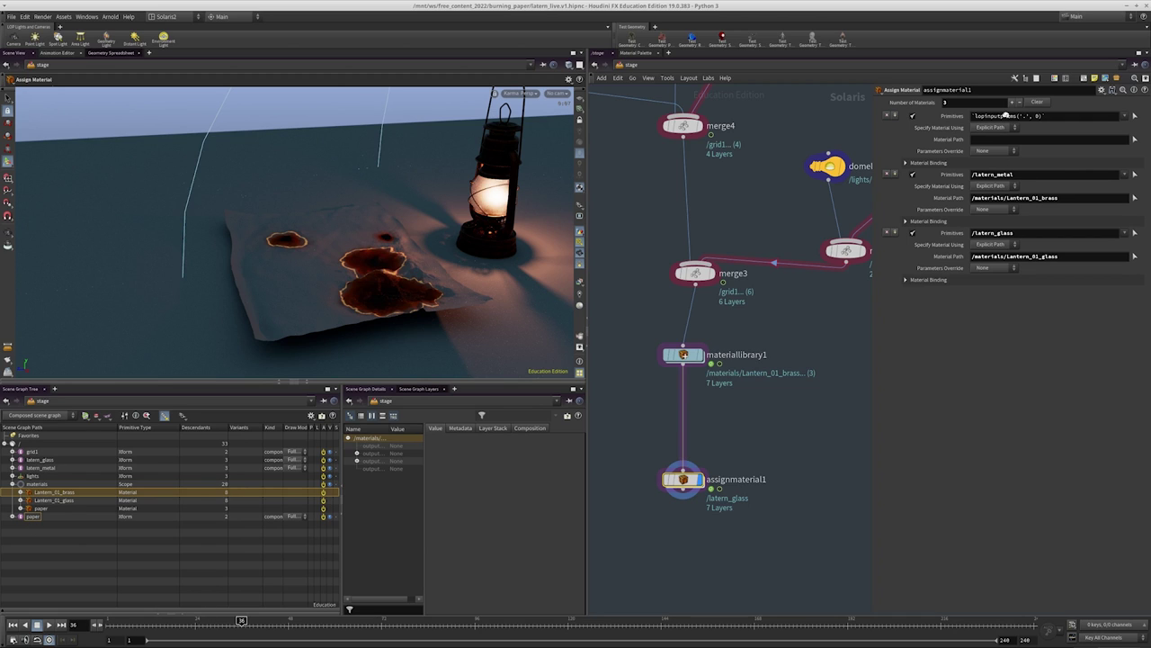
drag(1004, 197, 974, 197)
key(ctrl+c)
click(977, 139)
key(ctrl+v)
text(paper)
key(Return)
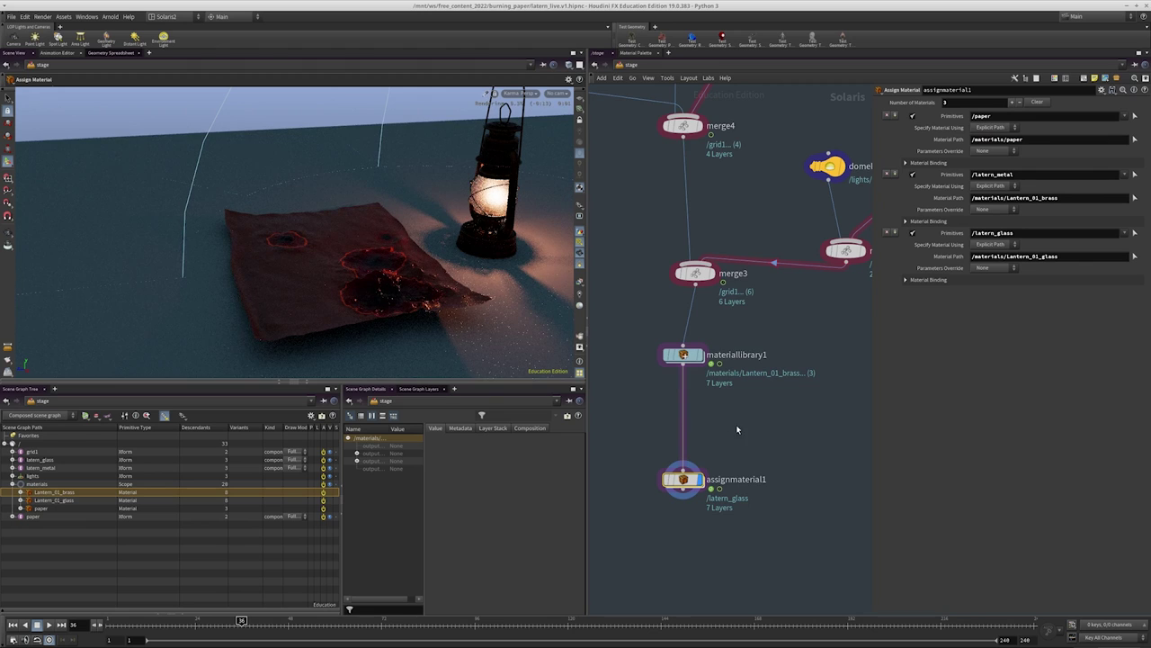
Return to the paper shader in materiallibrary1 and reset its base color to the default
middle_drag(737, 429, 747, 384)
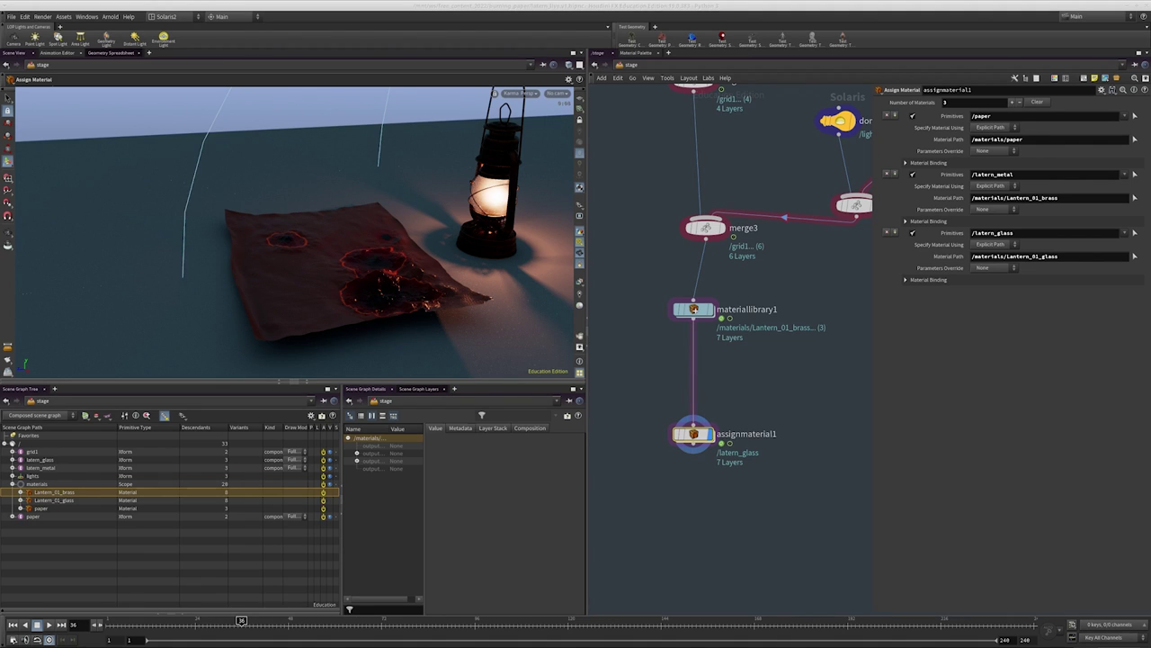
middle_drag(808, 381, 804, 339)
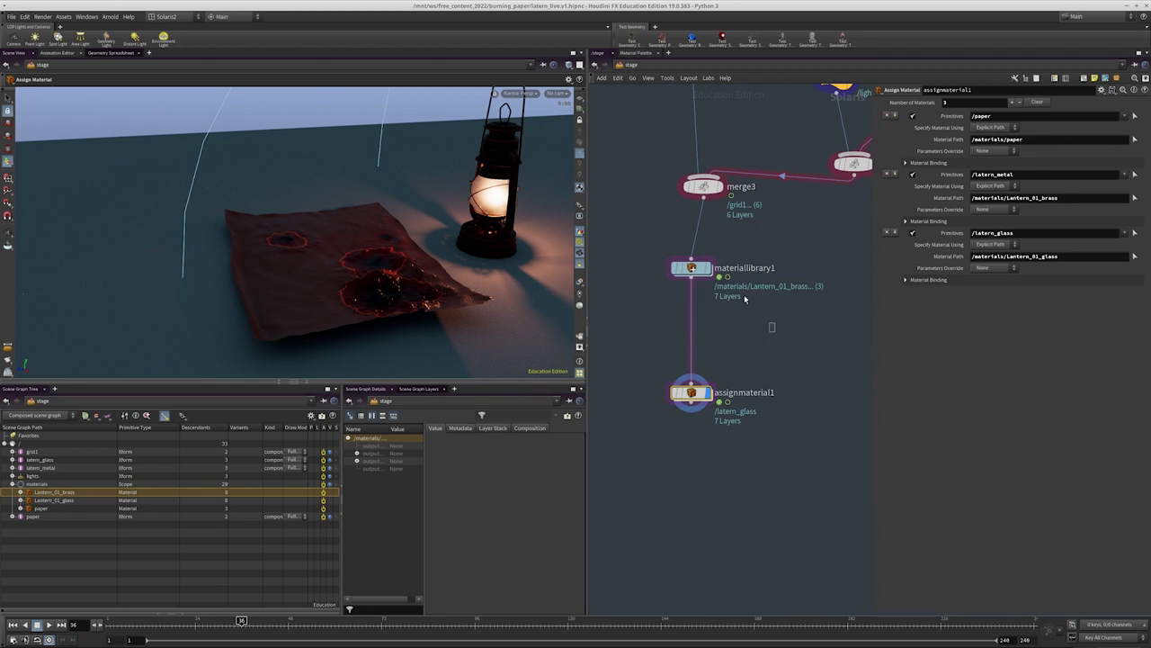
double_click(691, 266)
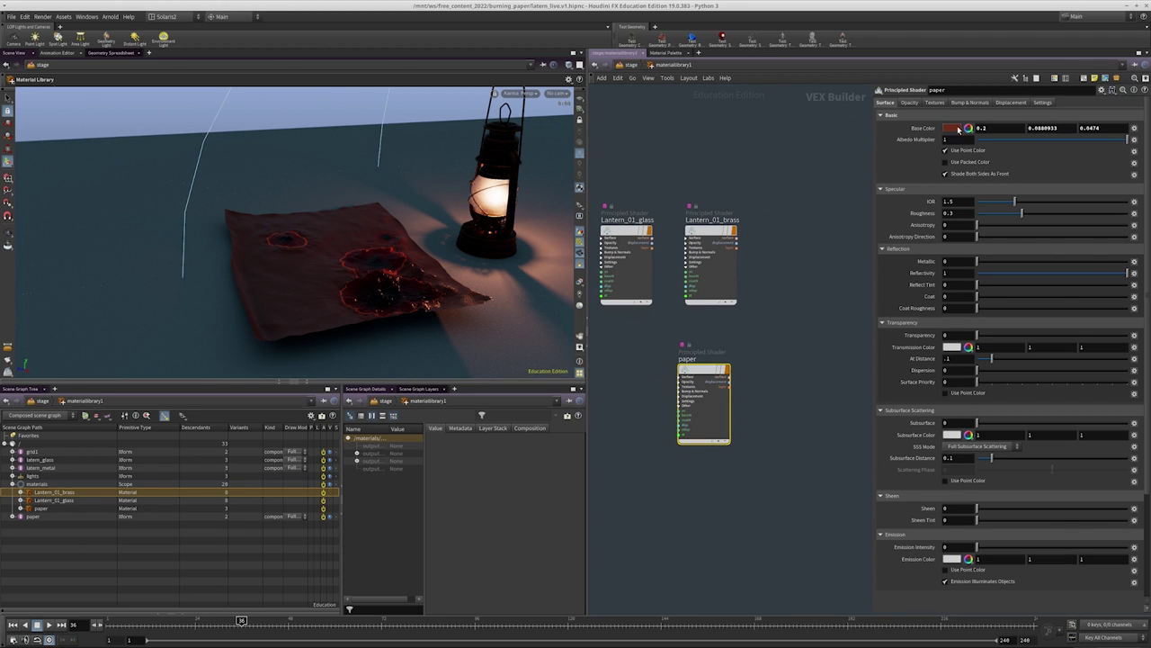
ctrl+middle_click(936, 128)
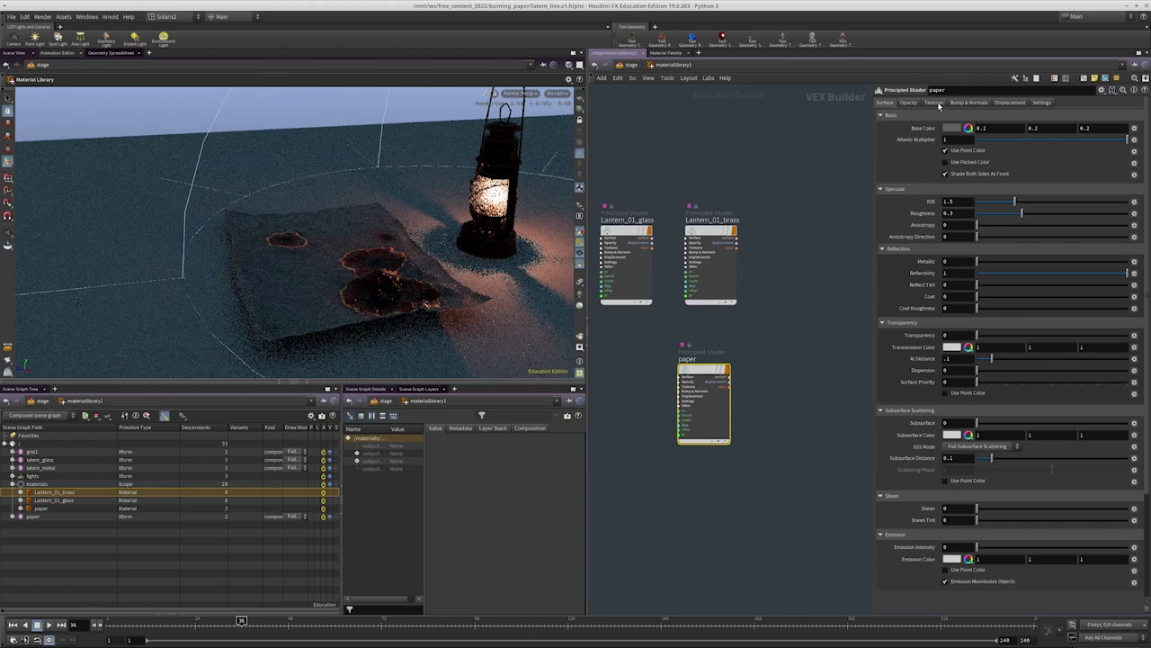
Enable the base color texture on the paper shader and load the Parchment Paper Albedo_4K map from $HIP/asset
click(936, 102)
click(952, 128)
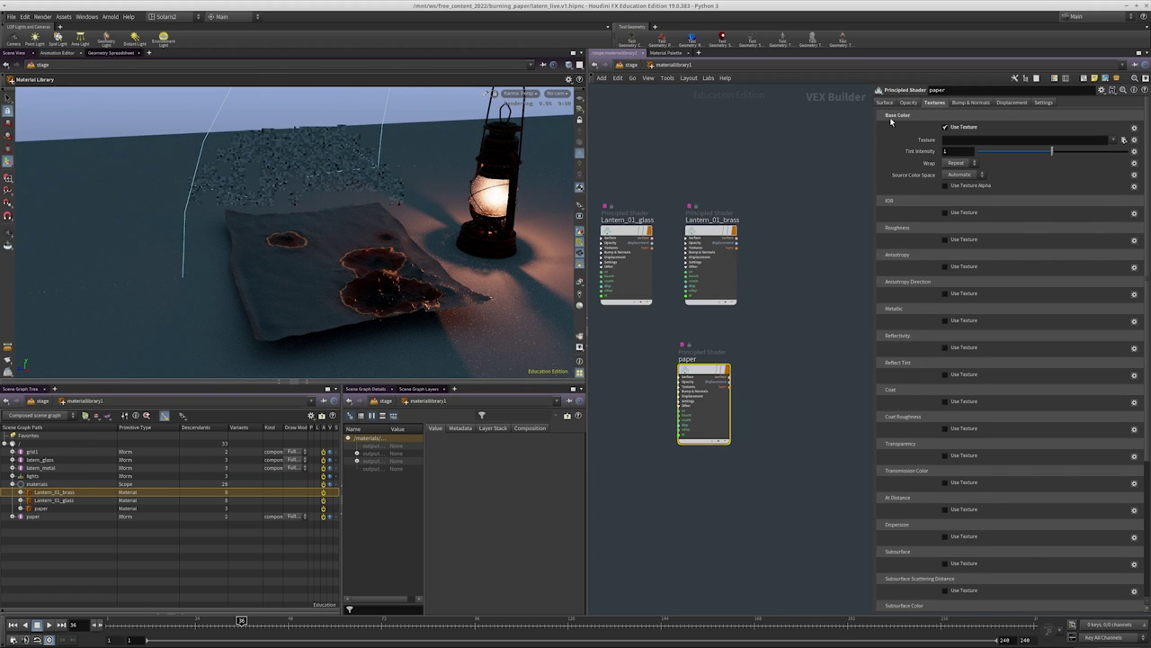
click(982, 140)
key(ctrl+v)
key(Return)
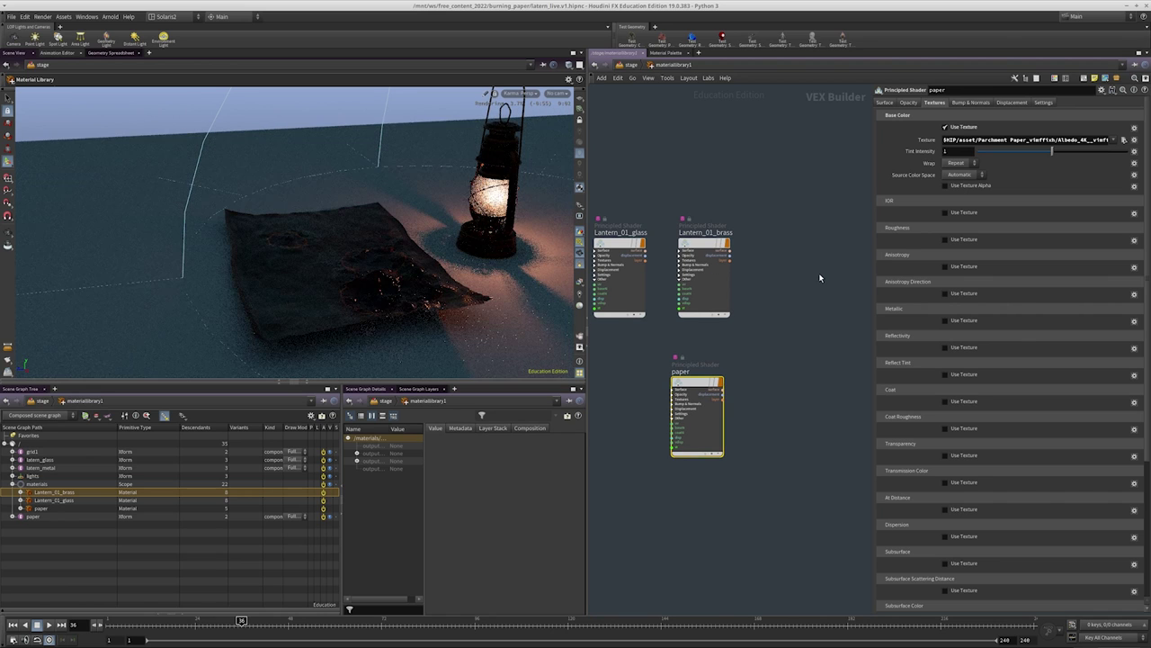
middle_drag(818, 272, 808, 300)
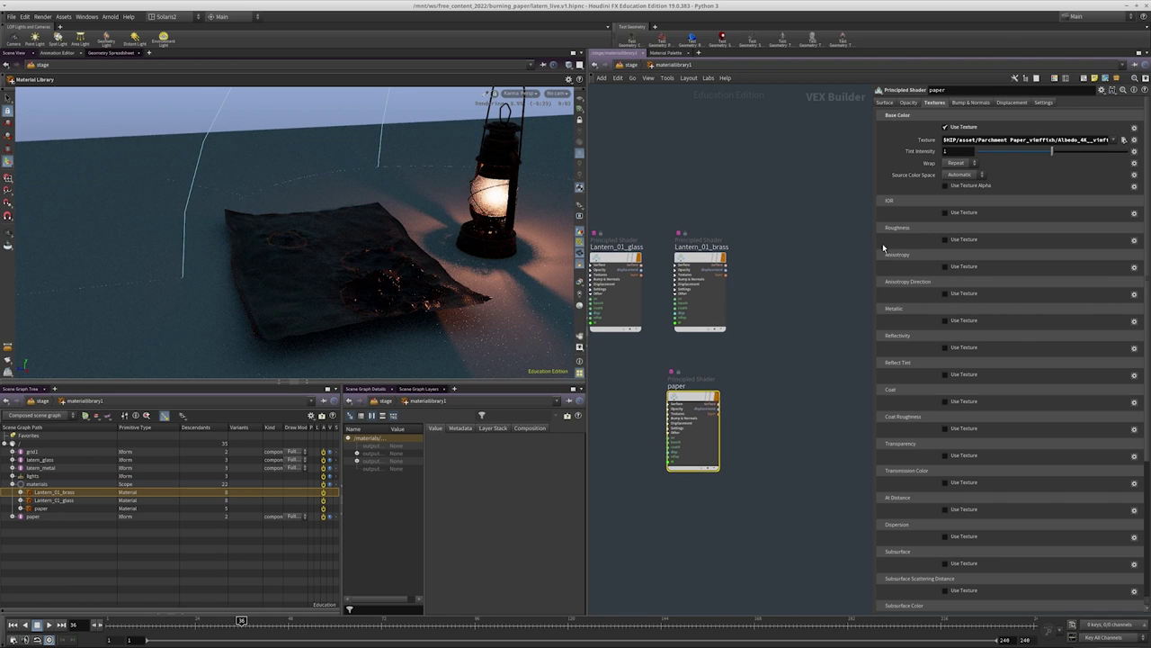
Set the paper shader's base color to white with 1 in all three channels
click(886, 104)
text(1)
key(Tab)
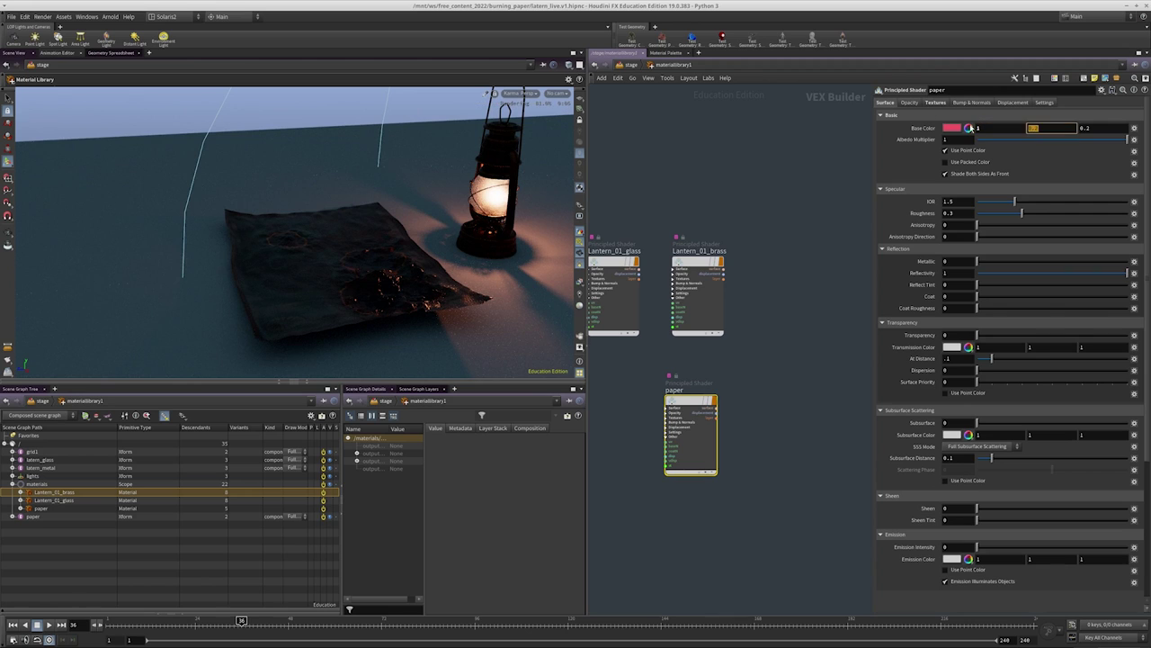
text(1)
key(Tab)
text(1)
key(Return)
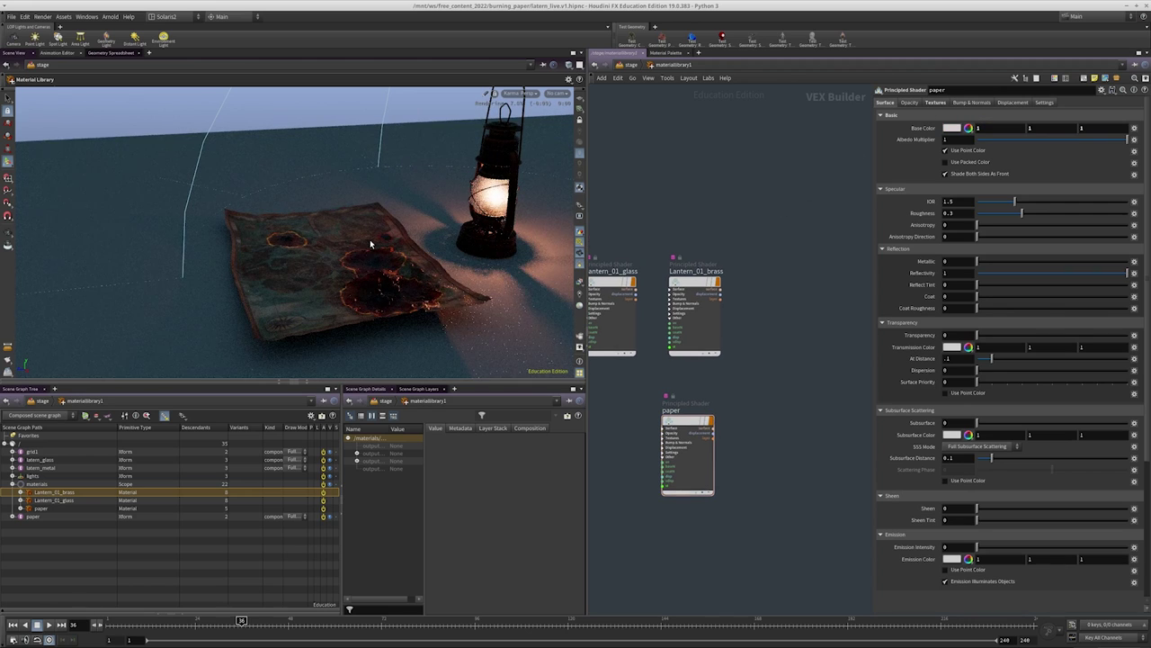
Advance to frame 51 and examine the textured burning paper from closer angles in the Karma render
key(Escape)
drag(324, 337, 231, 300)
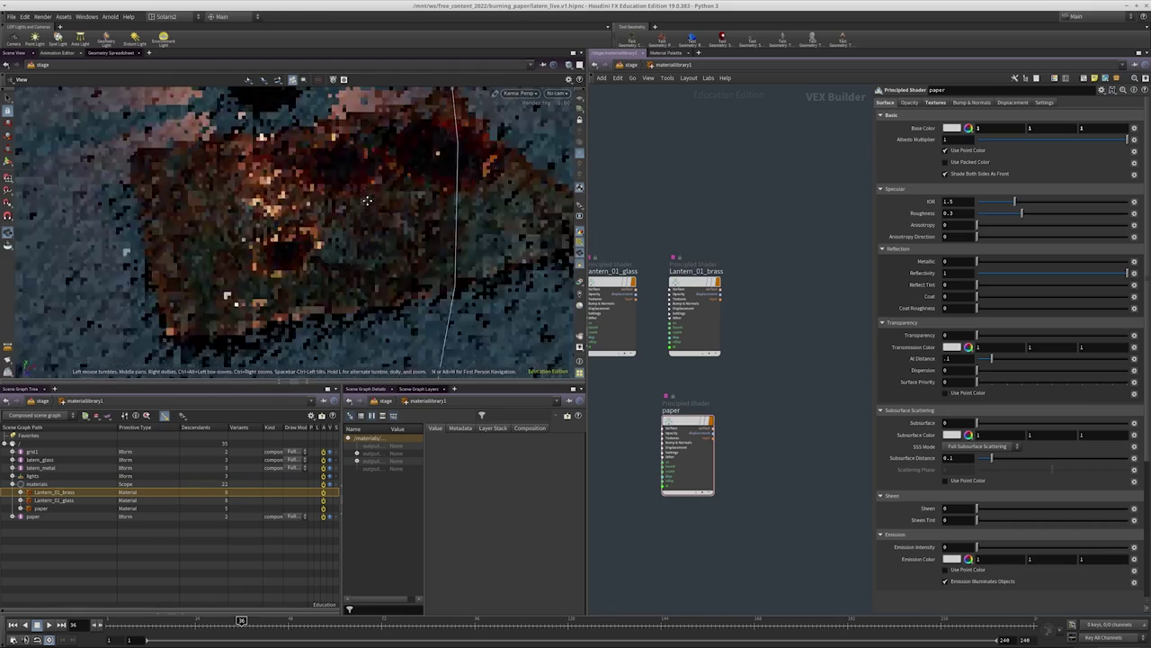
key(Return)
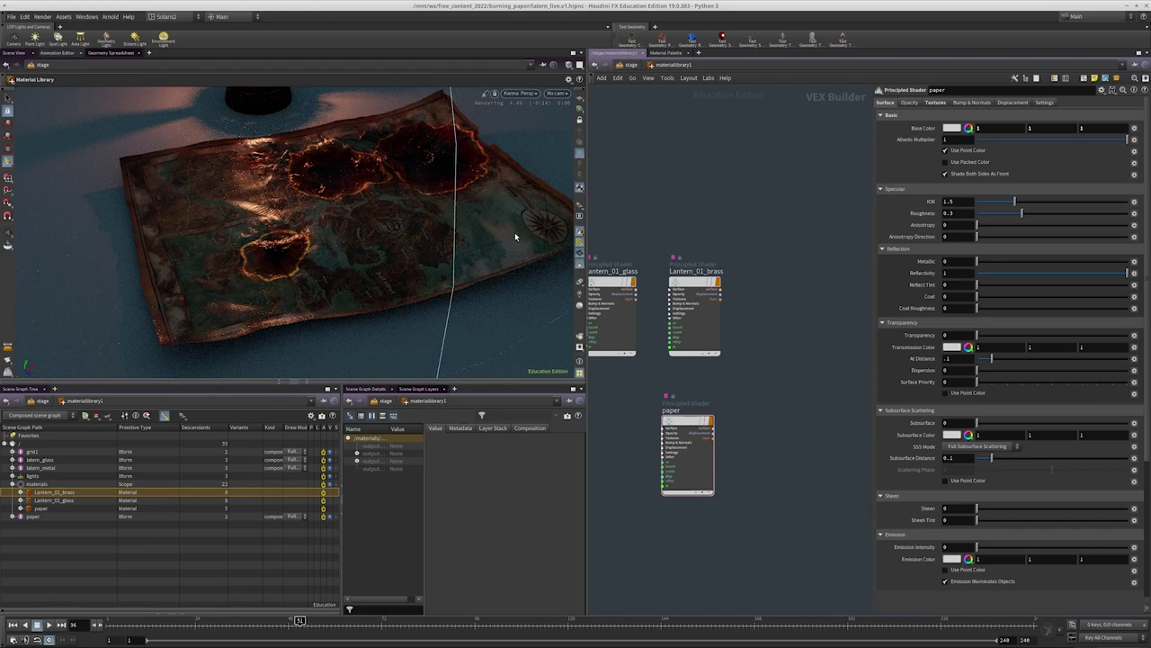
drag(328, 243, 342, 216)
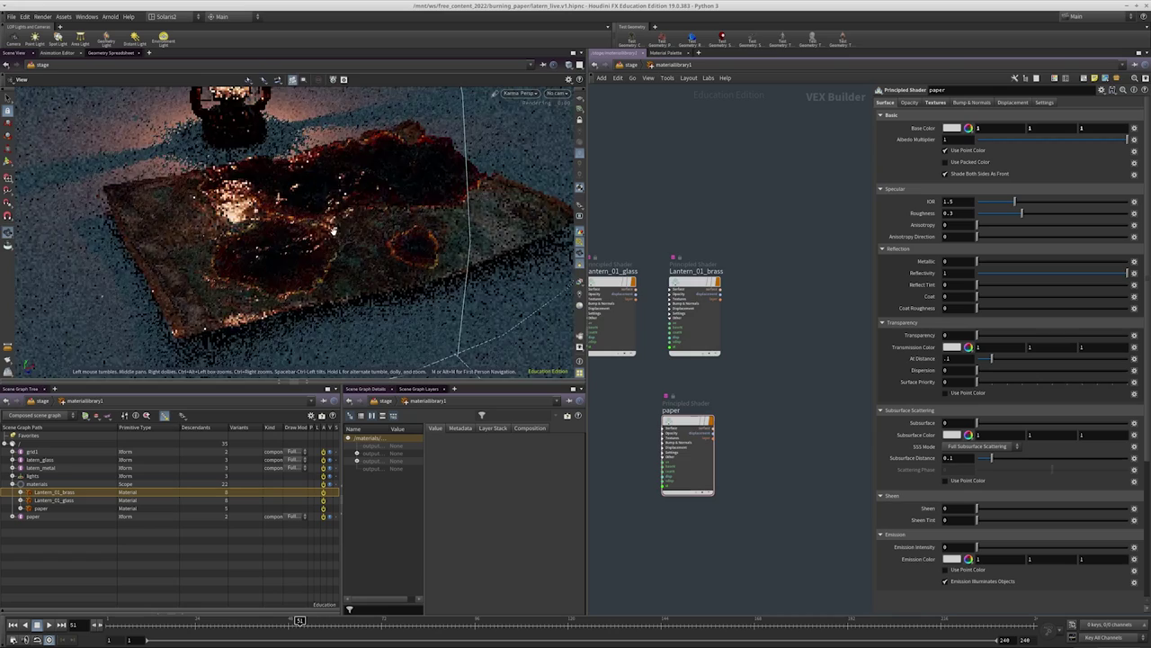
middle_drag(725, 179, 739, 130)
drag(808, 324, 683, 435)
middle_drag(710, 396, 700, 347)
key(Escape)
mouse_move(369, 282)
mouse_down()
mouse_move(401, 257)
mouse_move(380, 250)
mouse_up()
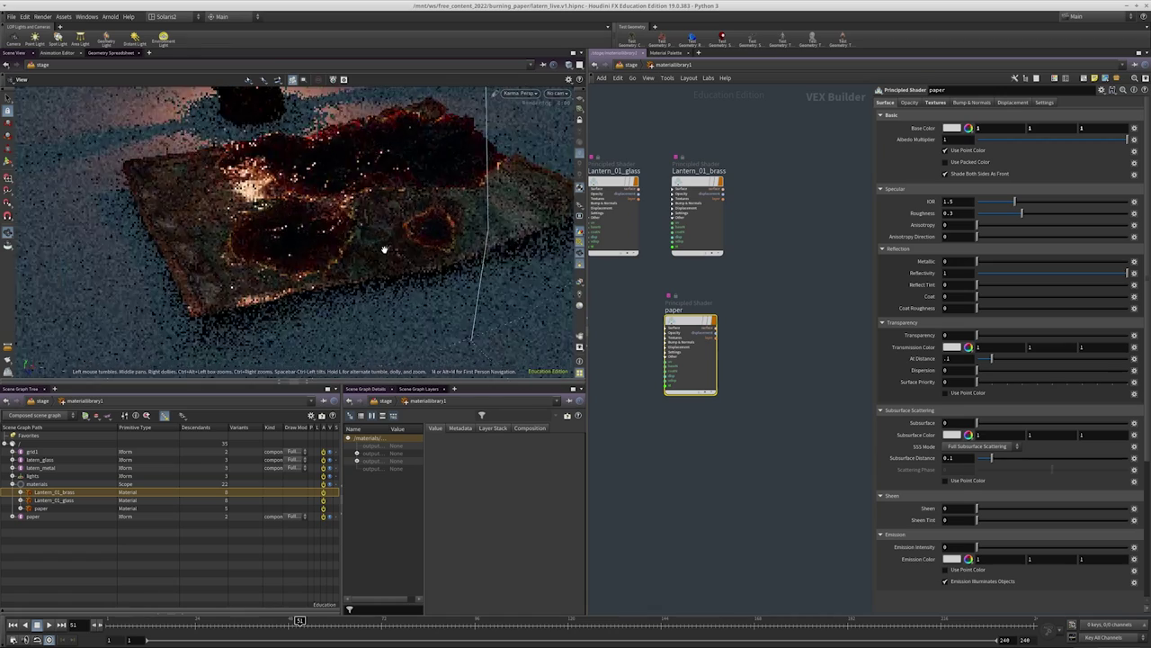
key(Return)
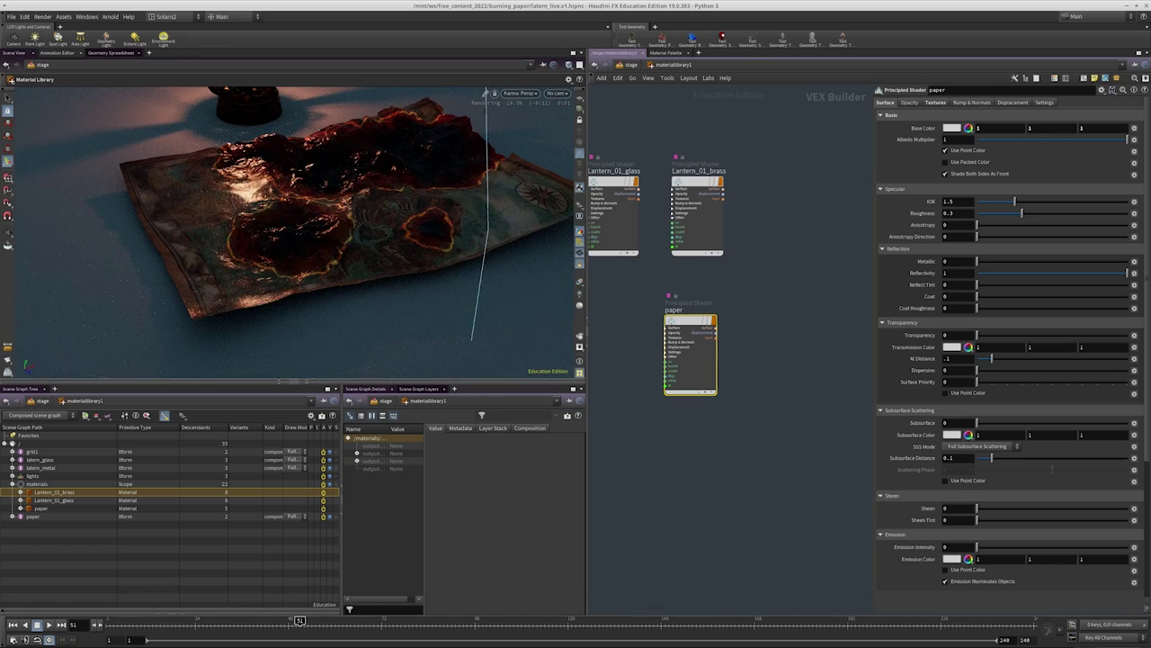
Switch to djv and review the burning map reference in the comp_shot1 sequence at several points in time
key(alt+Tab)
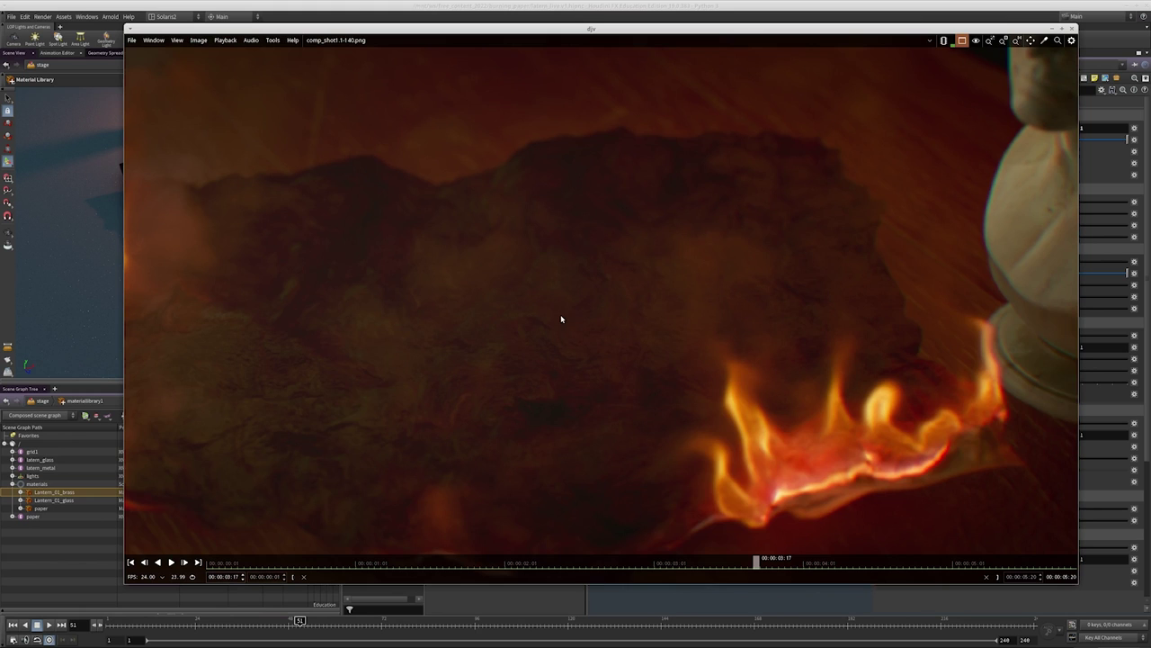
scroll(561, 319, down, 3)
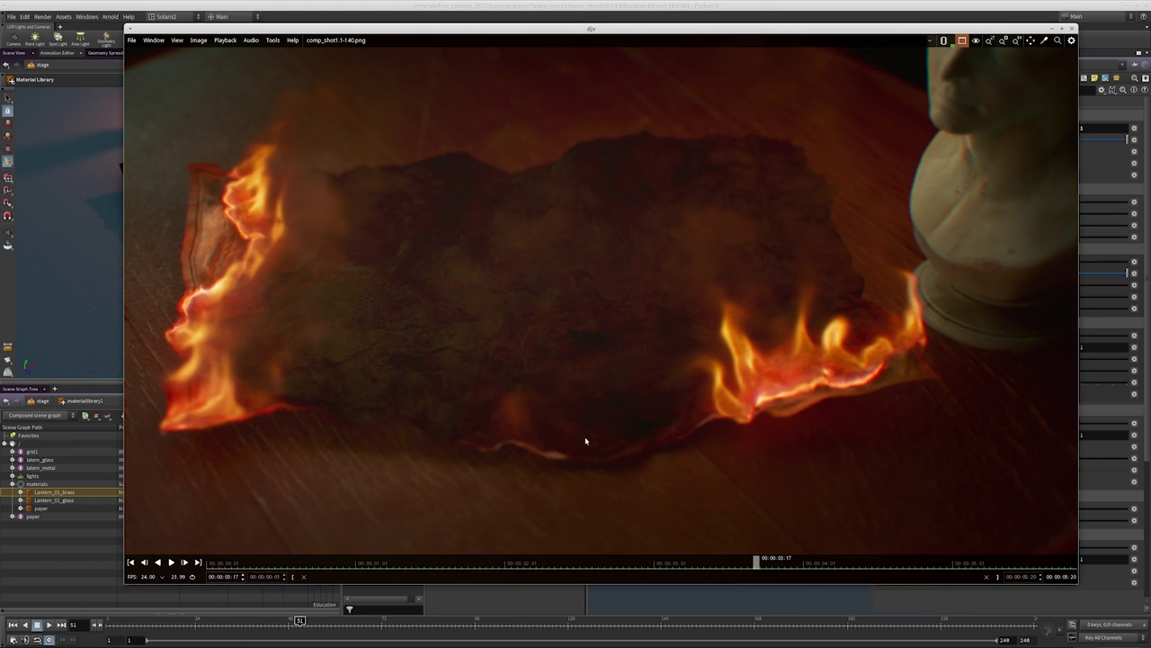
drag(570, 571, 322, 577)
scroll(694, 352, down, 3)
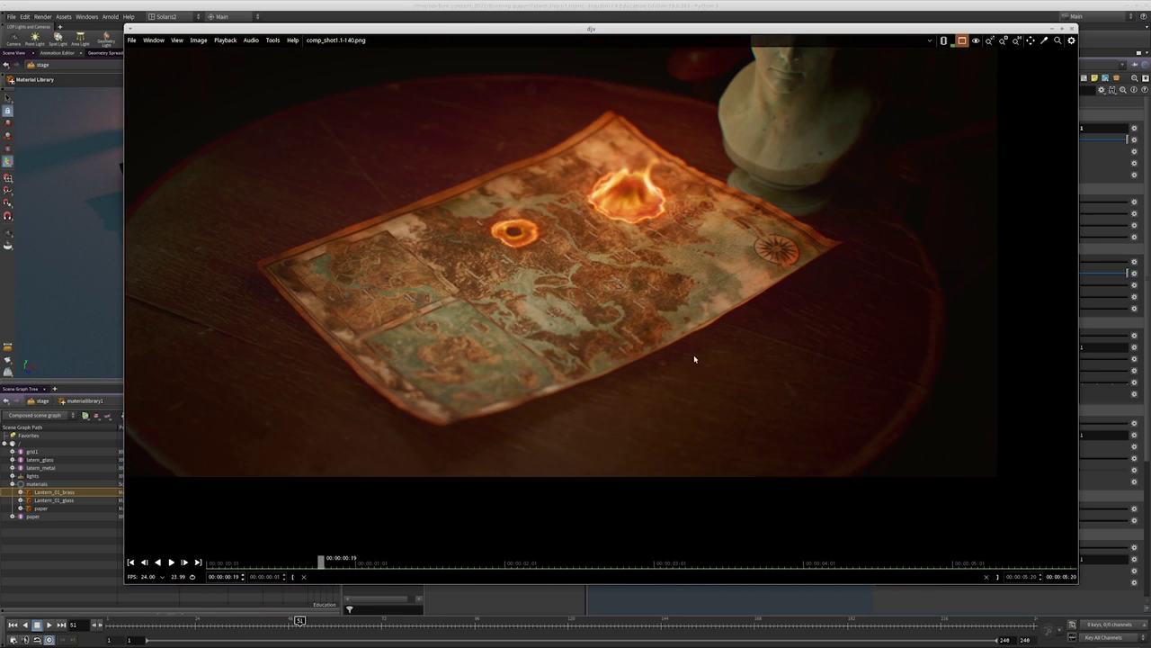
drag(323, 565, 703, 559)
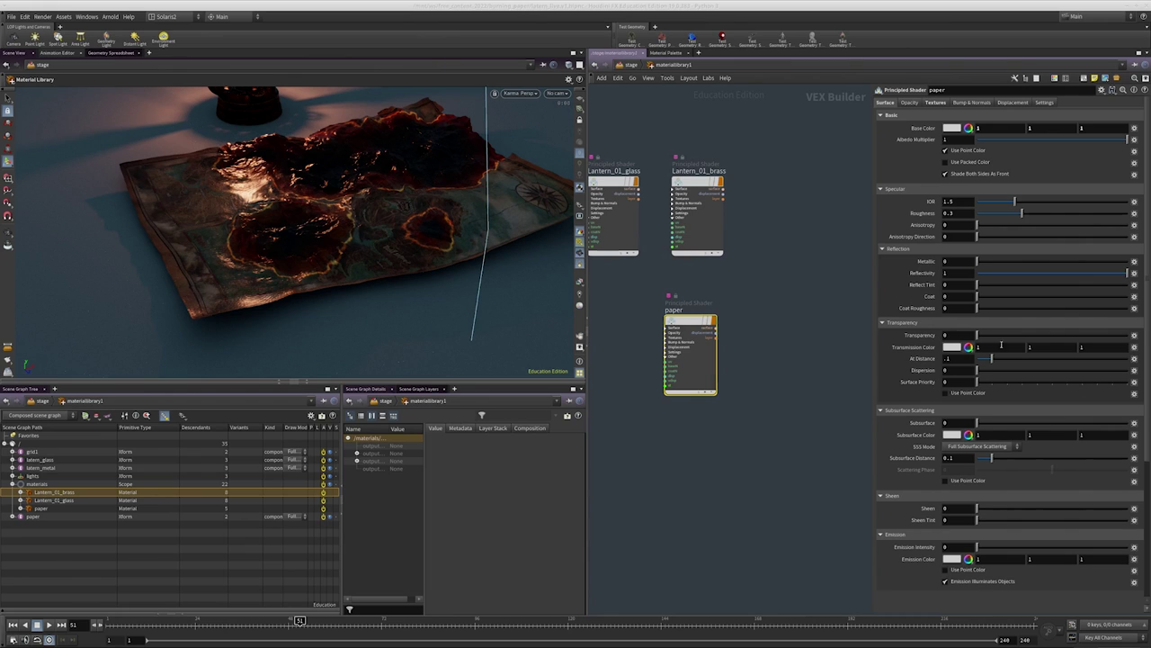
Enable Fake Caustics on the paper shader and set its shadow opacity to about 0.599
scroll(960, 325, down, 1)
scroll(936, 162, up, 1)
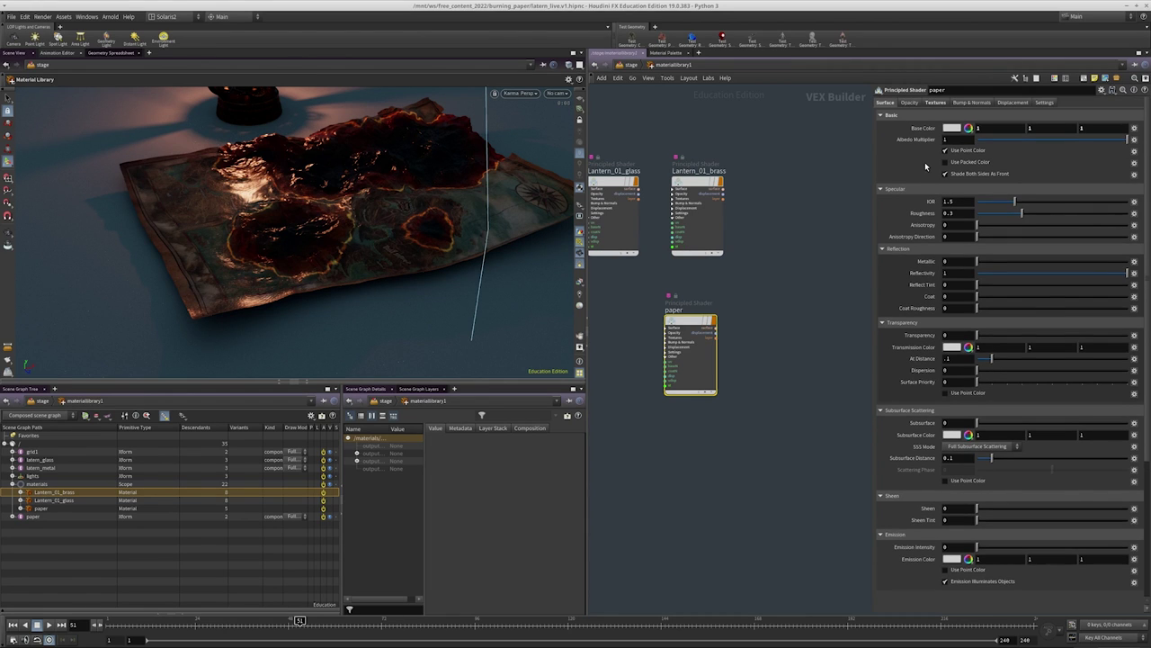
click(912, 103)
click(959, 190)
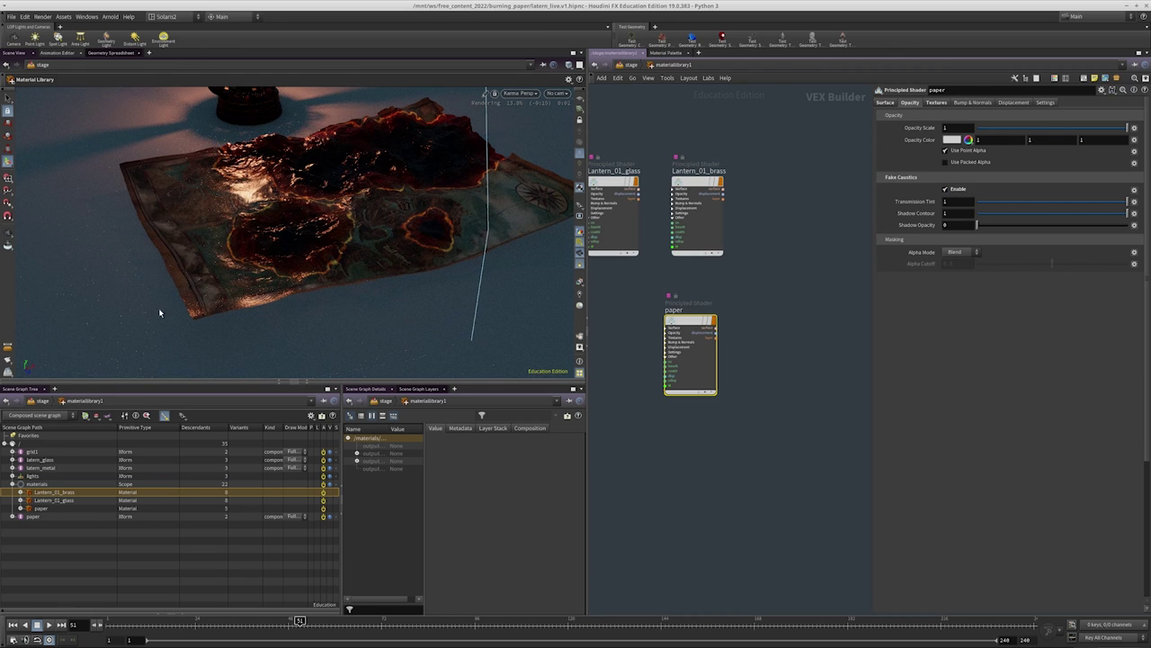
drag(1060, 229, 1089, 232)
click(1068, 226)
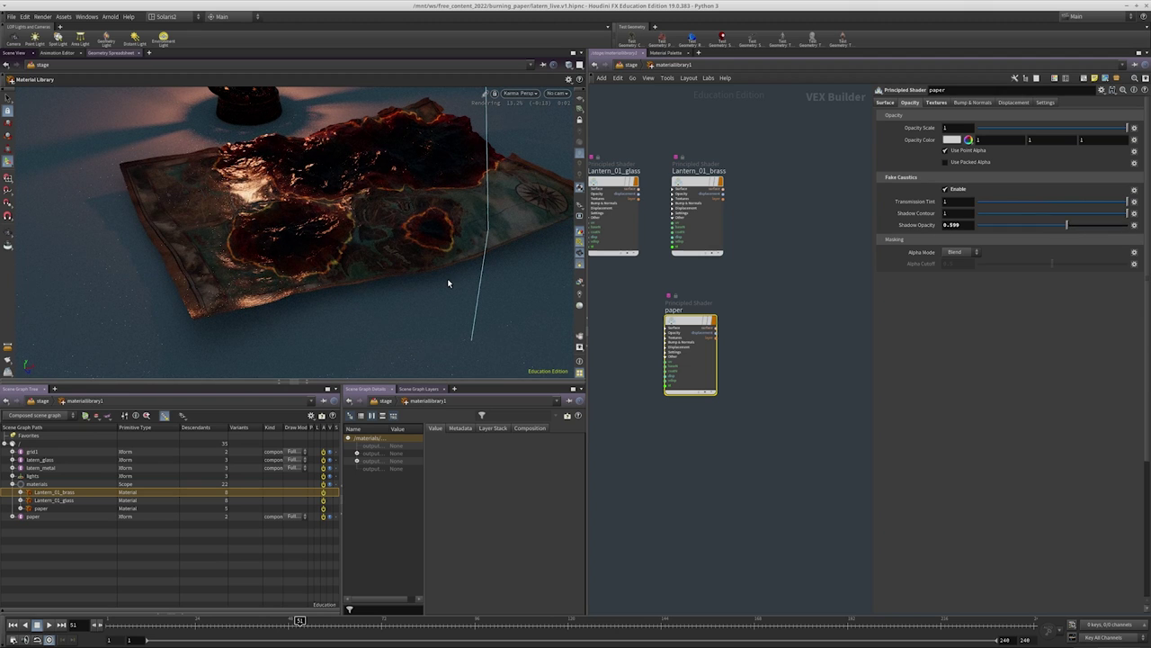
Add a Volume node in the stage network, load the flame bake file from /mnt/nas/free_content/flame_2x, and connect it to merge3
click(886, 103)
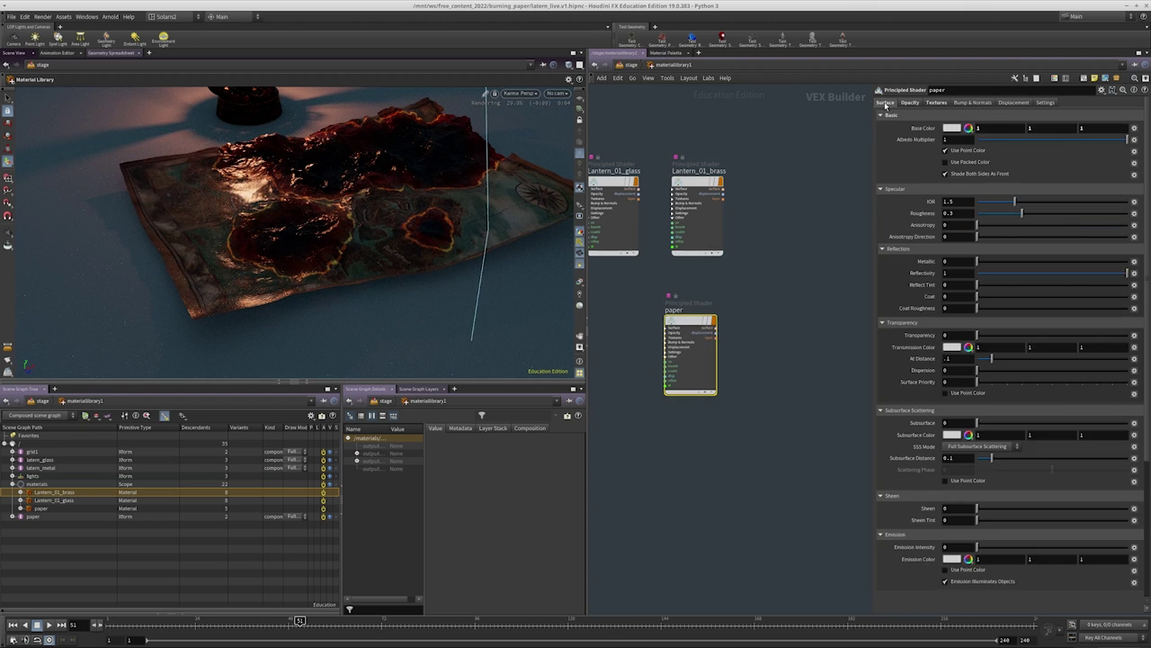
middle_drag(829, 309, 818, 349)
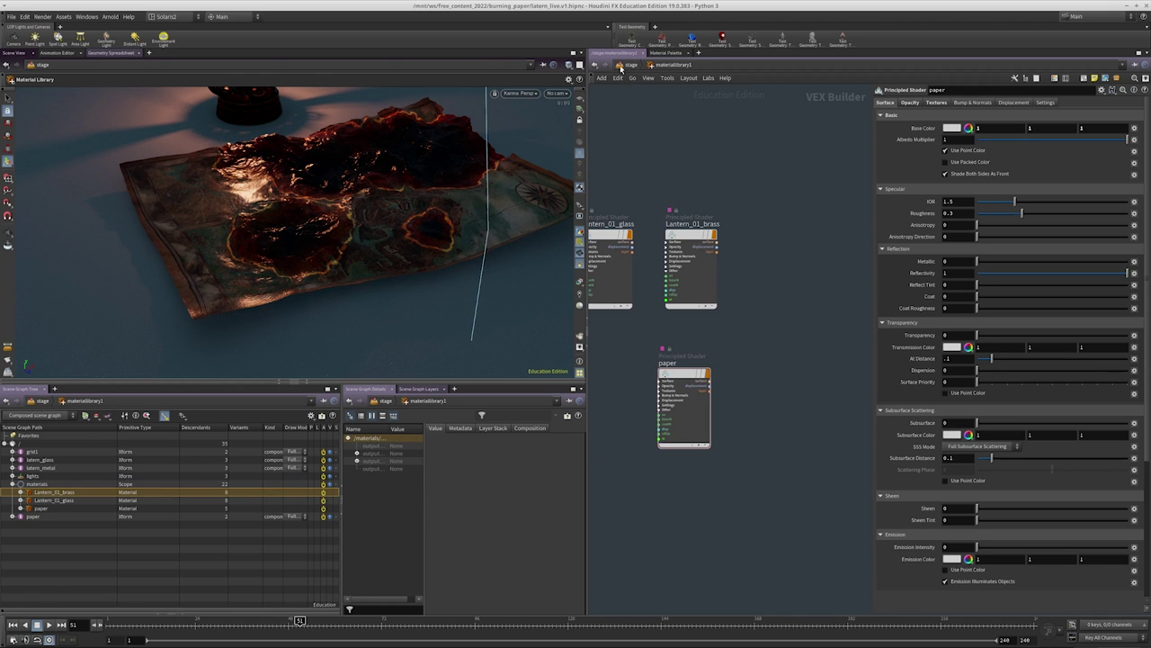
middle_drag(661, 172, 668, 208)
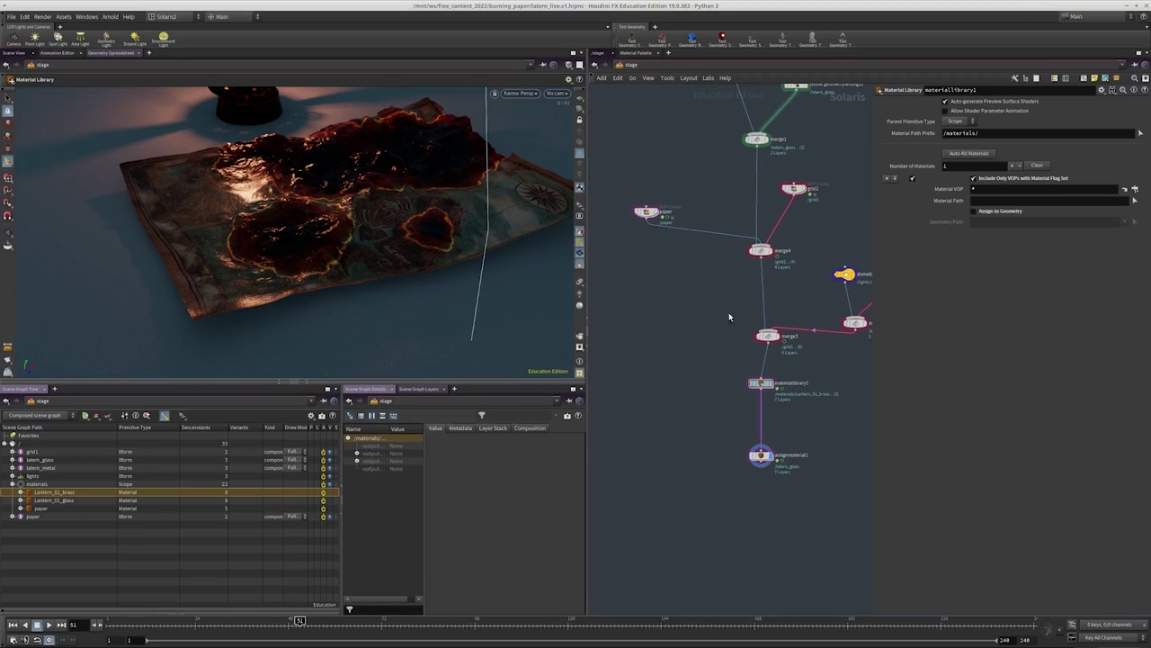
key(Tab)
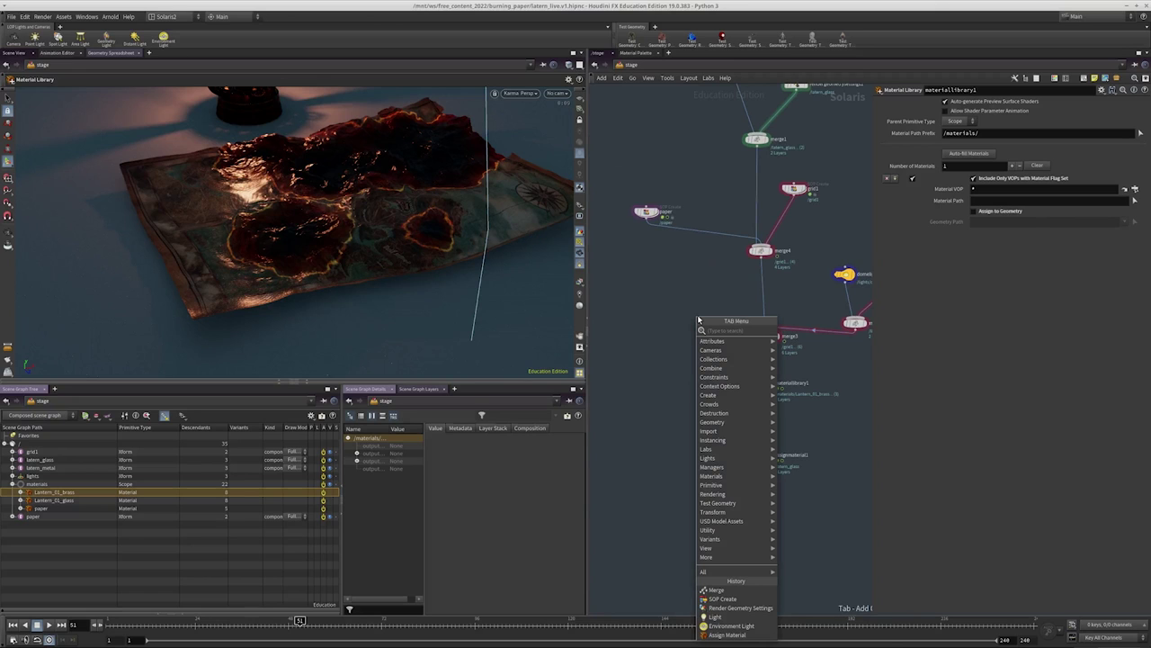
text(volu)
key(Return)
click(686, 300)
click(1009, 171)
key(Return)
scroll(711, 337, up, 2)
drag(658, 330, 758, 345)
Insert a Transform node between volume1 and merge3
middle_drag(630, 235, 667, 322)
drag(687, 340, 619, 239)
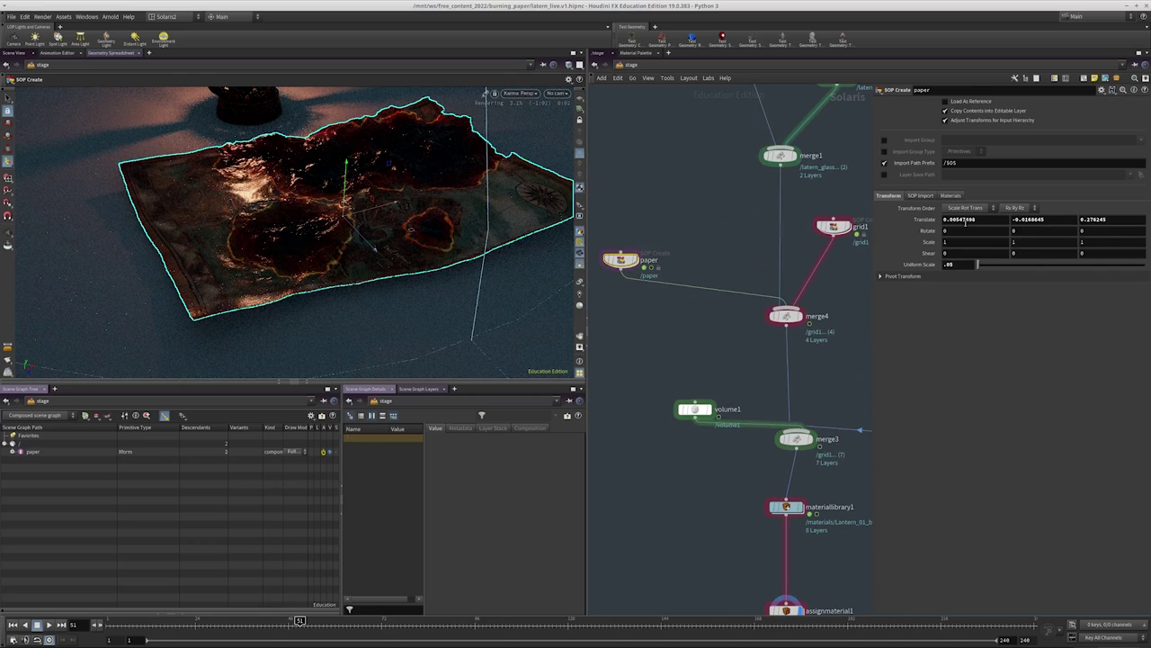
right_click(913, 219)
click(711, 332)
key(Tab)
text(tra)
click(802, 346)
click(732, 439)
drag(732, 439, 609, 378)
drag(694, 410, 718, 495)
Set the uniform scale of transform1 to .05, matching the paper node
click(621, 260)
click(958, 199)
text(.05)
key(Return)
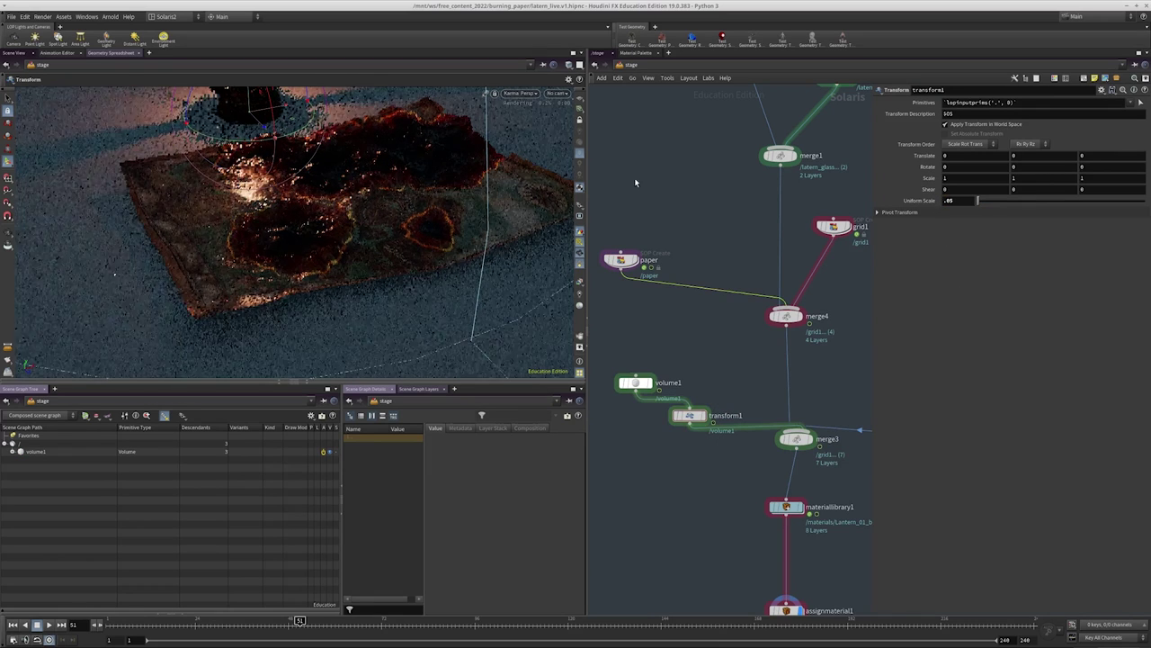
Copy the paper node's translate values into transform1 as relative references and check the placement from a low angle
drag(599, 206, 669, 303)
right_click(925, 218)
click(972, 280)
drag(695, 468, 719, 355)
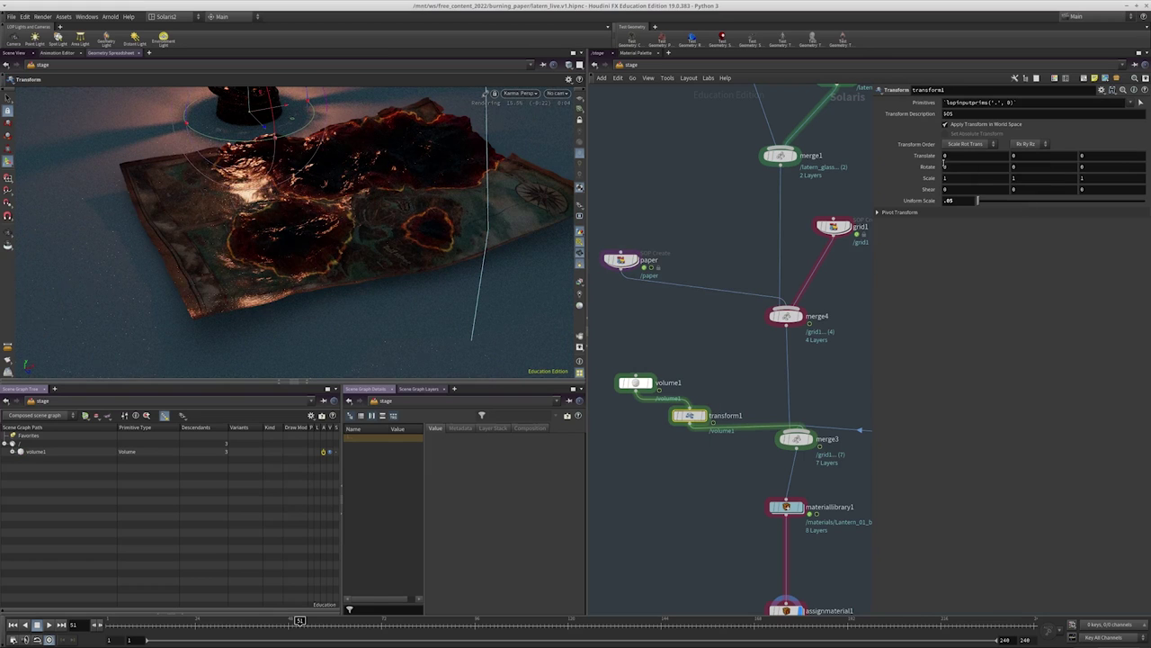
right_click(924, 155)
click(982, 243)
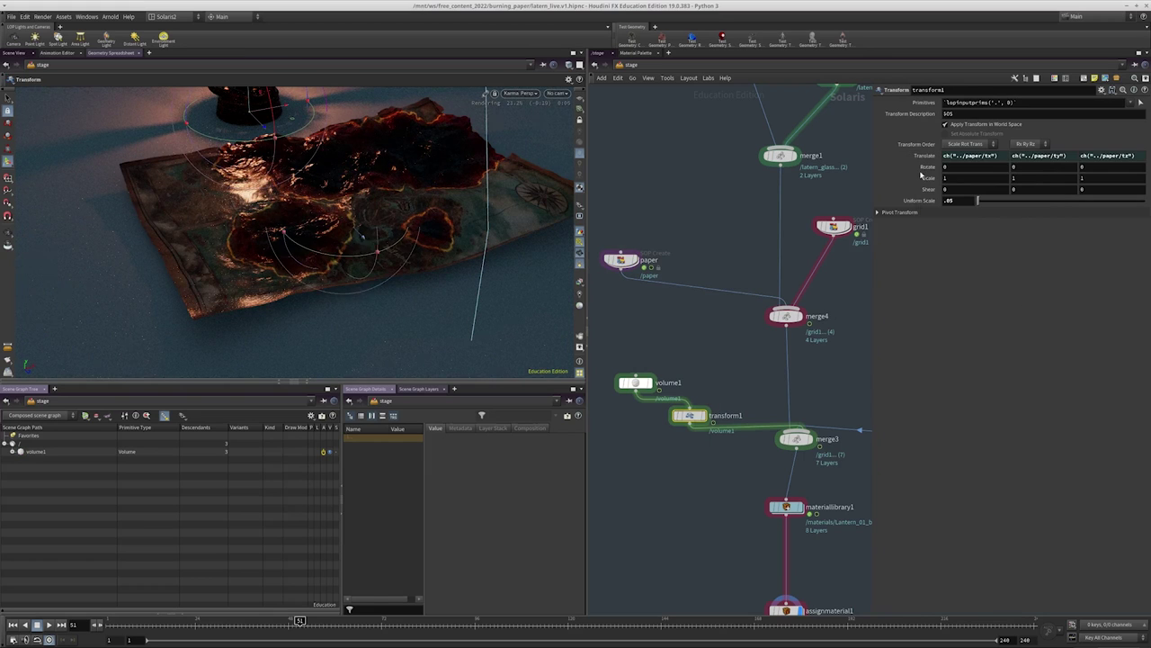
mouse_move(341, 216)
alt+mouse_down()
mouse_move(270, 198)
mouse_move(390, 180)
alt+mouse_up()
scroll(391, 180, up, 5)
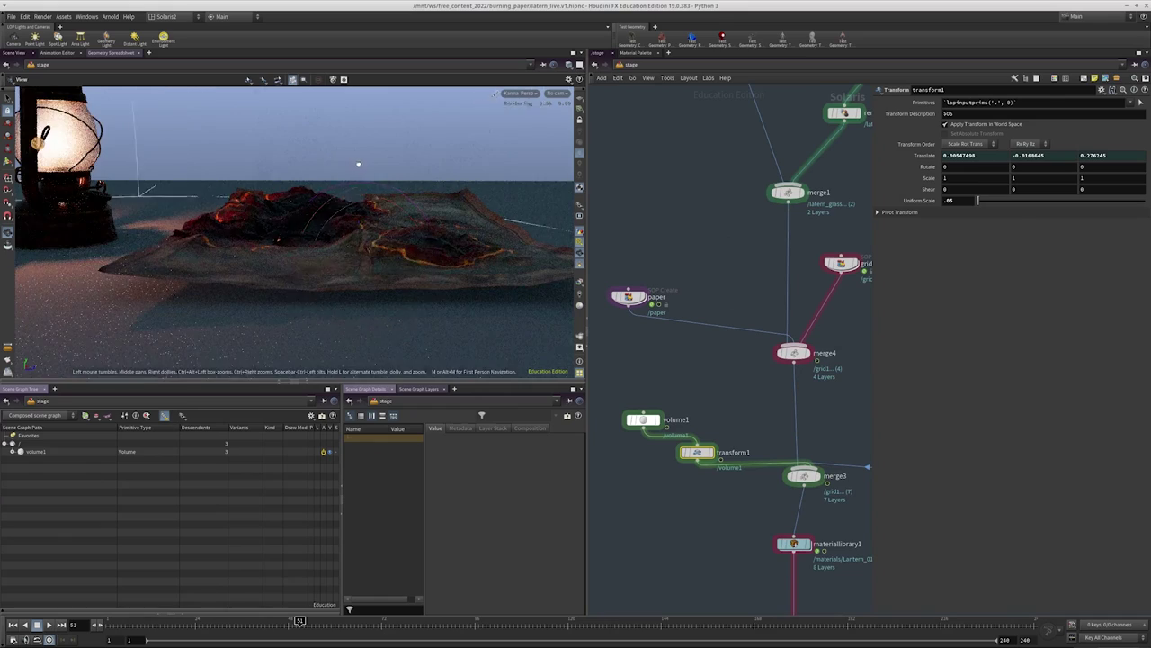
alt+drag(359, 171, 387, 159)
Add the Billowy Smoke volume material from the material palette to materiallibrary1
middle_drag(696, 381, 685, 347)
drag(684, 347, 606, 398)
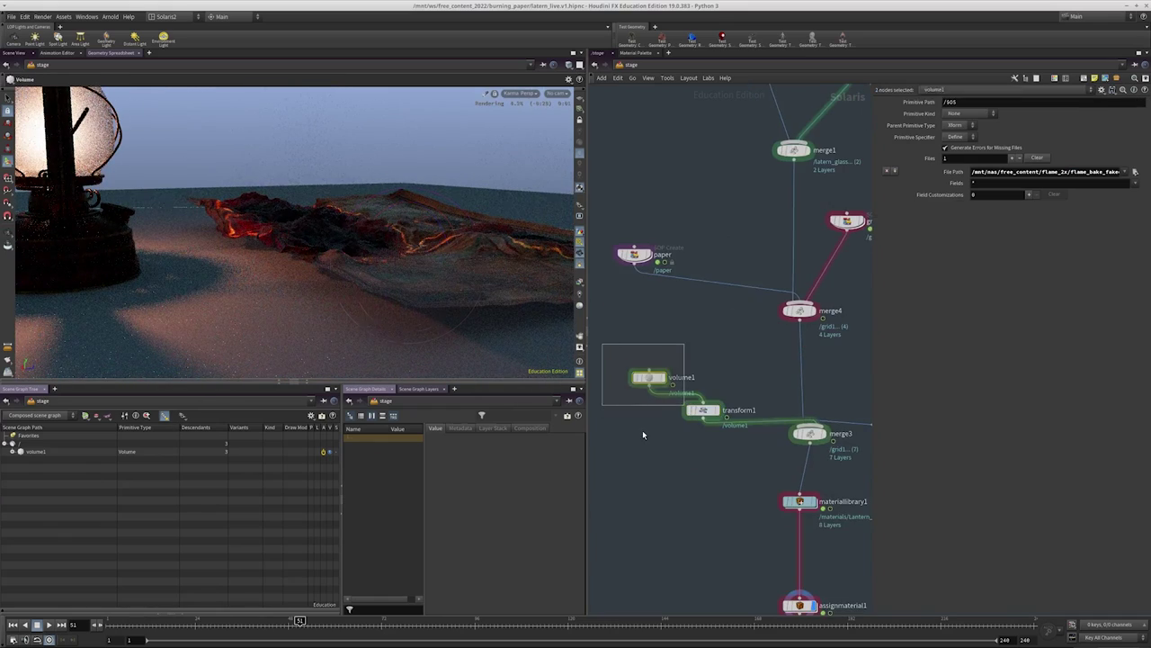
scroll(666, 432, down, 5)
drag(769, 375, 684, 291)
double_click(727, 326)
click(681, 534)
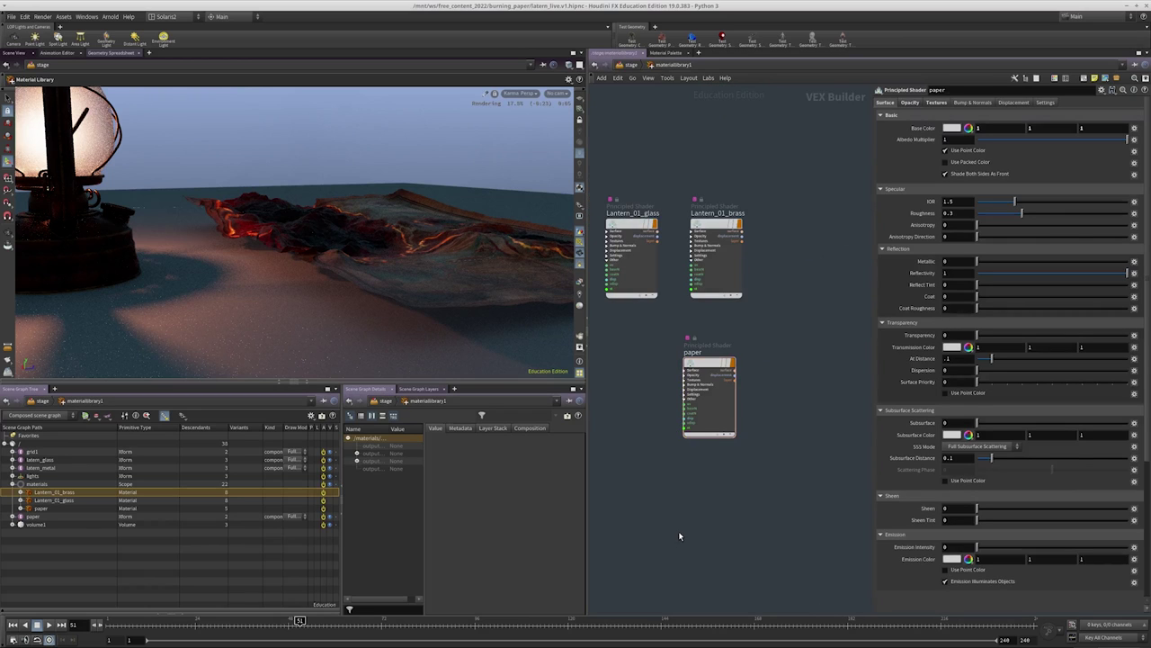
key(alt+shift+m)
alt+drag(645, 452, 425, 254)
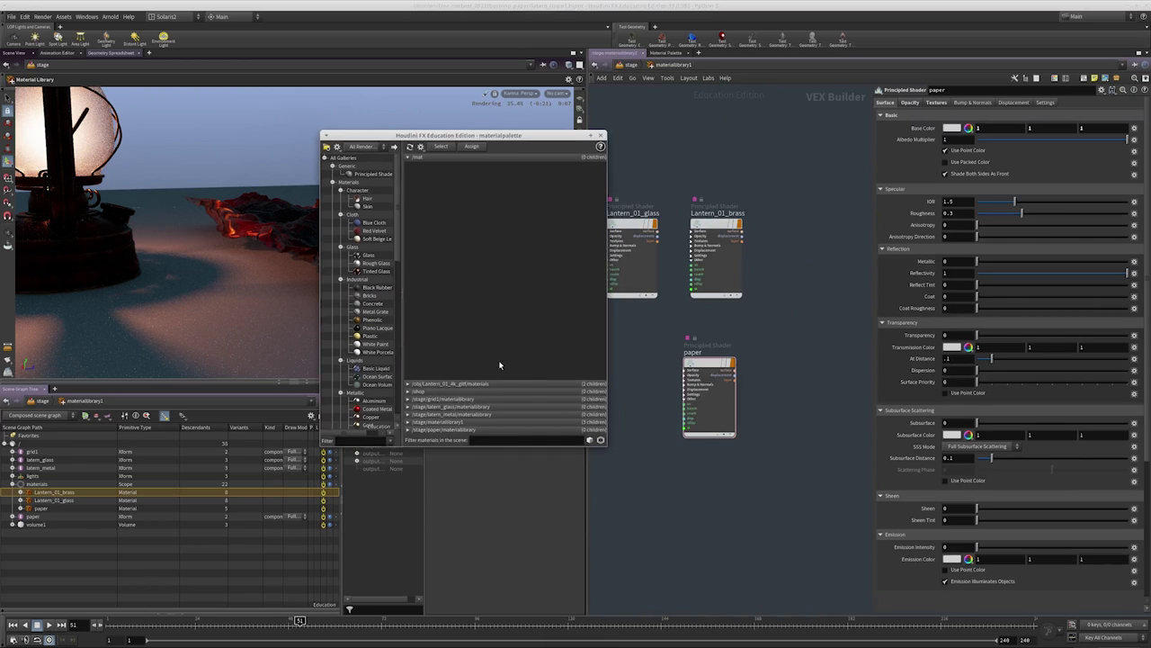
drag(606, 448, 747, 572)
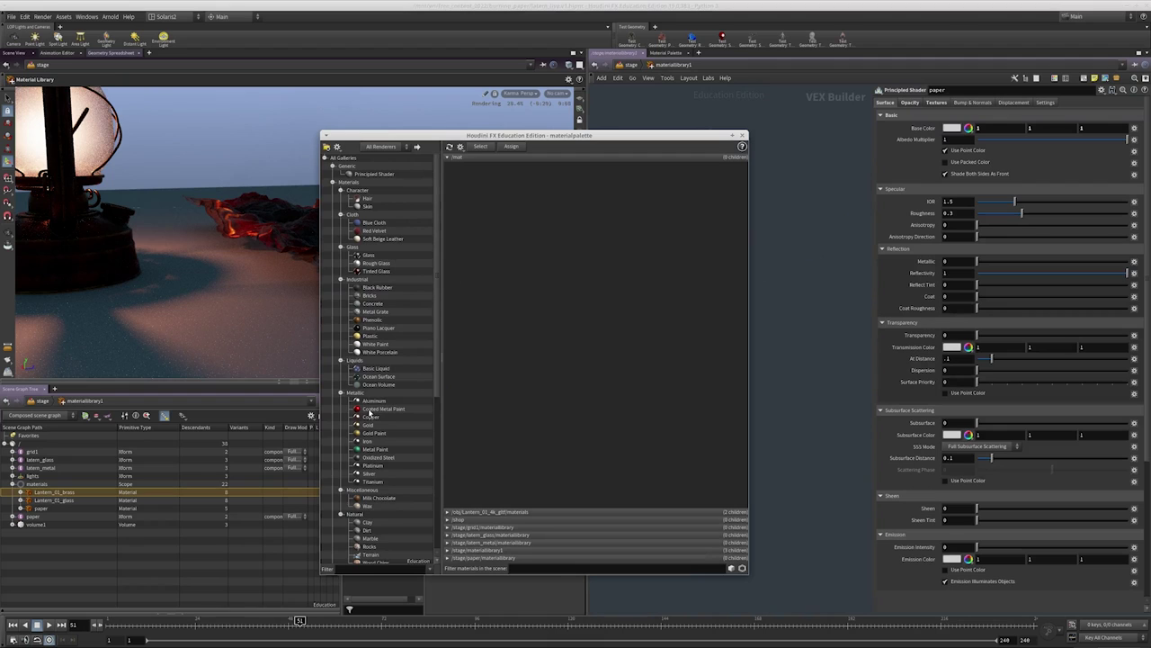
scroll(387, 427, down, 10)
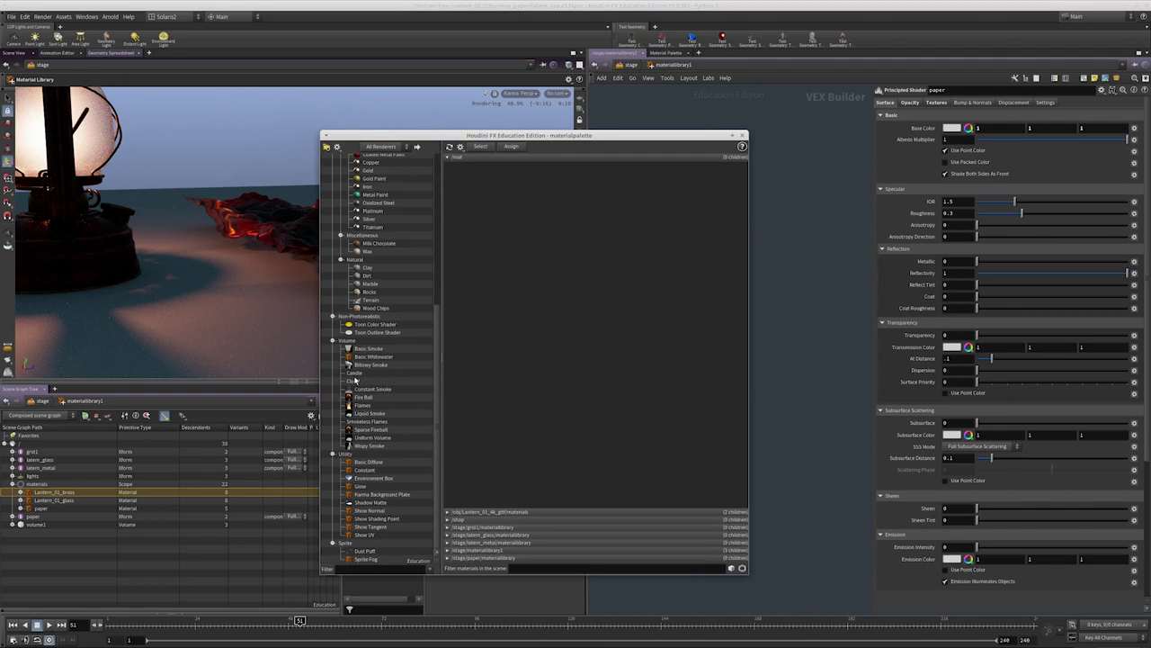
drag(787, 349, 785, 347)
key(alt+shift+m)
Rename the new smoke material as fire_paper
double_click(797, 332)
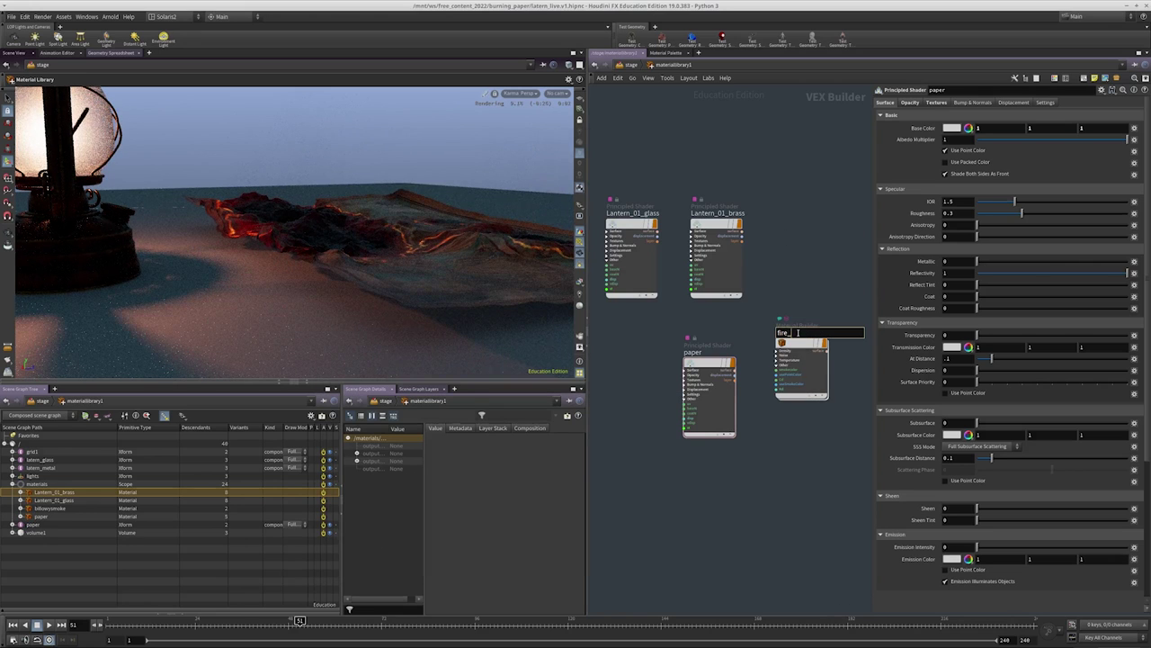
text(fire_paper)
key(Return)
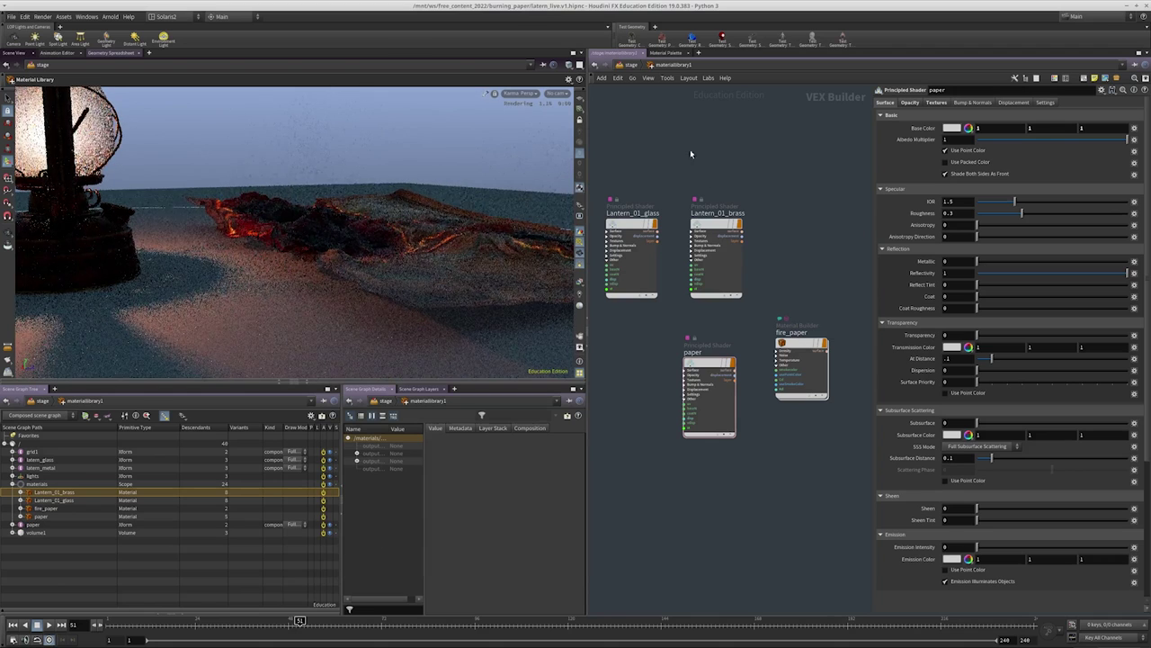
Add a new entry at the start of assignmaterial1 and rename the volume1 node as fire_vdb
click(625, 65)
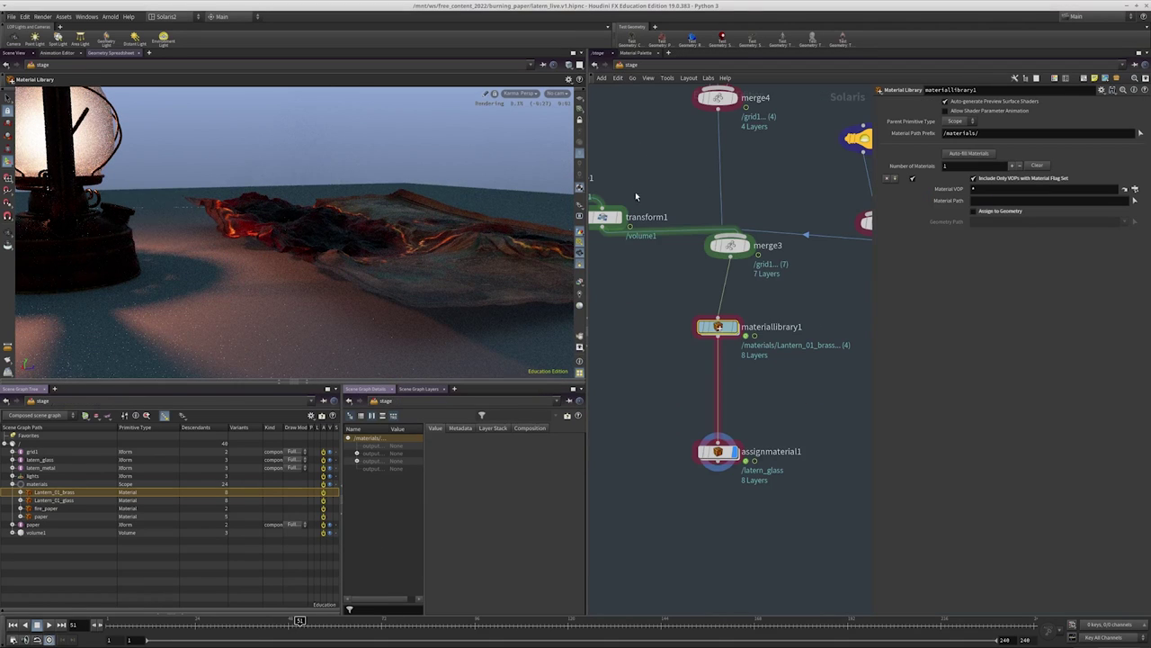
drag(766, 394, 635, 537)
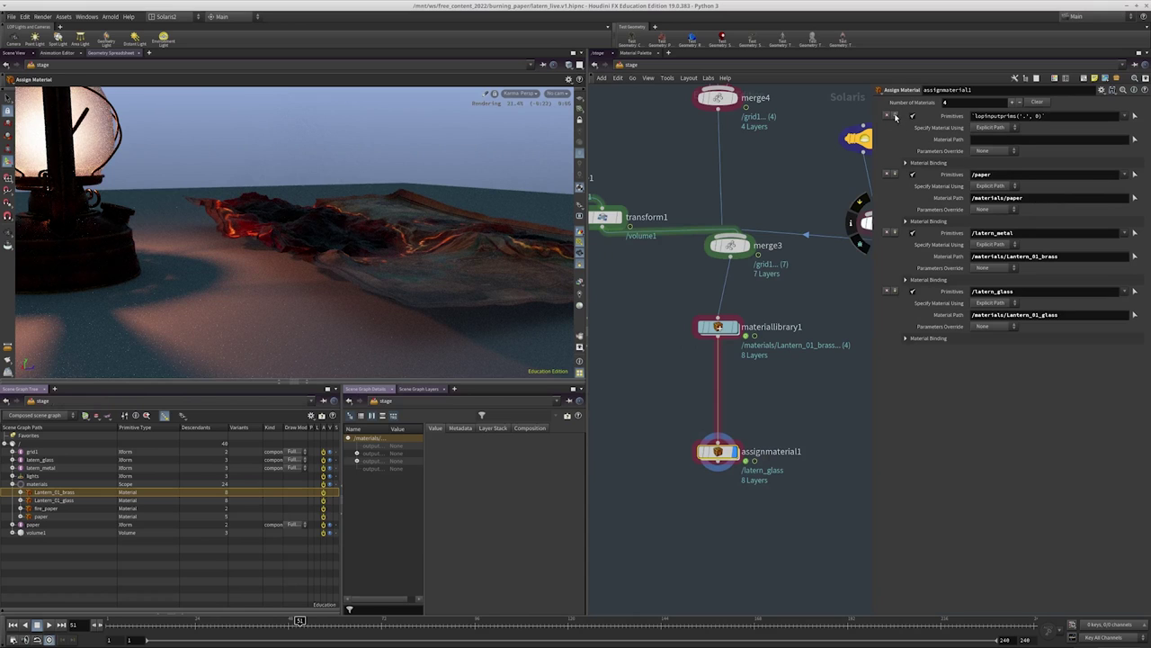
middle_drag(643, 308, 724, 414)
double_click(655, 285)
text(fire_vdb)
key(Return)
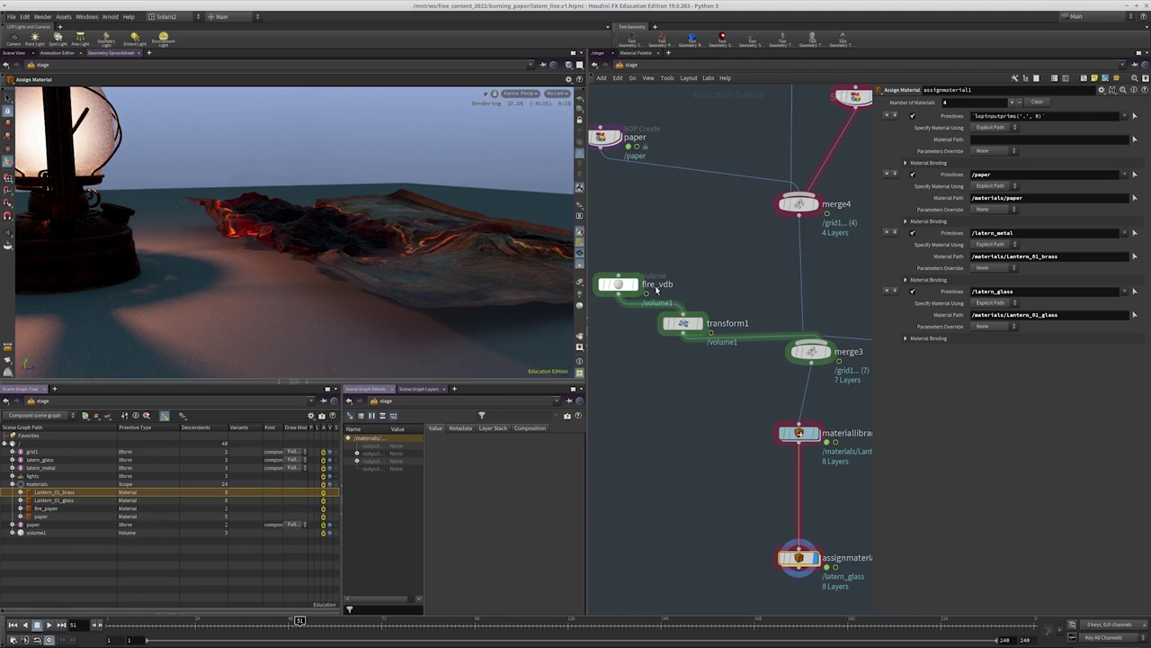
Set the primitives of the first assignmaterial1 entry to /fire_vdb
triple_click(1045, 115)
text(//)
text(ire_vdb)
key(Return)
click(1045, 115)
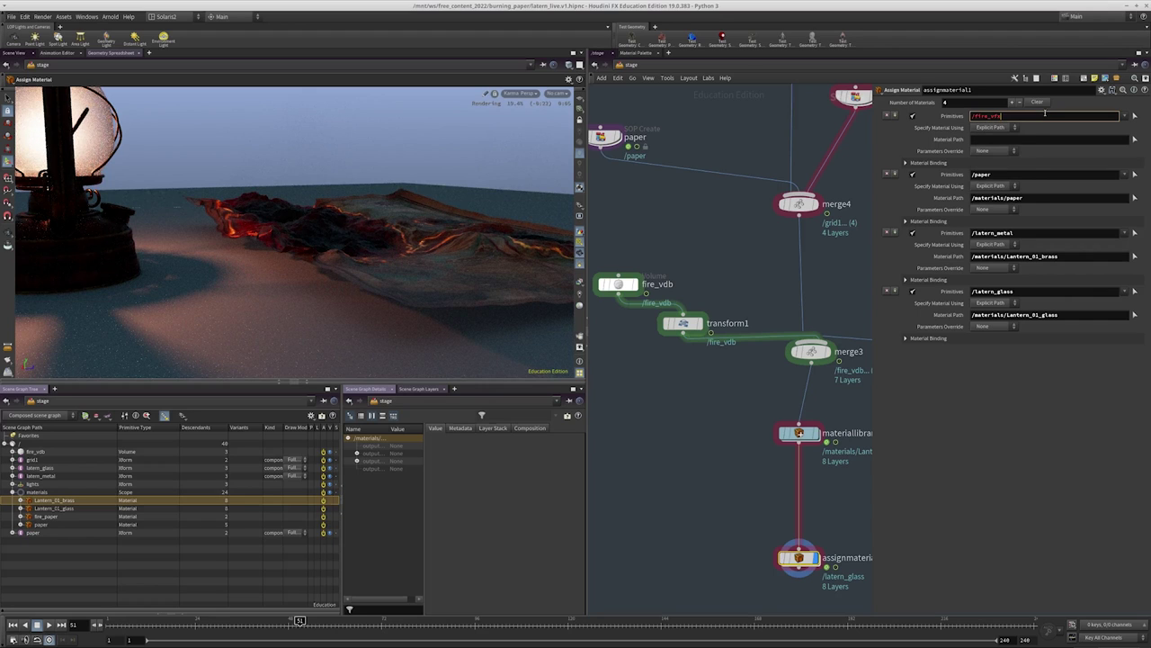
text(db)
key(Return)
Set the material path of the /fire_vdb entry to /materials/fire_paper/
click(1049, 139)
text(/)
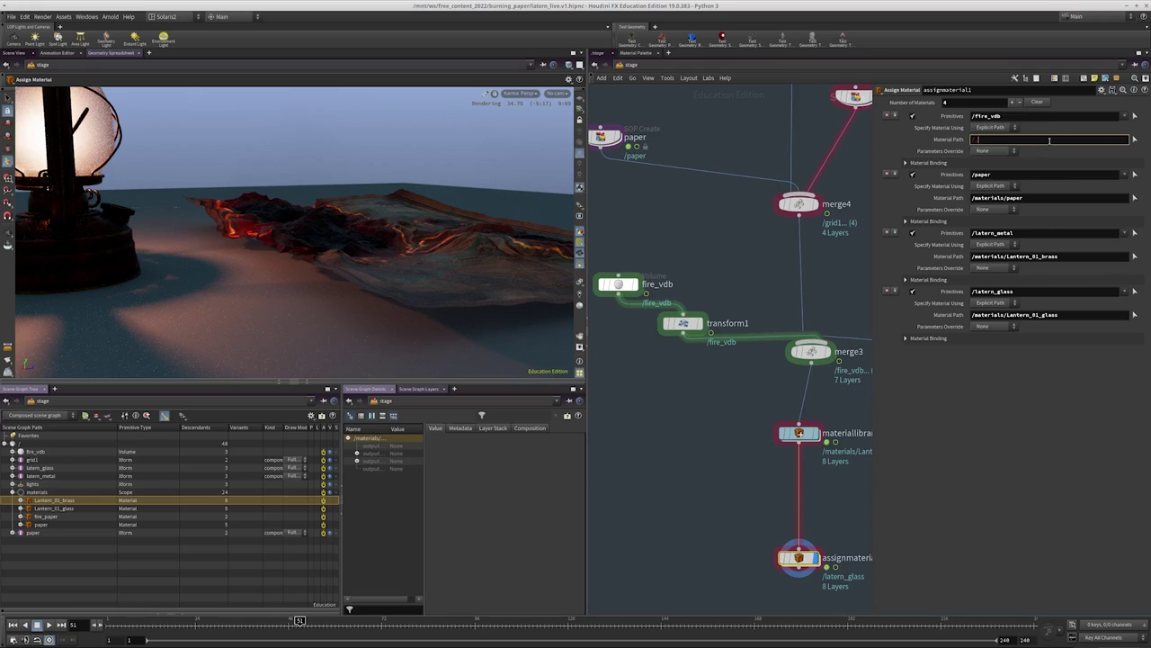
text(materi)
key(Tab)
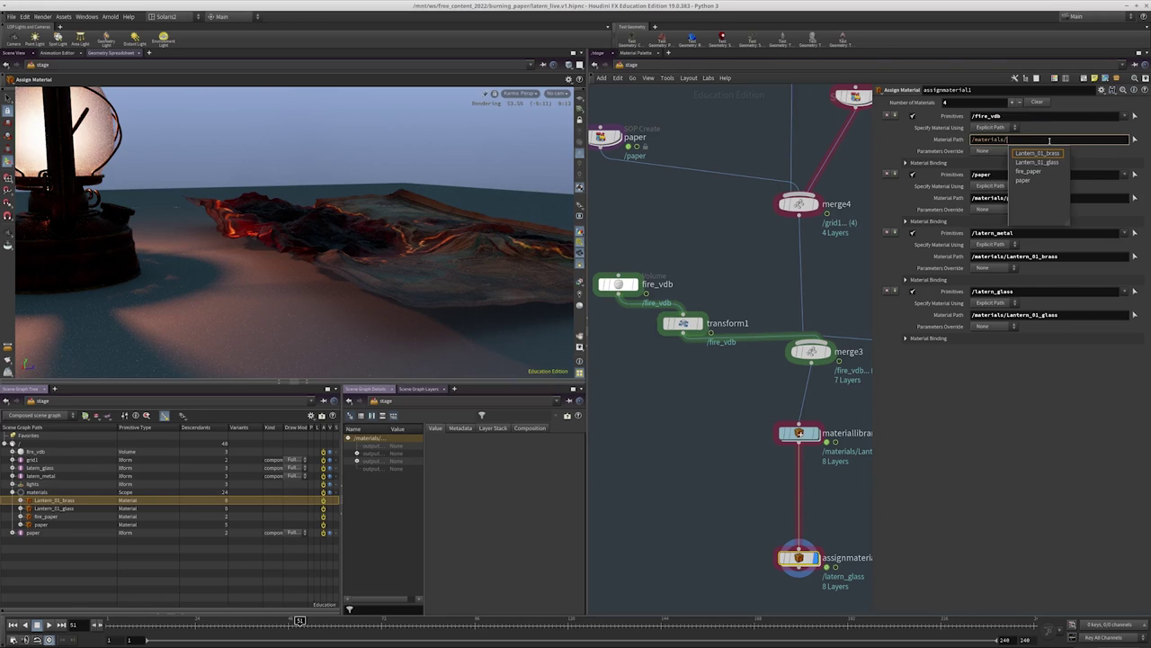
text(fire)
key(Tab)
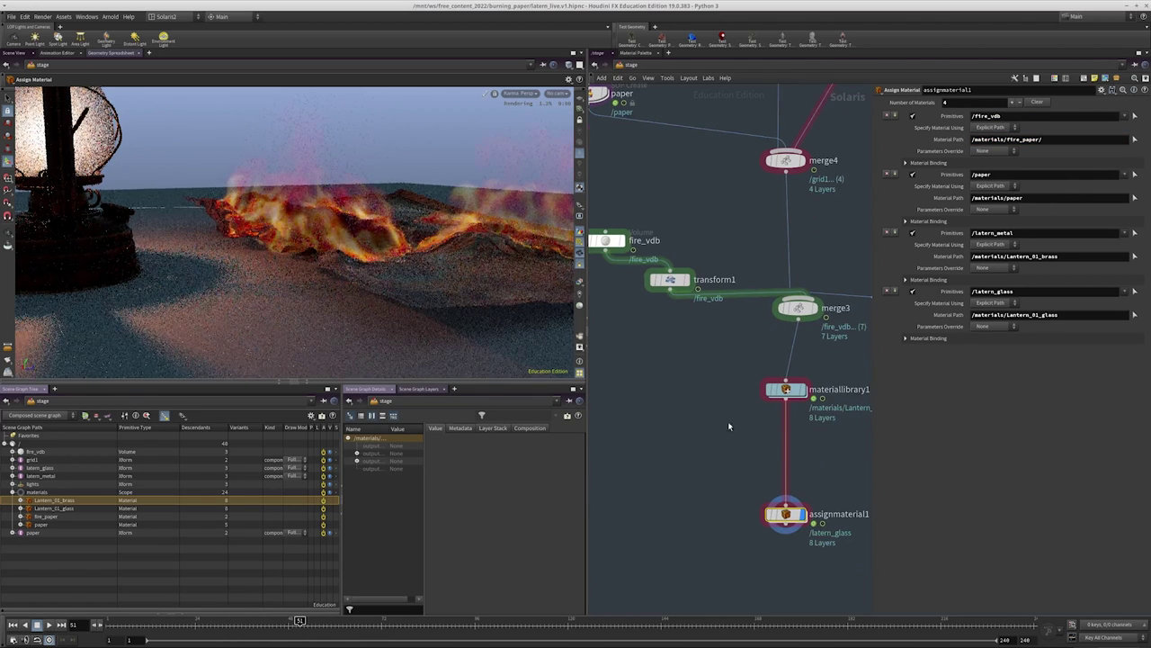
Open materiallibrary1 and set the fire_paper material's Smoke Density to 0
mouse_move(313, 342)
mouse_down()
mouse_move(354, 243)
mouse_move(394, 293)
mouse_move(637, 297)
mouse_up()
middle_drag(683, 337, 623, 338)
drag(631, 309, 783, 364)
double_click(718, 330)
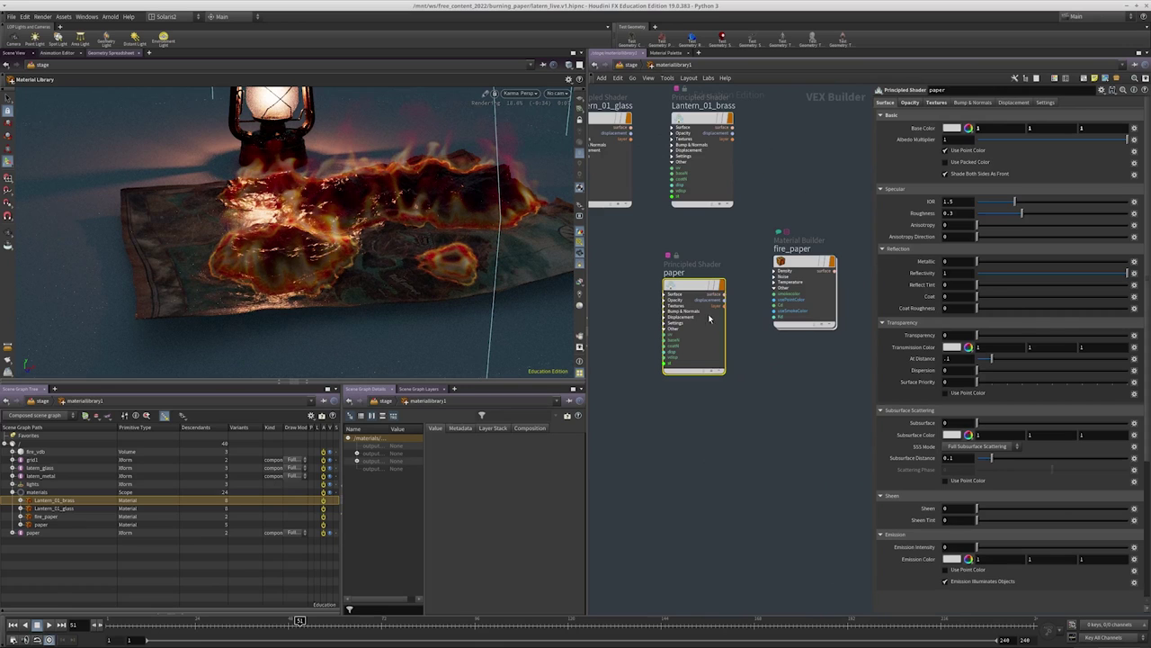
click(800, 405)
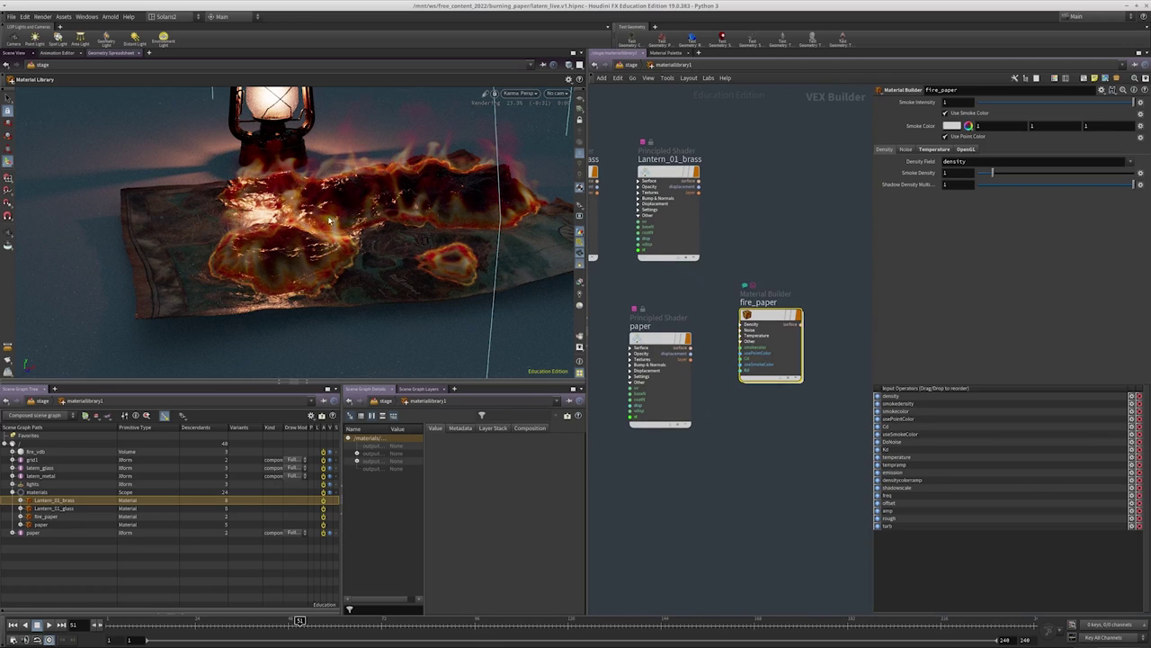
click(956, 173)
text(0)
key(Return)
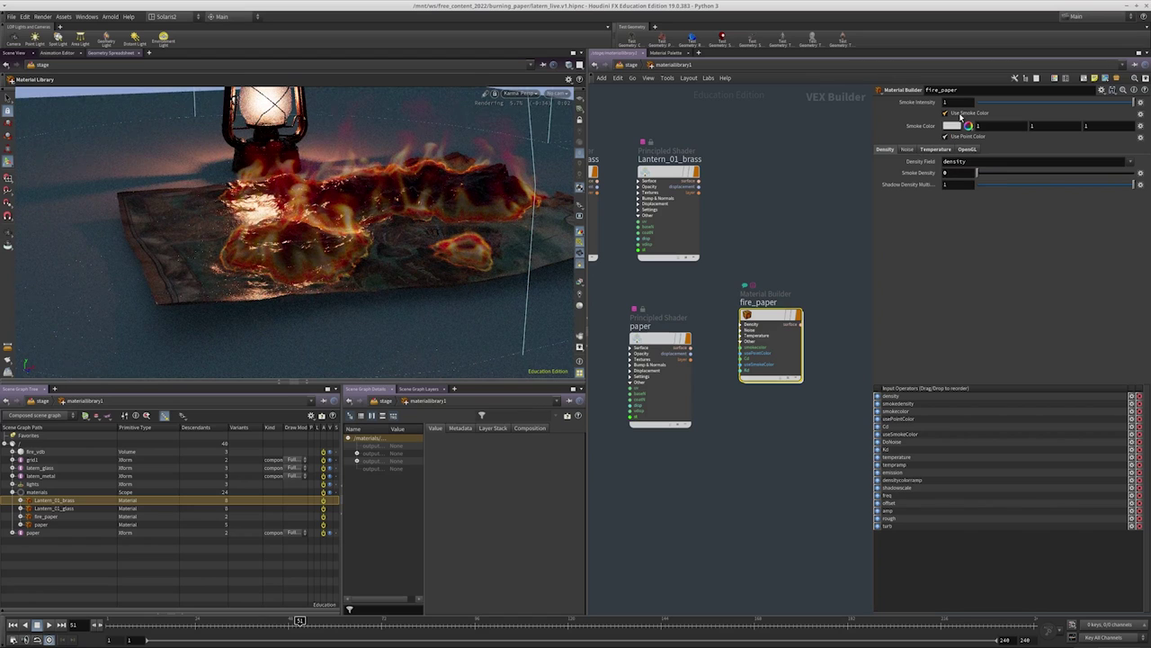
Remove the yellow point from fire_paper's temperature emission ramp and shift the orange and red points toward the hot end
click(936, 149)
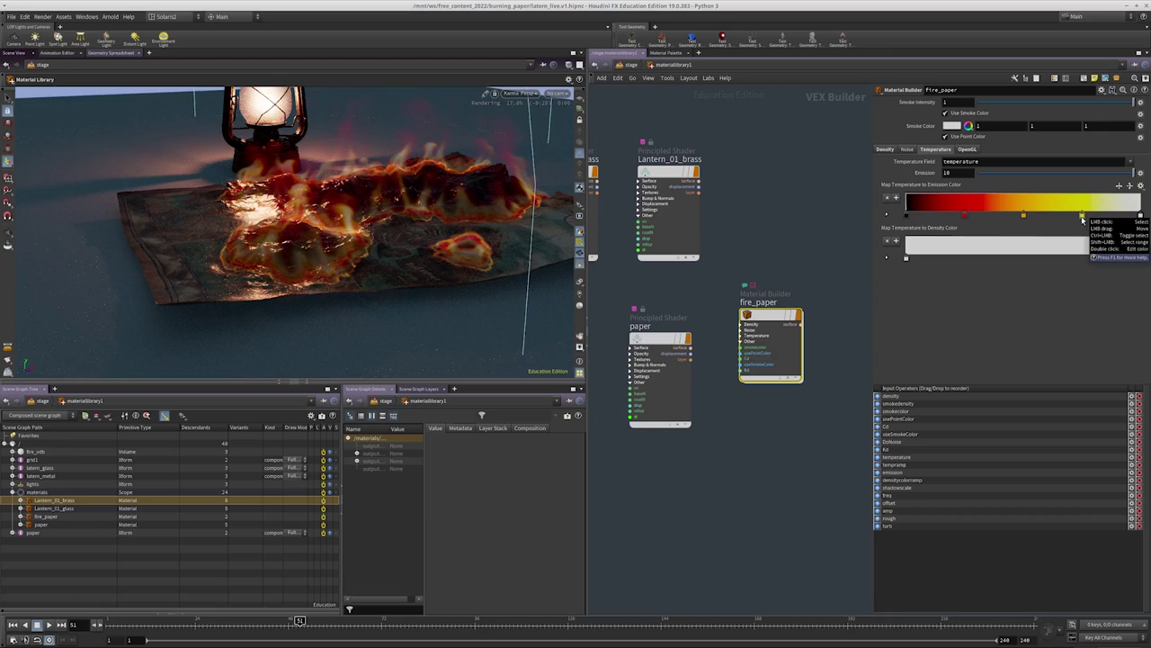
drag(1023, 217, 1092, 216)
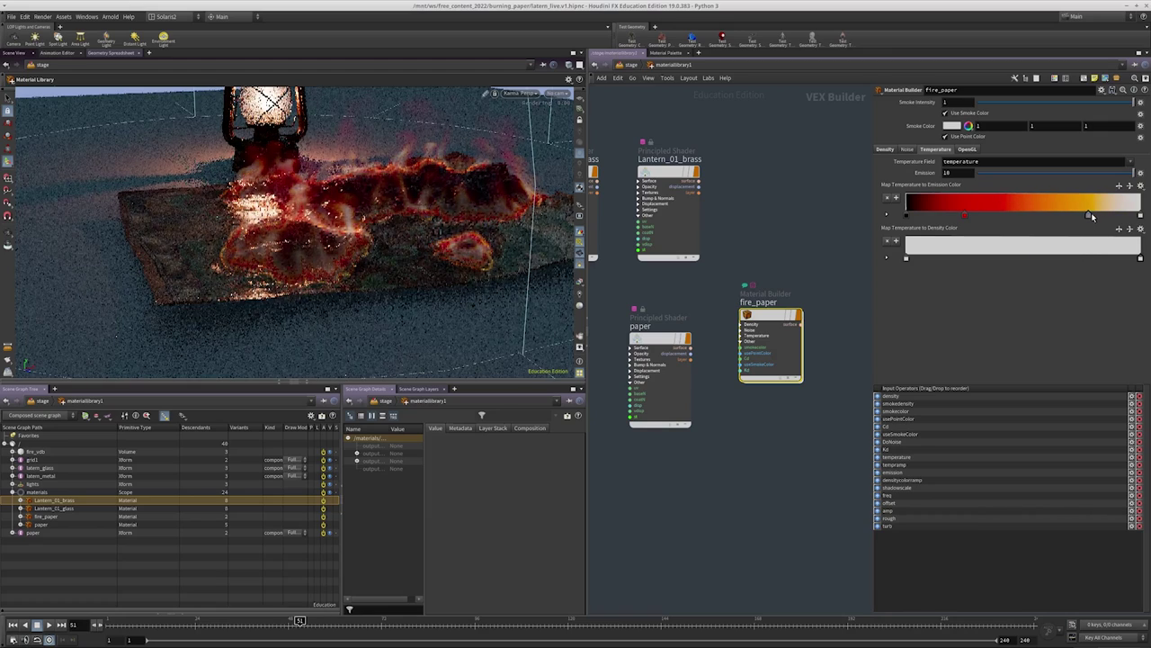
drag(966, 217, 1003, 218)
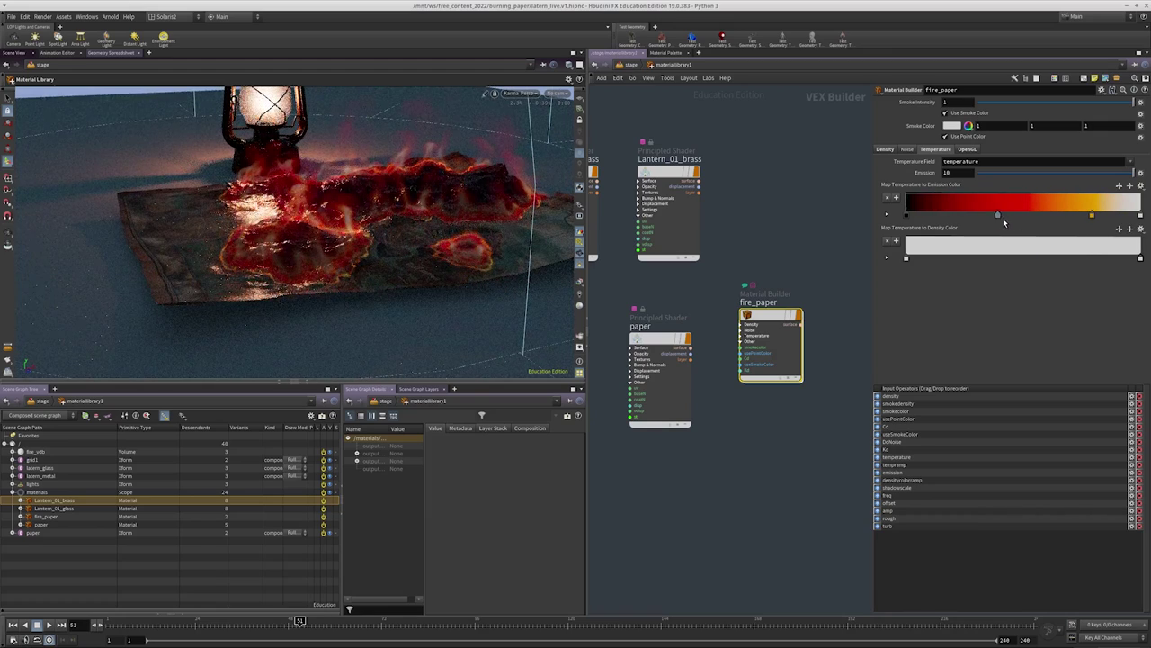
Recolor the red point of the temperature emission ramp to a dark orange-red of about 0.464, 0.109, 0.029
click(886, 214)
click(958, 251)
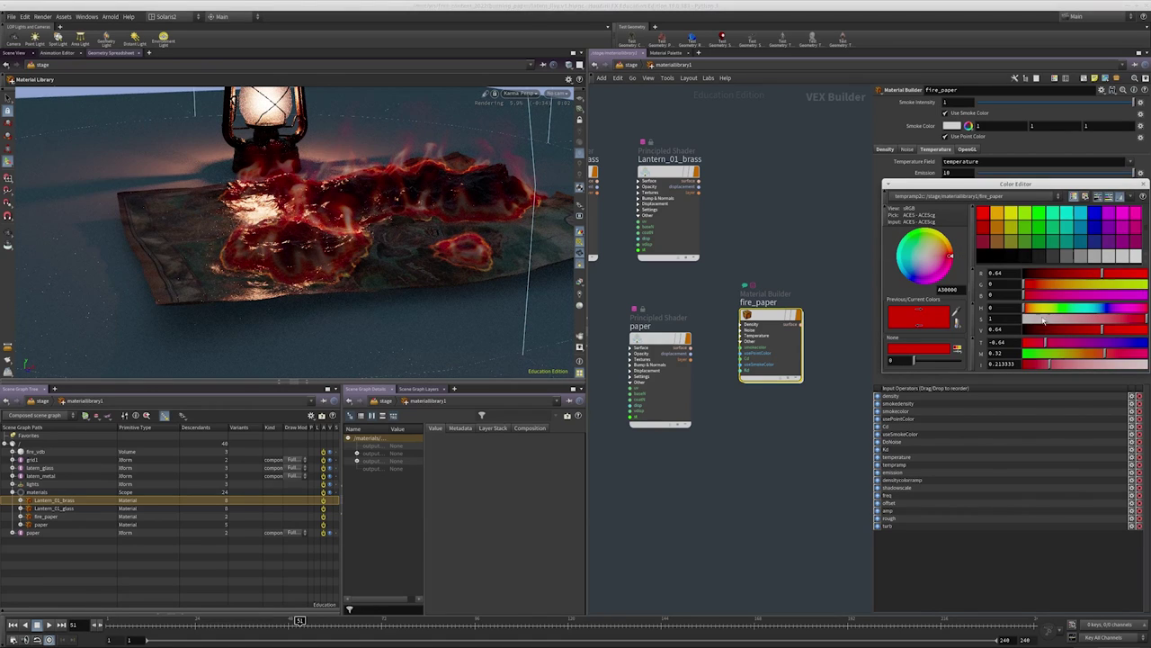
drag(1036, 286, 1031, 286)
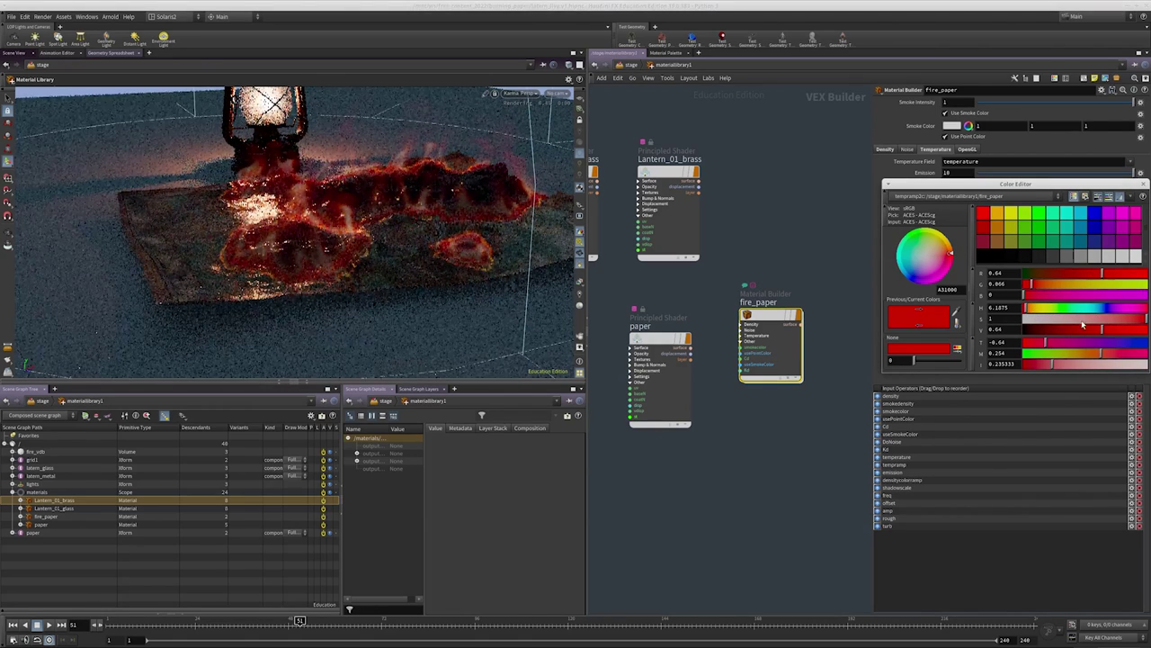
drag(1140, 322, 1088, 327)
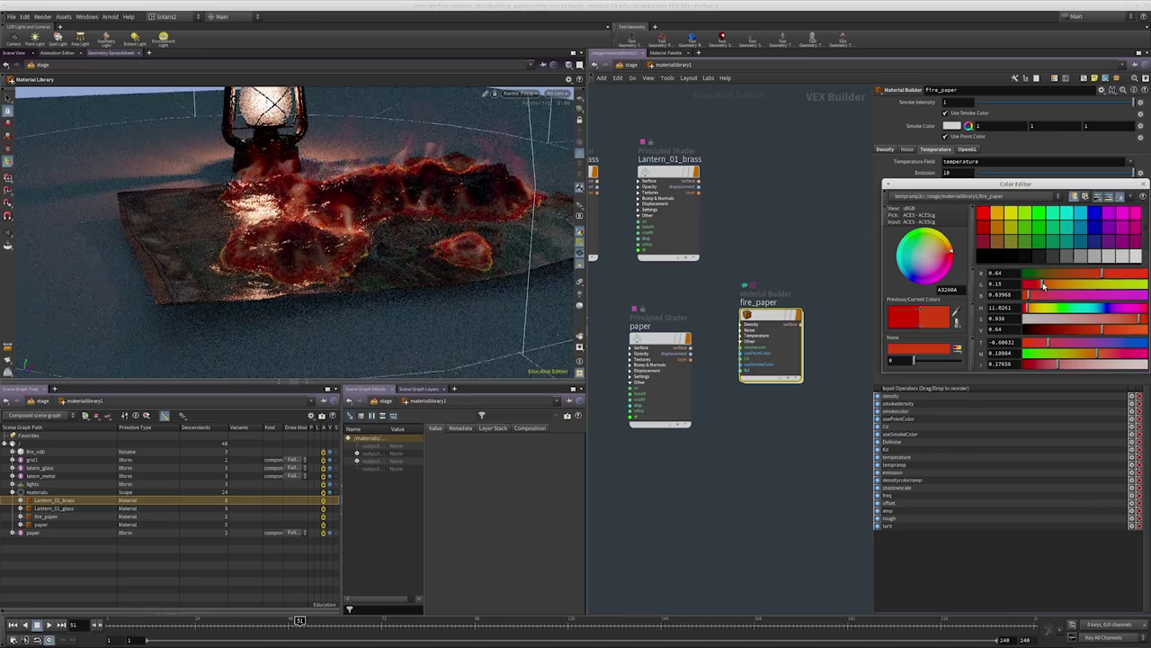
click(1142, 183)
Set the fire_paper material's Emission to 100 and check the flames from closer up
click(957, 172)
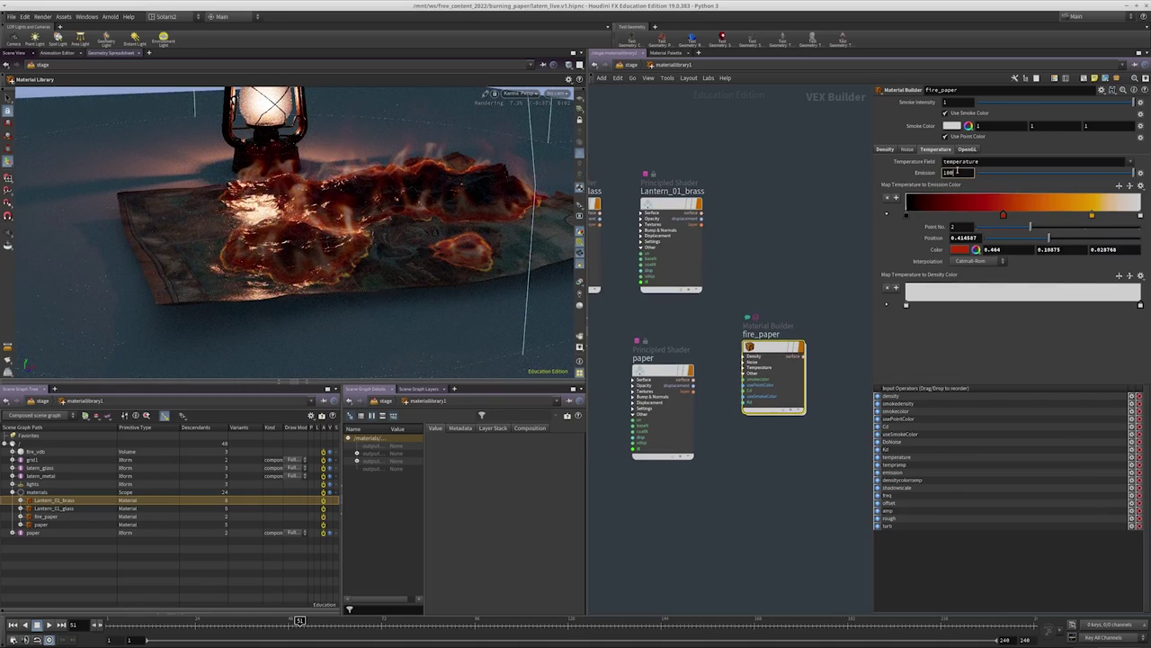
key(space+h)
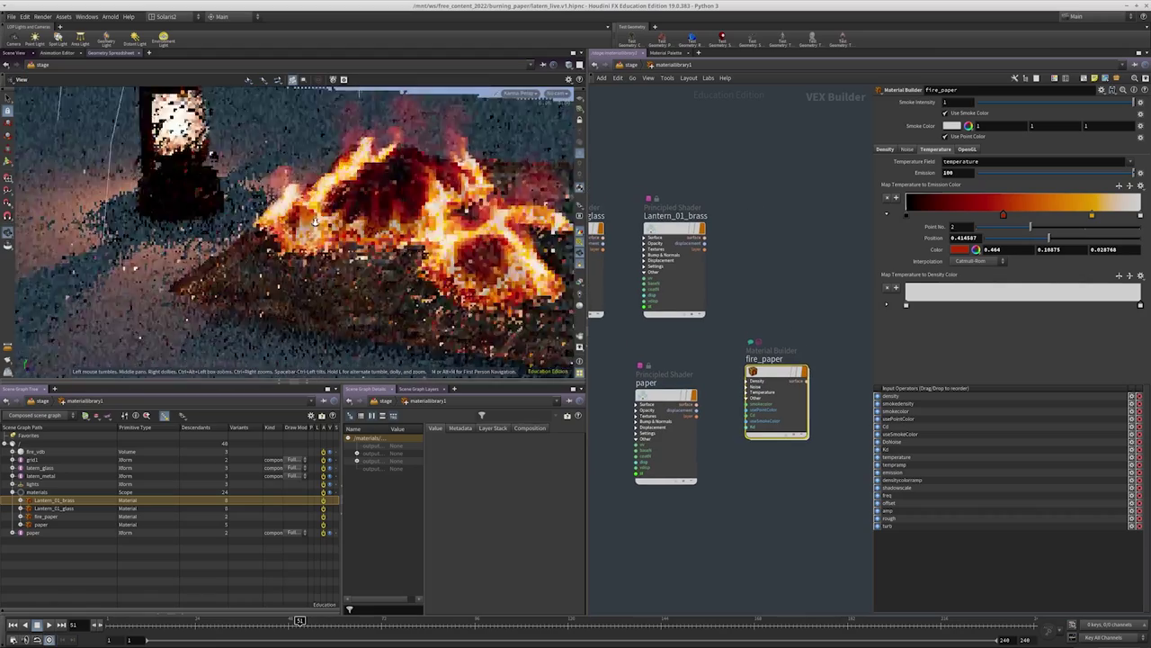
mouse_move(352, 271)
mouse_down()
mouse_move(387, 224)
mouse_move(397, 184)
mouse_move(374, 166)
mouse_move(365, 185)
mouse_move(396, 216)
mouse_up()
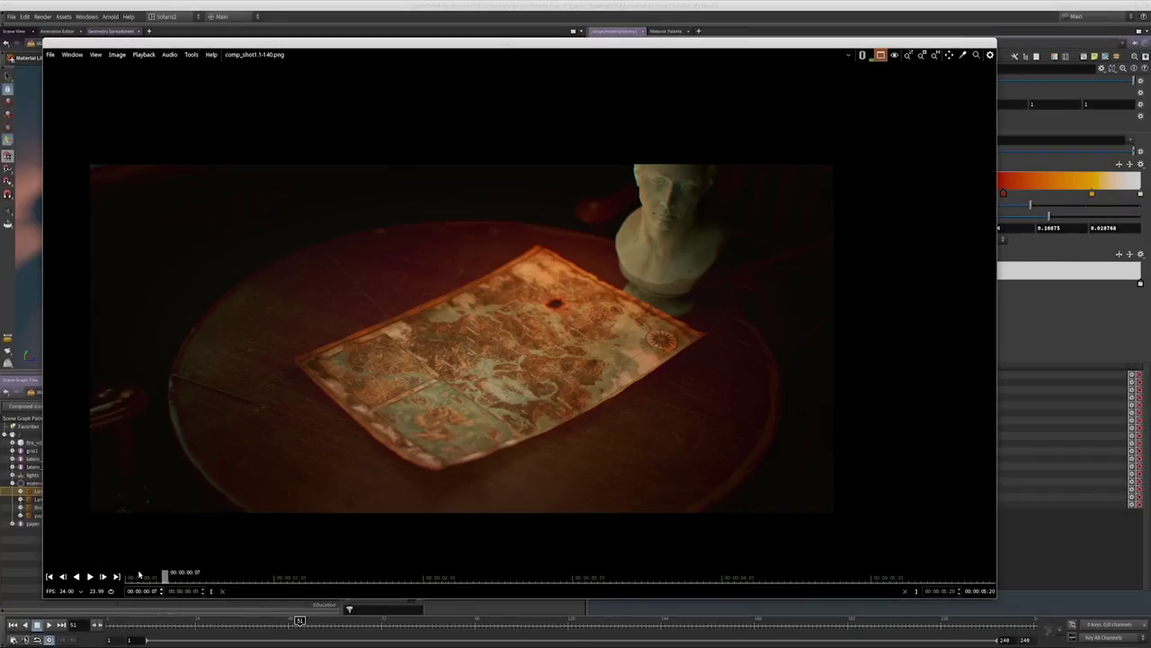
Play the comp_shot1.1-140.png reference sequence of the burning map in djv
click(89, 575)
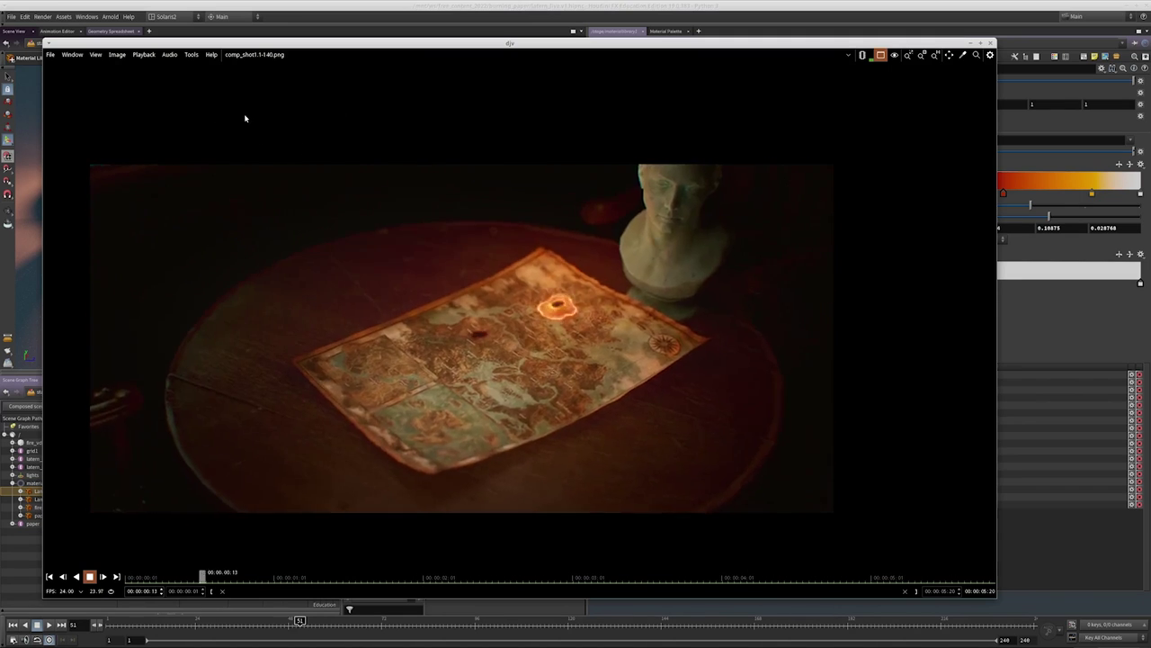
click(189, 576)
key(space)
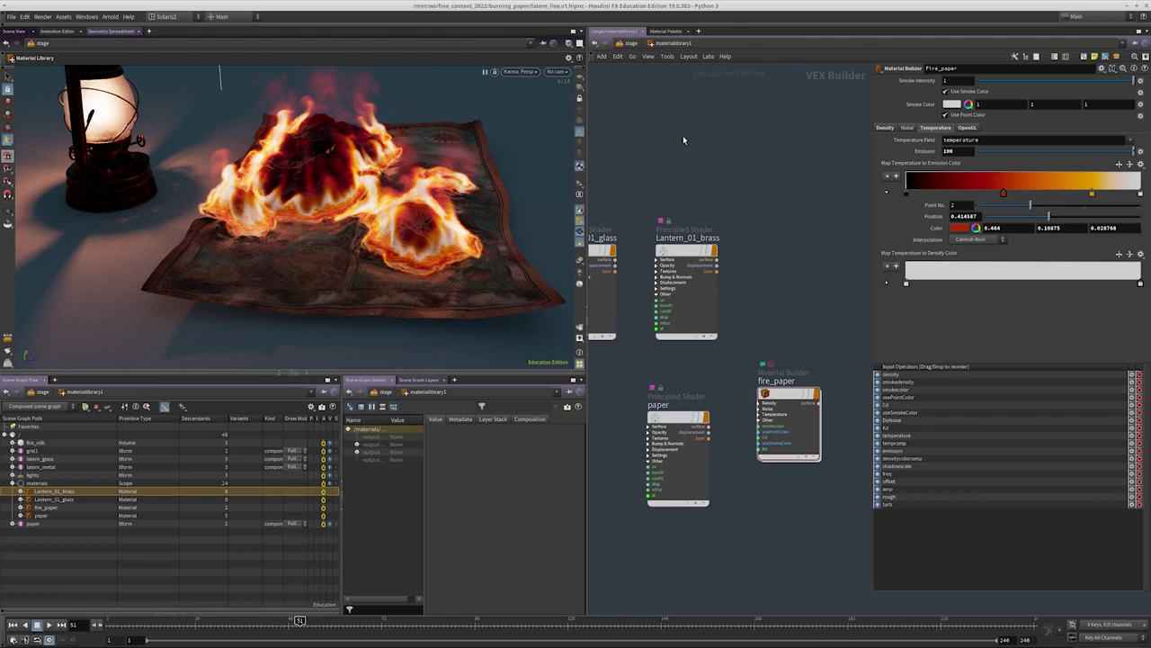
Switch to the Houdini window with burning_paper_lookdev_live.v1 and examine the table, chairs and burning map from several angles
key(alt+Tab)
key(alt+Tab)
key(alt+Tab)
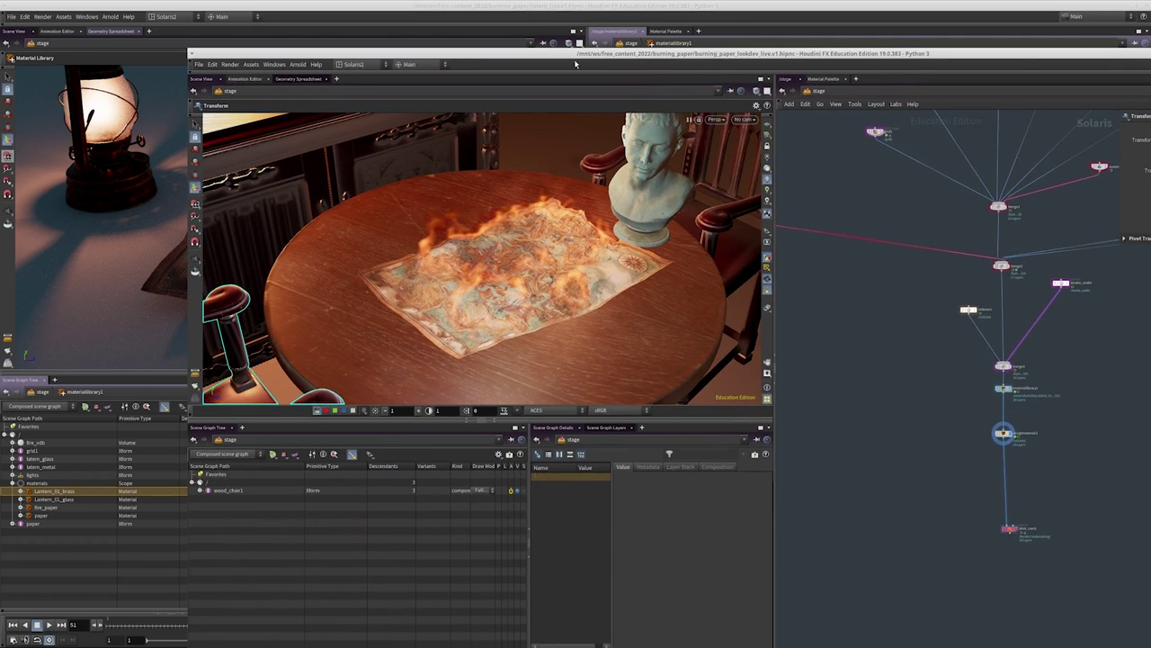
drag(620, 56, 430, 4)
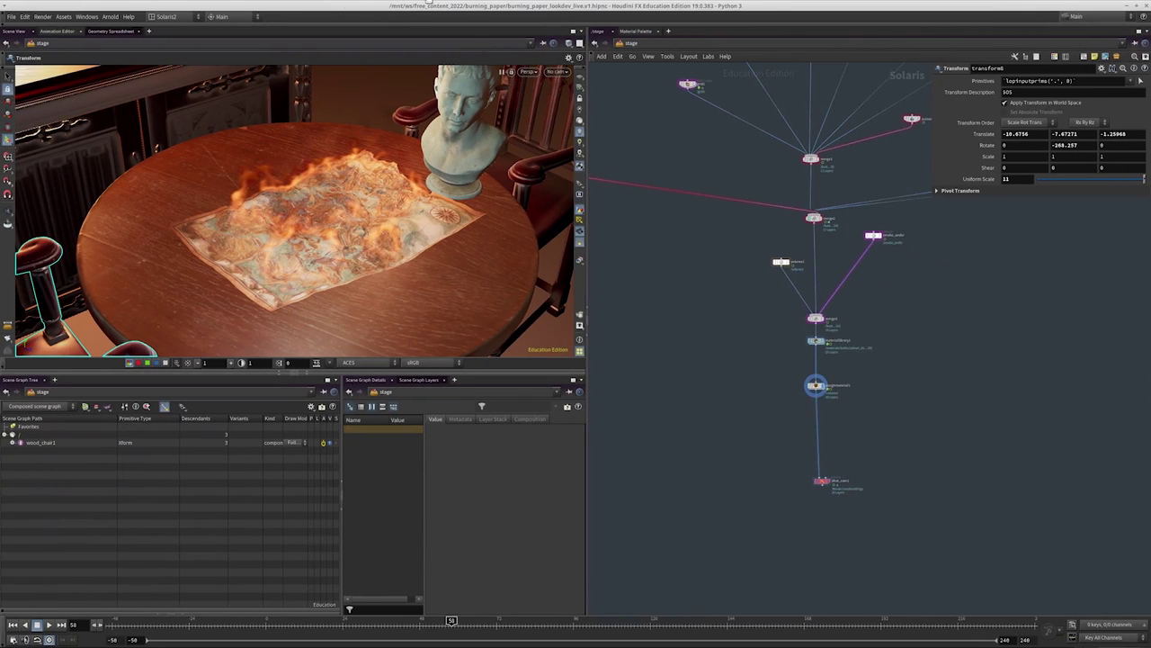
drag(297, 225, 338, 198)
key(t)
key(Escape)
key(Return)
scroll(679, 312, down, 2)
scroll(803, 301, up, 3)
key(s)
scroll(808, 241, down, 2)
scroll(792, 247, up, 2)
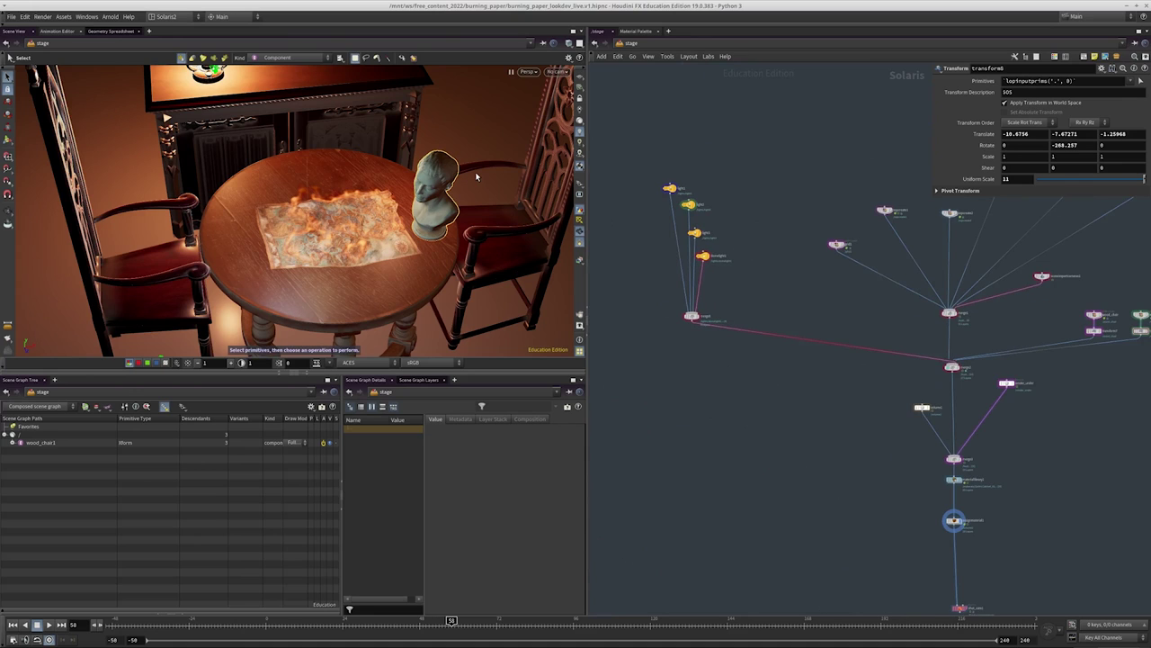
Open the bust node's geometry network from the stage, examine the marble bust model, and return to the stage level
middle_drag(747, 212, 761, 279)
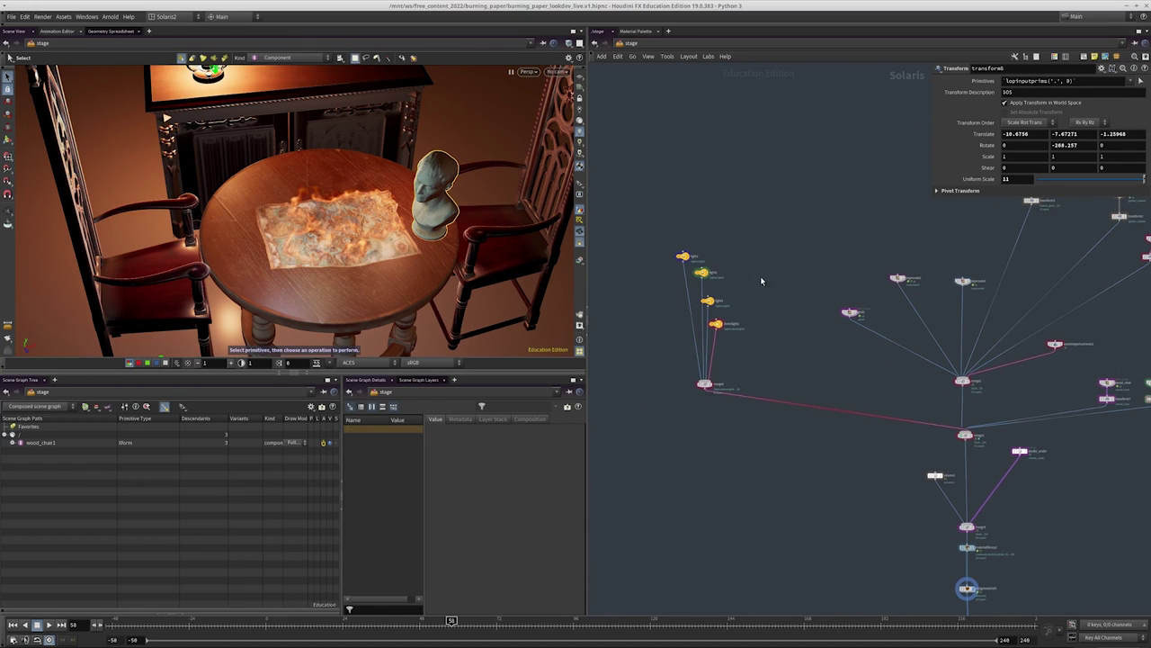
scroll(886, 297, up, 8)
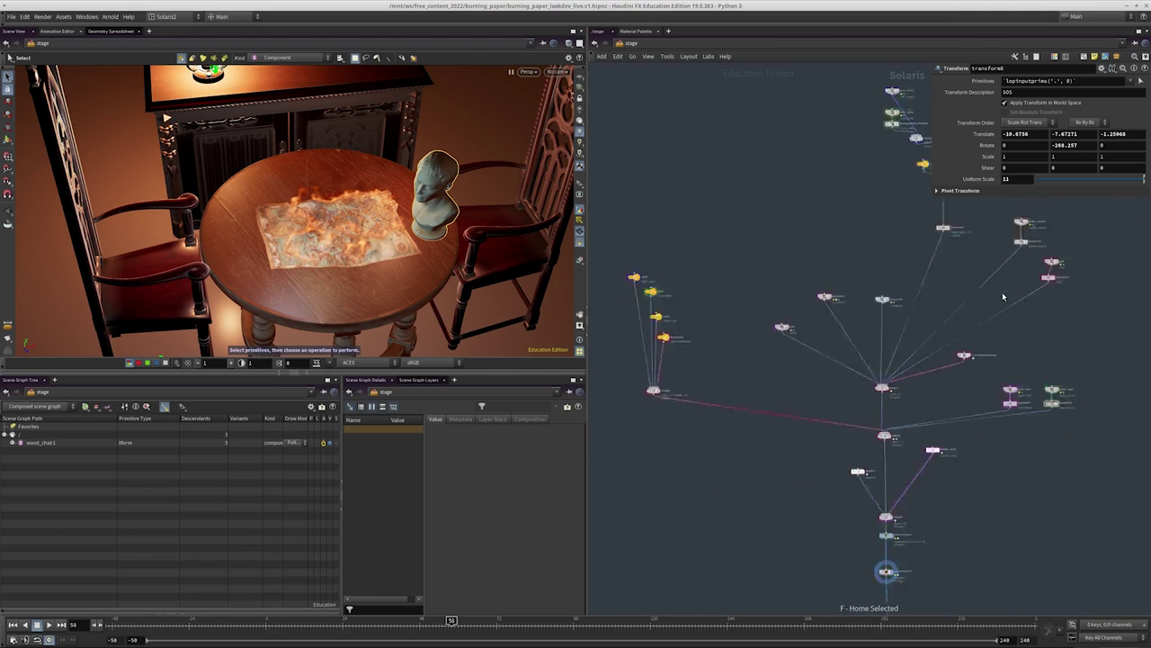
key(f)
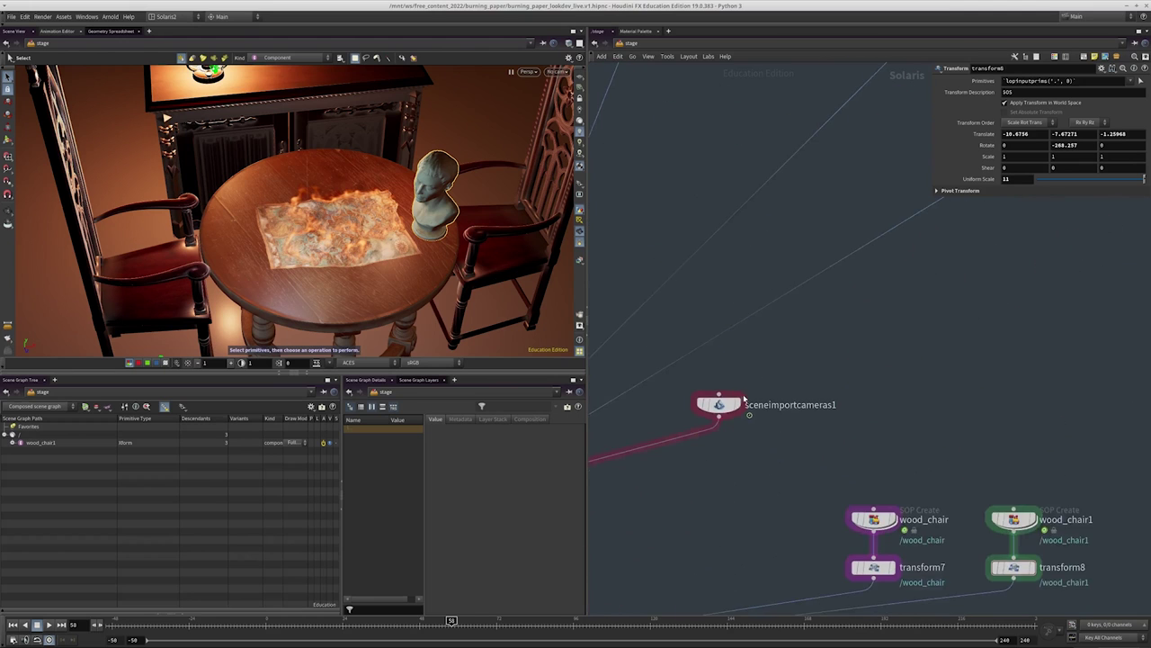
scroll(1015, 370, up, 5)
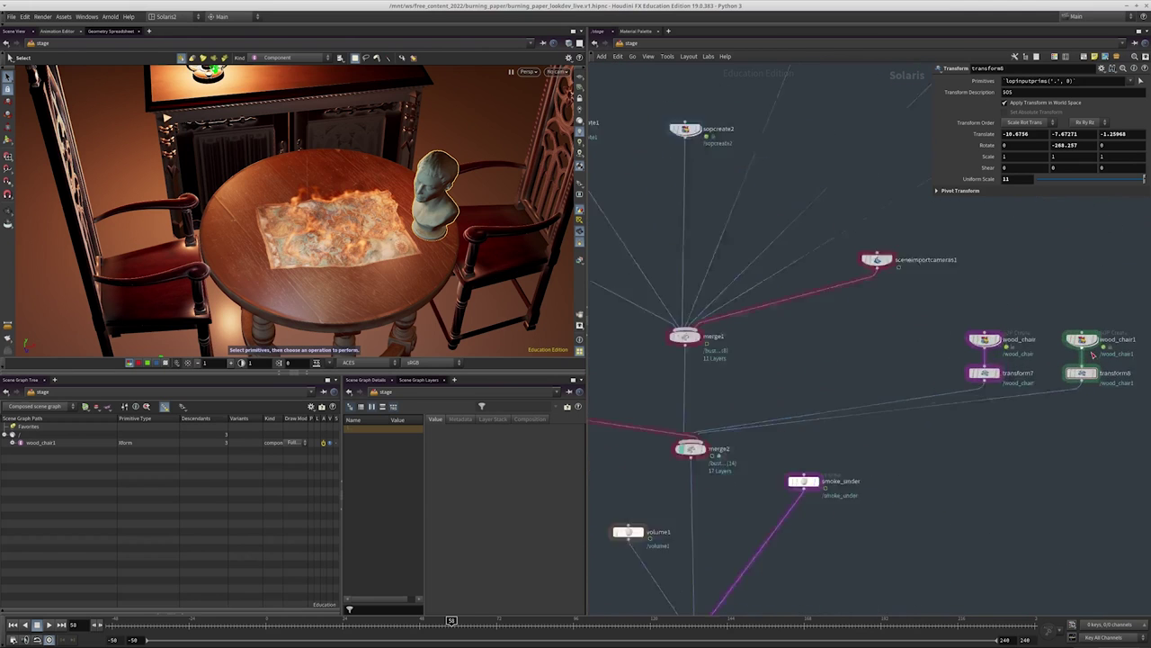
drag(893, 317, 804, 423)
double_click(839, 396)
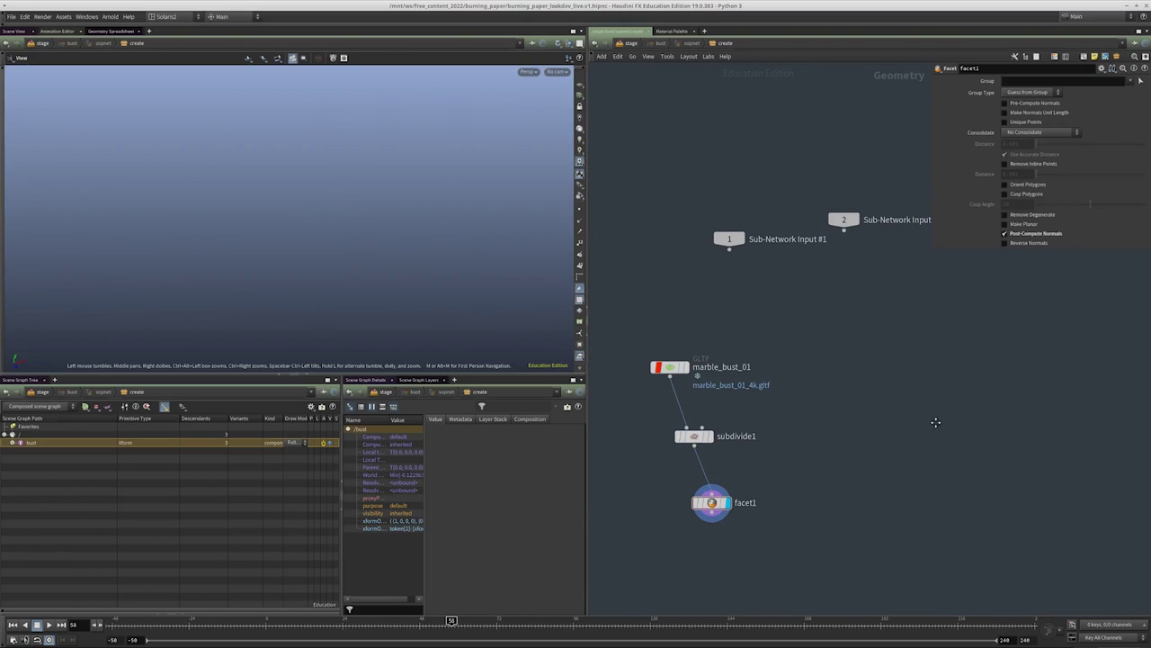
key(f)
middle_drag(822, 457, 858, 334)
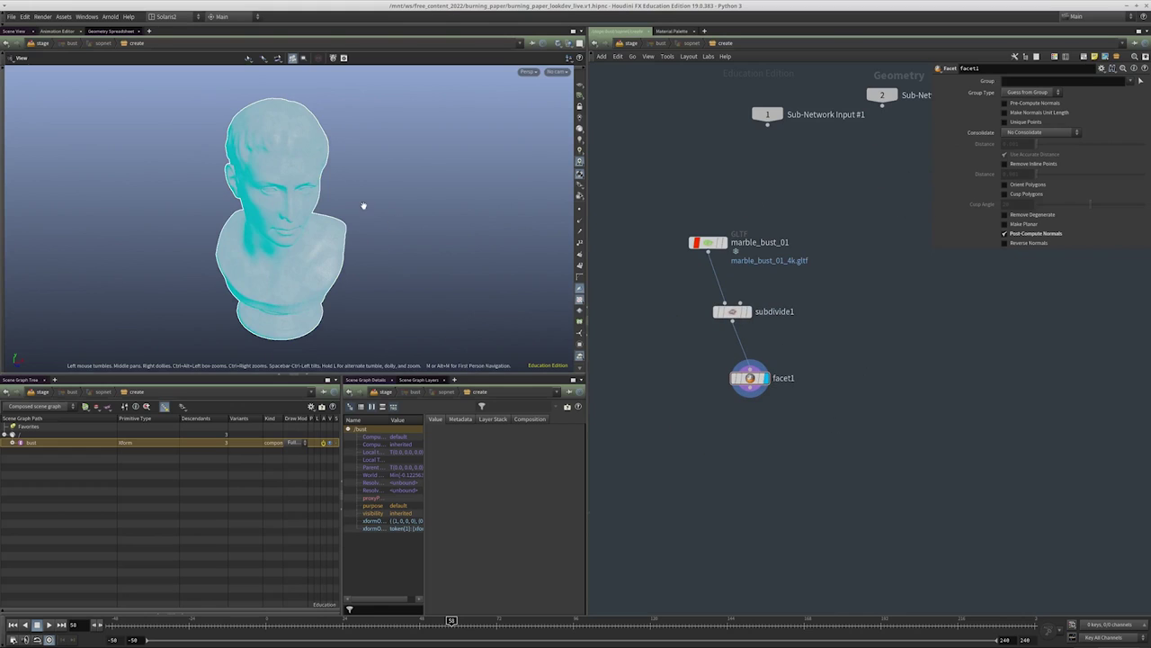
scroll(432, 272, up, 5)
scroll(465, 193, up, 5)
drag(465, 192, 503, 202)
drag(803, 335, 670, 427)
middle_drag(876, 371, 848, 345)
key(u)
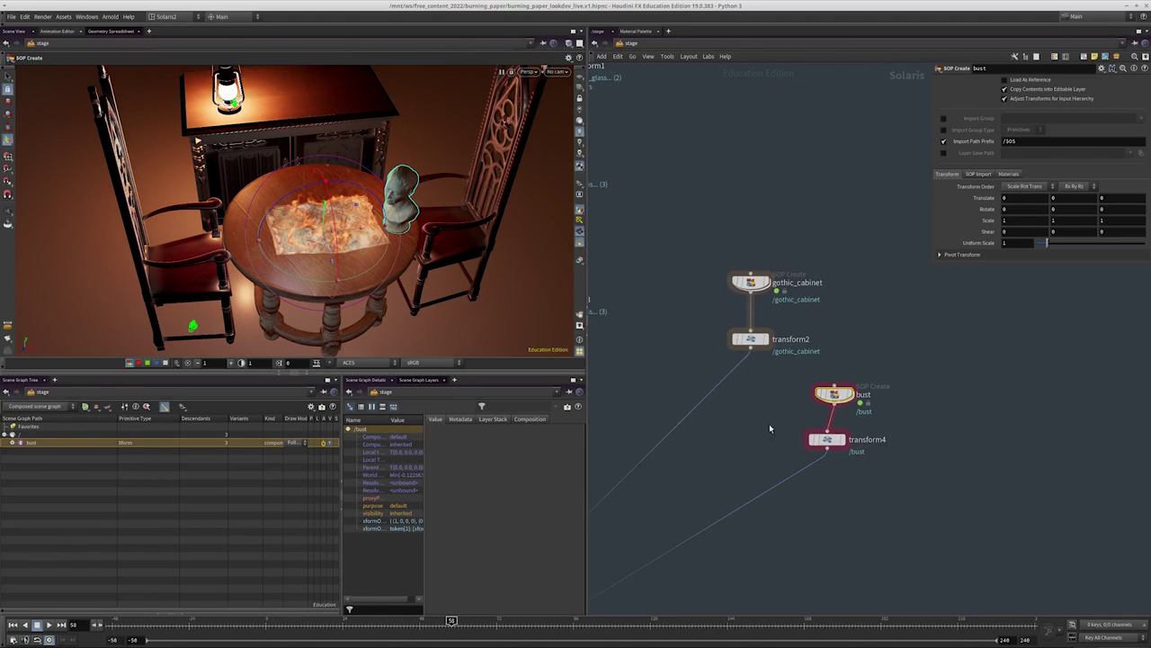
Inspect the gothic_cabinet and wood_chair nodes and their models in the viewport
click(767, 279)
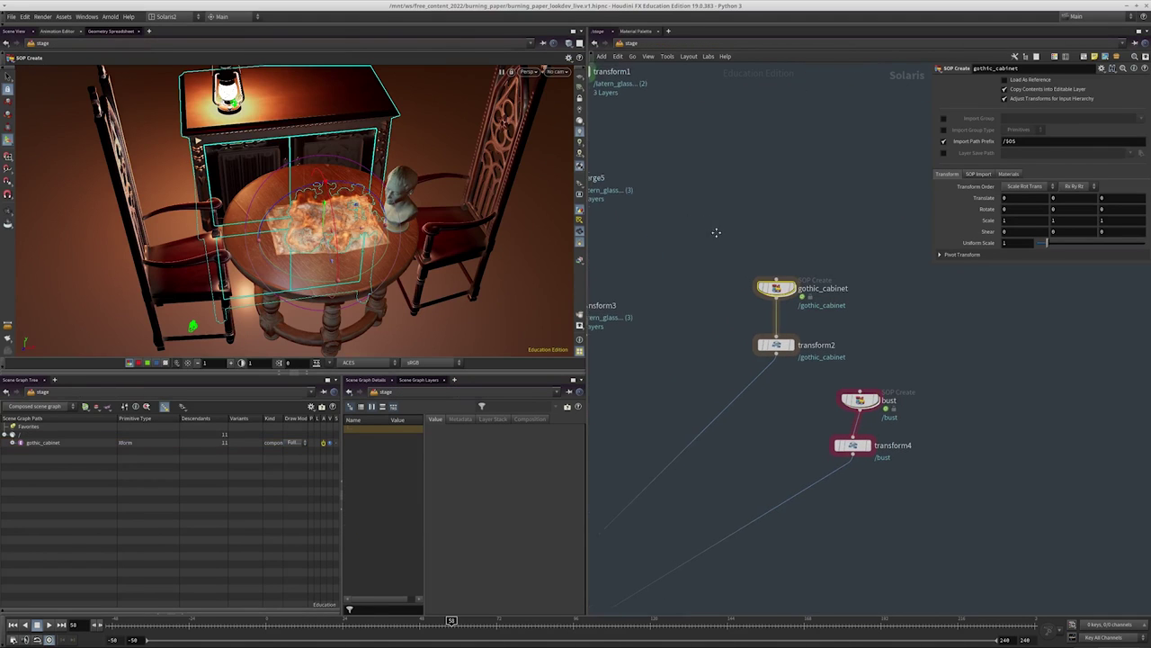
scroll(830, 274, down, 3)
click(840, 470)
scroll(840, 470, up, 2)
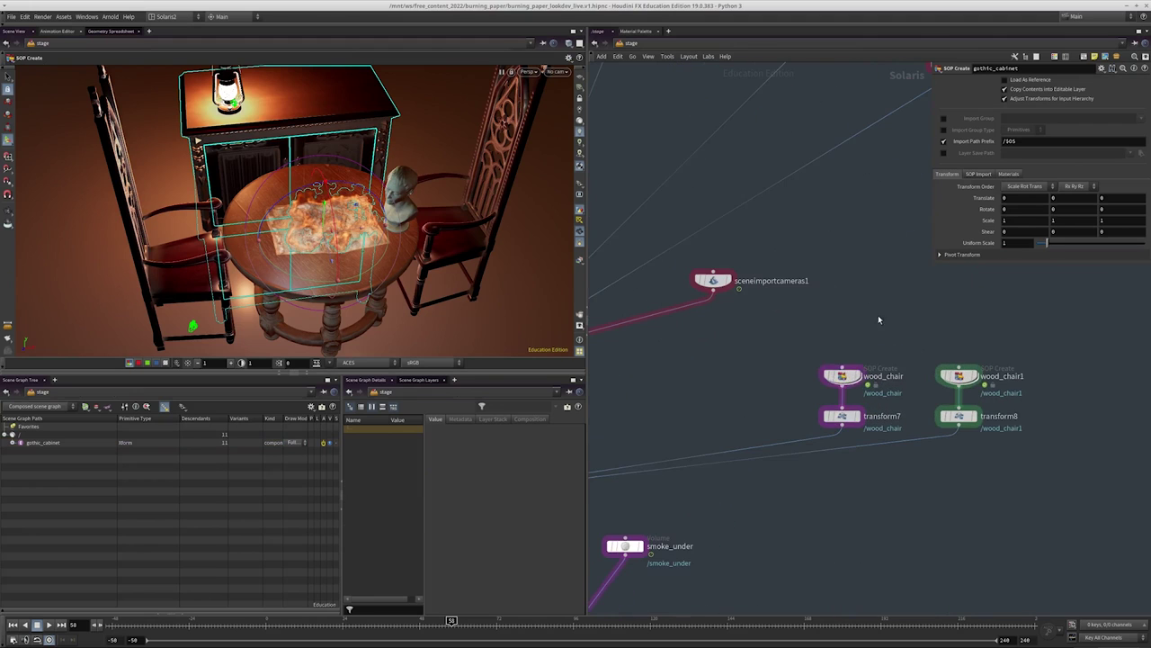
drag(270, 234, 229, 212)
scroll(445, 245, up, 10)
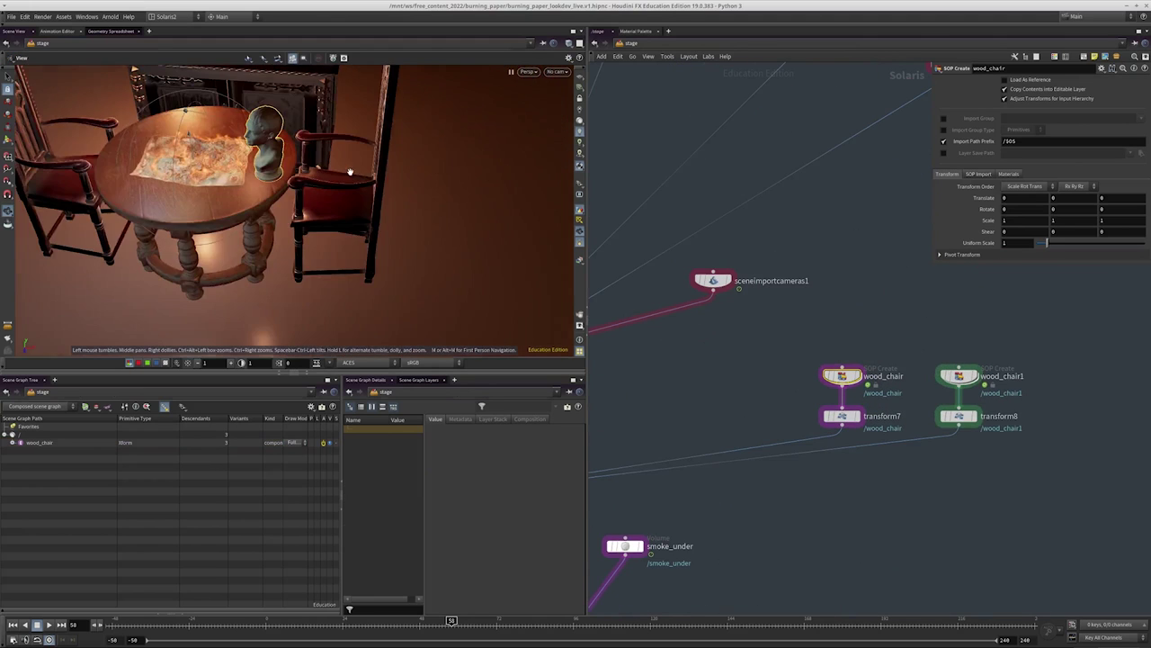
key(Return)
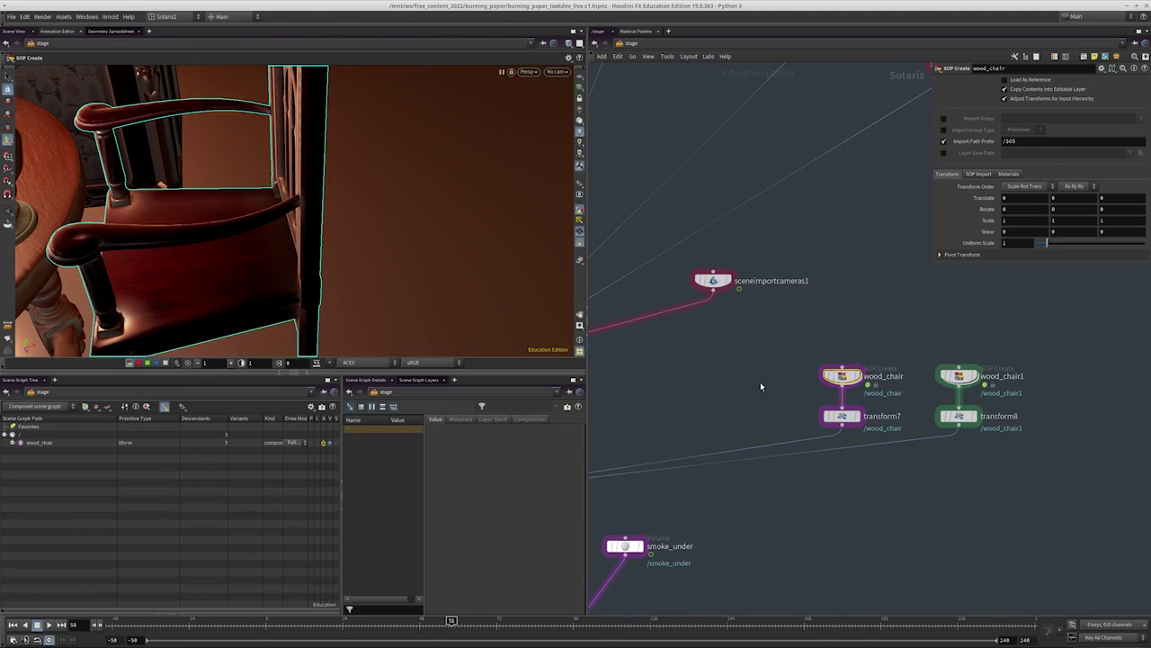
Examine the bust and burning map up close, and check the wood_chair1 node and the volume nodes feeding merge3
scroll(753, 352, down, 5)
scroll(313, 206, down, 8)
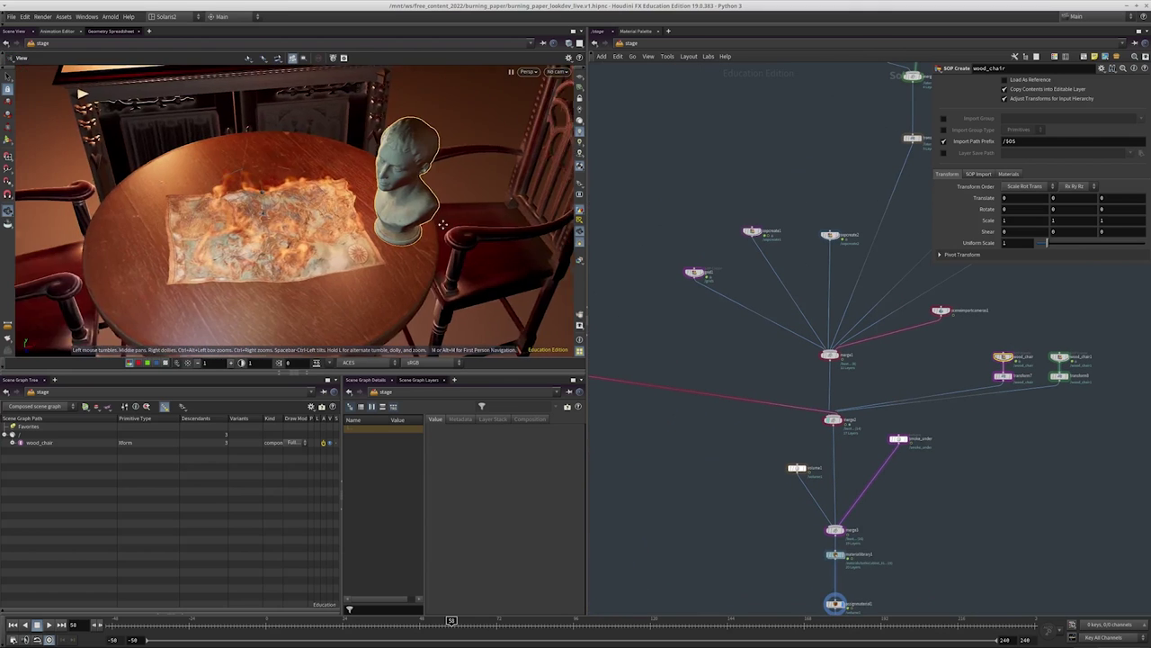
scroll(404, 193, up, 2)
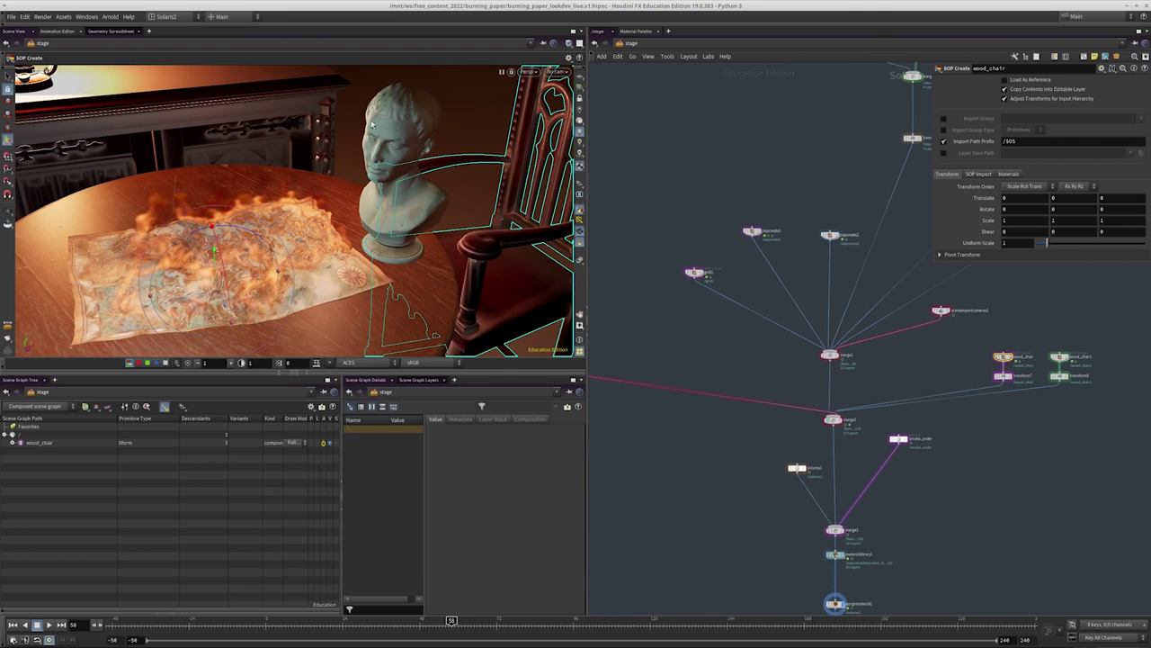
scroll(693, 329, up, 4)
click(828, 345)
middle_drag(640, 527, 880, 352)
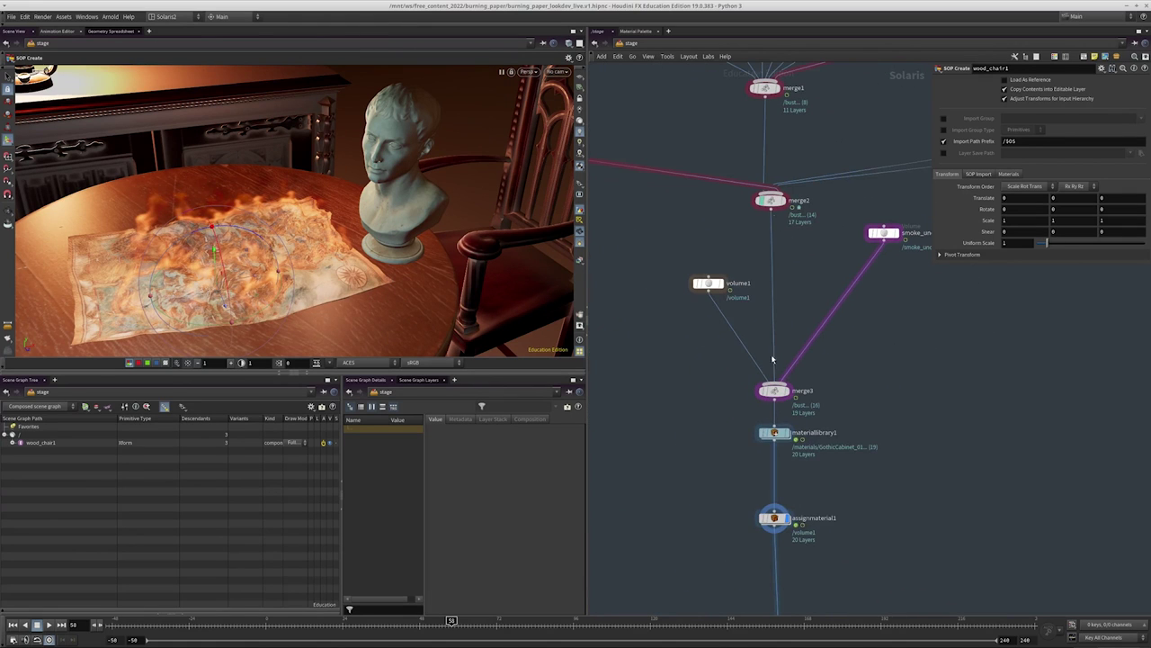
Open the materiallibrary1 network and delete the unneeded shader nodes
double_click(776, 434)
scroll(794, 427, down, 3)
scroll(717, 521, up, 4)
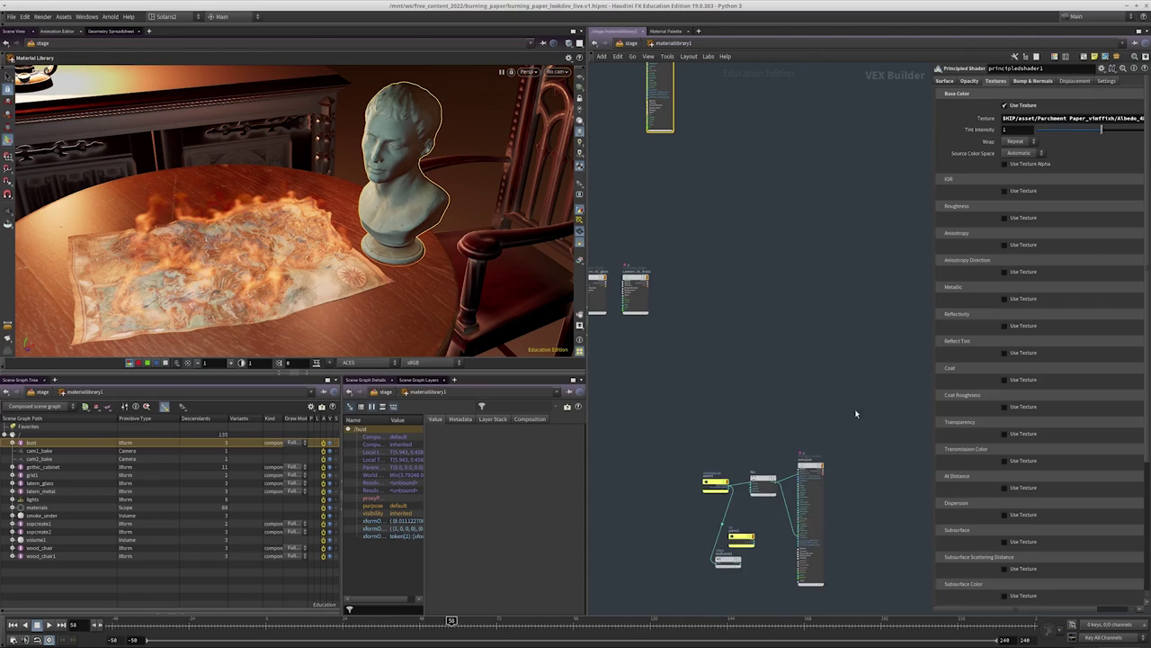
key(Delete)
scroll(768, 457, up, 2)
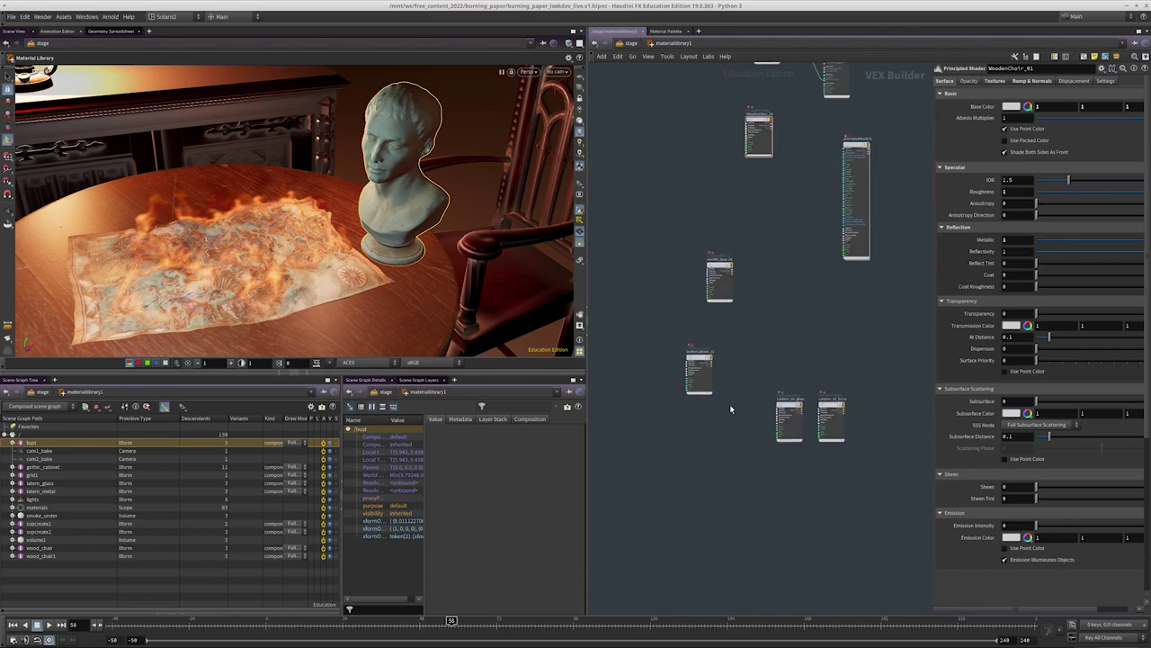
Set the GothicCabinet_01 and marble_bust_01 shaders apart, widen the parameter area, and show marble_bust_01's bump and normal settings
drag(691, 347, 694, 417)
drag(653, 203, 653, 204)
middle_drag(754, 223, 779, 330)
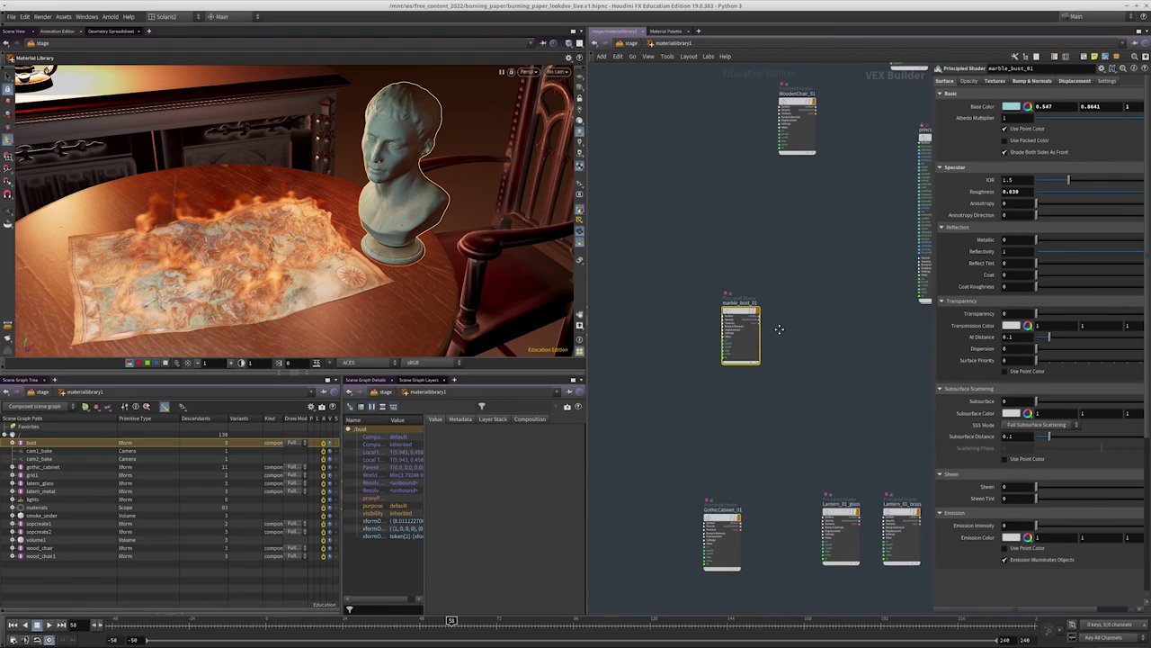
drag(742, 314, 720, 385)
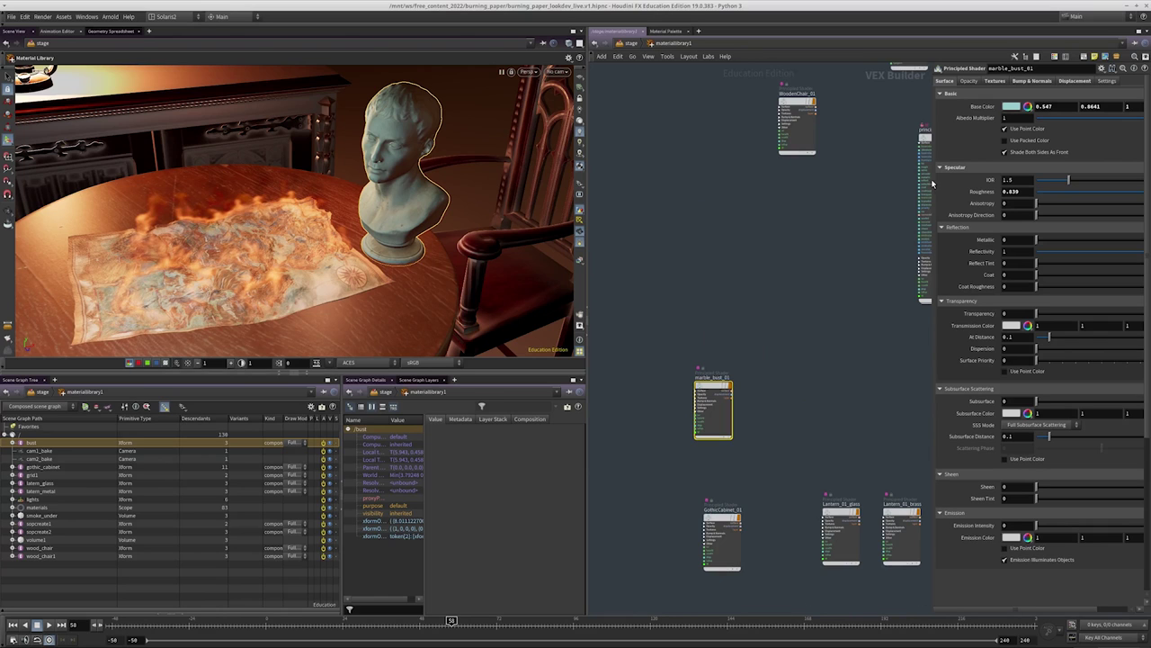
drag(913, 180, 869, 190)
middle_drag(828, 224, 809, 288)
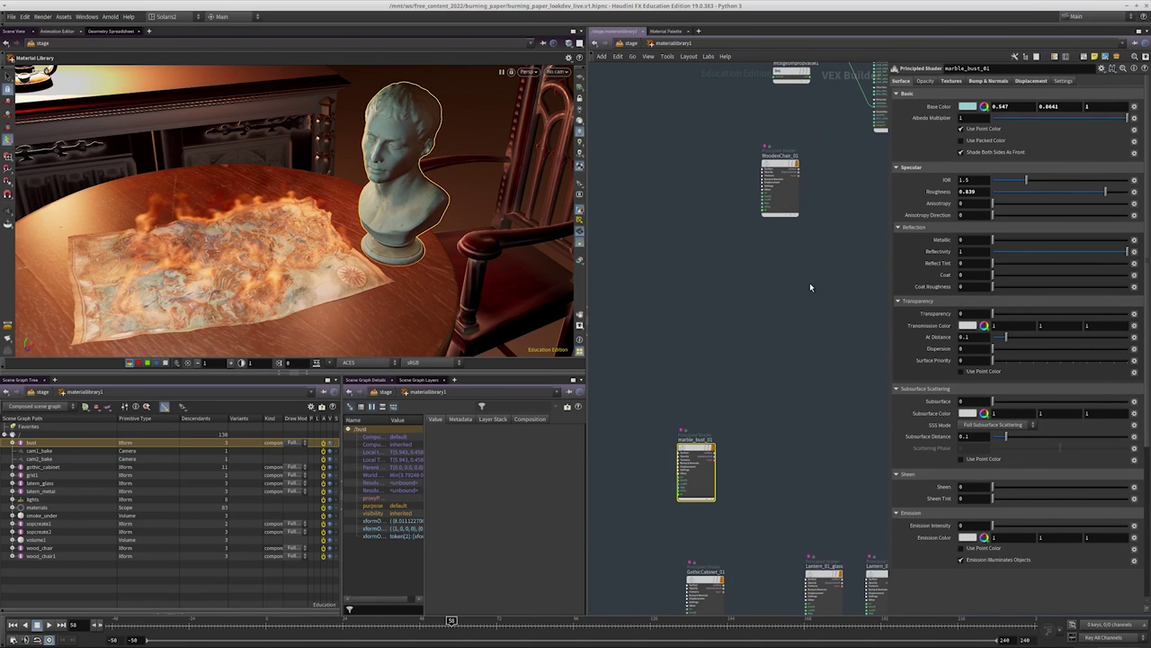
click(985, 81)
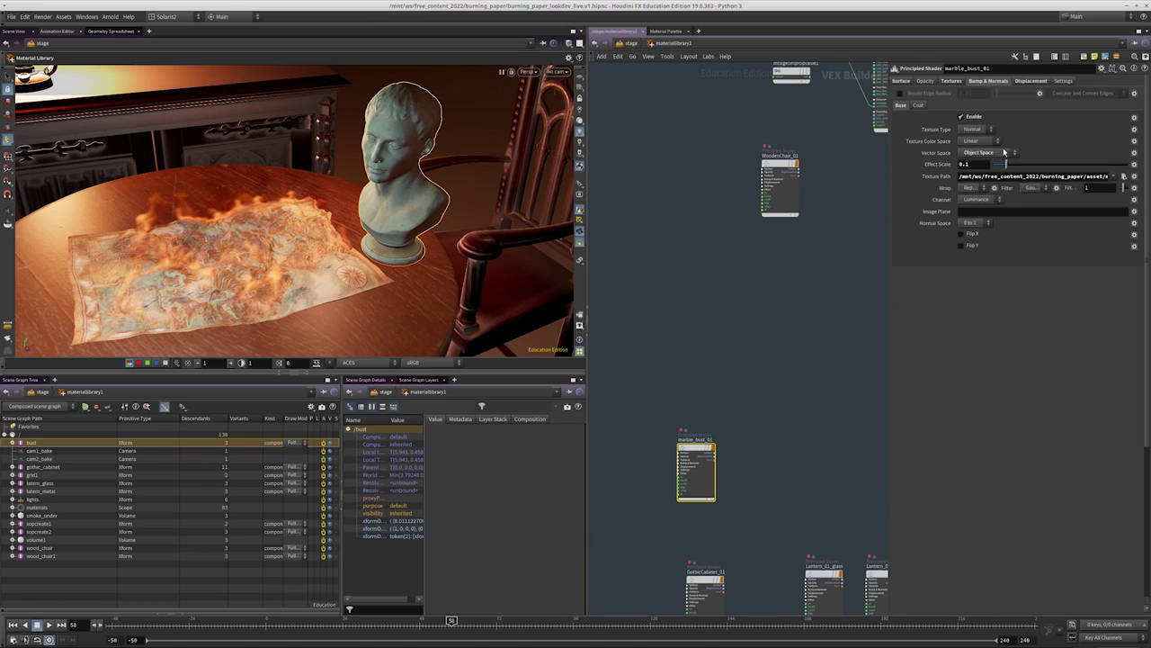
Move the WoodenChair_01 shader away from its neighbours and delete the leftover shader nodes above it
middle_drag(796, 280, 774, 317)
click(757, 236)
drag(758, 236, 694, 303)
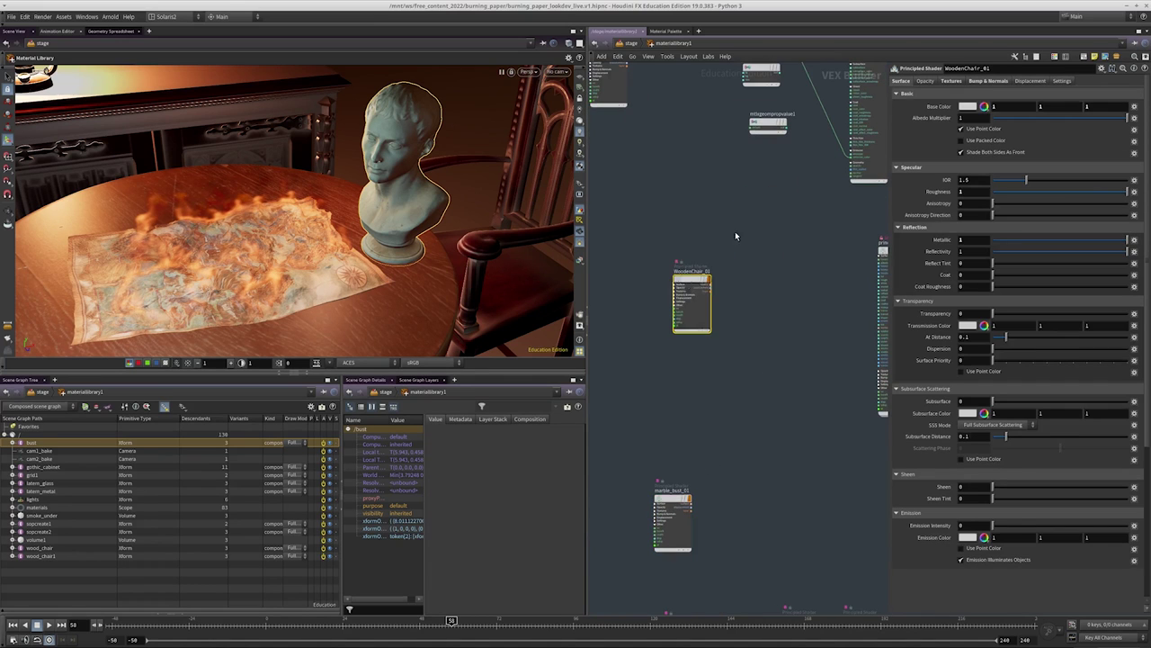
middle_drag(735, 236, 708, 419)
drag(764, 308, 844, 195)
key(Delete)
click(837, 460)
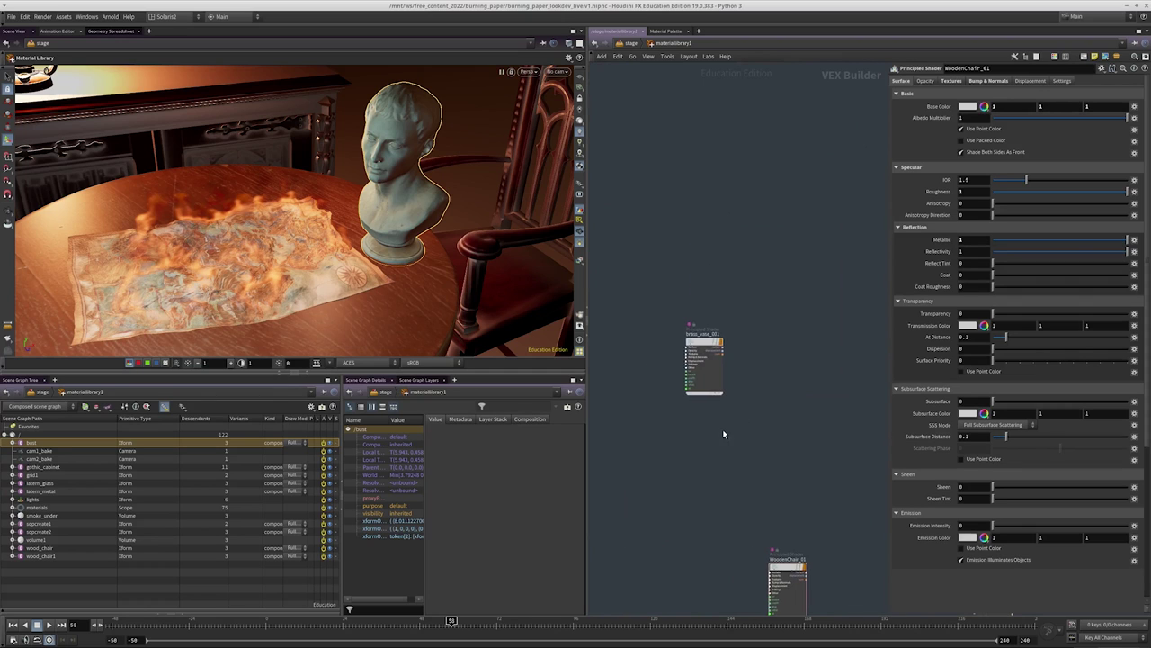
Examine principledshader1's surface values, Parchment Paper base colour texture and normal map settings
middle_drag(759, 429, 685, 357)
key(l)
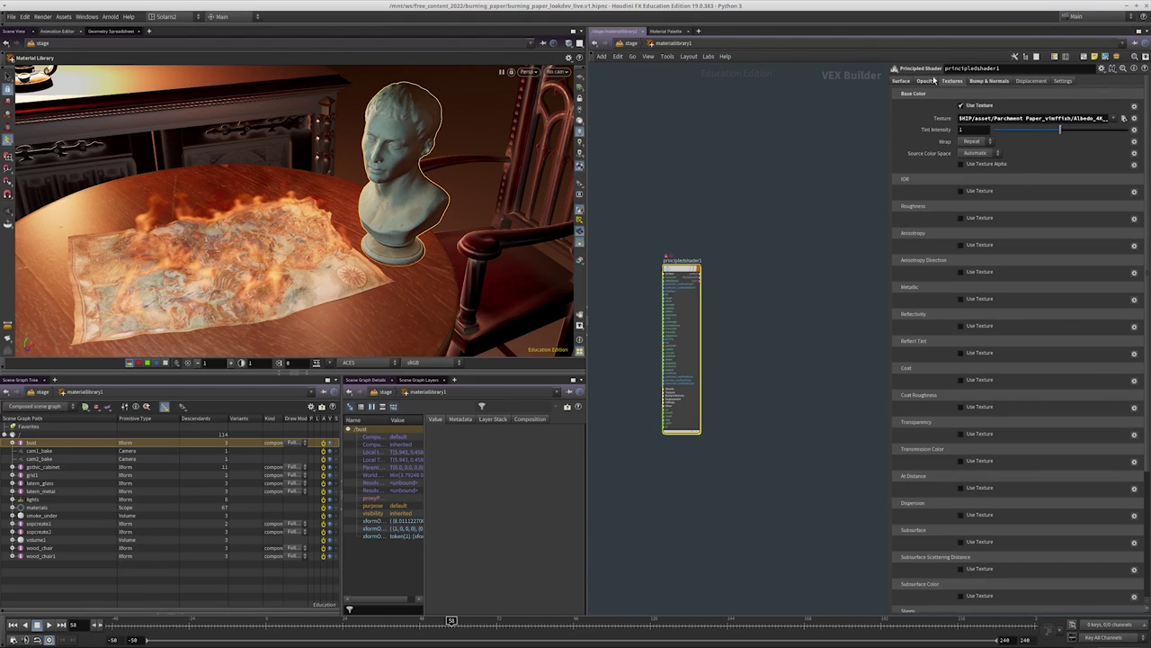
click(903, 80)
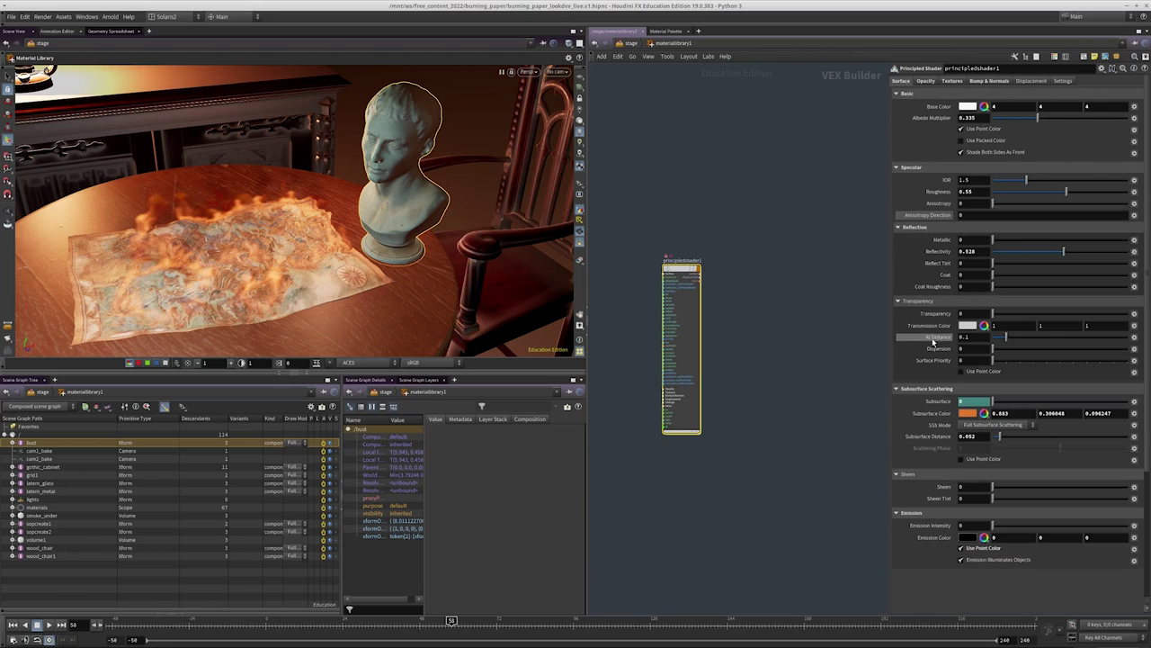
click(952, 81)
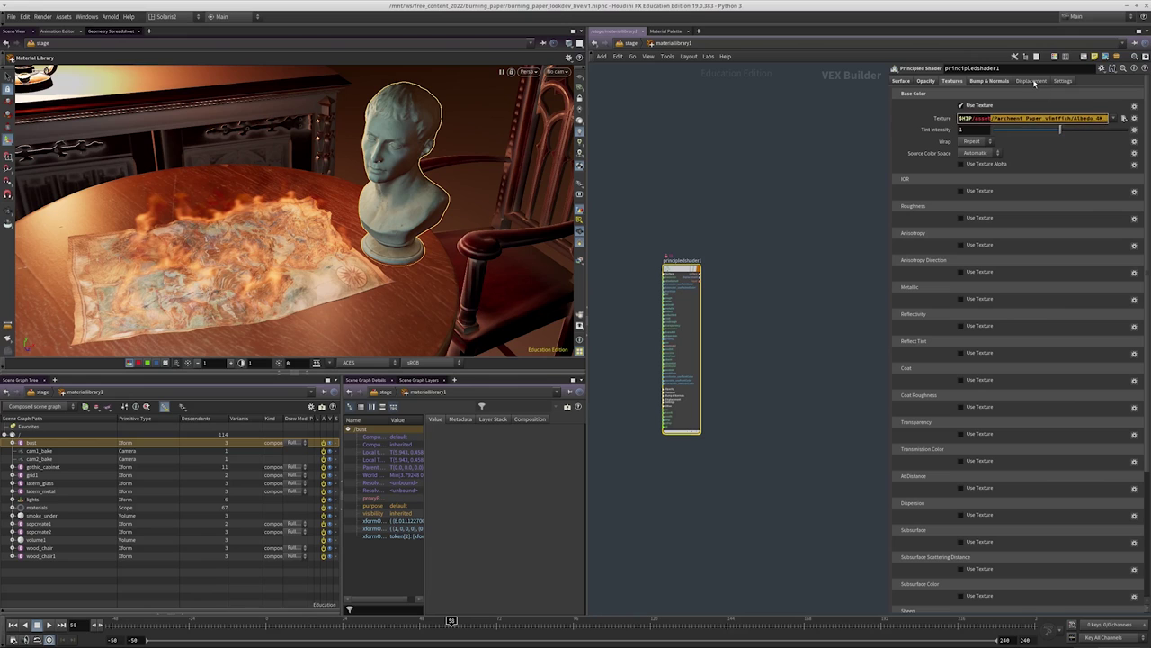
click(988, 81)
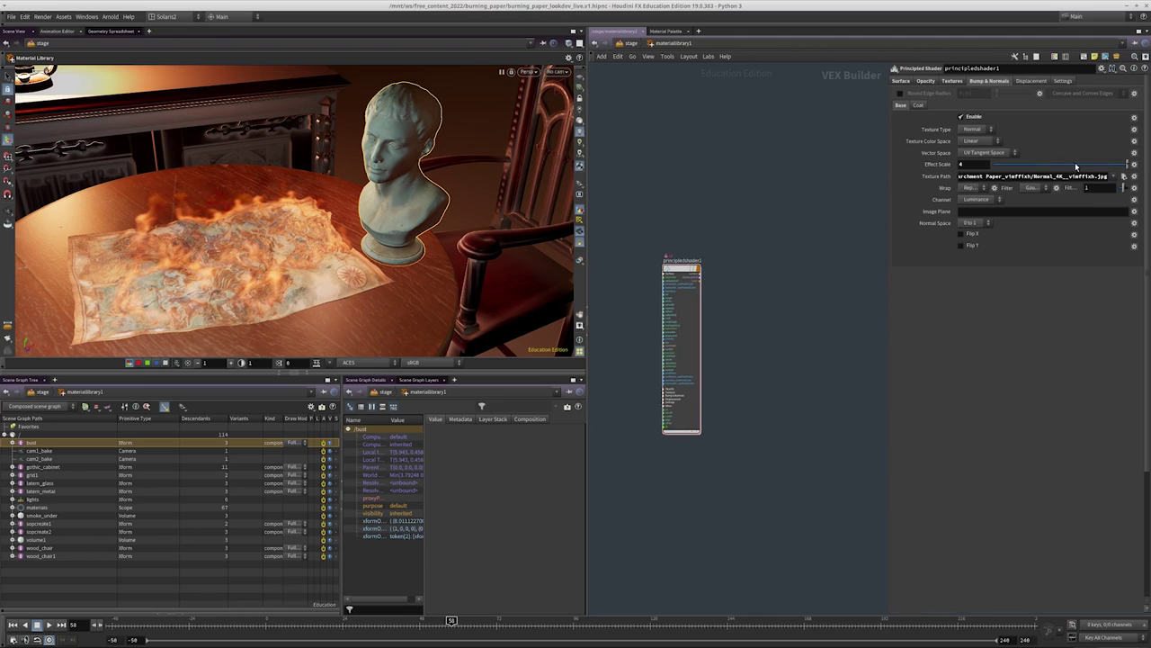
key(l)
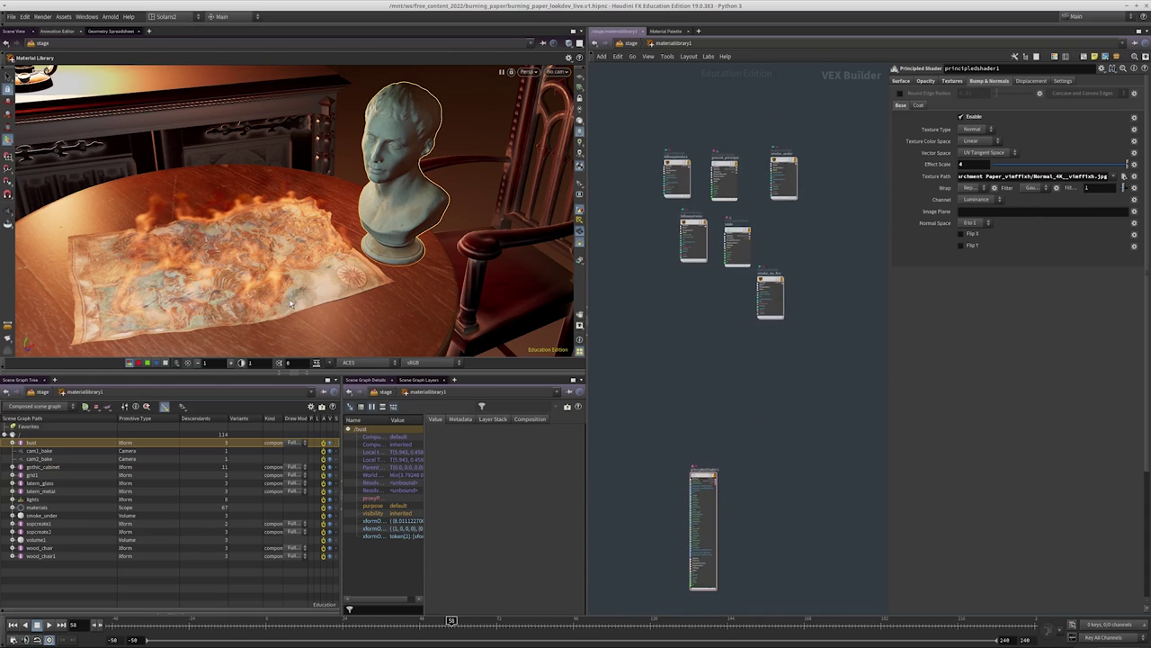
Check the smoke_no_fire material and move the billowysmoke material builder clear of the other materials
scroll(751, 382, up, 3)
click(805, 286)
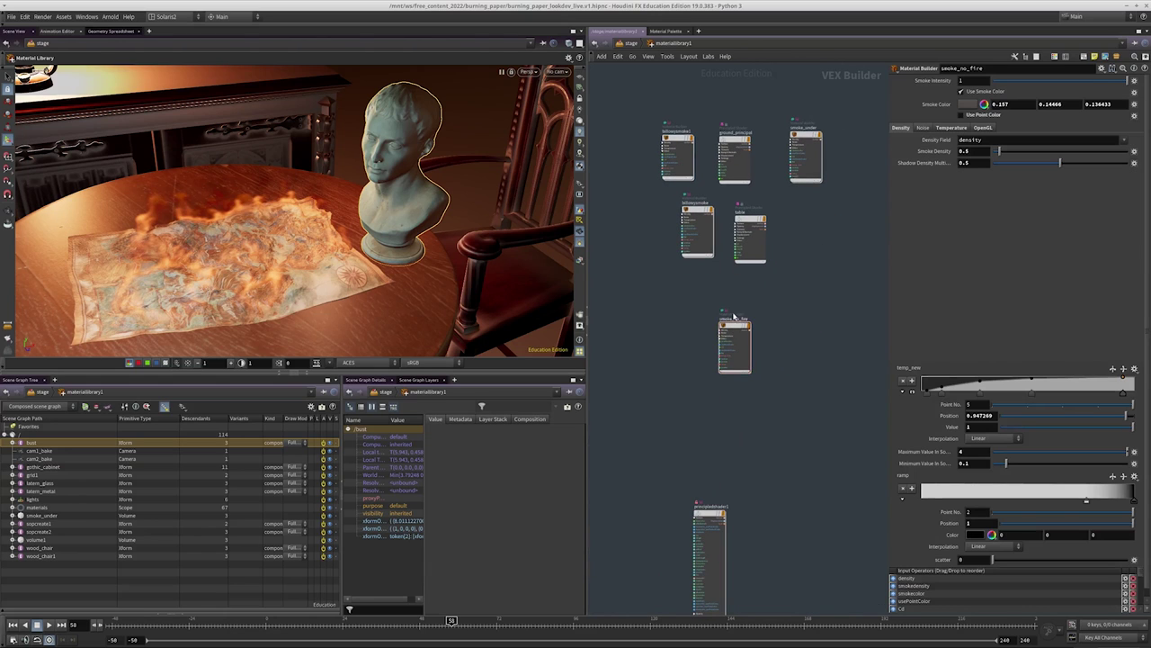
middle_drag(747, 319, 790, 376)
click(753, 241)
middle_drag(753, 242, 815, 207)
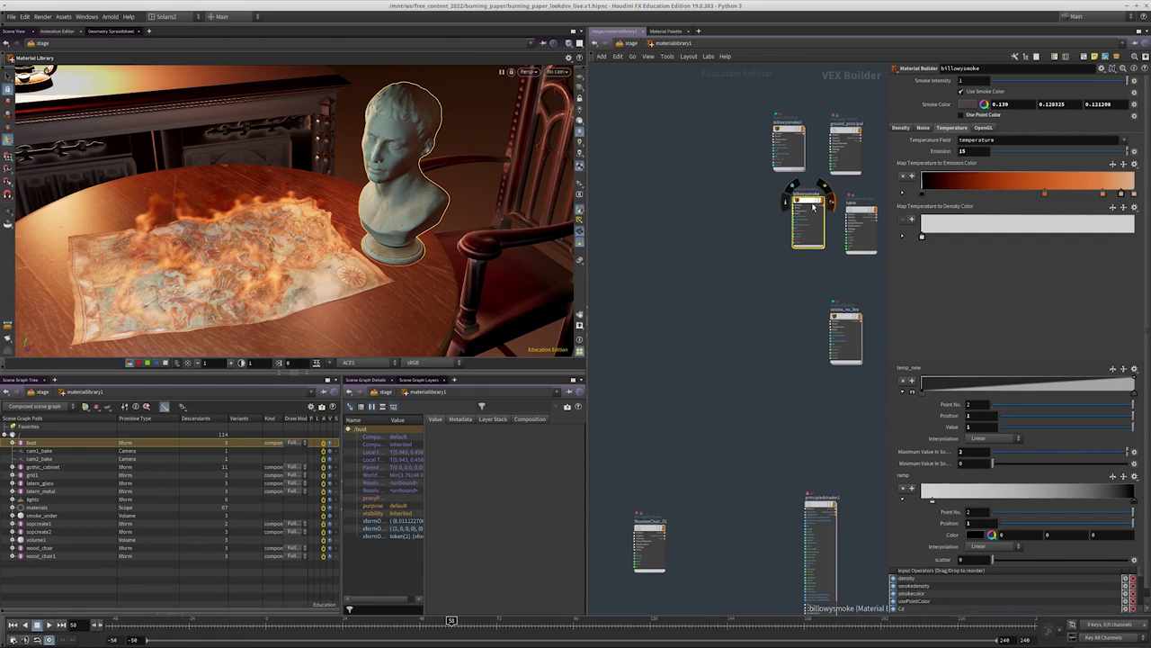
drag(815, 207, 735, 270)
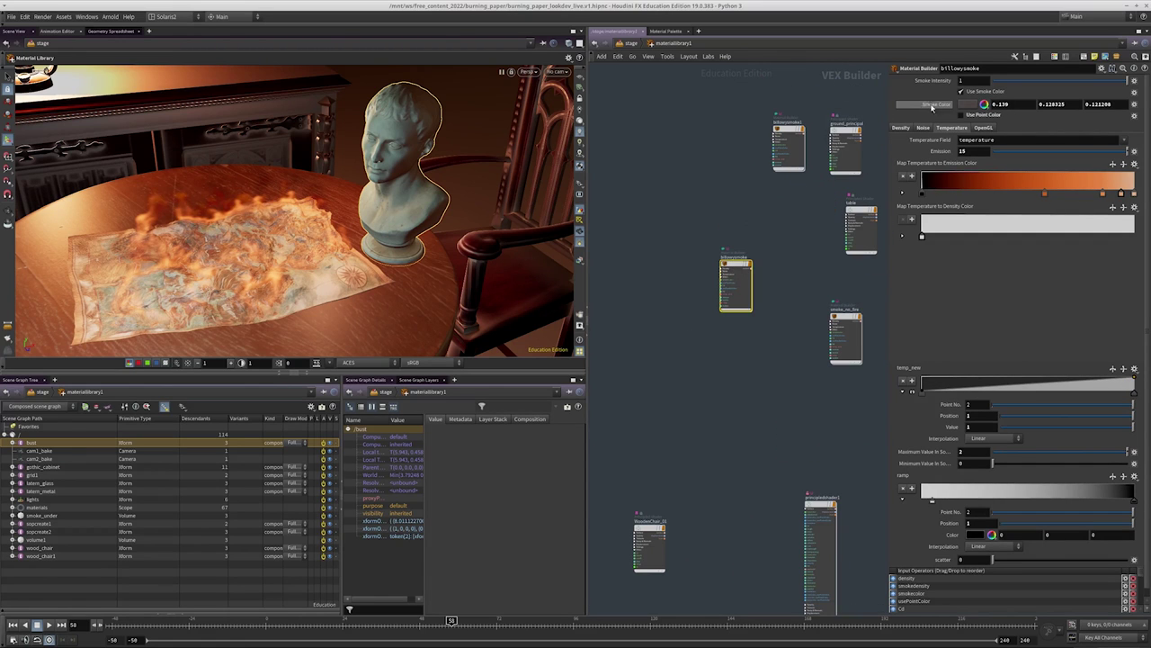
Examine billowysmoke's density settings and its temperature emission ramp
click(900, 127)
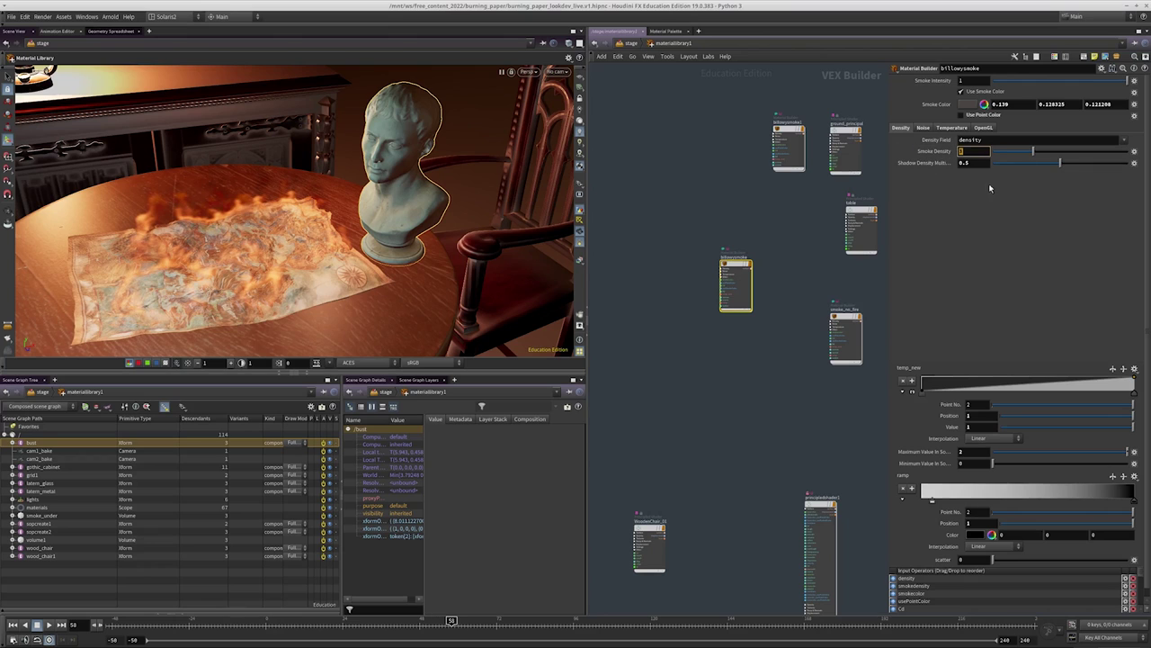
click(949, 127)
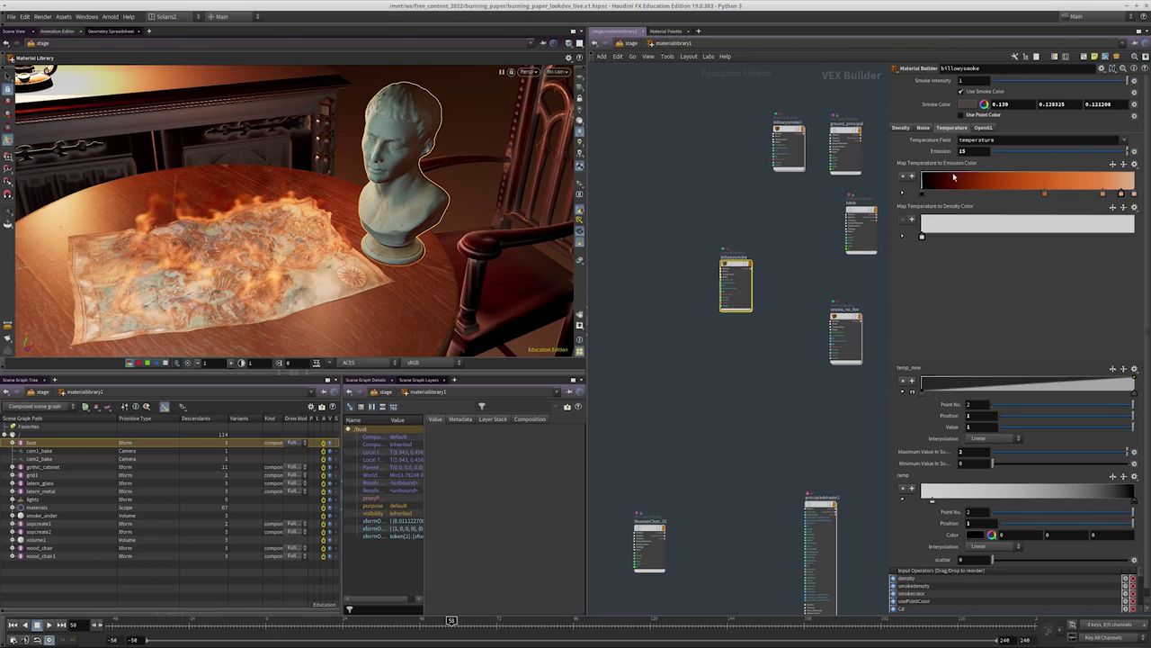
scroll(747, 263, up, 3)
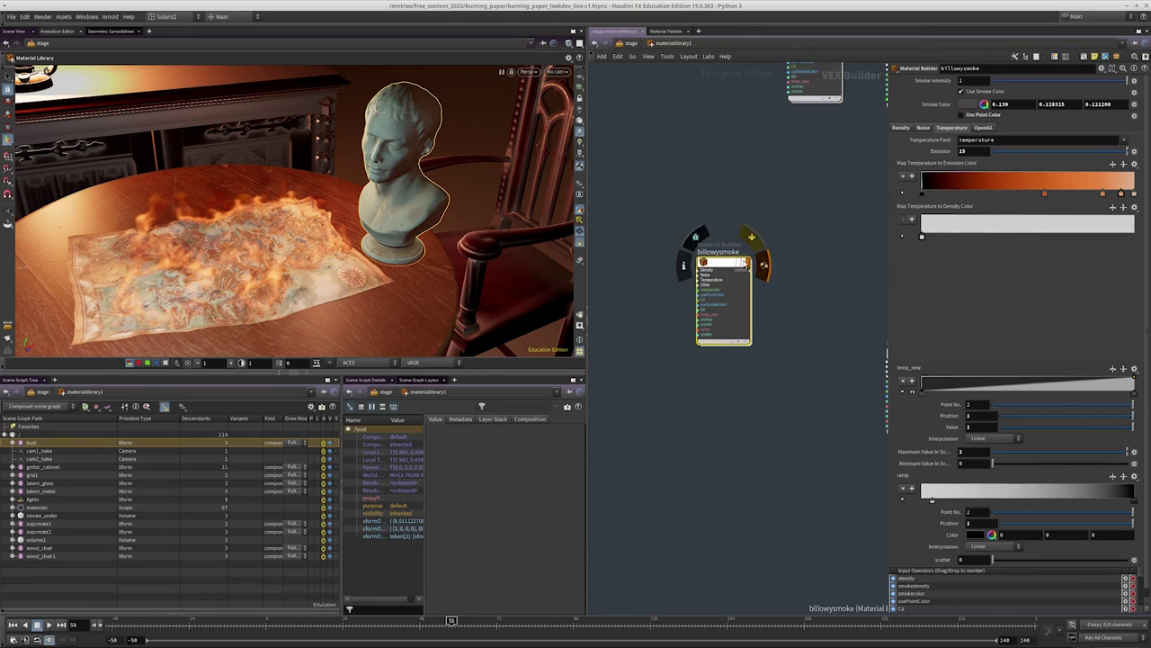
Examine the temperature parameter and fit1 range node inside the billowysmoke network, and return to the material library
double_click(727, 263)
scroll(721, 348, up, 3)
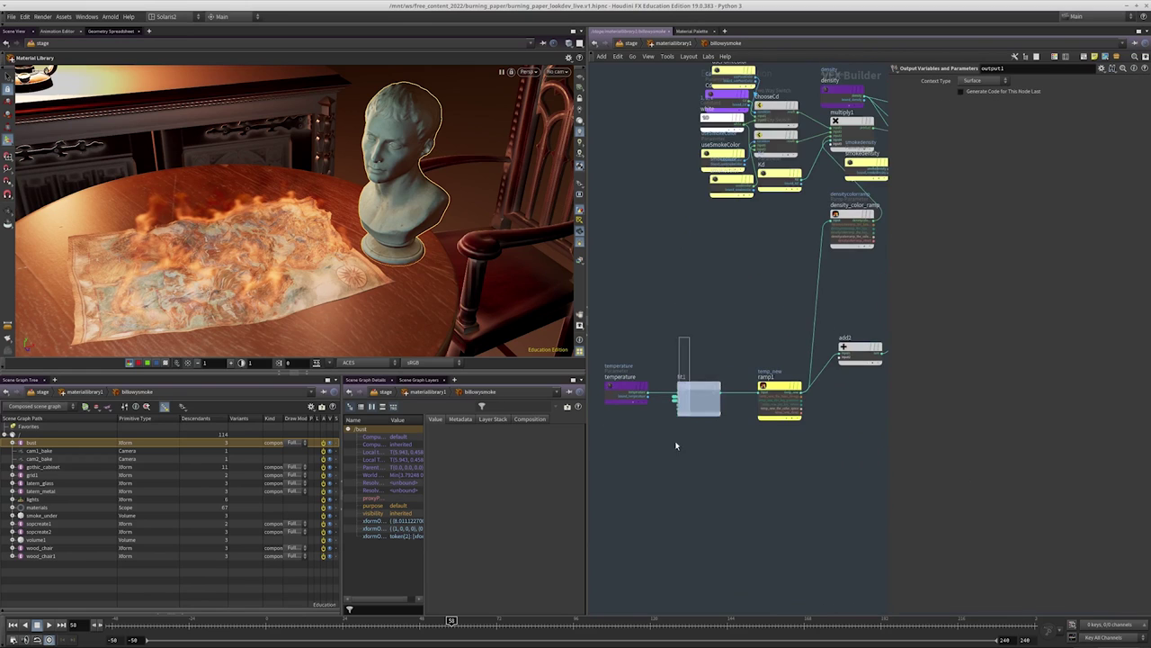
click(697, 398)
middle_drag(675, 442, 711, 424)
scroll(710, 425, up, 2)
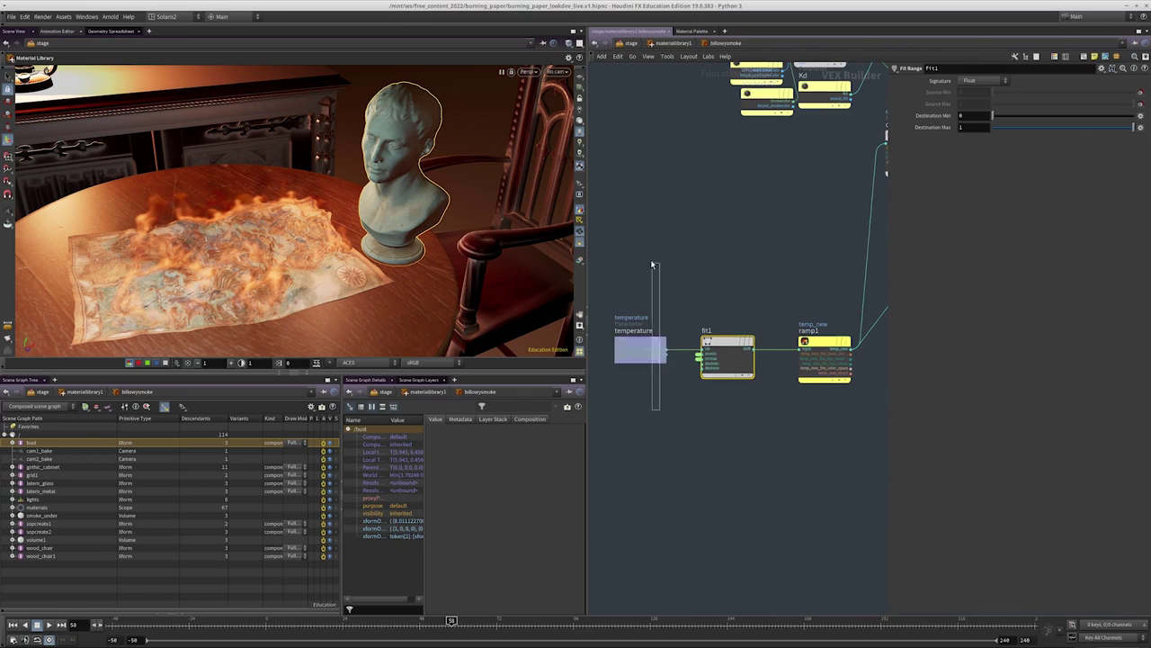
drag(652, 264, 676, 263)
key(u)
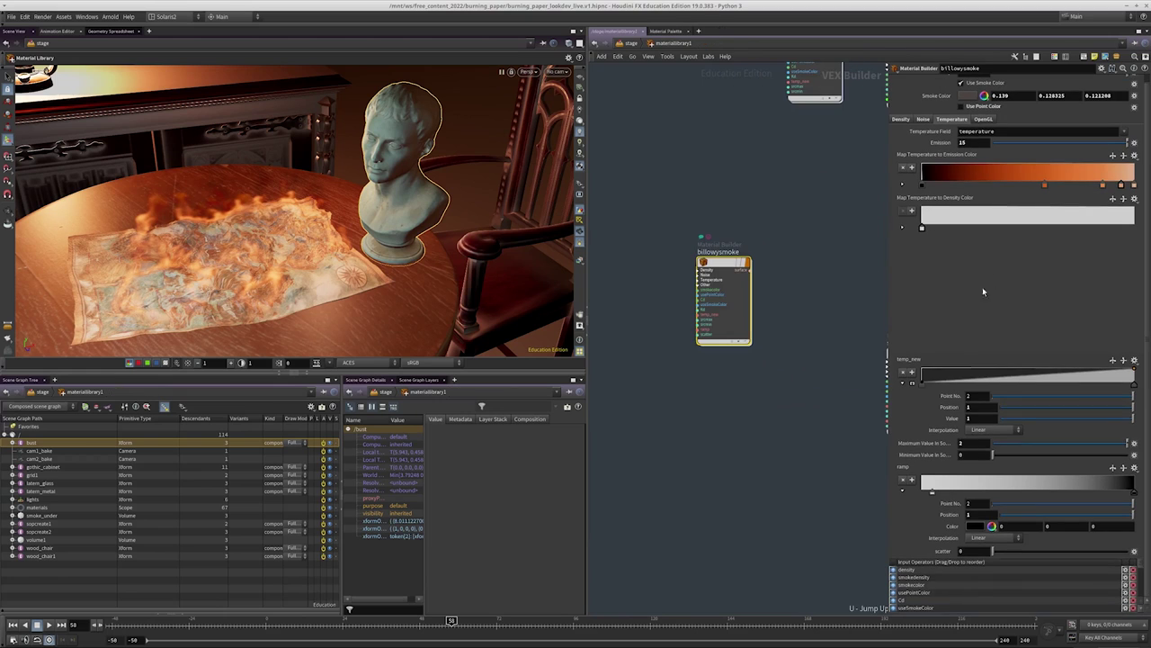
scroll(927, 405, up, 1)
double_click(725, 262)
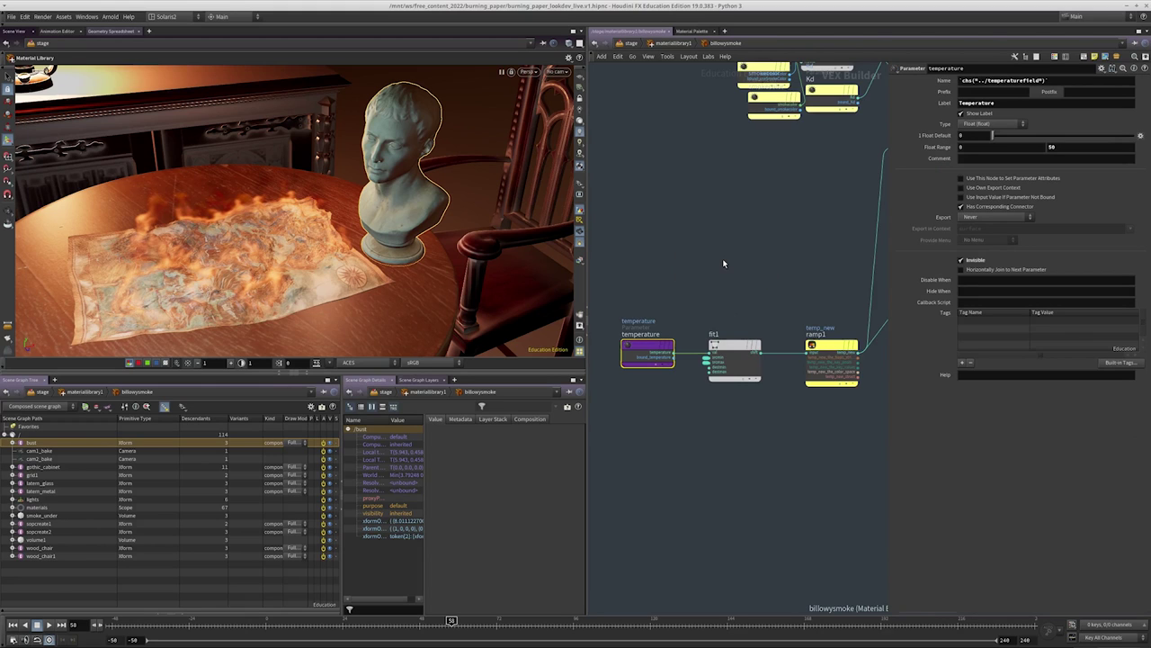
key(u)
Enter 2 as billowysmoke's maximum source value for temp_new and check the fit1 node inside the material
click(961, 444)
text(2)
key(Return)
middle_drag(813, 405, 737, 394)
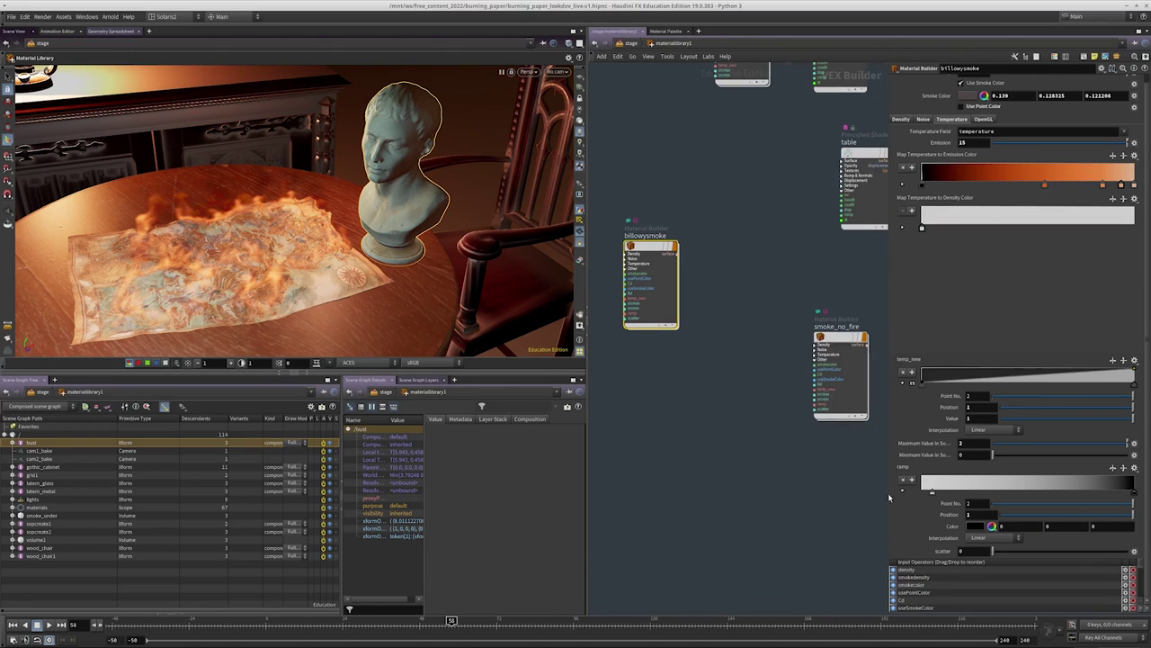
double_click(644, 266)
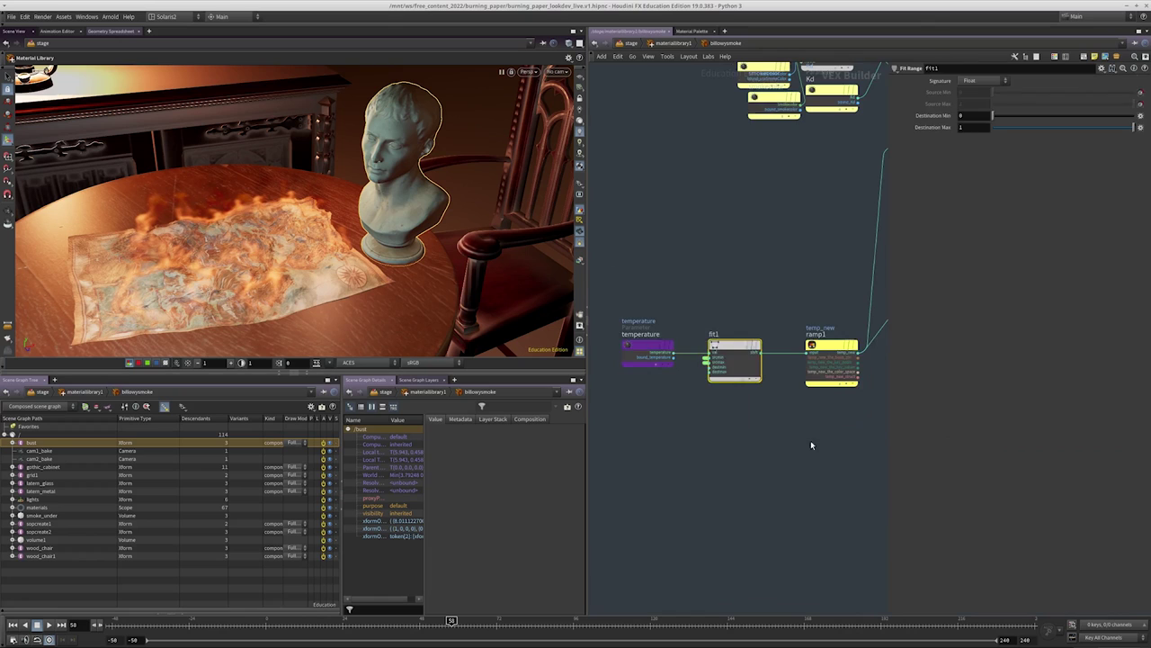
key(u)
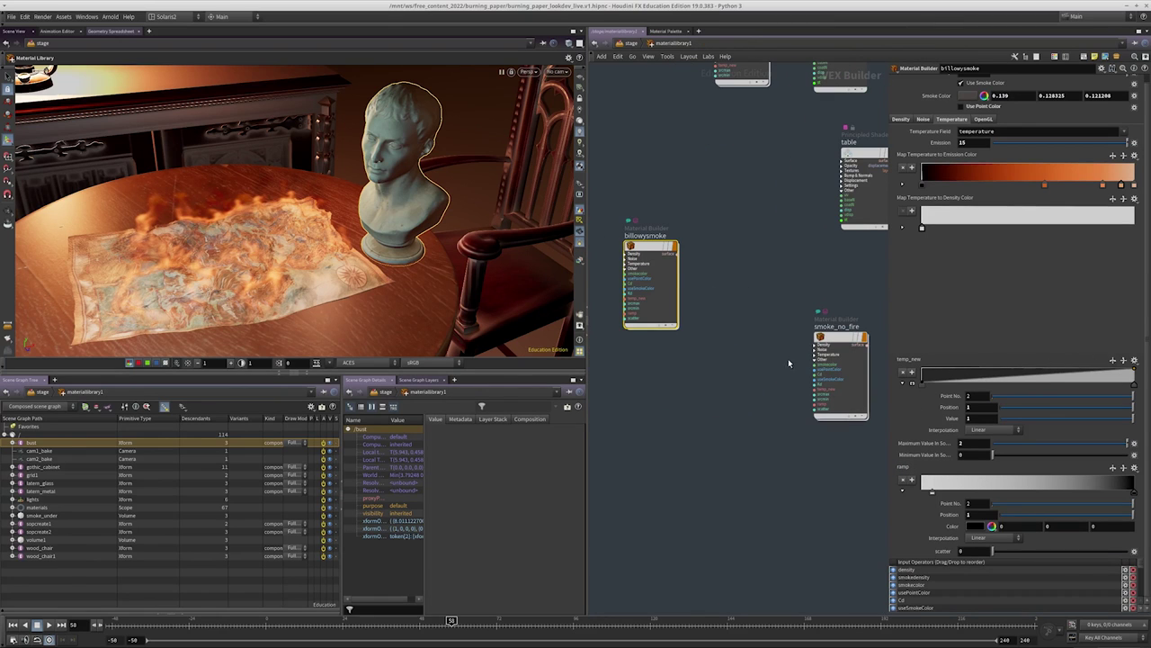
middle_drag(753, 328, 745, 346)
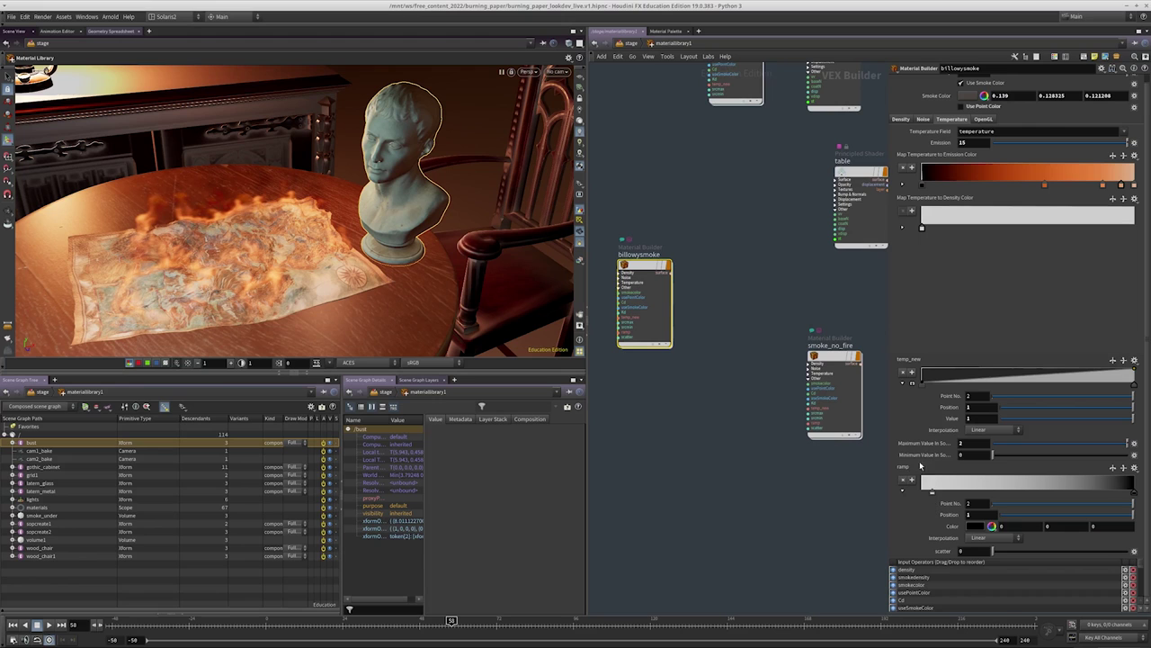
Open the billowysmoke network again and examine the fit2 range node beside the emission ramp
double_click(642, 269)
middle_drag(732, 489, 881, 475)
scroll(757, 440, up, 2)
click(723, 377)
scroll(882, 475, up, 2)
click(765, 369)
middle_drag(764, 390, 747, 369)
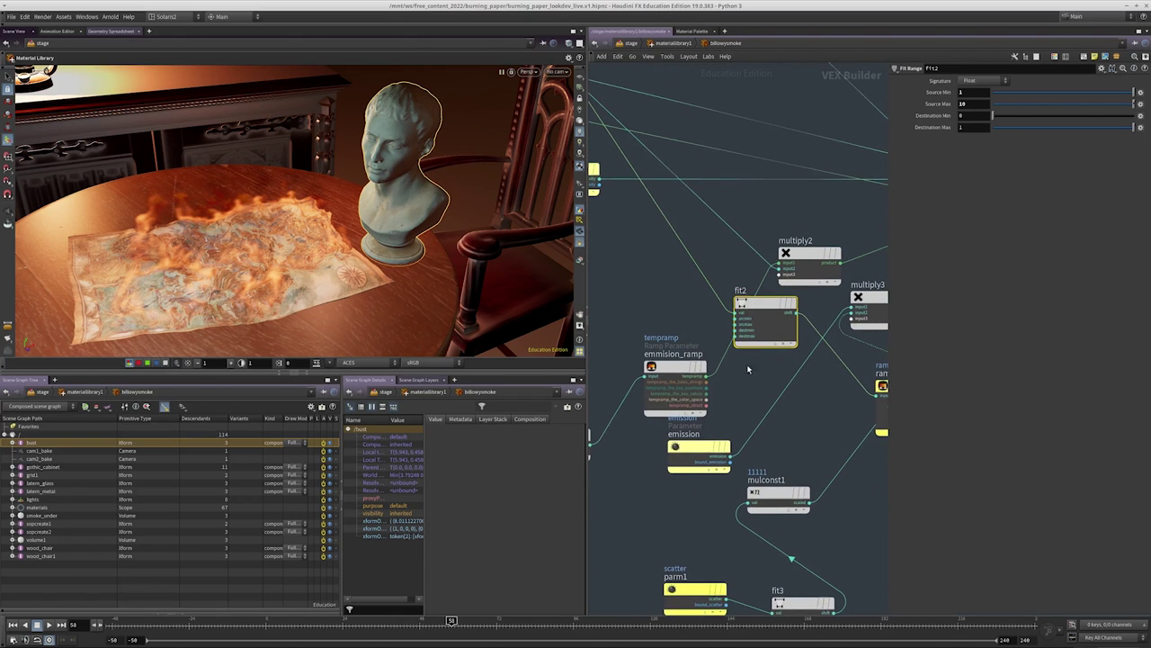
Trace the emission and scatter nodes feeding the volume model, and return to the material library
middle_drag(727, 252, 705, 284)
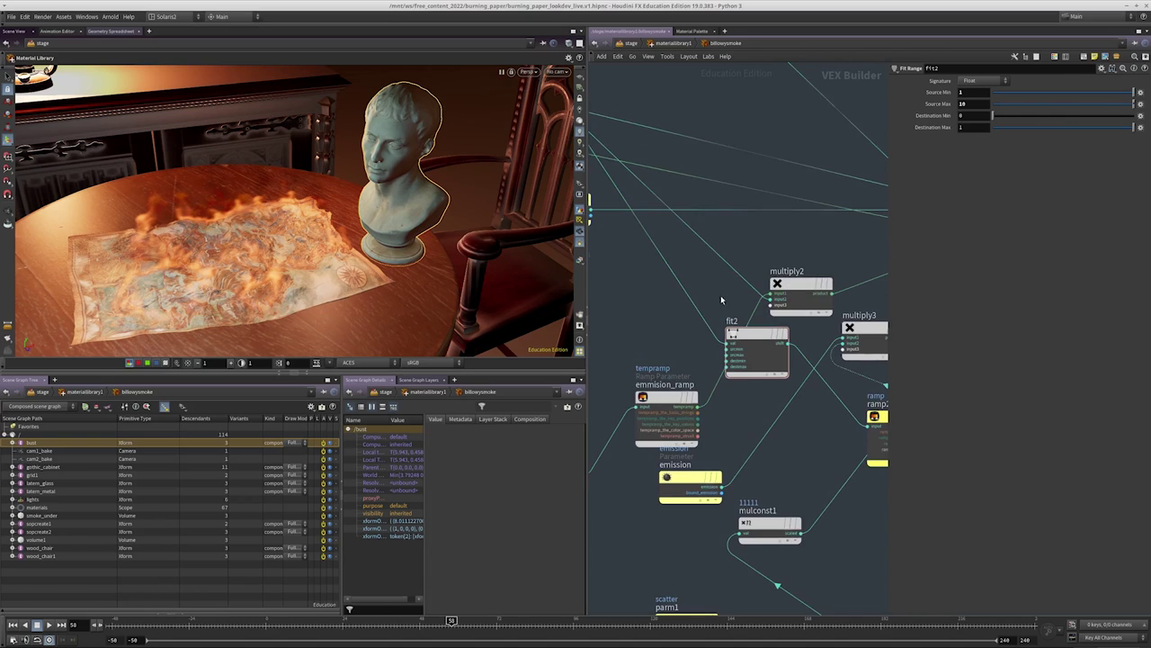
scroll(728, 310, down, 2)
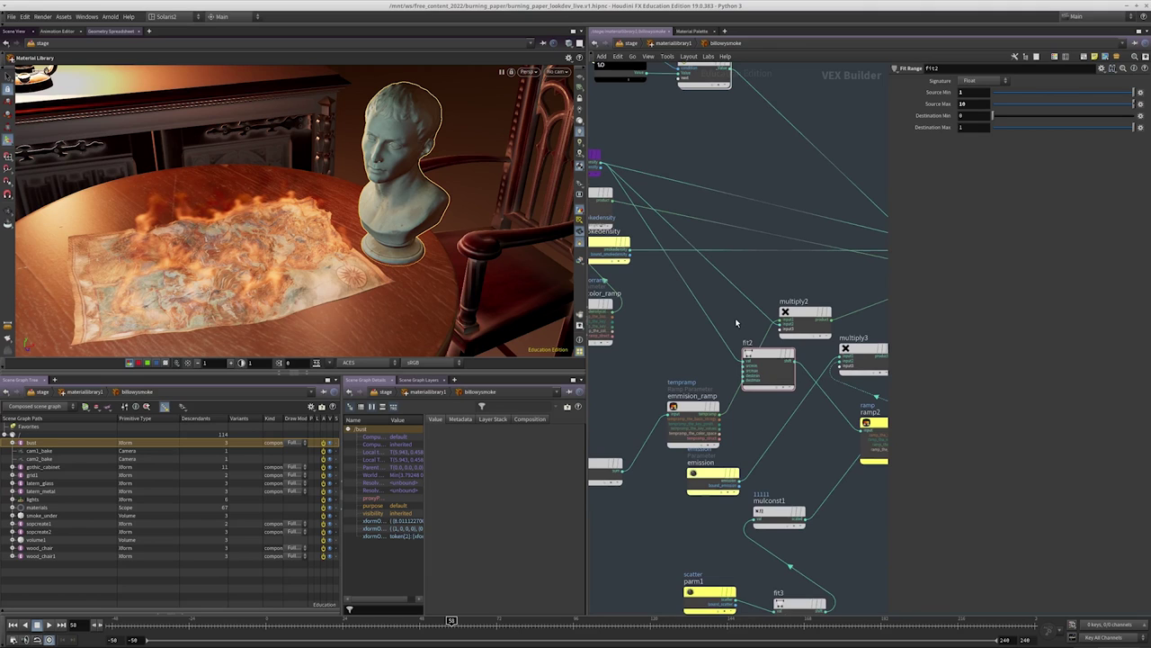
scroll(735, 318, down, 2)
middle_drag(739, 388, 681, 344)
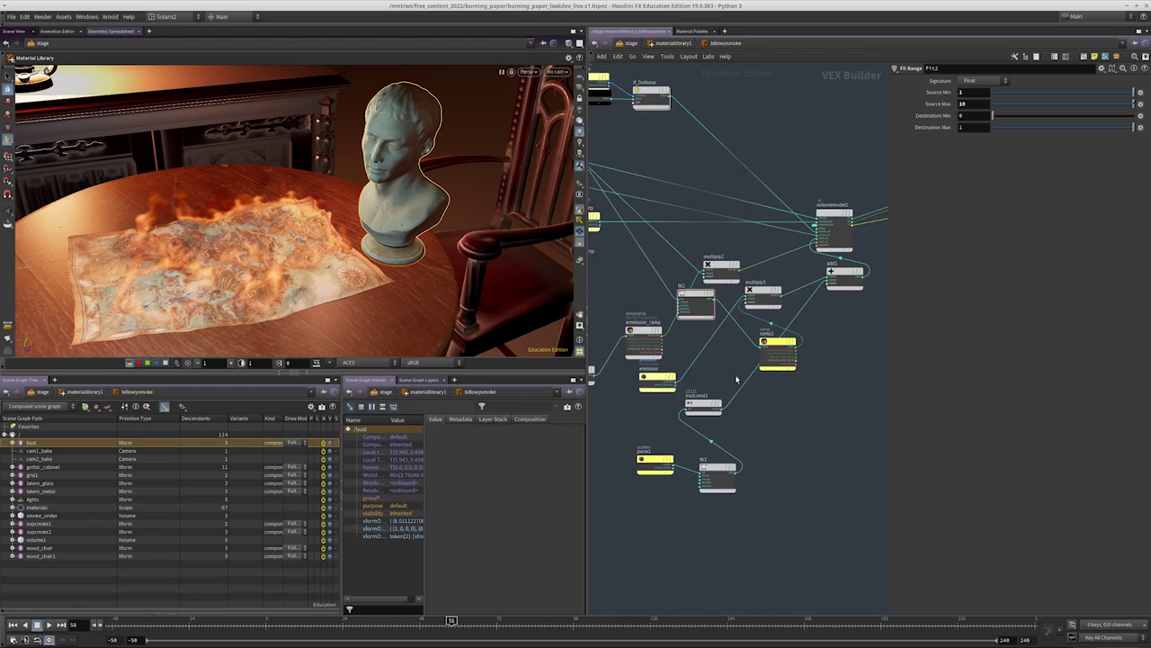
key(u)
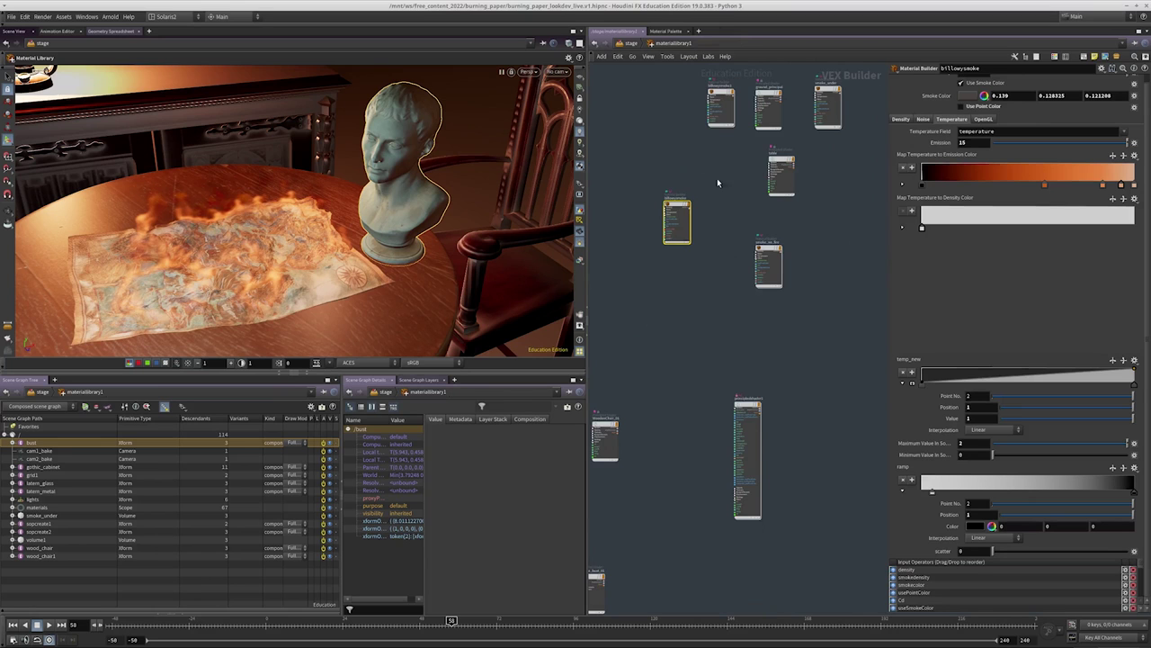
Return to the stage level and view the merge, material library and assign material chain
scroll(693, 185, up, 4)
middle_drag(735, 357, 780, 322)
key(u)
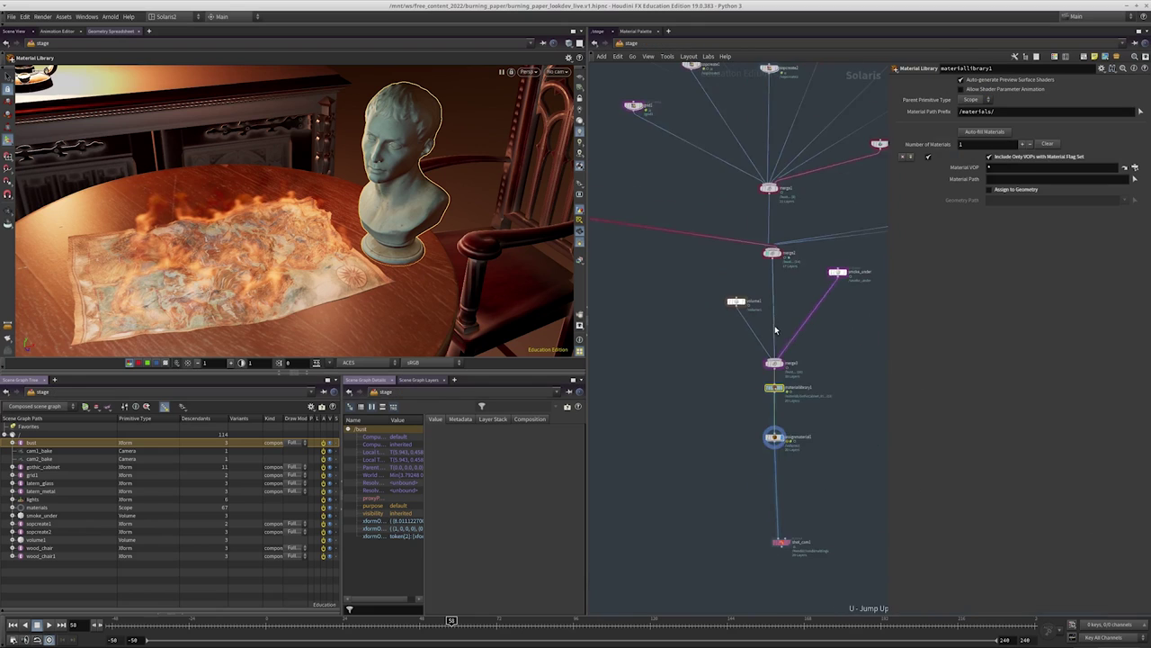
scroll(760, 367, up, 5)
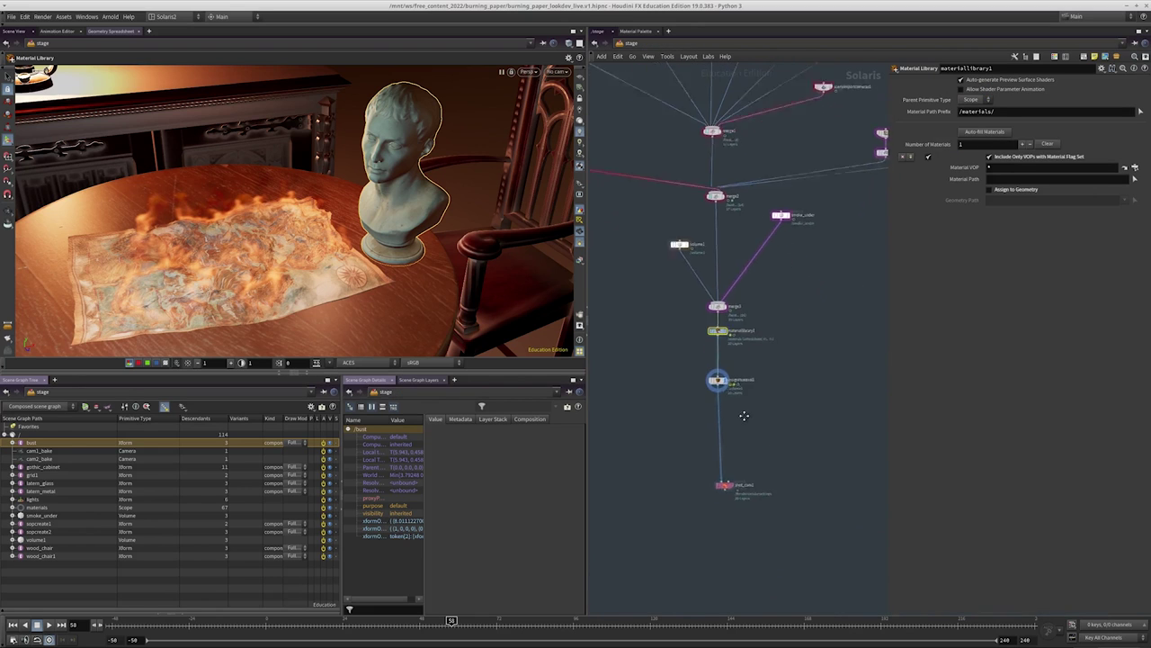
scroll(733, 541, down, 3)
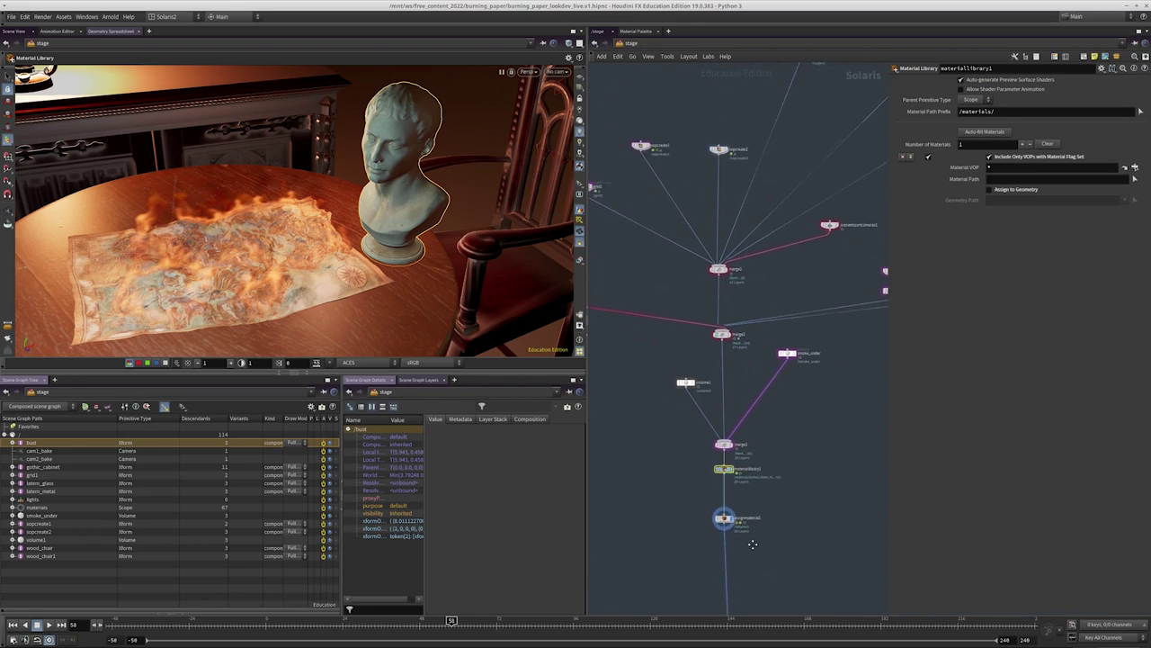
Select the shot_cam1 Karma node, check its pixel samples, and show the expressions behind its resolution
scroll(670, 305, up, 3)
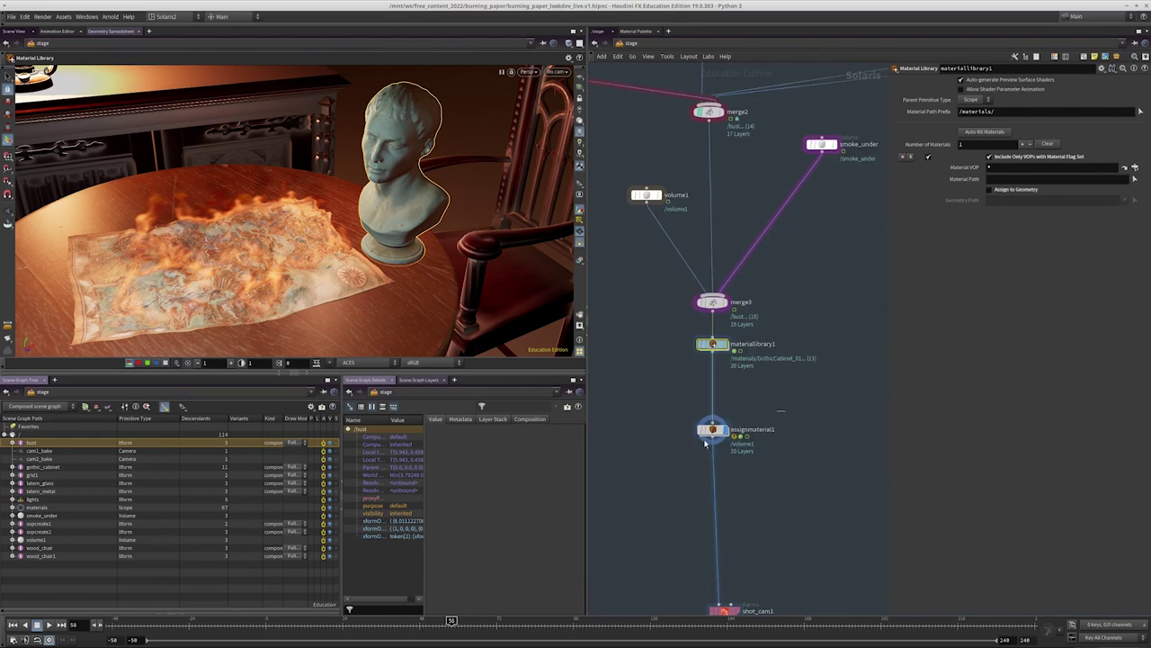
key(Down)
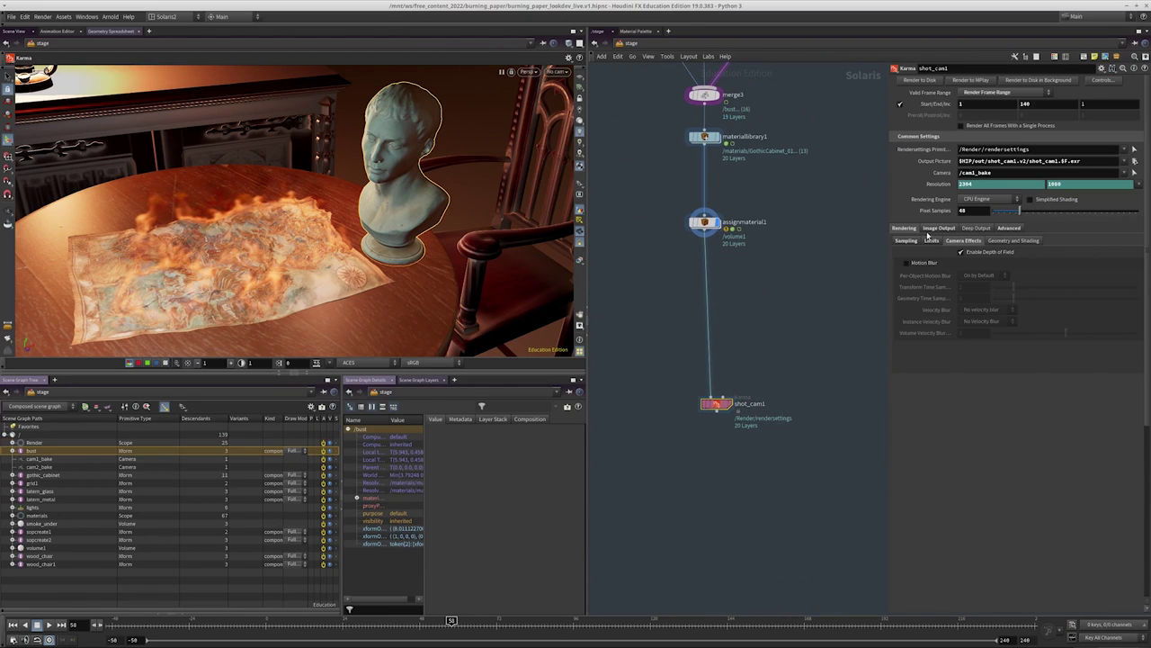
double_click(963, 211)
key(Return)
click(935, 185)
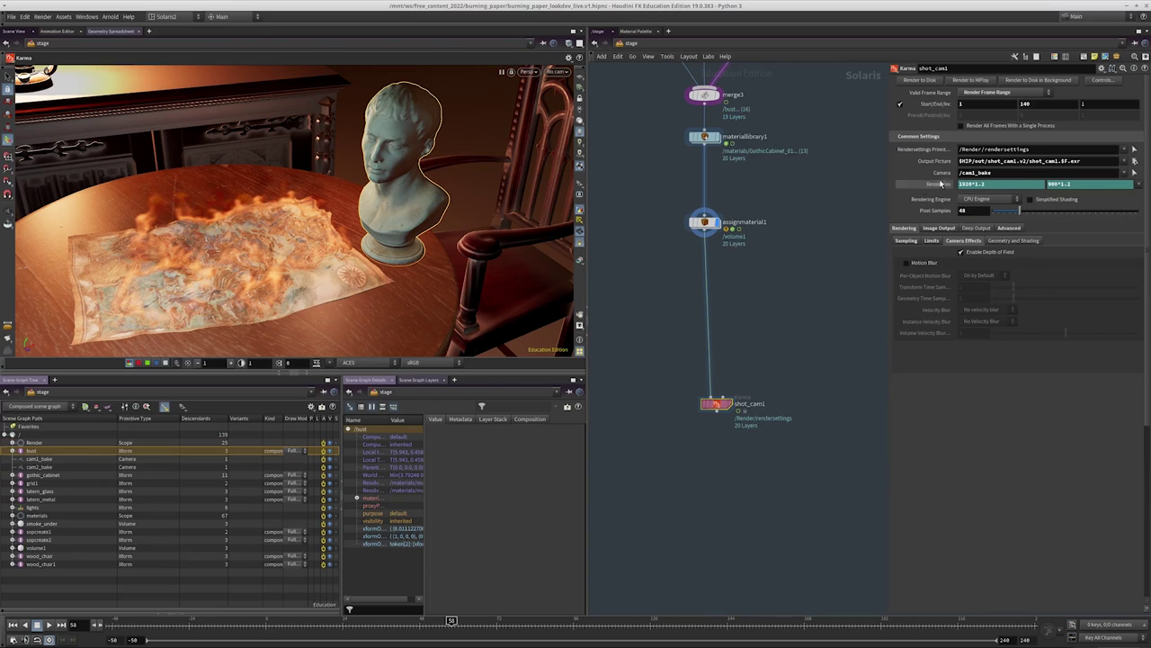
click(919, 241)
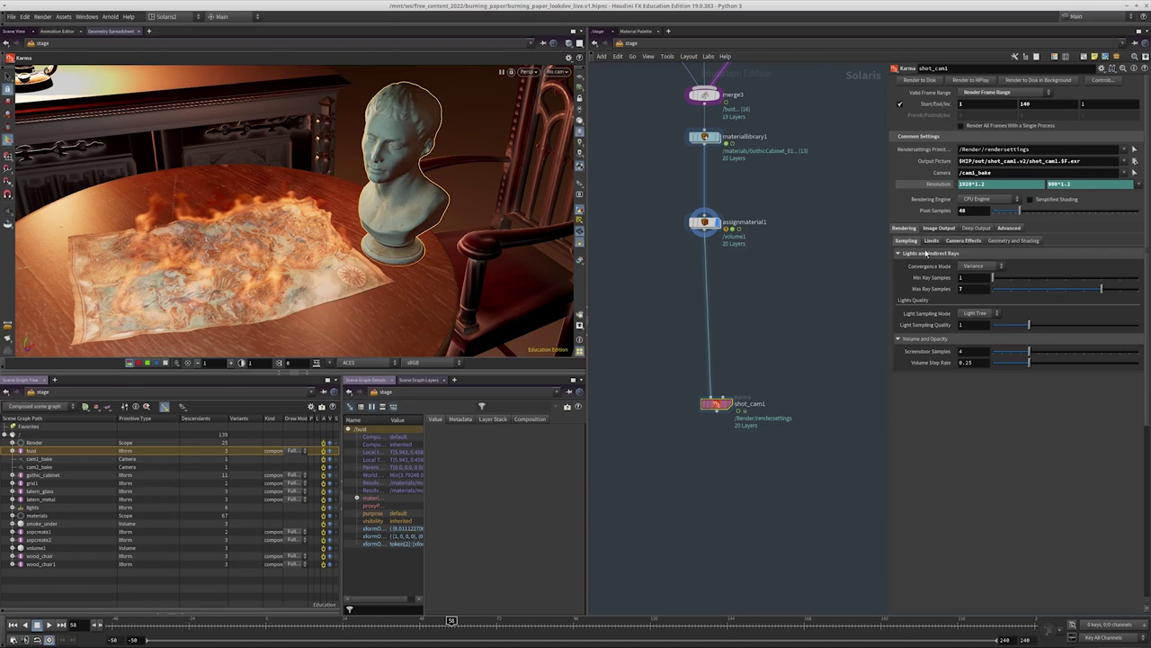
Examine the image output render variables enabled on shot_cam1, and return to its rendering sampling settings
click(937, 229)
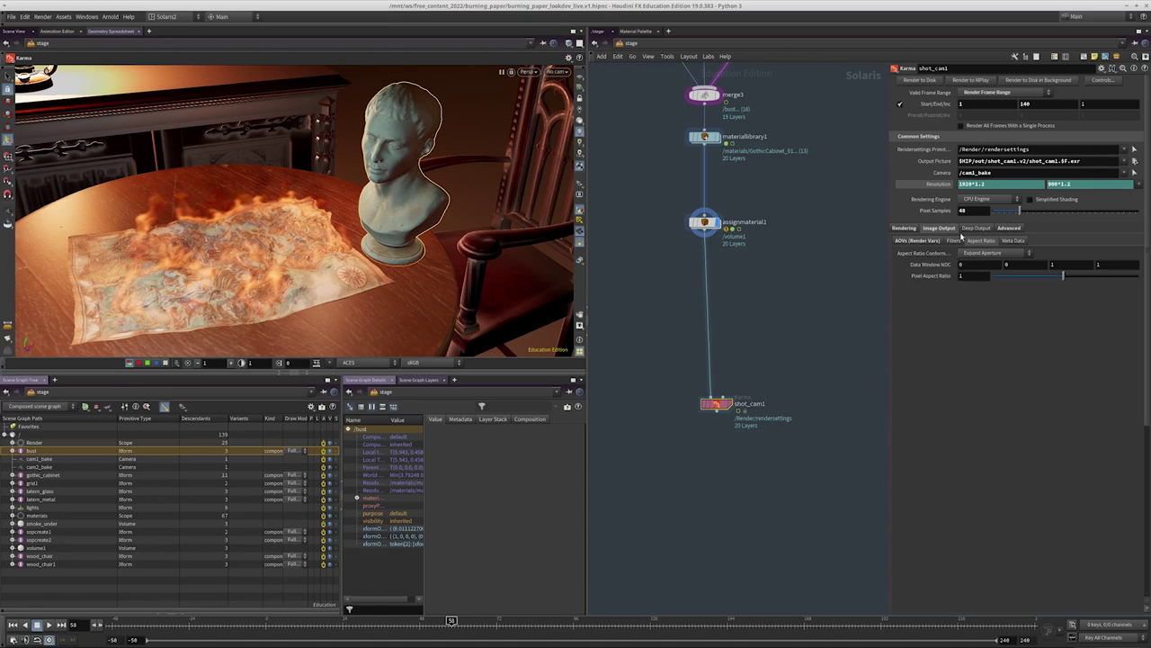
click(917, 240)
scroll(929, 342, down, 10)
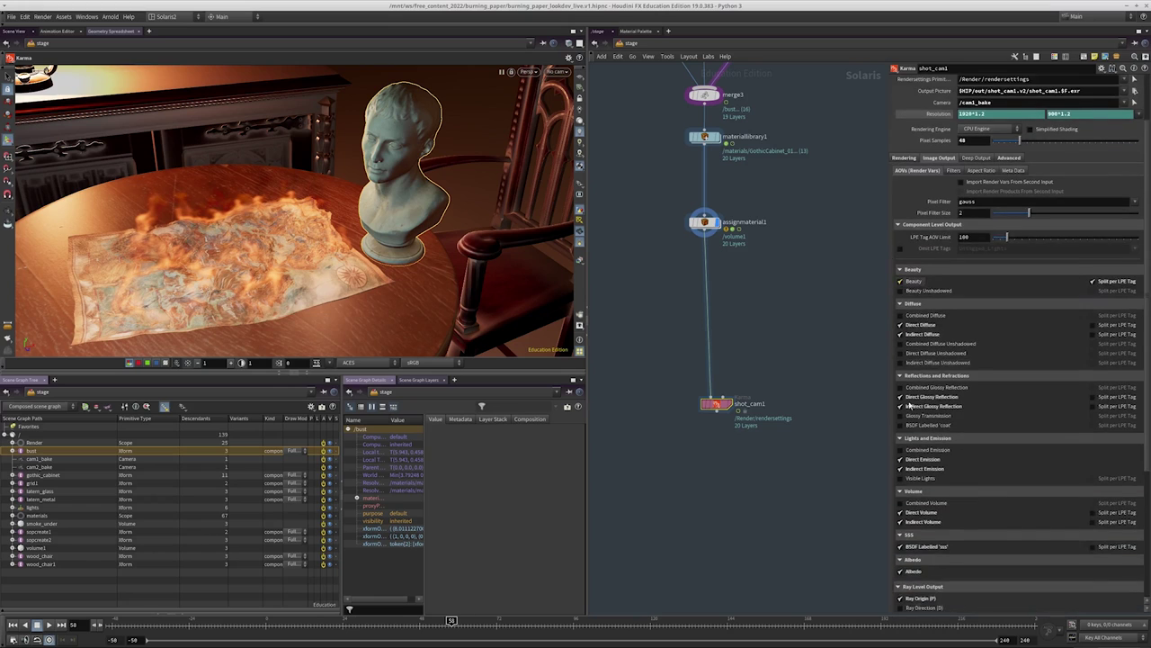
scroll(931, 391, down, 3)
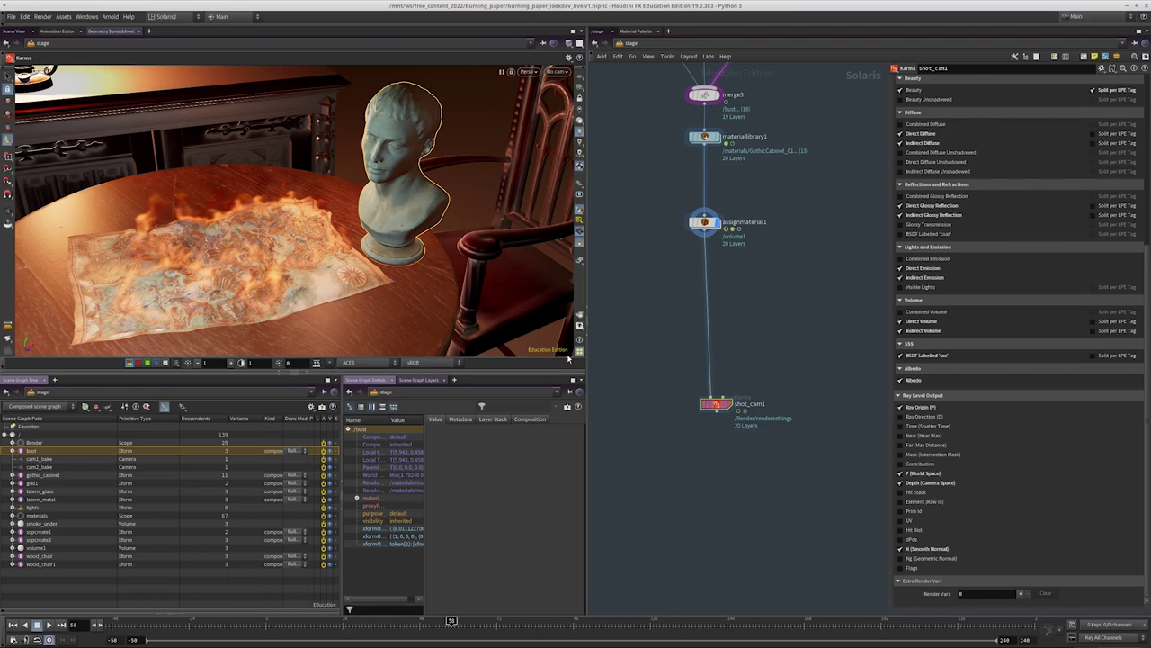
scroll(943, 463, up, 6)
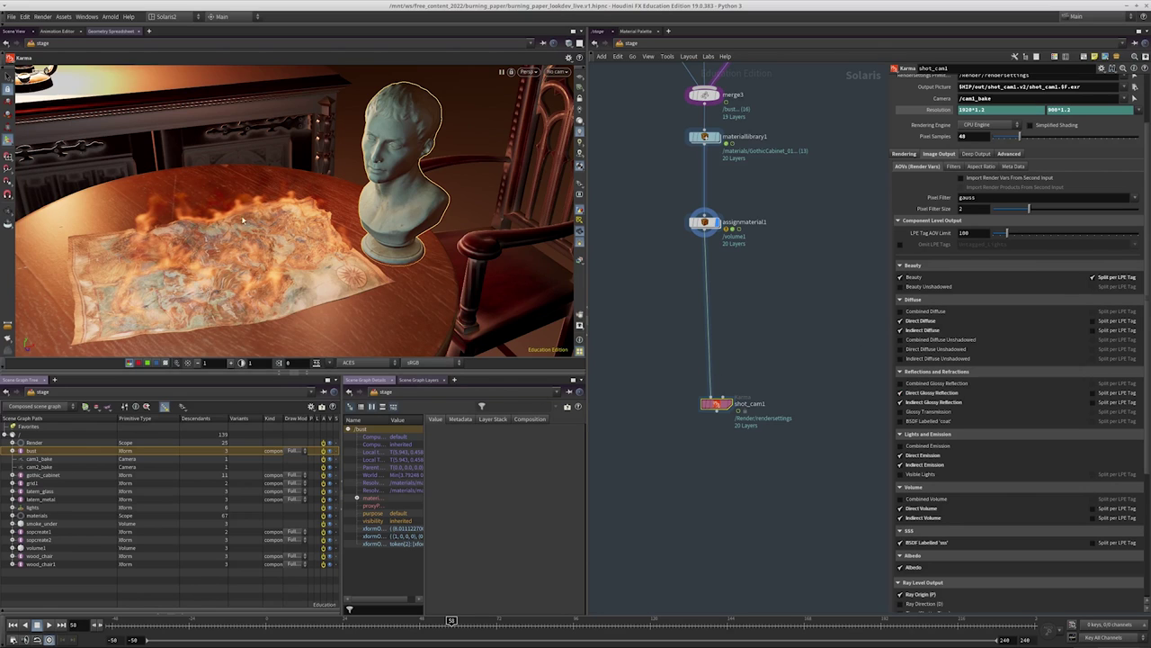
scroll(904, 385, down, 4)
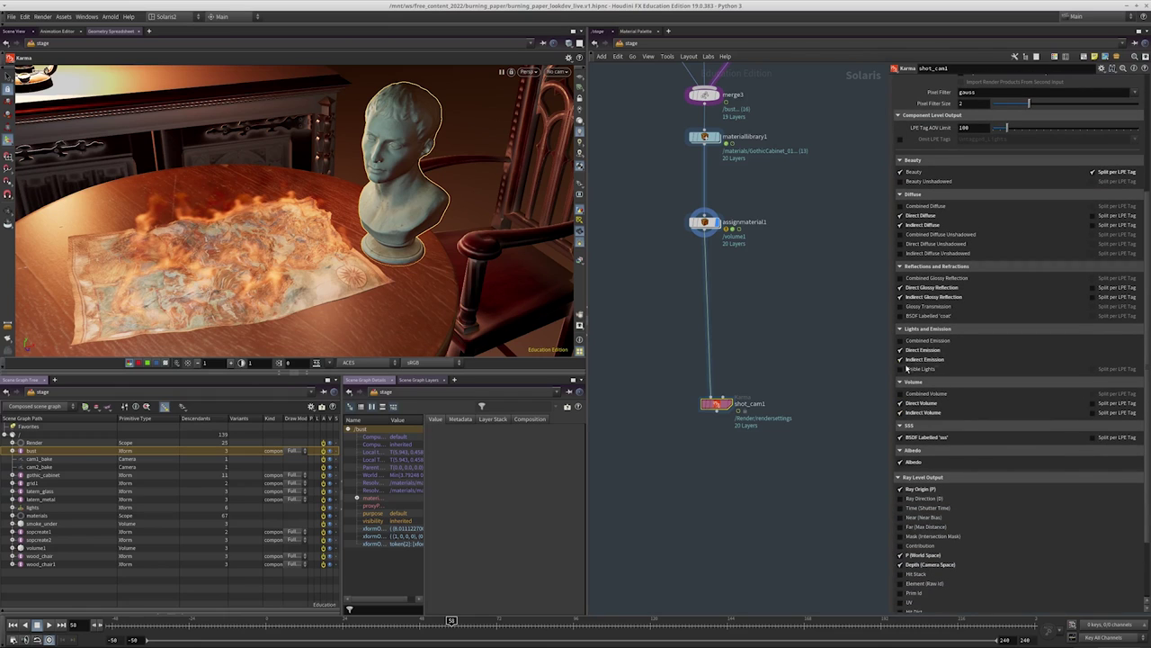
scroll(944, 394, down, 1)
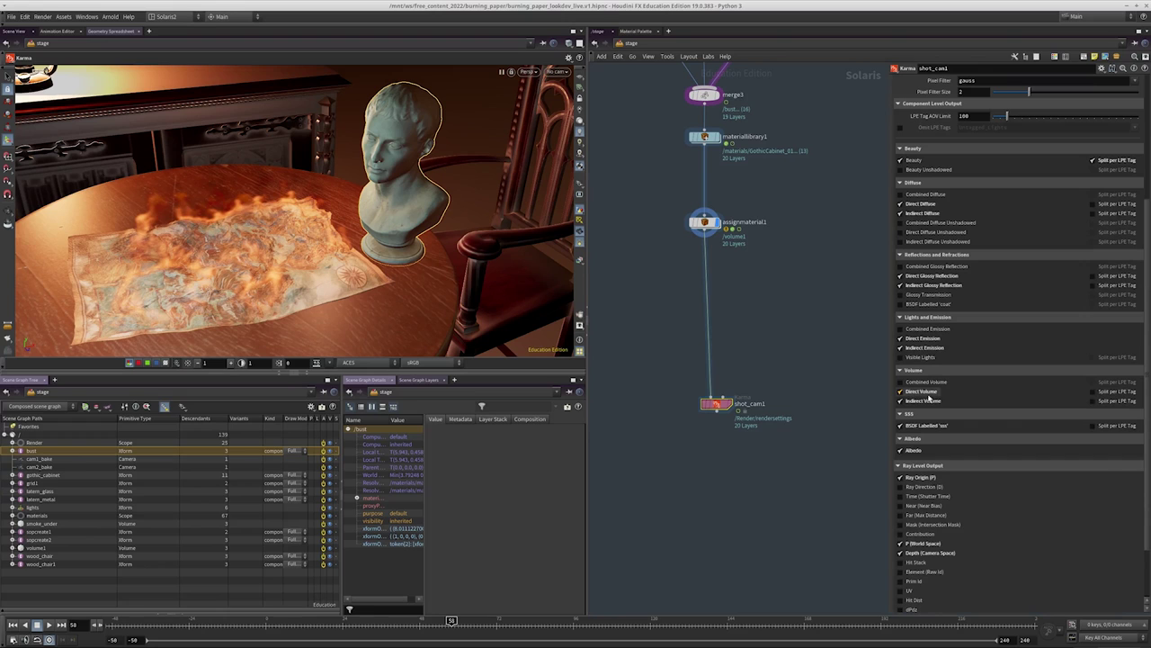
scroll(953, 389, down, 2)
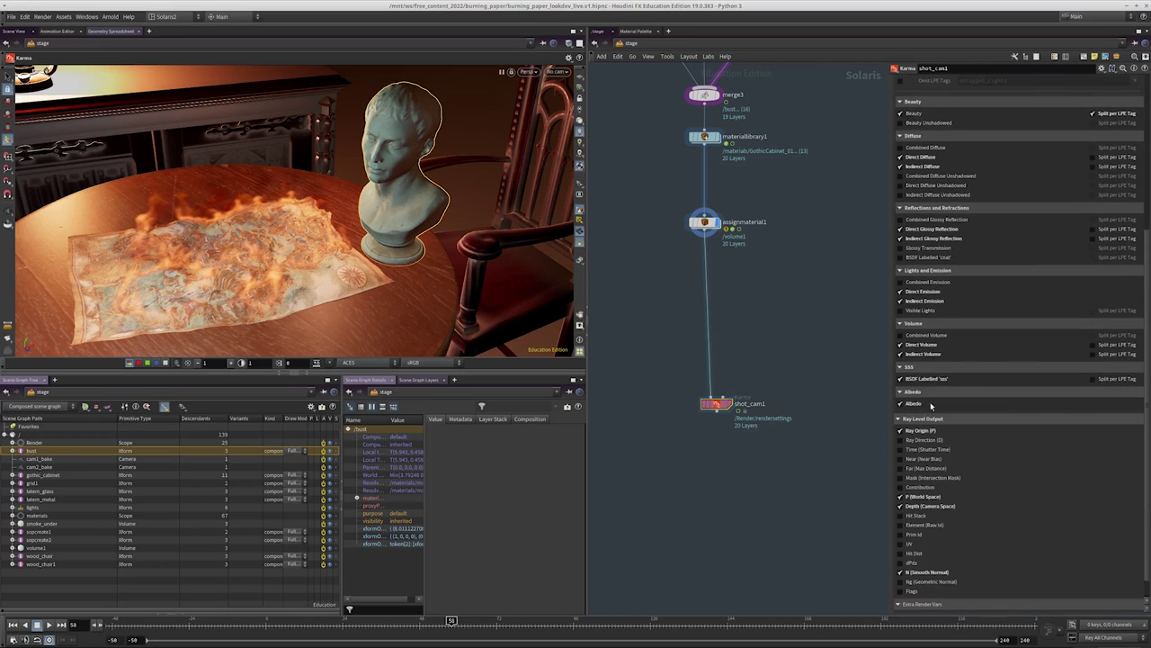
scroll(931, 406, down, 1)
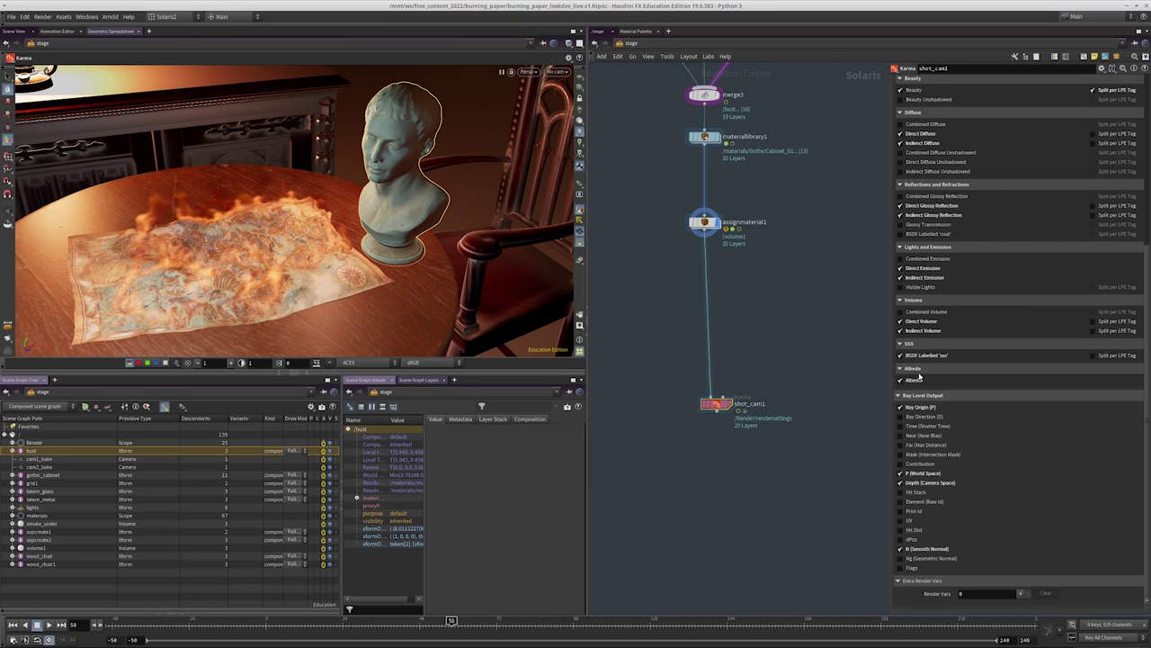
scroll(920, 373, up, 10)
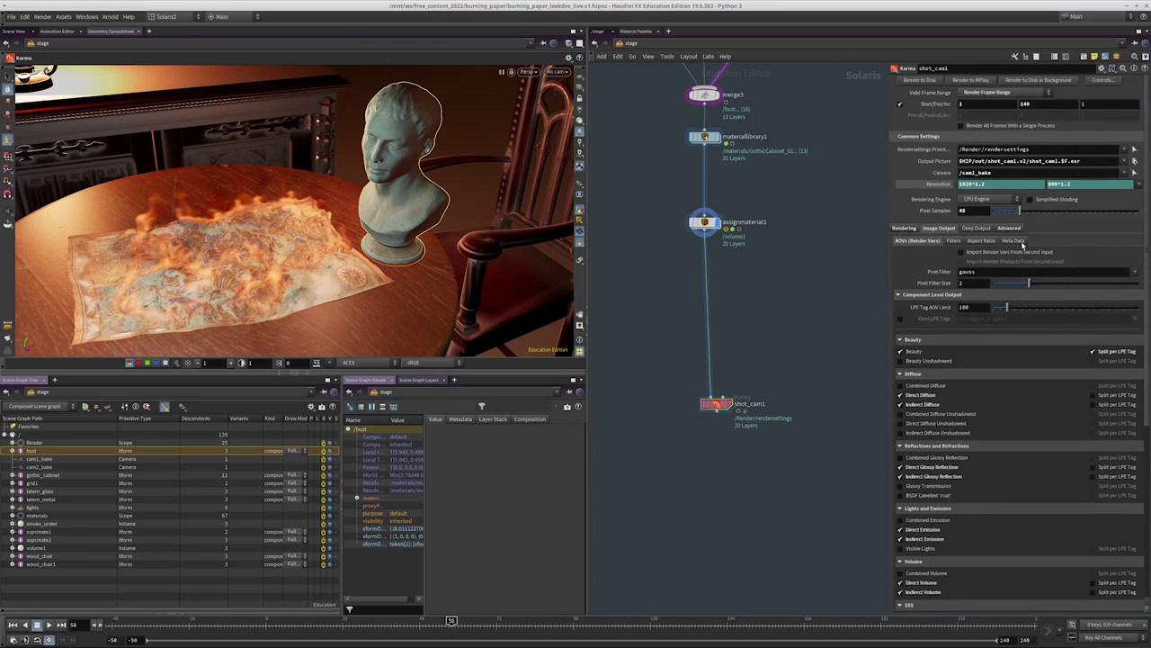
click(1008, 228)
click(903, 228)
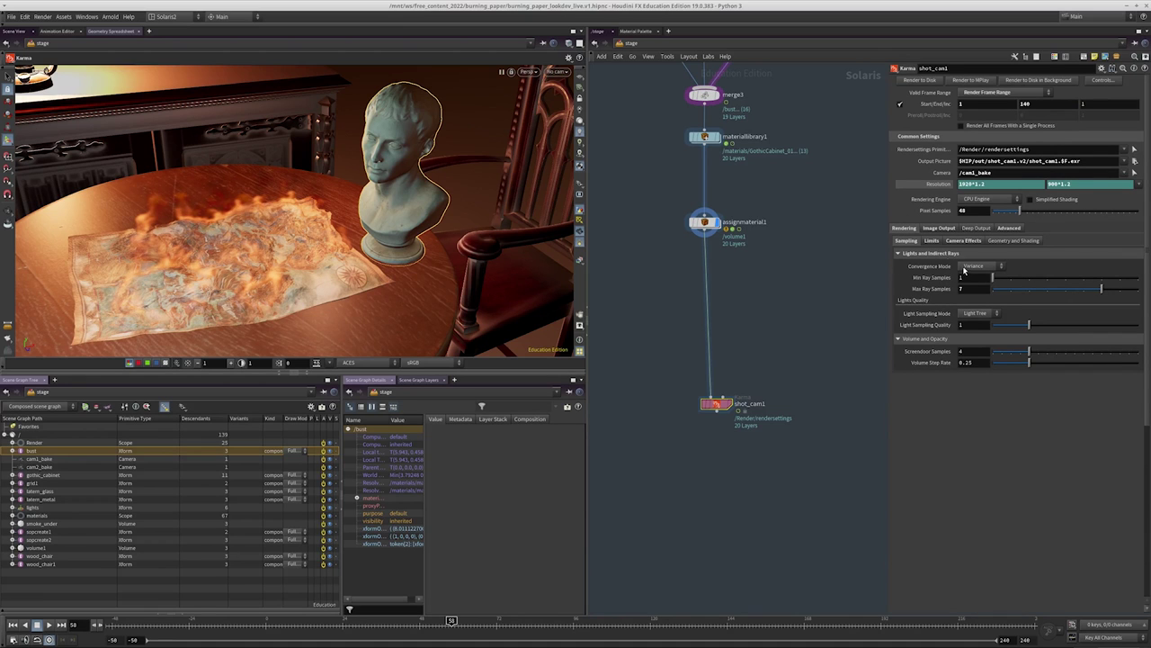
Read through the primitive and material path pairs in assignmaterial1, and reselect shot_cam1
drag(720, 339, 659, 232)
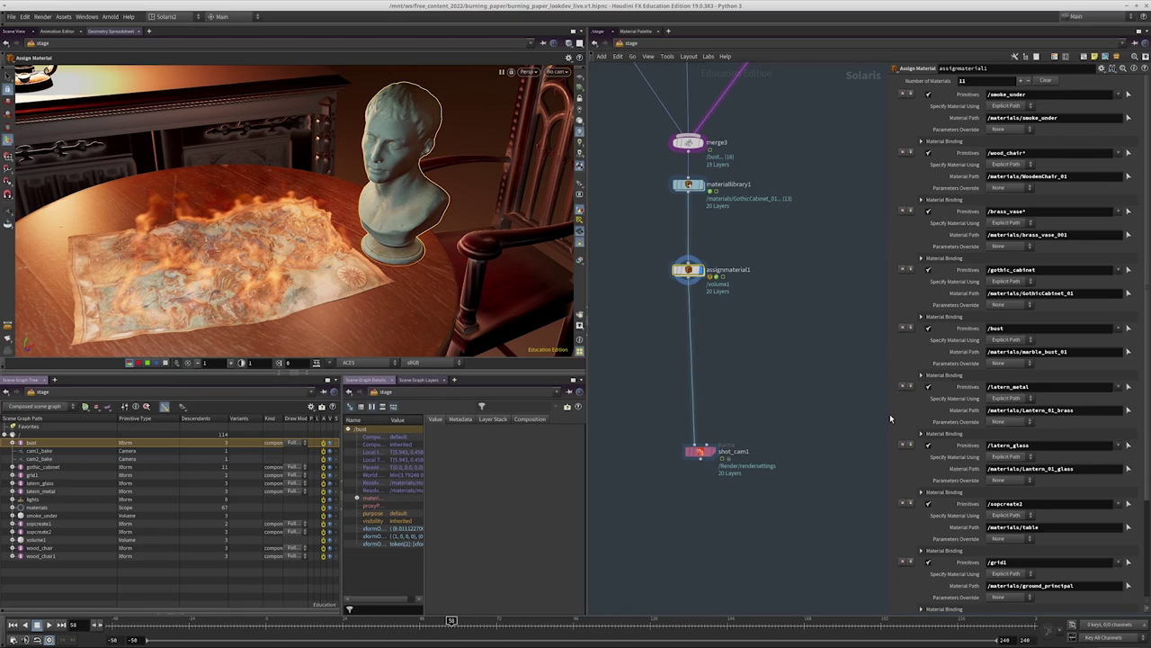
scroll(937, 250, down, 1)
scroll(938, 250, down, 1)
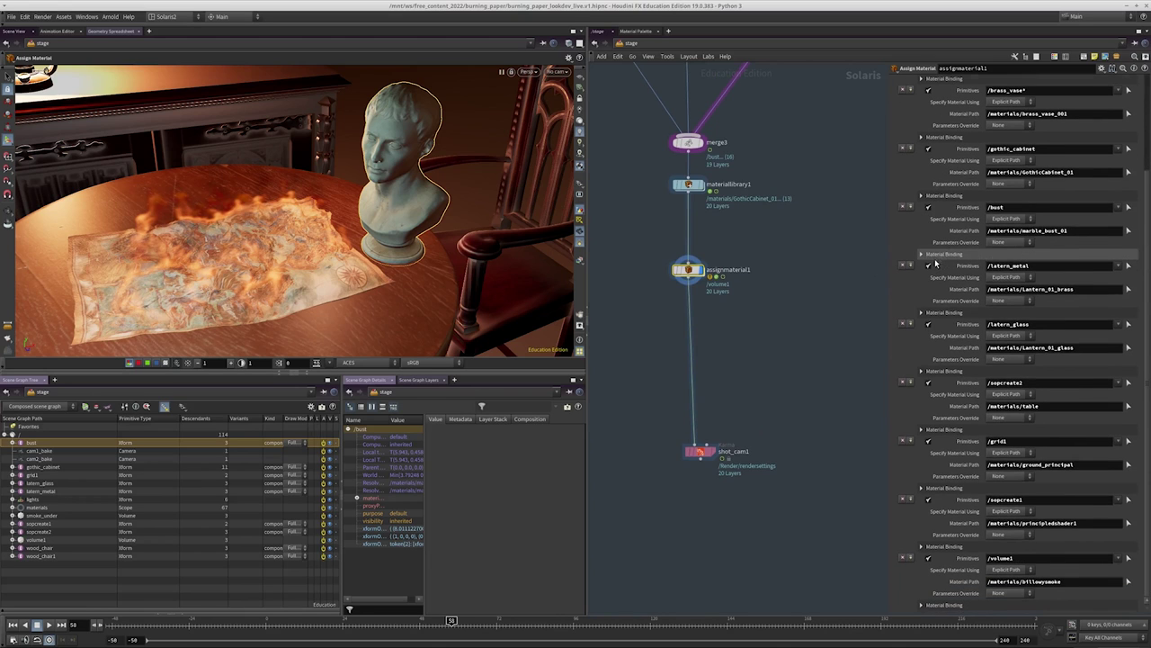
middle_drag(727, 290, 793, 416)
click(779, 483)
scroll(670, 437, down, 3)
middle_drag(662, 445, 553, 445)
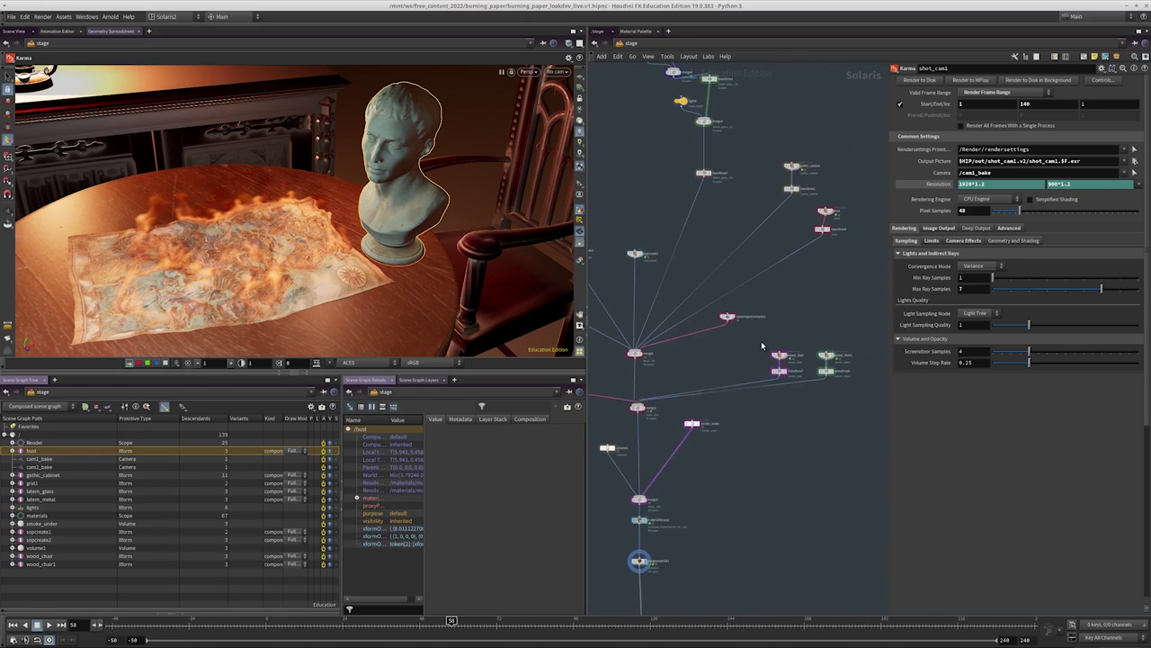
Examine the wood_chair and wood_chair1 SOP Create nodes with their transform nodes
scroll(797, 338, up, 4)
middle_drag(807, 341, 740, 338)
drag(648, 342, 880, 423)
scroll(746, 275, down, 2)
middle_drag(746, 275, 755, 330)
scroll(738, 329, down, 2)
drag(711, 323, 864, 341)
drag(701, 331, 875, 339)
scroll(789, 375, up, 3)
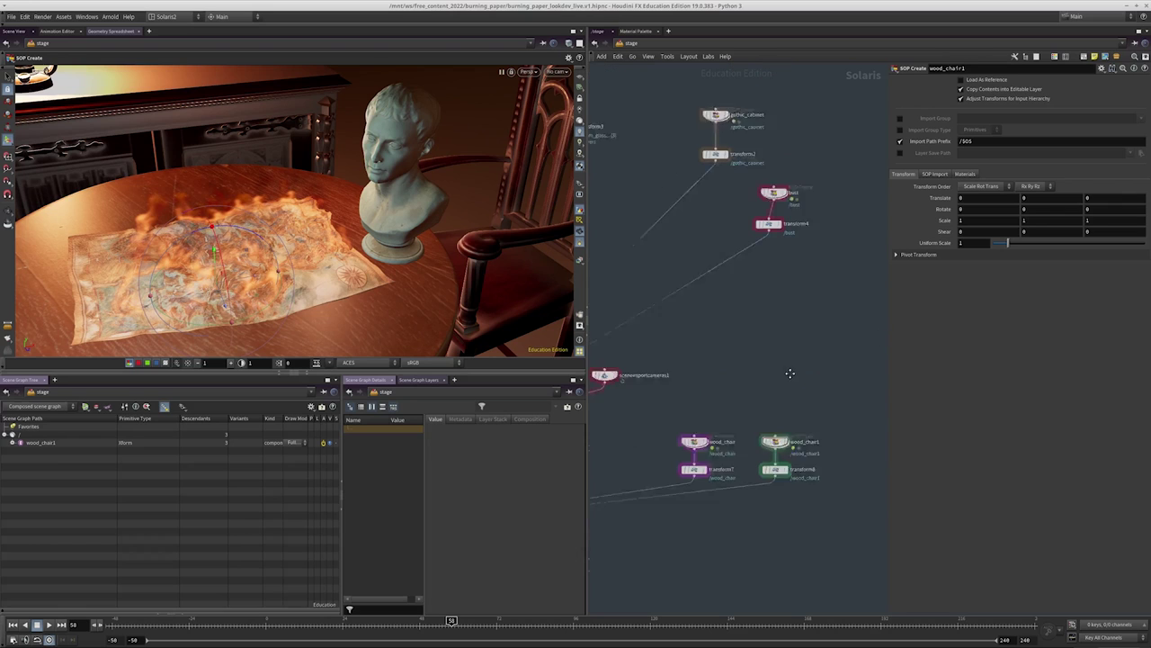
drag(626, 430, 811, 470)
Examine the gothic_cabinet SOP Create node and its connection to the scene merge
scroll(854, 368, up, 3)
drag(842, 292, 788, 232)
drag(764, 143, 708, 210)
middle_drag(708, 210, 753, 278)
scroll(750, 257, down, 3)
scroll(806, 335, up, 3)
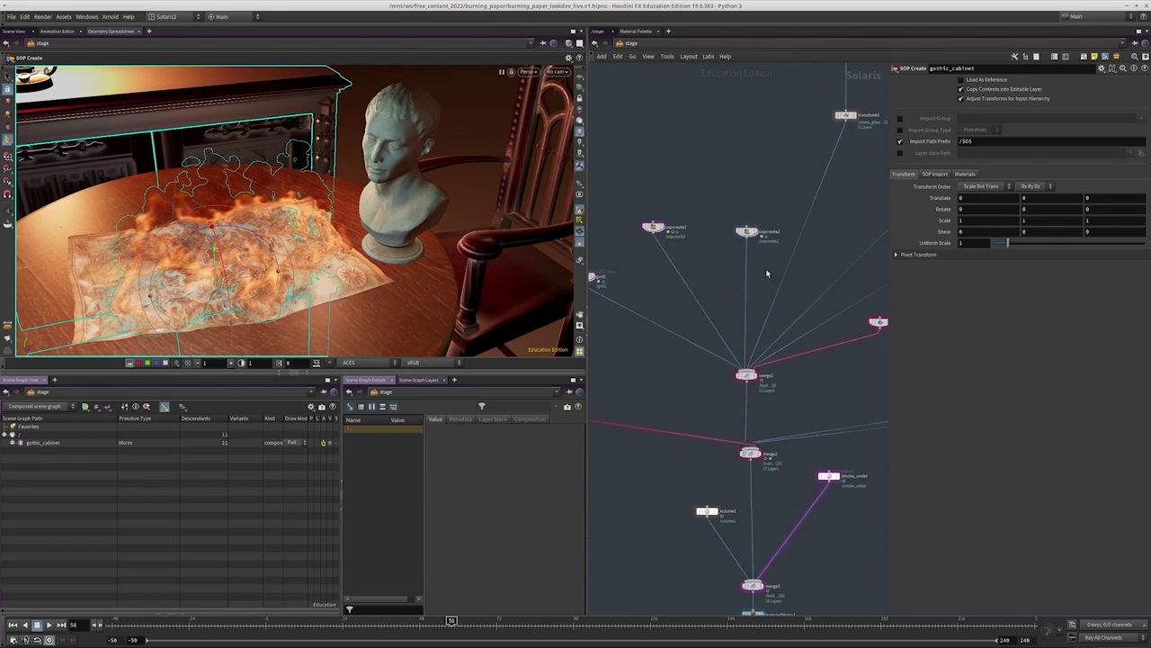
Check the grid1 ground node's transform settings and view the whole stage network
scroll(747, 225, up, 2)
click(635, 227)
middle_drag(619, 270, 737, 262)
click(673, 280)
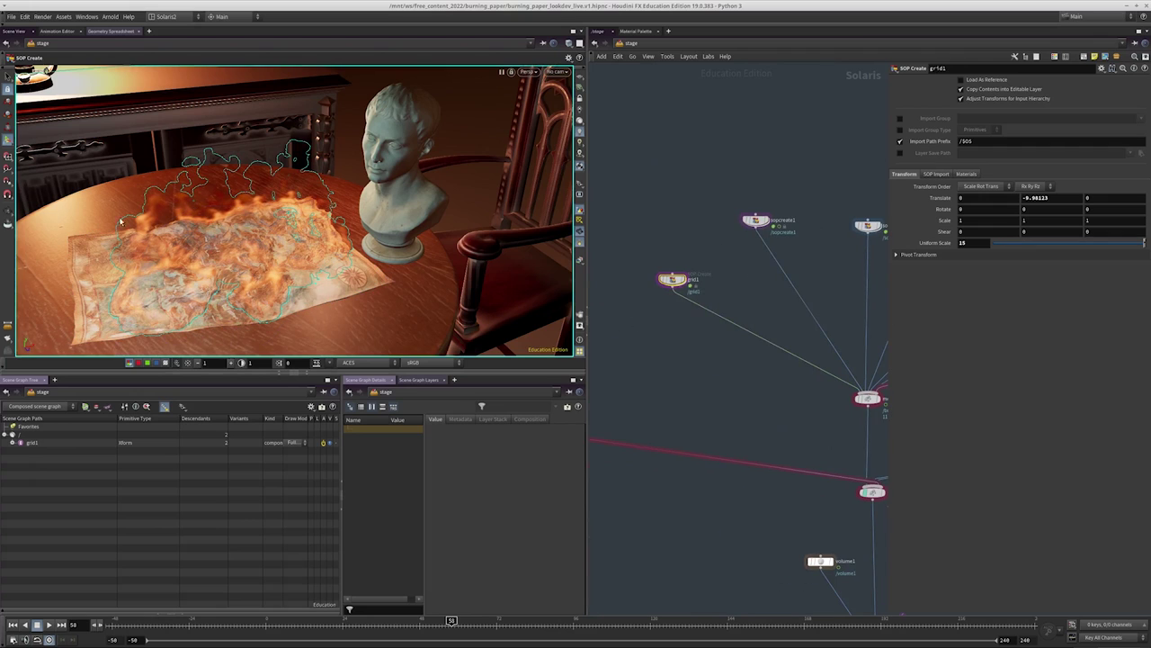
scroll(720, 356, down, 5)
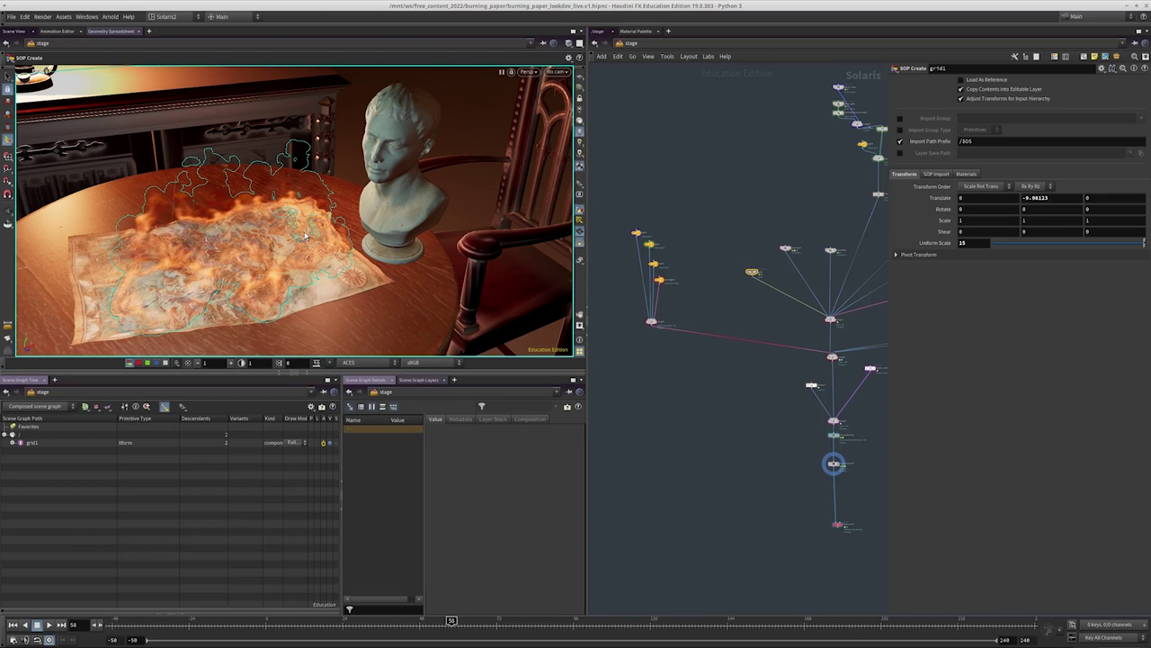
middle_drag(740, 367, 684, 423)
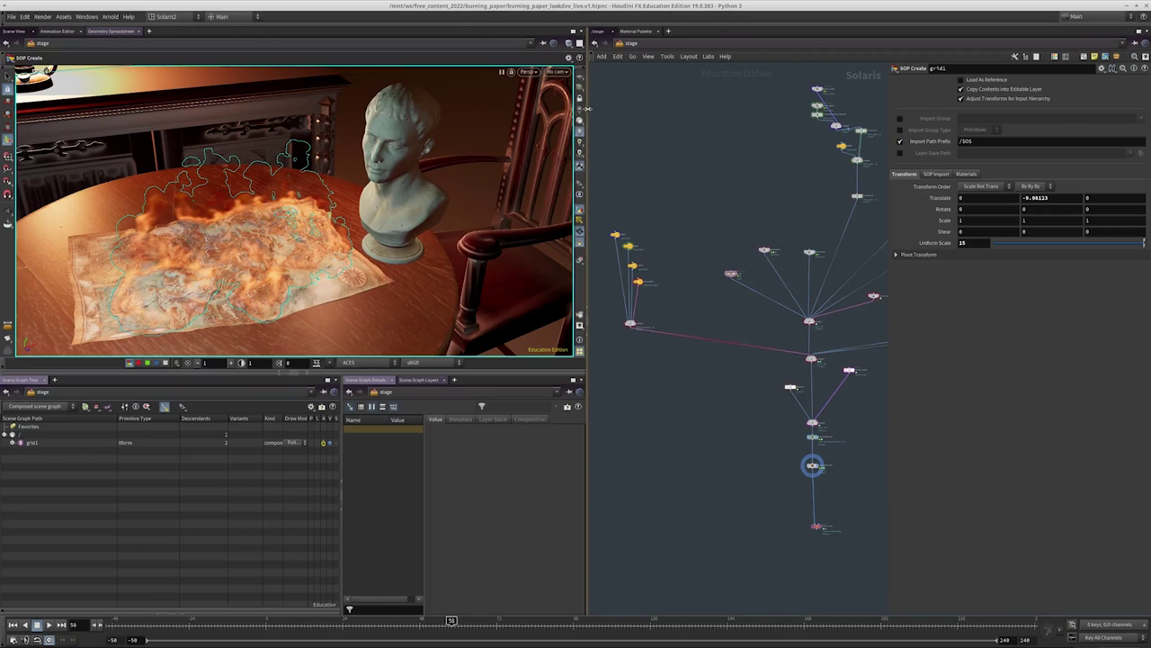
Enlarge the scene viewport and switch its renderer to Karma
drag(587, 114, 651, 114)
click(595, 72)
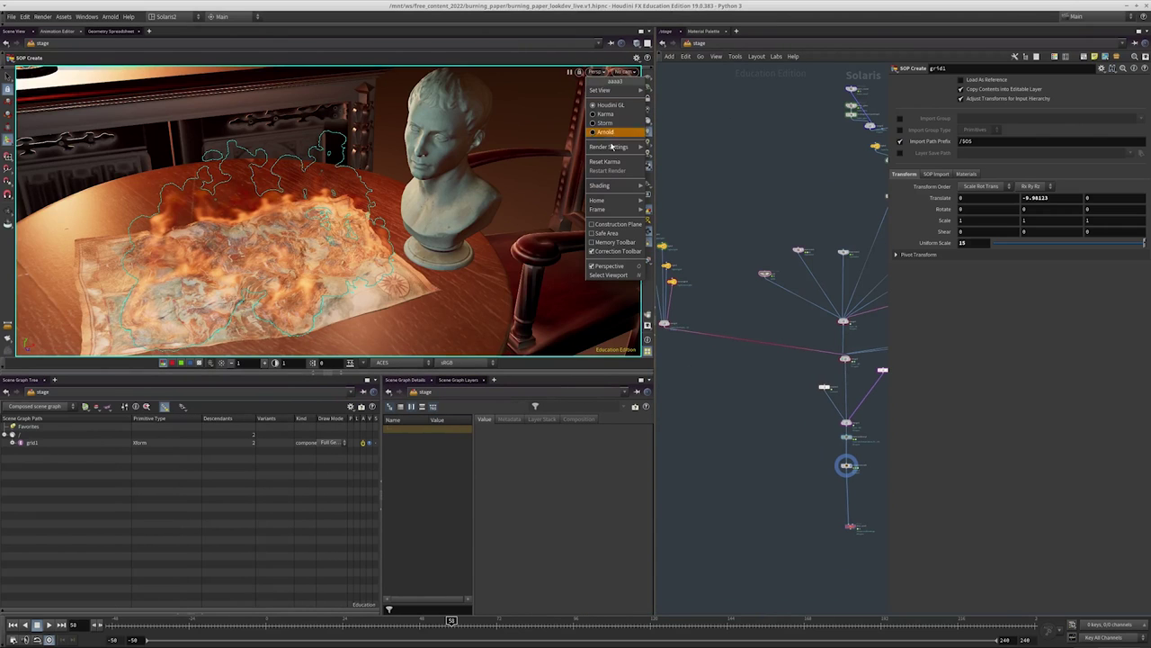
click(615, 106)
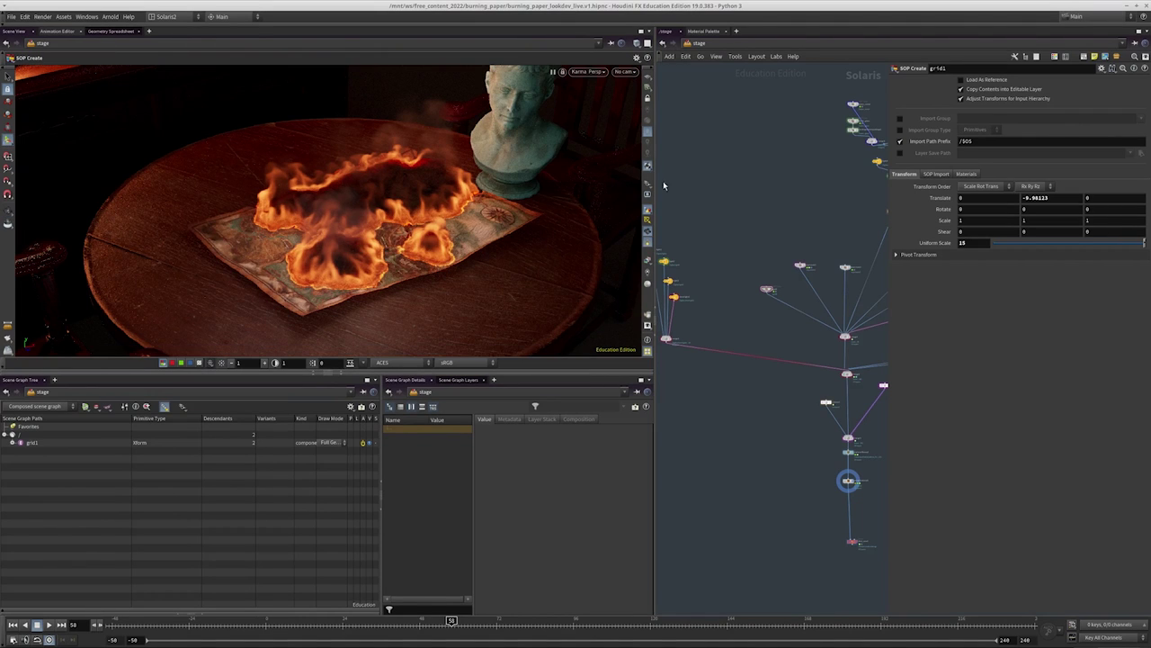
drag(655, 176, 689, 162)
Bypass light2, light3 and domelight1 so that light1 alone feeds the lights merge
scroll(783, 315, down, 3)
scroll(730, 314, up, 4)
scroll(732, 315, up, 3)
drag(800, 394, 718, 223)
key(q)
key(h)
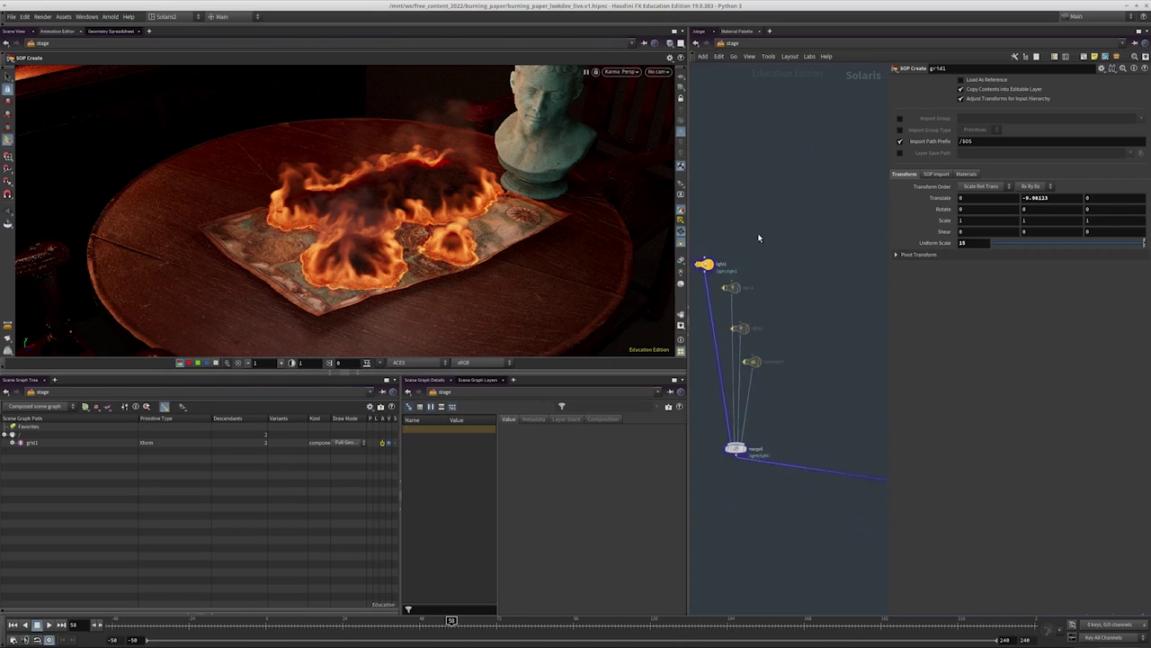
Restart the Karma viewport render, widen the network editor and frame the light nodes
click(604, 72)
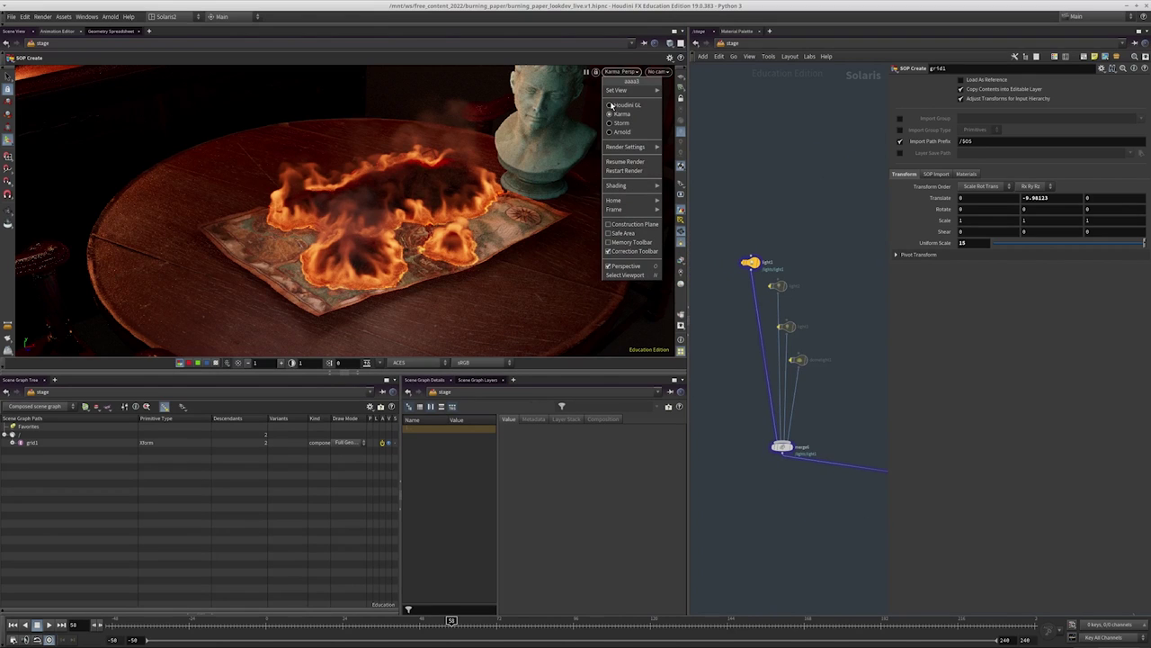
click(617, 172)
scroll(773, 171, down, 3)
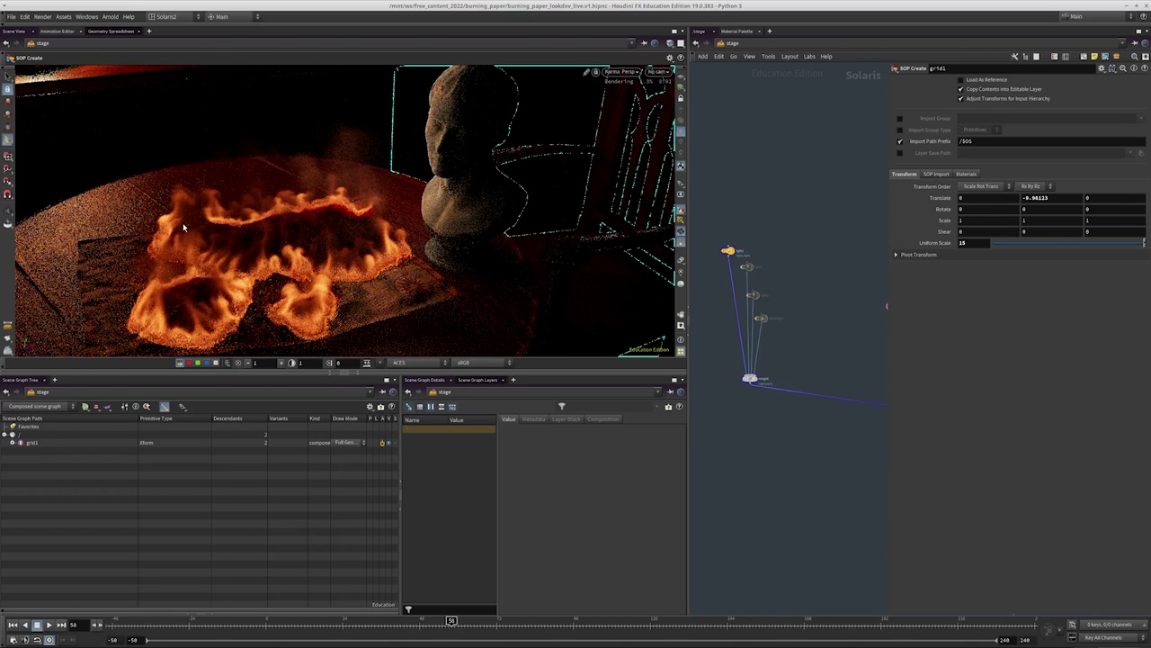
middle_drag(749, 210, 749, 239)
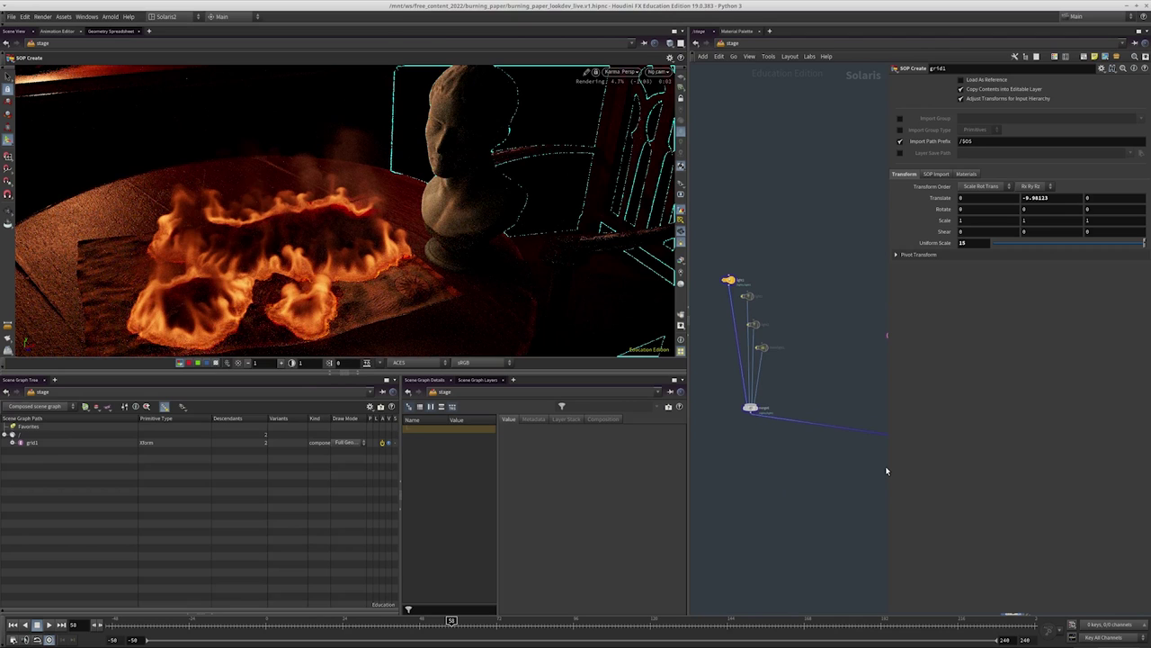
drag(890, 471, 968, 471)
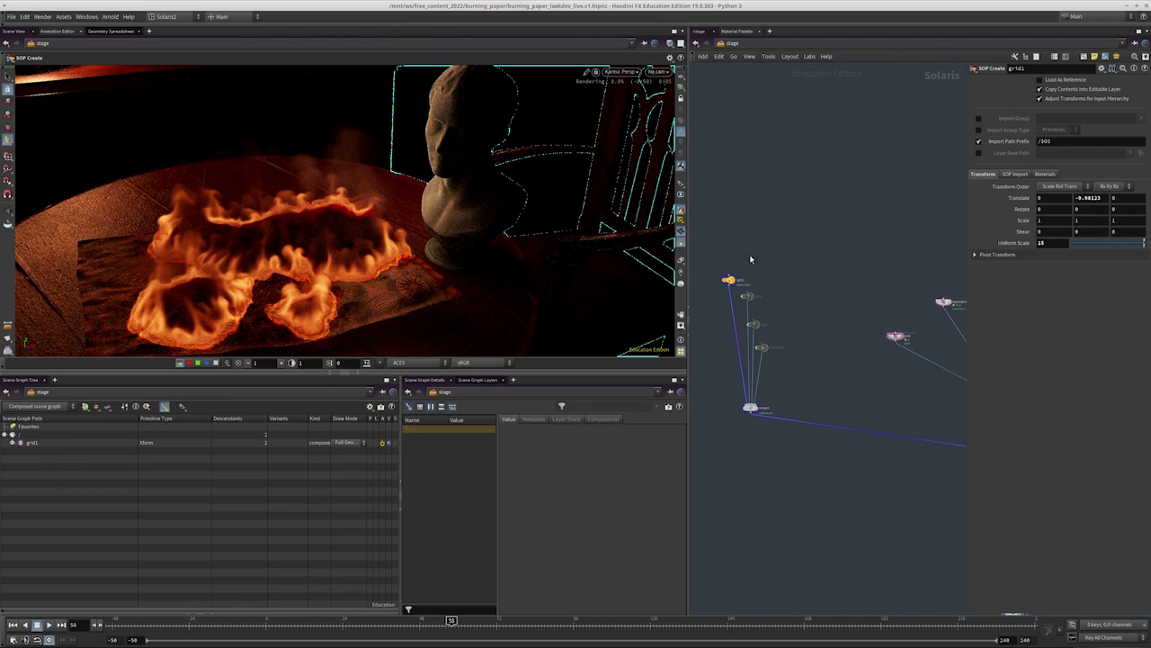
key(f)
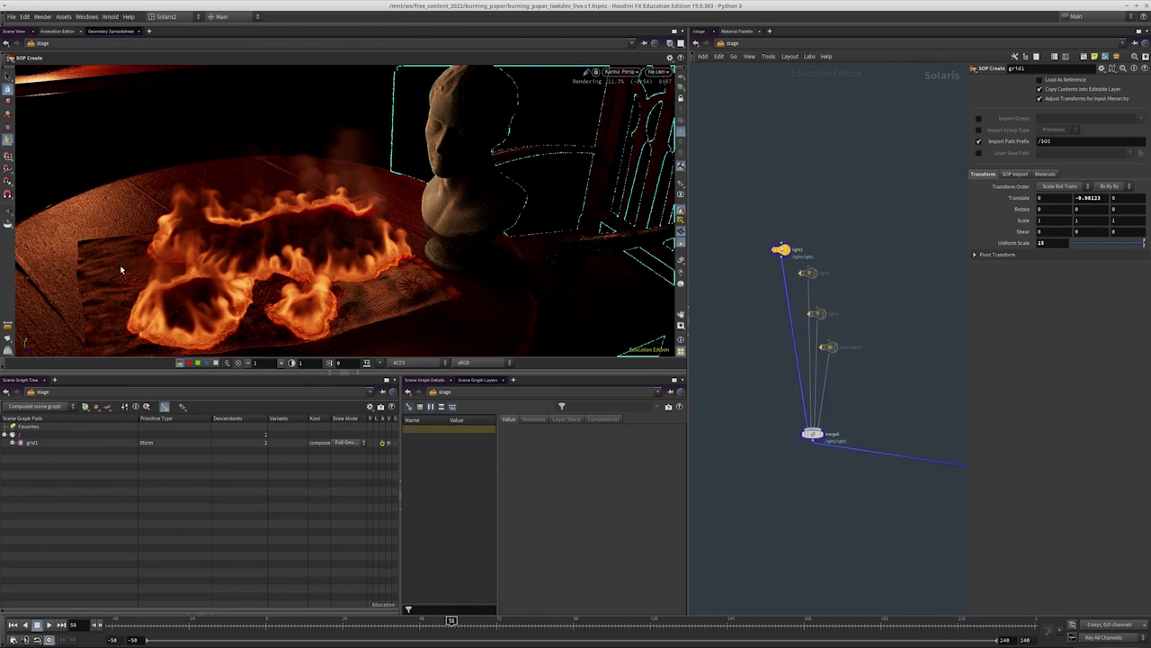
Select light1 and orbit the viewport outward to view its placement over the scene
middle_drag(800, 213, 804, 195)
drag(796, 188, 750, 280)
drag(766, 185, 799, 286)
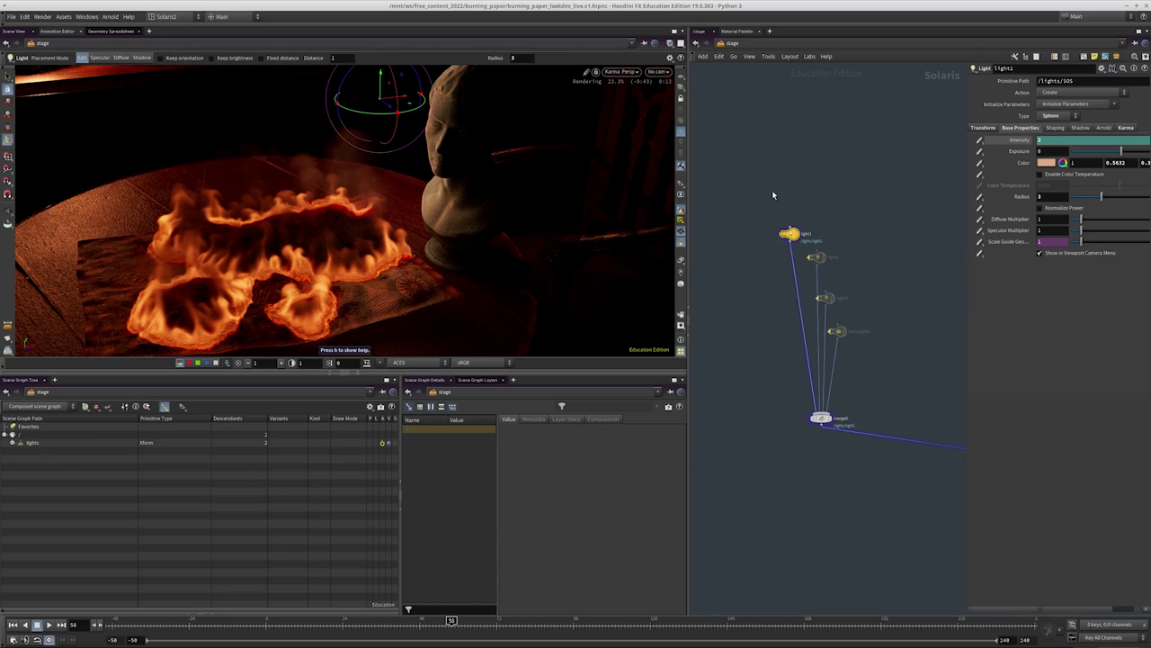
key(Escape)
drag(526, 172, 427, 259)
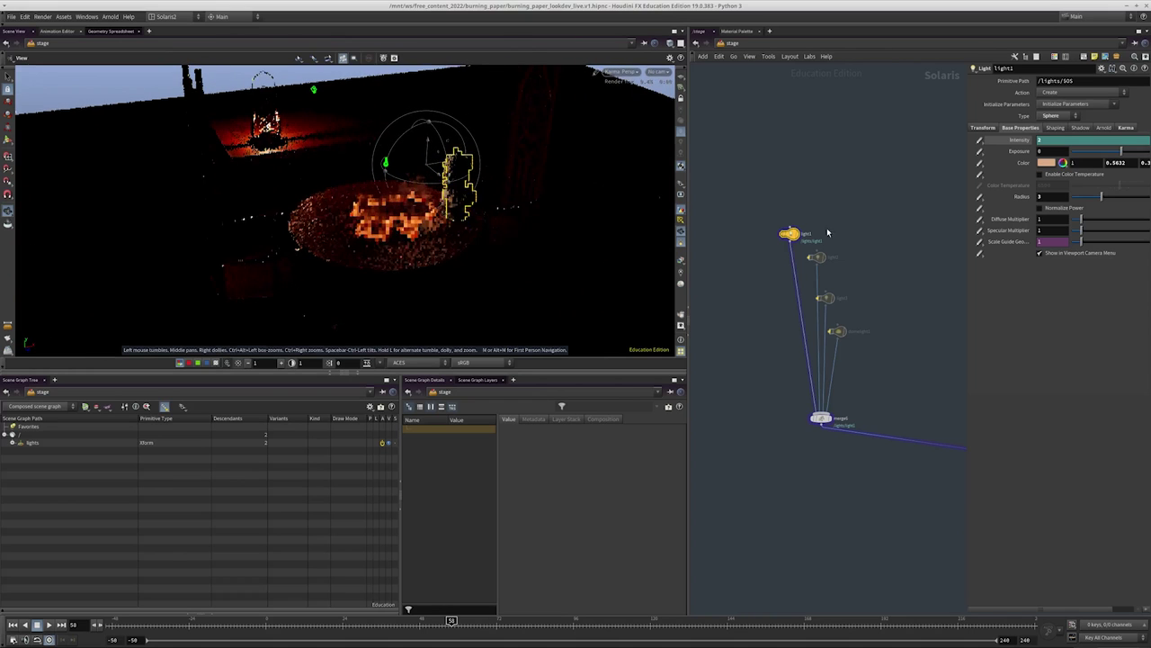
Re-enable light2 and select it to view its contribution and placement above the burning paper
scroll(816, 201, up, 2)
drag(811, 169, 866, 272)
drag(865, 267, 836, 192)
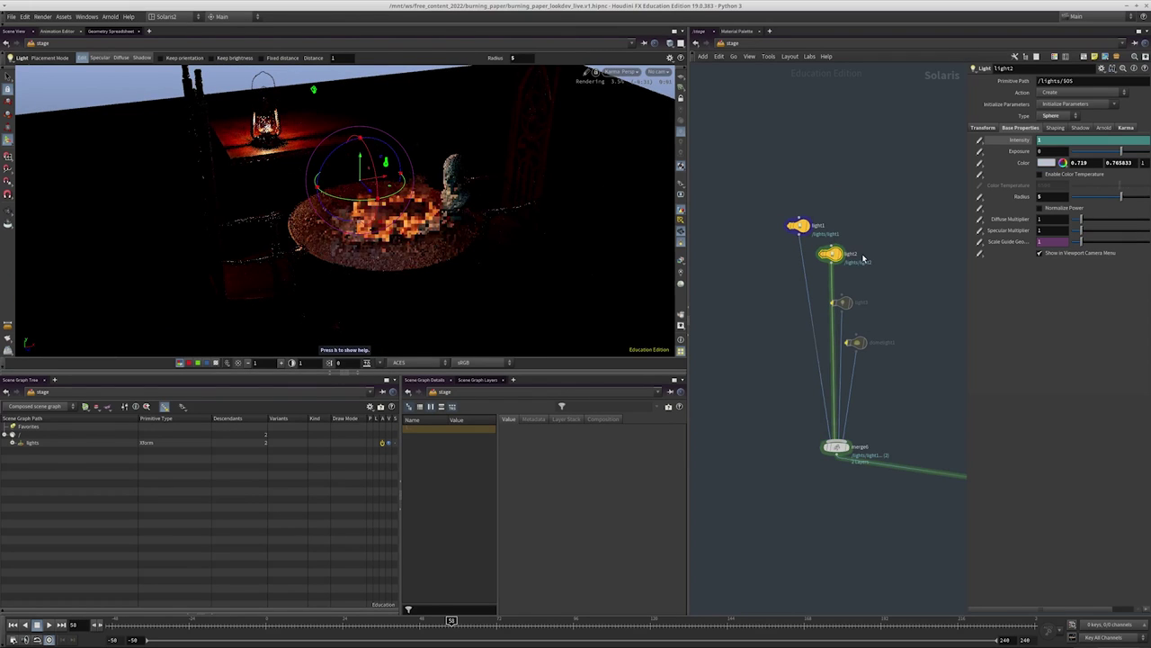
scroll(866, 253, up, 1)
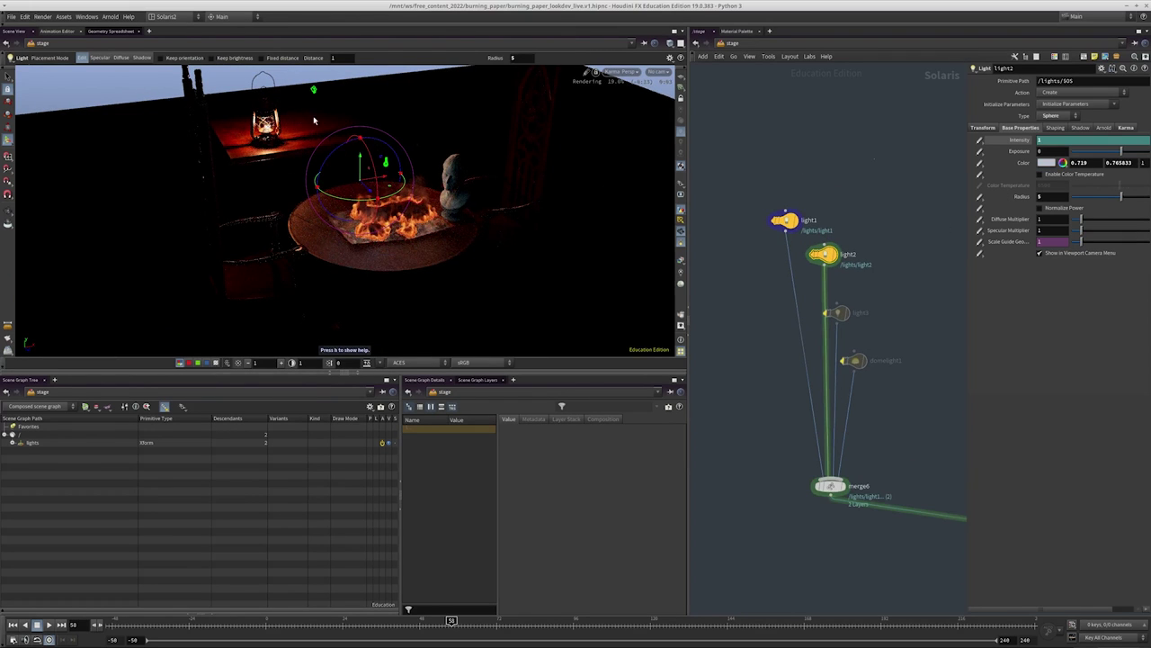
alt+drag(403, 173, 446, 236)
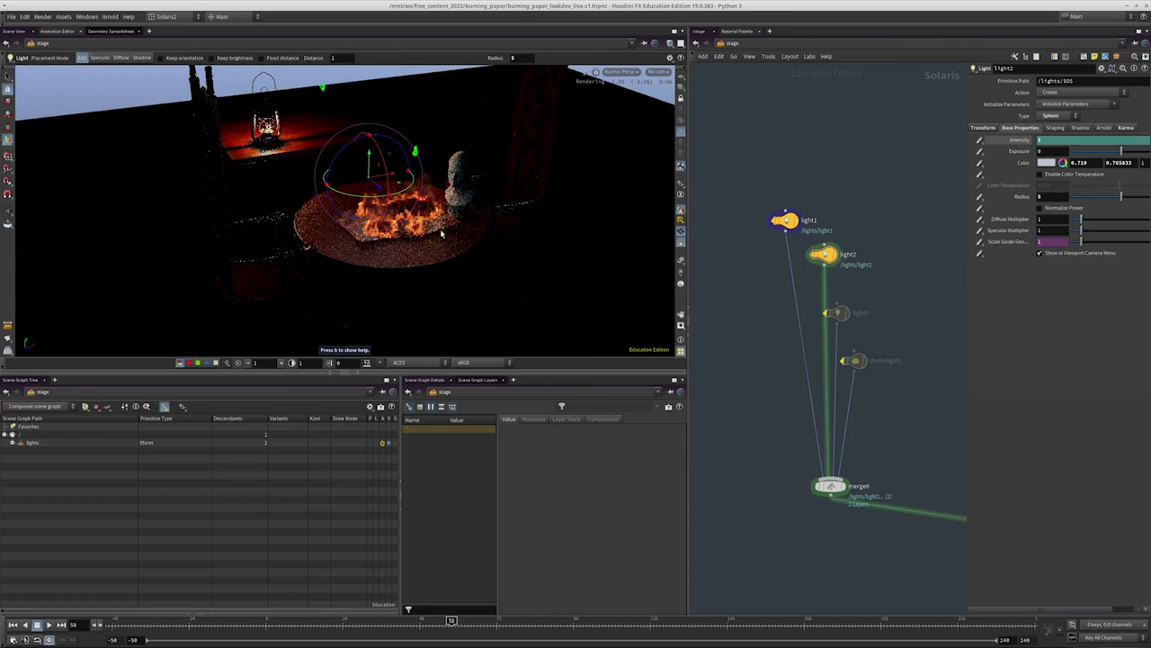
Re-enable light3 and domelight1 and select each to view its contribution to the burning paper scene
scroll(815, 288, up, 2)
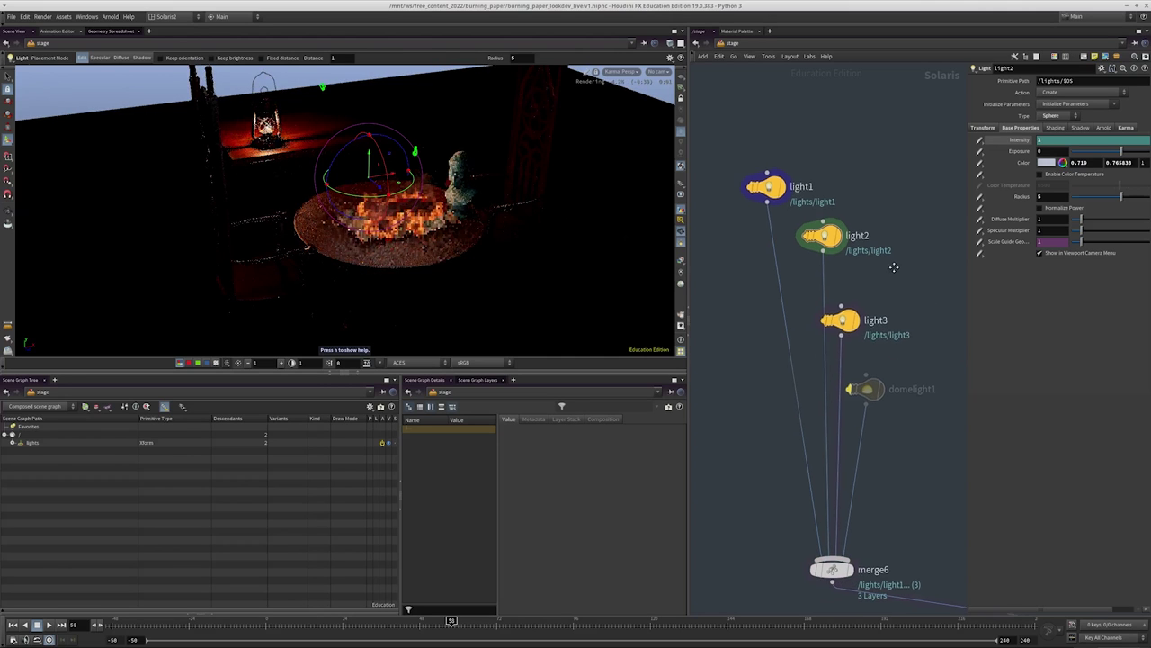
scroll(363, 286, up, 3)
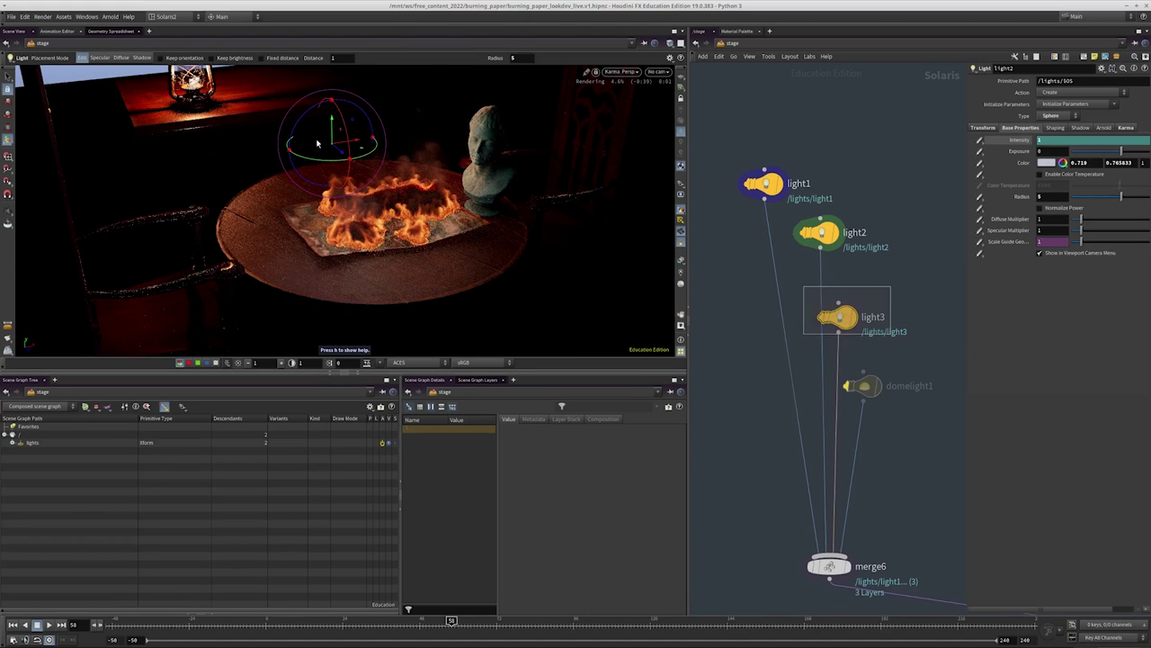
click(839, 317)
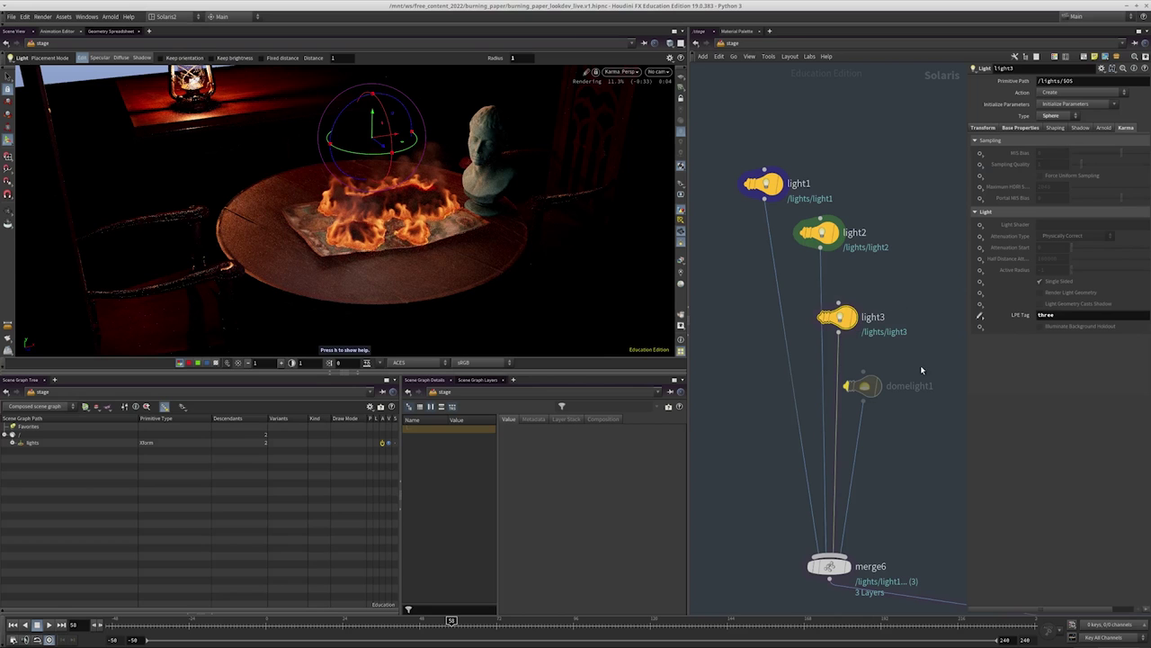
click(863, 427)
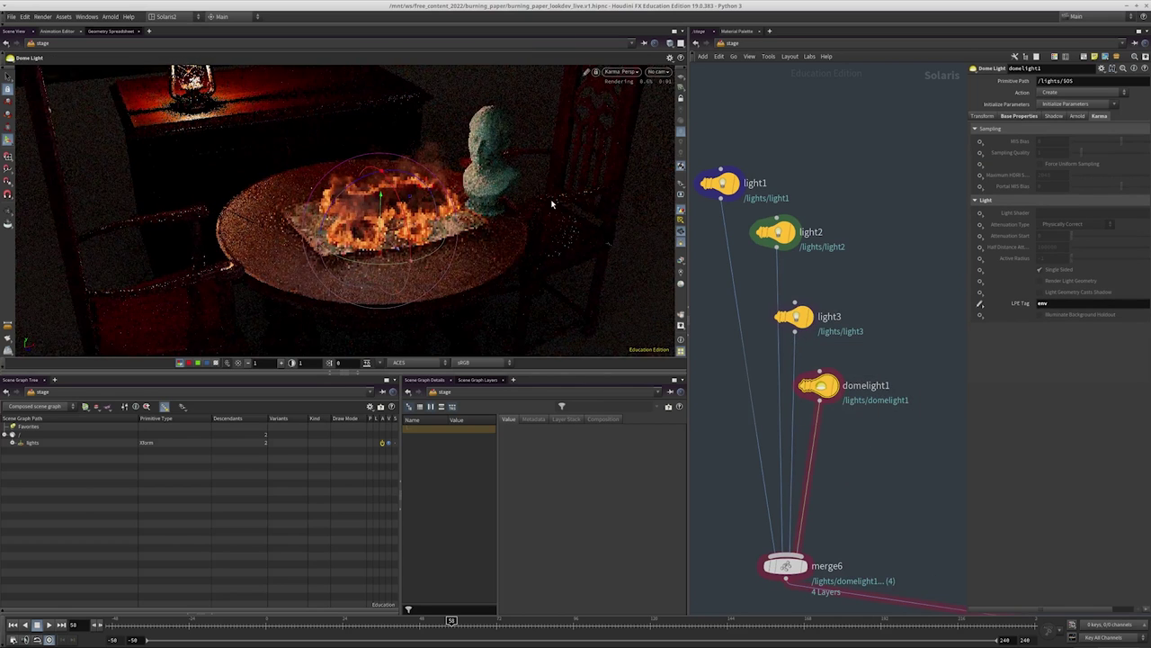
key(Return)
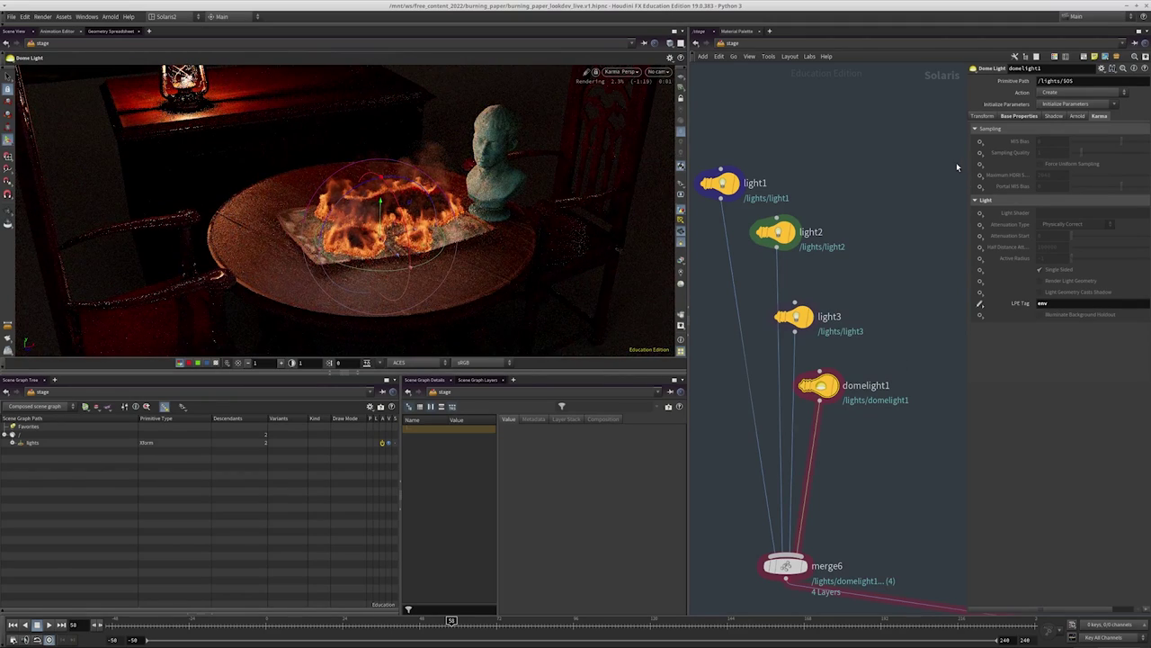
Widen the parameter pane and examine domelight1's base properties, including the full file name of its texture
drag(965, 161, 880, 162)
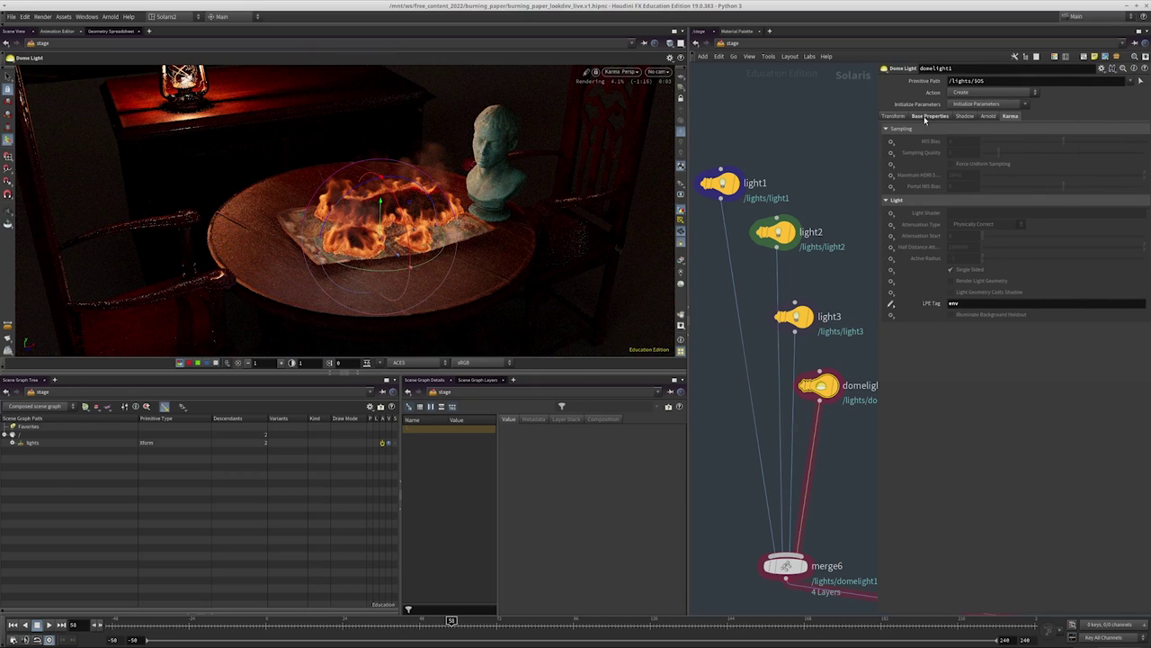
click(1084, 186)
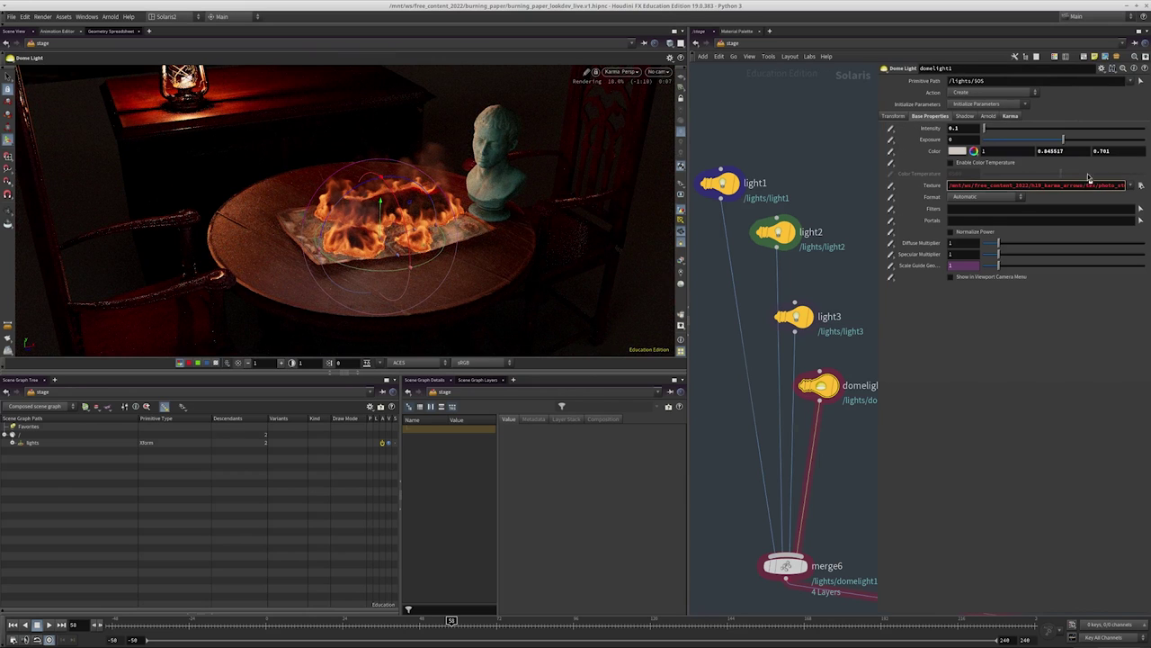
click(1126, 201)
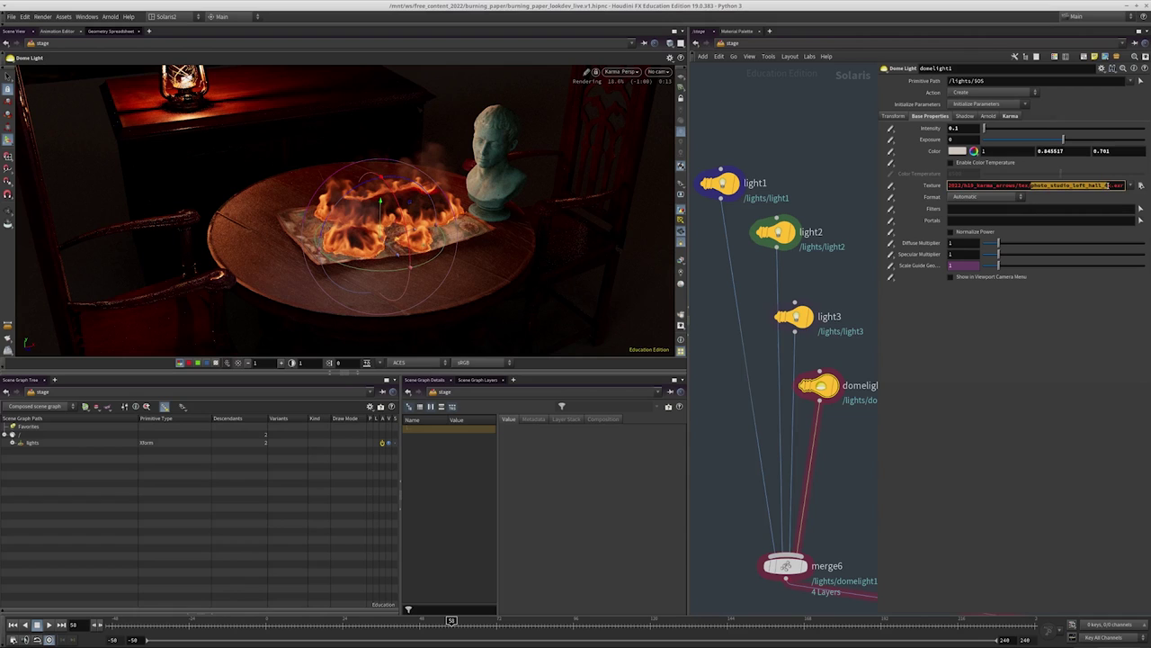
key(Return)
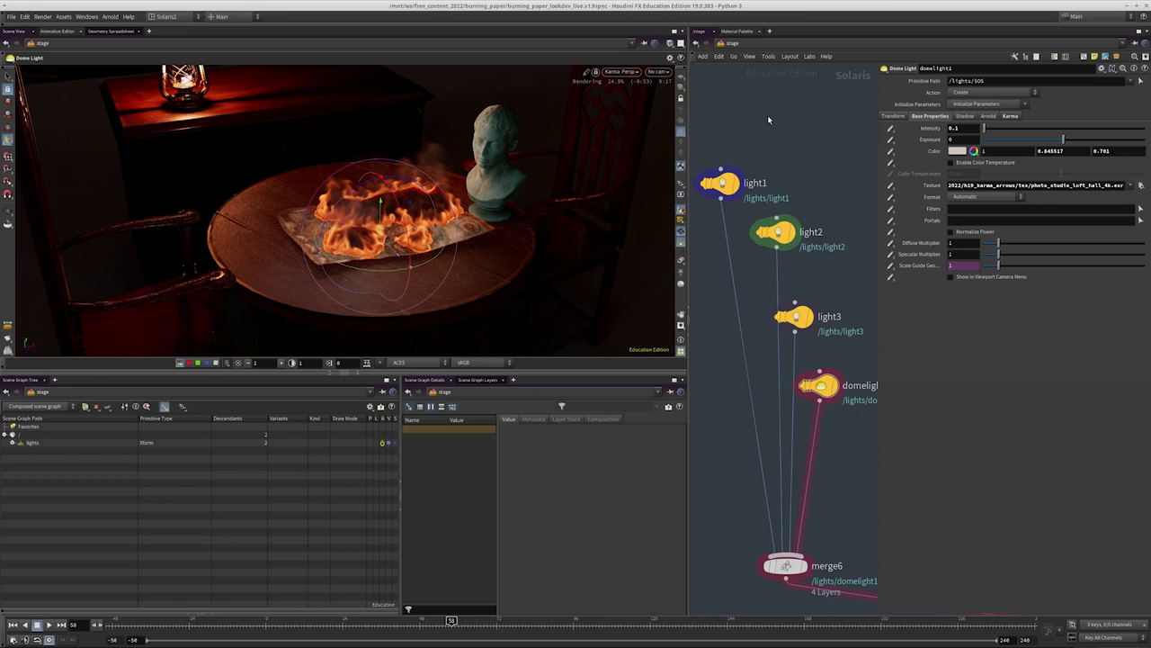
Examine the Karma LPE tags of domelight1 and light3, and select light1 for comparison
key(s)
click(488, 206)
alt+drag(488, 206, 859, 270)
scroll(859, 270, down, 3)
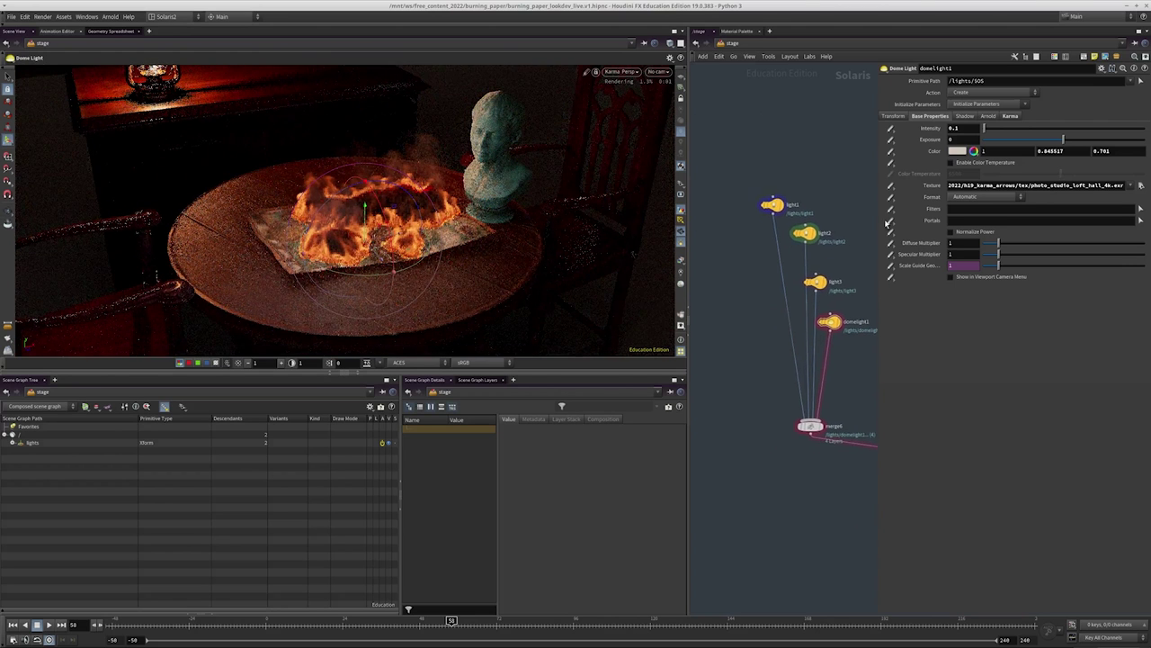
click(1010, 115)
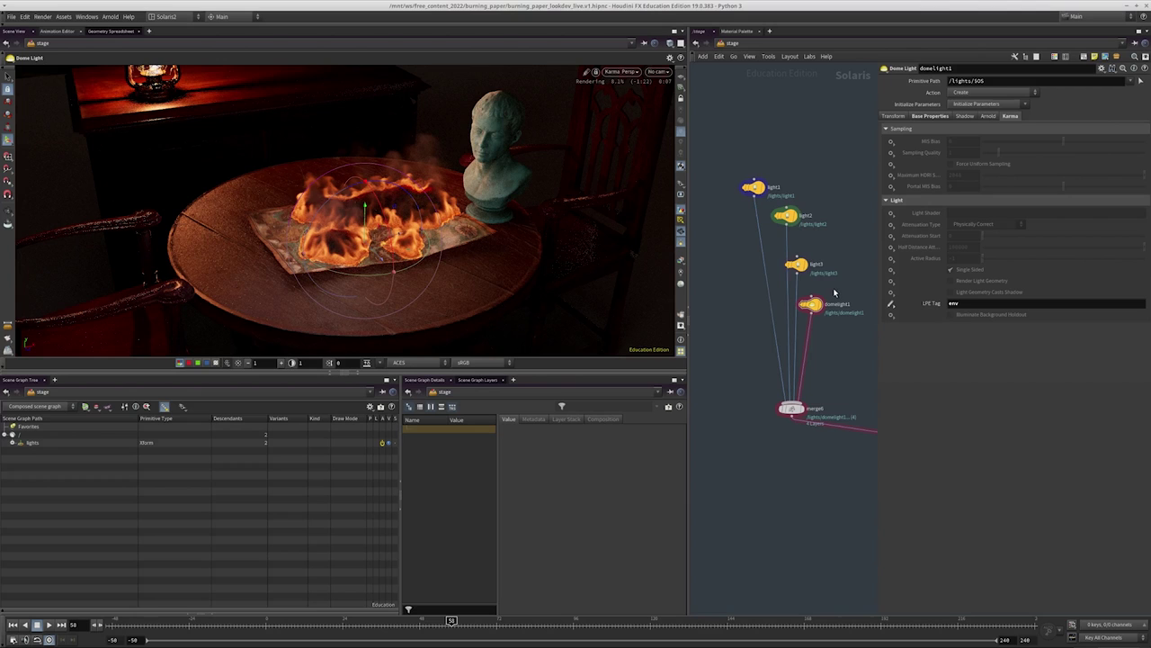
click(788, 263)
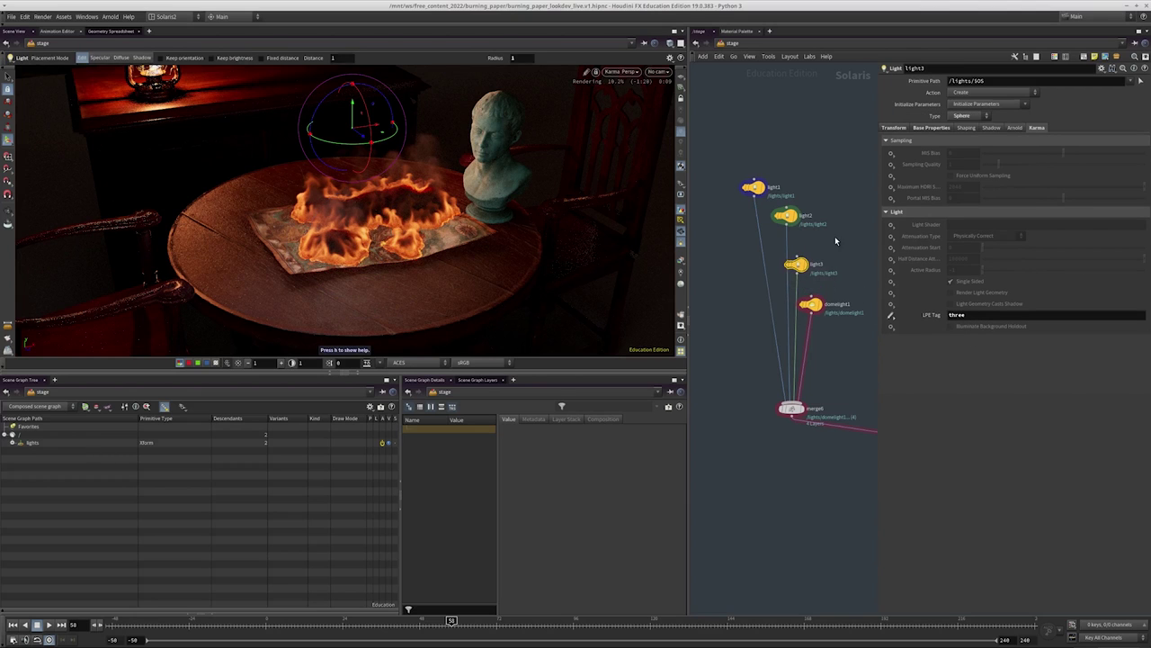
click(754, 187)
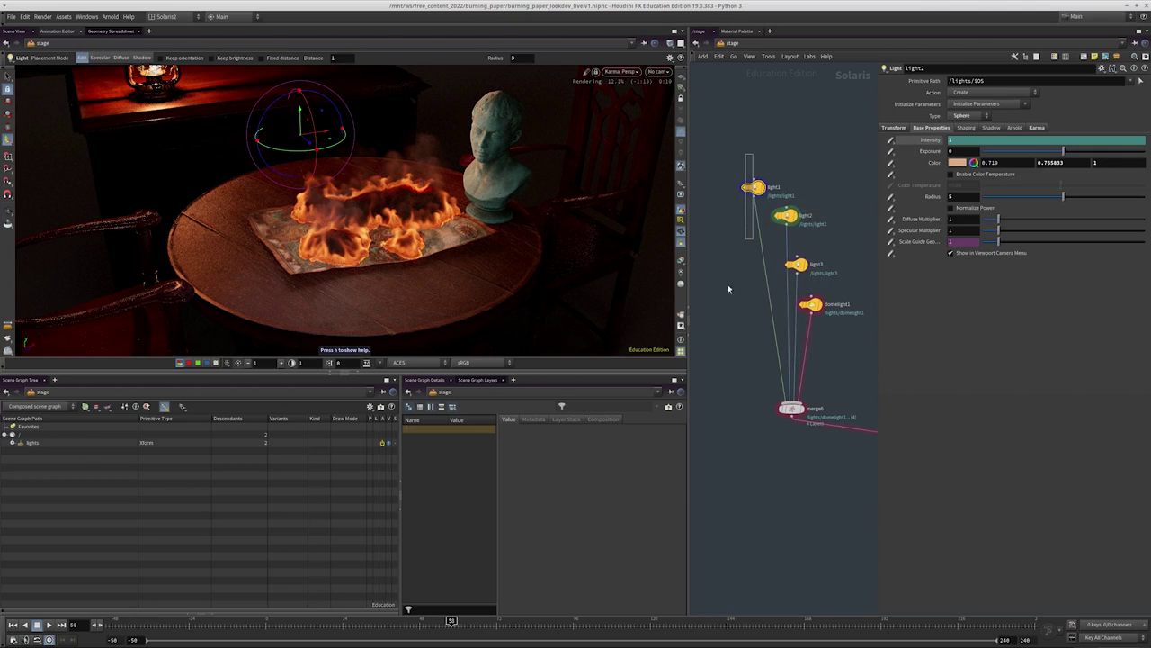
middle_drag(729, 306, 736, 332)
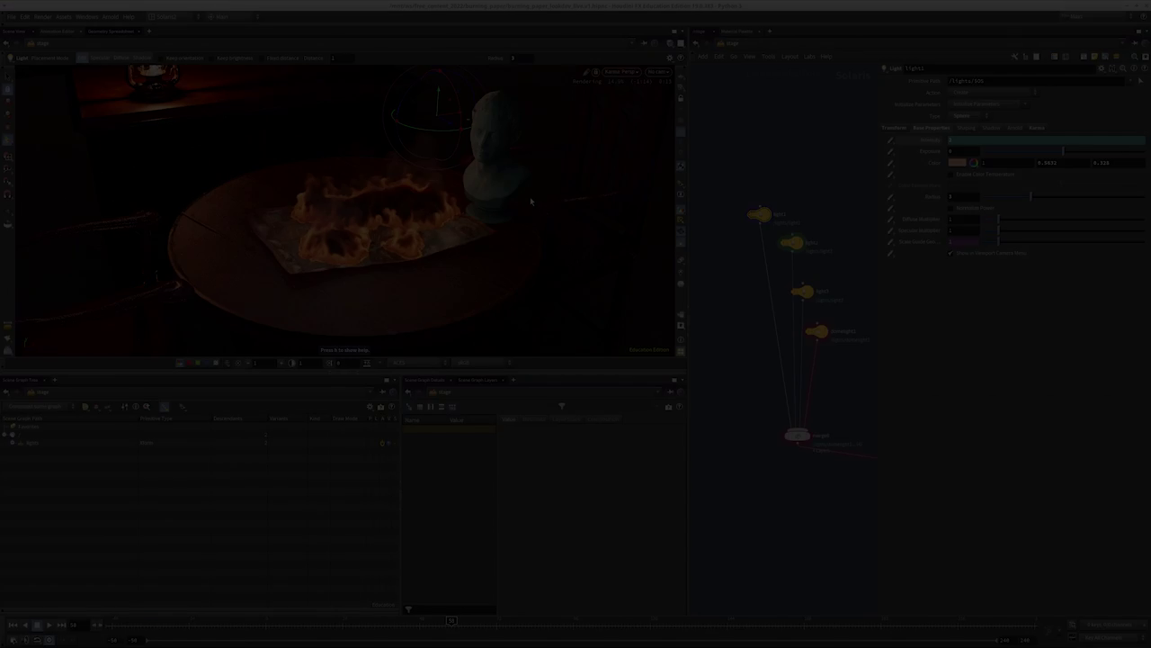
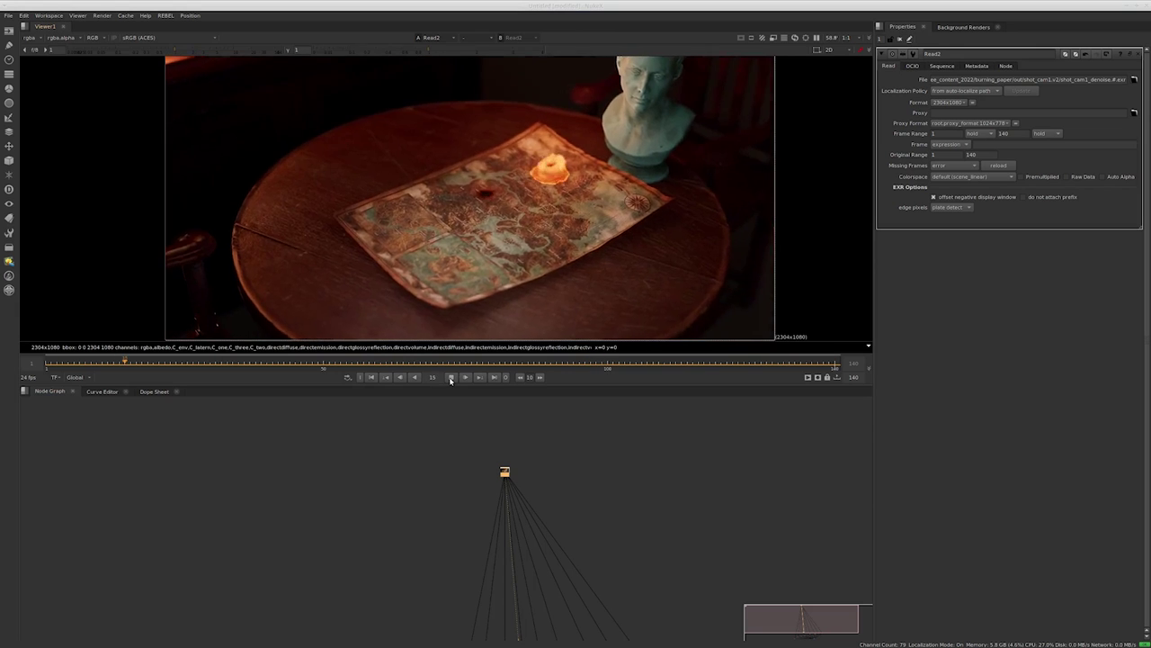
Switch to NukeX, stop playback of the burning paper render and examine the Shuffle nodes fed by Read2
click(451, 379)
scroll(581, 509, up, 5)
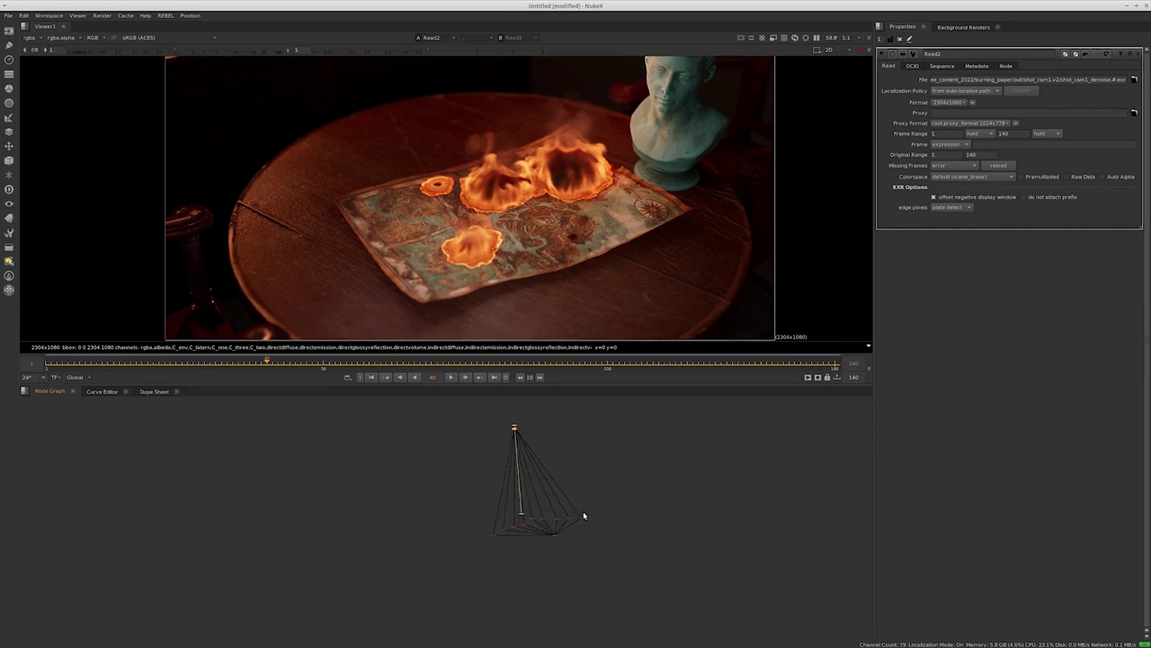
middle_drag(585, 526, 630, 531)
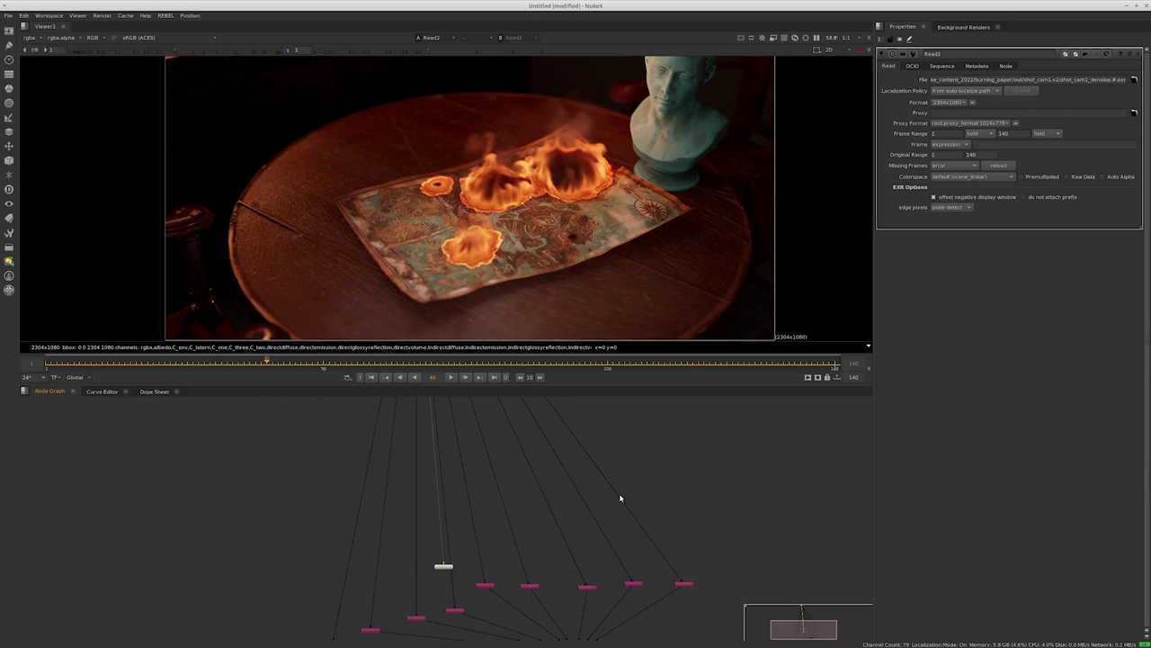
scroll(516, 485, down, 3)
key(f)
Add a Shuffle node fed by Read2, view it and set its input layer to C_env
key(Tab)
text(sh)
key(Return)
scroll(626, 583, up, 2)
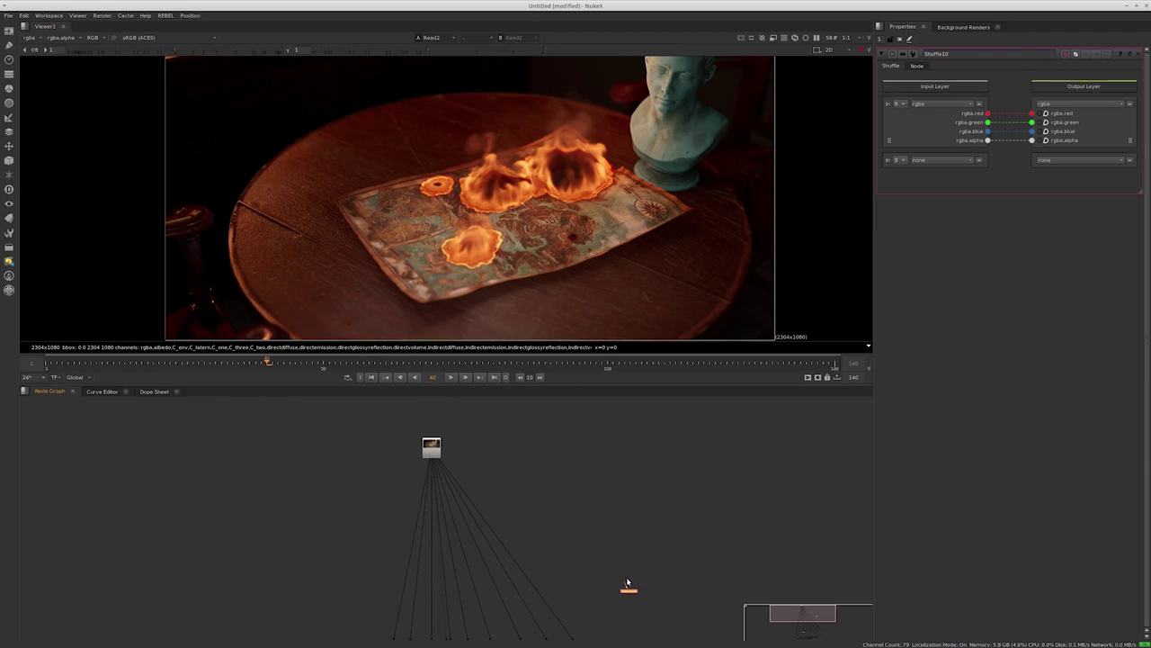
scroll(491, 472, up, 3)
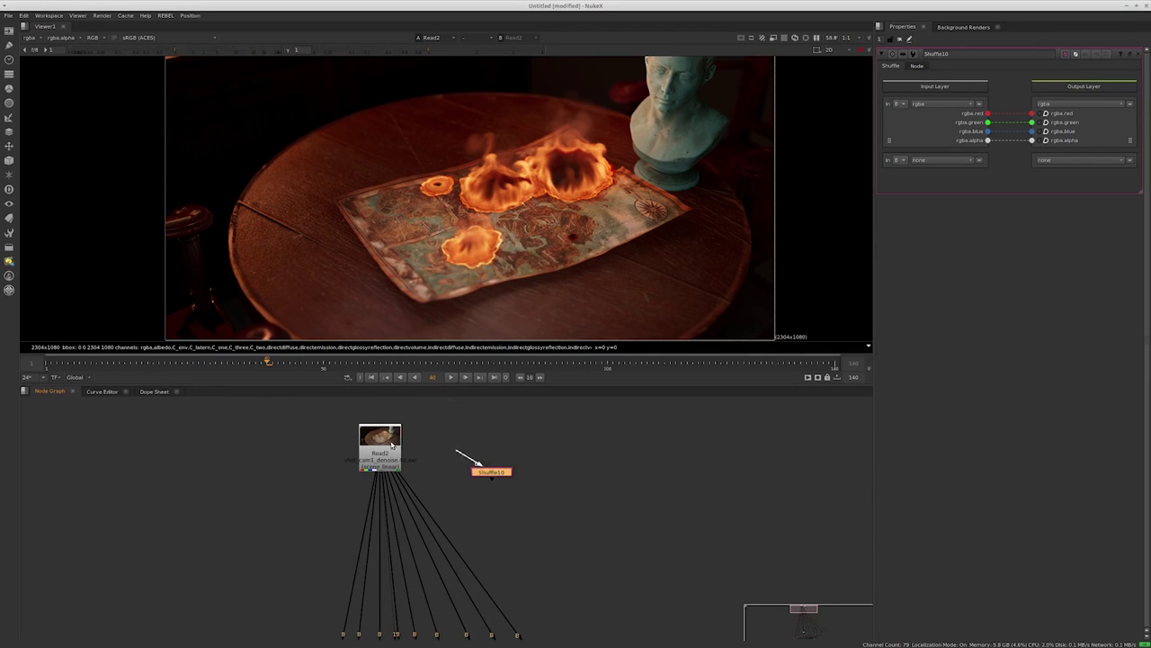
key(1)
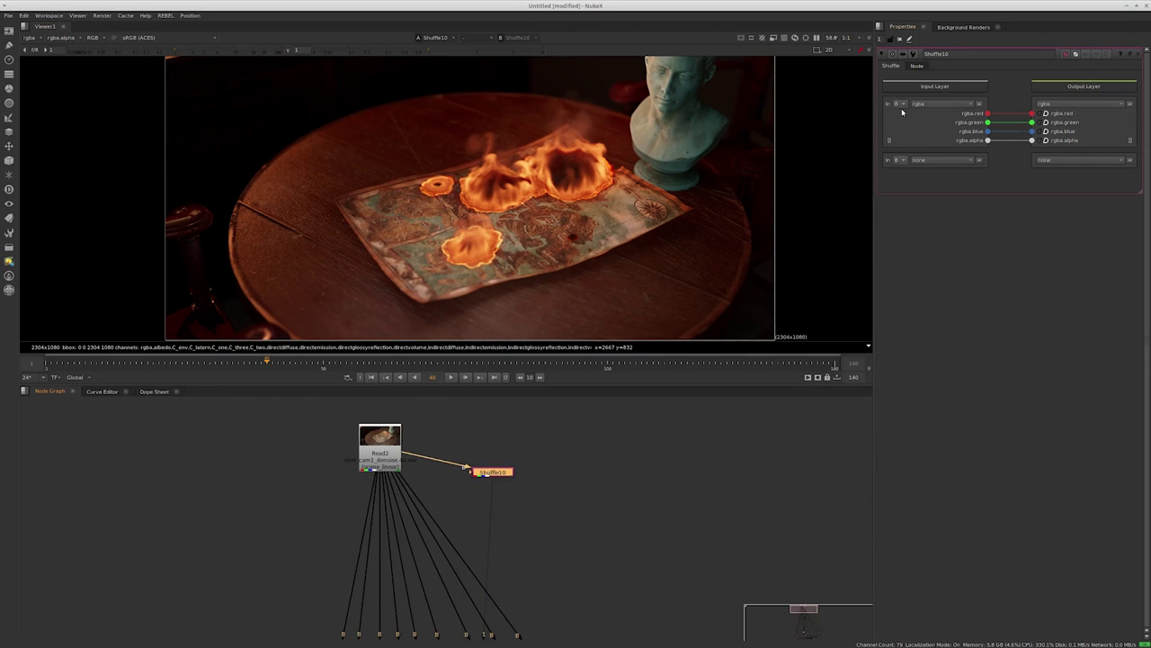
click(927, 104)
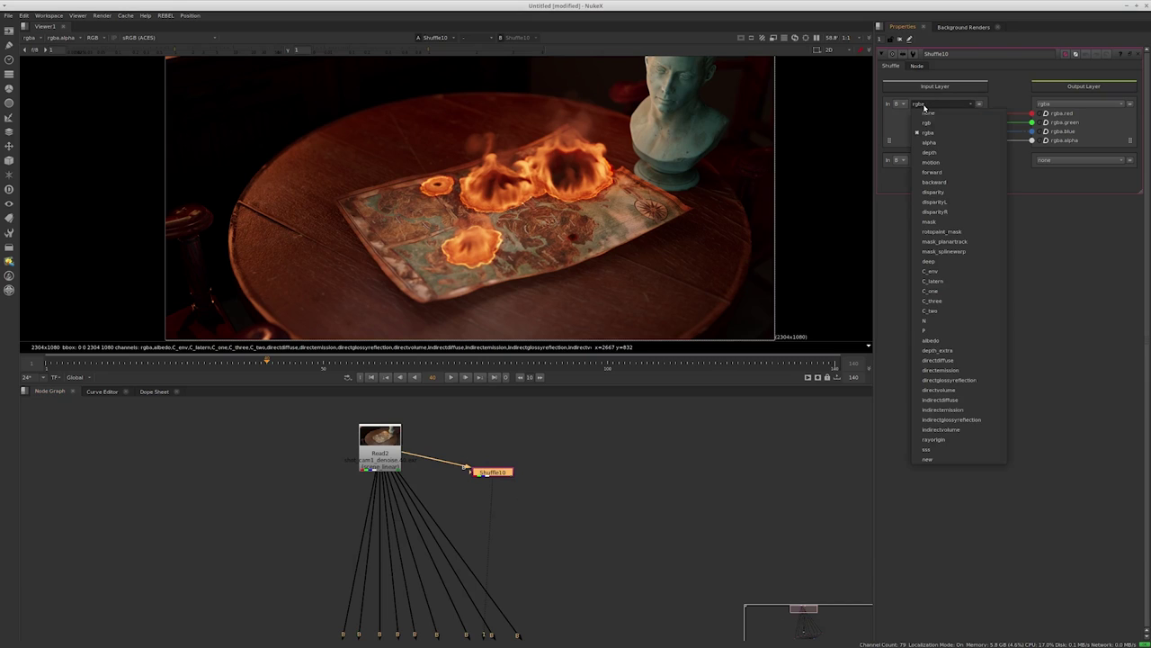
click(954, 270)
Move the new Shuffle node aside, switch its input layer to C_latern and delete the node
scroll(593, 490, up, 2)
drag(525, 494, 608, 487)
click(936, 105)
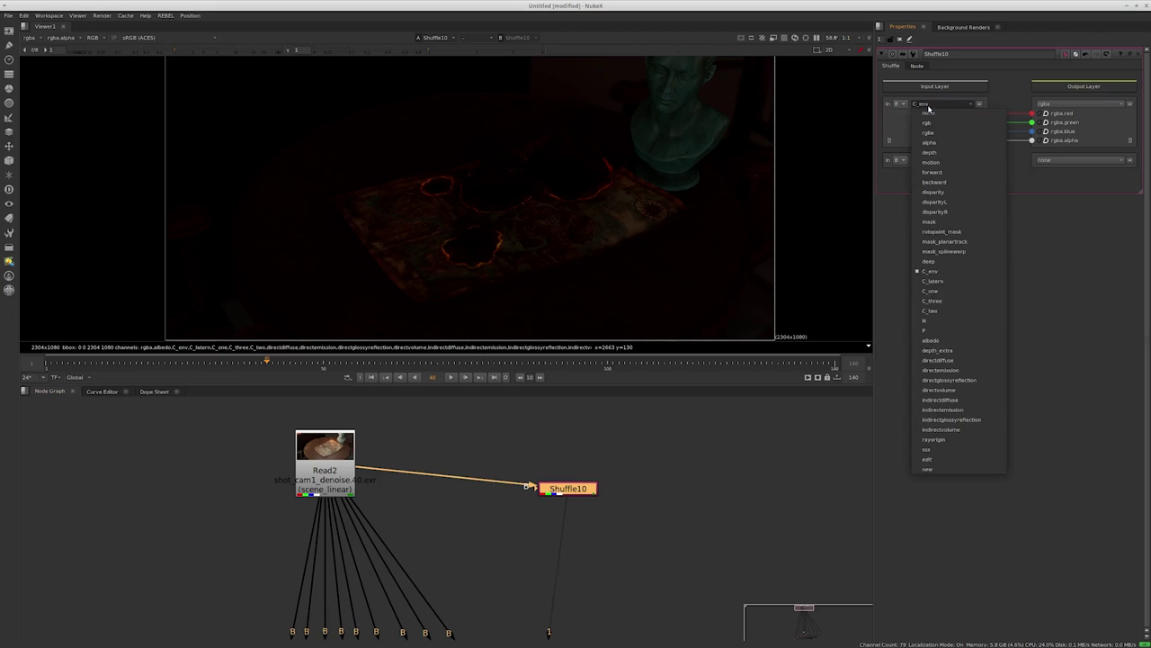
click(953, 290)
scroll(636, 501, down, 3)
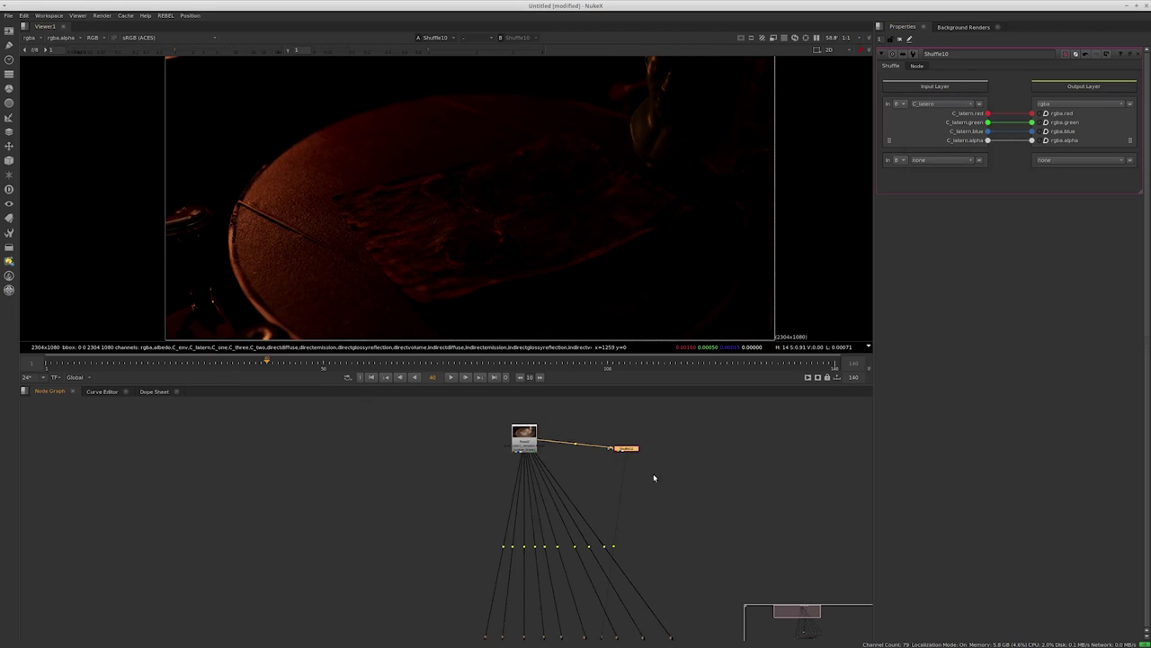
key(Delete)
View the Shuffle5 node carrying the C_two layer and label it "two"
middle_drag(653, 475, 597, 488)
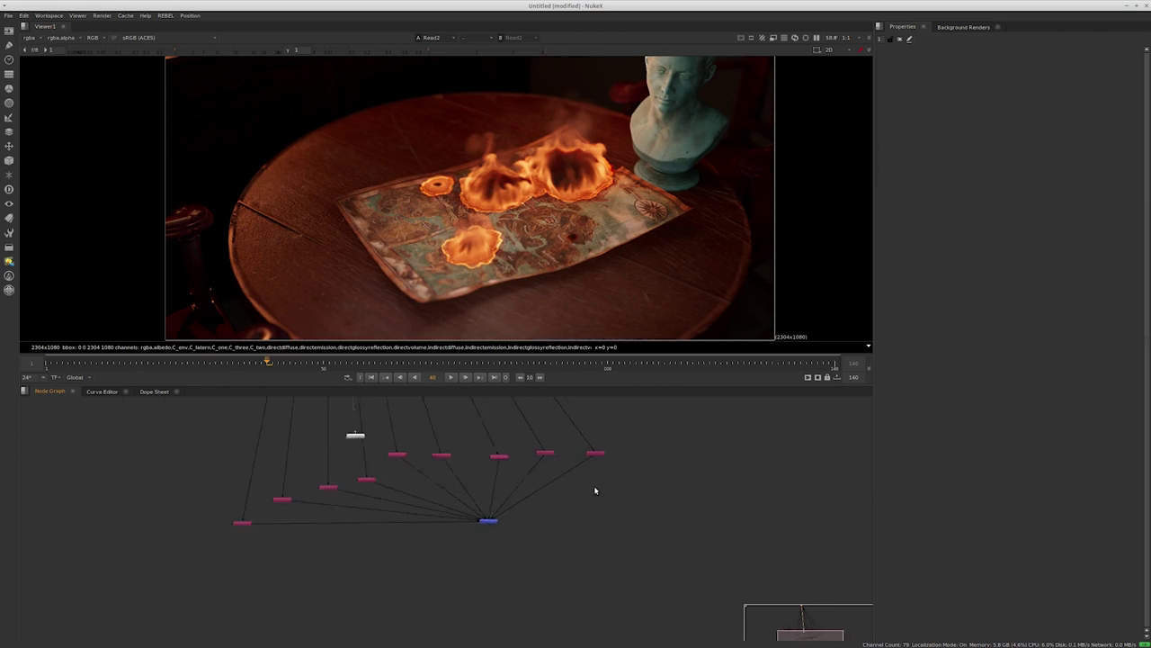
scroll(594, 435, up, 3)
key(1)
double_click(600, 426)
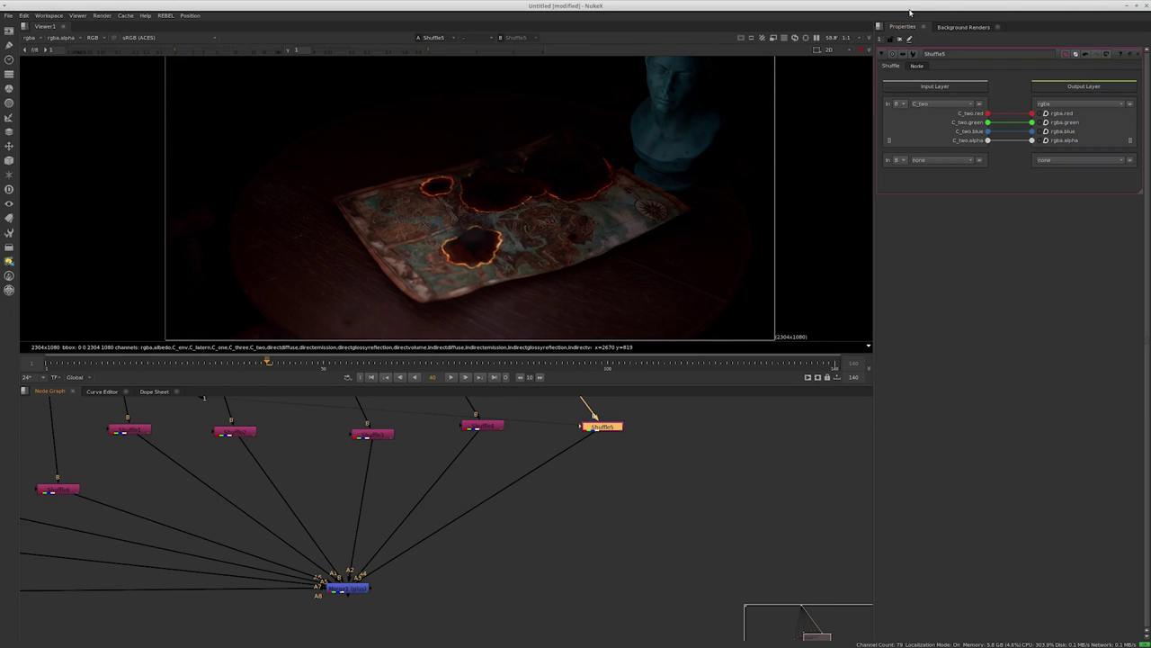
click(918, 65)
click(956, 92)
text(two)
scroll(663, 514, up, 3)
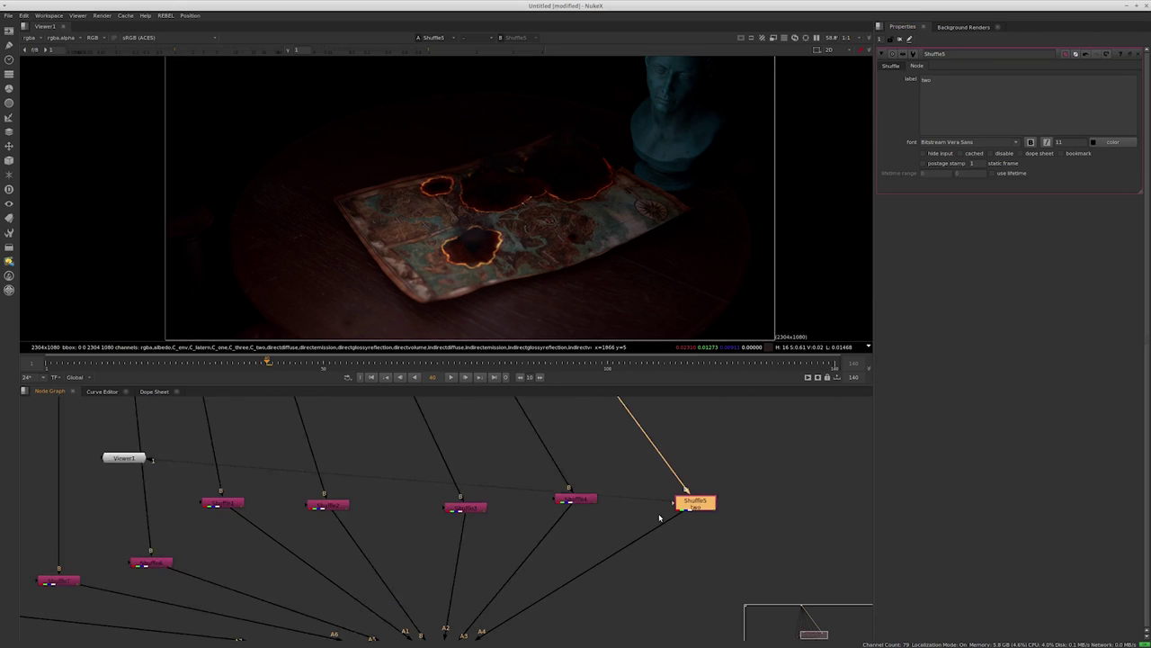
View the Shuffle4 node carrying the C_one layer and label it "one"
click(540, 495)
key(1)
double_click(540, 494)
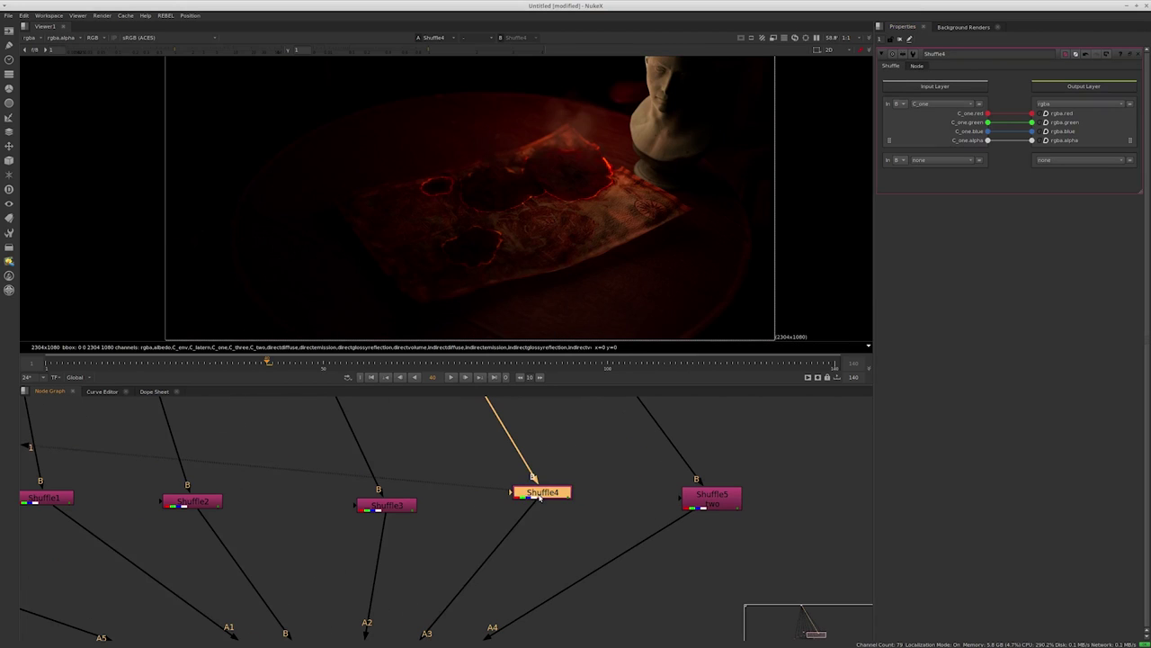
click(917, 66)
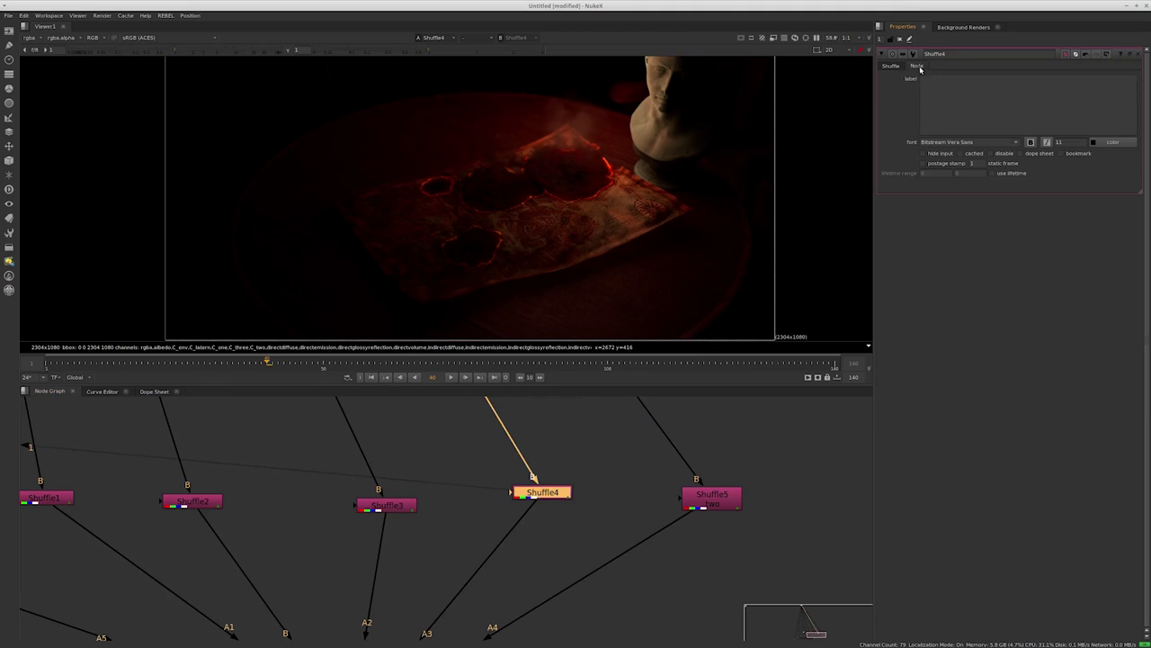
click(943, 108)
text(one)
click(620, 458)
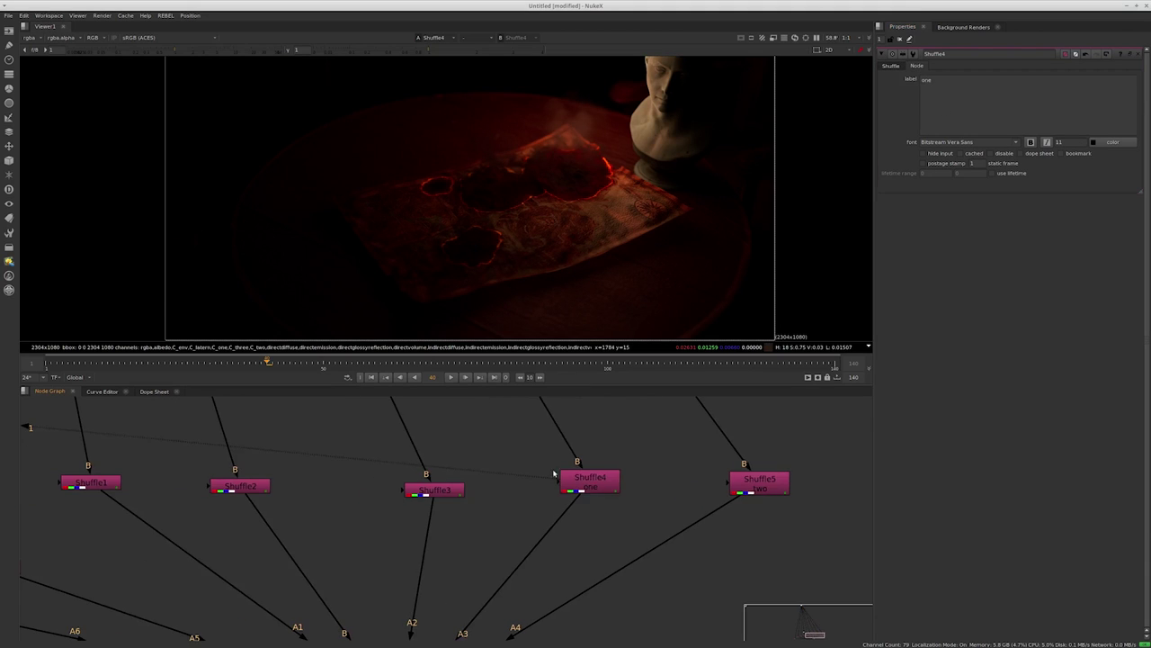
View the Shuffle3 node carrying the C_latern layer and label it "latern"
middle_drag(555, 452, 528, 477)
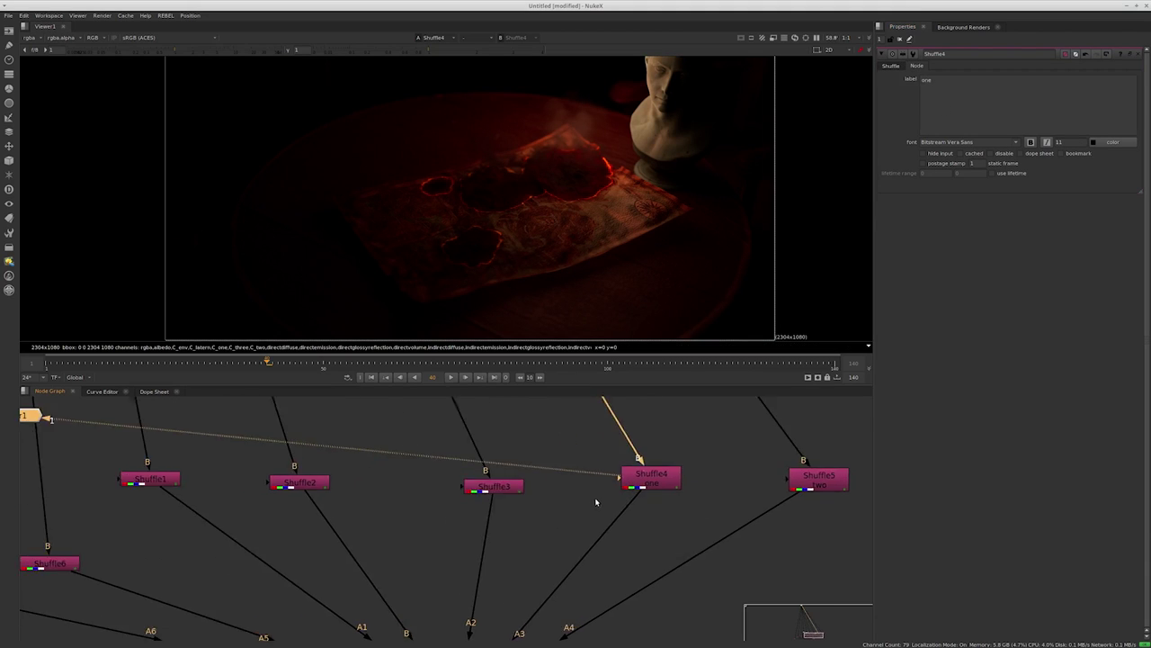
double_click(490, 484)
key(1)
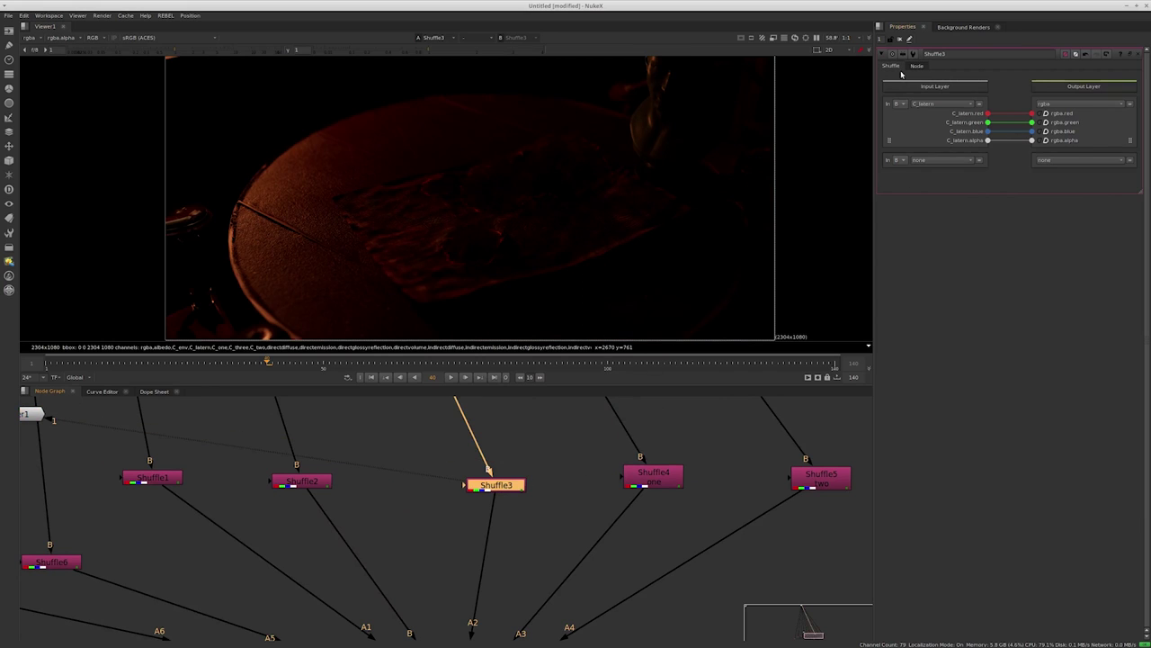
click(917, 66)
text(later)
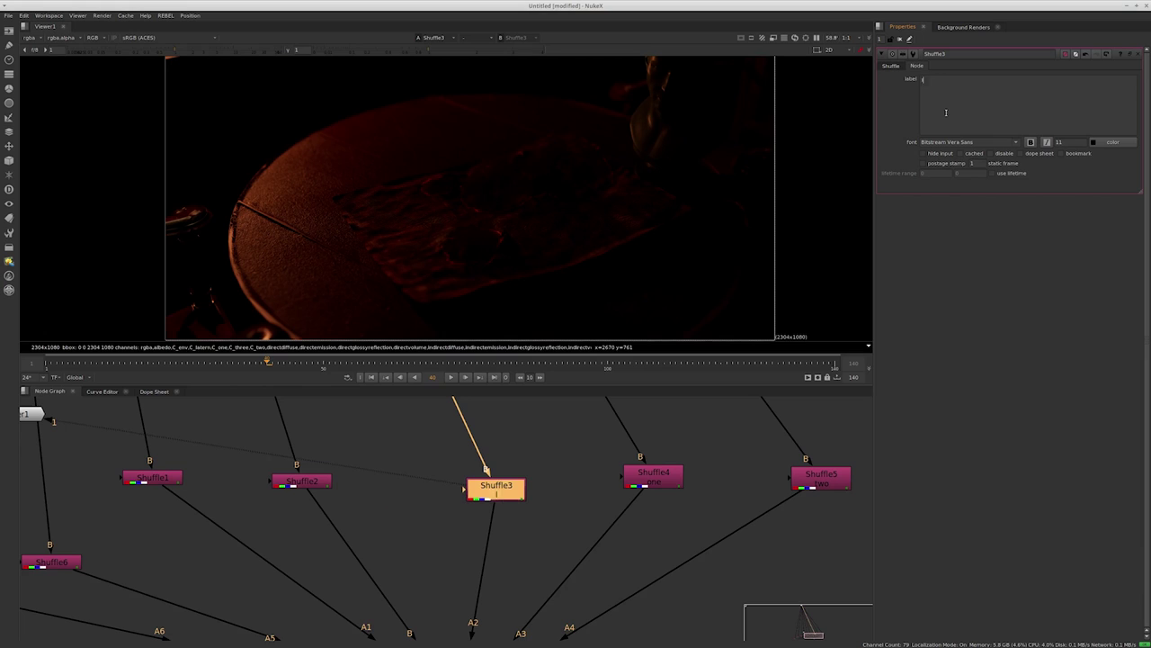
click(506, 411)
View the Shuffle2 node with the environment light pass and label it "env"
middle_drag(378, 544, 508, 565)
click(432, 503)
key(1)
double_click(432, 507)
click(917, 66)
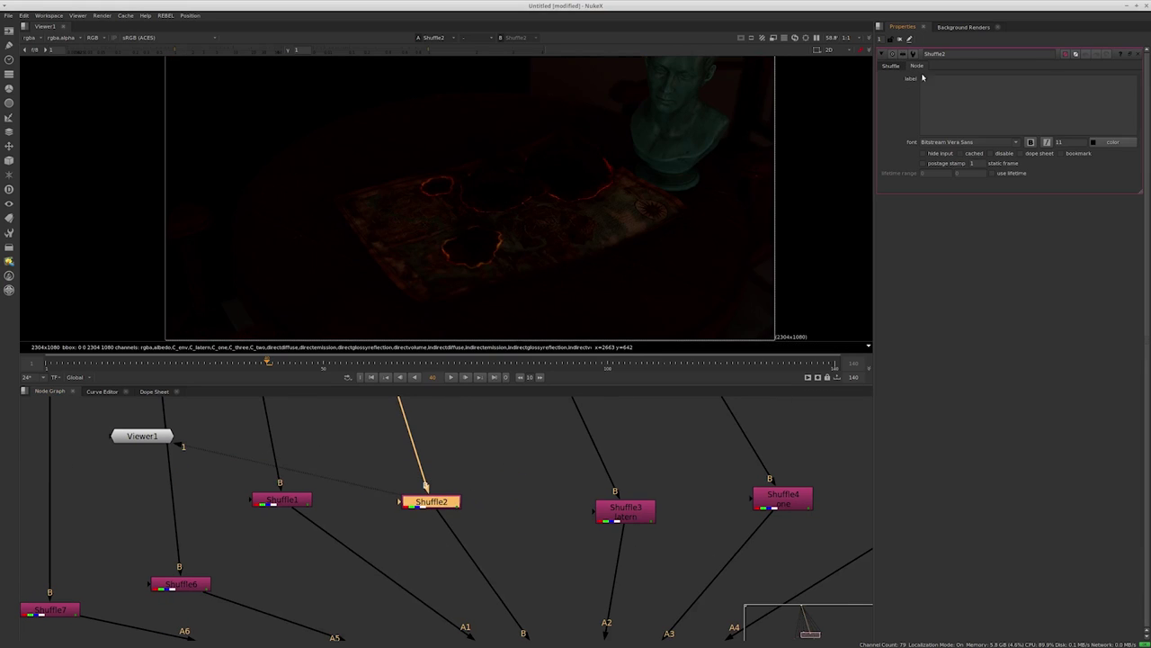
click(942, 92)
text(e)
click(387, 518)
Label the Shuffle1 node "three" and view its light pass
middle_drag(387, 518, 560, 481)
double_click(456, 461)
click(917, 66)
click(942, 90)
text(three)
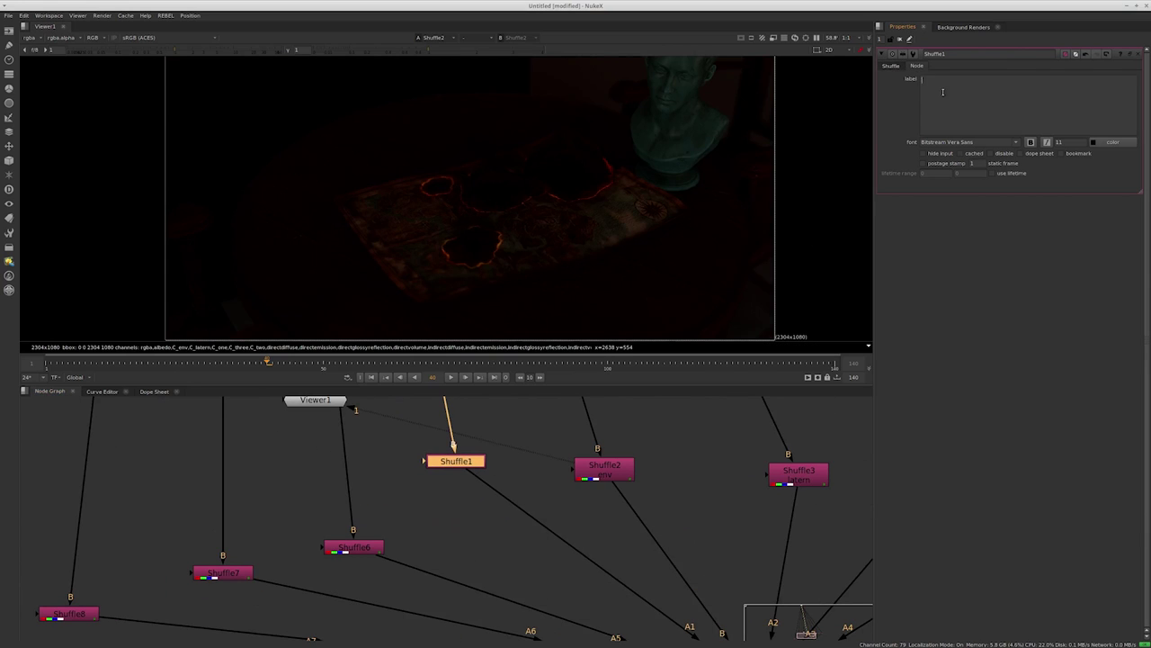
click(642, 473)
middle_drag(484, 465, 585, 439)
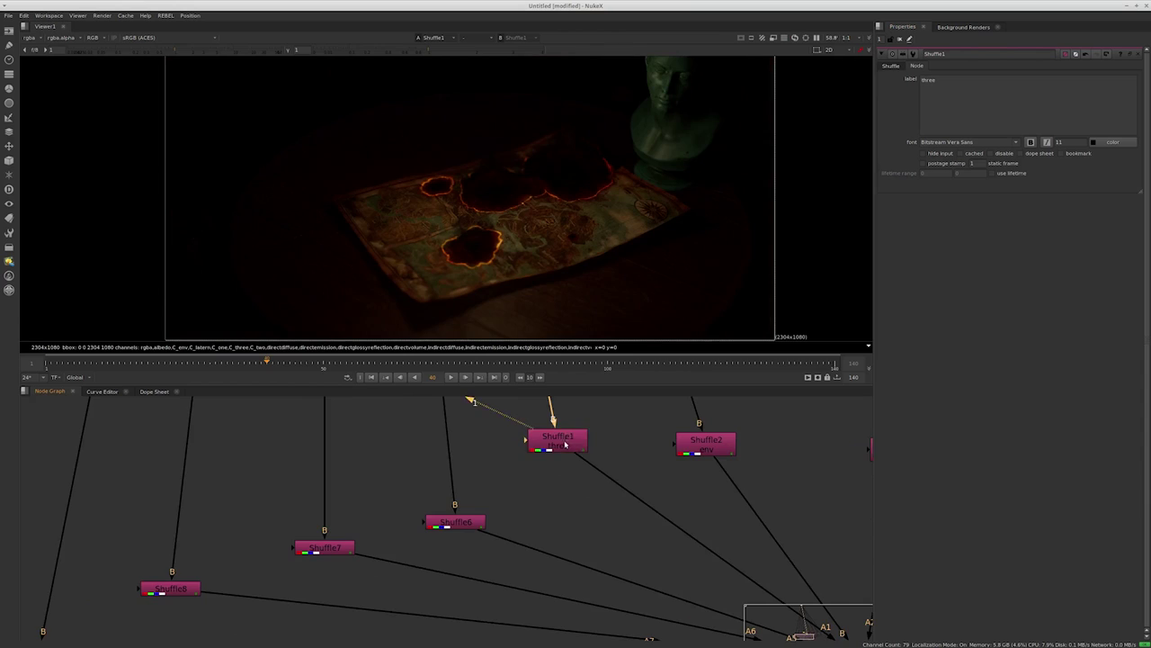
View the Shuffle6 node carrying the directemission layer and label it "fire"
middle_drag(468, 539, 545, 495)
double_click(531, 479)
key(1)
scroll(532, 482, down, 3)
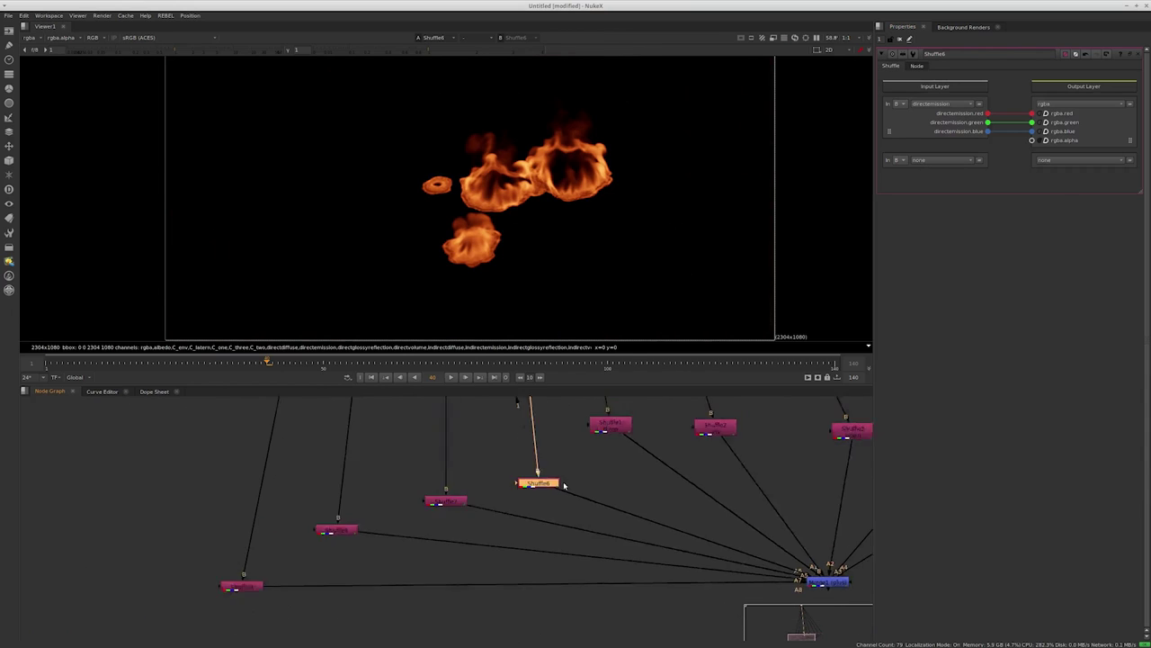
click(917, 65)
text(fire)
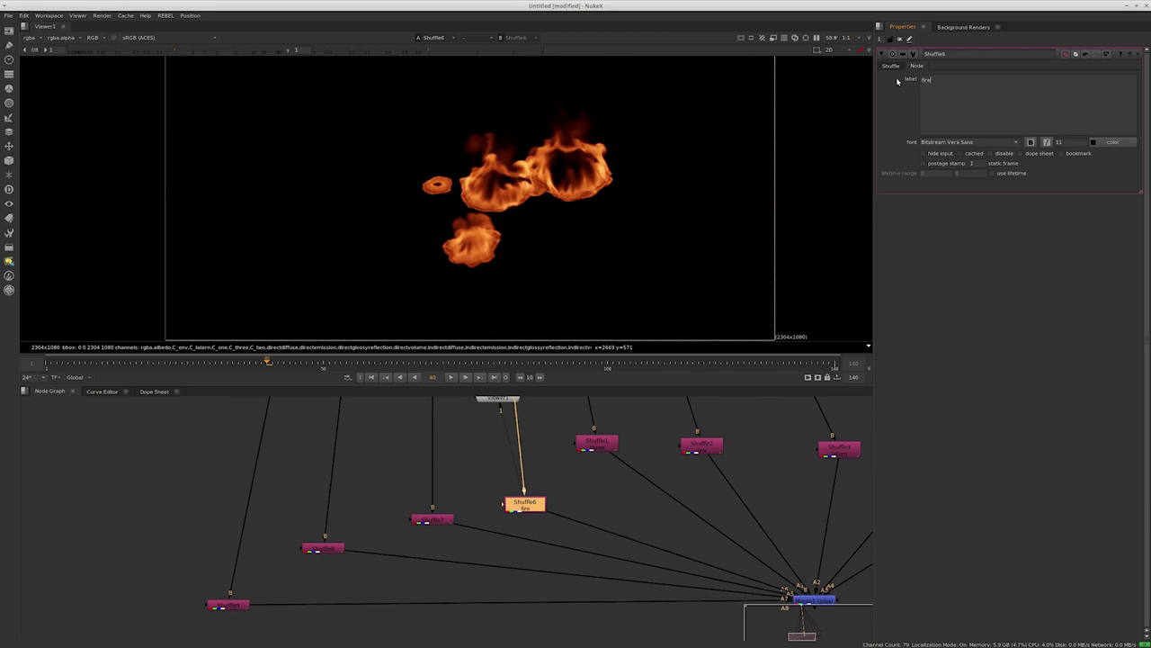
click(889, 65)
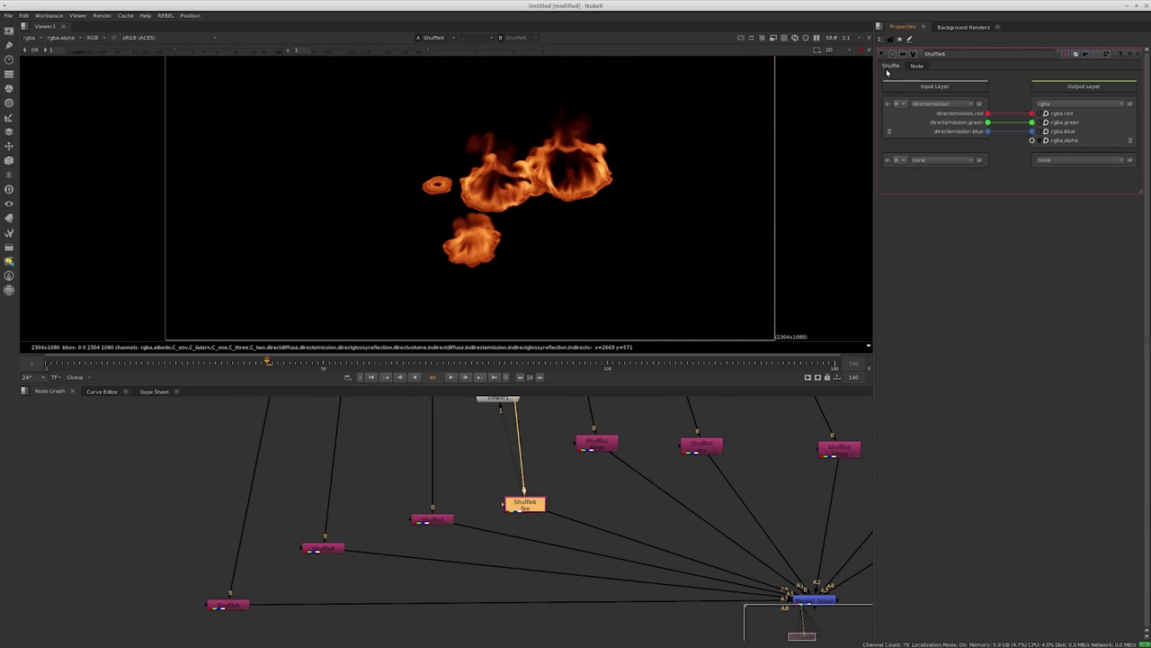
View the Shuffle7 node carrying the indirectdiffuse layer and delete it from the node graph
middle_drag(496, 528, 514, 520)
click(482, 508)
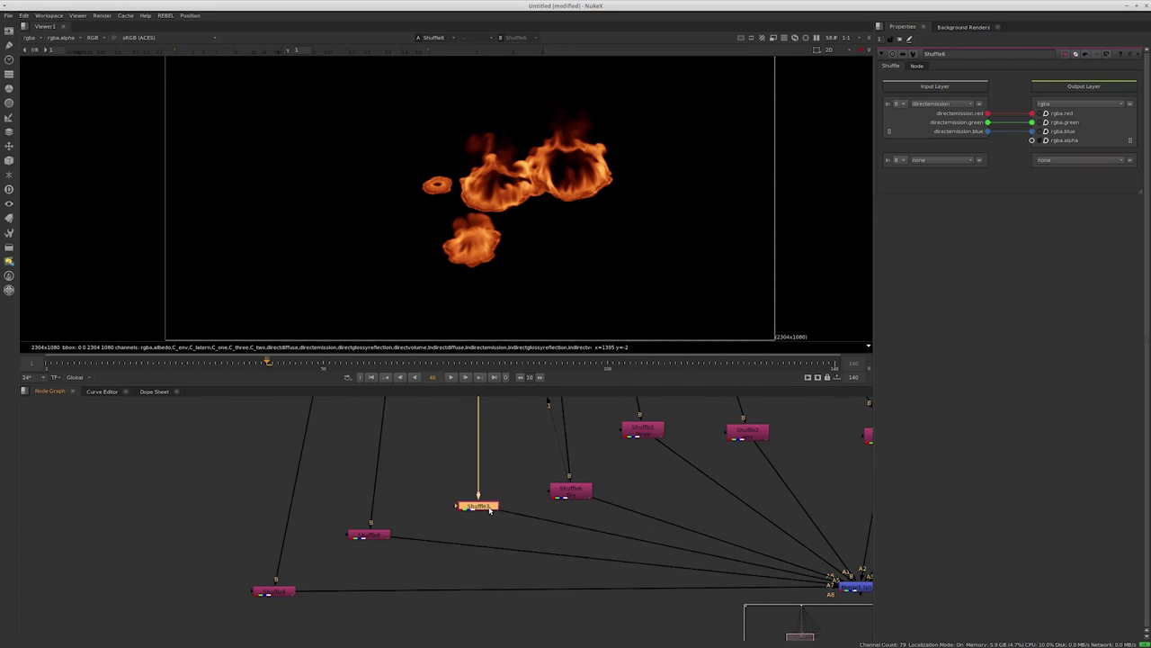
key(1)
scroll(465, 505, up, 1)
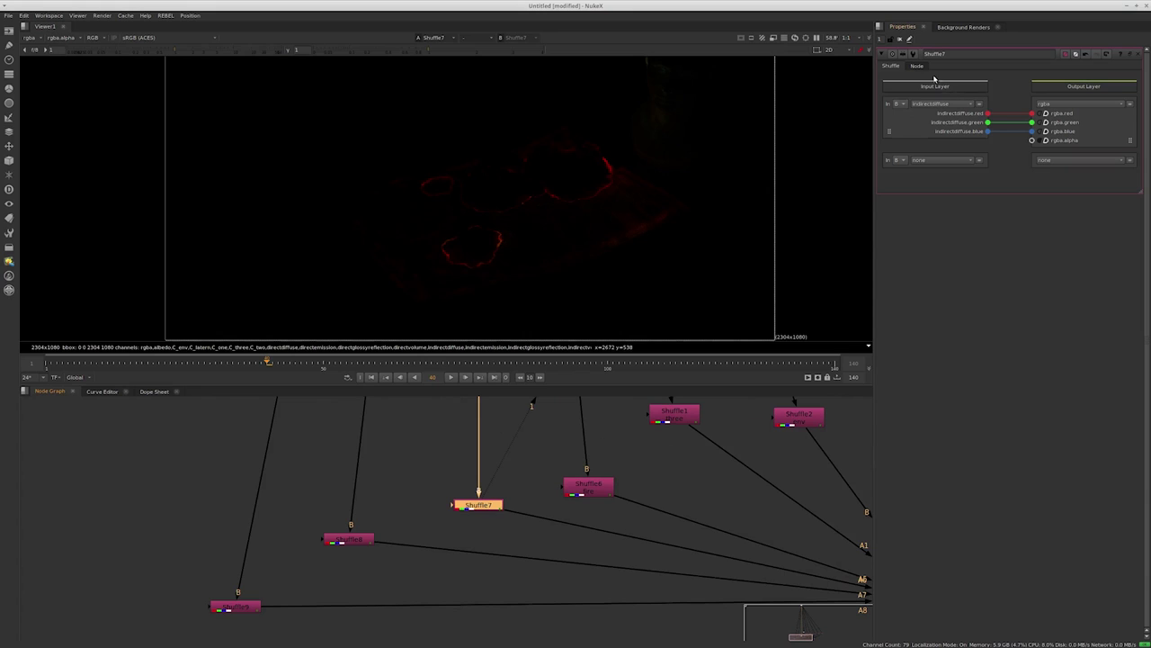
scroll(530, 480, down, 1)
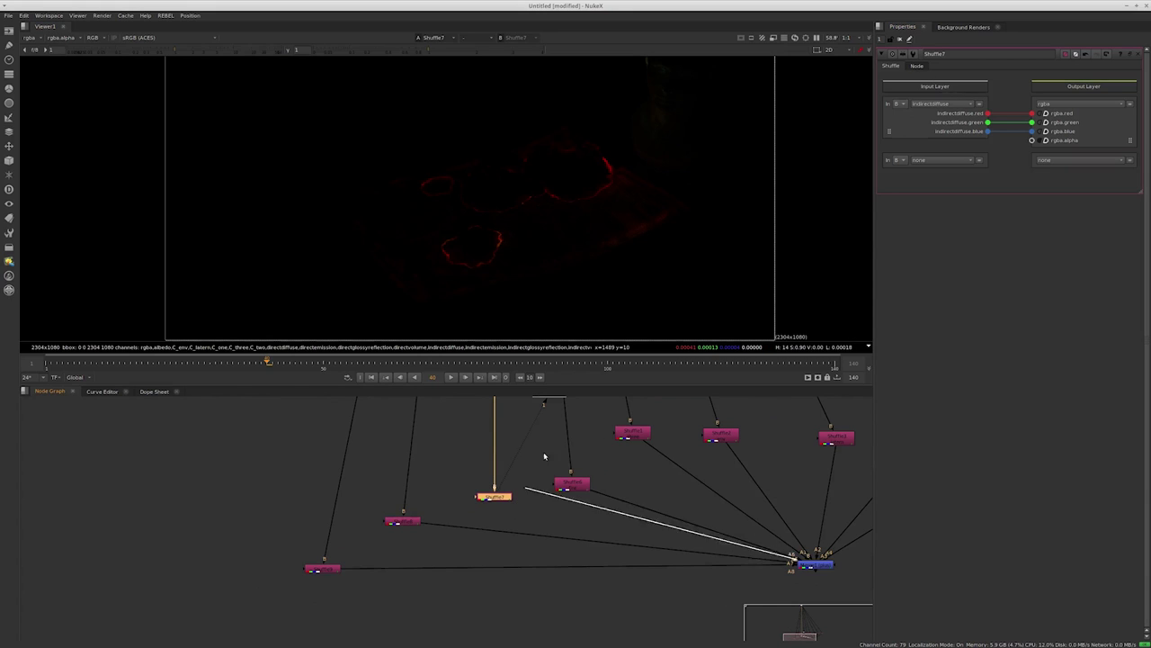
drag(495, 498, 495, 465)
key(Delete)
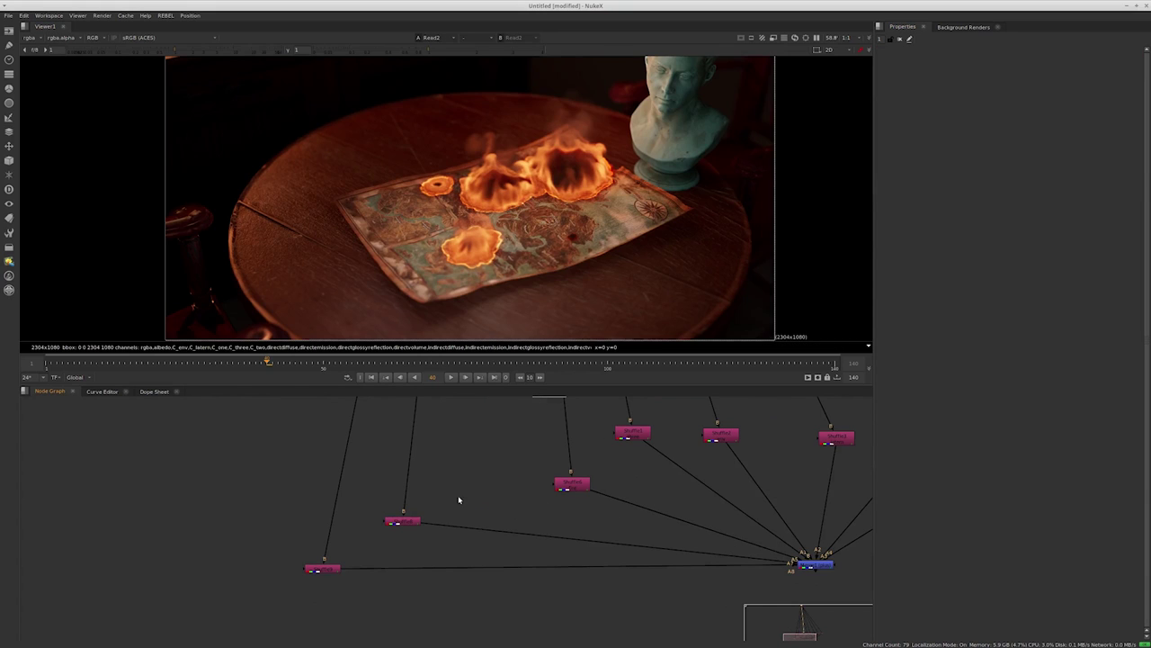
View the Merge1 node that combines the remaining passes
click(409, 511)
middle_drag(668, 505, 568, 465)
click(714, 521)
key(1)
middle_drag(714, 522, 747, 545)
View the Shuffle8 node carrying the indirectemission layer and label it "indirect_emission"
click(361, 494)
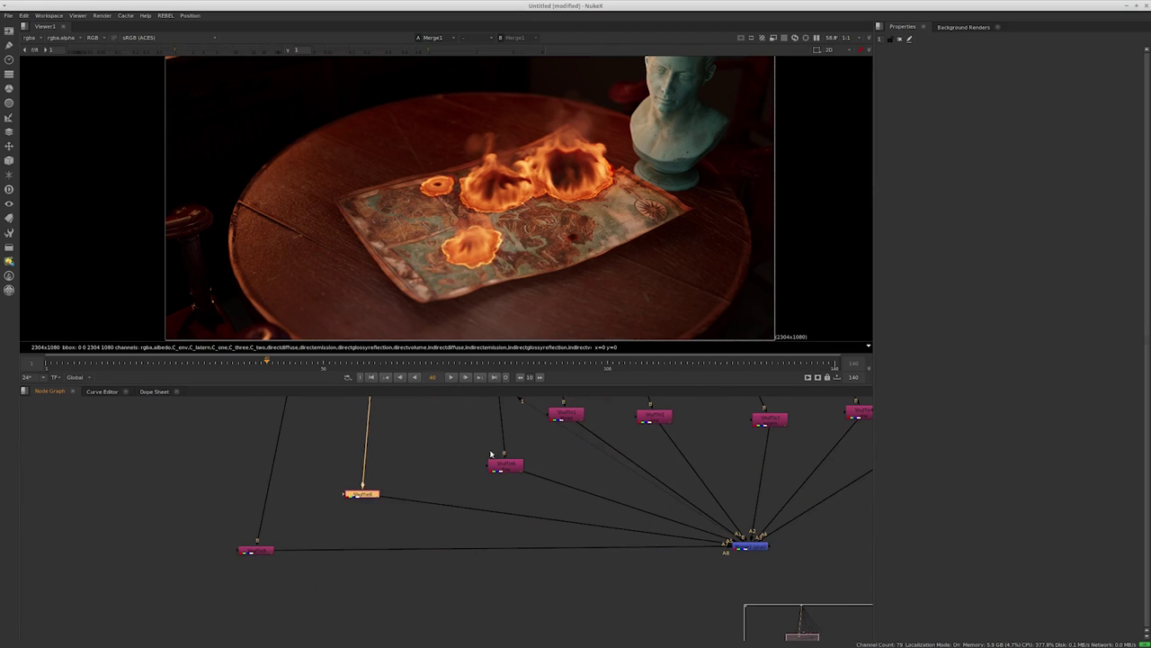
key(1)
scroll(373, 496, up, 2)
double_click(360, 493)
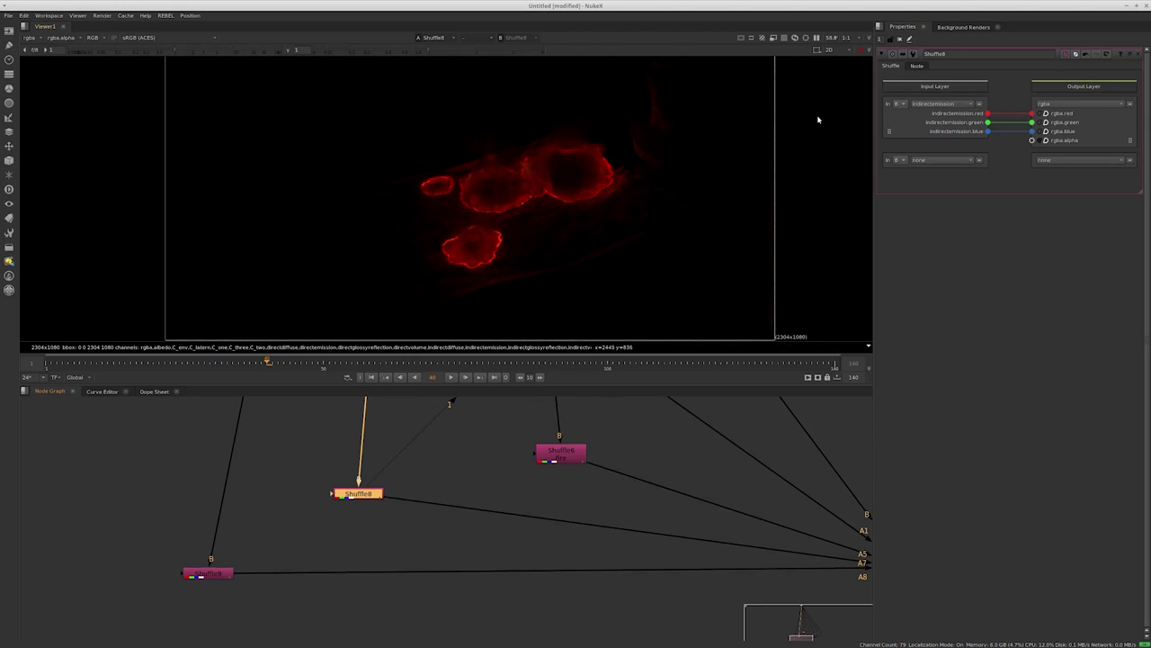
click(916, 65)
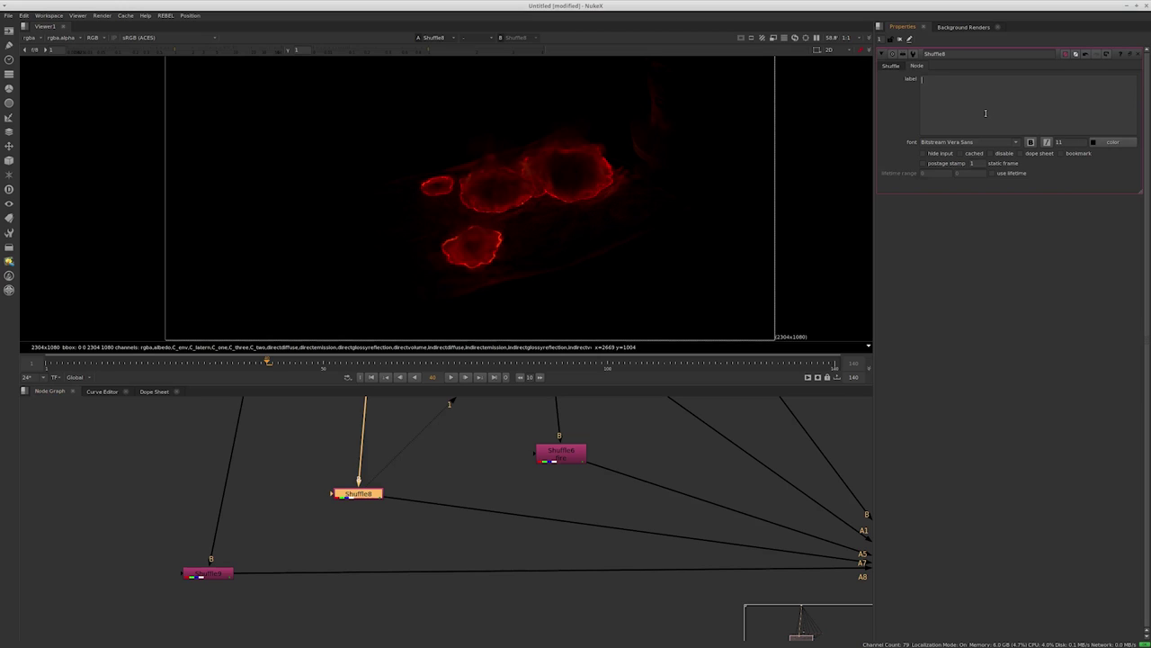
text(indirect_emission)
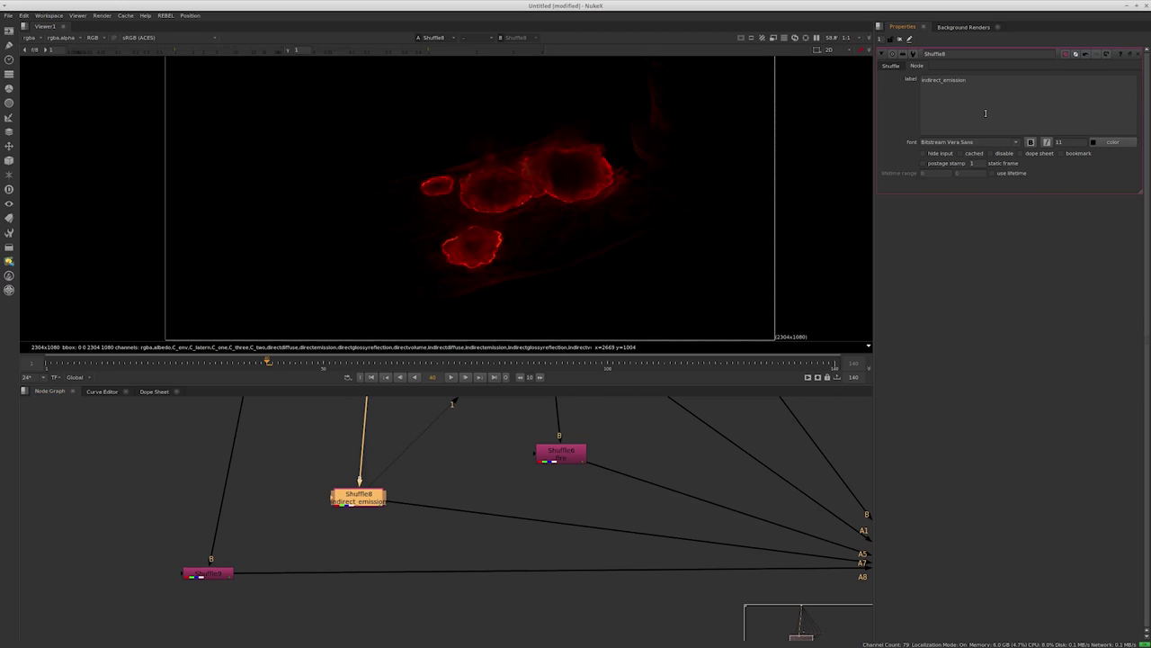
click(580, 467)
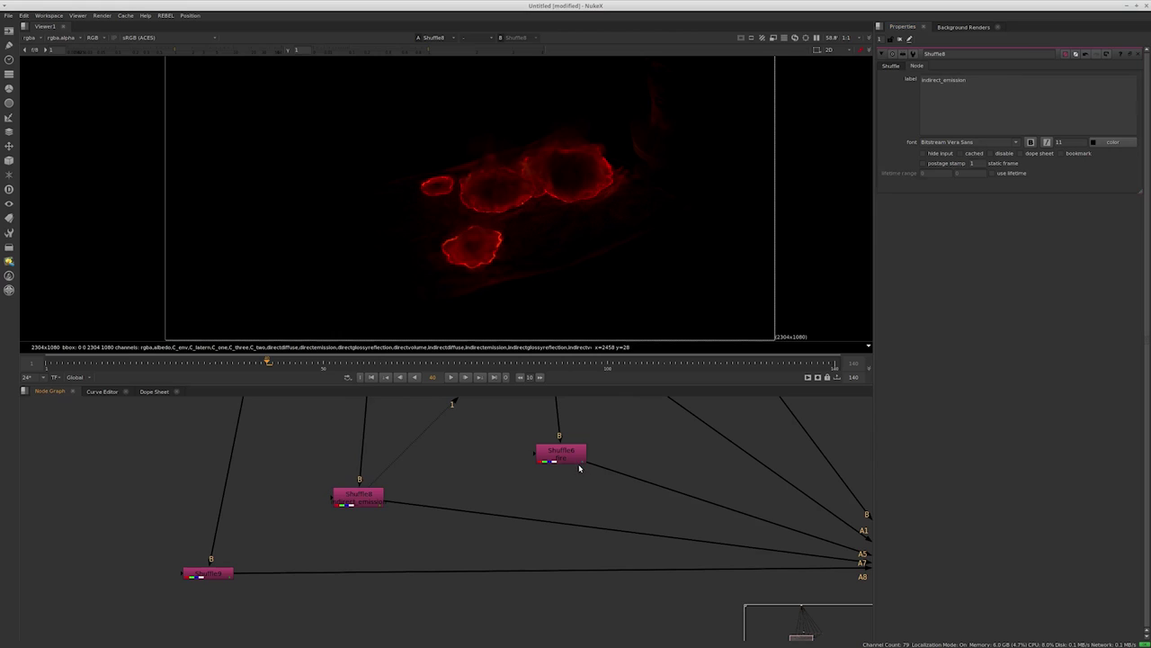
View the Shuffle9 node carrying the indirectvolume layer and label it "indirect_volume"
click(208, 573)
key(1)
double_click(207, 573)
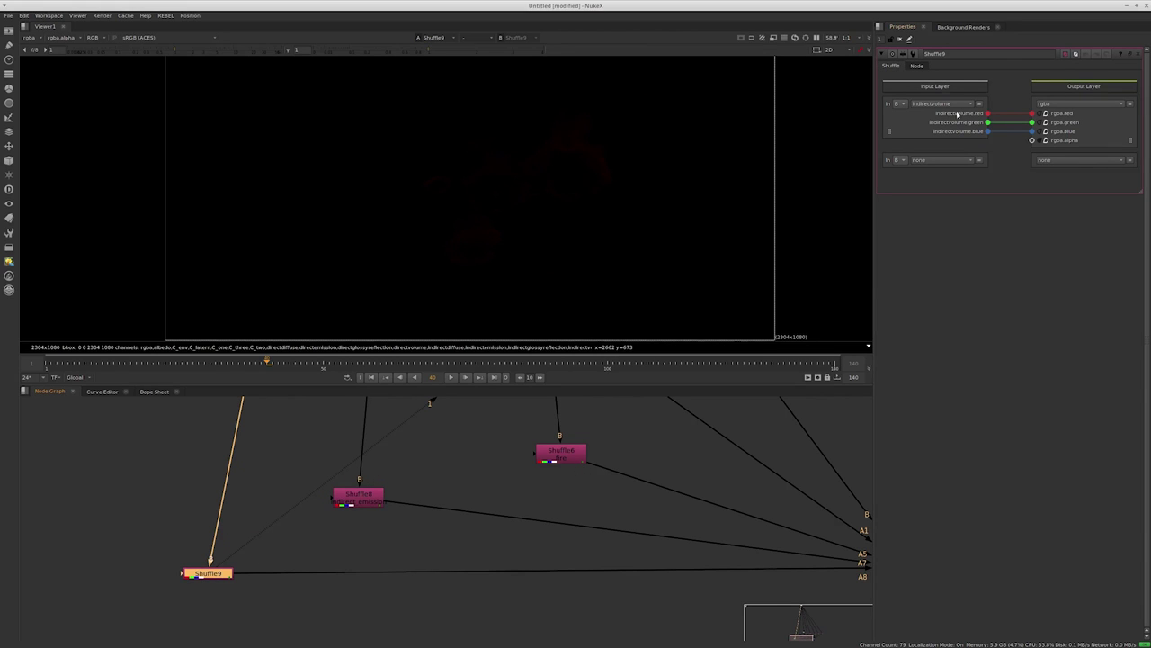
click(918, 66)
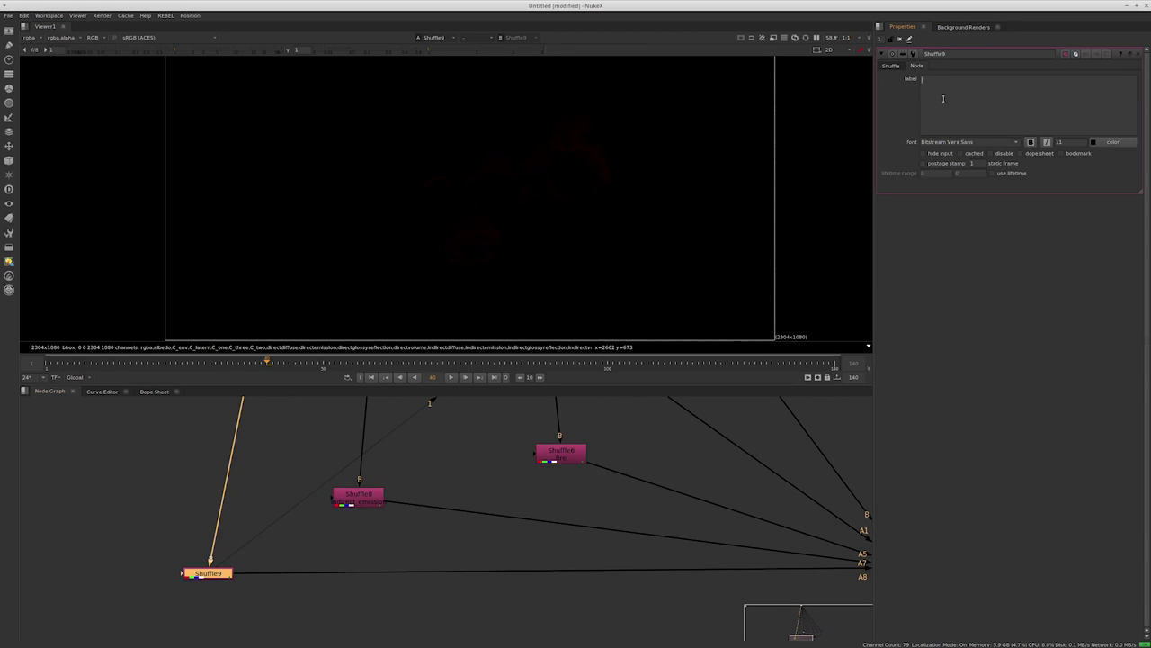
text([)
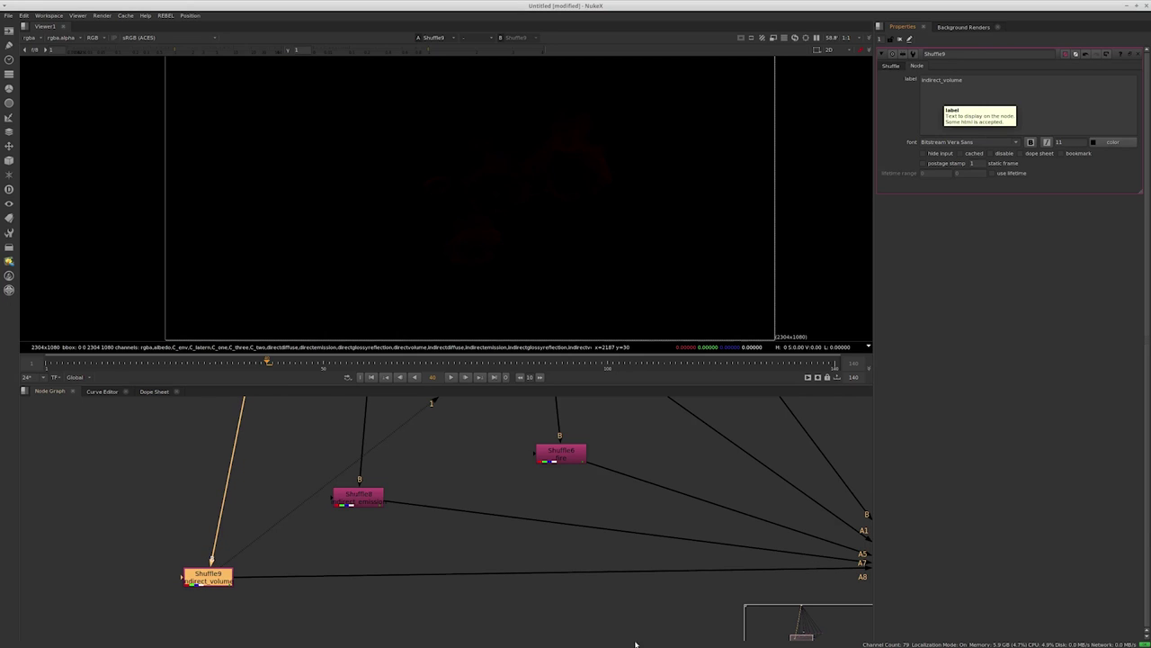
View the Merge1 output and open its properties
click(731, 572)
middle_drag(731, 572, 492, 528)
scroll(492, 528, up, 2)
key(1)
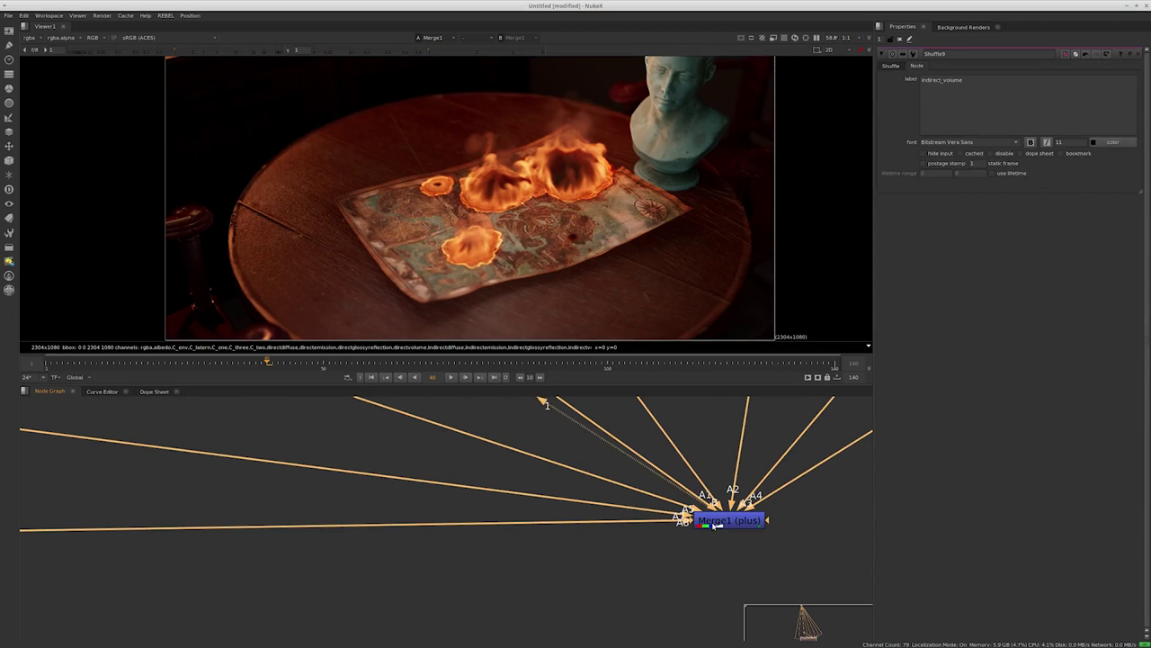
double_click(711, 528)
key(minus)
scroll(518, 540, down, 3)
scroll(518, 540, up, 10)
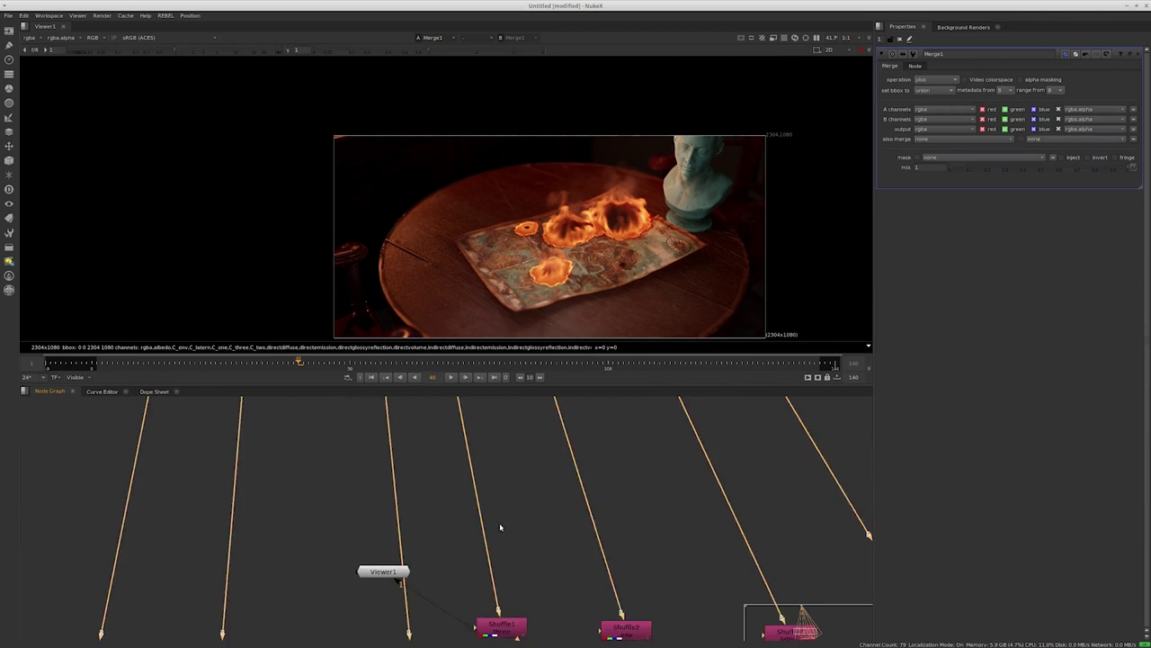
Compare the original Read2 render with the recombined Merge1 output
click(459, 412)
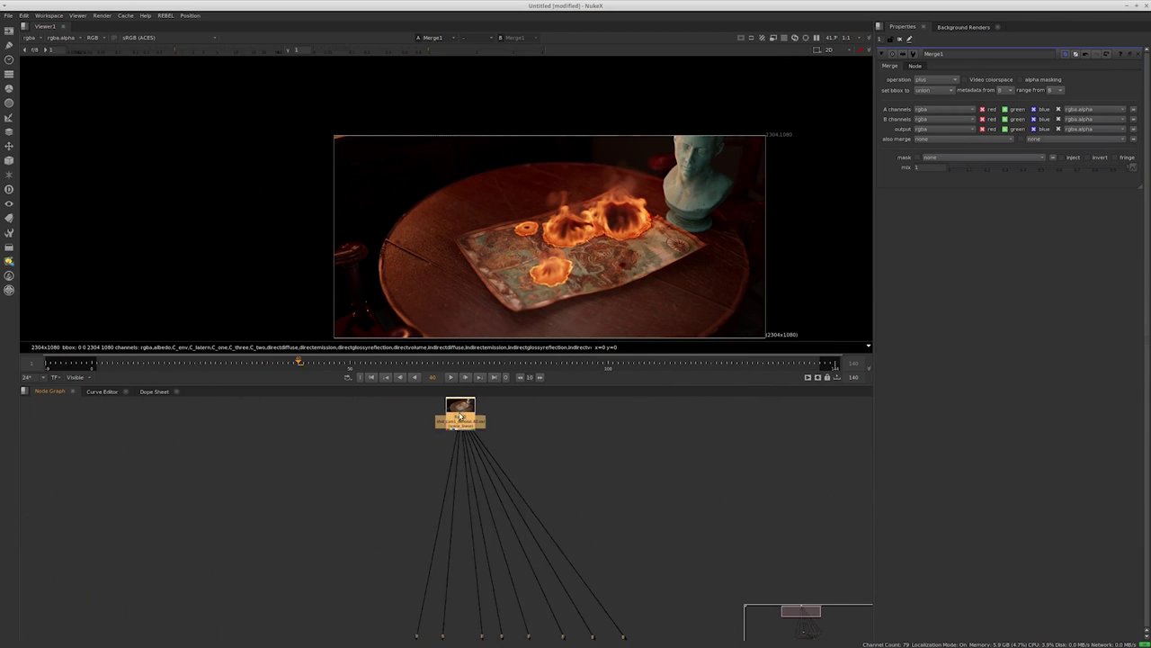
key(1)
scroll(540, 432, down, 5)
scroll(549, 454, up, 5)
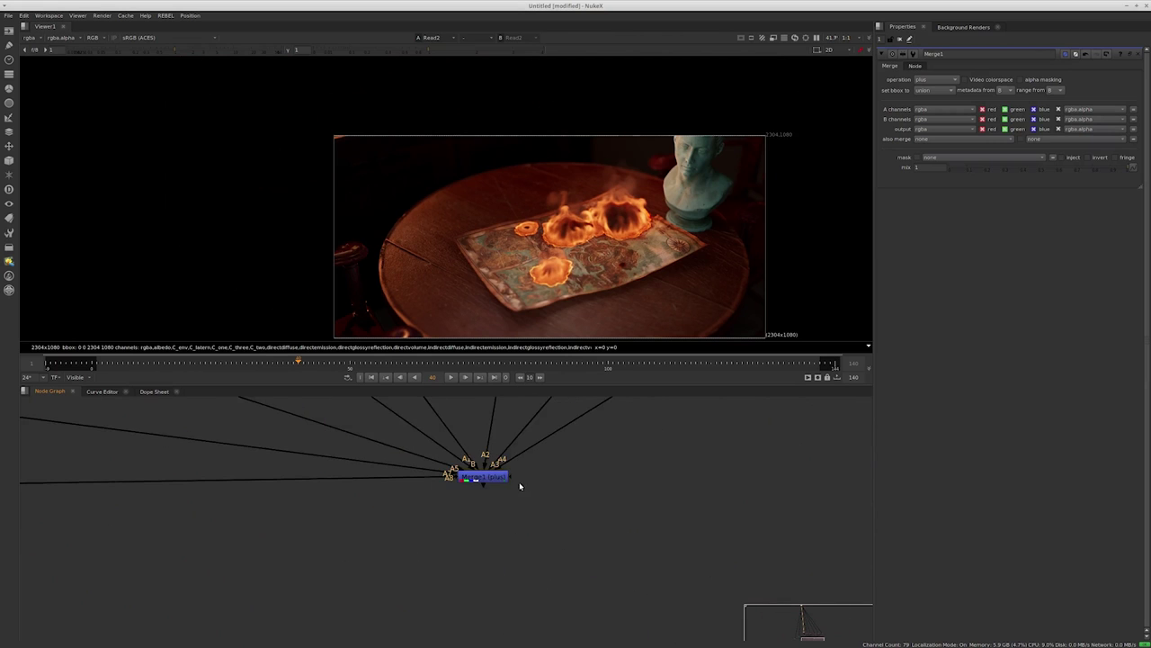
click(490, 474)
scroll(490, 475, up, 2)
key(1)
scroll(648, 301, up, 3)
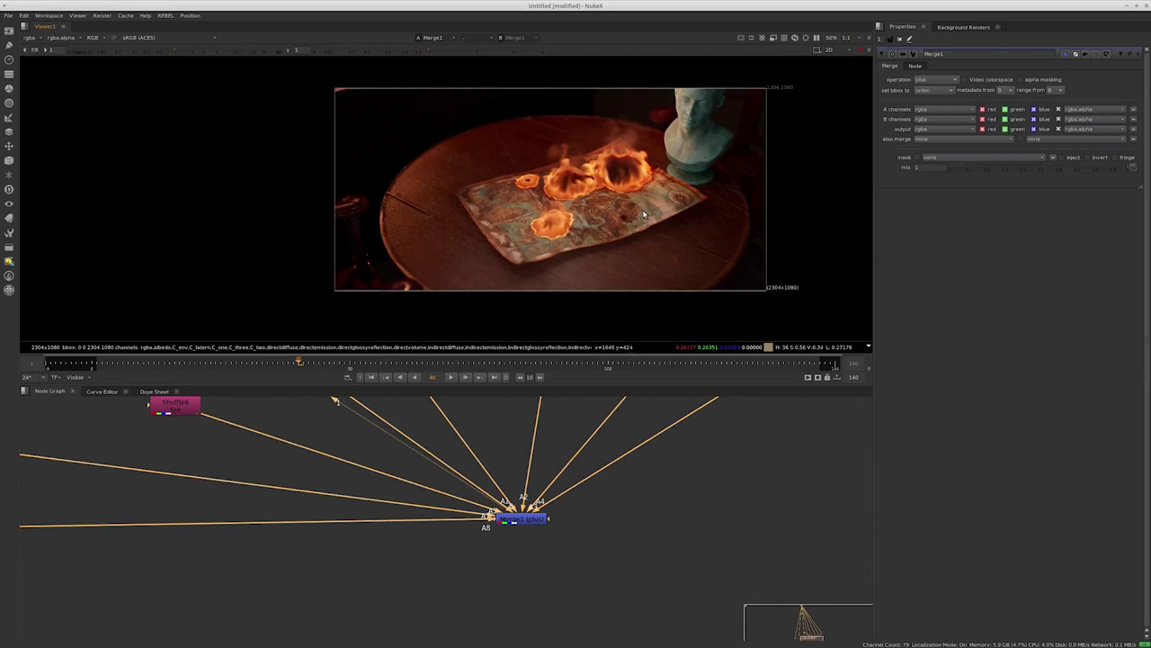
Disconnect the five light shuffles from Merge1 to isolate the fire and indirect passes
scroll(605, 542, down, 2)
scroll(570, 598, down, 2)
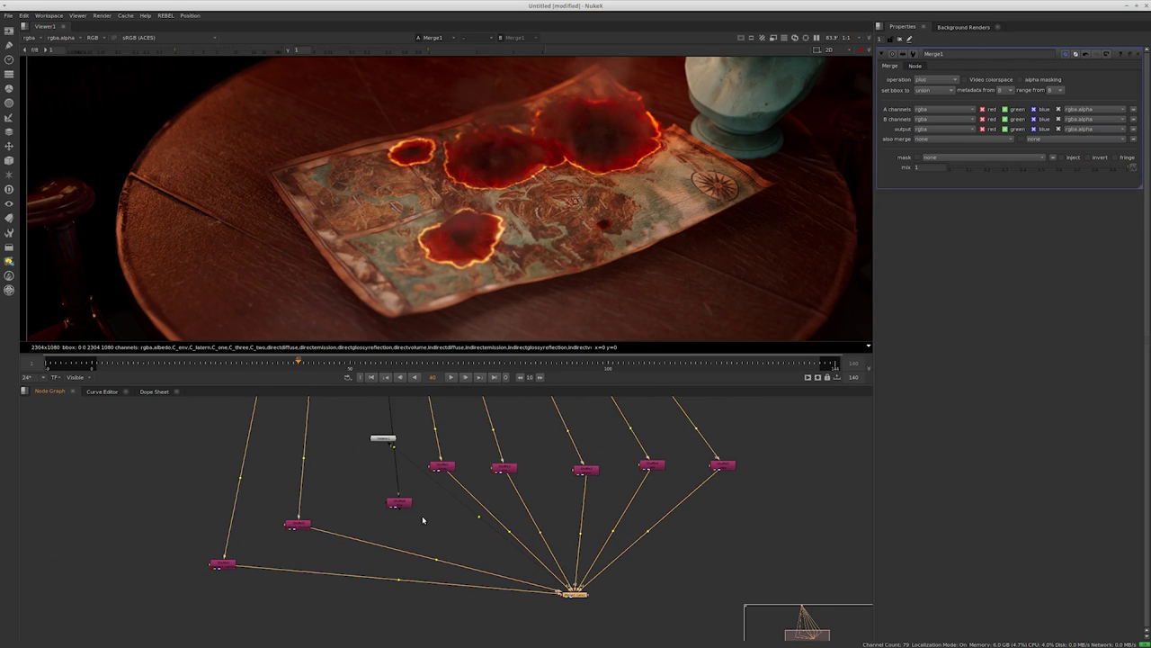
drag(454, 478, 772, 527)
scroll(677, 227, down, 3)
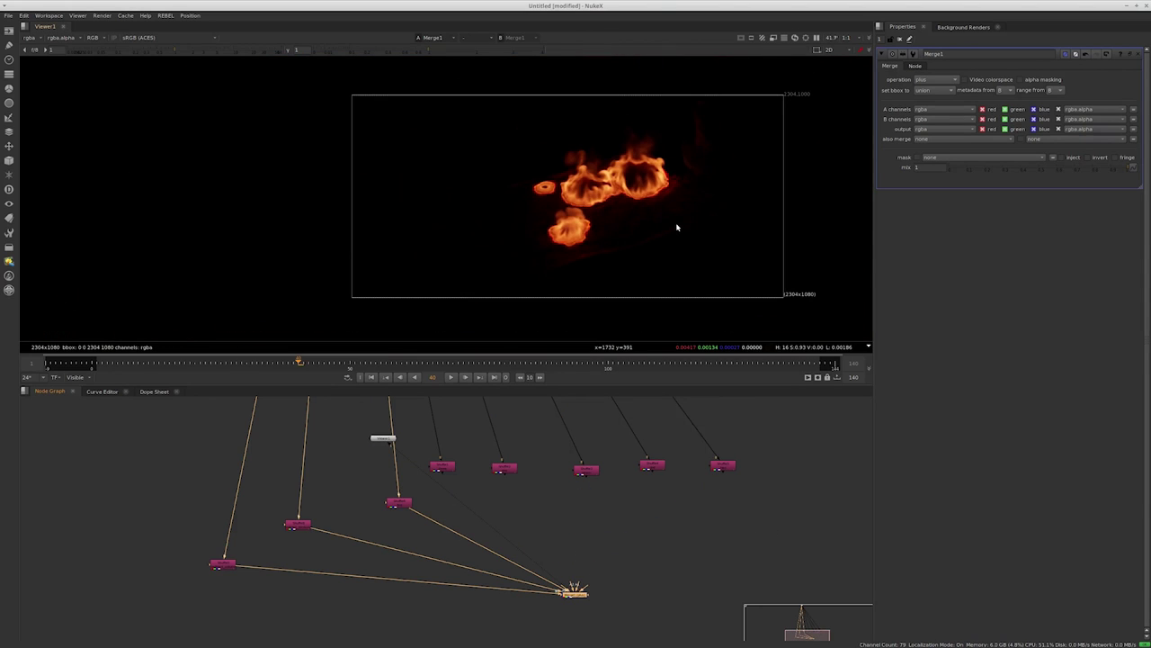
scroll(652, 205, up, 2)
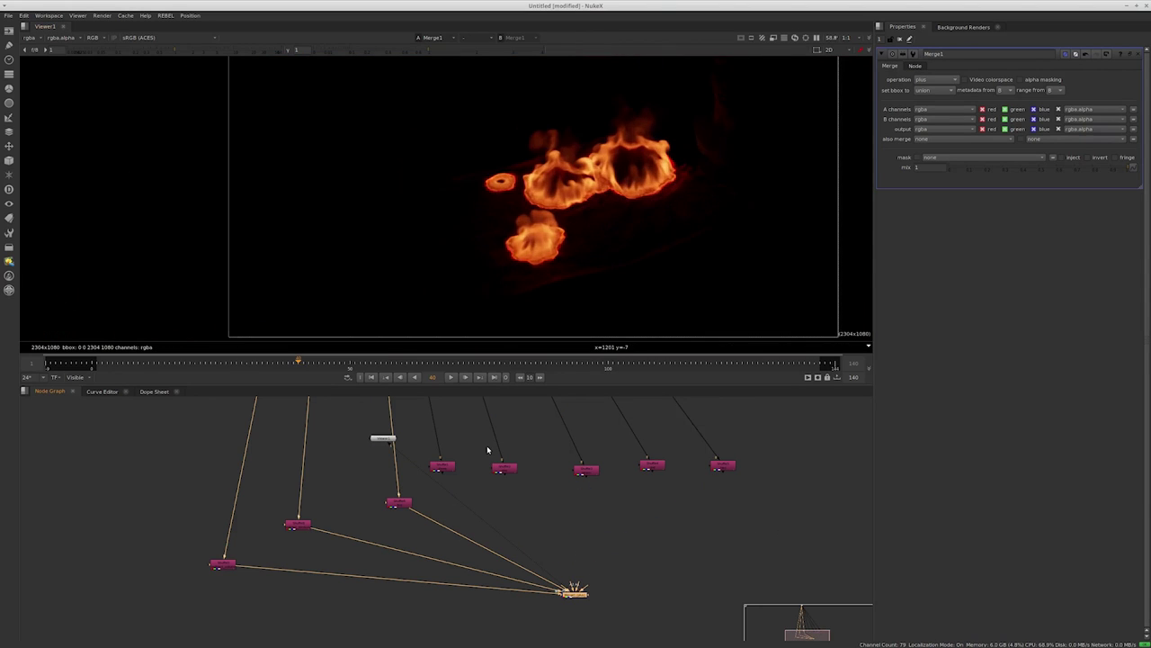
Play the isolated fire and indirect passes from the first frame
click(373, 377)
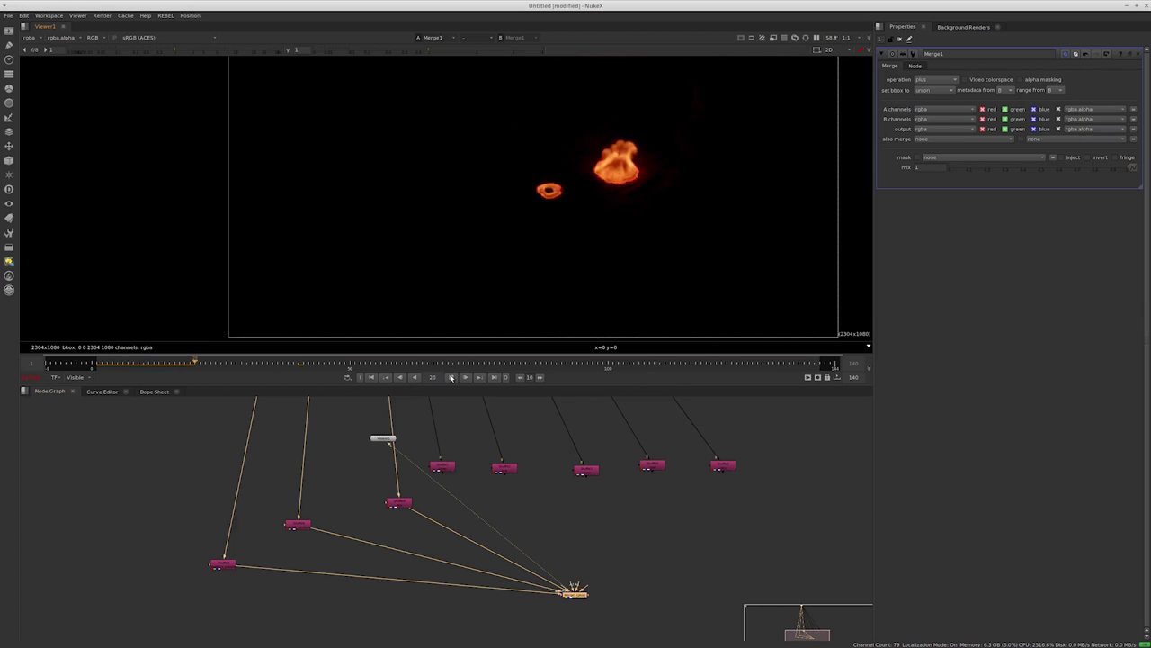
click(451, 377)
scroll(454, 481, up, 1)
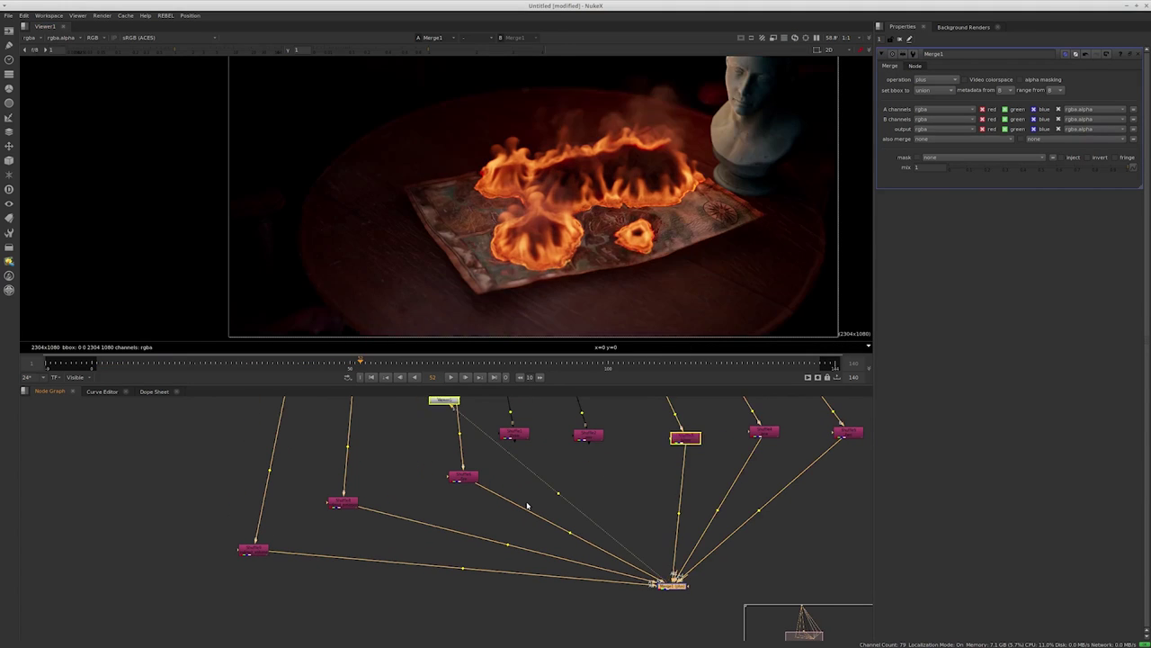
Move Merge1 lower, add a second Merge node, and detach the fire, indirect_emission and indirect_volume shuffles from Merge1
middle_drag(527, 506, 504, 478)
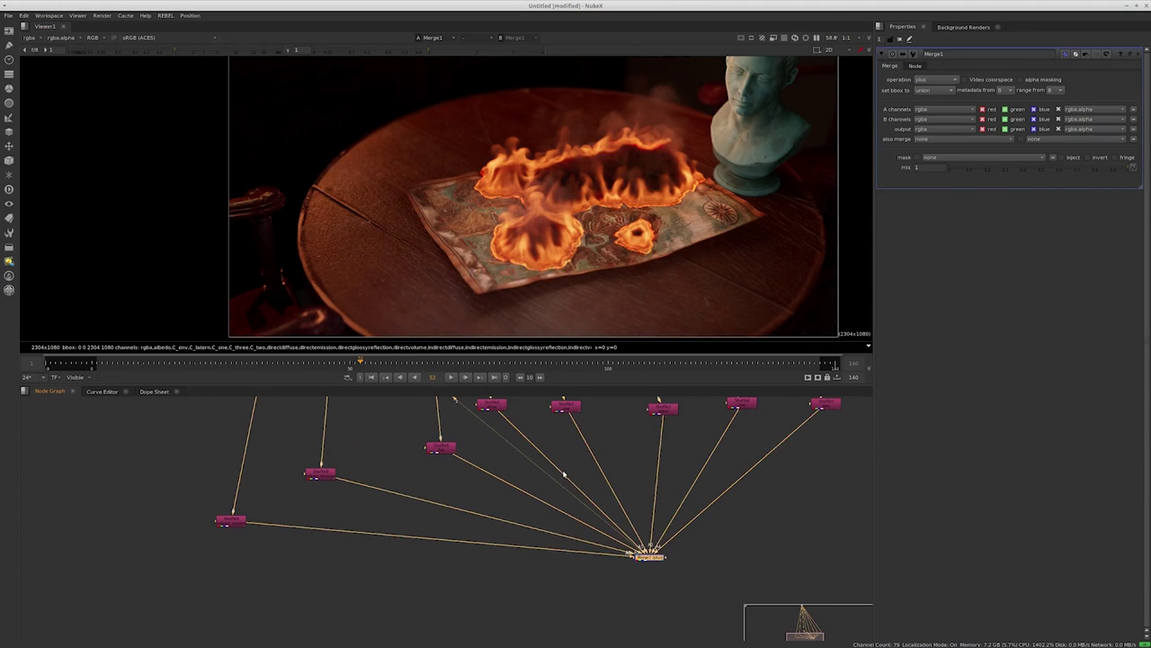
drag(662, 559, 632, 597)
middle_drag(650, 590, 646, 555)
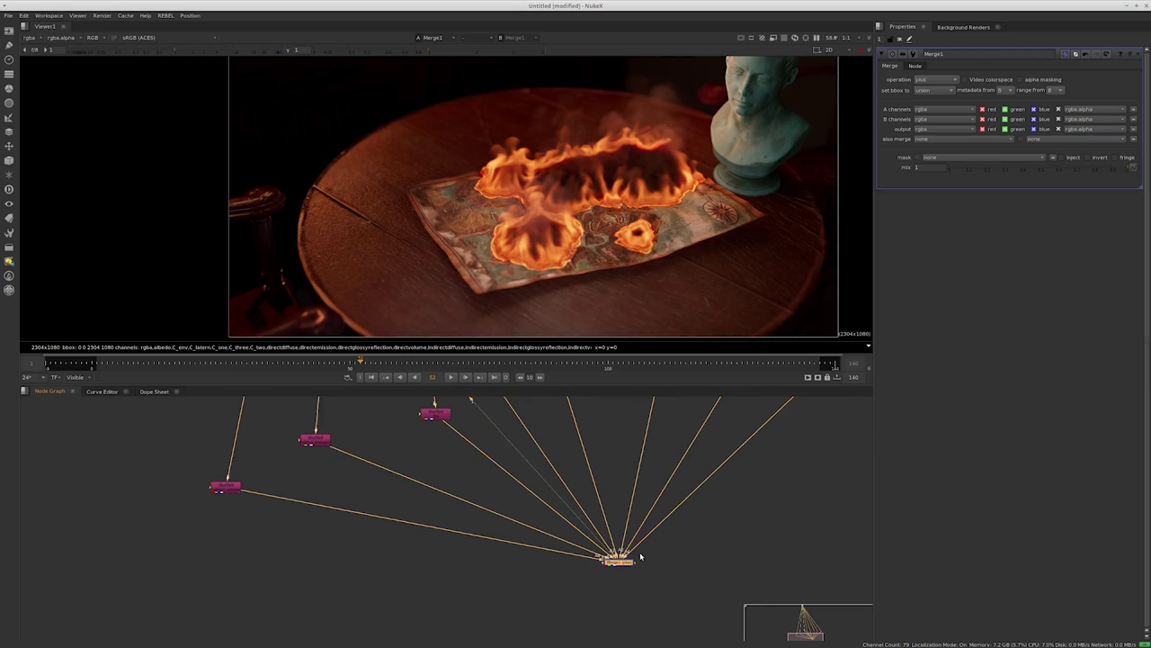
key(m)
click(569, 563)
drag(580, 554, 517, 544)
middle_drag(364, 456, 402, 497)
View the indirect_emission and indirect_volume shuffles one after the other
key(1)
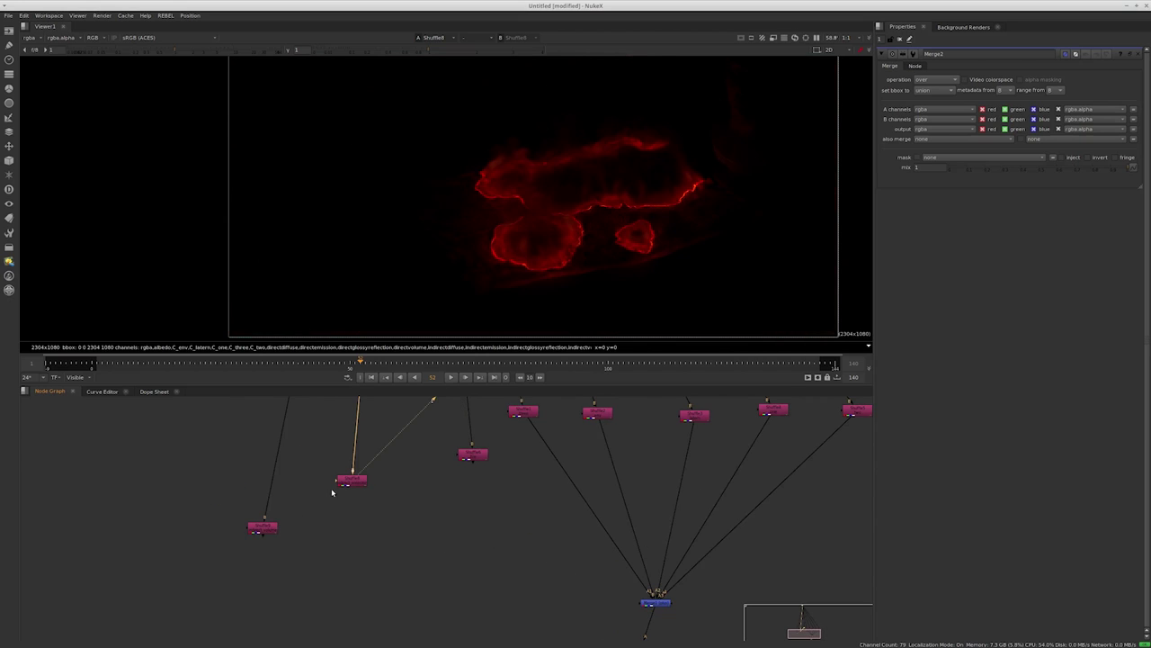
click(274, 529)
key(1)
Connect the indirect_emission and indirect_volume shuffles to Merge2, place it beneath them, and set its operation to plus
middle_drag(354, 559, 394, 462)
scroll(393, 463, down, 2)
drag(513, 500, 389, 409)
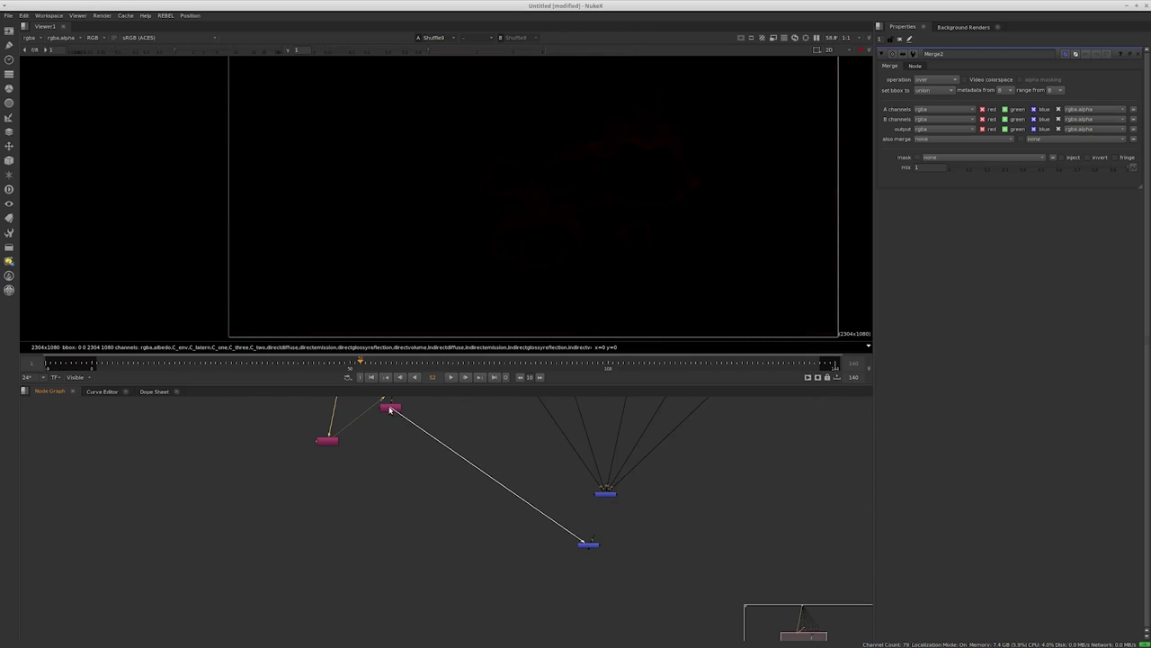
drag(589, 544, 378, 478)
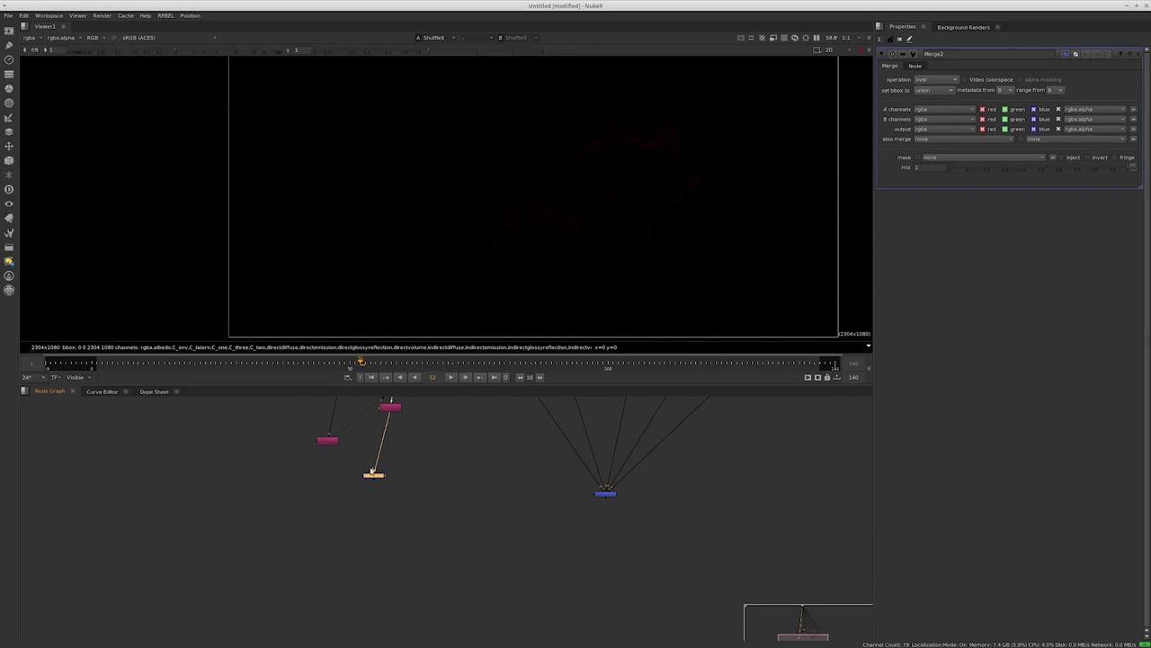
key(1)
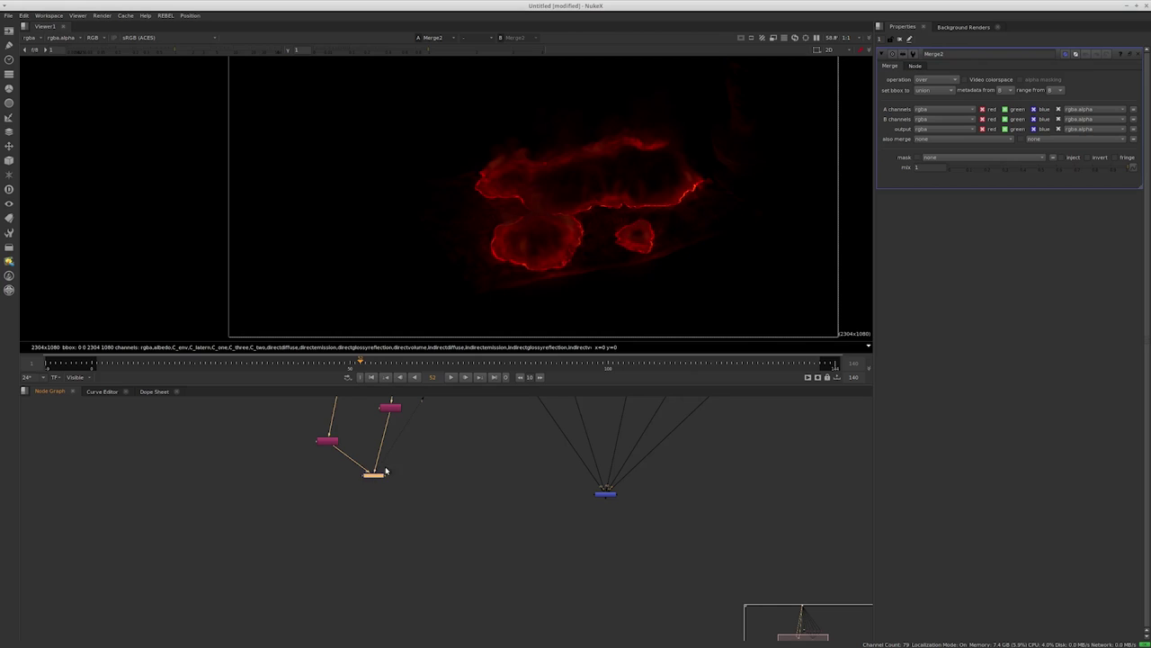
click(933, 79)
click(926, 241)
scroll(621, 495, up, 2)
Feed Merge2 into Merge1 alongside the light passes and view Merge1
click(562, 501)
key(1)
drag(147, 466, 185, 468)
middle_drag(274, 432, 336, 493)
scroll(349, 526, down, 1)
Add a Merge3 node directly below Merge1, combining Merge1 with the fire shuffle, and view it
click(349, 525)
key(m)
drag(411, 522, 544, 609)
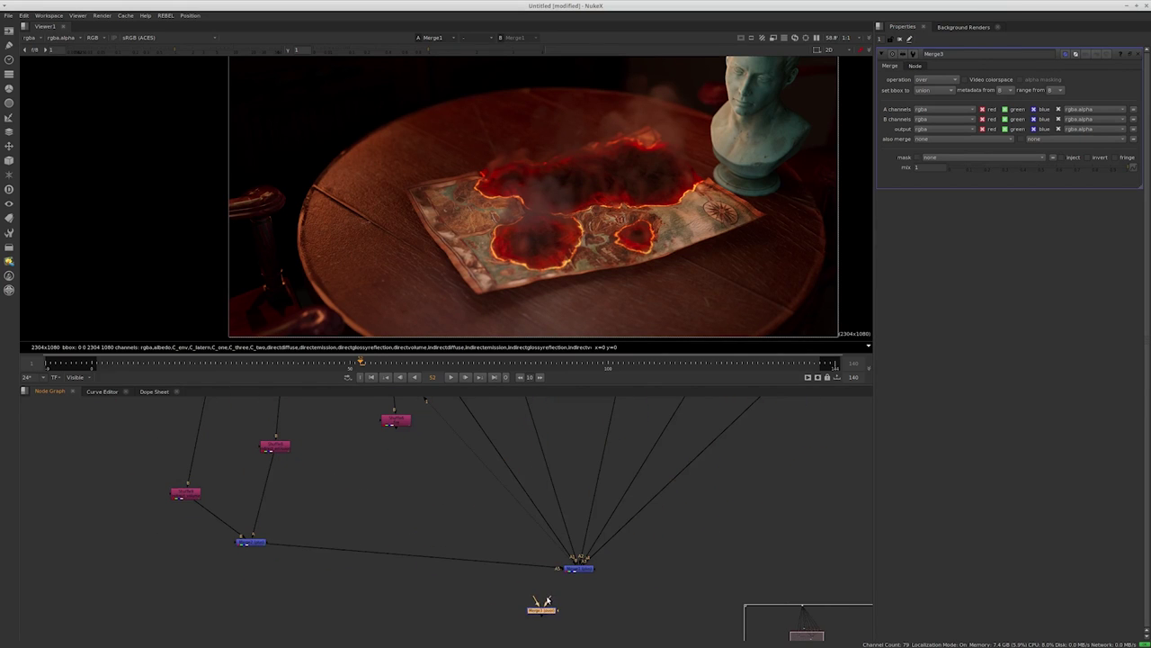
drag(578, 574, 579, 570)
drag(407, 423, 404, 422)
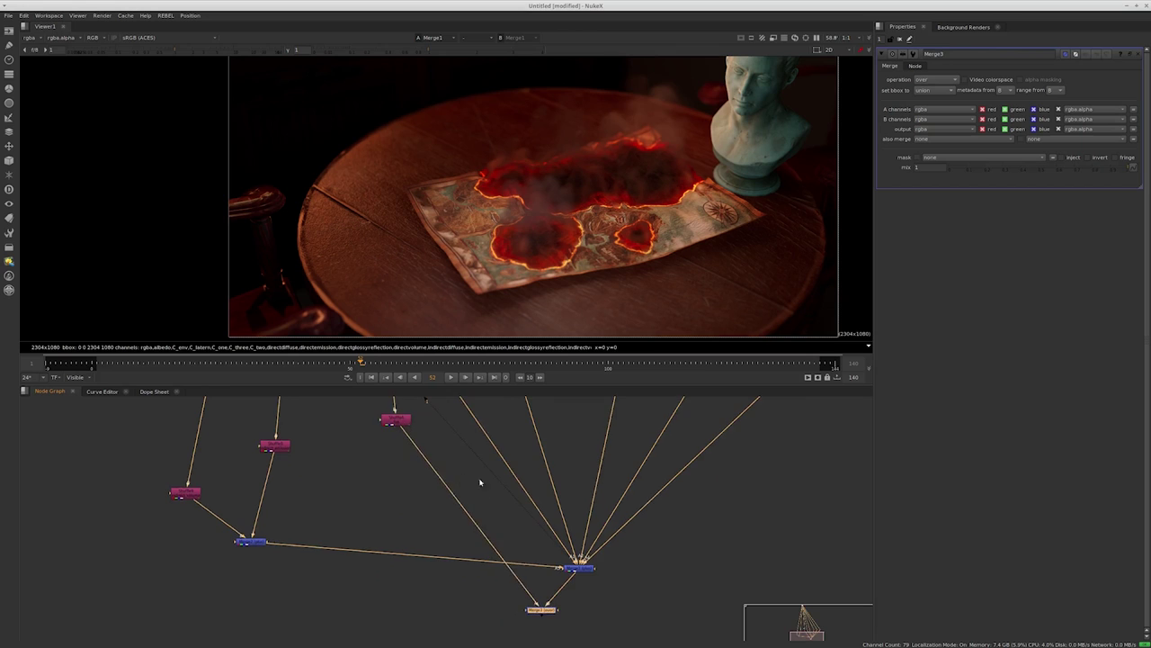
middle_drag(478, 495, 481, 459)
drag(543, 585, 584, 584)
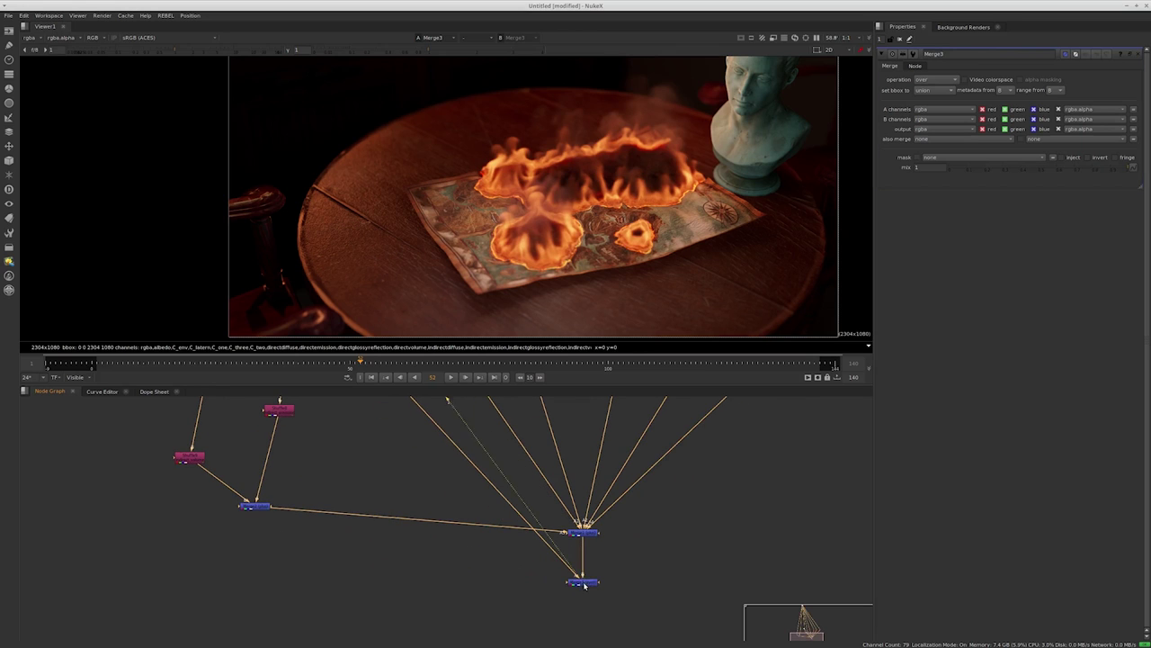
Set the Merge3 operation to plus
click(935, 79)
click(936, 244)
scroll(494, 277, down, 3)
scroll(512, 513, down, 4)
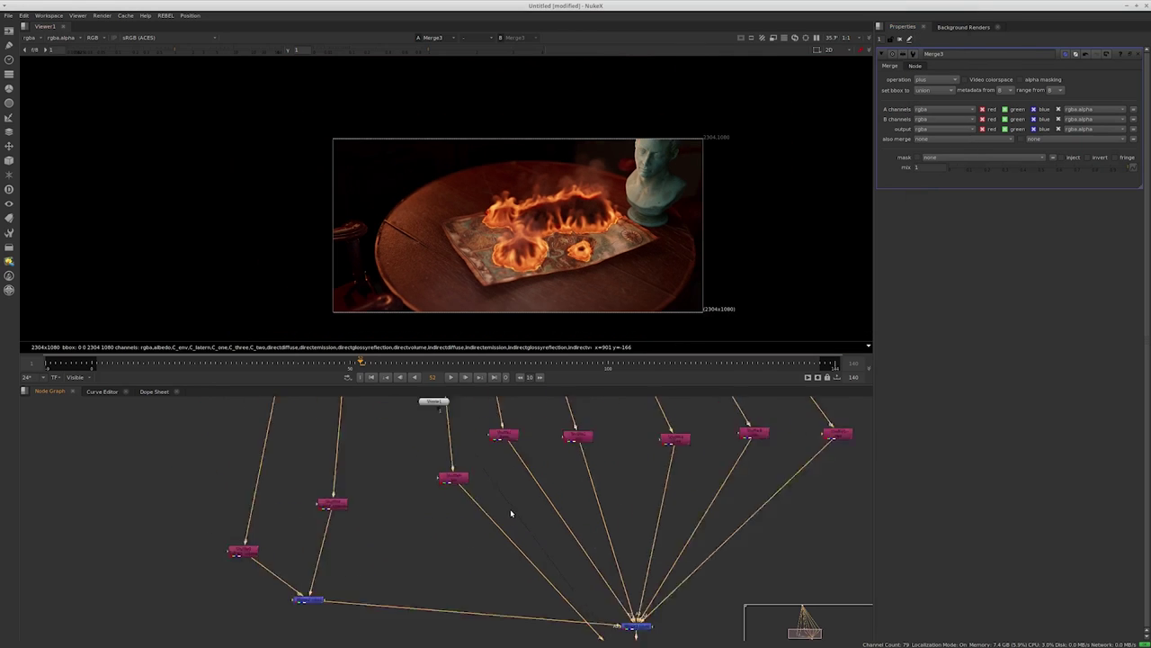
Reroute Merge3's background input from Merge1 to Merge2 and place Merge3 between the fire and indirect branches
drag(257, 540, 228, 613)
scroll(424, 529, up, 4)
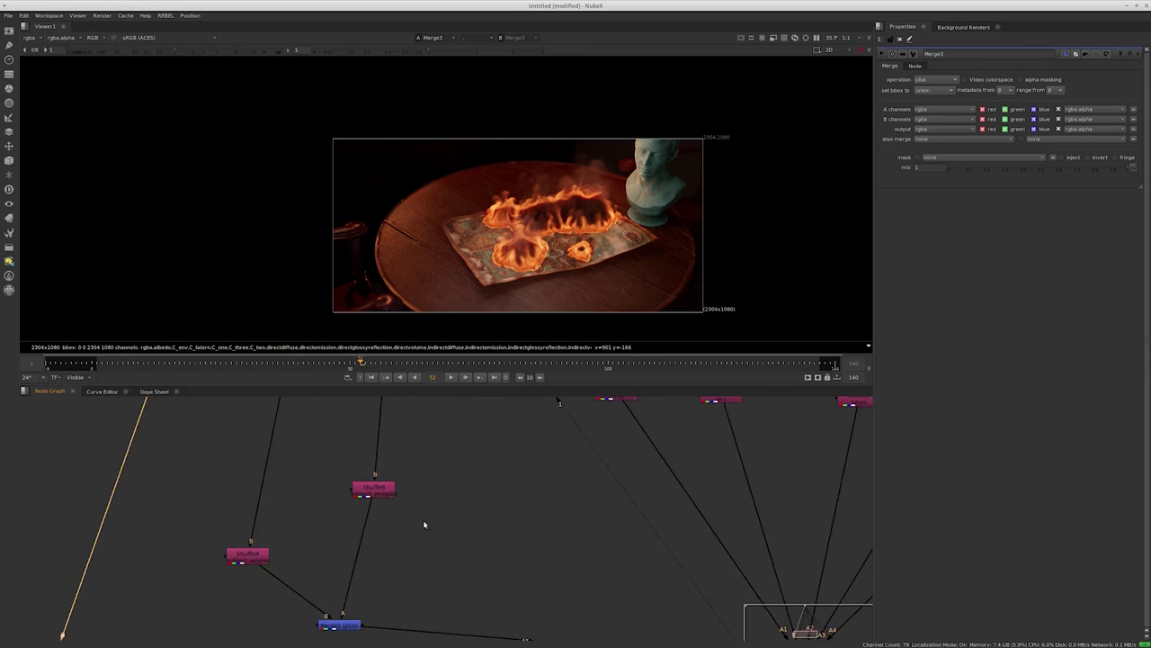
click(414, 556)
middle_drag(581, 526, 372, 441)
scroll(647, 520, down, 3)
drag(664, 559, 617, 576)
drag(655, 524, 334, 484)
drag(616, 577, 382, 569)
middle_drag(647, 509, 702, 499)
scroll(539, 468, up, 2)
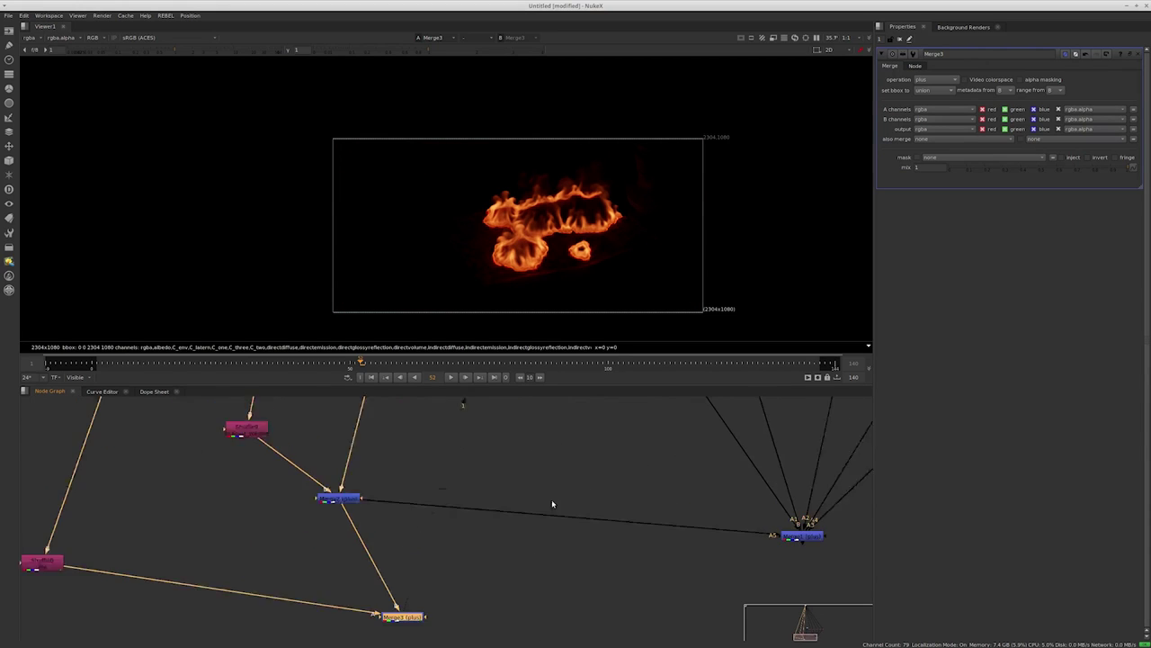
Connect Merge1 to Merge3's B input and feed Merge2 into Merge3 as an extra A input alongside the fire shuffle
middle_drag(739, 547, 709, 511)
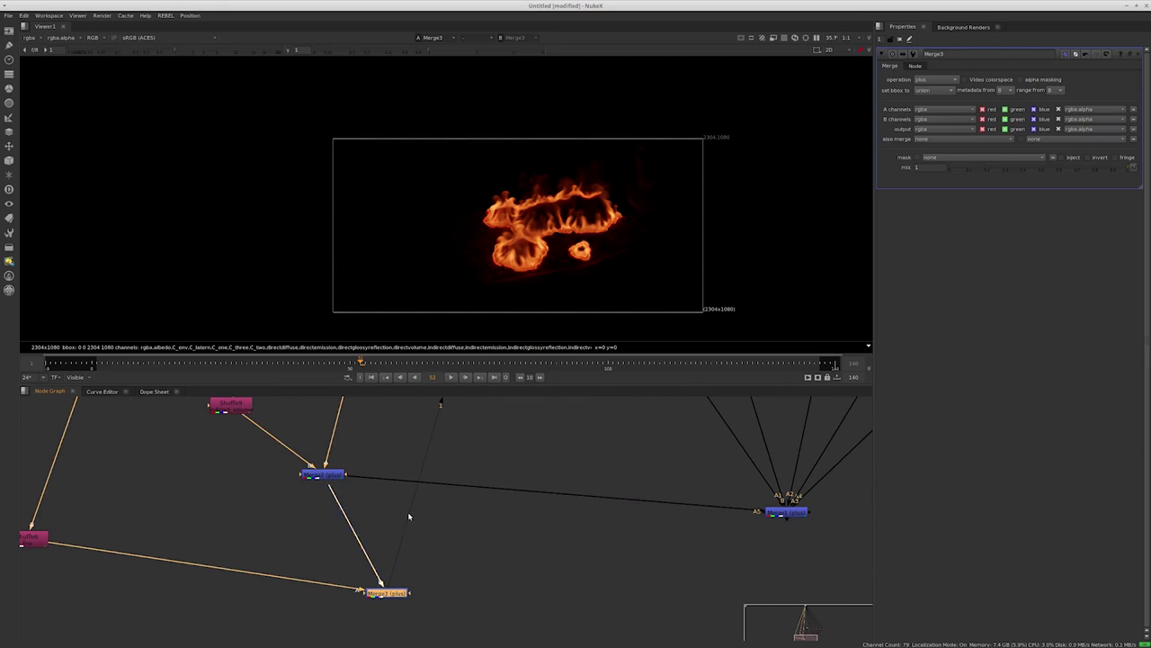
drag(408, 516, 790, 514)
middle_drag(749, 520, 610, 532)
middle_drag(241, 595, 343, 532)
drag(342, 544, 390, 577)
drag(281, 432, 421, 563)
Add a Grade node directly below Merge1, set its gain to 0.24, and move Merge3 beneath it
click(747, 463)
key(g)
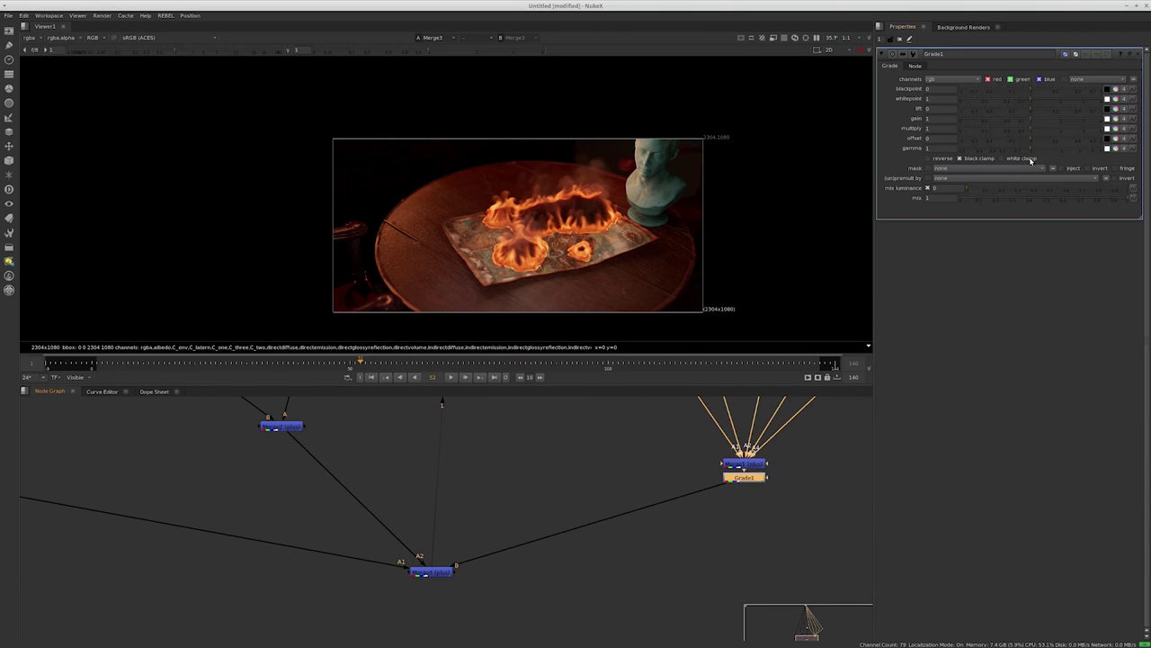
drag(1025, 122, 993, 115)
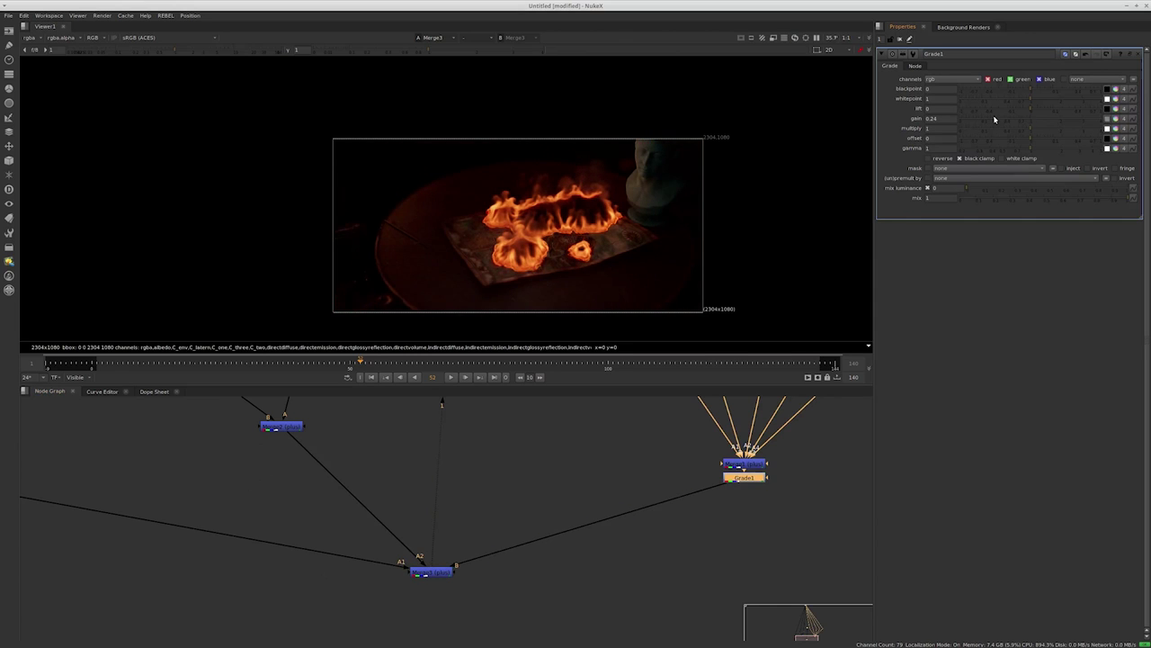
scroll(592, 214, up, 2)
middle_drag(480, 495, 592, 512)
drag(542, 591, 856, 609)
Add a Grade node below the indirect_emission shuffle, set gain to 3.8 and multiply to 1.28, and view it
scroll(645, 468, down, 2)
middle_drag(630, 504, 445, 453)
scroll(470, 431, up, 3)
key(g)
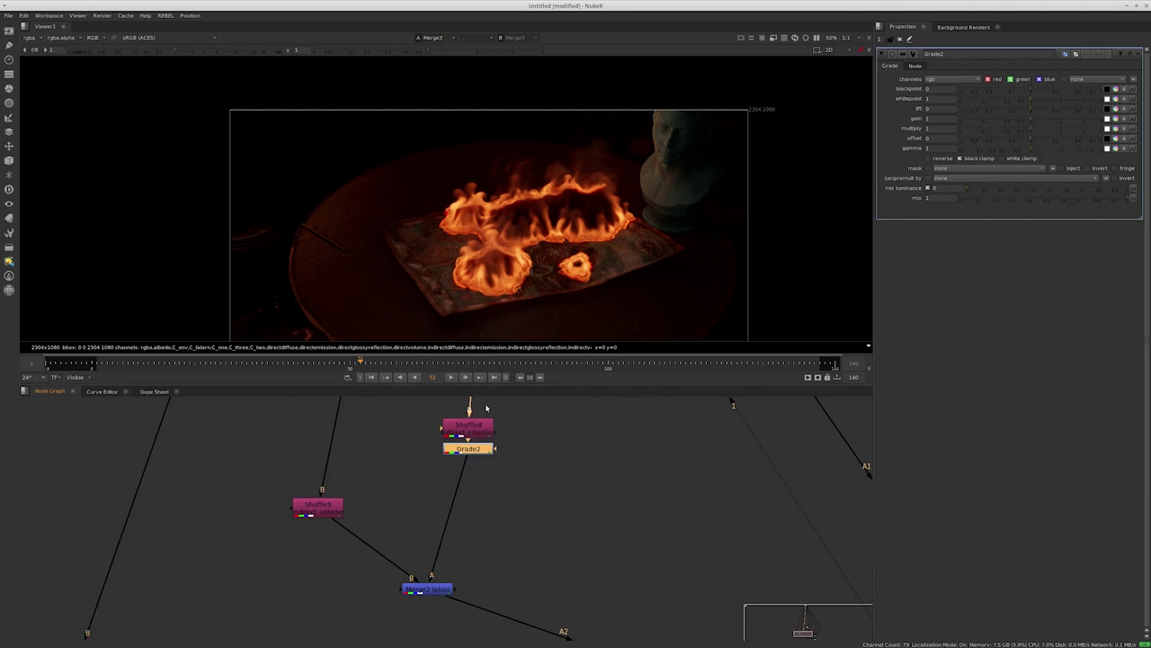
mouse_move(1032, 122)
mouse_down()
mouse_move(1099, 121)
mouse_move(1040, 130)
mouse_up()
key(1)
click(526, 456)
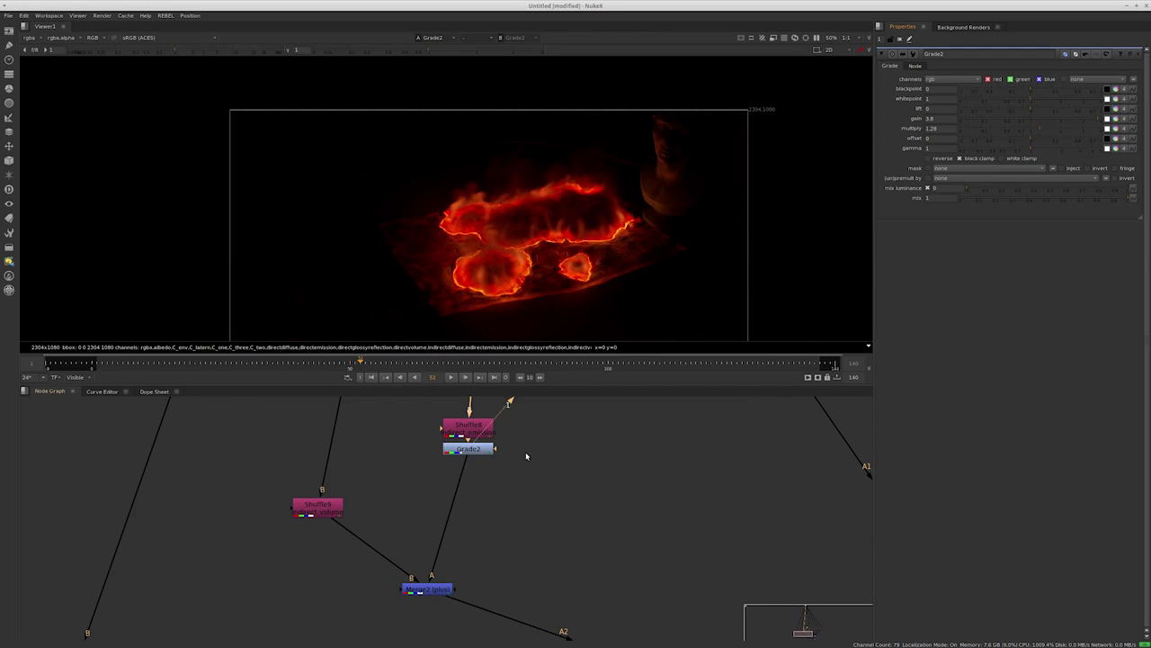
Add a HueShift node after Grade2 and set its hue rotation to 8
scroll(529, 466, up, 3)
key(Tab)
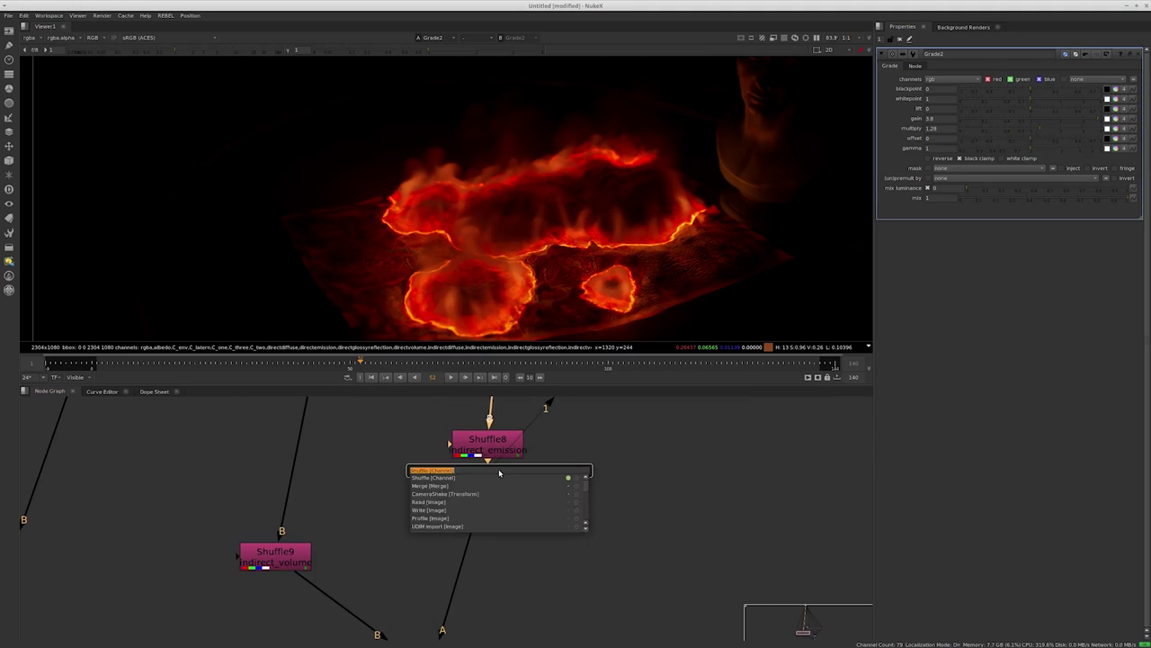
text(hue)
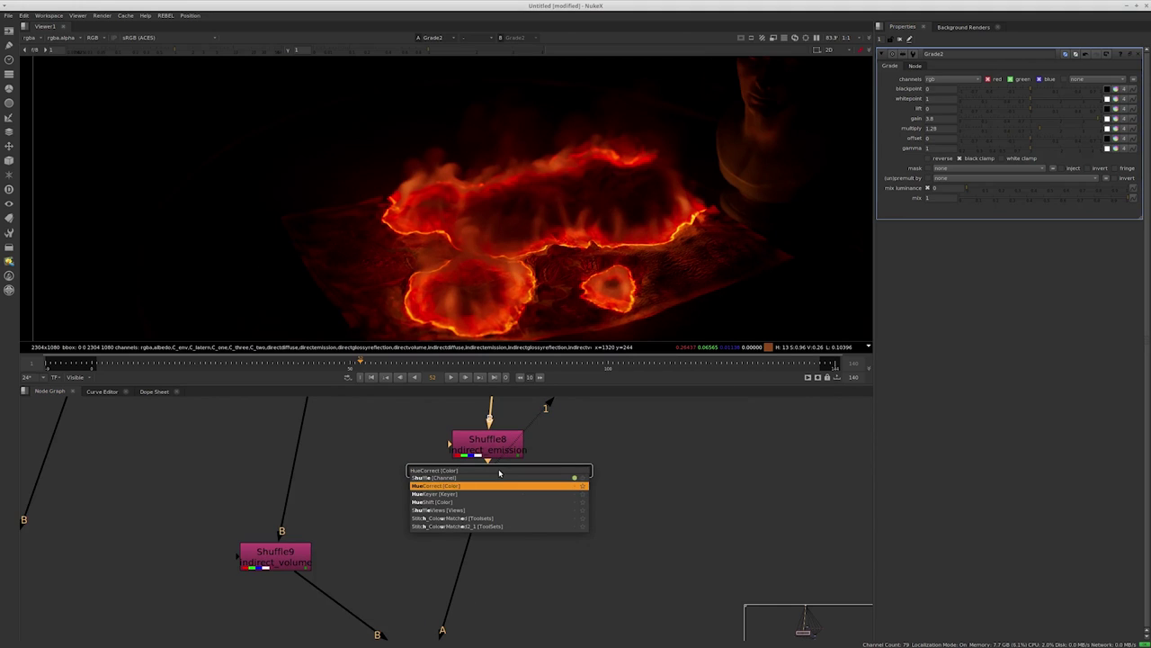
key(Down)
key(Down)
key(Return)
click(1049, 139)
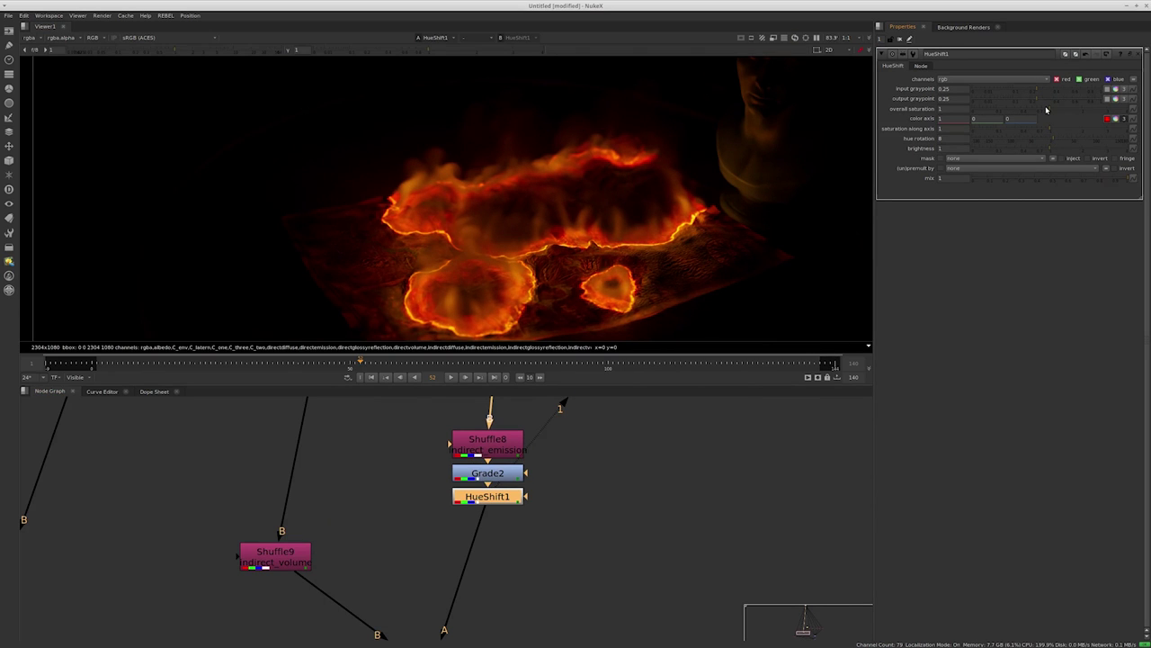
View the combined light, fire and indirect result at Merge3
scroll(617, 537, down, 3)
middle_drag(617, 537, 464, 461)
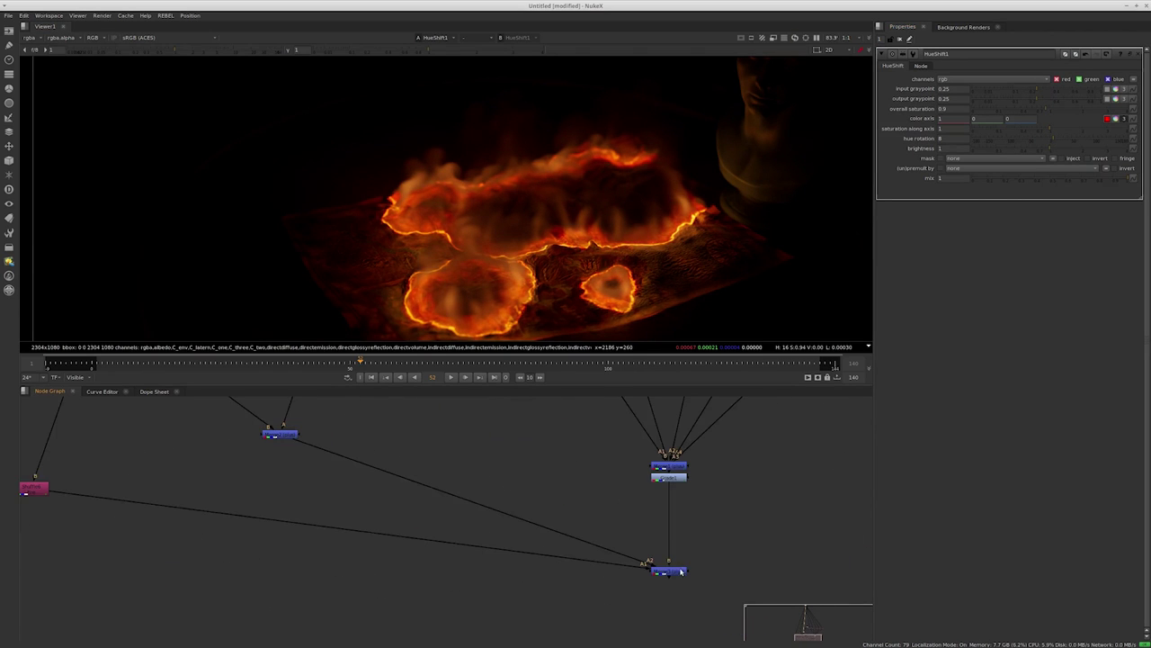
click(681, 570)
key(1)
middle_drag(680, 551, 539, 594)
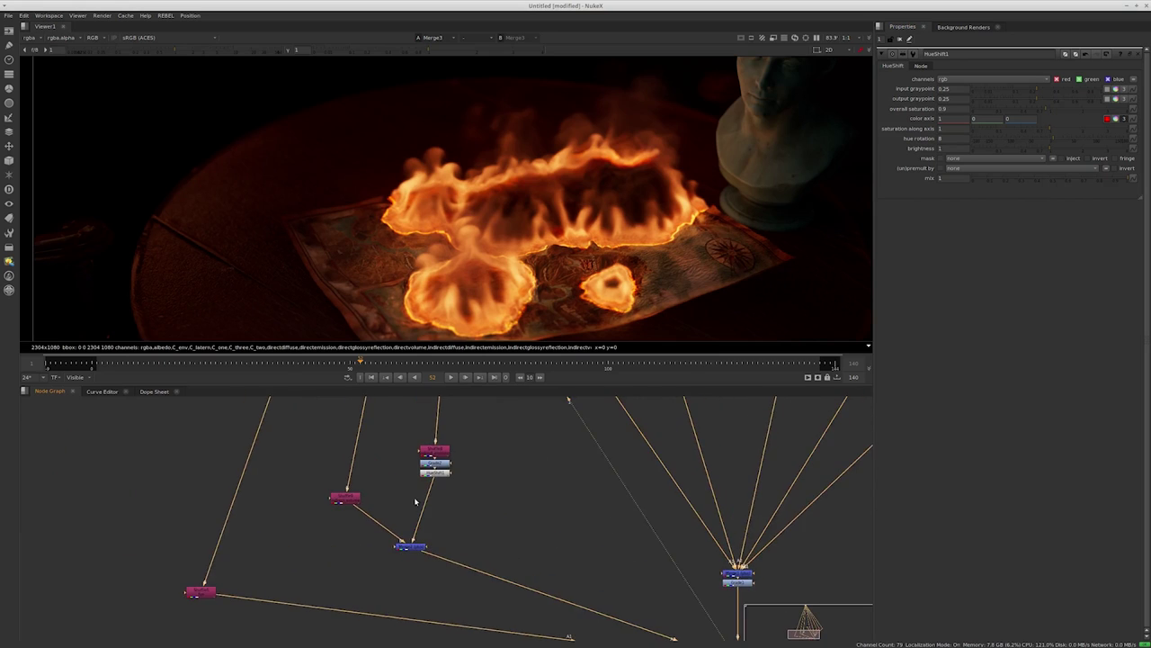
Set HueShift1's overall saturation to 1 and fine-tune its hue rotation while checking the fire up close
scroll(478, 475, up, 2)
click(479, 472)
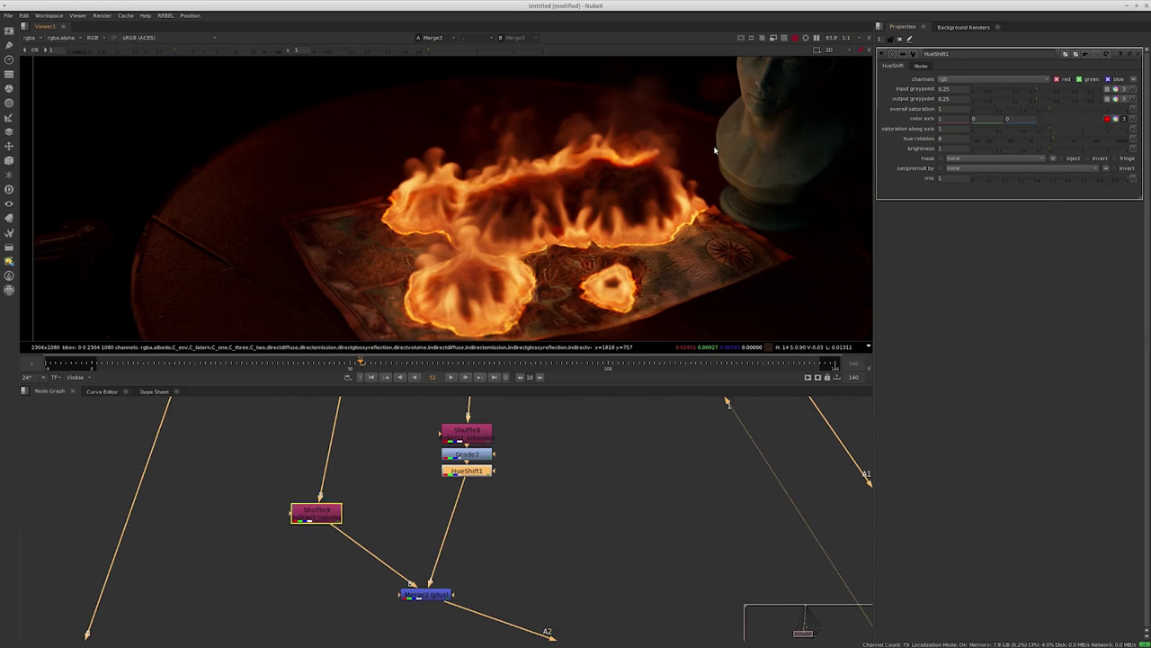
scroll(693, 171, down, 3)
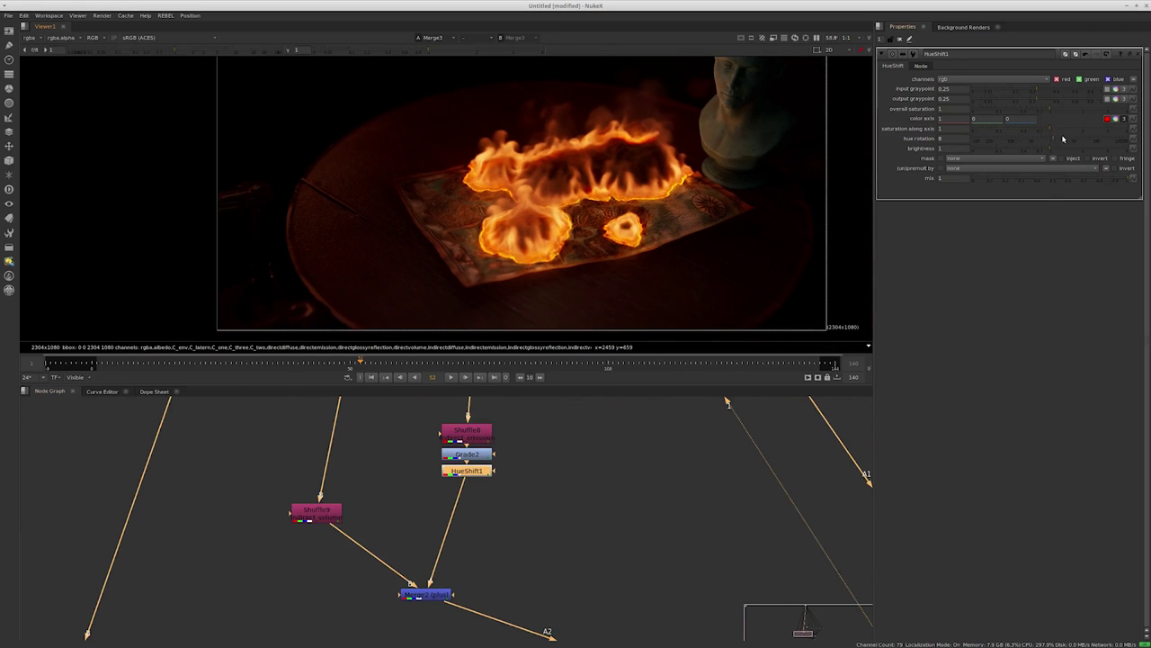
drag(1052, 139, 1056, 140)
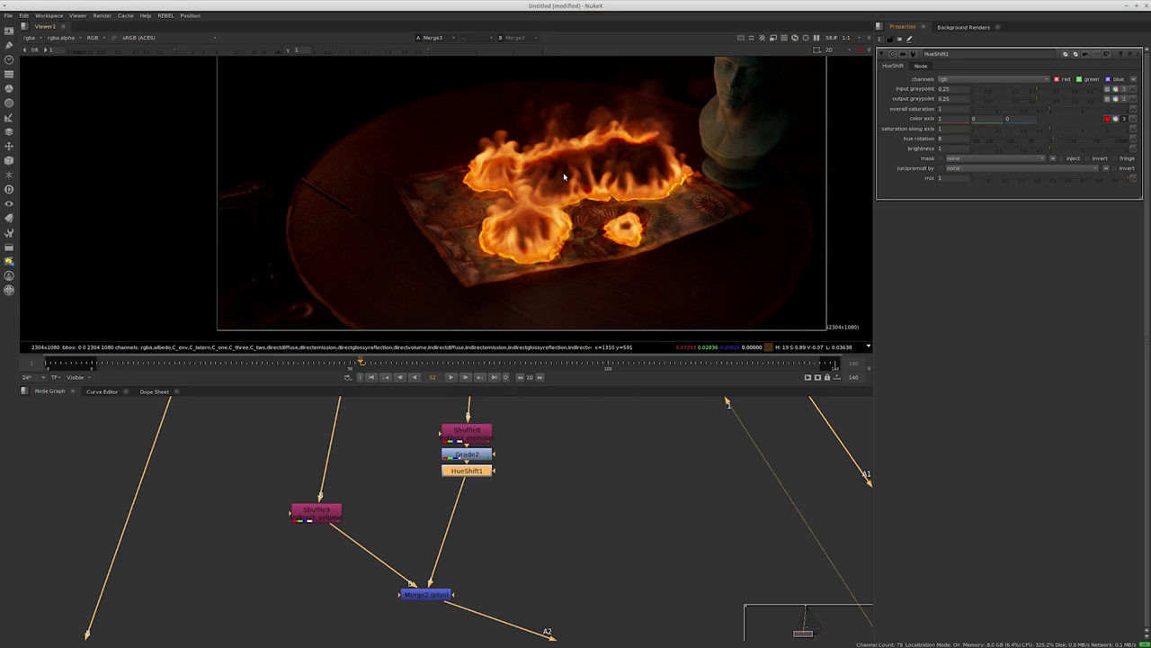
scroll(536, 200, up, 2)
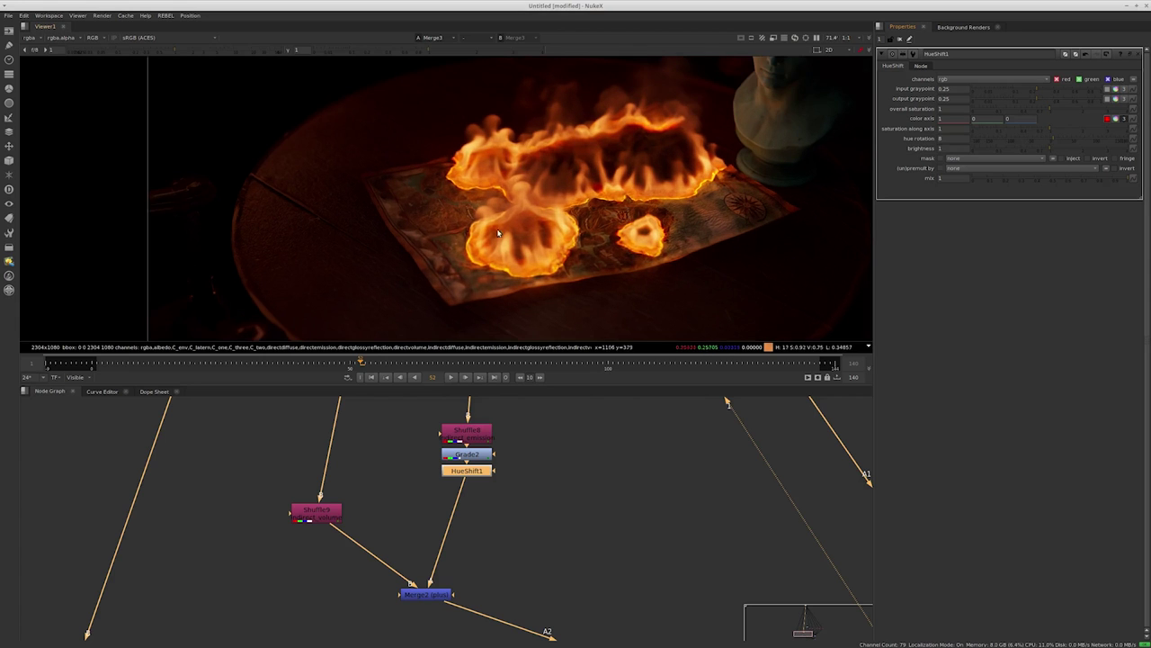
scroll(507, 242, up, 1)
scroll(335, 483, up, 2)
View the indirect_volume shuffle, add a Grade node below it, and set the multiply to 4
click(335, 483)
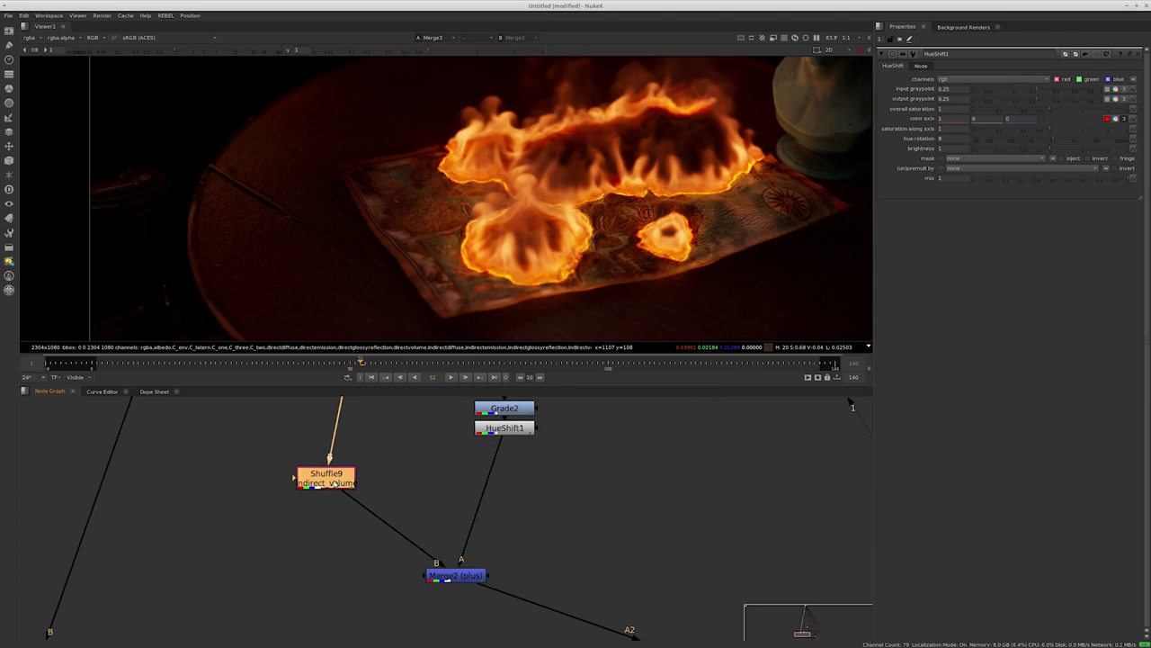
scroll(509, 477, down, 3)
scroll(431, 470, up, 3)
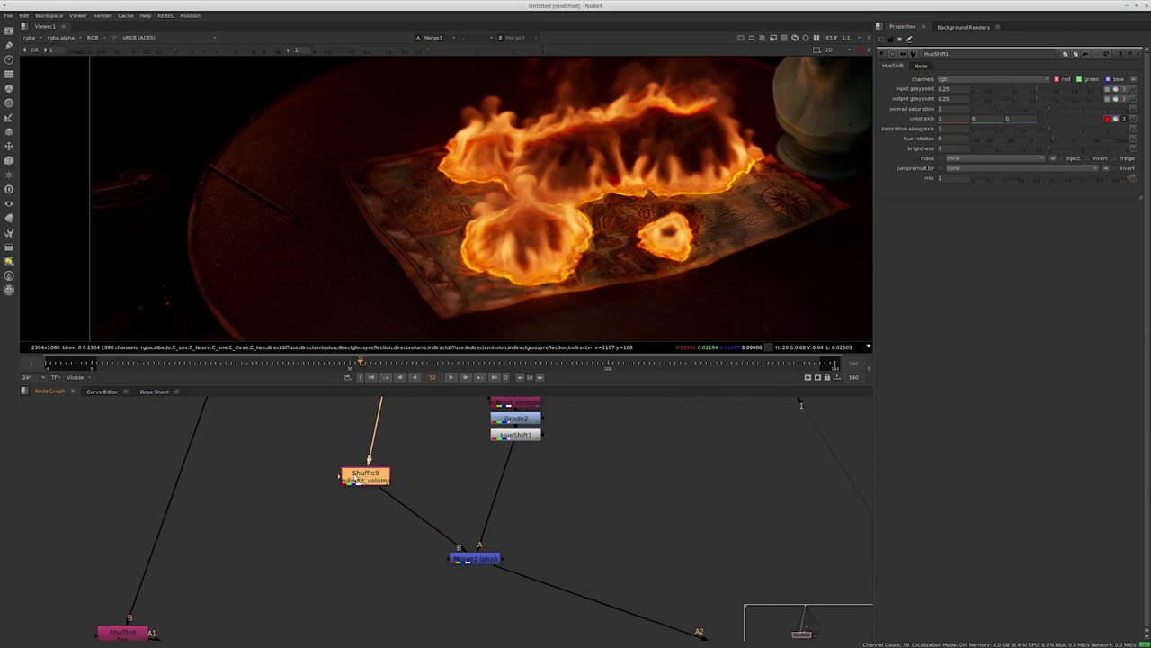
key(1)
key(g)
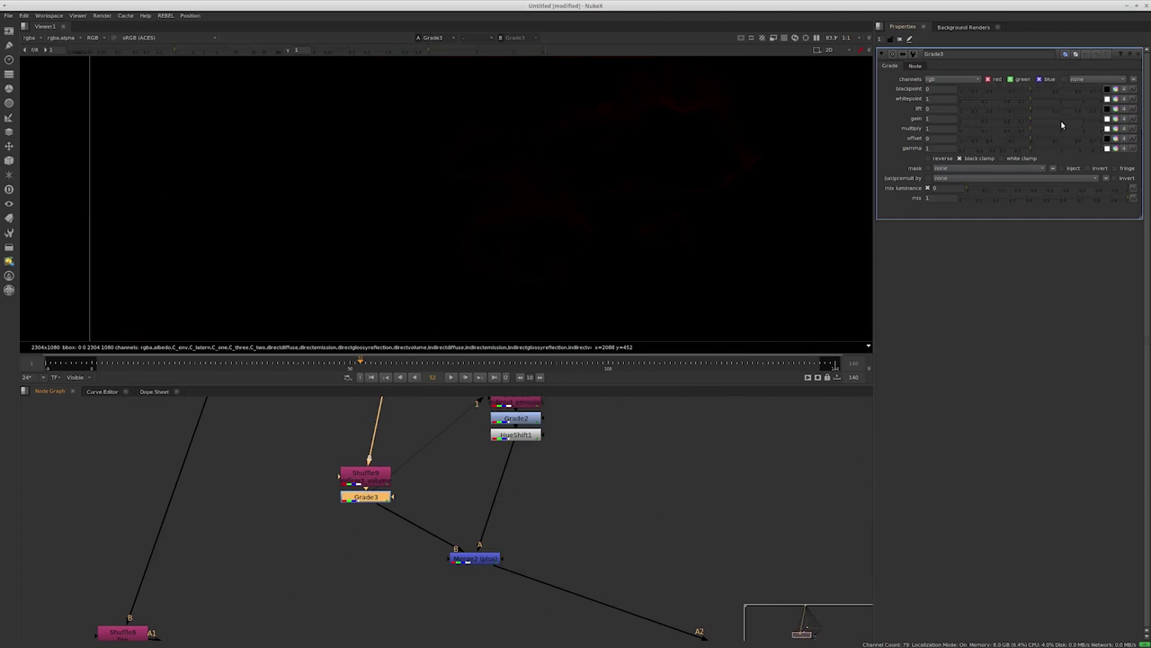
click(1062, 128)
Switch the viewer back to Merge3 to check the graded indirect volume in the full composite
scroll(720, 471, down, 3)
scroll(629, 513, up, 4)
click(644, 518)
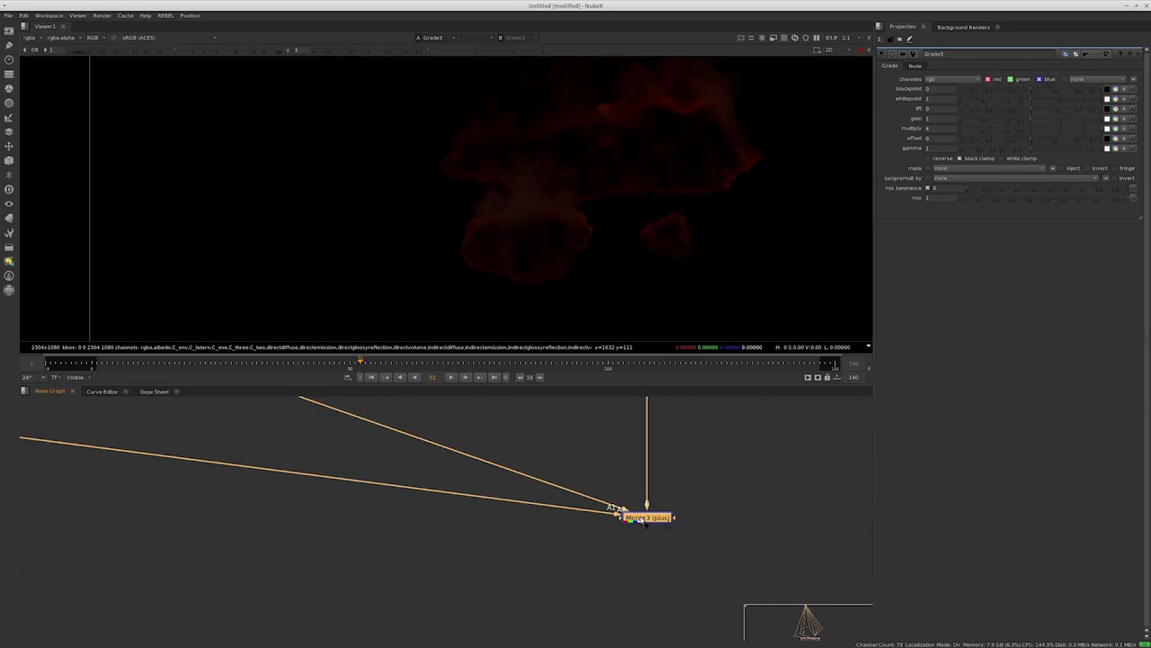
key(1)
scroll(533, 455, down, 3)
scroll(496, 464, up, 2)
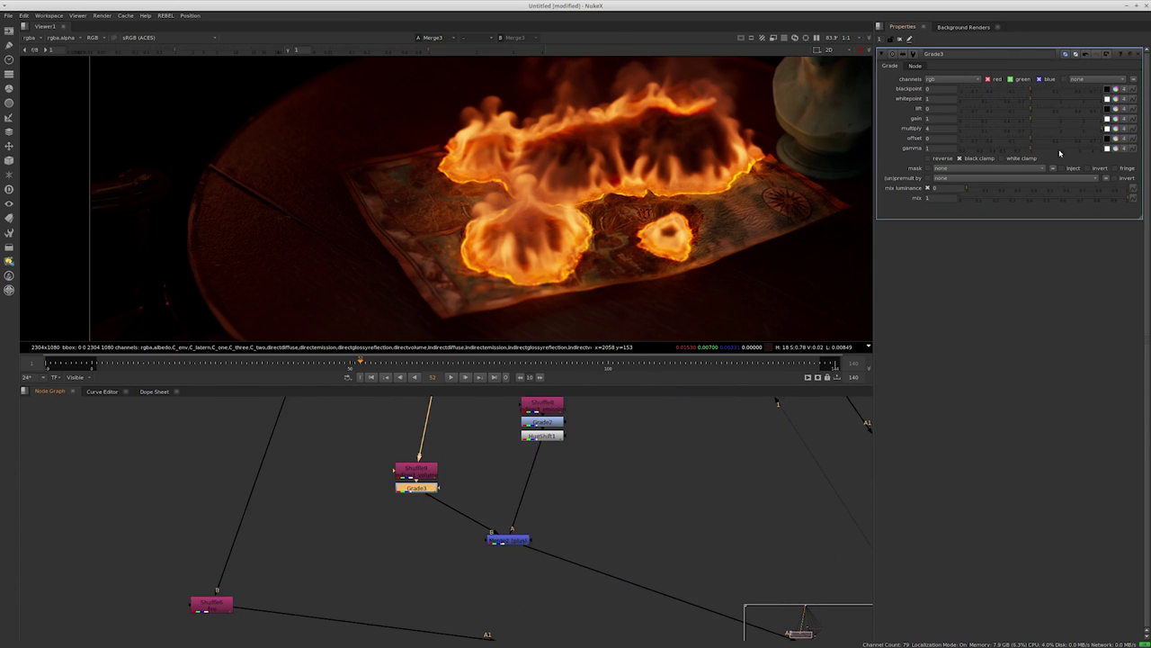
Adjust Grade3 on the indirect volume to a gain of 0.92 and a multiply of 0.64
click(1062, 119)
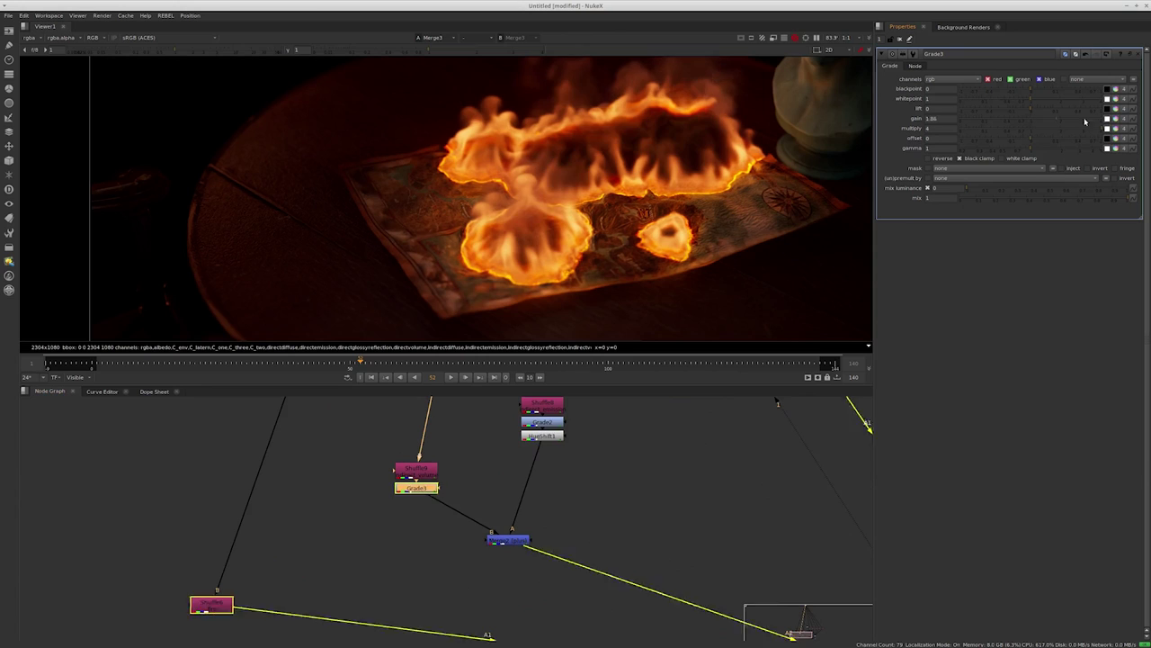
click(967, 119)
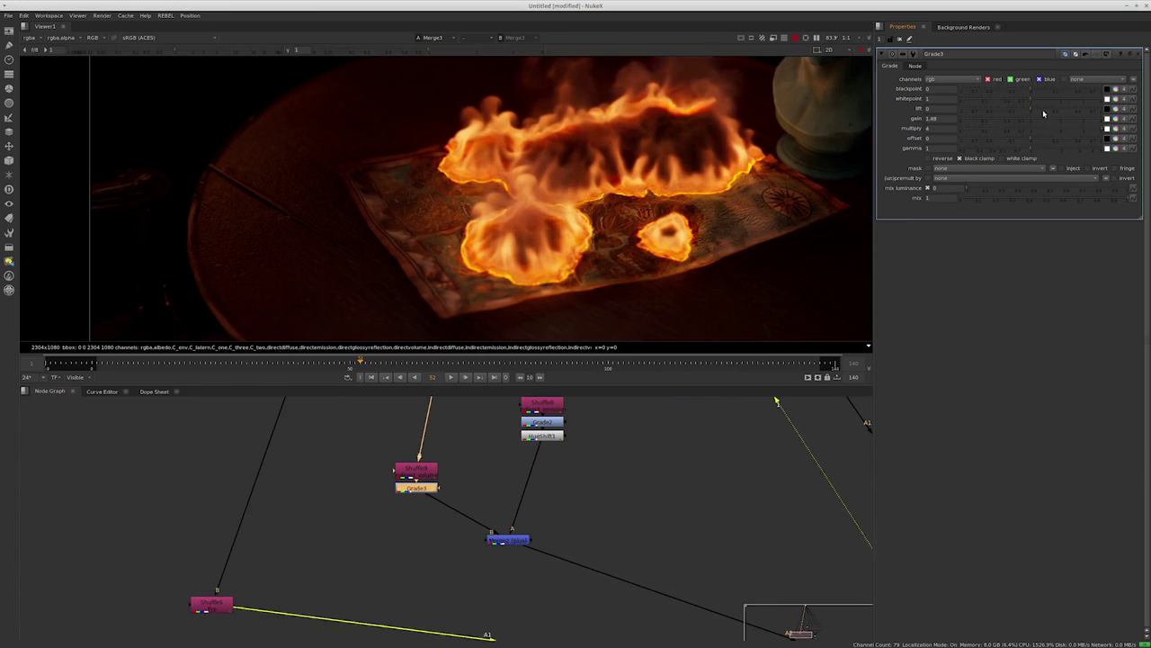
click(999, 119)
click(1023, 128)
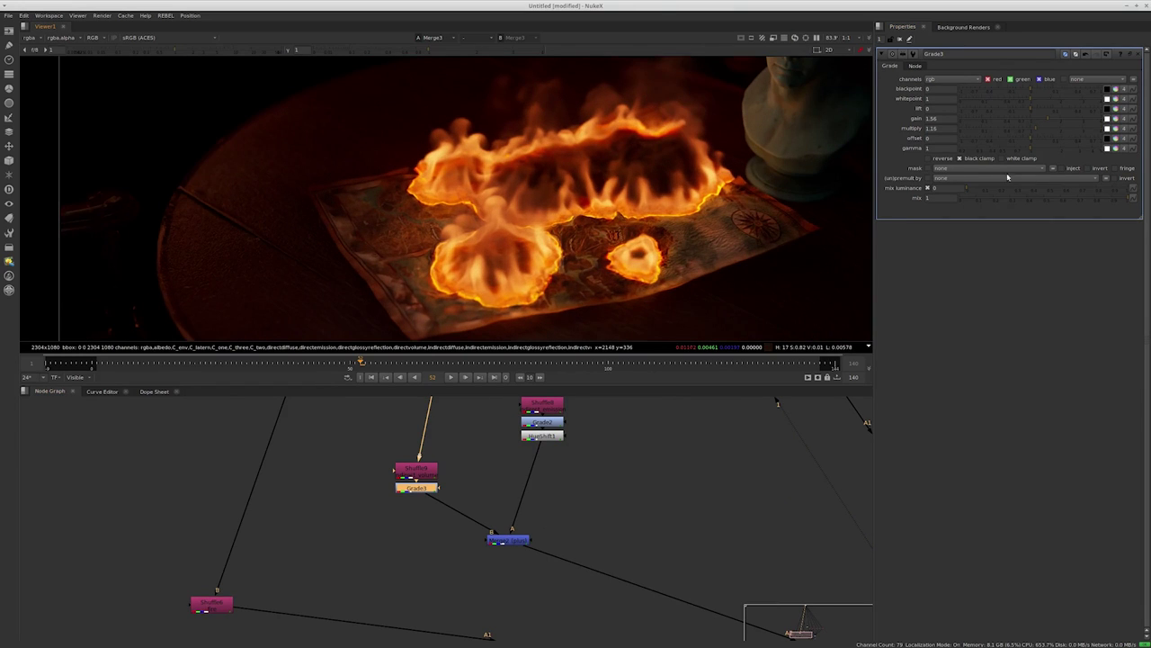
click(1023, 118)
click(1015, 127)
click(1013, 128)
click(1025, 118)
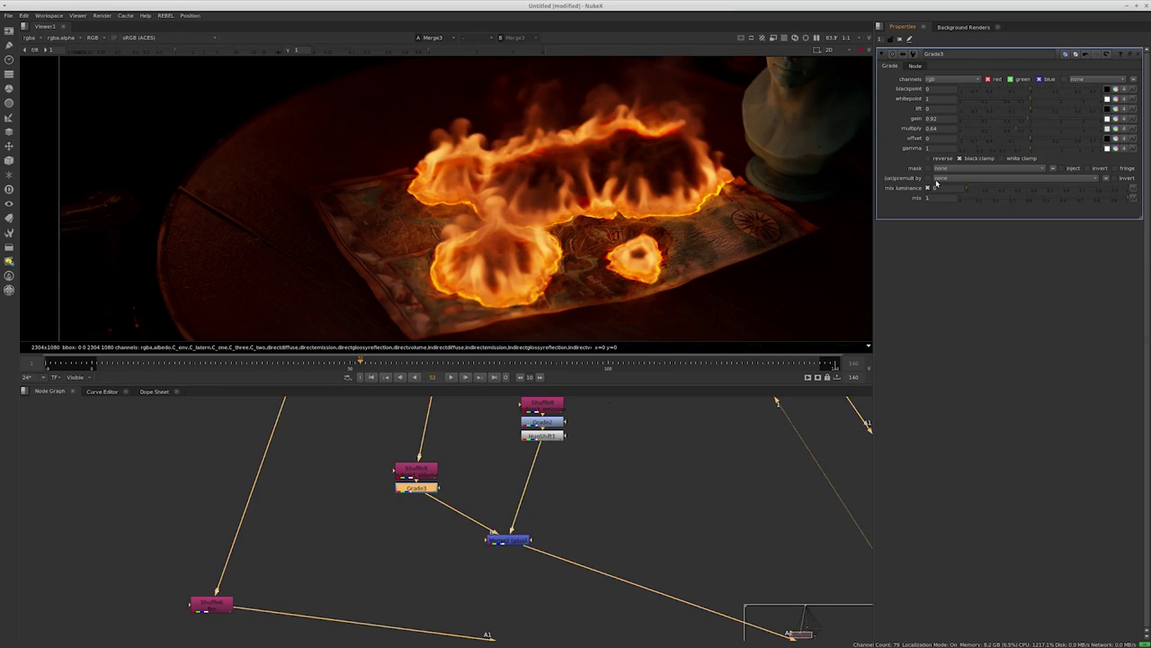
View the fire shuffle and branch a new Grade node off it, placed below the shuffle and viewed
scroll(360, 514, down, 3)
scroll(261, 486, up, 3)
click(341, 457)
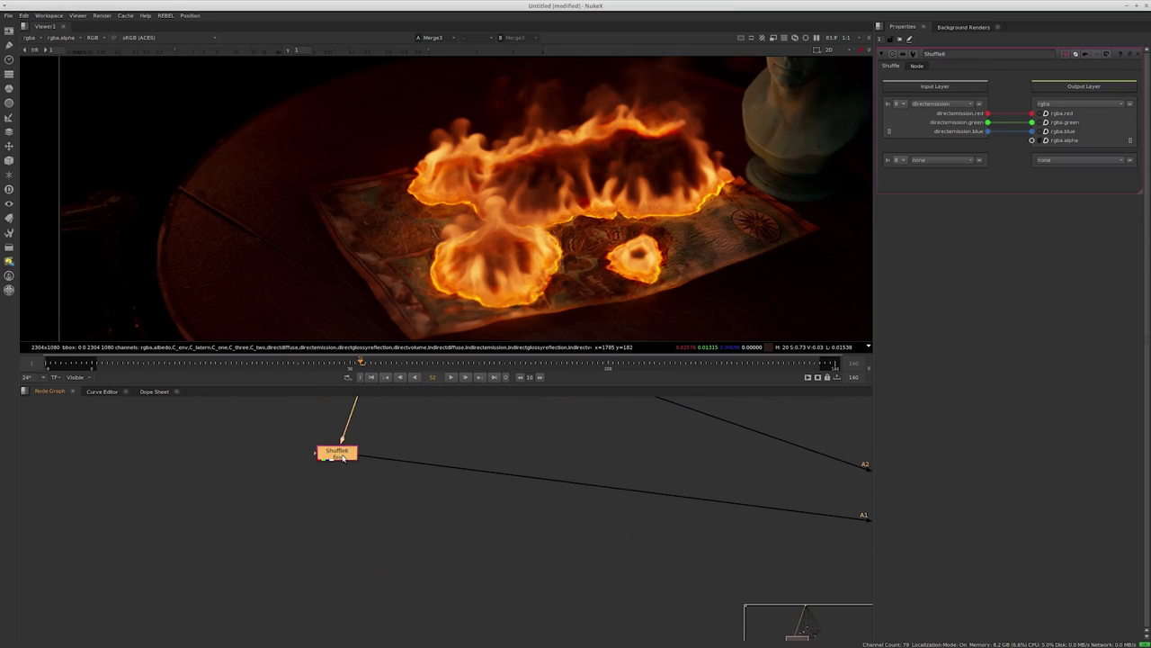
key(1)
middle_drag(466, 534, 651, 553)
click(486, 510)
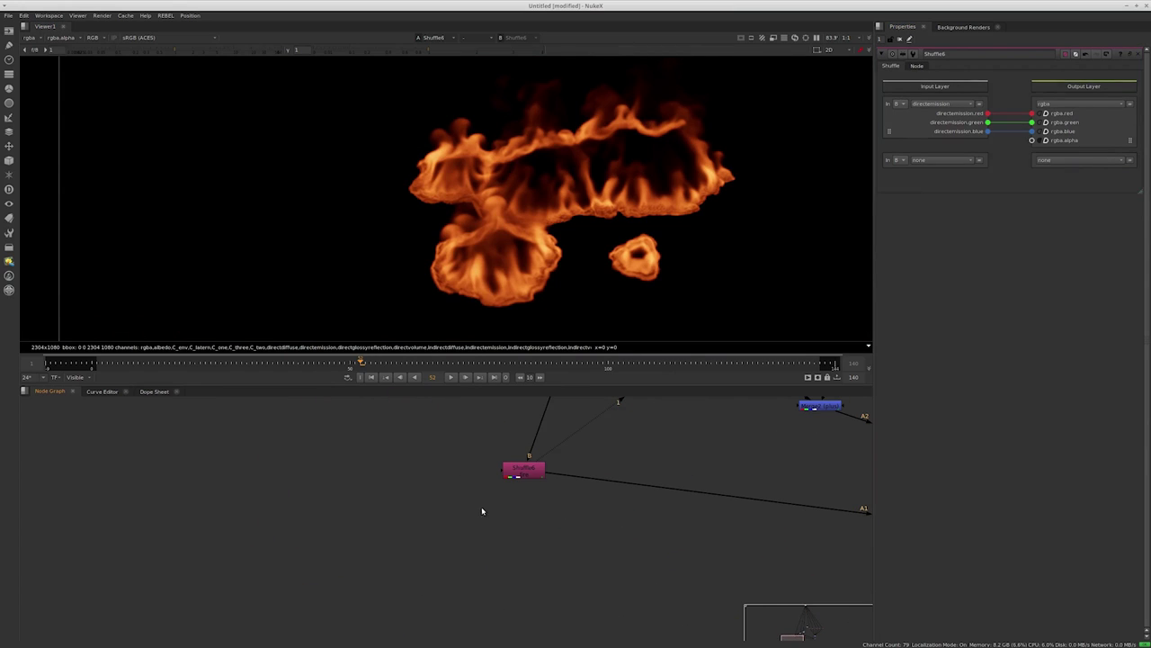
key(g)
drag(486, 510, 444, 533)
key(1)
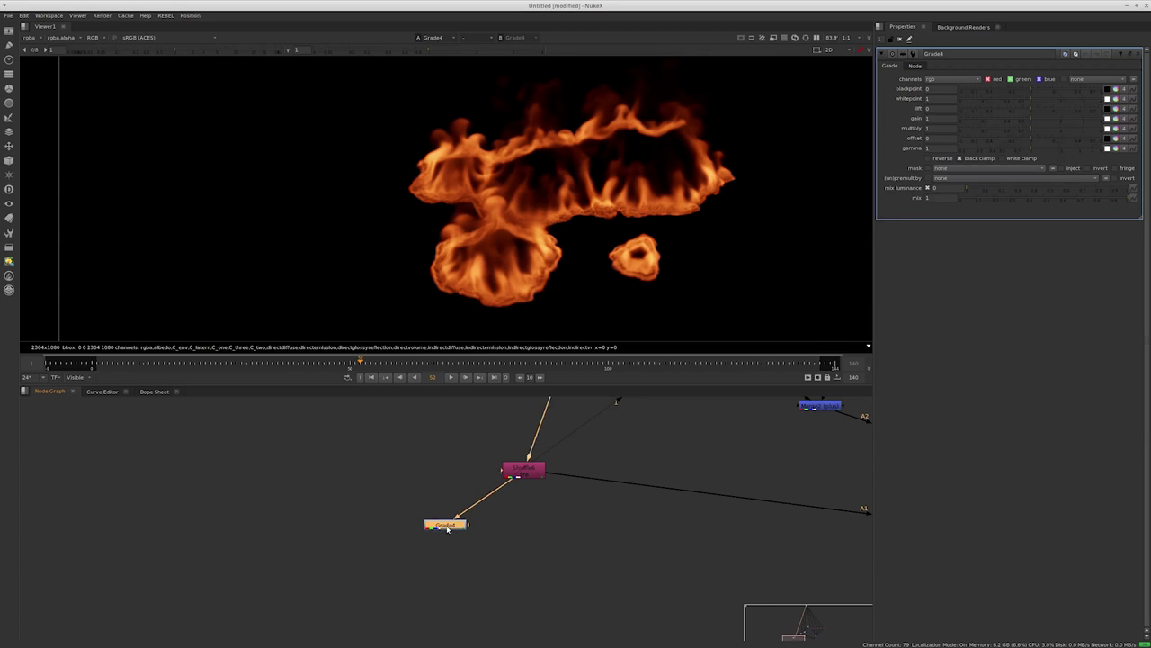
Insert a ColorCorrect node between the fire shuffle and Grade4, and set its master saturation to 0
click(462, 488)
key(c)
mouse_move(467, 491)
mouse_down()
mouse_move(486, 498)
mouse_move(445, 496)
mouse_up()
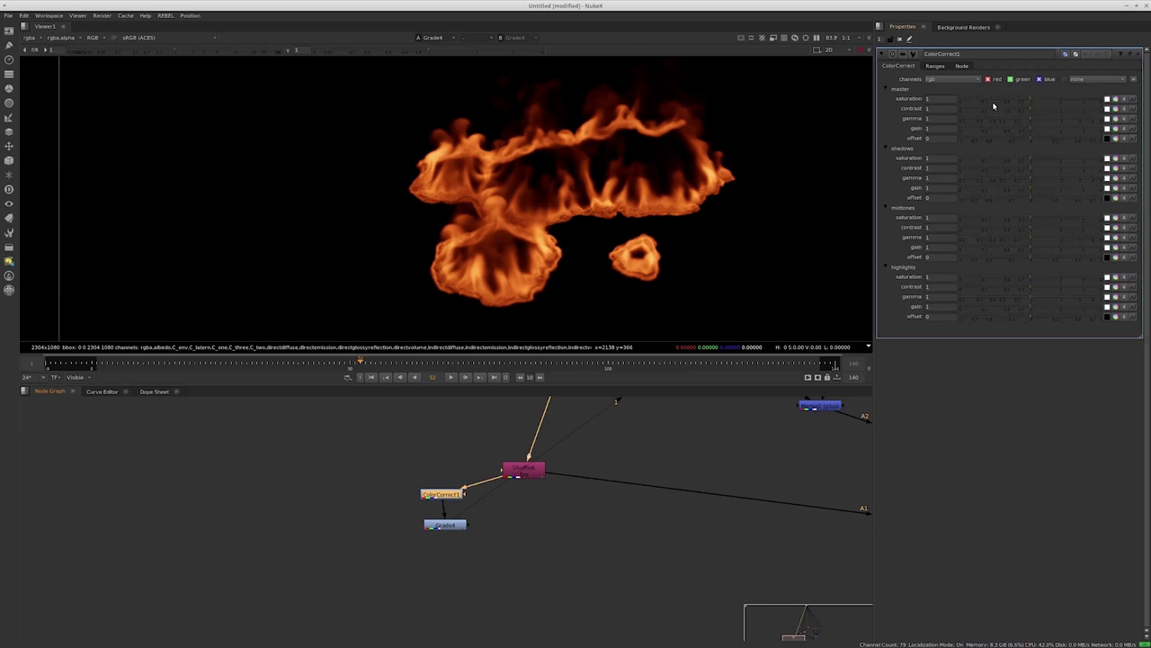
drag(994, 106, 959, 99)
Move Grade4 slightly lower and set ColorCorrect1's master contrast to 2.44 and gain to 0.075
middle_drag(504, 504, 528, 410)
click(486, 438)
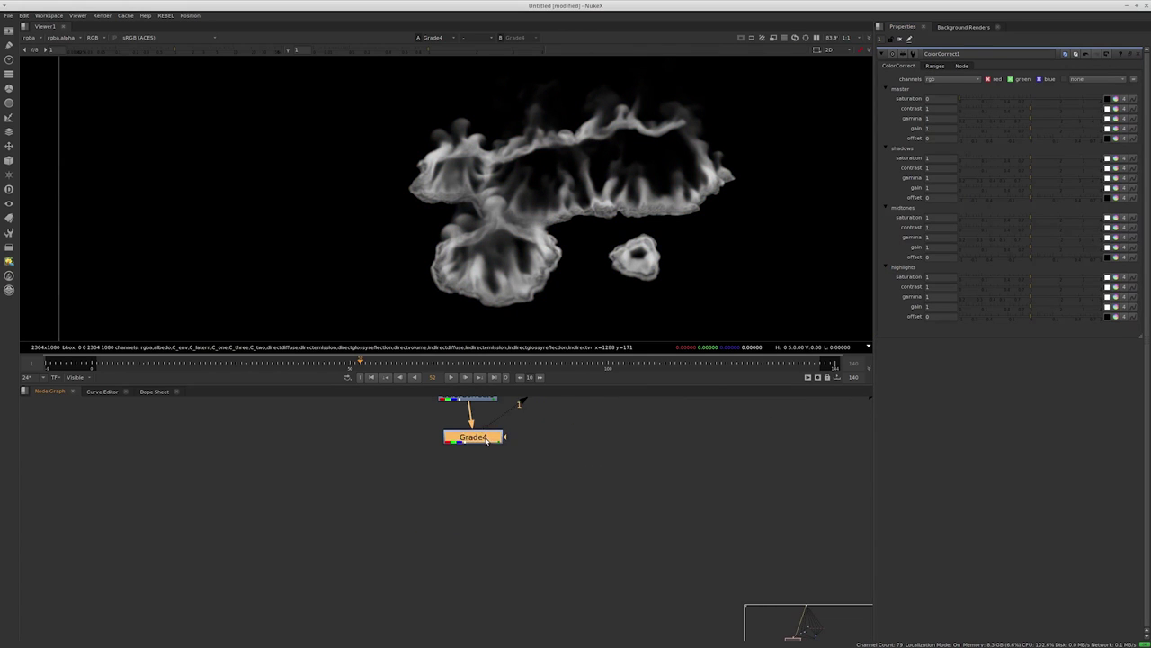
drag(487, 439, 477, 454)
drag(1033, 111, 973, 127)
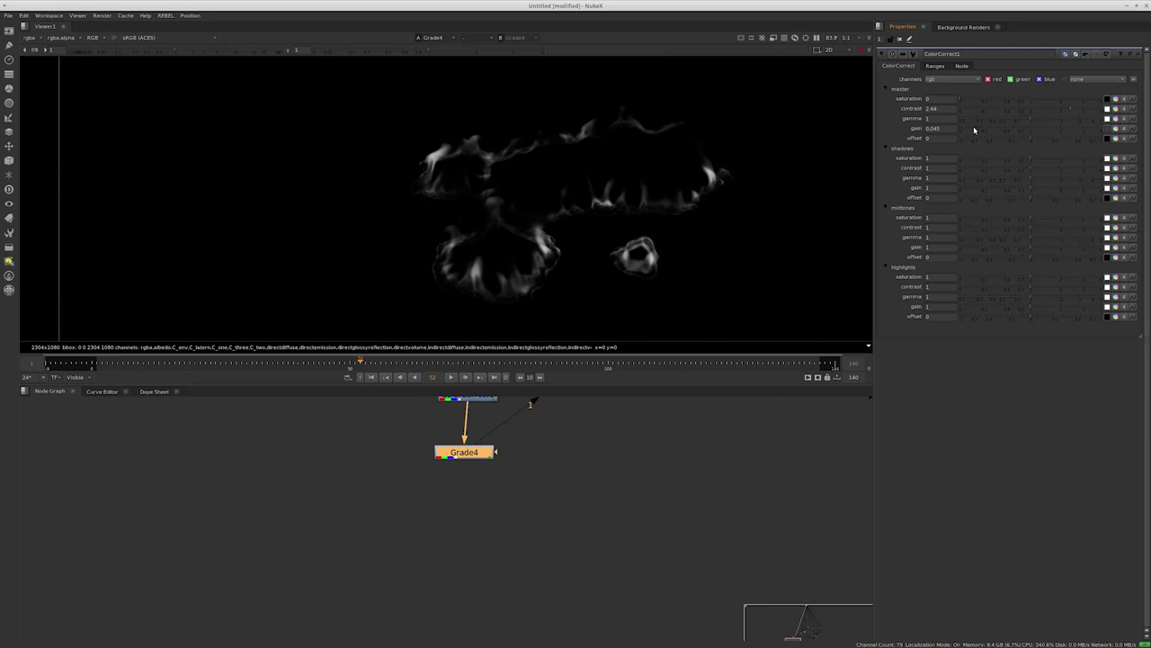
click(982, 126)
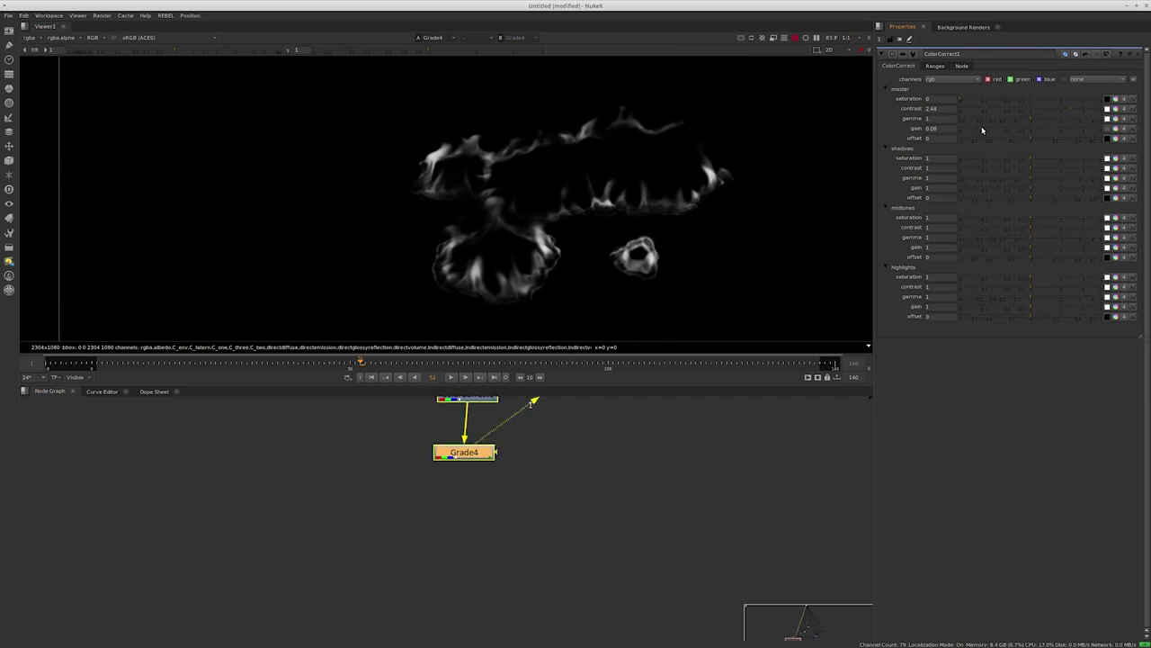
scroll(469, 464, up, 1)
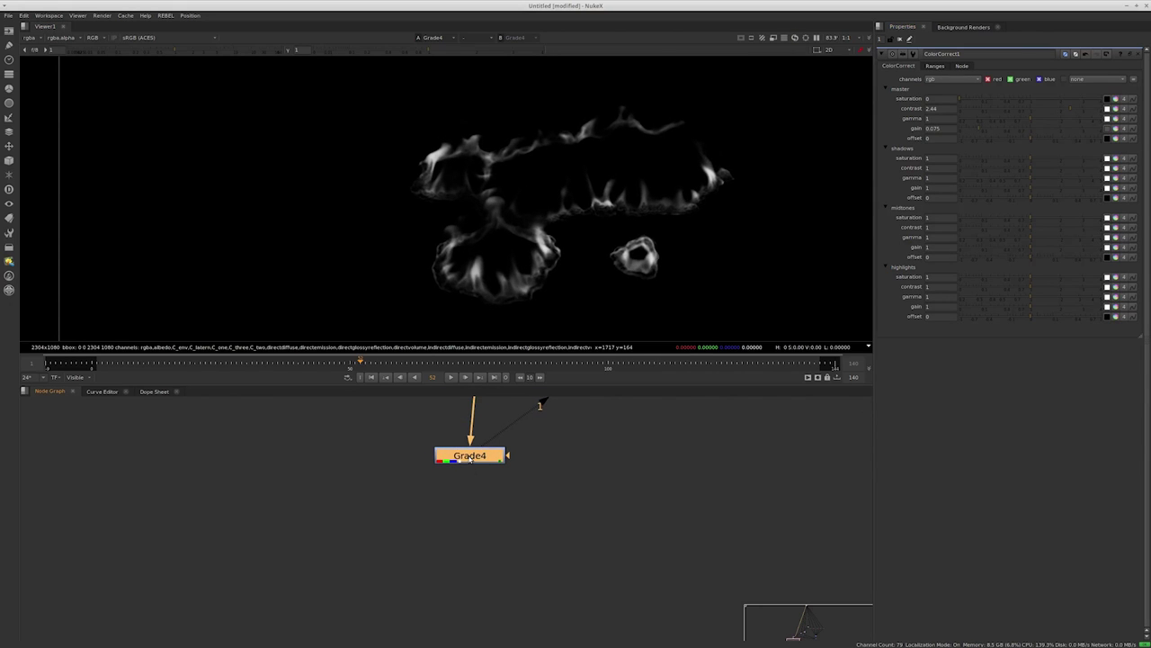
Add a Grade node below Grade4 and tint its multiply orange at 1.95 red, 1.0452 green and 0.39 blue
key(g)
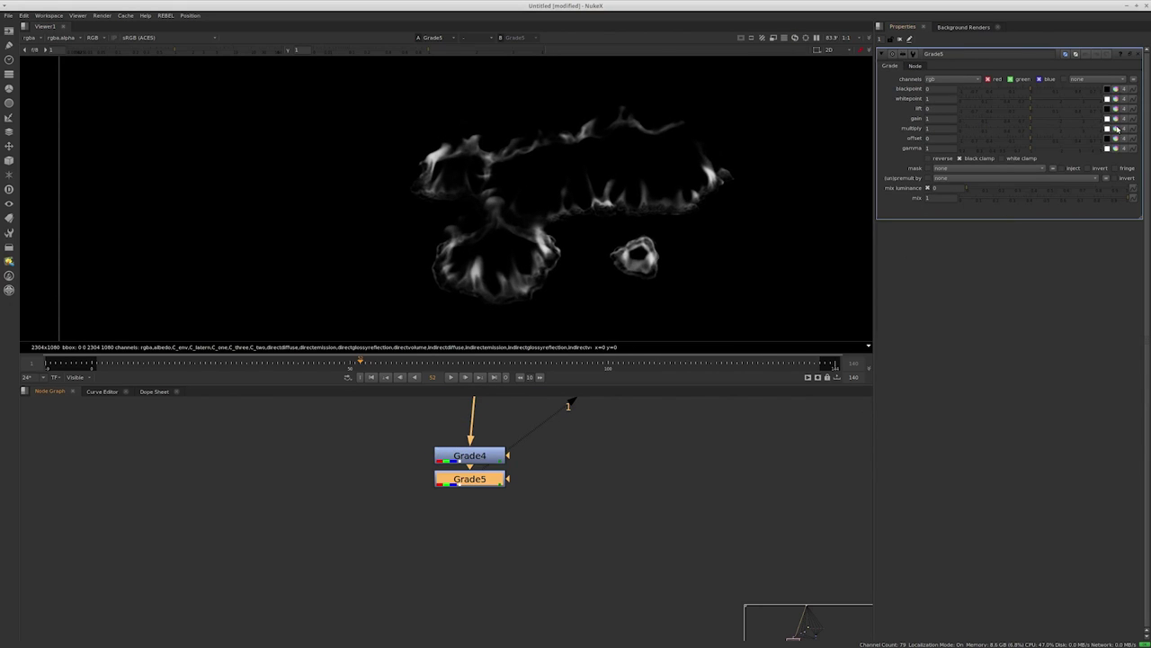
click(1117, 129)
drag(691, 366, 678, 389)
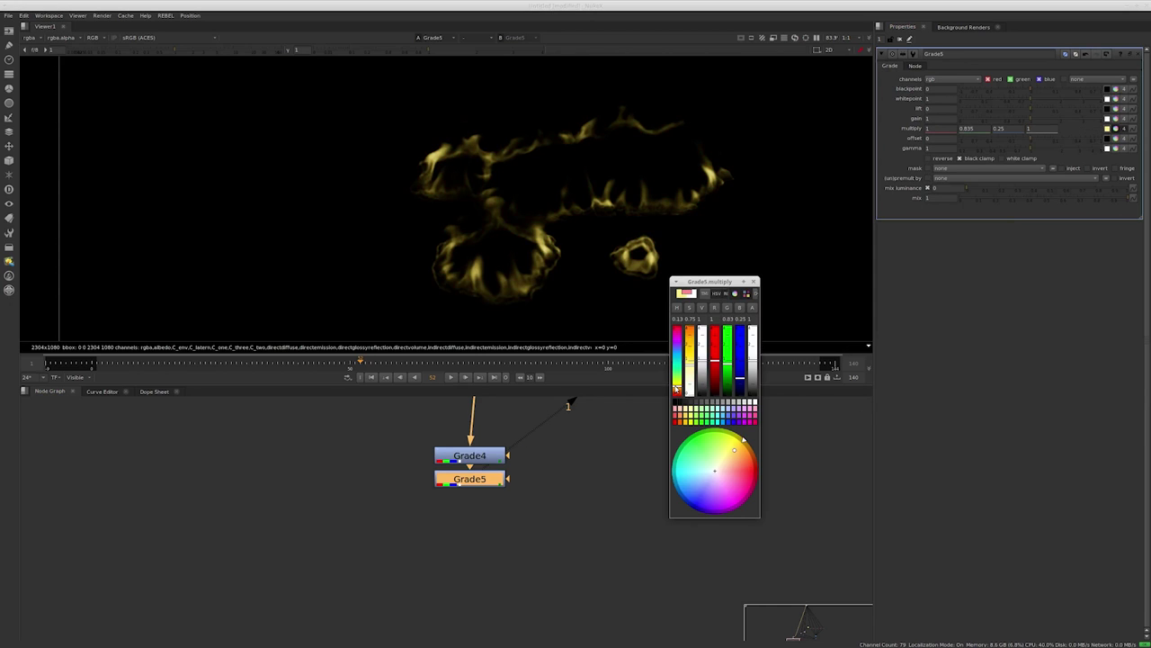
drag(690, 377, 689, 365)
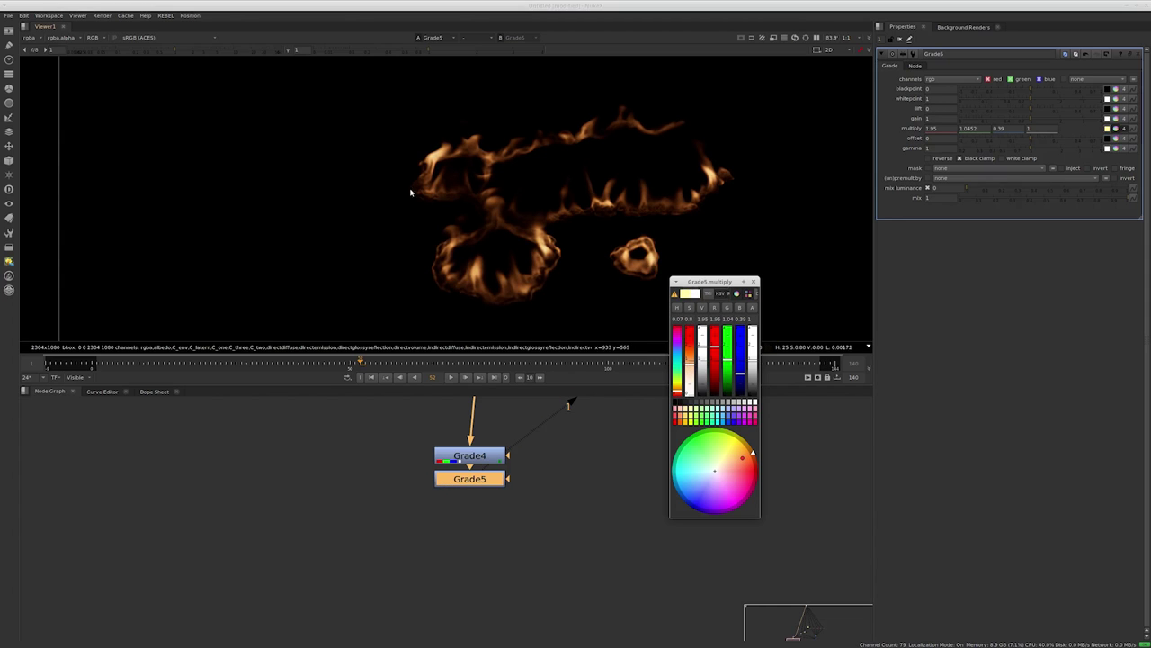
click(754, 283)
Merge Grade5 onto the fire shuffle with a new Merge node set to plus
scroll(596, 480, down, 2)
middle_drag(596, 481, 549, 558)
click(550, 558)
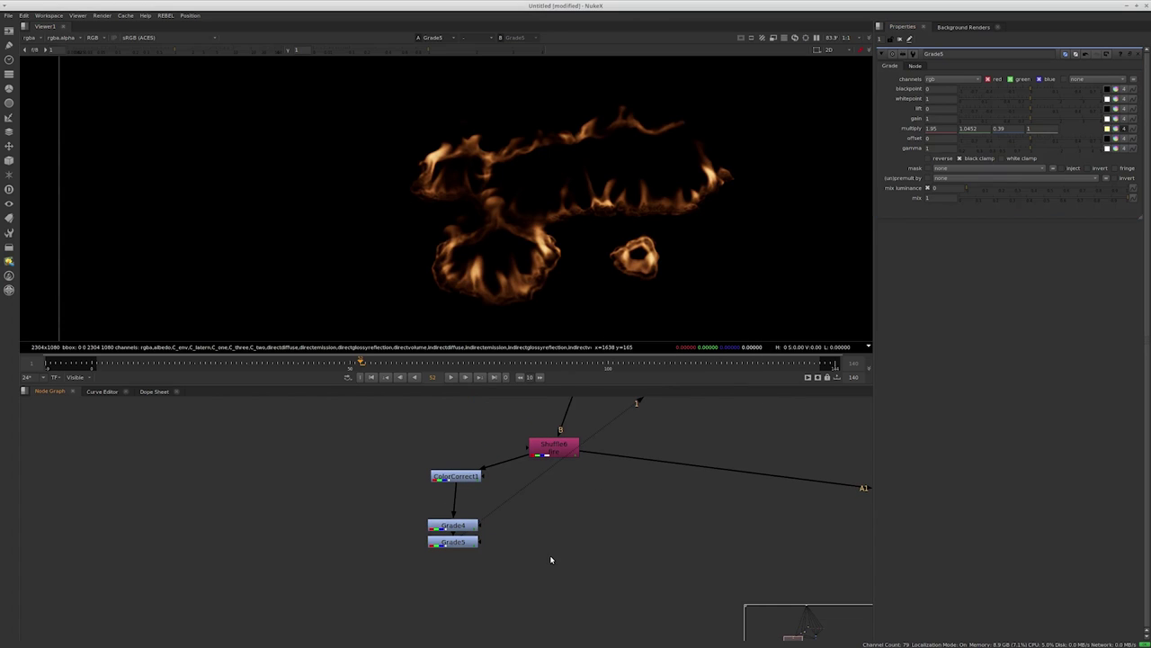
key(m)
drag(444, 545, 445, 544)
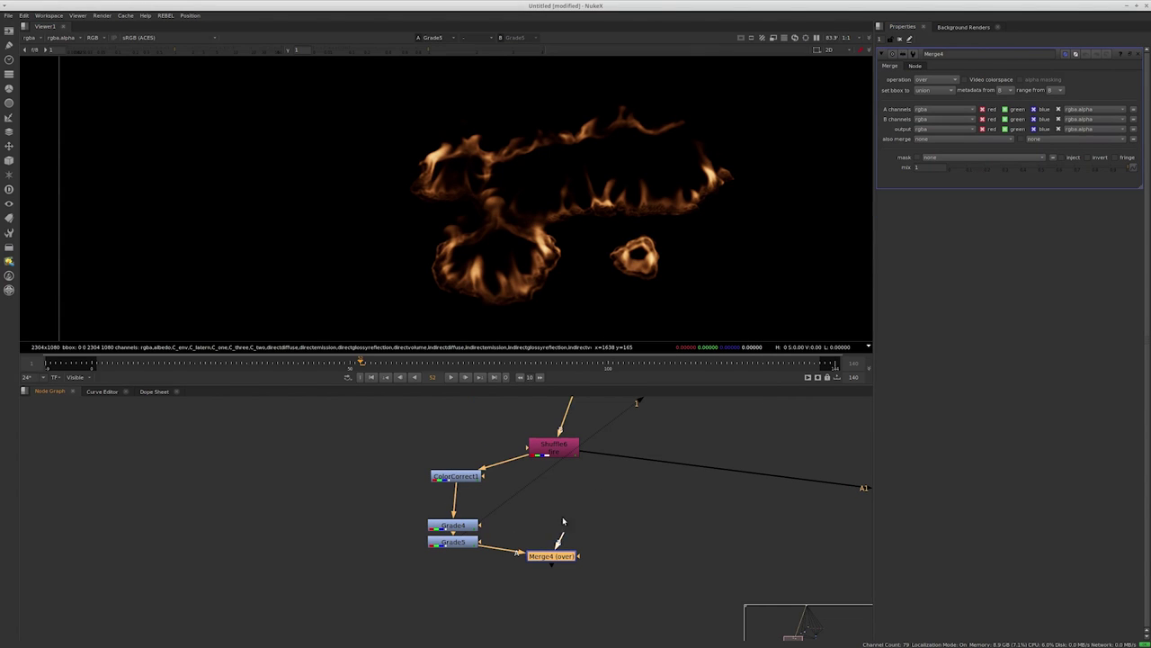
key(1)
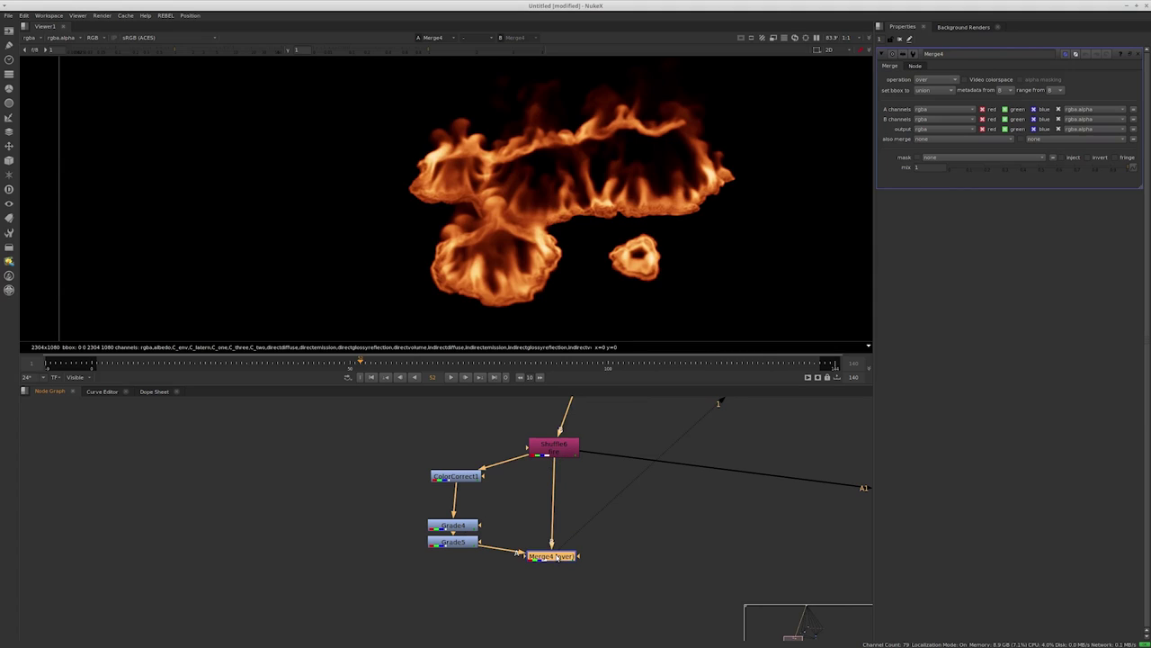
click(936, 79)
click(944, 244)
Compare the original fire shuffle with the Merge4 output in the viewer
middle_drag(590, 536, 596, 509)
click(557, 419)
key(1)
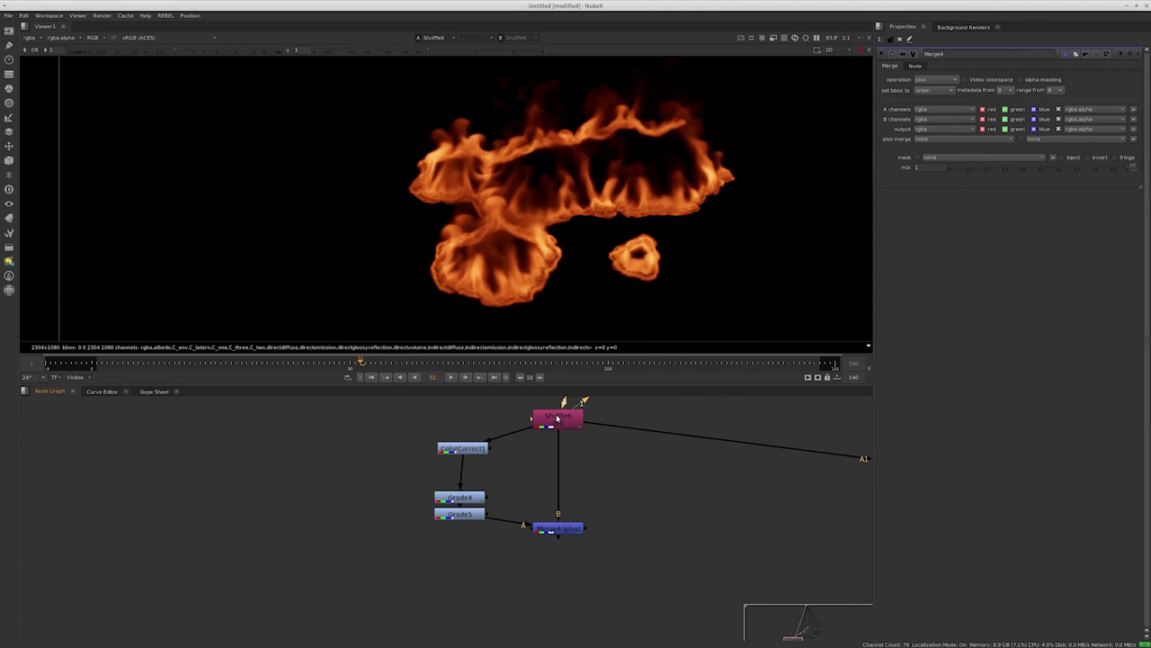
click(581, 532)
key(1)
middle_drag(609, 522, 601, 554)
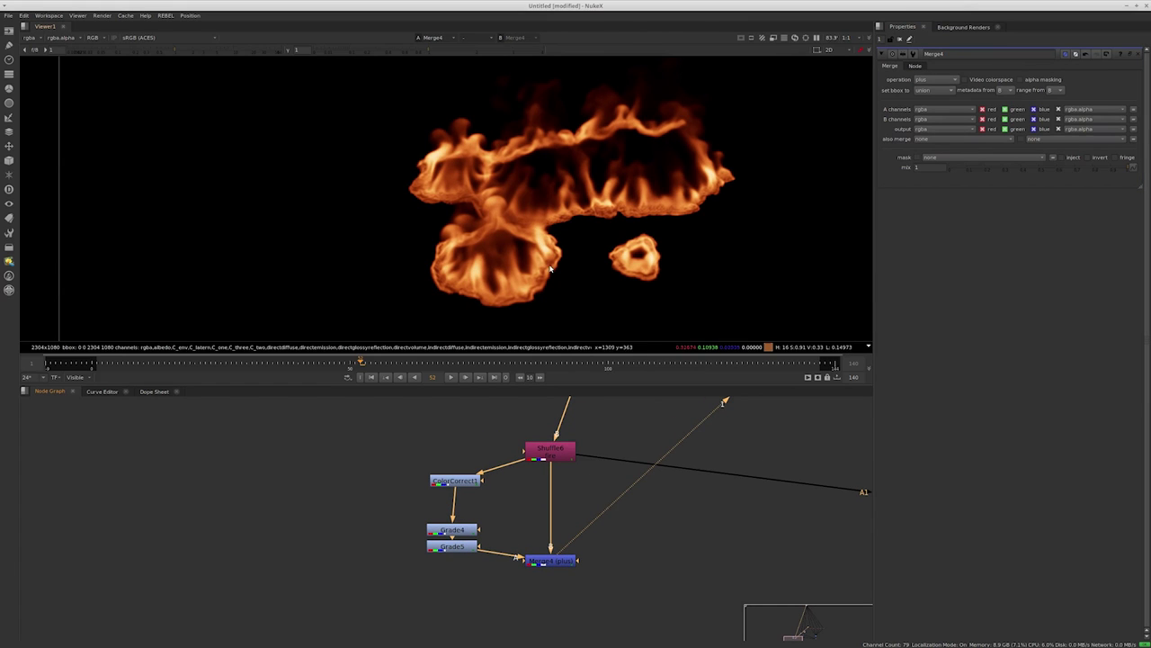
scroll(587, 474, up, 2)
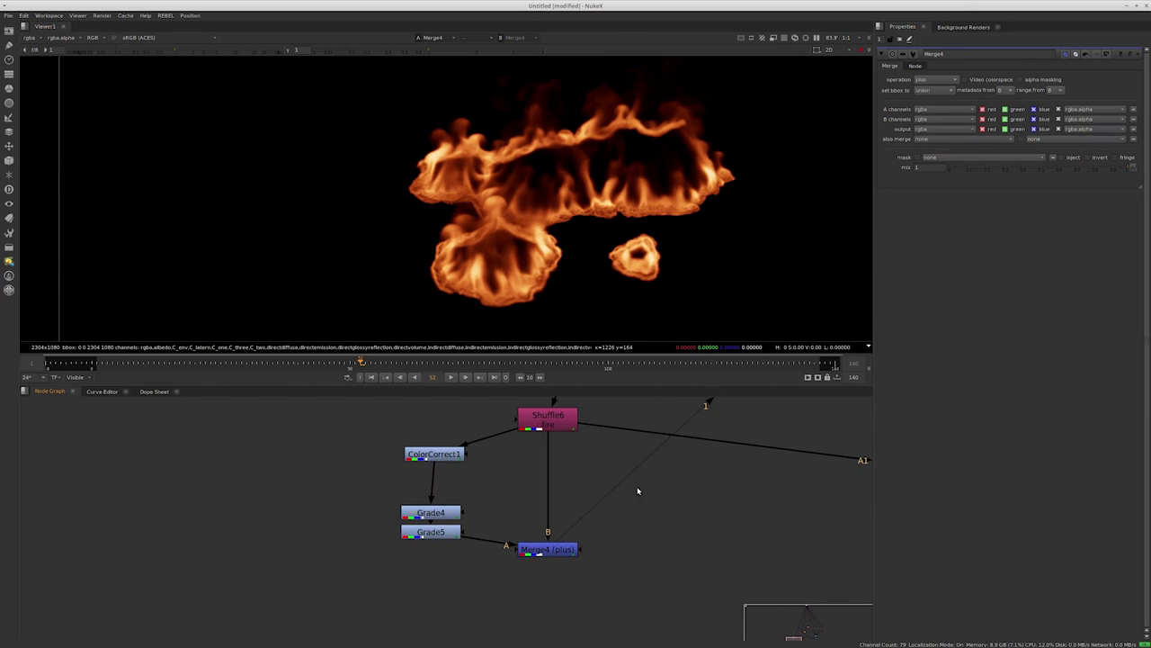
key(g)
drag(722, 483, 548, 421)
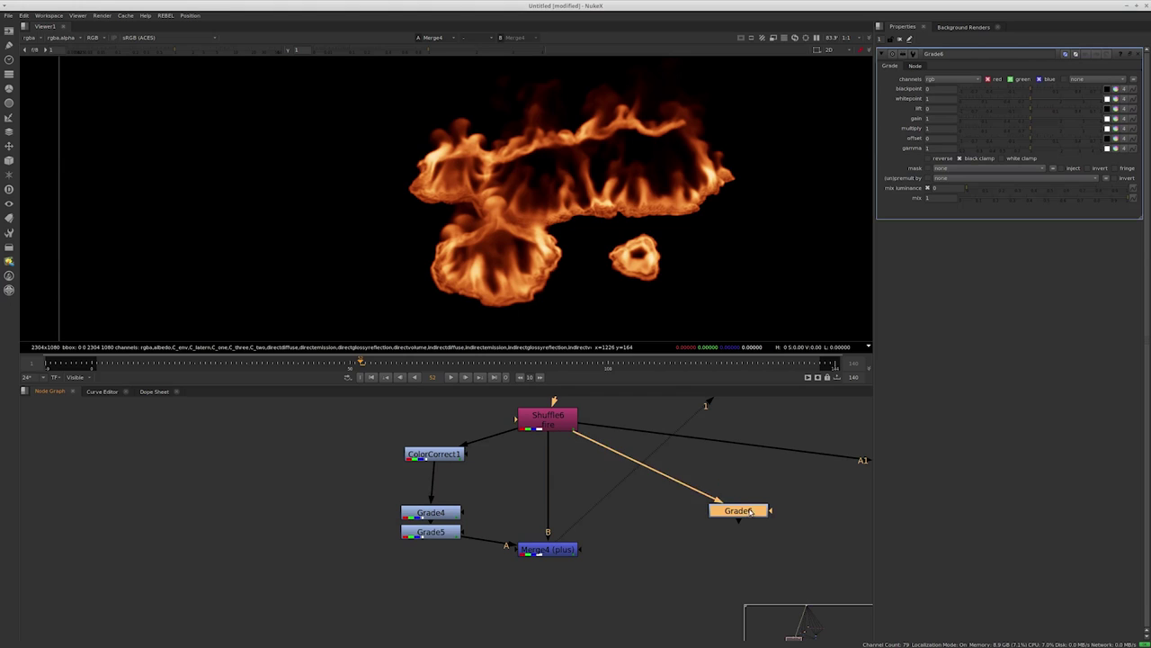
drag(737, 510, 656, 486)
key(1)
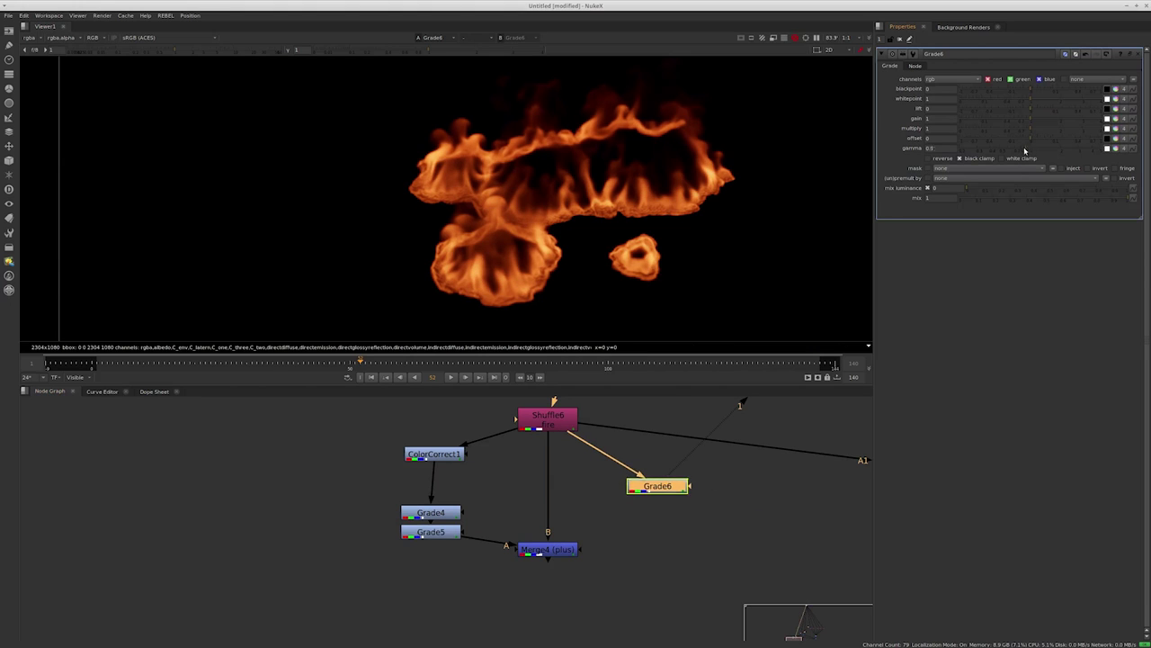
drag(1024, 150, 1017, 151)
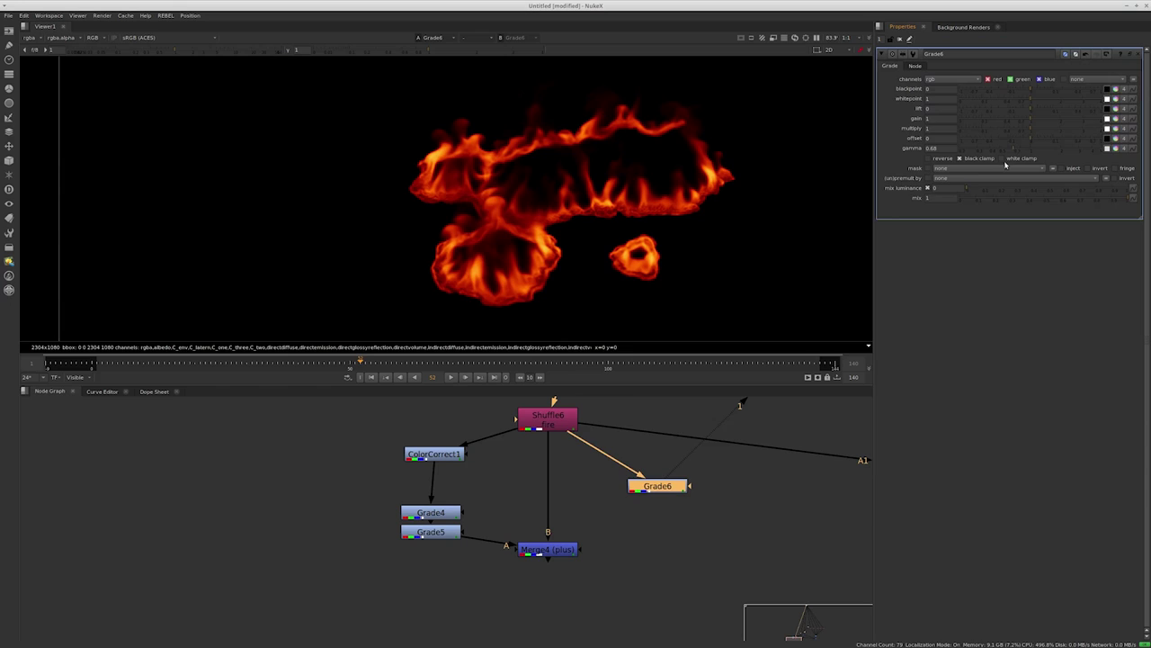
key(Delete)
Duplicate the ColorCorrect1, Grade4 and Grade5 chain as a second branch off the fire shuffle and view its ColorCorrect
click(434, 453)
drag(365, 452, 464, 555)
key(ctrl+c)
key(ctrl+v)
drag(646, 510, 640, 469)
key(1)
double_click(644, 467)
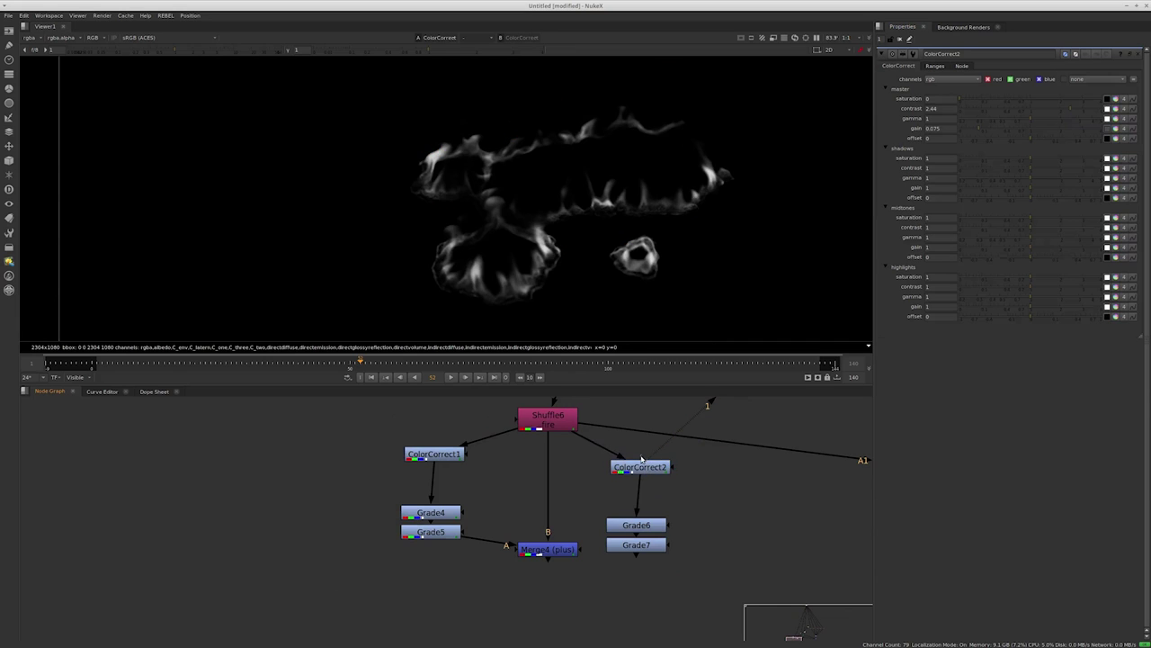
Lower ColorCorrect2's master contrast to 1.32 and raise its master gain
drag(1026, 127, 820, 112)
scroll(495, 295, up, 3)
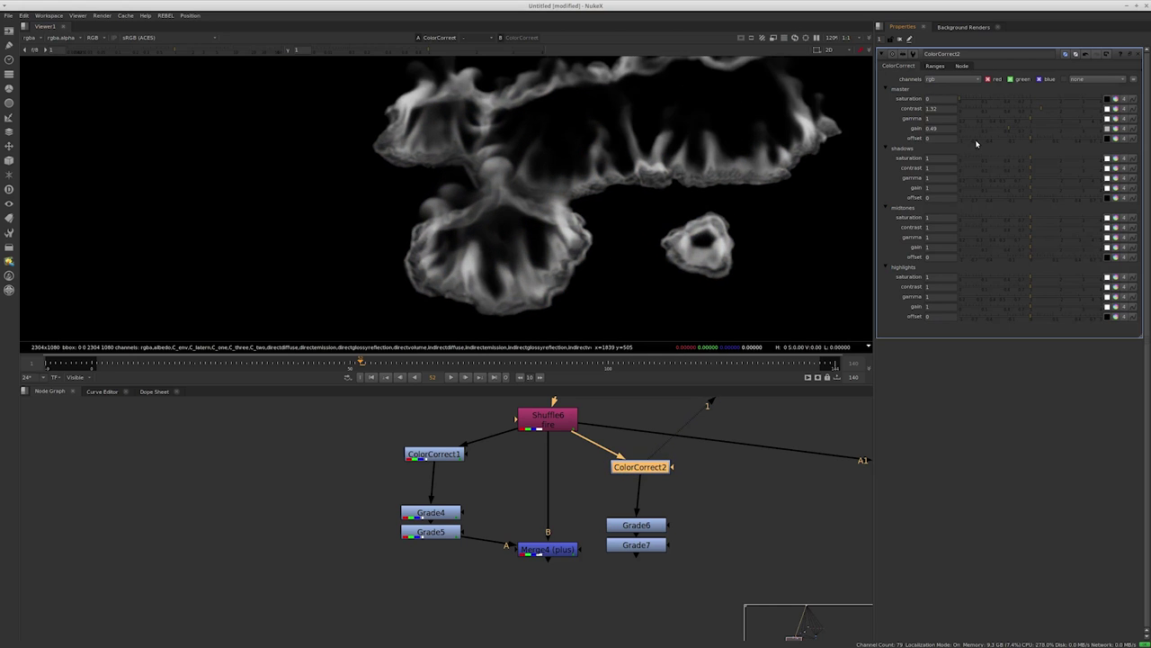
drag(1010, 130, 1018, 125)
View Grade7 and tint its multiply a deeper orange at 1.95 red, 0.53625 green and -0.4875 blue
scroll(634, 512, up, 3)
click(637, 530)
click(638, 557)
key(1)
middle_drag(656, 550, 644, 521)
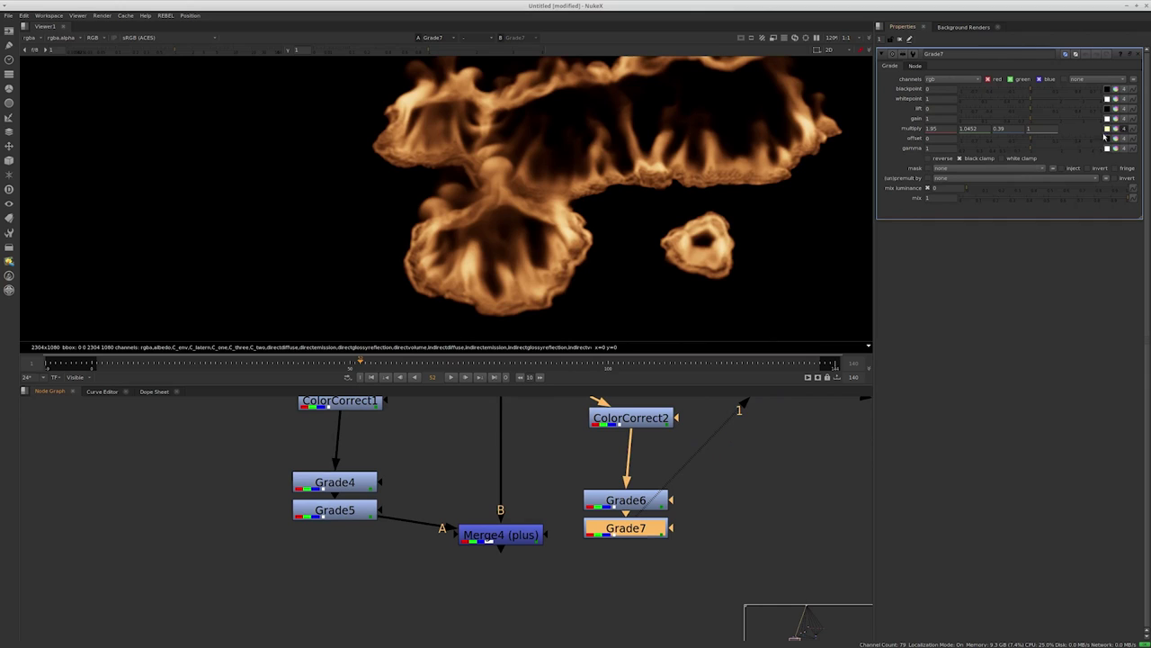
click(1117, 129)
drag(690, 362, 691, 358)
click(754, 282)
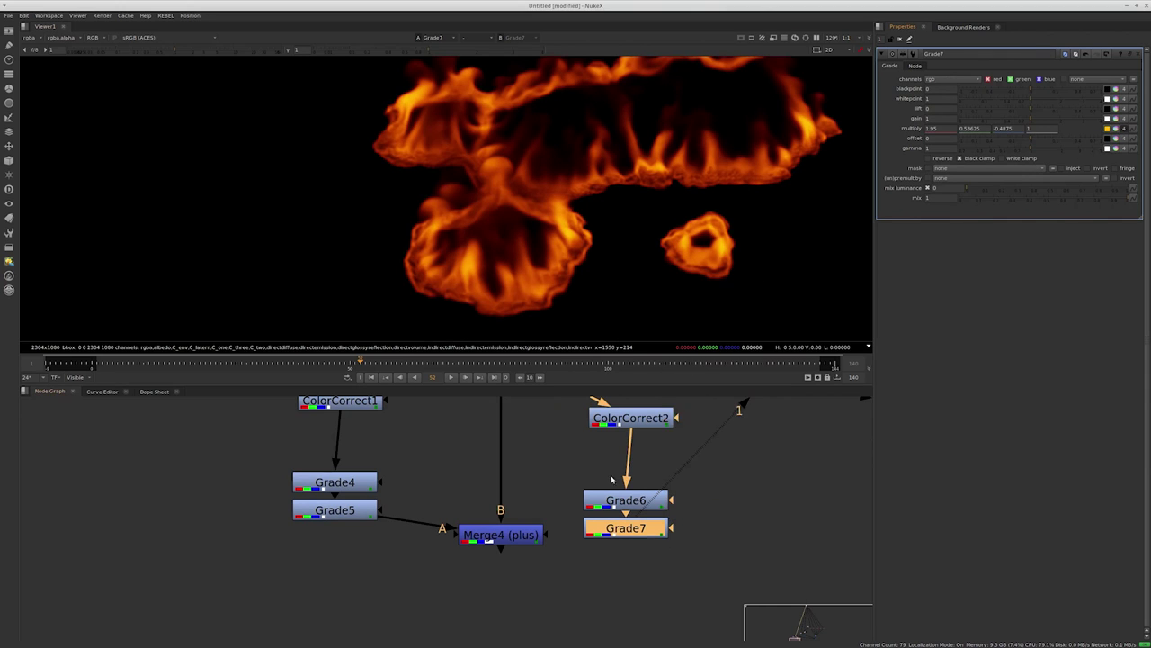
Connect Grade7 to Merge4 as a second A input and view the merged fire
scroll(560, 450, down, 3)
scroll(486, 505, up, 2)
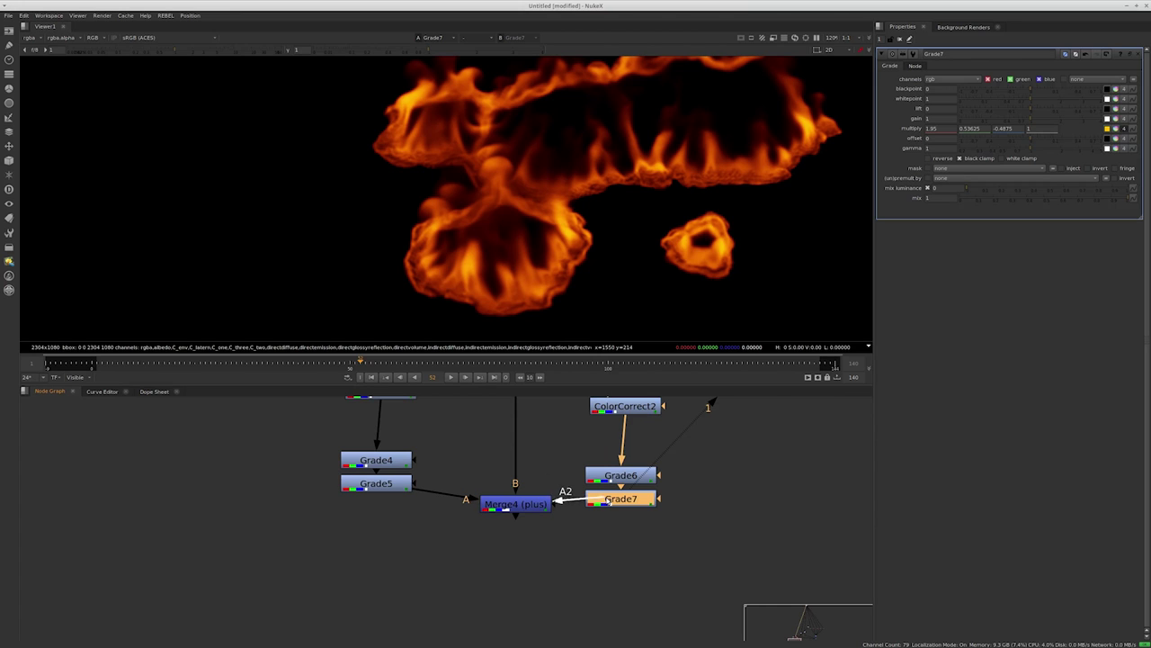
double_click(515, 504)
scroll(548, 465, down, 3)
scroll(526, 549, up, 2)
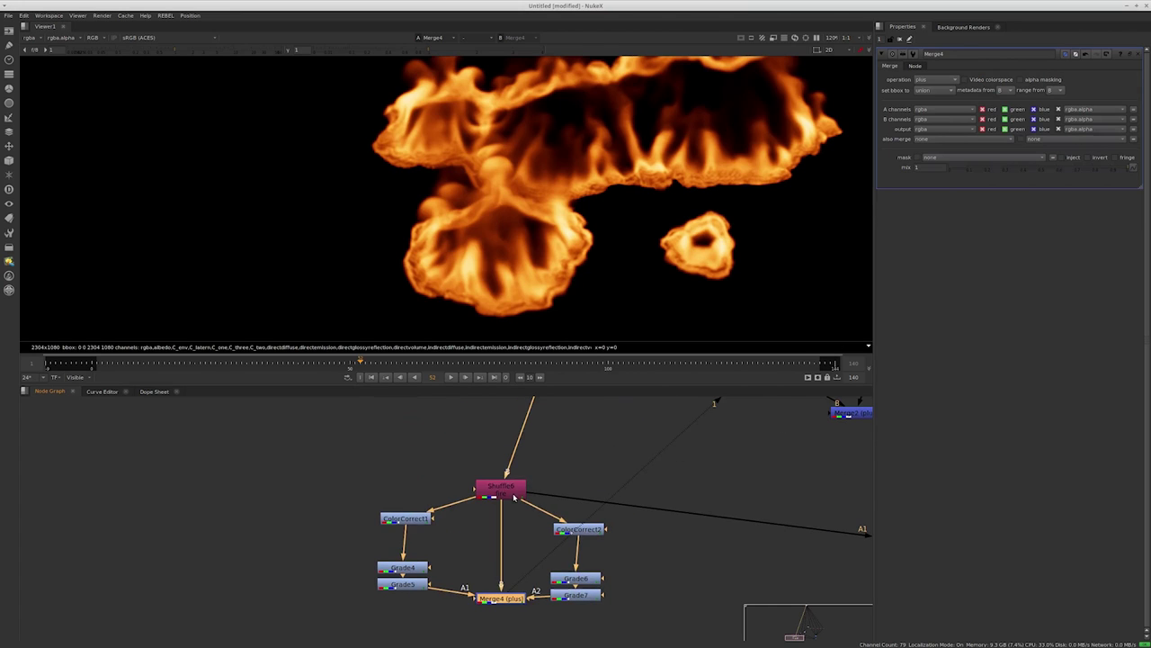
key(1)
middle_drag(526, 556, 527, 506)
key(1)
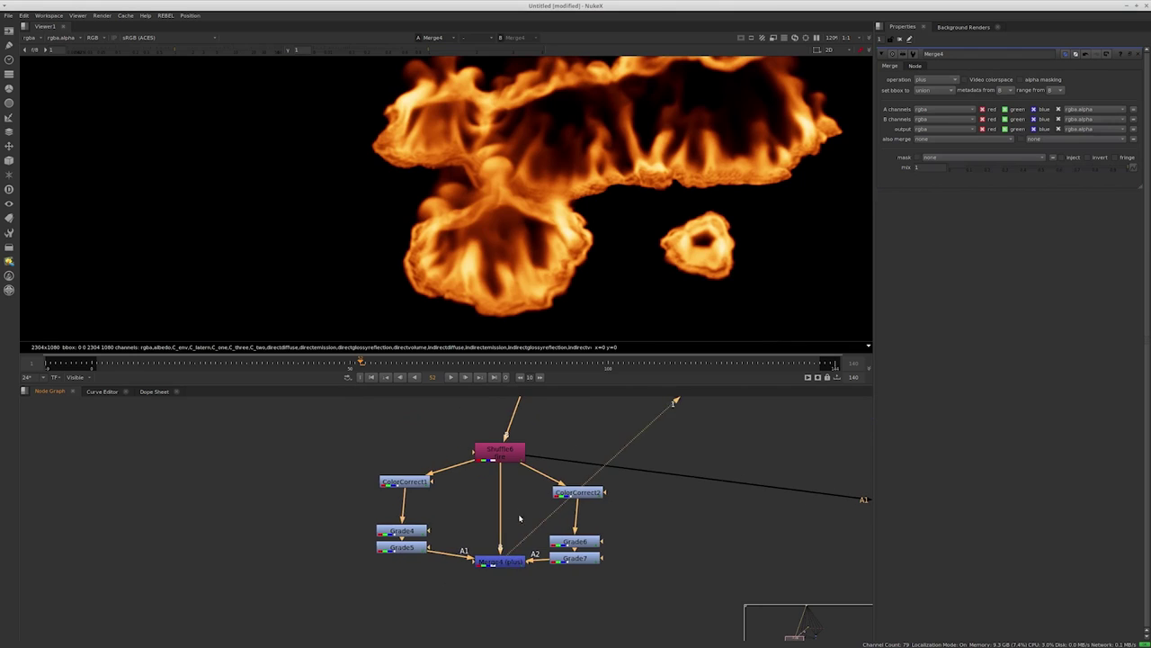
Insert a Grade node between the fire shuffle and Merge4, with gamma 1.1 and gain 0.74
scroll(517, 517, up, 2)
key(g)
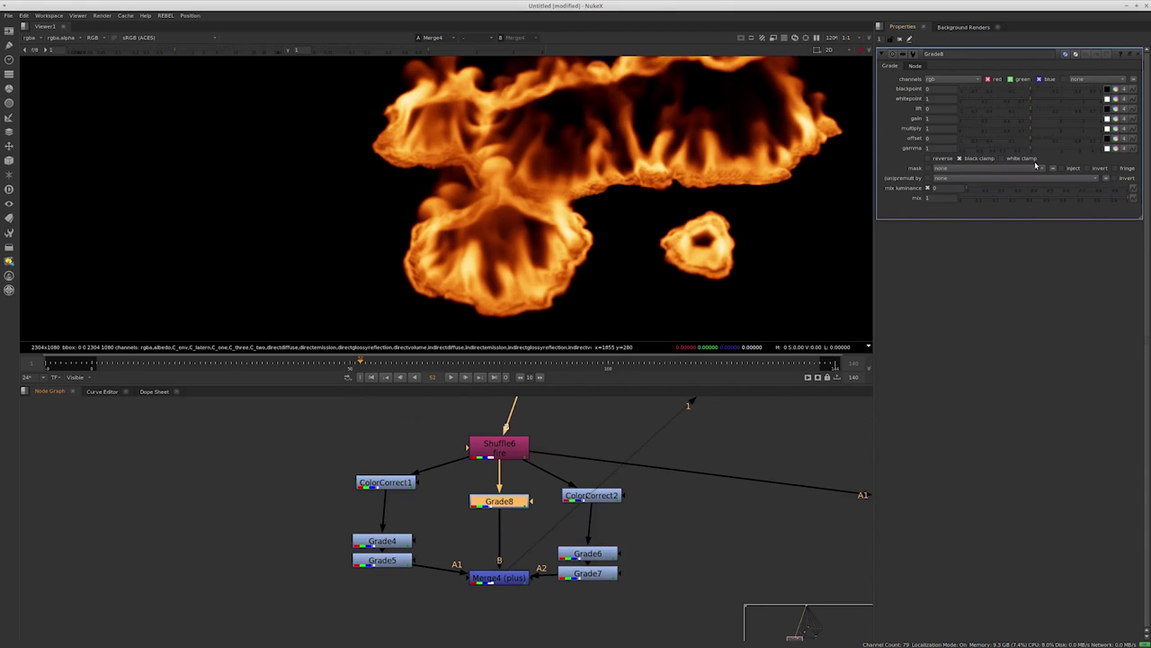
drag(1029, 149, 1016, 121)
scroll(562, 258, down, 3)
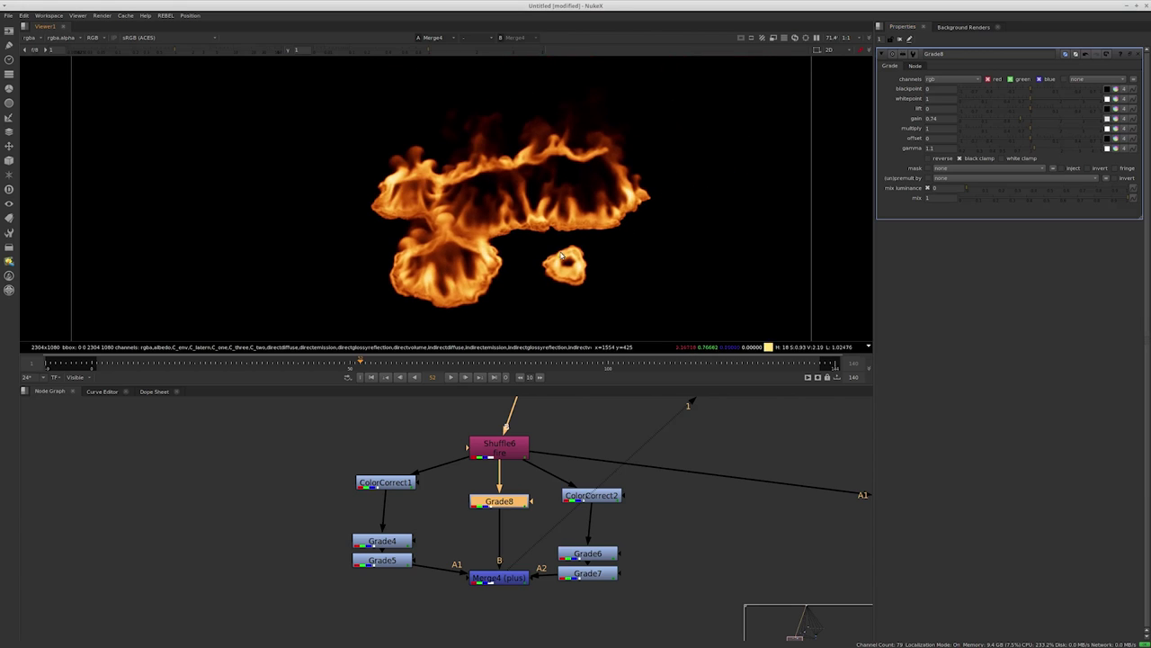
Inspect the combined fire at Merge4 in the viewer
scroll(445, 475, down, 4)
scroll(453, 545, up, 3)
click(457, 551)
key(1)
middle_drag(457, 551, 466, 461)
click(455, 563)
key(1)
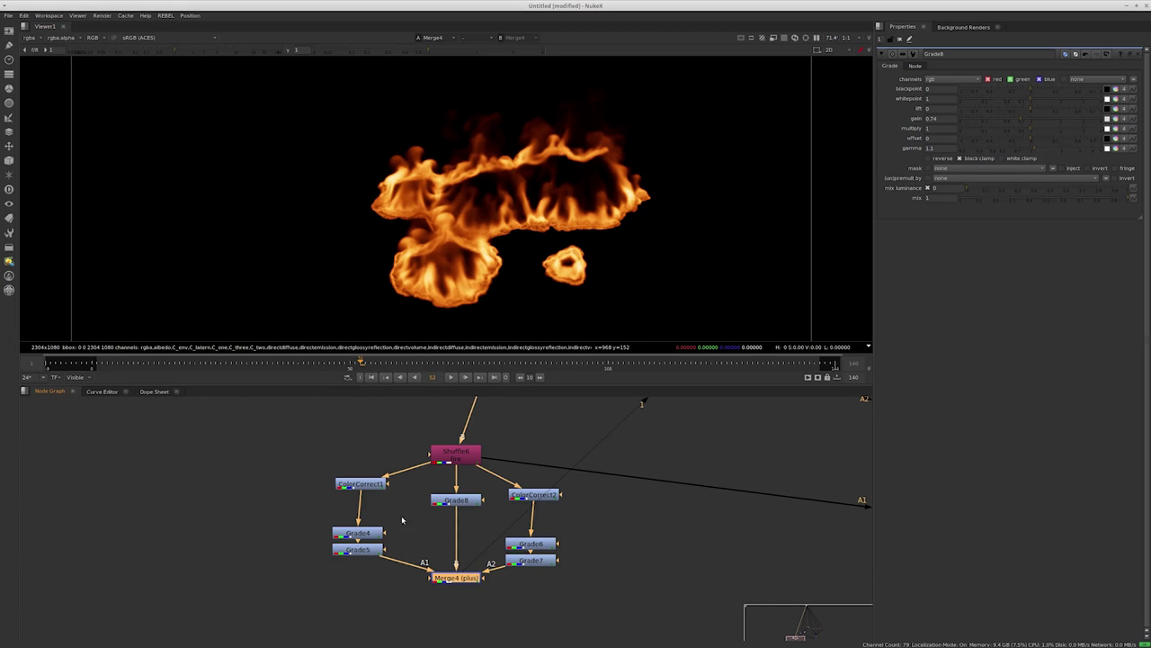
key(1)
click(460, 608)
click(454, 581)
key(1)
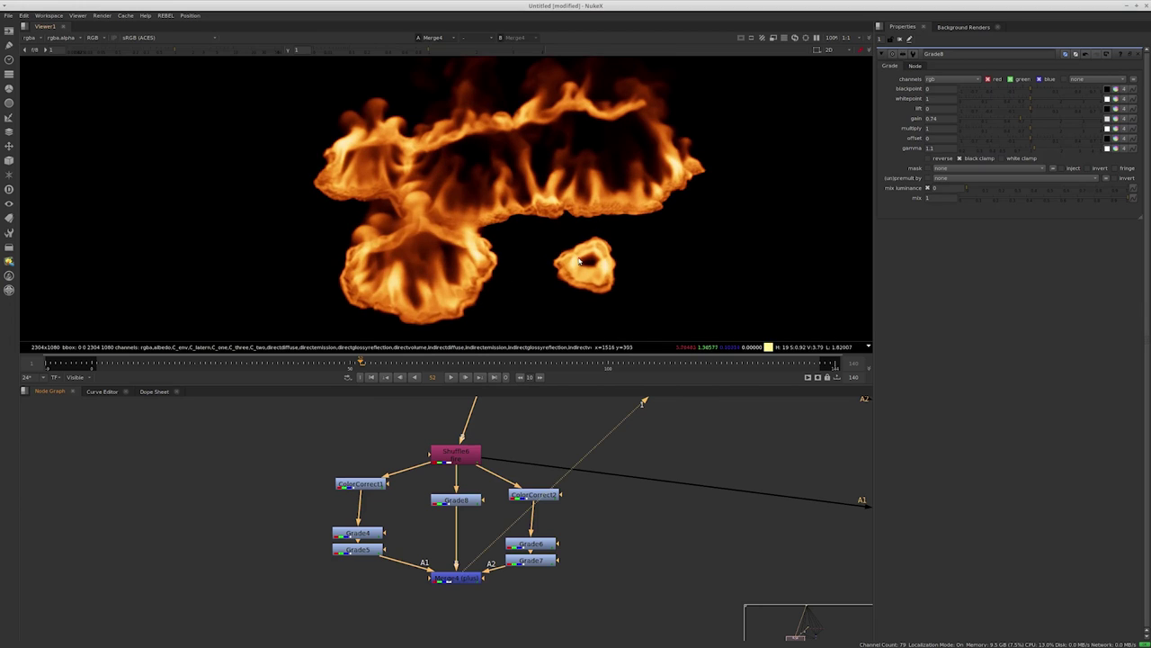
Feed Merge4 into Merge3's A1 input in place of the raw fire shuffle and view the full composite
scroll(570, 497, down, 3)
middle_drag(570, 497, 401, 466)
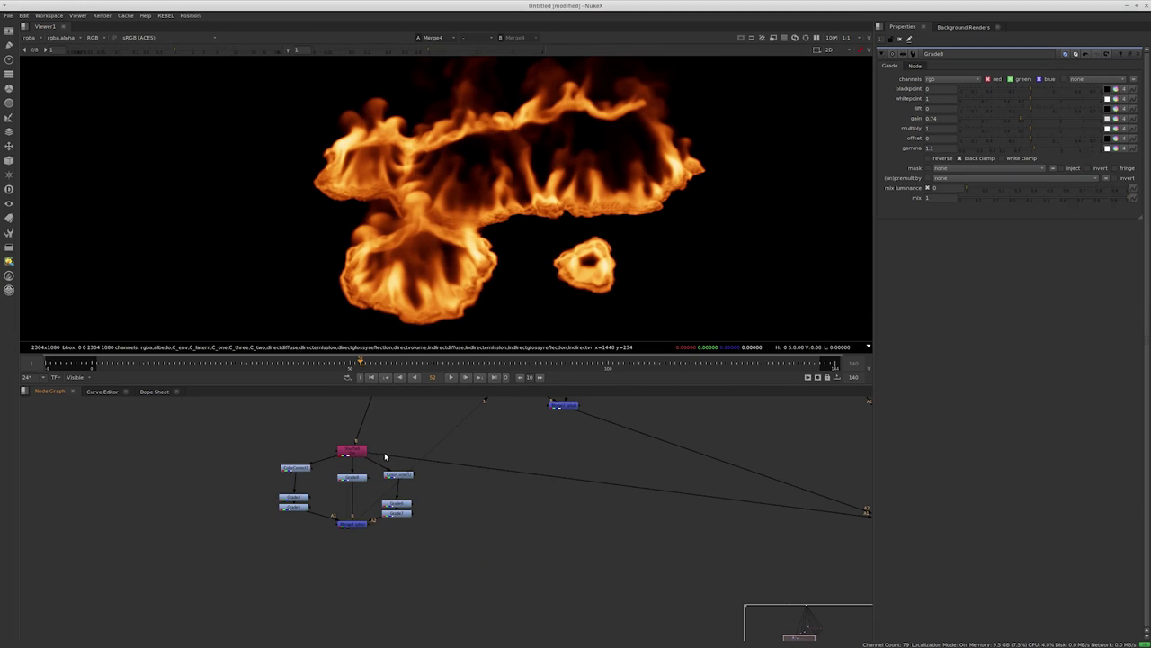
middle_drag(720, 531, 342, 528)
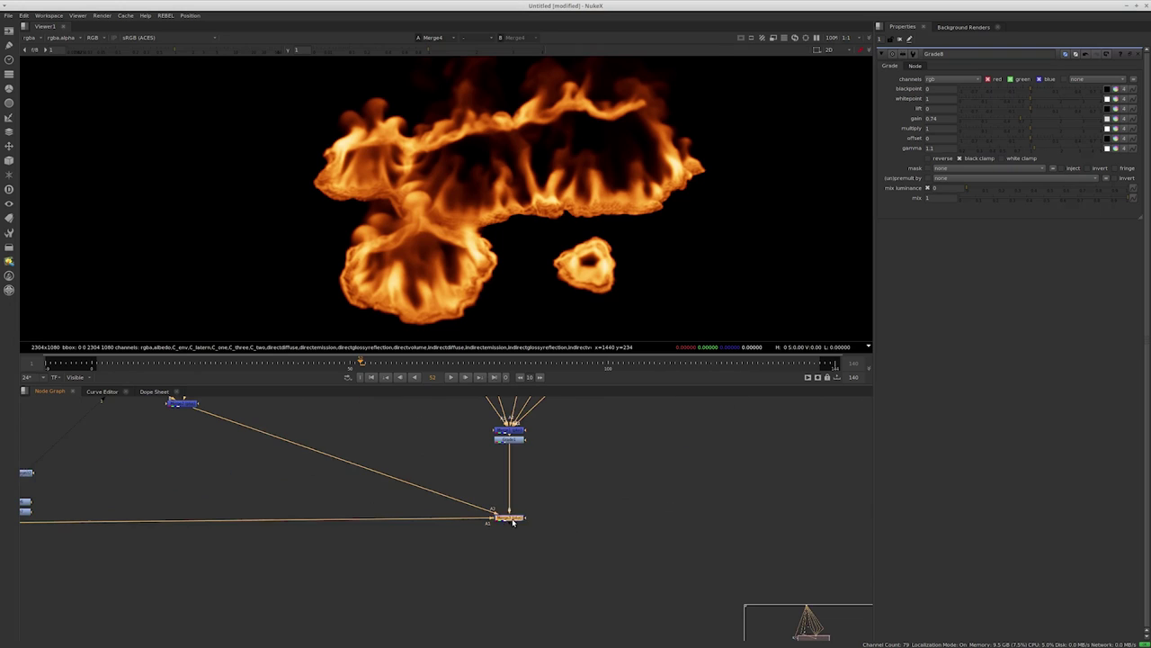
key(1)
key(minus)
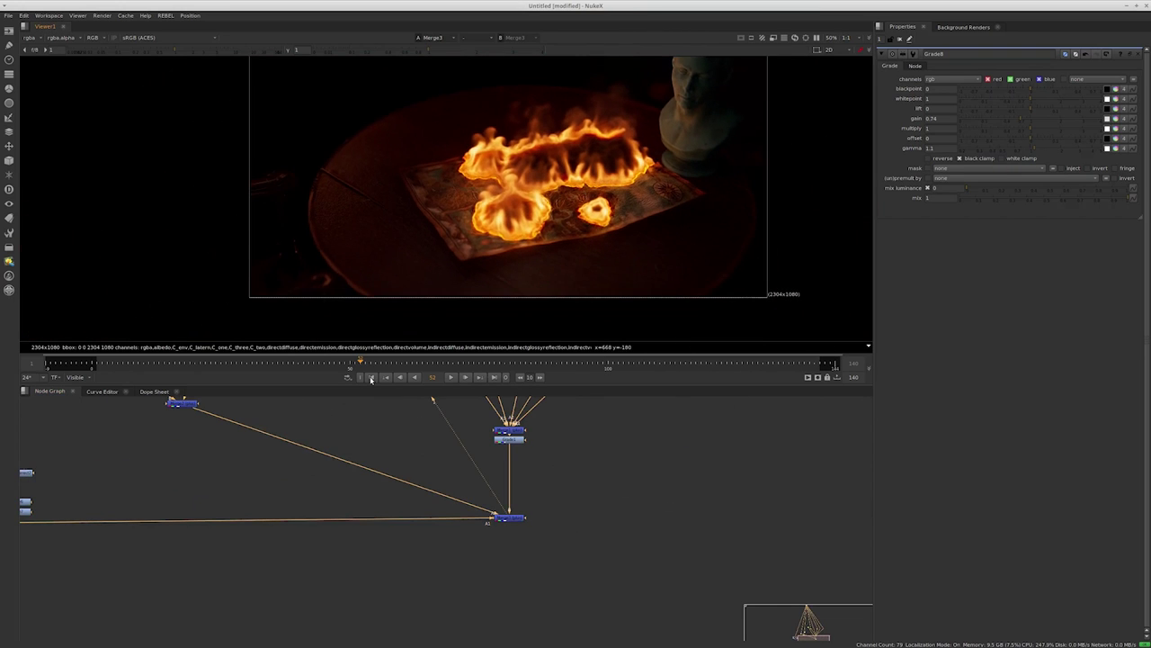
Play the composite from the first frame in an enlarged viewer, then restore the normal layout
click(370, 377)
key(space)
key(l)
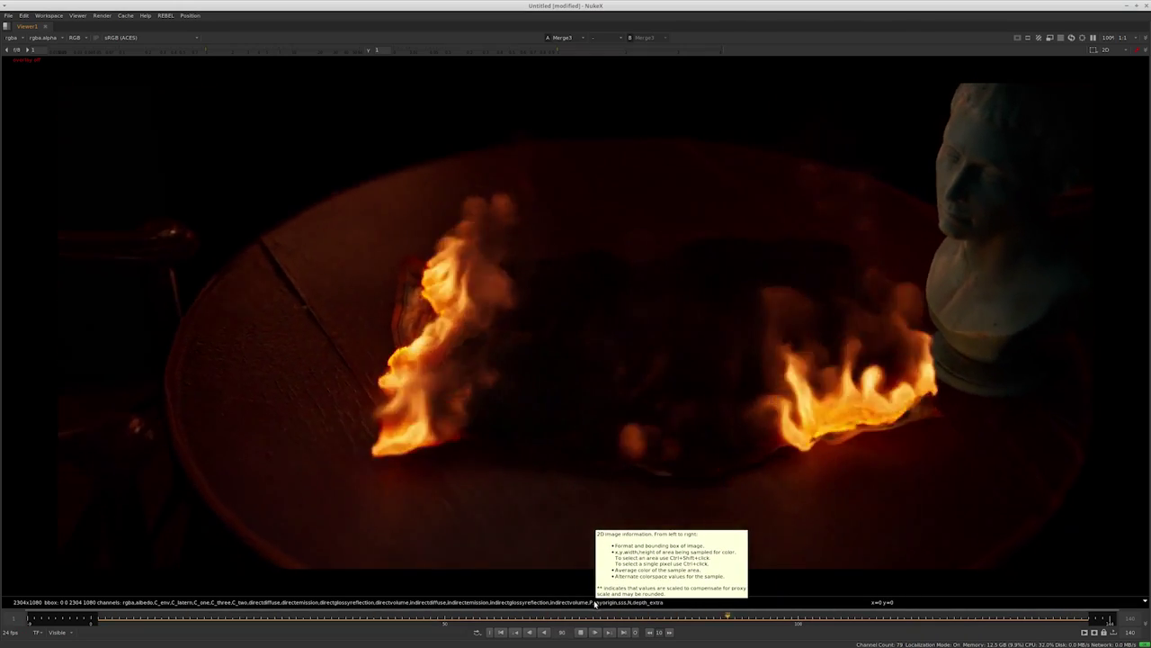
key(space)
Raise Grade1's gain to 0.98 and check the composite at frame 42
scroll(609, 565, up, 5)
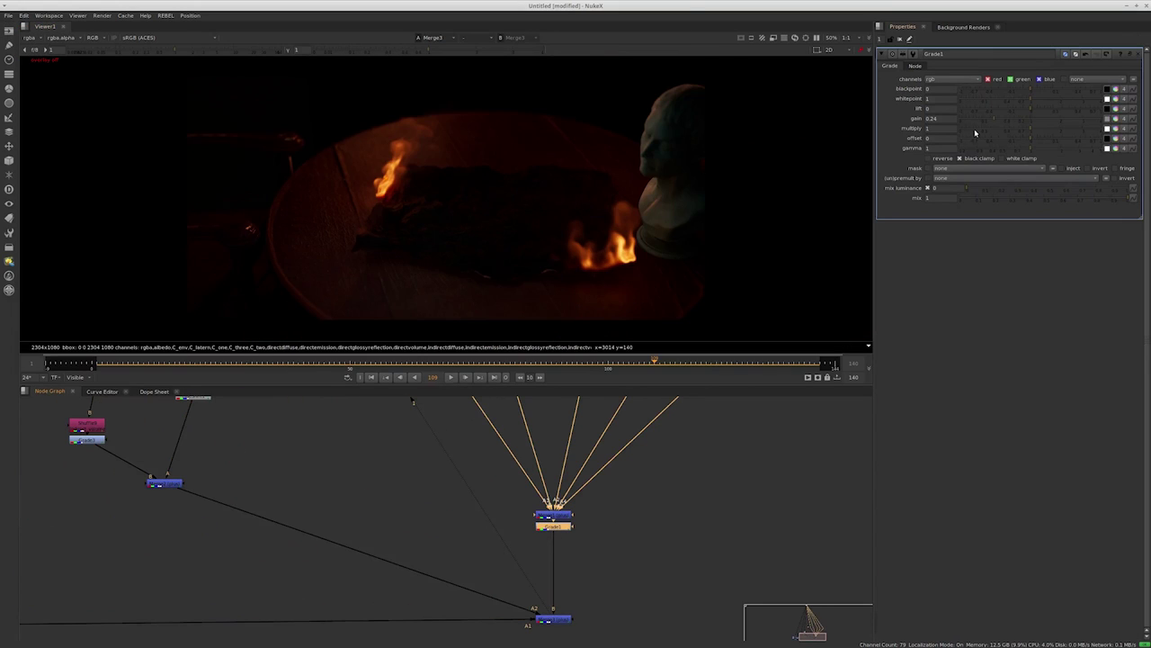
drag(1005, 123, 1028, 117)
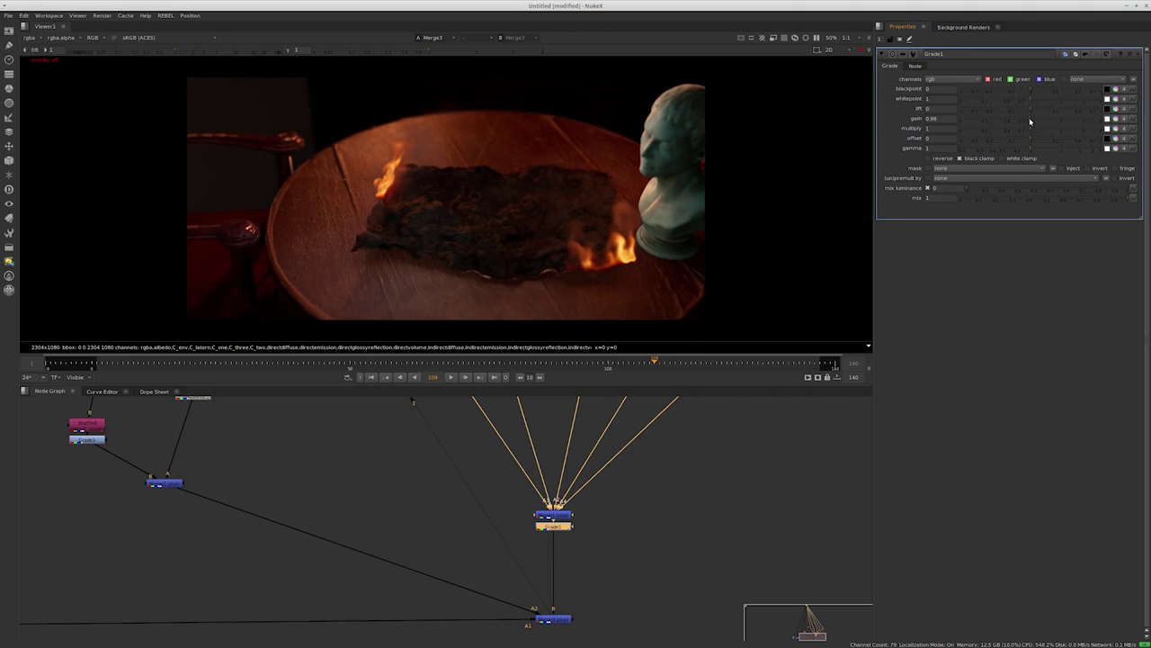
mouse_move(354, 360)
mouse_down()
mouse_move(295, 360)
mouse_move(308, 360)
mouse_up()
scroll(539, 540, down, 3)
scroll(584, 579, up, 4)
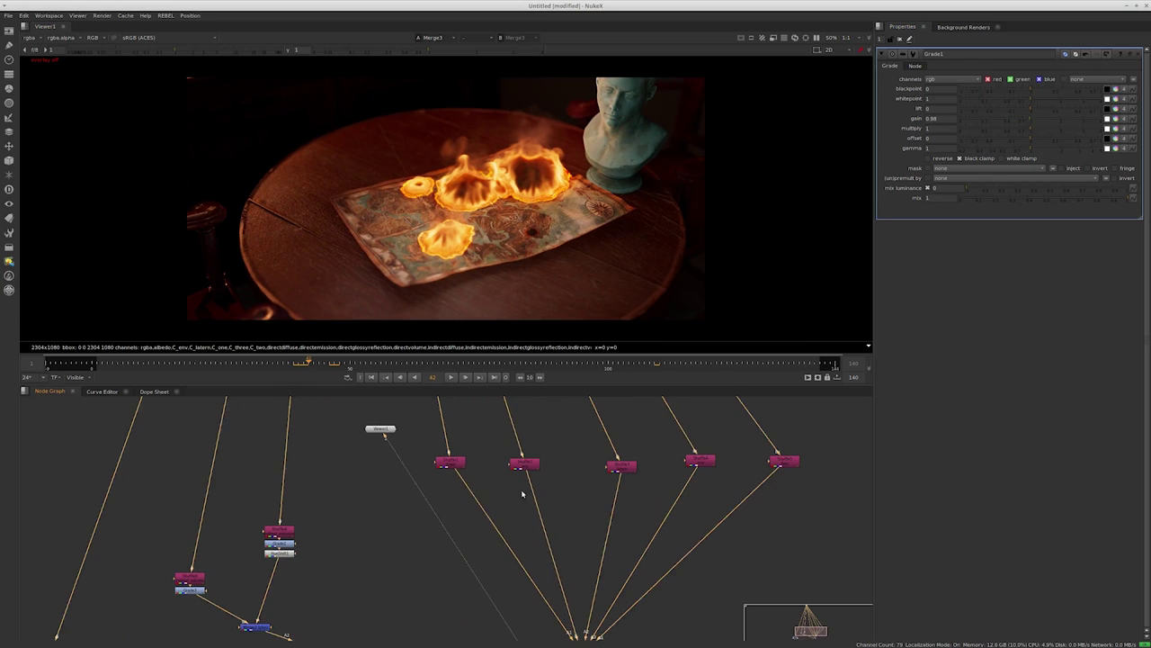
Insert a Grade node below the second of the five light shuffles and set its gain to 0.54
click(453, 464)
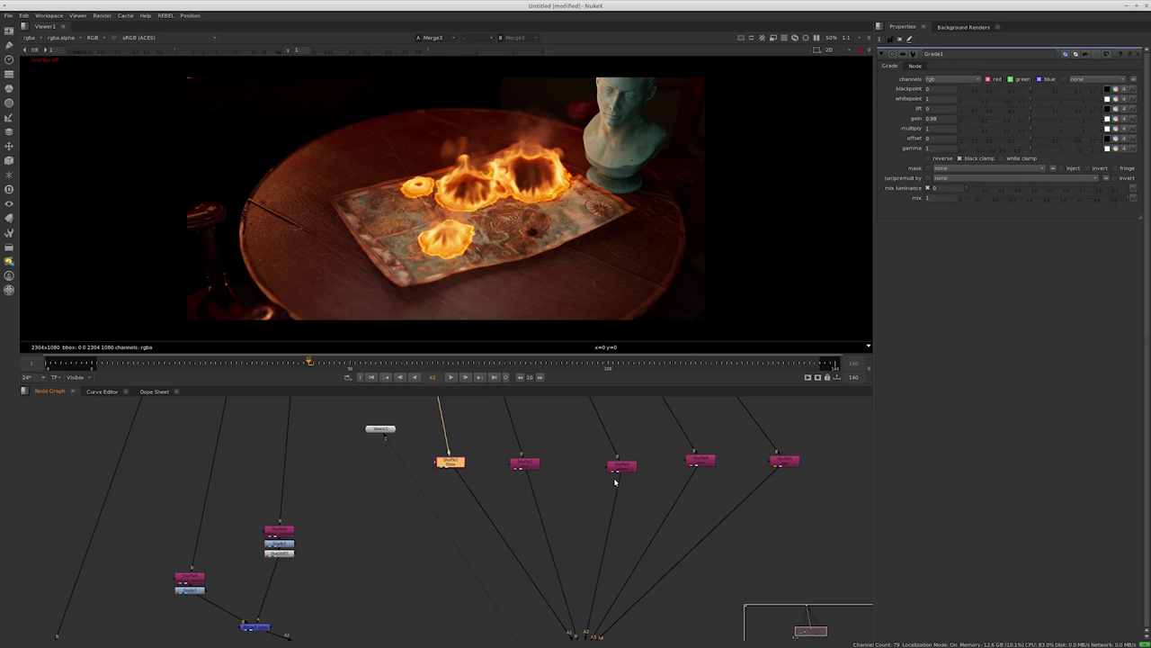
click(518, 470)
key(g)
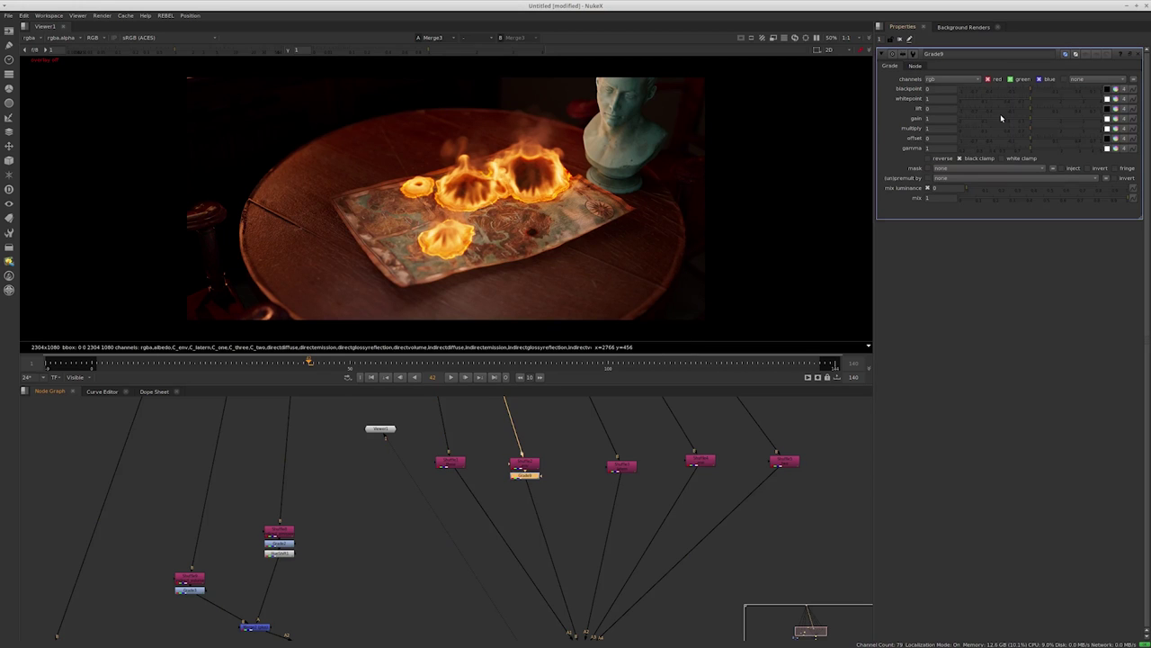
drag(1001, 118, 993, 121)
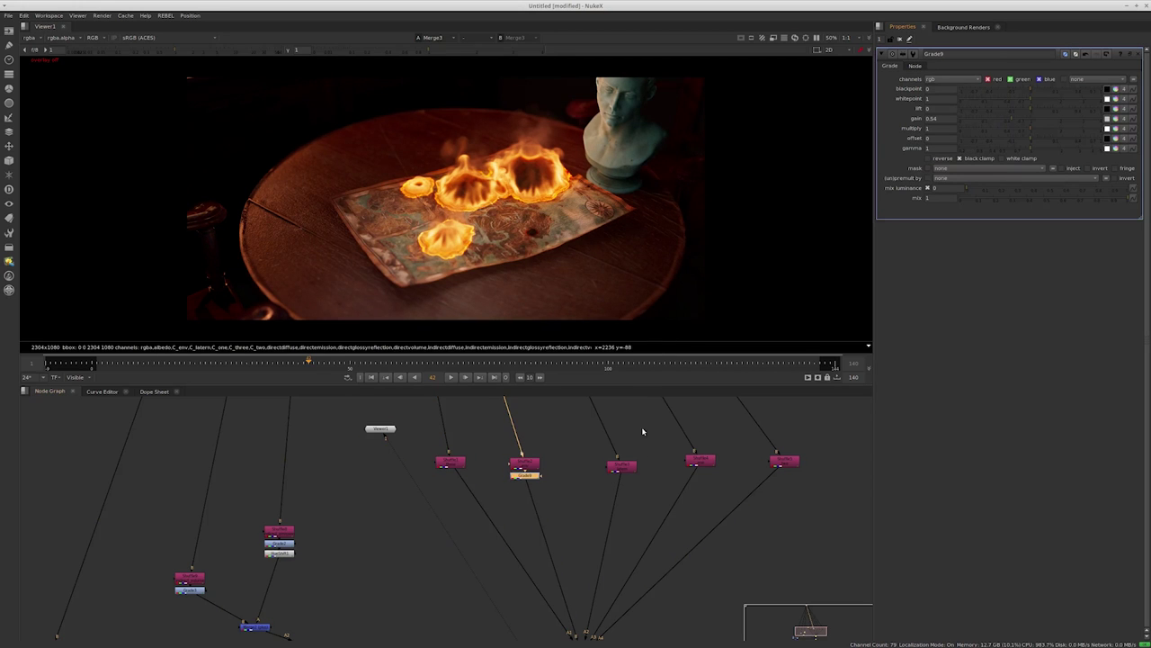
Insert a Grade node below the third and another below the fifth of the five light shuffles
click(621, 467)
key(g)
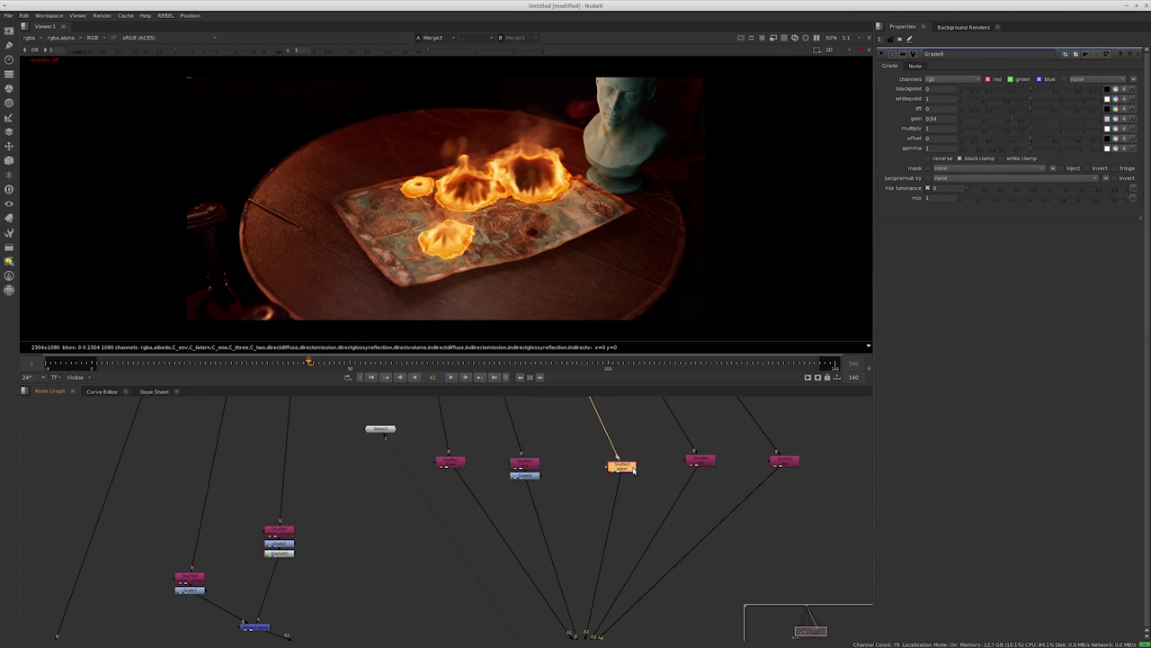
click(701, 461)
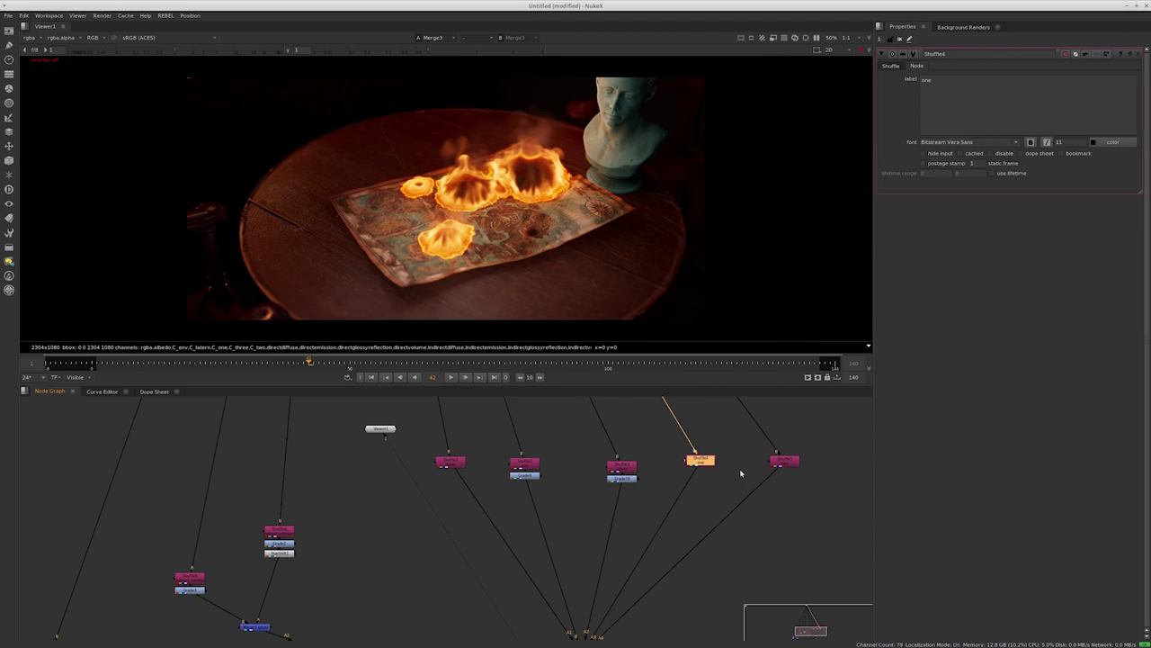
key(g)
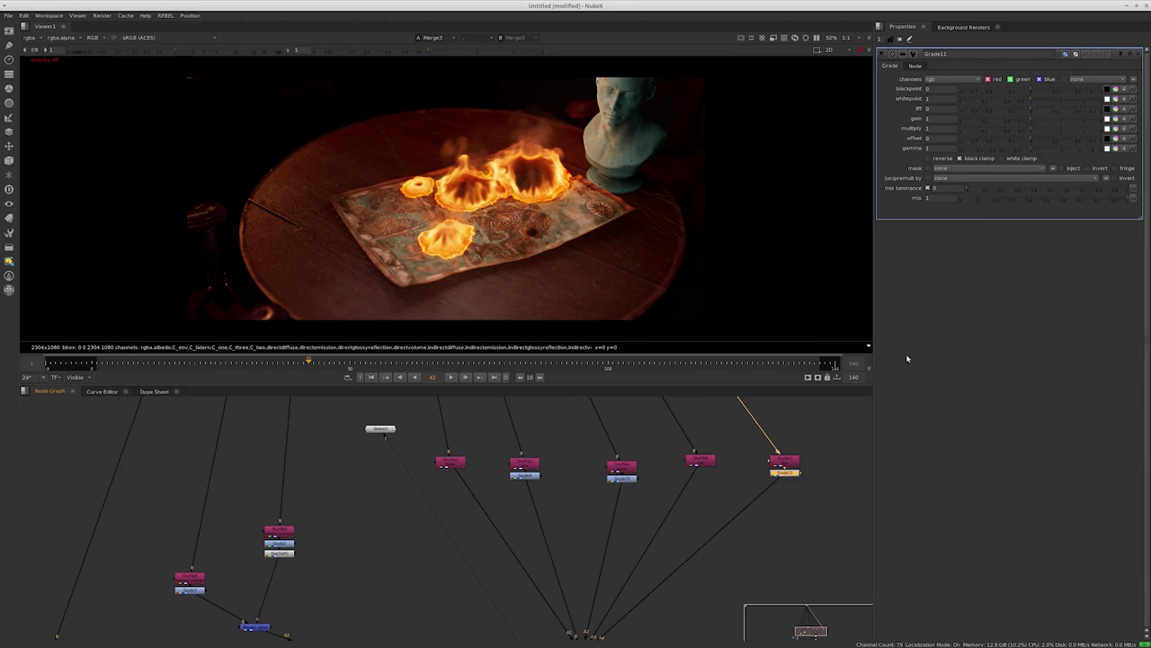
Tint Grade11's multiply light blue, with red 0.25, green 0.73 and blue 1
click(1115, 129)
click(690, 373)
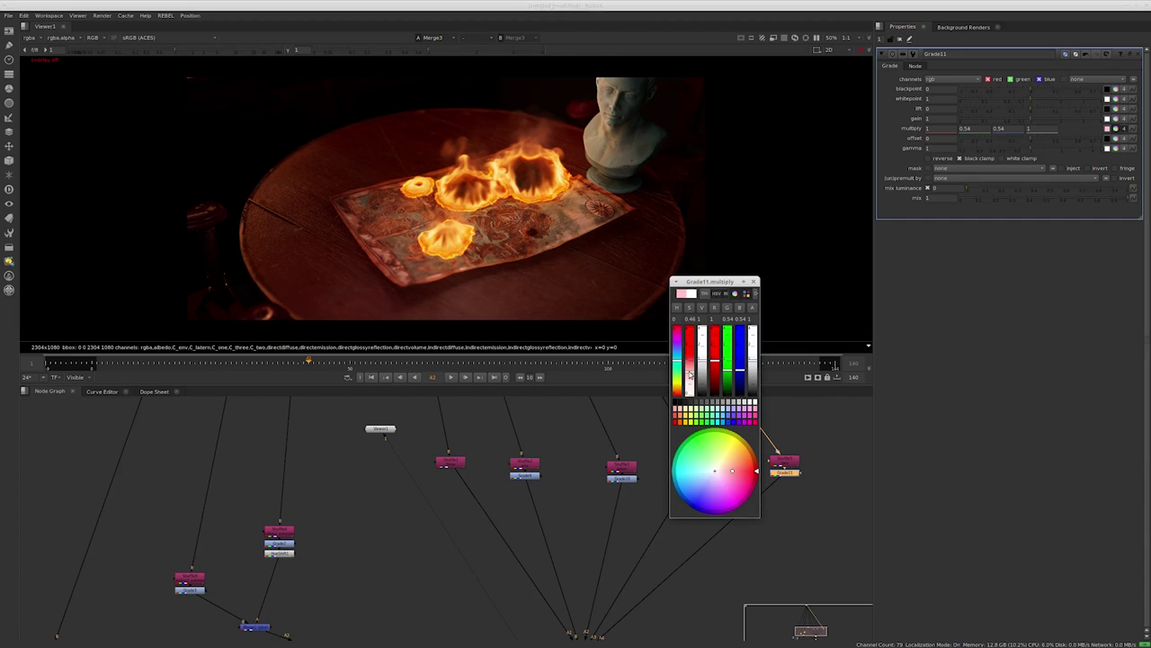
click(679, 373)
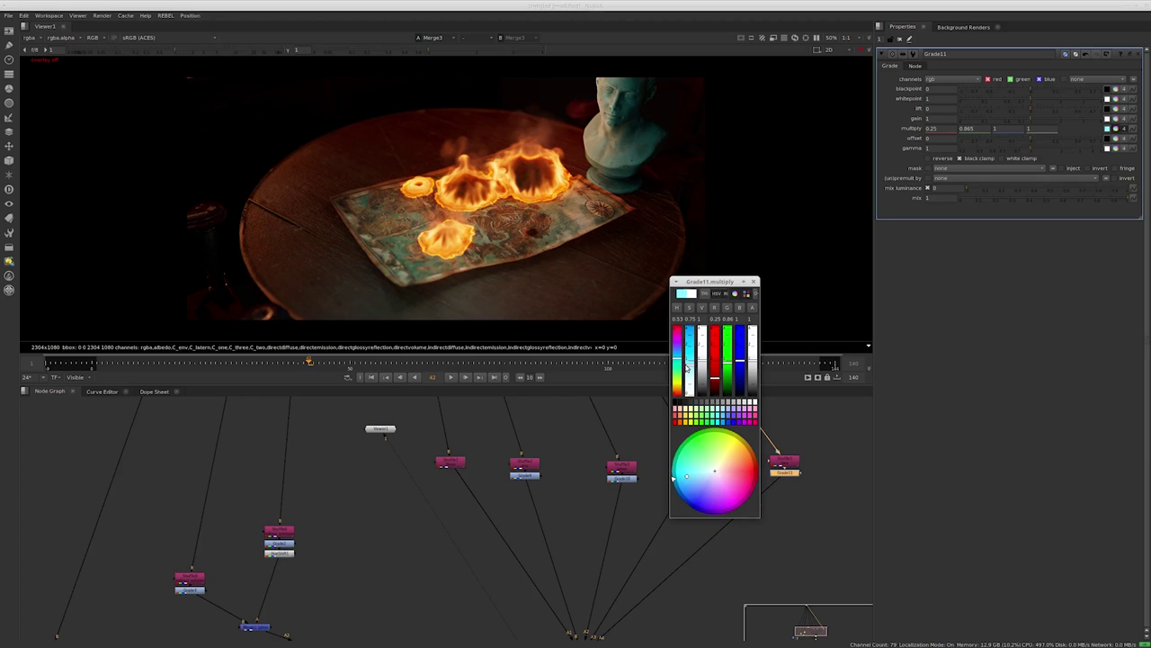
click(755, 281)
Insert a HueShift node below the fourth light shuffle and set its overall saturation to 0.72
scroll(710, 465, up, 2)
click(701, 464)
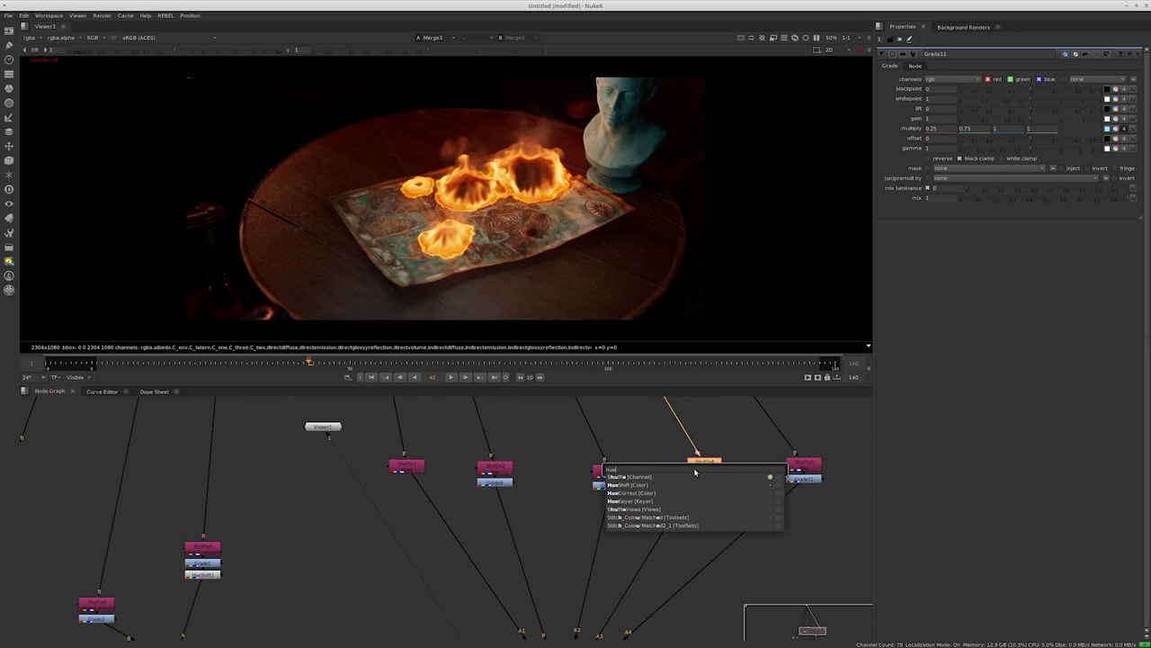
key(Down)
key(Return)
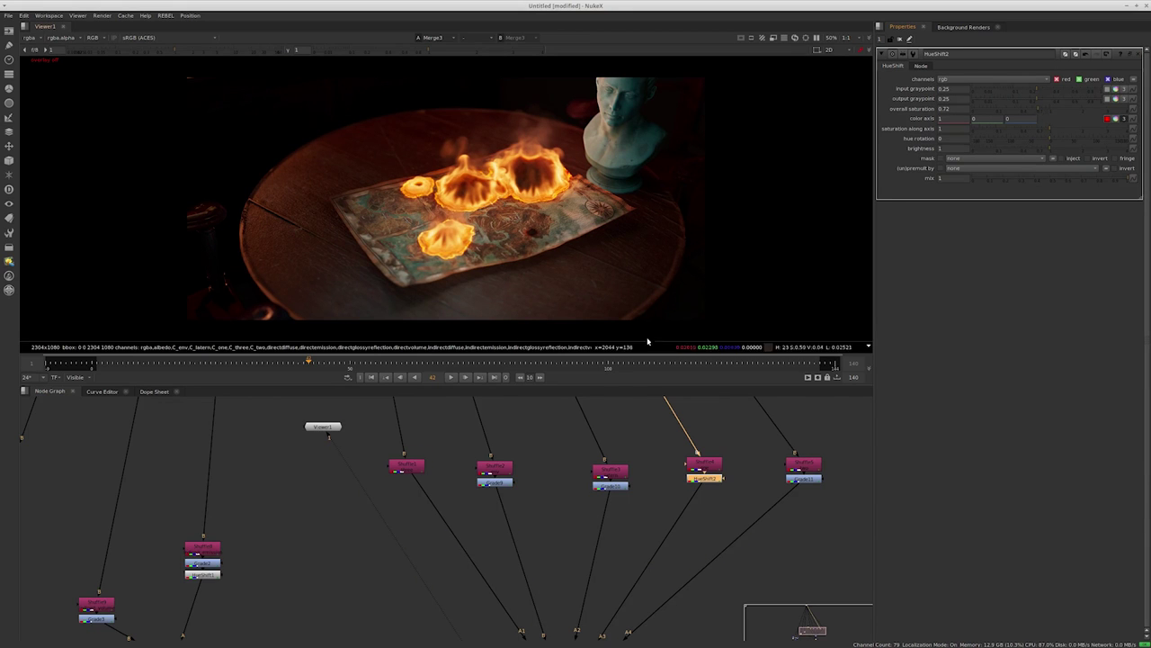
Add a Vignette node after Merge3, the final plus merge
scroll(663, 411, down, 4)
drag(564, 401, 563, 403)
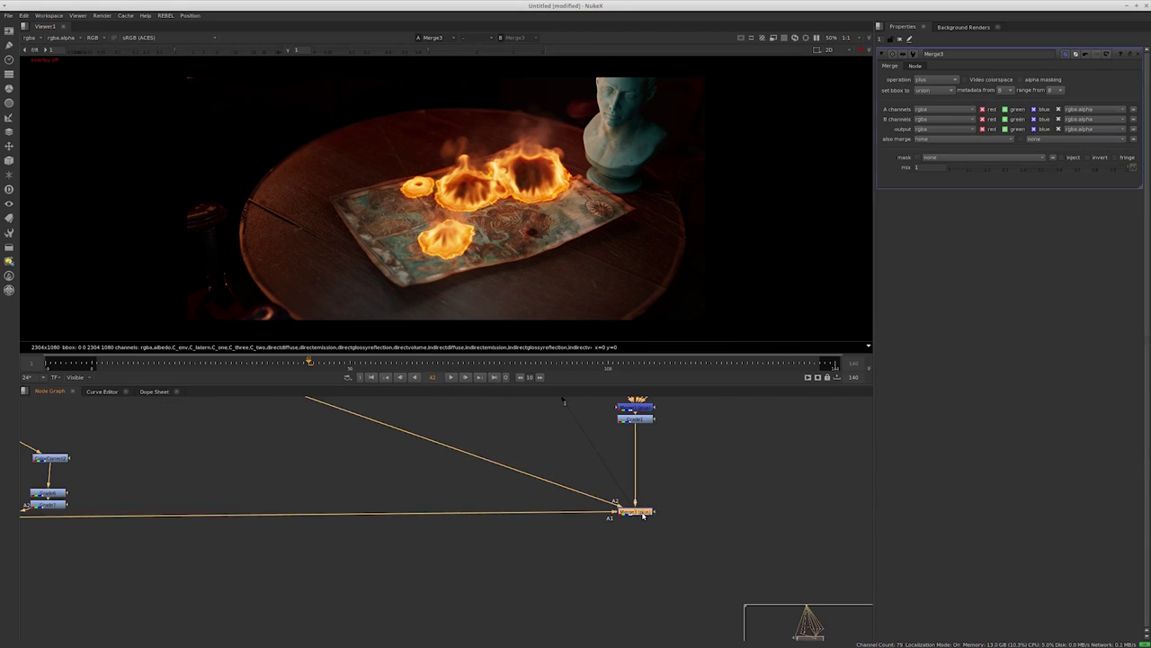
scroll(450, 449, down, 3)
click(166, 16)
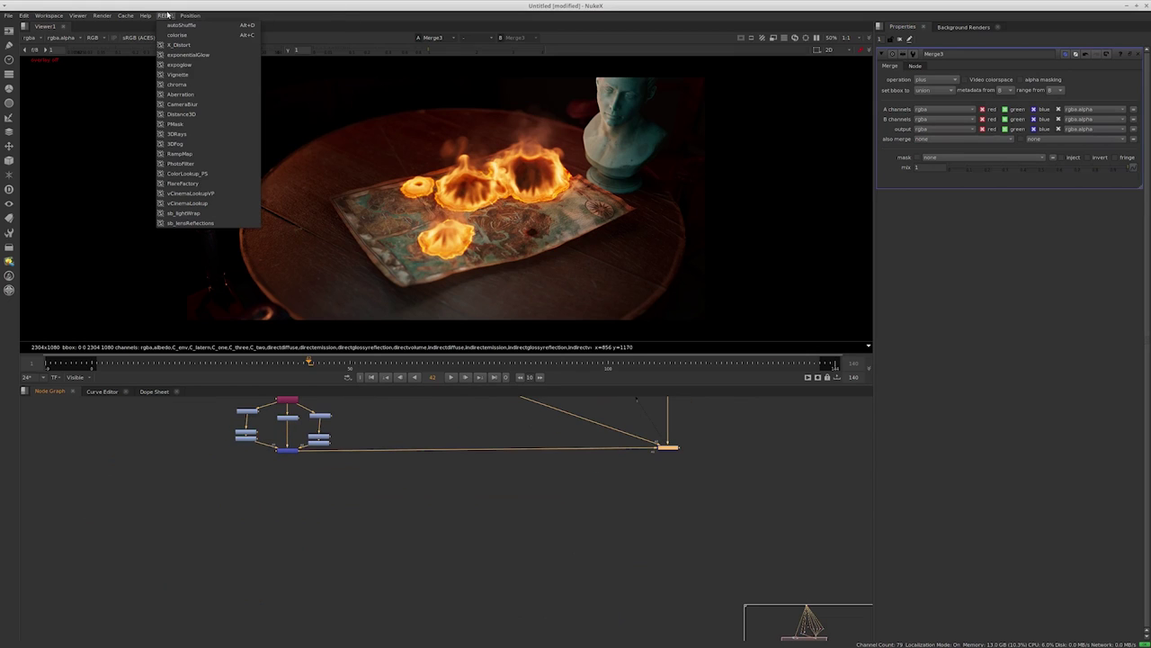
click(195, 78)
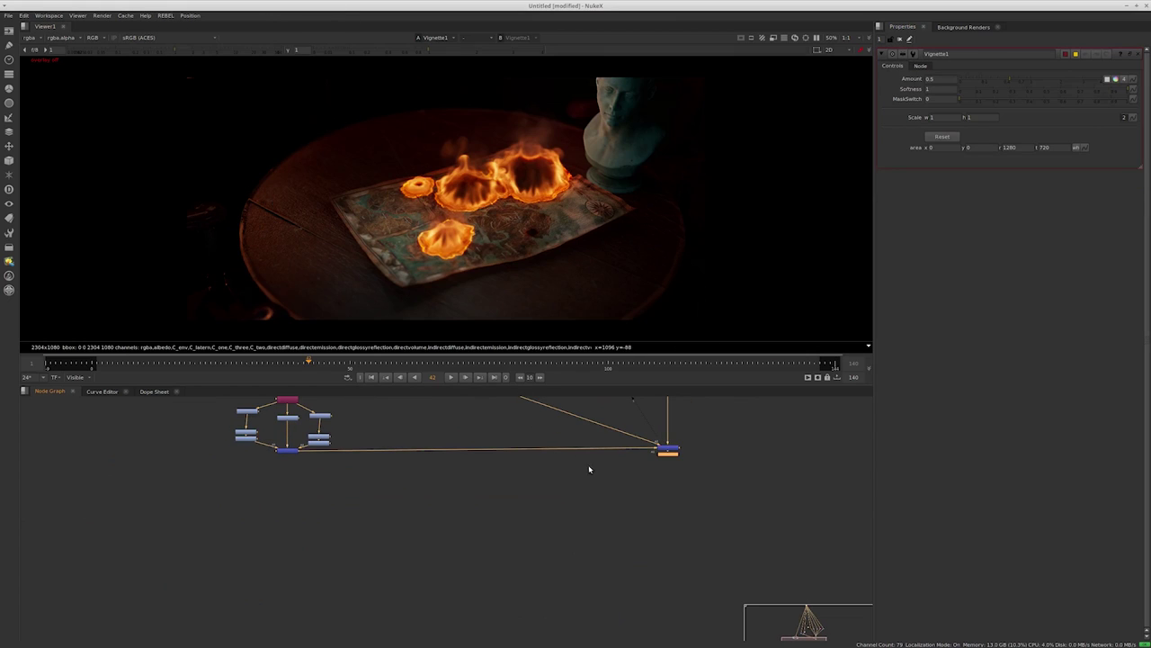
Stretch the vignette's area over about the whole frame, to r 2308 and t 1076
scroll(504, 168, down, 1)
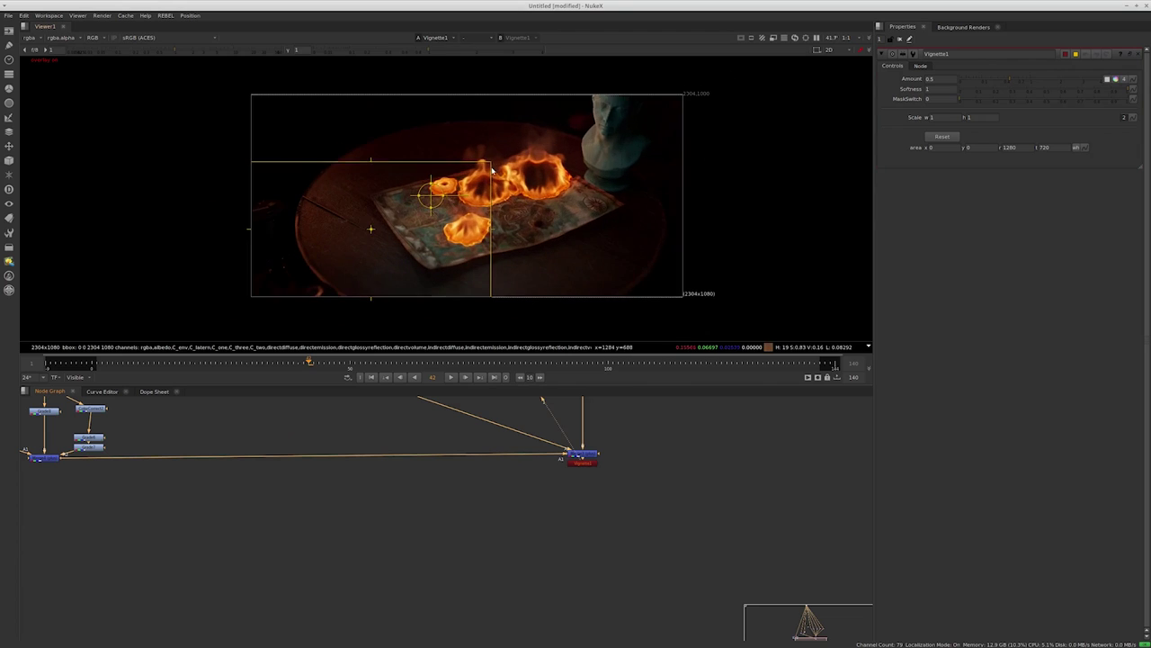
drag(682, 97, 681, 97)
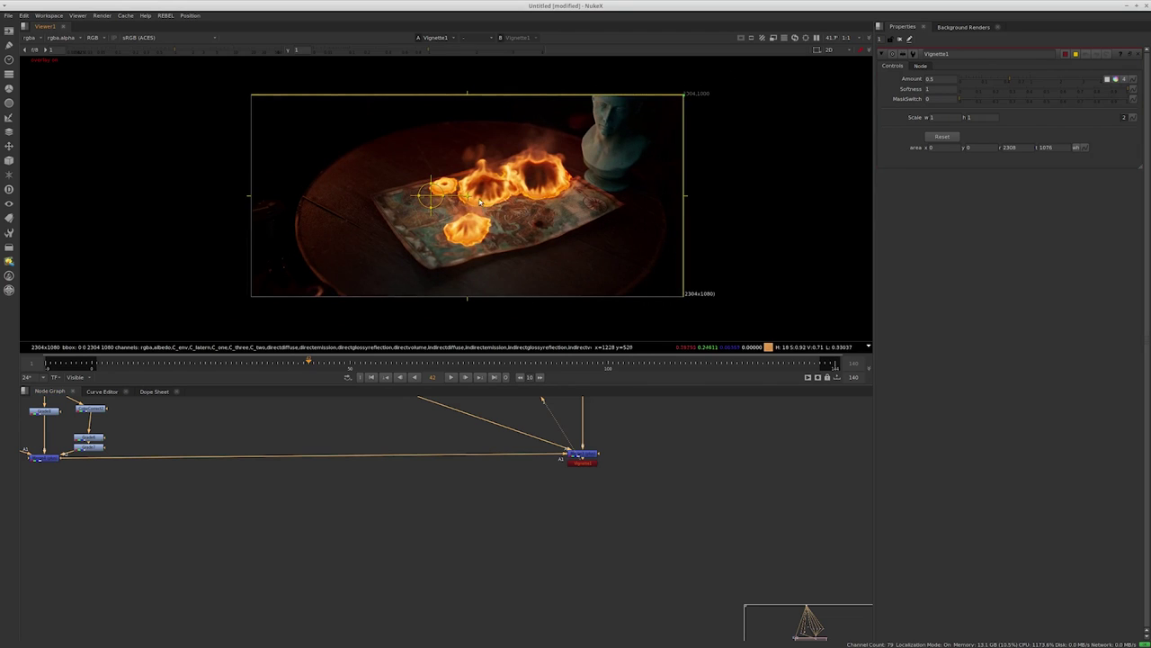
drag(482, 199, 474, 203)
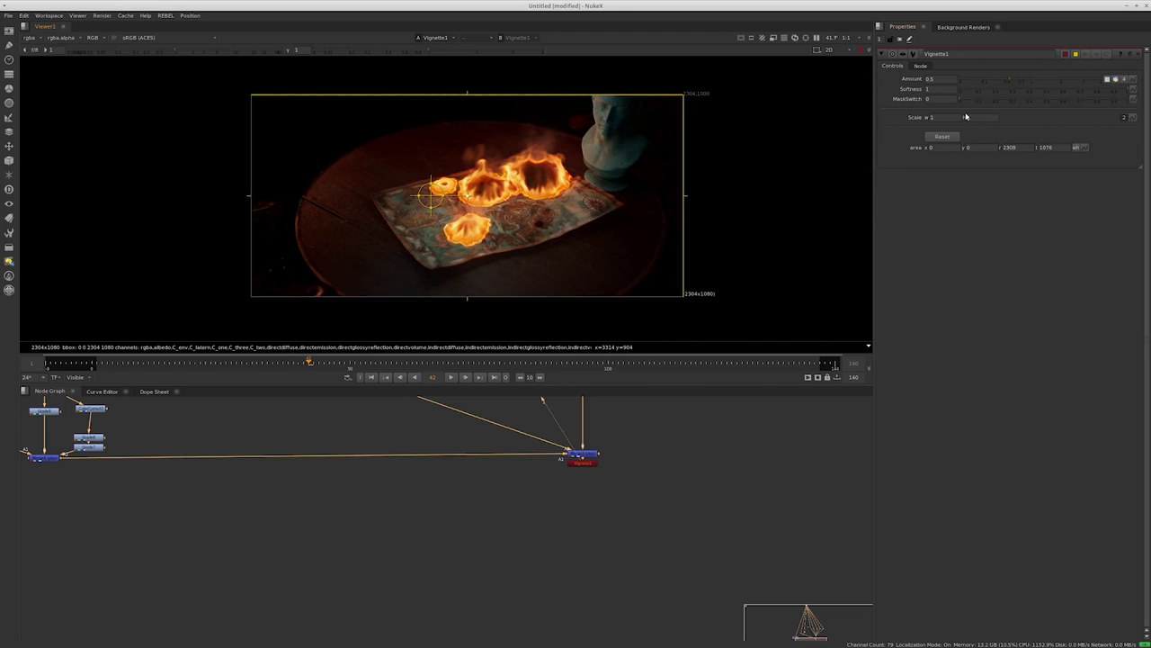
Set the vignette's amount to 0.62 and check the result in an enlarged, fitted viewer
drag(997, 82, 1026, 79)
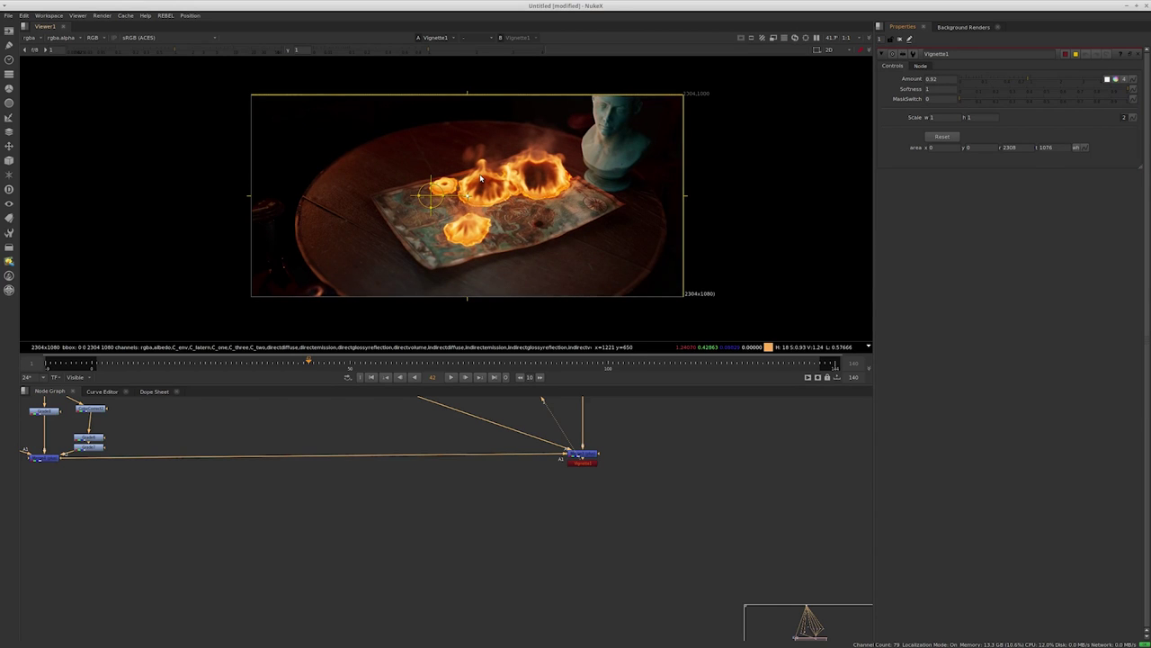
scroll(480, 178, up, 1)
drag(1012, 79, 1013, 79)
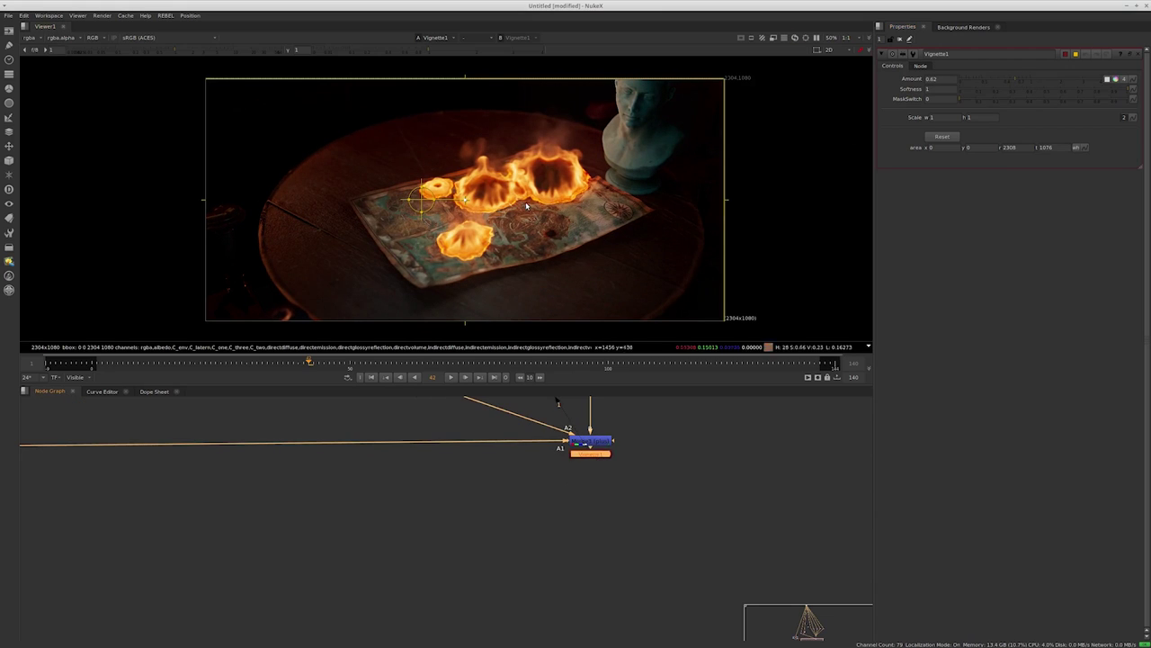
key(space)
key(space)
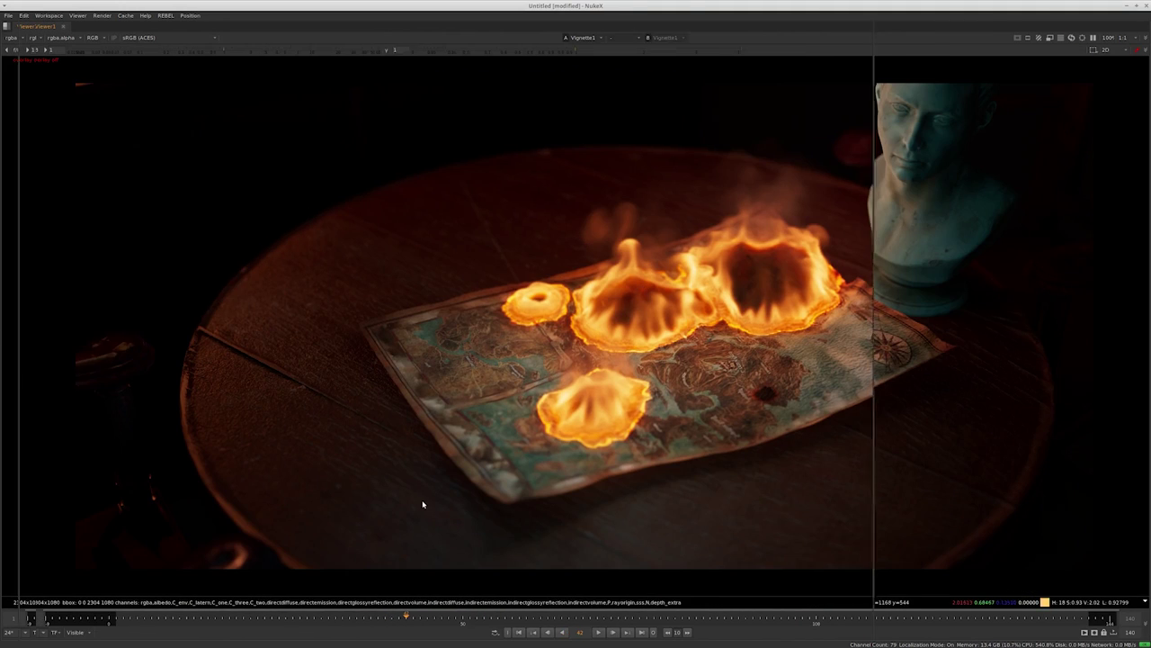
key(f)
Insert a HueShift node below Merge4 and set its hue rotation to -4 to redden the fire
scroll(382, 552, up, 3)
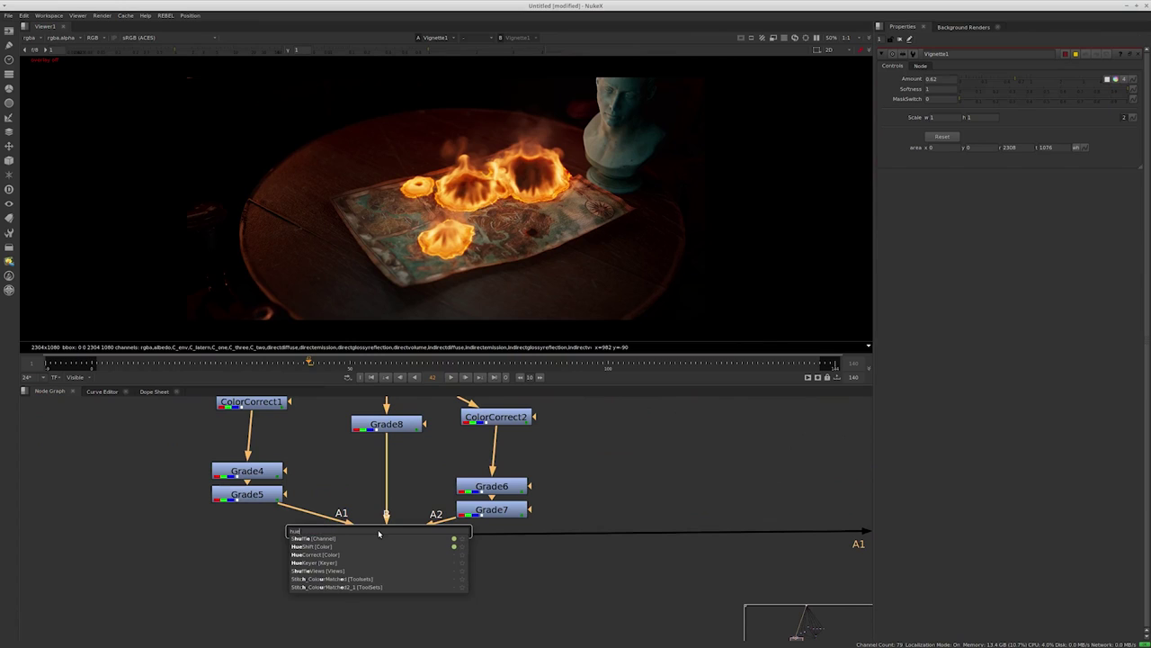
key(Down)
key(Return)
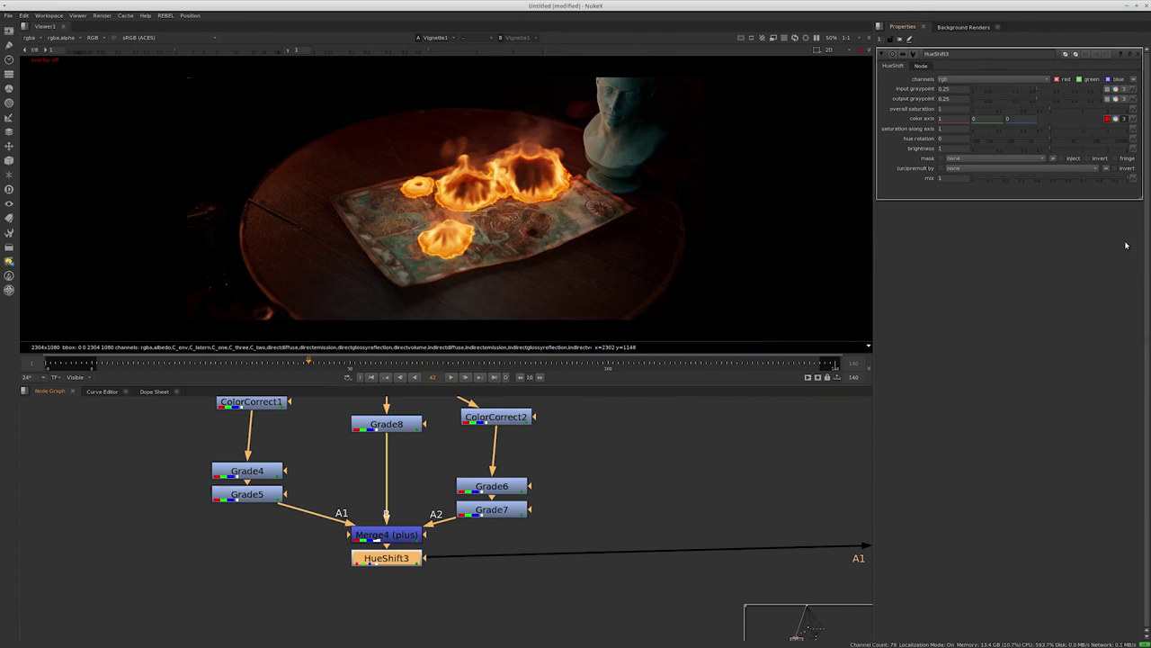
click(1049, 137)
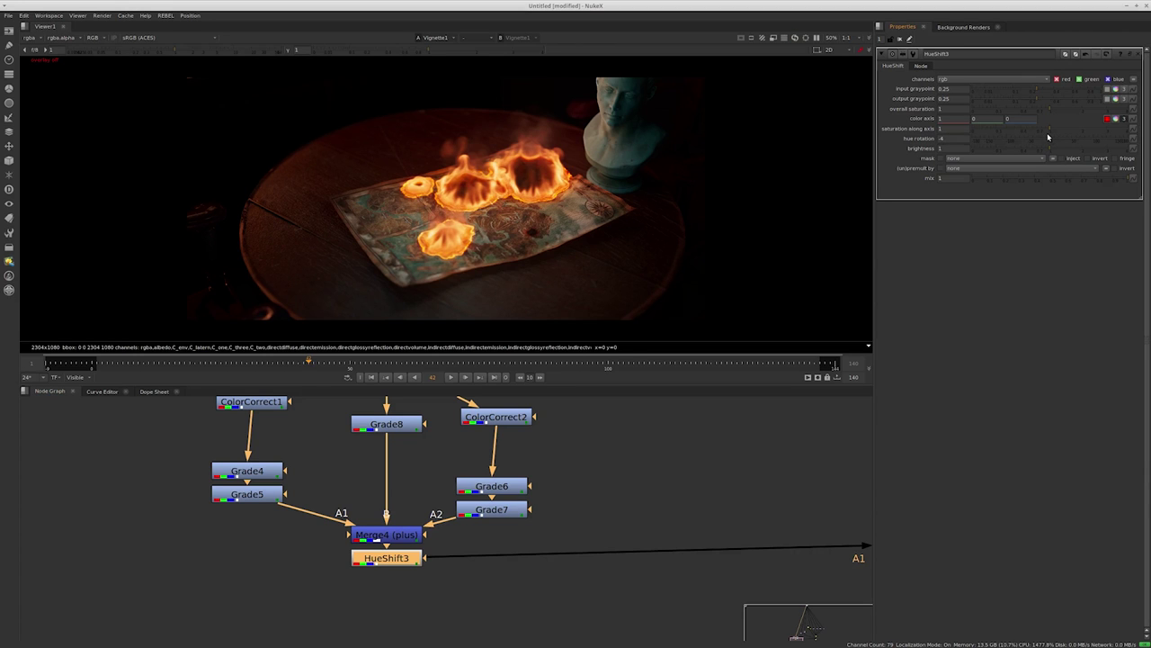
scroll(468, 168, up, 5)
scroll(202, 457, down, 3)
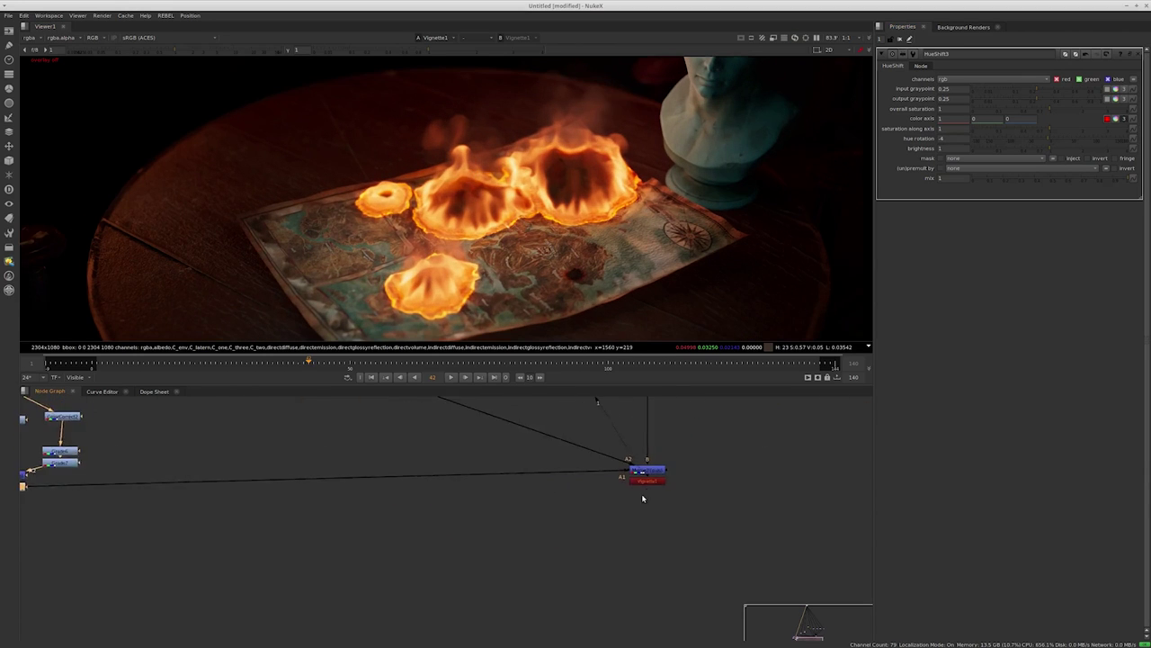
Play the composite from the first frame in an enlarged viewer, and compare it with the comp_shot1.1-140.png sequence before closing that player
key(space)
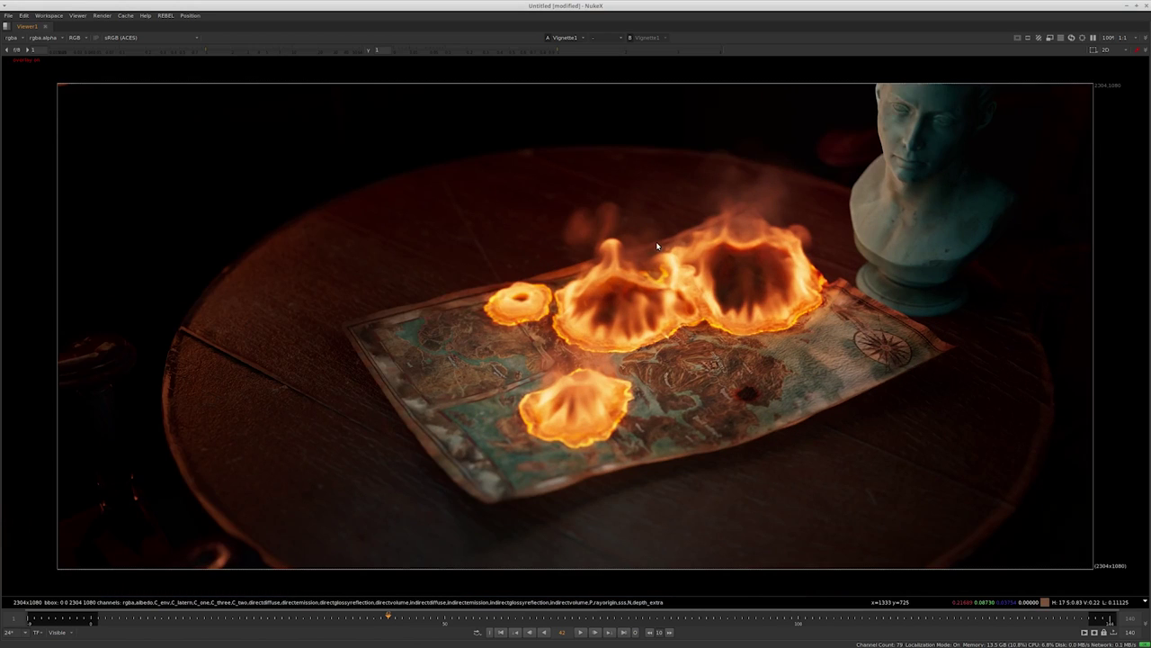
click(501, 631)
click(583, 632)
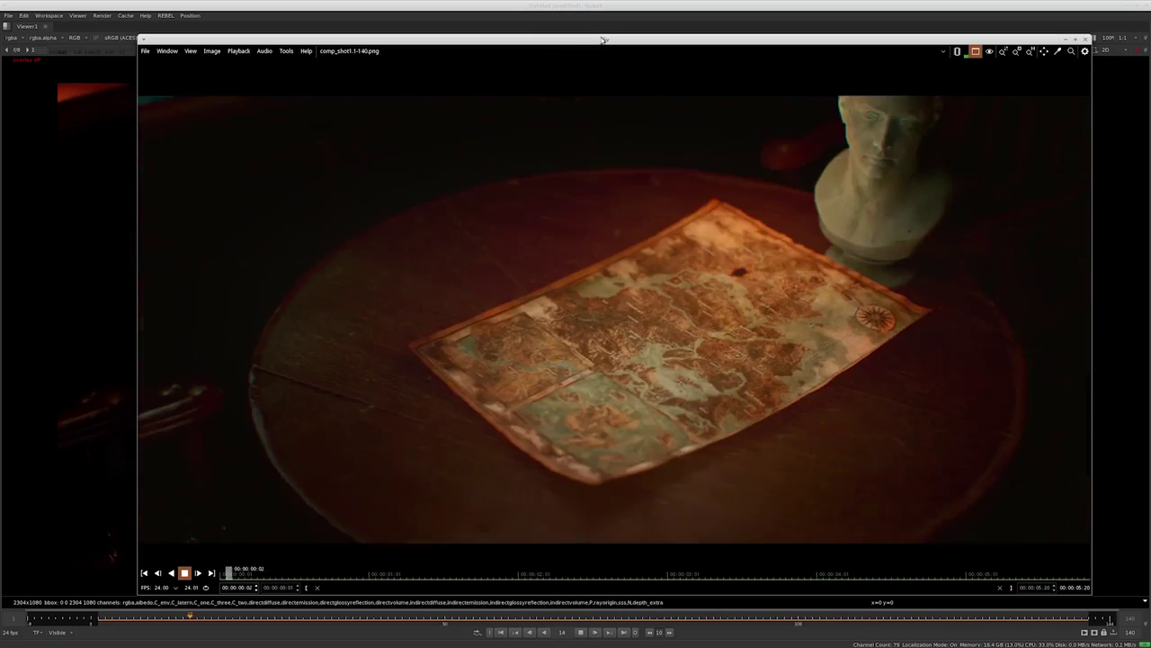
drag(602, 40, 564, 40)
key(ctrl+q)
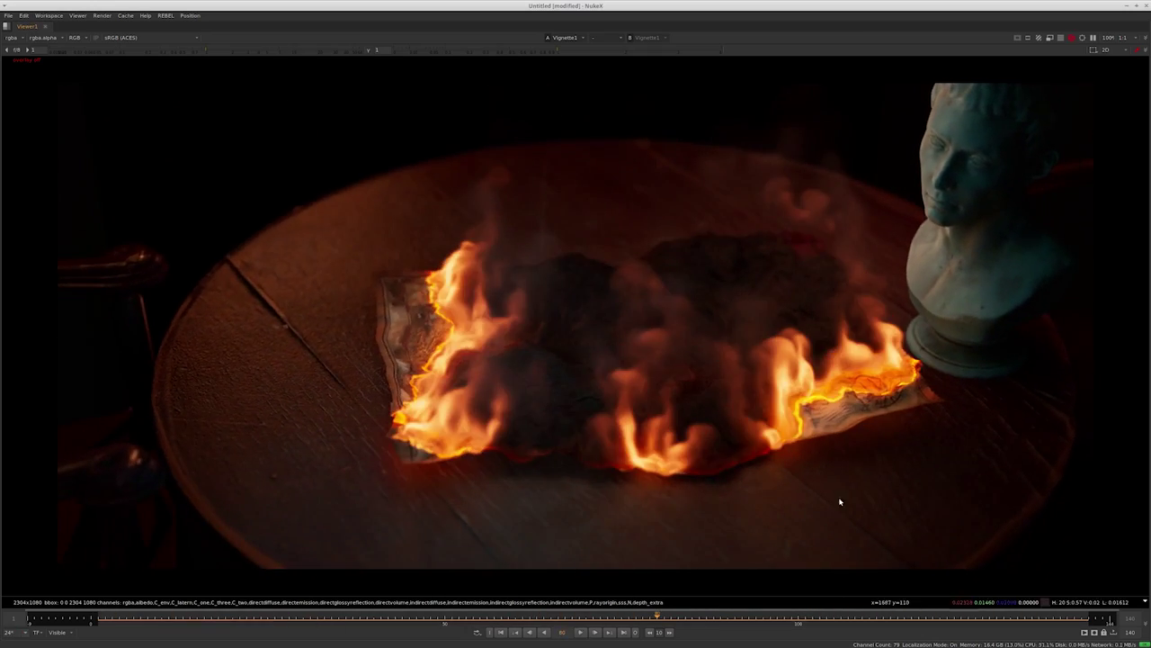
Scrub back and forth through the cached composite to examine the flames, charred paper and bust lighting across the shot
drag(639, 617, 588, 623)
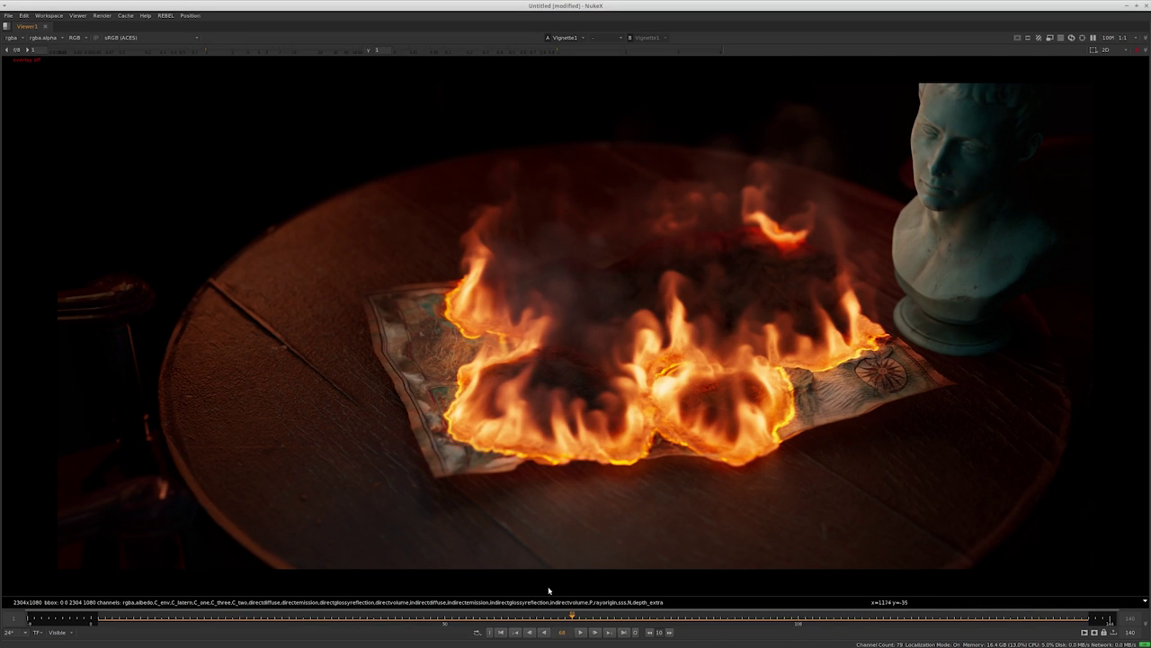
mouse_move(572, 618)
mouse_down()
mouse_move(717, 623)
mouse_move(513, 621)
mouse_move(926, 619)
mouse_up()
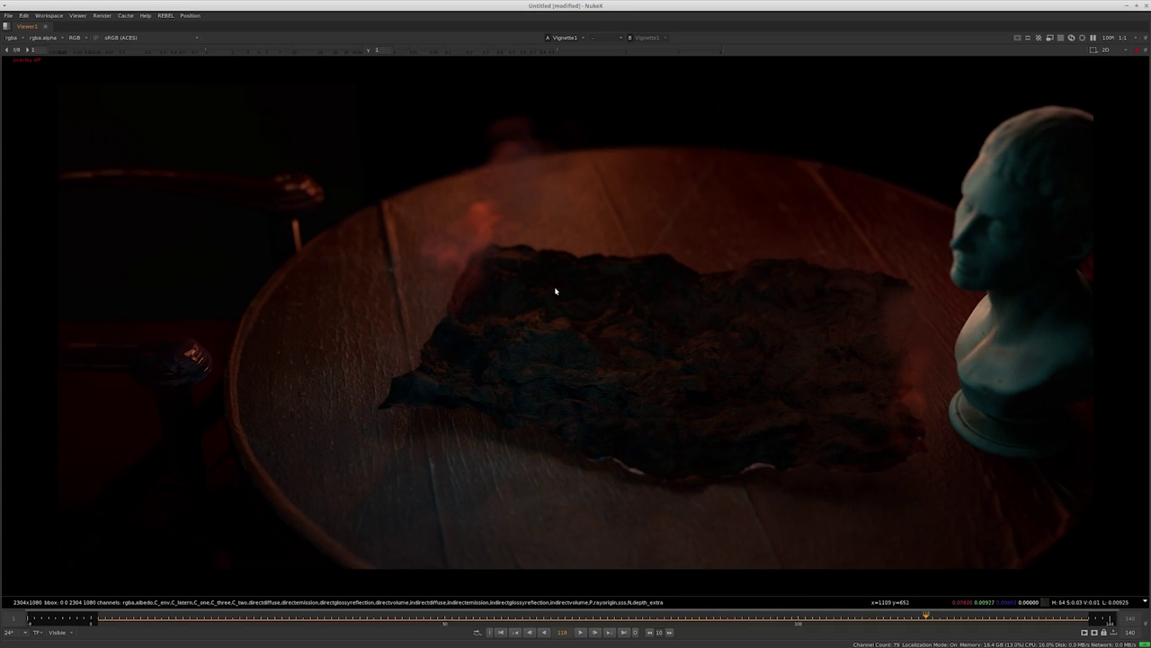
mouse_move(918, 621)
mouse_down()
mouse_move(462, 619)
mouse_move(799, 619)
mouse_up()
key(l)
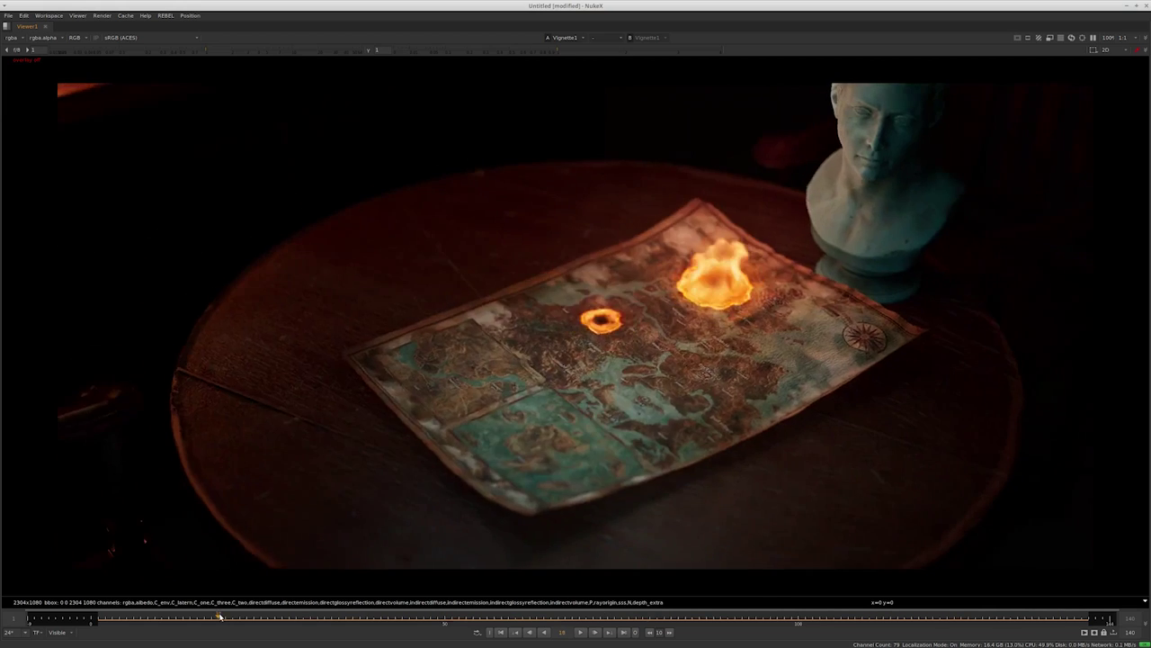
drag(220, 617, 613, 618)
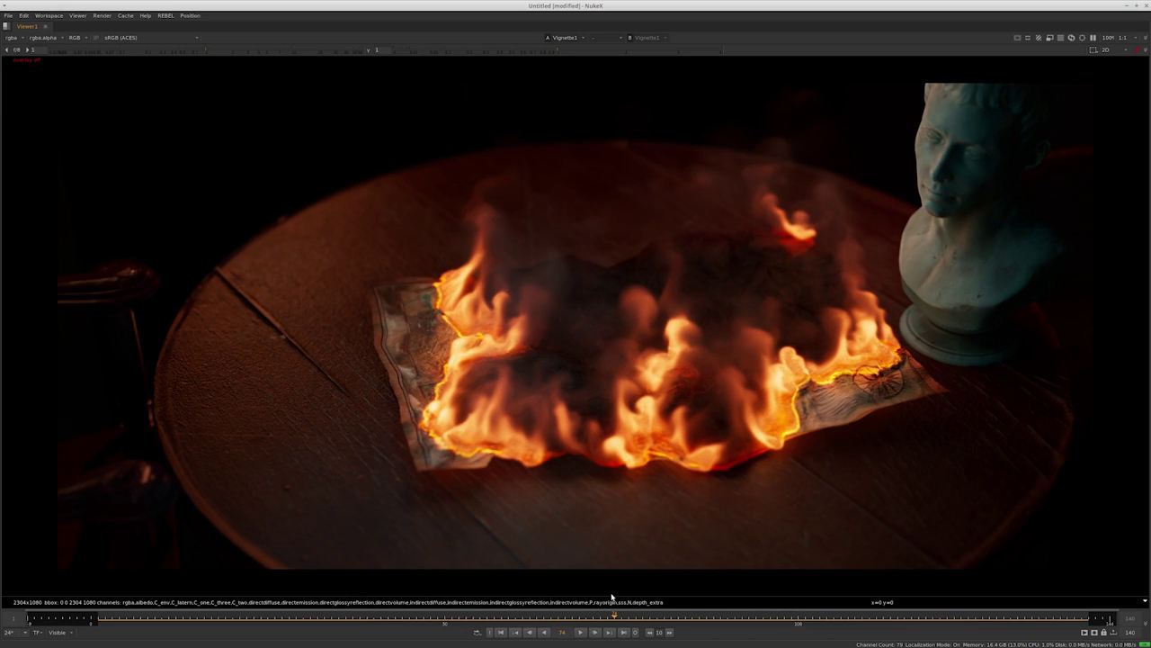
drag(626, 619, 1067, 617)
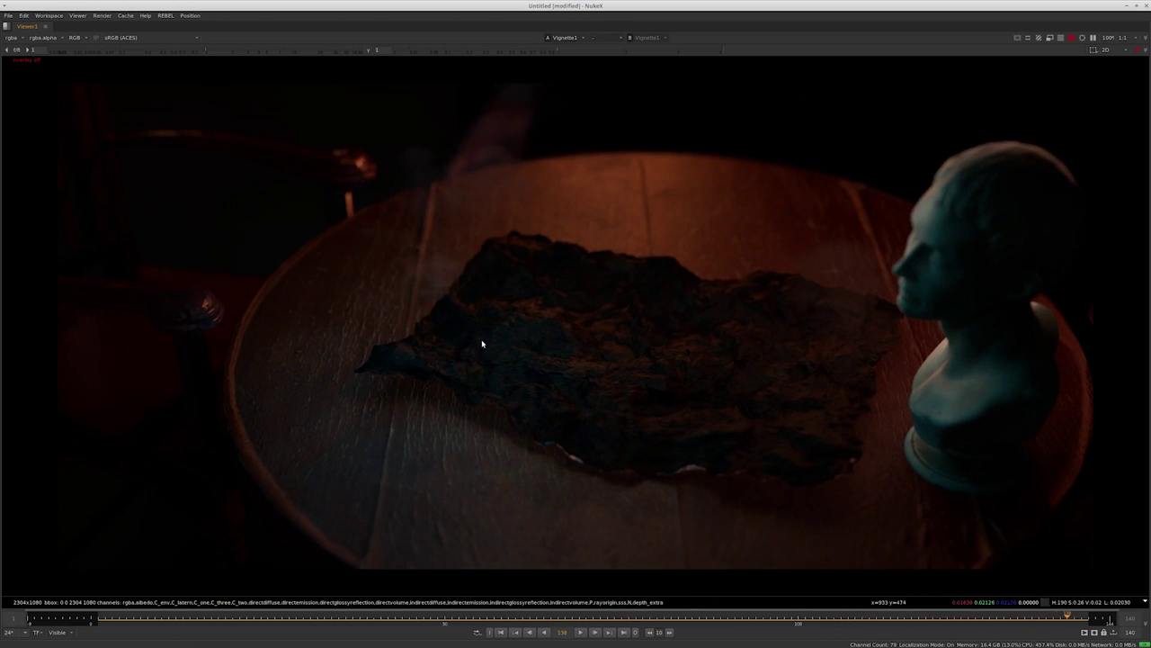
mouse_move(1068, 617)
mouse_down()
mouse_move(827, 619)
mouse_move(1081, 611)
mouse_move(478, 621)
mouse_move(961, 619)
mouse_up()
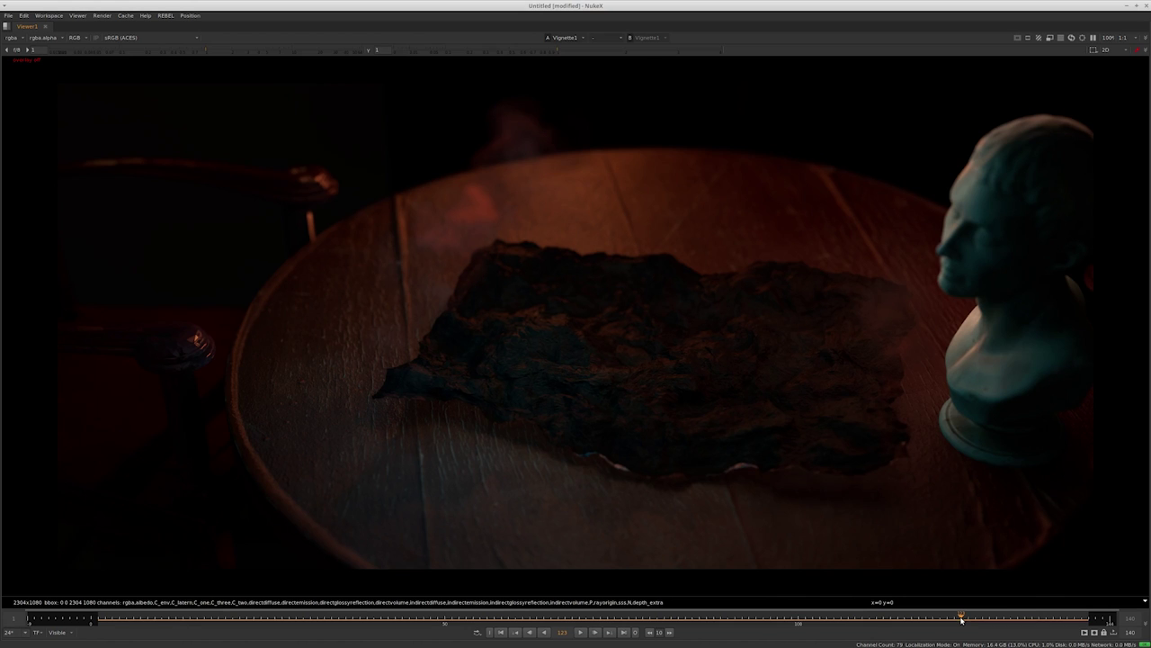
click(1037, 617)
mouse_move(1037, 617)
mouse_down()
mouse_move(1057, 617)
mouse_move(540, 620)
mouse_move(201, 645)
mouse_move(797, 618)
mouse_move(988, 582)
mouse_move(617, 612)
mouse_move(306, 598)
mouse_move(692, 582)
mouse_move(838, 606)
mouse_move(527, 609)
mouse_move(769, 614)
mouse_up()
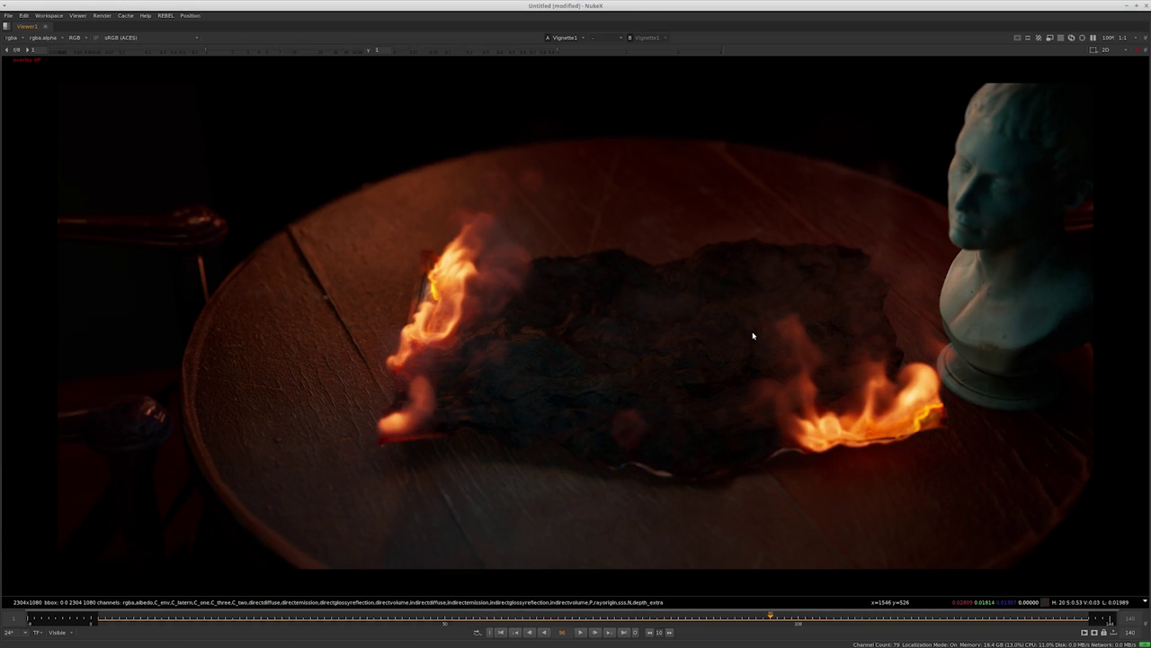
mouse_move(760, 615)
mouse_down()
mouse_move(377, 615)
mouse_move(515, 616)
mouse_up()
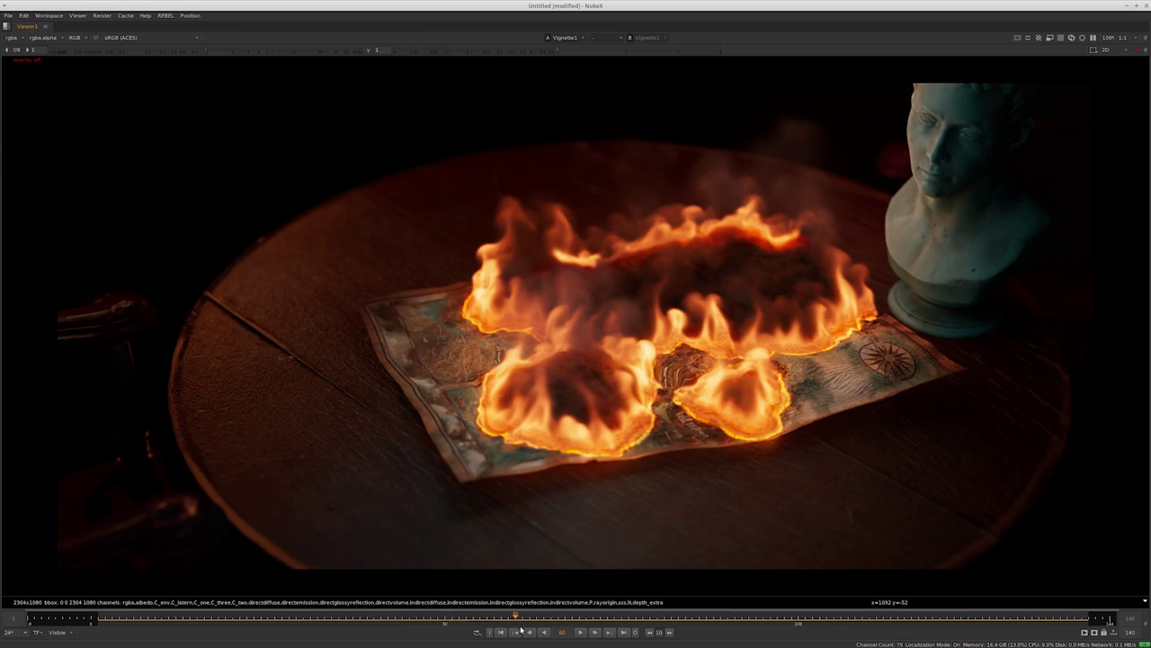
drag(534, 617, 826, 616)
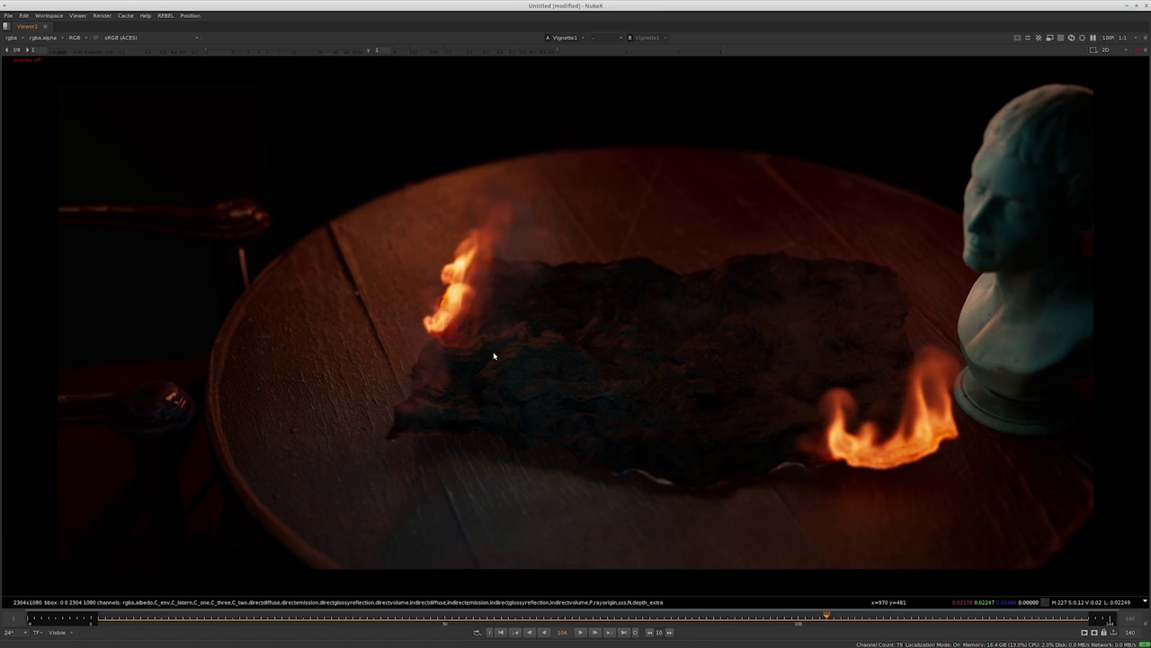
mouse_move(837, 617)
mouse_down()
mouse_move(933, 617)
mouse_move(579, 617)
mouse_up()
mouse_move(689, 617)
mouse_down()
mouse_move(828, 617)
mouse_move(504, 617)
mouse_move(1034, 622)
mouse_up()
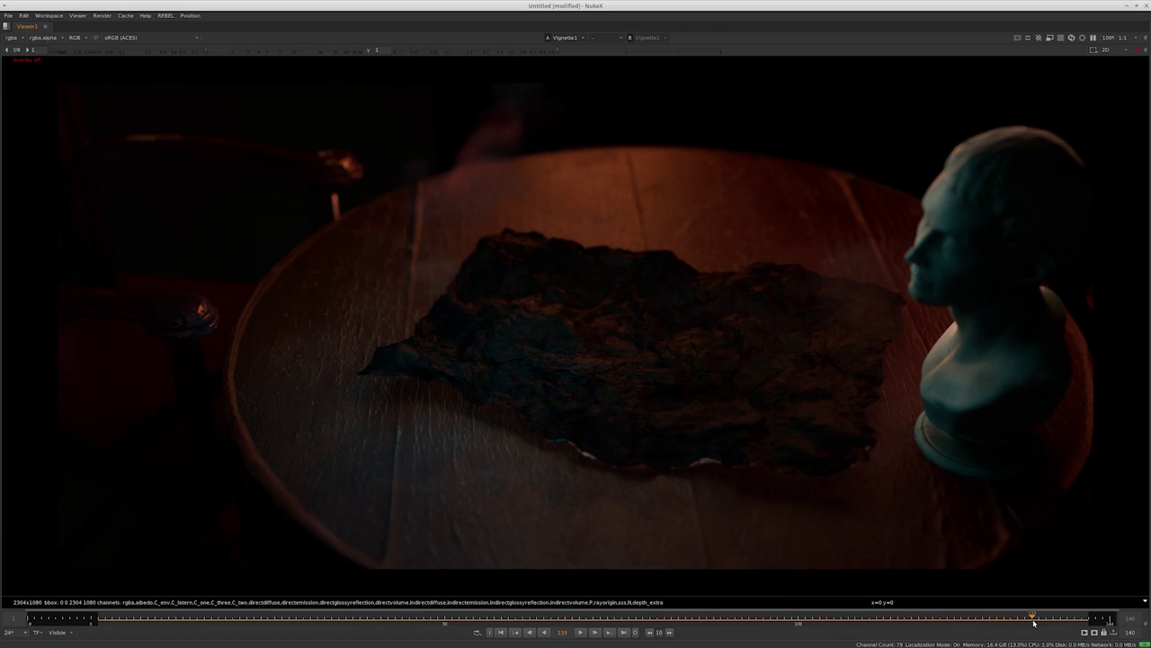